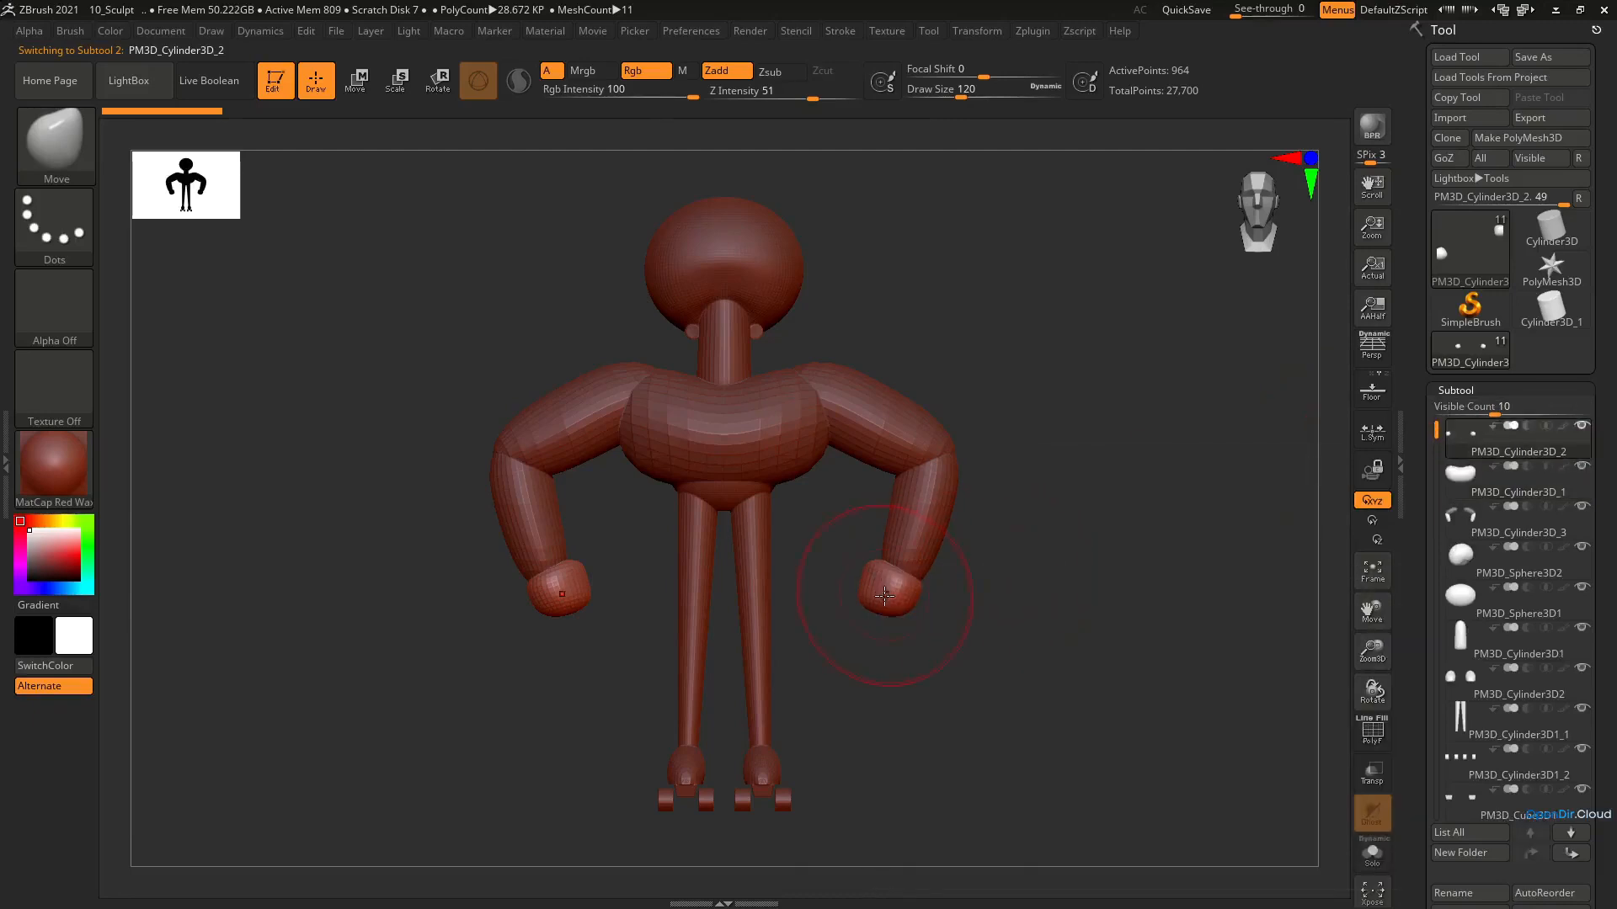
pyautogui.press('e')
pyautogui.moveTo(952, 529); pyautogui.dragTo(951, 564)
pyautogui.hotkey('ctrl', 'z')
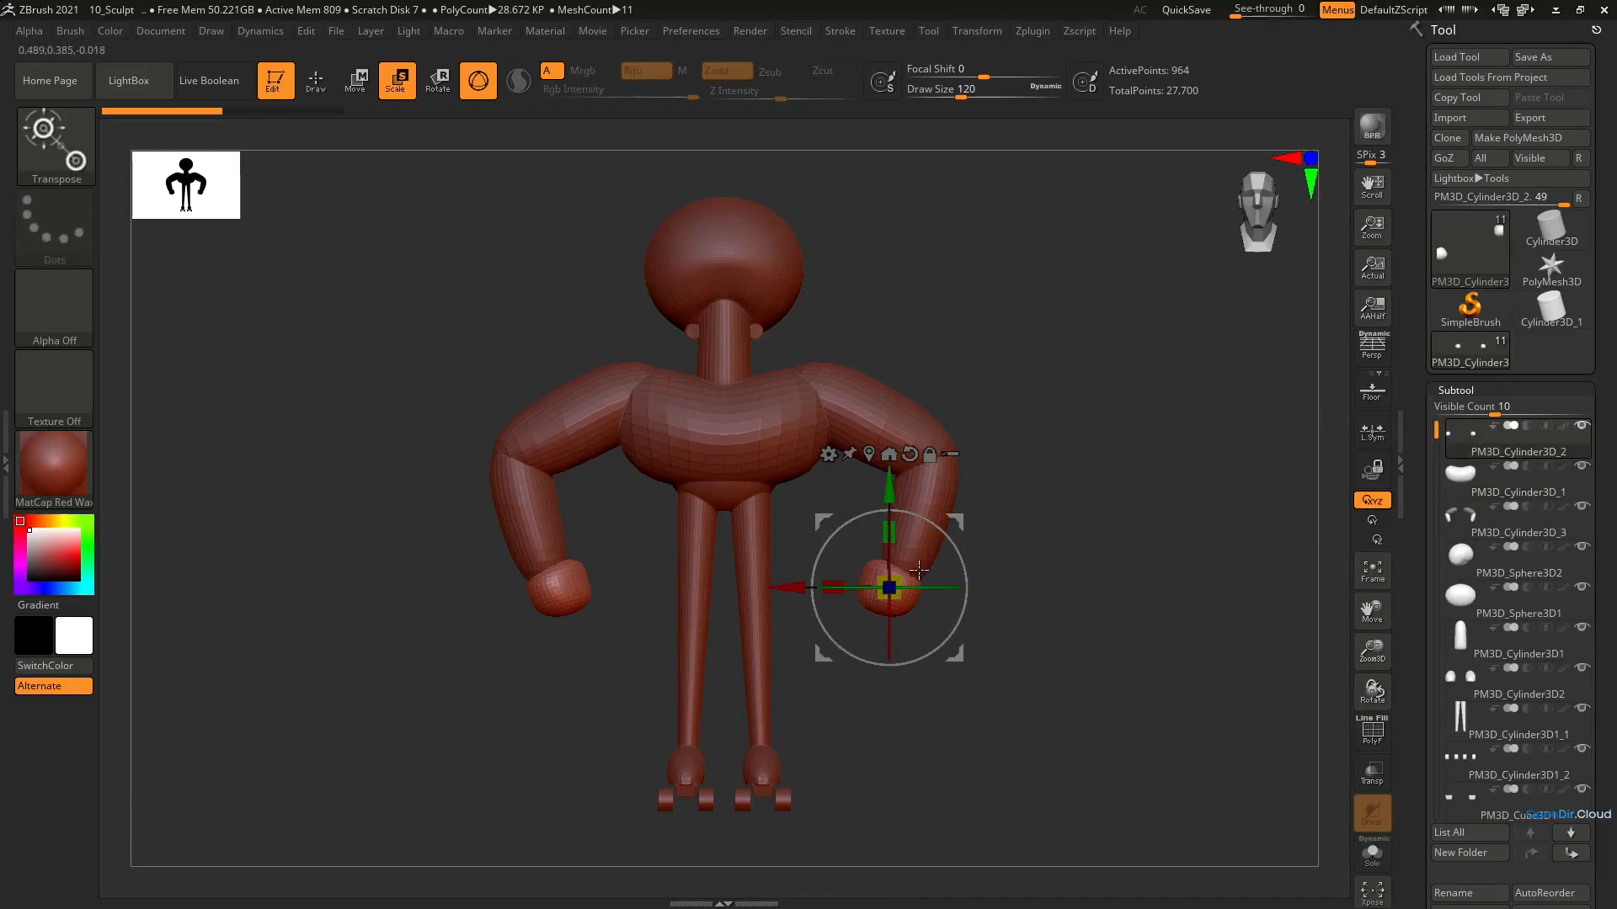
# Isolate one hand of the PM3D_Cylinder3D_2 subtool and delete the hidden opposite hand with Del Hidden
pyautogui.moveTo(918, 570)
pyautogui.keyDown('alt'); pyautogui.mouseDown(button='right')
pyautogui.moveTo(938, 530)
pyautogui.moveTo(943, 545)
pyautogui.moveTo(924, 529)
pyautogui.mouseUp(button='right'); pyautogui.keyUp('alt')
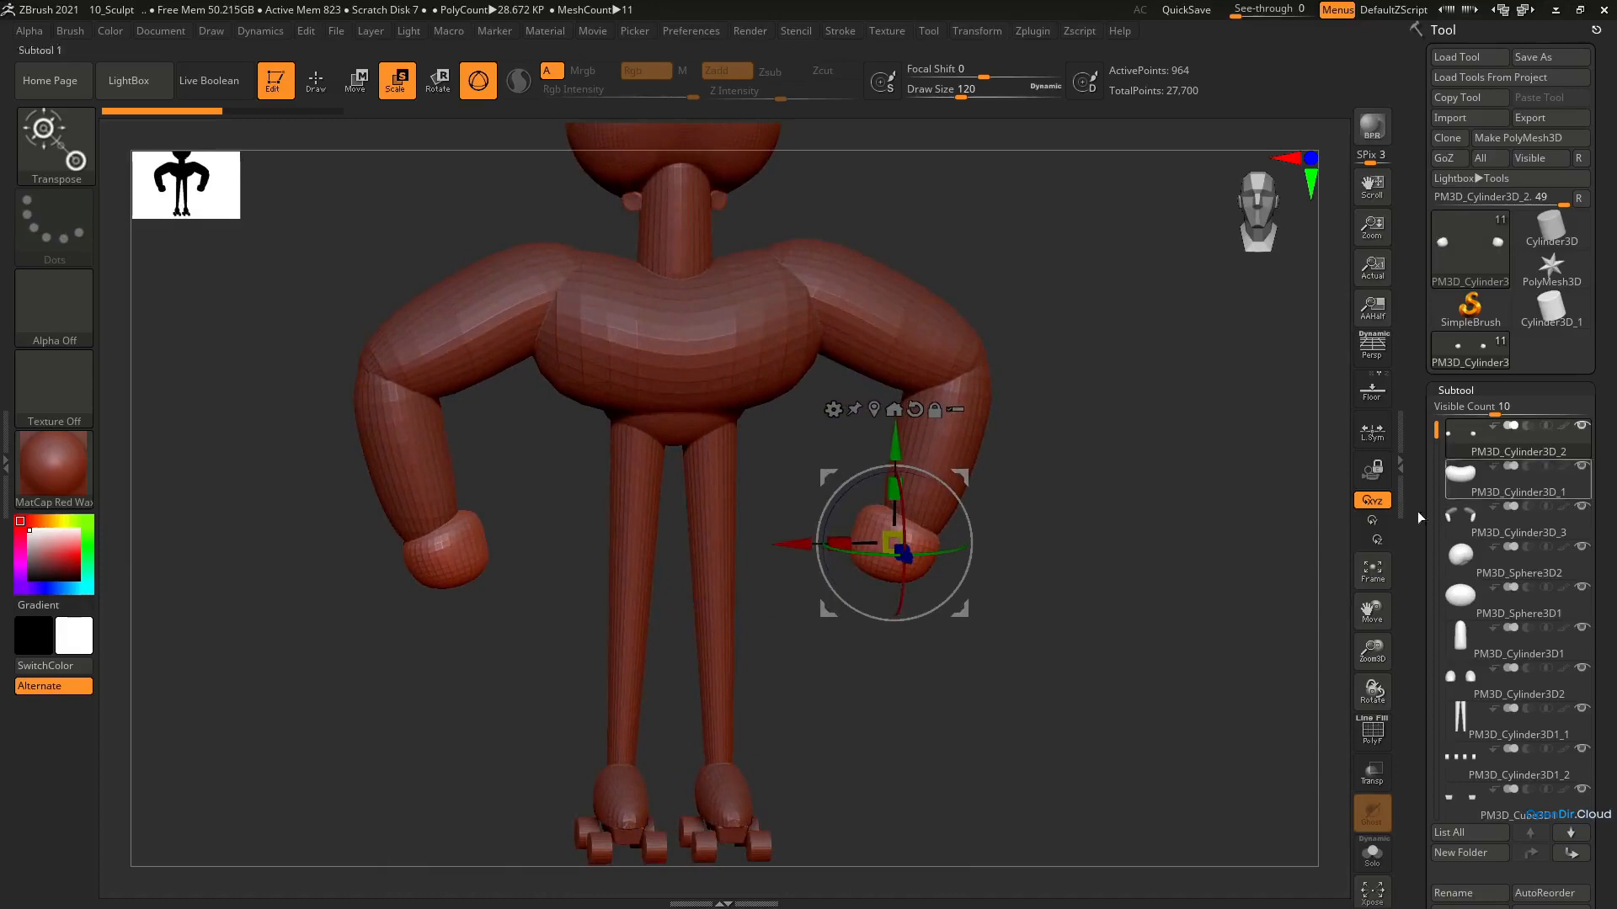
pyautogui.keyDown('ctrl'); pyautogui.keyDown('shift'); pyautogui.moveTo(1051, 675); pyautogui.dragTo(770, 434); pyautogui.keyUp('shift'); pyautogui.keyUp('ctrl')
pyautogui.scroll(-6, 1587, 446)
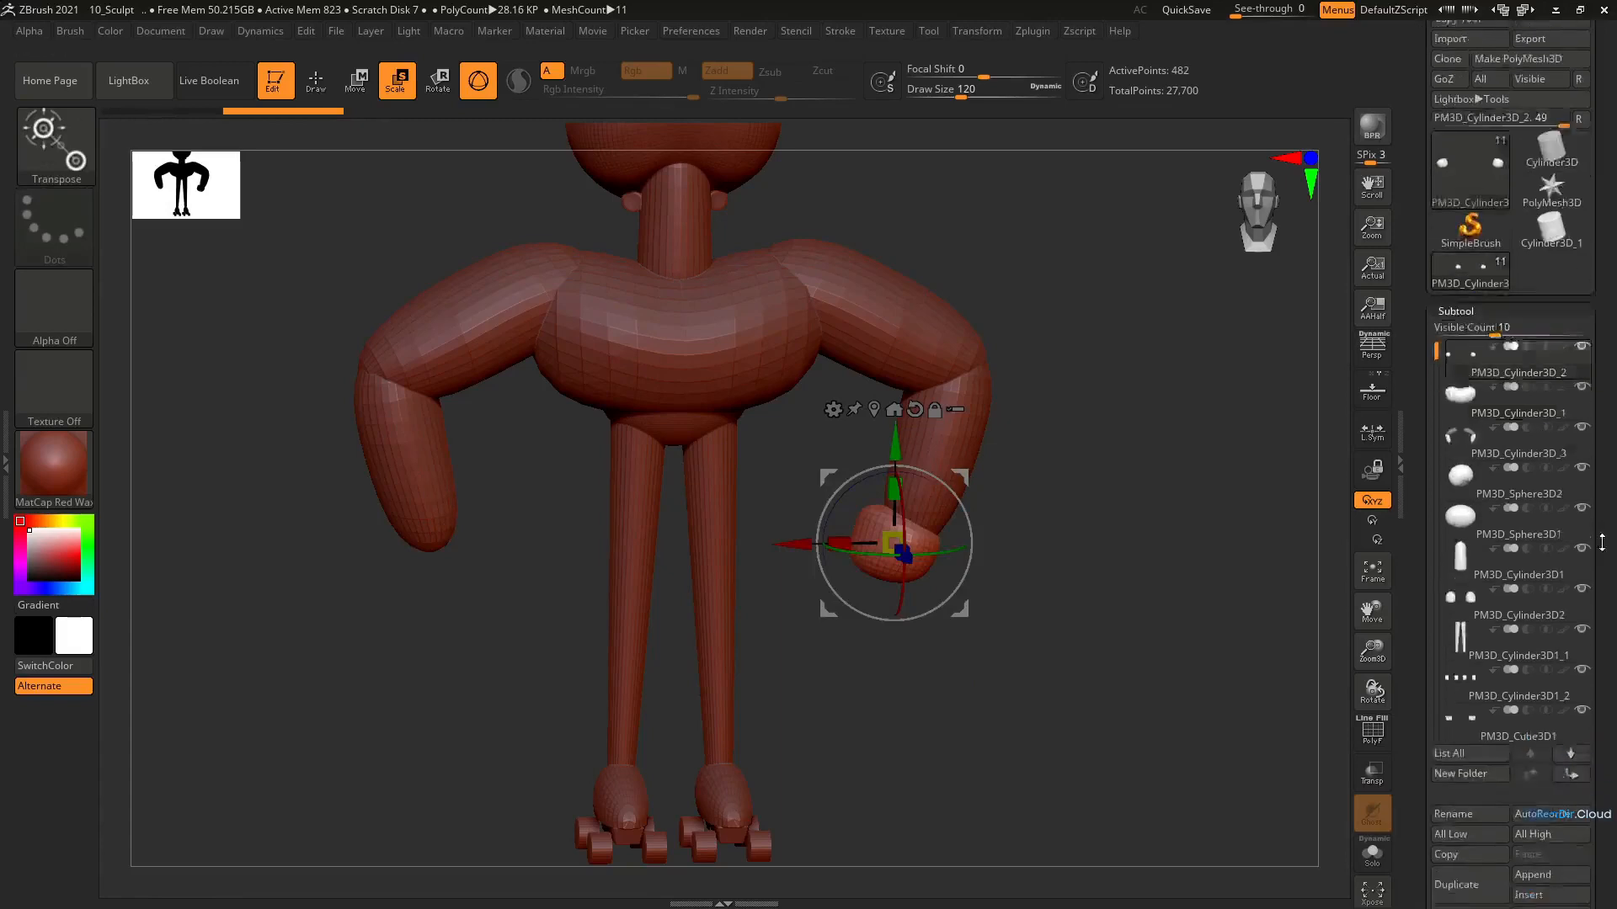
pyautogui.moveTo(1587, 447); pyautogui.dragTo(1587, 424)
pyautogui.click(1461, 598)
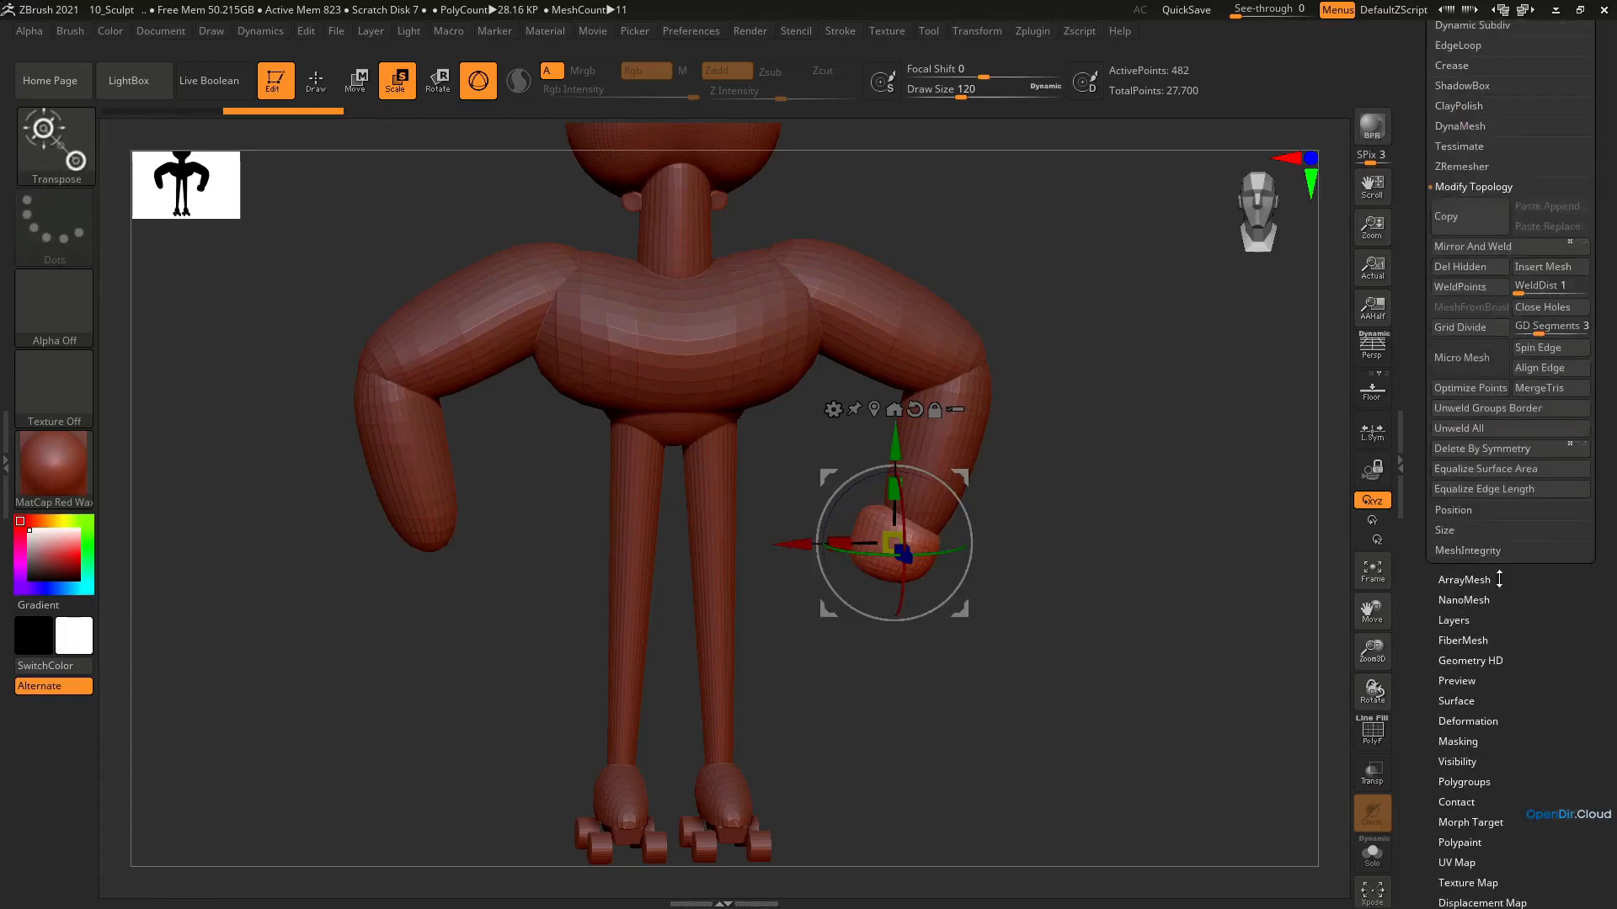
pyautogui.moveTo(1498, 567); pyautogui.dragTo(1494, 630)
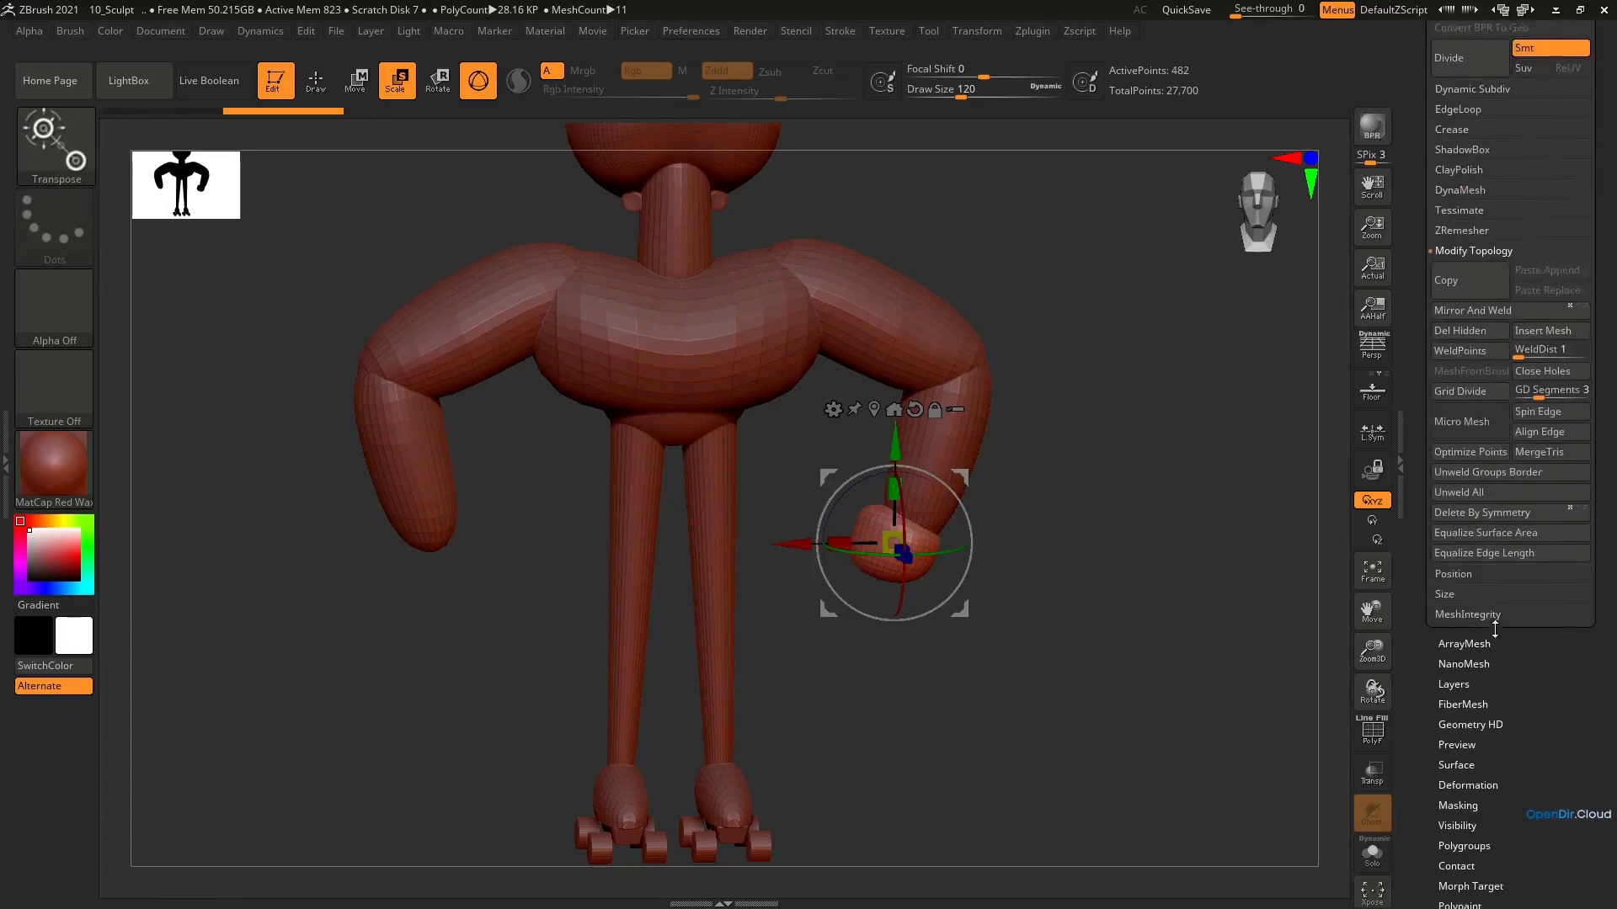
pyautogui.click(1459, 338)
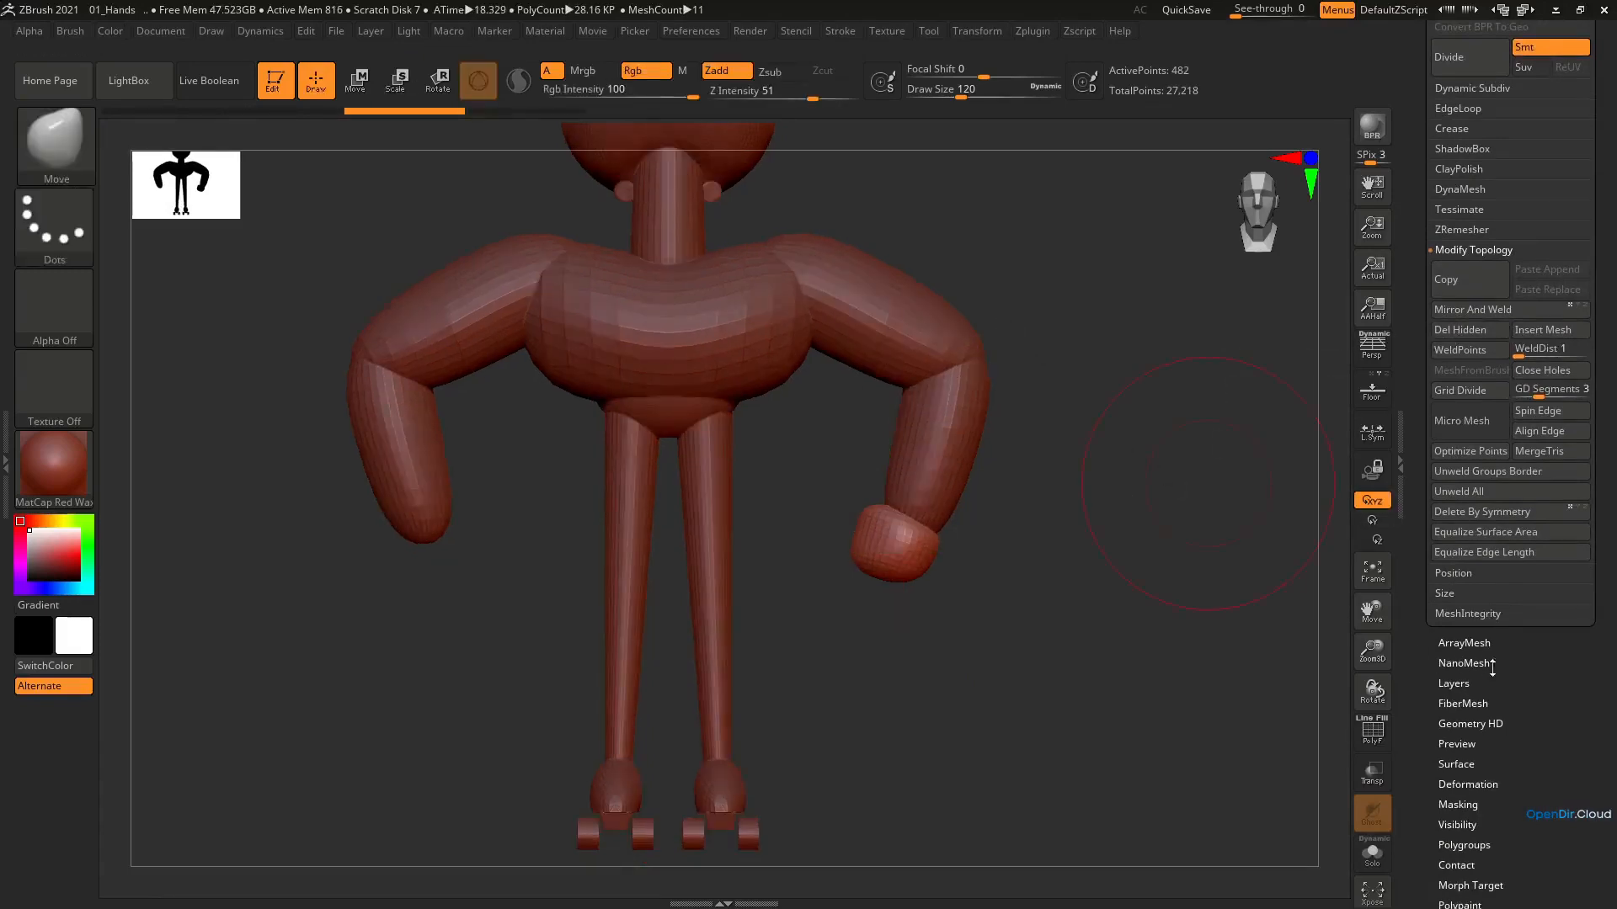
# Append a Cylinder3D primitive to the character as a new subtool
pyautogui.scroll(5, 1490, 665)
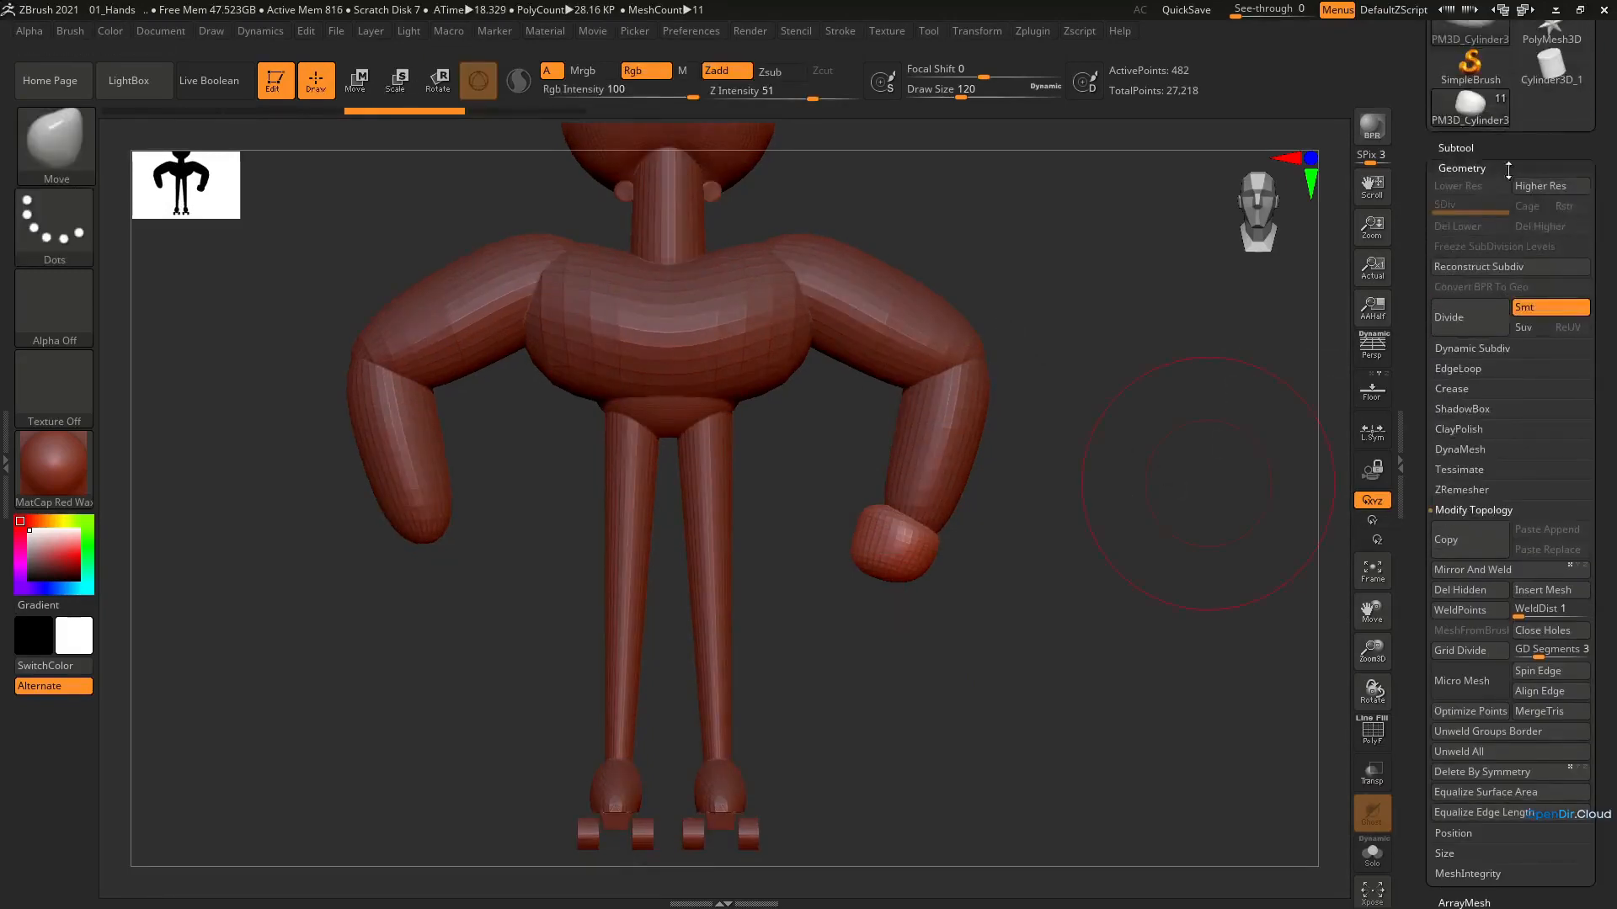
pyautogui.click(1487, 149)
pyautogui.click(1558, 713)
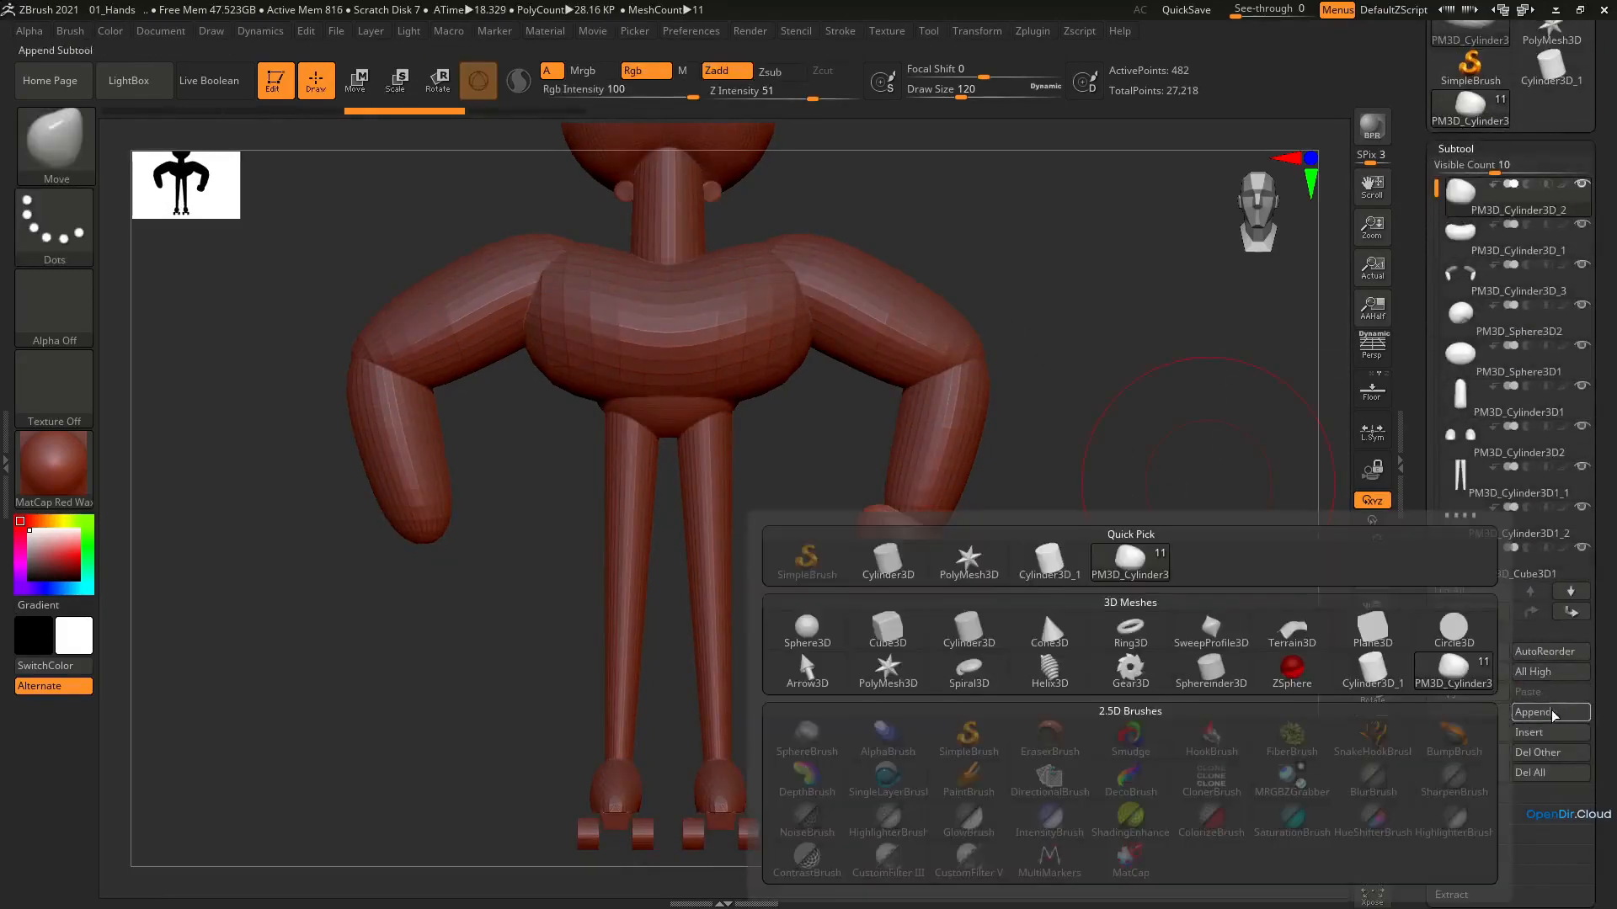
pyautogui.click(897, 576)
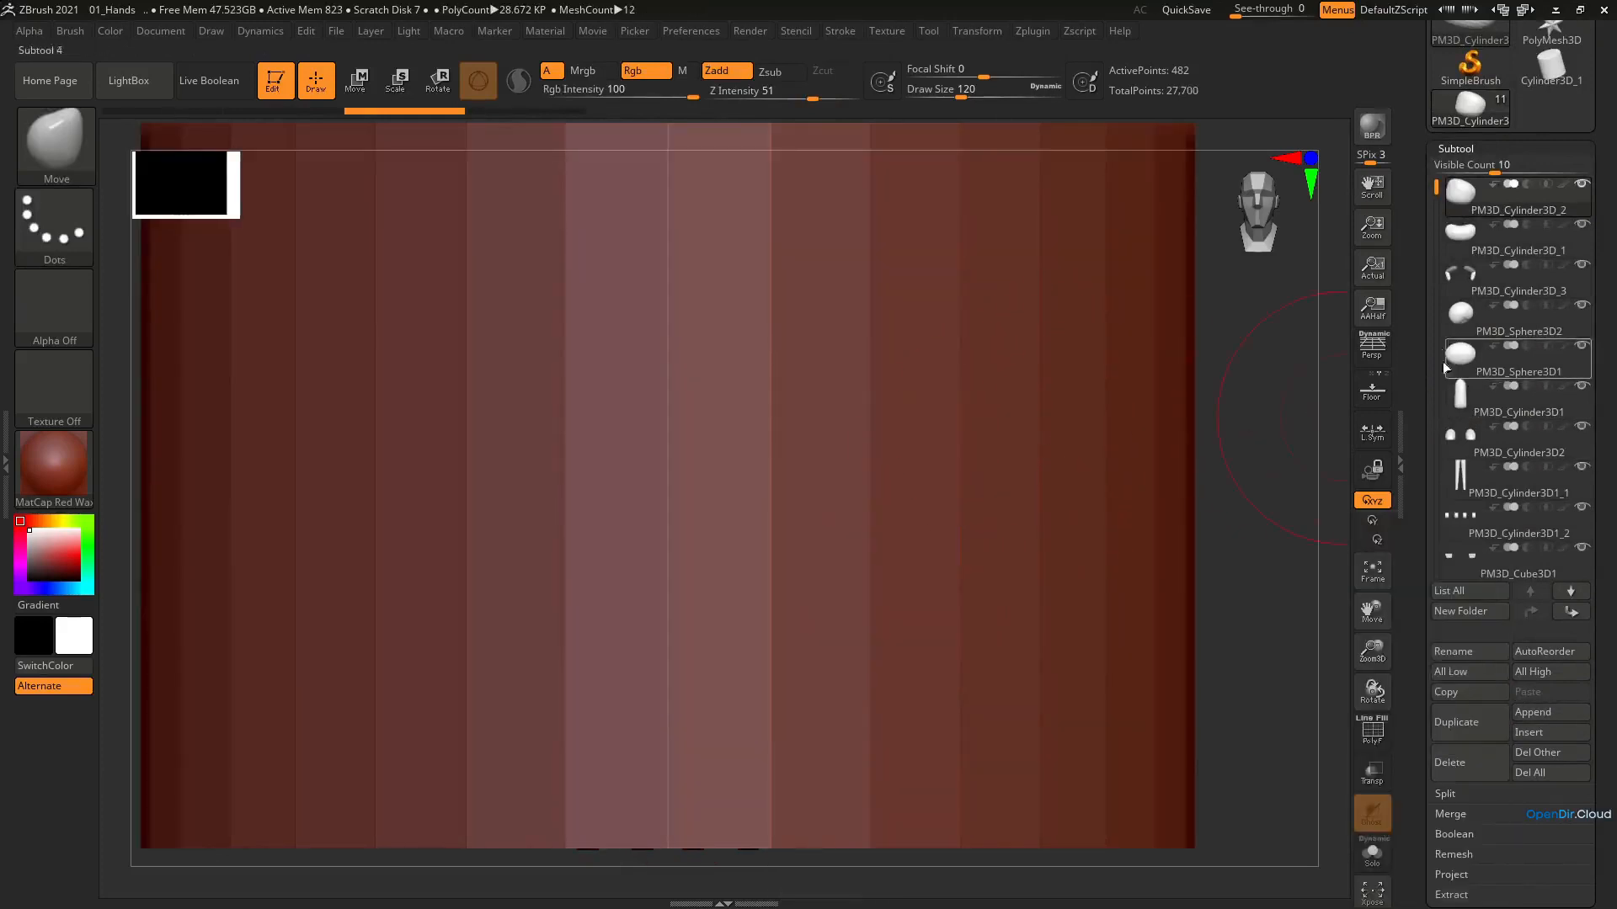
# Select the appended cylinder subtool and reorder it to sit directly below the hand subtool PM3D_Cylinder3D_2
pyautogui.scroll(-5, 1445, 368)
pyautogui.click(1457, 362)
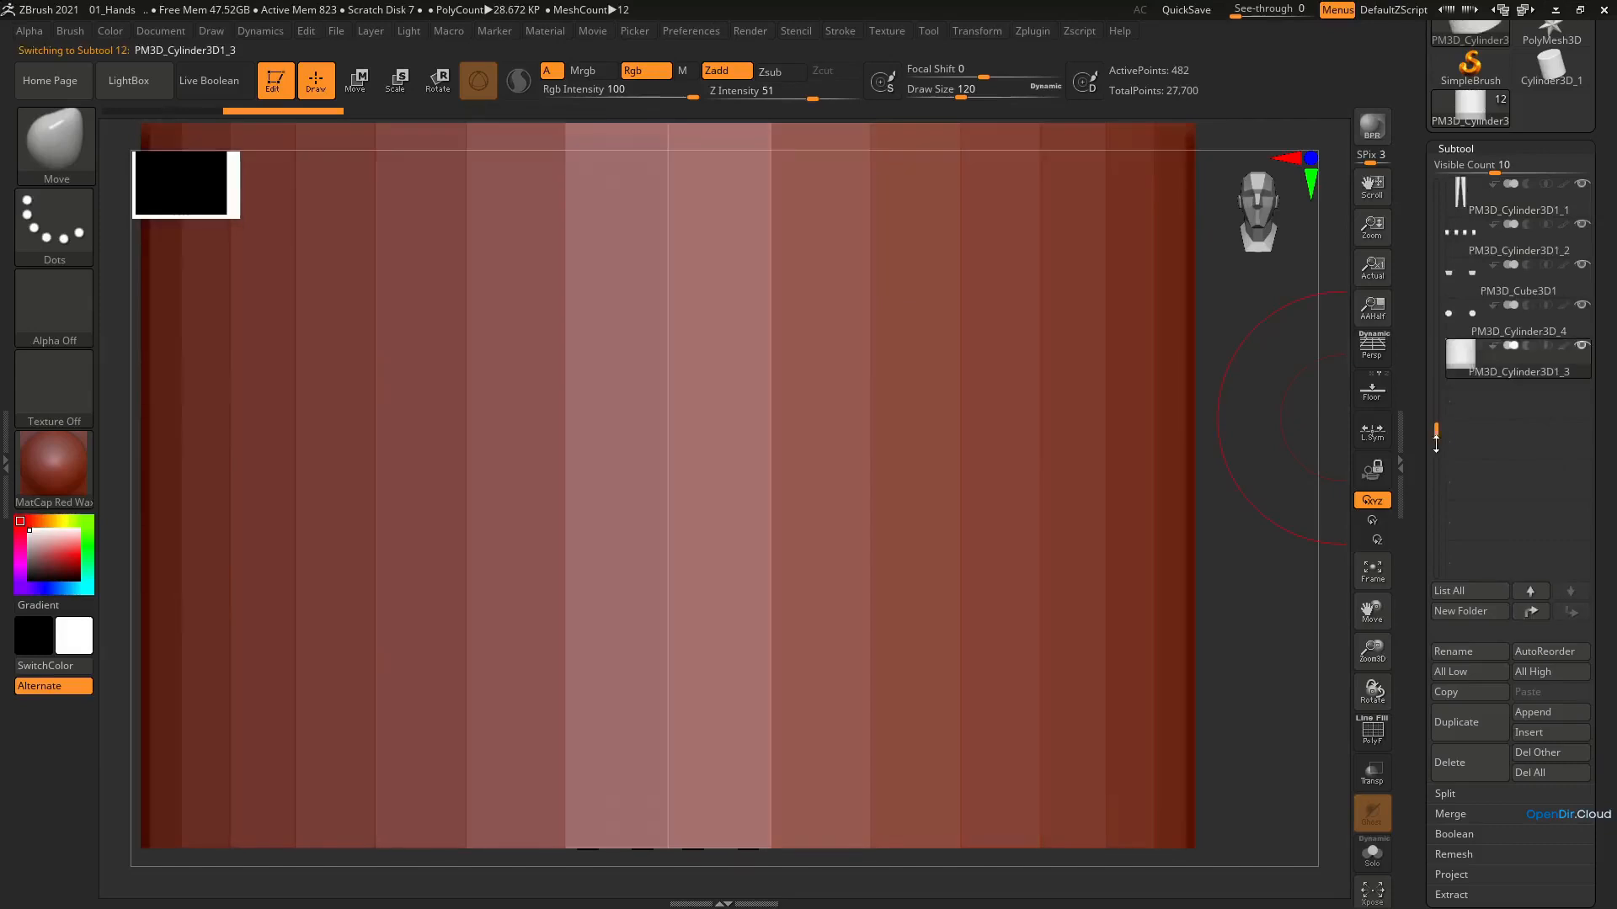
pyautogui.moveTo(1434, 404); pyautogui.dragTo(1433, 337)
pyautogui.moveTo(1498, 442); pyautogui.dragTo(1477, 220)
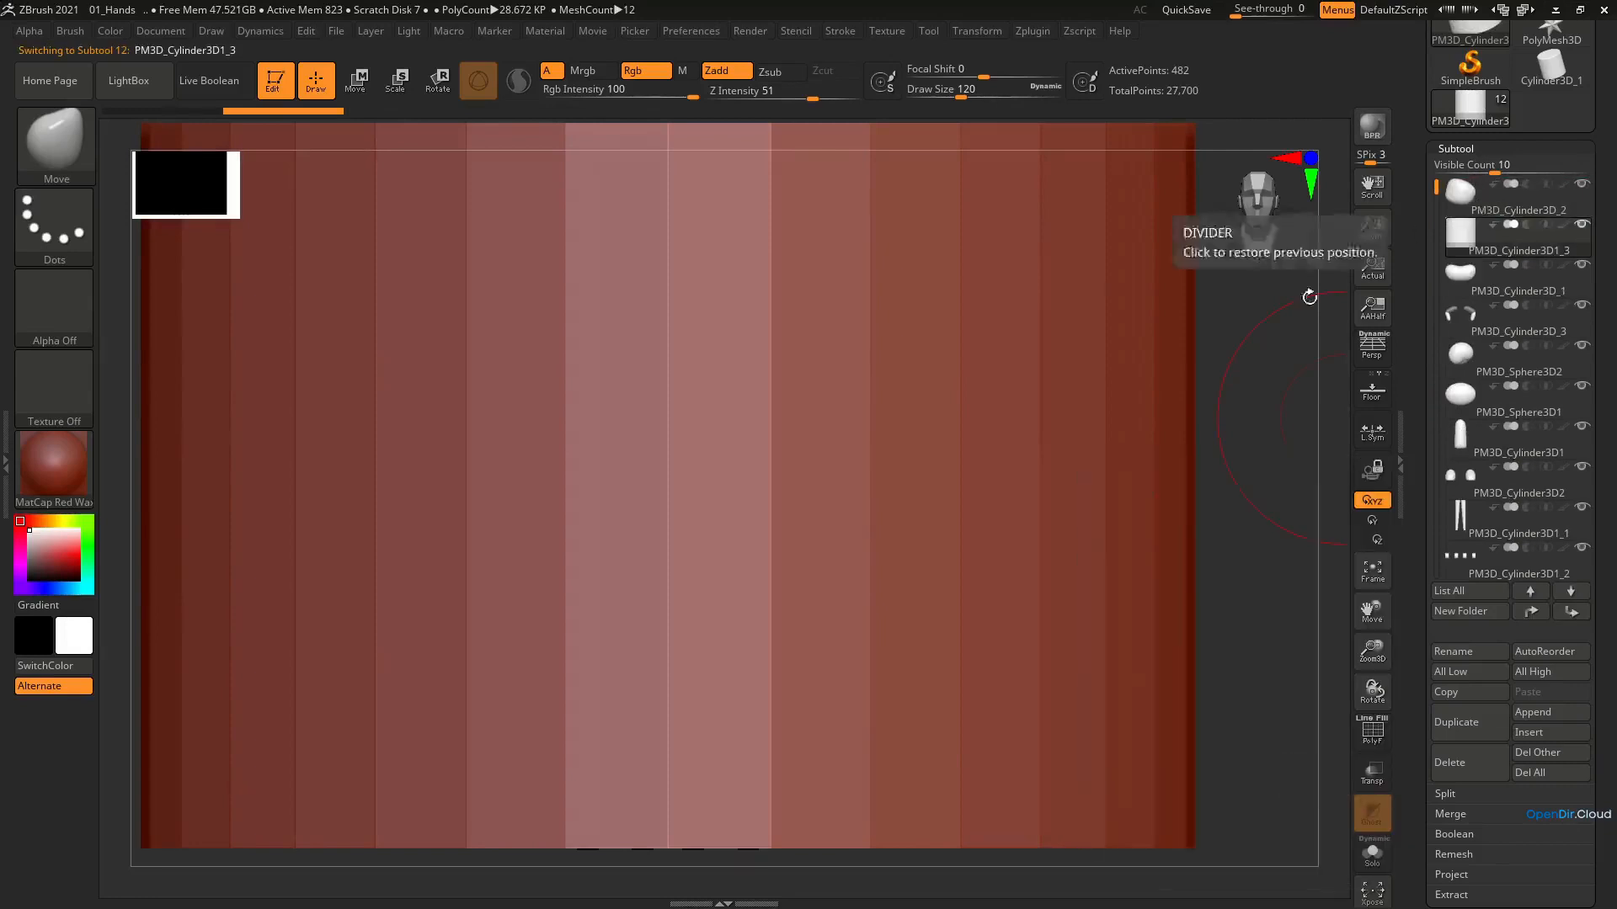
# Scale the appended cylinder down uniformly to roughly hand size and move it next to the remaining hand
pyautogui.press('e')
pyautogui.moveTo(835, 438)
pyautogui.keyDown('ctrl'); pyautogui.mouseDown(button='right')
pyautogui.moveTo(815, 357)
pyautogui.moveTo(825, 433)
pyautogui.mouseUp(button='right'); pyautogui.keyUp('ctrl')
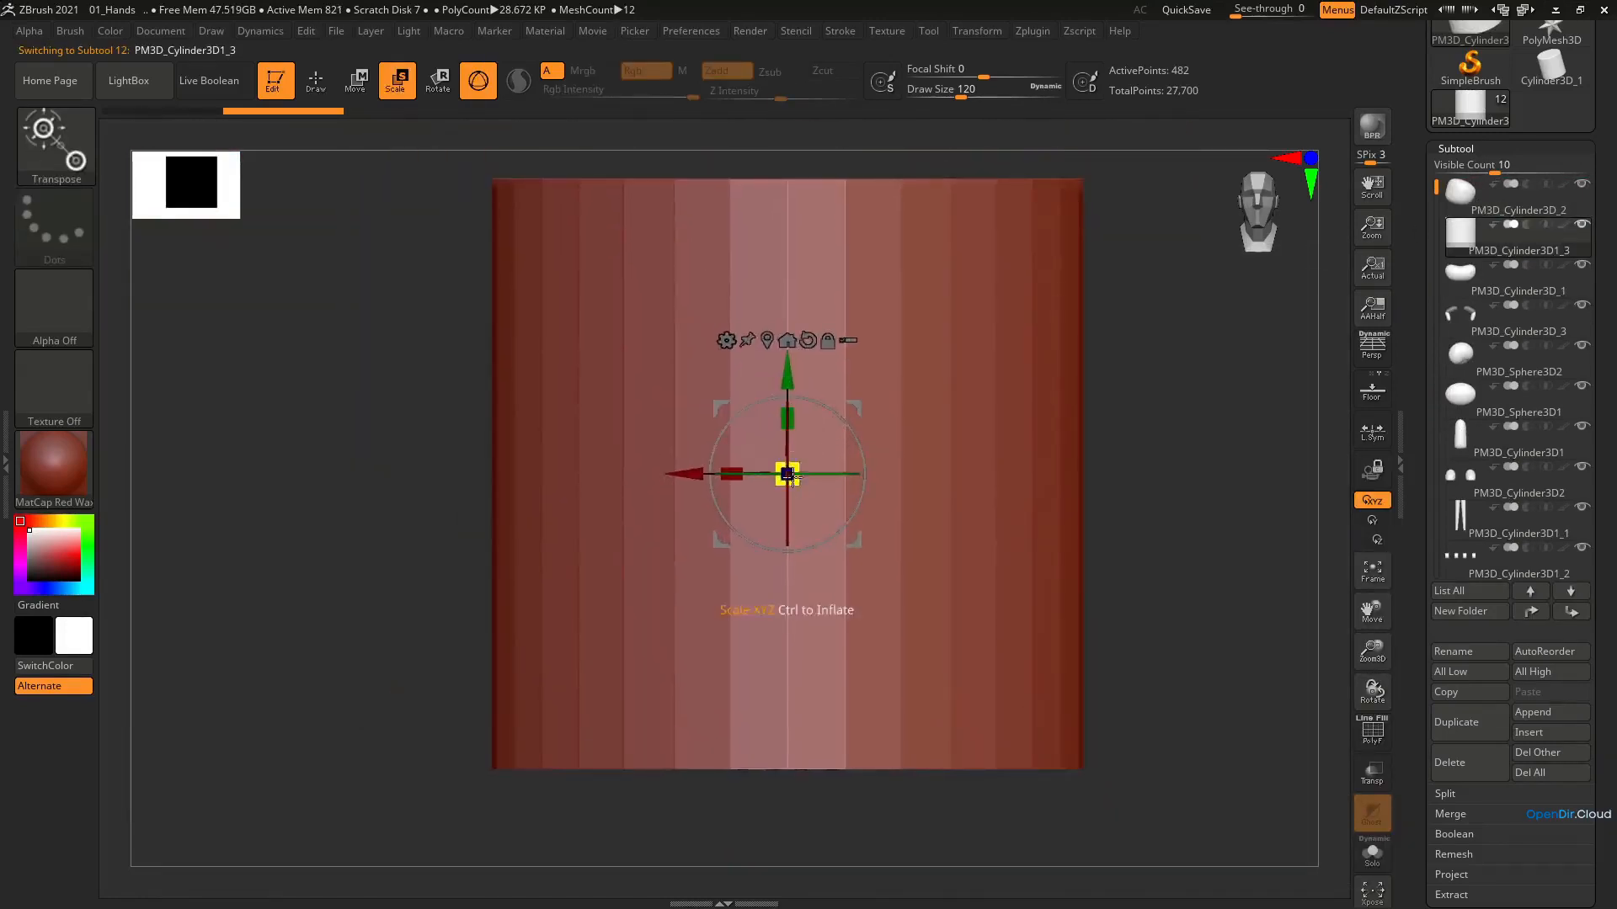
pyautogui.moveTo(792, 475); pyautogui.dragTo(533, 649)
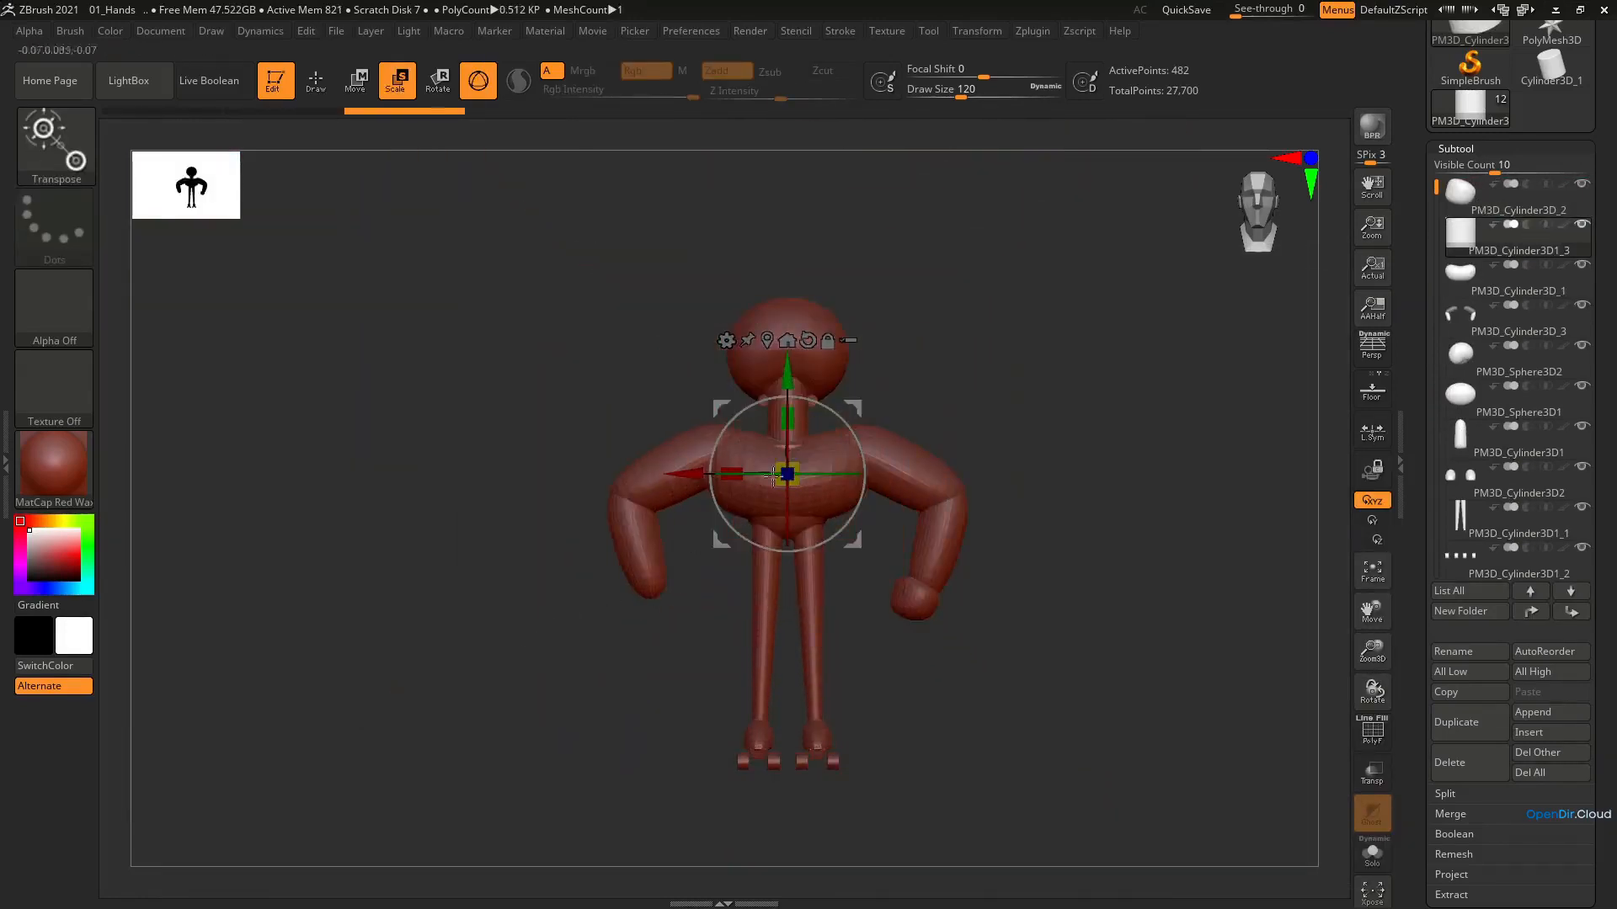
pyautogui.moveTo(856, 408); pyautogui.dragTo(968, 562)
pyautogui.keyDown('alt'); pyautogui.moveTo(904, 763); pyautogui.dragTo(899, 876, button='right'); pyautogui.keyUp('alt')
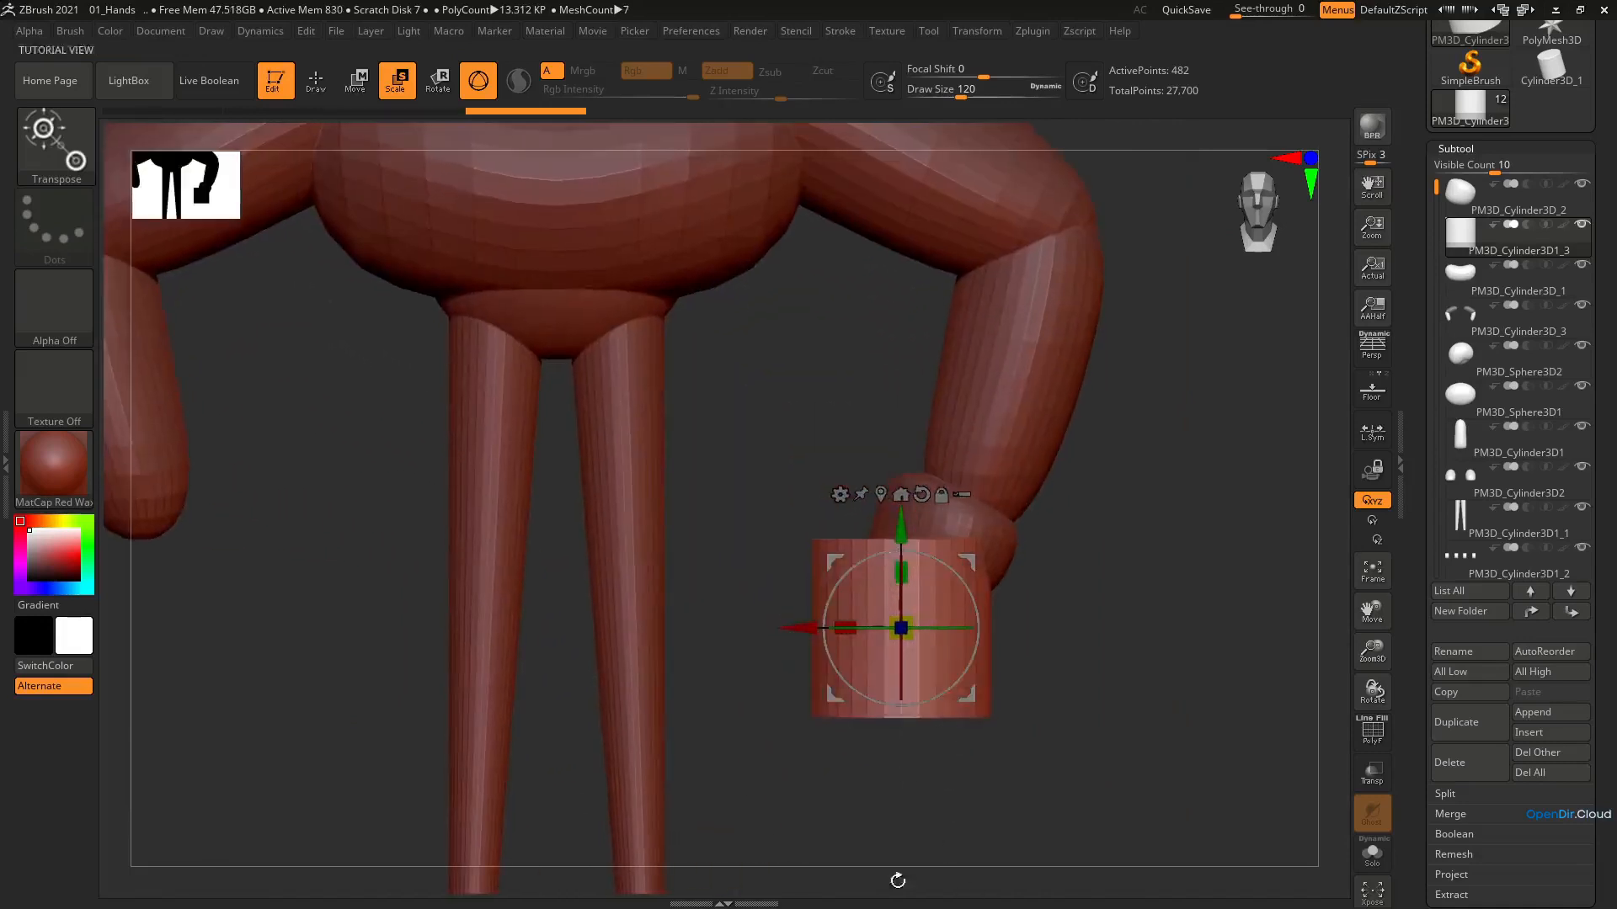
# Thin and tilt the cylinder into a finger shape and position it at the lower inner edge of the hand
pyautogui.moveTo(901, 629); pyautogui.dragTo(824, 680)
pyautogui.moveTo(966, 563); pyautogui.dragTo(874, 498)
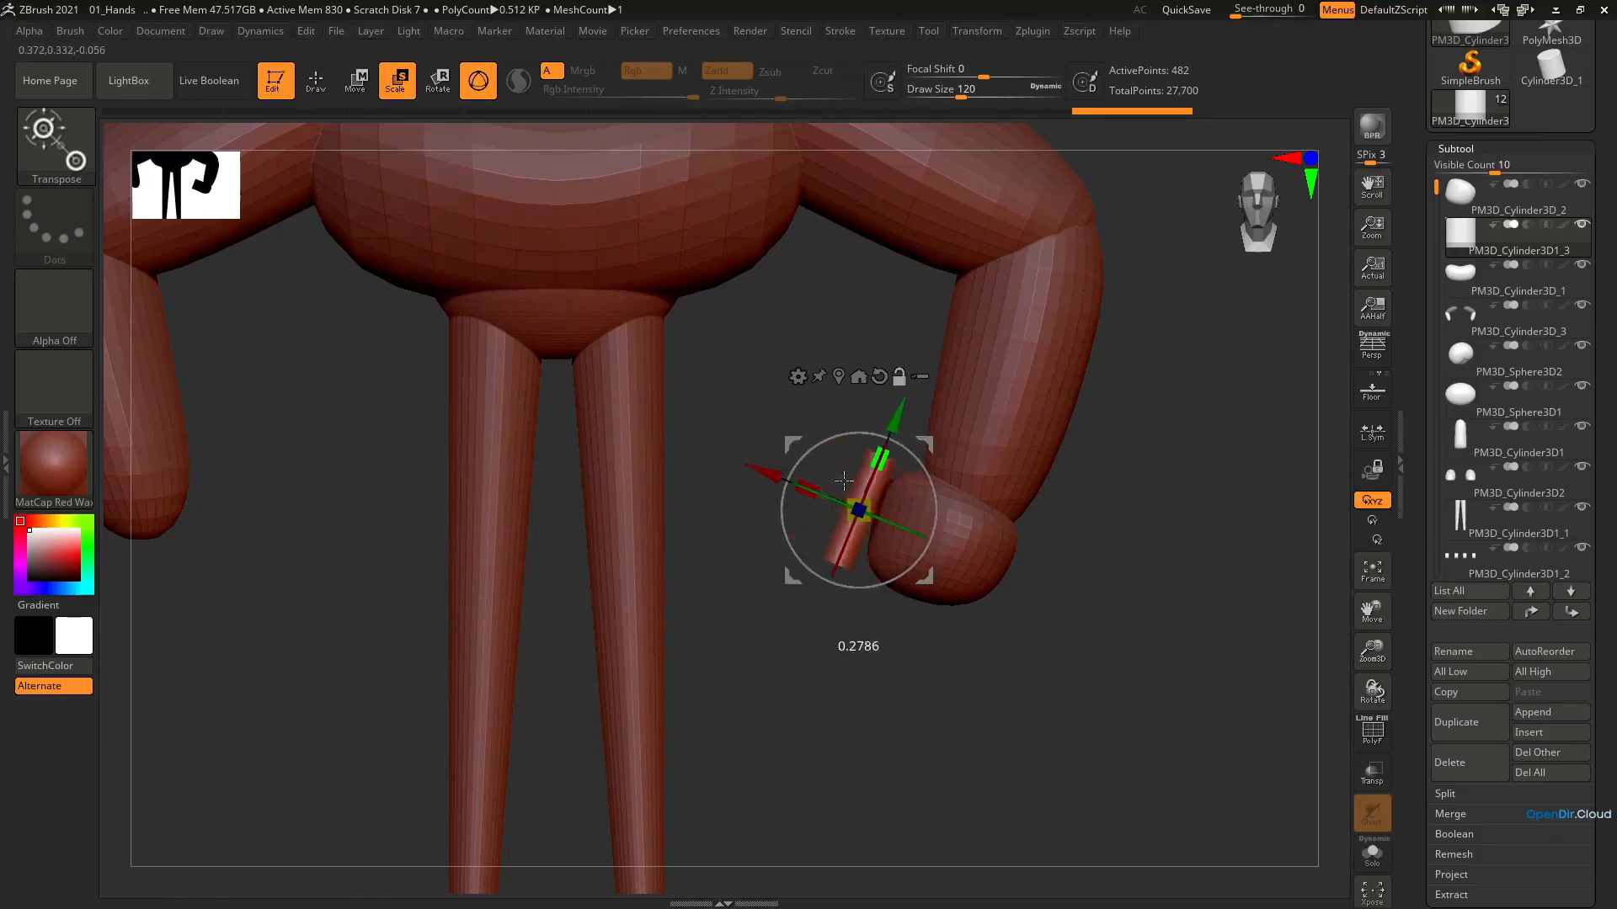
pyautogui.moveTo(878, 506)
pyautogui.mouseDown(button='right')
pyautogui.moveTo(943, 523)
pyautogui.moveTo(867, 512)
pyautogui.mouseUp(button='right')
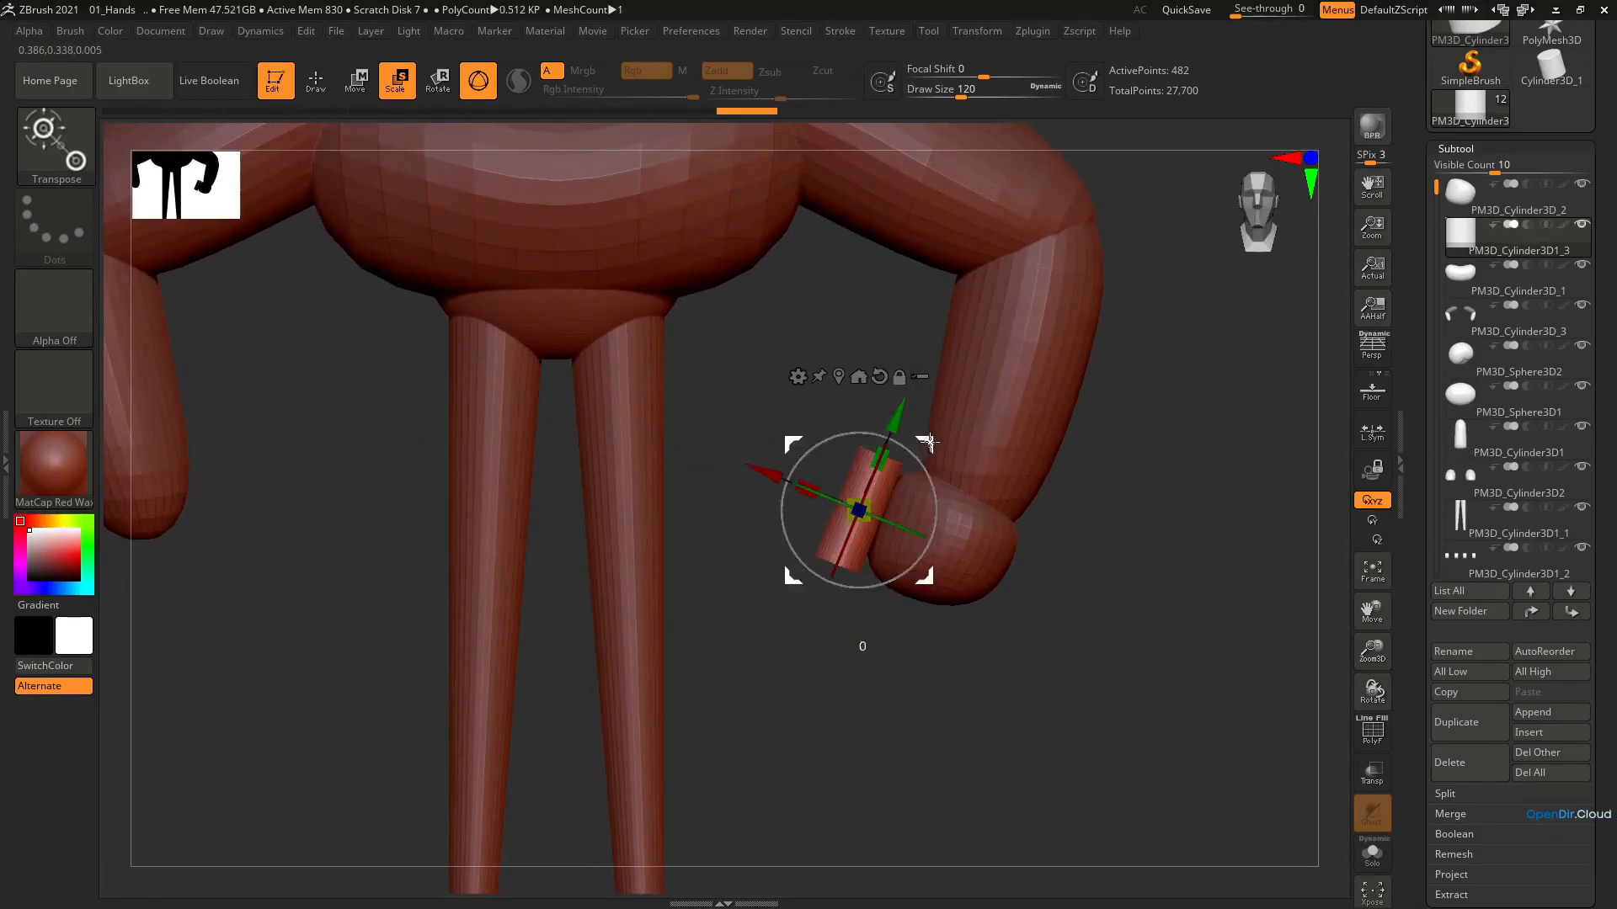
pyautogui.moveTo(906, 459); pyautogui.dragTo(924, 559)
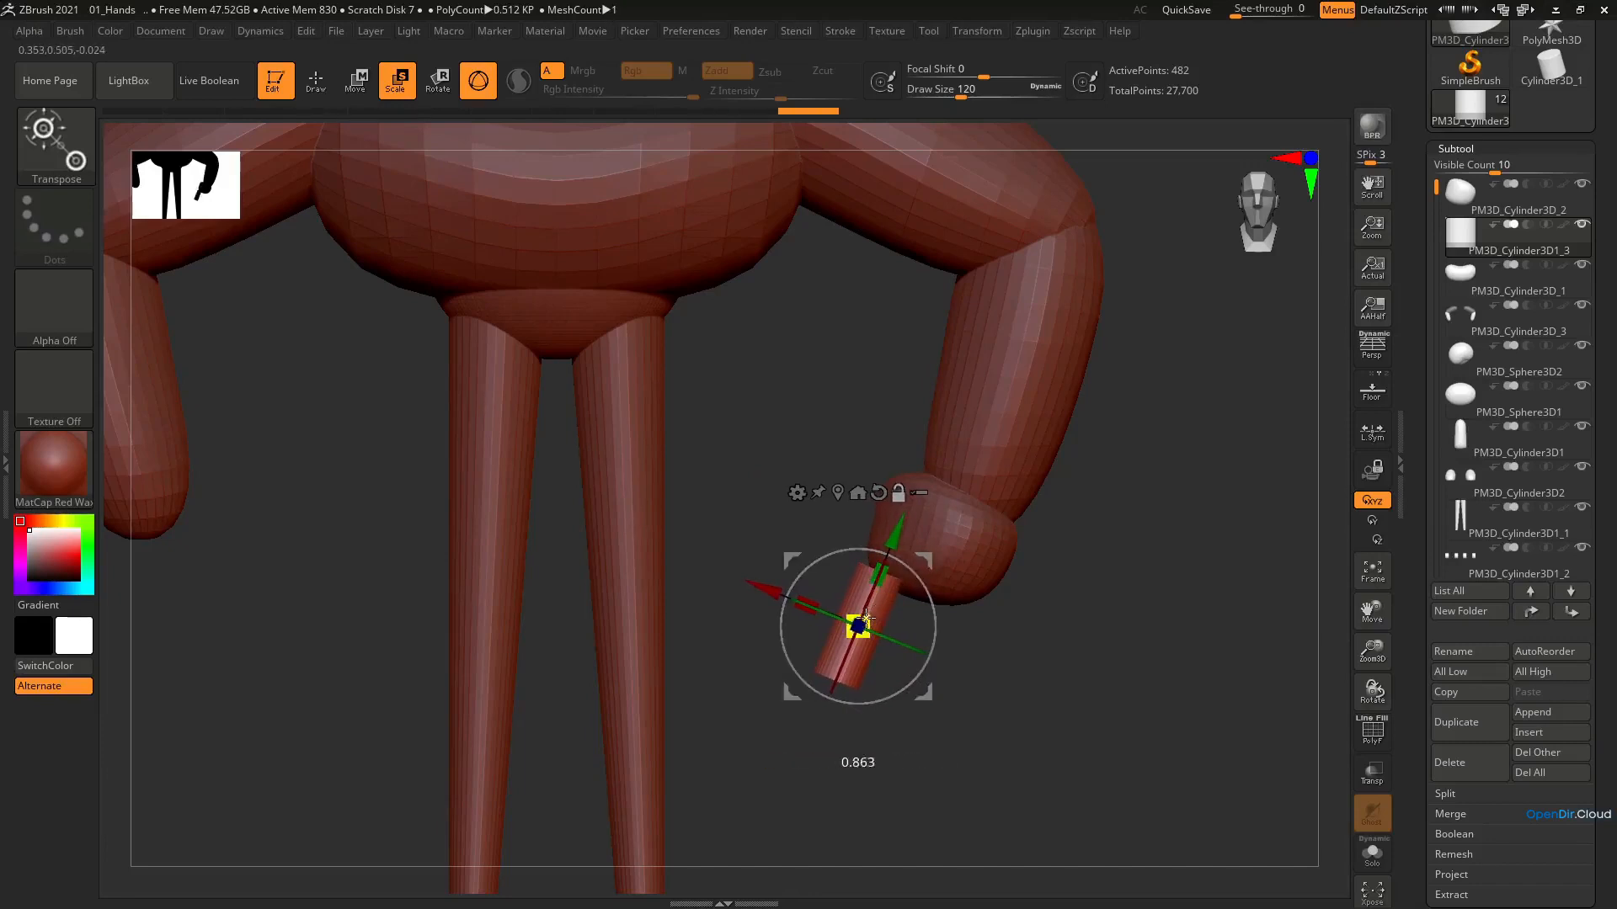
pyautogui.moveTo(871, 596); pyautogui.dragTo(929, 560)
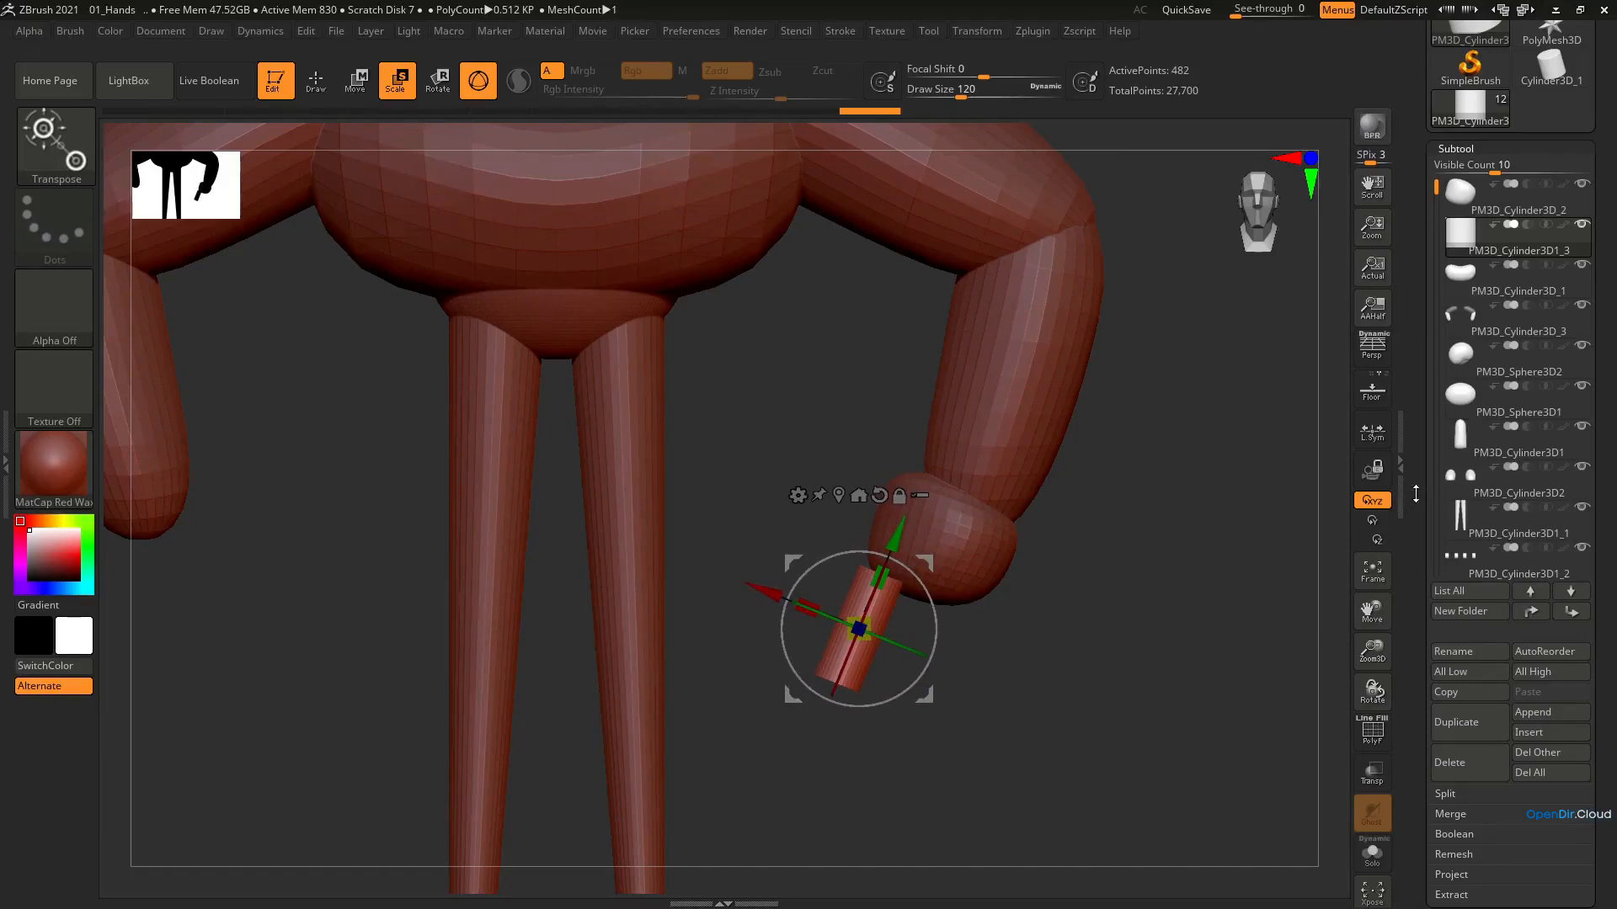
# Merge the finger cylinder into the hand subtool with MergeDown and undo the trial move of the merged mesh
pyautogui.click(1513, 202)
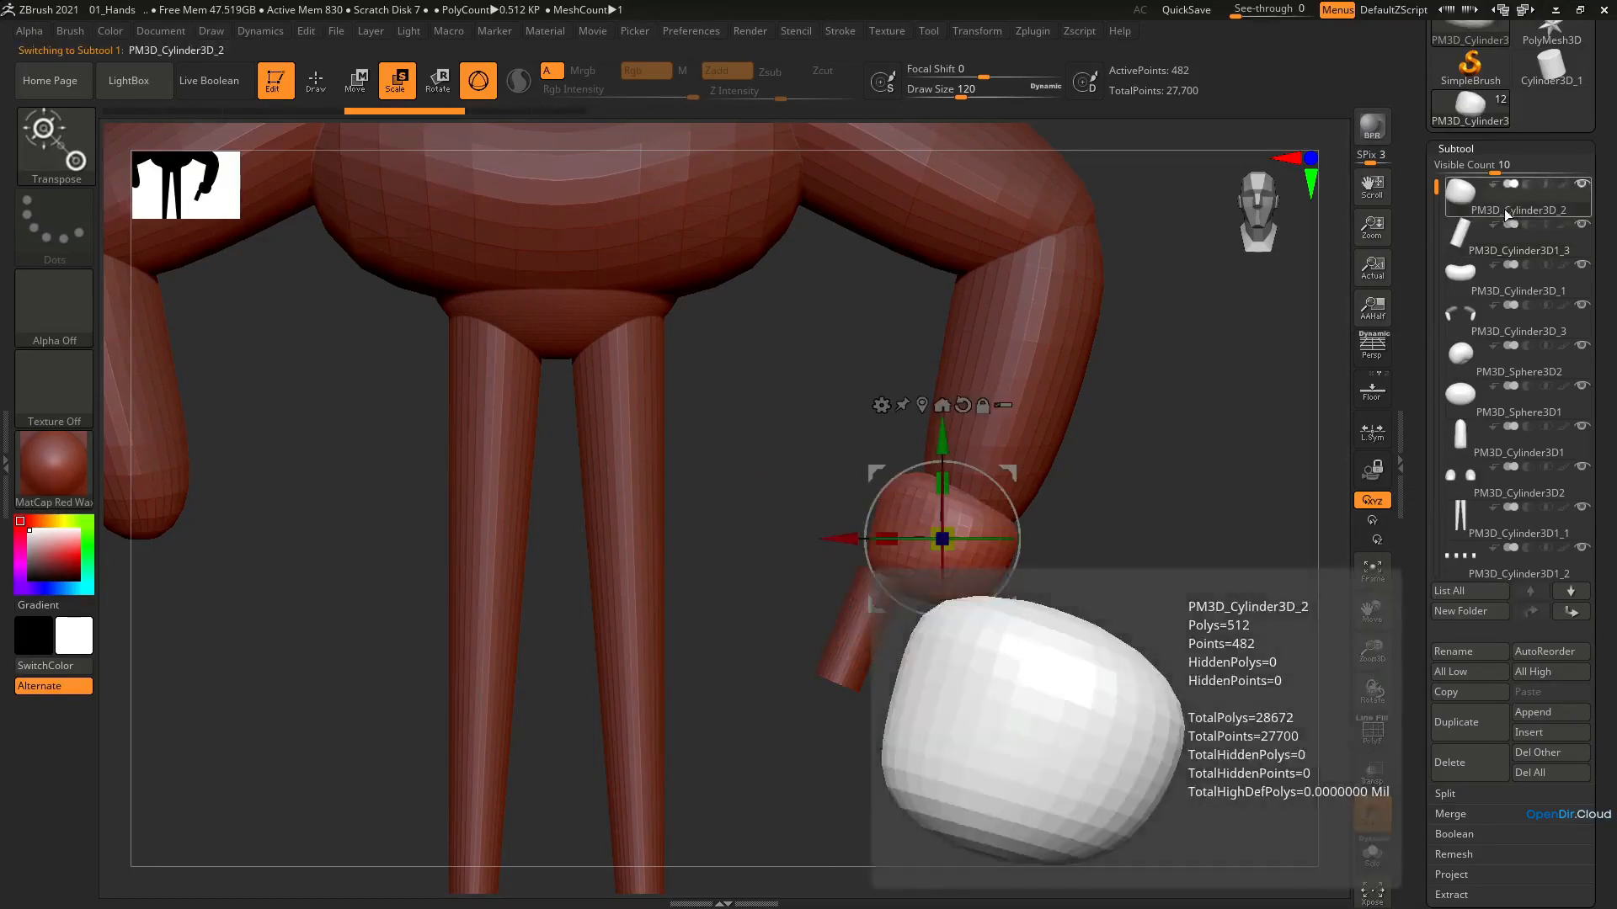
pyautogui.moveTo(1480, 242)
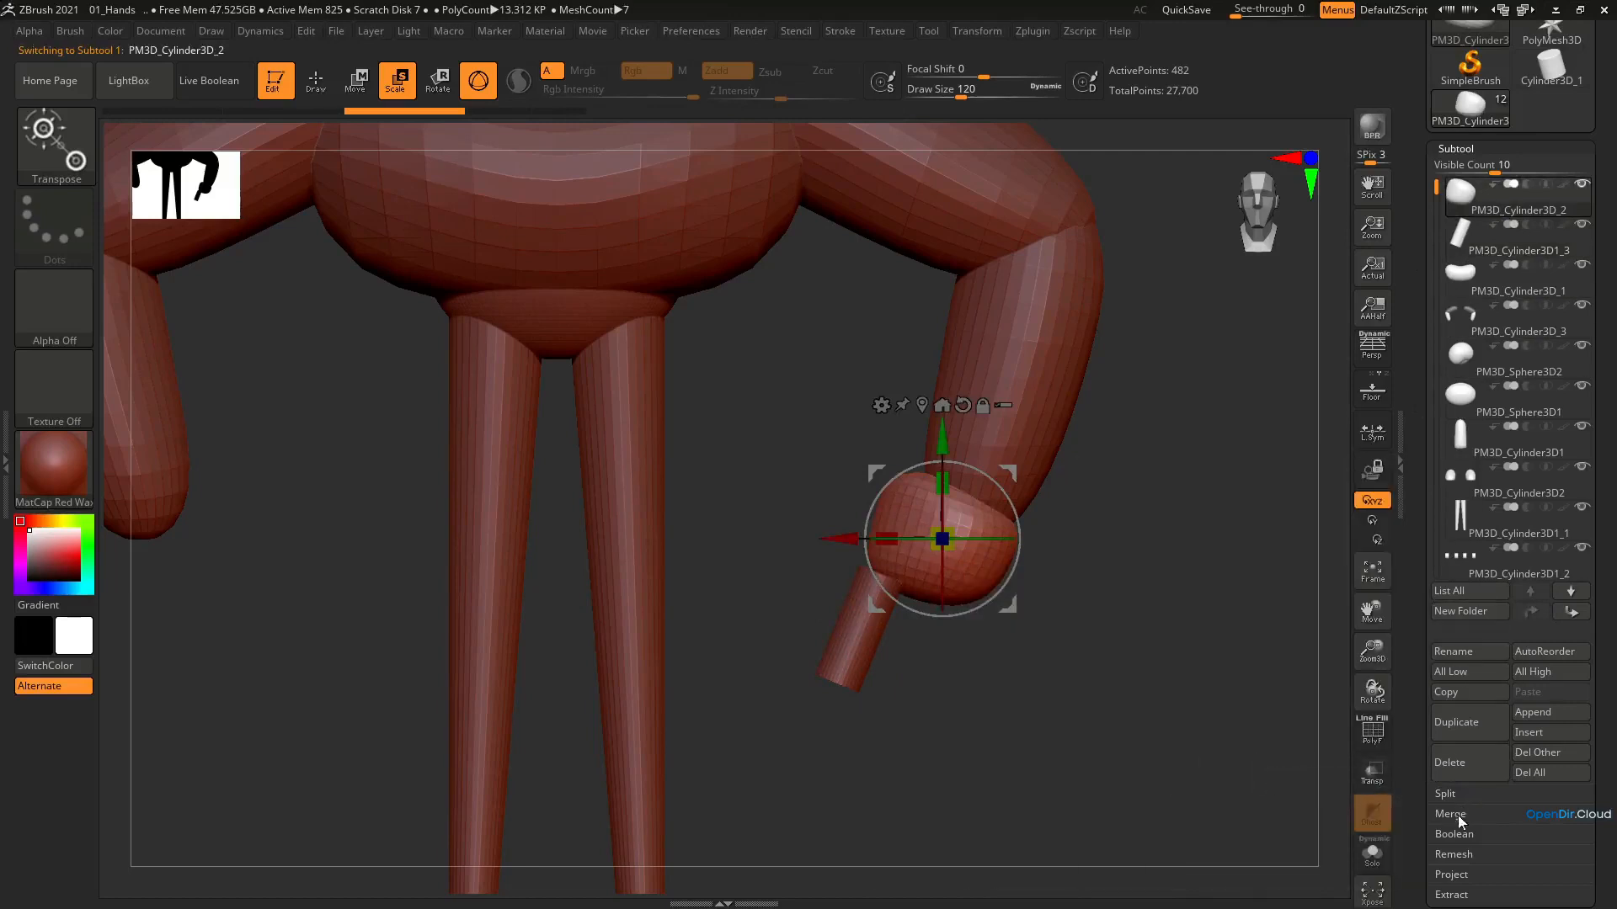
pyautogui.click(1460, 816)
pyautogui.click(1468, 835)
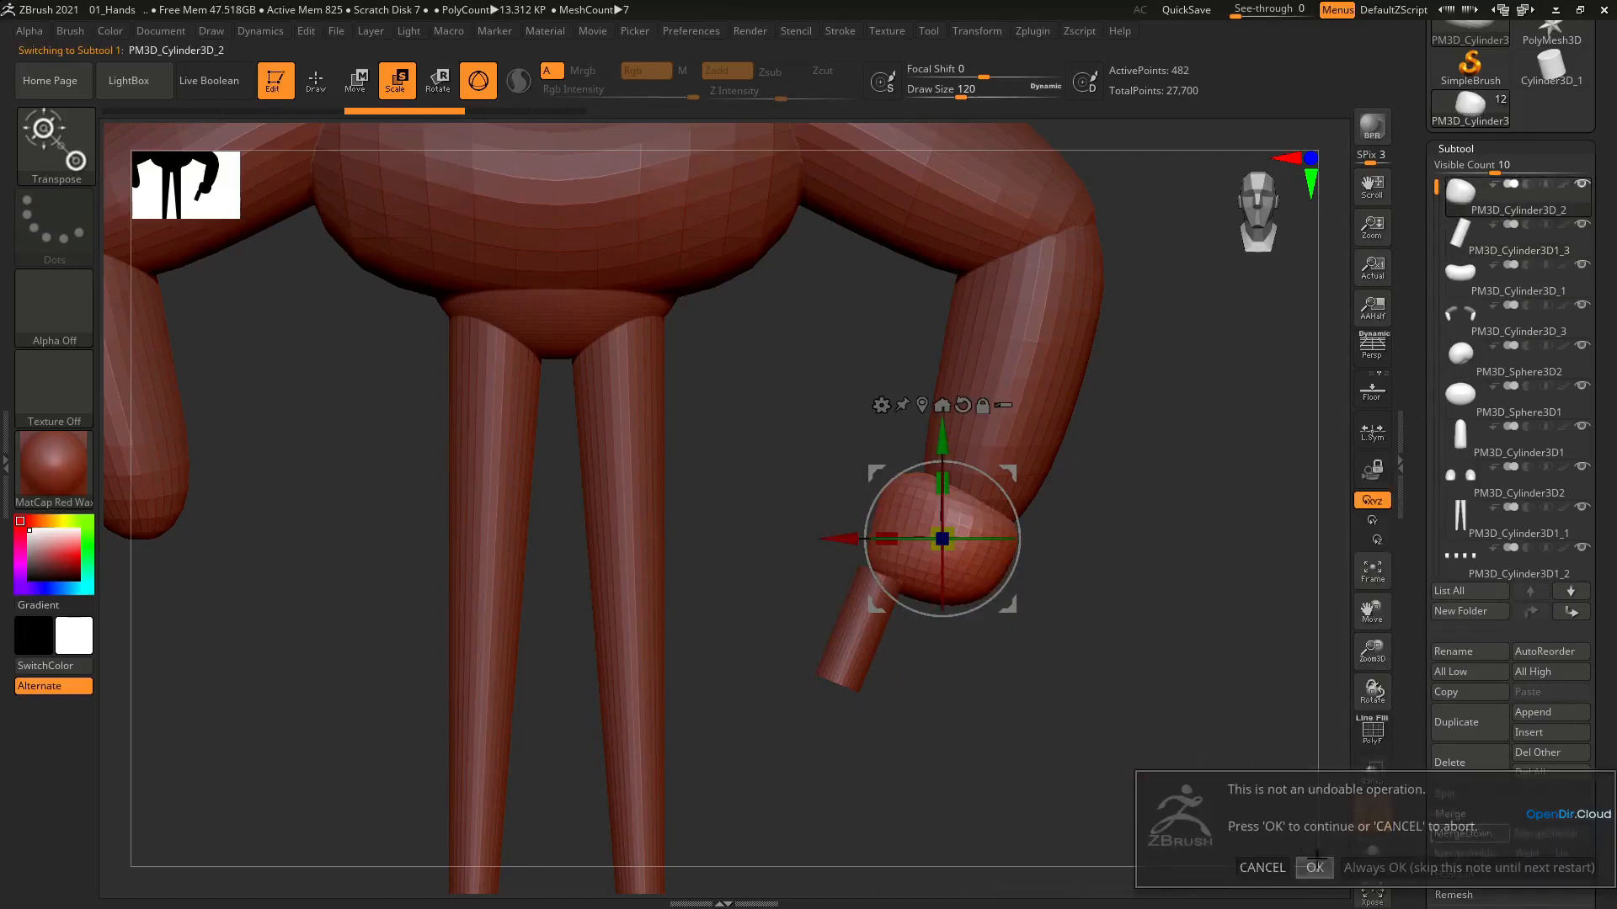
pyautogui.click(1315, 867)
pyautogui.moveTo(1007, 456); pyautogui.dragTo(980, 438)
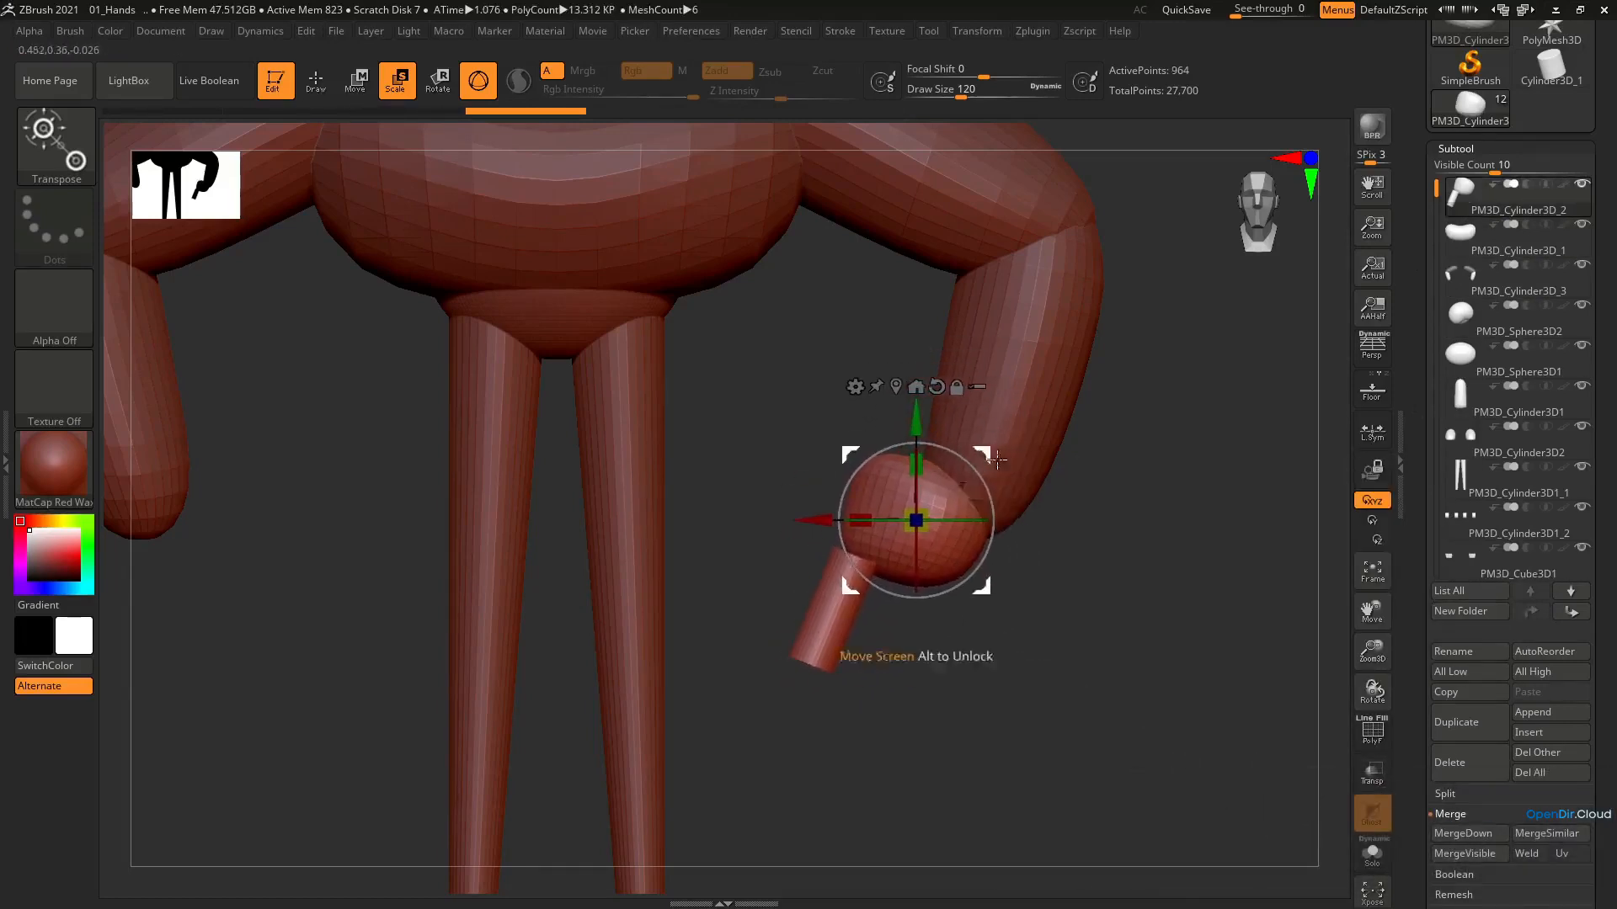
pyautogui.hotkey('ctrl', 'z')
# Solo the merged hand with its wireframe shown and give palm and finger separate polygroups with Auto Groups
pyautogui.hotkey('shift', 'f')
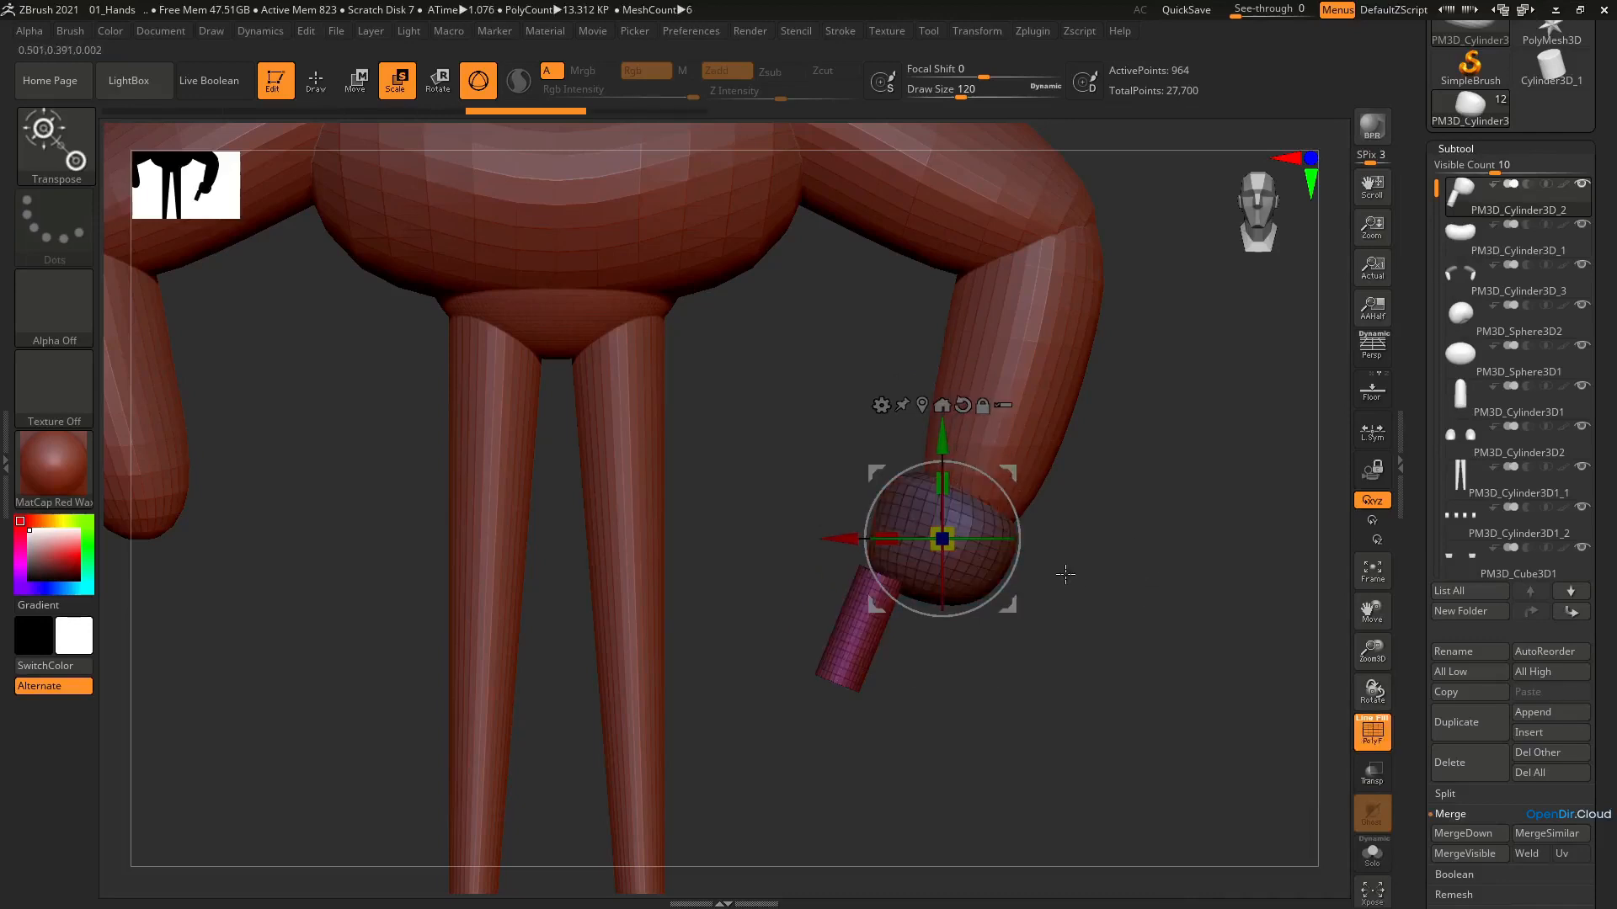
pyautogui.click(1373, 864)
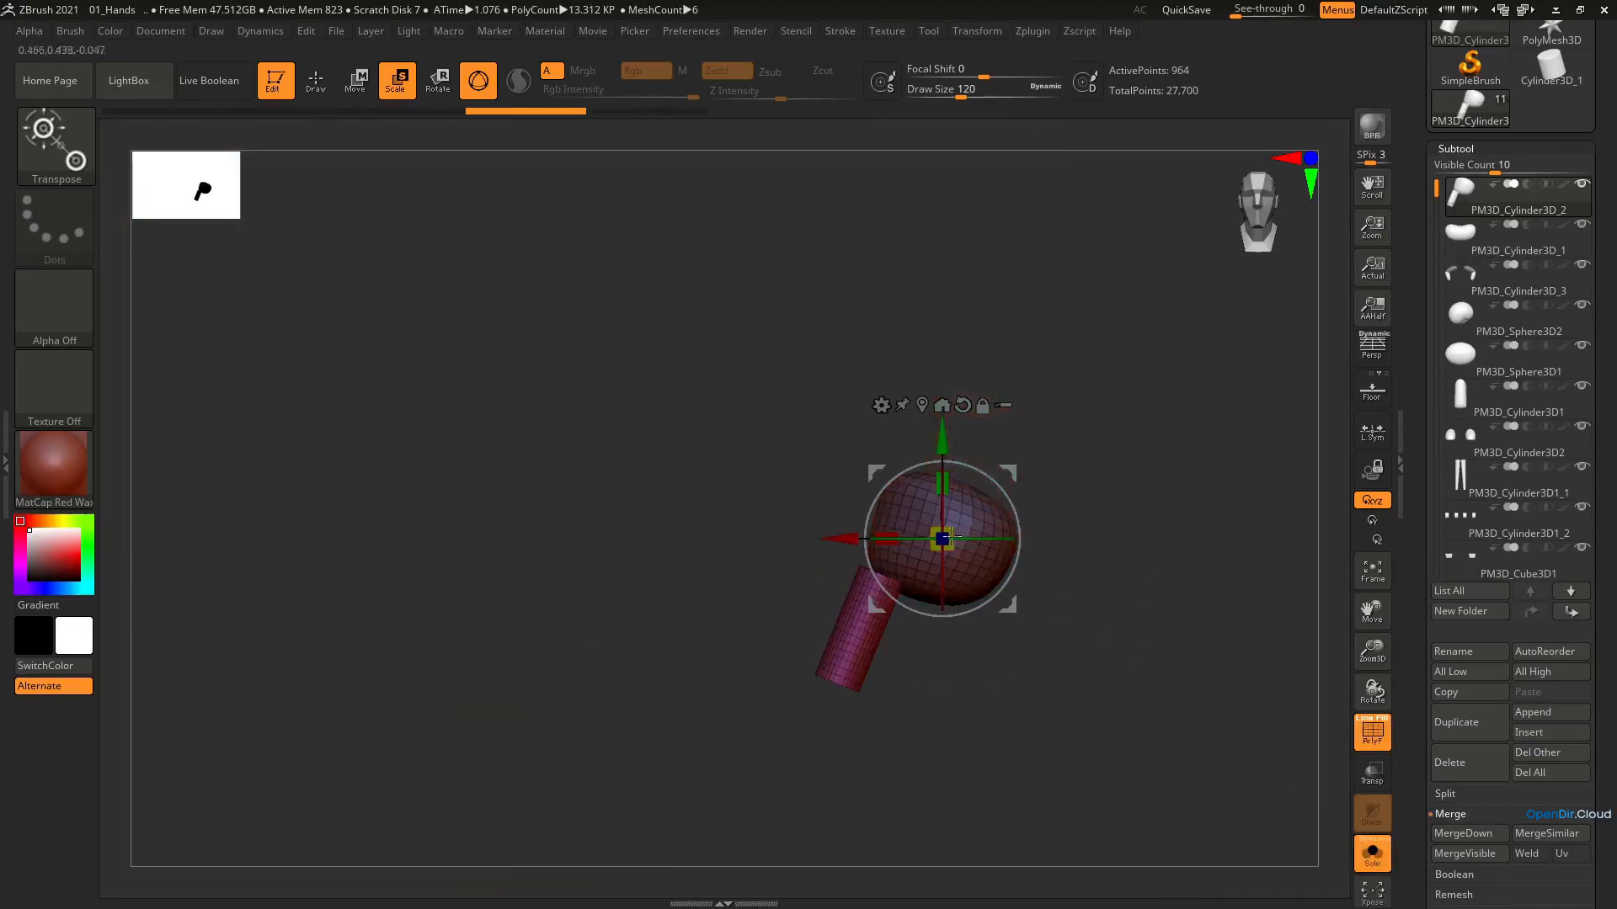
pyautogui.keyDown('alt'); pyautogui.moveTo(897, 508); pyautogui.dragTo(798, 547, button='right'); pyautogui.keyUp('alt')
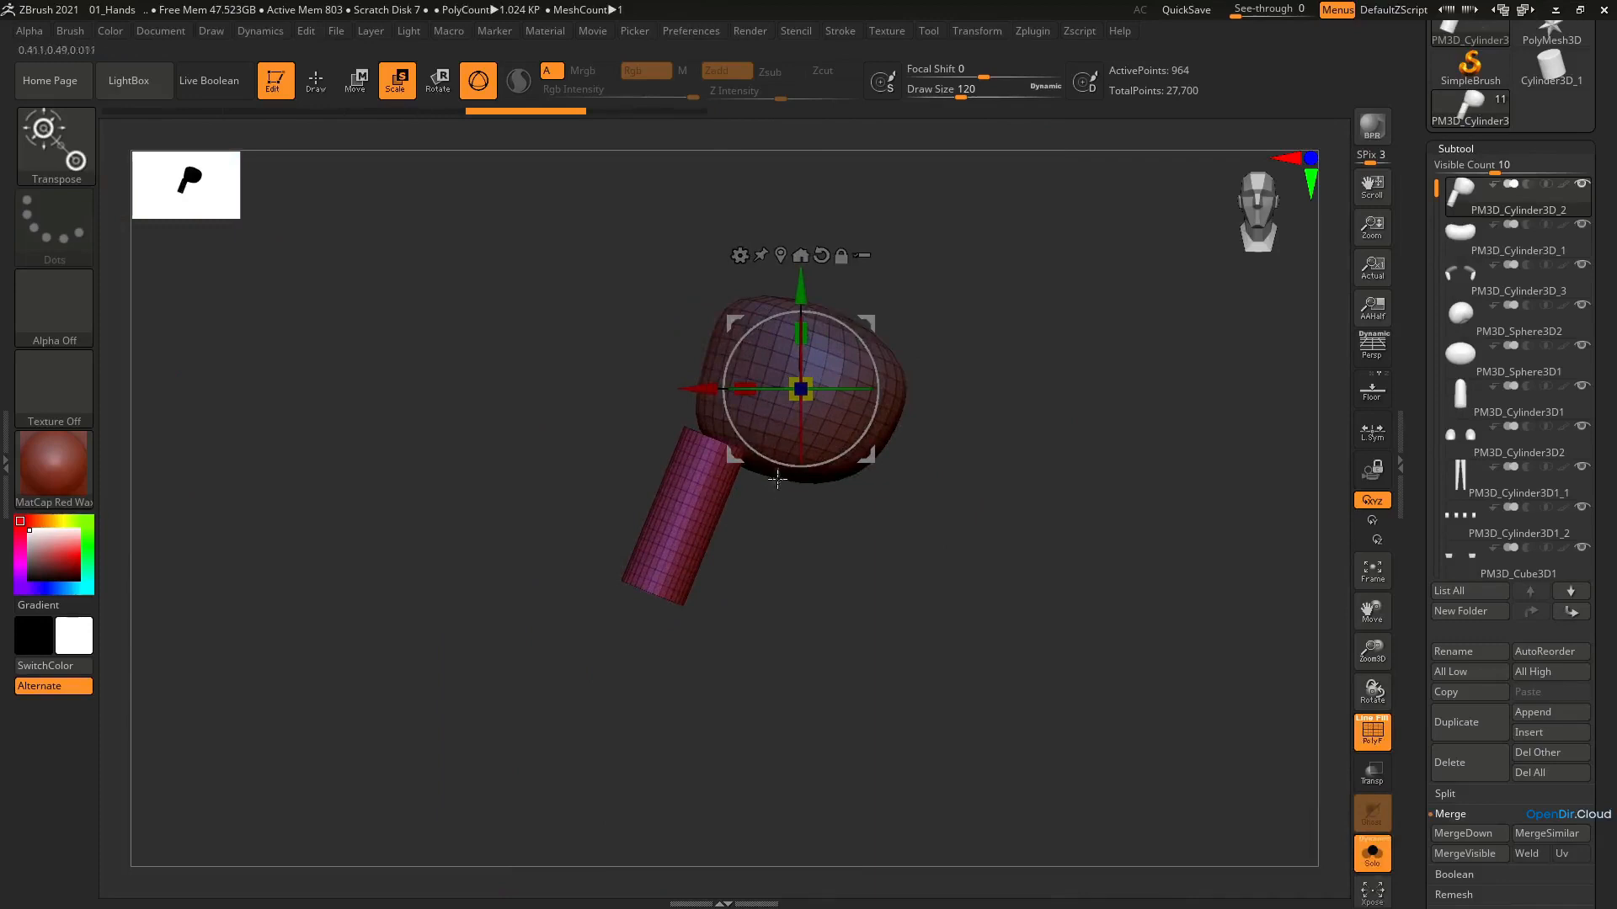
pyautogui.scroll(-5, 1609, 772)
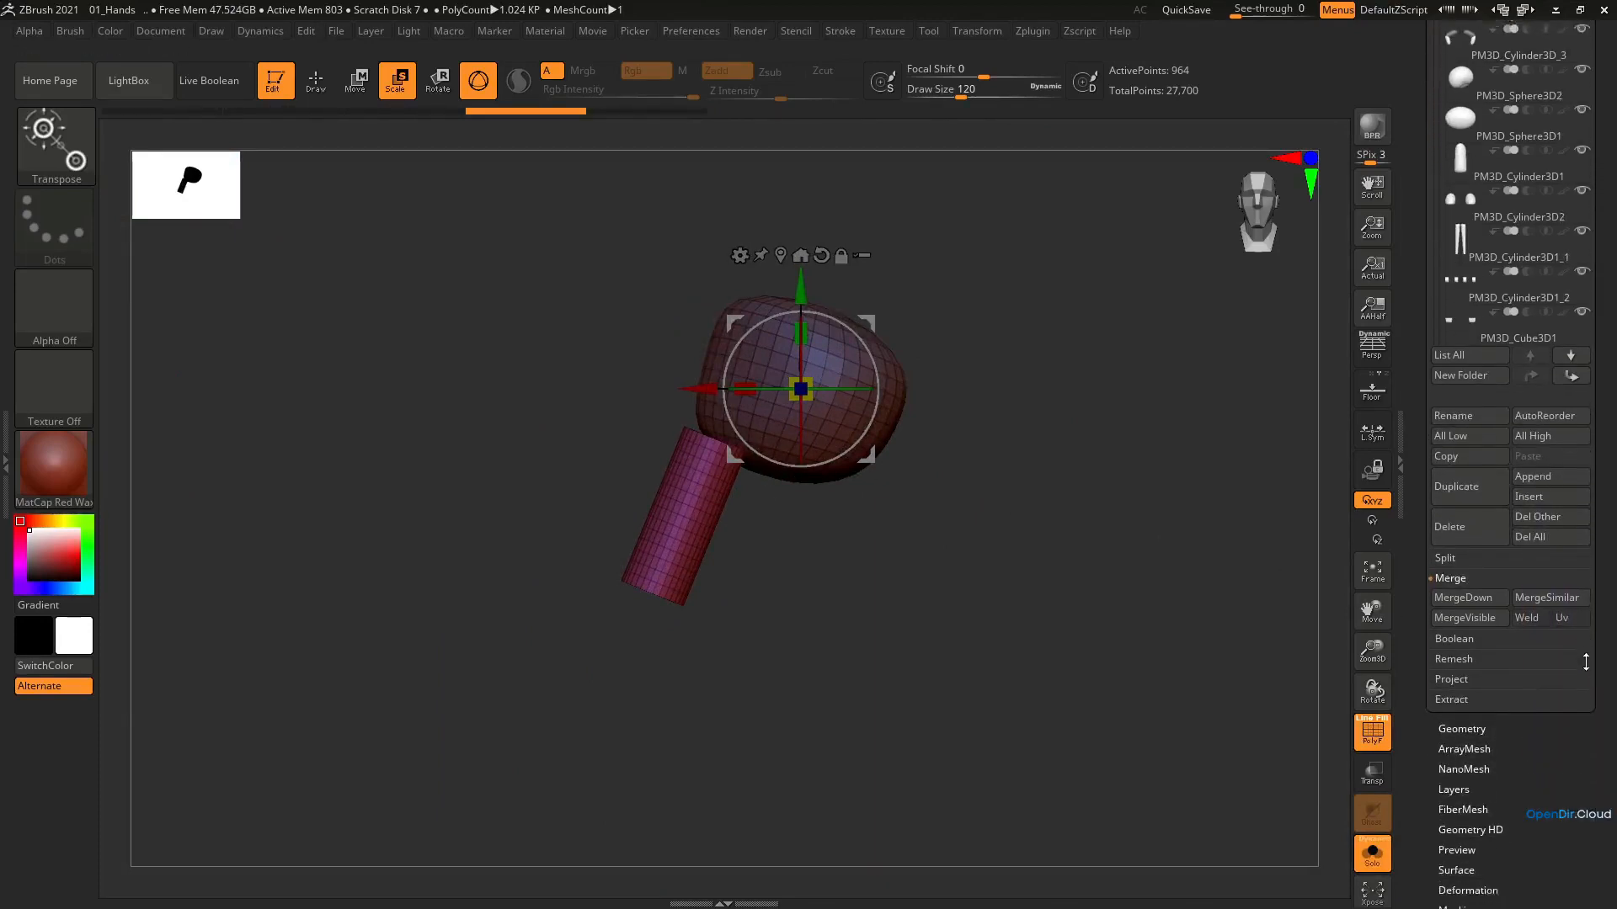
pyautogui.scroll(-15, 1518, 779)
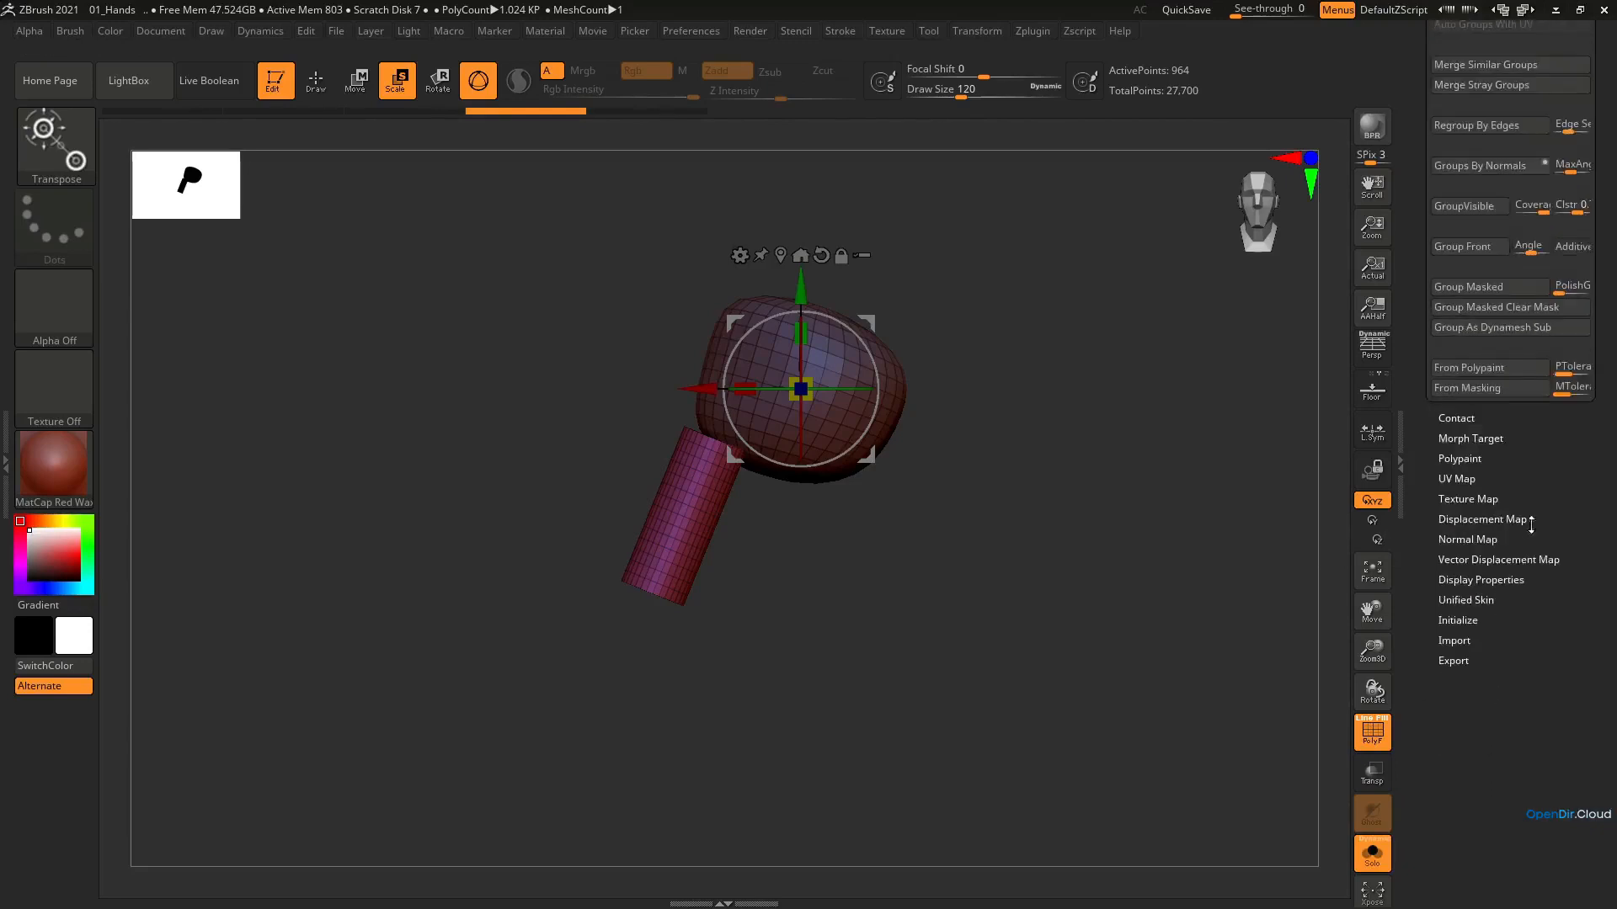
pyautogui.scroll(8, 1531, 524)
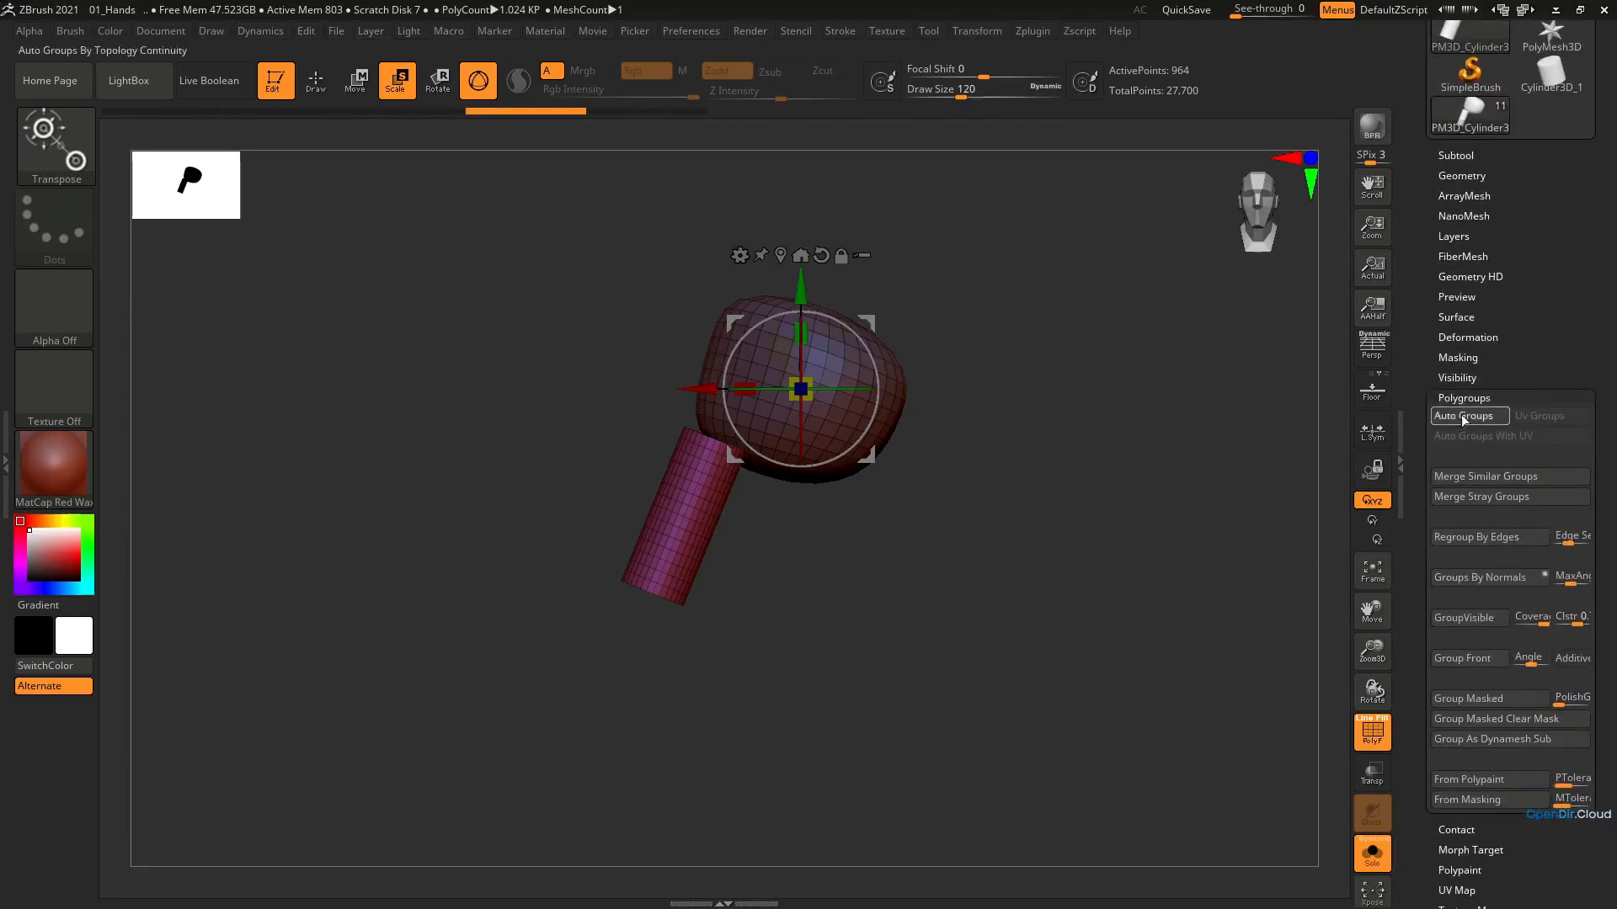
pyautogui.click(1462, 415)
# Mask the finger's polygroup so that only the palm can be edited
pyautogui.click(696, 507)
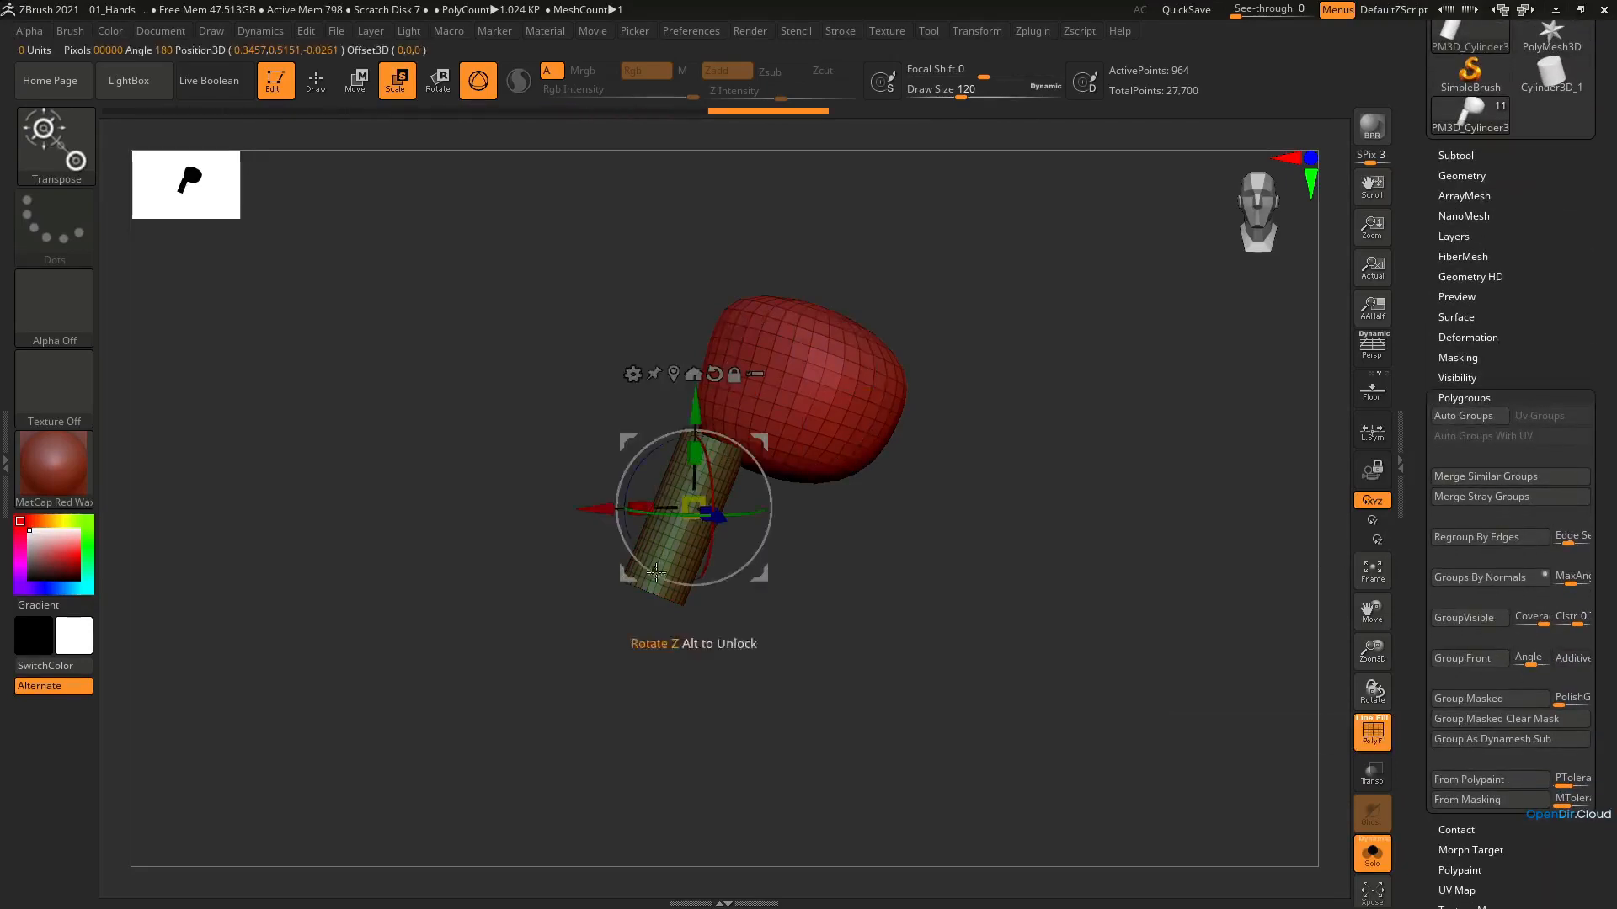
pyautogui.keyDown('ctrl'); pyautogui.click(677, 552); pyautogui.keyUp('ctrl')
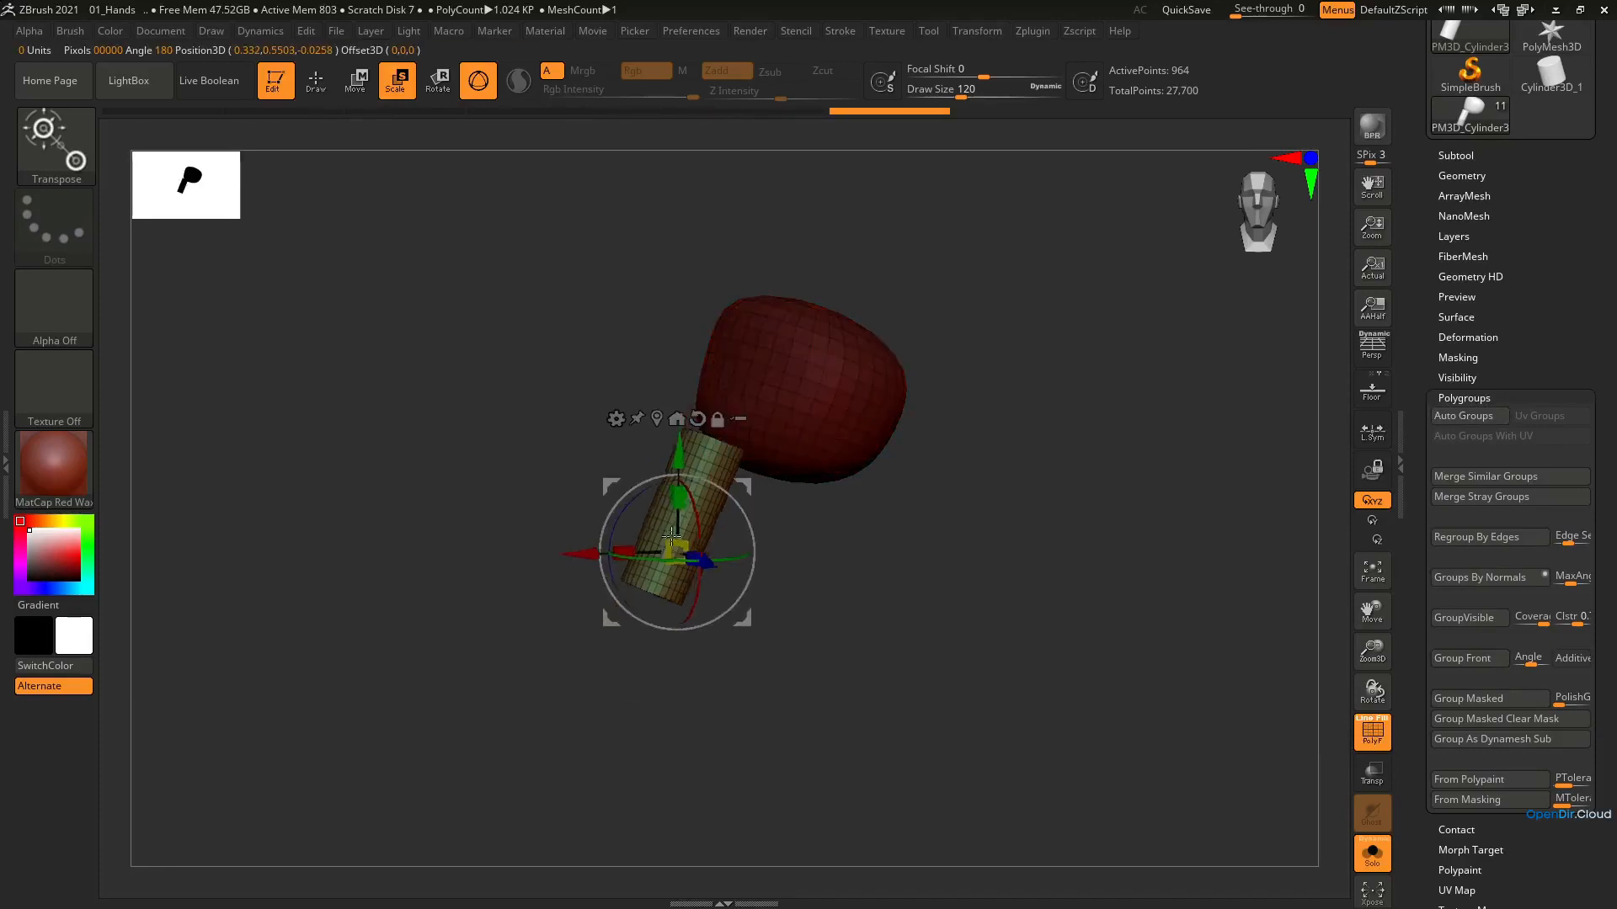
pyautogui.moveTo(657, 538); pyautogui.dragTo(710, 554, button='right')
pyautogui.keyDown('alt'); pyautogui.moveTo(657, 477); pyautogui.dragTo(776, 426, button='right'); pyautogui.keyUp('alt')
pyautogui.moveTo(896, 413)
pyautogui.mouseDown(button='right')
pyautogui.moveTo(834, 416)
pyautogui.moveTo(926, 421)
pyautogui.moveTo(731, 461)
pyautogui.mouseUp(button='right')
# Reshape the palm around the base of the finger with the Move brush, reducing the draw size to 83
pyautogui.press('b')
pyautogui.press('m')
pyautogui.press('v')
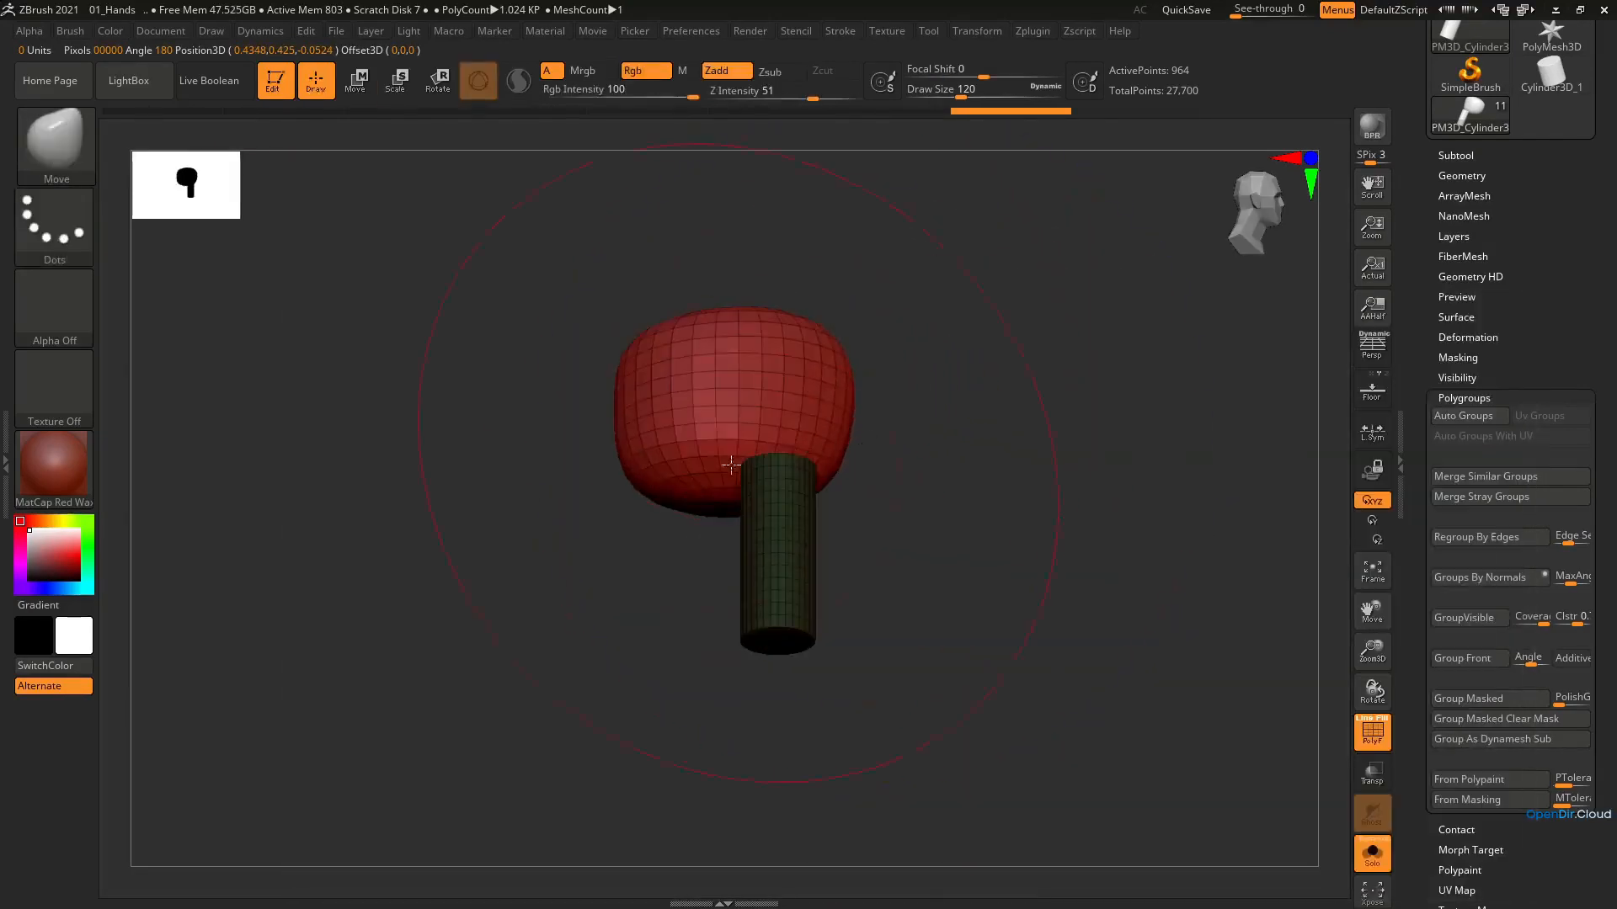
pyautogui.press('s')
pyautogui.moveTo(725, 459)
pyautogui.mouseDown()
pyautogui.moveTo(675, 484)
pyautogui.moveTo(715, 499)
pyautogui.mouseUp()
pyautogui.moveTo(675, 347); pyautogui.dragTo(701, 336)
pyautogui.moveTo(893, 438); pyautogui.dragTo(736, 447, button='right')
pyautogui.moveTo(739, 454); pyautogui.dragTo(758, 471)
pyautogui.moveTo(929, 504); pyautogui.dragTo(904, 532)
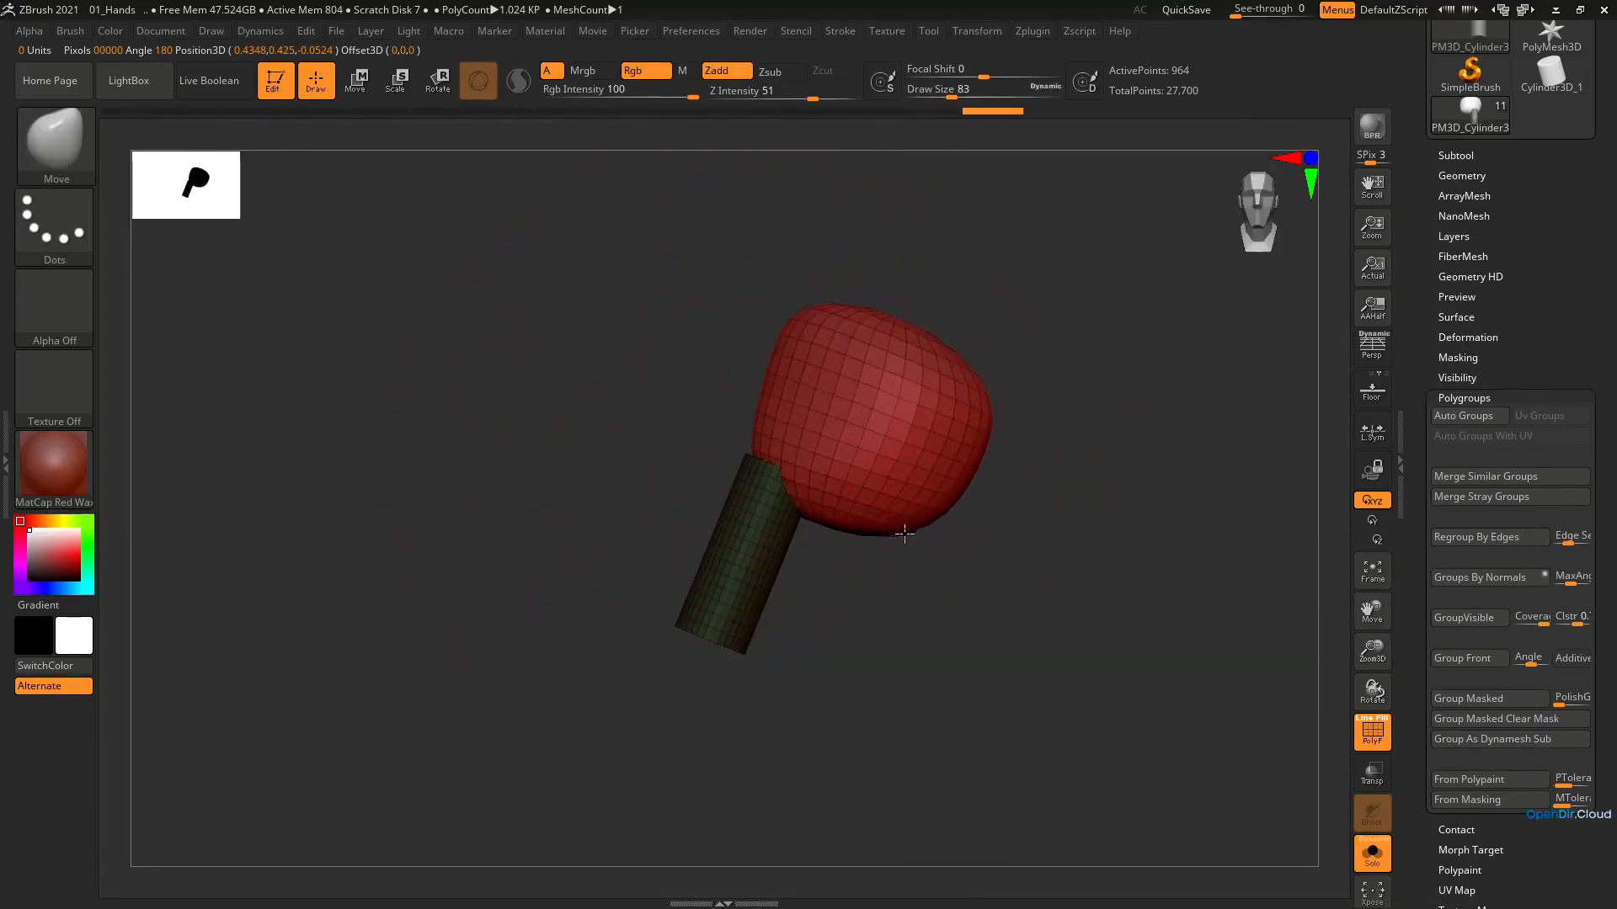
# Refine the palm's outline with the Move brush, reducing the draw size to 65
pyautogui.moveTo(972, 410); pyautogui.dragTo(983, 403)
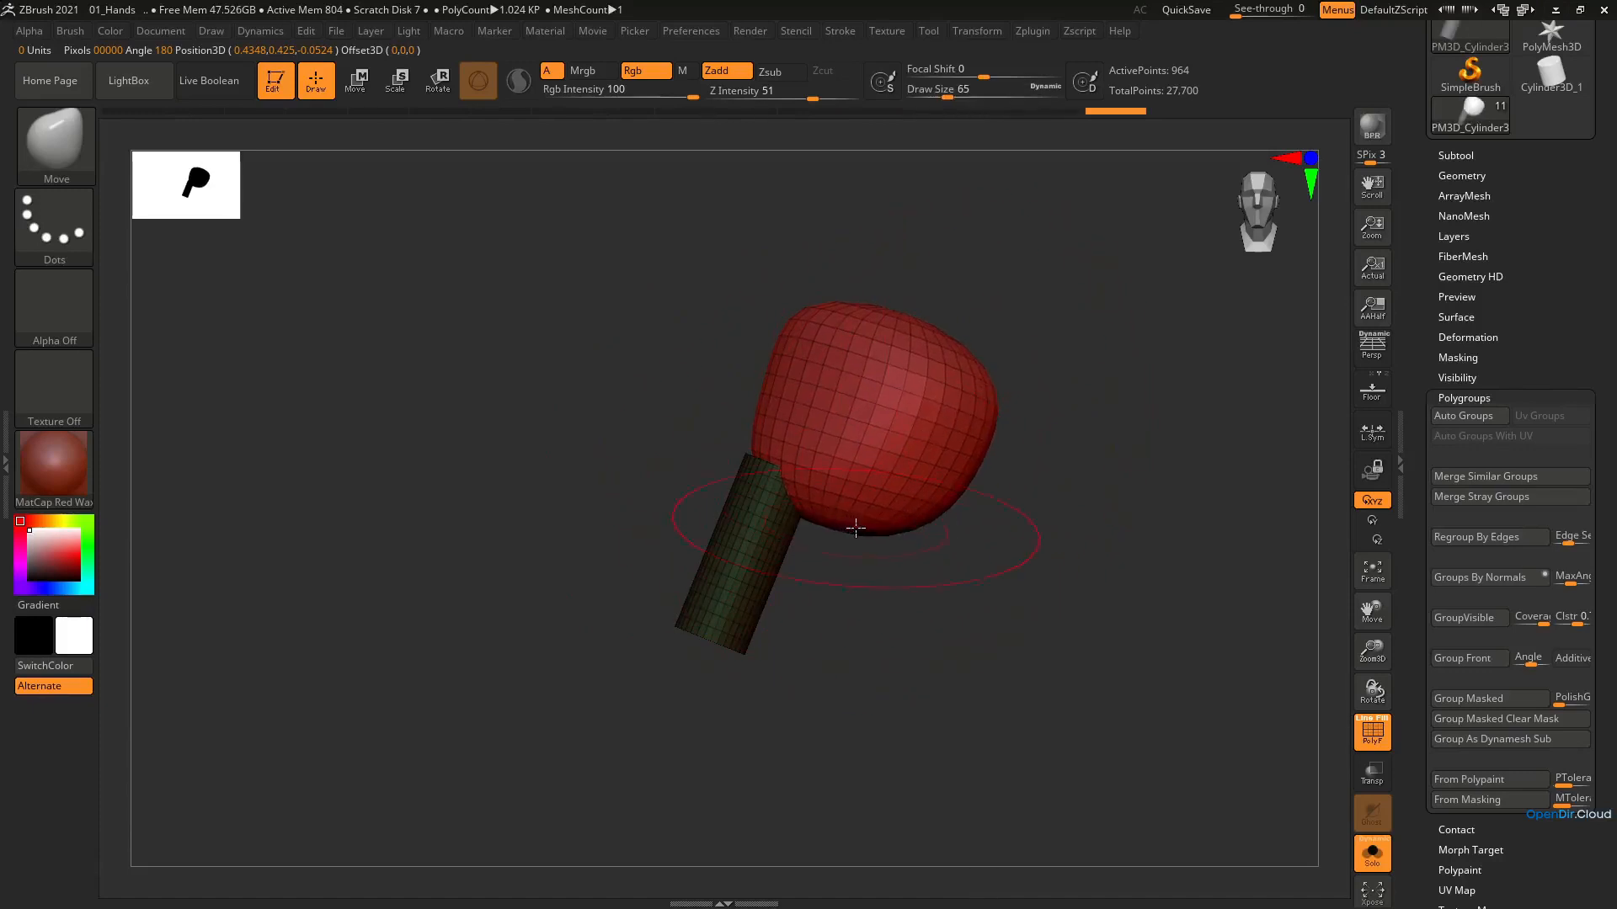
pyautogui.moveTo(856, 528); pyautogui.dragTo(844, 525)
pyautogui.moveTo(798, 326); pyautogui.dragTo(786, 334)
# Adjust the palm's side profile with the Move brush and the wireframe off, and exit solo mode
pyautogui.hotkey('shift', 'f')
pyautogui.moveTo(790, 517)
pyautogui.keyDown('ctrl'); pyautogui.mouseDown(button='right')
pyautogui.moveTo(785, 352)
pyautogui.moveTo(846, 502)
pyautogui.mouseUp(button='right'); pyautogui.keyUp('ctrl')
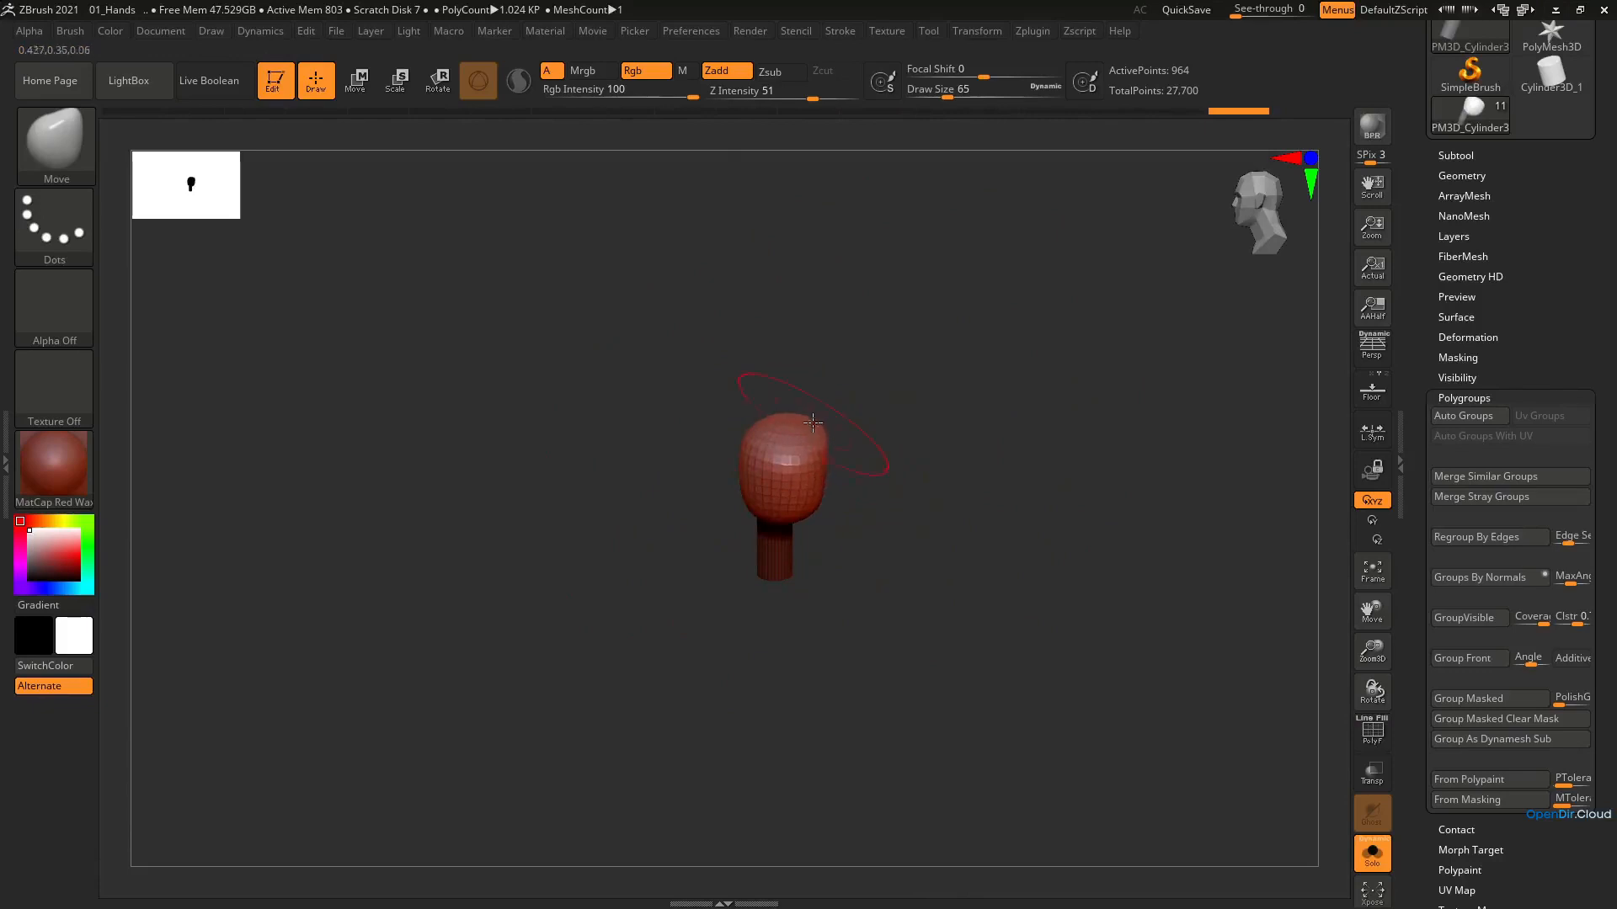
pyautogui.moveTo(809, 421)
pyautogui.mouseDown(button='right')
pyautogui.moveTo(801, 570)
pyautogui.moveTo(761, 367)
pyautogui.moveTo(754, 385)
pyautogui.moveTo(830, 396)
pyautogui.mouseUp(button='right')
pyautogui.moveTo(777, 448); pyautogui.dragTo(763, 467)
pyautogui.moveTo(758, 471)
pyautogui.keyDown('alt'); pyautogui.mouseDown(button='right')
pyautogui.moveTo(935, 395)
pyautogui.moveTo(872, 443)
pyautogui.mouseUp(button='right'); pyautogui.keyUp('alt')
pyautogui.click(1374, 859)
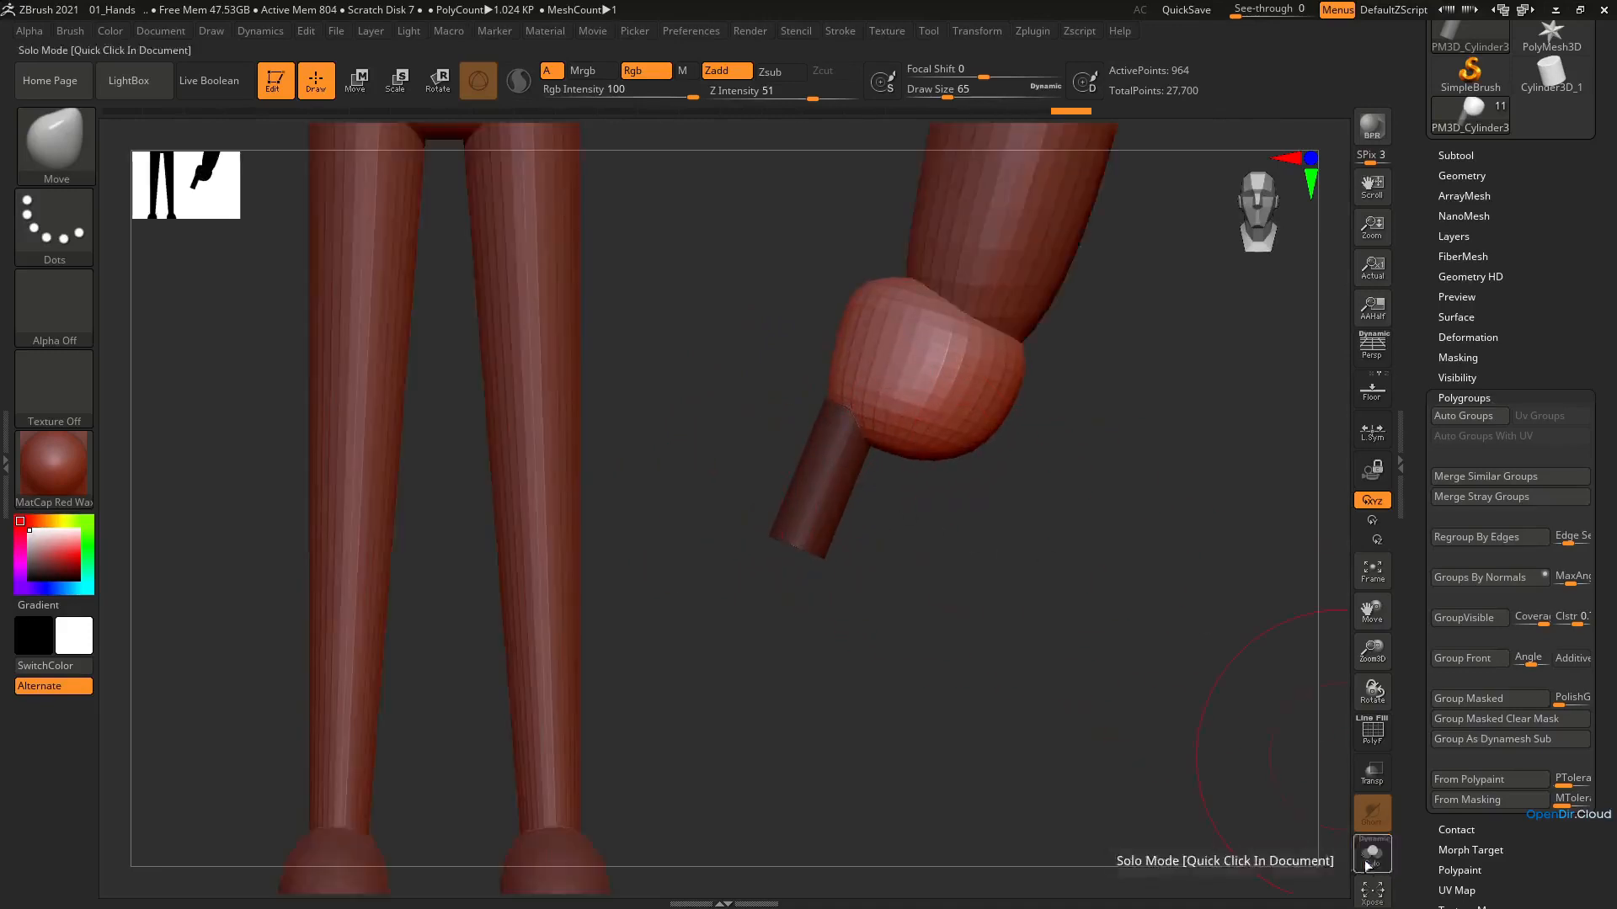
# Switch the mask to the palm, slightly adjust the finger with the transform gizmo, and isolate the hand in solo mode
pyautogui.moveTo(867, 530)
pyautogui.keyDown('alt'); pyautogui.mouseDown(button='right')
pyautogui.moveTo(872, 365)
pyautogui.moveTo(904, 584)
pyautogui.moveTo(830, 462)
pyautogui.moveTo(945, 475)
pyautogui.mouseUp(button='right'); pyautogui.keyUp('alt')
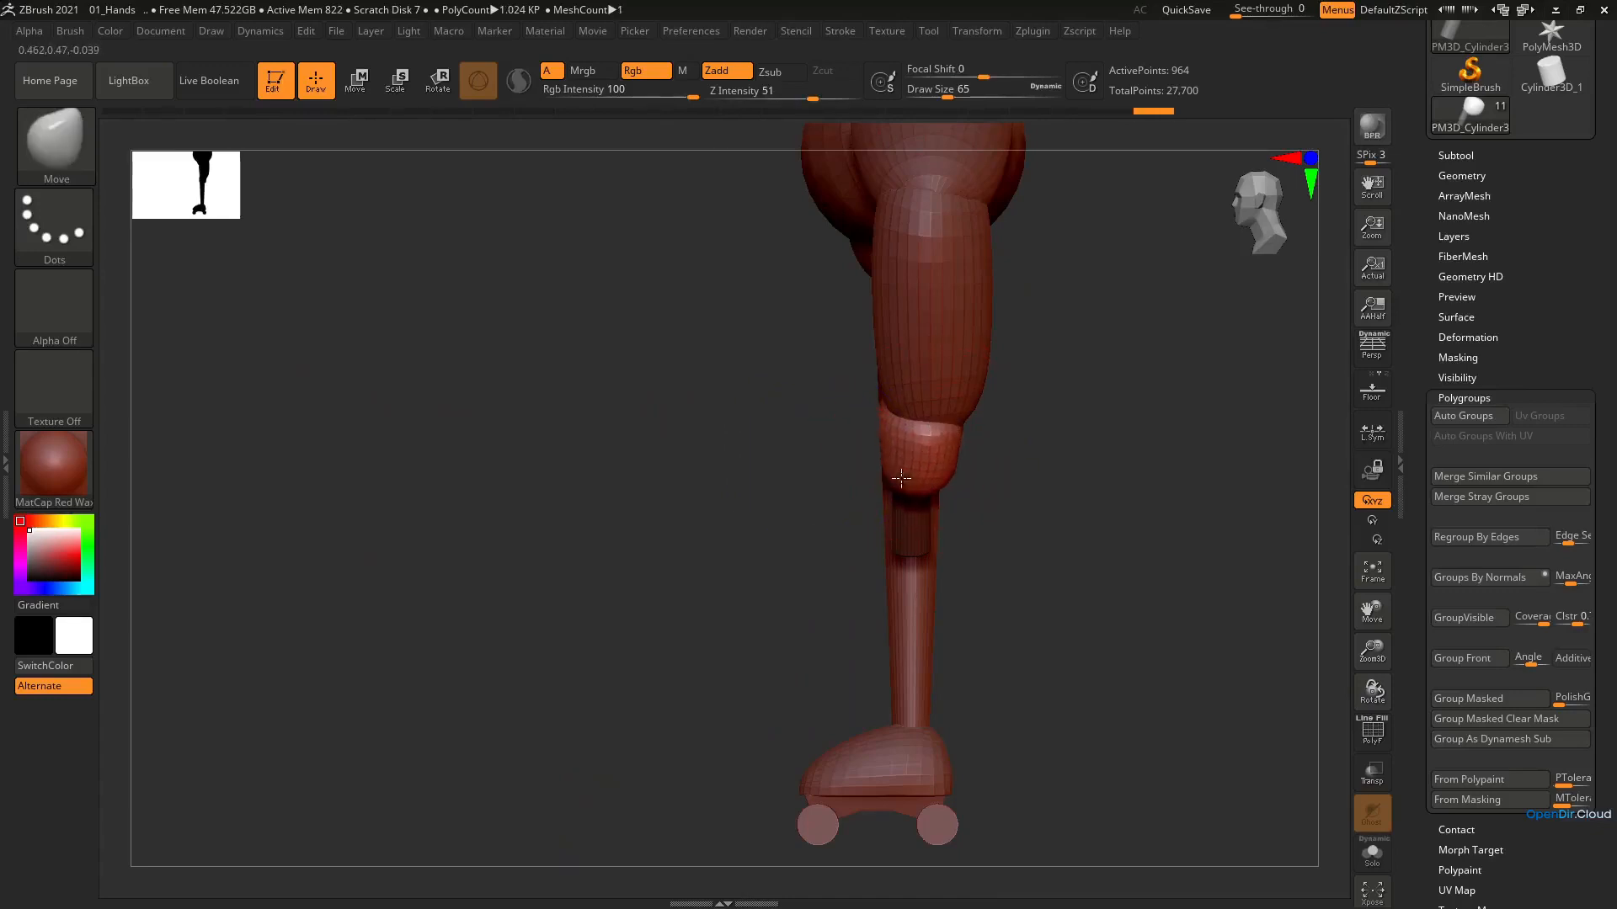
pyautogui.moveTo(901, 478)
pyautogui.mouseDown(button='right')
pyautogui.moveTo(975, 422)
pyautogui.moveTo(883, 459)
pyautogui.moveTo(905, 497)
pyautogui.moveTo(935, 522)
pyautogui.moveTo(1047, 502)
pyautogui.moveTo(798, 502)
pyautogui.mouseUp(button='right')
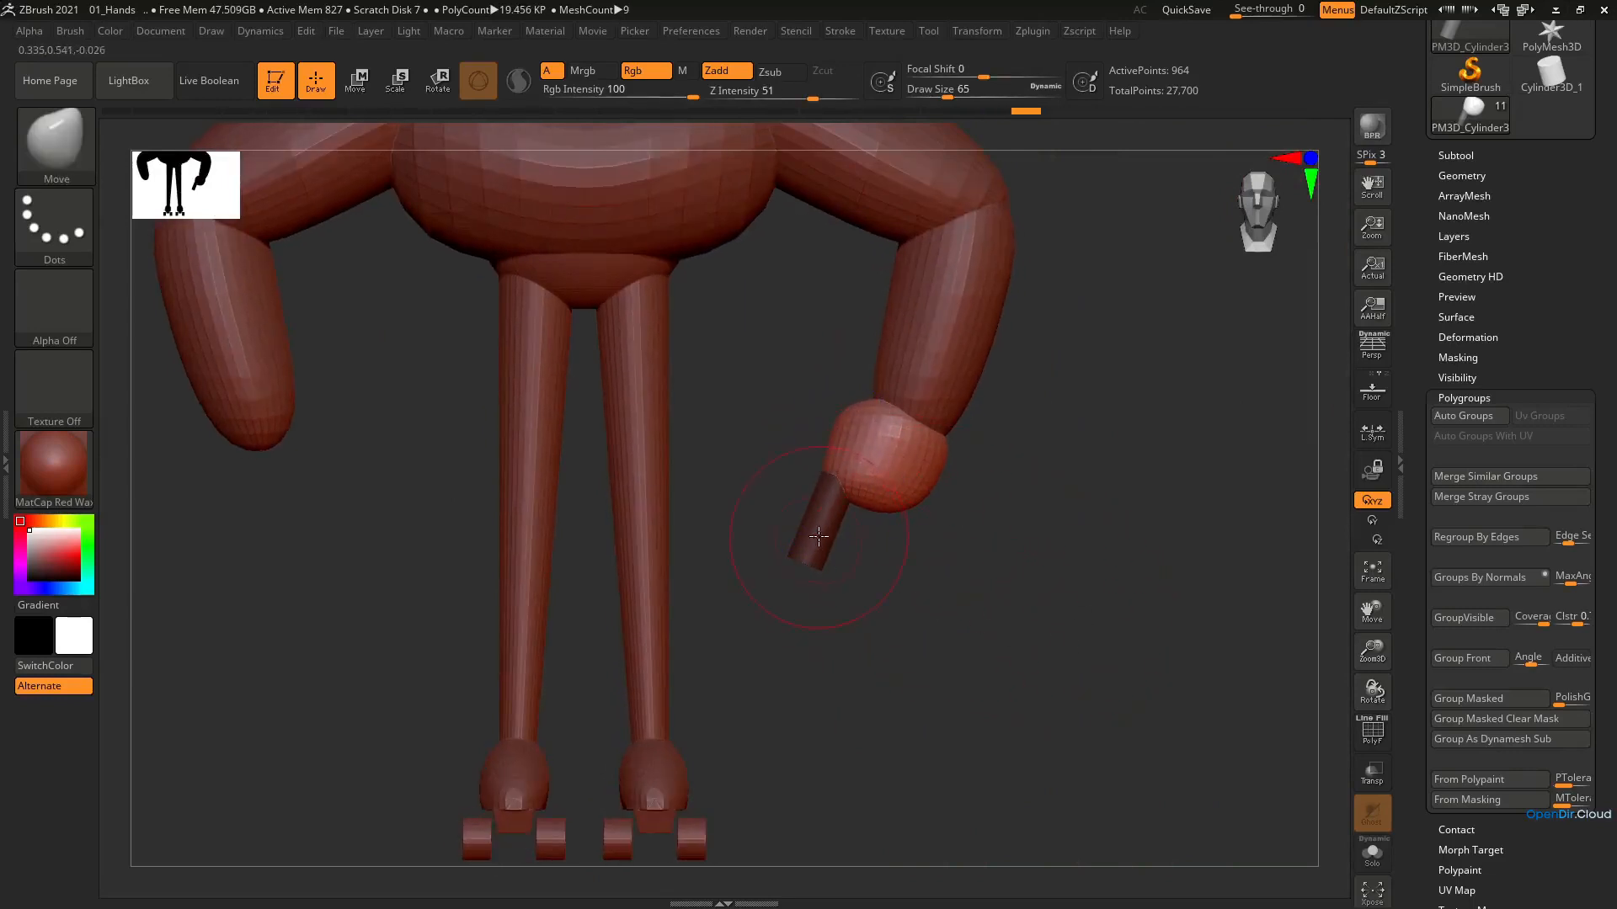
pyautogui.press('e')
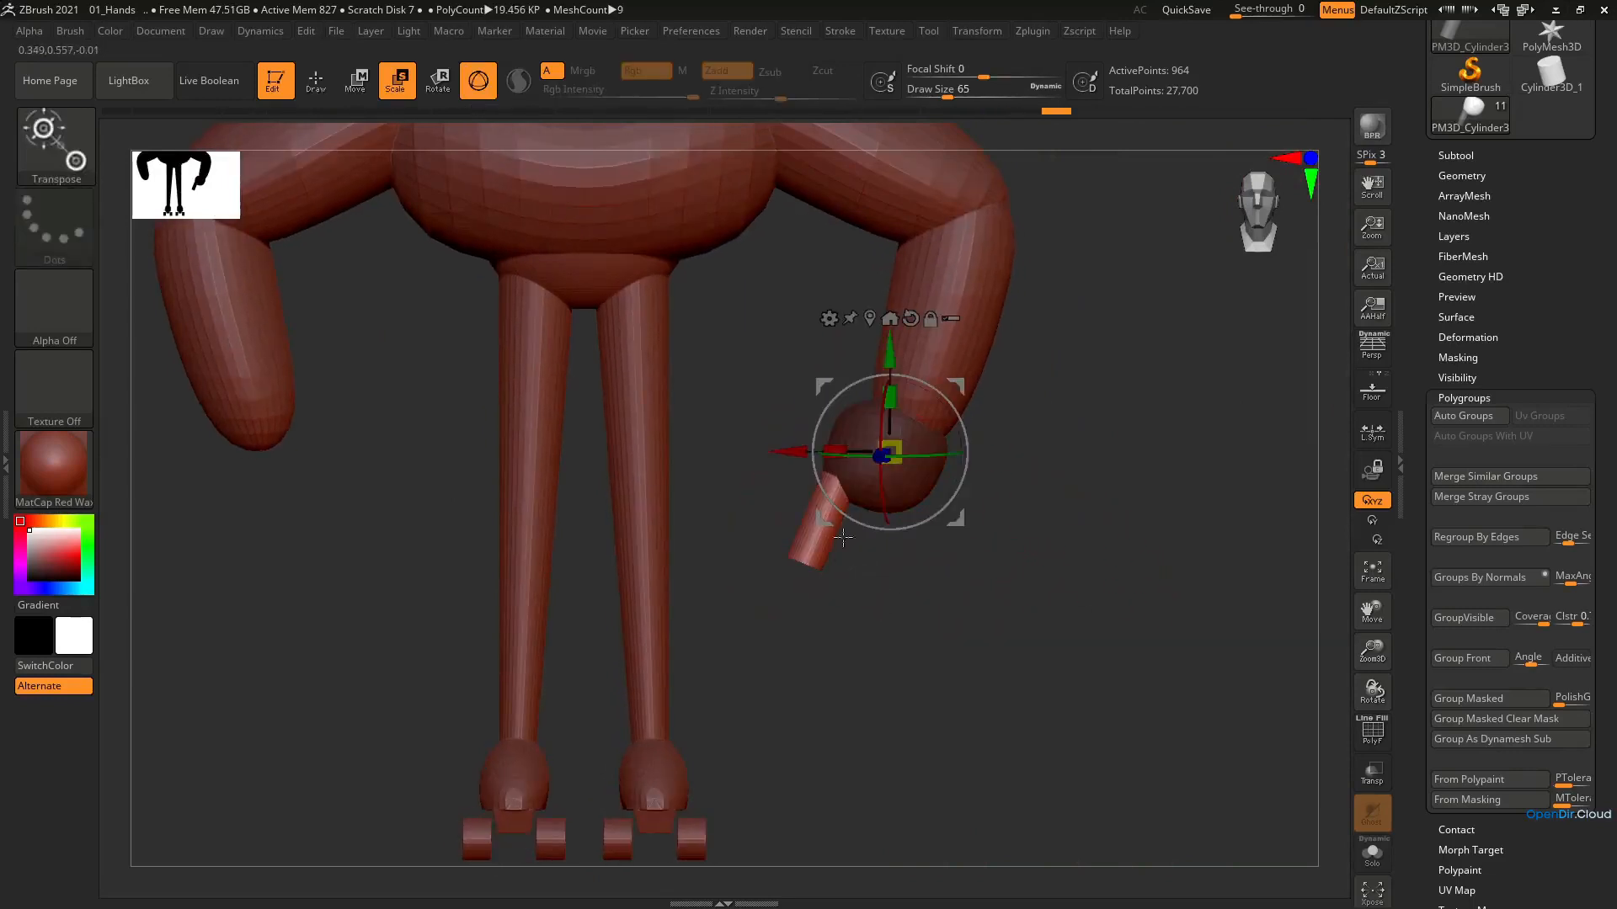
pyautogui.moveTo(947, 388); pyautogui.dragTo(955, 392)
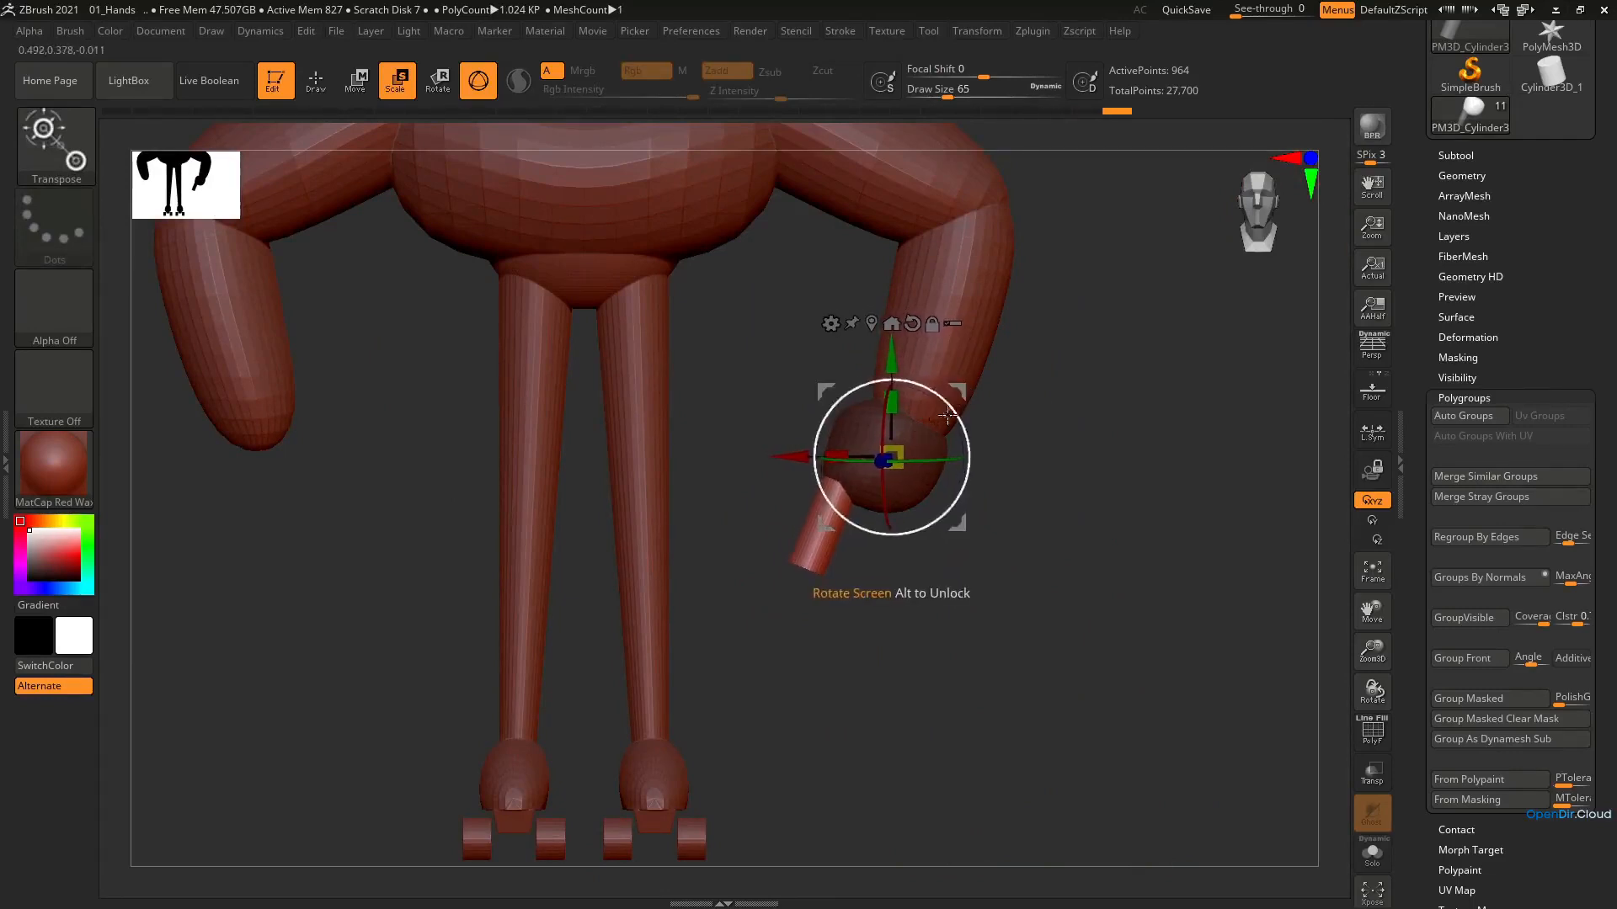
pyautogui.click(1372, 850)
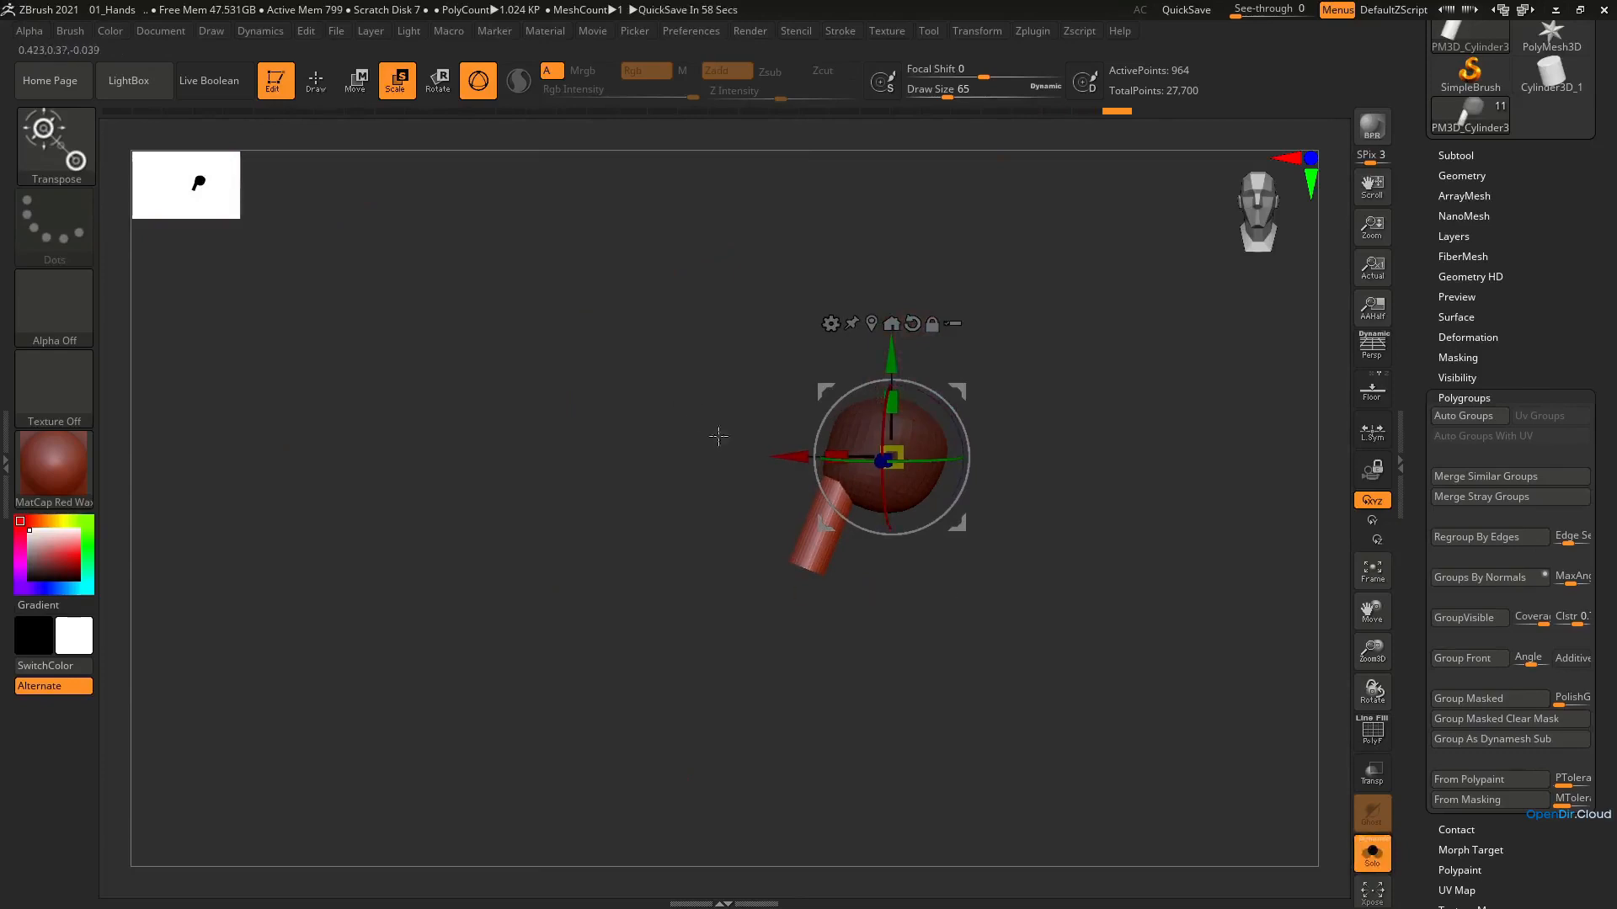
# Round off the finger's tip by smoothing it, checking the shape with the wireframe on and off
pyautogui.press('q')
pyautogui.moveTo(840, 489)
pyautogui.keyDown('ctrl'); pyautogui.mouseDown(button='right')
pyautogui.moveTo(848, 592)
pyautogui.moveTo(900, 596)
pyautogui.mouseUp(button='right'); pyautogui.keyUp('ctrl')
pyautogui.keyDown('shift'); pyautogui.moveTo(789, 505); pyautogui.dragTo(806, 590); pyautogui.keyUp('shift')
pyautogui.moveTo(803, 523); pyautogui.dragTo(747, 545, button='right')
pyautogui.hotkey('shift', 'f')
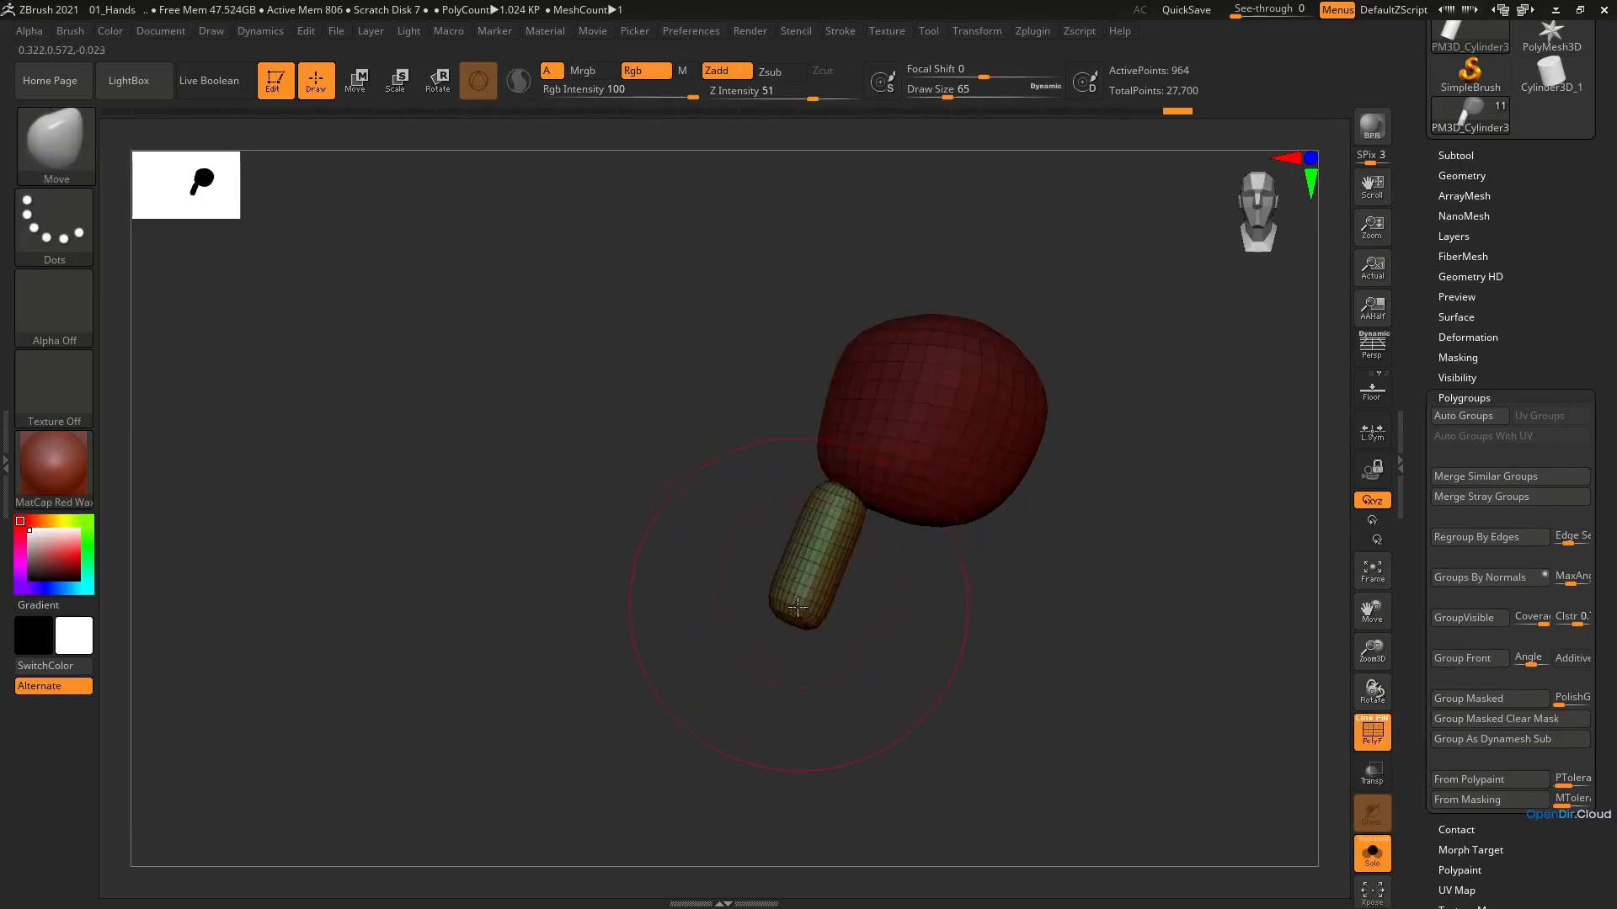
pyautogui.hotkey('shift', 'f')
pyautogui.moveTo(789, 627); pyautogui.dragTo(796, 506, button='right')
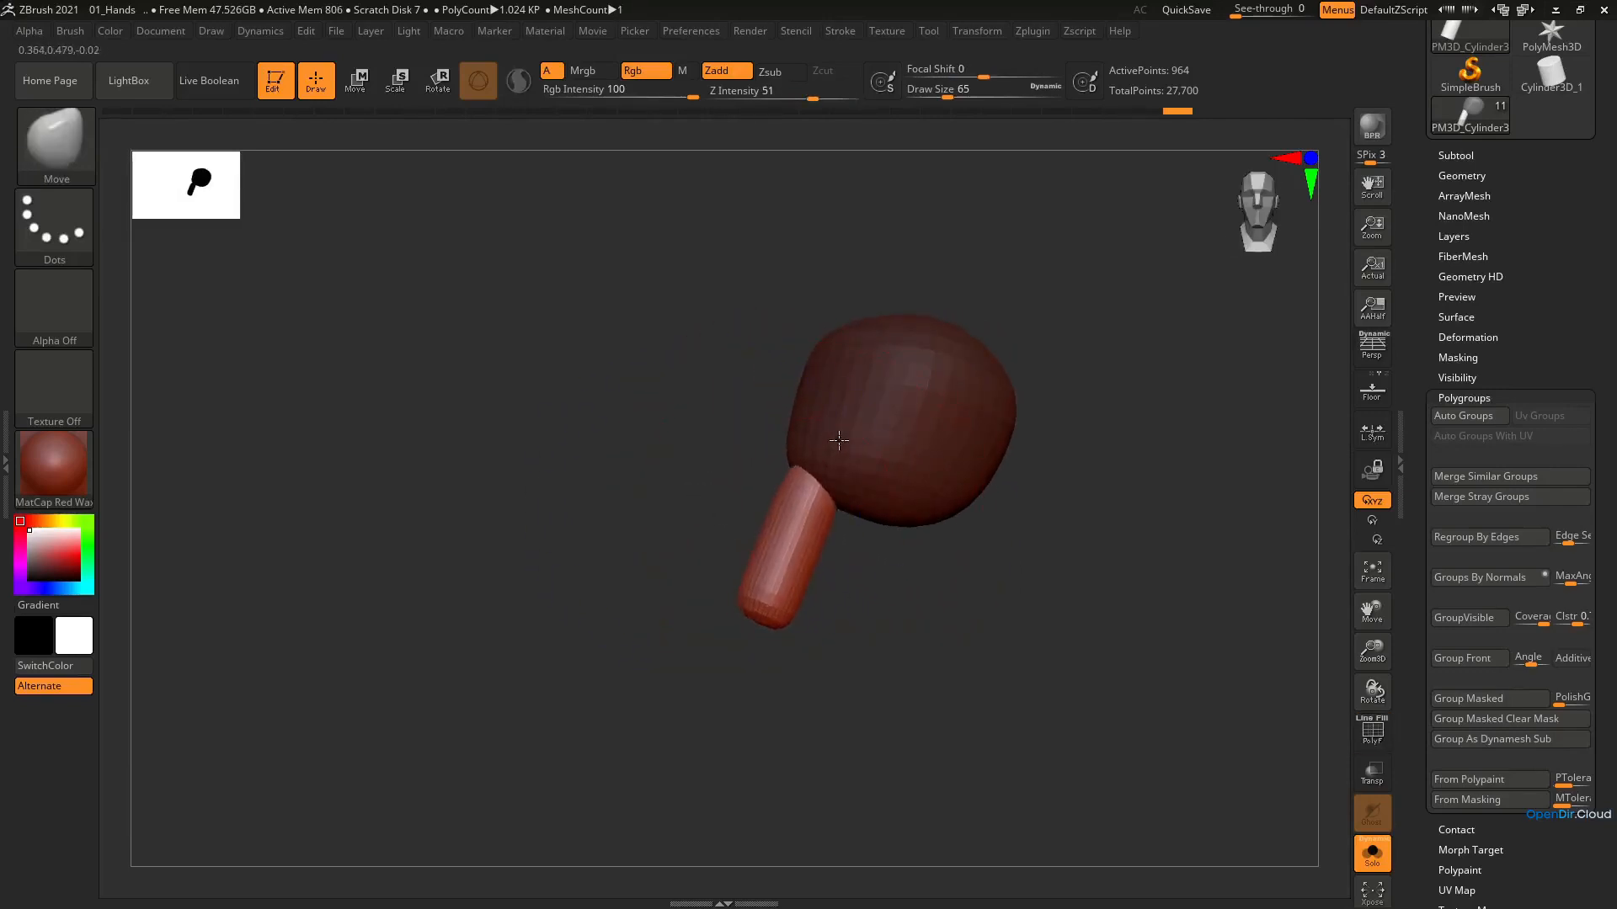
# Lengthen and slightly bend the finger with the Move brush at draw size 46, smoothing its tip
pyautogui.moveTo(790, 594)
pyautogui.mouseDown(button='right')
pyautogui.moveTo(768, 541)
pyautogui.moveTo(742, 570)
pyautogui.mouseUp(button='right')
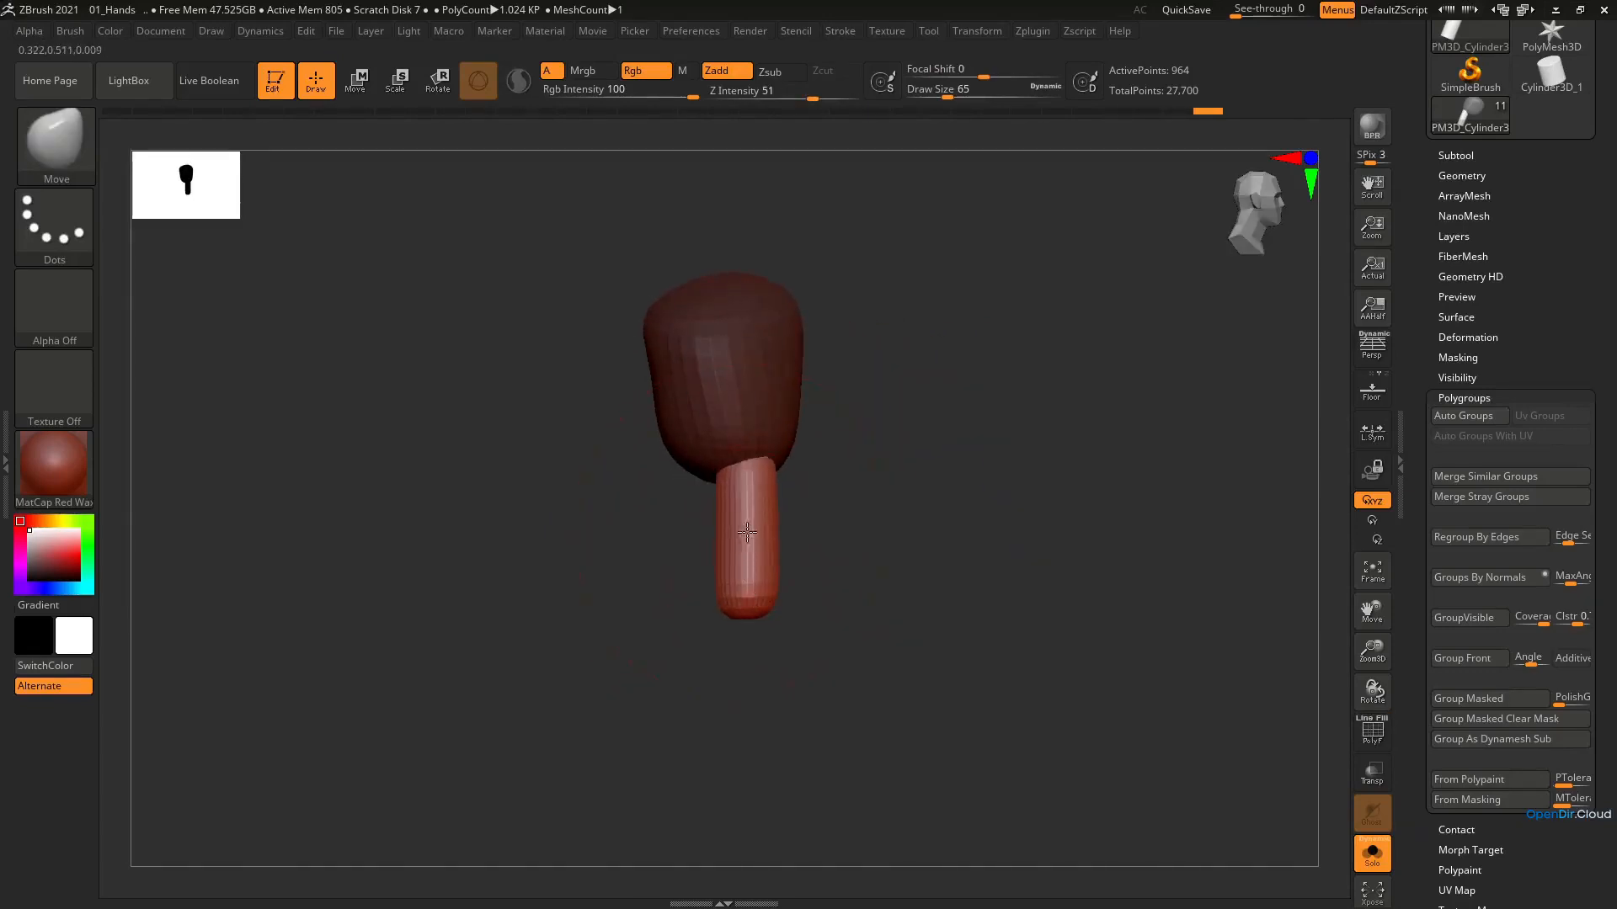
pyautogui.moveTo(747, 532); pyautogui.dragTo(751, 532)
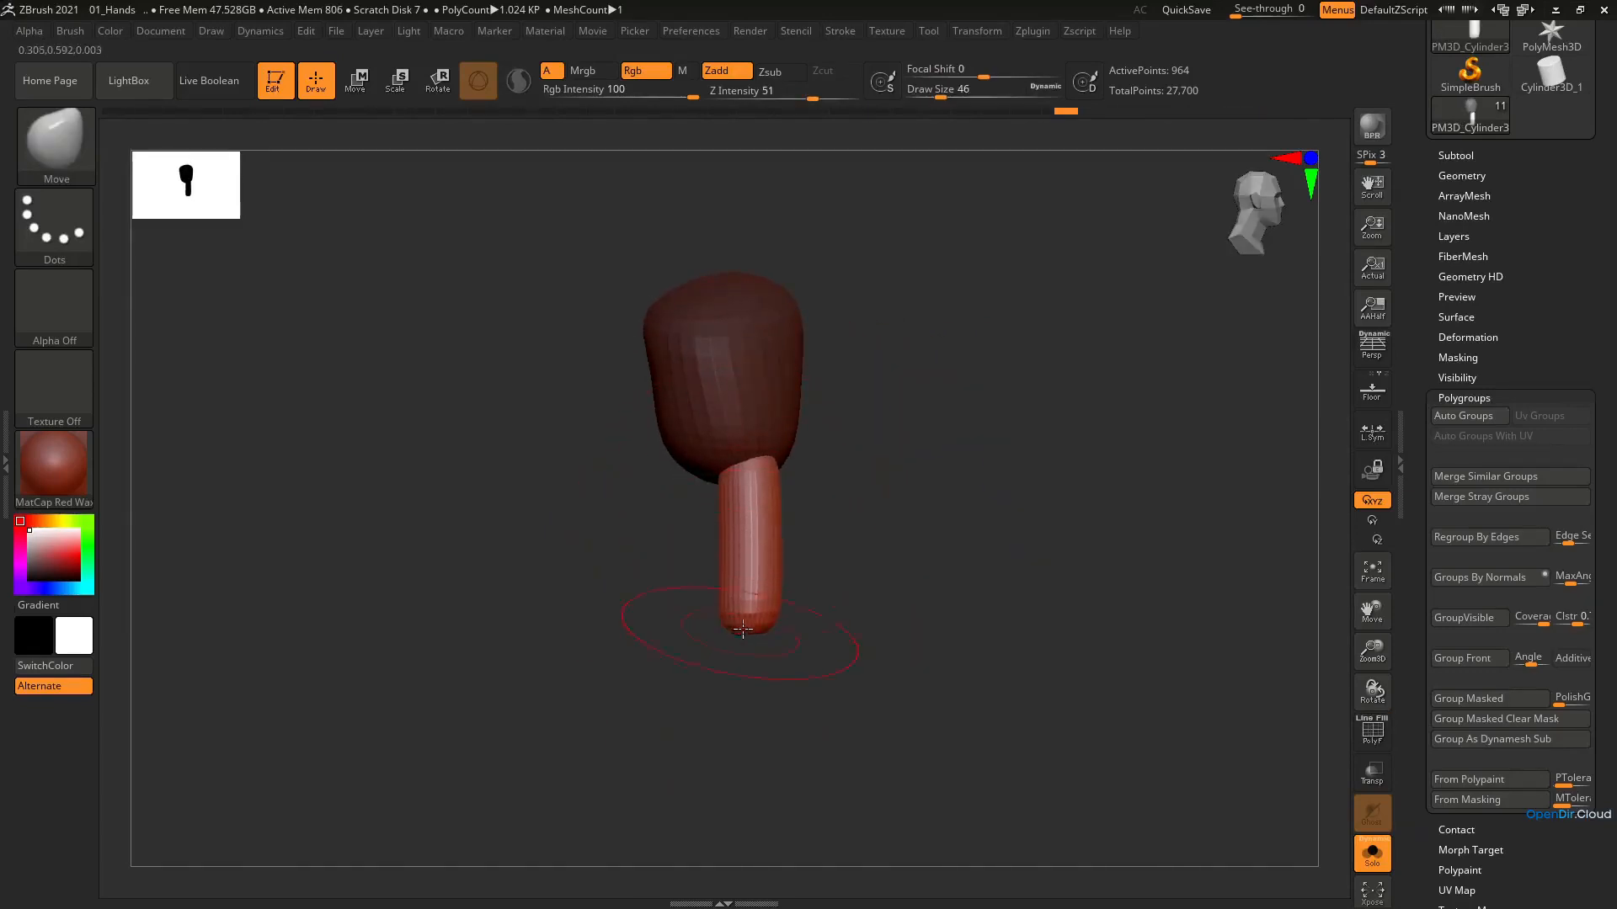
pyautogui.press('shift')
pyautogui.moveTo(726, 587); pyautogui.dragTo(733, 591)
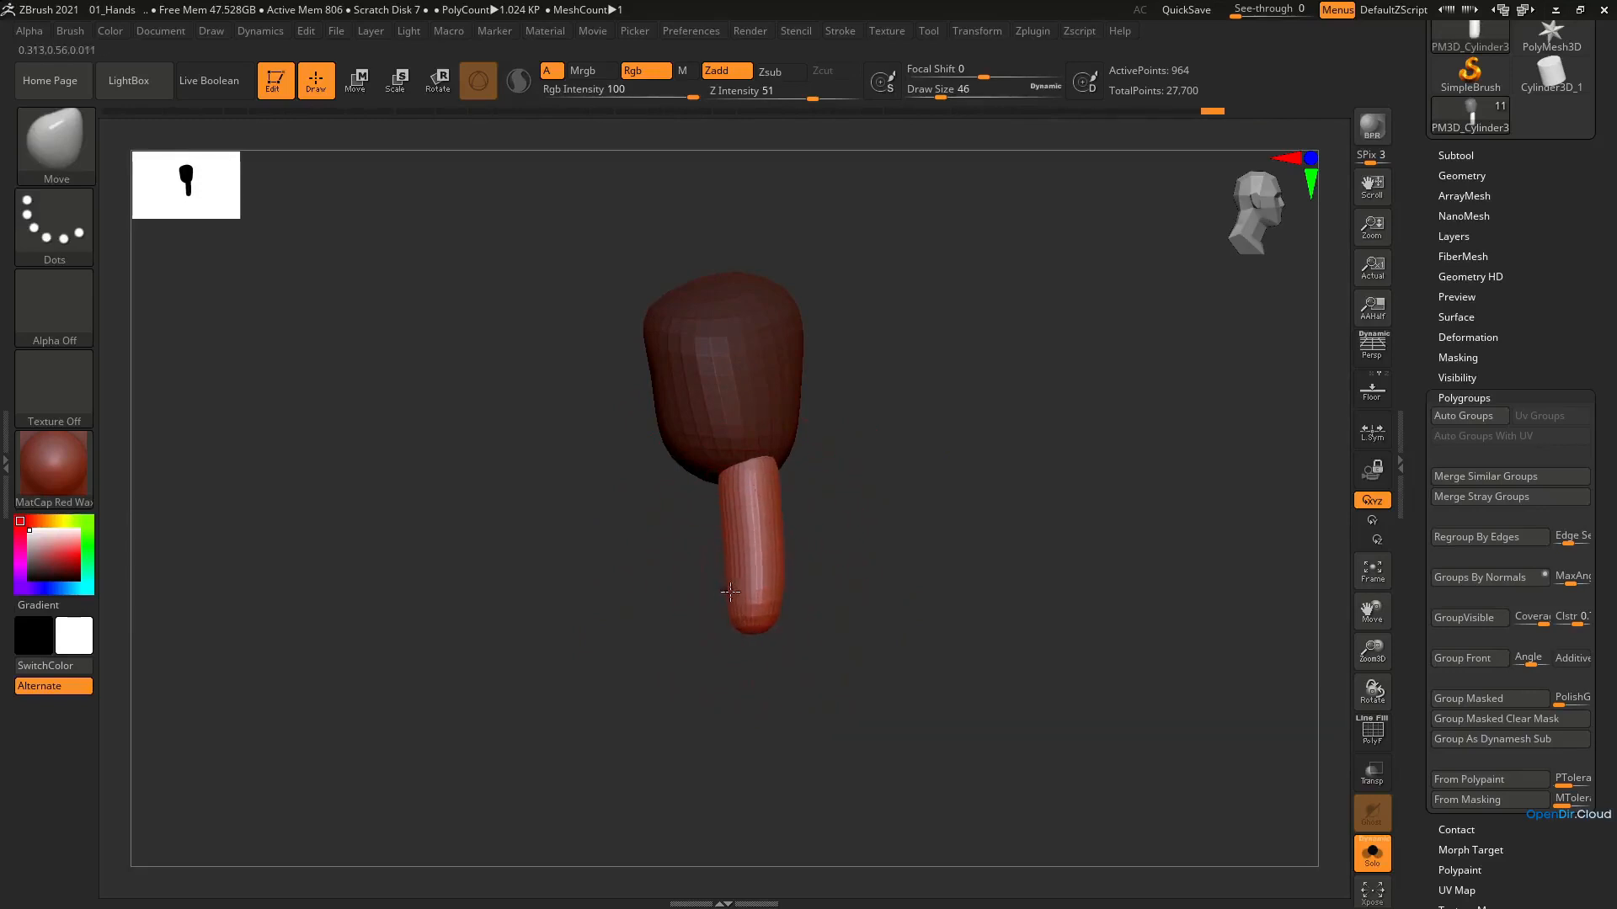
pyautogui.moveTo(730, 592)
pyautogui.mouseDown(button='right')
pyautogui.moveTo(823, 578)
pyautogui.moveTo(607, 632)
pyautogui.mouseUp(button='right')
pyautogui.moveTo(743, 468)
pyautogui.mouseDown(button='right')
pyautogui.moveTo(649, 559)
pyautogui.moveTo(801, 635)
pyautogui.moveTo(751, 631)
pyautogui.mouseUp(button='right')
pyautogui.press('shift')
pyautogui.moveTo(707, 629); pyautogui.dragTo(719, 621)
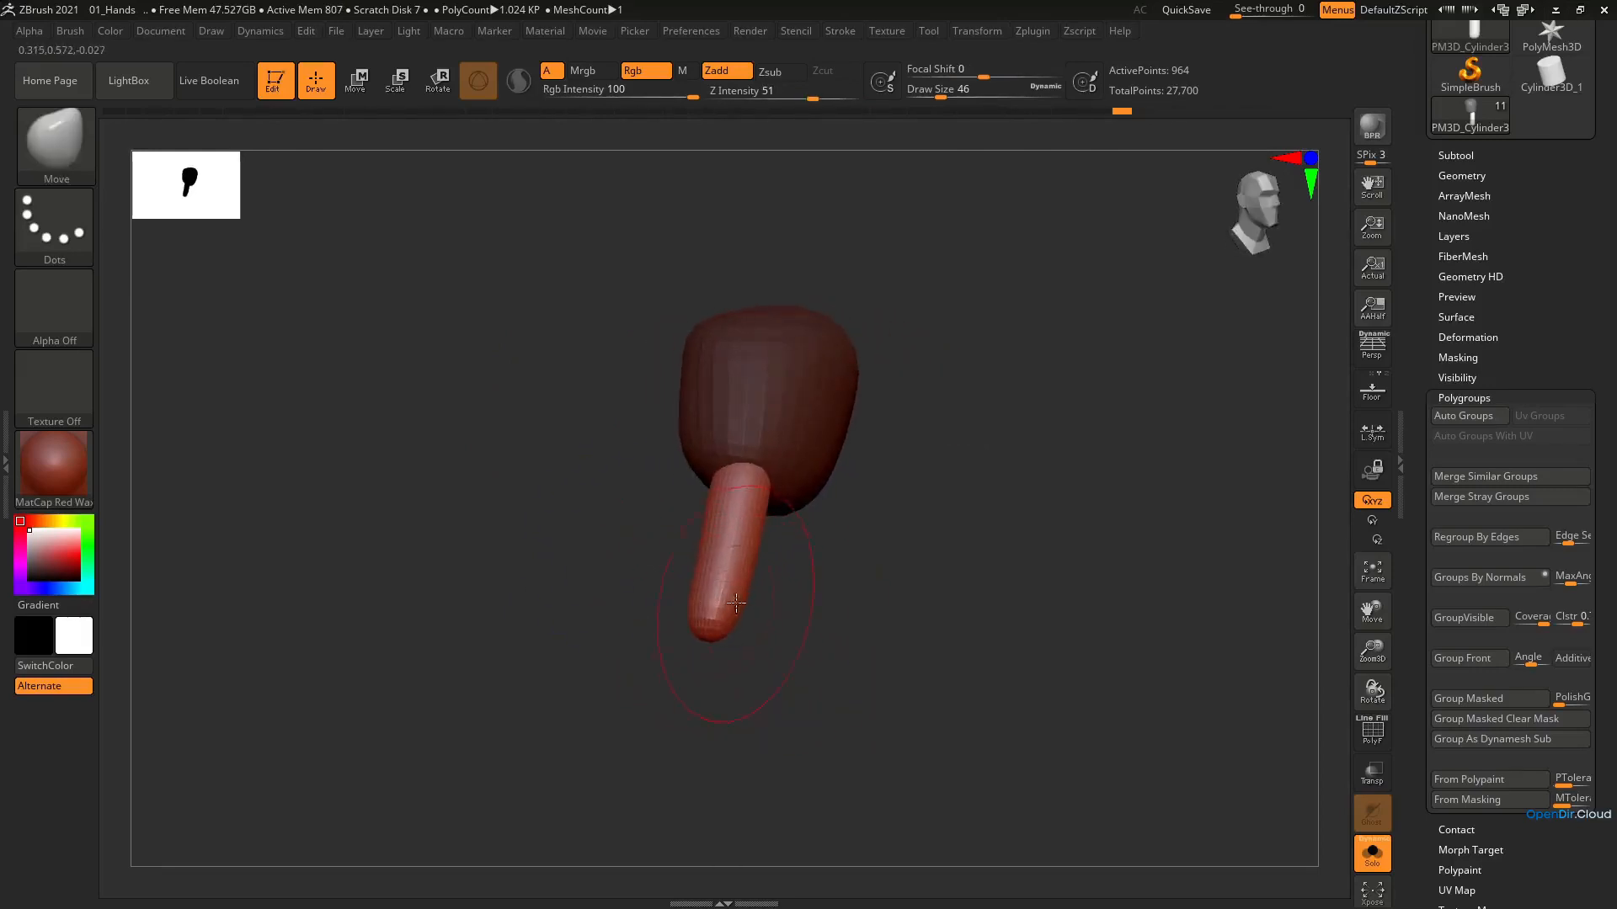
pyautogui.moveTo(728, 622)
pyautogui.mouseDown(button='right')
pyautogui.moveTo(746, 624)
pyautogui.moveTo(727, 615)
pyautogui.mouseUp(button='right')
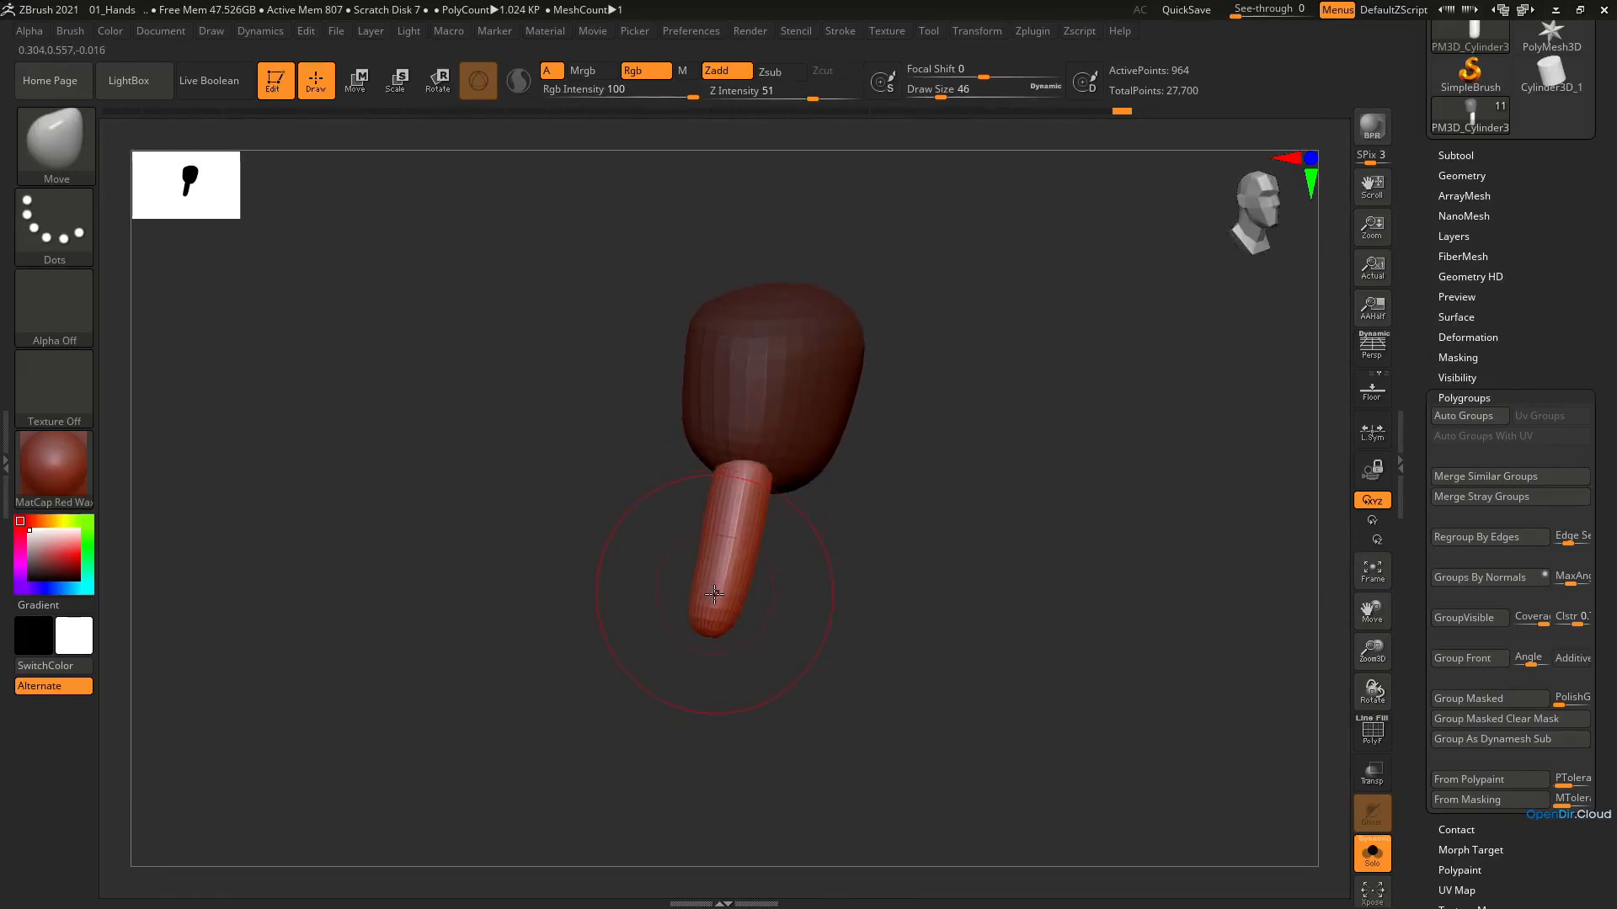
# Try to thicken the fingertip with the Inflat brush and undo the stroke
pyautogui.press('b')
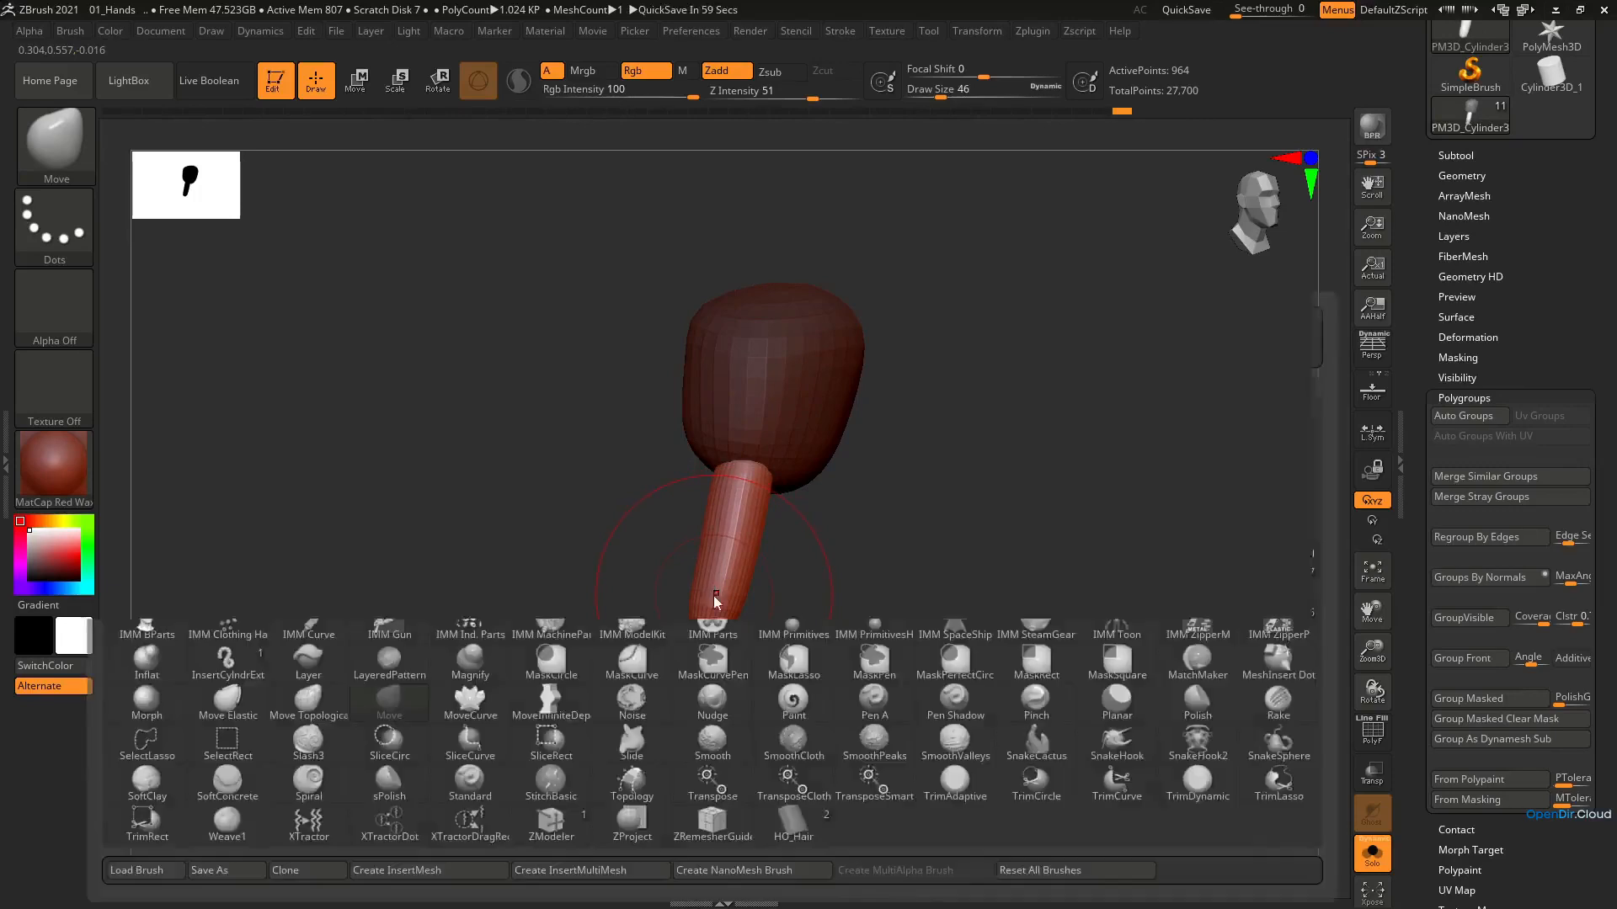
pyautogui.press('i')
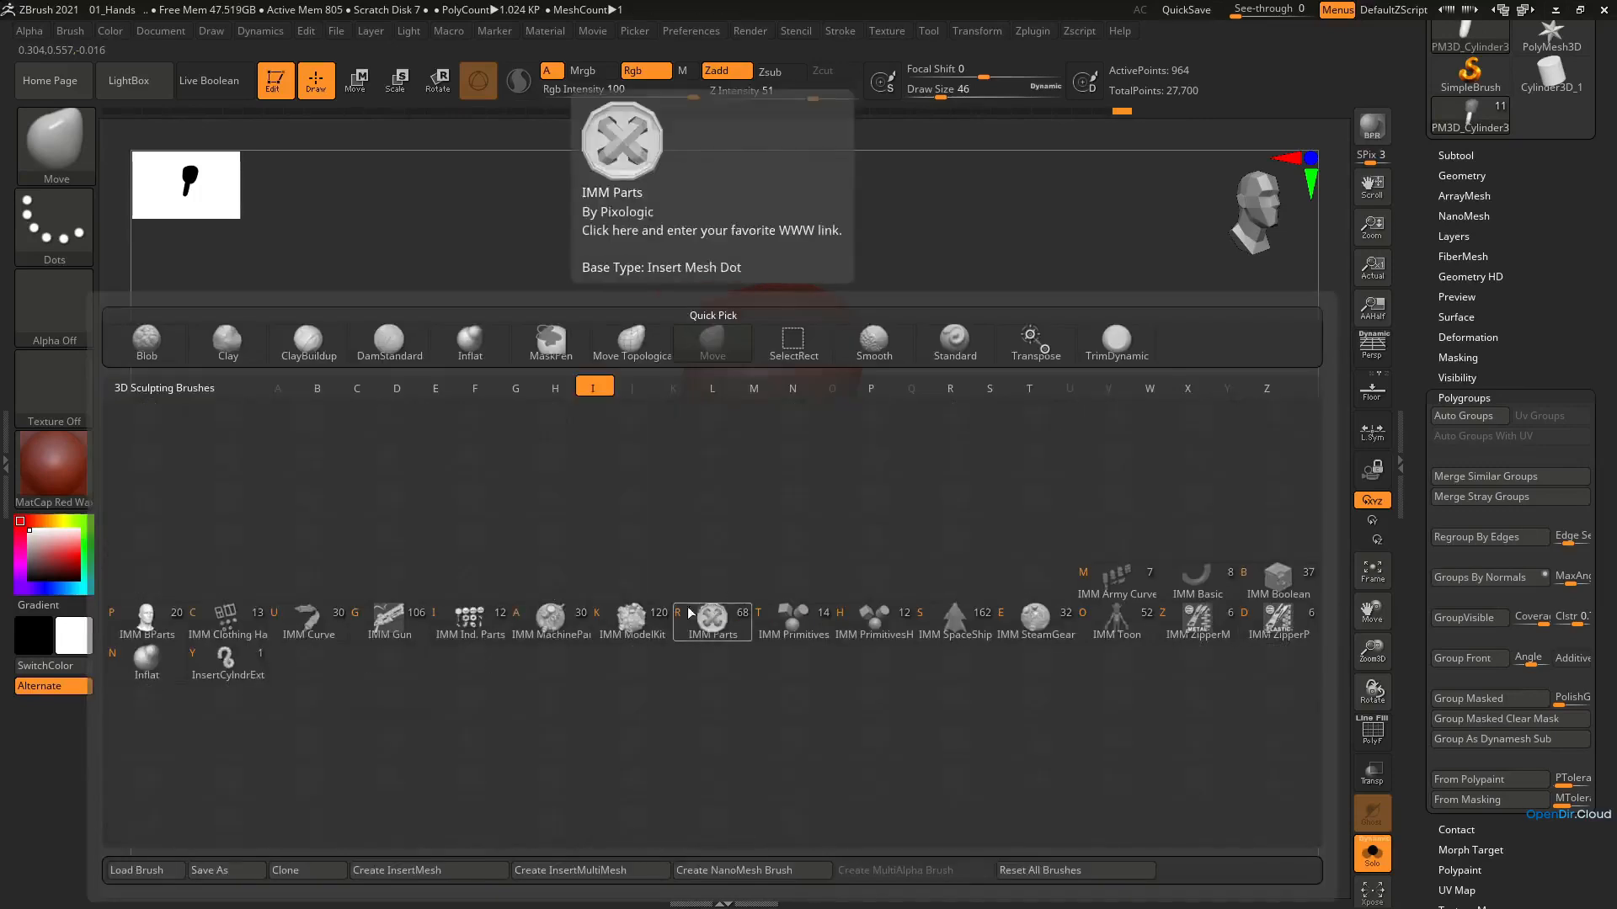
pyautogui.click(147, 665)
pyautogui.moveTo(731, 582); pyautogui.dragTo(705, 601, button='right')
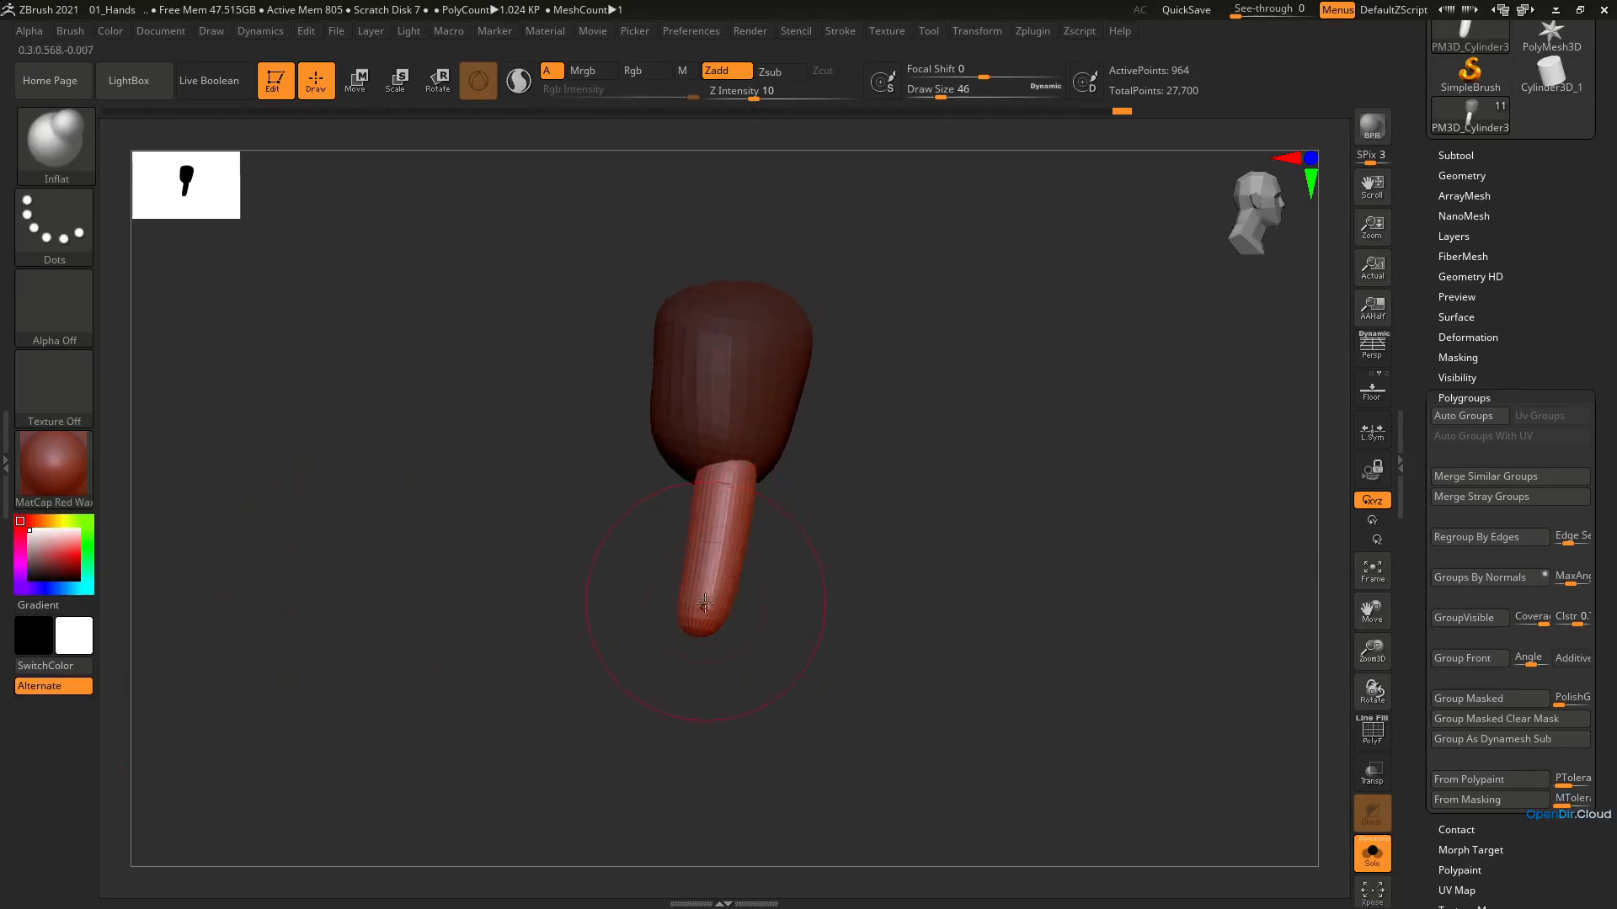
pyautogui.moveTo(700, 596); pyautogui.dragTo(714, 620)
pyautogui.hotkey('ctrl', 'z')
pyautogui.press('[')
pyautogui.press('[')
pyautogui.press('[')
pyautogui.press('[')
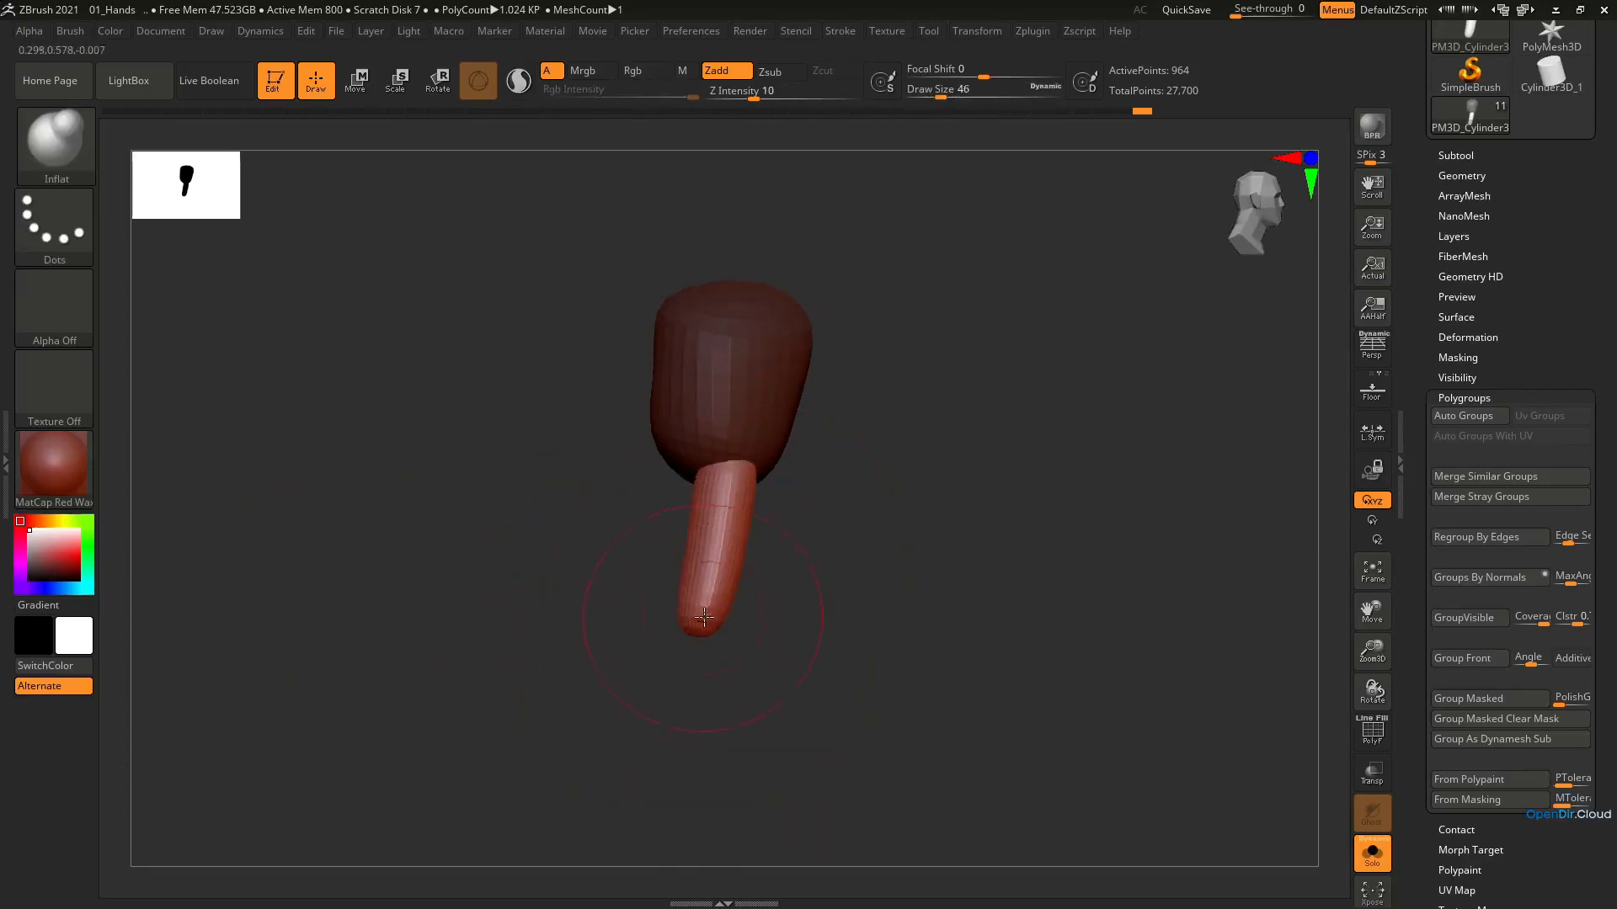
# Return to the Move brush and refine the finger's shape and its base from several angles
pyautogui.moveTo(714, 574)
pyautogui.mouseDown(button='right')
pyautogui.moveTo(697, 541)
pyautogui.moveTo(771, 488)
pyautogui.moveTo(808, 517)
pyautogui.mouseUp(button='right')
pyautogui.press('b')
pyautogui.press('m')
pyautogui.press('v')
pyautogui.moveTo(714, 464); pyautogui.dragTo(713, 523, button='right')
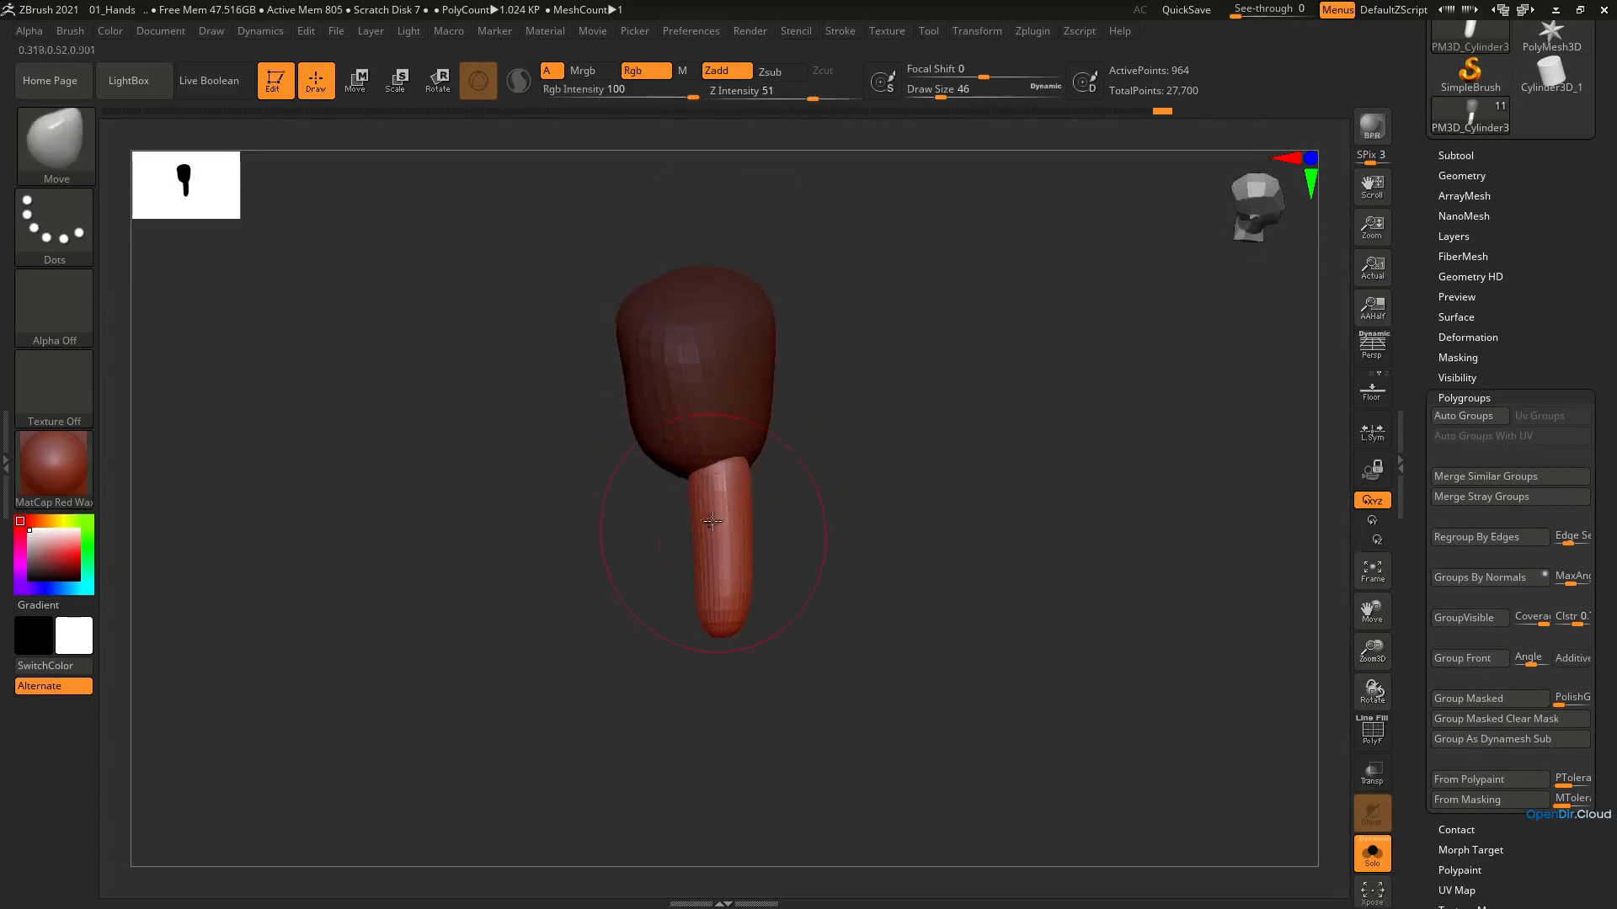
pyautogui.moveTo(725, 444); pyautogui.dragTo(741, 505, button='right')
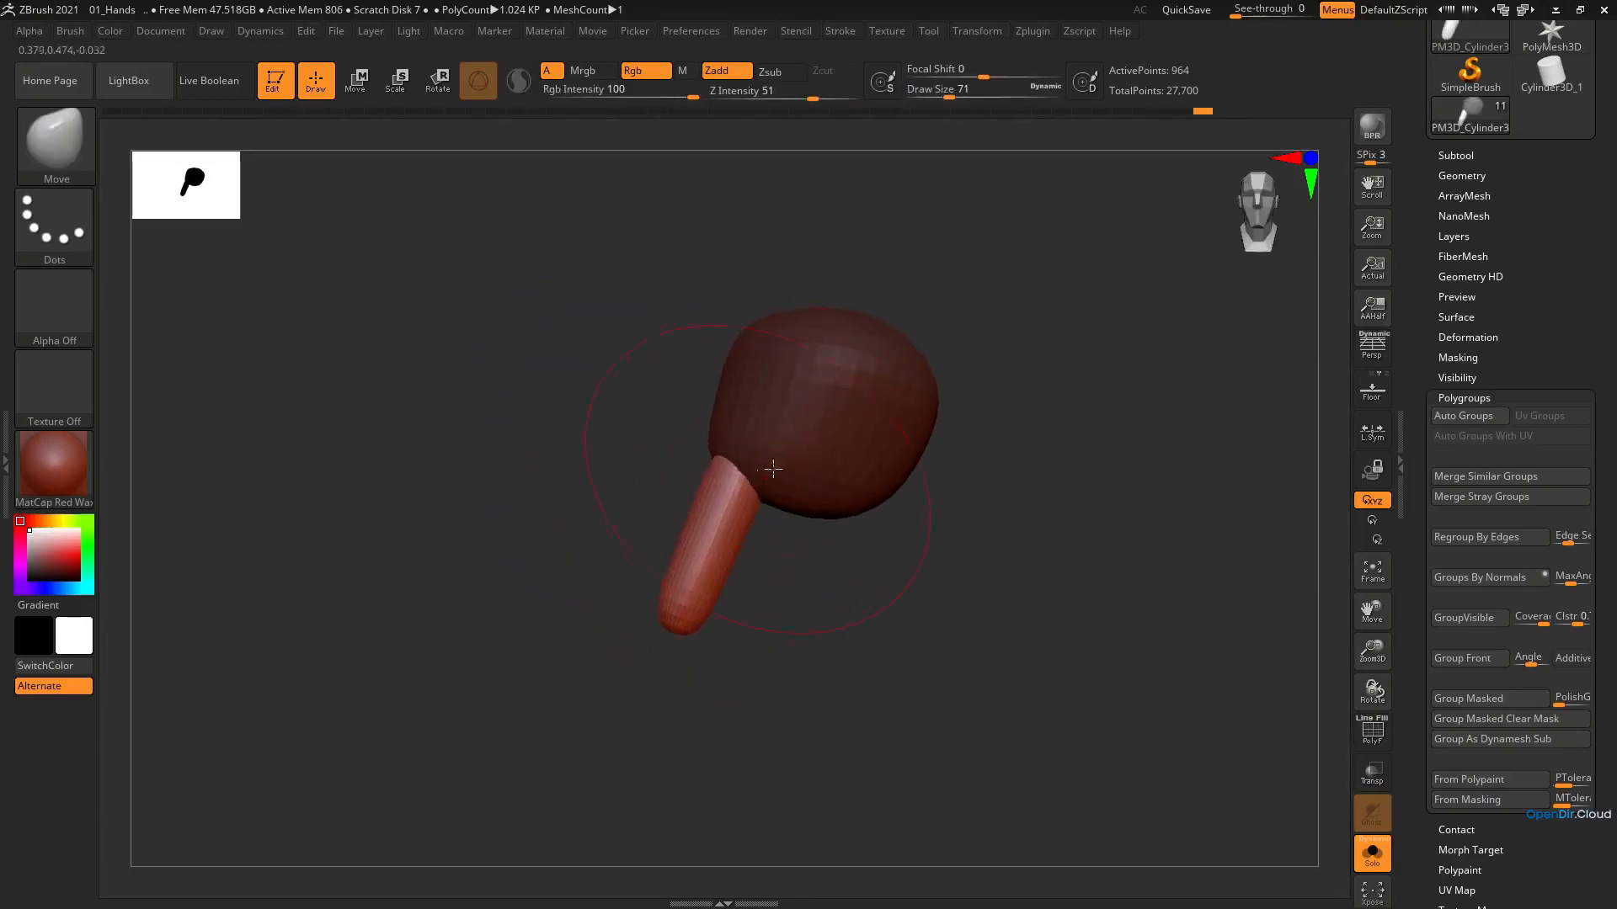
# Mask the finger instead of the palm and reshape the palm with the Move brush, reducing the draw size to 46
pyautogui.moveTo(799, 470); pyautogui.dragTo(721, 470, button='right')
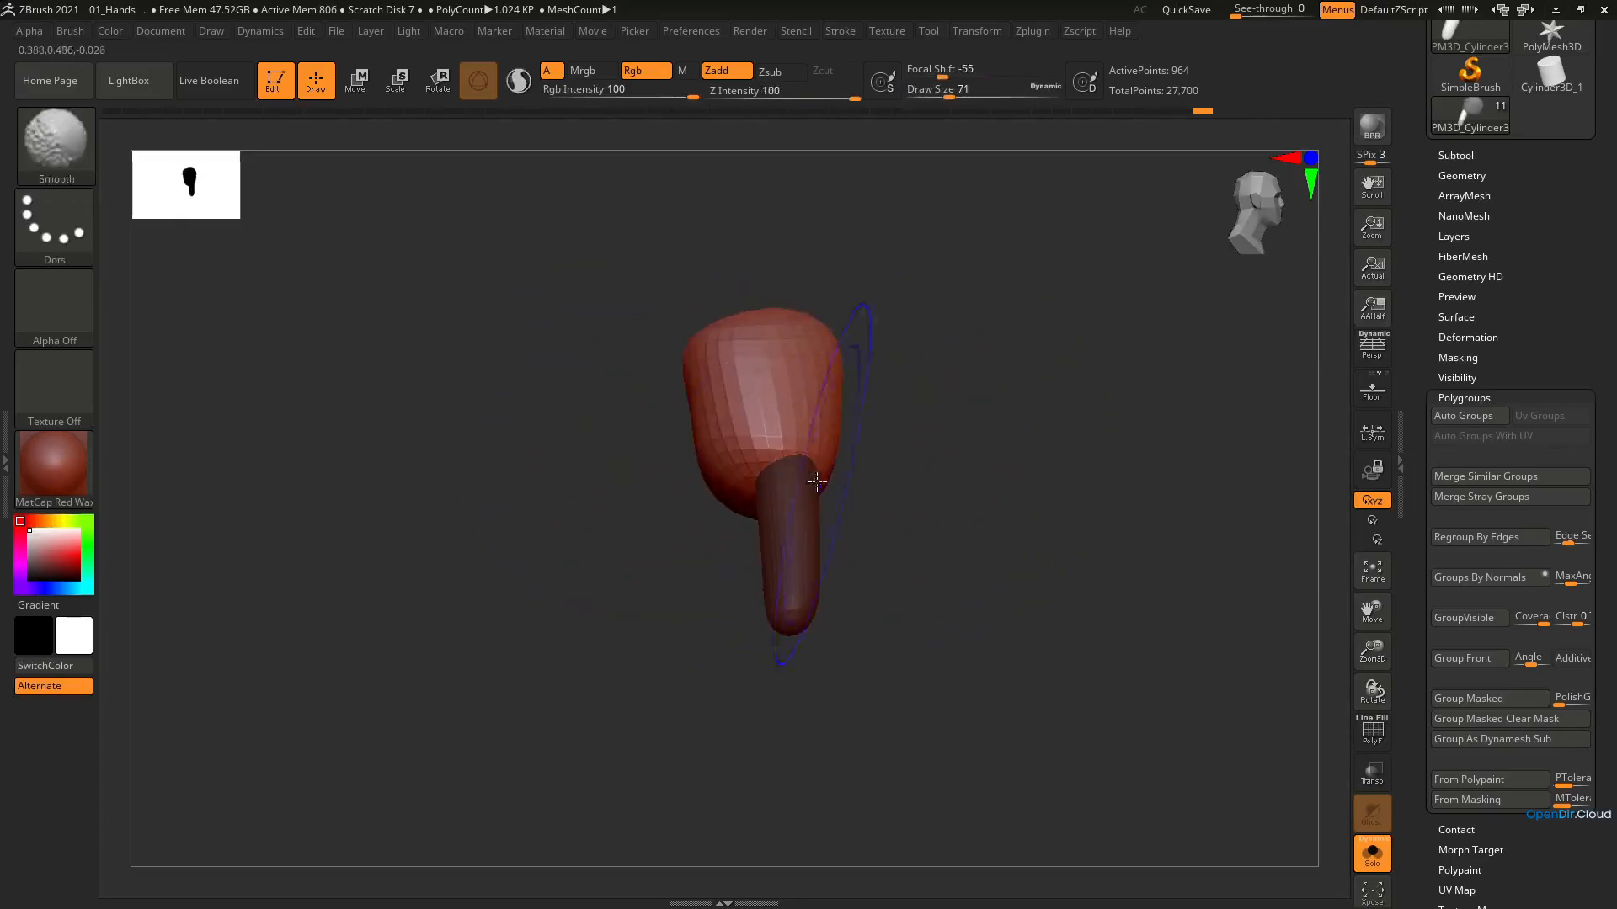
pyautogui.press('s')
pyautogui.moveTo(724, 473); pyautogui.dragTo(730, 467)
pyautogui.moveTo(729, 497); pyautogui.dragTo(733, 439, button='right')
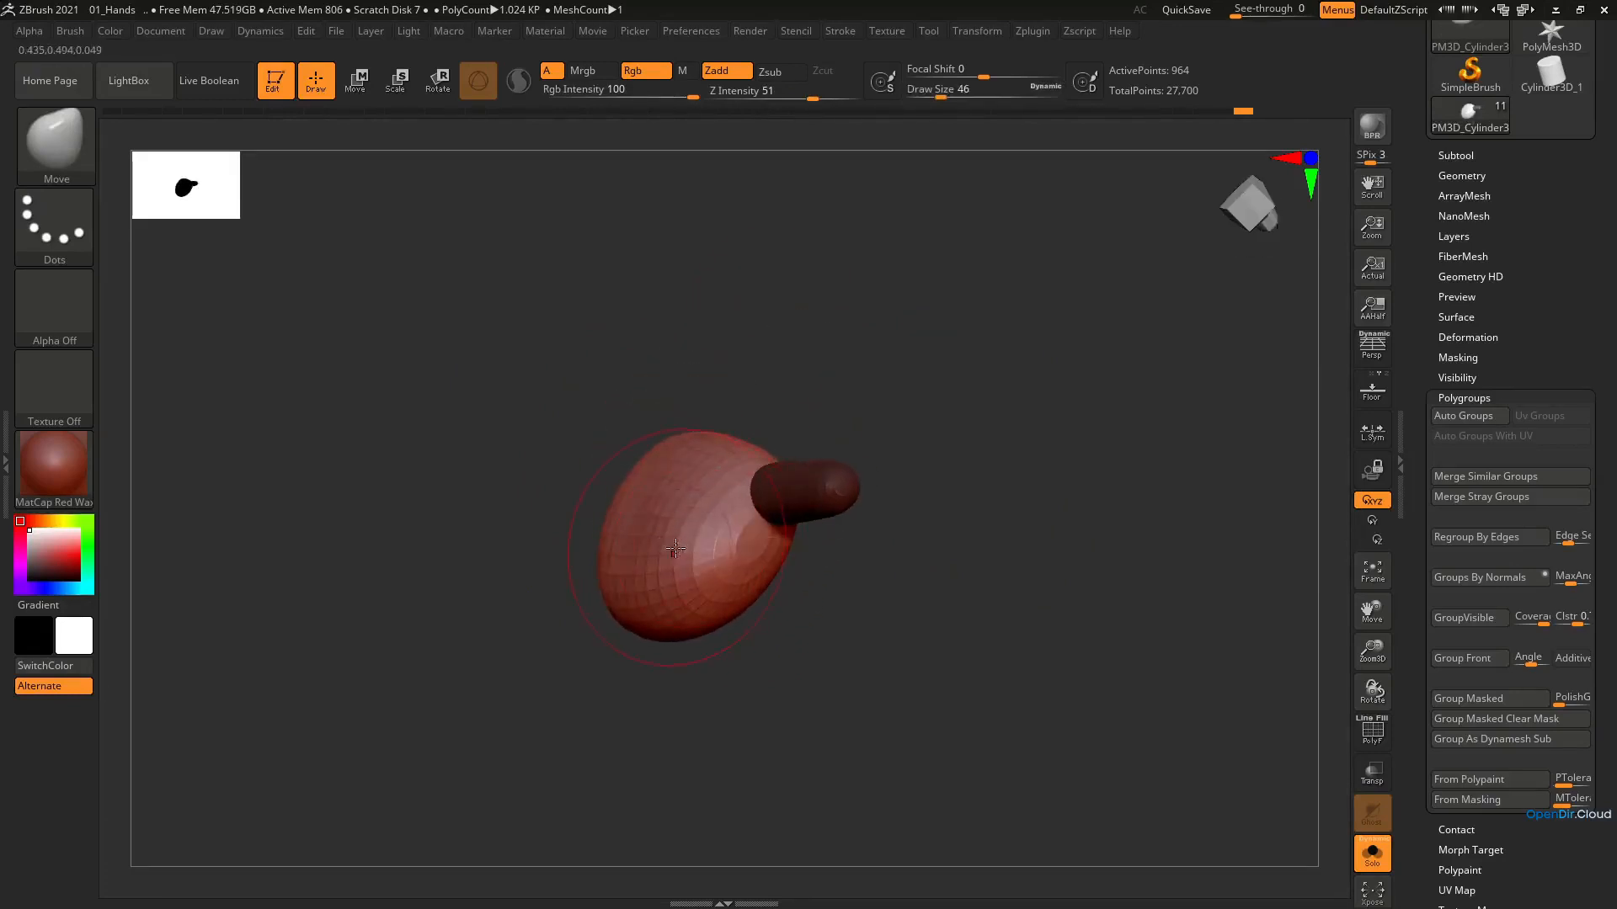
pyautogui.moveTo(694, 508)
pyautogui.mouseDown(button='right')
pyautogui.moveTo(678, 621)
pyautogui.moveTo(703, 663)
pyautogui.moveTo(711, 546)
pyautogui.mouseUp(button='right')
# Clear the mask and fine-tune the finger with the Move brush while the wireframe is displayed
pyautogui.hotkey('shift', 'f')
pyautogui.keyDown('ctrl'); pyautogui.moveTo(828, 516); pyautogui.dragTo(801, 613, button='right'); pyautogui.keyUp('ctrl')
pyautogui.moveTo(780, 541); pyautogui.dragTo(827, 567, button='right')
pyautogui.keyDown('ctrl'); pyautogui.click(940, 650); pyautogui.keyUp('ctrl')
pyautogui.keyDown('ctrl'); pyautogui.moveTo(940, 650); pyautogui.dragTo(927, 676); pyautogui.keyUp('ctrl')
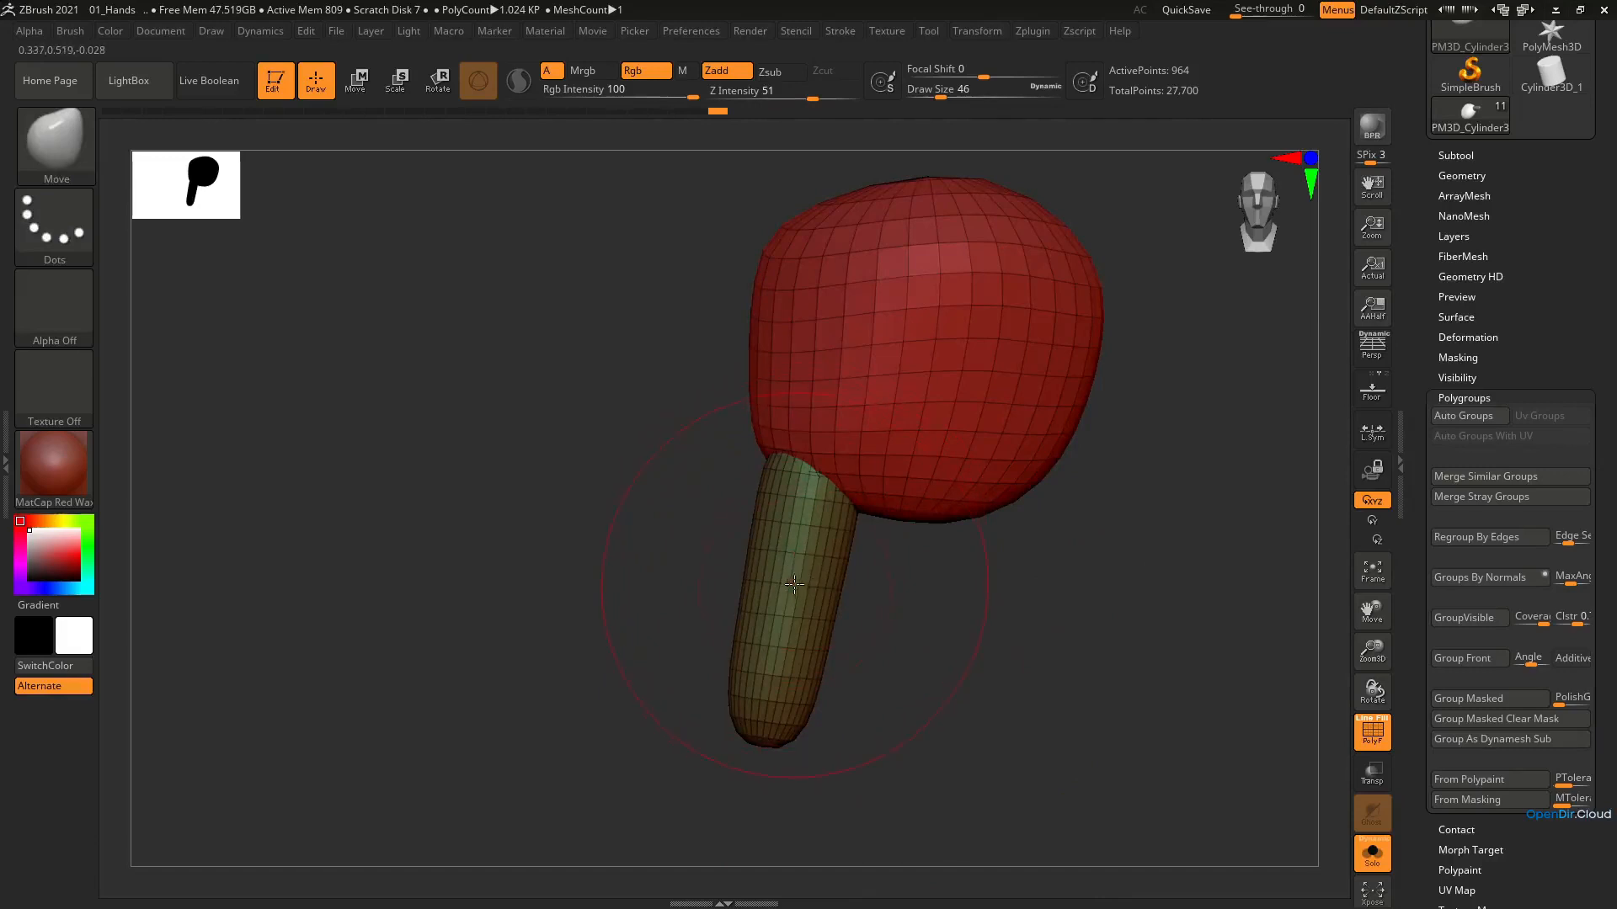
pyautogui.moveTo(799, 549); pyautogui.dragTo(808, 645, button='right')
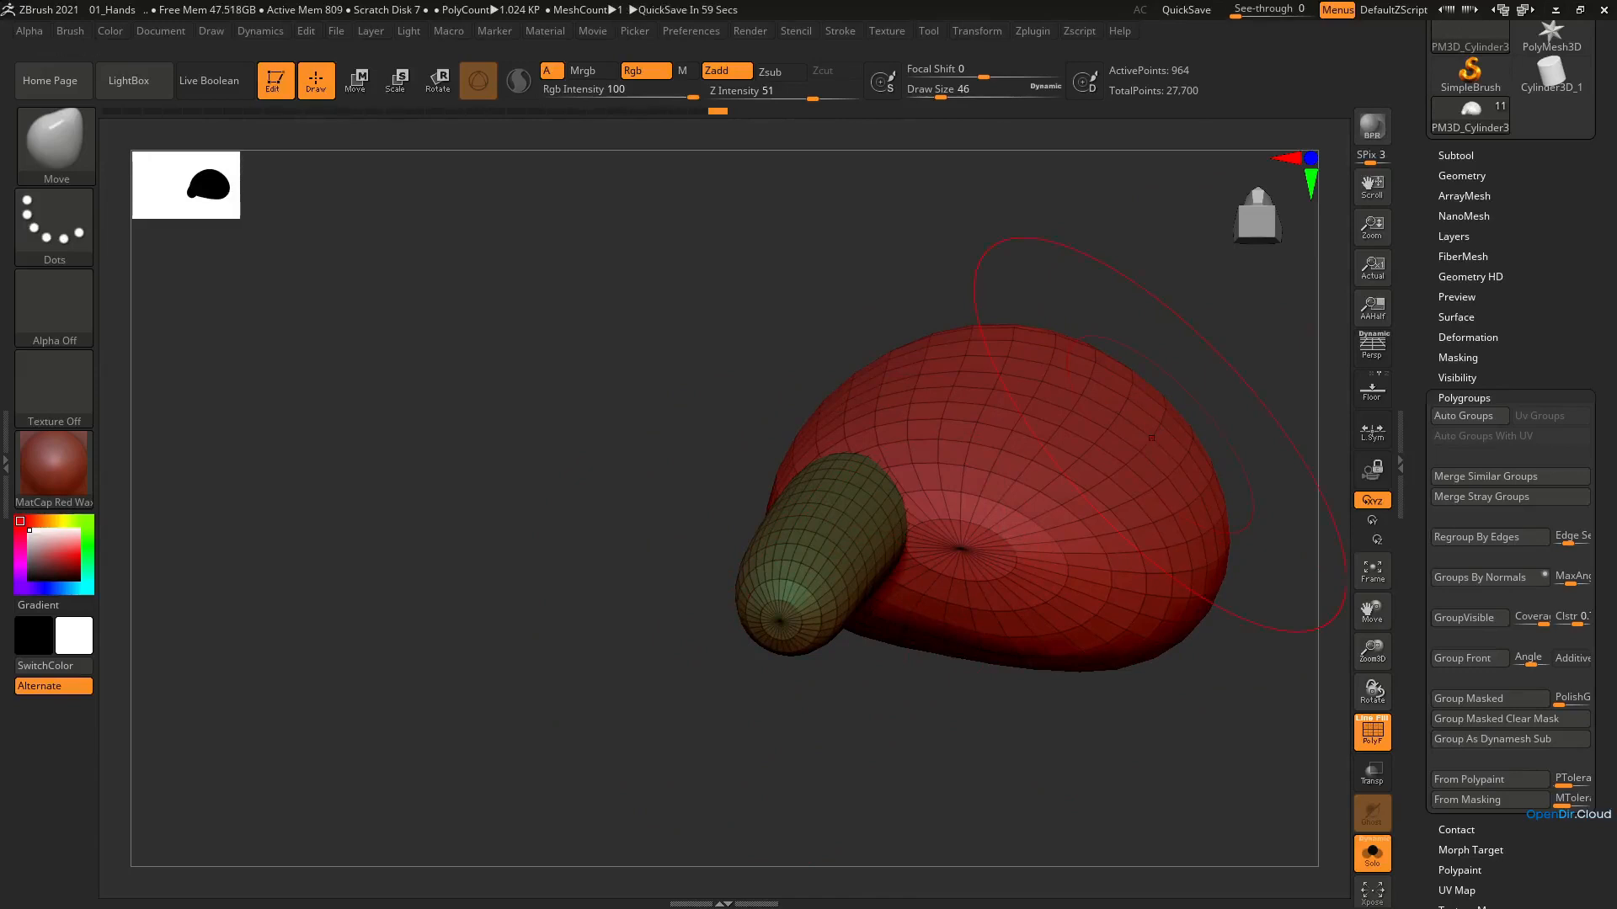
# Close the polygroup settings and open the ZRemesher settings for the hand mesh
pyautogui.click(1523, 397)
pyautogui.moveTo(1522, 256); pyautogui.dragTo(1538, 328)
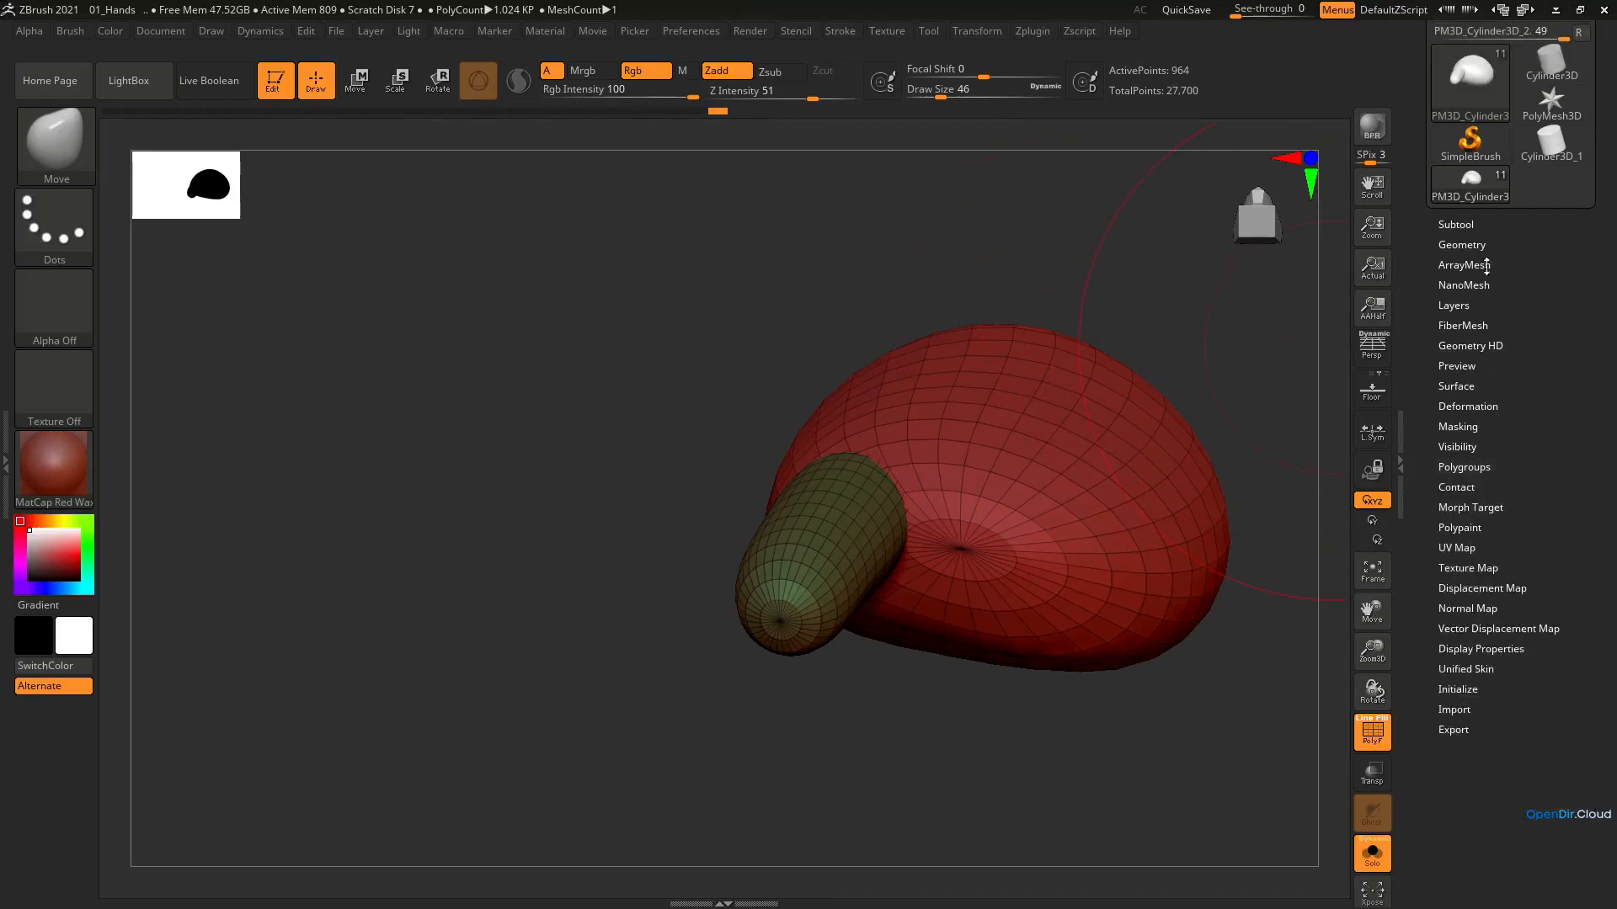
pyautogui.click(1483, 251)
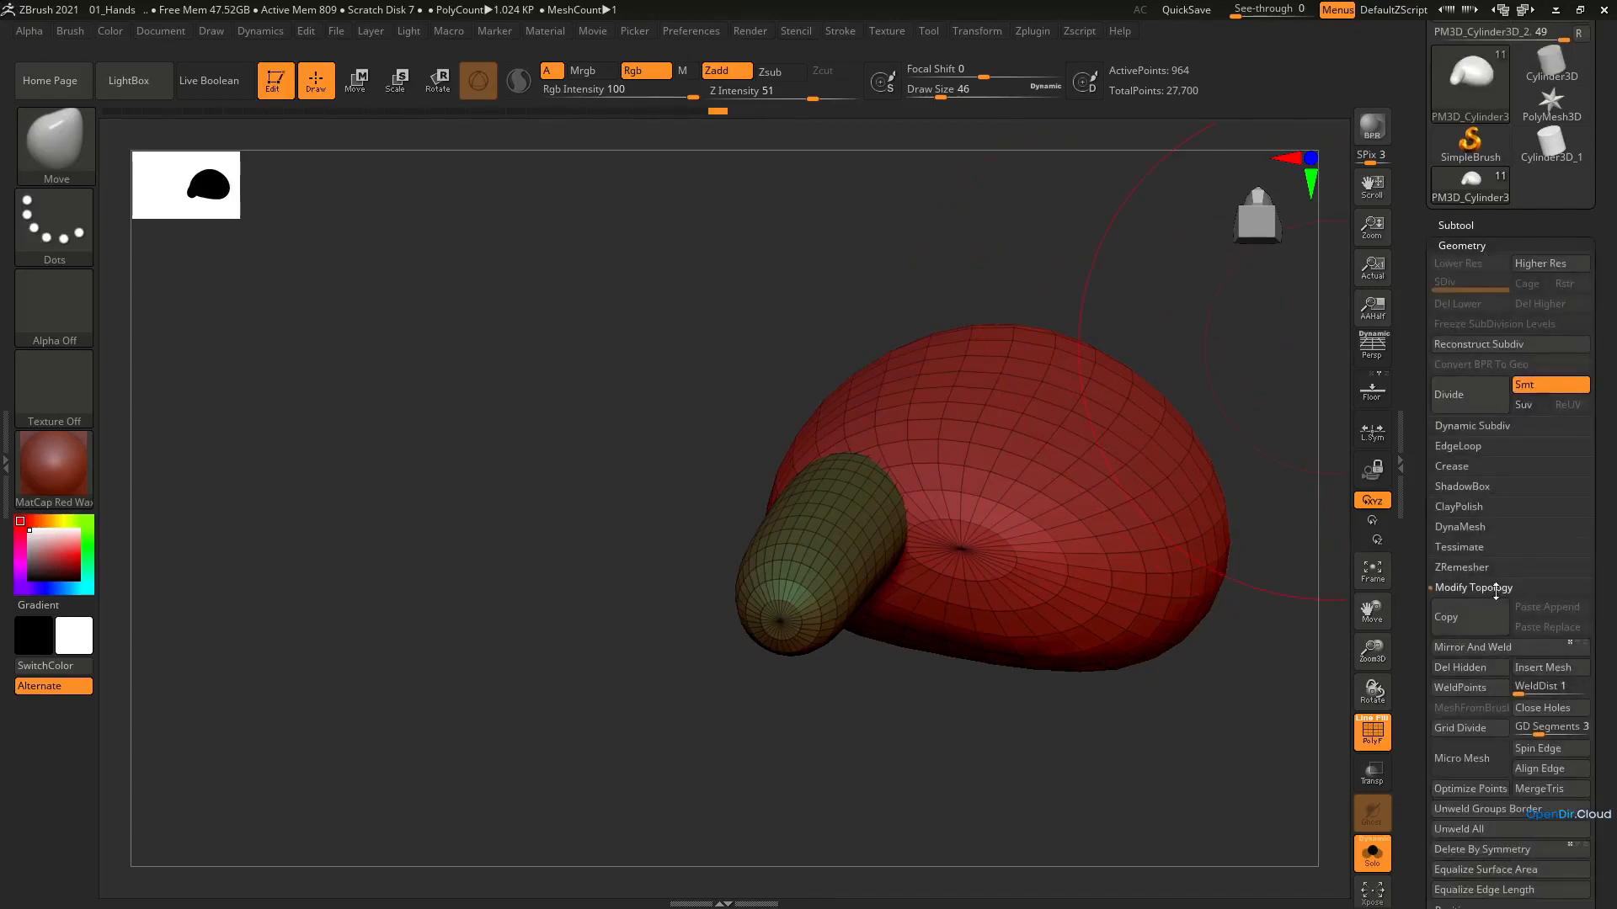
pyautogui.click(1495, 588)
pyautogui.click(1465, 568)
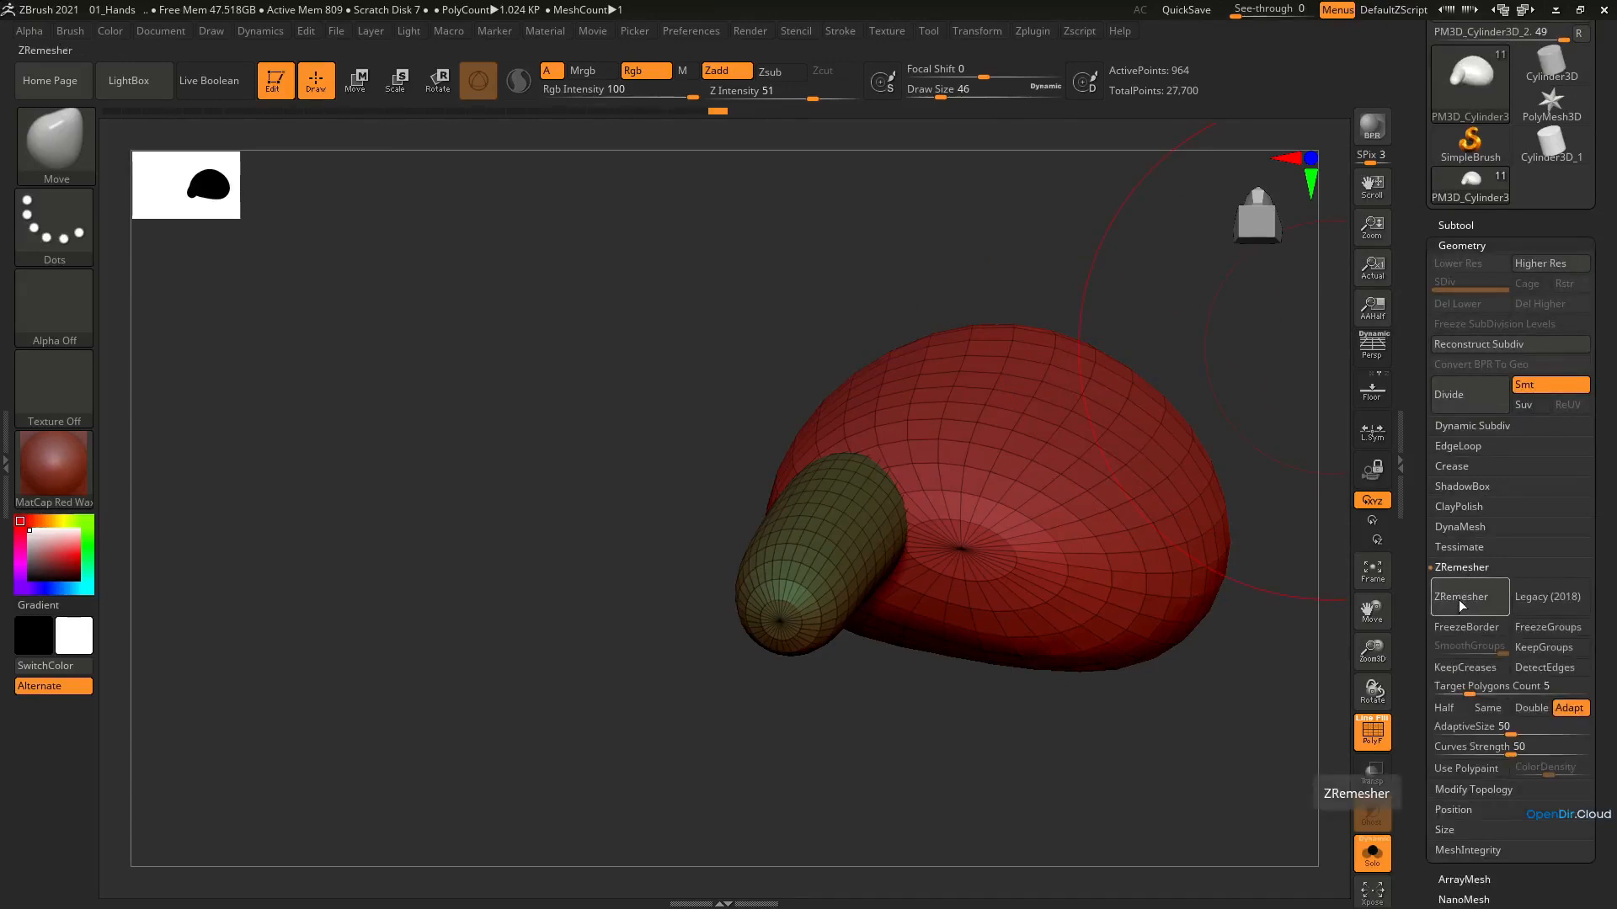
pyautogui.keyDown('alt'); pyautogui.moveTo(1013, 560); pyautogui.dragTo(863, 562, button='right'); pyautogui.keyUp('alt')
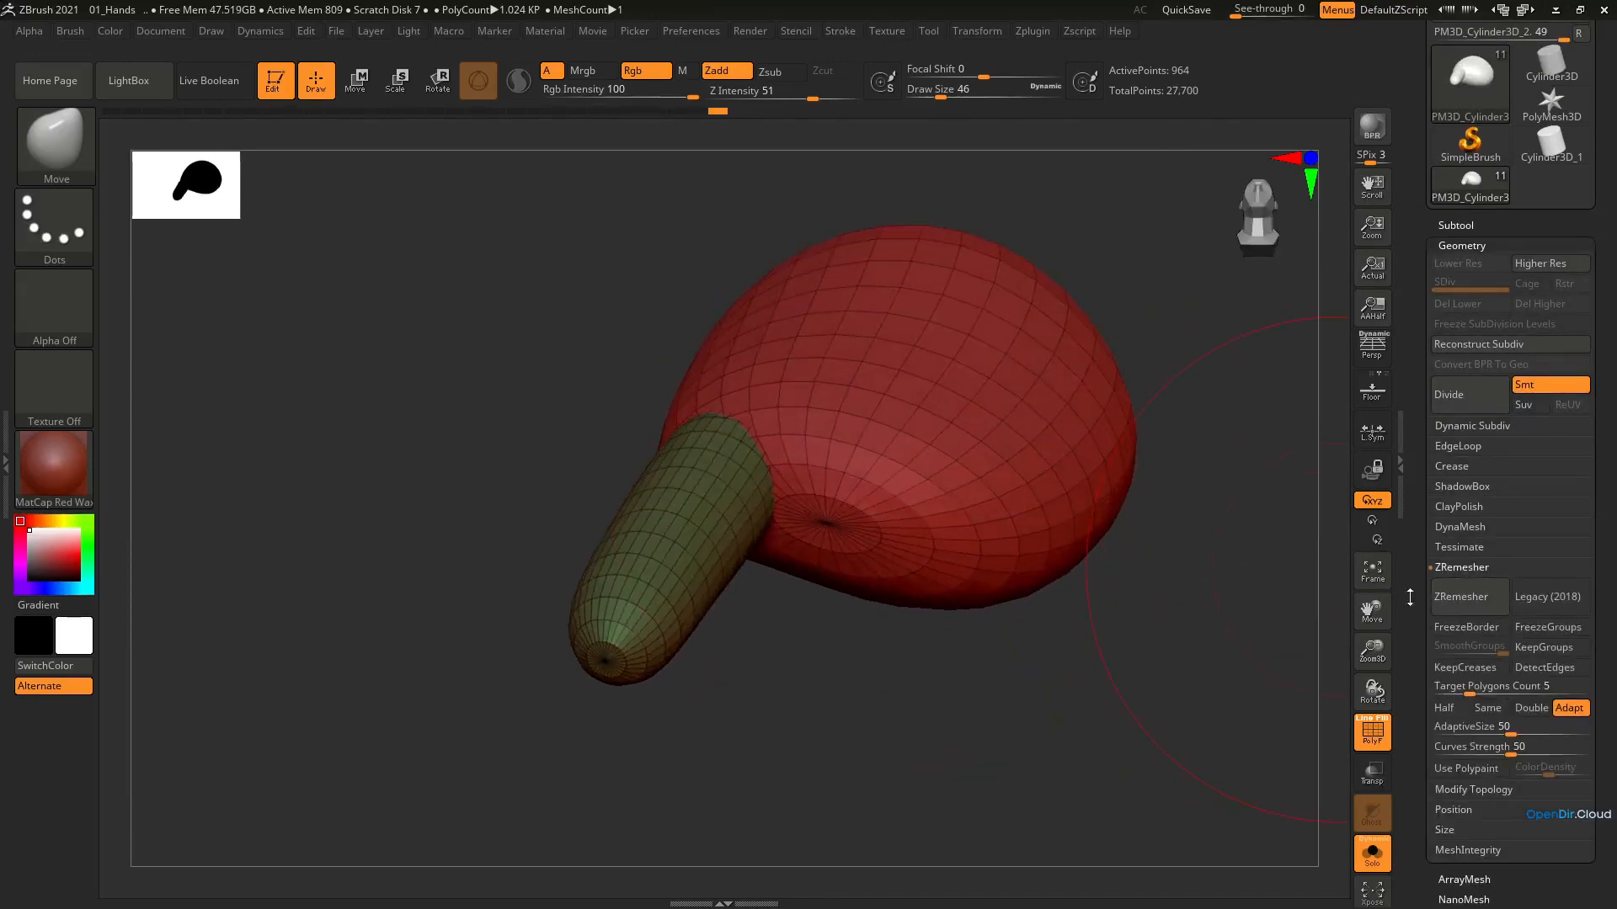
# Try remeshing the hand with ZRemesher at a target polygons count of 5 and undo it
pyautogui.click(1462, 602)
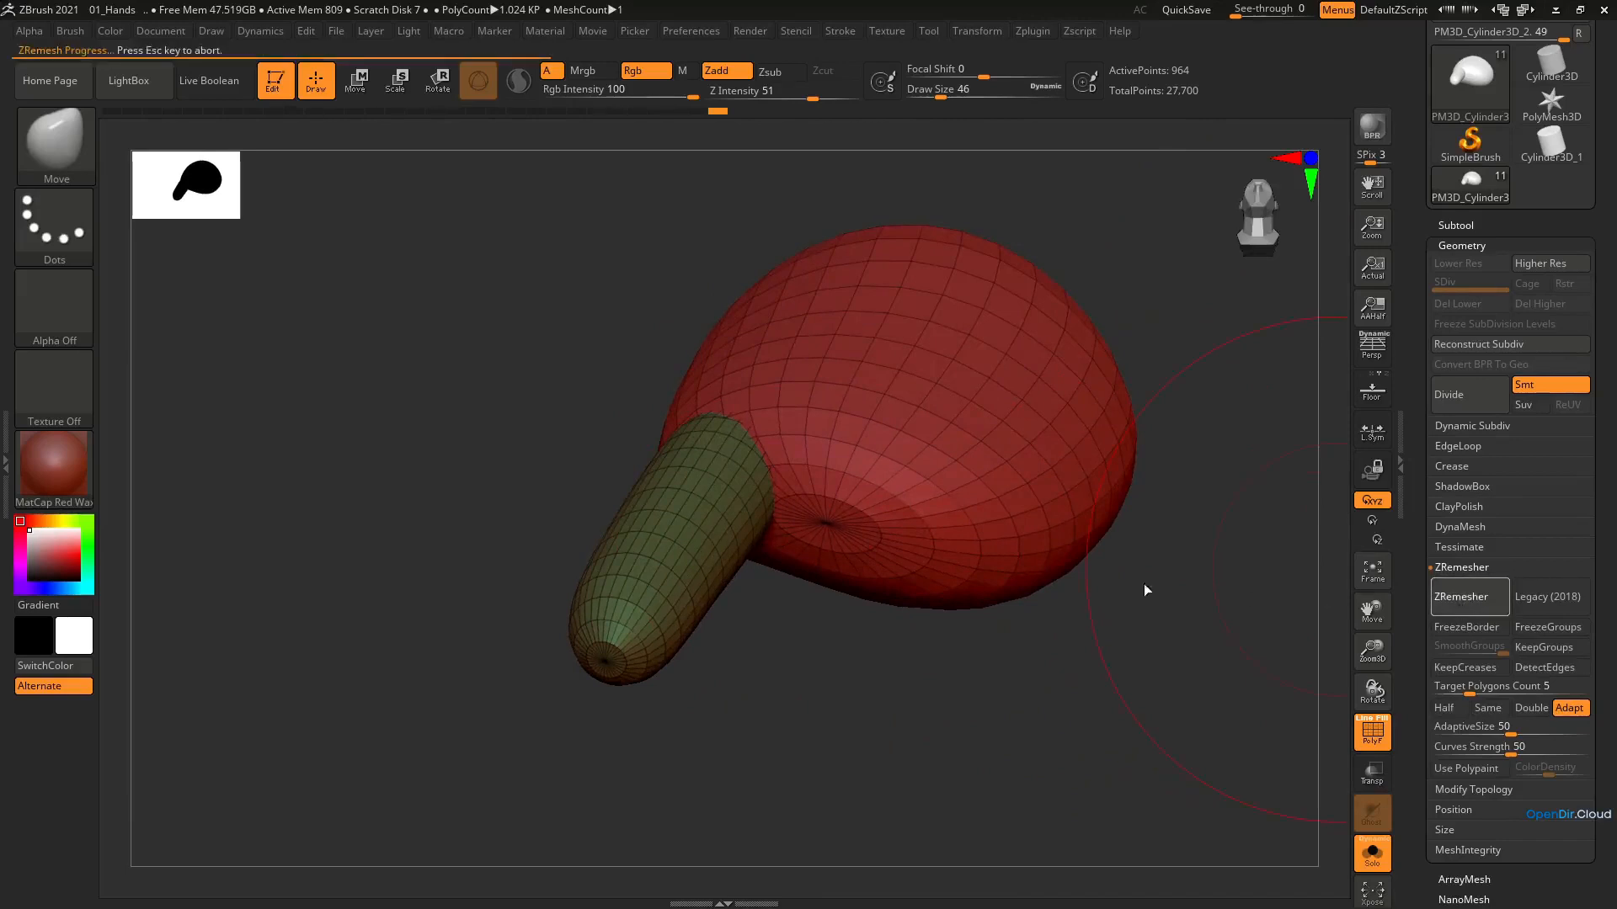
pyautogui.moveTo(907, 420)
pyautogui.mouseDown(button='right')
pyautogui.moveTo(906, 508)
pyautogui.moveTo(917, 433)
pyautogui.moveTo(900, 433)
pyautogui.moveTo(892, 487)
pyautogui.moveTo(902, 426)
pyautogui.mouseUp(button='right')
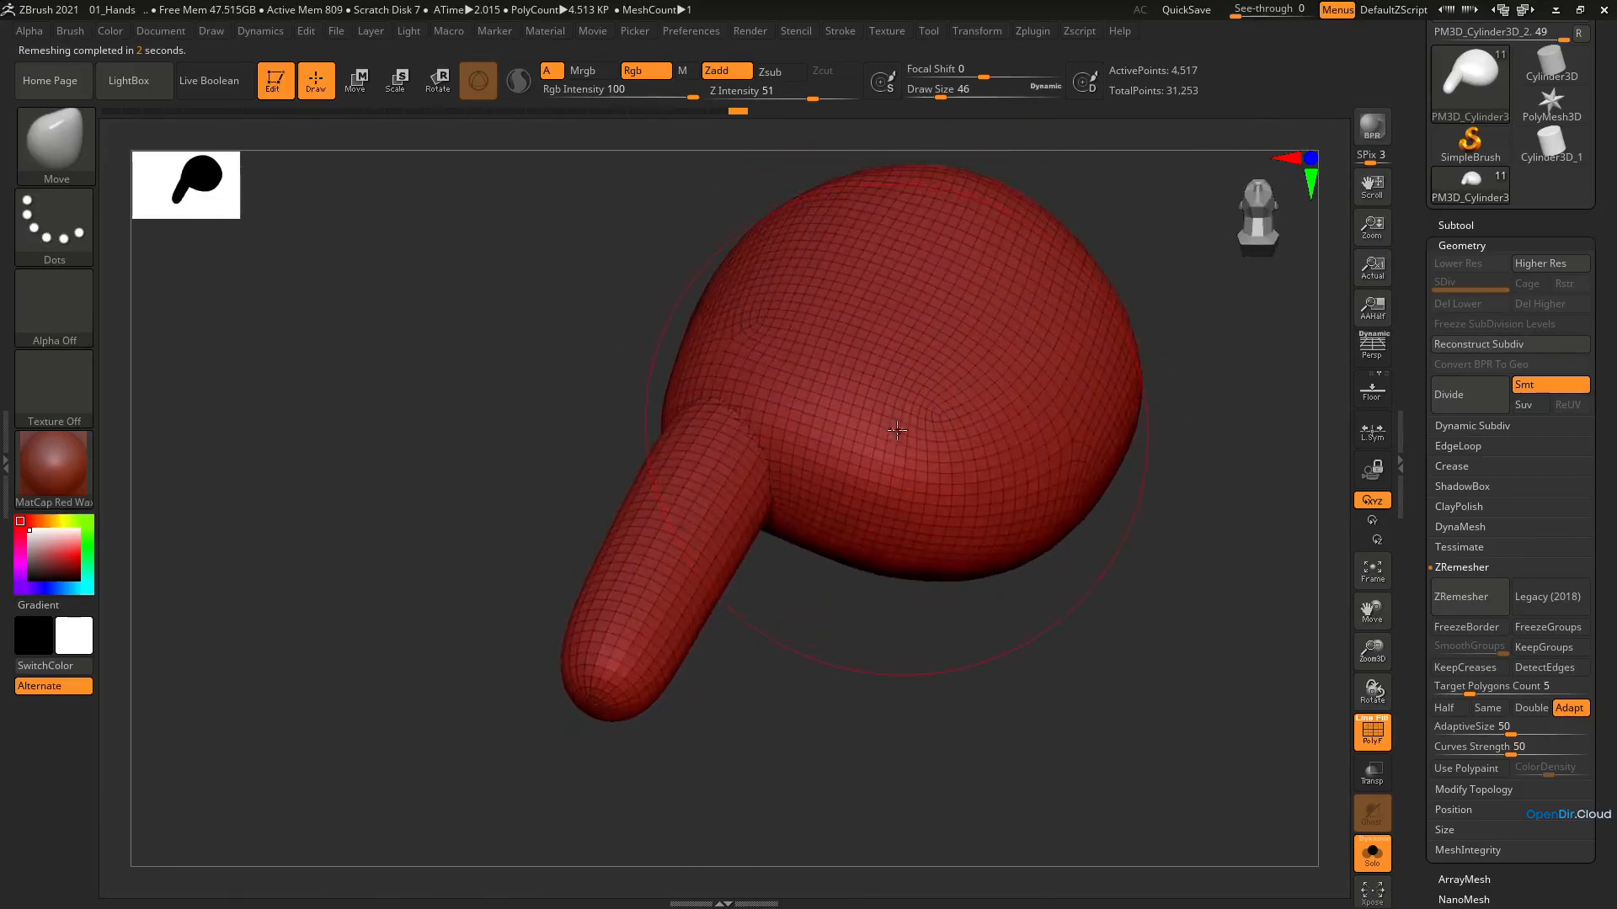
pyautogui.press('ctrl')
pyautogui.hotkey('ctrl', 'z')
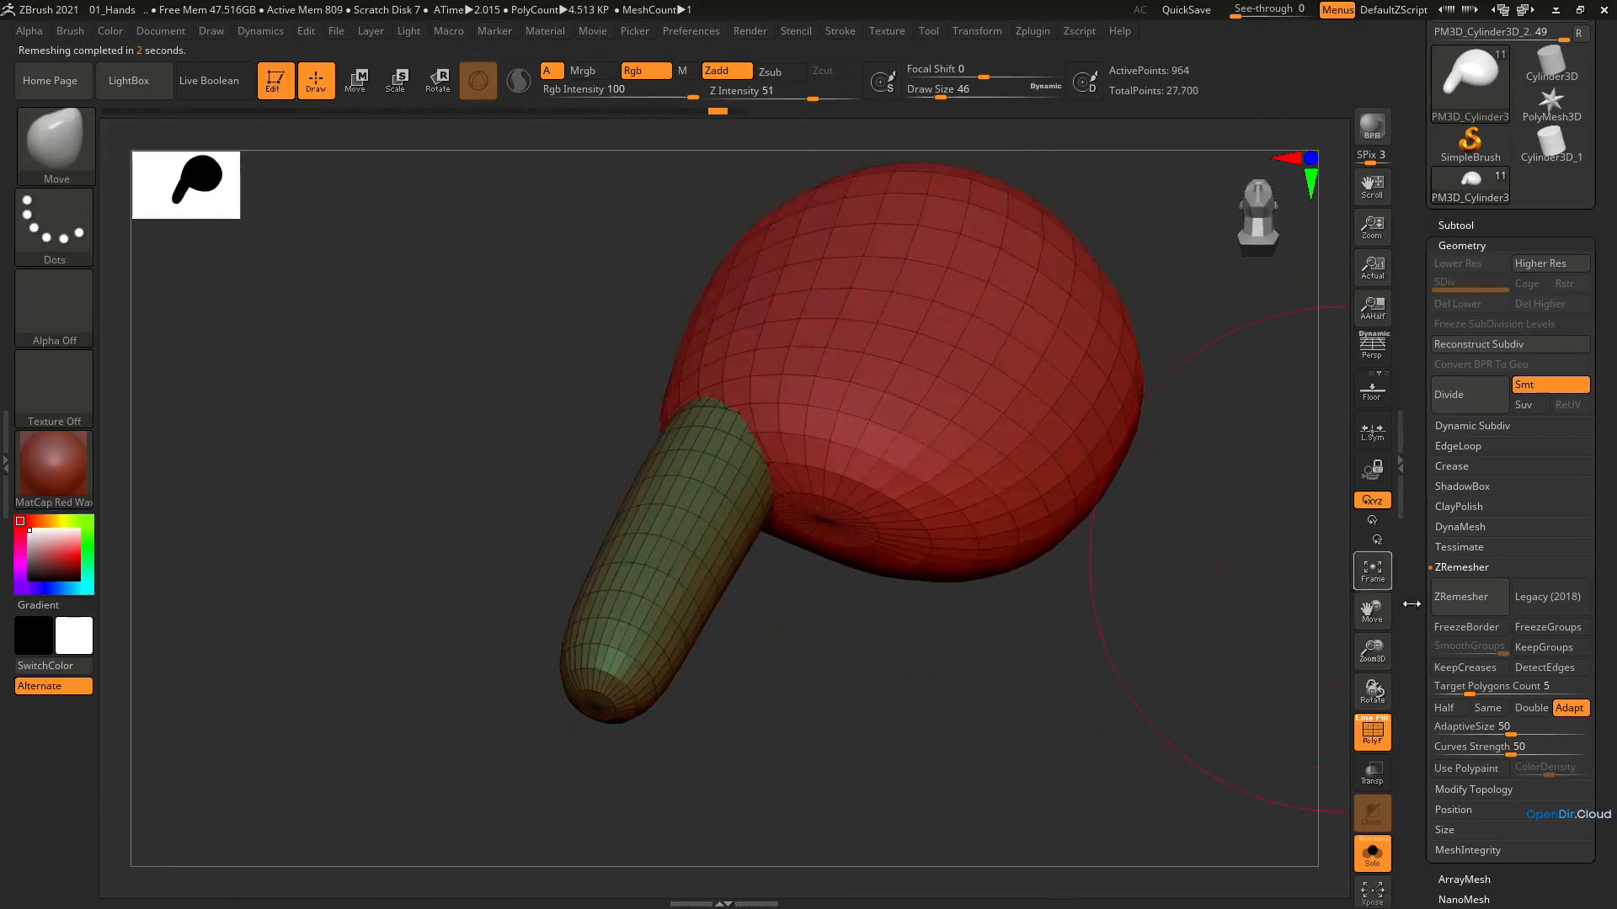
# Remesh the hand with ZRemesher at a target polygons count of 0.84242
pyautogui.moveTo(1457, 692); pyautogui.dragTo(1450, 694)
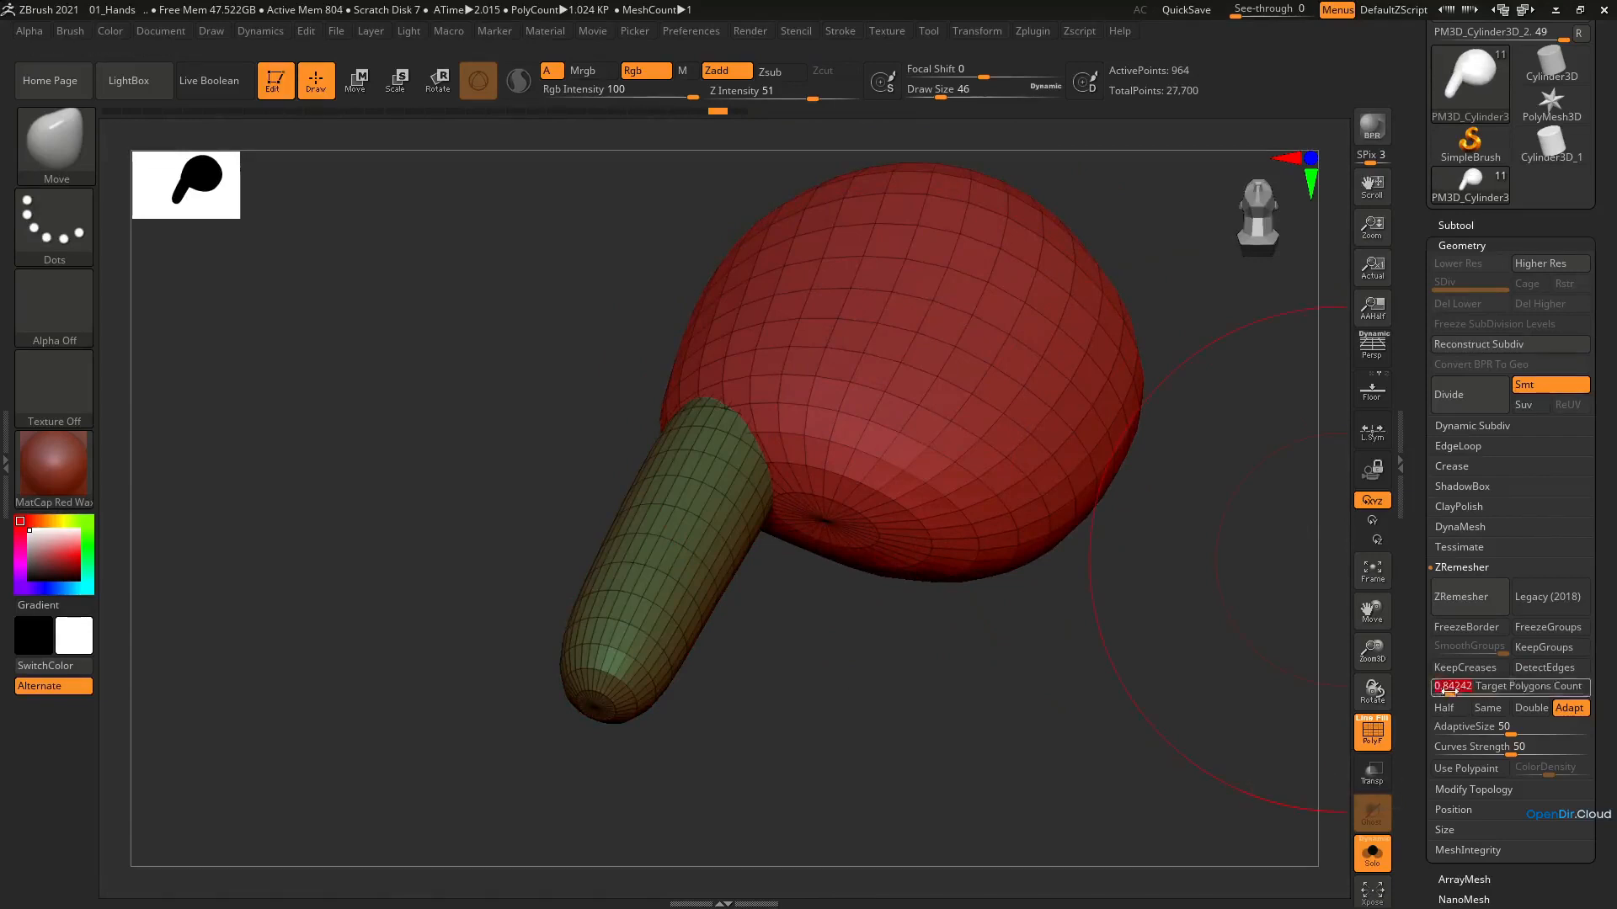
pyautogui.click(1472, 602)
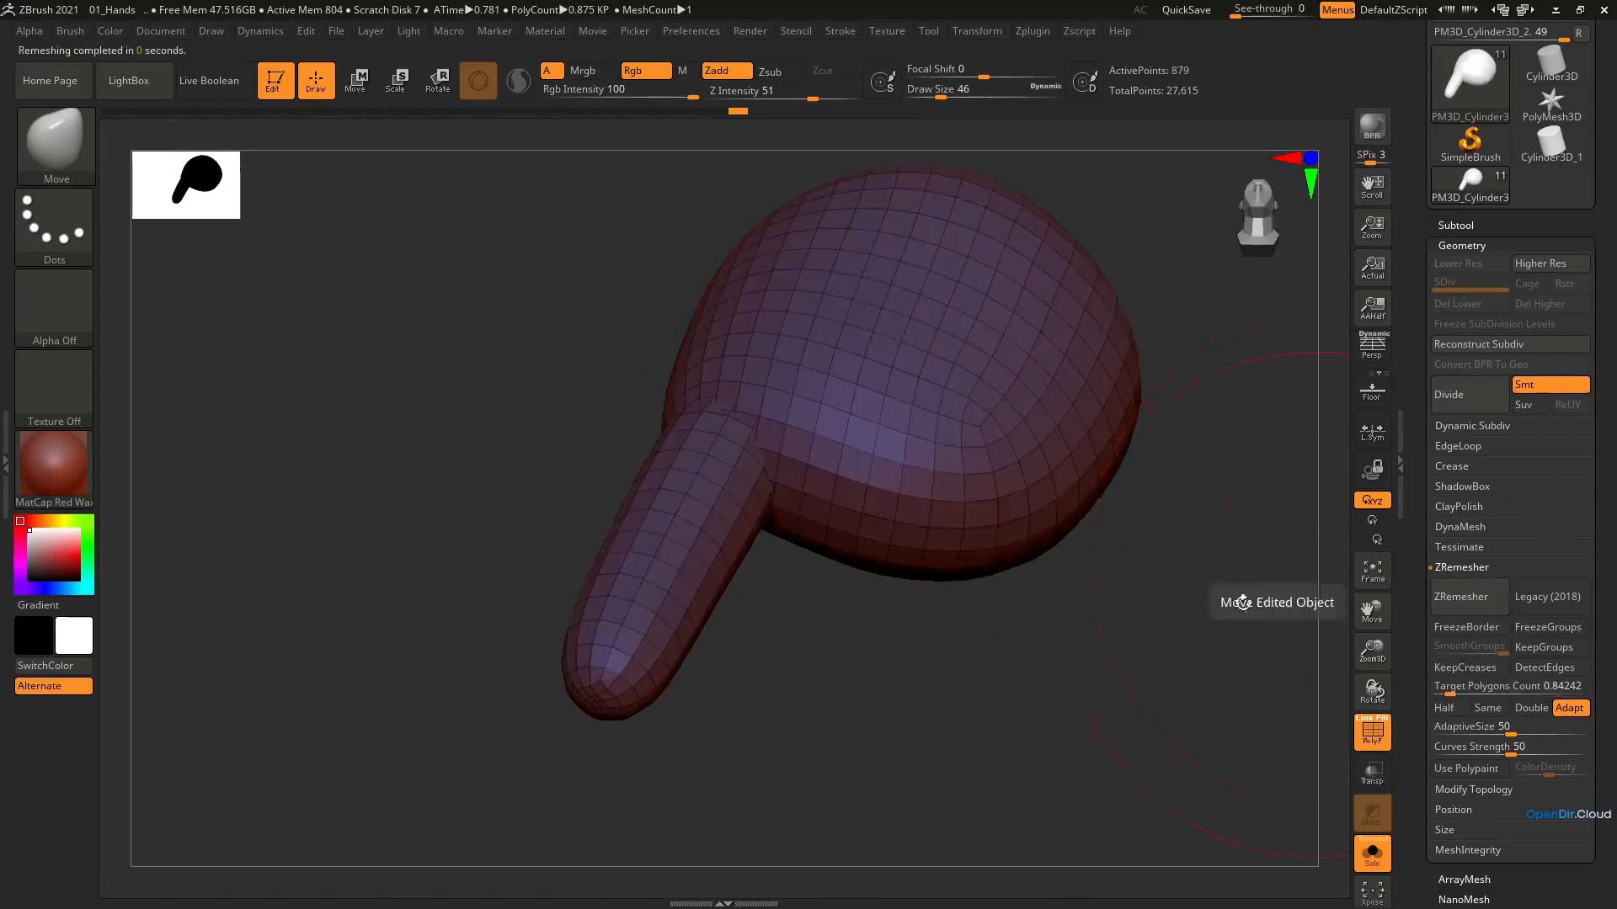
pyautogui.moveTo(762, 392)
pyautogui.mouseDown(button='right')
pyautogui.moveTo(755, 492)
pyautogui.moveTo(810, 476)
pyautogui.moveTo(770, 571)
pyautogui.mouseUp(button='right')
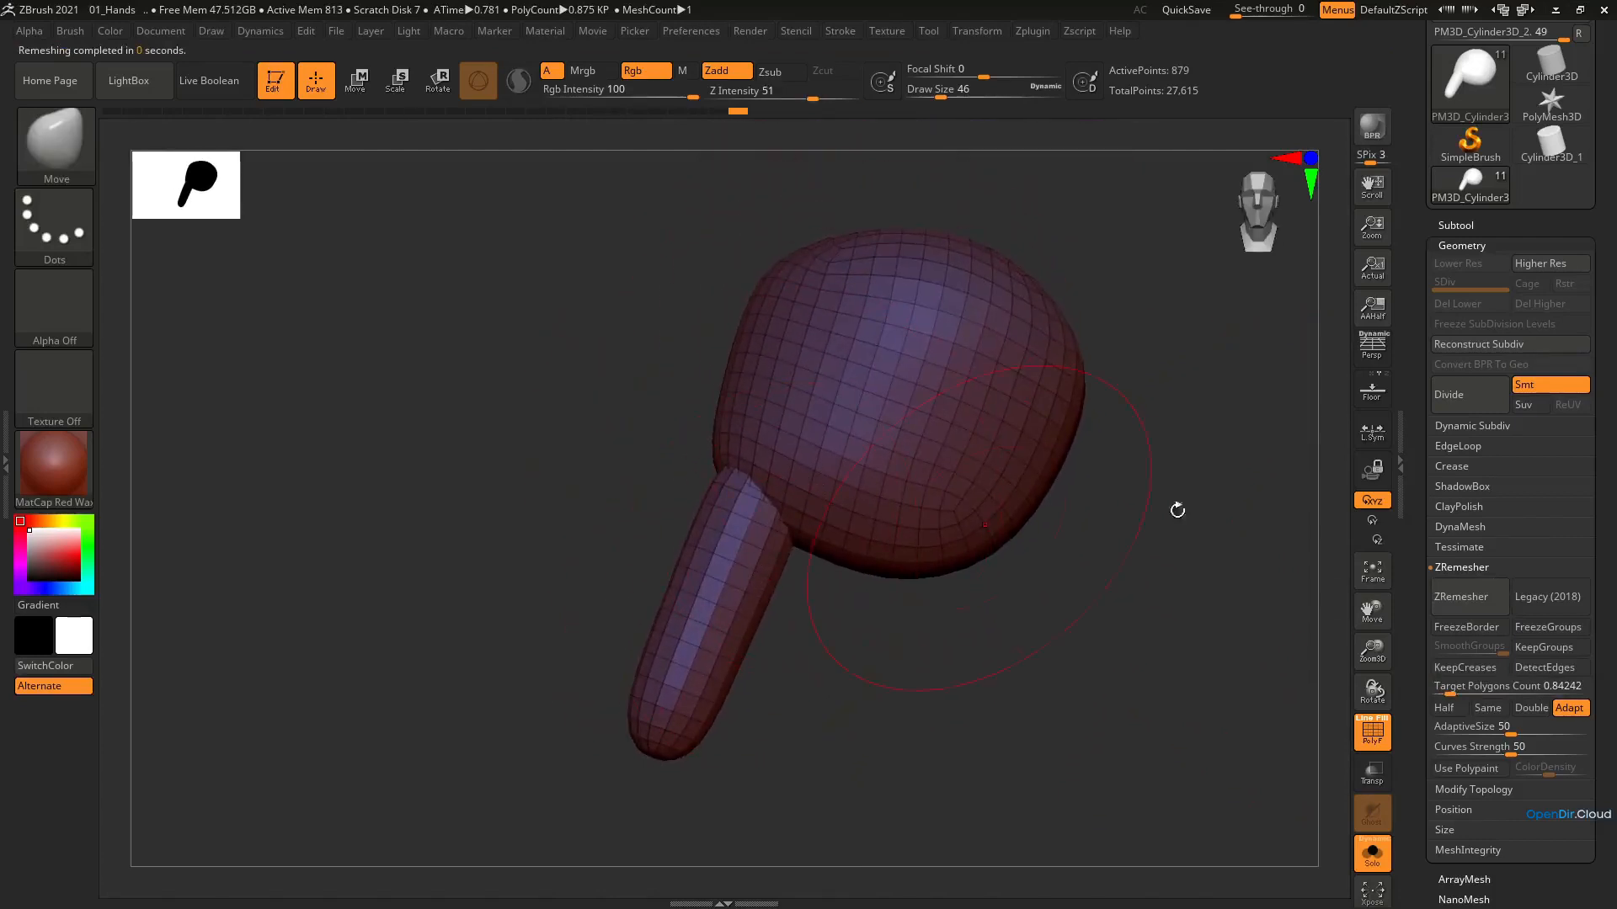
# Assign separate polygroups to the palm and the finger with Auto Groups
pyautogui.click(1452, 245)
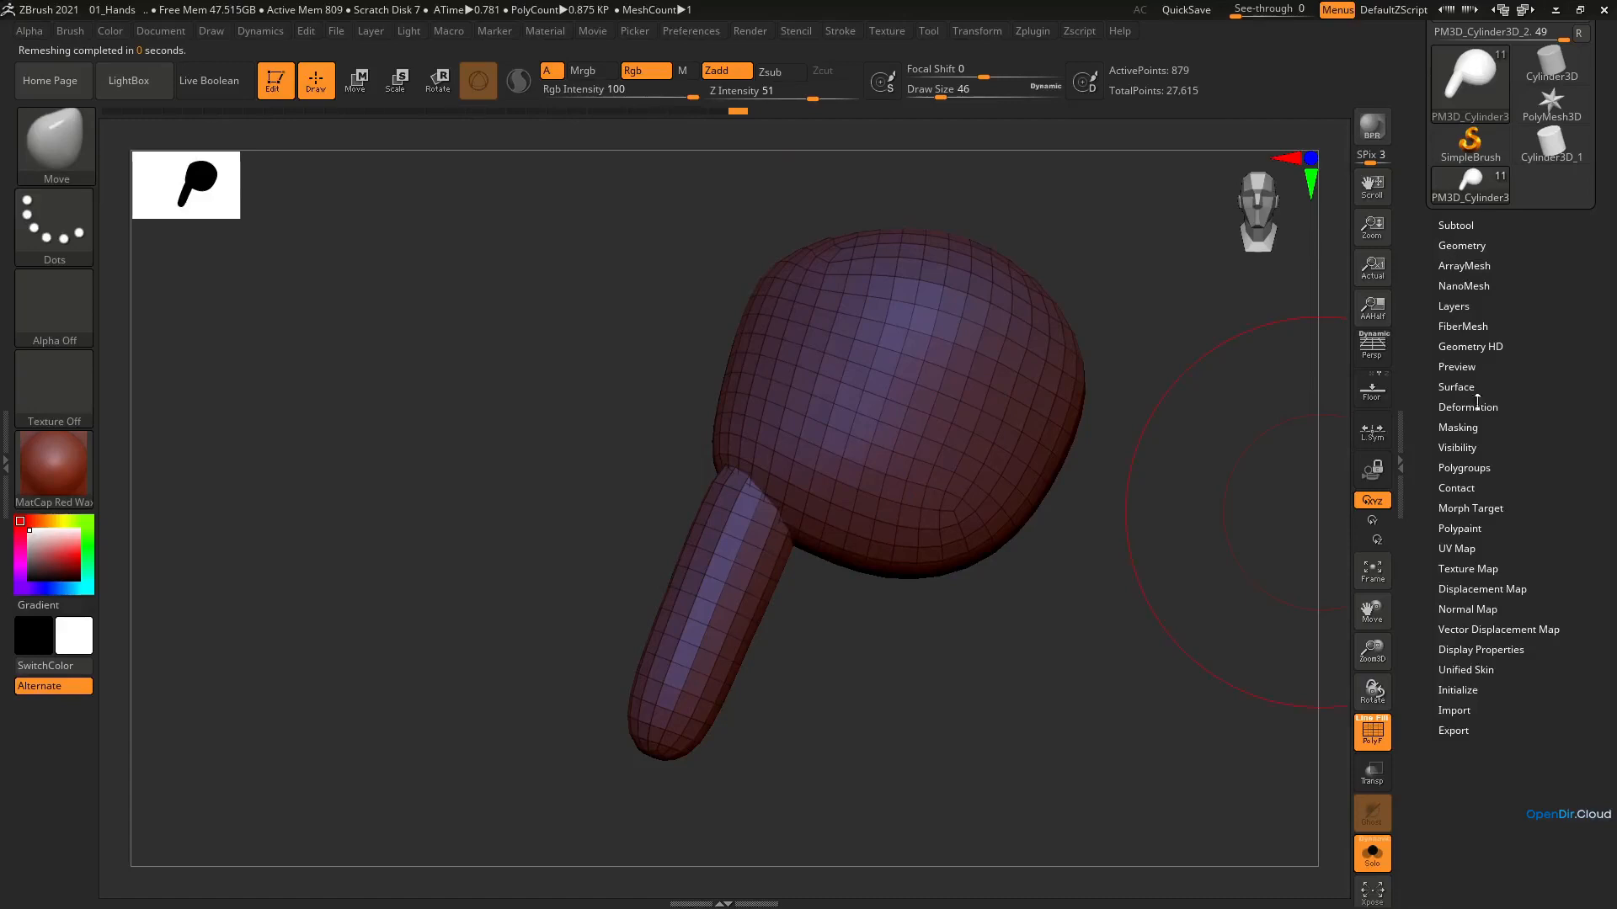
pyautogui.click(1481, 470)
pyautogui.click(1462, 486)
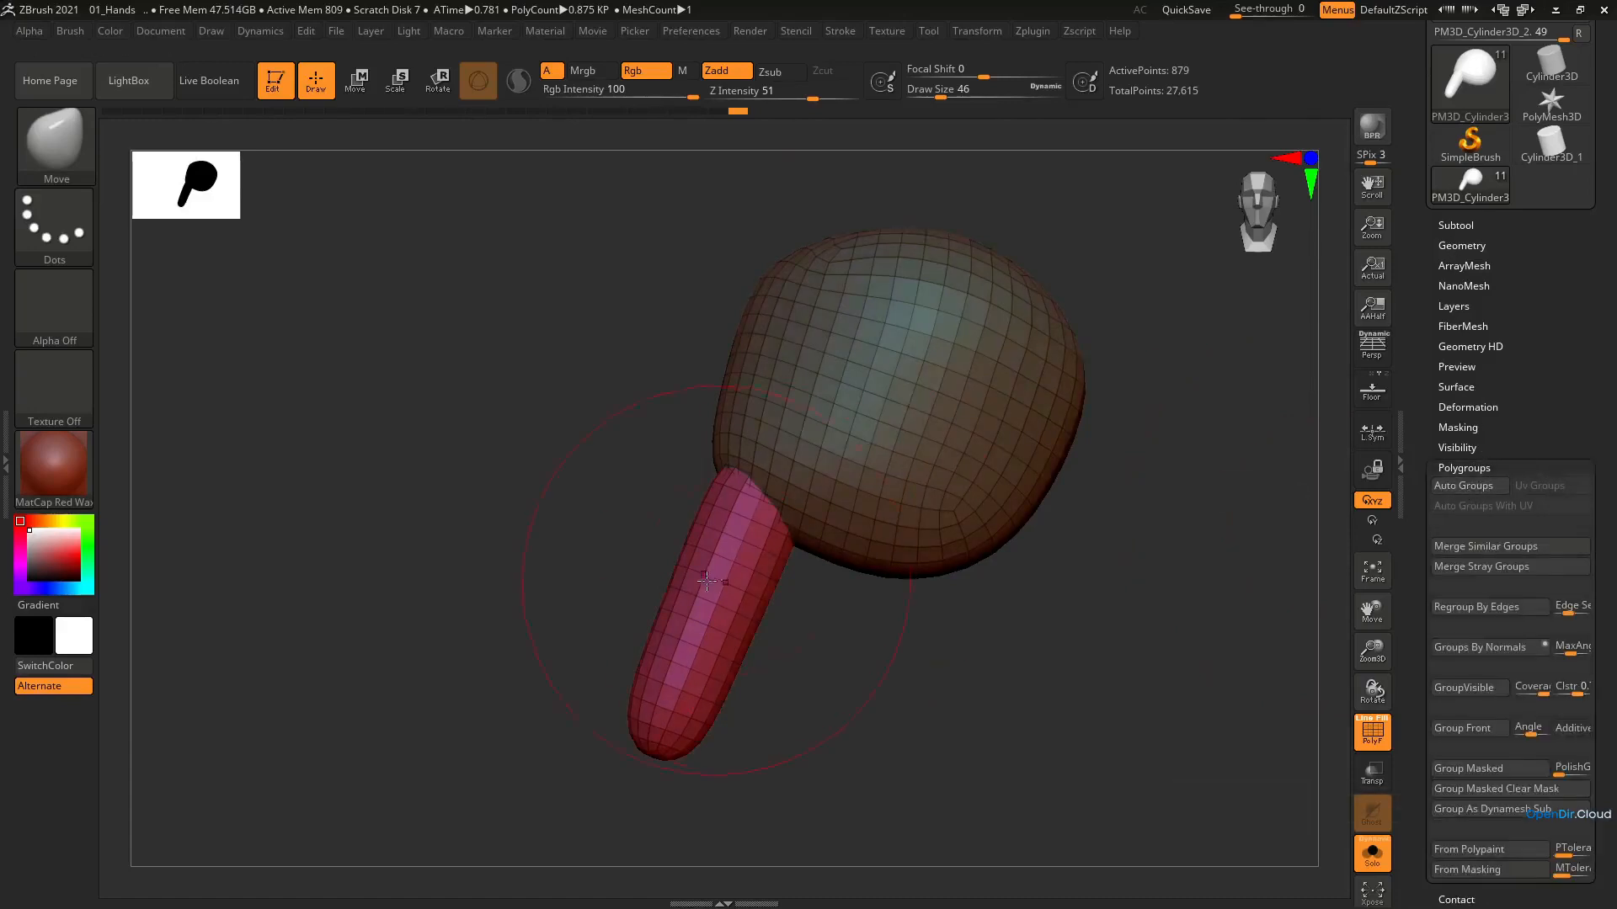
# Isolate the finger from the palm by masking the palm's polygroup with the transform gizmo
pyautogui.press('e')
pyautogui.keyDown('ctrl'); pyautogui.click(732, 556); pyautogui.keyUp('ctrl')
pyautogui.moveTo(732, 557); pyautogui.dragTo(761, 522, button='right')
pyautogui.press('n')
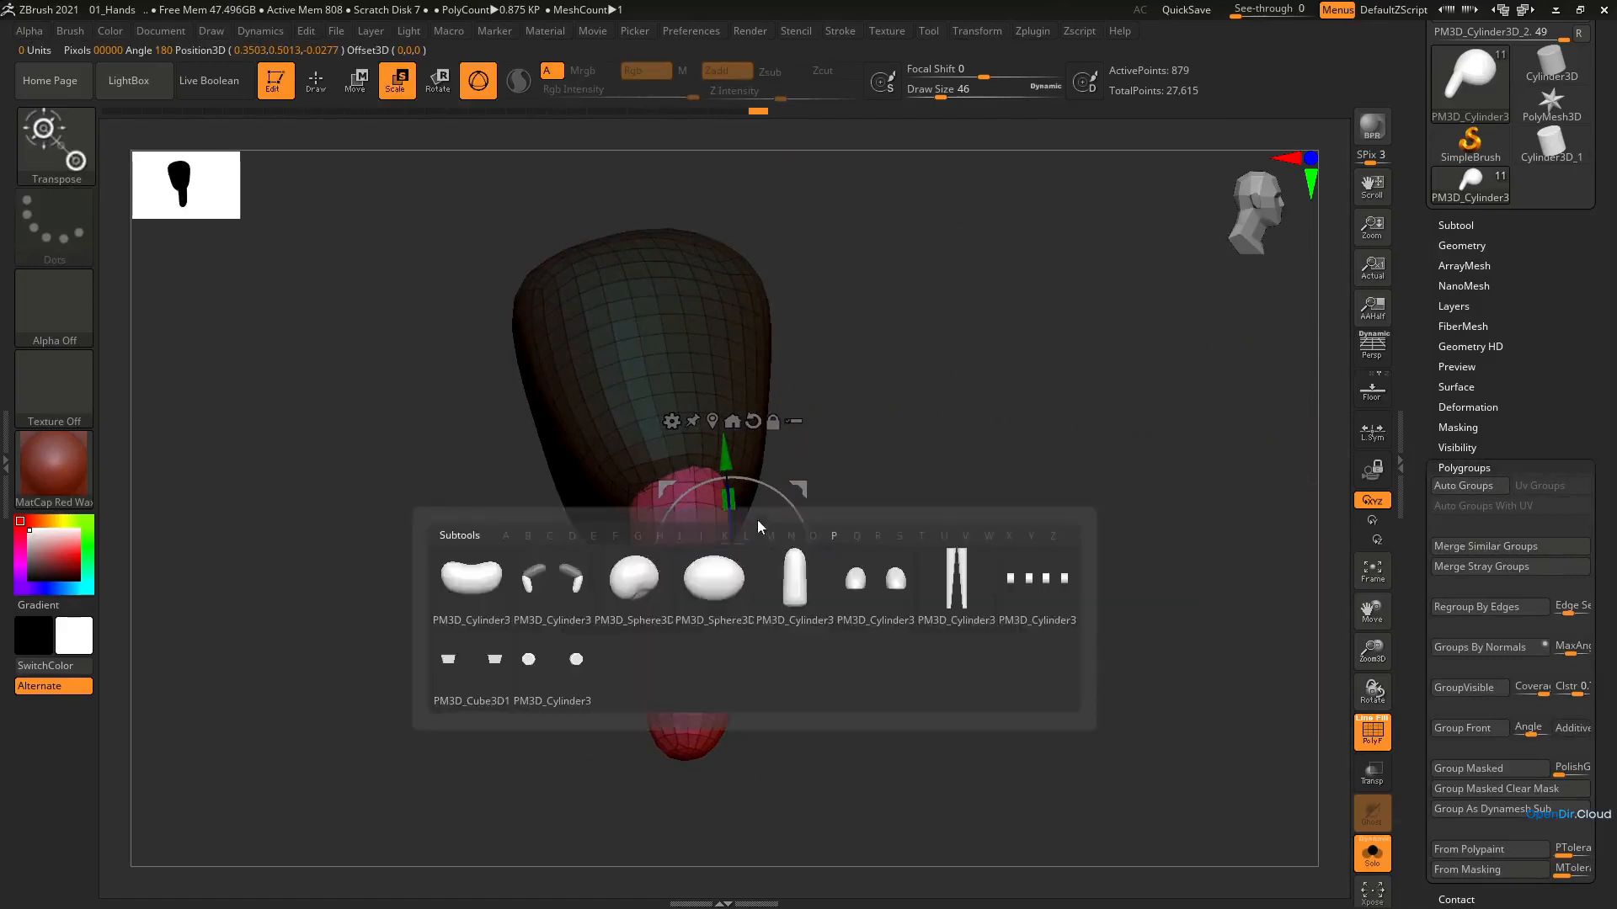
pyautogui.moveTo(748, 603); pyautogui.dragTo(732, 634, button='right')
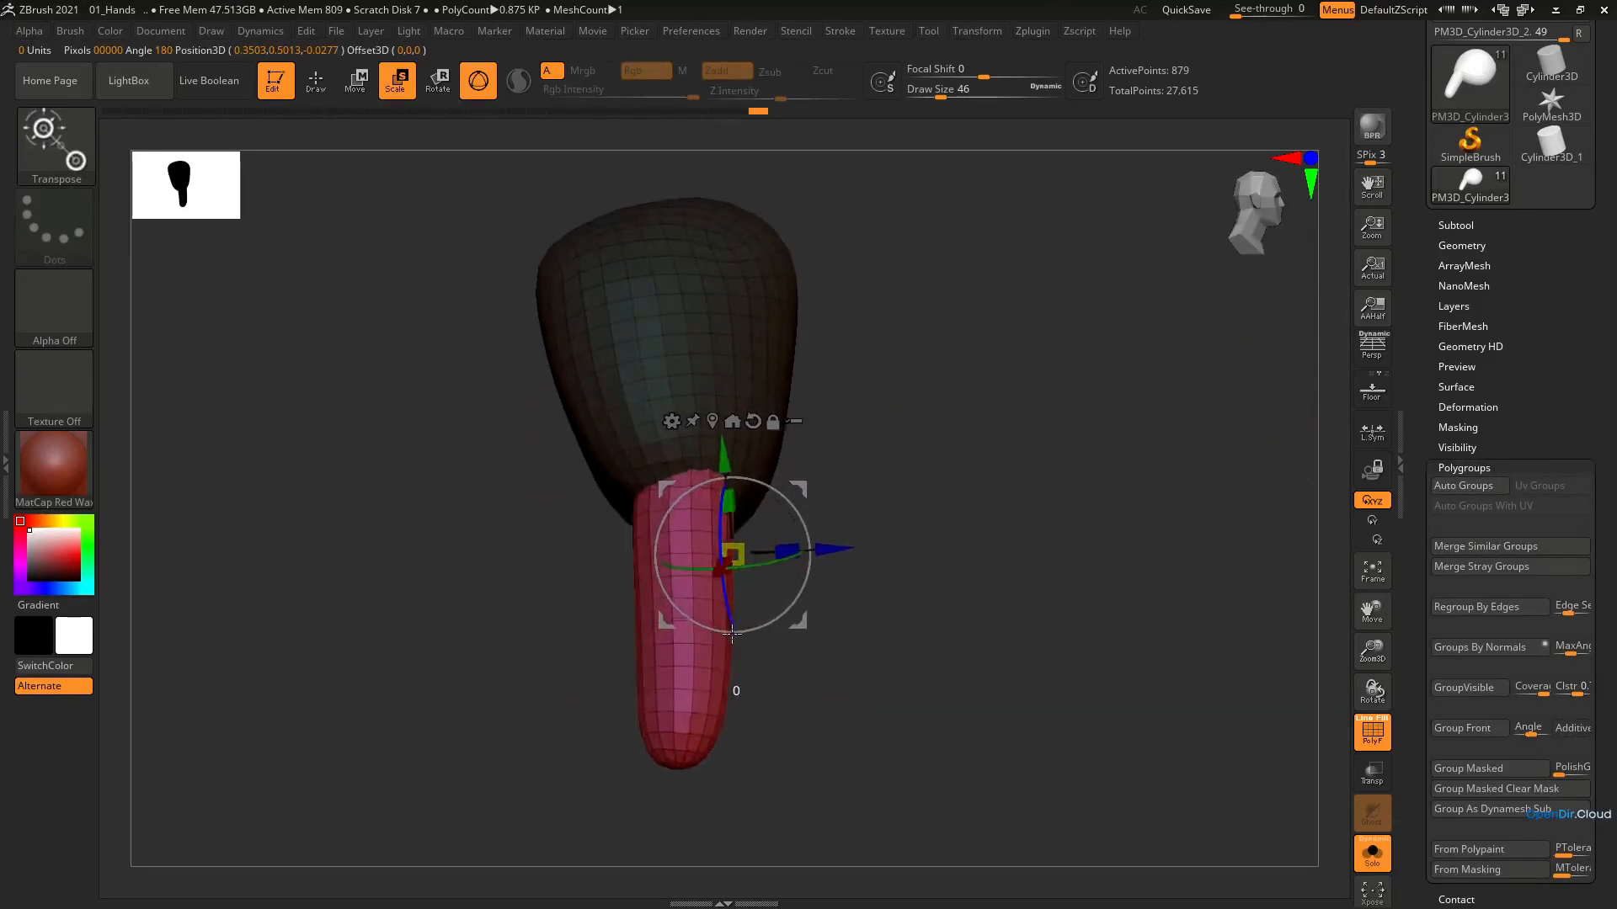
# Refine the finger where it joins the palm with the Move brush and a light Inflat pass
pyautogui.press('b')
pyautogui.press('m')
pyautogui.press('v')
pyautogui.moveTo(707, 539); pyautogui.dragTo(691, 479, button='right')
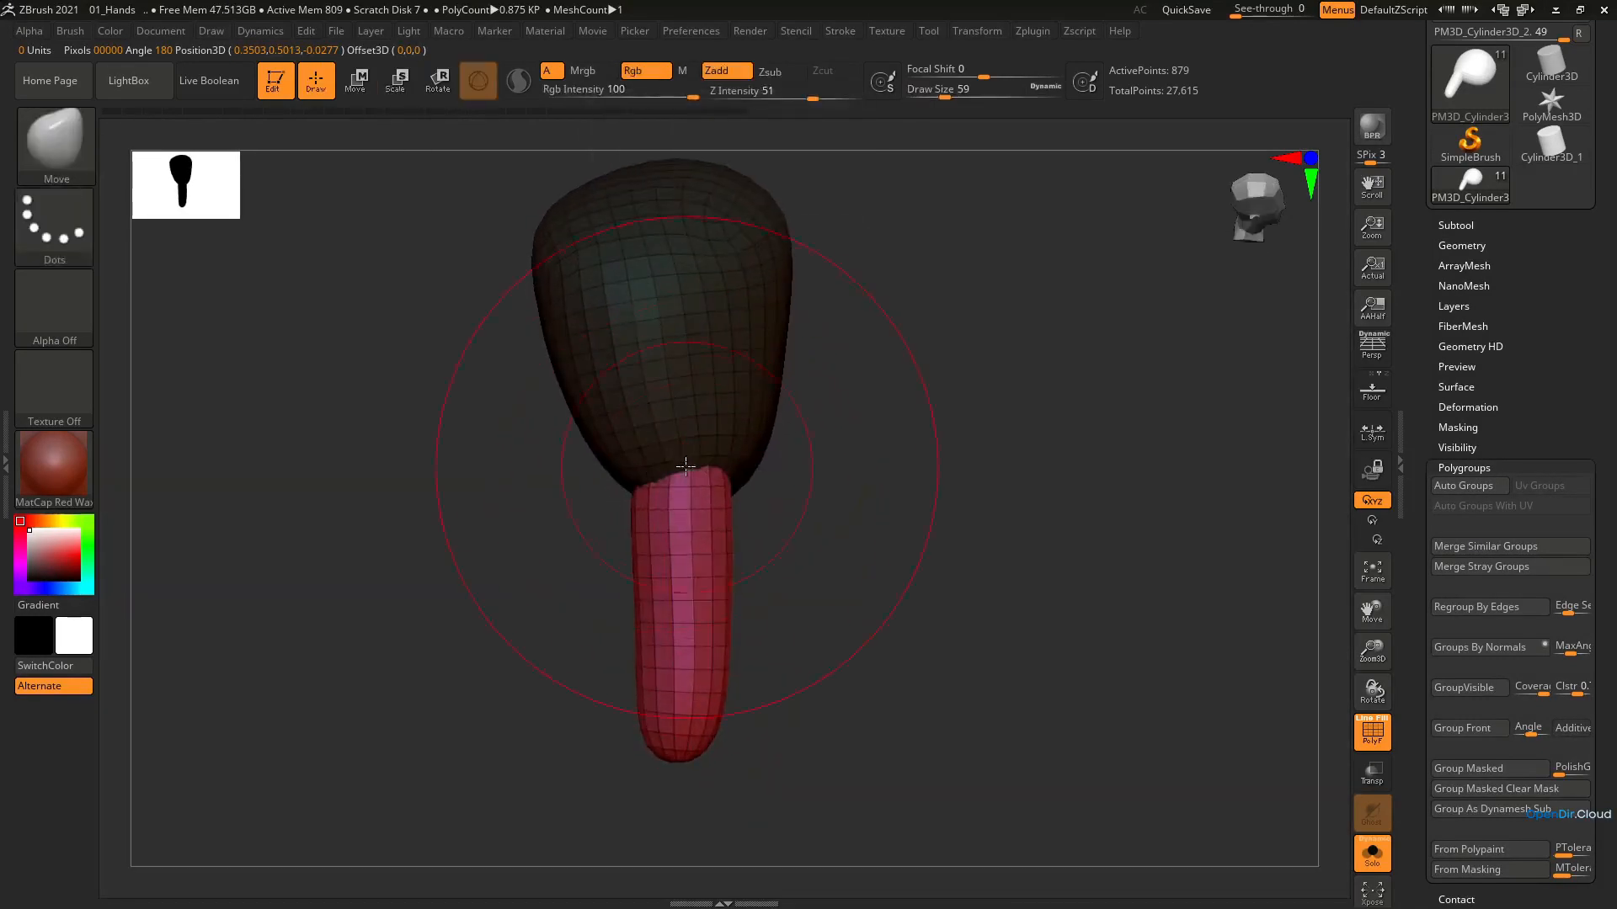
pyautogui.moveTo(685, 466); pyautogui.dragTo(692, 434)
pyautogui.moveTo(692, 435); pyautogui.dragTo(740, 543, button='right')
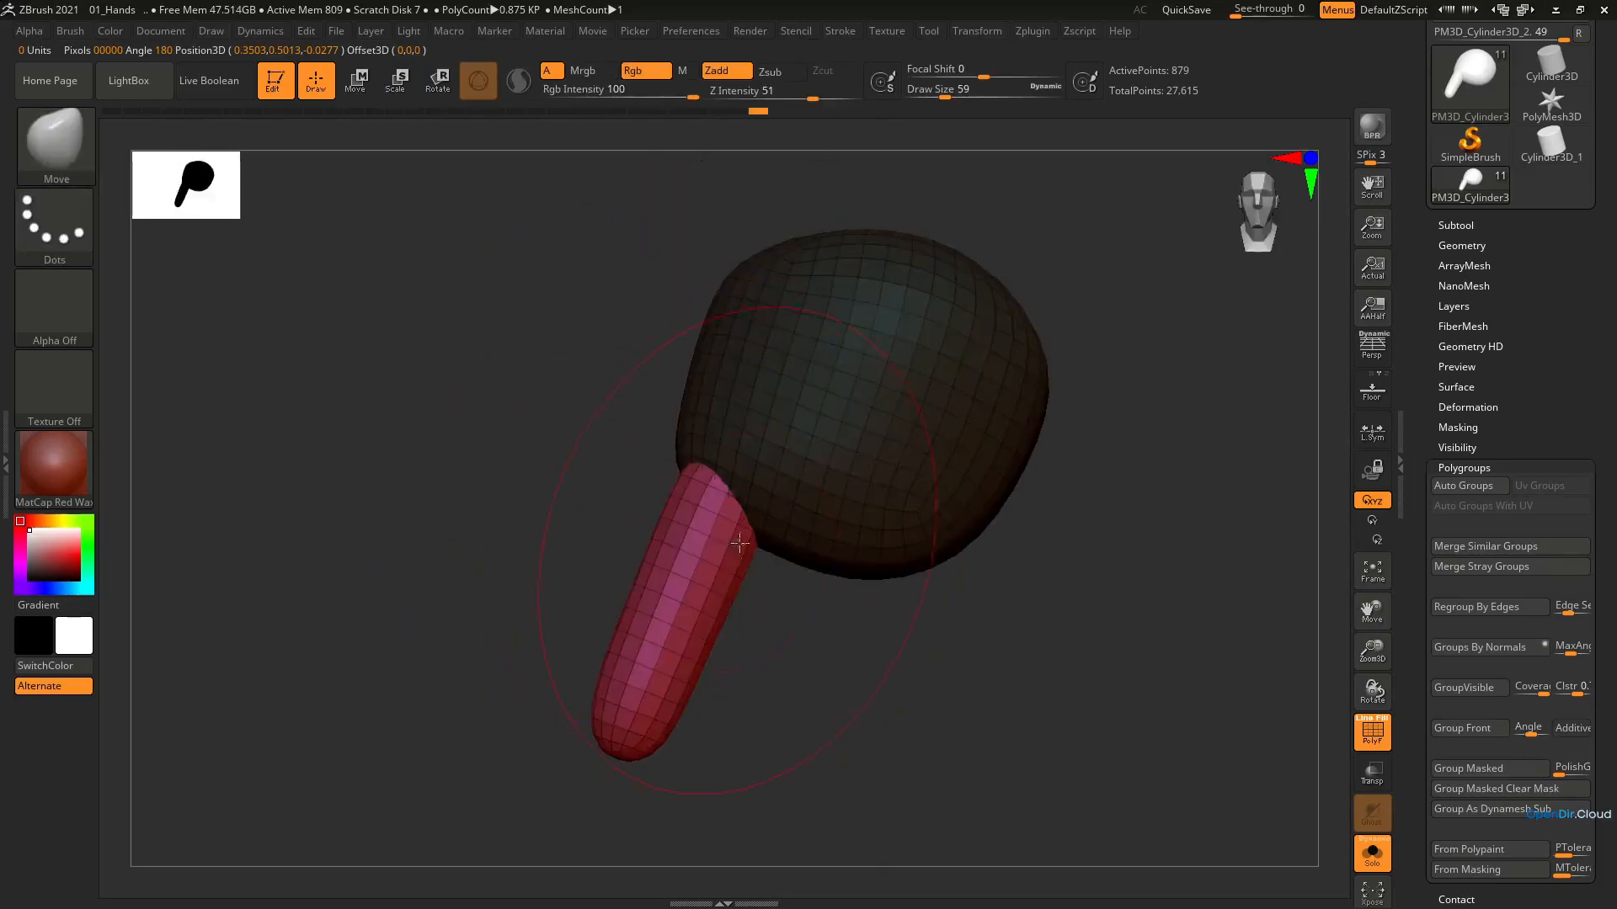
pyautogui.press('b')
pyautogui.press('i')
pyautogui.press('n')
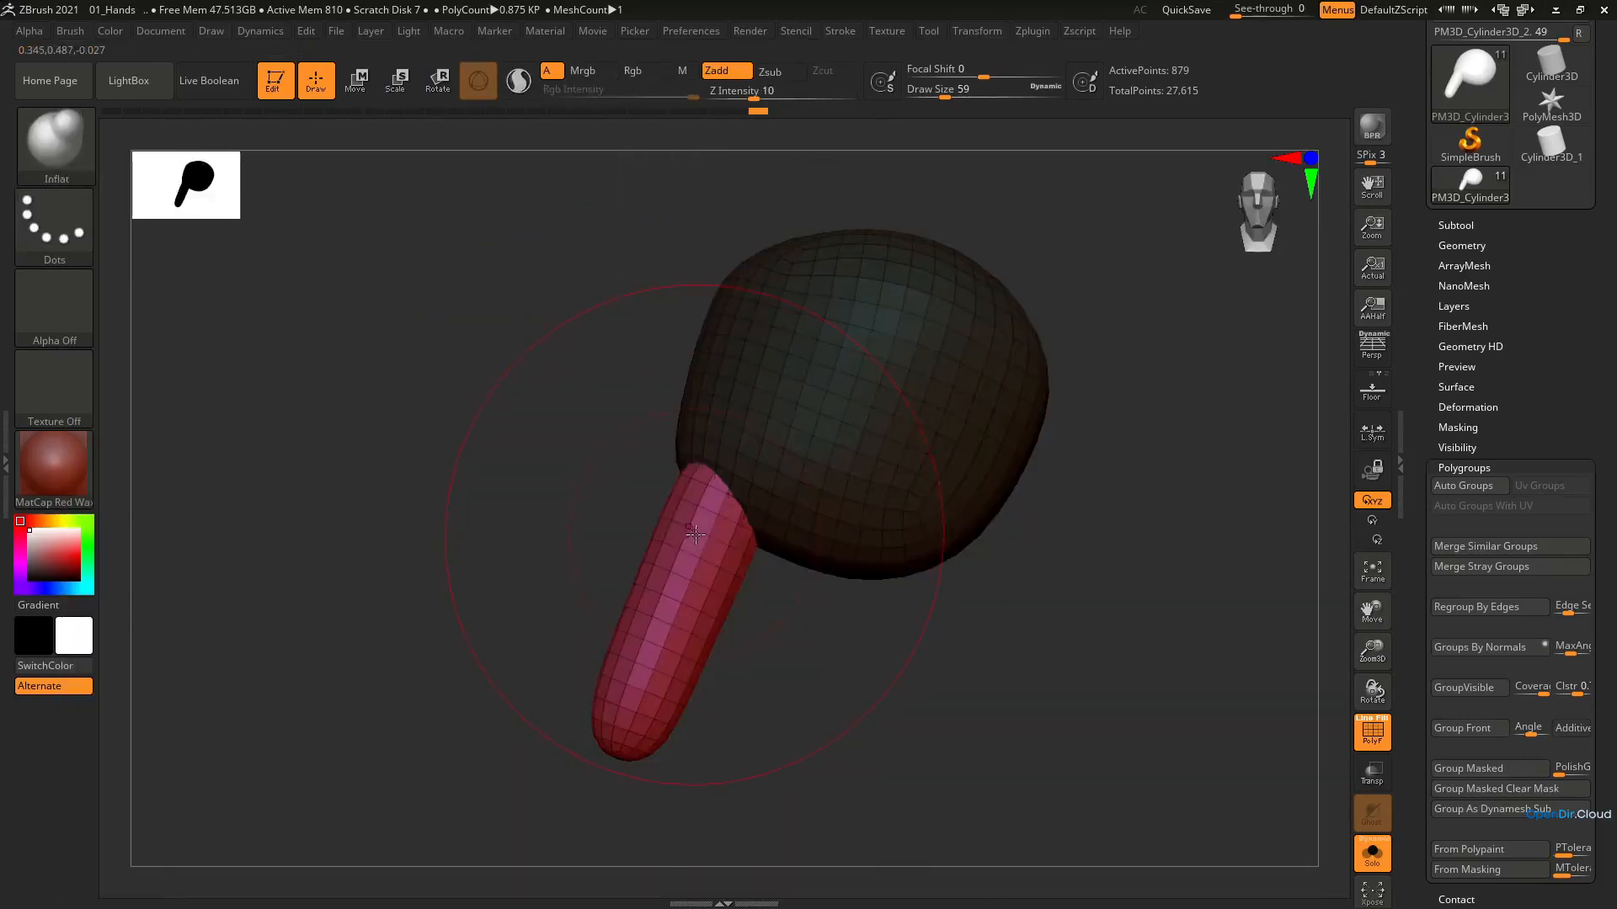
pyautogui.press('b')
pyautogui.press('m')
pyautogui.press('v')
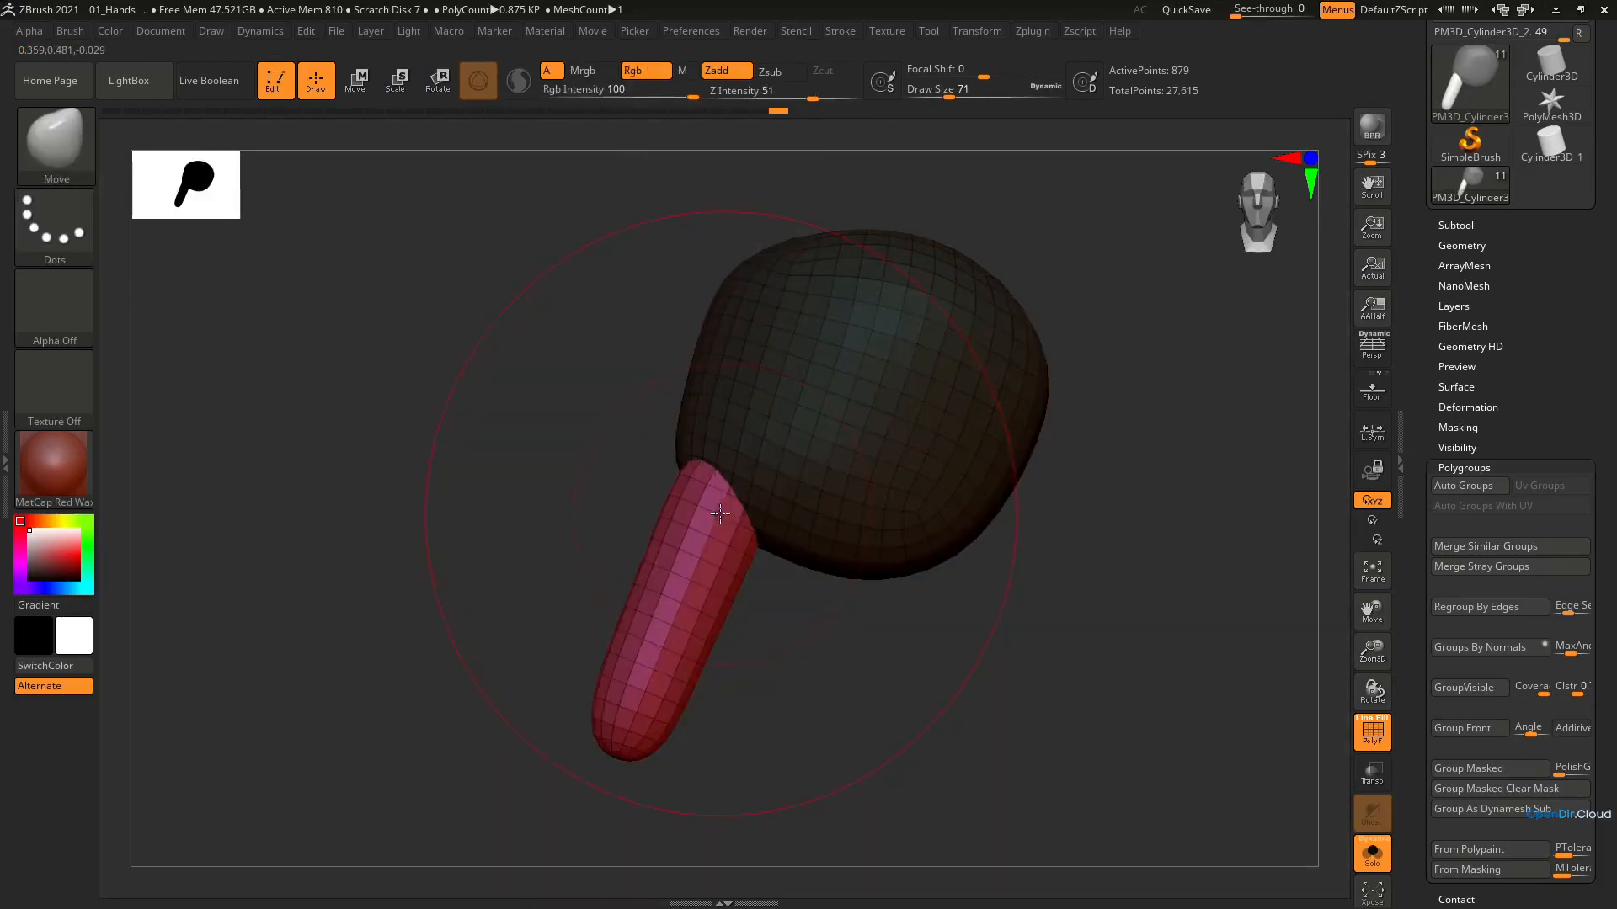
# Enlarge the finger slightly and duplicate it twice along the palm's lower edge to make three fingers
pyautogui.press('e')
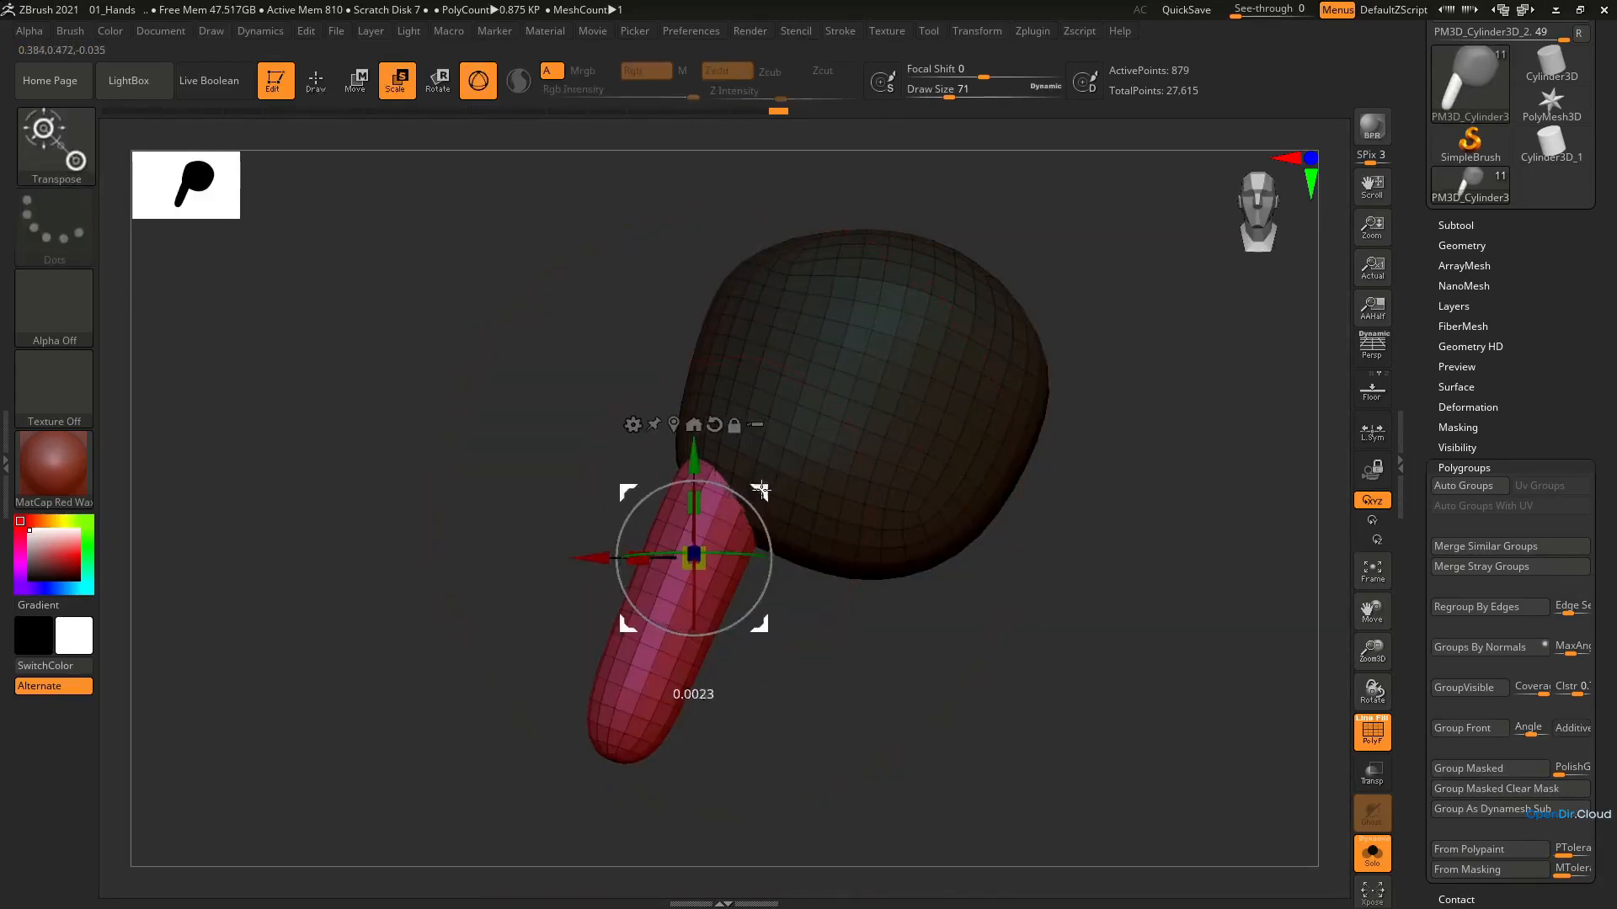
pyautogui.keyDown('ctrl'); pyautogui.moveTo(769, 486); pyautogui.dragTo(989, 512); pyautogui.keyUp('ctrl')
pyautogui.scroll(-3, 891, 475)
pyautogui.moveTo(877, 672); pyautogui.dragTo(742, 679, button='right')
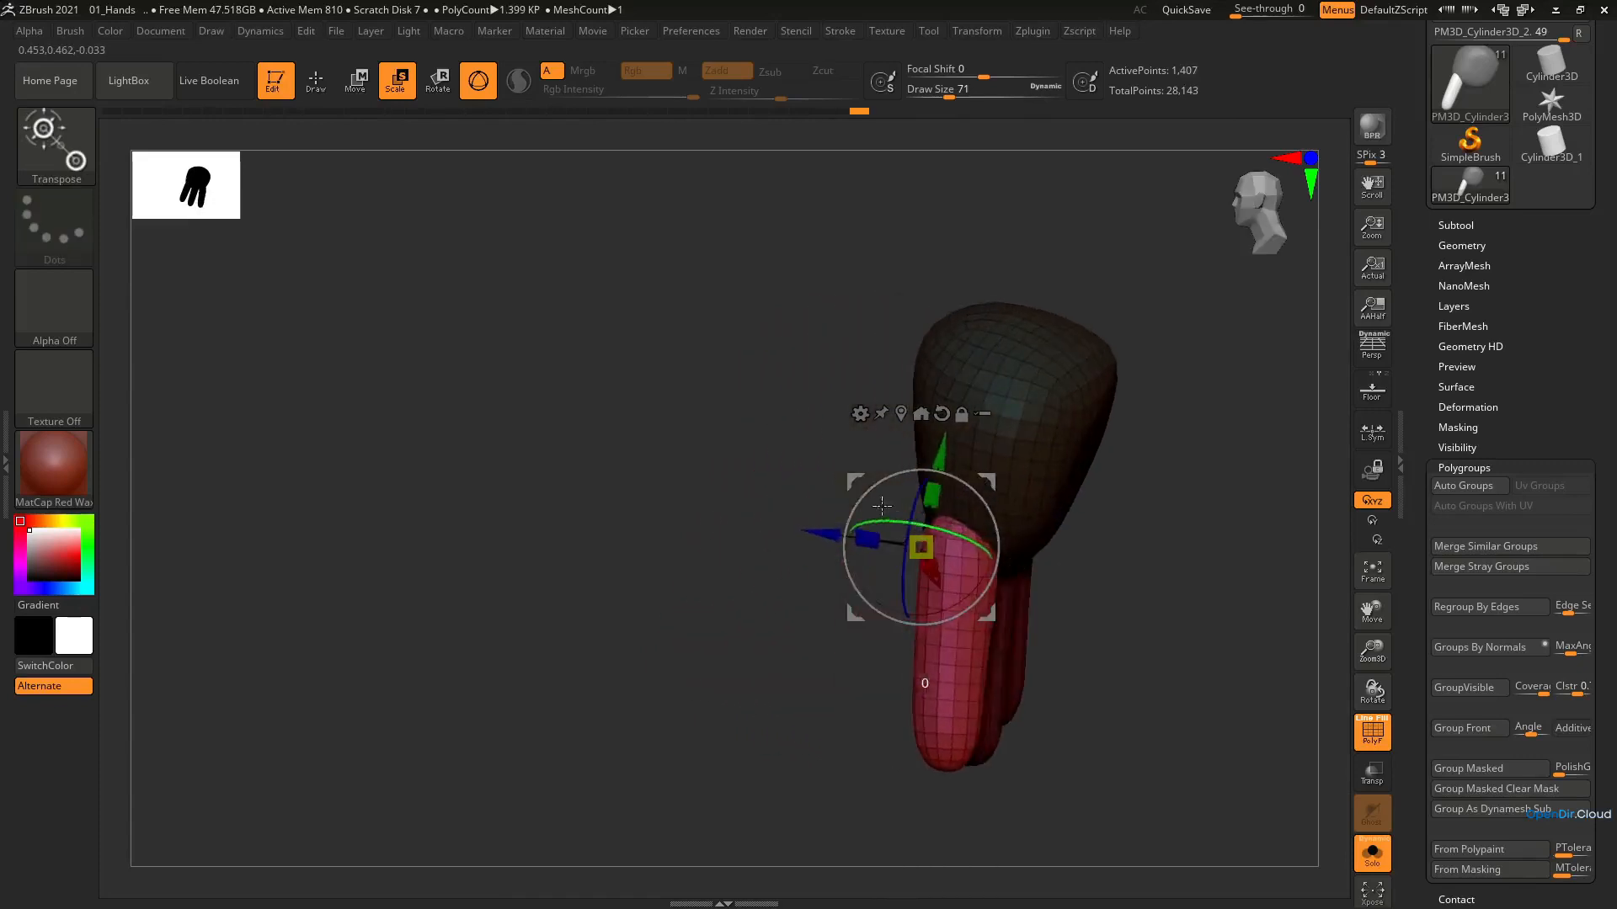
# Move and rotate the outermost copied finger so its base sits against the palm
pyautogui.moveTo(984, 485); pyautogui.dragTo(999, 488)
pyautogui.moveTo(999, 489); pyautogui.dragTo(993, 530, button='right')
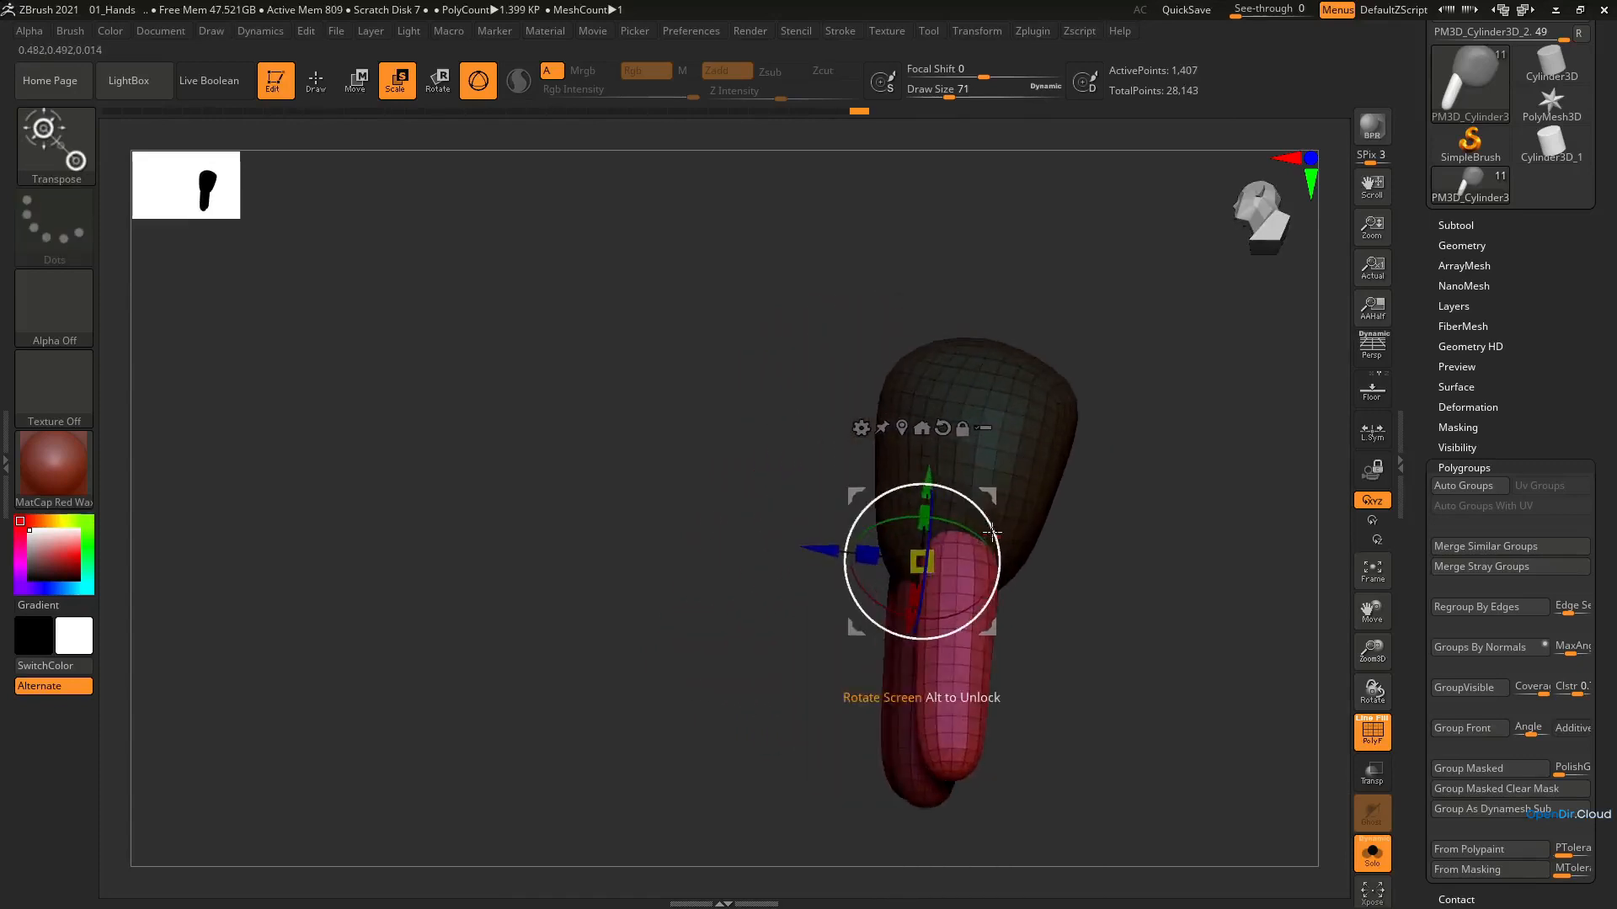
pyautogui.moveTo(993, 532); pyautogui.dragTo(993, 525)
pyautogui.moveTo(992, 526)
pyautogui.mouseDown(button='right')
pyautogui.moveTo(1026, 527)
pyautogui.moveTo(967, 527)
pyautogui.mouseUp(button='right')
pyautogui.moveTo(1059, 481); pyautogui.dragTo(1064, 518, button='right')
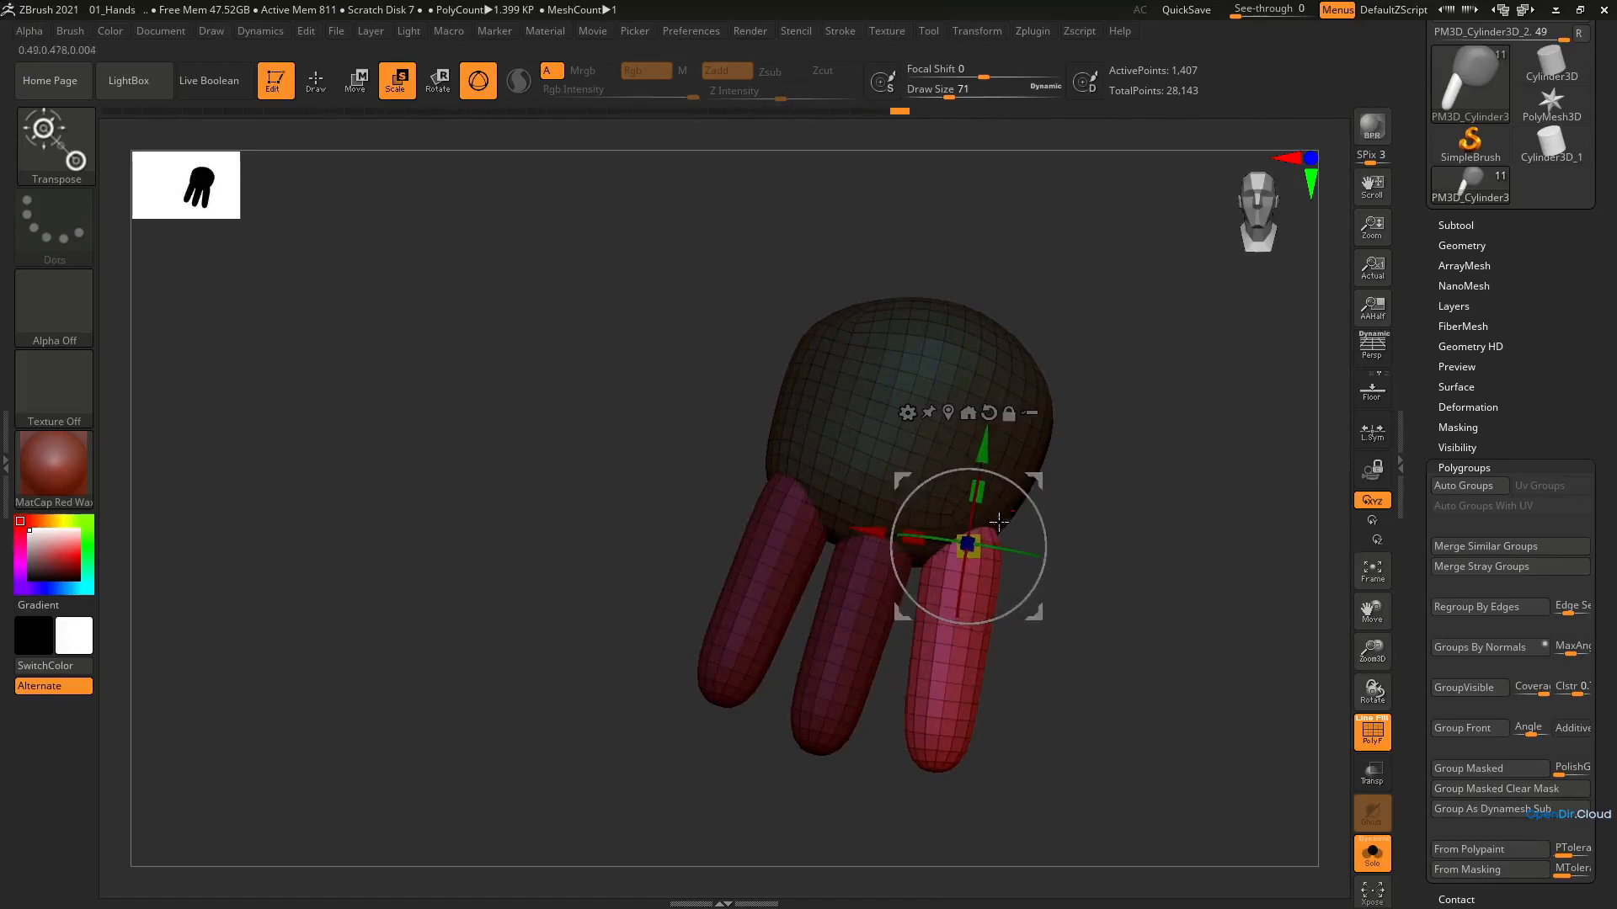
pyautogui.moveTo(977, 538); pyautogui.dragTo(982, 533)
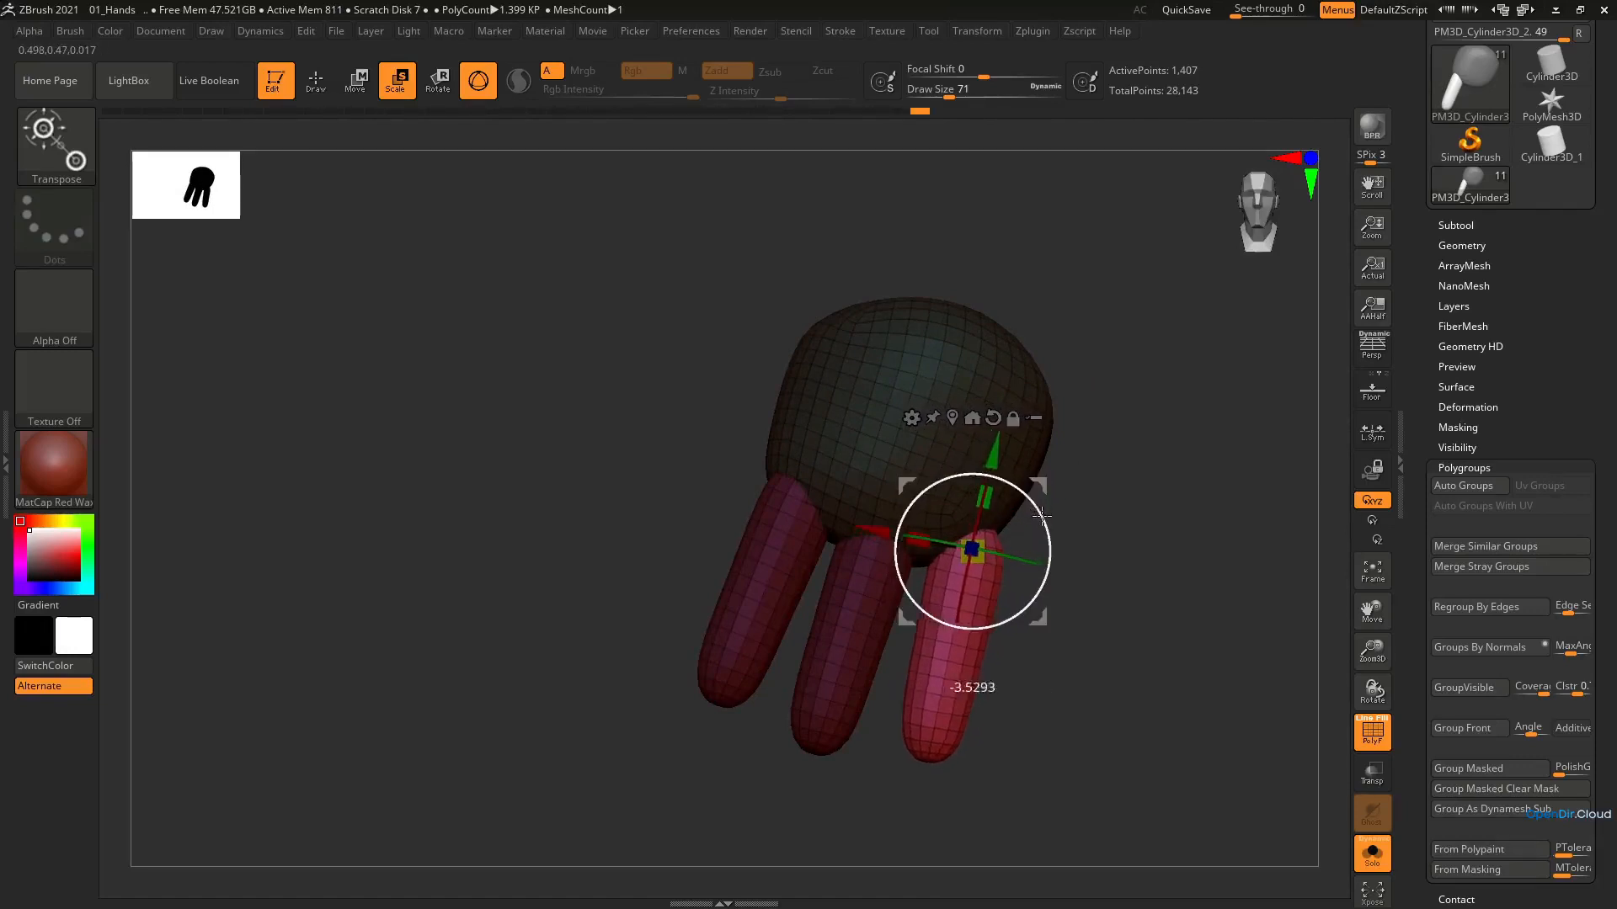
# Mask the fingers and adjust the palm around their bases with the Move brush at draw size 77
pyautogui.keyDown('ctrl'); pyautogui.click(1036, 392); pyautogui.keyUp('ctrl')
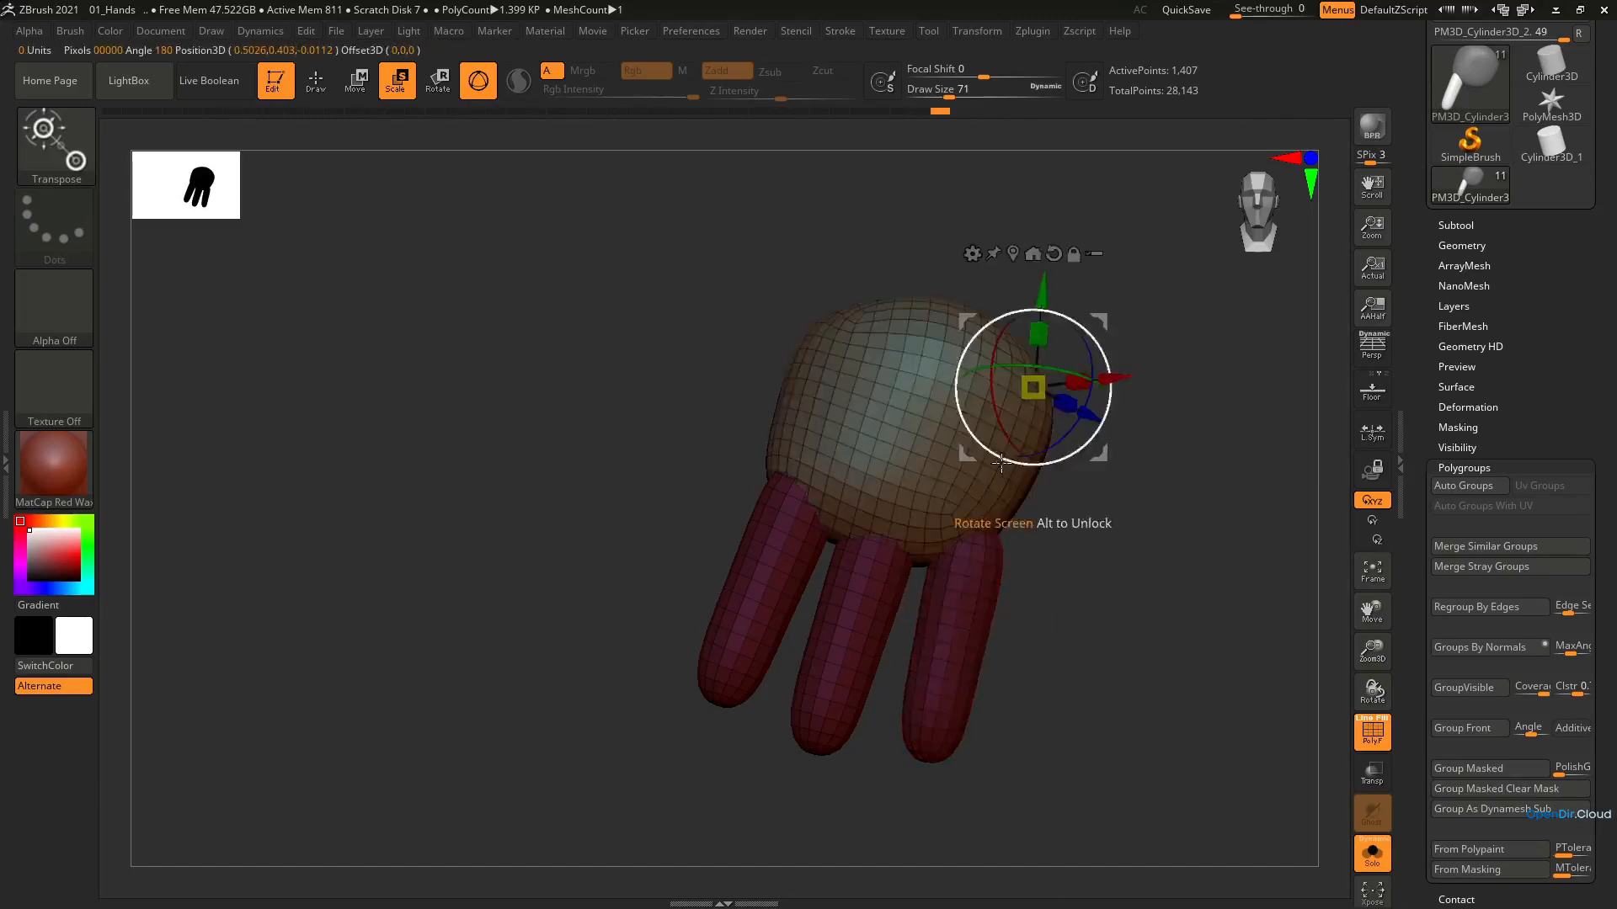
pyautogui.press('q')
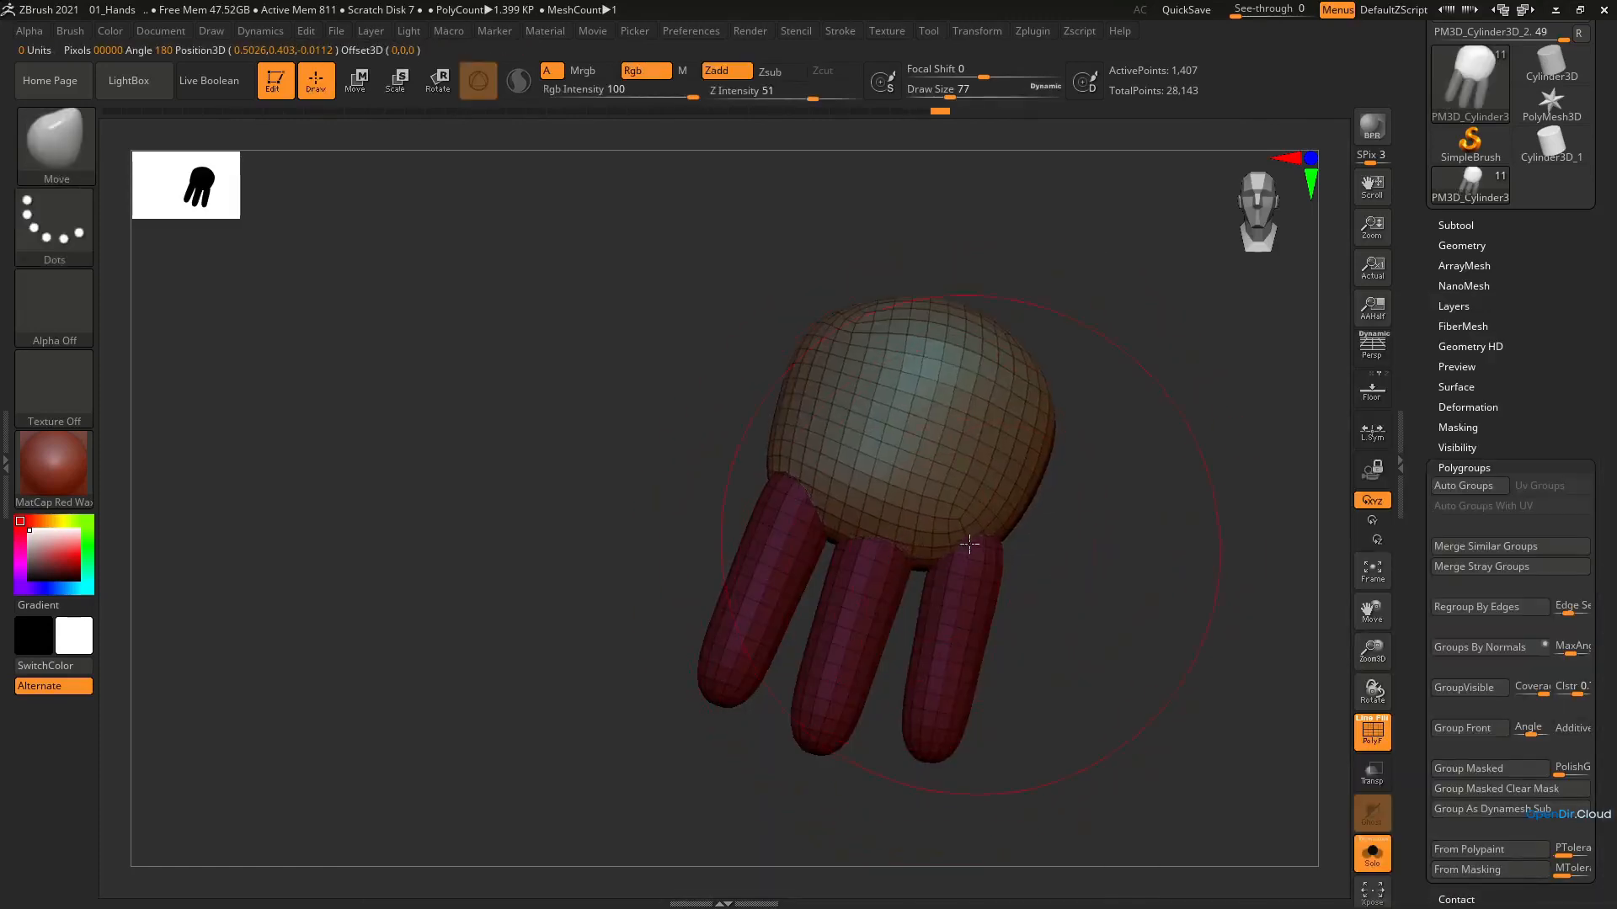
pyautogui.moveTo(992, 512); pyautogui.dragTo(899, 469, button='right')
pyautogui.moveTo(1002, 548); pyautogui.dragTo(1002, 474, button='right')
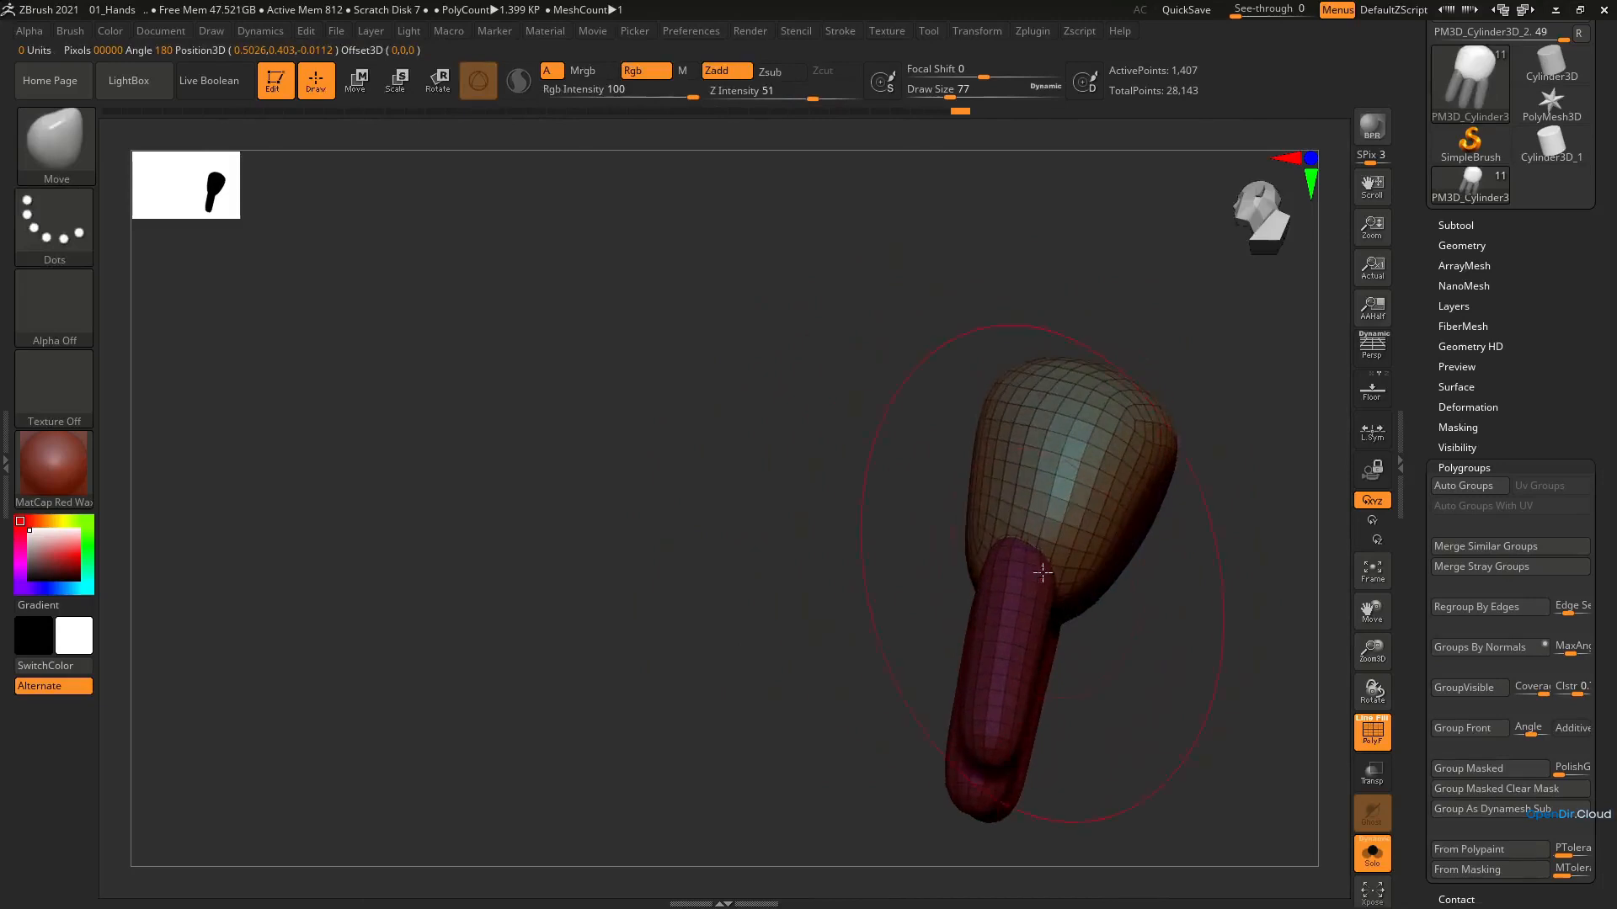
pyautogui.moveTo(1043, 573); pyautogui.dragTo(1101, 584, button='right')
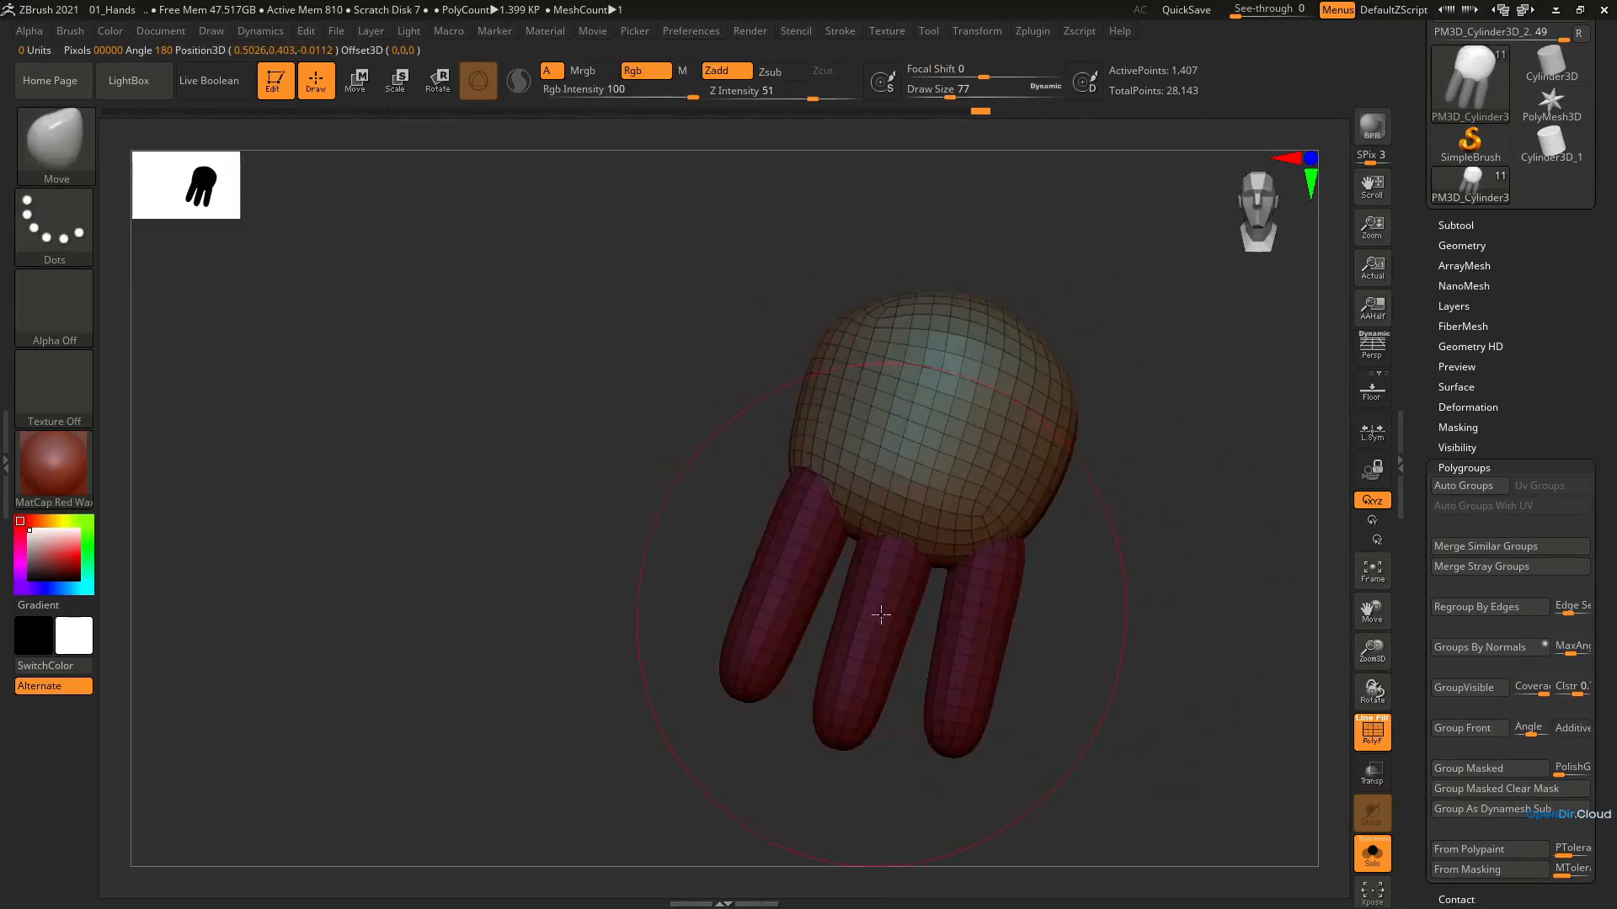
# Give each finger its own polygroup with Auto Groups, then isolate the middle finger and nudge it into place
pyautogui.press('e')
pyautogui.click(1462, 487)
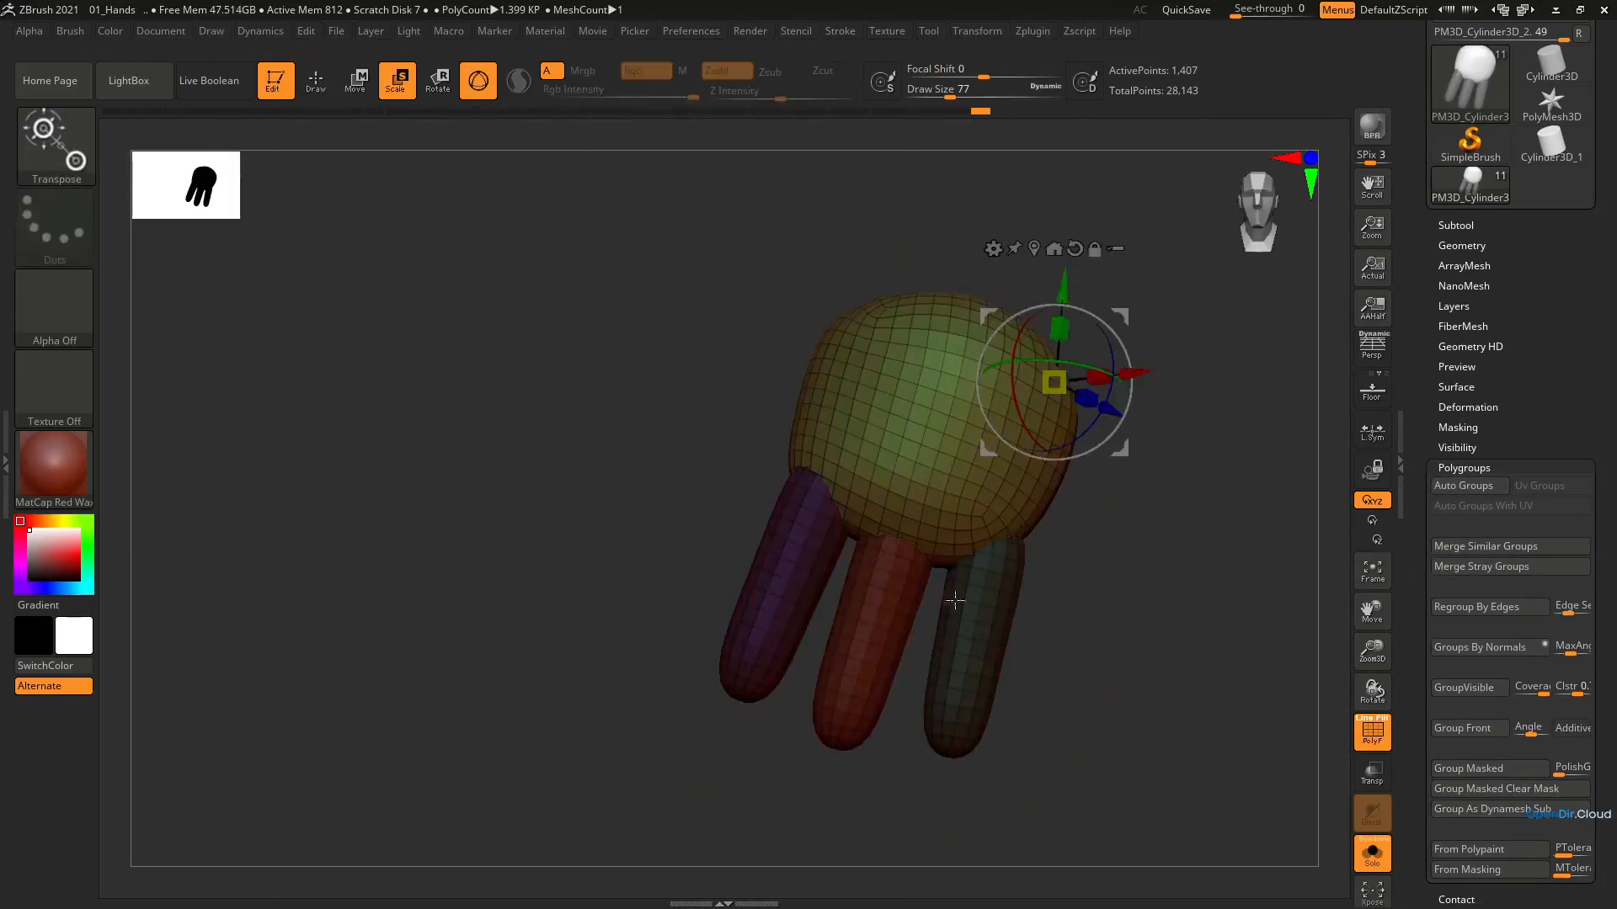
pyautogui.keyDown('ctrl'); pyautogui.click(865, 645); pyautogui.keyUp('ctrl')
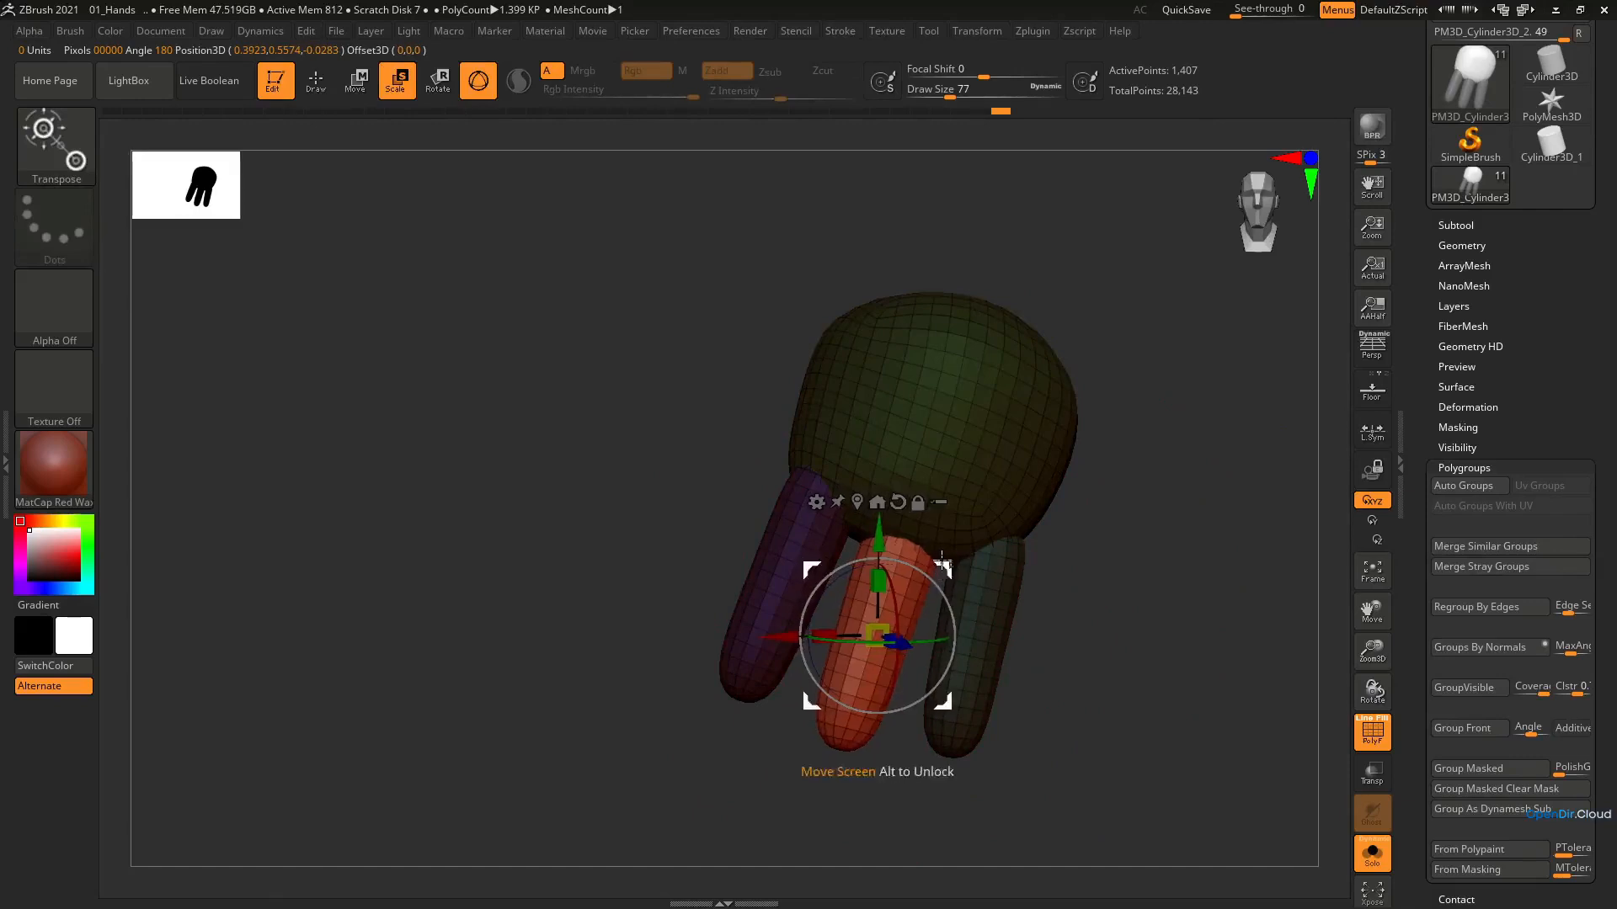
pyautogui.moveTo(982, 509)
pyautogui.mouseDown(button='right')
pyautogui.moveTo(1084, 535)
pyautogui.moveTo(1004, 523)
pyautogui.mouseUp(button='right')
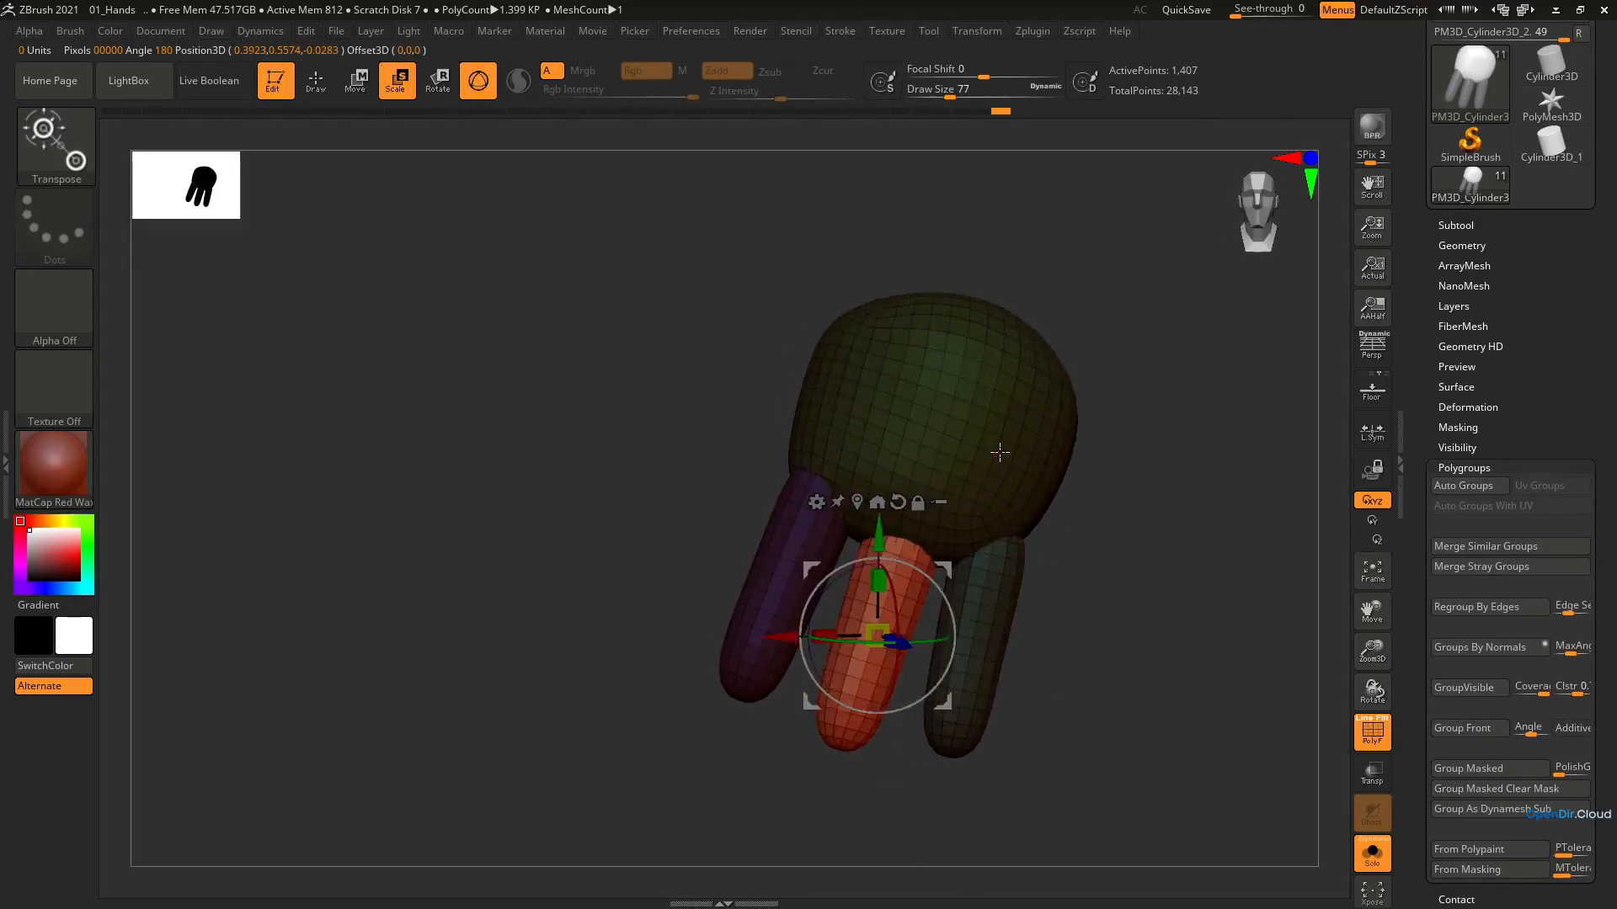
pyautogui.press('b')
pyautogui.press('m')
pyautogui.press('v')
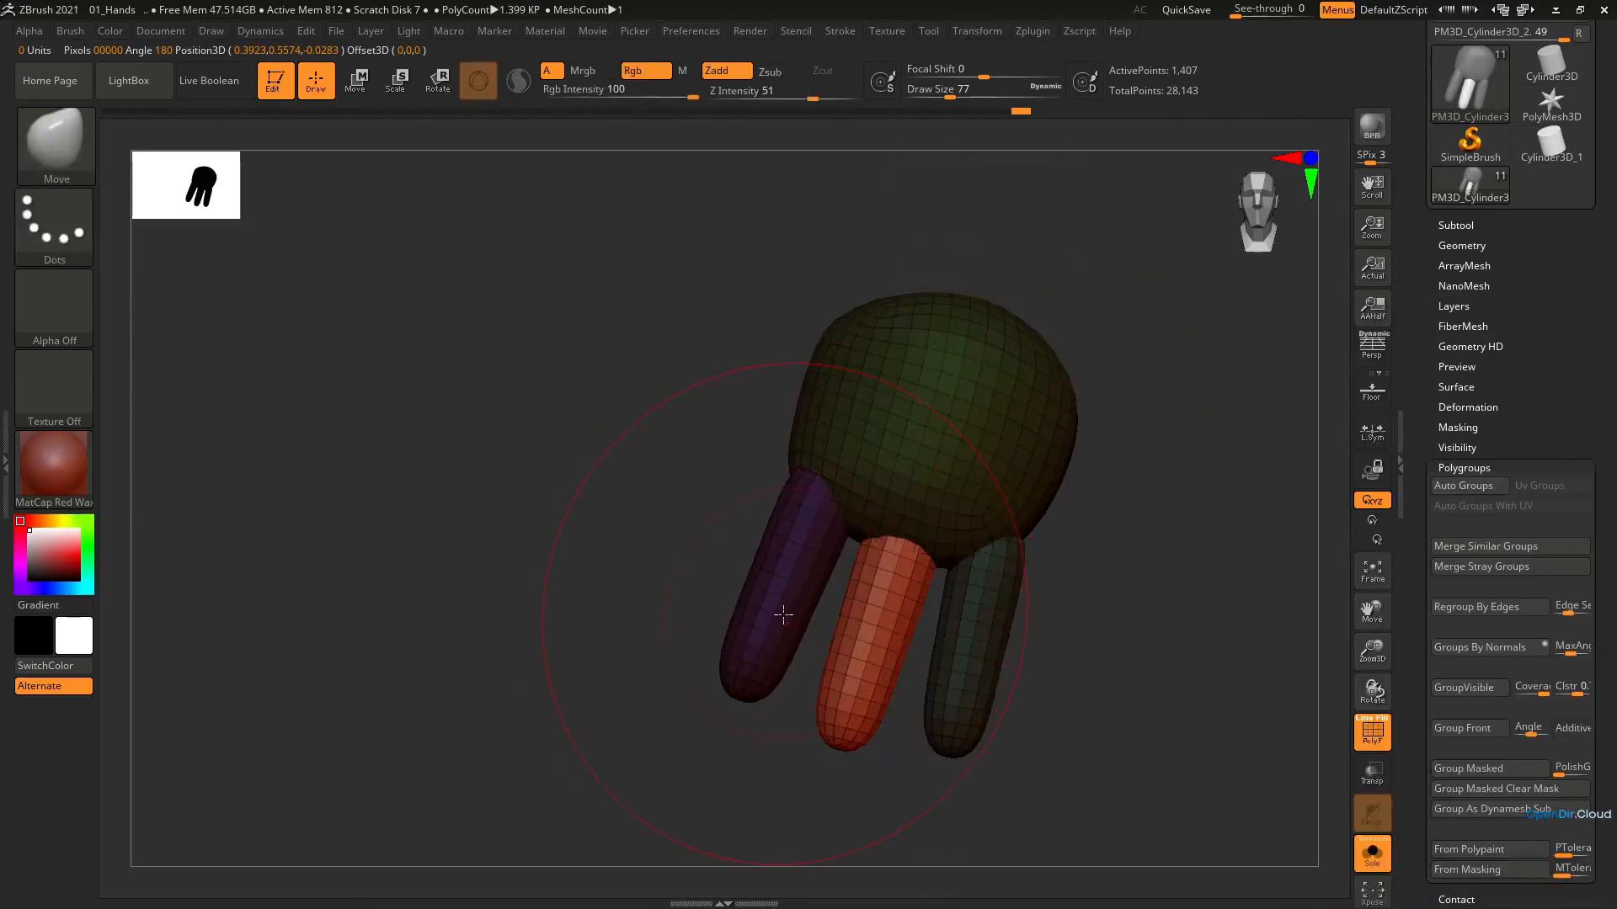
# Isolate the first finger and place a duplicate of it beside the palm as the thumb
pyautogui.press('e')
pyautogui.keyDown('ctrl'); pyautogui.click(768, 571); pyautogui.keyUp('ctrl')
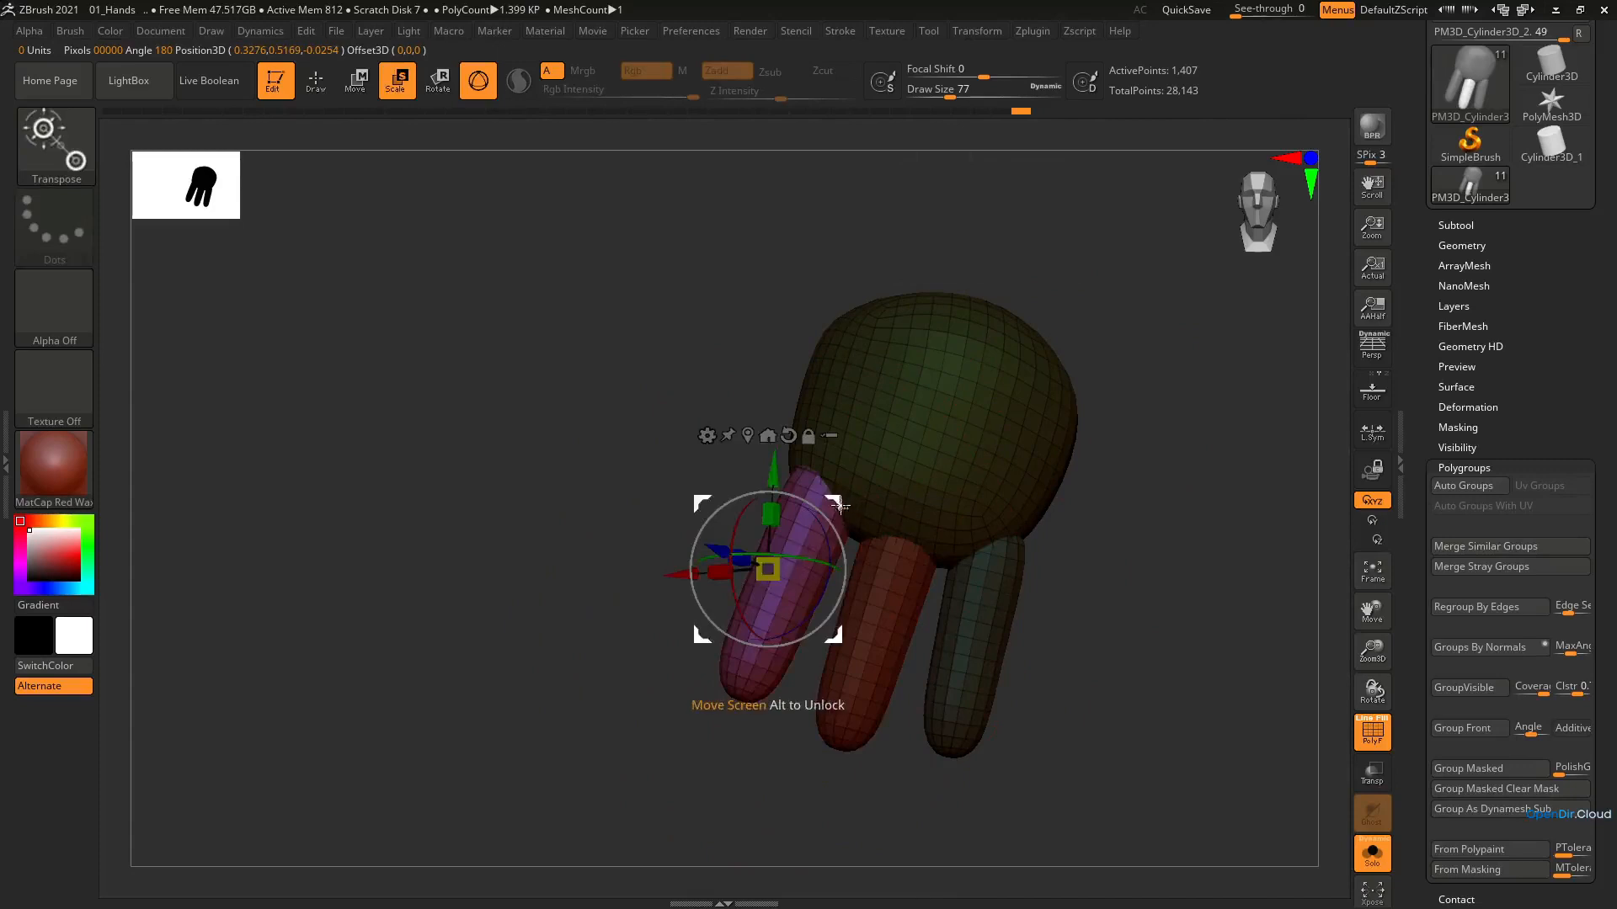
pyautogui.keyDown('ctrl'); pyautogui.moveTo(839, 506); pyautogui.dragTo(832, 332); pyautogui.keyUp('ctrl')
pyautogui.moveTo(842, 386); pyautogui.dragTo(934, 375, button='right')
pyautogui.moveTo(902, 338); pyautogui.dragTo(798, 369)
pyautogui.moveTo(800, 369); pyautogui.dragTo(906, 359, button='right')
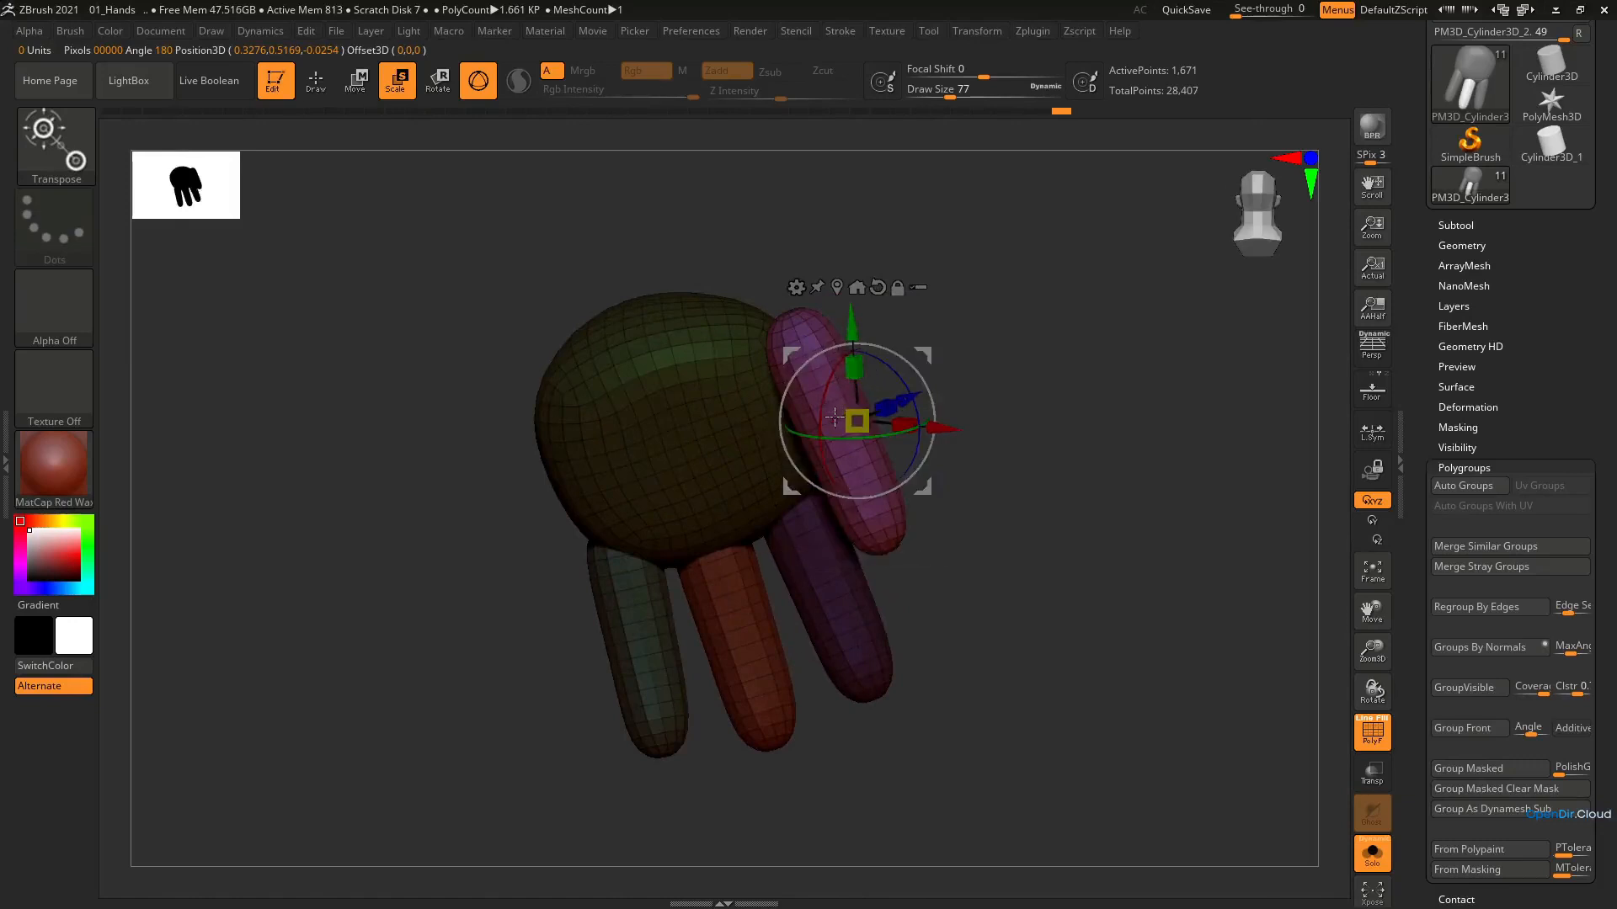
# Fit the thumb against the side of the palm with the Move brush
pyautogui.press('b')
pyautogui.press('m')
pyautogui.press('v')
pyautogui.moveTo(791, 420); pyautogui.dragTo(693, 426, button='right')
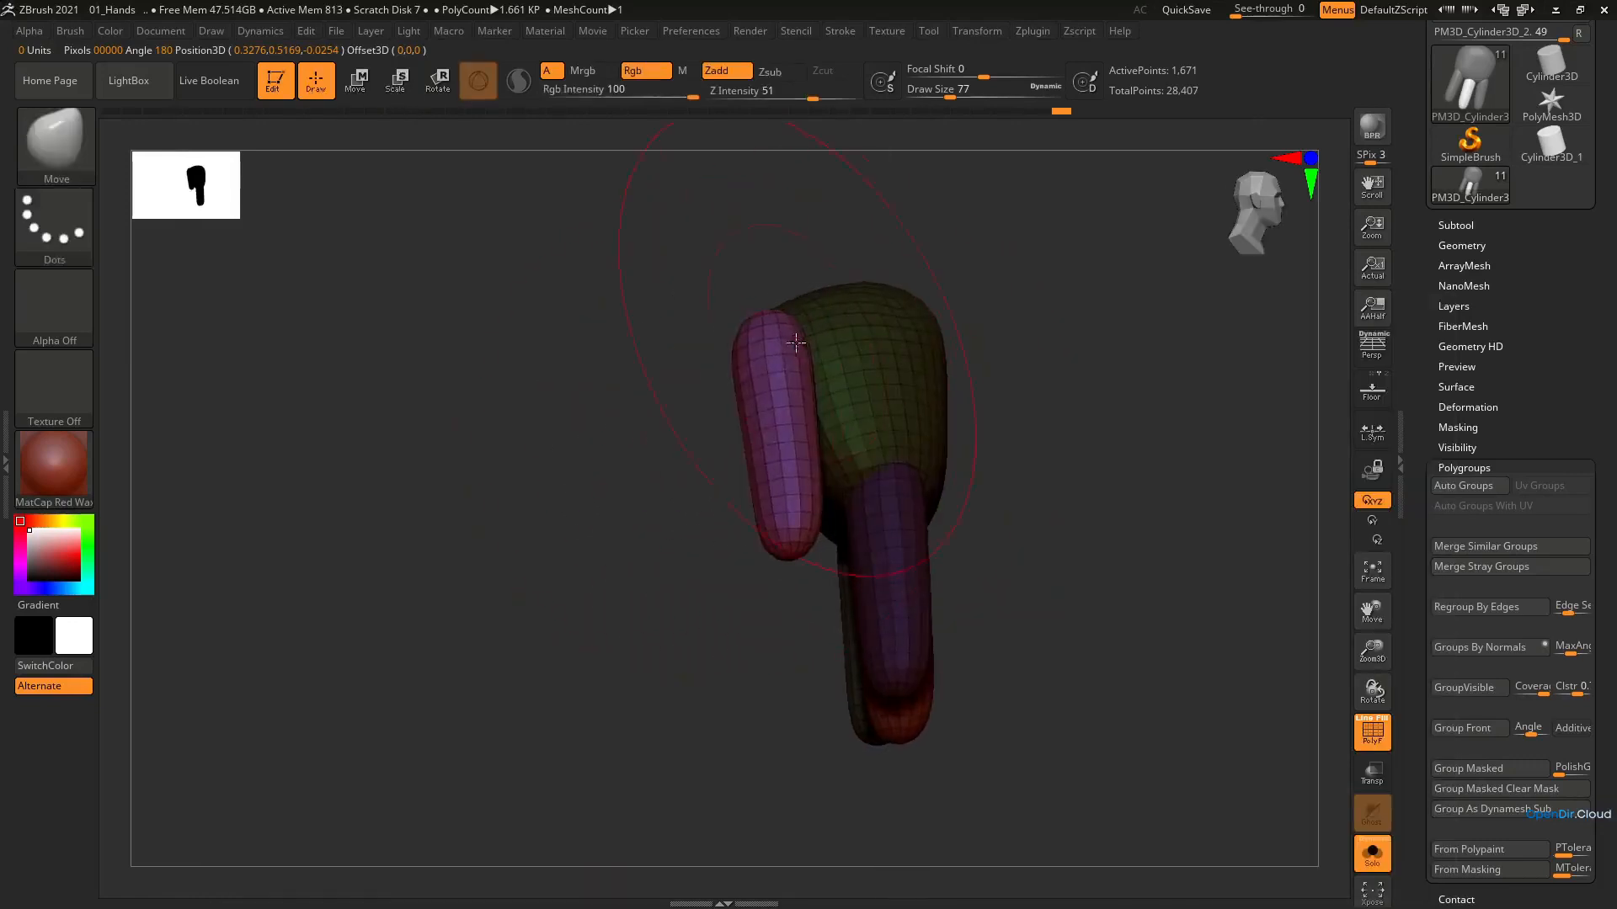
pyautogui.moveTo(792, 359); pyautogui.dragTo(789, 372)
pyautogui.moveTo(791, 419)
pyautogui.mouseDown(button='right')
pyautogui.moveTo(888, 402)
pyautogui.moveTo(855, 380)
pyautogui.mouseUp(button='right')
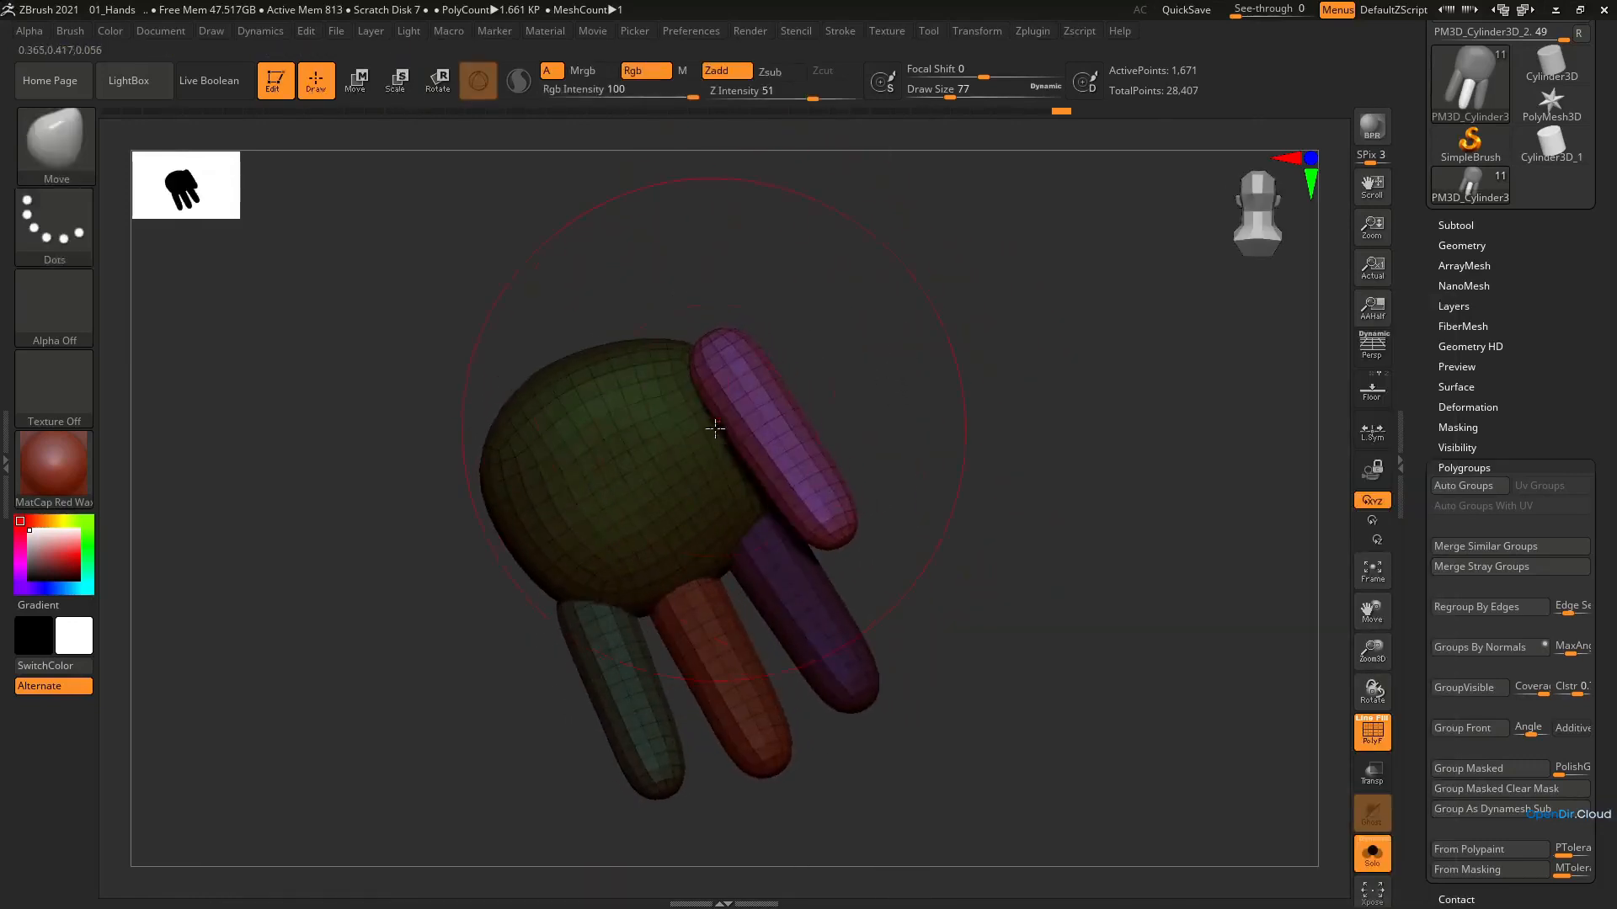
# Widen the thumb's base and curve its shape along the palm using a smaller Move brush
pyautogui.press('[')
pyautogui.moveTo(708, 415)
pyautogui.mouseDown()
pyautogui.moveTo(678, 433)
pyautogui.moveTo(780, 391)
pyautogui.mouseUp()
pyautogui.moveTo(829, 425); pyautogui.dragTo(791, 362, button='right')
pyautogui.moveTo(737, 410); pyautogui.dragTo(726, 398)
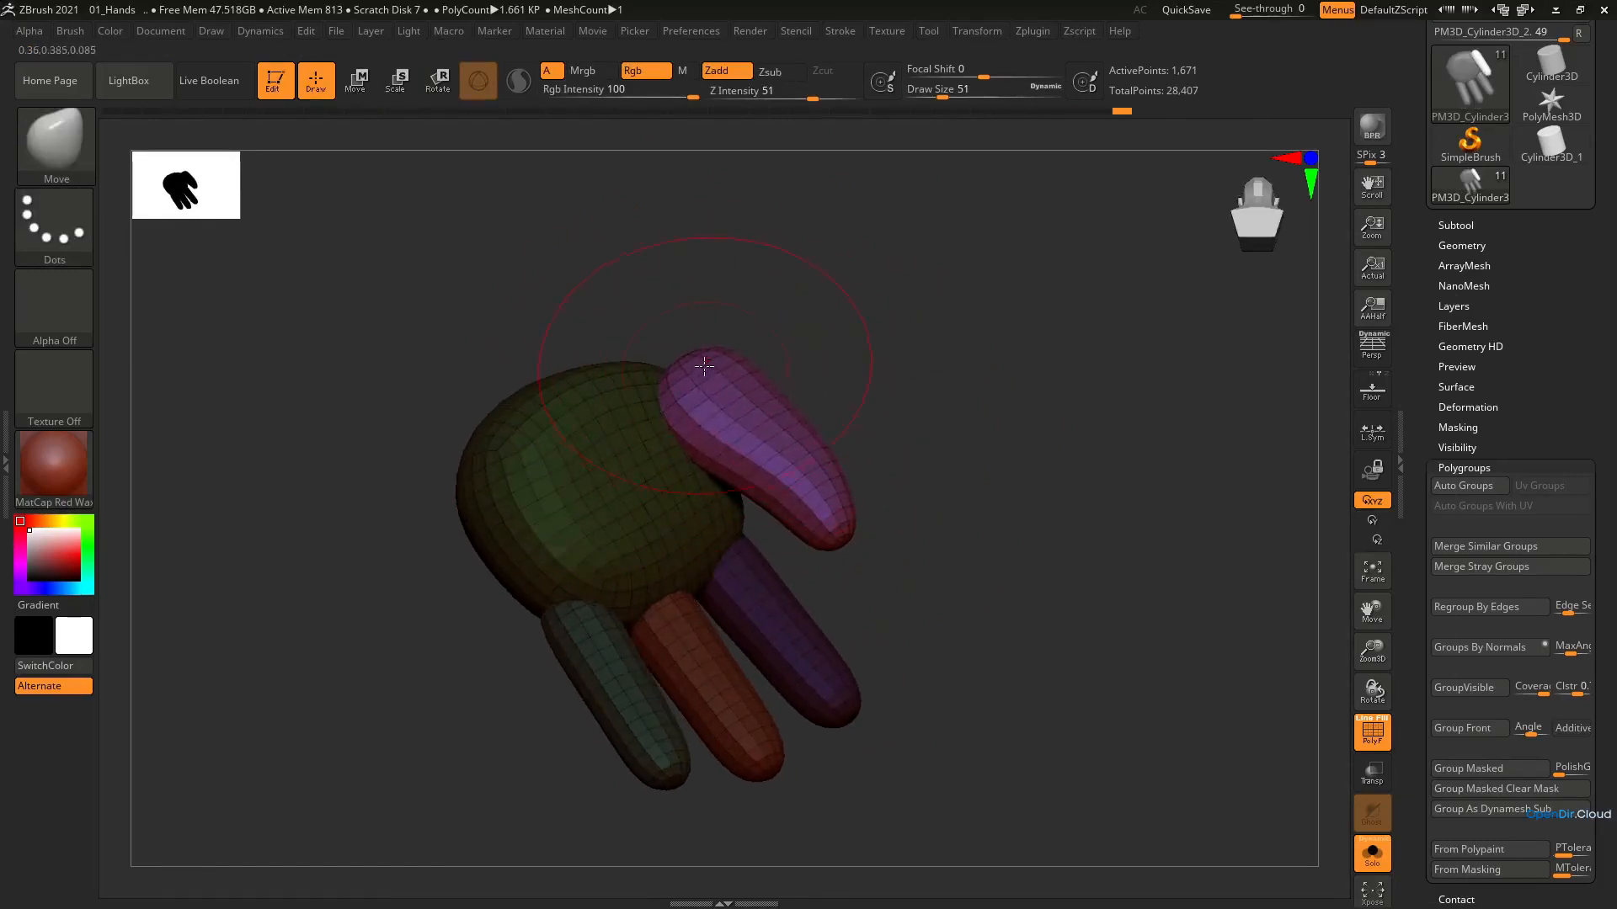
pyautogui.moveTo(704, 366)
pyautogui.mouseDown(button='right')
pyautogui.moveTo(578, 440)
pyautogui.moveTo(695, 545)
pyautogui.moveTo(648, 538)
pyautogui.moveTo(599, 463)
pyautogui.moveTo(782, 464)
pyautogui.mouseUp(button='right')
pyautogui.press('[')
pyautogui.moveTo(731, 501); pyautogui.dragTo(713, 470)
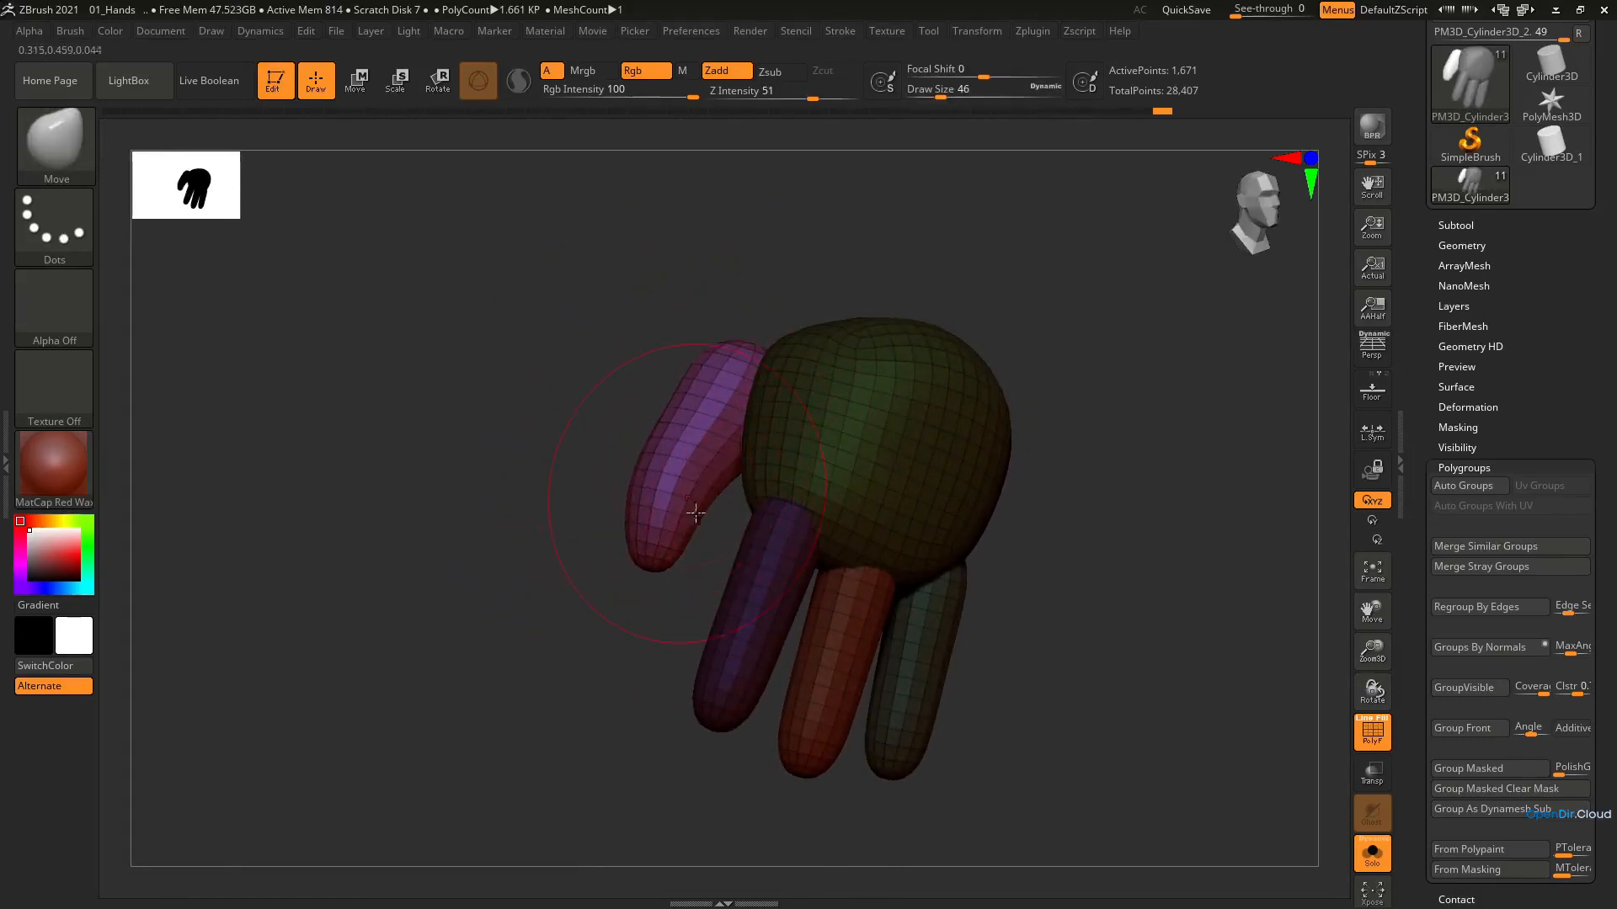
# Refine the thumb's lower half with the Move brush at draw size 25 and smooth it
pyautogui.press('s')
pyautogui.moveTo(680, 541); pyautogui.dragTo(672, 541)
pyautogui.moveTo(706, 539); pyautogui.dragTo(678, 527, button='right')
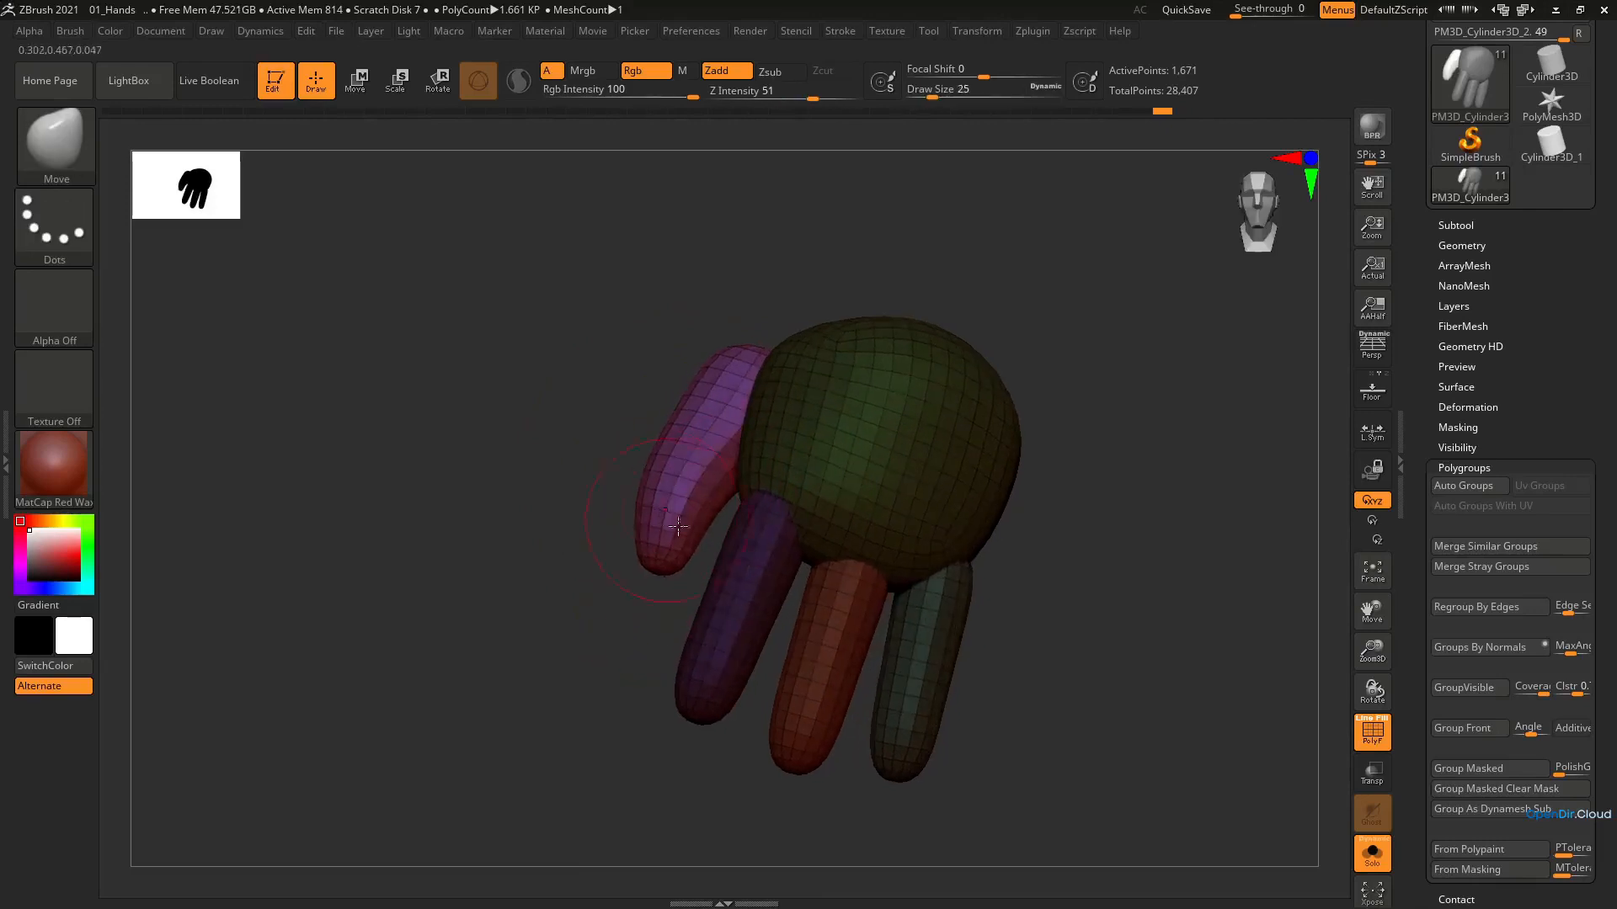
pyautogui.press('shift')
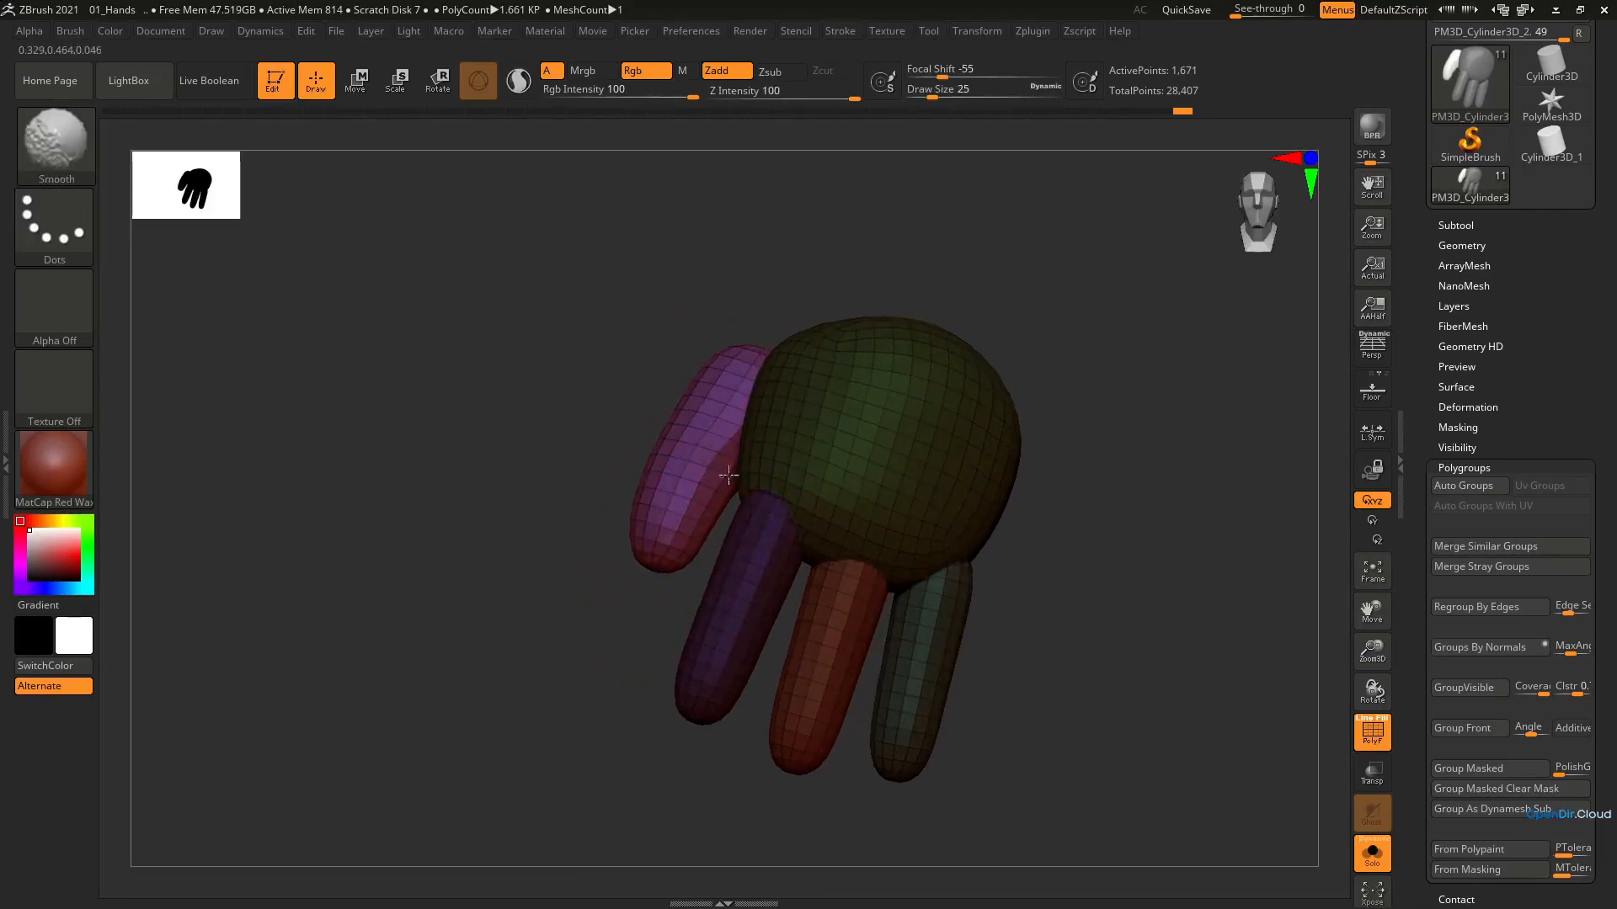
pyautogui.moveTo(731, 430)
pyautogui.mouseDown(button='right')
pyautogui.moveTo(737, 469)
pyautogui.moveTo(848, 432)
pyautogui.moveTo(740, 469)
pyautogui.moveTo(755, 442)
pyautogui.moveTo(800, 457)
pyautogui.moveTo(746, 446)
pyautogui.moveTo(653, 469)
pyautogui.mouseUp(button='right')
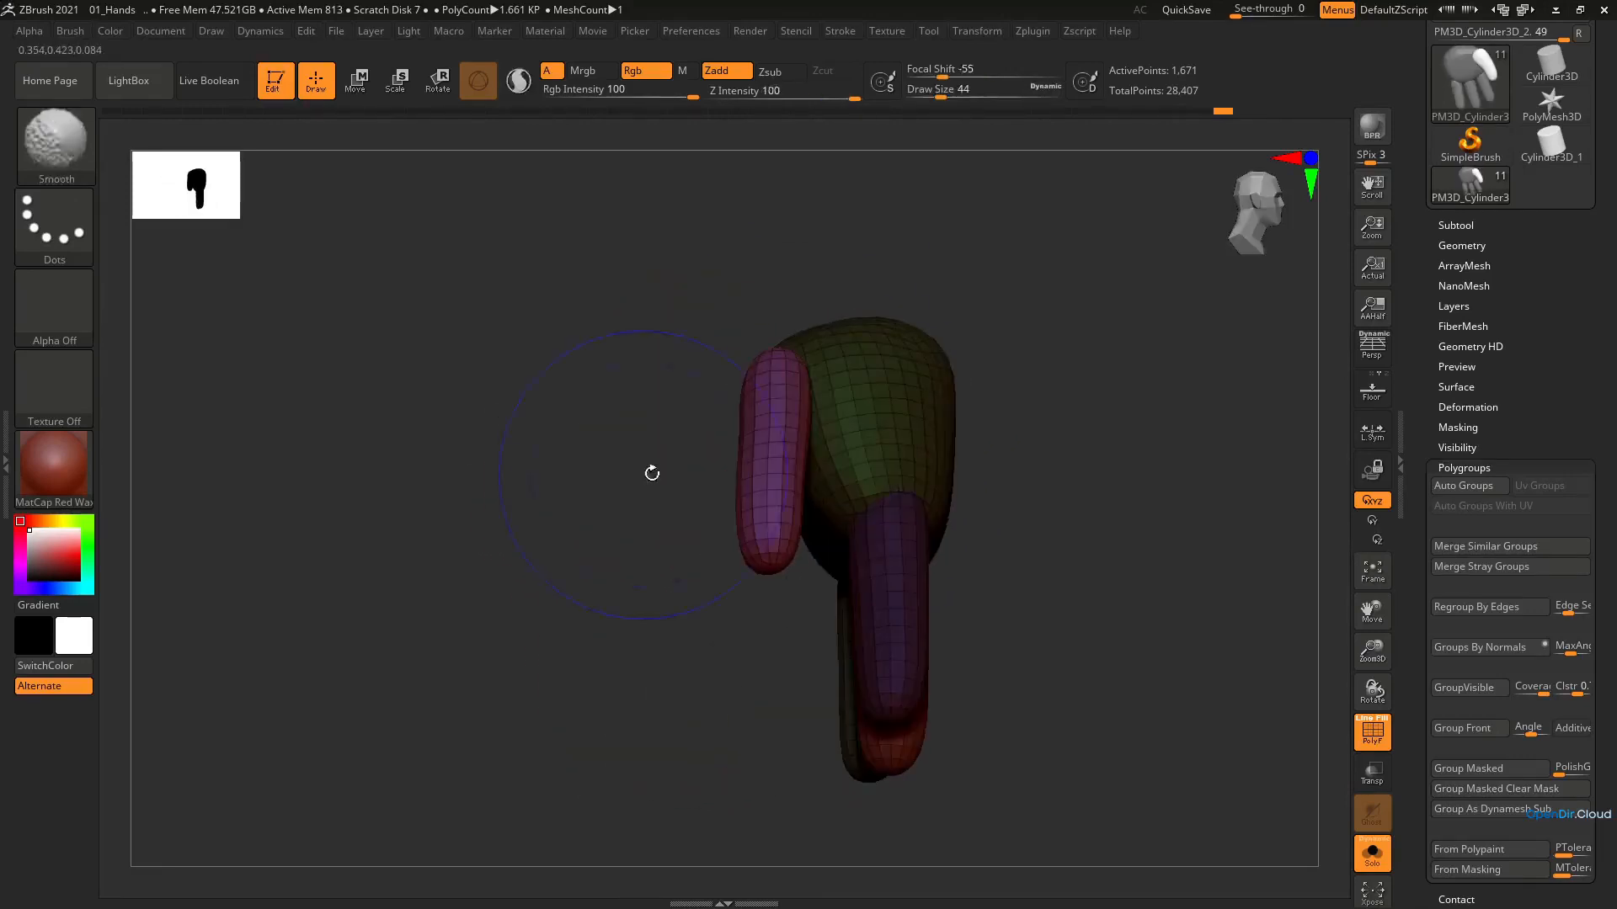
# Reshape the thumb's upper part and inner edge beside the palm with the Move brush
pyautogui.moveTo(784, 419); pyautogui.dragTo(741, 409, button='right')
pyautogui.keyDown('ctrl'); pyautogui.moveTo(639, 360); pyautogui.dragTo(689, 423, button='right'); pyautogui.keyUp('ctrl')
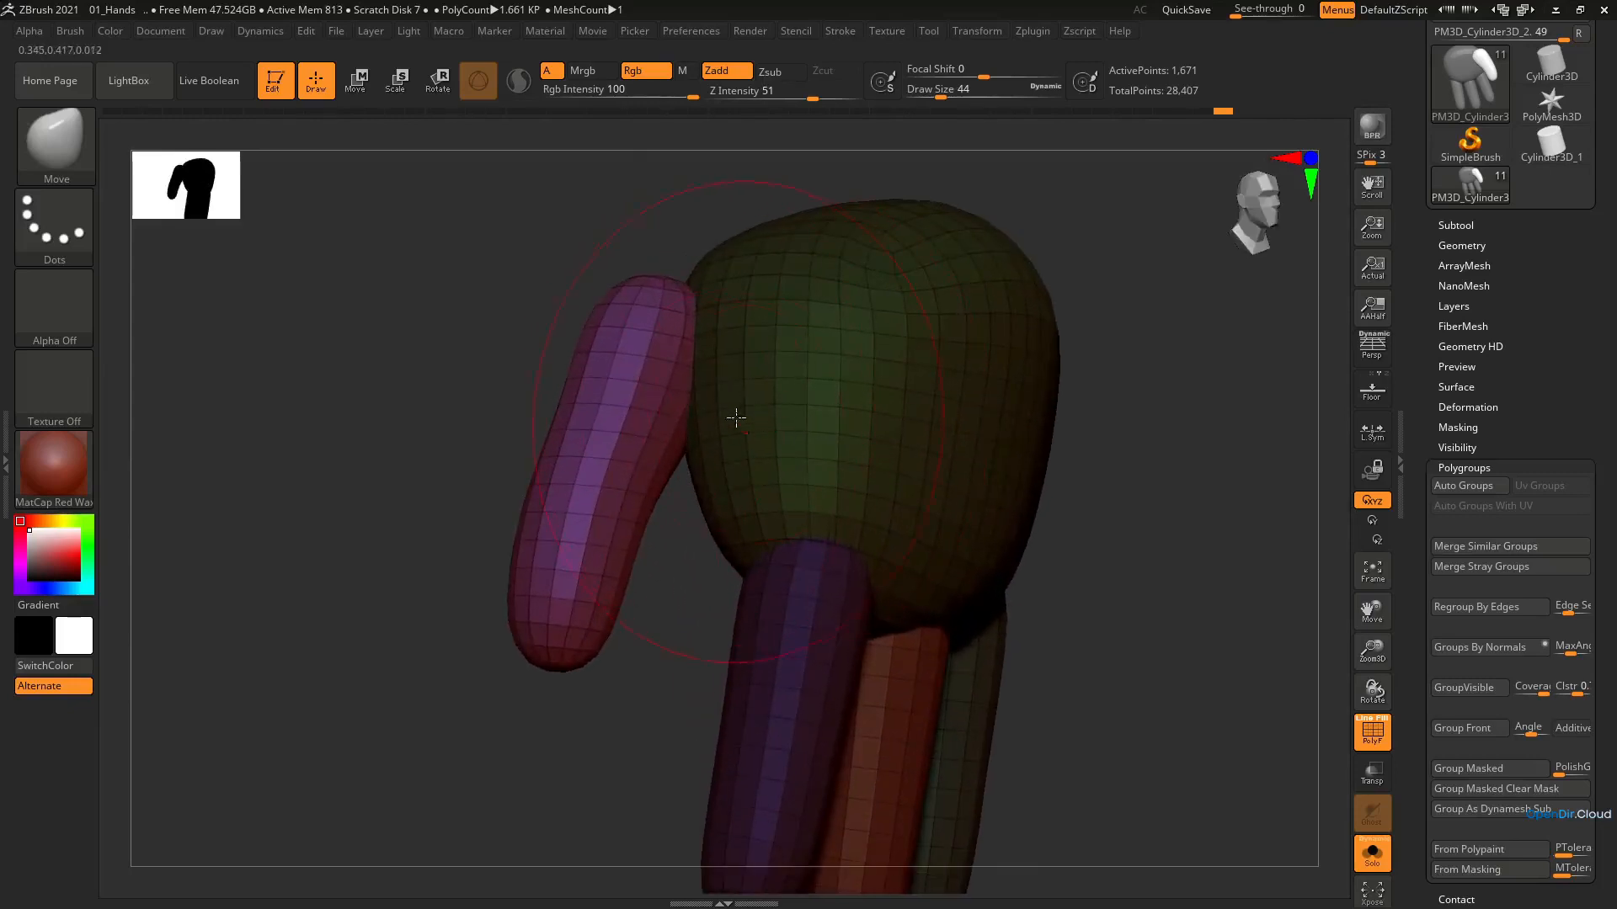
pyautogui.press('s')
pyautogui.moveTo(736, 417); pyautogui.dragTo(723, 414)
pyautogui.moveTo(695, 404)
pyautogui.keyDown('ctrl'); pyautogui.mouseDown(button='right')
pyautogui.moveTo(690, 361)
pyautogui.moveTo(718, 379)
pyautogui.moveTo(709, 411)
pyautogui.mouseUp(button='right'); pyautogui.keyUp('ctrl')
# Thicken the thumb near the palm with the Inflat brush at draw size 54
pyautogui.press('b')
pyautogui.press('i')
pyautogui.press('n')
pyautogui.press('s')
pyautogui.moveTo(718, 422); pyautogui.dragTo(738, 391)
pyautogui.press('s')
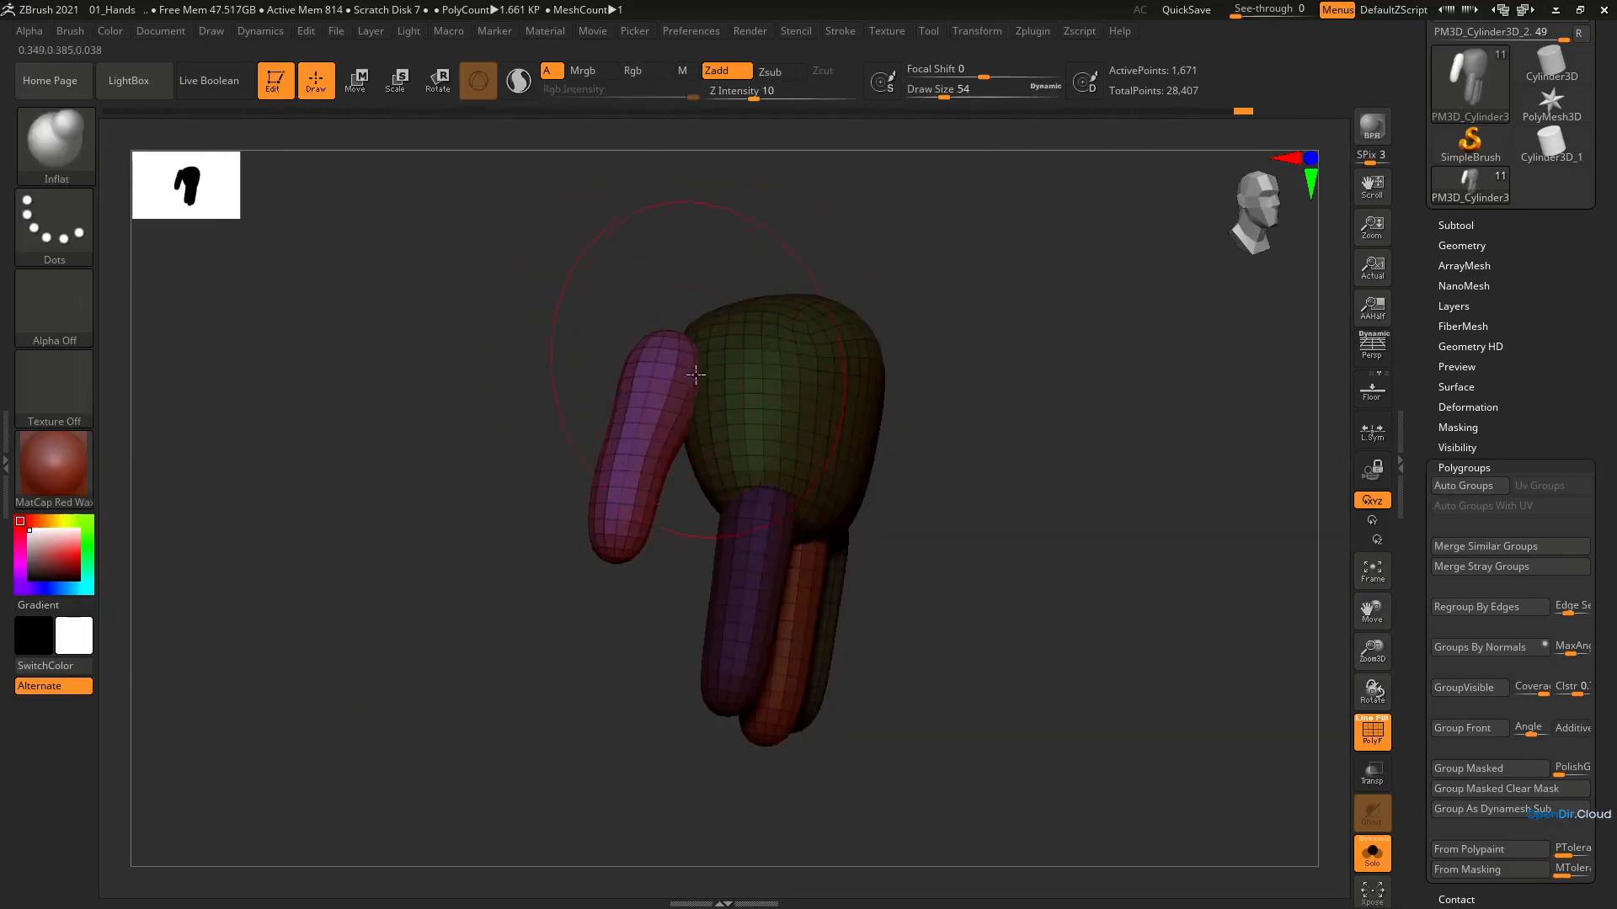
pyautogui.moveTo(675, 458)
pyautogui.mouseDown(button='right')
pyautogui.moveTo(787, 415)
pyautogui.moveTo(674, 383)
pyautogui.moveTo(636, 385)
pyautogui.moveTo(662, 393)
pyautogui.moveTo(643, 416)
pyautogui.moveTo(630, 389)
pyautogui.moveTo(676, 410)
pyautogui.mouseUp(button='right')
# Reposition the thumb against the palm with the transform gizmo
pyautogui.press('b')
pyautogui.press('m')
pyautogui.press('v')
pyautogui.press('e')
pyautogui.moveTo(677, 411); pyautogui.dragTo(683, 409)
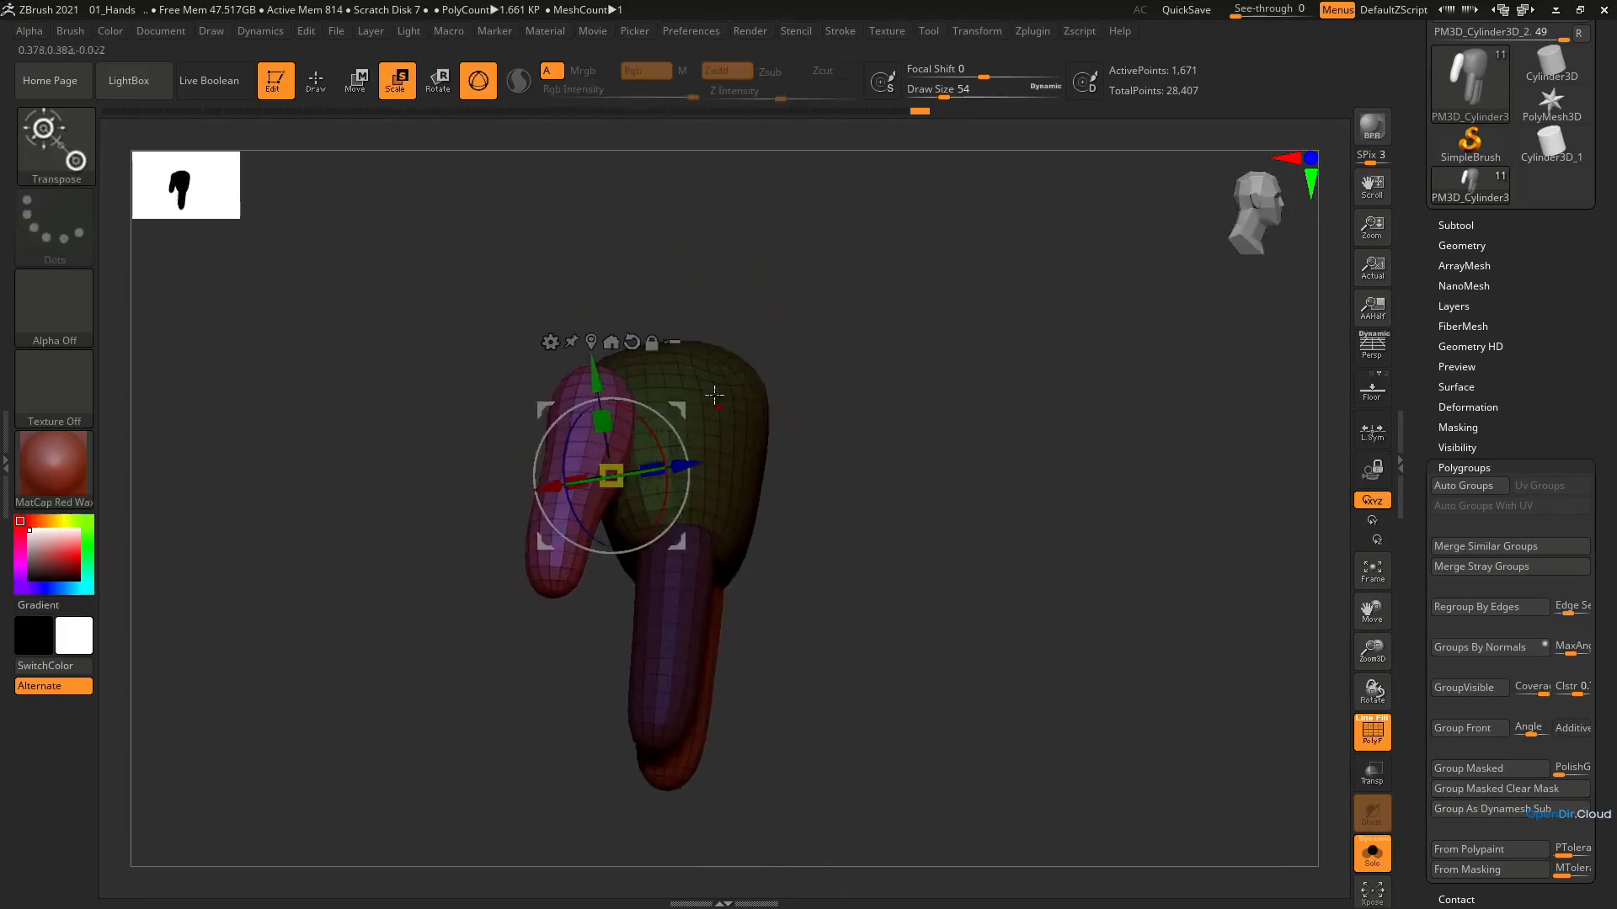
# Mask the fingers and thumb and pull the palm's edges toward them with the Move brush at draw size 33
pyautogui.keyDown('ctrl'); pyautogui.click(722, 389); pyautogui.keyUp('ctrl')
pyautogui.press('q')
pyautogui.moveTo(705, 437)
pyautogui.mouseDown(button='right')
pyautogui.moveTo(624, 350)
pyautogui.moveTo(657, 395)
pyautogui.mouseUp(button='right')
pyautogui.moveTo(622, 572); pyautogui.dragTo(502, 561, button='right')
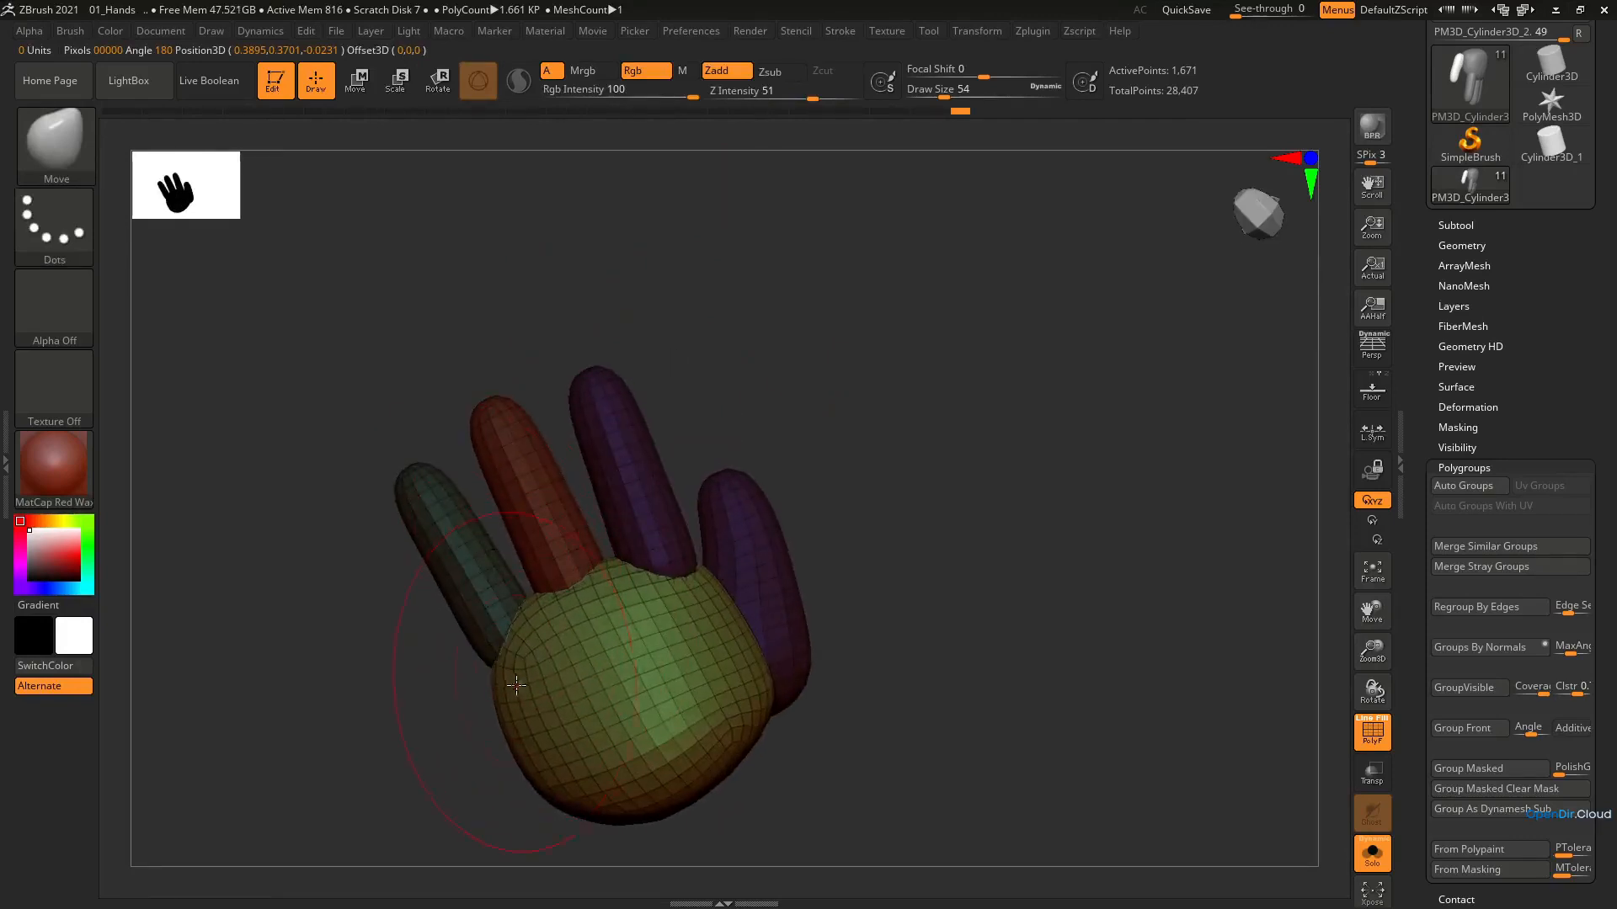
pyautogui.press('[')
pyautogui.press('[')
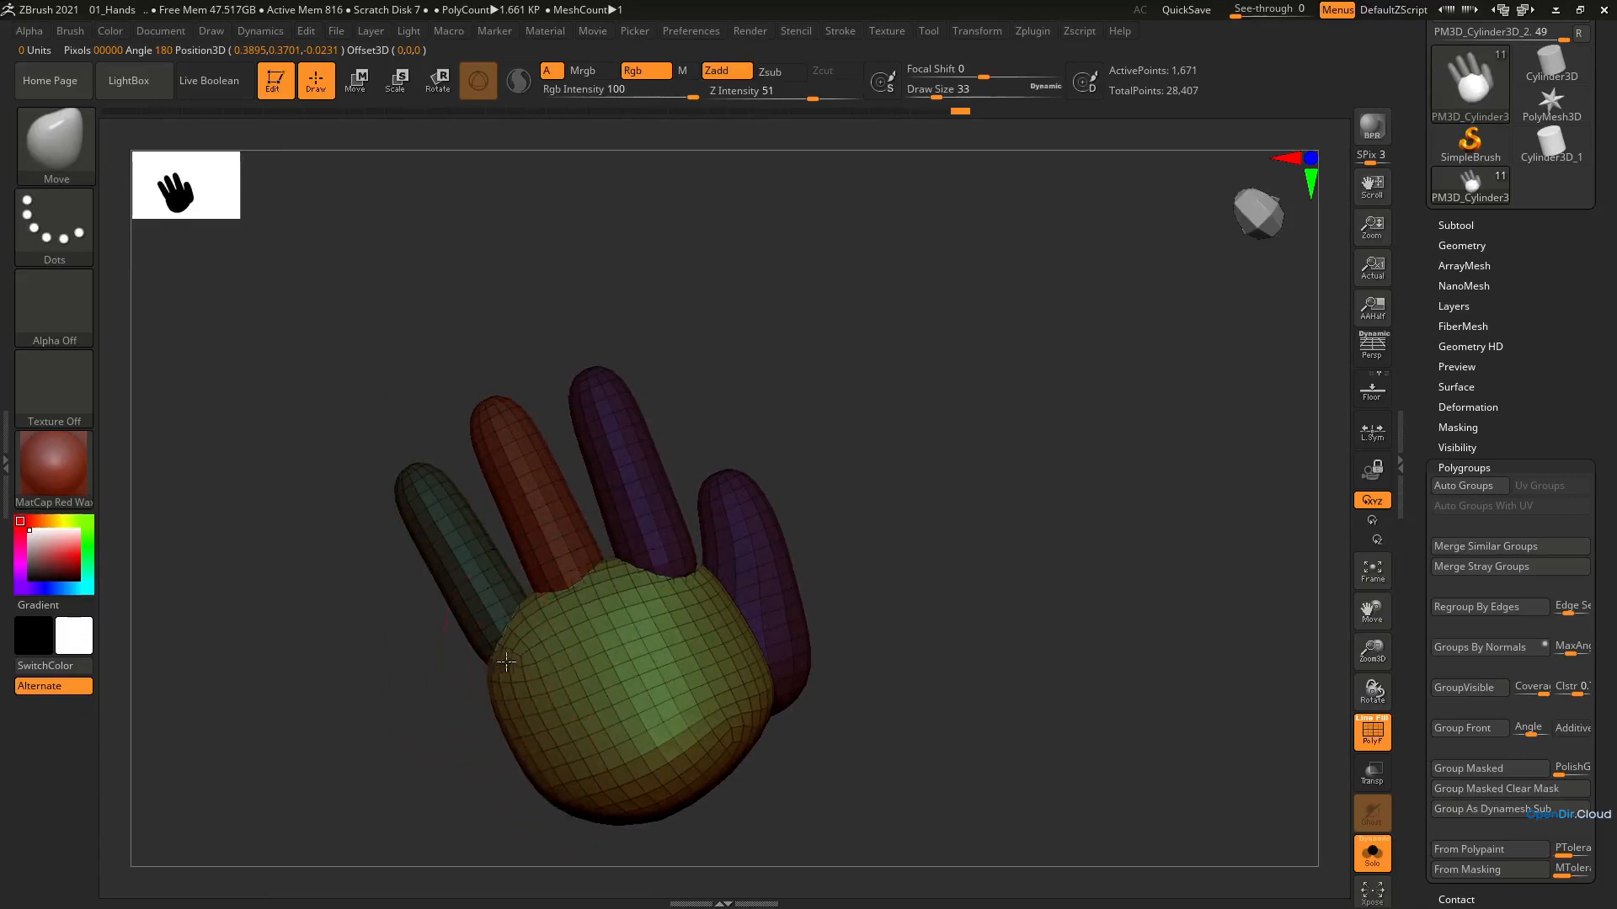
# Hide the polyframe and clear the mask from the hand
pyautogui.moveTo(620, 509)
pyautogui.keyDown('alt'); pyautogui.mouseDown(button='right')
pyautogui.moveTo(621, 452)
pyautogui.moveTo(654, 791)
pyautogui.moveTo(603, 614)
pyautogui.moveTo(678, 509)
pyautogui.mouseUp(button='right'); pyautogui.keyUp('alt')
pyautogui.hotkey('shift', 'f')
pyautogui.keyDown('alt'); pyautogui.moveTo(678, 509); pyautogui.dragTo(756, 563, button='right'); pyautogui.keyUp('alt')
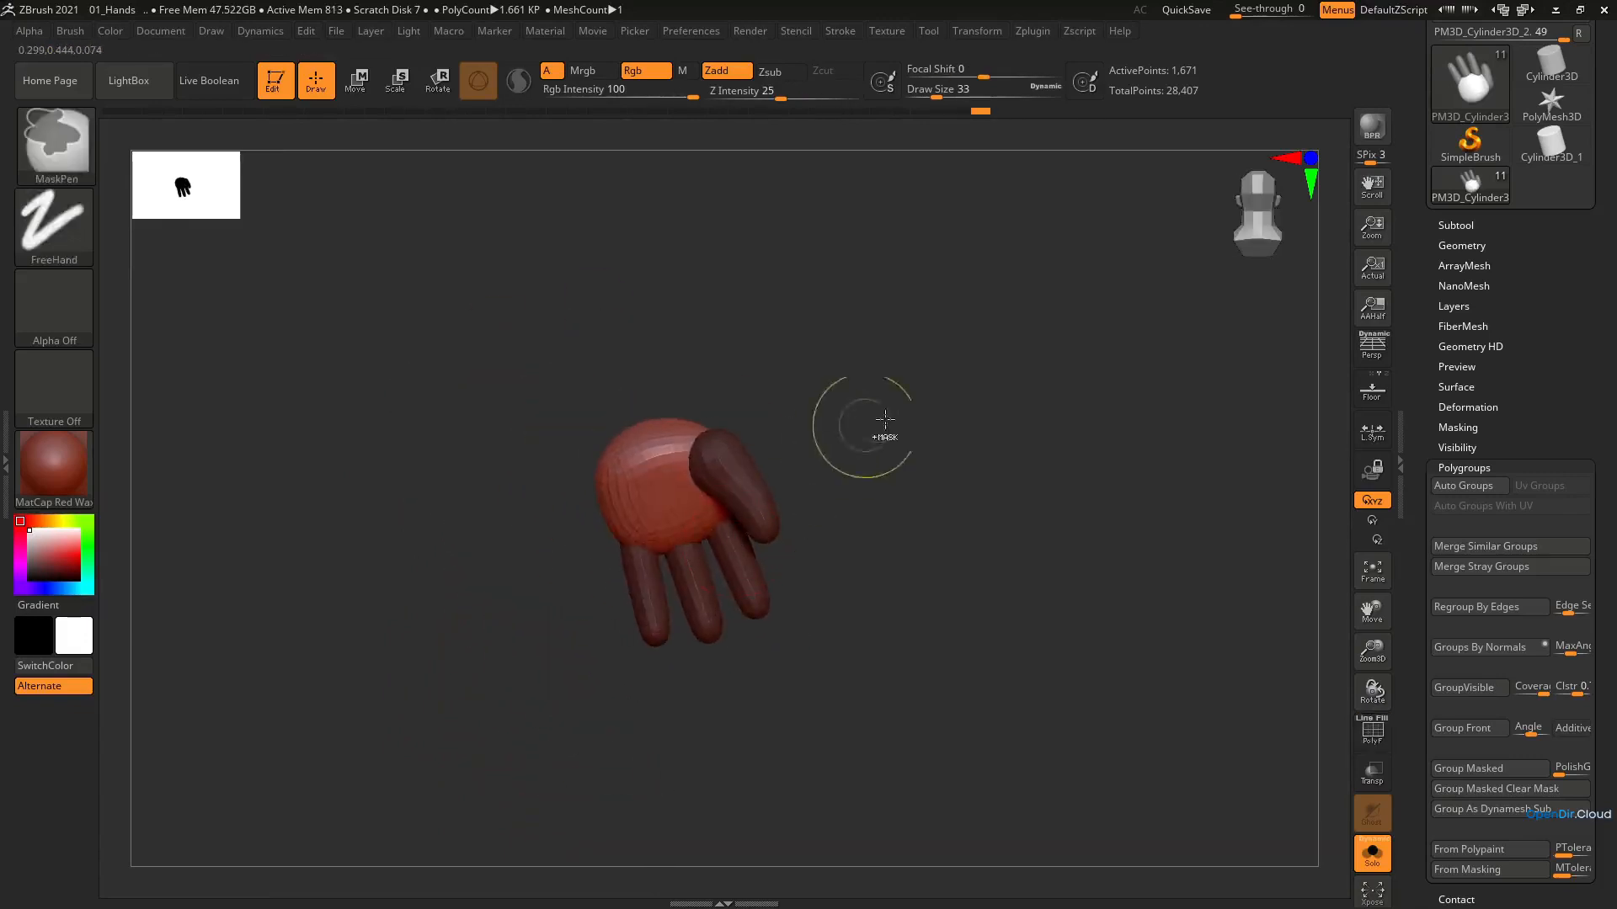
pyautogui.keyDown('ctrl'); pyautogui.moveTo(899, 412); pyautogui.dragTo(939, 446); pyautogui.keyUp('ctrl')
pyautogui.moveTo(892, 497)
pyautogui.mouseDown(button='right')
pyautogui.moveTo(534, 566)
pyautogui.moveTo(556, 560)
pyautogui.mouseUp(button='right')
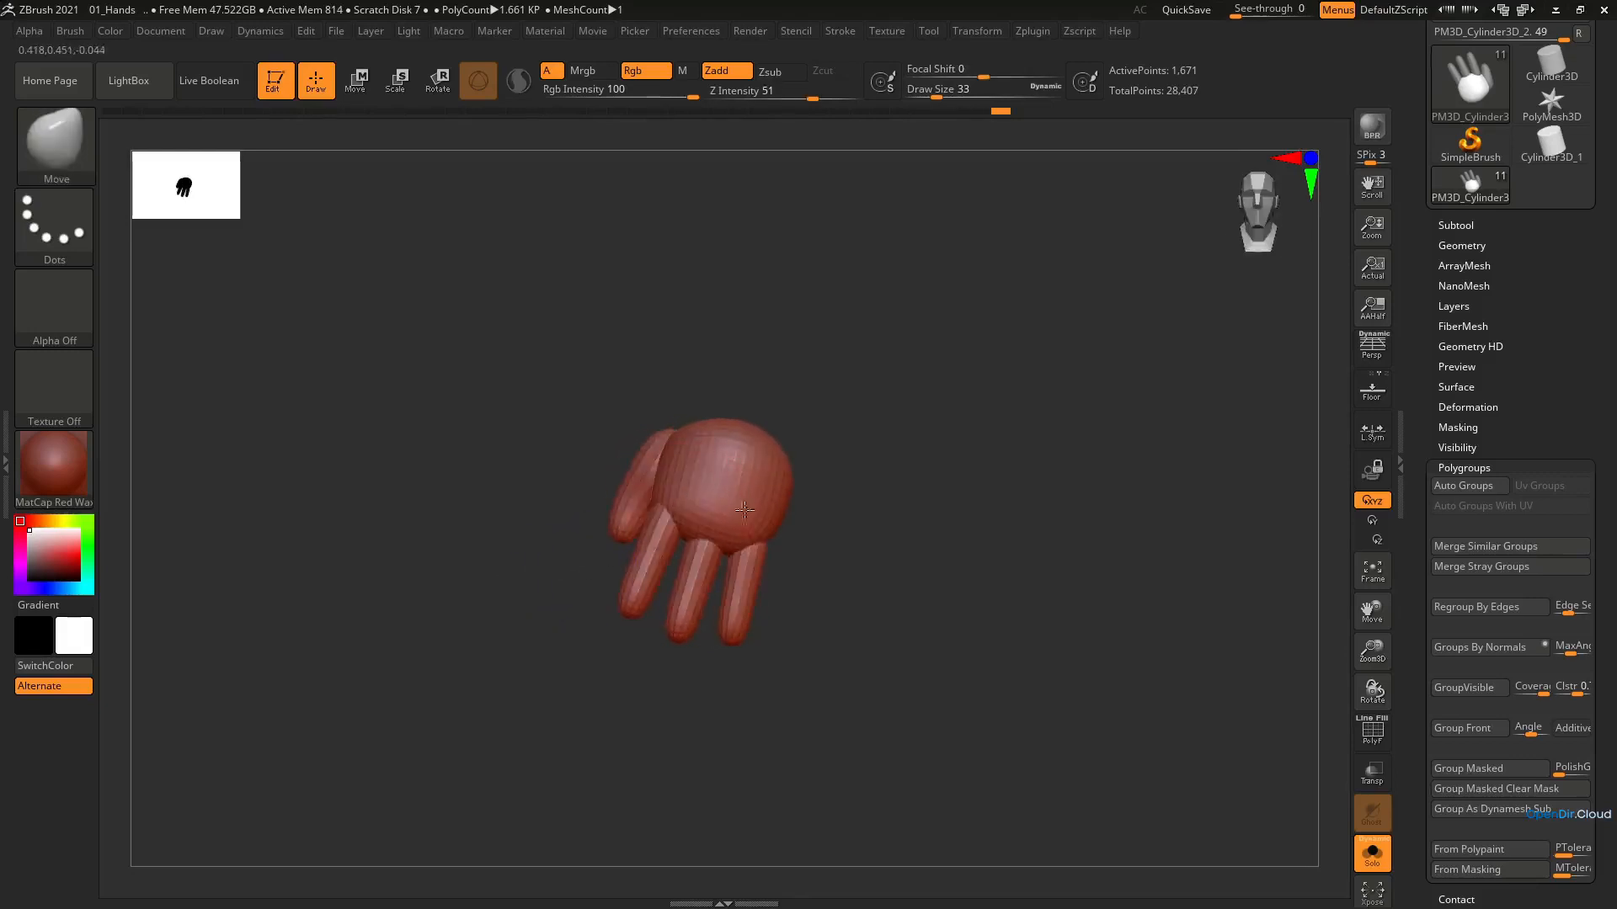
# Show the whole character and fit the hand to the end of the forearm with the transform gizmo
pyautogui.moveTo(744, 511); pyautogui.dragTo(816, 514, button='right')
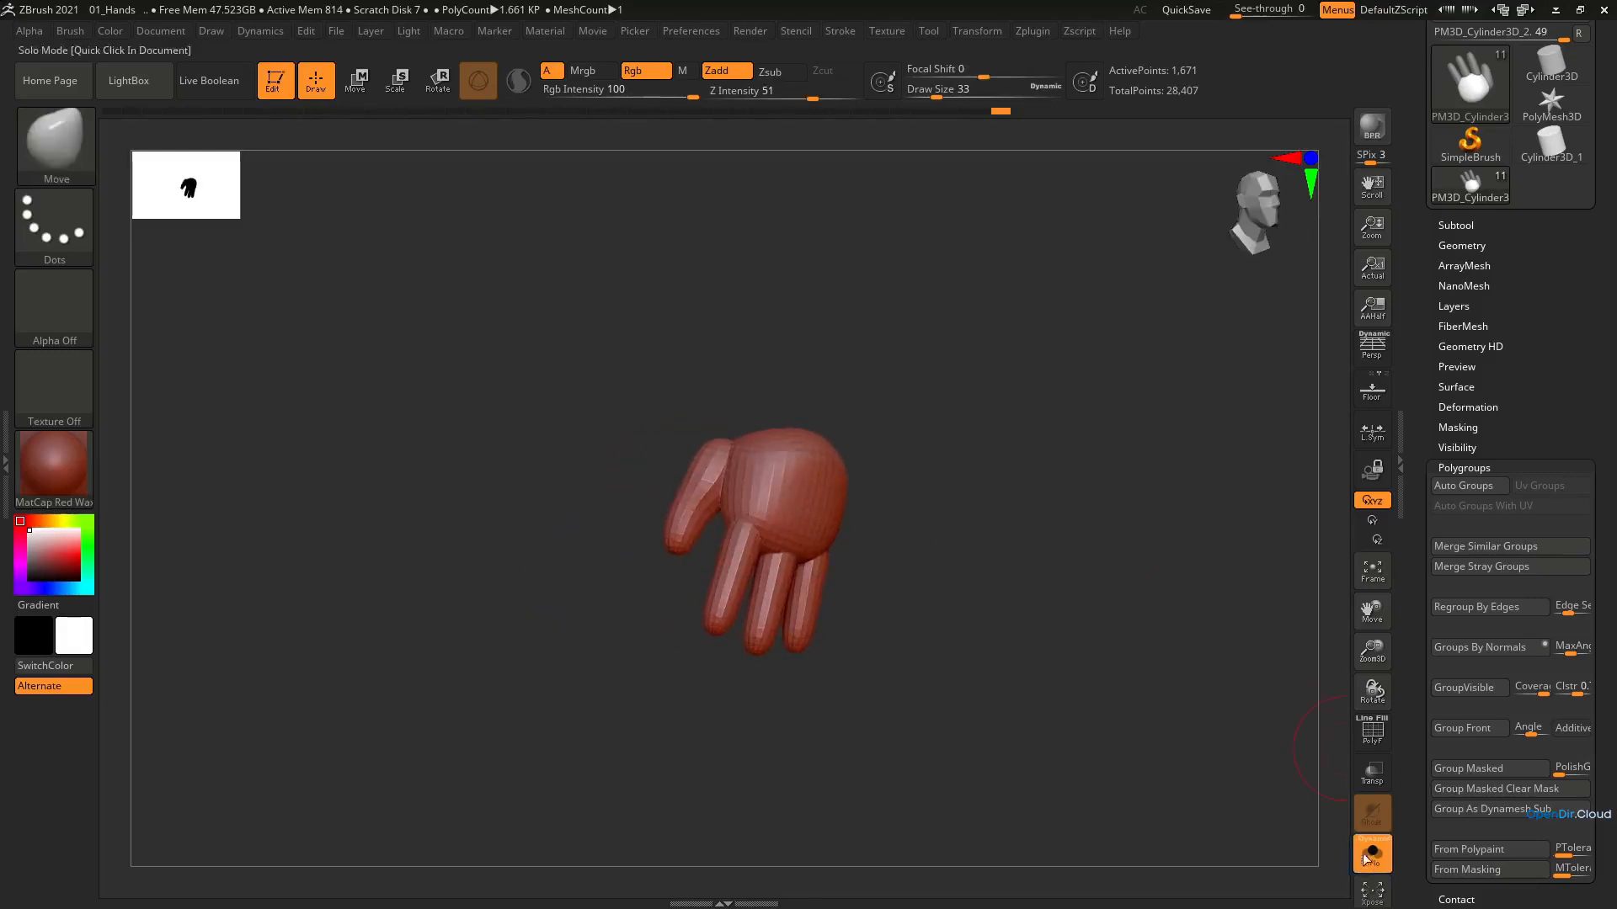
pyautogui.click(1371, 852)
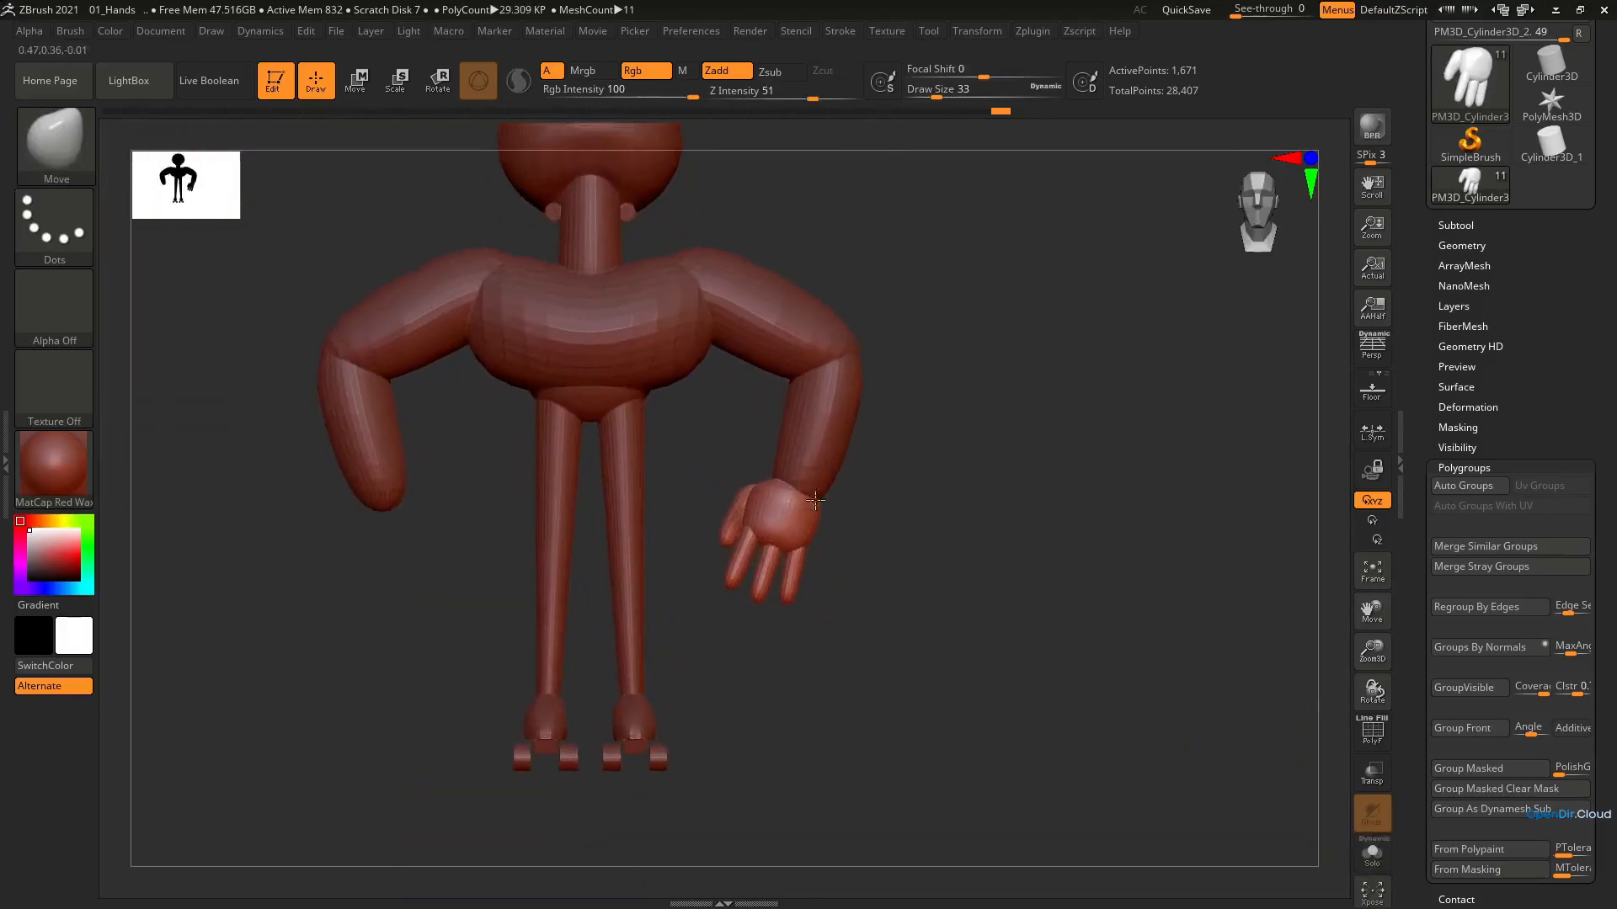
pyautogui.press('e')
pyautogui.keyDown('alt'); pyautogui.moveTo(831, 417); pyautogui.dragTo(865, 426); pyautogui.keyUp('alt')
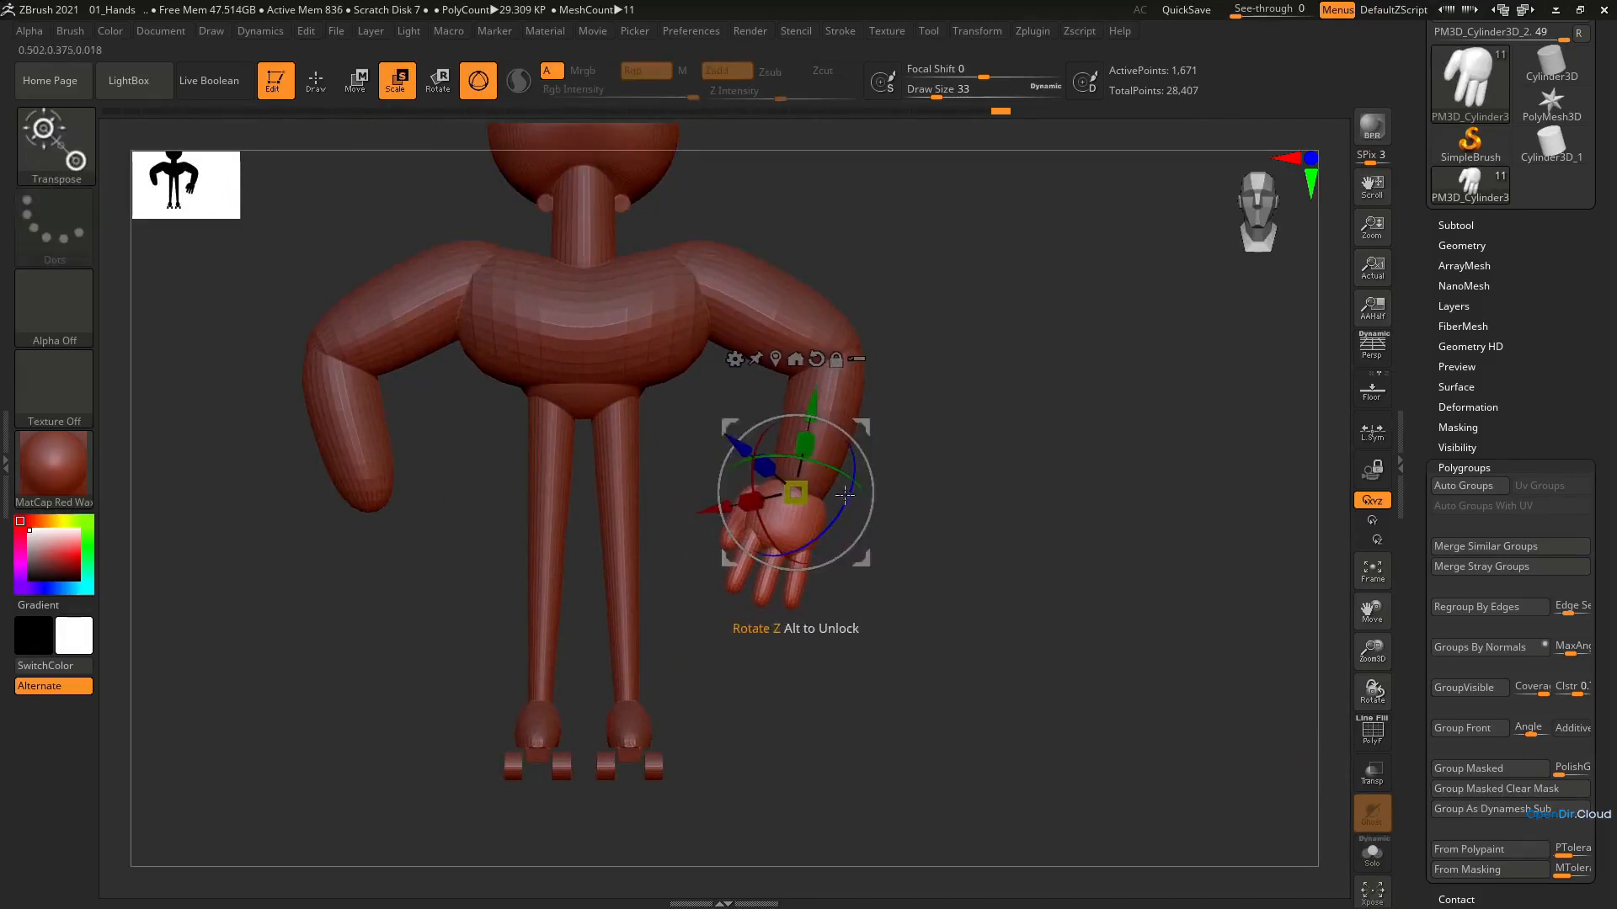
pyautogui.press('b')
pyautogui.press('m')
pyautogui.press('v')
pyautogui.press('e')
pyautogui.keyDown('shift'); pyautogui.moveTo(767, 461); pyautogui.dragTo(799, 471, button='right'); pyautogui.keyUp('shift')
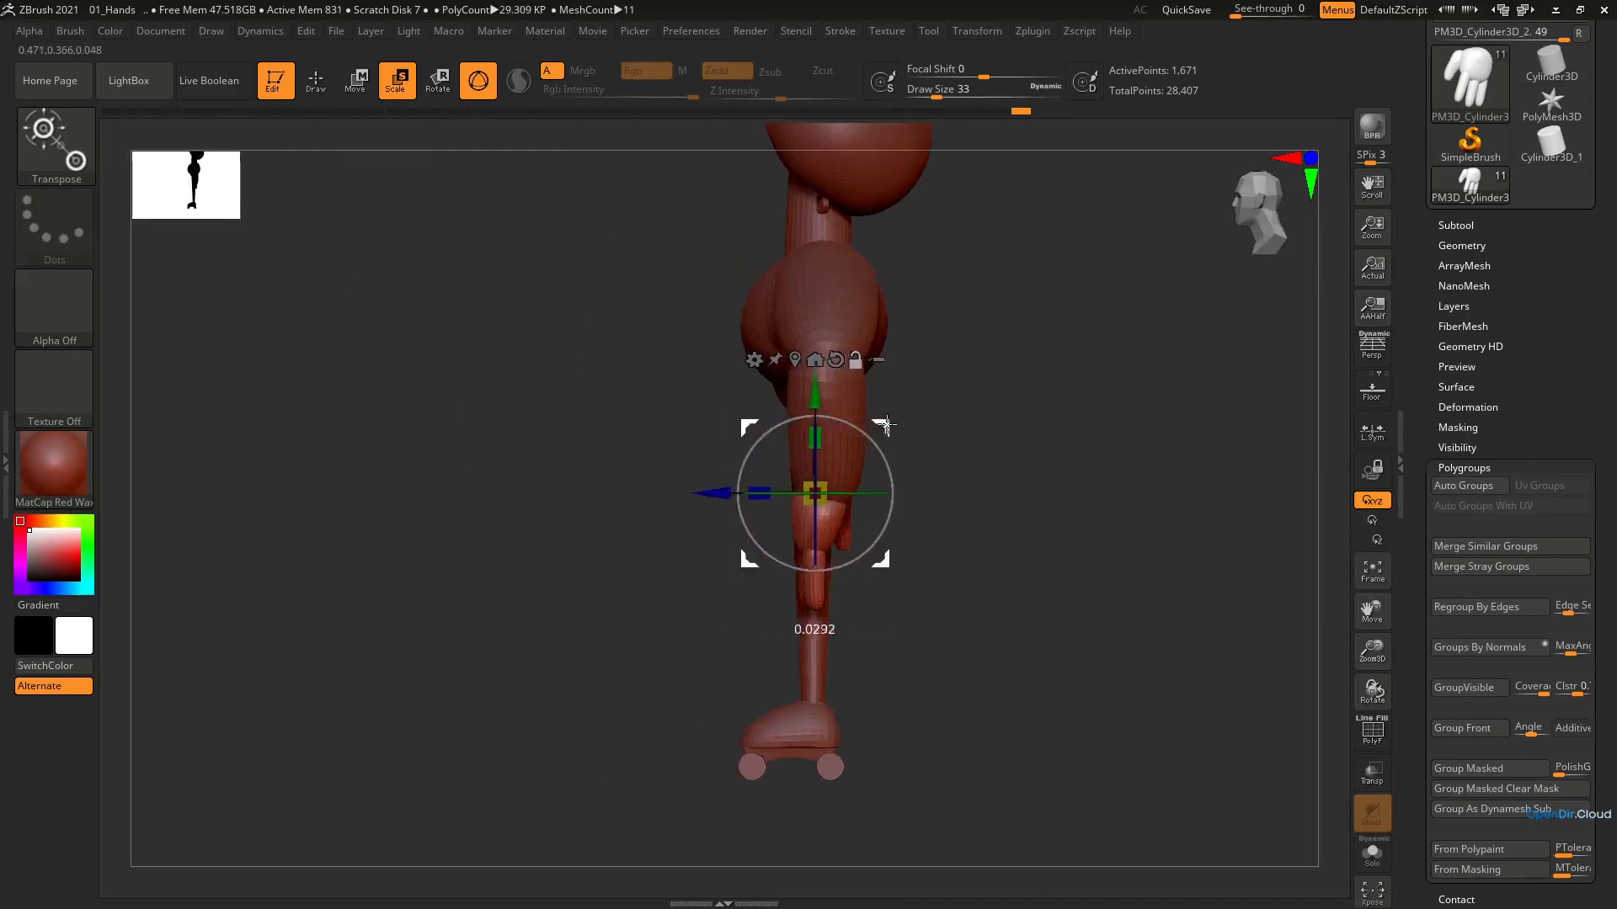
pyautogui.keyDown('shift'); pyautogui.moveTo(895, 461); pyautogui.dragTo(887, 498, button='right'); pyautogui.keyUp('shift')
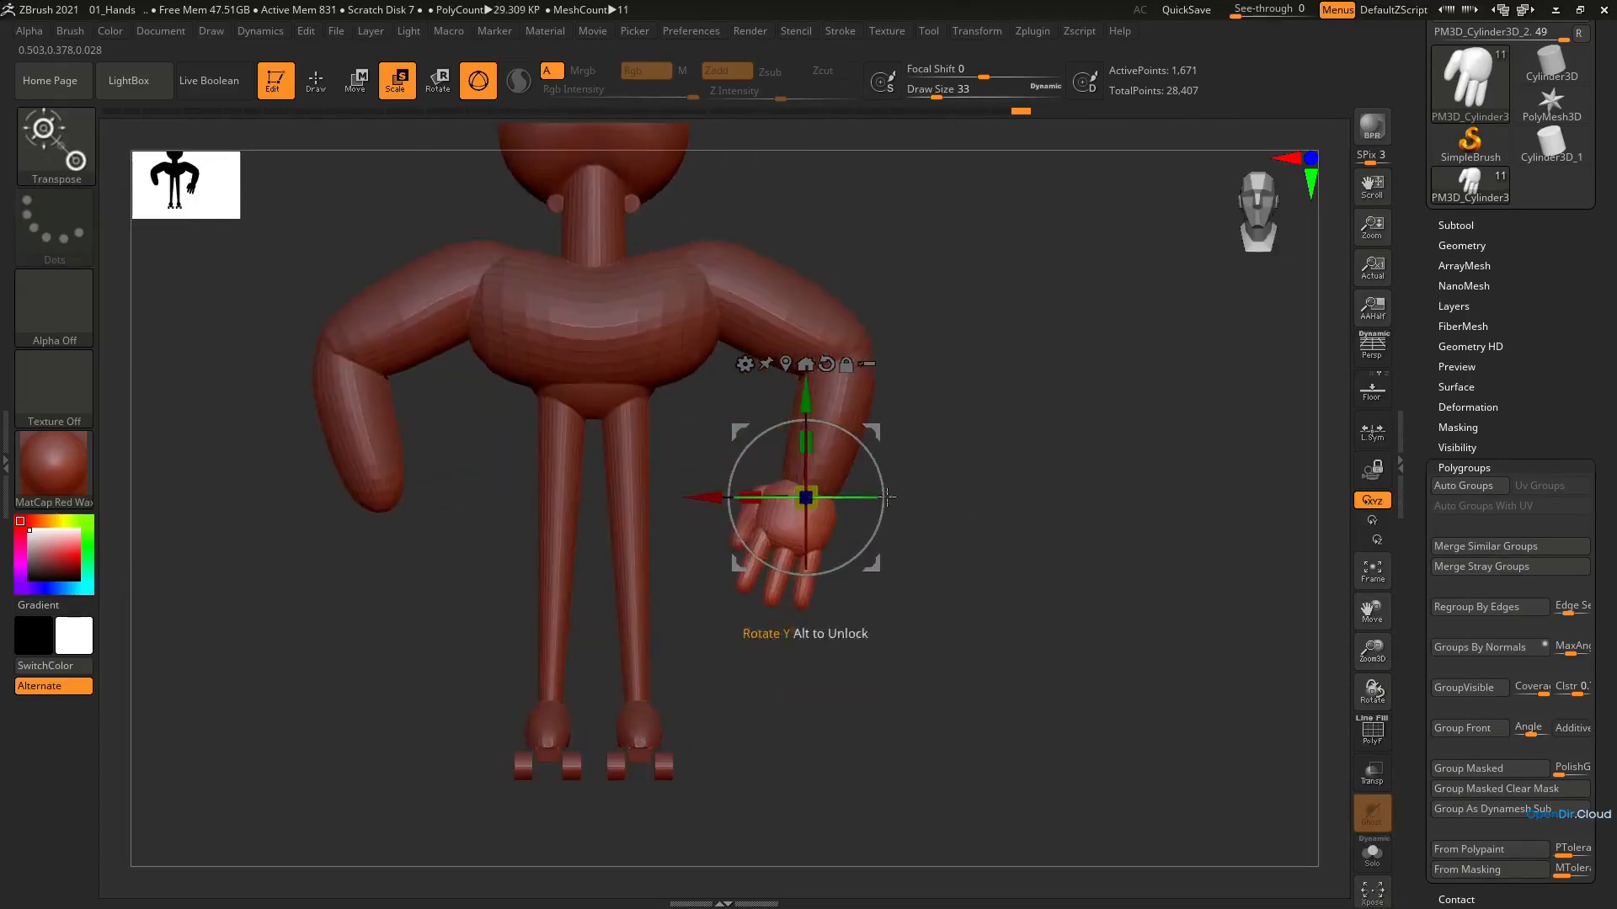
# Isolate the hand in Solo mode and return to drawing with the Move brush
pyautogui.click(1372, 853)
pyautogui.press('q')
pyautogui.keyDown('ctrl'); pyautogui.moveTo(785, 527); pyautogui.dragTo(819, 562, button='right'); pyautogui.keyUp('ctrl')
pyautogui.keyDown('alt'); pyautogui.moveTo(819, 562); pyautogui.dragTo(776, 441, button='right'); pyautogui.keyUp('alt')
pyautogui.moveTo(776, 441); pyautogui.dragTo(1205, 292, button='right')
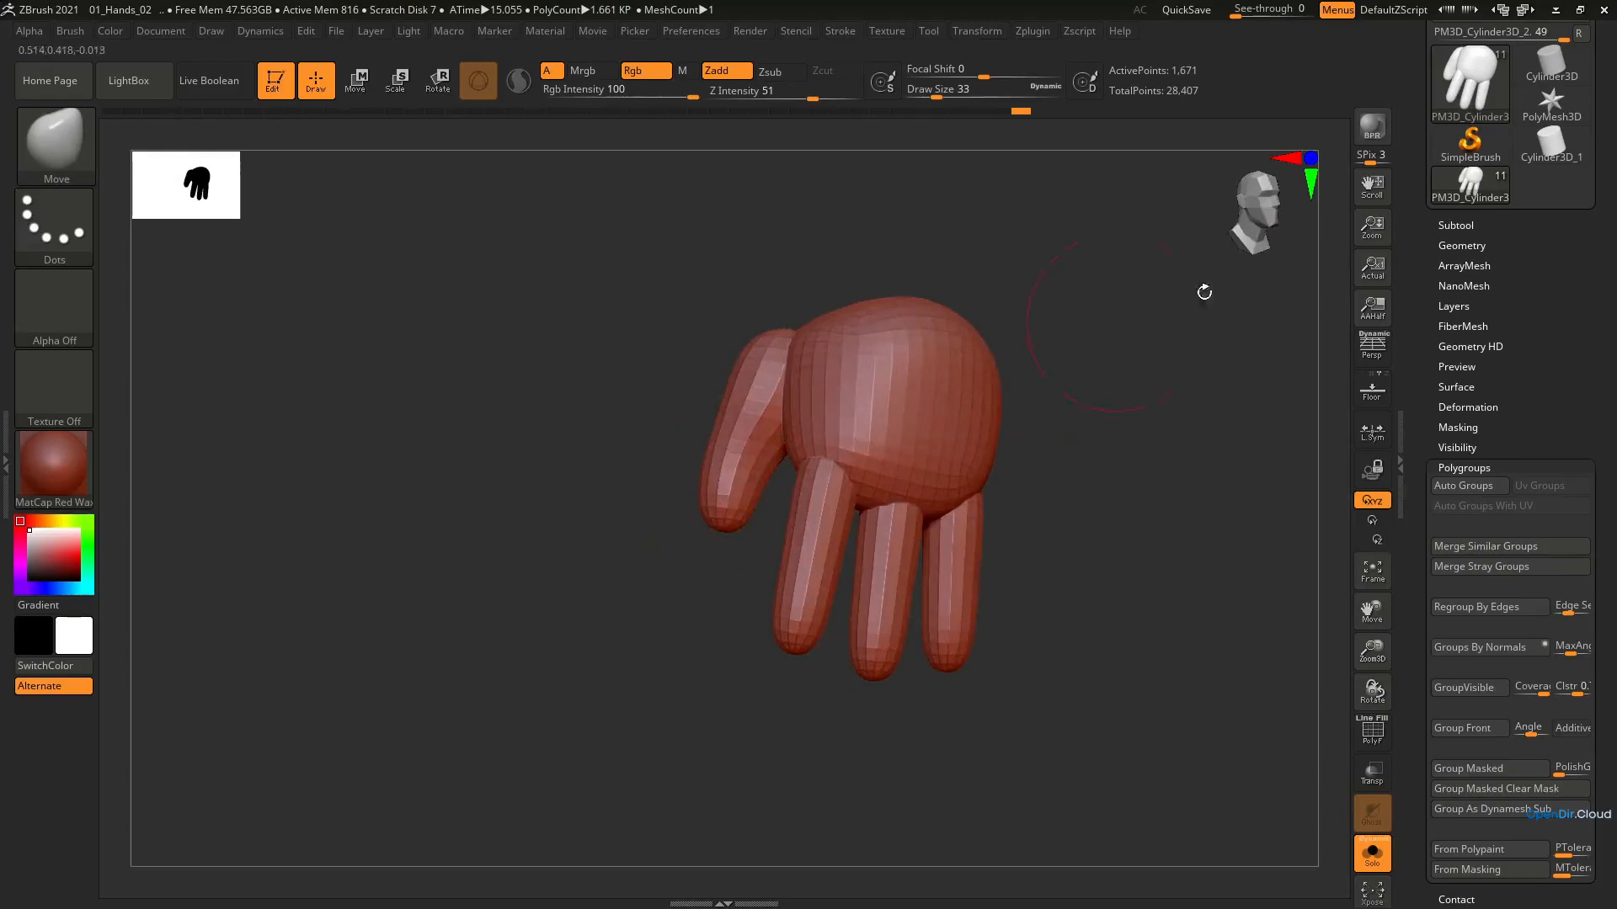
# Try ZRemesher on the hand, inspect the topology with the polyframe shown, and undo the remesh
pyautogui.click(1468, 246)
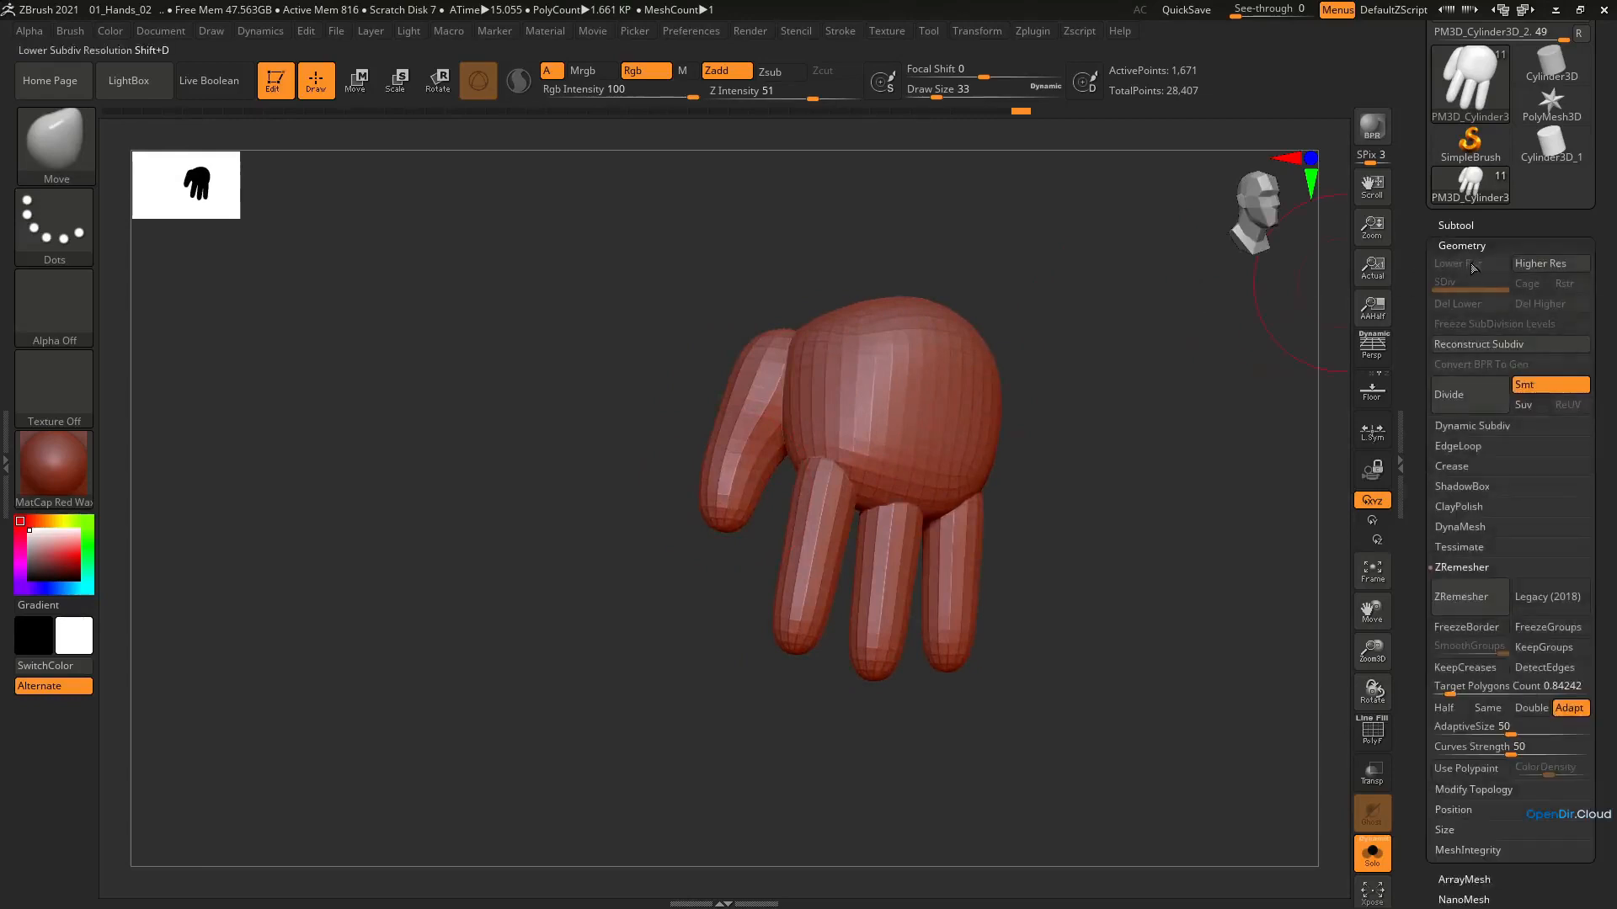
pyautogui.click(1462, 597)
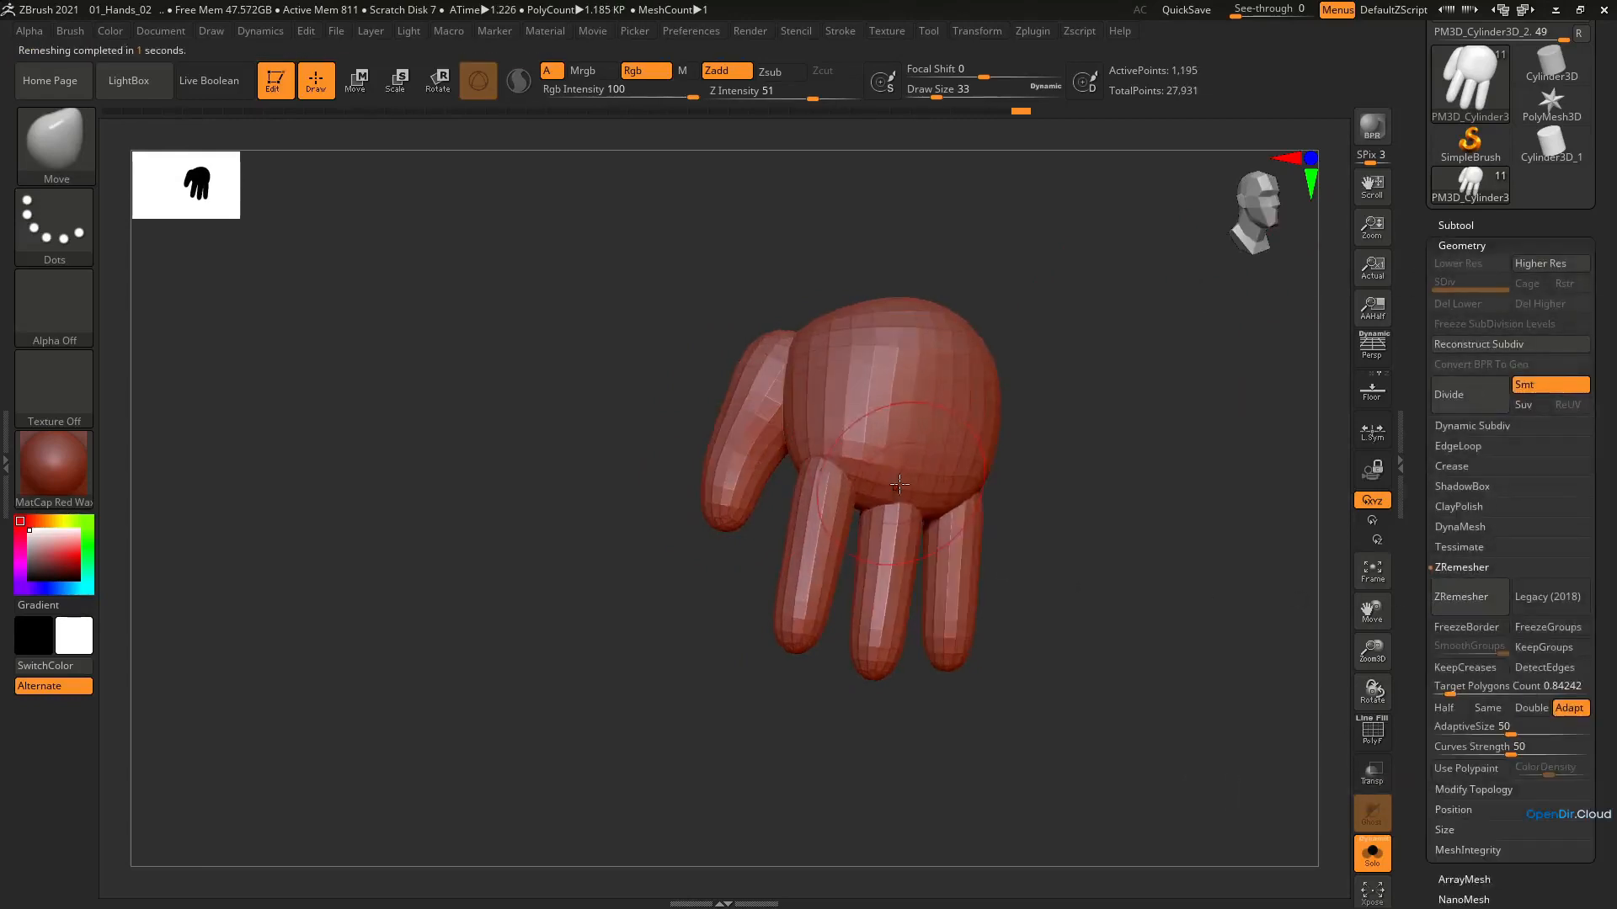
pyautogui.hotkey('shift', 'f')
pyautogui.moveTo(901, 482); pyautogui.dragTo(847, 389, button='right')
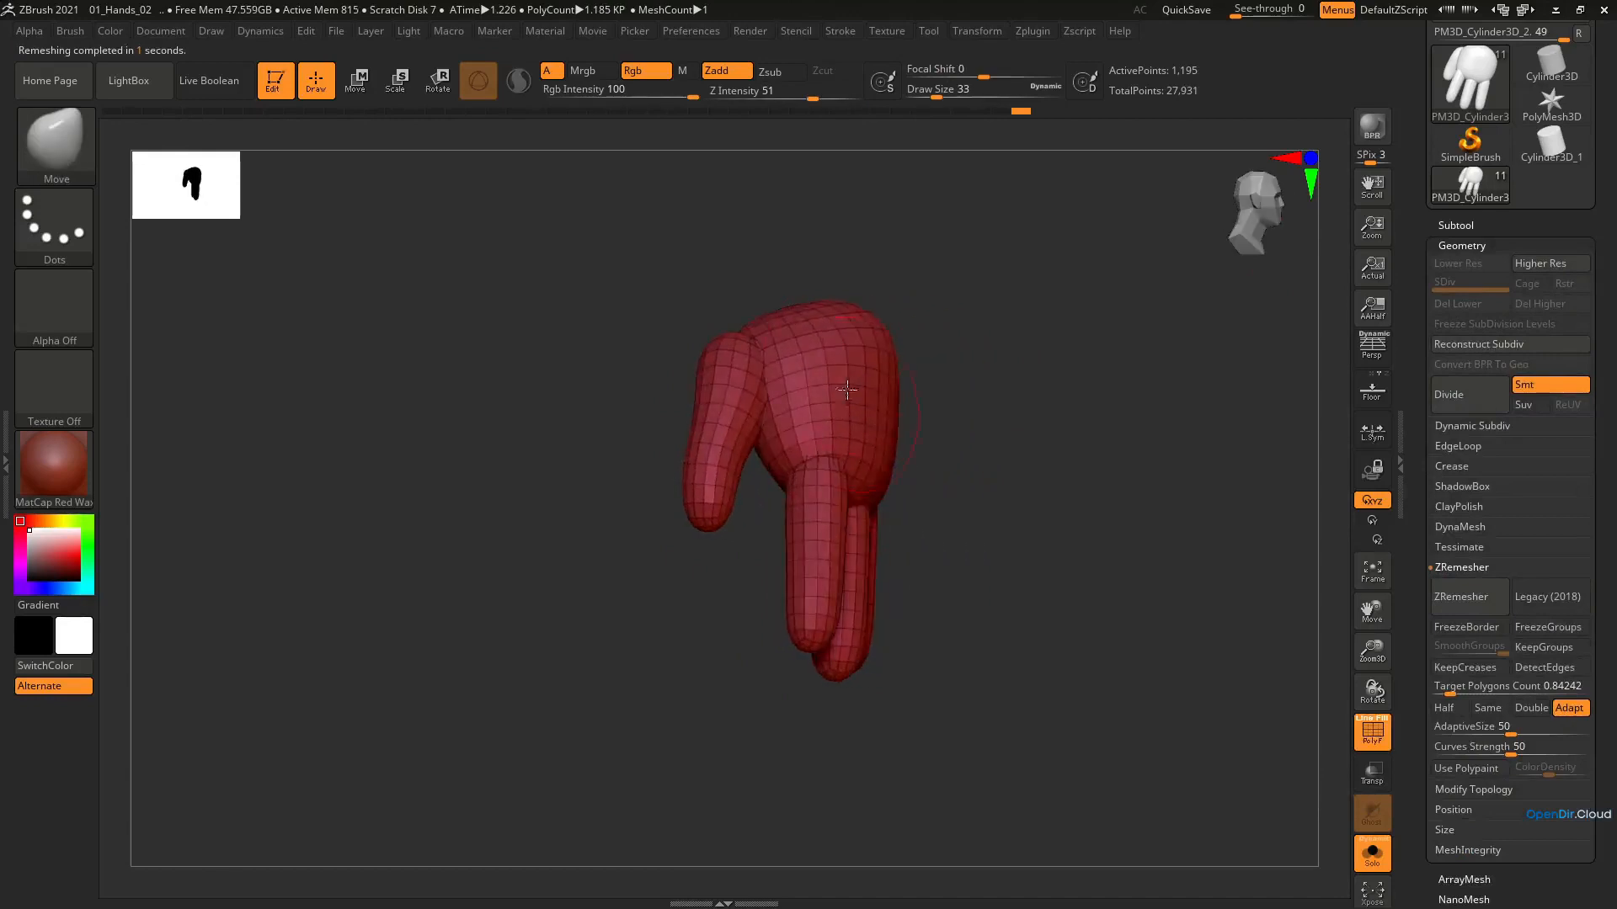
pyautogui.moveTo(859, 495); pyautogui.dragTo(884, 468, button='right')
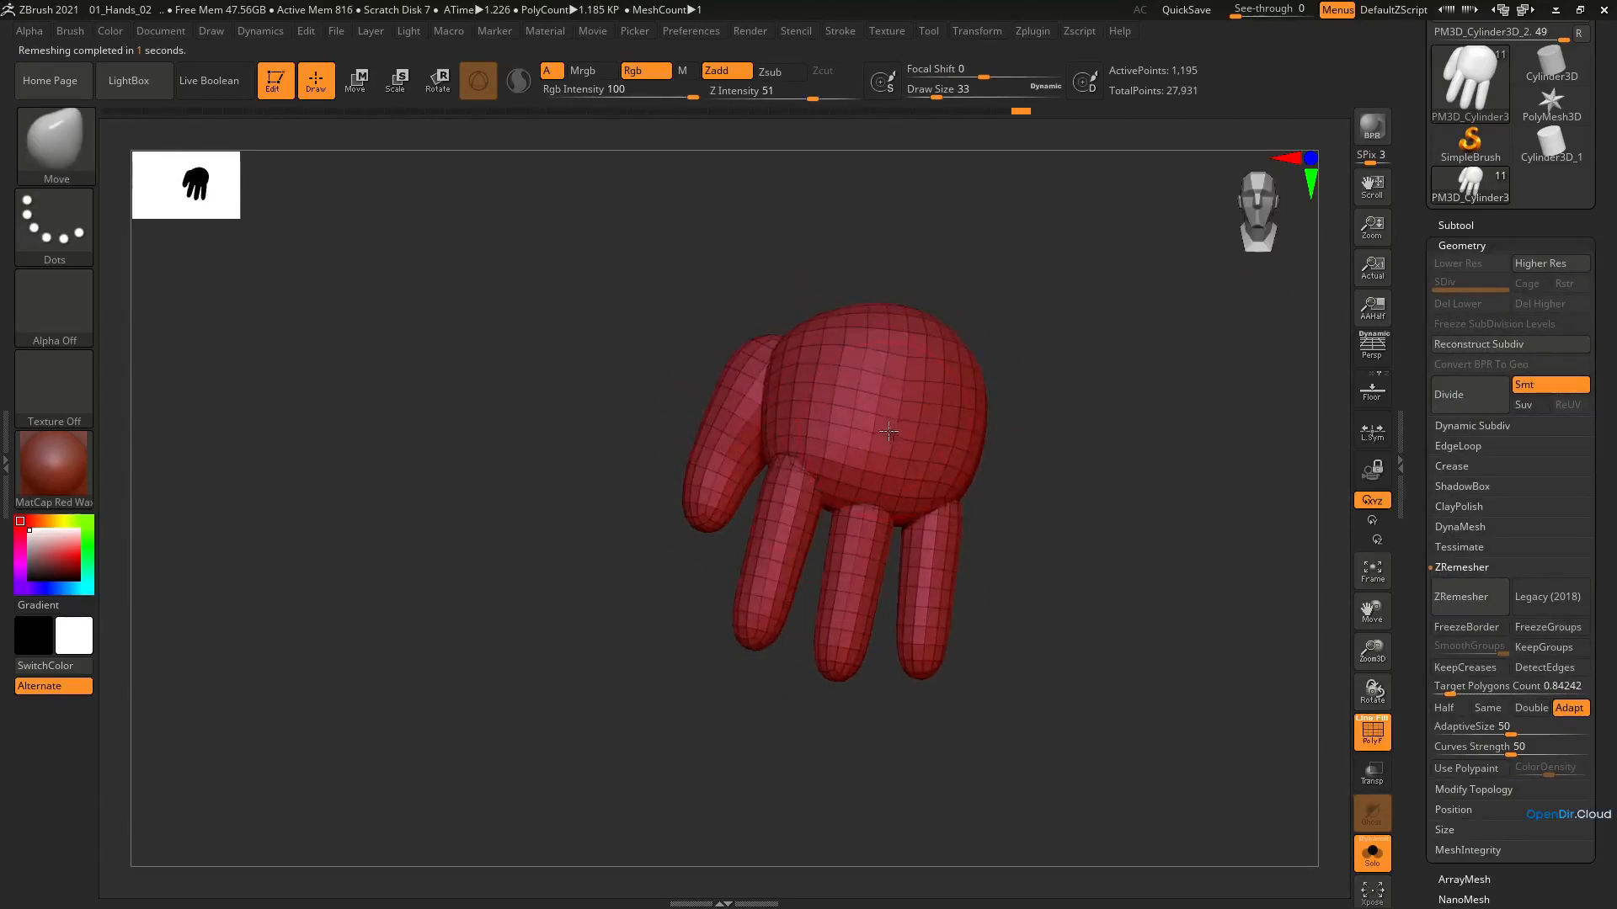
pyautogui.hotkey('ctrl', 'z')
# Try merging the fingers, thumb and palm with DynaMesh at resolution 128, and undo it
pyautogui.moveTo(899, 453)
pyautogui.mouseDown(button='right')
pyautogui.moveTo(913, 486)
pyautogui.moveTo(848, 417)
pyautogui.moveTo(846, 365)
pyautogui.mouseUp(button='right')
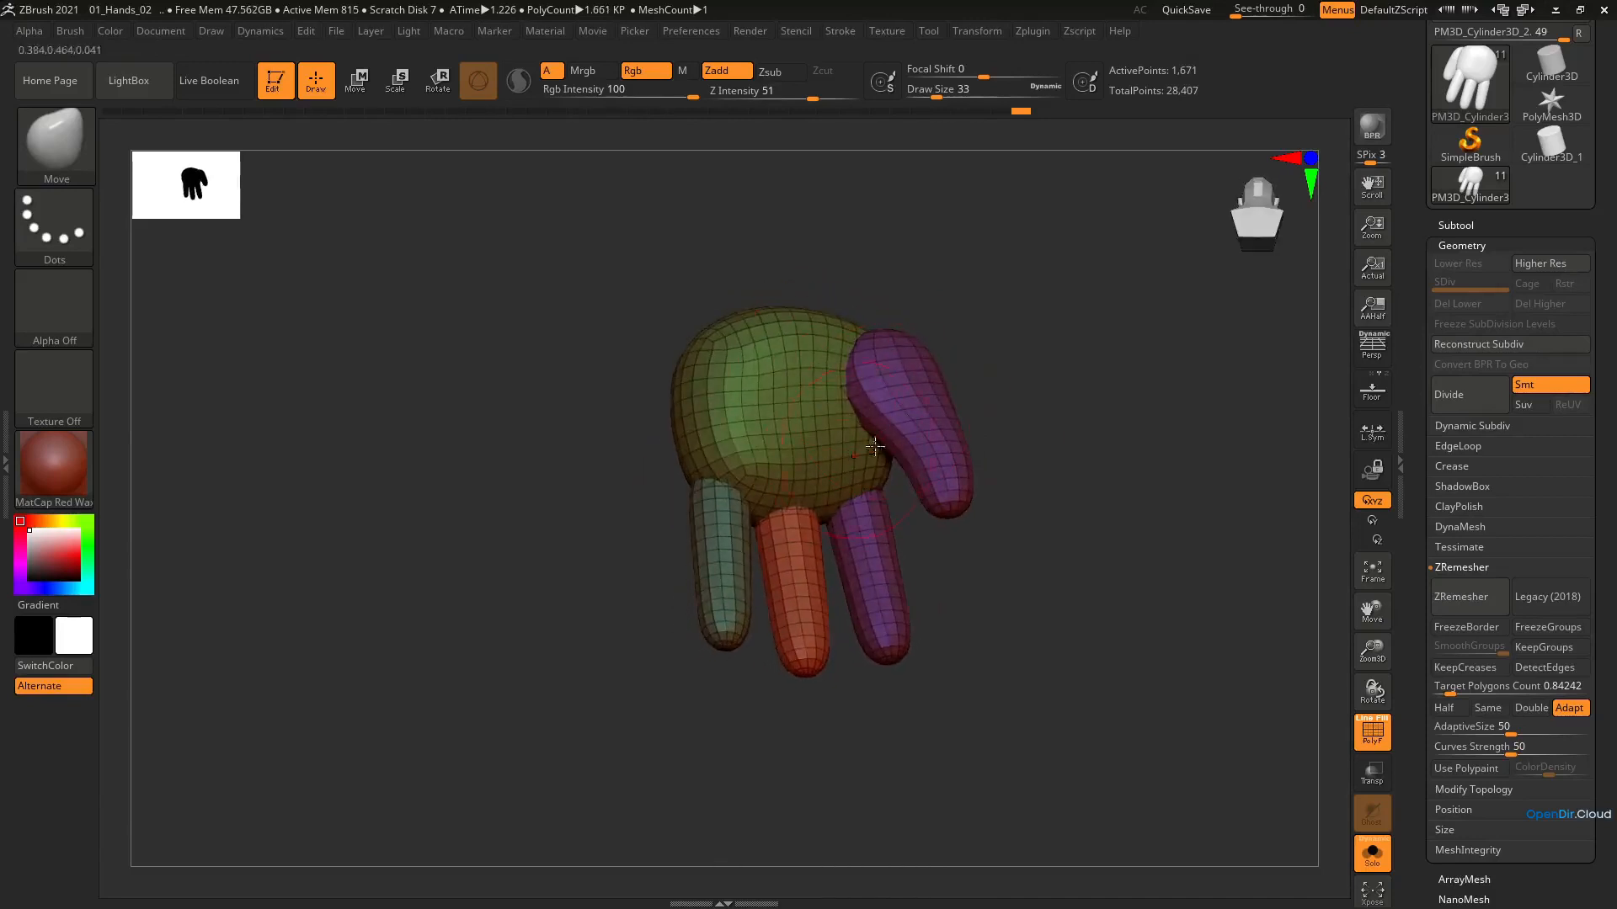
pyautogui.click(1463, 527)
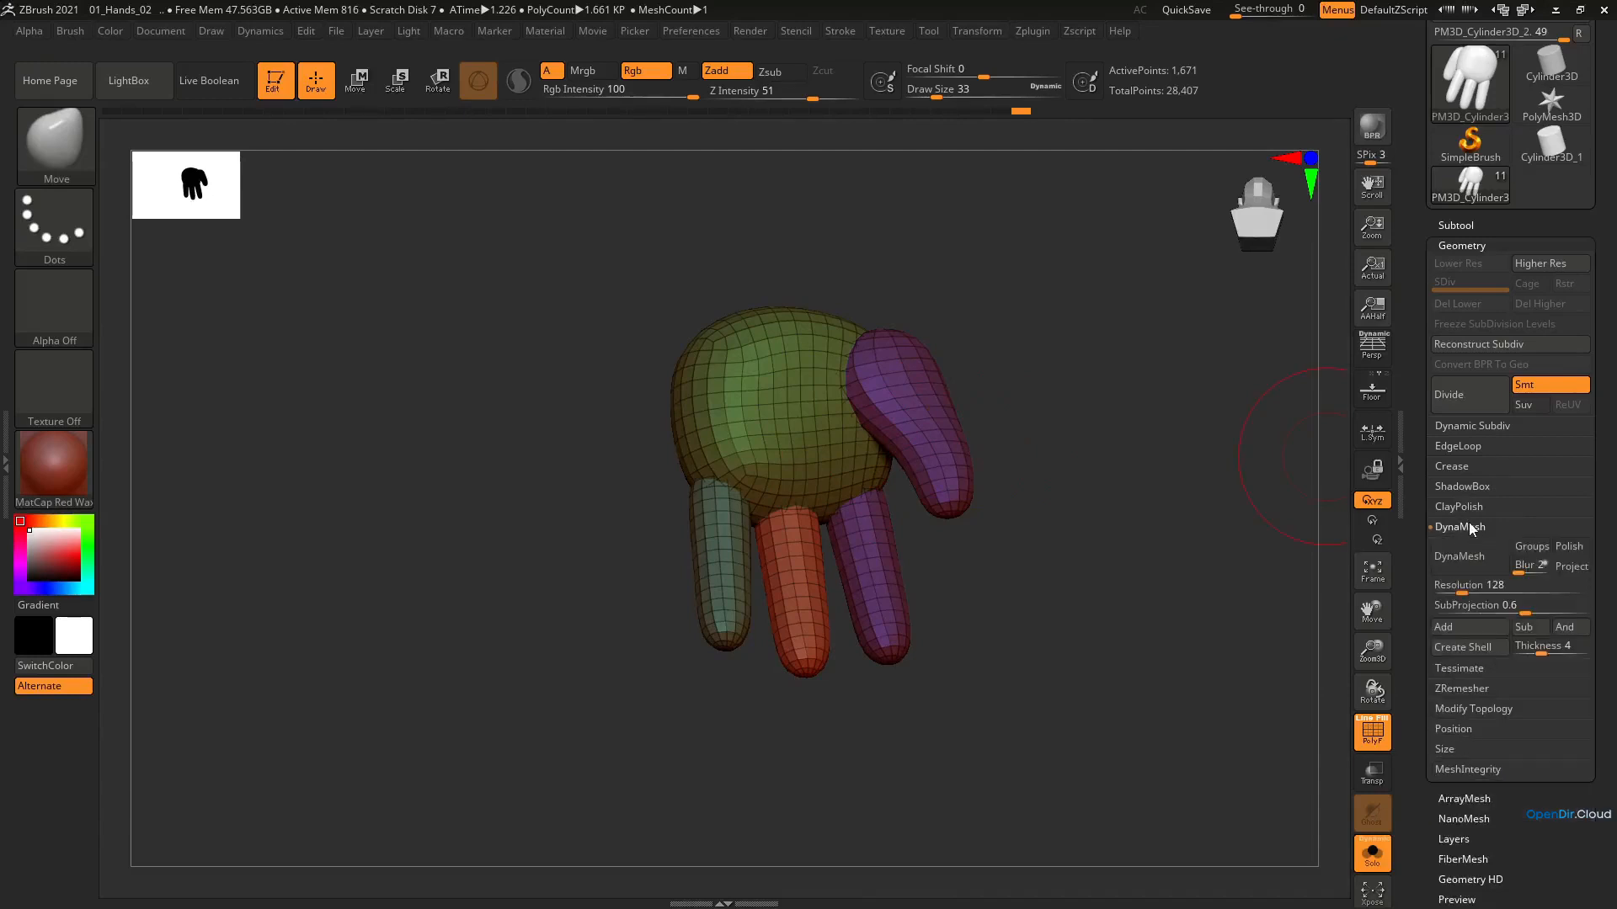
pyautogui.click(1454, 557)
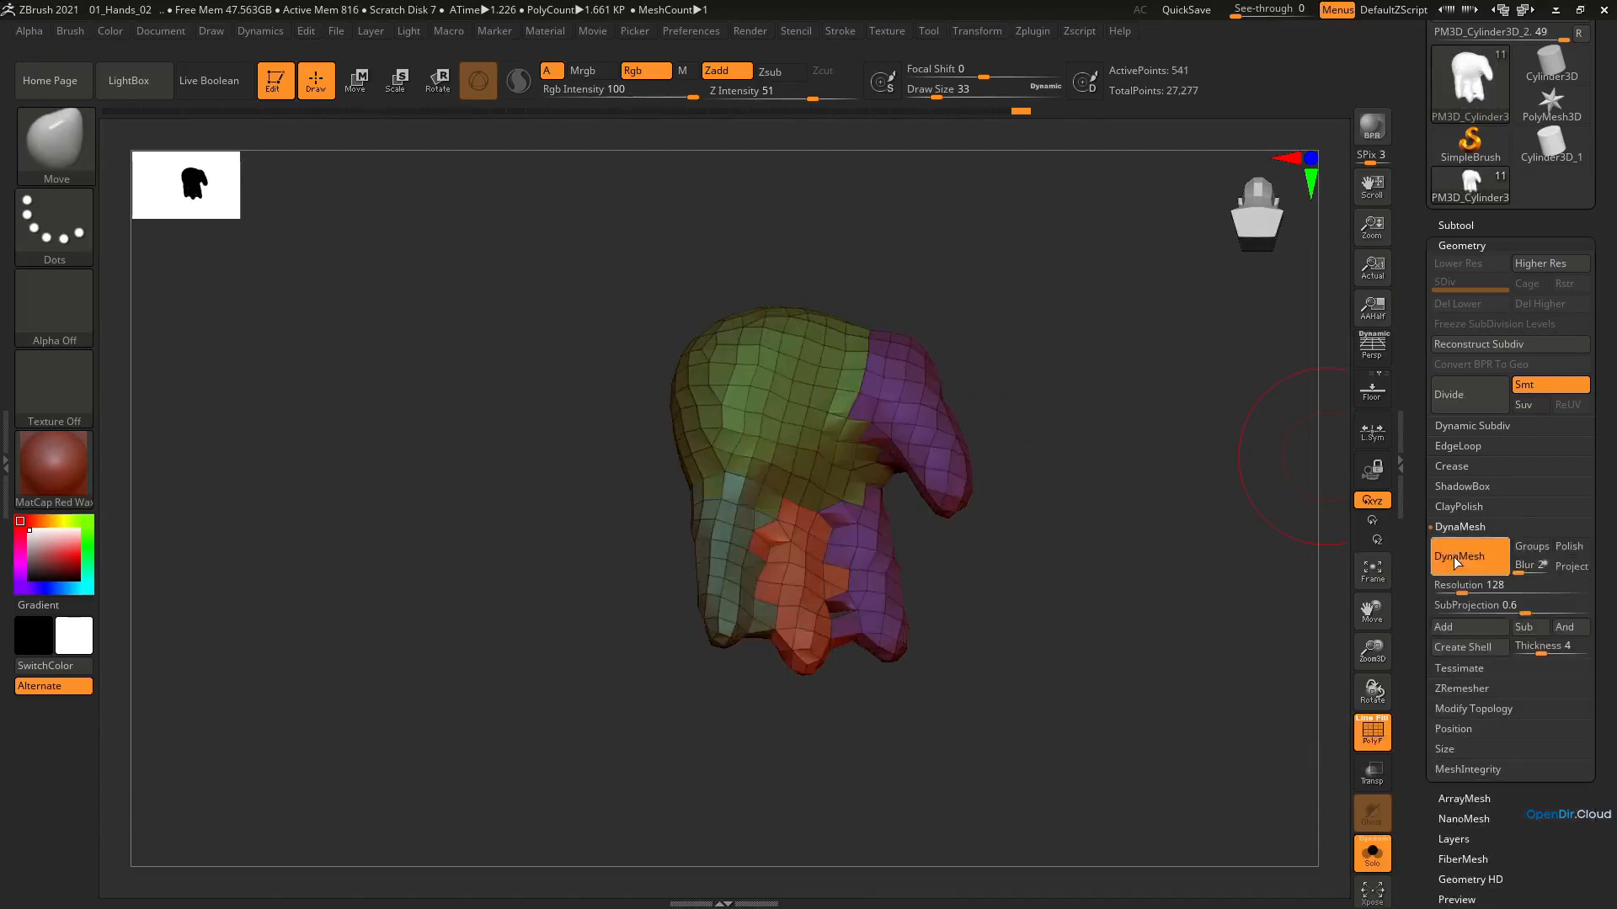
pyautogui.moveTo(810, 455)
pyautogui.keyDown('ctrl'); pyautogui.mouseDown(button='right')
pyautogui.moveTo(807, 431)
pyautogui.moveTo(831, 438)
pyautogui.mouseUp(button='right'); pyautogui.keyUp('ctrl')
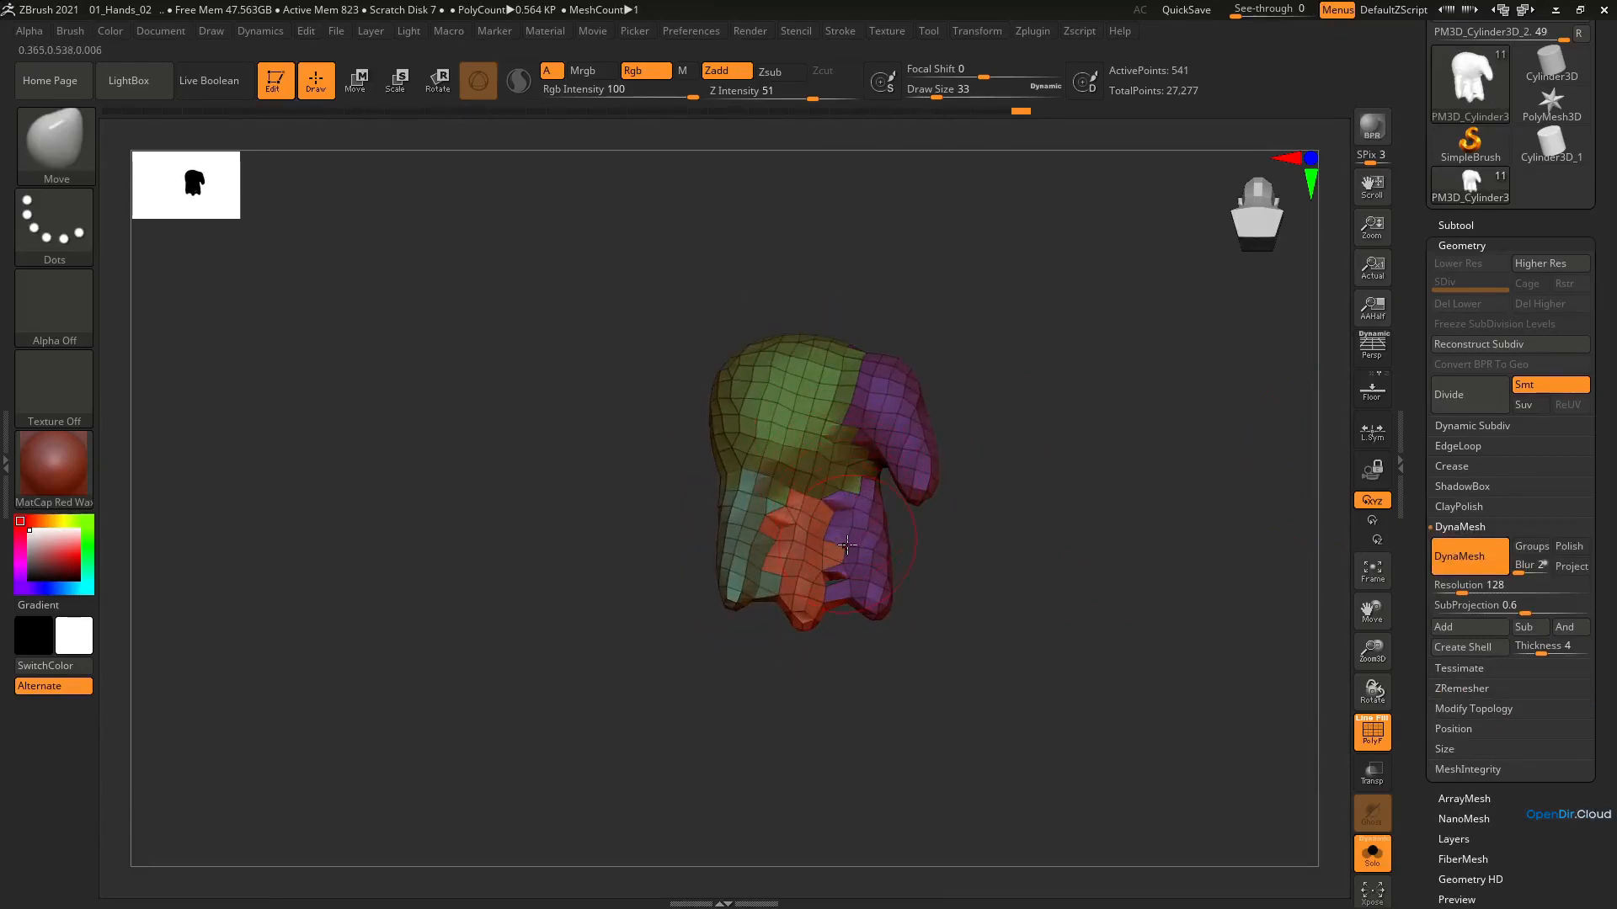
pyautogui.moveTo(846, 469); pyautogui.dragTo(850, 488, button='right')
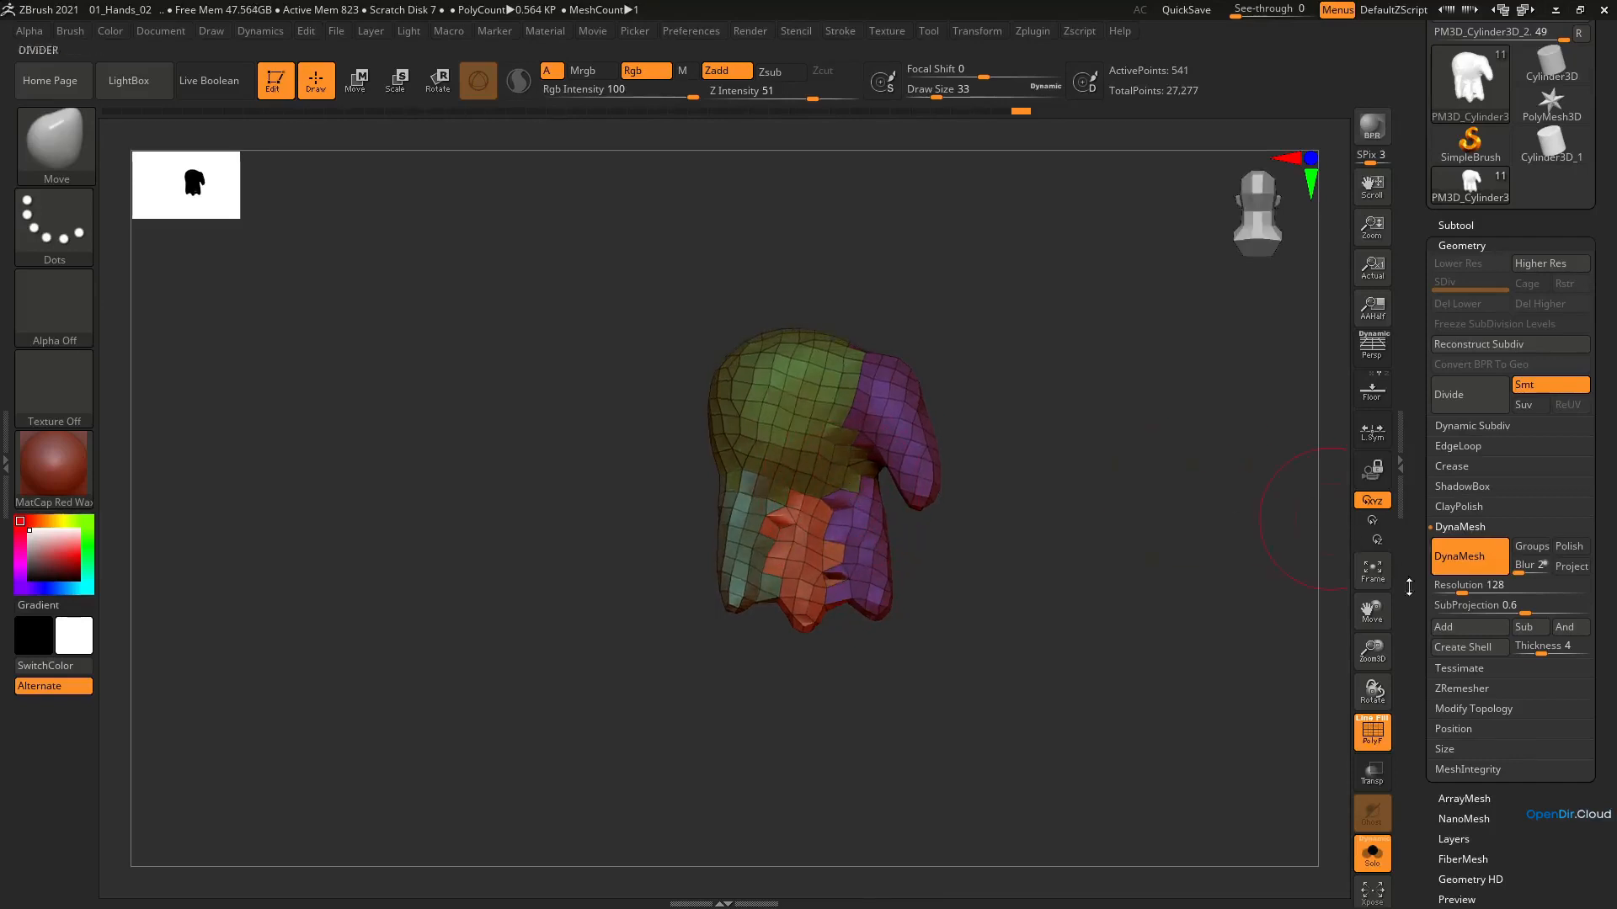
pyautogui.hotkey('ctrl', 'z')
# Try DynaMesh on the hand at resolution 784 and examine where the fingers and thumb join the palm
pyautogui.click(1488, 589)
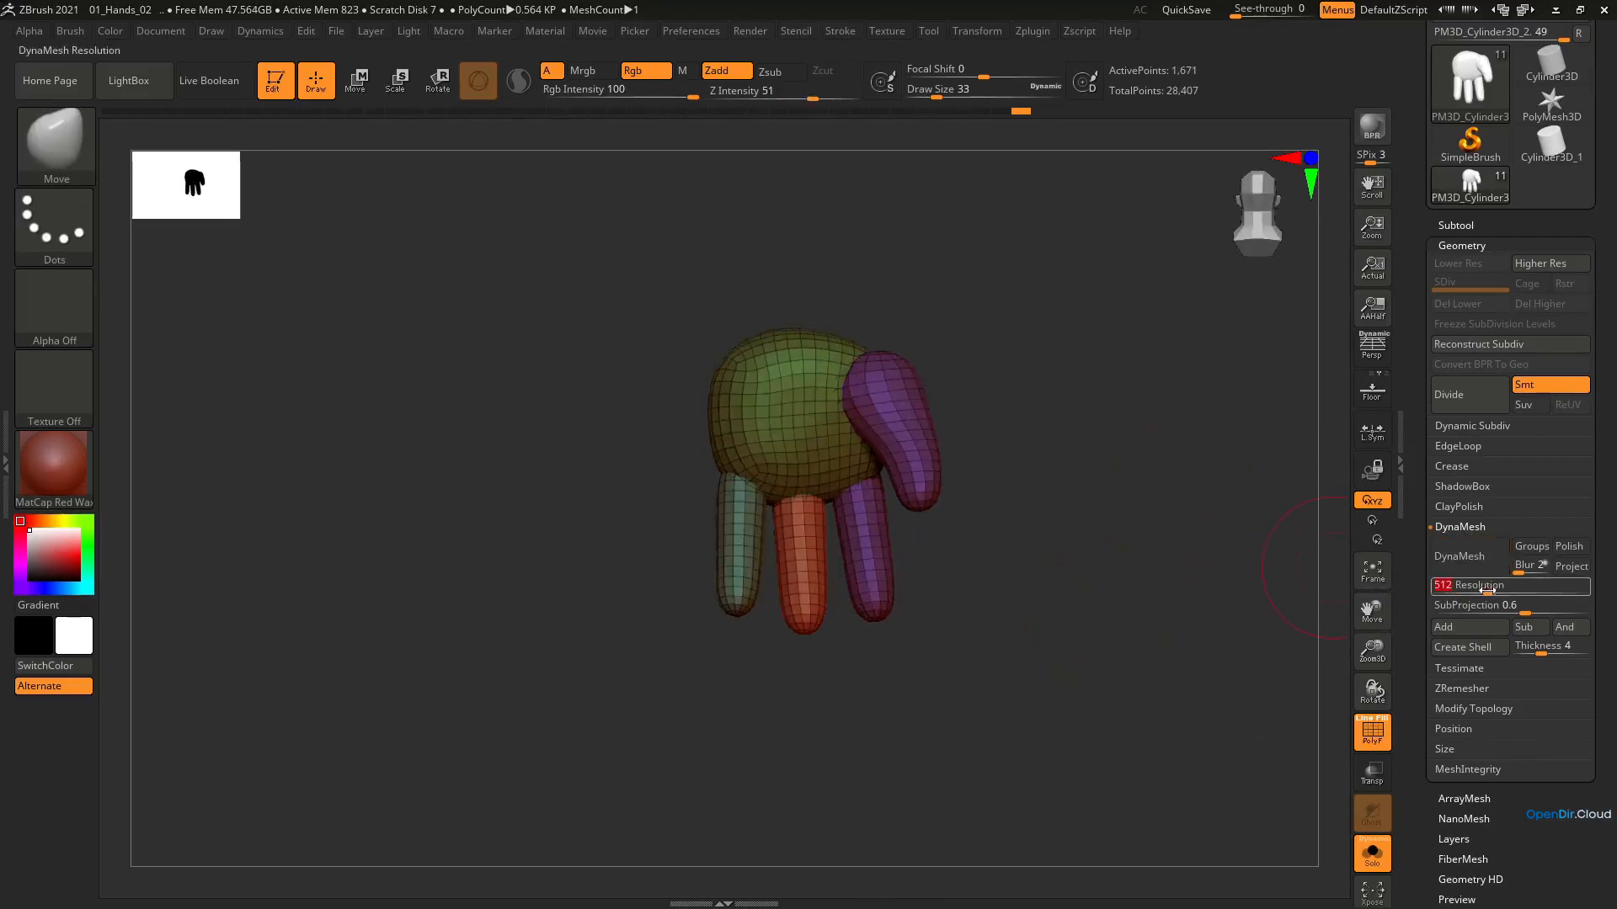
pyautogui.write('784')
pyautogui.press('Return')
pyautogui.click(1469, 564)
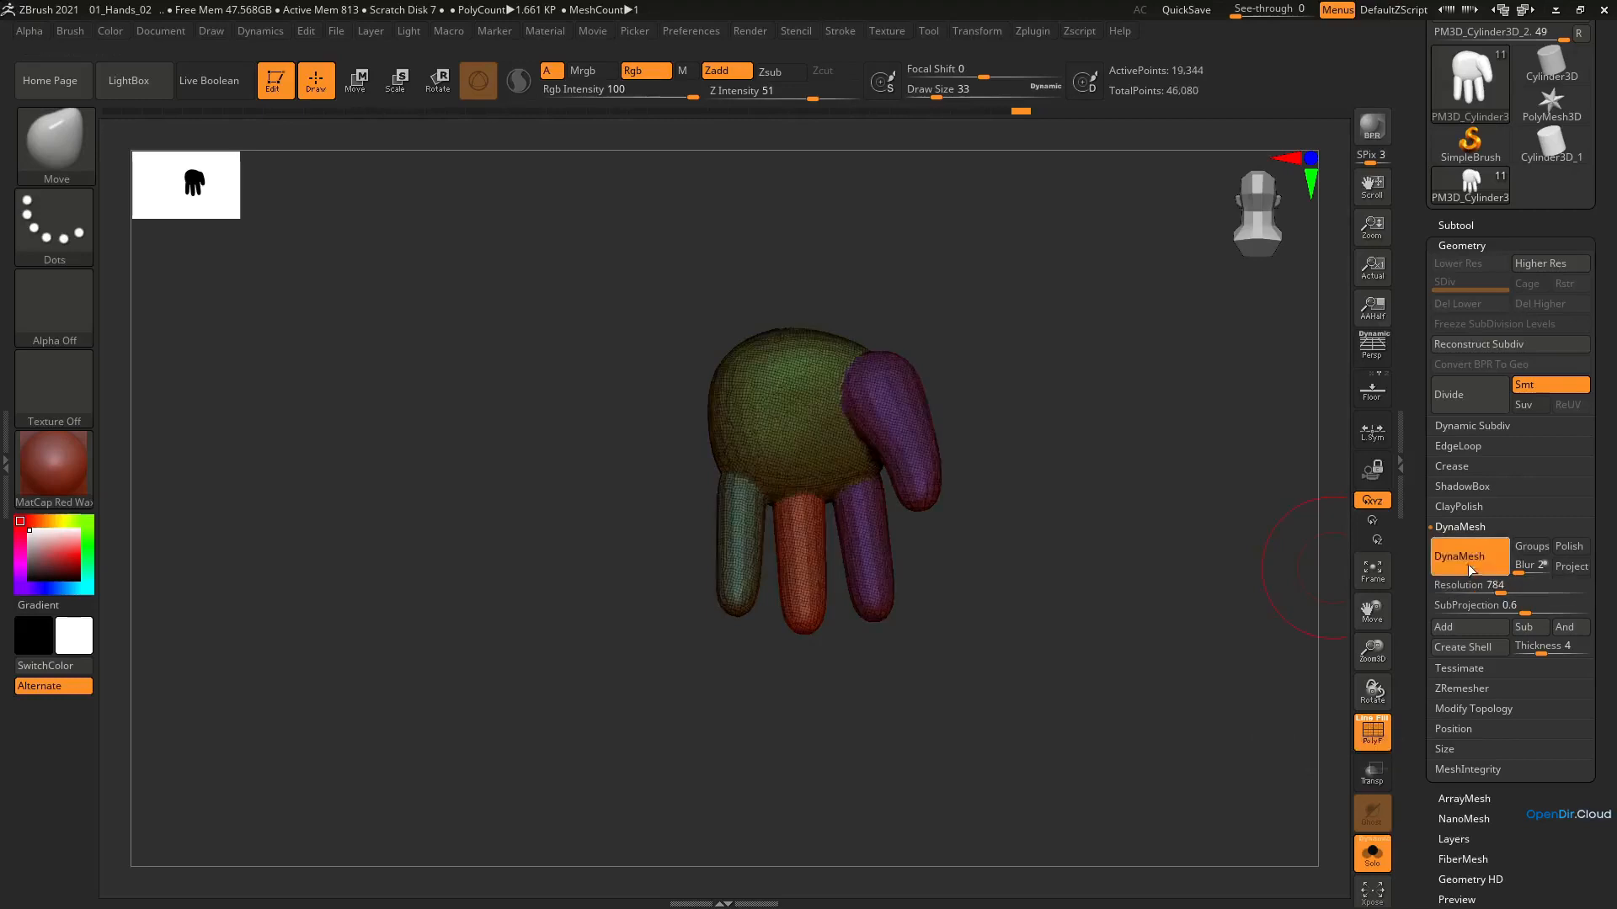
pyautogui.press('f')
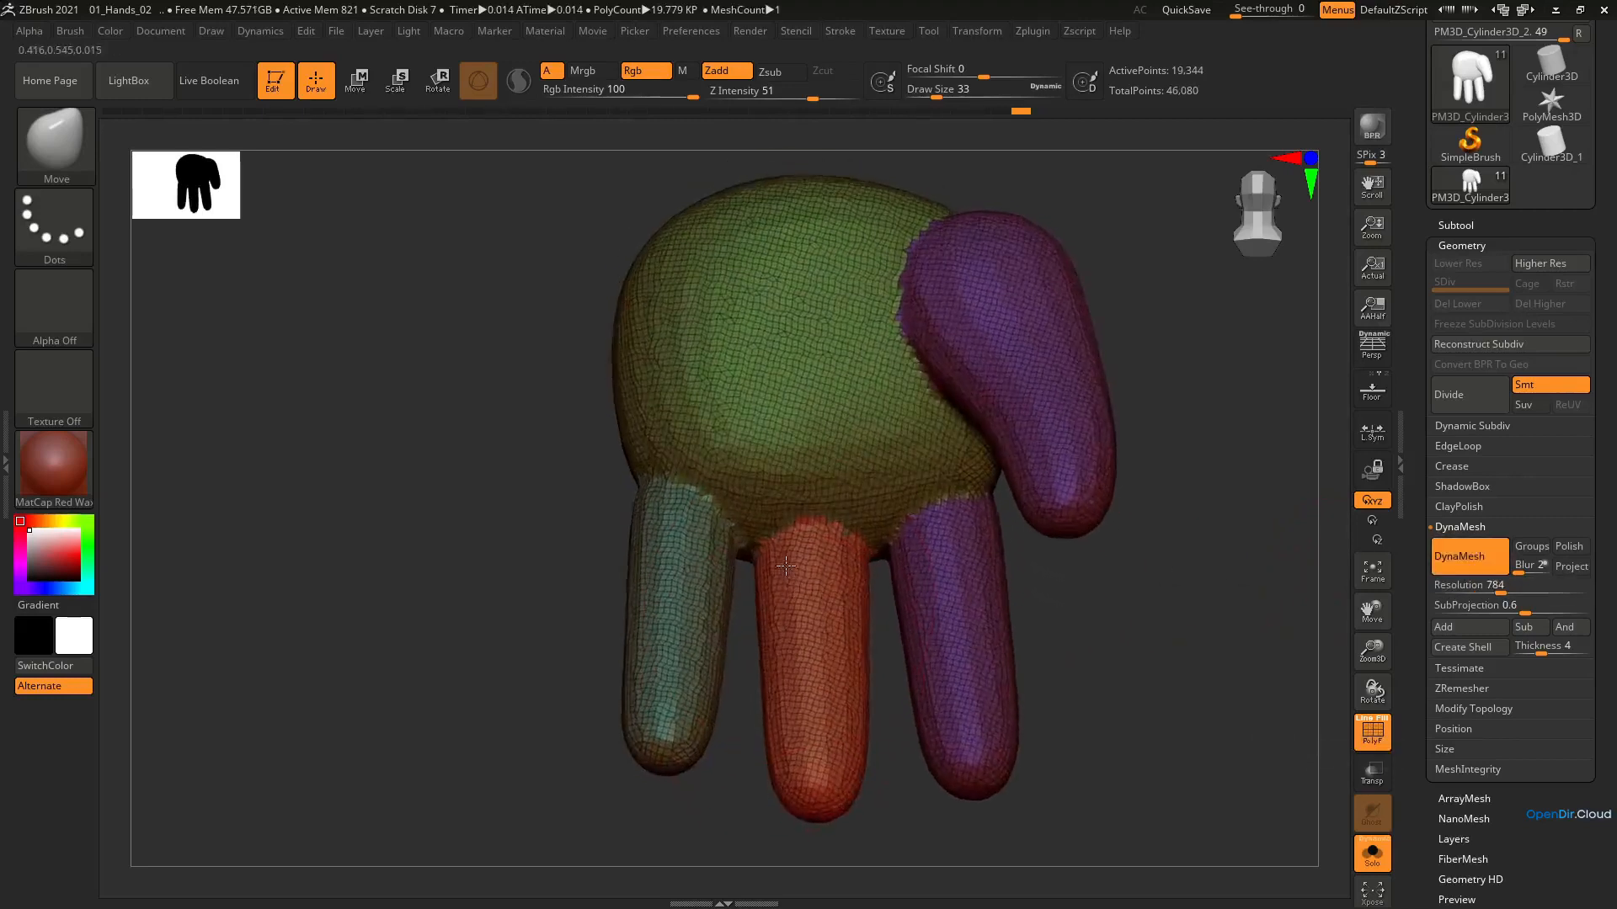
pyautogui.moveTo(785, 566); pyautogui.dragTo(892, 513, button='right')
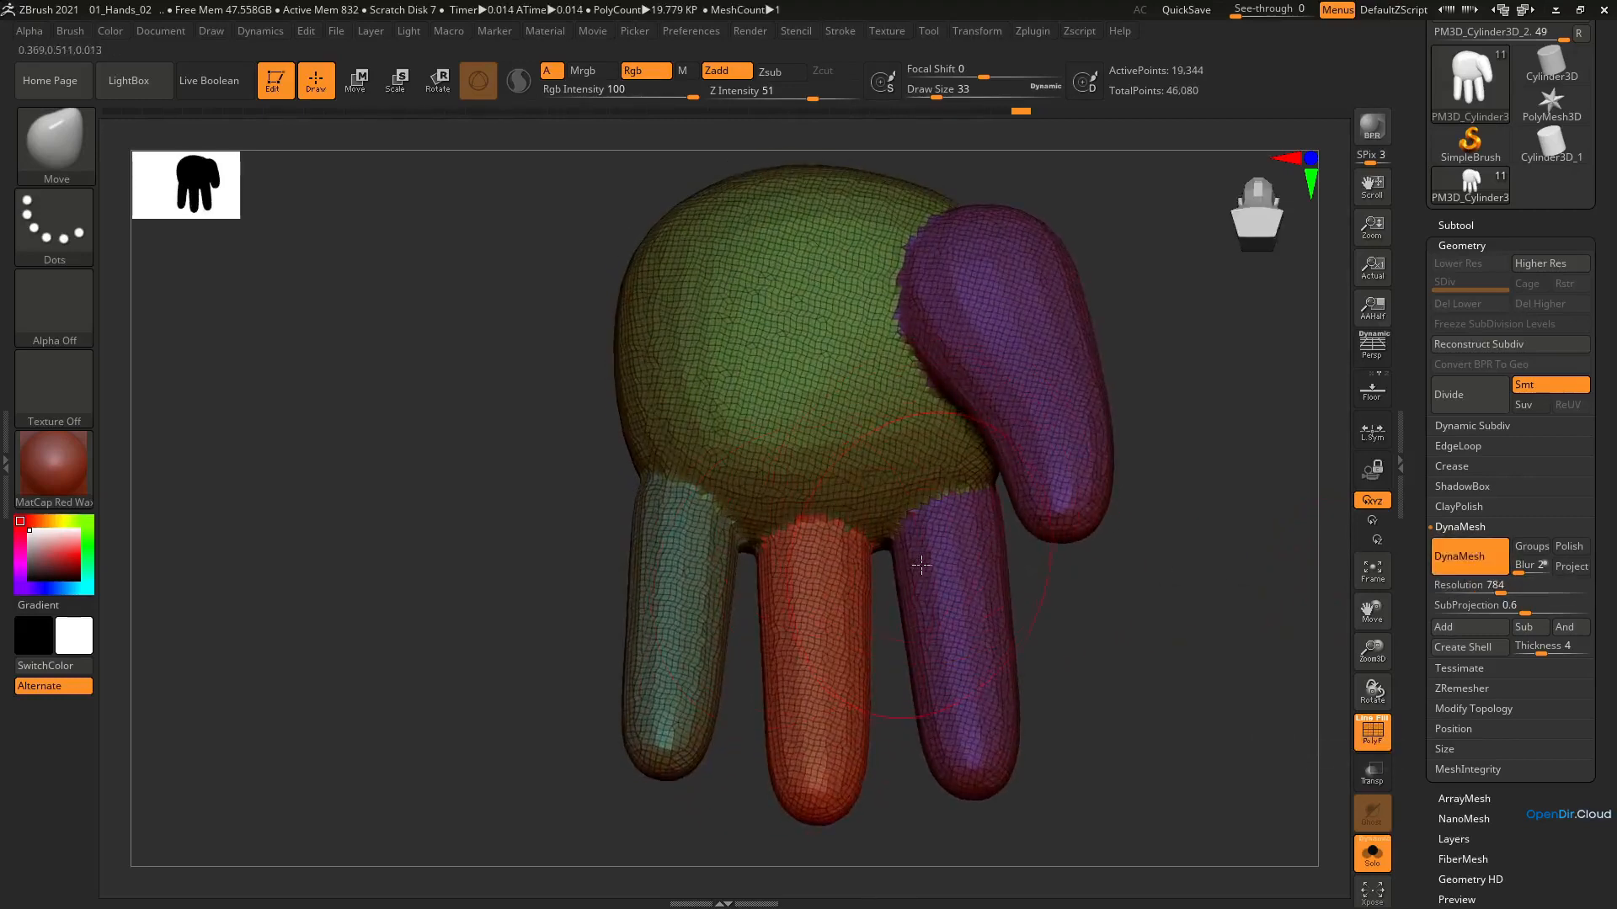
pyautogui.hotkey('shift', 'f')
pyautogui.hotkey('shift', 'f')
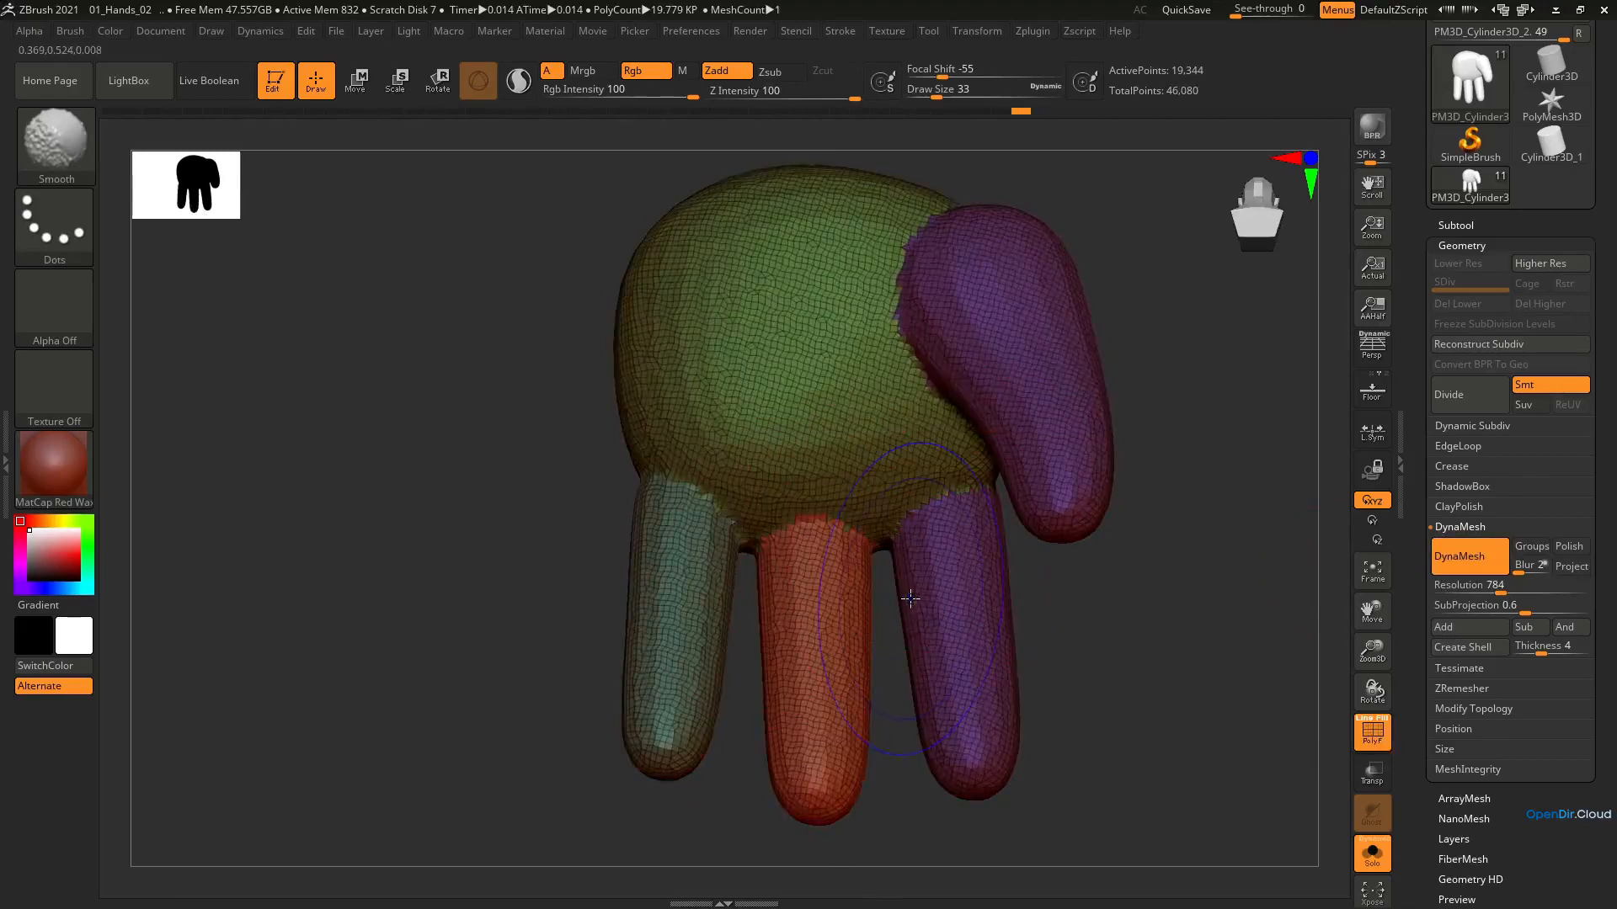
pyautogui.keyDown('ctrl'); pyautogui.moveTo(913, 596); pyautogui.dragTo(880, 566, button='right'); pyautogui.keyUp('ctrl')
pyautogui.moveTo(880, 566); pyautogui.dragTo(847, 566, button='right')
# Try DynaMesh on the hand at resolution 360, examine the finger joints, and undo it
pyautogui.moveTo(1501, 587); pyautogui.dragTo(1479, 593)
pyautogui.click(1469, 556)
pyautogui.keyDown('ctrl'); pyautogui.moveTo(836, 571); pyautogui.dragTo(757, 628, button='right'); pyautogui.keyUp('ctrl')
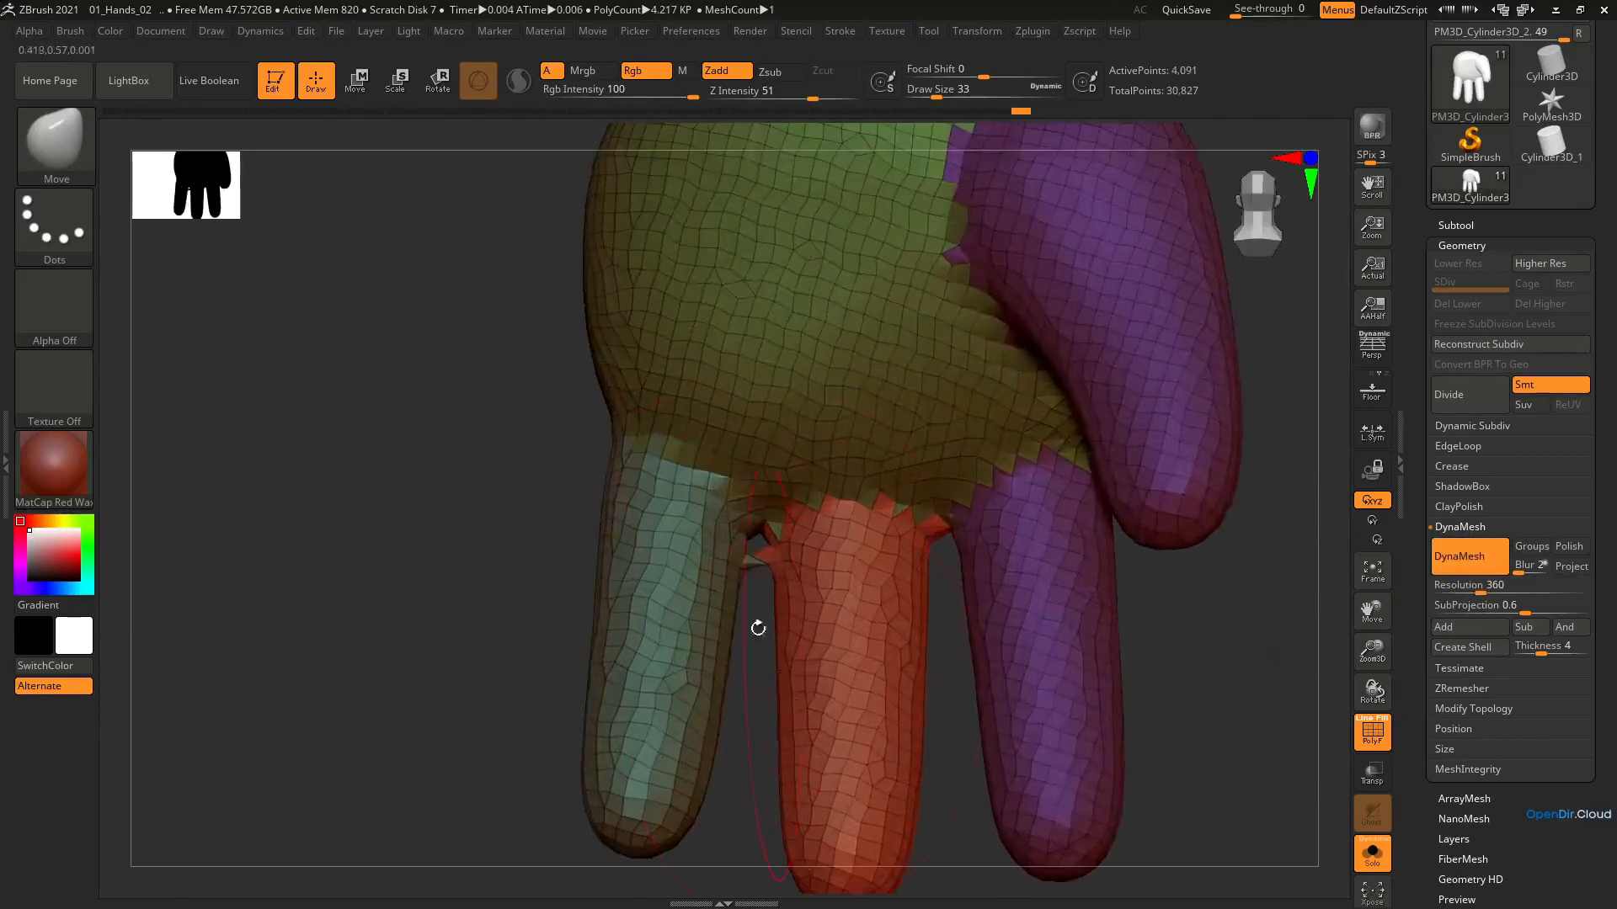
pyautogui.moveTo(761, 570); pyautogui.dragTo(753, 562, button='right')
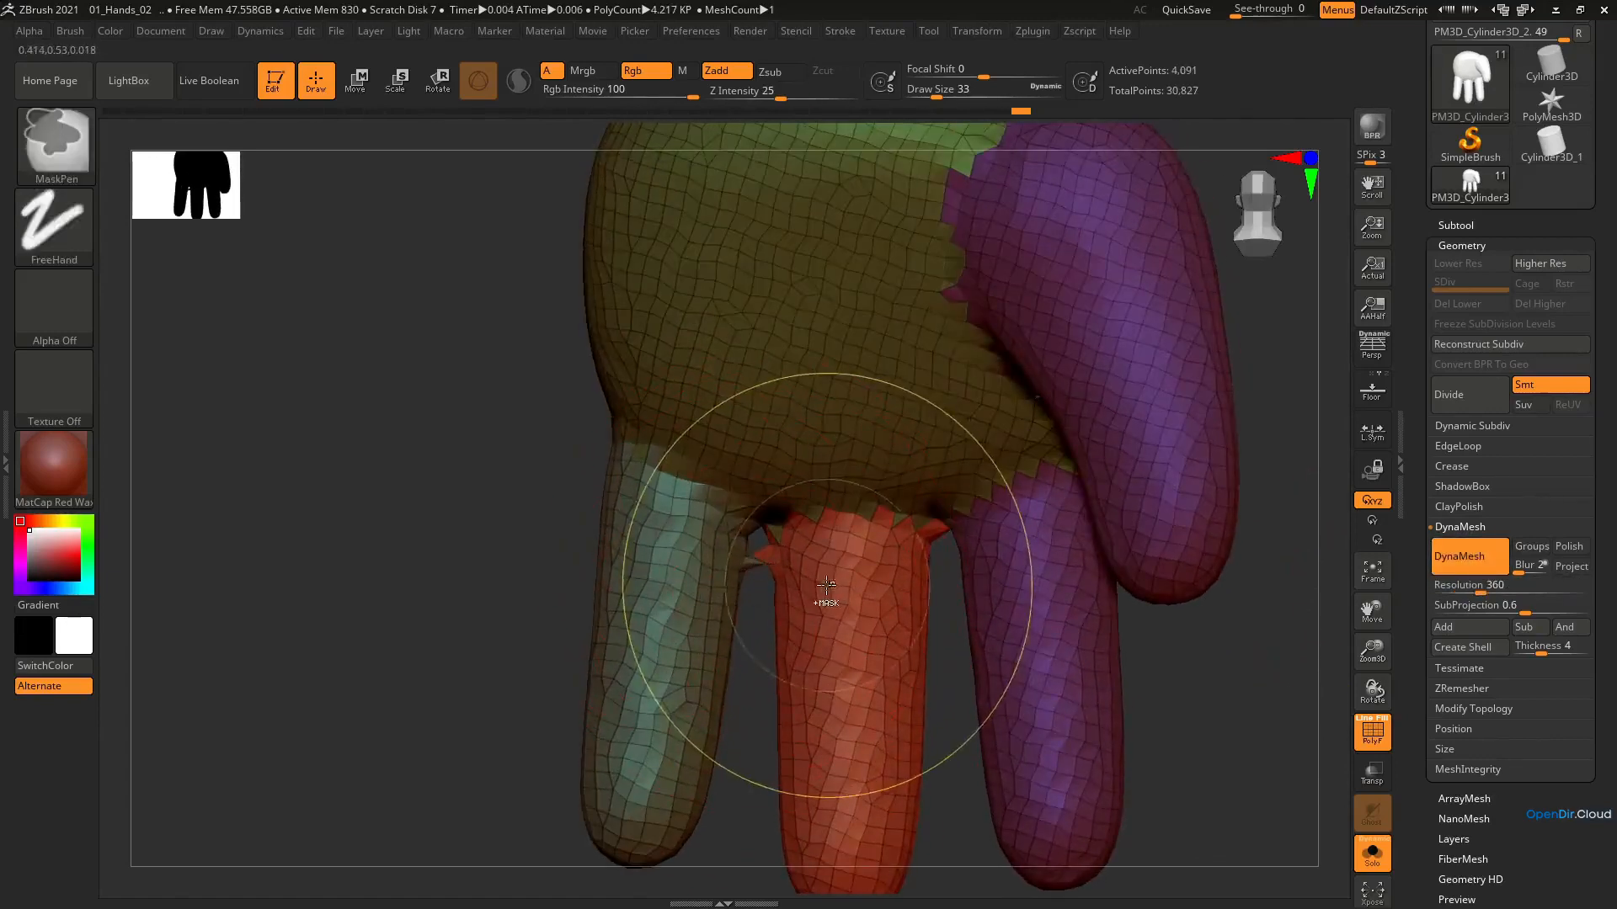
pyautogui.hotkey('ctrl', 'z')
# Try DynaMesh on the hand at resolution 2224, check the surface without the polyframe, and undo it
pyautogui.click(1535, 592)
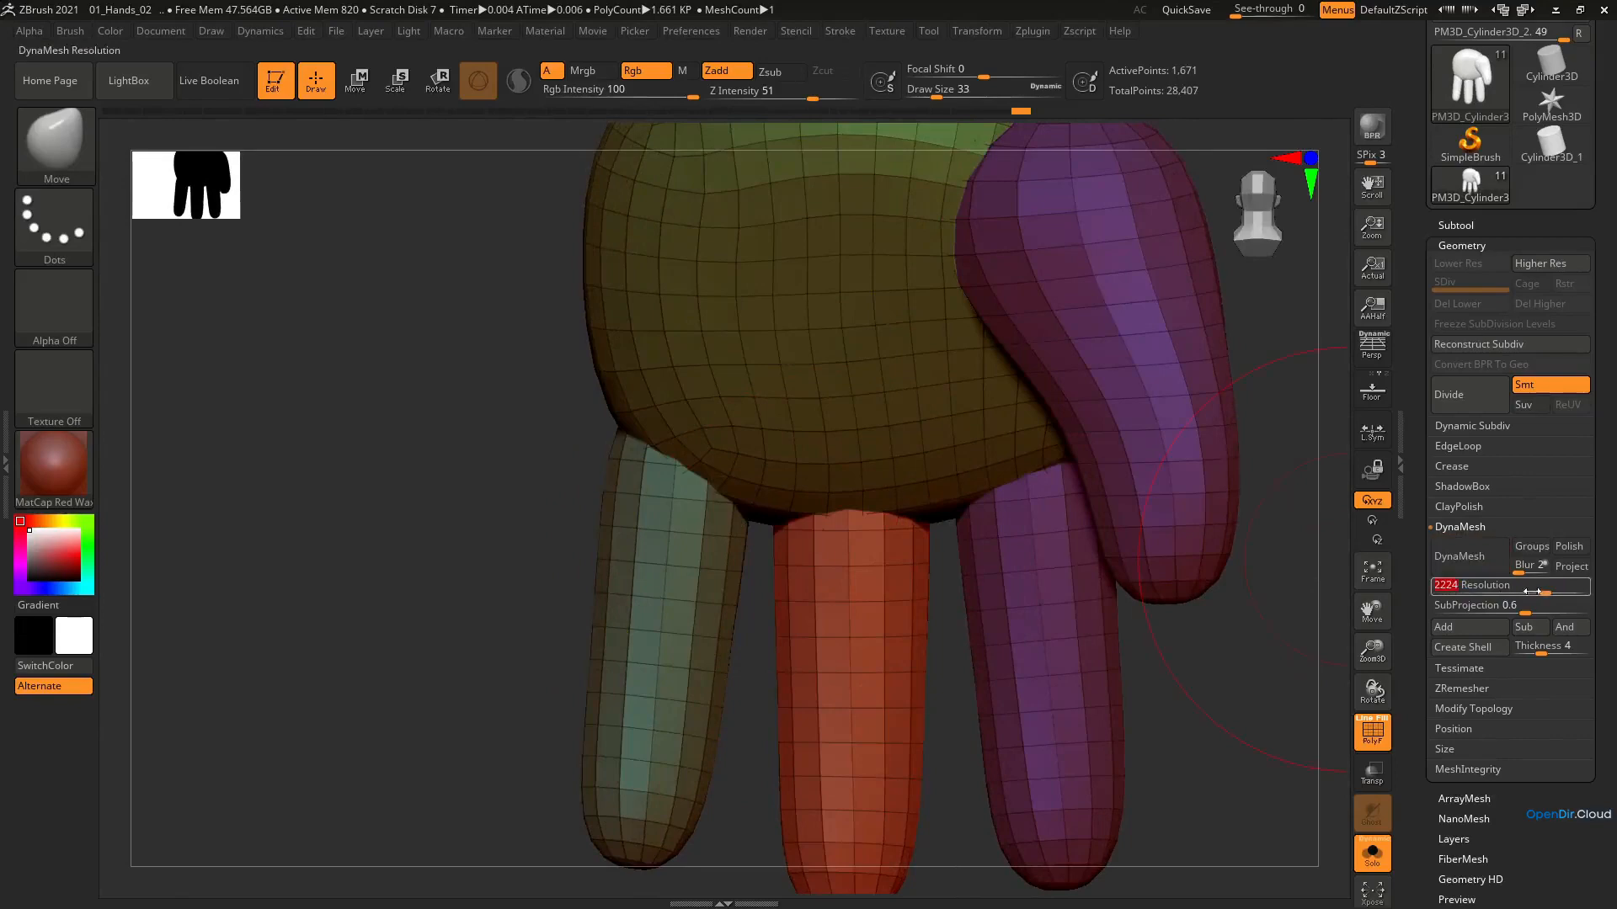
pyautogui.click(1489, 569)
pyautogui.keyDown('ctrl'); pyautogui.moveTo(799, 545); pyautogui.dragTo(812, 442, button='right'); pyautogui.keyUp('ctrl')
pyautogui.moveTo(812, 442); pyautogui.dragTo(866, 516, button='right')
pyautogui.hotkey('shift', 'f')
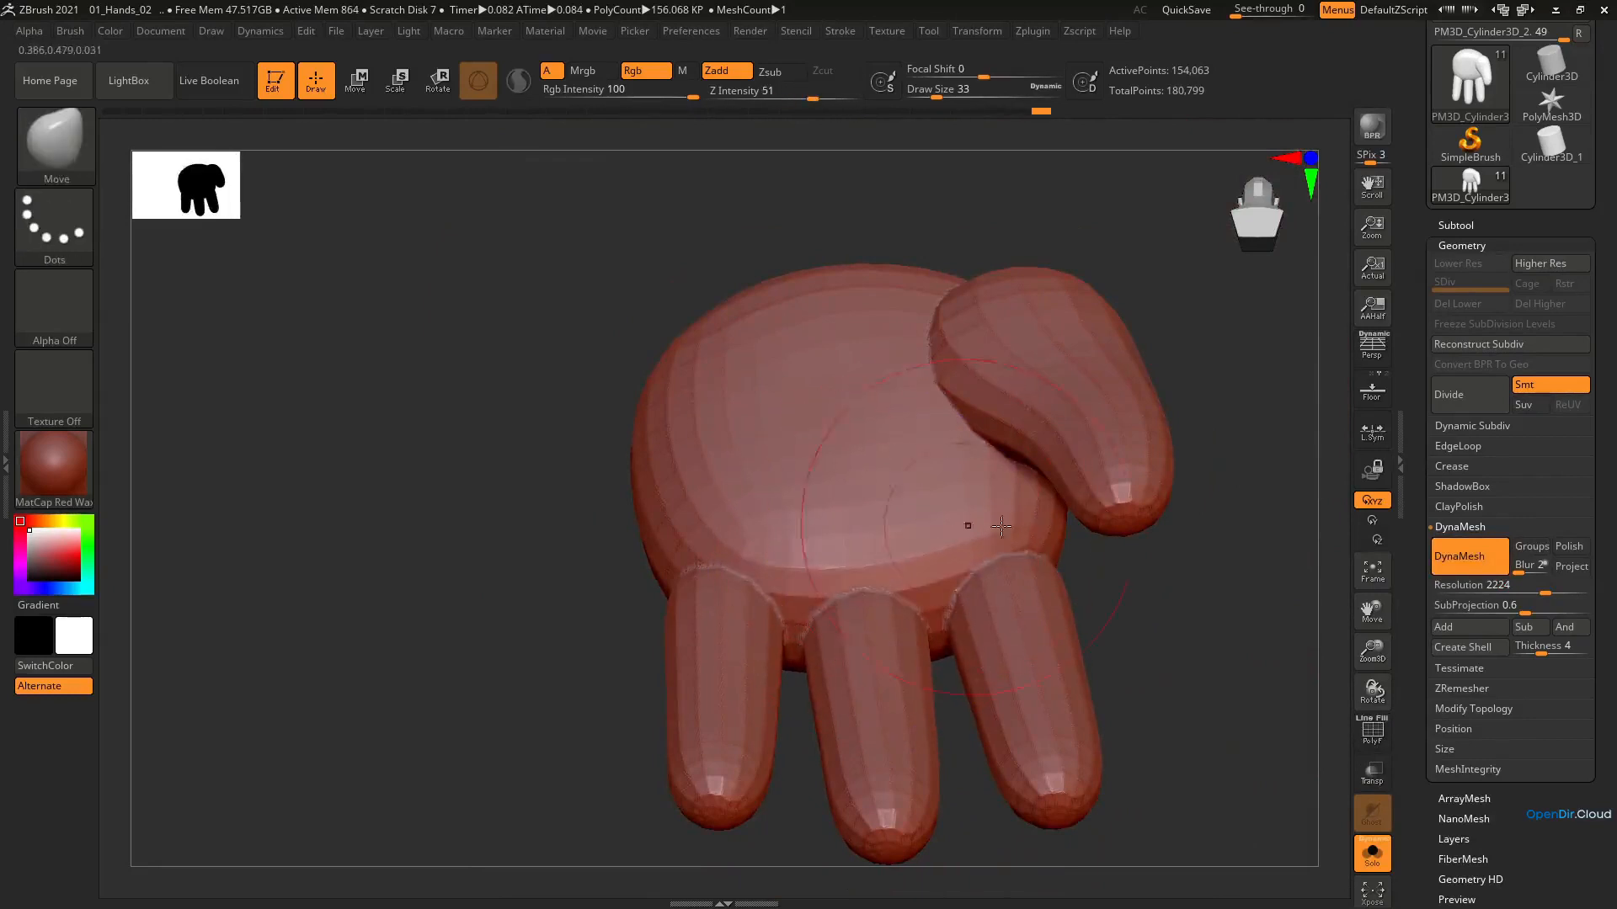
pyautogui.hotkey('ctrl', 'z')
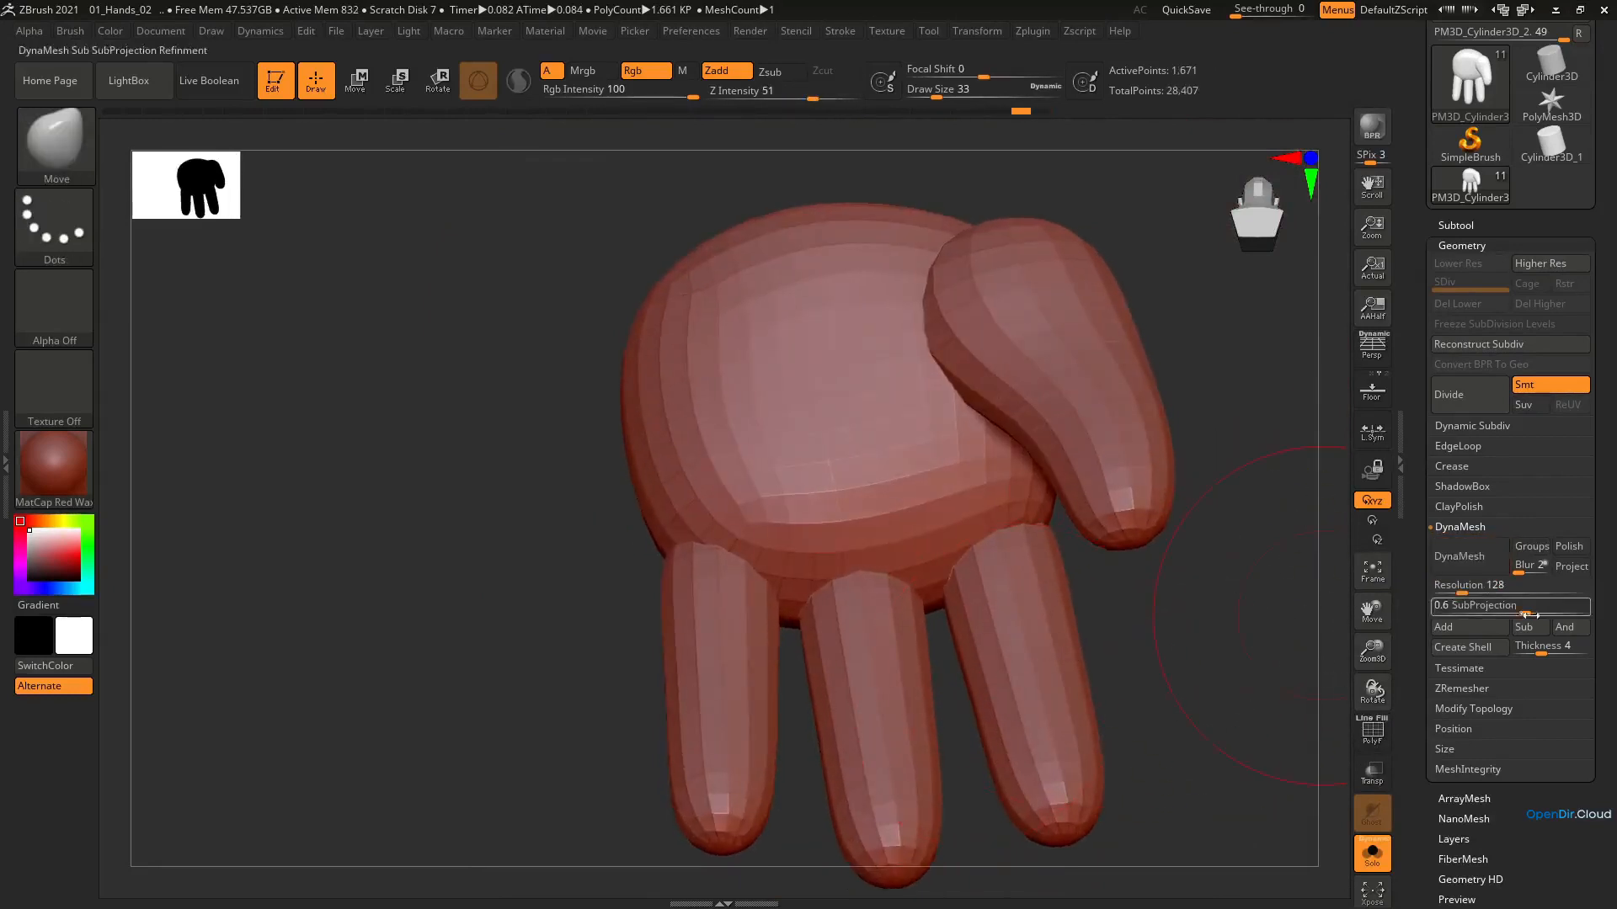
# Try DynaMesh on the hand at resolution 576 and undo it
pyautogui.moveTo(1483, 587); pyautogui.dragTo(1489, 592)
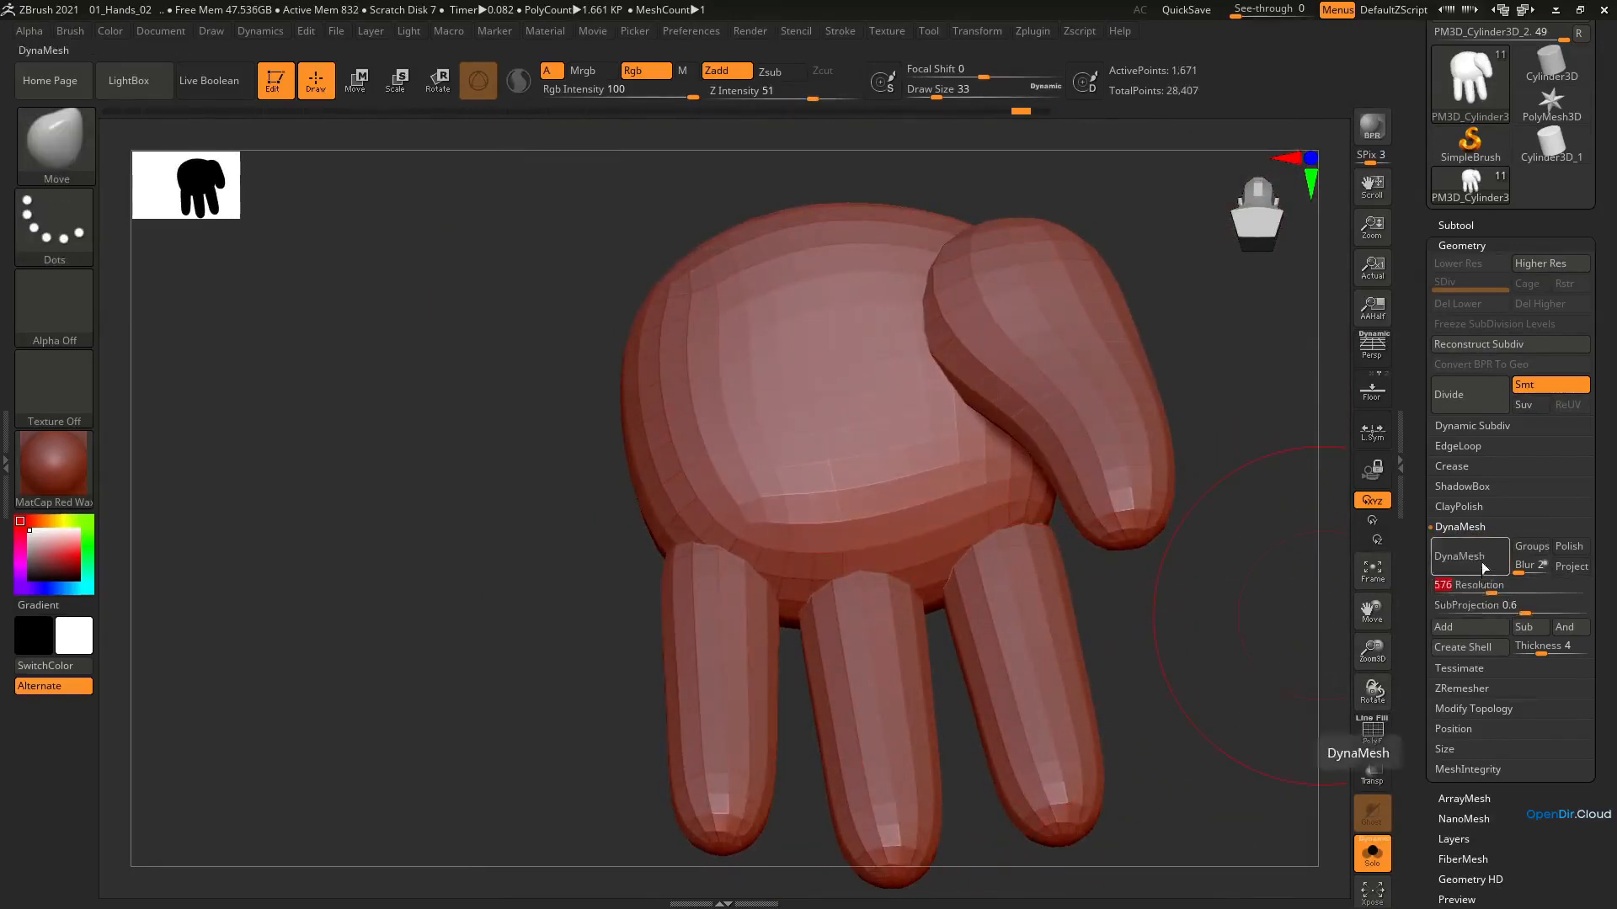
pyautogui.click(1482, 559)
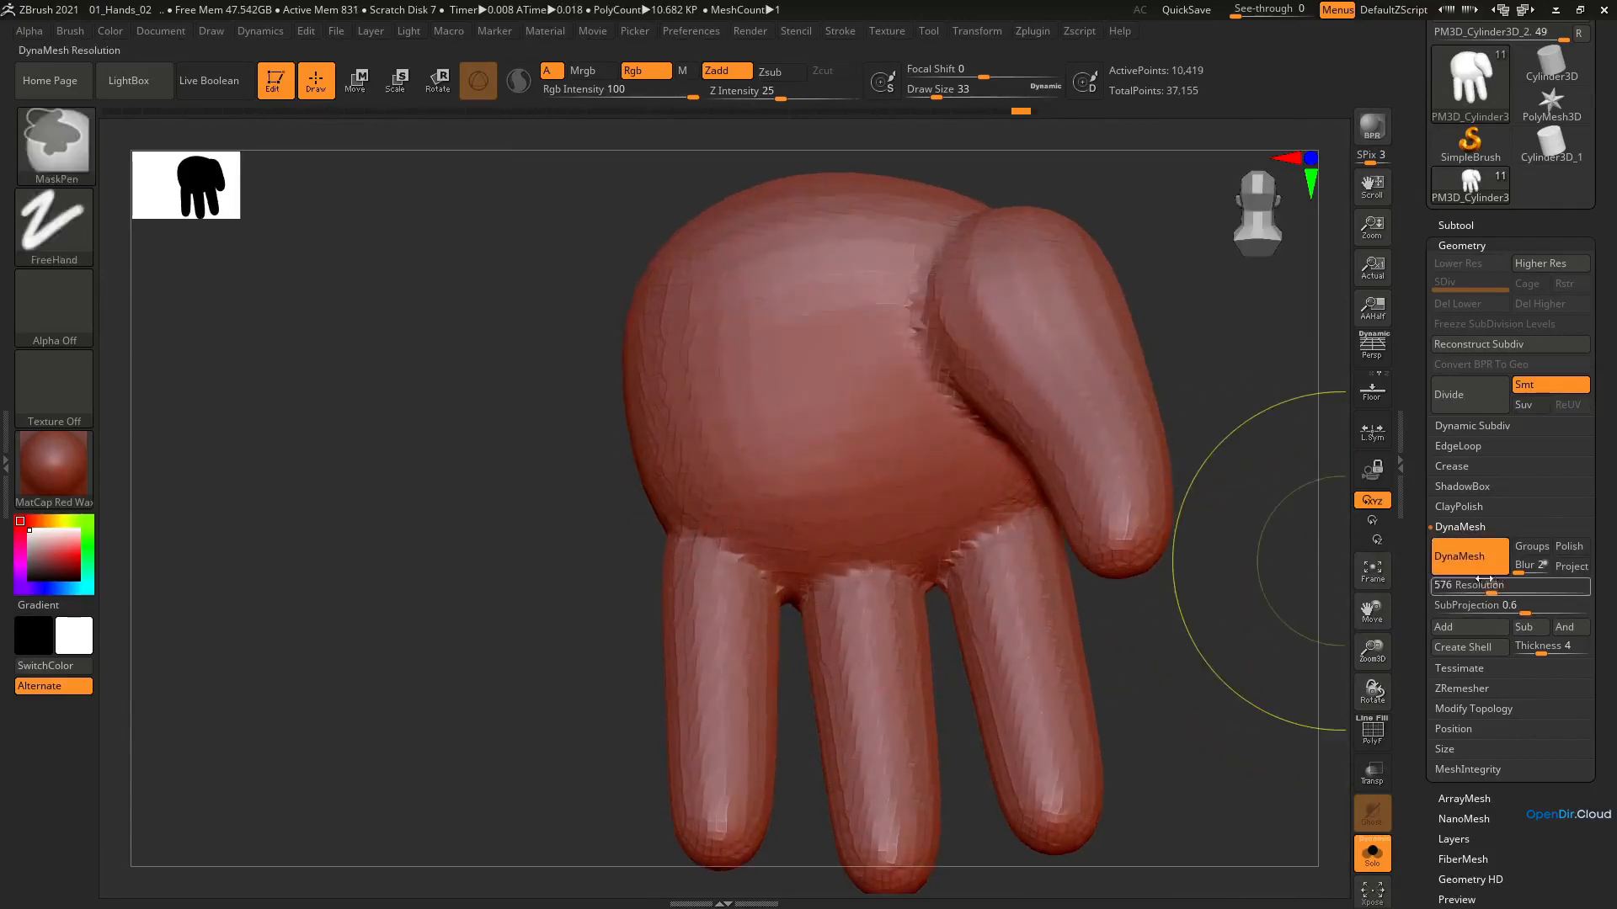
pyautogui.hotkey('ctrl', 'z')
# Merge the fingers, thumb and palm into one mesh with DynaMesh at resolution 784
pyautogui.moveTo(1471, 591); pyautogui.dragTo(1501, 592)
pyautogui.click(1460, 573)
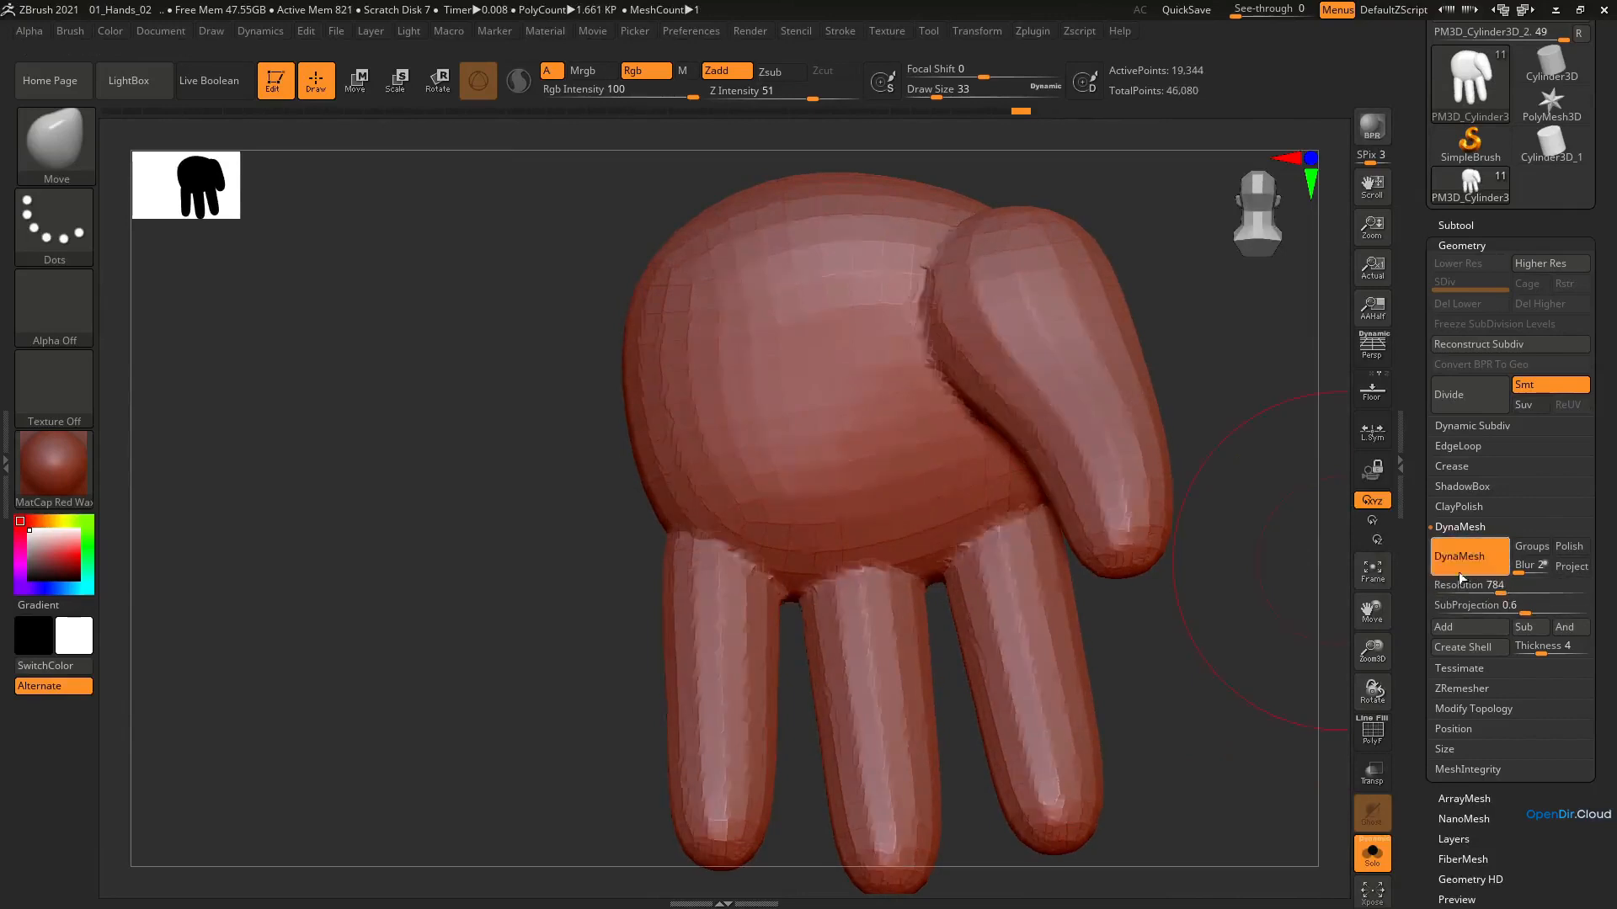
pyautogui.keyDown('ctrl'); pyautogui.moveTo(865, 543); pyautogui.dragTo(823, 408, button='right'); pyautogui.keyUp('ctrl')
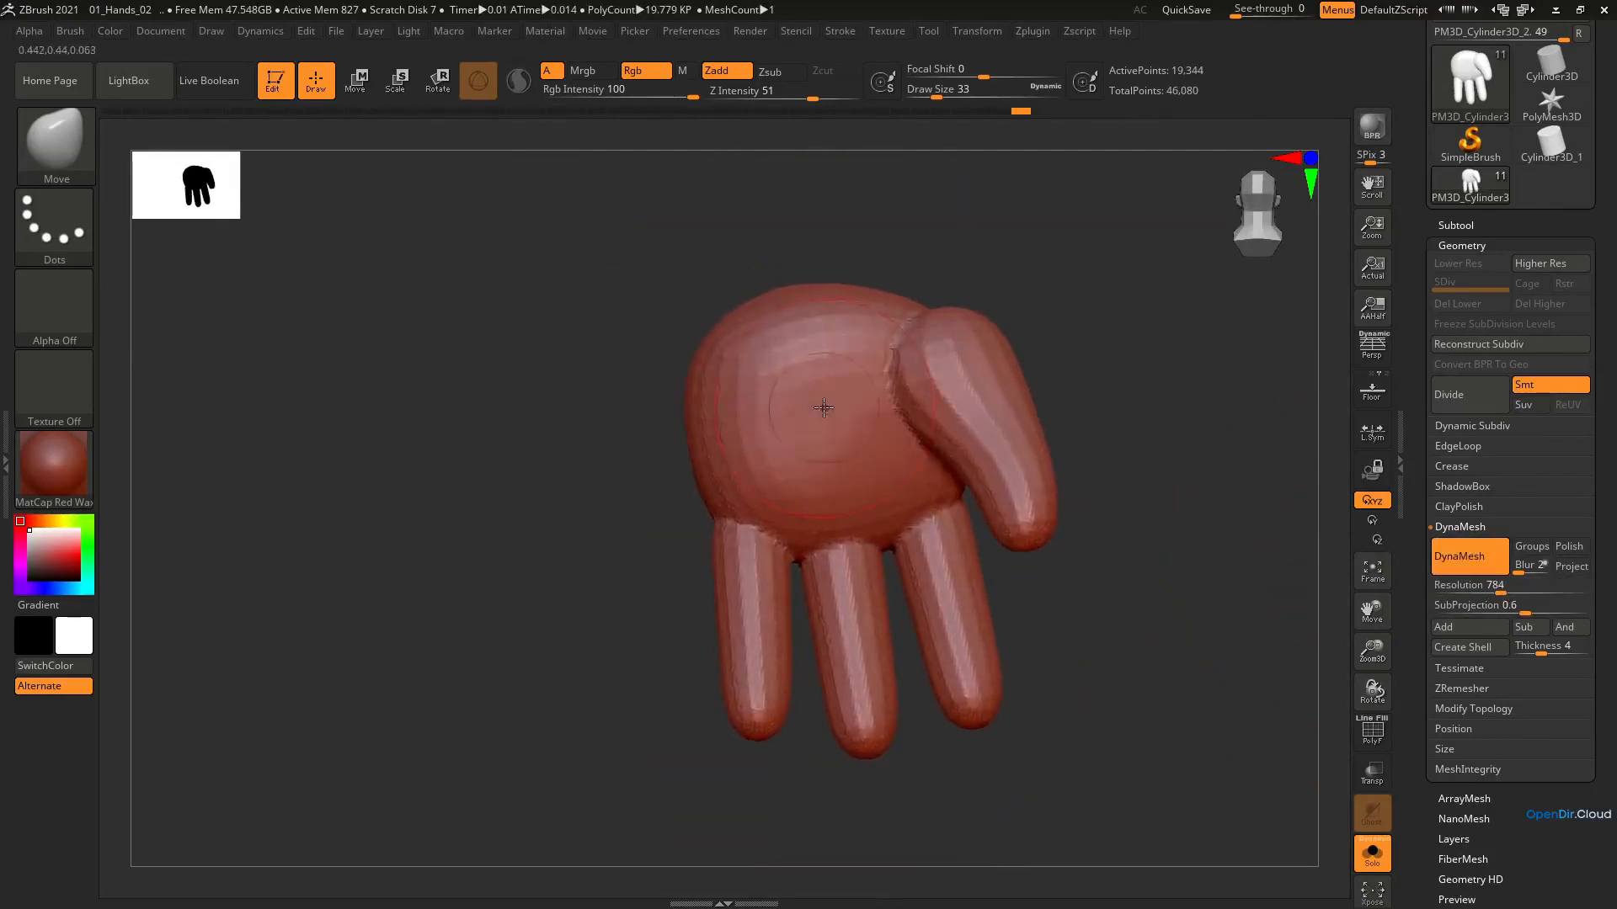
pyautogui.press('shift')
# Assign the whole hand to a single polygroup, checking it with the polyframe and hiding the polyframe again
pyautogui.hotkey('shift', 'f')
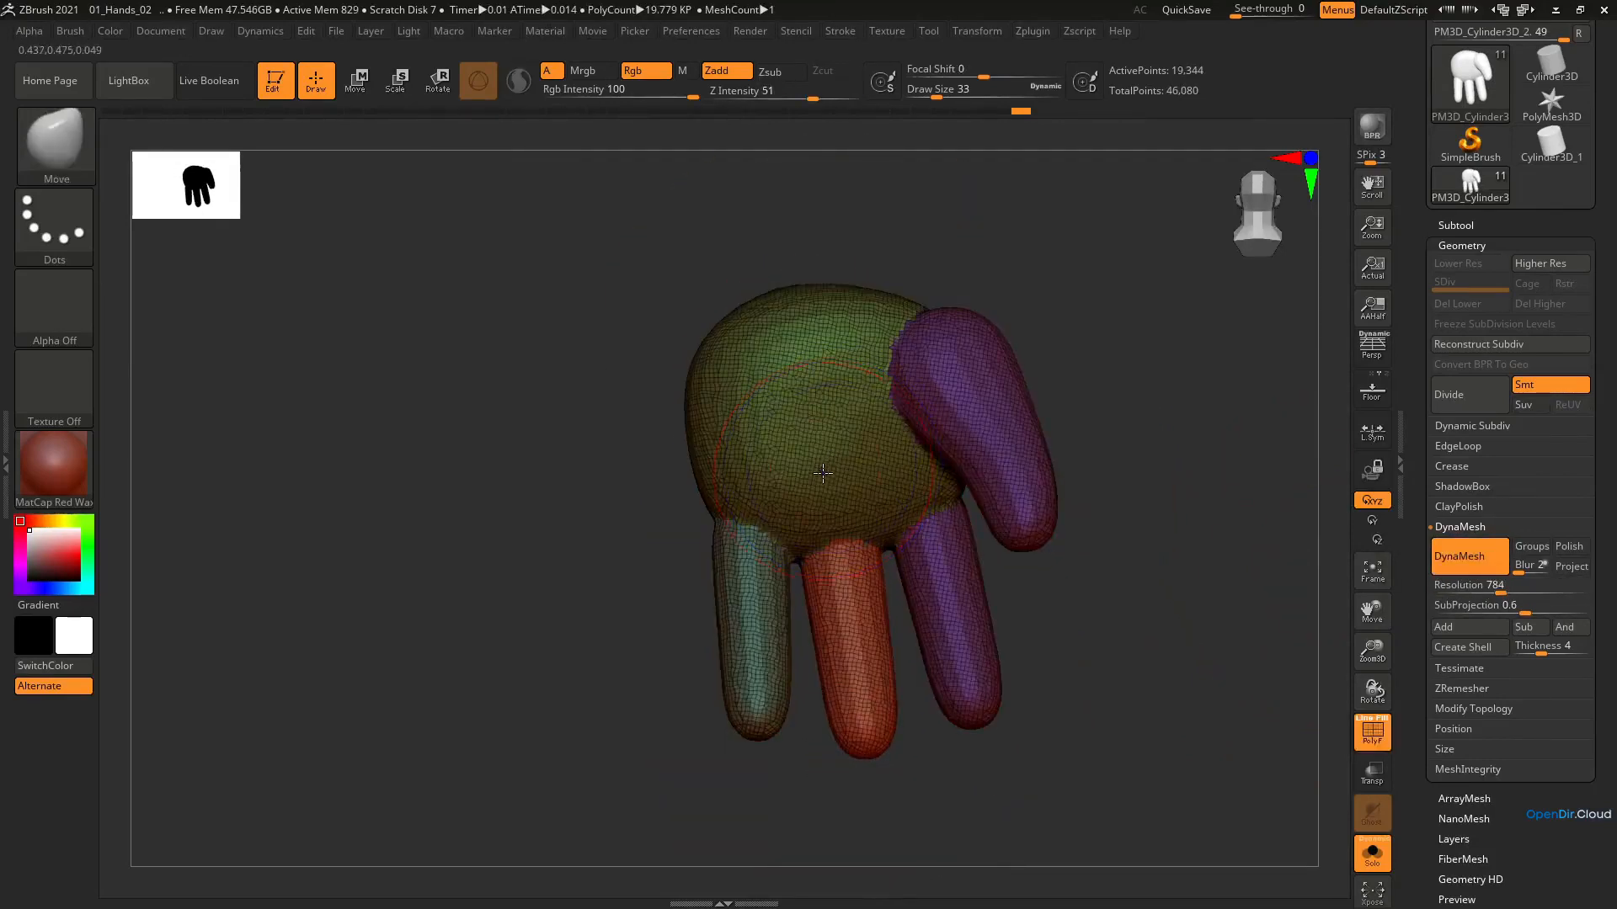
pyautogui.hotkey('ctrl', 'w')
pyautogui.moveTo(826, 483)
pyautogui.mouseDown(button='right')
pyautogui.moveTo(838, 455)
pyautogui.moveTo(814, 452)
pyautogui.mouseUp(button='right')
pyautogui.hotkey('shift', 'f')
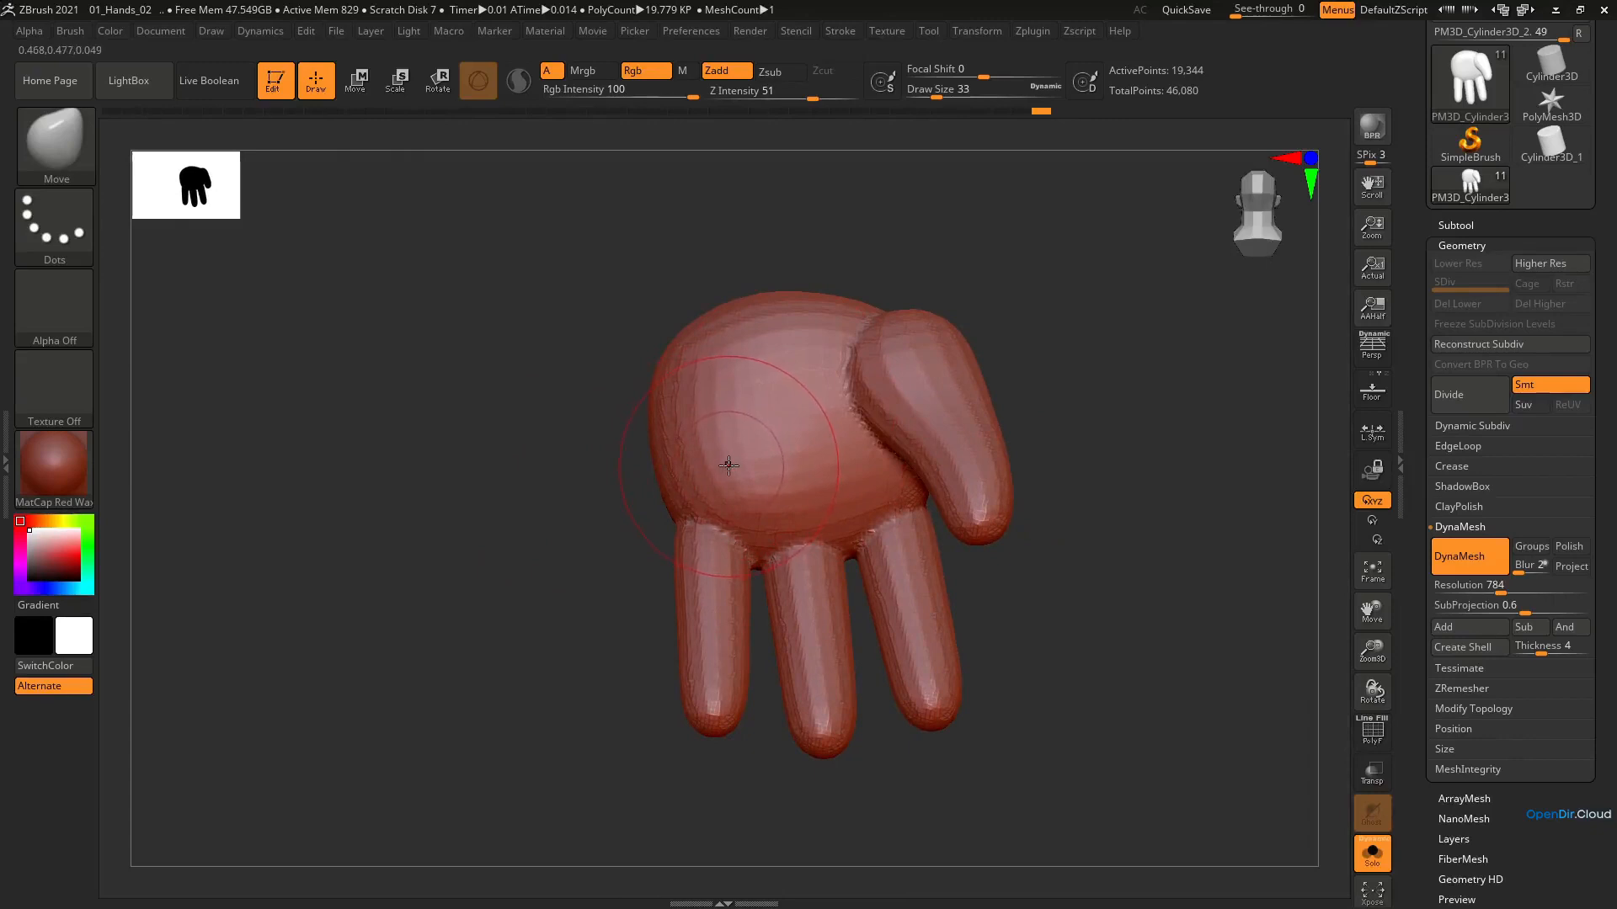
# Fill the junction between the thumb and palm on the palm side using ClayBuildup at draw size 27
pyautogui.press('b')
pyautogui.press('c')
pyautogui.press('b')
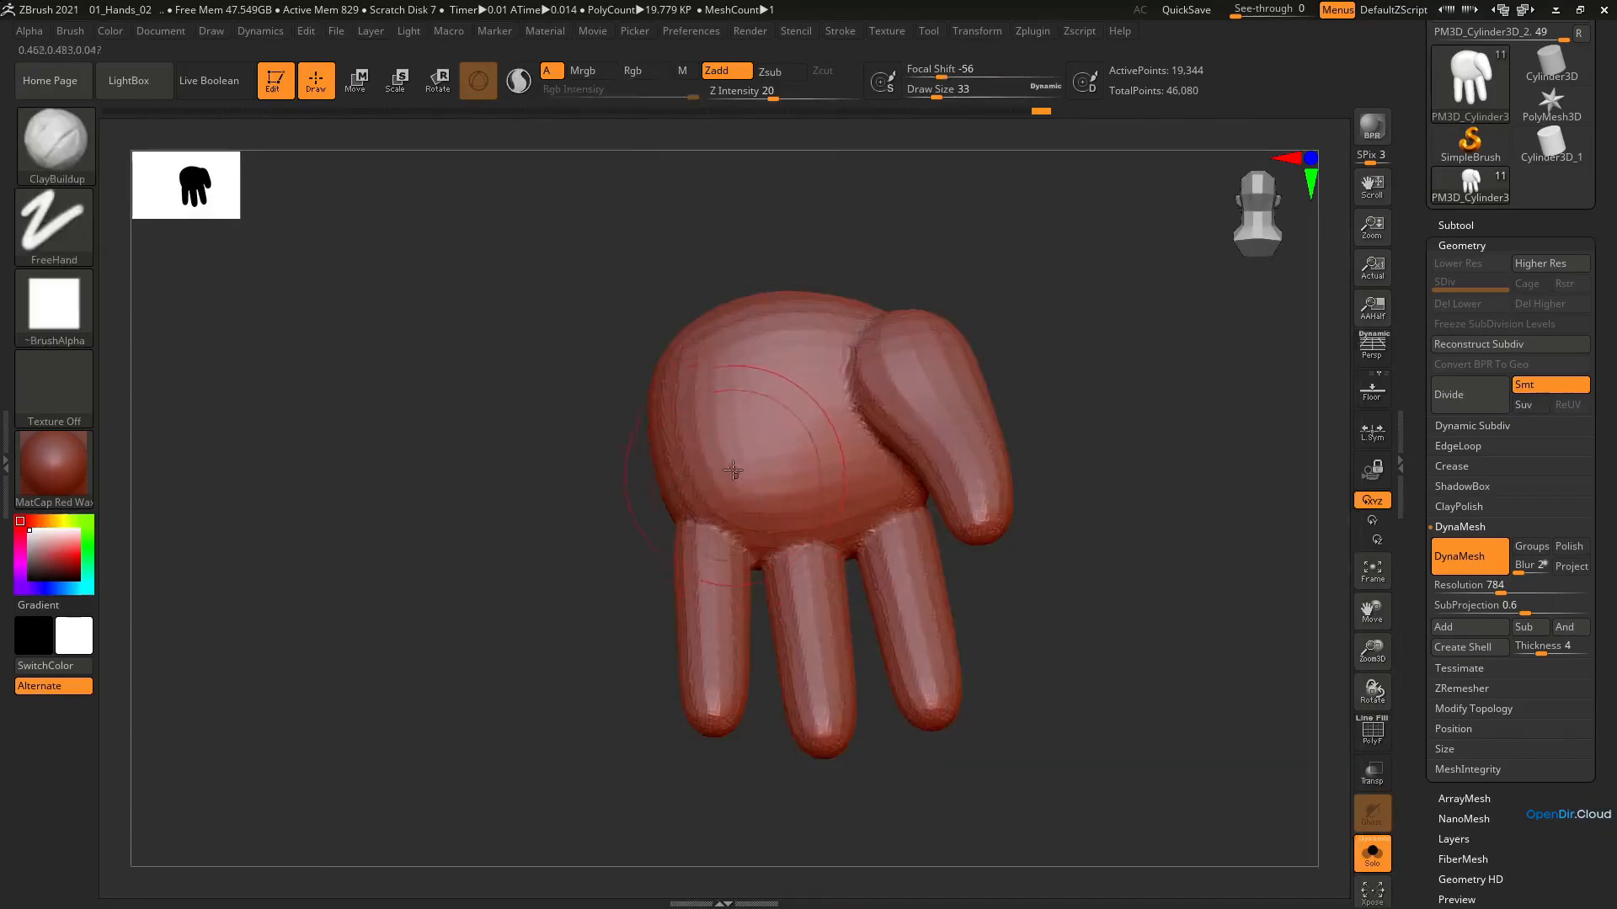
pyautogui.moveTo(803, 404); pyautogui.dragTo(798, 409, button='right')
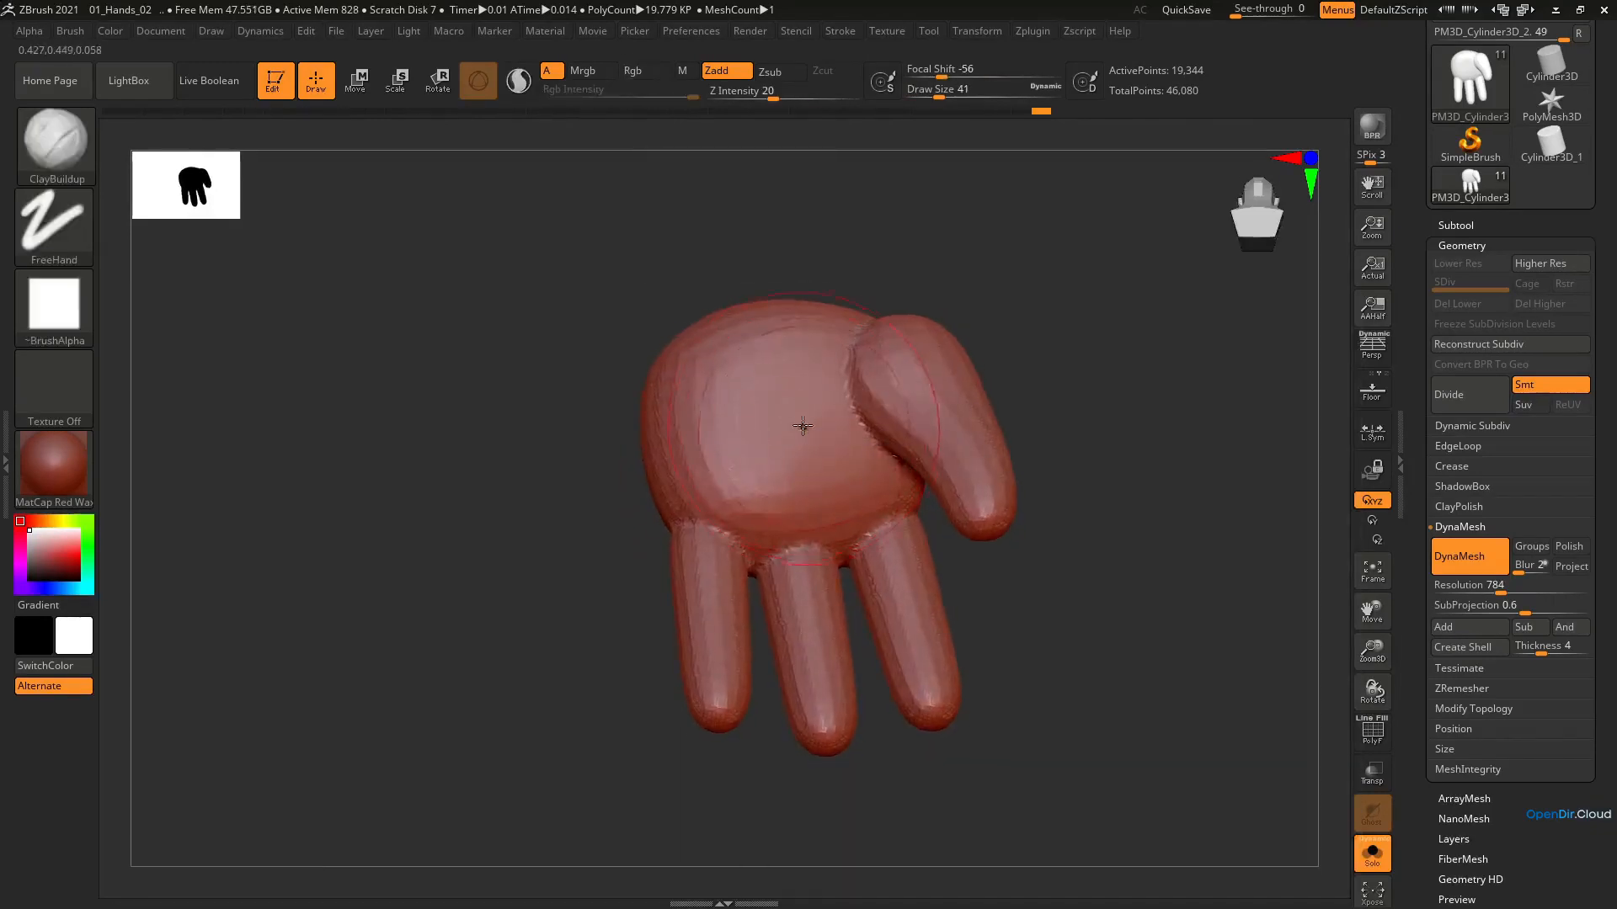
pyautogui.press('s')
pyautogui.moveTo(824, 394); pyautogui.dragTo(811, 393)
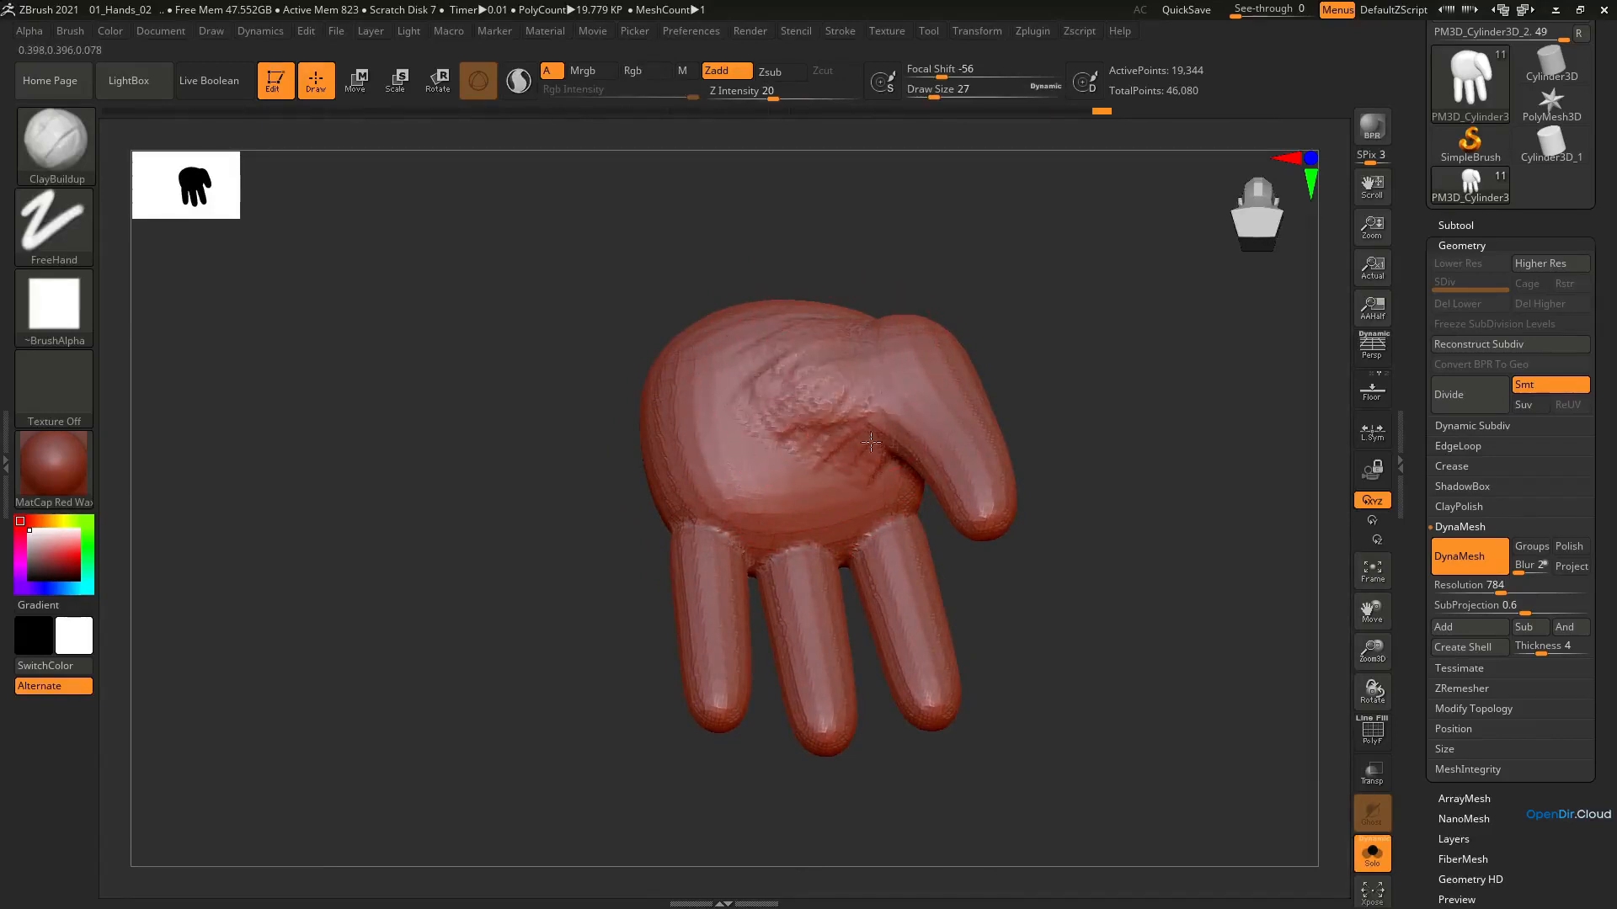
pyautogui.moveTo(870, 441)
pyautogui.mouseDown(button='right')
pyautogui.moveTo(873, 303)
pyautogui.moveTo(869, 430)
pyautogui.mouseUp(button='right')
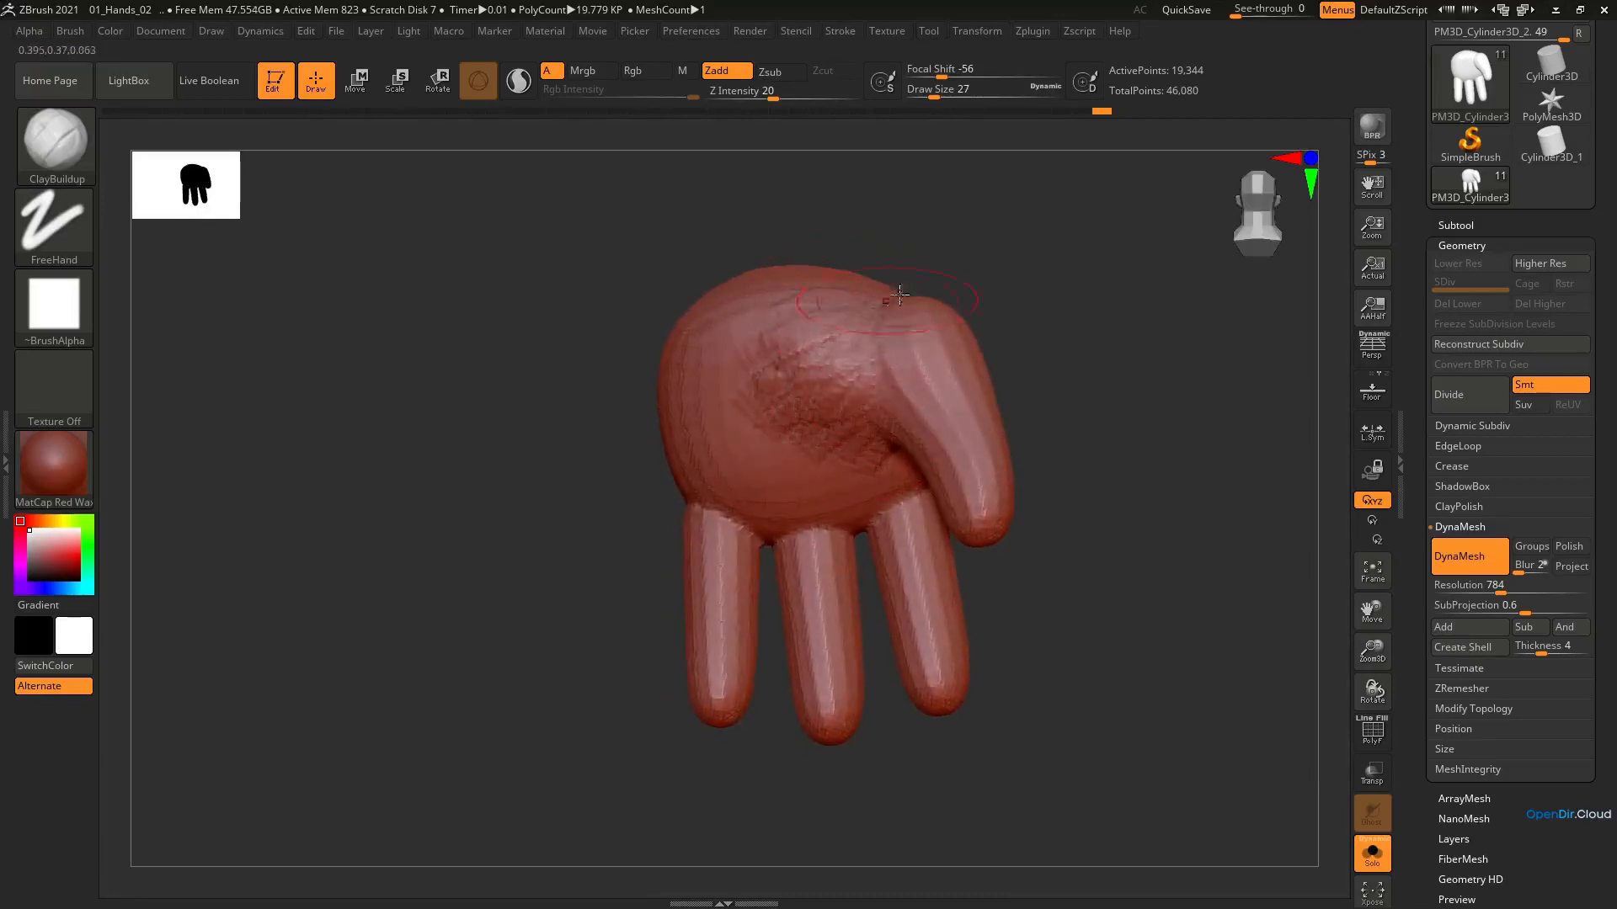
# Smooth the palm-side thumb transition and build up more clay around the thumb base
pyautogui.moveTo(836, 388); pyautogui.dragTo(859, 350, button='right')
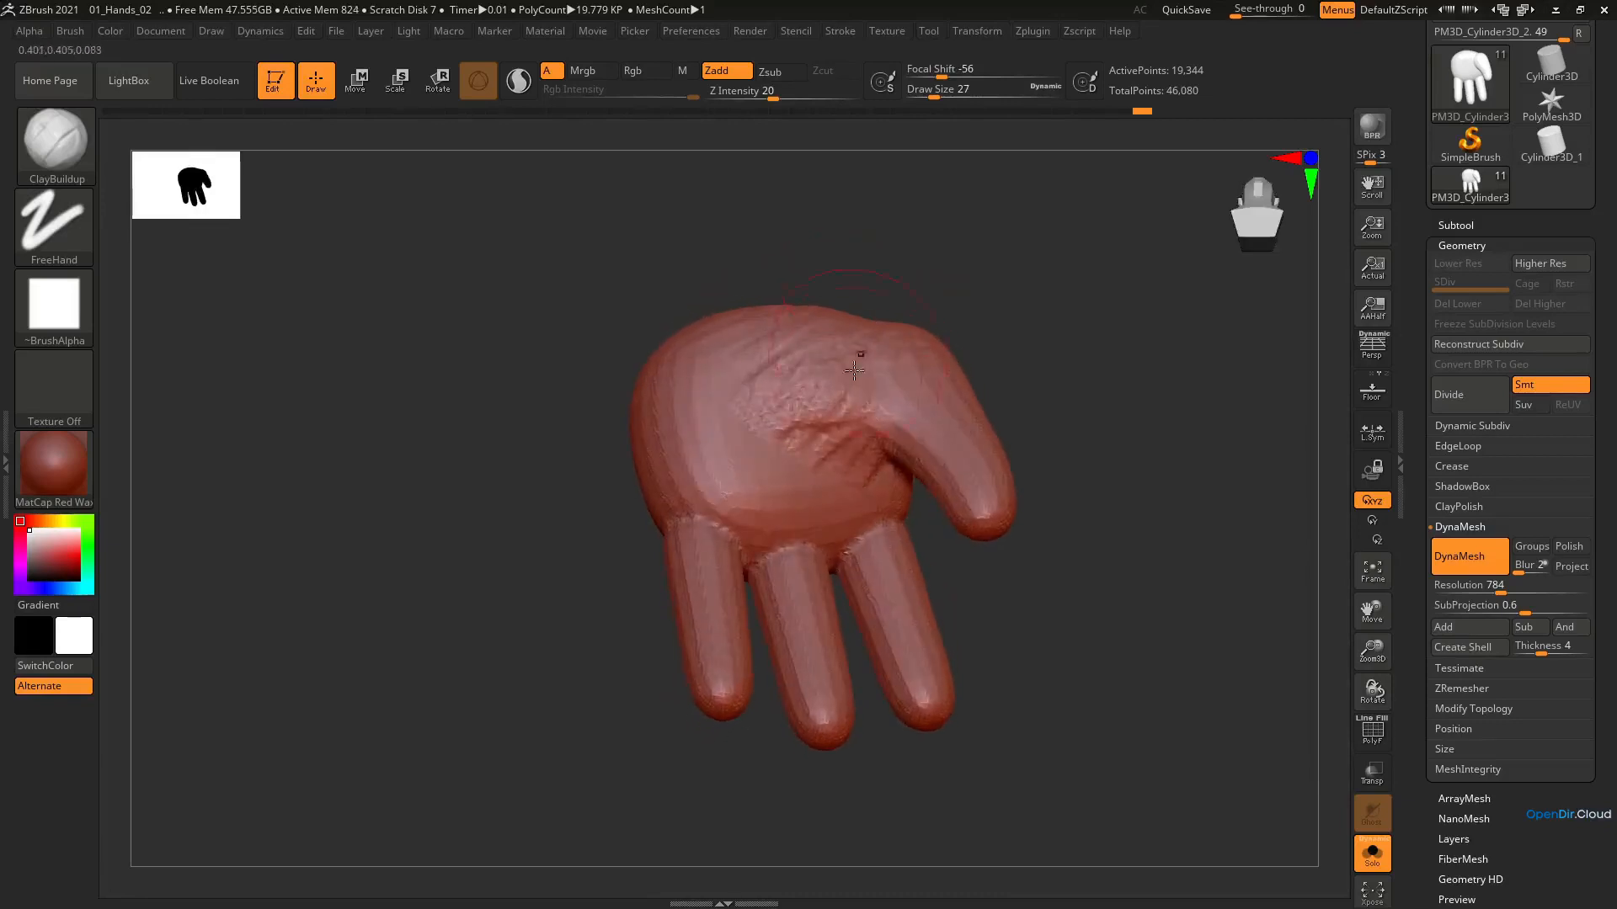
pyautogui.keyDown('shift'); pyautogui.moveTo(859, 350); pyautogui.dragTo(855, 363); pyautogui.keyUp('shift')
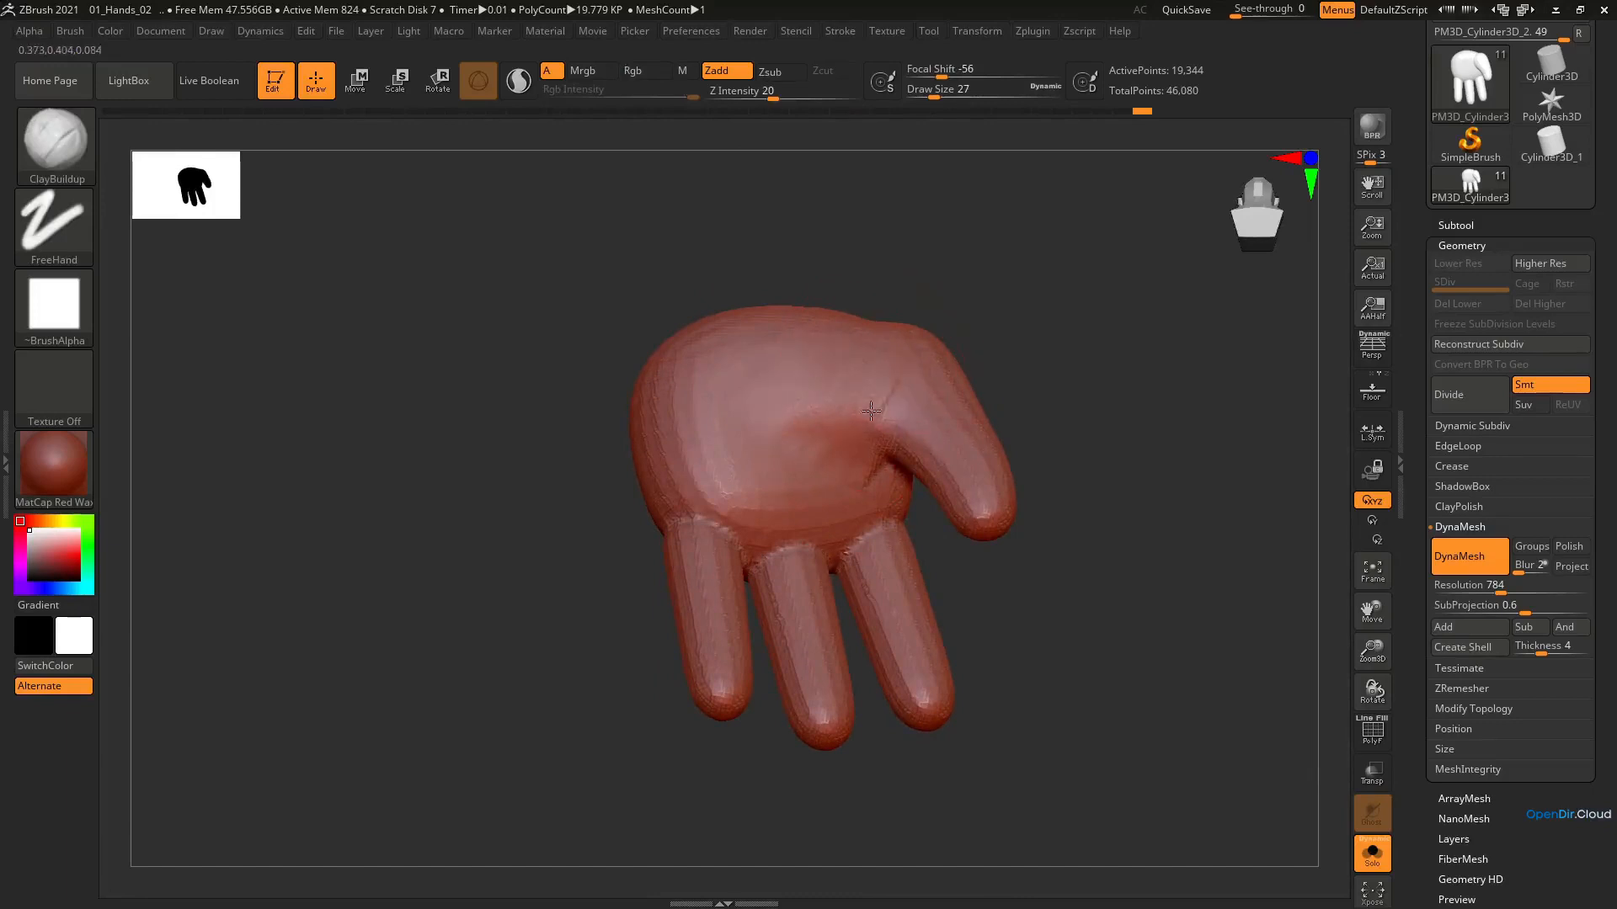
pyautogui.moveTo(860, 389)
pyautogui.mouseDown(button='right')
pyautogui.moveTo(848, 341)
pyautogui.moveTo(809, 408)
pyautogui.moveTo(876, 332)
pyautogui.moveTo(844, 403)
pyautogui.mouseUp(button='right')
pyautogui.moveTo(845, 403)
pyautogui.keyDown('shift'); pyautogui.mouseDown()
pyautogui.moveTo(823, 441)
pyautogui.moveTo(845, 405)
pyautogui.mouseUp(); pyautogui.keyUp('shift')
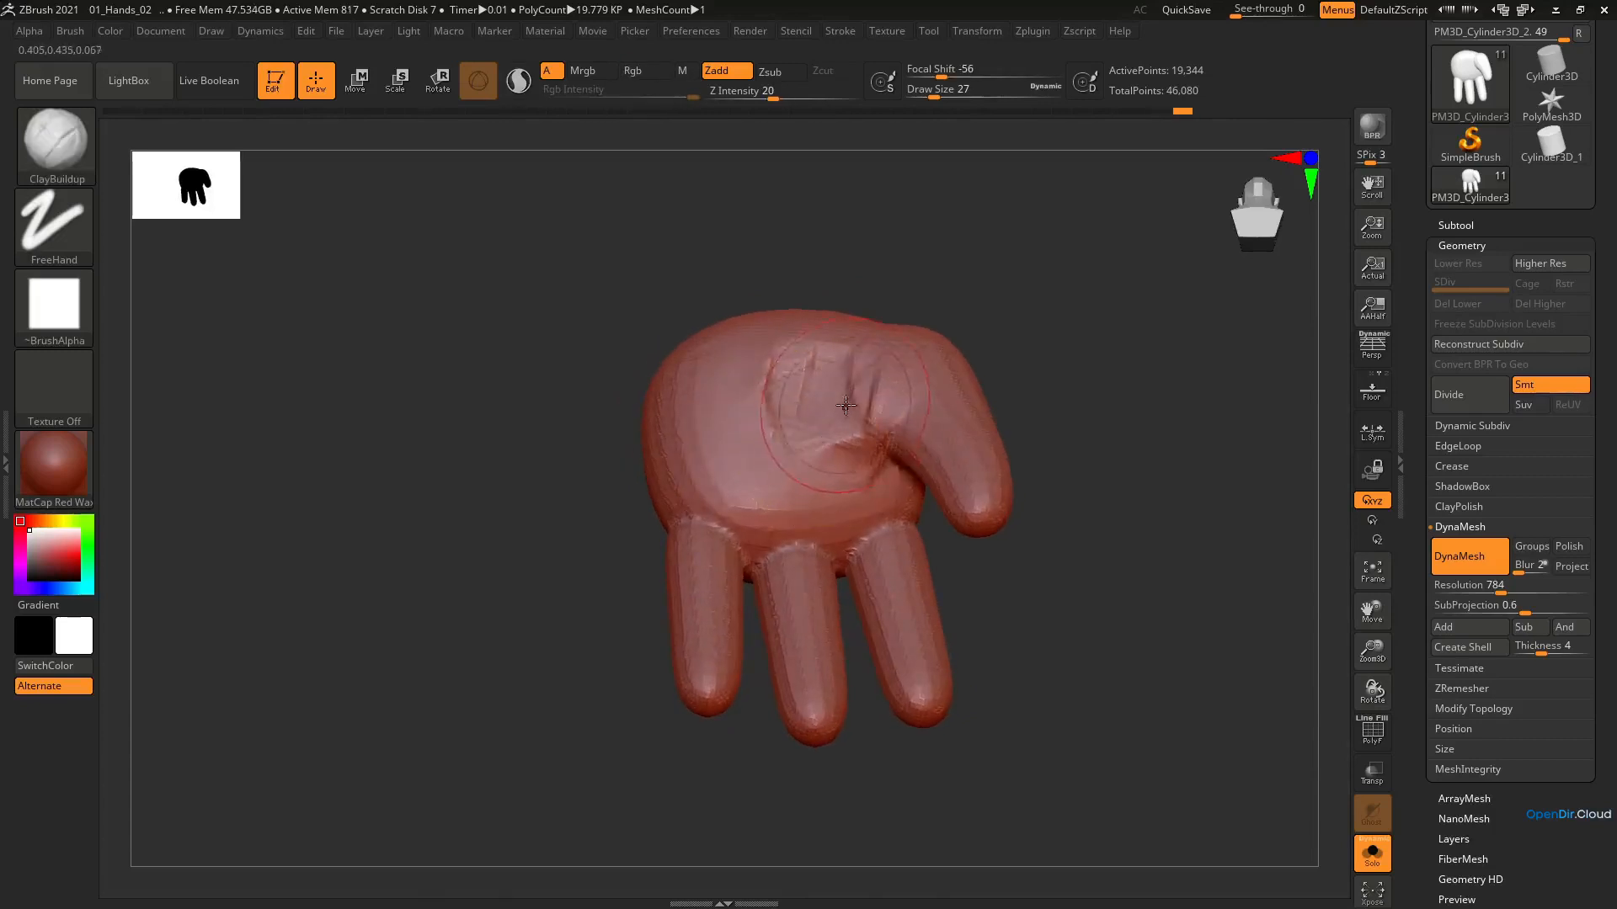
pyautogui.press('ctrl')
pyautogui.moveTo(856, 370)
pyautogui.mouseDown(button='right')
pyautogui.moveTo(842, 472)
pyautogui.moveTo(794, 559)
pyautogui.moveTo(725, 539)
pyautogui.mouseUp(button='right')
# Build up the junction between the thumb and the back of the hand with ClayBuildup at draw size 25
pyautogui.moveTo(902, 399); pyautogui.dragTo(909, 393, button='right')
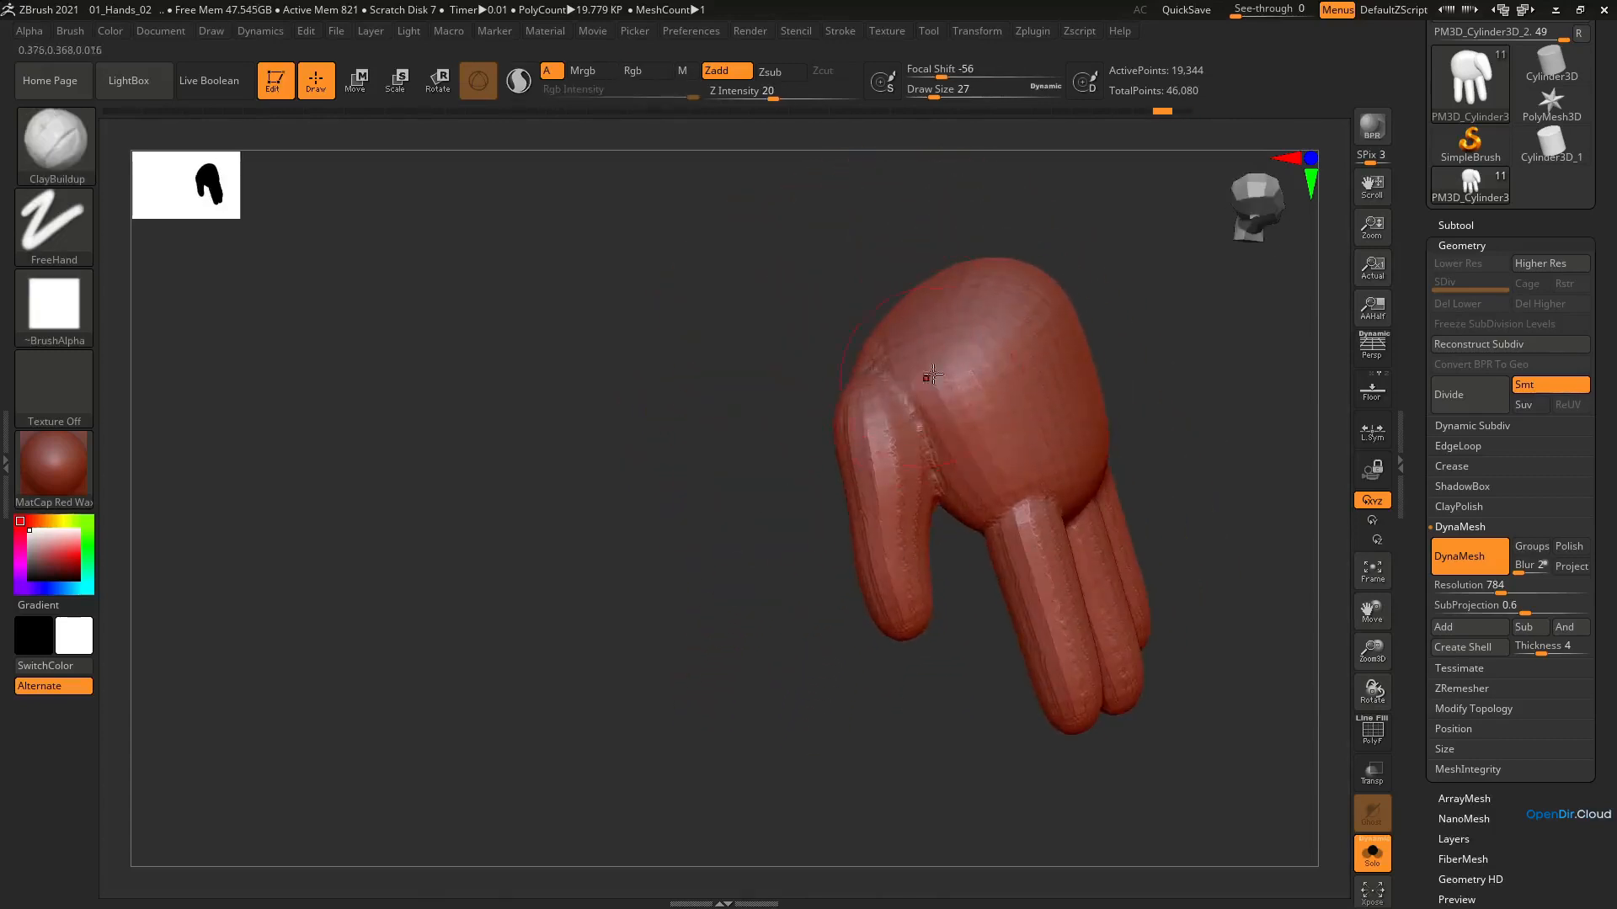
pyautogui.press('s')
pyautogui.moveTo(919, 417); pyautogui.dragTo(897, 438)
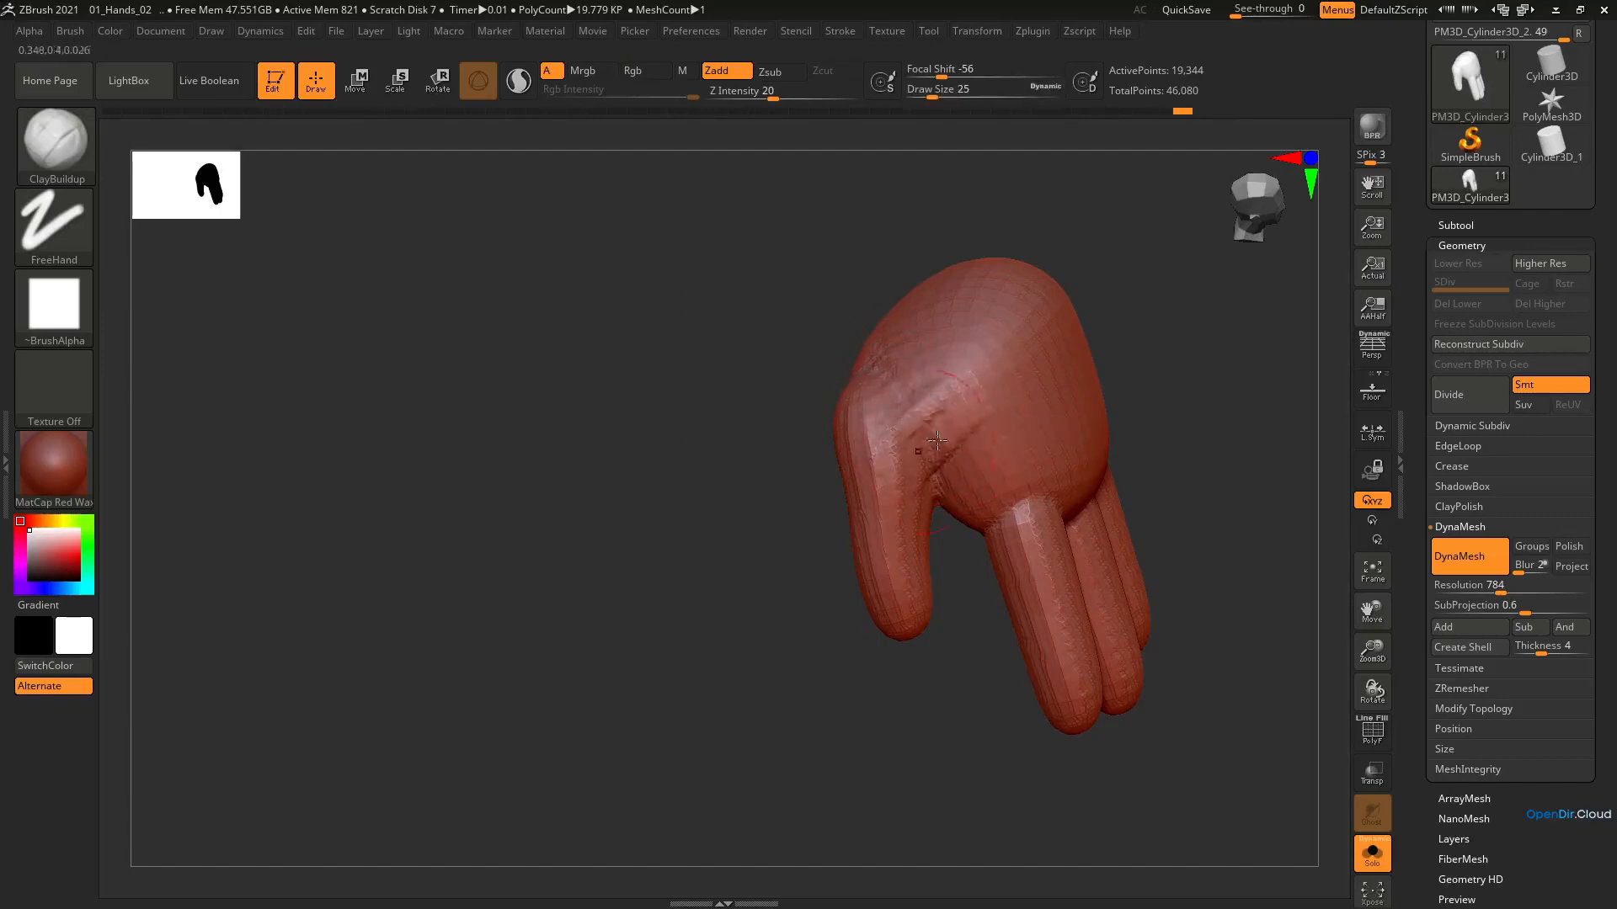
pyautogui.moveTo(912, 486); pyautogui.dragTo(983, 469, button='right')
# Adjust the shape of the thumb base with the Move brush at draw size 62
pyautogui.press('b')
pyautogui.press('m')
pyautogui.press('v')
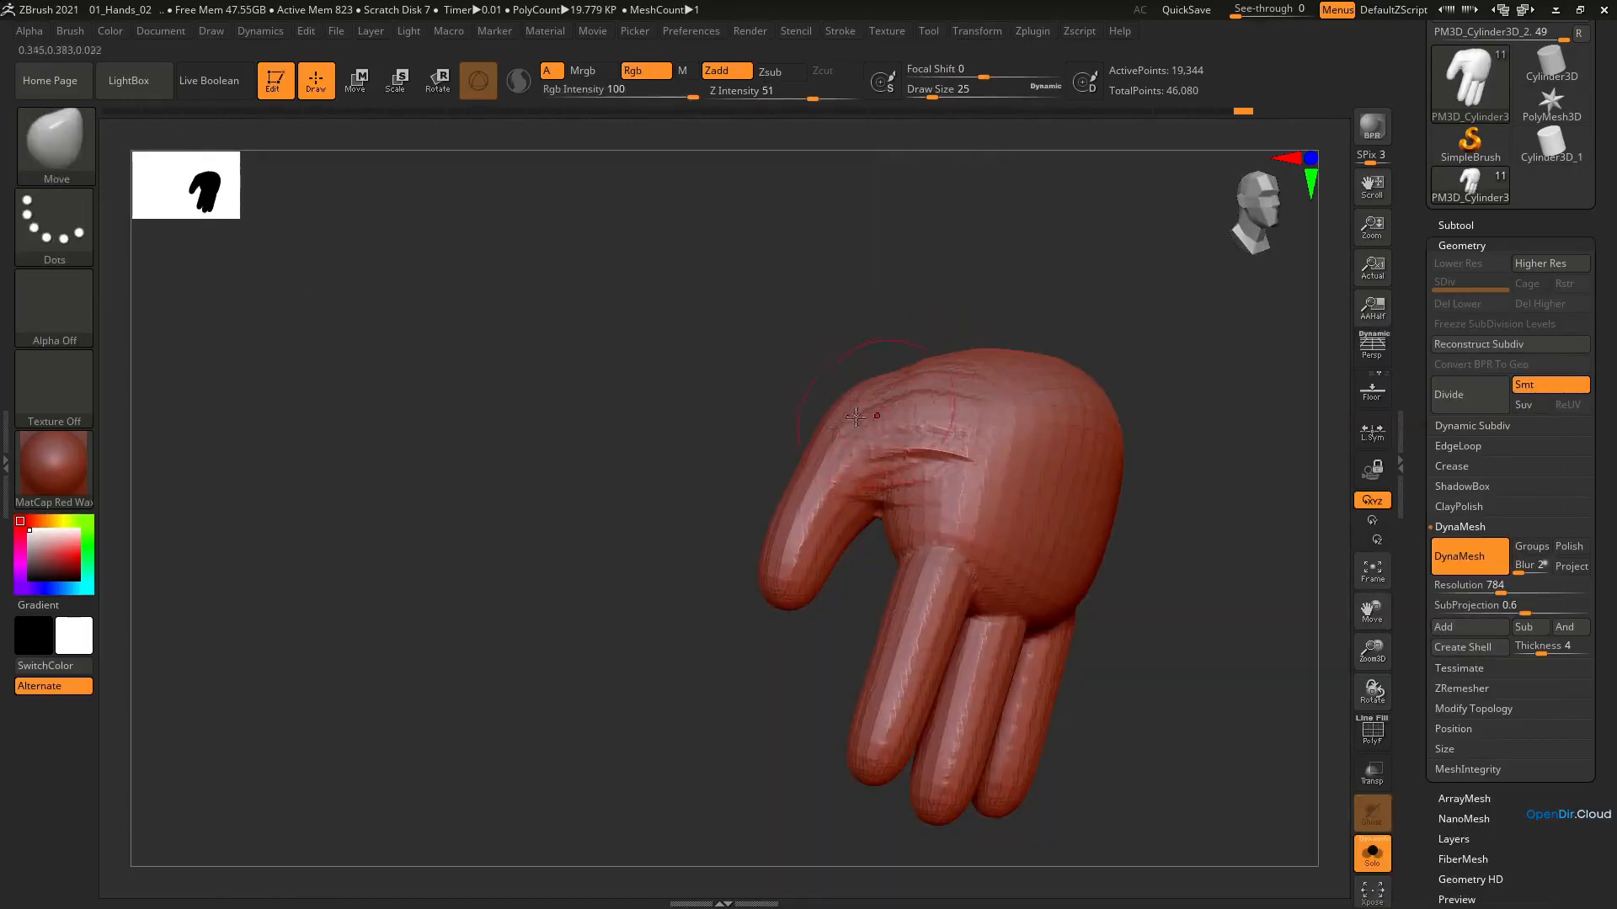
pyautogui.press('s')
pyautogui.moveTo(855, 417); pyautogui.dragTo(869, 416)
pyautogui.moveTo(866, 404)
pyautogui.mouseDown(button='right')
pyautogui.moveTo(834, 376)
pyautogui.moveTo(860, 401)
pyautogui.mouseUp(button='right')
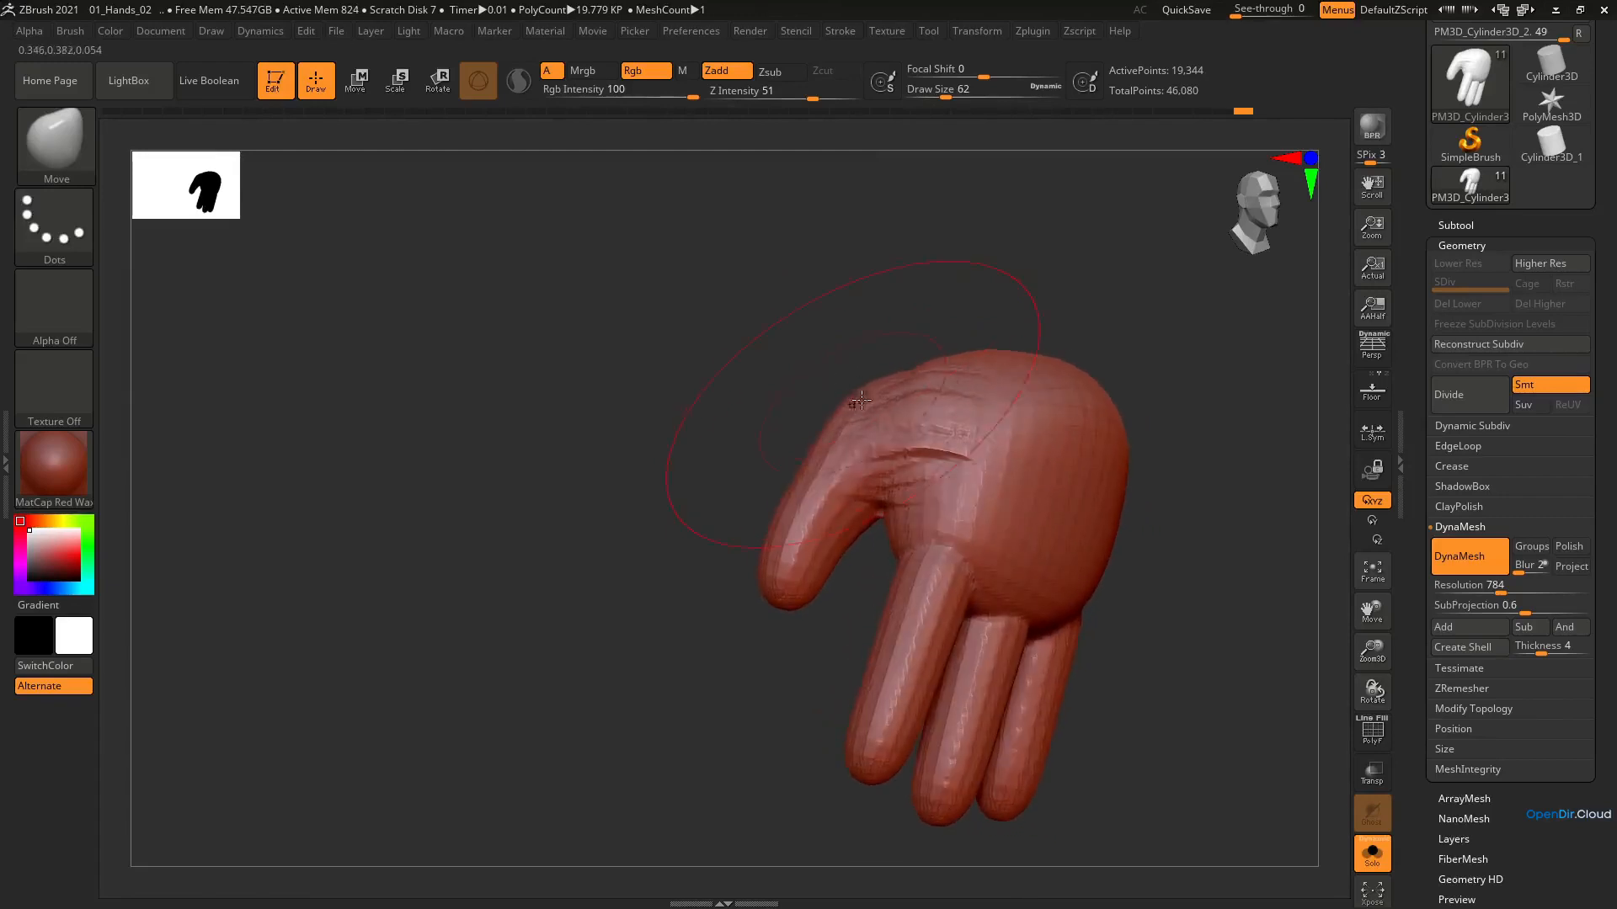
pyautogui.moveTo(861, 401); pyautogui.dragTo(873, 414)
# Set the draw size to 22 and smooth the thumb and its transition into the back of the hand
pyautogui.press('s')
pyautogui.press('s')
pyautogui.moveTo(784, 580)
pyautogui.mouseDown()
pyautogui.moveTo(769, 581)
pyautogui.moveTo(876, 482)
pyautogui.moveTo(829, 463)
pyautogui.mouseUp()
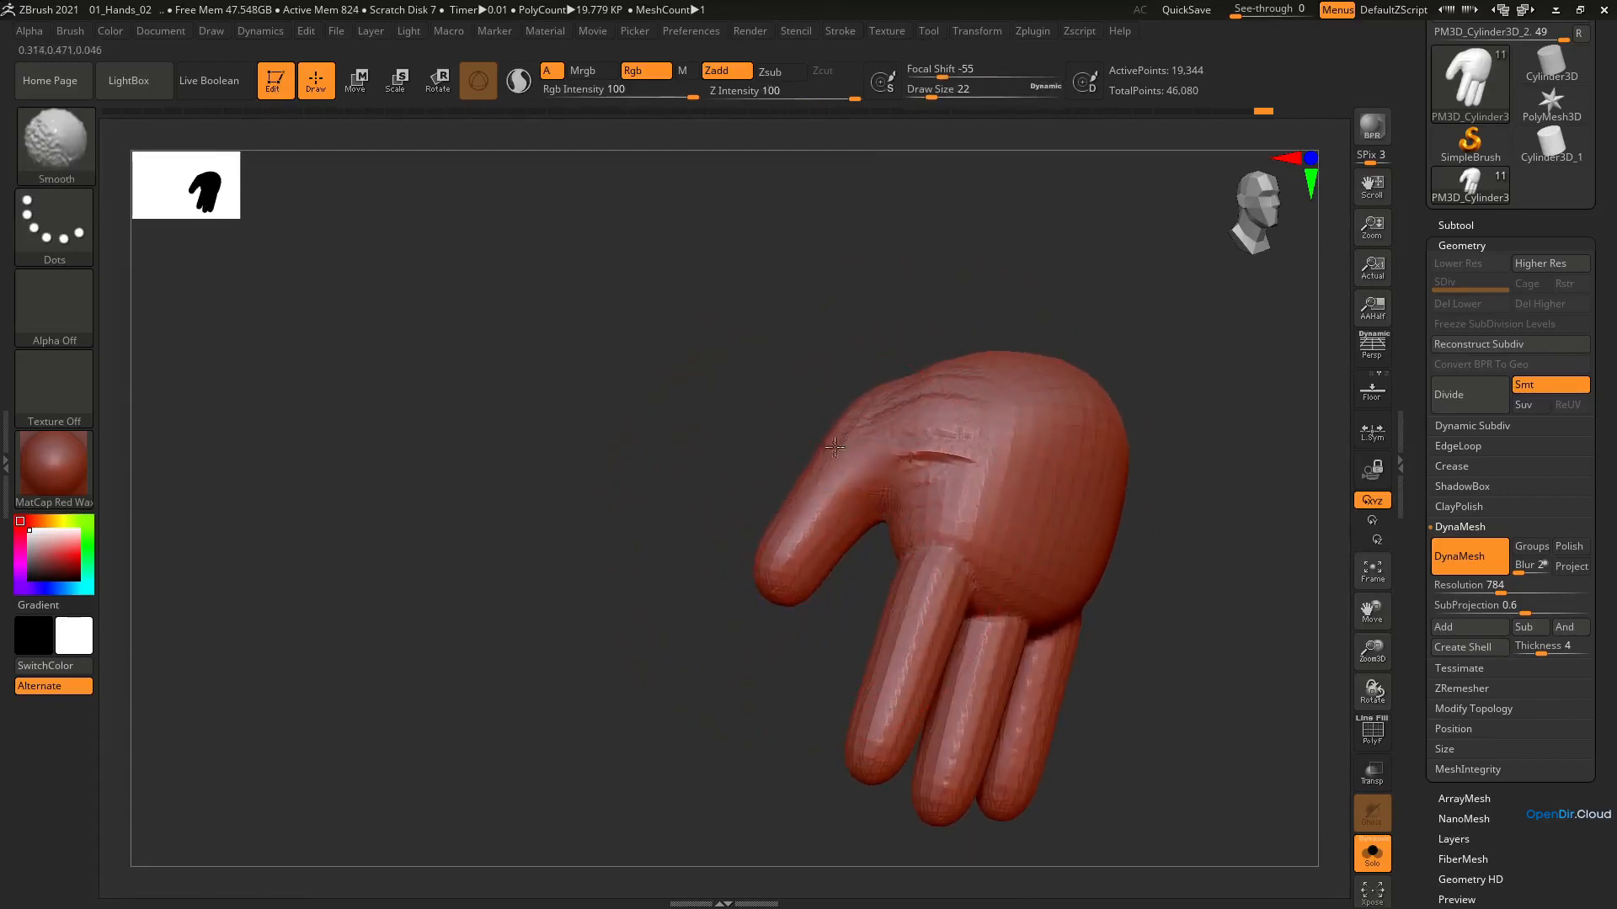
pyautogui.moveTo(842, 472); pyautogui.dragTo(893, 451, button='right')
pyautogui.keyDown('shift'); pyautogui.moveTo(913, 459); pyautogui.dragTo(940, 440); pyautogui.keyUp('shift')
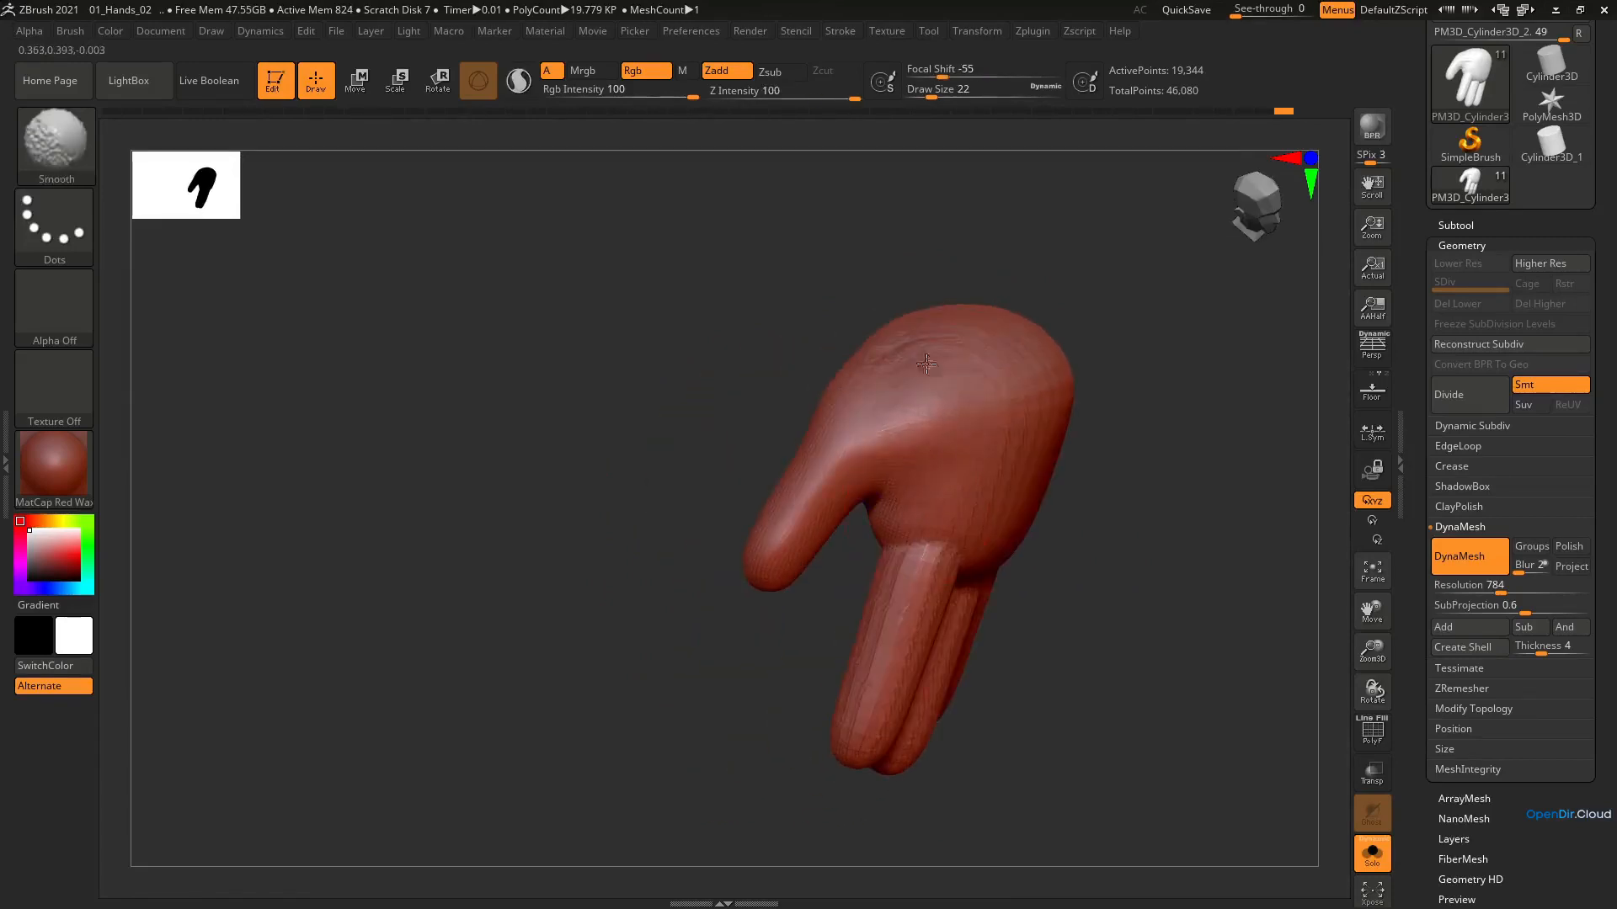
pyautogui.moveTo(880, 438); pyautogui.dragTo(993, 372, button='right')
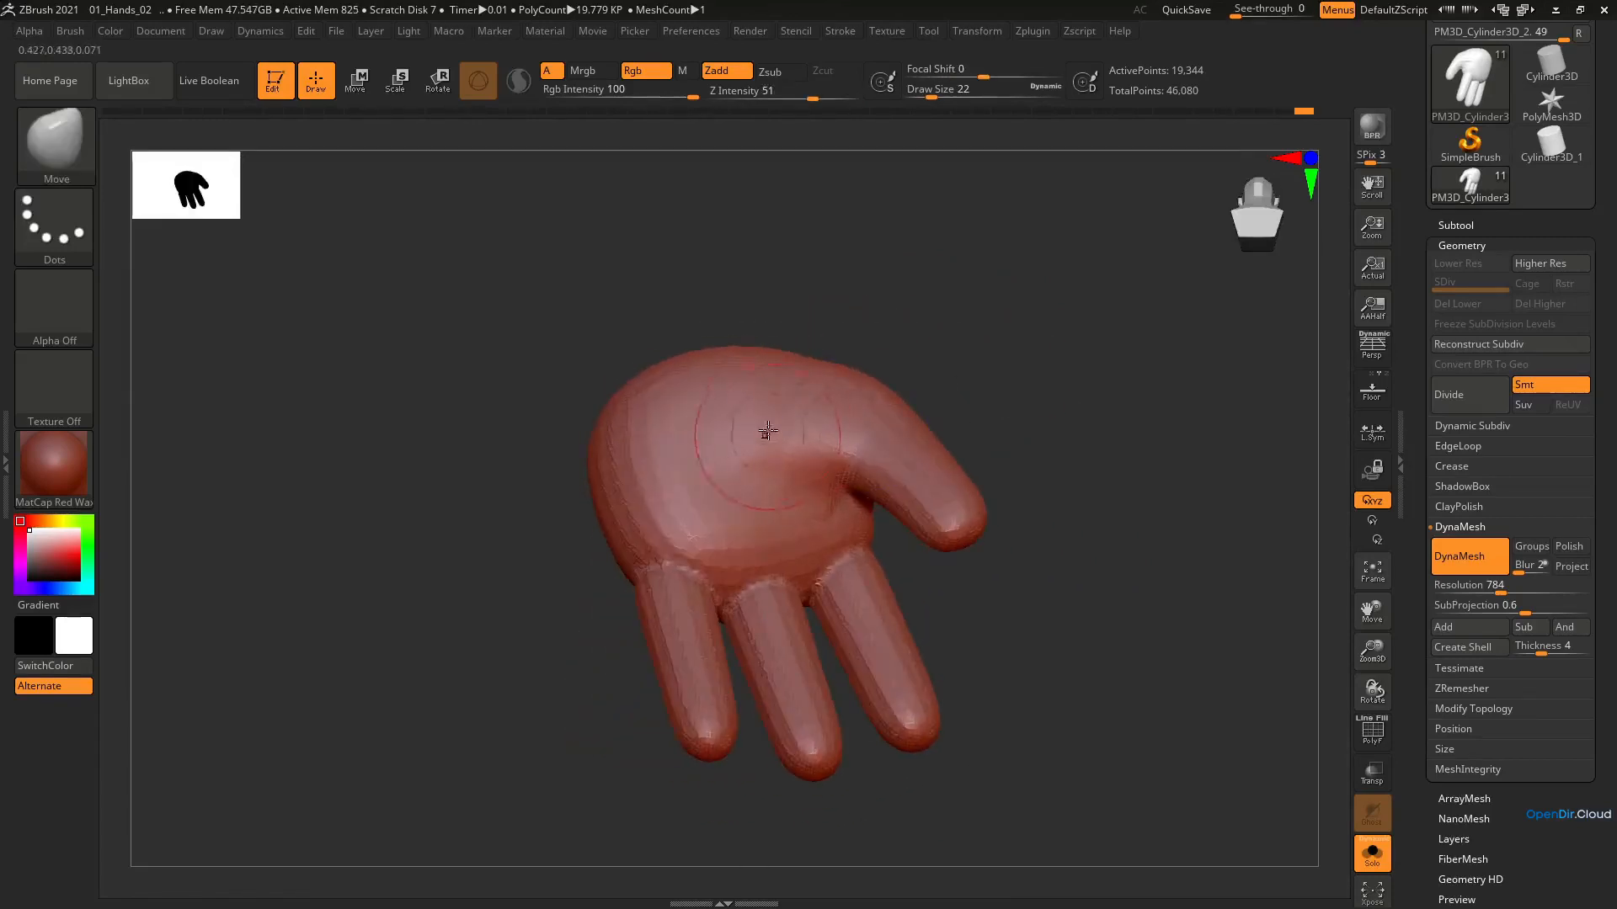
# Build up the thumb mound and the surrounding palm with ClayBuildup at draw size 29
pyautogui.press('b')
pyautogui.press('c')
pyautogui.press('b')
pyautogui.press('s')
pyautogui.moveTo(791, 418); pyautogui.dragTo(808, 464)
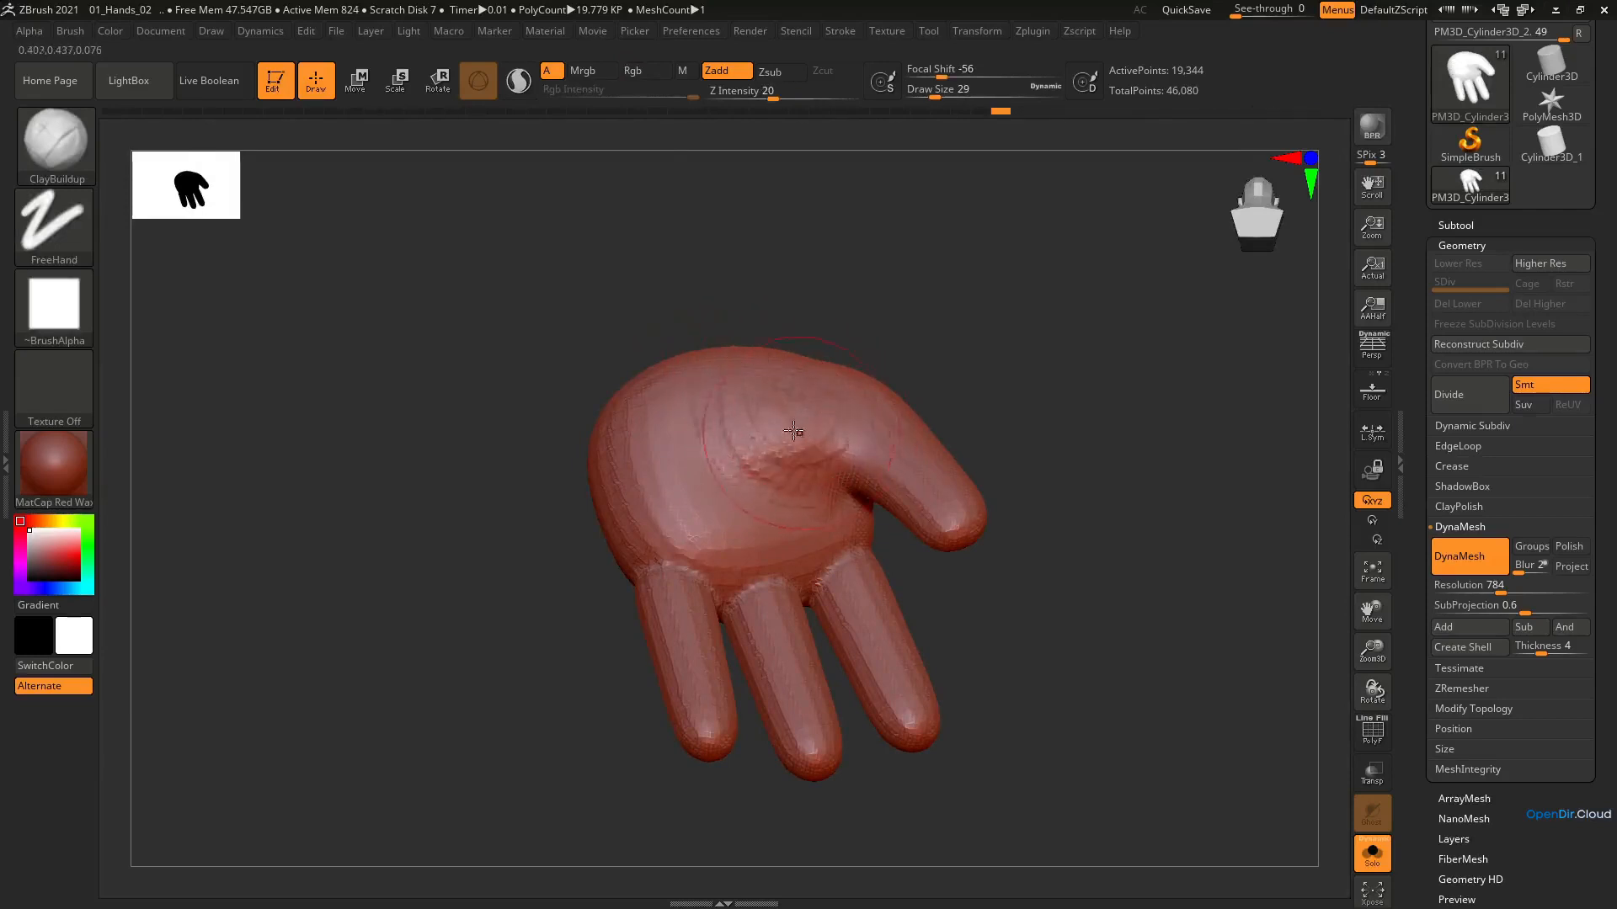
pyautogui.moveTo(793, 431); pyautogui.dragTo(751, 448, button='right')
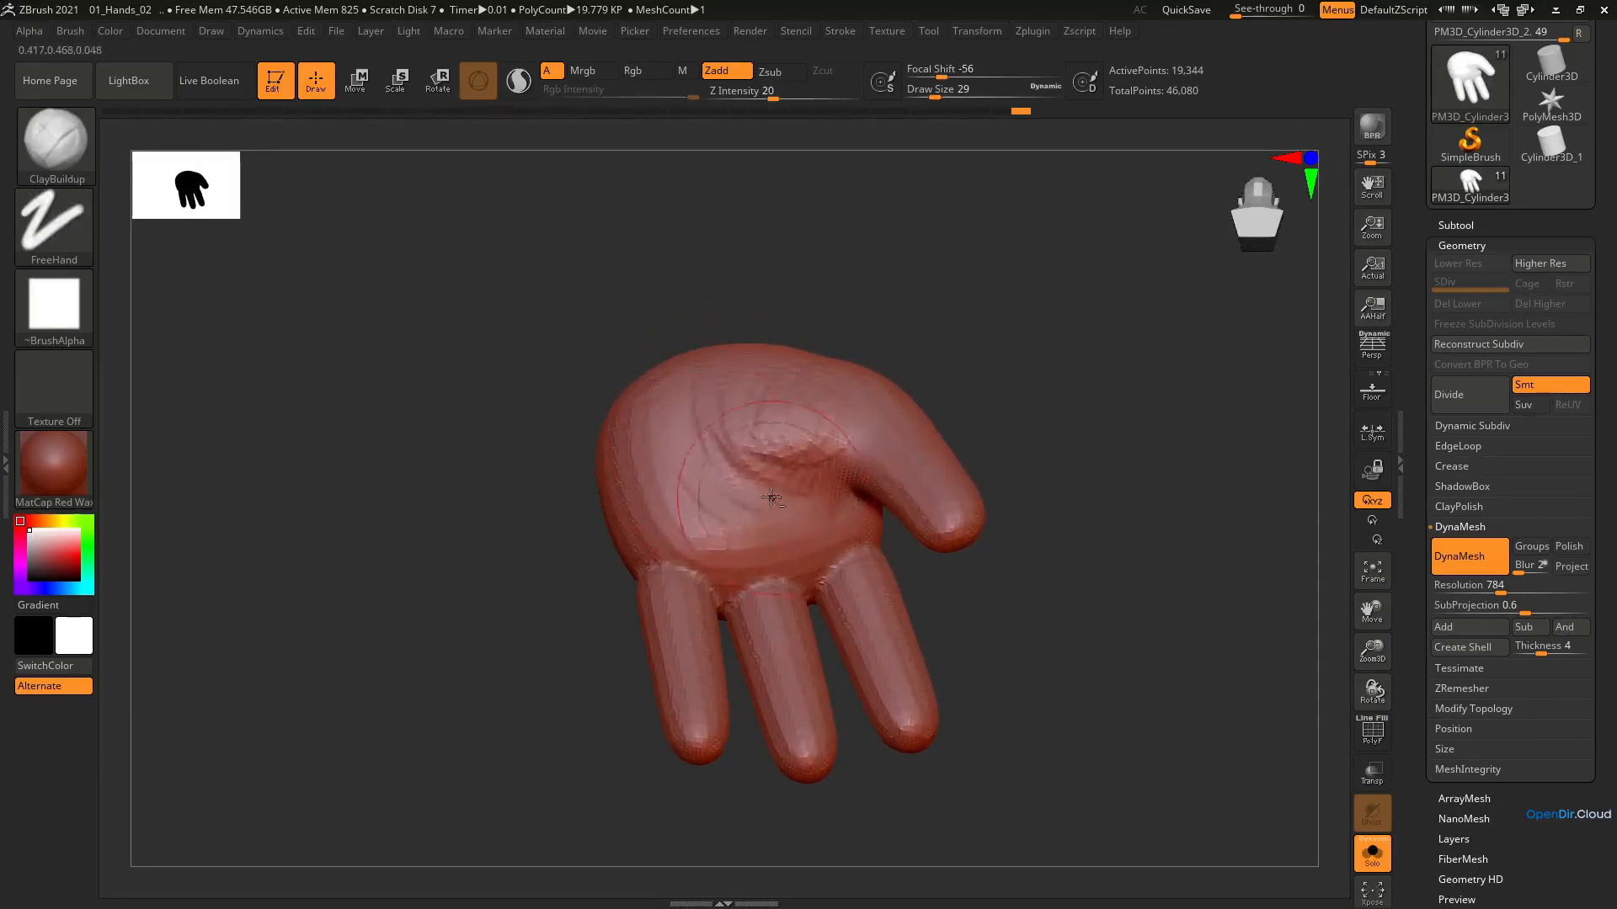
pyautogui.moveTo(771, 497); pyautogui.dragTo(699, 381)
pyautogui.moveTo(710, 468)
pyautogui.mouseDown(button='right')
pyautogui.moveTo(708, 371)
pyautogui.moveTo(734, 464)
pyautogui.mouseUp(button='right')
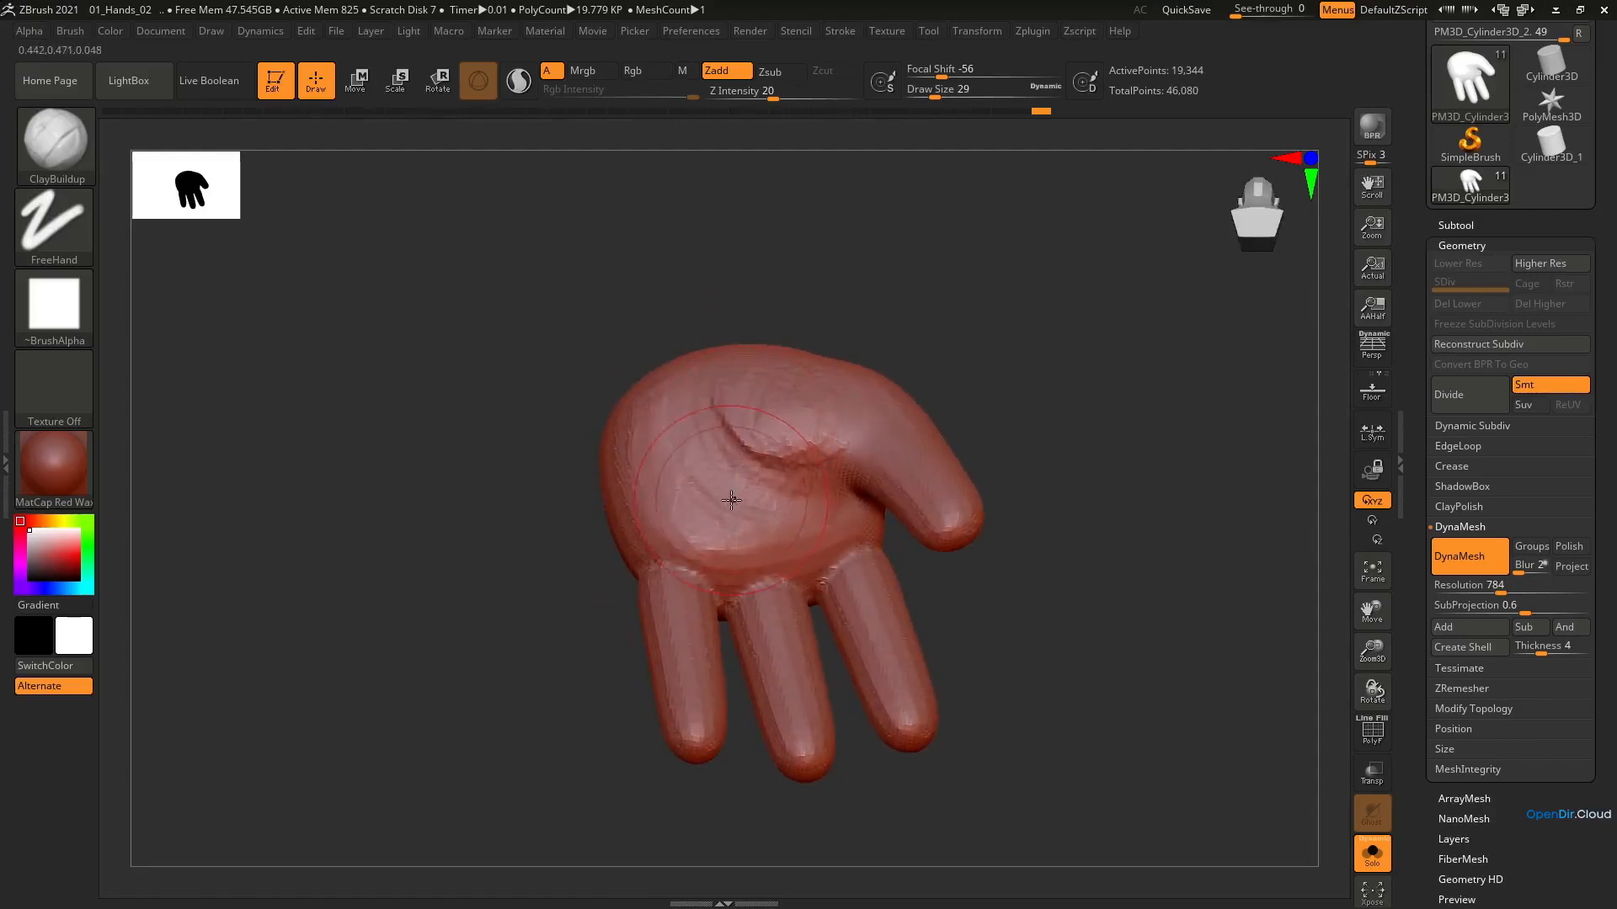
# Carve the palm crease around the thumb mound with DamStandard, increasing the draw size from 11 to 20
pyautogui.press('b')
pyautogui.press('d')
pyautogui.press('s')
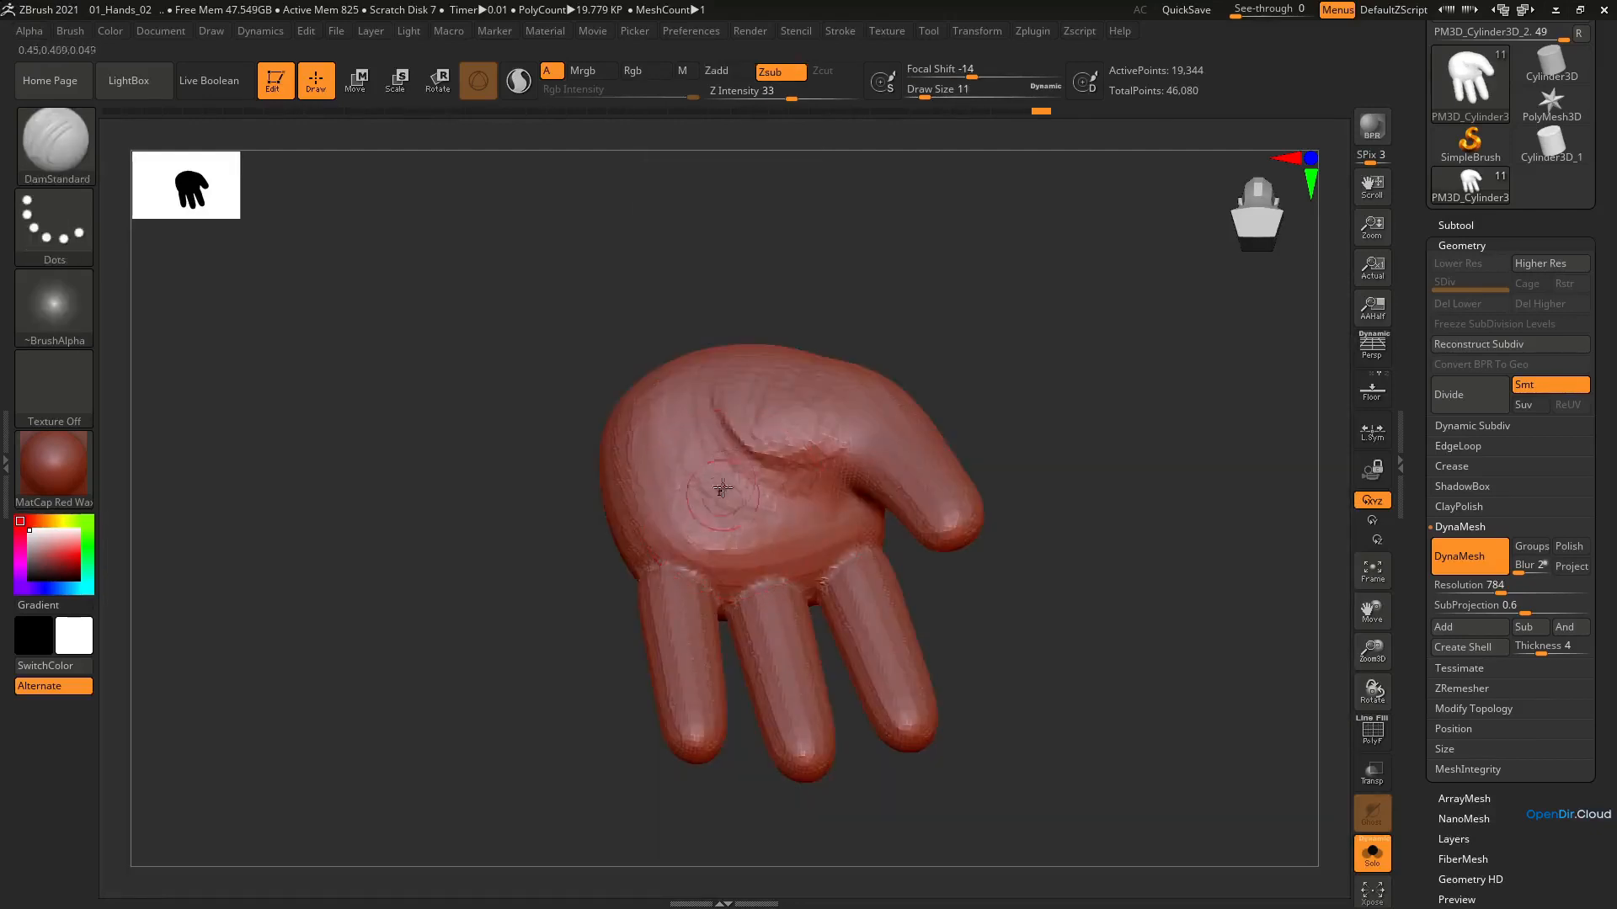
pyautogui.moveTo(693, 392); pyautogui.dragTo(743, 464, button='right')
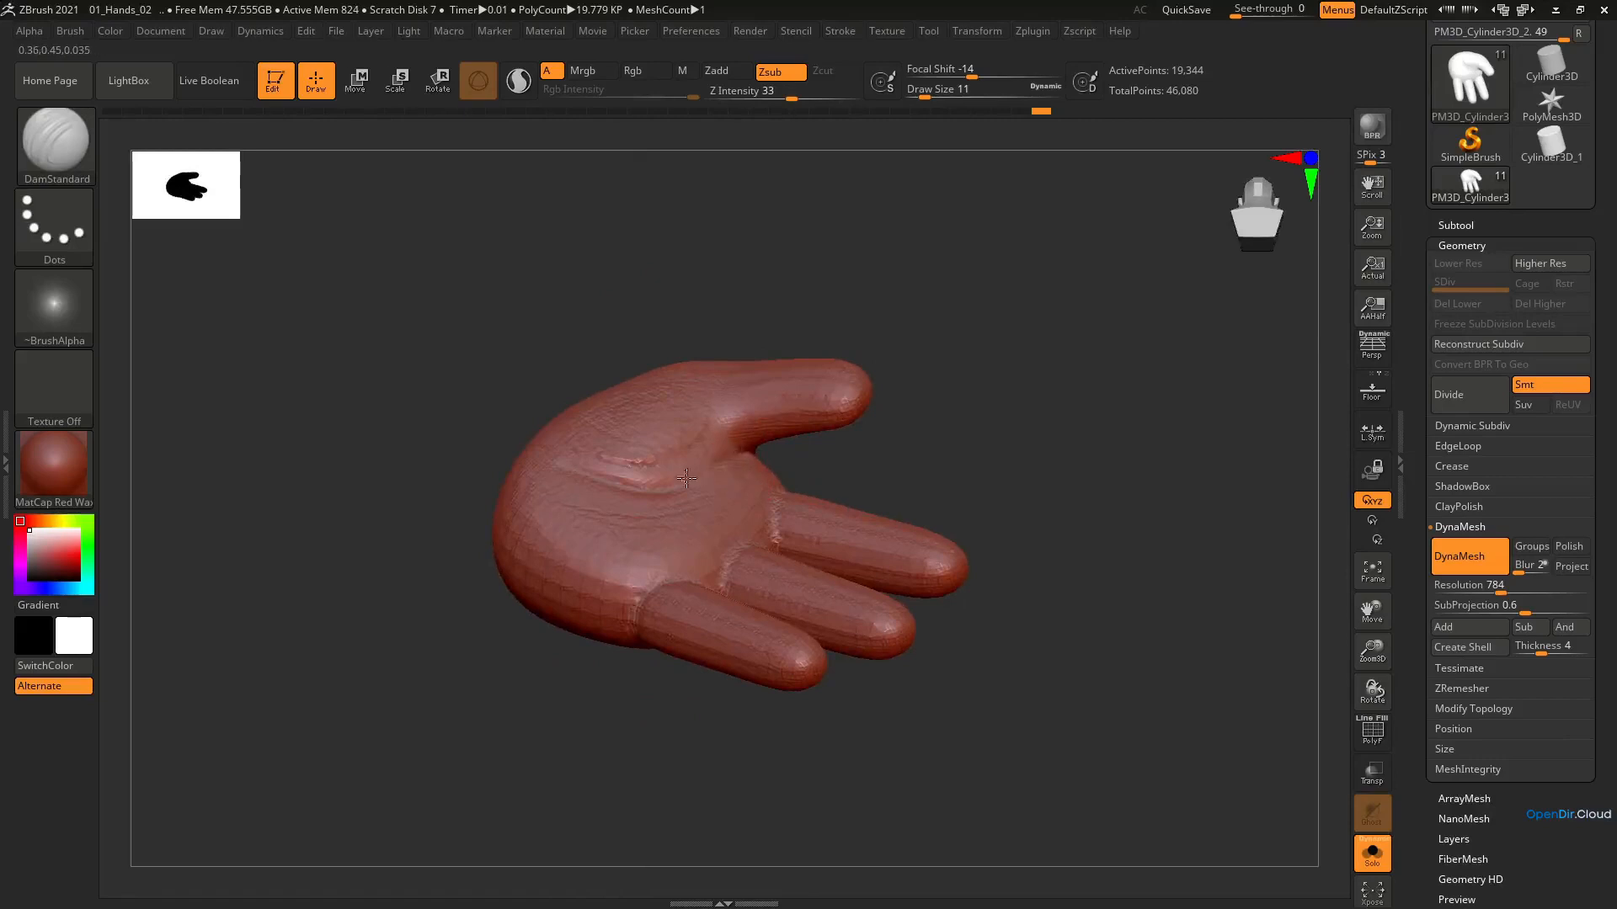
pyautogui.moveTo(687, 478); pyautogui.dragTo(713, 461)
pyautogui.moveTo(713, 461); pyautogui.dragTo(589, 507, button='right')
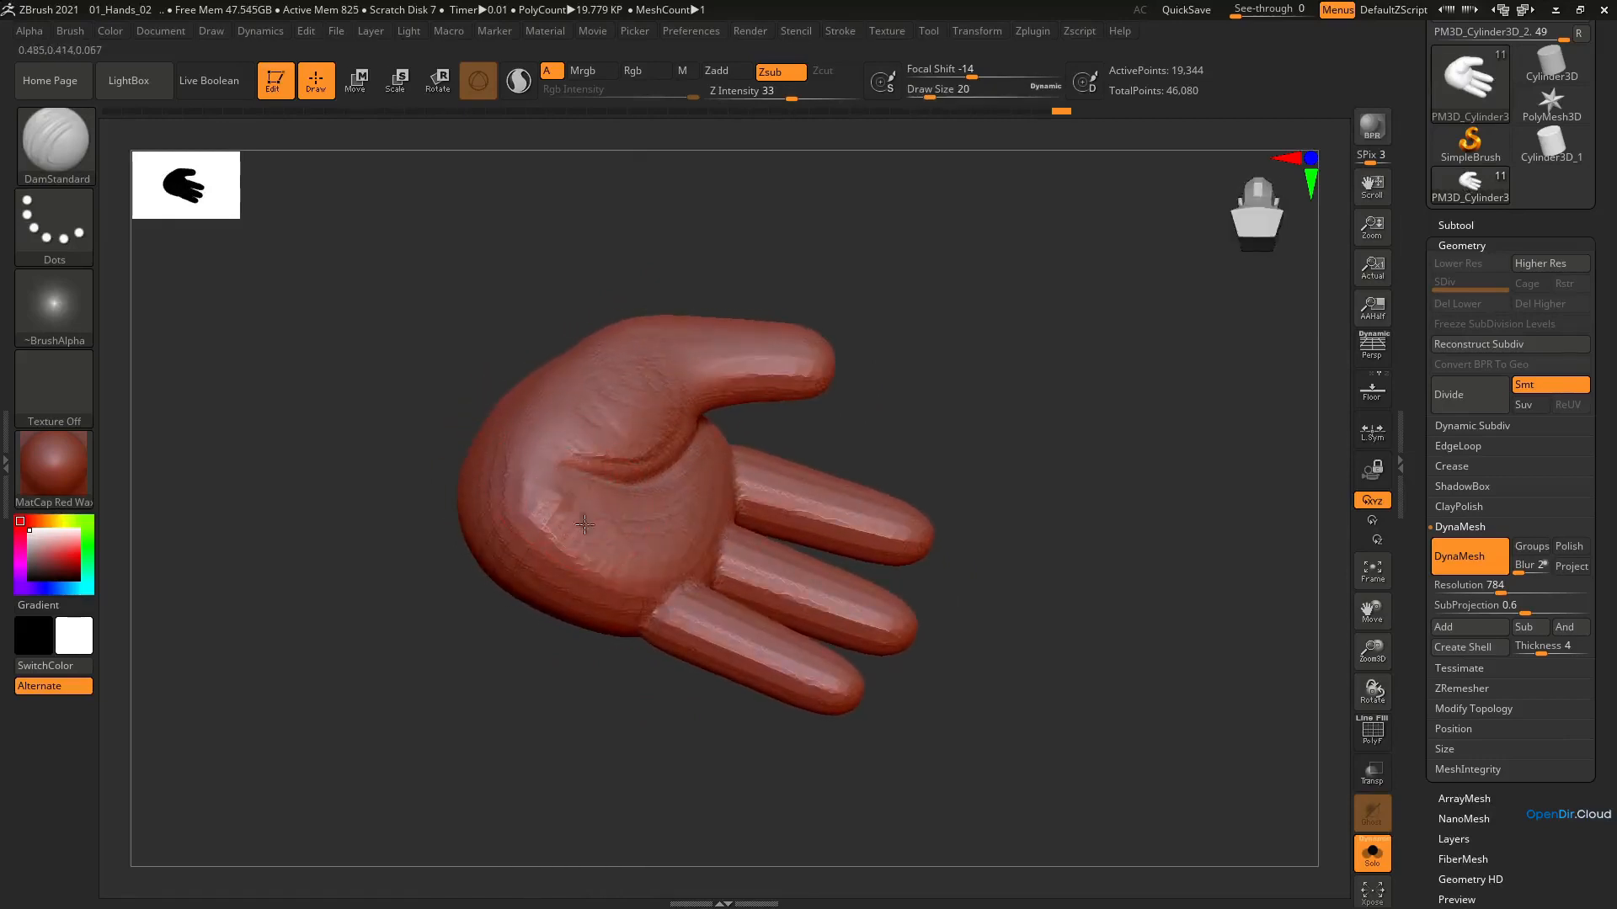
# Undo a stray crease stroke across the palm and smooth the thumb mound and its crease
pyautogui.moveTo(556, 509); pyautogui.dragTo(691, 529)
pyautogui.hotkey('ctrl', 'z')
pyautogui.moveTo(558, 450); pyautogui.dragTo(705, 412)
pyautogui.moveTo(675, 341)
pyautogui.mouseDown(button='right')
pyautogui.moveTo(620, 330)
pyautogui.moveTo(633, 401)
pyautogui.mouseUp(button='right')
pyautogui.keyDown('shift'); pyautogui.moveTo(630, 458); pyautogui.dragTo(527, 440); pyautogui.keyUp('shift')
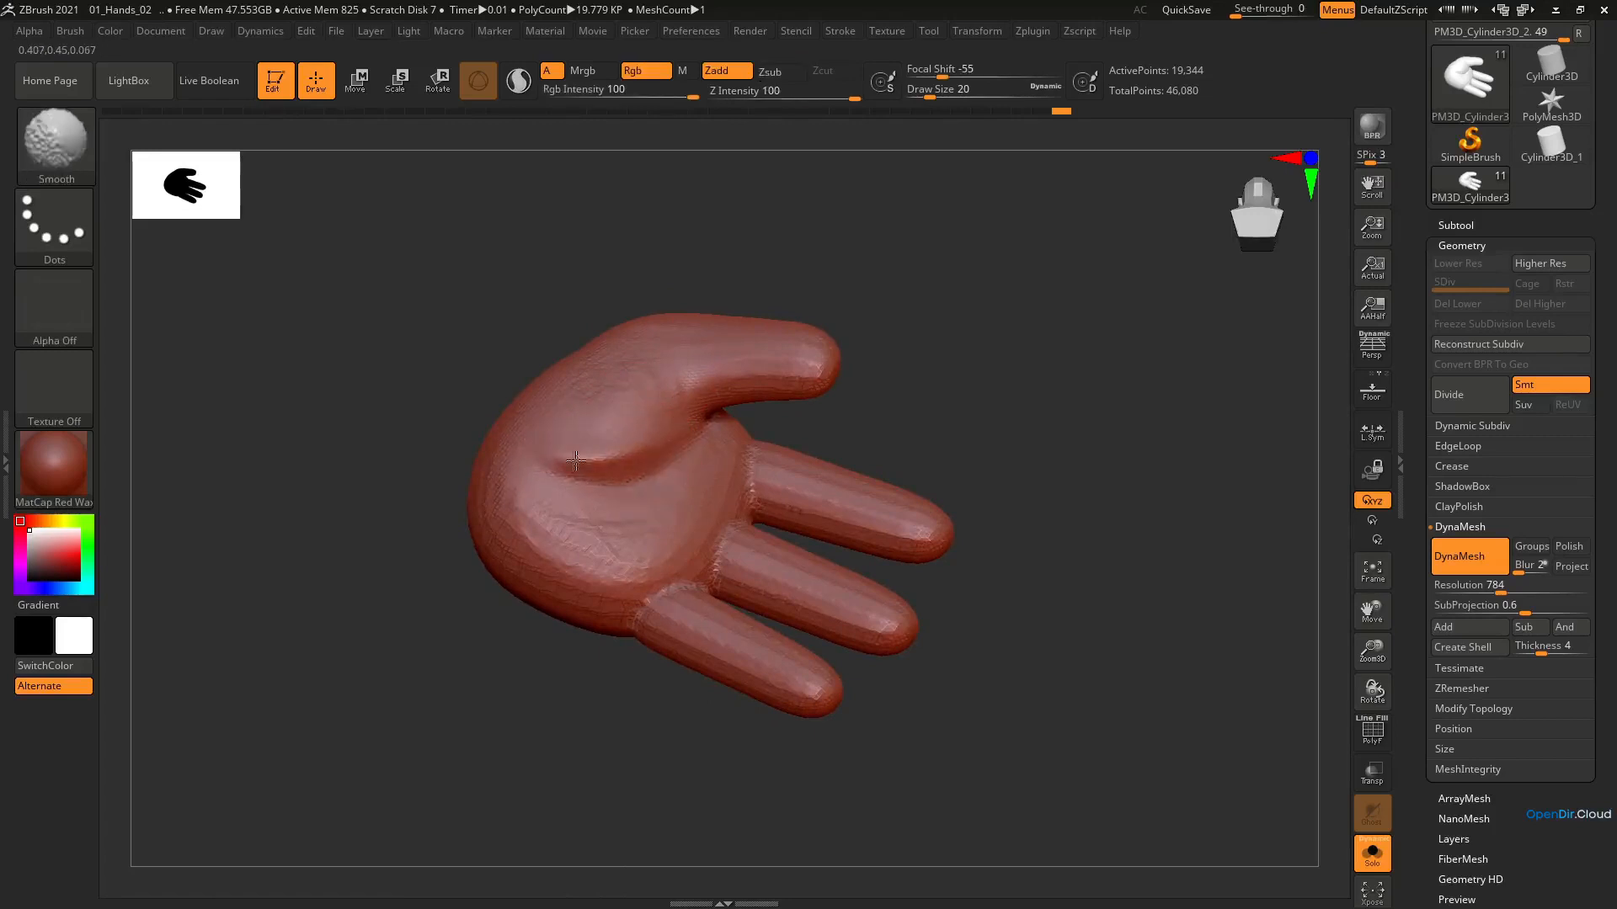
# Flatten the palm and thumb mound with TrimDynamic at draw size 51, refining the planes at draw size 35
pyautogui.press('b')
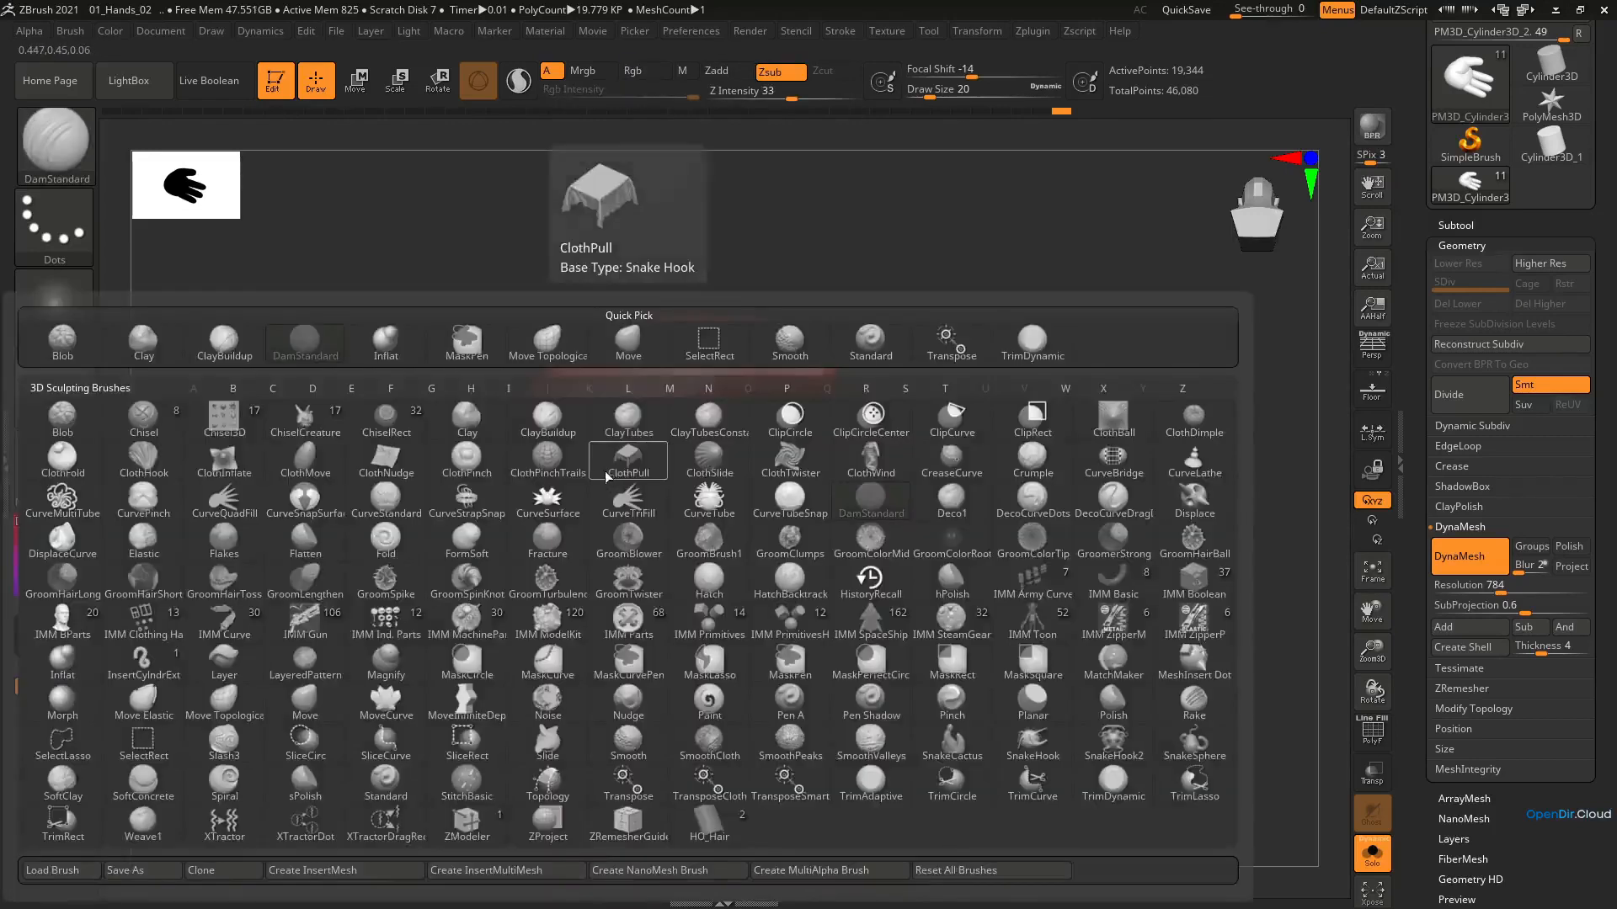
pyautogui.press('t')
pyautogui.press('d')
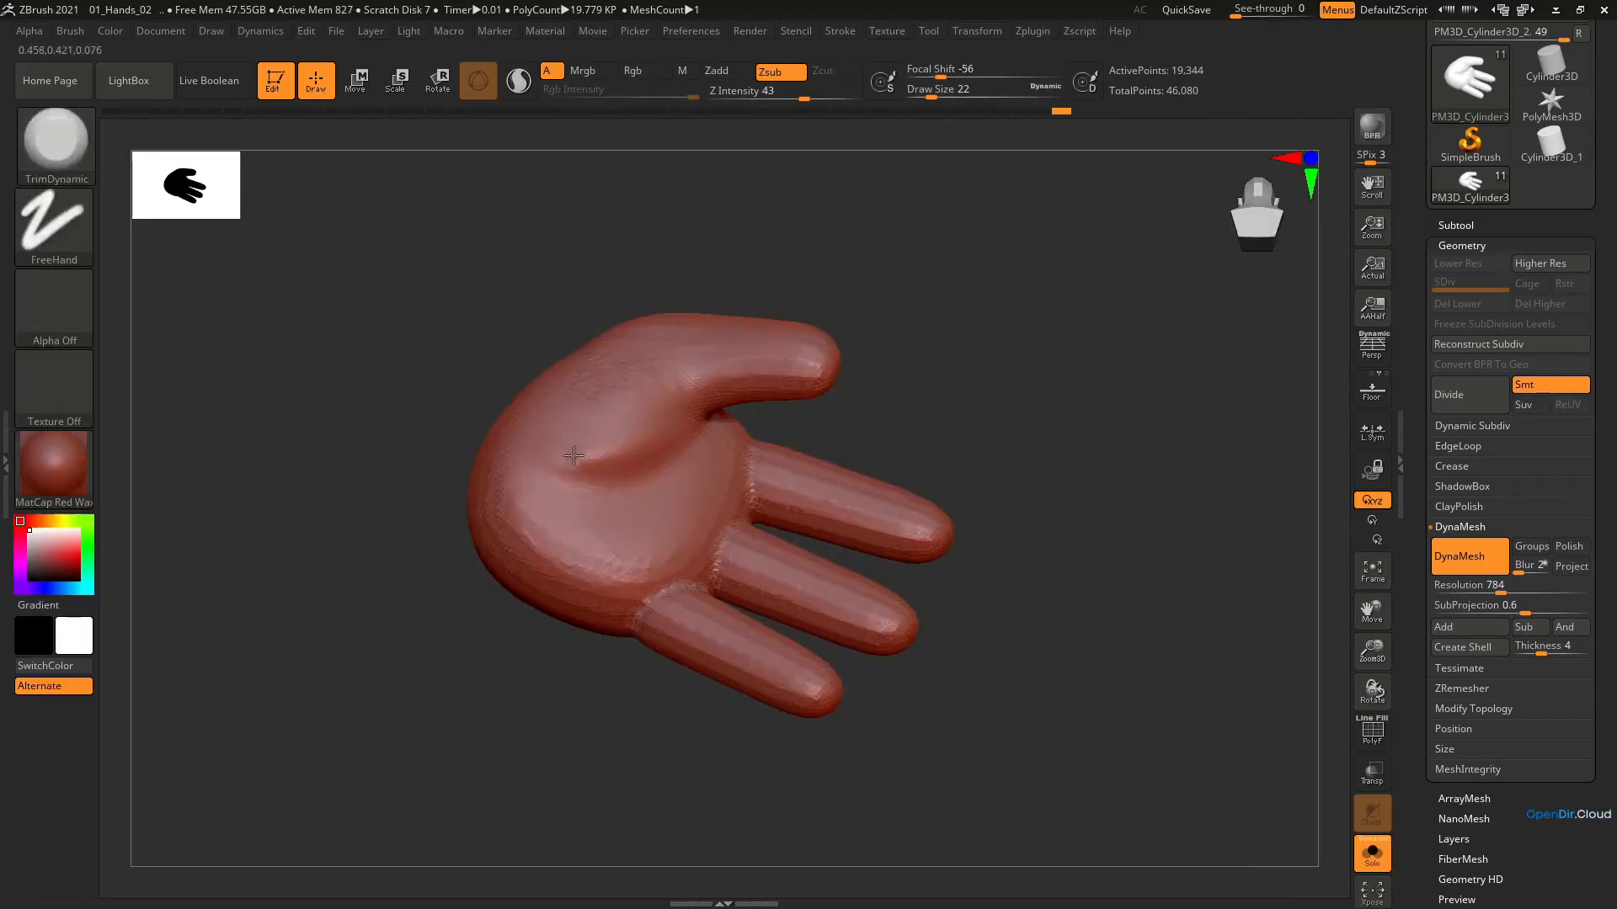
pyautogui.moveTo(622, 375); pyautogui.dragTo(643, 376, button='right')
pyautogui.moveTo(567, 512); pyautogui.dragTo(635, 505)
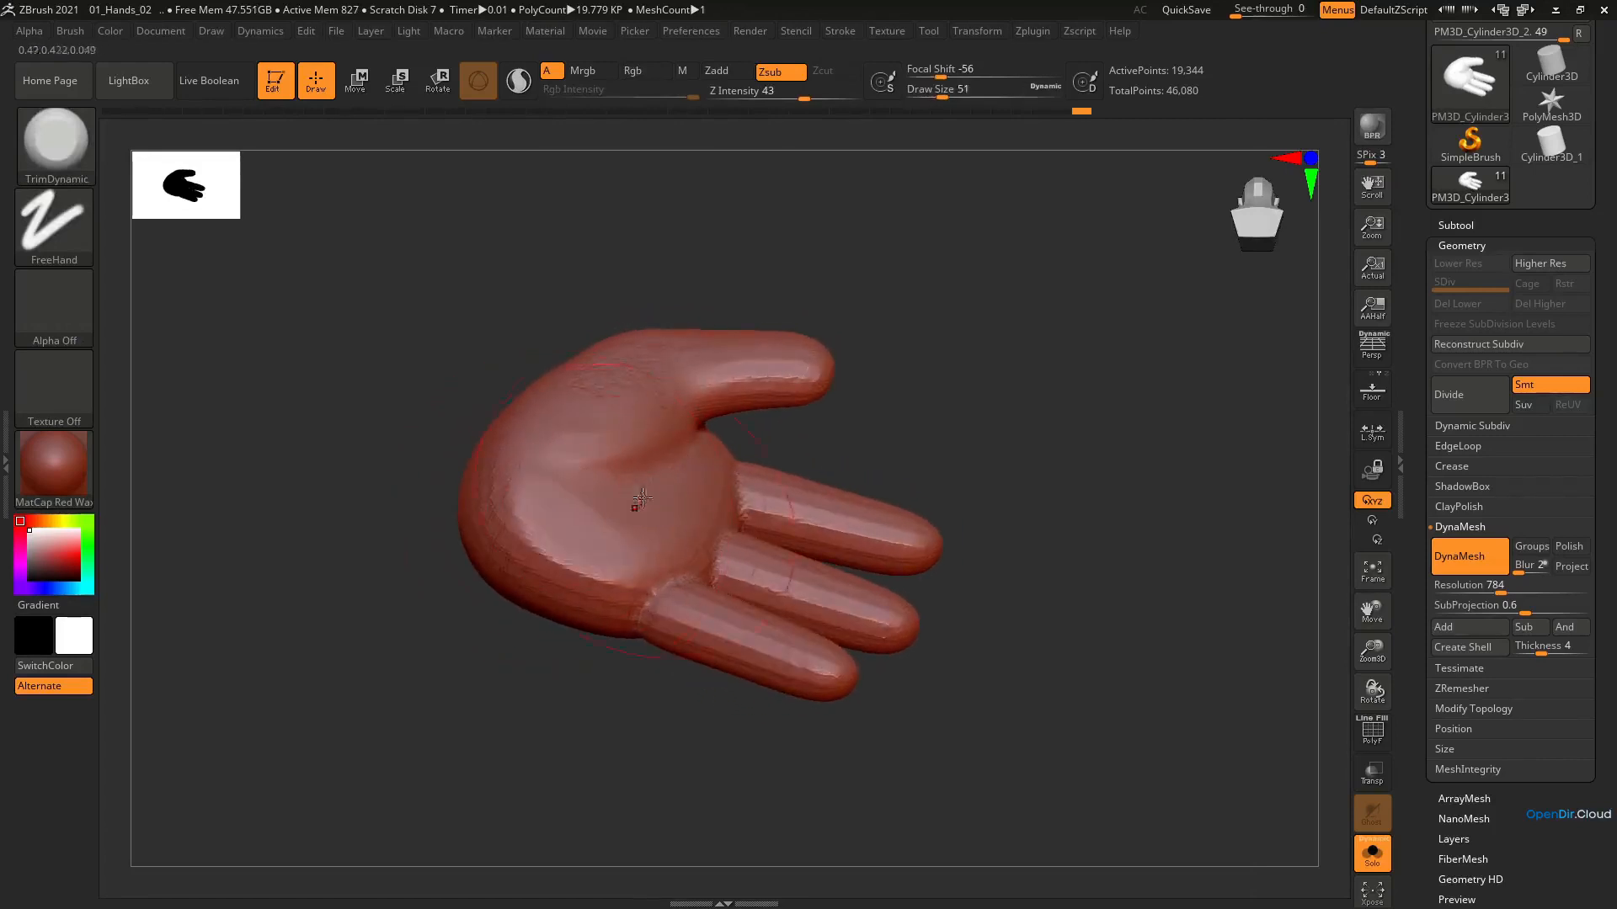
pyautogui.moveTo(635, 505); pyautogui.dragTo(616, 552, button='right')
pyautogui.press('s')
pyautogui.moveTo(638, 539); pyautogui.dragTo(631, 535)
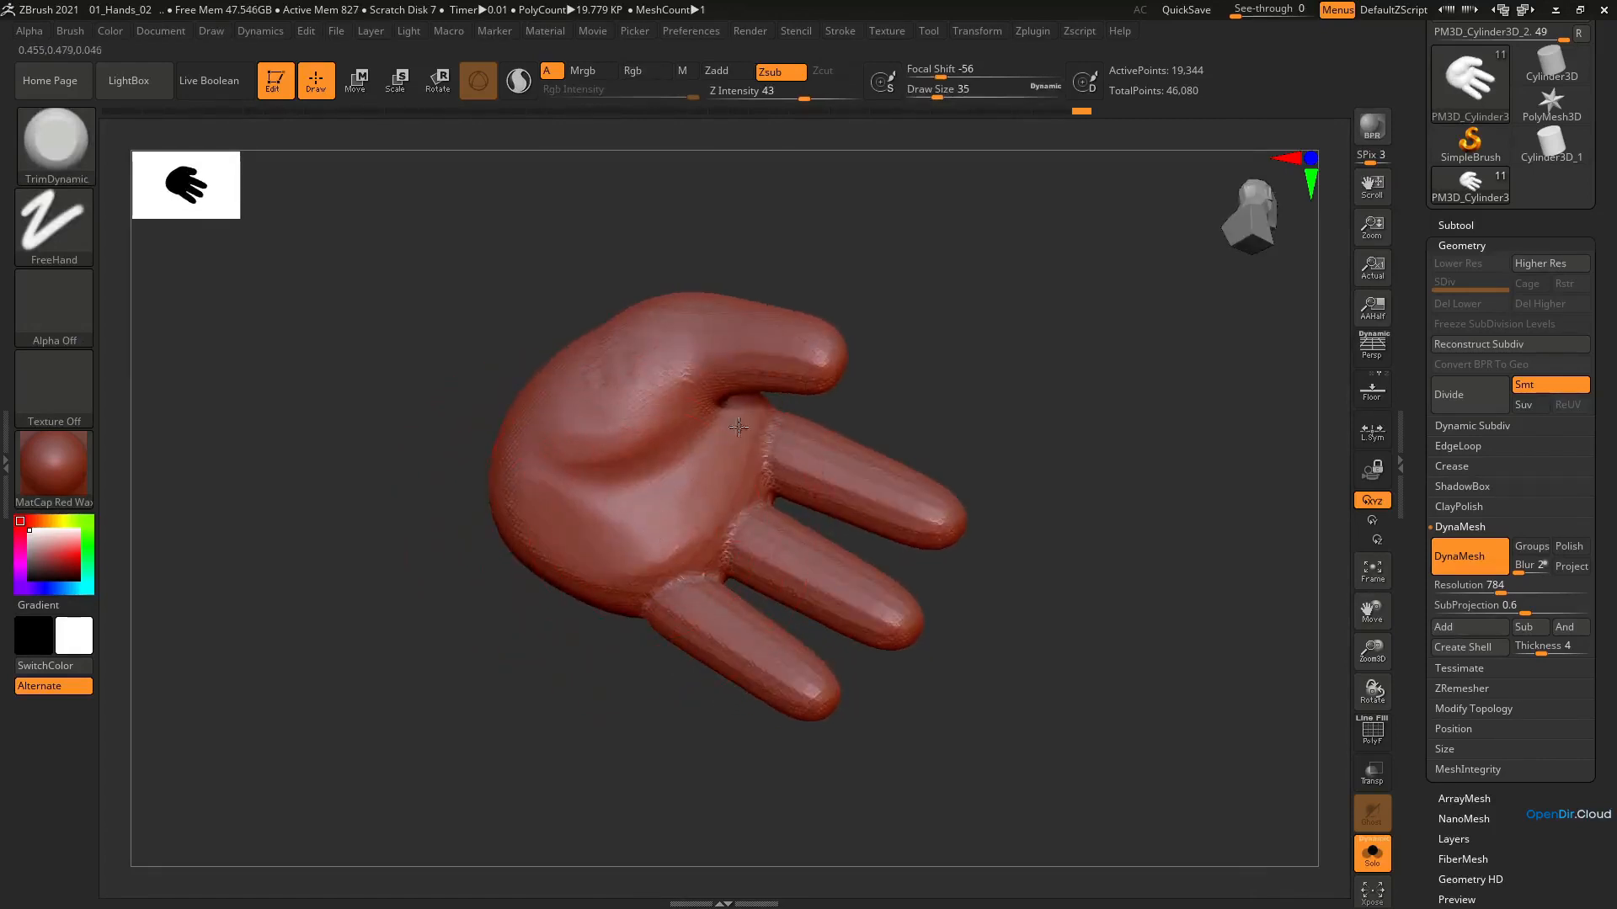
pyautogui.moveTo(741, 428)
pyautogui.mouseDown(button='right')
pyautogui.moveTo(764, 279)
pyautogui.moveTo(640, 433)
pyautogui.mouseUp(button='right')
# Flatten and smooth the back of the hand with TrimDynamic at draw size 35
pyautogui.keyDown('alt'); pyautogui.moveTo(613, 507); pyautogui.dragTo(731, 382, button='right'); pyautogui.keyUp('alt')
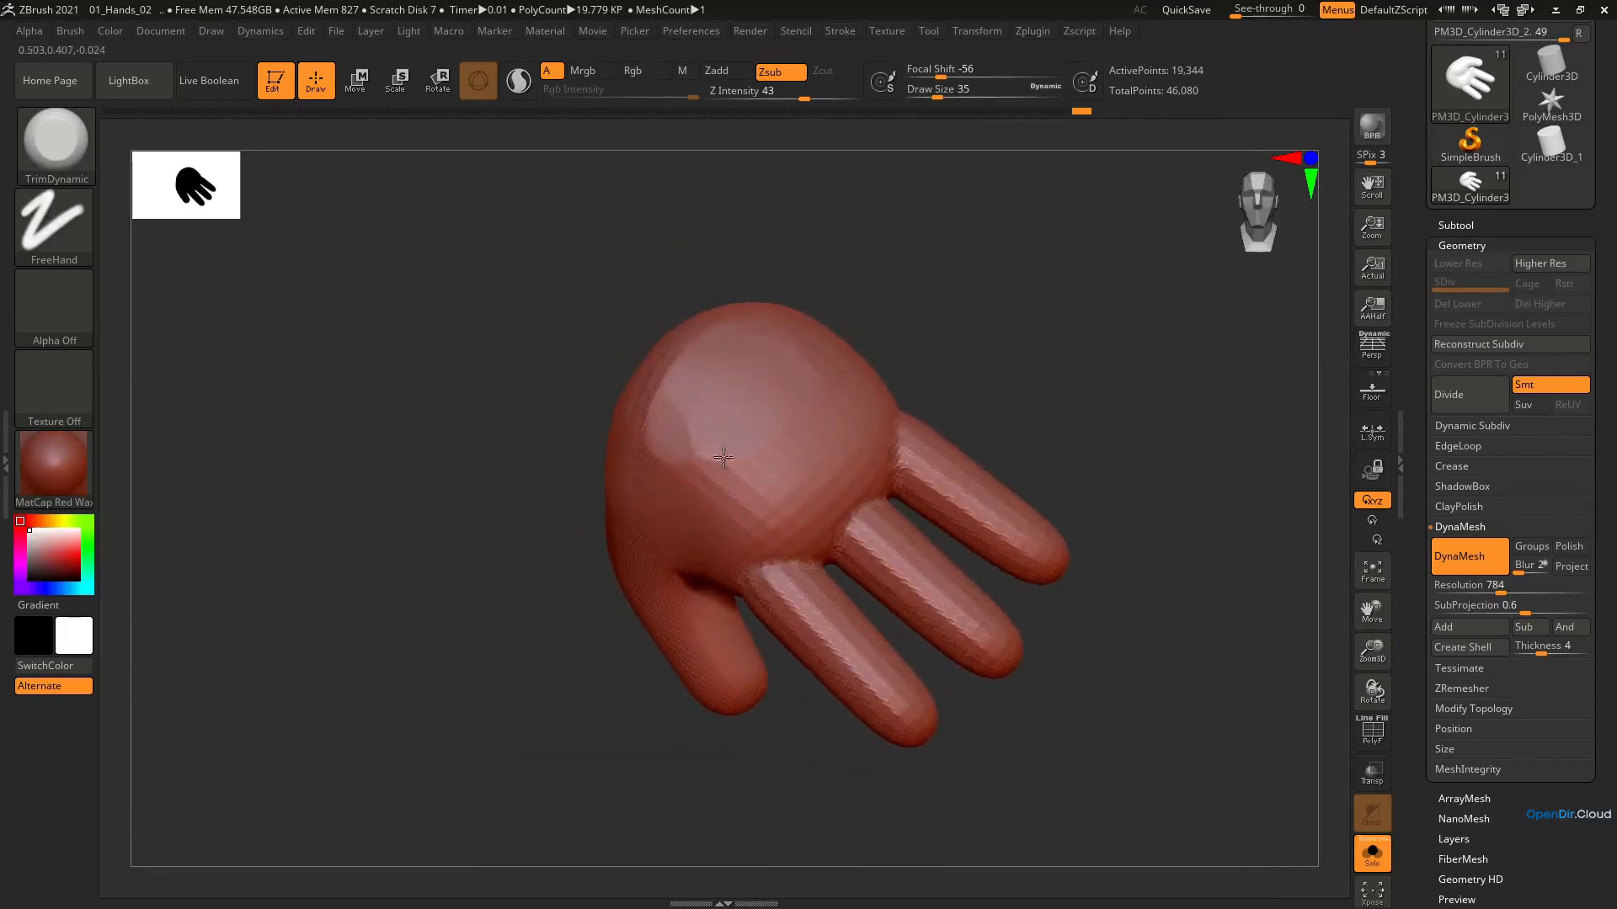
pyautogui.moveTo(723, 458)
pyautogui.mouseDown()
pyautogui.moveTo(779, 495)
pyautogui.moveTo(699, 469)
pyautogui.moveTo(746, 506)
pyautogui.mouseUp()
pyautogui.moveTo(735, 472)
pyautogui.mouseDown(button='right')
pyautogui.moveTo(755, 412)
pyautogui.moveTo(706, 419)
pyautogui.mouseUp(button='right')
pyautogui.press('shift')
pyautogui.moveTo(741, 515)
pyautogui.mouseDown(button='right')
pyautogui.moveTo(685, 552)
pyautogui.moveTo(763, 392)
pyautogui.mouseUp(button='right')
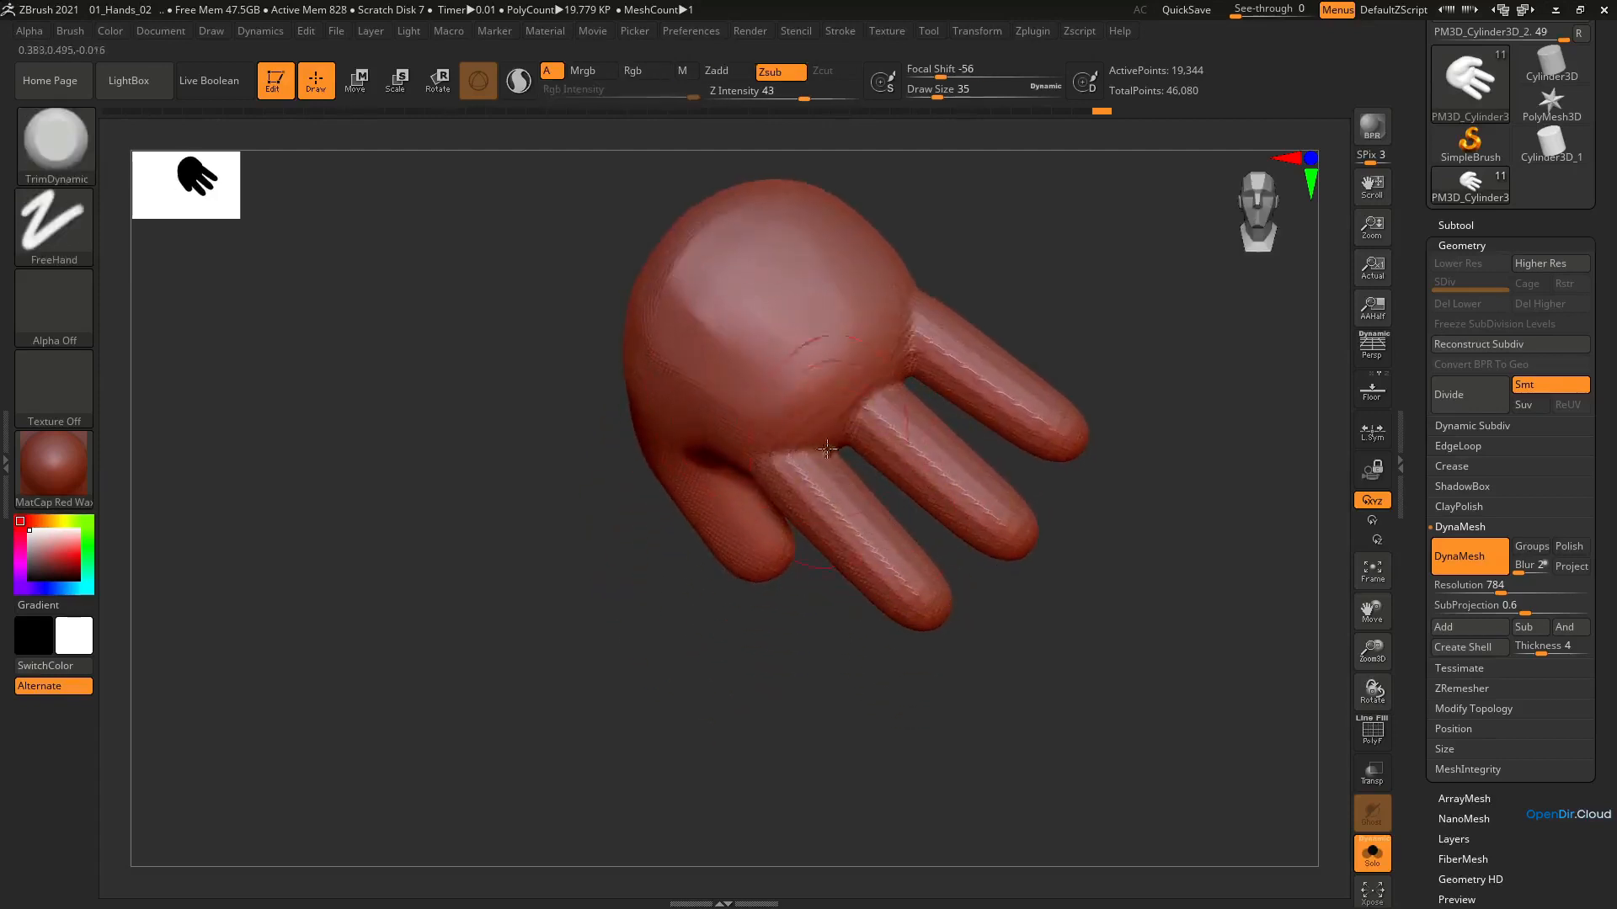
# Build up the base of the index finger where it meets the hand using ClayBuildup at draw size 23
pyautogui.moveTo(868, 513)
pyautogui.keyDown('alt'); pyautogui.mouseDown(button='right')
pyautogui.moveTo(880, 443)
pyautogui.moveTo(876, 484)
pyautogui.mouseUp(button='right'); pyautogui.keyUp('alt')
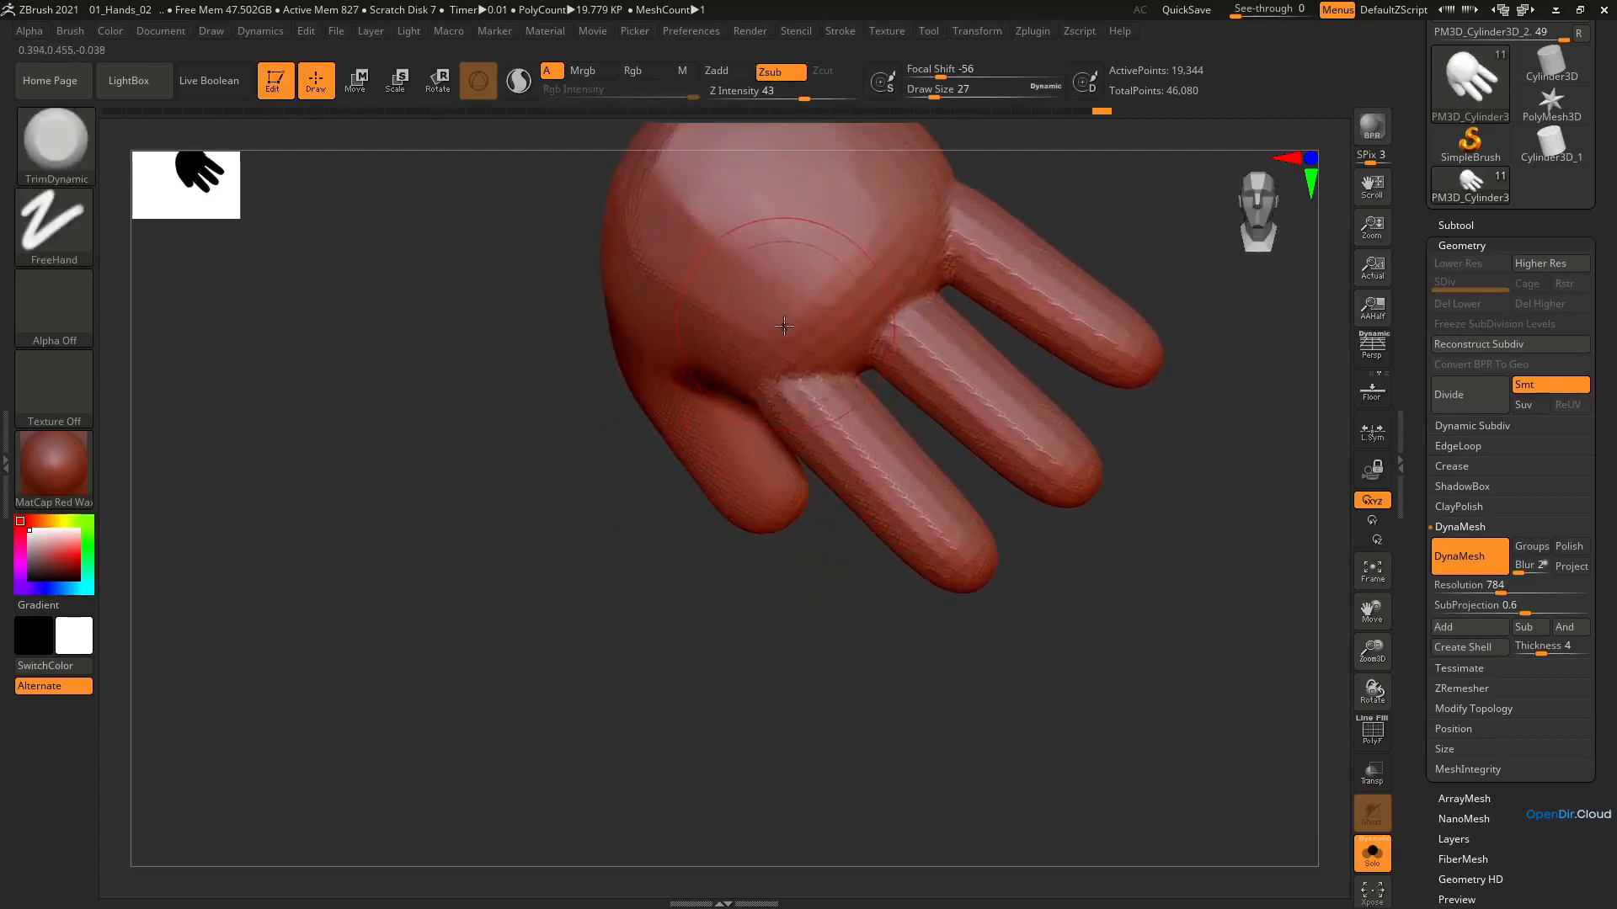
pyautogui.press('b')
pyautogui.press('c')
pyautogui.press('b')
pyautogui.moveTo(775, 382)
pyautogui.mouseDown(button='right')
pyautogui.moveTo(730, 378)
pyautogui.moveTo(781, 321)
pyautogui.mouseUp(button='right')
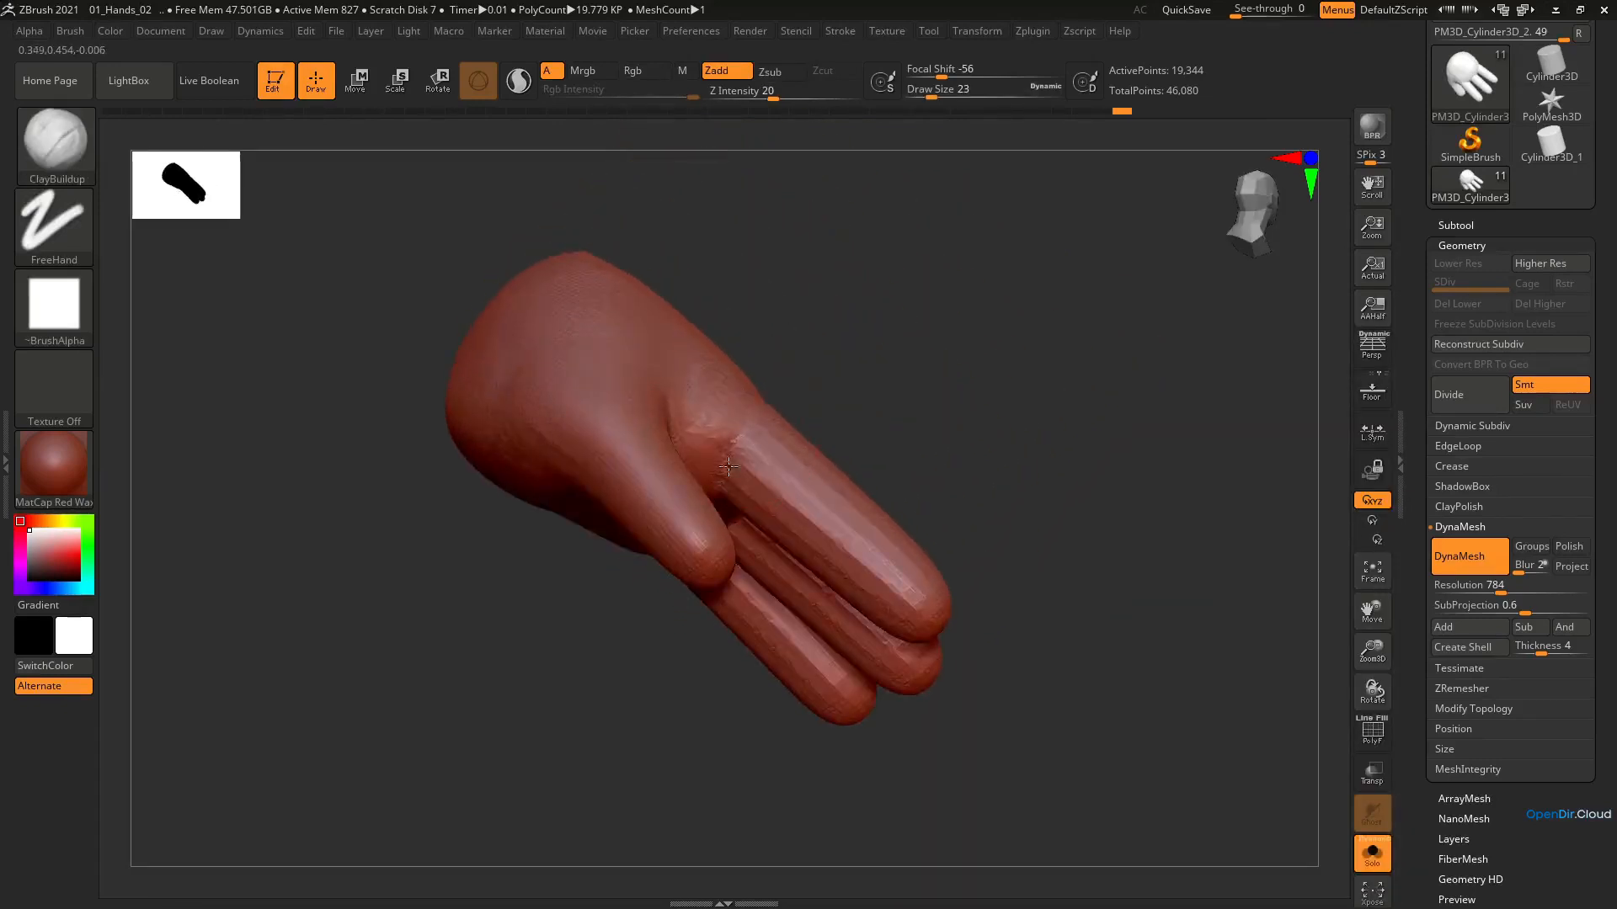
pyautogui.moveTo(728, 465)
pyautogui.mouseDown(button='right')
pyautogui.moveTo(769, 260)
pyautogui.moveTo(680, 524)
pyautogui.moveTo(701, 495)
pyautogui.moveTo(668, 501)
pyautogui.moveTo(620, 440)
pyautogui.moveTo(594, 528)
pyautogui.moveTo(660, 473)
pyautogui.moveTo(630, 549)
pyautogui.moveTo(660, 564)
pyautogui.mouseUp(button='right')
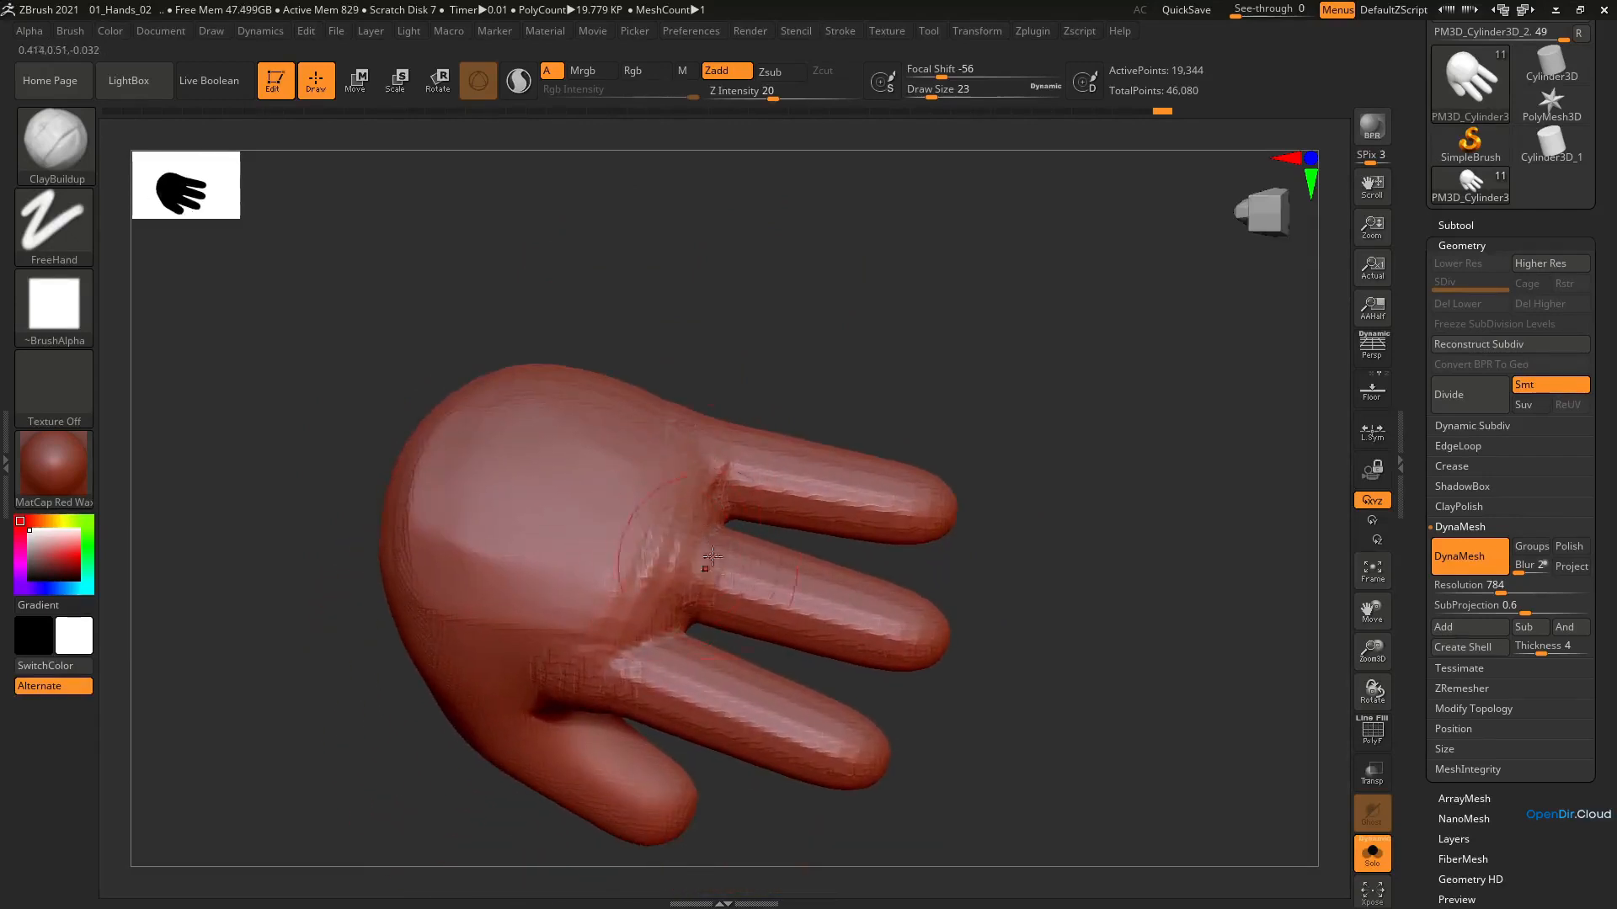
# Build up the knuckle area on the back of the hand, blending the three fingers into the palm
pyautogui.moveTo(726, 577)
pyautogui.mouseDown(button='right')
pyautogui.moveTo(661, 562)
pyautogui.moveTo(699, 556)
pyautogui.mouseUp(button='right')
pyautogui.moveTo(699, 560); pyautogui.dragTo(605, 614)
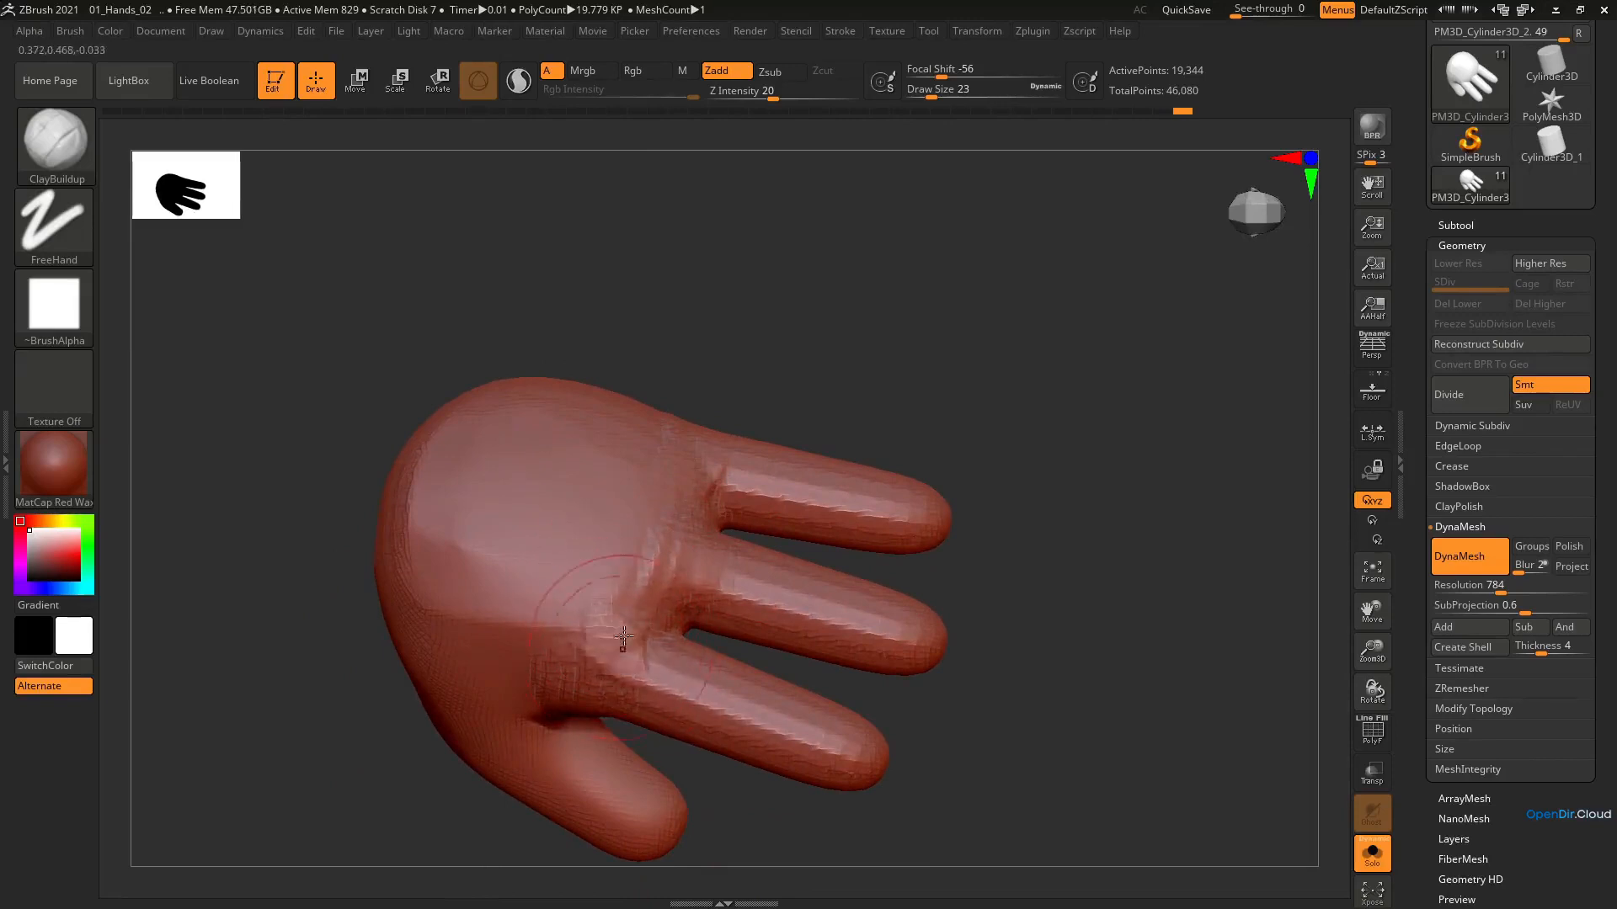
pyautogui.moveTo(652, 676)
pyautogui.keyDown('ctrl'); pyautogui.mouseDown(button='right')
pyautogui.moveTo(597, 529)
pyautogui.moveTo(627, 518)
pyautogui.moveTo(648, 551)
pyautogui.mouseUp(button='right'); pyautogui.keyUp('ctrl')
pyautogui.keyDown('shift'); pyautogui.moveTo(662, 561); pyautogui.dragTo(646, 559); pyautogui.keyUp('shift')
pyautogui.moveTo(646, 559)
pyautogui.mouseDown(button='right')
pyautogui.moveTo(631, 619)
pyautogui.moveTo(740, 596)
pyautogui.moveTo(683, 539)
pyautogui.moveTo(618, 580)
pyautogui.moveTo(676, 579)
pyautogui.moveTo(825, 495)
pyautogui.moveTo(733, 542)
pyautogui.moveTo(721, 530)
pyautogui.mouseUp(button='right')
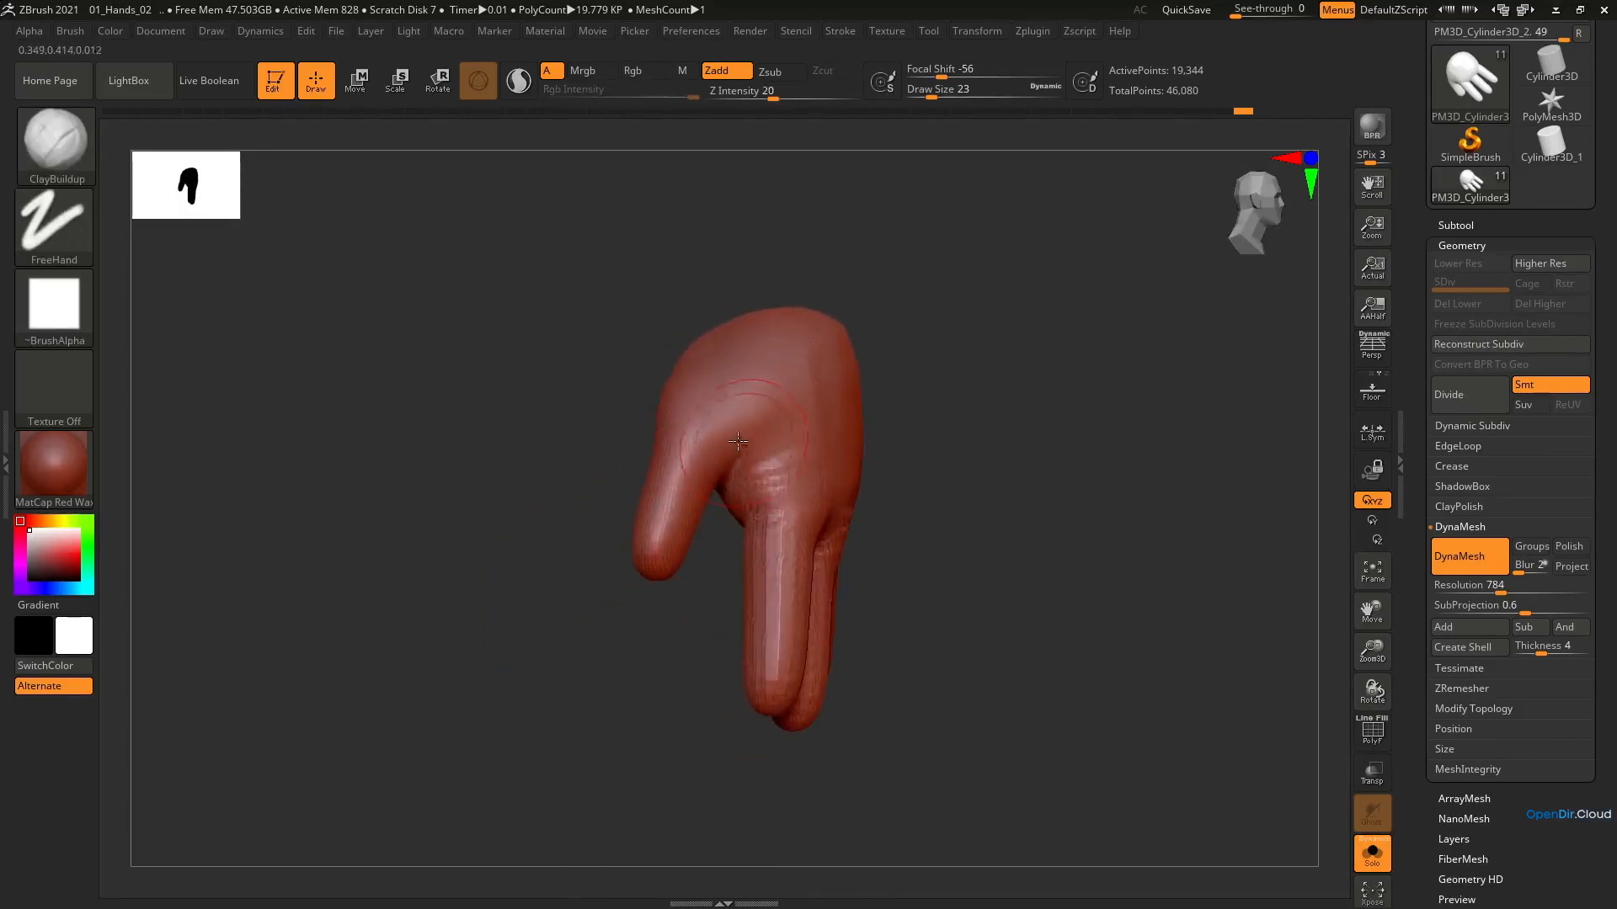
# Refine the thumb's side profile with the Move brush at draw size 35
pyautogui.moveTo(723, 442)
pyautogui.mouseDown(button='right')
pyautogui.moveTo(732, 462)
pyautogui.moveTo(745, 450)
pyautogui.moveTo(623, 467)
pyautogui.moveTo(640, 464)
pyautogui.moveTo(628, 383)
pyautogui.moveTo(614, 418)
pyautogui.mouseUp(button='right')
pyautogui.press('b')
pyautogui.press('m')
pyautogui.press('v')
pyautogui.press('[')
pyautogui.press('s')
pyautogui.moveTo(685, 516); pyautogui.dragTo(679, 516)
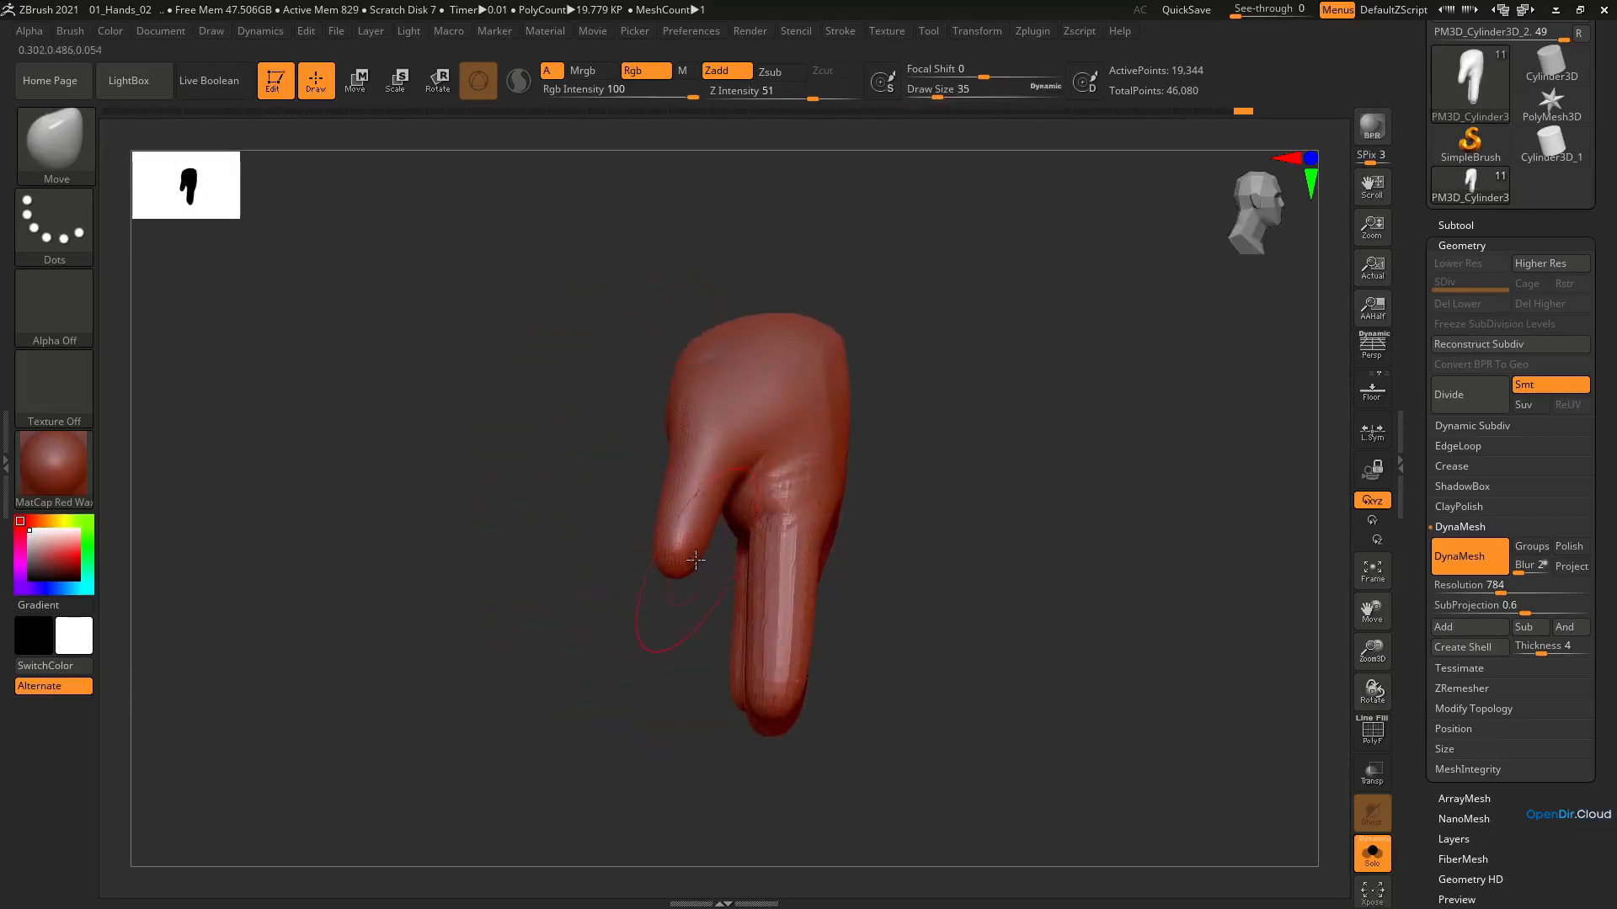
# Thicken the thumb tip with the Inflat brush at draw size 35
pyautogui.press('b')
pyautogui.press('i')
pyautogui.press('n')
pyautogui.moveTo(696, 559); pyautogui.dragTo(710, 549, button='right')
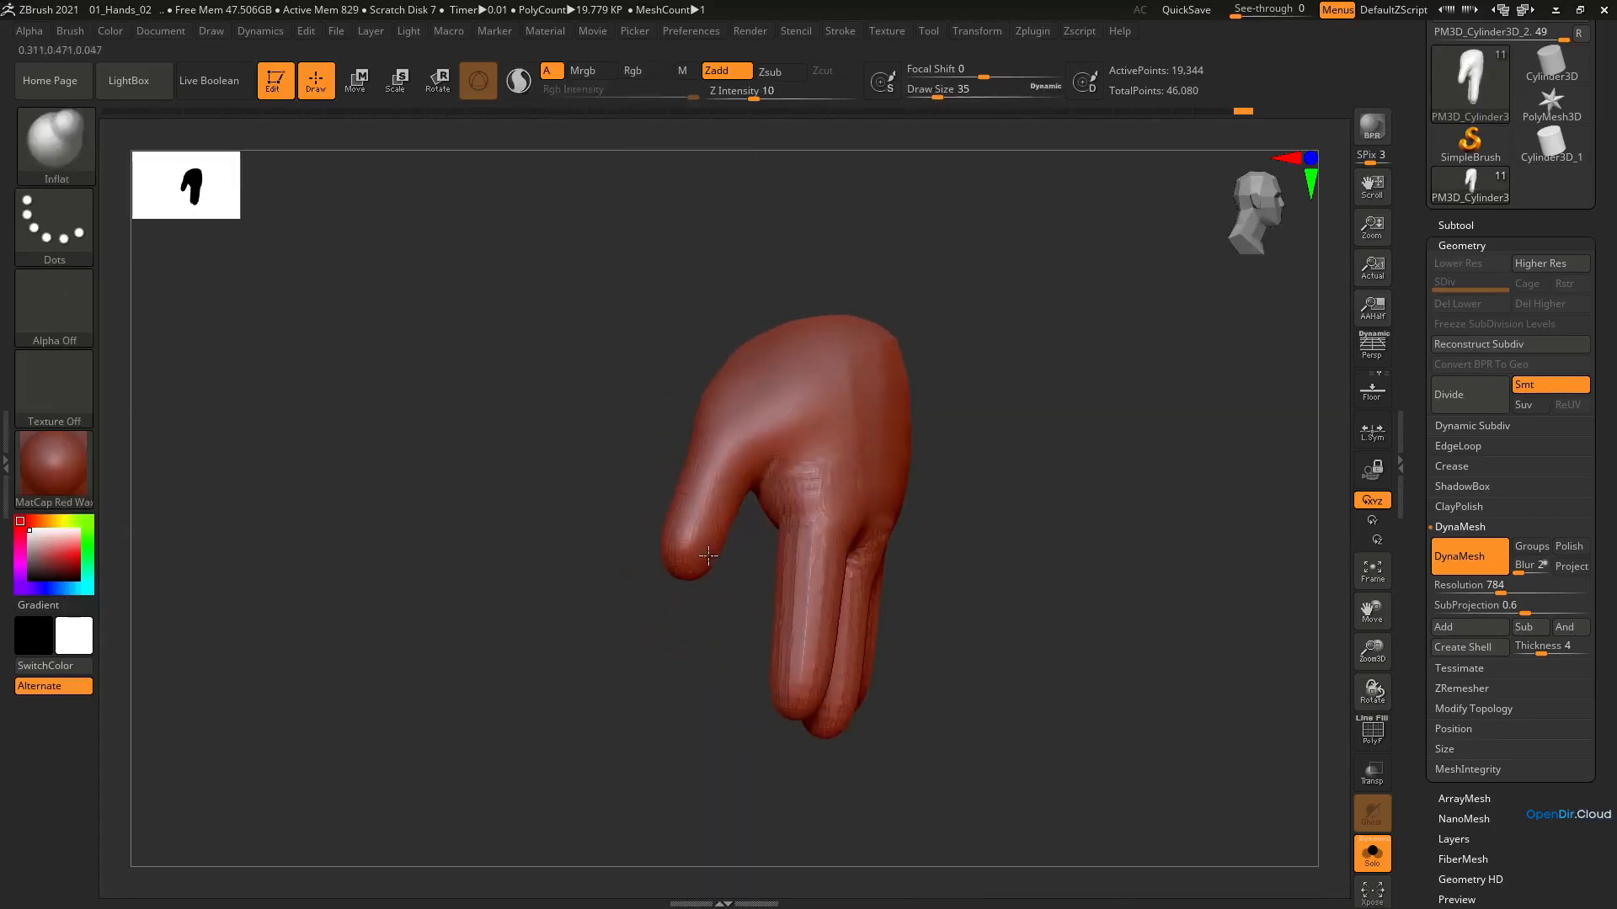
# Push out the thumb's outer contour on the palm side with the Move brush at draw size 27
pyautogui.moveTo(760, 472)
pyautogui.mouseDown(button='right')
pyautogui.moveTo(827, 463)
pyautogui.moveTo(748, 454)
pyautogui.moveTo(726, 340)
pyautogui.moveTo(722, 376)
pyautogui.mouseUp(button='right')
pyautogui.press('b')
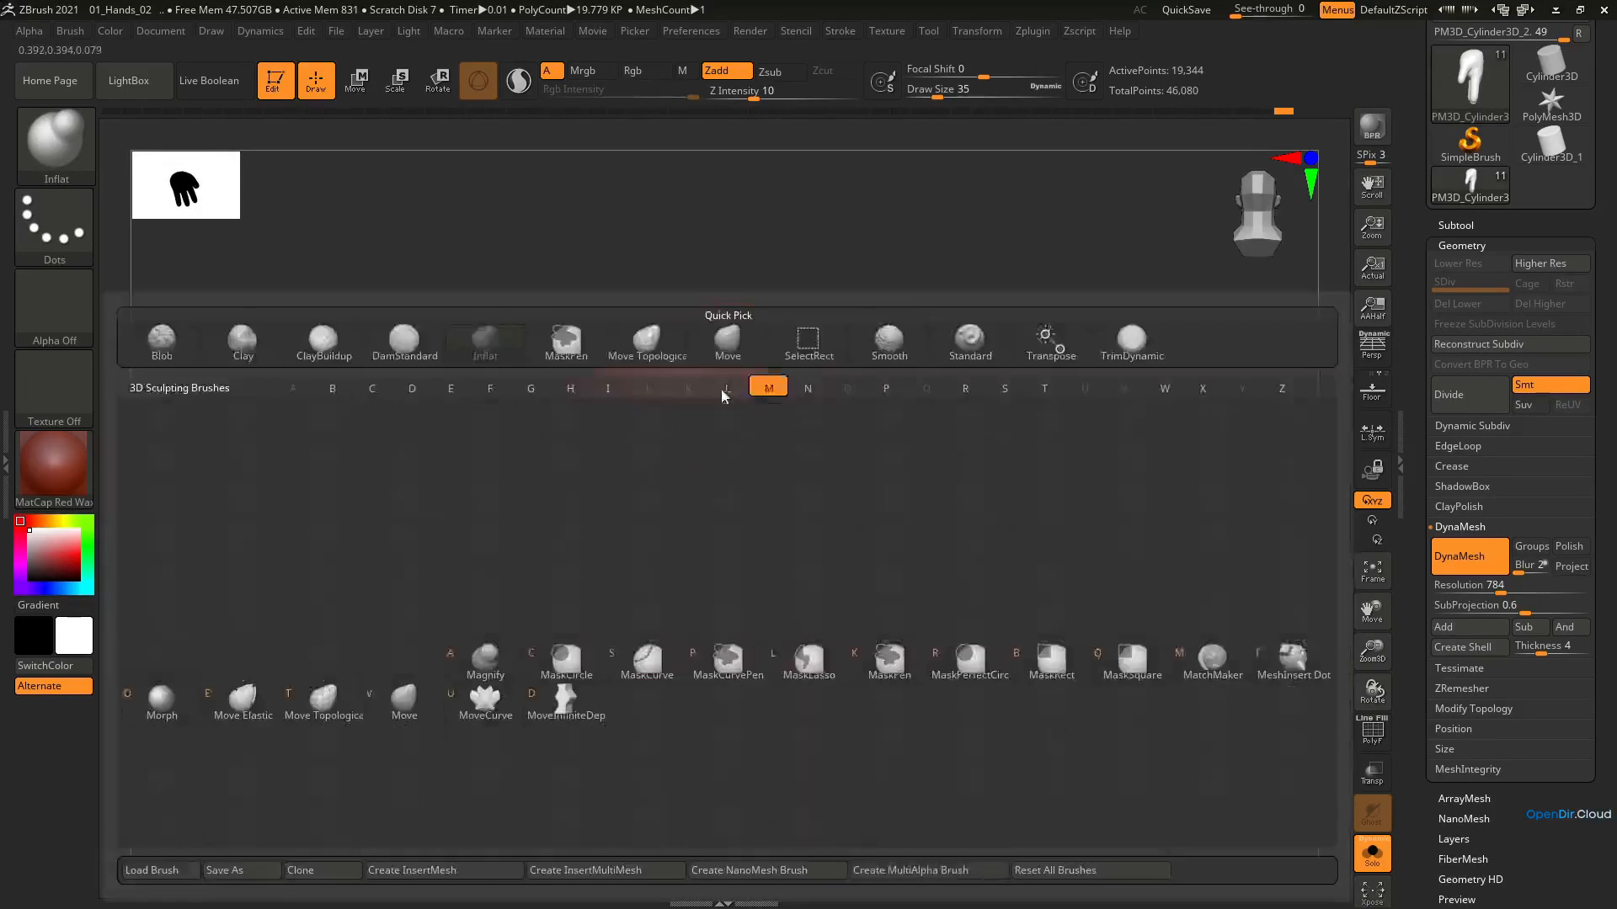
pyautogui.press('m')
pyautogui.press('v')
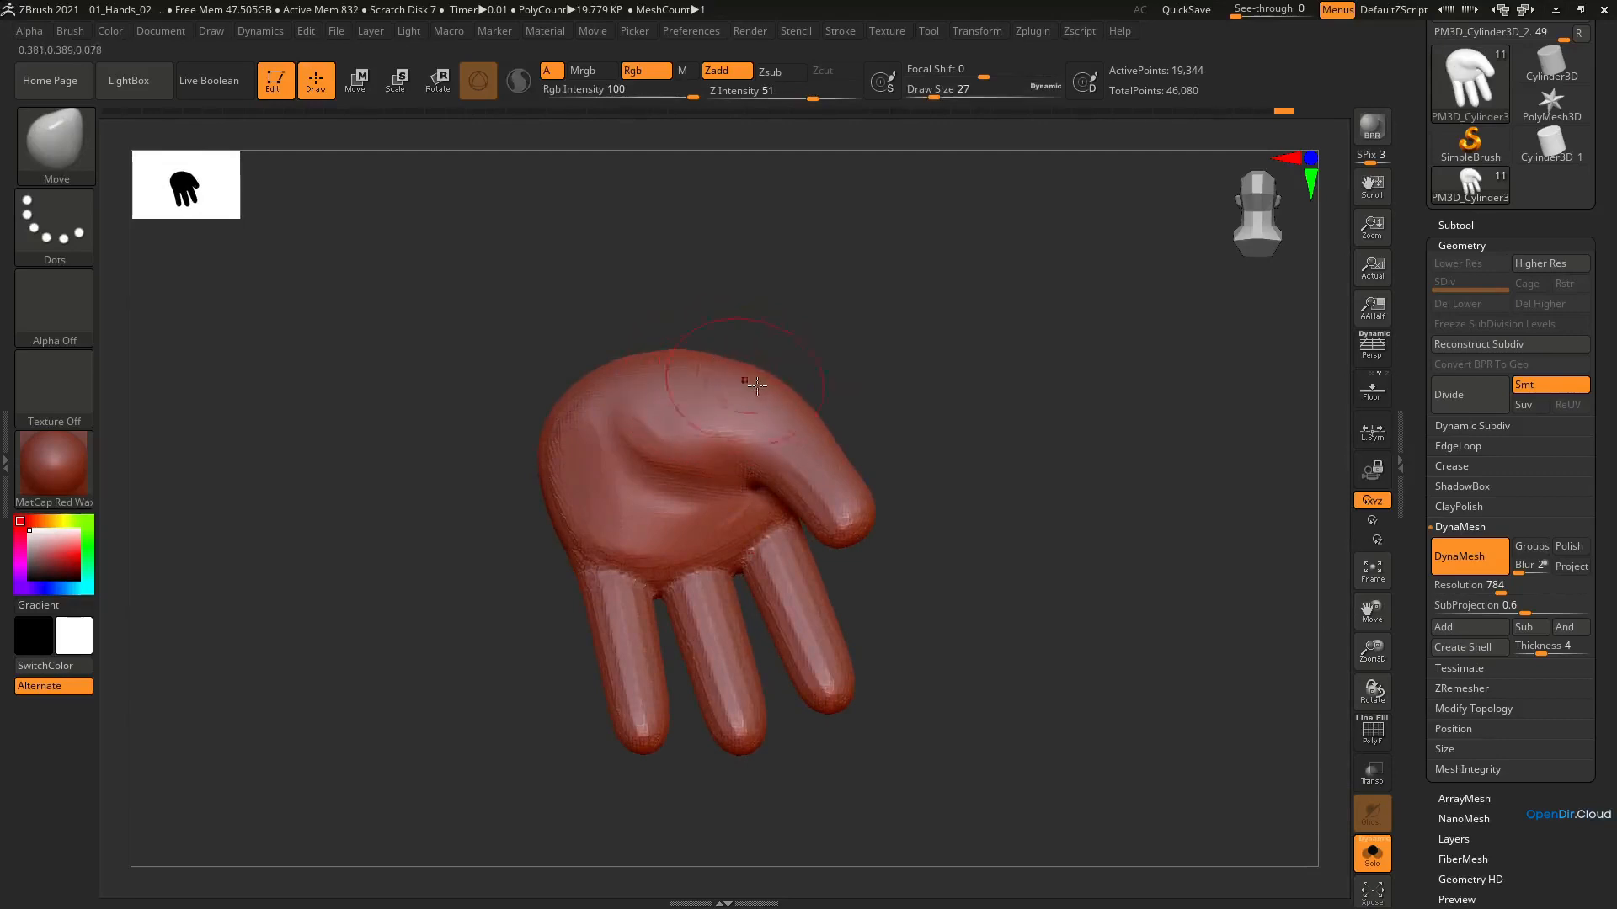
pyautogui.moveTo(830, 451); pyautogui.dragTo(873, 469, button='right')
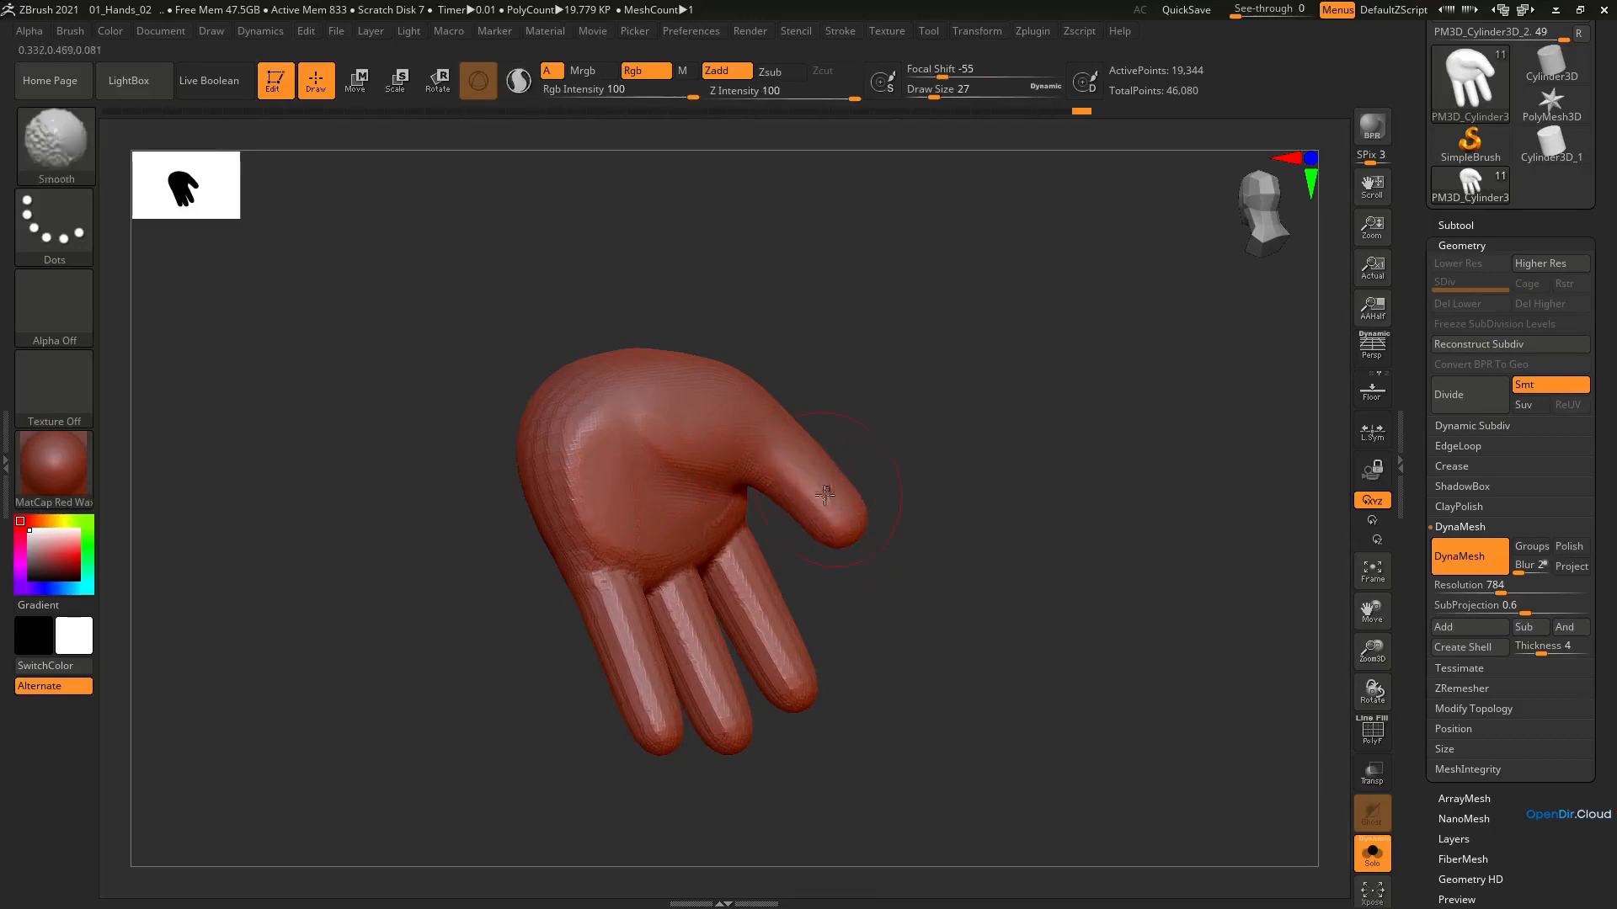
# Smooth the thumb and index finger at draw size 27, undoing the last stroke at the finger base
pyautogui.moveTo(809, 463); pyautogui.dragTo(822, 670, button='right')
pyautogui.press('shift')
pyautogui.press('shift')
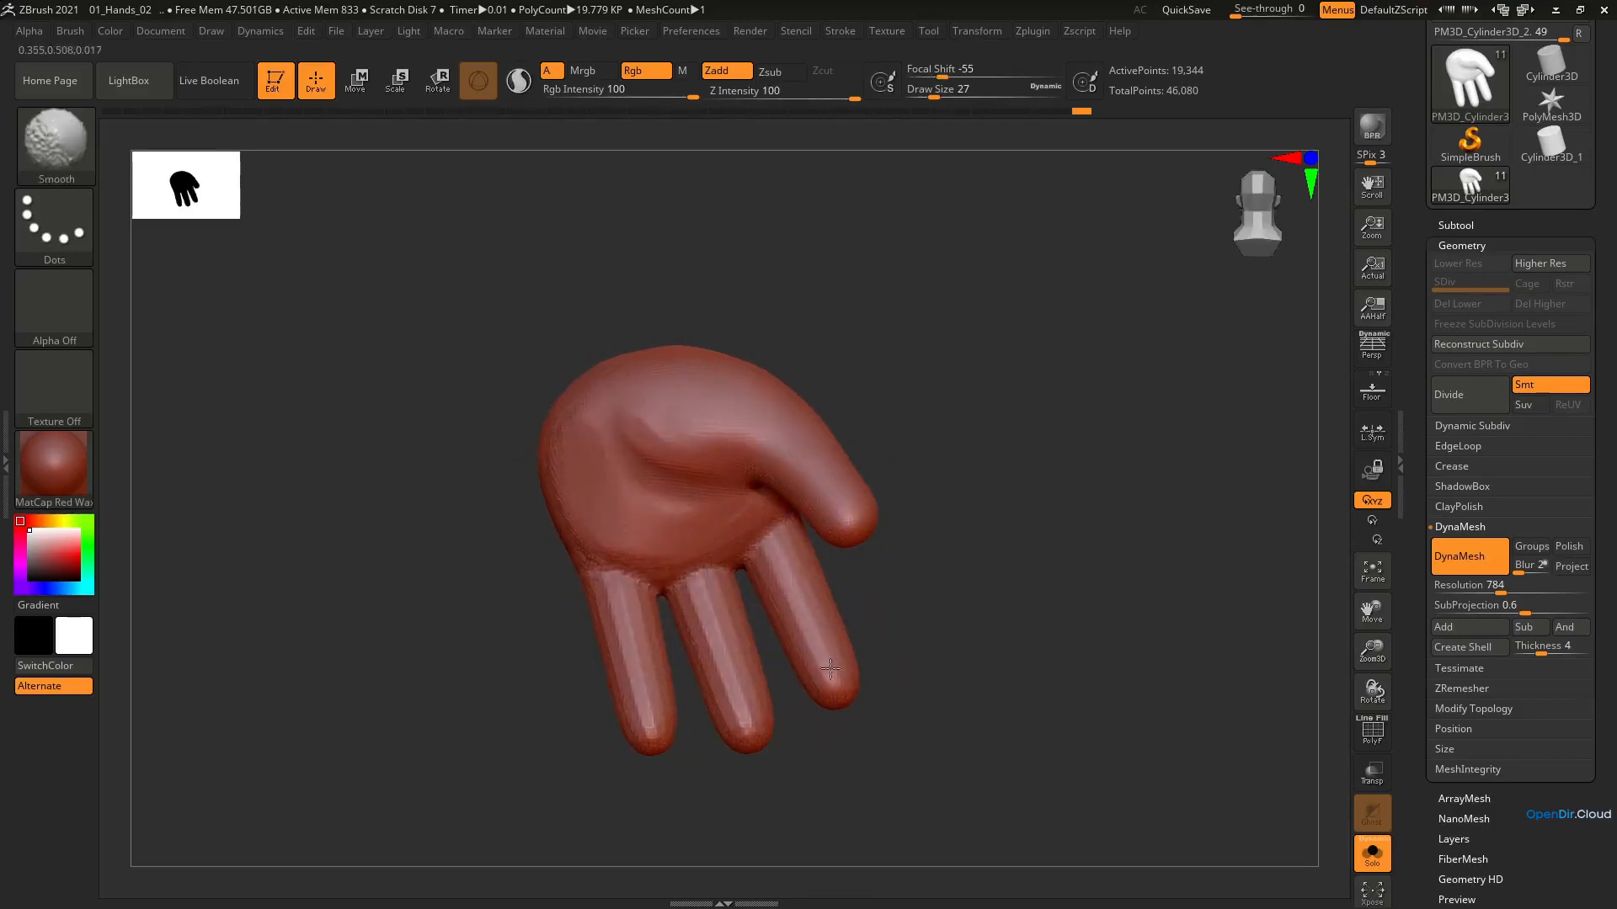
pyautogui.press('shift')
pyautogui.moveTo(685, 586)
pyautogui.mouseDown()
pyautogui.moveTo(699, 599)
pyautogui.moveTo(704, 581)
pyautogui.mouseUp()
pyautogui.hotkey('ctrl', 'z')
# Adjust the base of the middle finger where it meets the palm with the Move brush at draw size 31
pyautogui.press('b')
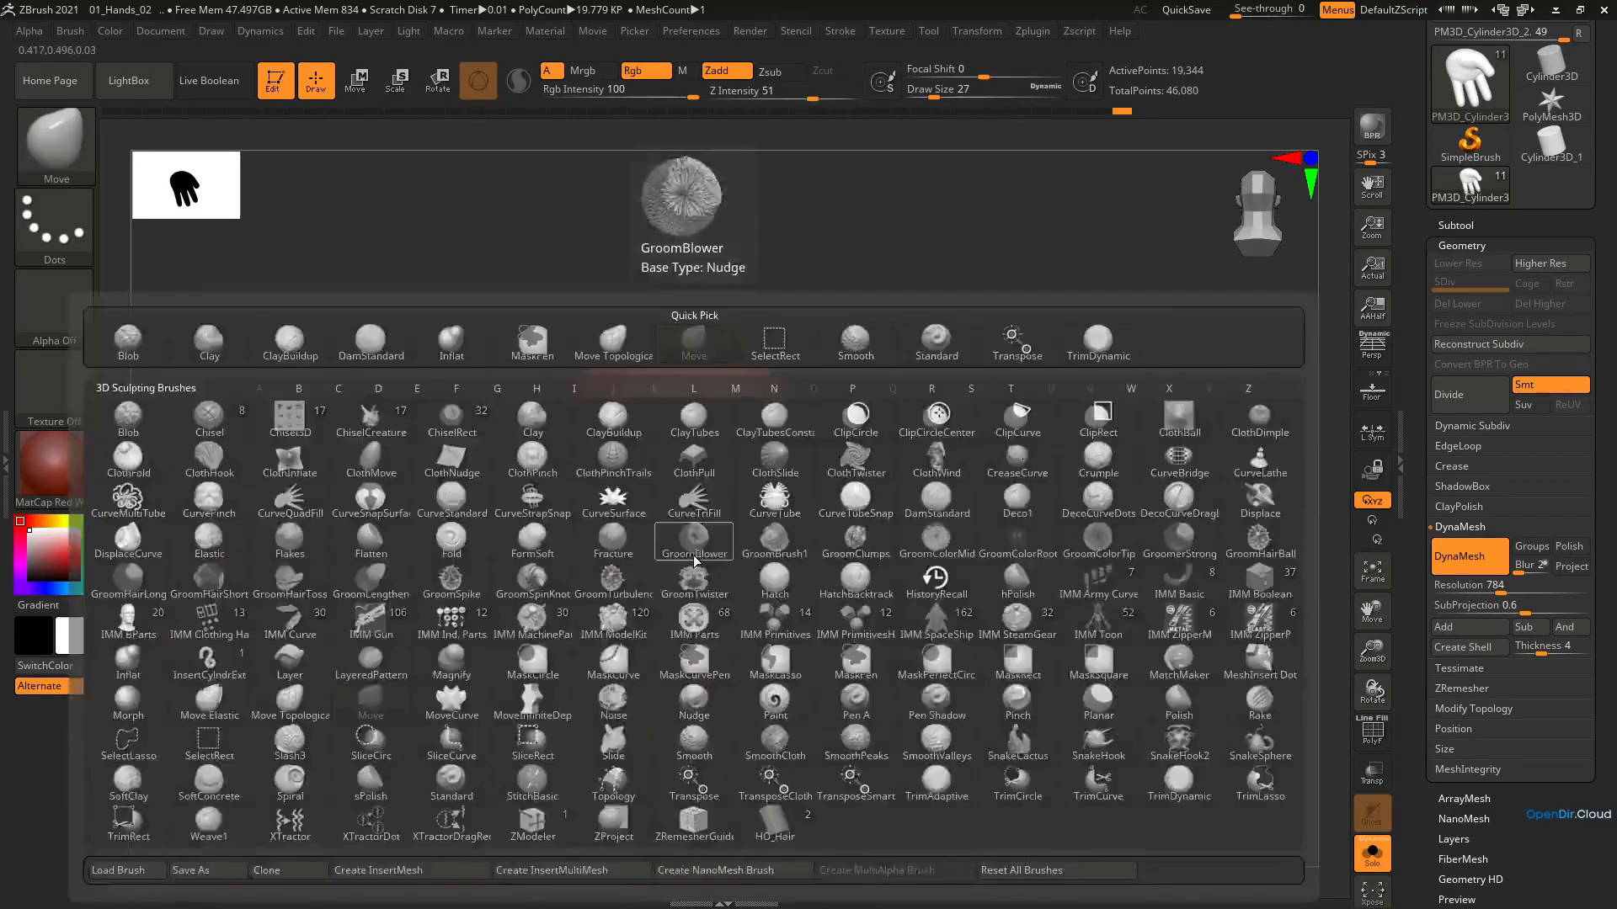
pyautogui.press('m')
pyautogui.press('v')
pyautogui.press(']')
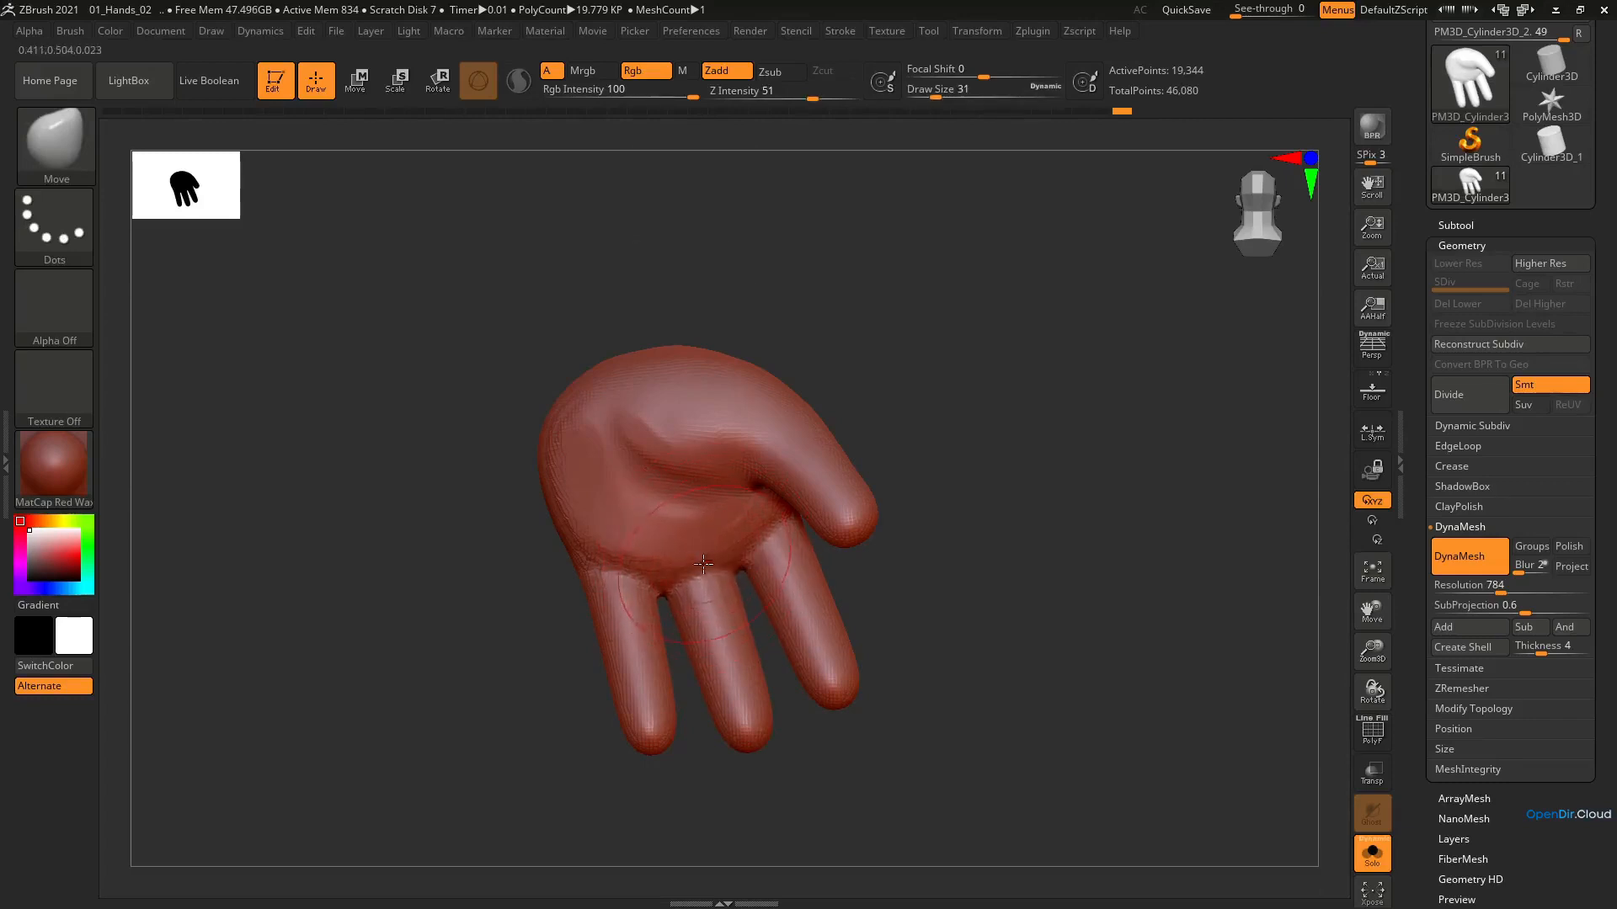
pyautogui.moveTo(698, 555)
pyautogui.mouseDown(button='right')
pyautogui.moveTo(721, 632)
pyautogui.moveTo(711, 573)
pyautogui.mouseUp(button='right')
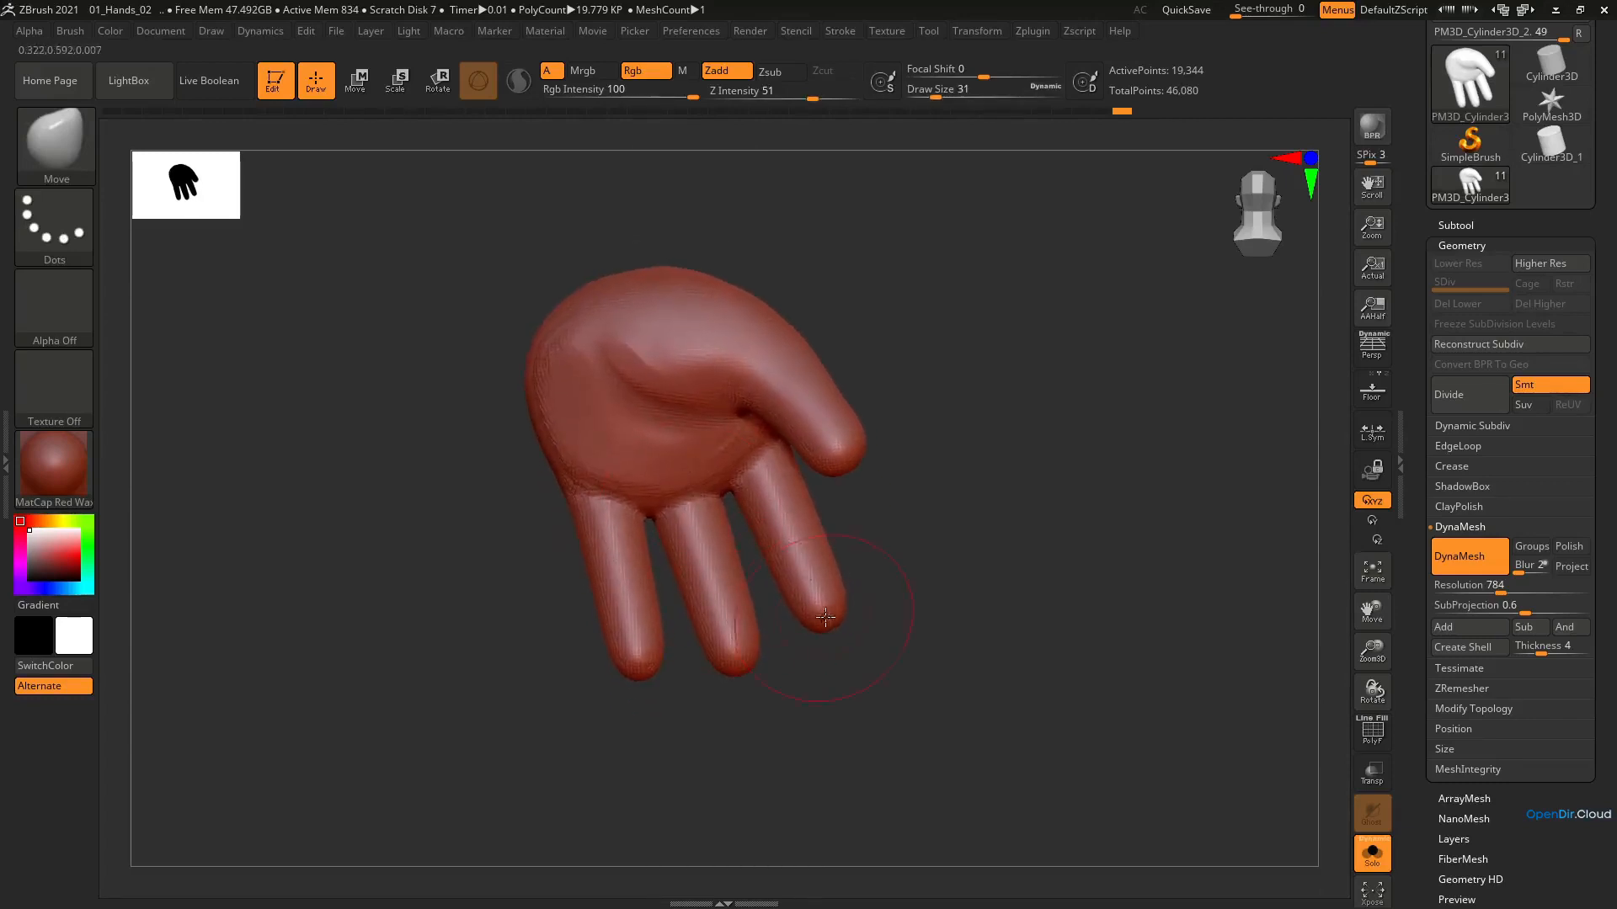
pyautogui.press(']')
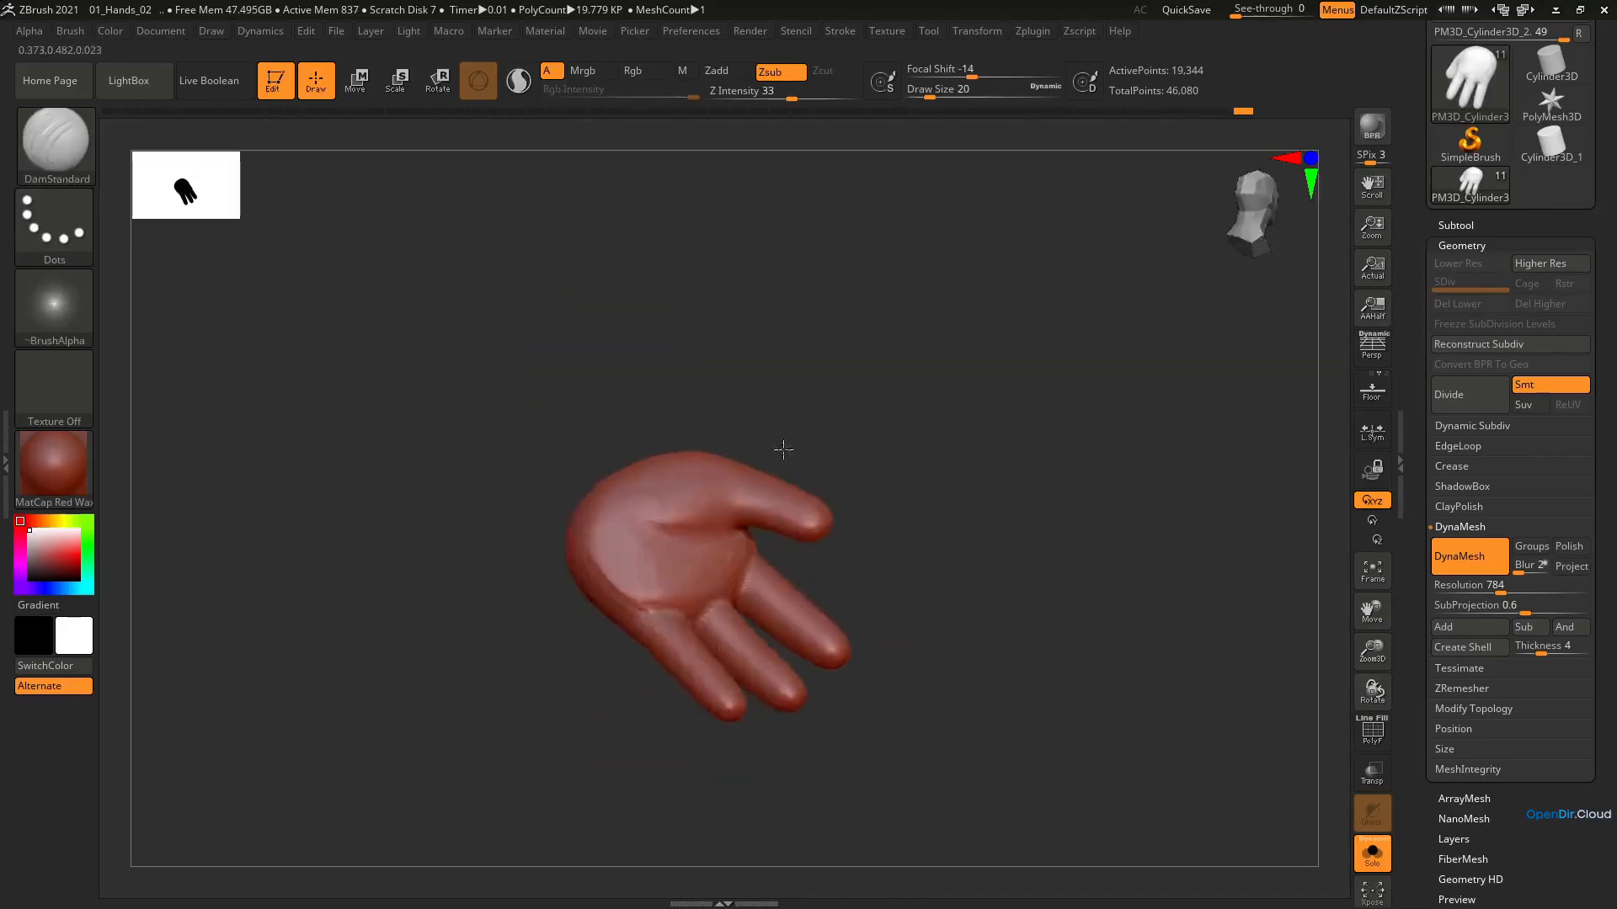
pyautogui.moveTo(783, 447); pyautogui.dragTo(645, 524, button='right')
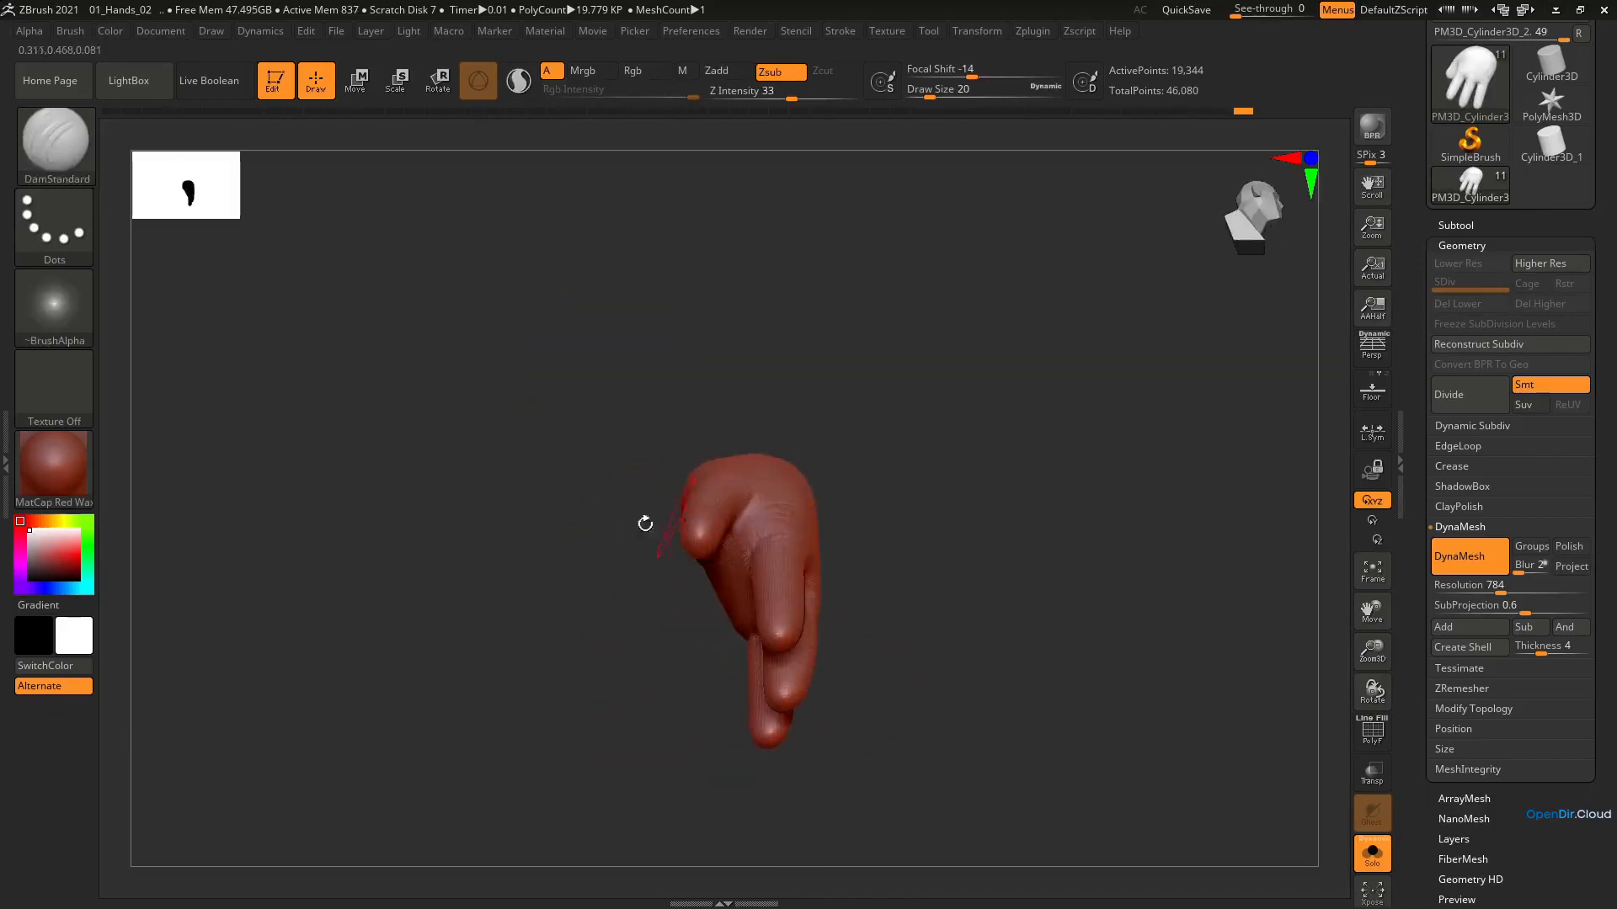
# Apply the PolySkin material to the hand
pyautogui.click(54, 477)
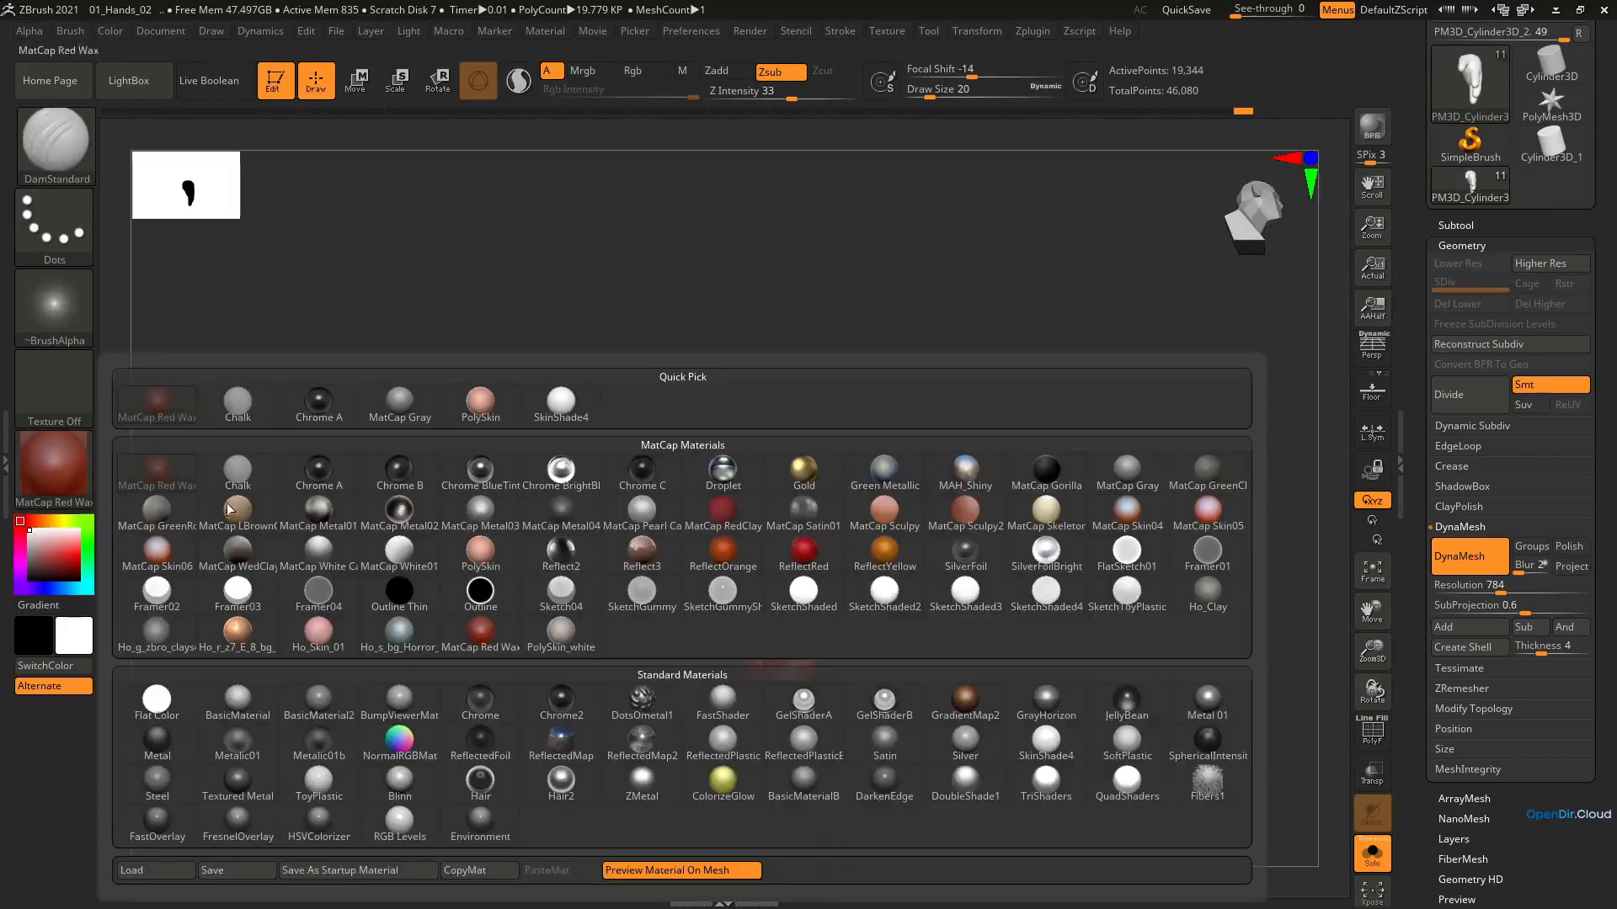
pyautogui.click(478, 571)
pyautogui.moveTo(686, 559); pyautogui.dragTo(679, 531, button='right')
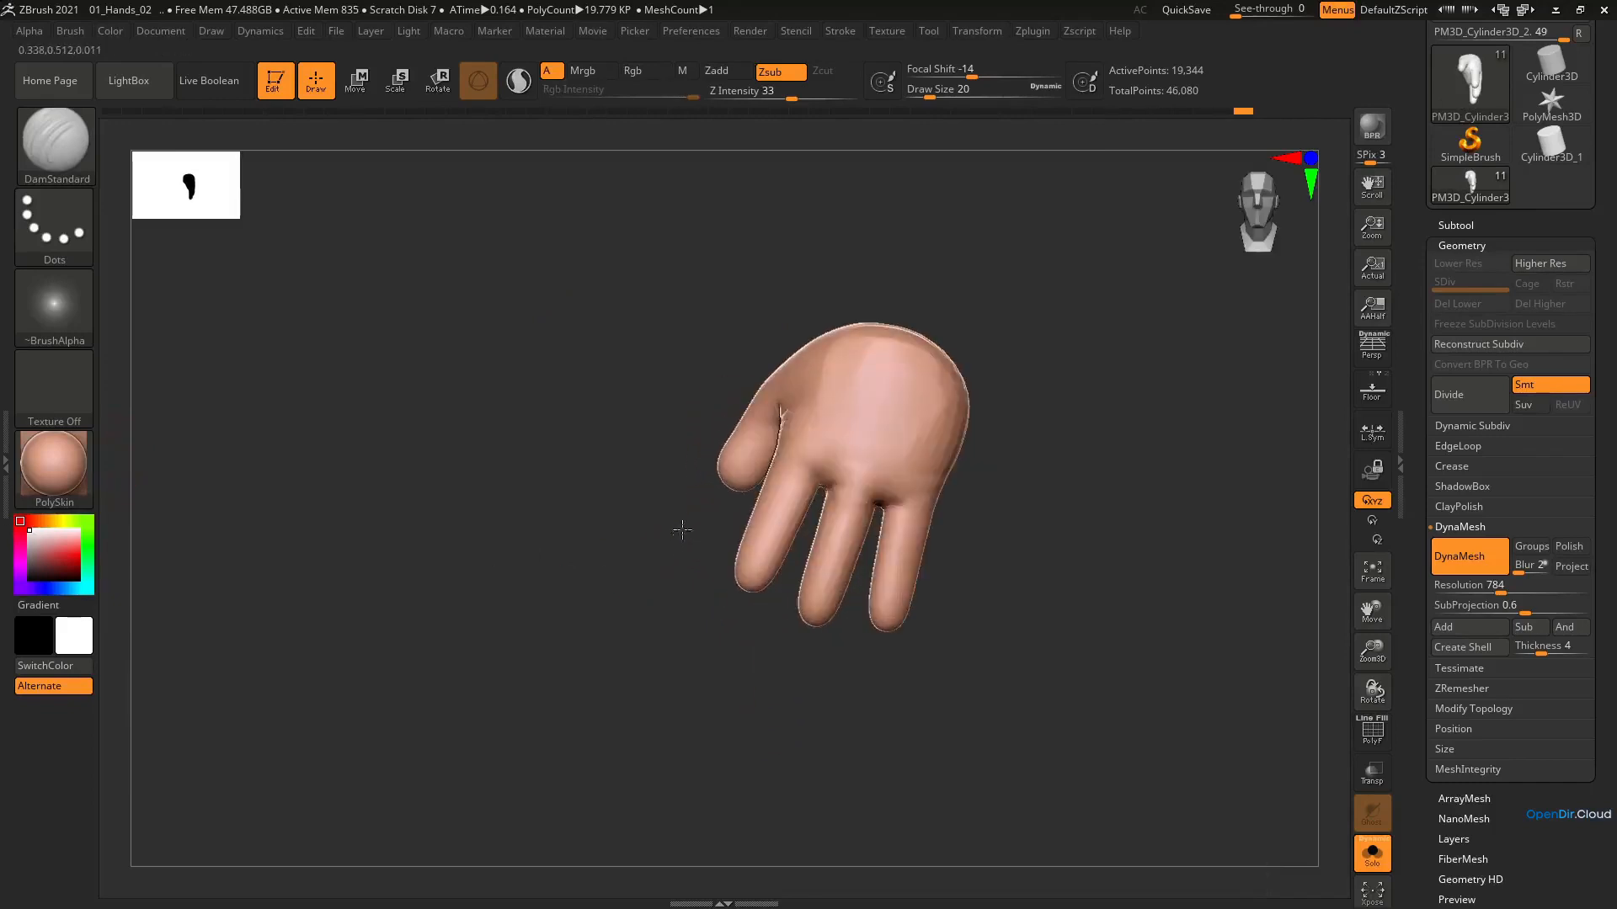
# Try the MatCap GreenClay material on the hand and switch back to PolySkin
pyautogui.click(58, 480)
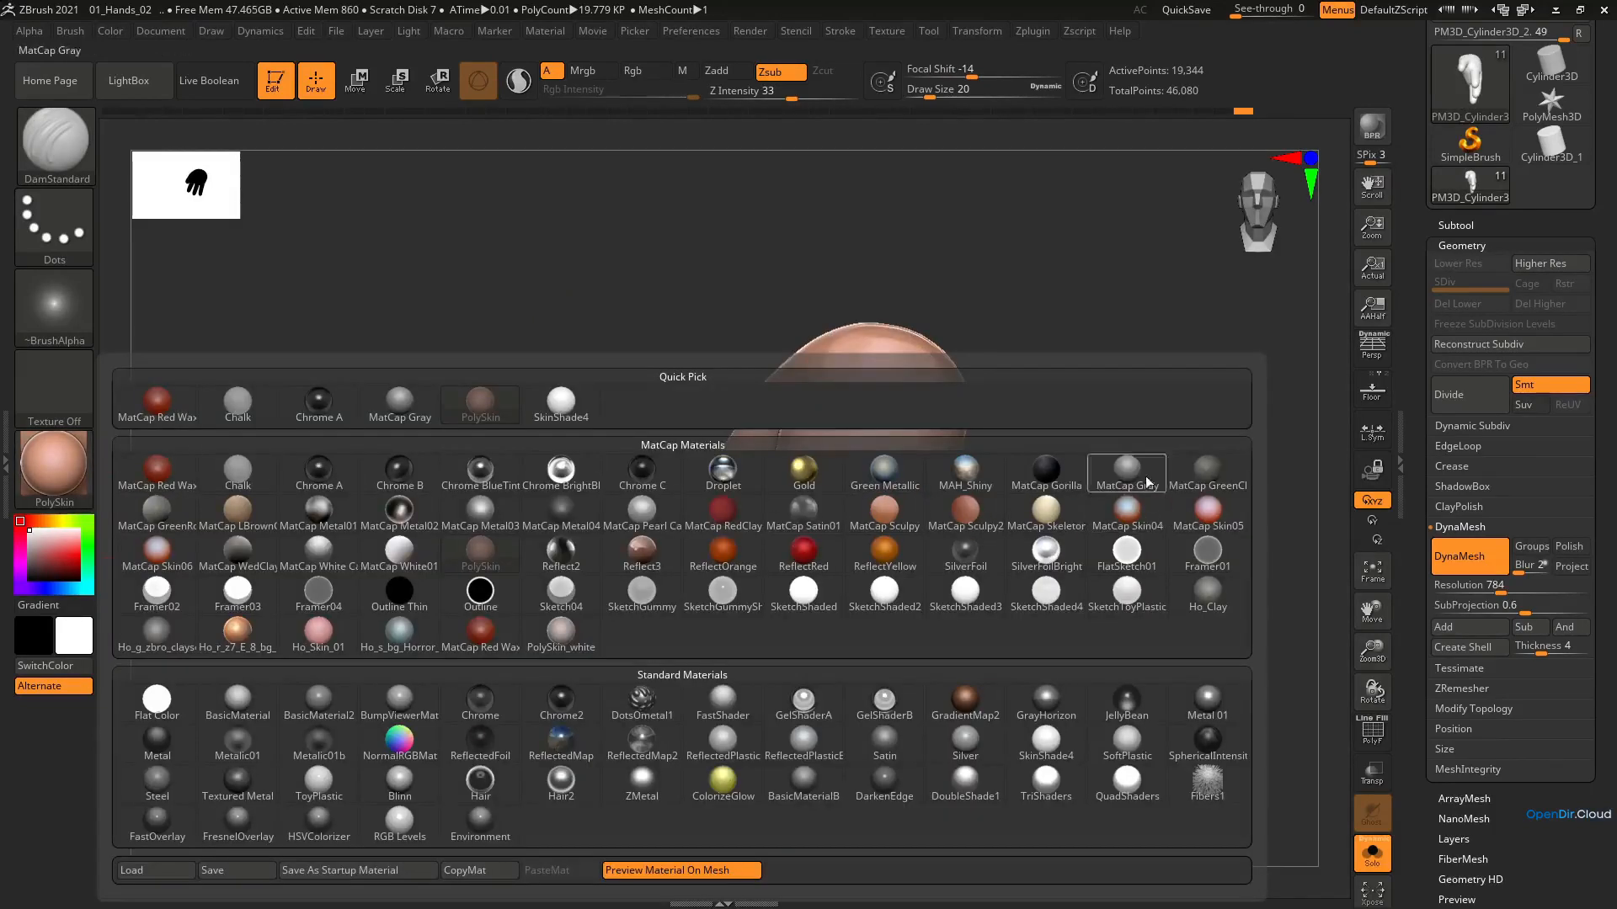
pyautogui.click(1201, 478)
pyautogui.click(69, 480)
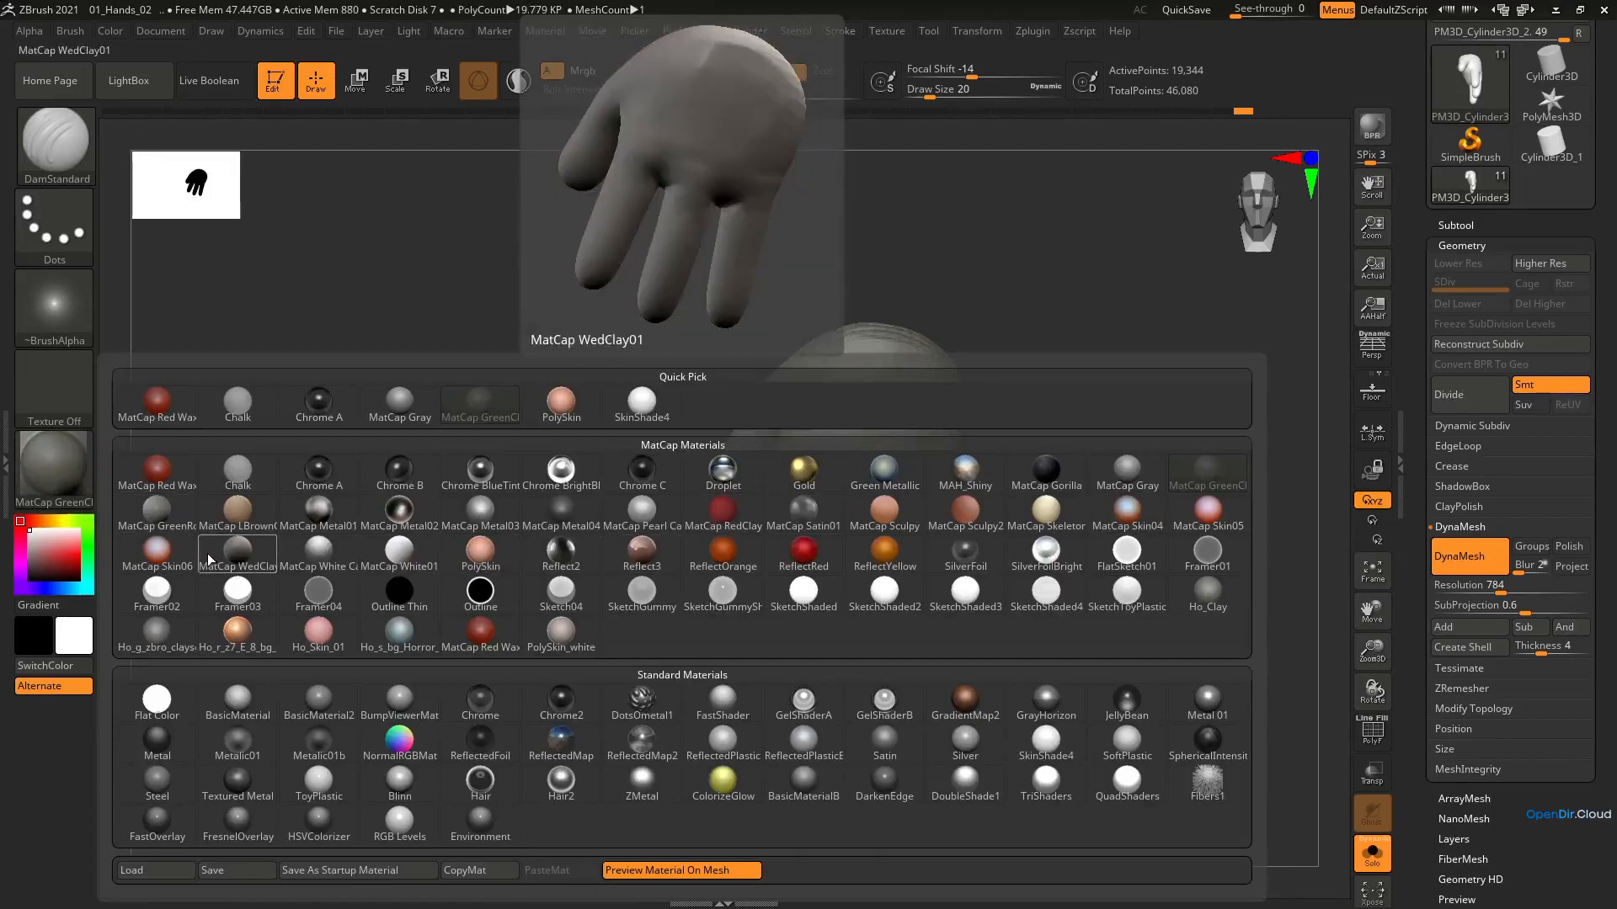
pyautogui.click(480, 555)
# Build up the heel of the palm with ClayBuildup at draw size 29
pyautogui.moveTo(480, 563)
pyautogui.mouseDown()
pyautogui.moveTo(854, 386)
pyautogui.moveTo(668, 469)
pyautogui.moveTo(801, 397)
pyautogui.moveTo(819, 453)
pyautogui.moveTo(803, 484)
pyautogui.mouseUp()
pyautogui.press('b')
pyautogui.press('c')
pyautogui.press('b')
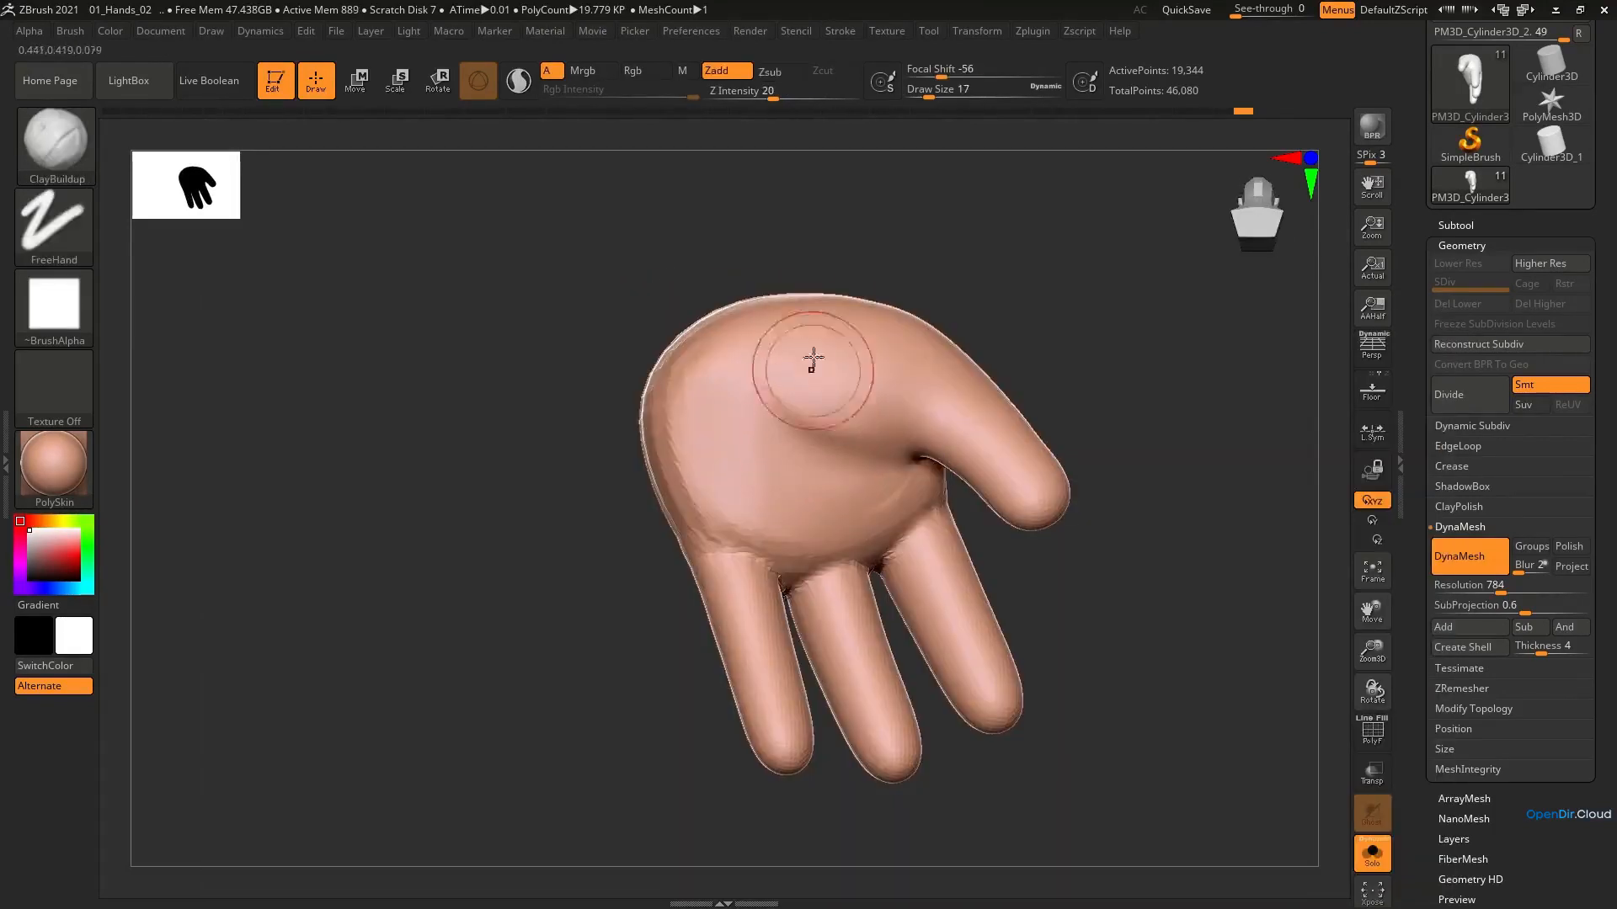
pyautogui.moveTo(813, 388); pyautogui.dragTo(823, 390)
pyautogui.moveTo(823, 394); pyautogui.dragTo(878, 296, button='right')
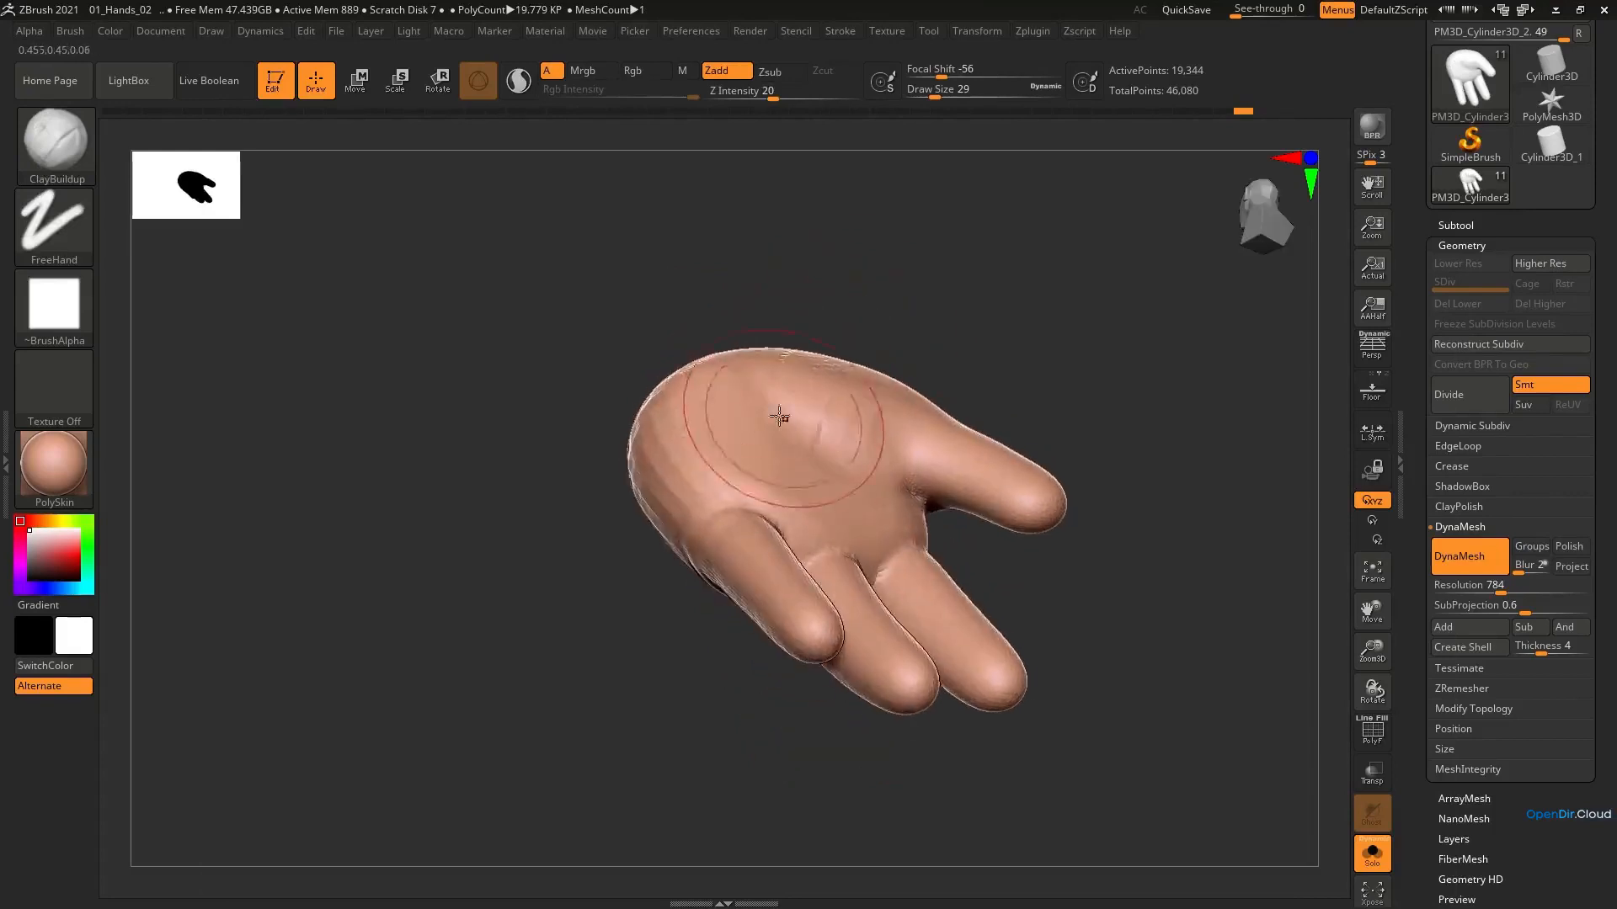
pyautogui.moveTo(779, 419)
pyautogui.mouseDown(button='right')
pyautogui.moveTo(717, 466)
pyautogui.moveTo(760, 346)
pyautogui.mouseUp(button='right')
pyautogui.moveTo(767, 484)
pyautogui.mouseDown(button='right')
pyautogui.moveTo(884, 447)
pyautogui.moveTo(758, 512)
pyautogui.mouseUp(button='right')
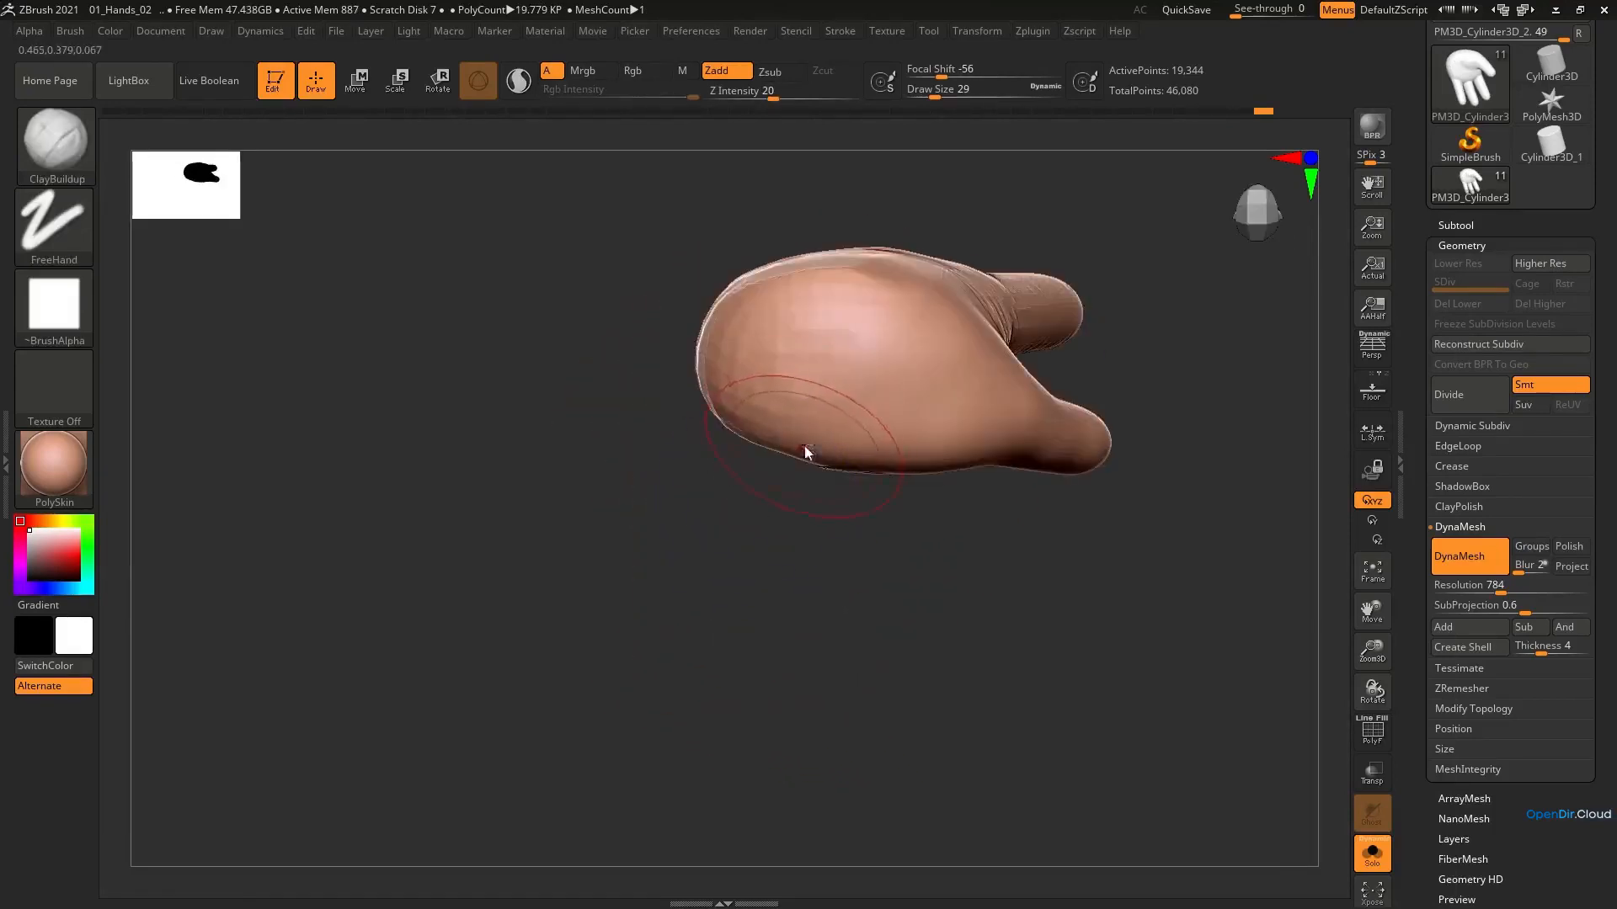
# Reshape the rounded wrist end of the hand with the Move brush
pyautogui.press('b')
pyautogui.press('m')
pyautogui.press('v')
pyautogui.moveTo(834, 450)
pyautogui.mouseDown(button='right')
pyautogui.moveTo(868, 309)
pyautogui.moveTo(791, 480)
pyautogui.moveTo(797, 351)
pyautogui.moveTo(783, 472)
pyautogui.moveTo(790, 376)
pyautogui.moveTo(881, 474)
pyautogui.moveTo(816, 534)
pyautogui.moveTo(859, 542)
pyautogui.moveTo(841, 454)
pyautogui.moveTo(845, 564)
pyautogui.moveTo(894, 563)
pyautogui.mouseUp(button='right')
pyautogui.press('[')
# Refine the thumb base on the back of the hand with ClayBuildup at draw size 31 and Move at 37
pyautogui.press('b')
pyautogui.press('c')
pyautogui.press('b')
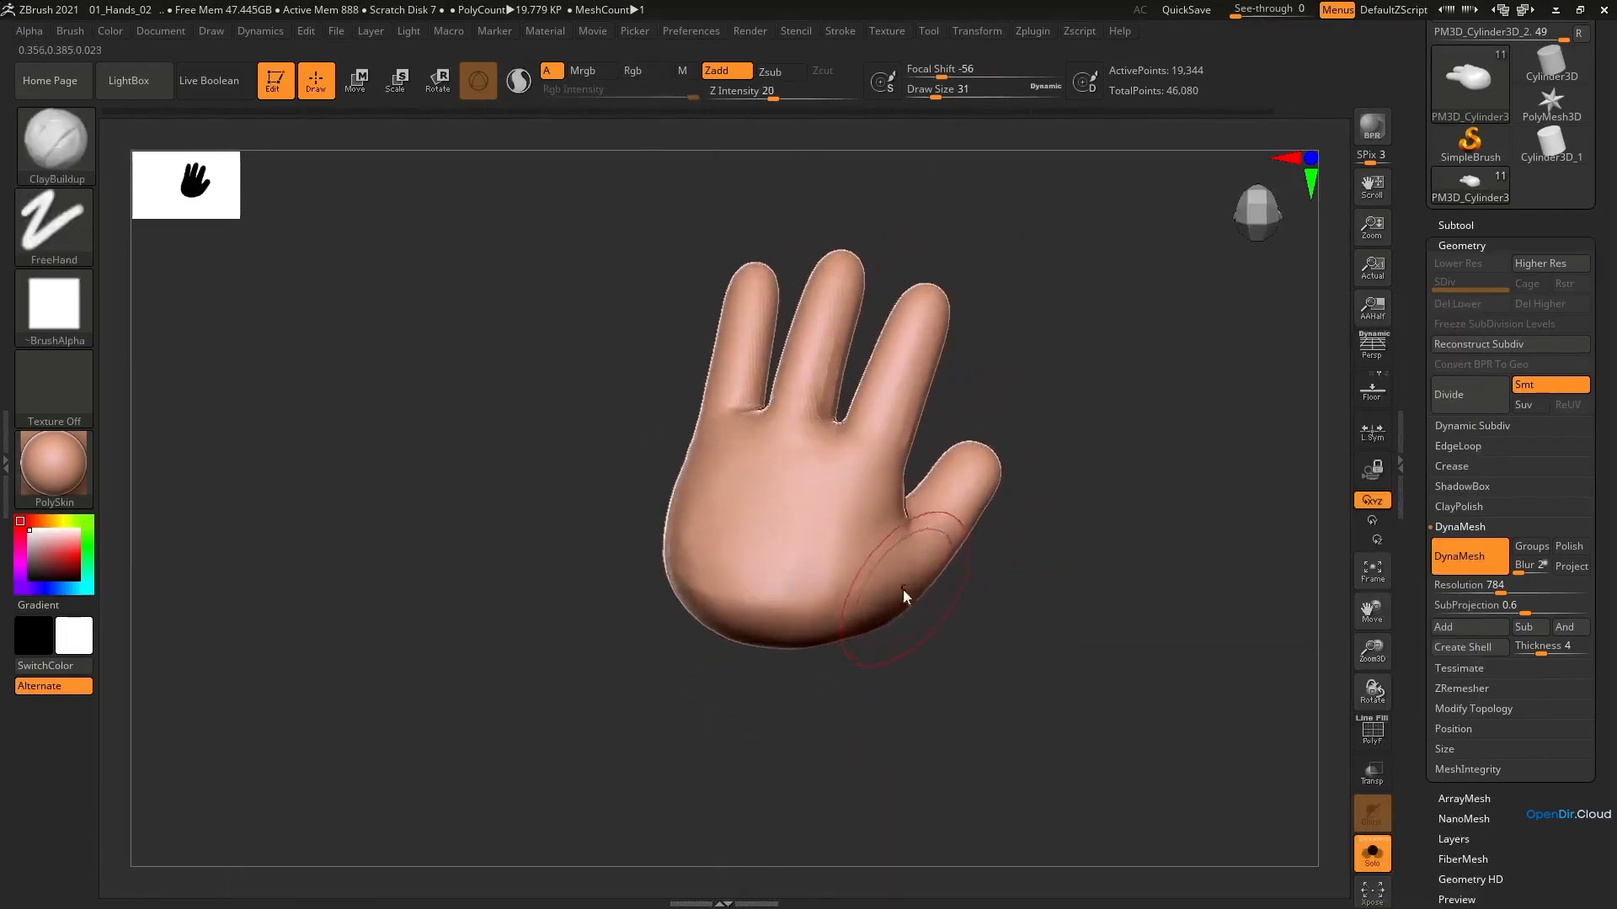
pyautogui.press('b')
pyautogui.press('m')
pyautogui.press('v')
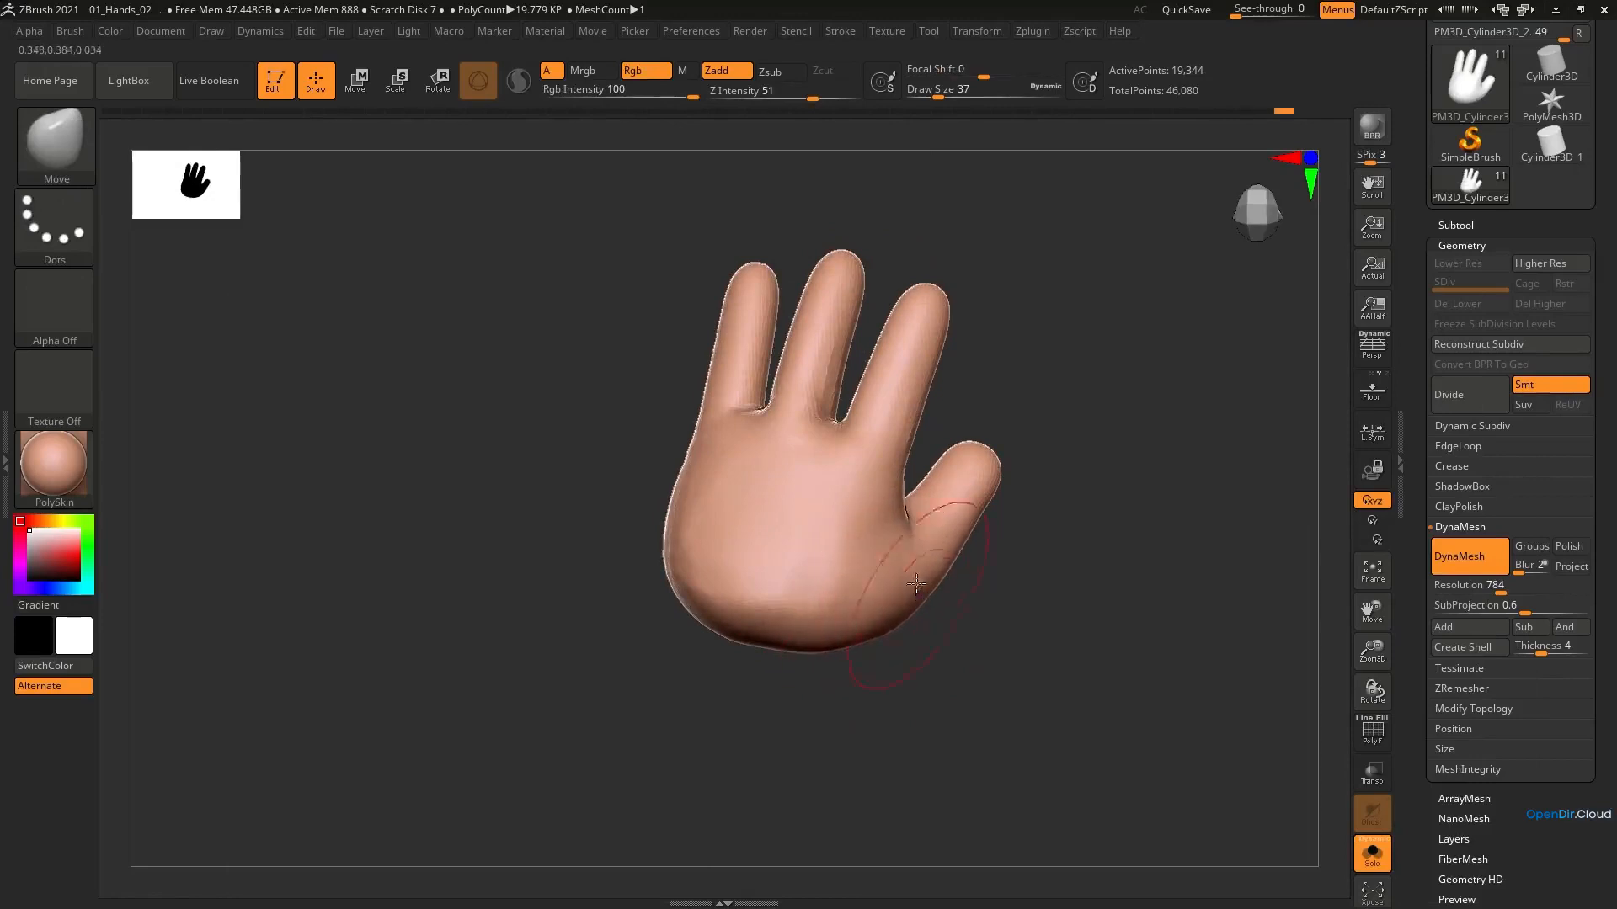
pyautogui.moveTo(917, 583)
pyautogui.mouseDown(button='right')
pyautogui.moveTo(855, 585)
pyautogui.moveTo(977, 468)
pyautogui.moveTo(867, 607)
pyautogui.moveTo(945, 463)
pyautogui.moveTo(1003, 415)
pyautogui.moveTo(964, 364)
pyautogui.moveTo(941, 486)
pyautogui.mouseUp(button='right')
# Thicken the fingers from the back of the hand with the Inflat brush at draw size 37
pyautogui.press('b')
pyautogui.press('i')
pyautogui.press('n')
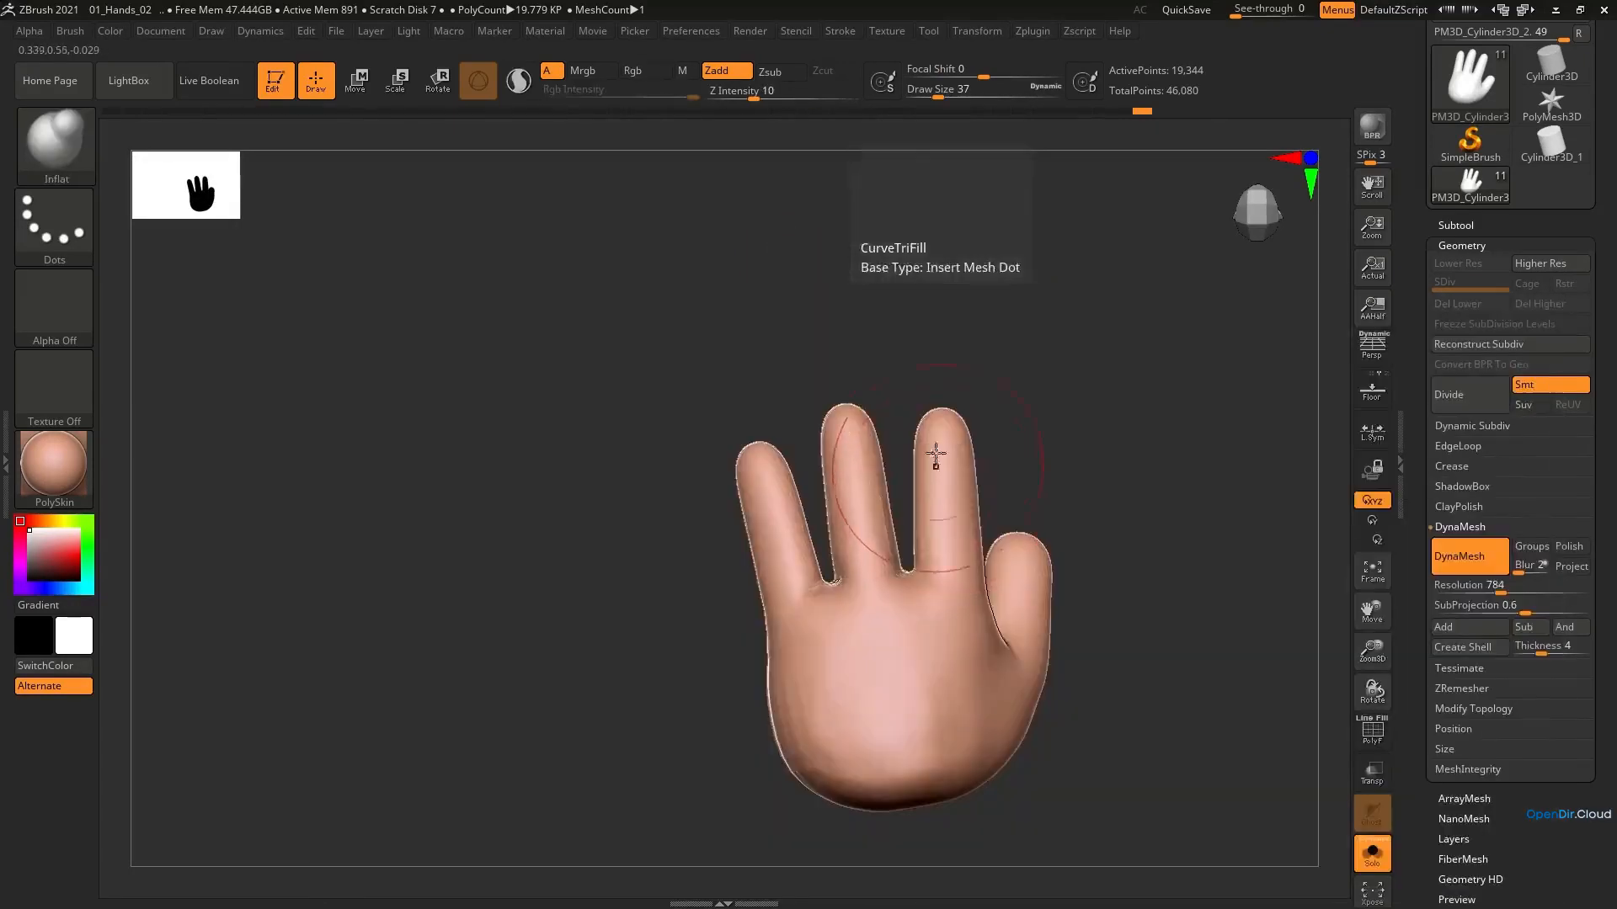
pyautogui.moveTo(802, 549)
pyautogui.mouseDown(button='right')
pyautogui.moveTo(917, 458)
pyautogui.moveTo(897, 603)
pyautogui.moveTo(873, 570)
pyautogui.moveTo(881, 603)
pyautogui.mouseUp(button='right')
# Reshape the thumb mound and heel of the palm with the Move brush at draw sizes 39 and 23
pyautogui.press('b')
pyautogui.press('m')
pyautogui.press('v')
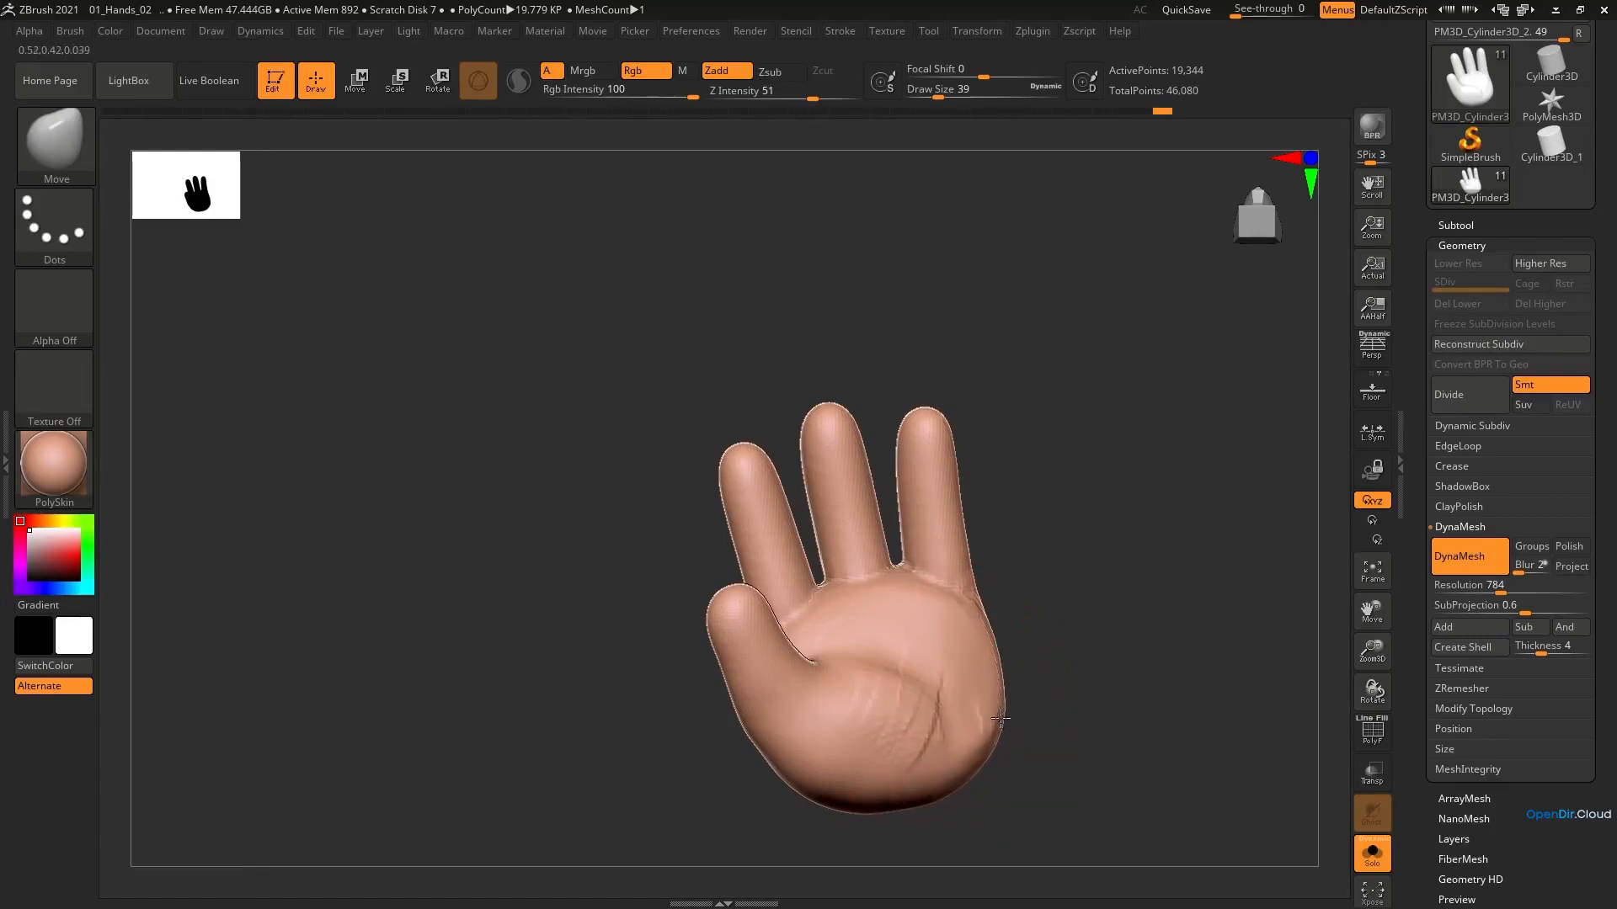
pyautogui.moveTo(901, 707)
pyautogui.mouseDown(button='right')
pyautogui.moveTo(866, 649)
pyautogui.moveTo(886, 666)
pyautogui.moveTo(867, 661)
pyautogui.moveTo(881, 705)
pyautogui.mouseUp(button='right')
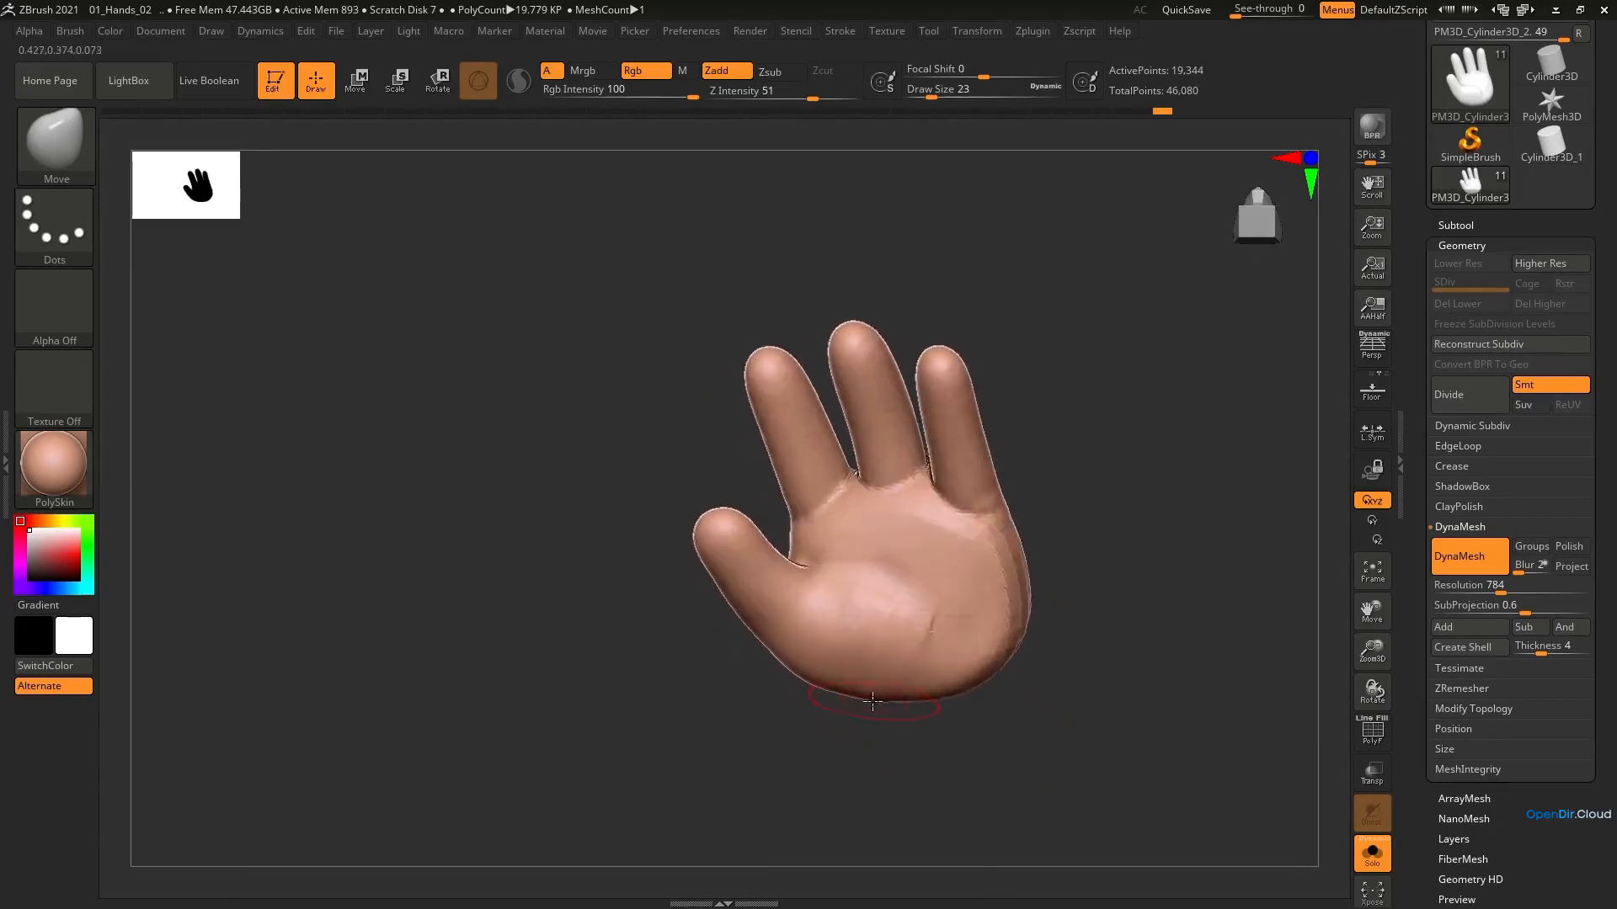
# Carve the palm crease around the thumb mound with DamStandard at draw size 18 and smooth it
pyautogui.press('b')
pyautogui.press('d')
pyautogui.press('s')
pyautogui.moveTo(900, 601); pyautogui.dragTo(830, 565, button='right')
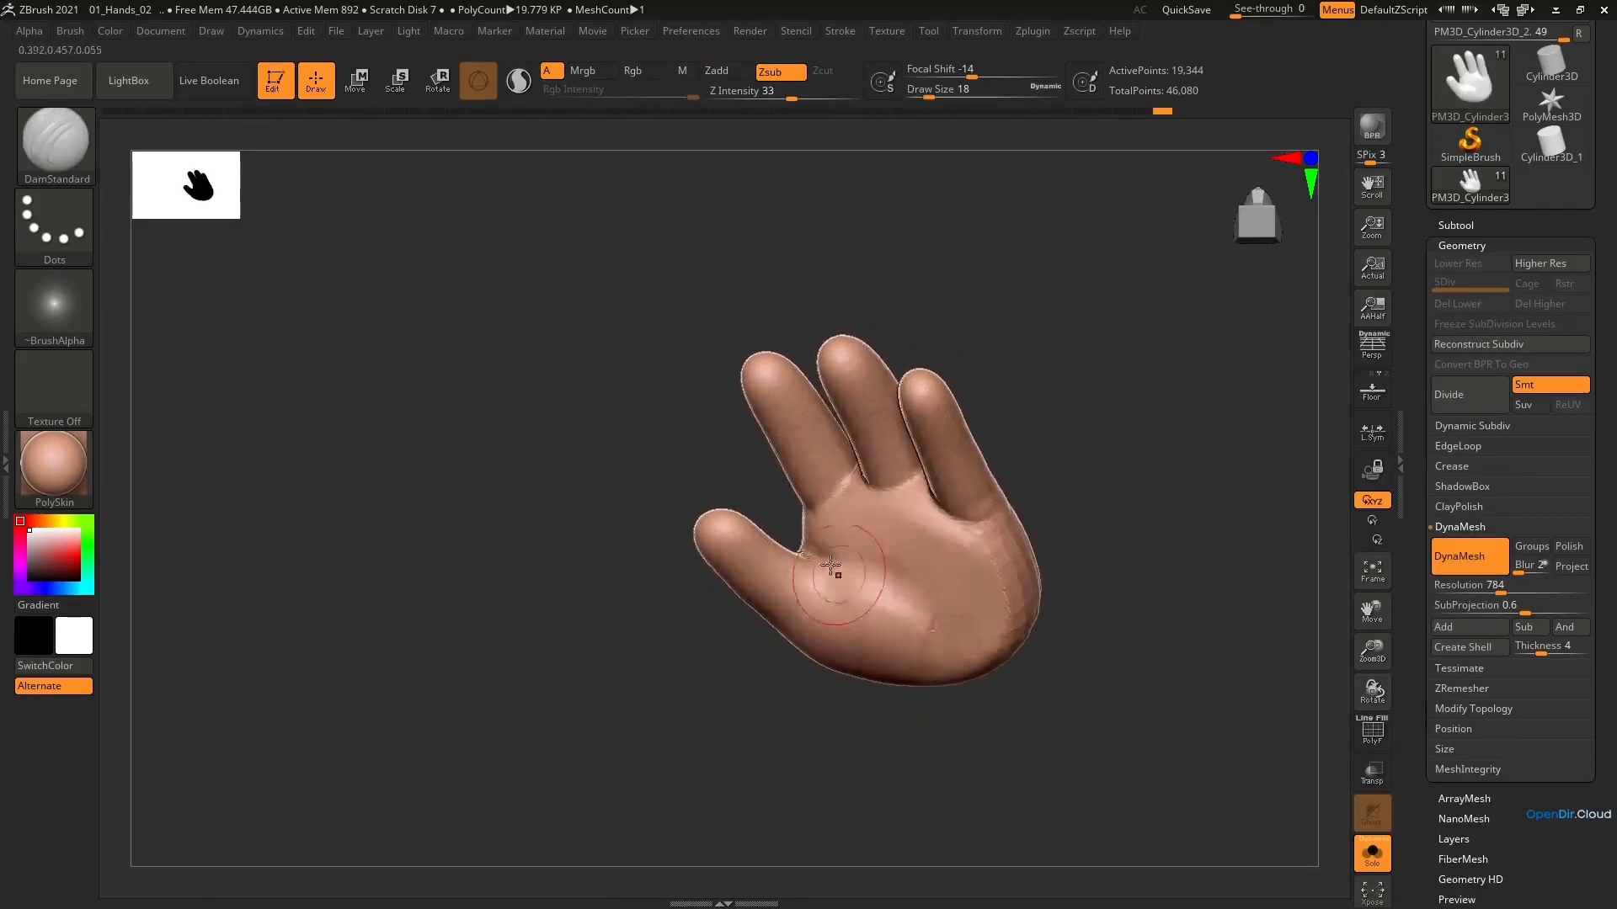
pyautogui.moveTo(946, 653); pyautogui.dragTo(876, 571, button='right')
pyautogui.moveTo(938, 628); pyautogui.dragTo(940, 641)
pyautogui.moveTo(948, 640)
pyautogui.mouseDown(button='right')
pyautogui.moveTo(968, 617)
pyautogui.moveTo(913, 566)
pyautogui.mouseUp(button='right')
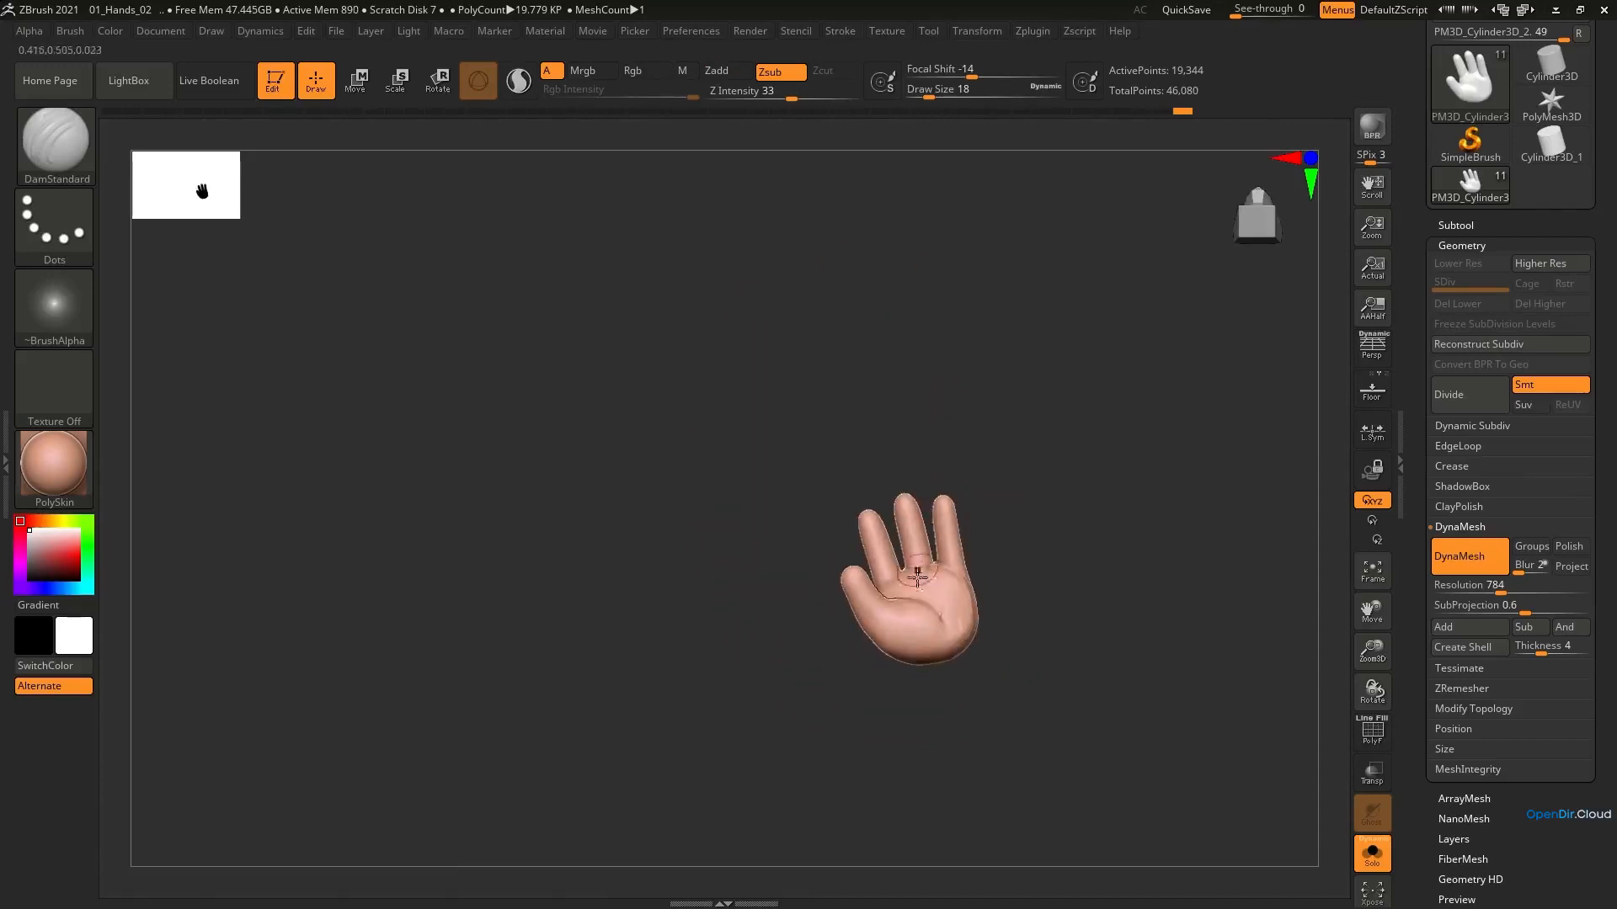
pyautogui.keyDown('shift'); pyautogui.moveTo(918, 599); pyautogui.dragTo(935, 617); pyautogui.keyUp('shift')
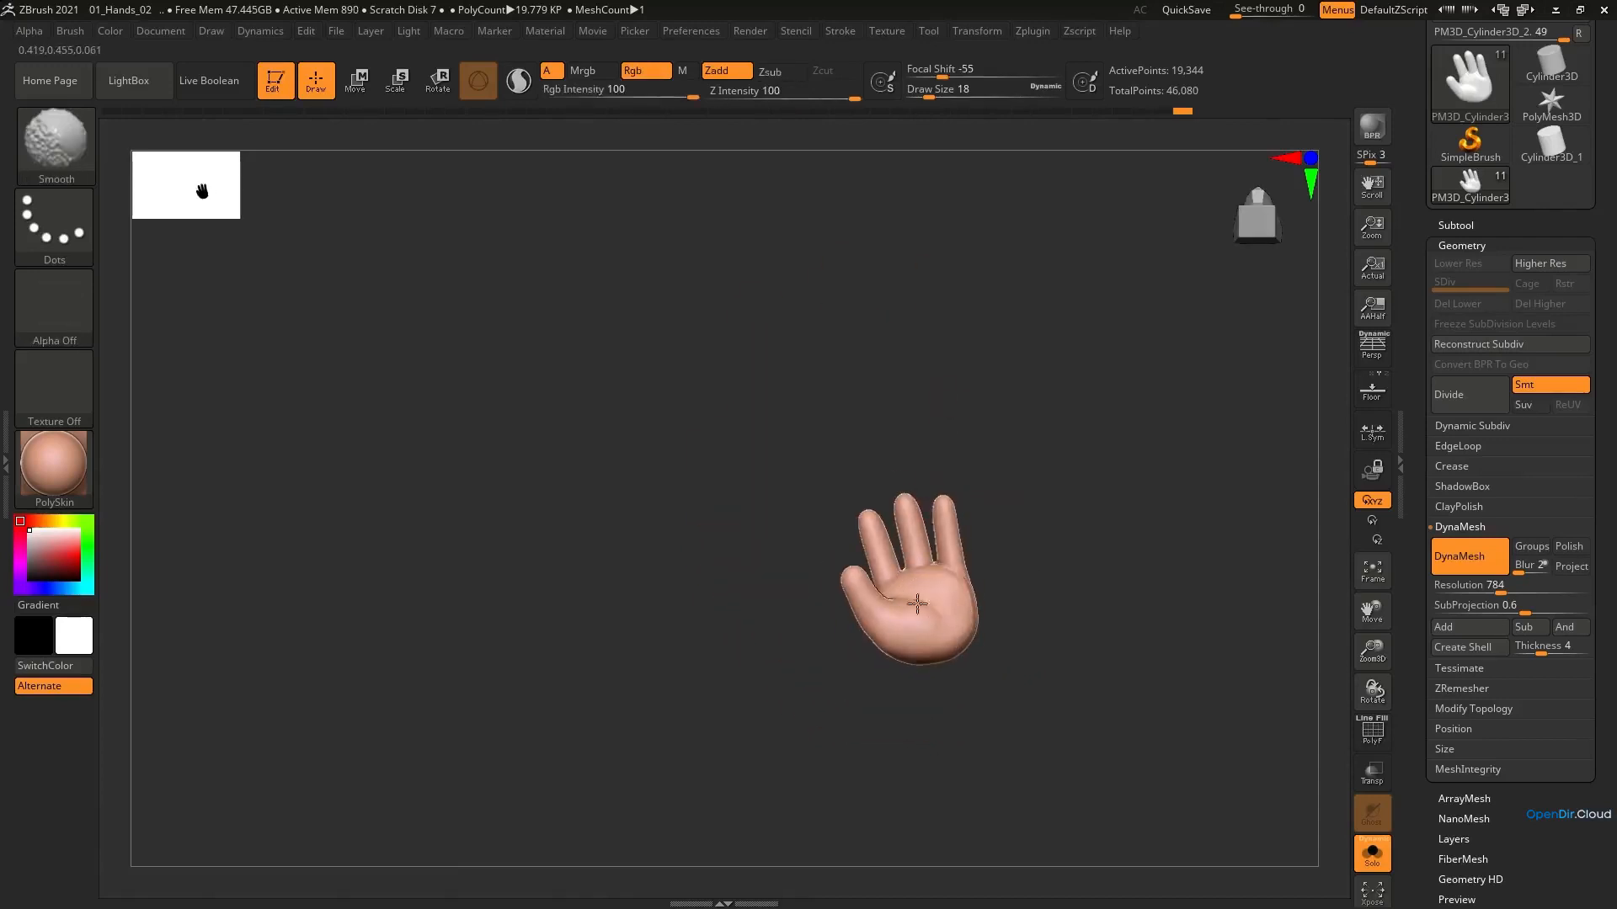
pyautogui.keyDown('ctrl'); pyautogui.moveTo(982, 592); pyautogui.dragTo(895, 755, button='right'); pyautogui.keyUp('ctrl')
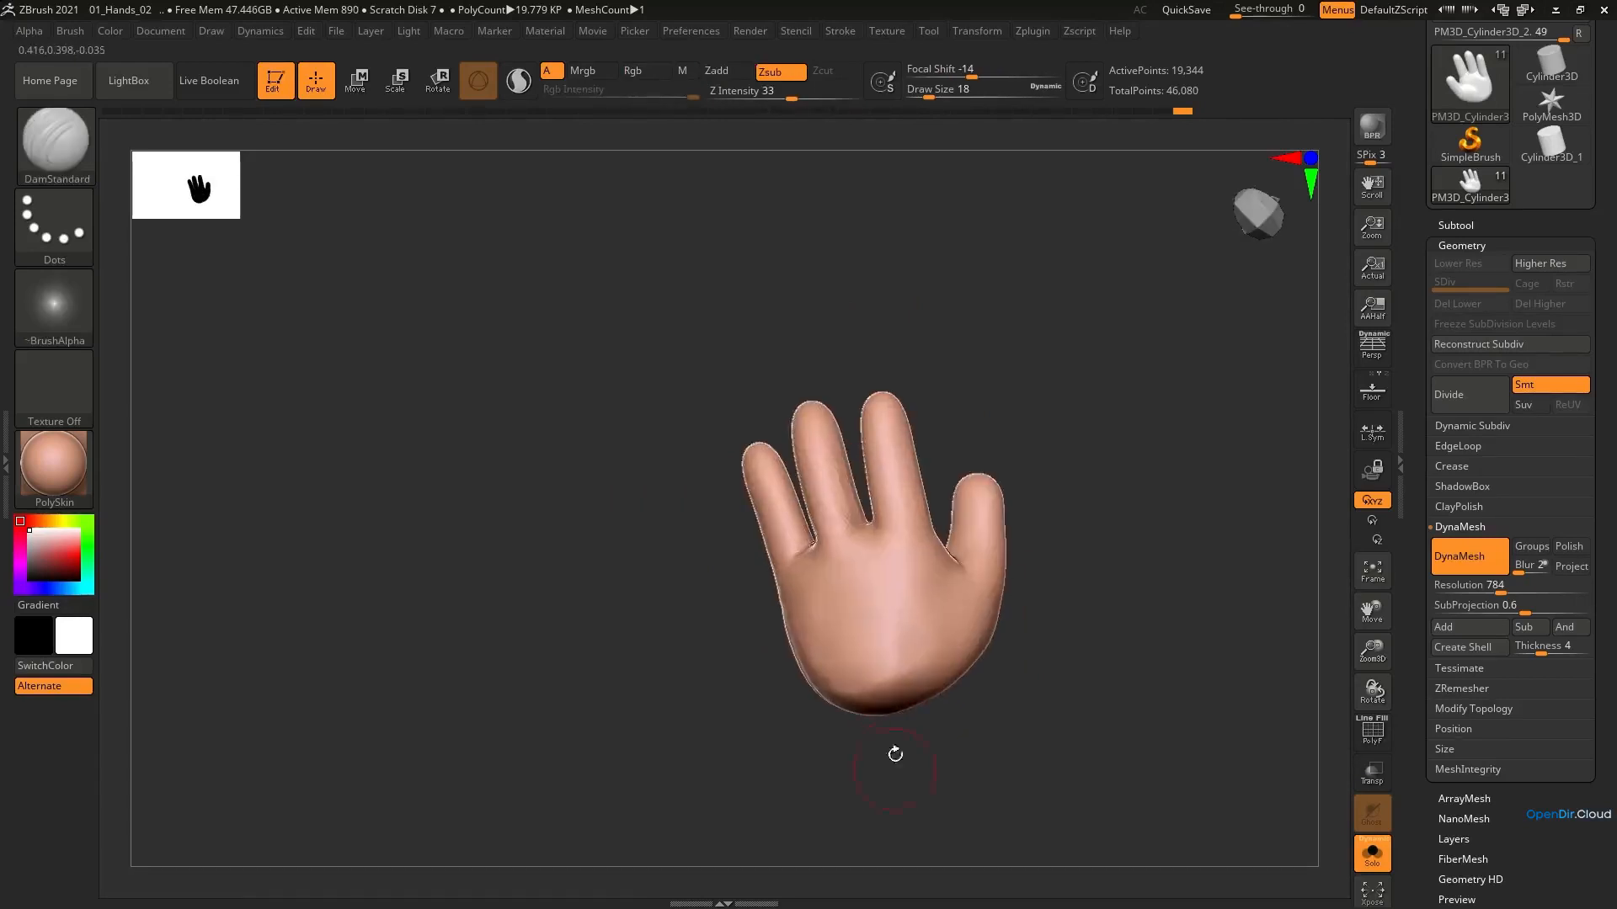
pyautogui.keyDown('shift'); pyautogui.moveTo(893, 674); pyautogui.dragTo(884, 657); pyautogui.keyUp('shift')
pyautogui.moveTo(885, 657)
pyautogui.mouseDown(button='right')
pyautogui.moveTo(804, 631)
pyautogui.moveTo(791, 611)
pyautogui.mouseUp(button='right')
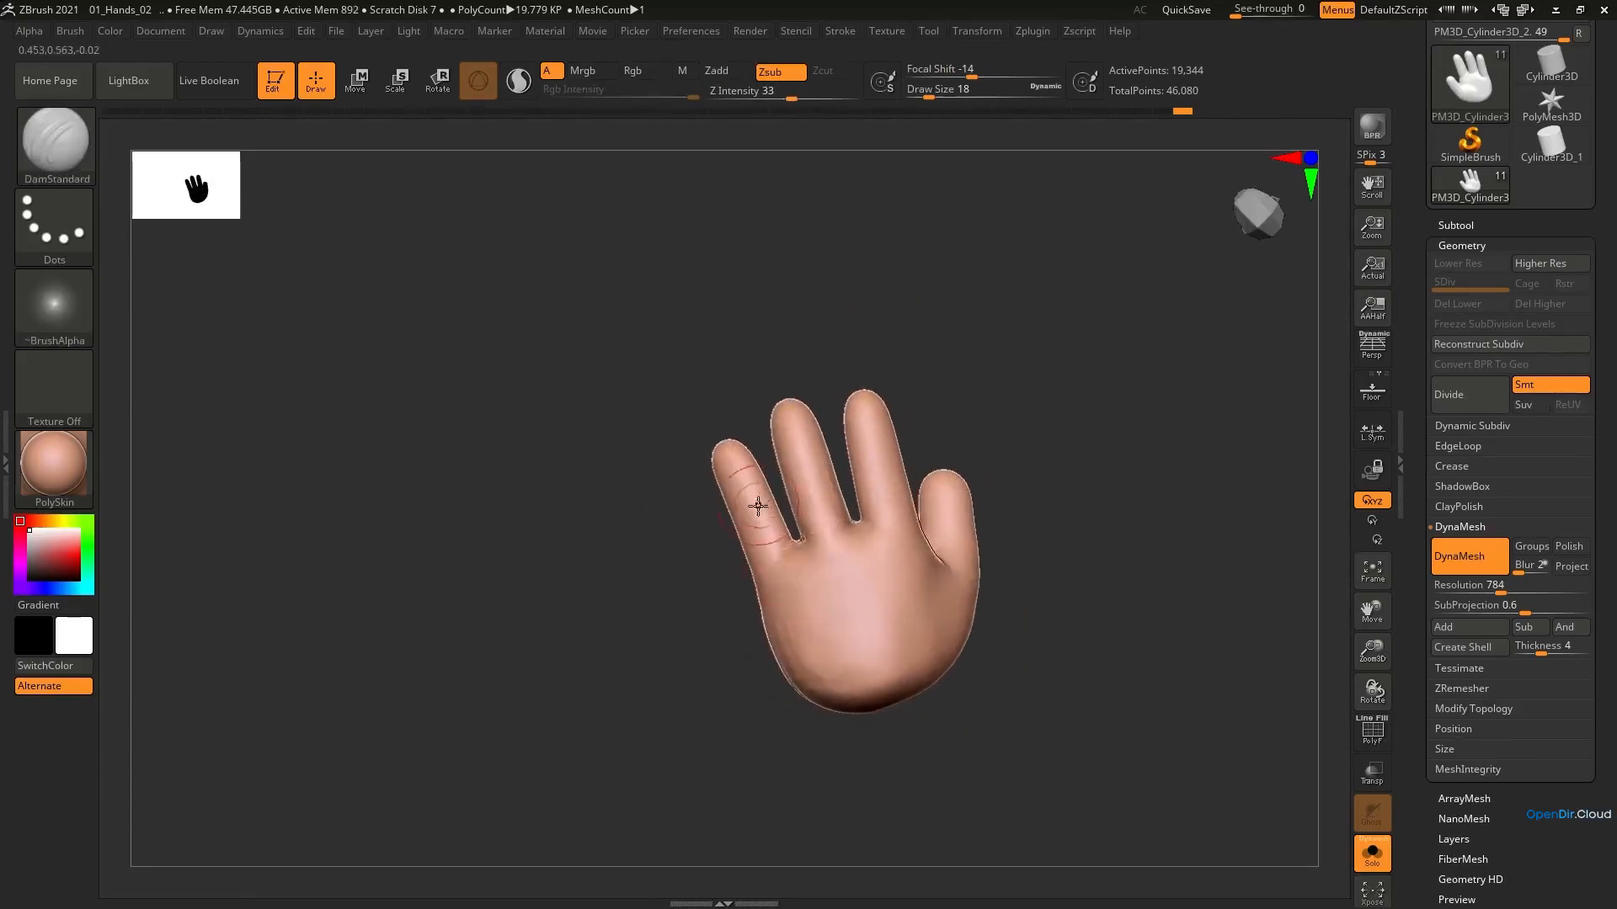
# Reshape the web between the little and middle fingers with the Move Topological brush at draw size 11
pyautogui.press('b')
pyautogui.press('m')
pyautogui.press('v')
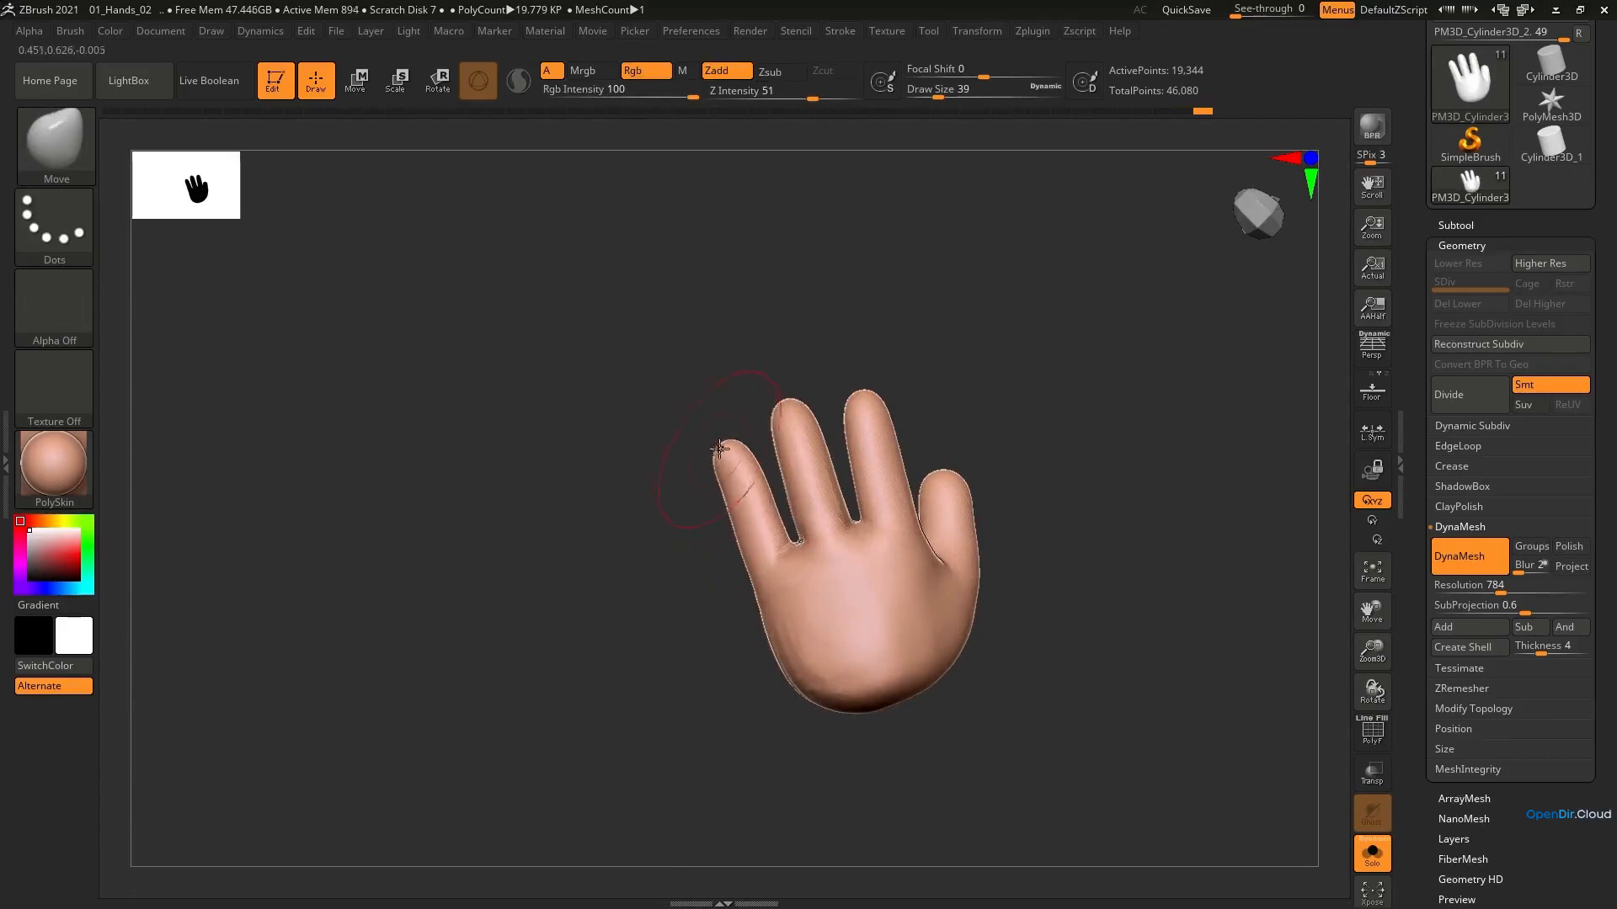
pyautogui.press('b')
pyautogui.press('m')
pyautogui.press('t')
pyautogui.moveTo(726, 470)
pyautogui.mouseDown(button='right')
pyautogui.moveTo(773, 564)
pyautogui.moveTo(822, 549)
pyautogui.mouseUp(button='right')
pyautogui.press('[')
pyautogui.press('[')
pyautogui.press('[')
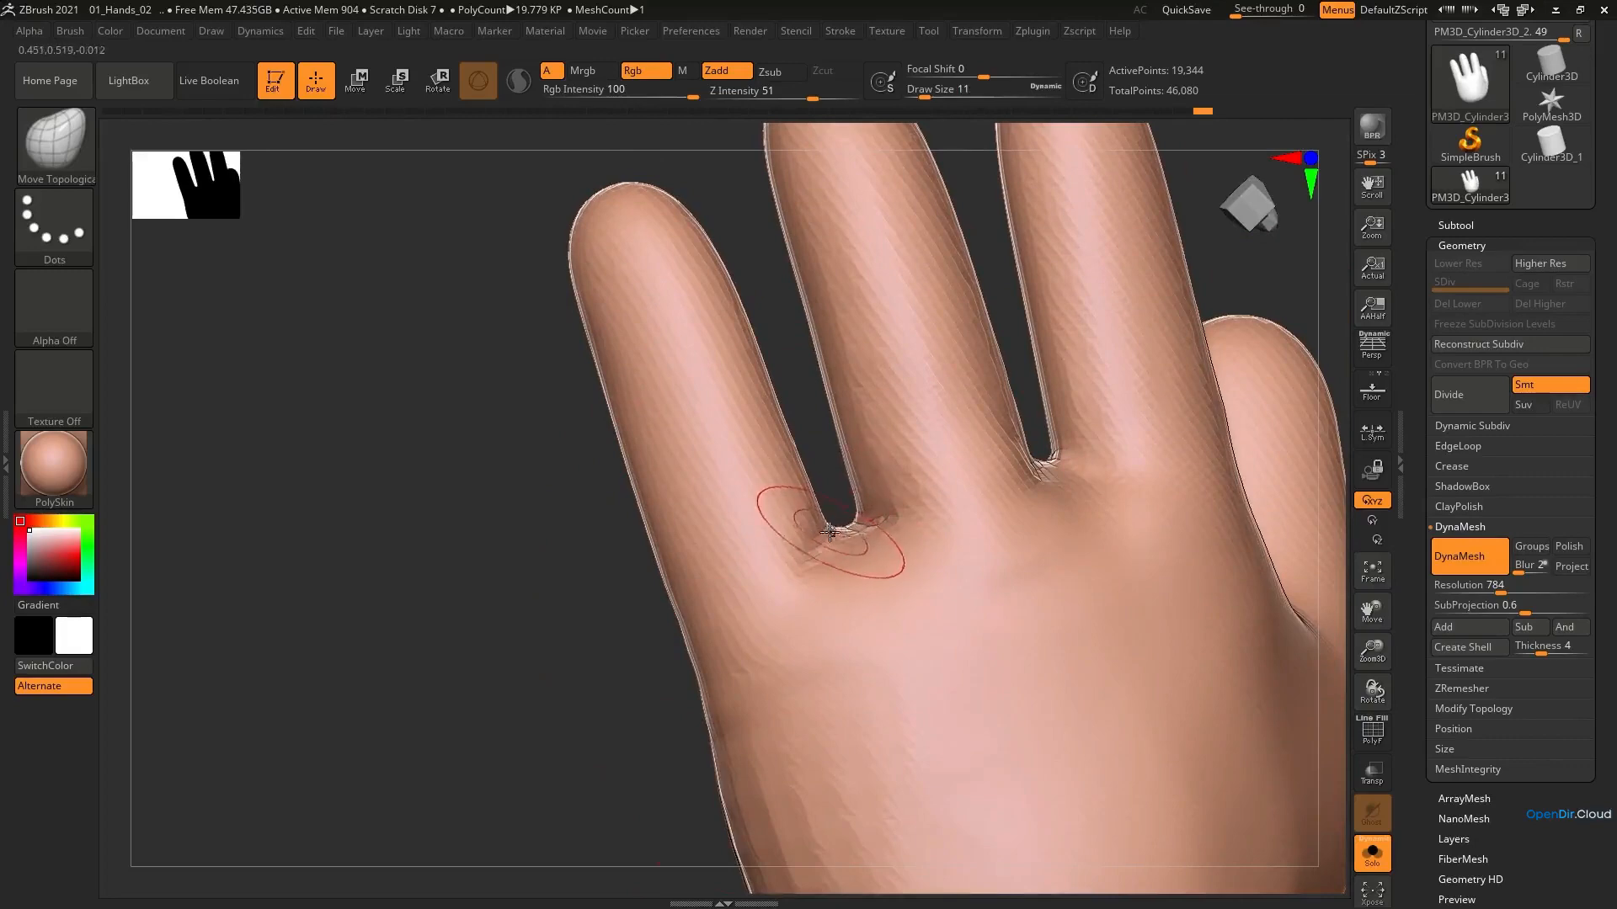
pyautogui.moveTo(830, 532); pyautogui.dragTo(847, 525)
pyautogui.moveTo(850, 524)
pyautogui.mouseDown(button='right')
pyautogui.moveTo(1013, 536)
pyautogui.moveTo(844, 530)
pyautogui.mouseUp(button='right')
# Smooth the little-finger side of the palm at draw size 11
pyautogui.moveTo(674, 499)
pyautogui.mouseDown(button='right')
pyautogui.moveTo(657, 456)
pyautogui.moveTo(654, 478)
pyautogui.moveTo(667, 468)
pyautogui.mouseUp(button='right')
pyautogui.keyDown('ctrl'); pyautogui.moveTo(665, 537); pyautogui.dragTo(645, 429, button='right'); pyautogui.keyUp('ctrl')
pyautogui.press('shift')
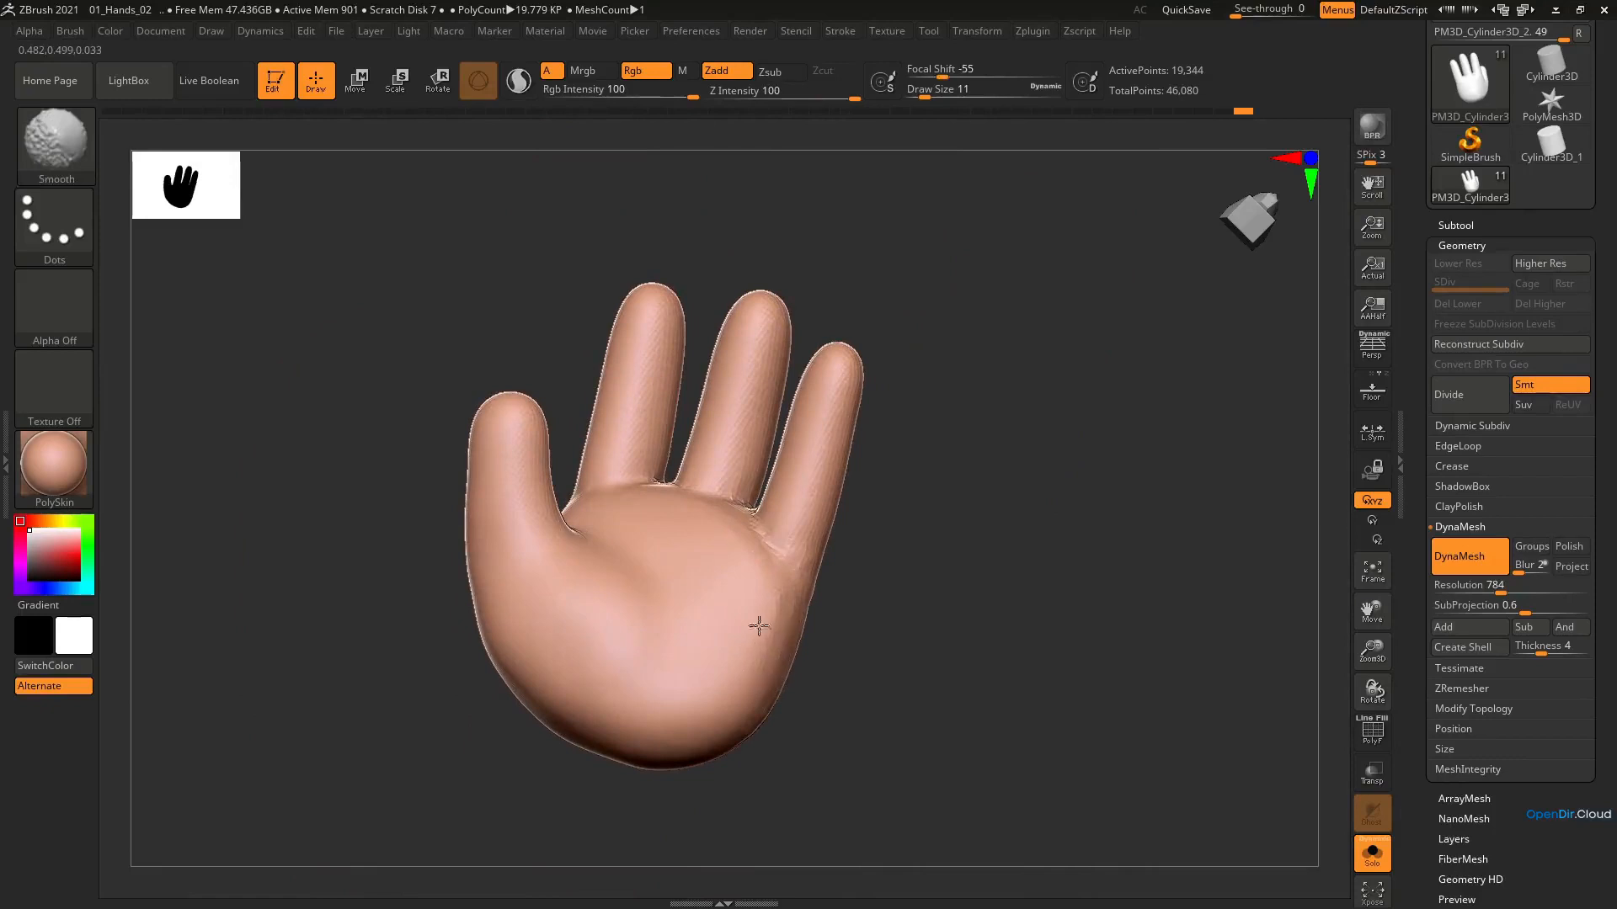
pyautogui.moveTo(700, 622); pyautogui.dragTo(726, 625, button='right')
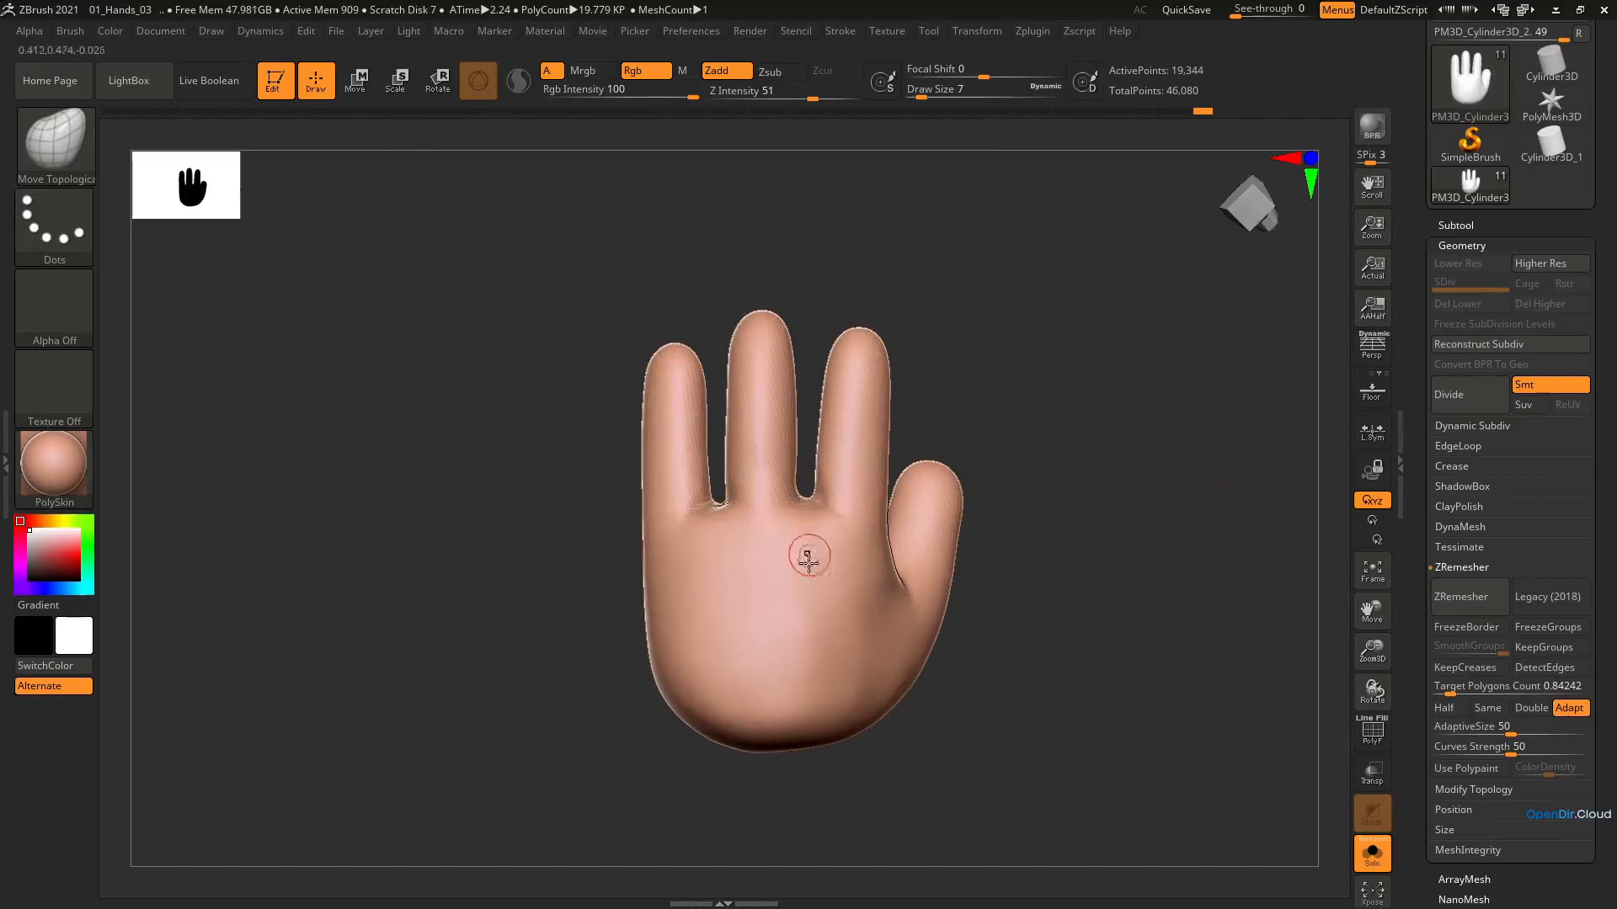
# Try remeshing the hand with ZRemesher at a target polygon count of 0.84242, inspect the wireframe and undo it
pyautogui.keyDown('alt'); pyautogui.moveTo(798, 524); pyautogui.dragTo(806, 488, button='right'); pyautogui.keyUp('alt')
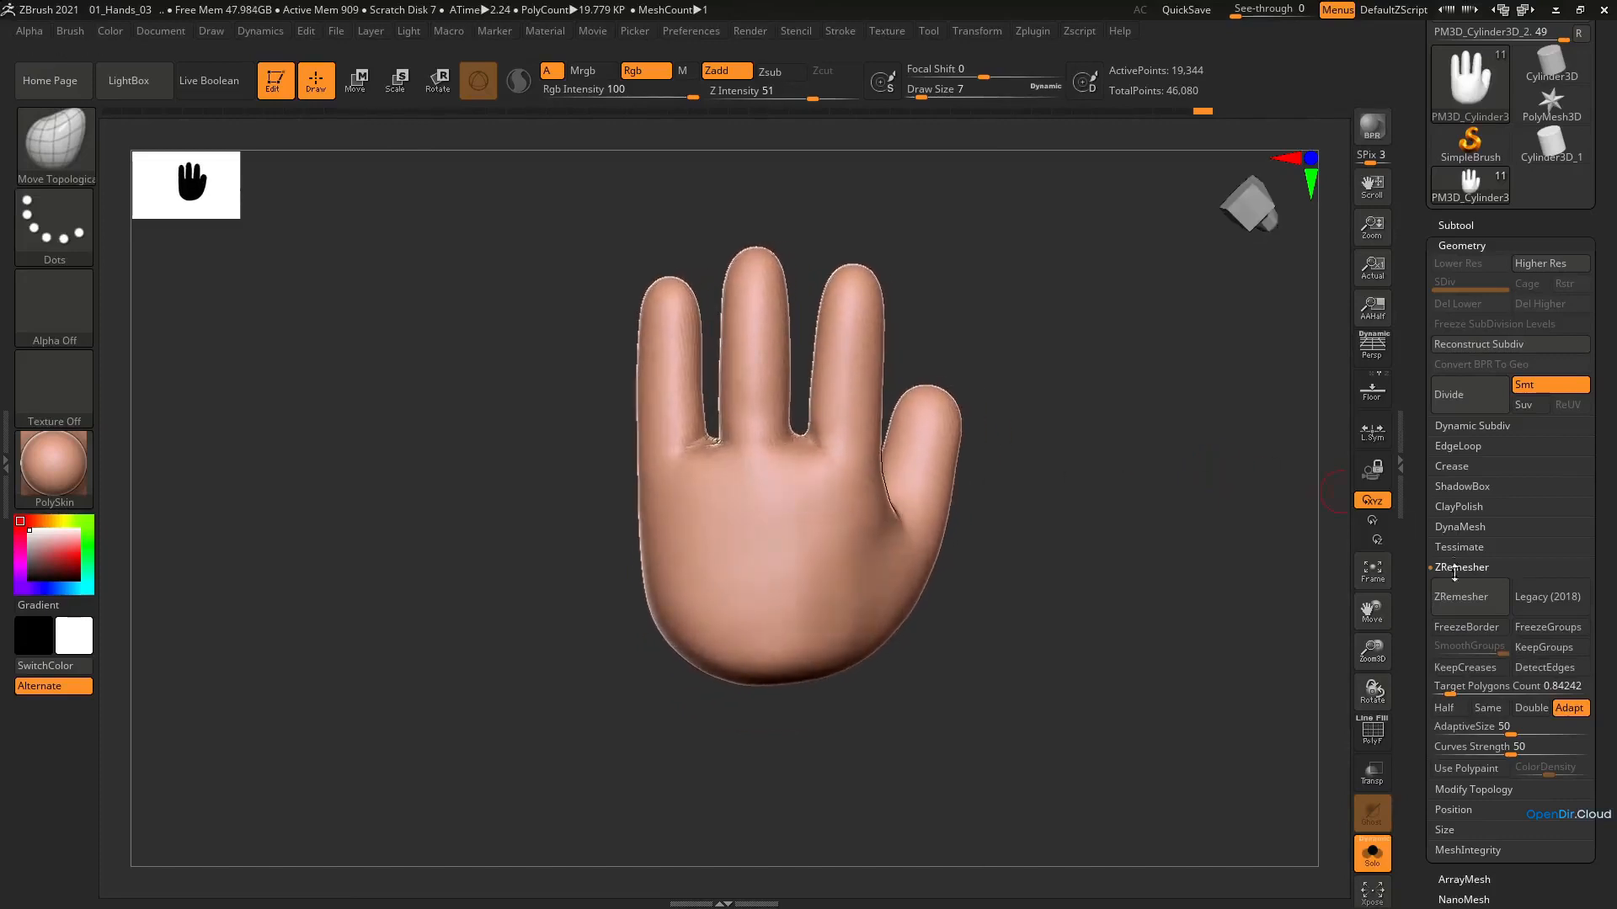
pyautogui.click(1449, 607)
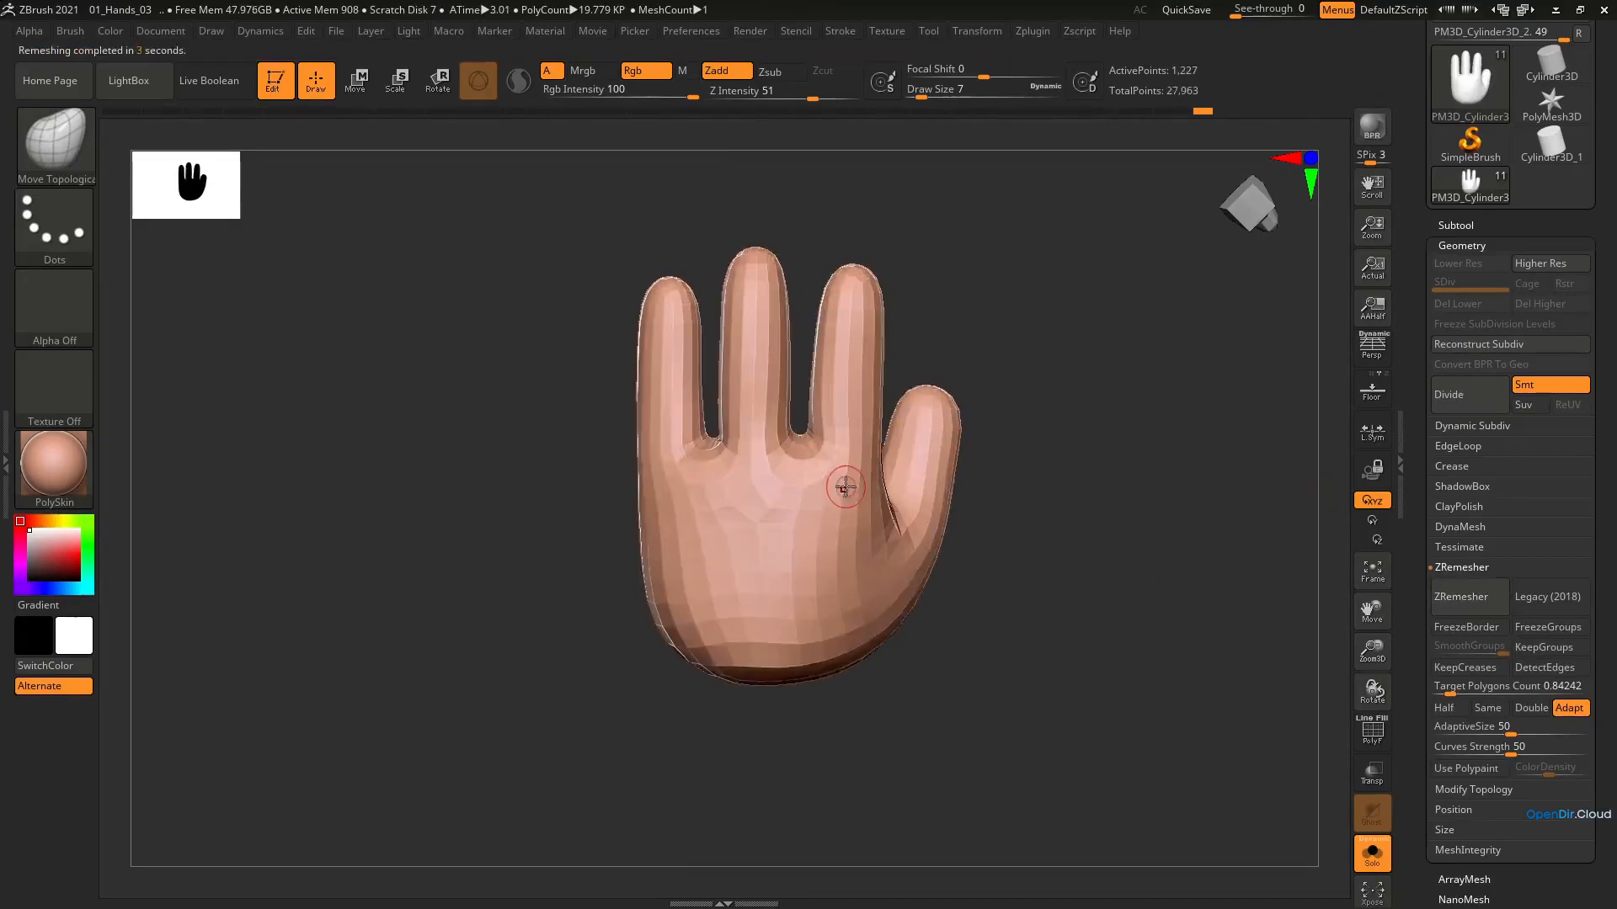
pyautogui.hotkey('shift', 'f')
pyautogui.moveTo(827, 497); pyautogui.dragTo(939, 515, button='right')
pyautogui.hotkey('ctrl', 'z')
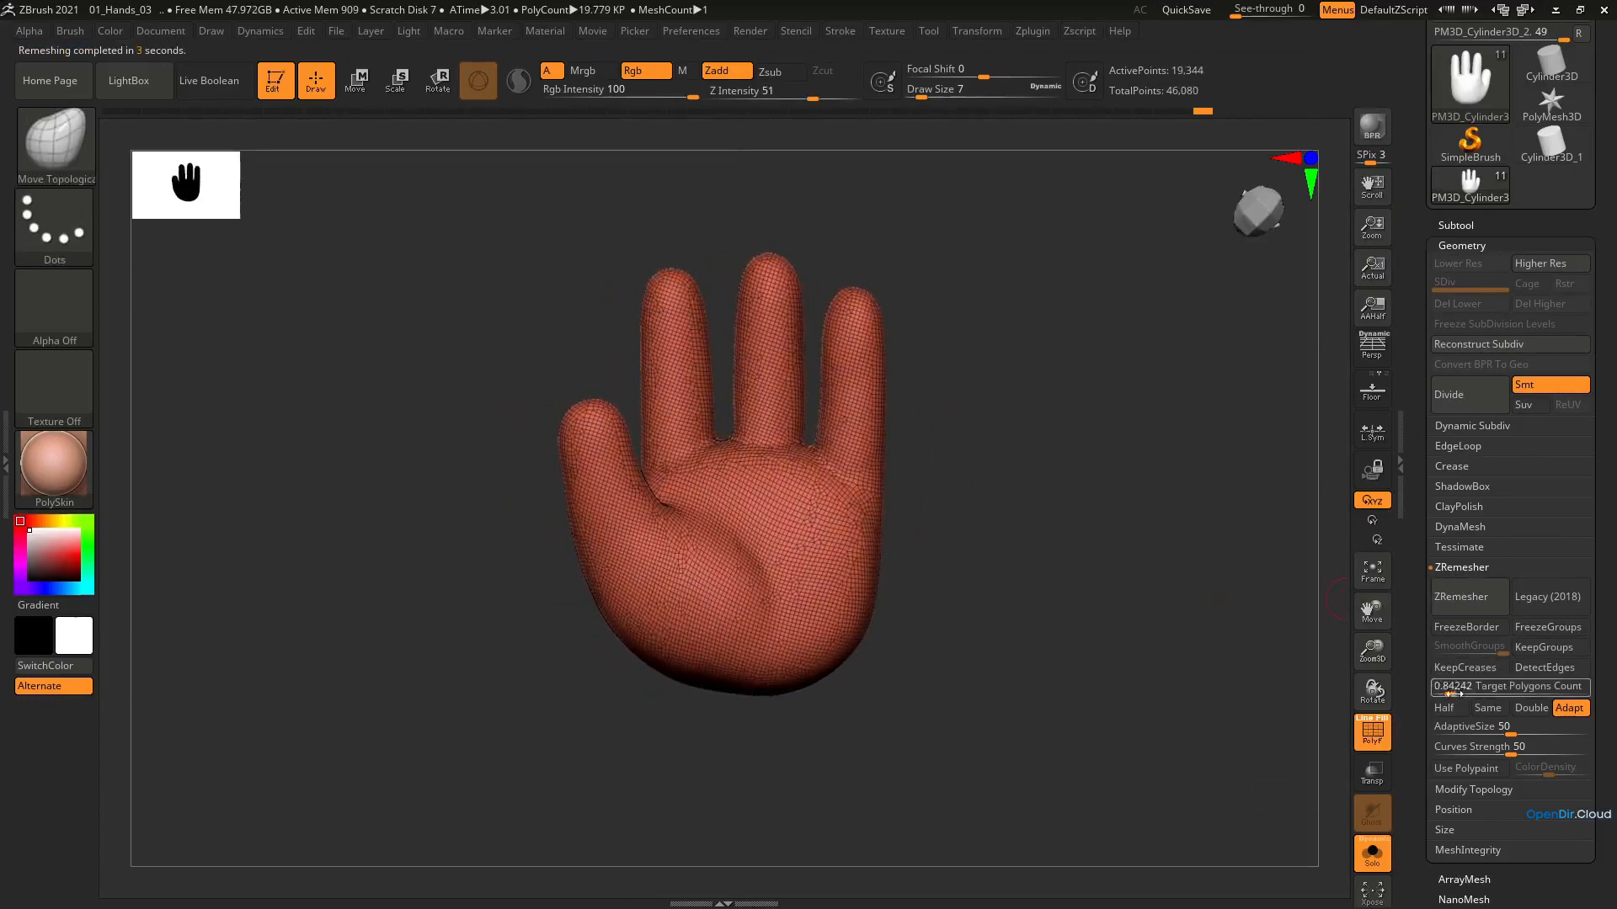
# Remesh the hand with ZRemesher at a target polygon count of 1.84551, then hide the wireframe
pyautogui.moveTo(1452, 693); pyautogui.dragTo(1457, 693)
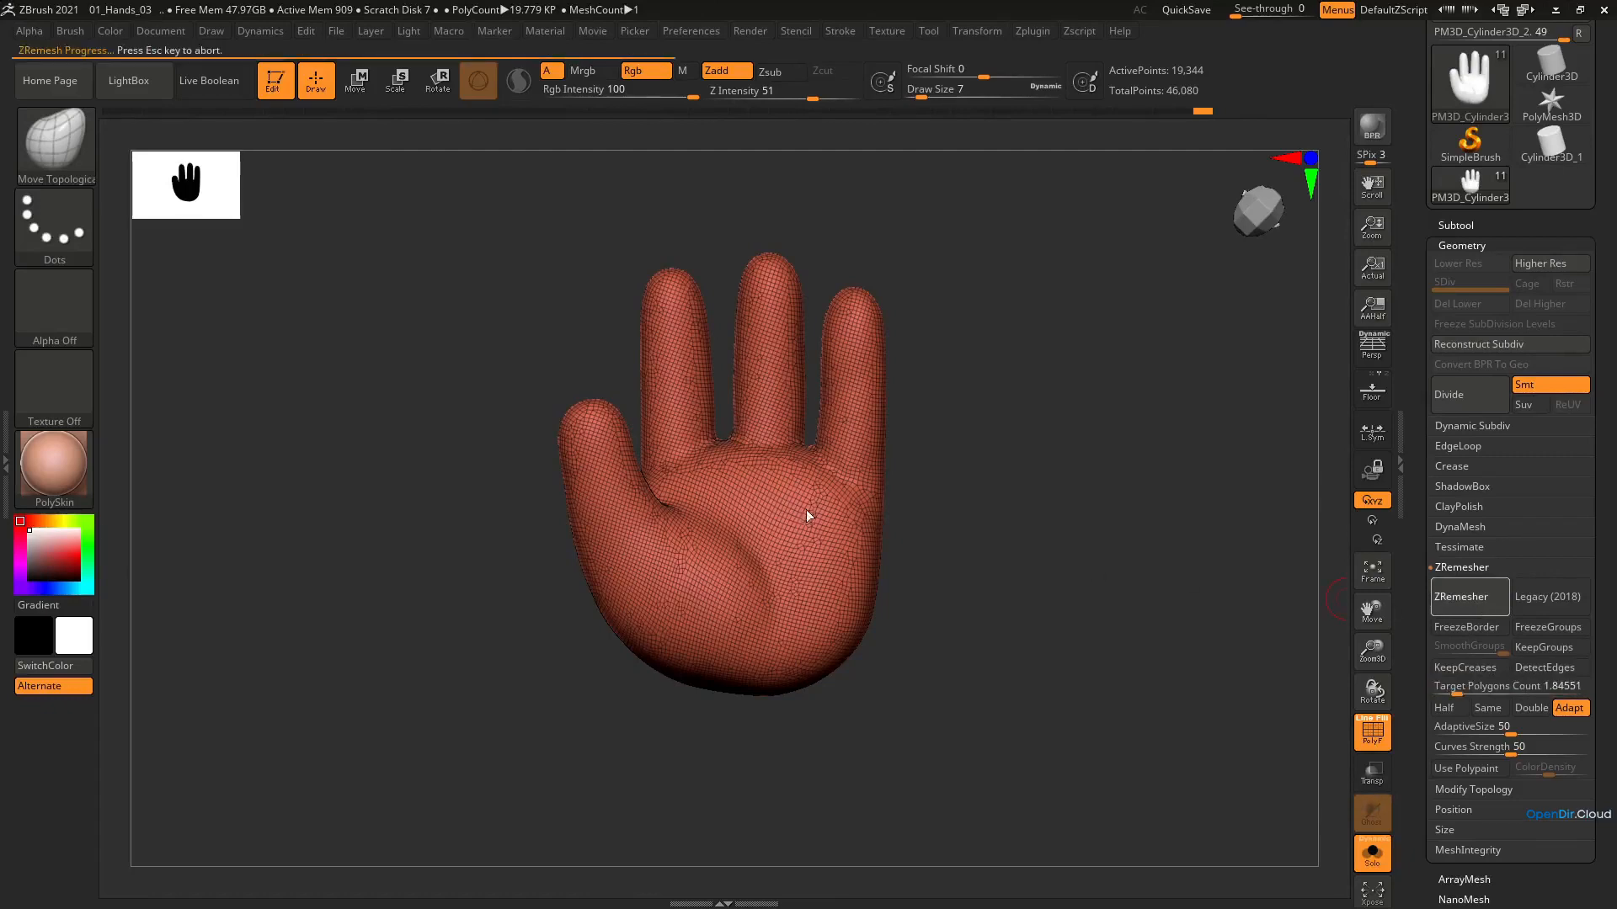
pyautogui.moveTo(837, 505)
pyautogui.mouseDown(button='right')
pyautogui.moveTo(733, 505)
pyautogui.moveTo(846, 511)
pyautogui.moveTo(713, 578)
pyautogui.moveTo(899, 535)
pyautogui.moveTo(829, 611)
pyautogui.moveTo(800, 585)
pyautogui.moveTo(842, 552)
pyautogui.moveTo(812, 570)
pyautogui.moveTo(846, 674)
pyautogui.mouseUp(button='right')
pyautogui.press('shift')
pyautogui.hotkey('shift', 'f')
# Refine the gap between the index and middle fingers with the Move Topological brush at draw size 14
pyautogui.moveTo(846, 674)
pyautogui.mouseDown(button='right')
pyautogui.moveTo(876, 649)
pyautogui.moveTo(857, 567)
pyautogui.mouseUp(button='right')
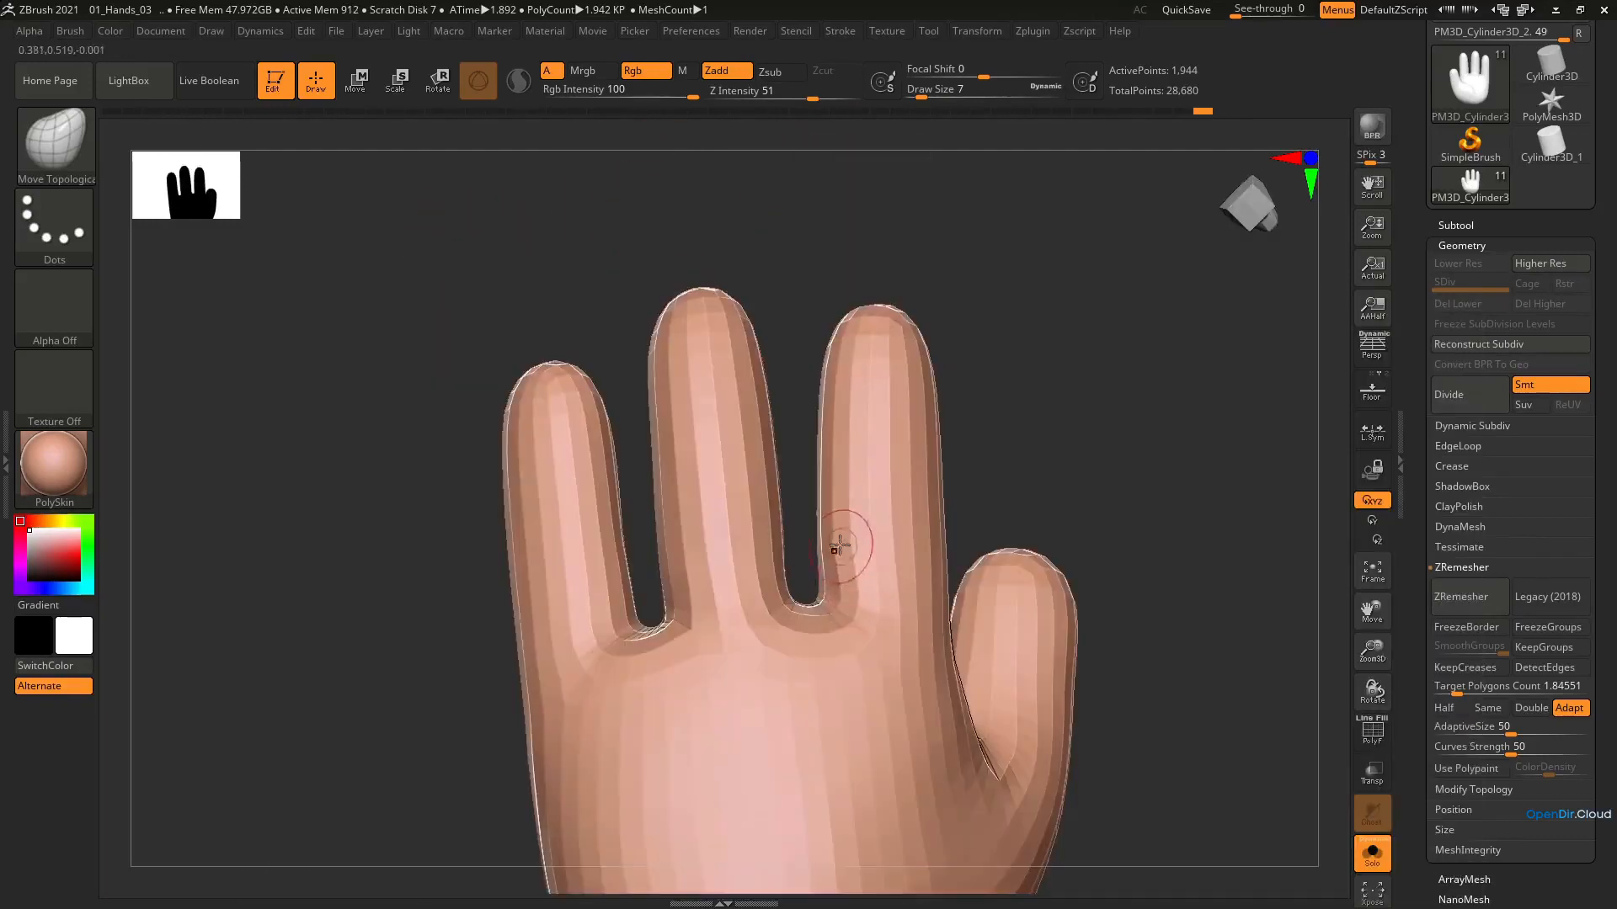
pyautogui.press('s')
pyautogui.moveTo(824, 546); pyautogui.dragTo(828, 545)
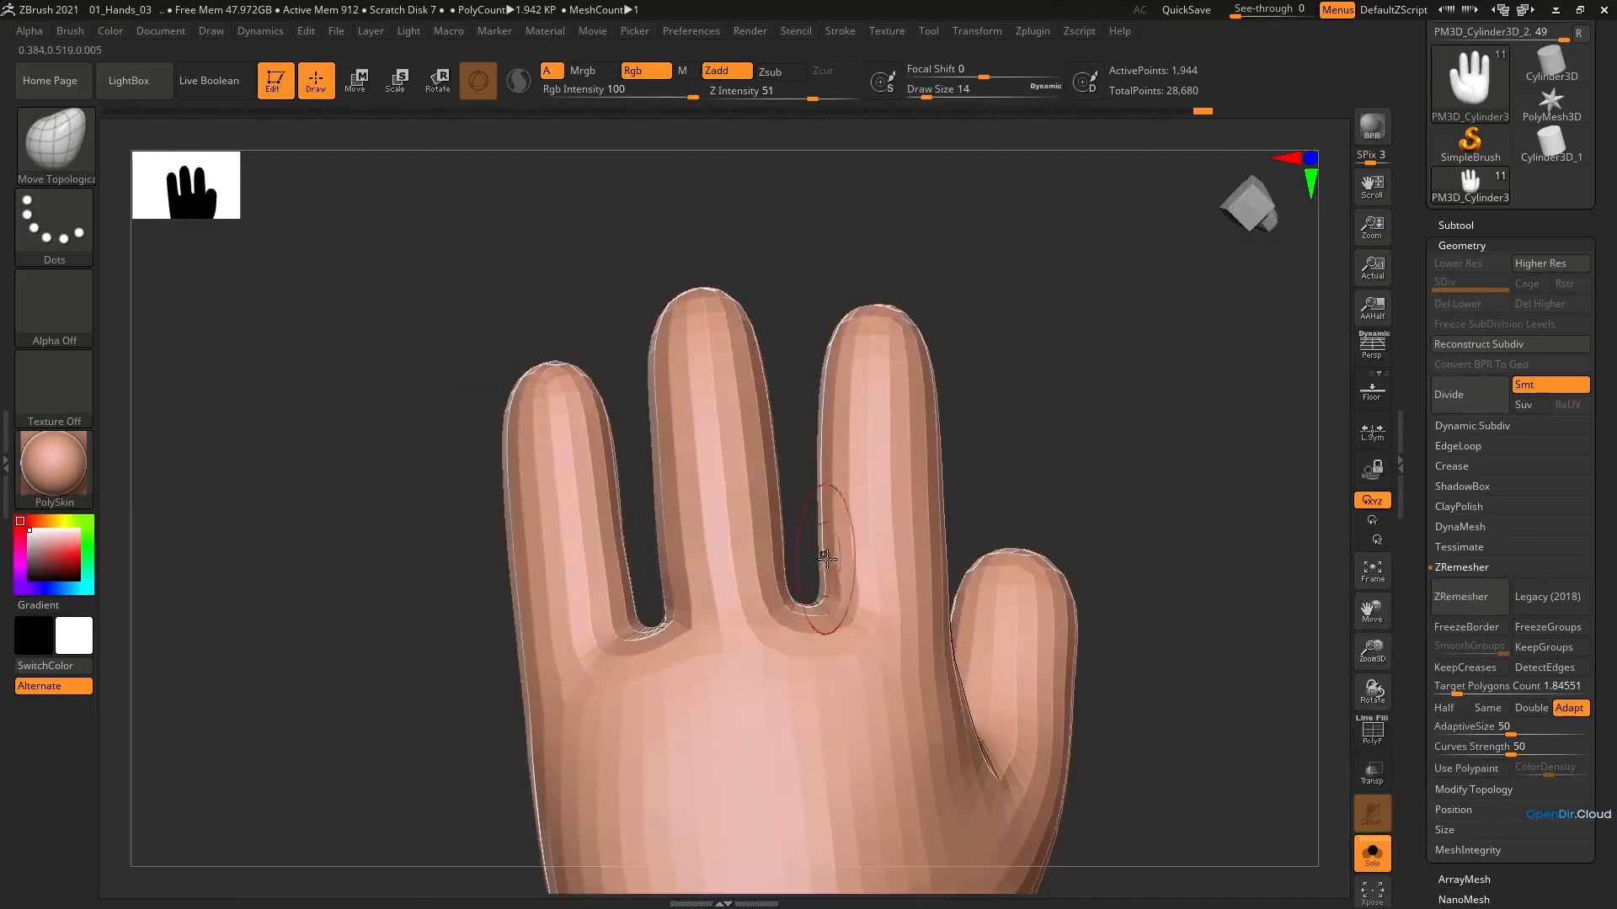
pyautogui.moveTo(846, 613)
pyautogui.mouseDown(button='right')
pyautogui.moveTo(653, 614)
pyautogui.moveTo(679, 592)
pyautogui.mouseUp(button='right')
# Reshape the upper palm below the fingers at draw size 18
pyautogui.press(']')
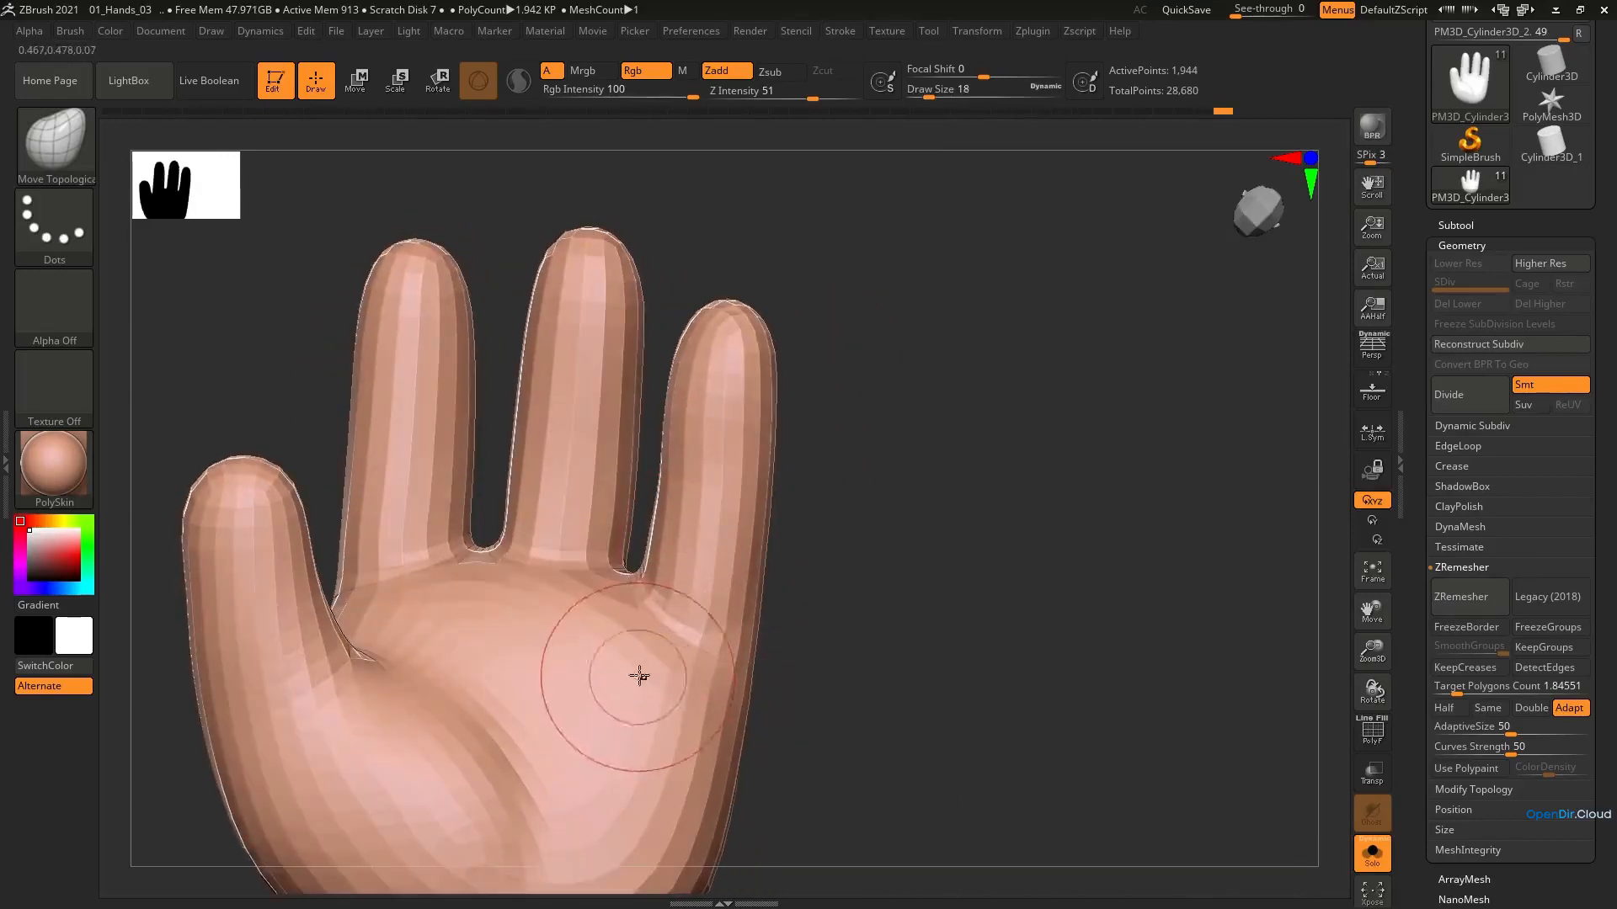
pyautogui.moveTo(539, 619); pyautogui.dragTo(570, 628)
pyautogui.moveTo(480, 604)
pyautogui.keyDown('ctrl'); pyautogui.mouseDown(button='right')
pyautogui.moveTo(477, 632)
pyautogui.moveTo(740, 534)
pyautogui.mouseUp(button='right'); pyautogui.keyUp('ctrl')
pyautogui.moveTo(994, 497)
pyautogui.keyDown('alt'); pyautogui.mouseDown(button='right')
pyautogui.moveTo(999, 534)
pyautogui.moveTo(874, 525)
pyautogui.moveTo(875, 633)
pyautogui.mouseUp(button='right'); pyautogui.keyUp('alt')
# Show the wireframe and adjust the palm edge below the little finger and the index finger's base at draw size 18
pyautogui.hotkey('shift', 'f')
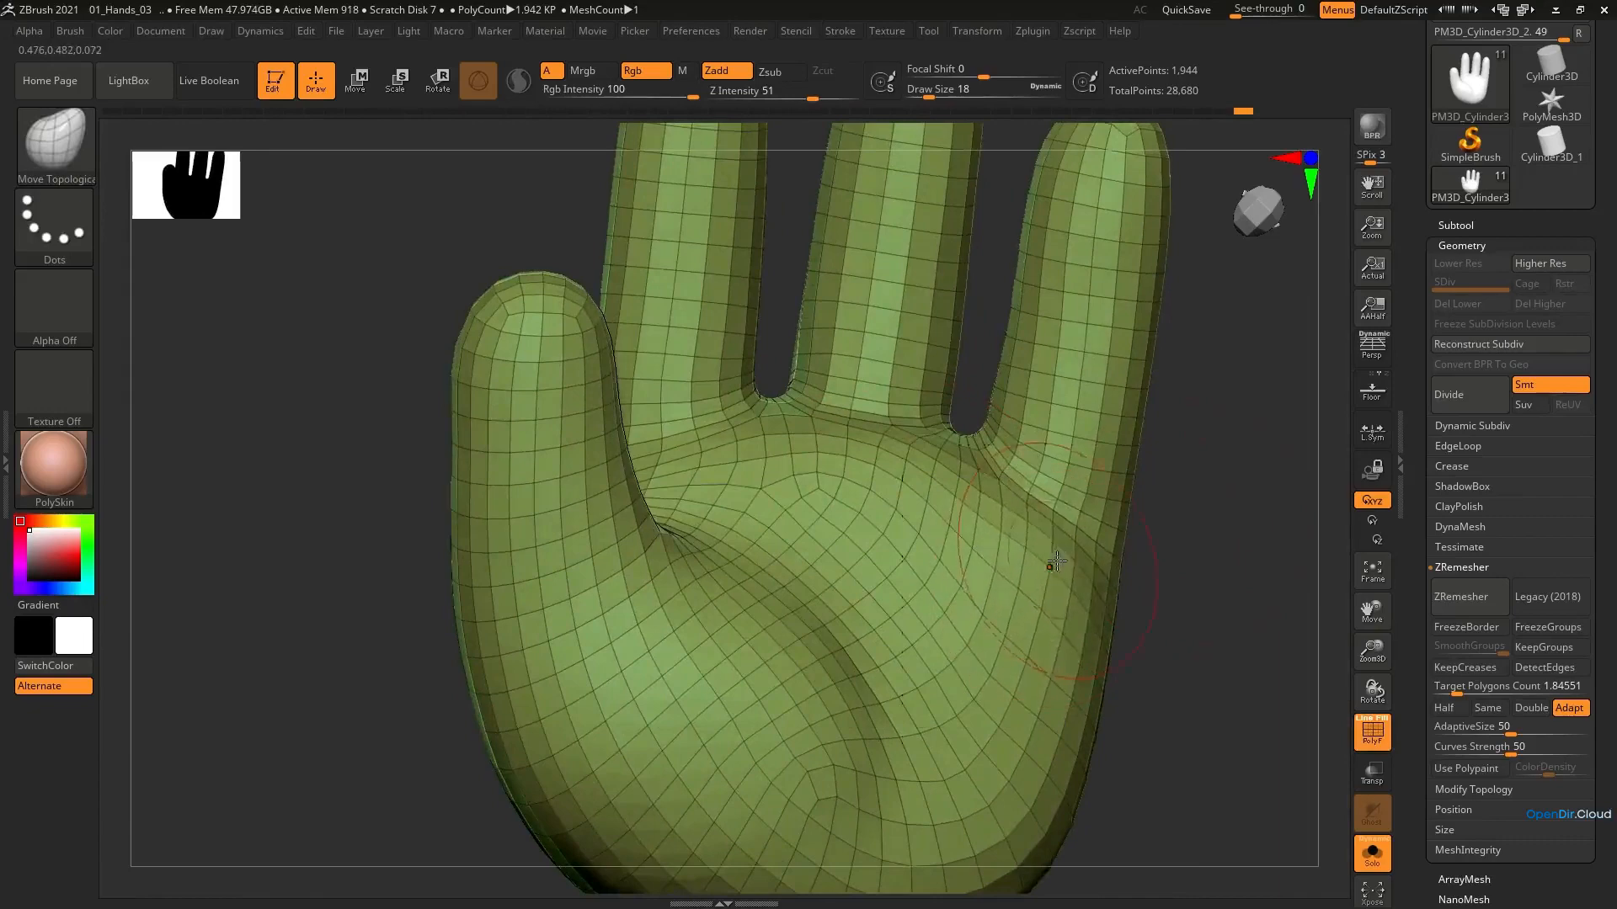
pyautogui.moveTo(1050, 563); pyautogui.dragTo(939, 466, button='right')
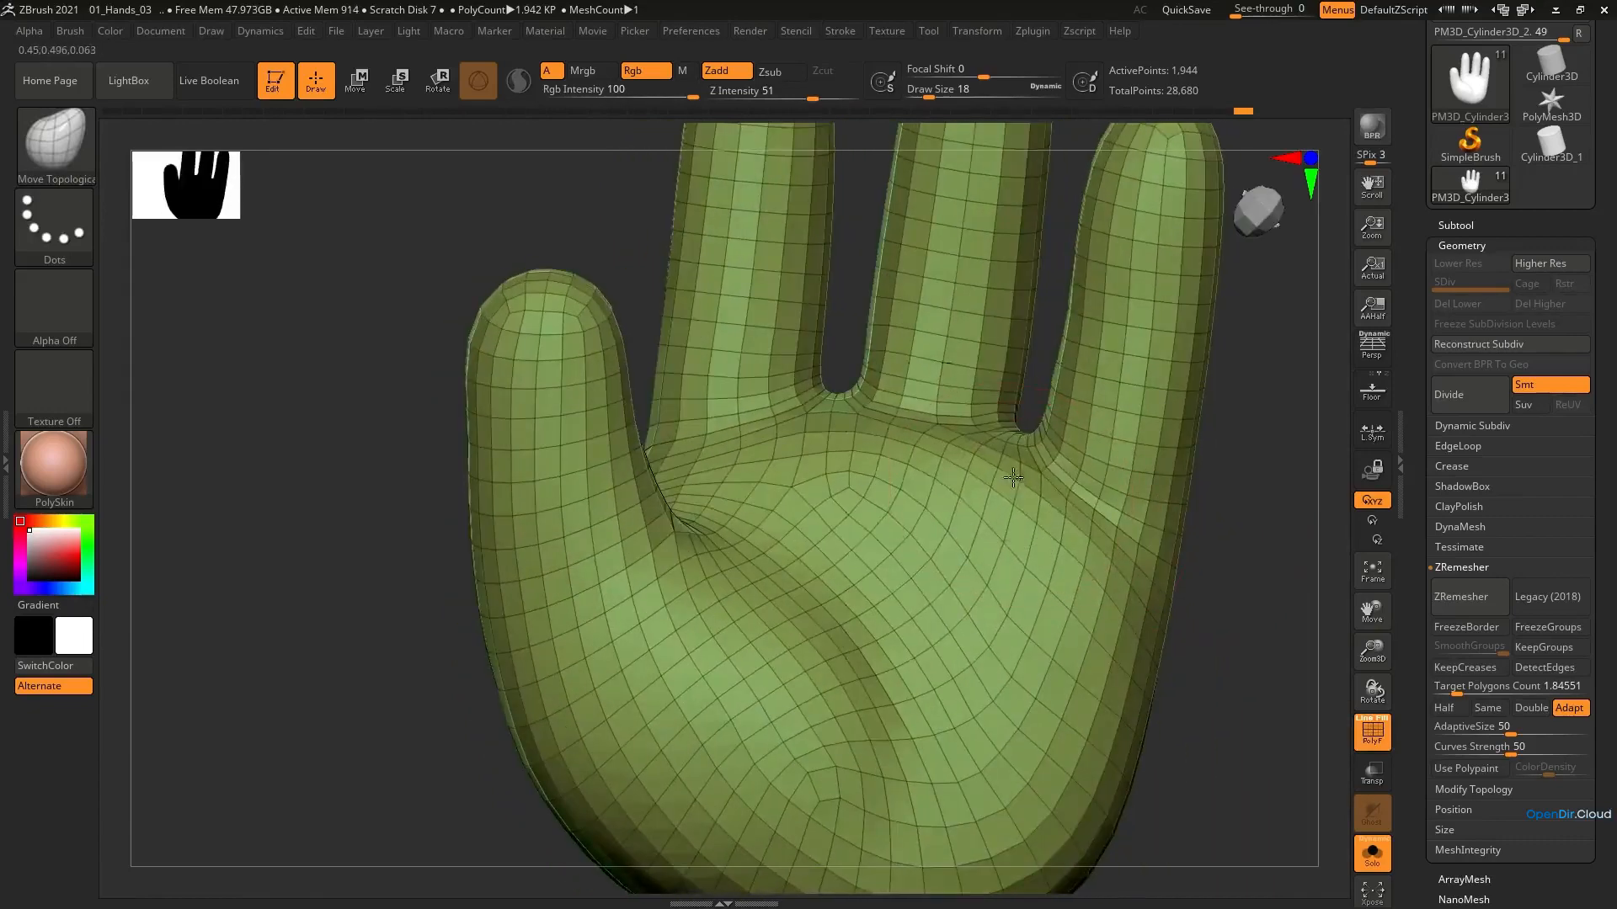
pyautogui.moveTo(745, 436); pyautogui.dragTo(736, 426)
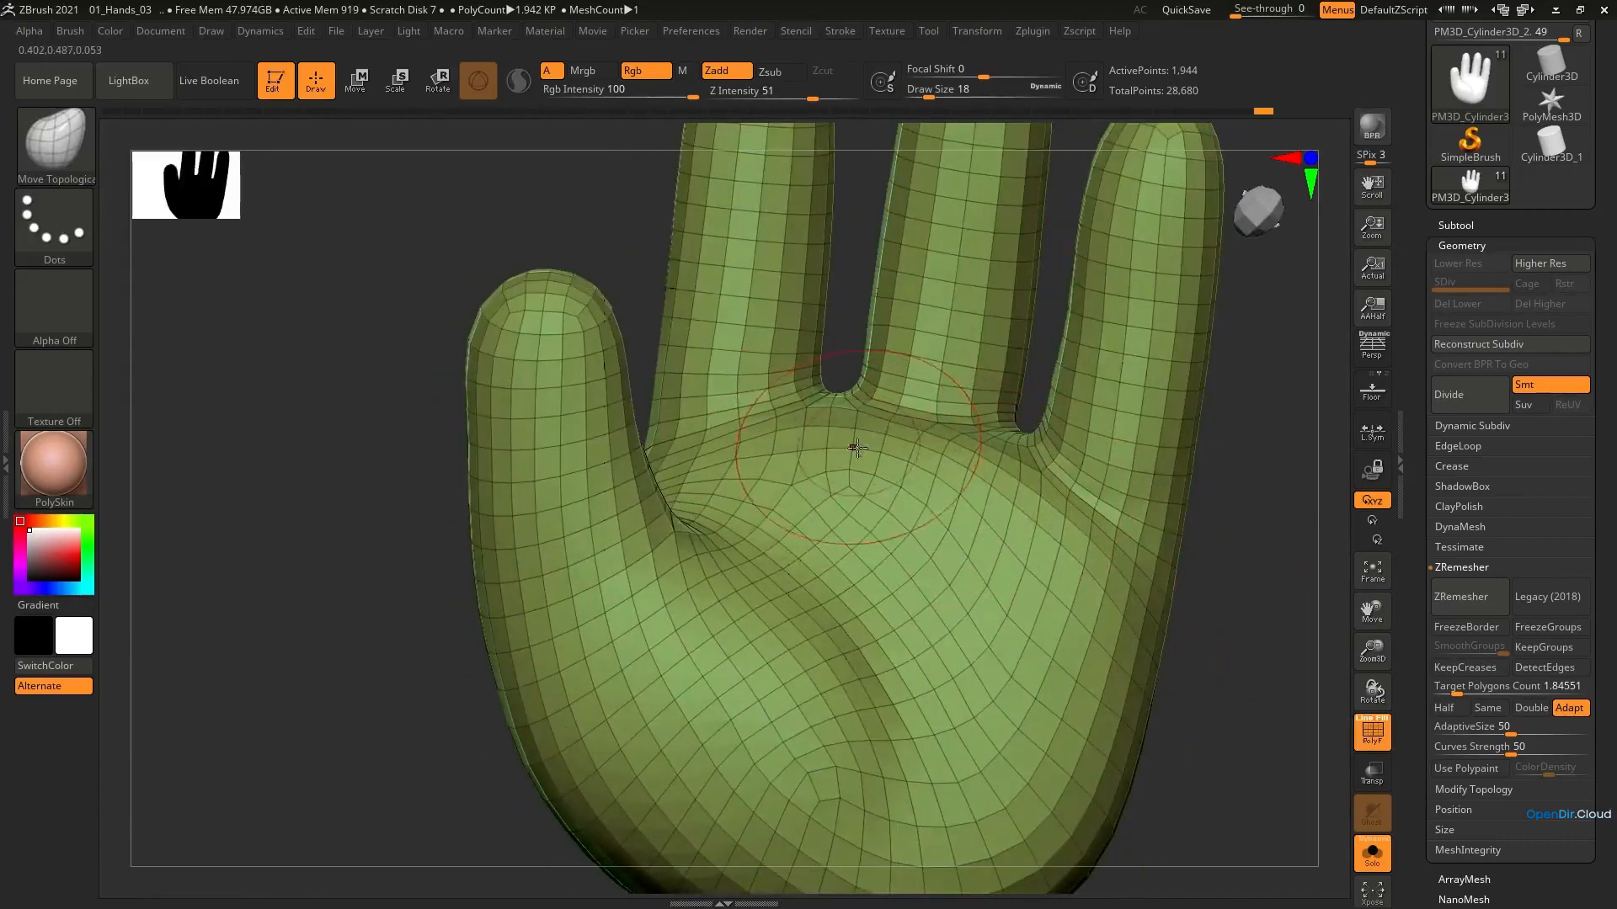
# Adjust the transition between the palm and the finger bases at draw size 29
pyautogui.press('s')
pyautogui.moveTo(850, 443); pyautogui.dragTo(854, 442)
pyautogui.moveTo(1042, 489); pyautogui.dragTo(1015, 483)
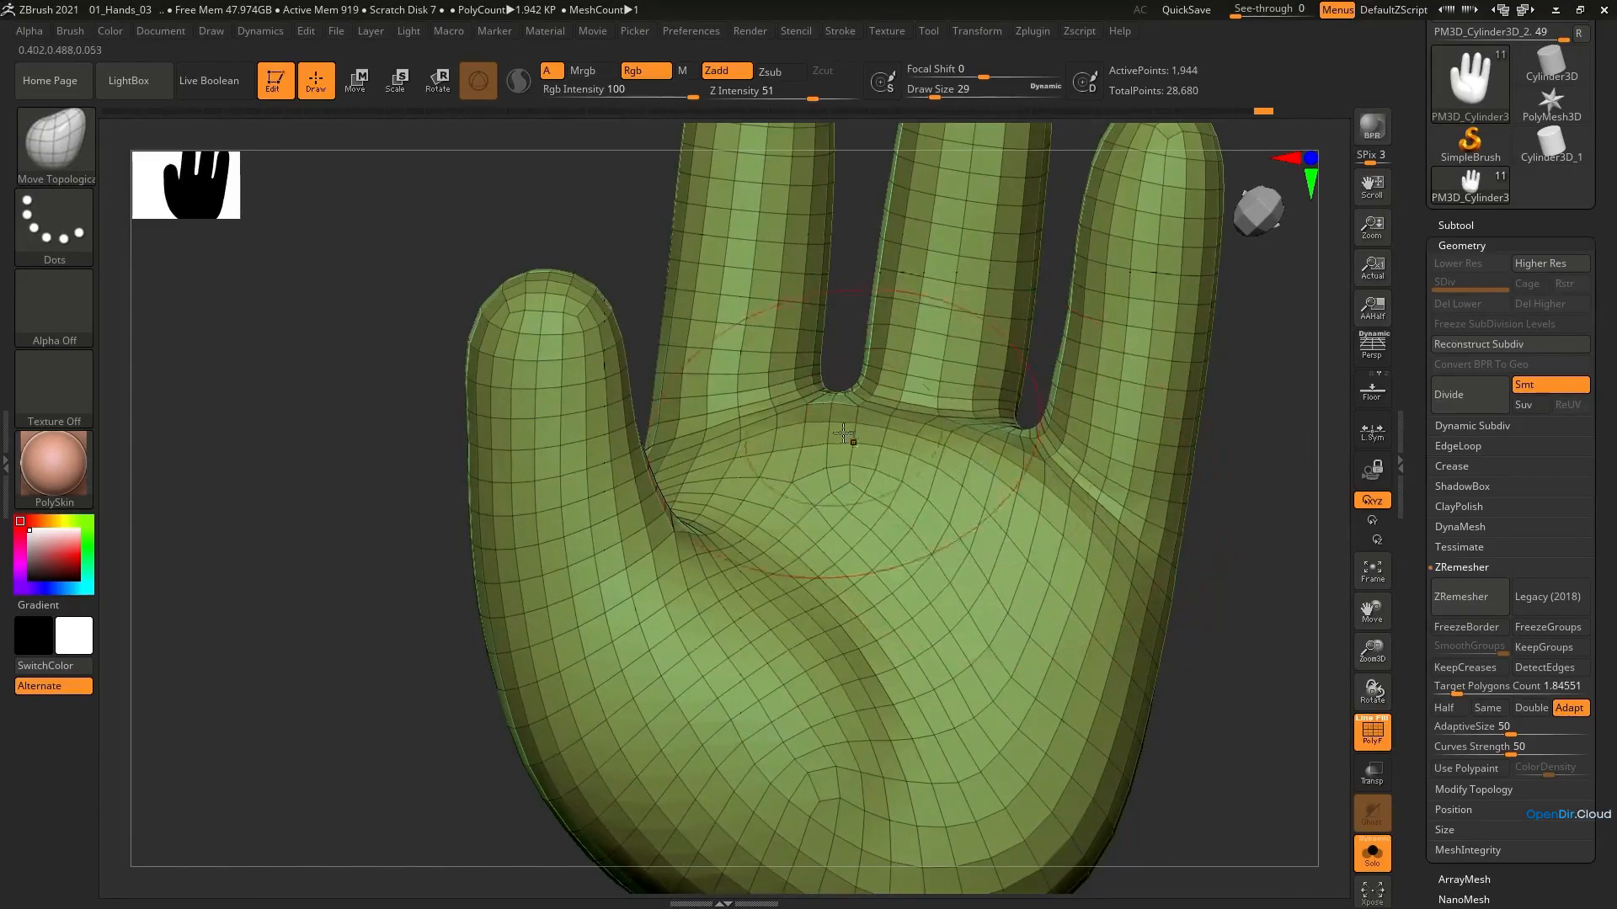
pyautogui.keyDown('ctrl'); pyautogui.moveTo(892, 430); pyautogui.dragTo(963, 235, button='right'); pyautogui.keyUp('ctrl')
pyautogui.moveTo(943, 405); pyautogui.dragTo(896, 425, button='right')
# Smooth the palm below the middle finger and reshape the thumb web at draw size 25
pyautogui.press('shift')
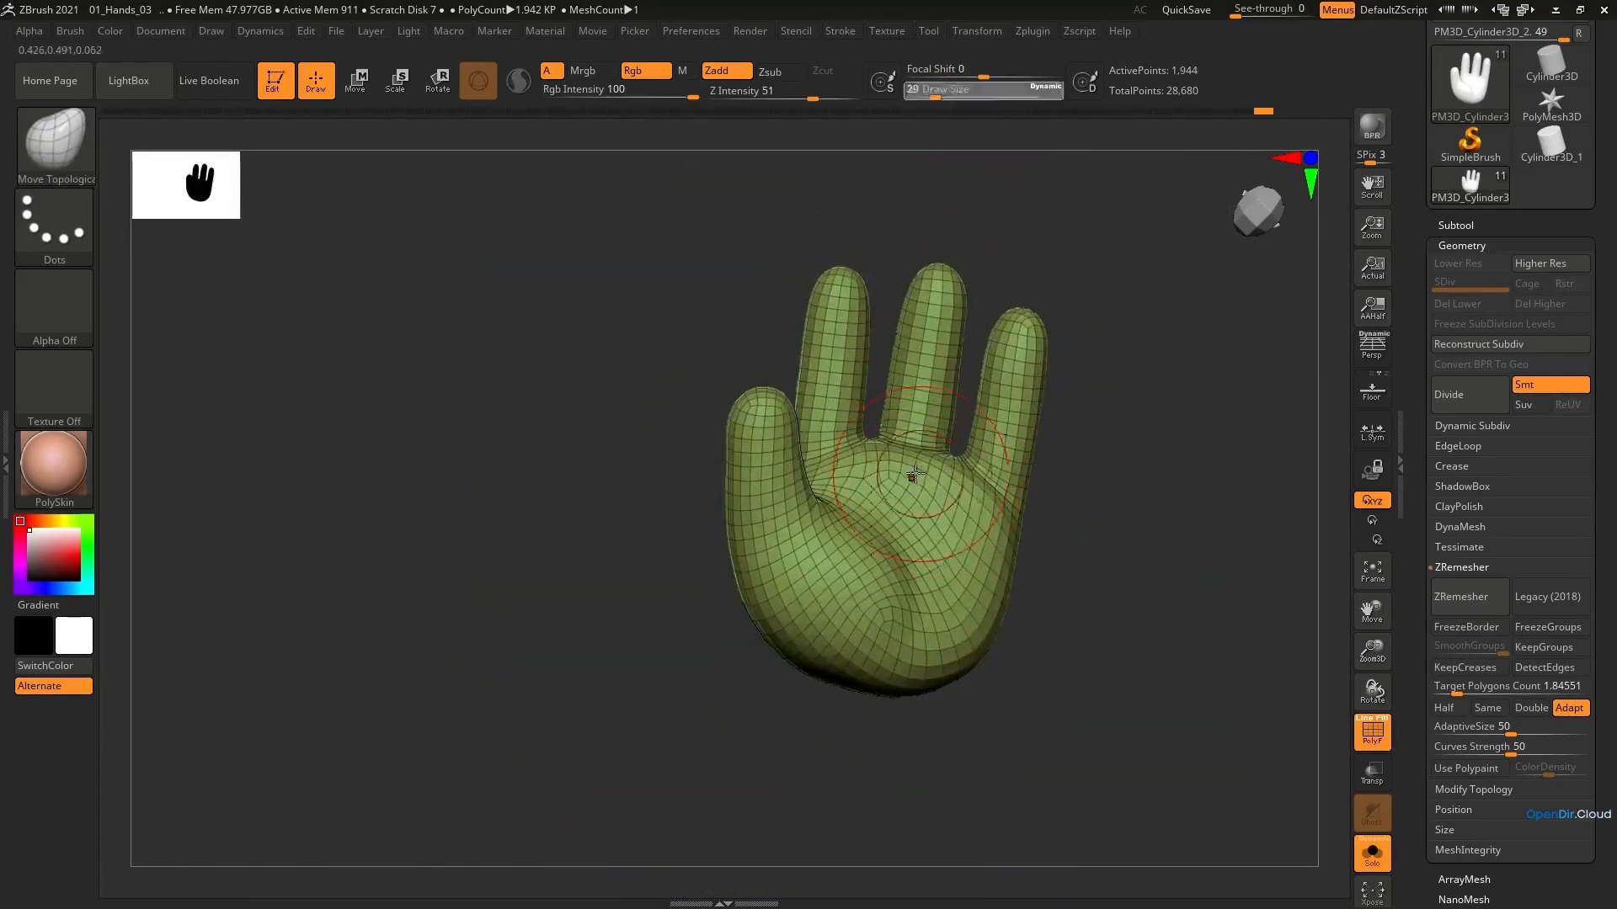
pyautogui.press('shift')
pyautogui.moveTo(916, 480)
pyautogui.keyDown('shift'); pyautogui.mouseDown()
pyautogui.moveTo(982, 502)
pyautogui.moveTo(812, 476)
pyautogui.mouseUp(); pyautogui.keyUp('shift')
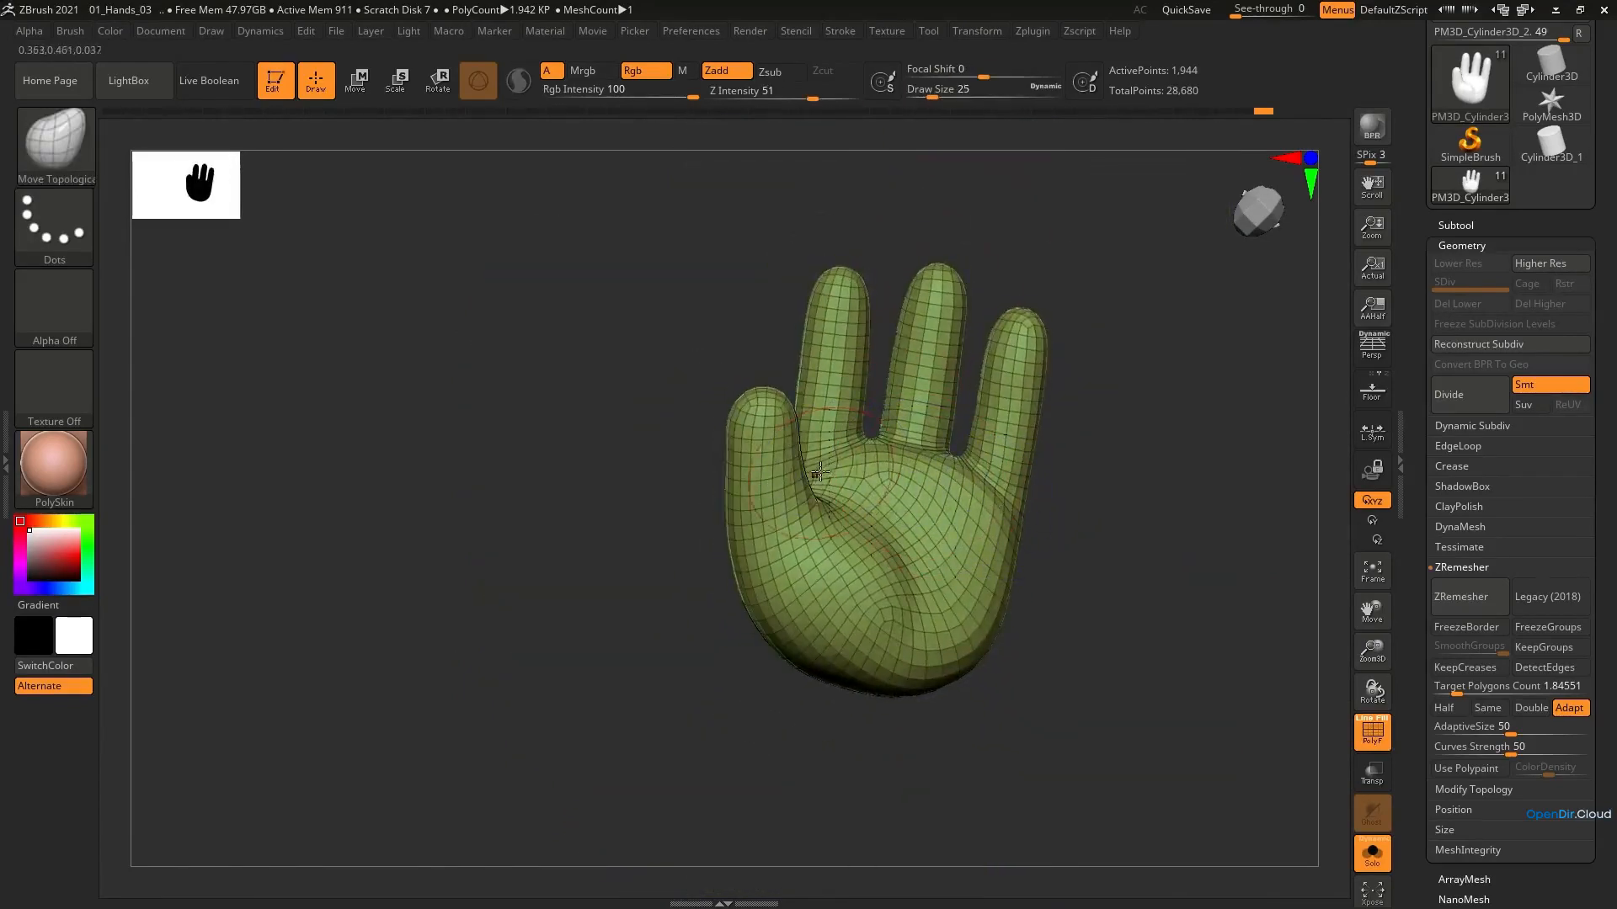
pyautogui.moveTo(812, 476); pyautogui.dragTo(754, 476, button='right')
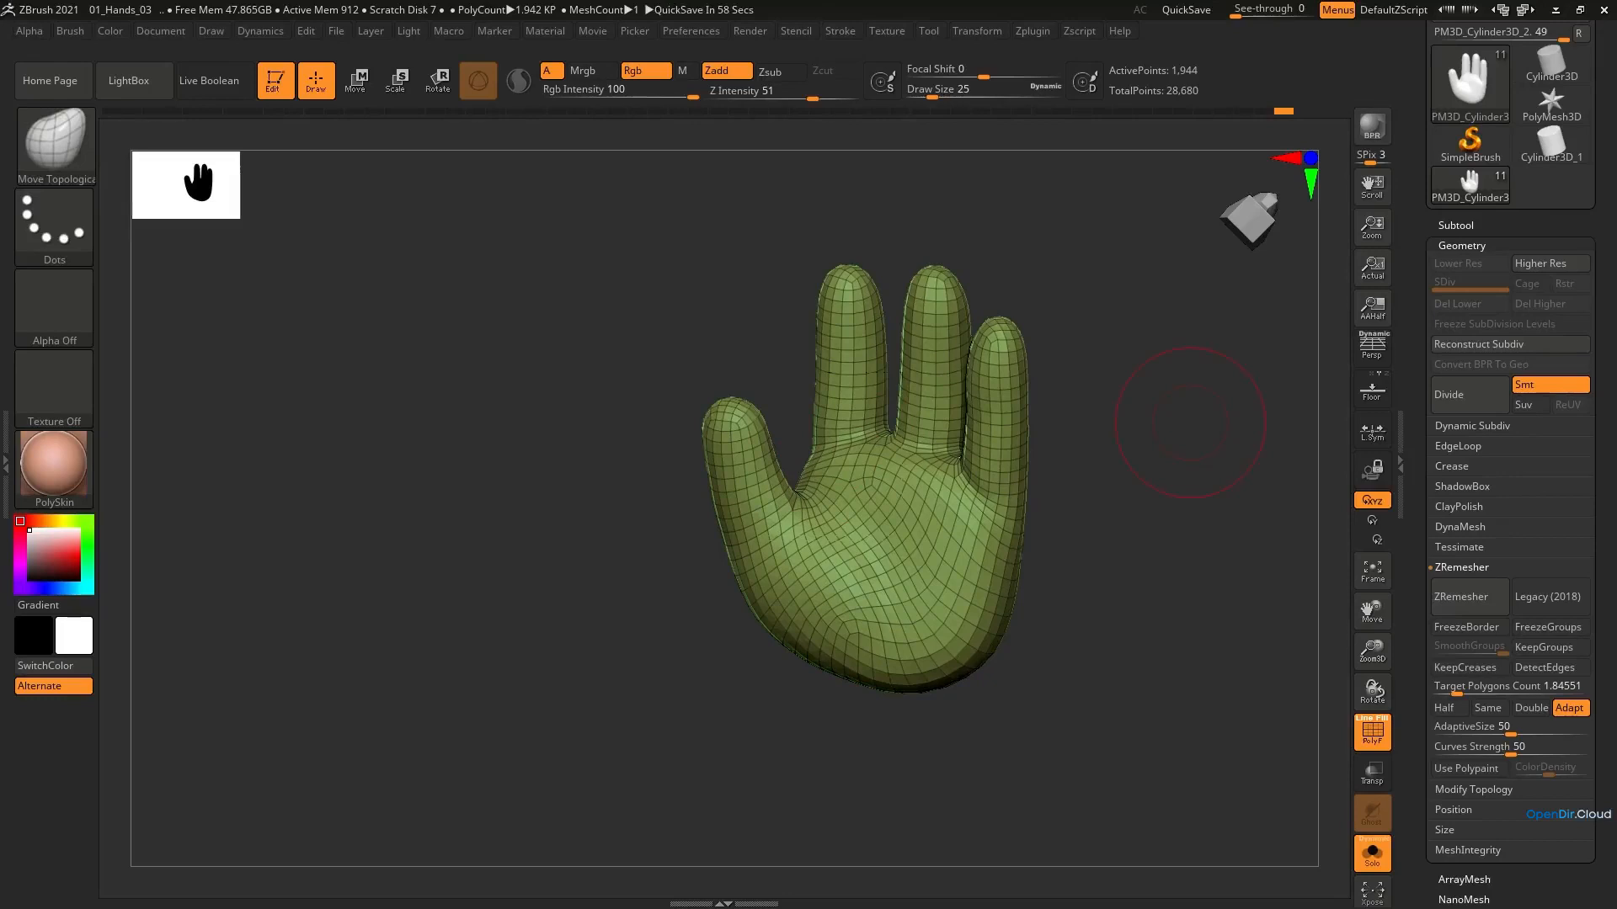
# Hide the wireframe and refine the side profile of the fingers with the Move Topological brush at draw size 25
pyautogui.hotkey('shift', 'f')
pyautogui.moveTo(891, 555); pyautogui.dragTo(903, 501, button='right')
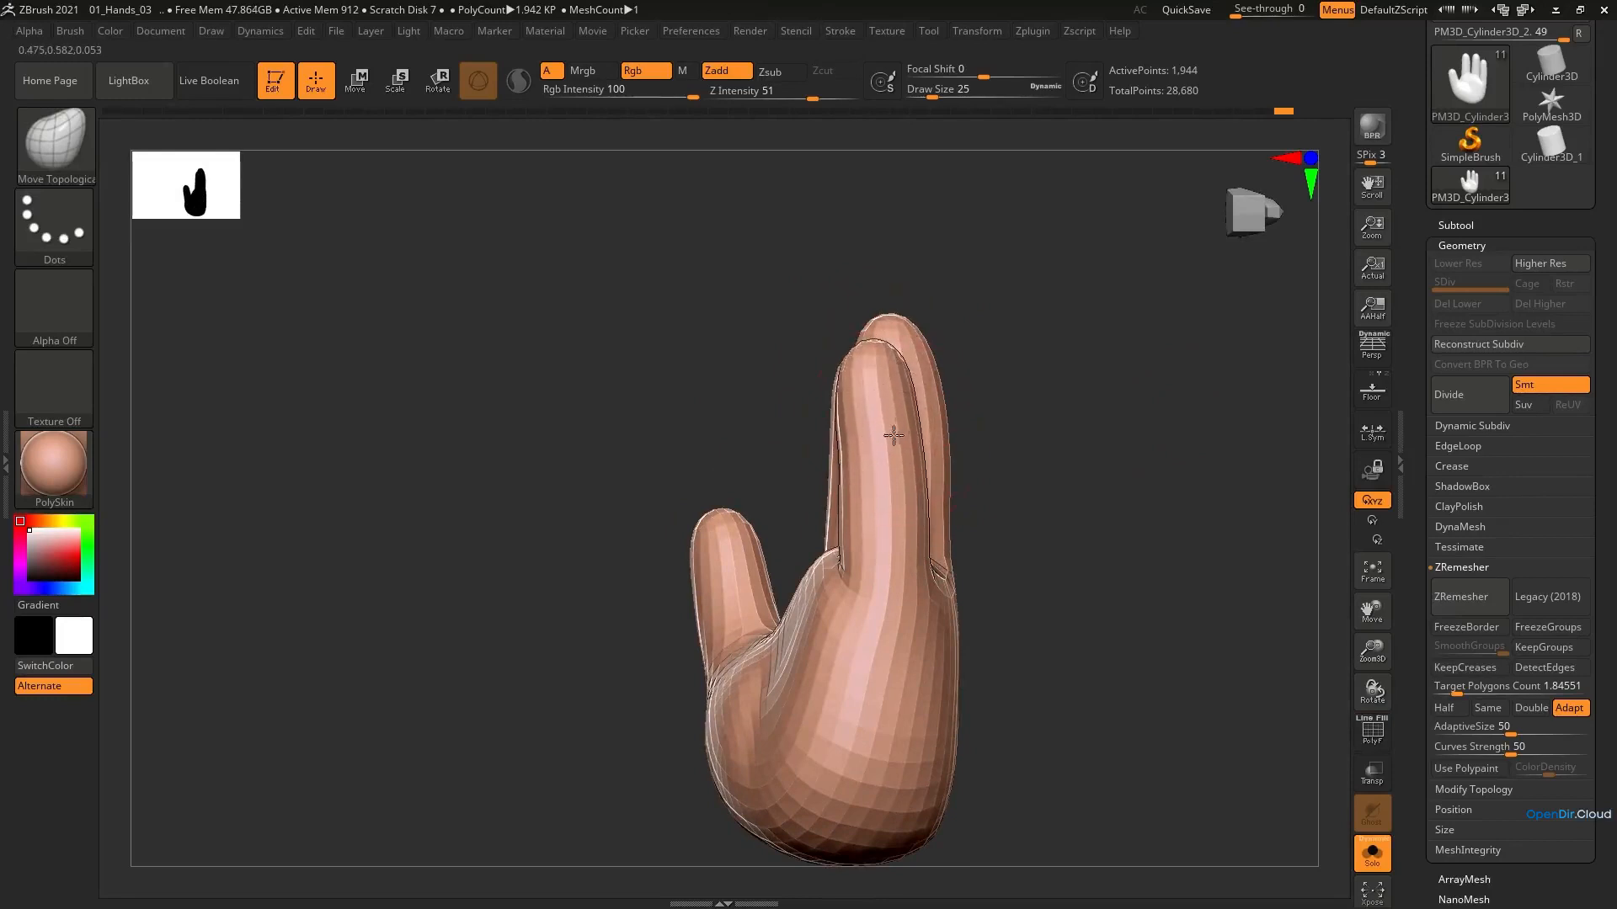
pyautogui.moveTo(927, 363)
pyautogui.mouseDown(button='right')
pyautogui.moveTo(906, 412)
pyautogui.moveTo(934, 421)
pyautogui.moveTo(963, 467)
pyautogui.moveTo(885, 447)
pyautogui.moveTo(974, 427)
pyautogui.mouseUp(button='right')
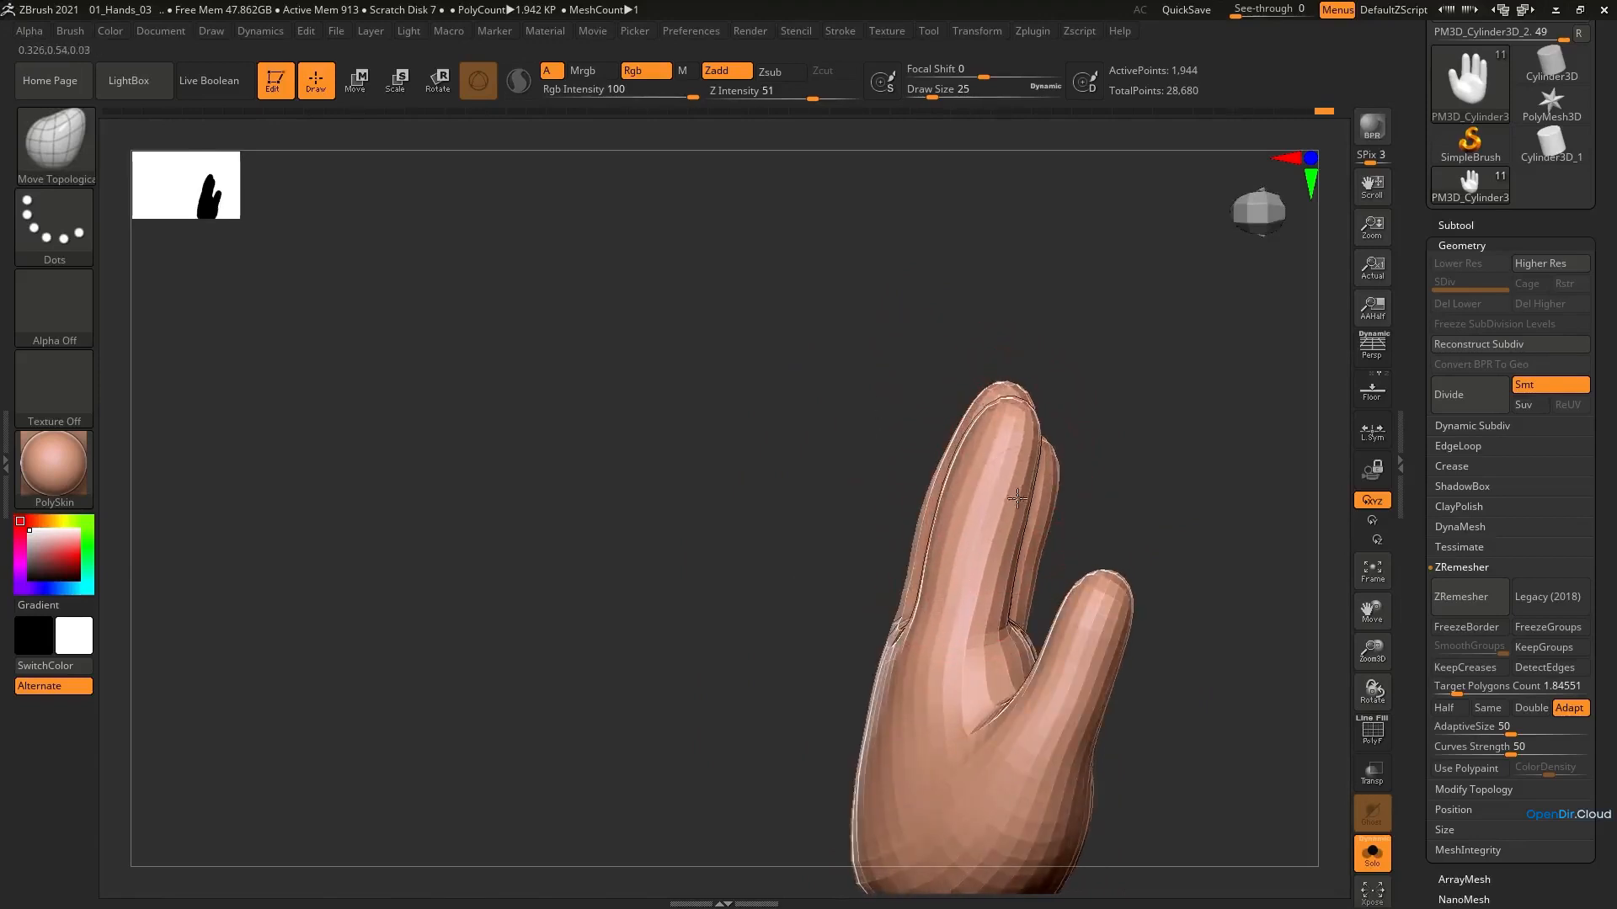
pyautogui.moveTo(1017, 500); pyautogui.dragTo(1013, 459, button='right')
pyautogui.moveTo(1010, 516); pyautogui.dragTo(1097, 612, button='right')
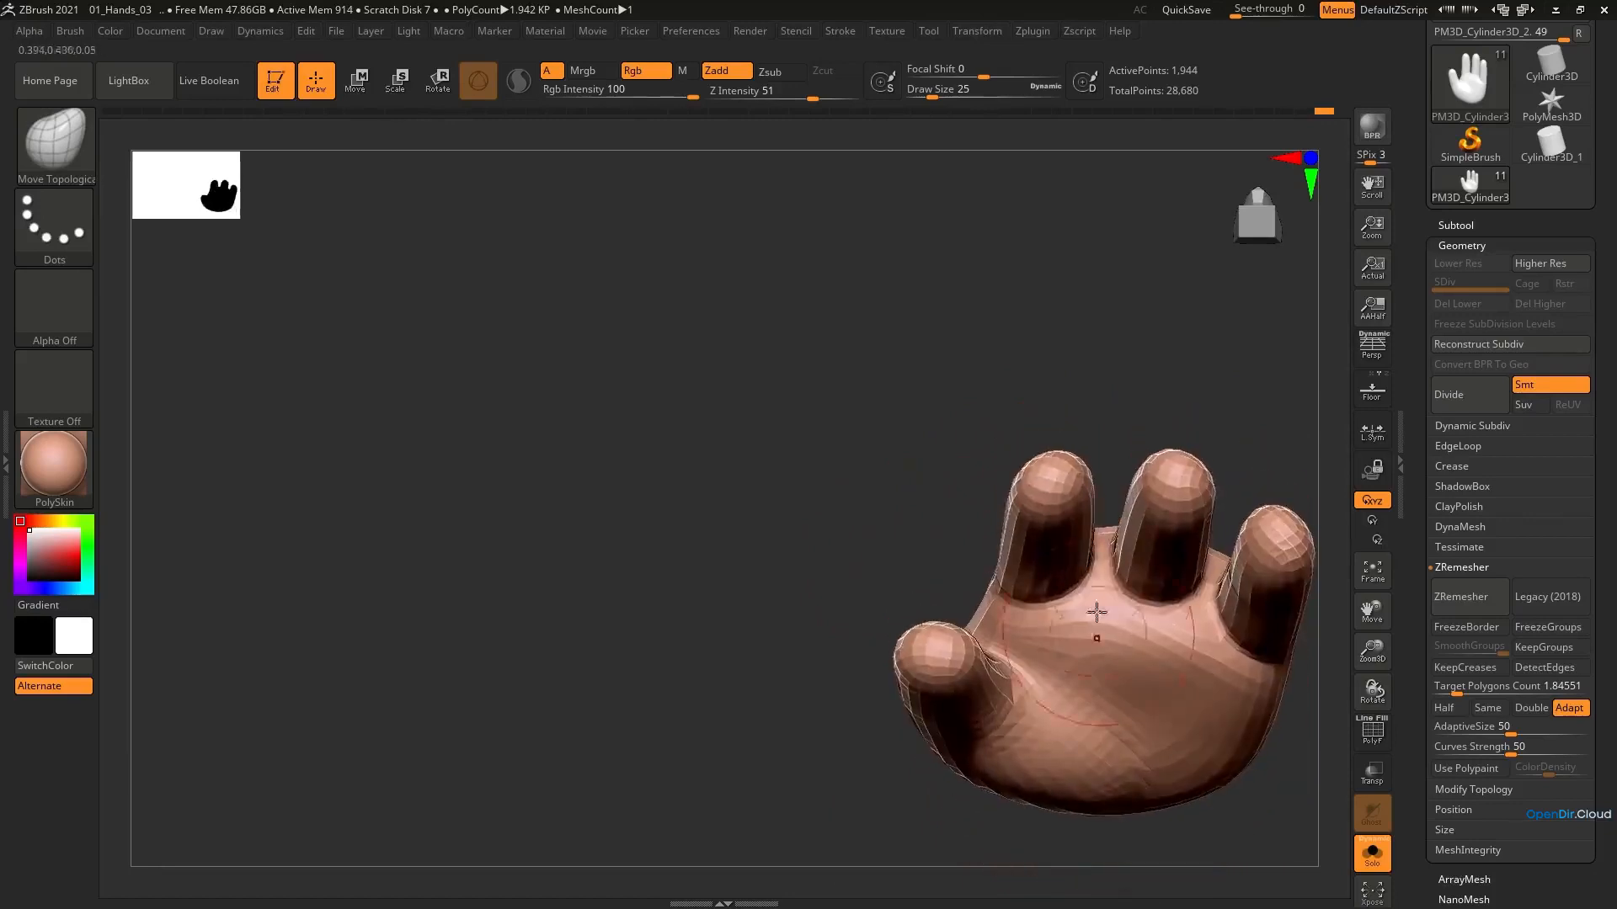
pyautogui.moveTo(1074, 539)
pyautogui.mouseDown(button='right')
pyautogui.moveTo(1059, 528)
pyautogui.moveTo(1039, 552)
pyautogui.moveTo(1025, 448)
pyautogui.moveTo(1008, 513)
pyautogui.moveTo(902, 449)
pyautogui.moveTo(898, 522)
pyautogui.moveTo(926, 476)
pyautogui.moveTo(903, 439)
pyautogui.moveTo(893, 547)
pyautogui.moveTo(945, 534)
pyautogui.moveTo(895, 643)
pyautogui.moveTo(1070, 568)
pyautogui.moveTo(1111, 458)
pyautogui.moveTo(1028, 588)
pyautogui.moveTo(924, 517)
pyautogui.moveTo(1028, 433)
pyautogui.moveTo(892, 571)
pyautogui.mouseUp(button='right')
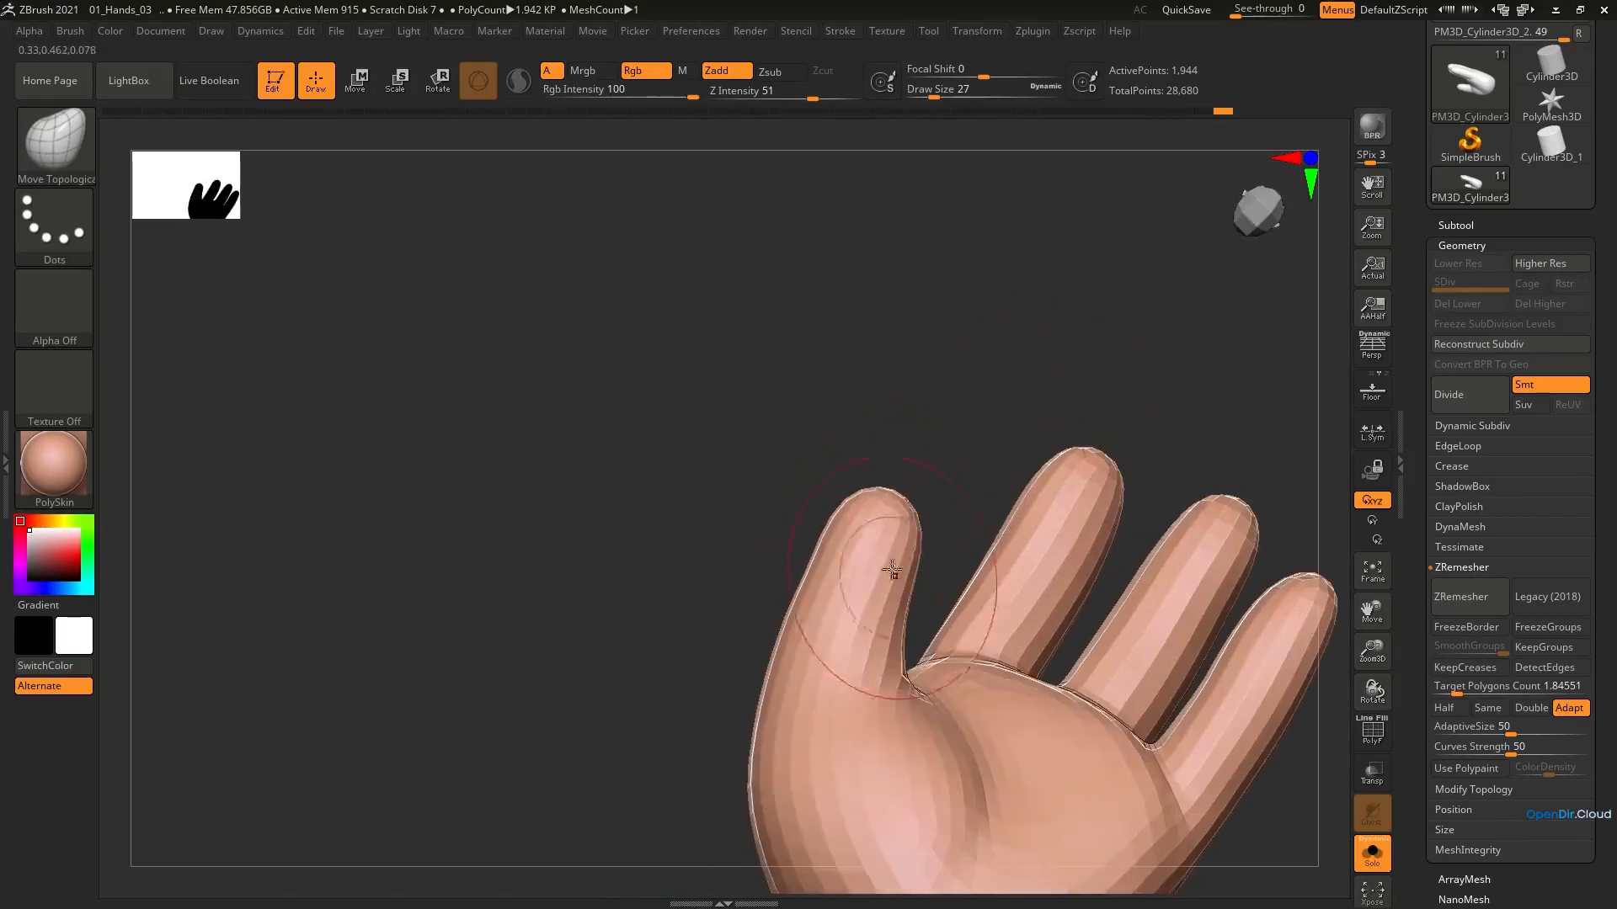
# Refine the thumb at draw size 27 and the palm at draw size 13
pyautogui.moveTo(884, 671)
pyautogui.keyDown('shift'); pyautogui.mouseDown(button='right')
pyautogui.moveTo(856, 725)
pyautogui.moveTo(901, 701)
pyautogui.moveTo(950, 464)
pyautogui.moveTo(963, 675)
pyautogui.moveTo(954, 476)
pyautogui.mouseUp(button='right'); pyautogui.keyUp('shift')
pyautogui.keyDown('ctrl'); pyautogui.moveTo(954, 476); pyautogui.dragTo(963, 624, button='right'); pyautogui.keyUp('ctrl')
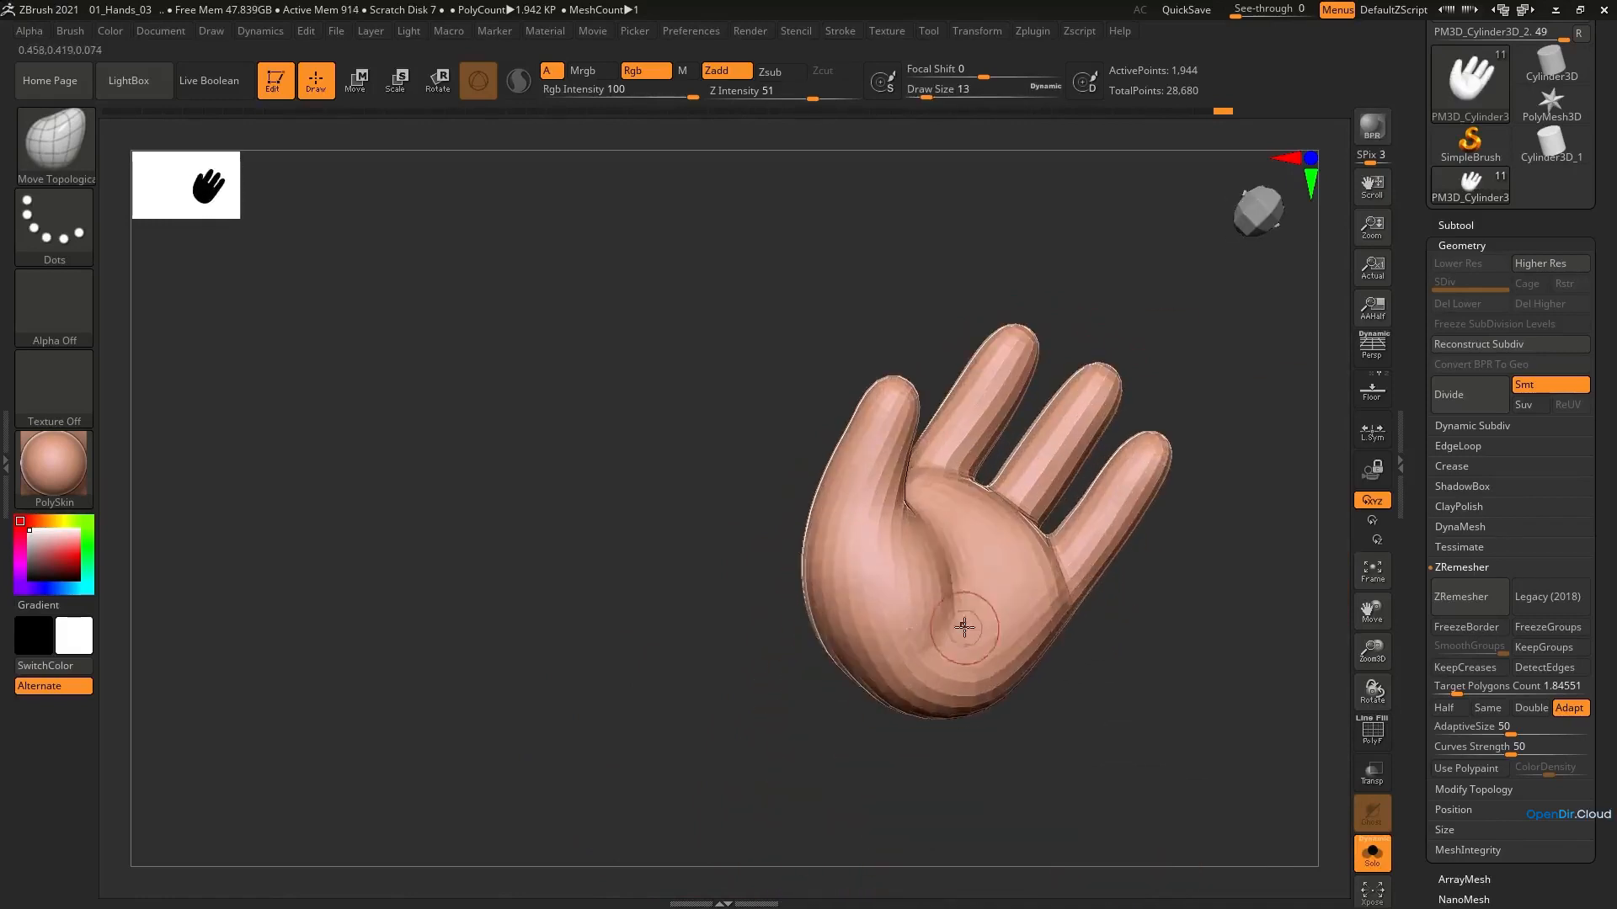
pyautogui.moveTo(1057, 607)
pyautogui.keyDown('ctrl'); pyautogui.mouseDown(button='right')
pyautogui.moveTo(977, 516)
pyautogui.moveTo(1009, 441)
pyautogui.moveTo(1005, 390)
pyautogui.moveTo(1021, 465)
pyautogui.moveTo(1074, 532)
pyautogui.moveTo(1013, 596)
pyautogui.moveTo(1066, 529)
pyautogui.mouseUp(button='right'); pyautogui.keyUp('ctrl')
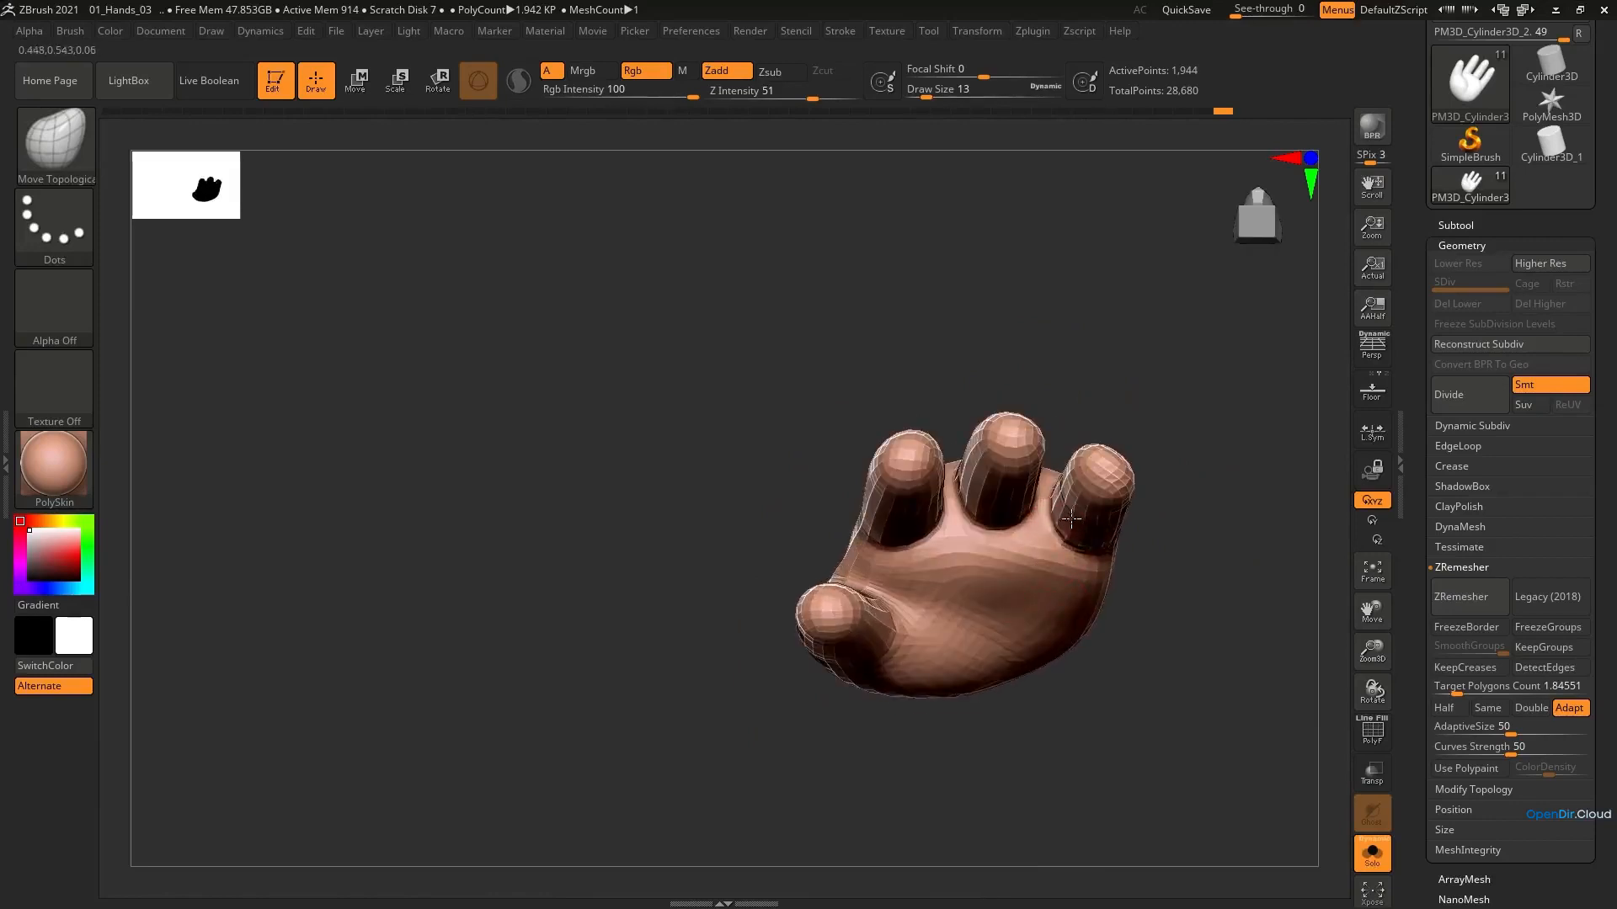
# Reshape the little finger from the fingertip side at draw sizes 20 and 23
pyautogui.press(']')
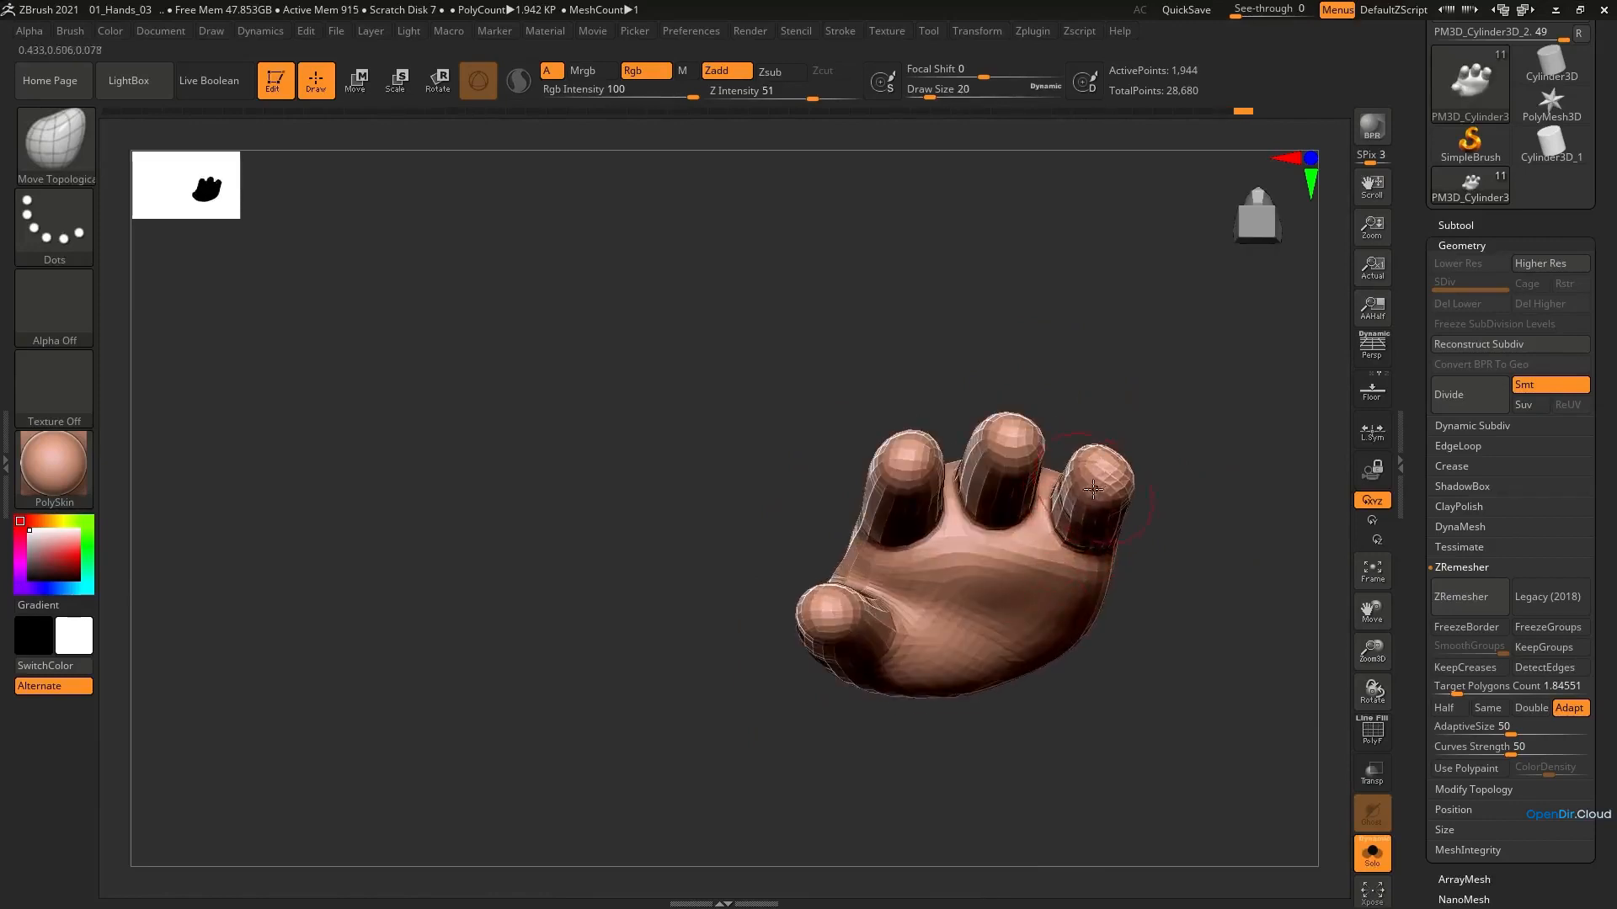
pyautogui.moveTo(1094, 489); pyautogui.dragTo(1103, 504, button='right')
pyautogui.press('s')
pyautogui.moveTo(1106, 484); pyautogui.dragTo(1102, 483)
pyautogui.moveTo(1100, 483)
pyautogui.mouseDown(button='right')
pyautogui.moveTo(1074, 477)
pyautogui.moveTo(1082, 459)
pyautogui.moveTo(1048, 428)
pyautogui.moveTo(1025, 542)
pyautogui.moveTo(1042, 506)
pyautogui.mouseUp(button='right')
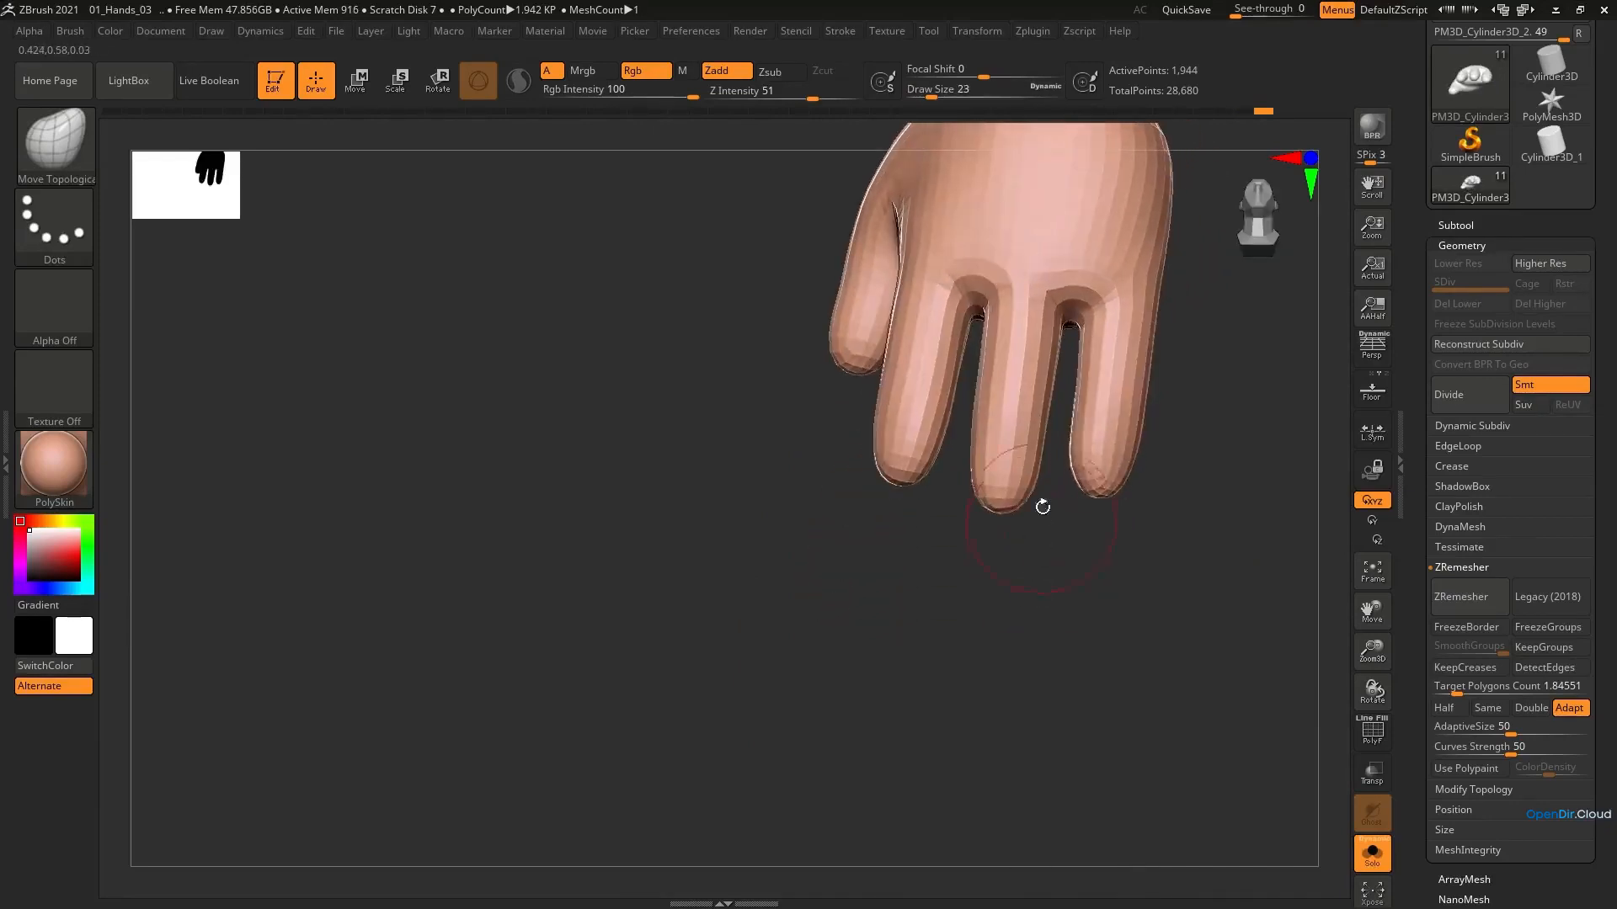
# Smooth the back of the little and middle fingers at draw size 33
pyautogui.press('shift')
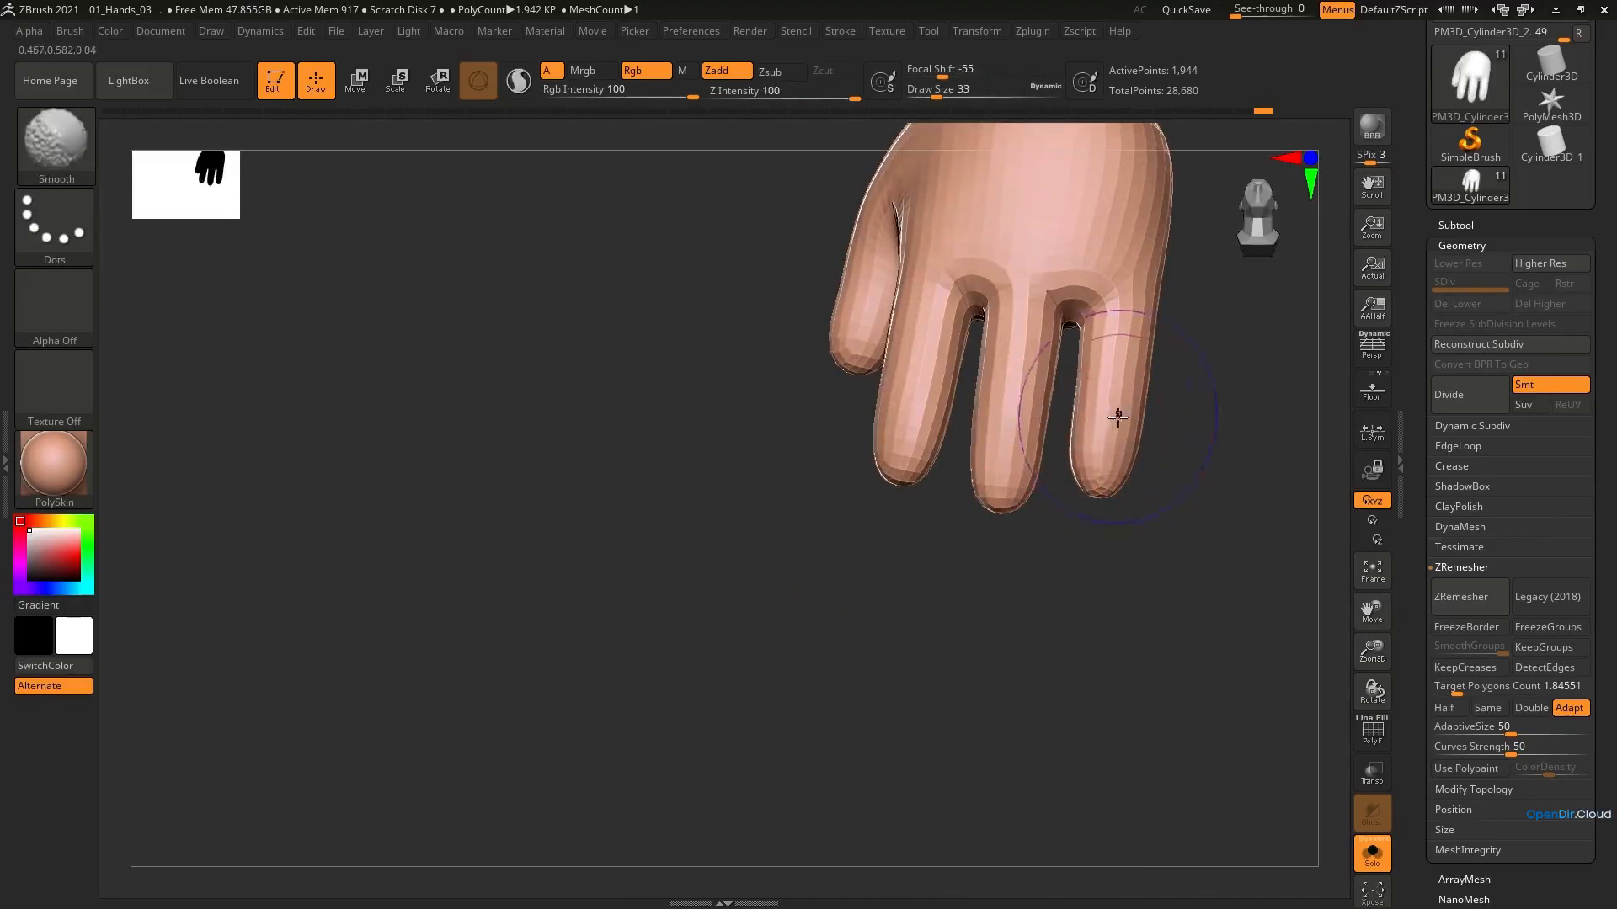
pyautogui.moveTo(1083, 505)
pyautogui.mouseDown(button='right')
pyautogui.moveTo(1095, 472)
pyautogui.moveTo(1078, 437)
pyautogui.moveTo(1058, 522)
pyautogui.moveTo(1019, 314)
pyautogui.moveTo(957, 501)
pyautogui.moveTo(1036, 373)
pyautogui.moveTo(1034, 470)
pyautogui.mouseUp(button='right')
pyautogui.press('shift')
# Turn off Solo mode to show the whole character and activate the Scale gizmo on the hand
pyautogui.click(1372, 854)
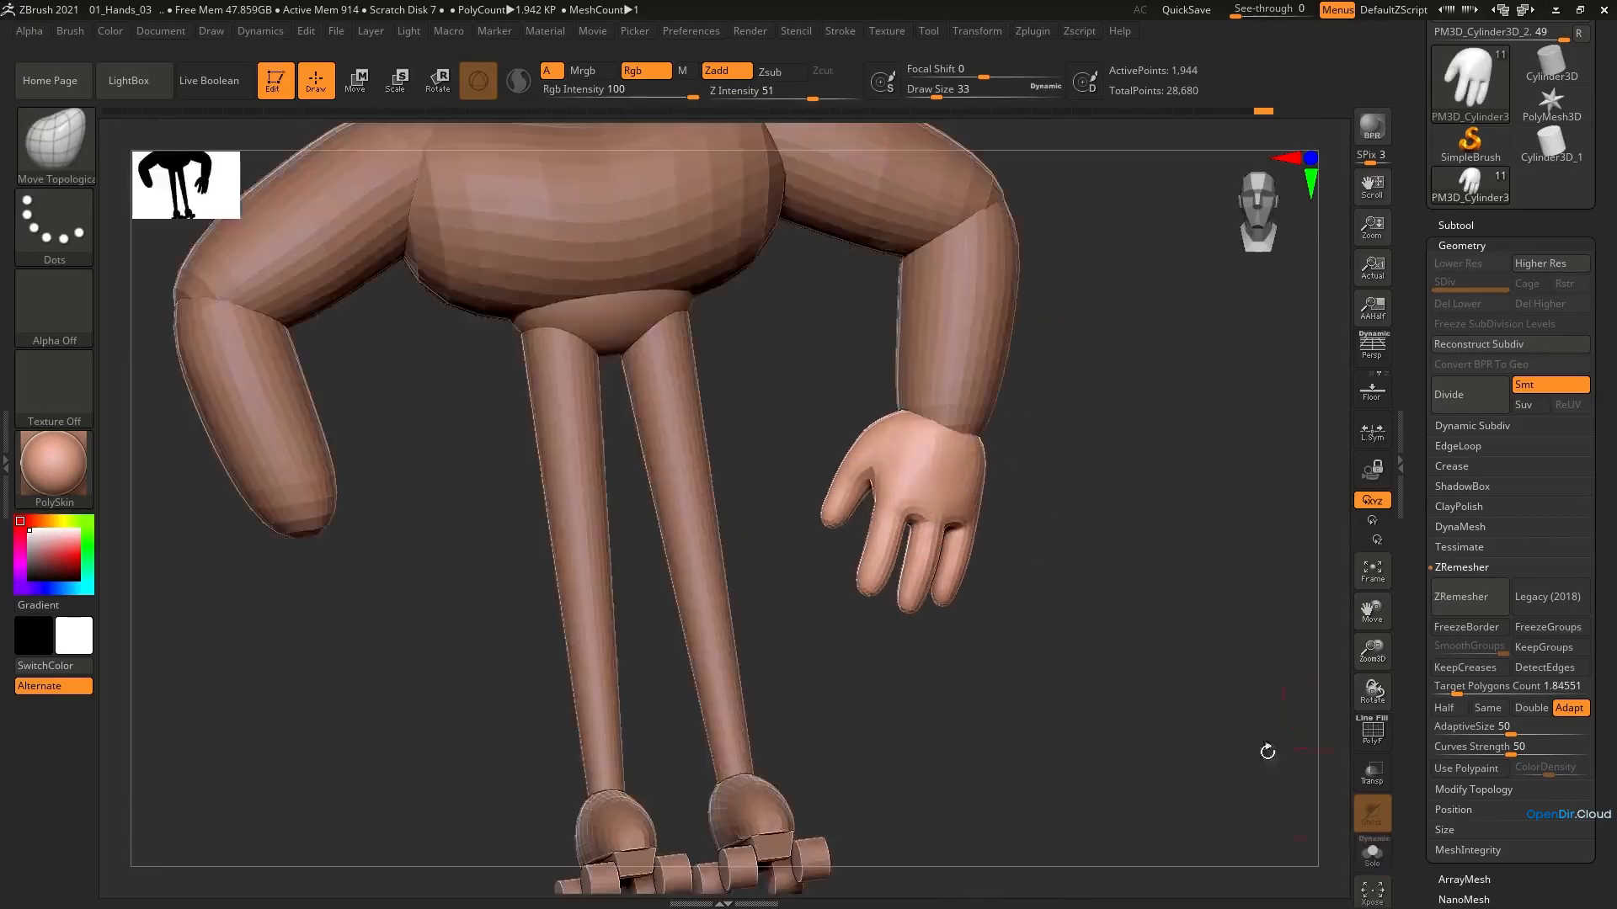
pyautogui.moveTo(798, 319); pyautogui.dragTo(901, 396, button='right')
pyautogui.press('e')
pyautogui.keyDown('alt'); pyautogui.moveTo(993, 371); pyautogui.dragTo(995, 429, button='right'); pyautogui.keyUp('alt')
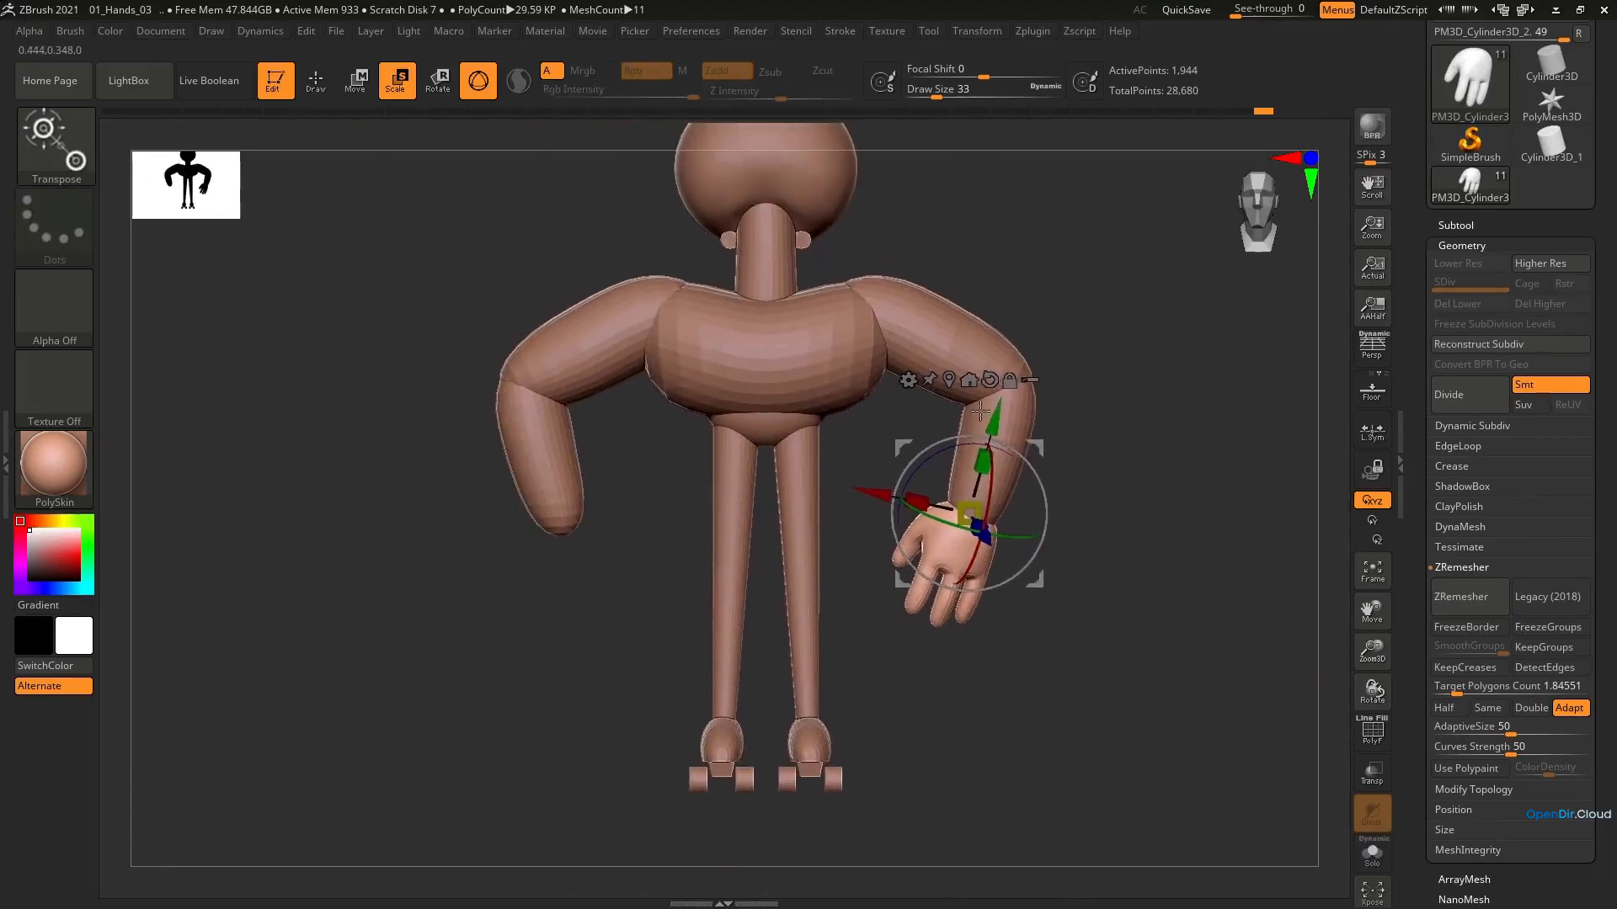
# Mirror the hand onto the opposite arm with Mirror And Weld from the Modify Topology options
pyautogui.scroll(-5, 1516, 807)
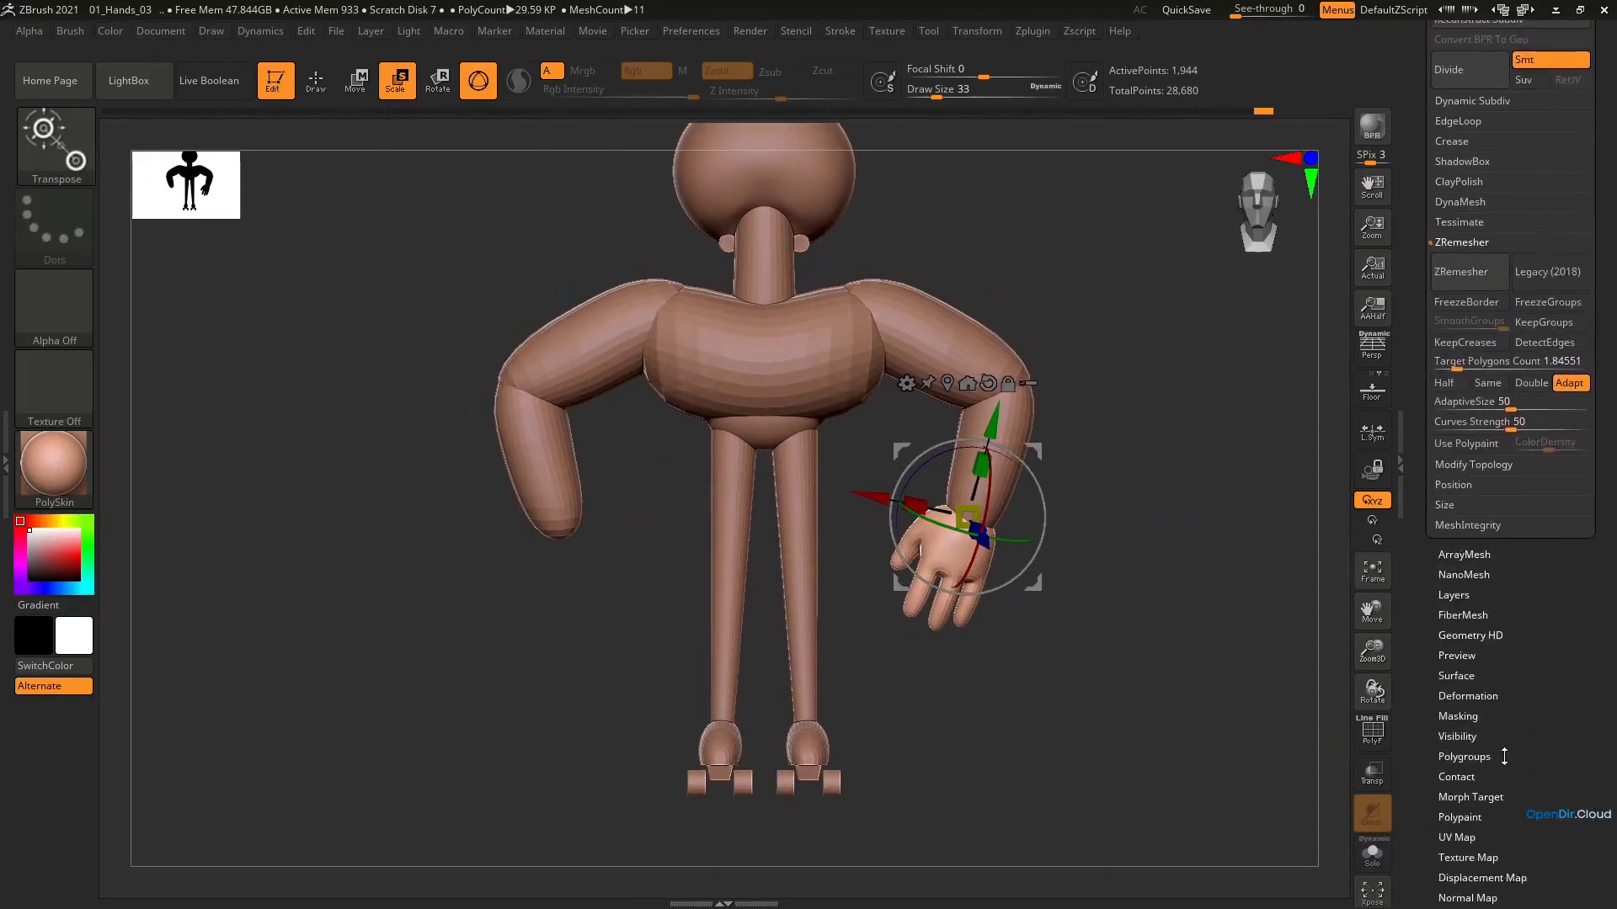
pyautogui.scroll(1, 1503, 760)
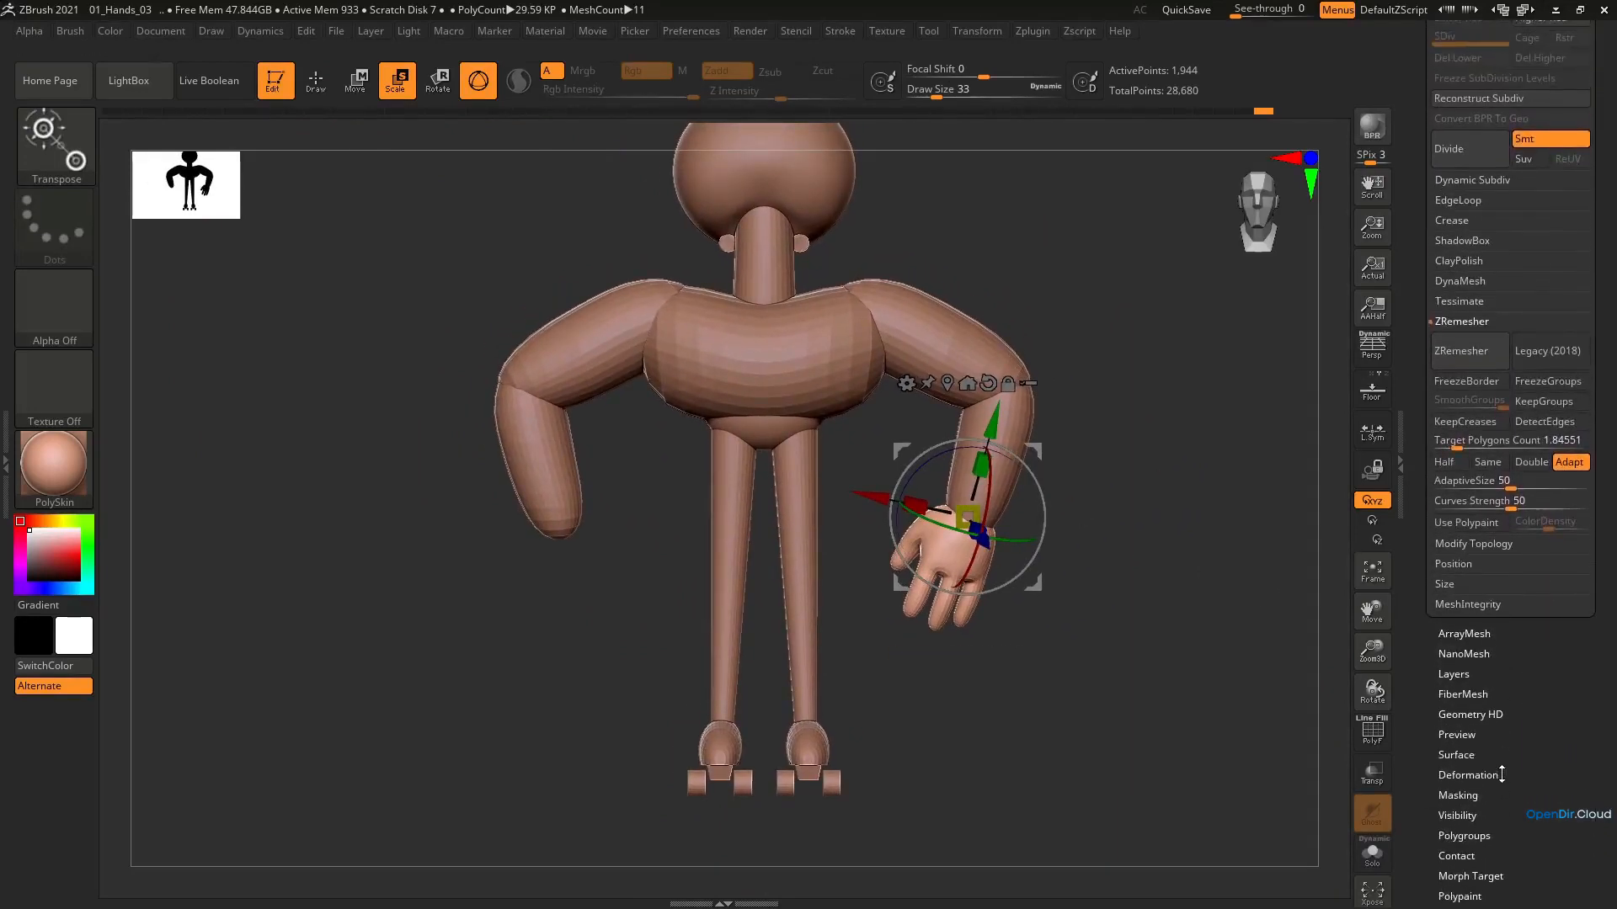
pyautogui.moveTo(1501, 776); pyautogui.dragTo(1501, 780)
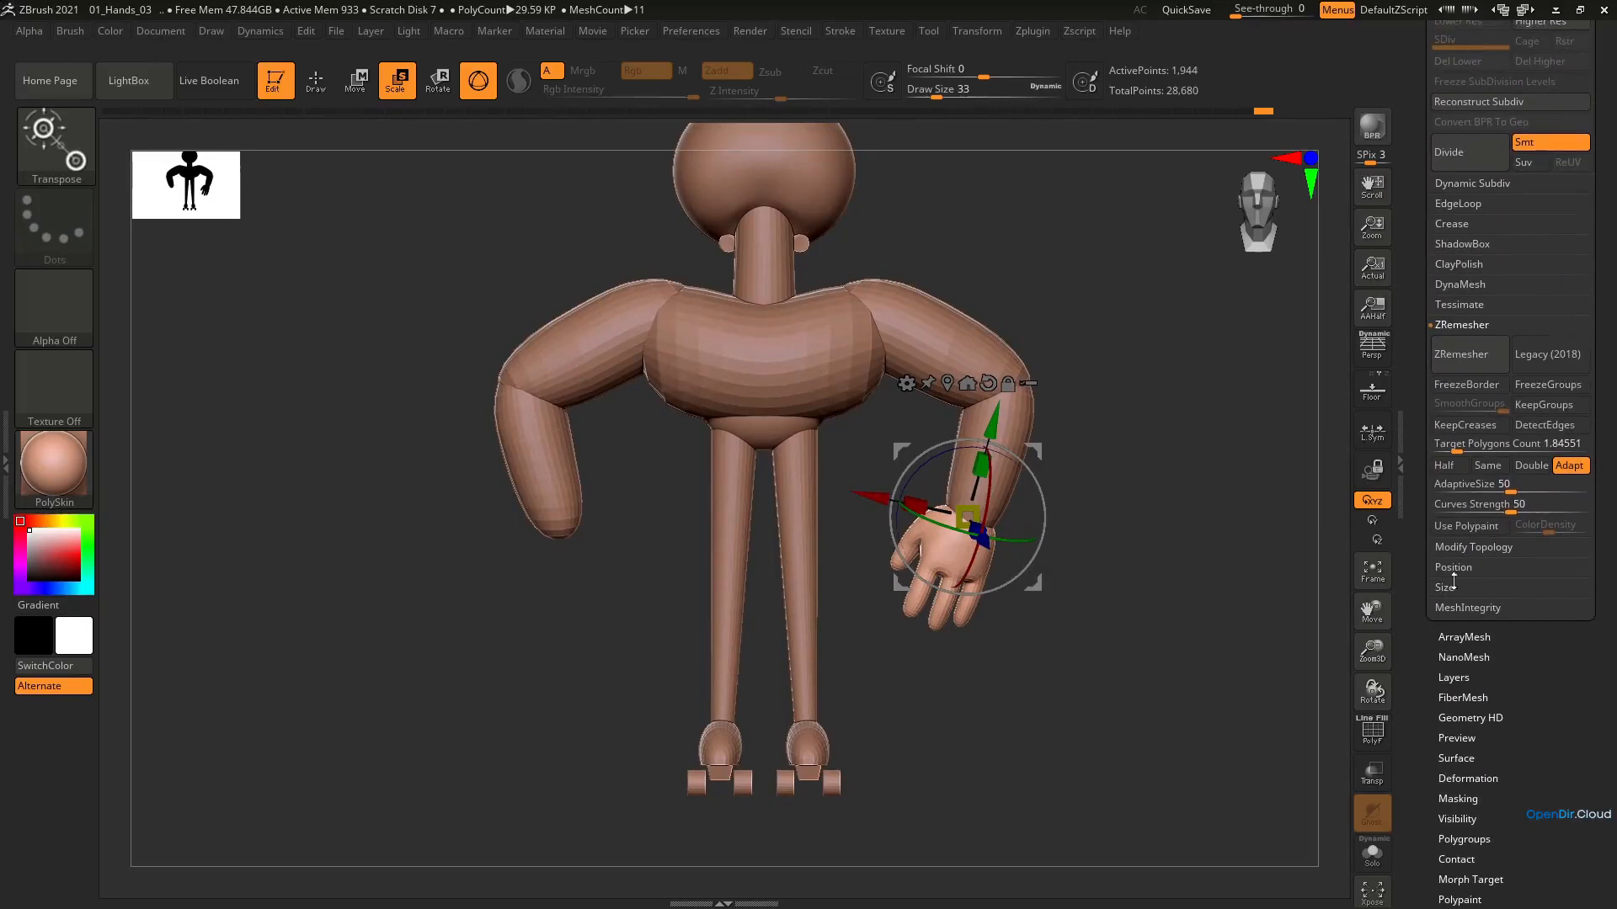
pyautogui.click(1479, 549)
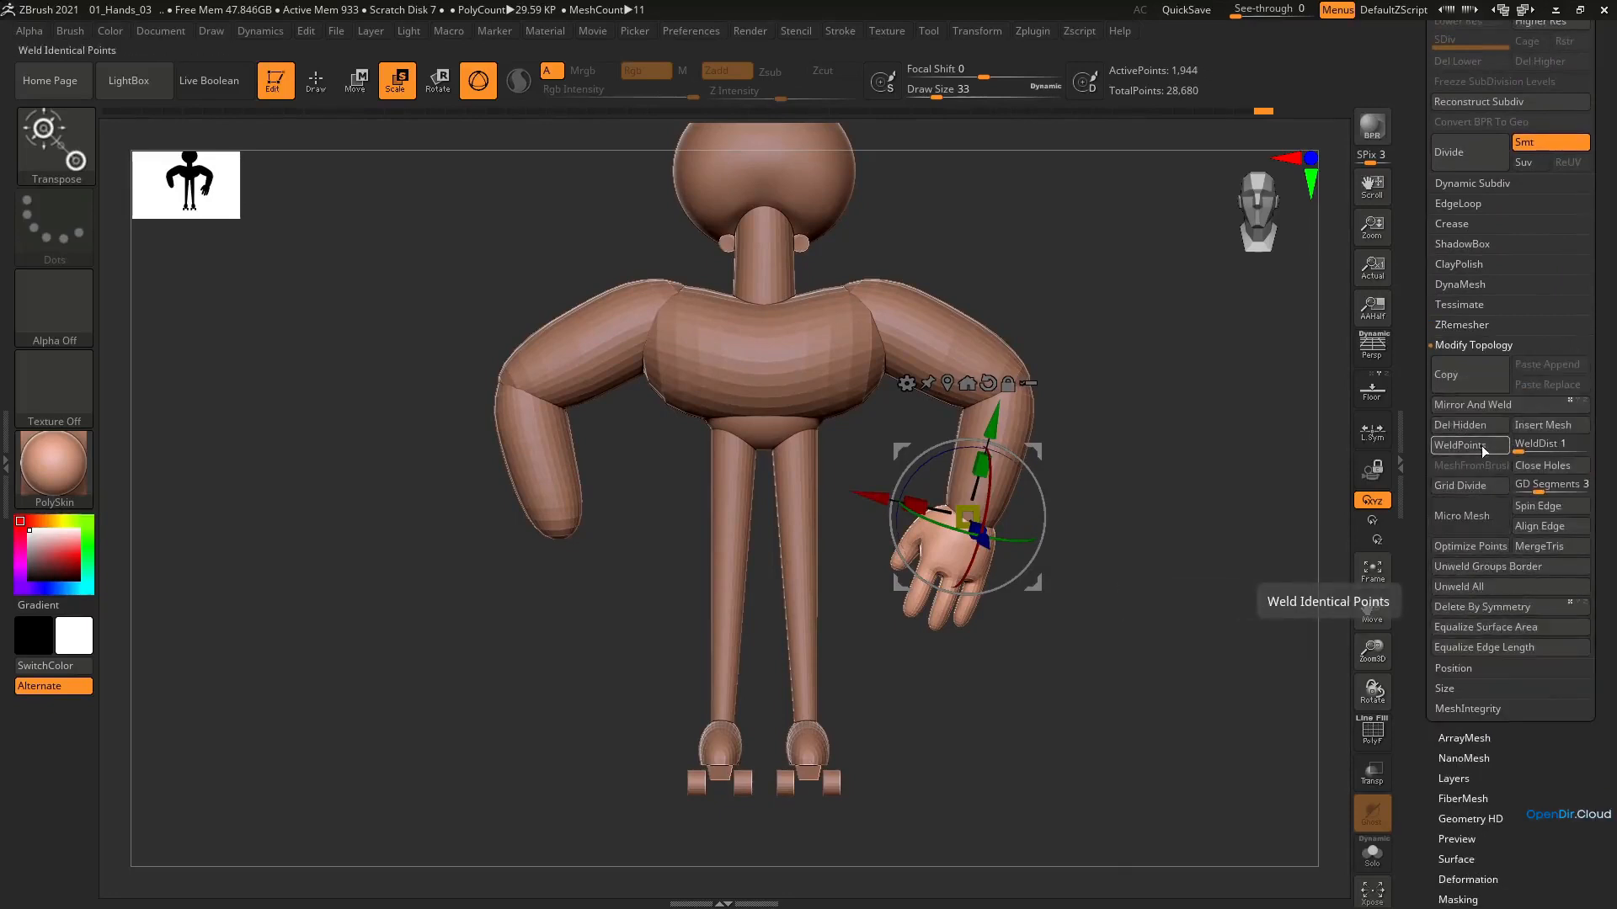
pyautogui.click(1492, 411)
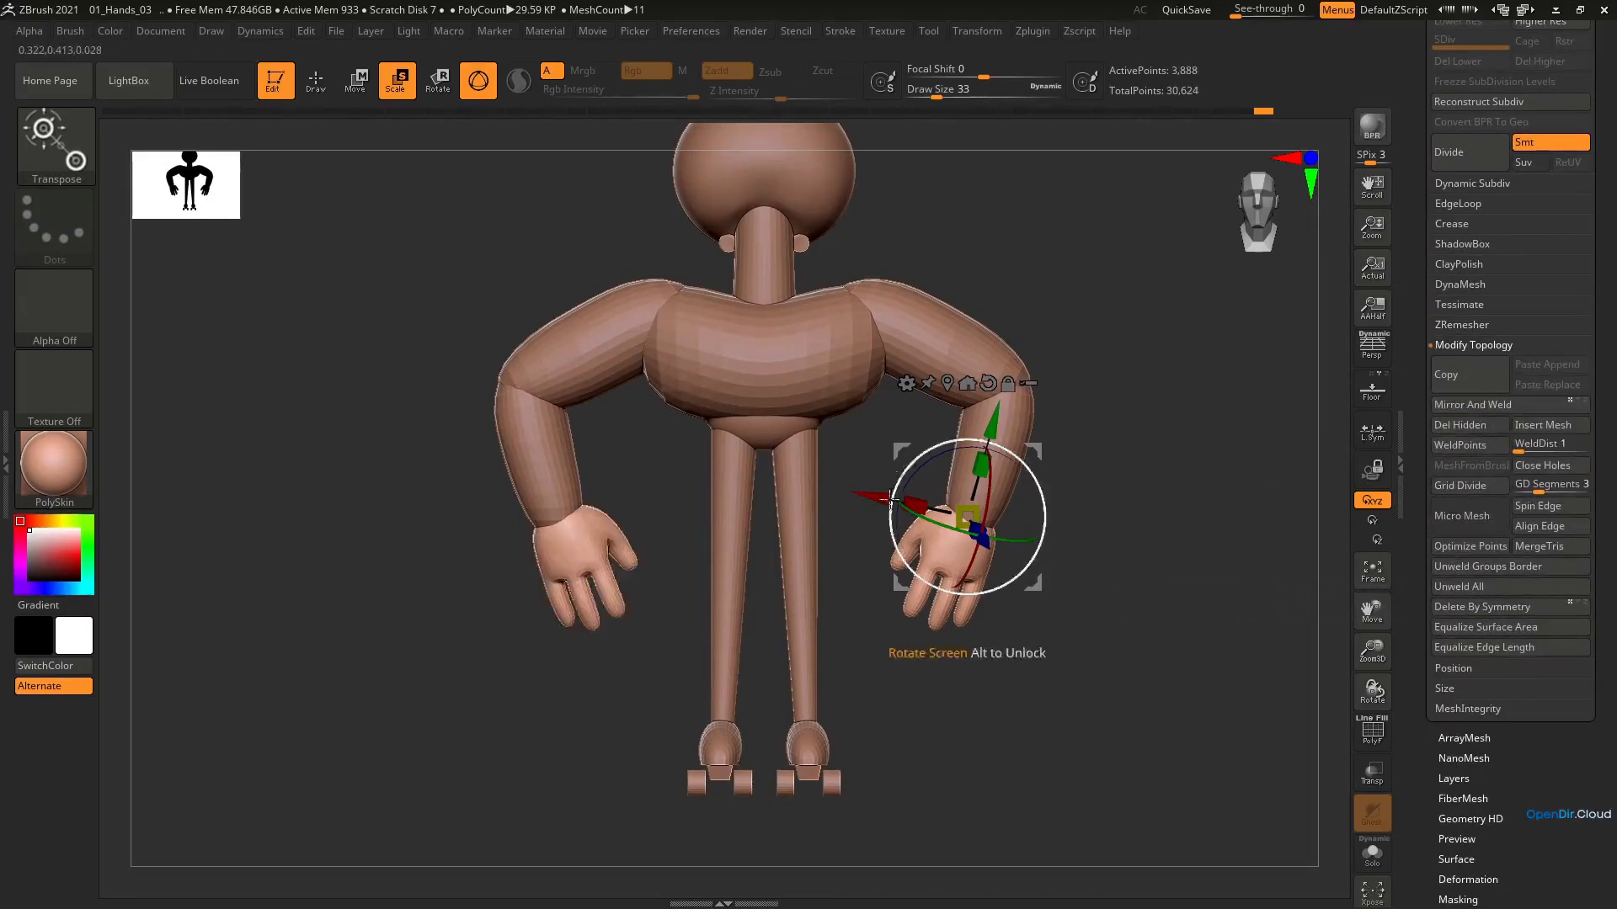
# Try shifting the mirrored hands at the wrists, then undo the move
pyautogui.moveTo(906, 462); pyautogui.dragTo(915, 510)
pyautogui.keyDown('ctrl'); pyautogui.moveTo(915, 511); pyautogui.dragTo(919, 530, button='right'); pyautogui.keyUp('ctrl')
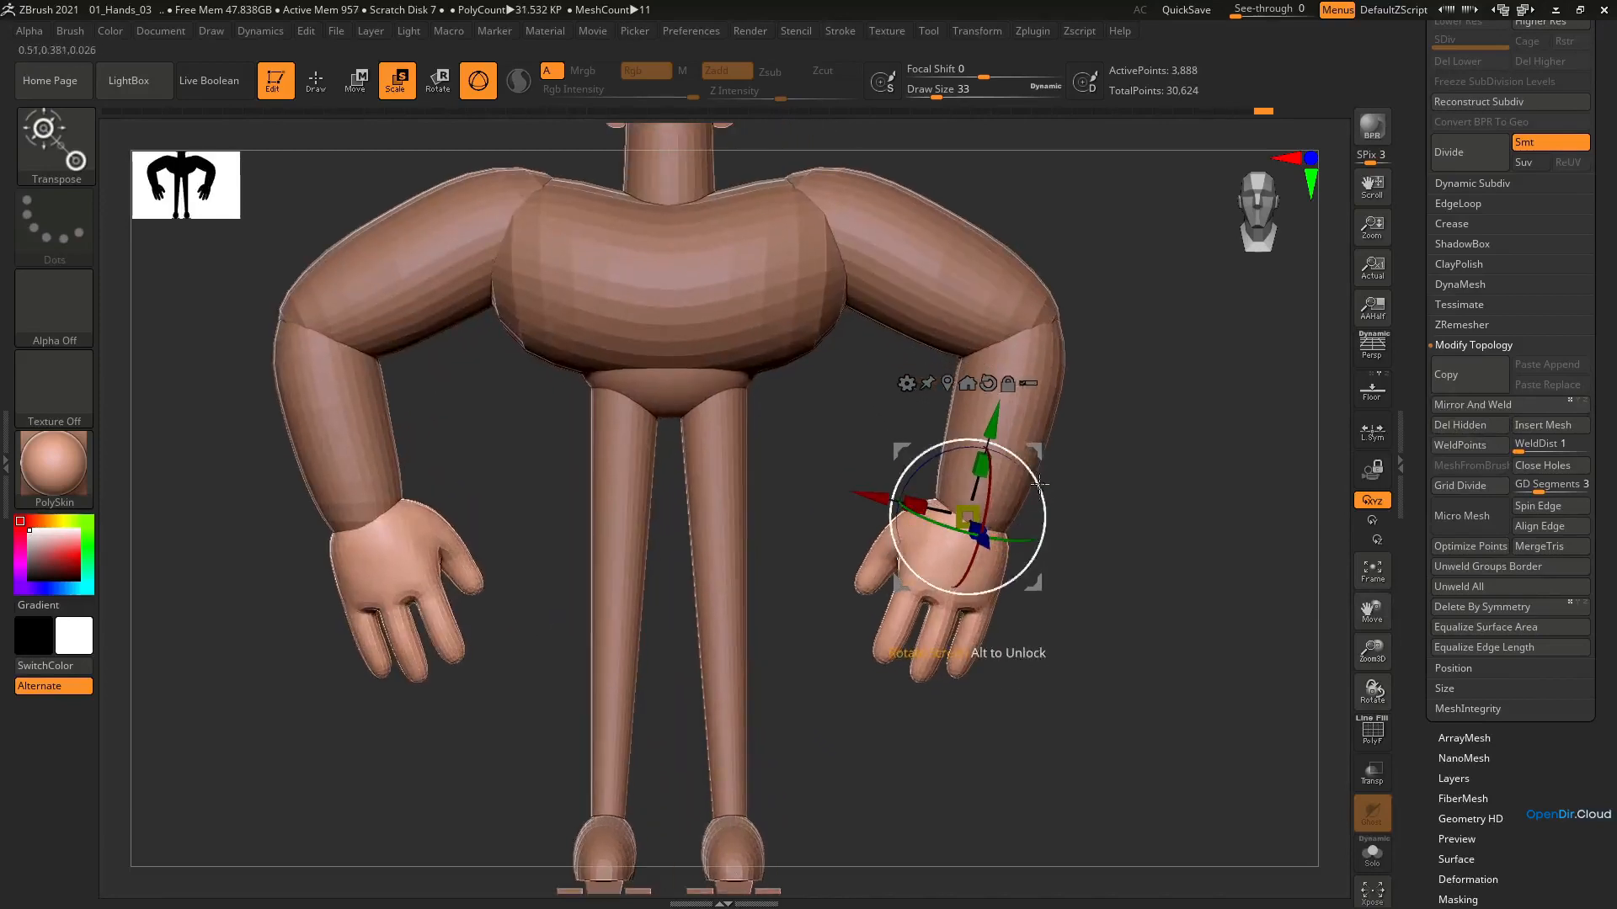
pyautogui.moveTo(1043, 455); pyautogui.dragTo(1046, 463)
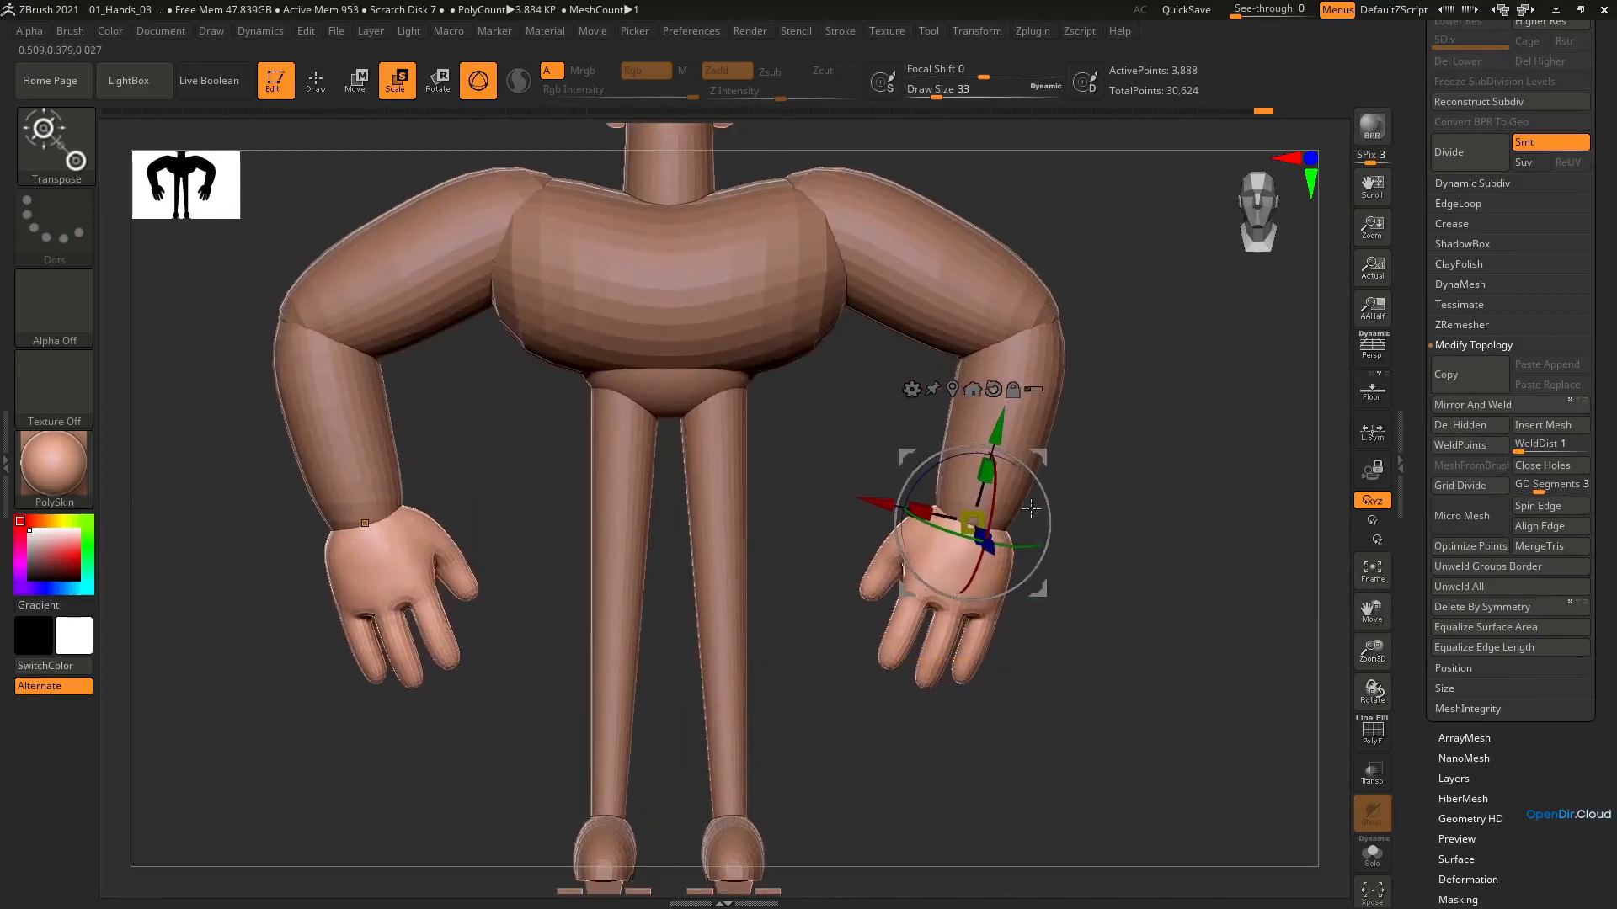
pyautogui.hotkey('ctrl', 'z')
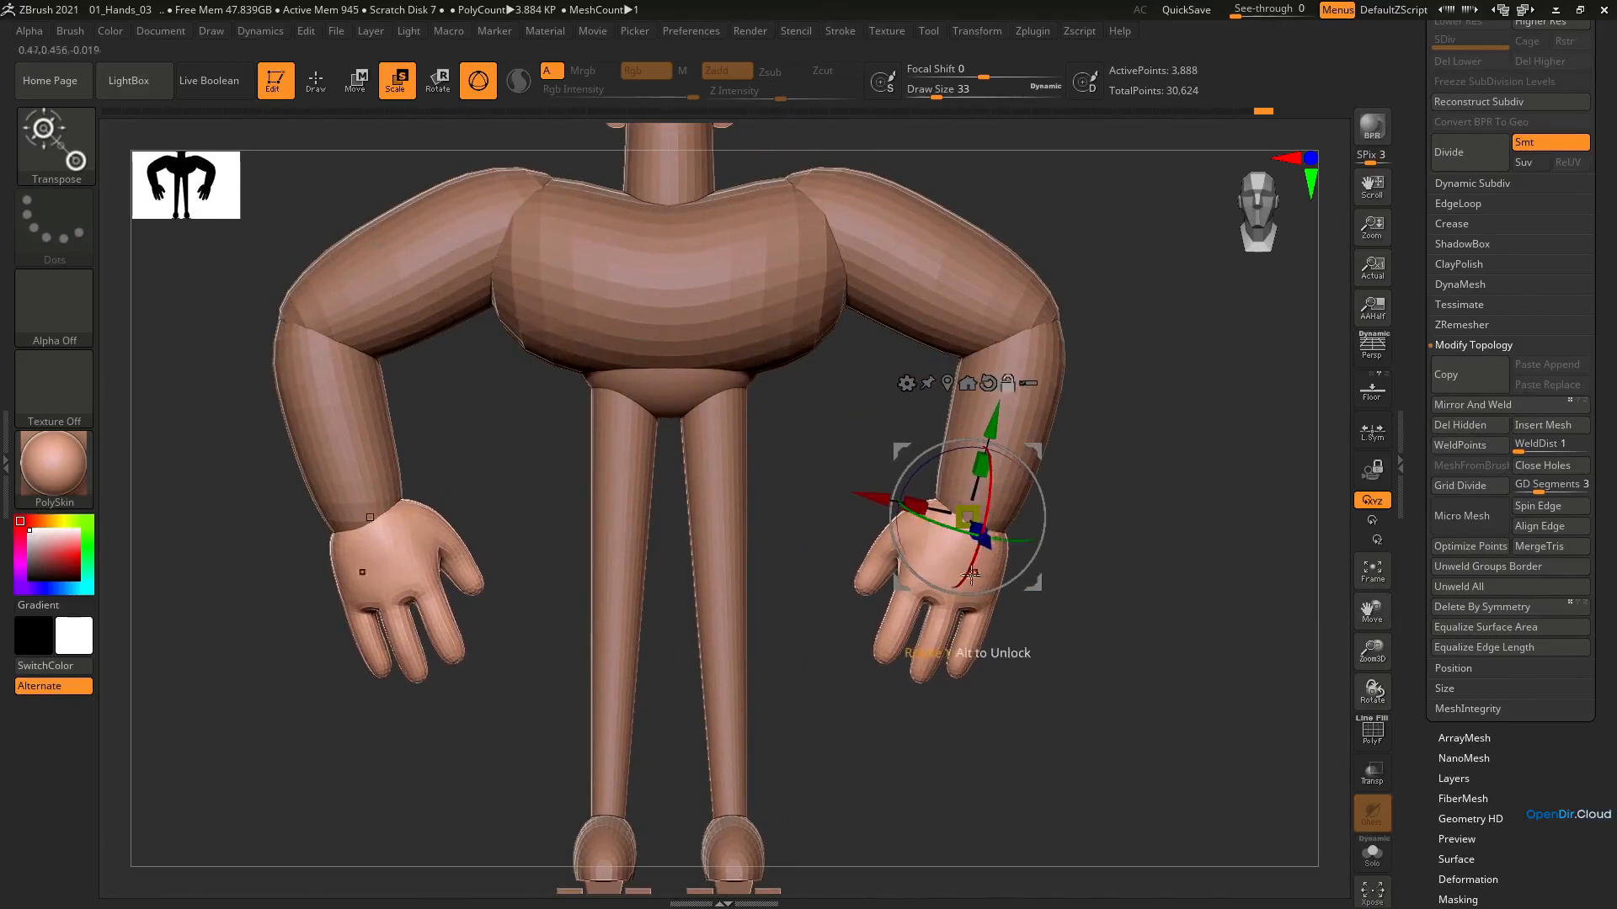
# Scale the hands down slightly and reposition them against the forearms from the front and the side
pyautogui.moveTo(1015, 539)
pyautogui.keyDown('ctrl'); pyautogui.mouseDown(button='right')
pyautogui.moveTo(964, 430)
pyautogui.moveTo(995, 522)
pyautogui.mouseUp(button='right'); pyautogui.keyUp('ctrl')
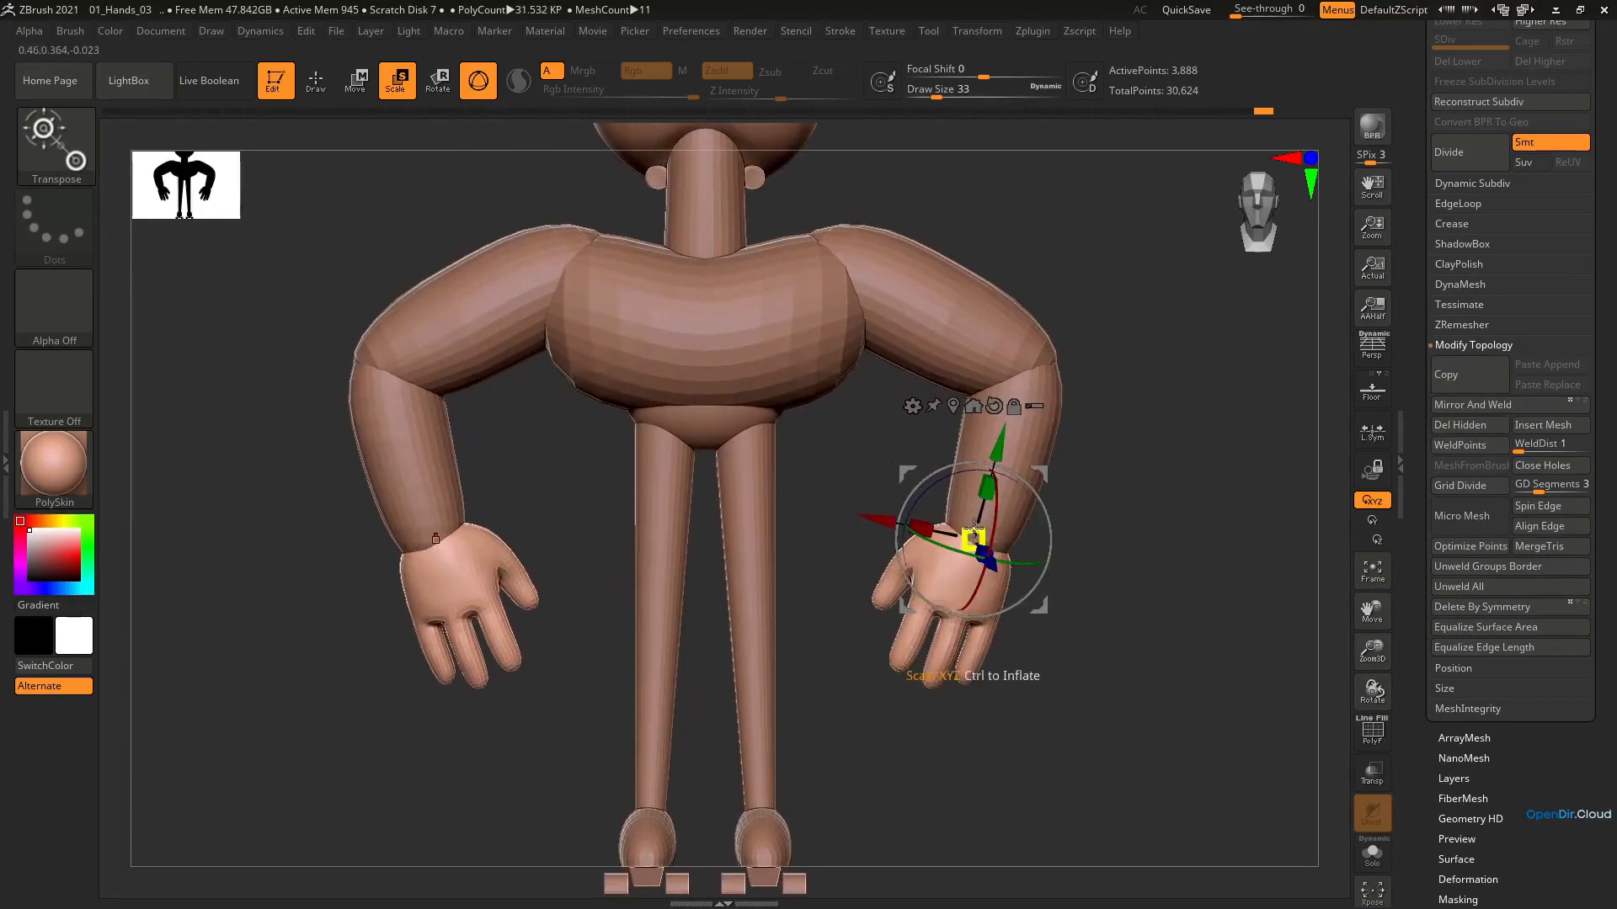
pyautogui.moveTo(973, 538); pyautogui.dragTo(965, 521)
pyautogui.moveTo(1045, 475); pyautogui.dragTo(1059, 481)
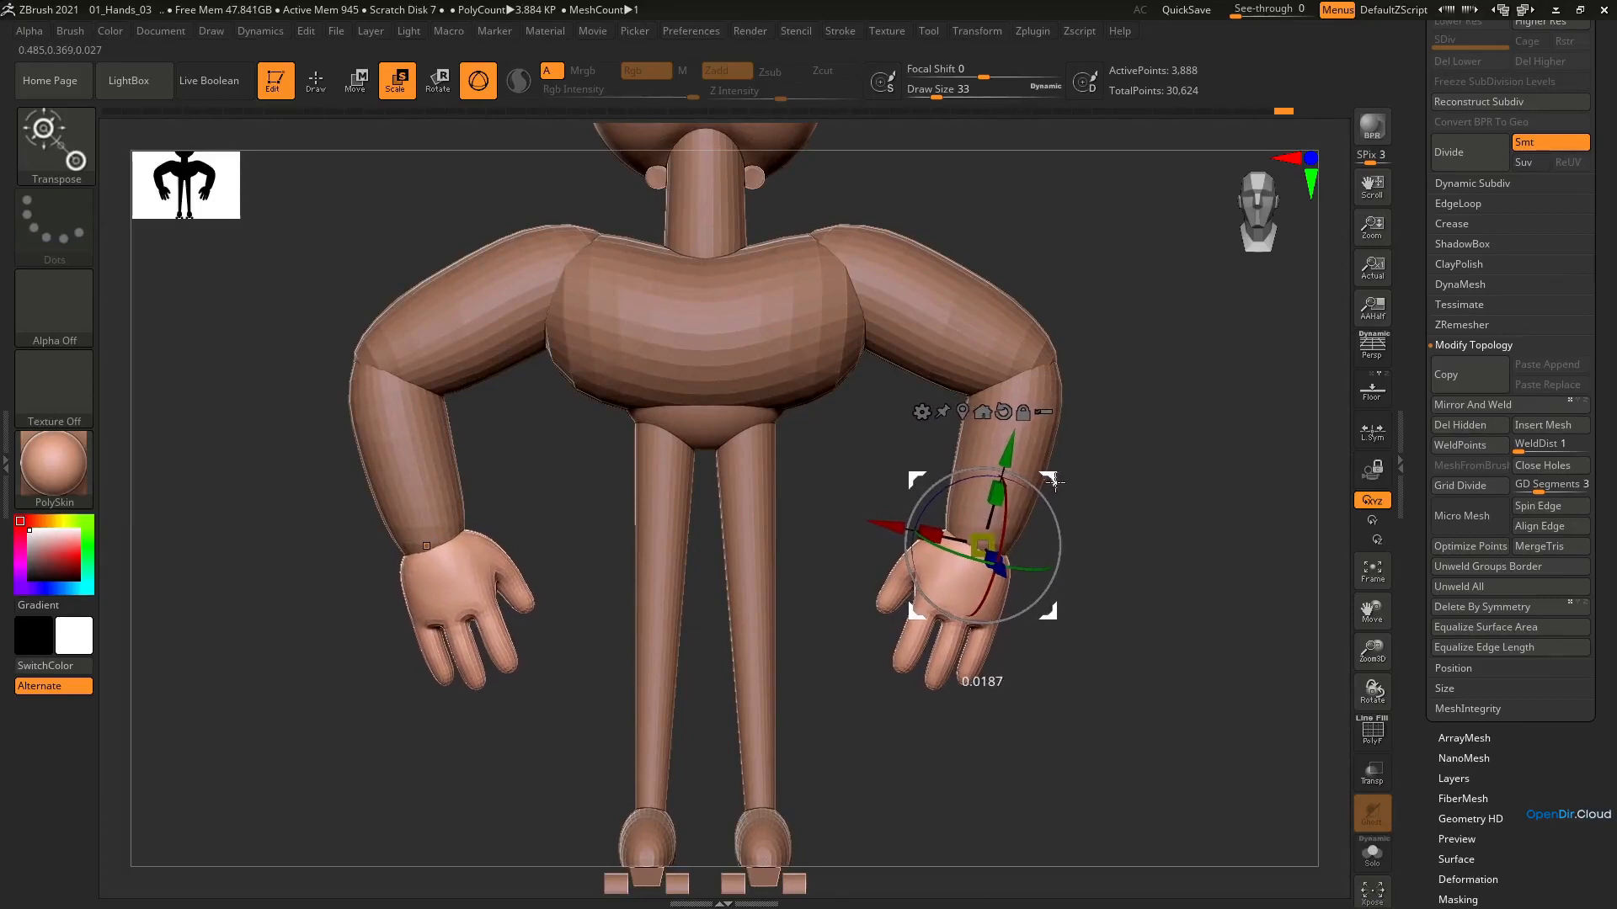
pyautogui.moveTo(1028, 505); pyautogui.dragTo(922, 510, button='right')
pyautogui.moveTo(1069, 480); pyautogui.dragTo(1064, 480)
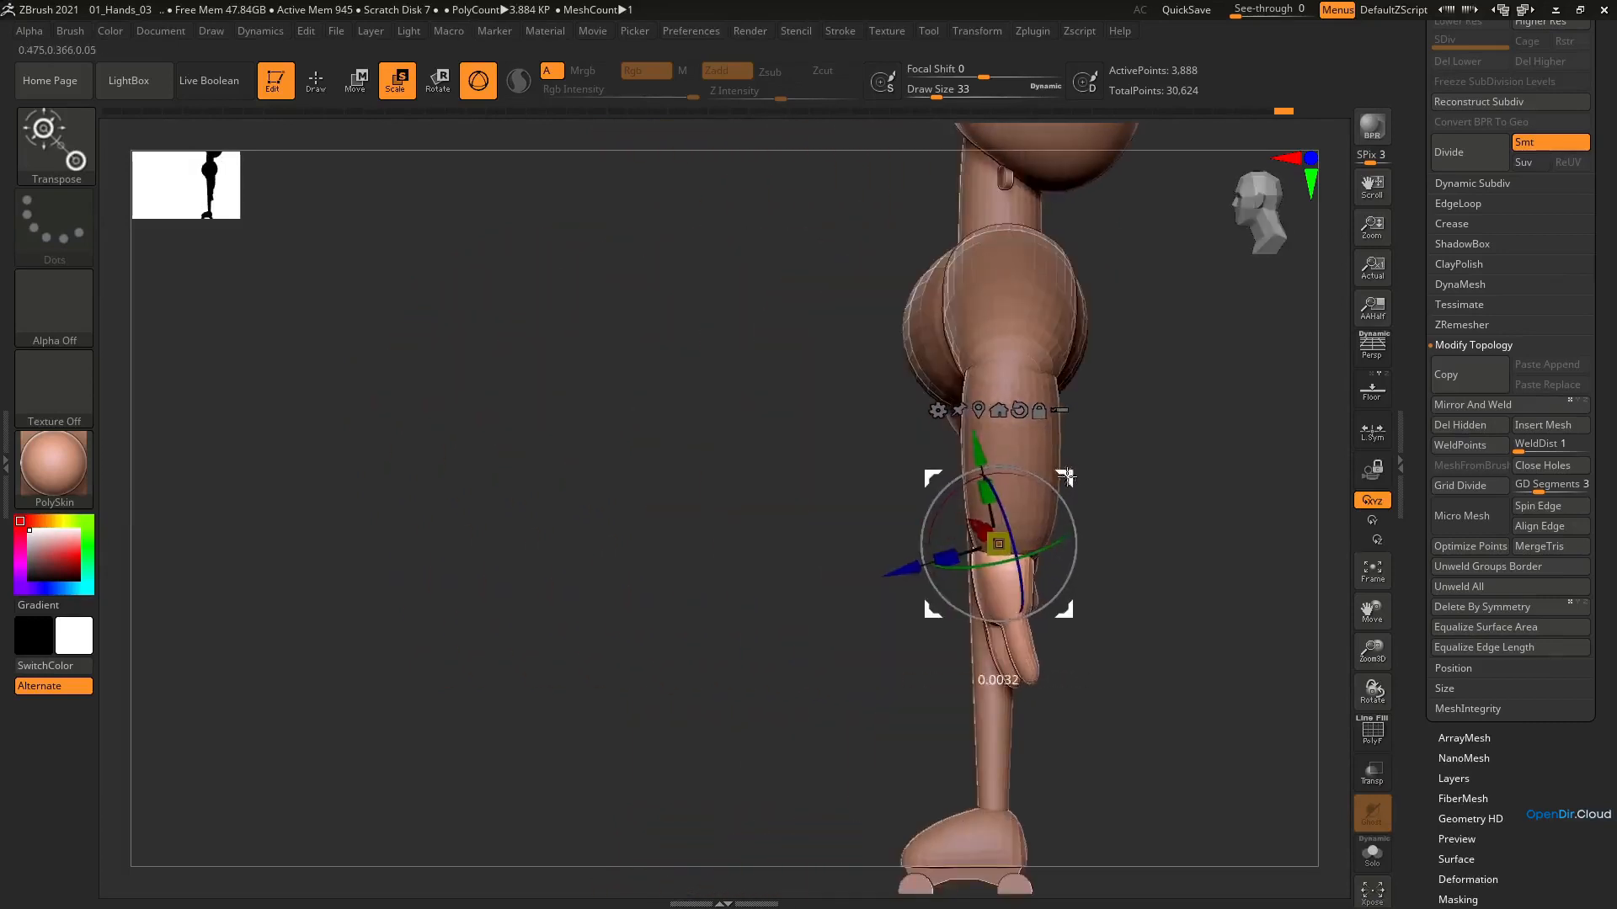
pyautogui.moveTo(1021, 503); pyautogui.dragTo(964, 505, button='right')
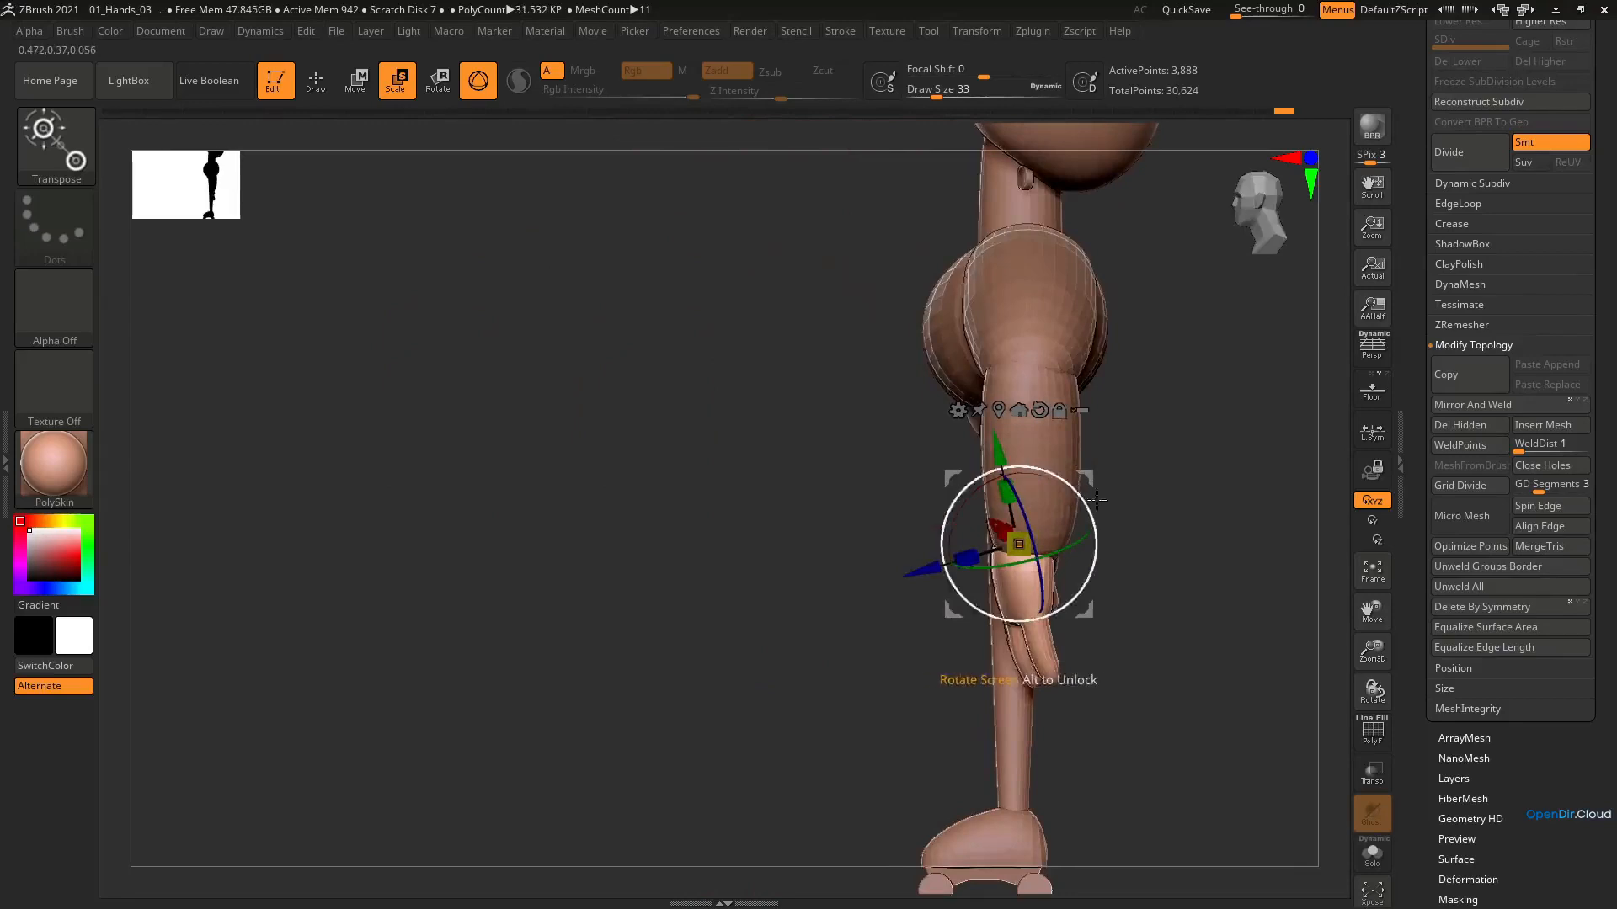
# Select the arms and reshape the forearms near the wrists in side view using the Move brush at draw size 101
pyautogui.keyDown('alt'); pyautogui.click(1068, 452); pyautogui.keyUp('alt')
pyautogui.press('b')
pyautogui.press('m')
pyautogui.press('v')
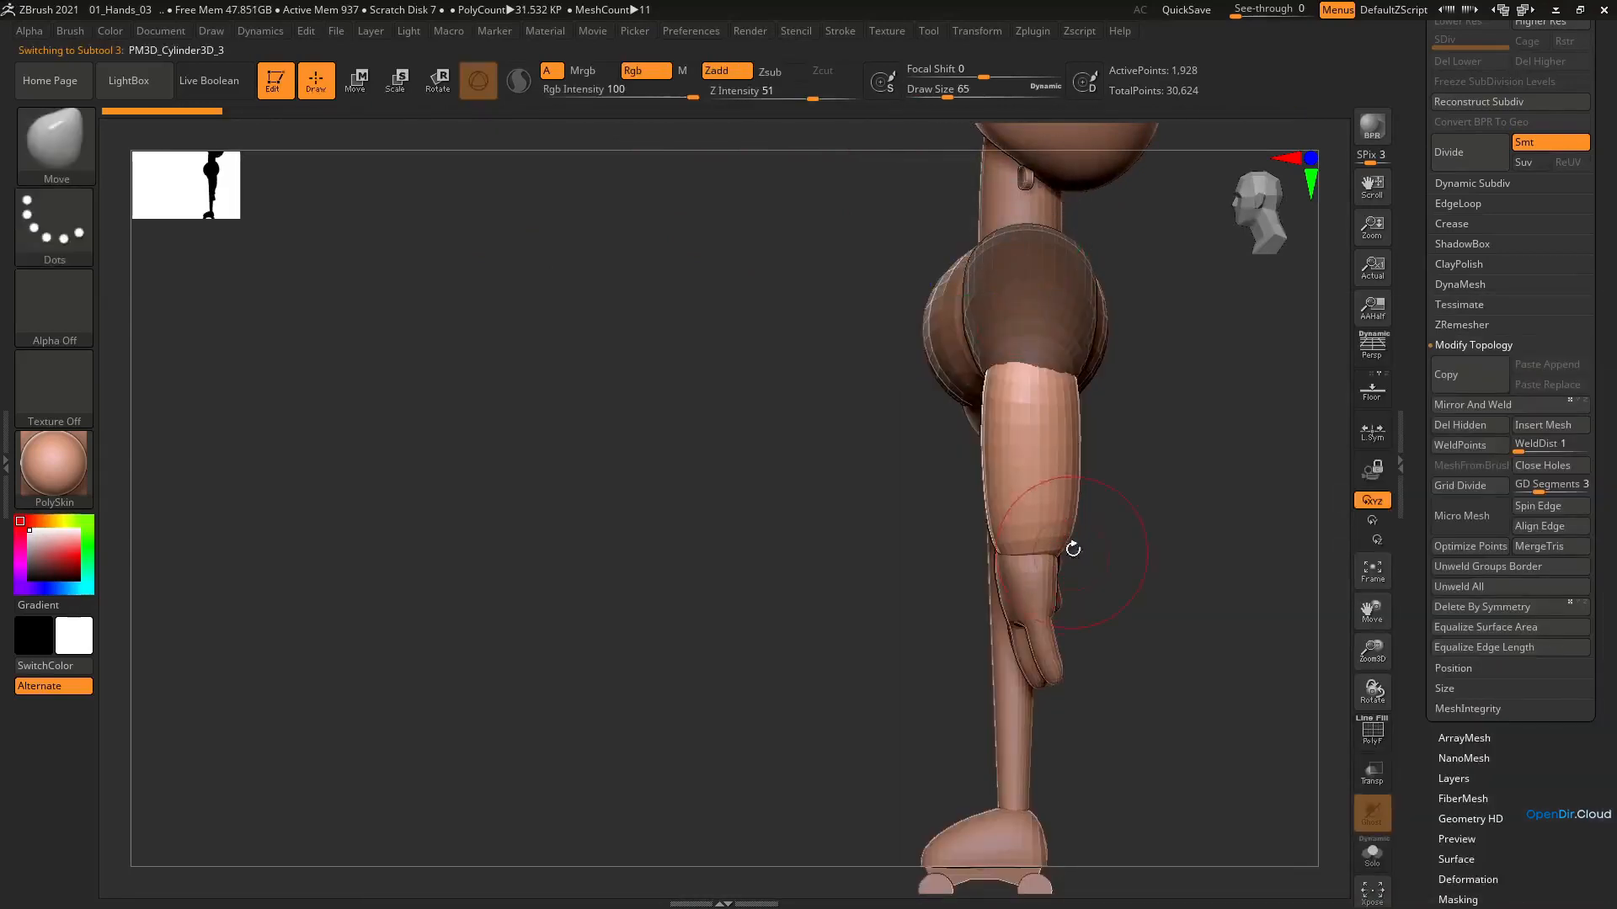
pyautogui.press('s')
pyautogui.moveTo(1073, 549); pyautogui.dragTo(1056, 547)
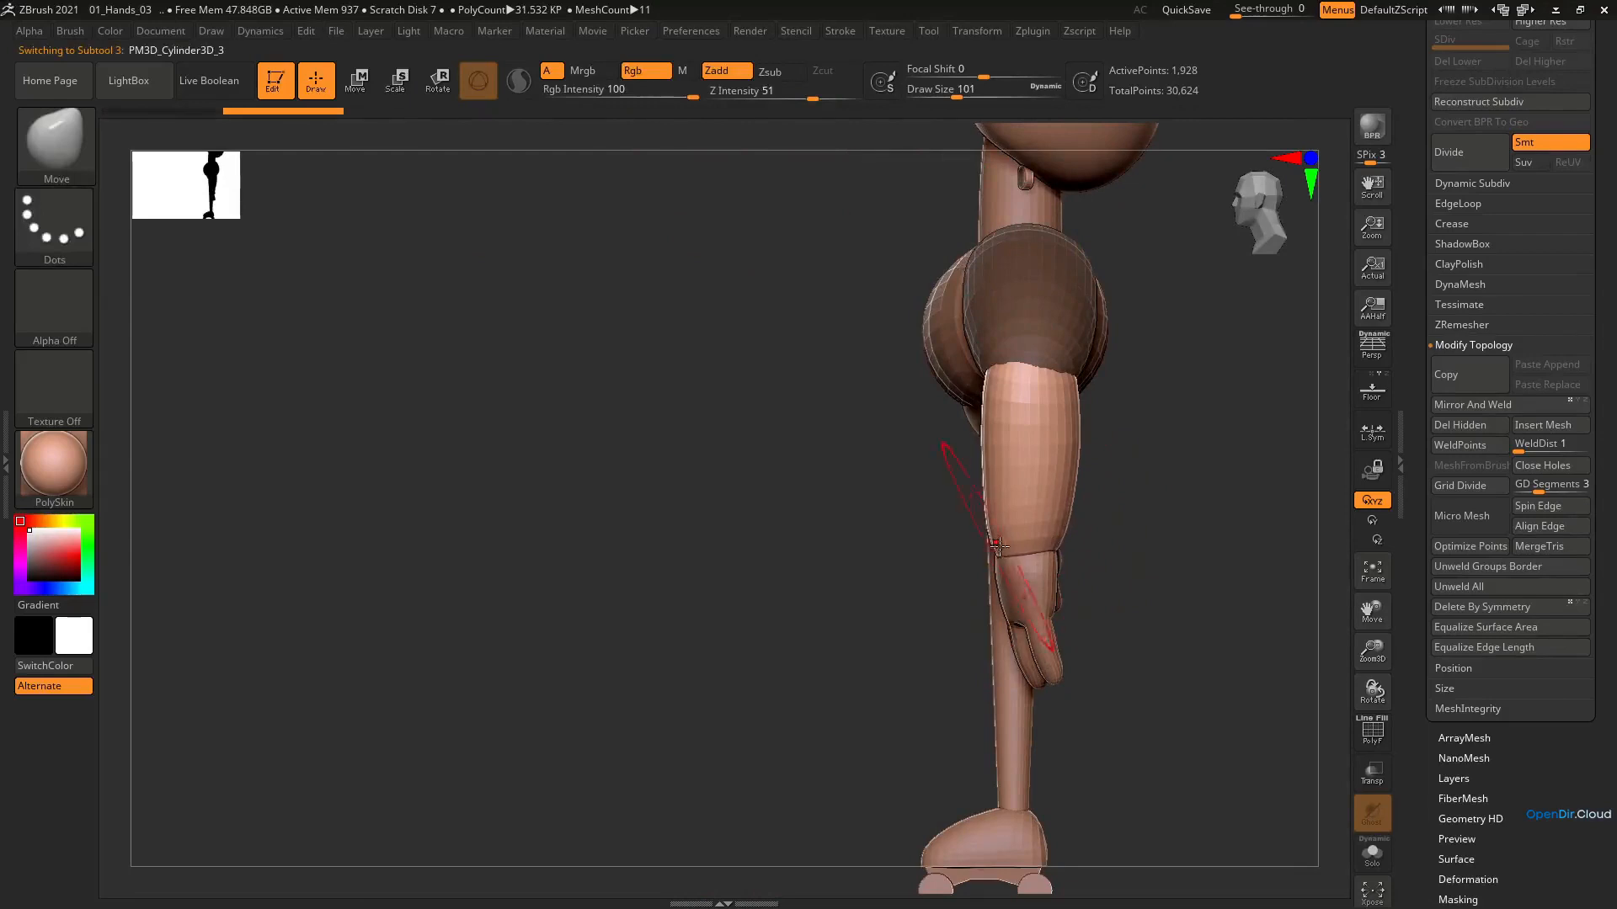
pyautogui.keyDown('shift'); pyautogui.moveTo(1000, 547); pyautogui.dragTo(1053, 416, button='right'); pyautogui.keyUp('shift')
# Adjust the forearms from the back with the Move brush and clear the mask from the upper arms
pyautogui.click(1024, 486)
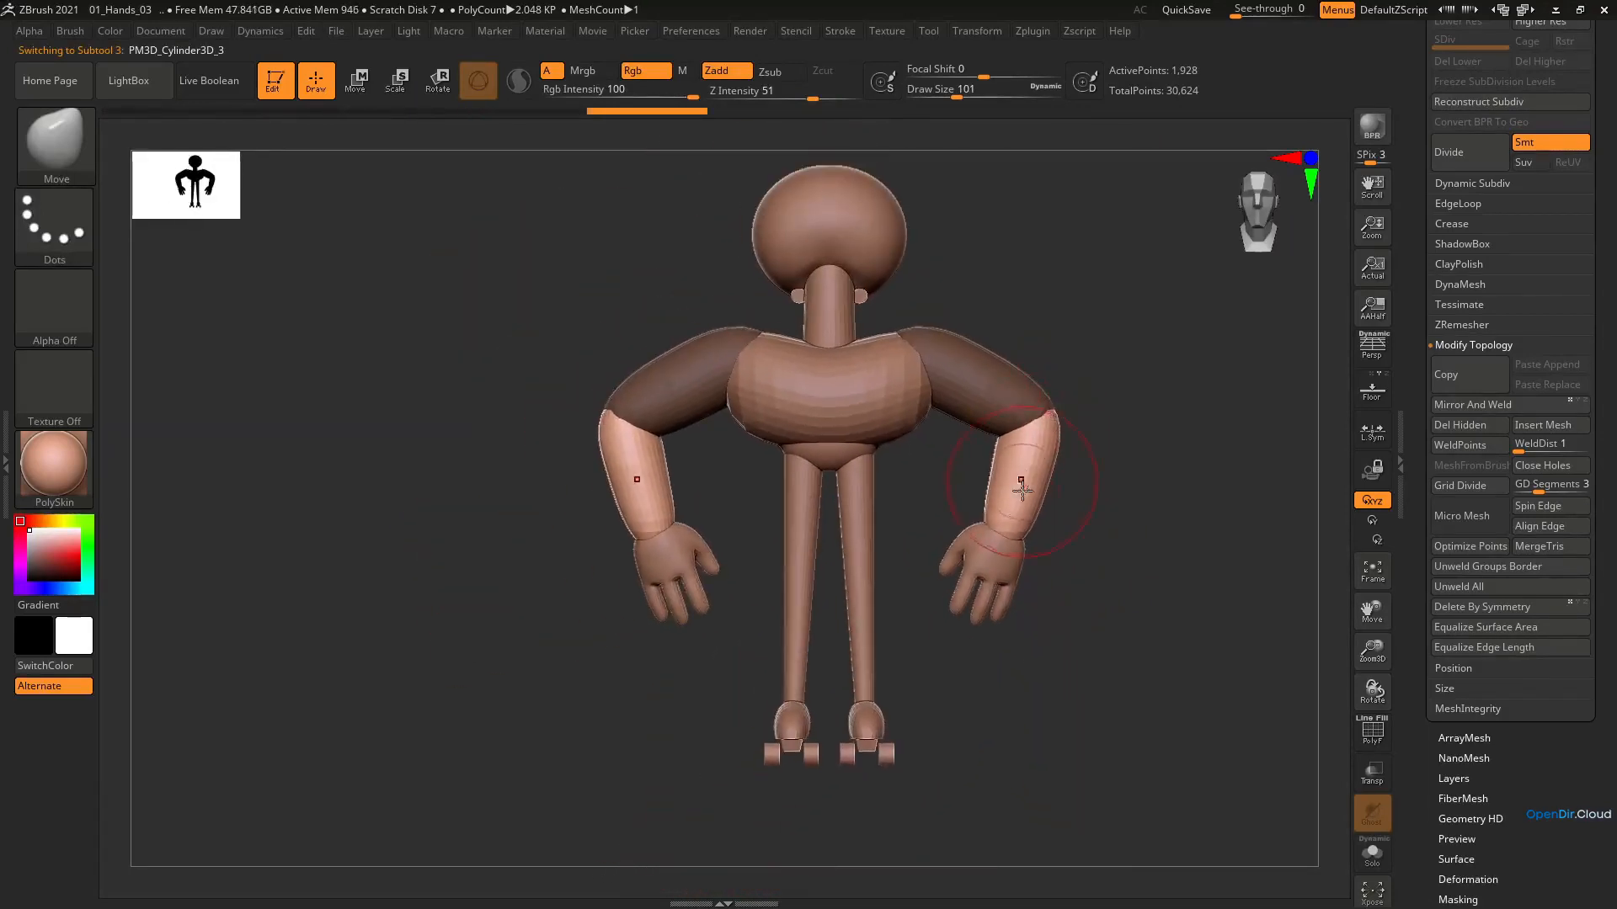
pyautogui.moveTo(1024, 488)
pyautogui.keyDown('ctrl'); pyautogui.mouseDown(button='right')
pyautogui.moveTo(1047, 394)
pyautogui.moveTo(1041, 514)
pyautogui.mouseUp(button='right'); pyautogui.keyUp('ctrl')
pyautogui.press('e')
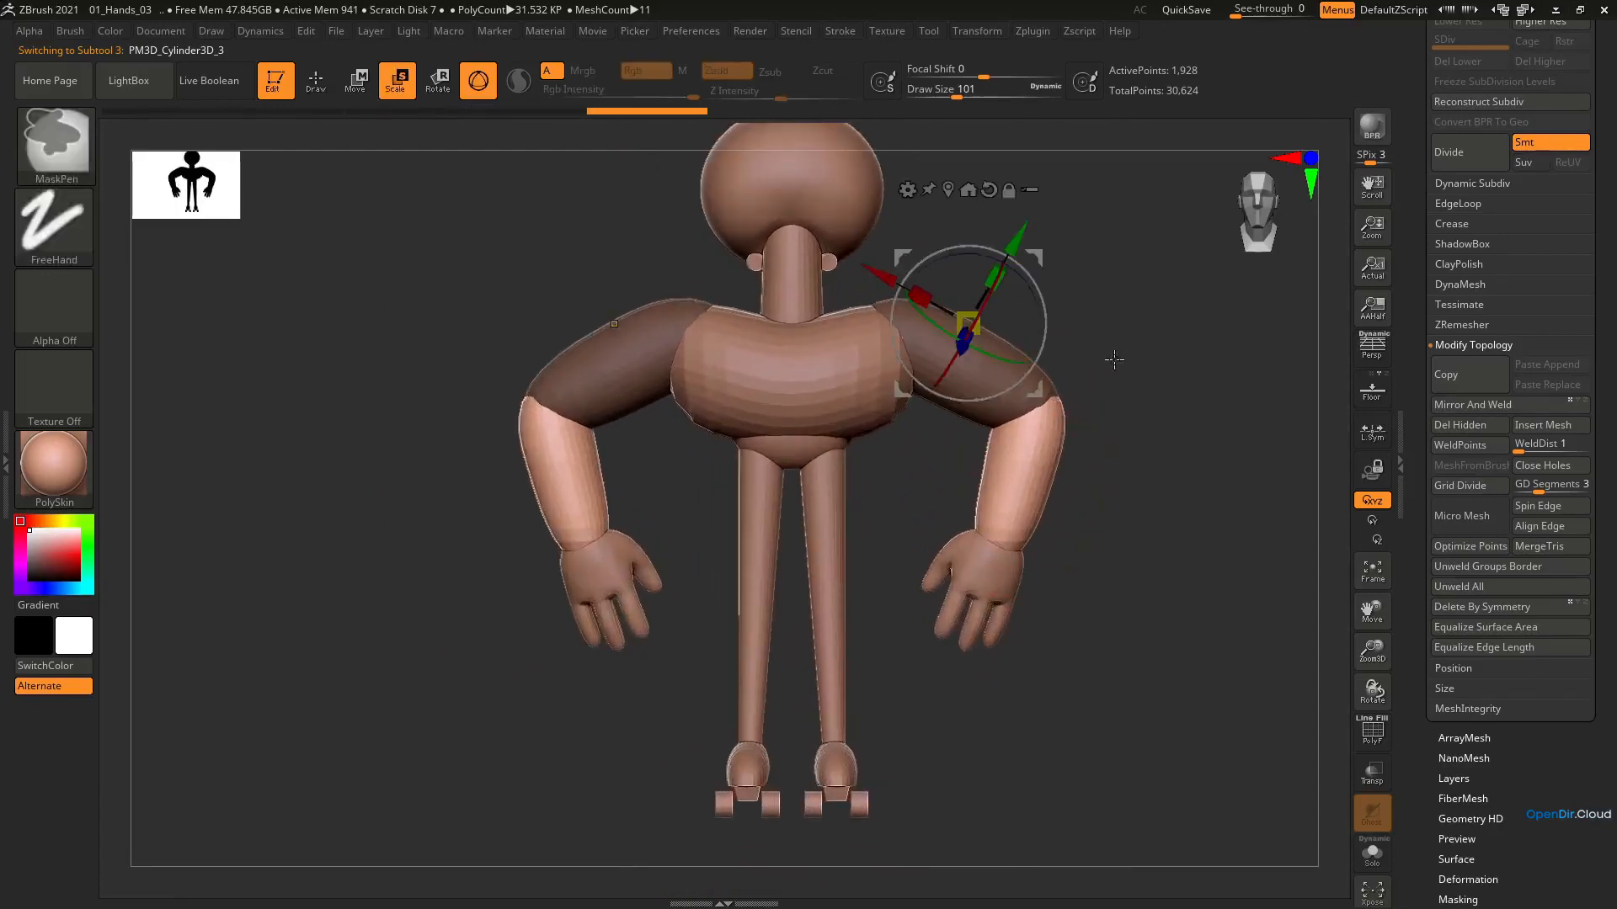
pyautogui.keyDown('ctrl'); pyautogui.click(1112, 357); pyautogui.keyUp('ctrl')
pyautogui.keyDown('ctrl'); pyautogui.moveTo(1112, 357); pyautogui.dragTo(1128, 375); pyautogui.keyUp('ctrl')
pyautogui.keyDown('alt'); pyautogui.moveTo(1059, 327); pyautogui.dragTo(1014, 393, button='right'); pyautogui.keyUp('alt')
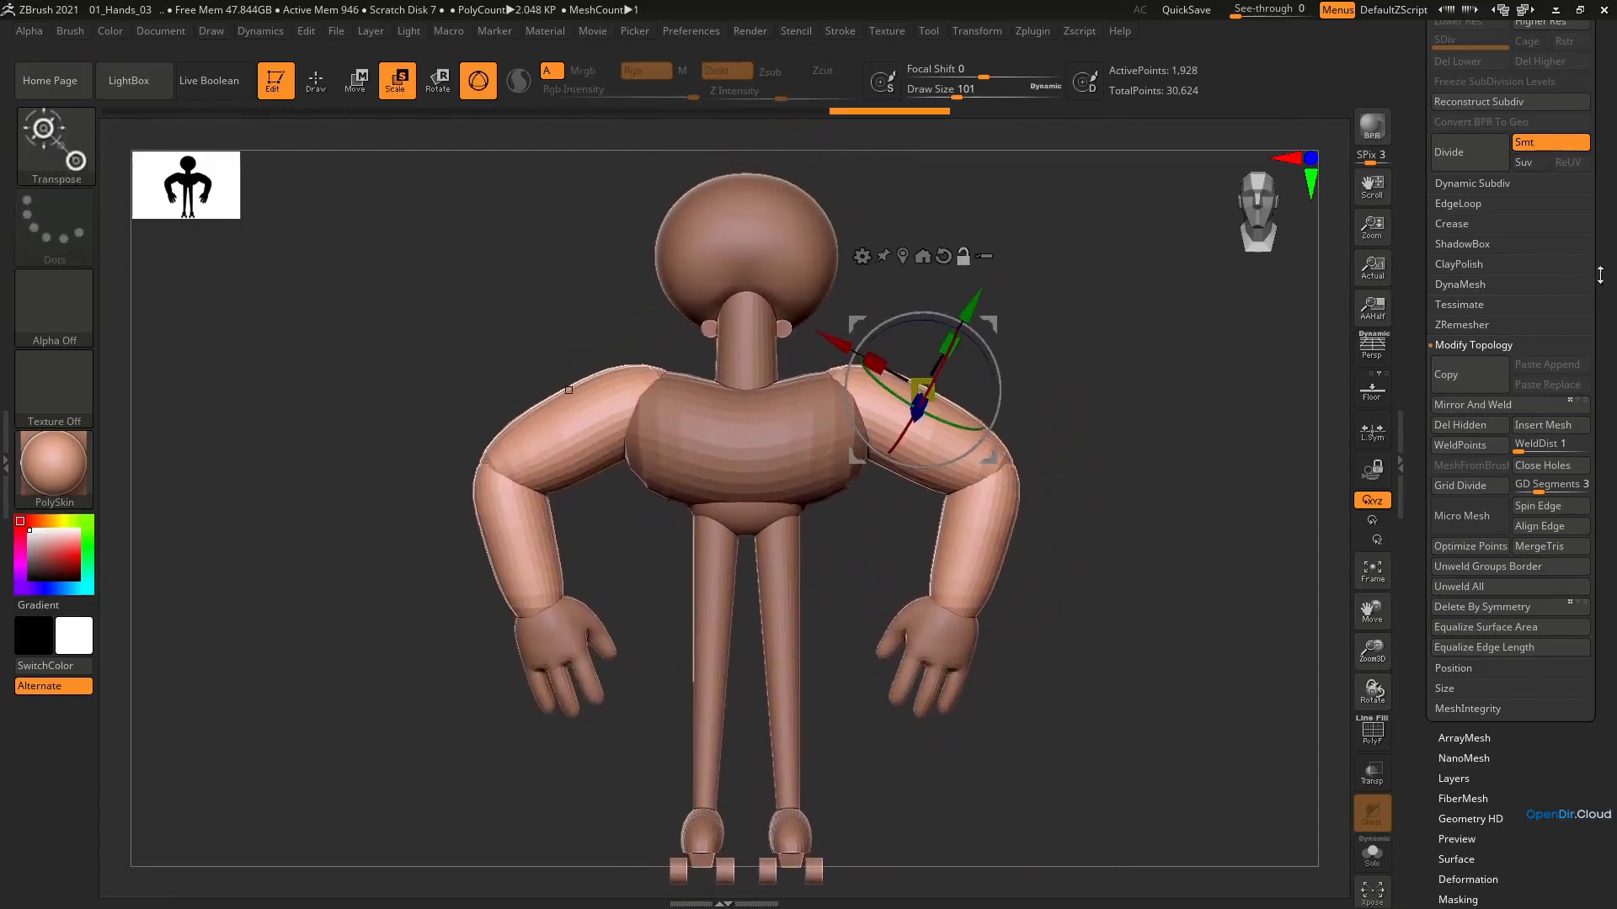
# Select the torso subtool and merge it down with the arms subtool, accepting the non-undoable operation
pyautogui.moveTo(1600, 275); pyautogui.dragTo(1595, 497)
pyautogui.click(1460, 393)
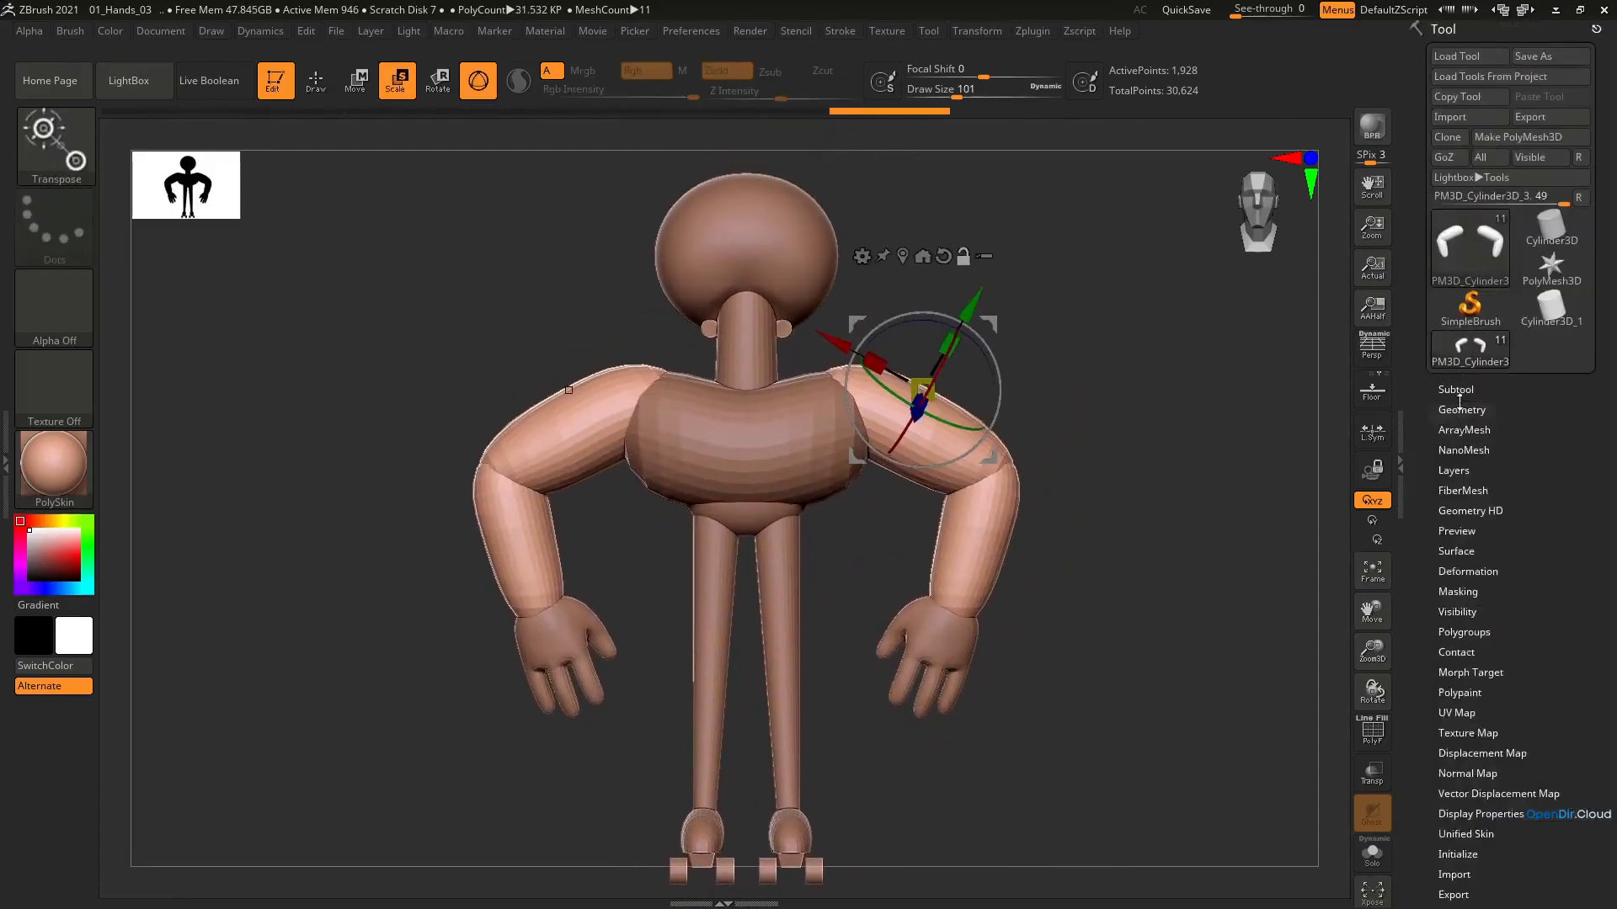
pyautogui.keyDown('ctrl'); pyautogui.moveTo(963, 476); pyautogui.dragTo(963, 571, button='right'); pyautogui.keyUp('ctrl')
pyautogui.keyDown('alt'); pyautogui.moveTo(954, 421); pyautogui.dragTo(1002, 477, button='right'); pyautogui.keyUp('alt')
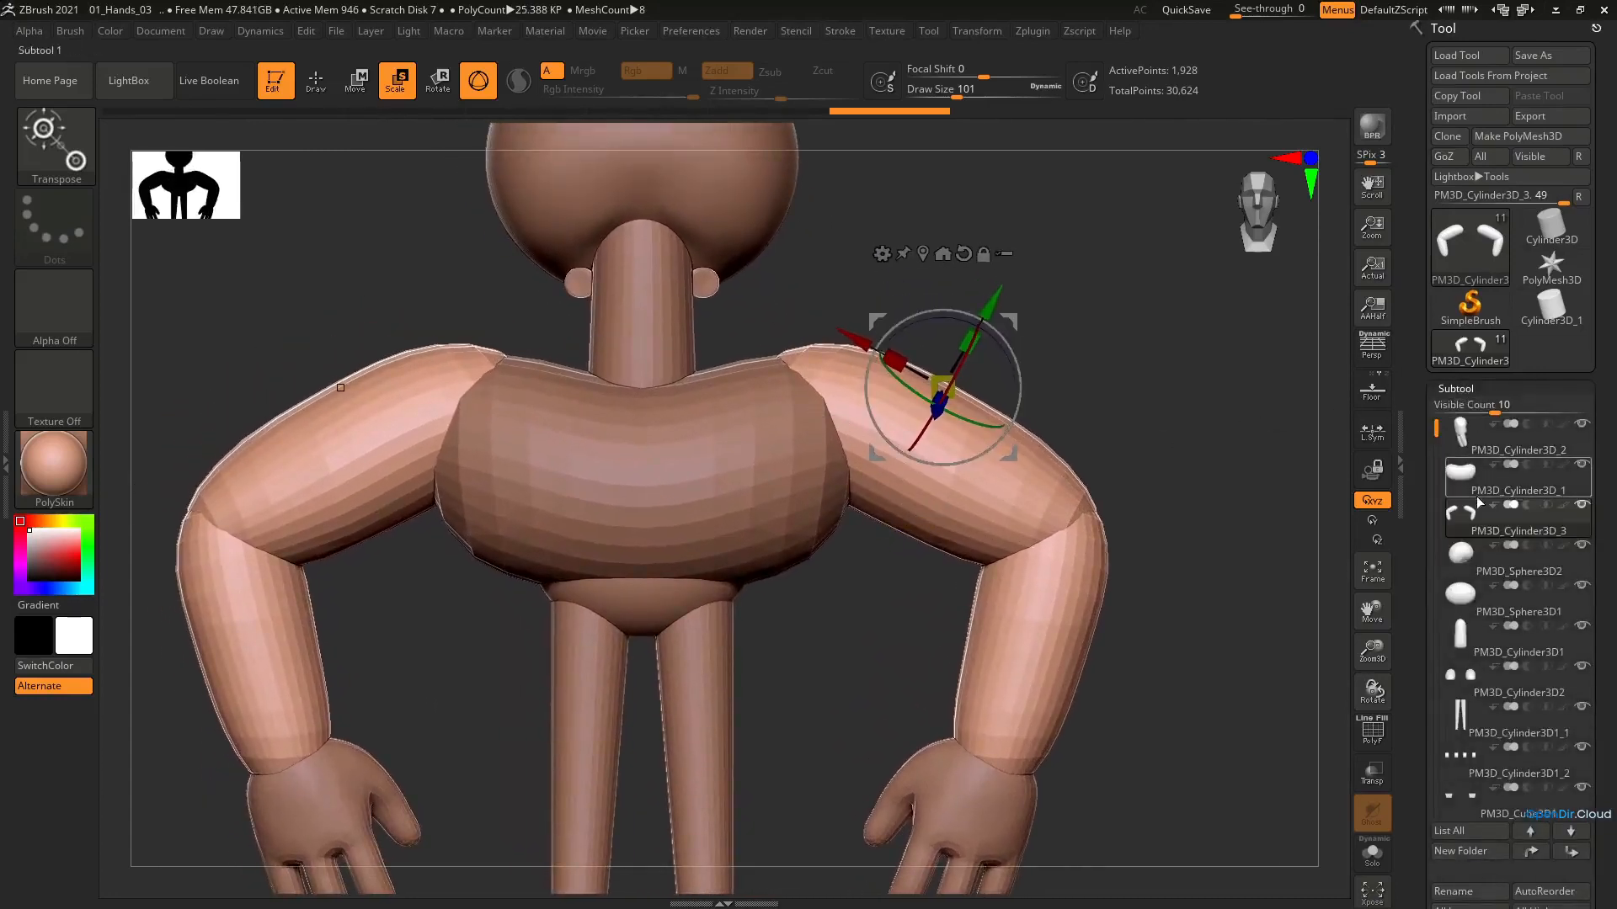
pyautogui.click(1466, 475)
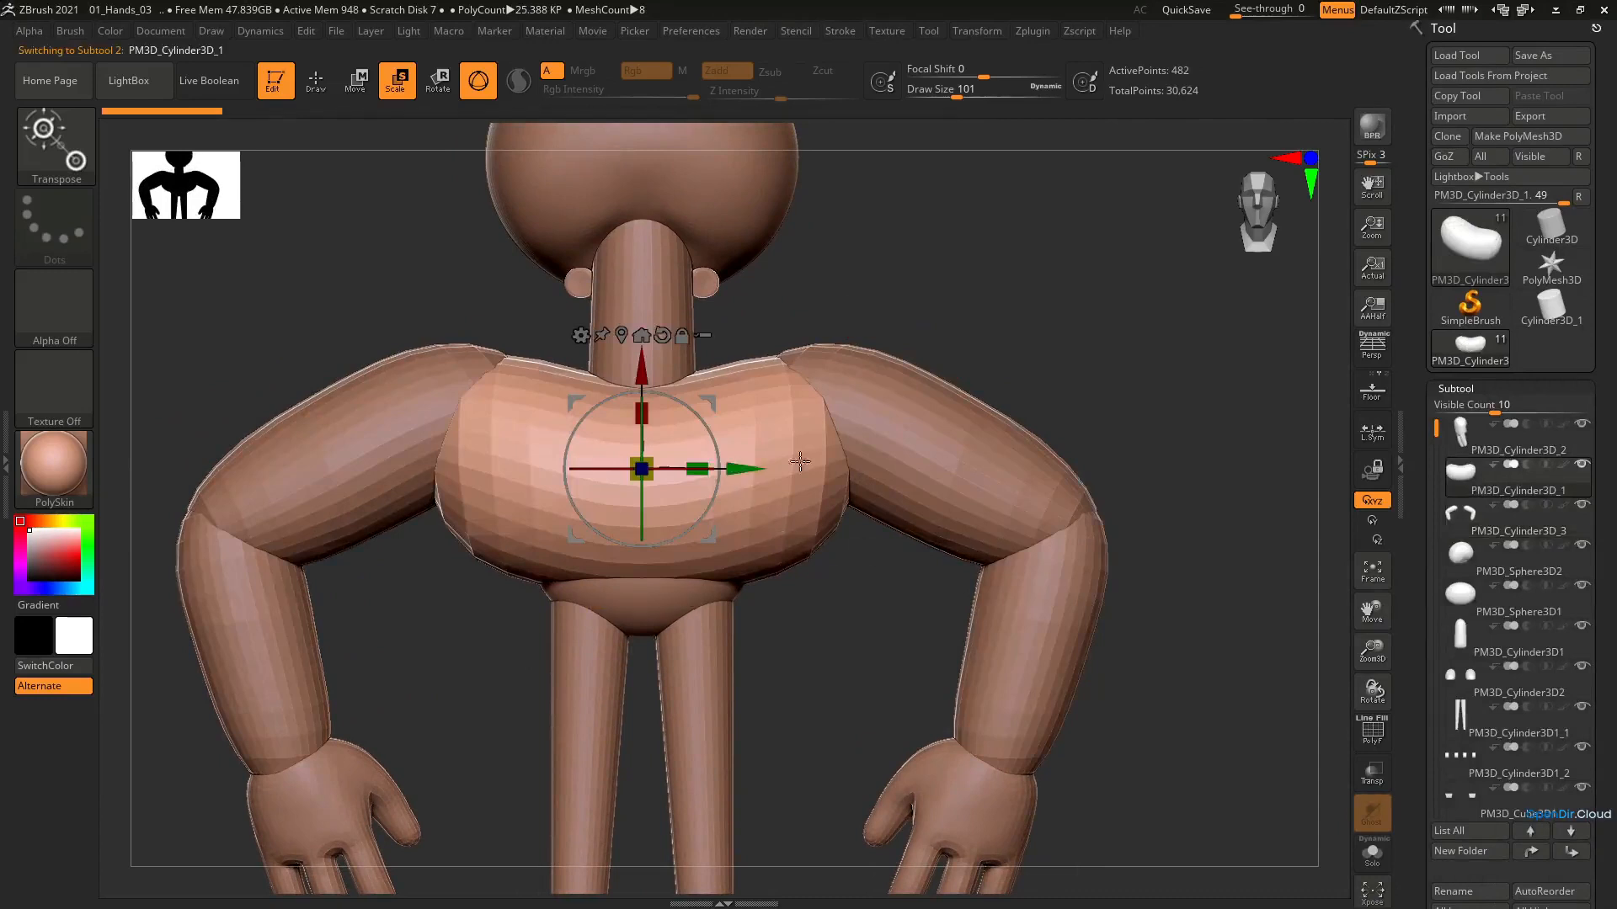
pyautogui.keyDown('alt'); pyautogui.click(899, 451); pyautogui.keyUp('alt')
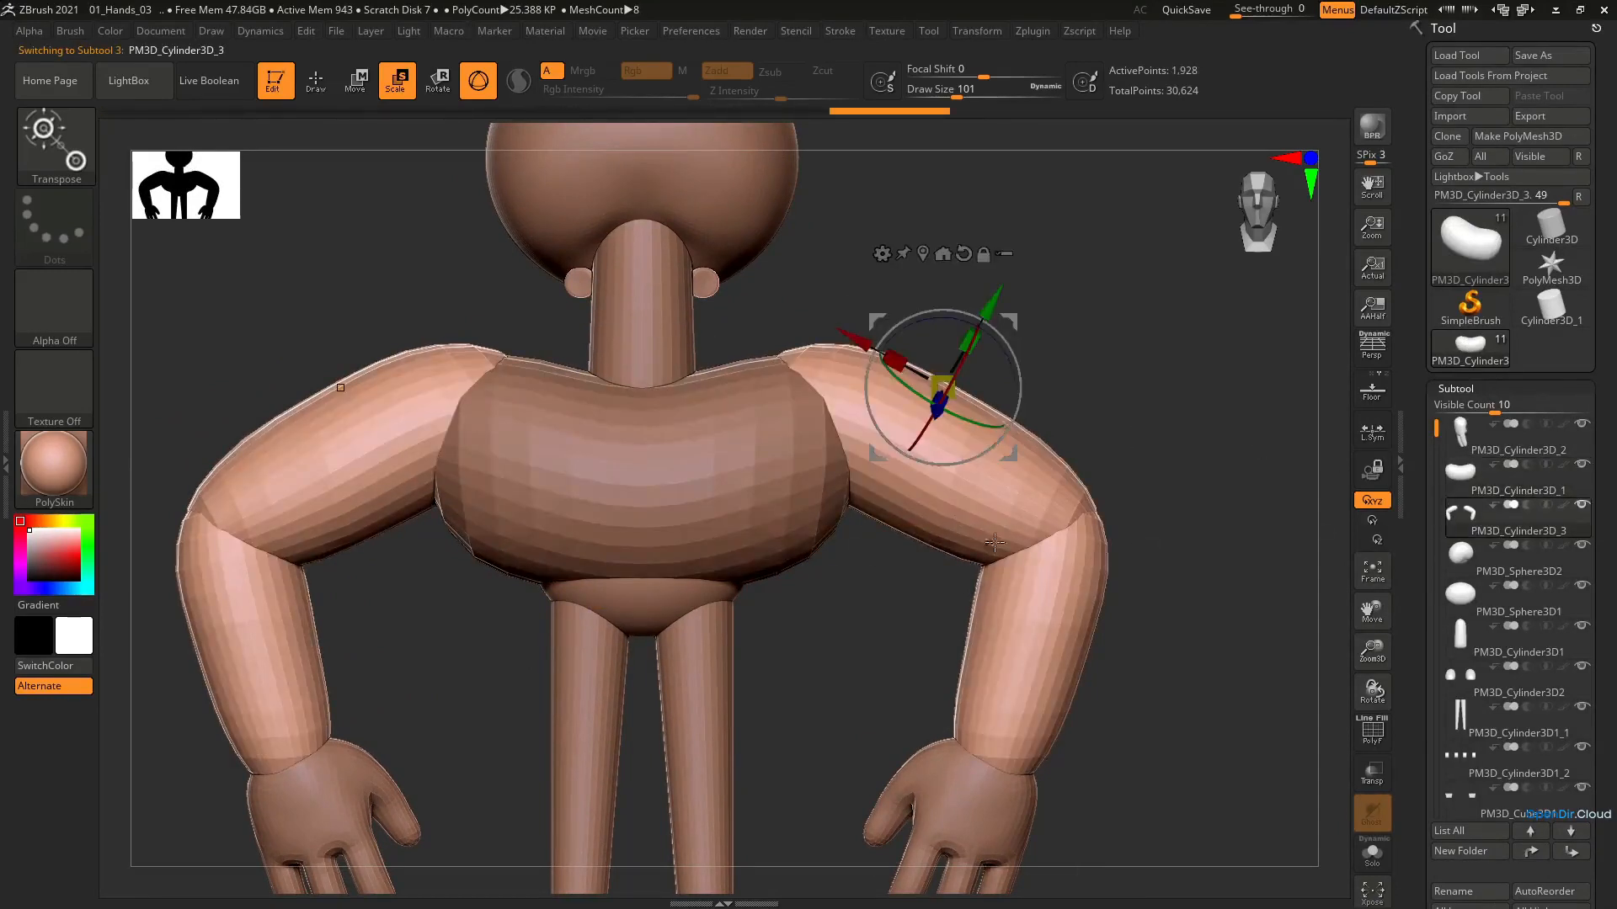
pyautogui.click(1475, 495)
pyautogui.click(1485, 522)
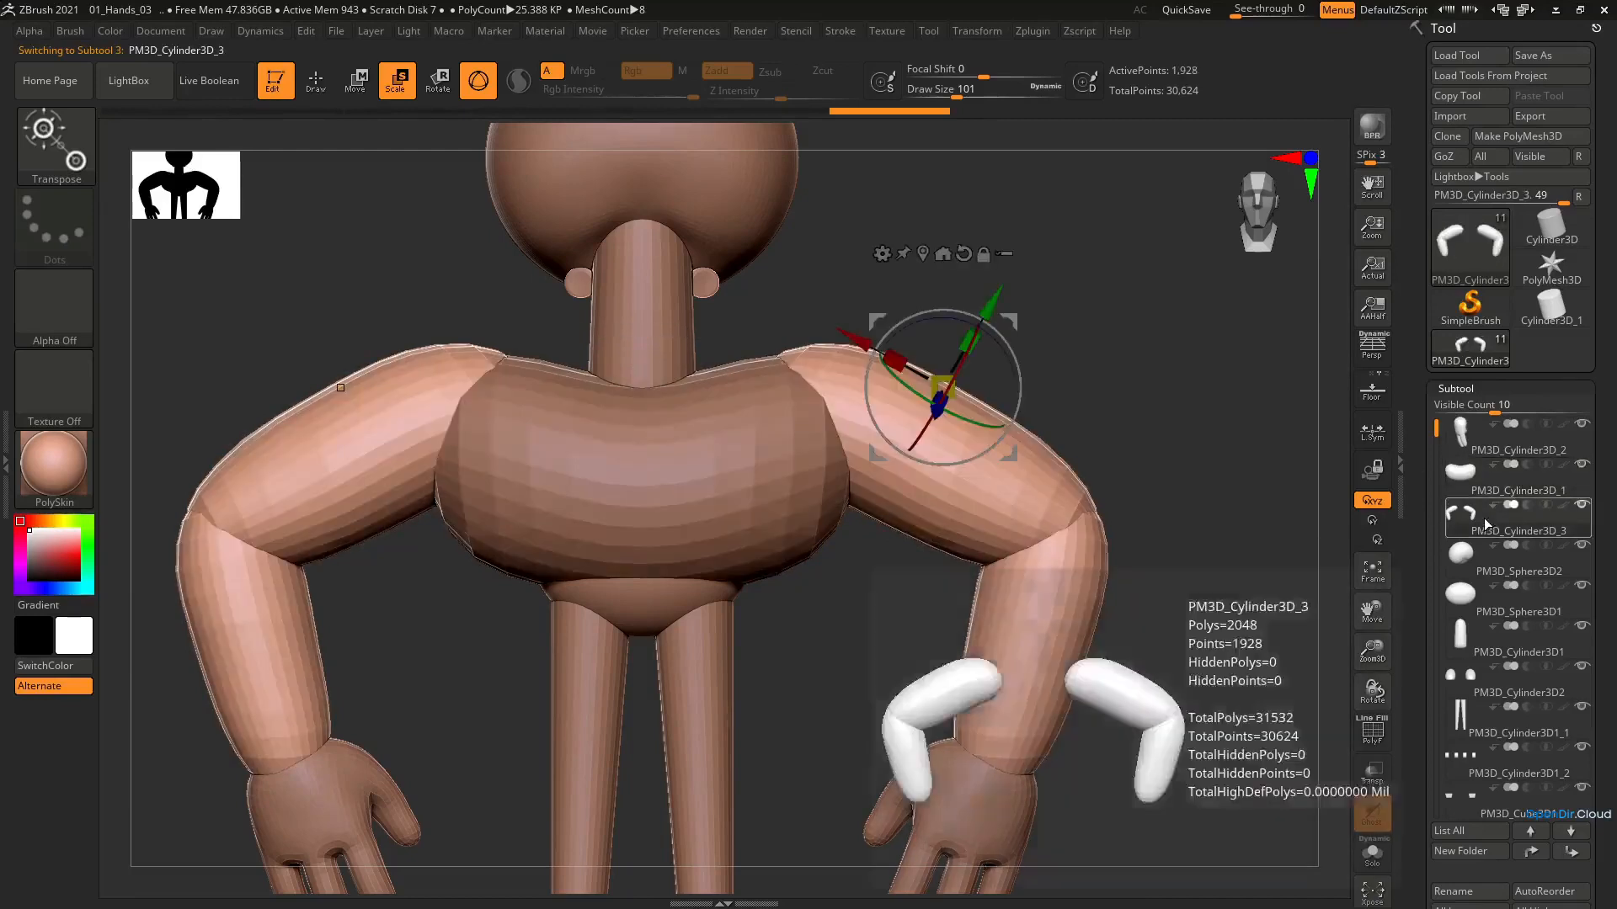
pyautogui.click(1489, 497)
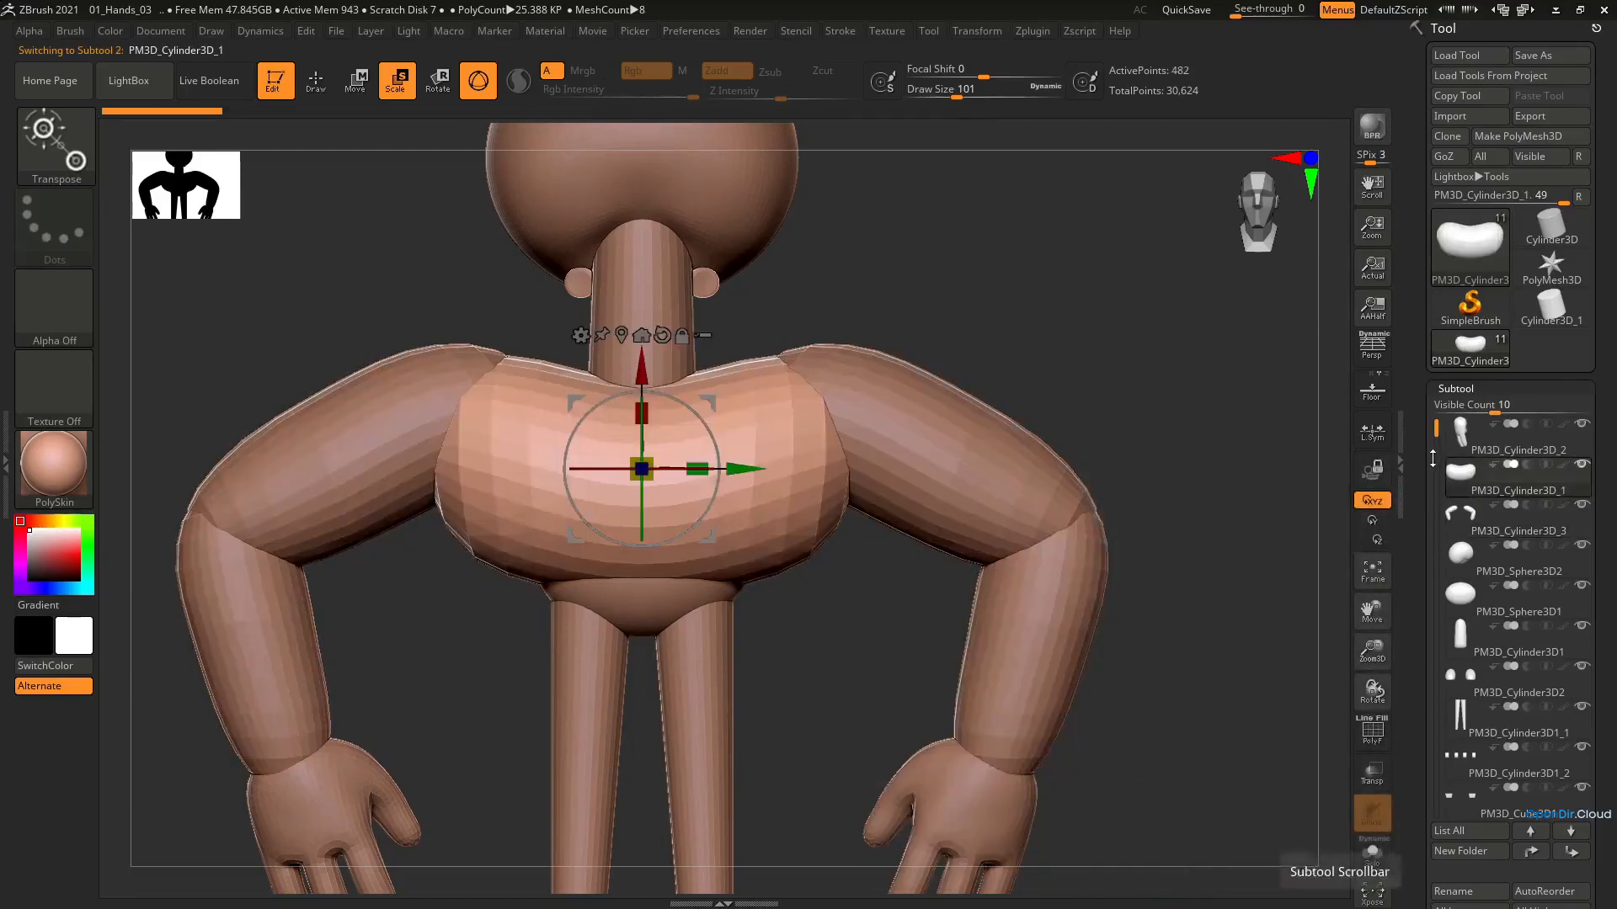
pyautogui.scroll(-5, 1585, 459)
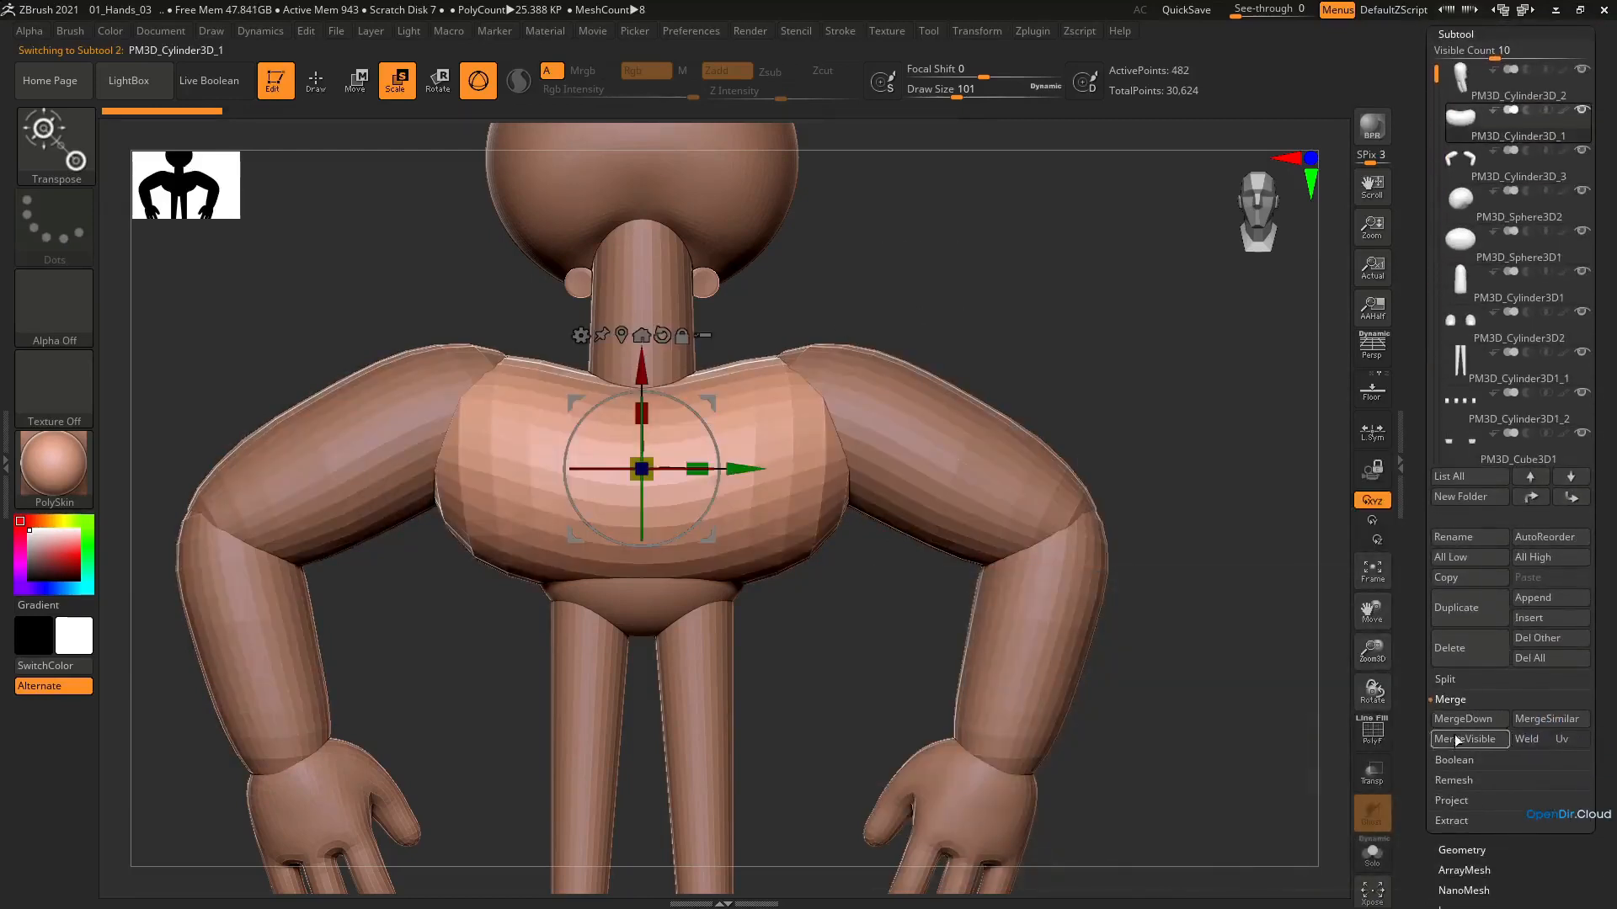
pyautogui.click(1464, 723)
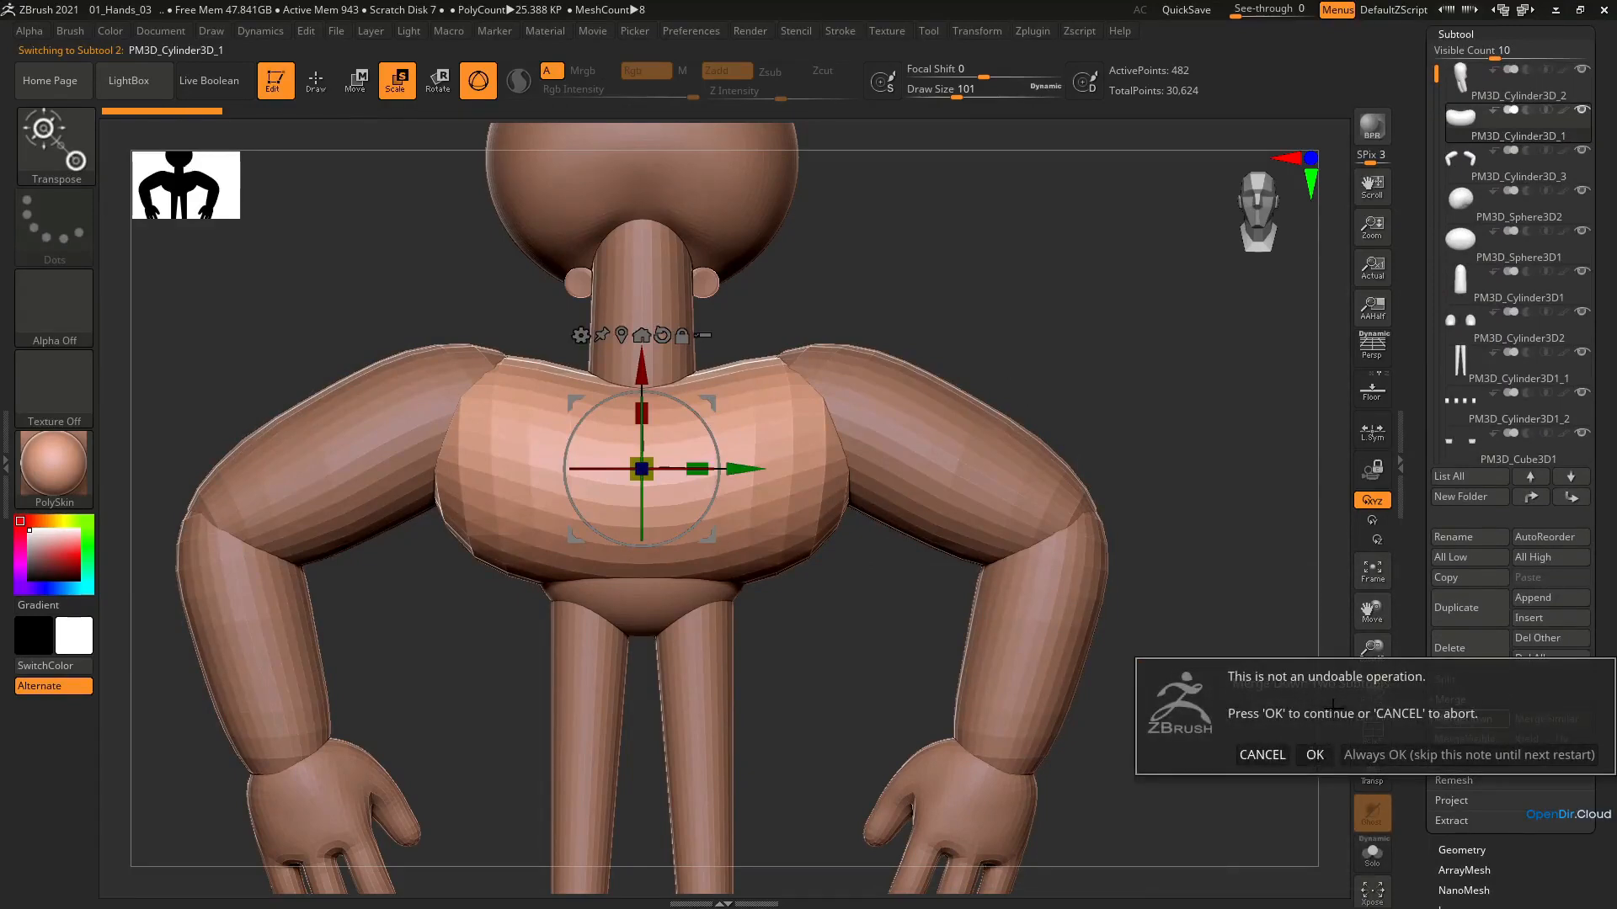
pyautogui.click(1314, 755)
pyautogui.keyDown('ctrl'); pyautogui.moveTo(891, 453); pyautogui.dragTo(872, 383, button='right'); pyautogui.keyUp('ctrl')
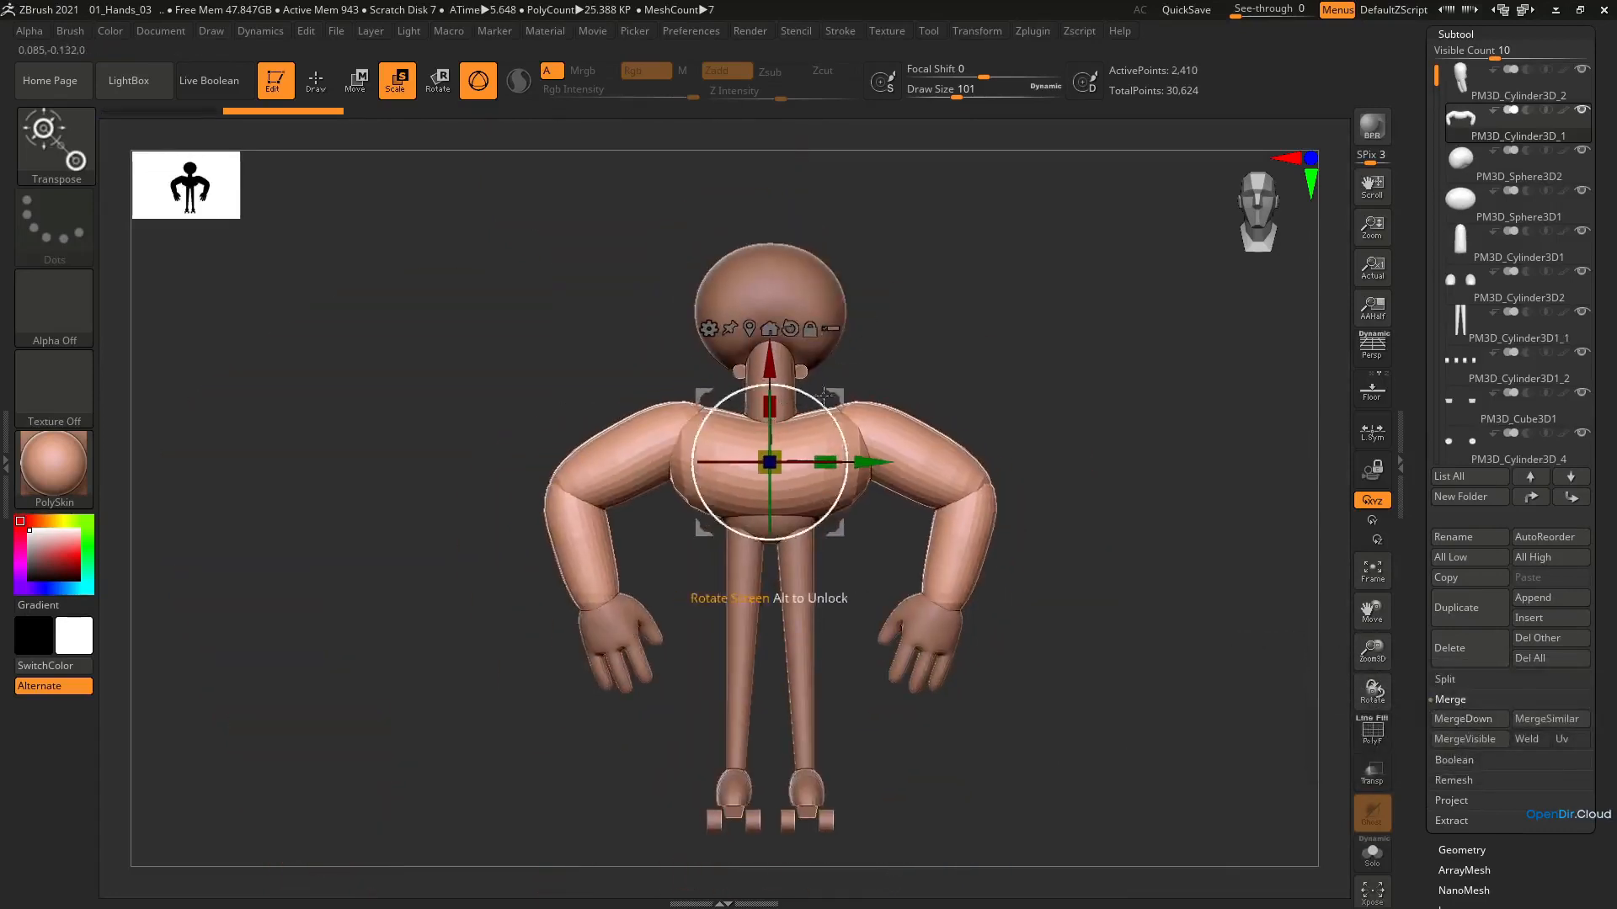
pyautogui.moveTo(835, 396); pyautogui.dragTo(850, 355)
pyautogui.hotkey('ctrl', 'z')
pyautogui.keyDown('ctrl'); pyautogui.moveTo(845, 429); pyautogui.dragTo(902, 396, button='right'); pyautogui.keyUp('ctrl')
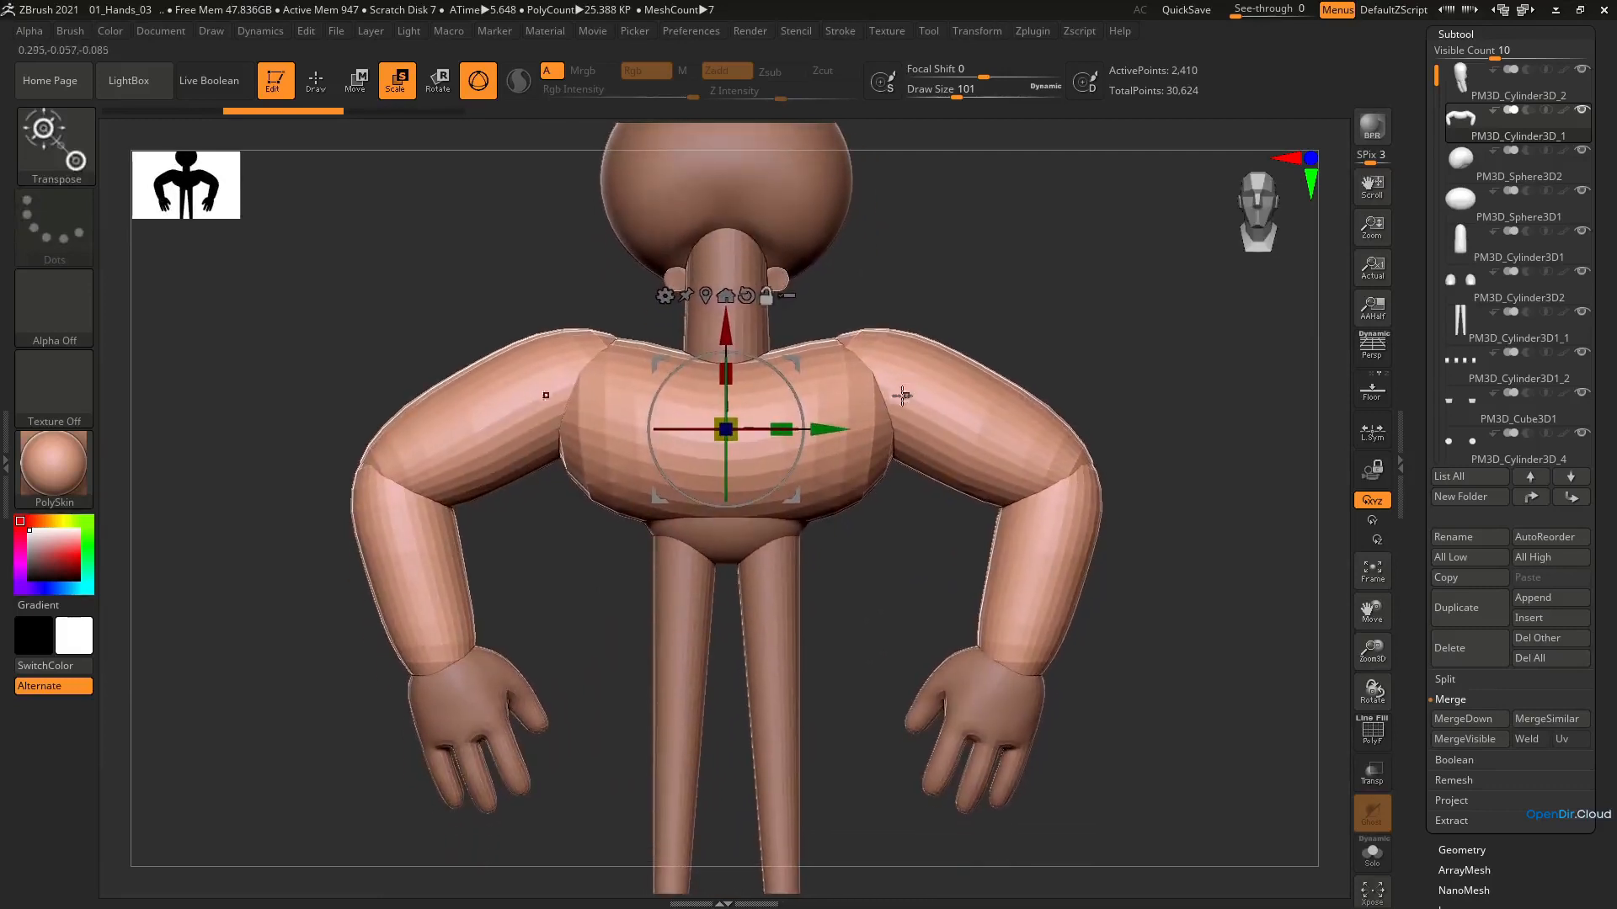
# Try DynaMesh on the merged torso and arms at resolution 304, inspect the wireframe, and undo the remesh
pyautogui.scroll(-4, 1606, 612)
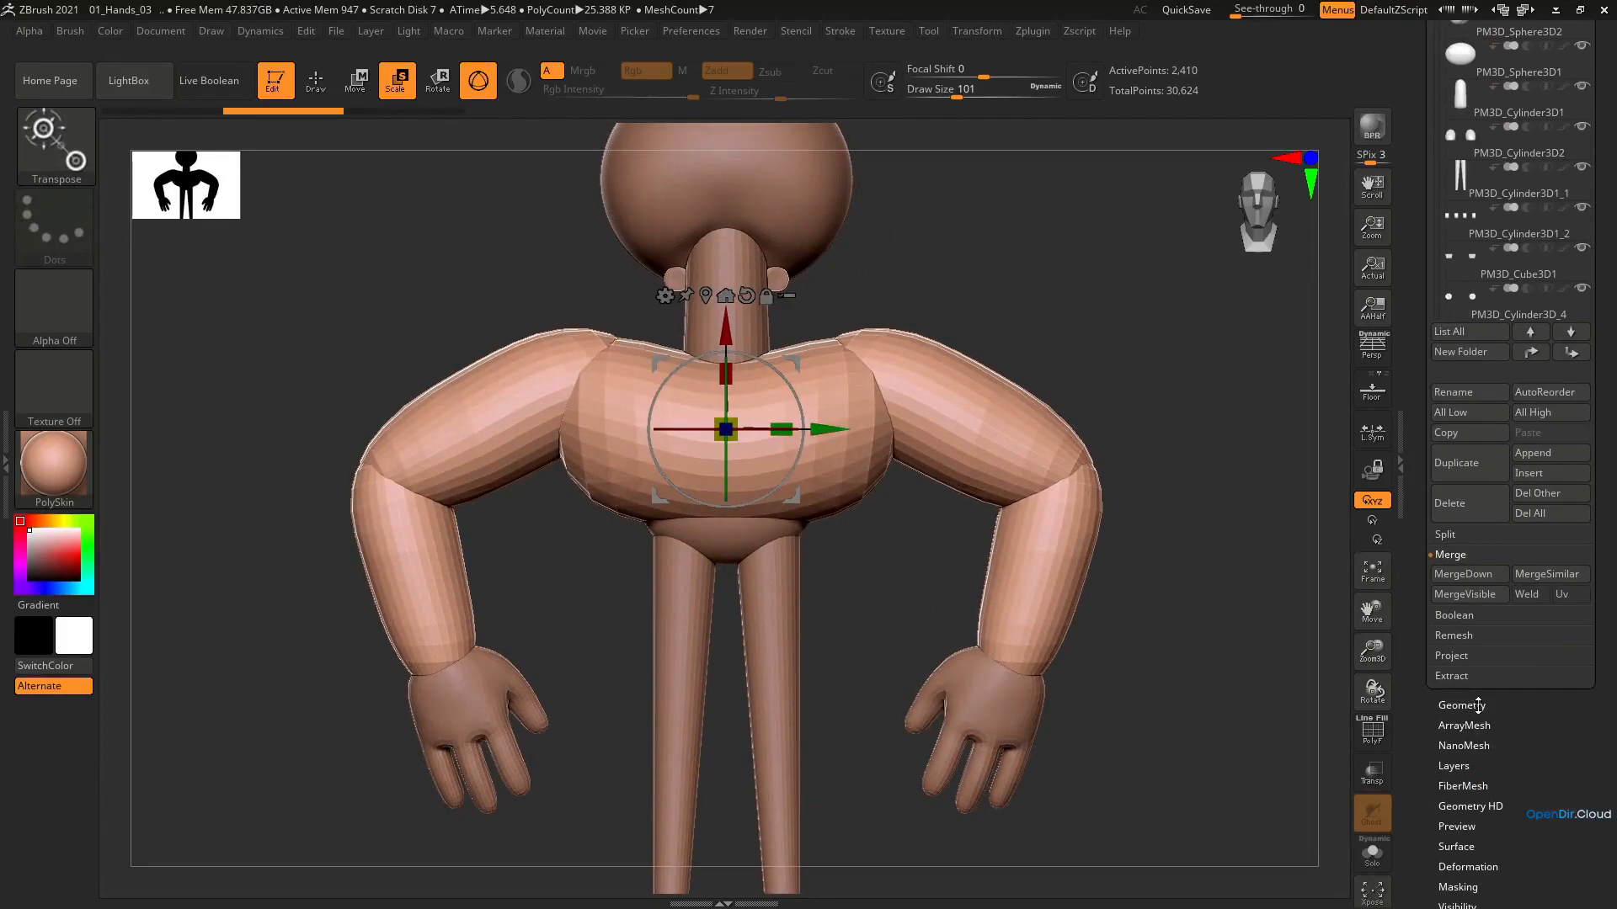
pyautogui.moveTo(1478, 706)
pyautogui.mouseDown()
pyautogui.moveTo(1513, 797)
pyautogui.moveTo(1511, 872)
pyautogui.moveTo(1493, 715)
pyautogui.mouseUp()
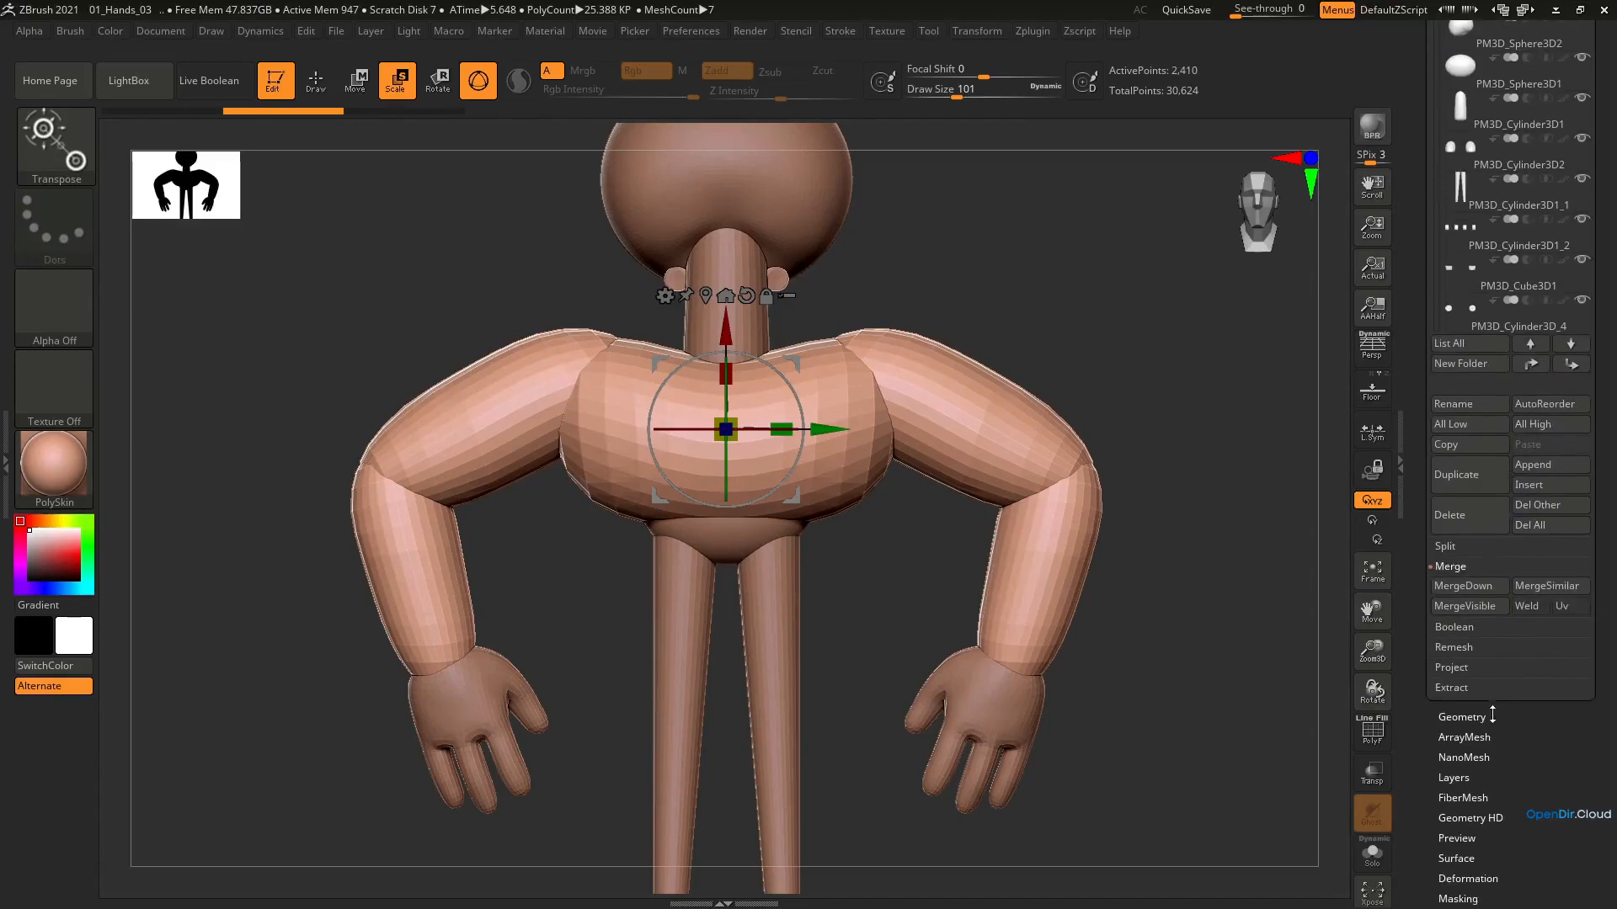
pyautogui.click(1492, 715)
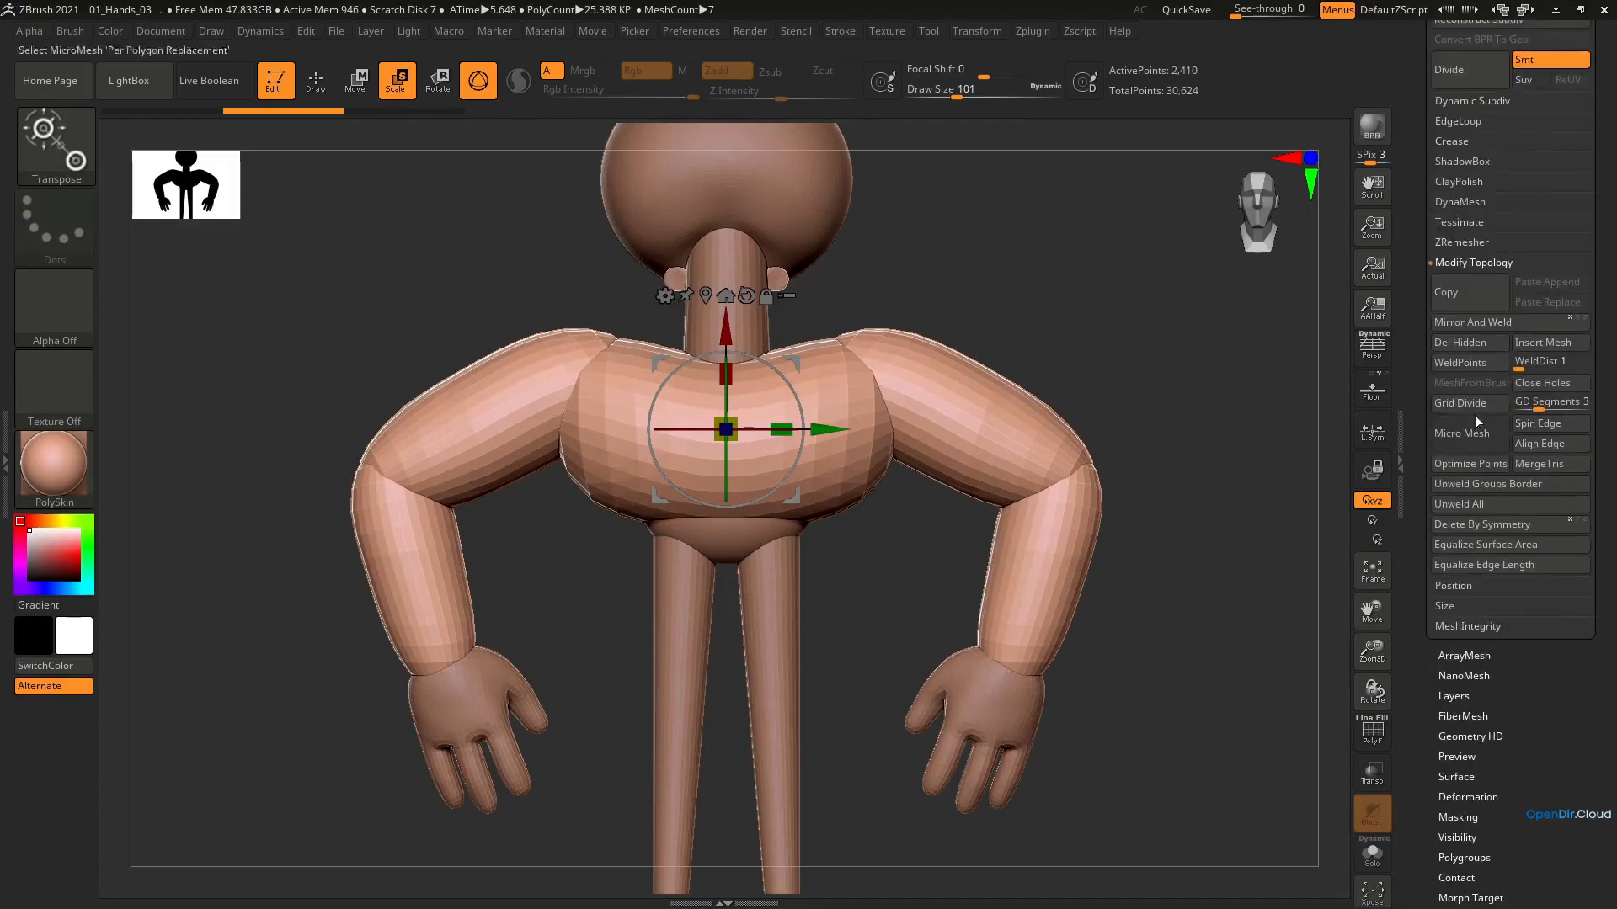
pyautogui.click(1465, 202)
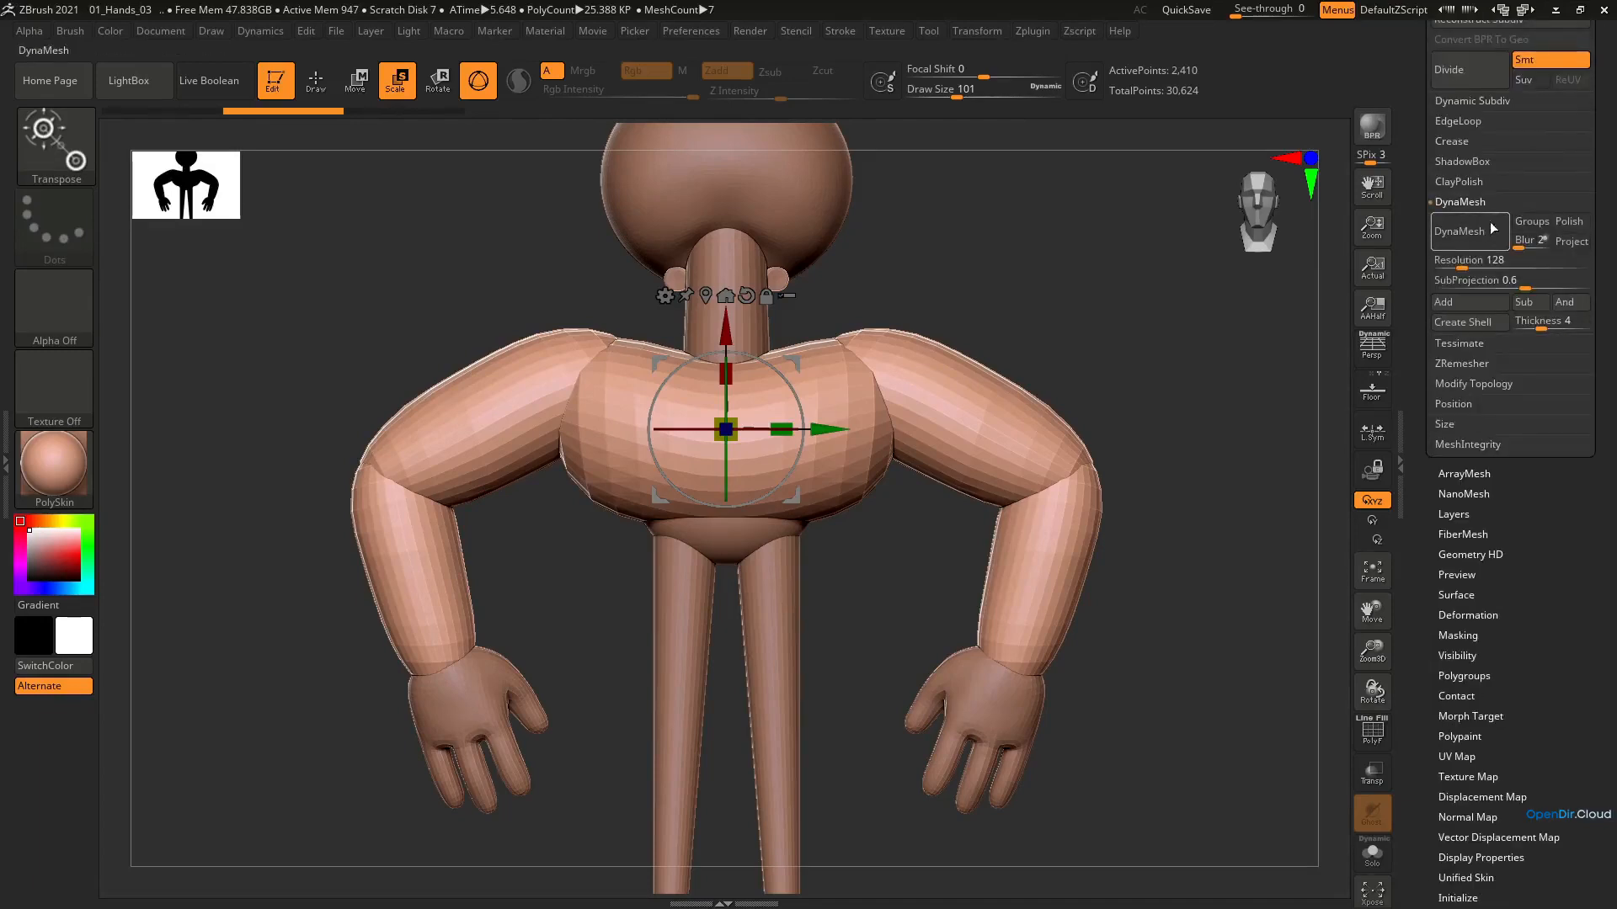
pyautogui.click(1474, 232)
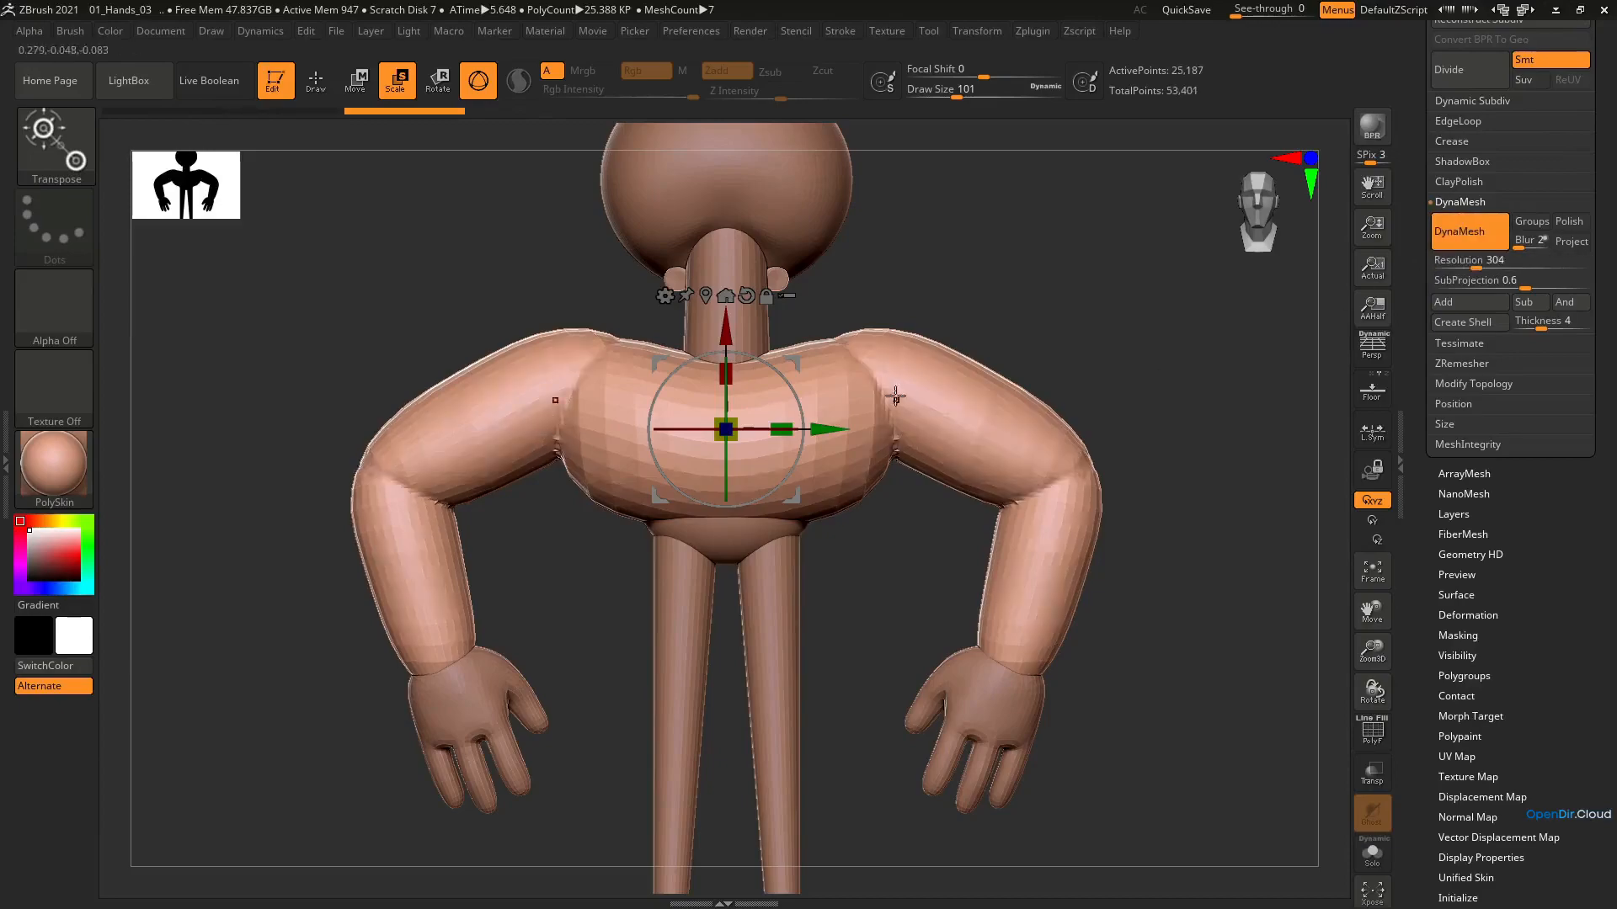
pyautogui.hotkey('shift', 'f')
pyautogui.keyDown('ctrl'); pyautogui.moveTo(899, 436); pyautogui.dragTo(909, 480, button='right'); pyautogui.keyUp('ctrl')
pyautogui.press('q')
pyautogui.press('f')
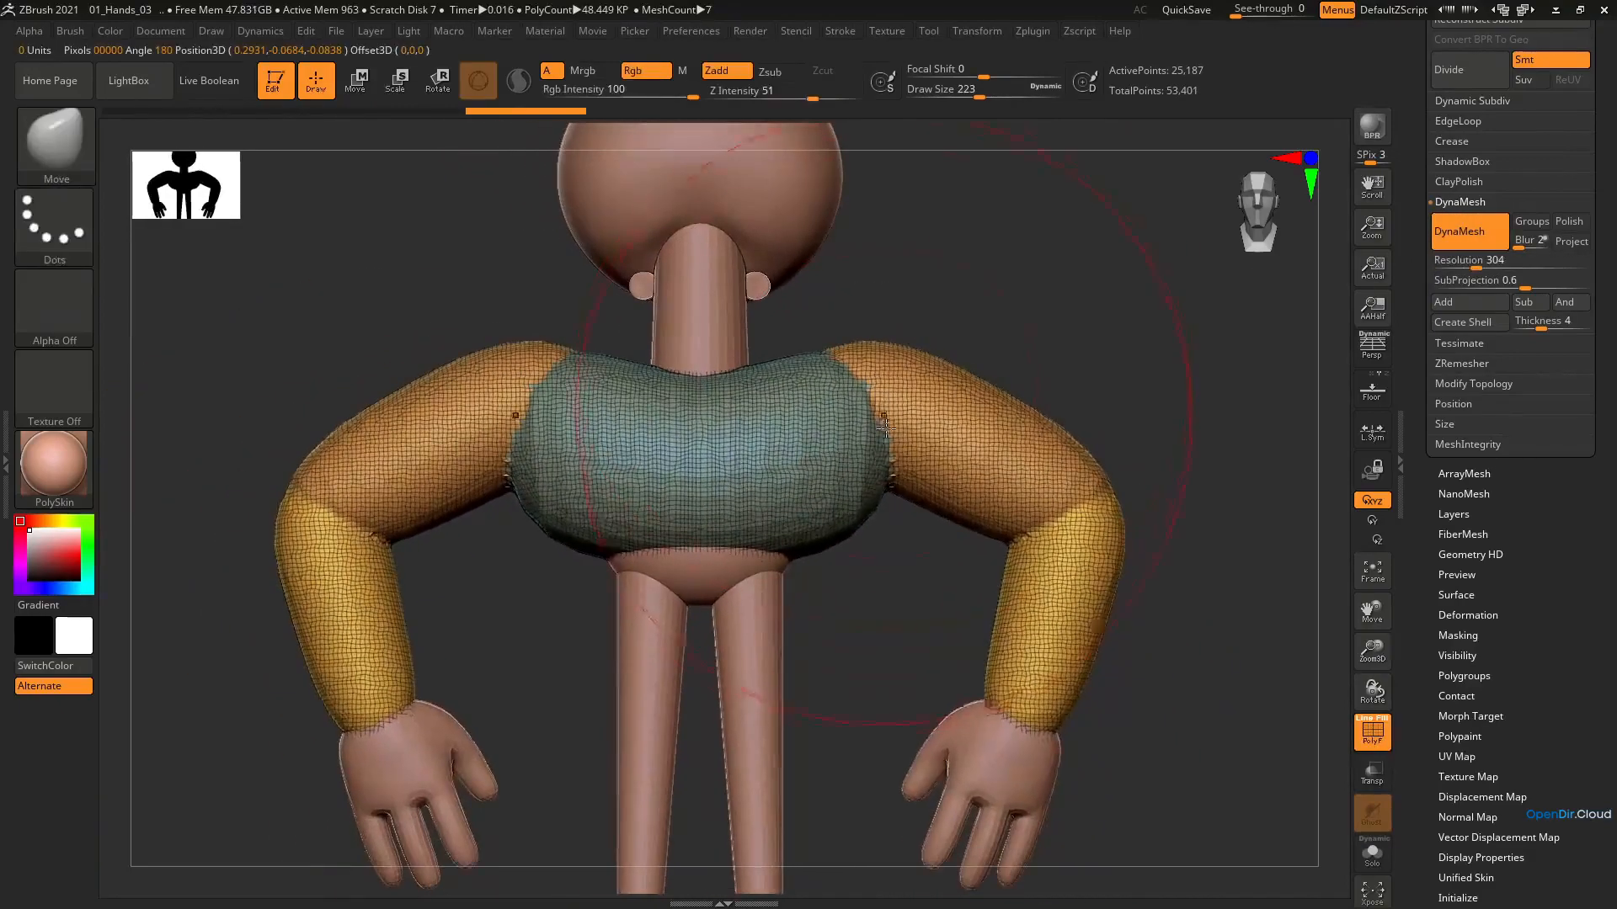
pyautogui.press('ctrl')
pyautogui.hotkey('ctrl', 'z')
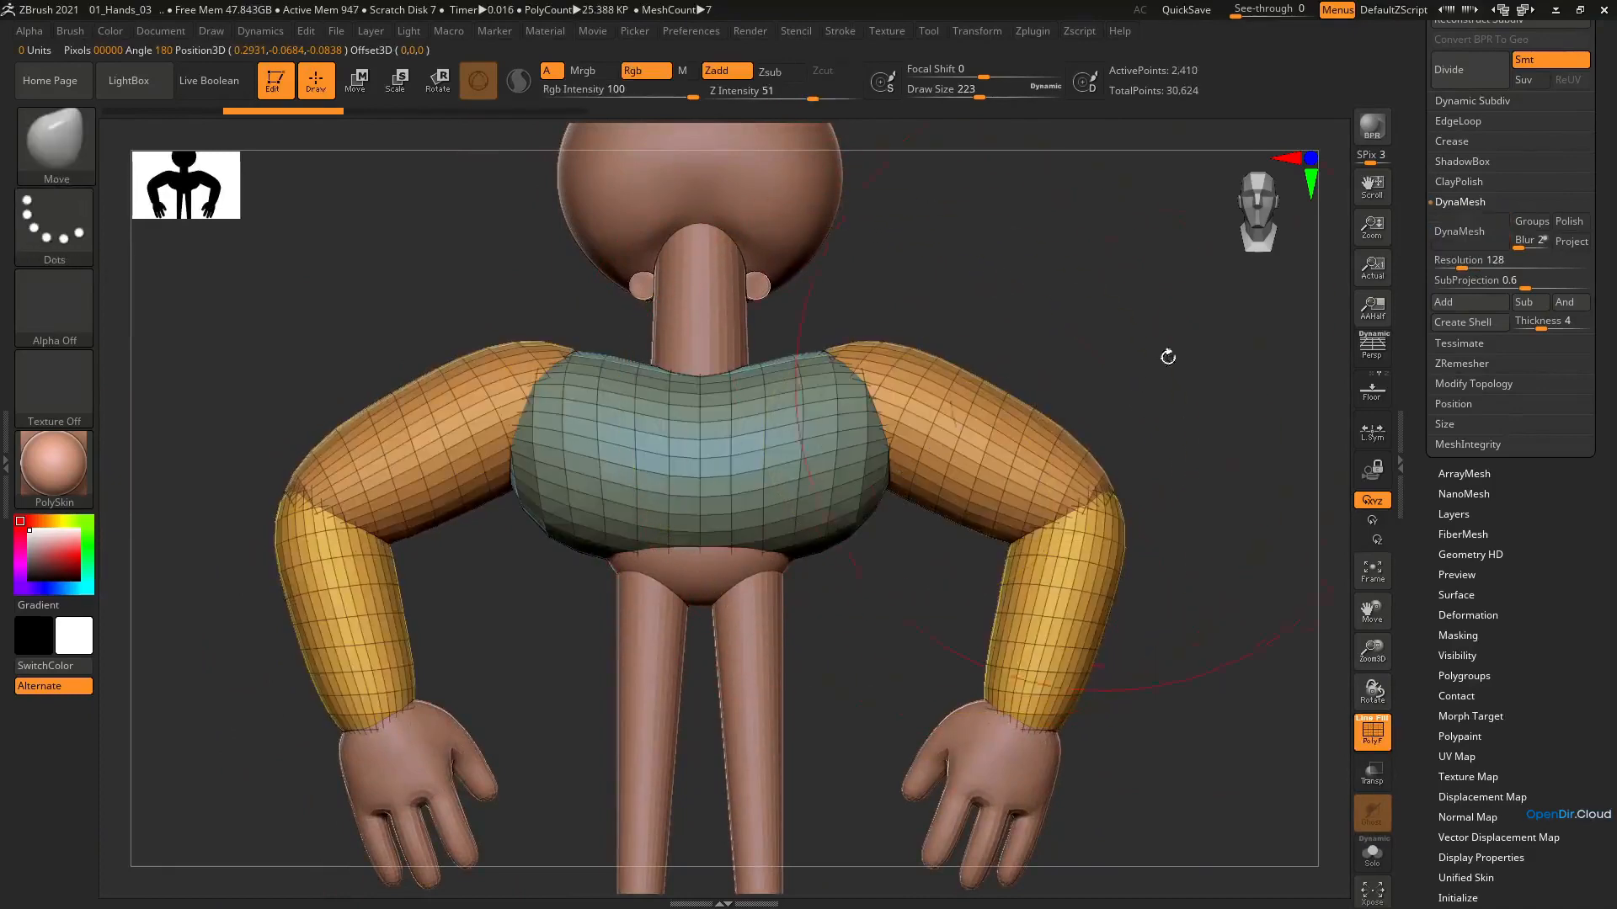
# Set the DynaMesh resolution to 400, remesh the merged torso and arms, and turn off the wireframe display
pyautogui.moveTo(1475, 268); pyautogui.dragTo(1461, 266)
pyautogui.click(1468, 266)
pyautogui.write('400')
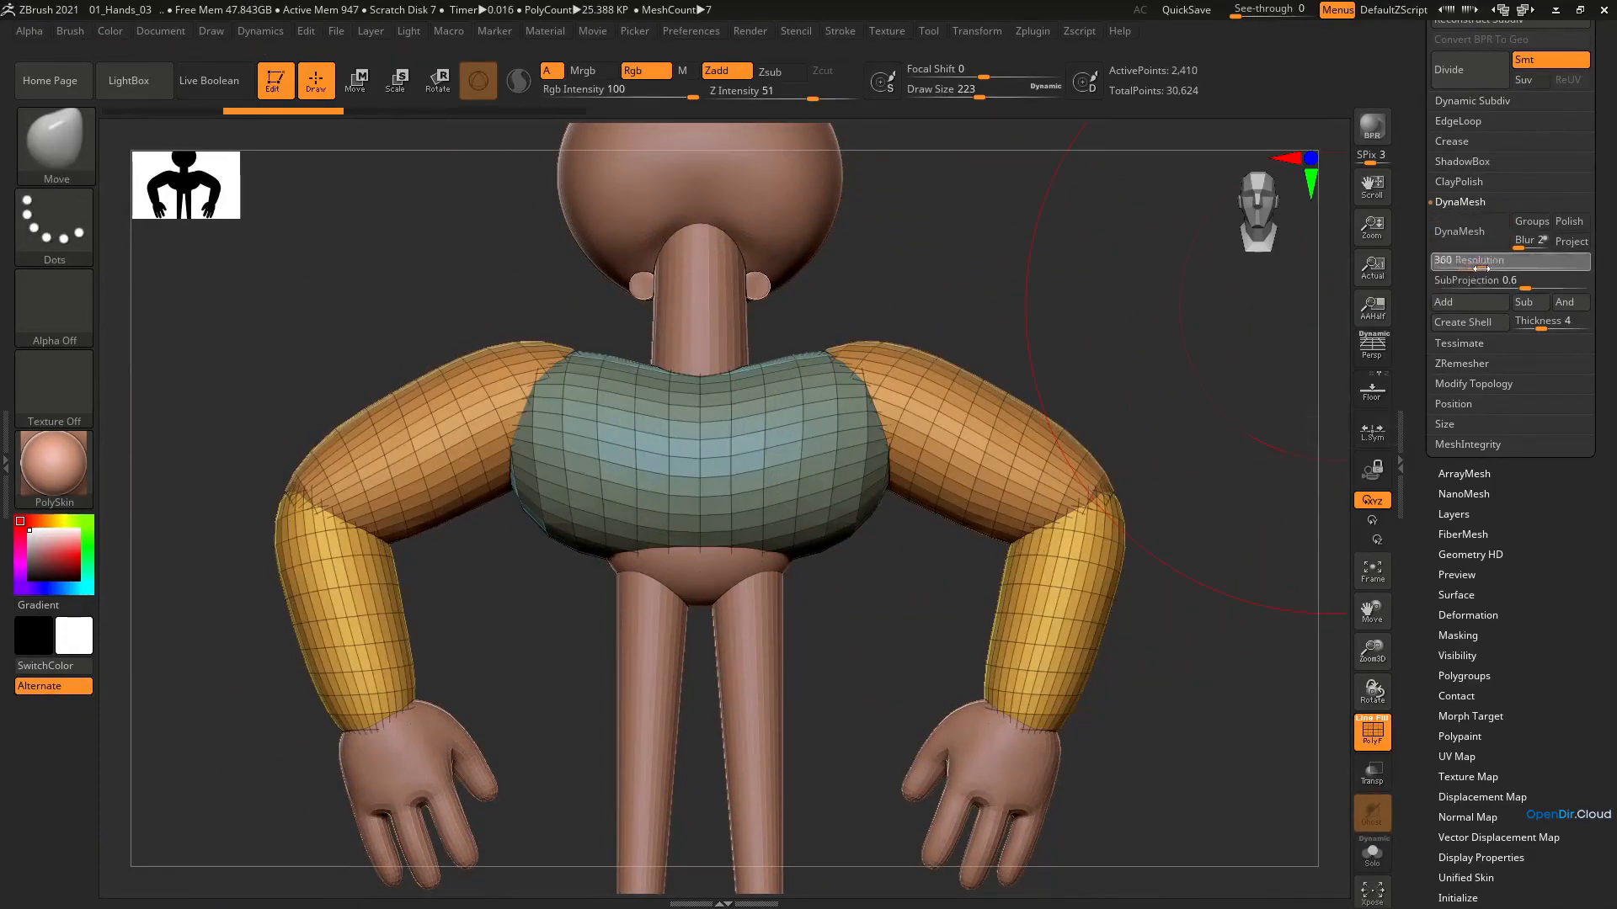
pyautogui.click(1480, 229)
pyautogui.hotkey('shift', 'f')
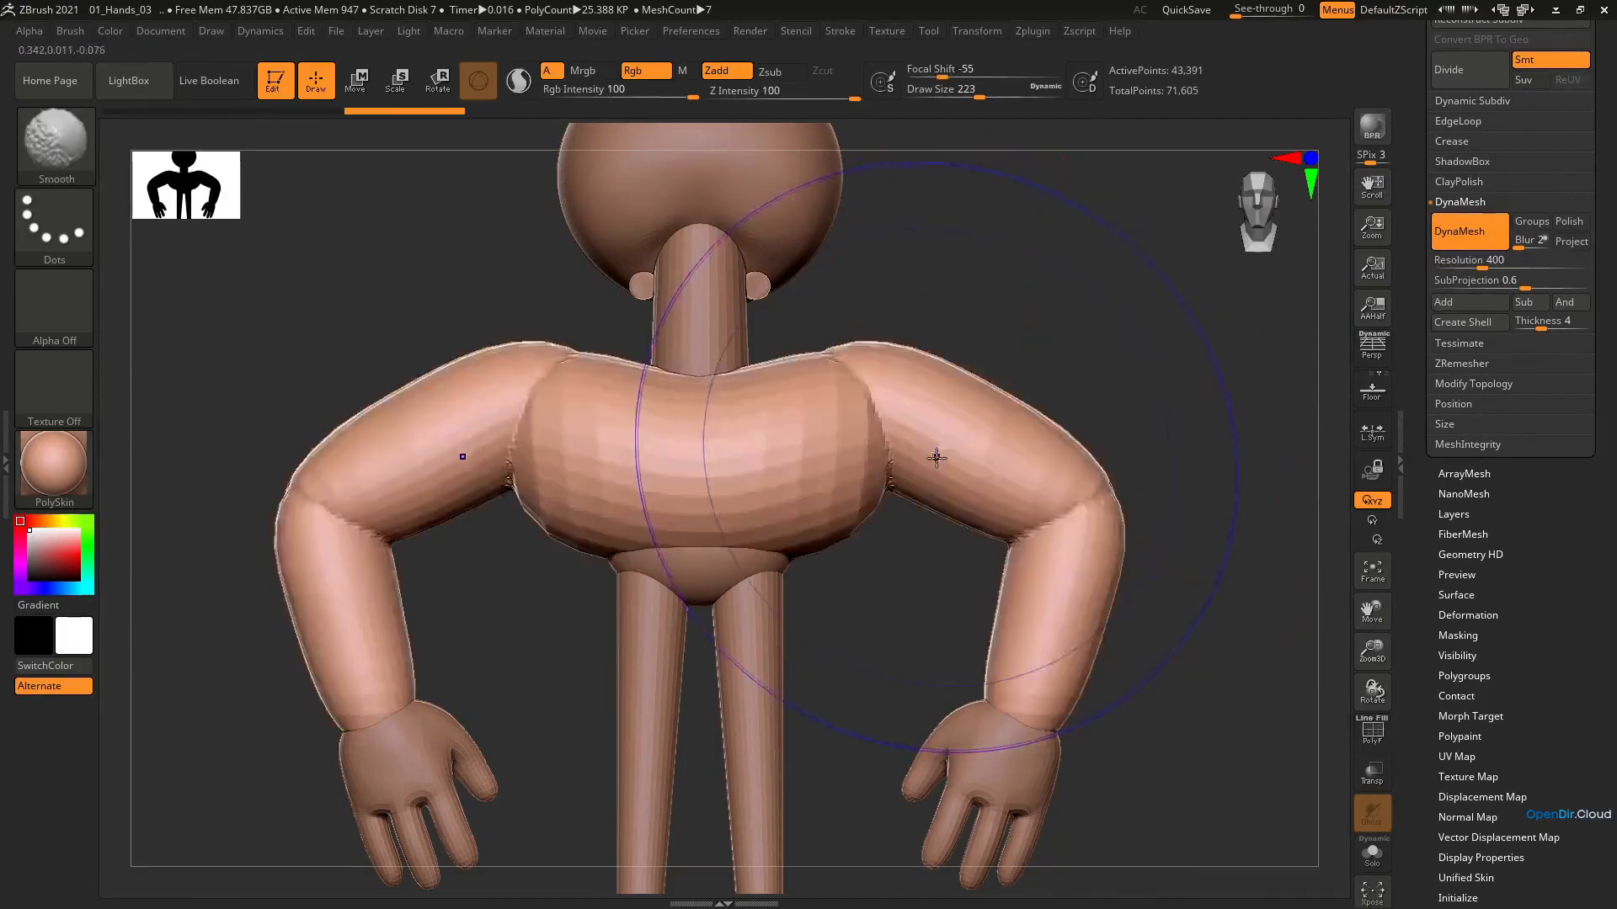
# Isolate the merged torso and arms with Solo and smooth the faceted torso, upper arms, elbows and forearms from the back
pyautogui.moveTo(935, 459); pyautogui.dragTo(907, 404, button='right')
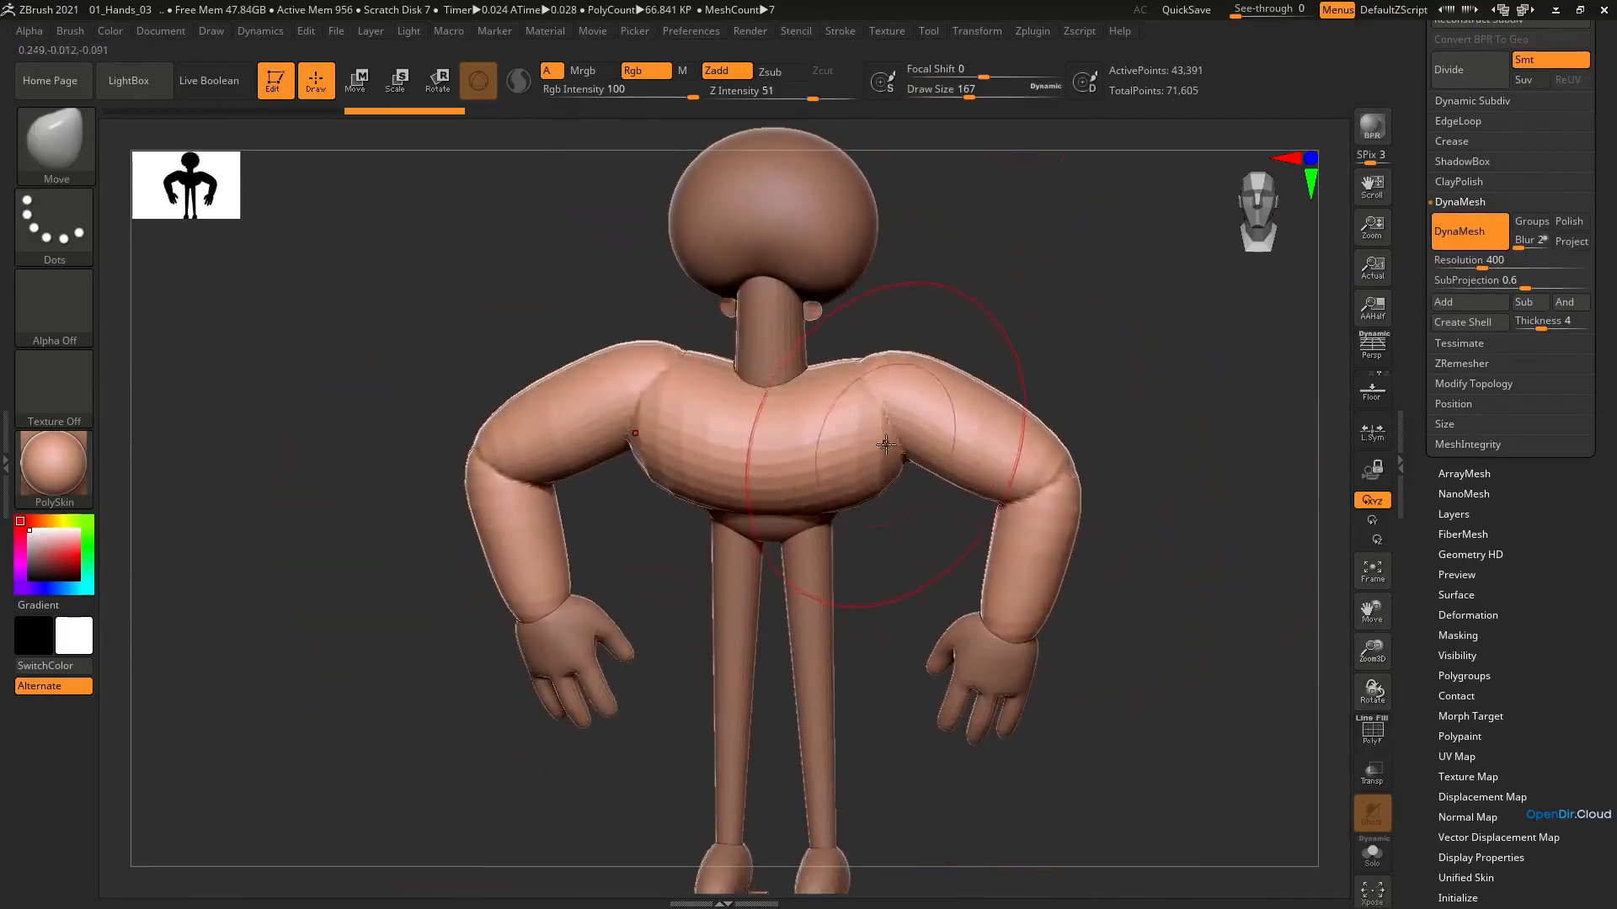
pyautogui.keyDown('shift'); pyautogui.moveTo(1017, 510); pyautogui.dragTo(1047, 505, button='right'); pyautogui.keyUp('shift')
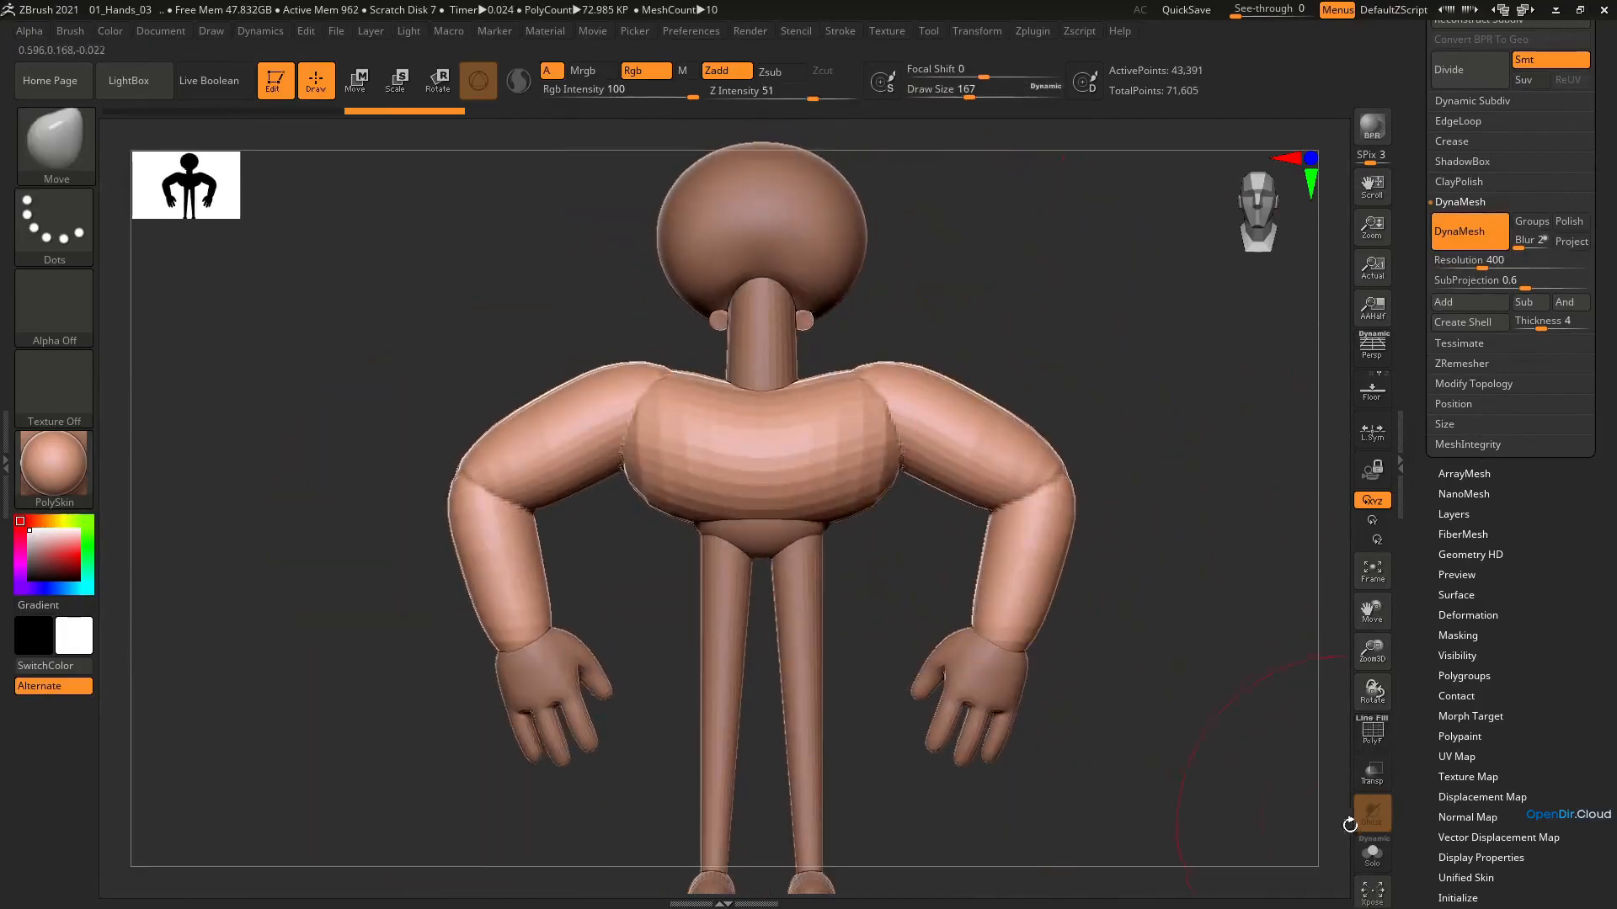
pyautogui.click(1375, 858)
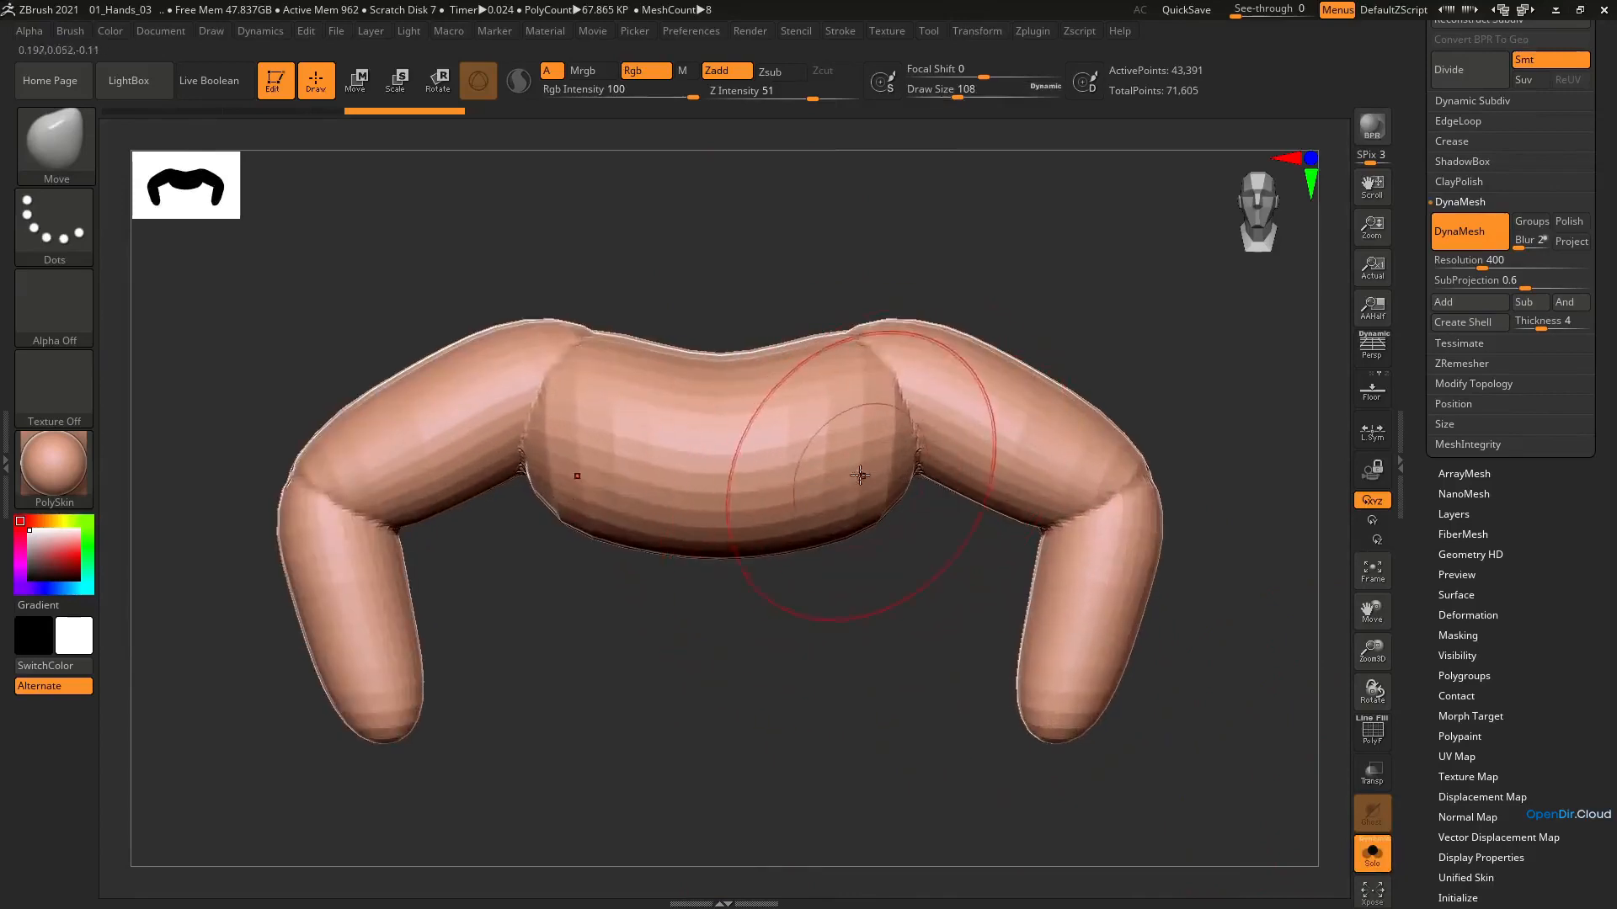
pyautogui.press('shift')
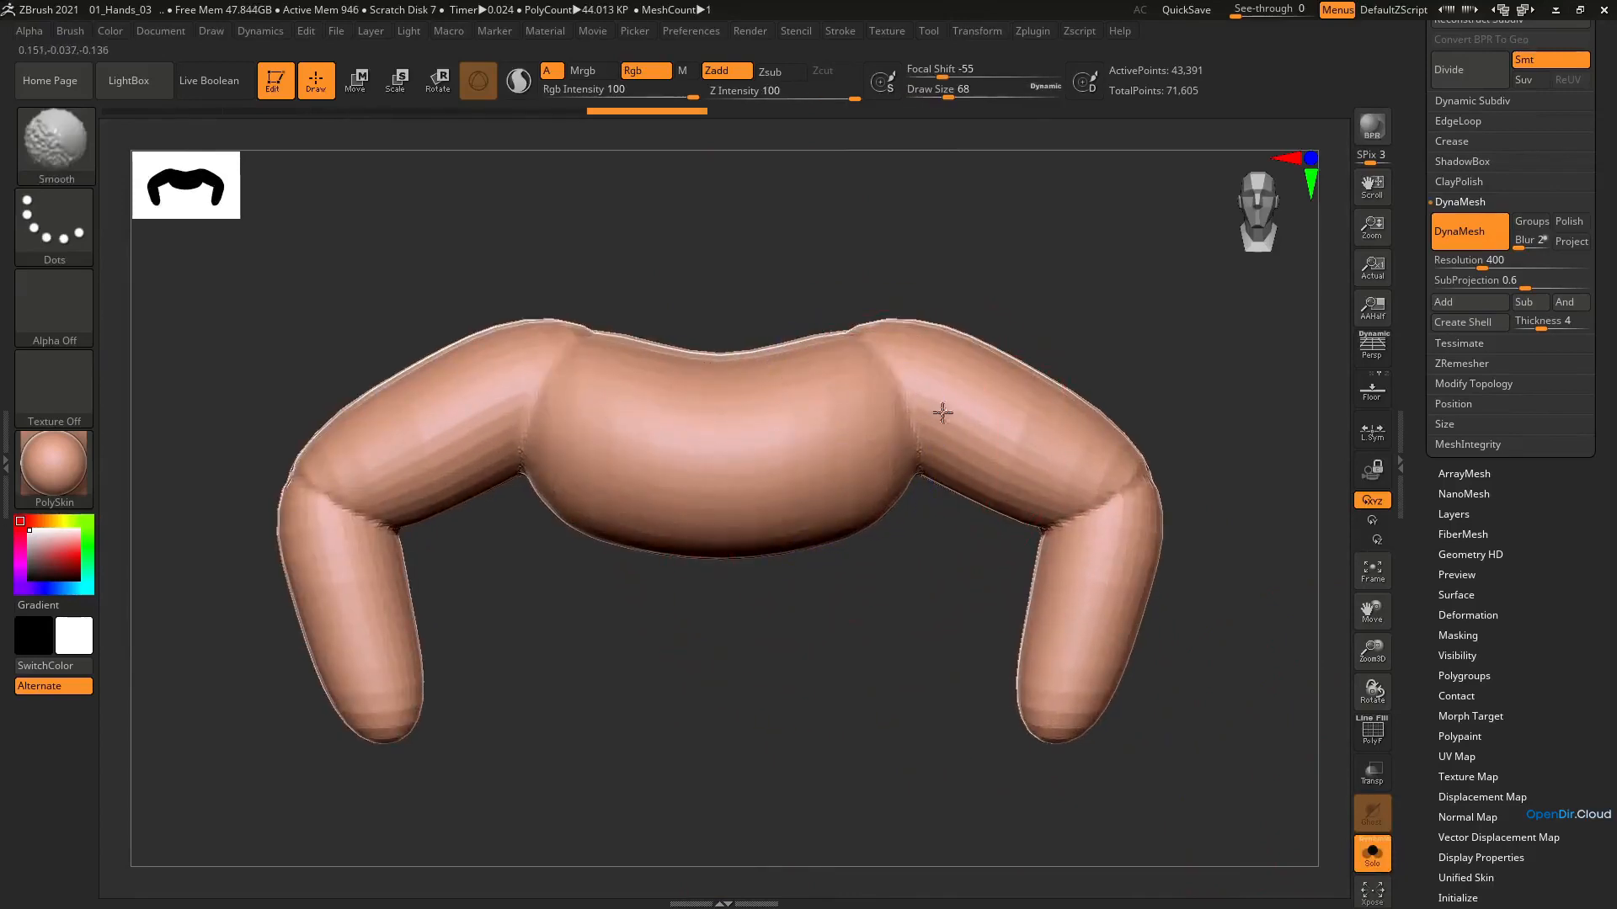
pyautogui.keyDown('shift'); pyautogui.moveTo(943, 413); pyautogui.dragTo(939, 416); pyautogui.keyUp('shift')
pyautogui.moveTo(940, 416)
pyautogui.keyDown('shift'); pyautogui.mouseDown()
pyautogui.moveTo(949, 361)
pyautogui.moveTo(944, 419)
pyautogui.moveTo(1101, 428)
pyautogui.mouseUp(); pyautogui.keyUp('shift')
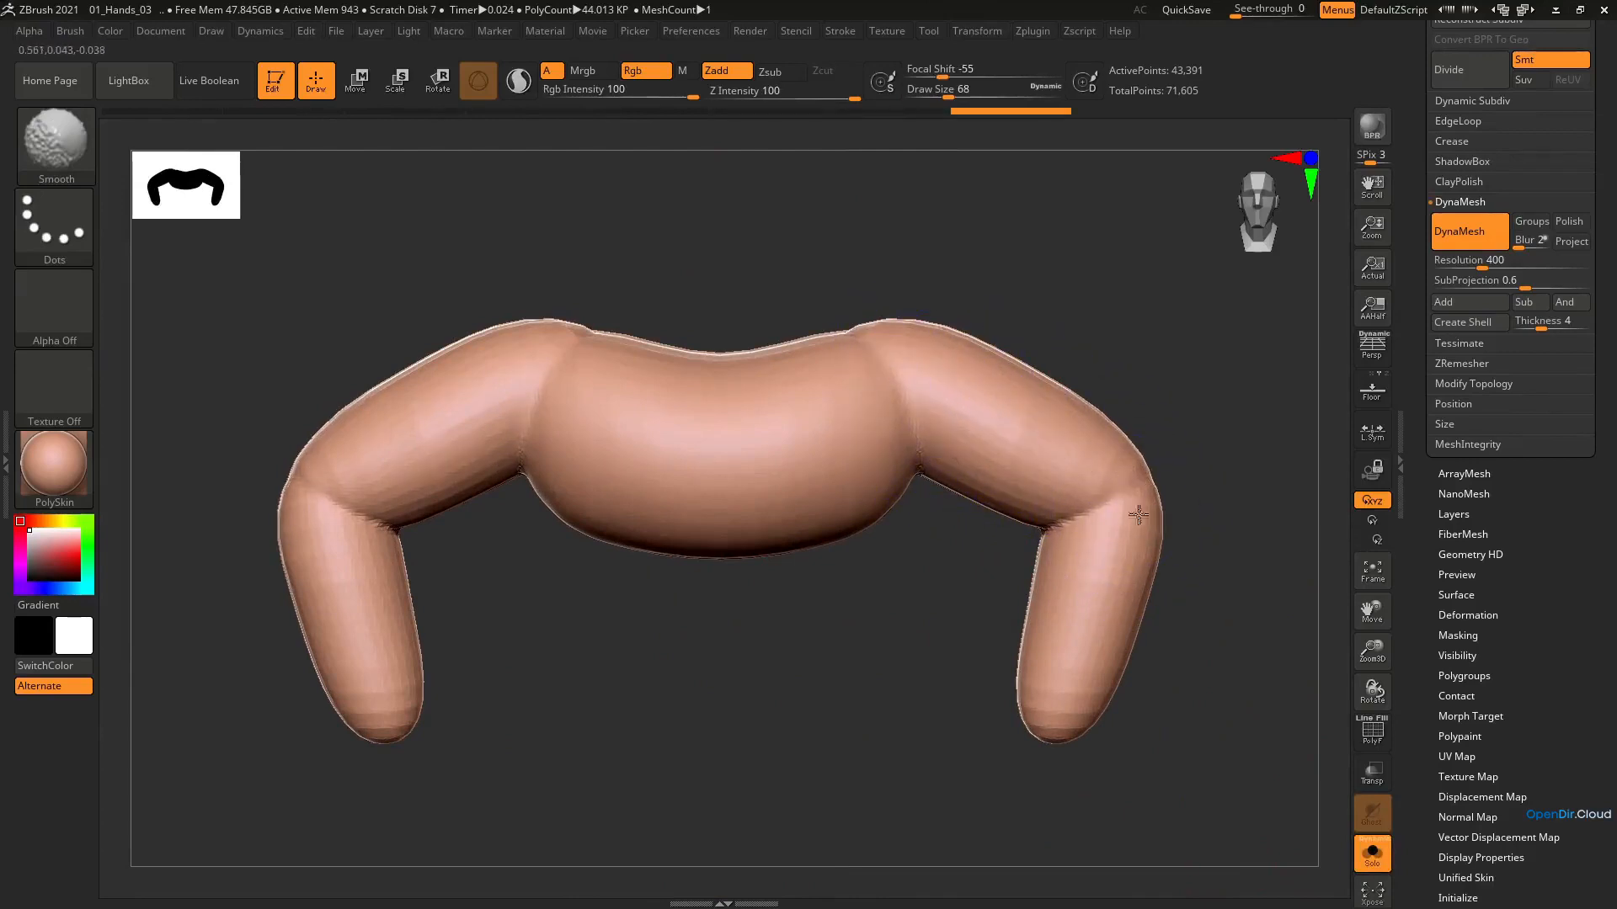
pyautogui.keyDown('shift'); pyautogui.moveTo(1138, 515); pyautogui.dragTo(1134, 524); pyautogui.keyUp('shift')
pyautogui.keyDown('shift'); pyautogui.moveTo(1081, 680); pyautogui.dragTo(1079, 619); pyautogui.keyUp('shift')
pyautogui.keyDown('shift'); pyautogui.moveTo(1099, 696); pyautogui.dragTo(1141, 551); pyautogui.keyUp('shift')
pyautogui.keyDown('shift'); pyautogui.moveTo(1064, 422); pyautogui.dragTo(1011, 404); pyautogui.keyUp('shift')
# Smooth the arms from the front and turn off Solo mode to show the whole character
pyautogui.keyDown('shift'); pyautogui.moveTo(1221, 472); pyautogui.dragTo(867, 455); pyautogui.keyUp('shift')
pyautogui.keyDown('shift'); pyautogui.moveTo(983, 676); pyautogui.dragTo(1019, 736); pyautogui.keyUp('shift')
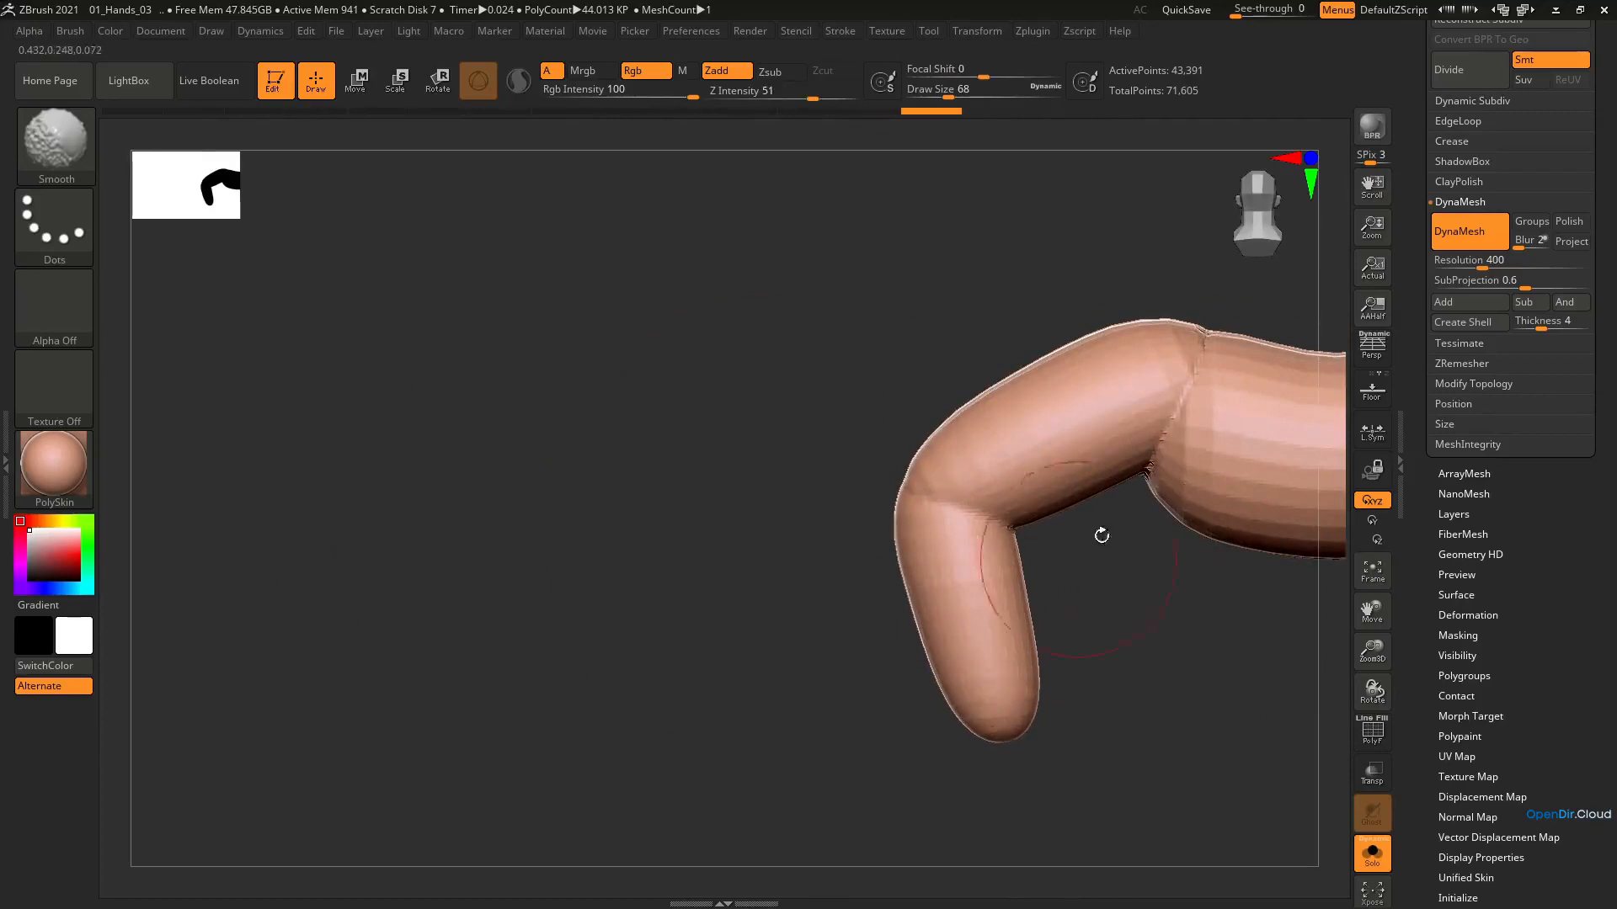
pyautogui.keyDown('alt'); pyautogui.moveTo(1100, 534); pyautogui.dragTo(796, 546); pyautogui.keyUp('alt')
pyautogui.moveTo(867, 454)
pyautogui.keyDown('shift'); pyautogui.mouseDown()
pyautogui.moveTo(938, 419)
pyautogui.moveTo(927, 406)
pyautogui.mouseUp(); pyautogui.keyUp('shift')
pyautogui.click(1379, 859)
# Fill the seams between the shoulders and torso on the back and front with the ClayBuildup brush at draw size 54
pyautogui.moveTo(1166, 581); pyautogui.dragTo(862, 416)
pyautogui.moveTo(861, 417)
pyautogui.keyDown('ctrl'); pyautogui.mouseDown(button='right')
pyautogui.moveTo(851, 530)
pyautogui.moveTo(793, 428)
pyautogui.mouseUp(button='right'); pyautogui.keyUp('ctrl')
pyautogui.press('[')
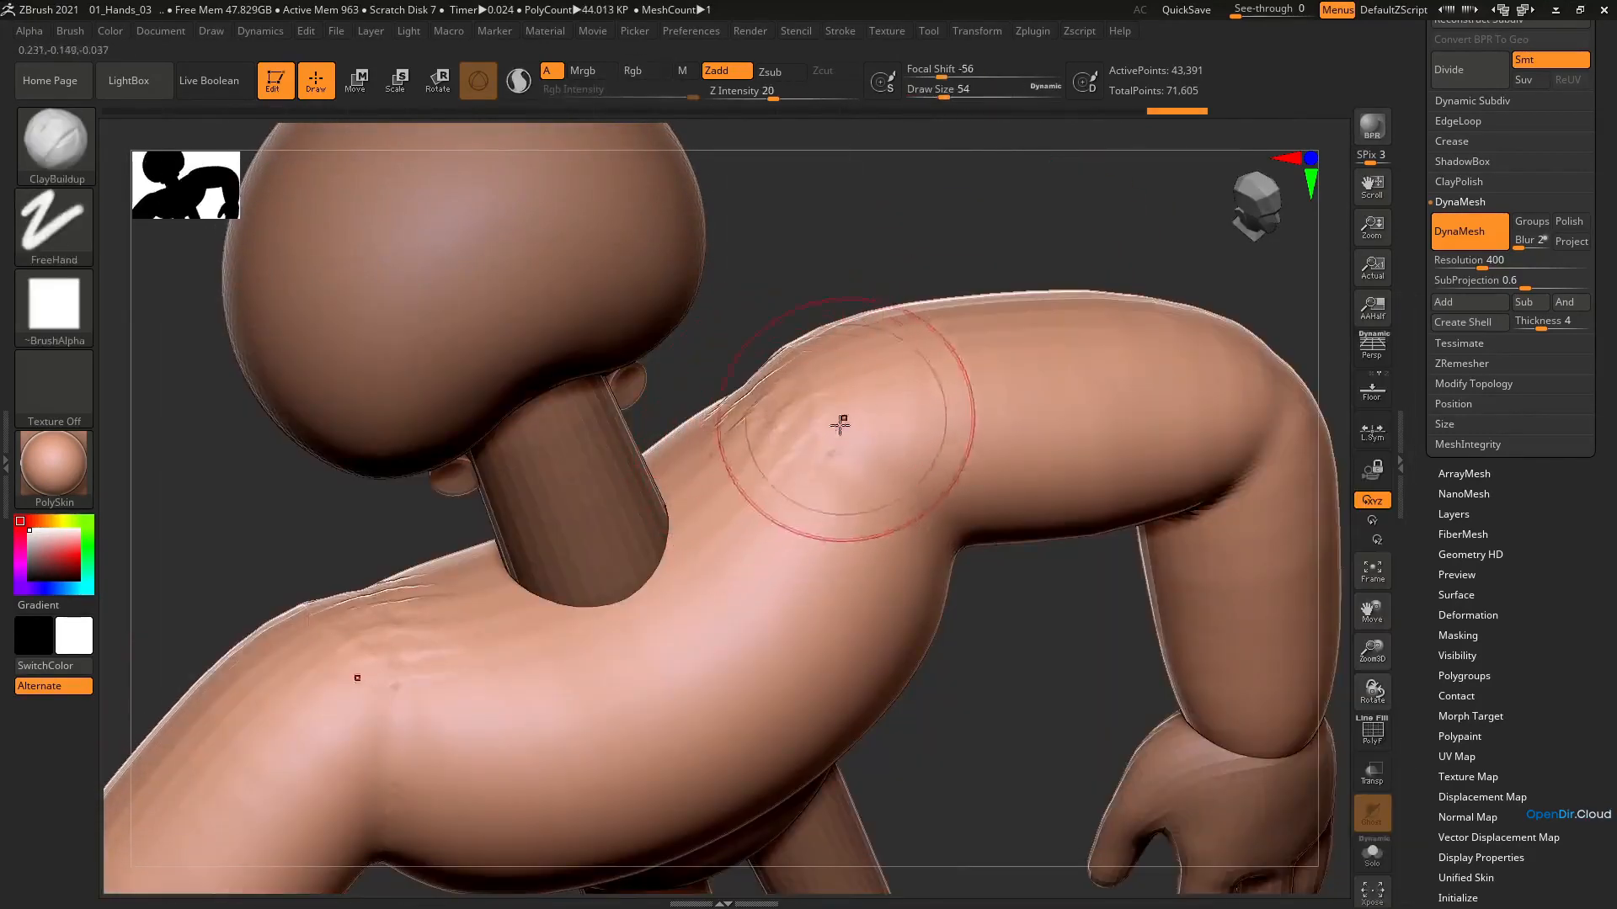
pyautogui.moveTo(839, 425); pyautogui.dragTo(823, 513)
pyautogui.moveTo(823, 513)
pyautogui.mouseDown(button='right')
pyautogui.moveTo(878, 478)
pyautogui.moveTo(902, 426)
pyautogui.moveTo(785, 487)
pyautogui.mouseUp(button='right')
pyautogui.moveTo(687, 571)
pyautogui.mouseDown()
pyautogui.moveTo(741, 549)
pyautogui.moveTo(751, 581)
pyautogui.moveTo(804, 592)
pyautogui.mouseUp()
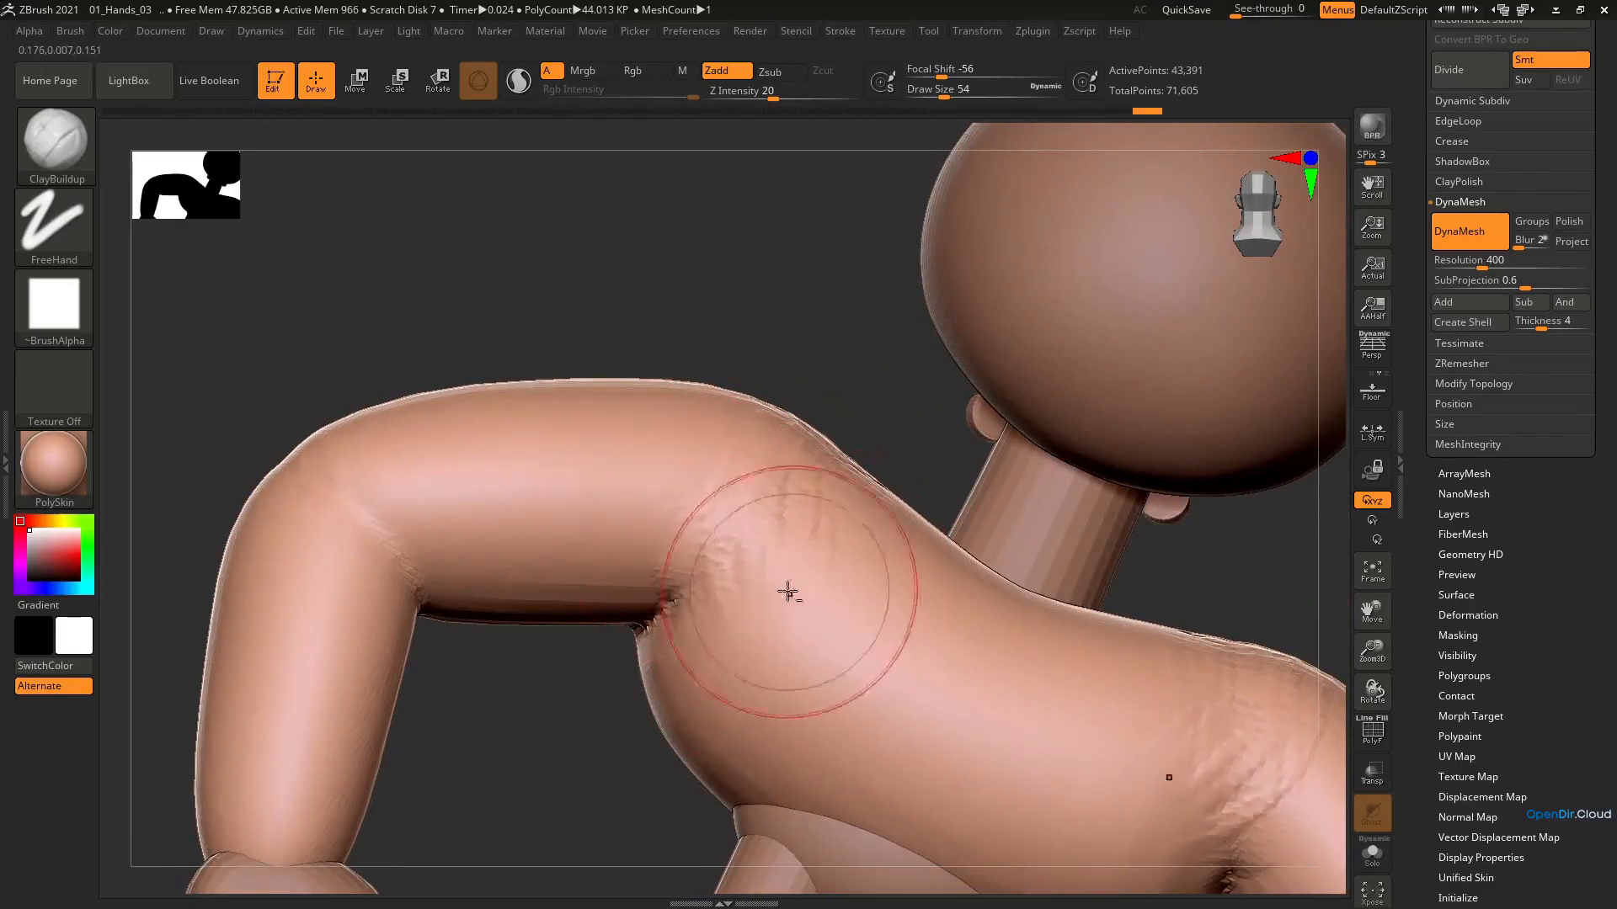
pyautogui.keyDown('ctrl'); pyautogui.moveTo(791, 592); pyautogui.dragTo(790, 497, button='right'); pyautogui.keyUp('ctrl')
pyautogui.moveTo(790, 497)
pyautogui.mouseDown(button='right')
pyautogui.moveTo(786, 396)
pyautogui.moveTo(796, 497)
pyautogui.moveTo(790, 447)
pyautogui.mouseUp(button='right')
# Reshape the shoulders from below with the Move brush and smooth the joins between the arms and torso
pyautogui.press('b')
pyautogui.press('m')
pyautogui.press('v')
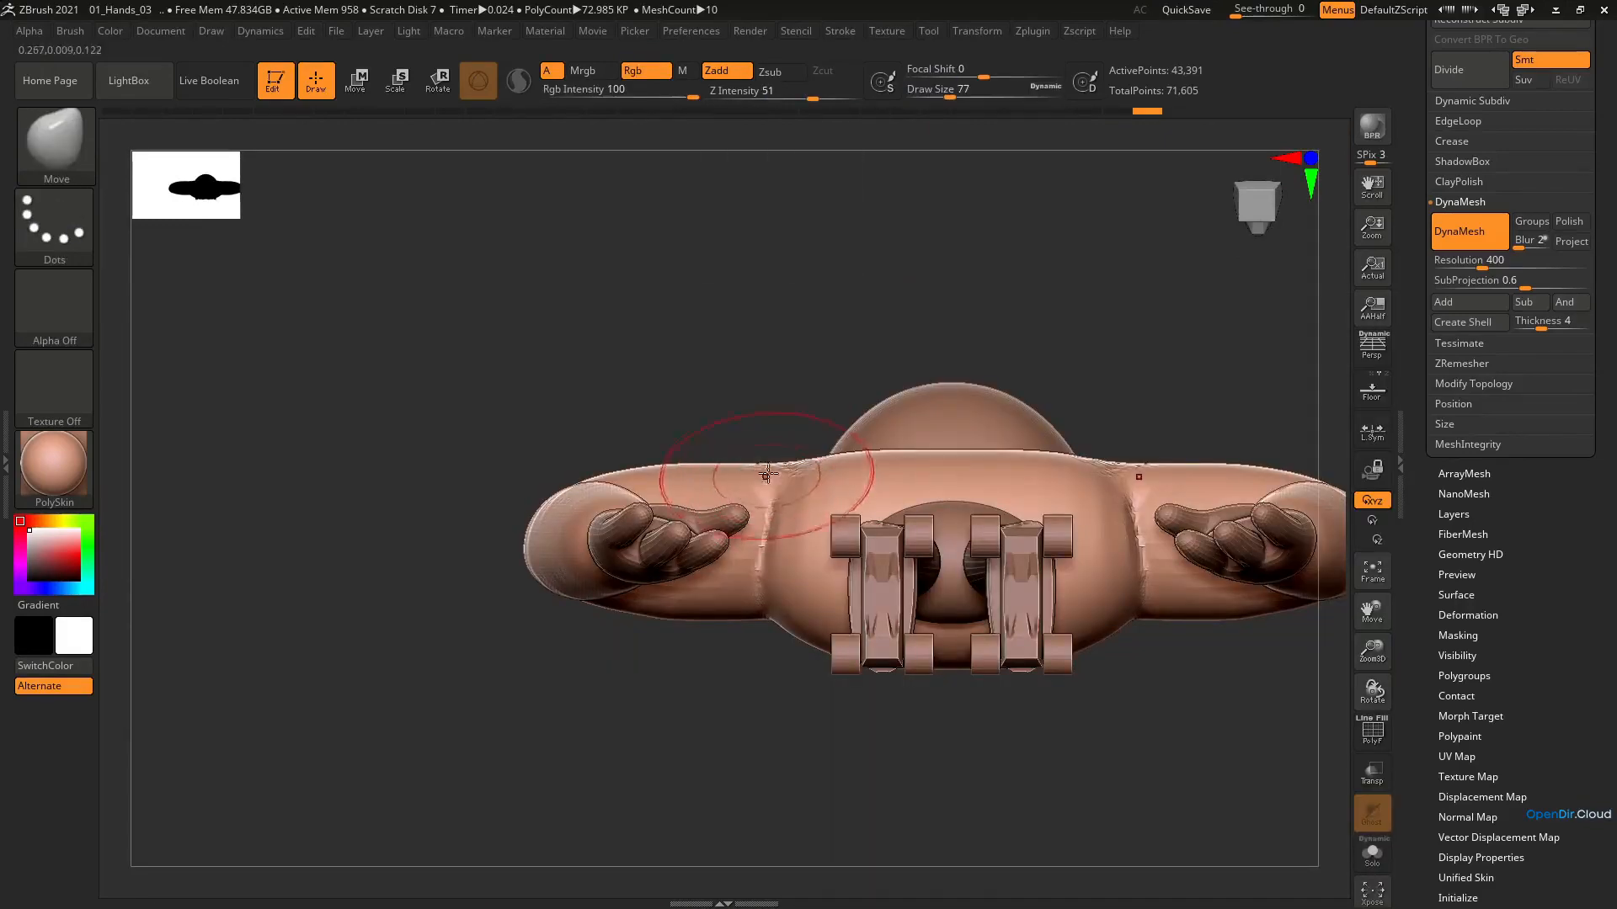
pyautogui.moveTo(786, 457); pyautogui.dragTo(794, 642, button='right')
pyautogui.moveTo(733, 459)
pyautogui.mouseDown(button='right')
pyautogui.moveTo(834, 459)
pyautogui.moveTo(779, 528)
pyautogui.moveTo(795, 411)
pyautogui.moveTo(766, 368)
pyautogui.moveTo(686, 462)
pyautogui.moveTo(694, 396)
pyautogui.moveTo(712, 440)
pyautogui.mouseUp(button='right')
pyautogui.press('[')
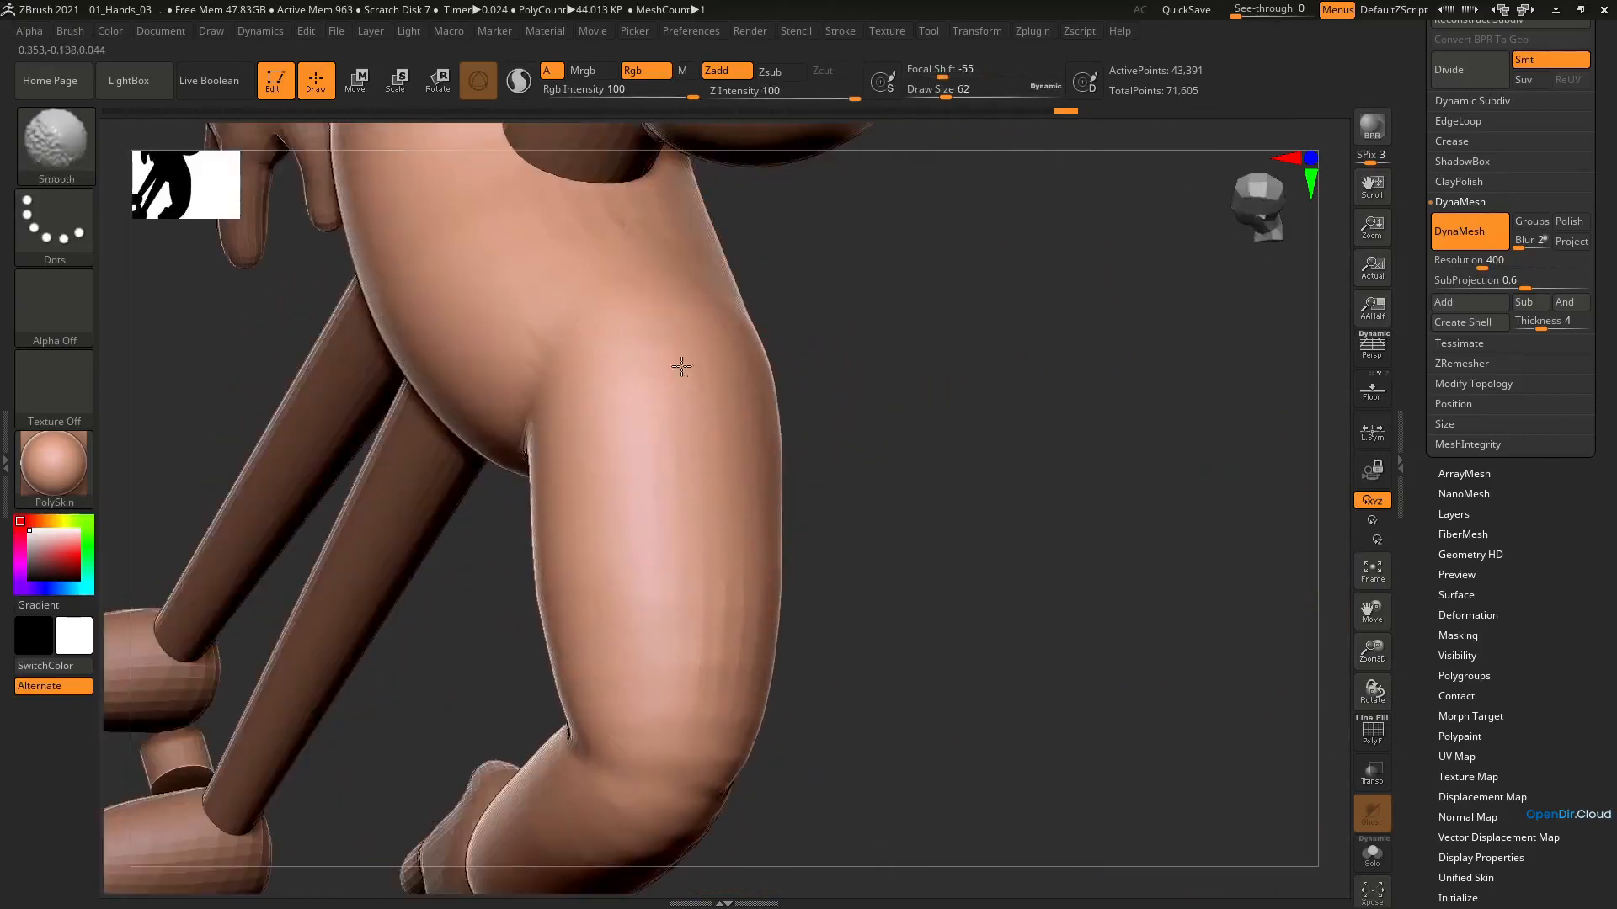
pyautogui.moveTo(674, 241)
pyautogui.mouseDown(button='right')
pyautogui.moveTo(718, 303)
pyautogui.moveTo(718, 404)
pyautogui.moveTo(960, 425)
pyautogui.mouseUp(button='right')
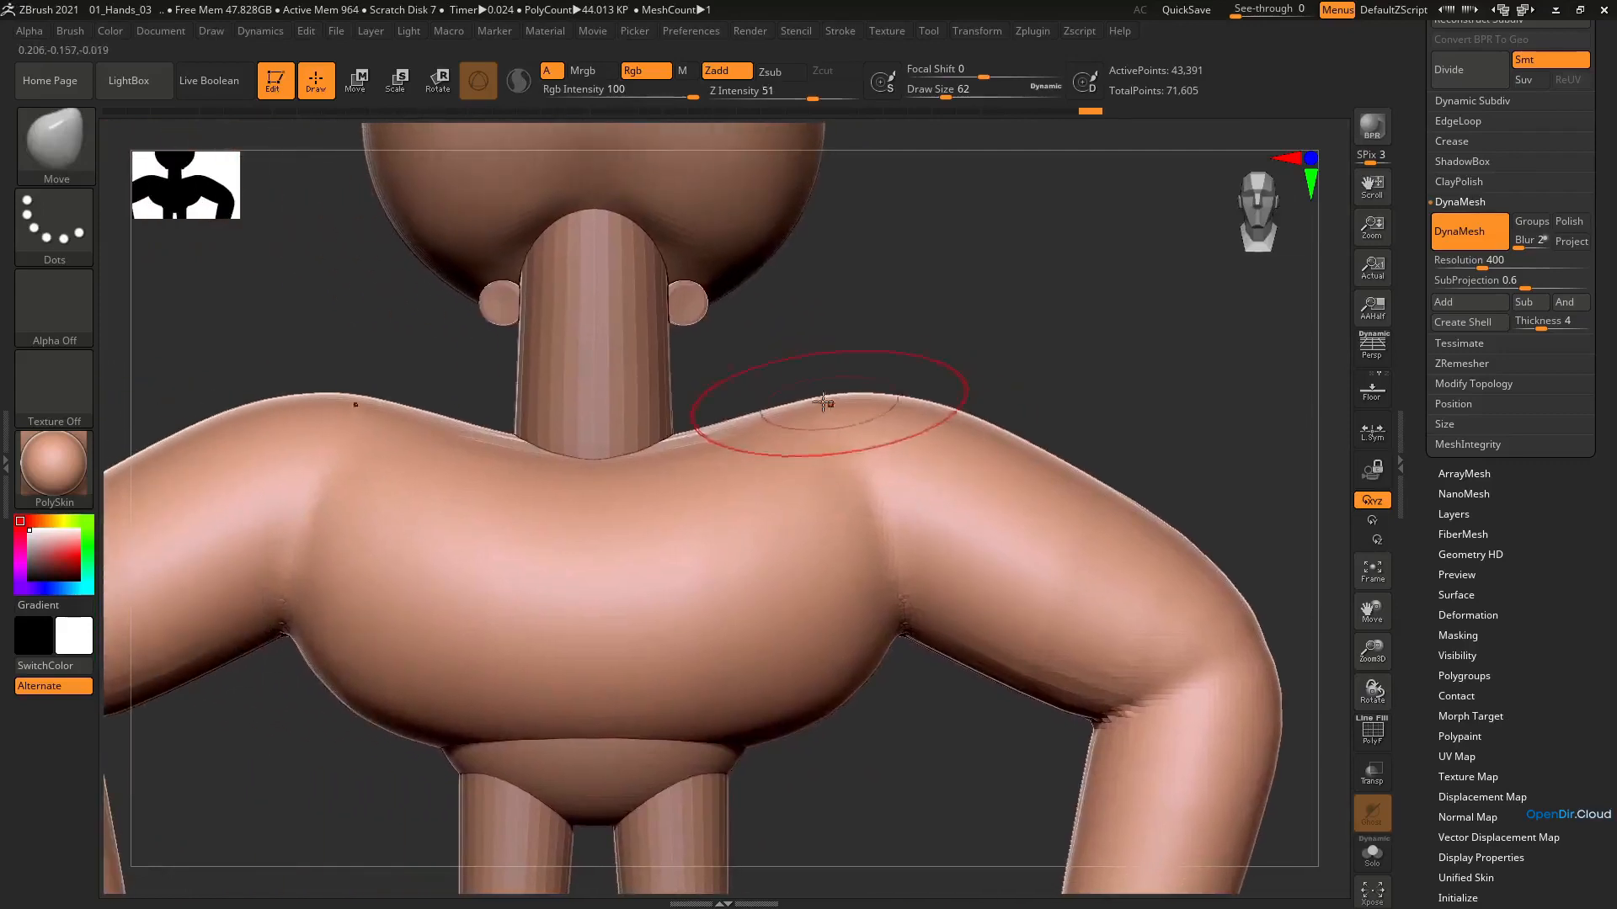
# Refine the shoulder line beside the neck with the Move brush reduced to draw size 41
pyautogui.press('[')
pyautogui.press('[')
pyautogui.moveTo(794, 403); pyautogui.dragTo(788, 405)
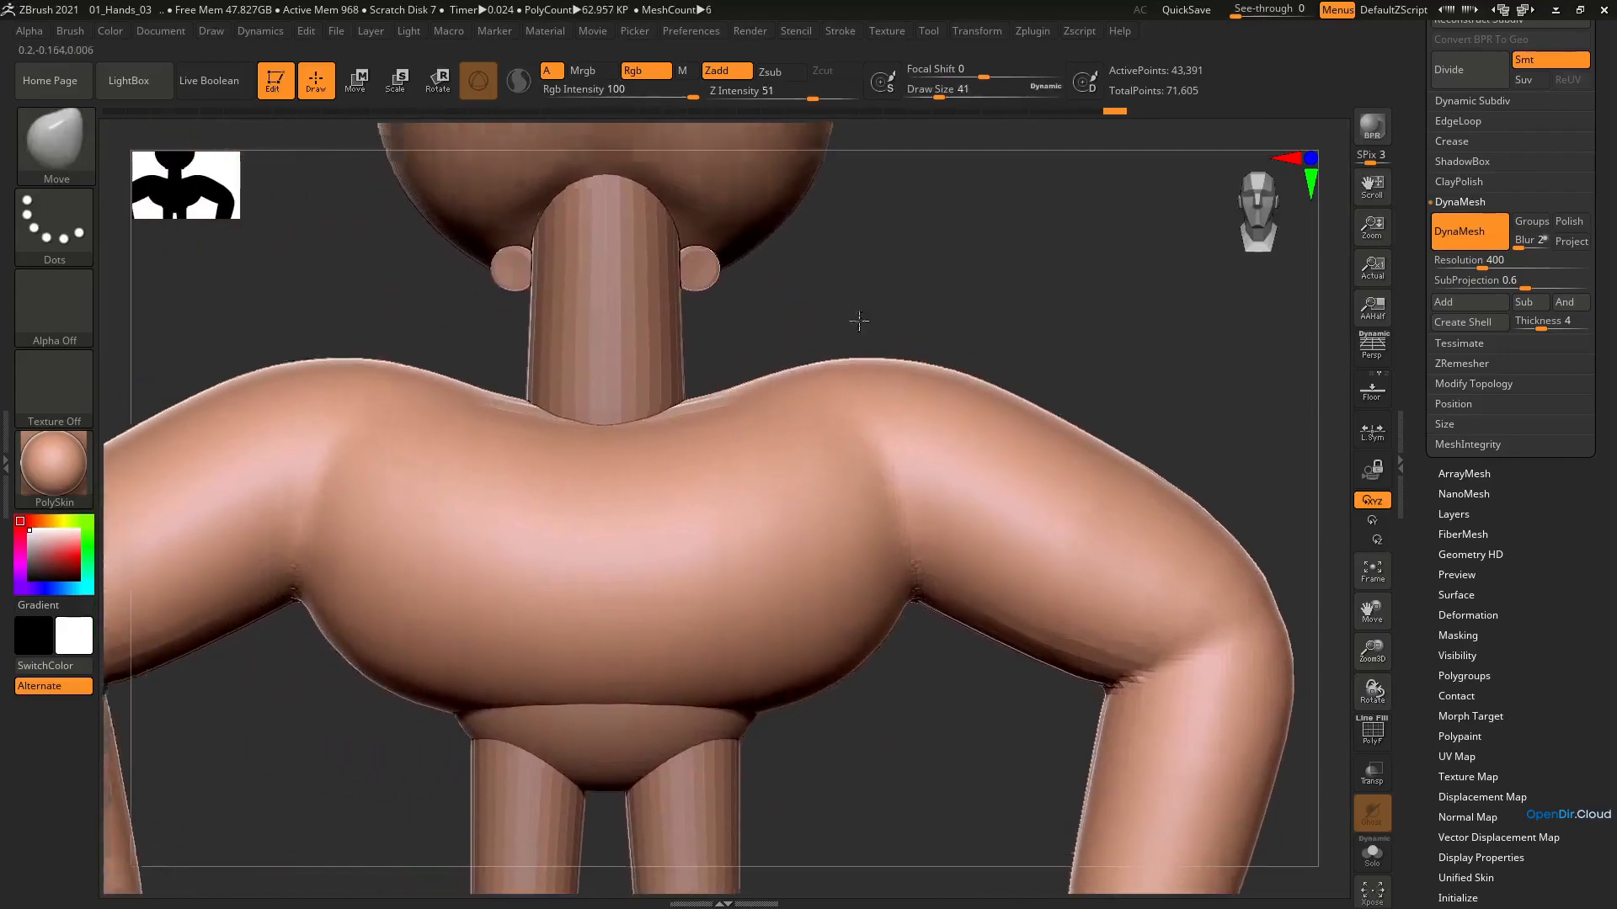
pyautogui.moveTo(859, 325)
pyautogui.keyDown('ctrl'); pyautogui.mouseDown(button='right')
pyautogui.moveTo(801, 368)
pyautogui.moveTo(949, 332)
pyautogui.moveTo(997, 470)
pyautogui.mouseUp(button='right'); pyautogui.keyUp('ctrl')
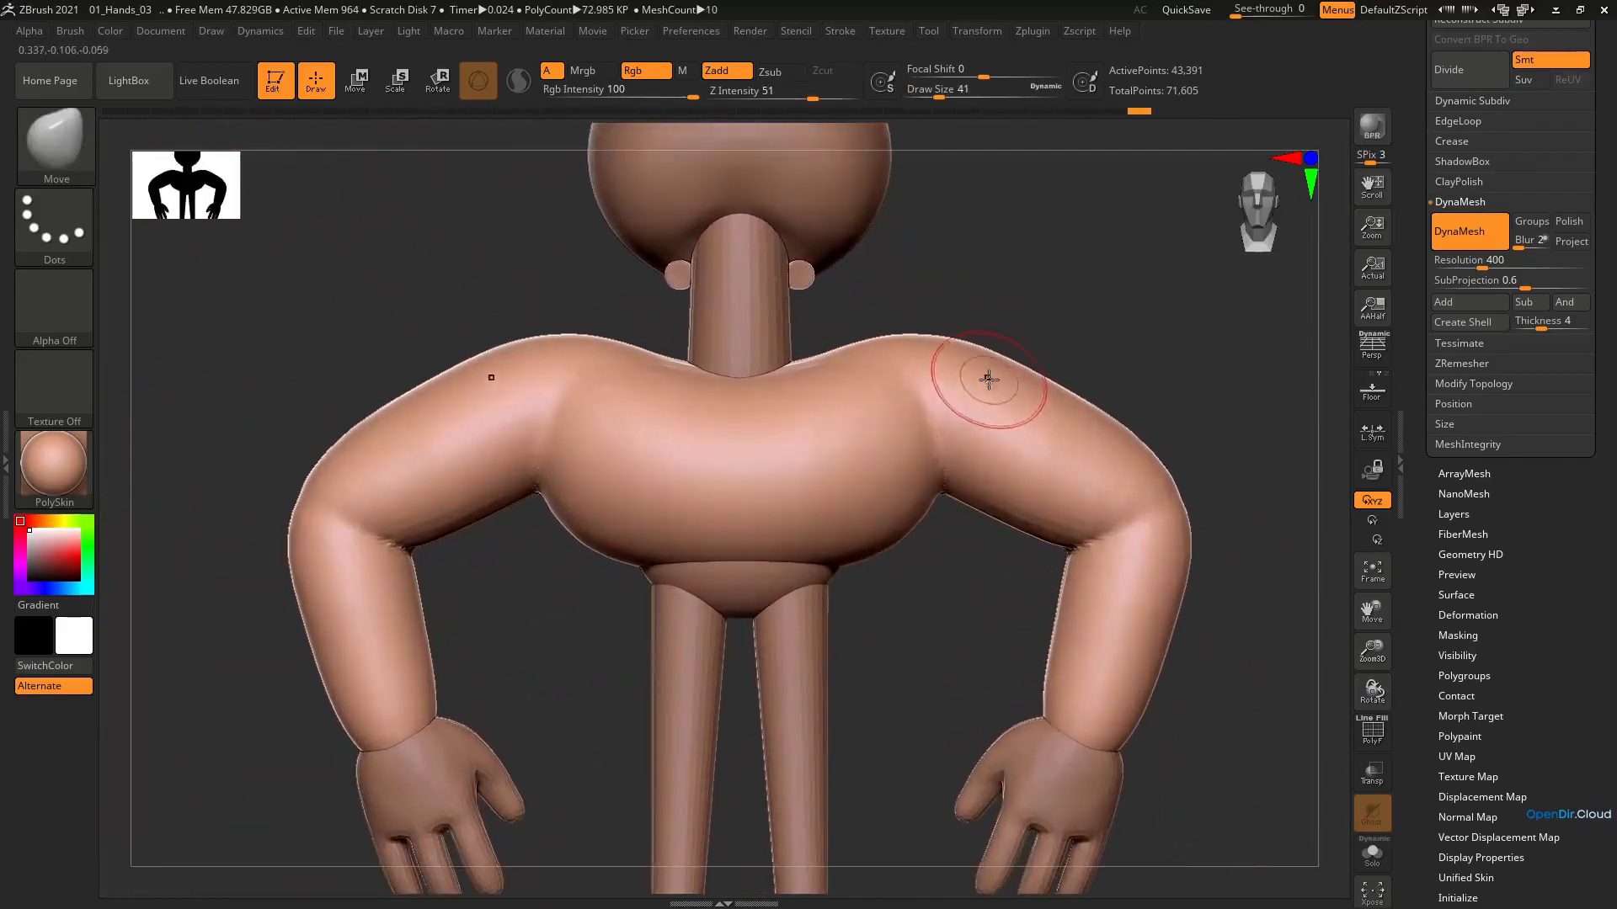
# Switch to the DamStandard brush for the creases where the arms meet the torso
pyautogui.press('b')
pyautogui.press('d')
pyautogui.press('s')
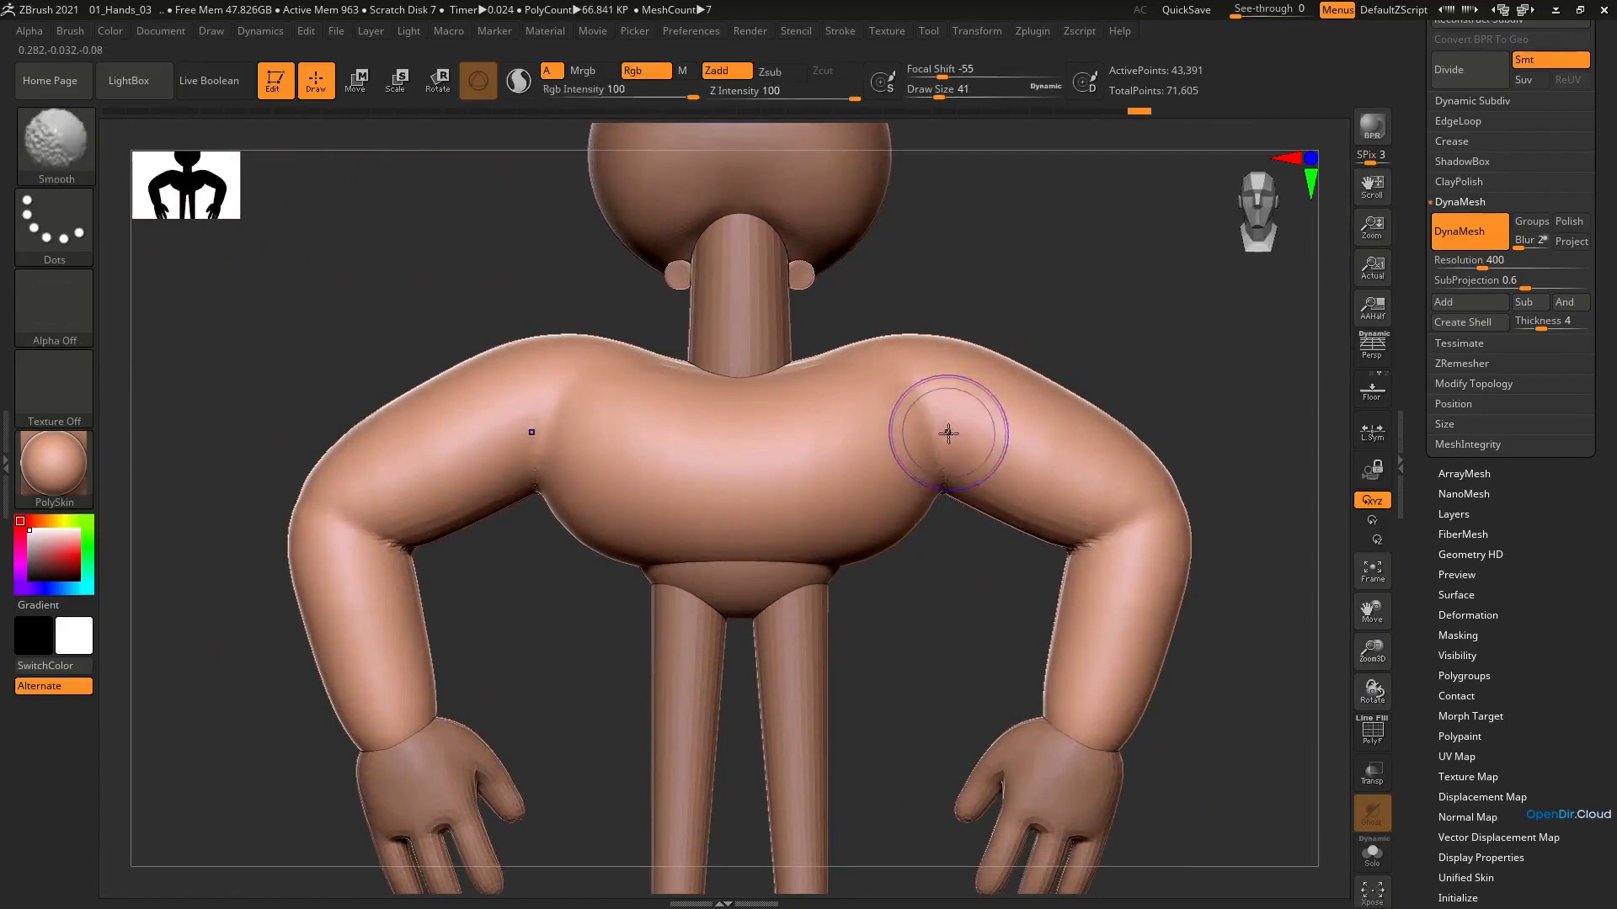
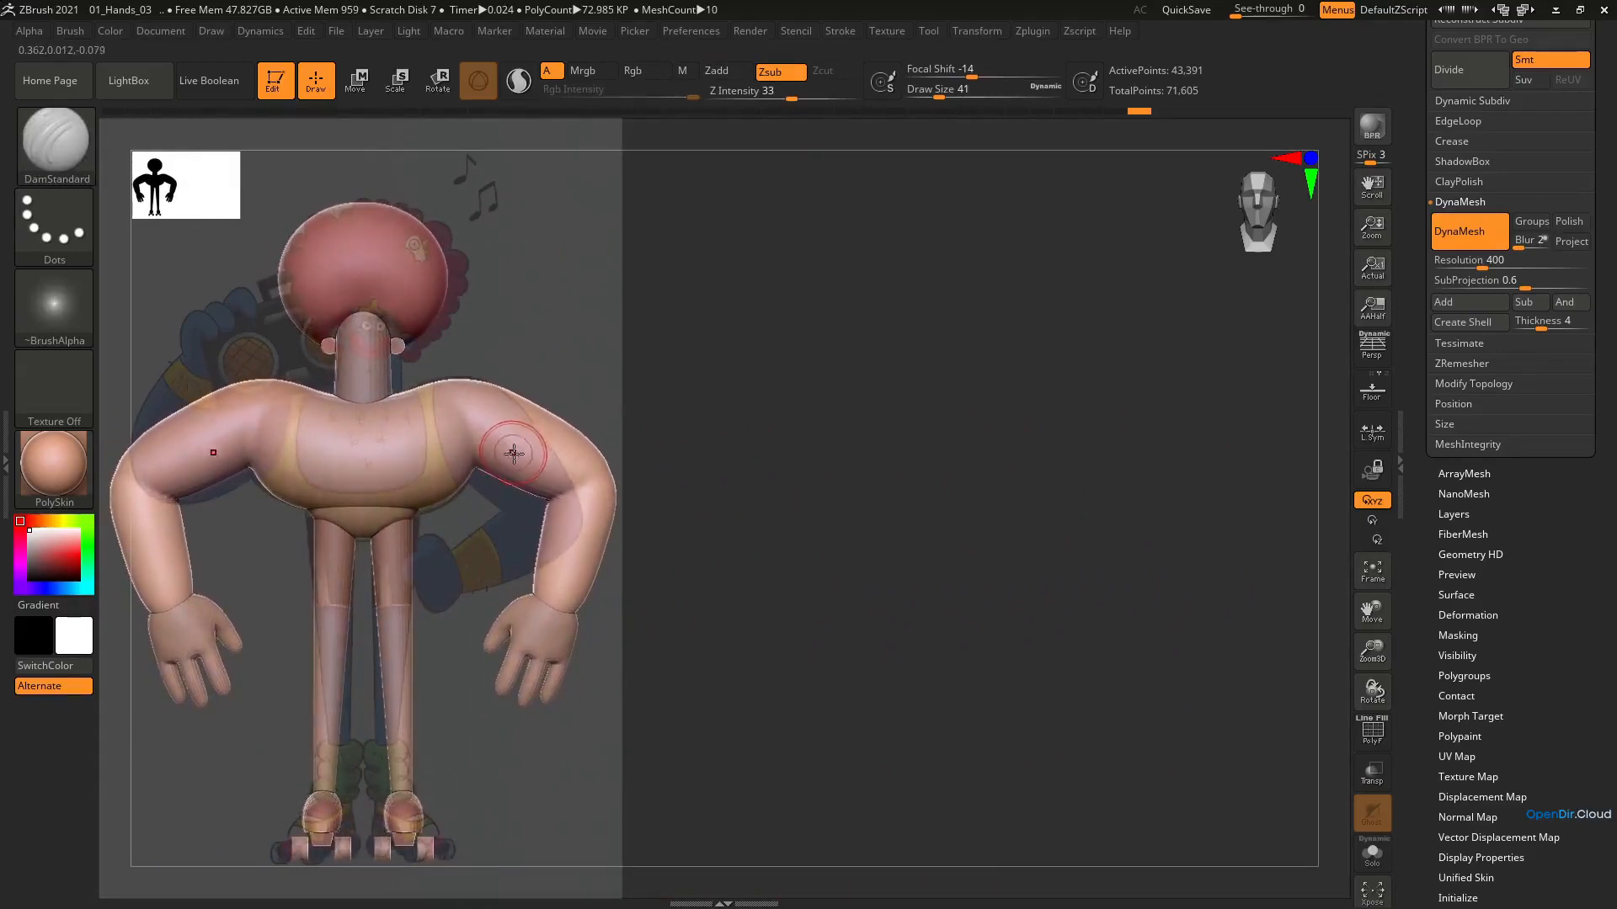
# Adjust the tops of the shoulders against the reference with the Move brush at draw size 128
pyautogui.press('b')
pyautogui.press('m')
pyautogui.press('v')
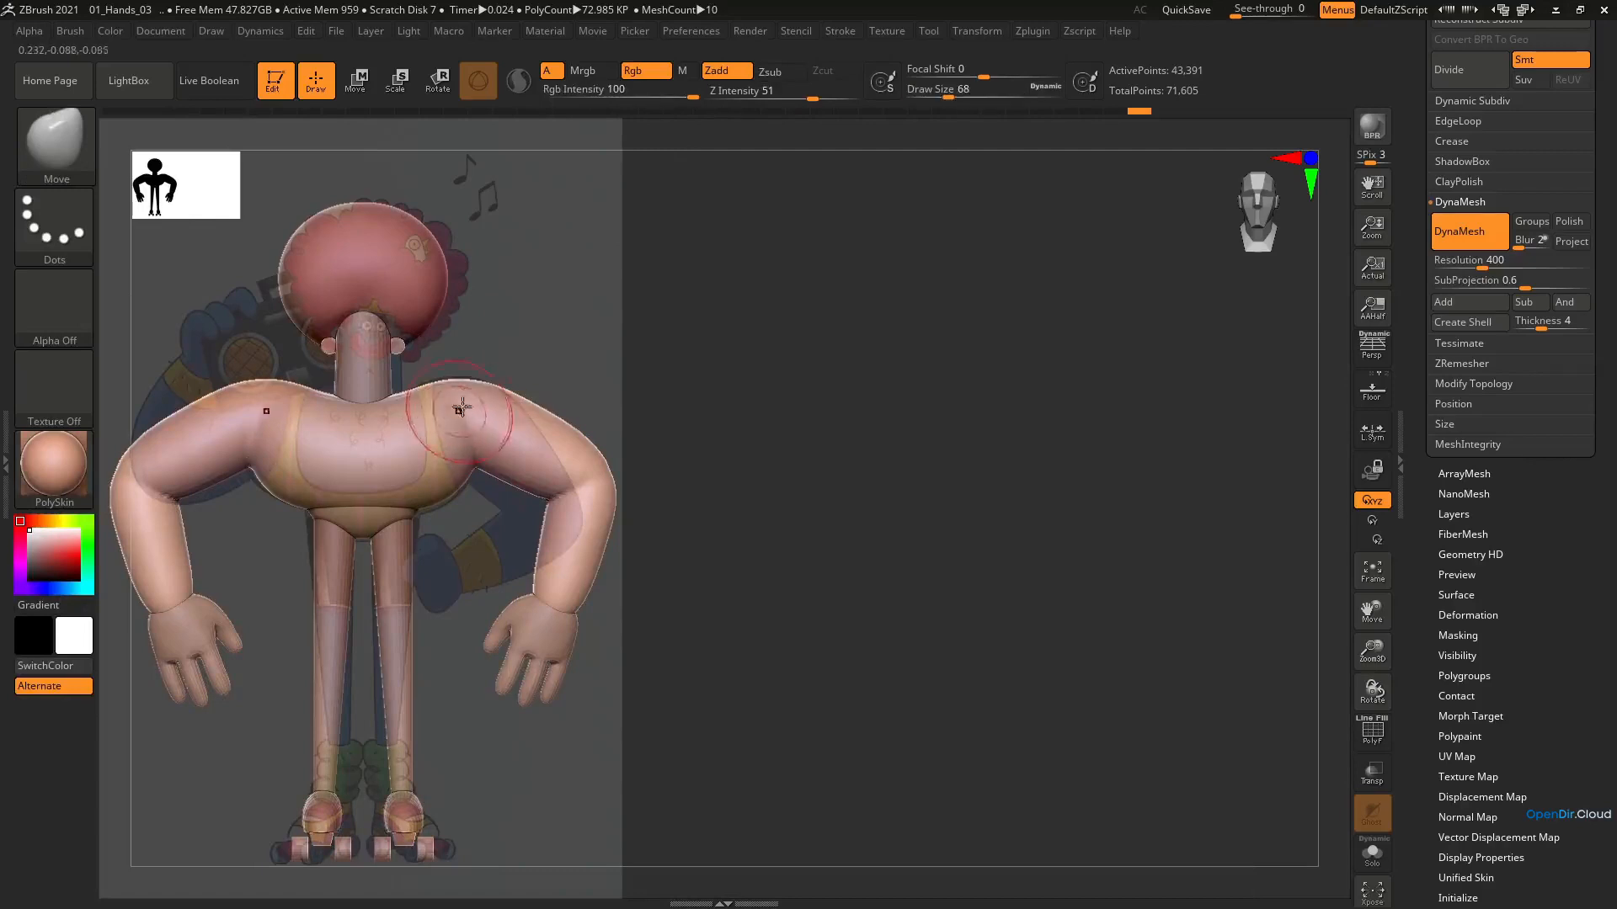
pyautogui.press(']')
pyautogui.press(']')
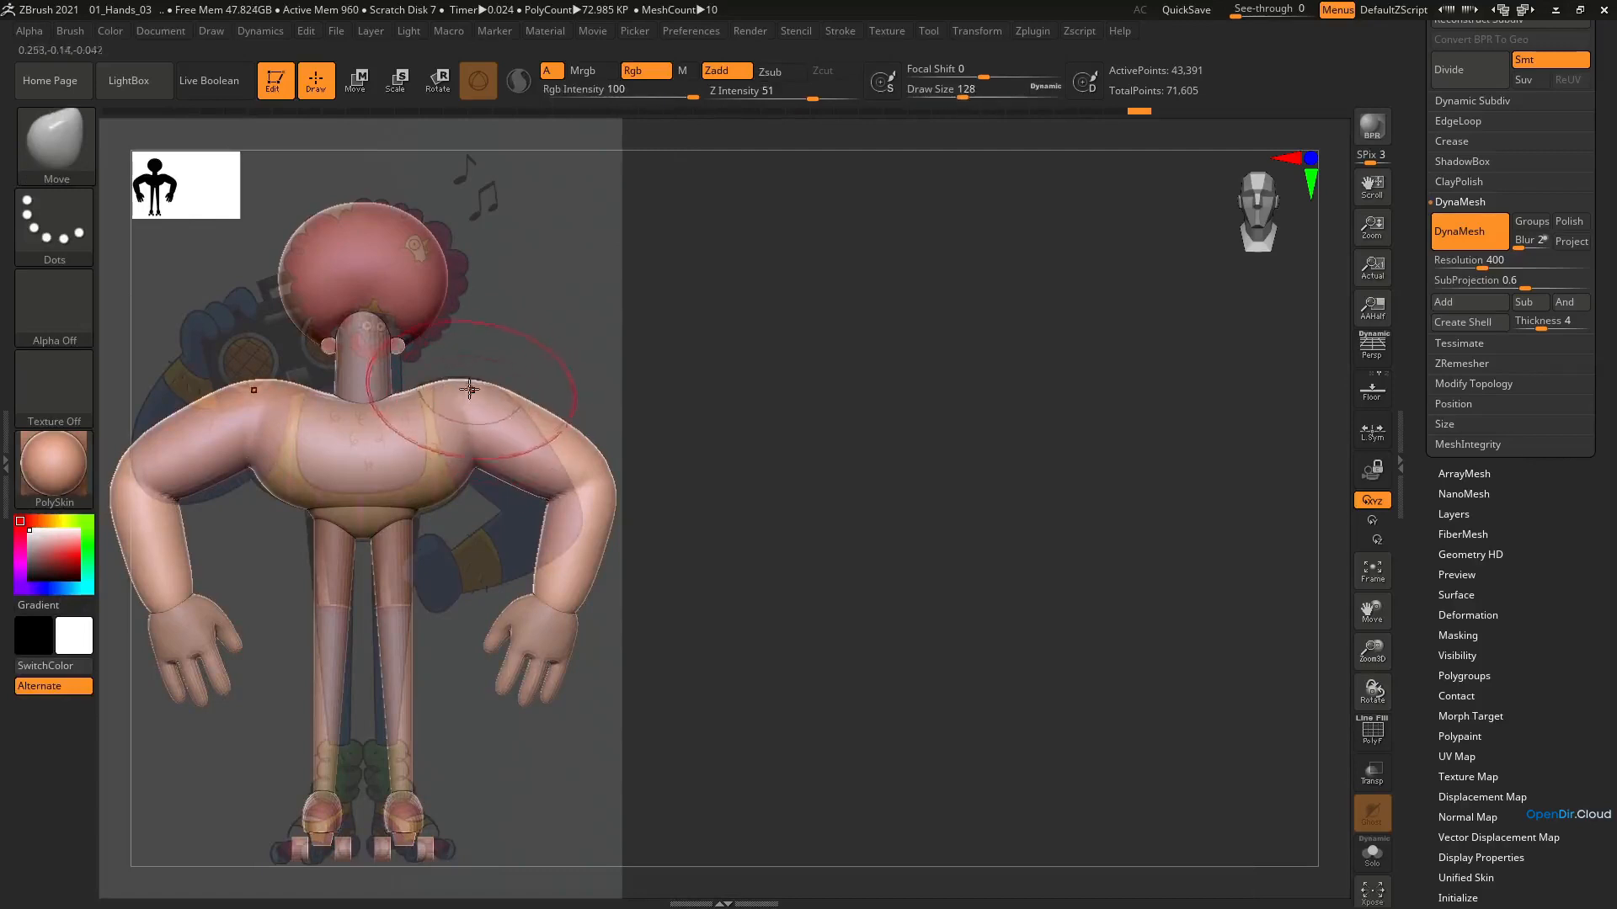
pyautogui.moveTo(469, 415)
pyautogui.keyDown('alt'); pyautogui.mouseDown(button='right')
pyautogui.moveTo(998, 411)
pyautogui.moveTo(1031, 522)
pyautogui.mouseUp(button='right'); pyautogui.keyUp('alt')
# Refine the shape of the shoulders and upper arms at draw size 80 and smooth the surface
pyautogui.press('s')
pyautogui.moveTo(1099, 505); pyautogui.dragTo(1077, 517)
pyautogui.moveTo(1075, 517)
pyautogui.mouseDown(button='right')
pyautogui.moveTo(1110, 521)
pyautogui.moveTo(1085, 519)
pyautogui.mouseUp(button='right')
pyautogui.press('s')
pyautogui.moveTo(1084, 520); pyautogui.dragTo(1078, 516)
pyautogui.moveTo(1078, 515)
pyautogui.mouseDown(button='right')
pyautogui.moveTo(1094, 495)
pyautogui.moveTo(1147, 510)
pyautogui.mouseUp(button='right')
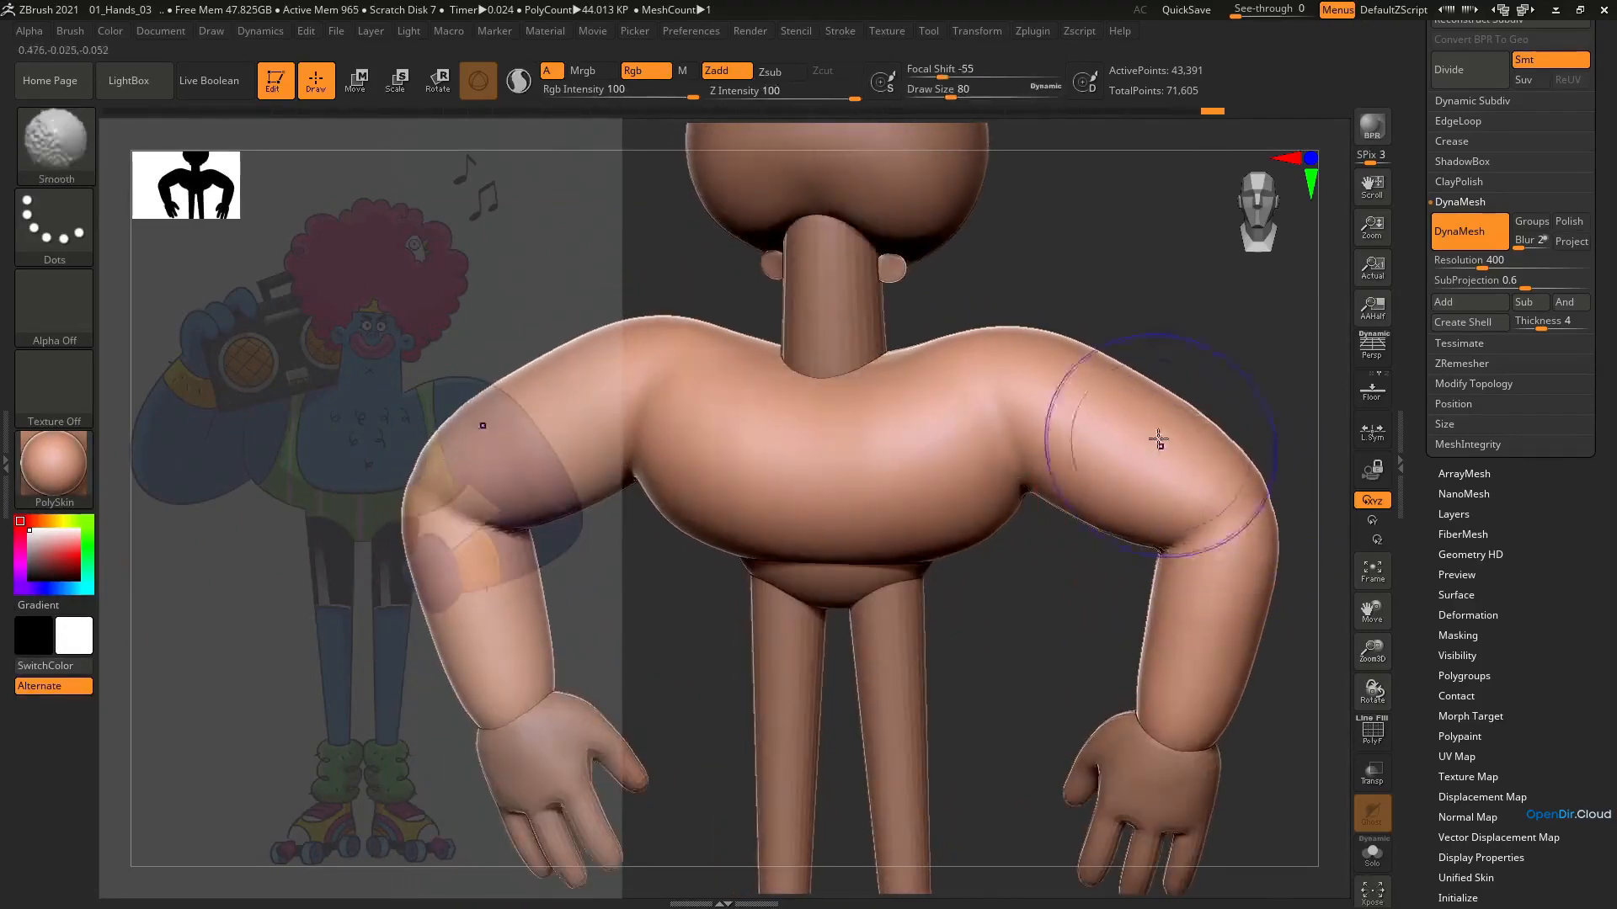
pyautogui.moveTo(1111, 447); pyautogui.dragTo(1046, 520, button='right')
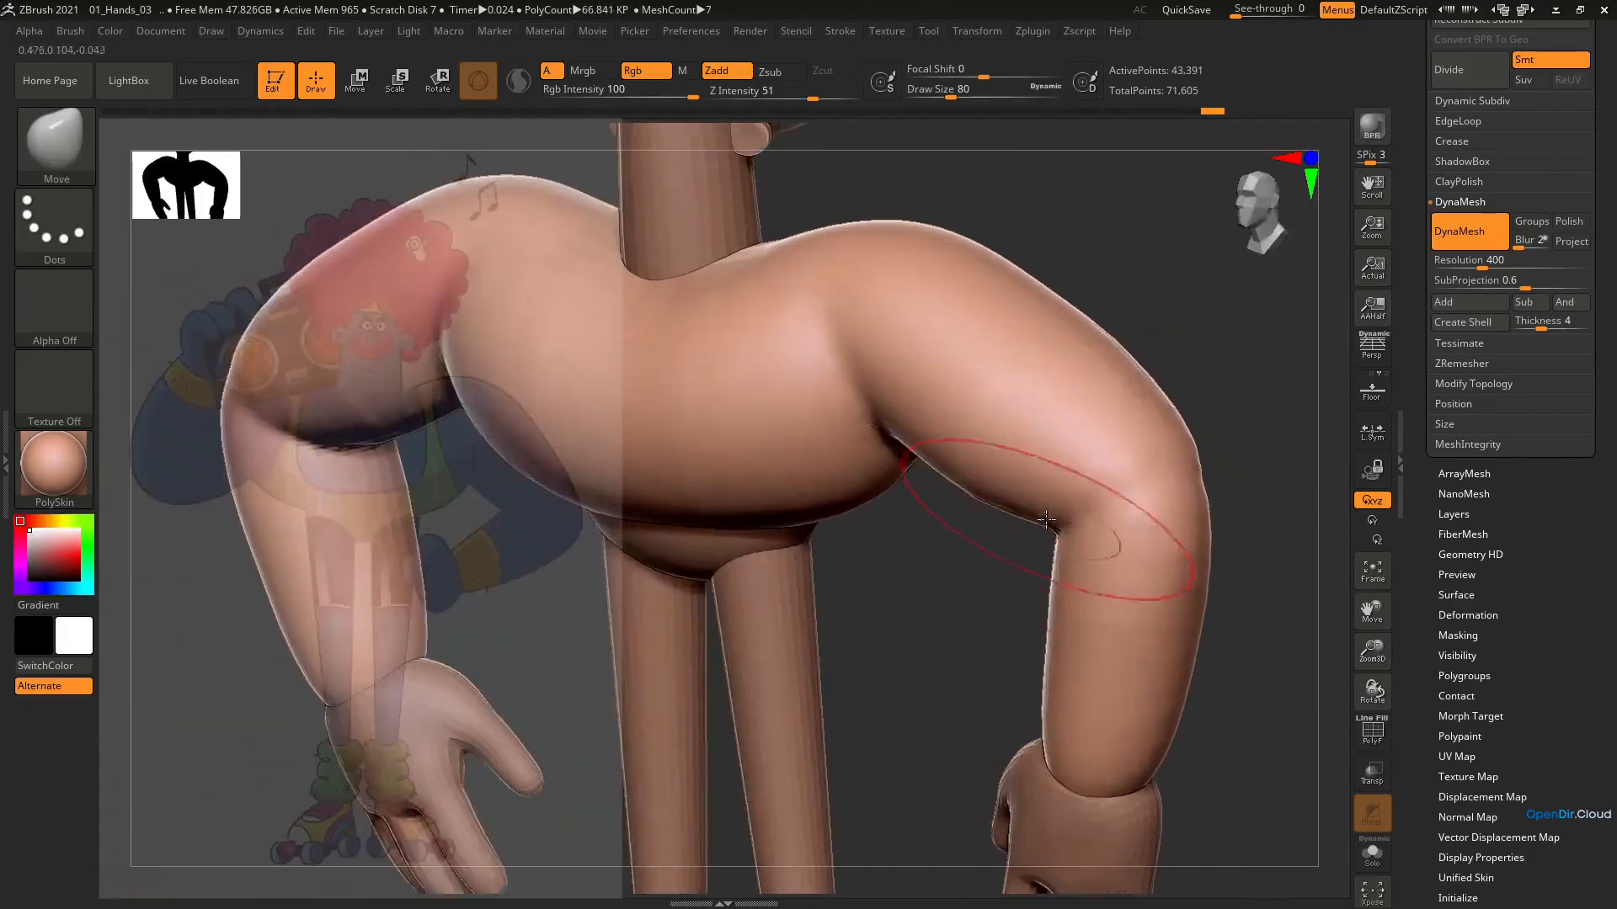
# Build up volume around the elbows with the ClayBuildup brush at draw size 51
pyautogui.press('b')
pyautogui.press('c')
pyautogui.press('b')
pyautogui.moveTo(1162, 477)
pyautogui.mouseDown(button='right')
pyautogui.moveTo(1133, 476)
pyautogui.moveTo(1132, 422)
pyautogui.moveTo(1028, 484)
pyautogui.moveTo(1057, 430)
pyautogui.mouseUp(button='right')
pyautogui.hotkey('shift', 'z')
pyautogui.press('[')
pyautogui.press('[')
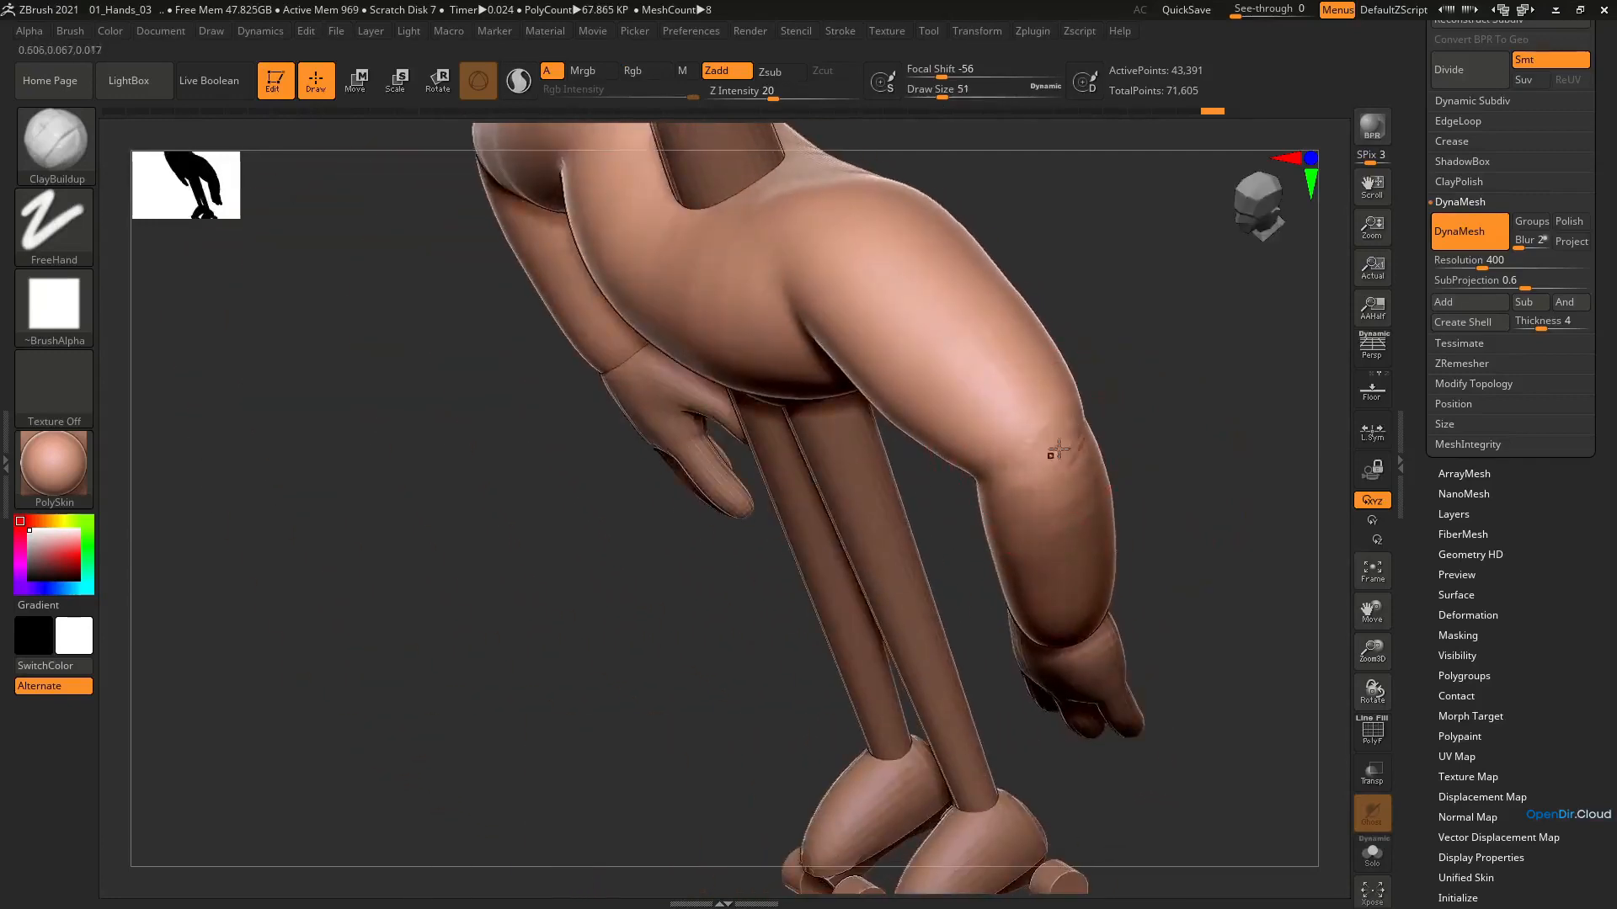
pyautogui.moveTo(1058, 449); pyautogui.dragTo(1040, 459)
pyautogui.moveTo(1041, 447)
pyautogui.mouseDown(button='right')
pyautogui.moveTo(1003, 429)
pyautogui.moveTo(1081, 427)
pyautogui.moveTo(1174, 383)
pyautogui.mouseUp(button='right')
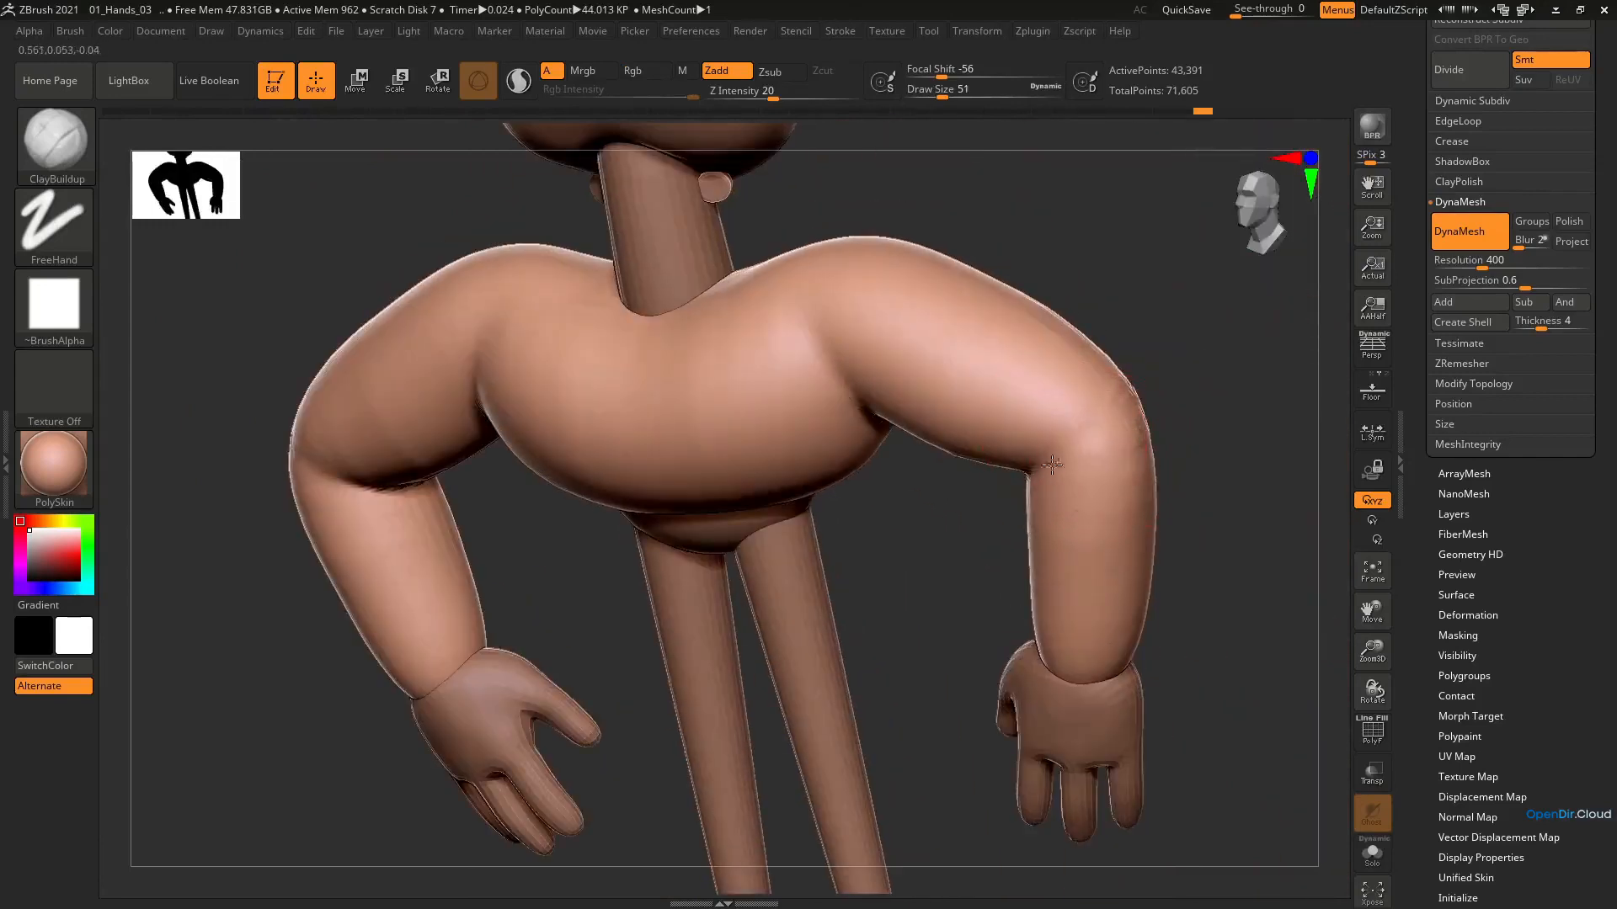
# Add more clay on the outside of the elbows and smooth it into the arms
pyautogui.moveTo(1101, 451); pyautogui.dragTo(1121, 416, button='right')
pyautogui.press('shift')
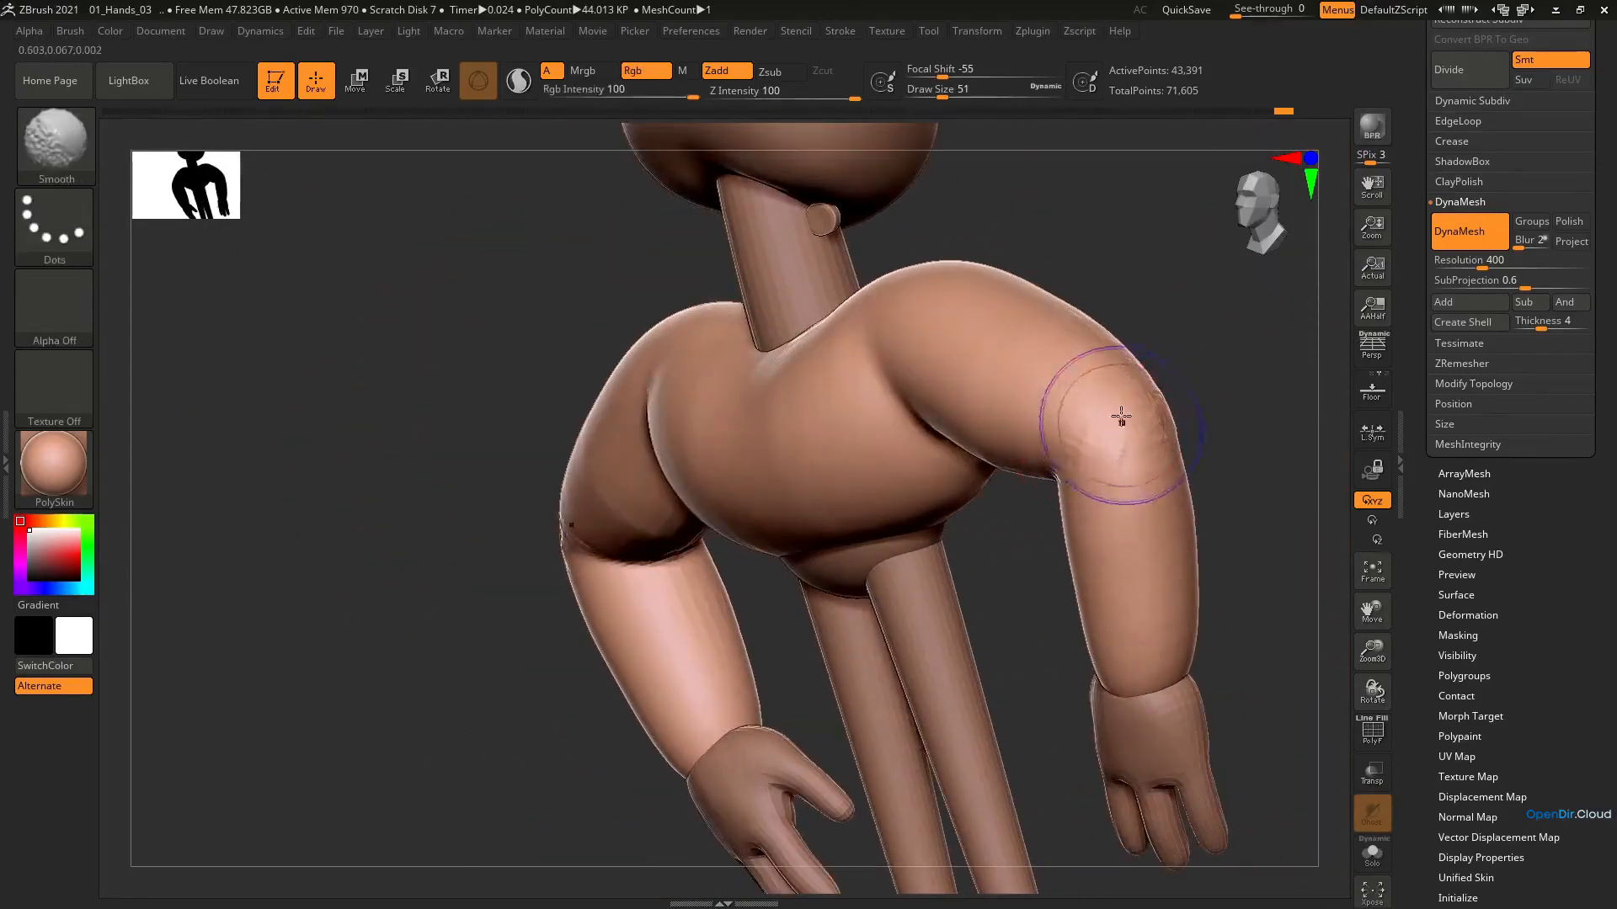
pyautogui.moveTo(1042, 325); pyautogui.dragTo(986, 585, button='right')
pyautogui.press('shift')
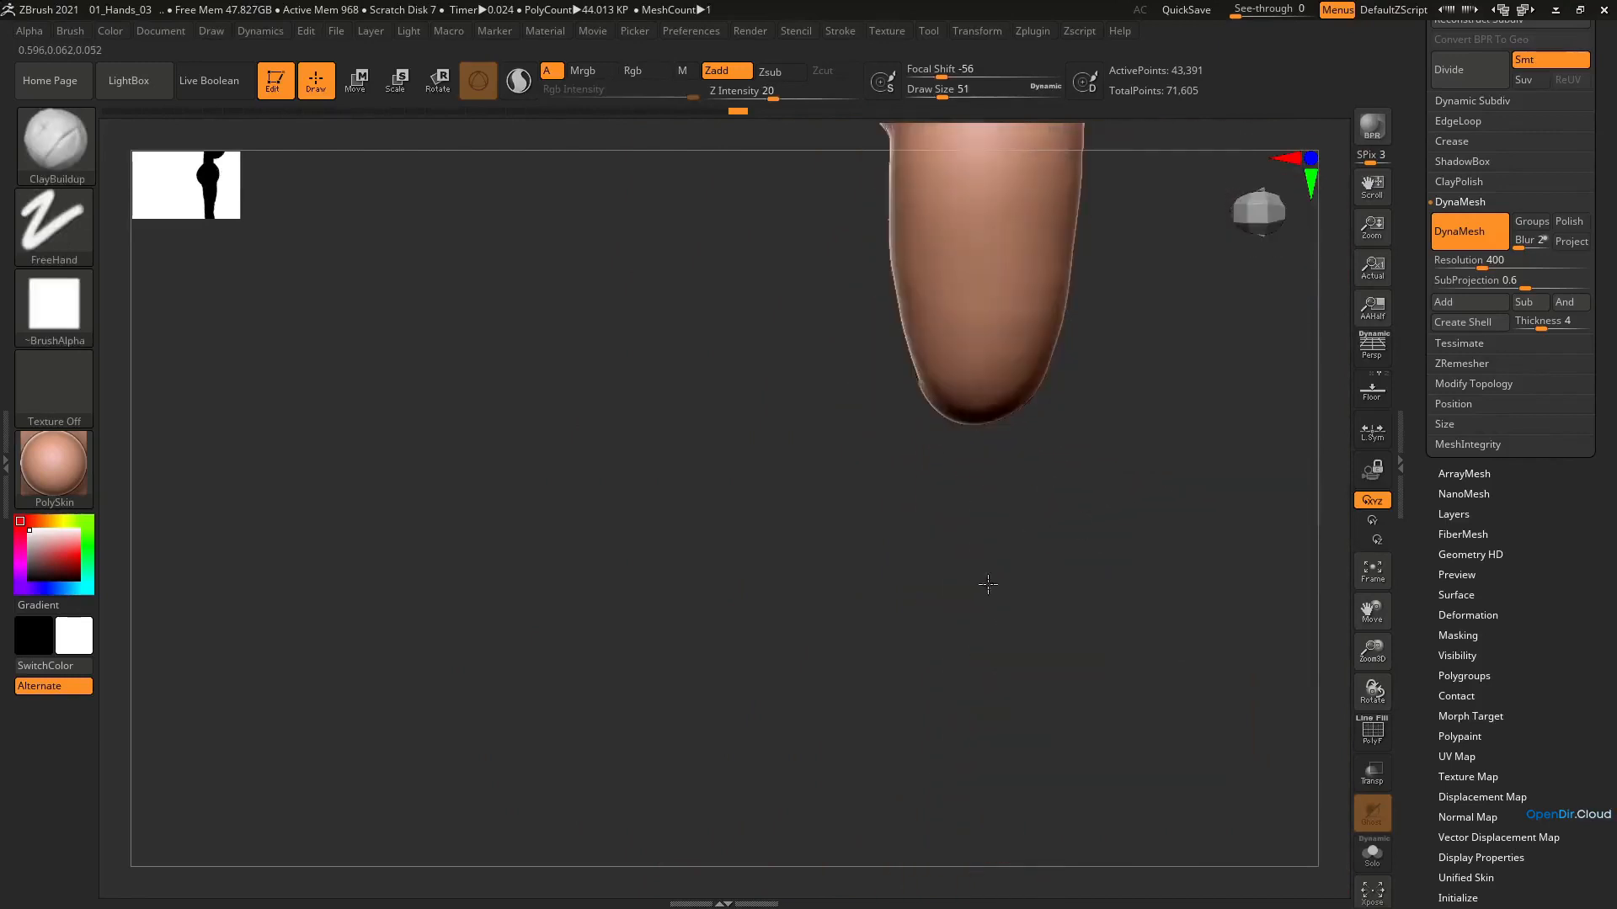
# Reshape the rounded end of the elbow with the Move brush at draw size 59
pyautogui.press('b')
pyautogui.press('m')
pyautogui.press('v')
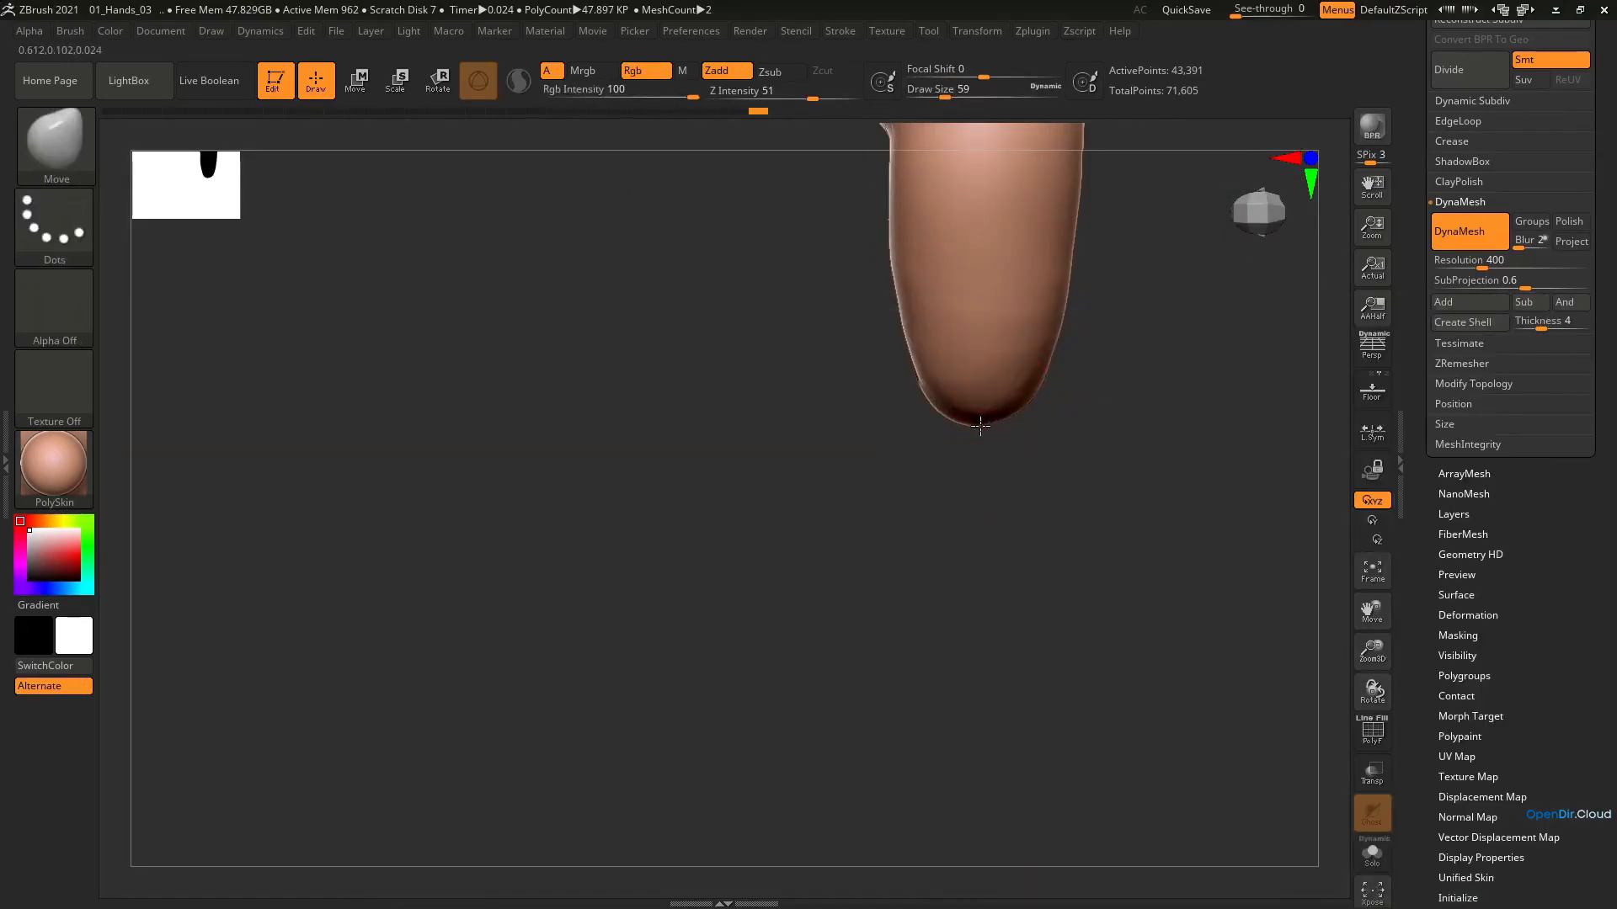
pyautogui.keyDown('shift'); pyautogui.moveTo(980, 425); pyautogui.dragTo(1002, 373, button='right'); pyautogui.keyUp('shift')
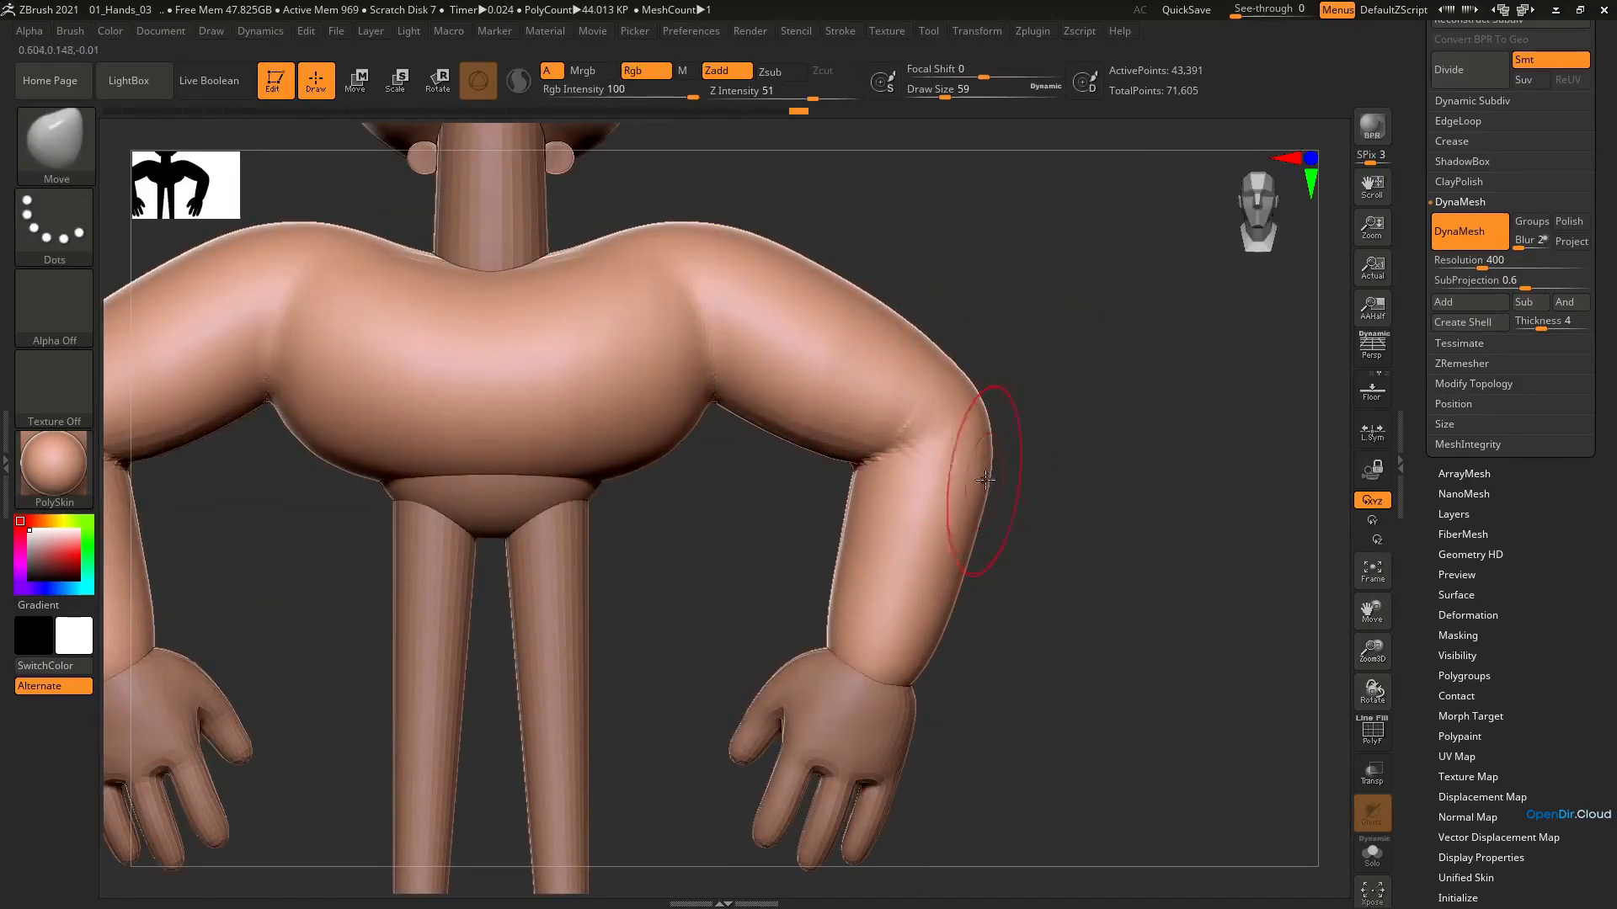
# Adjust the outer contour of the elbows and forearms, enlarge the brush to draw size 120 and smooth the elbow curve
pyautogui.moveTo(965, 539)
pyautogui.keyDown('ctrl'); pyautogui.mouseDown(button='right')
pyautogui.moveTo(1014, 386)
pyautogui.moveTo(1046, 365)
pyautogui.mouseUp(button='right'); pyautogui.keyUp('ctrl')
pyautogui.press(']')
pyautogui.keyDown('shift'); pyautogui.moveTo(1013, 506); pyautogui.dragTo(1021, 487); pyautogui.keyUp('shift')
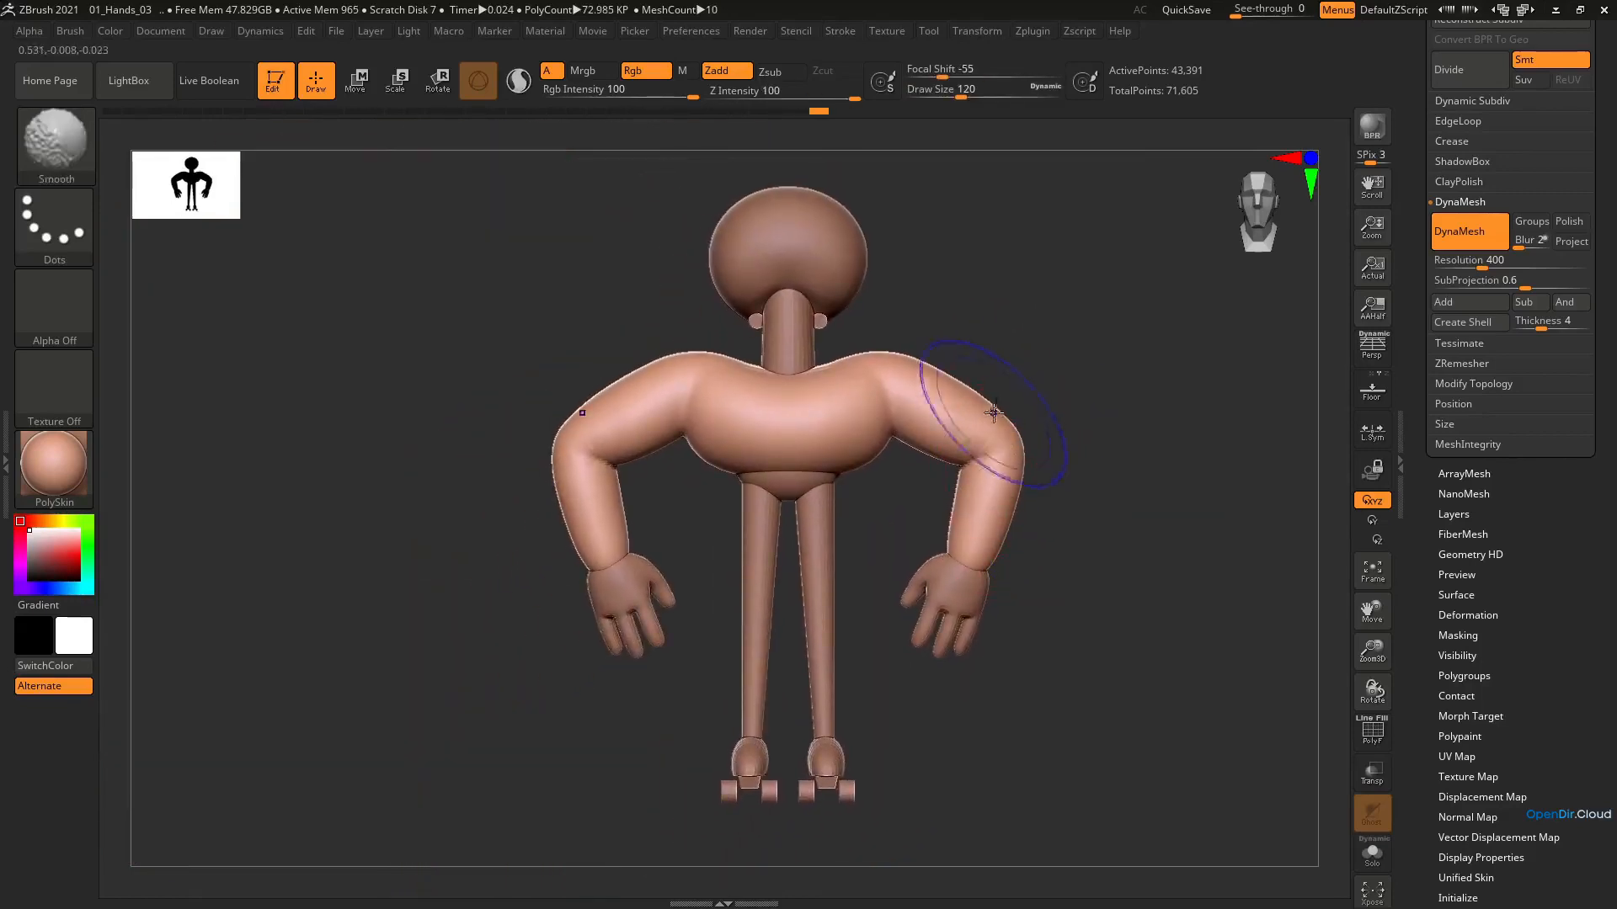
pyautogui.keyDown('ctrl'); pyautogui.moveTo(995, 411); pyautogui.dragTo(1021, 459, button='right'); pyautogui.keyUp('ctrl')
# Refine the upper-arm contour above the elbow with the Move brush at draw size 74
pyautogui.press('s')
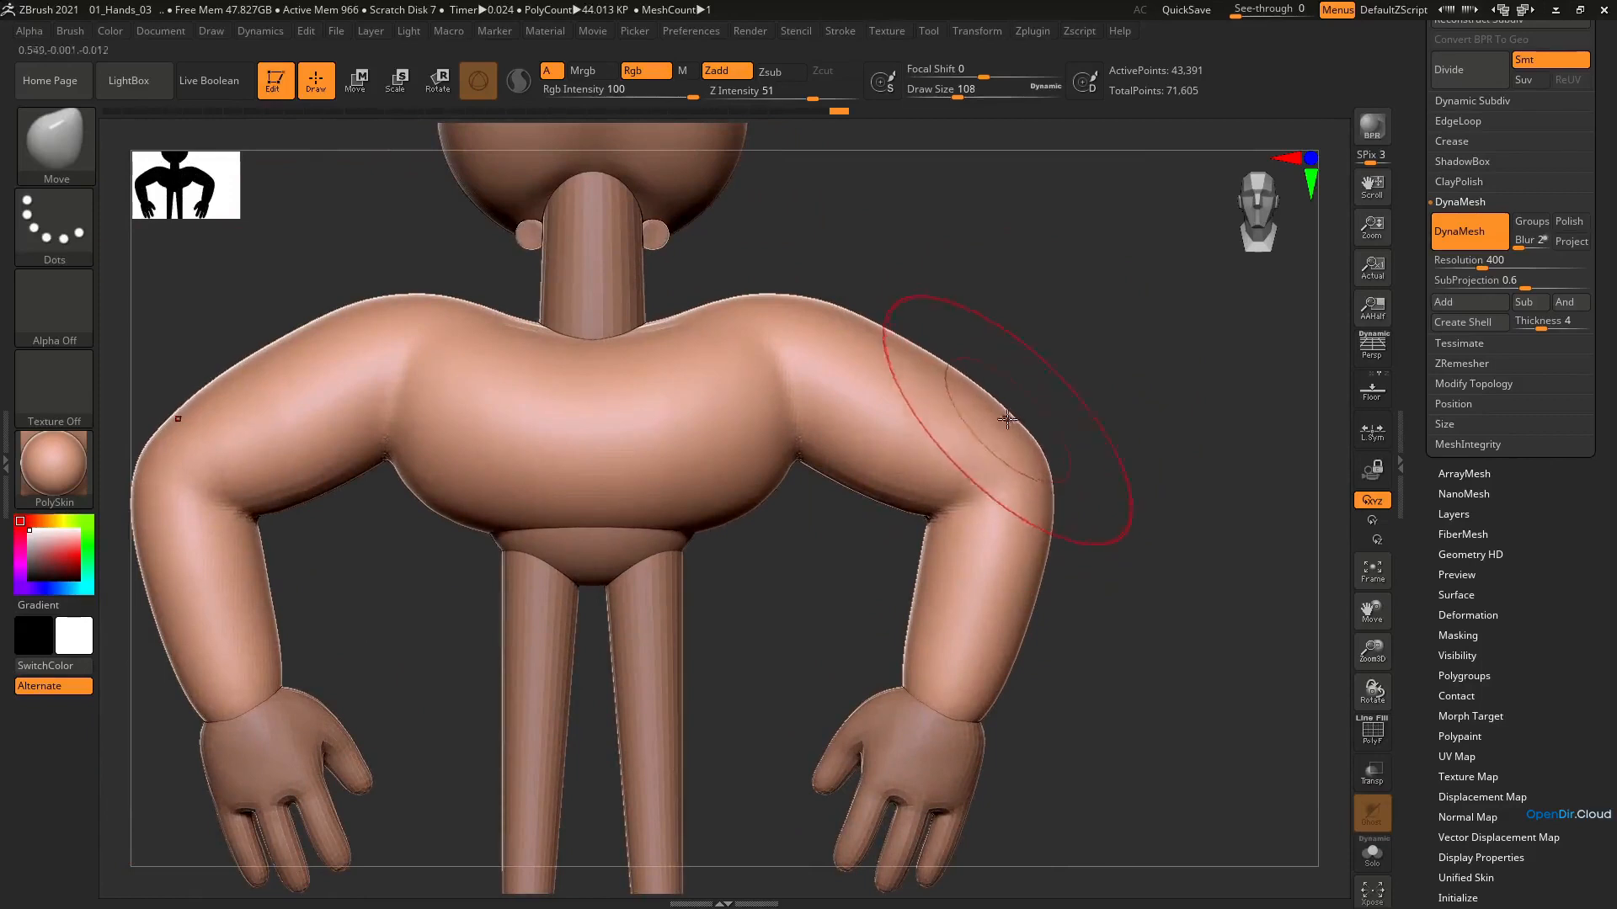
pyautogui.press('s')
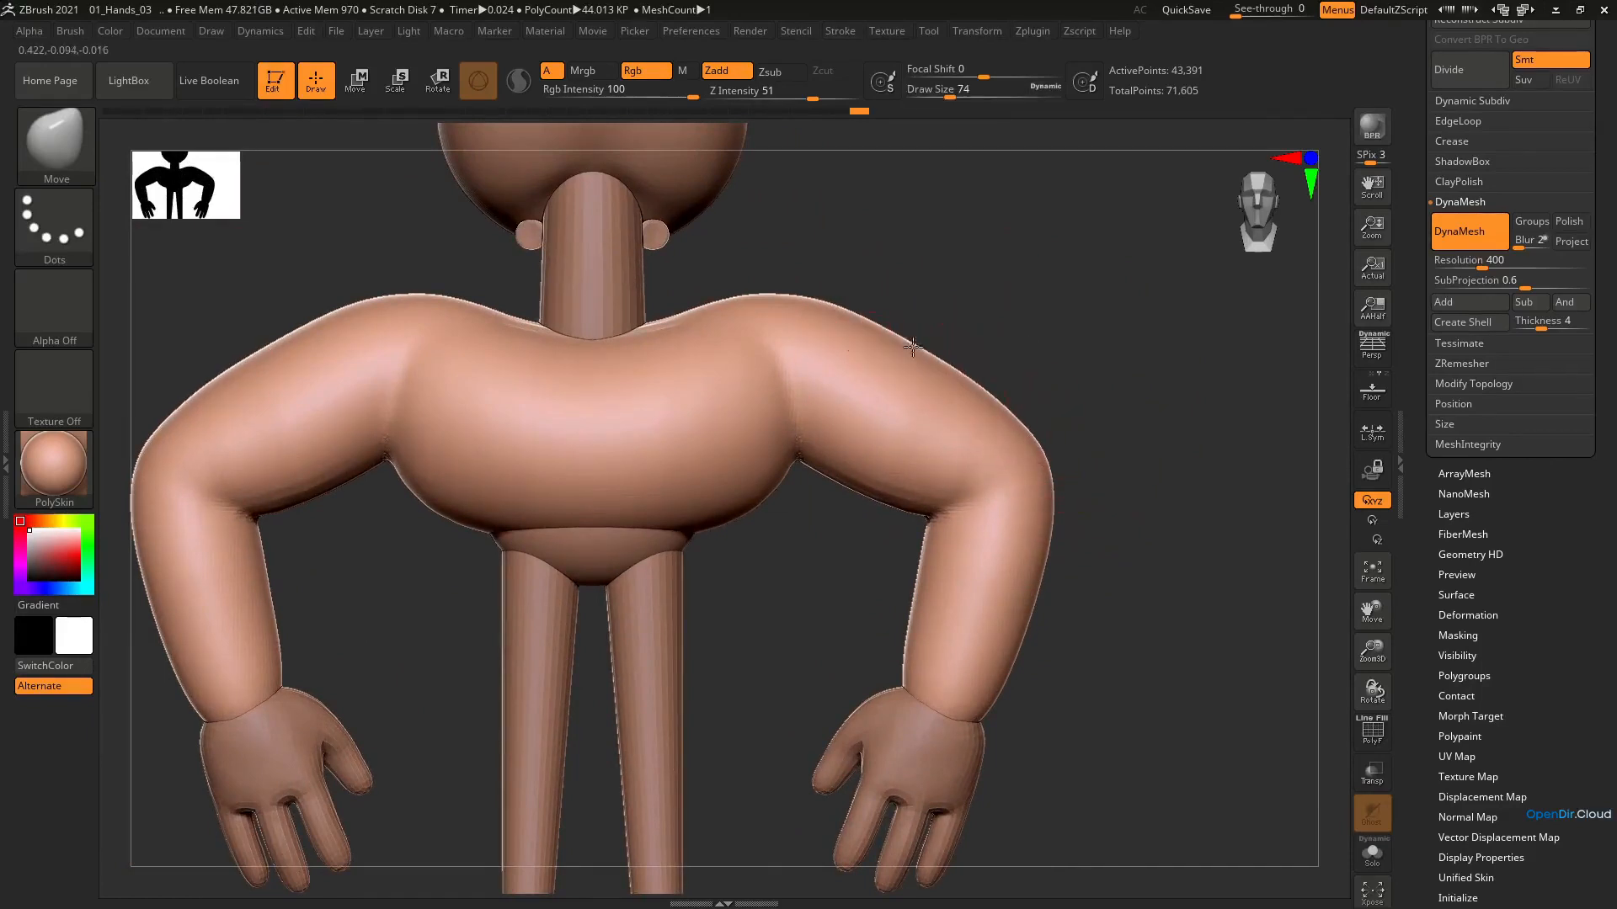
pyautogui.moveTo(970, 408)
pyautogui.keyDown('ctrl'); pyautogui.mouseDown(button='right')
pyautogui.moveTo(1003, 323)
pyautogui.moveTo(1043, 421)
pyautogui.moveTo(1029, 480)
pyautogui.moveTo(944, 498)
pyautogui.moveTo(931, 497)
pyautogui.moveTo(996, 498)
pyautogui.moveTo(1007, 480)
pyautogui.moveTo(848, 469)
pyautogui.moveTo(974, 451)
pyautogui.mouseUp(button='right'); pyautogui.keyUp('ctrl')
# Set the draw size to 68 and smooth the joins between the arms and torso on the front and underside
pyautogui.press('s')
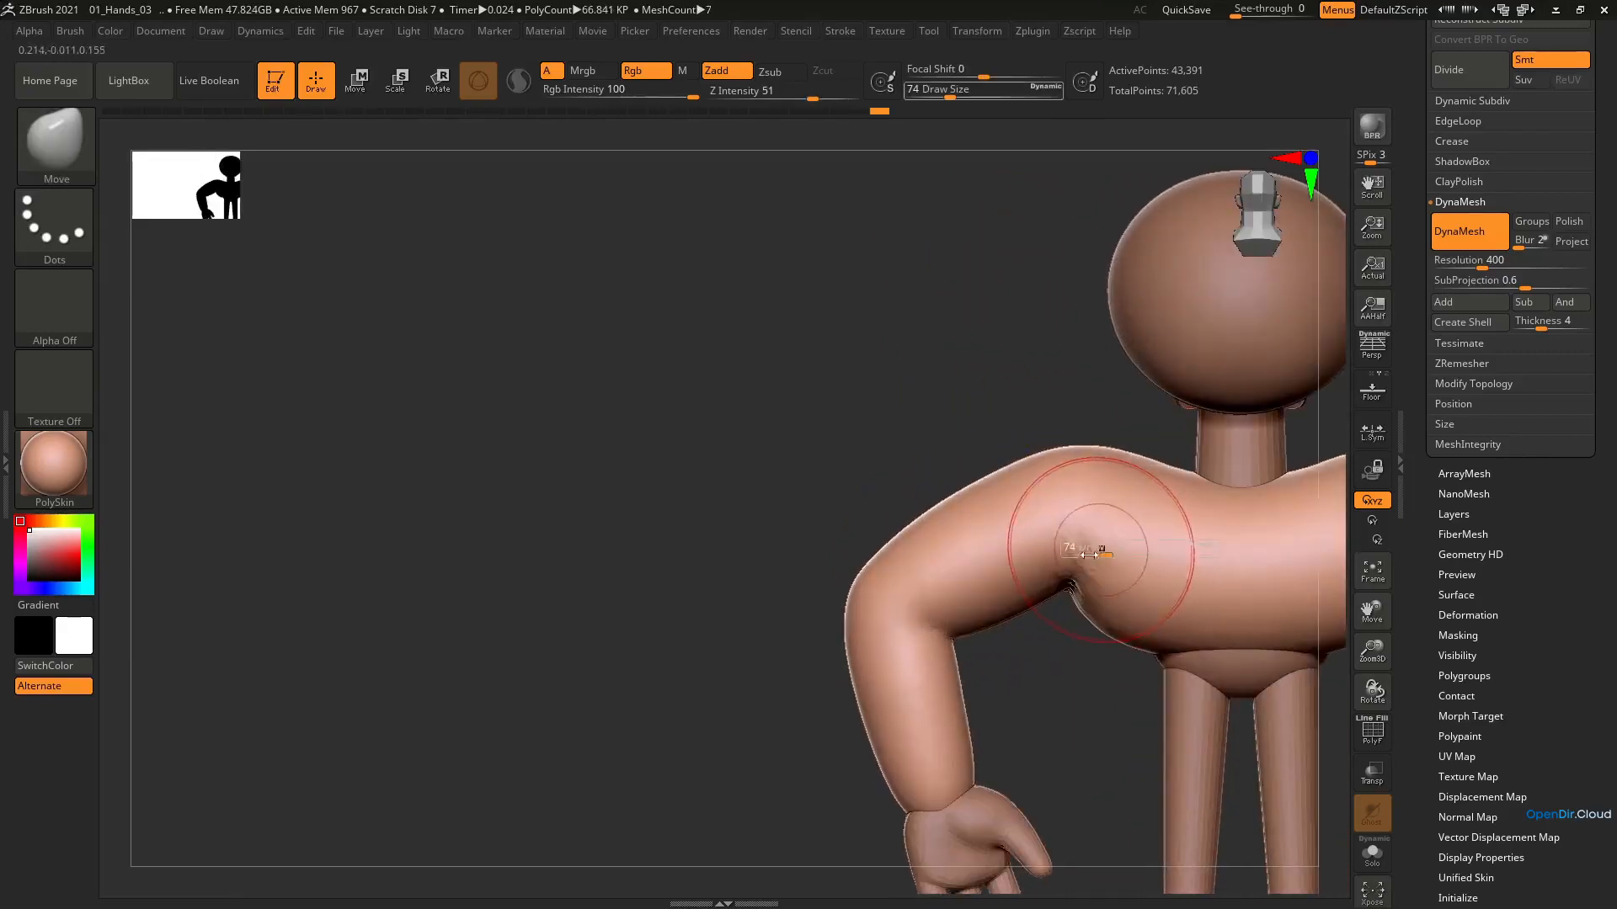
pyautogui.moveTo(1090, 555); pyautogui.dragTo(1139, 515)
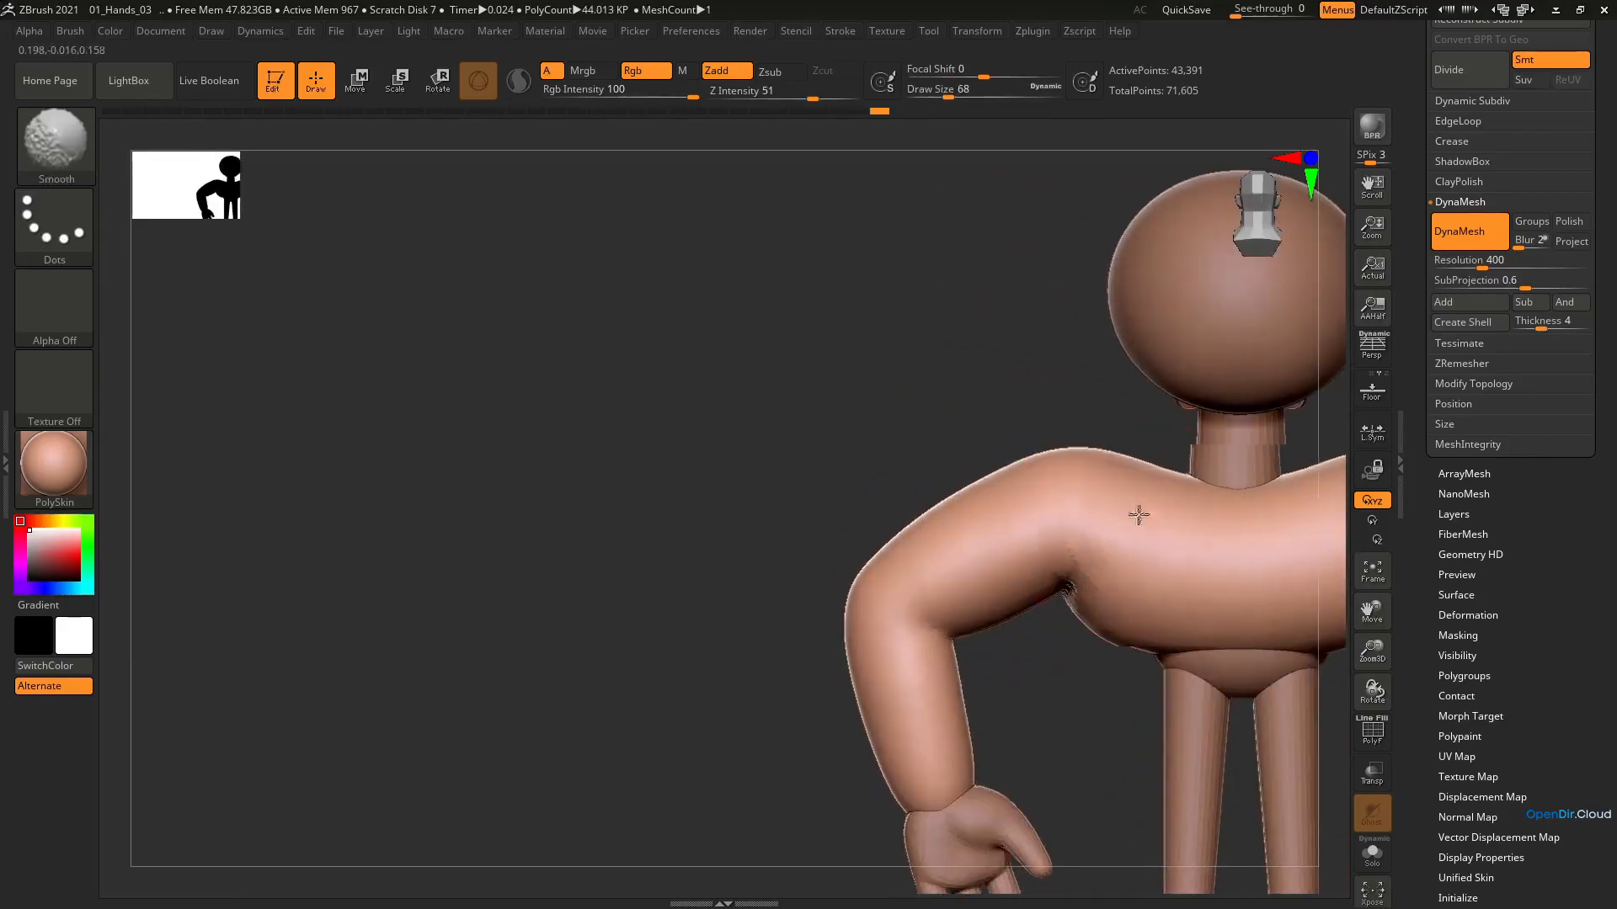
pyautogui.moveTo(1139, 514); pyautogui.dragTo(1115, 648, button='right')
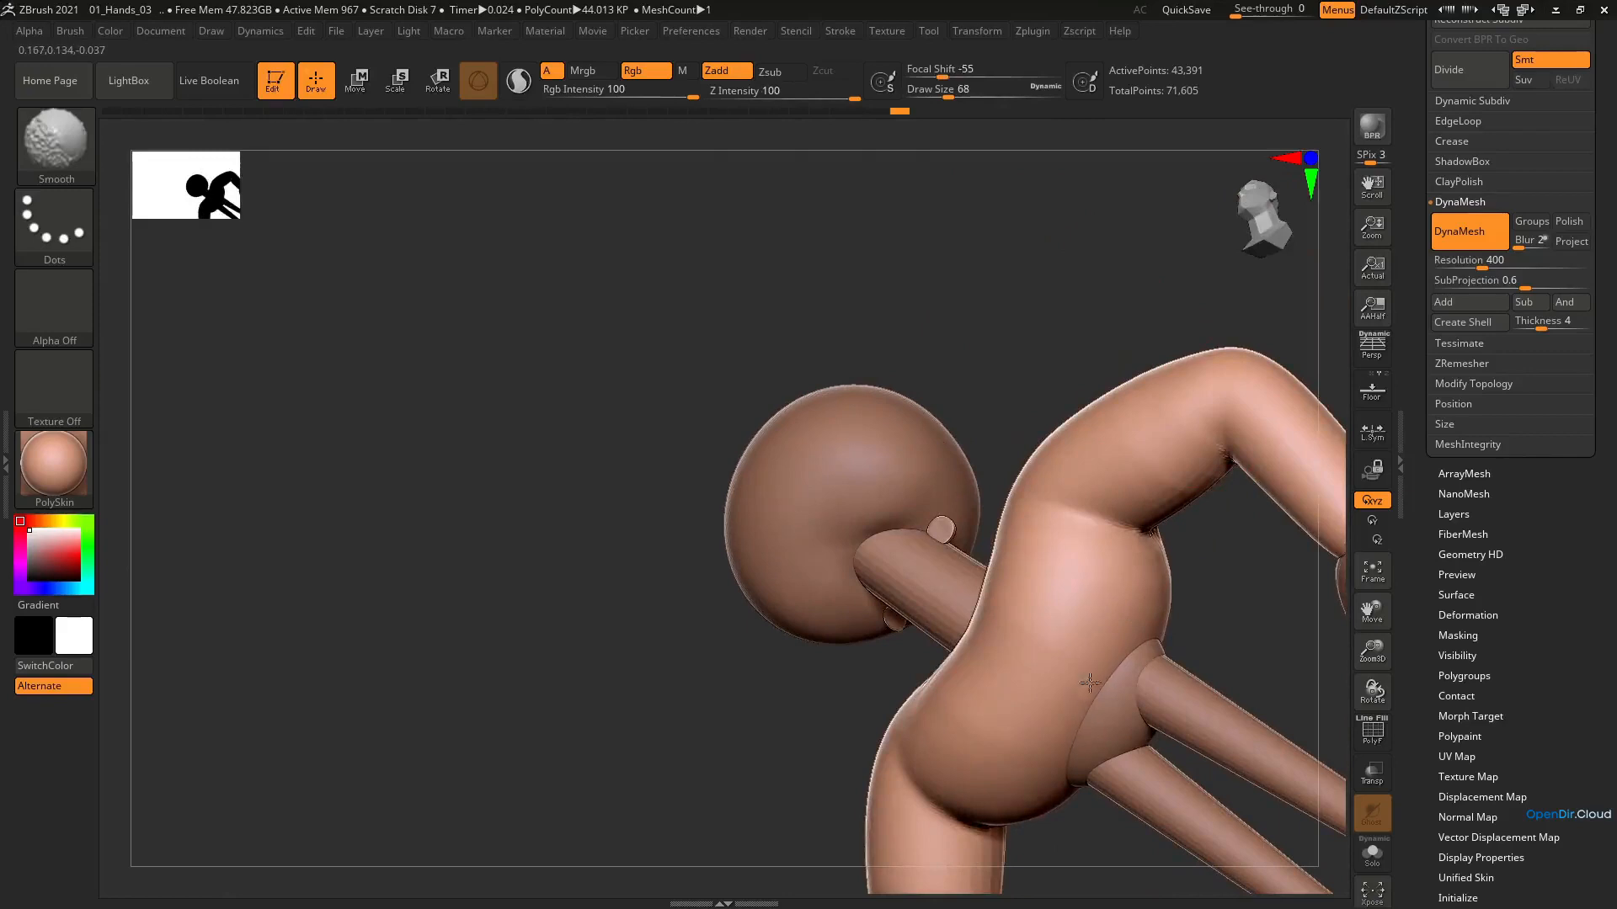
pyautogui.moveTo(970, 729)
pyautogui.keyDown('shift'); pyautogui.mouseDown(button='right')
pyautogui.moveTo(1015, 674)
pyautogui.moveTo(946, 603)
pyautogui.moveTo(949, 508)
pyautogui.moveTo(771, 392)
pyautogui.mouseUp(button='right'); pyautogui.keyUp('shift')
pyautogui.keyDown('alt'); pyautogui.moveTo(926, 383); pyautogui.dragTo(784, 358, button='right'); pyautogui.keyUp('alt')
pyautogui.moveTo(783, 358); pyautogui.dragTo(876, 426, button='right')
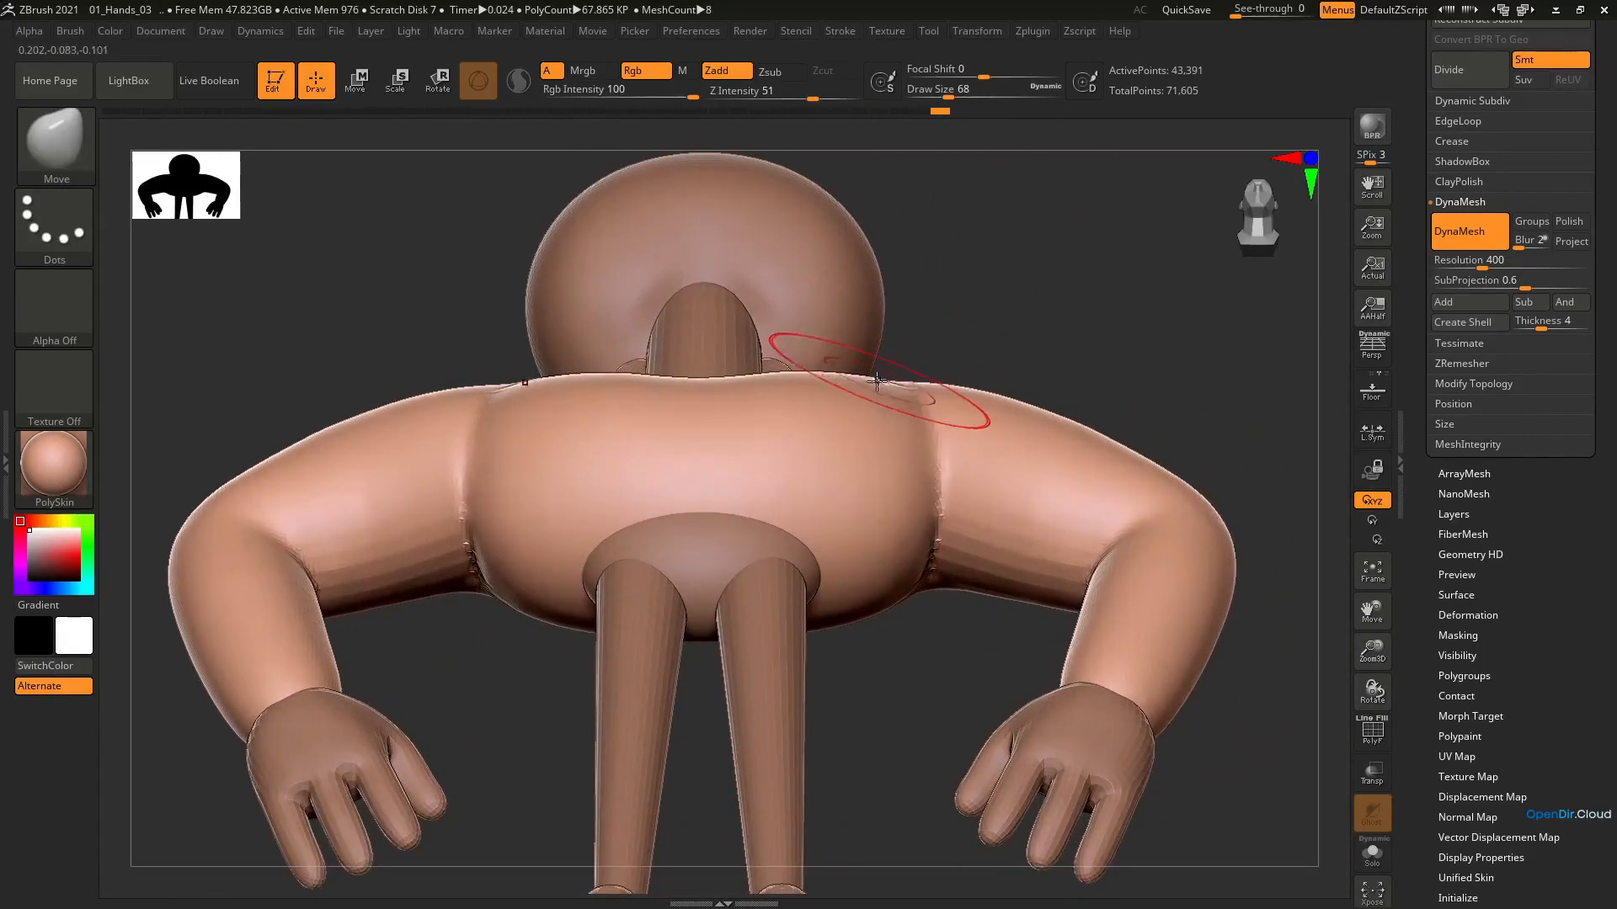
# Reshape the shoulders from below and the side with the Move brush at draw sizes 80 and 71
pyautogui.press('b')
pyautogui.press('m')
pyautogui.press('v')
pyautogui.press(']')
pyautogui.moveTo(830, 386); pyautogui.dragTo(735, 454, button='right')
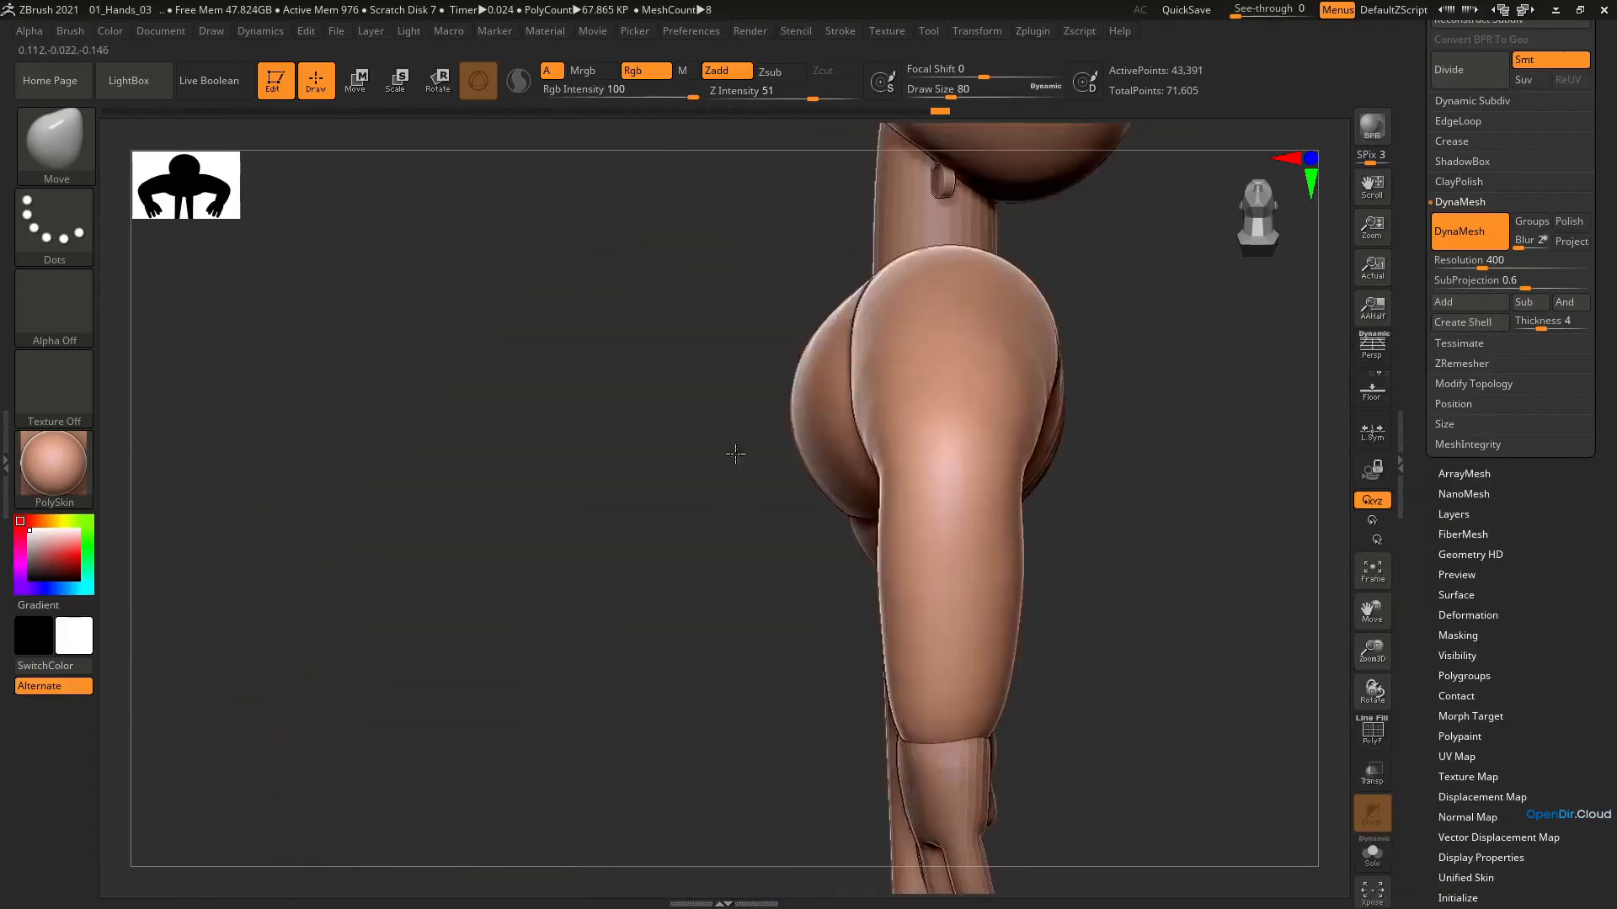
pyautogui.moveTo(945, 394)
pyautogui.mouseDown(button='right')
pyautogui.moveTo(1091, 440)
pyautogui.moveTo(960, 468)
pyautogui.mouseUp(button='right')
pyautogui.press('[')
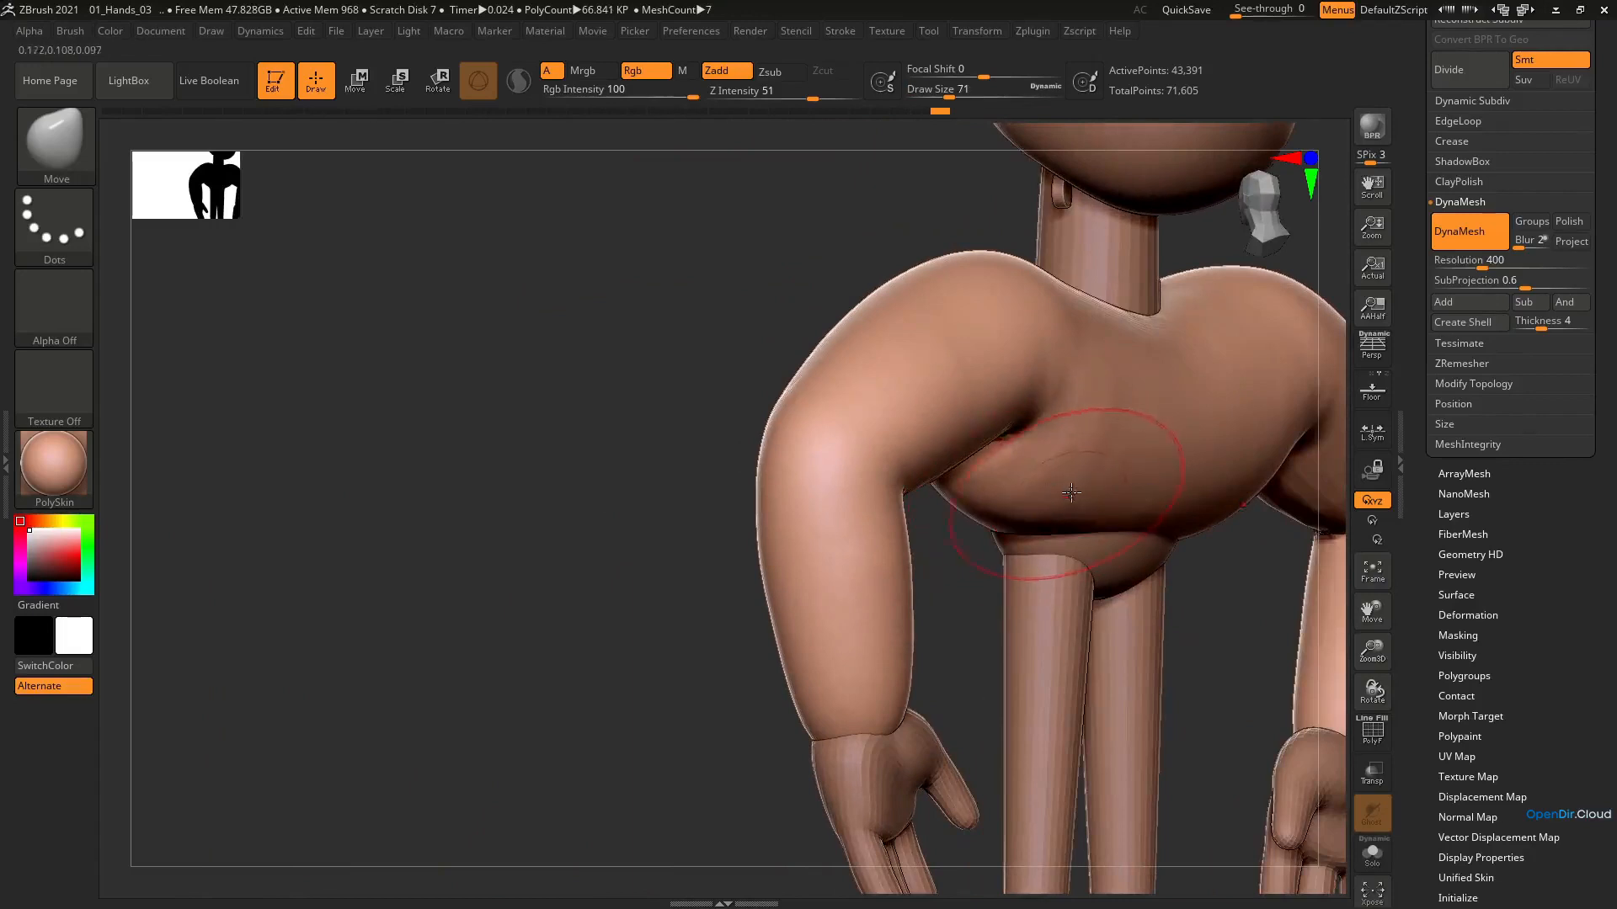
pyautogui.moveTo(1160, 497)
pyautogui.mouseDown(button='right')
pyautogui.moveTo(1090, 425)
pyautogui.moveTo(1096, 481)
pyautogui.moveTo(1071, 447)
pyautogui.mouseUp(button='right')
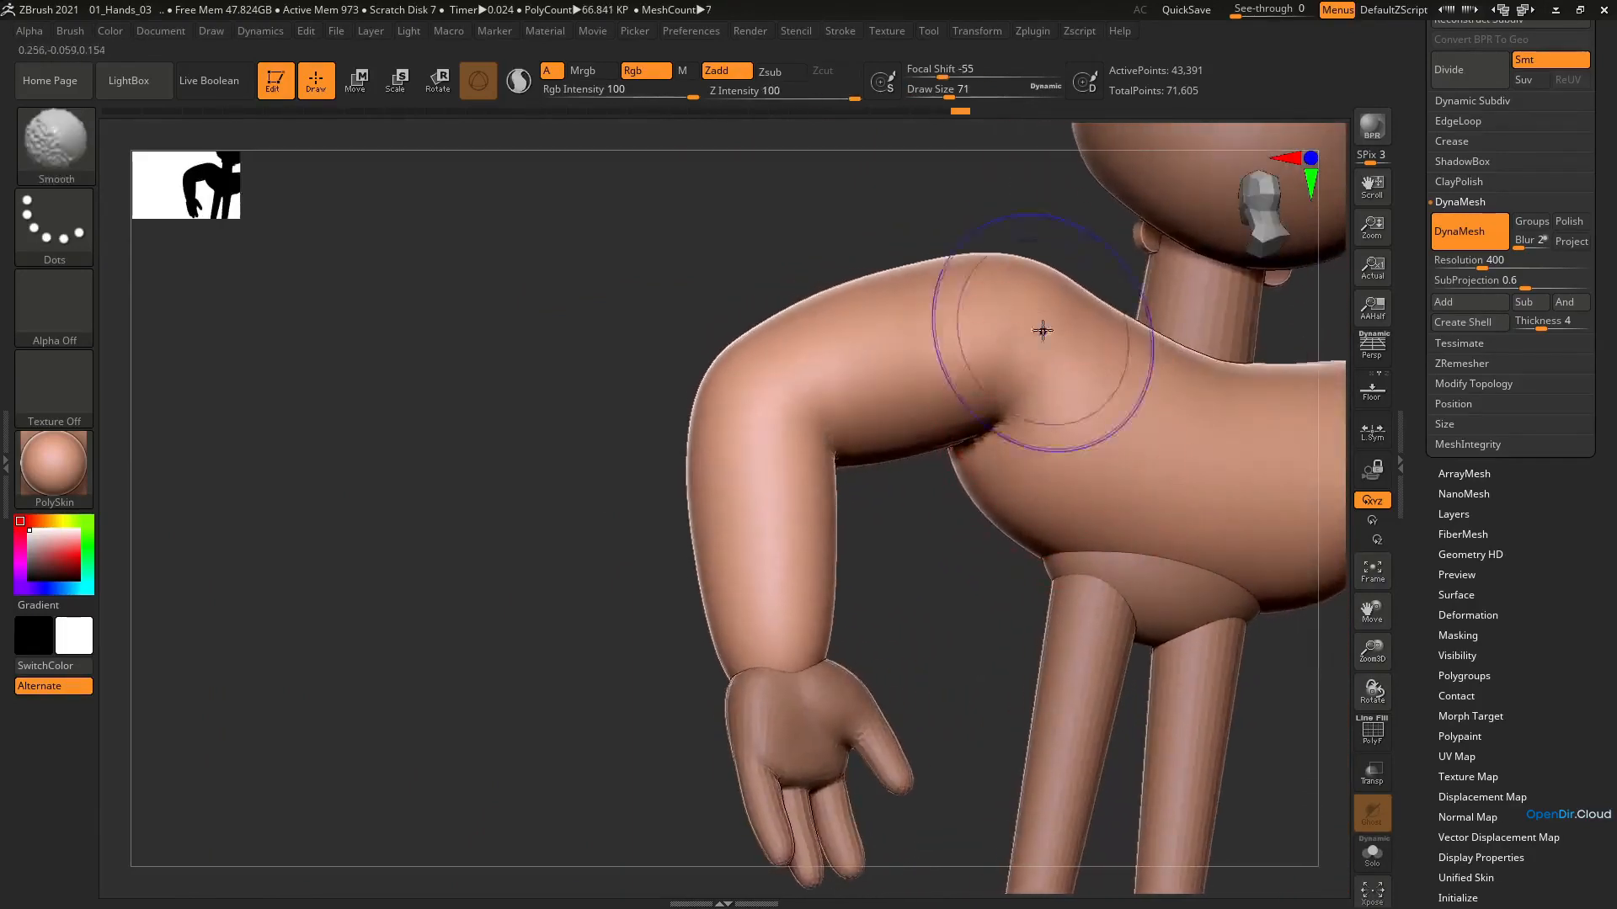
# Smooth the front shoulder and armpit transitions, and reduce the draw size to 59
pyautogui.keyDown('shift'); pyautogui.moveTo(1043, 332); pyautogui.dragTo(1018, 405); pyautogui.keyUp('shift')
pyautogui.moveTo(1018, 404)
pyautogui.mouseDown(button='right')
pyautogui.moveTo(1148, 415)
pyautogui.moveTo(1050, 455)
pyautogui.moveTo(1068, 584)
pyautogui.moveTo(1044, 503)
pyautogui.mouseUp(button='right')
pyautogui.press('s')
pyautogui.press('shift')
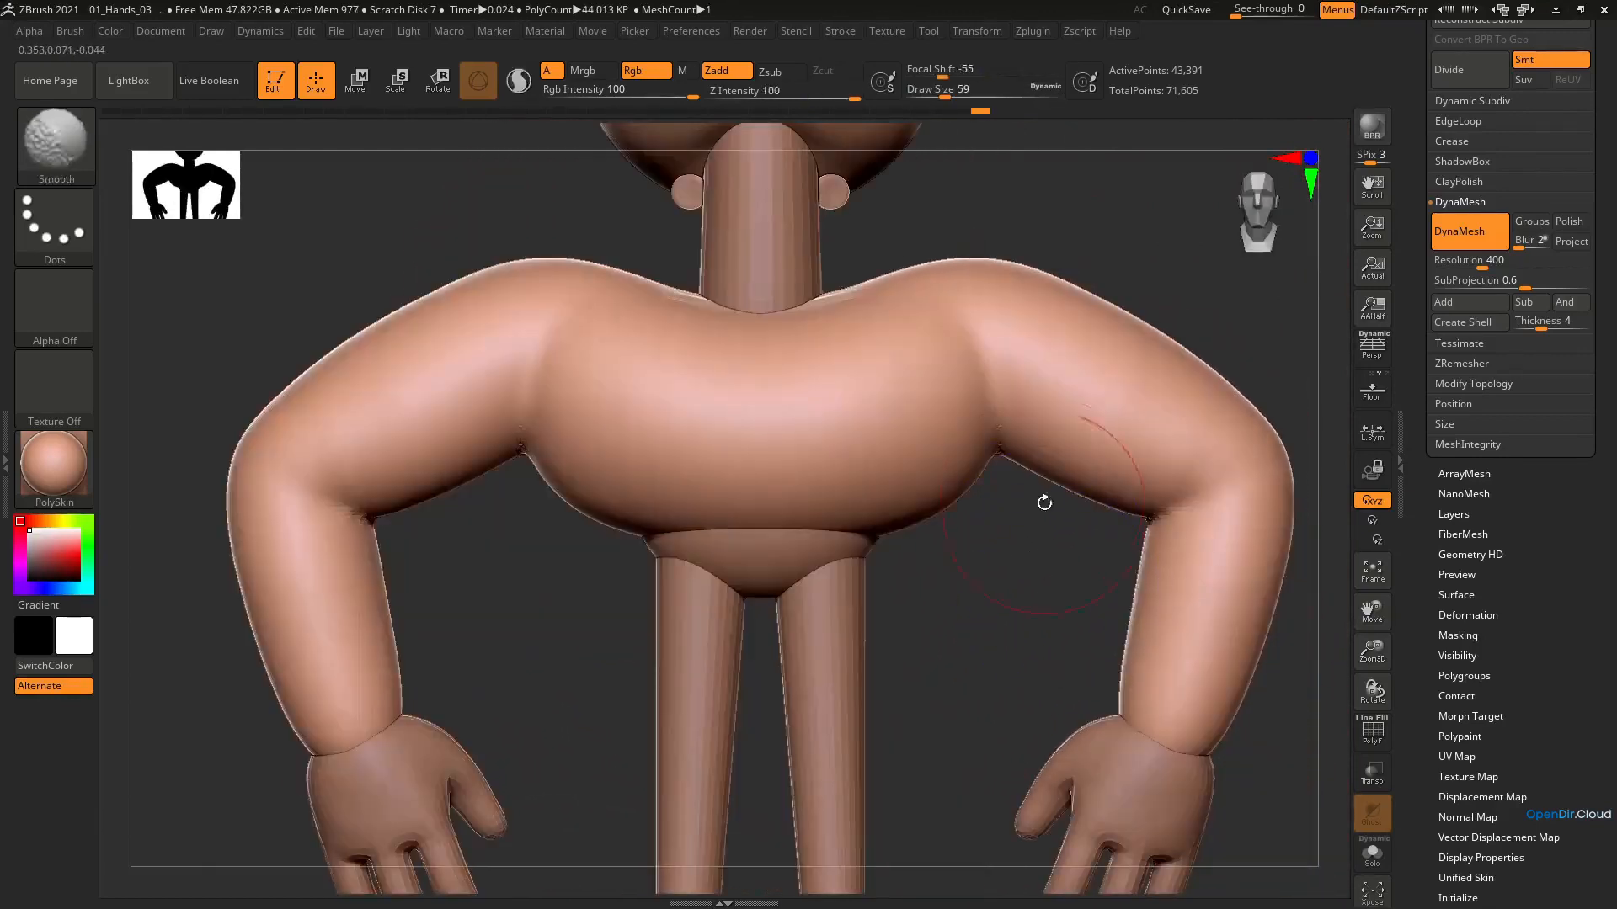
# Carve the creases where the arms meet the torso with the DamStandard brush at draw size 51
pyautogui.press('b')
pyautogui.press('d')
pyautogui.press('s')
pyautogui.moveTo(993, 448)
pyautogui.mouseDown(button='right')
pyautogui.moveTo(1001, 350)
pyautogui.moveTo(988, 382)
pyautogui.mouseUp(button='right')
pyautogui.moveTo(990, 488)
pyautogui.mouseDown(button='right')
pyautogui.moveTo(1007, 527)
pyautogui.moveTo(982, 398)
pyautogui.moveTo(1152, 533)
pyautogui.mouseUp(button='right')
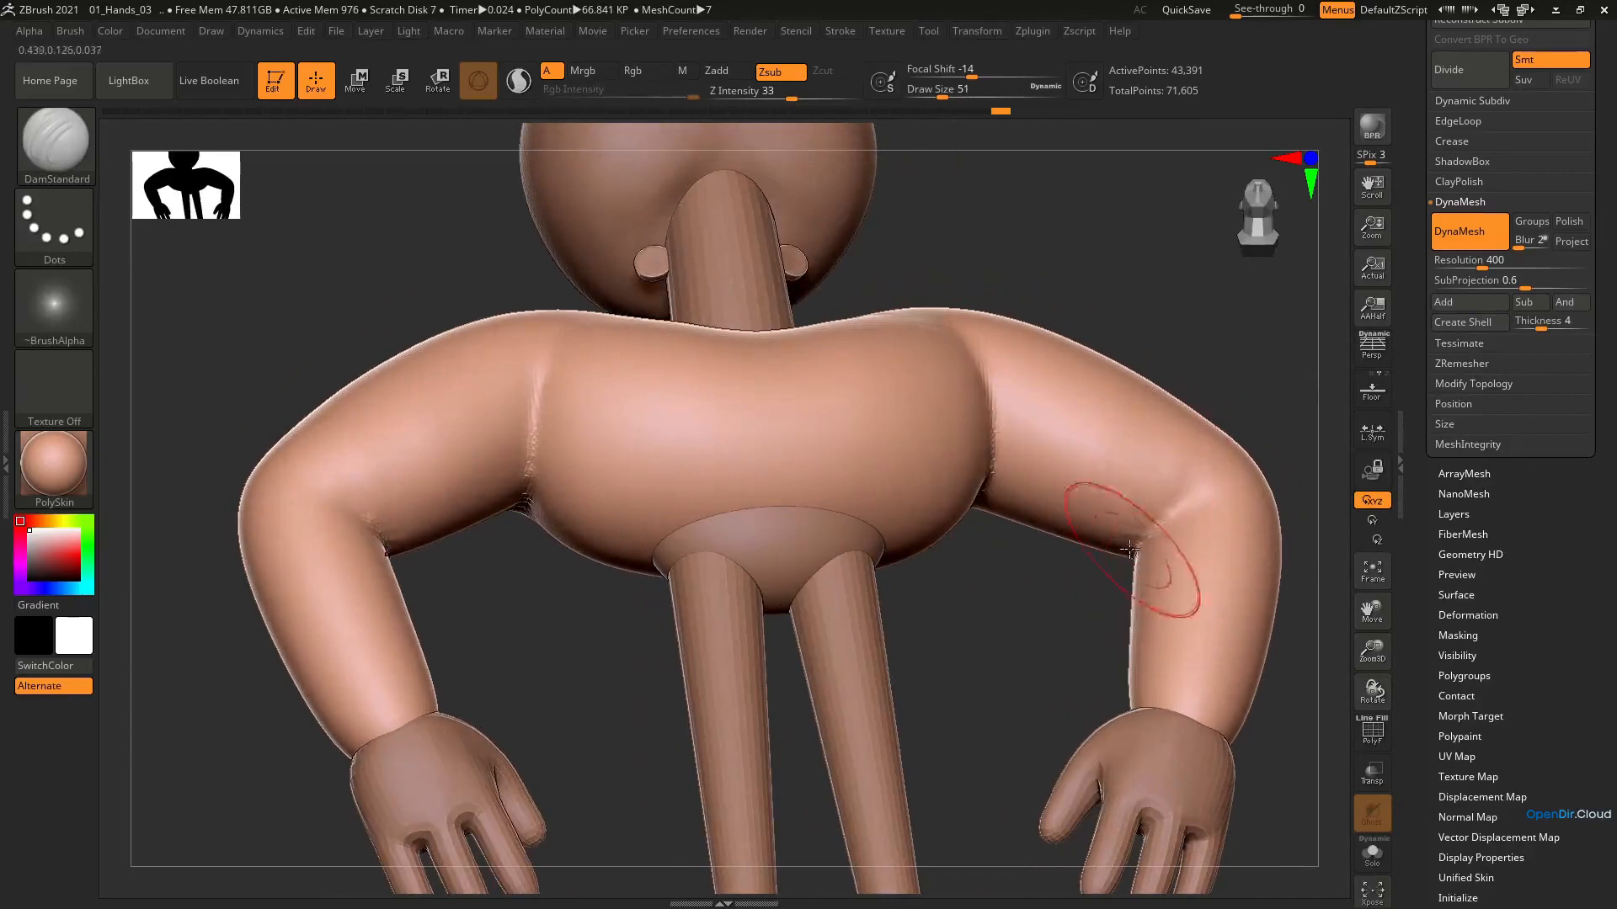
# Carve creases into the inner elbows with the DamStandard brush
pyautogui.moveTo(1240, 495); pyautogui.dragTo(1128, 480, button='right')
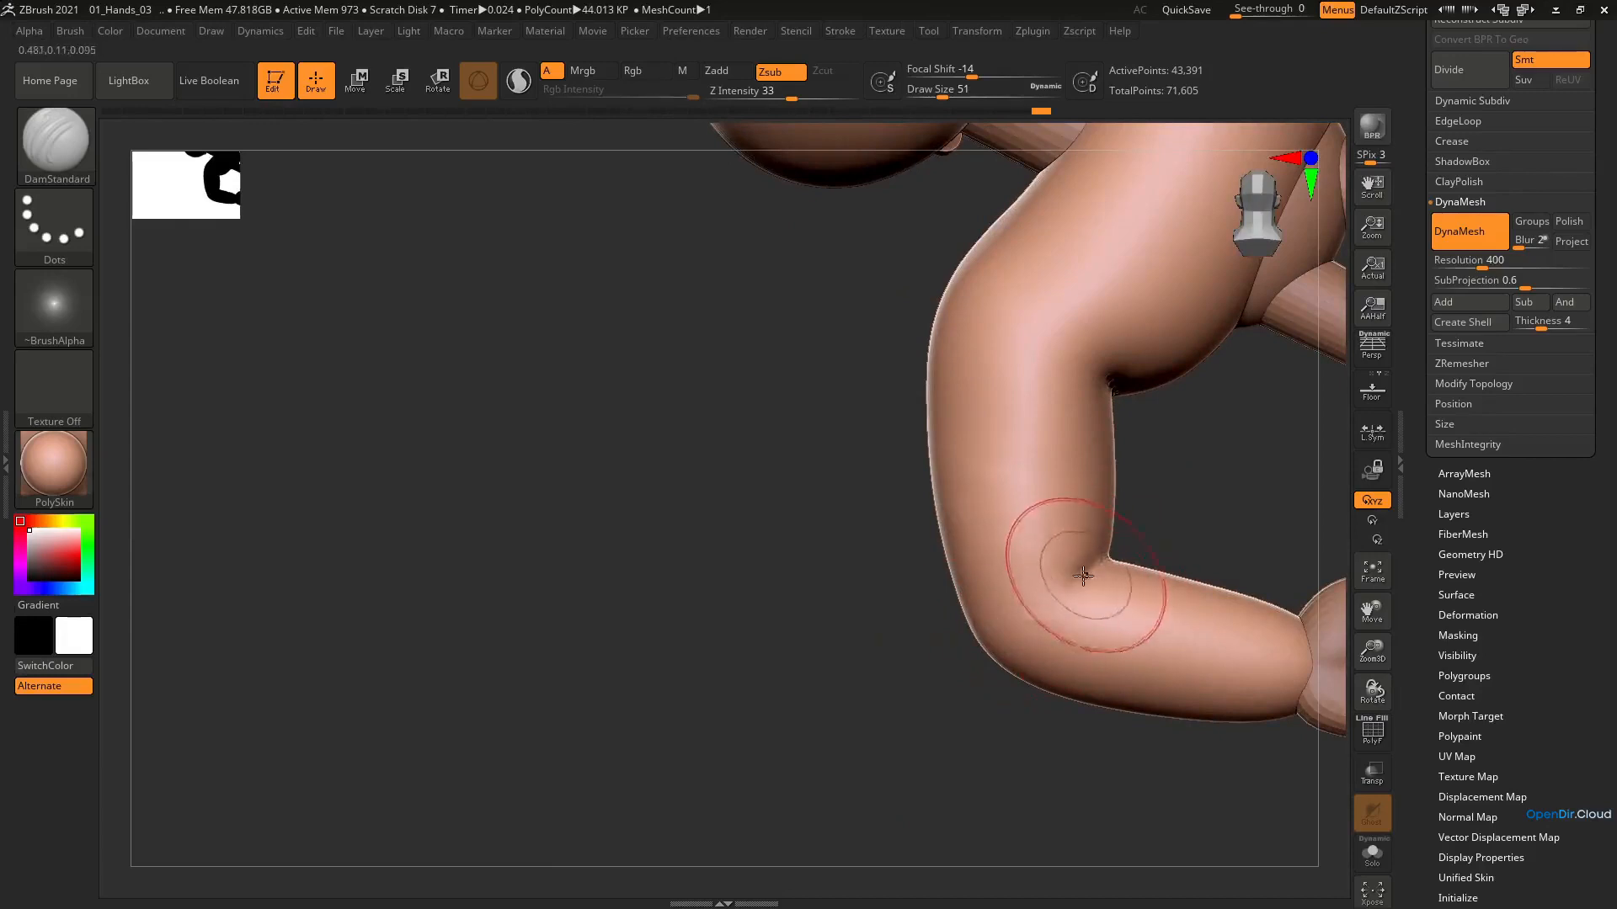
pyautogui.moveTo(1103, 563); pyautogui.dragTo(1061, 590)
pyautogui.moveTo(990, 630); pyautogui.dragTo(1061, 591, button='right')
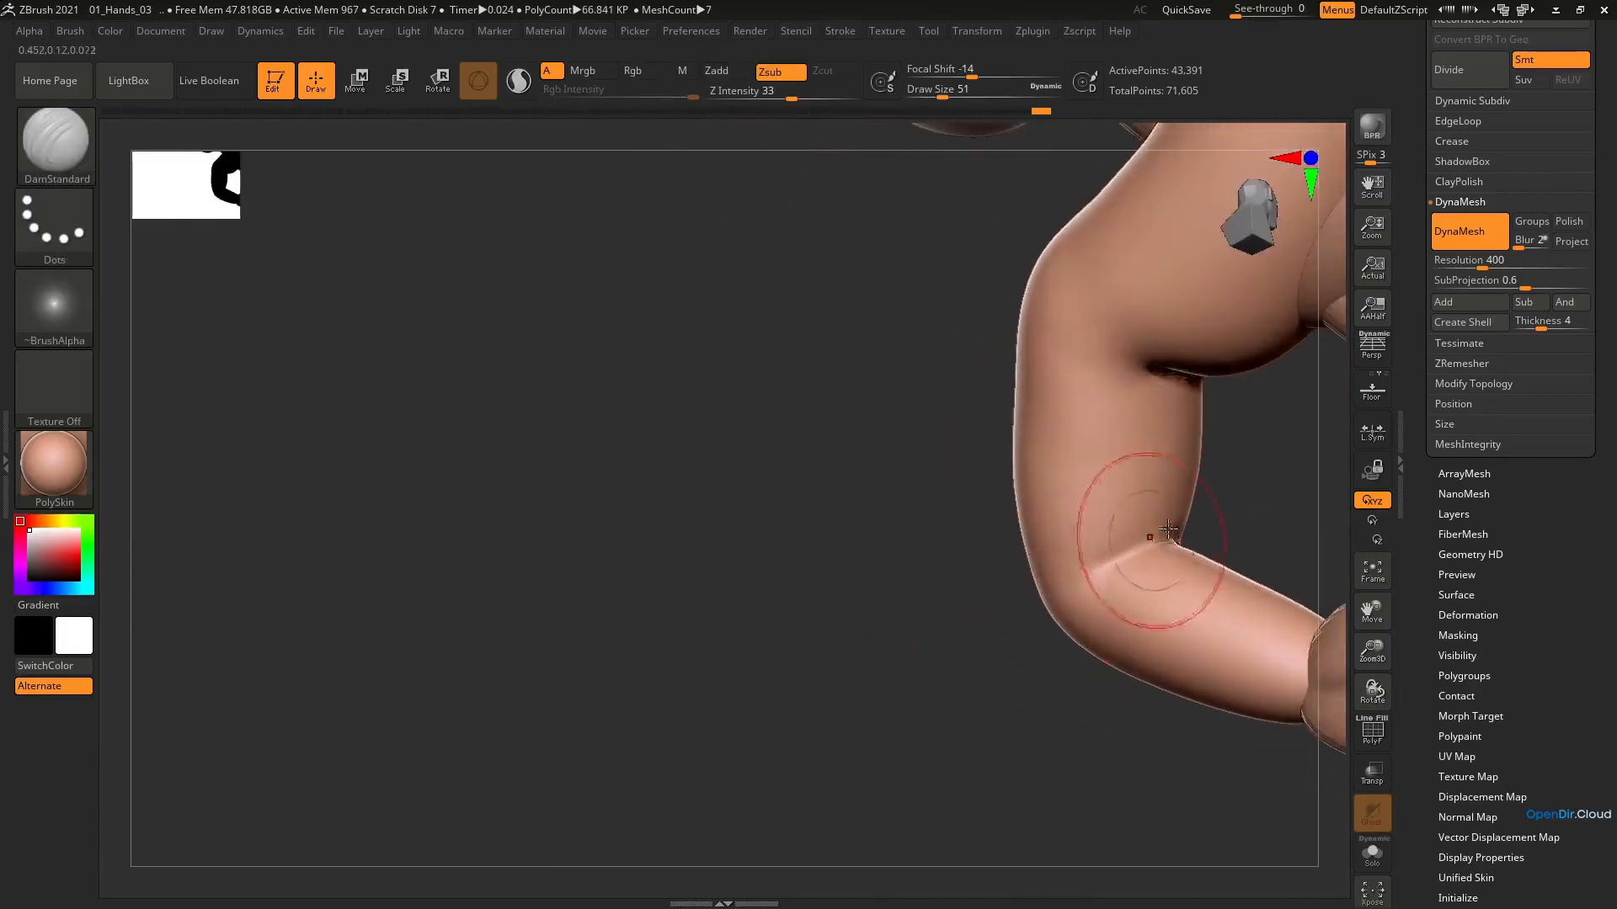
pyautogui.moveTo(1168, 530); pyautogui.dragTo(1000, 299, button='right')
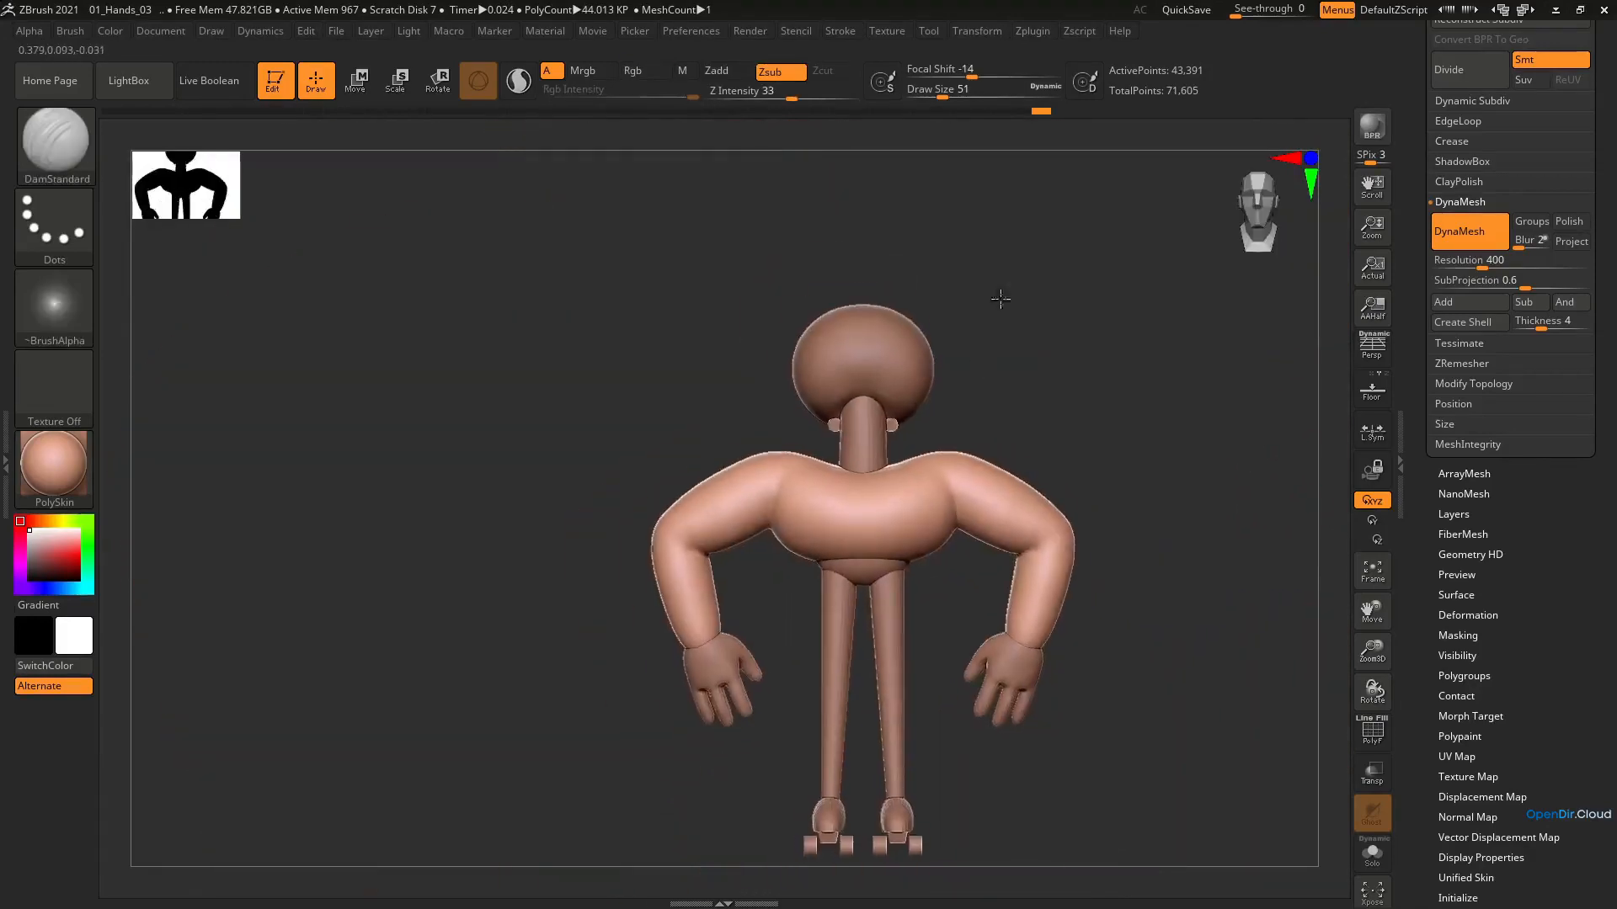
pyautogui.moveTo(971, 461)
pyautogui.keyDown('alt'); pyautogui.mouseDown(button='right')
pyautogui.moveTo(953, 416)
pyautogui.moveTo(909, 386)
pyautogui.moveTo(913, 418)
pyautogui.moveTo(880, 468)
pyautogui.mouseUp(button='right'); pyautogui.keyUp('alt')
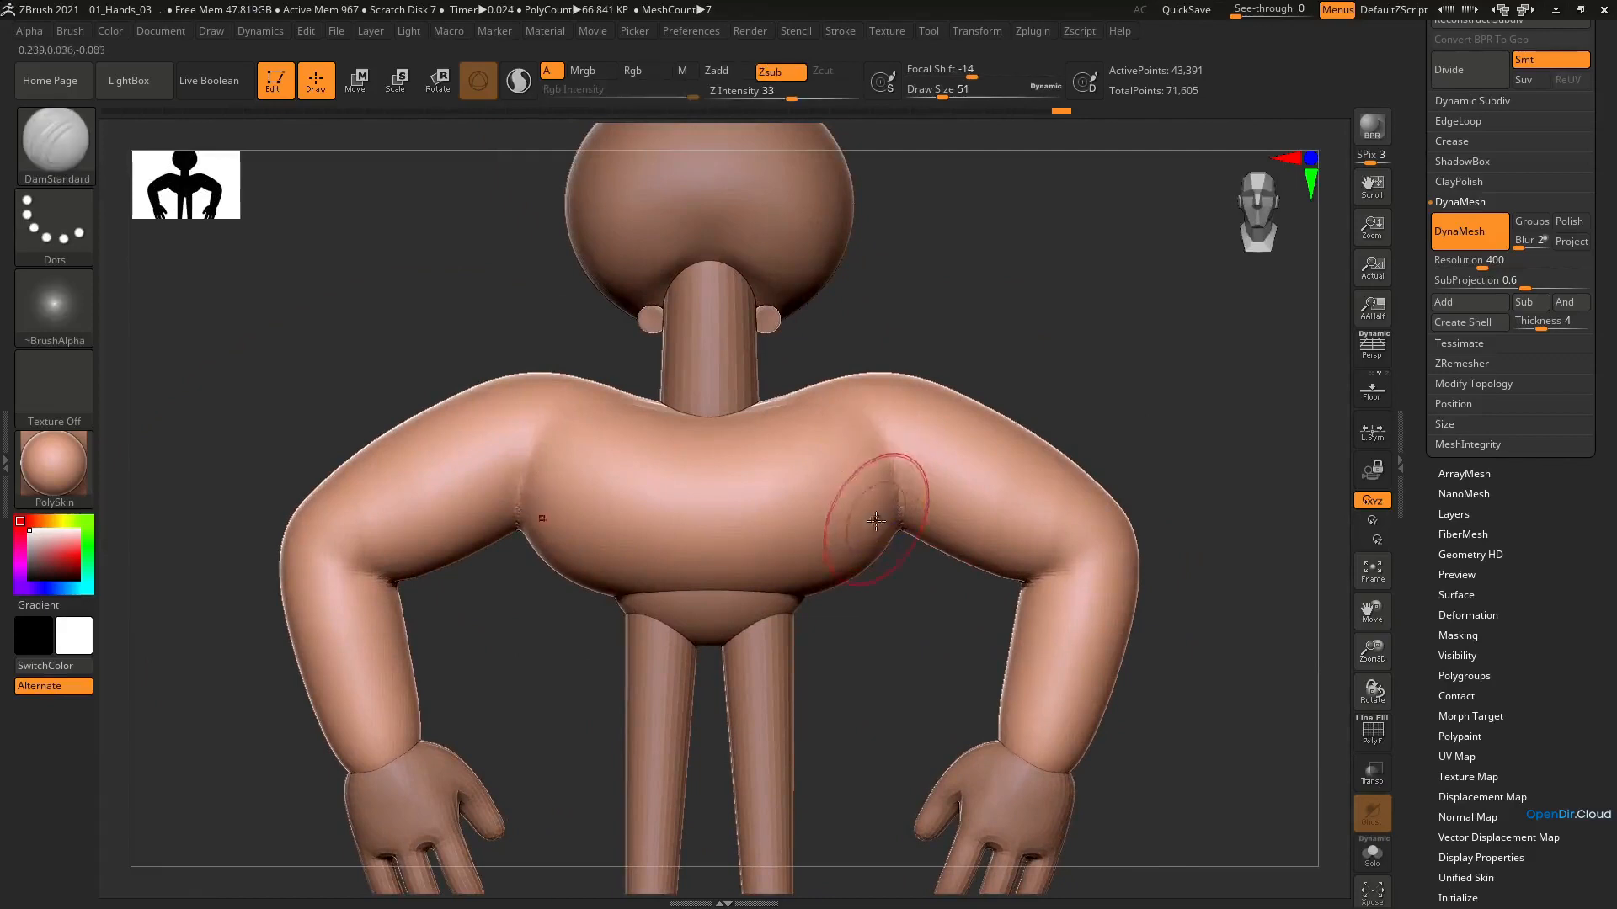
# Adjust the shoulder line beside the neck with the Move brush at draw size 71 and undo the last stroke
pyautogui.press('b')
pyautogui.press('m')
pyautogui.press('v')
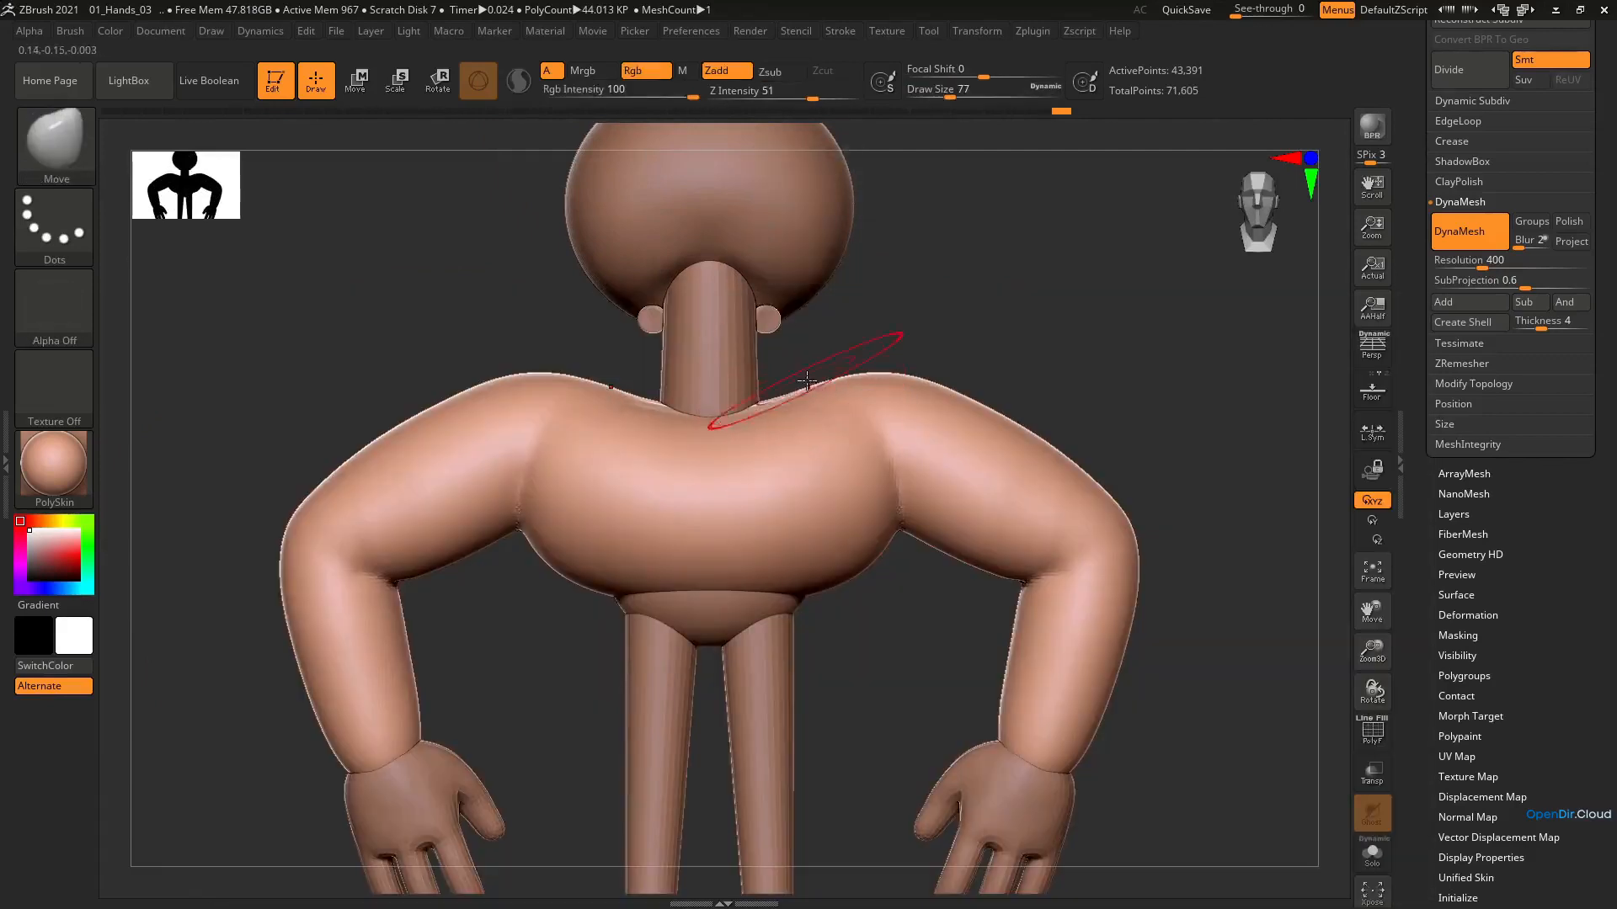
pyautogui.press('s')
pyautogui.click(806, 380)
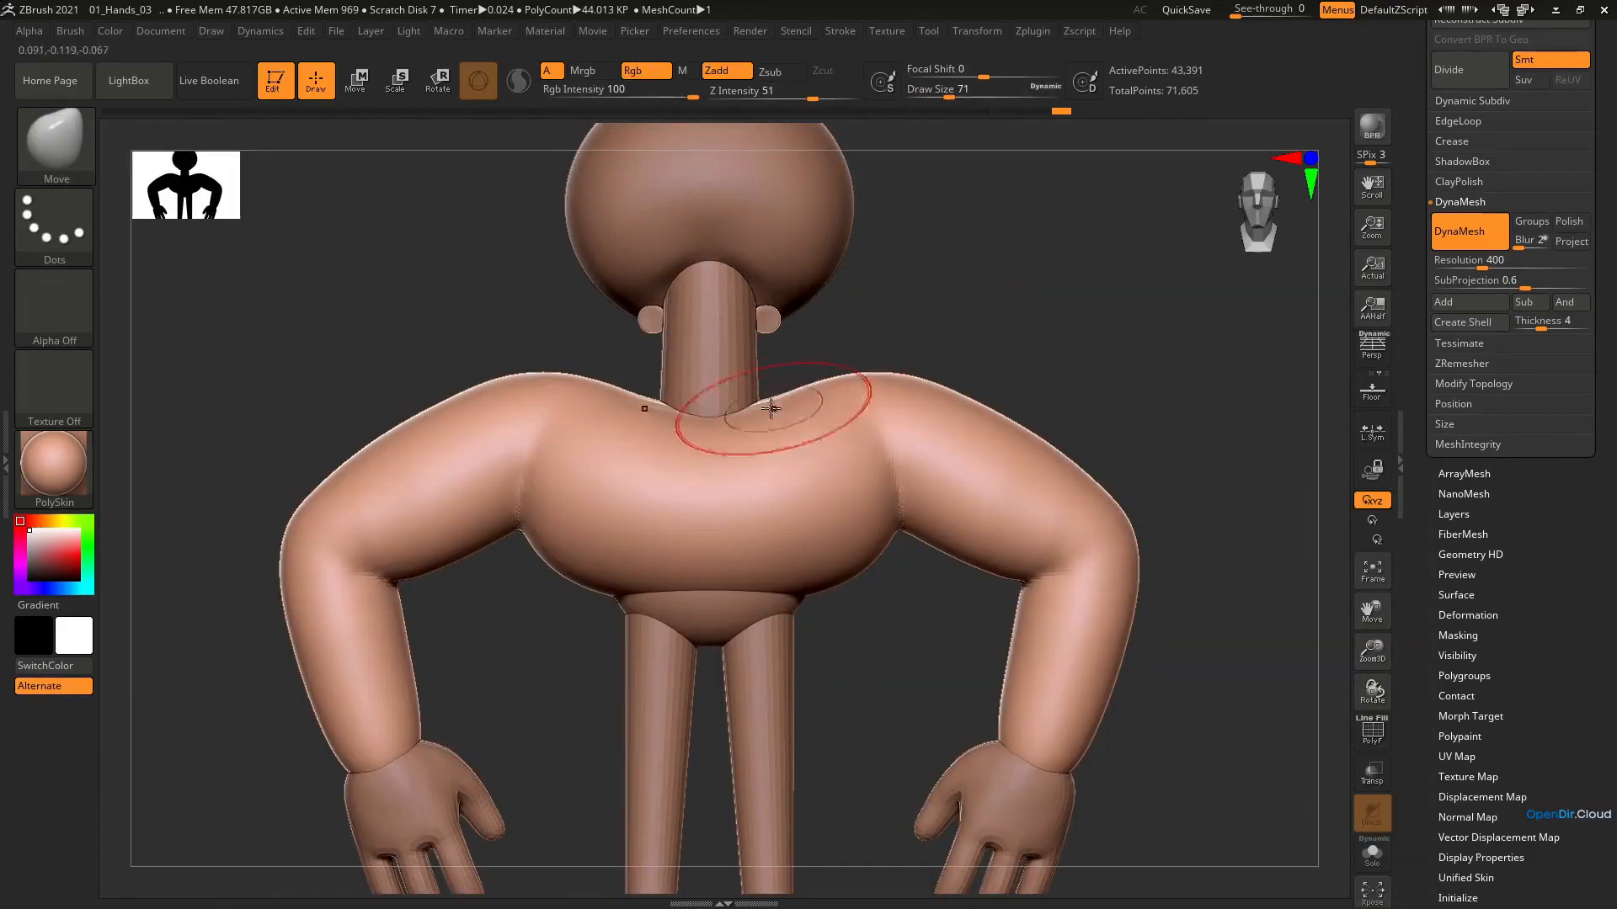
pyautogui.moveTo(770, 409); pyautogui.dragTo(764, 404)
pyautogui.moveTo(798, 455)
pyautogui.mouseDown(button='right')
pyautogui.moveTo(768, 415)
pyautogui.moveTo(787, 450)
pyautogui.mouseUp(button='right')
pyautogui.hotkey('ctrl', 'z')
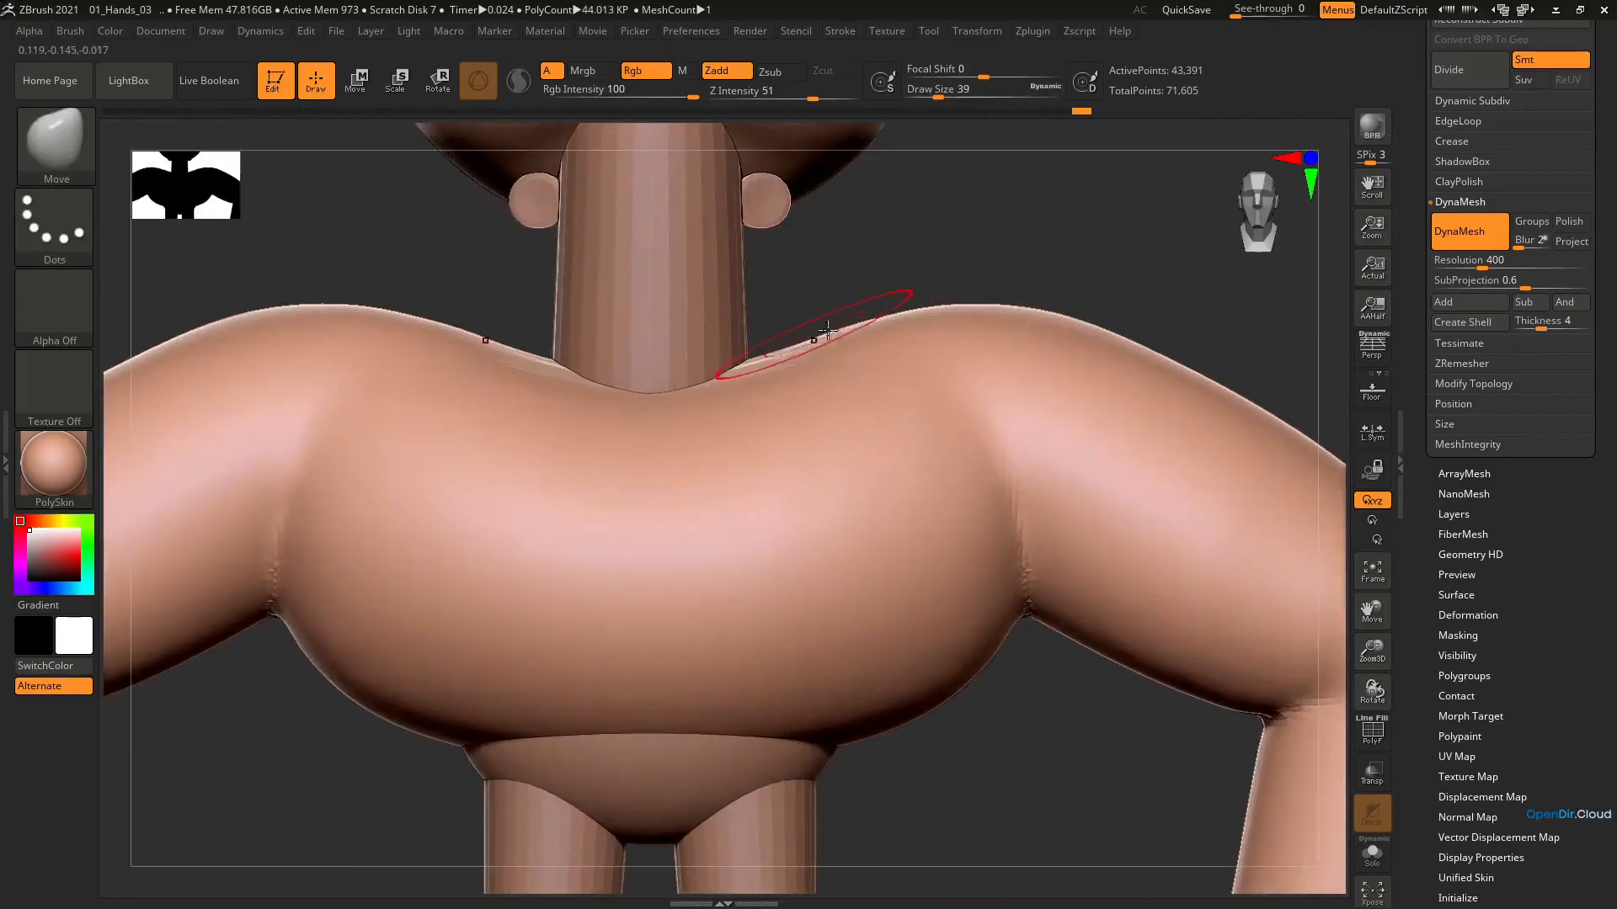
# Refine the neck-to-shoulder slope at draw size 39, and smooth and reshape the shoulders with the brush enlarged to 83
pyautogui.keyDown('ctrl'); pyautogui.moveTo(942, 357); pyautogui.dragTo(741, 367, button='right'); pyautogui.keyUp('ctrl')
pyautogui.press('shift')
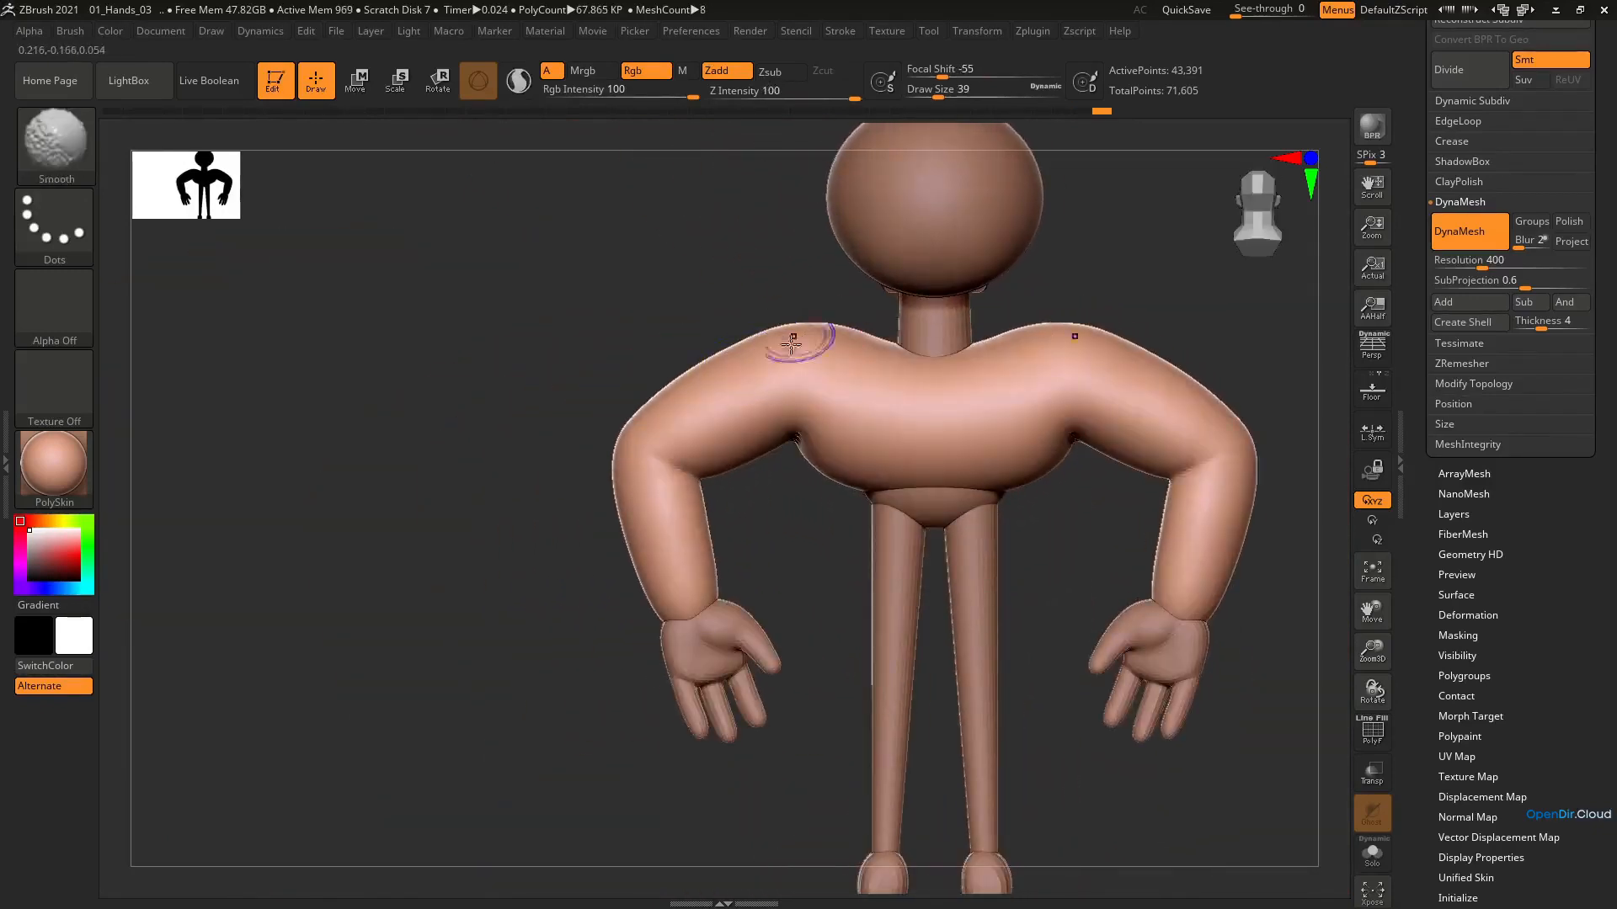
pyautogui.press(']')
pyautogui.press(']')
pyautogui.press(']')
pyautogui.press(']')
pyautogui.press(']')
pyautogui.keyDown('shift'); pyautogui.moveTo(820, 334); pyautogui.dragTo(779, 341); pyautogui.keyUp('shift')
pyautogui.moveTo(766, 345); pyautogui.dragTo(1009, 341, button='right')
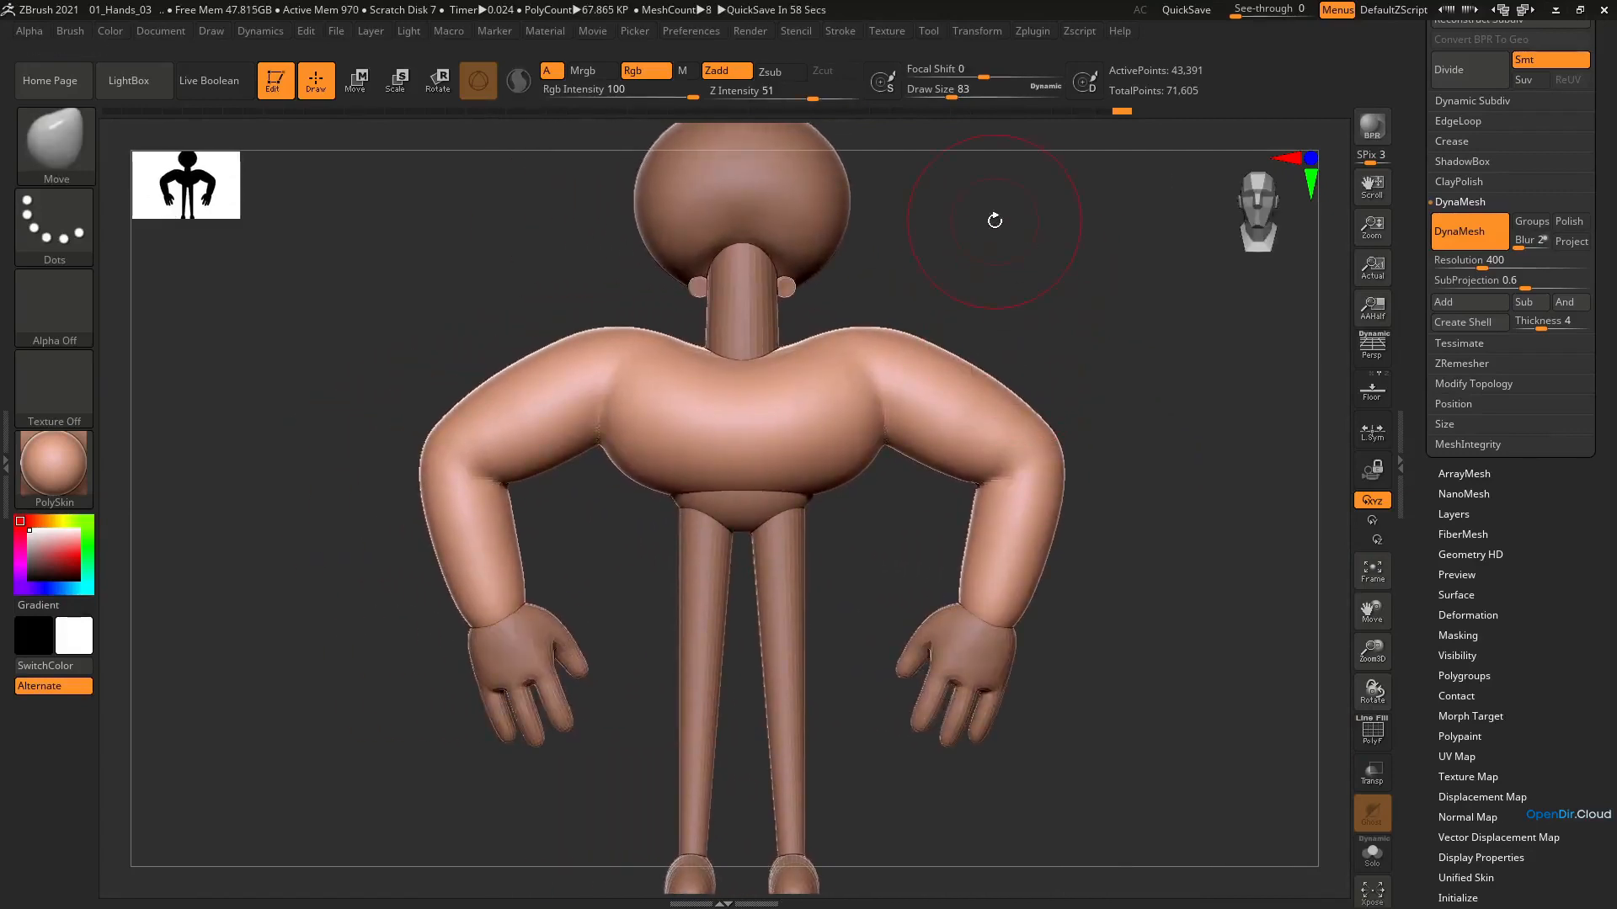
pyautogui.moveTo(923, 419); pyautogui.dragTo(908, 469)
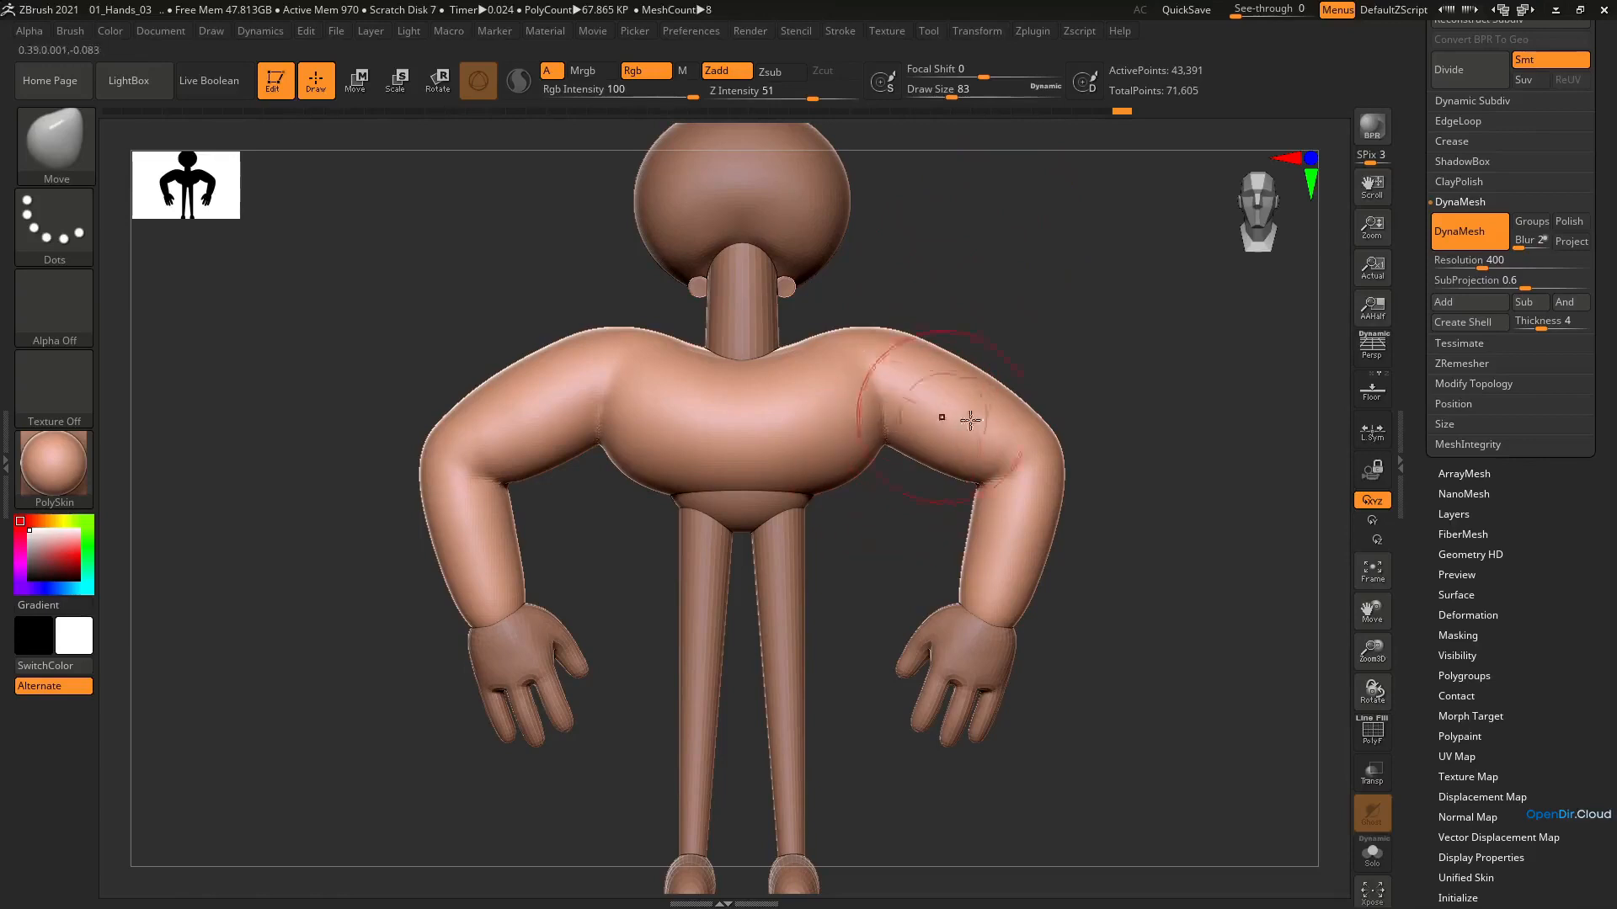
# Show the subtool list and make the pelvis piece between torso and legs the active subtool
pyautogui.moveTo(1508, 485); pyautogui.dragTo(1521, 668)
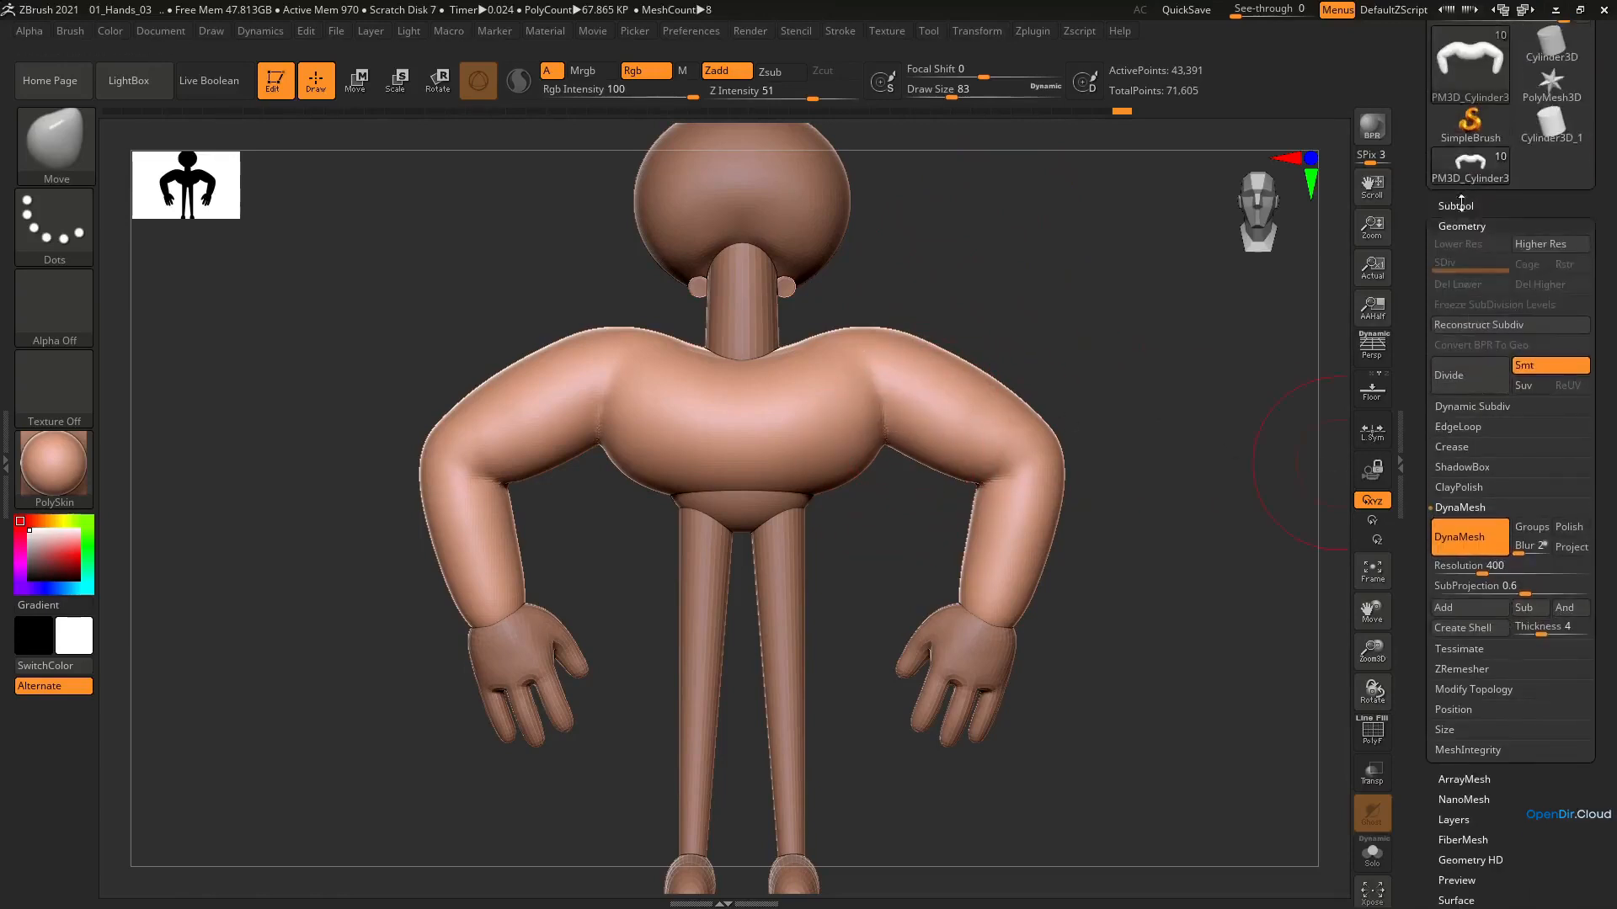
pyautogui.click(1465, 205)
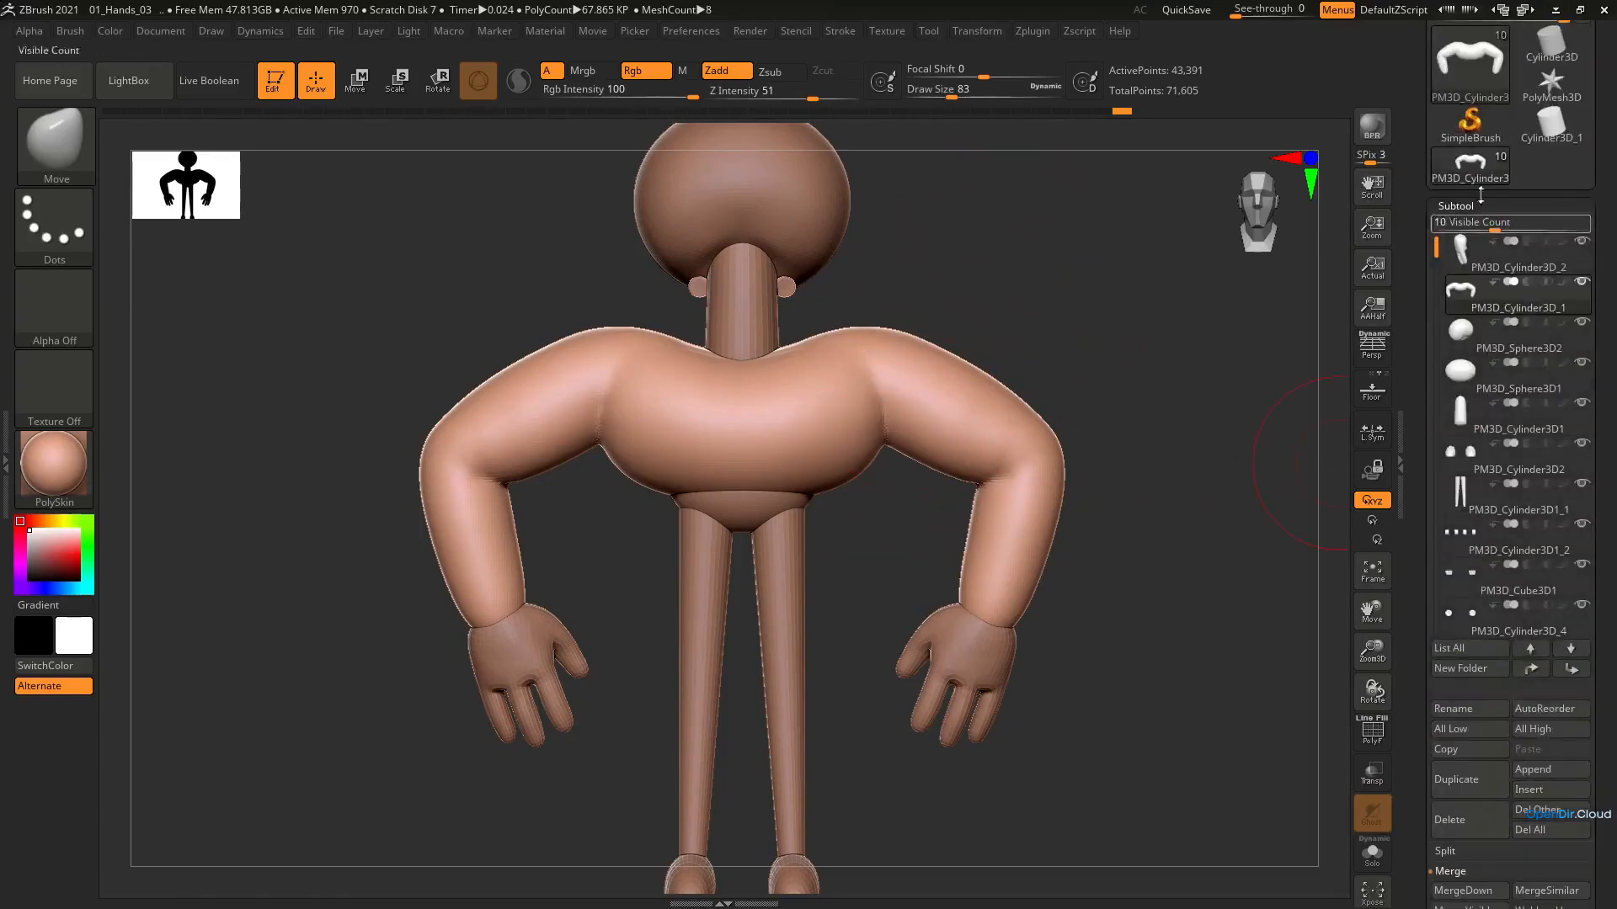
pyautogui.keyDown('alt'); pyautogui.click(749, 523); pyautogui.keyUp('alt')
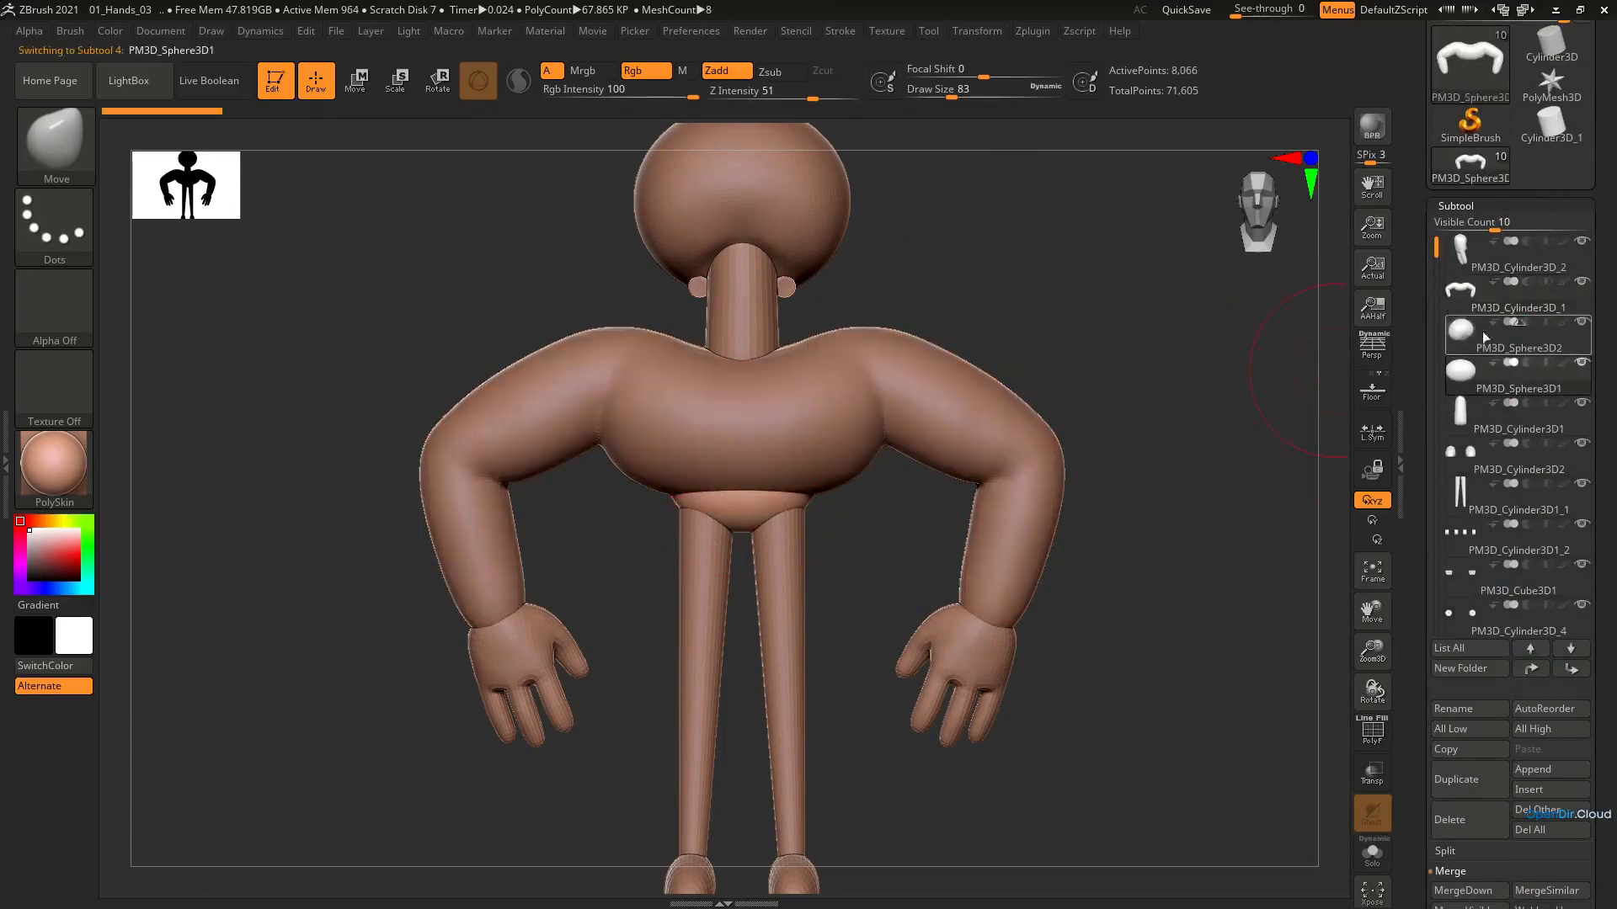
# Reorder the subtools so the legs sit directly below the pelvis, and merge the pelvis down with the legs
pyautogui.moveTo(1484, 336); pyautogui.dragTo(1461, 352)
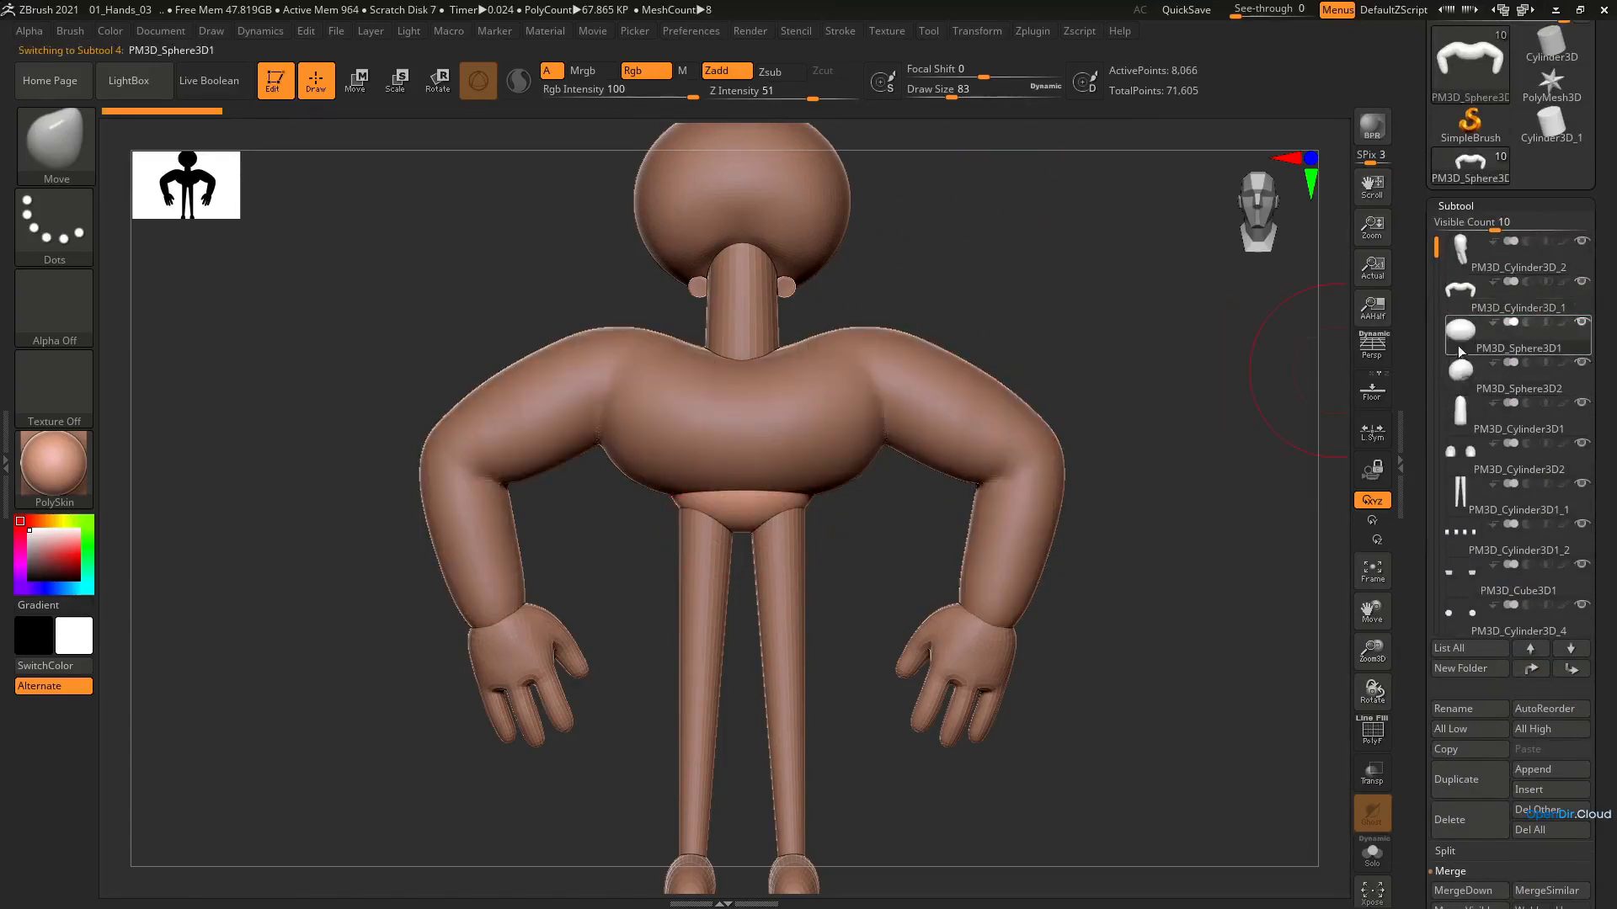
pyautogui.keyDown('alt'); pyautogui.click(792, 606); pyautogui.keyUp('alt')
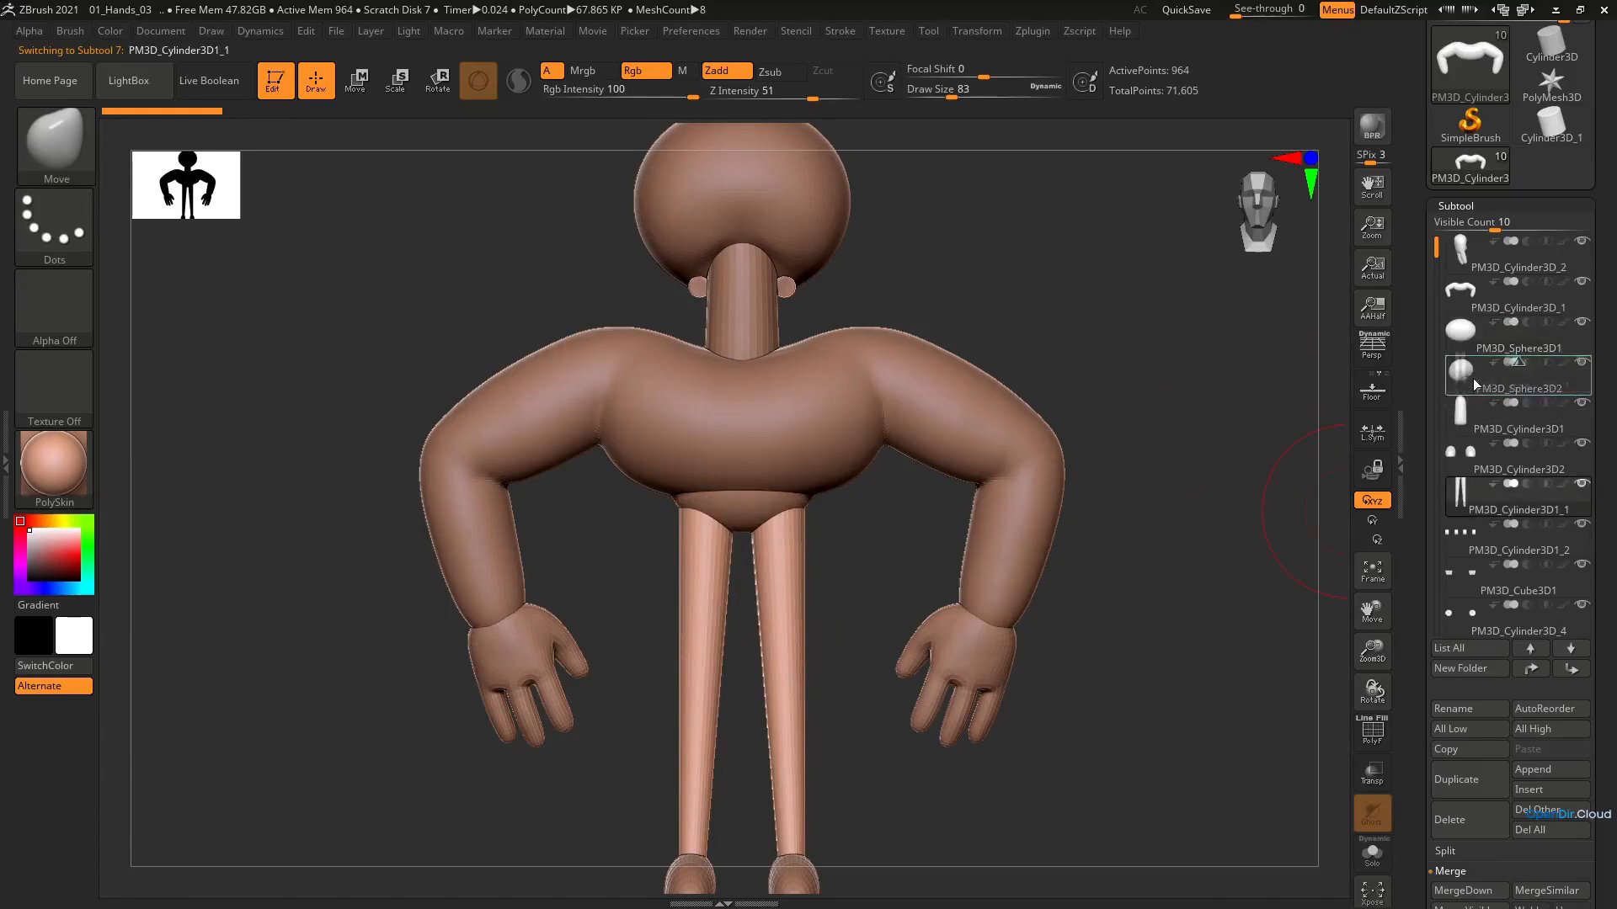
pyautogui.moveTo(1474, 385); pyautogui.dragTo(1459, 331)
pyautogui.click(1488, 342)
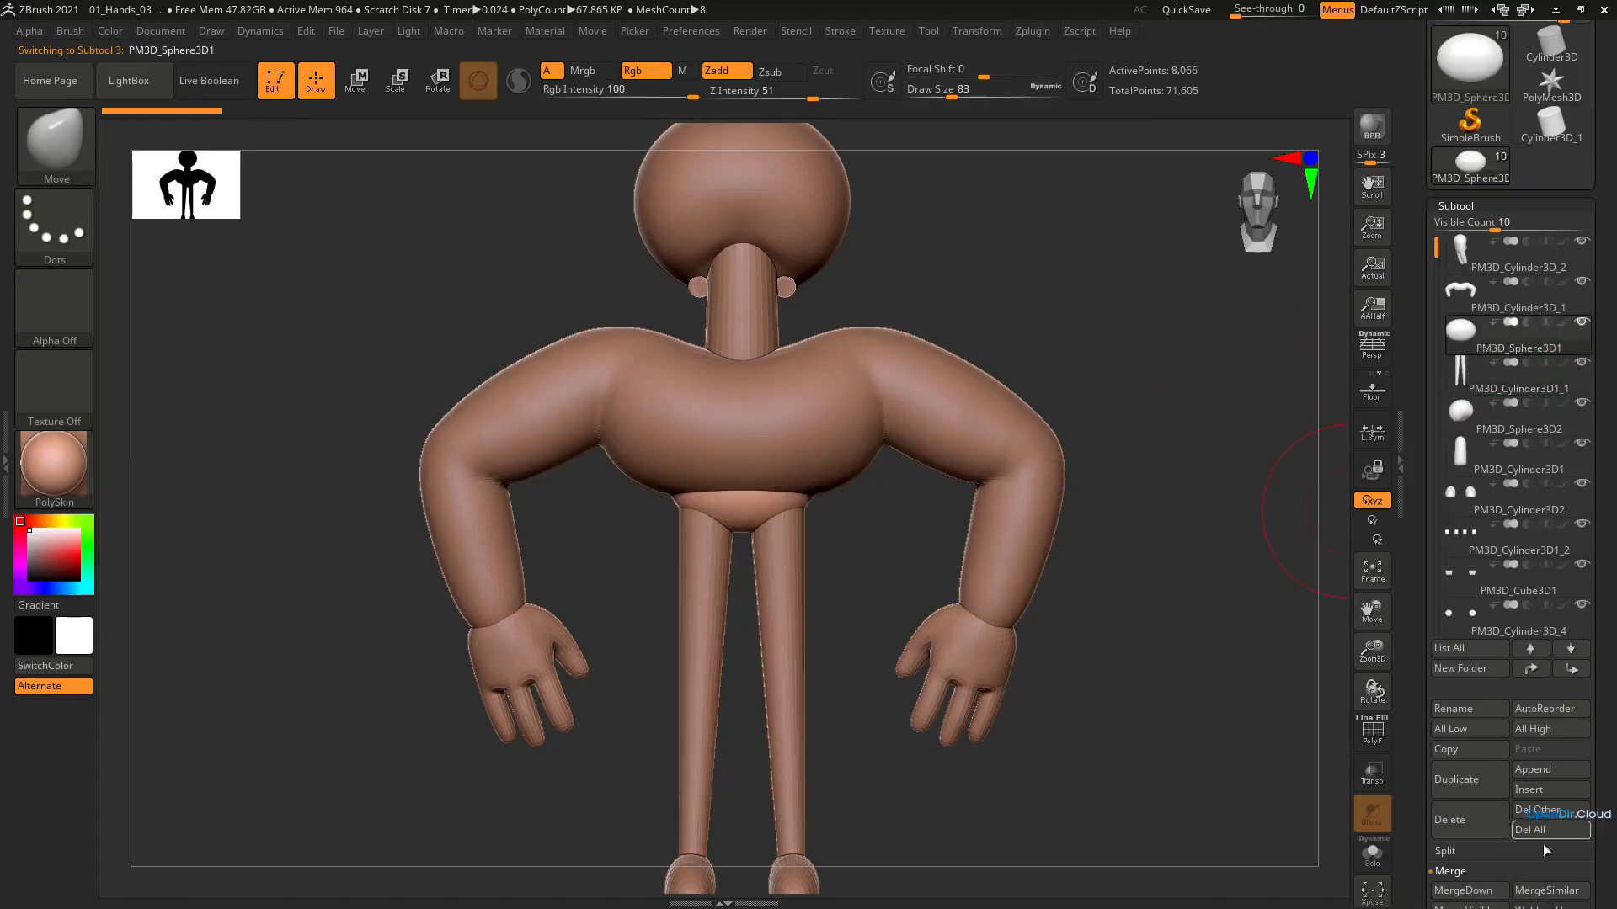
pyautogui.click(1480, 891)
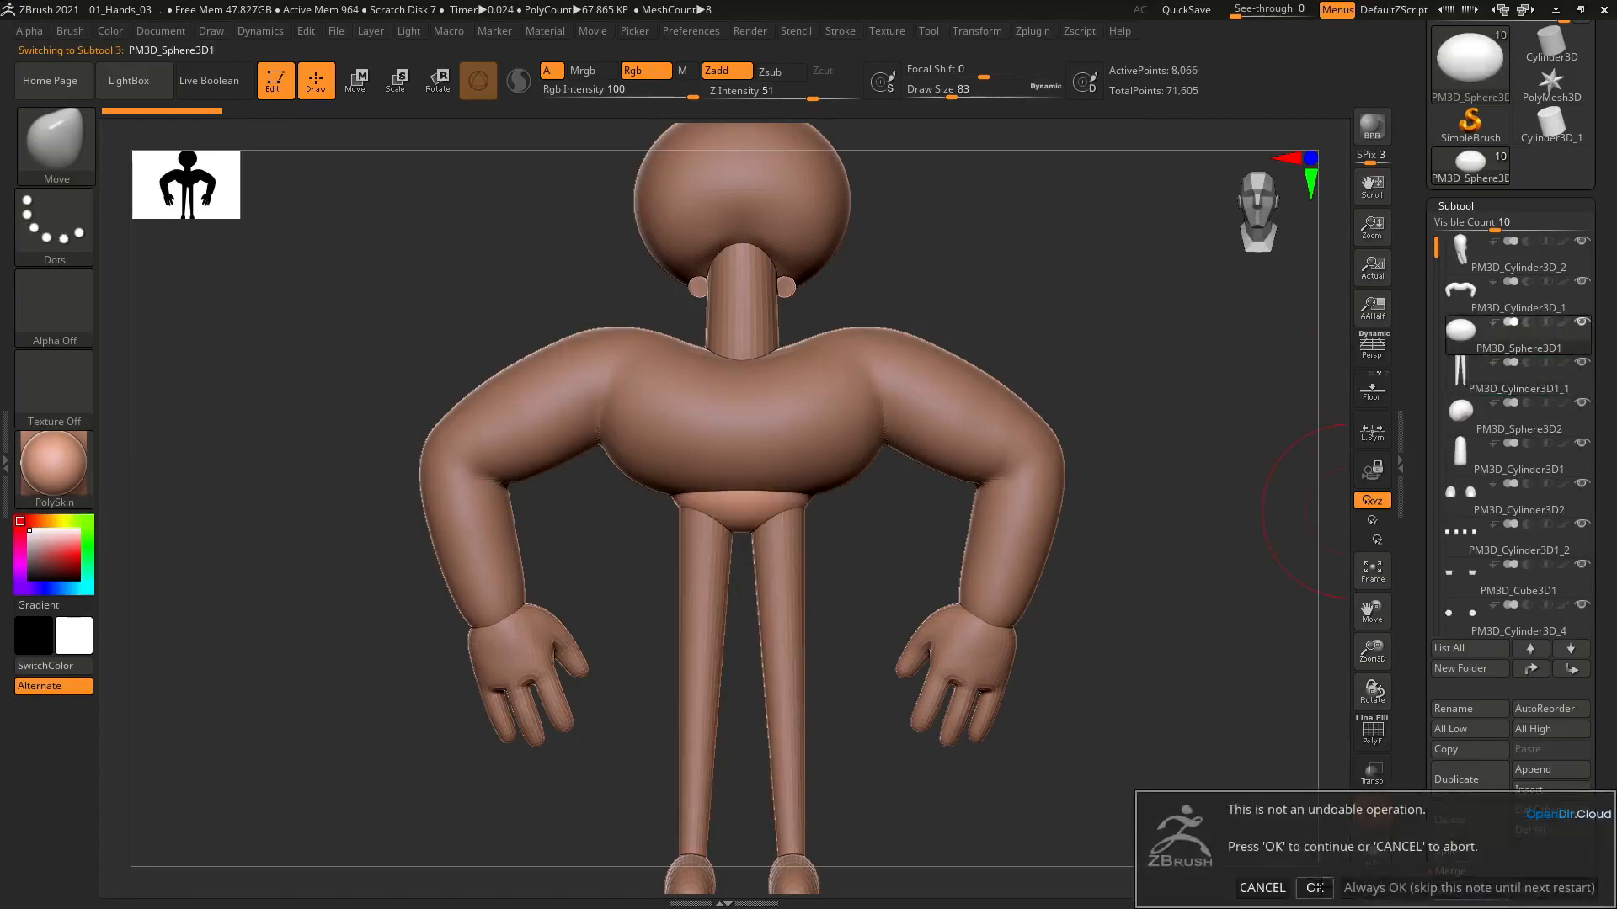
pyautogui.click(1315, 888)
# Merge the torso-and-arms subtool down with the combined pelvis and legs
pyautogui.click(1481, 307)
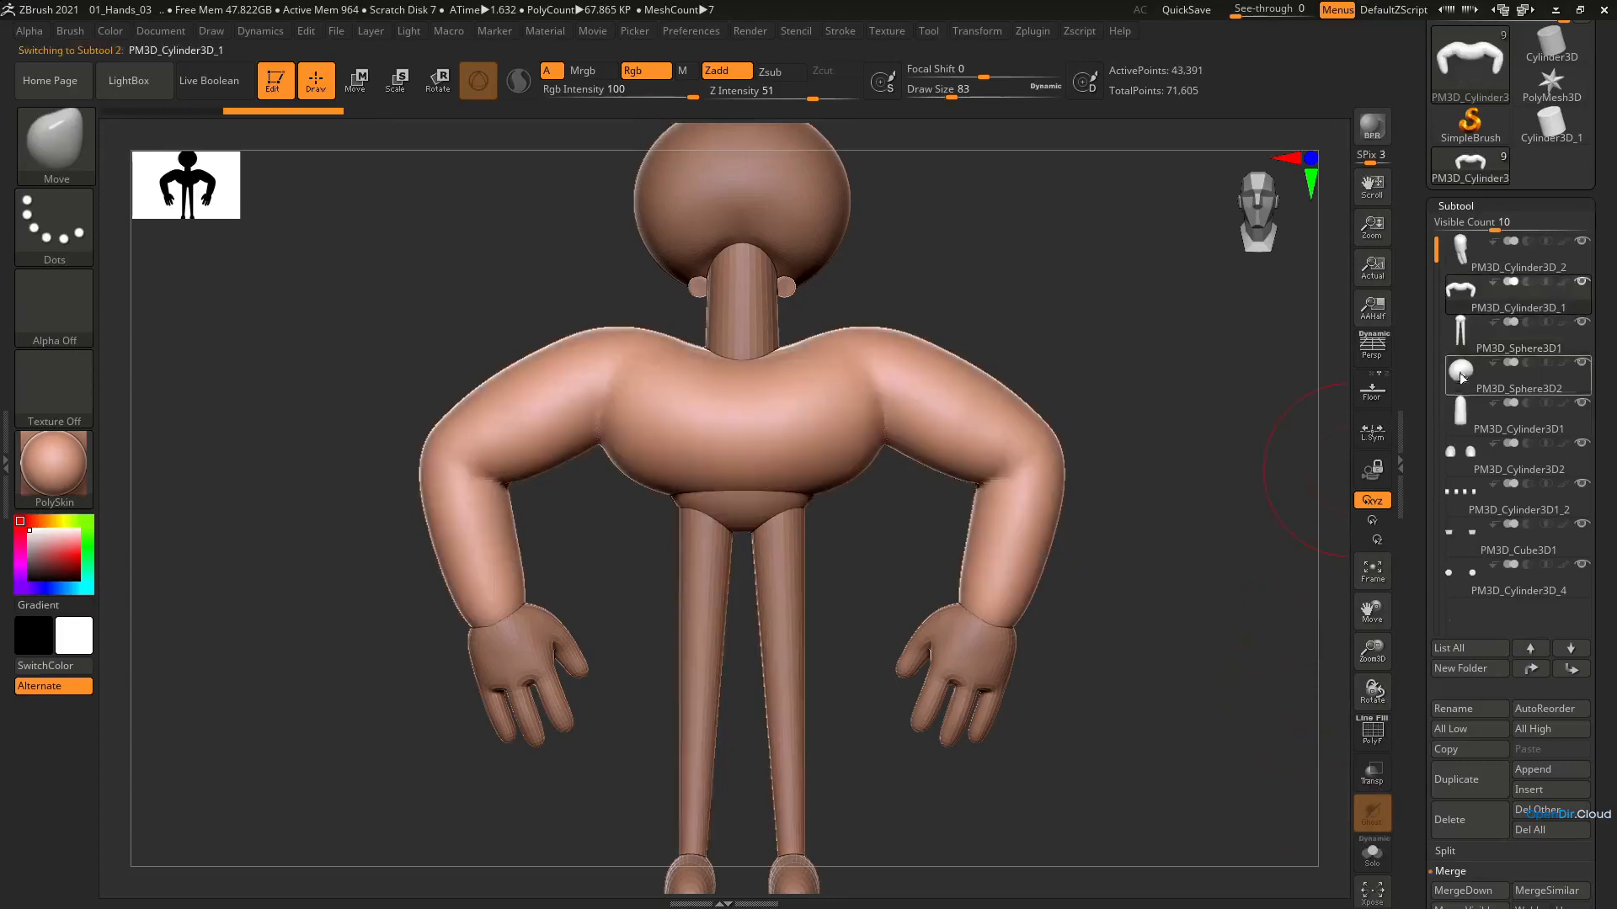
pyautogui.click(1455, 890)
pyautogui.click(1315, 889)
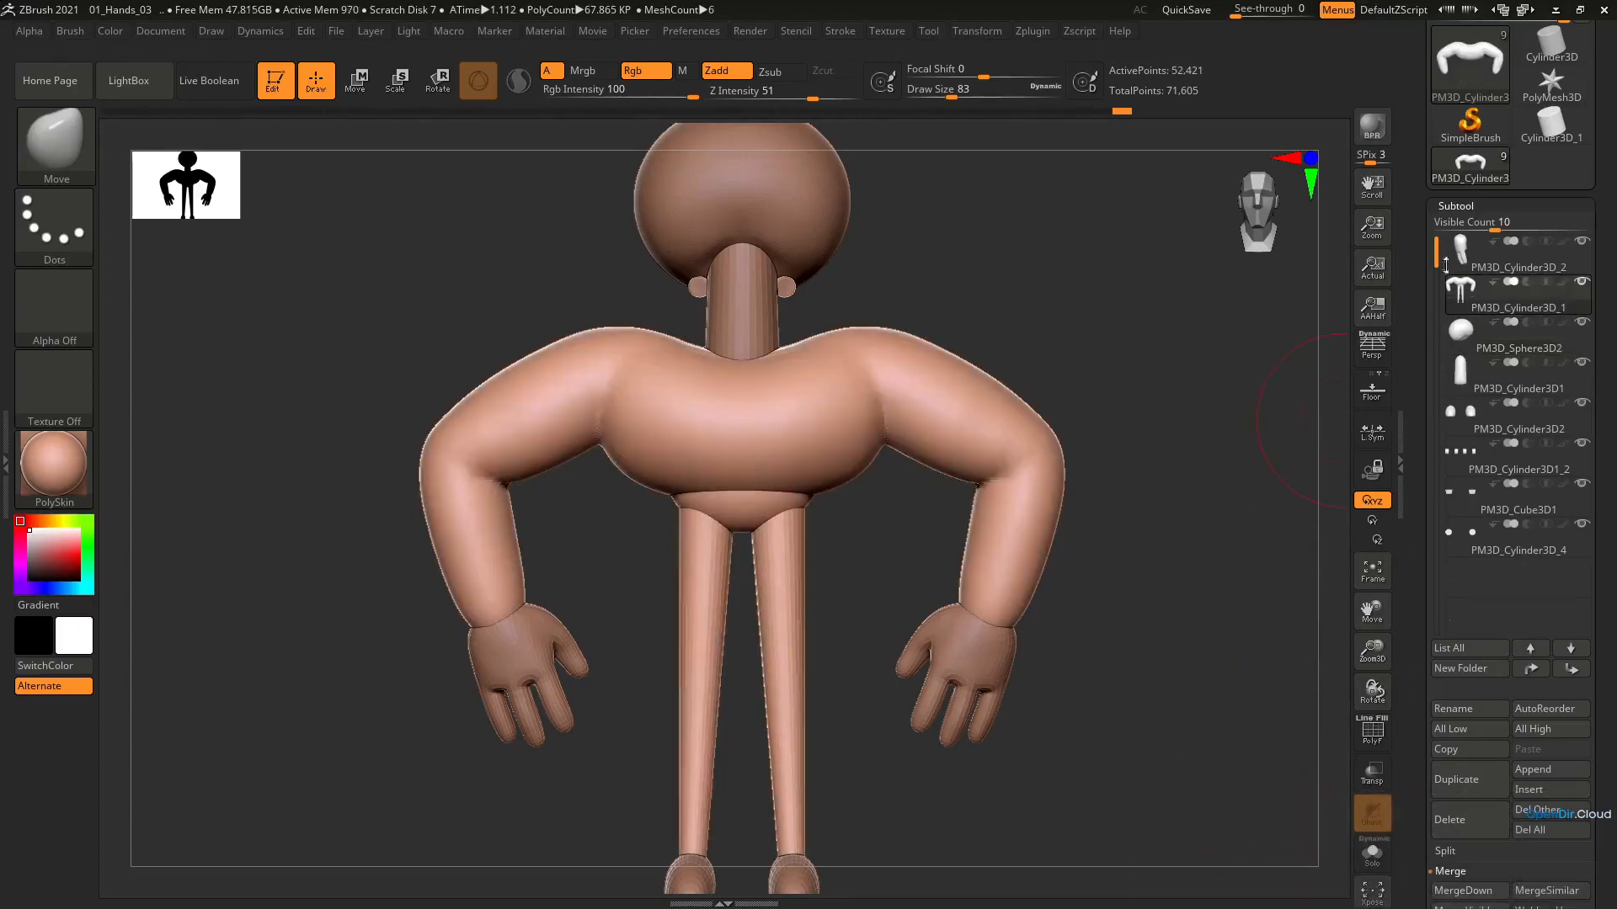
# Try to remesh the merged body with DynaMesh at resolution 400, and undo the remesh
pyautogui.click(1464, 205)
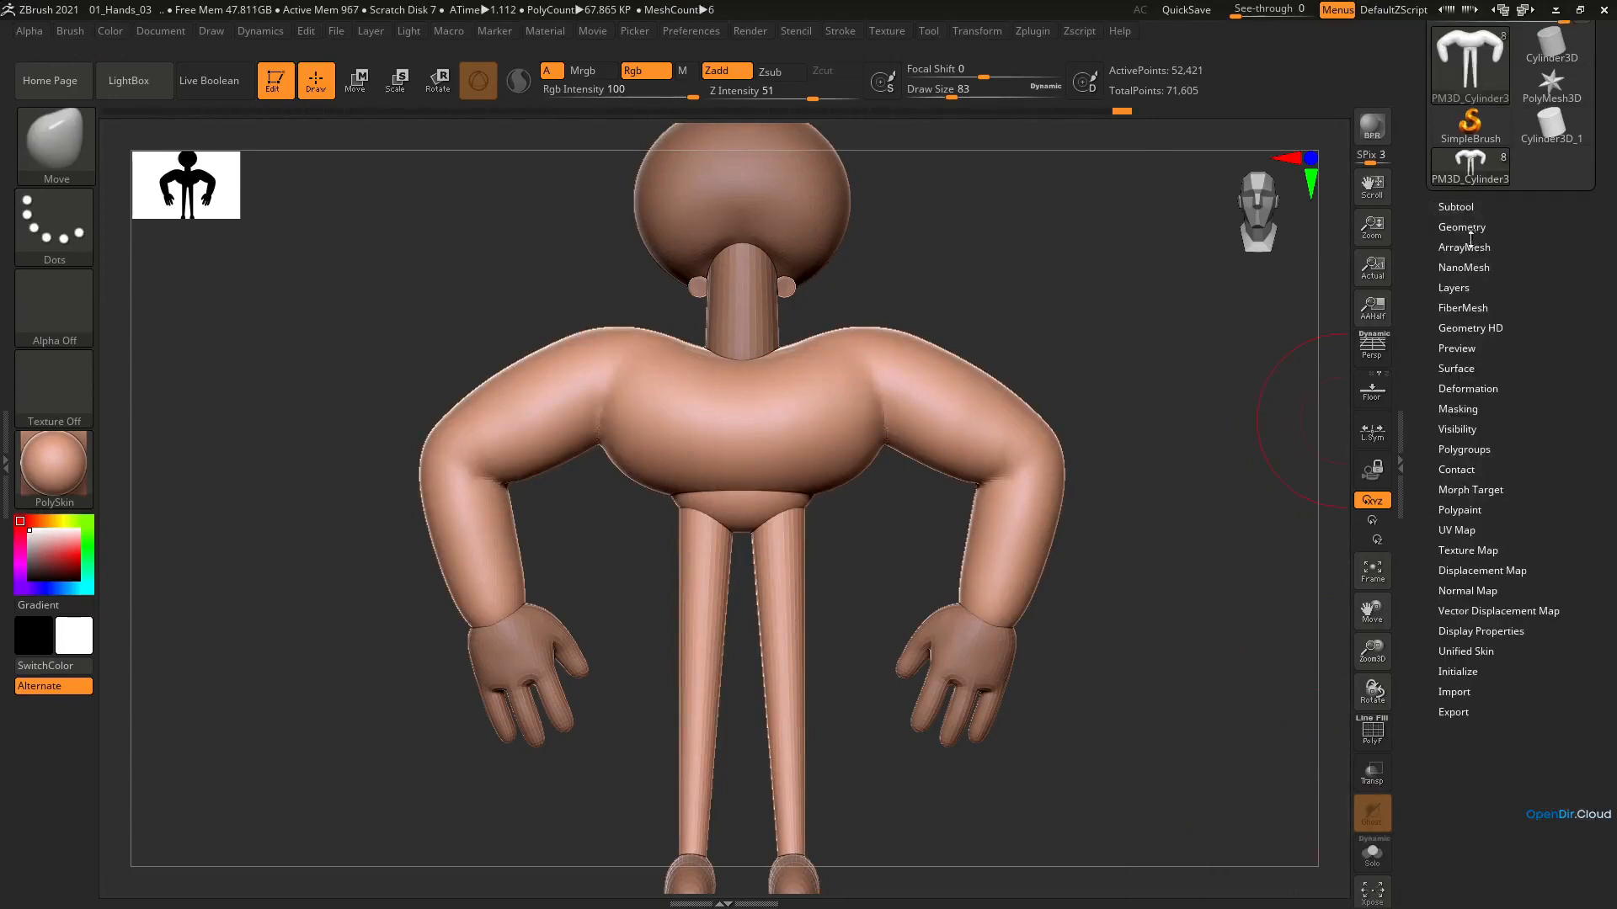
pyautogui.click(1463, 227)
pyautogui.click(1472, 539)
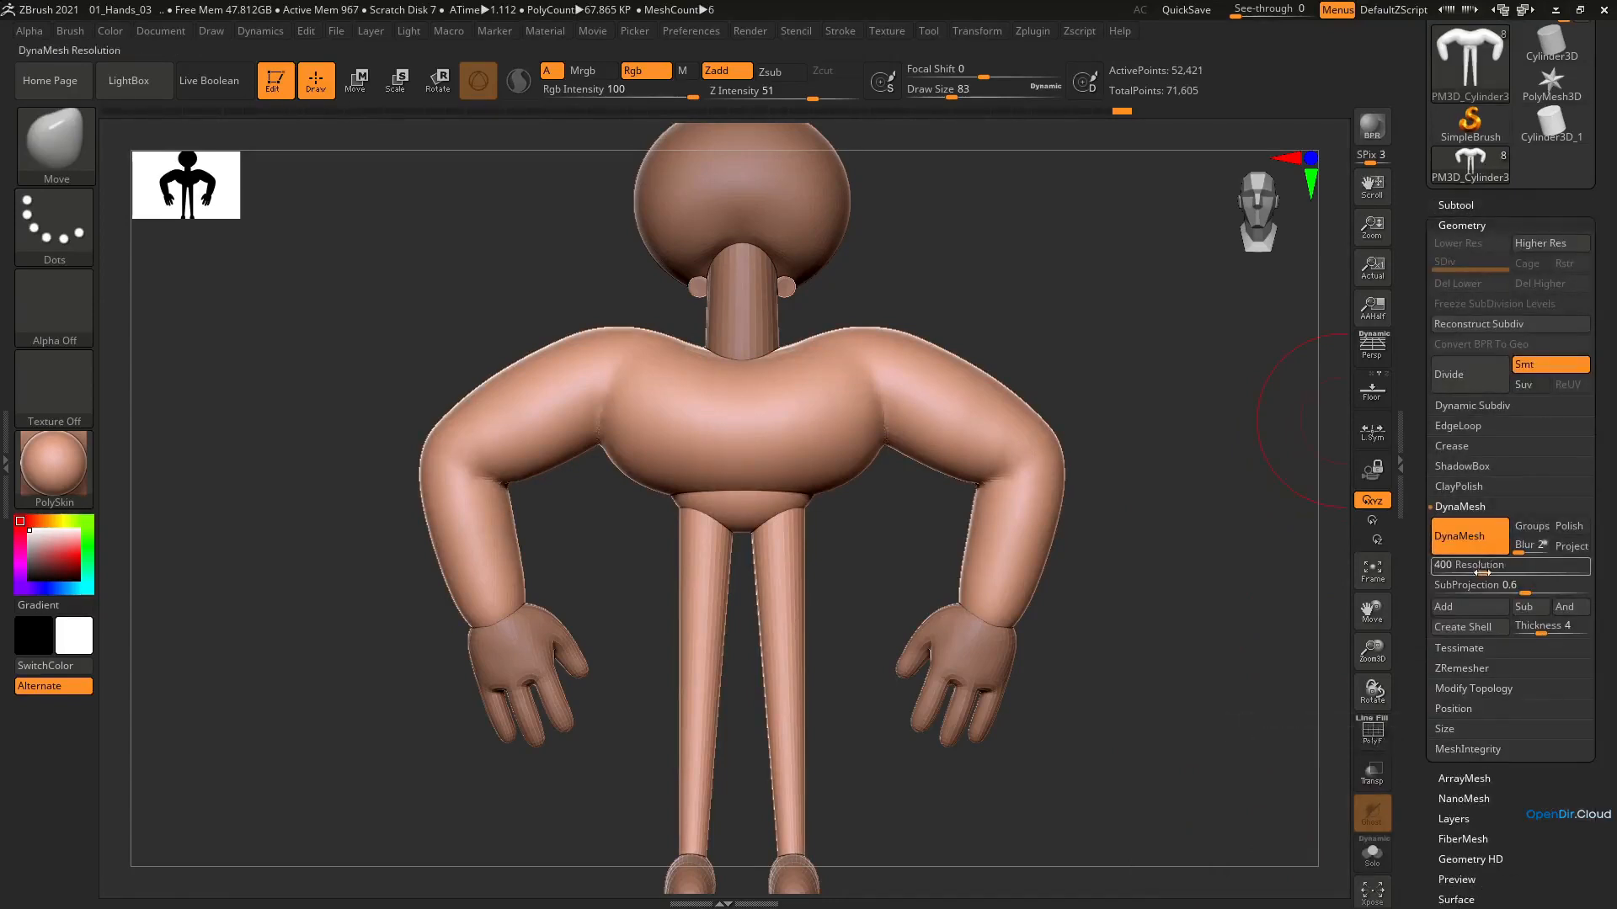
pyautogui.keyDown('alt'); pyautogui.moveTo(859, 661); pyautogui.dragTo(861, 695); pyautogui.keyUp('alt')
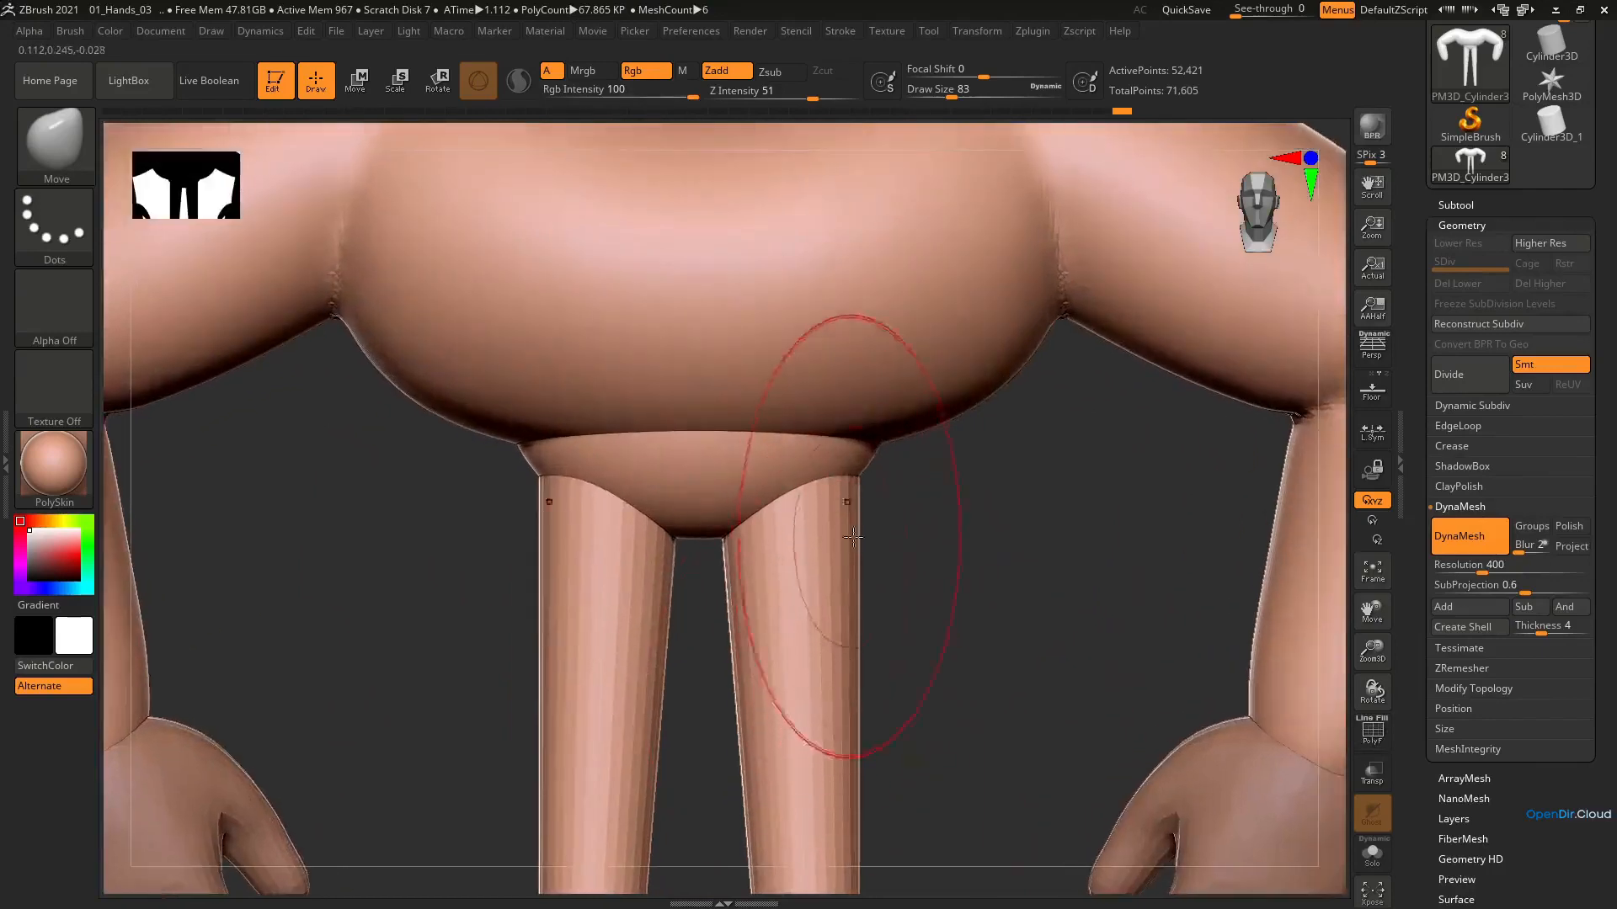
pyautogui.moveTo(933, 581); pyautogui.dragTo(913, 538)
pyautogui.press('s')
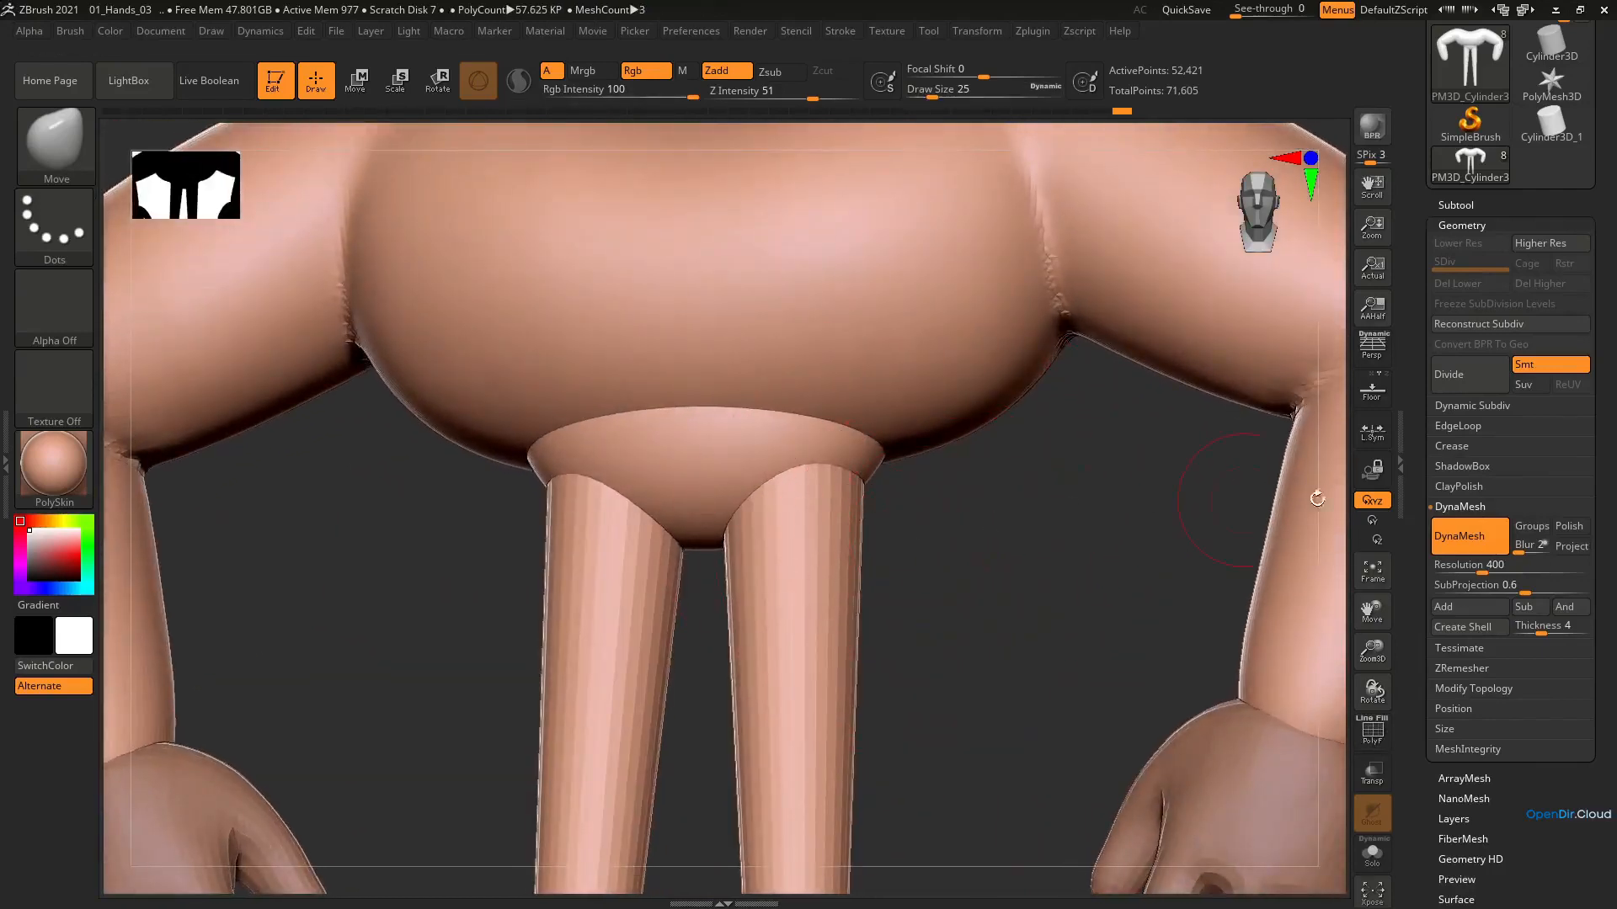
pyautogui.click(1471, 546)
pyautogui.click(1471, 545)
pyautogui.moveTo(784, 471)
pyautogui.mouseDown(button='right')
pyautogui.moveTo(801, 423)
pyautogui.moveTo(797, 493)
pyautogui.mouseUp(button='right')
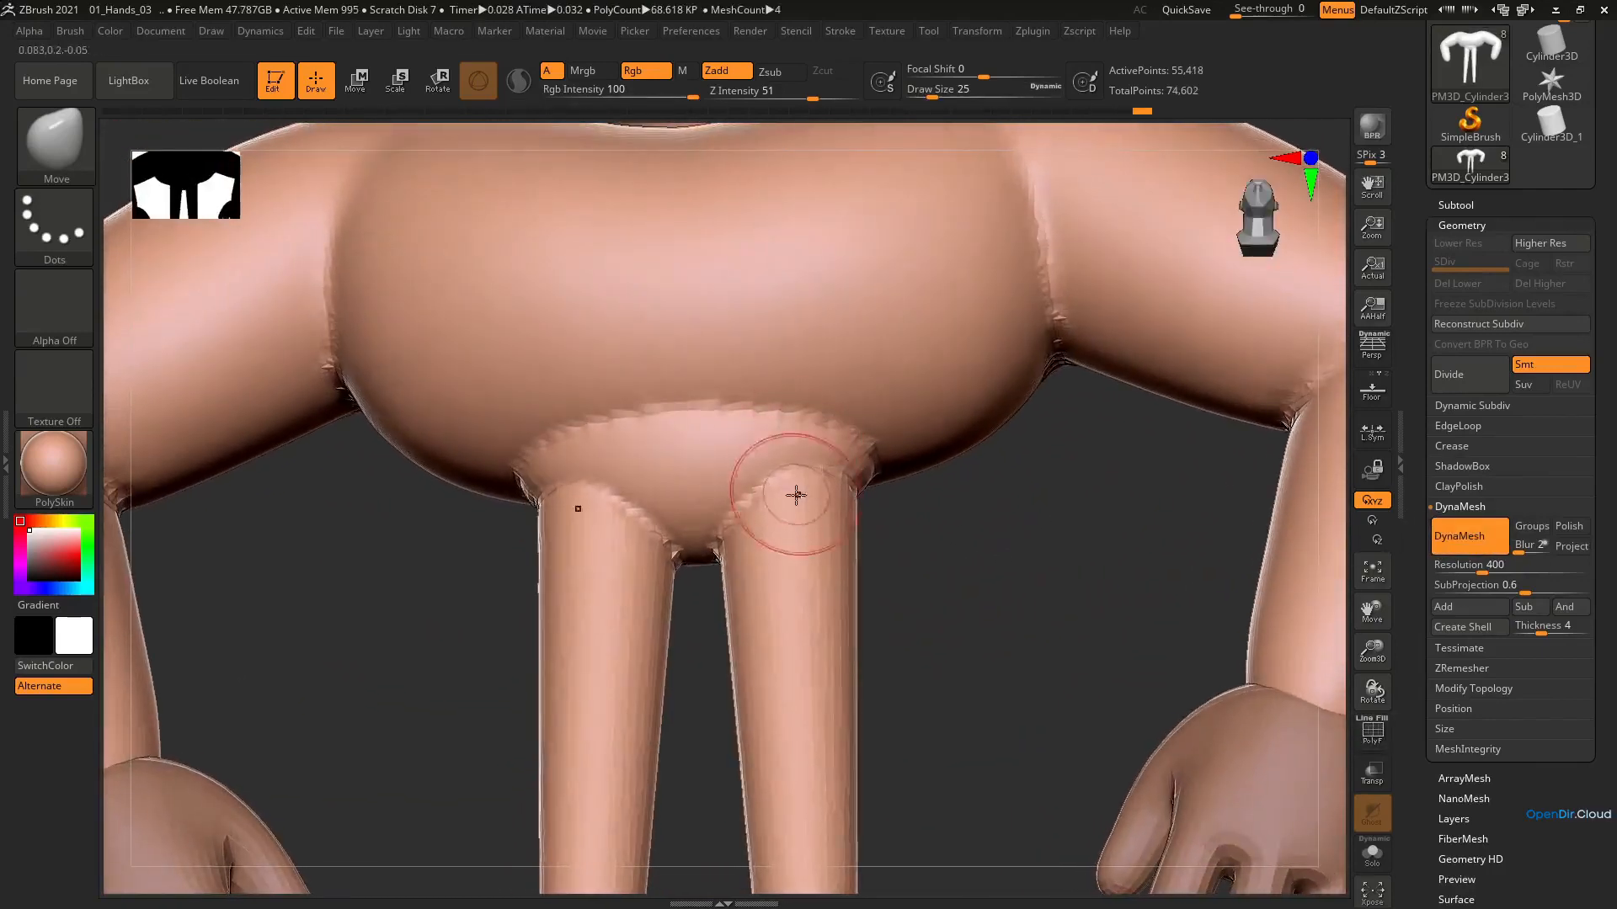
pyautogui.hotkey('ctrl', 'z')
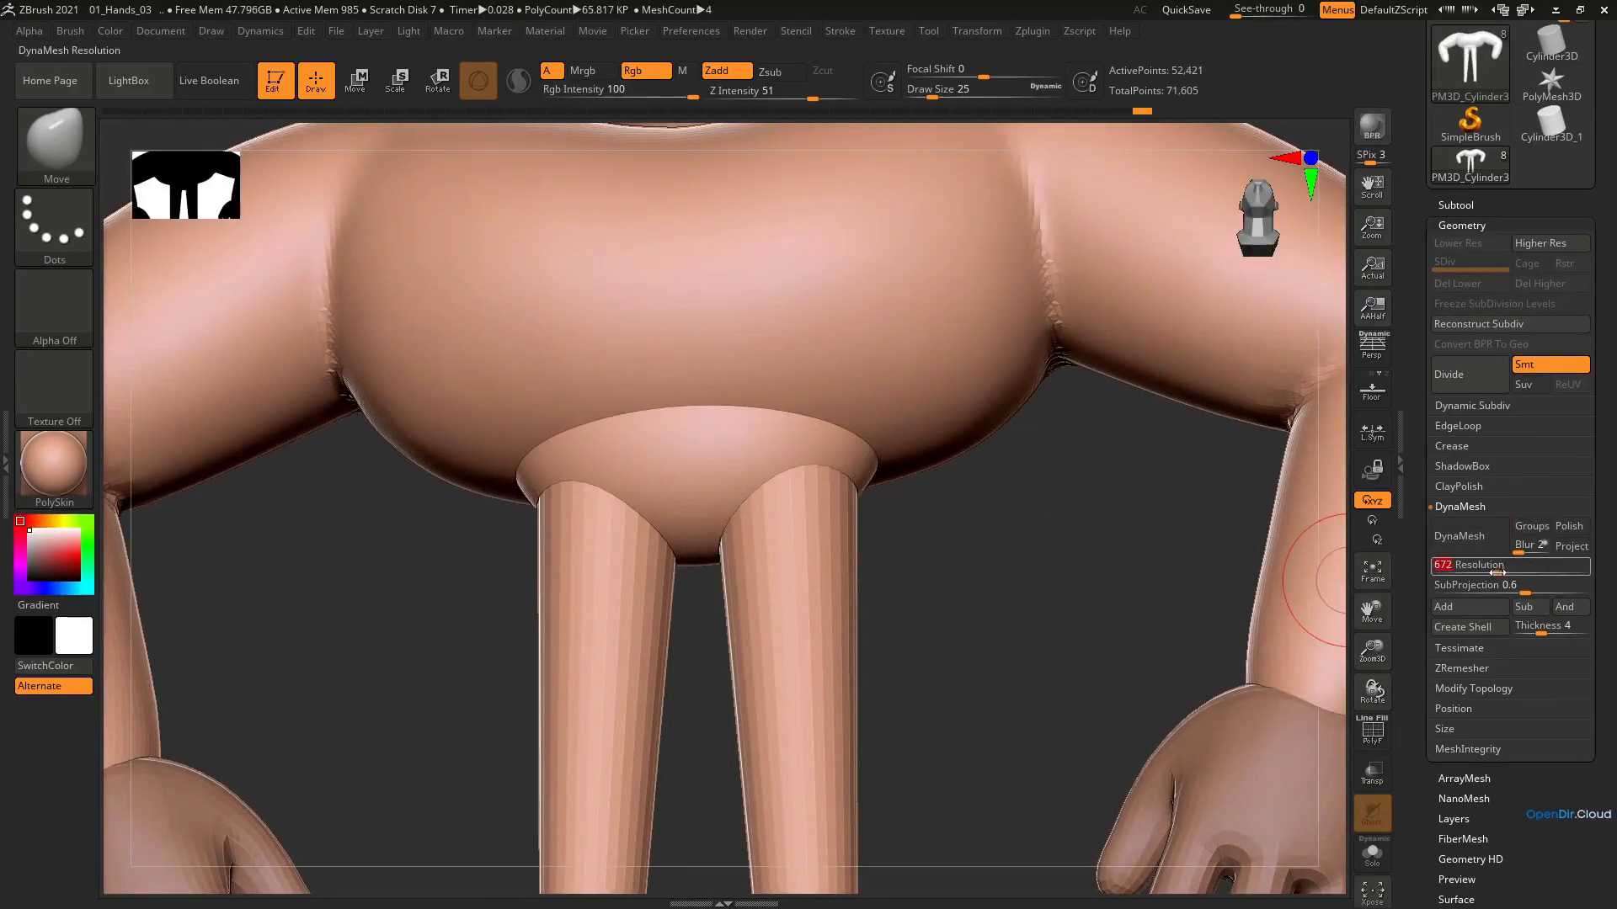
# Remesh the merged body with DynaMesh at resolution 912
pyautogui.click(1505, 573)
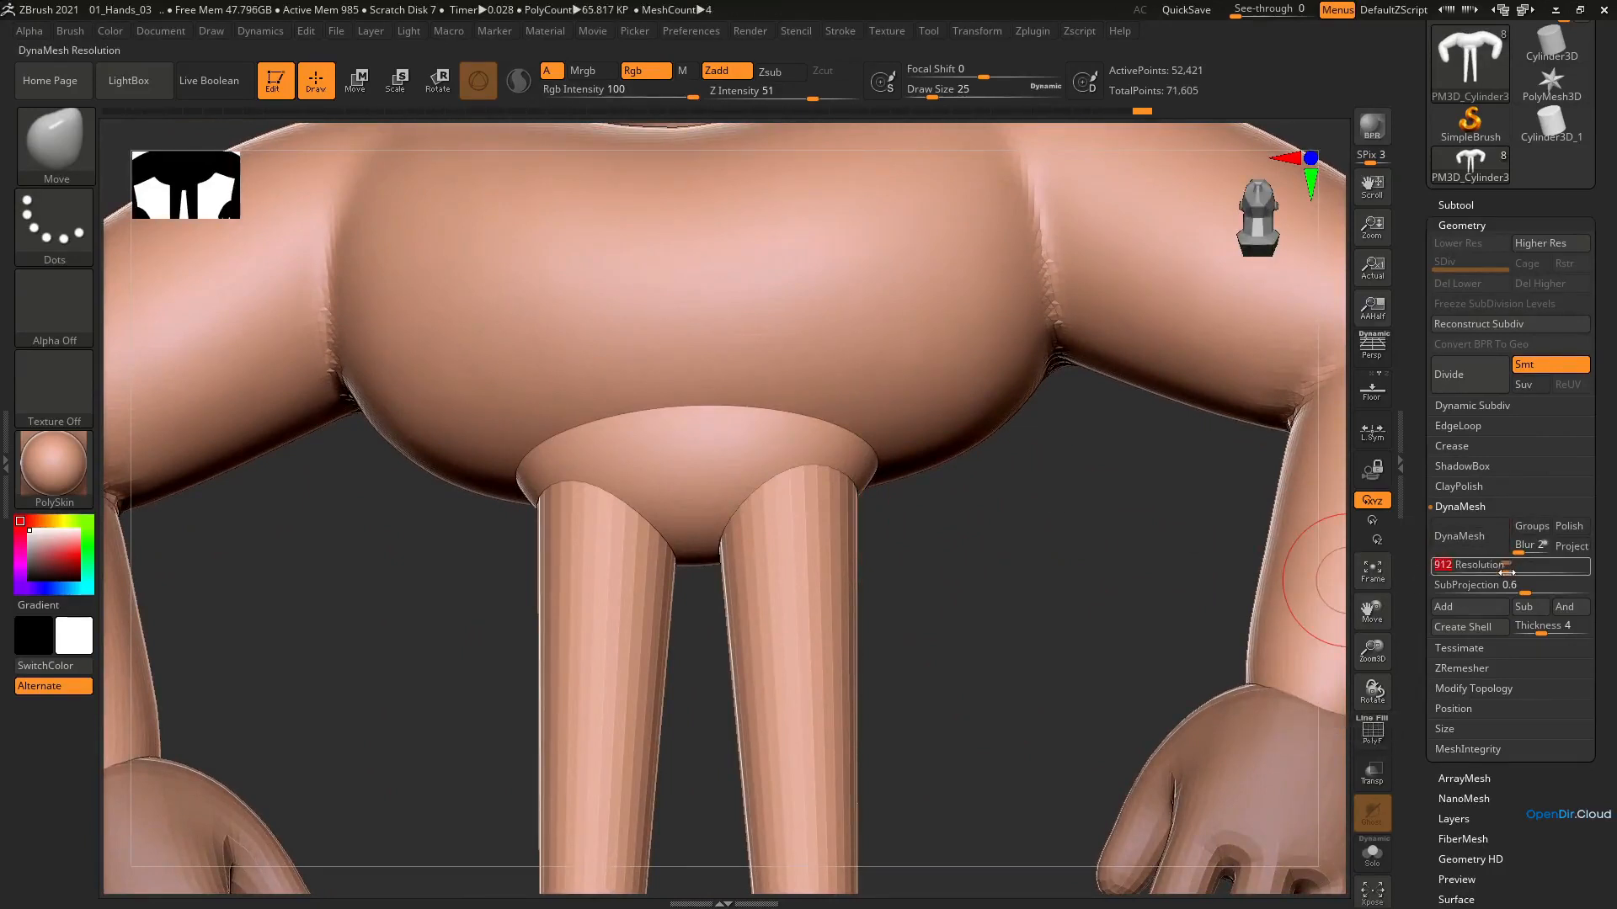
pyautogui.click(1471, 546)
pyautogui.moveTo(800, 501)
pyautogui.keyDown('ctrl'); pyautogui.mouseDown(button='right')
pyautogui.moveTo(806, 375)
pyautogui.moveTo(848, 406)
pyautogui.mouseUp(button='right'); pyautogui.keyUp('ctrl')
pyautogui.moveTo(808, 472)
pyautogui.keyDown('ctrl'); pyautogui.mouseDown(button='right')
pyautogui.moveTo(747, 610)
pyautogui.moveTo(753, 644)
pyautogui.mouseUp(button='right'); pyautogui.keyUp('ctrl')
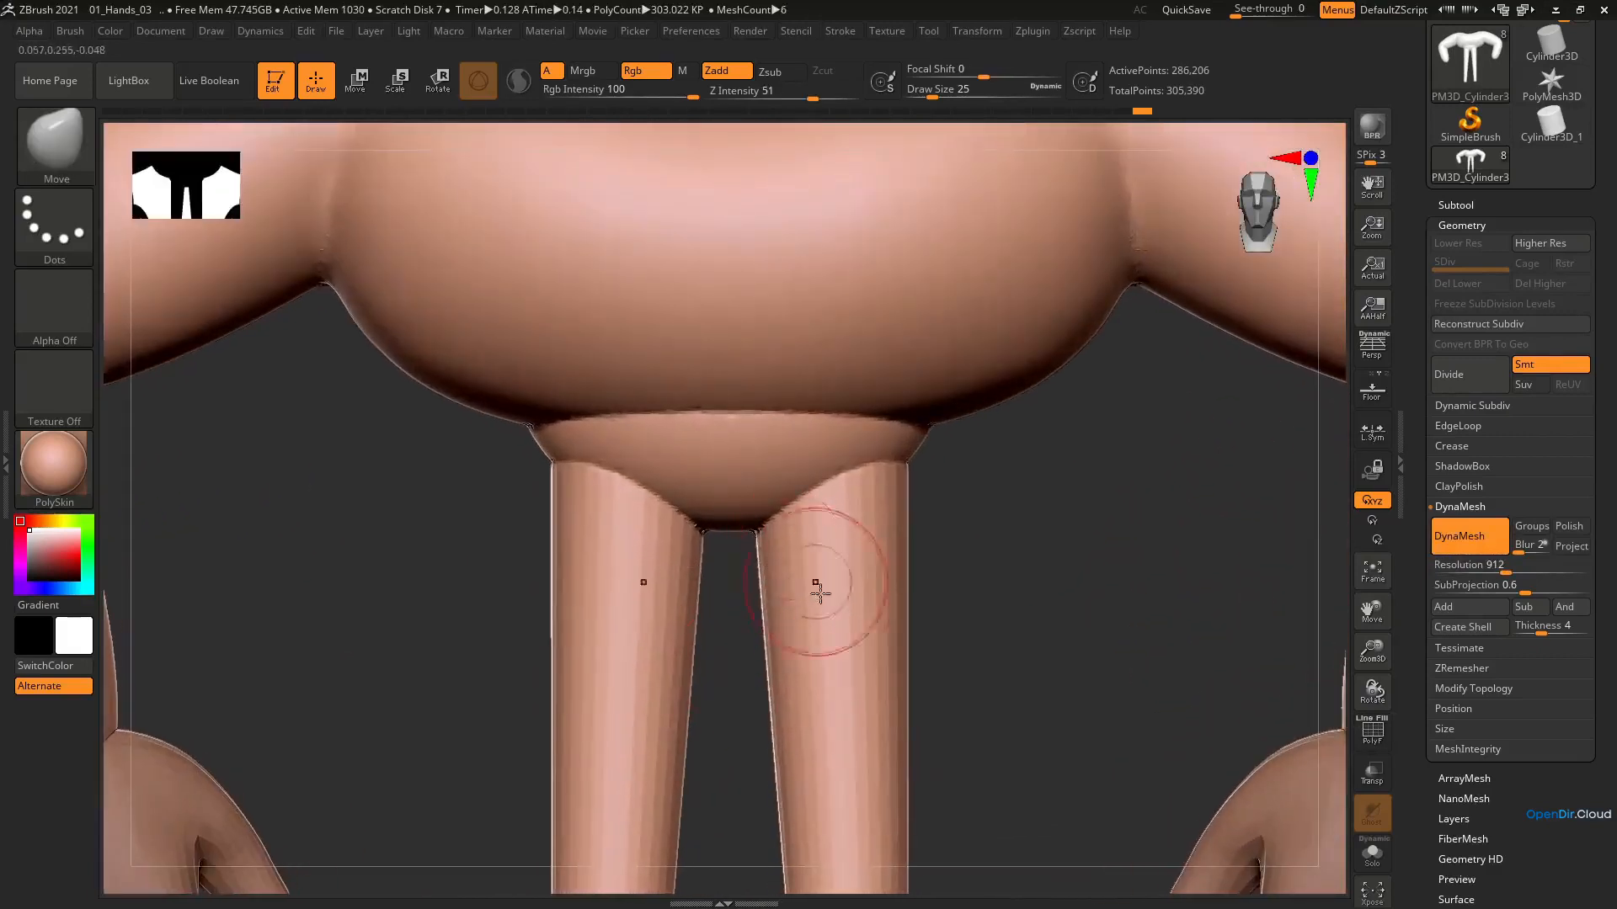
# Reshape the upper legs below the pelvis with the Move brush at draw size 51
pyautogui.press('s')
pyautogui.moveTo(823, 606); pyautogui.dragTo(834, 606)
pyautogui.keyDown('shift'); pyautogui.moveTo(854, 674); pyautogui.dragTo(854, 733); pyautogui.keyUp('shift')
pyautogui.moveTo(804, 636)
pyautogui.keyDown('ctrl'); pyautogui.mouseDown(button='right')
pyautogui.moveTo(832, 539)
pyautogui.moveTo(823, 431)
pyautogui.mouseUp(button='right'); pyautogui.keyUp('ctrl')
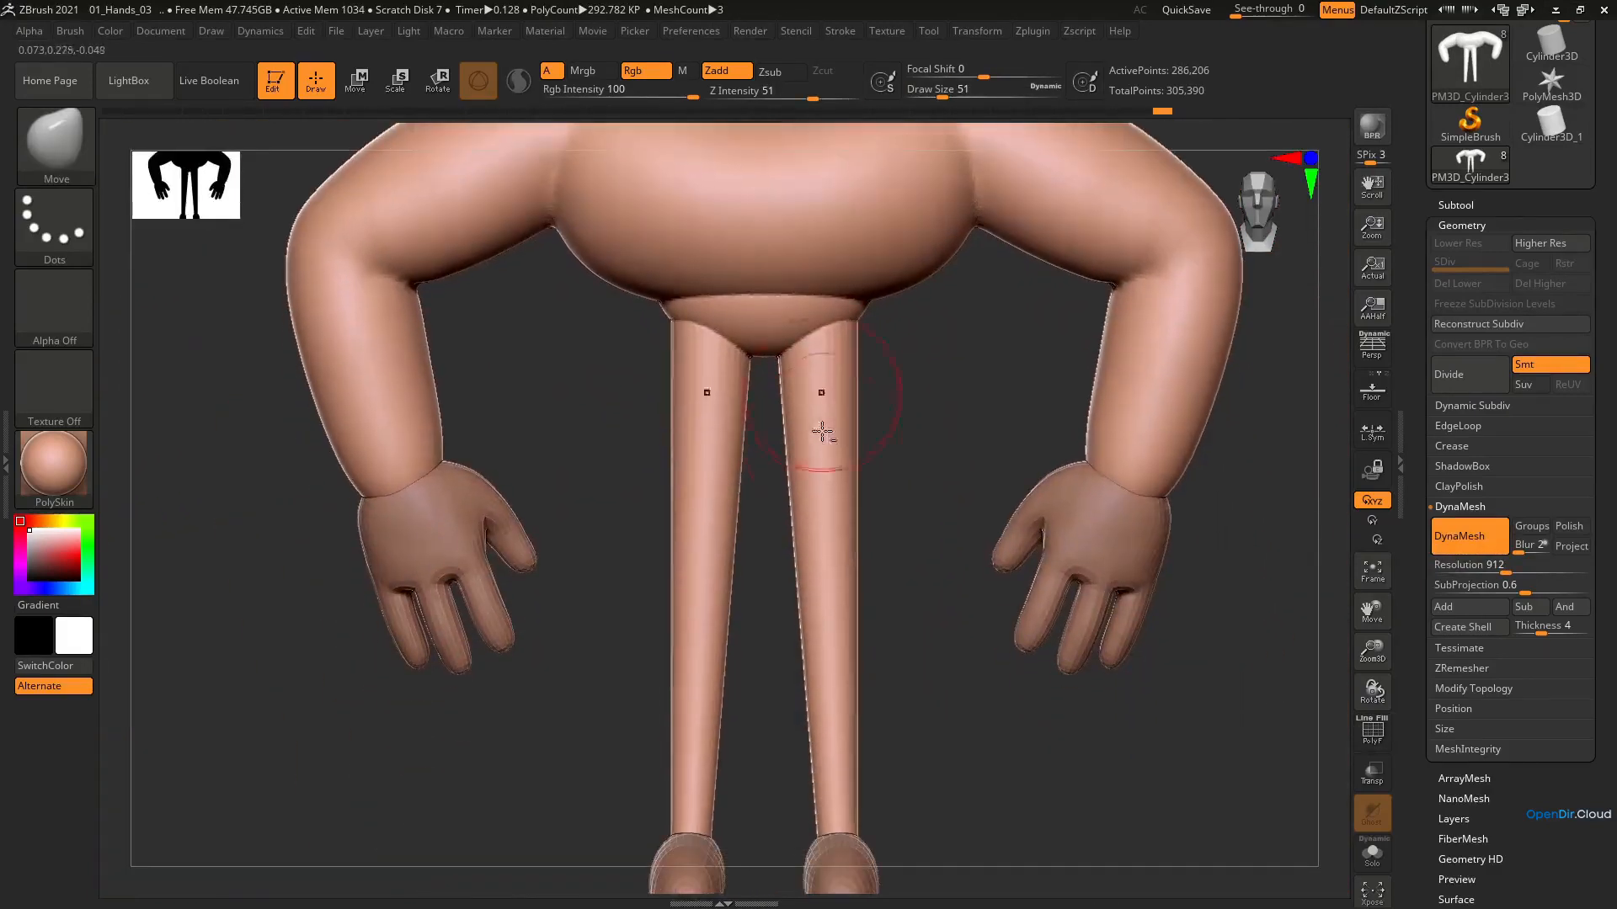
pyautogui.keyDown('shift'); pyautogui.moveTo(829, 613); pyautogui.dragTo(832, 582); pyautogui.keyUp('shift')
pyautogui.moveTo(862, 406); pyautogui.dragTo(961, 449, button='right')
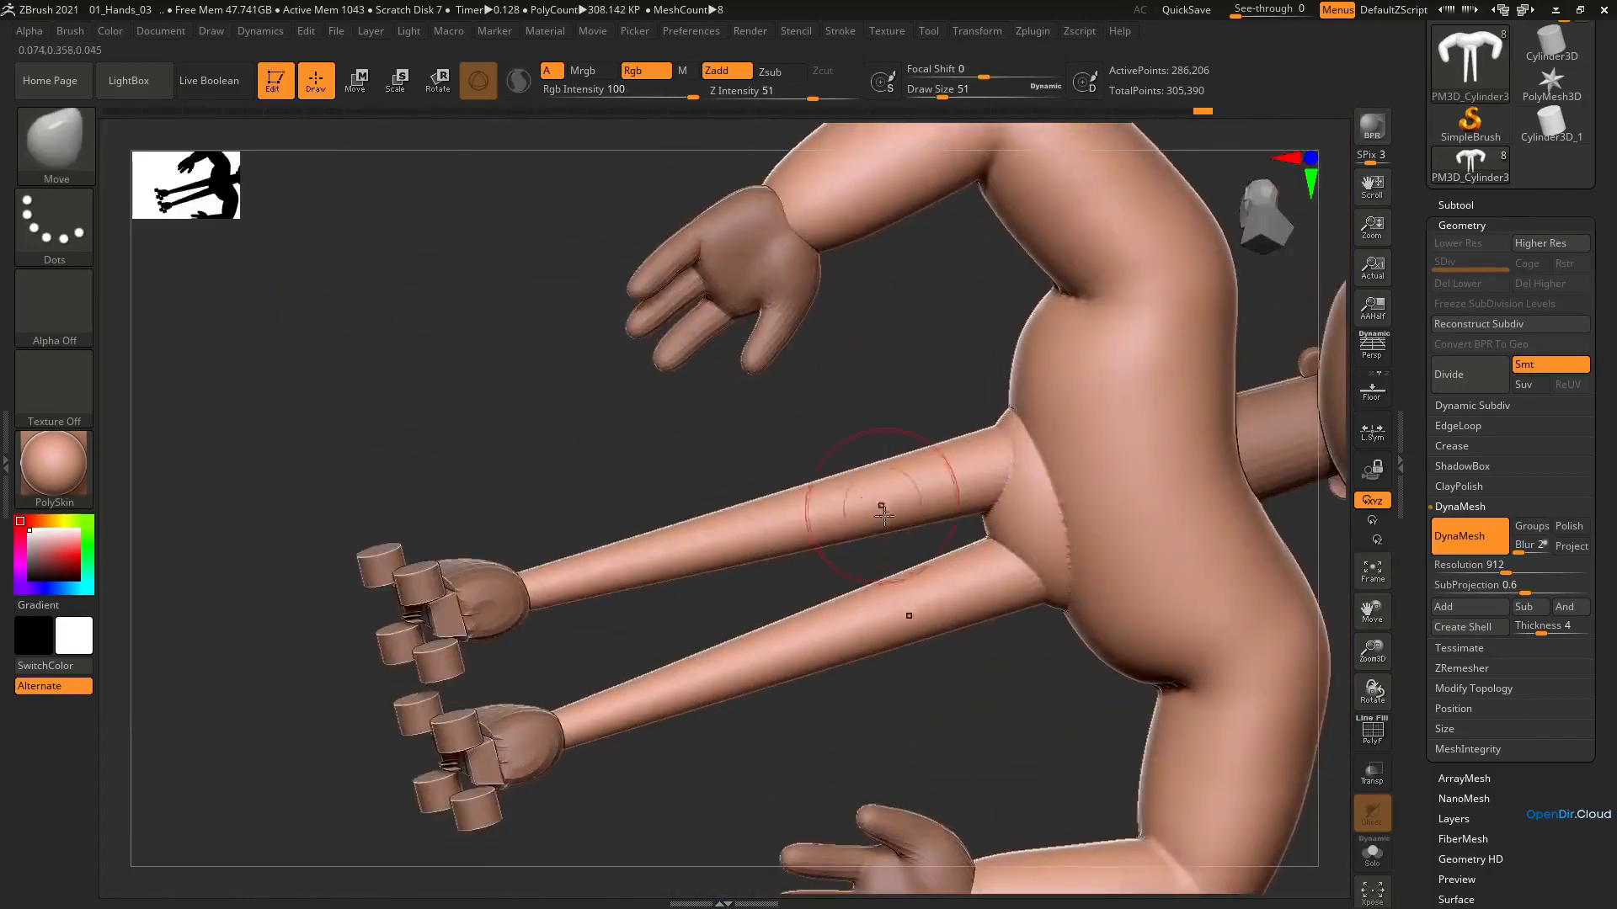
pyautogui.keyDown('shift'); pyautogui.moveTo(881, 507); pyautogui.dragTo(999, 646, button='right'); pyautogui.keyUp('shift')
pyautogui.moveTo(891, 384)
pyautogui.keyDown('alt'); pyautogui.mouseDown(button='right')
pyautogui.moveTo(966, 510)
pyautogui.moveTo(945, 517)
pyautogui.moveTo(931, 515)
pyautogui.moveTo(926, 391)
pyautogui.mouseUp(button='right'); pyautogui.keyUp('alt')
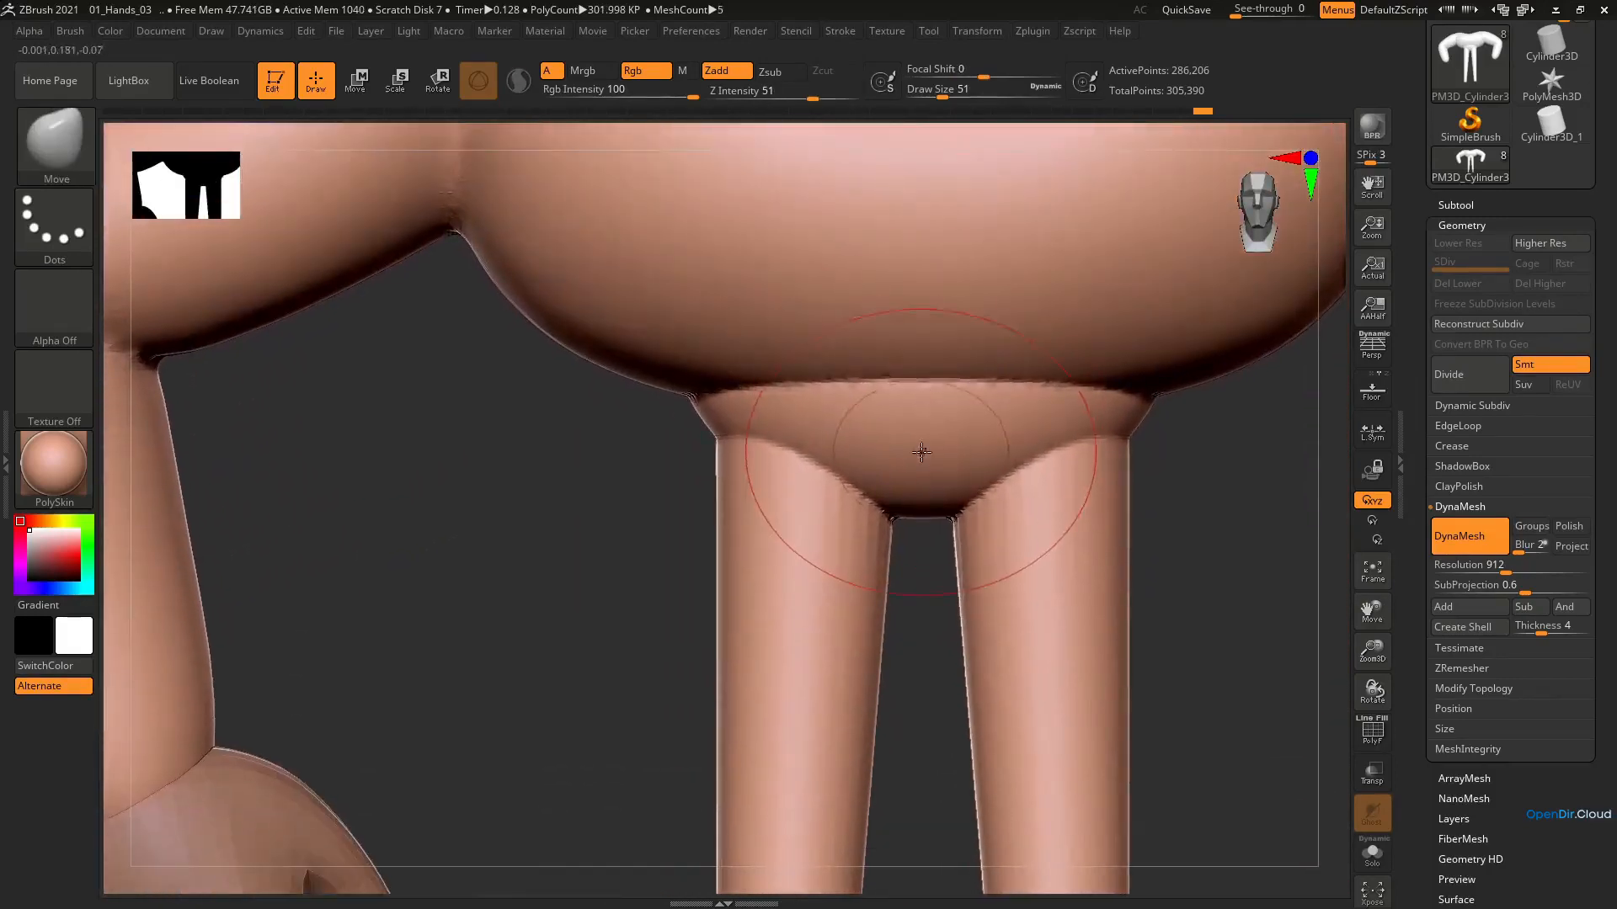
pyautogui.press('b')
pyautogui.press('c')
pyautogui.press('b')
pyautogui.moveTo(952, 449)
pyautogui.keyDown('alt'); pyautogui.mouseDown(button='right')
pyautogui.moveTo(964, 426)
pyautogui.moveTo(942, 447)
pyautogui.moveTo(897, 433)
pyautogui.moveTo(968, 489)
pyautogui.moveTo(885, 426)
pyautogui.mouseUp(button='right'); pyautogui.keyUp('alt')
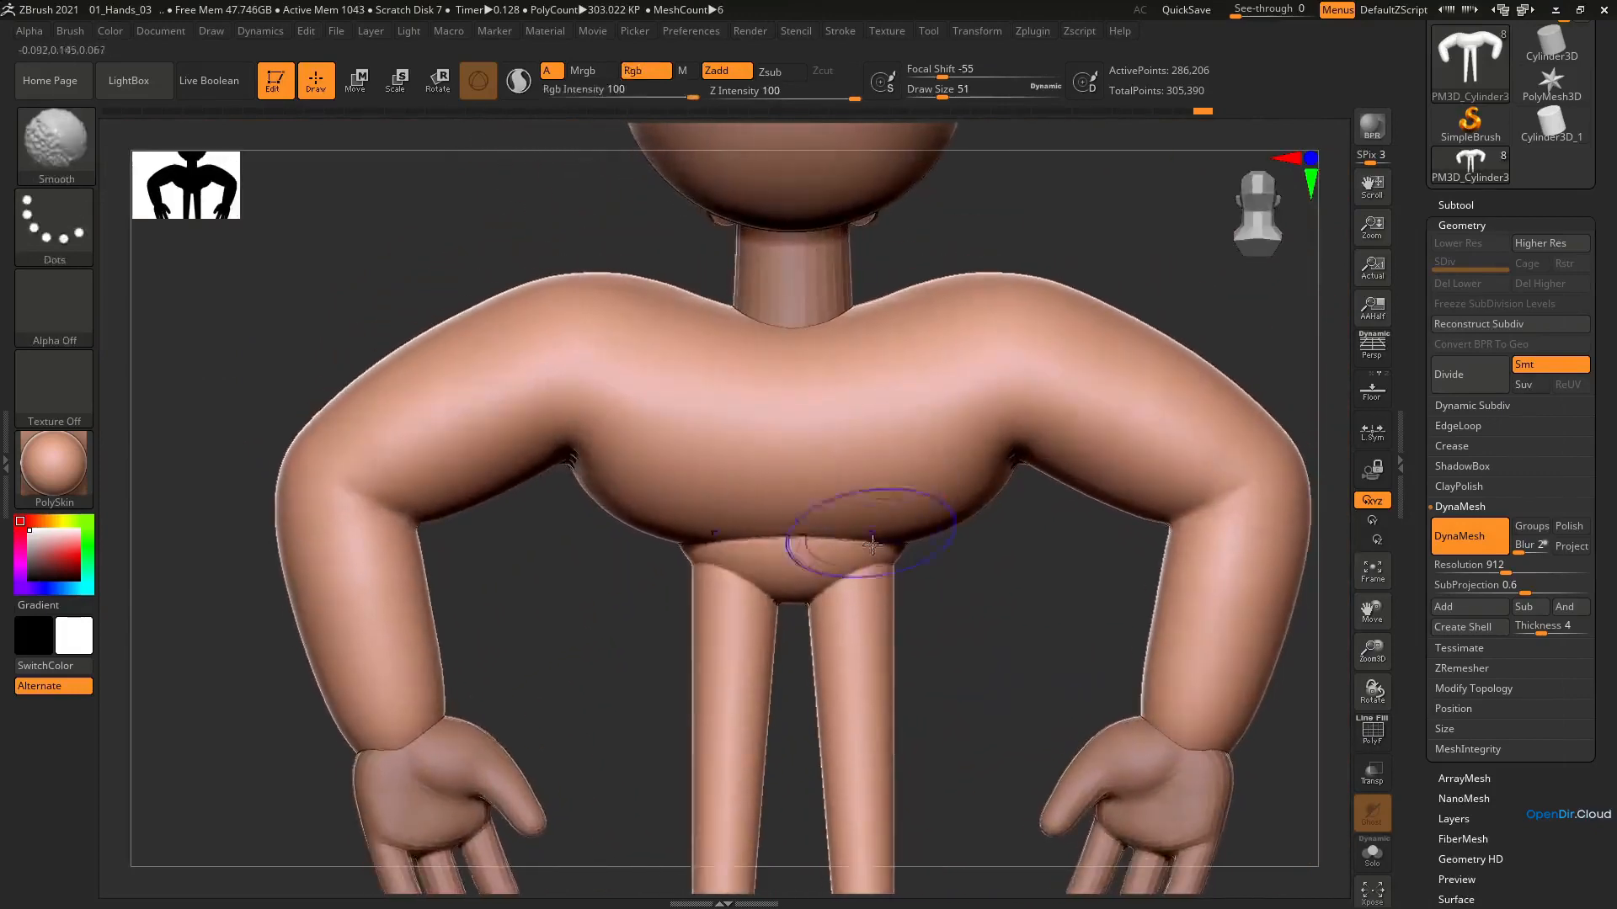
pyautogui.moveTo(845, 530)
pyautogui.mouseDown(button='right')
pyautogui.moveTo(884, 429)
pyautogui.moveTo(893, 457)
pyautogui.mouseUp(button='right')
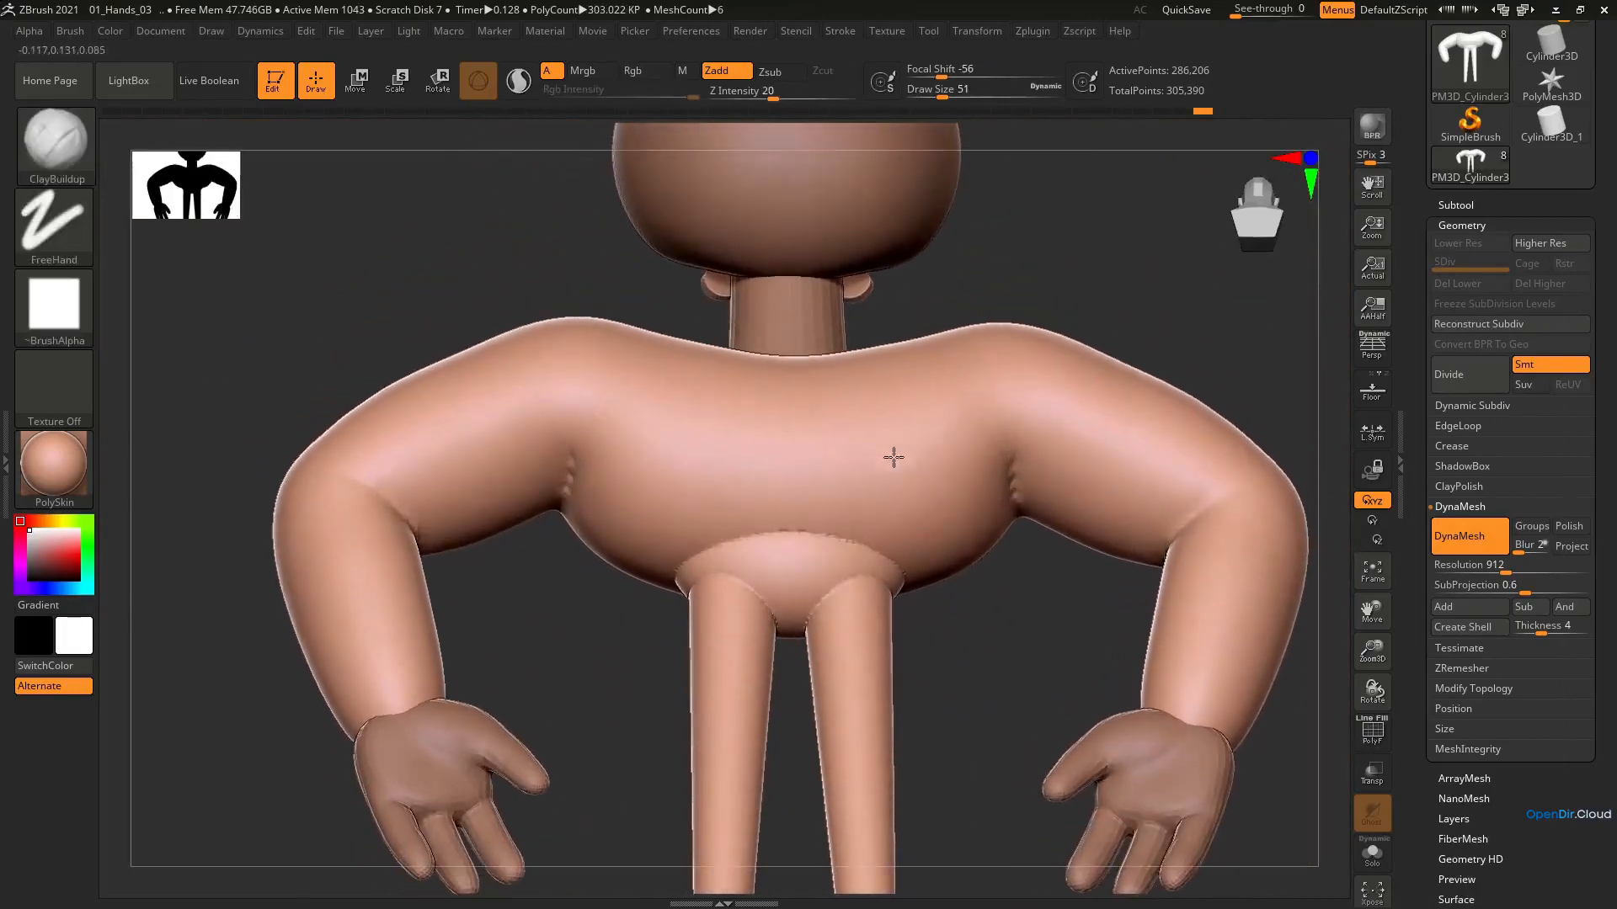
# Carve creases where the arms meet the torso with the DamStandard brush, reducing the draw size from 37 to 29
pyautogui.press('b')
pyautogui.press('d')
pyautogui.press('s')
pyautogui.press('s')
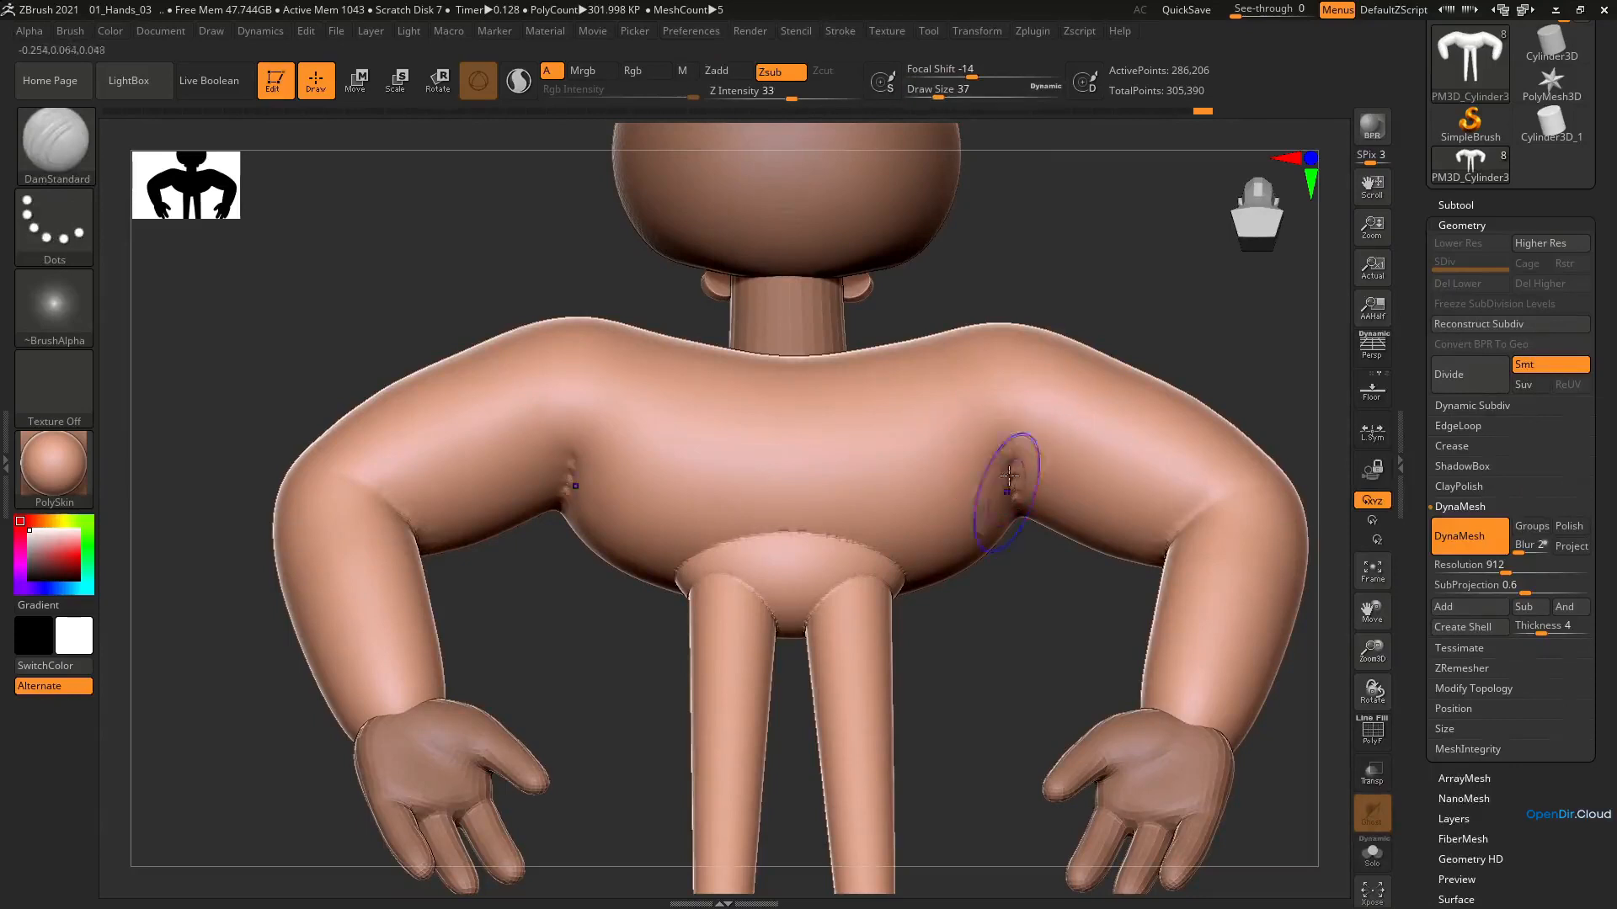
pyautogui.keyDown('shift'); pyautogui.moveTo(1009, 475); pyautogui.dragTo(1022, 530); pyautogui.keyUp('shift')
pyautogui.press('[')
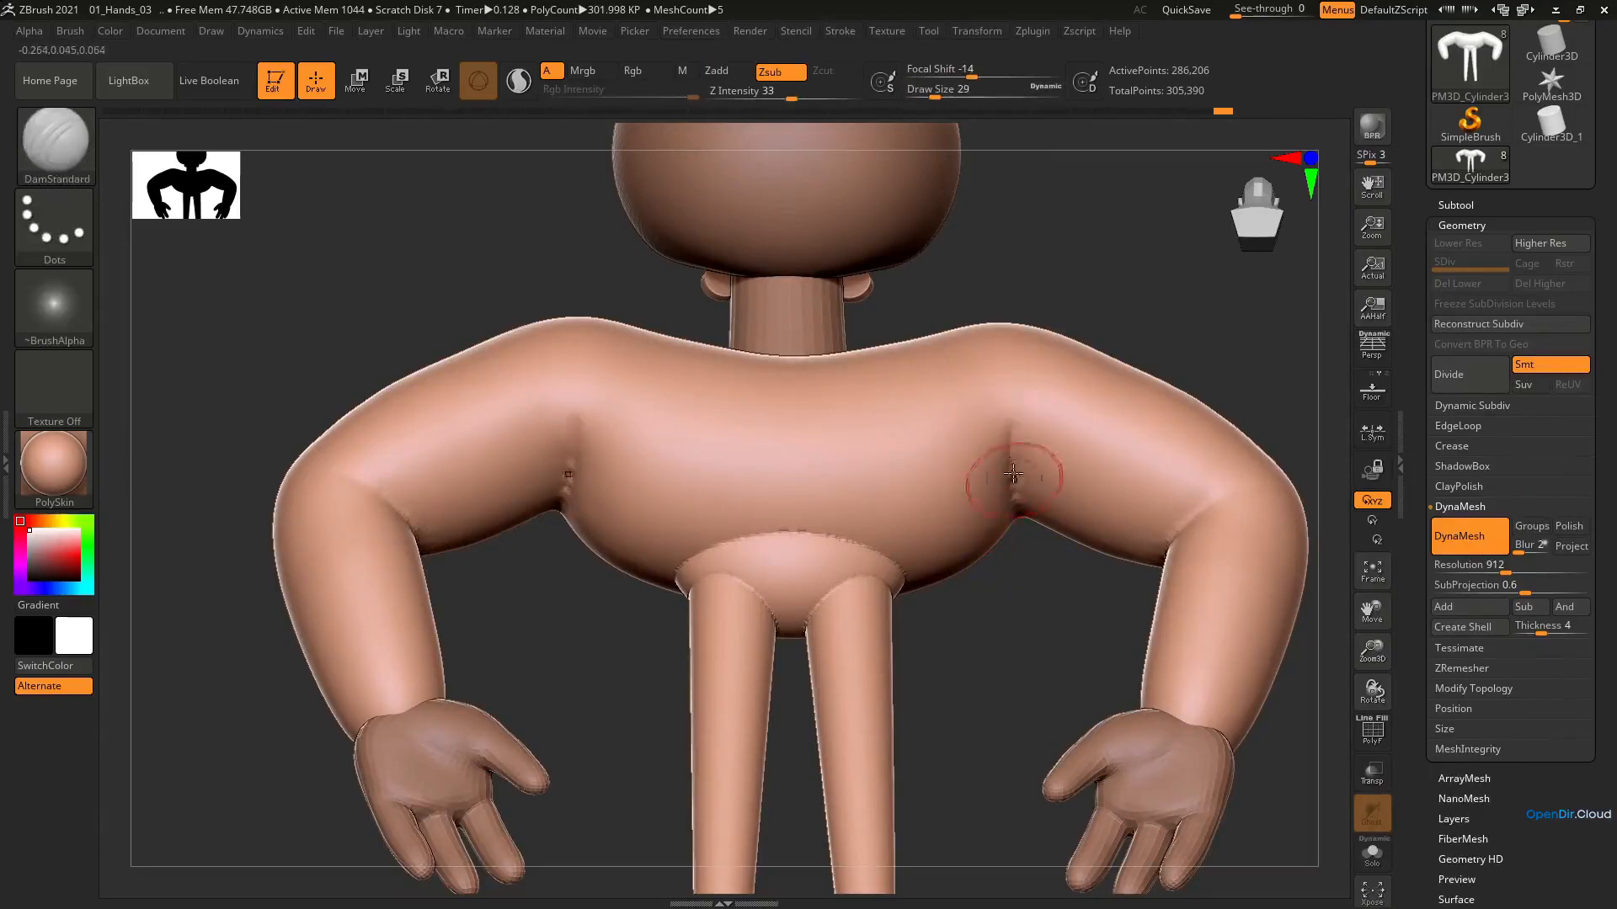
pyautogui.keyDown('shift'); pyautogui.moveTo(1014, 474); pyautogui.dragTo(1012, 424); pyautogui.keyUp('shift')
pyautogui.keyDown('shift'); pyautogui.moveTo(1025, 509); pyautogui.dragTo(1020, 491); pyautogui.keyUp('shift')
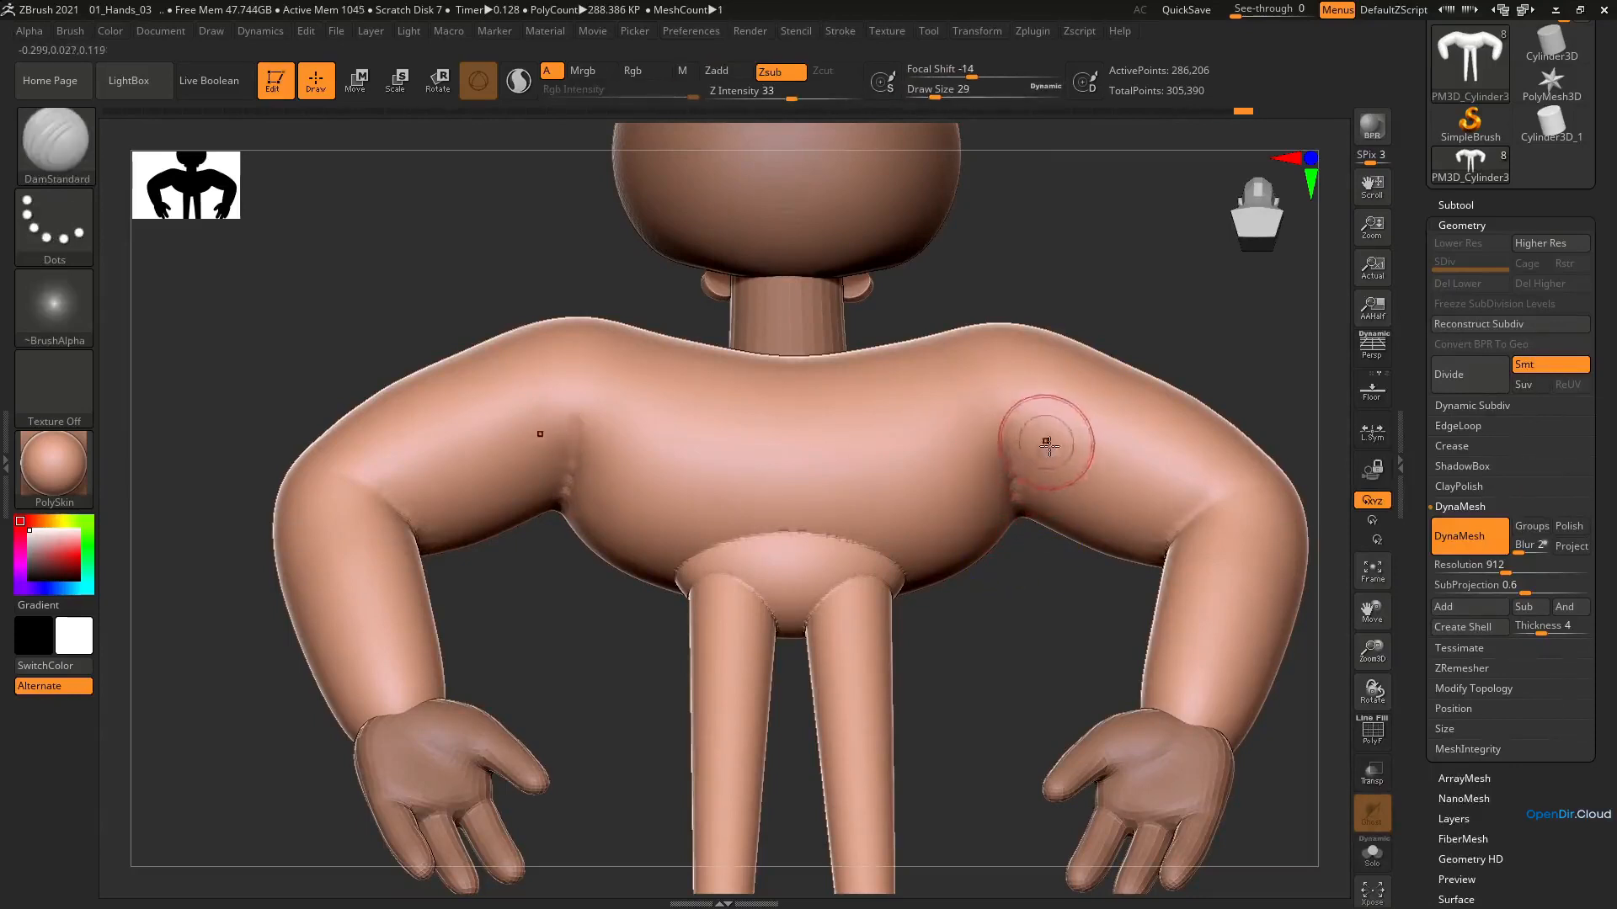
# Inflate the arms near the elbows with the Inflat brush at draw size 116, and reduce the brush to 101
pyautogui.moveTo(1048, 446); pyautogui.dragTo(1170, 459, button='right')
pyautogui.keyDown('ctrl'); pyautogui.moveTo(1171, 459); pyautogui.dragTo(793, 371, button='right'); pyautogui.keyUp('ctrl')
pyautogui.press('b')
pyautogui.press('i')
pyautogui.press('n')
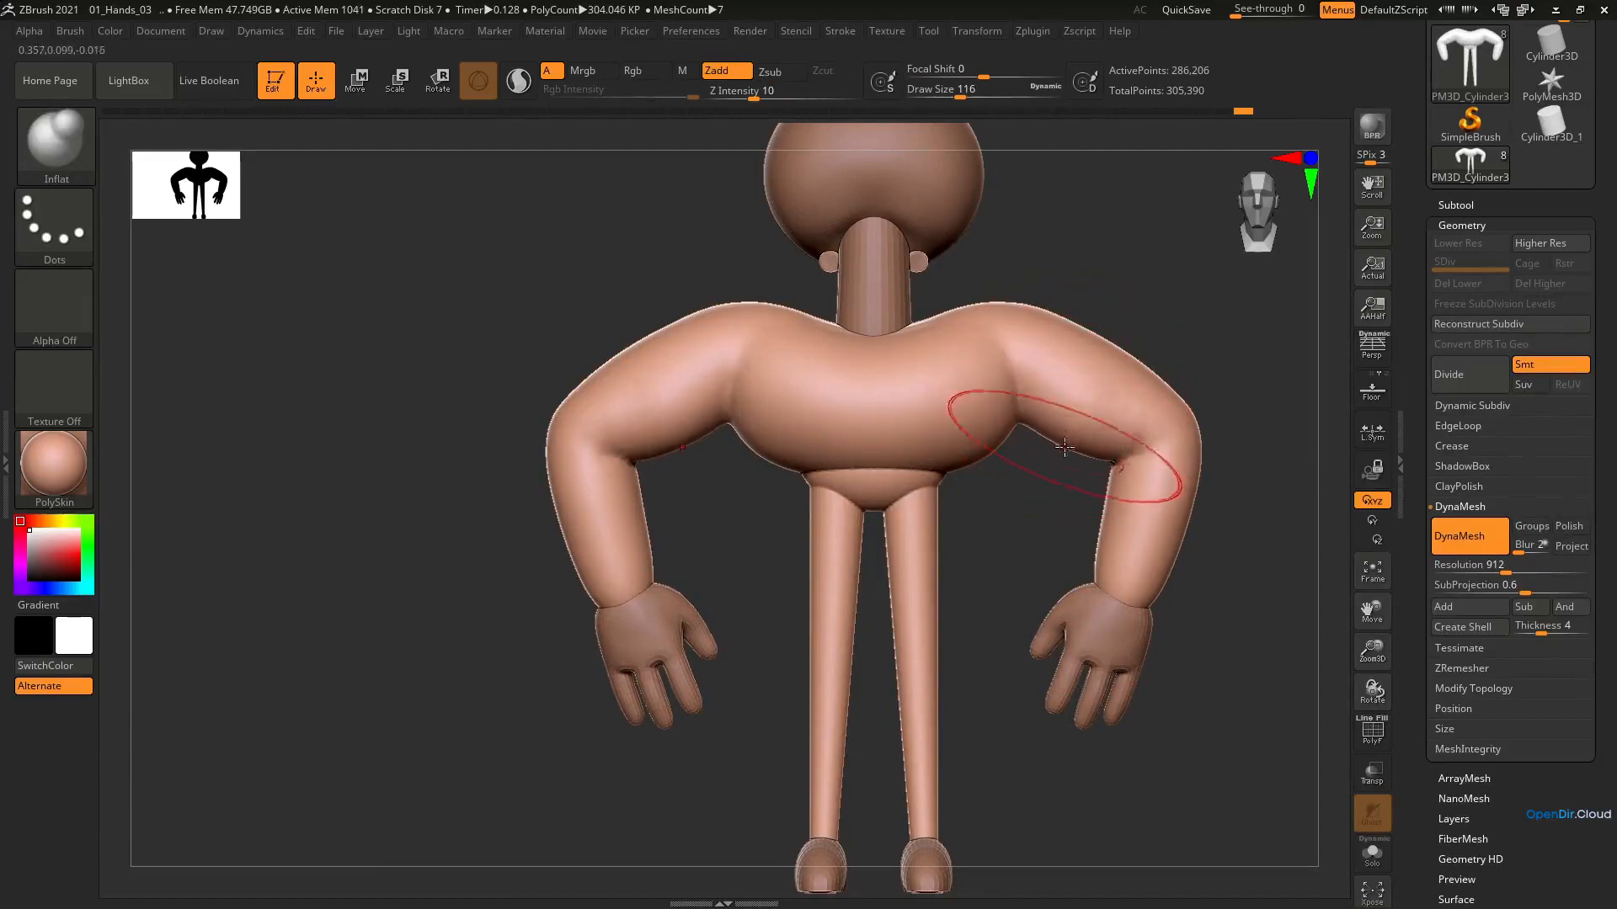
pyautogui.moveTo(1064, 447)
pyautogui.mouseDown(button='right')
pyautogui.moveTo(1083, 343)
pyautogui.moveTo(1069, 408)
pyautogui.moveTo(1133, 410)
pyautogui.mouseUp(button='right')
pyautogui.press('s')
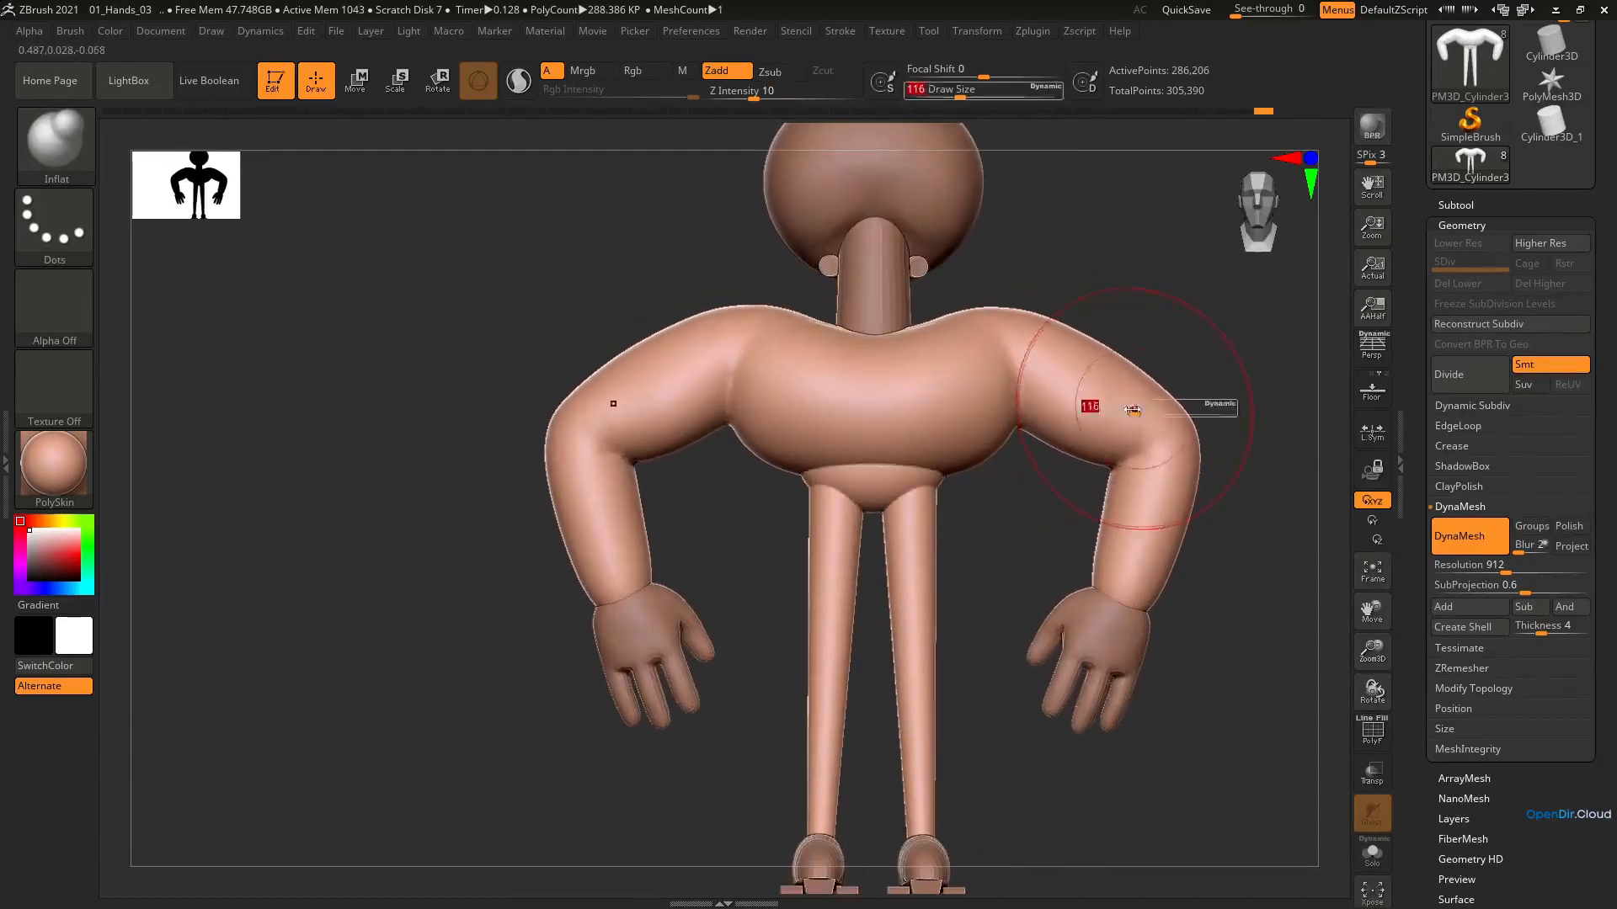
pyautogui.press('n')
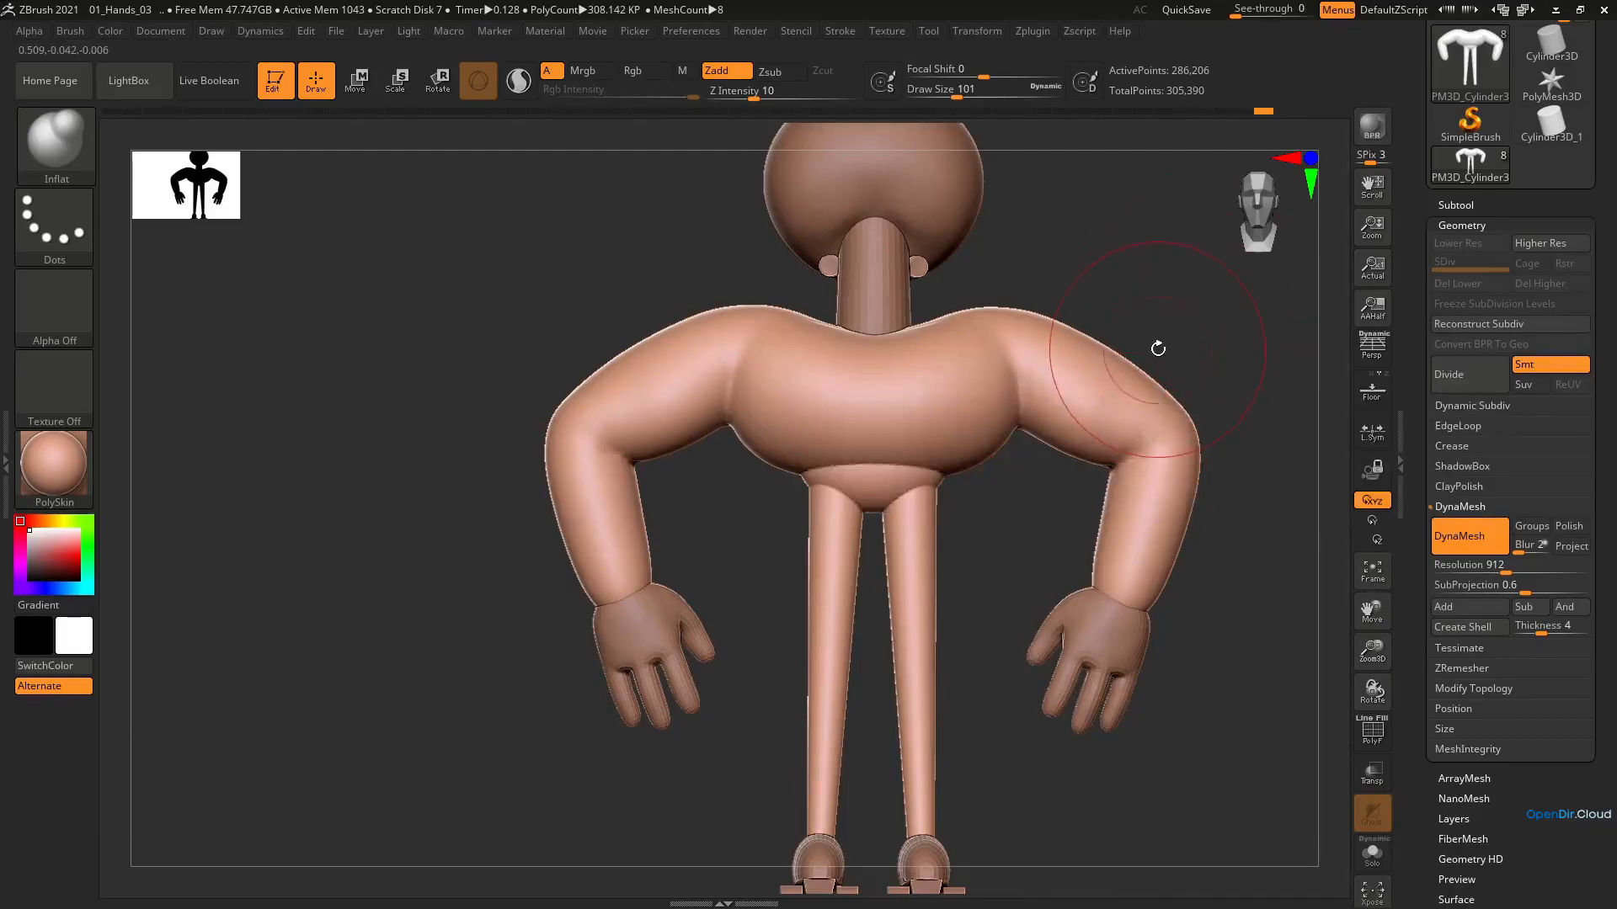
# Adjust the outline of the shoulders and forearms with the Move brush at draw size 94, and enlarge the brush to 163
pyautogui.press('b')
pyautogui.press('m')
pyautogui.press('v')
pyautogui.press('s')
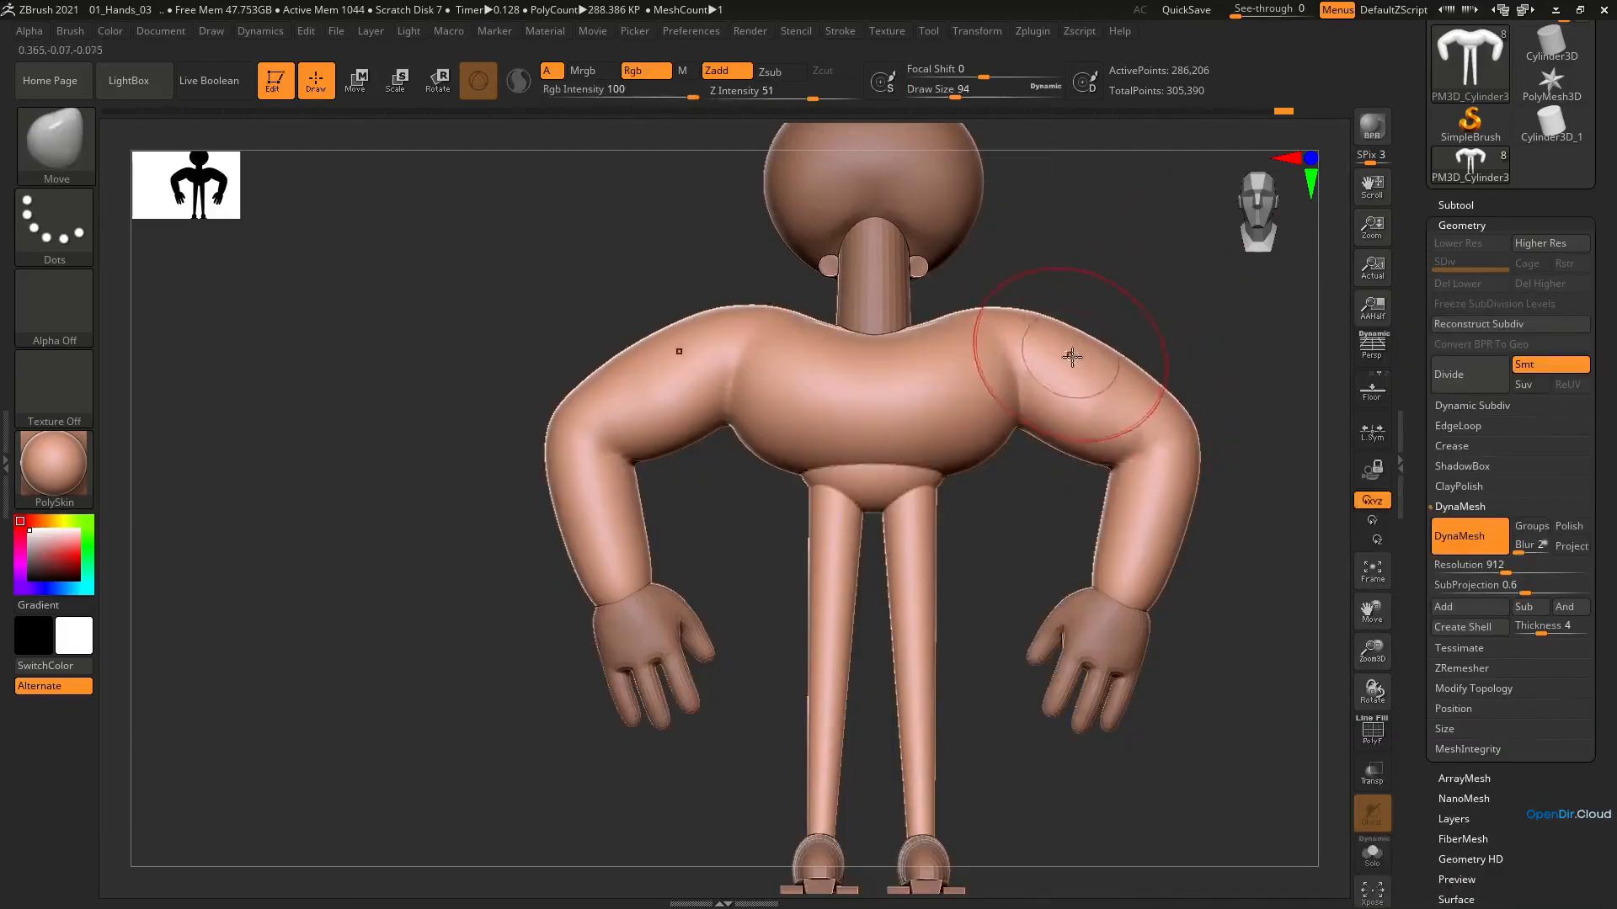
pyautogui.moveTo(1072, 357); pyautogui.dragTo(1072, 382, button='right')
pyautogui.keyDown('shift'); pyautogui.moveTo(1094, 485); pyautogui.dragTo(1110, 497); pyautogui.keyUp('shift')
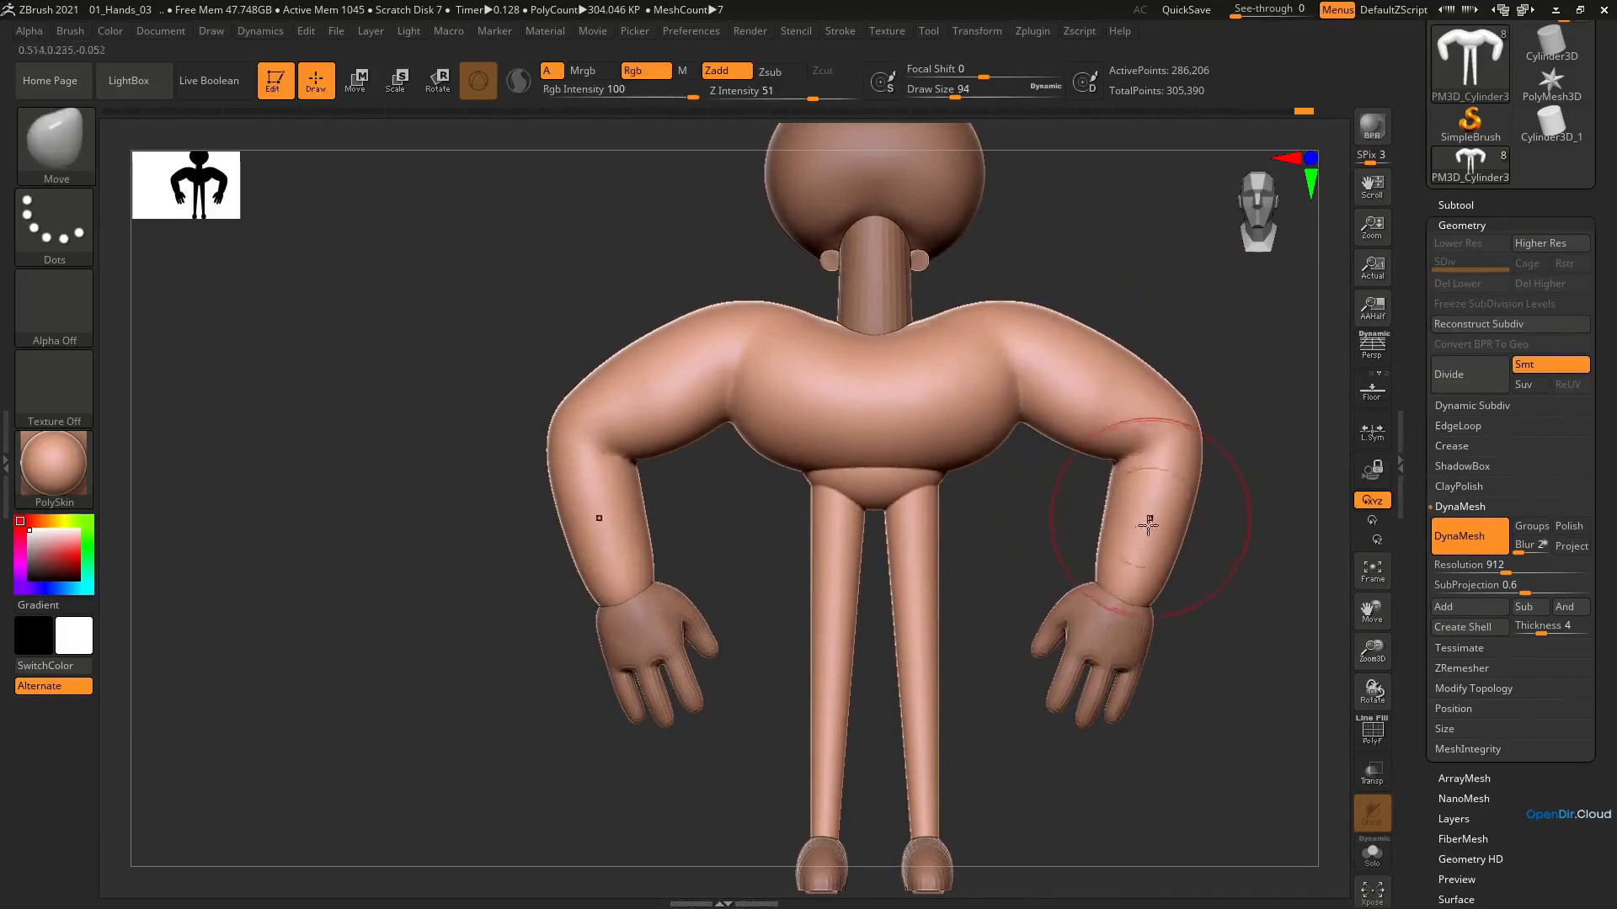
pyautogui.moveTo(1113, 608); pyautogui.dragTo(1127, 610)
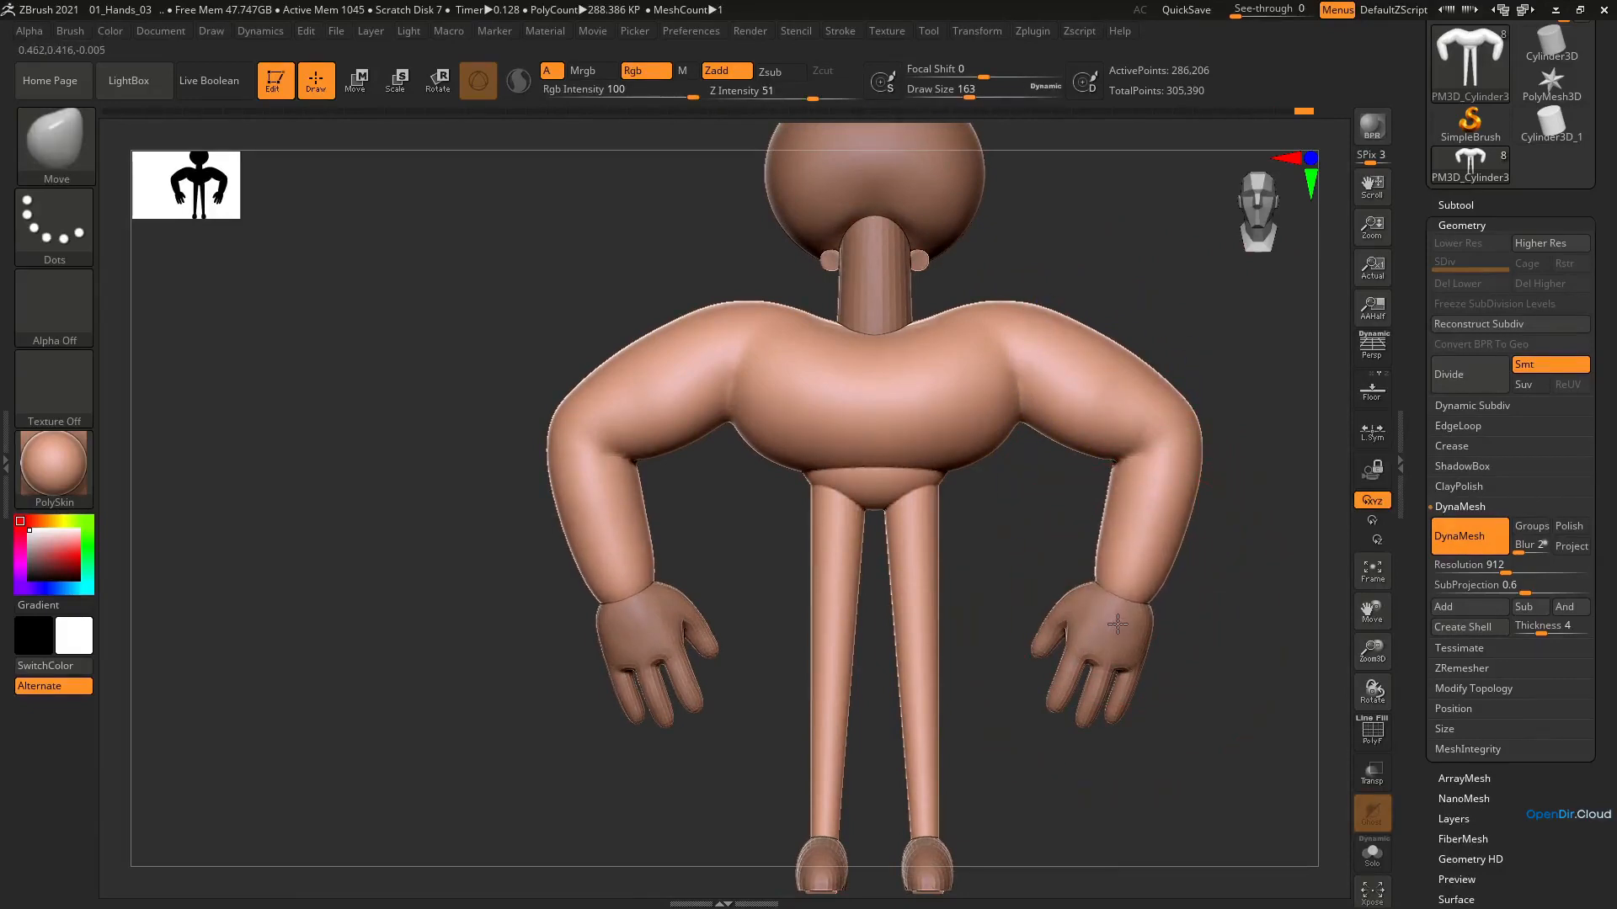
# Make the hands the active subtool and show the Scale gizmo on them
pyautogui.keyDown('alt'); pyautogui.click(1115, 654); pyautogui.keyUp('alt')
pyautogui.press('e')
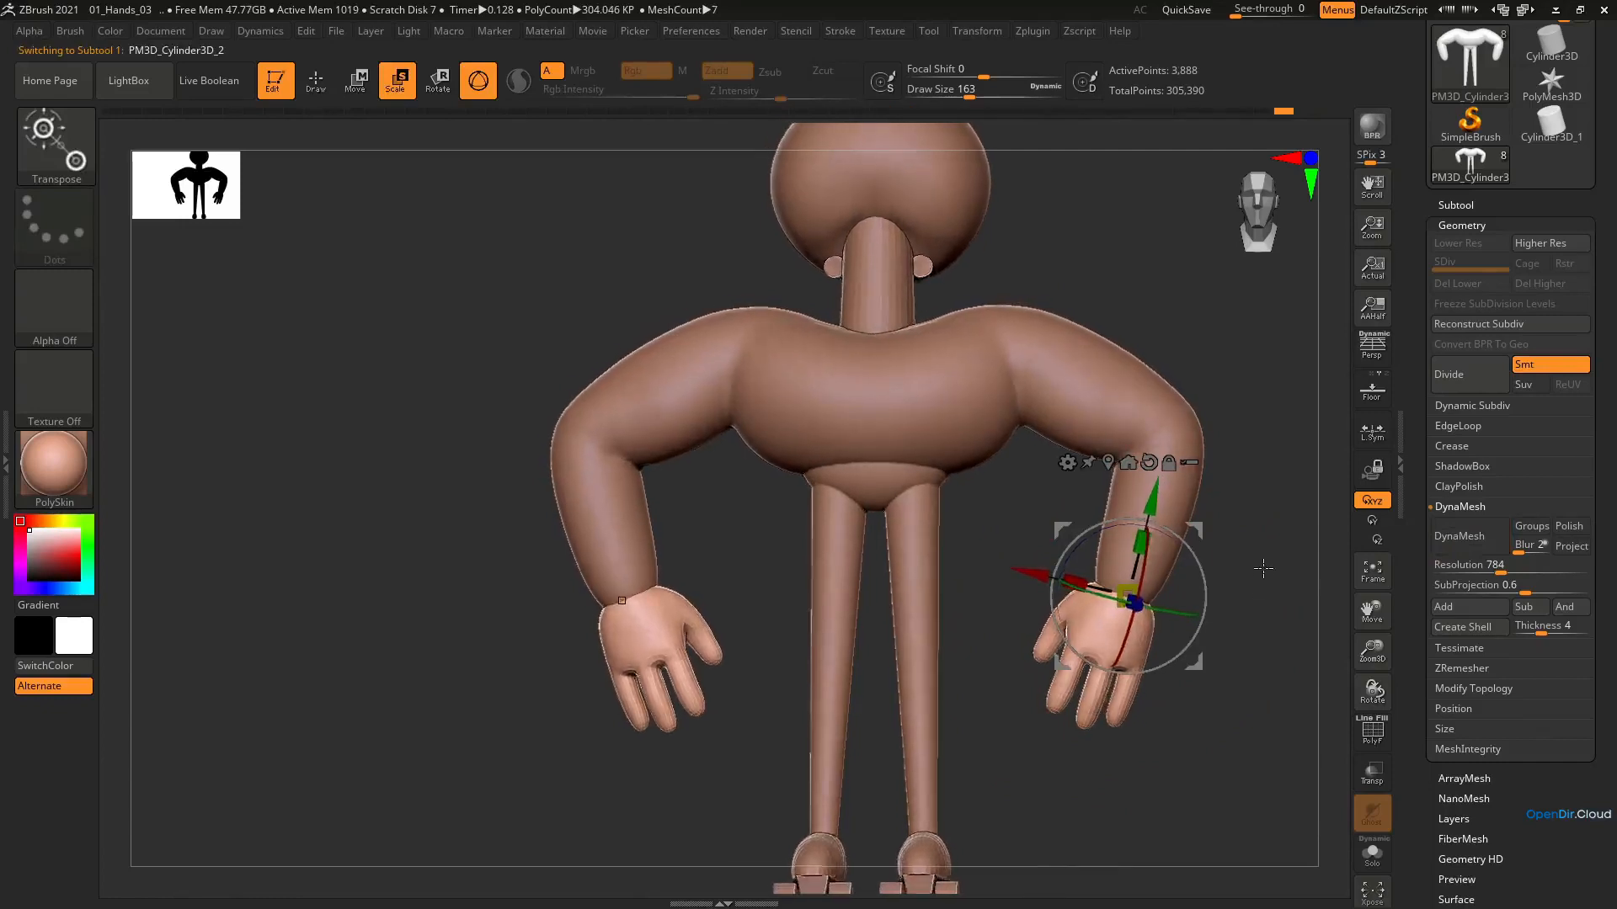
pyautogui.moveTo(1204, 536); pyautogui.dragTo(1067, 407)
# Show the reference drawing over the model and compare the head, torso and arm proportions with it
pyautogui.hotkey('shift', 'z')
pyautogui.keyDown('ctrl'); pyautogui.moveTo(1015, 439); pyautogui.dragTo(475, 404, button='right'); pyautogui.keyUp('ctrl')
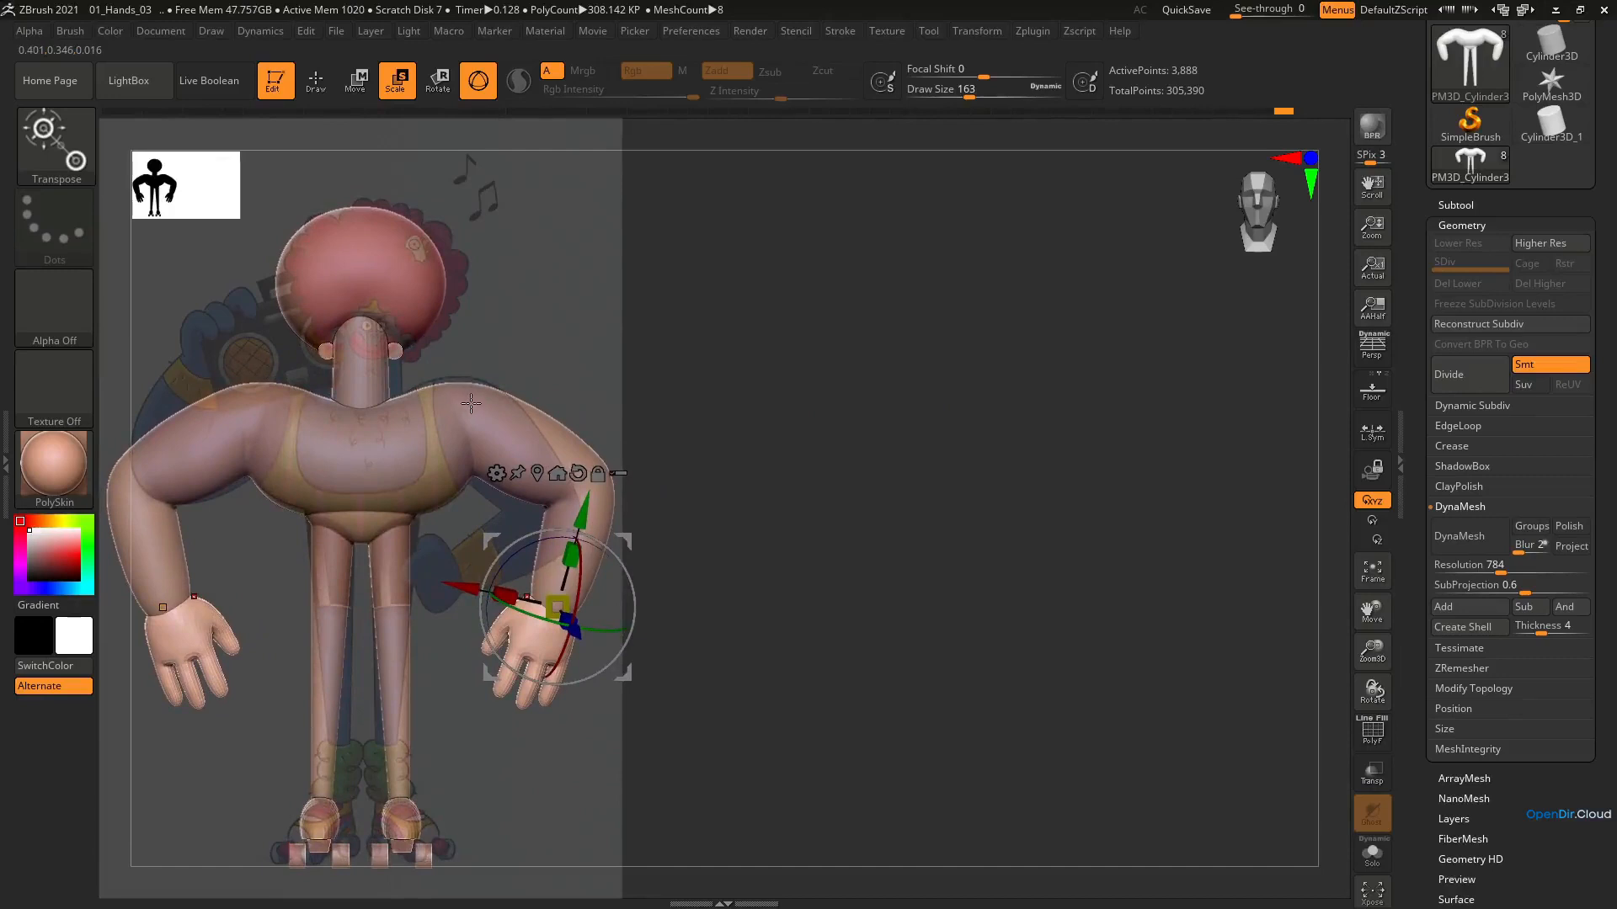
pyautogui.keyDown('alt'); pyautogui.moveTo(472, 402); pyautogui.dragTo(473, 400, button='right'); pyautogui.keyUp('alt')
pyautogui.rightClick(472, 400)
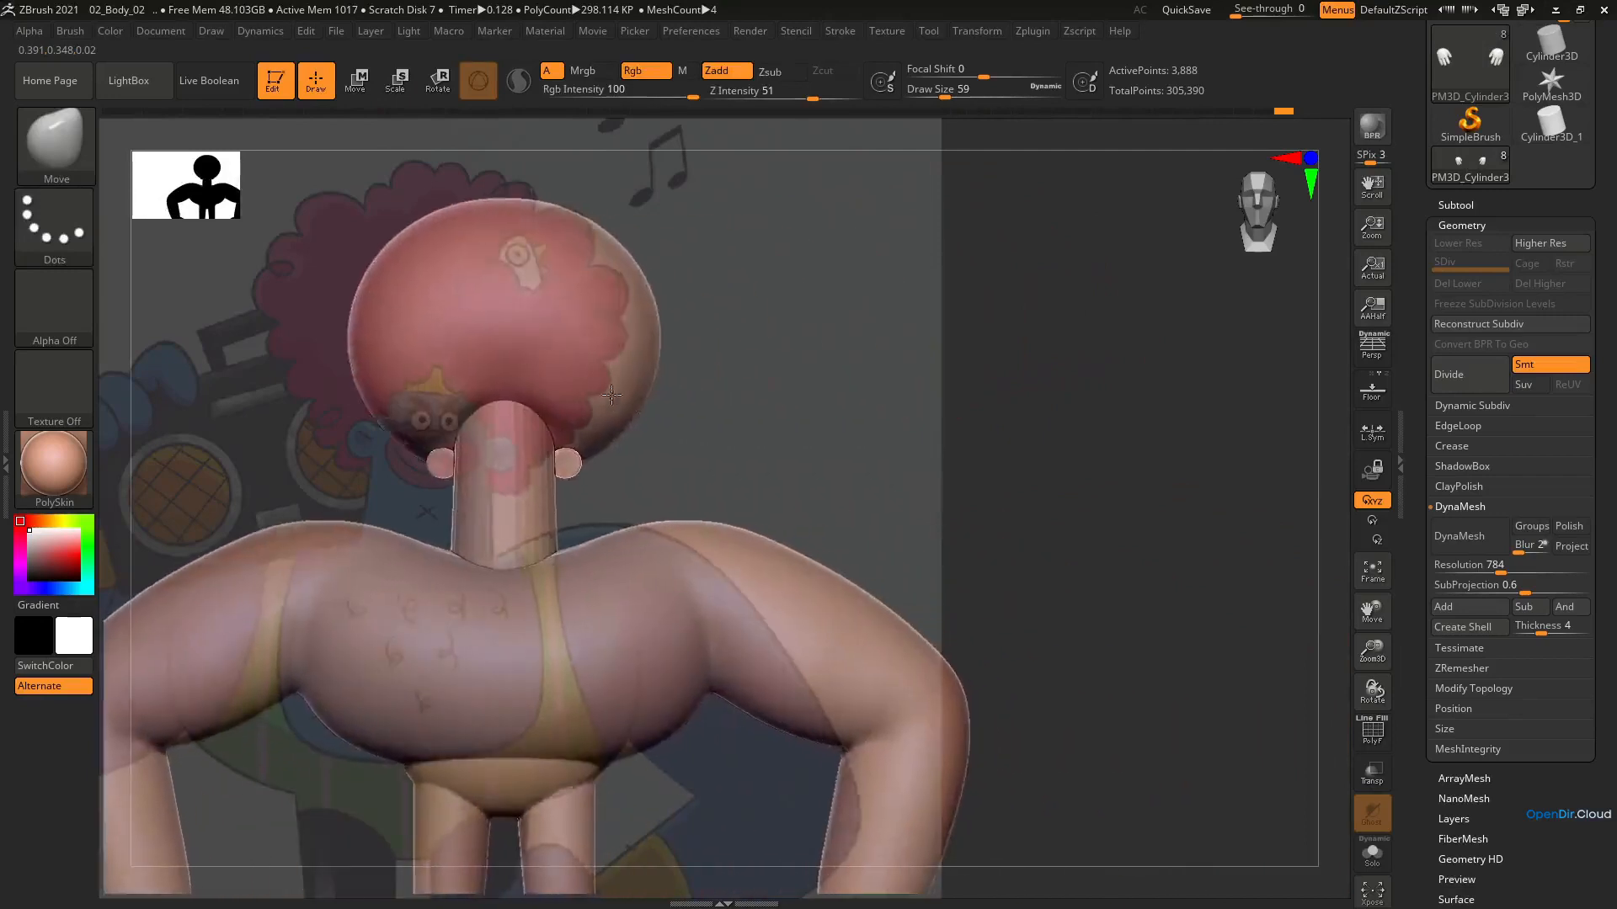
pyautogui.keyDown('alt'); pyautogui.moveTo(533, 399); pyautogui.dragTo(561, 469, button='right'); pyautogui.keyUp('alt')
pyautogui.keyDown('alt'); pyautogui.moveTo(575, 553); pyautogui.dragTo(582, 561, button='right'); pyautogui.keyUp('alt')
# Make the ears the active subtool, show the Scale gizmo on them, and align the head with the reference drawing
pyautogui.keyDown('alt'); pyautogui.click(482, 459); pyautogui.keyUp('alt')
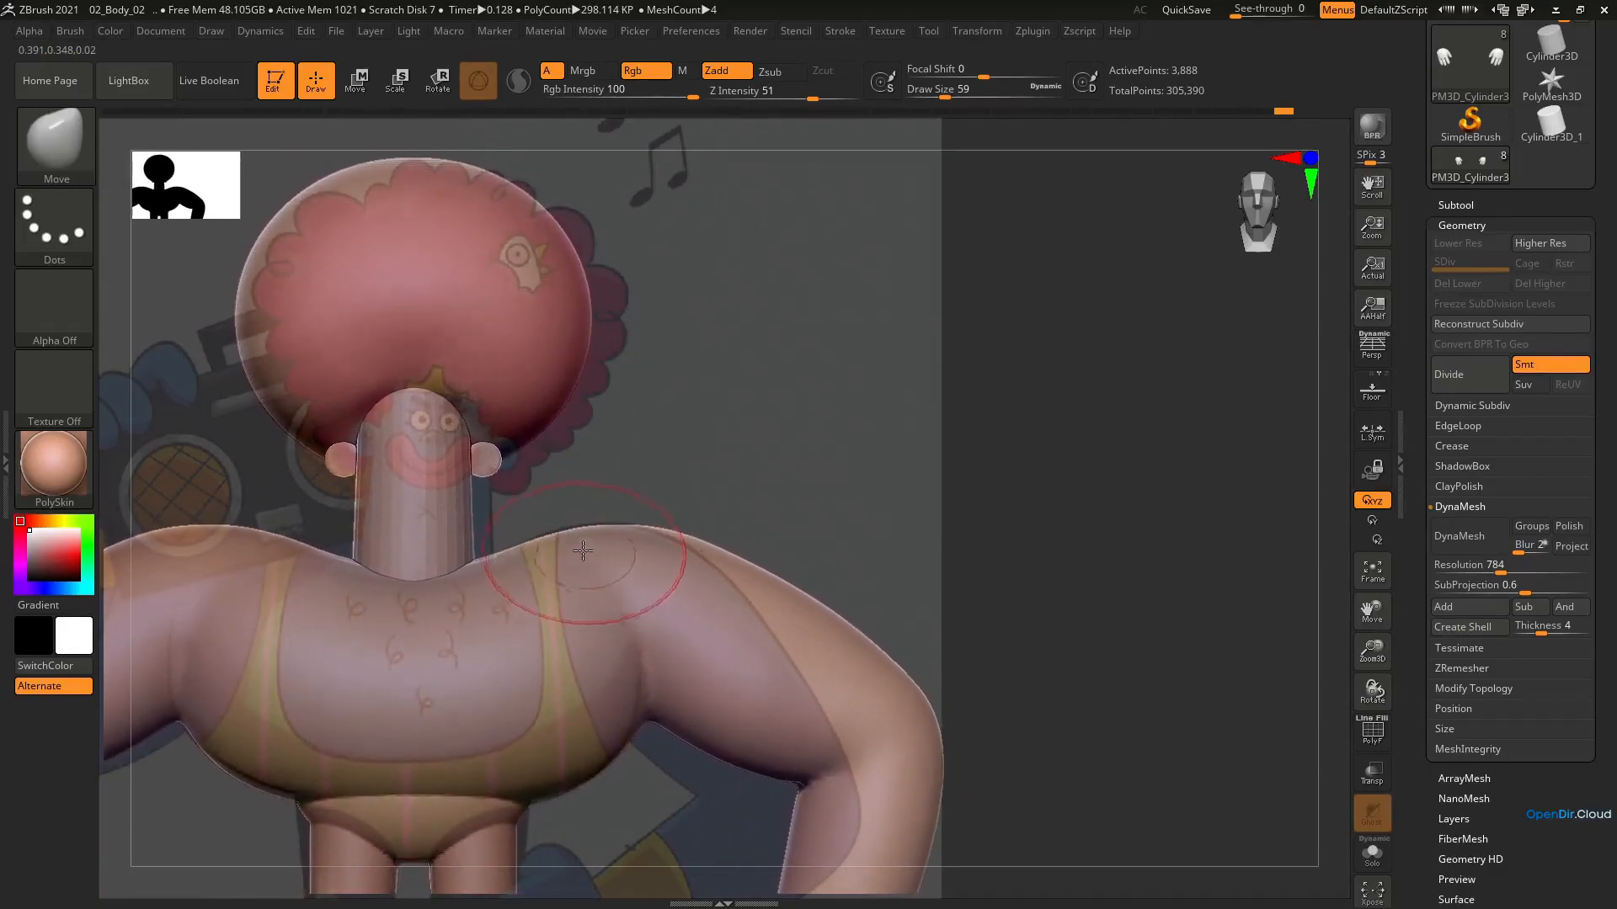
pyautogui.press('e')
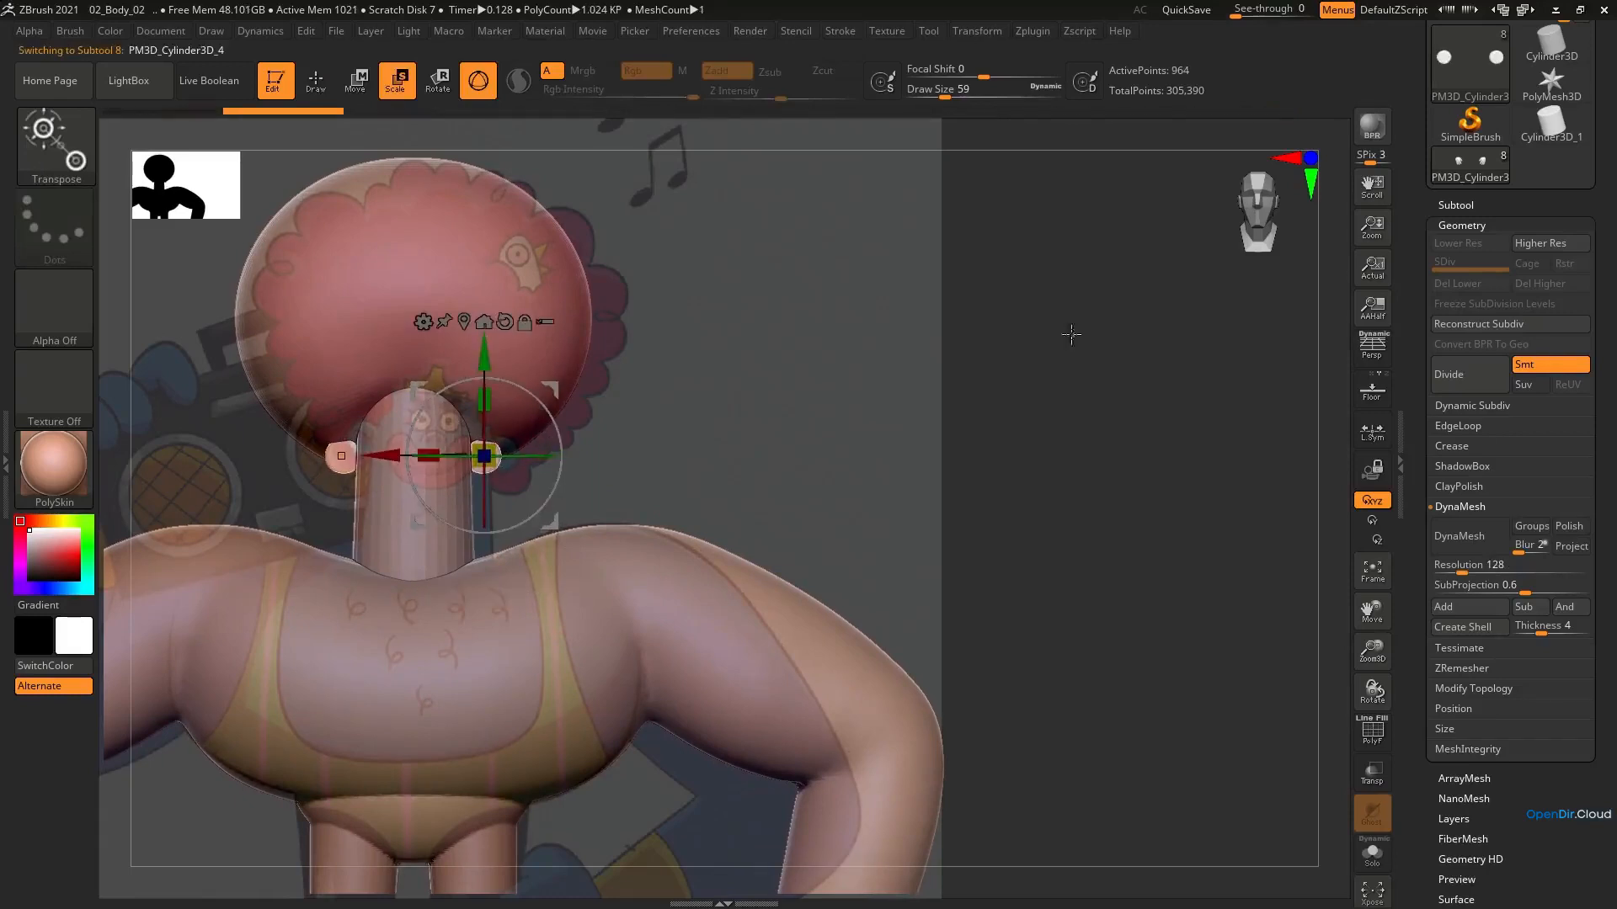
pyautogui.moveTo(858, 469)
pyautogui.keyDown('alt'); pyautogui.mouseDown(button='right')
pyautogui.moveTo(904, 455)
pyautogui.moveTo(876, 467)
pyautogui.mouseUp(button='right'); pyautogui.keyUp('alt')
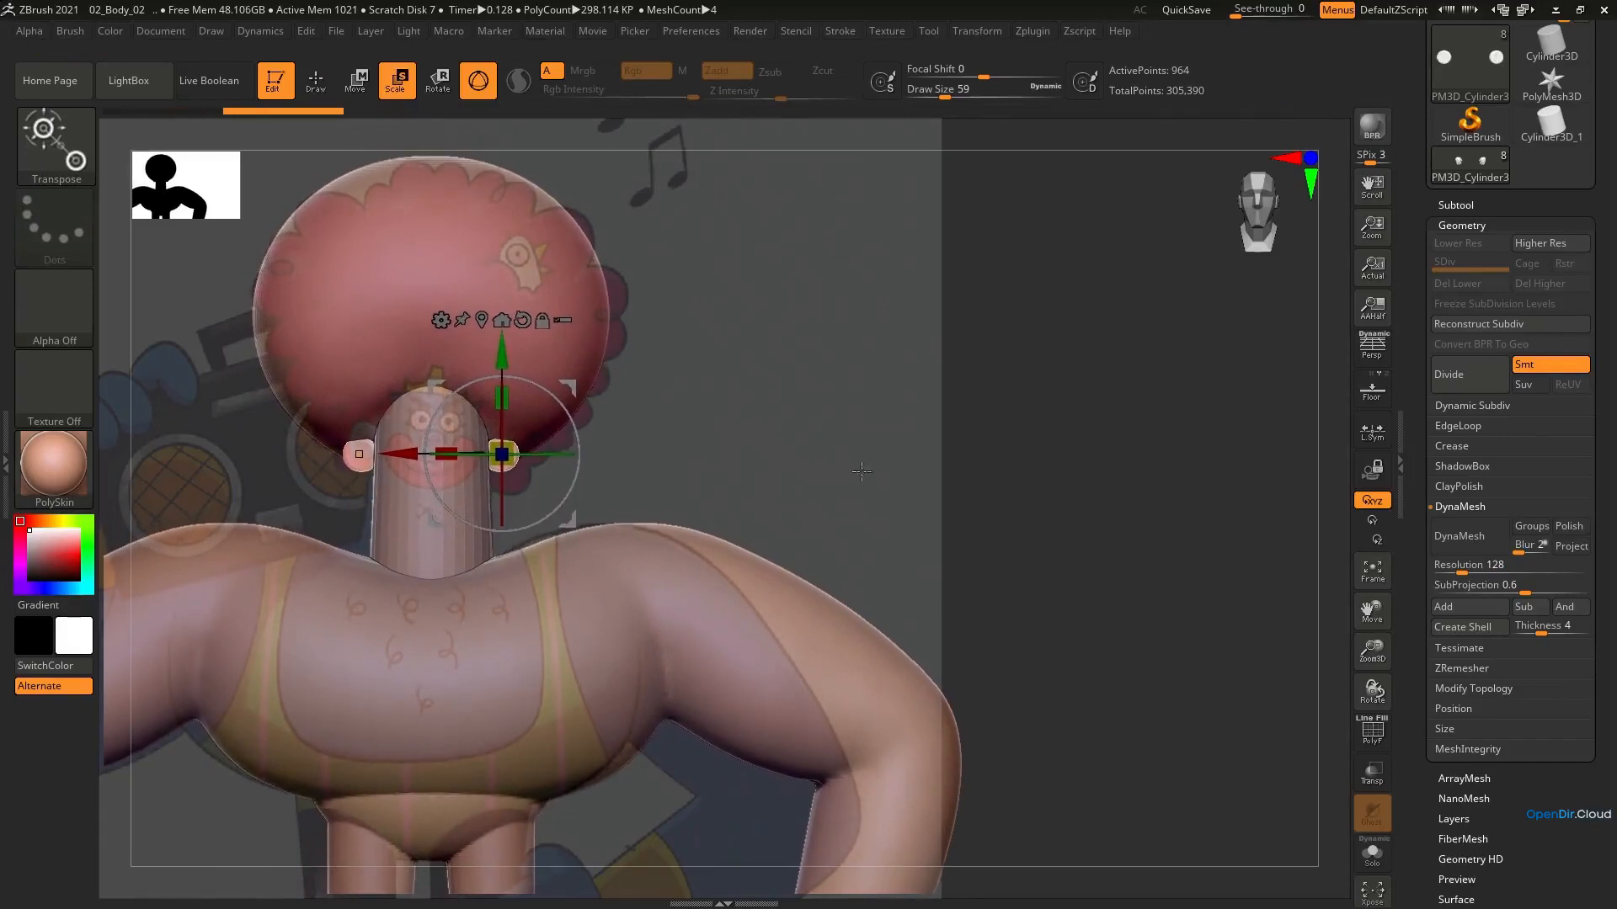
# Append a sphere as a new subtool and make it active
pyautogui.click(1487, 207)
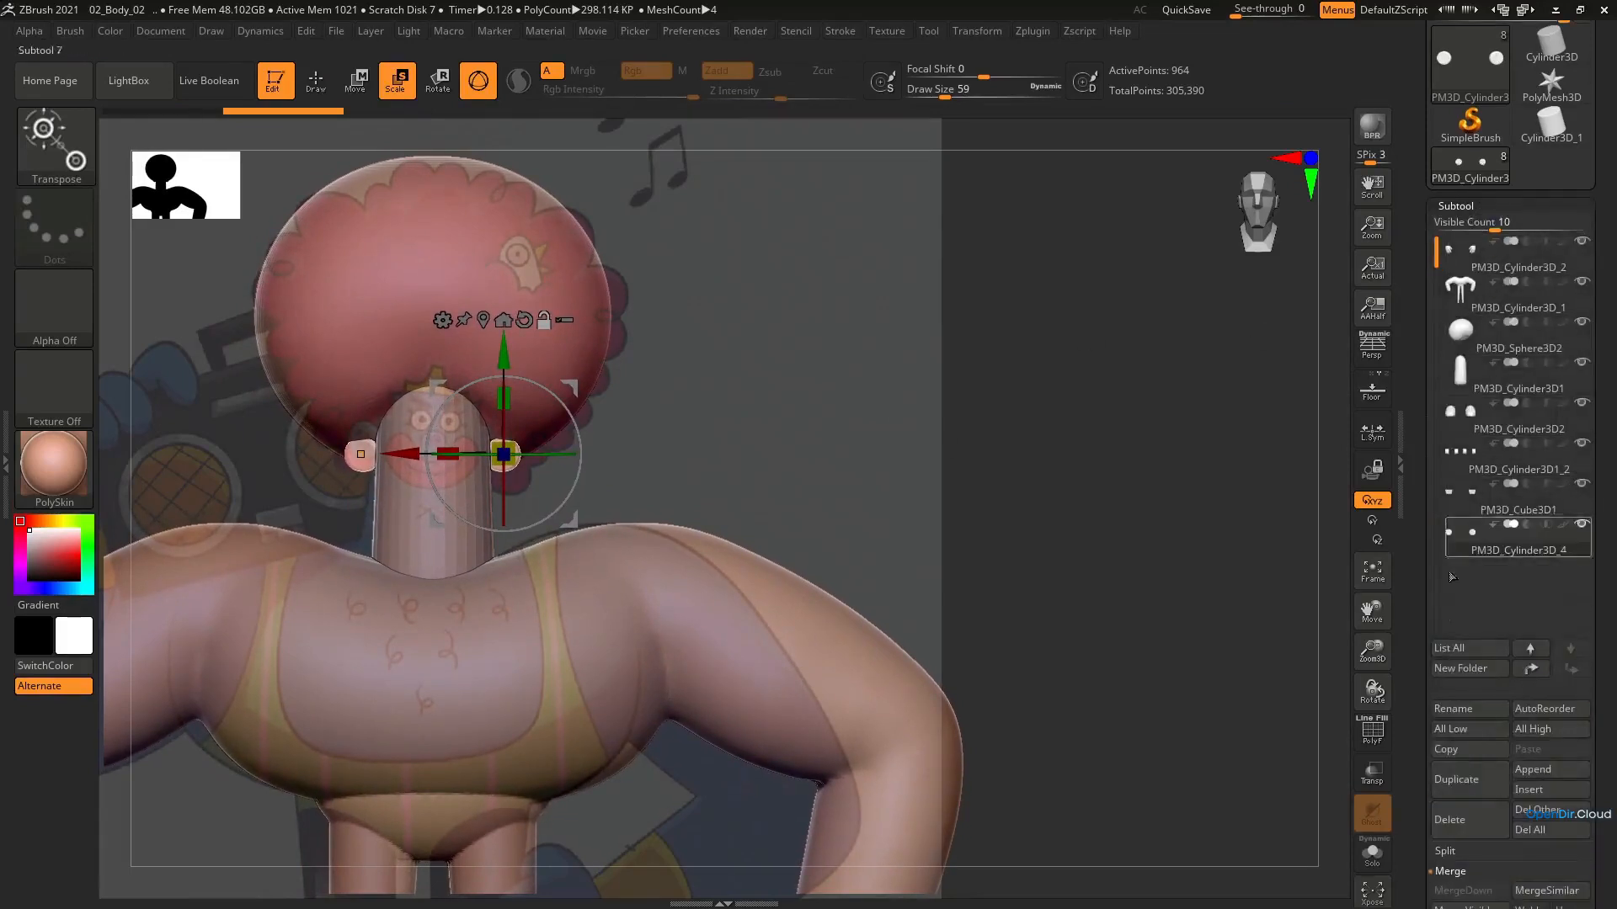
pyautogui.click(1569, 789)
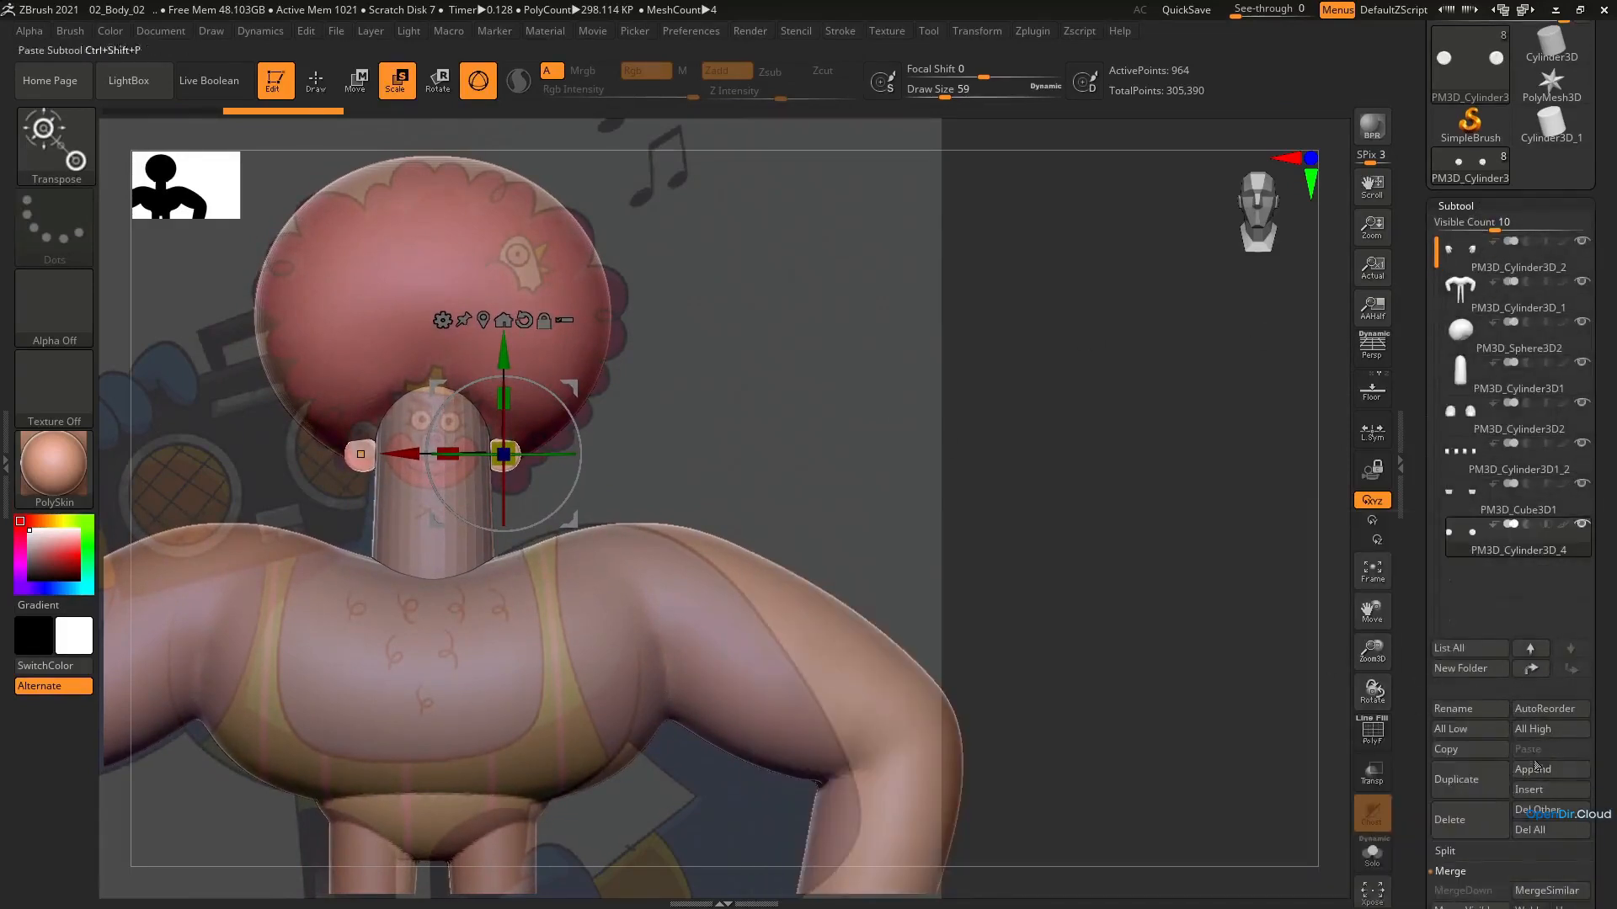
pyautogui.click(1535, 768)
pyautogui.click(807, 627)
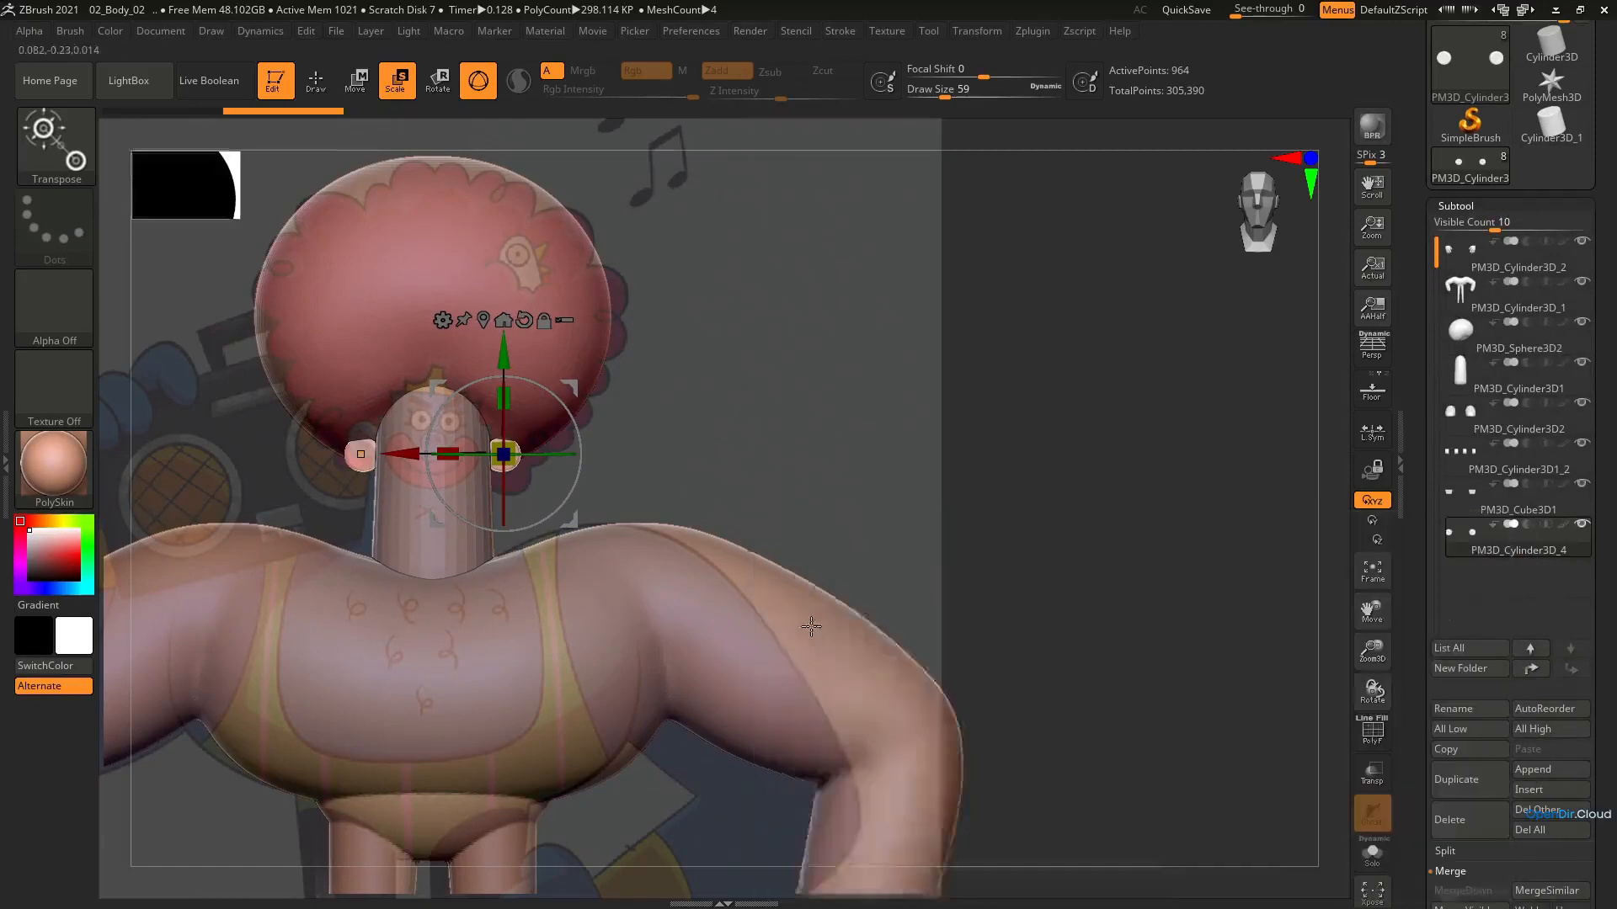
pyautogui.click(1498, 600)
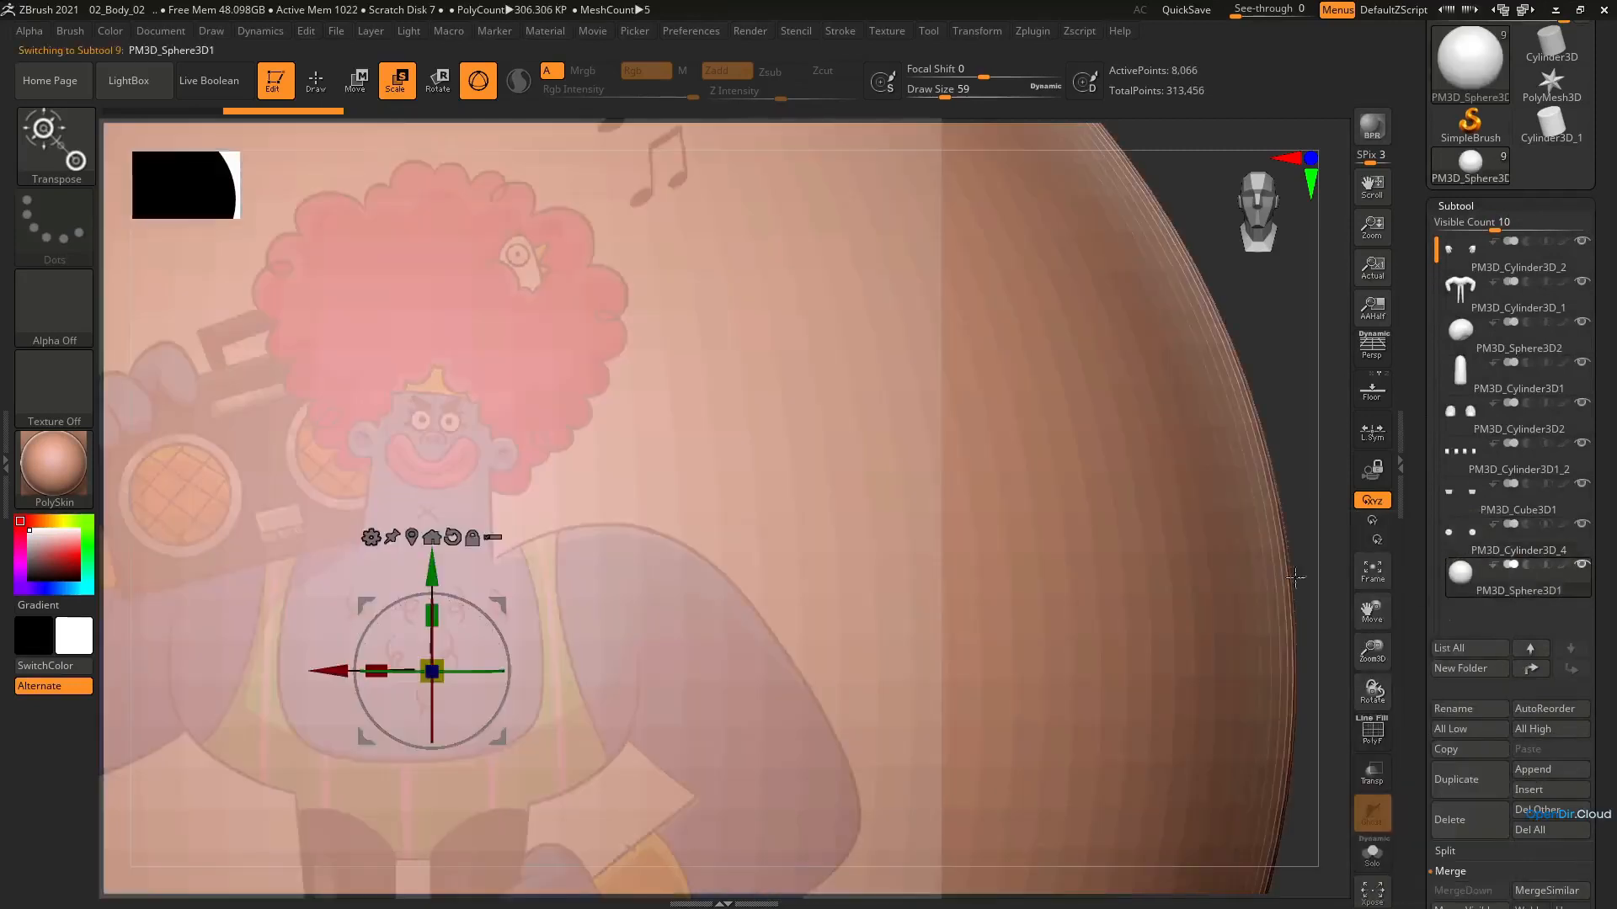
# Scale the sphere down to eye size and place it on the front of the face over the reference's eye
pyautogui.moveTo(449, 658); pyautogui.dragTo(375, 706)
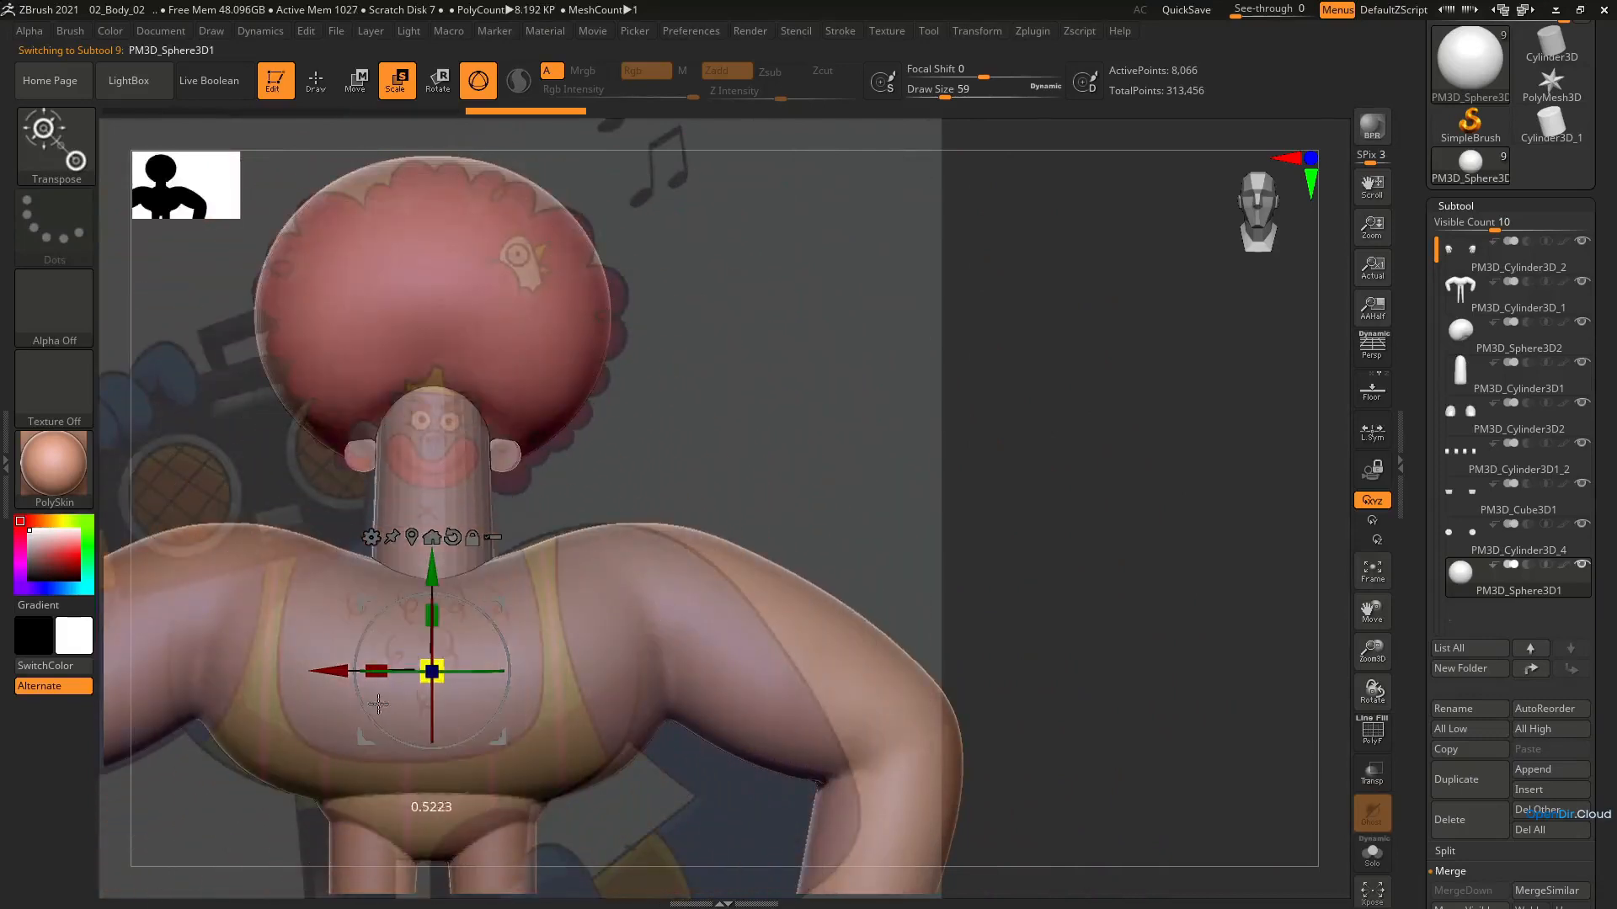
pyautogui.moveTo(505, 598); pyautogui.dragTo(436, 447)
pyautogui.moveTo(548, 361); pyautogui.dragTo(519, 354)
pyautogui.moveTo(526, 402); pyautogui.dragTo(381, 414, button='right')
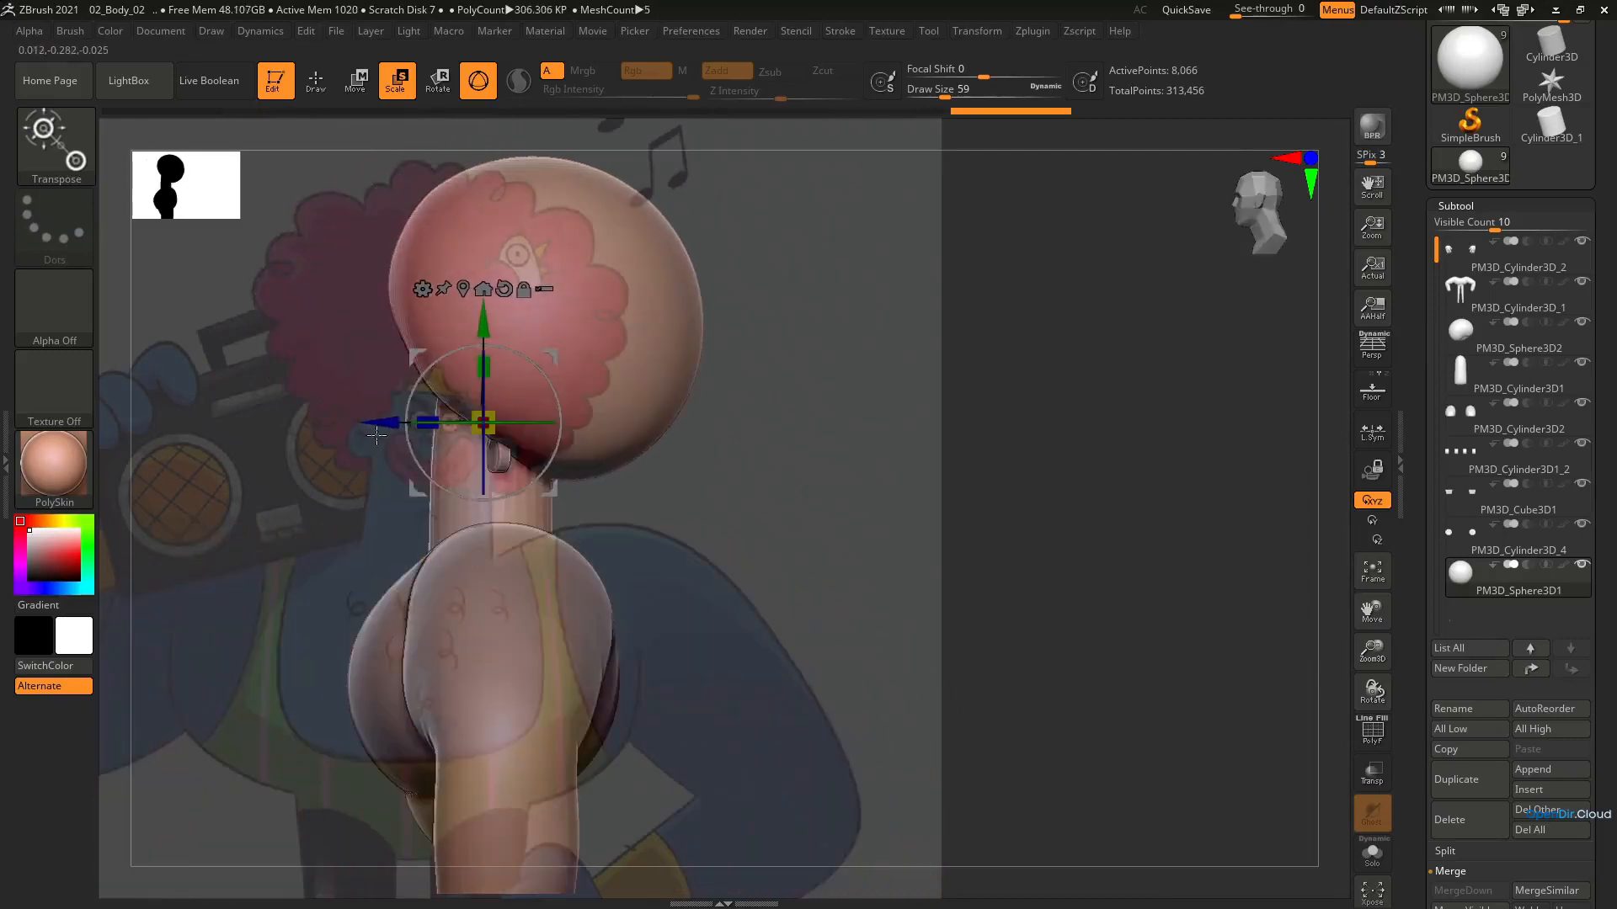
pyautogui.moveTo(381, 429); pyautogui.dragTo(343, 422)
pyautogui.keyDown('shift'); pyautogui.moveTo(343, 422); pyautogui.dragTo(354, 419, button='right'); pyautogui.keyUp('shift')
pyautogui.moveTo(352, 418); pyautogui.dragTo(360, 421)
# Enlarge the eye sphere slightly and adjust its depth so it sits partly embedded in the face
pyautogui.keyDown('alt'); pyautogui.moveTo(681, 406); pyautogui.dragTo(997, 473, button='right'); pyautogui.keyUp('alt')
pyautogui.keyDown('ctrl'); pyautogui.moveTo(997, 474); pyautogui.dragTo(999, 670, button='right'); pyautogui.keyUp('ctrl')
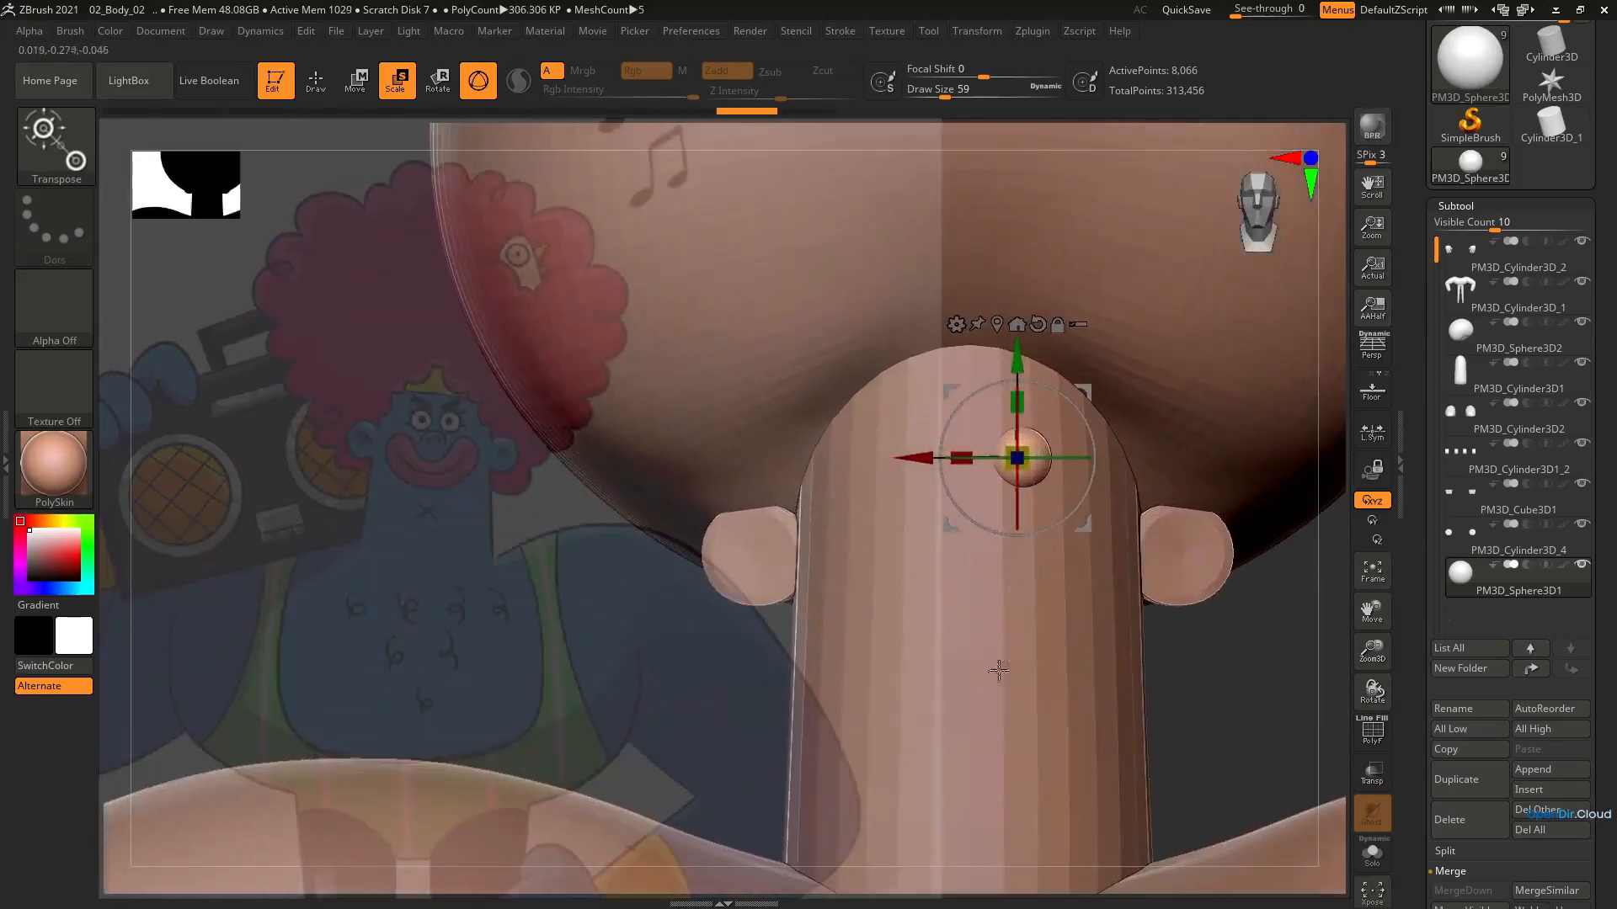
pyautogui.keyDown('shift'); pyautogui.moveTo(1048, 443); pyautogui.dragTo(1001, 418, button='right'); pyautogui.keyUp('shift')
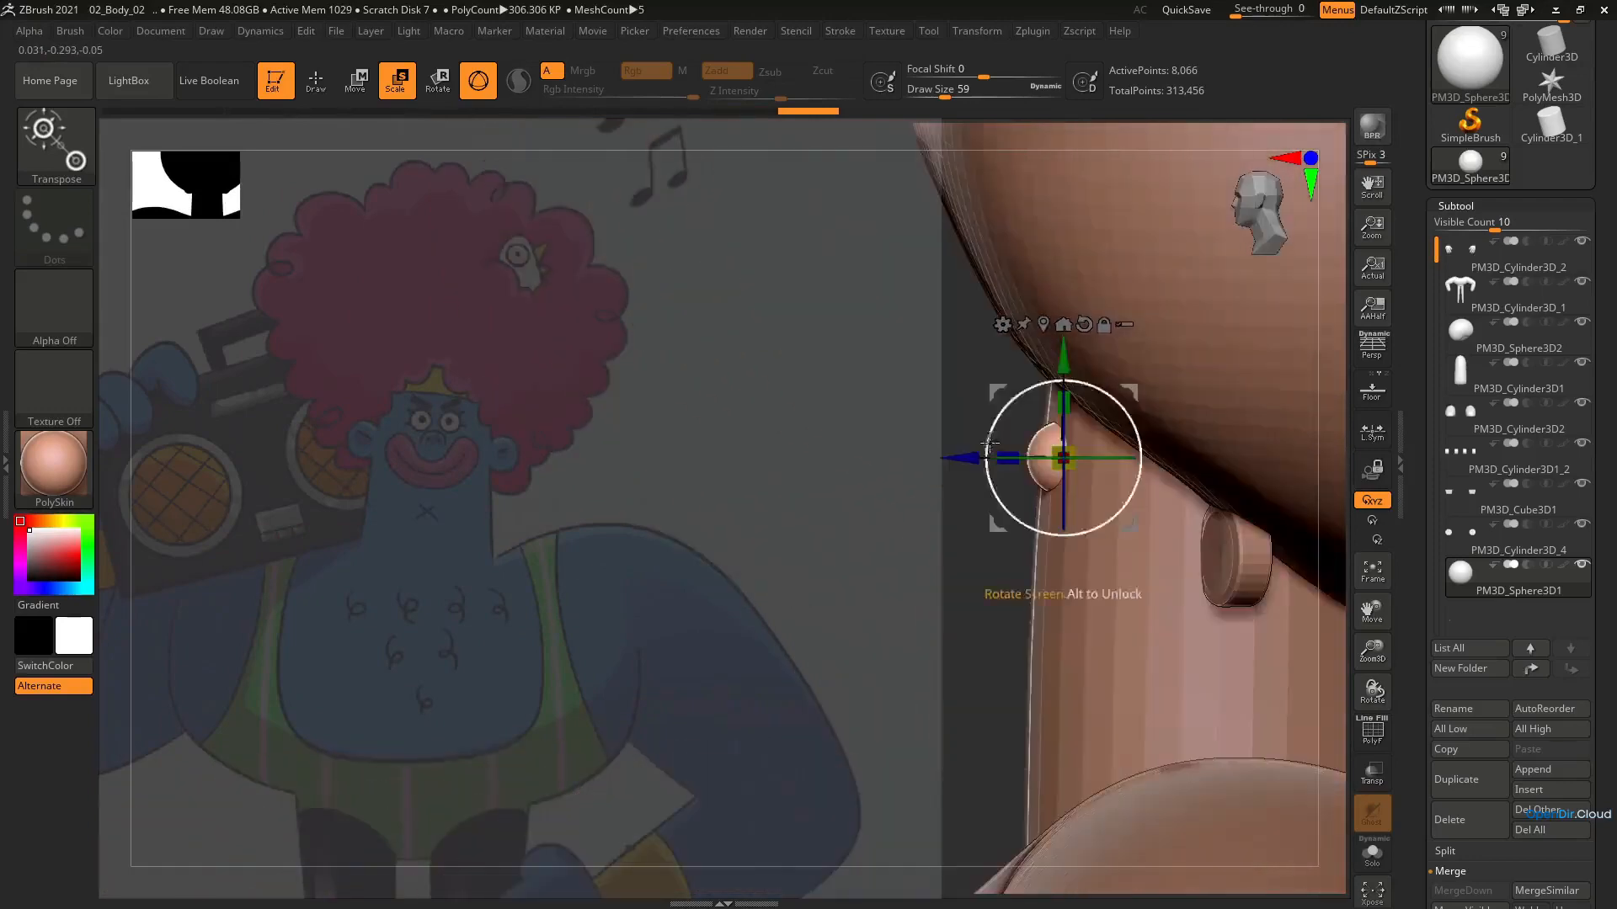
pyautogui.moveTo(1131, 389); pyautogui.dragTo(1123, 396)
pyautogui.keyDown('shift'); pyautogui.moveTo(1123, 396); pyautogui.dragTo(960, 578, button='right'); pyautogui.keyUp('shift')
pyautogui.moveTo(943, 470); pyautogui.dragTo(934, 474)
pyautogui.moveTo(1028, 572); pyautogui.dragTo(1084, 593, button='right')
pyautogui.moveTo(1085, 592); pyautogui.dragTo(1031, 506, button='right')
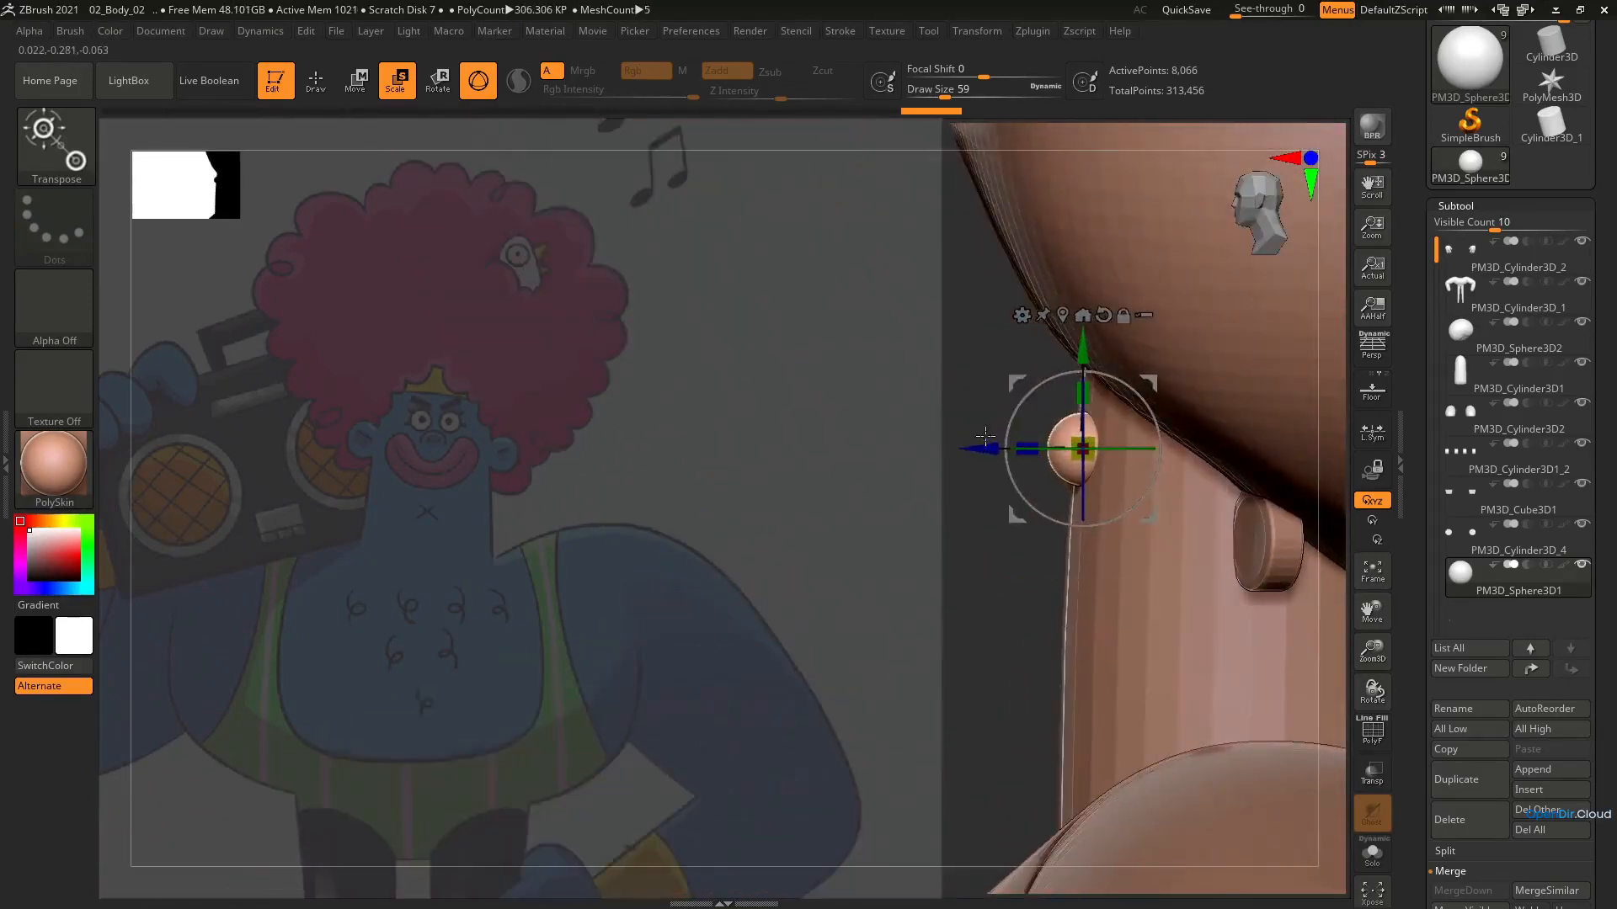
pyautogui.moveTo(984, 448); pyautogui.dragTo(982, 448)
pyautogui.keyDown('ctrl'); pyautogui.moveTo(993, 530); pyautogui.dragTo(1129, 510, button='right'); pyautogui.keyUp('ctrl')
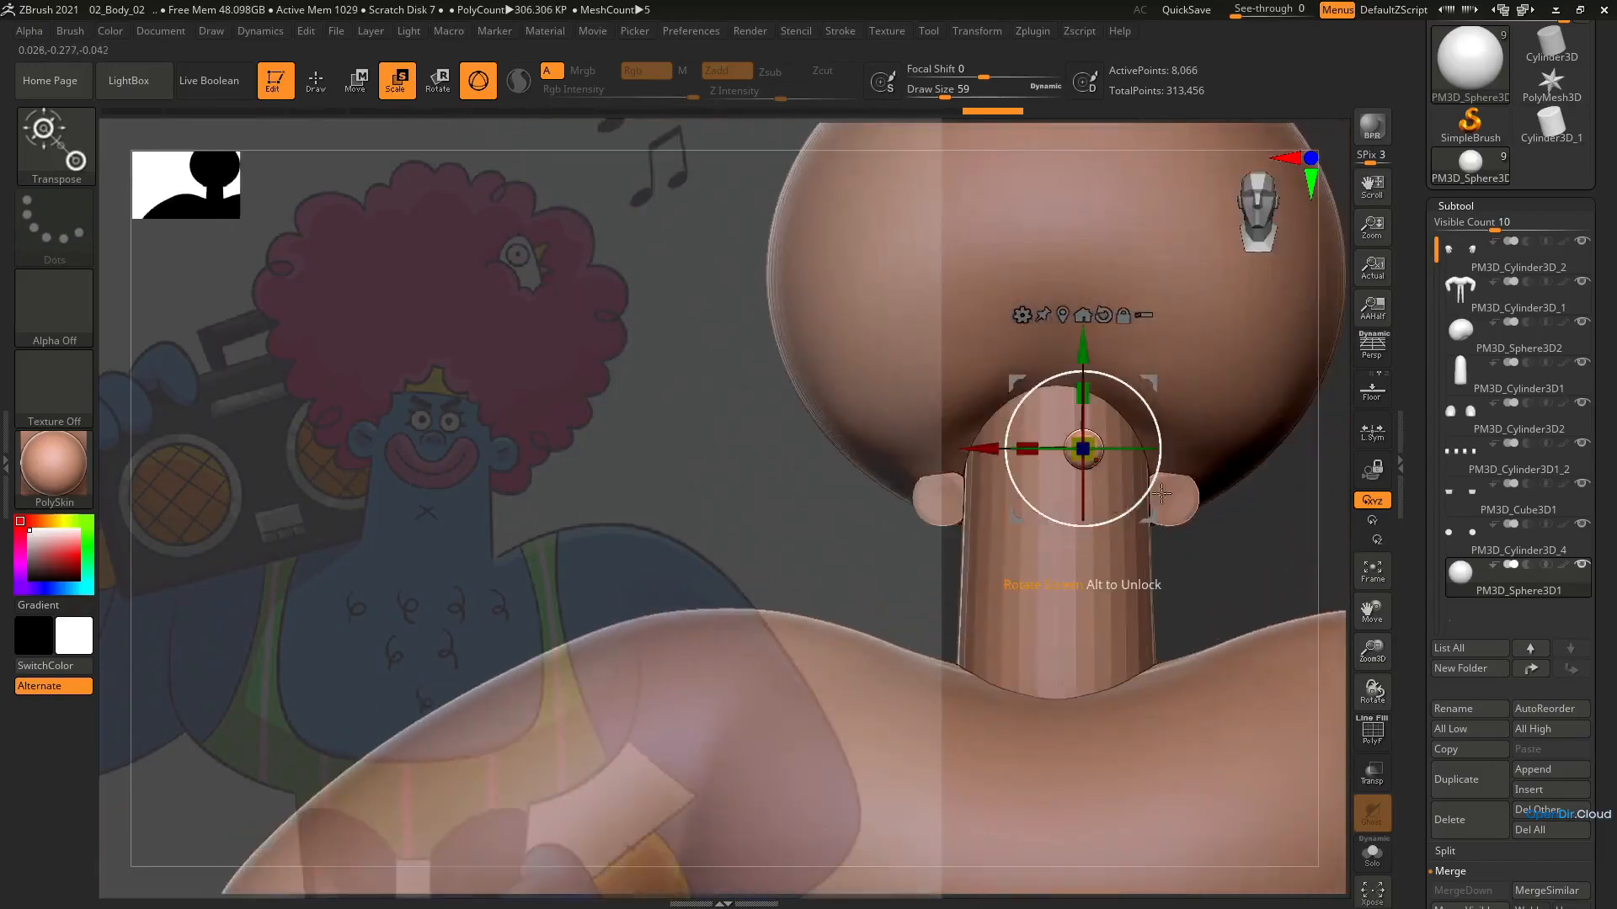
# Mirror the eye sphere to the other side of the face with Mirror And Weld
pyautogui.scroll(-10, 1605, 739)
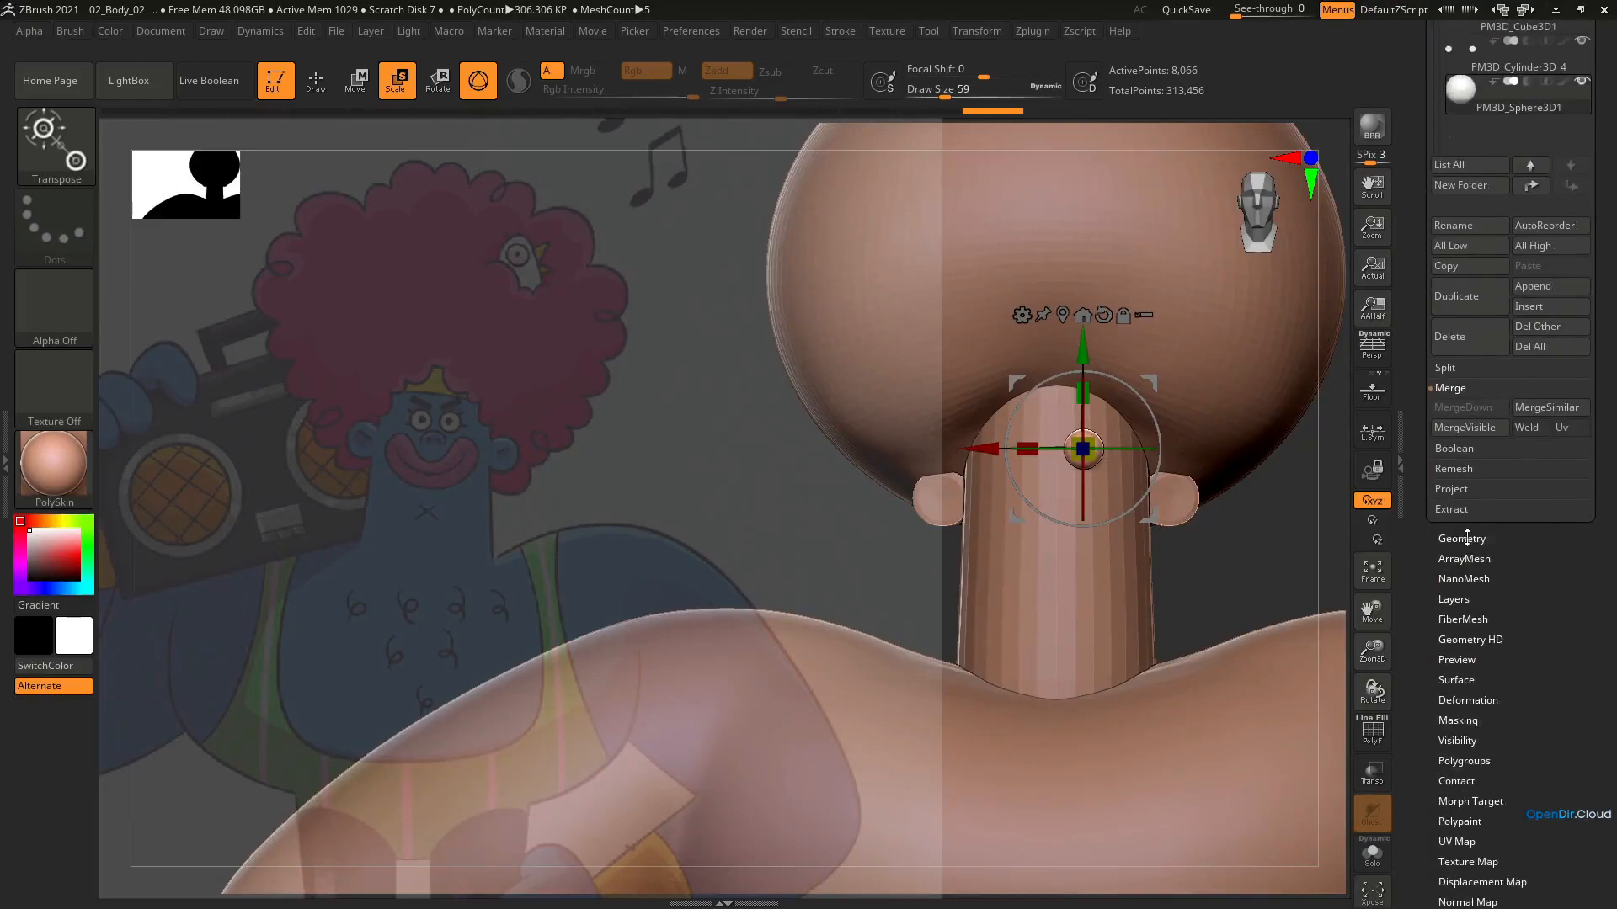
pyautogui.click(1467, 537)
pyautogui.moveTo(1479, 531); pyautogui.dragTo(1478, 691)
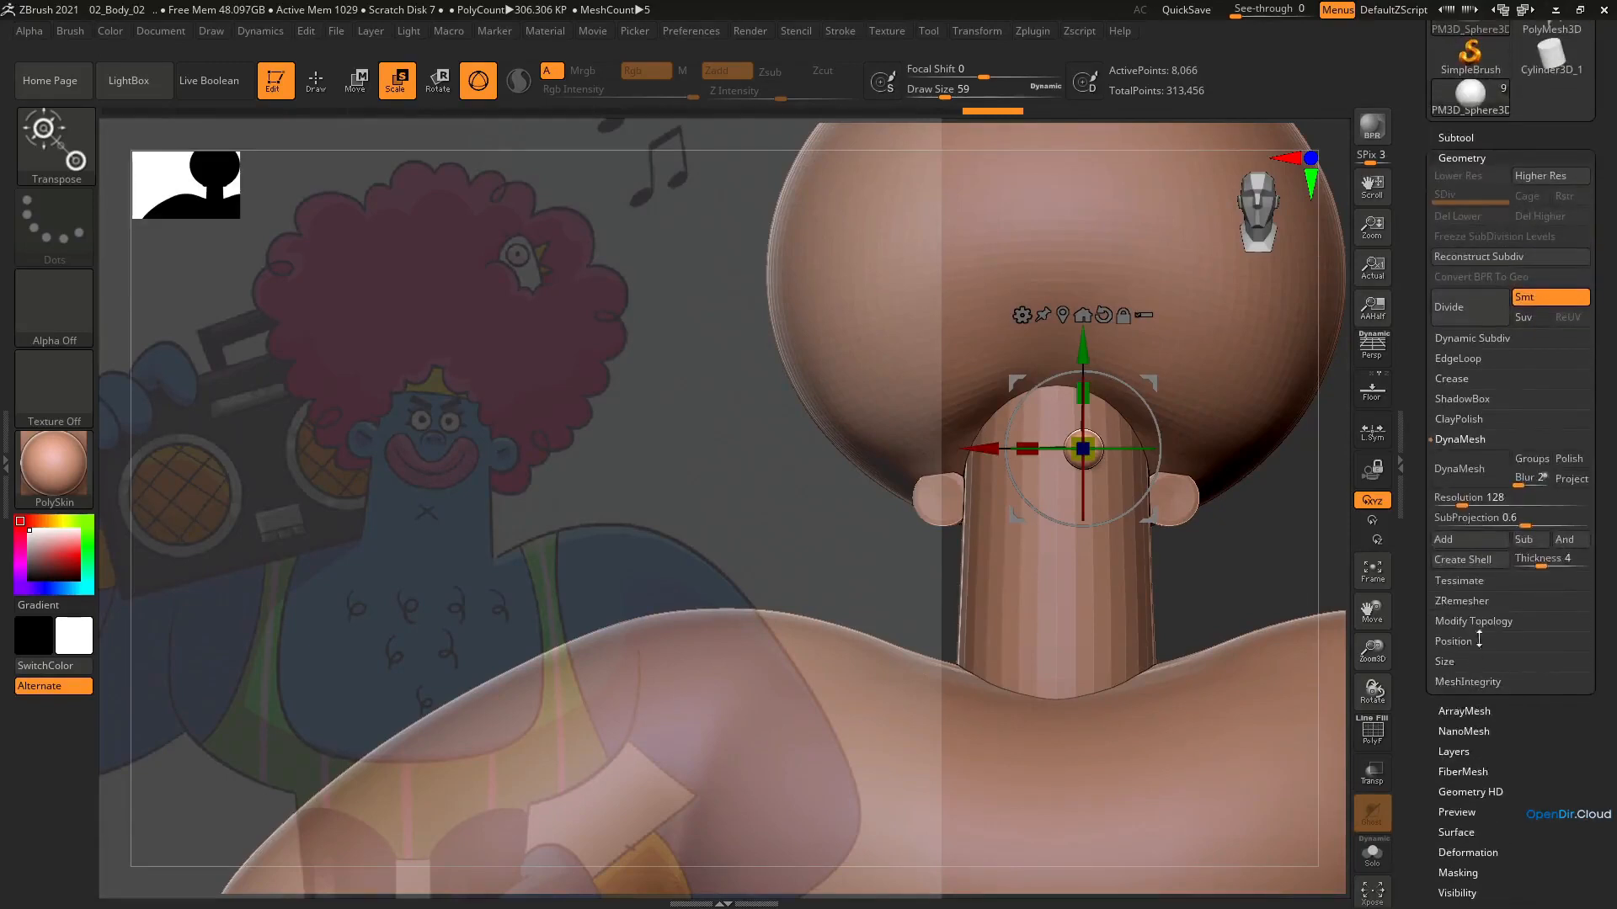
pyautogui.click(1481, 622)
pyautogui.click(1496, 560)
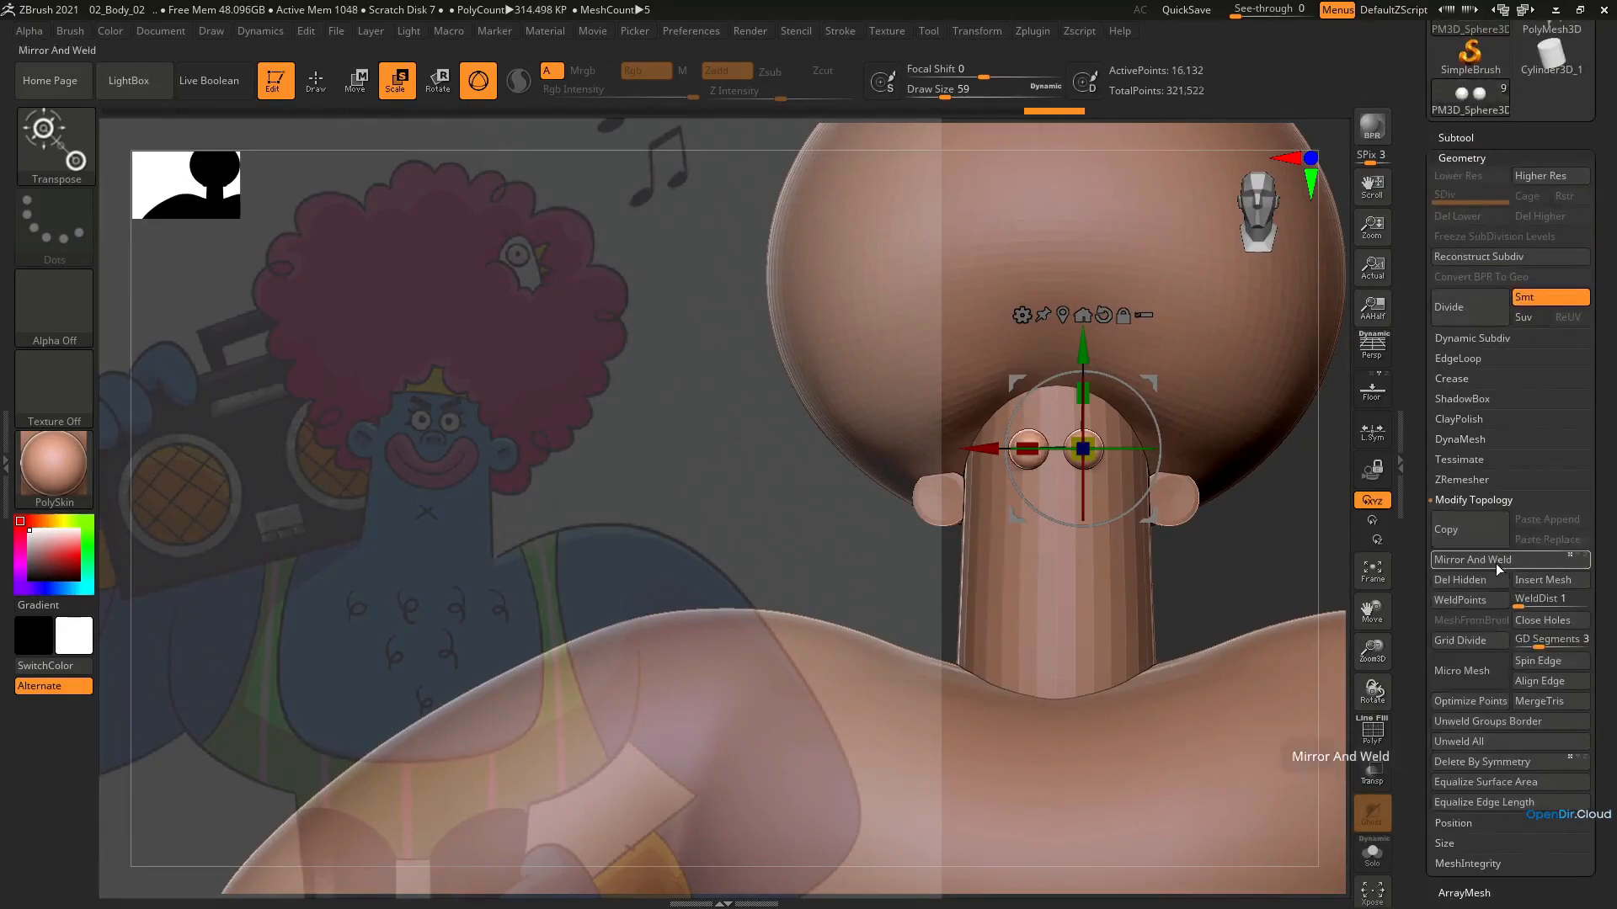
# Duplicate the eye spheres as a separate subtool for the eyelids and make the copy active
pyautogui.moveTo(1008, 399); pyautogui.dragTo(884, 404, button='right')
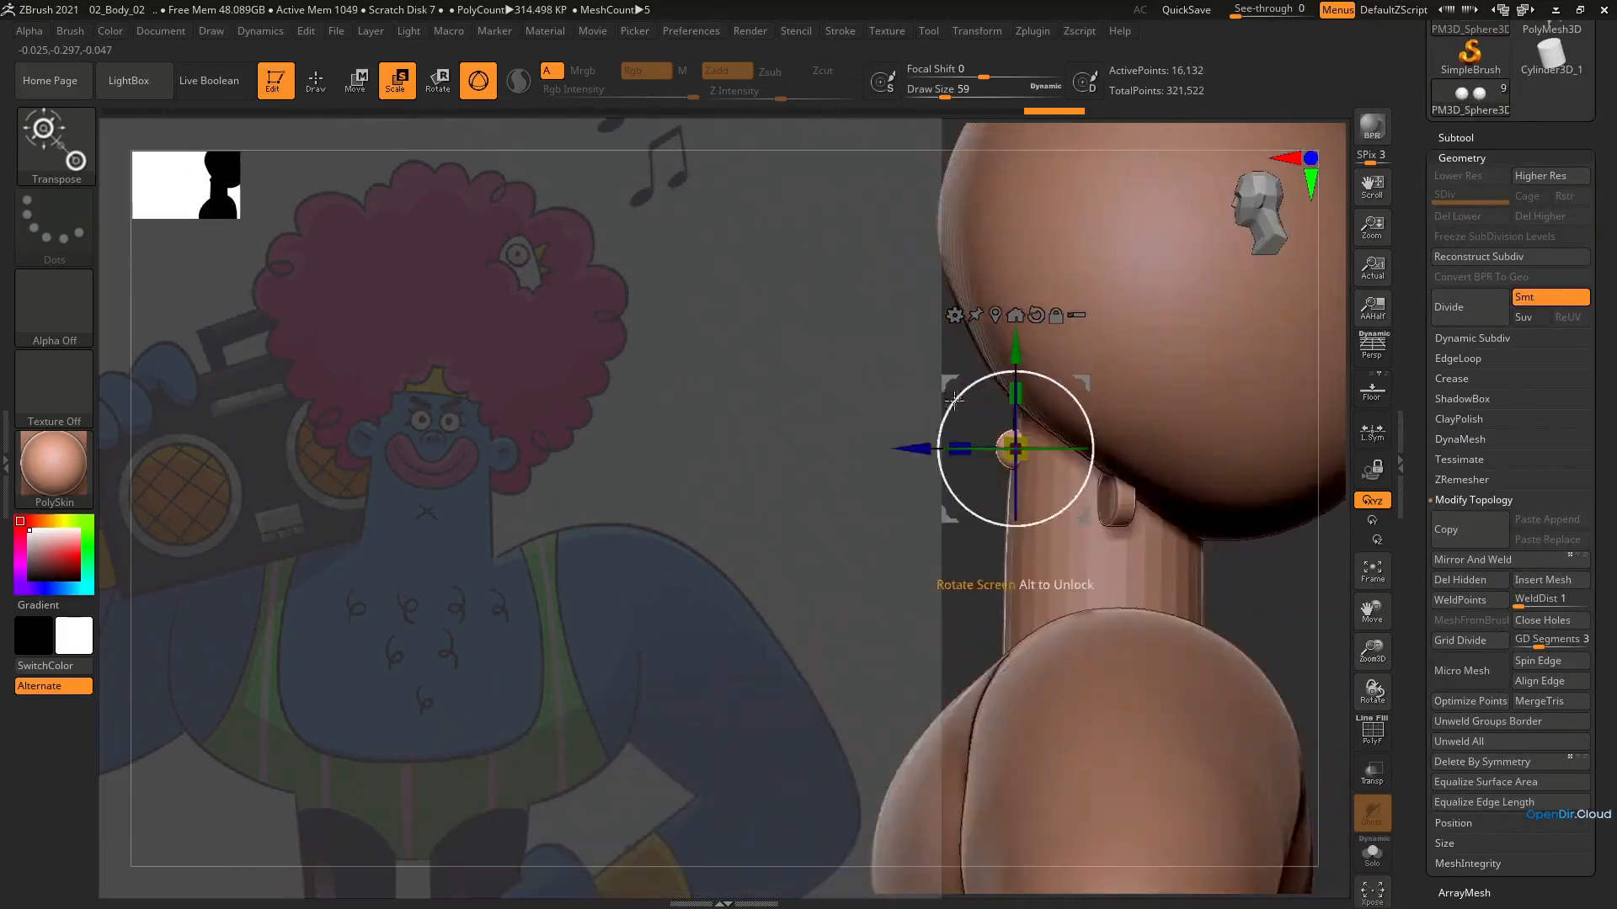
pyautogui.keyDown('ctrl'); pyautogui.moveTo(1002, 438); pyautogui.dragTo(1126, 469, button='right'); pyautogui.keyUp('ctrl')
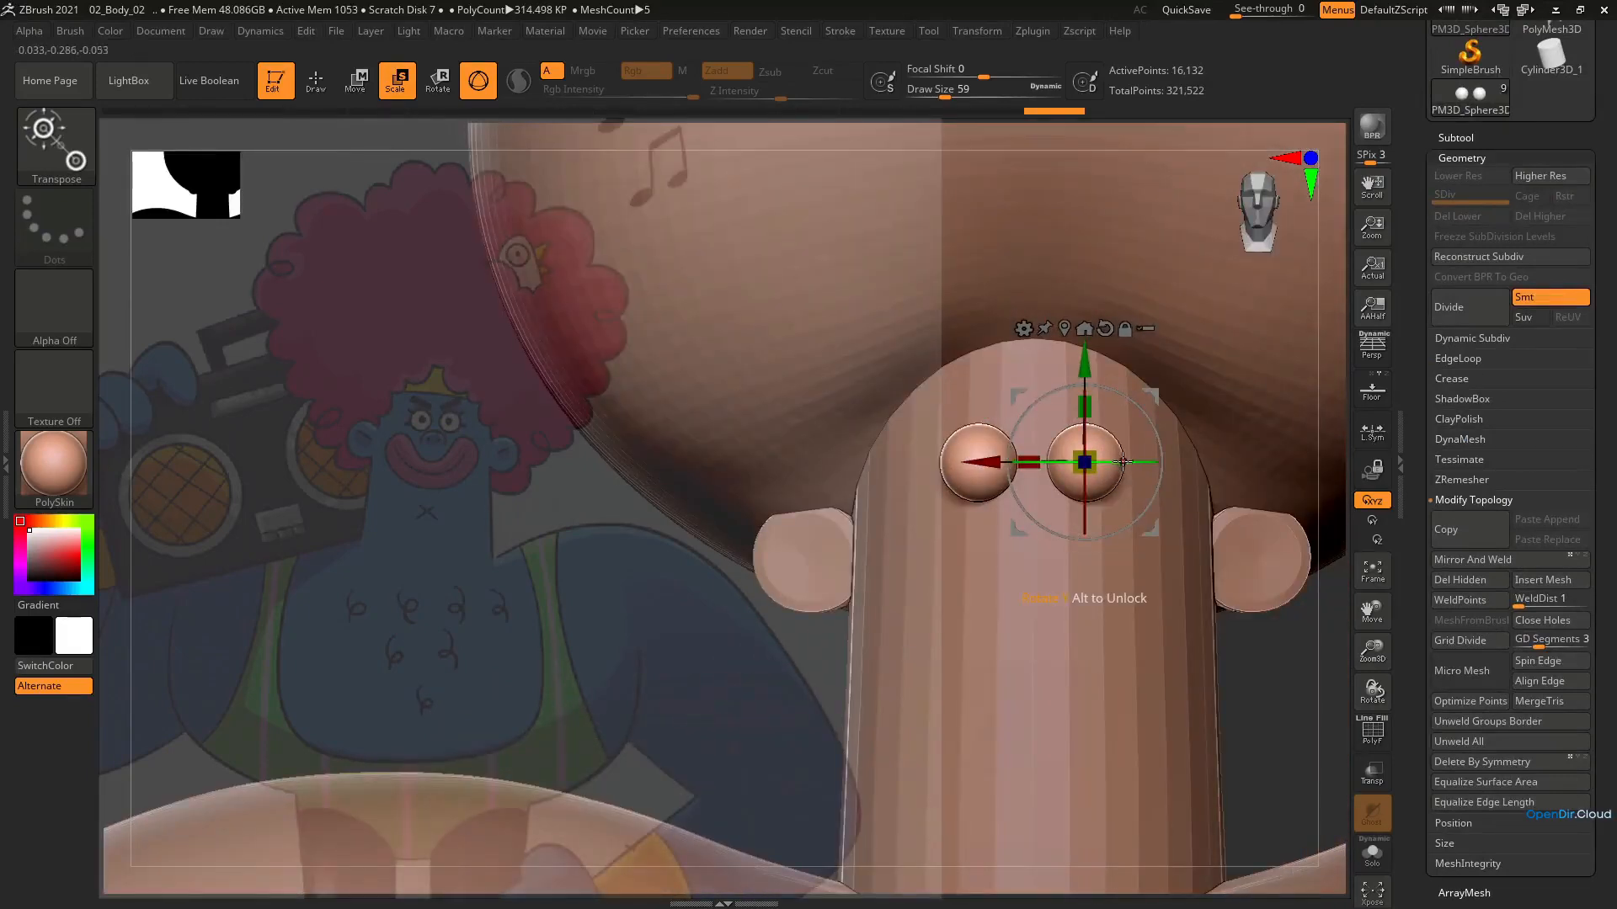
pyautogui.click(1476, 139)
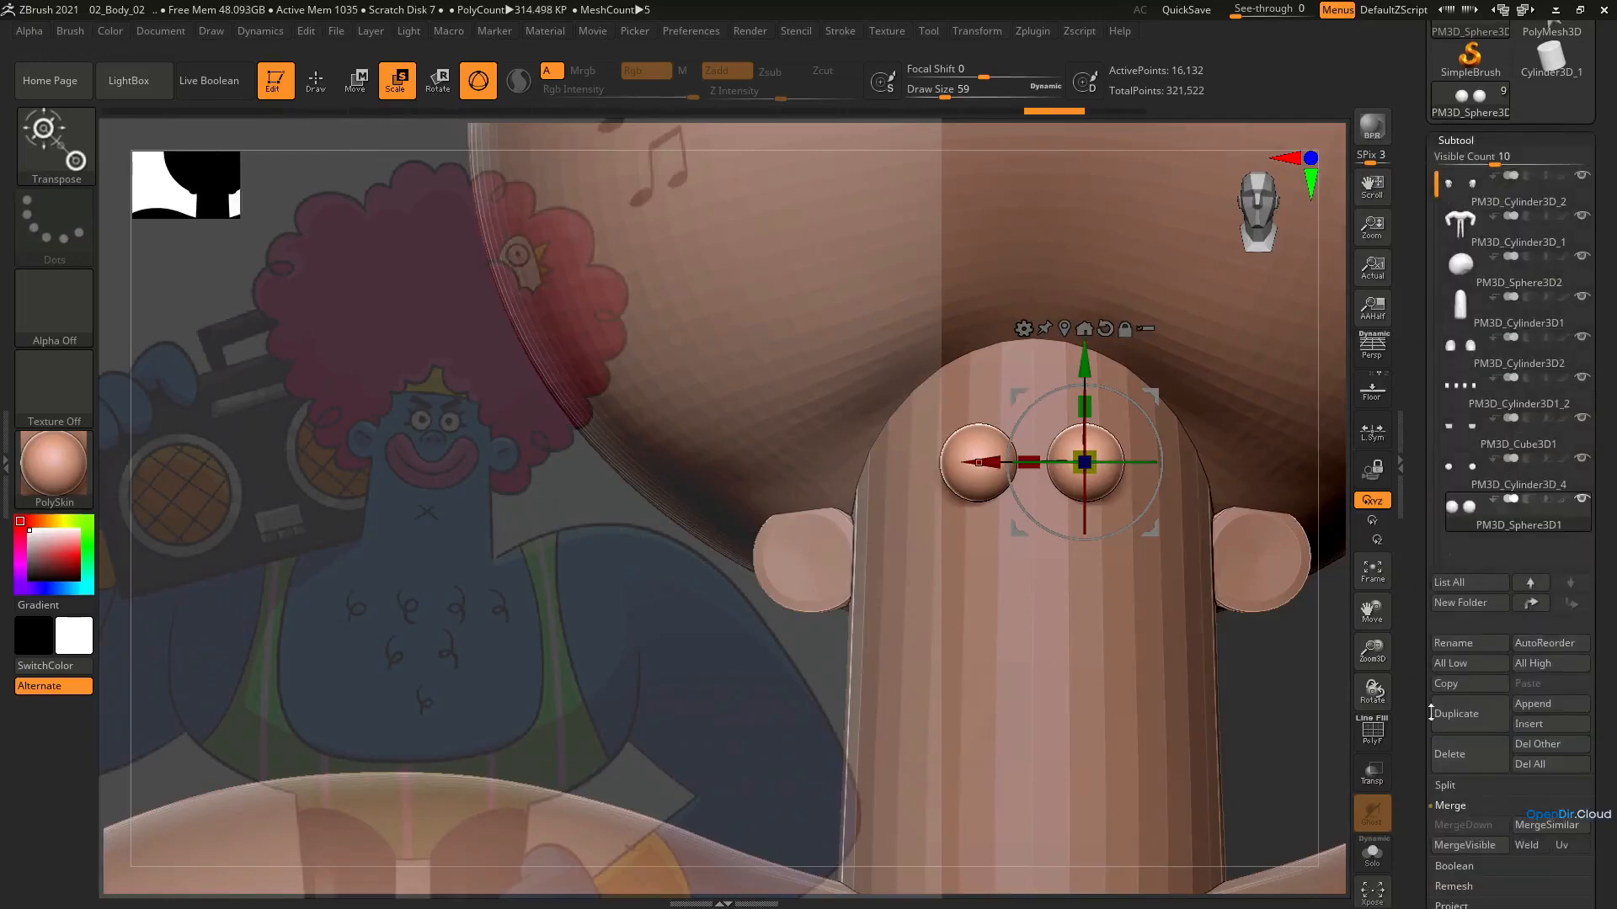
pyautogui.click(1477, 729)
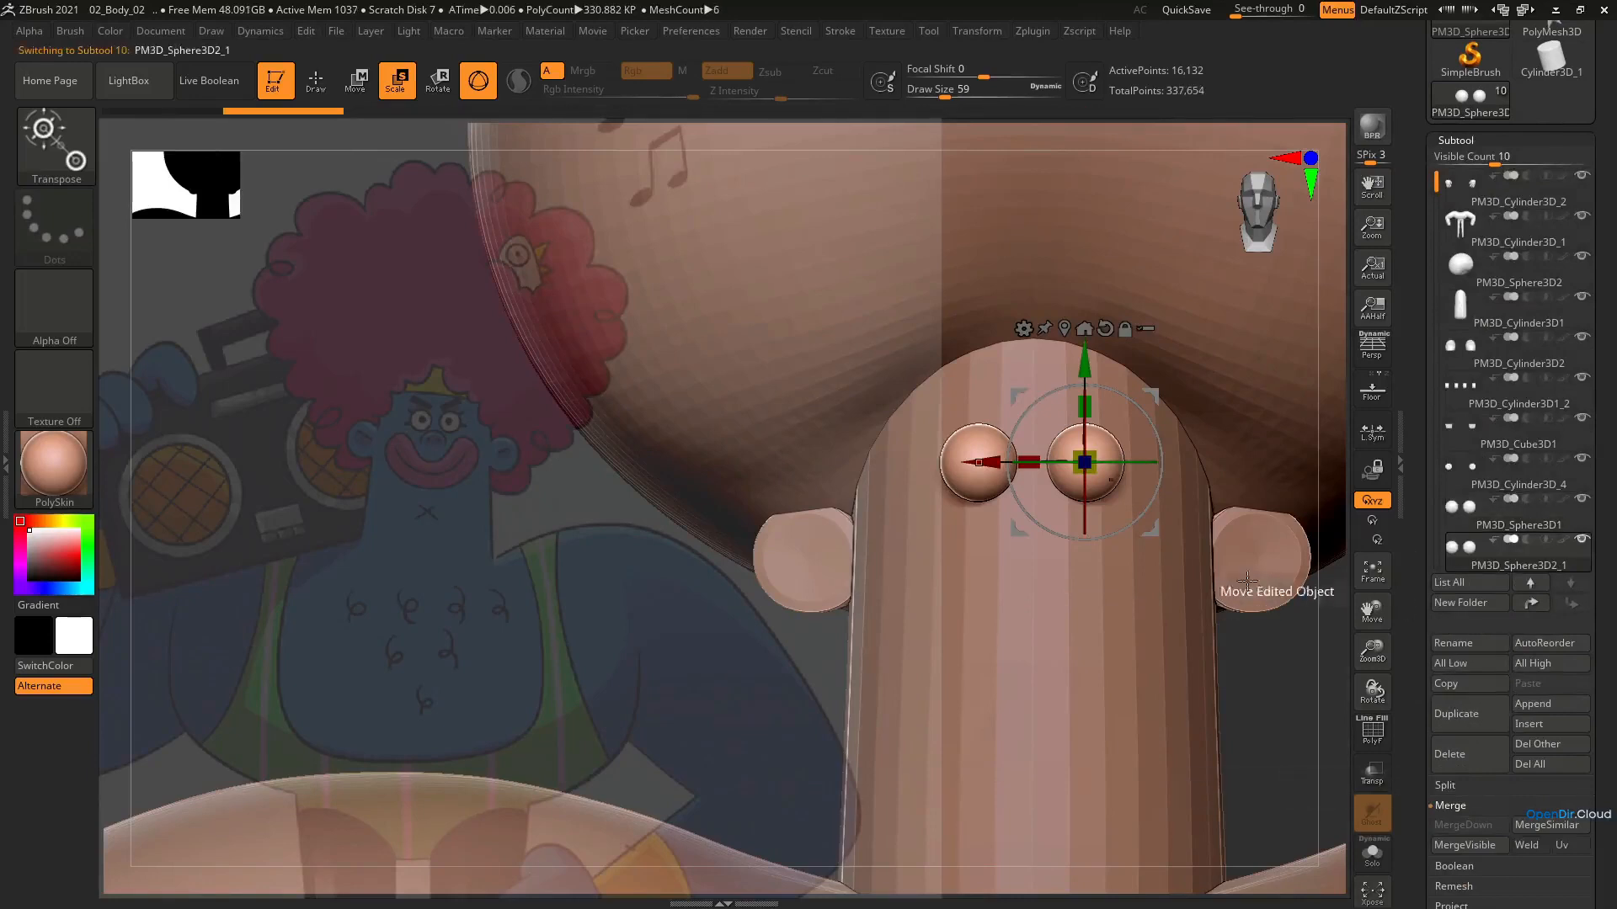
# Turn on Local Symmetry and scale the duplicated spheres up slightly around the eyes
pyautogui.moveTo(1137, 593); pyautogui.dragTo(1116, 545, button='right')
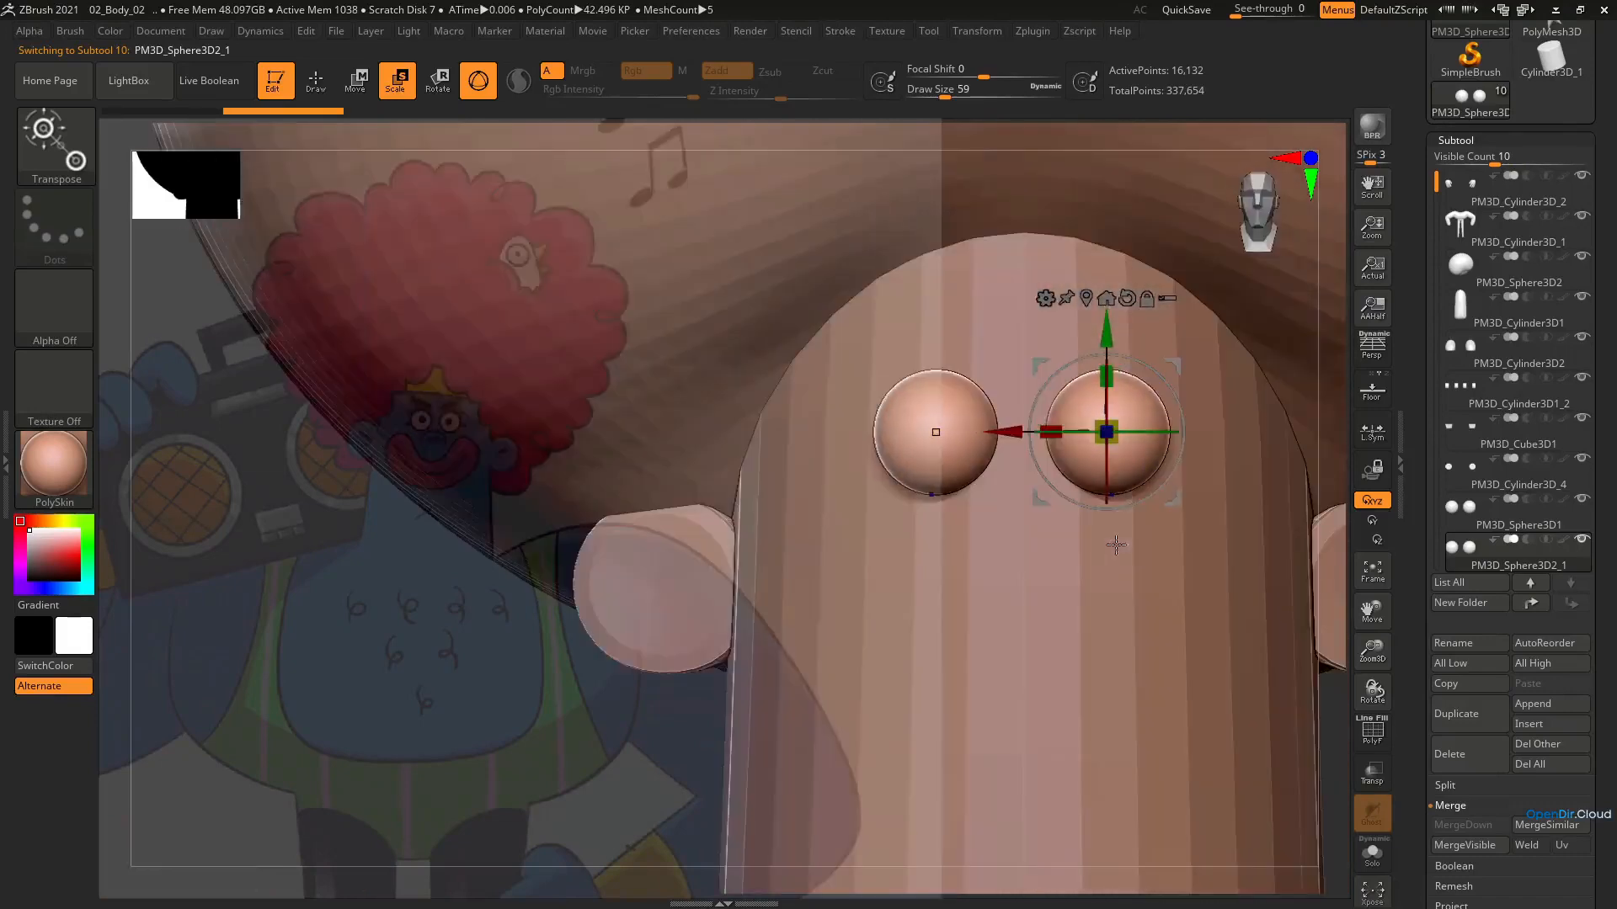
pyautogui.moveTo(1119, 419); pyautogui.dragTo(1193, 371)
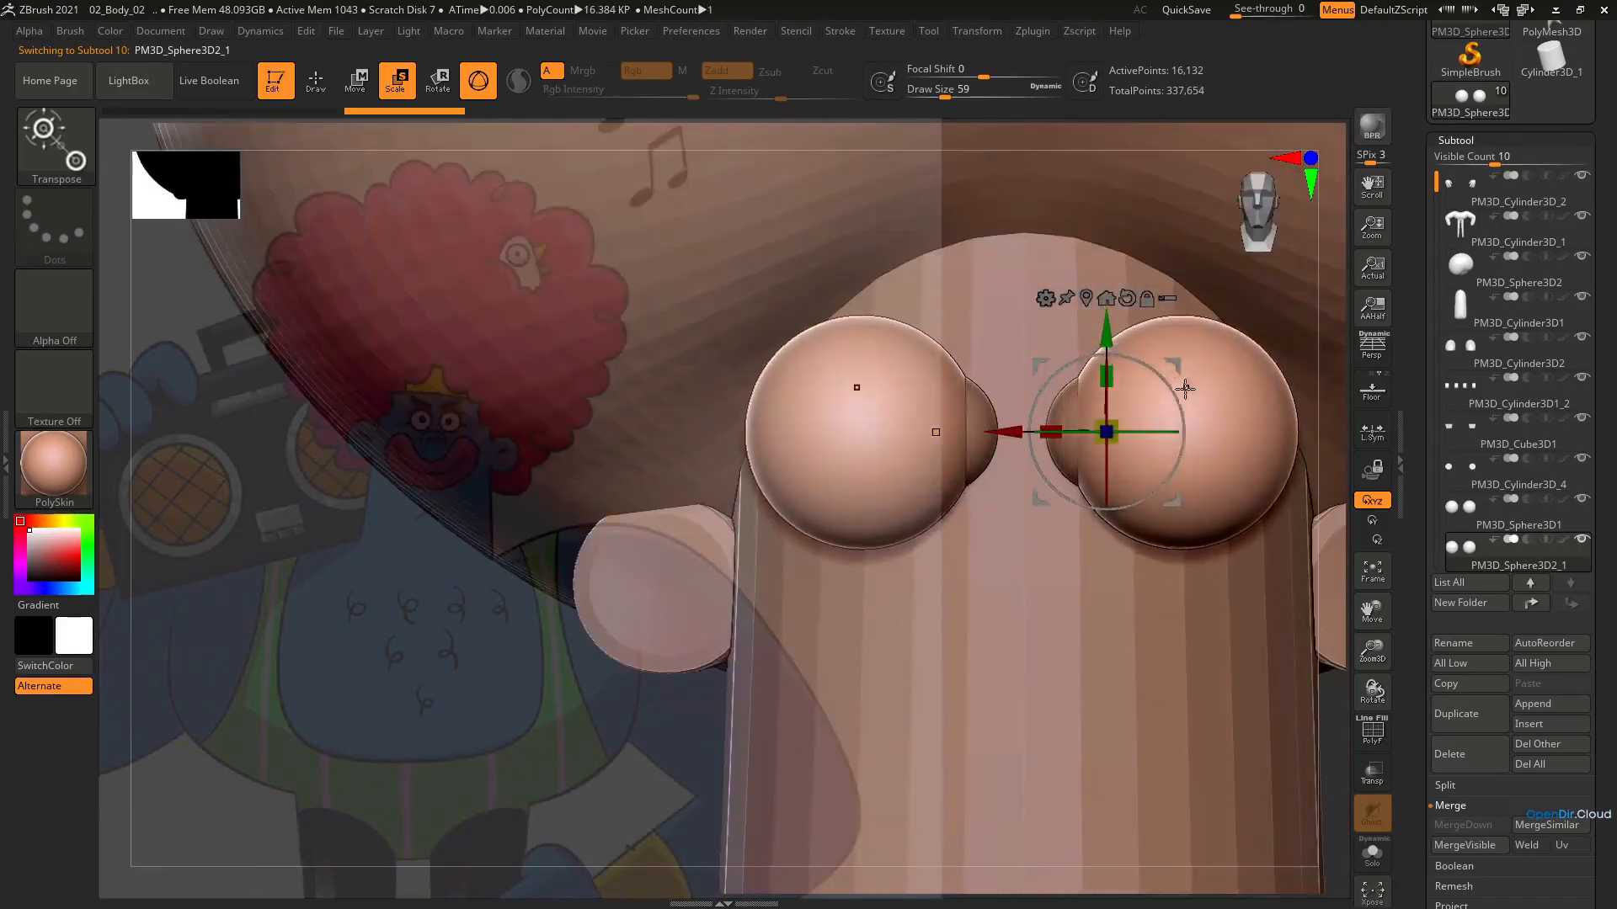
pyautogui.hotkey('ctrl', 'z')
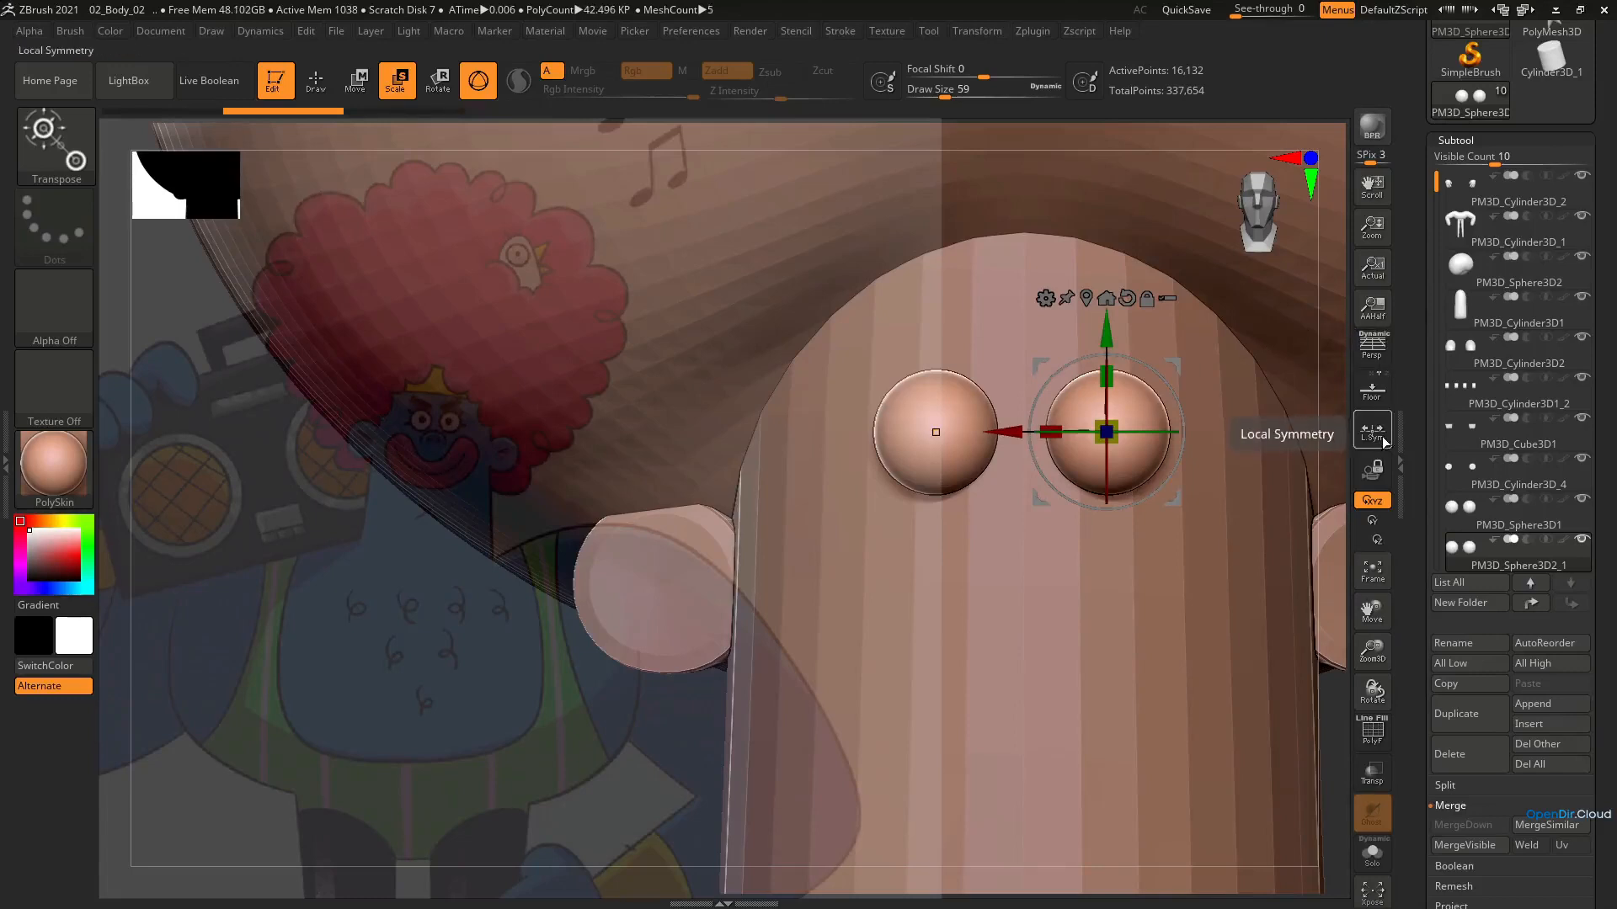
pyautogui.moveTo(1118, 419)
pyautogui.mouseDown()
pyautogui.moveTo(1101, 421)
pyautogui.moveTo(1123, 407)
pyautogui.mouseUp()
pyautogui.moveTo(1293, 457)
pyautogui.mouseDown()
pyautogui.moveTo(1120, 515)
pyautogui.moveTo(1126, 538)
pyautogui.mouseUp()
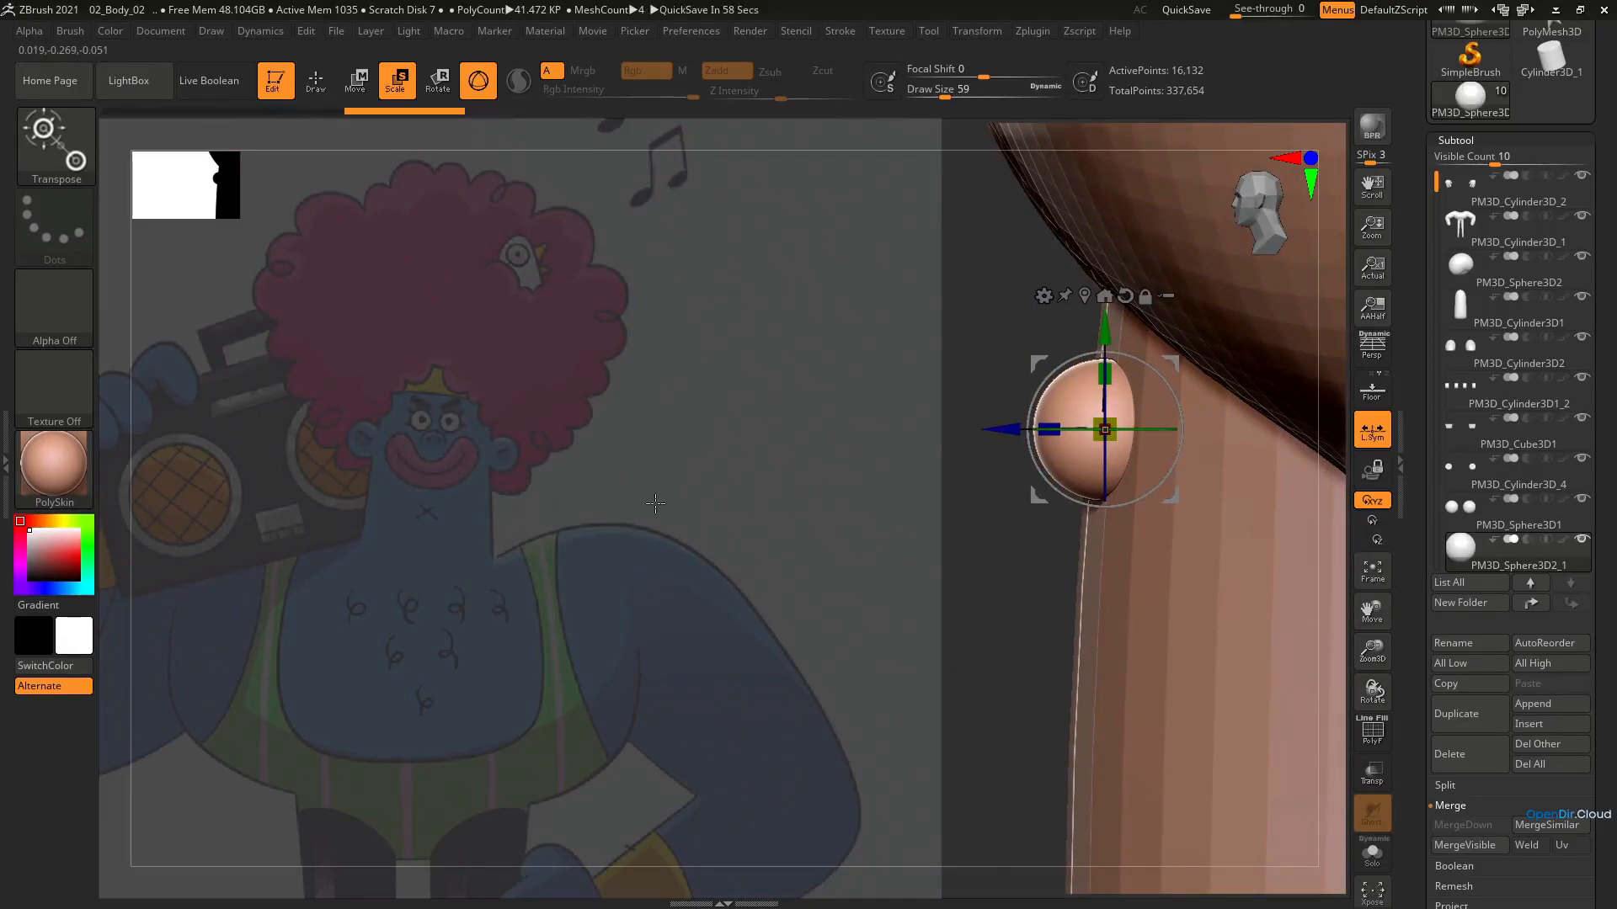
pyautogui.hotkey('ctrl', 'shift')
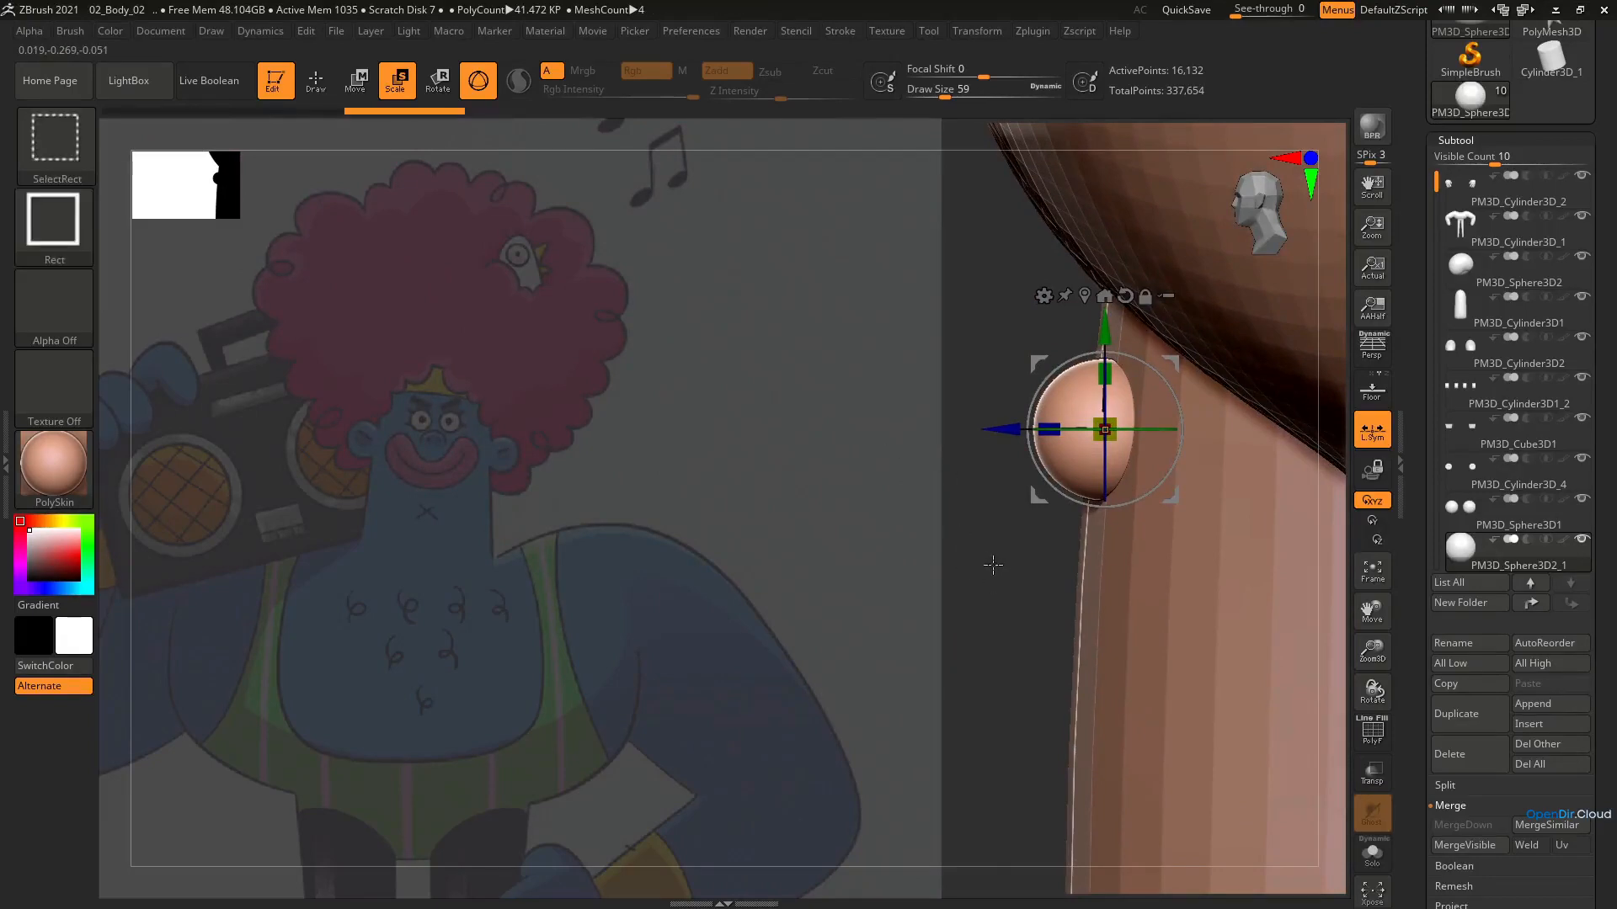
pyautogui.keyDown('ctrl'); pyautogui.keyDown('shift'); pyautogui.moveTo(1024, 545); pyautogui.dragTo(1103, 470); pyautogui.keyUp('shift'); pyautogui.keyUp('ctrl')
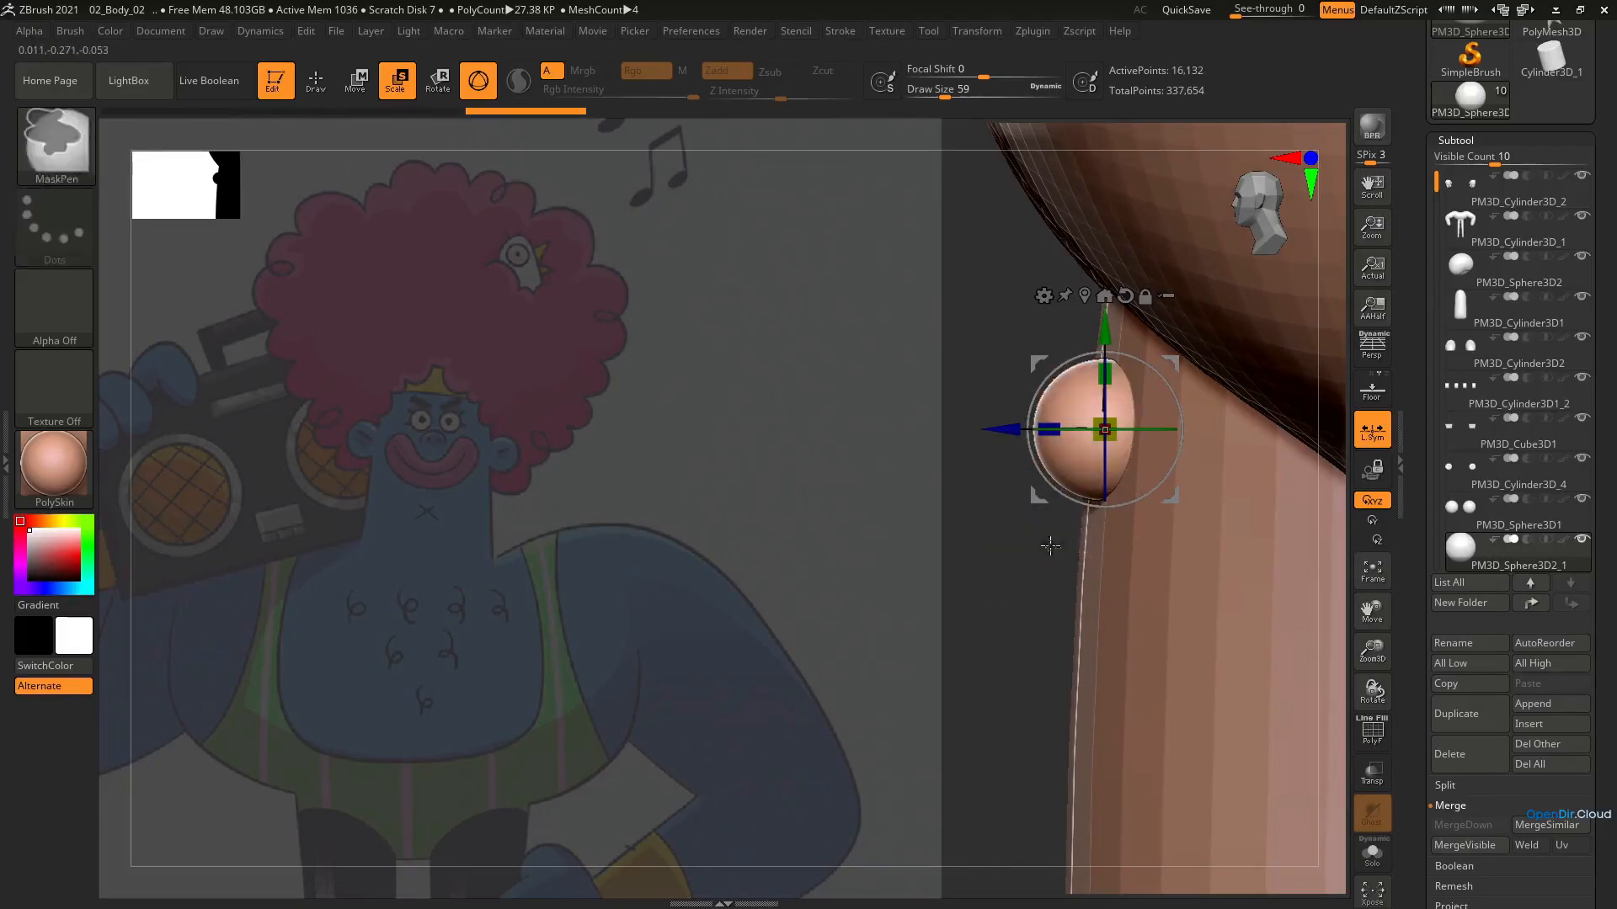
pyautogui.moveTo(965, 268)
pyautogui.keyDown('ctrl'); pyautogui.keyDown('shift'); pyautogui.mouseDown()
pyautogui.moveTo(1202, 458)
pyautogui.moveTo(1213, 515)
pyautogui.mouseUp(); pyautogui.keyUp('shift'); pyautogui.keyUp('ctrl')
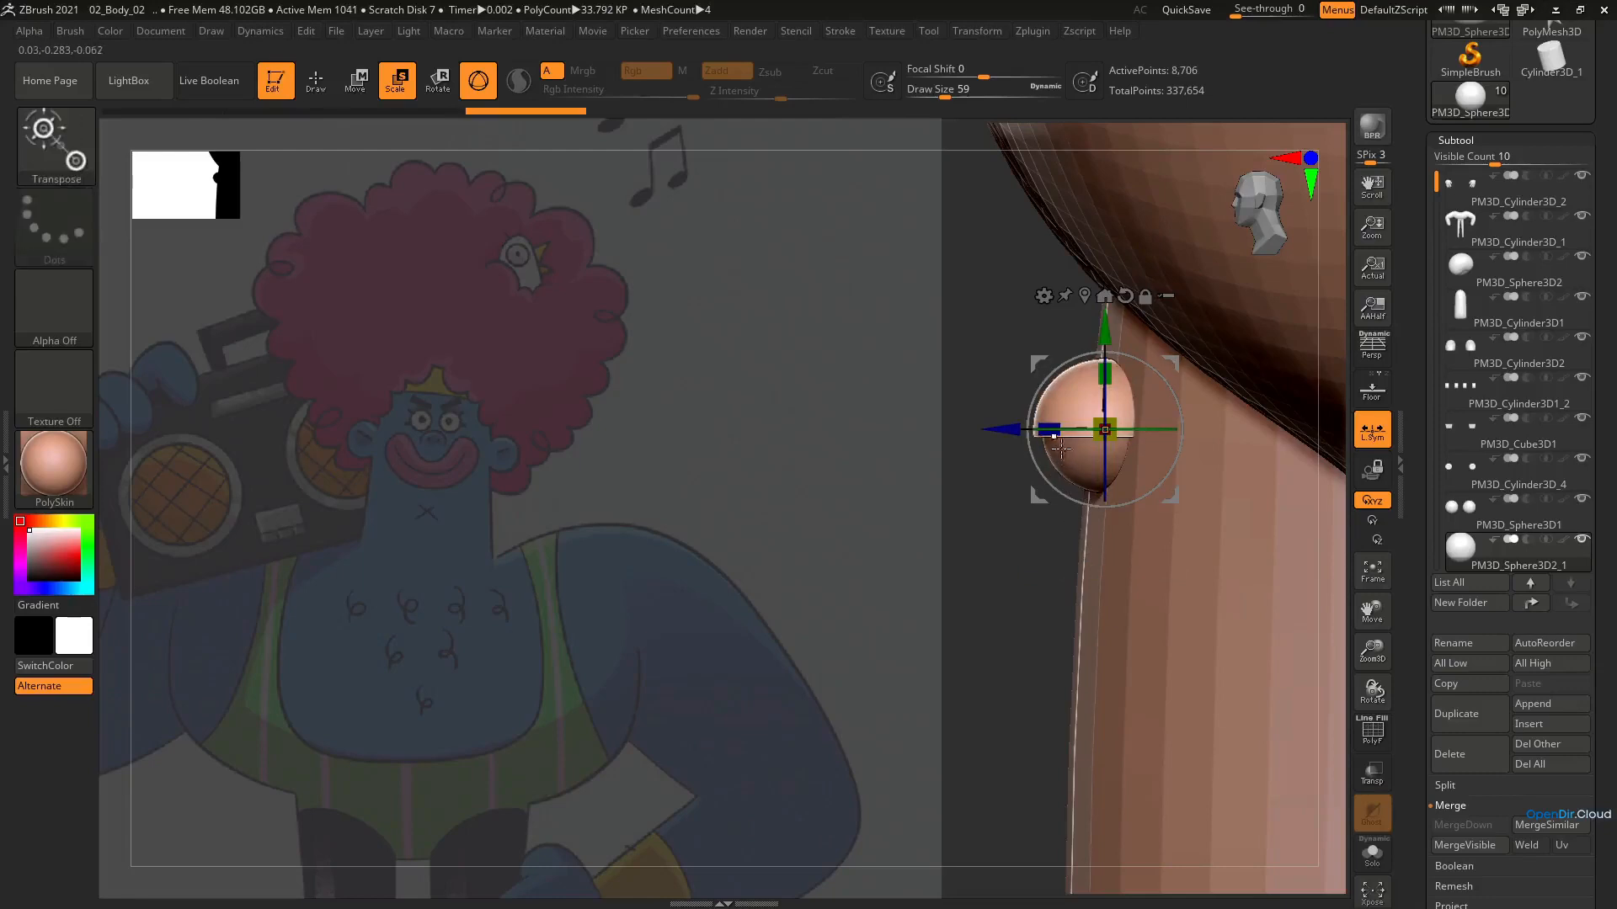
pyautogui.keyDown('ctrl'); pyautogui.keyDown('shift'); pyautogui.click(1029, 592); pyautogui.keyUp('shift'); pyautogui.keyUp('ctrl')
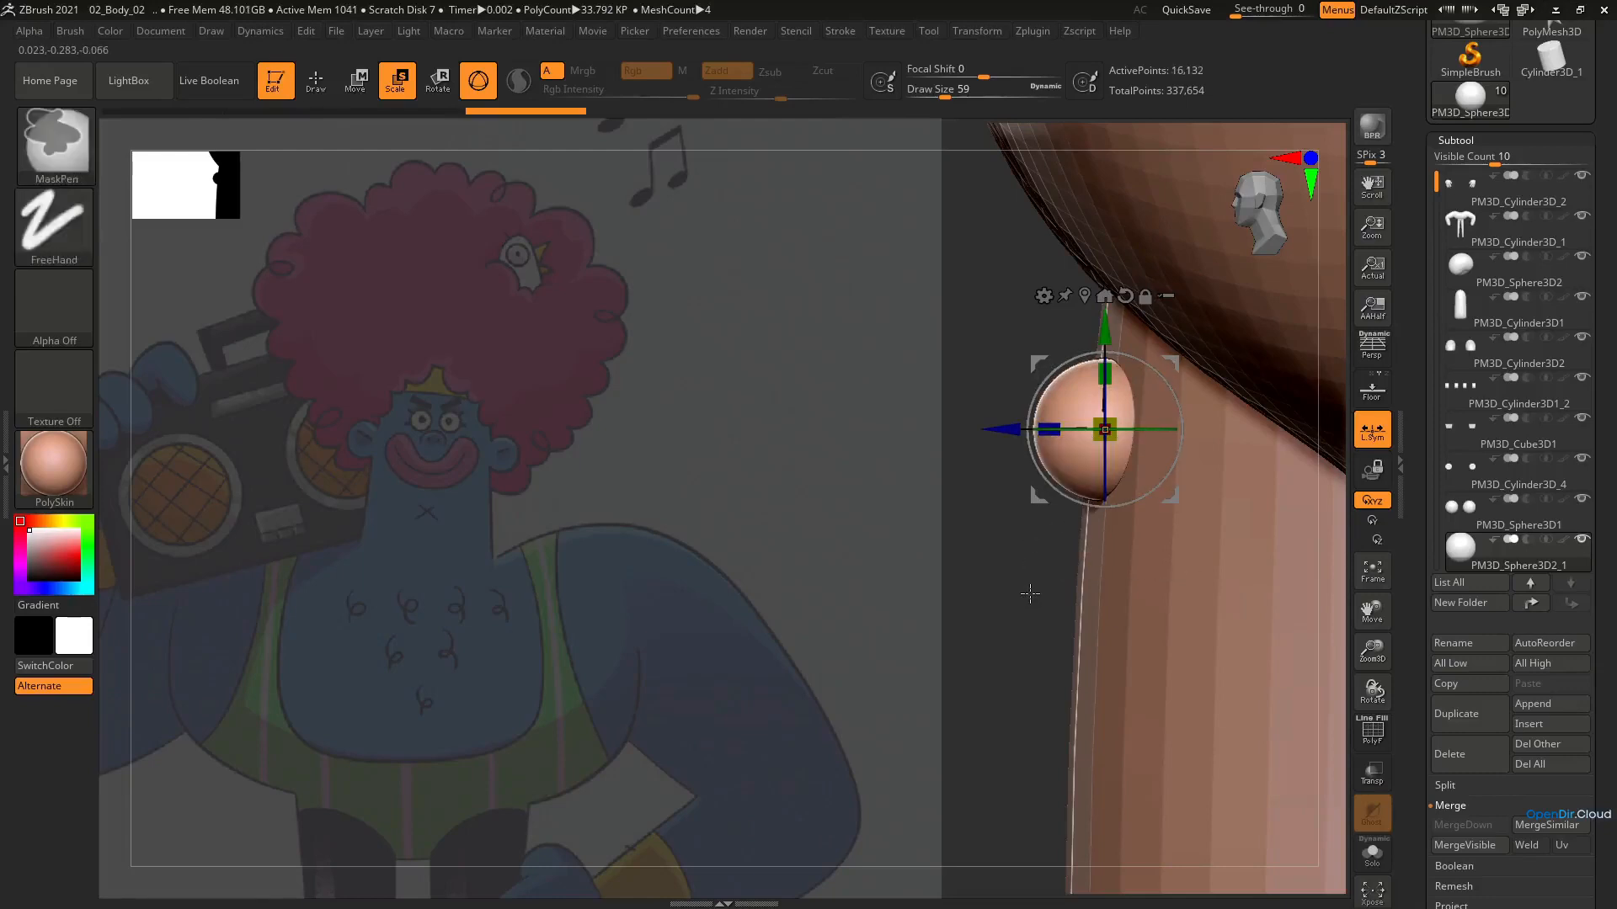
# Trim away the lower half of the duplicated spheres with the TrimRect brush to form upper eyelids
pyautogui.click(62, 156)
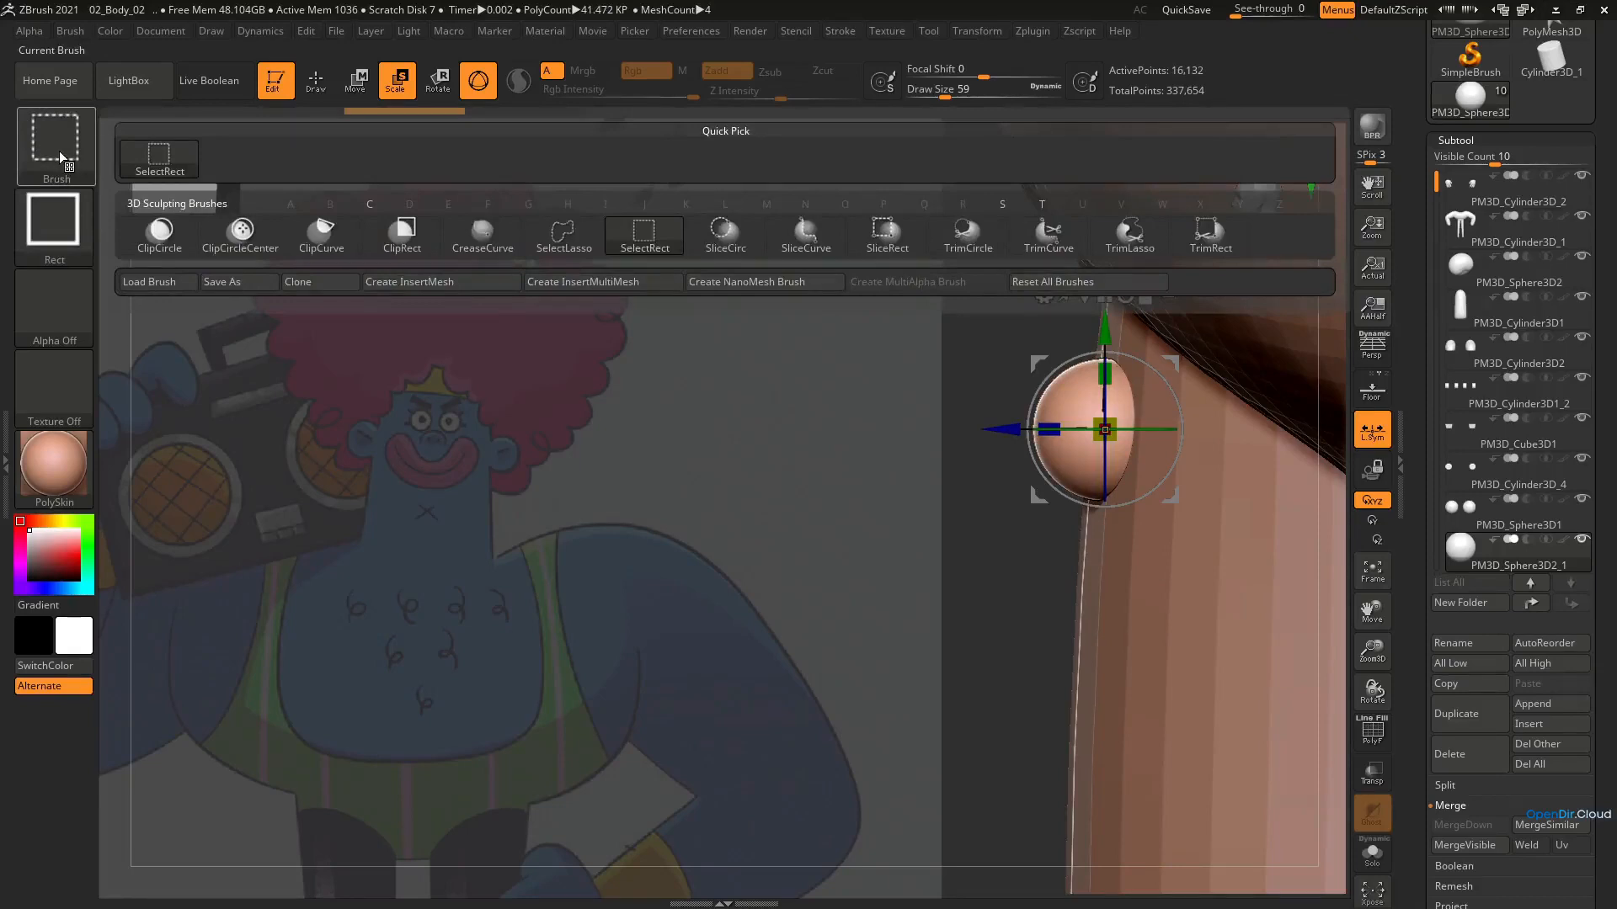
pyautogui.click(83, 158)
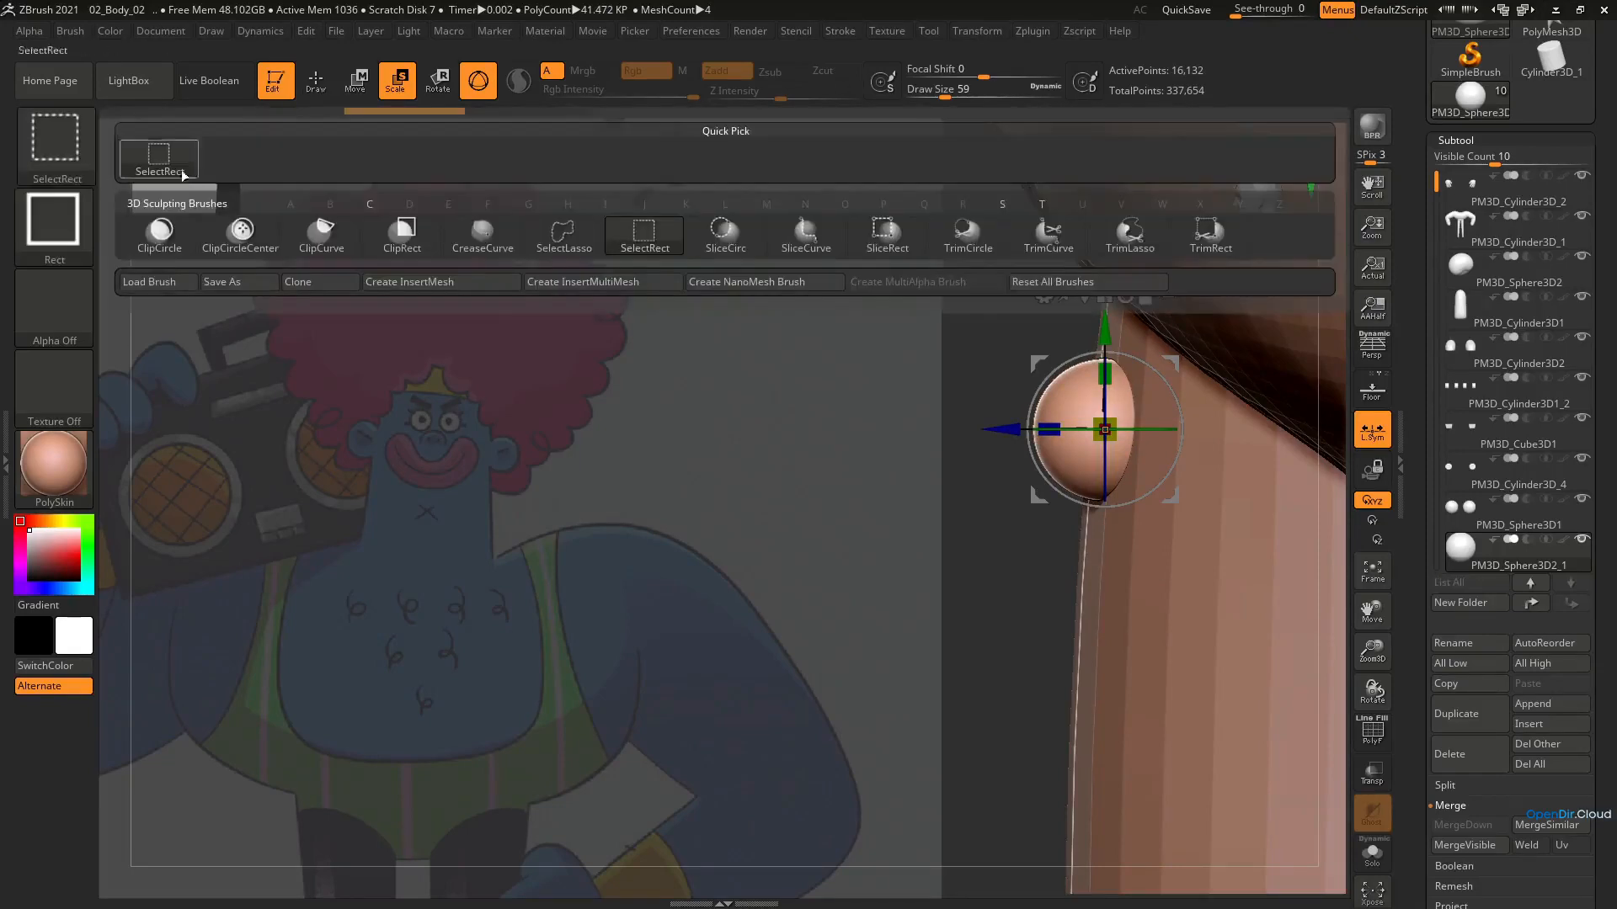
pyautogui.click(1209, 245)
pyautogui.moveTo(991, 710)
pyautogui.mouseDown()
pyautogui.moveTo(1179, 441)
pyautogui.moveTo(1203, 434)
pyautogui.mouseUp()
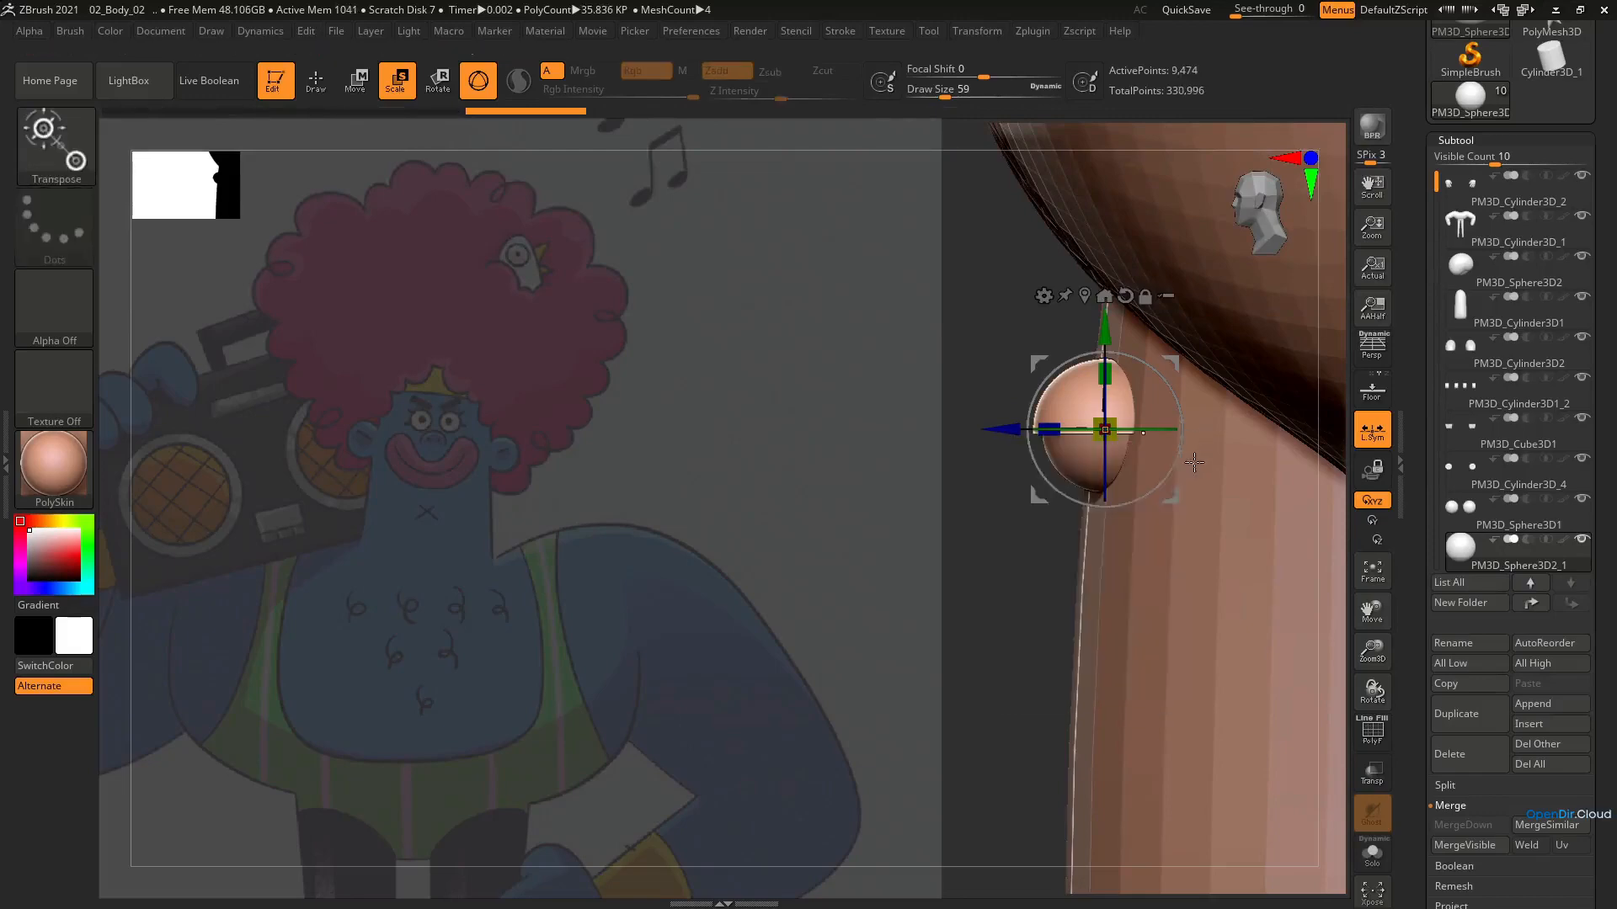
# Turn on PolyFrame, isolate the trimmed eyelids to inspect their cut faces, and show the other subtools again
pyautogui.moveTo(1164, 476); pyautogui.dragTo(1049, 534, button='right')
pyautogui.hotkey('shift', 'f')
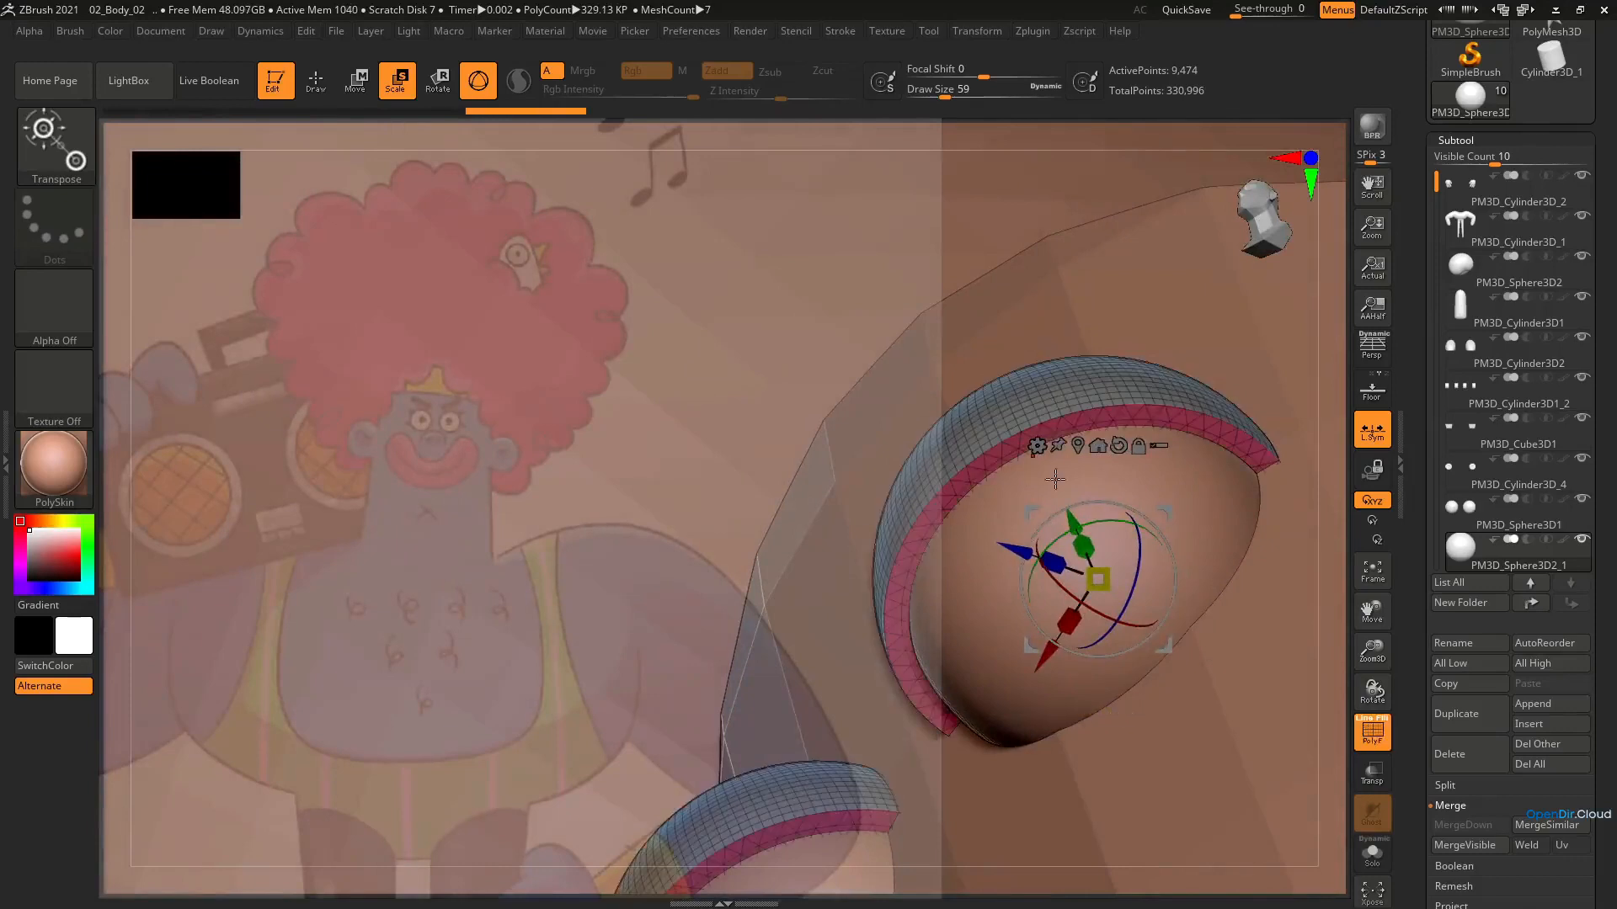
pyautogui.click(1366, 857)
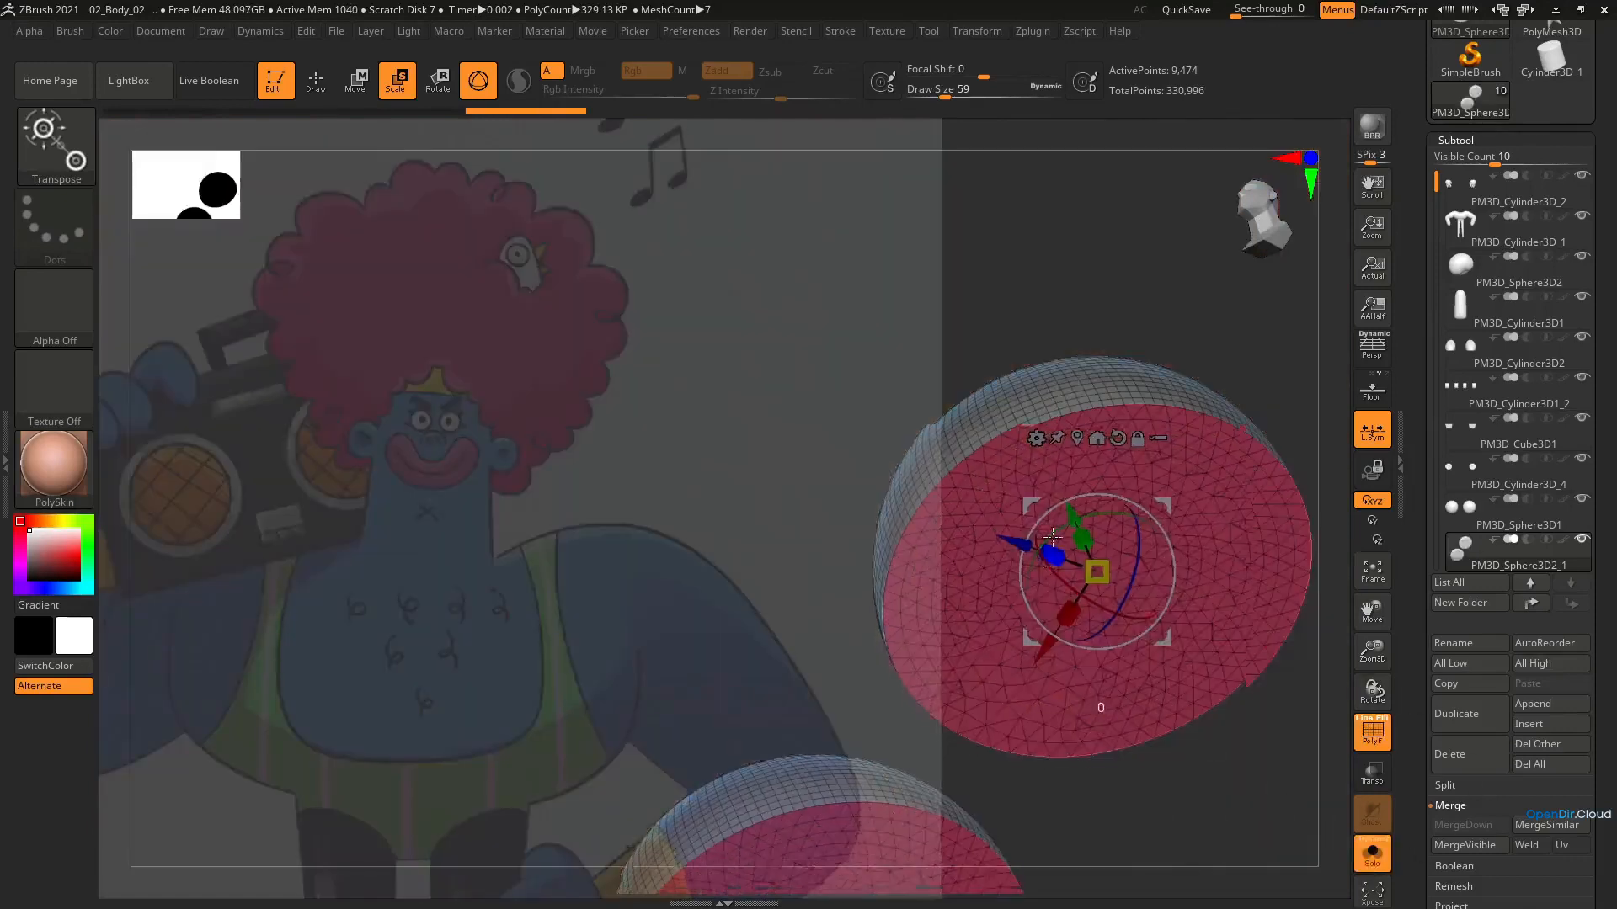
pyautogui.keyDown('ctrl'); pyautogui.moveTo(1101, 707); pyautogui.dragTo(1058, 469, button='right'); pyautogui.keyUp('ctrl')
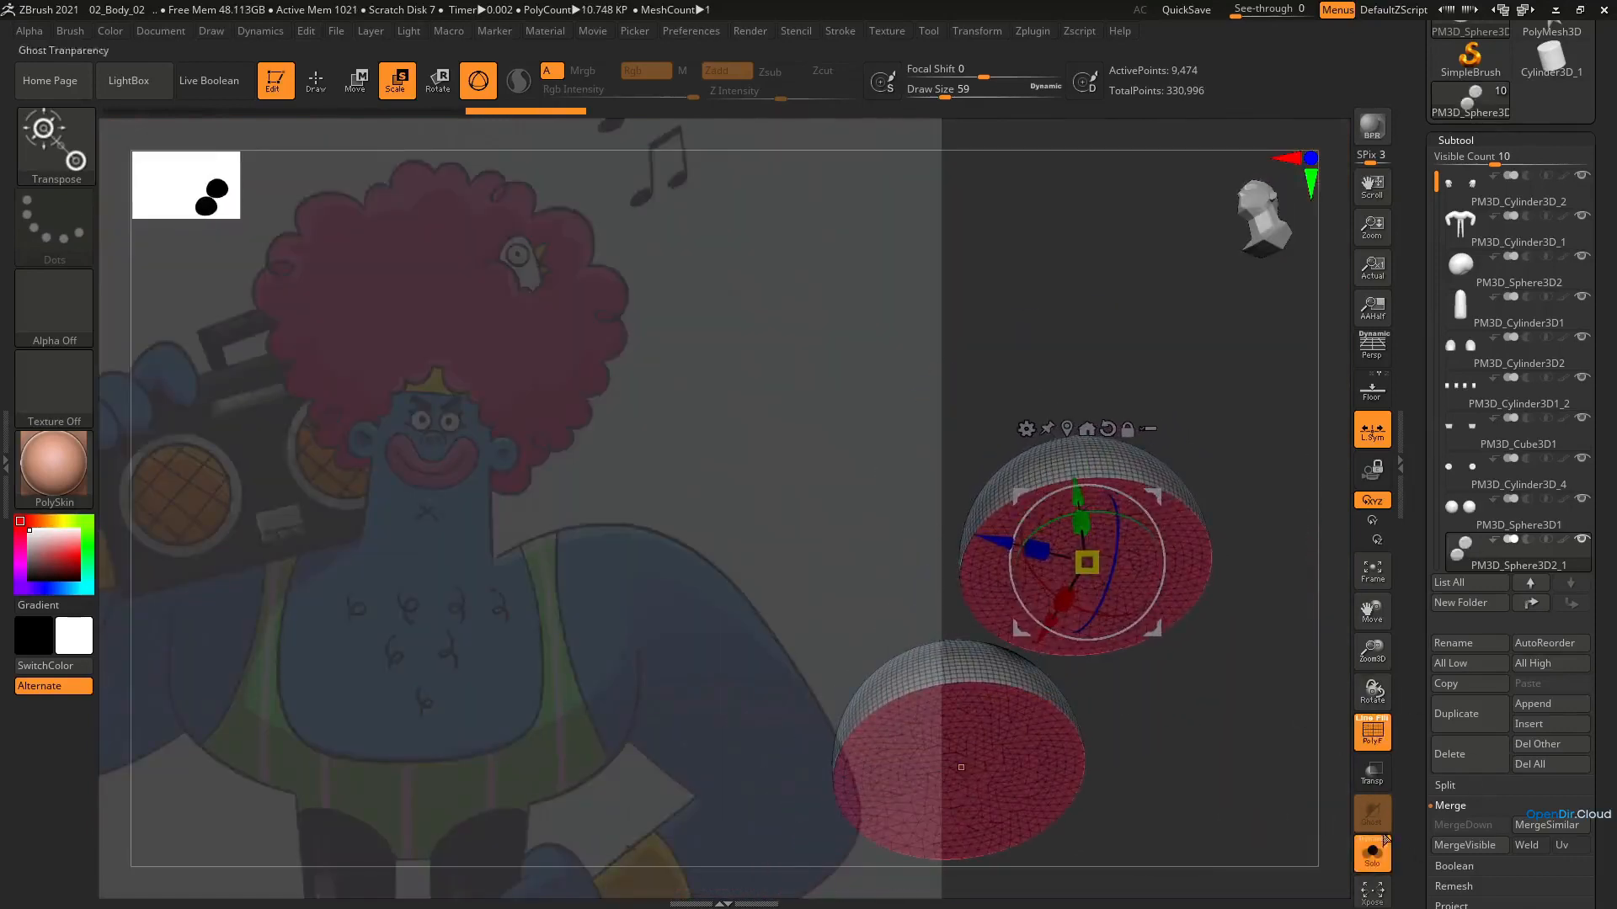
pyautogui.click(1369, 869)
pyautogui.keyDown('shift'); pyautogui.moveTo(1155, 531); pyautogui.dragTo(1140, 613, button='right'); pyautogui.keyUp('shift')
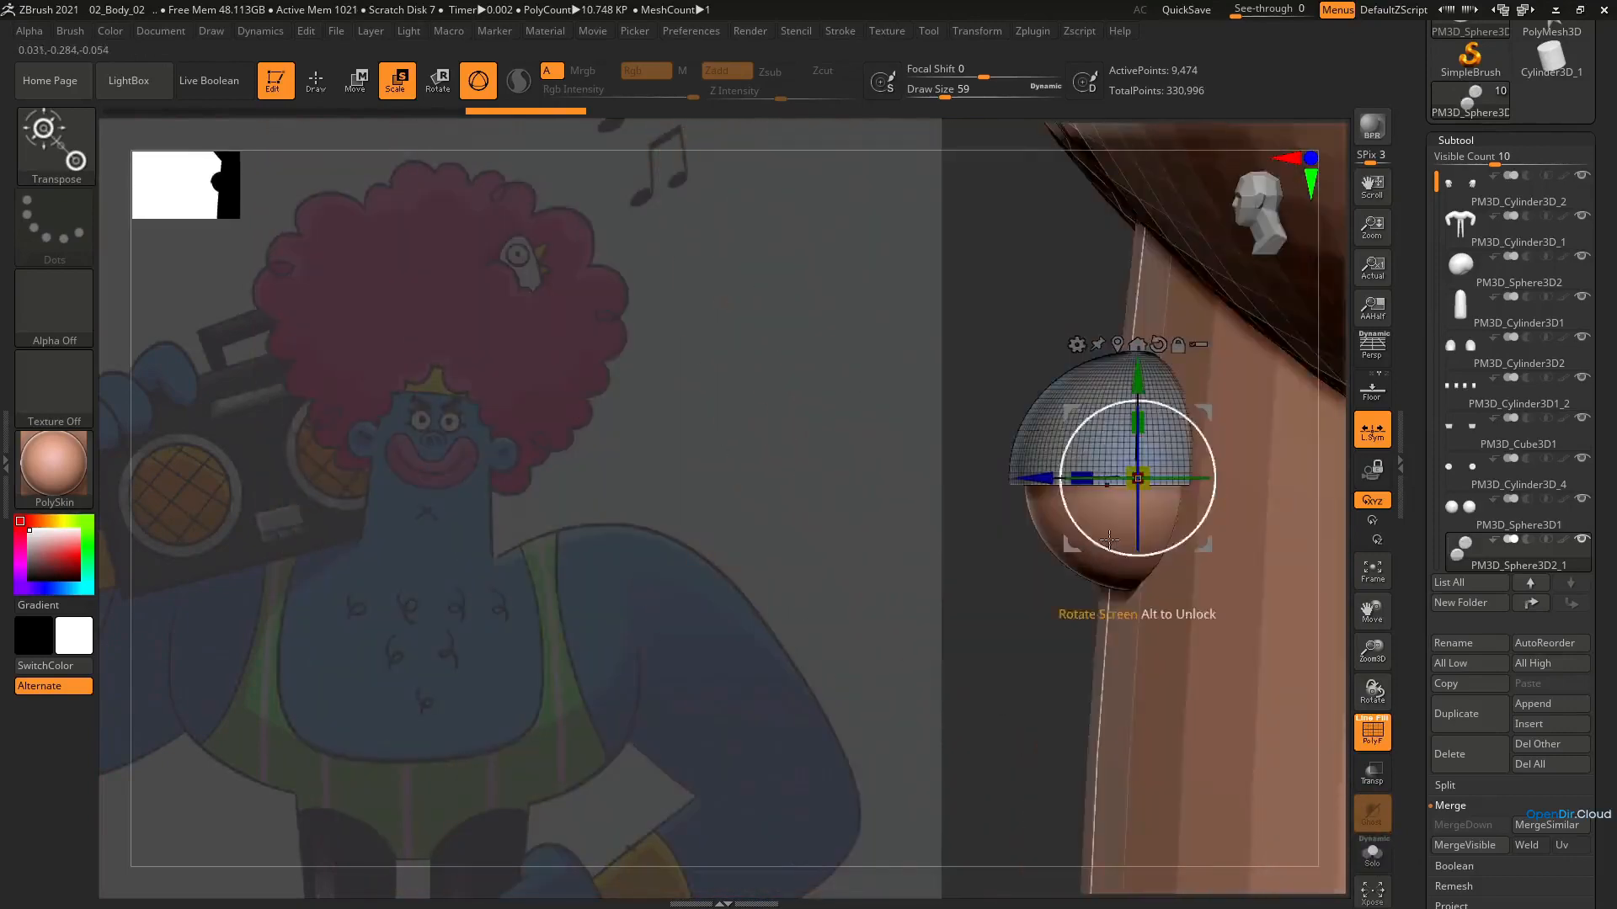
# Tilt the upper eyelids back over the tops of the eyes and scale them up slightly to cover the spheres
pyautogui.keyDown('ctrl'); pyautogui.moveTo(1130, 552); pyautogui.dragTo(1103, 471, button='right'); pyautogui.keyUp('ctrl')
pyautogui.keyDown('alt'); pyautogui.moveTo(1128, 612); pyautogui.dragTo(1119, 599, button='right'); pyautogui.keyUp('alt')
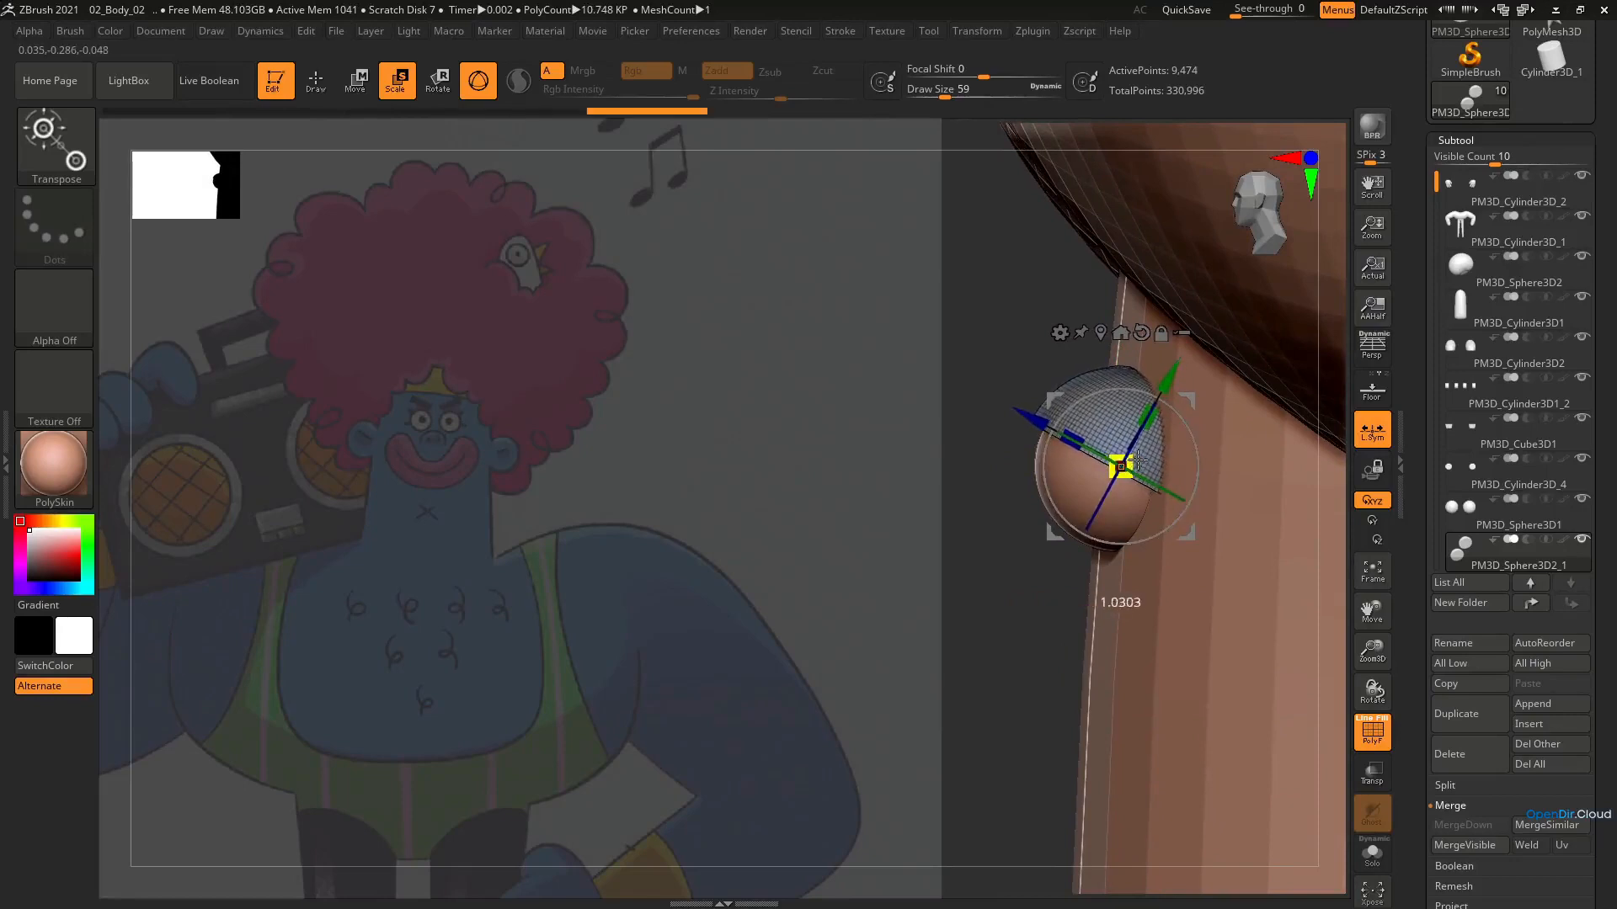
pyautogui.moveTo(1137, 460); pyautogui.dragTo(1139, 459)
pyautogui.moveTo(1150, 456); pyautogui.dragTo(1238, 431, button='right')
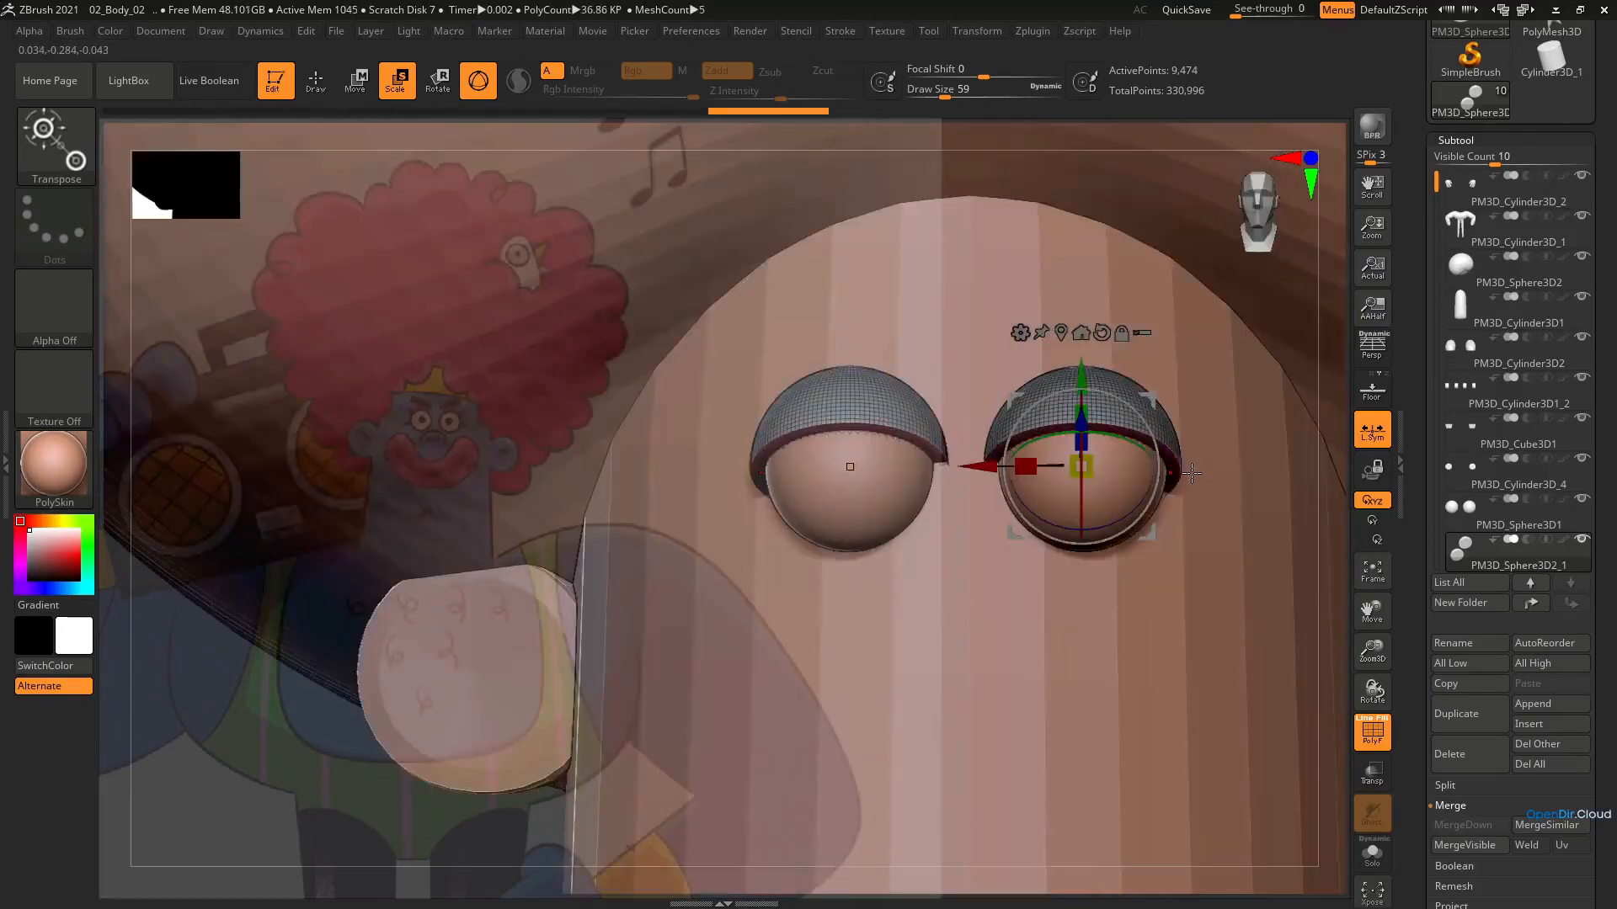
pyautogui.moveTo(1190, 479); pyautogui.dragTo(1182, 446, button='right')
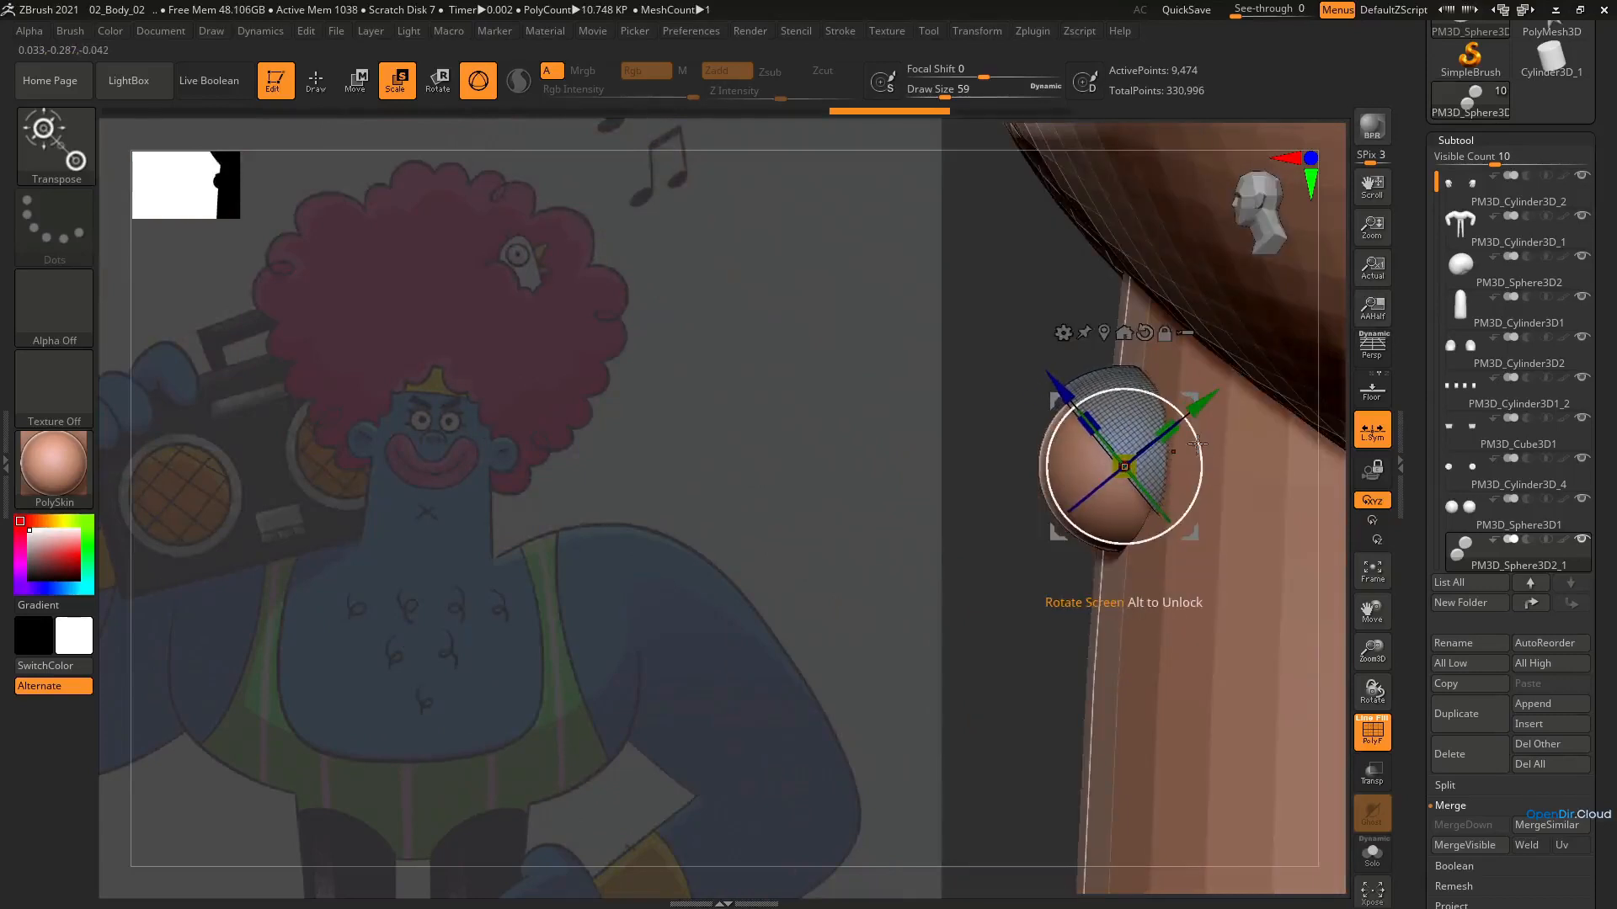
# Duplicate the eyelids, rotate the copy beneath the eyes to form lower lids, and adjust the tilt of the upper lids
pyautogui.hotkey('ctrl', 'shift', 'd')
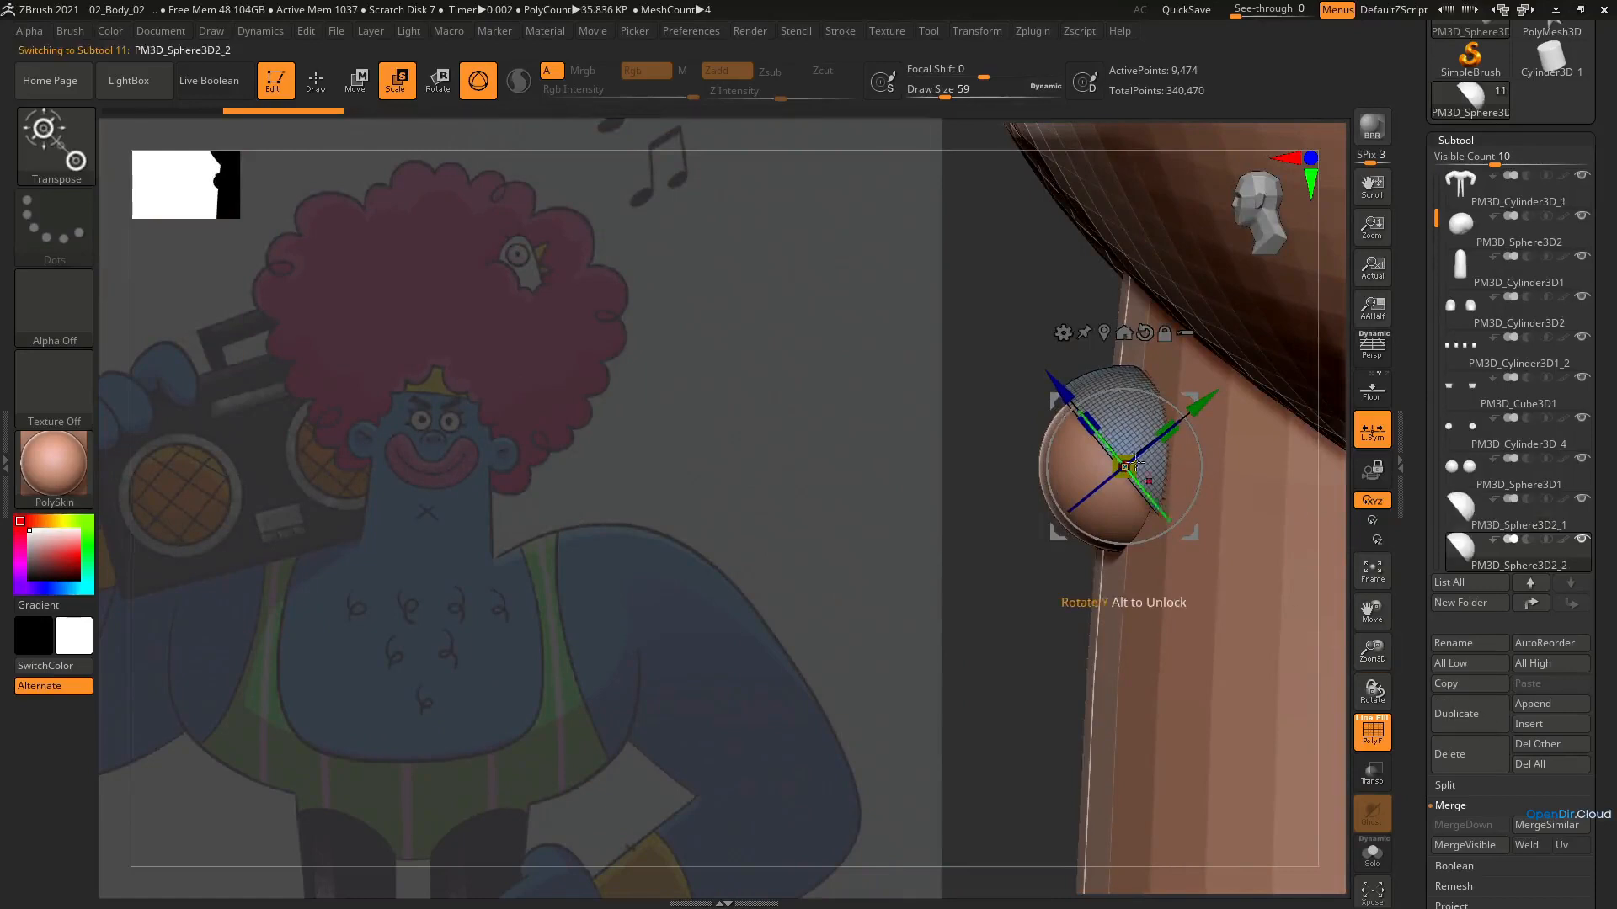
pyautogui.moveTo(1199, 449); pyautogui.dragTo(1170, 527)
pyautogui.click(1521, 531)
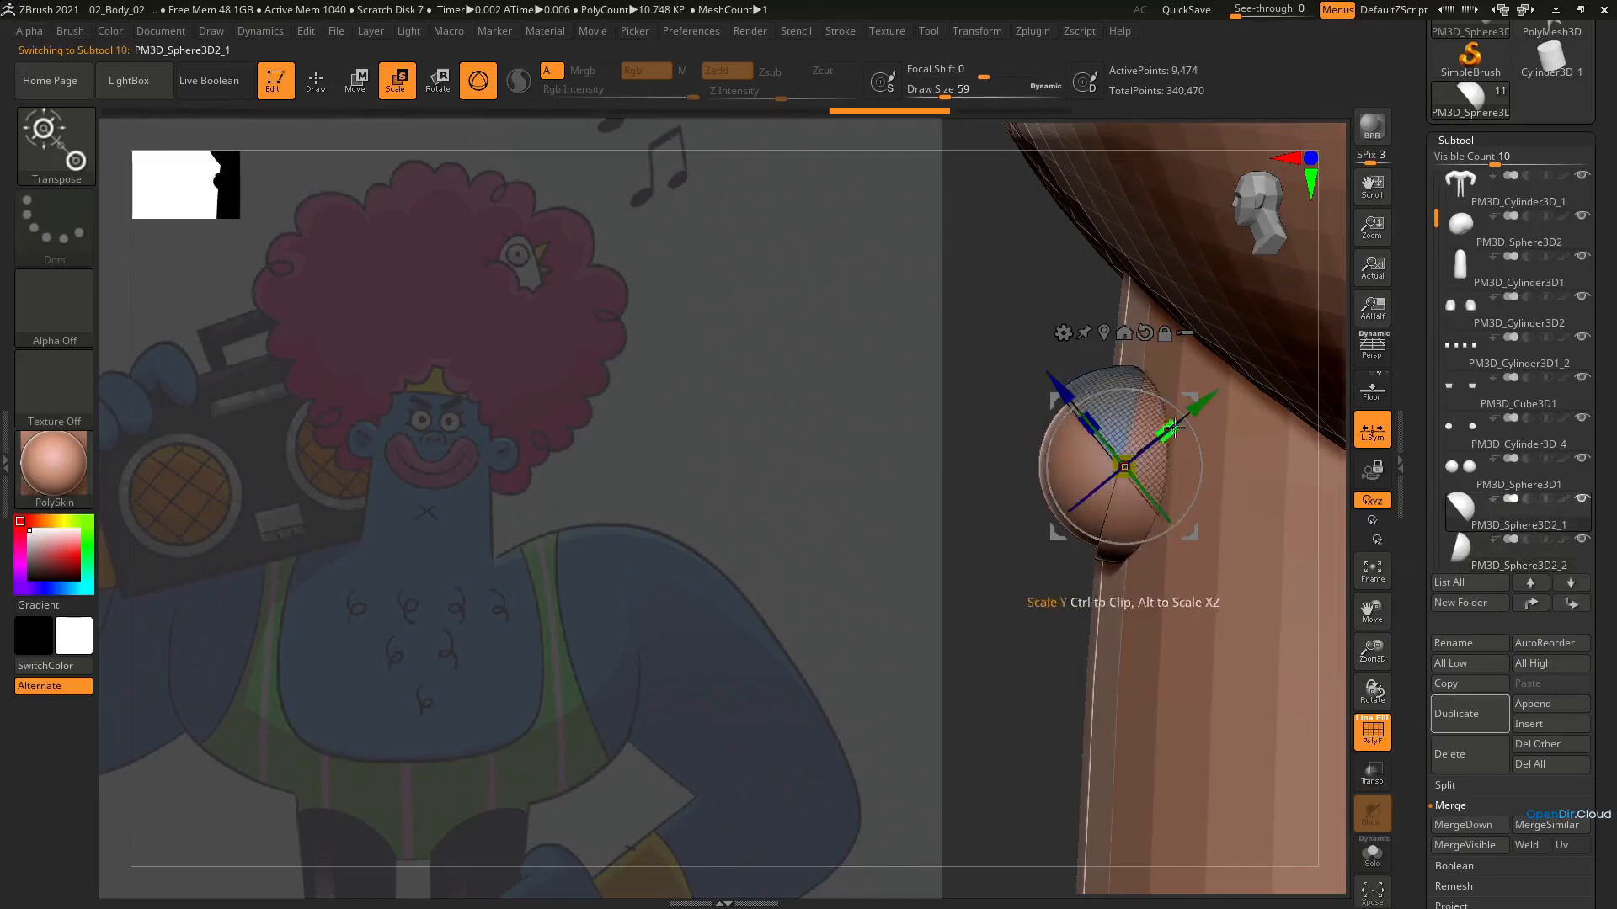
pyautogui.moveTo(1203, 453); pyautogui.dragTo(1206, 475)
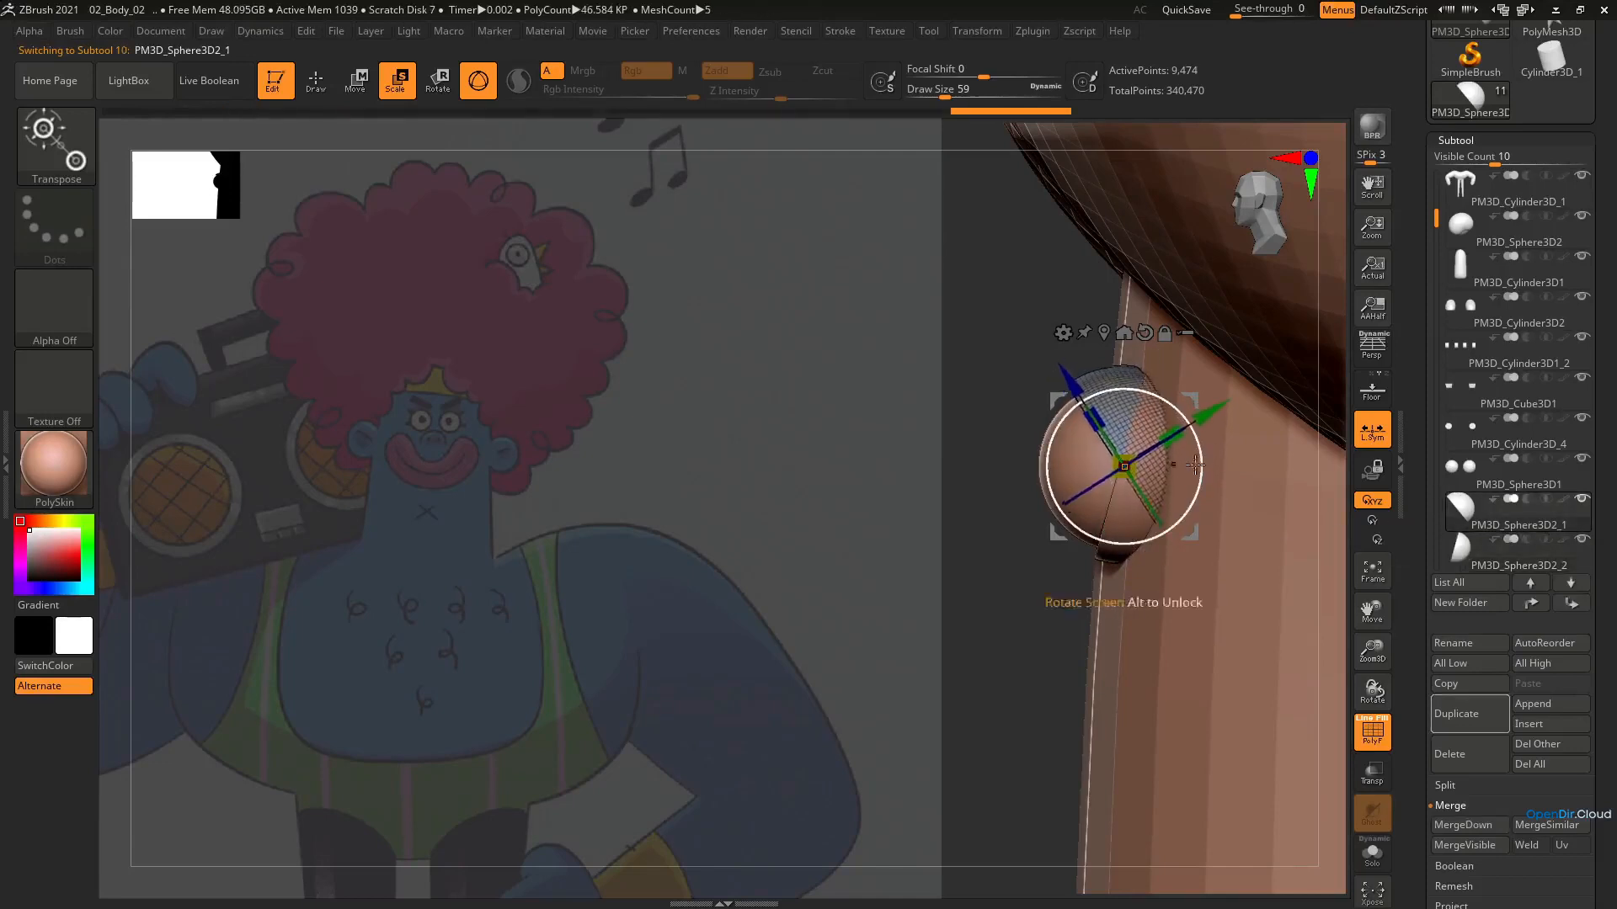
pyautogui.moveTo(1179, 484); pyautogui.dragTo(1216, 497, button='right')
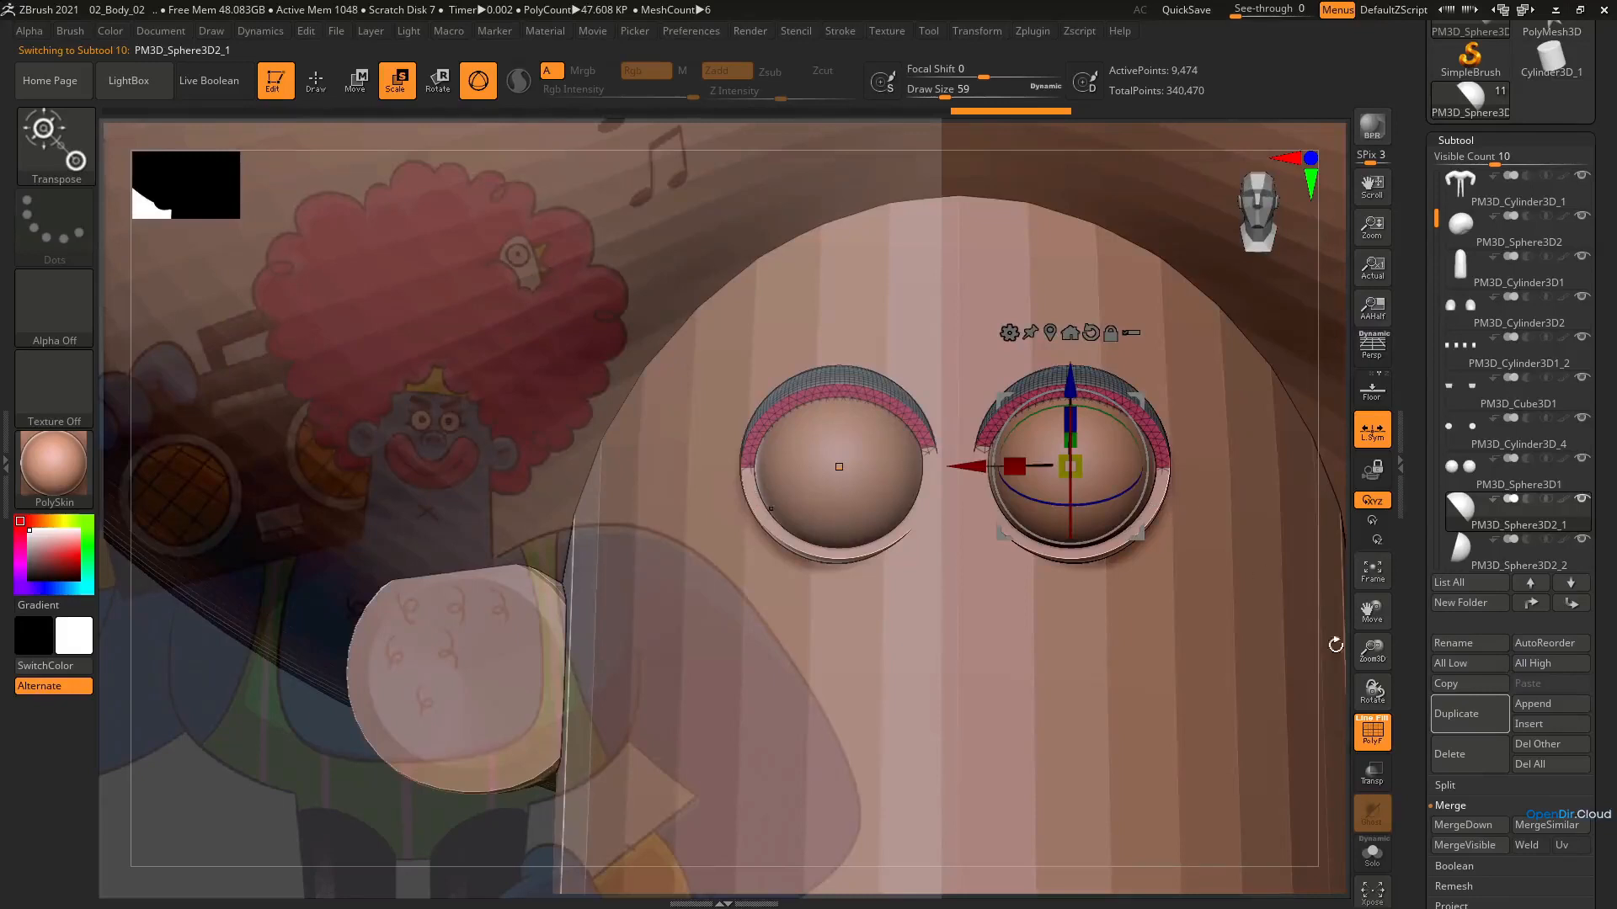
# Merge the upper and lower eyelids into one subtool and scale them down to about 0.95 around the eyes
pyautogui.click(1475, 825)
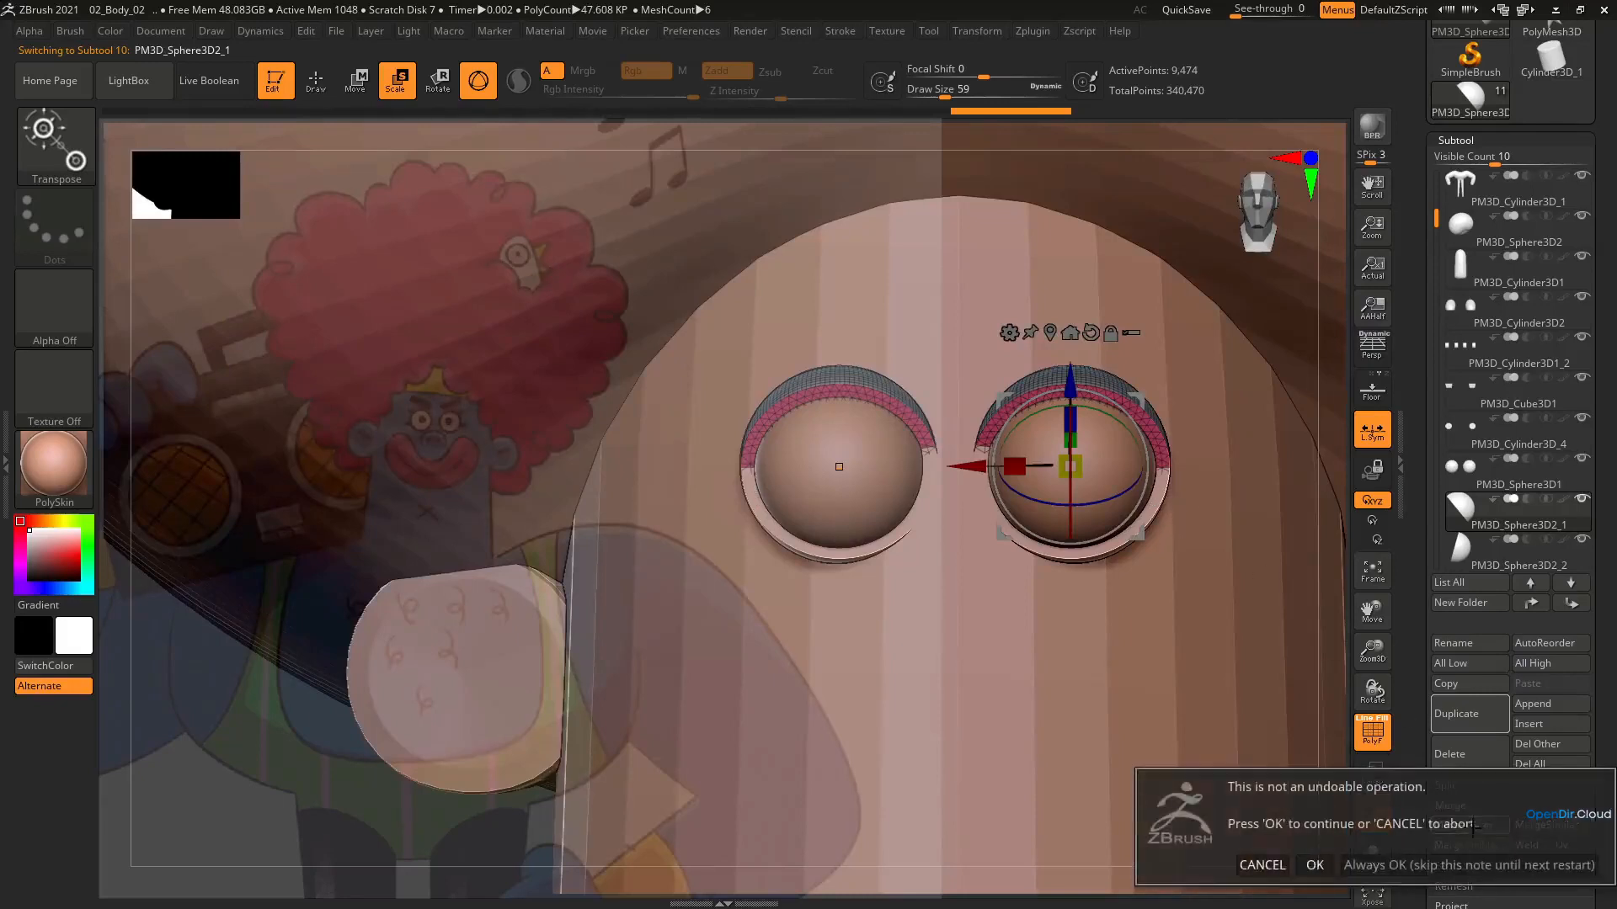
pyautogui.click(1317, 864)
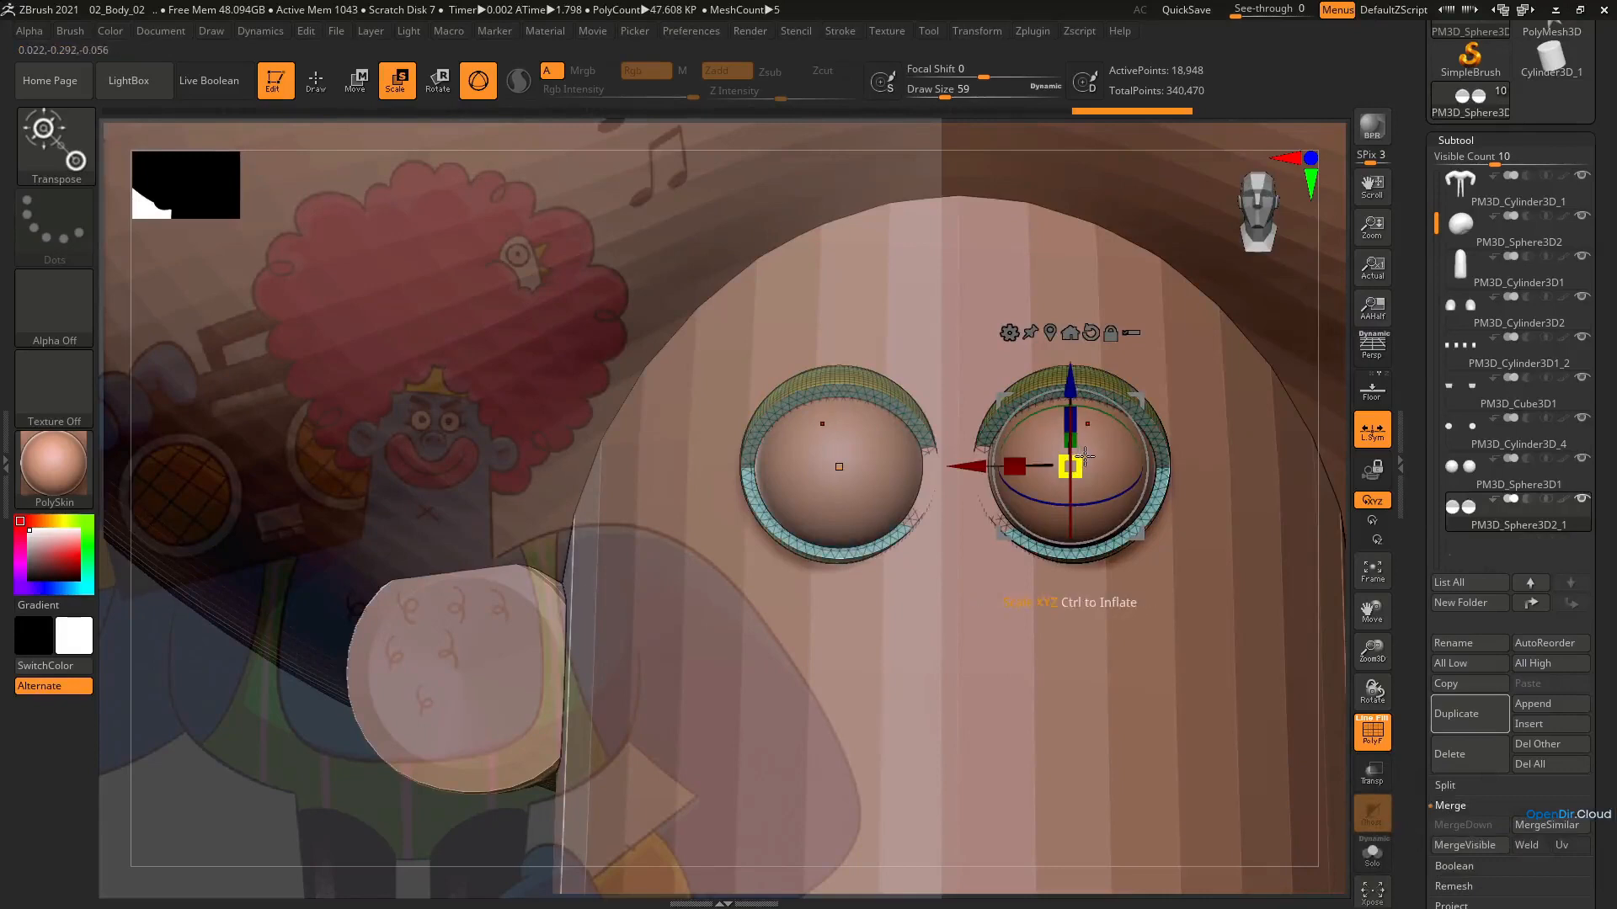
pyautogui.moveTo(1084, 455); pyautogui.dragTo(1080, 463)
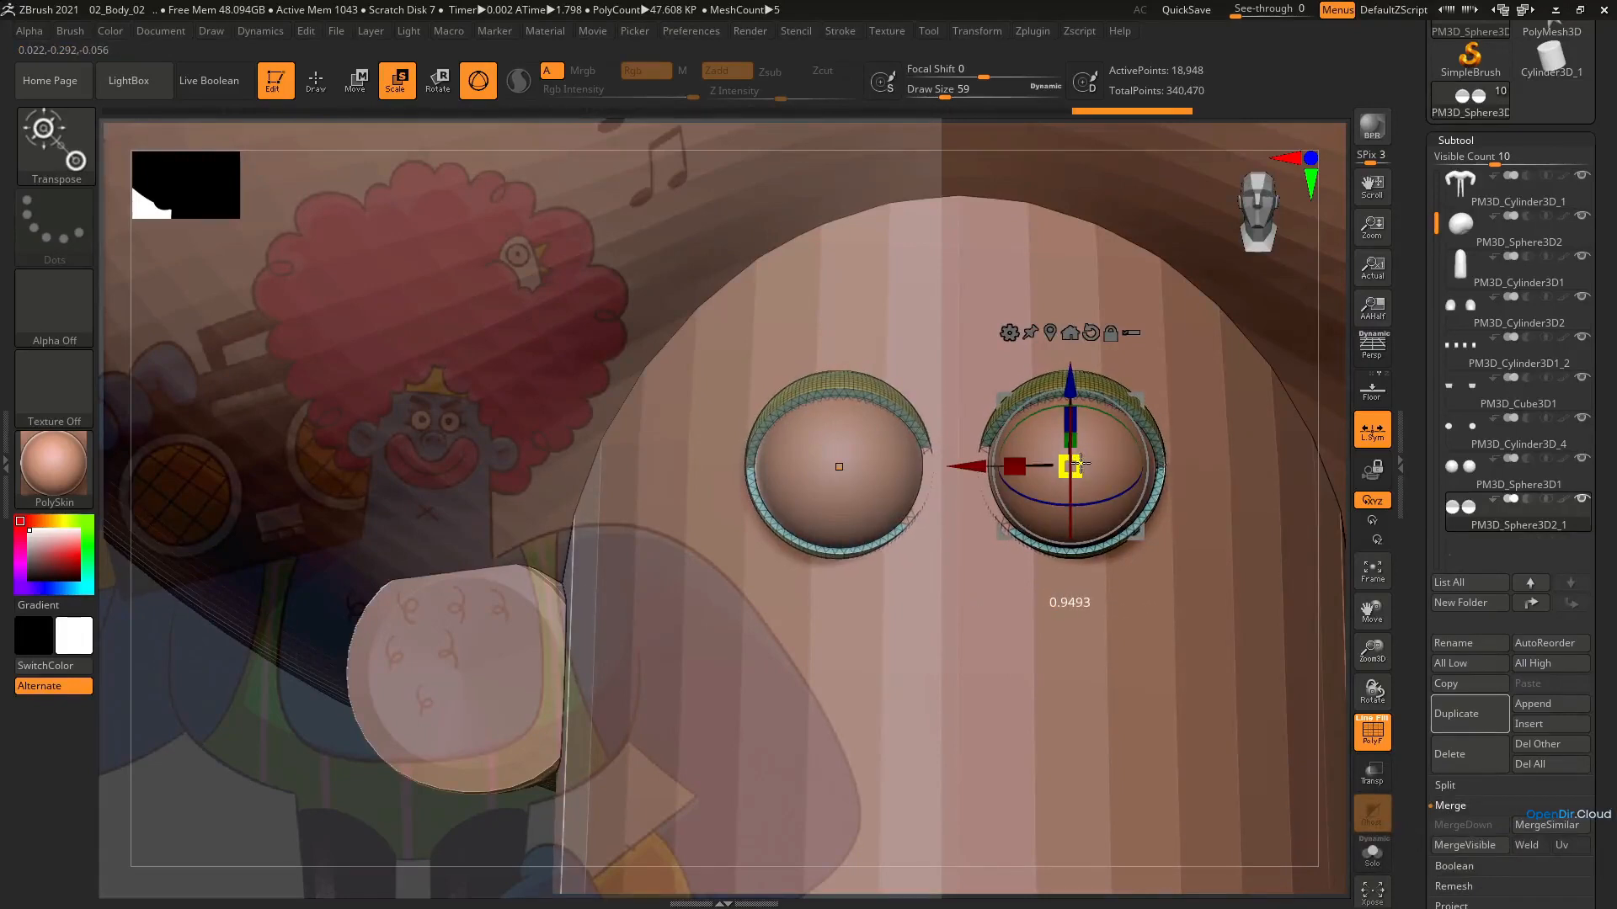
pyautogui.moveTo(1080, 464); pyautogui.dragTo(1105, 520, button='right')
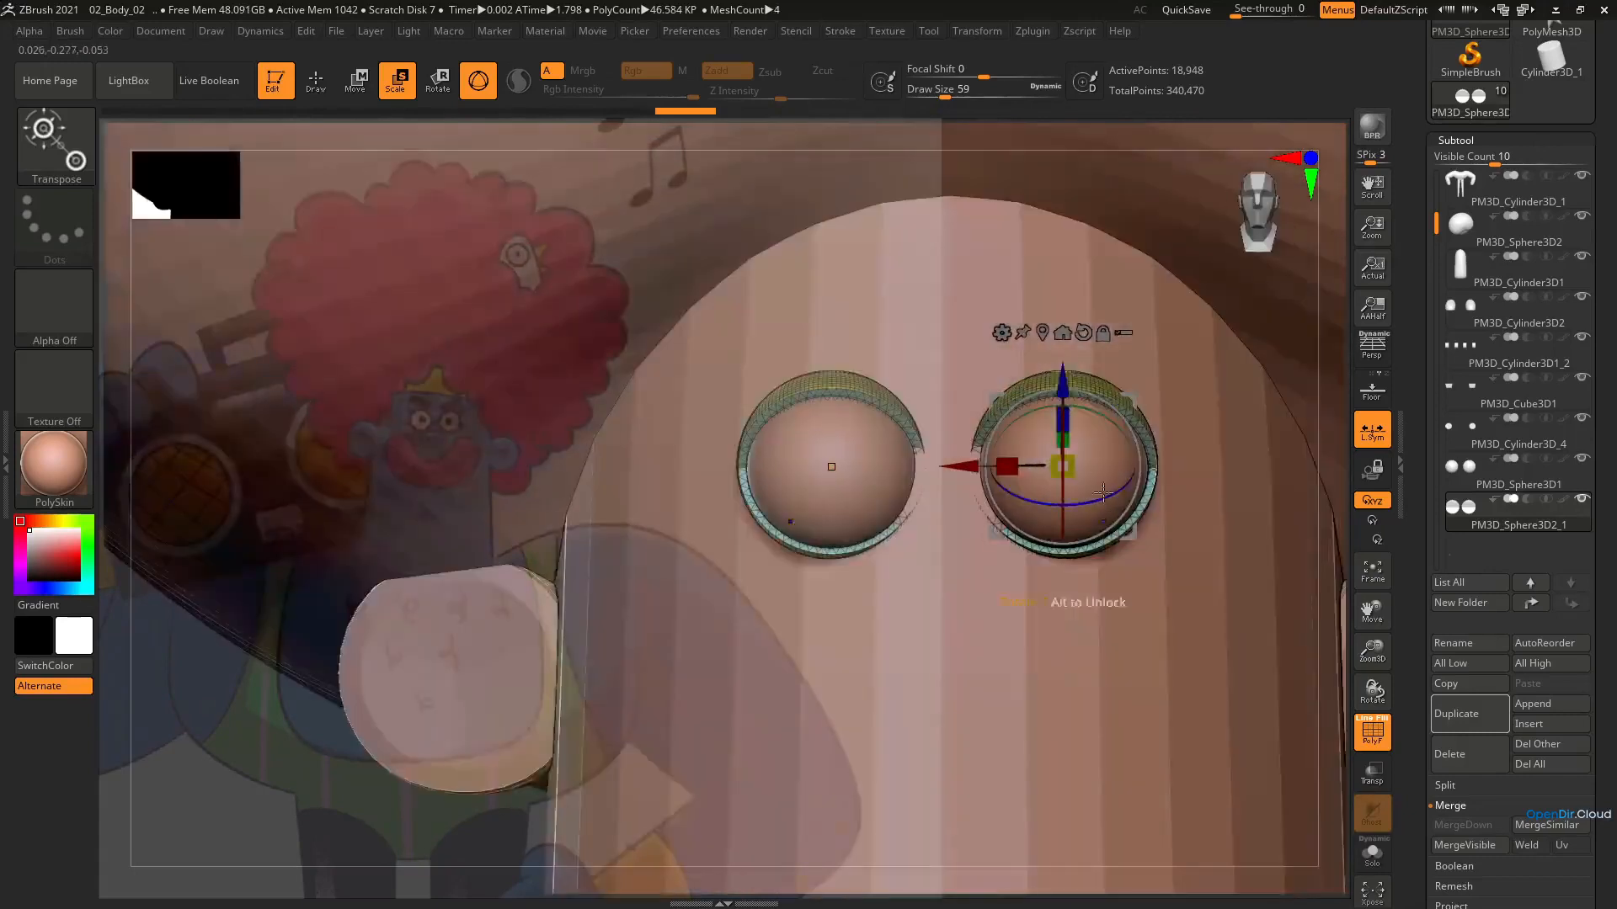
# Reset the gizmo's orientation and isolate the merged eyelids with PolyFrame on to examine their inner cut faces
pyautogui.click(1087, 333)
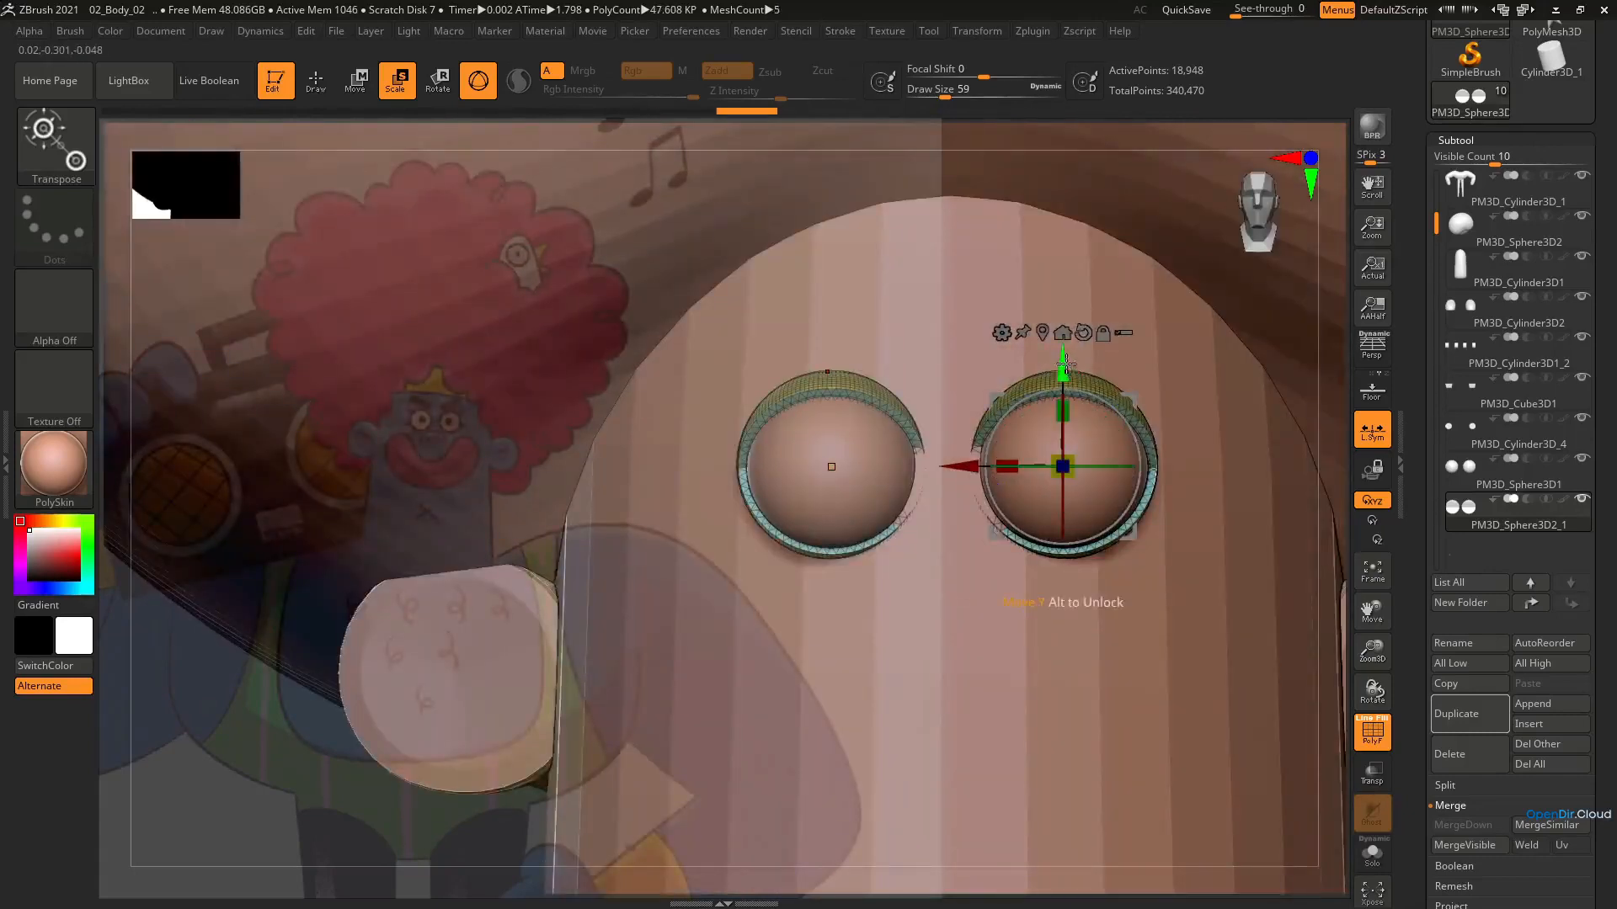
pyautogui.moveTo(1066, 419); pyautogui.dragTo(1009, 438, button='right')
pyautogui.hotkey('shift', 'f')
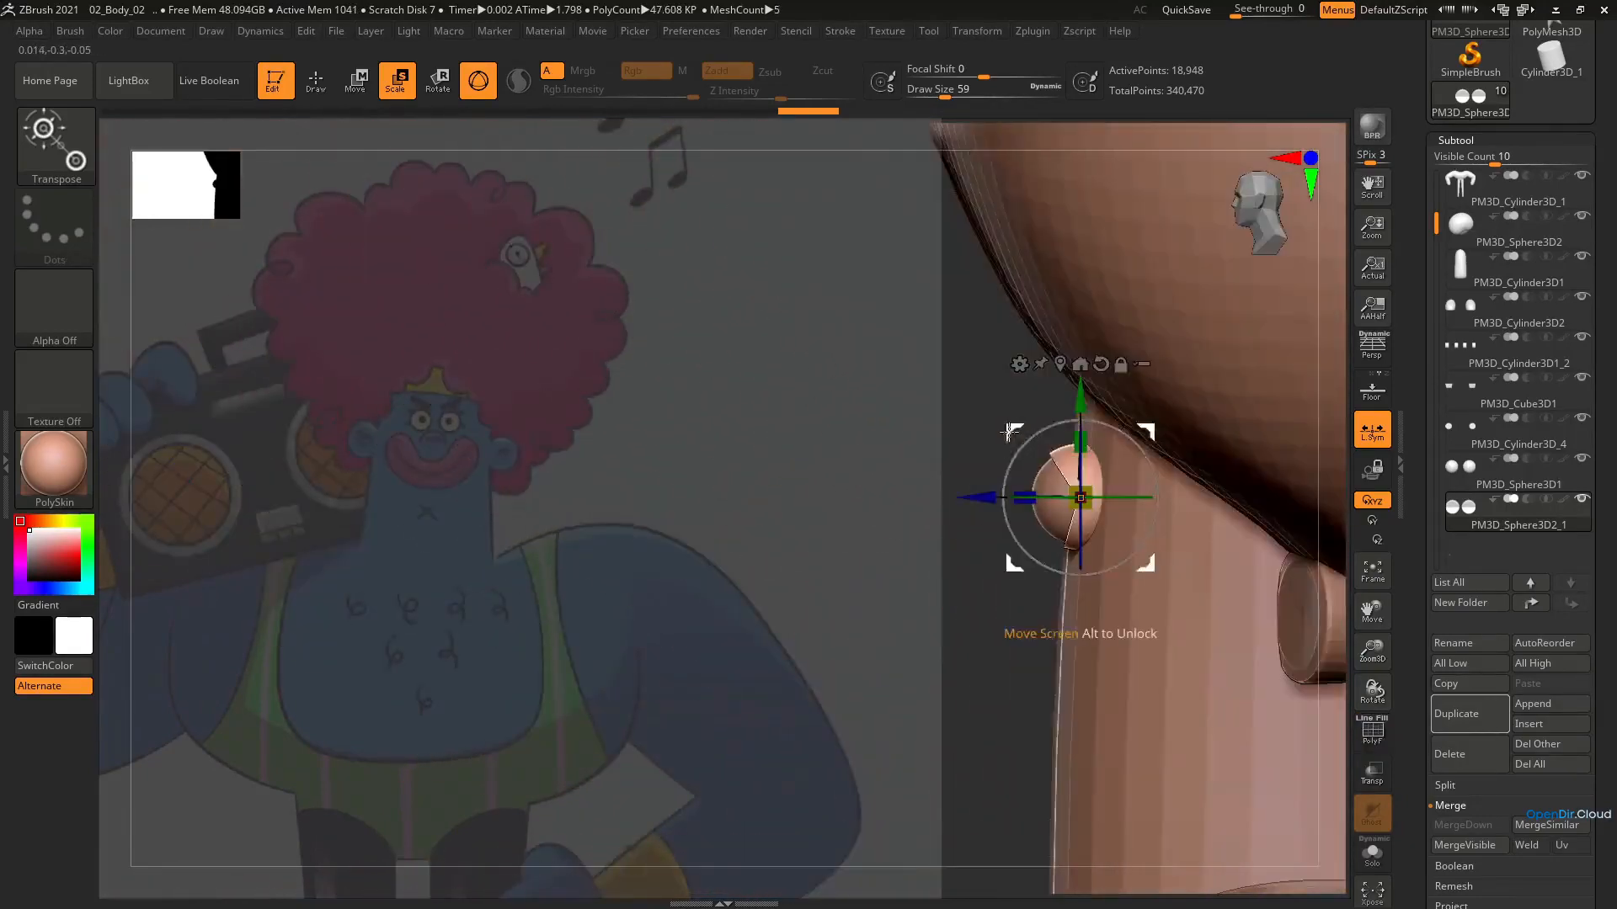
pyautogui.click(1377, 854)
pyautogui.keyDown('shift'); pyautogui.moveTo(1214, 712); pyautogui.dragTo(1202, 469, button='right'); pyautogui.keyUp('shift')
pyautogui.hotkey('shift', 'f')
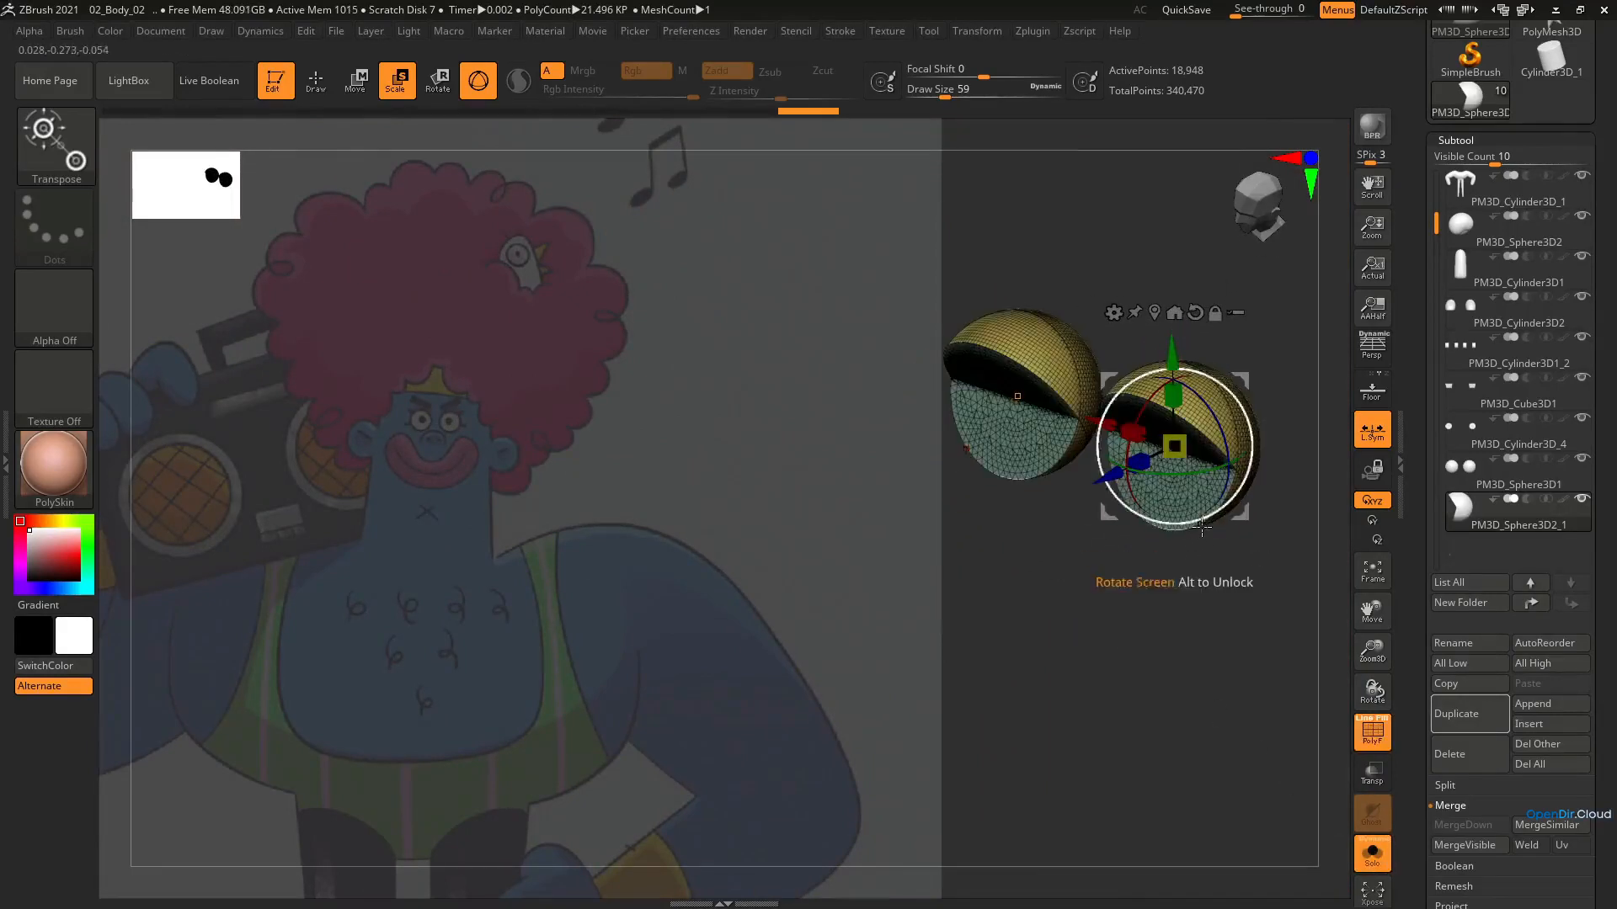
# Try DynaMesh on the isolated eyelids starting at resolution 128, undoing each attempt
pyautogui.scroll(-5, 1610, 734)
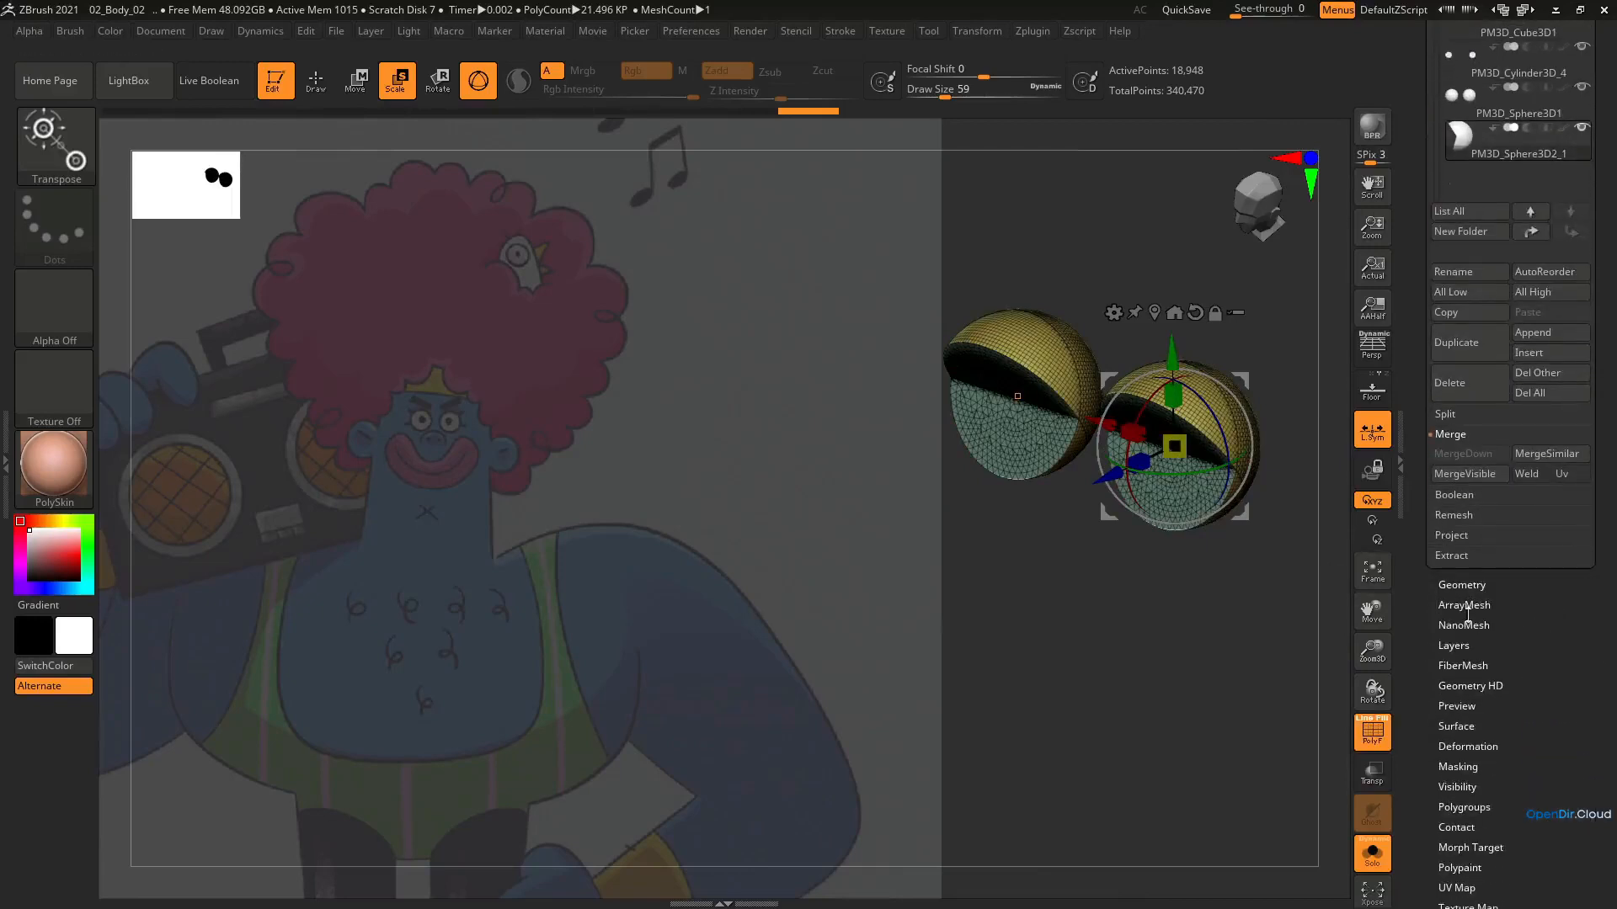
pyautogui.click(1474, 583)
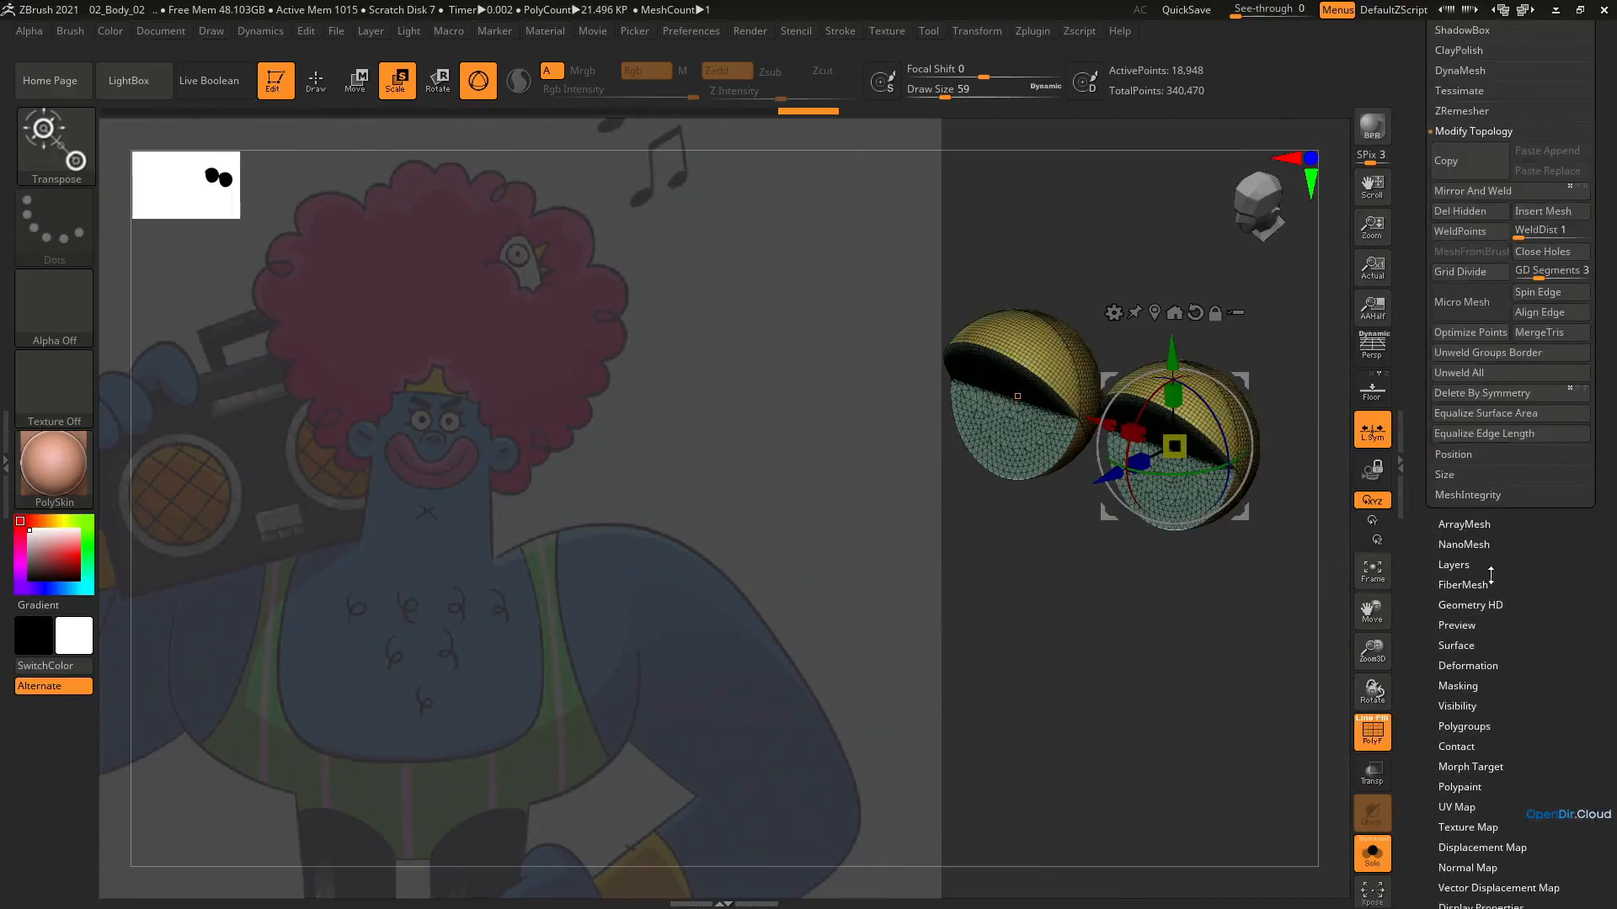
pyautogui.scroll(4, 1515, 556)
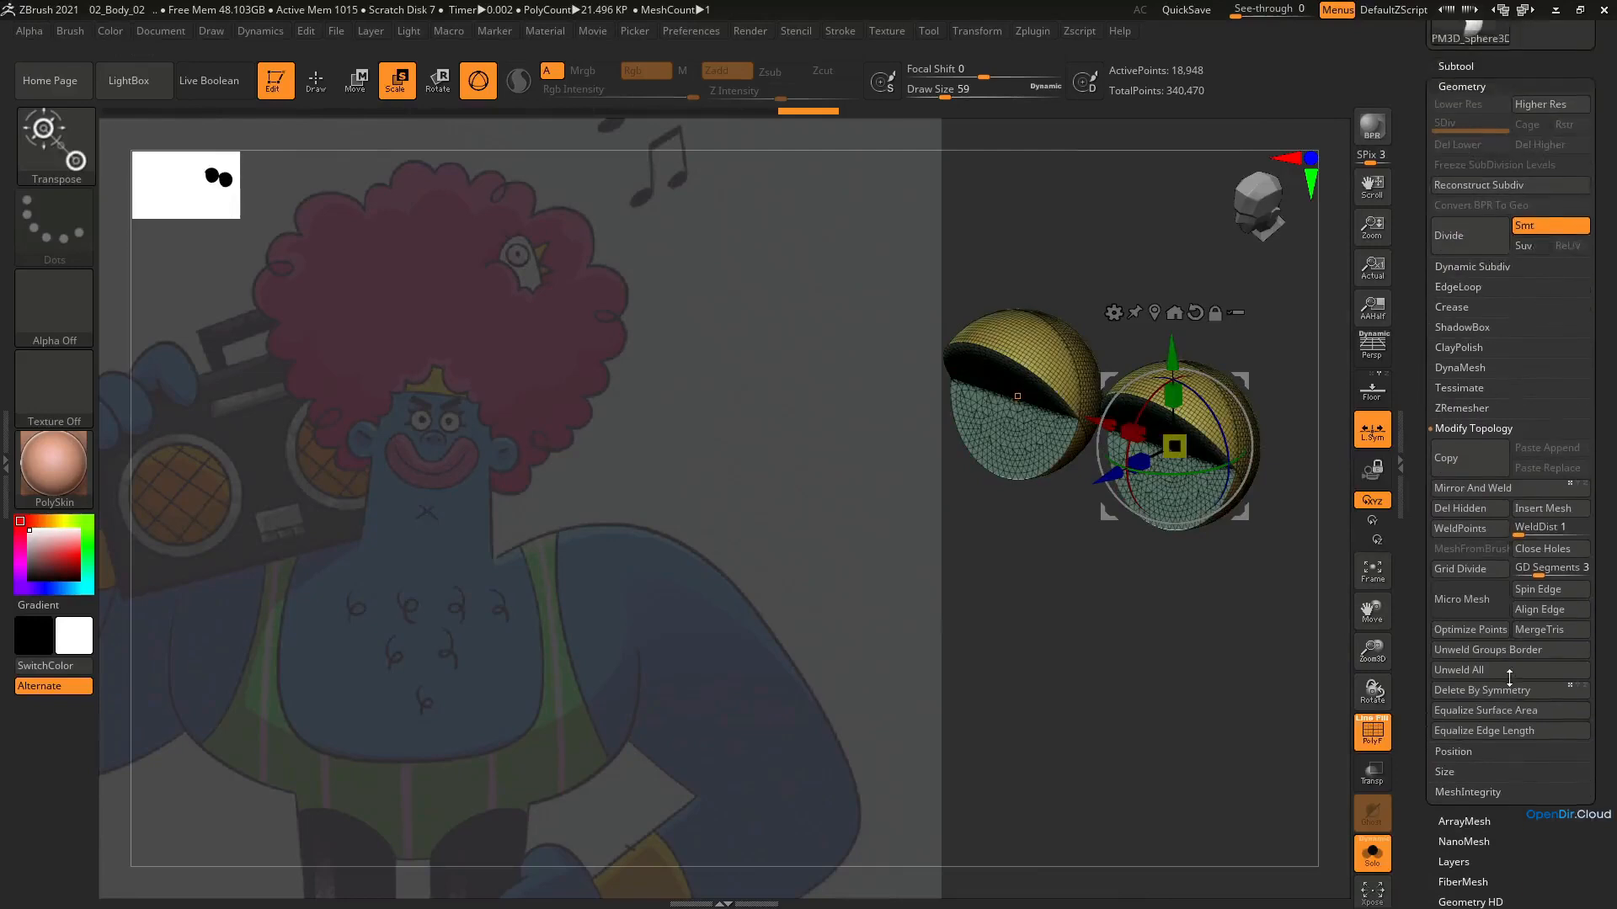
pyautogui.click(1459, 398)
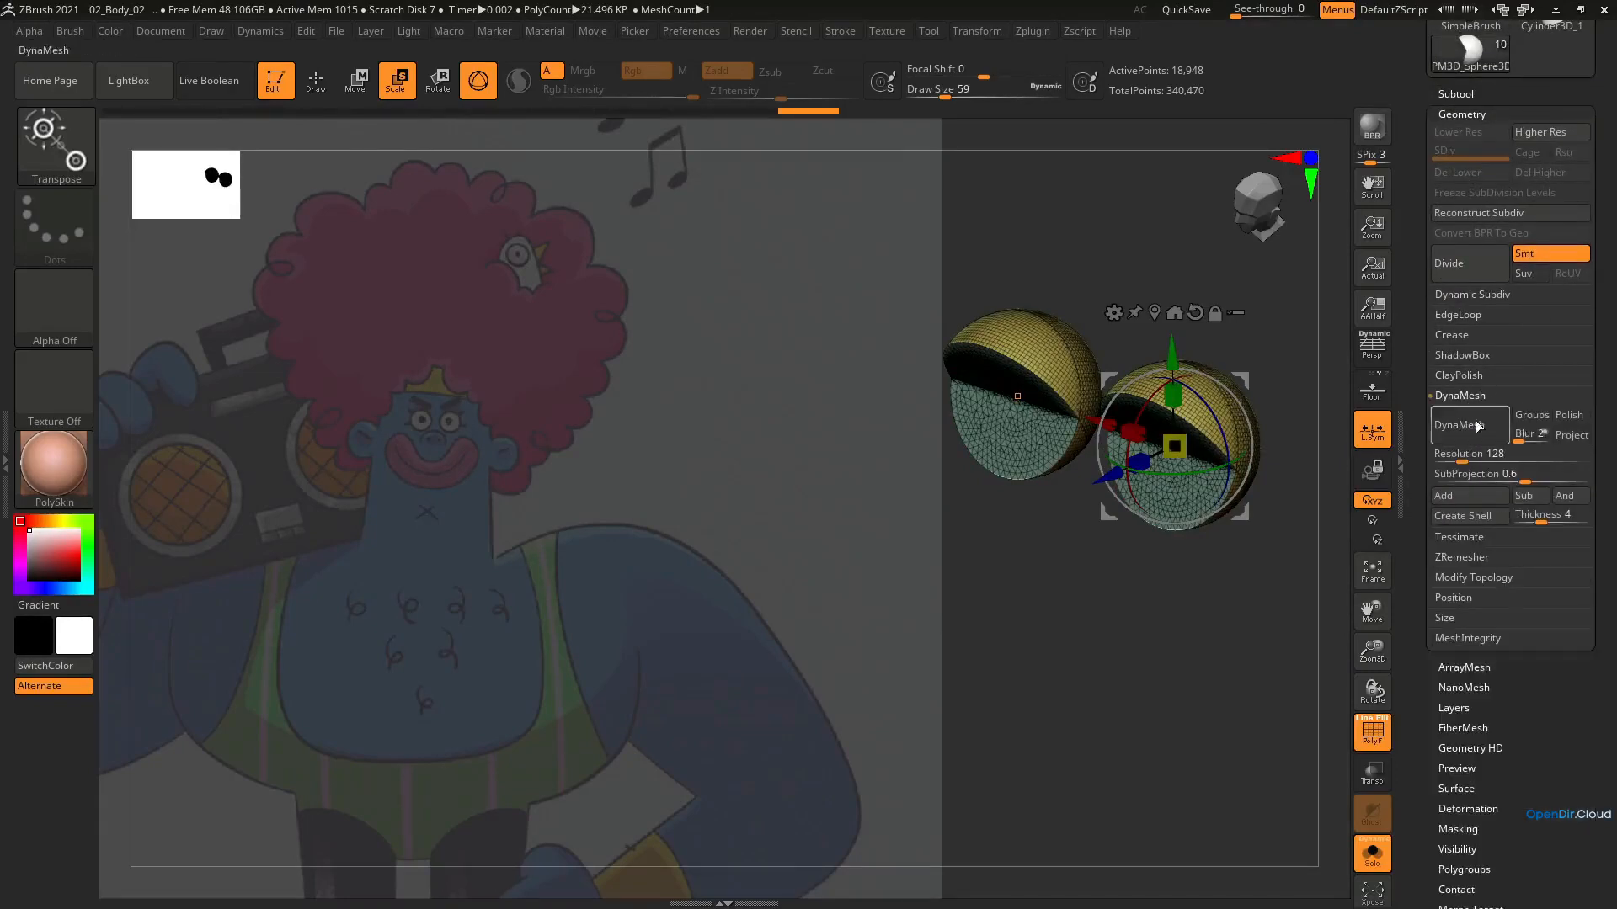
pyautogui.click(1475, 427)
pyautogui.hotkey('ctrl', 'z')
pyautogui.moveTo(1466, 457); pyautogui.dragTo(1532, 457)
pyautogui.click(1487, 428)
pyautogui.hotkey('ctrl', 'z')
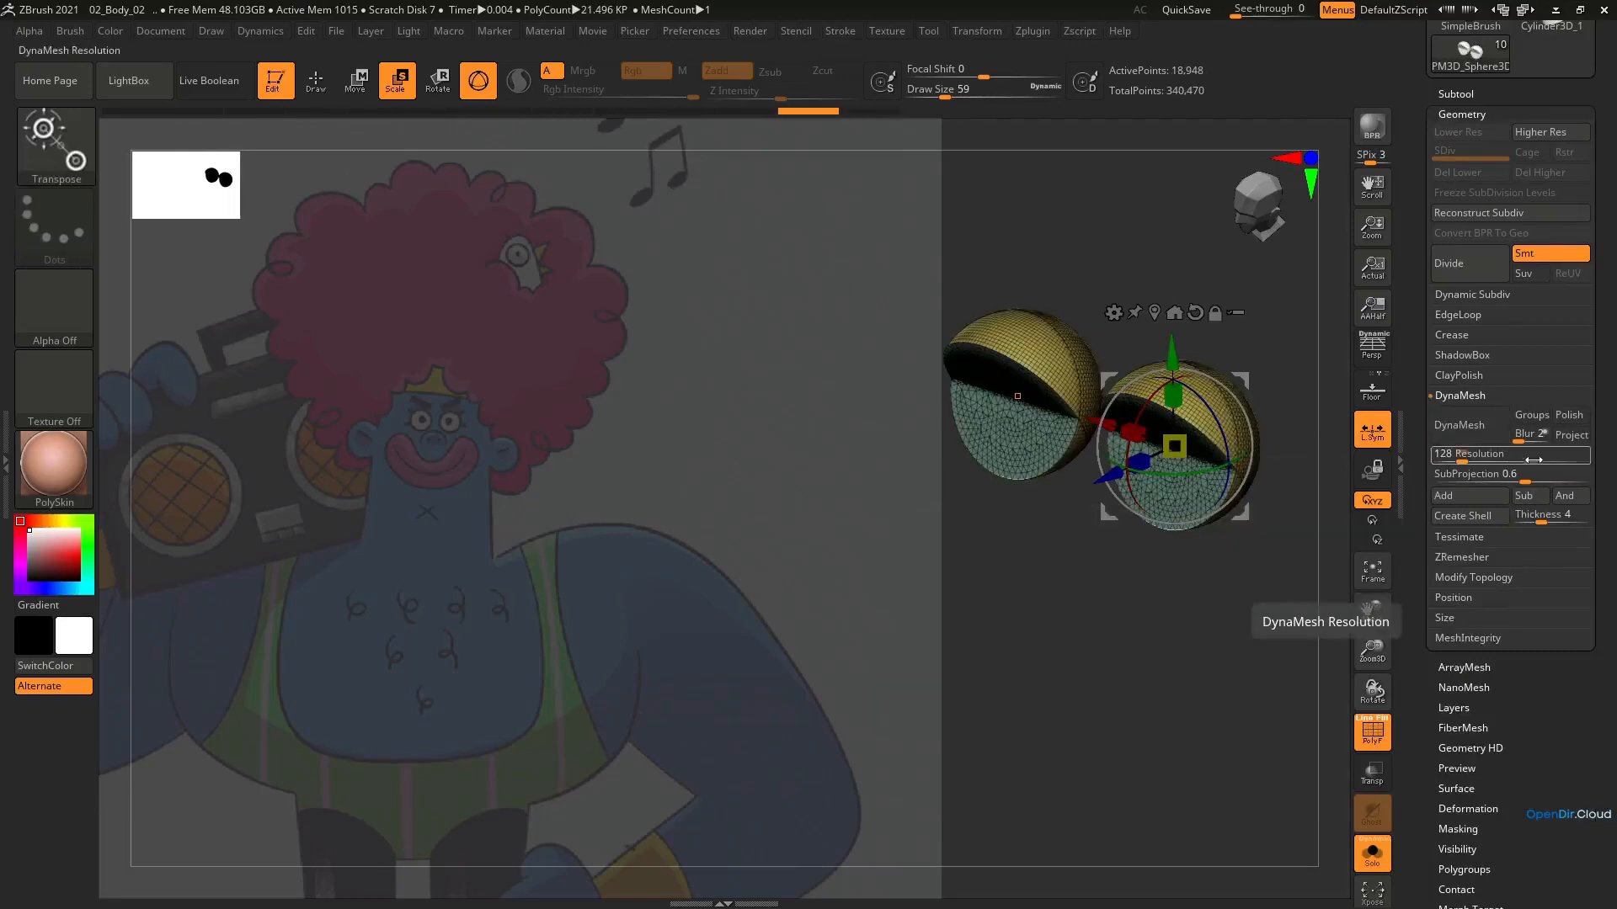
pyautogui.click(1489, 425)
pyautogui.hotkey('ctrl', 'z')
# DynaMesh the eyelids at resolution 4096 and assign the whole mesh to a single polygroup
pyautogui.click(1582, 458)
pyautogui.click(1486, 428)
pyautogui.keyDown('ctrl'); pyautogui.moveTo(1272, 459); pyautogui.dragTo(1236, 484, button='right'); pyautogui.keyUp('ctrl')
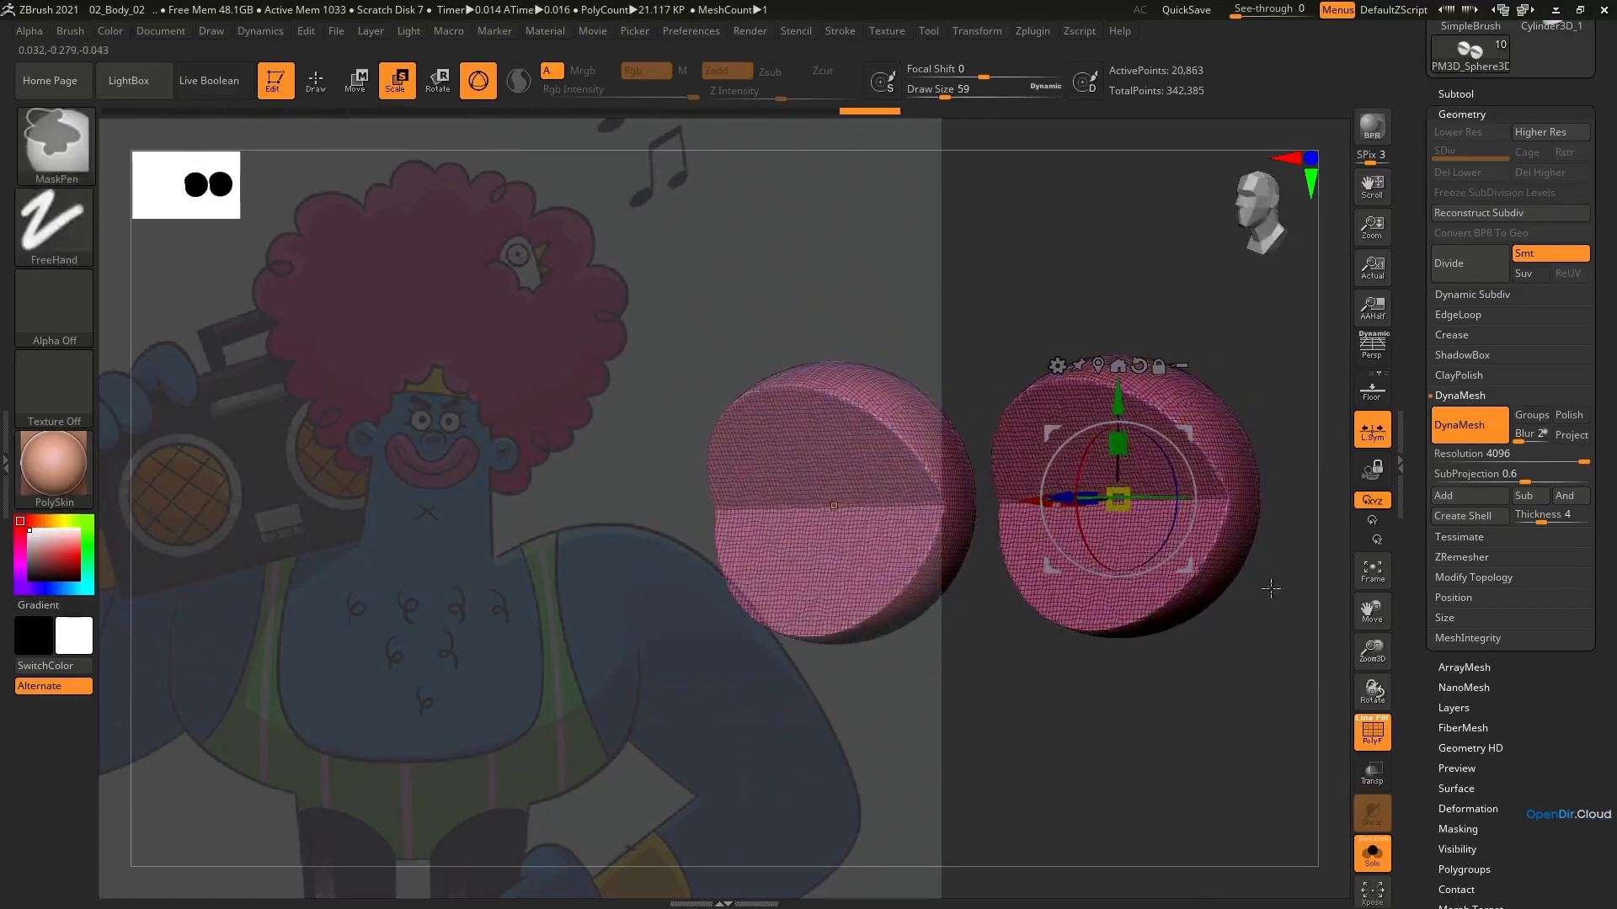
pyautogui.hotkey('ctrl', 'w')
# Try ZRemesher on the eyelids with target polygon counts of 5 and 1.29117, undoing both attempts
pyautogui.click(1463, 558)
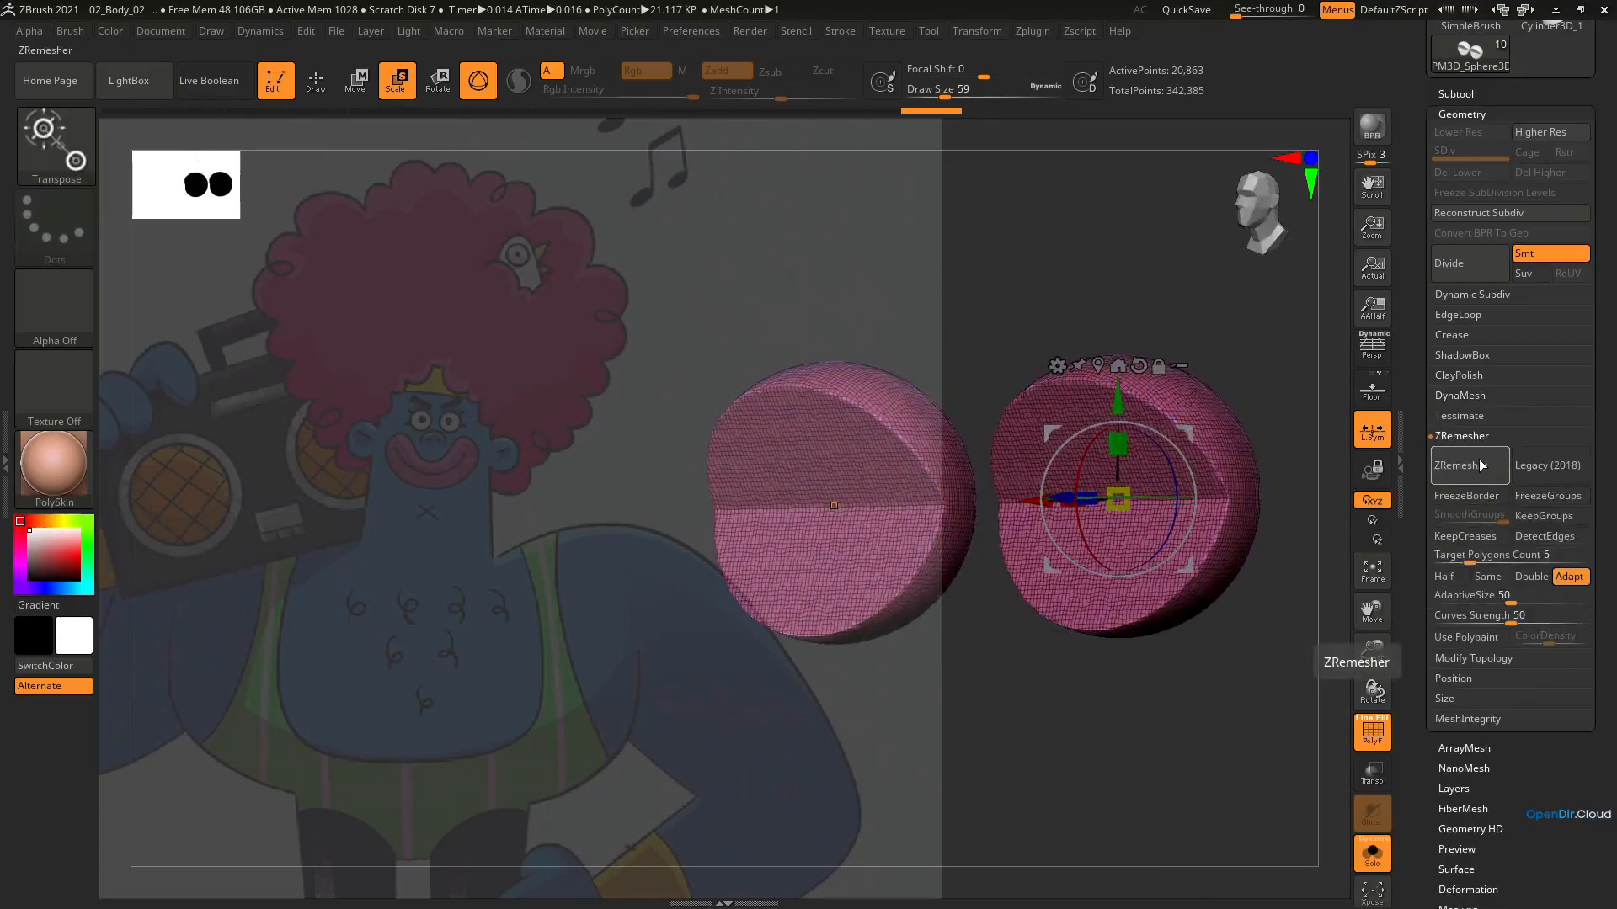
pyautogui.click(1482, 463)
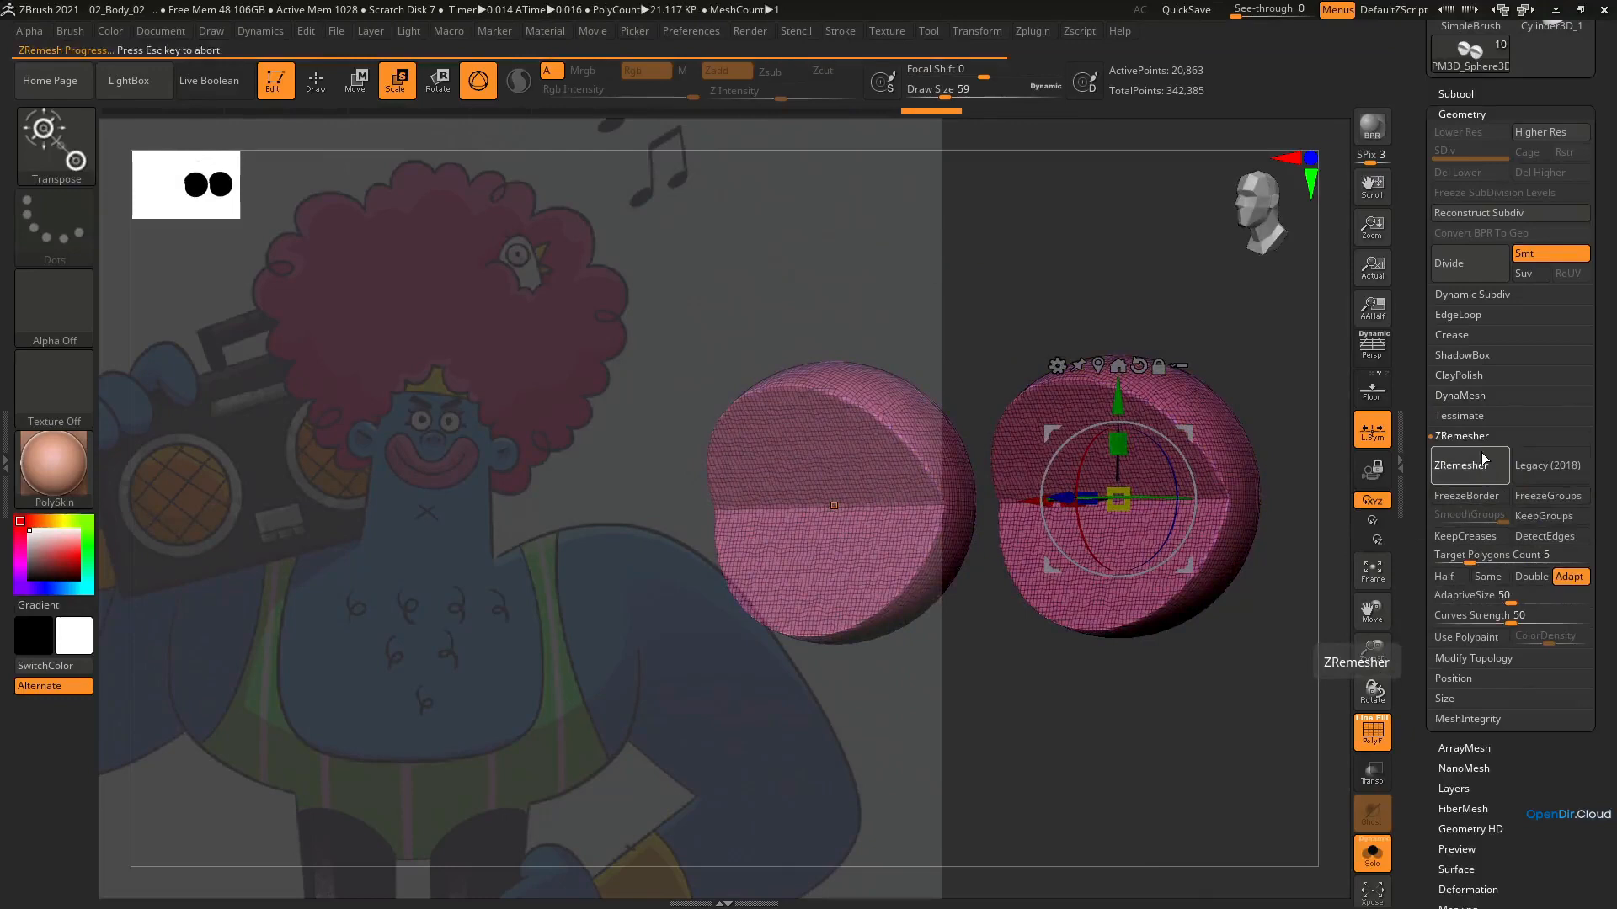
pyautogui.hotkey('ctrl', 'z')
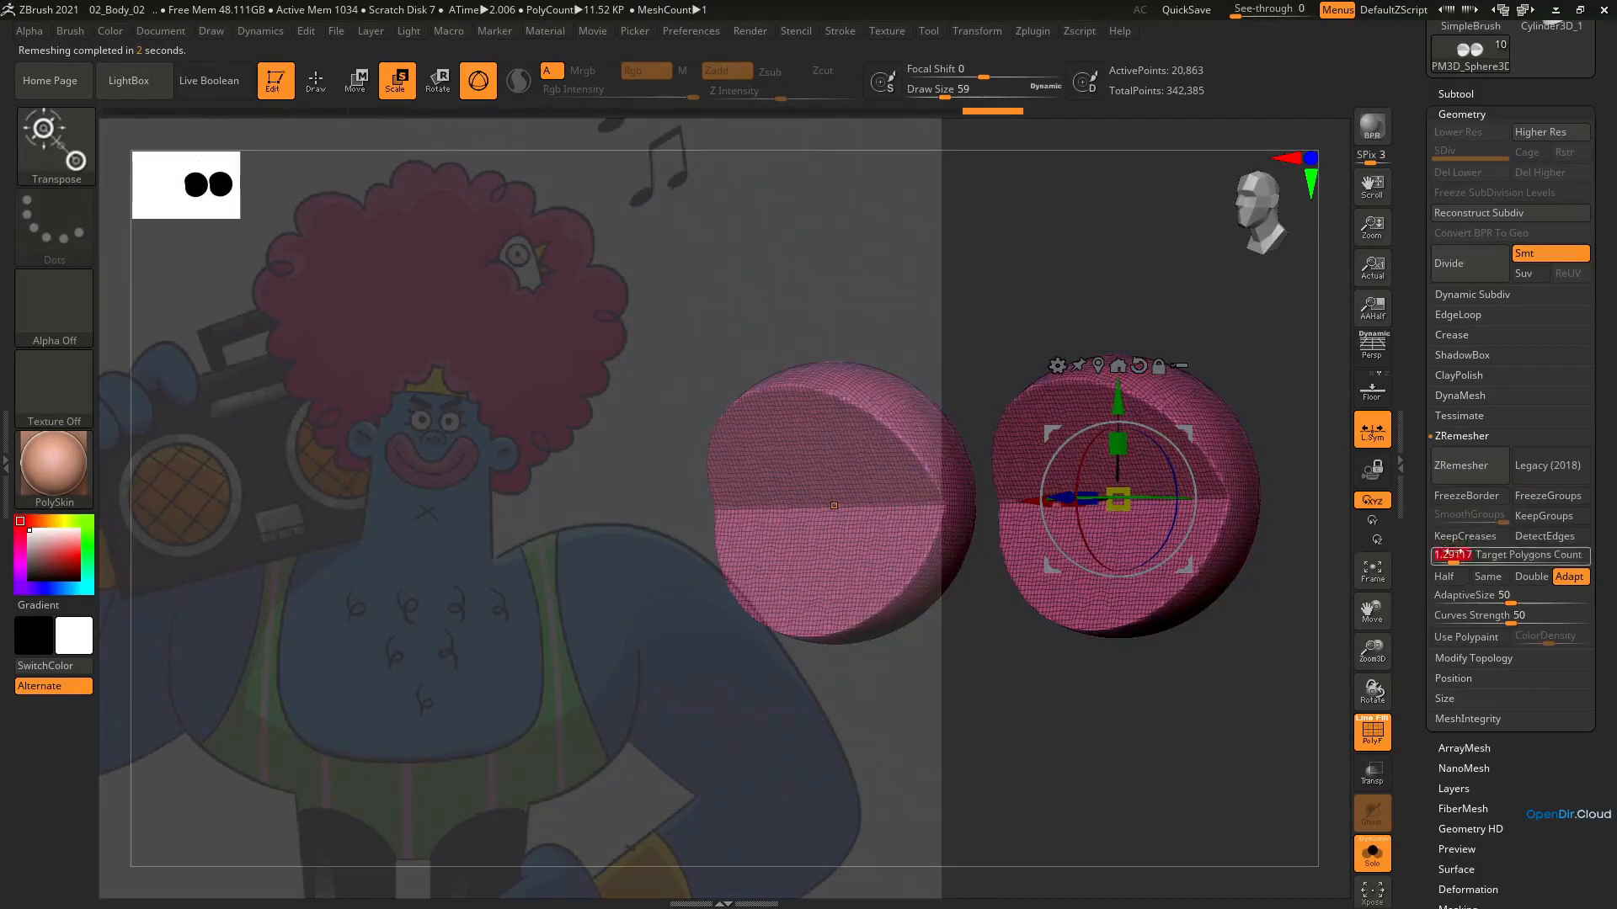
pyautogui.click(1468, 471)
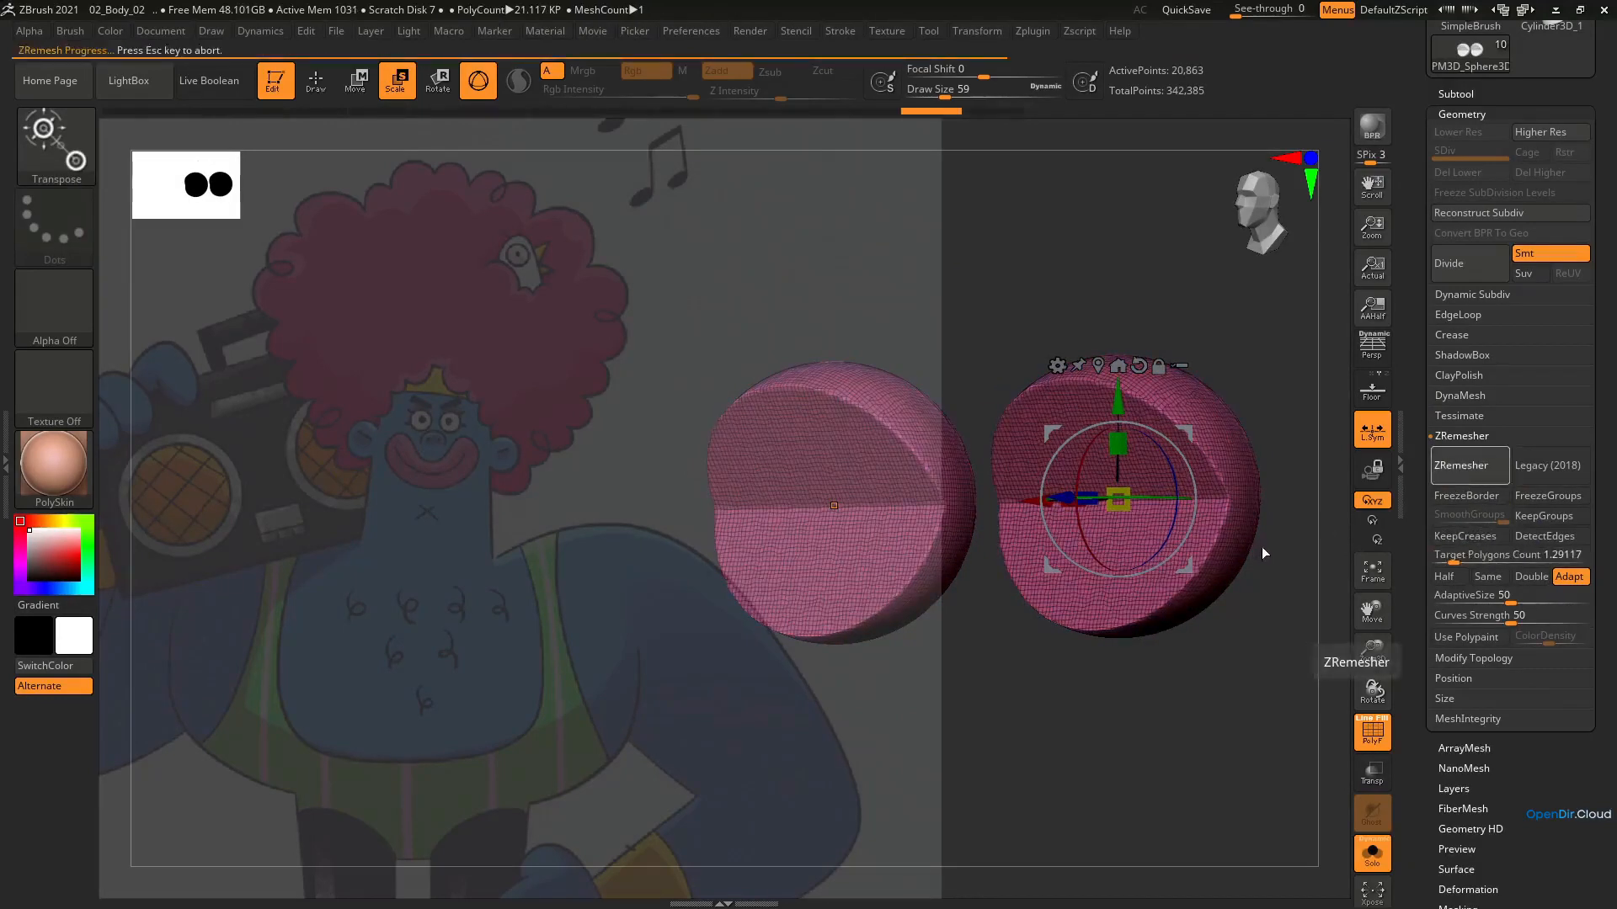
pyautogui.moveTo(1262, 548)
pyautogui.mouseDown()
pyautogui.moveTo(1116, 547)
pyautogui.moveTo(1270, 524)
pyautogui.mouseUp()
pyautogui.hotkey('ctrl', 'z')
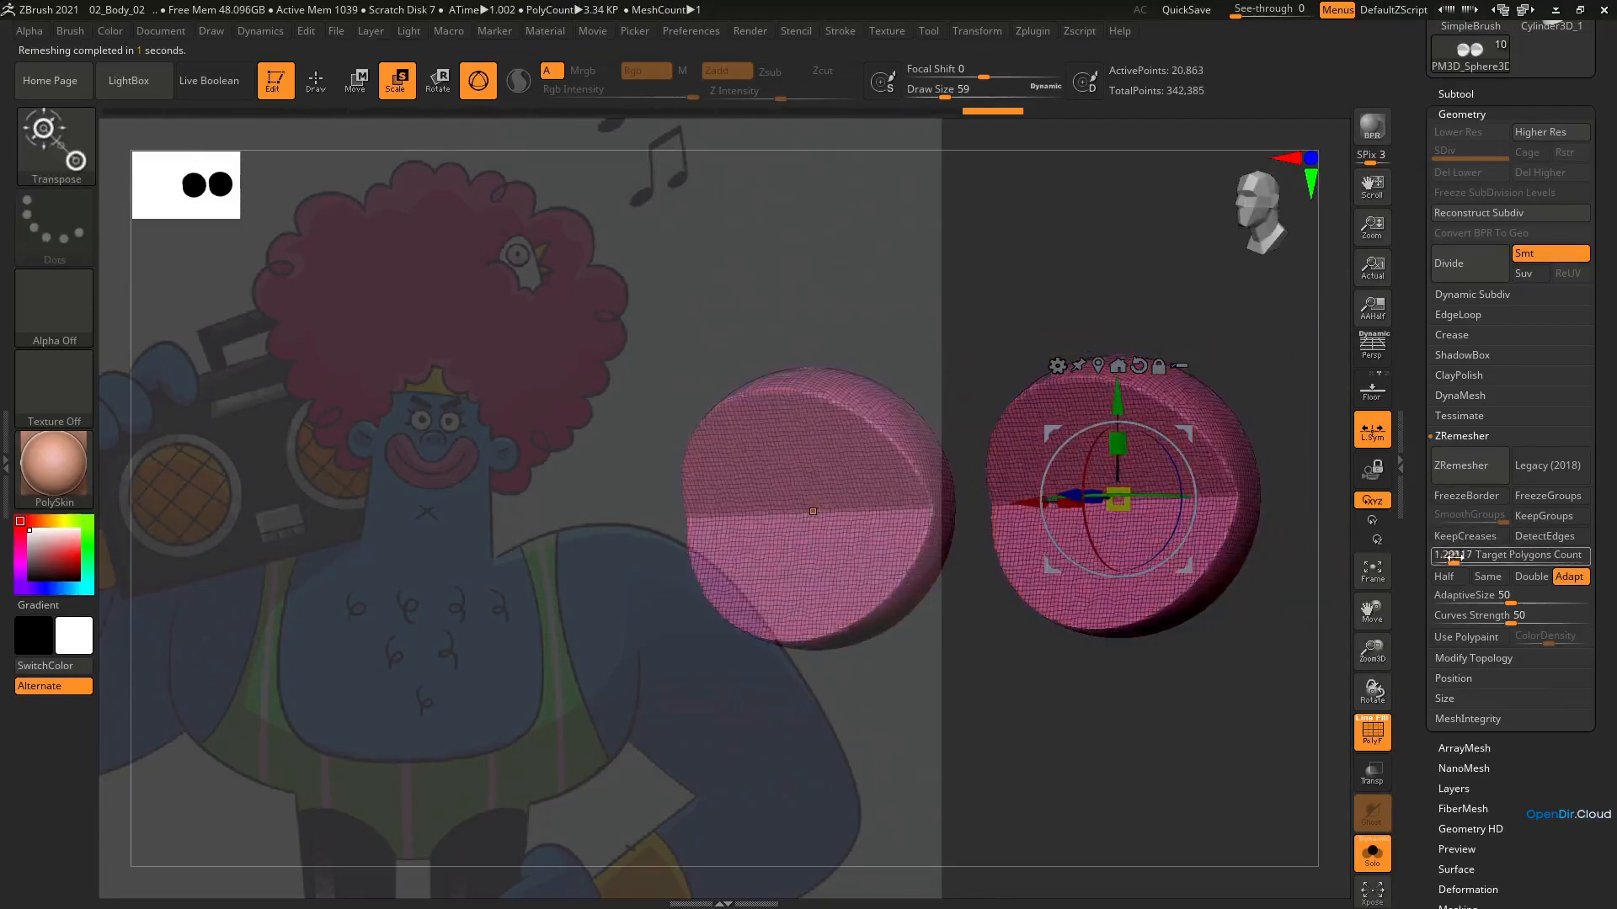
# ZRemesh the eyelids with a target polygon count of 0.36727 and turn off PolyFrame
pyautogui.moveTo(1452, 557); pyautogui.dragTo(1441, 555)
pyautogui.click(1457, 474)
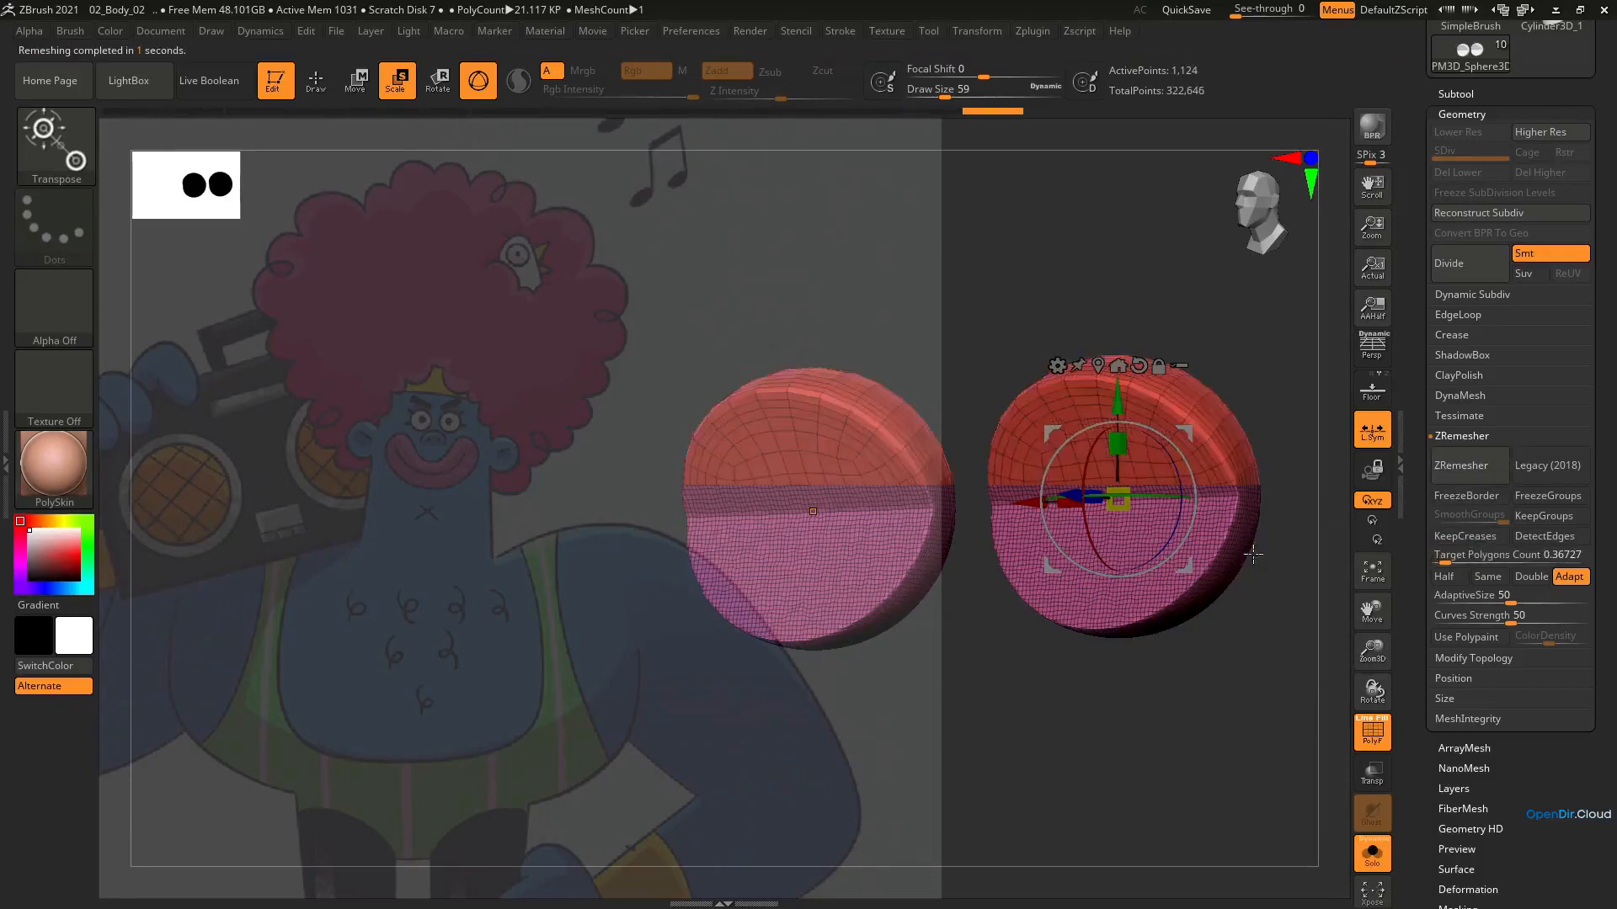
pyautogui.moveTo(1250, 559); pyautogui.dragTo(1180, 589)
pyautogui.hotkey('shift', 'f')
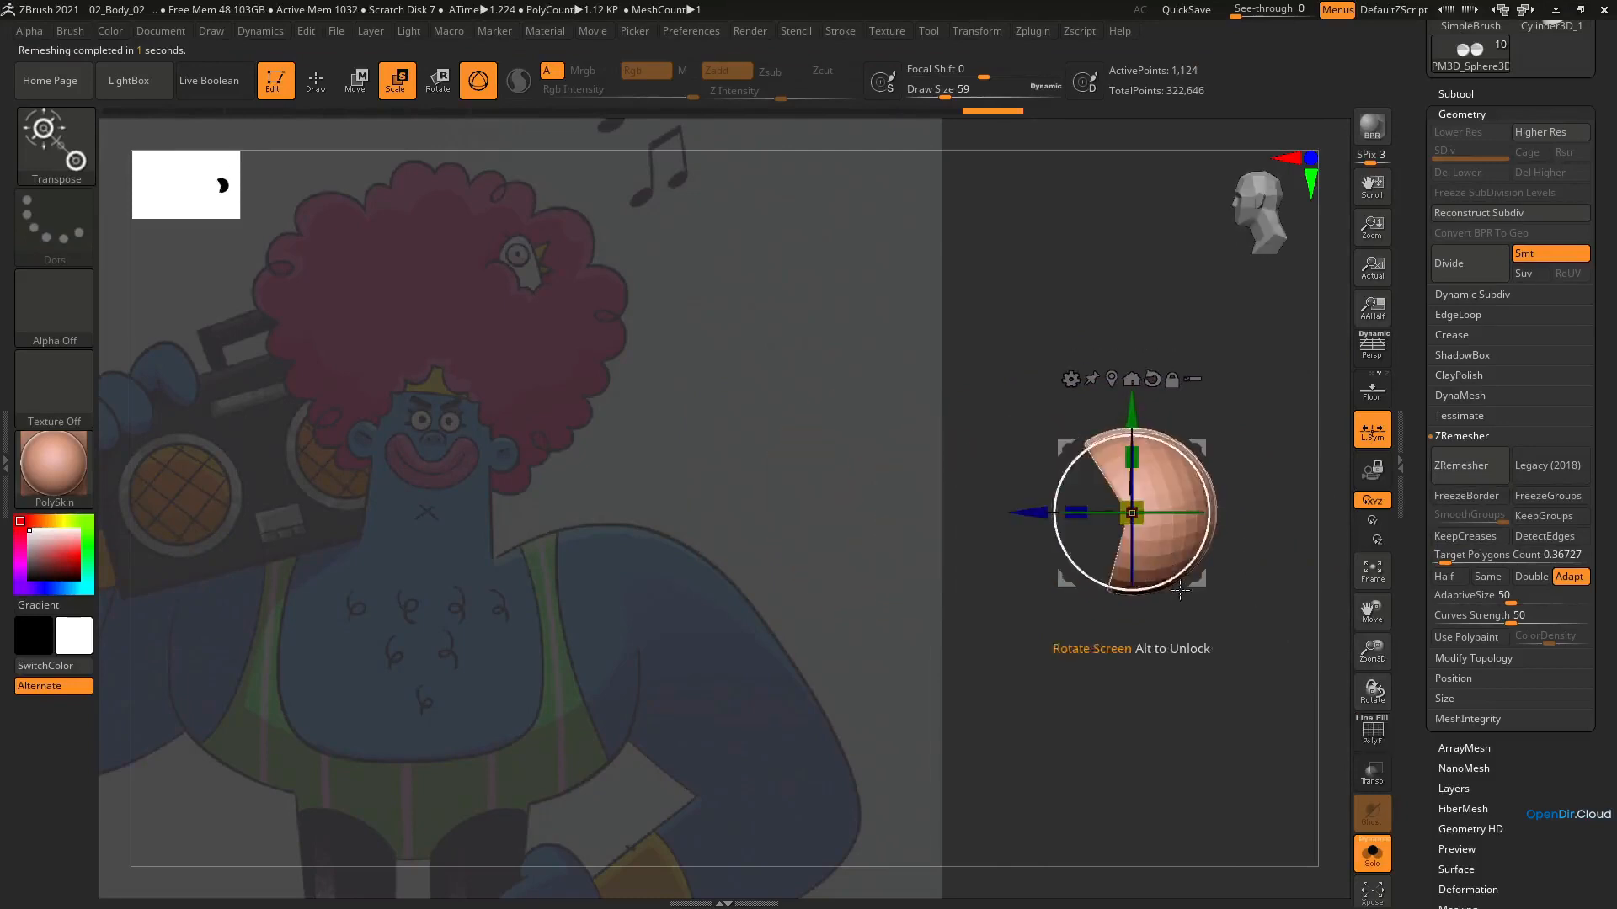
# Show the other subtools again and rotate the eyelids with mirrored tilts around the eyes
pyautogui.click(1371, 854)
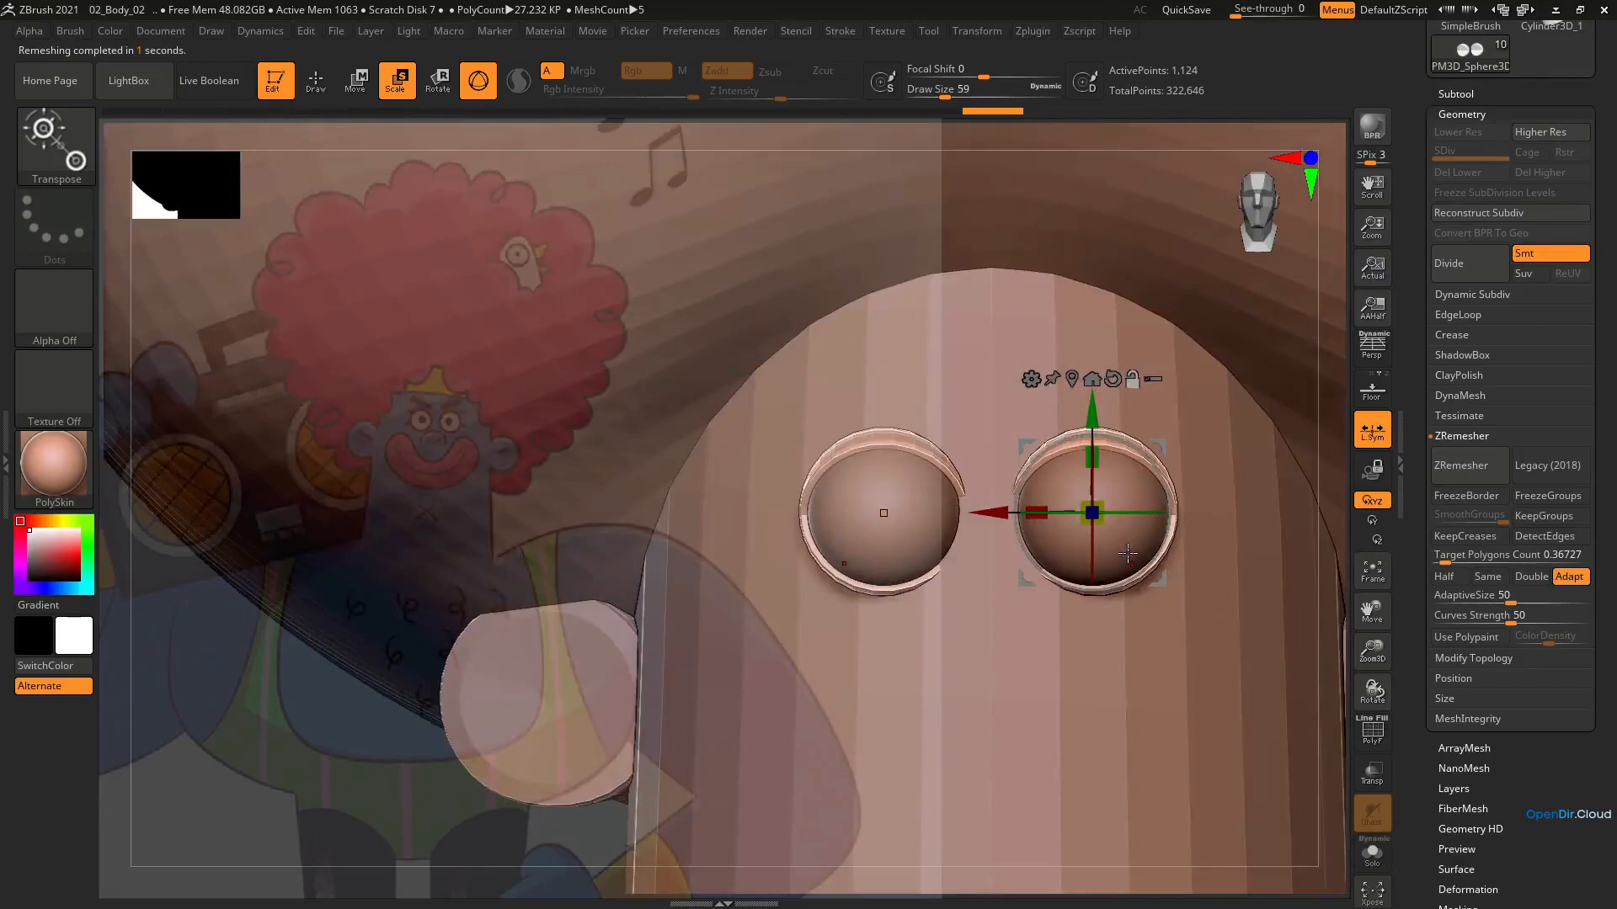
pyautogui.moveTo(1121, 578); pyautogui.dragTo(1129, 512, button='right')
pyautogui.moveTo(1132, 513); pyautogui.dragTo(1143, 522)
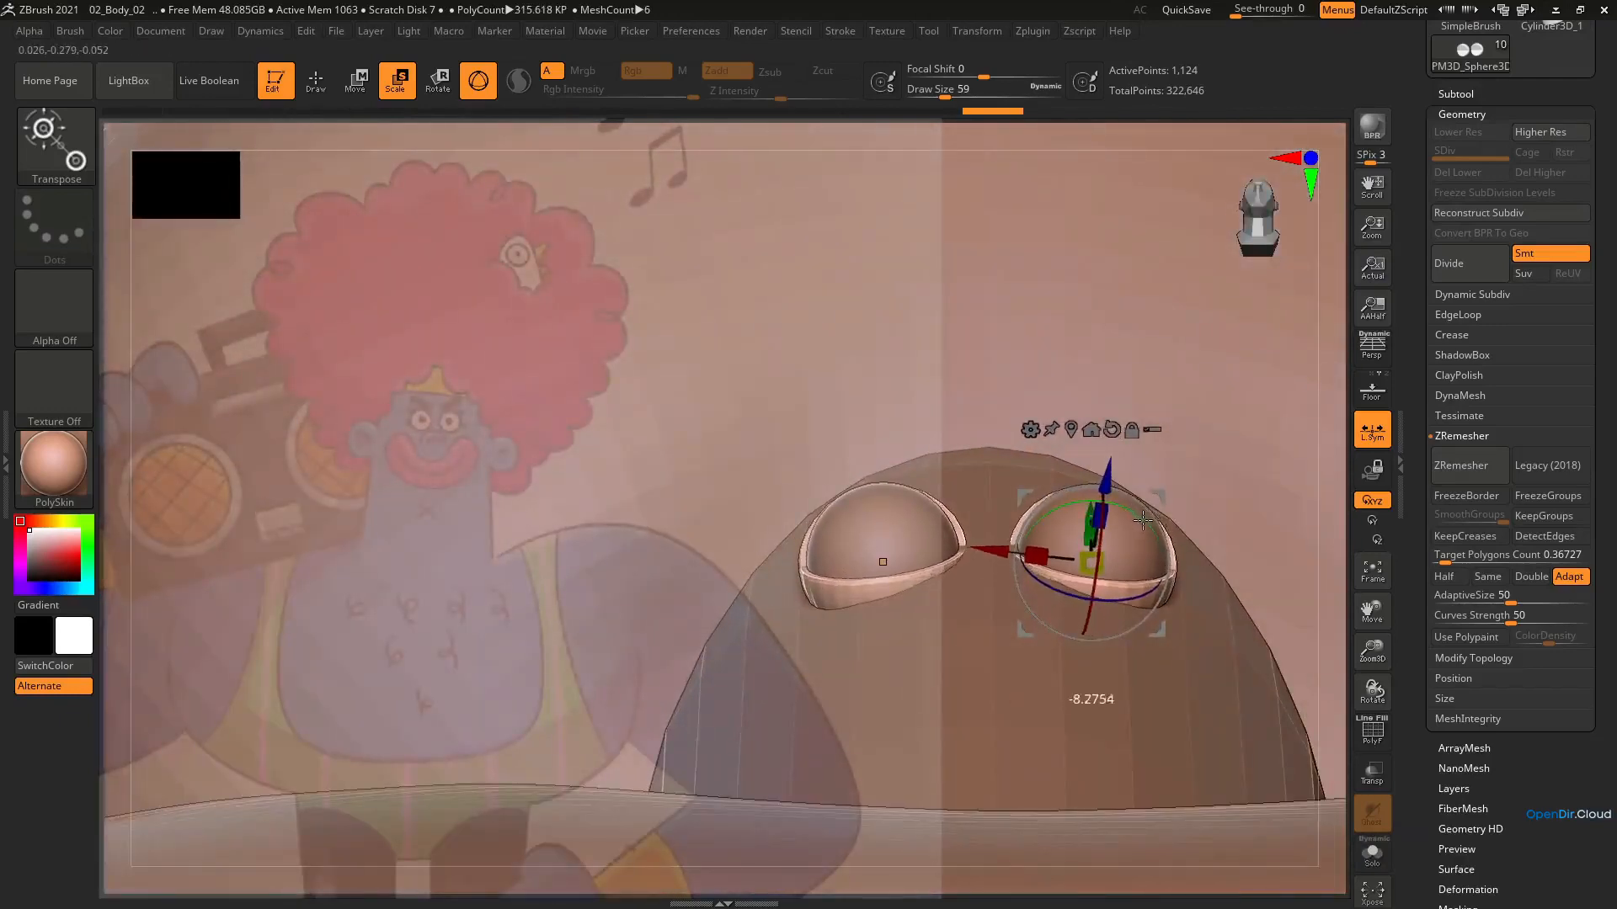
pyautogui.moveTo(1143, 523); pyautogui.dragTo(1236, 498, button='right')
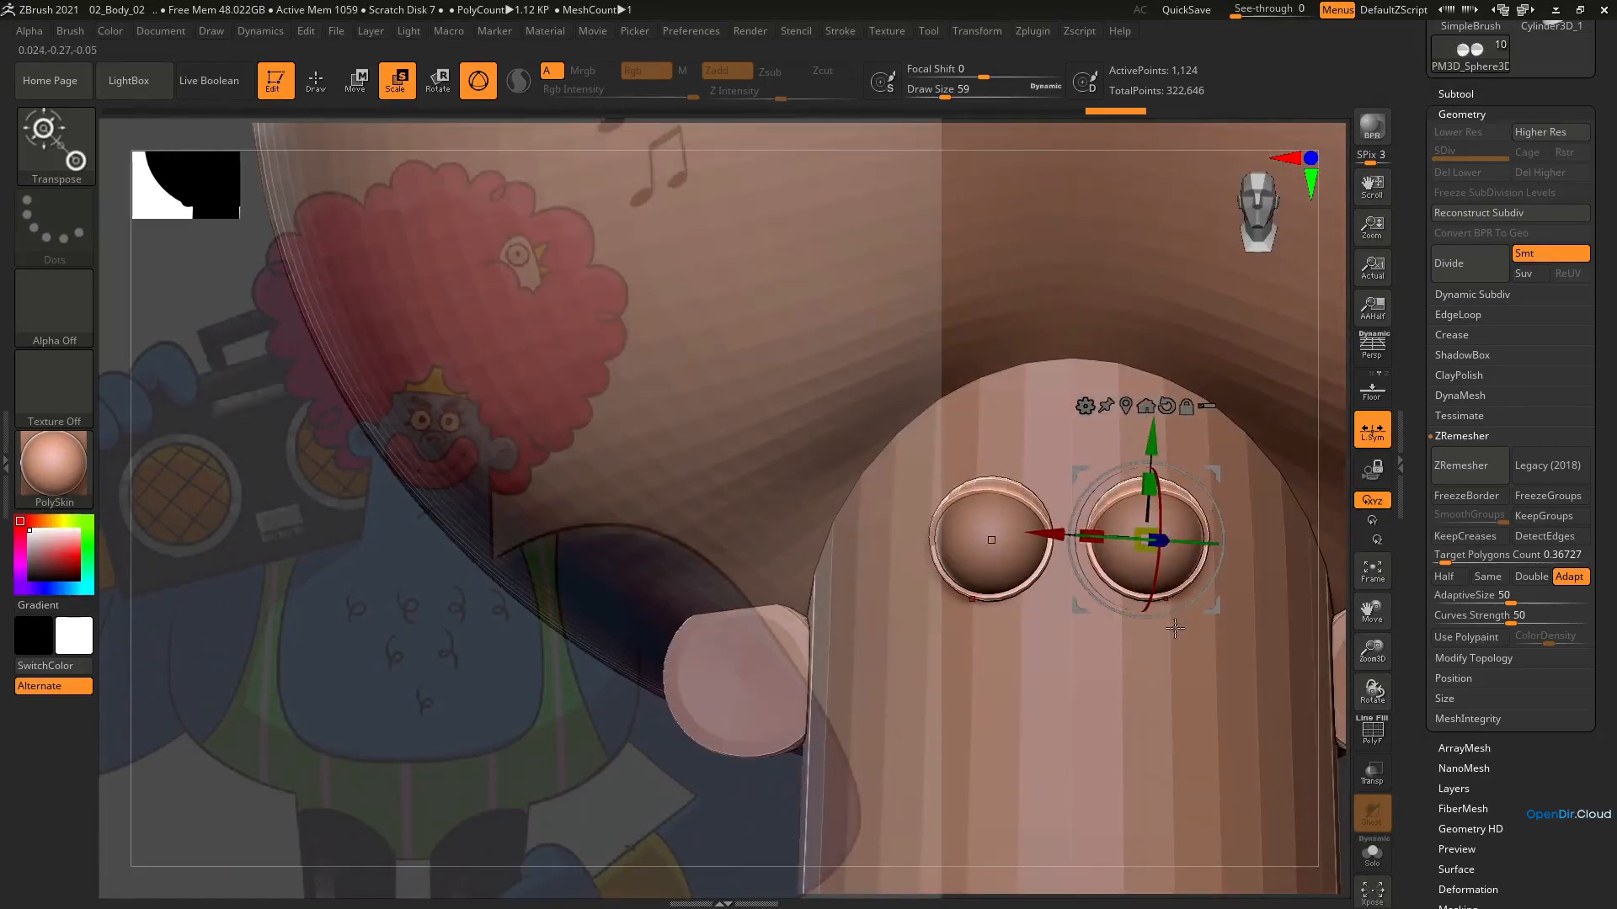
# Switch from the gizmo to the Move brush and reduce its draw size to 33
pyautogui.moveTo(1173, 641); pyautogui.dragTo(1172, 438, button='right')
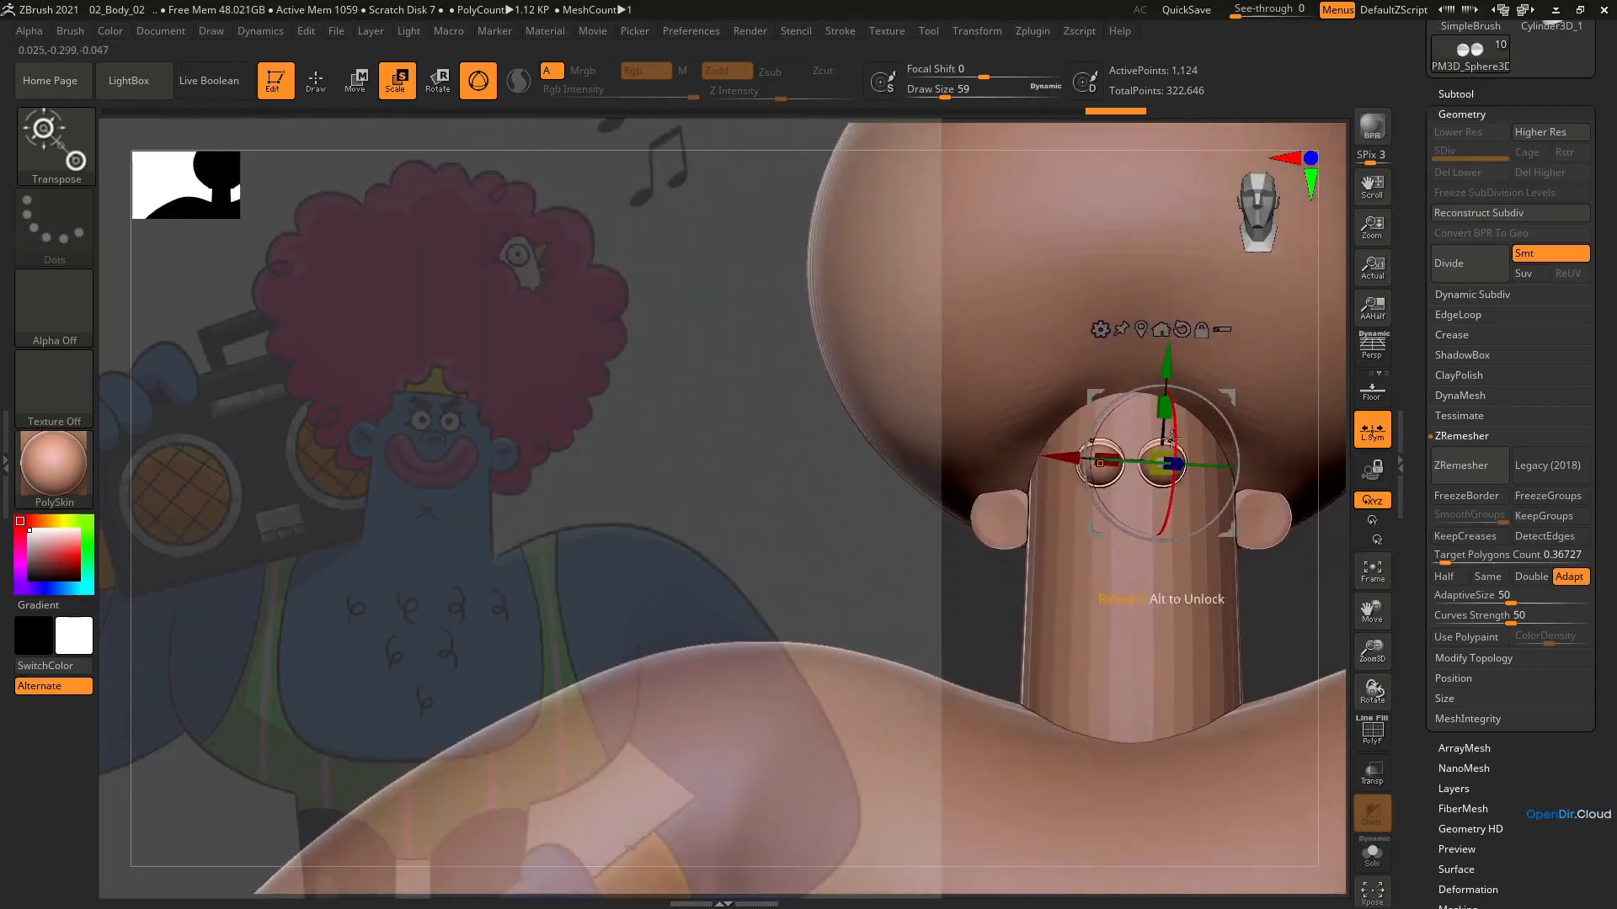
pyautogui.press('q')
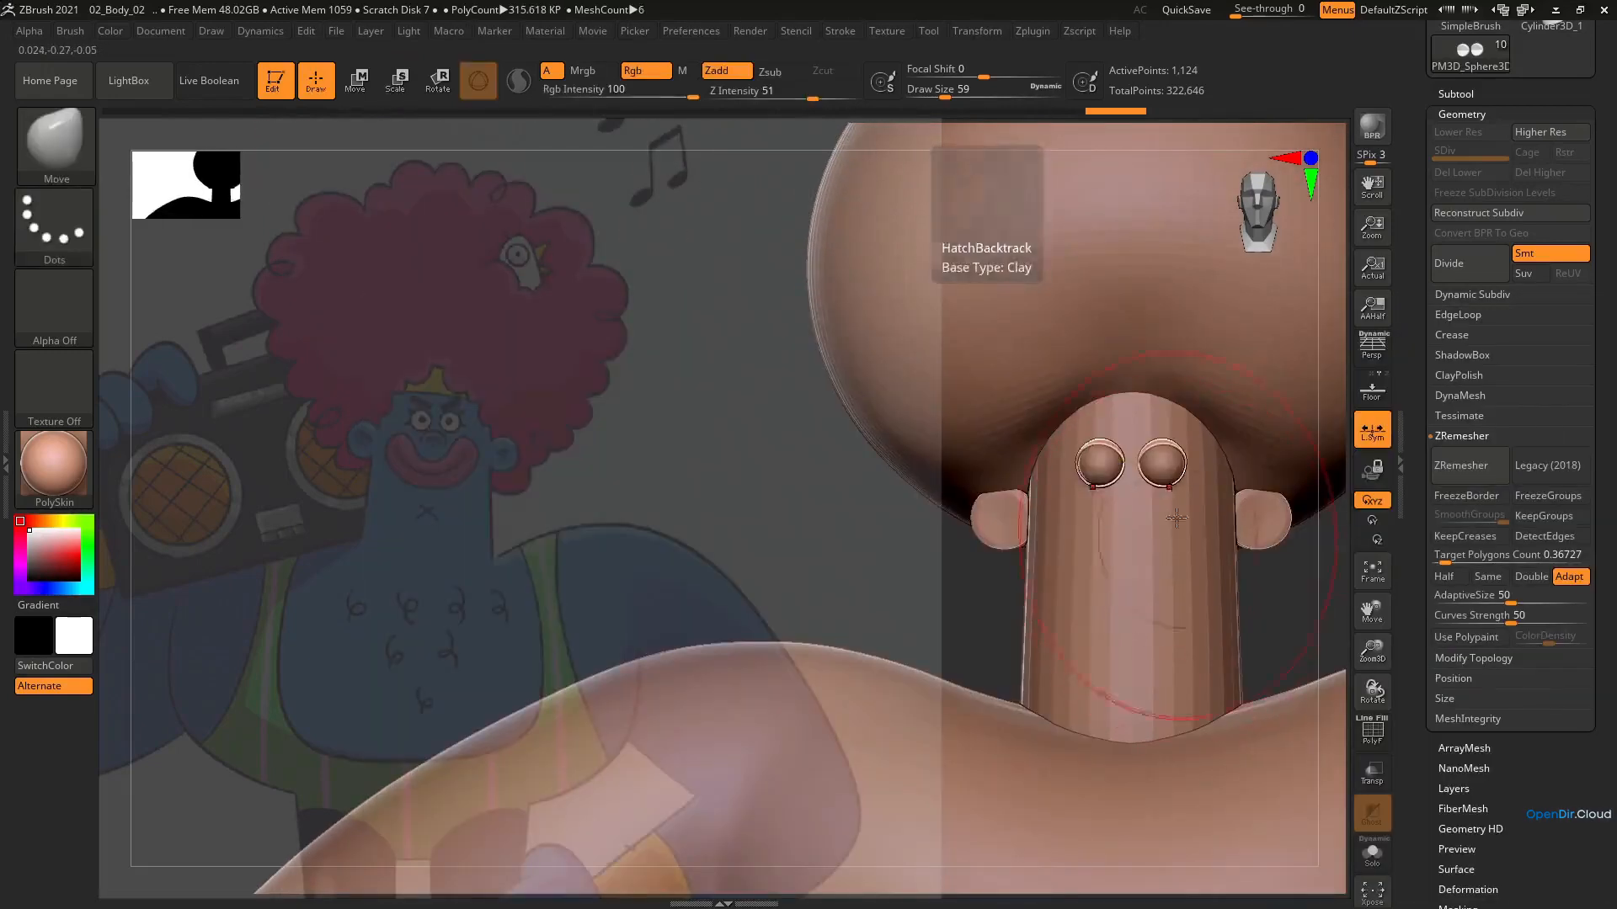
pyautogui.moveTo(1123, 615)
pyautogui.mouseDown(button='right')
pyautogui.moveTo(1094, 487)
pyautogui.moveTo(1140, 495)
pyautogui.mouseUp(button='right')
pyautogui.press('s')
pyautogui.moveTo(1190, 538); pyautogui.dragTo(1181, 539)
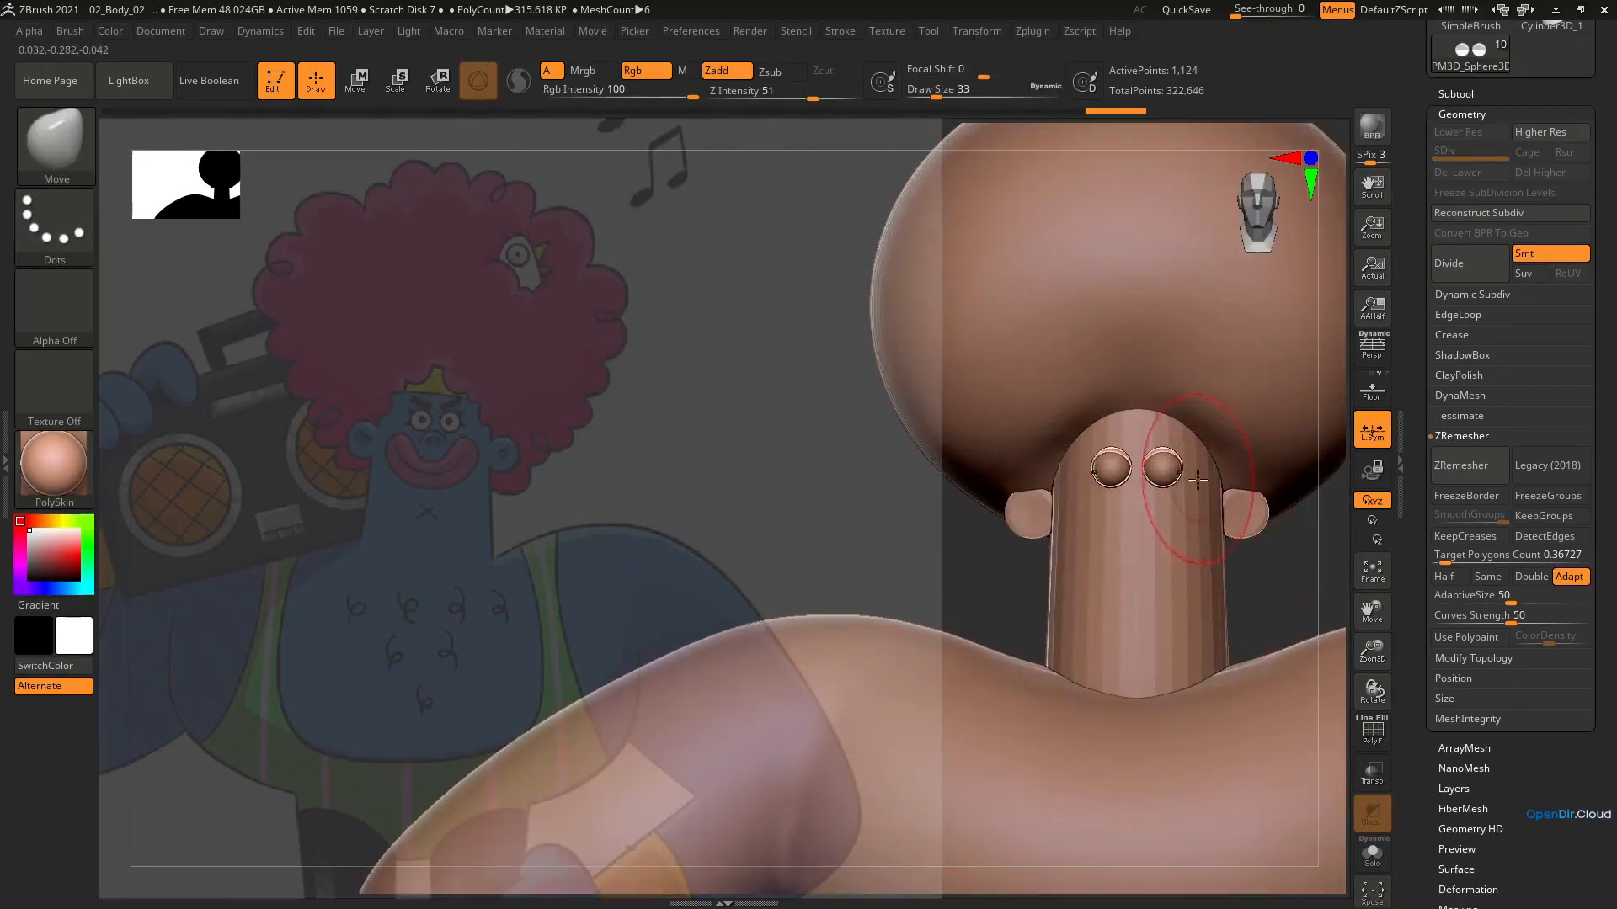
# Make the ears the active subtool, frame them up close and turn on PolyFrame to show their topology
pyautogui.click(1457, 94)
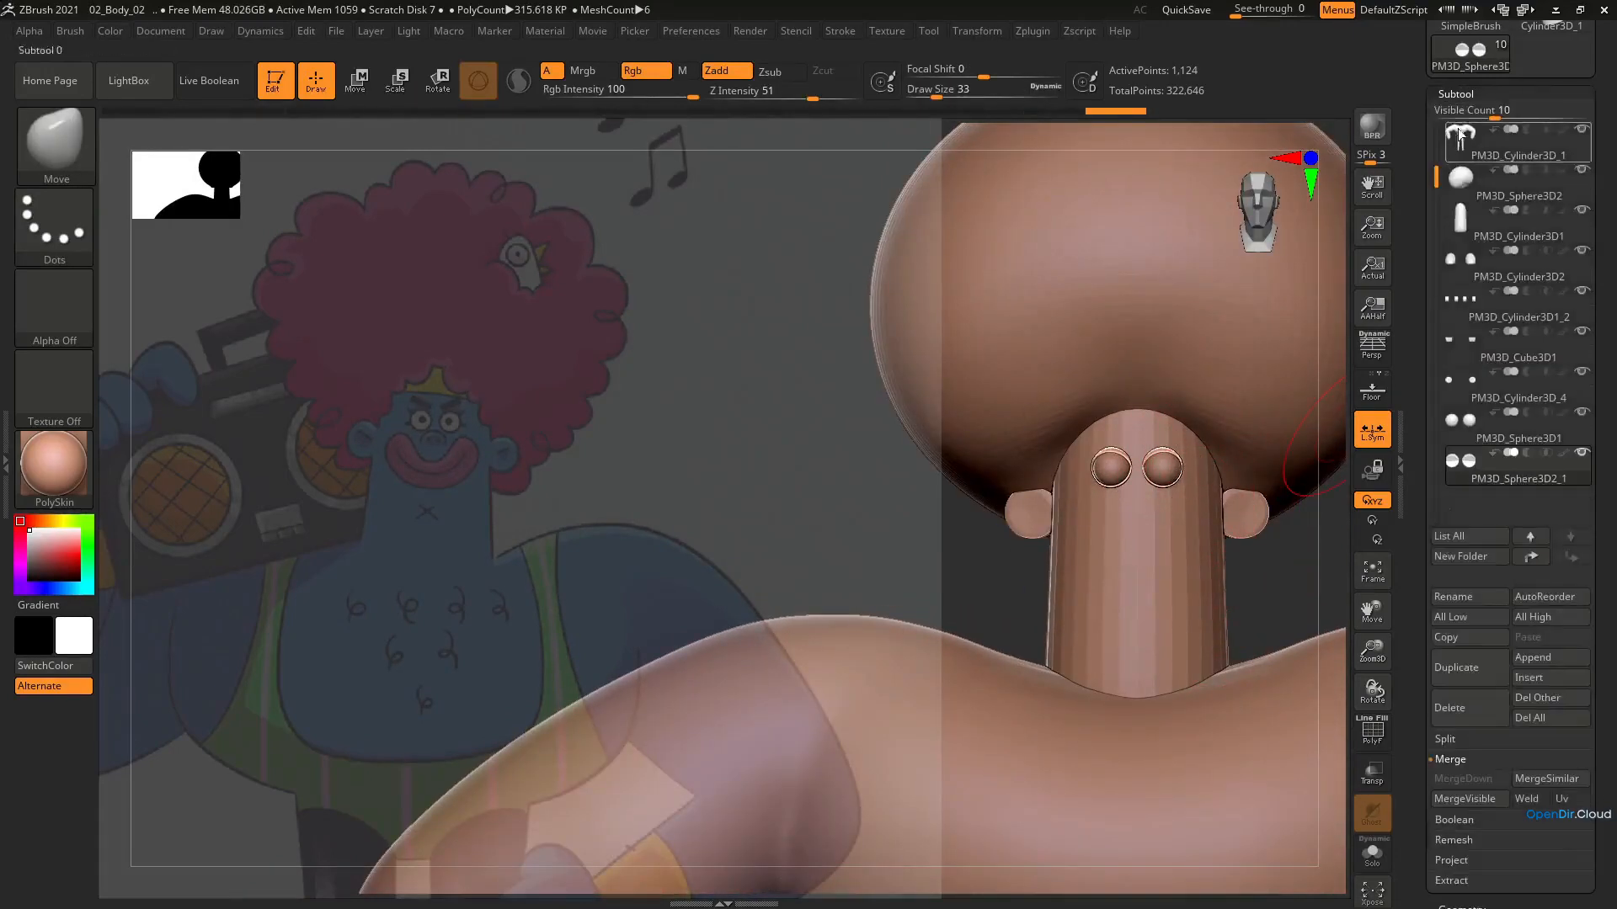
pyautogui.keyDown('alt'); pyautogui.click(1248, 531); pyautogui.keyUp('alt')
pyautogui.keyDown('alt'); pyautogui.moveTo(1263, 577); pyautogui.dragTo(1162, 572, button='right'); pyautogui.keyUp('alt')
pyautogui.keyDown('ctrl'); pyautogui.moveTo(1162, 573); pyautogui.dragTo(1133, 522, button='right'); pyautogui.keyUp('ctrl')
pyautogui.moveTo(1132, 522); pyautogui.dragTo(1118, 497, button='right')
pyautogui.hotkey('shift', 'f')
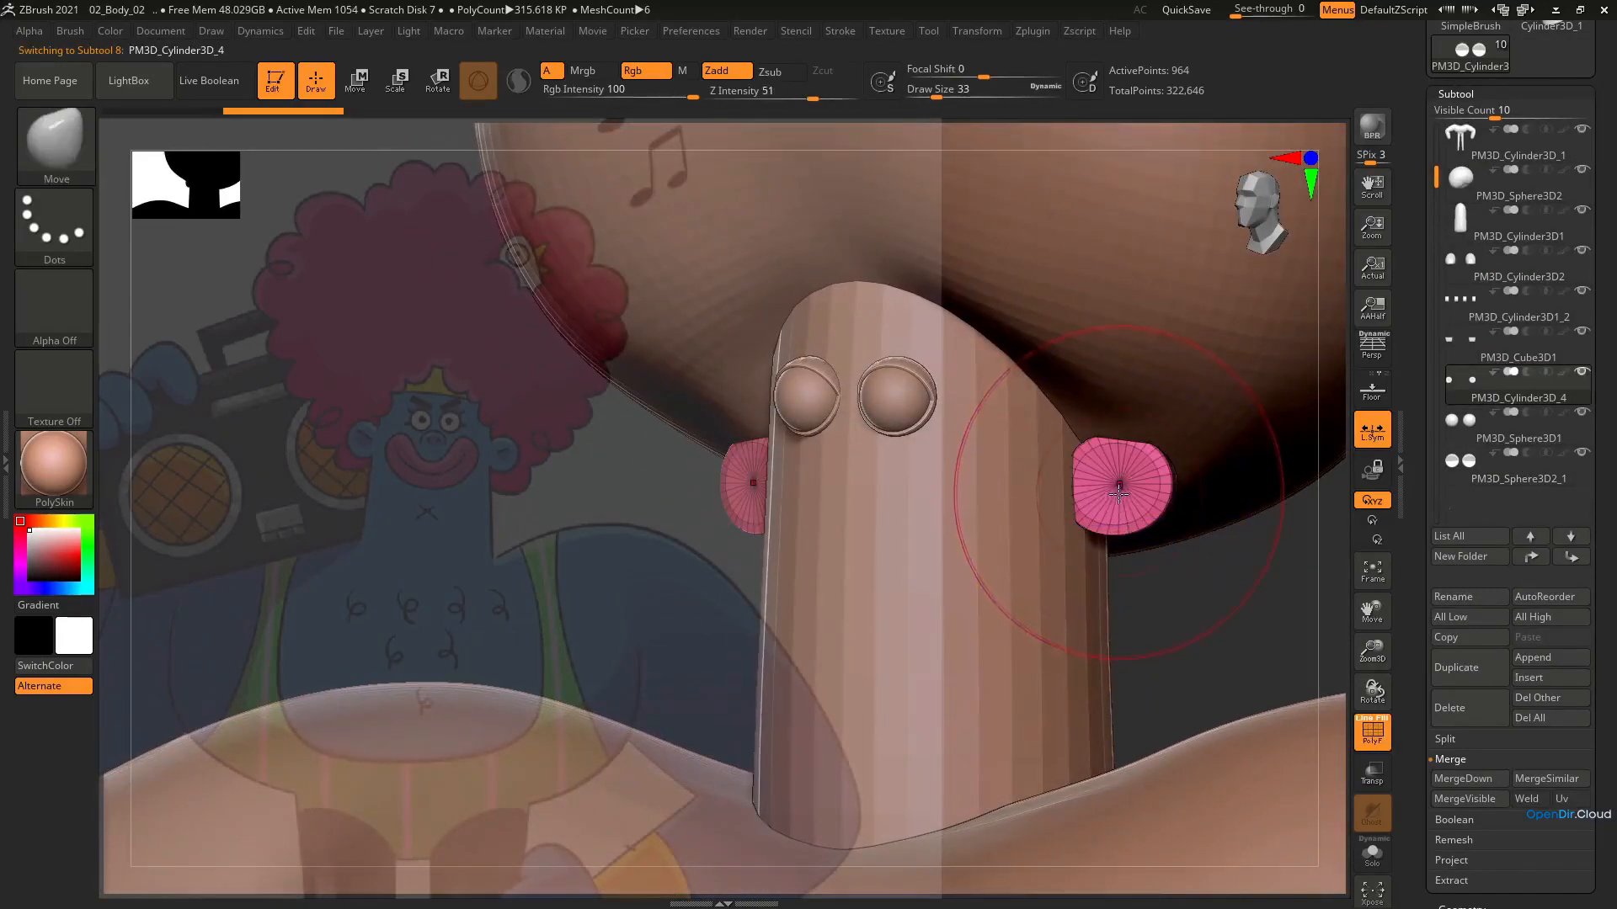
# DynaMesh the ears at a resolution of 1280, isolate them with Solo and check their wireframe
pyautogui.moveTo(1609, 726); pyautogui.dragTo(1575, 636)
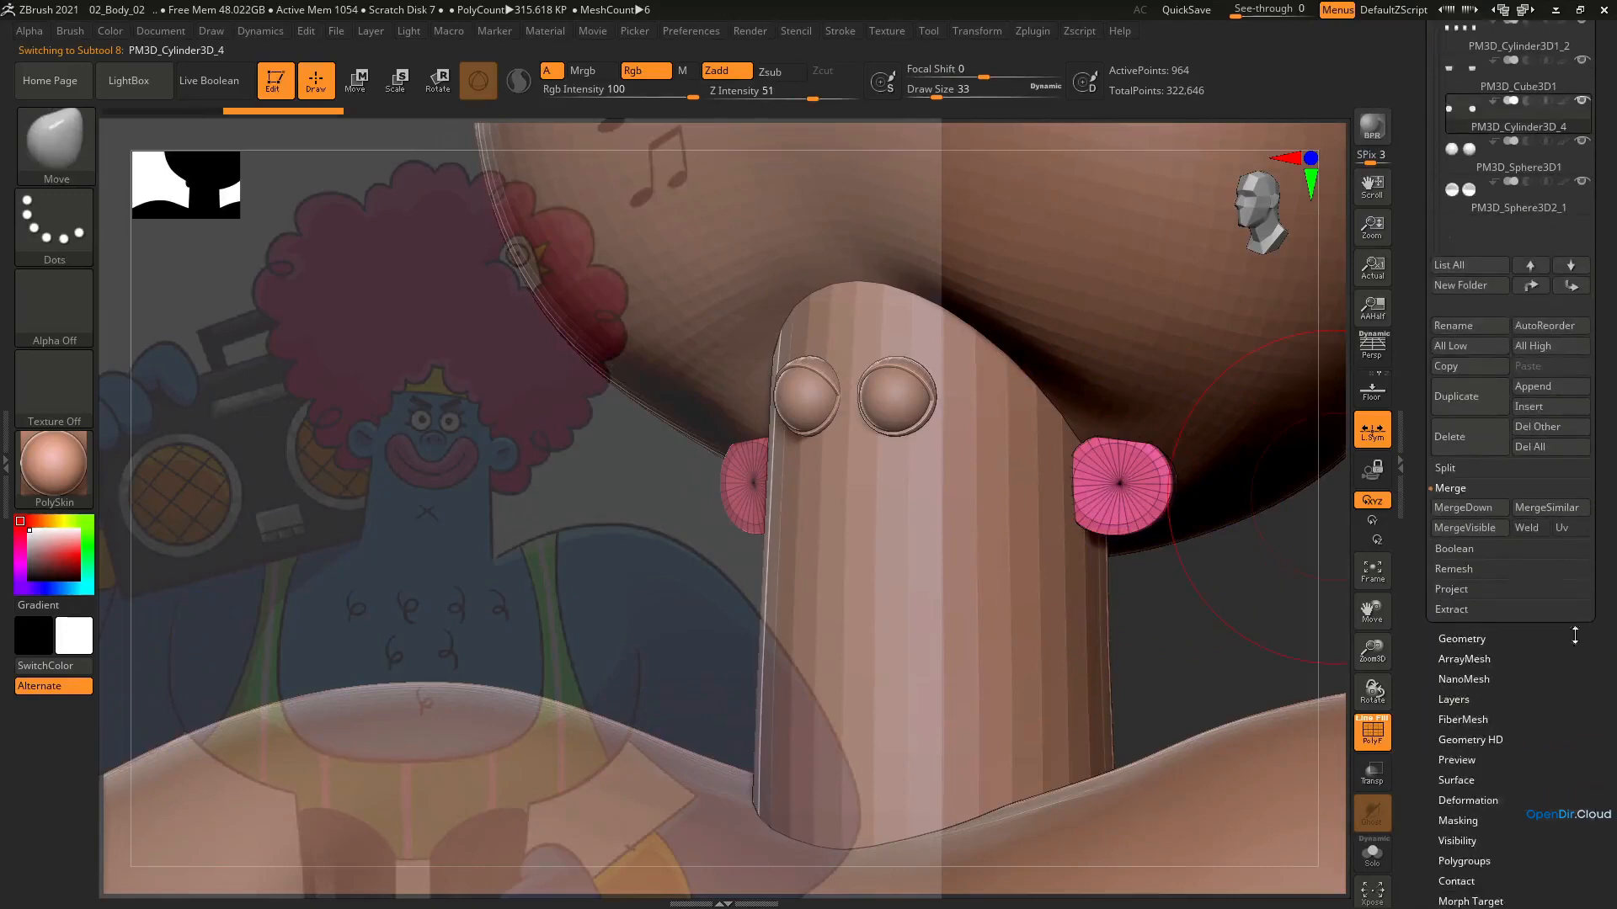
pyautogui.click(1480, 642)
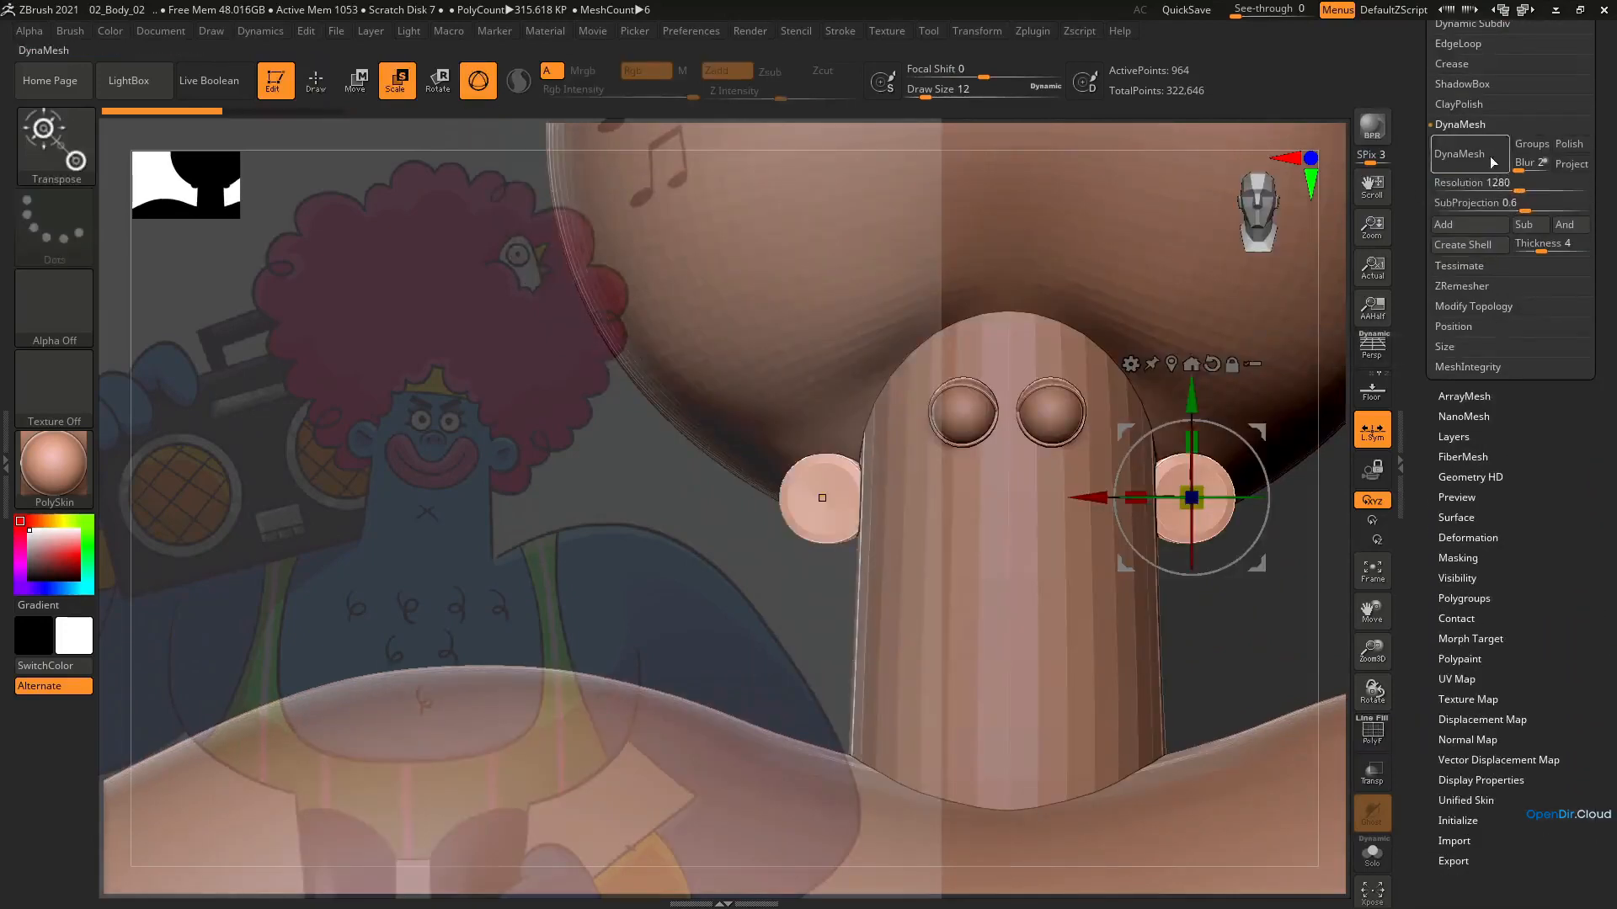
pyautogui.click(1493, 162)
pyautogui.click(1372, 853)
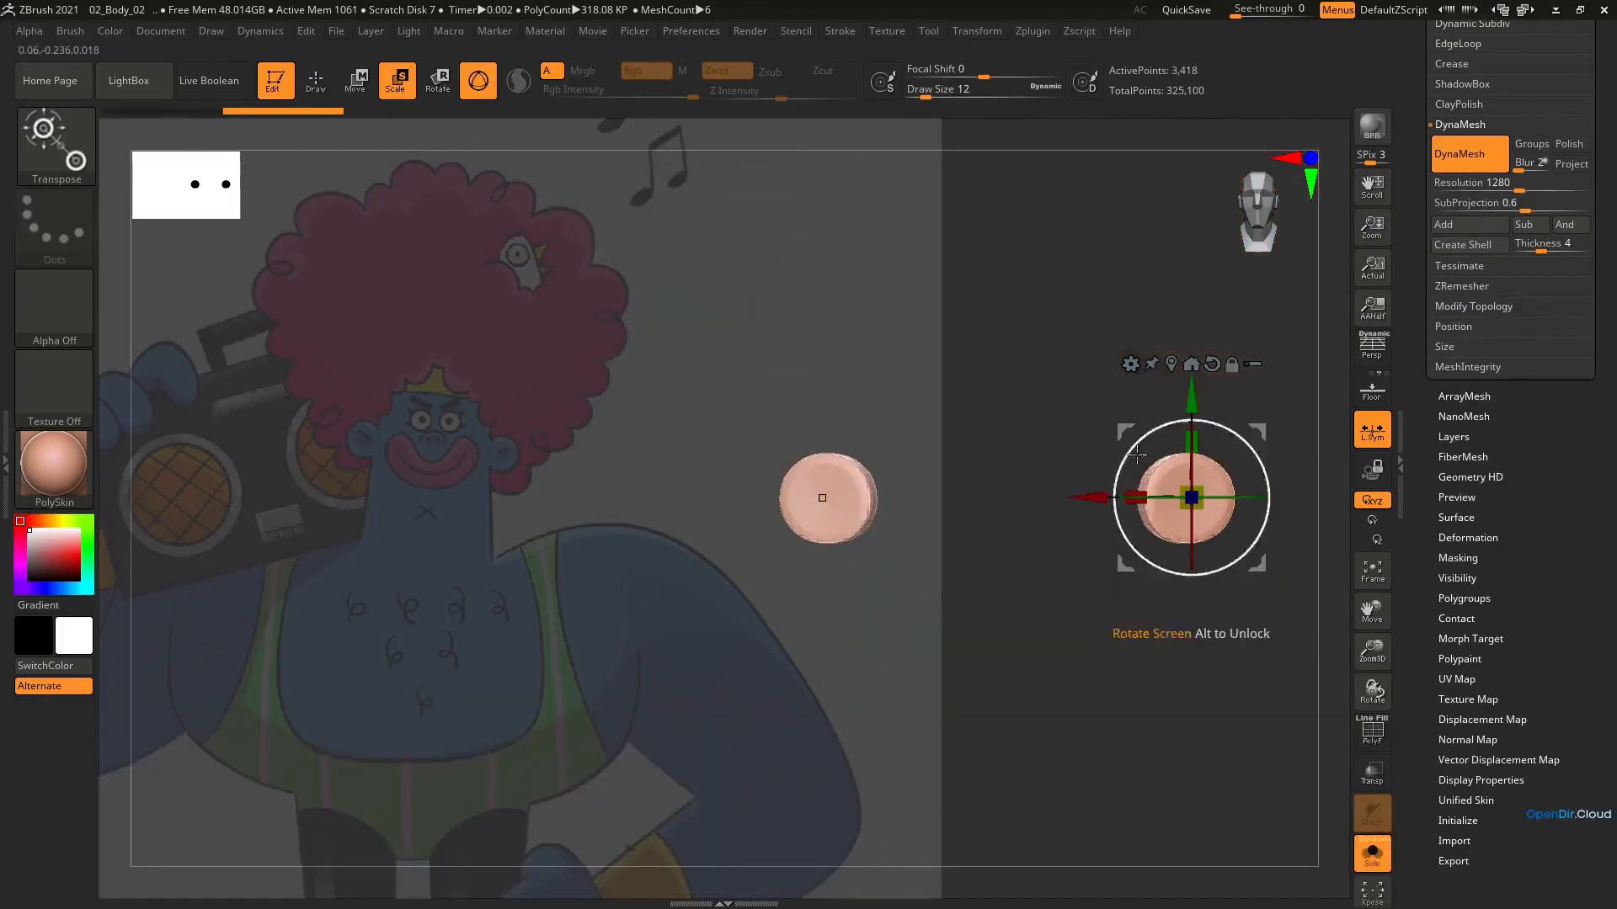
pyautogui.hotkey('shift', 'f')
pyautogui.moveTo(1136, 455); pyautogui.dragTo(1187, 608)
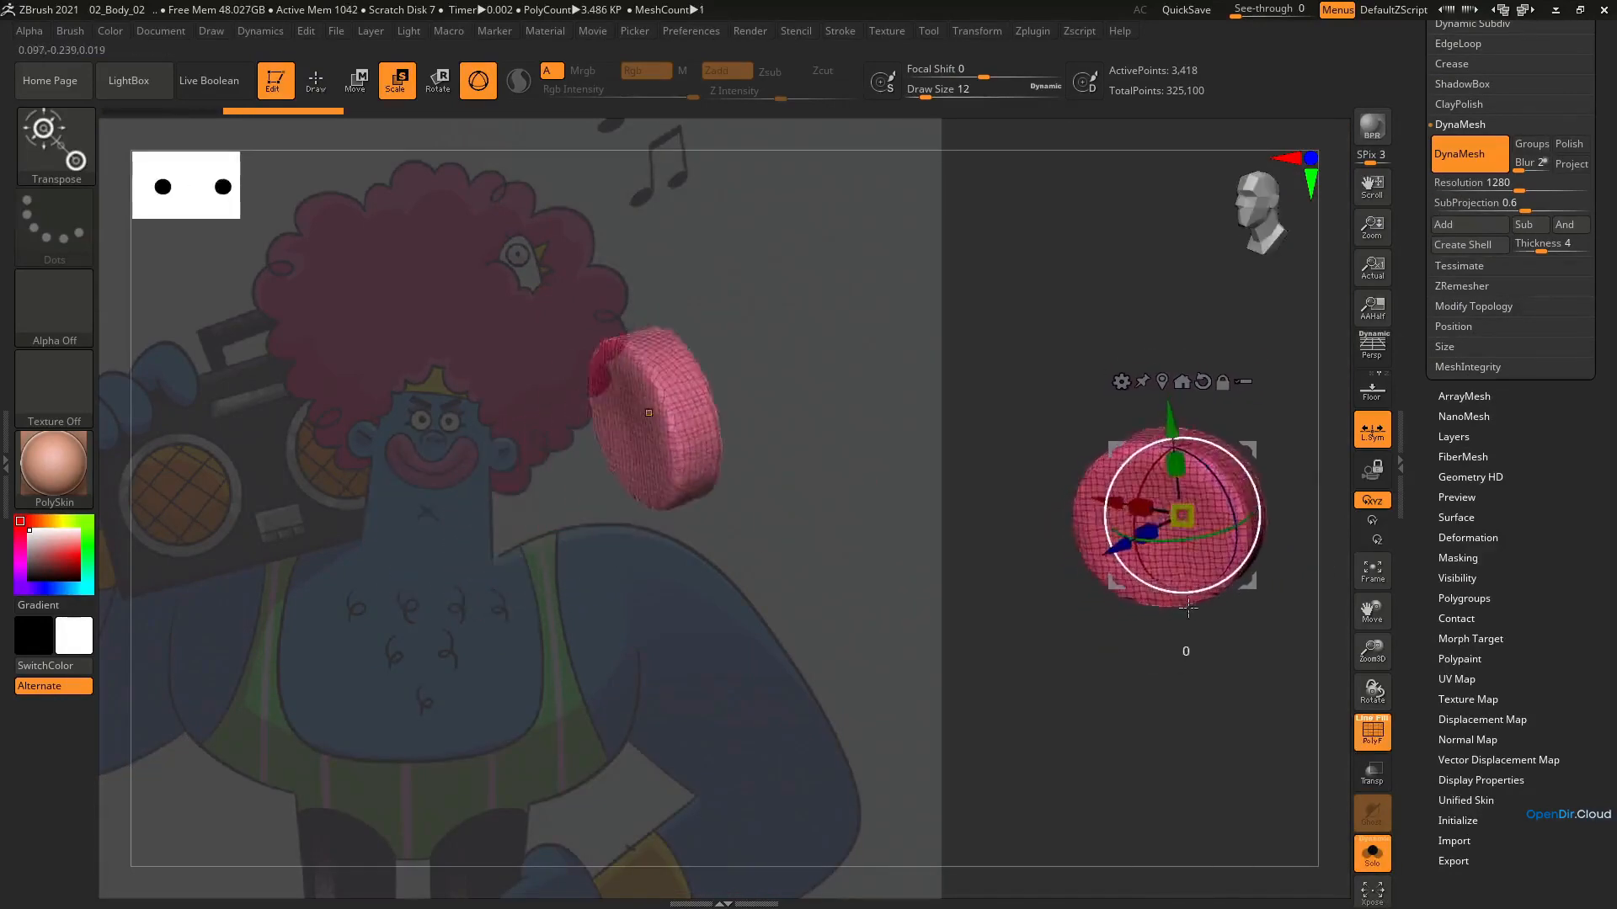
pyautogui.moveTo(1188, 608); pyautogui.dragTo(1191, 691, button='right')
pyautogui.hotkey('shift', 'f')
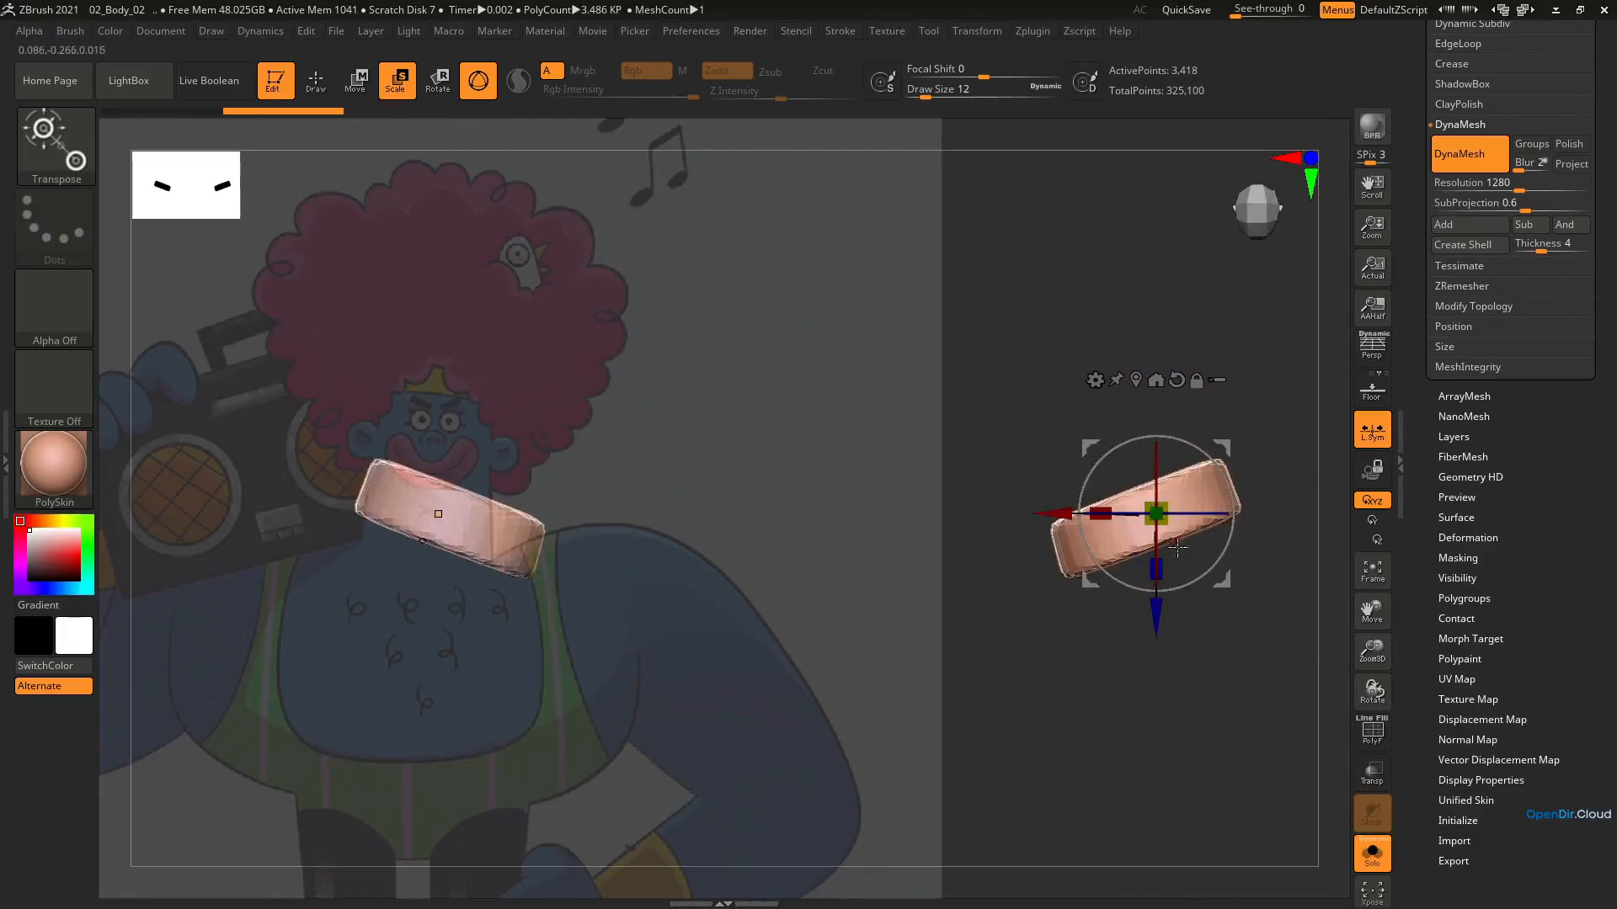
# Align the gizmo with the tilt of the ears and slim the ears slightly through their thickness
pyautogui.moveTo(1178, 547); pyautogui.dragTo(1139, 619, button='right')
pyautogui.keyDown('alt'); pyautogui.moveTo(1202, 385); pyautogui.dragTo(1188, 368); pyautogui.keyUp('alt')
pyautogui.moveTo(1161, 468); pyautogui.dragTo(1131, 532)
pyautogui.moveTo(1132, 532); pyautogui.dragTo(1169, 468, button='right')
pyautogui.moveTo(1162, 480); pyautogui.dragTo(1168, 502)
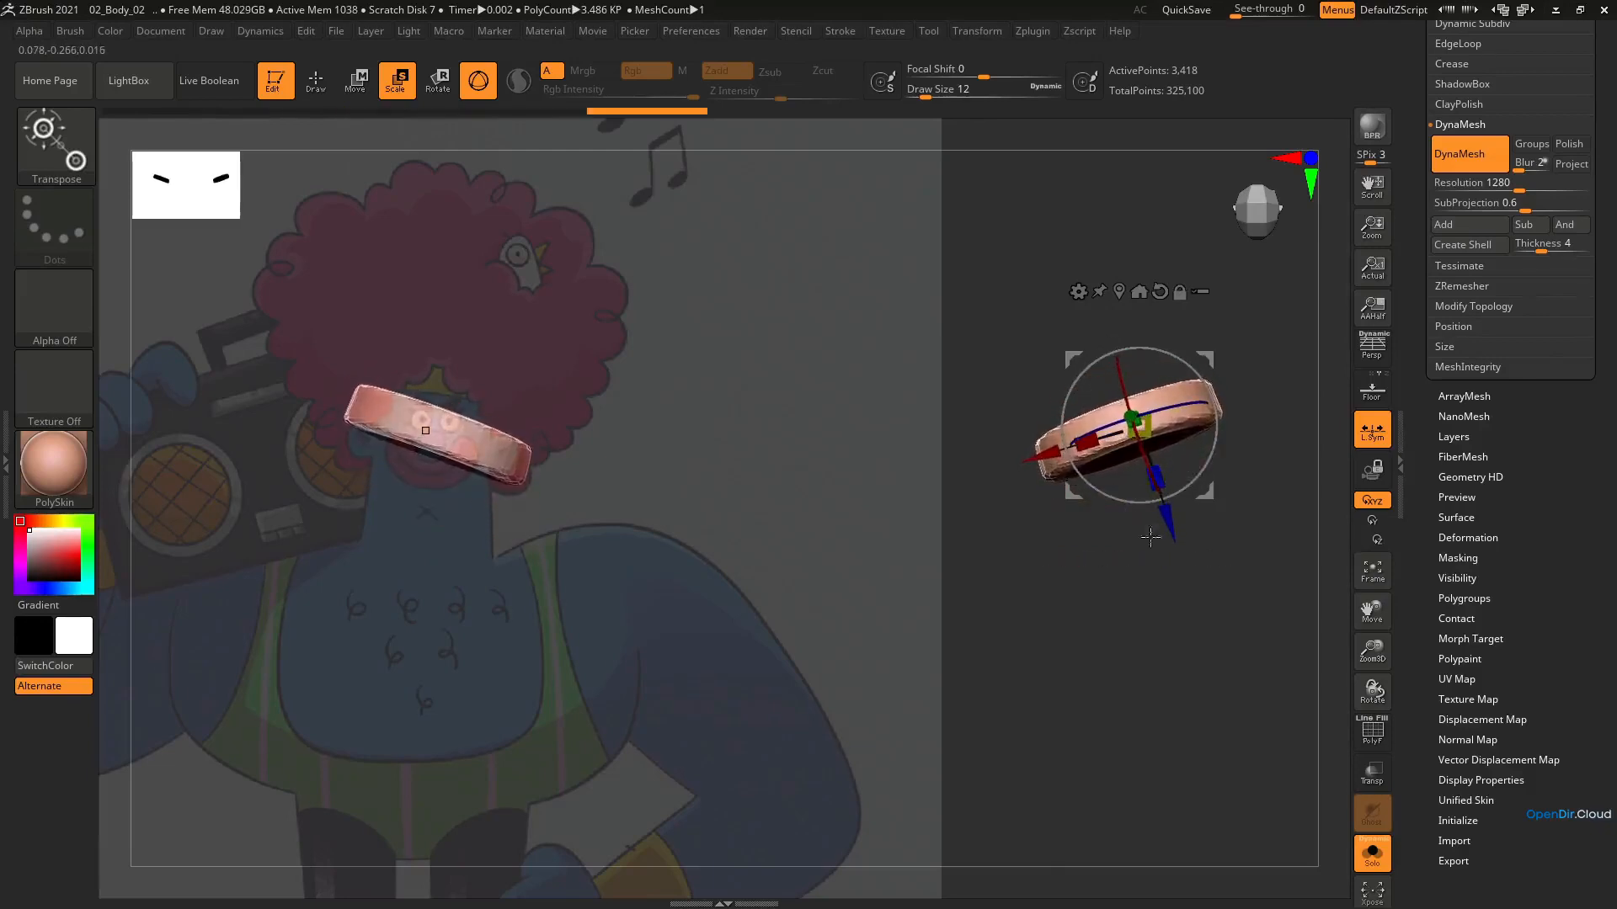
pyautogui.keyDown('shift'); pyautogui.moveTo(1166, 455); pyautogui.dragTo(1161, 546, button='right'); pyautogui.keyUp('shift')
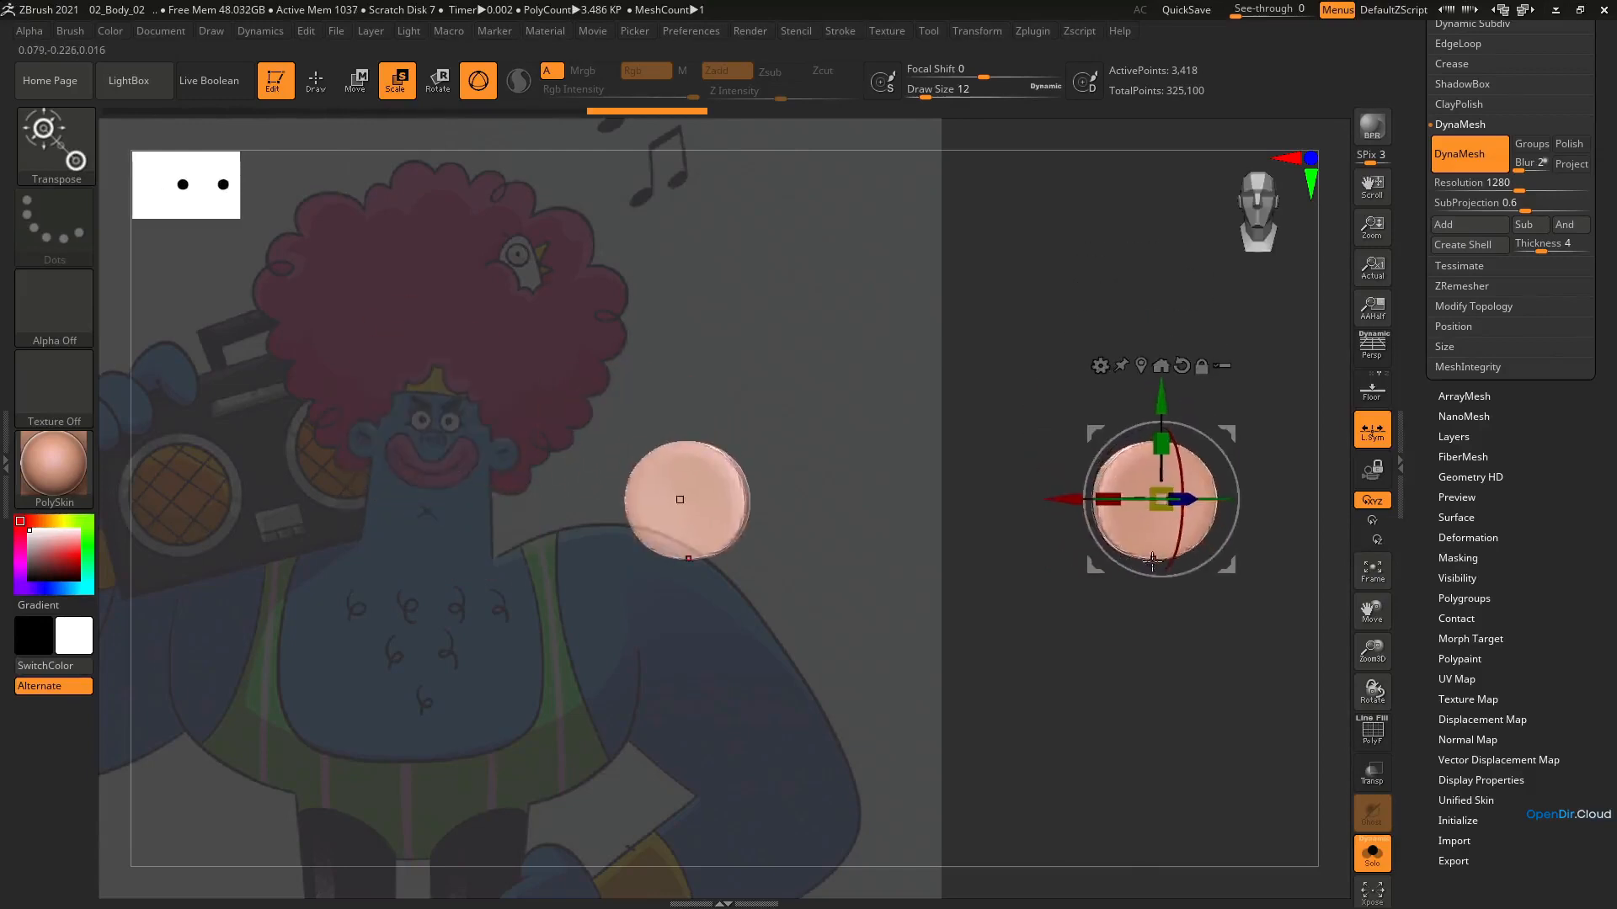
# Sculpt a recess into the front of both ears with the ClayBuildup brush at draw size 7
pyautogui.press('b')
pyautogui.press('c')
pyautogui.press('b')
pyautogui.press('s')
pyautogui.moveTo(1188, 478)
pyautogui.mouseDown()
pyautogui.moveTo(1127, 489)
pyautogui.moveTo(1187, 464)
pyautogui.moveTo(1170, 463)
pyautogui.mouseUp()
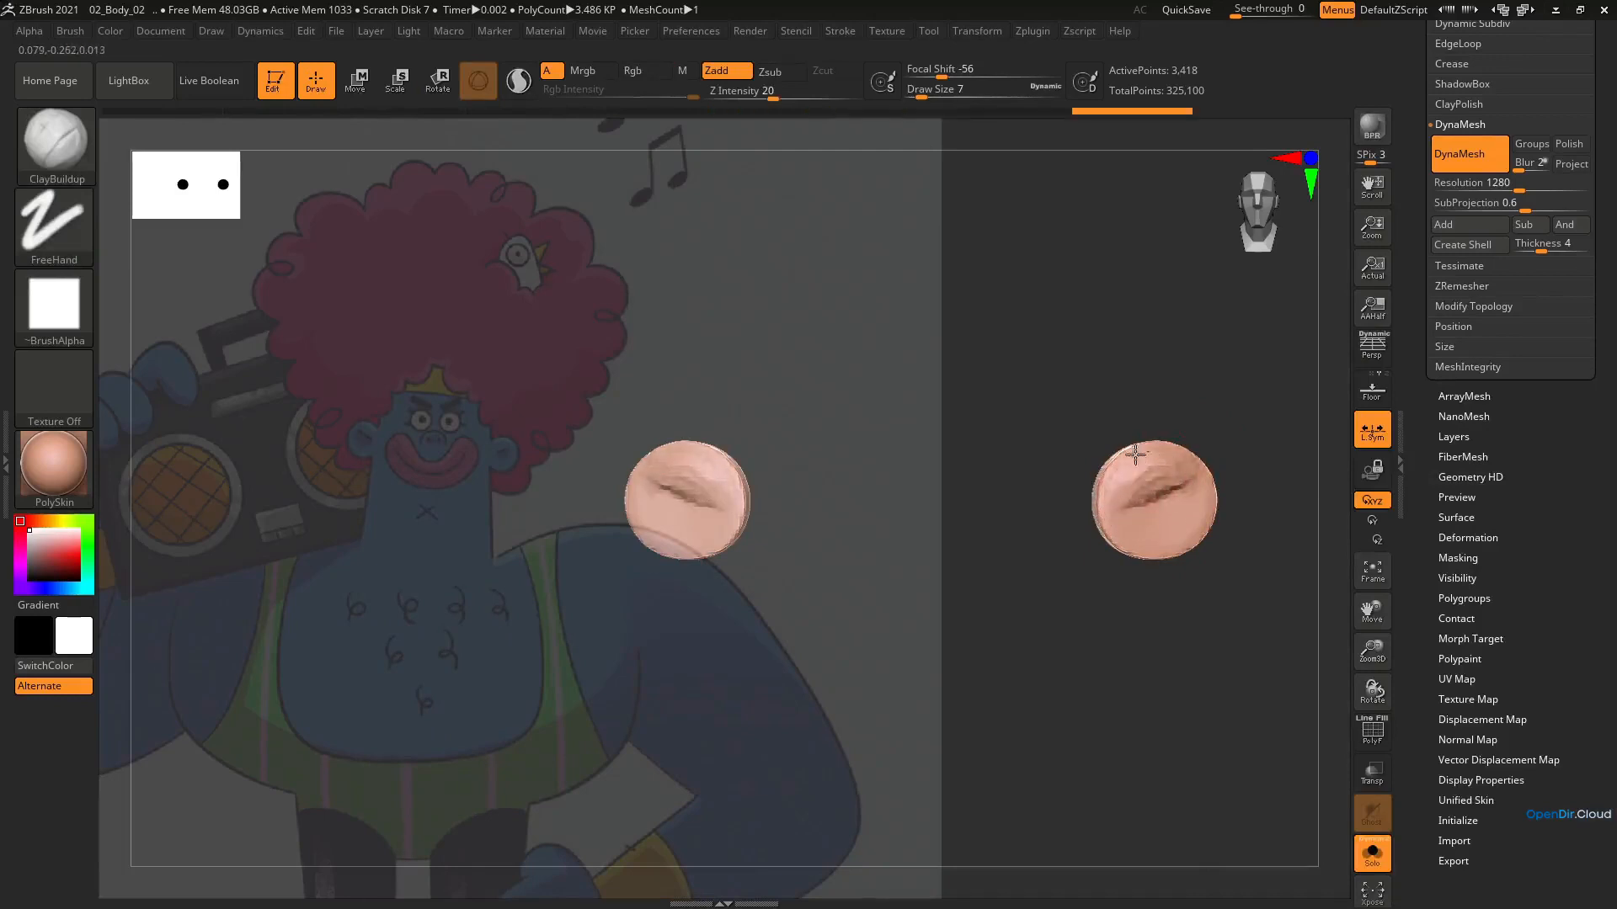
pyautogui.moveTo(1114, 509); pyautogui.dragTo(1196, 517, button='right')
pyautogui.moveTo(1125, 465); pyautogui.dragTo(1112, 507)
pyautogui.moveTo(1118, 499)
pyautogui.mouseDown(button='right')
pyautogui.moveTo(1220, 508)
pyautogui.moveTo(1136, 527)
pyautogui.moveTo(1105, 648)
pyautogui.mouseUp(button='right')
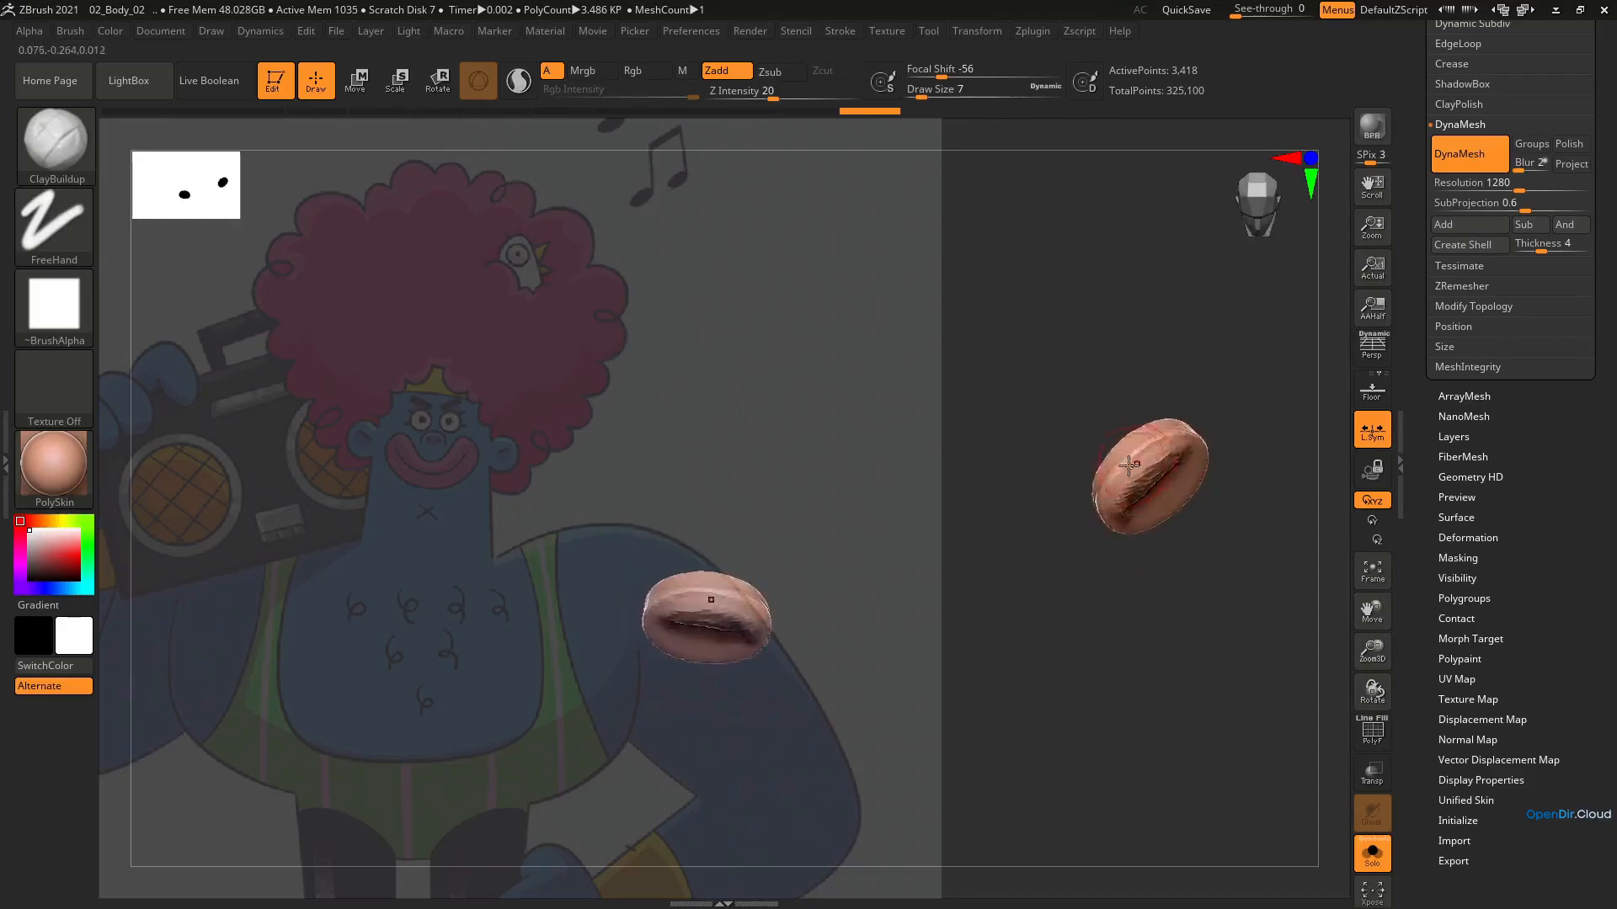
# Puff up the rims around the ear recesses with the Inflat brush, raising its draw size to 11
pyautogui.press('b')
pyautogui.press('i')
pyautogui.press('n')
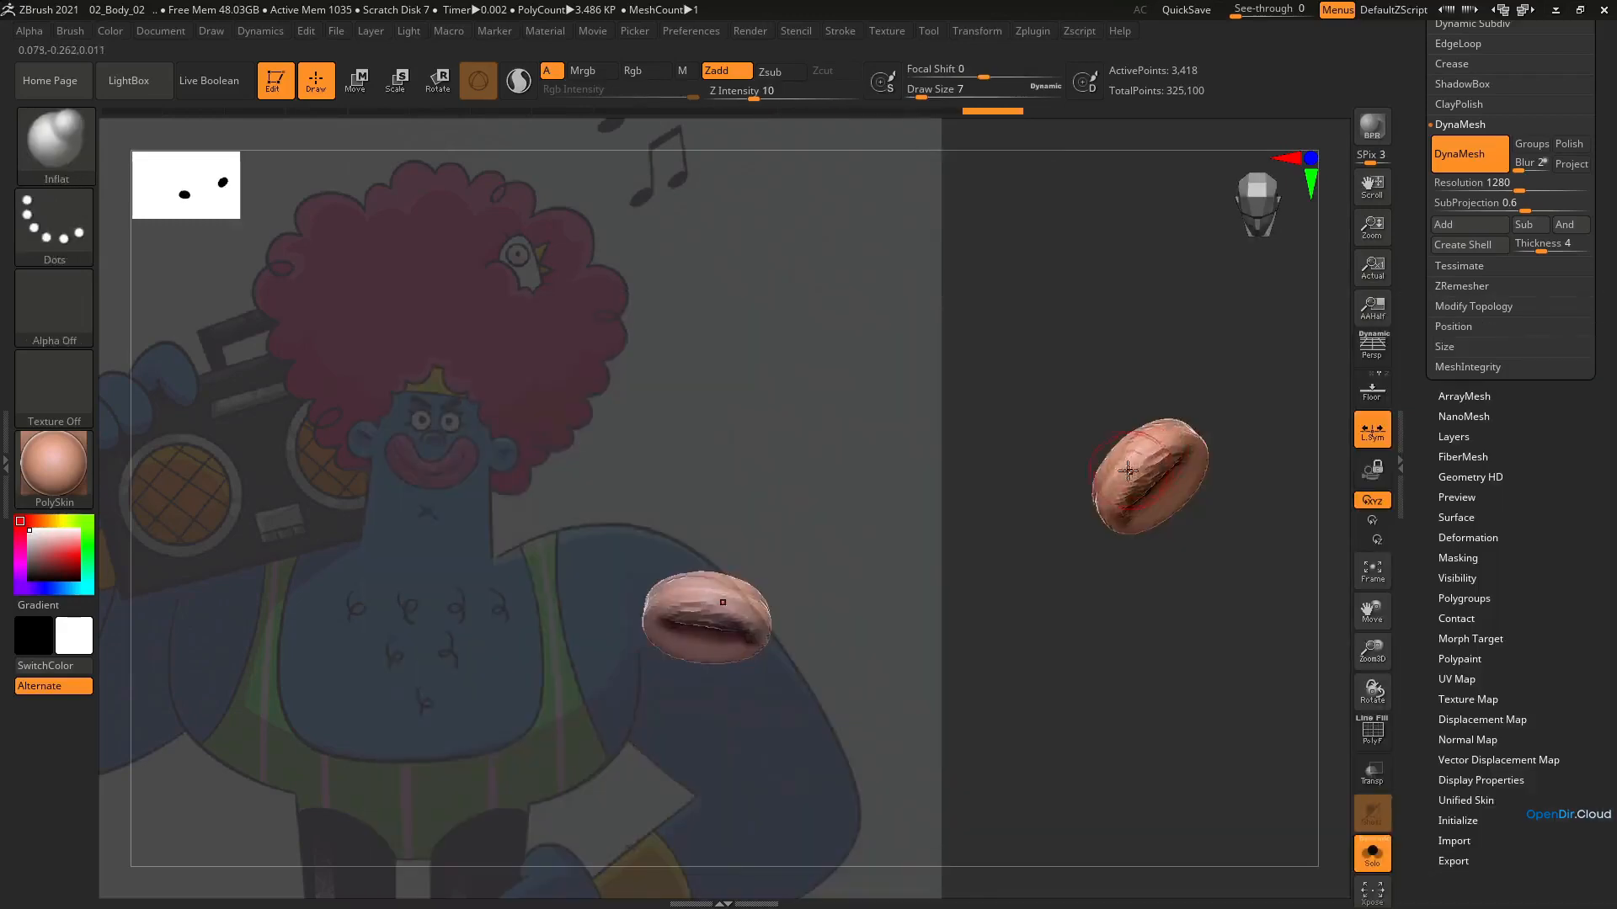
pyautogui.moveTo(1152, 457); pyautogui.dragTo(1209, 431, button='right')
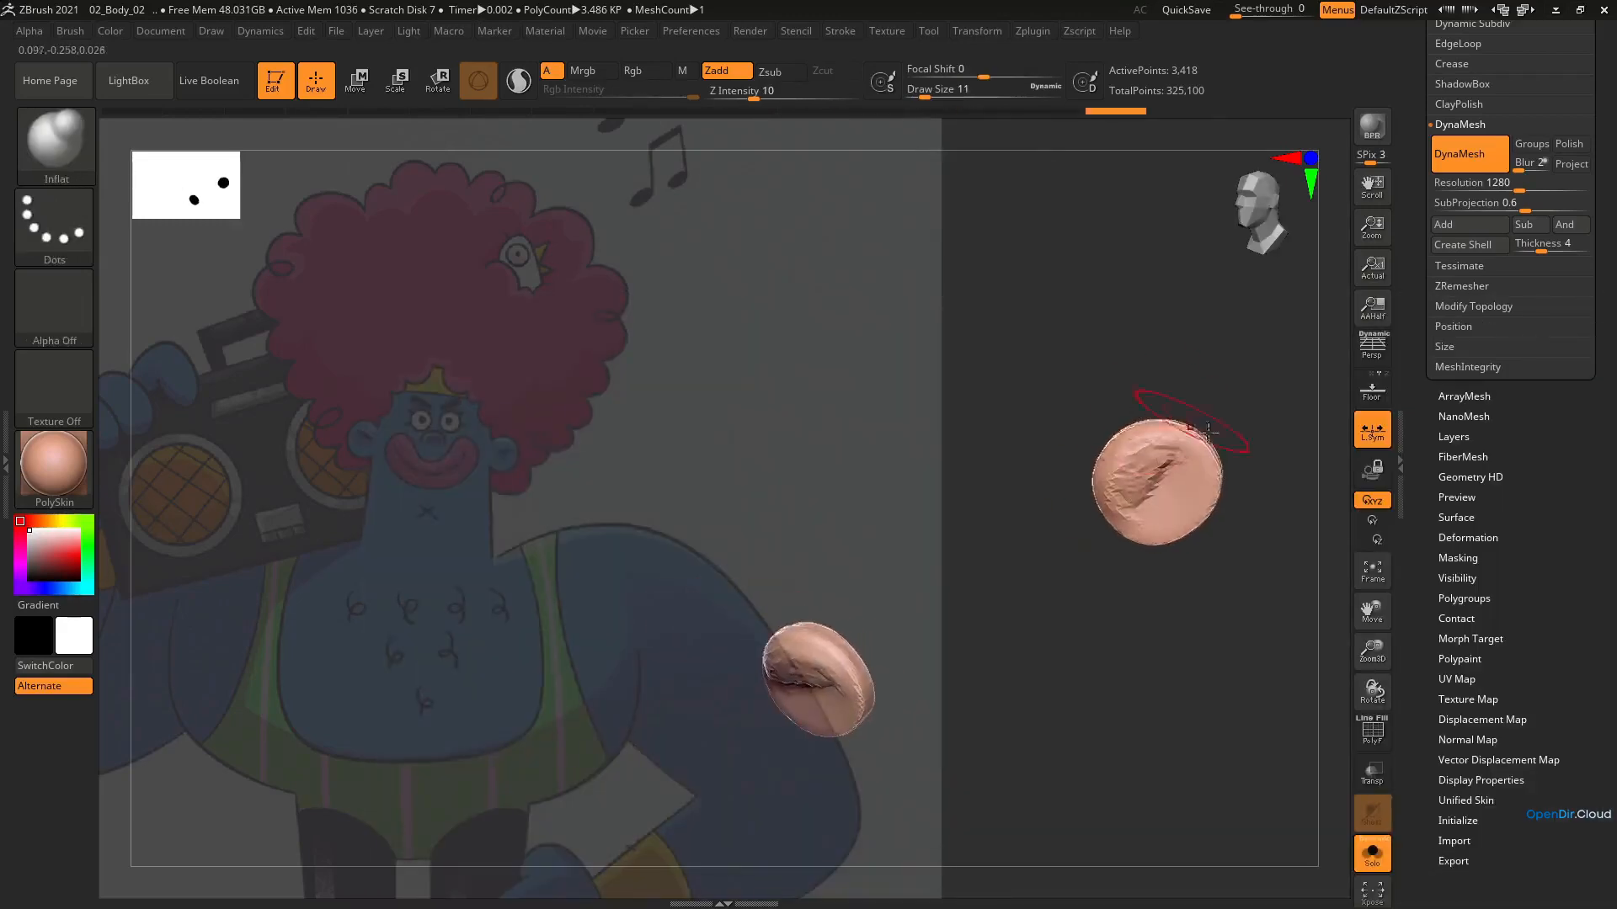
pyautogui.moveTo(1187, 544)
pyautogui.mouseDown(button='right')
pyautogui.moveTo(1208, 489)
pyautogui.moveTo(1227, 484)
pyautogui.moveTo(1110, 497)
pyautogui.mouseUp(button='right')
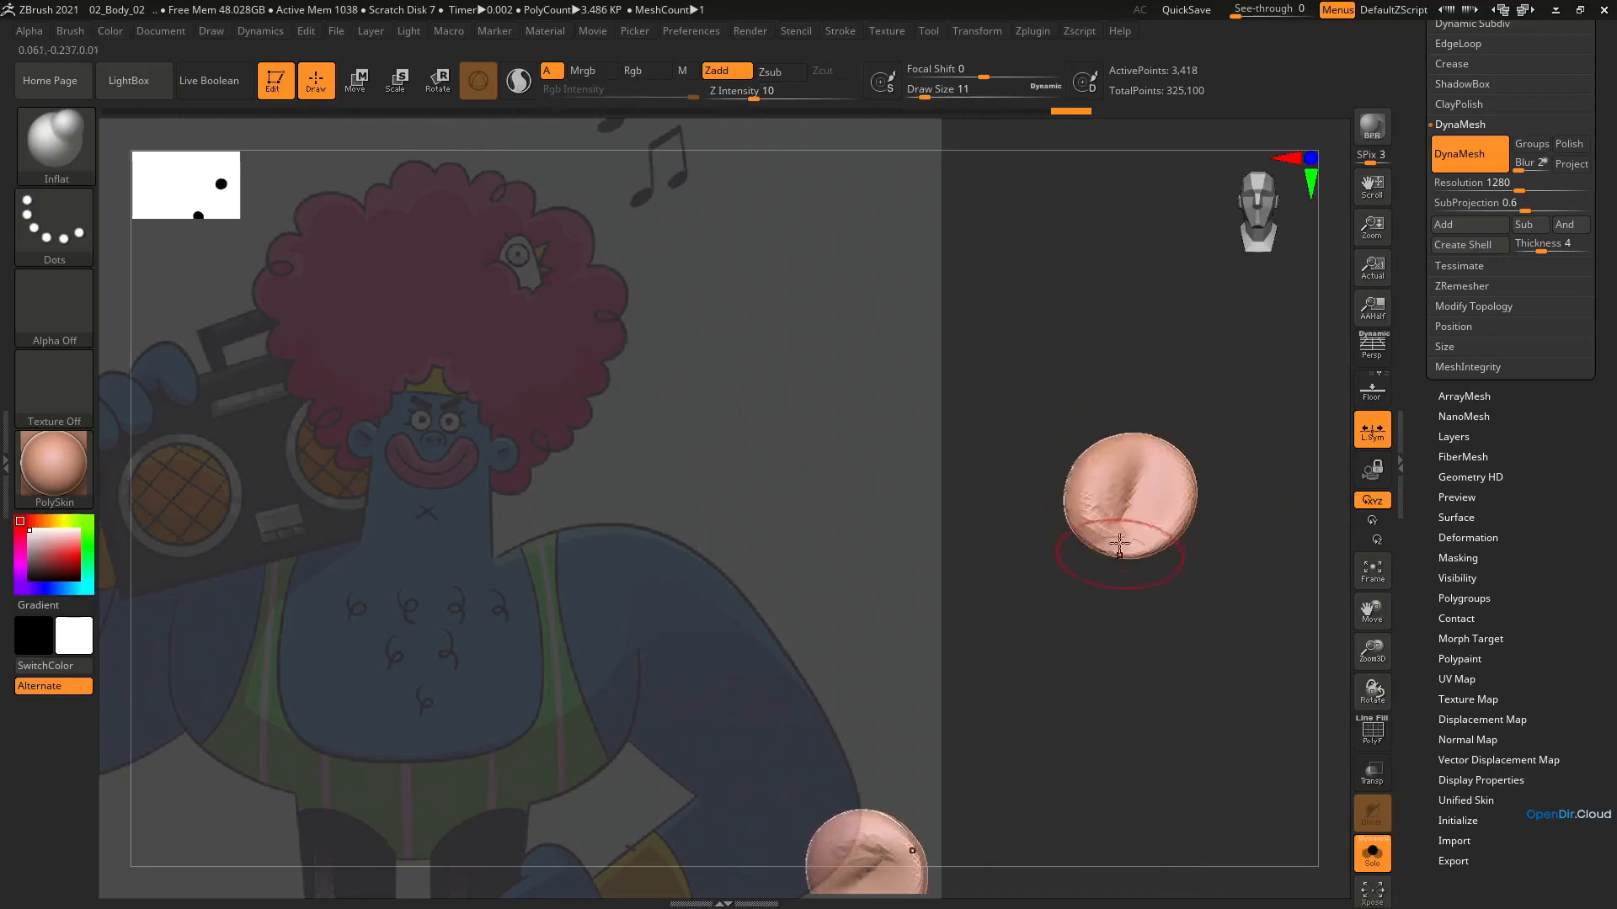
pyautogui.moveTo(1119, 544)
pyautogui.mouseDown()
pyautogui.moveTo(1103, 505)
pyautogui.moveTo(1124, 528)
pyautogui.mouseUp()
# Carve and smooth the inner fold of the ears with the DamStandard brush, reducing its draw size to 8
pyautogui.press('b')
pyautogui.press('d')
pyautogui.press('s')
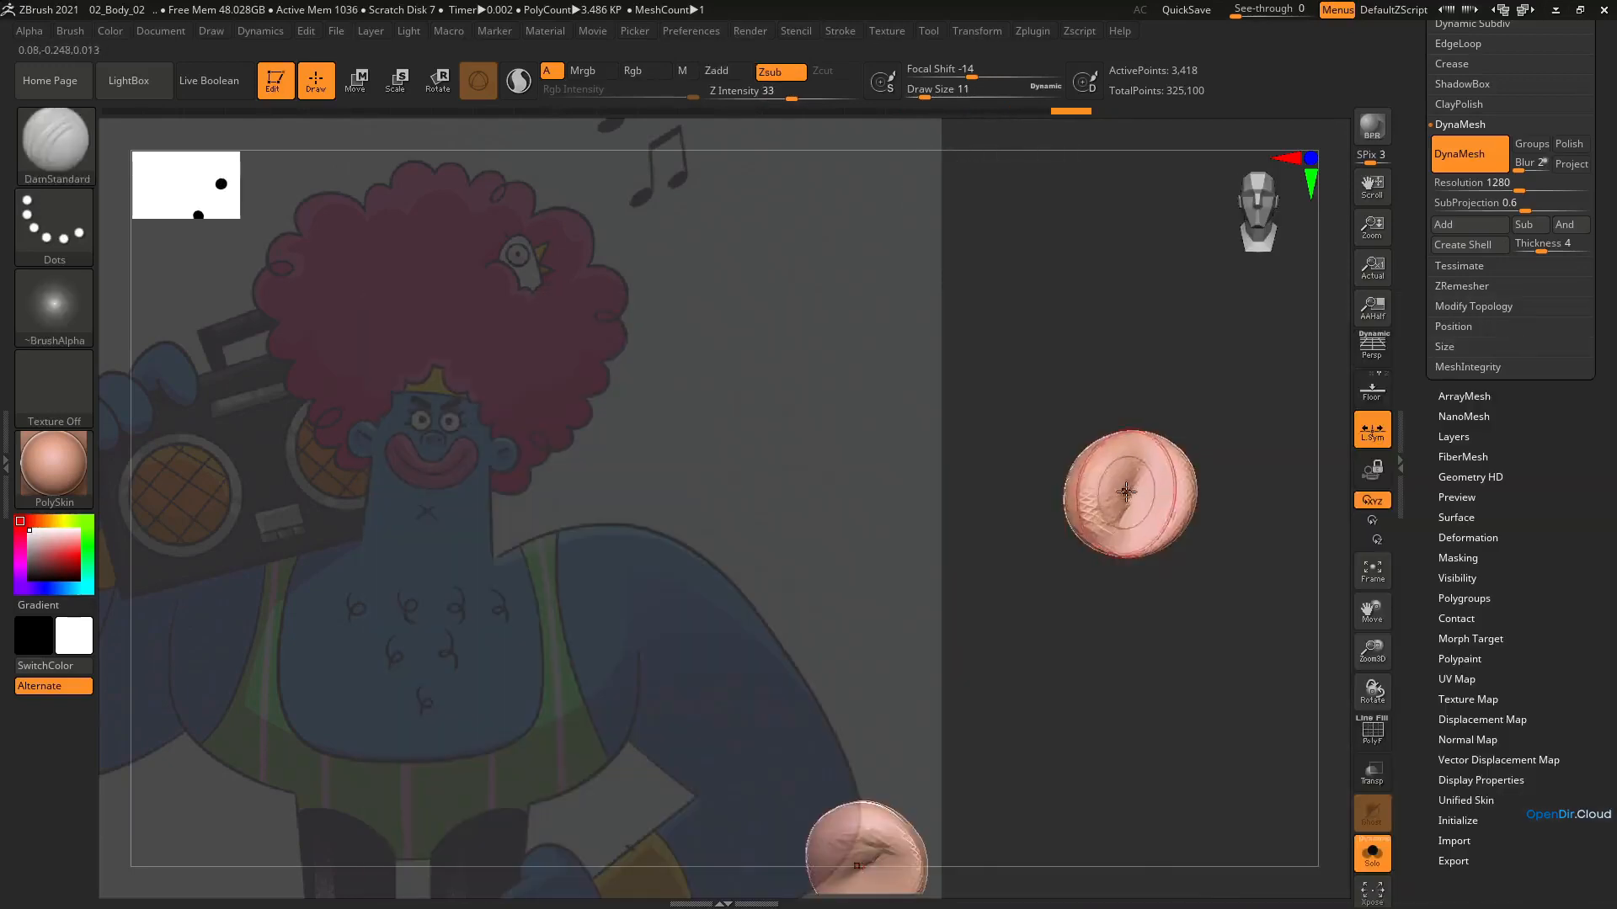
pyautogui.moveTo(1144, 462); pyautogui.dragTo(1126, 505)
pyautogui.moveTo(1126, 505); pyautogui.dragTo(1129, 480, button='right')
pyautogui.moveTo(1128, 480); pyautogui.dragTo(1140, 544)
pyautogui.moveTo(1140, 548)
pyautogui.mouseDown(button='right')
pyautogui.moveTo(1091, 552)
pyautogui.moveTo(1039, 627)
pyautogui.moveTo(1155, 584)
pyautogui.moveTo(1162, 505)
pyautogui.moveTo(1106, 399)
pyautogui.mouseUp(button='right')
pyautogui.moveTo(1091, 485)
pyautogui.keyDown('alt'); pyautogui.mouseDown(button='right')
pyautogui.moveTo(1111, 426)
pyautogui.moveTo(1107, 468)
pyautogui.mouseUp(button='right'); pyautogui.keyUp('alt')
pyautogui.keyDown('alt'); pyautogui.moveTo(1107, 469); pyautogui.dragTo(1209, 465, button='right'); pyautogui.keyUp('alt')
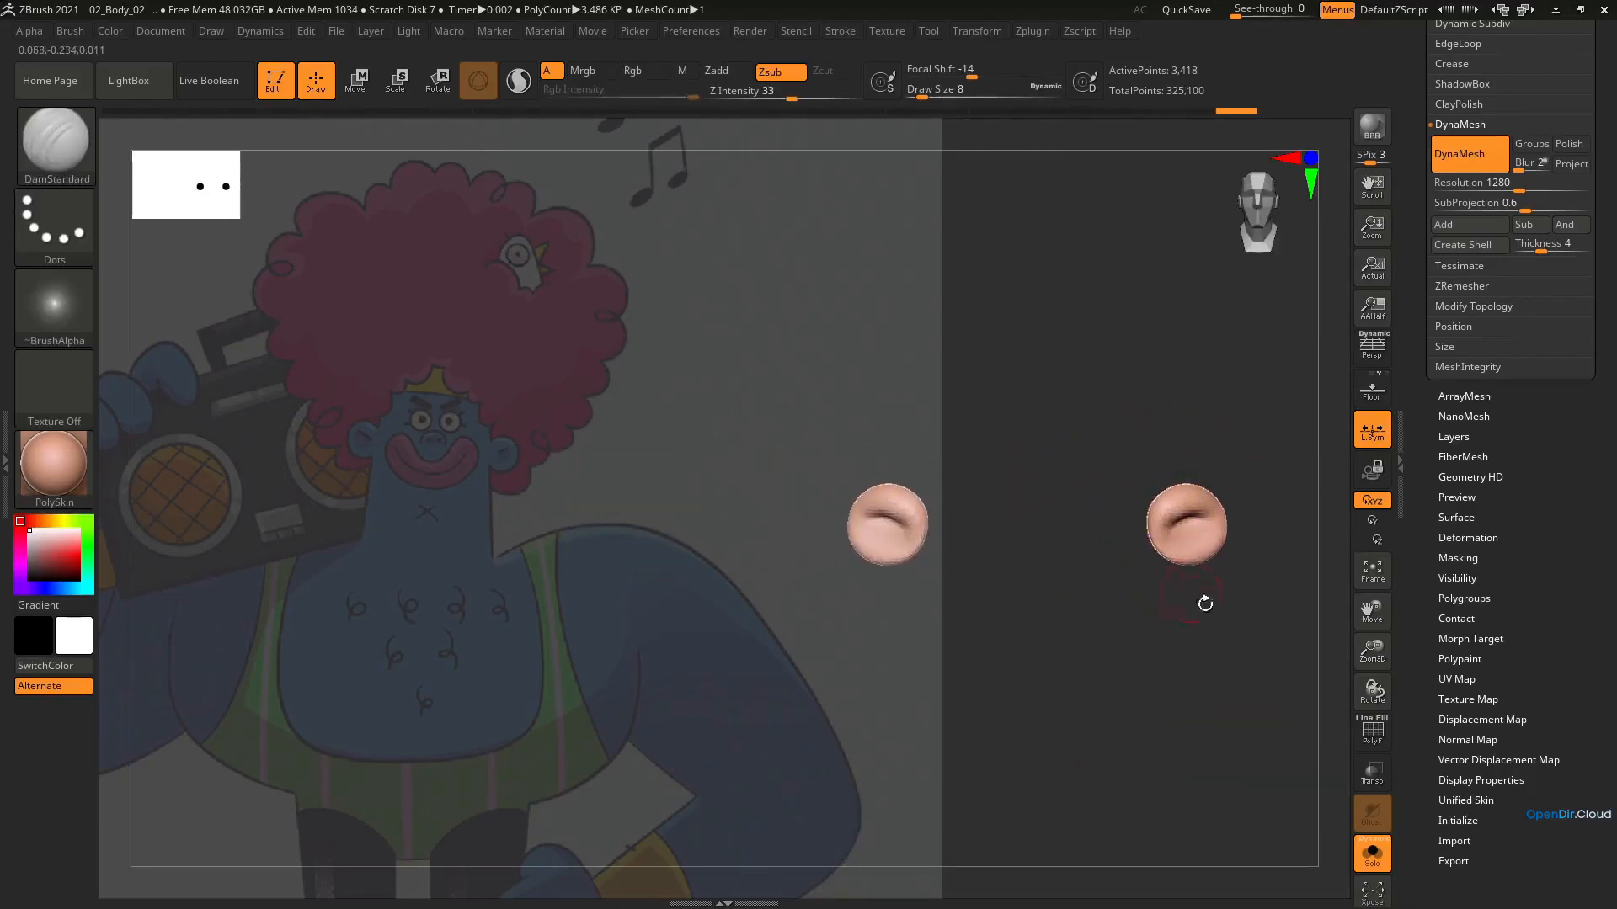
# Show all subtools again and reshape the outer rim of the ears with the Move brush at draw size 16, smoothing it
pyautogui.click(1374, 852)
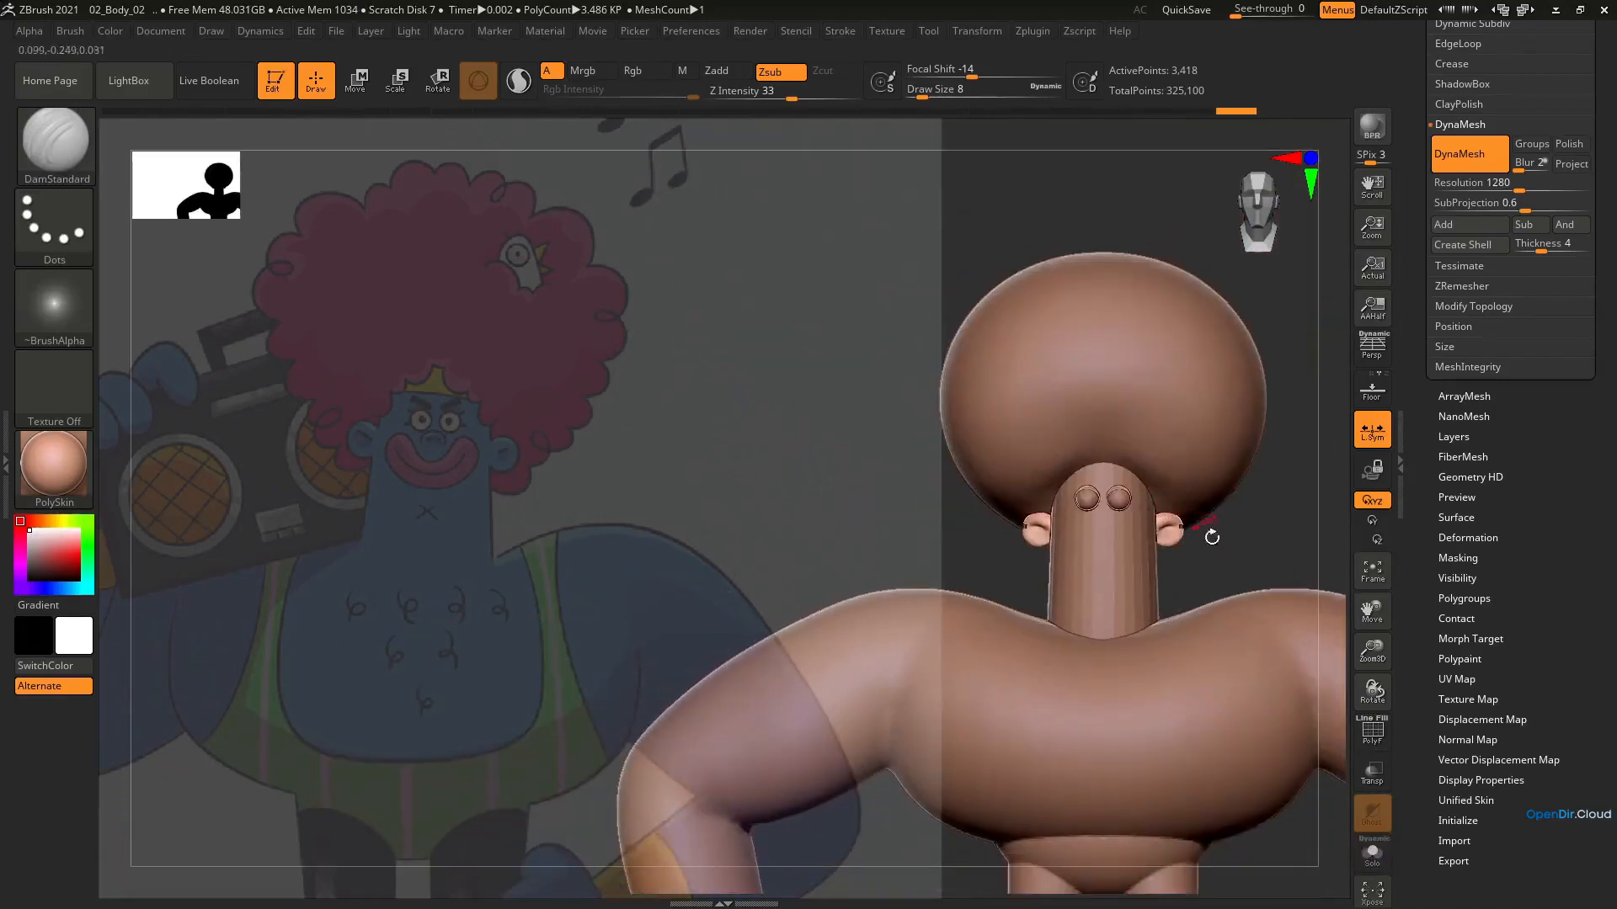
pyautogui.moveTo(1129, 577)
pyautogui.keyDown('alt'); pyautogui.mouseDown(button='right')
pyautogui.moveTo(1112, 523)
pyautogui.moveTo(1064, 503)
pyautogui.moveTo(1115, 496)
pyautogui.moveTo(1136, 561)
pyautogui.mouseUp(button='right'); pyautogui.keyUp('alt')
pyautogui.press('b')
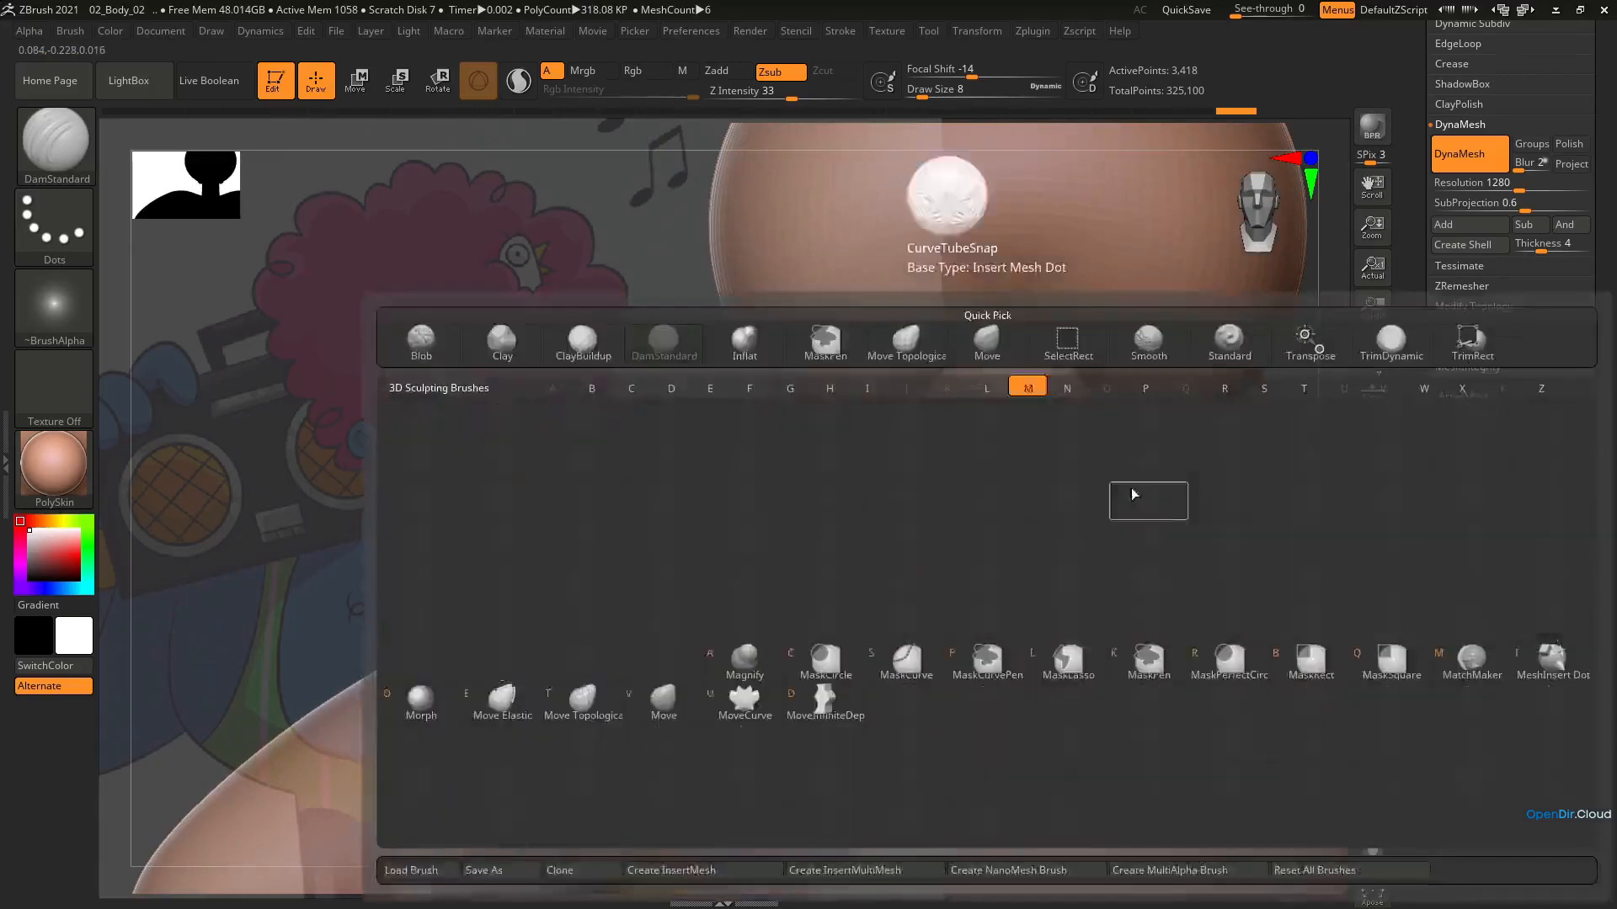
pyautogui.press('m')
pyautogui.press('v')
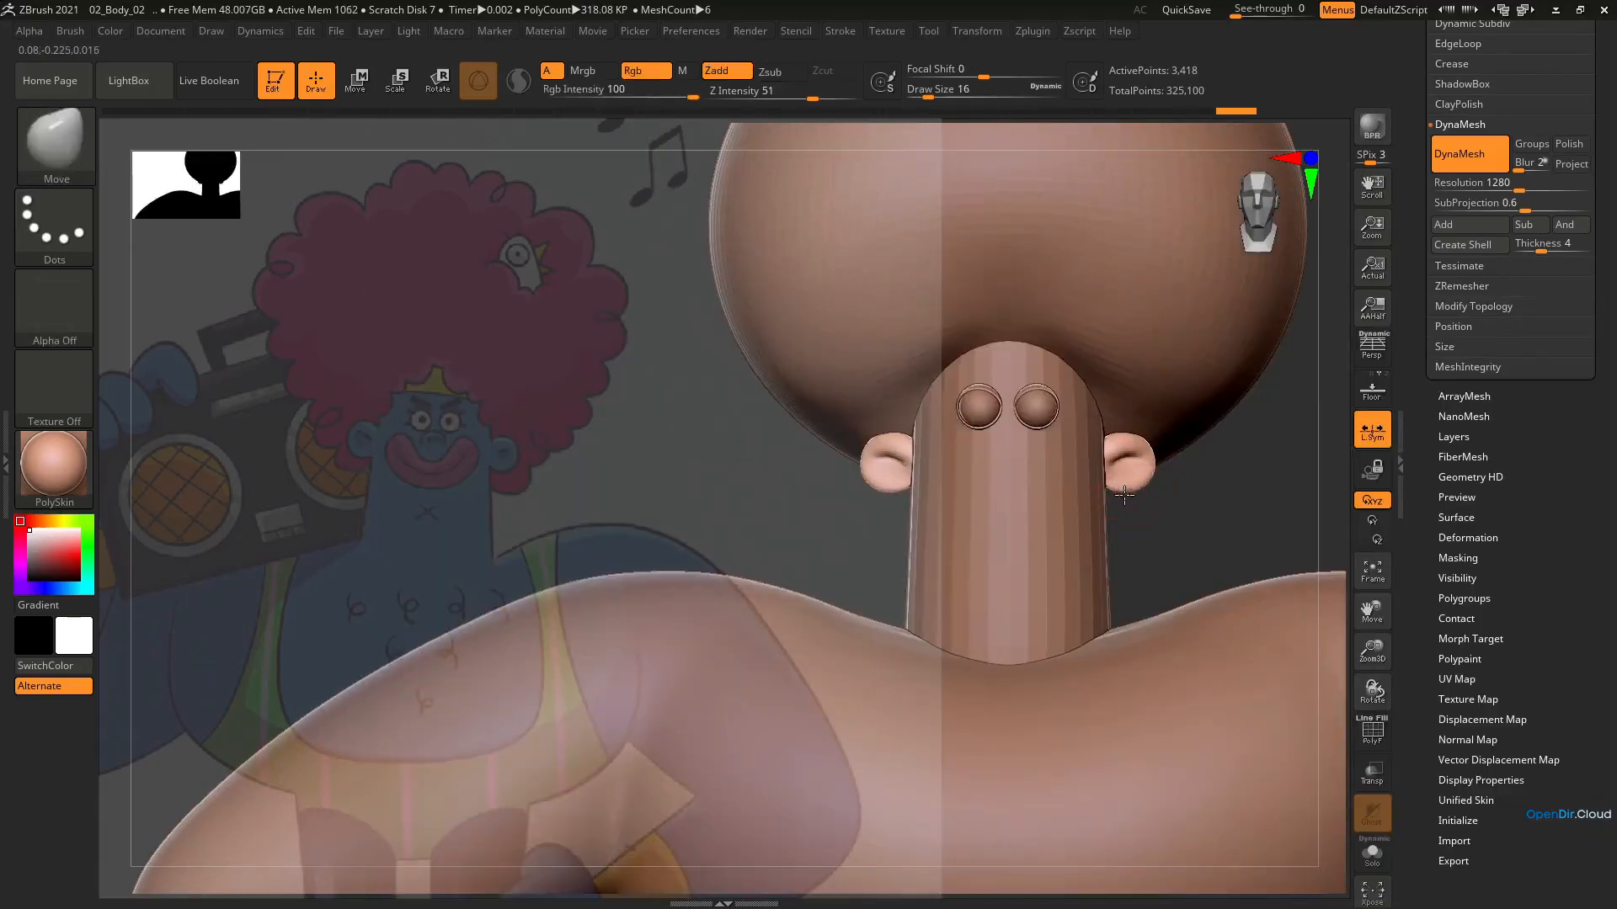
pyautogui.moveTo(1124, 490)
pyautogui.mouseDown(button='right')
pyautogui.moveTo(1032, 461)
pyautogui.moveTo(1034, 531)
pyautogui.mouseUp(button='right')
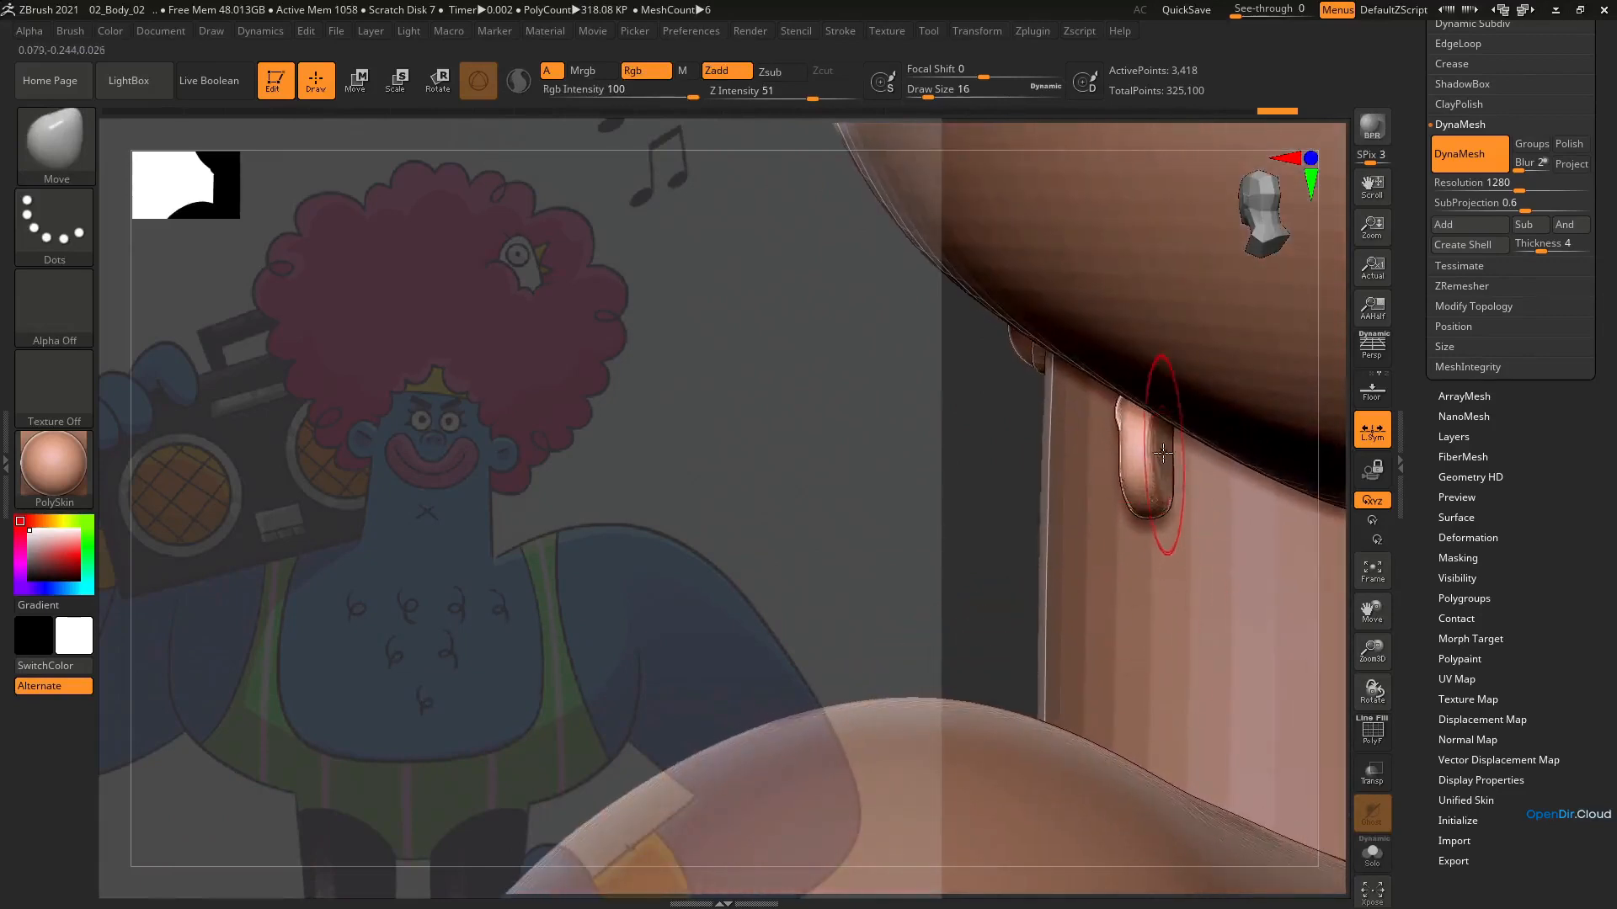
pyautogui.moveTo(1164, 444); pyautogui.dragTo(1177, 444)
pyautogui.moveTo(1177, 445)
pyautogui.mouseDown(button='right')
pyautogui.moveTo(1198, 443)
pyautogui.moveTo(1165, 442)
pyautogui.mouseUp(button='right')
pyautogui.keyDown('shift'); pyautogui.moveTo(1170, 476); pyautogui.dragTo(1174, 485); pyautogui.keyUp('shift')
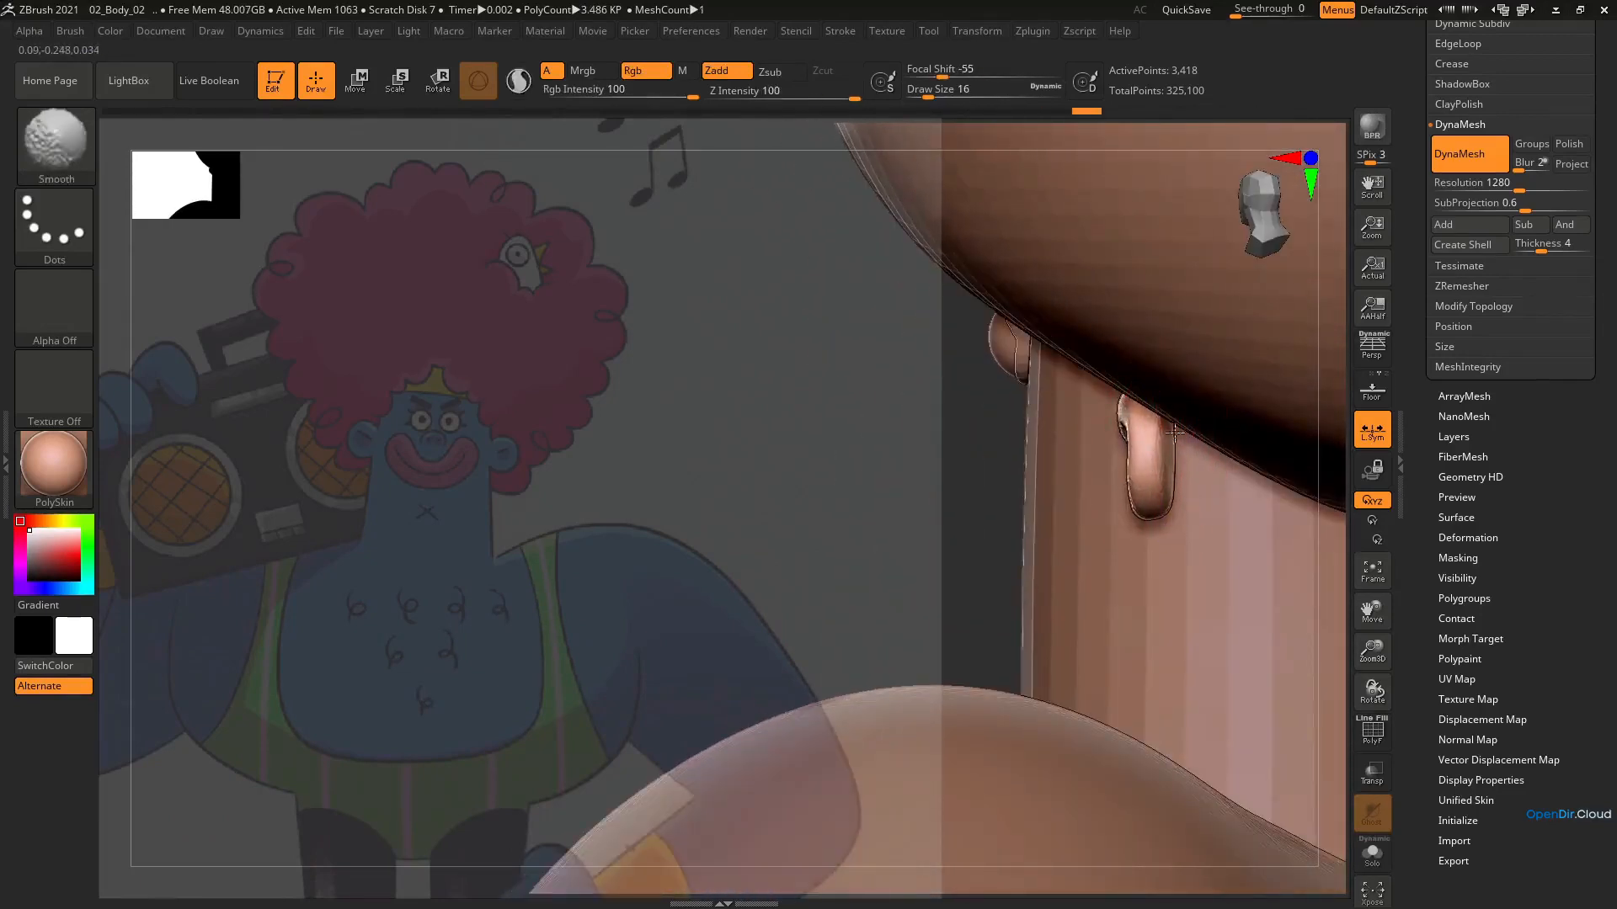
pyautogui.moveTo(1176, 486); pyautogui.dragTo(1216, 493, button='right')
# Inflate the forms around the inner ear fold with the Inflat brush at draw size 16
pyautogui.press('b')
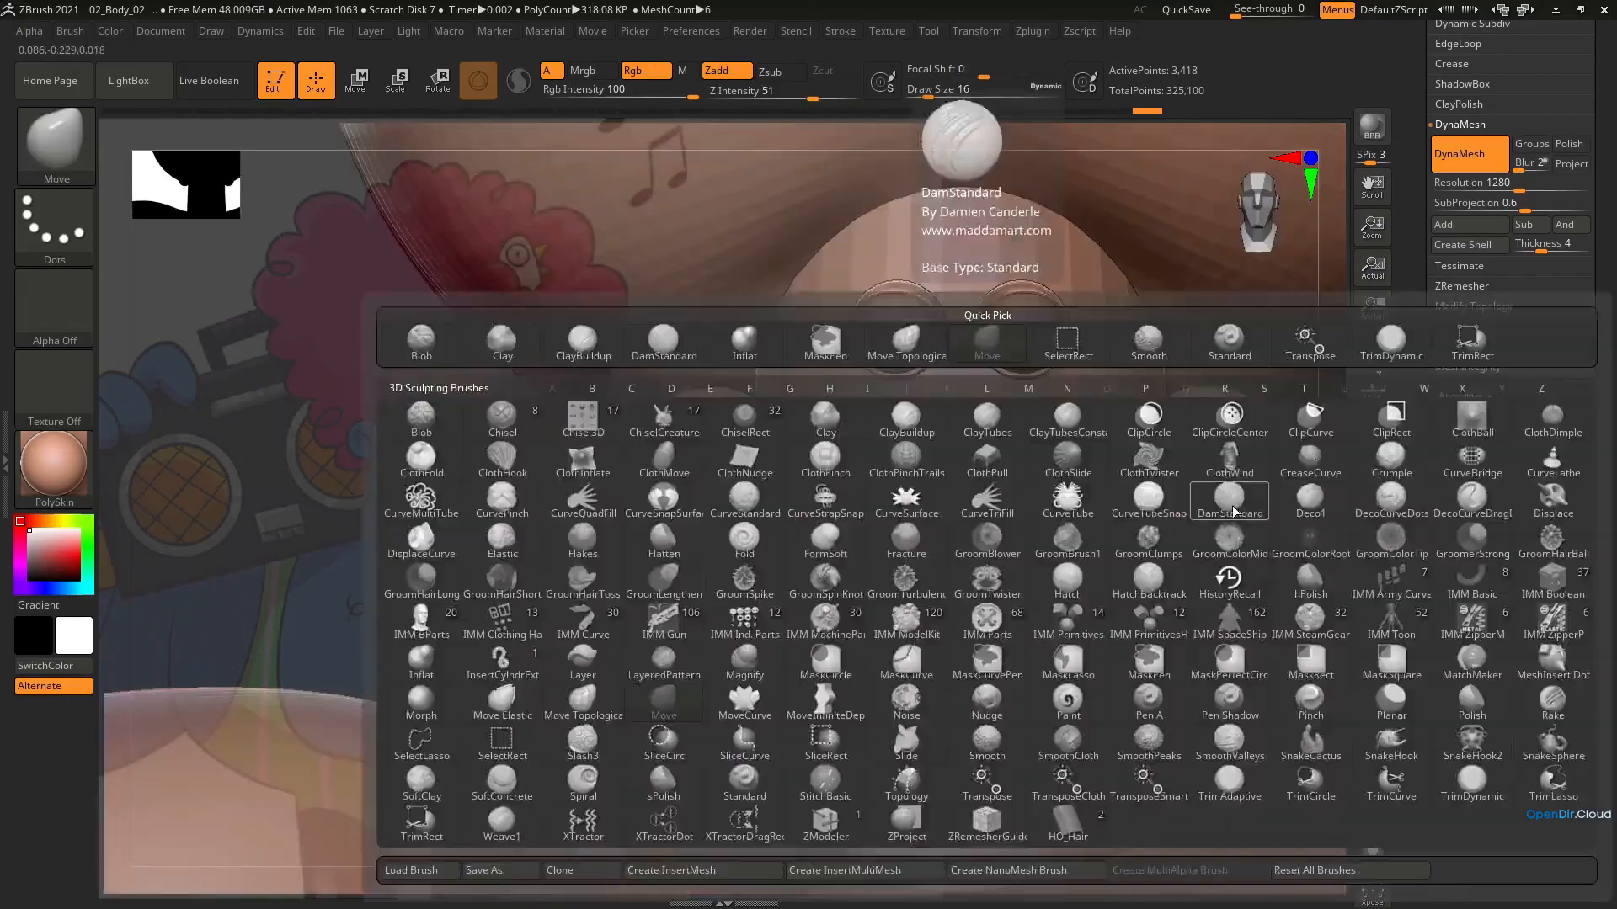
pyautogui.press('i')
pyautogui.press('n')
pyautogui.press('s')
pyautogui.moveTo(1216, 496); pyautogui.dragTo(1222, 495)
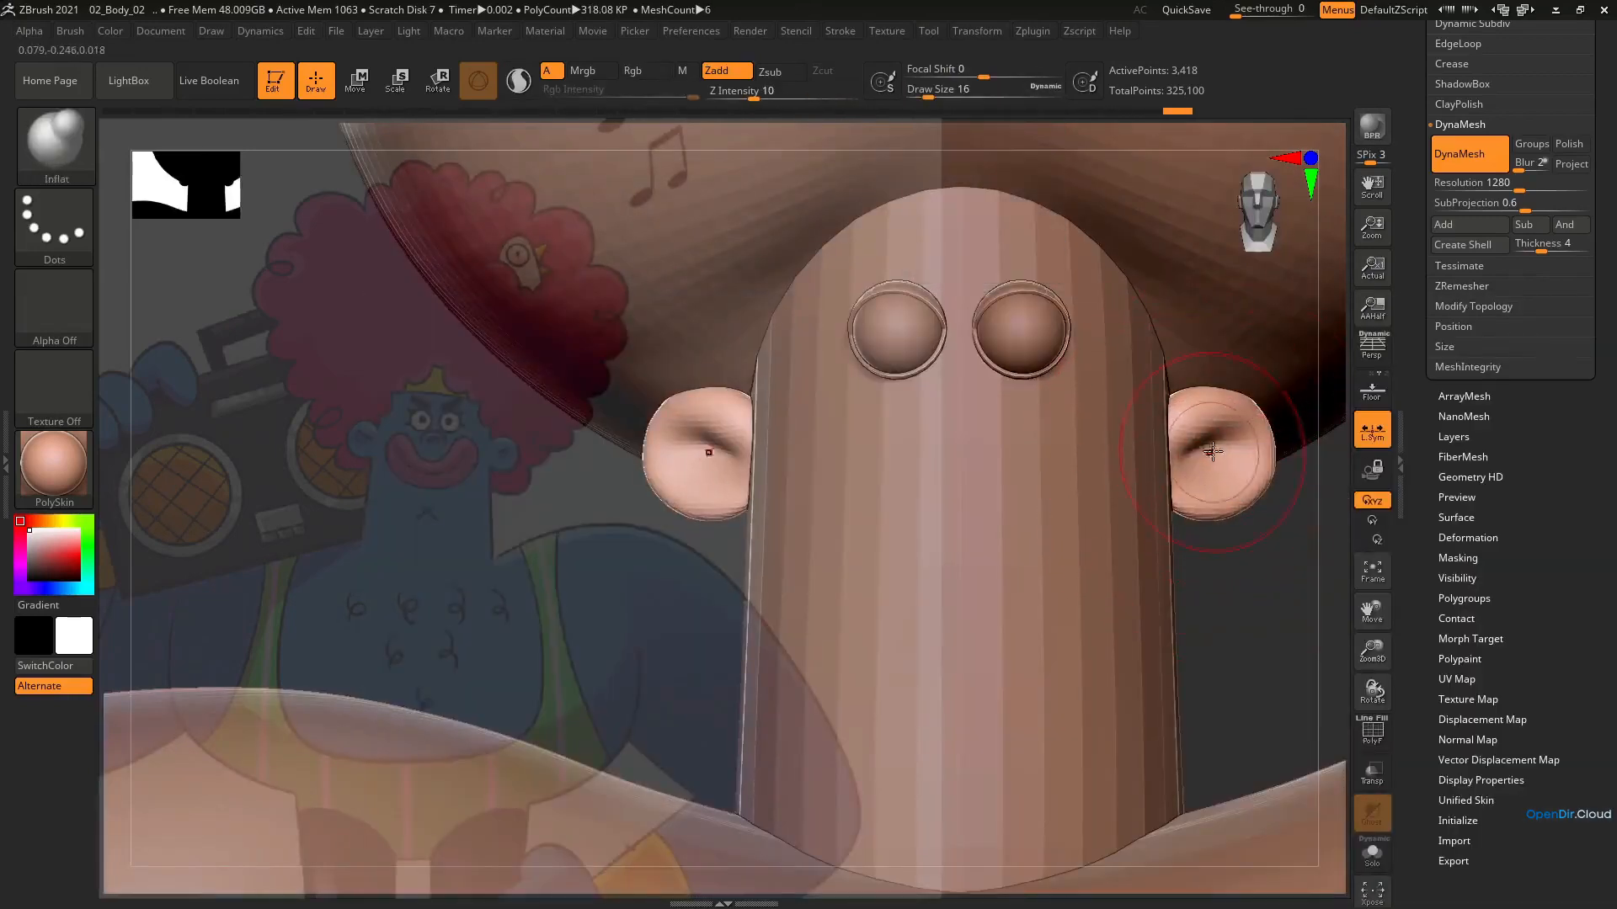
pyautogui.moveTo(1227, 437); pyautogui.dragTo(1196, 456)
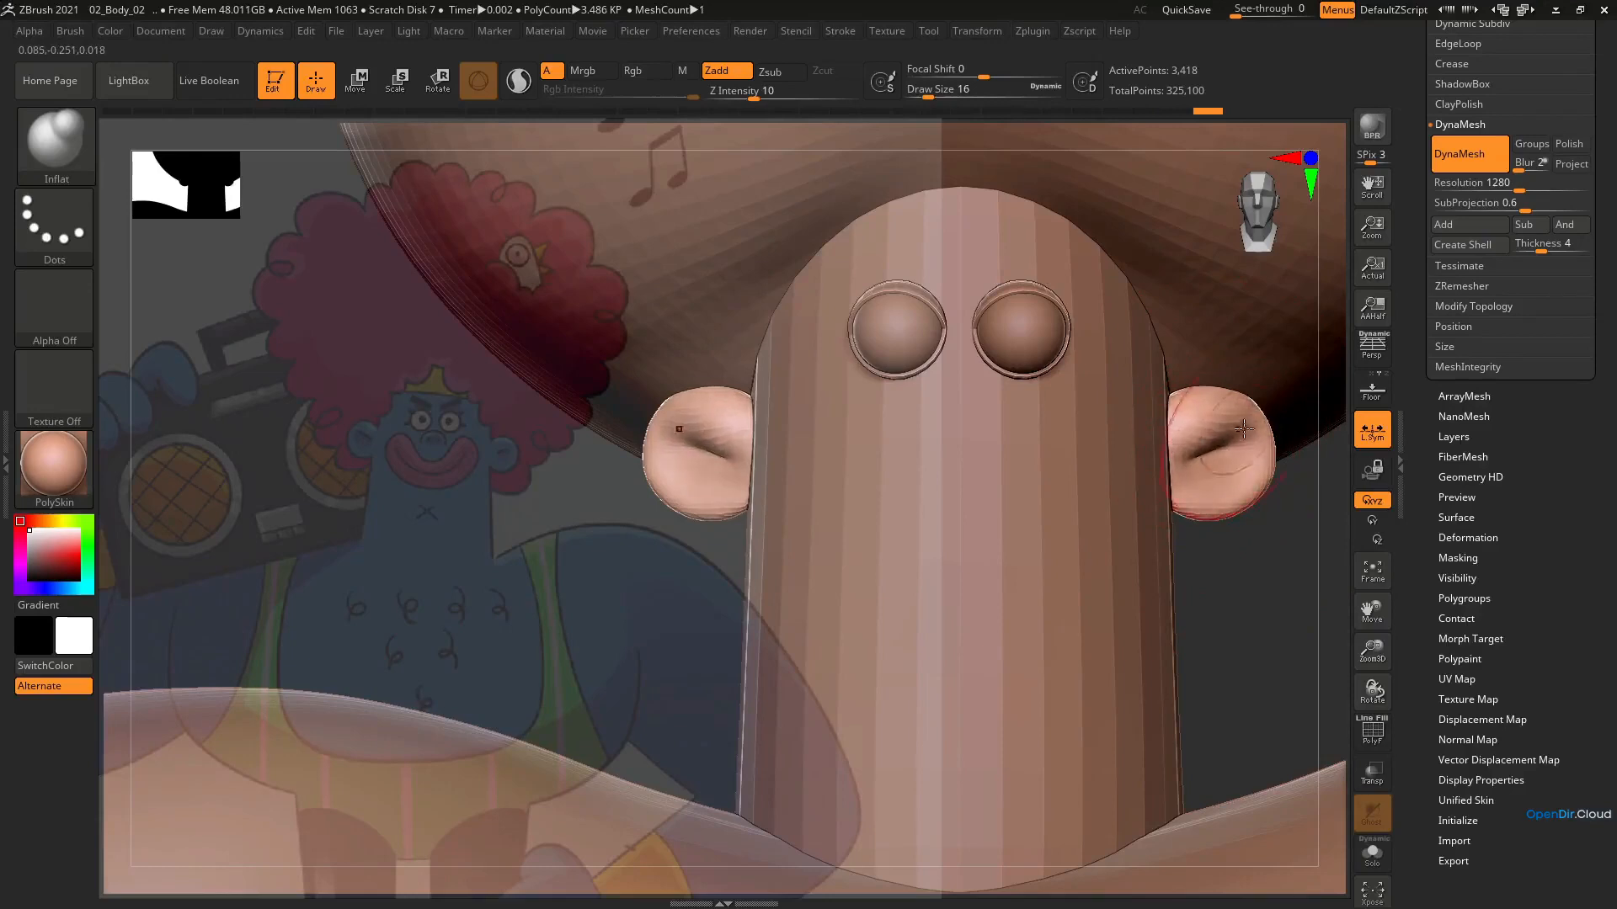
pyautogui.moveTo(1211, 450)
pyautogui.mouseDown(button='right')
pyautogui.moveTo(1122, 445)
pyautogui.moveTo(1210, 459)
pyautogui.mouseUp(button='right')
# ZRemesh the ears with a target polygon count of 1.05359
pyautogui.click(1473, 182)
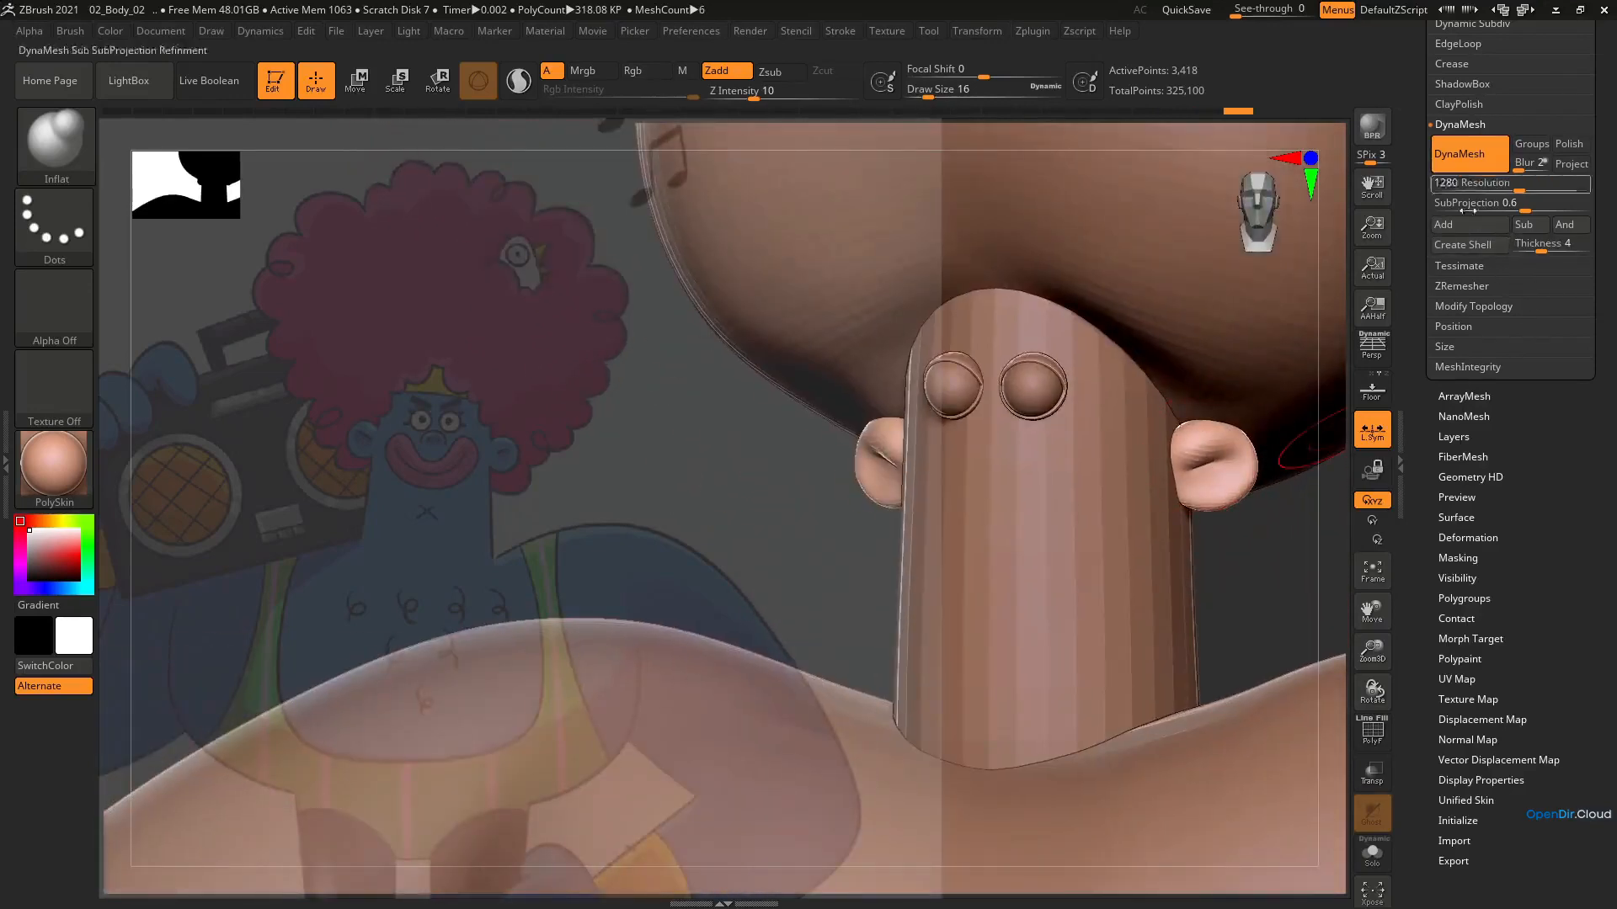
pyautogui.click(1463, 287)
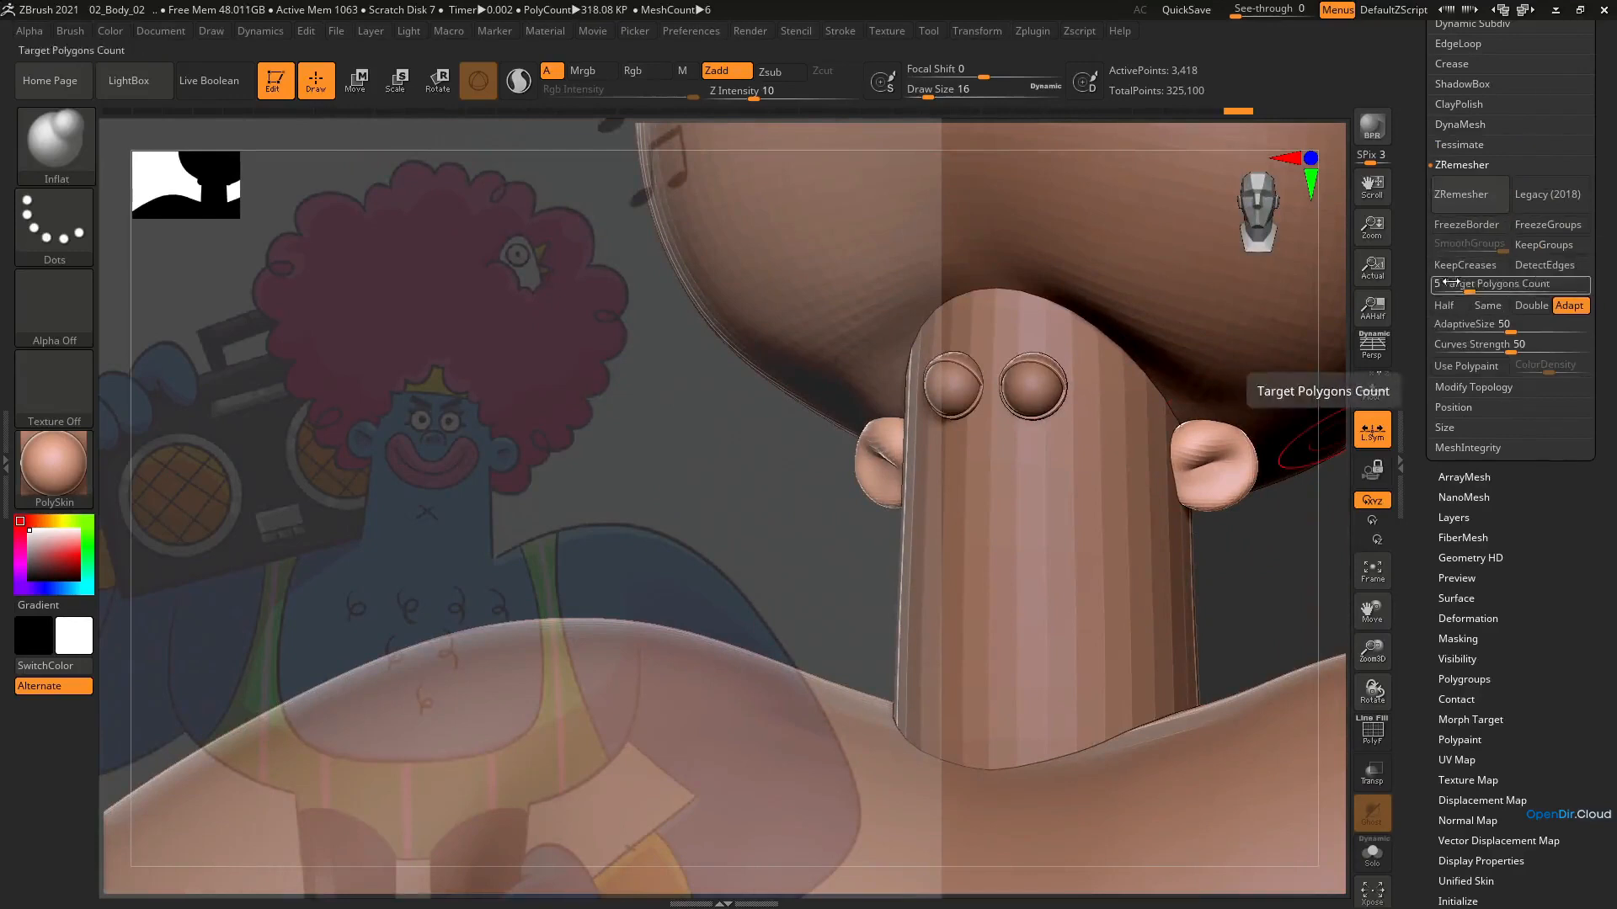
pyautogui.click(1476, 195)
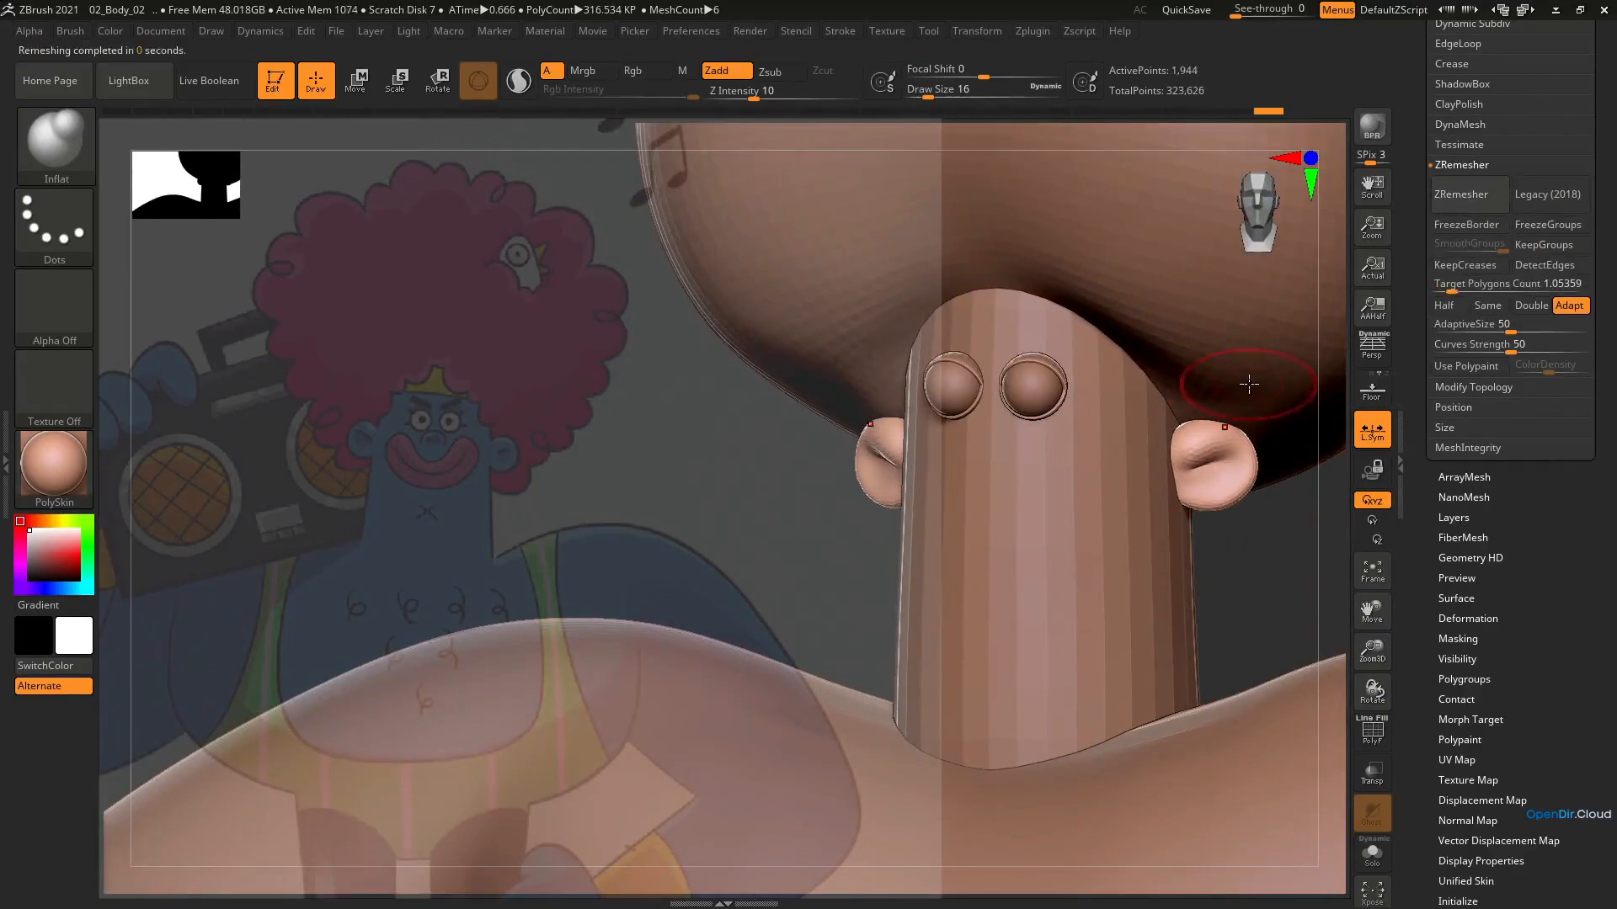
pyautogui.moveTo(1230, 431)
pyautogui.keyDown('ctrl'); pyautogui.mouseDown(button='right')
pyautogui.moveTo(1214, 404)
pyautogui.moveTo(1245, 401)
pyautogui.moveTo(1148, 452)
pyautogui.moveTo(1114, 527)
pyautogui.mouseUp(button='right'); pyautogui.keyUp('ctrl')
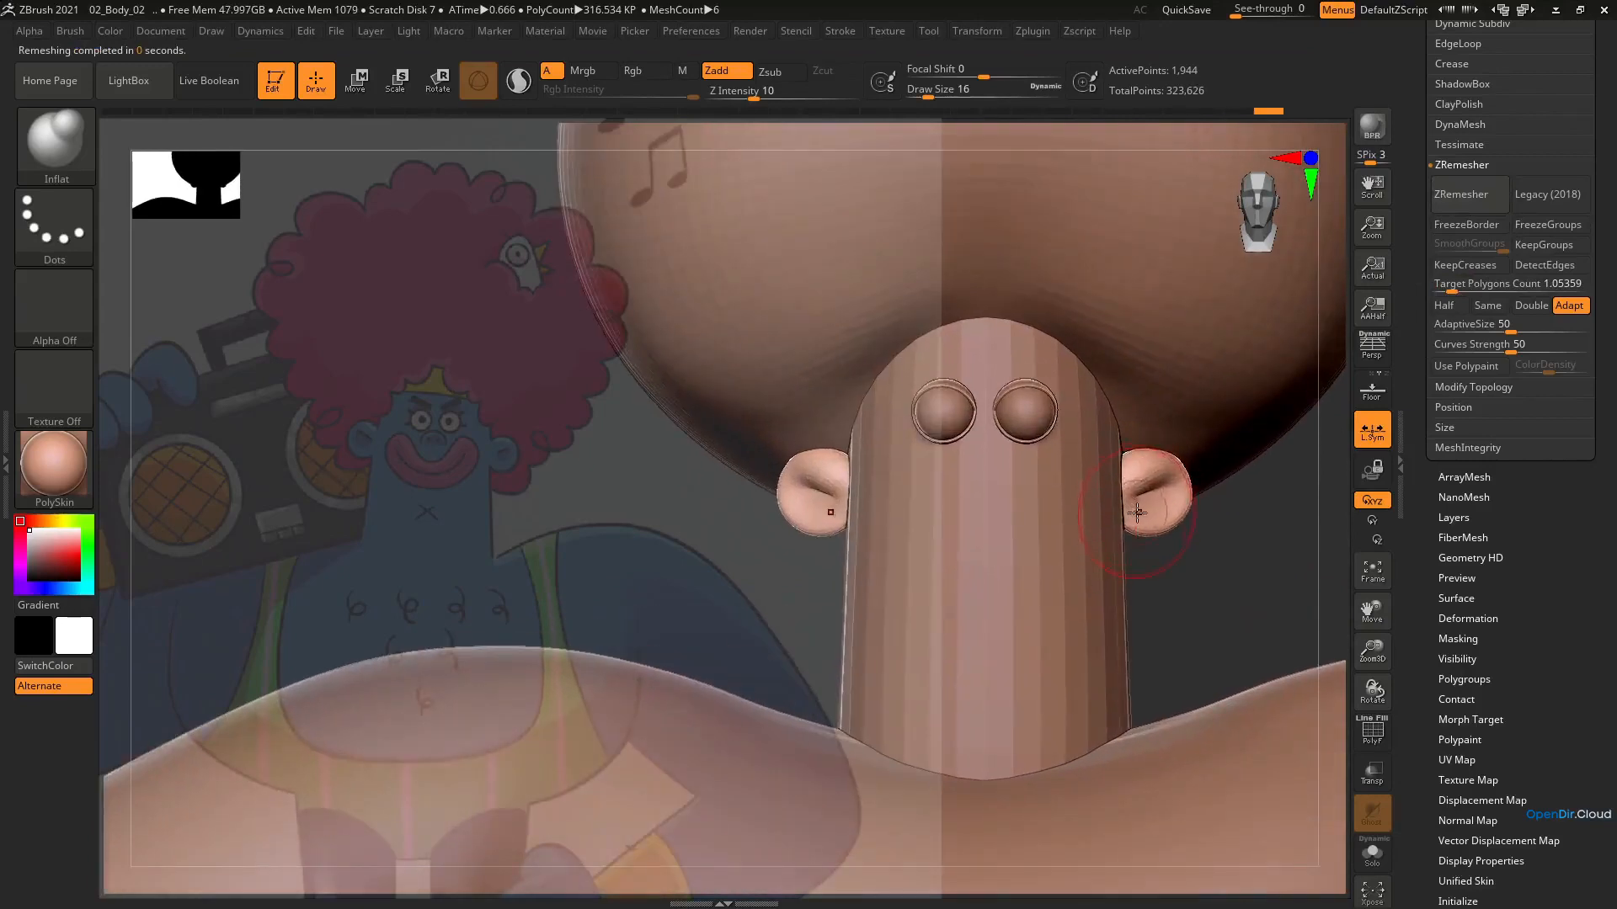
# Switch to the Move brush at draw size 12 and inspect the wireframe of the remeshed ears
pyautogui.press('b')
pyautogui.press('m')
pyautogui.press('v')
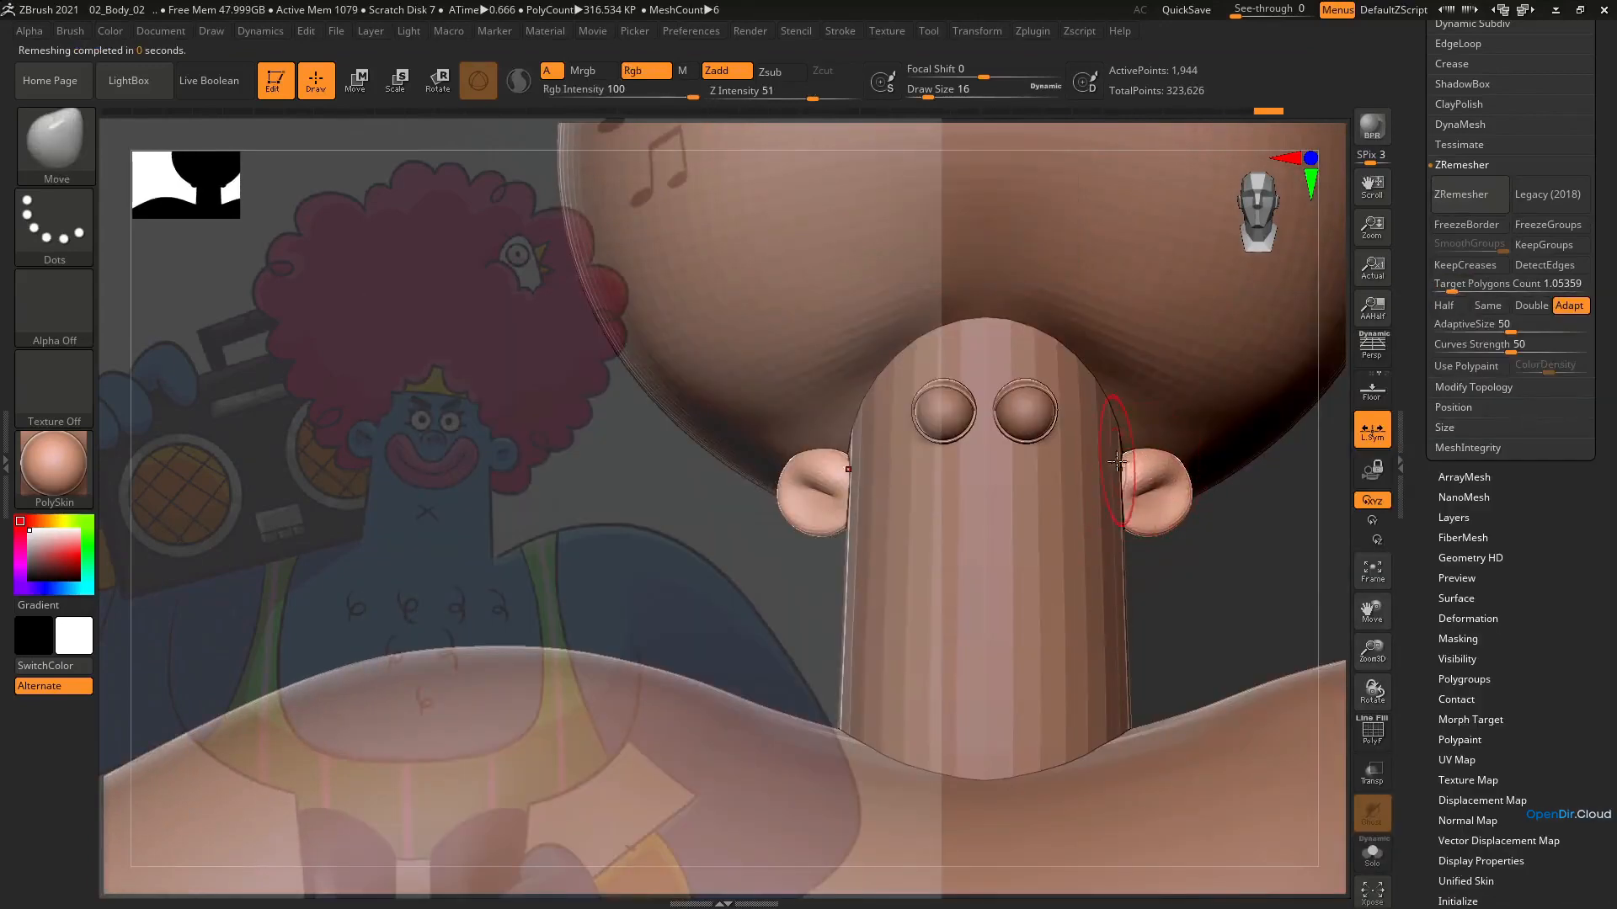
pyautogui.press('[')
pyautogui.press('[')
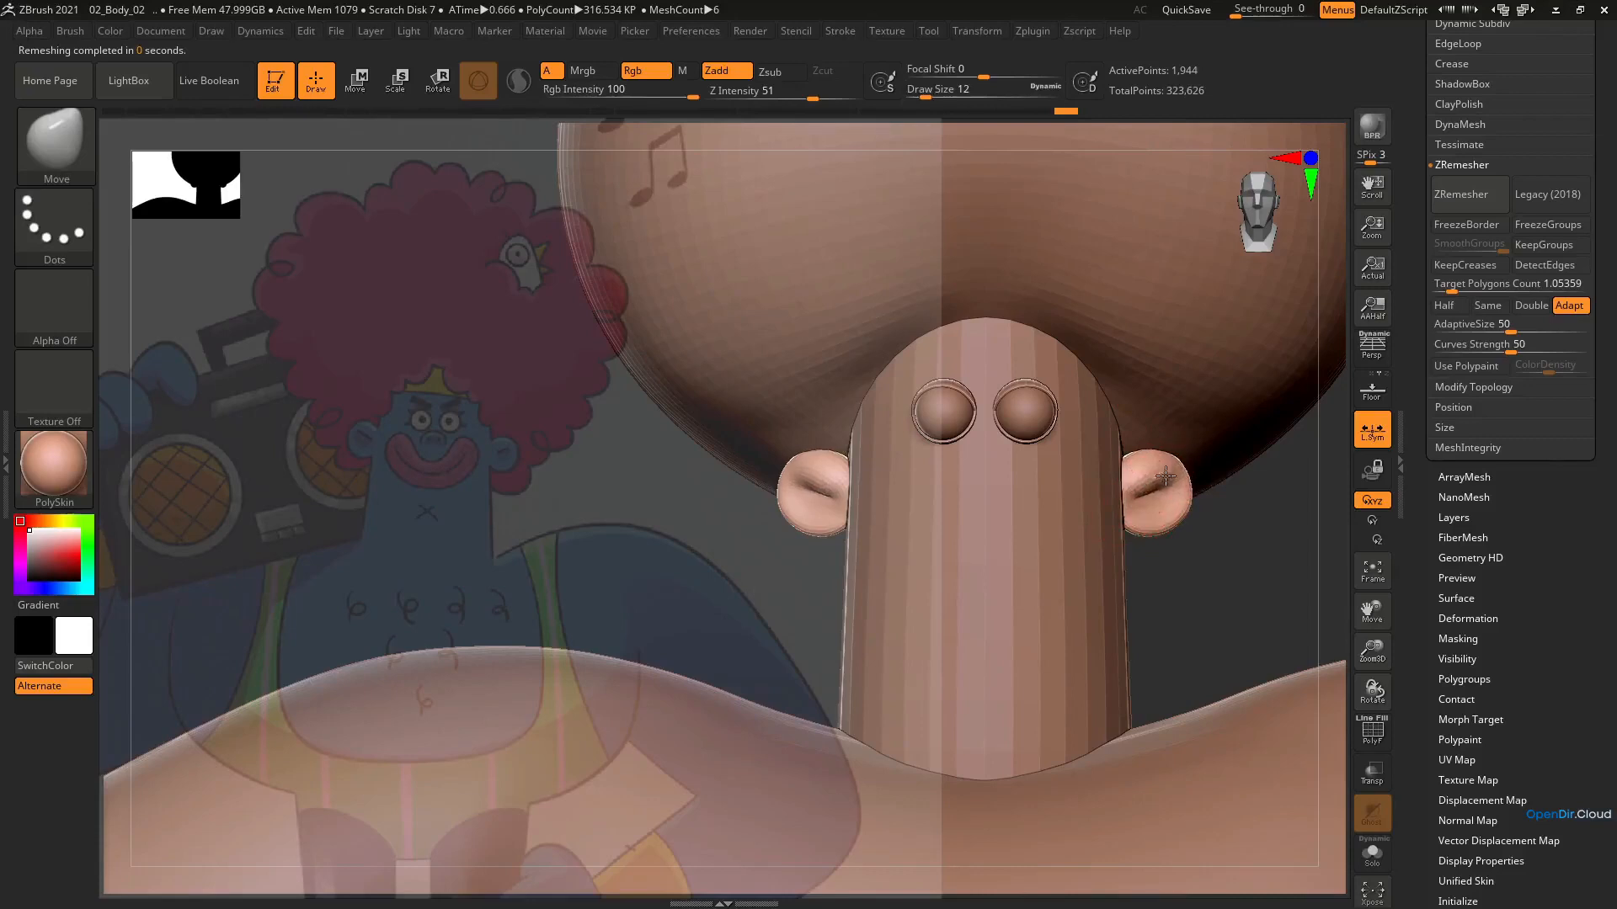
pyautogui.hotkey('shift', 'f')
pyautogui.moveTo(1165, 477); pyautogui.dragTo(1169, 524, button='right')
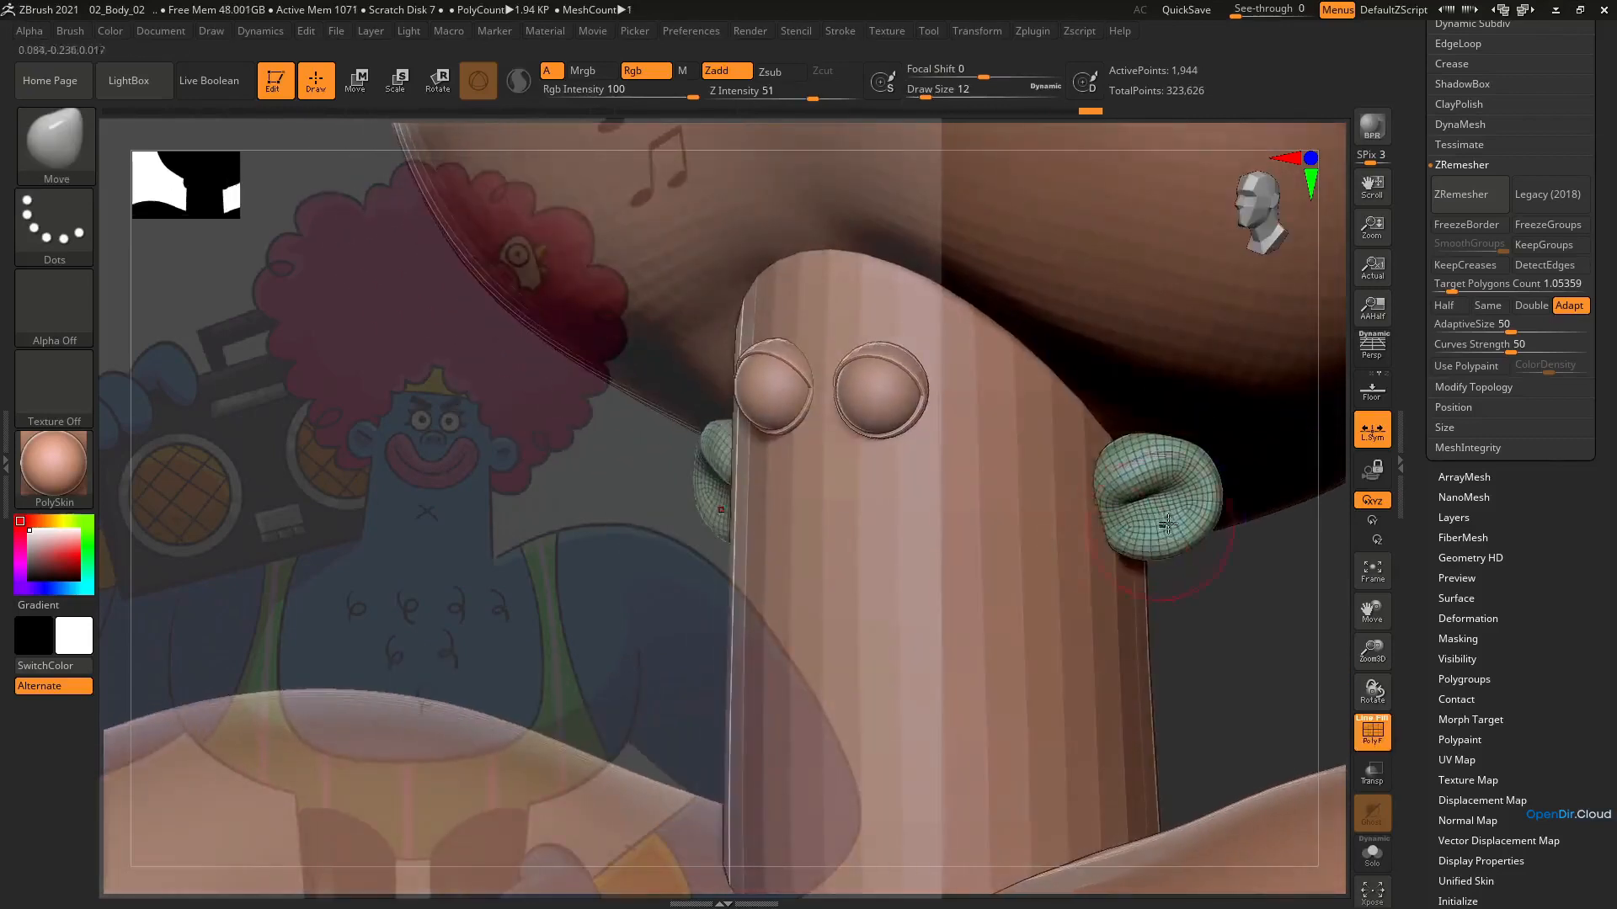
pyautogui.hotkey('shift', 'f')
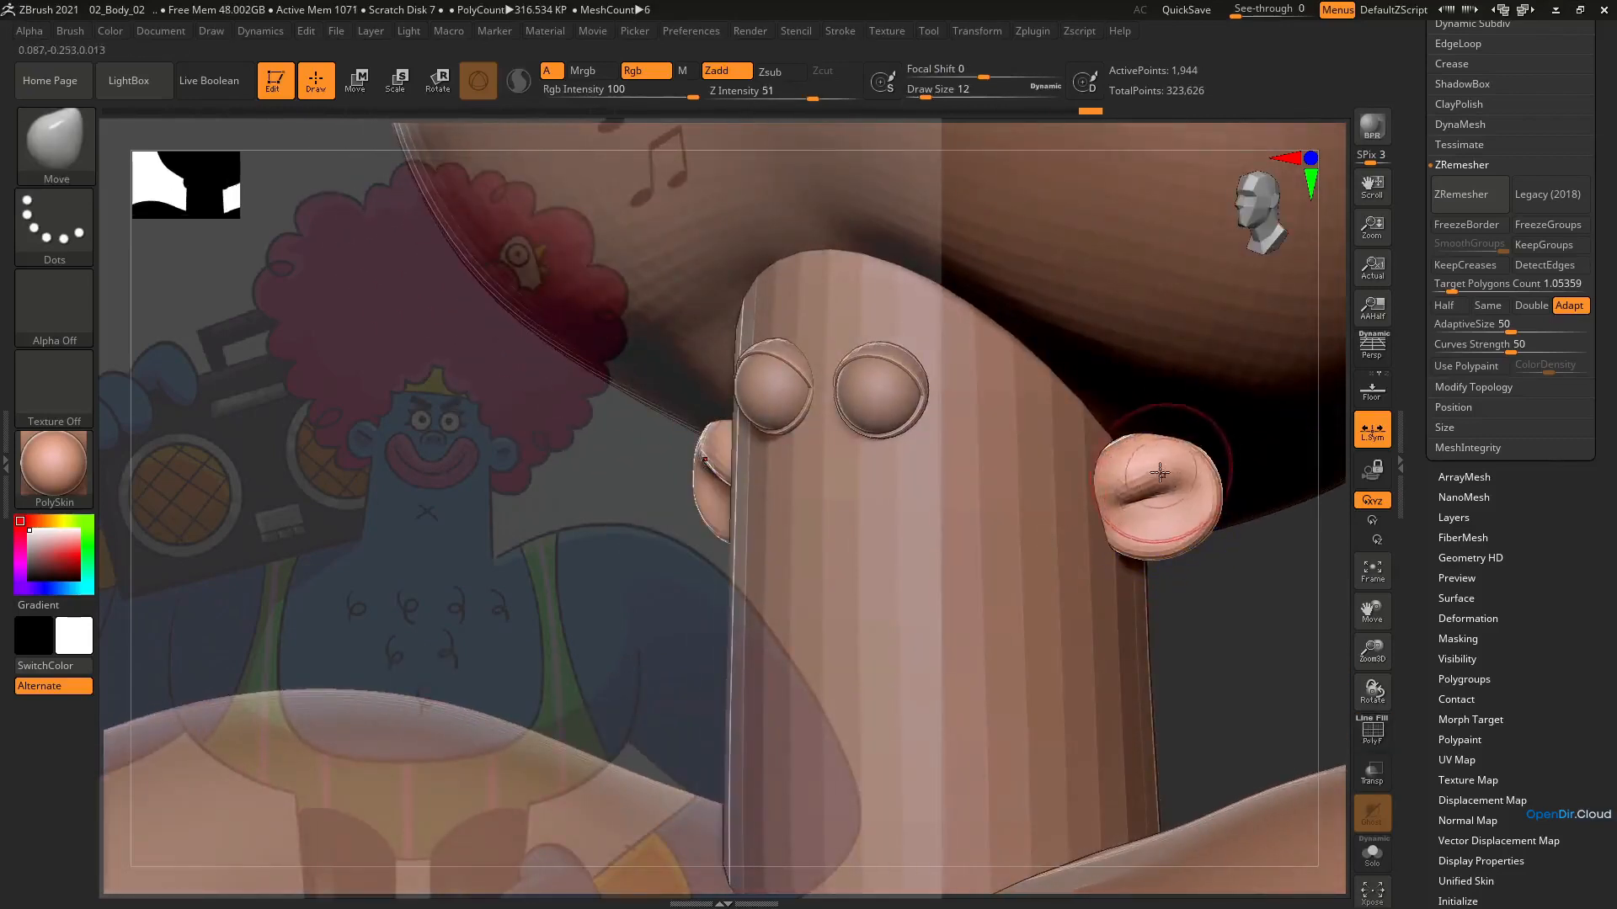
# Reduce the Move brush's draw size to 9 and reshape the inner fold of the ears
pyautogui.press('[')
pyautogui.moveTo(1156, 485); pyautogui.dragTo(1131, 491)
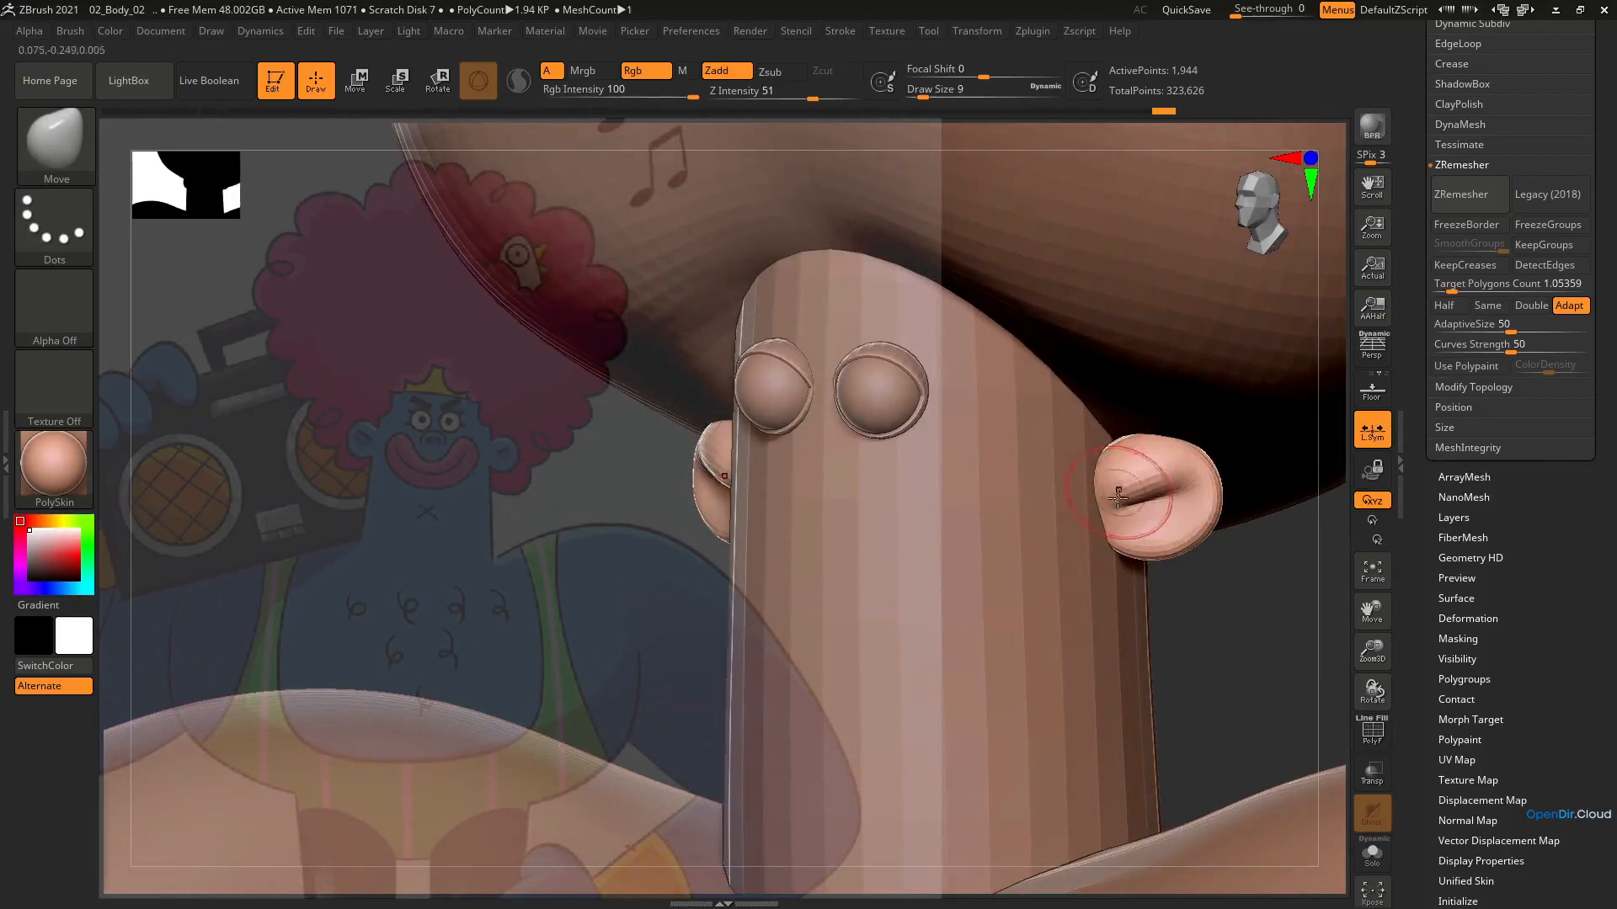
pyautogui.moveTo(1169, 507); pyautogui.dragTo(1034, 492, button='right')
# Set the Move brush's draw size to 16 and adjust the ears' outer rim as seen from the side
pyautogui.press('s')
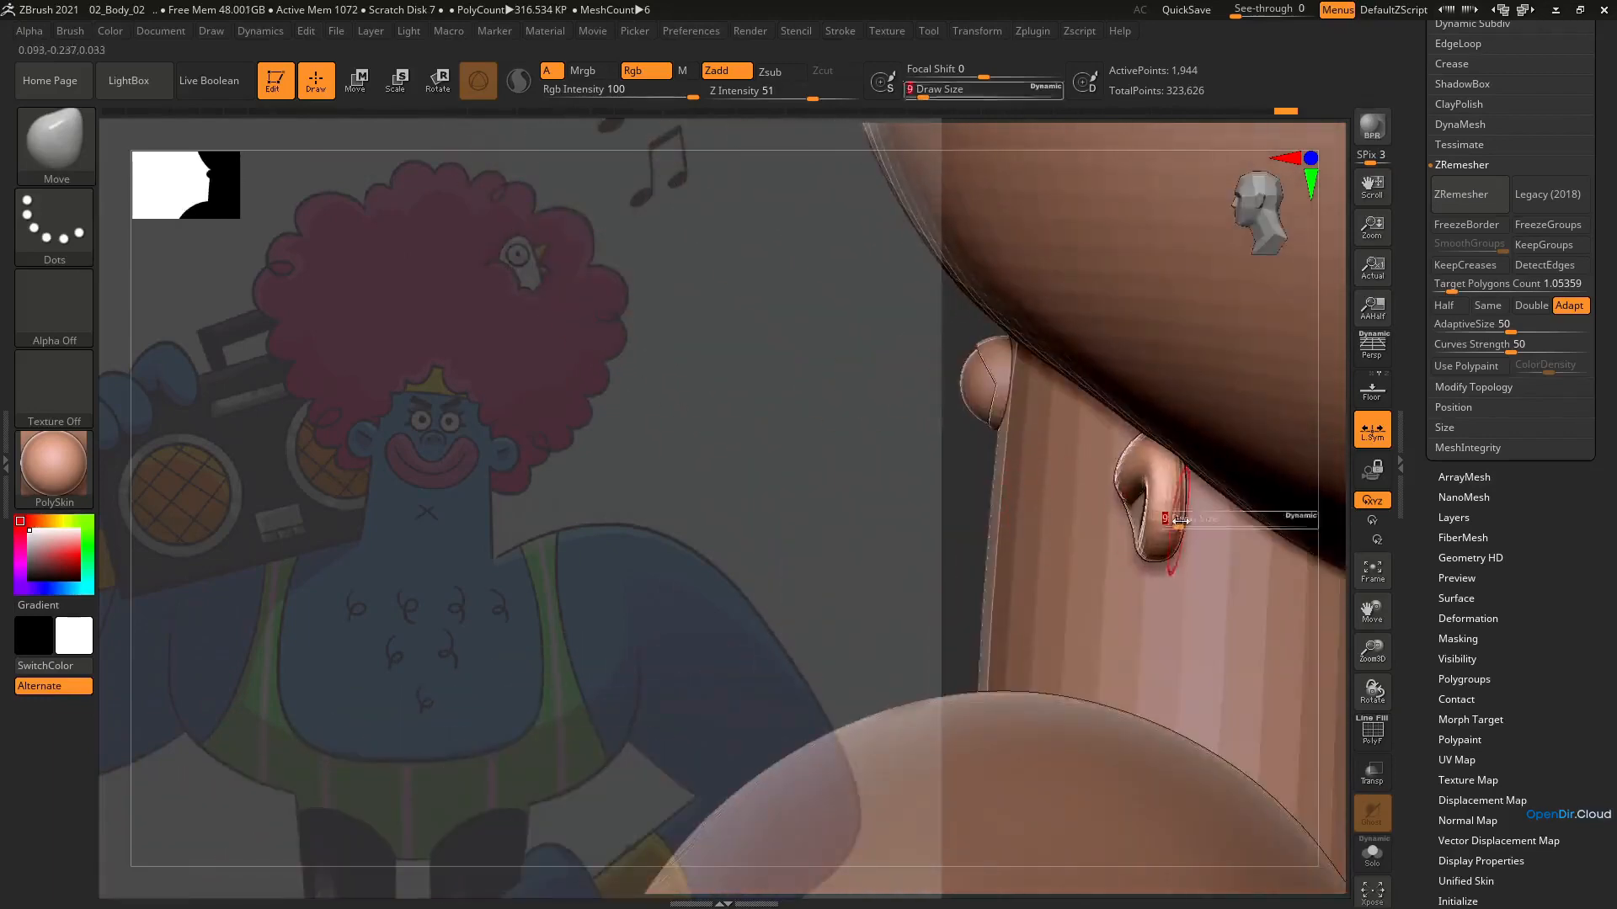
pyautogui.moveTo(1167, 523); pyautogui.dragTo(1173, 523)
pyautogui.moveTo(1213, 524); pyautogui.dragTo(1152, 509, button='right')
pyautogui.moveTo(1208, 514); pyautogui.dragTo(1201, 509)
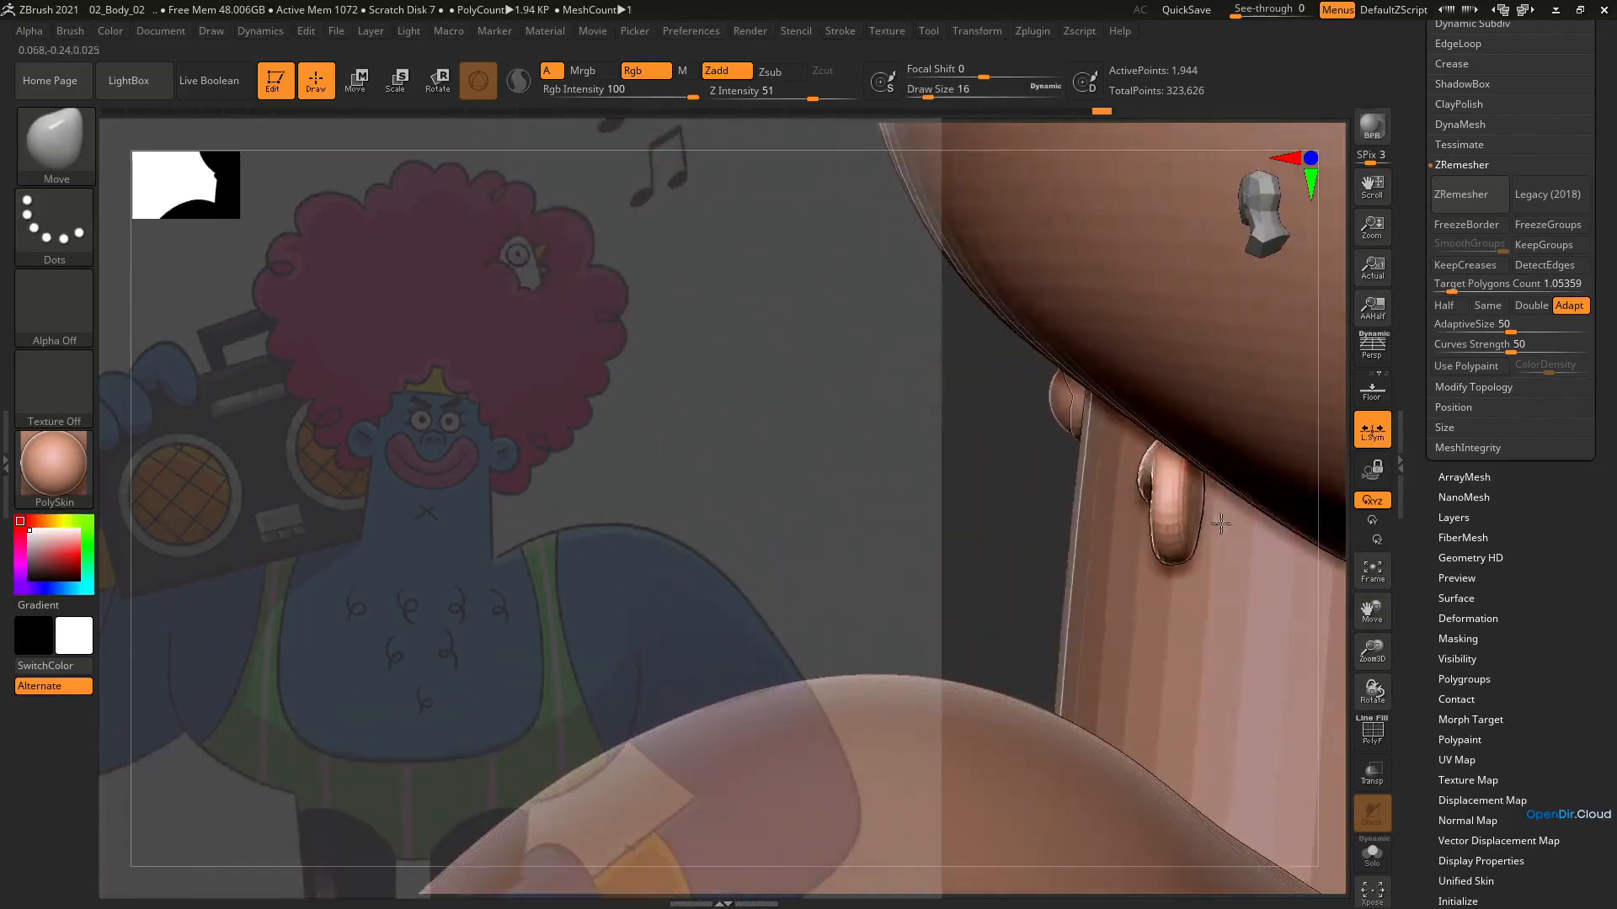
pyautogui.moveTo(1202, 510)
pyautogui.keyDown('shift'); pyautogui.mouseDown(button='right')
pyautogui.moveTo(1244, 515)
pyautogui.moveTo(1229, 572)
pyautogui.mouseUp(button='right'); pyautogui.keyUp('shift')
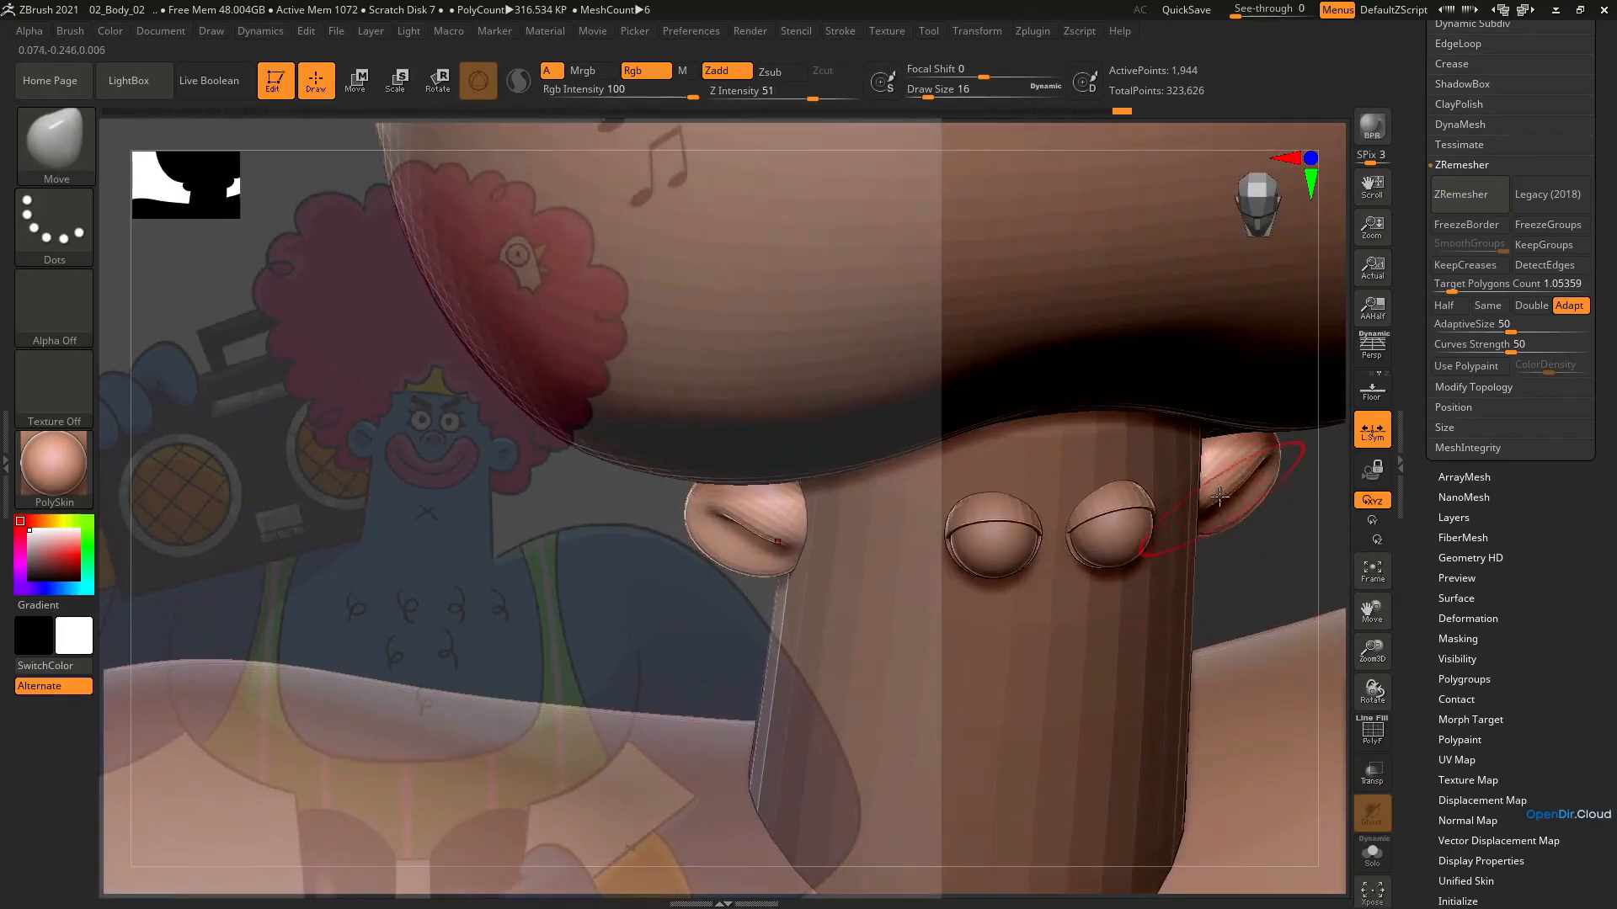
# Set the Move brush's draw size to 14 and refine the ears where they meet the head
pyautogui.press('s')
pyautogui.moveTo(1219, 497); pyautogui.dragTo(1227, 477)
pyautogui.moveTo(1238, 483); pyautogui.dragTo(1132, 441, button='right')
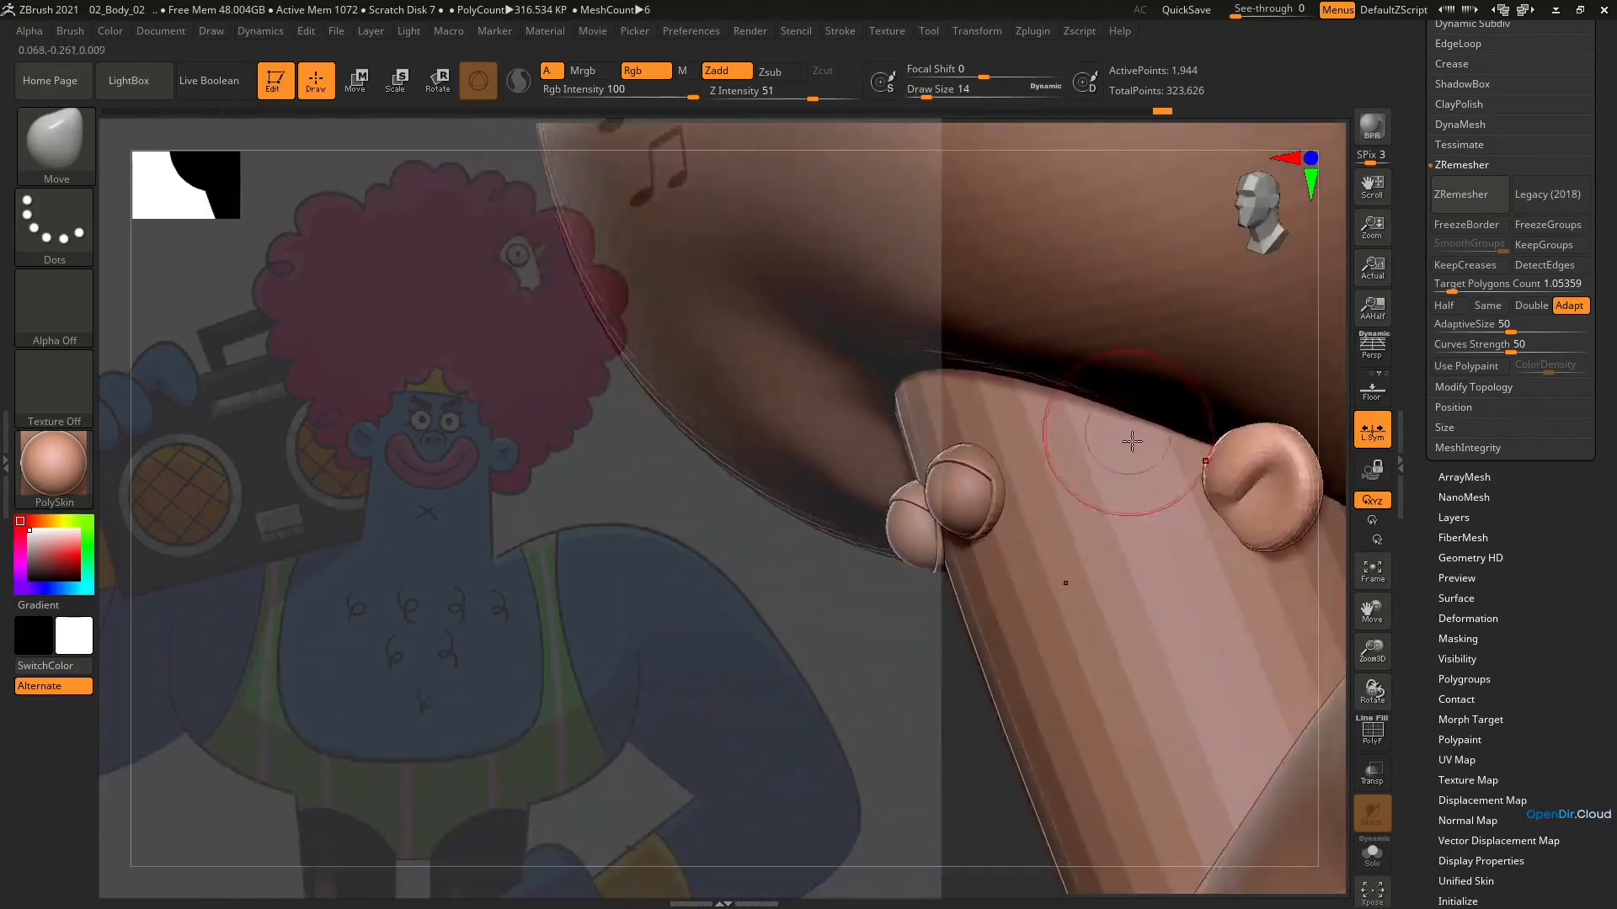
# Reduce the Move brush's draw size to 8 and refine the ears' shape as seen from the front
pyautogui.keyDown('shift'); pyautogui.moveTo(1202, 506); pyautogui.dragTo(1228, 417, button='right'); pyautogui.keyUp('shift')
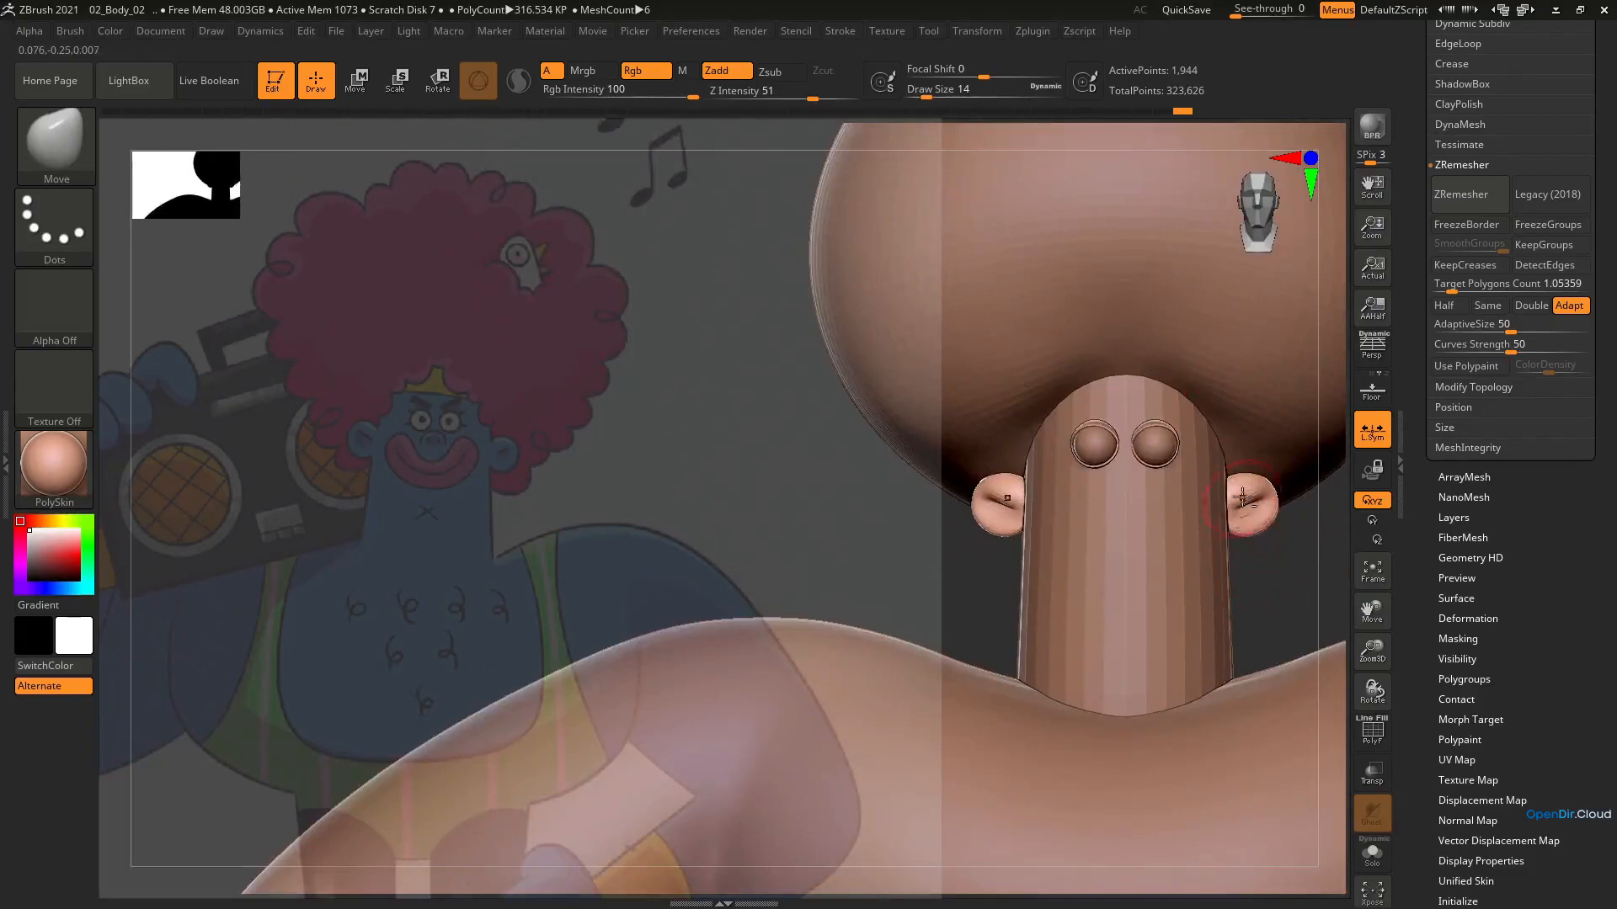
pyautogui.keyDown('alt'); pyautogui.moveTo(1243, 498); pyautogui.dragTo(1219, 548, button='right'); pyautogui.keyUp('alt')
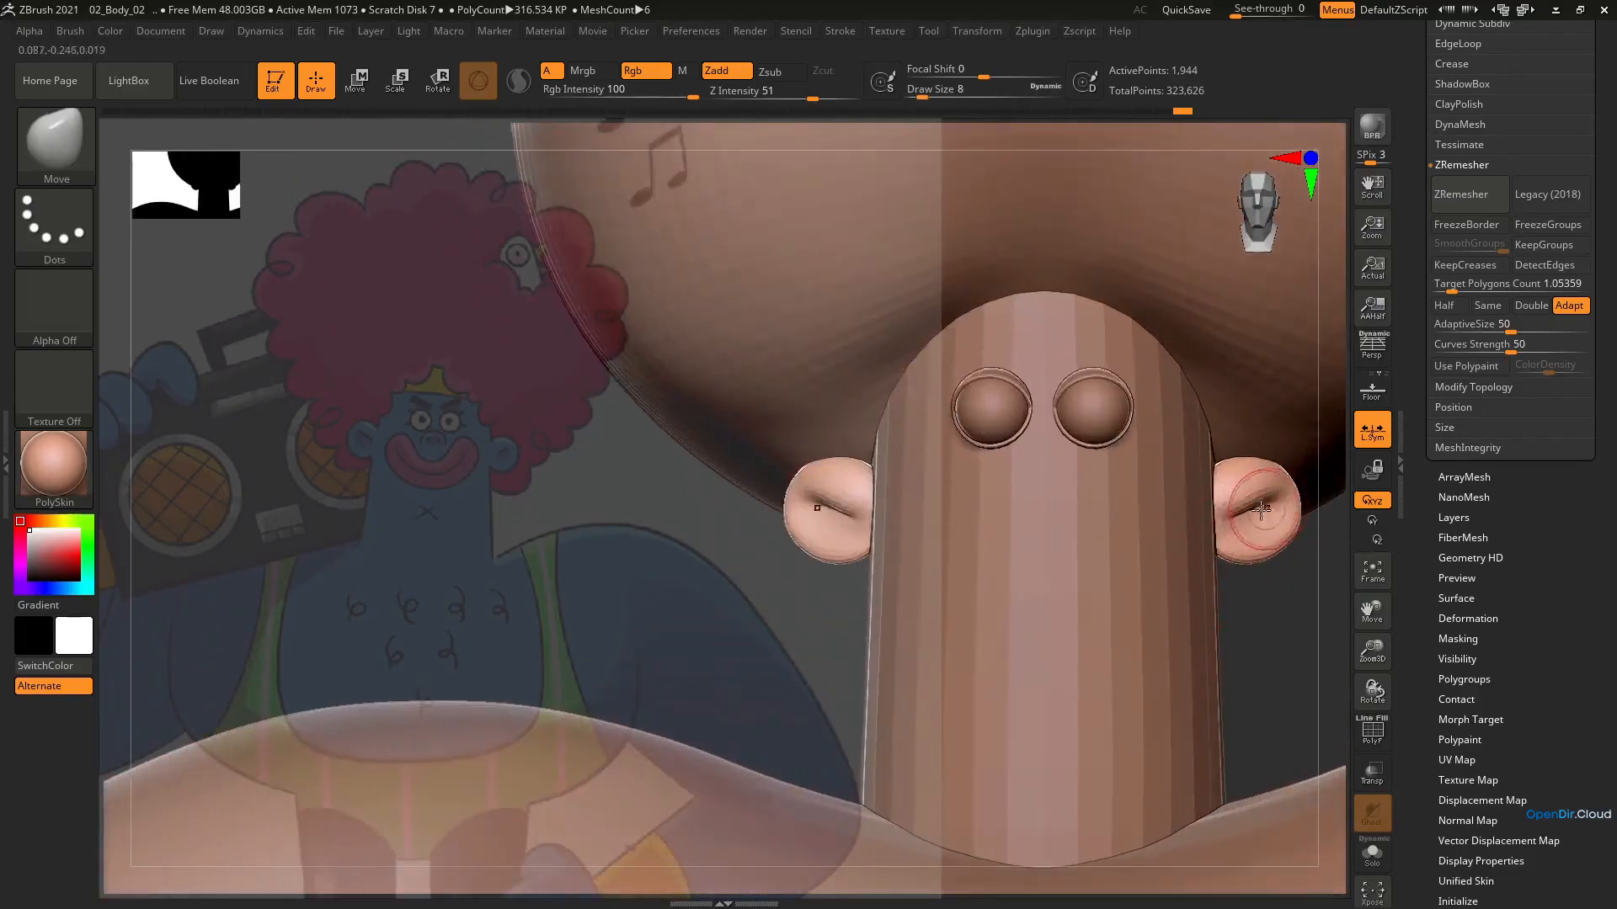
pyautogui.keyDown('ctrl'); pyautogui.moveTo(1250, 518); pyautogui.dragTo(1266, 282, button='right'); pyautogui.keyUp('ctrl')
pyautogui.keyDown('alt'); pyautogui.moveTo(1035, 484); pyautogui.dragTo(1061, 494, button='right'); pyautogui.keyUp('alt')
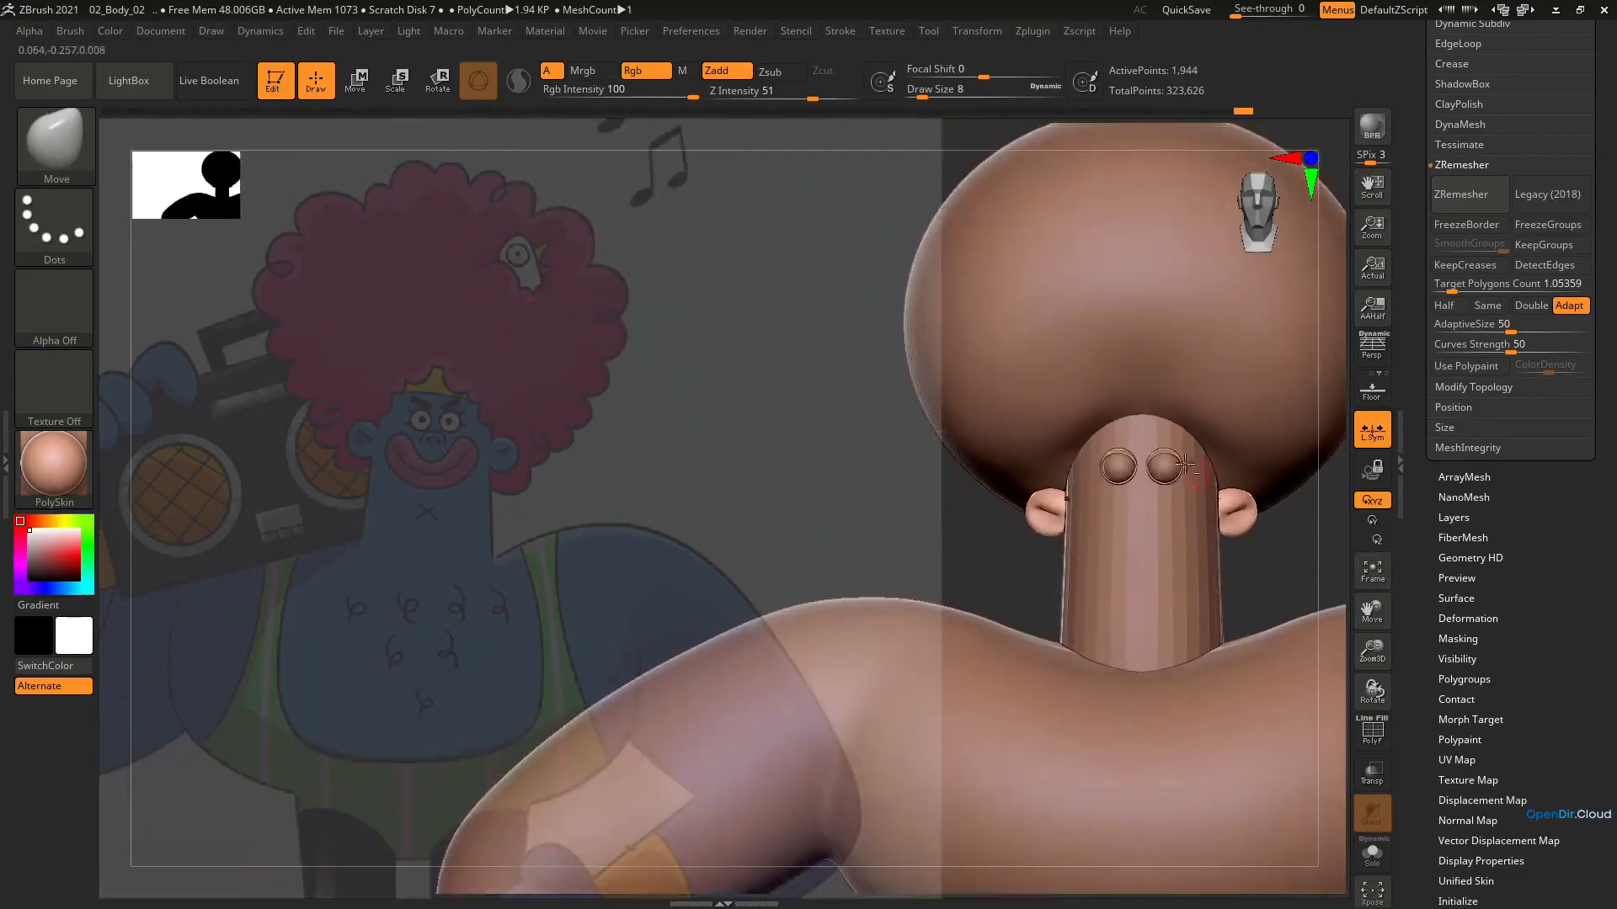
pyautogui.keyDown('ctrl'); pyautogui.moveTo(1188, 468); pyautogui.dragTo(1159, 260, button='right'); pyautogui.keyUp('ctrl')
pyautogui.keyDown('alt'); pyautogui.moveTo(1166, 506); pyautogui.dragTo(1086, 590, button='right'); pyautogui.keyUp('alt')
pyautogui.keyDown('alt'); pyautogui.moveTo(1133, 399); pyautogui.dragTo(1179, 589, button='right'); pyautogui.keyUp('alt')
pyautogui.moveTo(1225, 585)
pyautogui.keyDown('alt'); pyautogui.mouseDown(button='right')
pyautogui.moveTo(1147, 573)
pyautogui.moveTo(1217, 570)
pyautogui.mouseUp(button='right'); pyautogui.keyUp('alt')
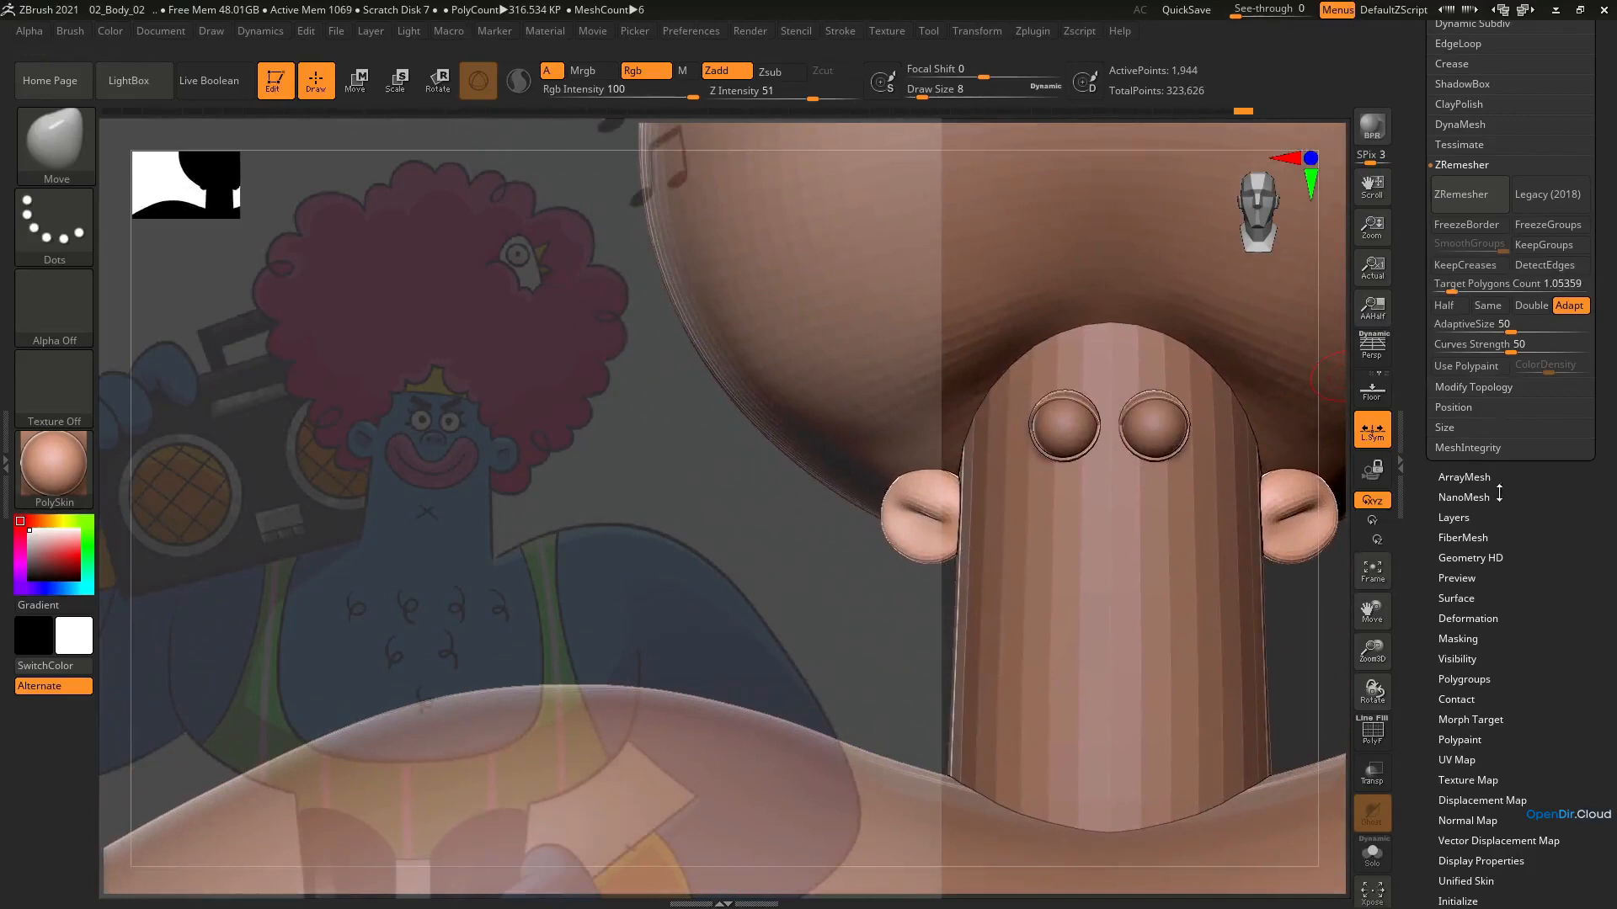
# Append a Cylinder3D_1 mesh as a new subtool
pyautogui.moveTo(1499, 494); pyautogui.dragTo(1509, 722)
pyautogui.click(1463, 220)
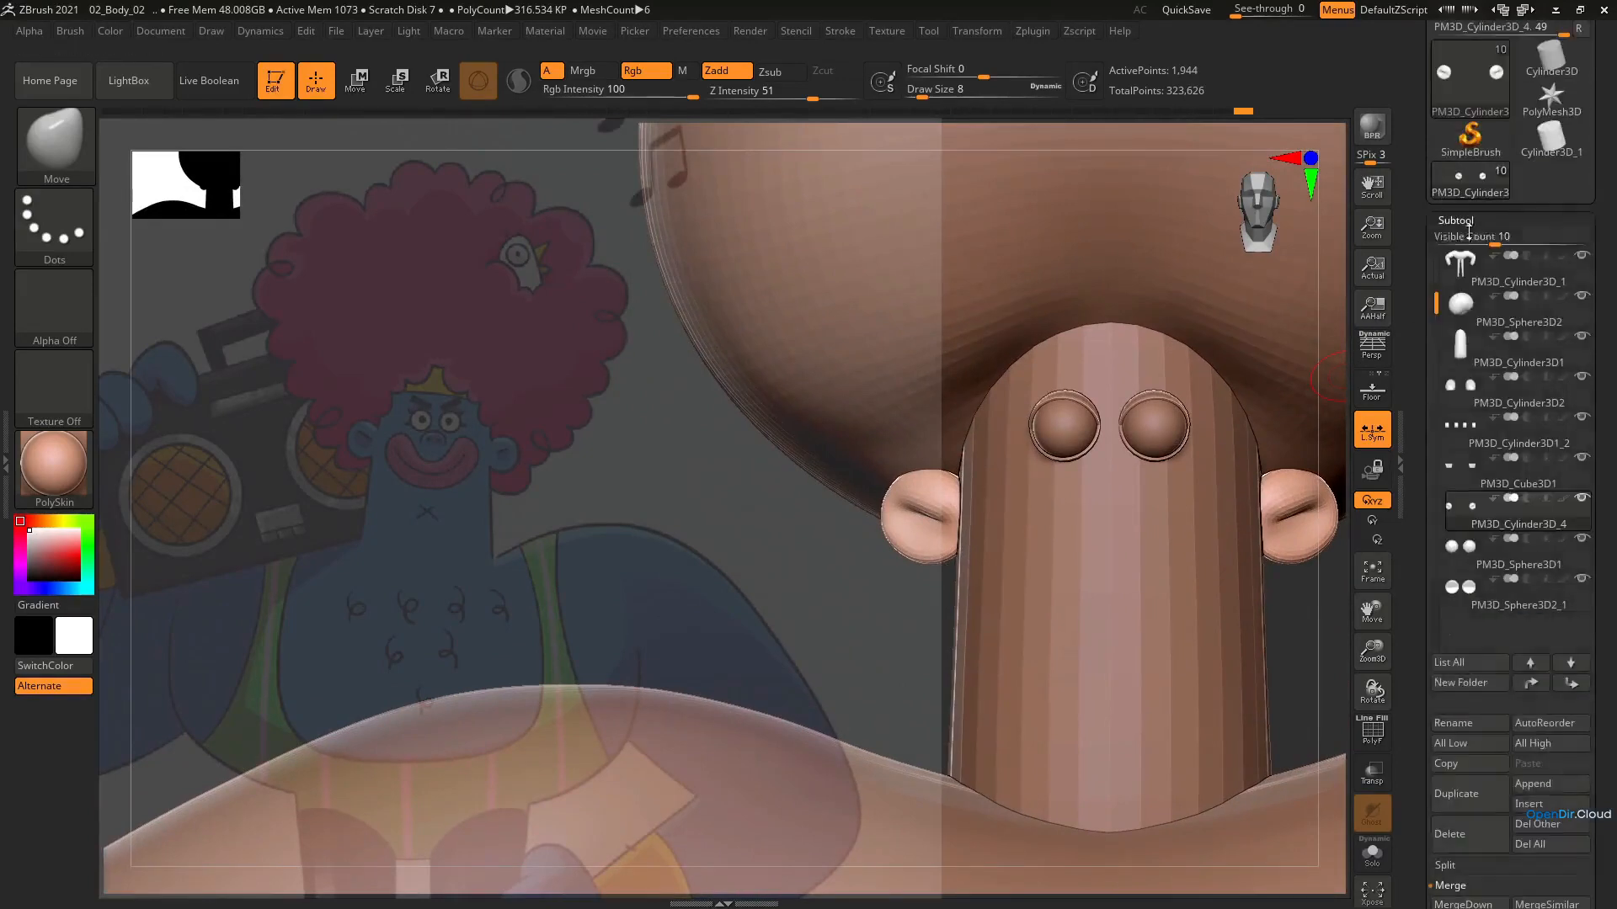
pyautogui.click(1541, 785)
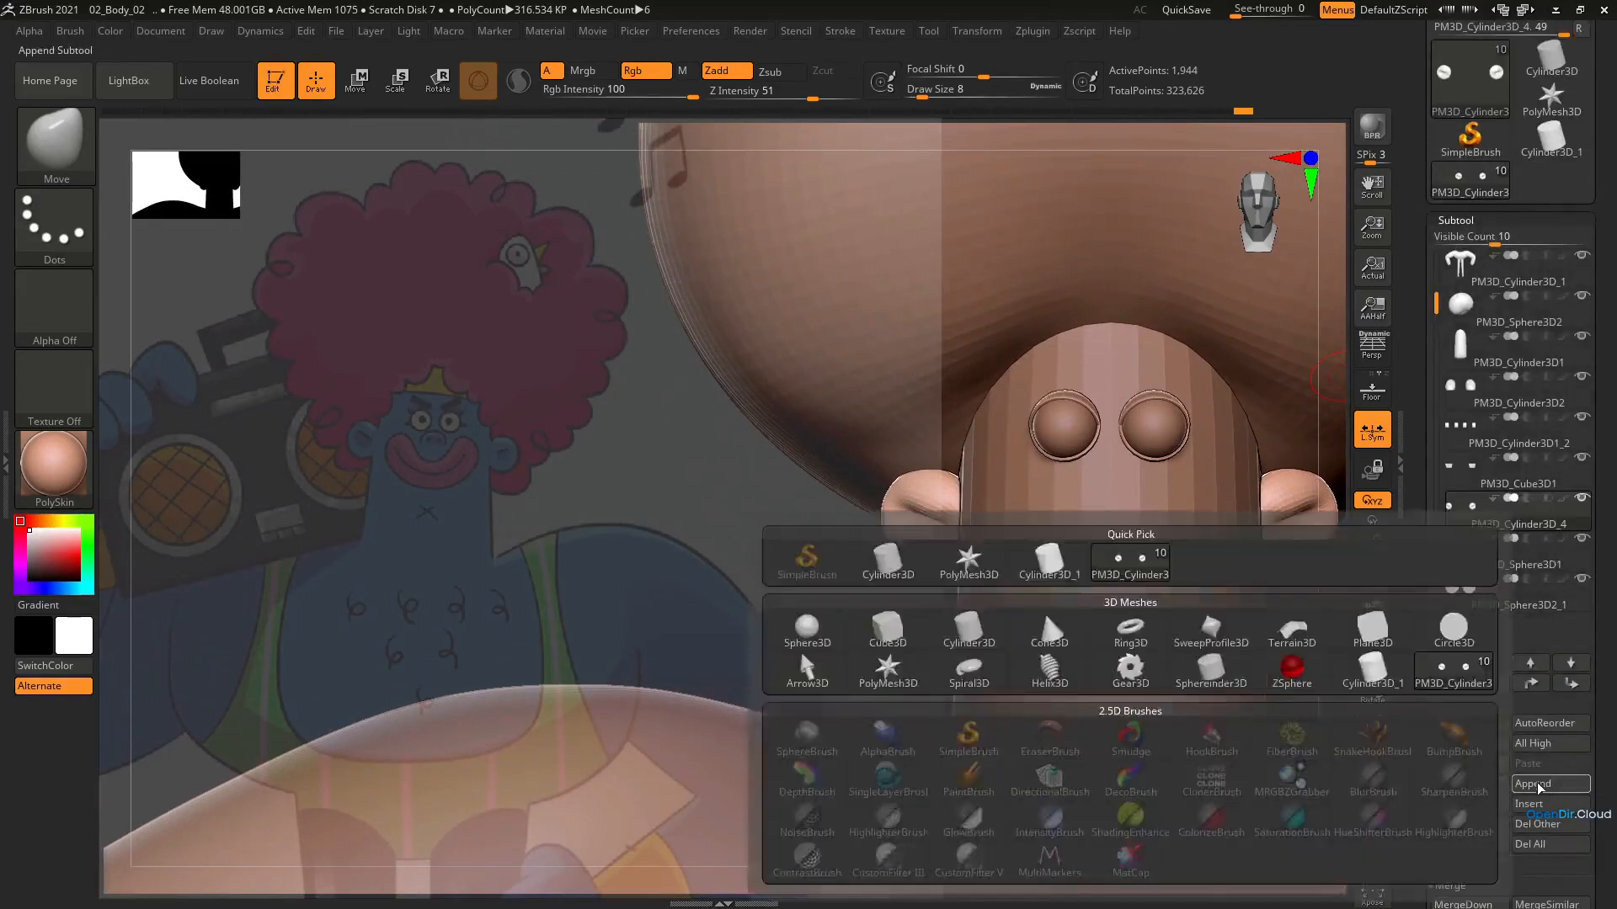
pyautogui.click(1526, 786)
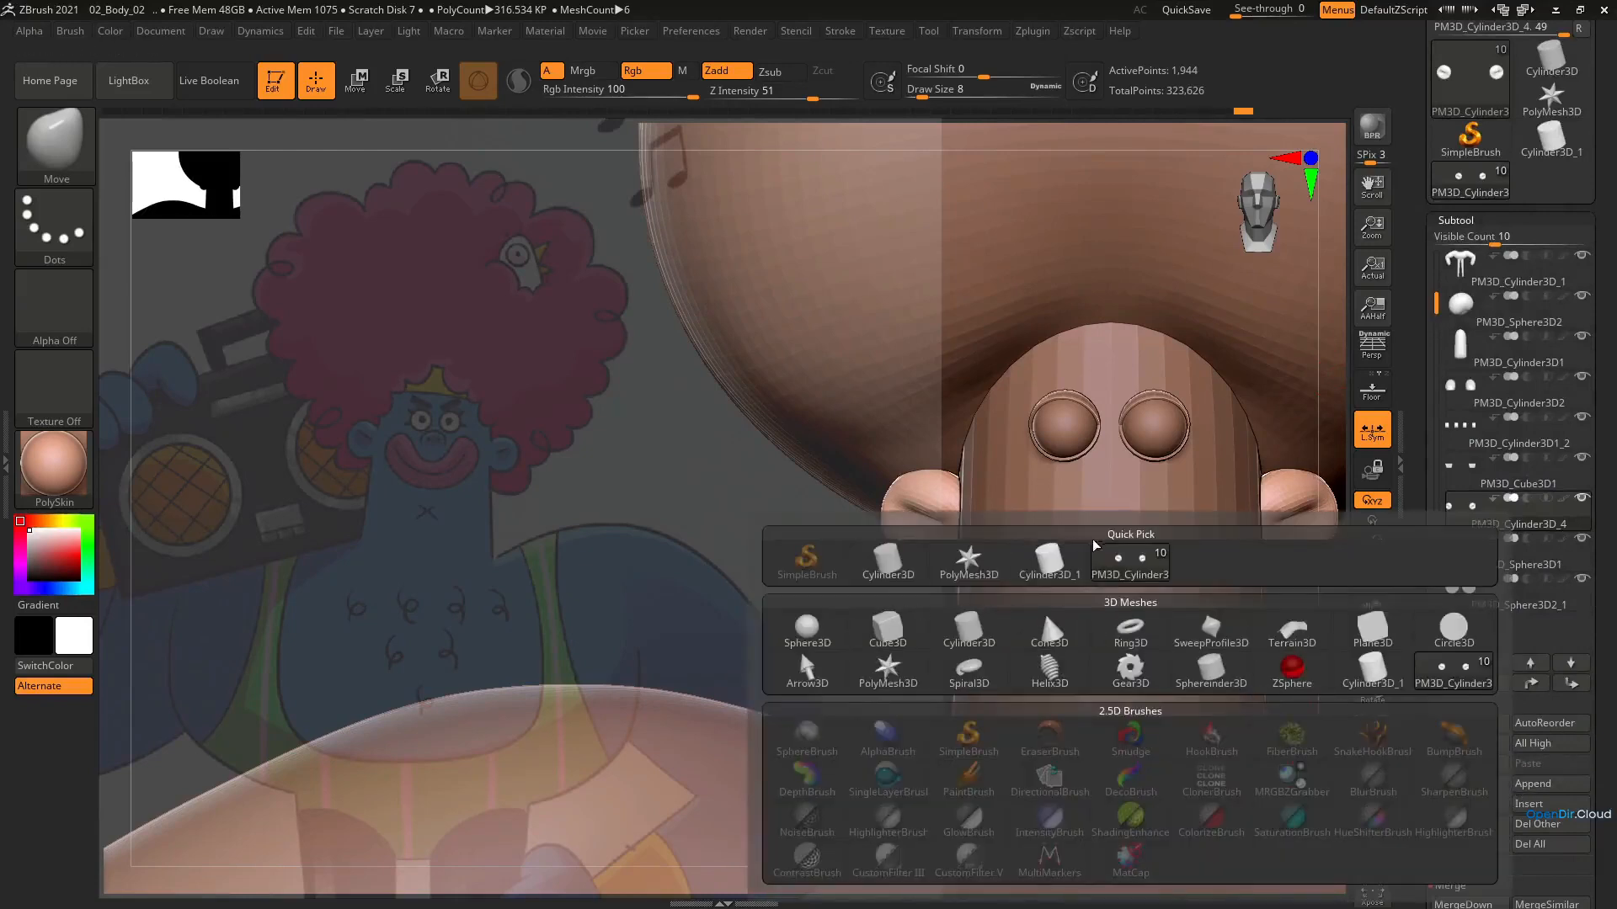
pyautogui.moveTo(1061, 565)
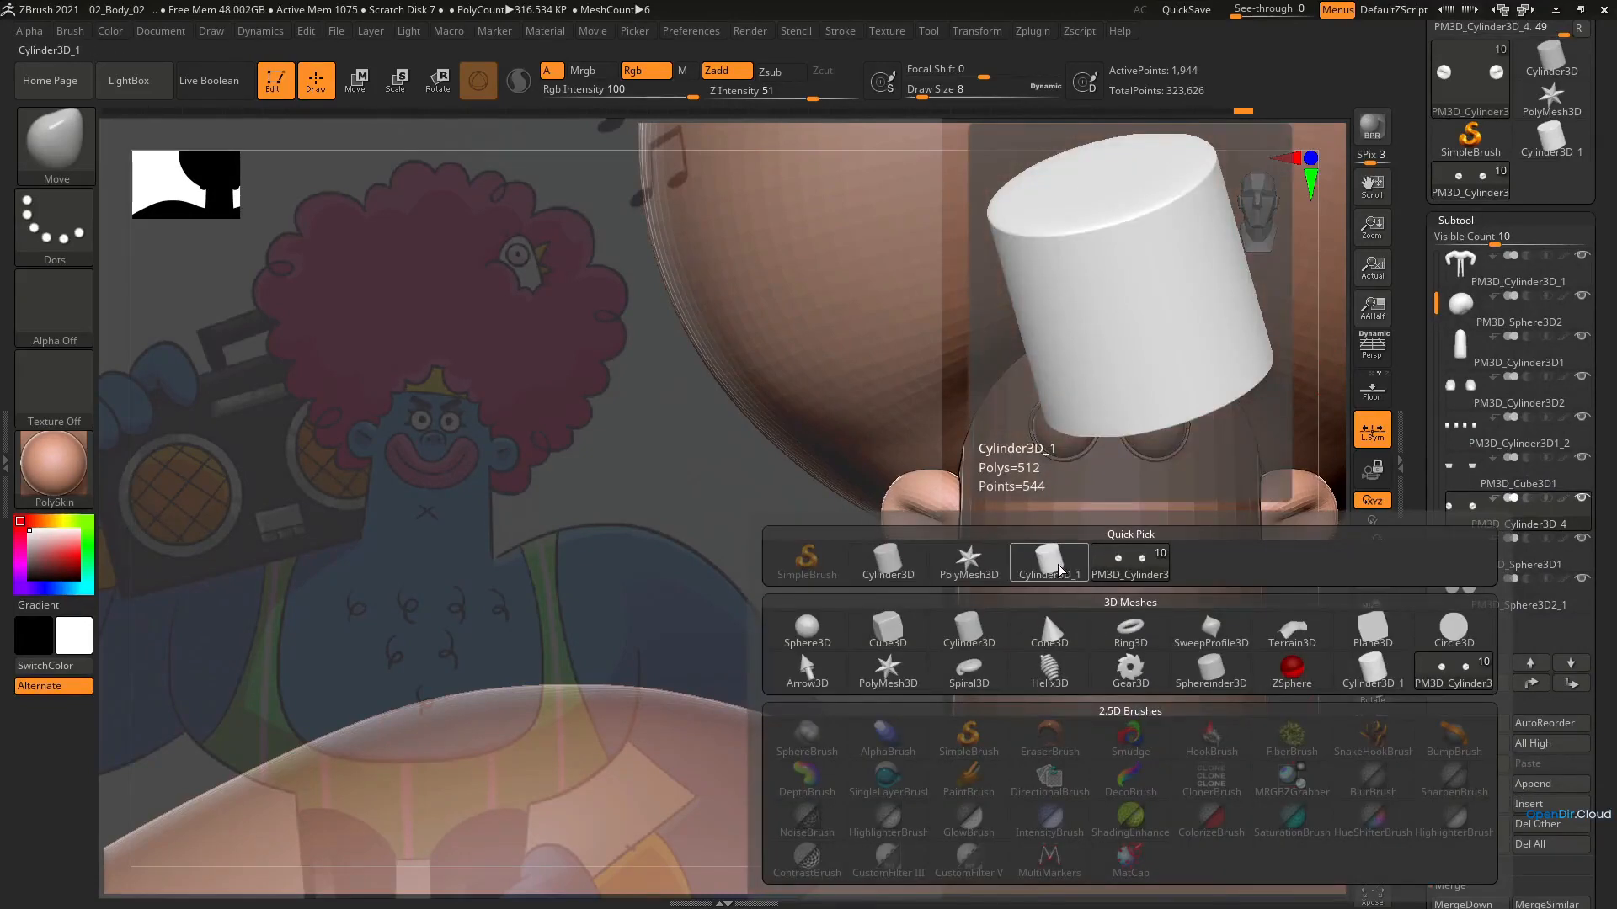
pyautogui.click(1057, 564)
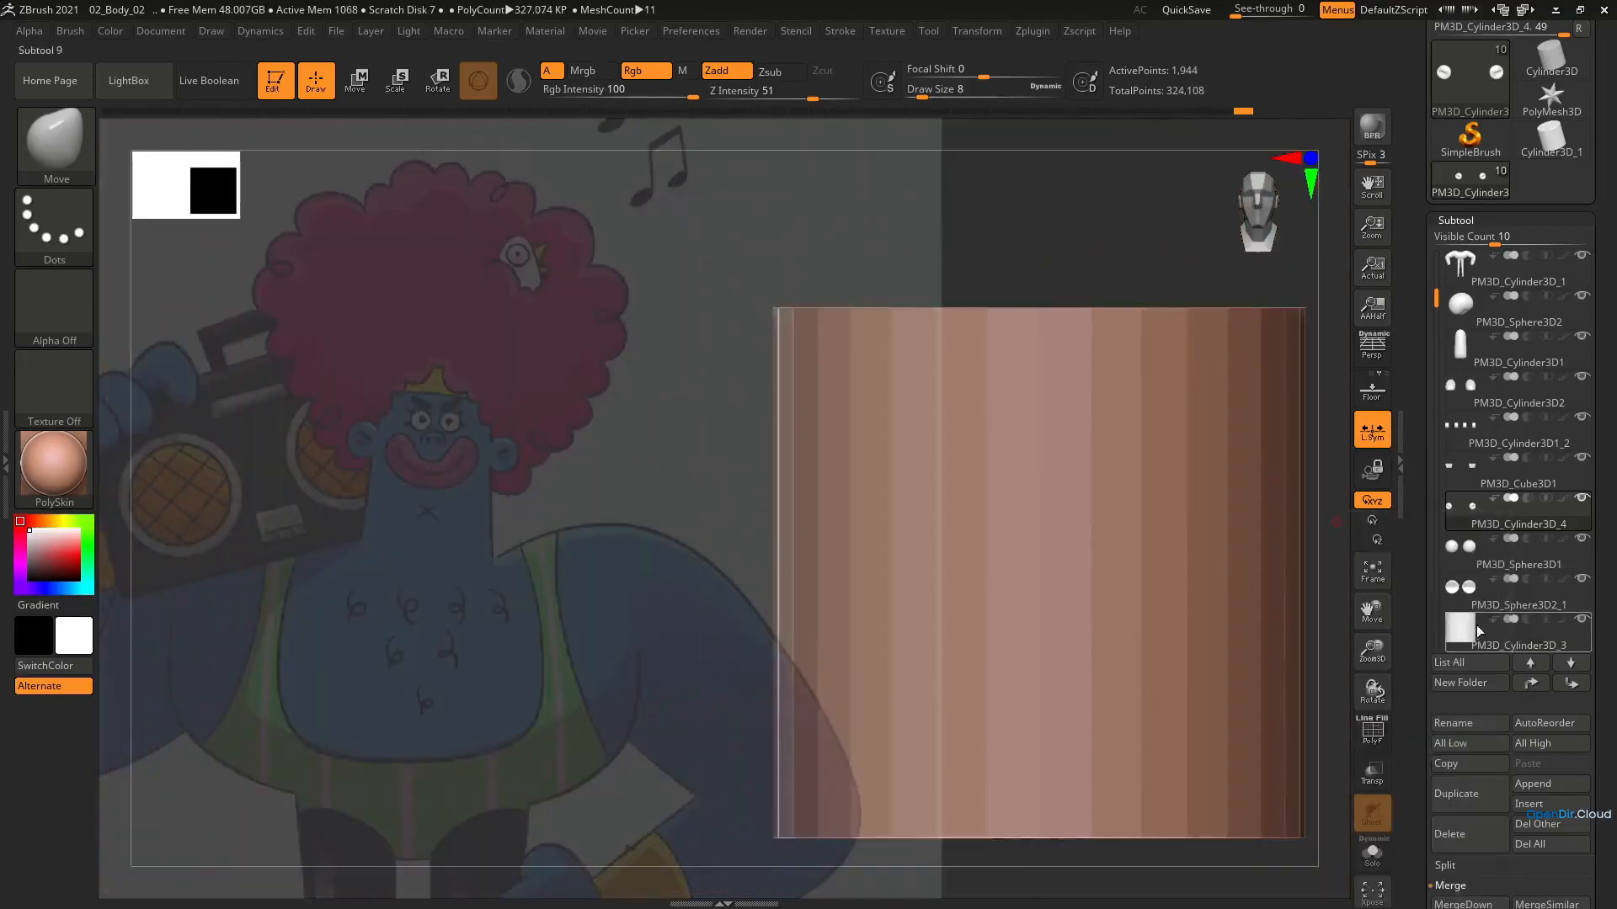
# Select the appended cylinder, scale it down to roughly nose size and move it up to the head
pyautogui.click(1479, 631)
pyautogui.press('e')
pyautogui.moveTo(1038, 572); pyautogui.dragTo(811, 723)
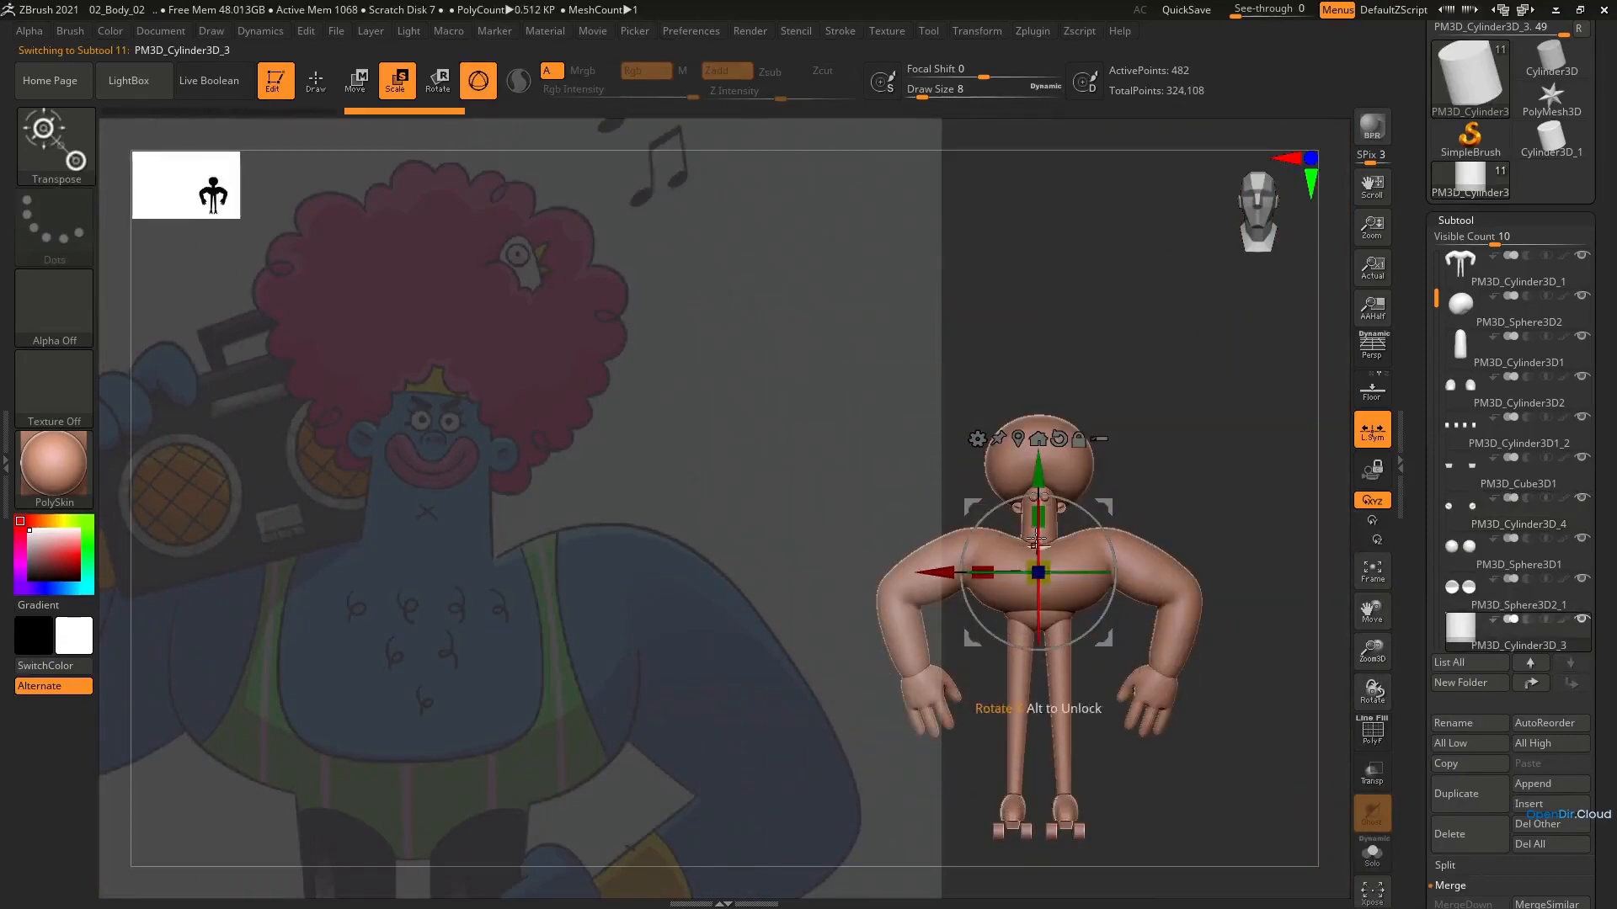
pyautogui.moveTo(1036, 575); pyautogui.dragTo(1029, 665)
pyautogui.keyDown('shift'); pyautogui.moveTo(1221, 581); pyautogui.dragTo(1163, 519, button='right'); pyautogui.keyUp('shift')
pyautogui.moveTo(1161, 517); pyautogui.dragTo(1152, 425)
pyautogui.keyDown('ctrl'); pyautogui.moveTo(1151, 432); pyautogui.dragTo(1132, 509, button='right'); pyautogui.keyUp('ctrl')
pyautogui.moveTo(1092, 519); pyautogui.dragTo(1018, 551)
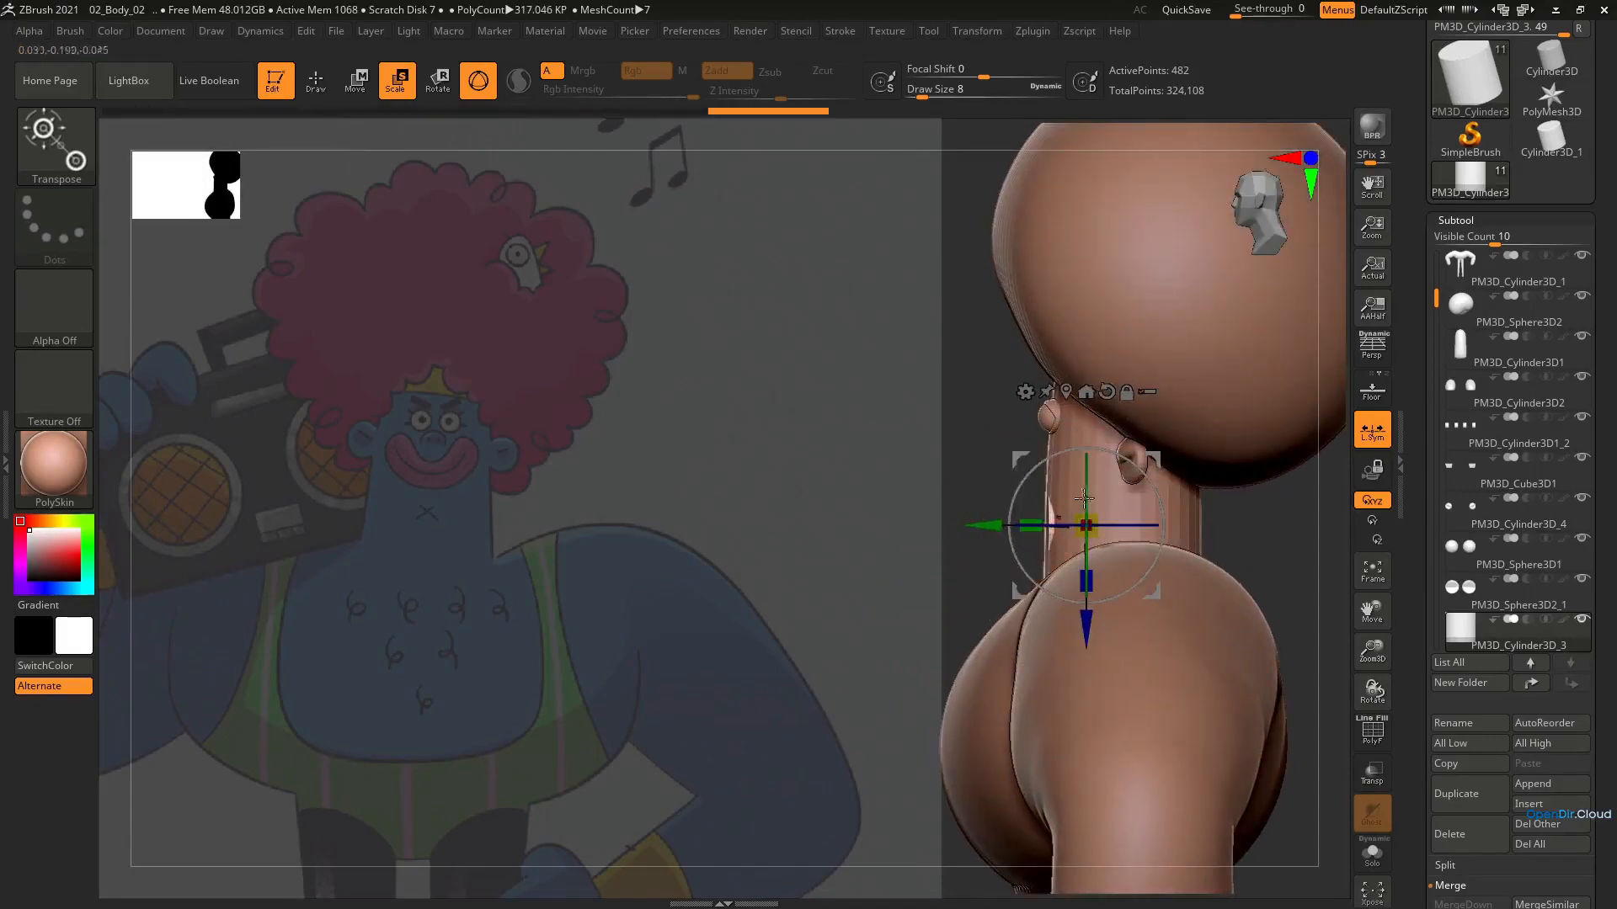
# Place the cylinder at the front of the face just beneath the eyes and tilt it in the side view
pyautogui.moveTo(1151, 450); pyautogui.dragTo(1115, 384)
pyautogui.keyDown('ctrl'); pyautogui.moveTo(1095, 400); pyautogui.dragTo(1179, 481, button='right'); pyautogui.keyUp('ctrl')
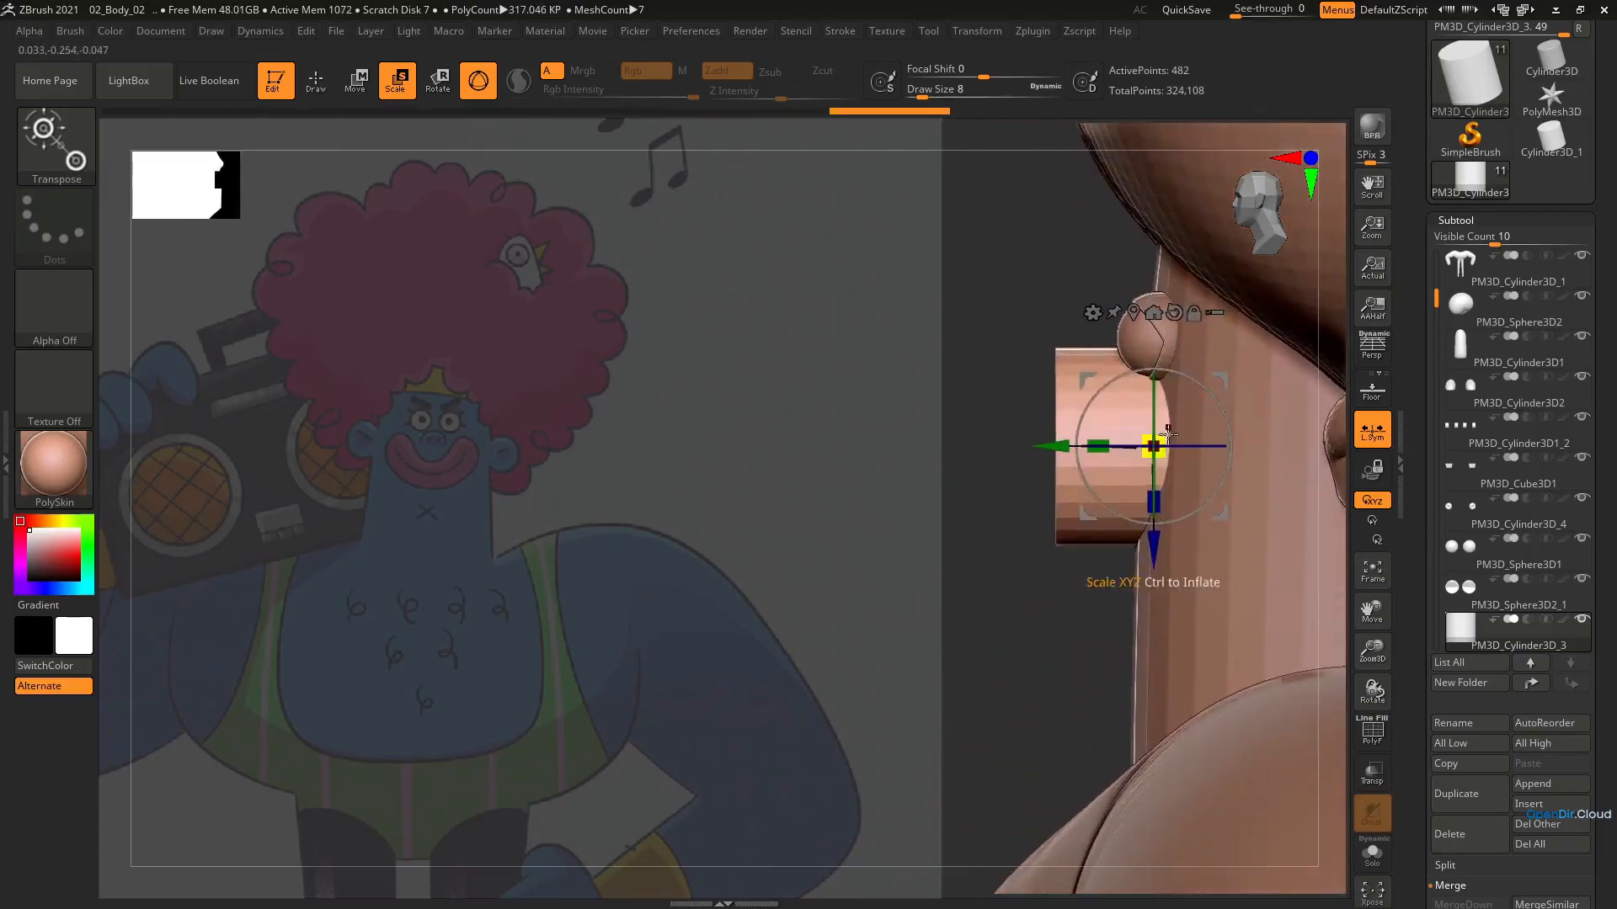
pyautogui.moveTo(1221, 412); pyautogui.dragTo(1249, 345)
pyautogui.moveTo(1183, 412); pyautogui.dragTo(1177, 364, button='right')
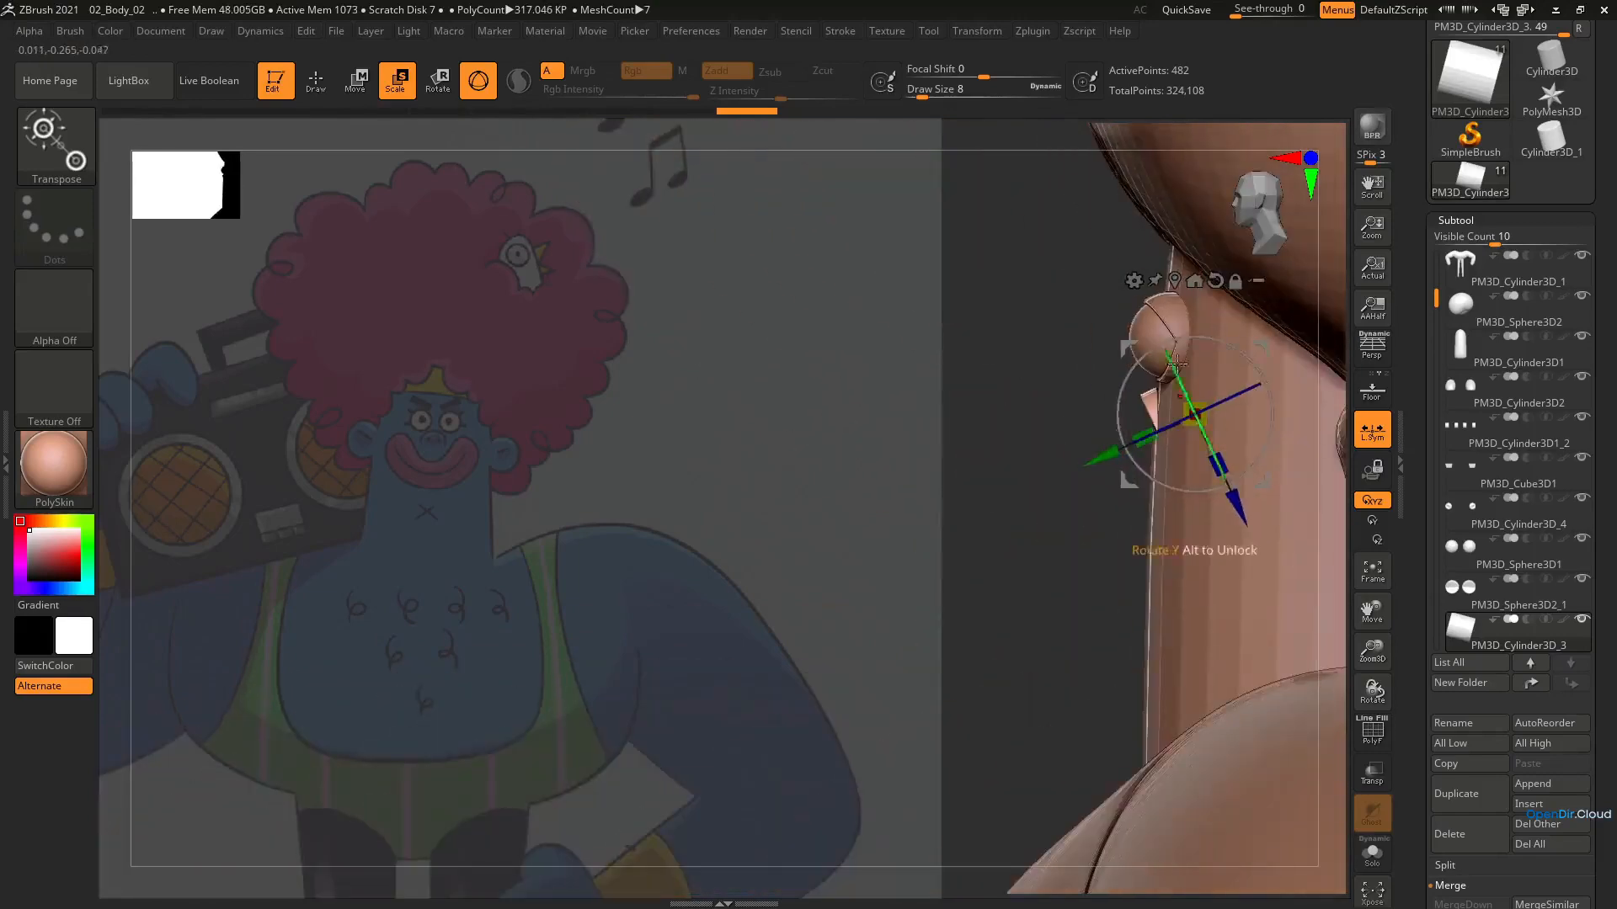
# Scale the tilted cylinder slightly smaller between the eyes and pull it out from the face
pyautogui.moveTo(1259, 347); pyautogui.dragTo(1246, 339)
pyautogui.keyDown('shift'); pyautogui.moveTo(1267, 400); pyautogui.dragTo(1221, 412, button='right'); pyautogui.keyUp('shift')
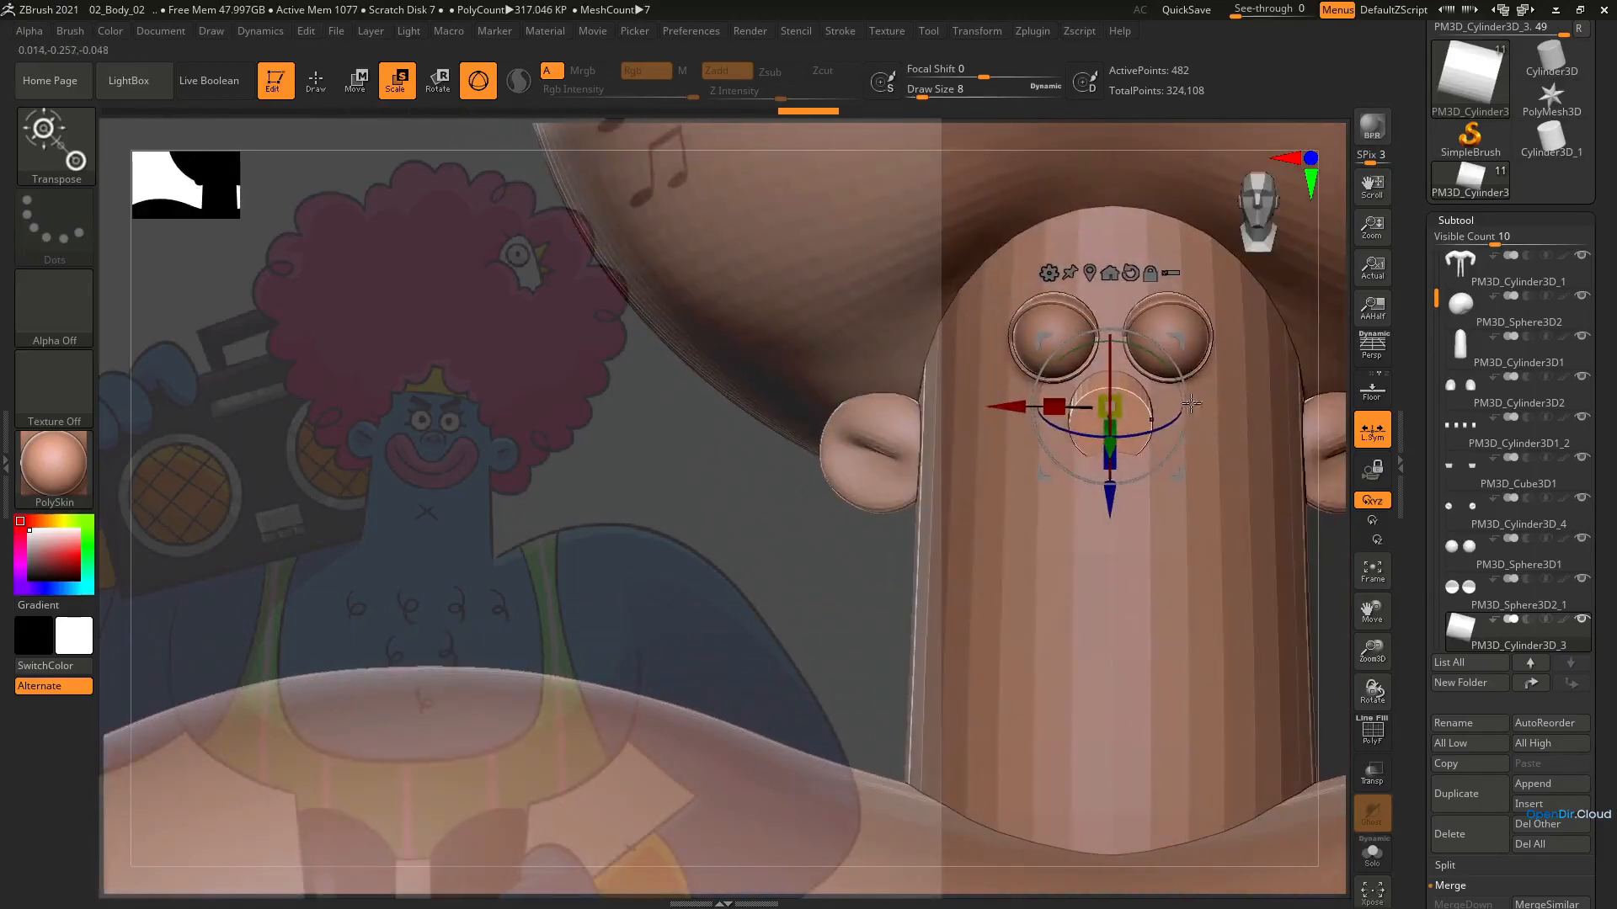
pyautogui.moveTo(1118, 402); pyautogui.dragTo(1074, 419)
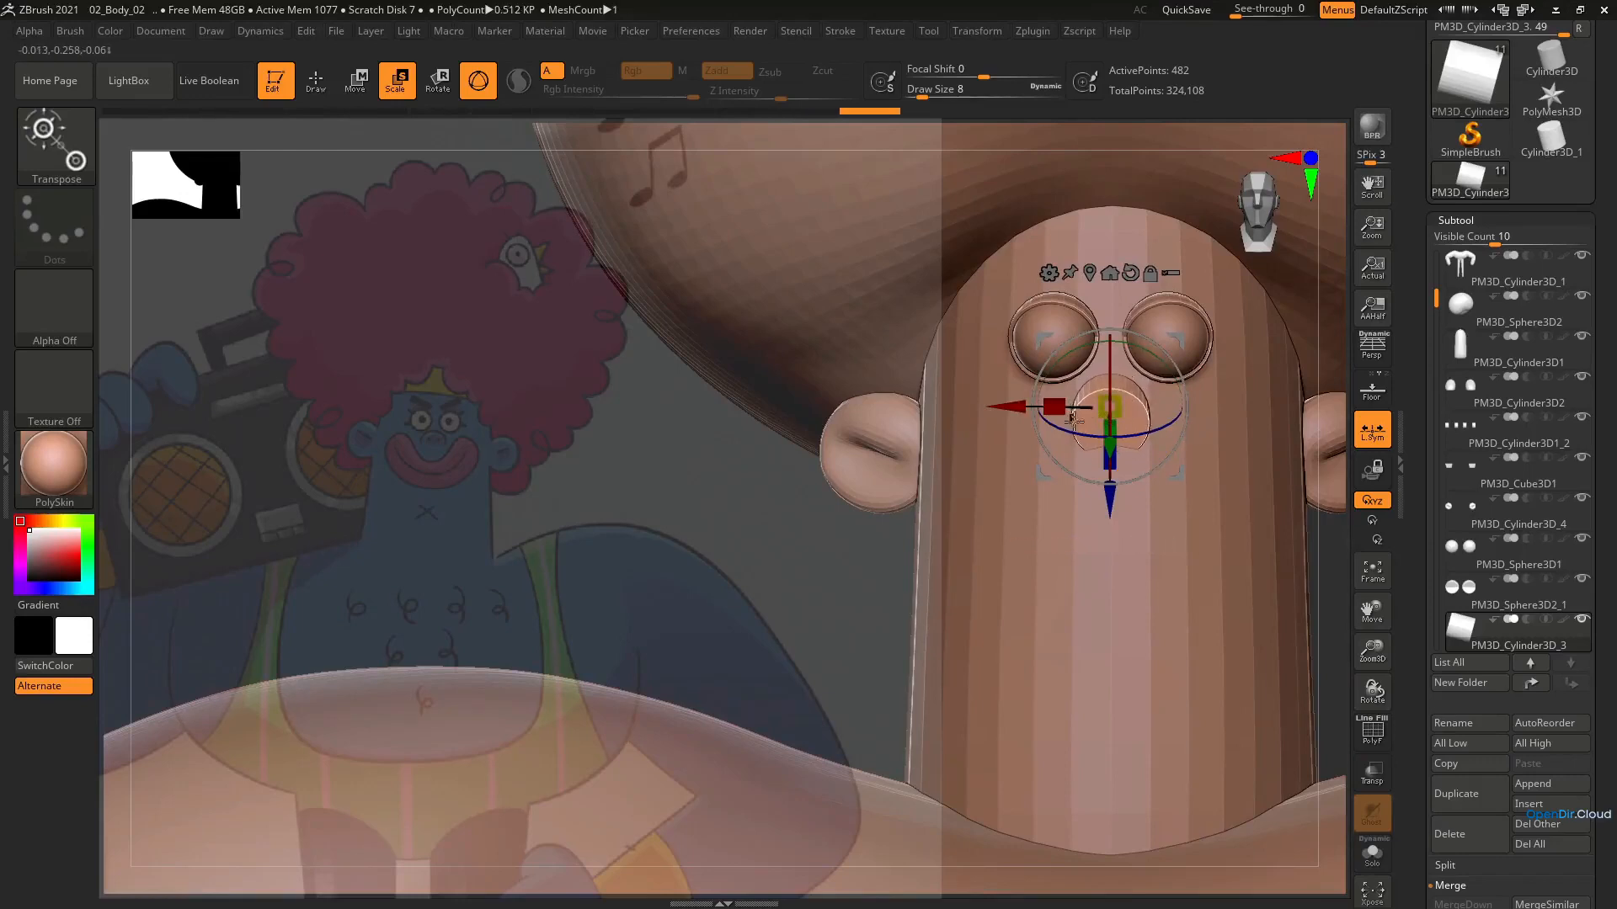
pyautogui.keyDown('ctrl'); pyautogui.moveTo(1109, 411); pyautogui.dragTo(1152, 546, button='right'); pyautogui.keyUp('ctrl')
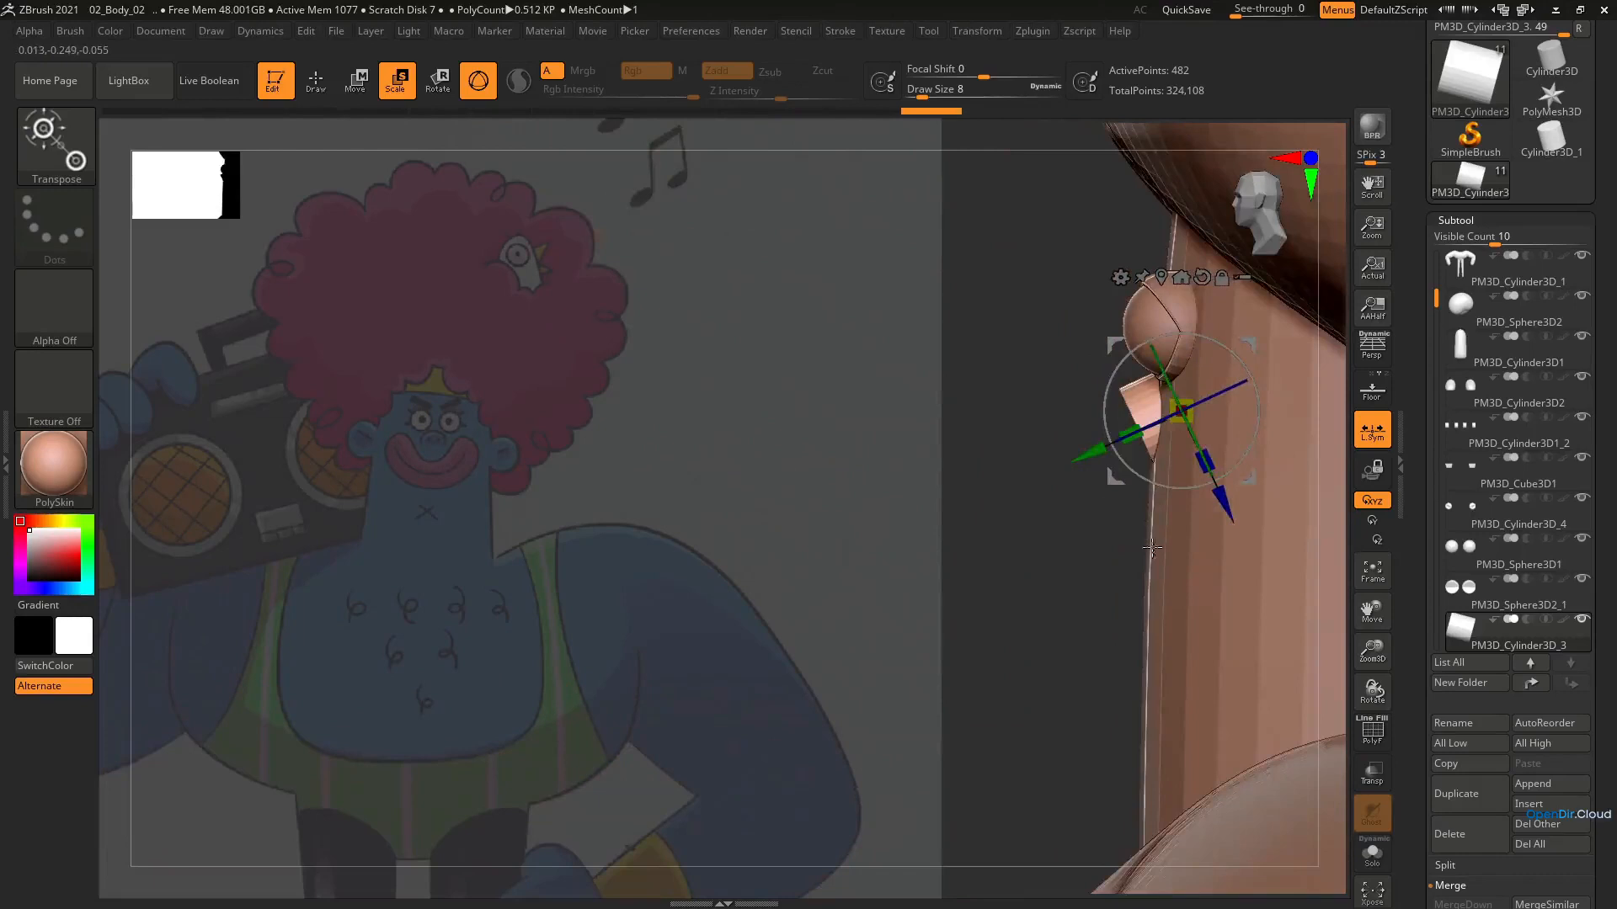
# Isolate the cylinder in Solo mode and trim away its lower part with TrimRect to leave a half-round nose
pyautogui.click(1371, 850)
pyautogui.keyDown('ctrl'); pyautogui.keyDown('shift'); pyautogui.moveTo(1273, 580); pyautogui.dragTo(1069, 441); pyautogui.keyUp('shift'); pyautogui.keyUp('ctrl')
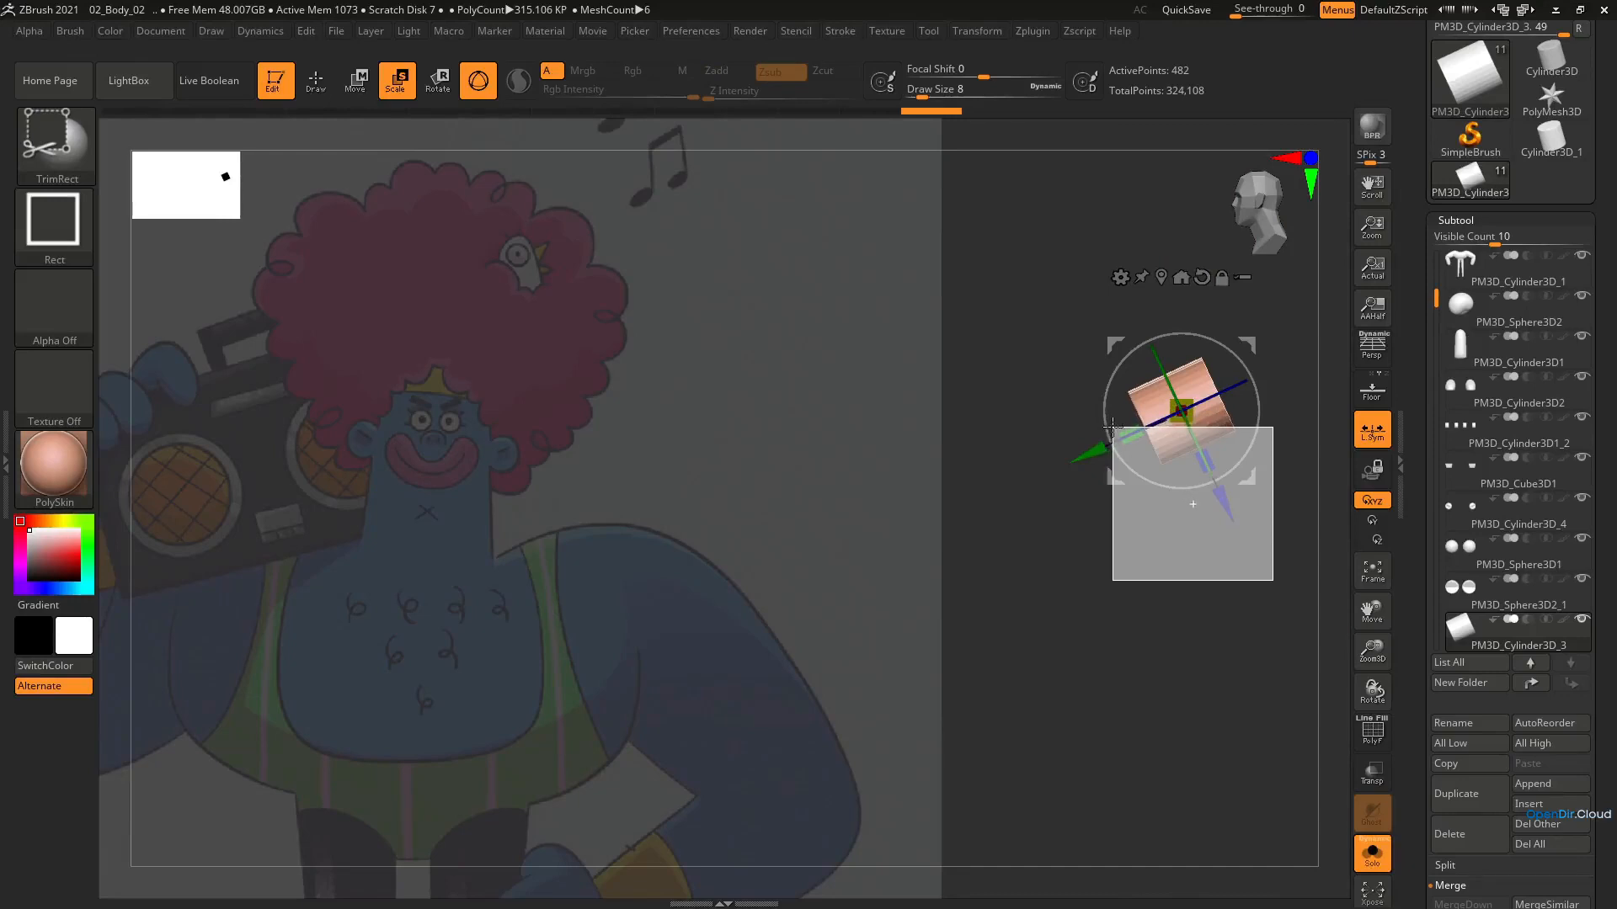
pyautogui.keyDown('ctrl'); pyautogui.keyDown('shift'); pyautogui.moveTo(1114, 429); pyautogui.dragTo(1109, 426); pyautogui.keyUp('shift'); pyautogui.keyUp('ctrl')
pyautogui.moveTo(1110, 431); pyautogui.dragTo(1181, 463, button='right')
pyautogui.hotkey('ctrl', 'z')
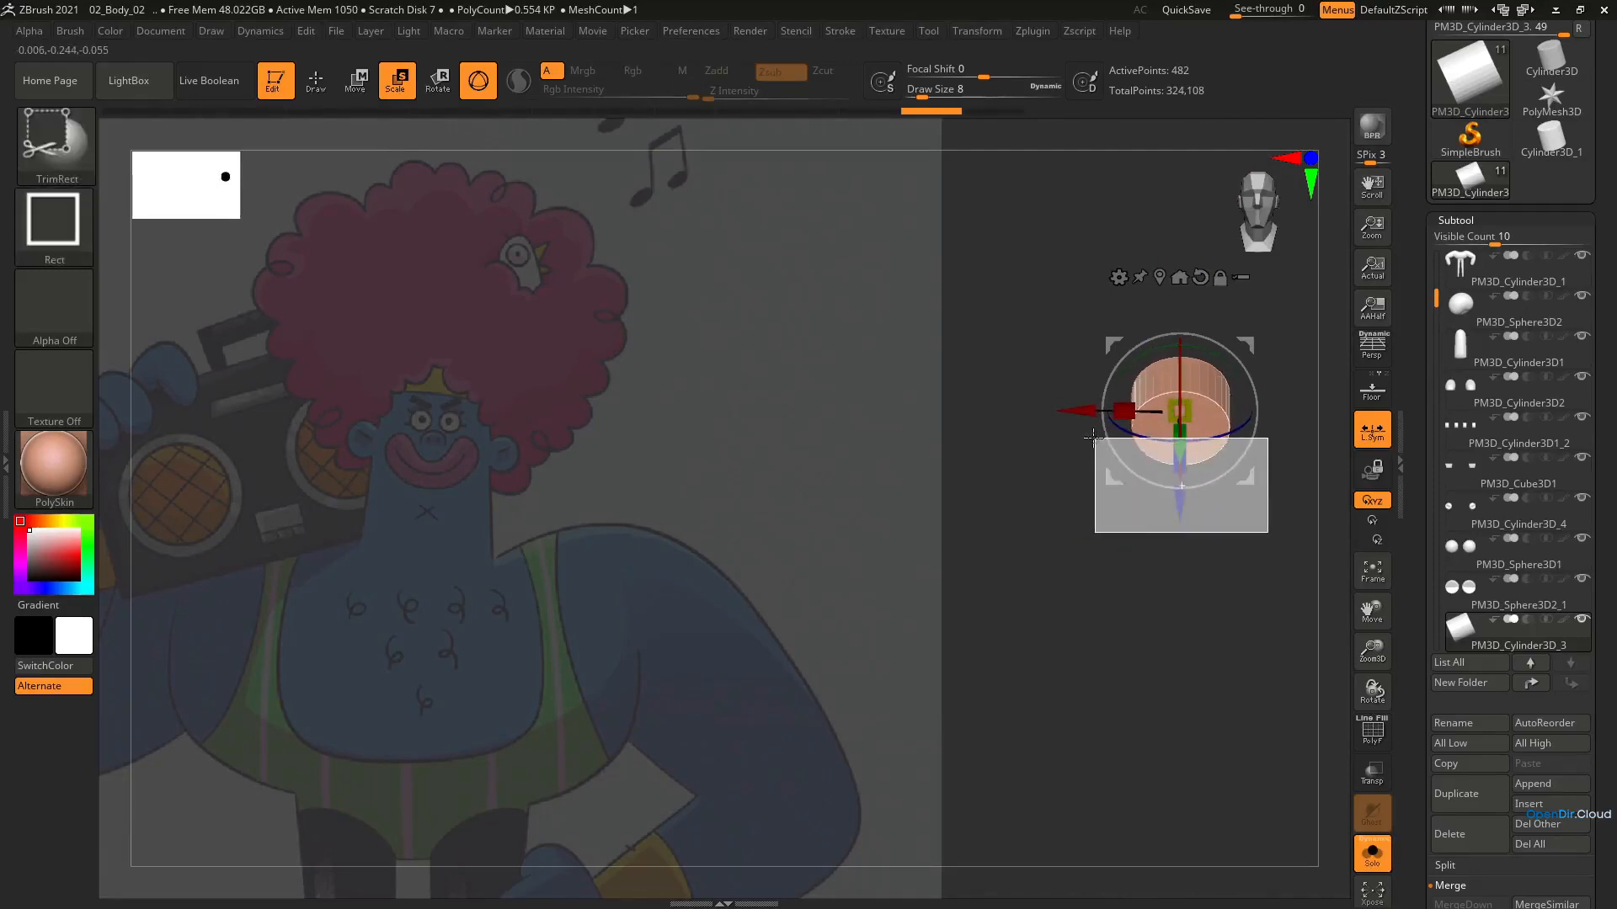
pyautogui.keyDown('ctrl'); pyautogui.keyDown('shift'); pyautogui.moveTo(1085, 435); pyautogui.dragTo(1085, 434); pyautogui.keyUp('shift'); pyautogui.keyUp('ctrl')
pyautogui.moveTo(1085, 435); pyautogui.dragTo(1097, 449, button='right')
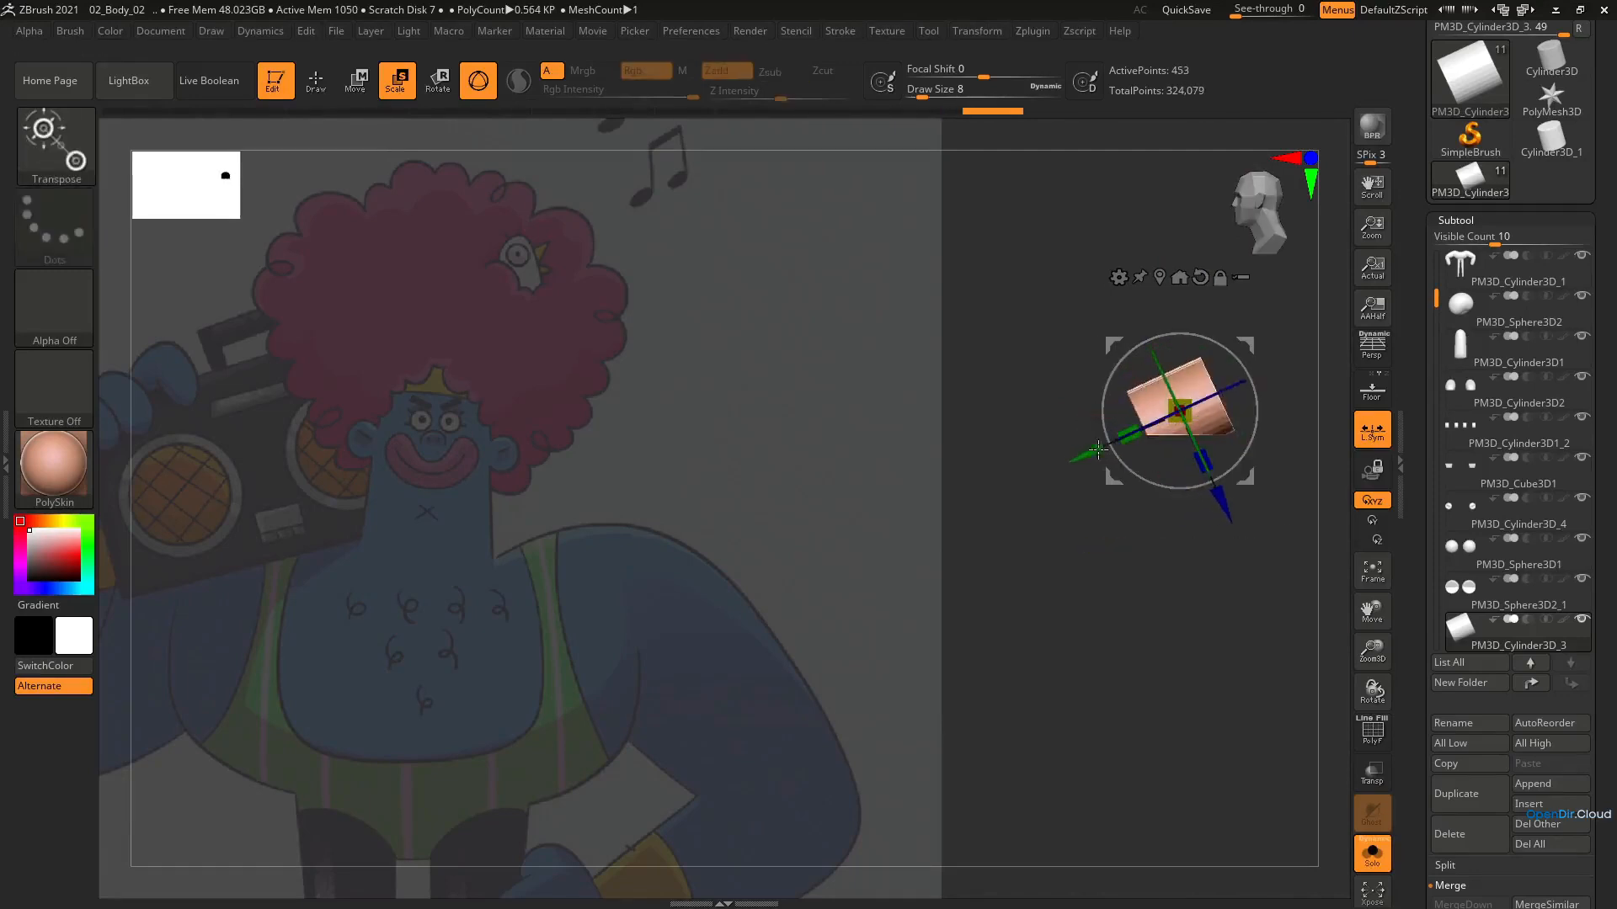
pyautogui.keyDown('ctrl'); pyautogui.keyDown('shift'); pyautogui.moveTo(1308, 291); pyautogui.dragTo(1207, 486); pyautogui.keyUp('shift'); pyautogui.keyUp('ctrl')
pyautogui.moveTo(1188, 413)
pyautogui.mouseDown(button='right')
pyautogui.moveTo(1123, 412)
pyautogui.moveTo(1227, 433)
pyautogui.moveTo(1094, 438)
pyautogui.moveTo(1200, 443)
pyautogui.mouseUp(button='right')
# Switch to the Move brush, show all subtools again and adjust the half-round nose against the face
pyautogui.press('b')
pyautogui.press('m')
pyautogui.press('v')
pyautogui.click(1372, 854)
pyautogui.keyDown('ctrl'); pyautogui.moveTo(1126, 400); pyautogui.dragTo(1112, 452, button='right'); pyautogui.keyUp('ctrl')
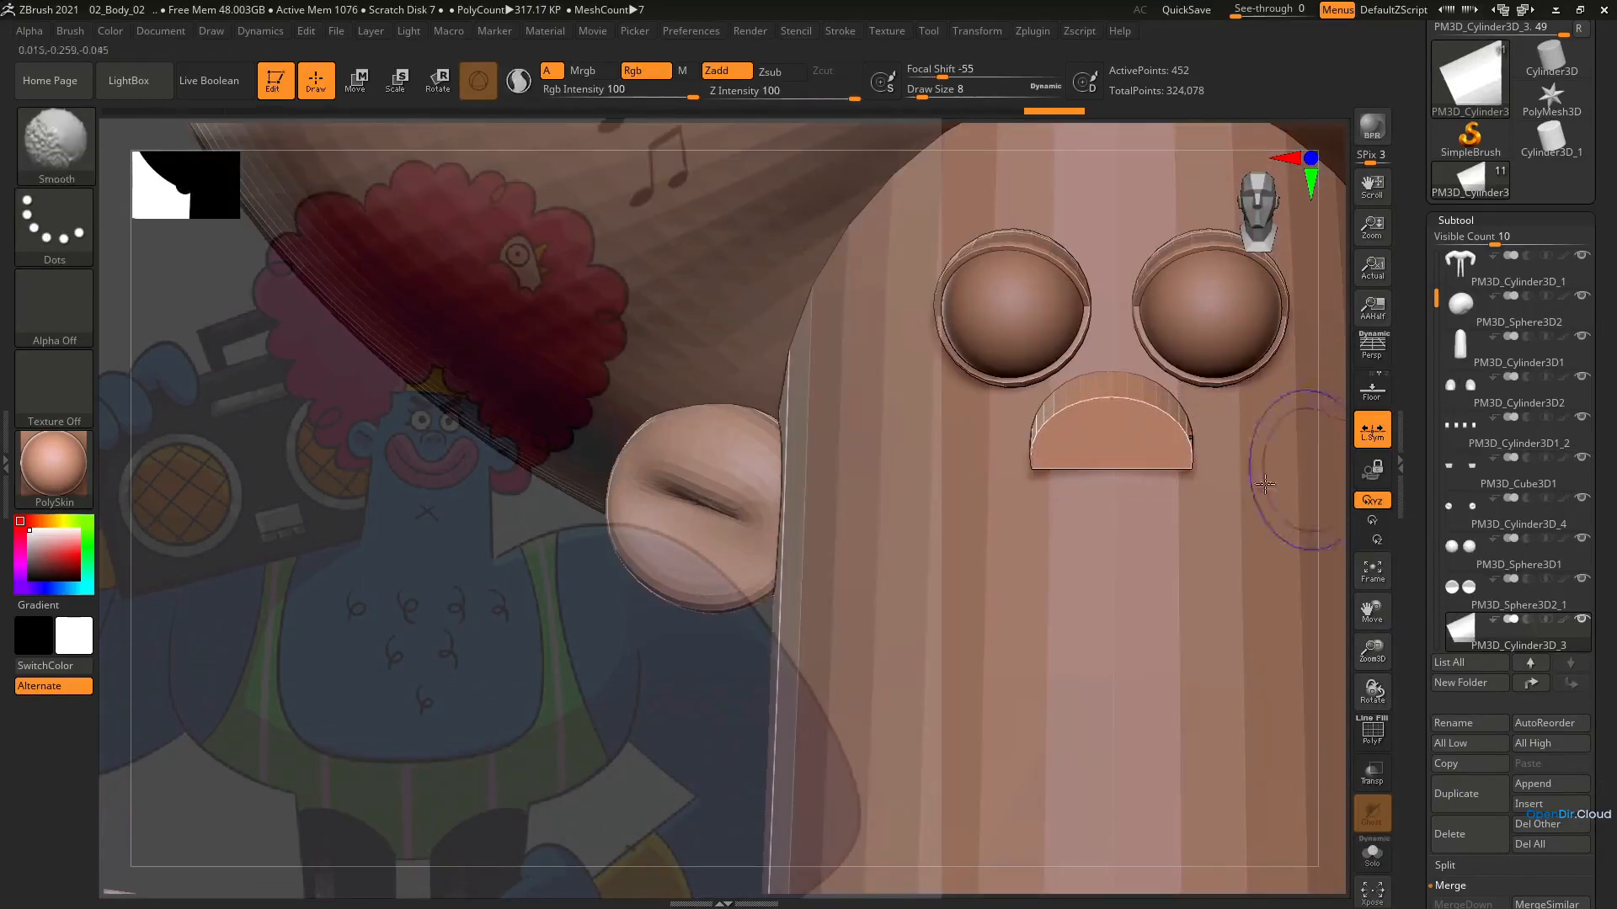
# Show the nose's wireframe and remesh it with ZRemesher at a target polygon count of 5
pyautogui.hotkey('shift', 'f')
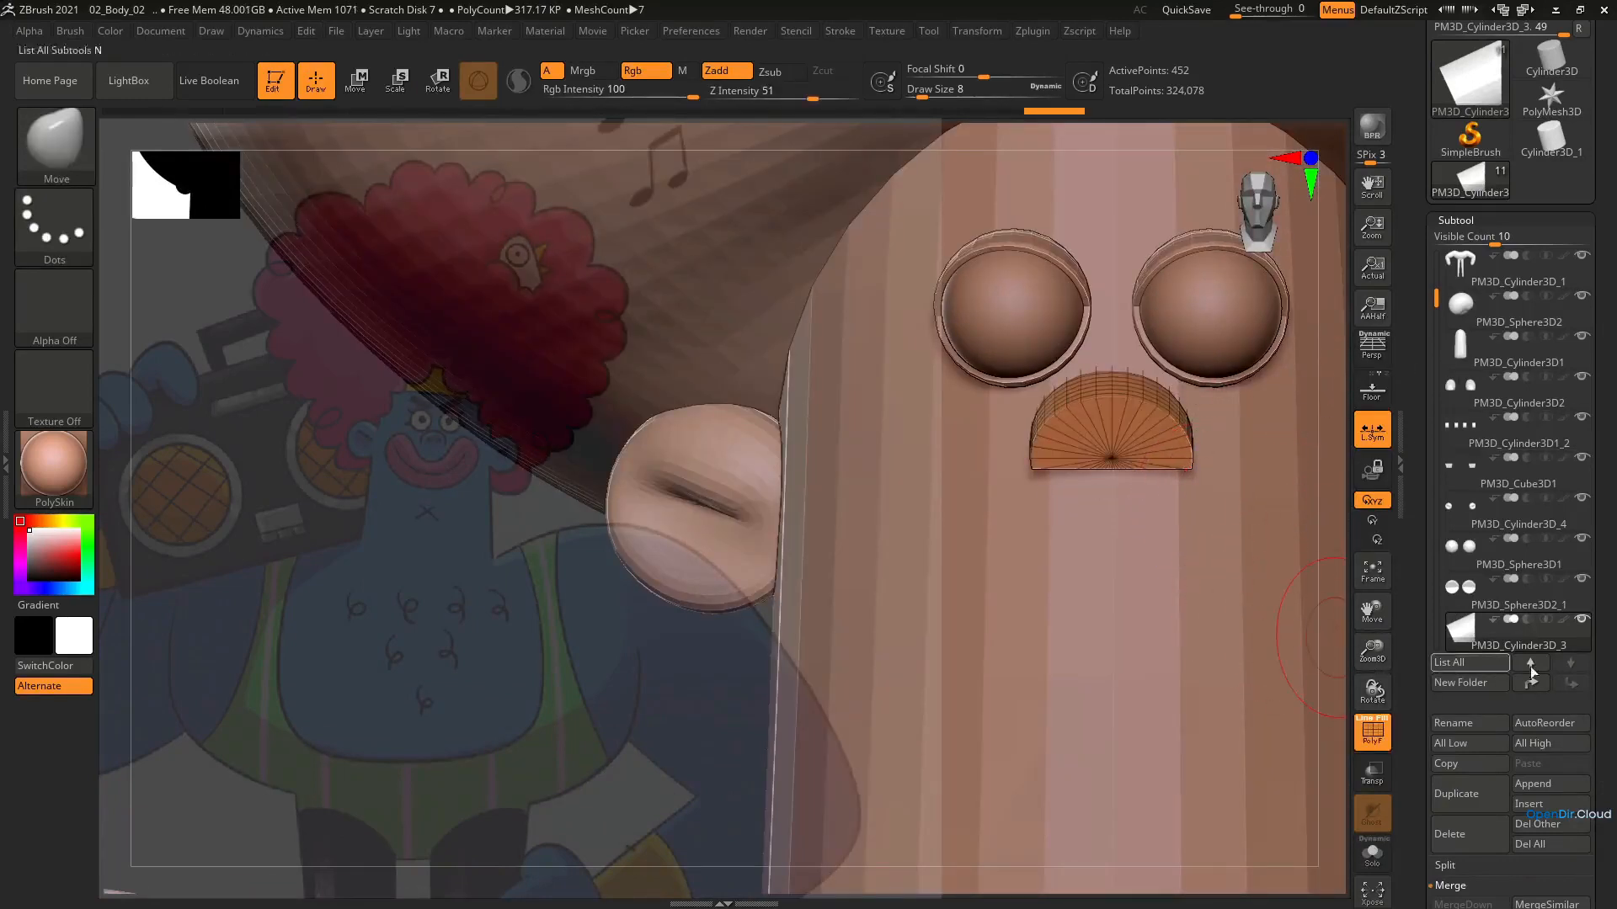
pyautogui.moveTo(1607, 704); pyautogui.dragTo(1578, 531)
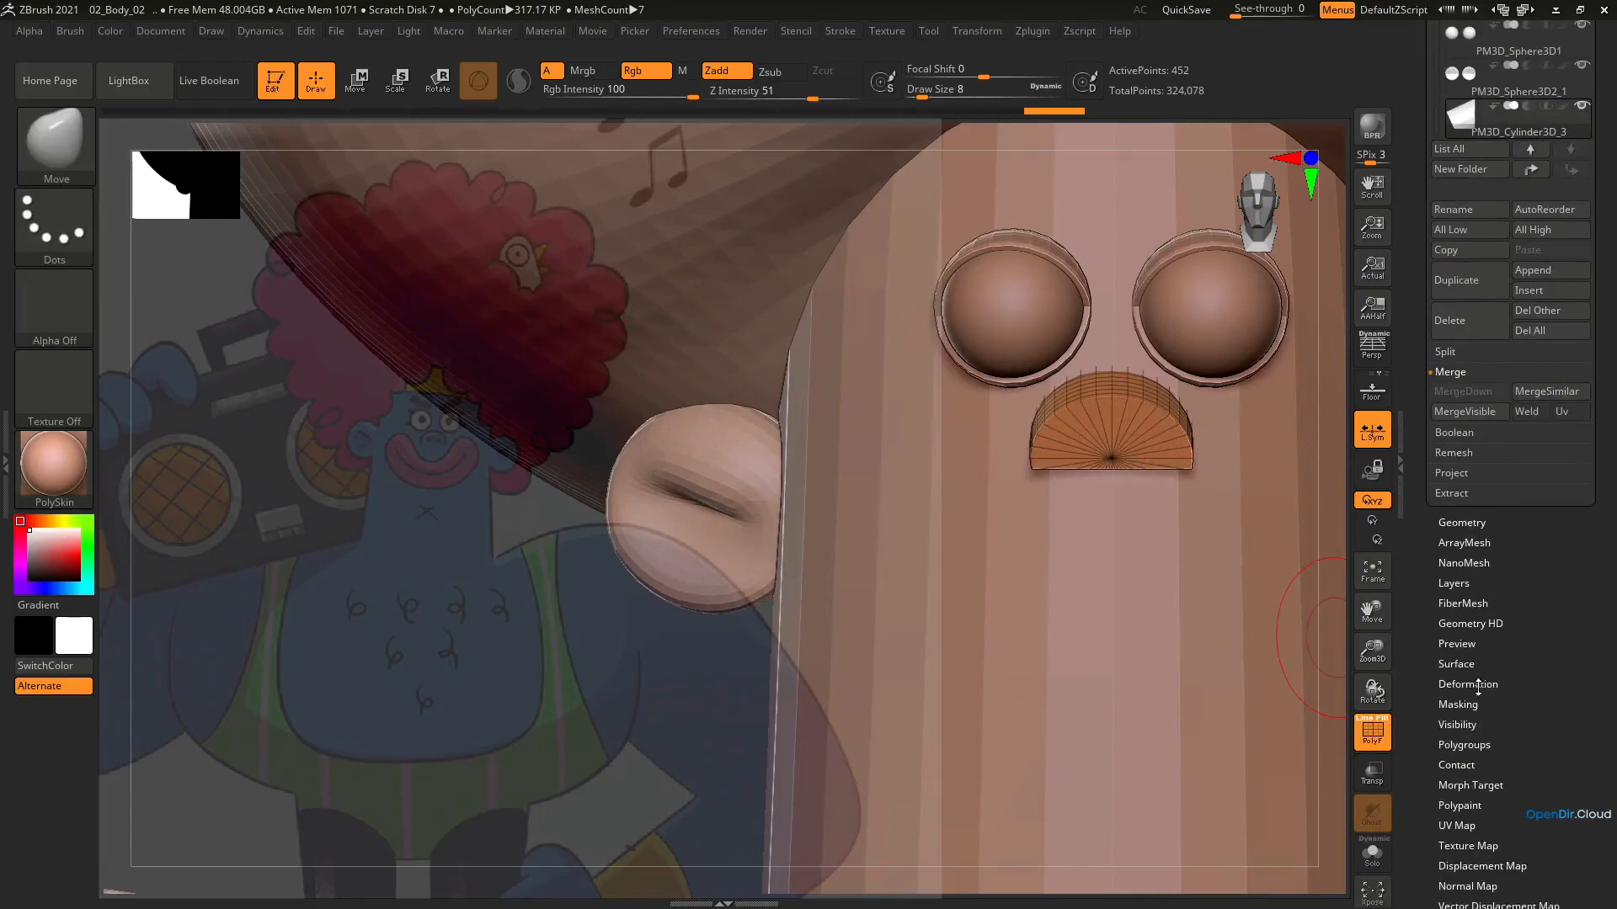
pyautogui.click(1461, 522)
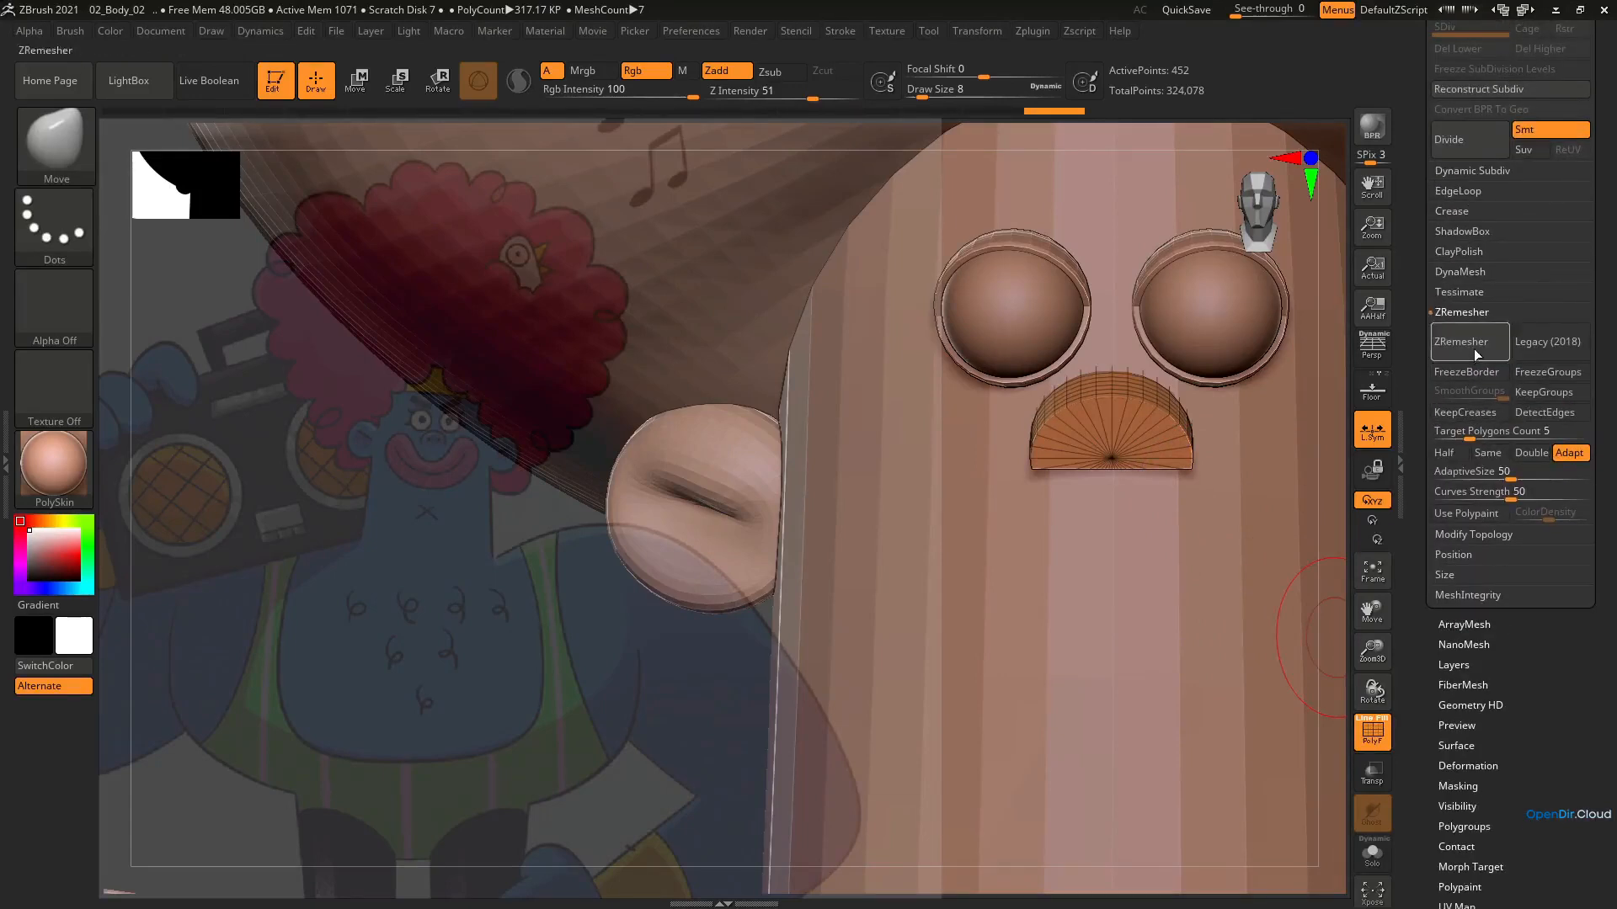
pyautogui.click(1468, 341)
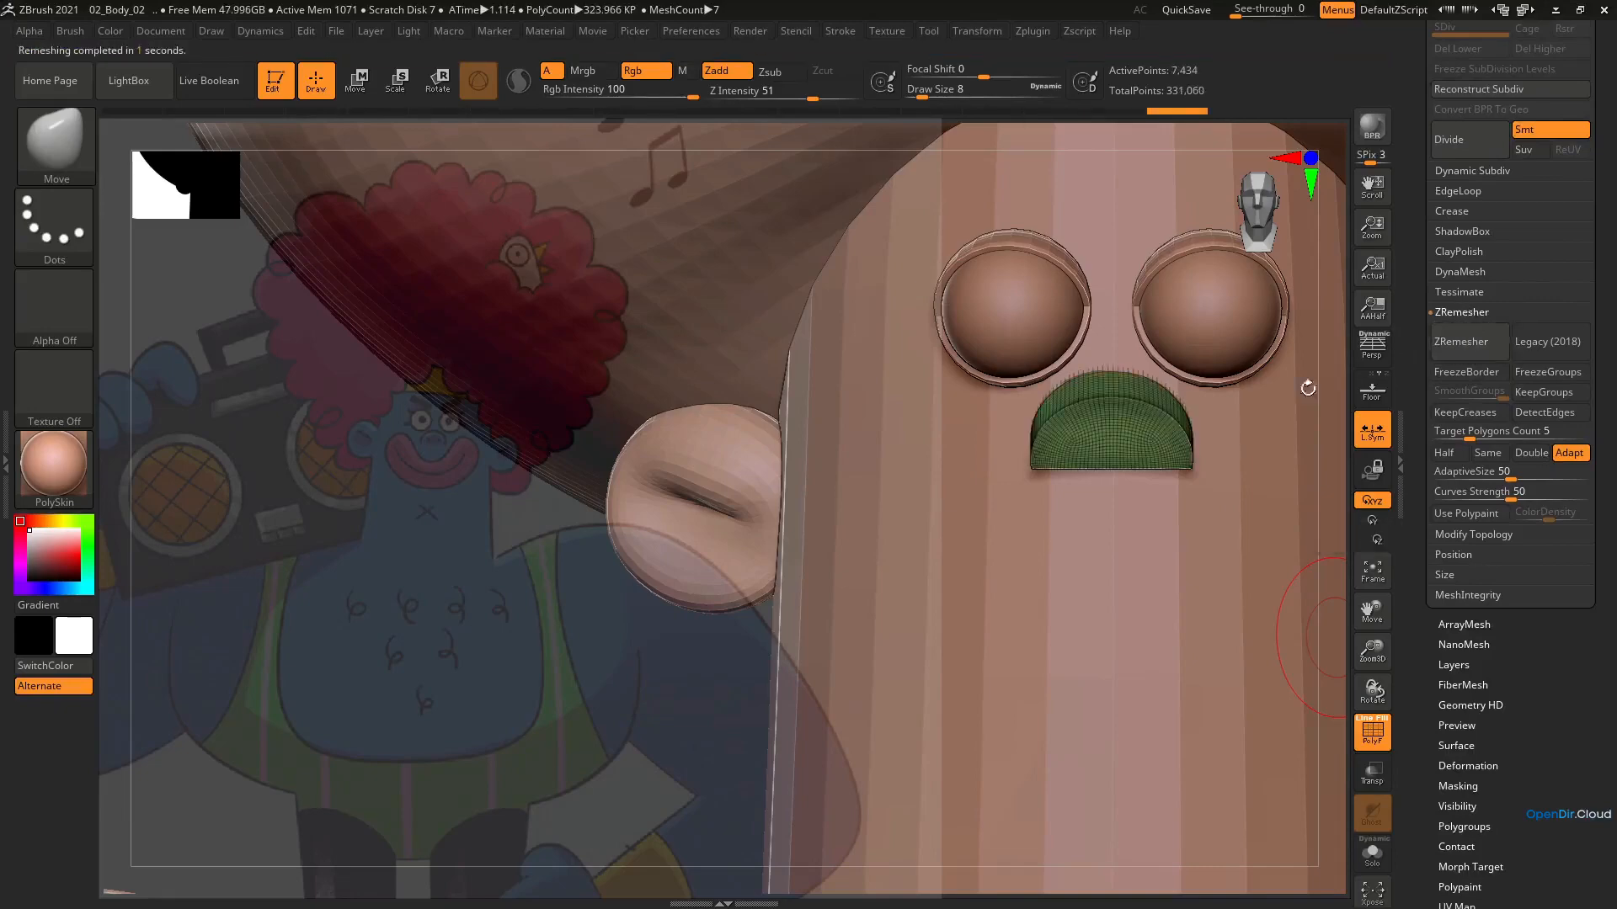
# Smooth the sharp edges of the remeshed nose at draw size 7
pyautogui.moveTo(1124, 442)
pyautogui.keyDown('ctrl'); pyautogui.mouseDown(button='right')
pyautogui.moveTo(1101, 522)
pyautogui.moveTo(1165, 471)
pyautogui.moveTo(1105, 443)
pyautogui.mouseUp(button='right'); pyautogui.keyUp('ctrl')
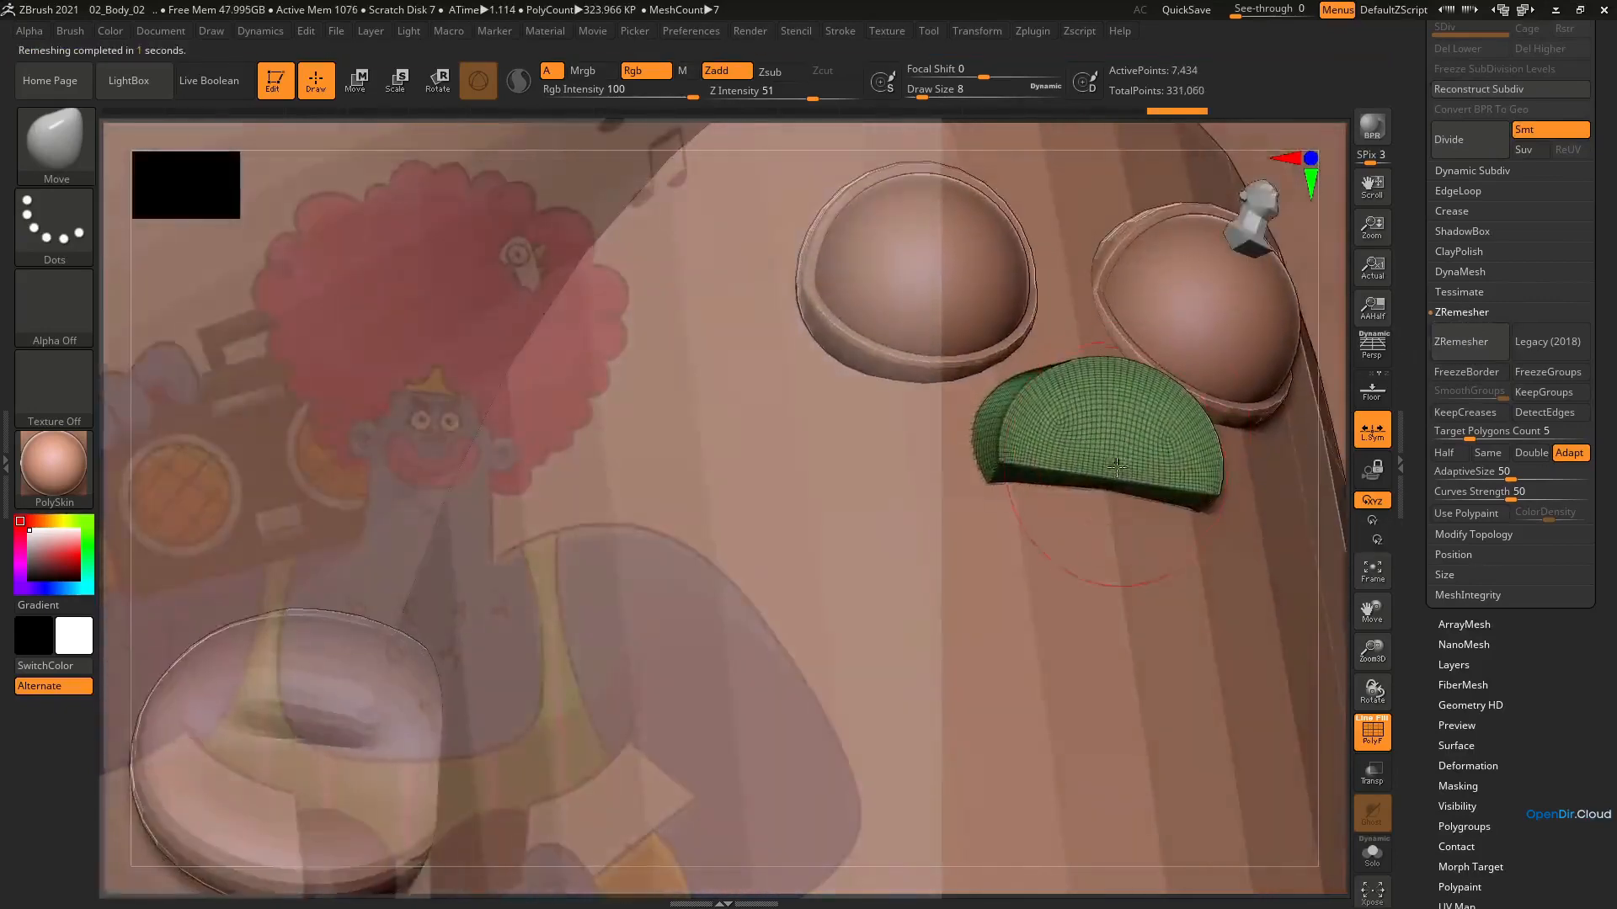
pyautogui.keyDown('shift'); pyautogui.moveTo(1032, 421); pyautogui.dragTo(1043, 410); pyautogui.keyUp('shift')
pyautogui.keyDown('shift'); pyautogui.moveTo(1182, 495); pyautogui.dragTo(1206, 426); pyautogui.keyUp('shift')
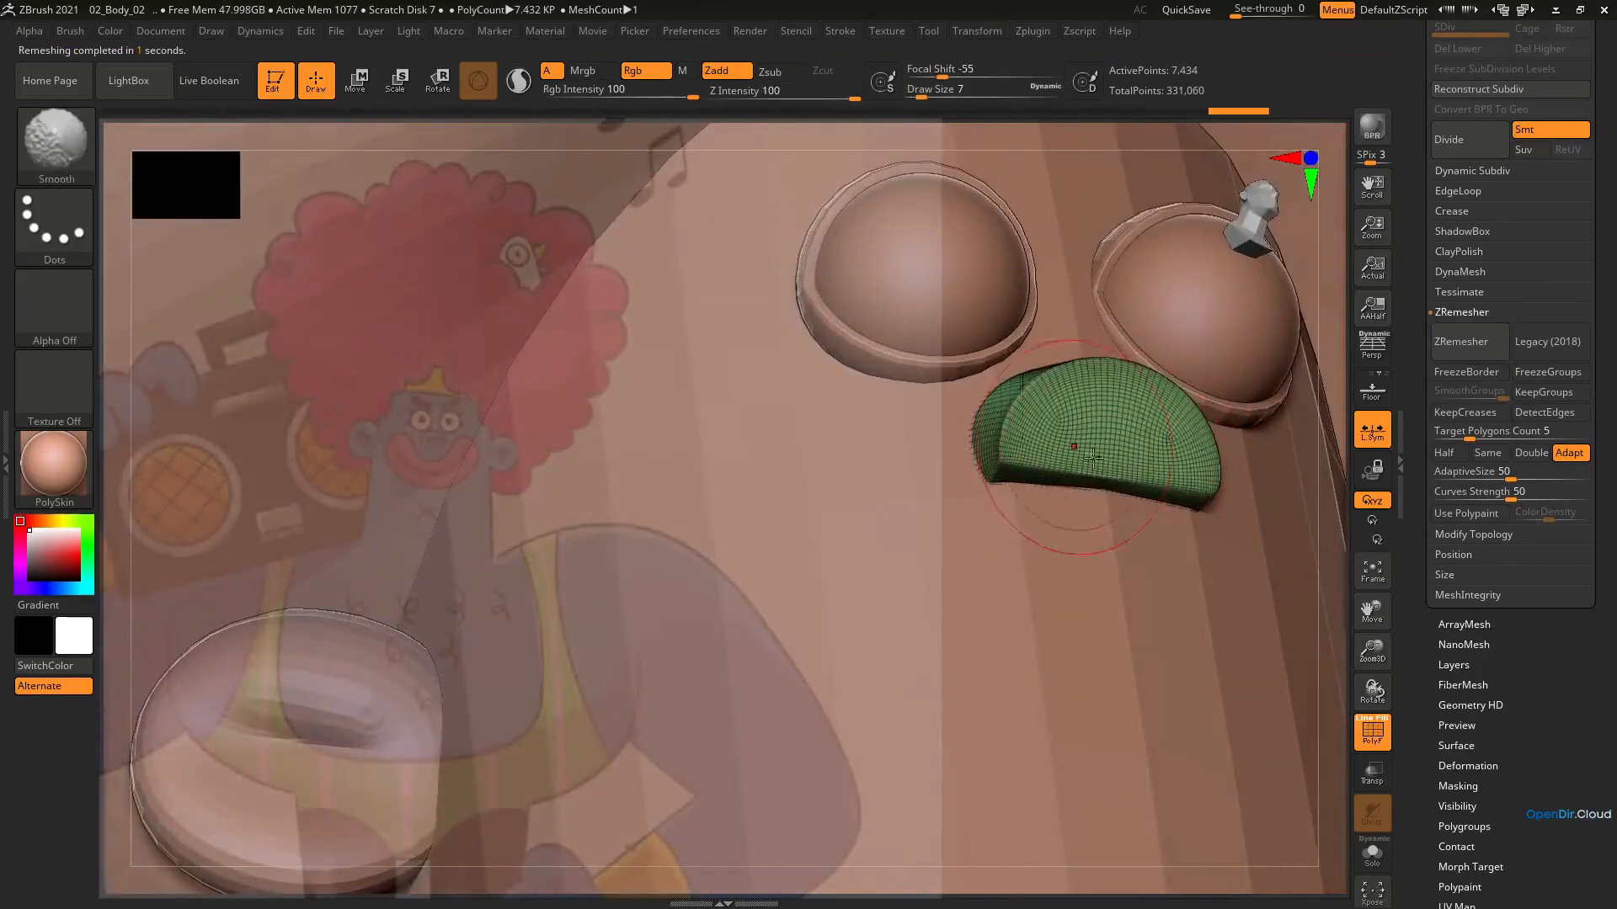
pyautogui.keyDown('shift'); pyautogui.moveTo(1112, 437); pyautogui.dragTo(1079, 489, button='right'); pyautogui.keyUp('shift')
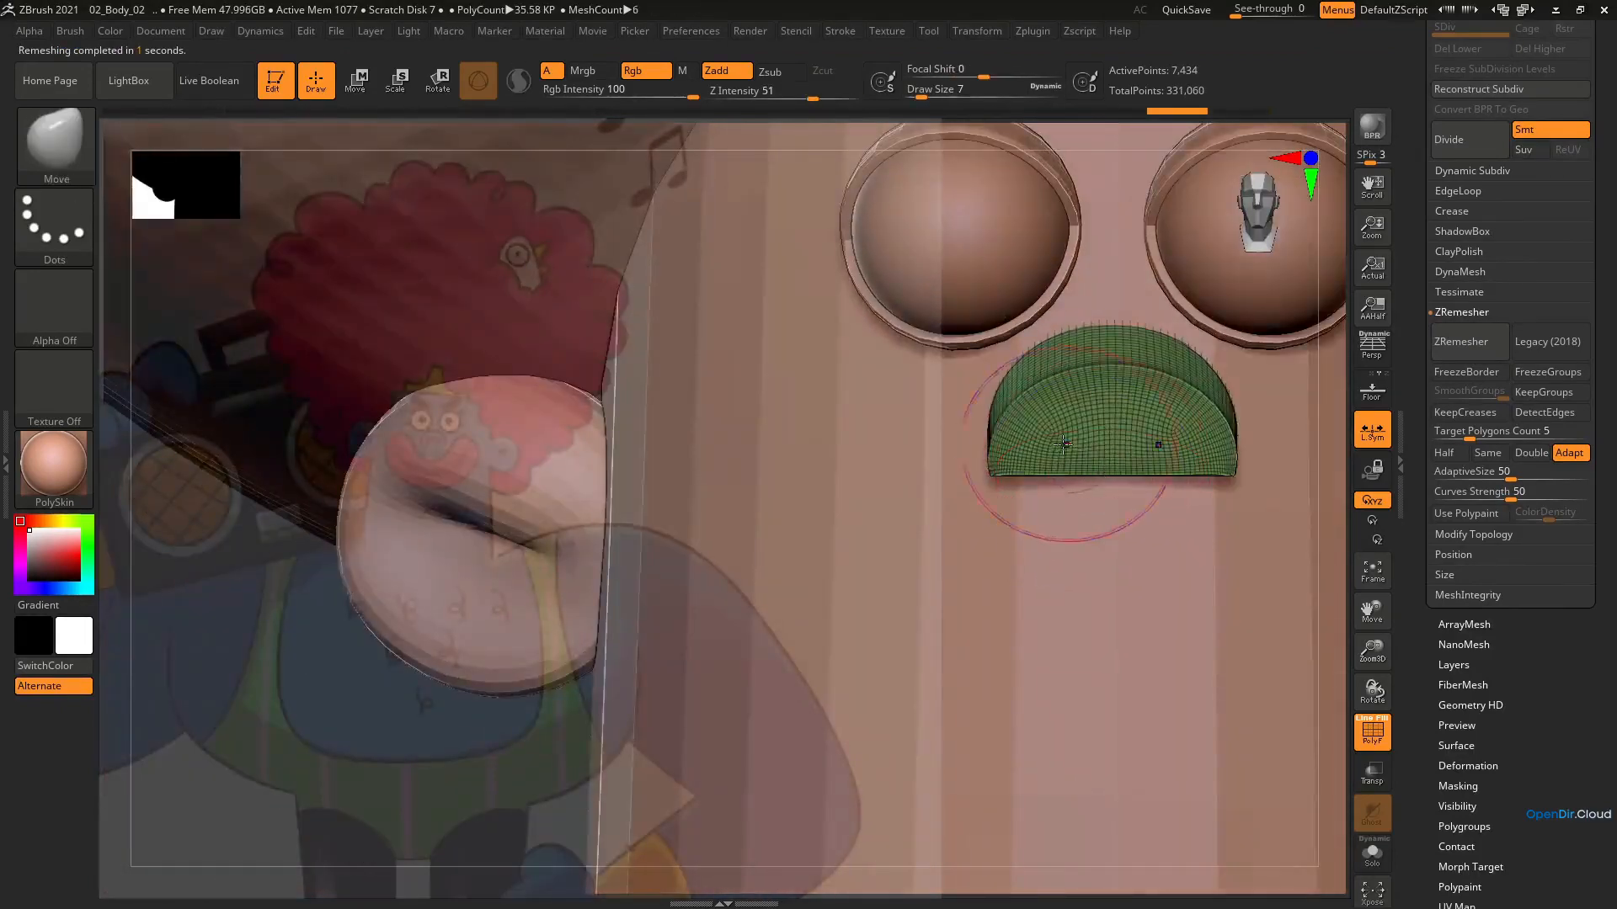
# Reshape the nose's sides and flat lower edge with the Move brush and hide the wireframe
pyautogui.keyDown('shift'); pyautogui.moveTo(1062, 443); pyautogui.dragTo(1002, 431); pyautogui.keyUp('shift')
pyautogui.moveTo(1234, 434)
pyautogui.keyDown('shift'); pyautogui.mouseDown(button='right')
pyautogui.moveTo(1087, 421)
pyautogui.moveTo(1103, 468)
pyautogui.moveTo(1096, 408)
pyautogui.mouseUp(button='right'); pyautogui.keyUp('shift')
pyautogui.hotkey('shift', 'f')
pyautogui.keyDown('shift'); pyautogui.moveTo(1102, 465); pyautogui.dragTo(1094, 507); pyautogui.keyUp('shift')
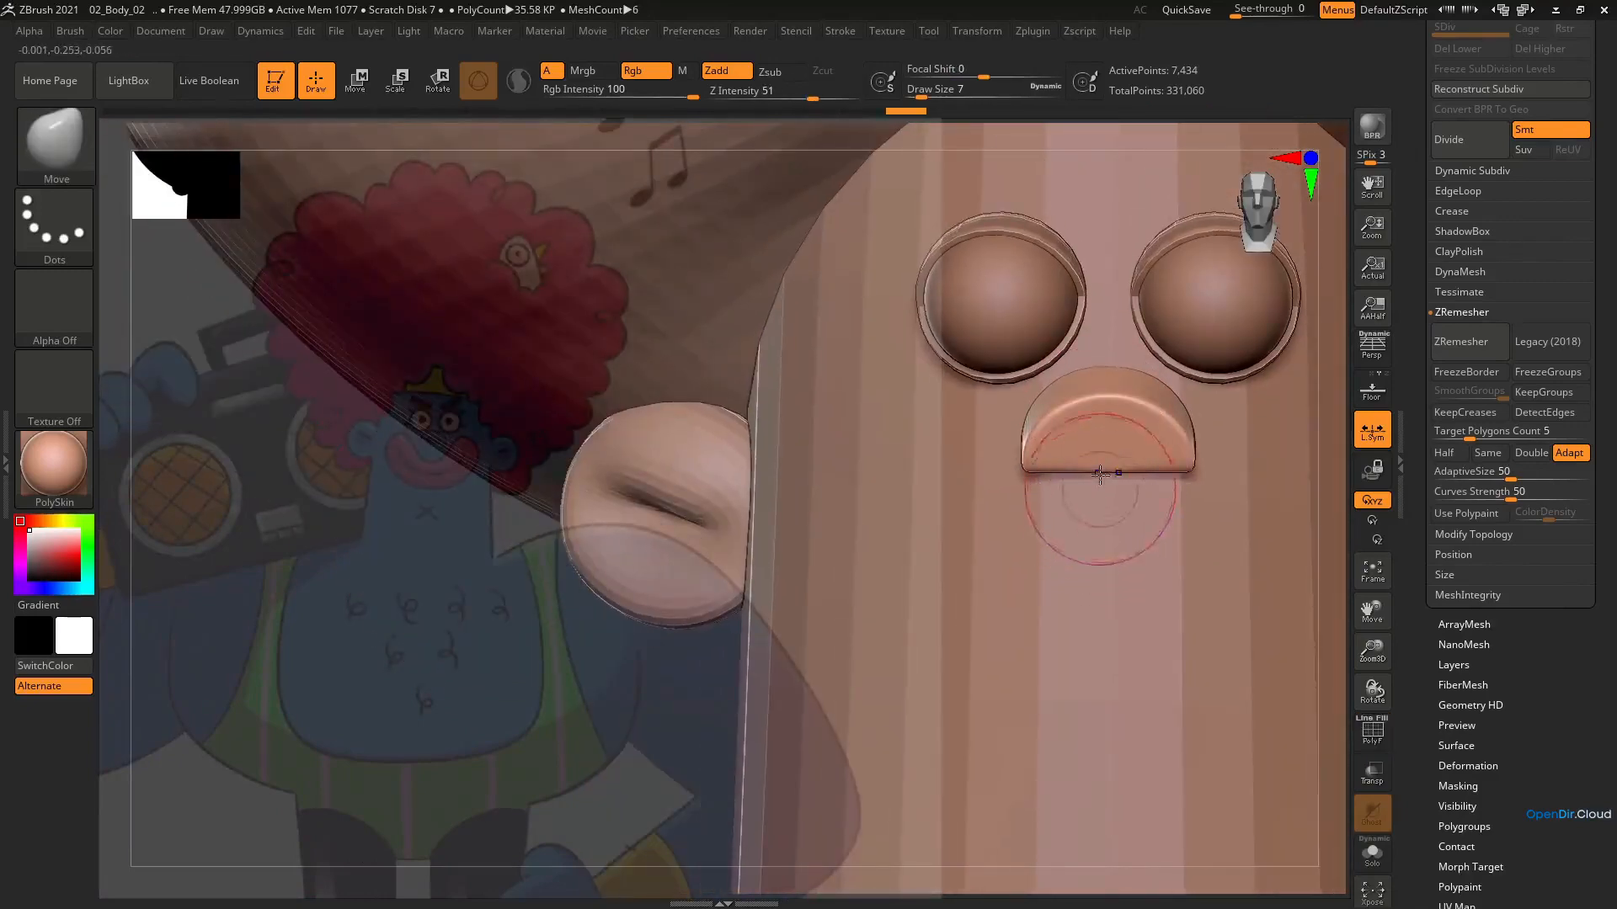
# Compare the nose with the reference drawing and fine-tune its fit with the transform gizmo
pyautogui.keyDown('alt'); pyautogui.moveTo(1112, 496); pyautogui.dragTo(488, 468, button='right'); pyautogui.keyUp('alt')
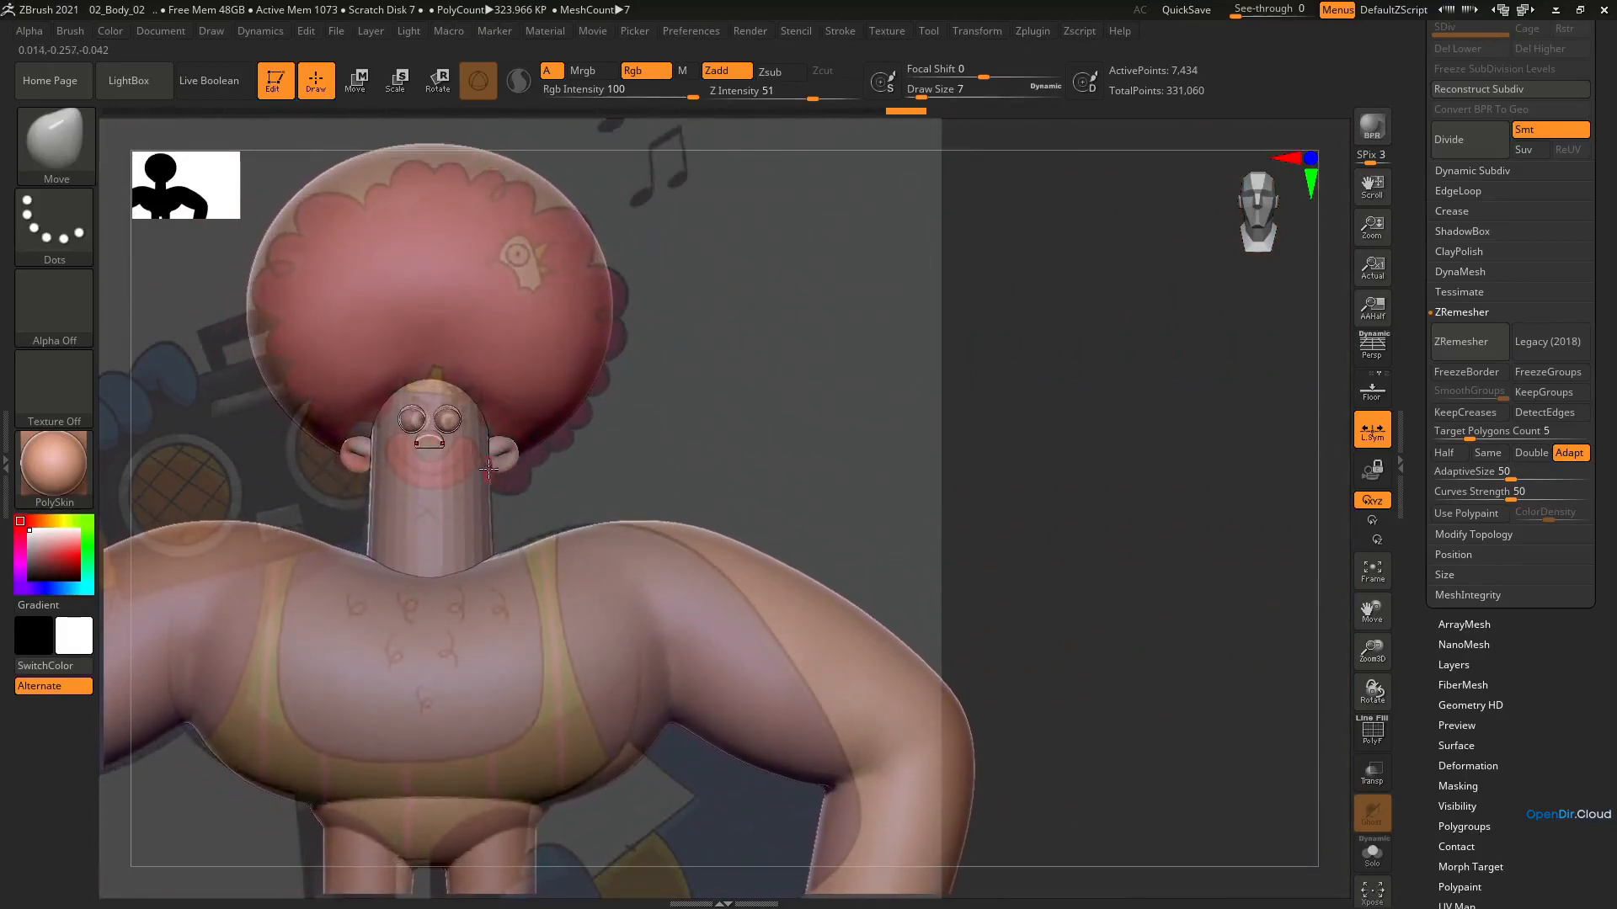
pyautogui.press('e')
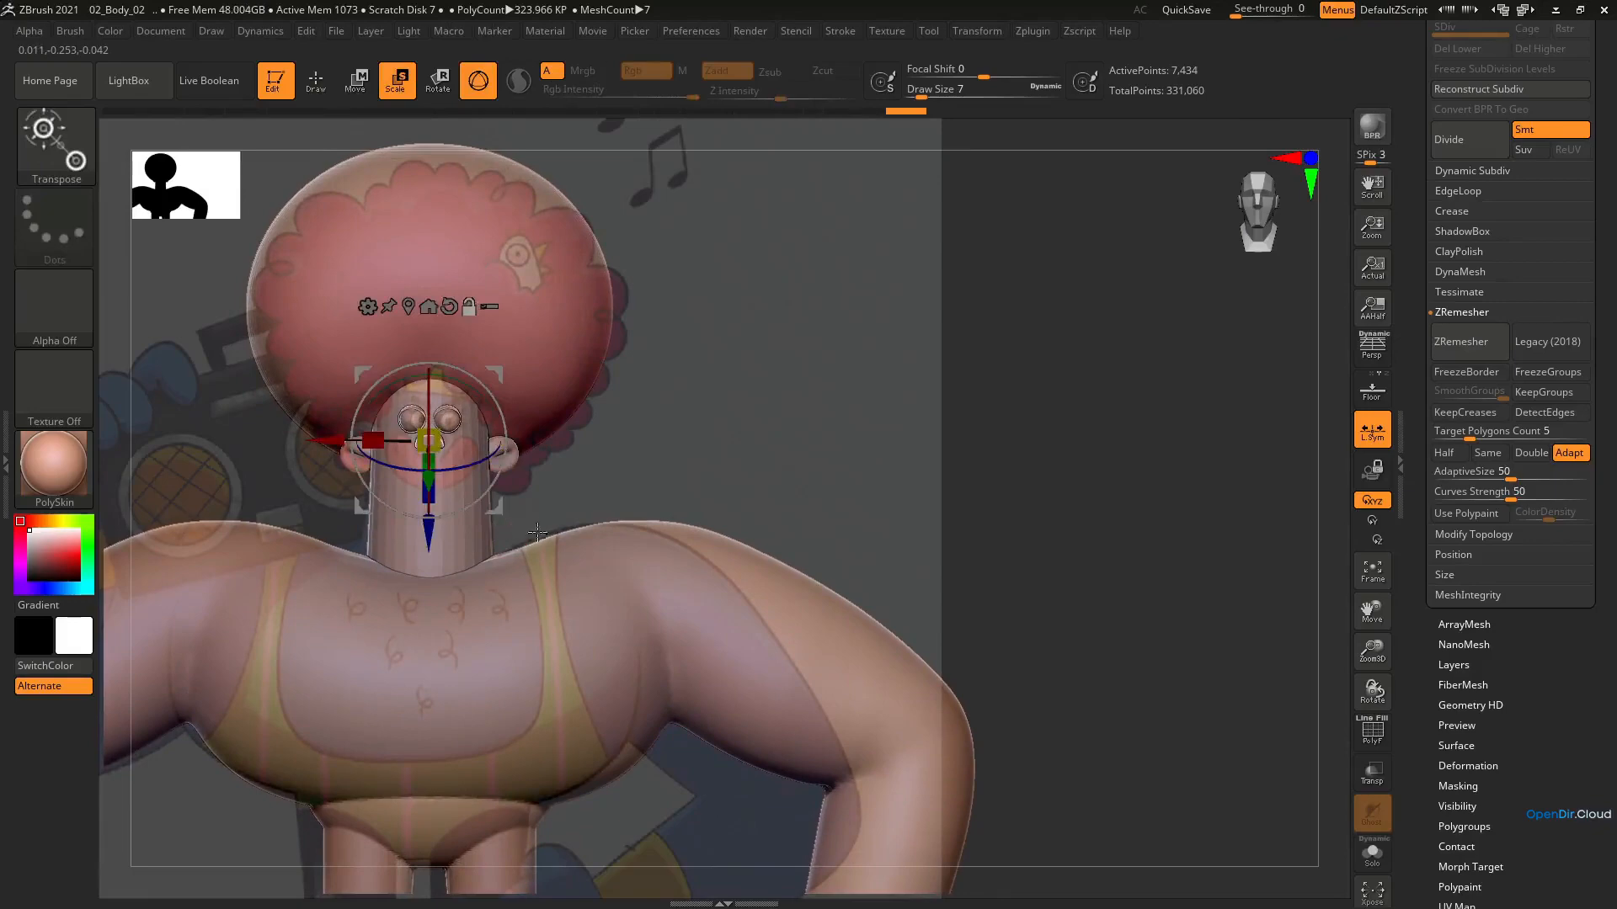
pyautogui.keyDown('alt'); pyautogui.moveTo(512, 546); pyautogui.dragTo(1115, 592, button='right'); pyautogui.keyUp('alt')
pyautogui.keyDown('ctrl'); pyautogui.moveTo(1115, 468); pyautogui.dragTo(1116, 514, button='right'); pyautogui.keyUp('ctrl')
pyautogui.press('q')
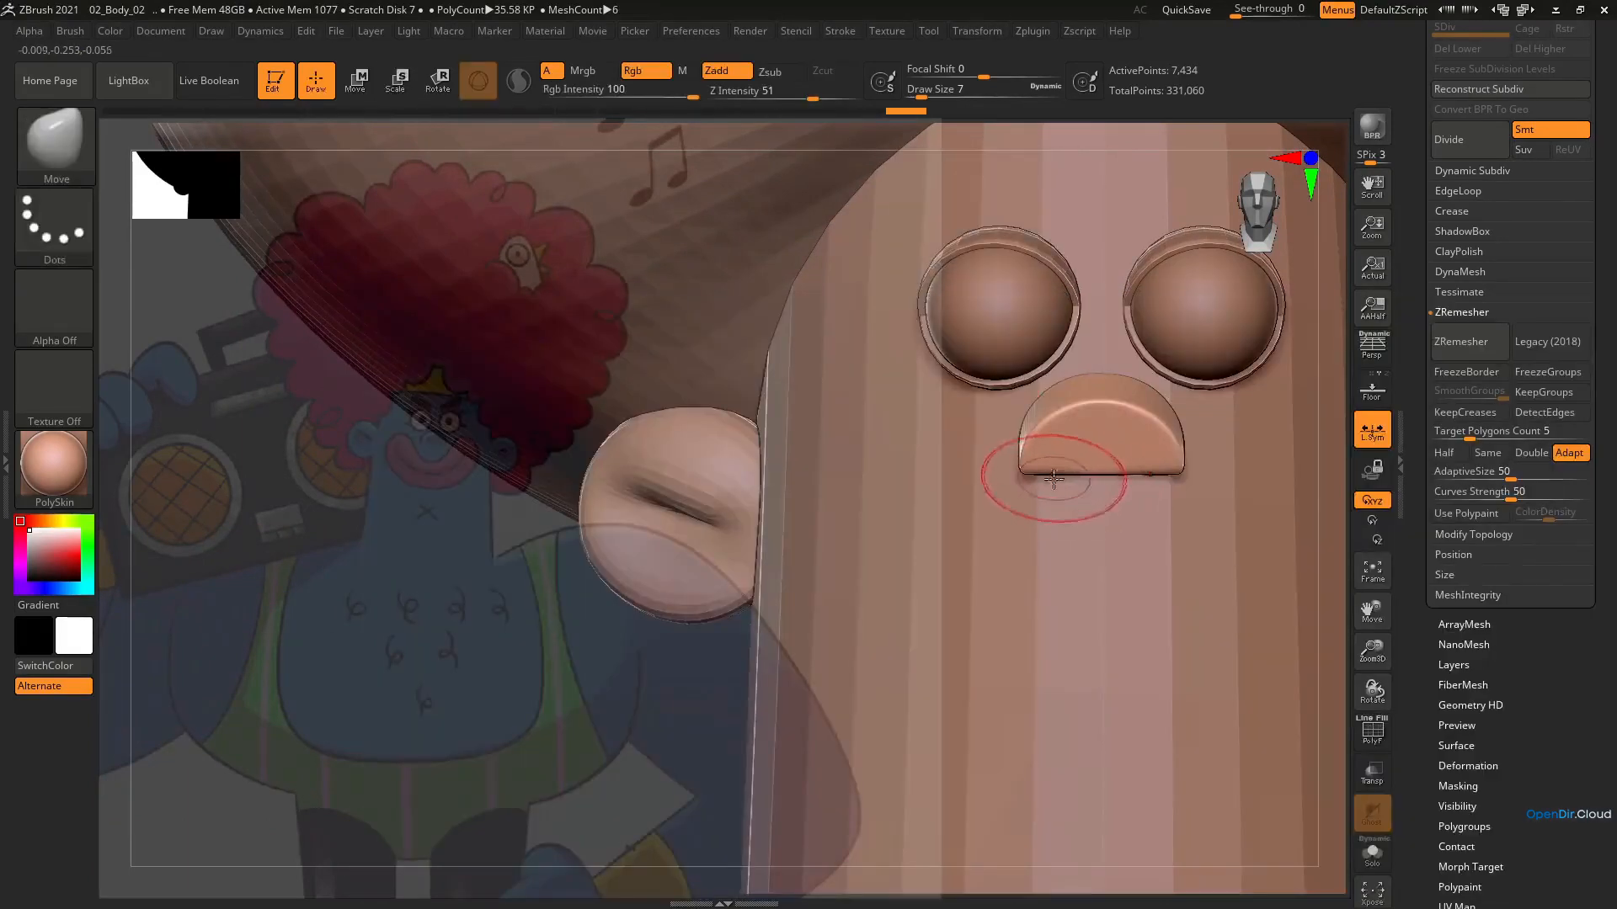
# Adjust the nose's lower corners with the Move brush at draw size 16 and refine its outline at smaller sizes down to 6
pyautogui.press('s')
pyautogui.moveTo(1046, 467); pyautogui.dragTo(1063, 465)
pyautogui.moveTo(1023, 476); pyautogui.dragTo(1029, 474)
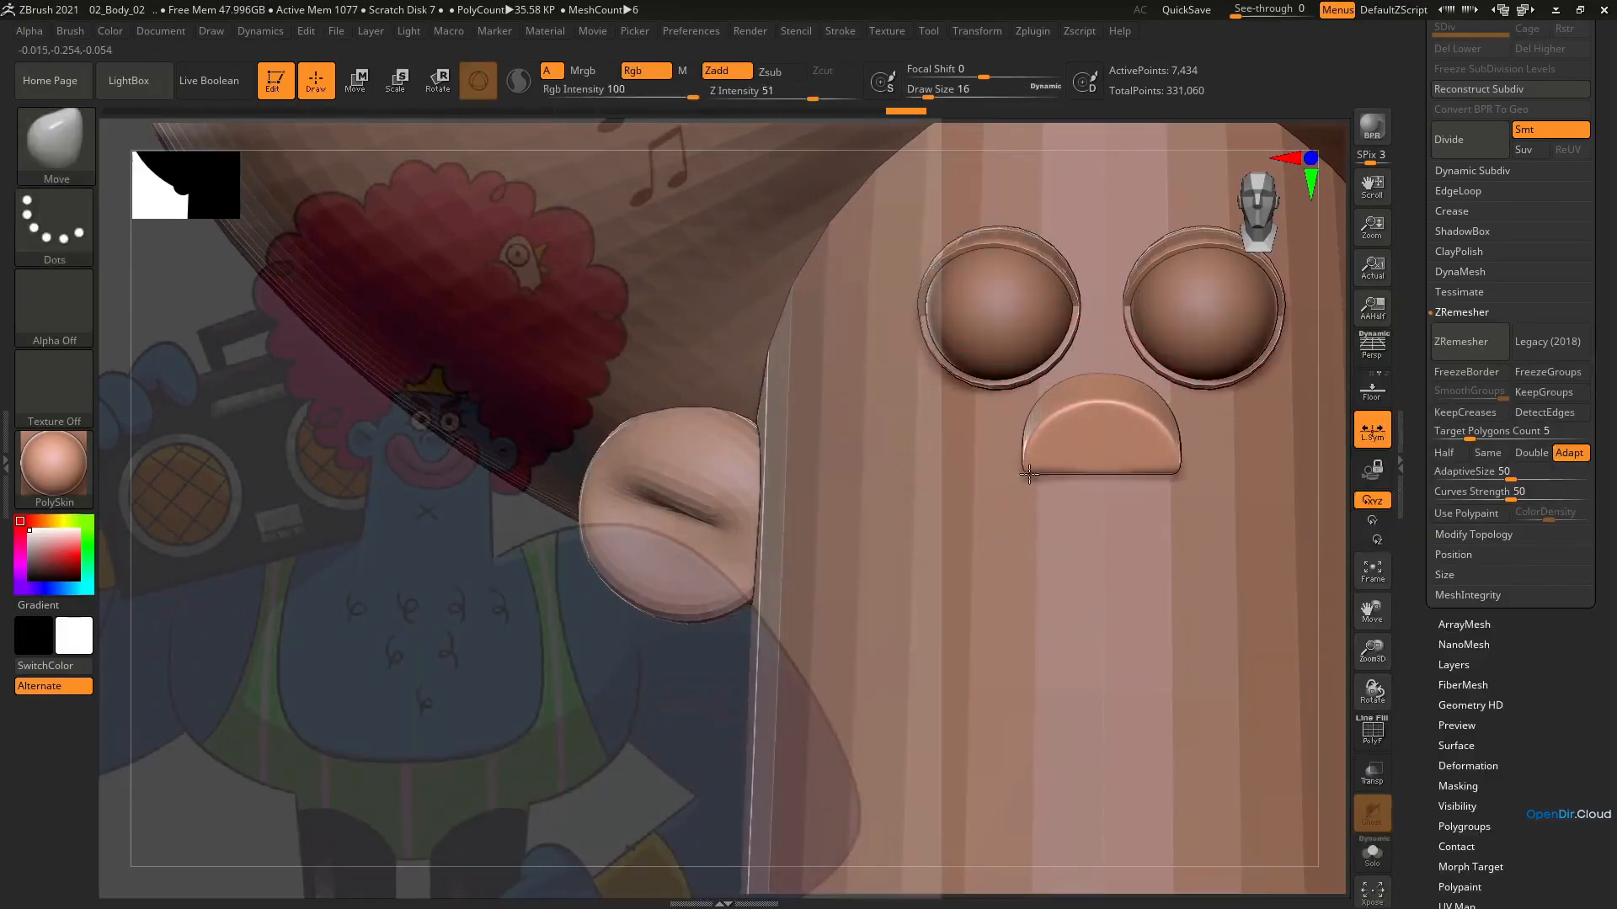
pyautogui.press('[')
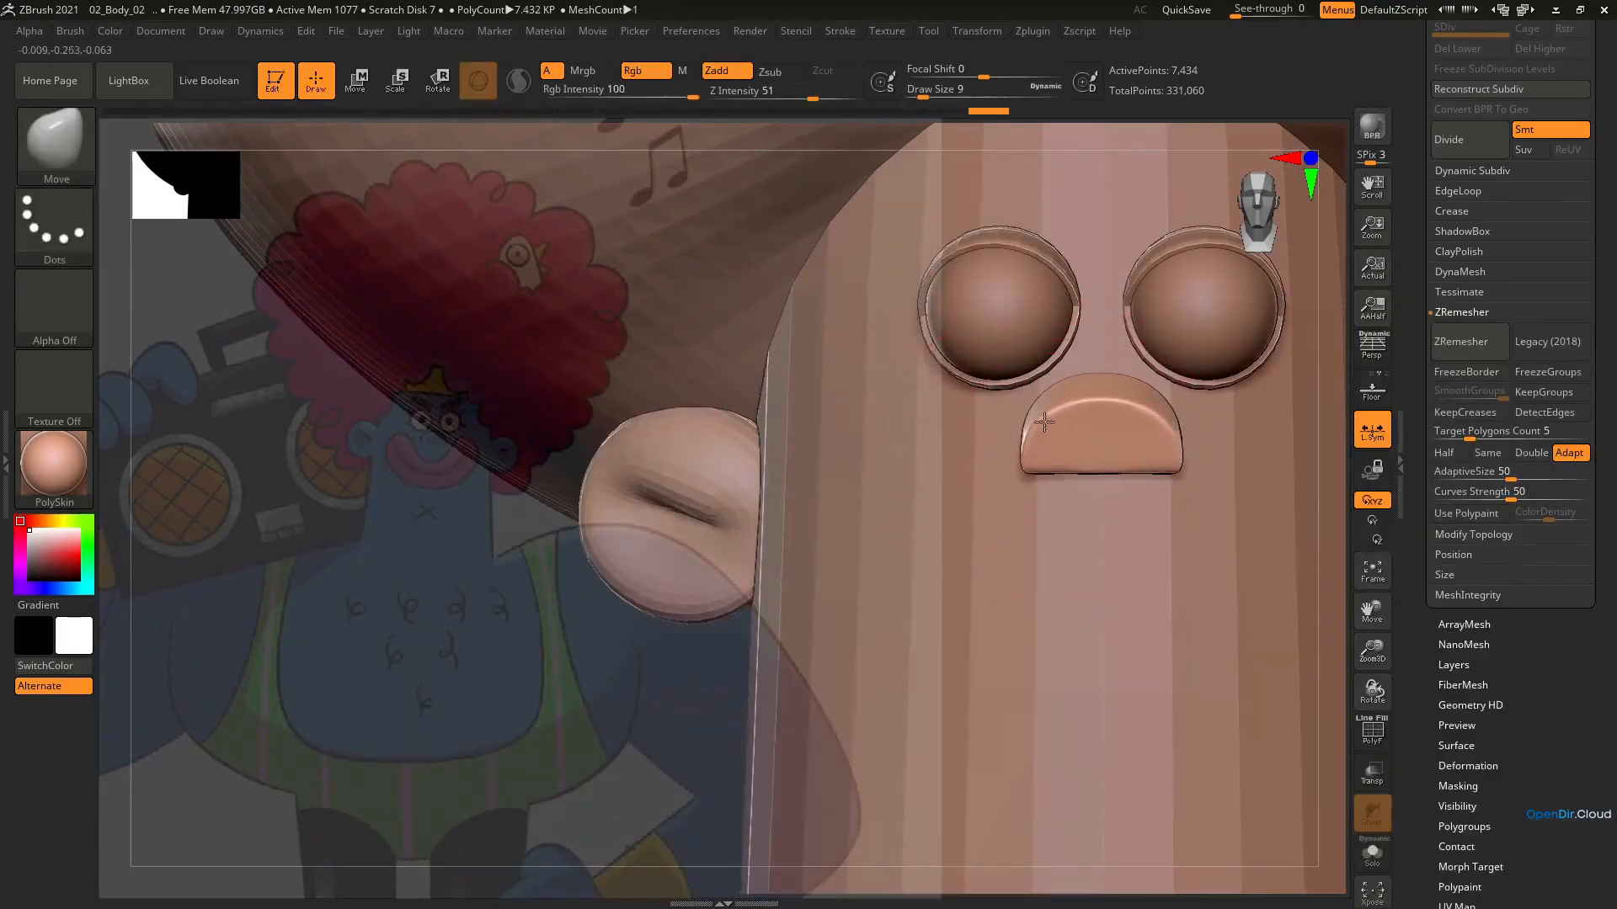
pyautogui.moveTo(1044, 422)
pyautogui.mouseDown(button='right')
pyautogui.moveTo(1149, 428)
pyautogui.moveTo(1042, 427)
pyautogui.moveTo(1077, 476)
pyautogui.moveTo(1120, 476)
pyautogui.moveTo(1074, 473)
pyautogui.moveTo(1120, 451)
pyautogui.moveTo(1011, 505)
pyautogui.moveTo(1054, 521)
pyautogui.moveTo(1062, 613)
pyautogui.moveTo(1034, 547)
pyautogui.moveTo(1079, 421)
pyautogui.moveTo(1083, 495)
pyautogui.moveTo(1321, 393)
pyautogui.mouseUp(button='right')
pyautogui.press('[')
# Select the head and neck cylinder and display its polygon wireframe
pyautogui.keyDown('alt'); pyautogui.click(1077, 612); pyautogui.keyUp('alt')
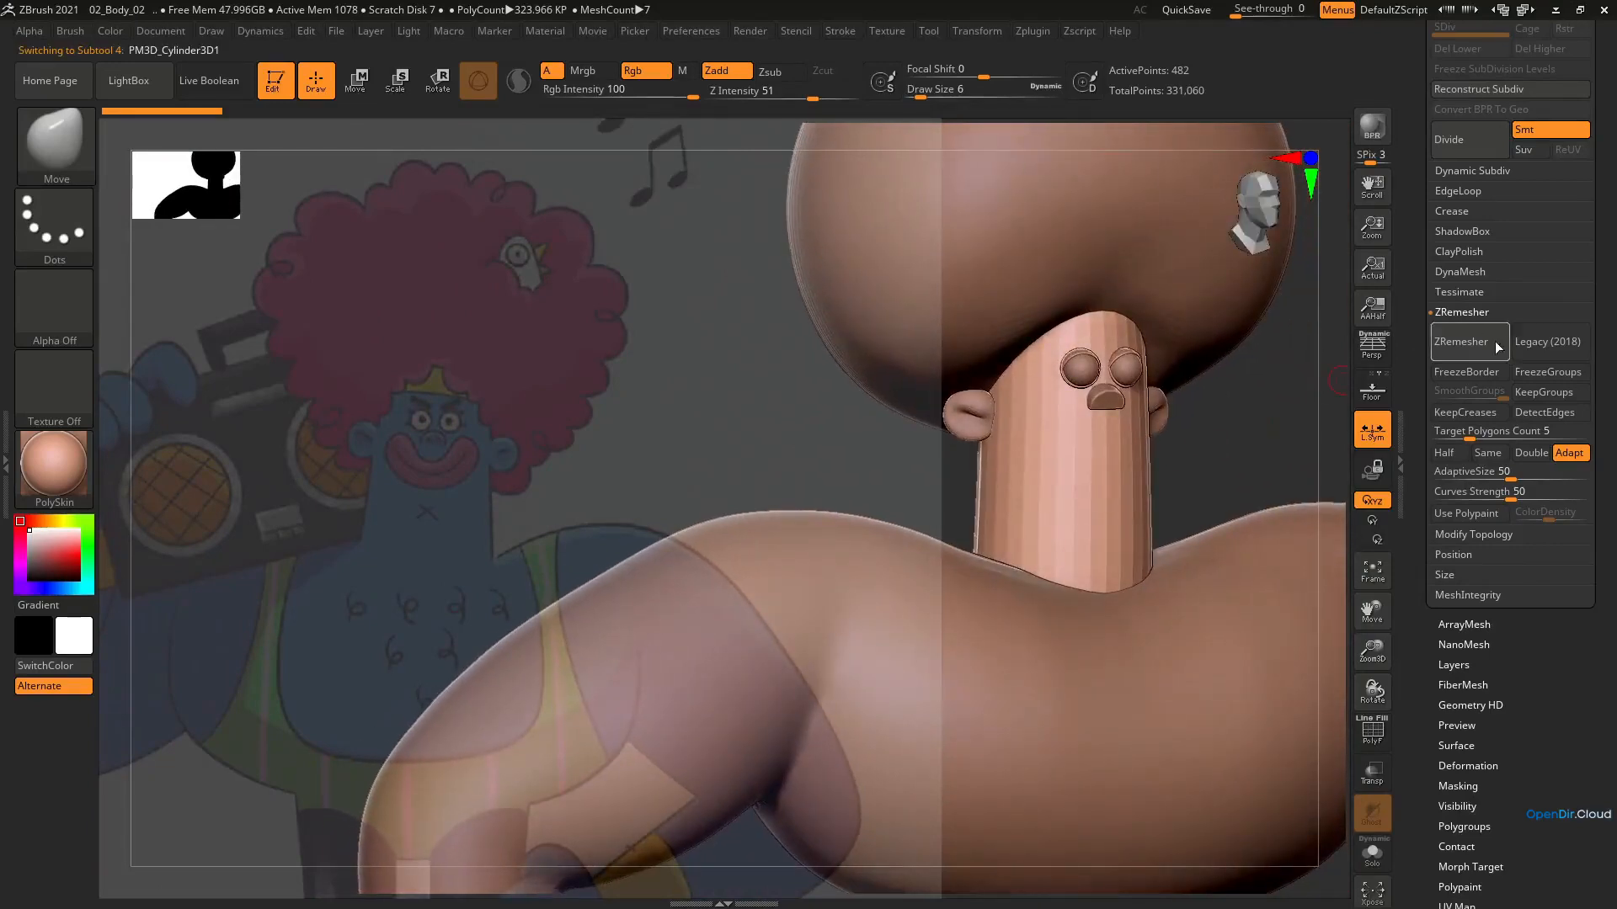
pyautogui.hotkey('shift', 'f')
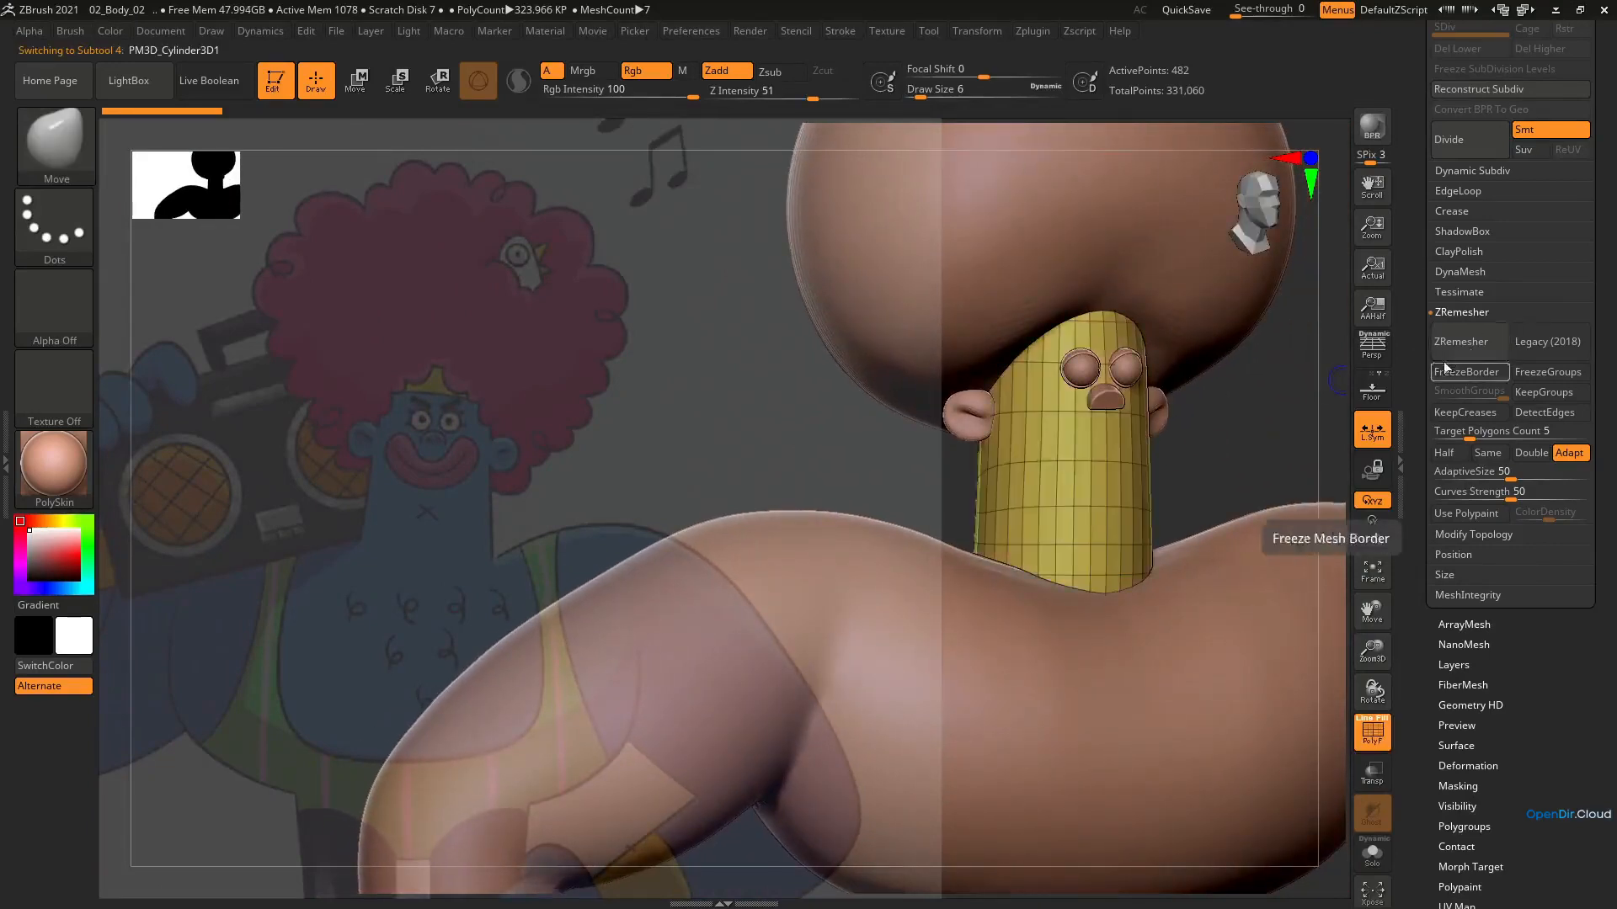
# Try remeshing the head with ZRemesher at a target polygons count of about 0.84
pyautogui.moveTo(1469, 438); pyautogui.dragTo(1449, 435)
pyautogui.click(1471, 349)
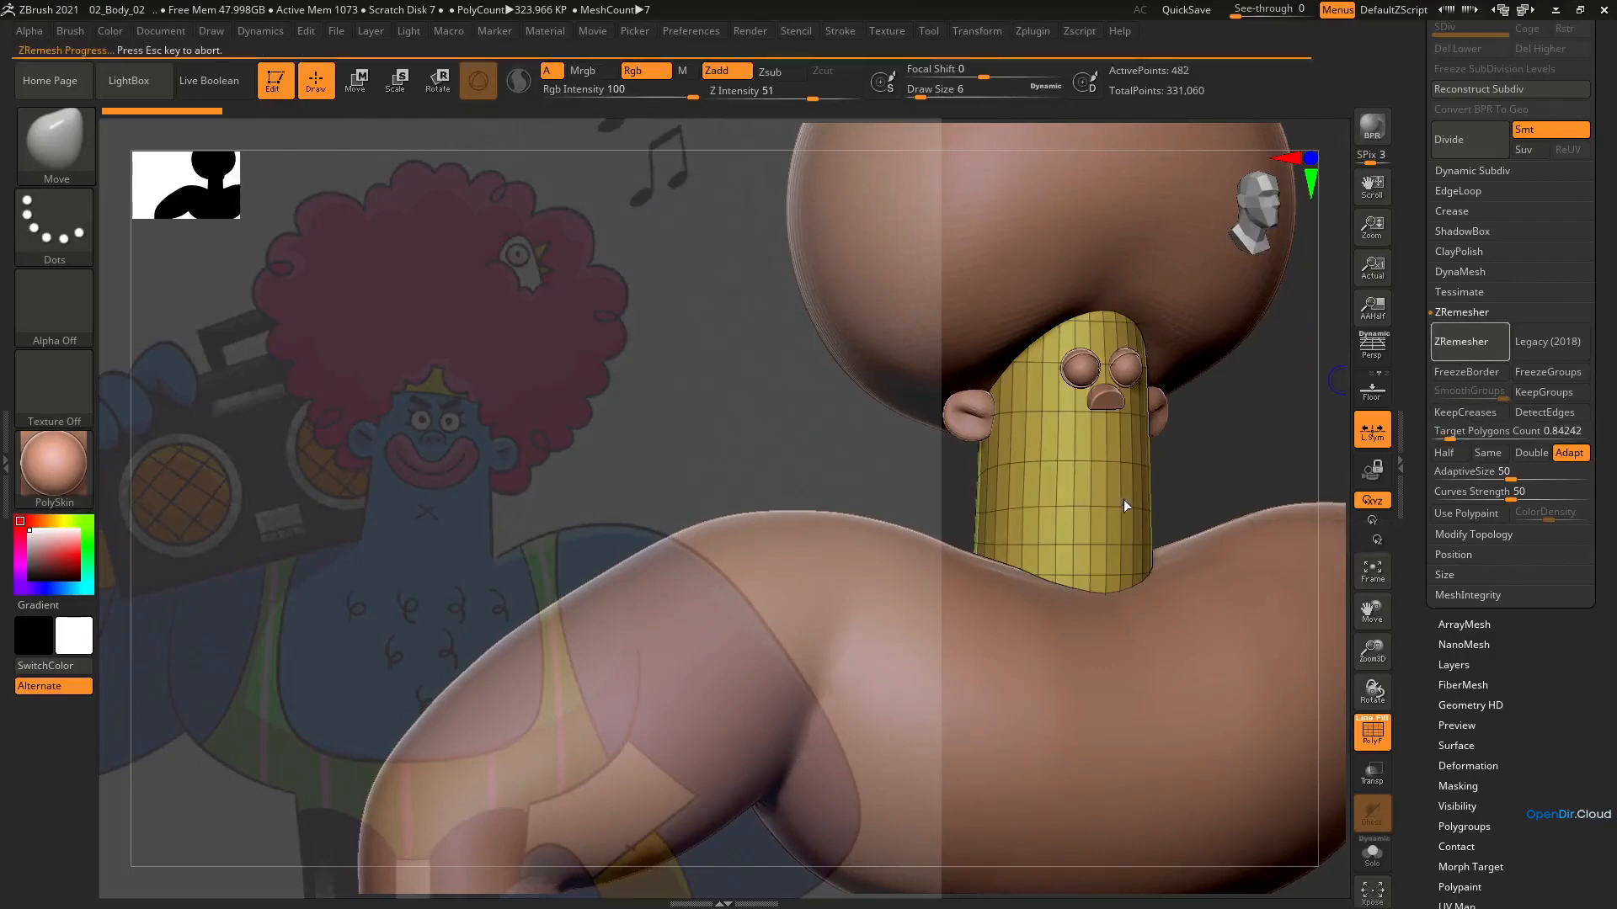
pyautogui.hotkey('shift', 'f')
pyautogui.moveTo(1105, 483); pyautogui.dragTo(1082, 491, button='right')
pyautogui.press('s')
pyautogui.moveTo(1094, 501); pyautogui.dragTo(1112, 495)
pyautogui.moveTo(1114, 491); pyautogui.dragTo(1141, 505, button='right')
pyautogui.hotkey('shift', 'f')
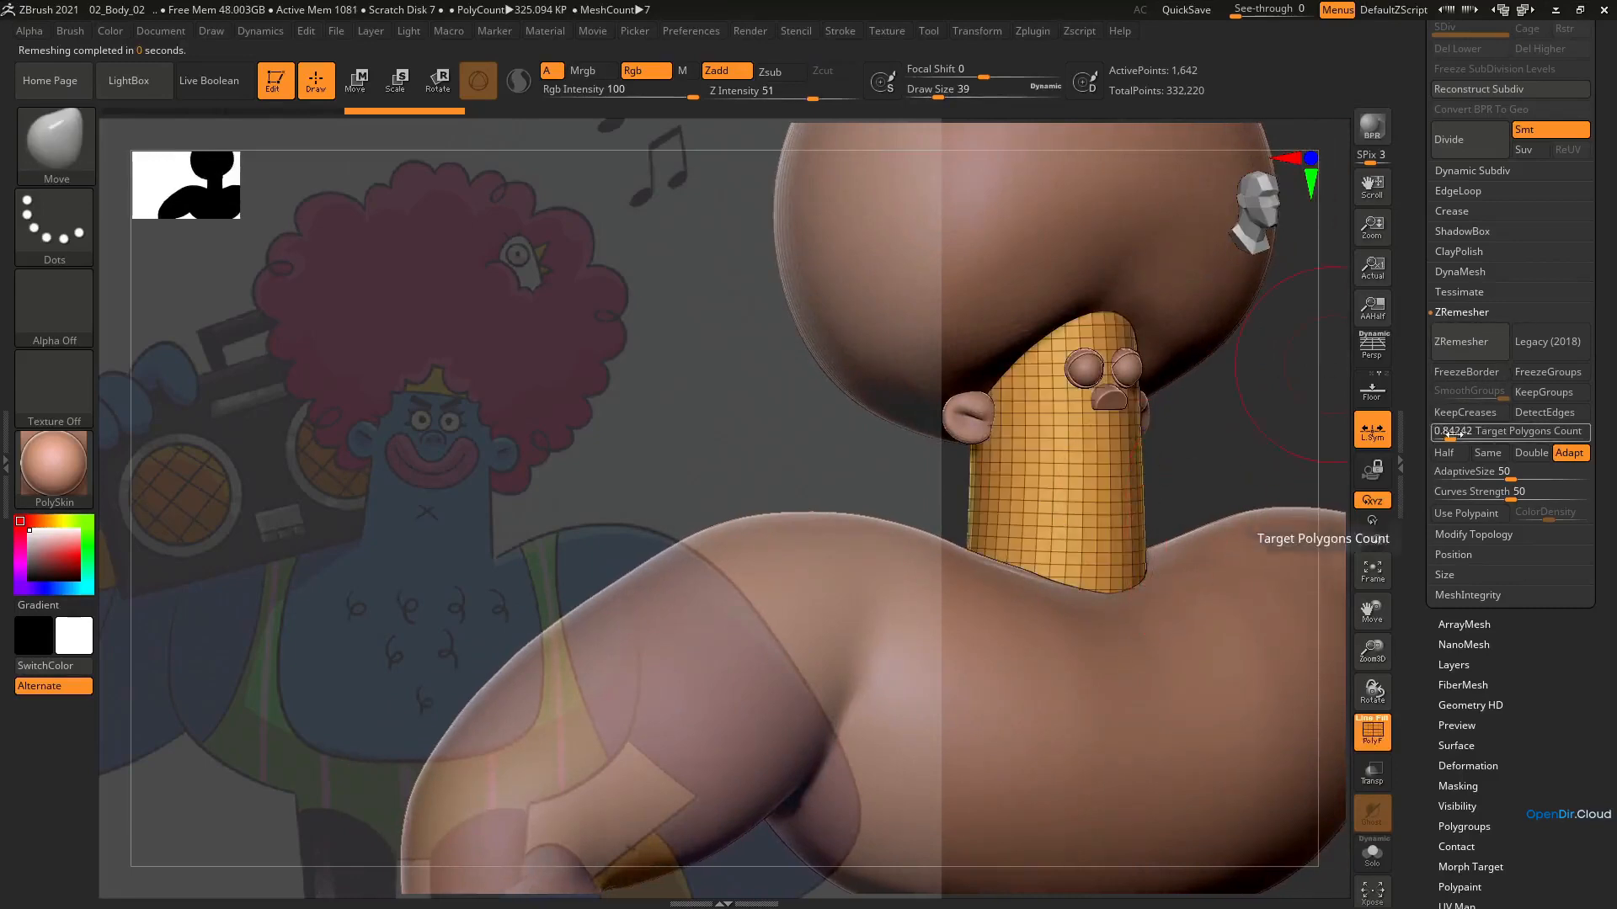
pyautogui.hotkey('ctrl', 'z')
# Remesh the head with ZRemesher at a target polygons count of about 2.69 and hide the wireframe
pyautogui.moveTo(1445, 439); pyautogui.dragTo(1461, 438)
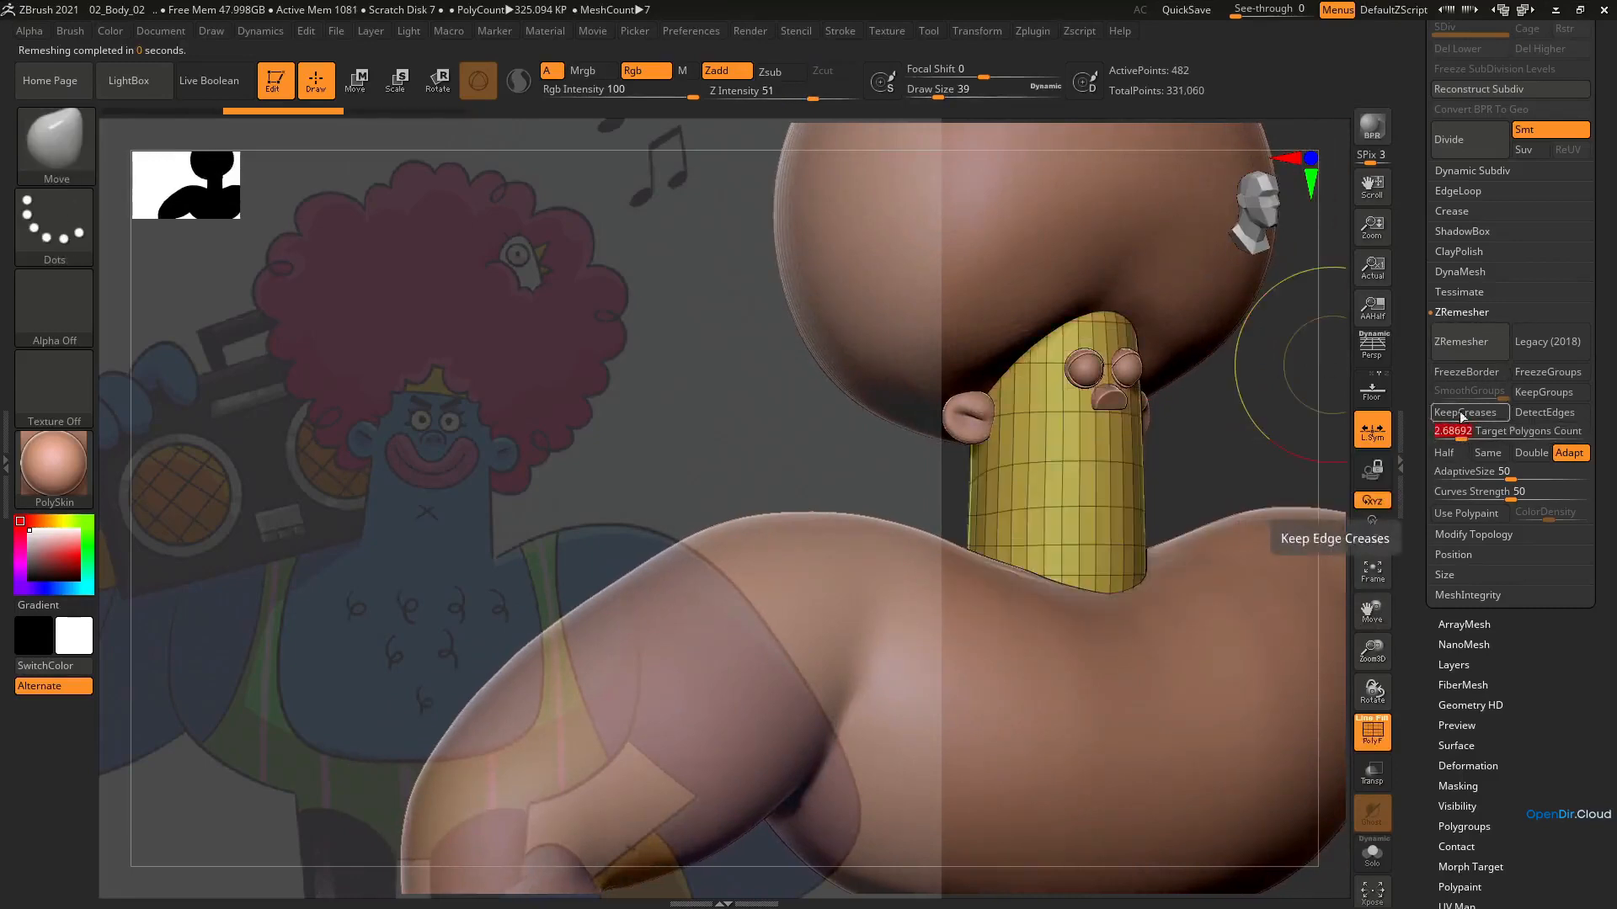
pyautogui.click(1471, 351)
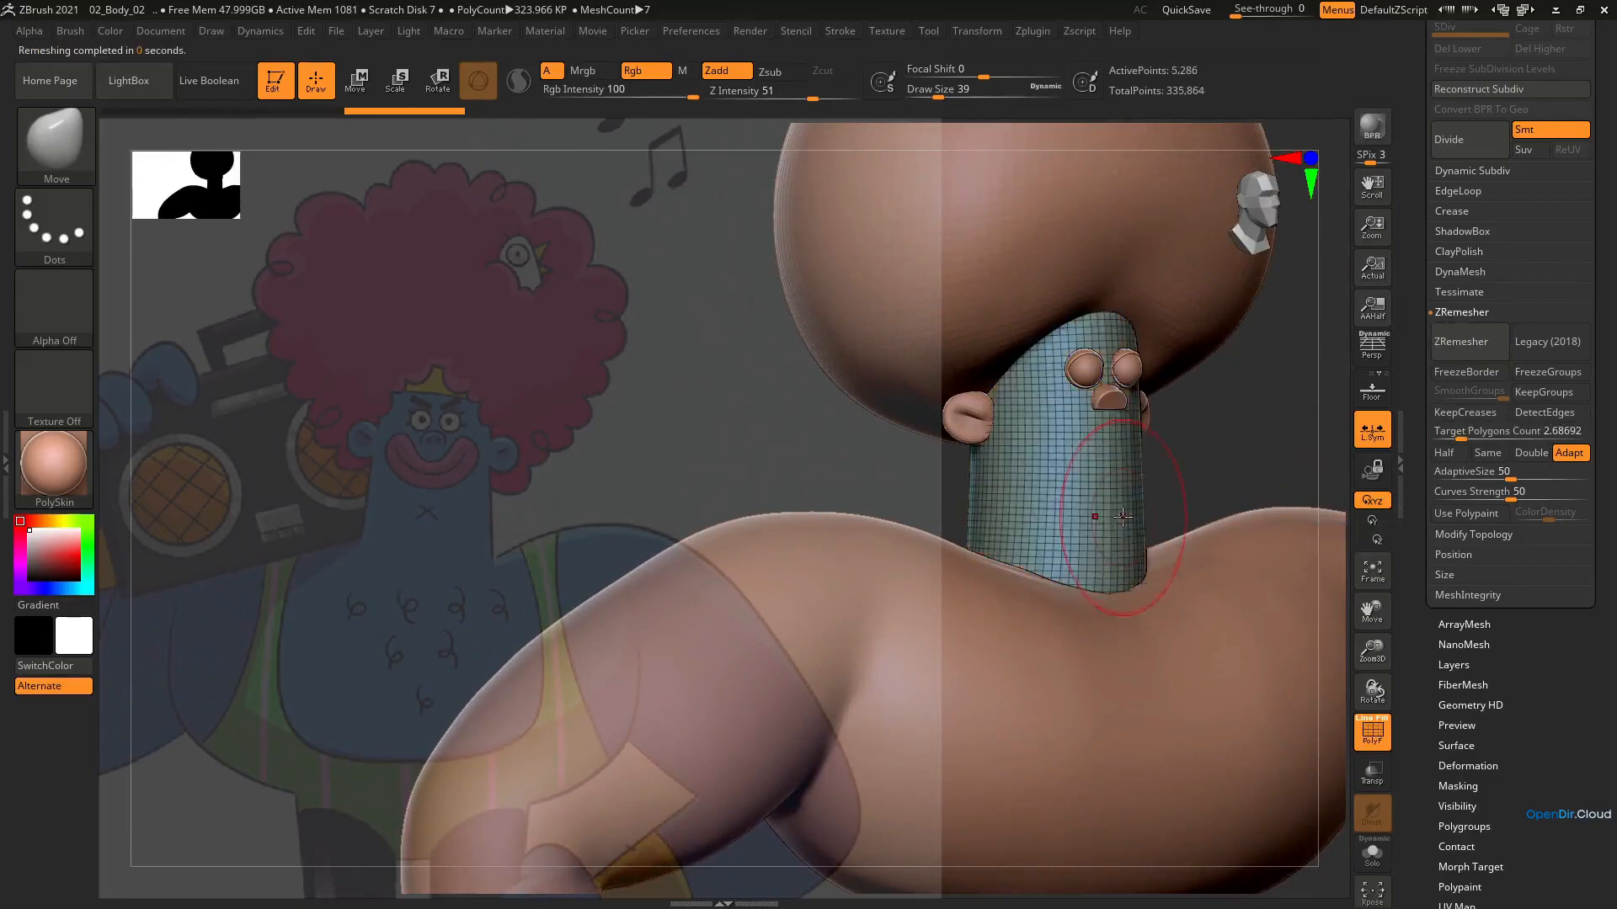
pyautogui.moveTo(1082, 515)
pyautogui.keyDown('shift'); pyautogui.mouseDown(button='right')
pyautogui.moveTo(1103, 528)
pyautogui.moveTo(1111, 510)
pyautogui.mouseUp(button='right'); pyautogui.keyUp('shift')
pyautogui.hotkey('shift', 'f')
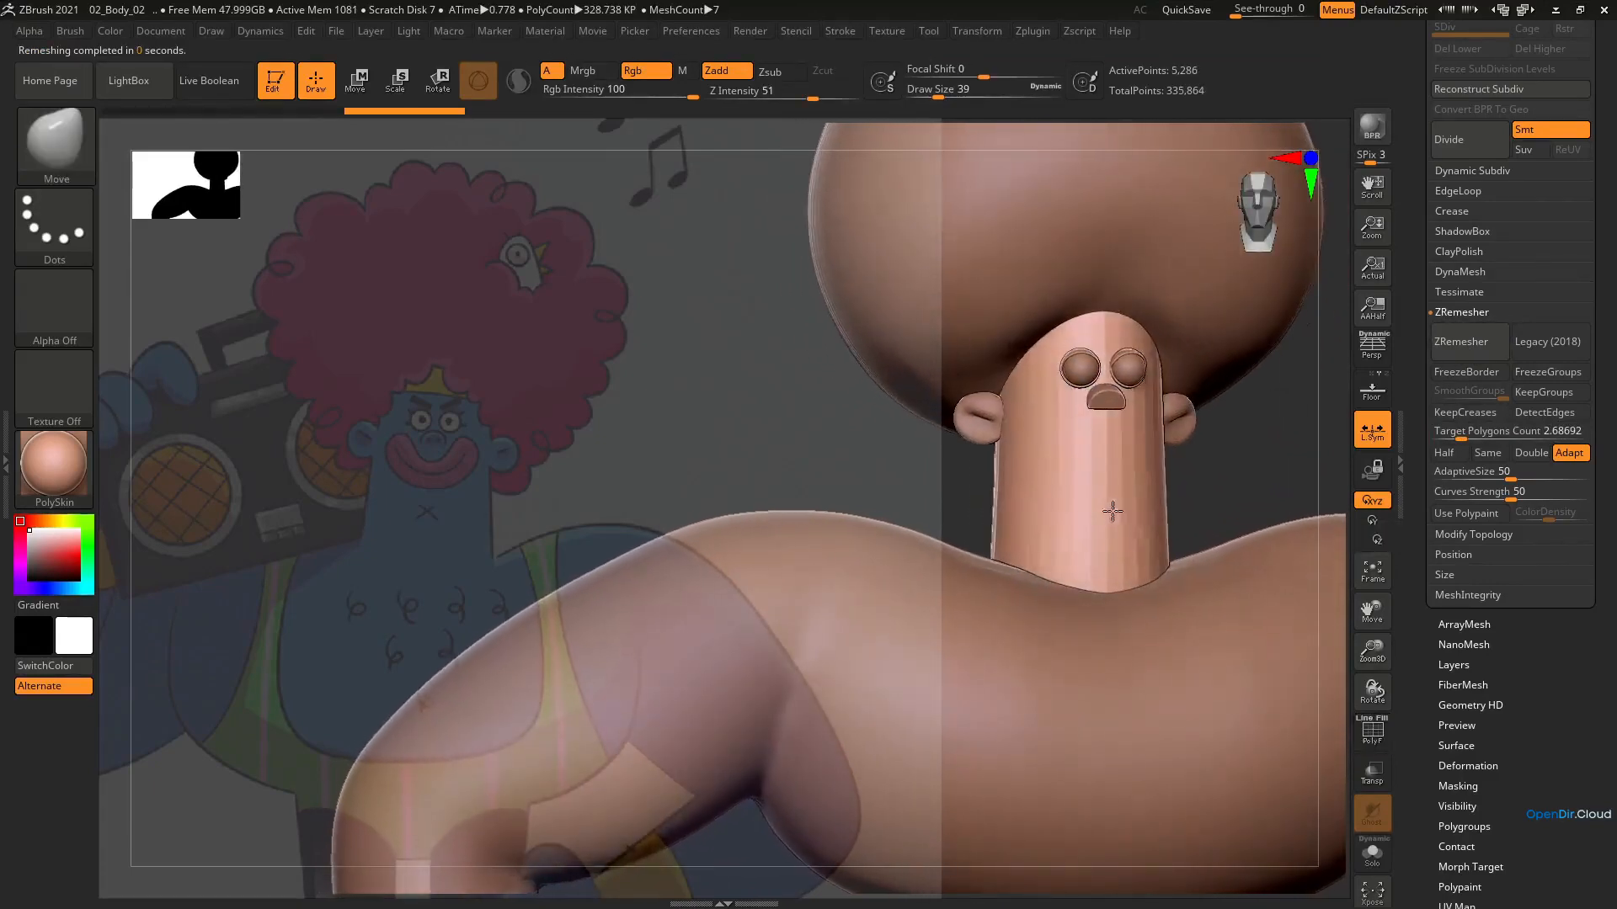
# Smooth the faceted surface of the remeshed head at draw size 80, then reduce the draw size to 71
pyautogui.press(']')
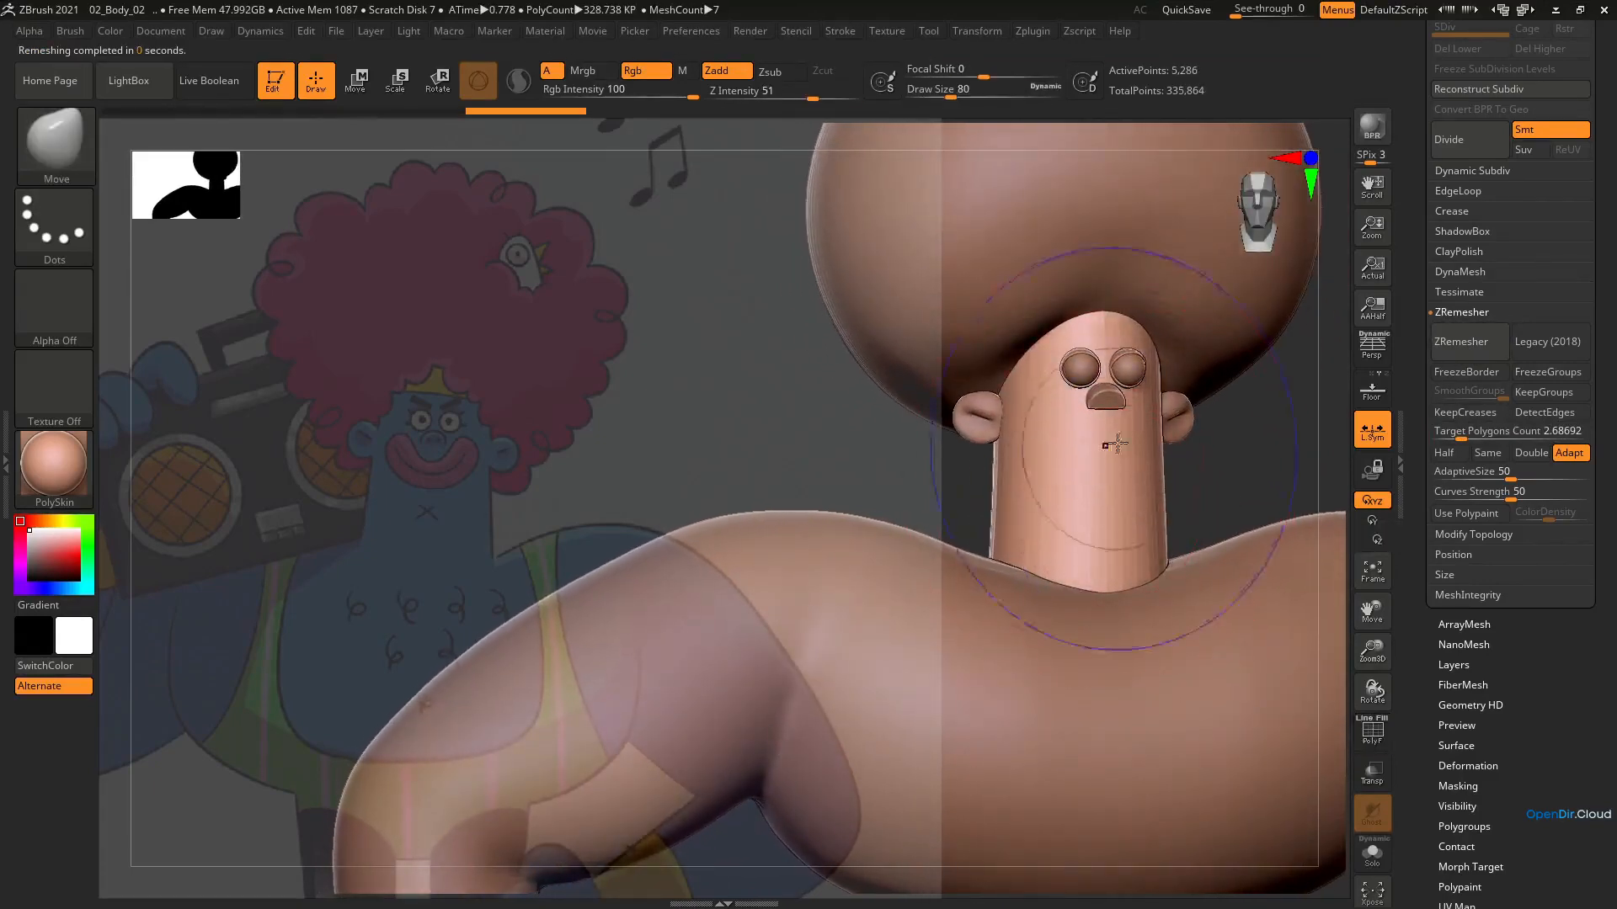
pyautogui.moveTo(1111, 446)
pyautogui.keyDown('shift'); pyautogui.mouseDown()
pyautogui.moveTo(1100, 563)
pyautogui.moveTo(1101, 539)
pyautogui.mouseUp(); pyautogui.keyUp('shift')
pyautogui.moveTo(1107, 484); pyautogui.dragTo(1097, 464, button='right')
pyautogui.press('s')
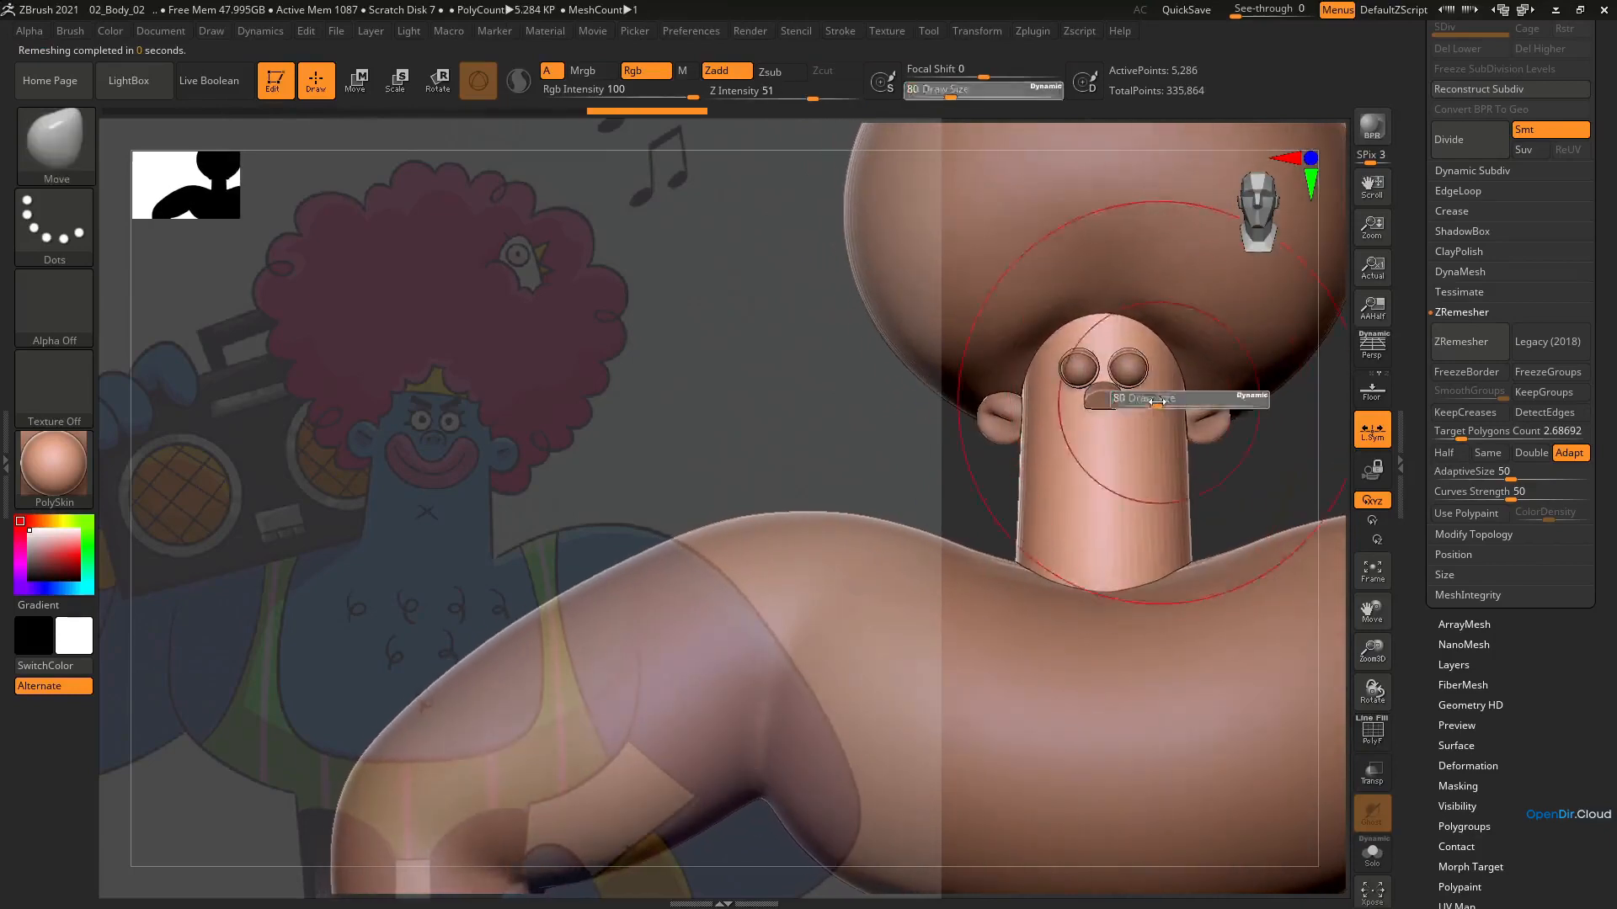
pyautogui.moveTo(1129, 402); pyautogui.dragTo(1127, 402)
pyautogui.moveTo(1166, 397); pyautogui.dragTo(1241, 289, button='right')
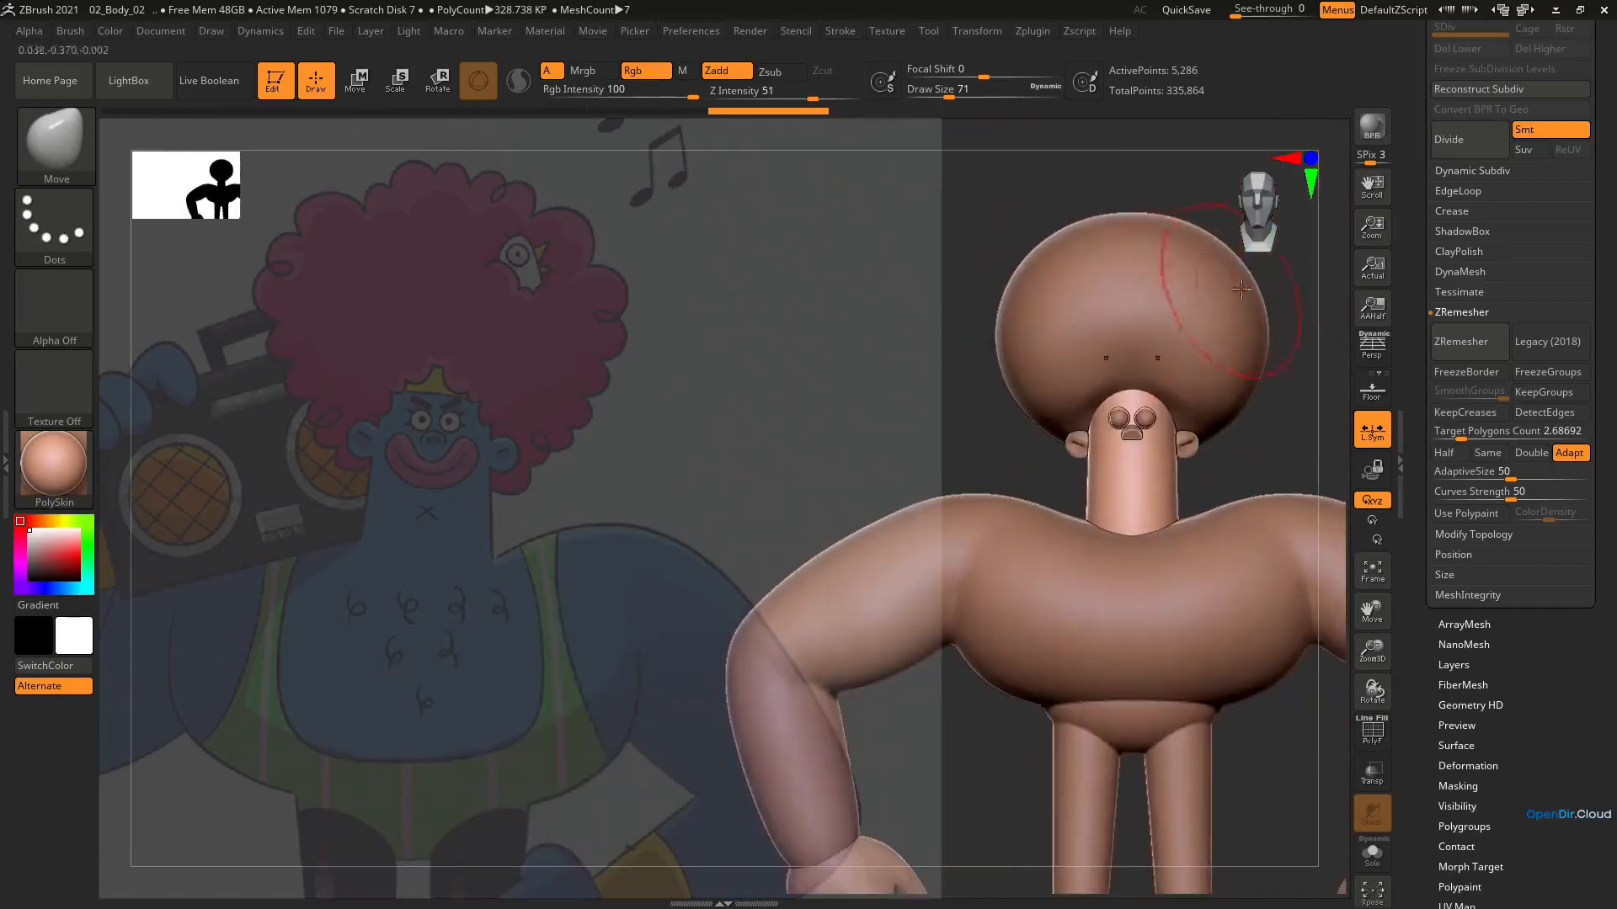
pyautogui.keyDown('ctrl'); pyautogui.moveTo(1166, 453); pyautogui.dragTo(1169, 473, button='right'); pyautogui.keyUp('ctrl')
pyautogui.moveTo(1191, 470); pyautogui.dragTo(1183, 476)
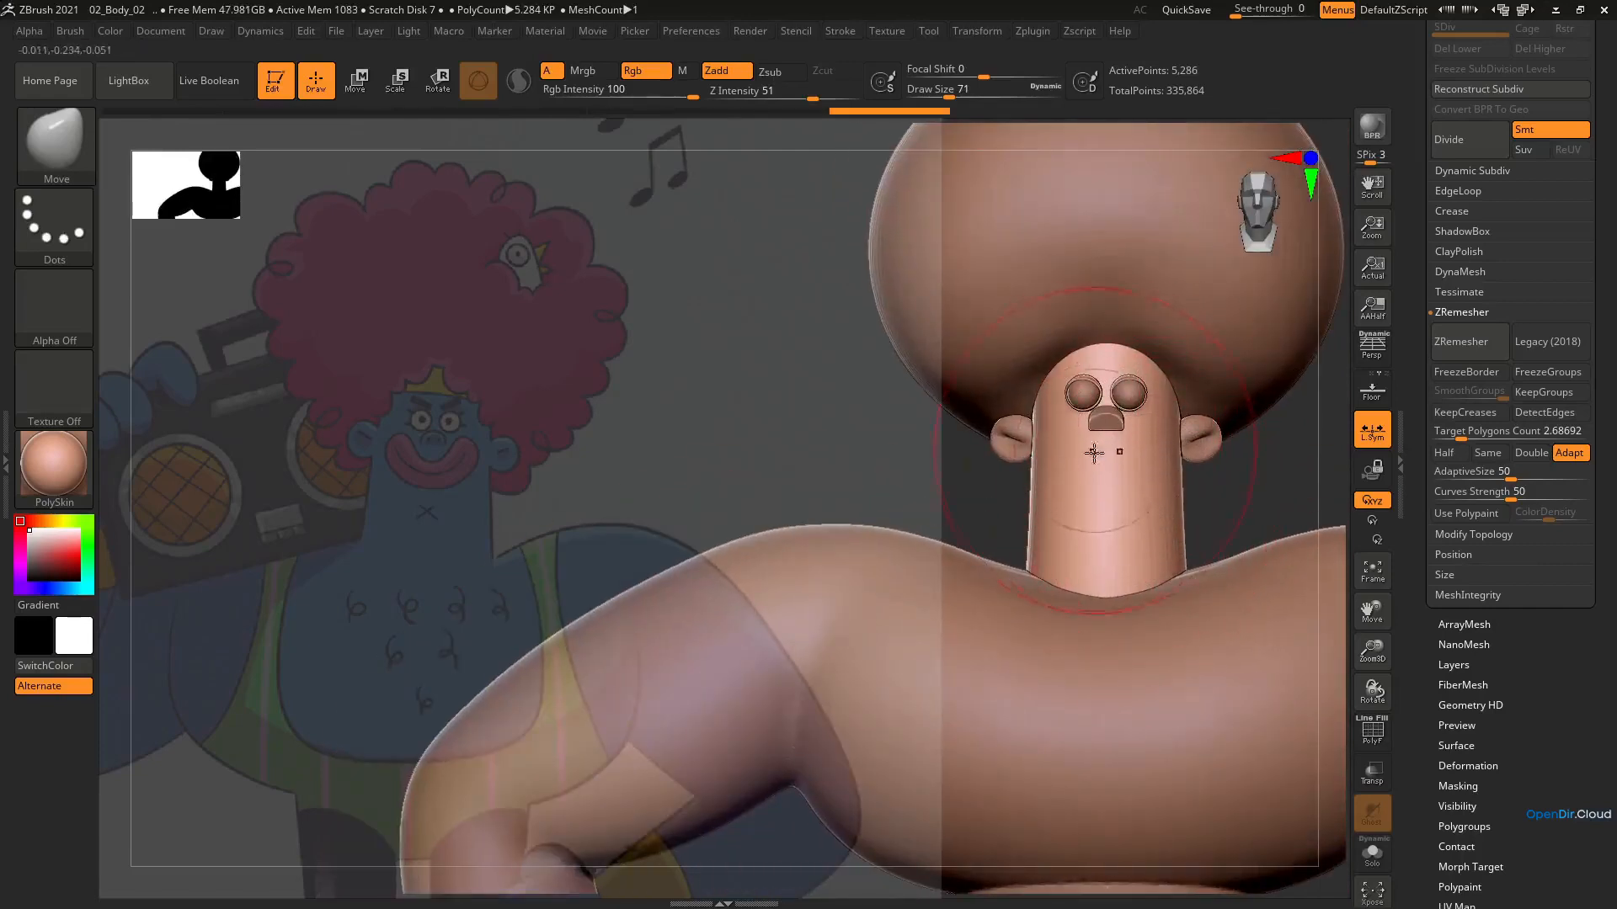
# Adjust the front of the head behind the nose in side view with the Move brush at draw size 35
pyautogui.keyDown('ctrl'); pyautogui.moveTo(1103, 425); pyautogui.dragTo(1112, 494, button='right'); pyautogui.keyUp('ctrl')
pyautogui.press('s')
pyautogui.moveTo(1119, 441)
pyautogui.mouseDown()
pyautogui.moveTo(1173, 440)
pyautogui.moveTo(1112, 438)
pyautogui.mouseUp()
pyautogui.keyDown('alt'); pyautogui.click(1111, 434); pyautogui.keyUp('alt')
pyautogui.moveTo(1113, 436)
pyautogui.mouseDown(button='right')
pyautogui.moveTo(1144, 440)
pyautogui.moveTo(1095, 463)
pyautogui.mouseUp(button='right')
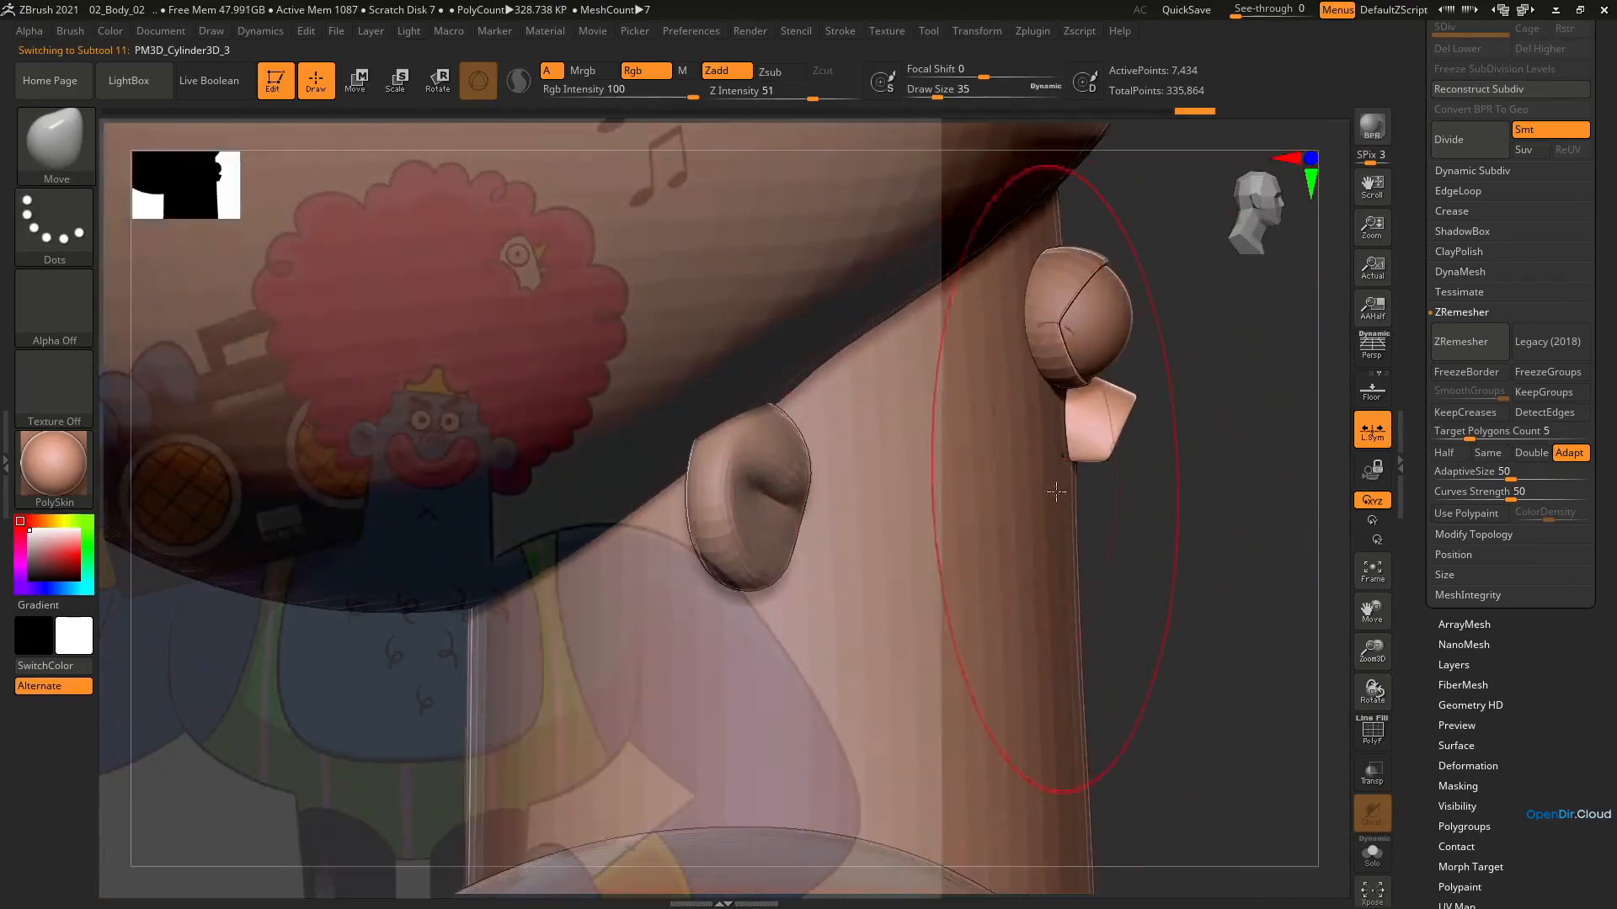
pyautogui.keyDown('alt'); pyautogui.click(1049, 448); pyautogui.keyUp('alt')
pyautogui.moveTo(1045, 444); pyautogui.dragTo(1052, 445)
pyautogui.press('s')
pyautogui.moveTo(1094, 615)
pyautogui.mouseDown()
pyautogui.moveTo(1049, 617)
pyautogui.moveTo(1062, 652)
pyautogui.mouseUp()
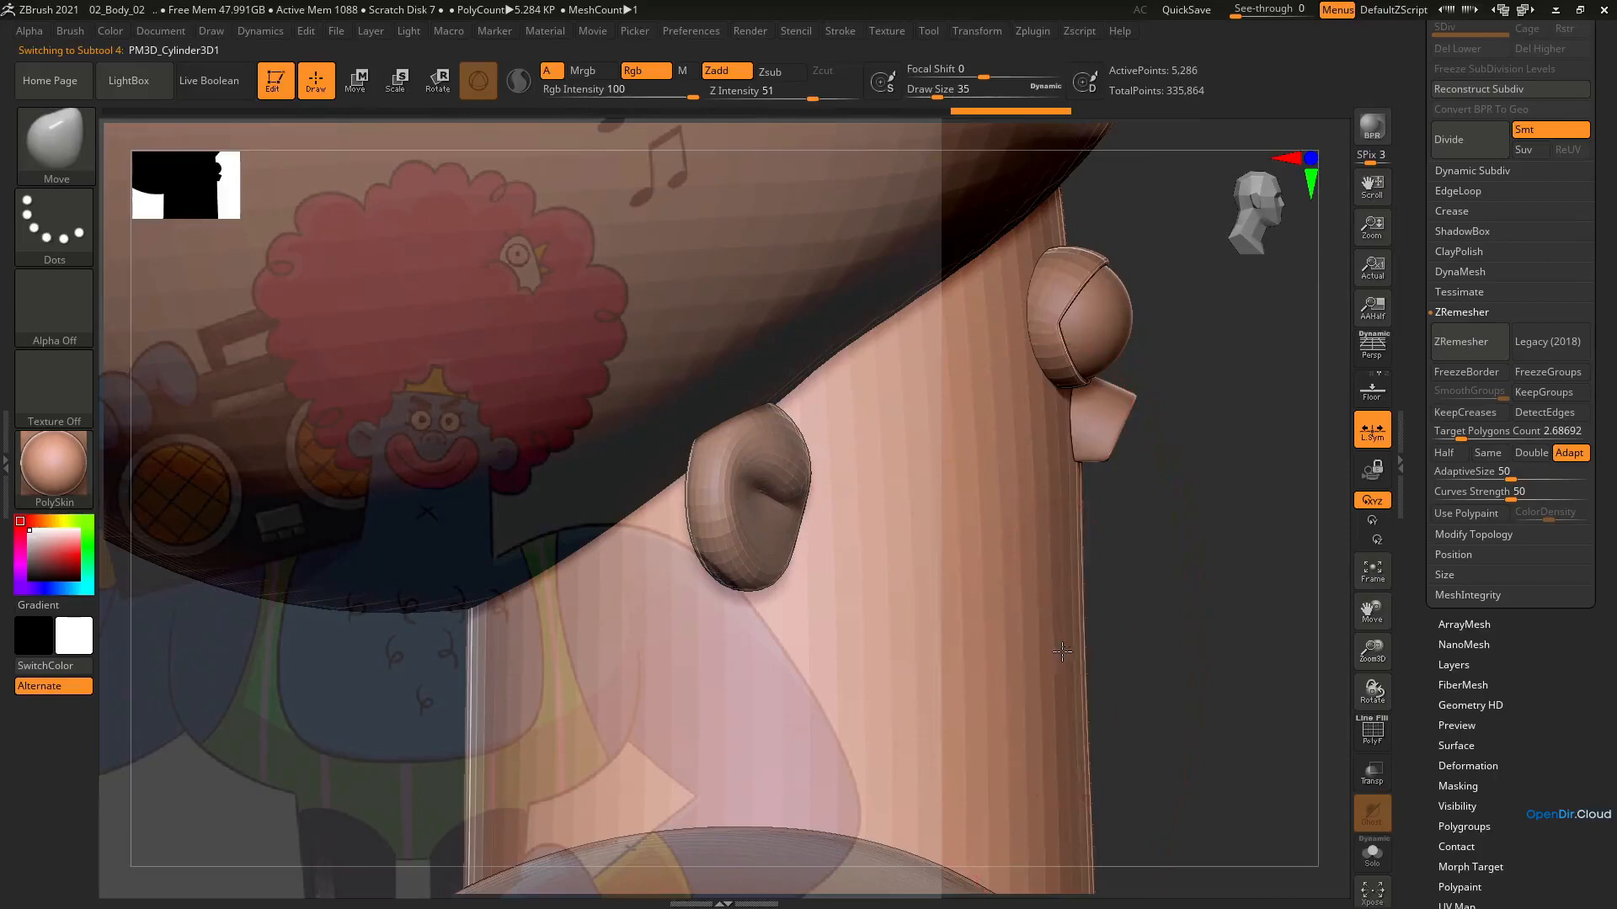
# Select the nose and refine its rounded shape from the front with the Smooth and Move brushes at draw size 14
pyautogui.keyDown('alt'); pyautogui.click(1100, 457); pyautogui.keyUp('alt')
pyautogui.moveTo(1204, 539)
pyautogui.mouseDown()
pyautogui.moveTo(1124, 544)
pyautogui.moveTo(1192, 545)
pyautogui.mouseUp()
pyautogui.moveTo(1111, 411); pyautogui.dragTo(1032, 411)
pyautogui.press('s')
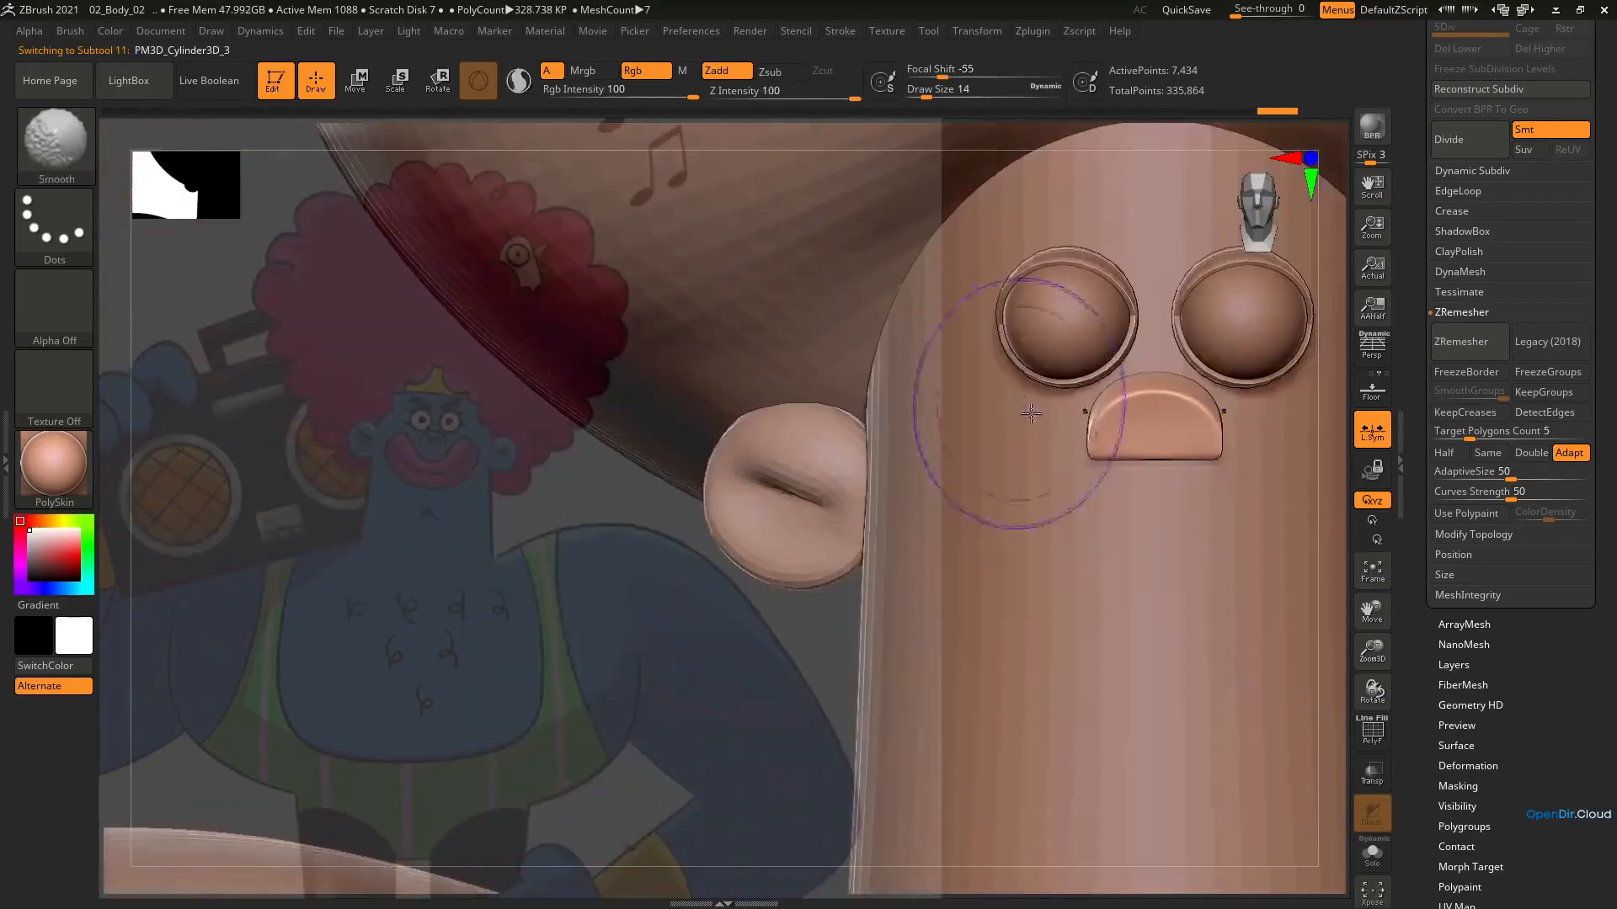
pyautogui.moveTo(1145, 400); pyautogui.dragTo(1142, 395)
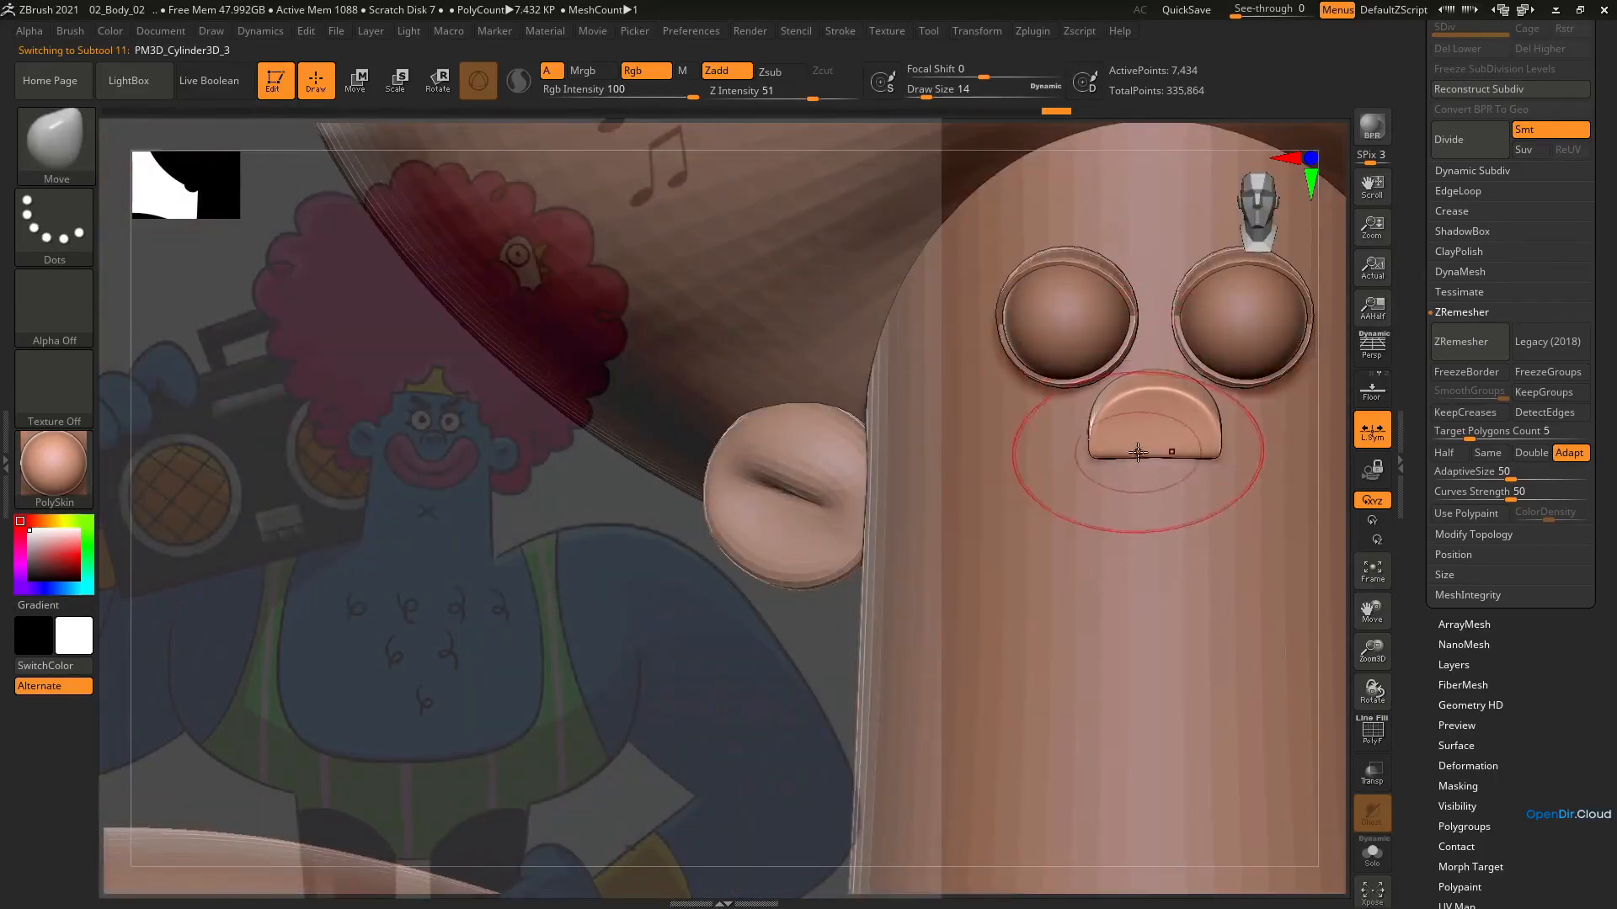
# Carve two small symmetrical nostrils into the front of the nose with the ClayBuildup brush at draw size 1
pyautogui.press('b')
pyautogui.press('c')
pyautogui.press('b')
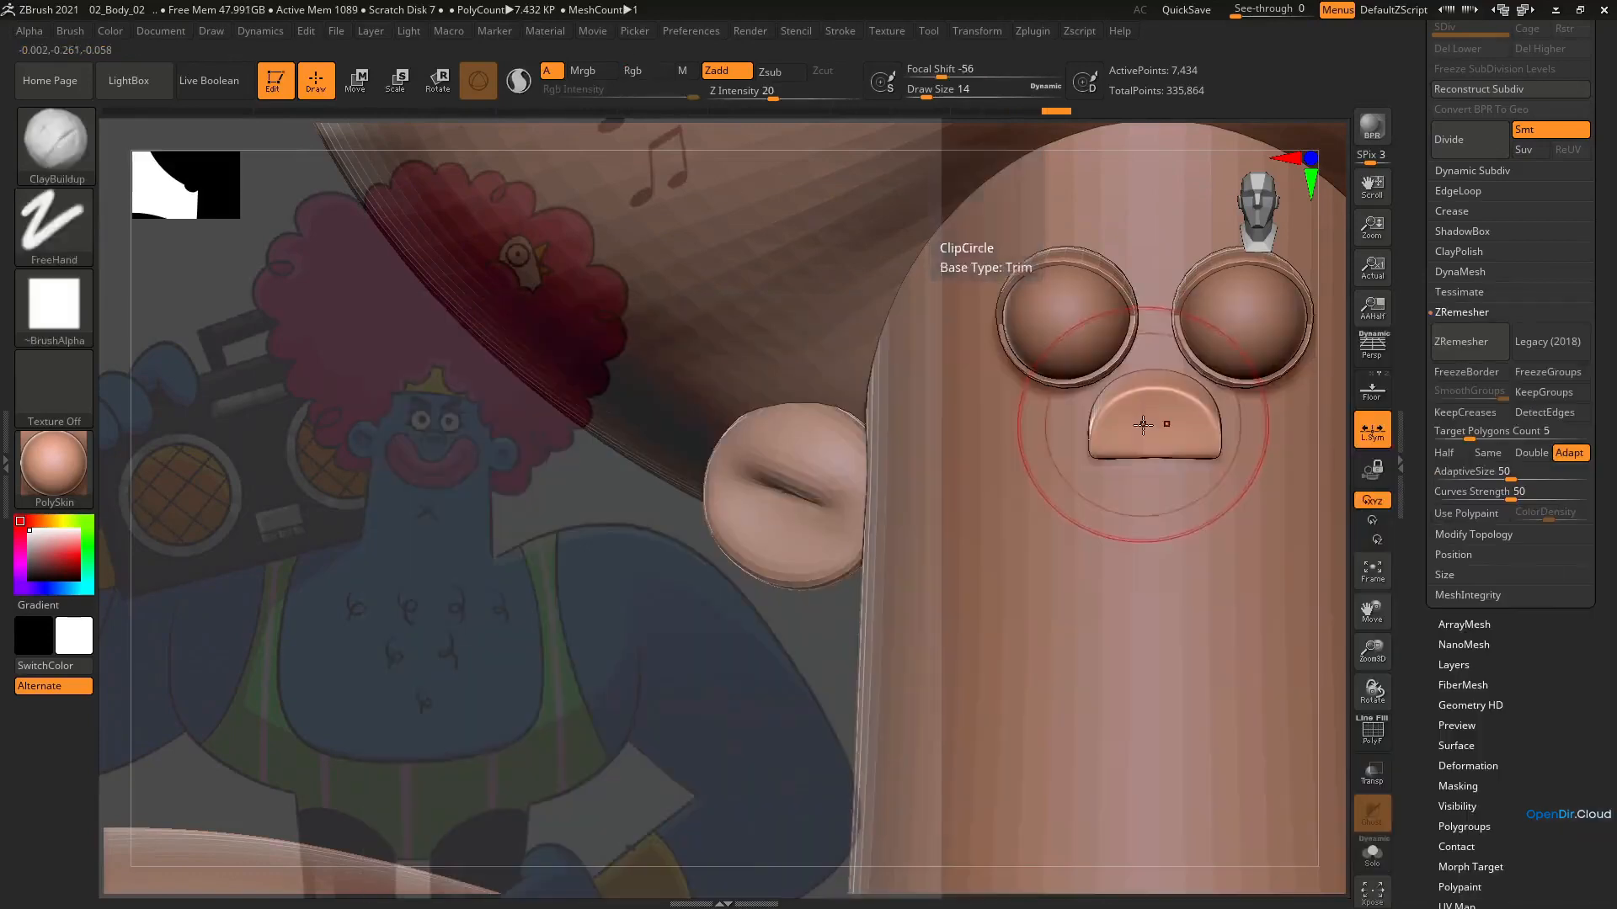
pyautogui.press('s')
pyautogui.moveTo(1141, 427); pyautogui.dragTo(1126, 428)
pyautogui.moveTo(1135, 446)
pyautogui.keyDown('alt'); pyautogui.mouseDown(button='right')
pyautogui.moveTo(1136, 473)
pyautogui.moveTo(1114, 439)
pyautogui.mouseUp(button='right'); pyautogui.keyUp('alt')
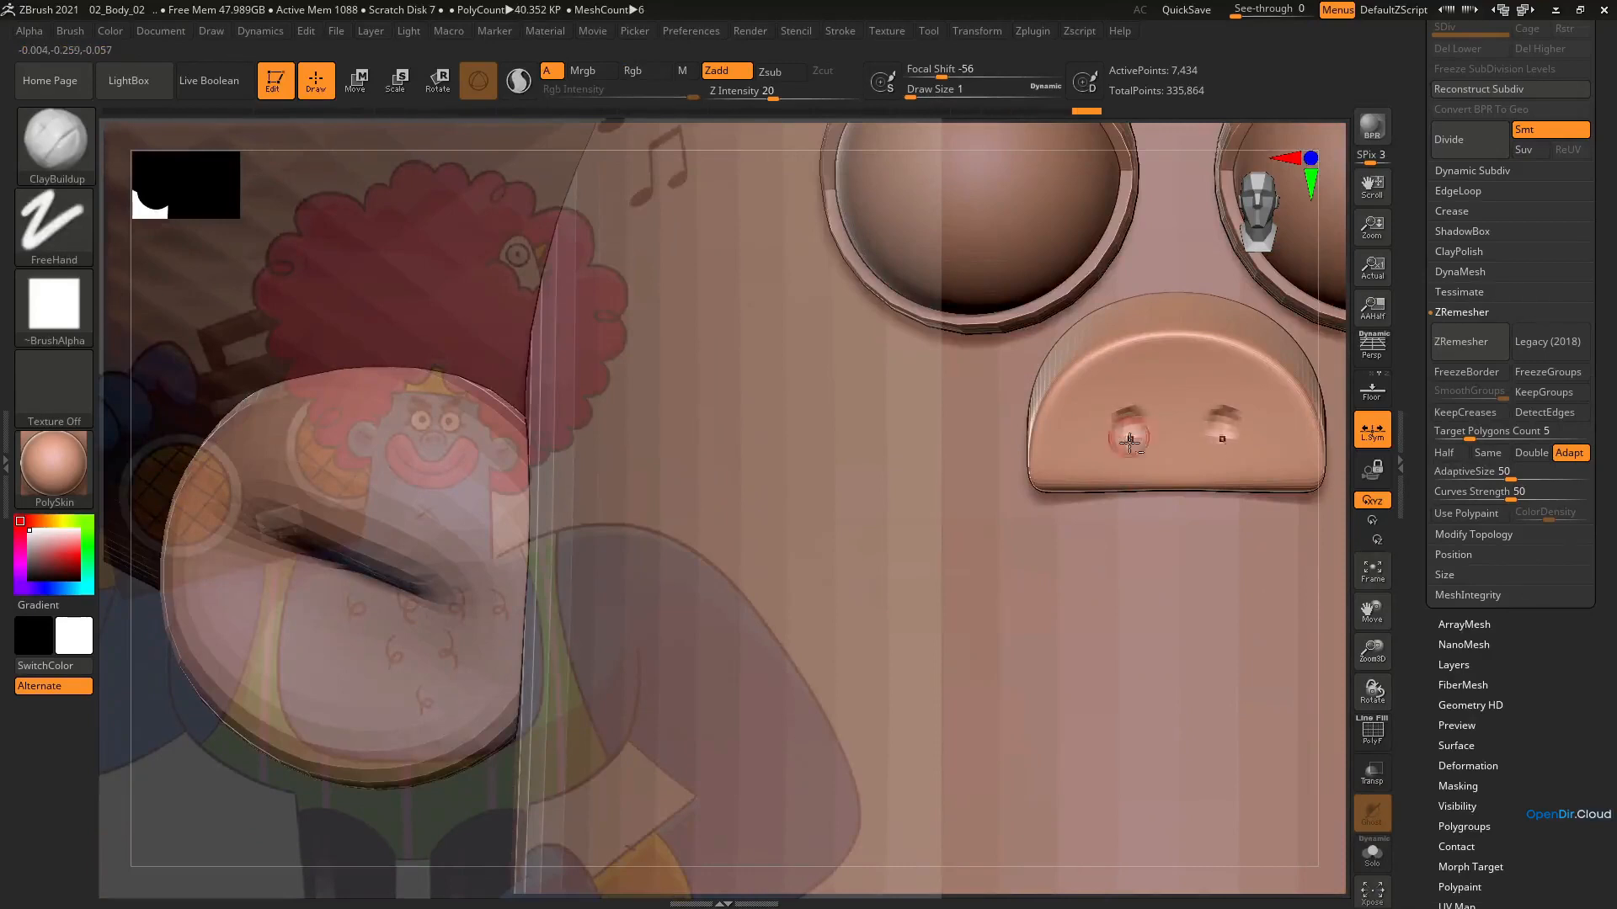
pyautogui.hotkey('ctrl', 'z')
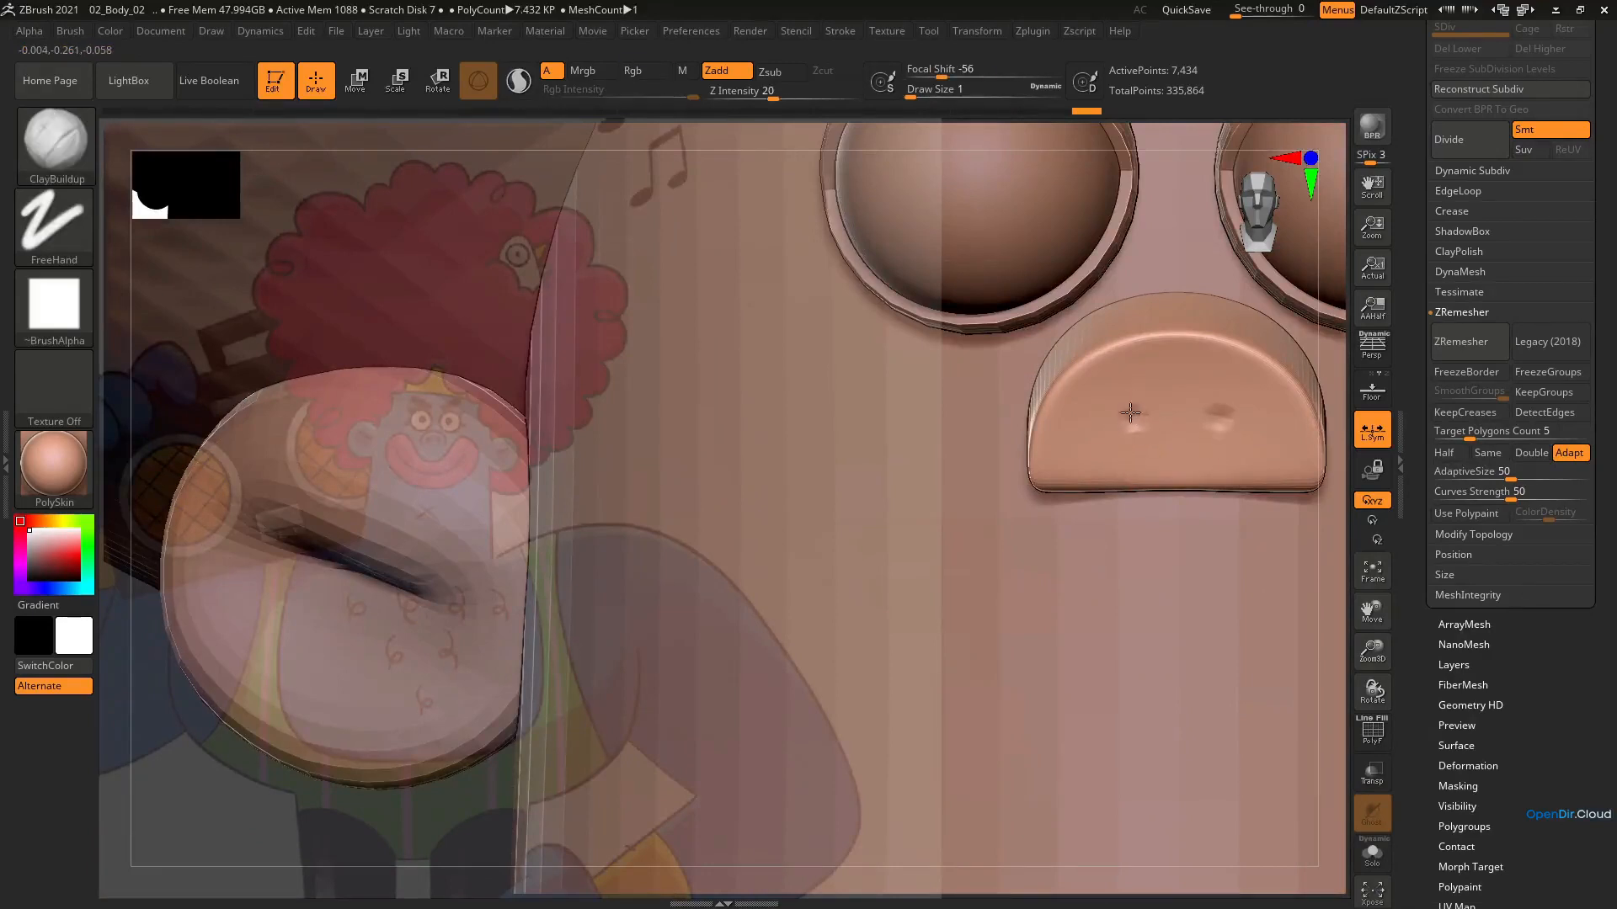
pyautogui.moveTo(1130, 493)
pyautogui.keyDown('alt'); pyautogui.mouseDown(button='right')
pyautogui.moveTo(1134, 337)
pyautogui.moveTo(1005, 338)
pyautogui.mouseUp(button='right'); pyautogui.keyUp('alt')
pyautogui.moveTo(1024, 445)
pyautogui.keyDown('alt'); pyautogui.mouseDown(button='right')
pyautogui.moveTo(1028, 253)
pyautogui.moveTo(1039, 293)
pyautogui.mouseUp(button='right'); pyautogui.keyUp('alt')
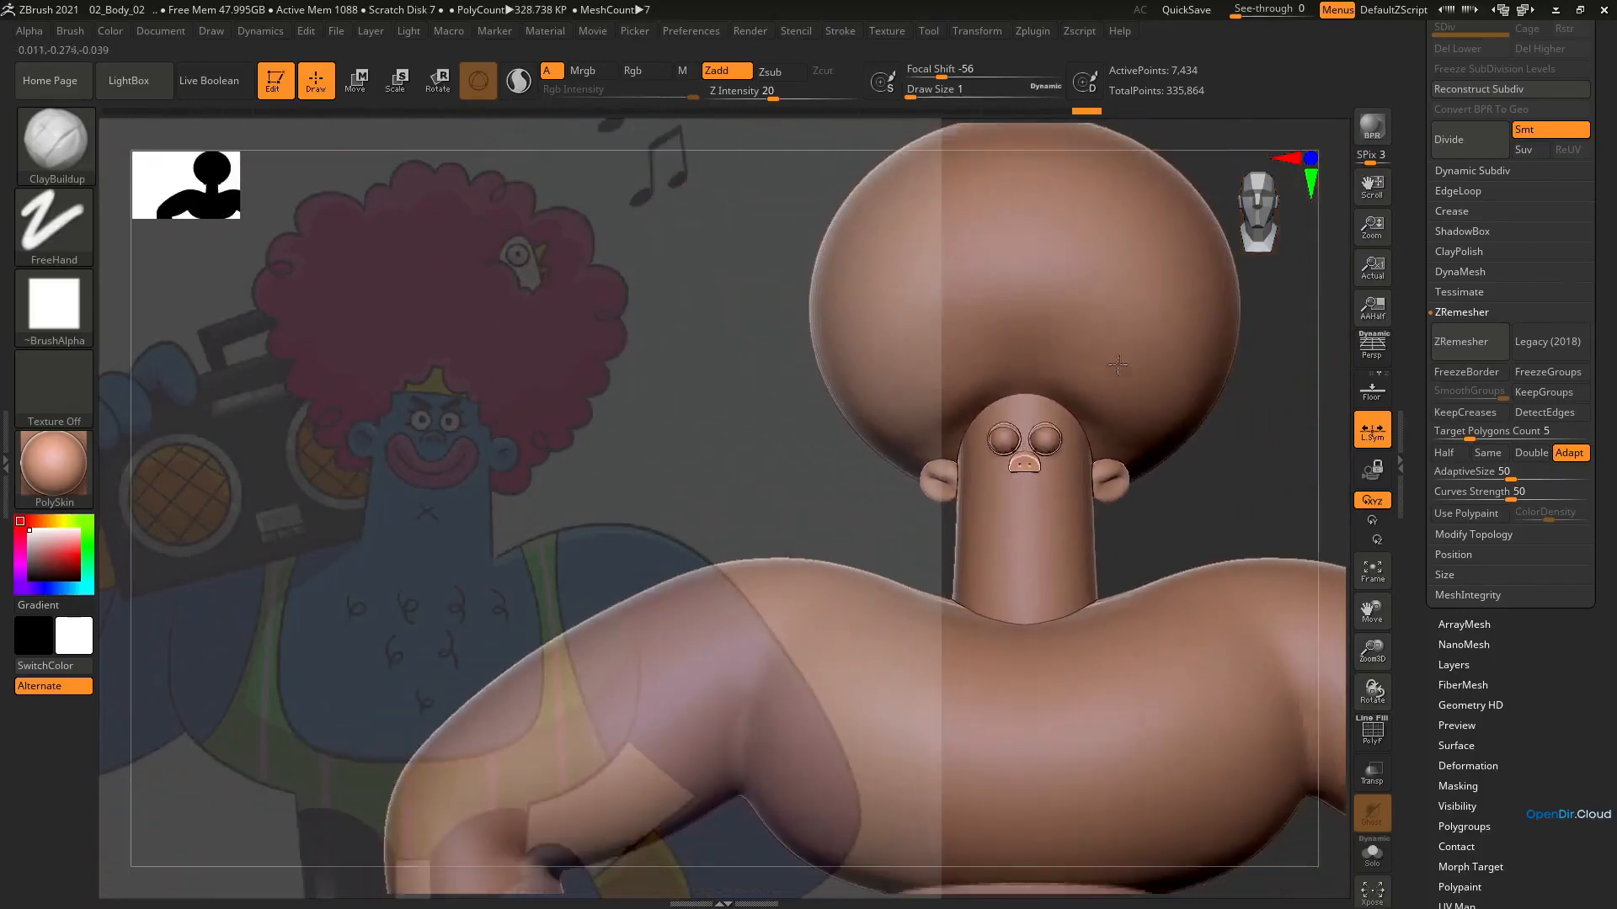
pyautogui.moveTo(1118, 364)
pyautogui.keyDown('alt'); pyautogui.mouseDown(button='right')
pyautogui.moveTo(1192, 380)
pyautogui.moveTo(1165, 347)
pyautogui.moveTo(1156, 278)
pyautogui.mouseUp(button='right'); pyautogui.keyUp('alt')
pyautogui.moveTo(1156, 336)
pyautogui.mouseDown(button='right')
pyautogui.moveTo(1095, 354)
pyautogui.moveTo(1144, 359)
pyautogui.moveTo(1128, 370)
pyautogui.mouseUp(button='right')
pyautogui.moveTo(1126, 446); pyautogui.dragTo(1121, 439, button='right')
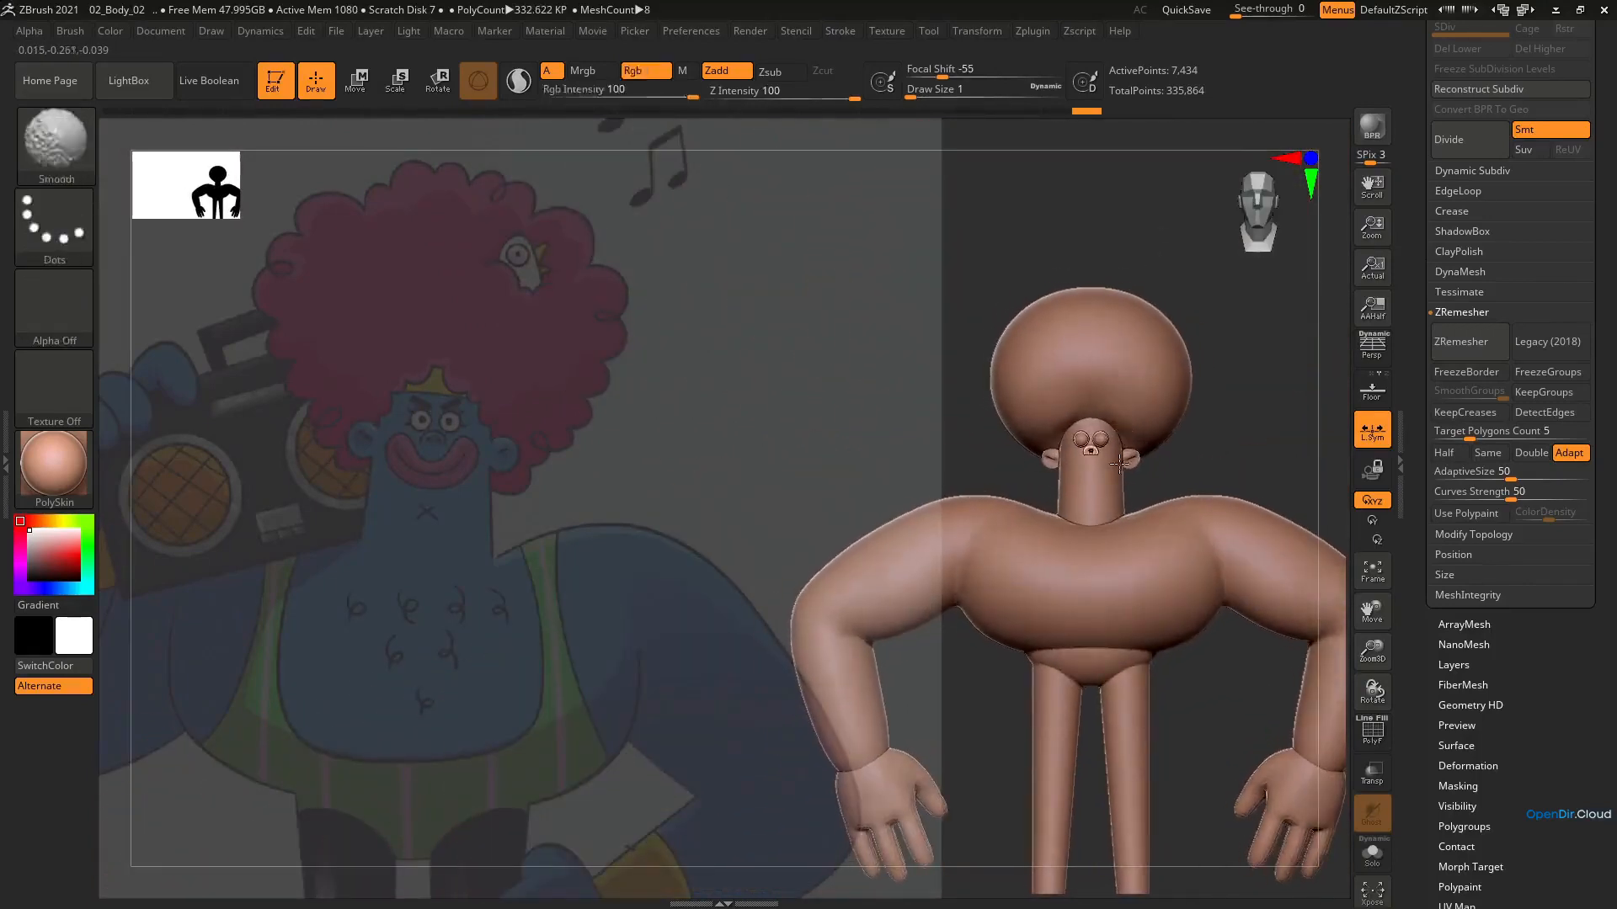
pyautogui.keyDown('alt'); pyautogui.moveTo(1132, 344); pyautogui.dragTo(1153, 287, button='right'); pyautogui.keyUp('alt')
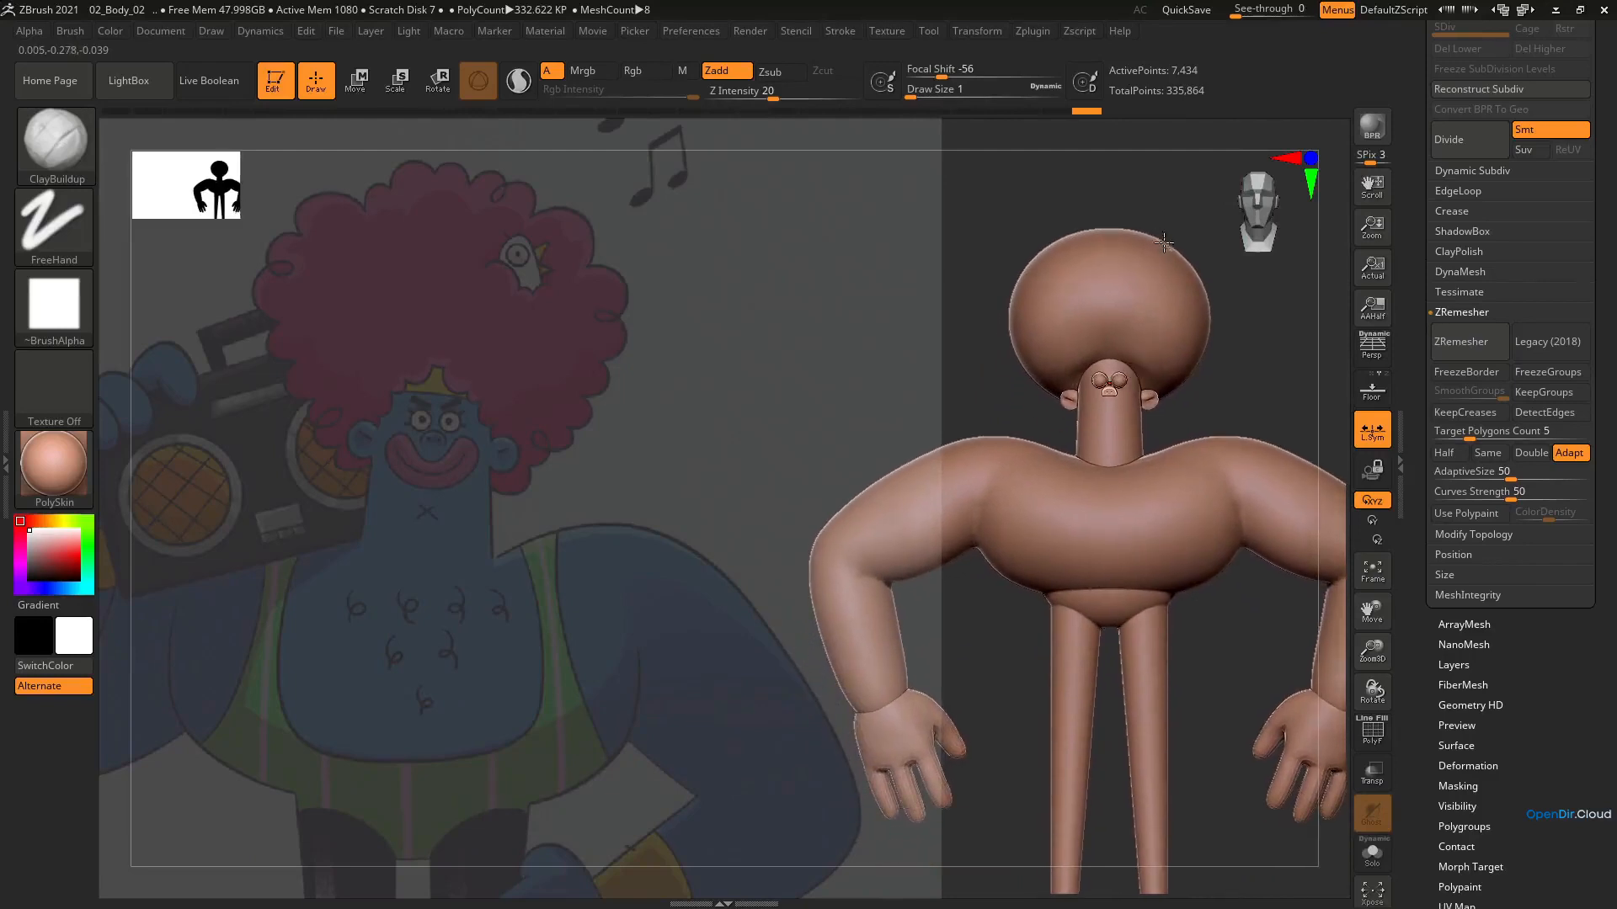
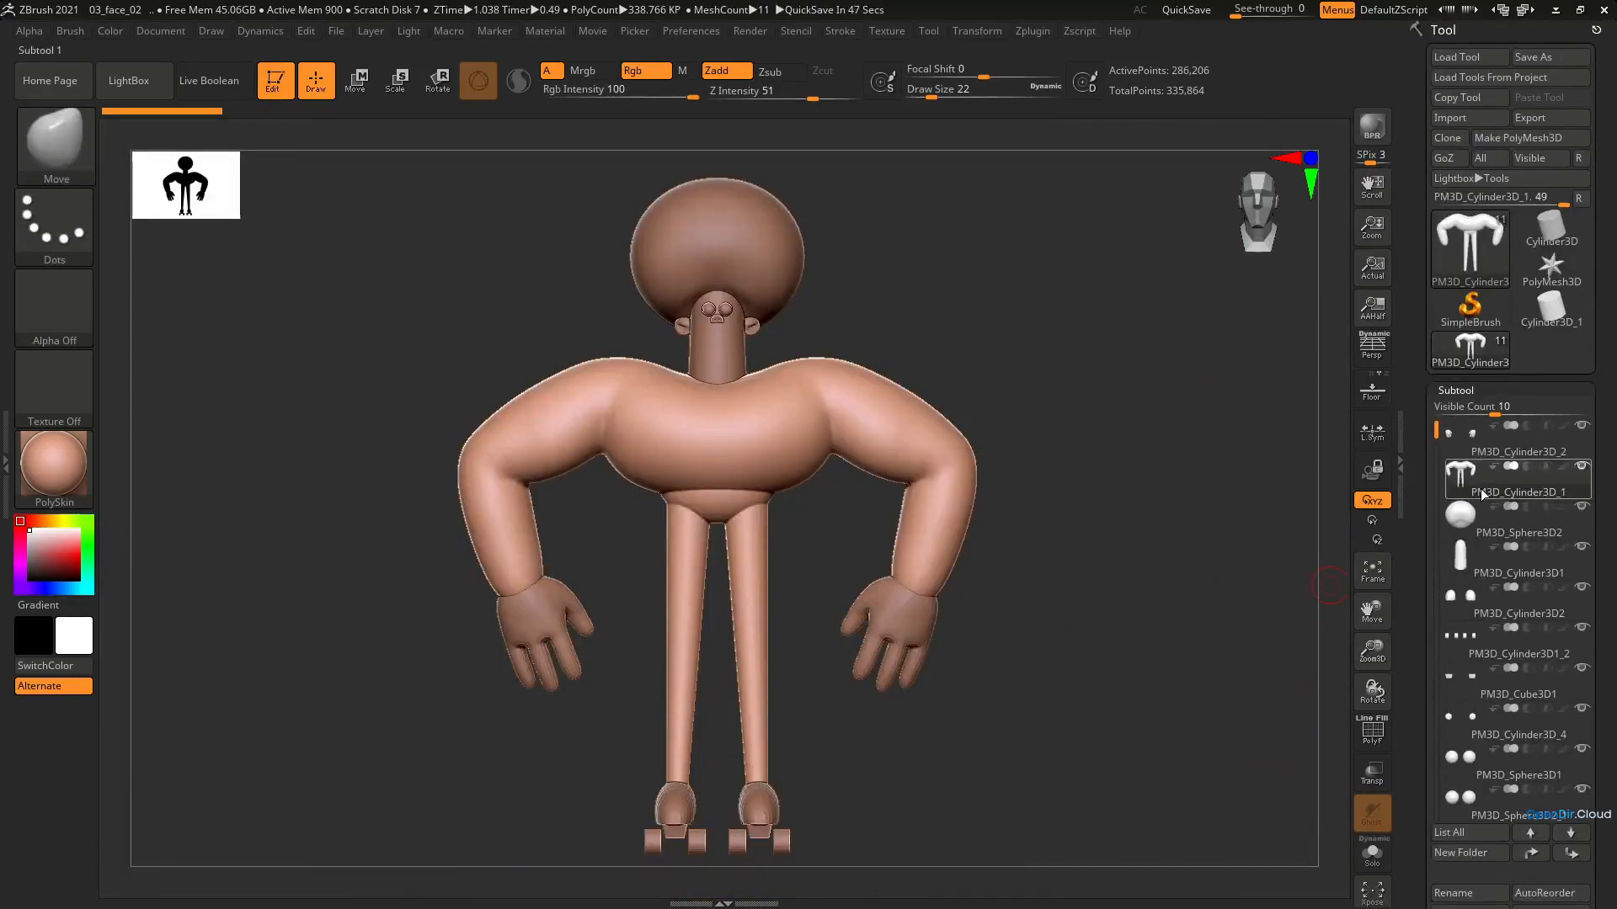
# Export the body mesh in OBJ format as Partymaker_export into the Obj folder of 02_Details
pyautogui.click(1541, 118)
pyautogui.doubleClick(374, 330)
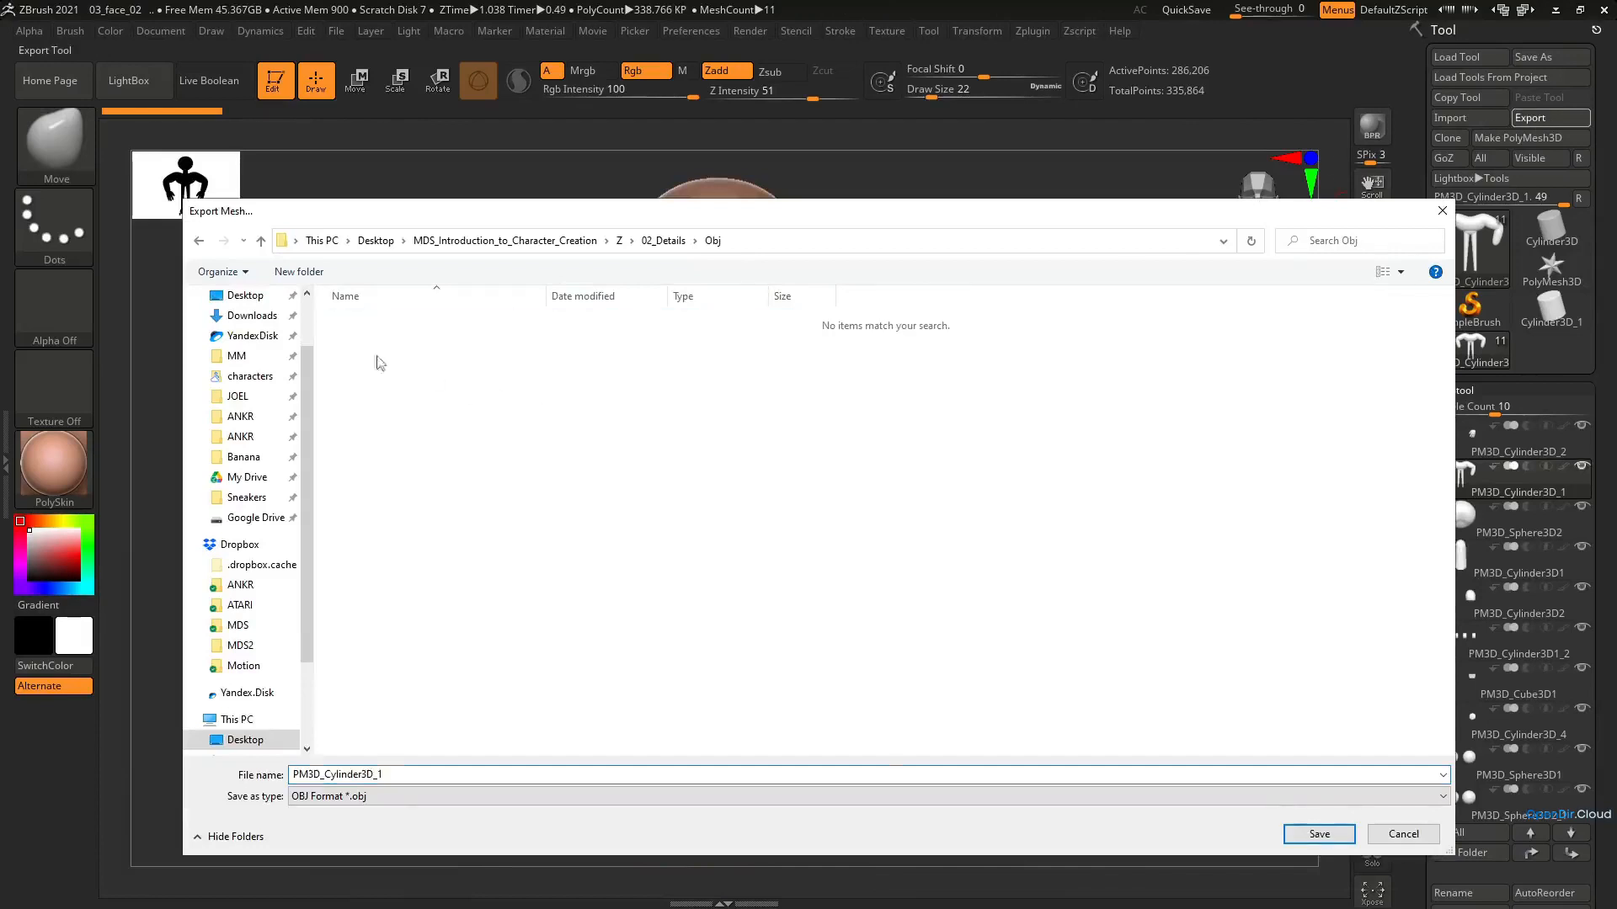
pyautogui.click(368, 797)
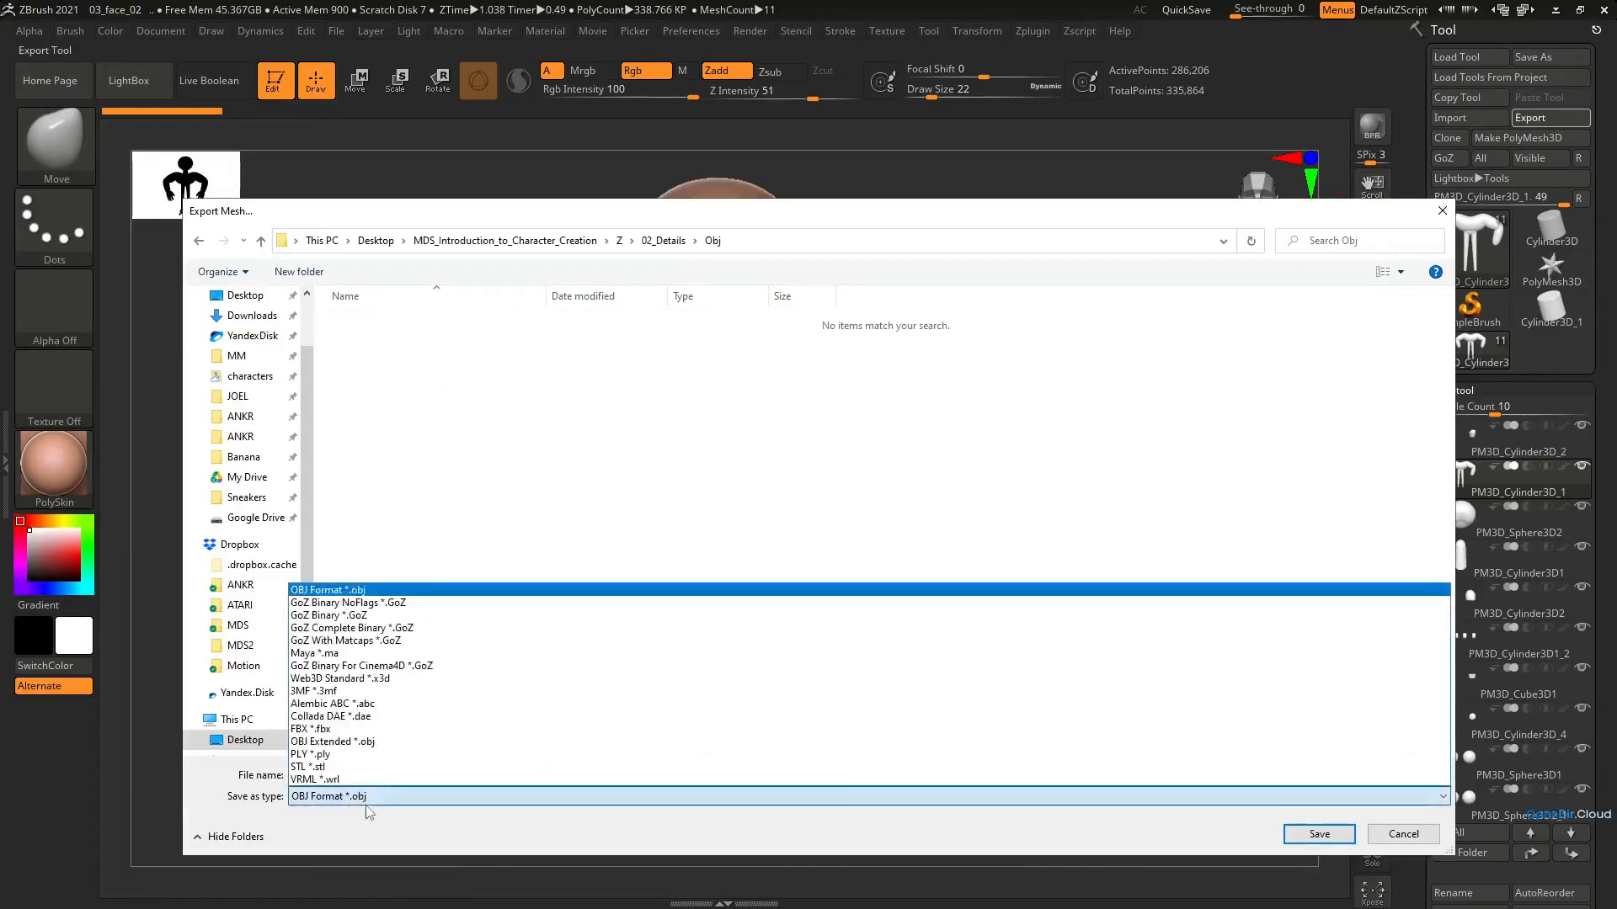
pyautogui.click(376, 593)
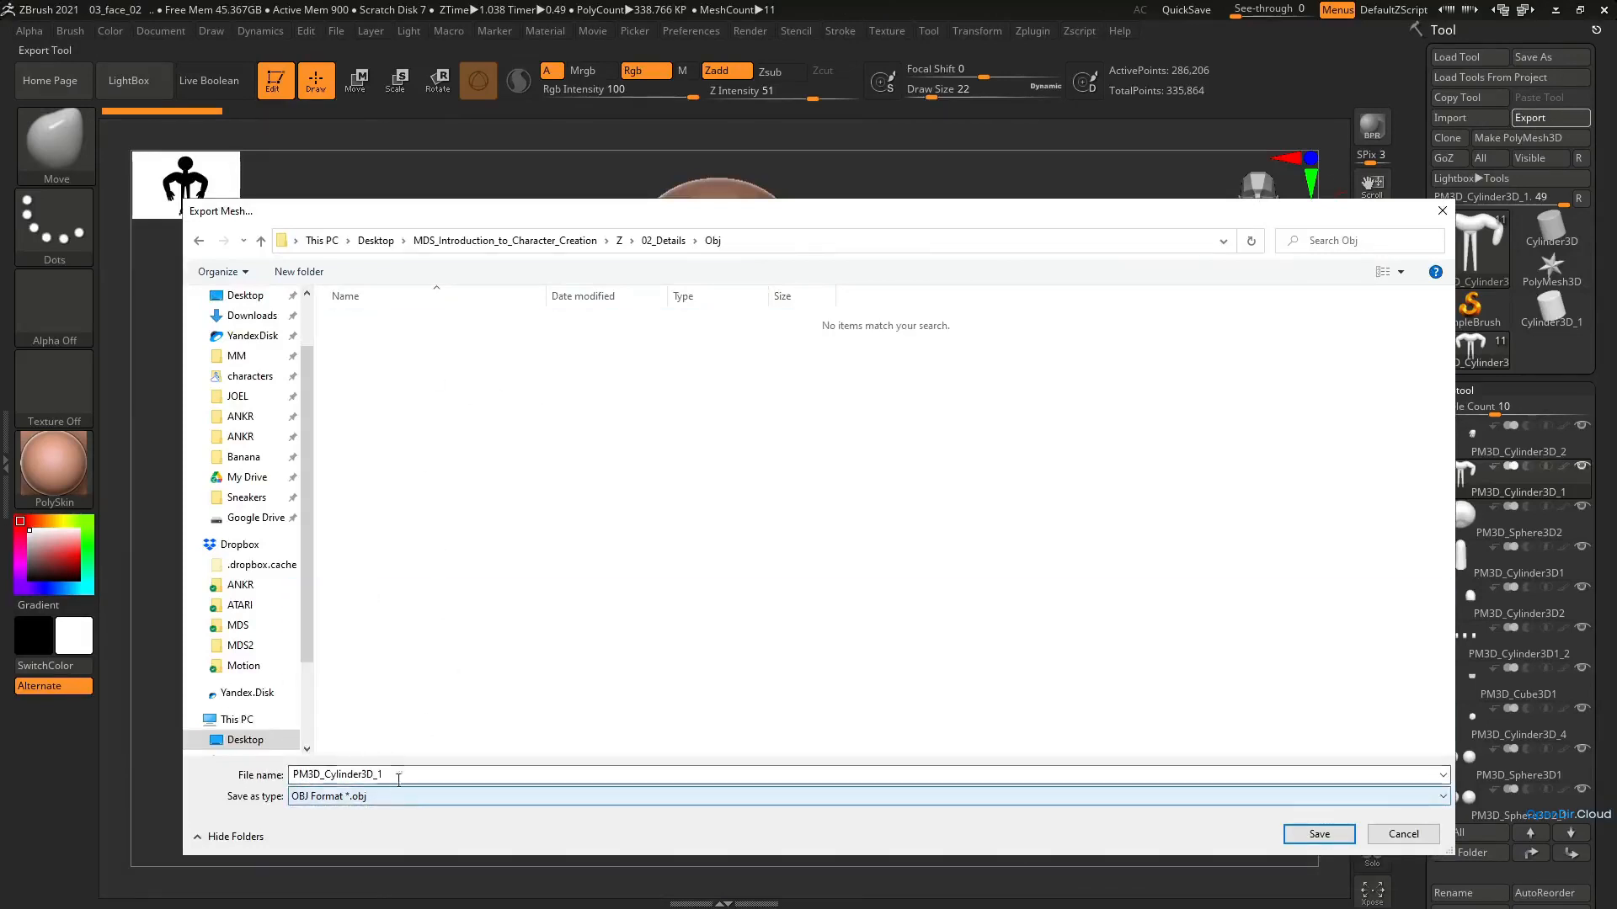
pyautogui.doubleClick(409, 775)
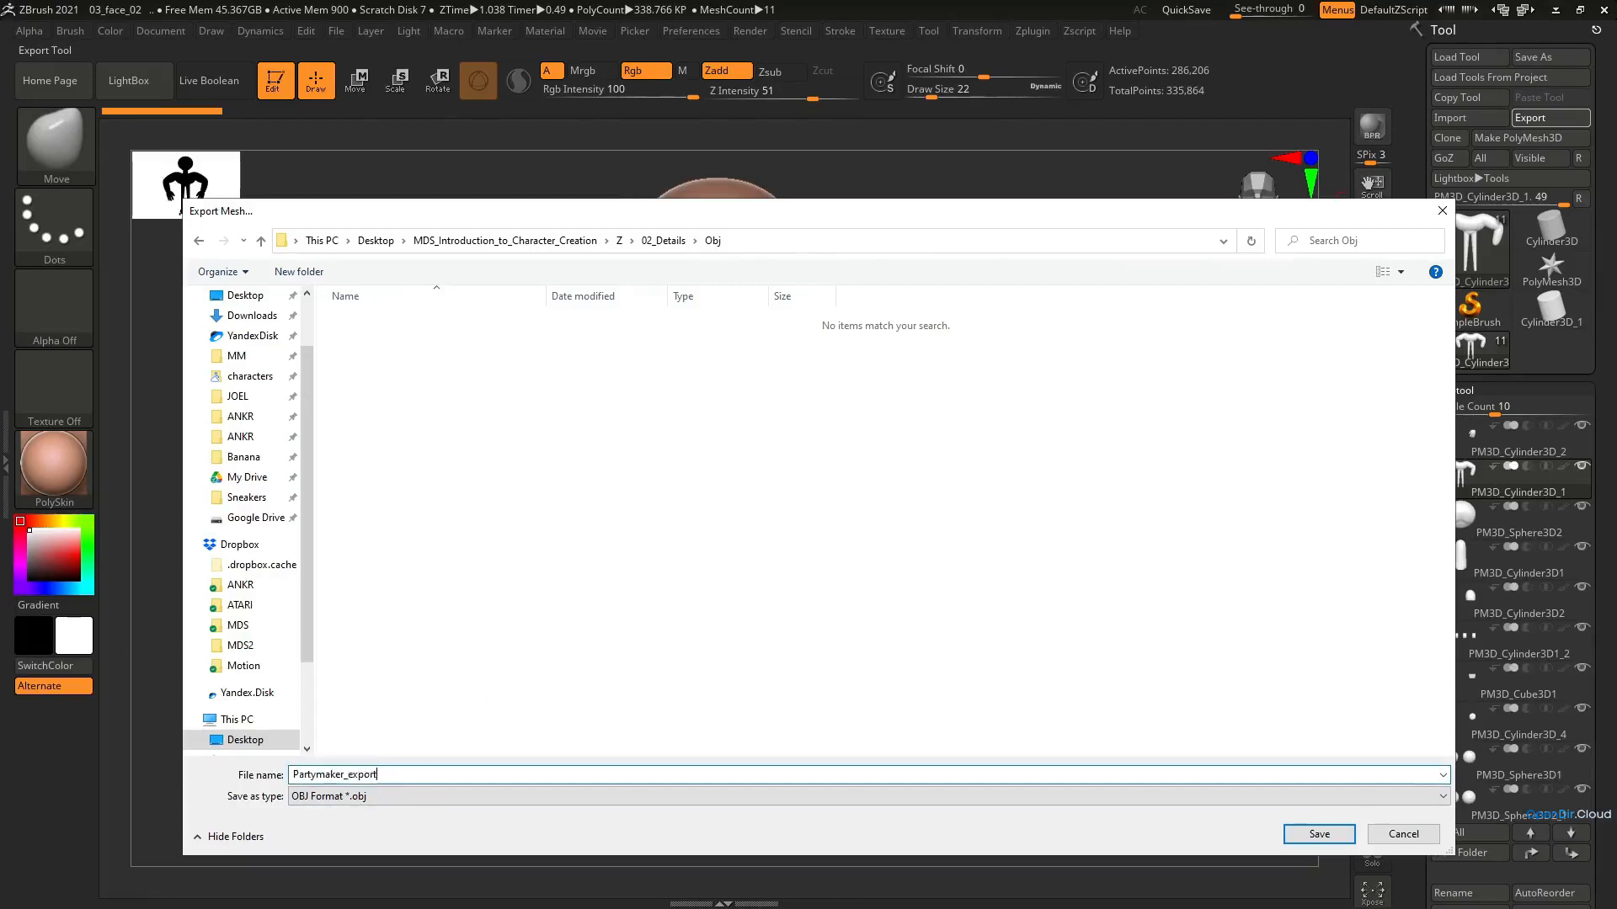
pyautogui.write('Partymaker_export')
pyautogui.press('Return')
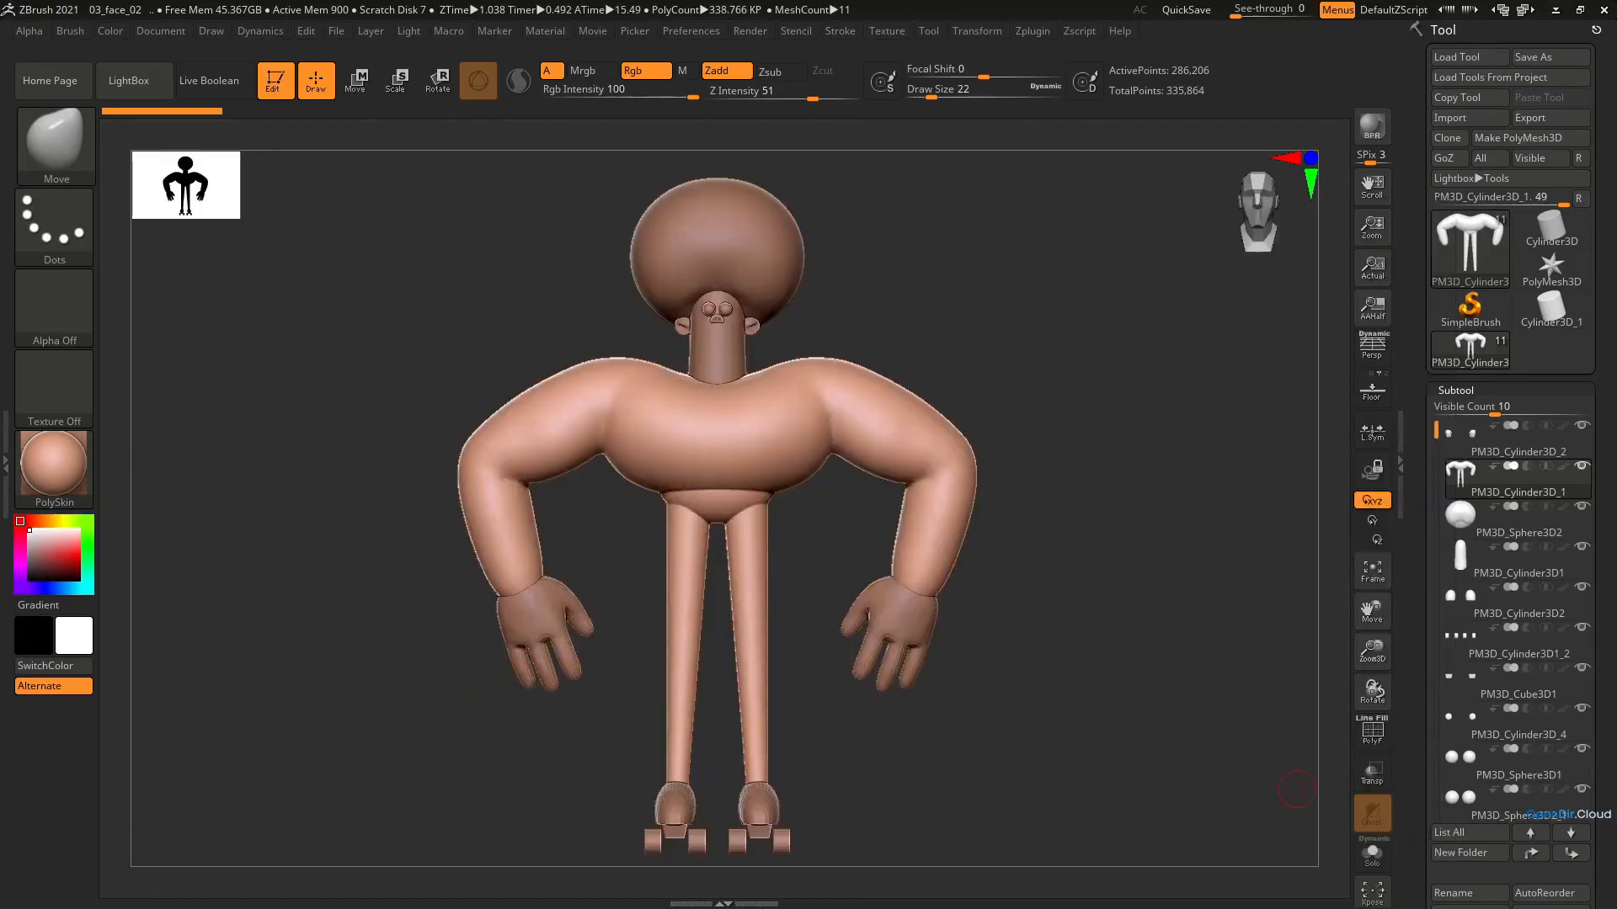
# Switch to Cinema 4D and import the Partymaker_export OBJ file with the default import settings
pyautogui.hotkey('alt', 'Tab')
pyautogui.click(104, 892)
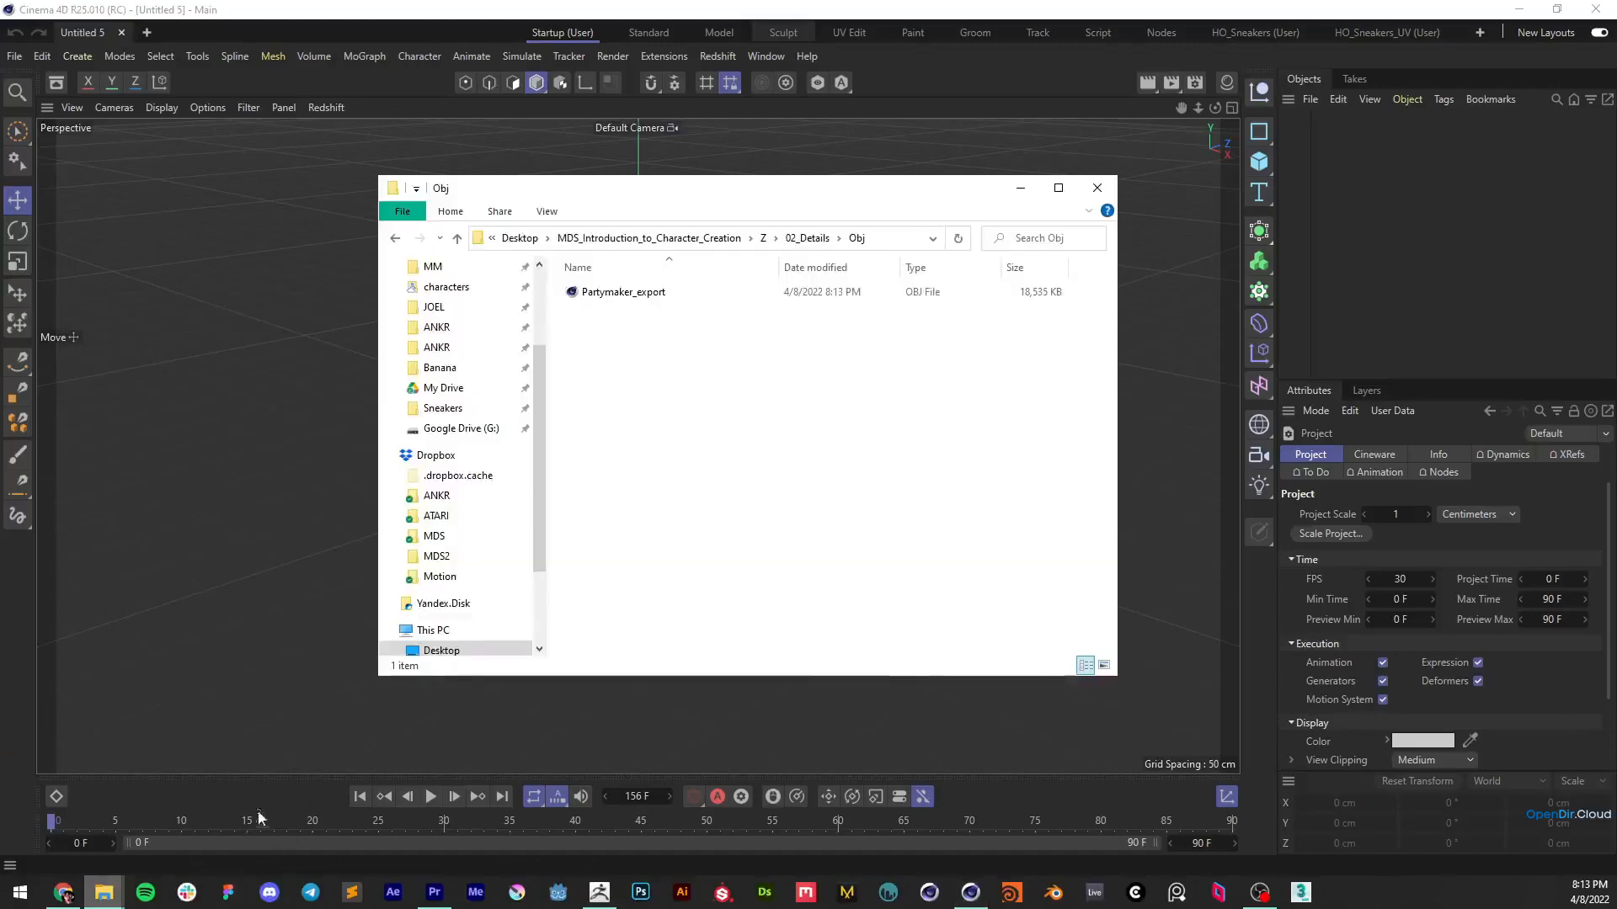
pyautogui.moveTo(625, 300); pyautogui.dragTo(311, 304)
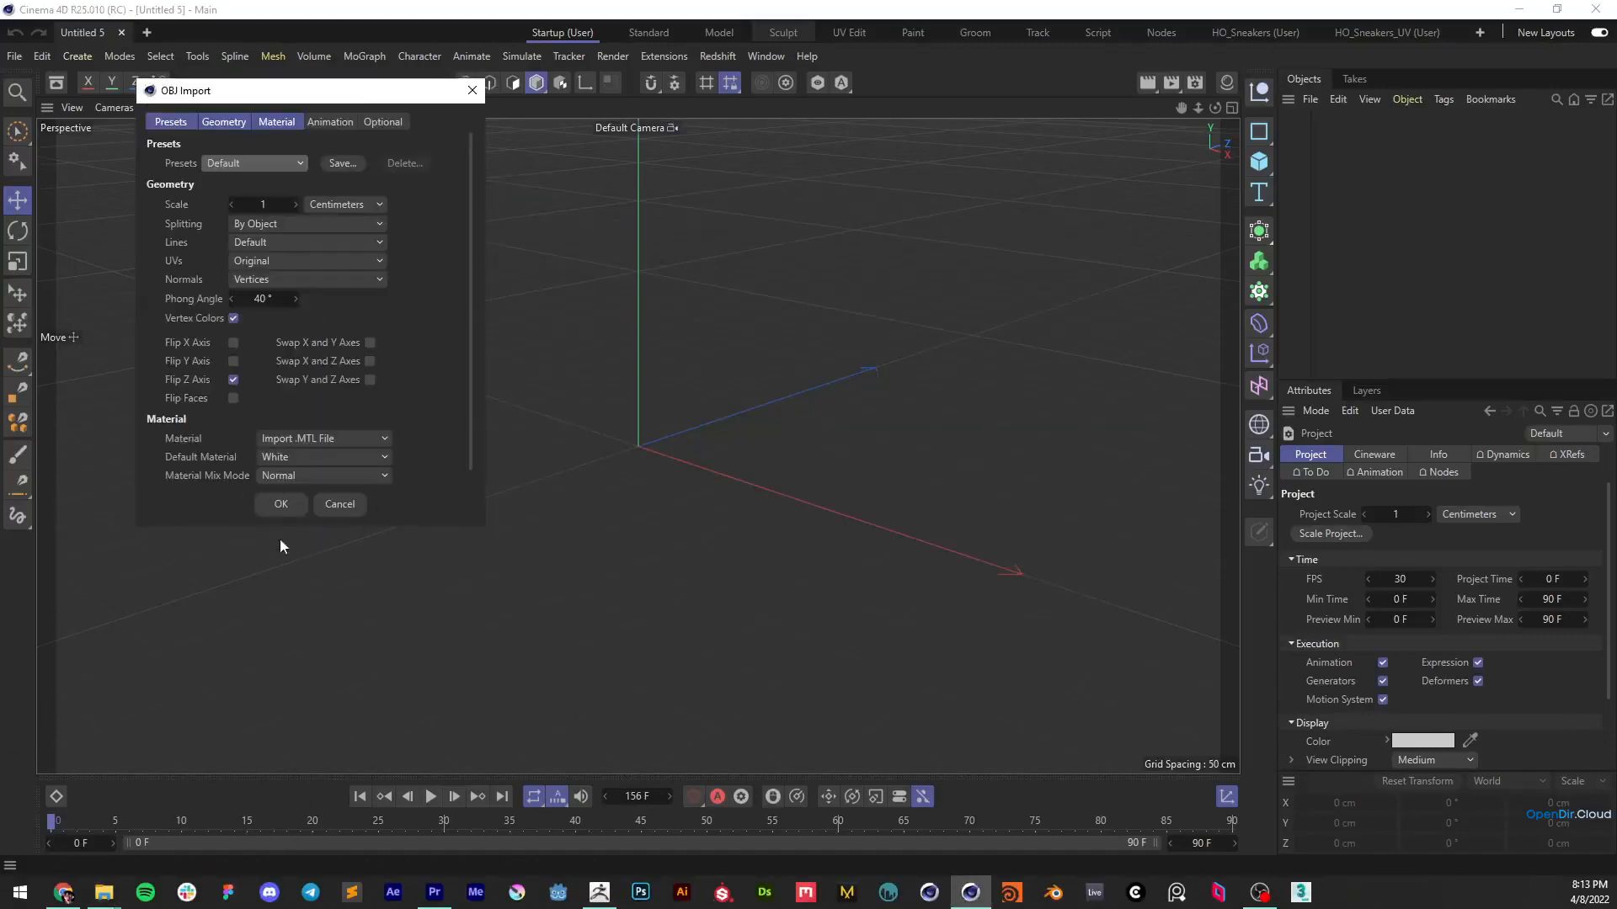
pyautogui.click(275, 508)
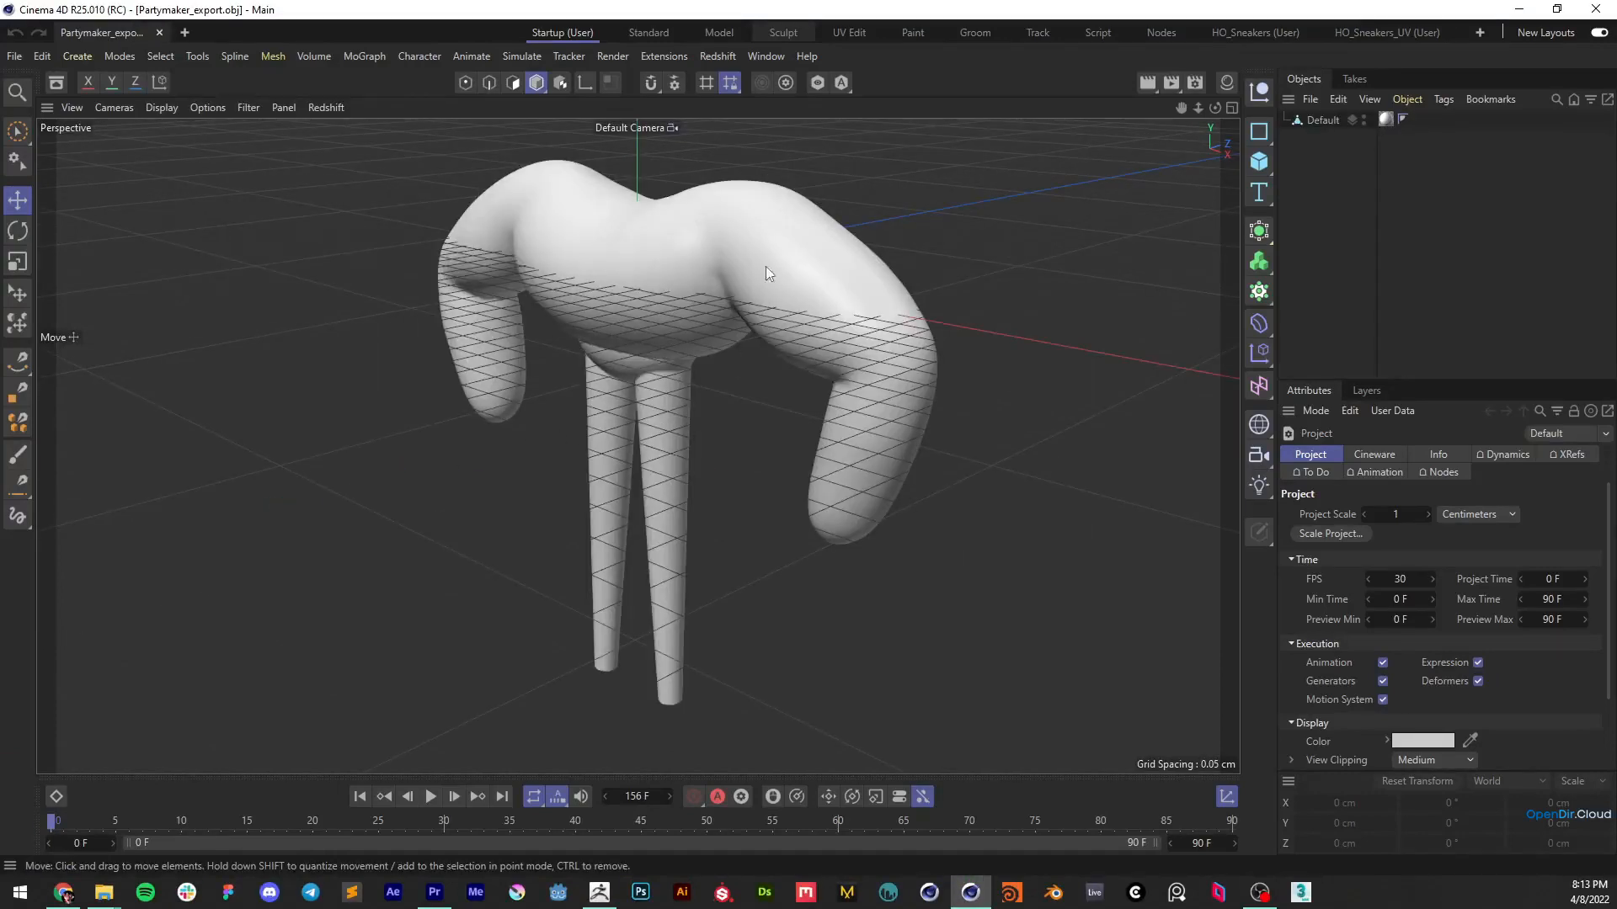
# Inspect the imported body's dimensions and add a default 200 cm cube as a size comparison
pyautogui.scroll(-4, 765, 268)
pyautogui.keyDown('alt'); pyautogui.moveTo(762, 347); pyautogui.dragTo(842, 360); pyautogui.keyUp('alt')
pyautogui.scroll(3, 664, 247)
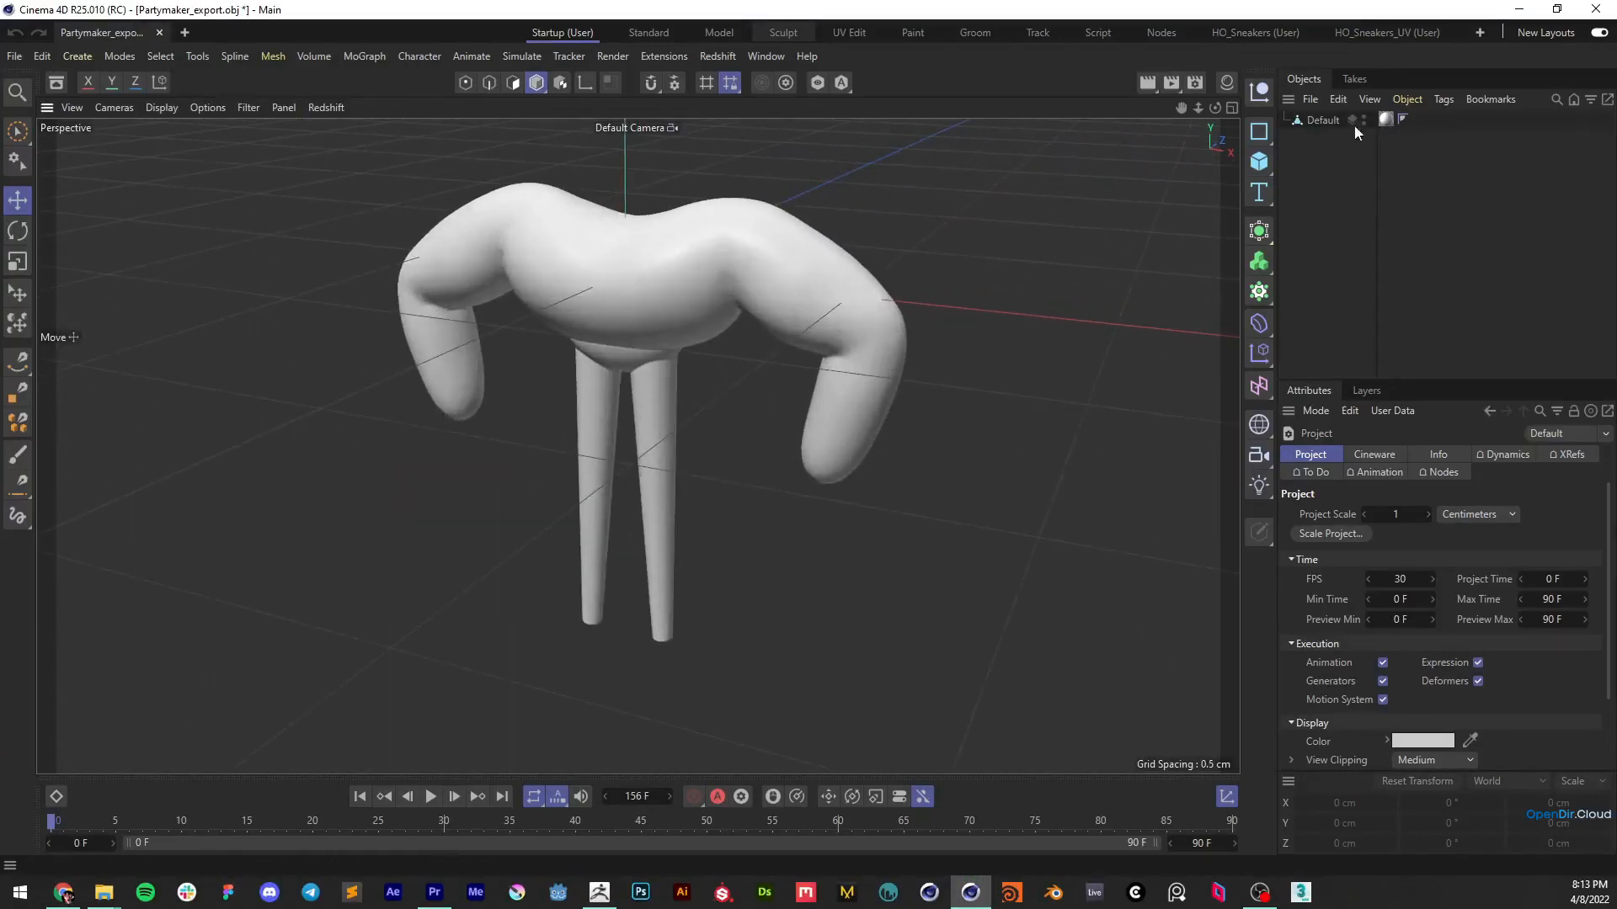
pyautogui.click(1318, 119)
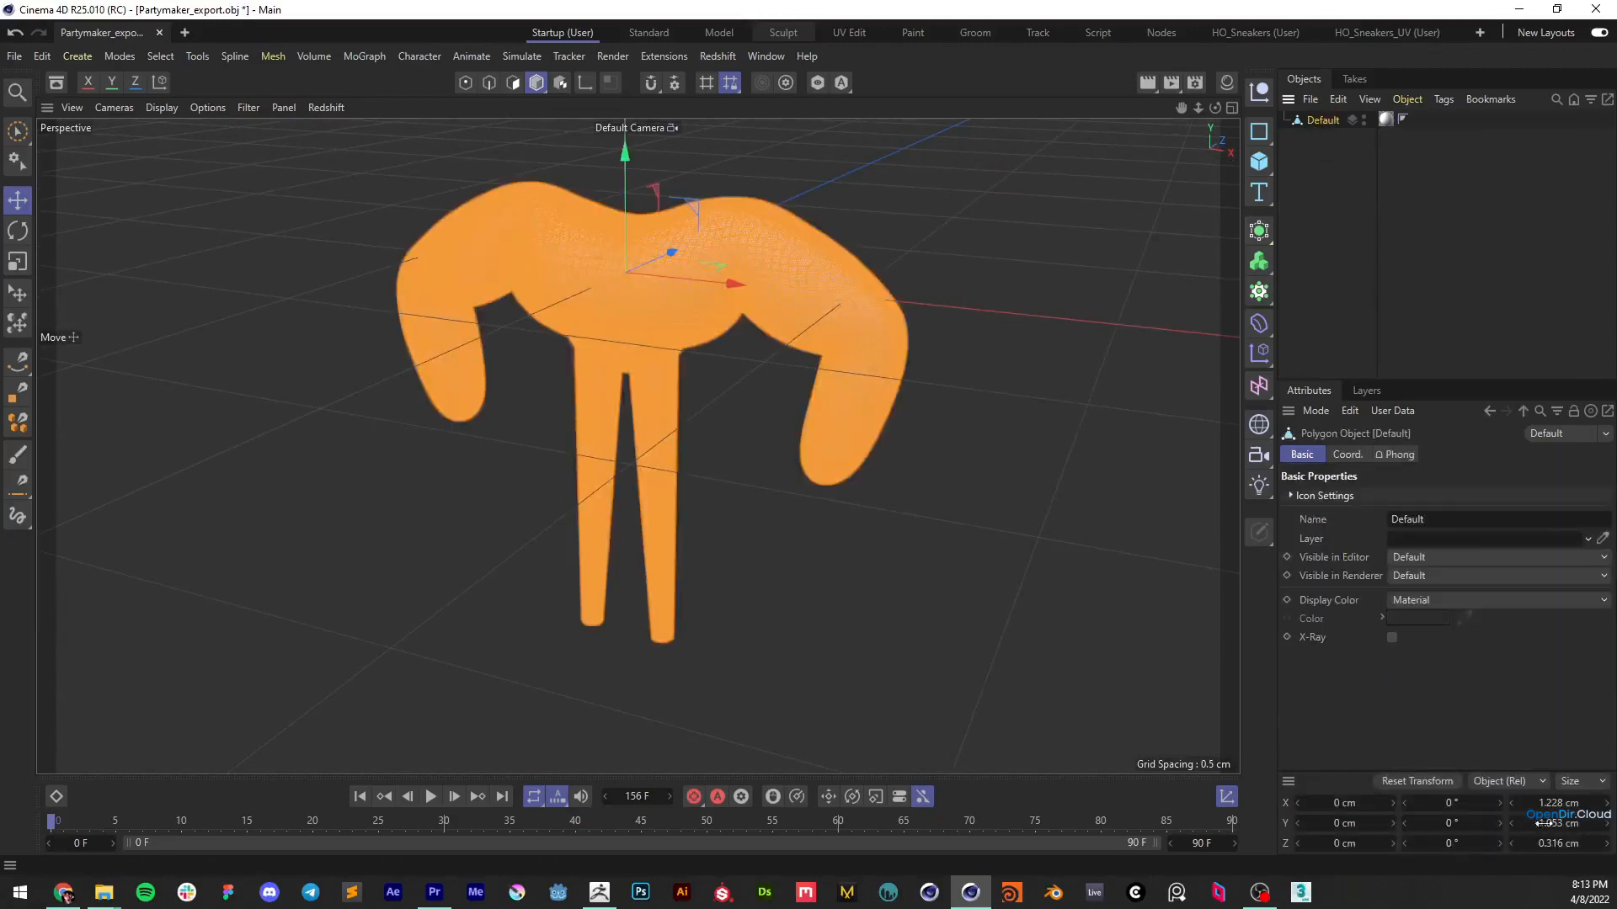
pyautogui.click(913, 284)
pyautogui.scroll(-8, 816, 536)
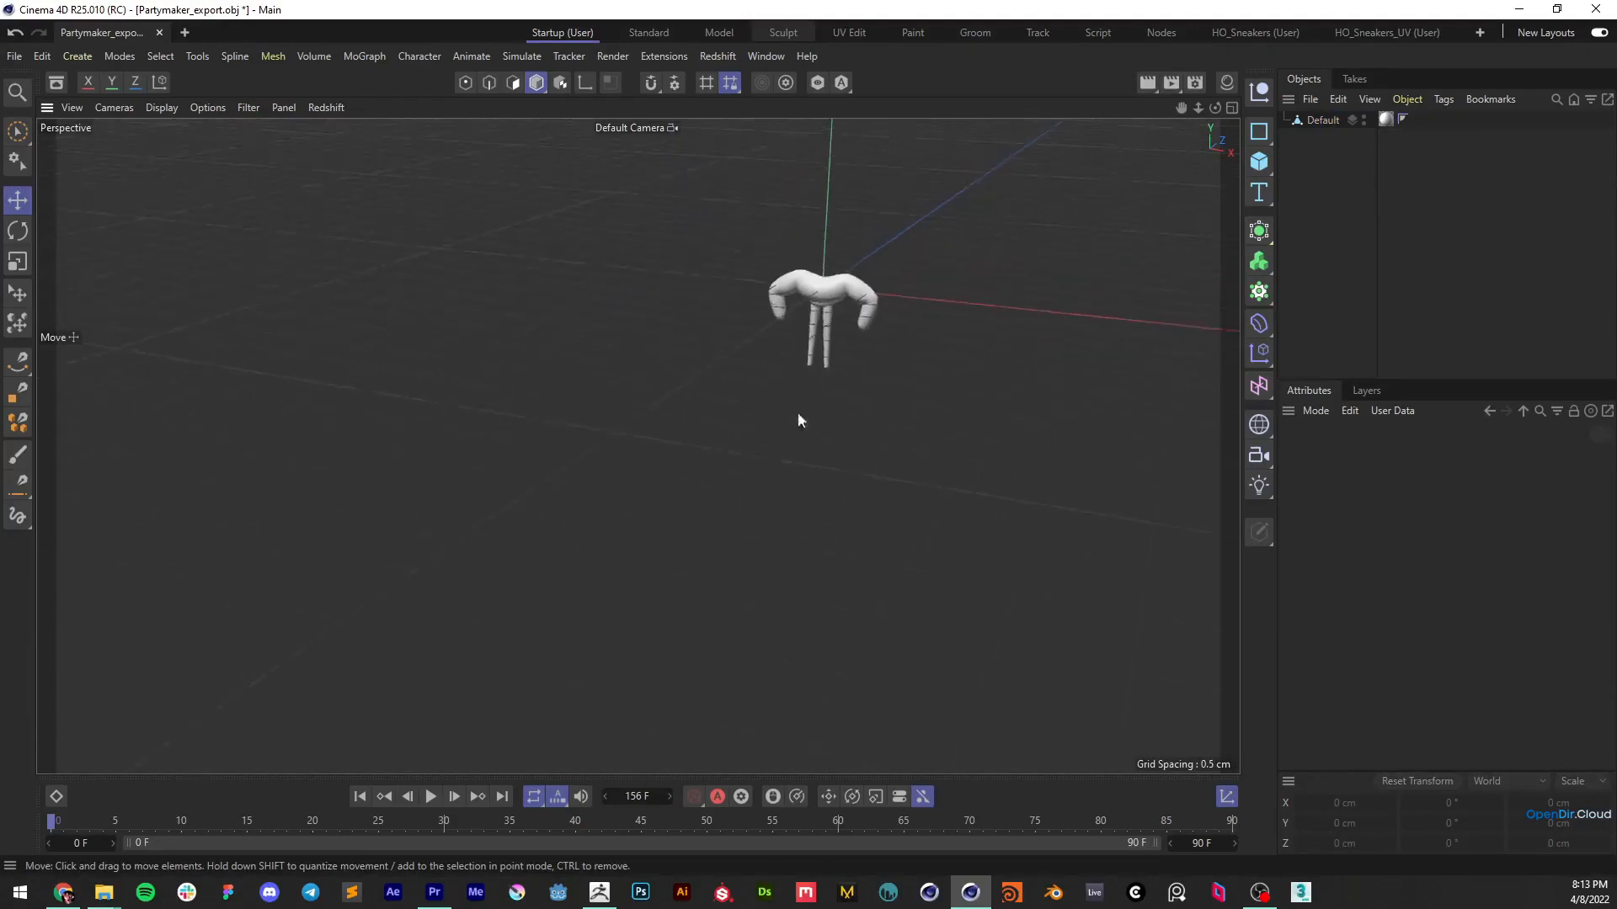
pyautogui.click(1259, 160)
pyautogui.scroll(-6, 837, 231)
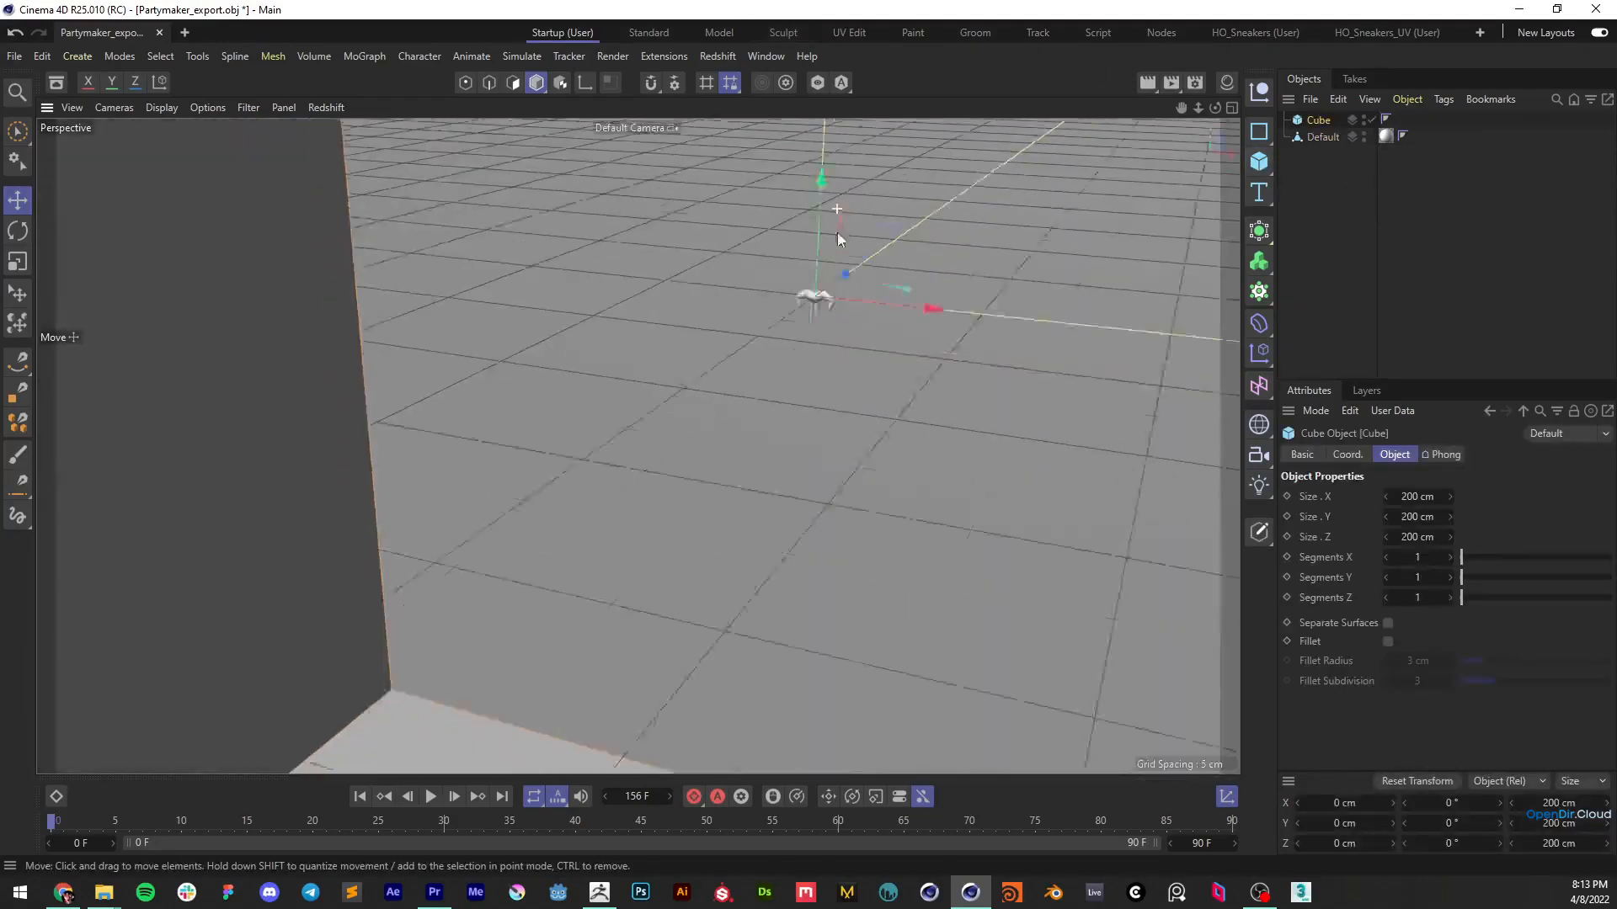
pyautogui.scroll(-3, 763, 516)
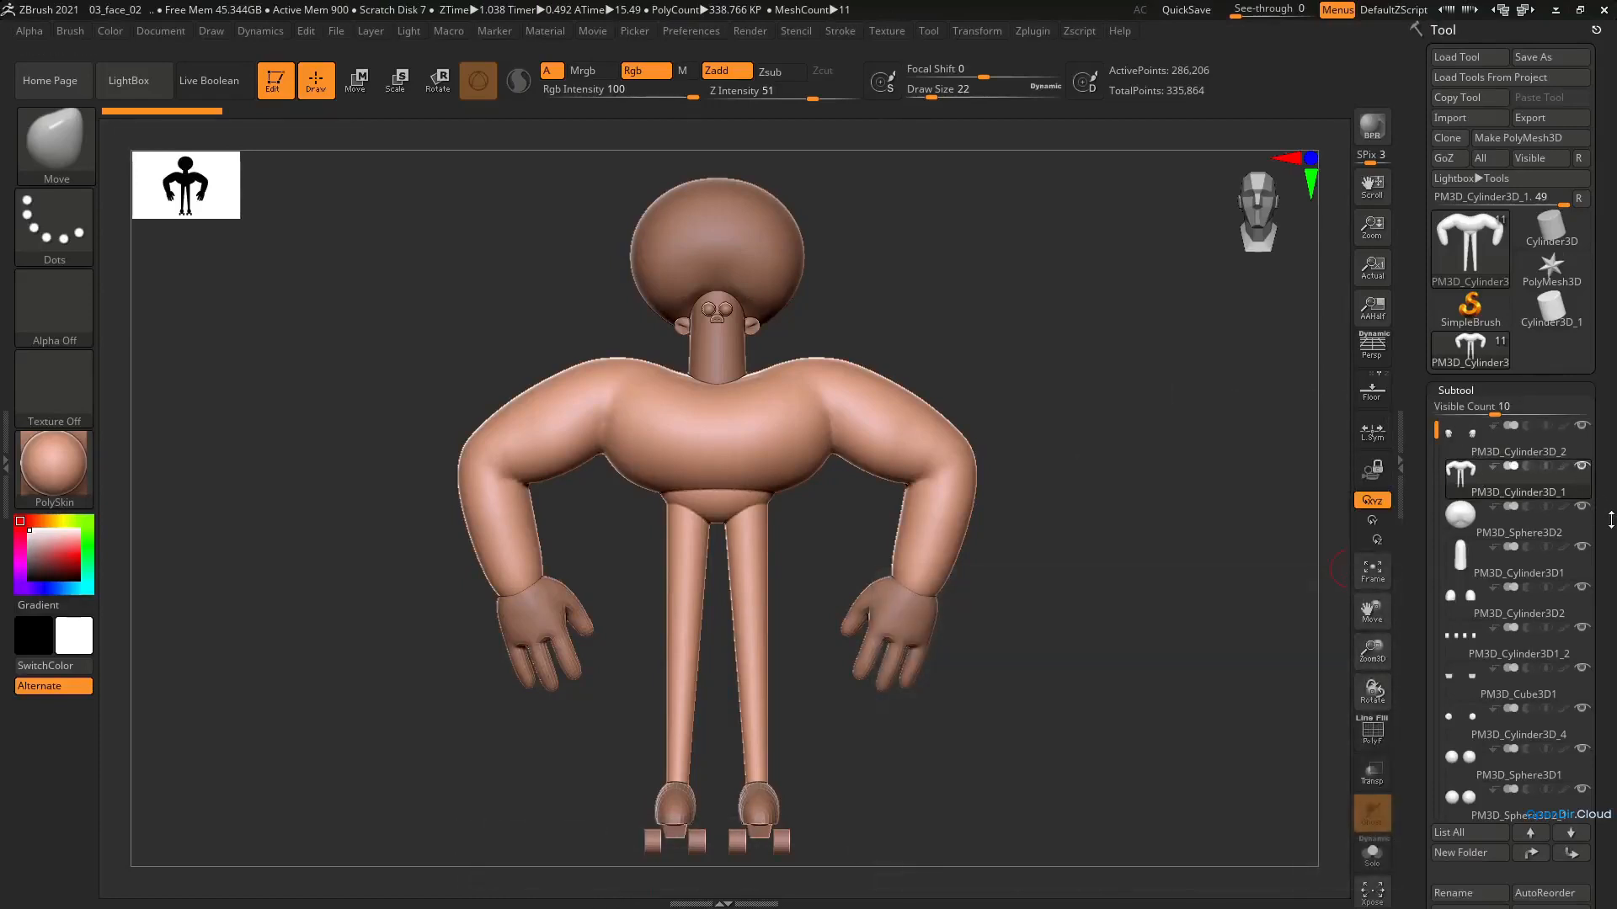
# Switch back to ZBrush and set the tool's export scale factor to 100
pyautogui.moveTo(1606, 534); pyautogui.dragTo(1594, 299)
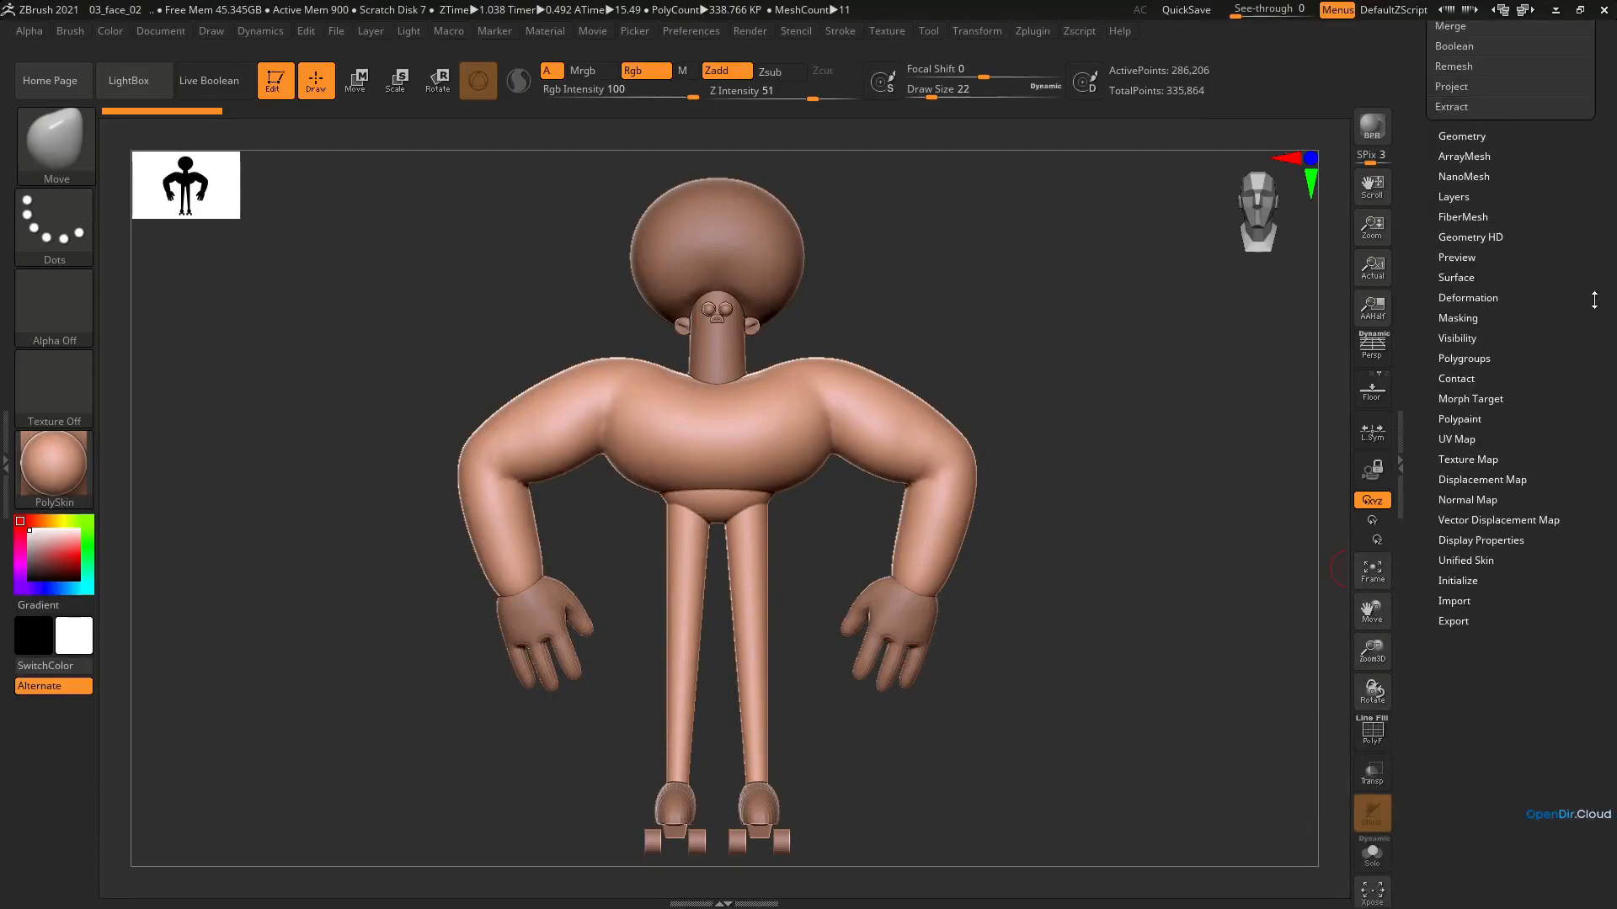
pyautogui.click(1451, 623)
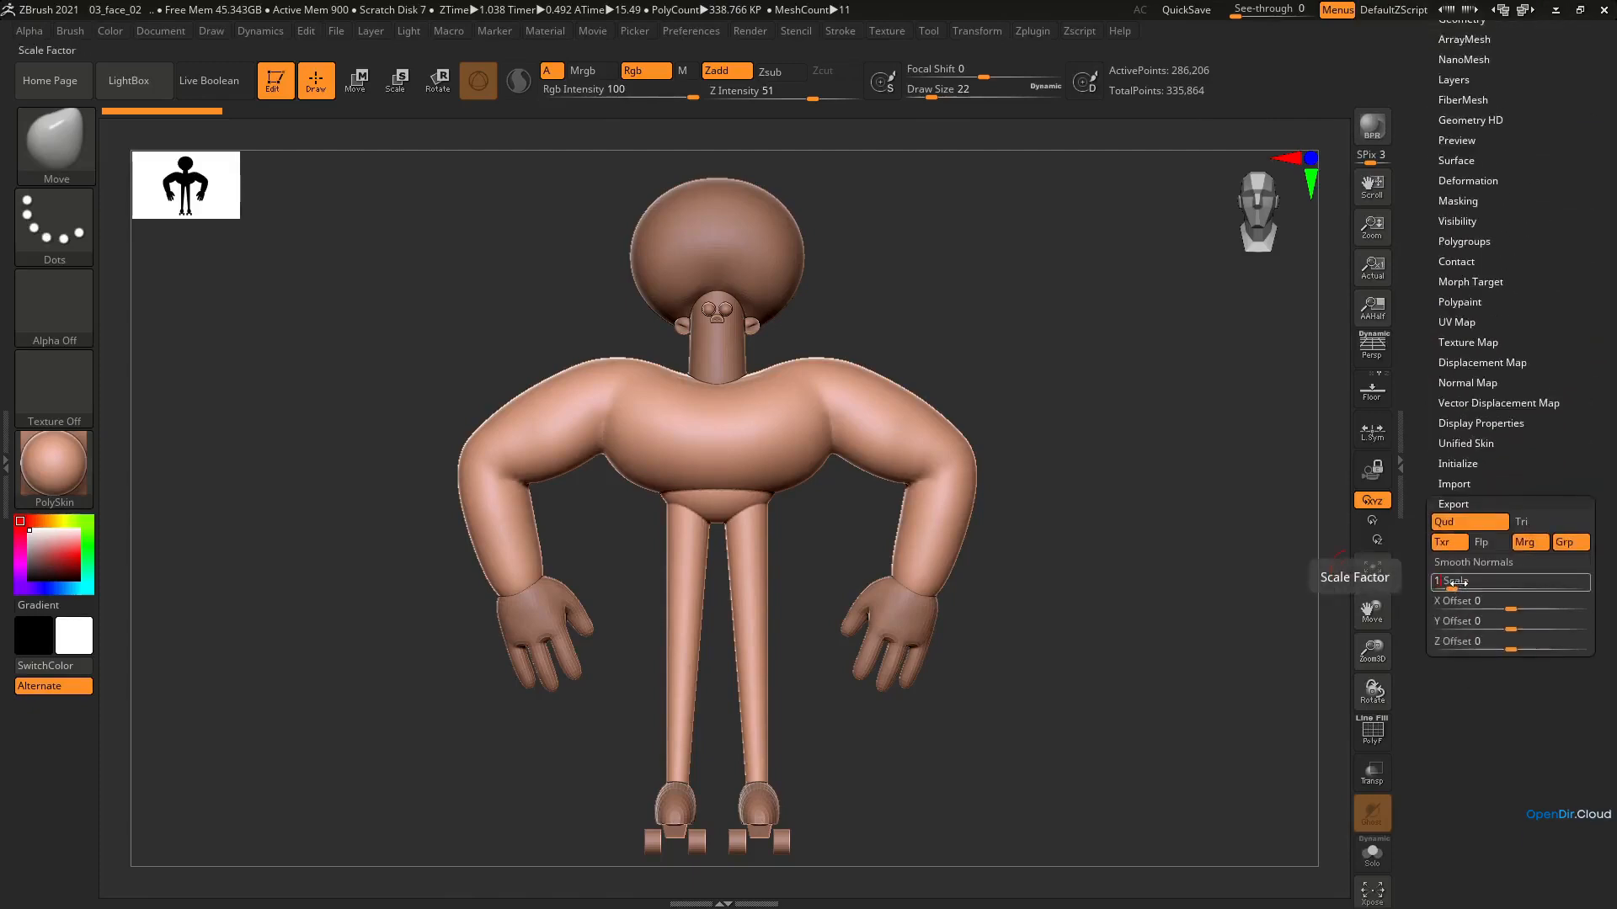
pyautogui.press('Return')
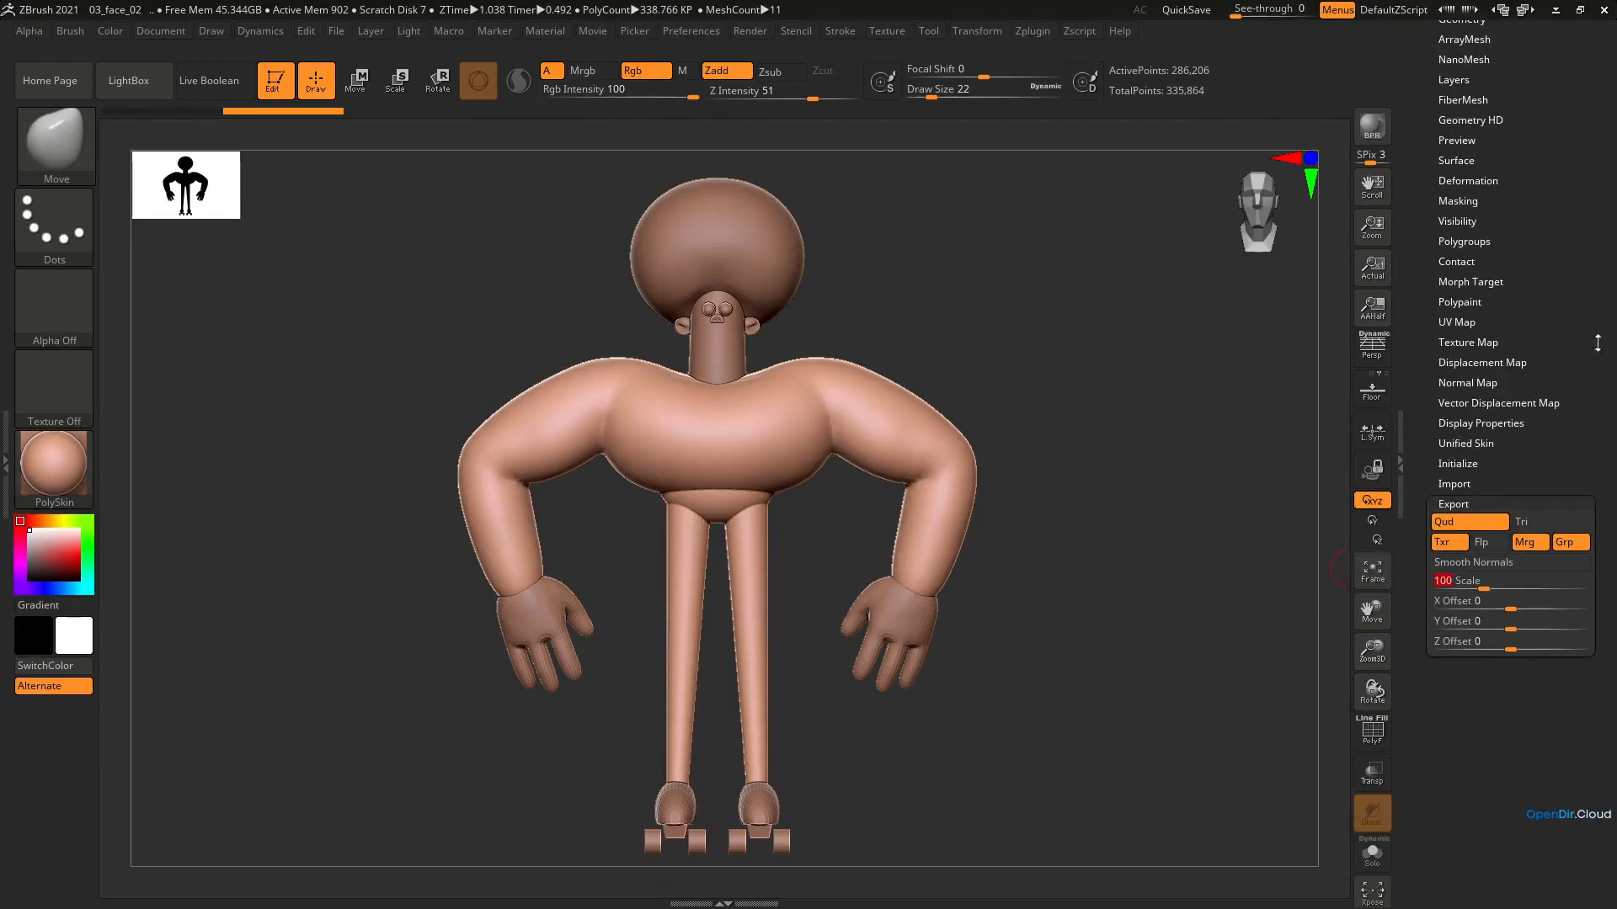
# Export the body mesh again as an OBJ, replacing the existing Partymaker_export file
pyautogui.scroll(5, 1597, 342)
pyautogui.click(1529, 118)
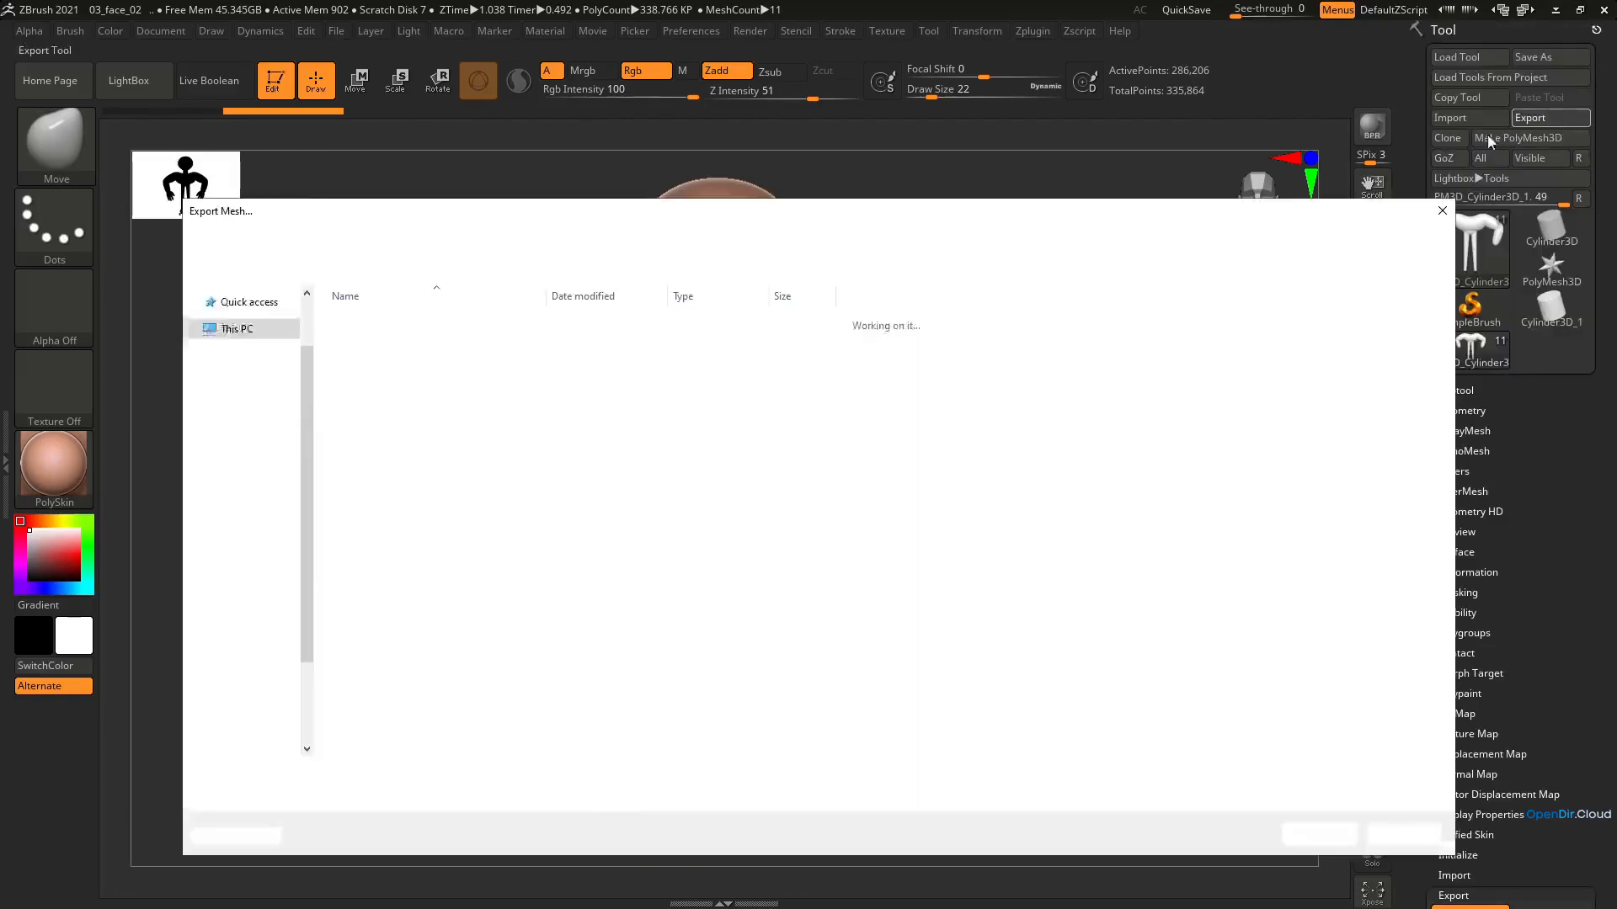
pyautogui.doubleClick(392, 320)
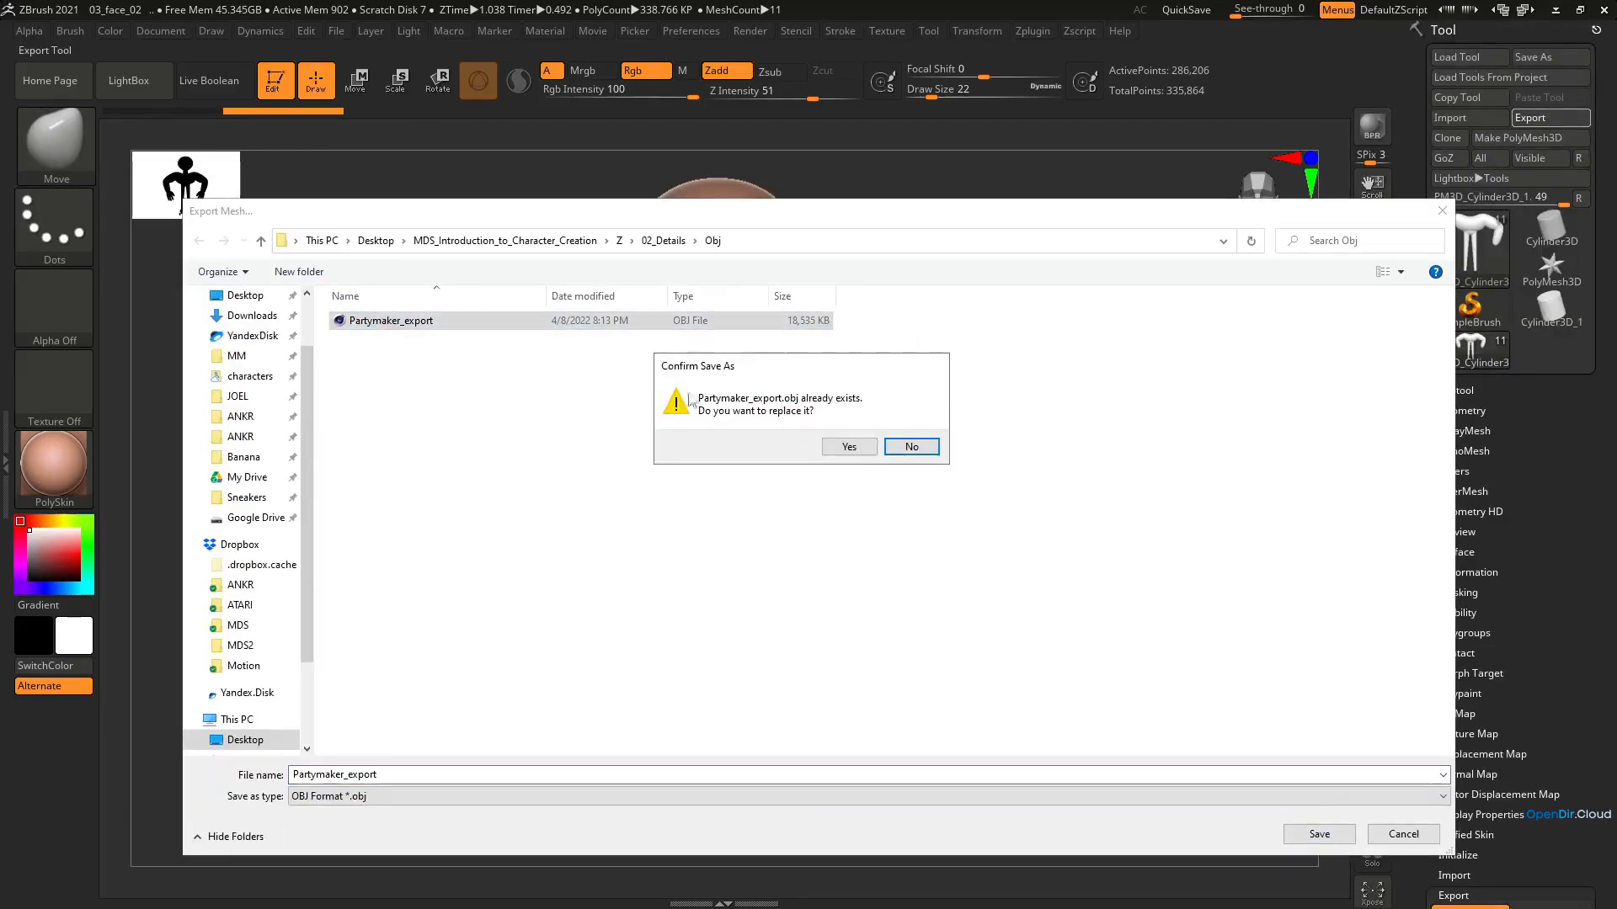
pyautogui.click(848, 447)
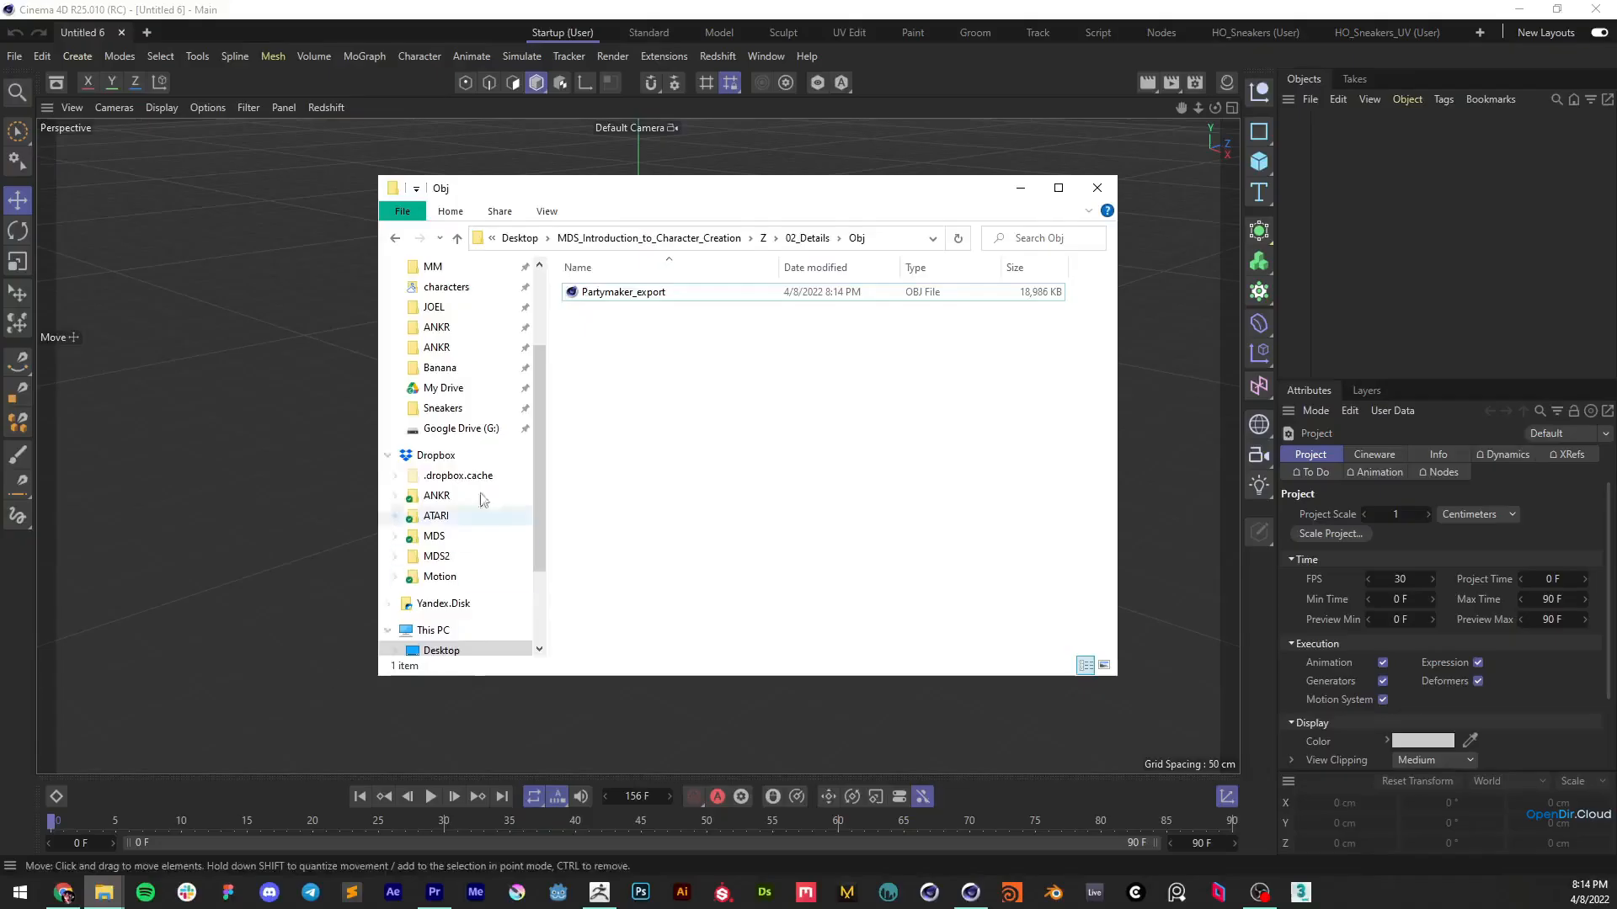
# Import the re-exported Partymaker_export OBJ into Cinema 4D with default settings and check the body's dimensions
pyautogui.doubleClick(628, 299)
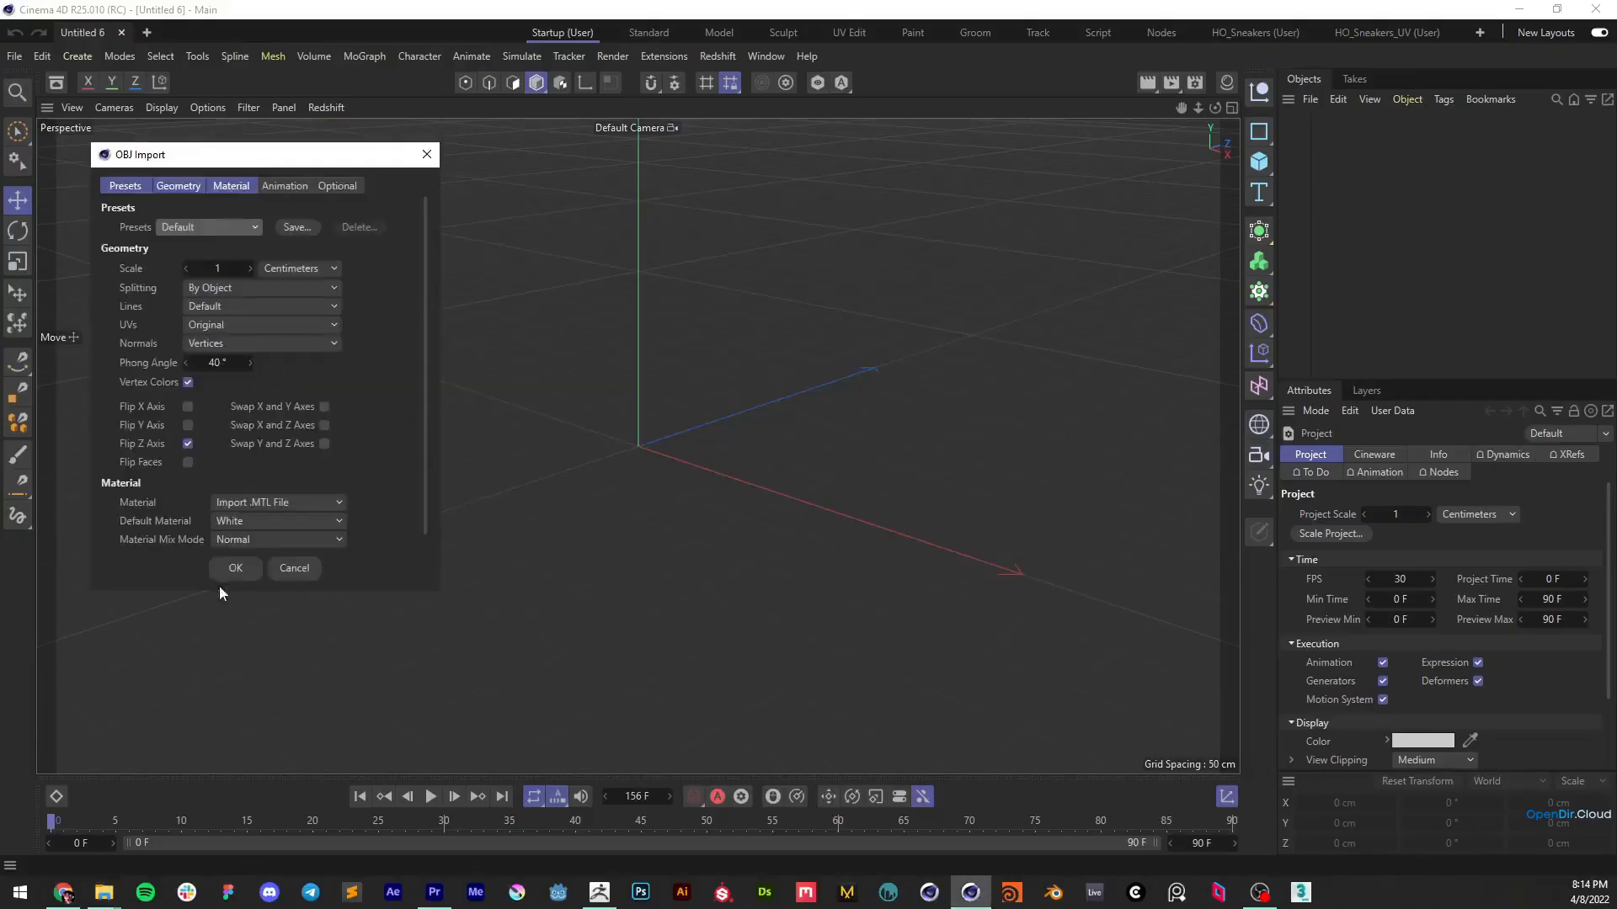
pyautogui.click(236, 568)
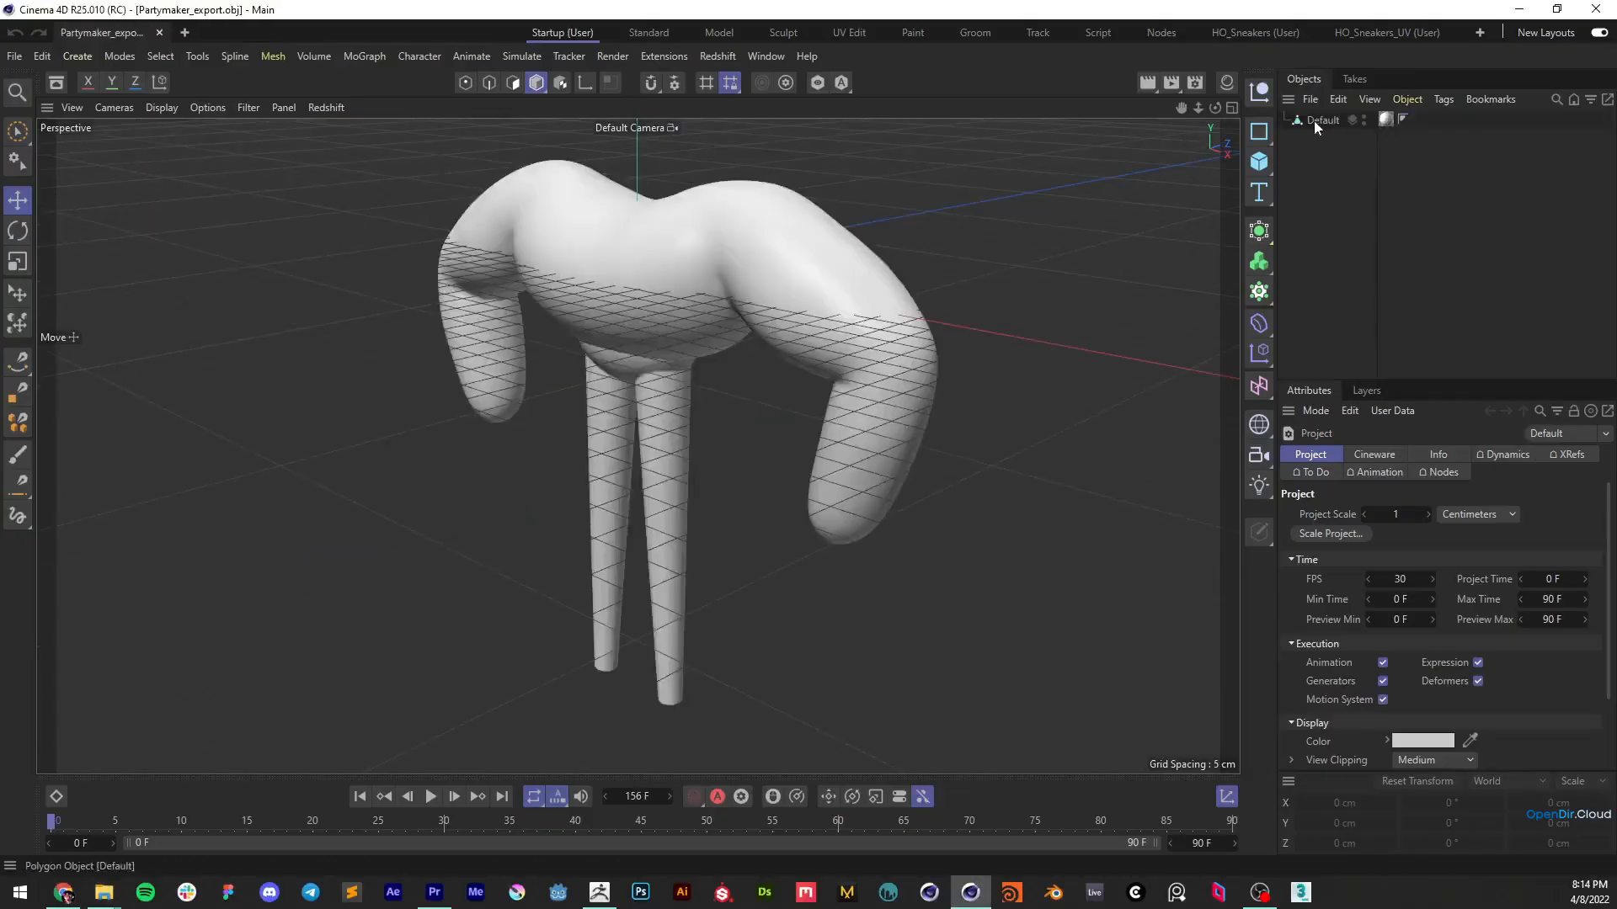
pyautogui.click(1319, 119)
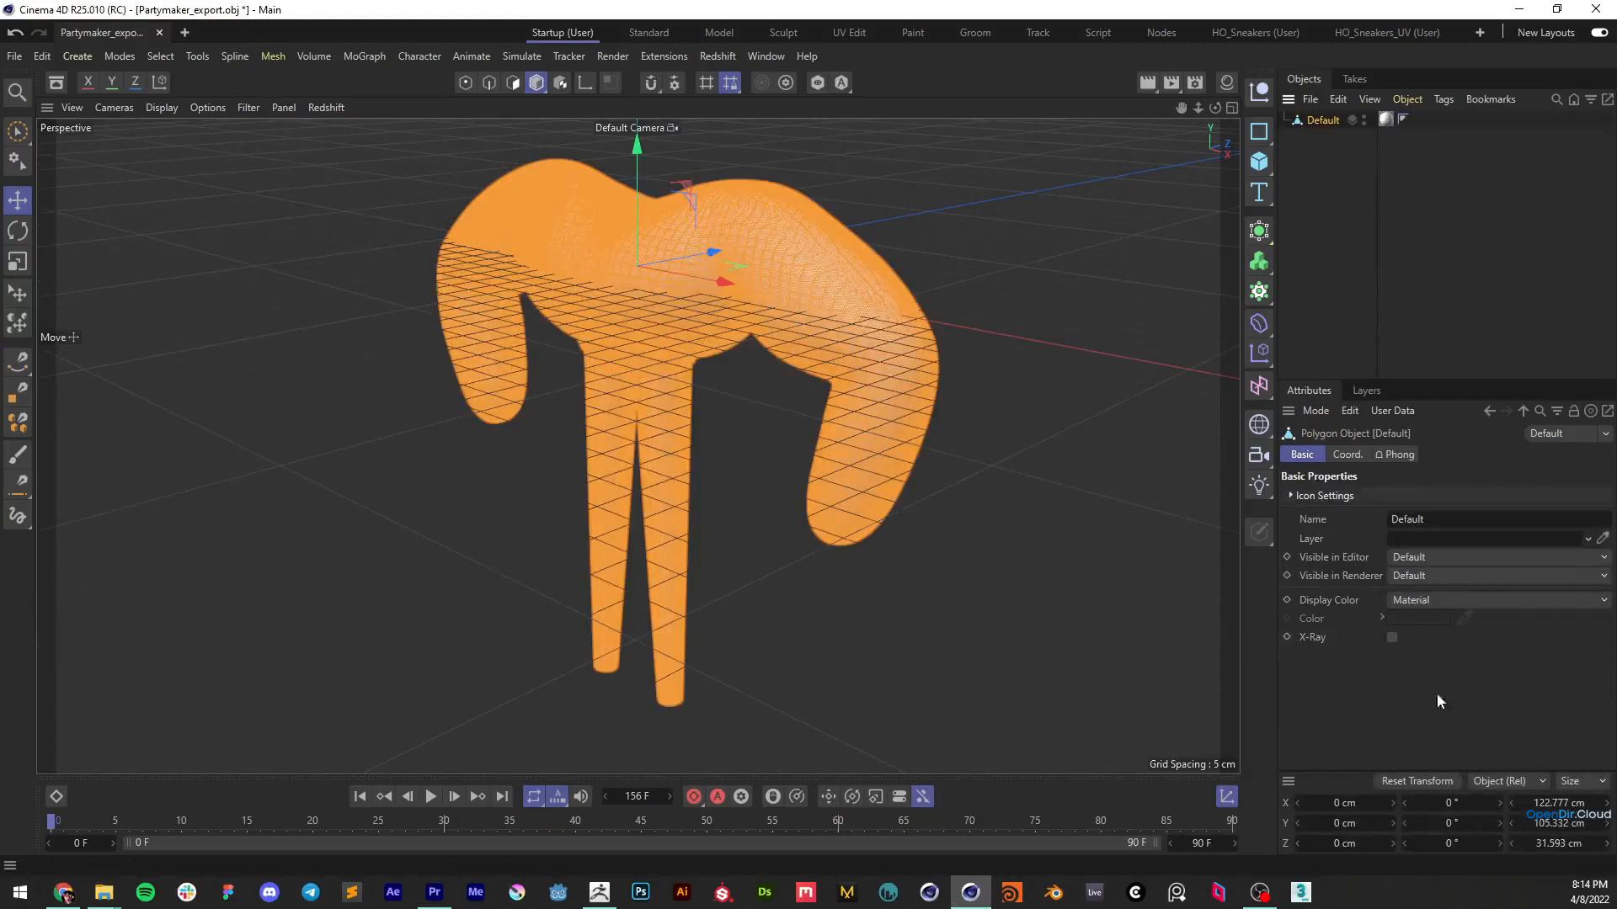
pyautogui.click(1110, 436)
pyautogui.keyDown('alt'); pyautogui.moveTo(775, 268); pyautogui.dragTo(987, 358); pyautogui.keyUp('alt')
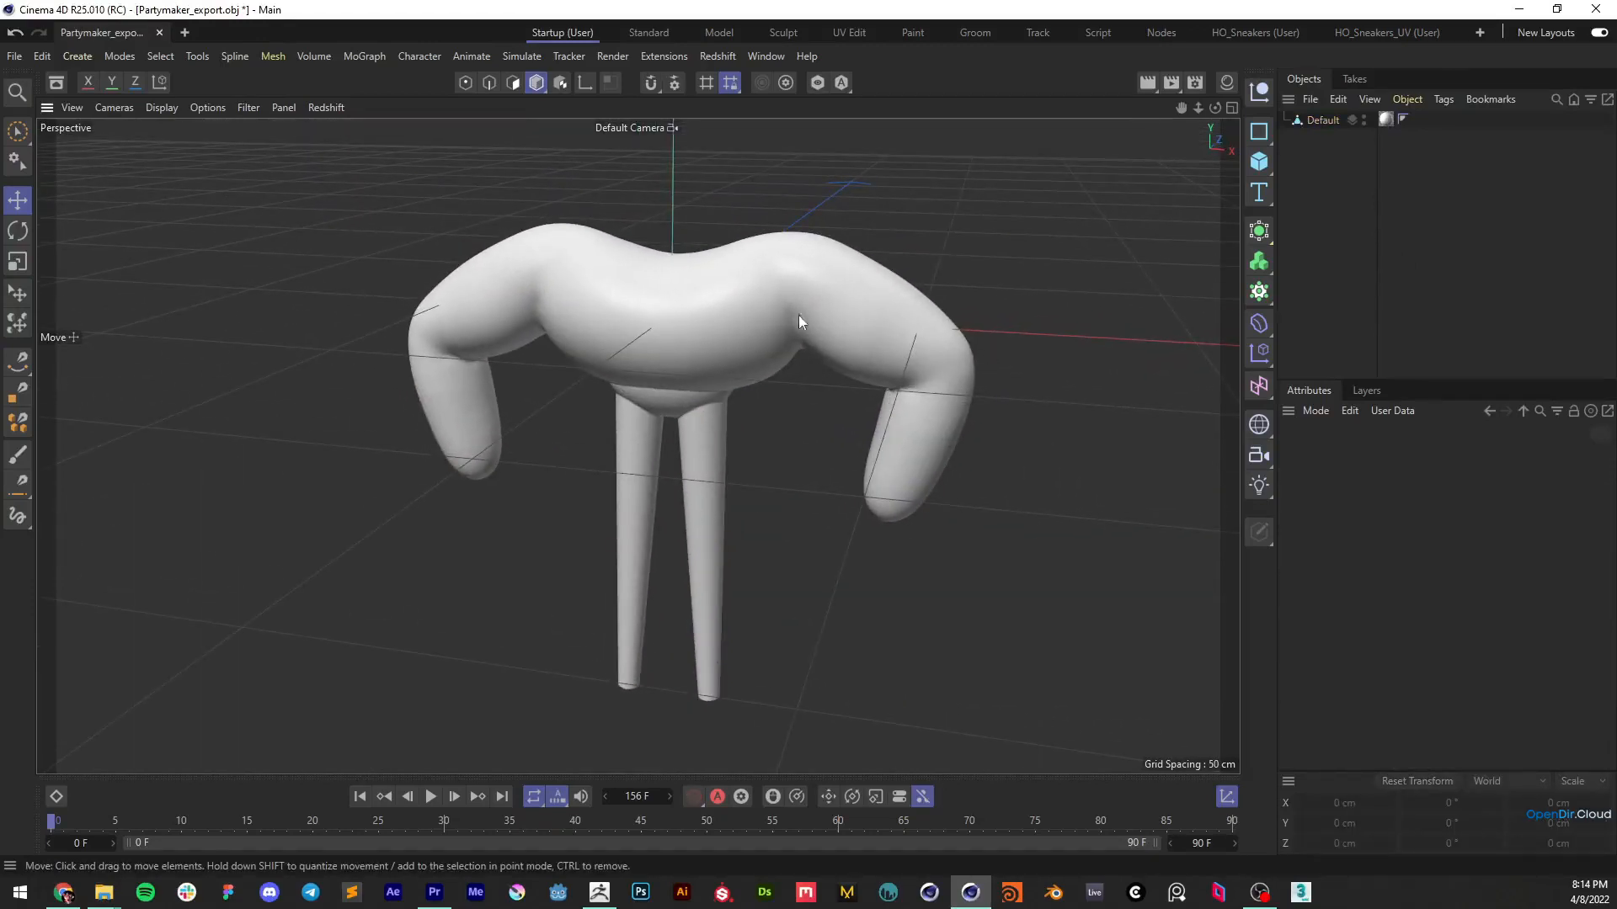
# Back in ZBrush, export all visible subtools as a single .obj file with SubTool Master, replacing Partymaker_export
pyautogui.hotkey('alt', 'Tab')
pyautogui.click(1456, 391)
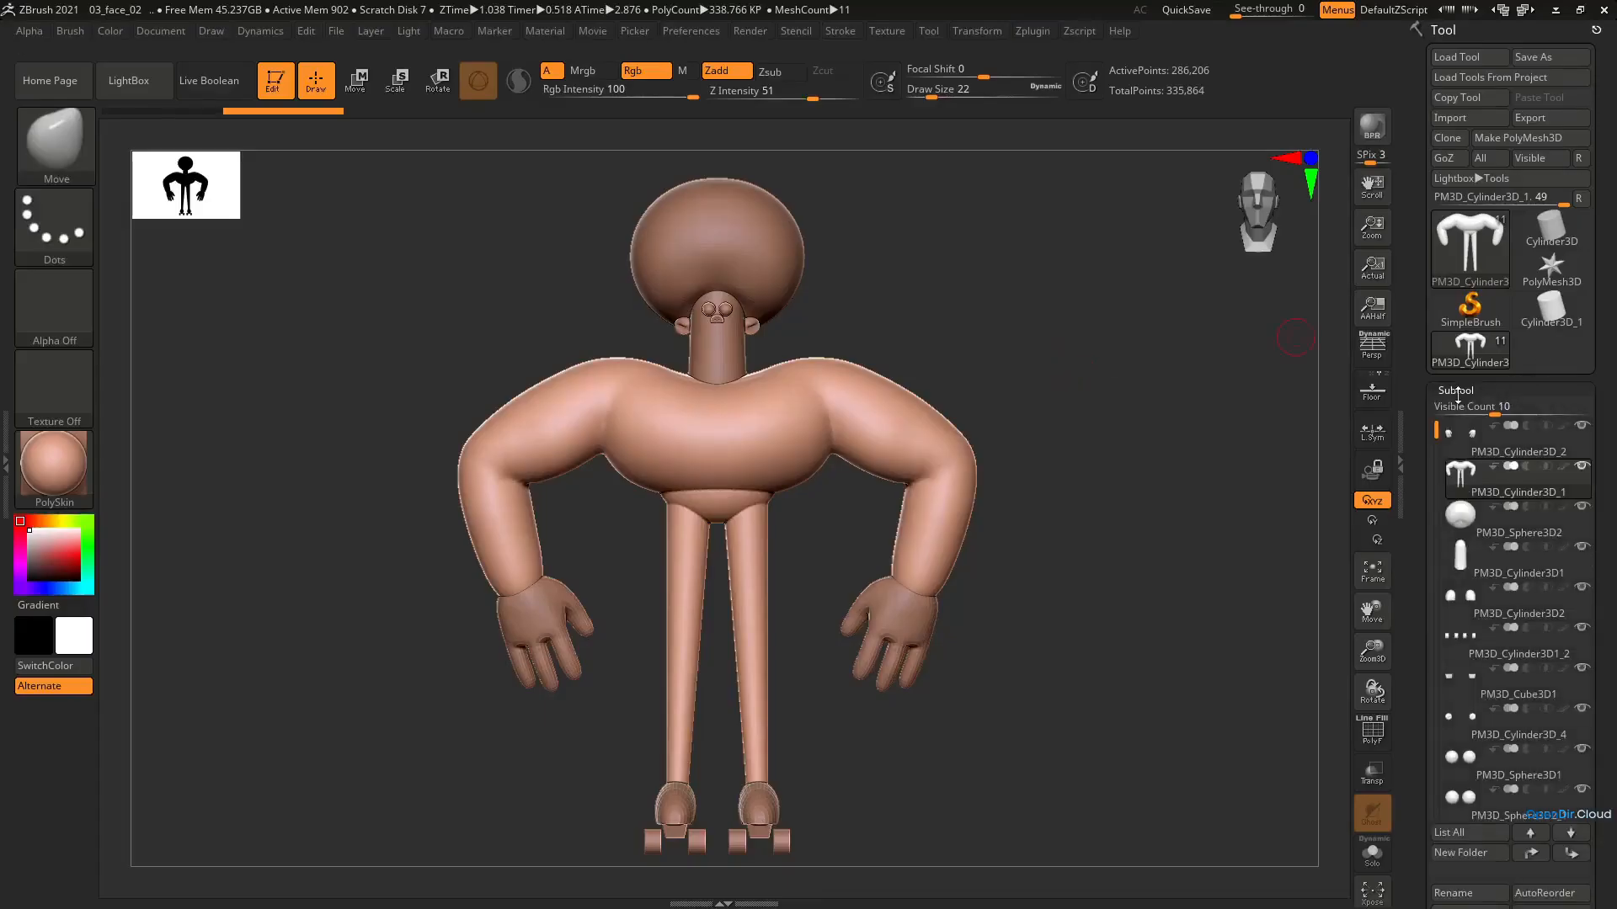
pyautogui.click(1038, 37)
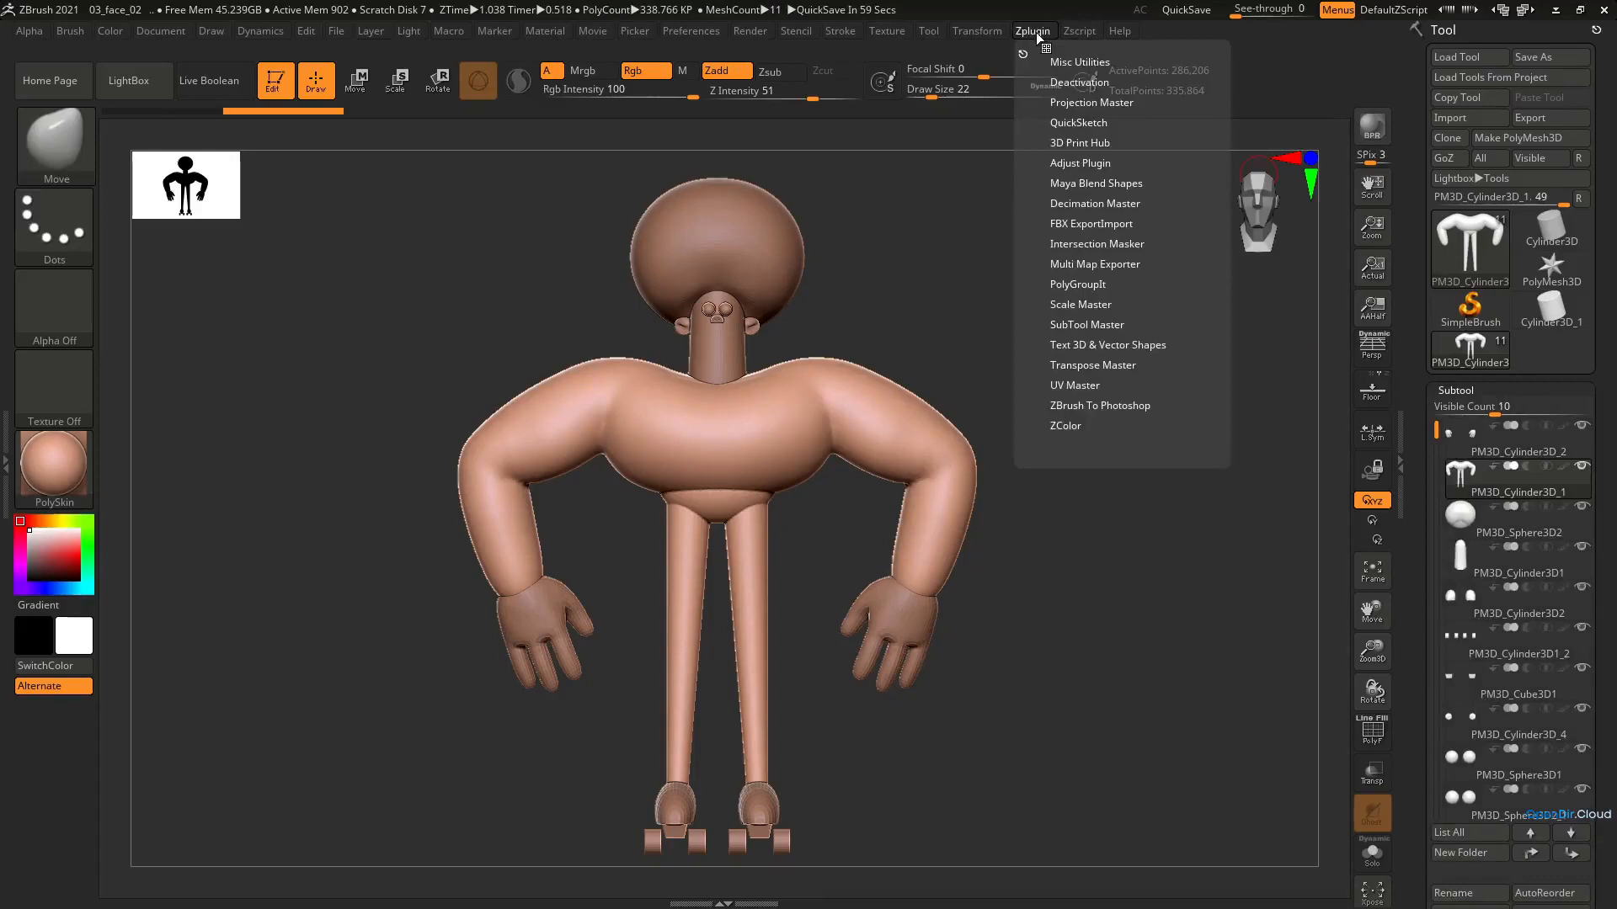
pyautogui.click(1078, 326)
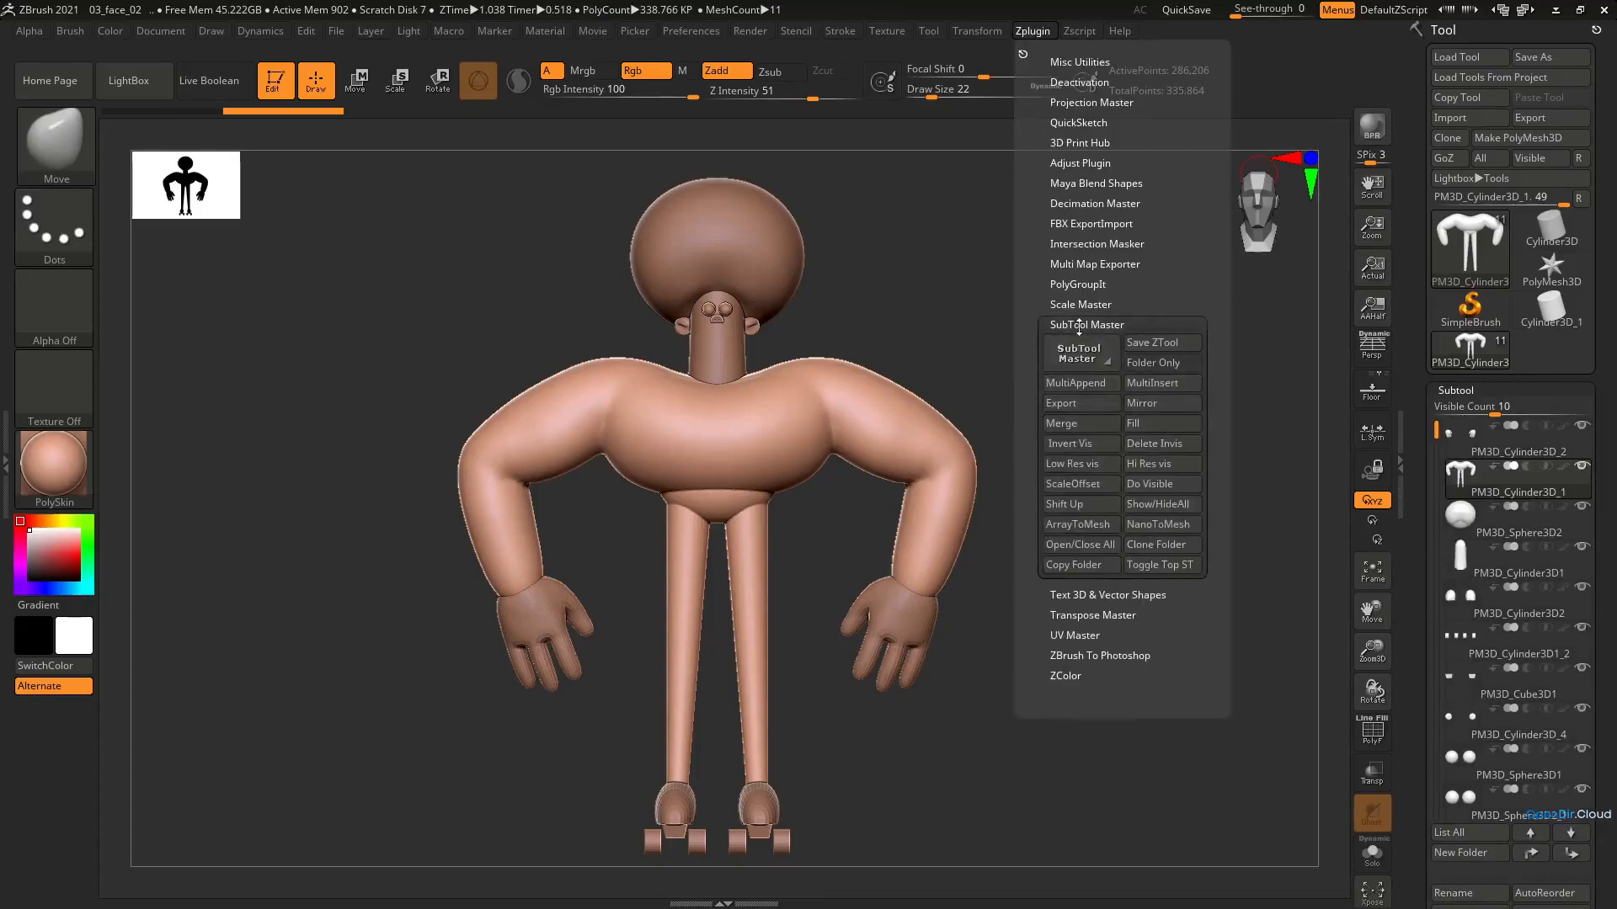
pyautogui.click(1079, 405)
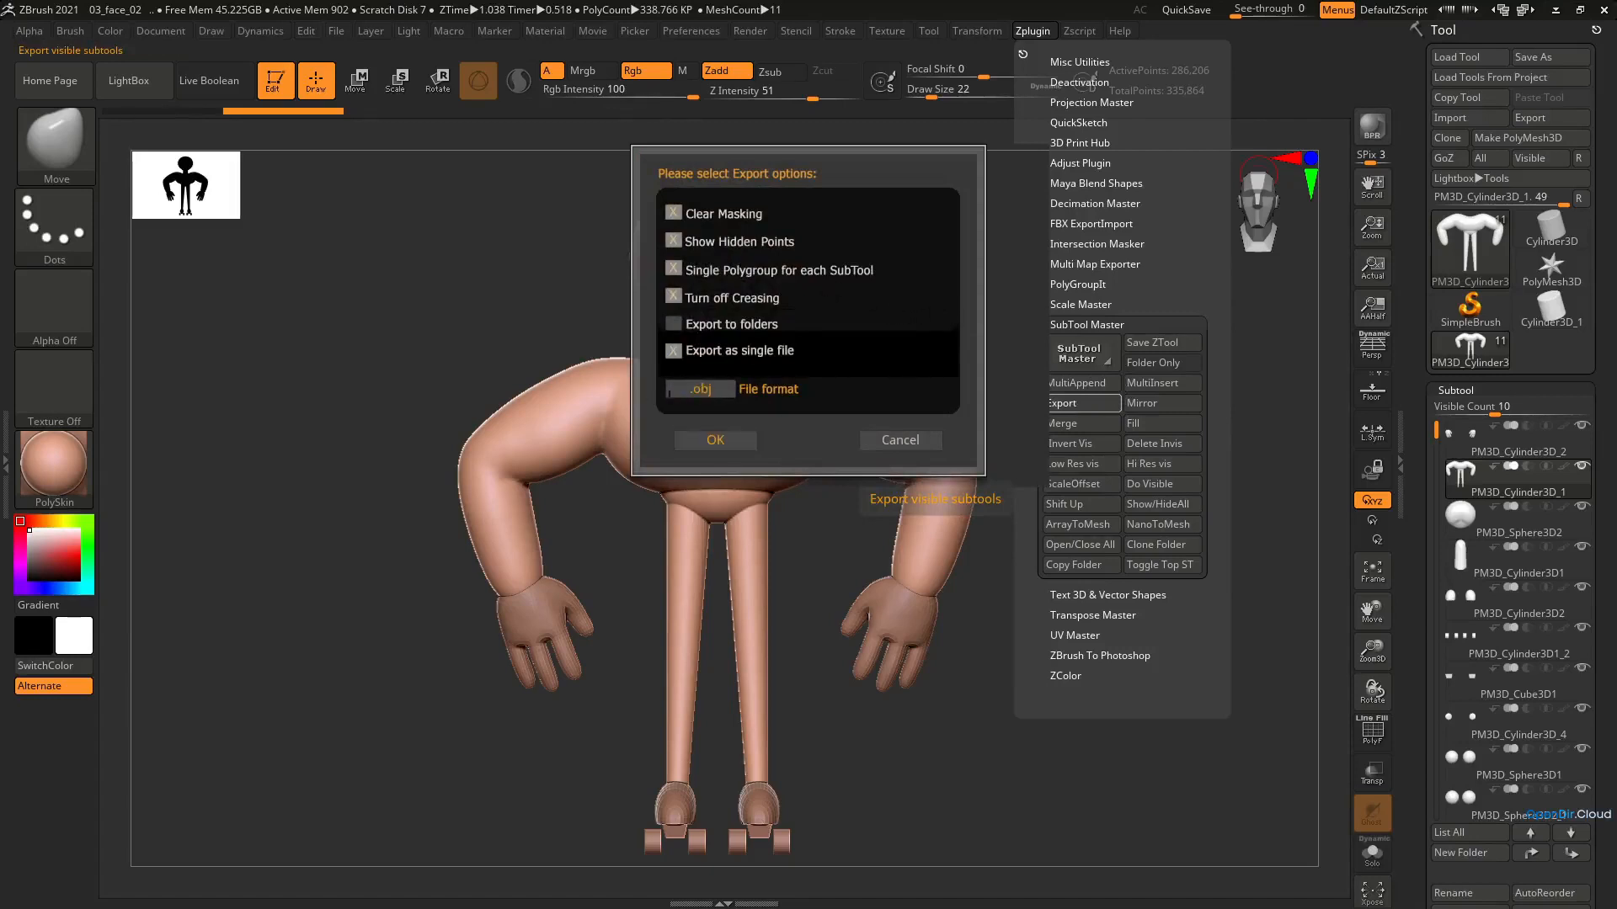
pyautogui.click(711, 449)
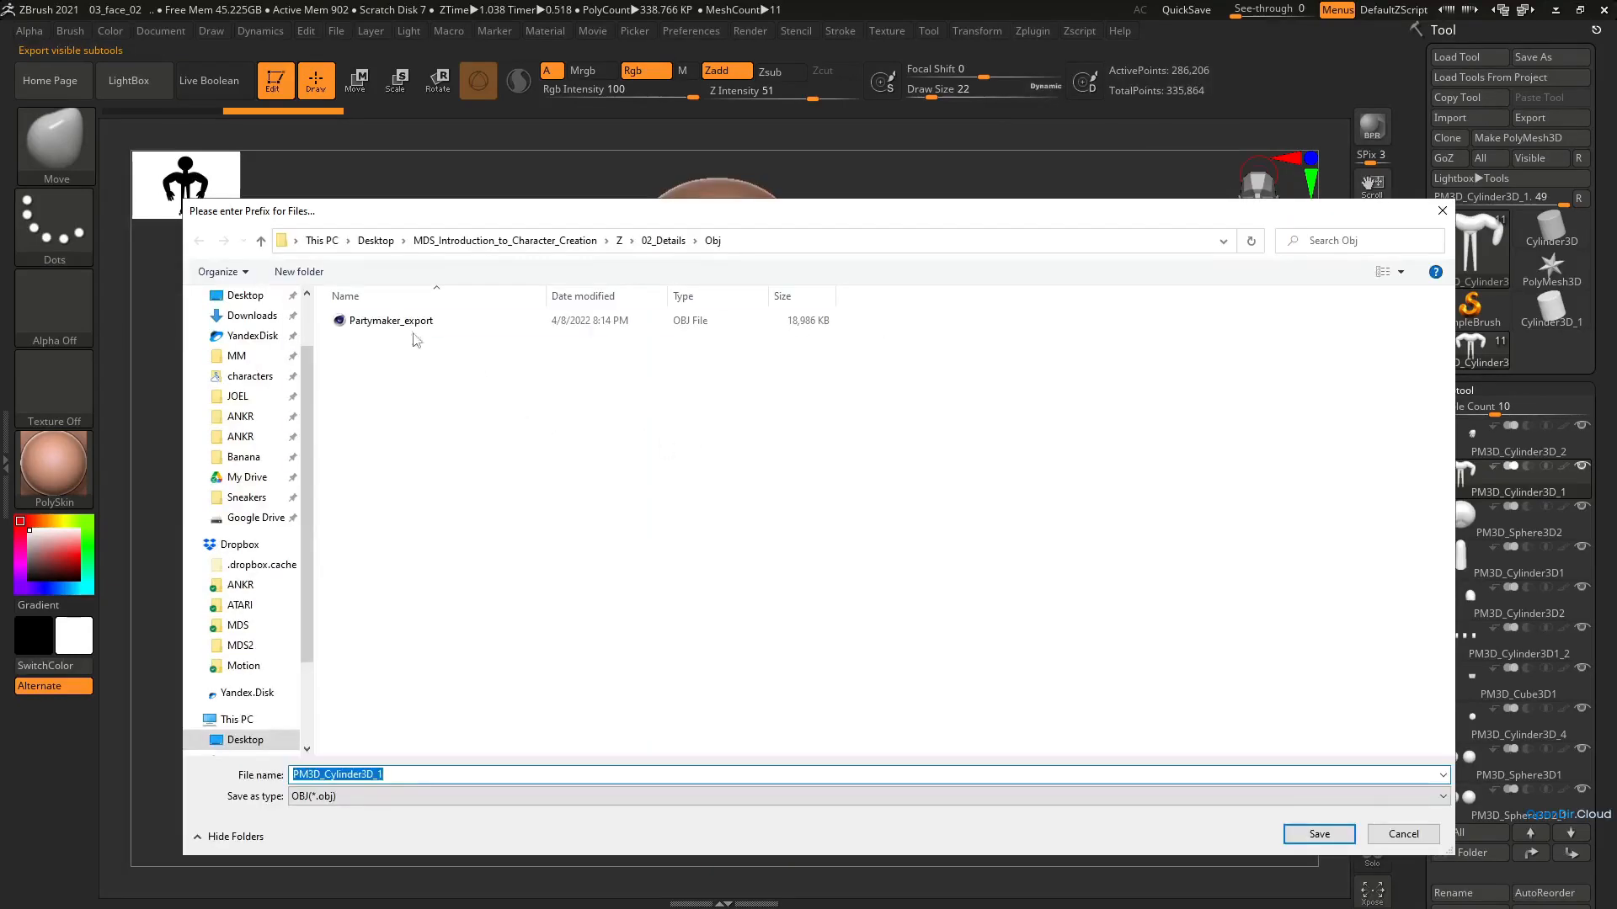
pyautogui.doubleClick(398, 322)
pyautogui.click(834, 446)
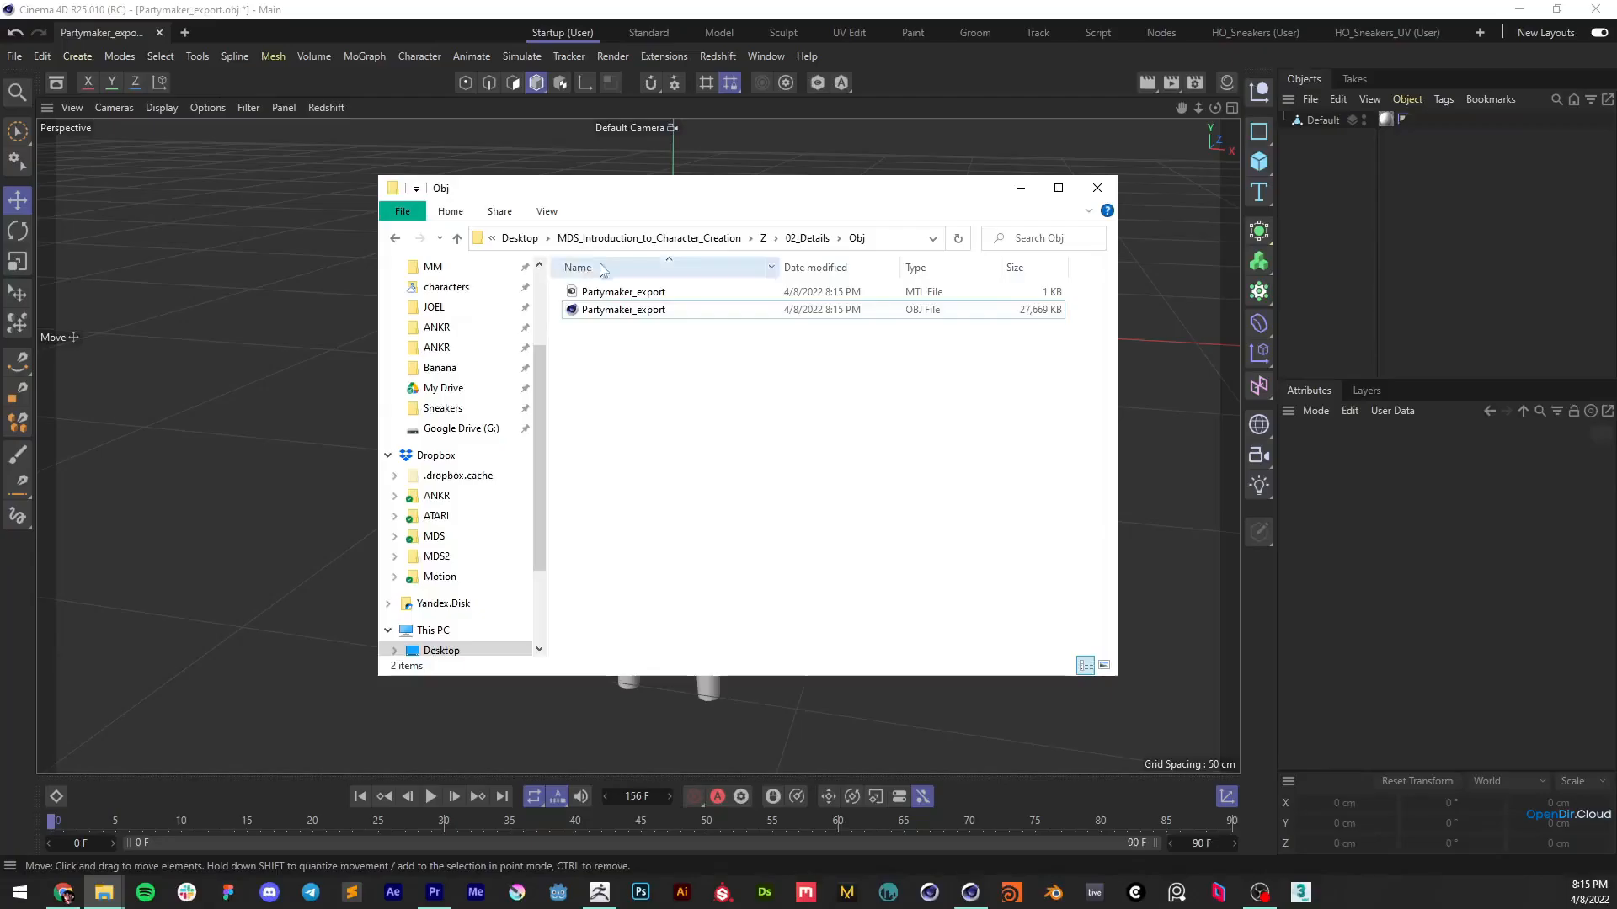
# Import the updated Partymaker_export OBJ into Cinema 4D as a separate untitled project with default import settings
pyautogui.click(589, 319)
pyautogui.moveTo(590, 318); pyautogui.dragTo(543, 414)
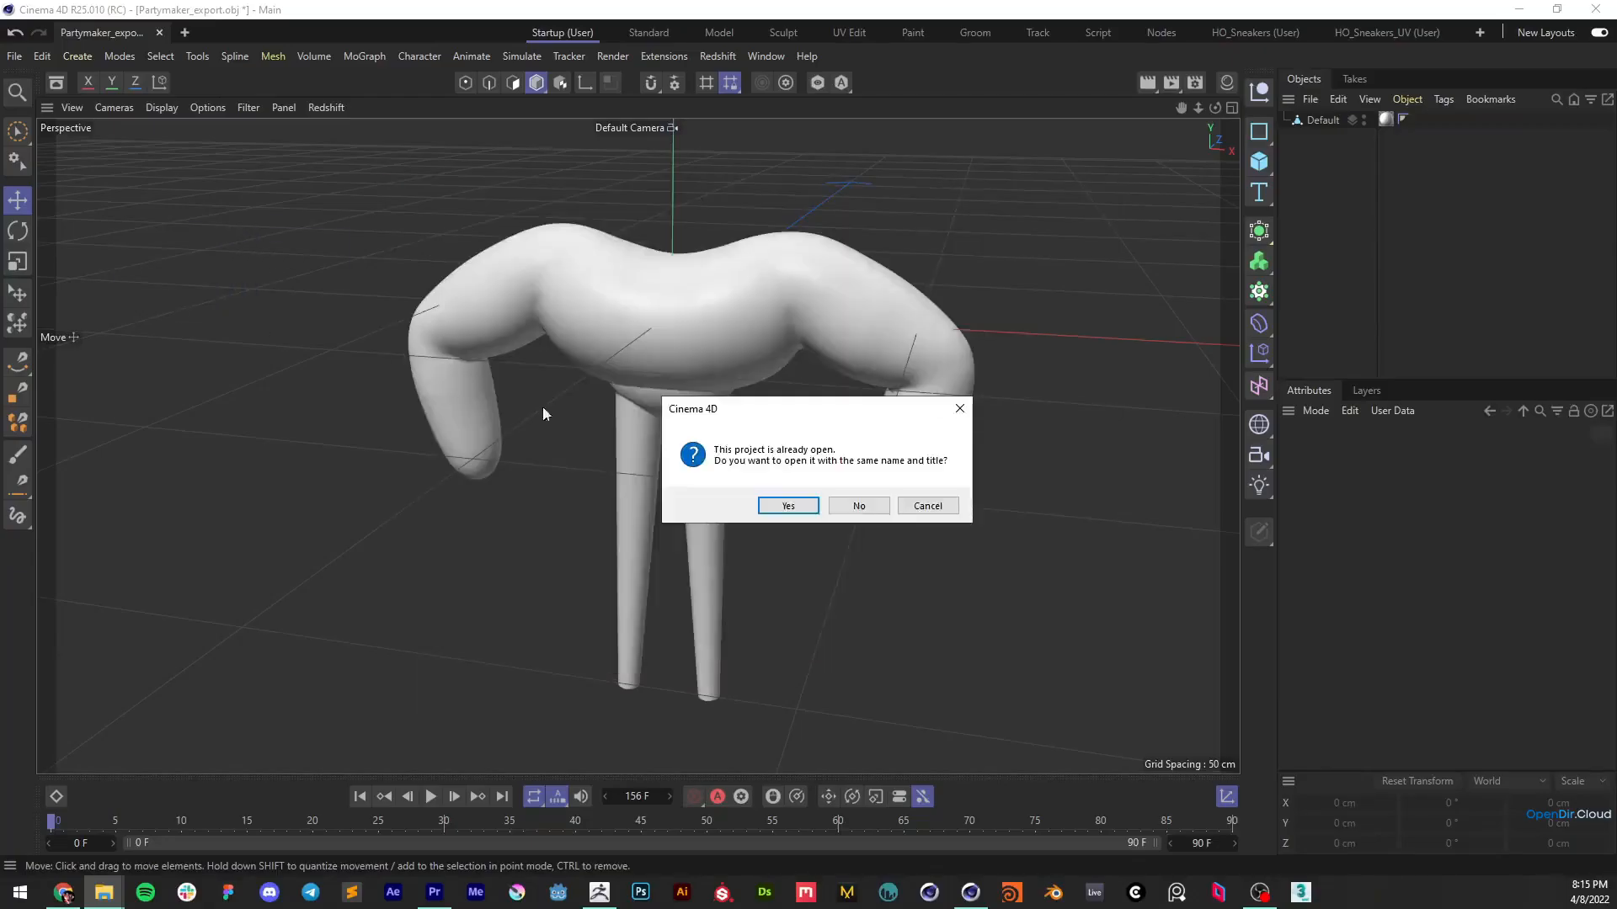
pyautogui.click(857, 508)
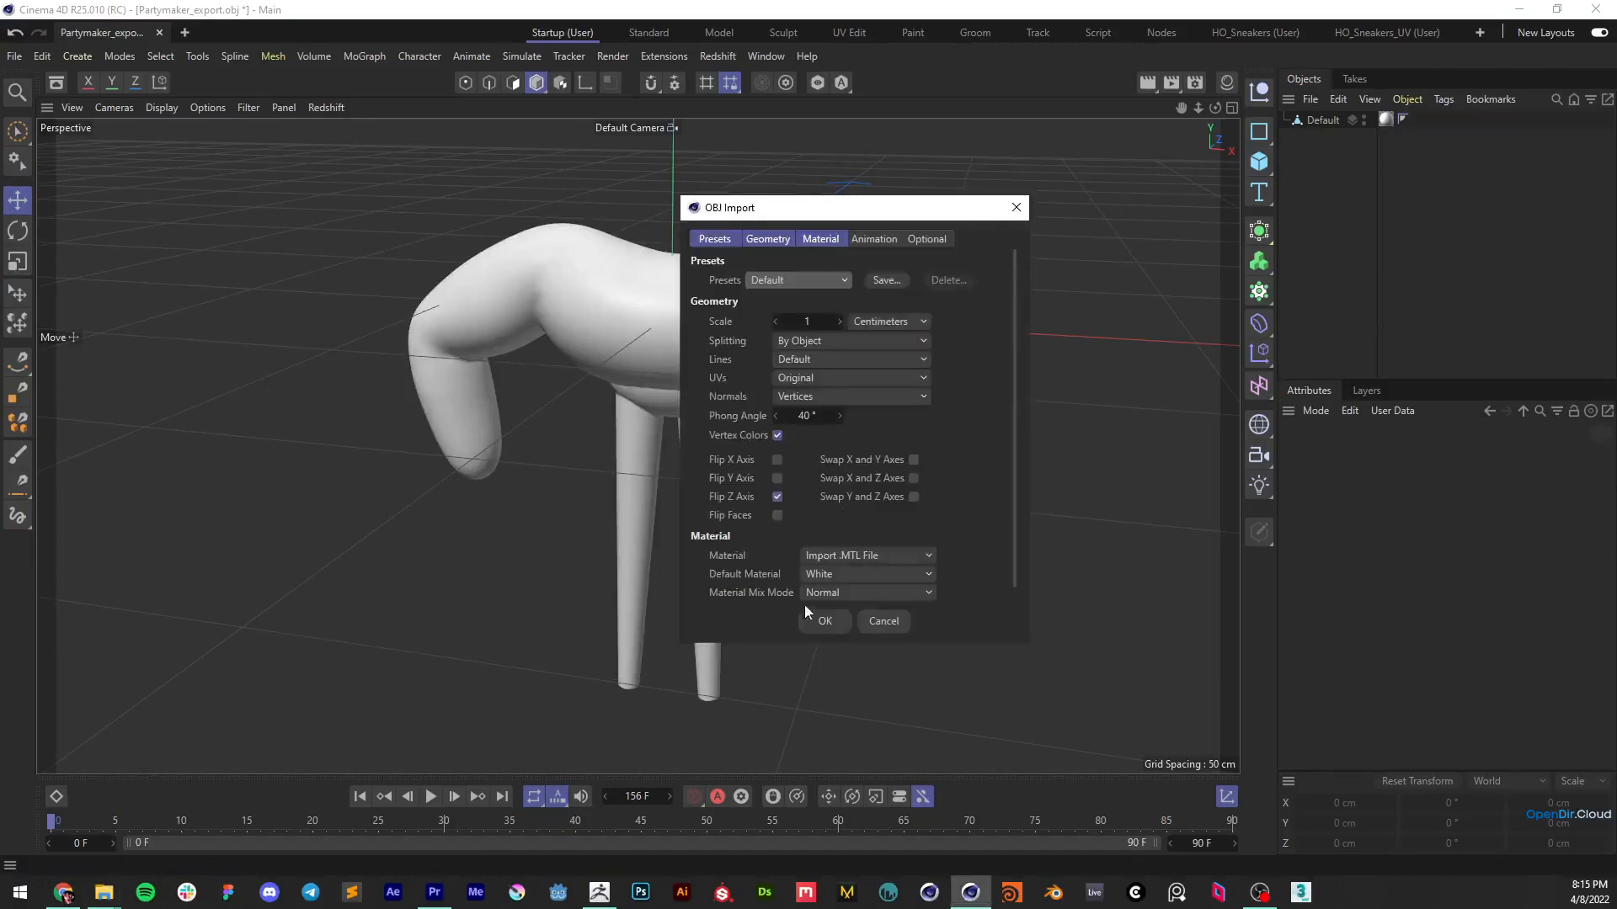
pyautogui.click(822, 622)
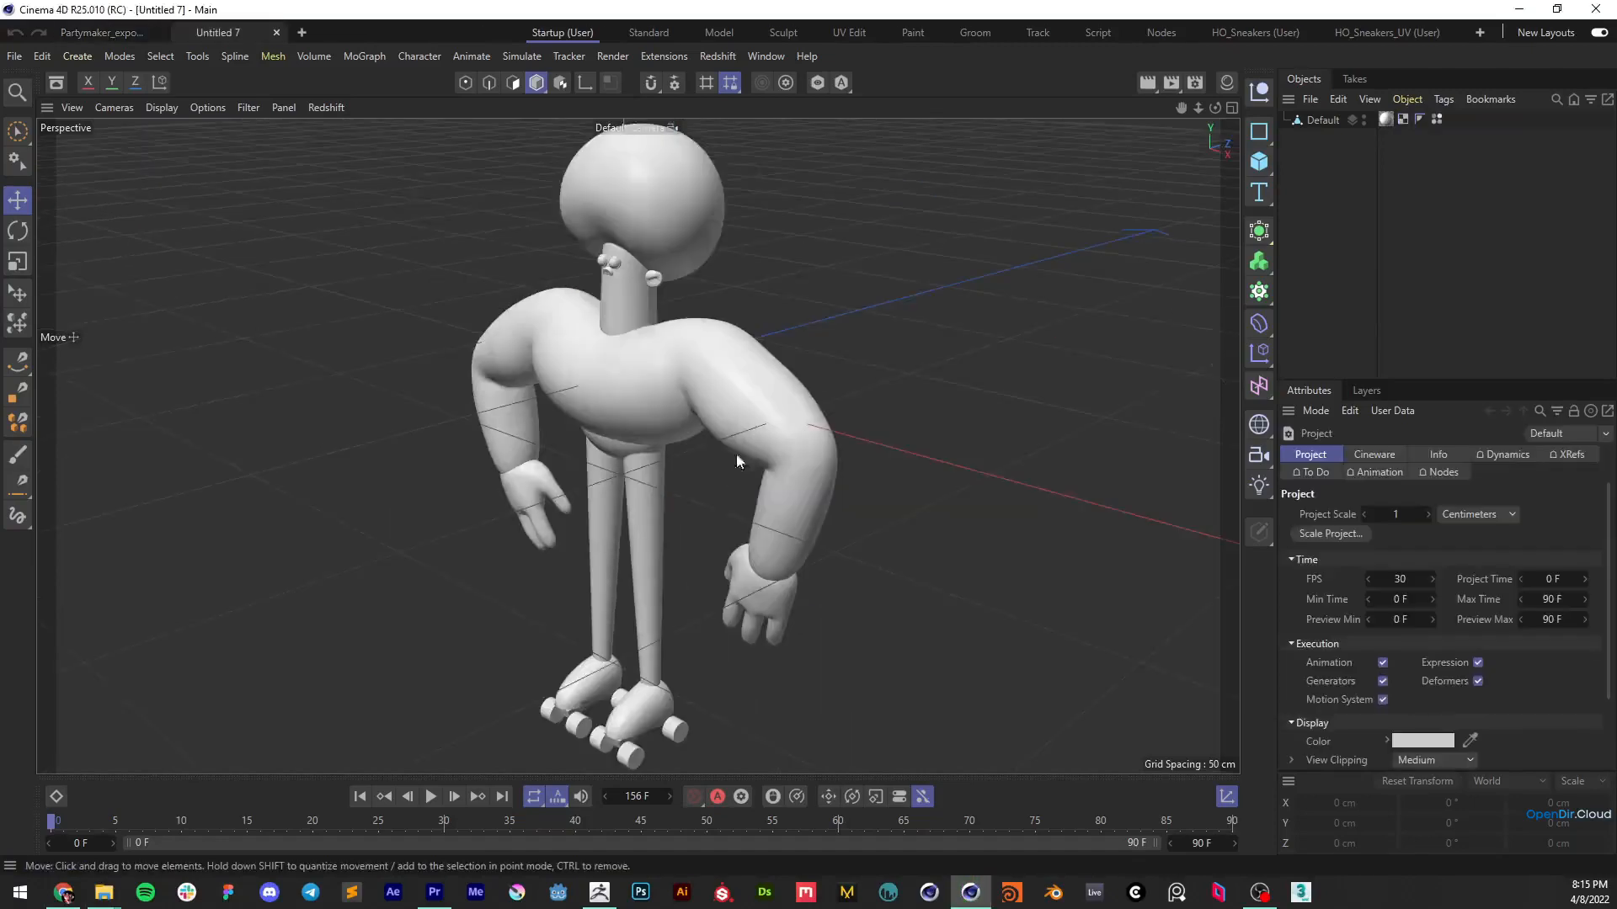
# Inspect the complete imported character from the front, checking its overall dimensions and polygon wireframe
pyautogui.keyDown('alt'); pyautogui.moveTo(736, 461); pyautogui.dragTo(800, 377); pyautogui.keyUp('alt')
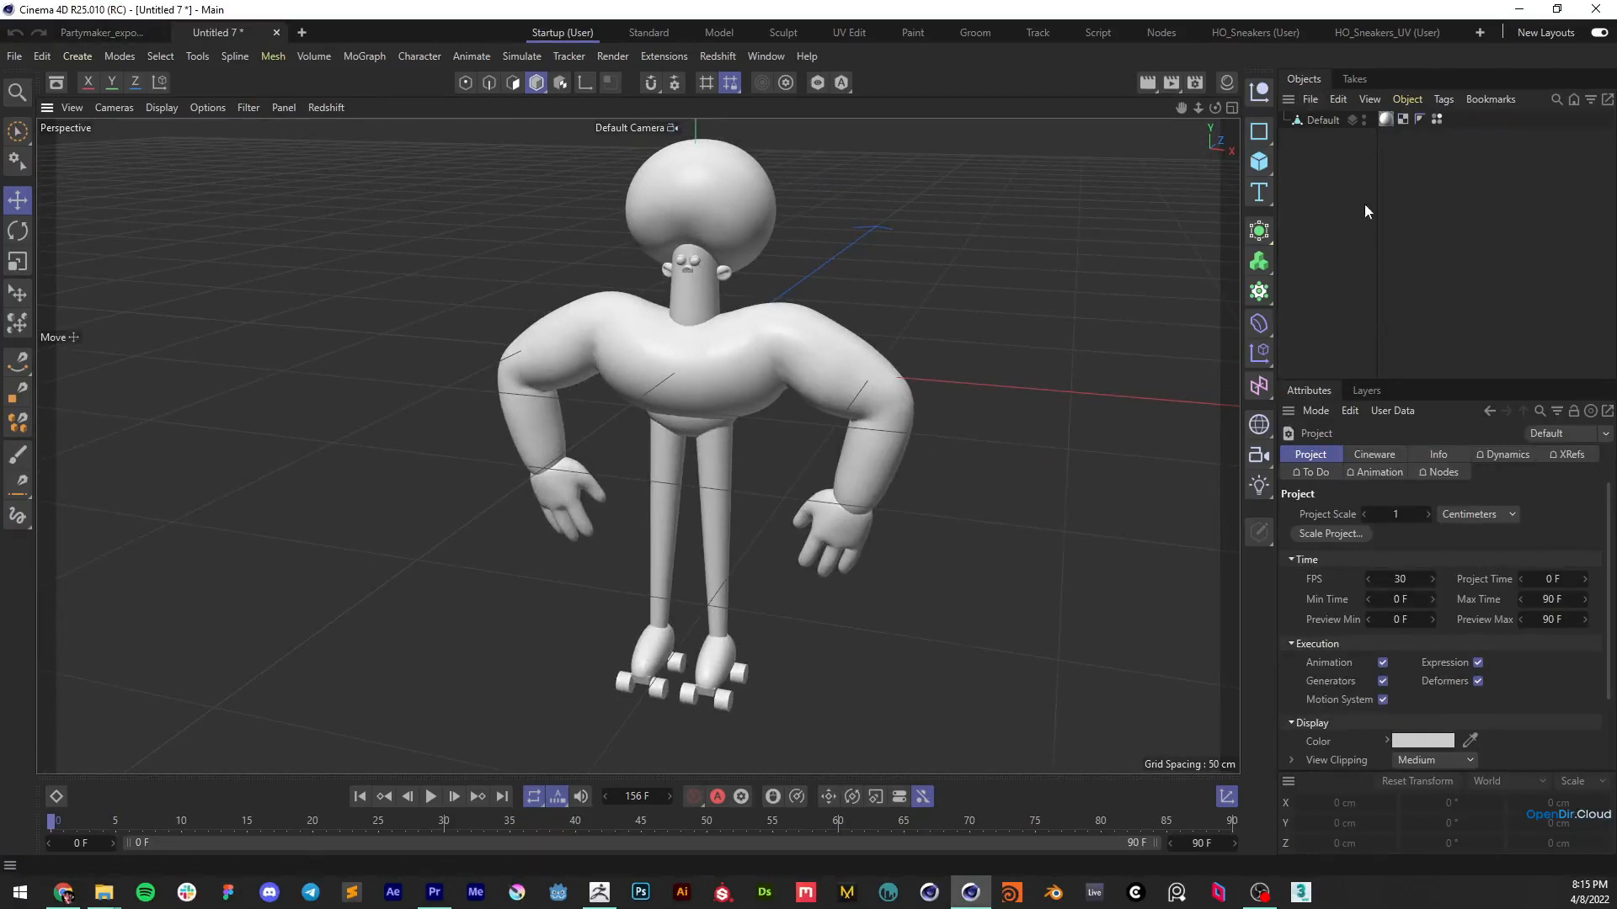
pyautogui.click(1323, 119)
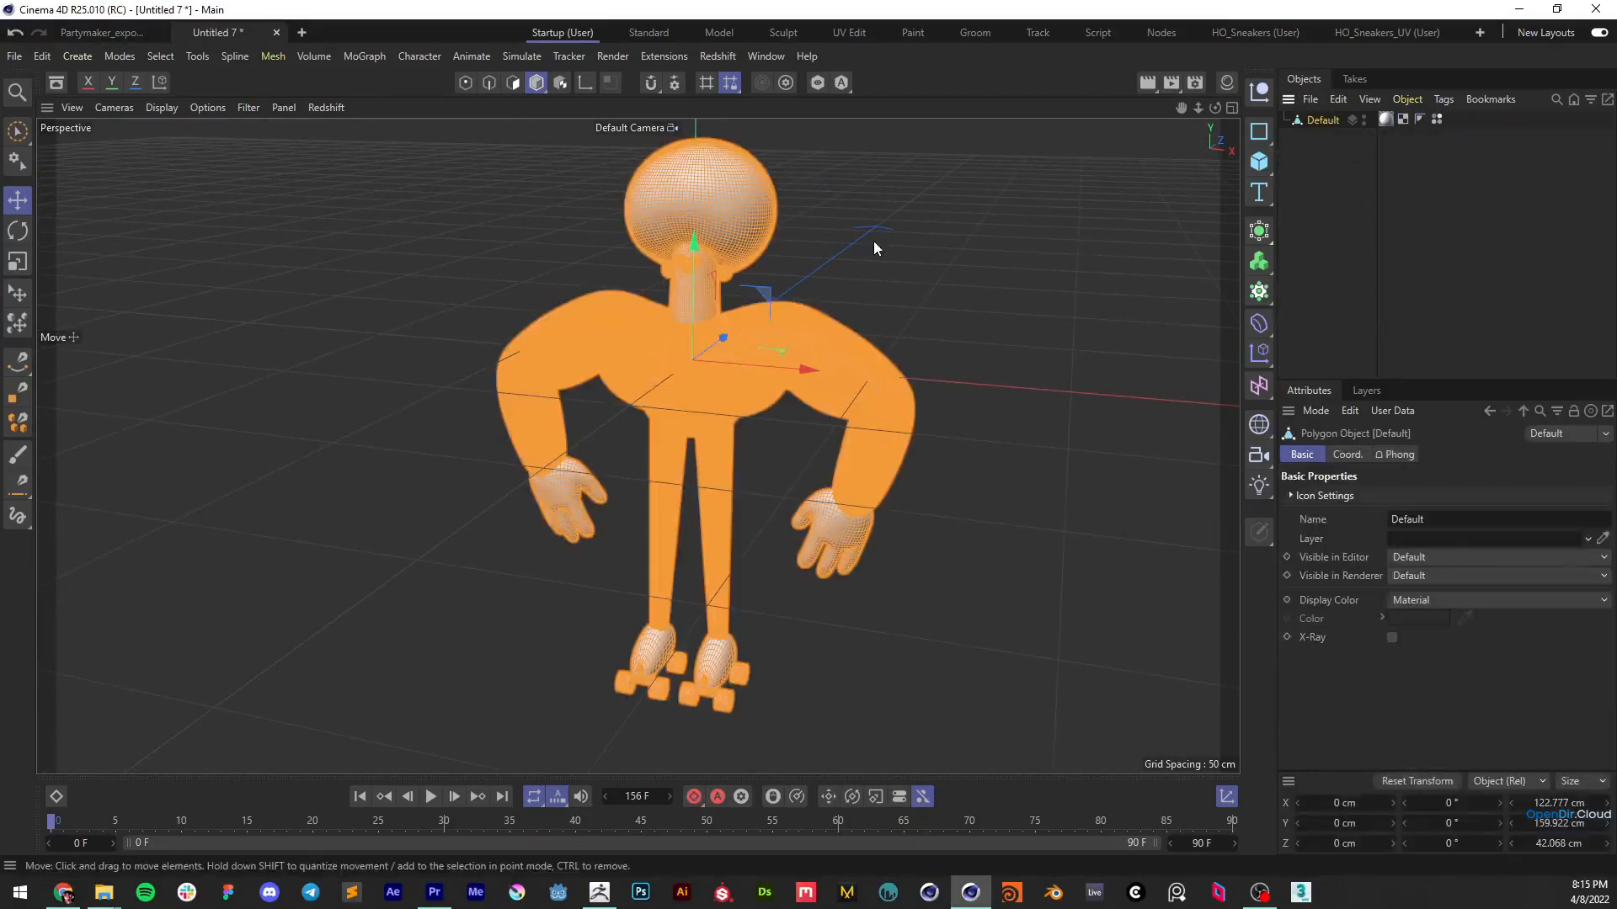
pyautogui.click(872, 241)
pyautogui.scroll(3, 704, 215)
pyautogui.keyDown('alt'); pyautogui.moveTo(792, 227); pyautogui.dragTo(795, 228); pyautogui.keyUp('alt')
pyautogui.keyDown('alt'); pyautogui.moveTo(796, 244); pyautogui.dragTo(793, 329, button='middle'); pyautogui.keyUp('alt')
pyautogui.click(1318, 122)
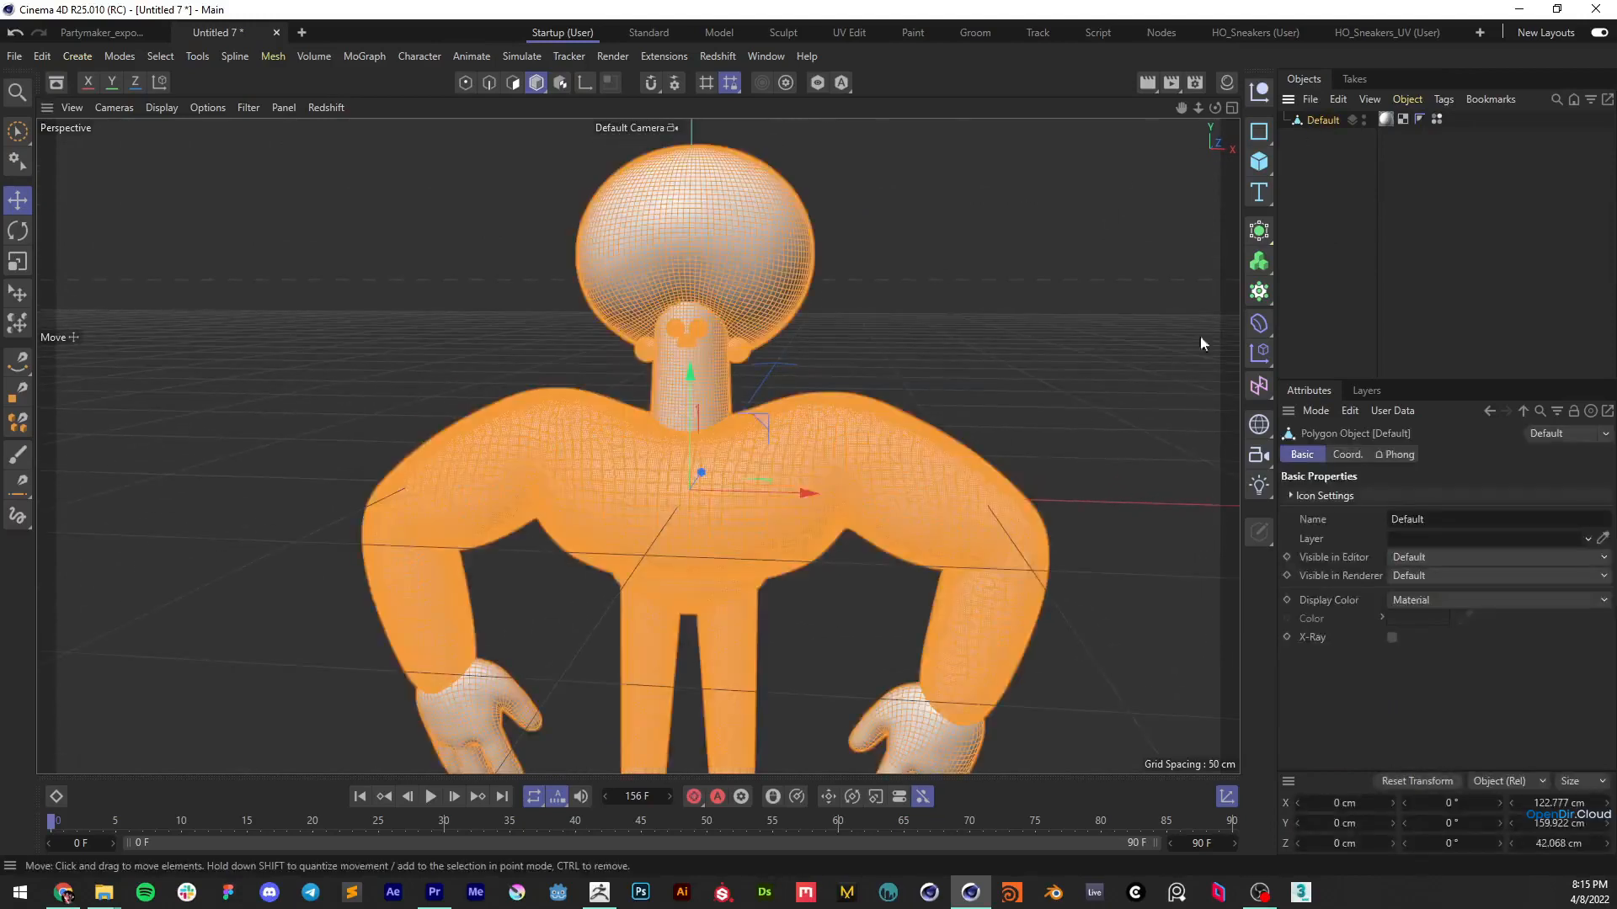
# Switch to ZBrush, duplicate the hair sphere, shrink the copy to a small ball and place it on the upper side of the hair
pyautogui.click(893, 286)
pyautogui.keyDown('alt'); pyautogui.moveTo(760, 300); pyautogui.dragTo(764, 331); pyautogui.keyUp('alt')
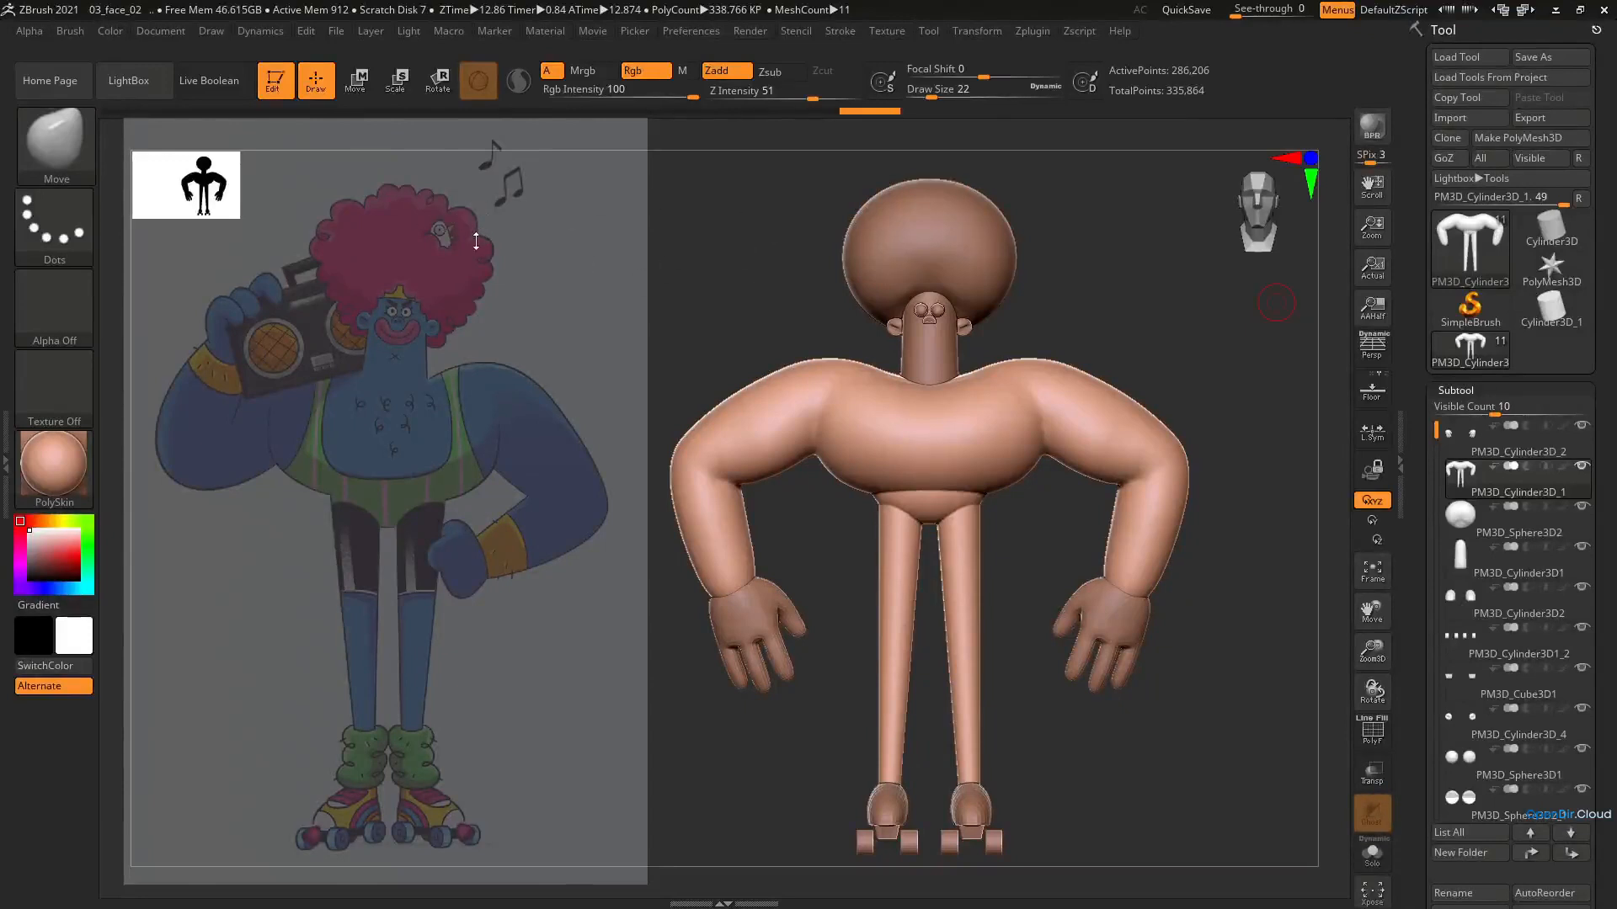
pyautogui.keyDown('alt'); pyautogui.click(969, 261); pyautogui.keyUp('alt')
pyautogui.press('e')
pyautogui.keyDown('ctrl'); pyautogui.moveTo(995, 324); pyautogui.dragTo(1067, 310); pyautogui.keyUp('ctrl')
pyautogui.press('t')
pyautogui.click(989, 256)
pyautogui.moveTo(1002, 244); pyautogui.dragTo(988, 267)
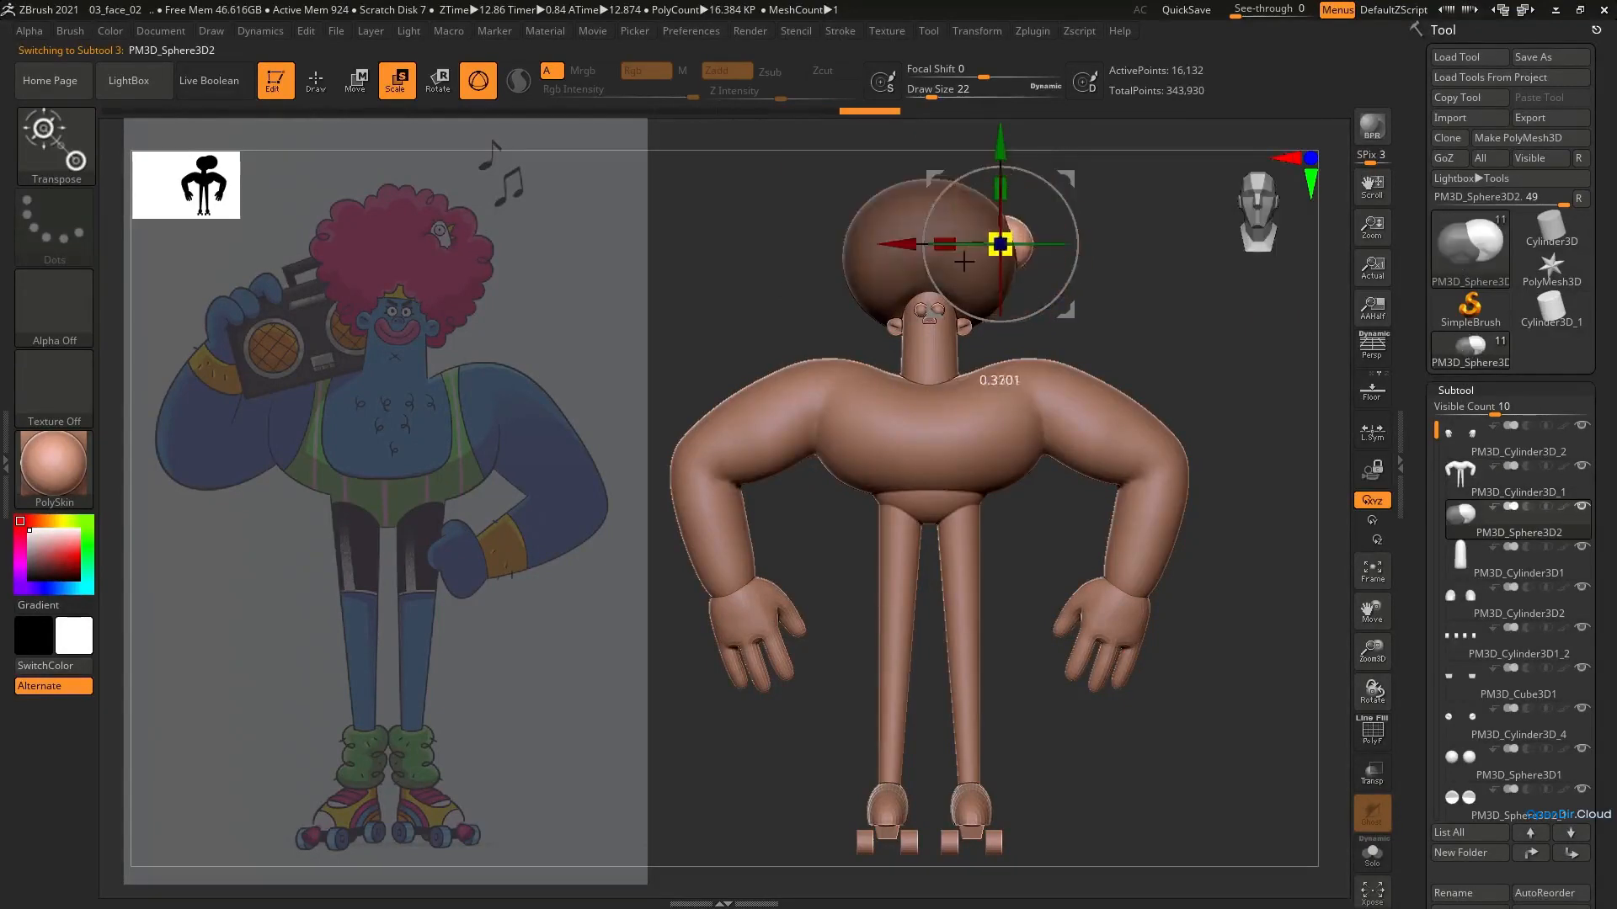
pyautogui.moveTo(1000, 145); pyautogui.dragTo(1001, 118)
pyautogui.moveTo(1062, 253); pyautogui.dragTo(1012, 383, button='right')
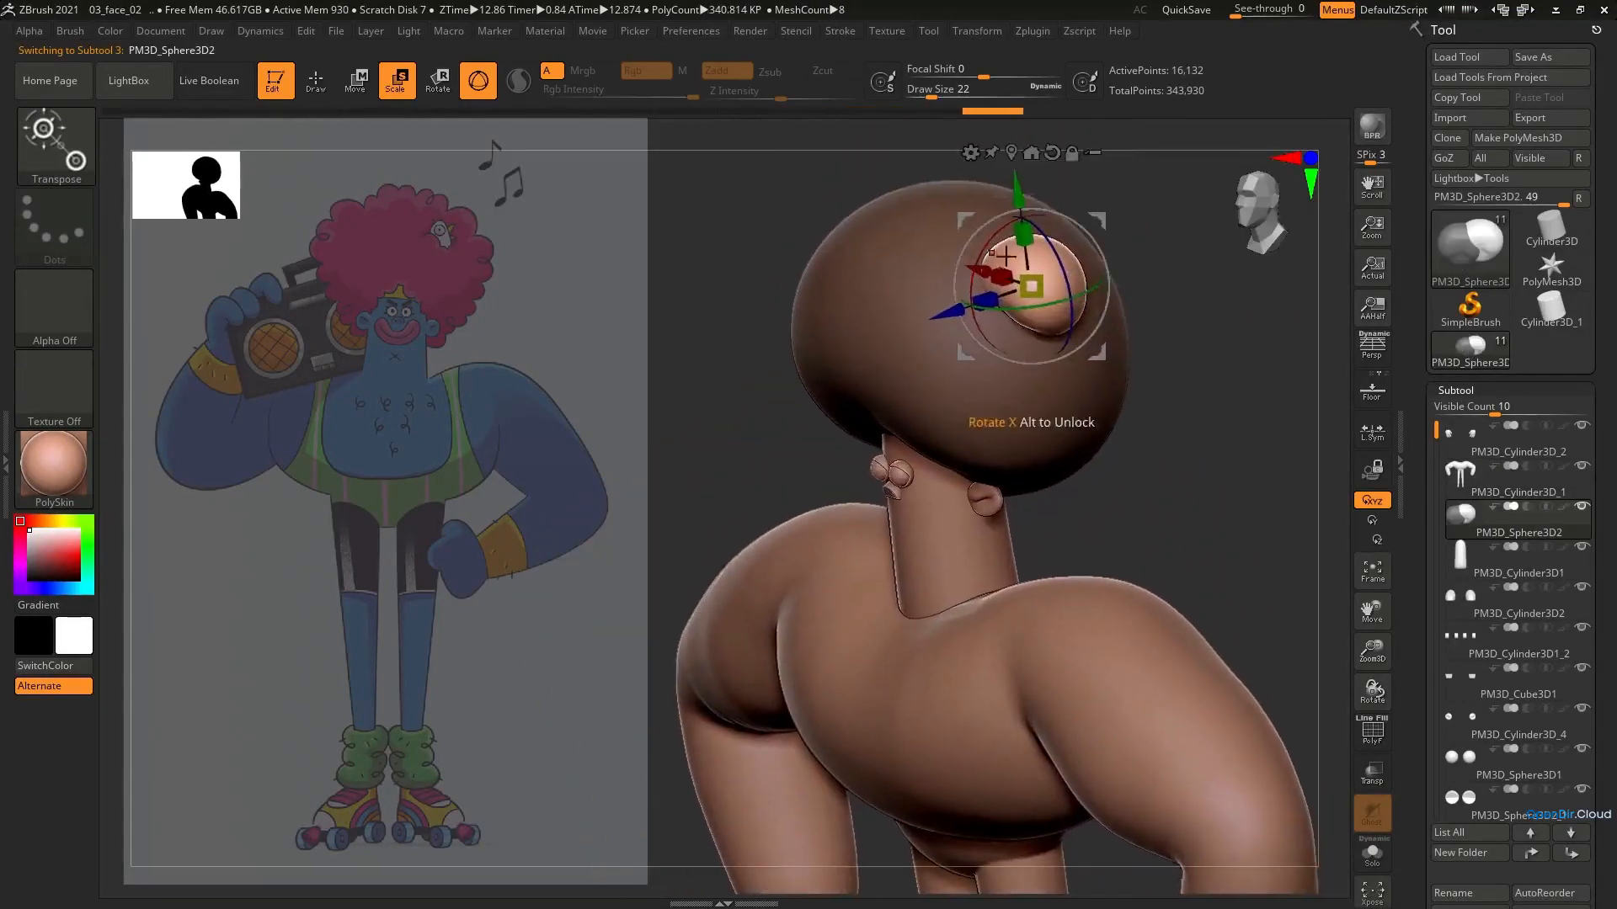
# Duplicate the small ball again and reposition and scale the copy beside the first one on the hair's upper side
pyautogui.keyDown('ctrl'); pyautogui.moveTo(975, 221); pyautogui.dragTo(906, 260); pyautogui.keyUp('ctrl')
pyautogui.moveTo(916, 271); pyautogui.dragTo(899, 296)
pyautogui.keyDown('shift'); pyautogui.moveTo(952, 312); pyautogui.dragTo(1039, 296, button='right'); pyautogui.keyUp('shift')
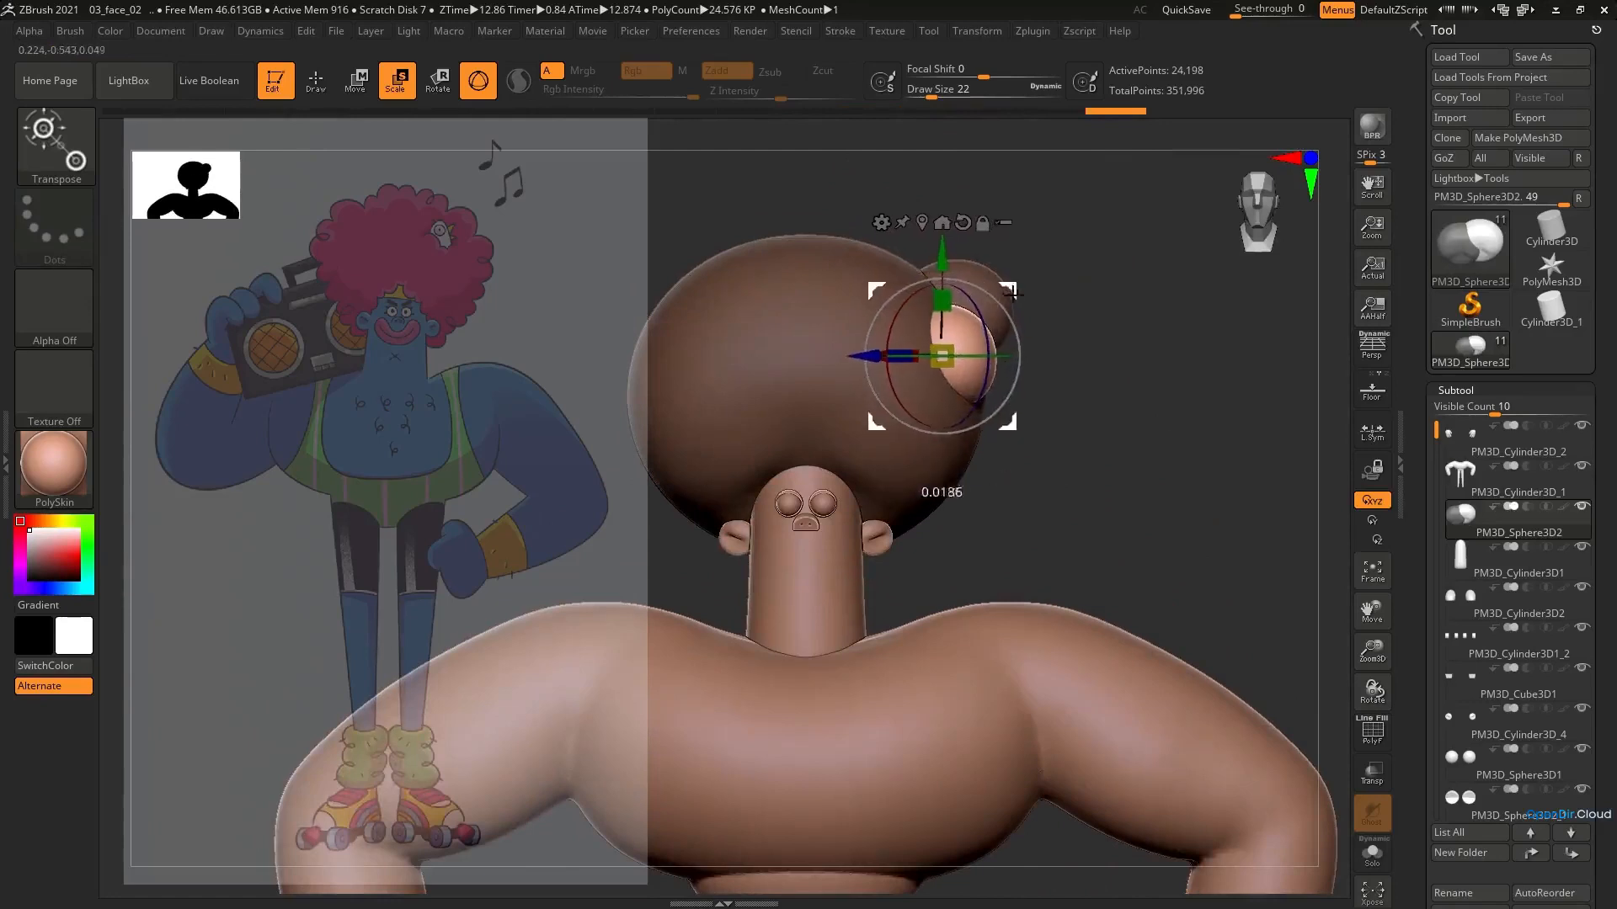
pyautogui.keyDown('ctrl'); pyautogui.moveTo(1002, 277); pyautogui.dragTo(997, 232); pyautogui.keyUp('ctrl')
pyautogui.moveTo(927, 299); pyautogui.dragTo(912, 320)
pyautogui.moveTo(999, 235); pyautogui.dragTo(1013, 246)
pyautogui.keyDown('ctrl'); pyautogui.moveTo(1073, 282); pyautogui.dragTo(1035, 286, button='right'); pyautogui.keyUp('ctrl')
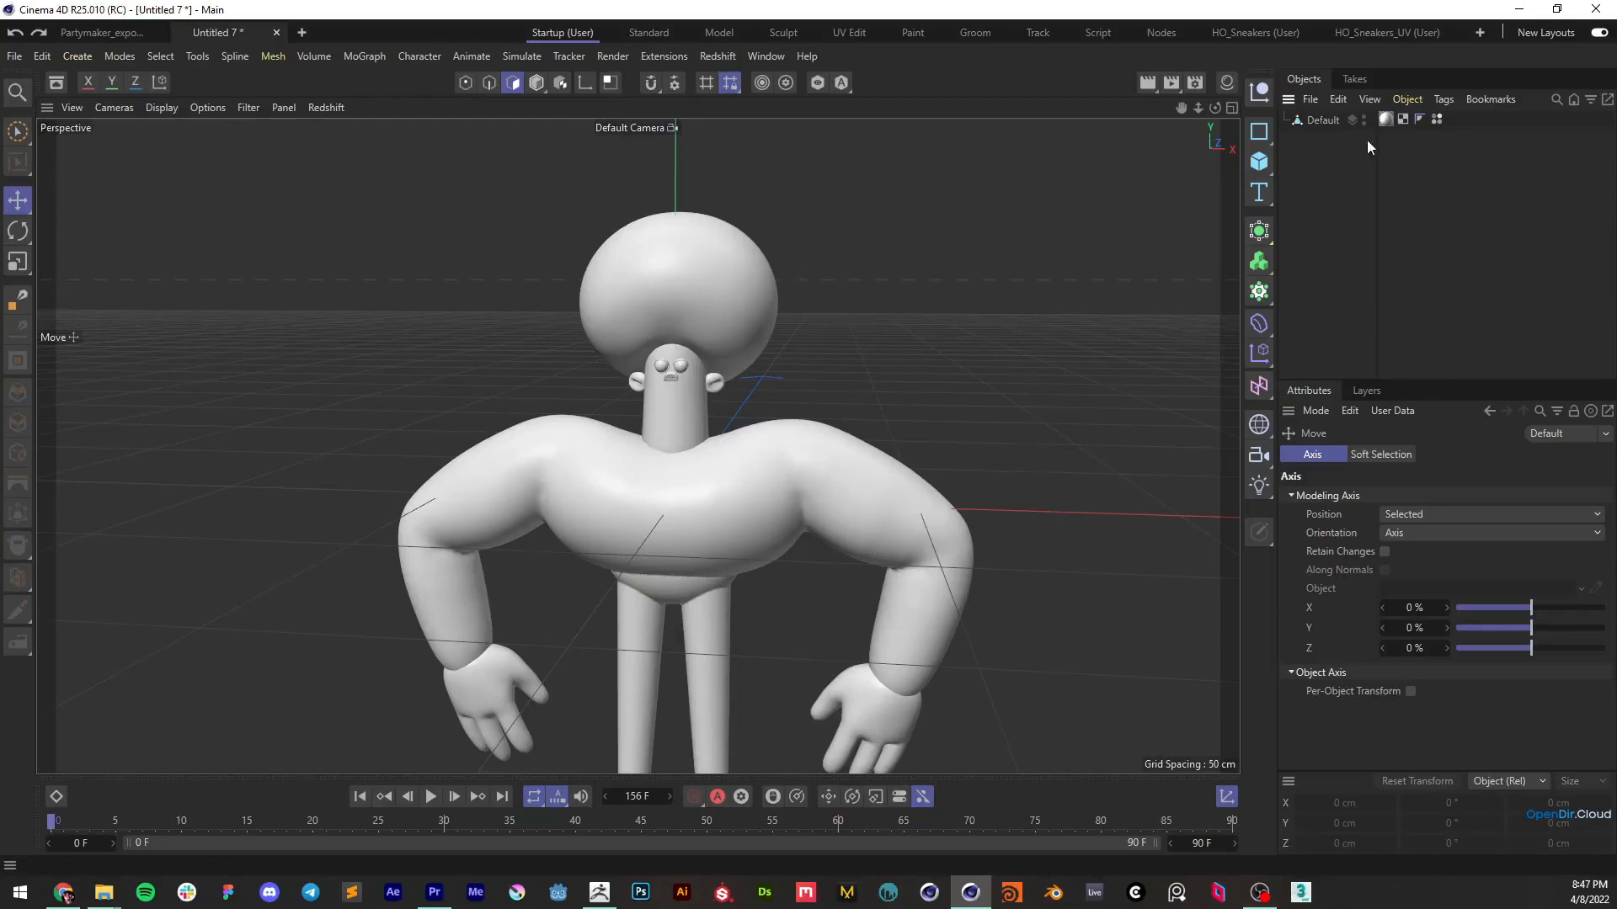
# In Cinema 4D, separate the hair sphere's polygons from the Default mesh by cutting them and pasting them as their own object
pyautogui.click(1321, 122)
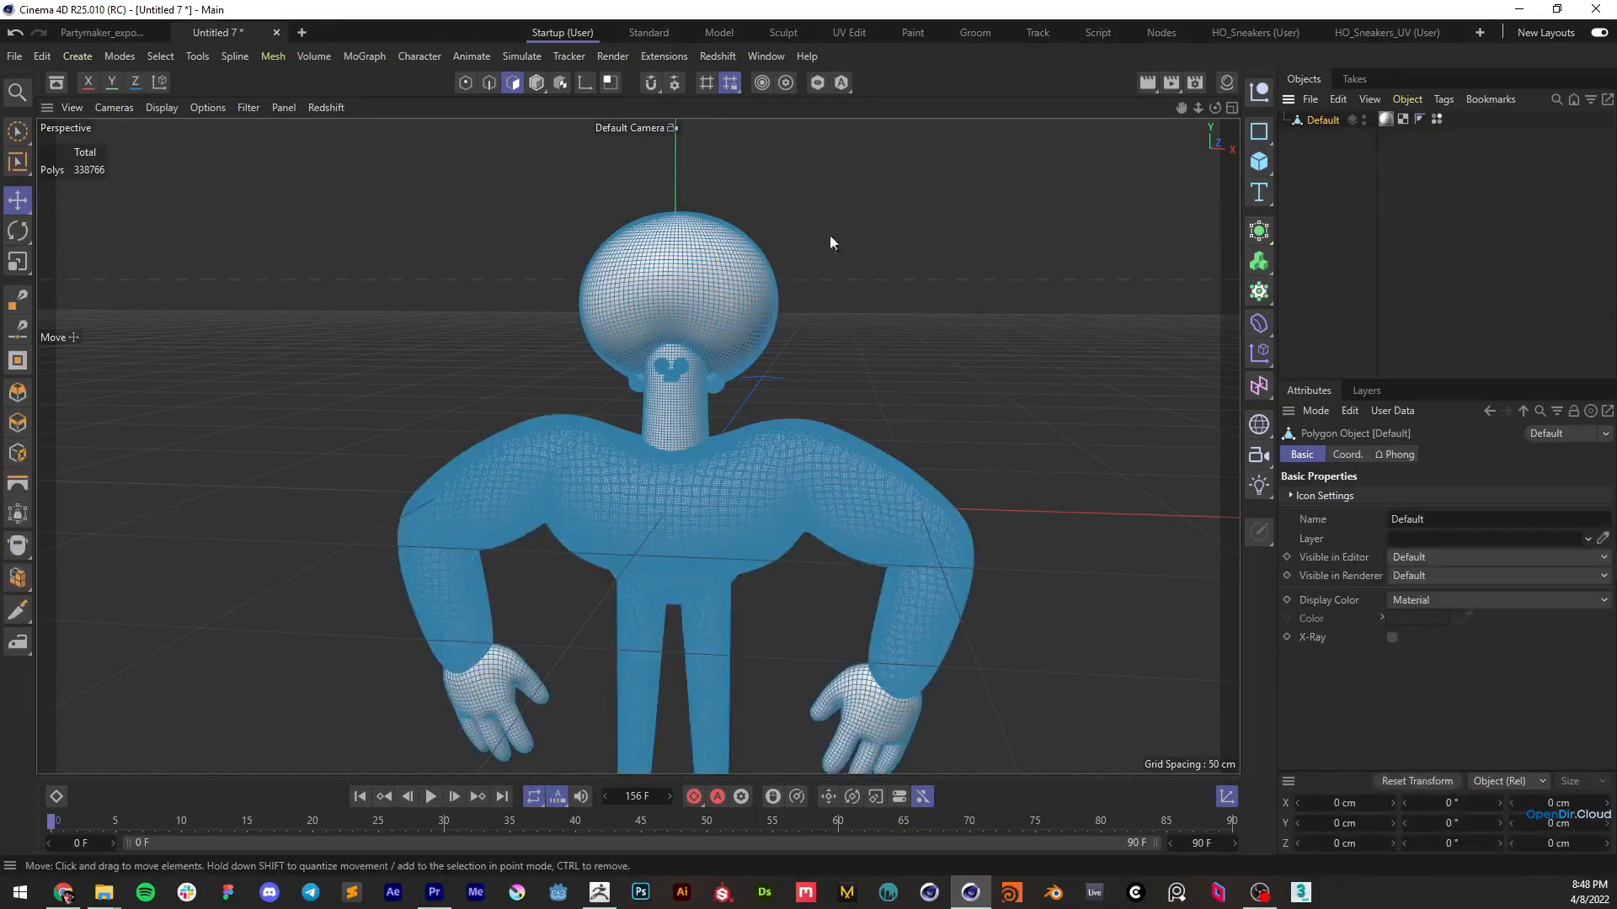
pyautogui.doubleClick(711, 275)
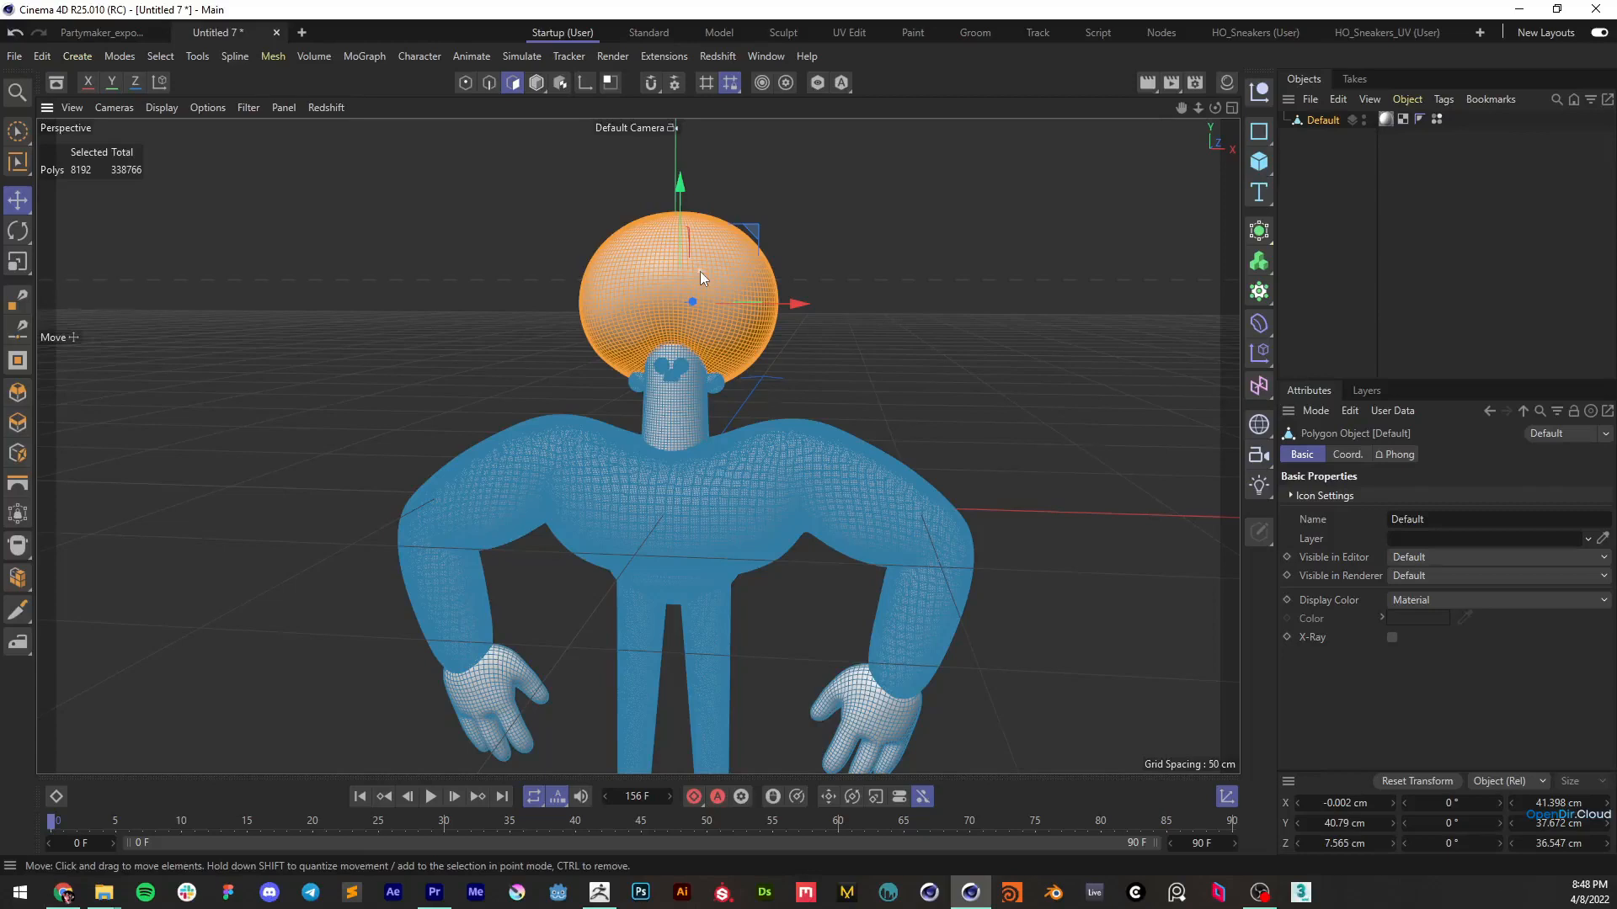
pyautogui.press('Delete')
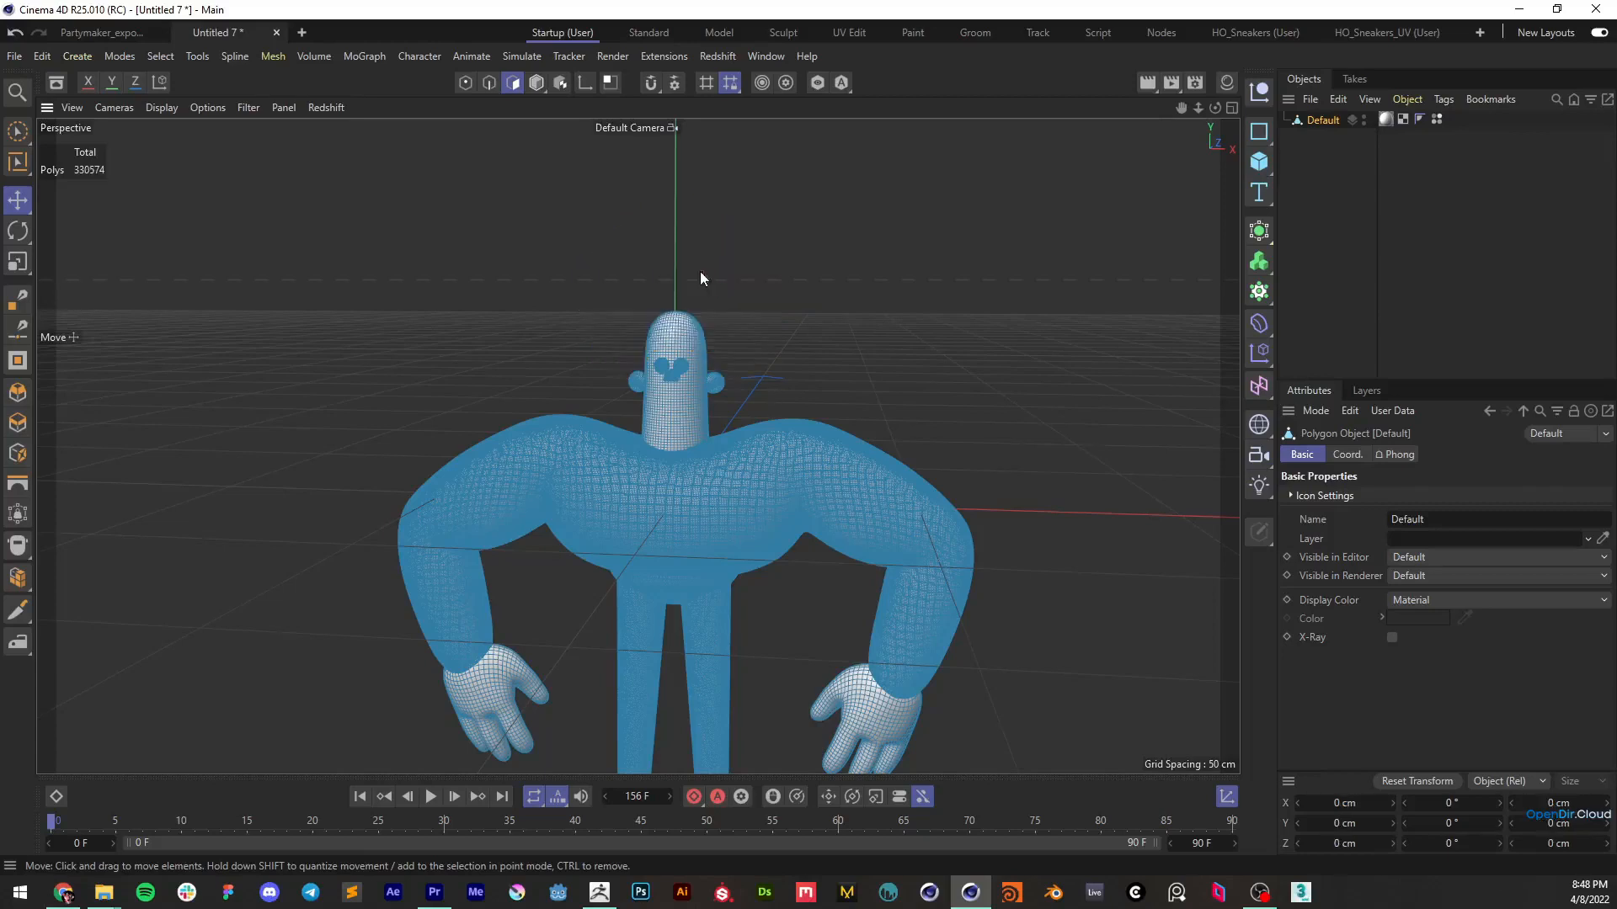
pyautogui.click(1326, 161)
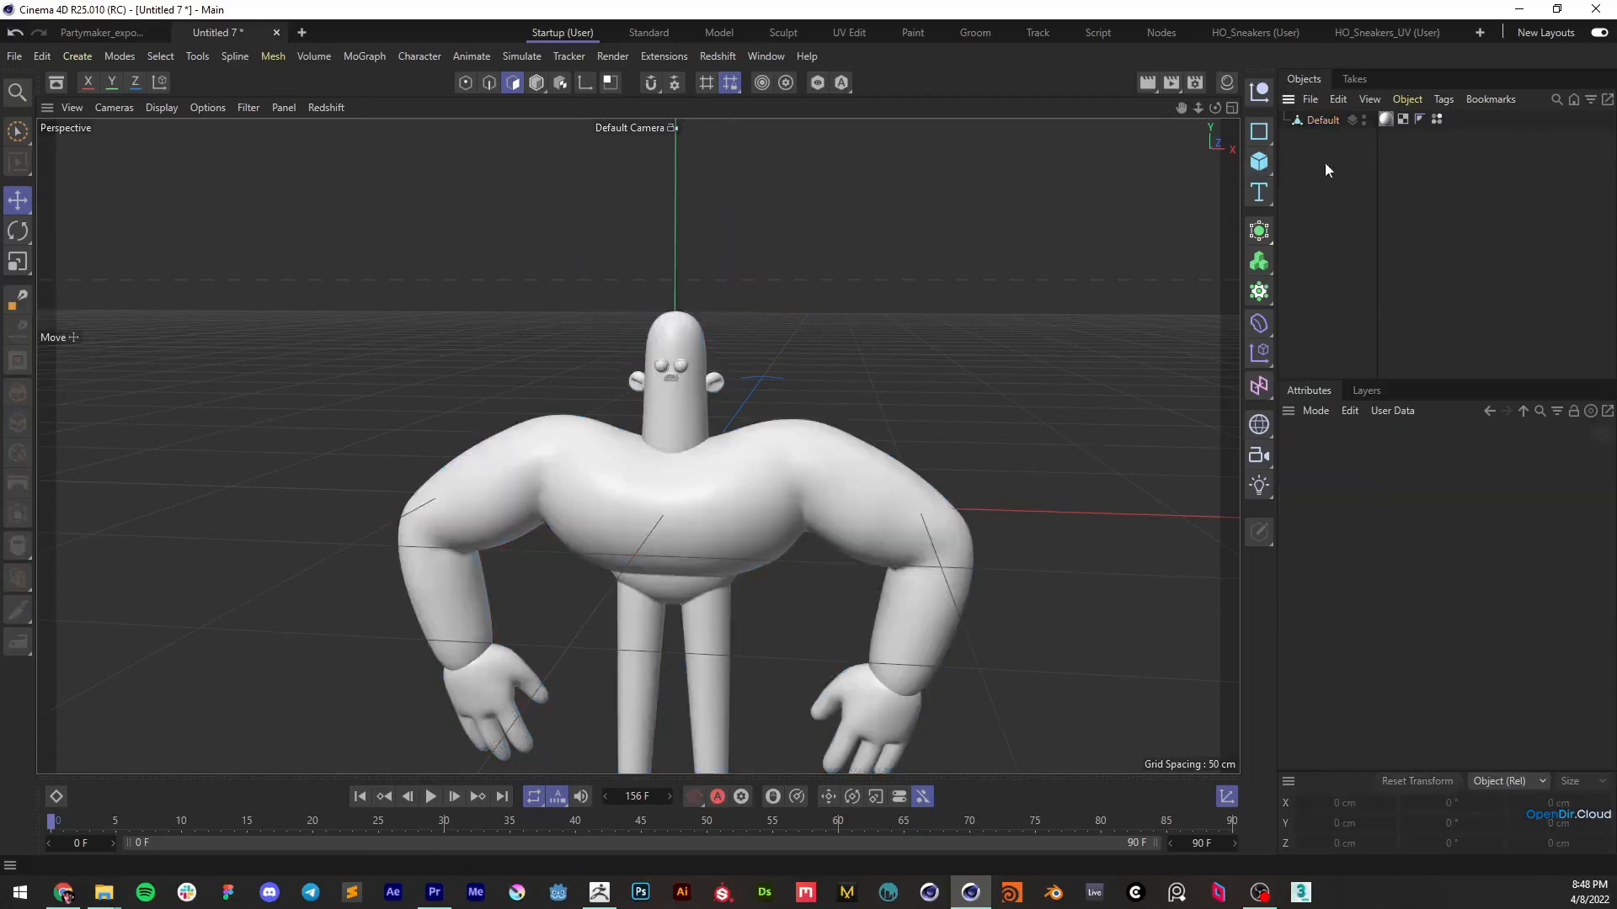
pyautogui.hotkey('ctrl', 'v')
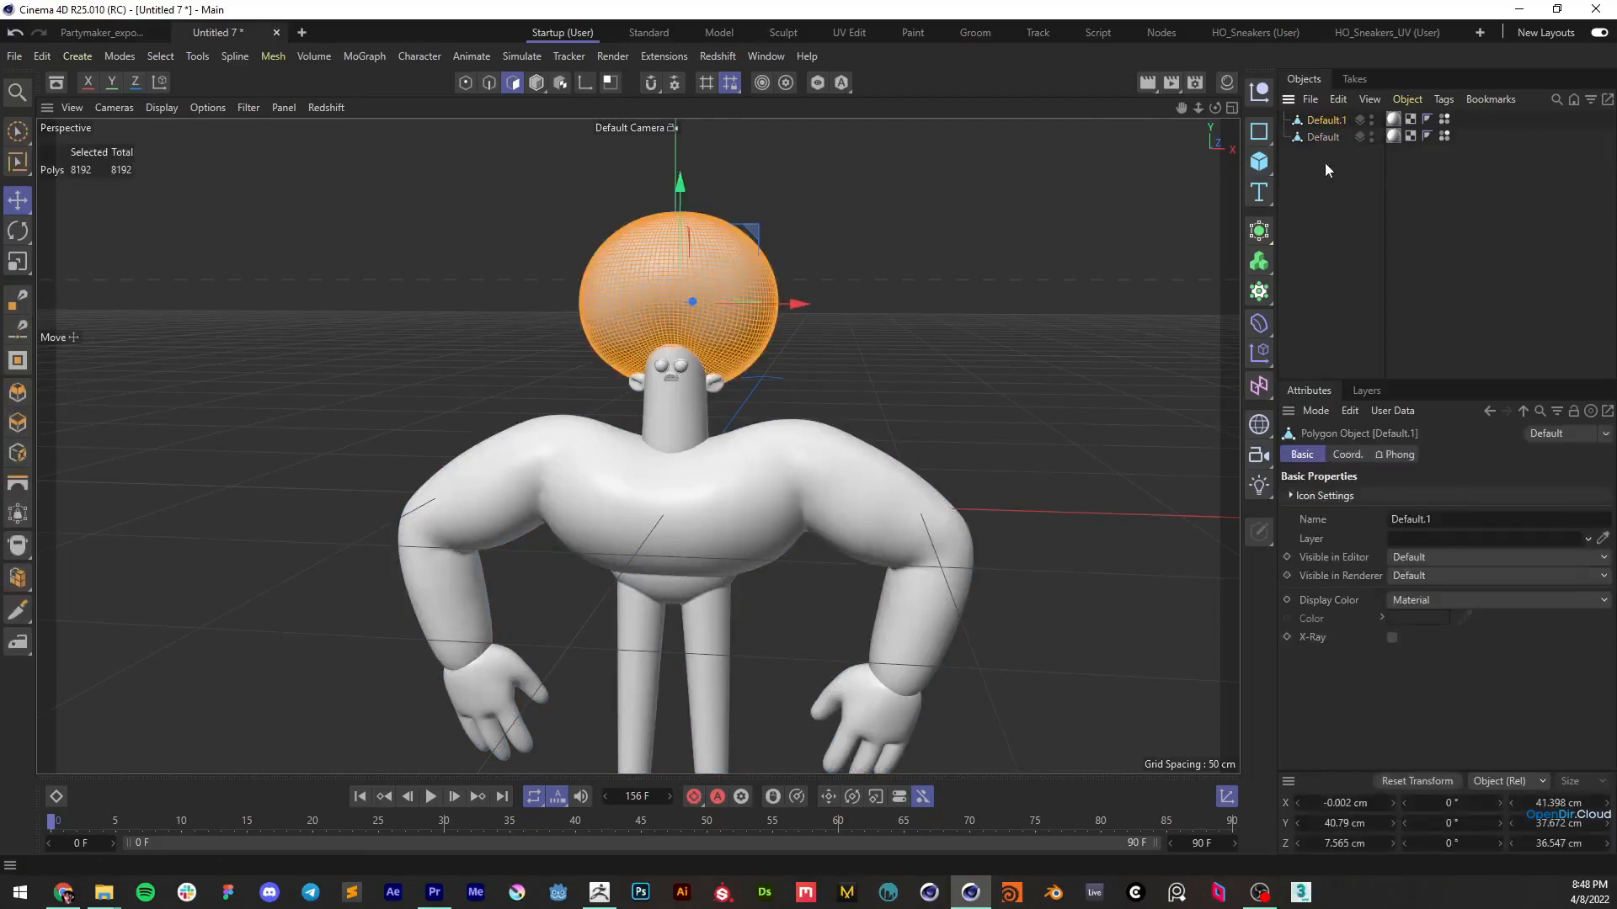
# Rename the separated hair object to "Hair" and deselect it
pyautogui.doubleClick(1326, 120)
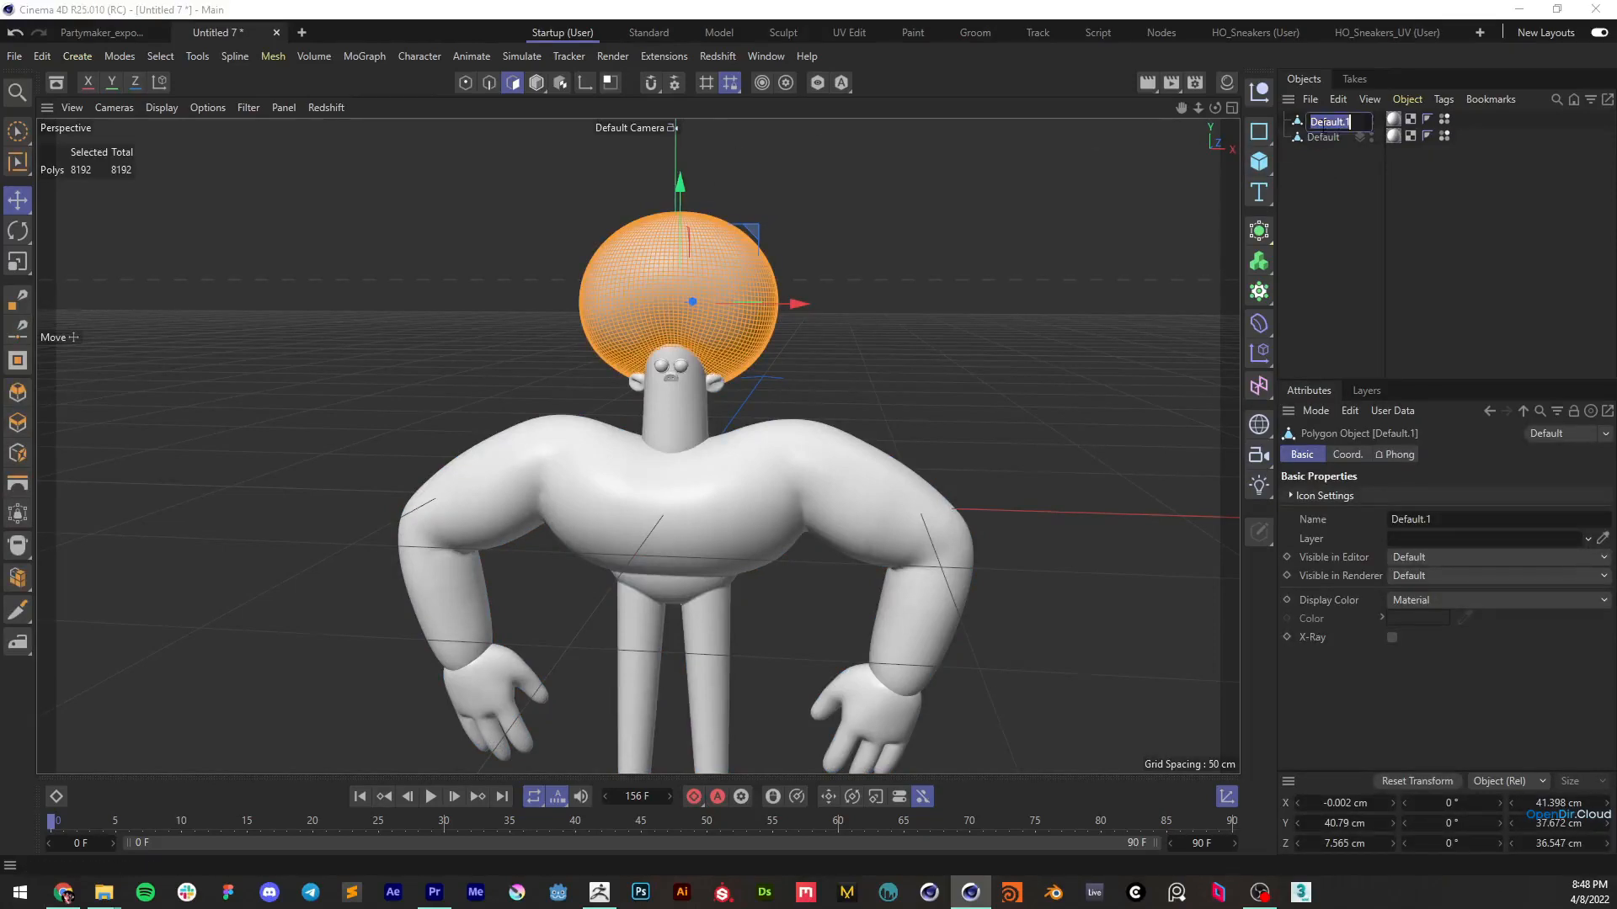
pyautogui.write('Hair')
pyautogui.press('Return')
pyautogui.click(918, 239)
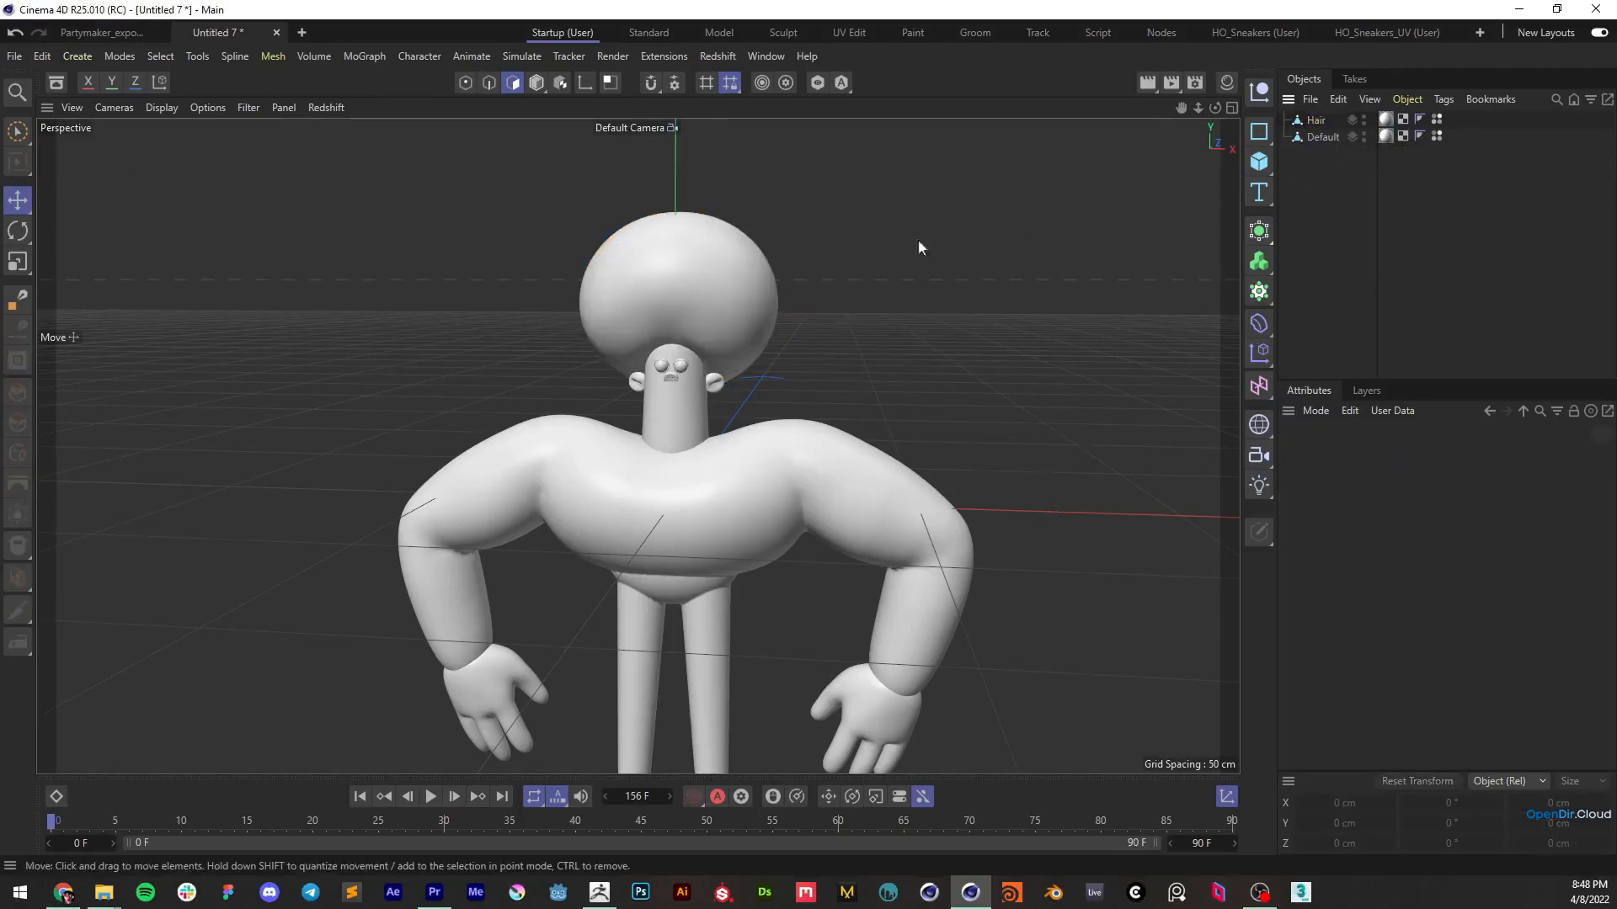
# Add a Cloner and a Sphere primitive to the scene, and set the sphere's radius to 2 cm
pyautogui.keyDown('alt'); pyautogui.moveTo(710, 302); pyautogui.dragTo(736, 268, button='right'); pyautogui.keyUp('alt')
pyautogui.keyDown('alt'); pyautogui.moveTo(737, 278); pyautogui.dragTo(756, 355, button='middle'); pyautogui.keyUp('alt')
pyautogui.keyDown('alt'); pyautogui.moveTo(764, 364); pyautogui.dragTo(783, 354); pyautogui.keyUp('alt')
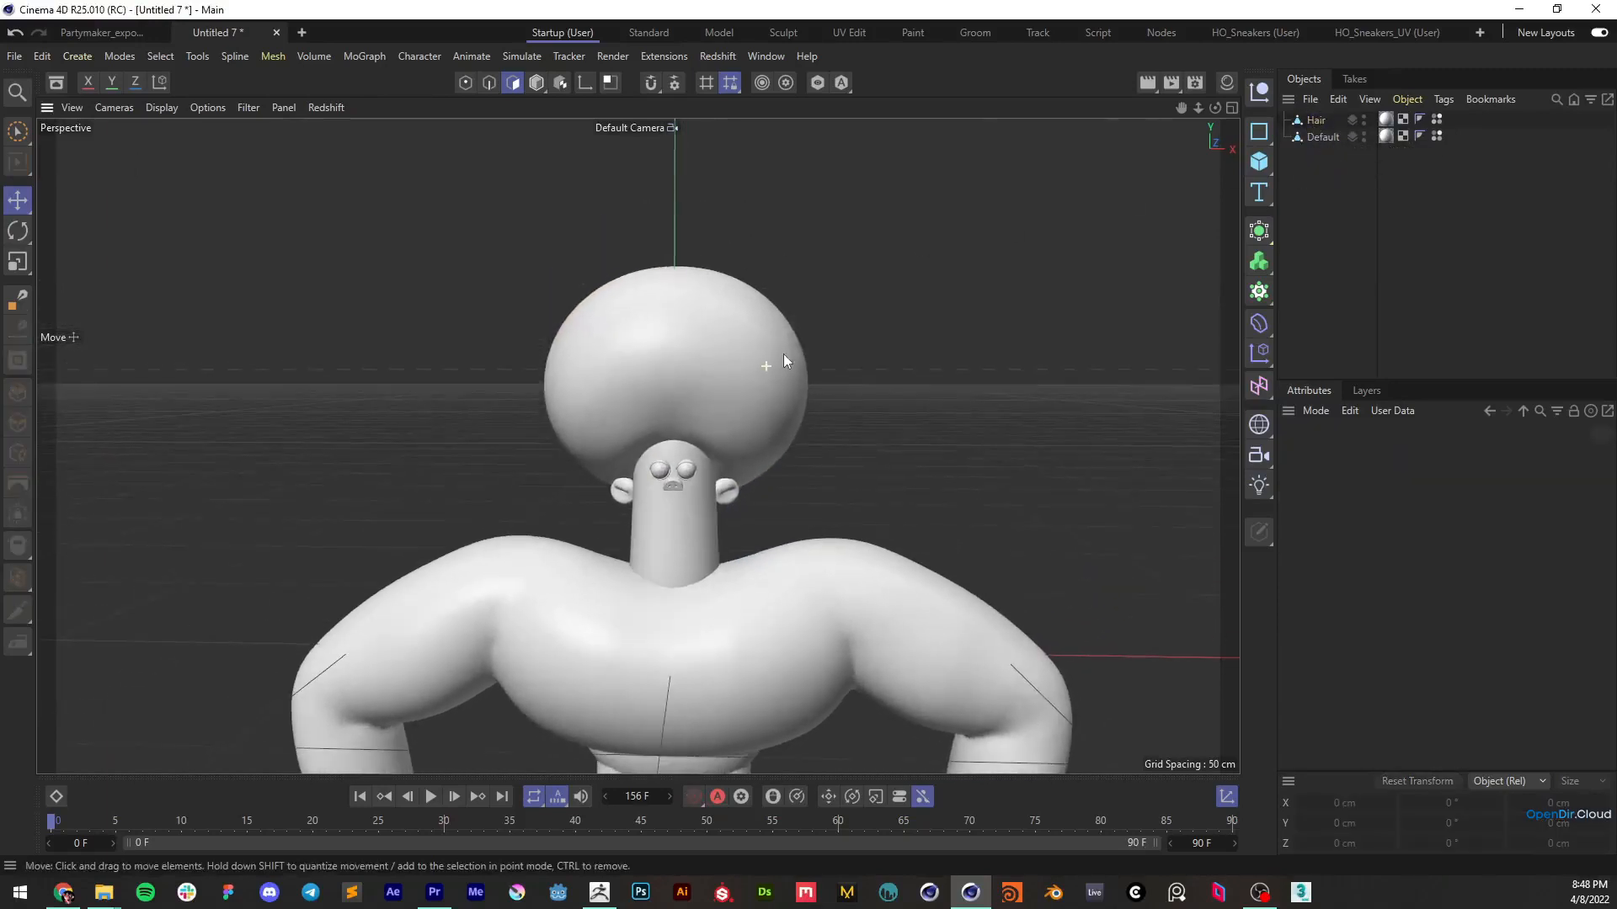
pyautogui.click(1259, 293)
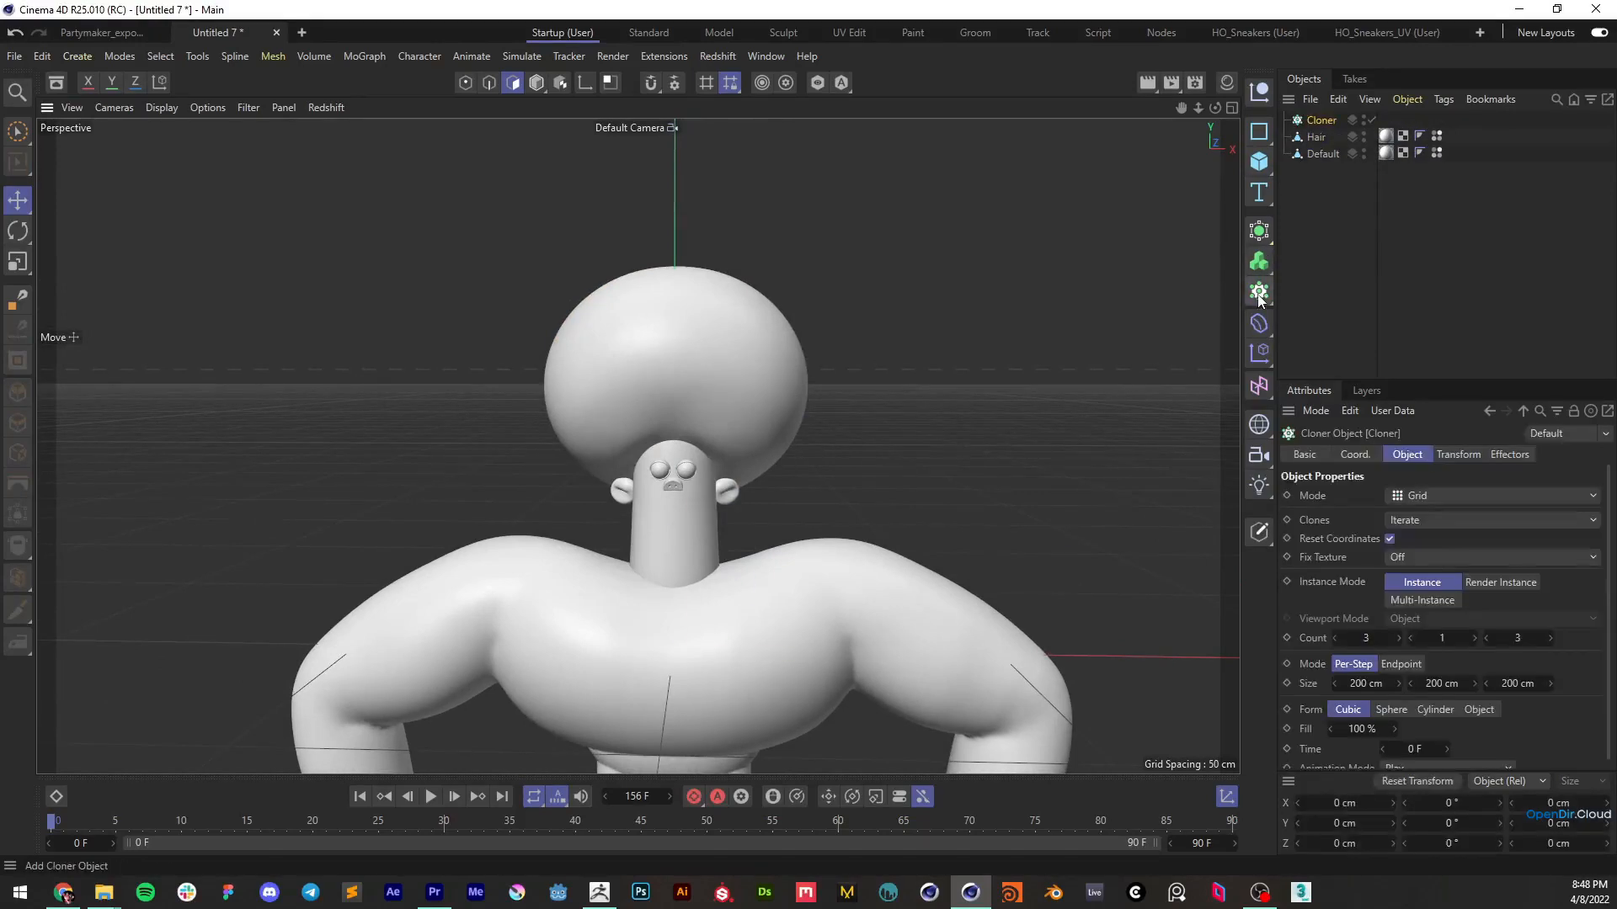
pyautogui.click(1259, 162)
pyautogui.click(1441, 247)
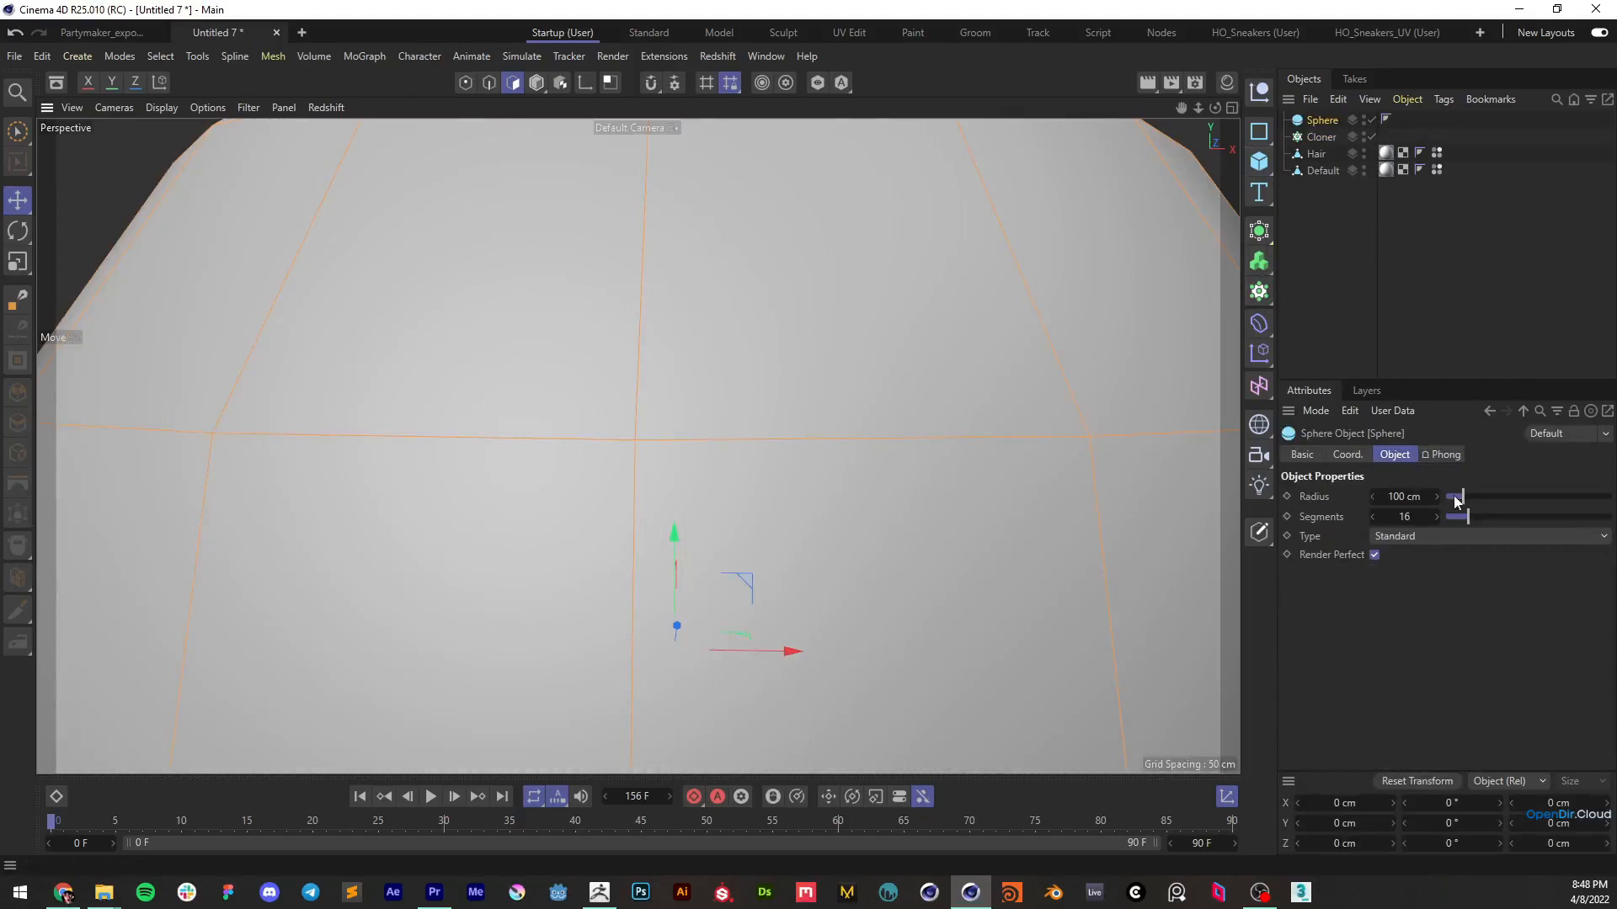
pyautogui.moveTo(1455, 498); pyautogui.dragTo(1448, 500)
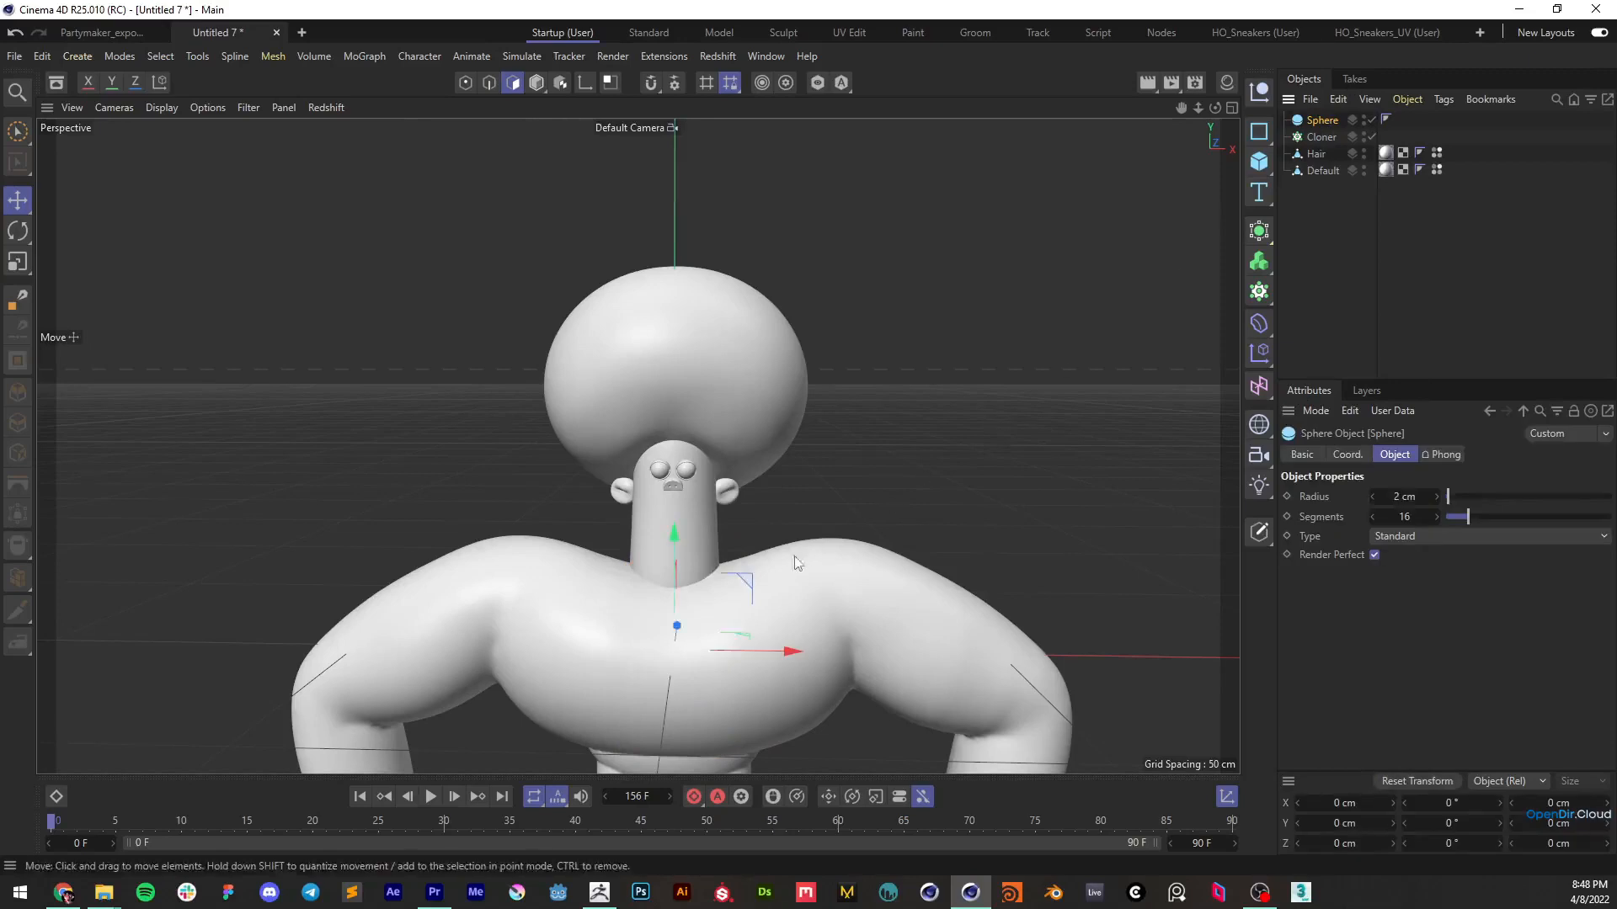
# Move the small sphere beside the lower edge of the hair and scale it to a radius of about 2.43 cm
pyautogui.moveTo(804, 551); pyautogui.dragTo(849, 411)
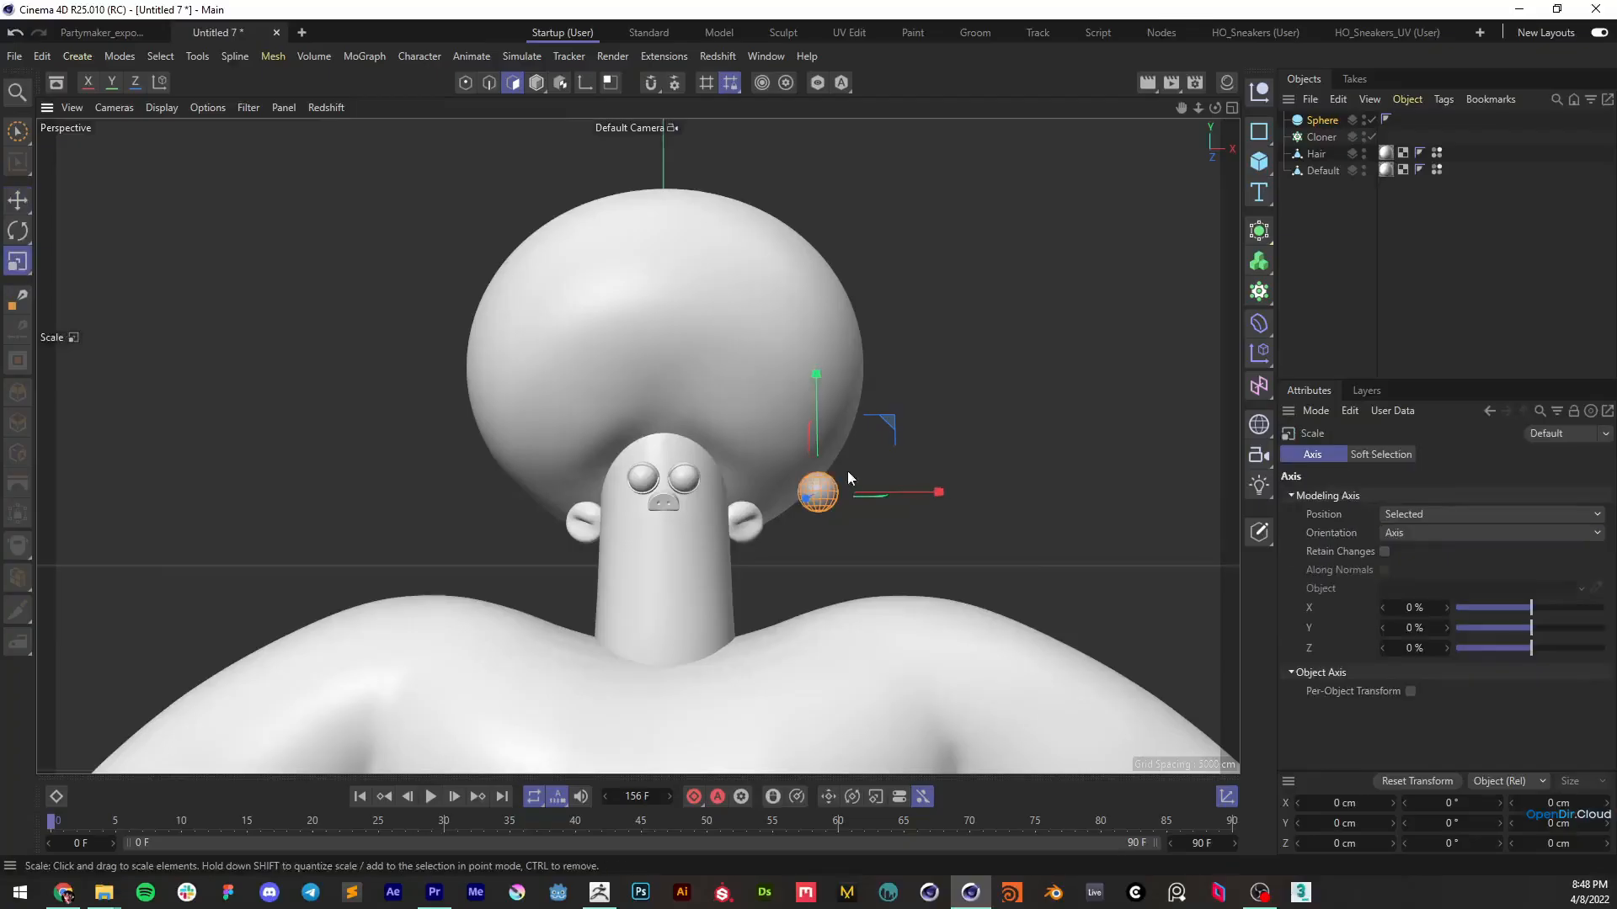
pyautogui.press('t')
pyautogui.moveTo(852, 460); pyautogui.dragTo(913, 424)
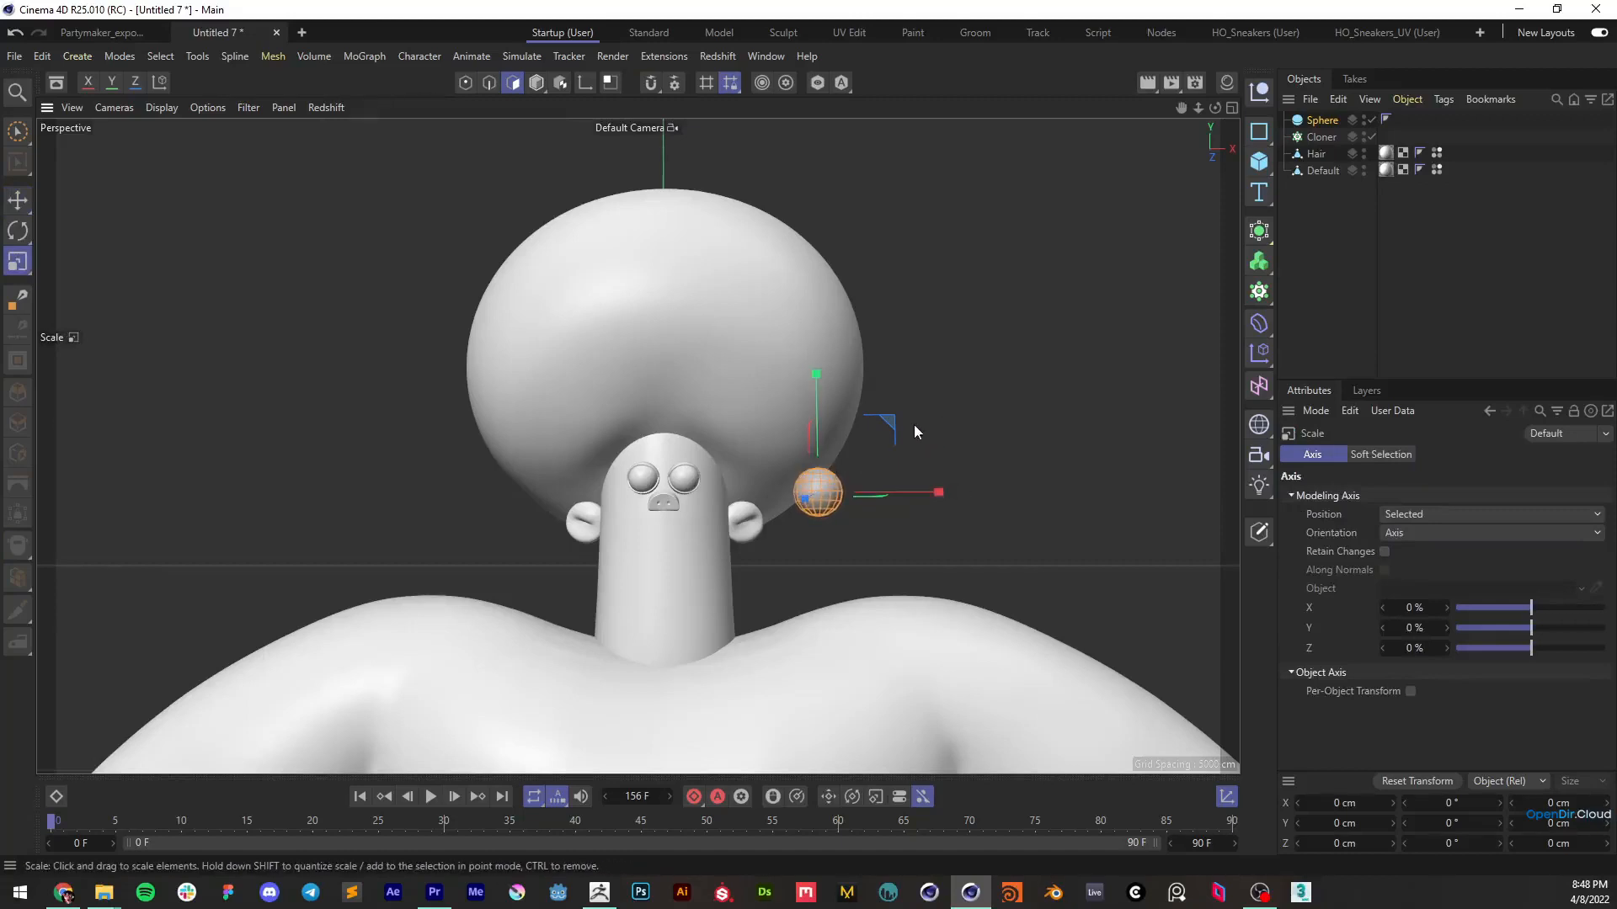
# Make the Sphere a child of the Cloner and distribute its clones over Hair using Object mode
pyautogui.moveTo(1324, 122); pyautogui.dragTo(1333, 142)
pyautogui.click(1320, 120)
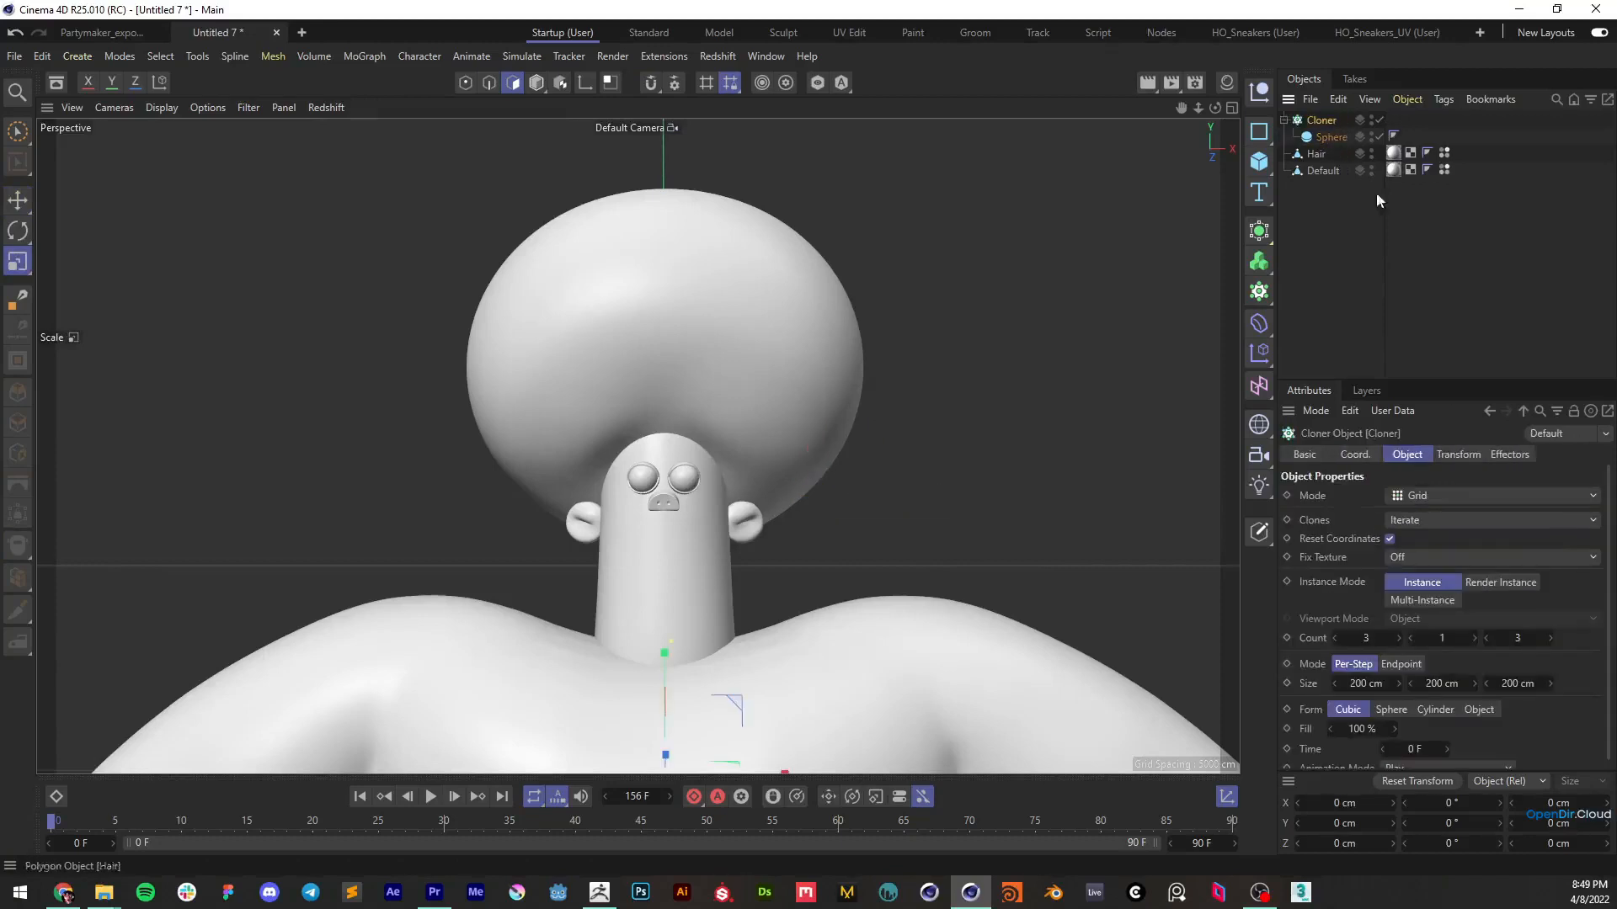
pyautogui.click(1452, 495)
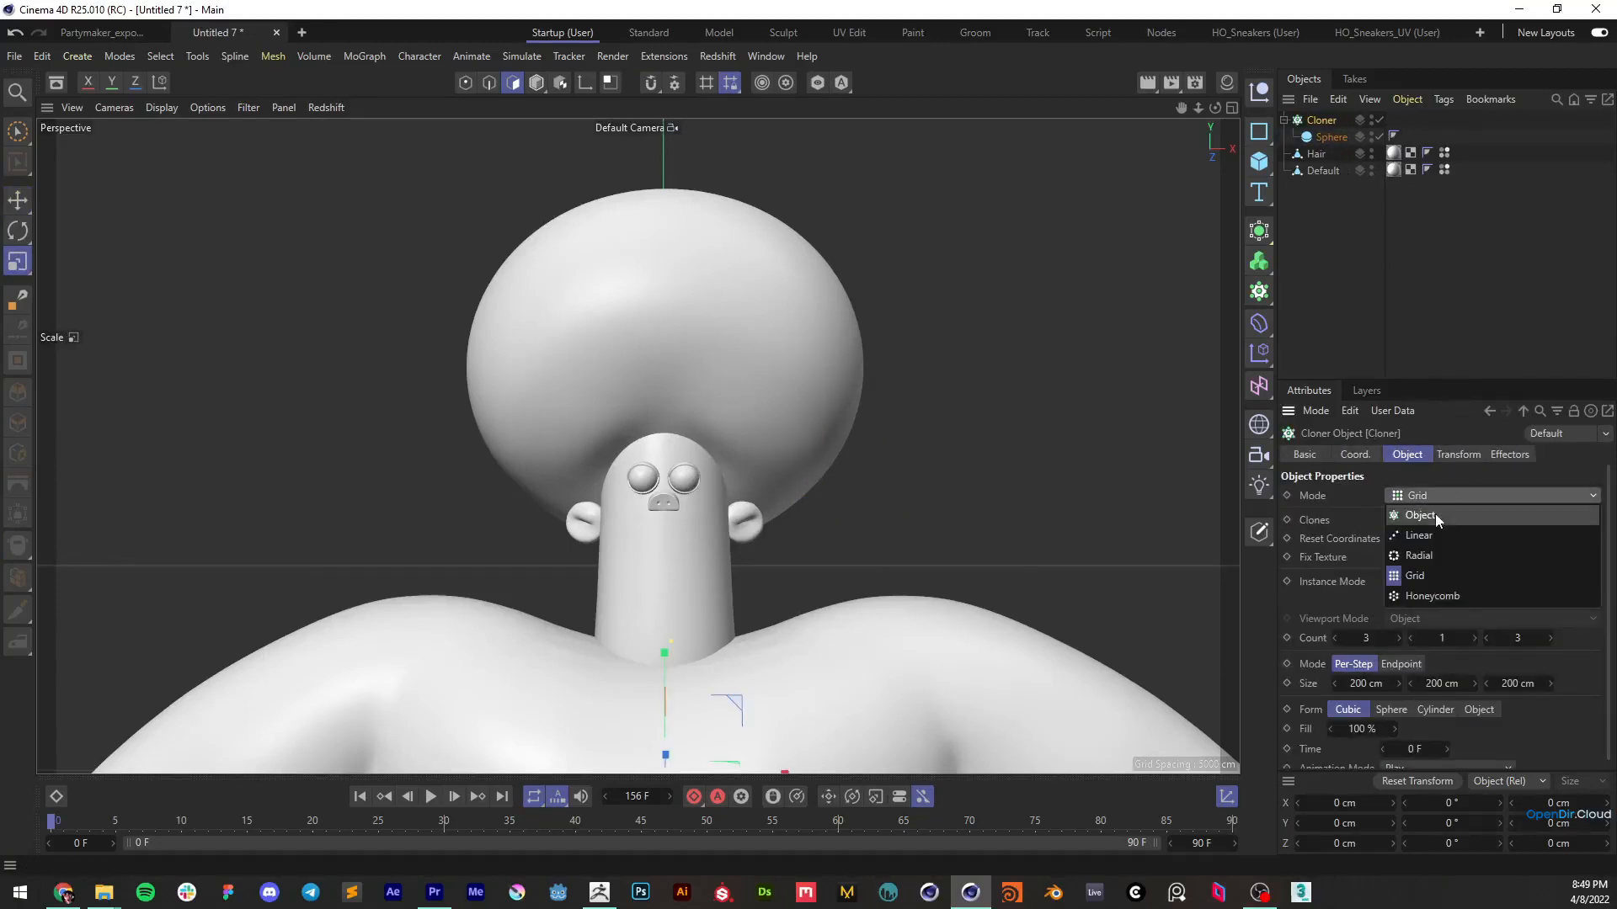
pyautogui.click(1435, 517)
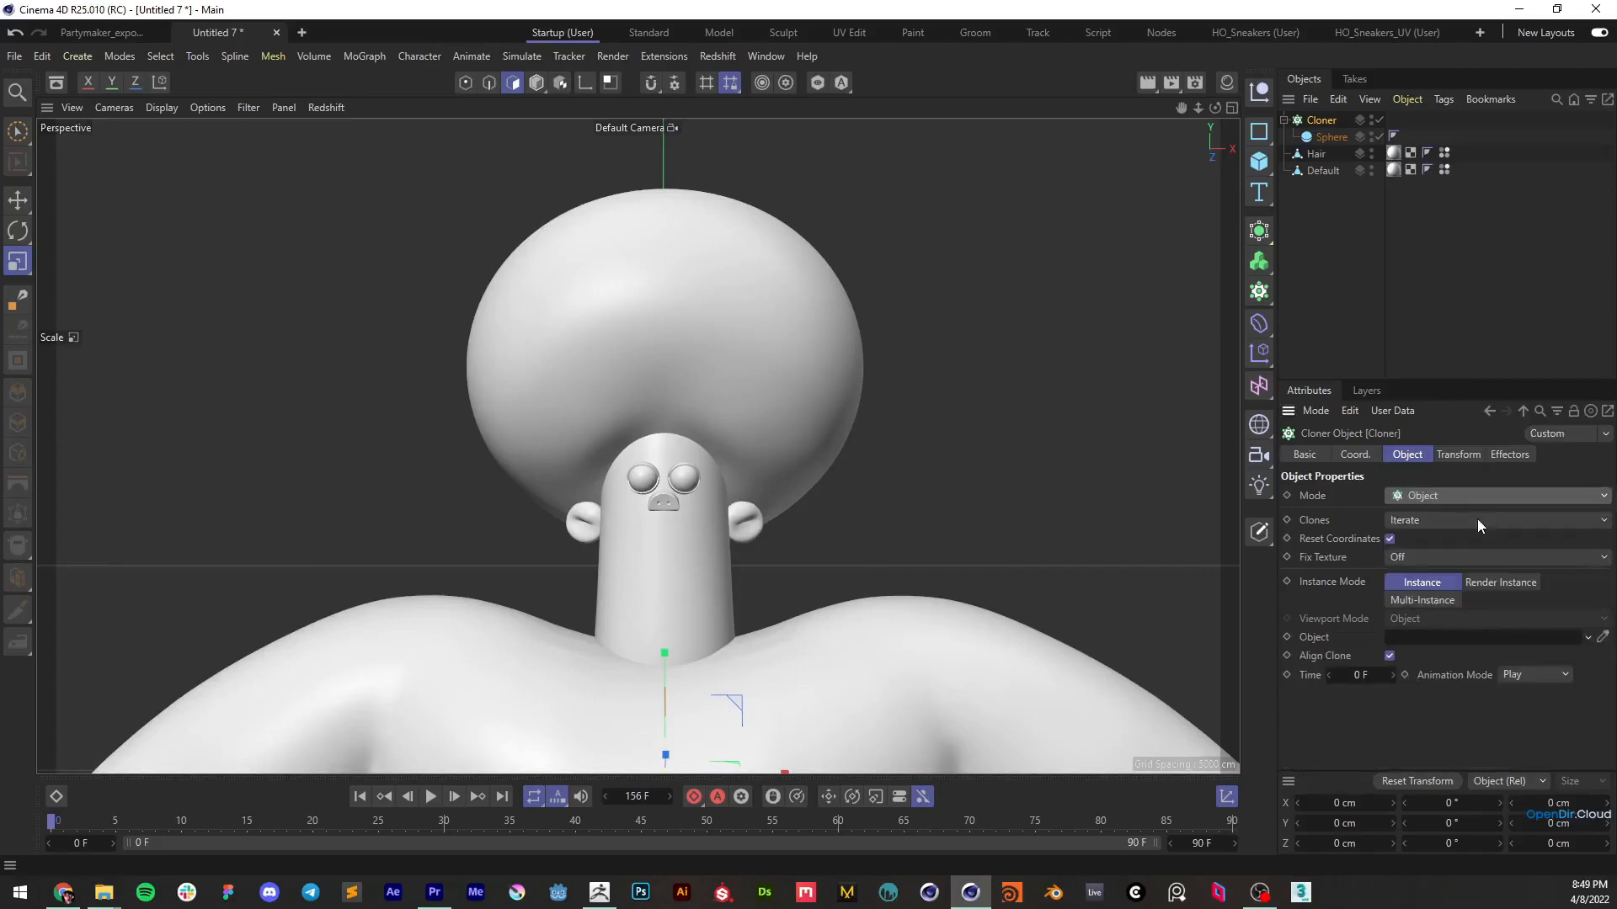
pyautogui.click(1604, 639)
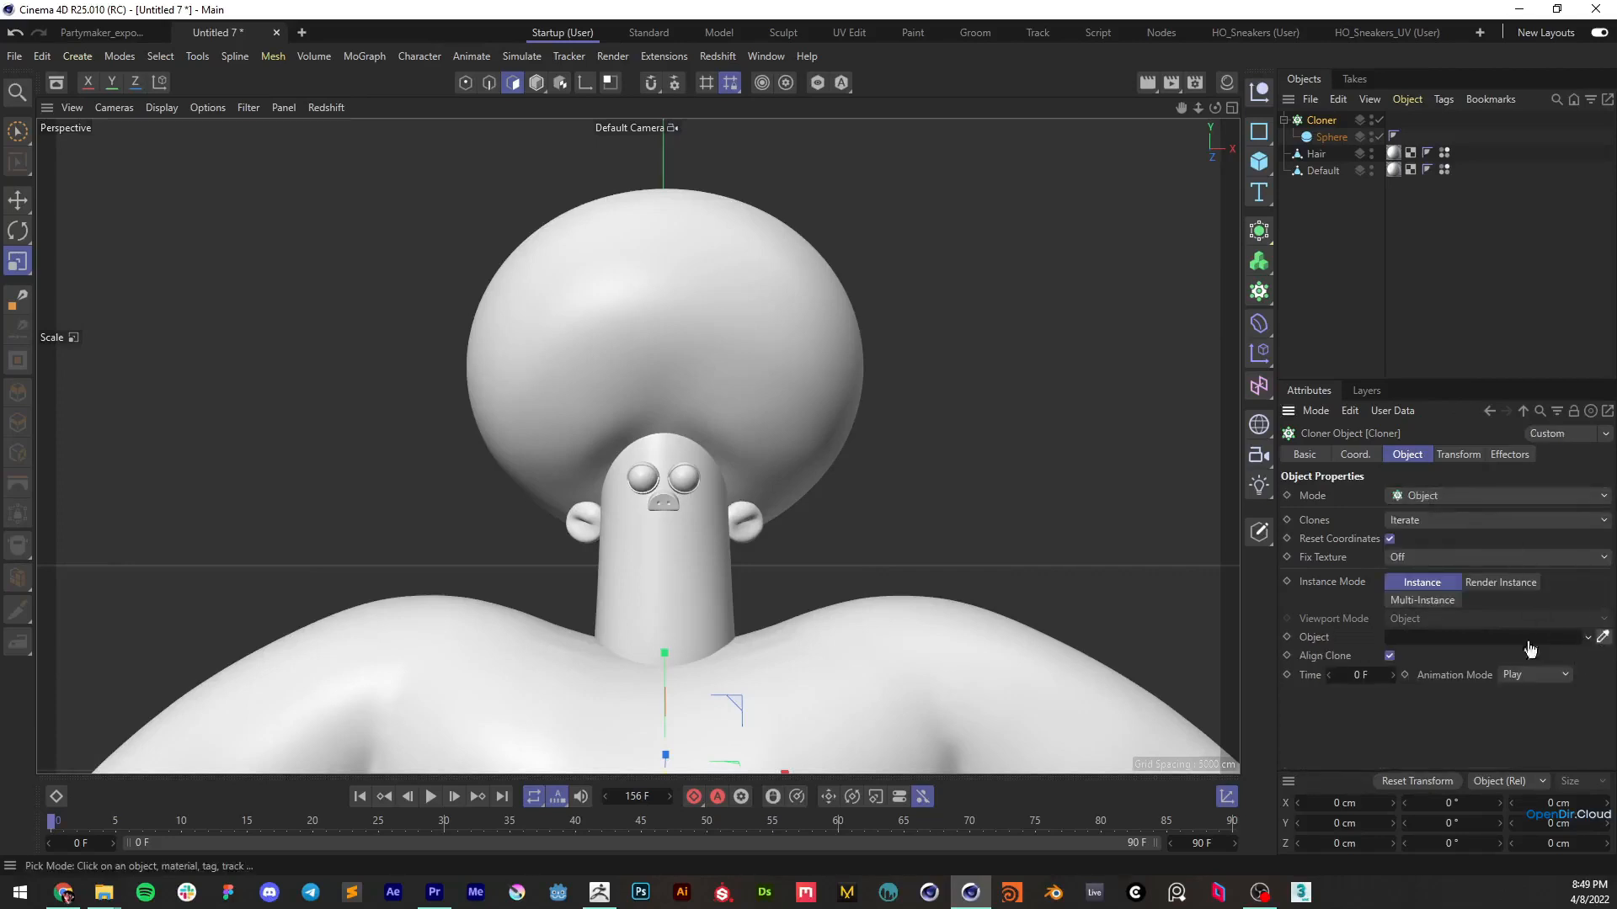
pyautogui.click(1318, 154)
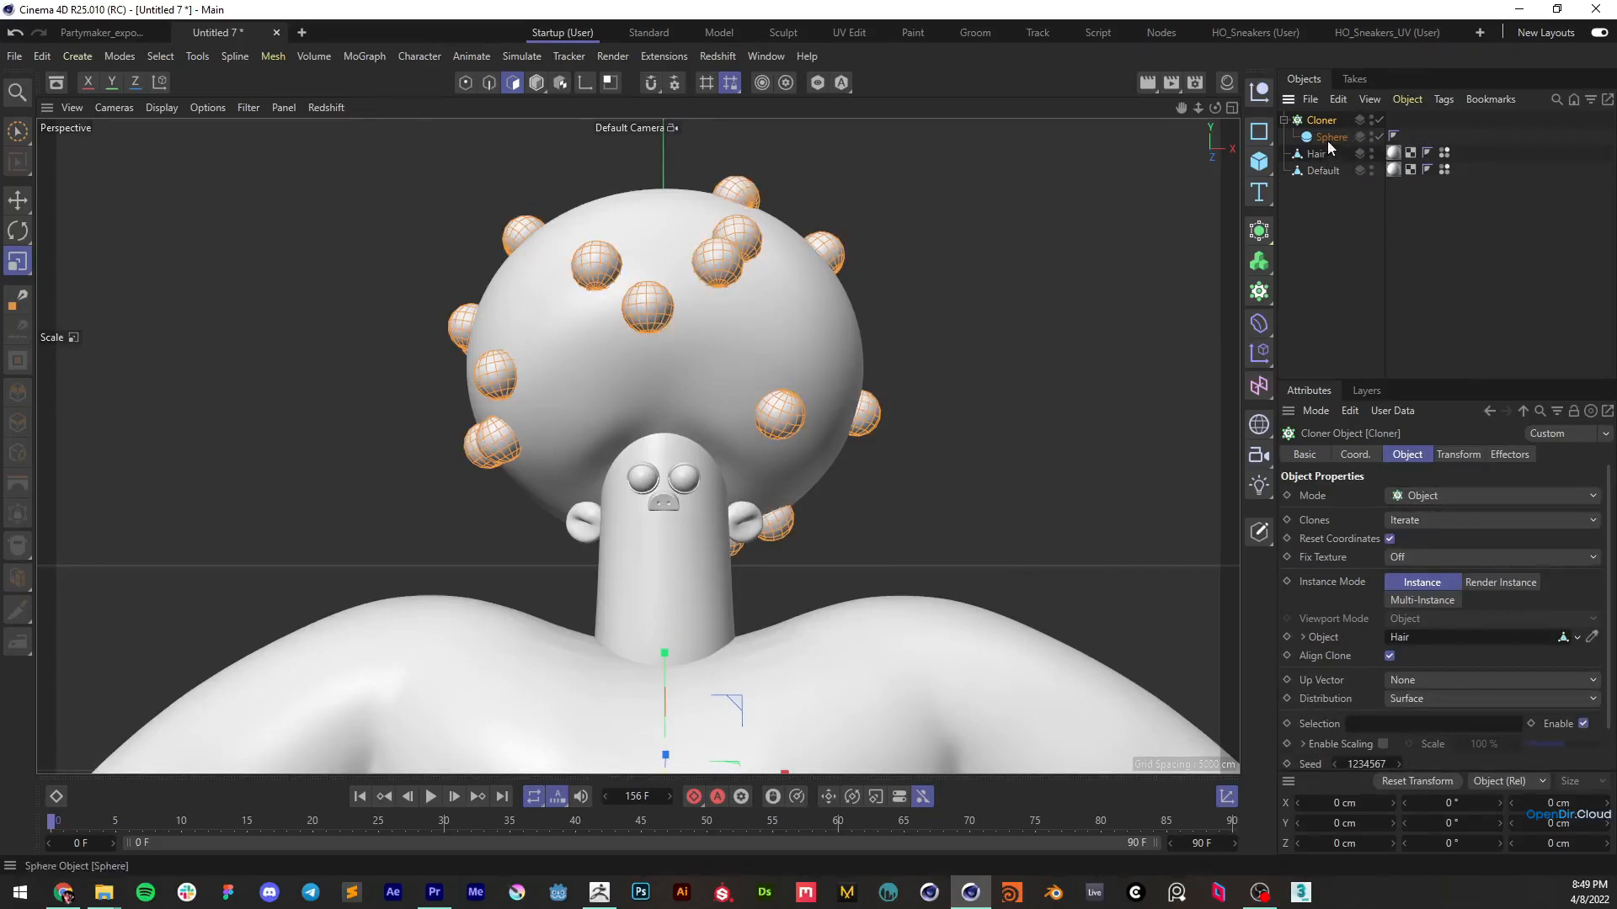
# Display wireframe lines on the shaded models, try Octahedron for the cloned sphere's type, and set it to Hexahedron
pyautogui.click(1332, 140)
pyautogui.press('n')
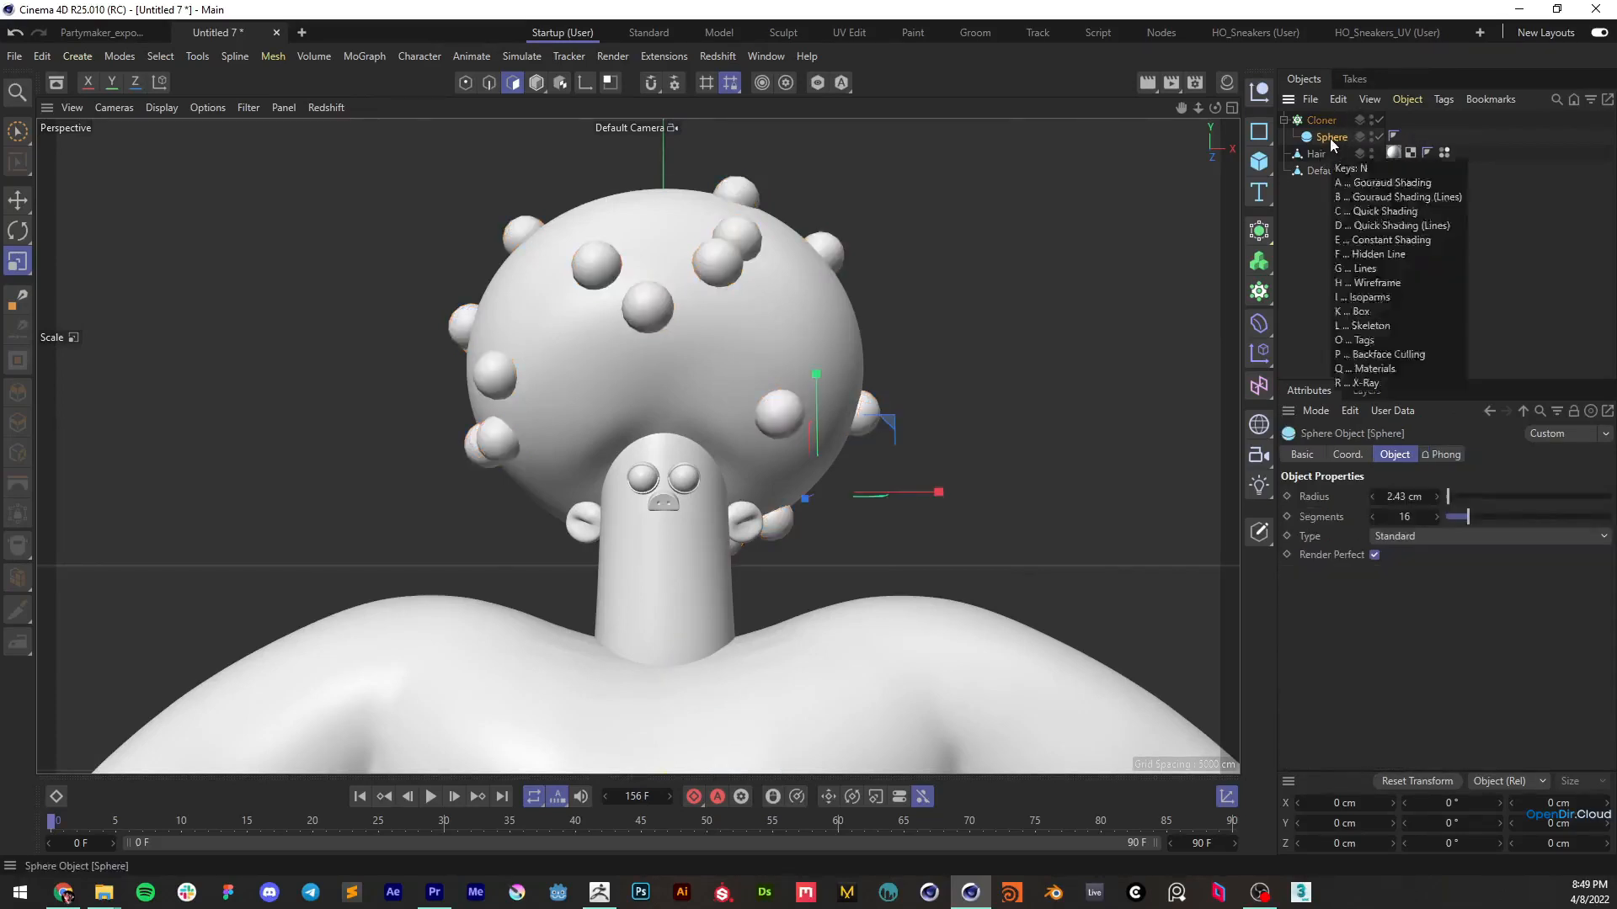
pyautogui.press('b')
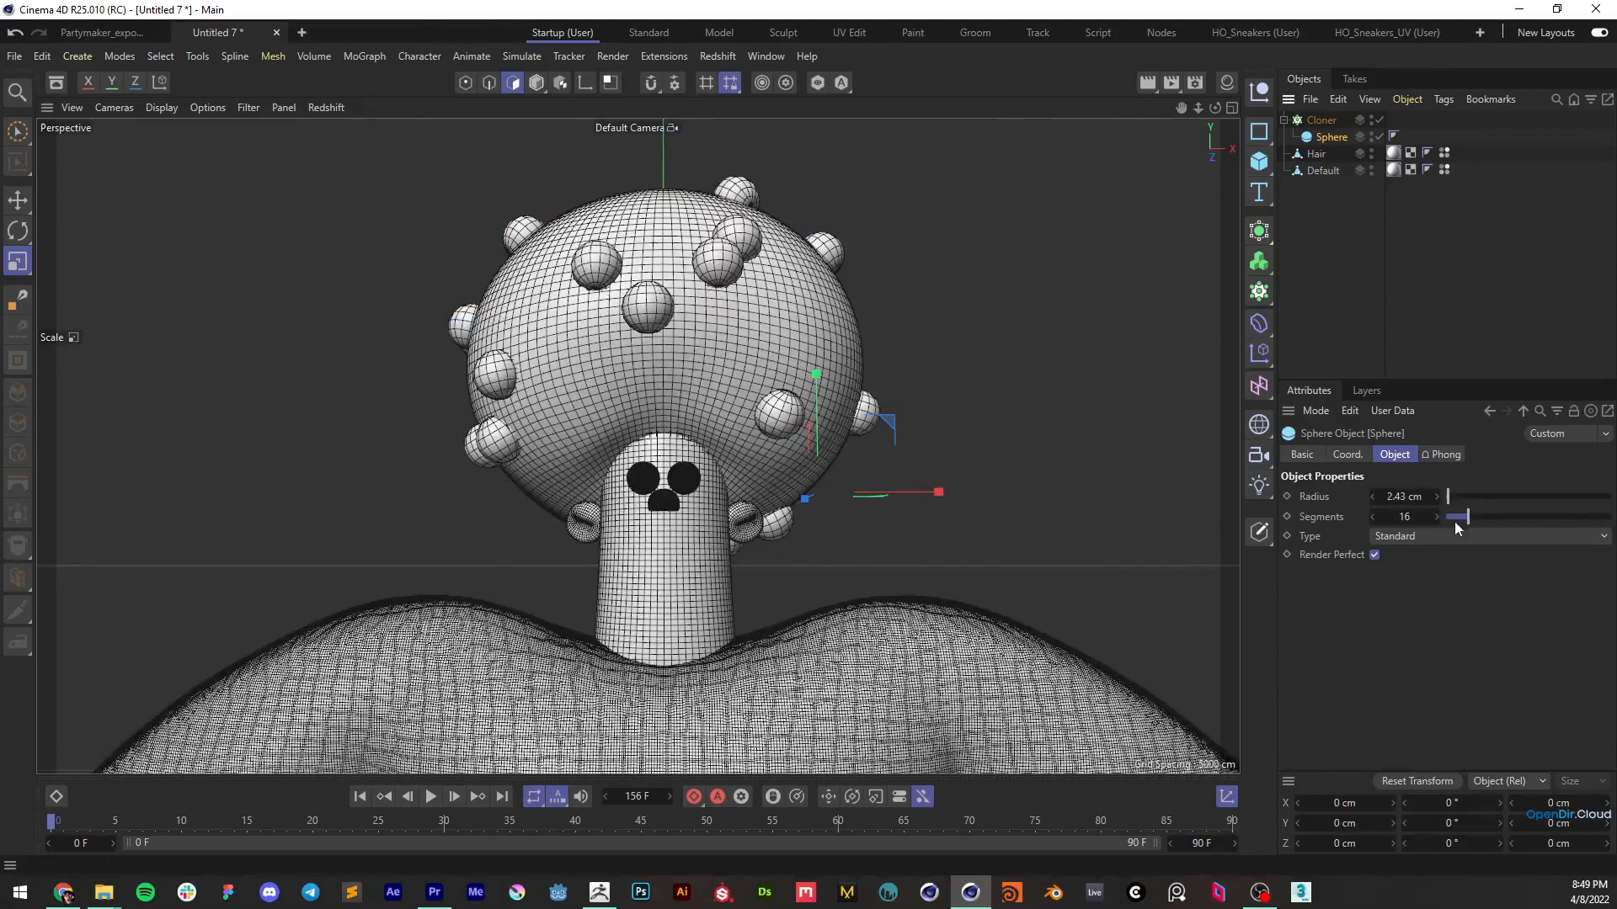
pyautogui.click(1423, 537)
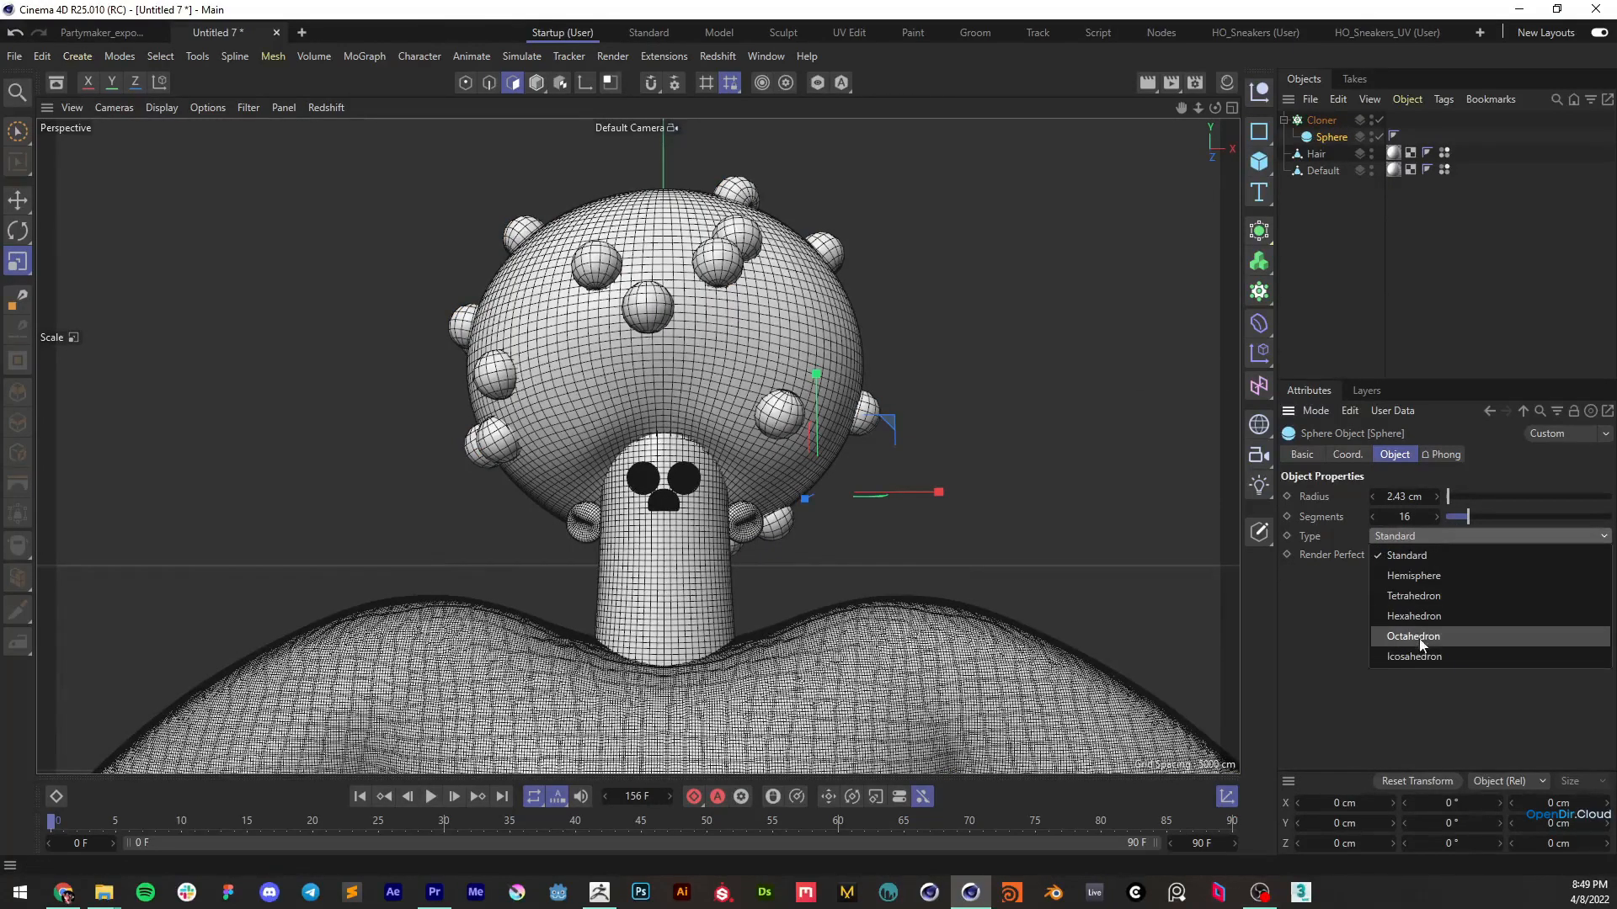
pyautogui.click(1418, 638)
pyautogui.click(1409, 540)
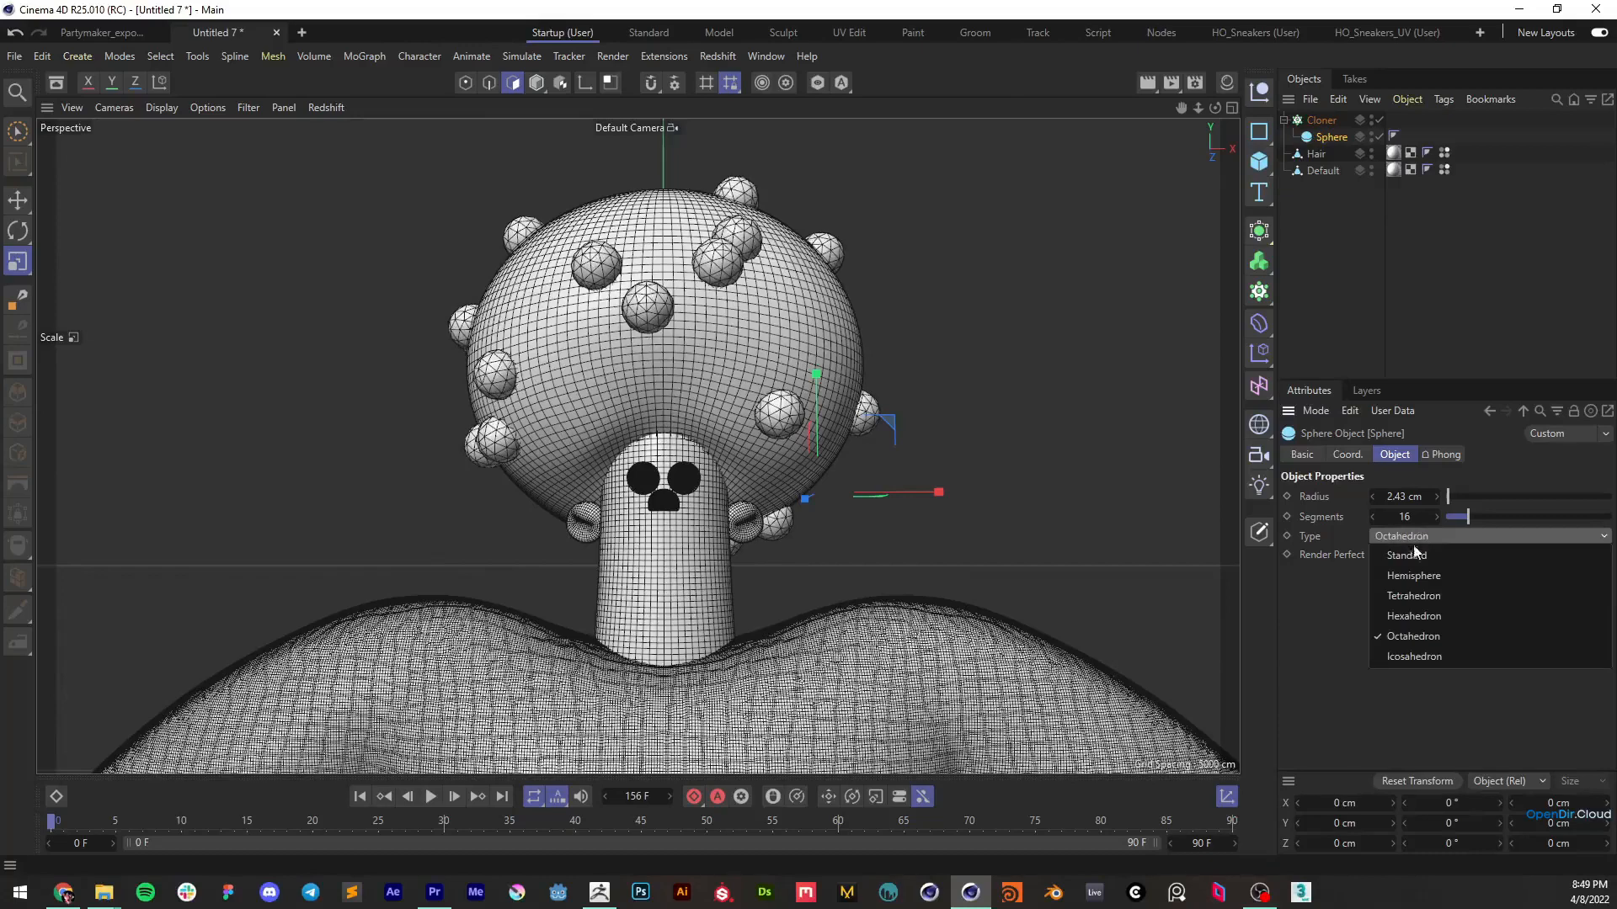
pyautogui.click(1413, 615)
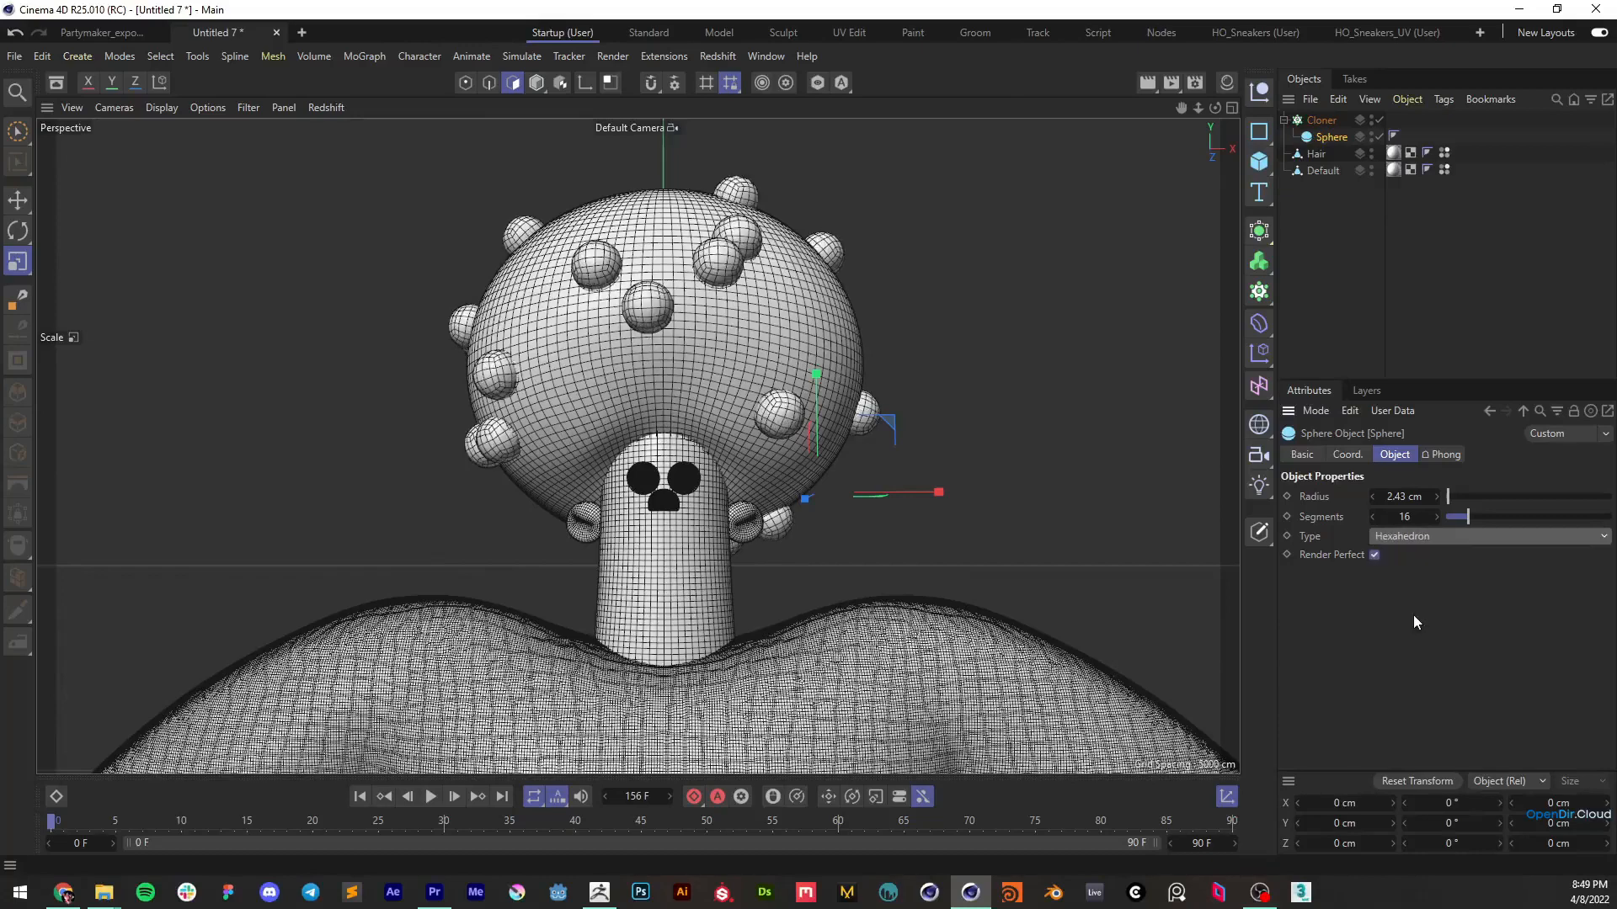
# Raise the Cloner's count to 205 and return the viewport to plain Gouraud shading without lines
pyautogui.click(1322, 120)
pyautogui.scroll(-2, 1315, 654)
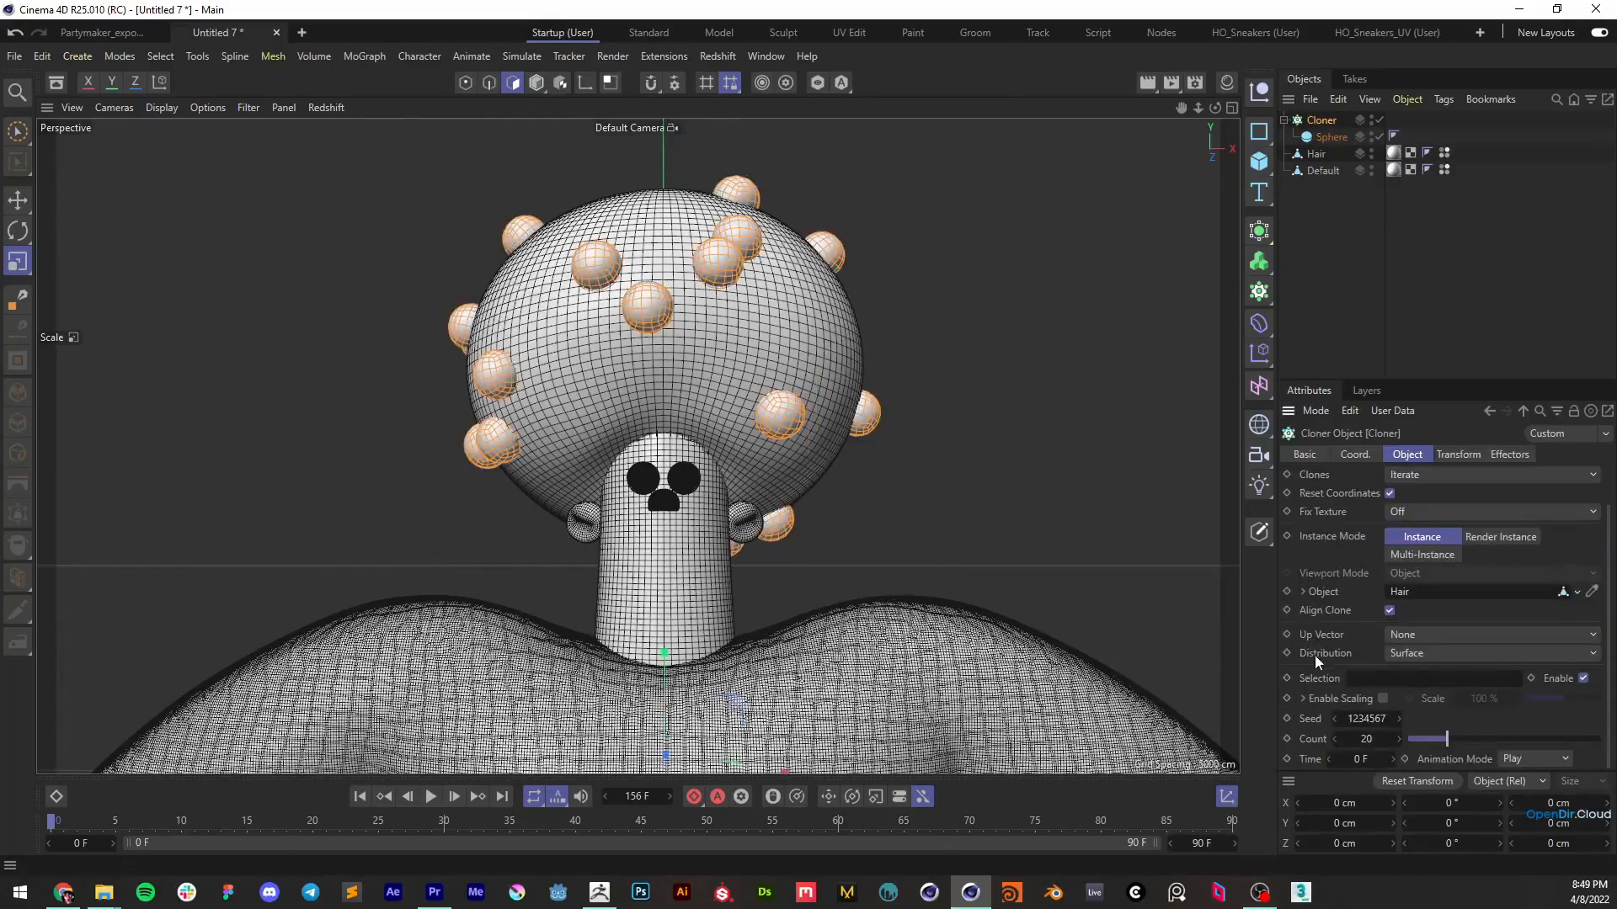
pyautogui.moveTo(1364, 739); pyautogui.dragTo(1547, 740)
pyautogui.moveTo(865, 326)
pyautogui.keyDown('alt'); pyautogui.mouseDown()
pyautogui.moveTo(791, 371)
pyautogui.moveTo(860, 376)
pyautogui.moveTo(928, 326)
pyautogui.moveTo(749, 336)
pyautogui.mouseUp(); pyautogui.keyUp('alt')
pyautogui.press('n')
pyautogui.press('a')
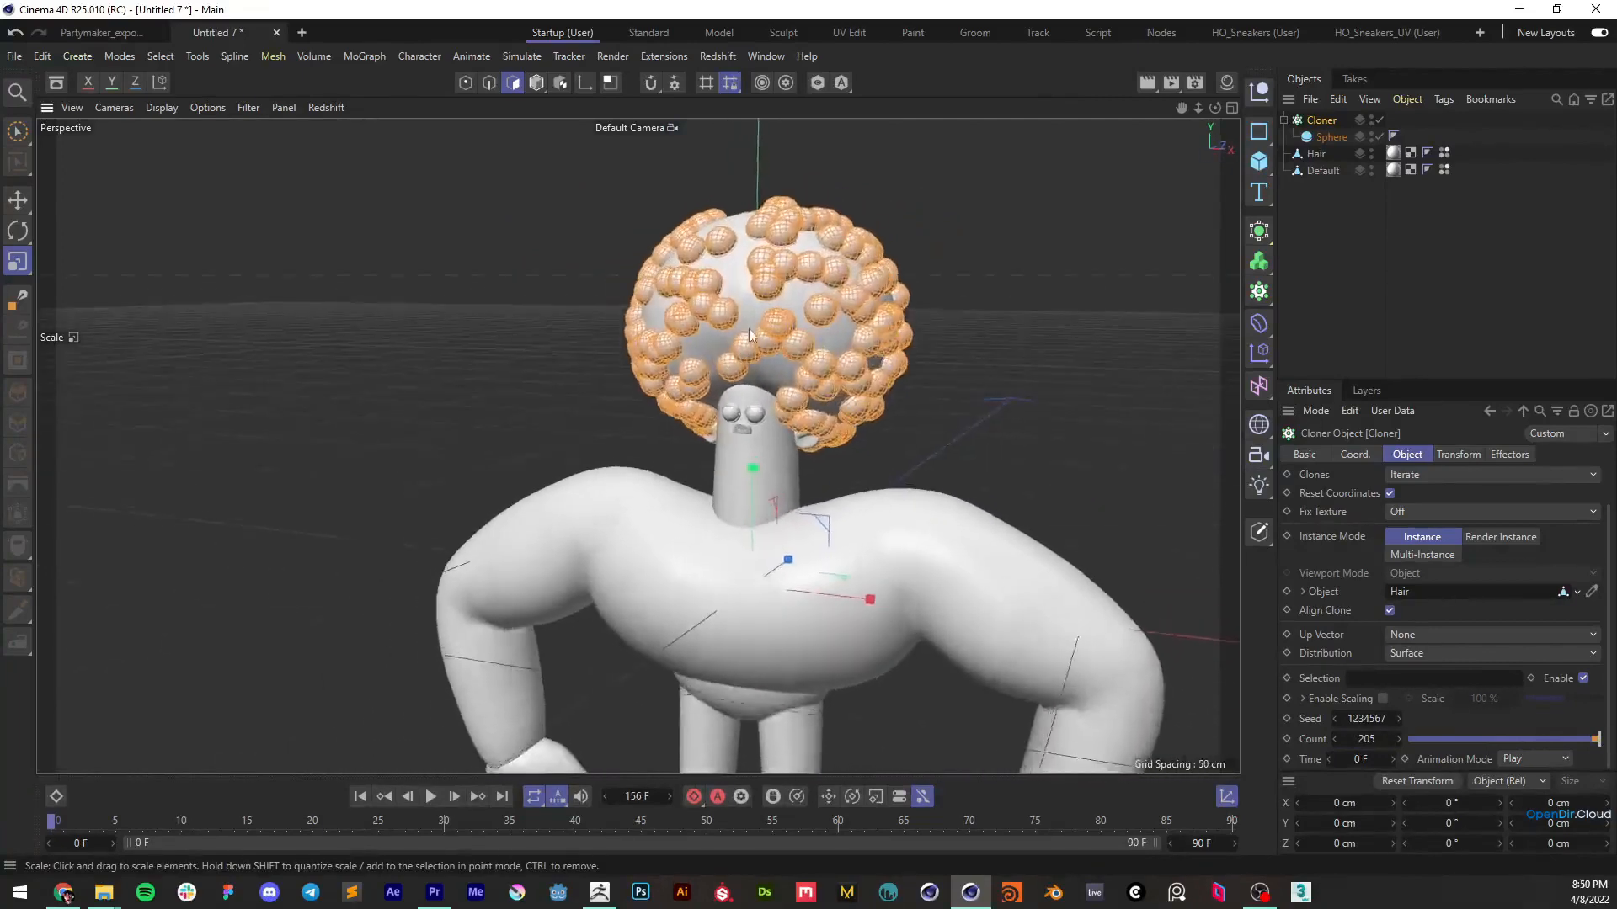
# Increase the Cloner's count to 274 and change its seed to 1234594, checking the sphere coverage around the hair
pyautogui.scroll(3, 750, 336)
pyautogui.moveTo(1377, 743)
pyautogui.mouseDown()
pyautogui.moveTo(1434, 743)
pyautogui.moveTo(1372, 723)
pyautogui.moveTo(1392, 722)
pyautogui.mouseUp()
pyautogui.scroll(-2, 752, 267)
pyautogui.moveTo(752, 267)
pyautogui.keyDown('alt'); pyautogui.mouseDown()
pyautogui.moveTo(799, 254)
pyautogui.moveTo(777, 262)
pyautogui.mouseUp(); pyautogui.keyUp('alt')
pyautogui.scroll(1, 777, 261)
pyautogui.keyDown('alt'); pyautogui.moveTo(777, 261); pyautogui.dragTo(859, 308, button='middle'); pyautogui.keyUp('alt')
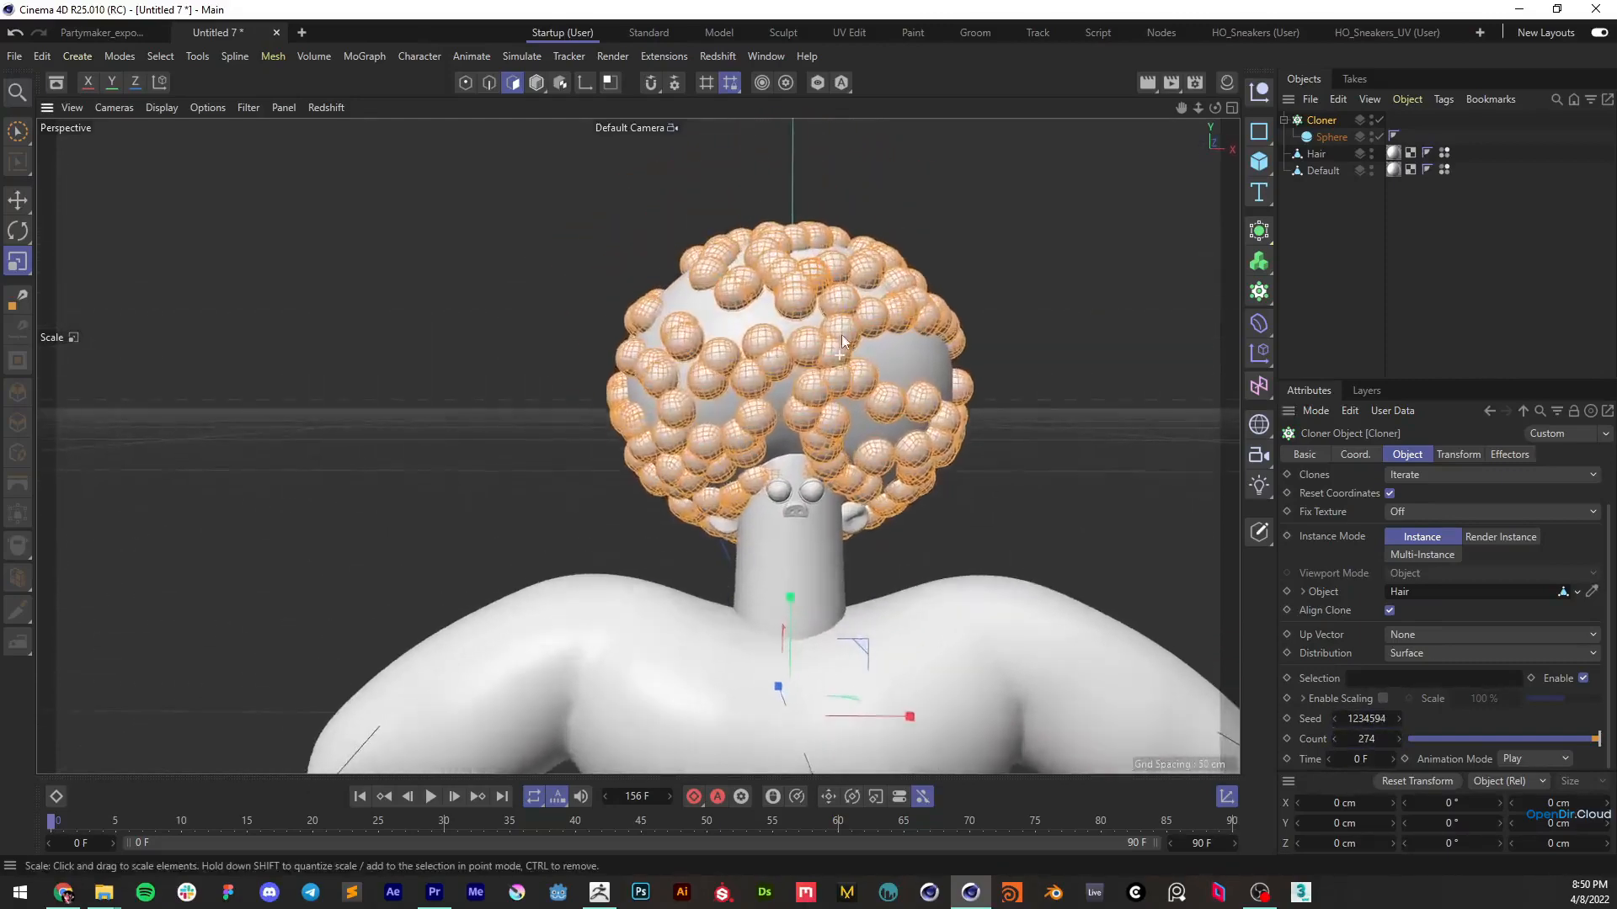
pyautogui.keyDown('alt'); pyautogui.moveTo(859, 308); pyautogui.dragTo(850, 341); pyautogui.keyUp('alt')
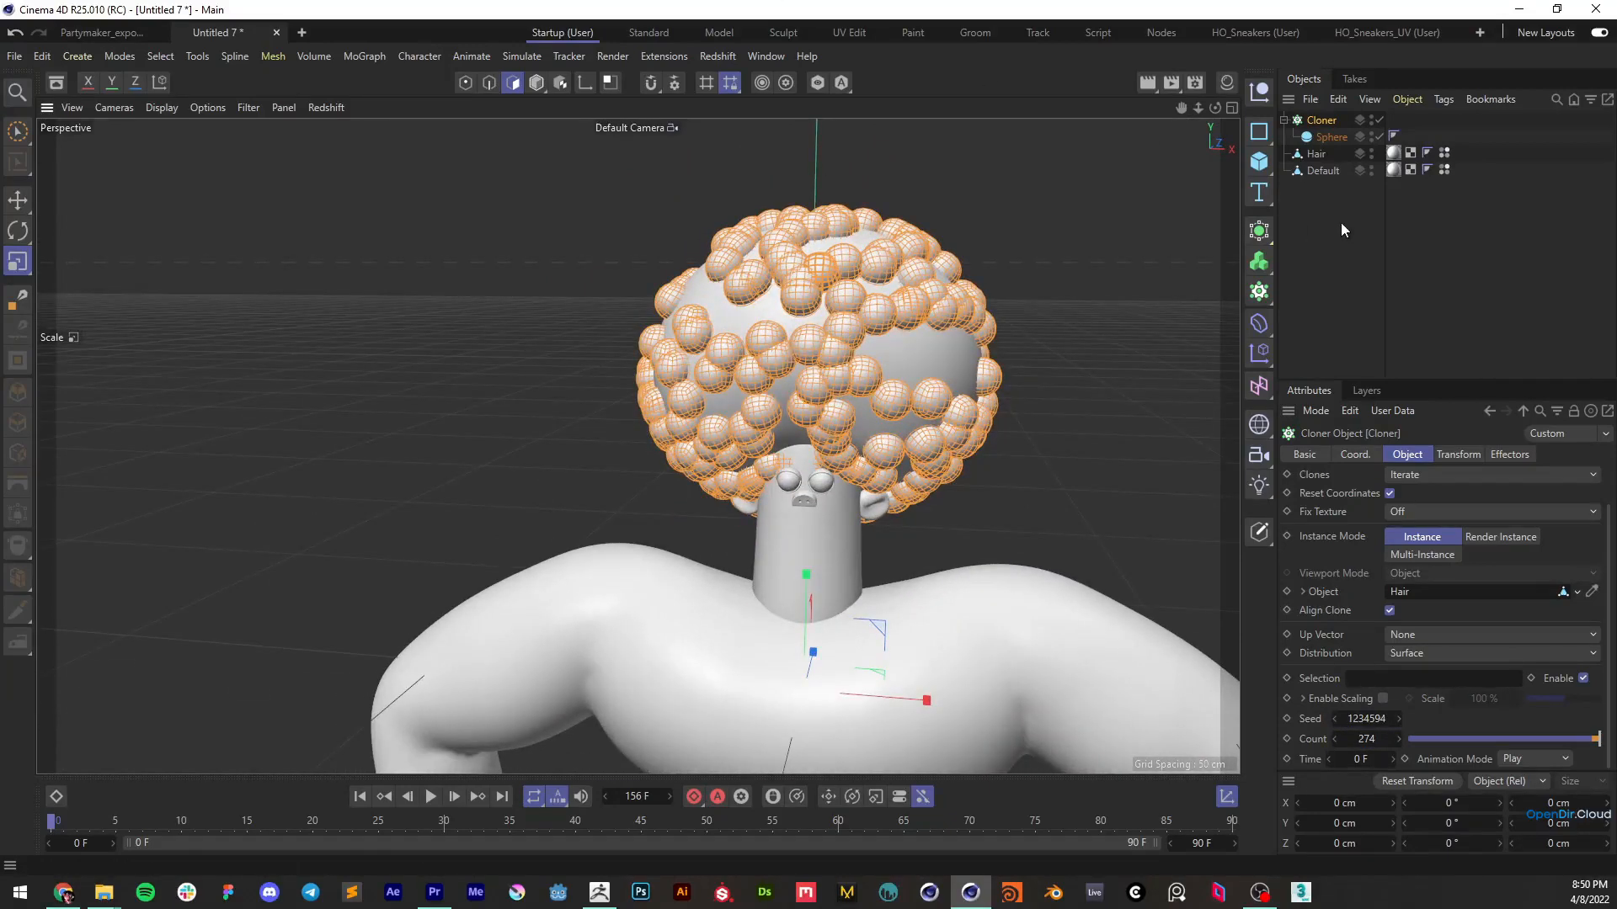
# Add a Random effector to the Cloner and reselect the Cloner
pyautogui.click(1259, 352)
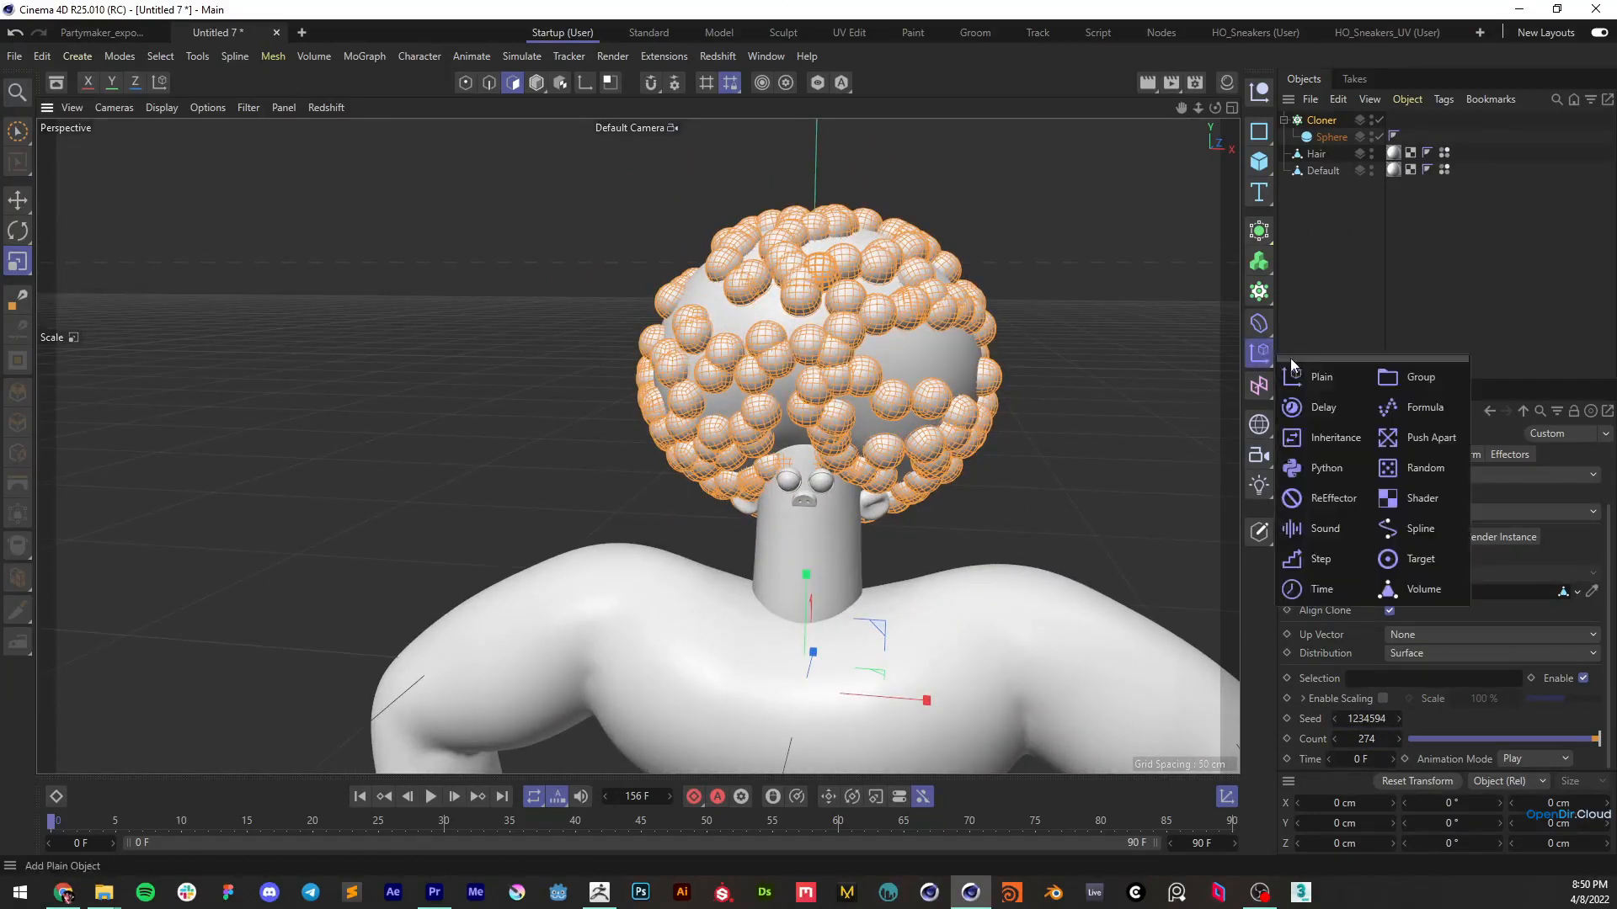
pyautogui.click(1407, 467)
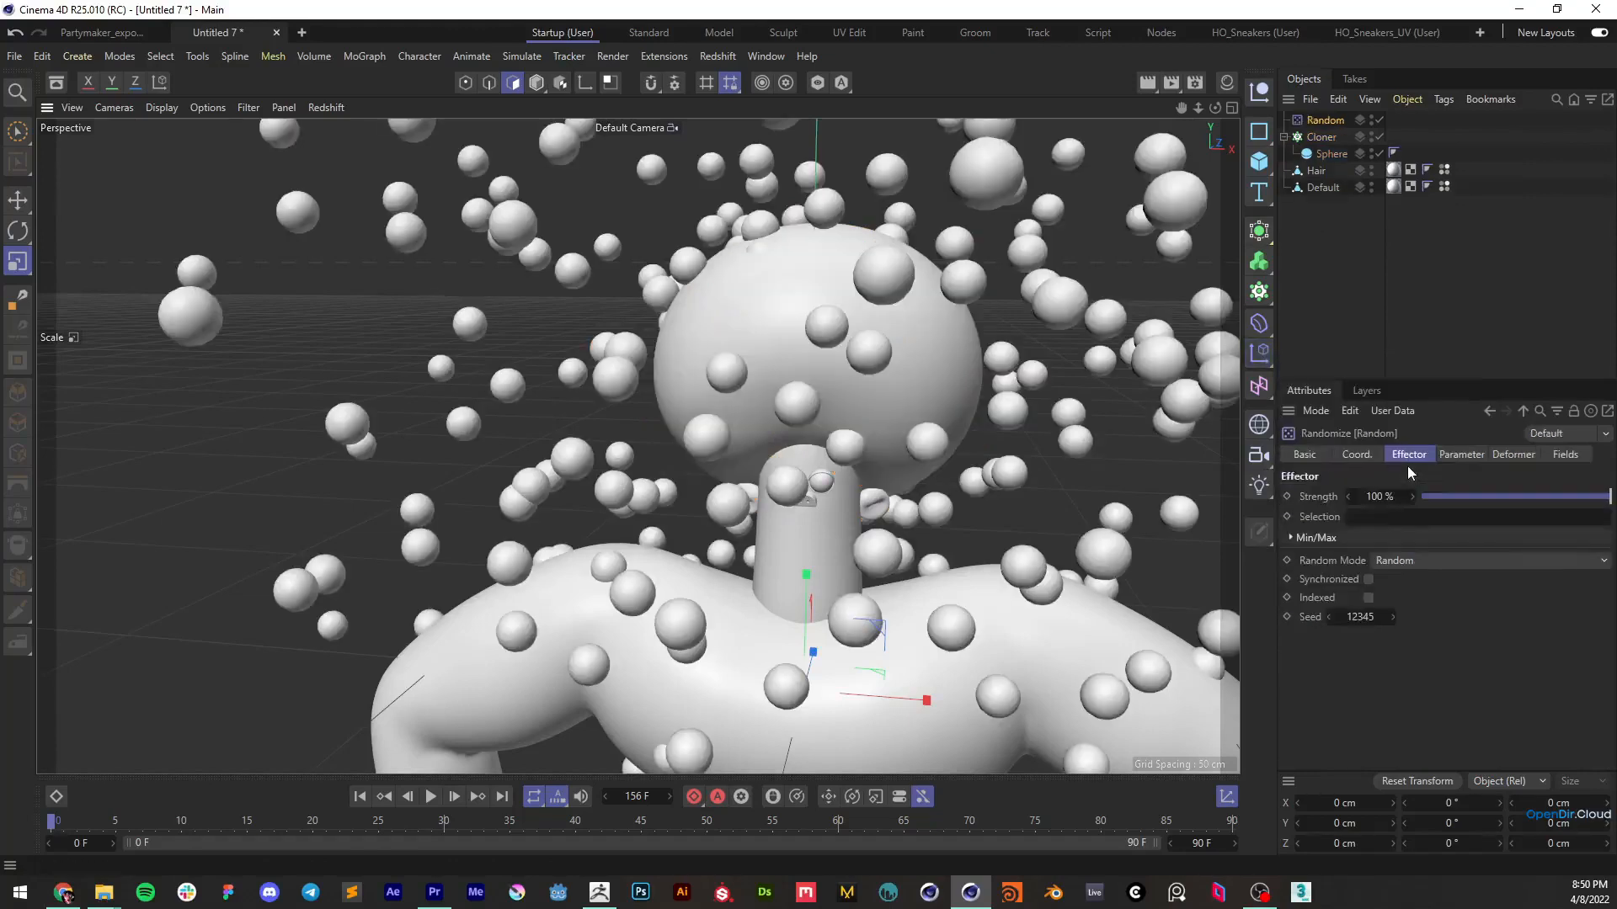
pyautogui.click(1321, 136)
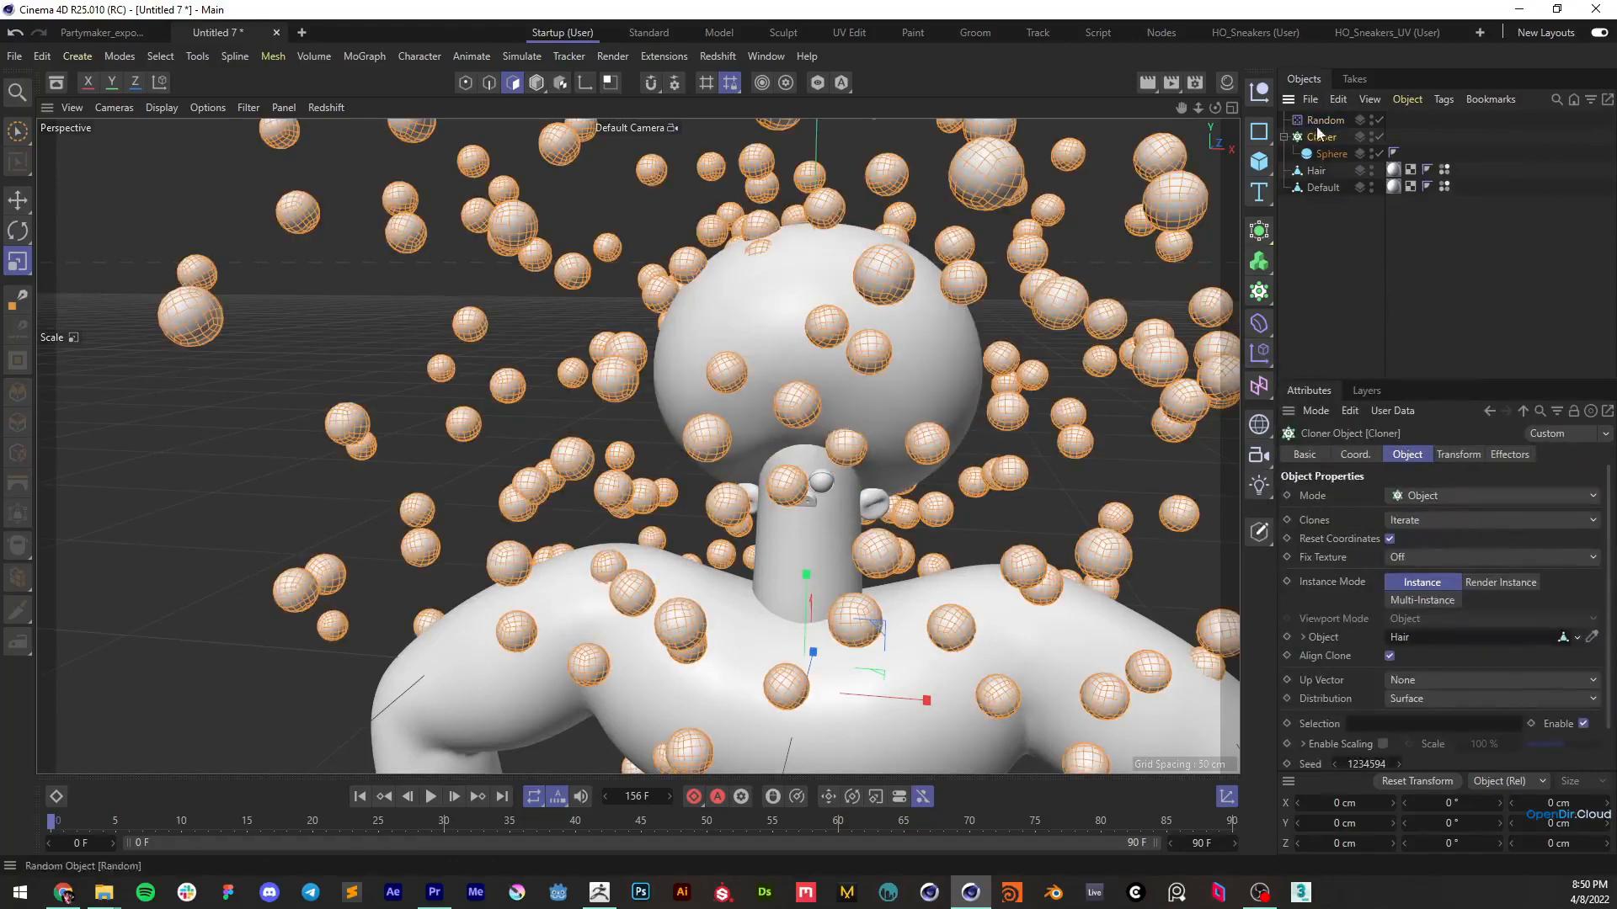
# Remove the Random effector from the Cloner's effector list and add it back
pyautogui.click(1508, 455)
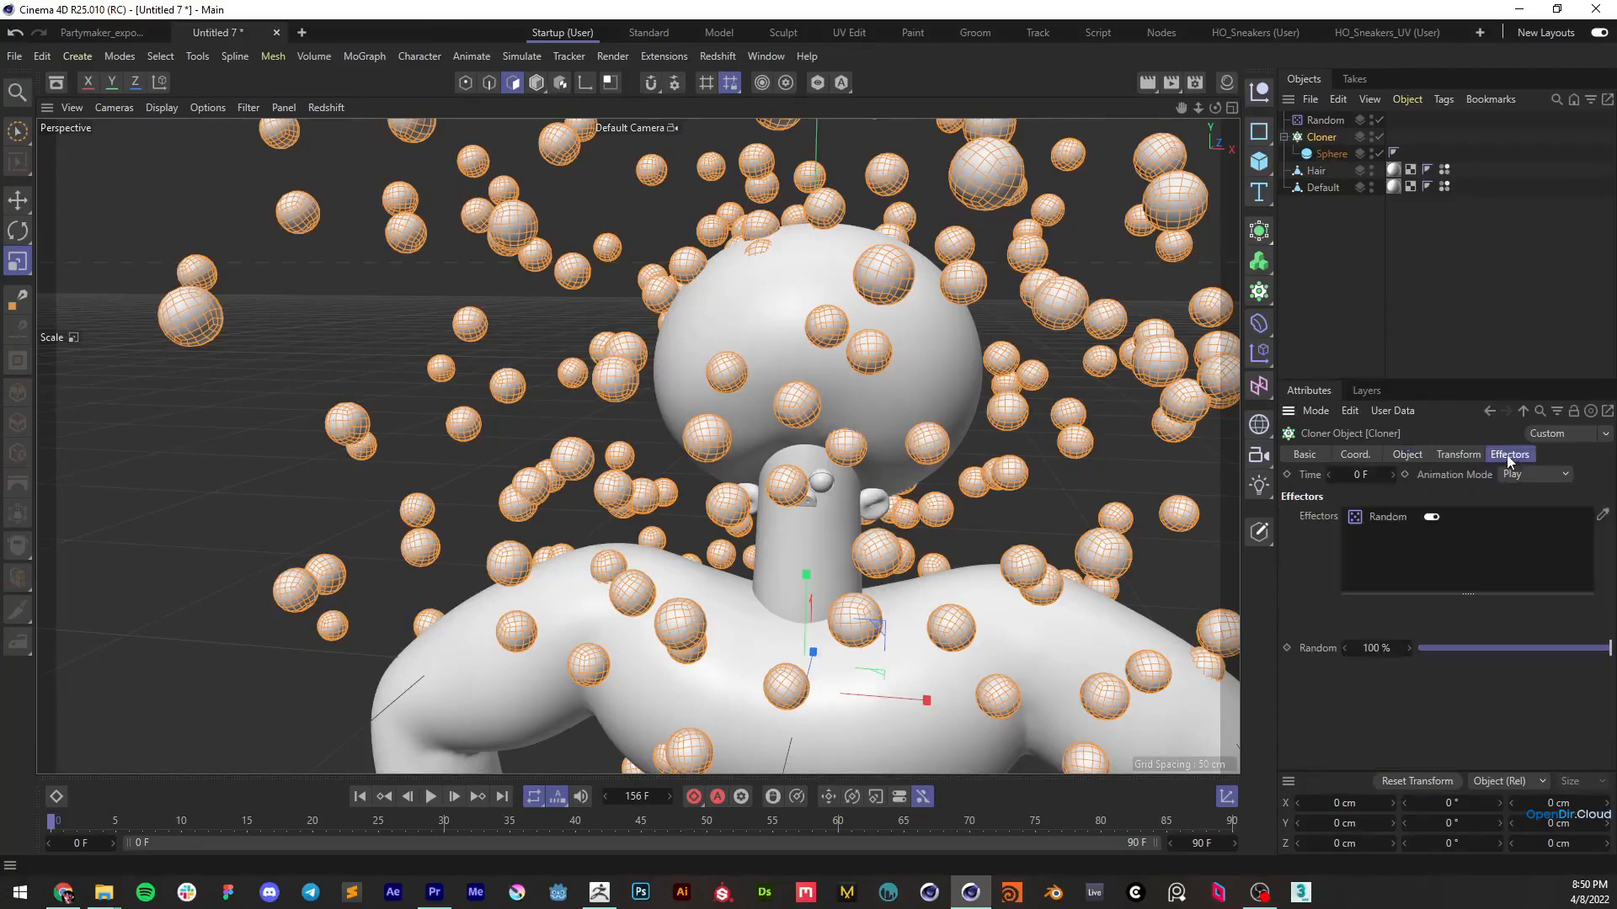
pyautogui.click(1392, 520)
pyautogui.press('Delete')
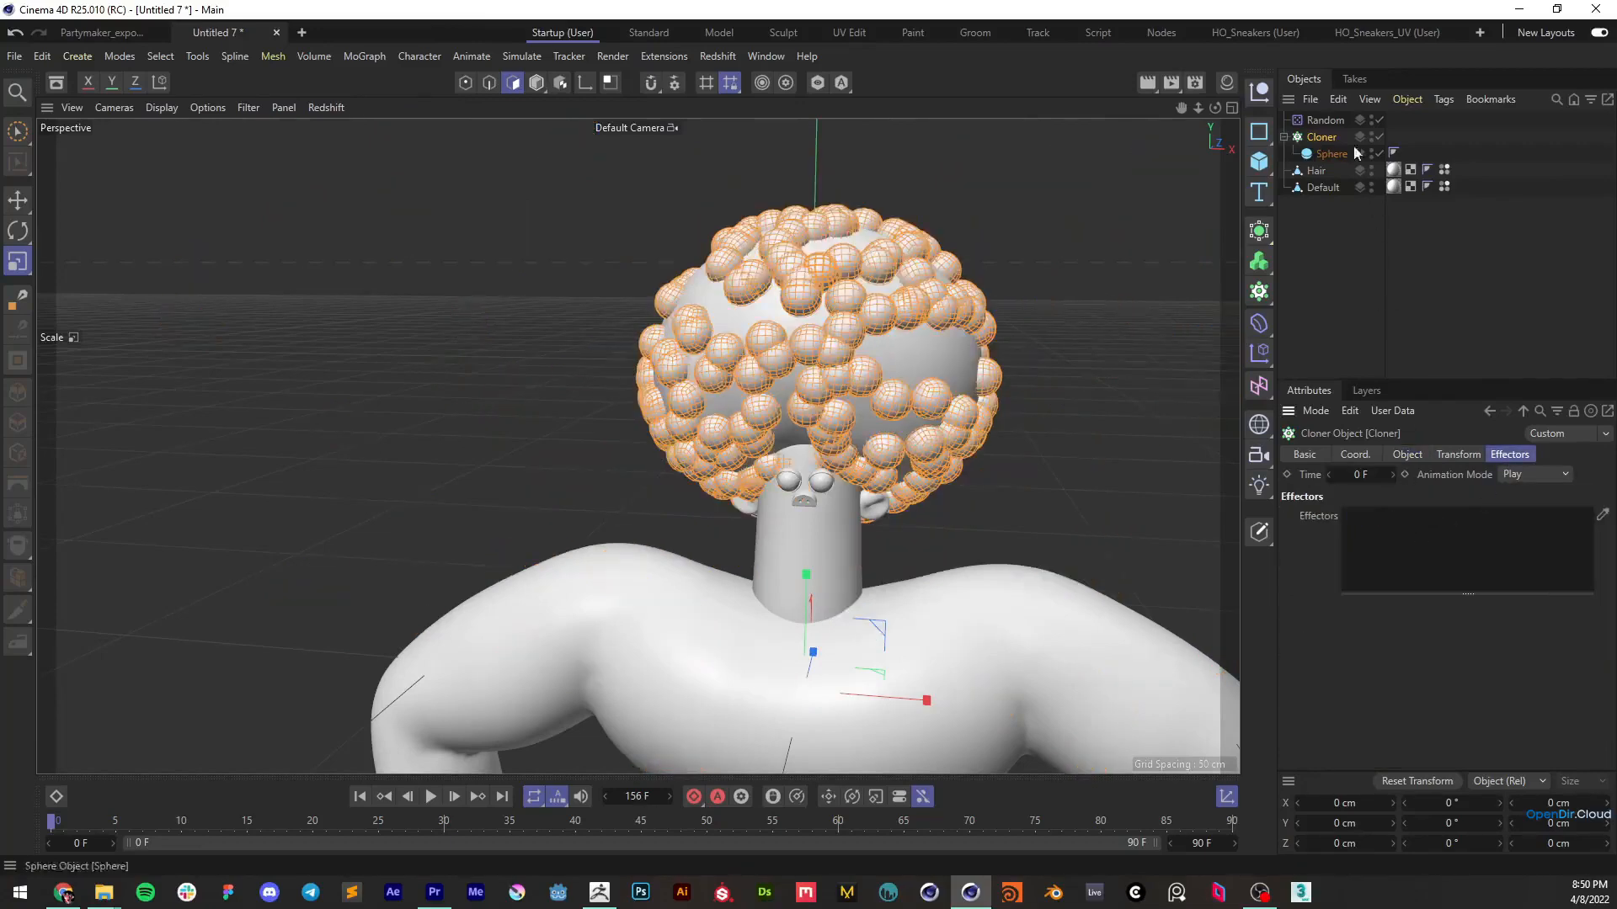
pyautogui.click(1323, 122)
pyautogui.moveTo(1427, 569); pyautogui.dragTo(1412, 549)
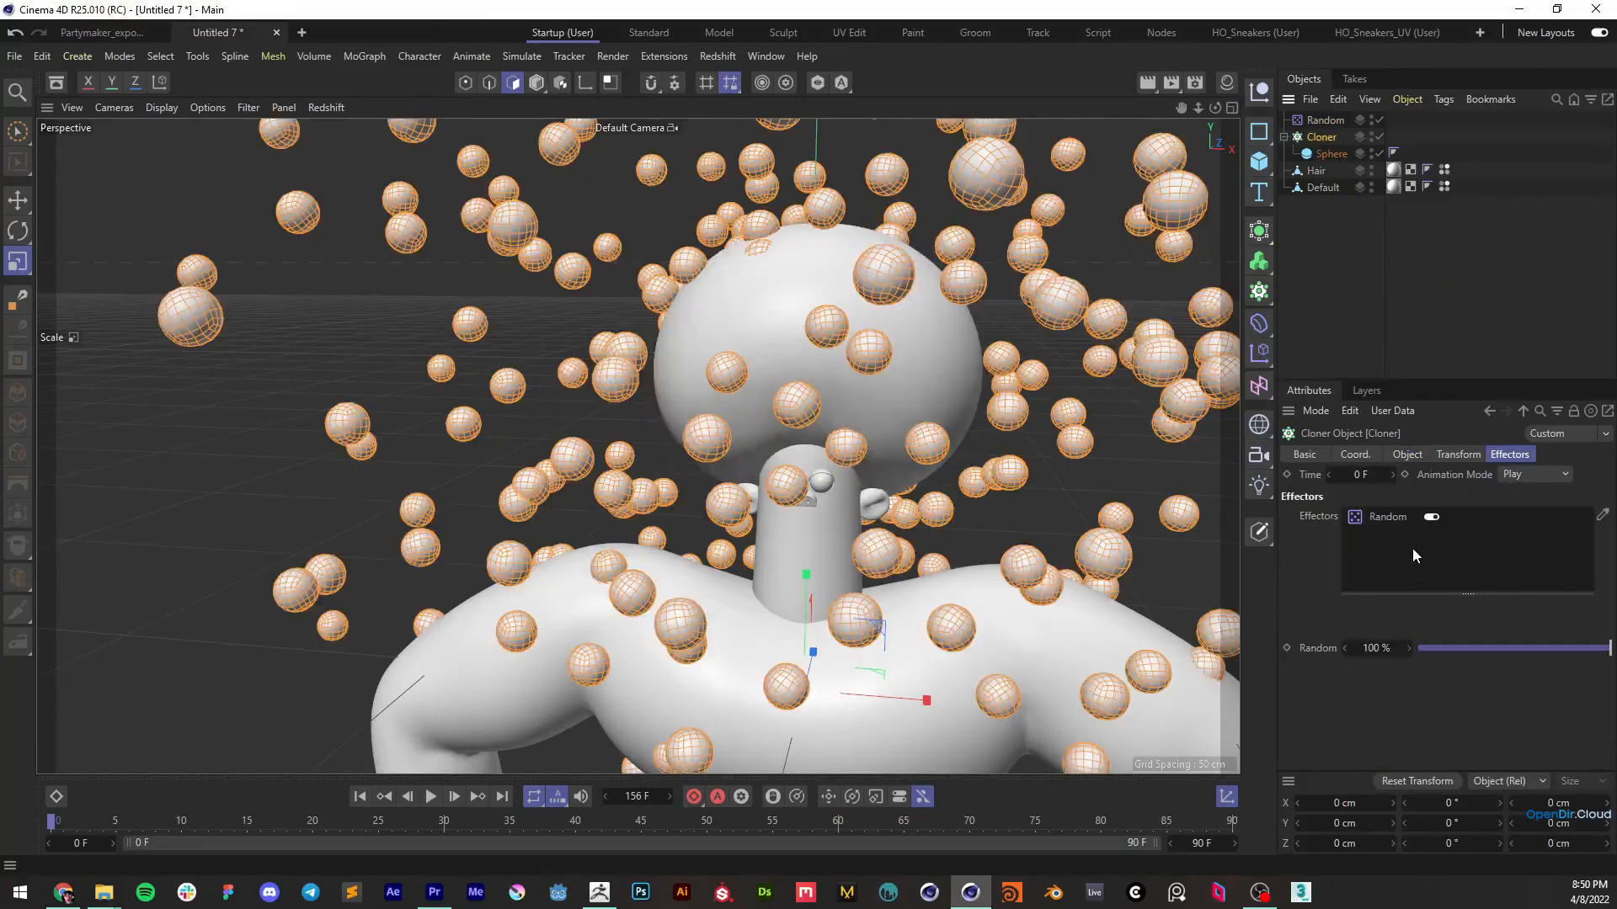
# Set the Random effector's position variation to 2 cm on X, Y and Z
pyautogui.click(1323, 121)
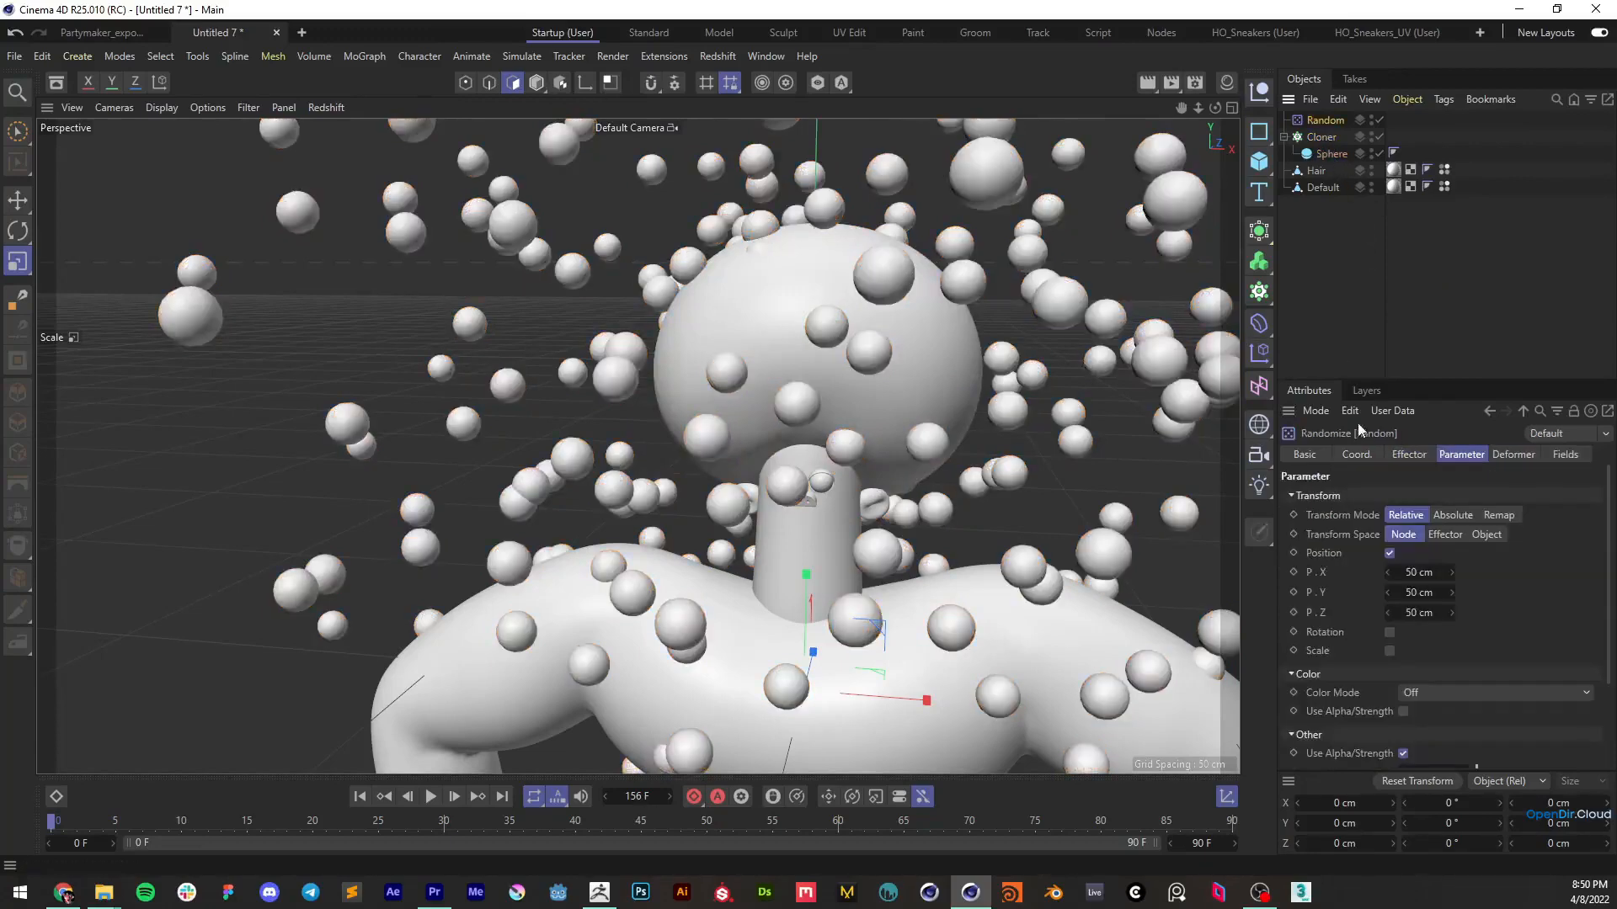
pyautogui.click(1389, 554)
pyautogui.click(1390, 553)
pyautogui.doubleClick(1427, 572)
pyautogui.write('2')
pyautogui.press('Tab')
pyautogui.write('2')
pyautogui.press('Tab')
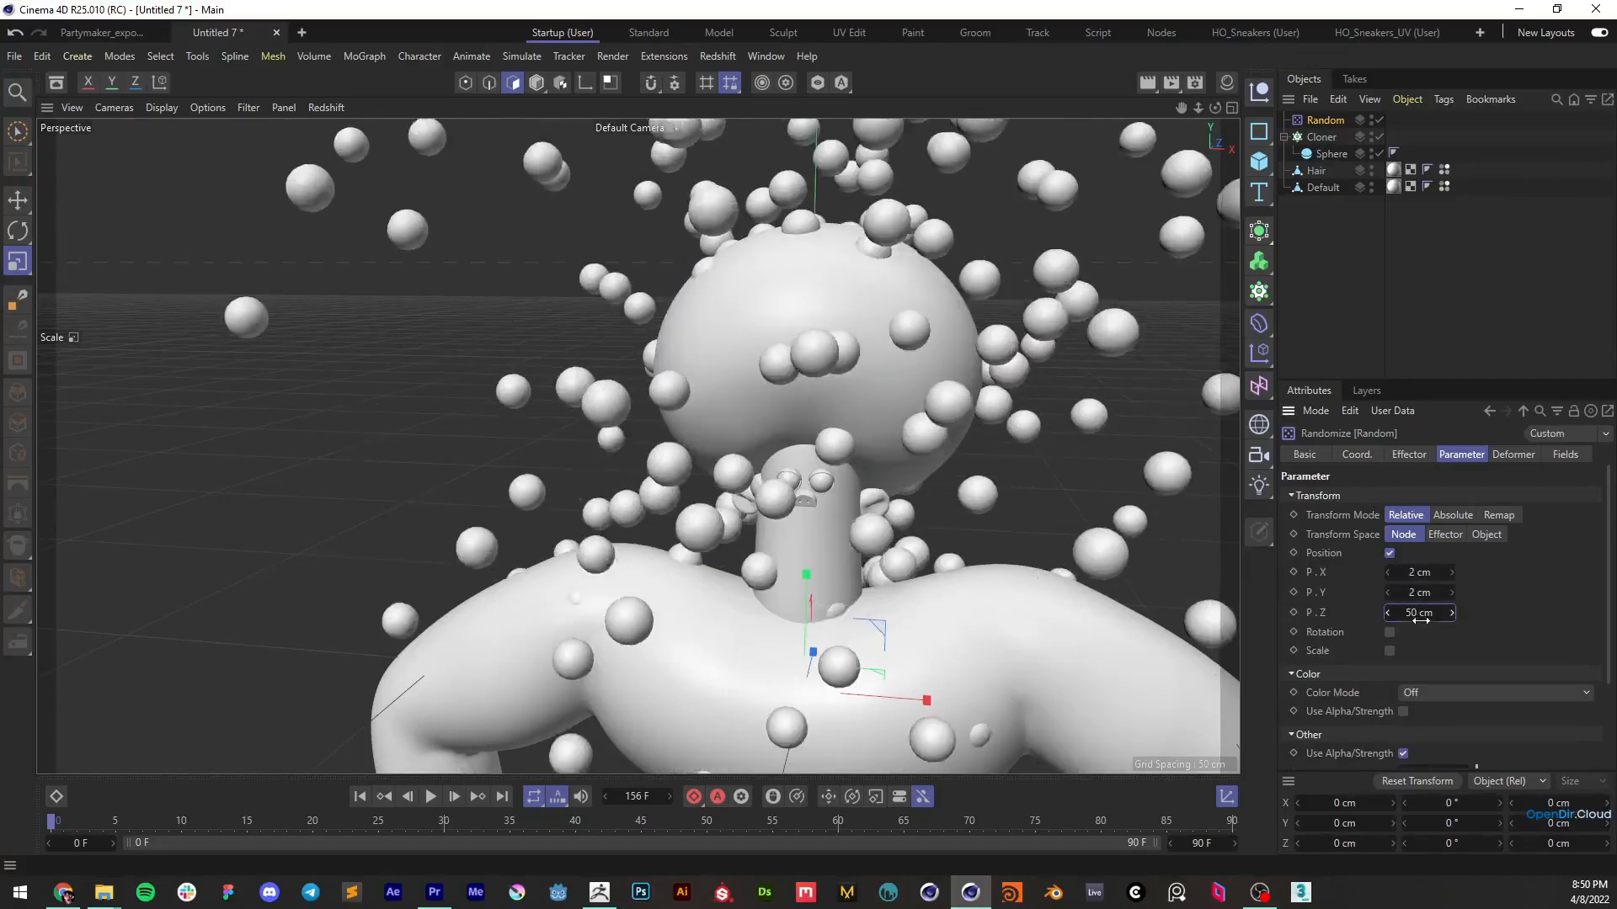
pyautogui.write('2')
pyautogui.press('Return')
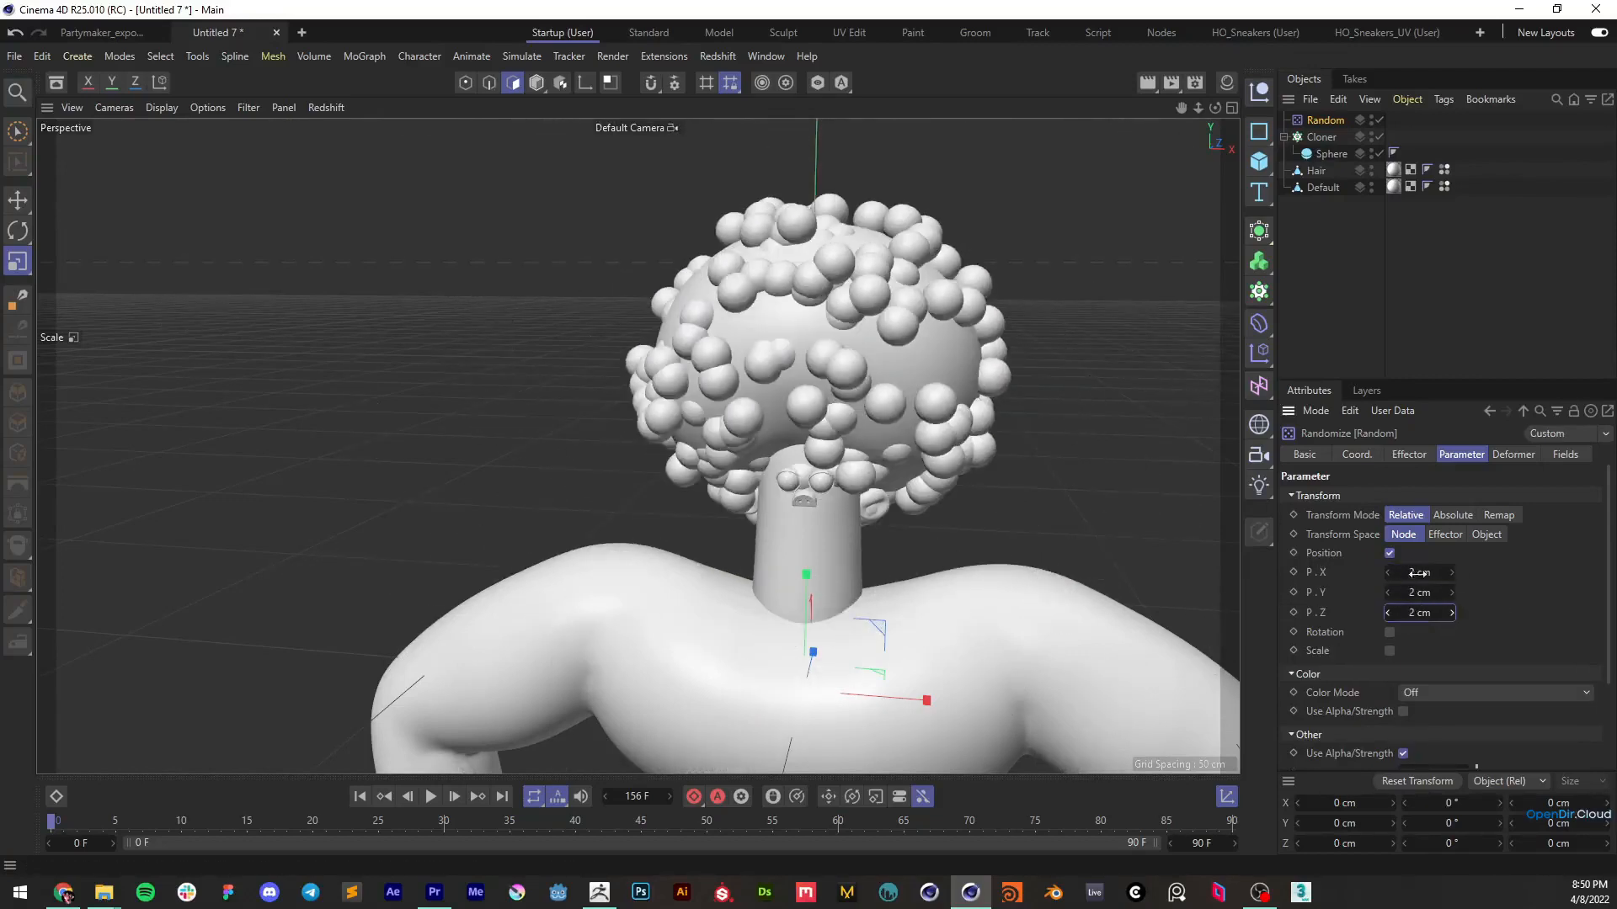
# Try a different X position variation on the Random effector and restore it to 2 cm
pyautogui.moveTo(1419, 572); pyautogui.dragTo(1424, 573)
pyautogui.doubleClick(1419, 575)
pyautogui.write('2')
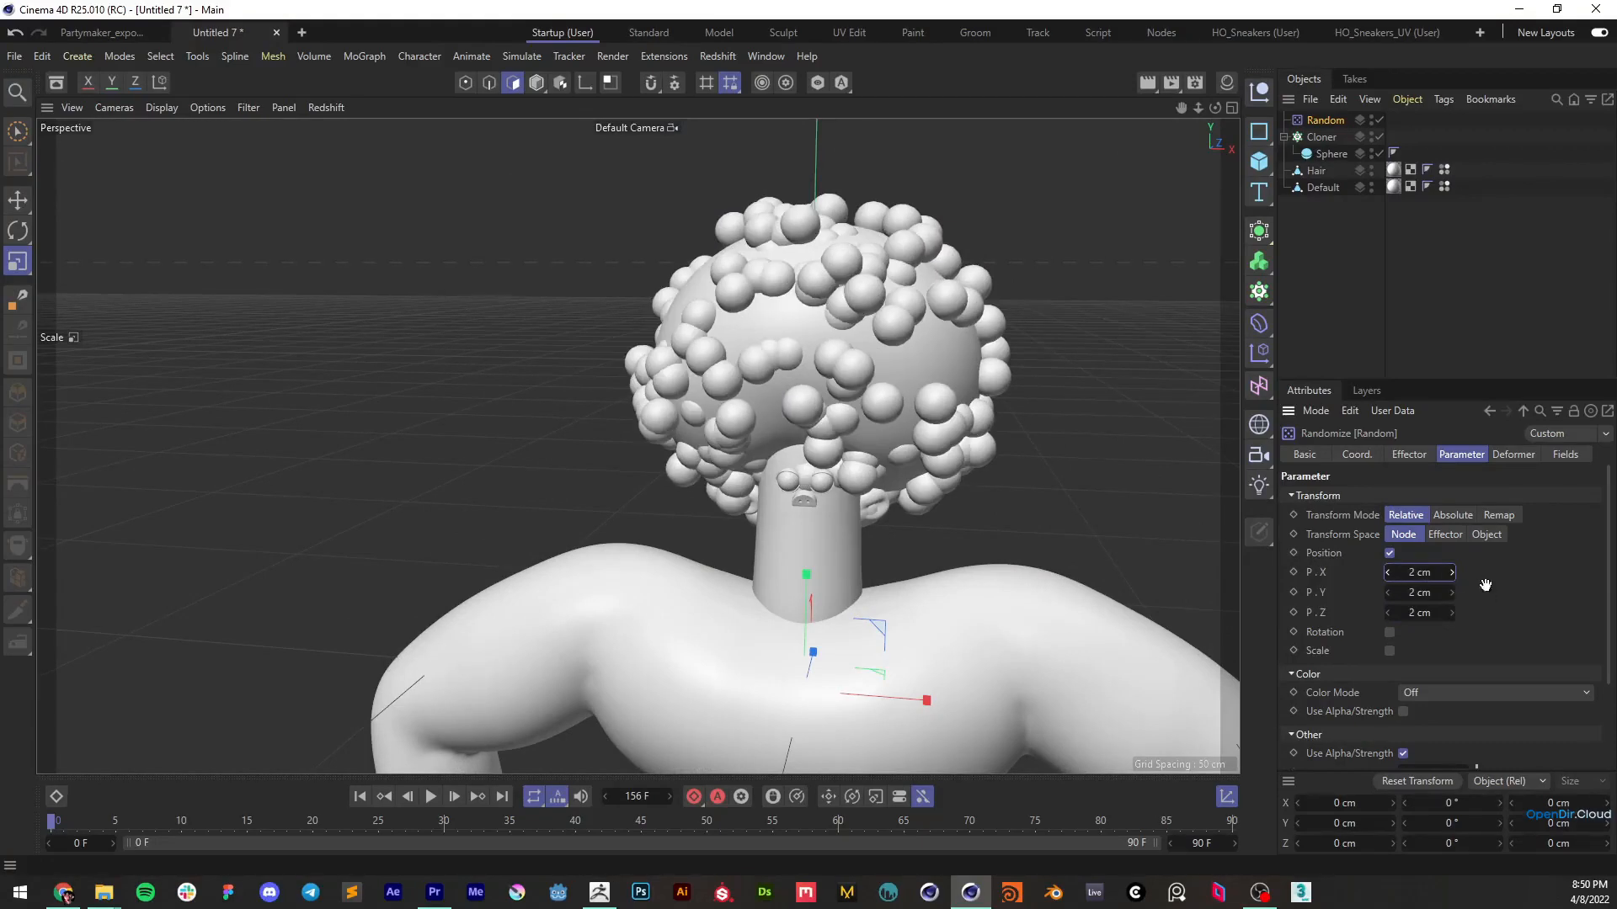
pyautogui.press('Return')
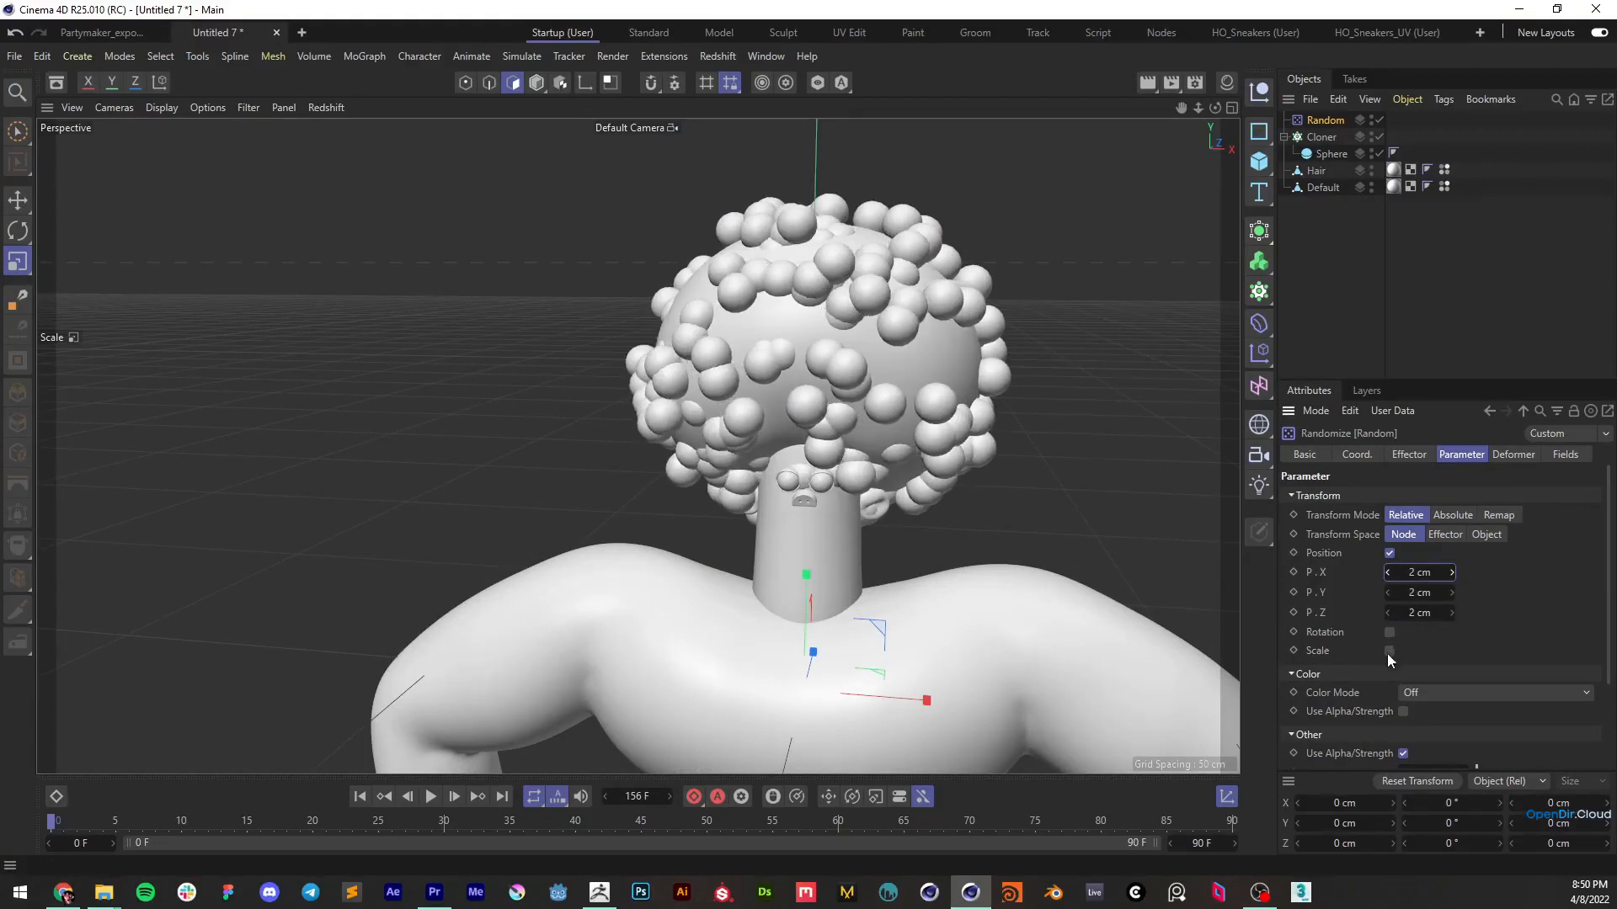
# Enable uniform scale variation on the Random effector and set its scale to about 0.11
pyautogui.click(1388, 652)
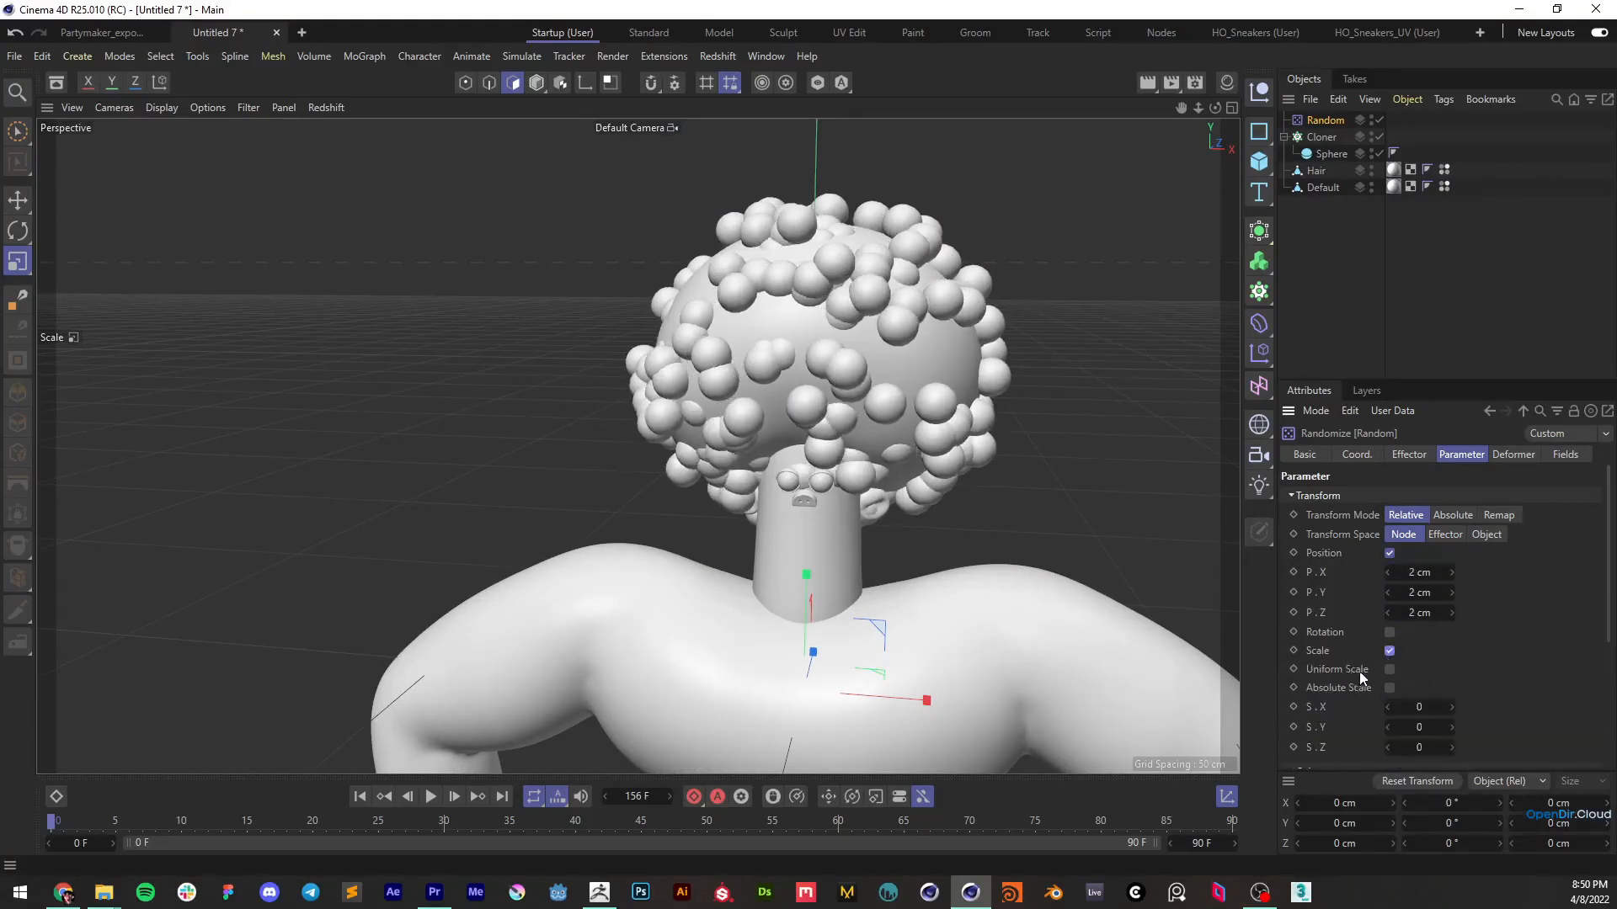
pyautogui.click(1389, 669)
pyautogui.doubleClick(1419, 707)
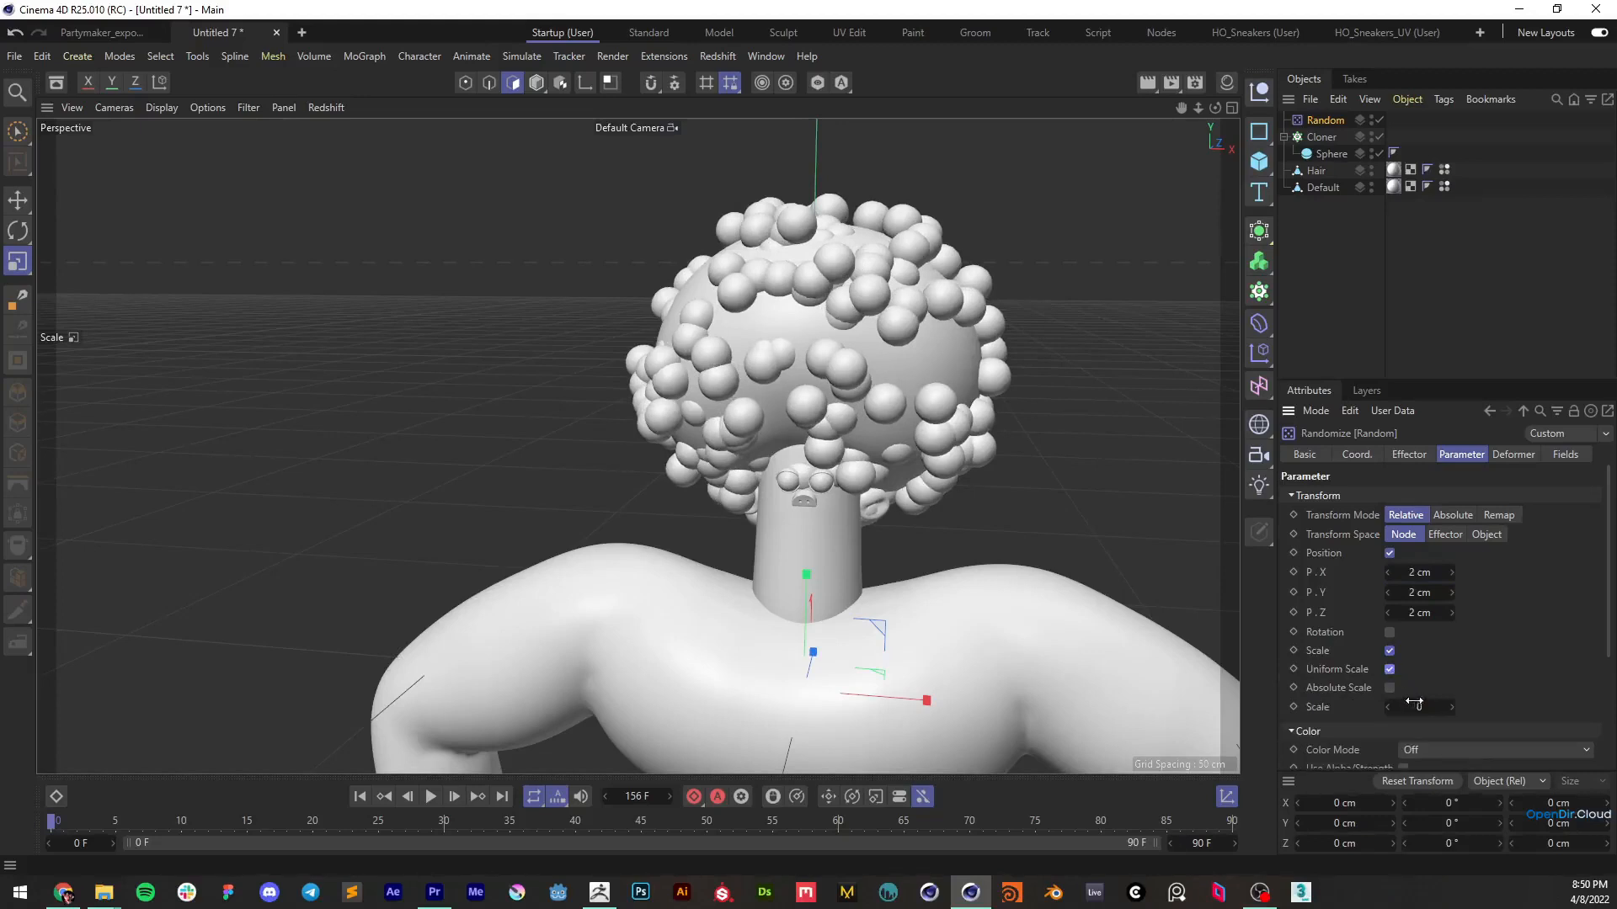
pyautogui.write('0.13')
pyautogui.press('Return')
pyautogui.moveTo(1452, 707); pyautogui.dragTo(1452, 709)
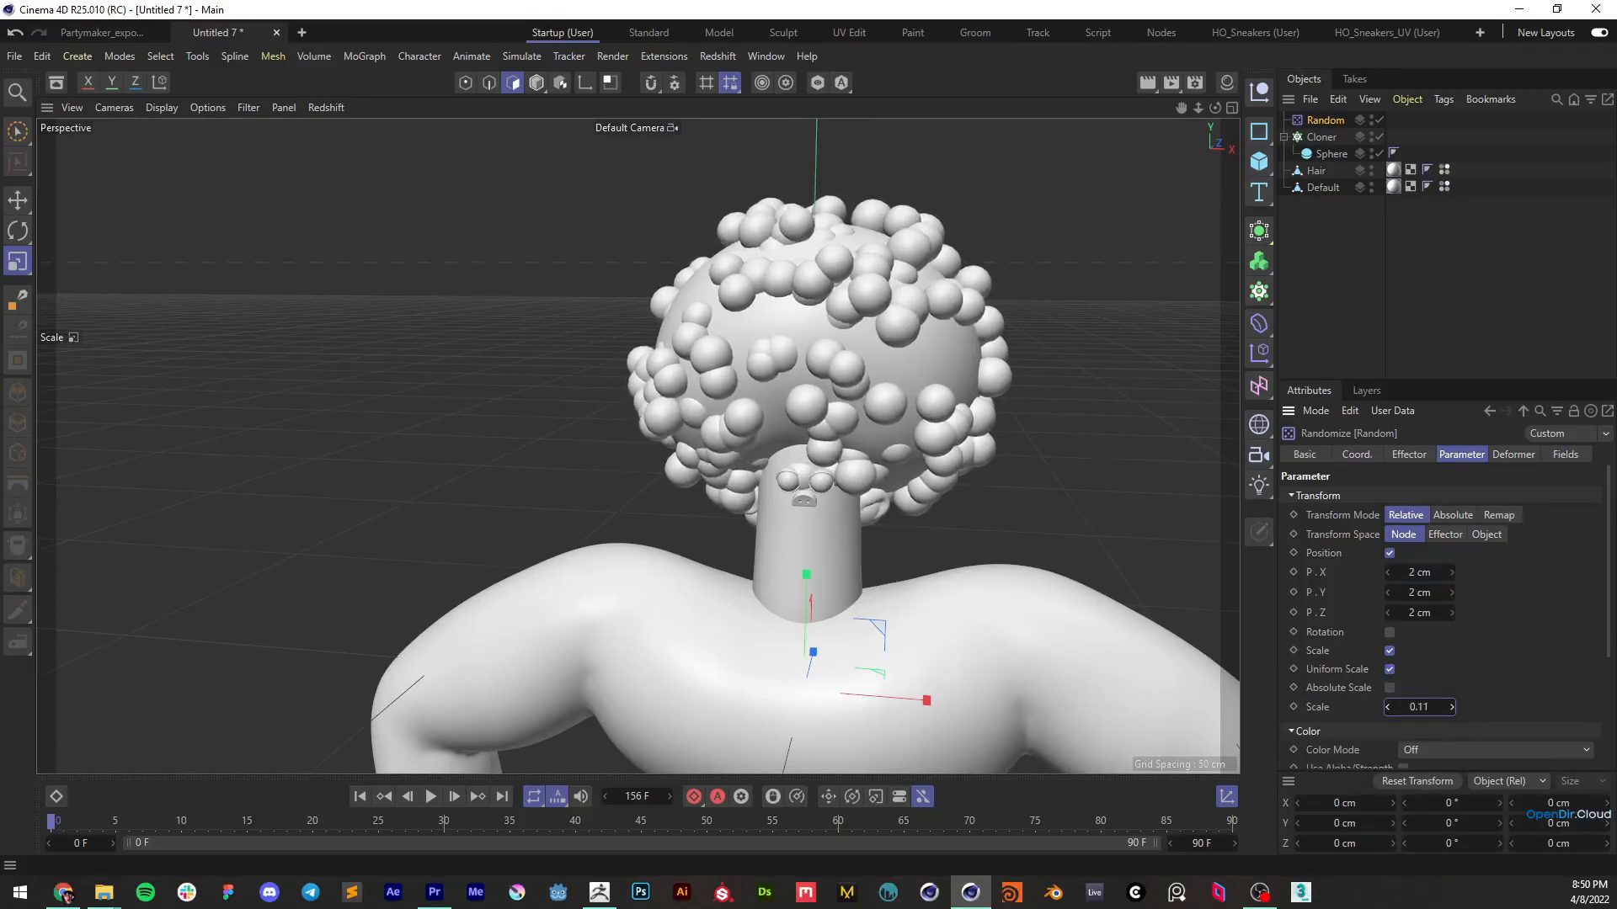
# Raise the Cloner's count to 511 and change its seed to 1234597, checking the hair coverage from several angles
pyautogui.moveTo(1399, 739); pyautogui.dragTo(1399, 735)
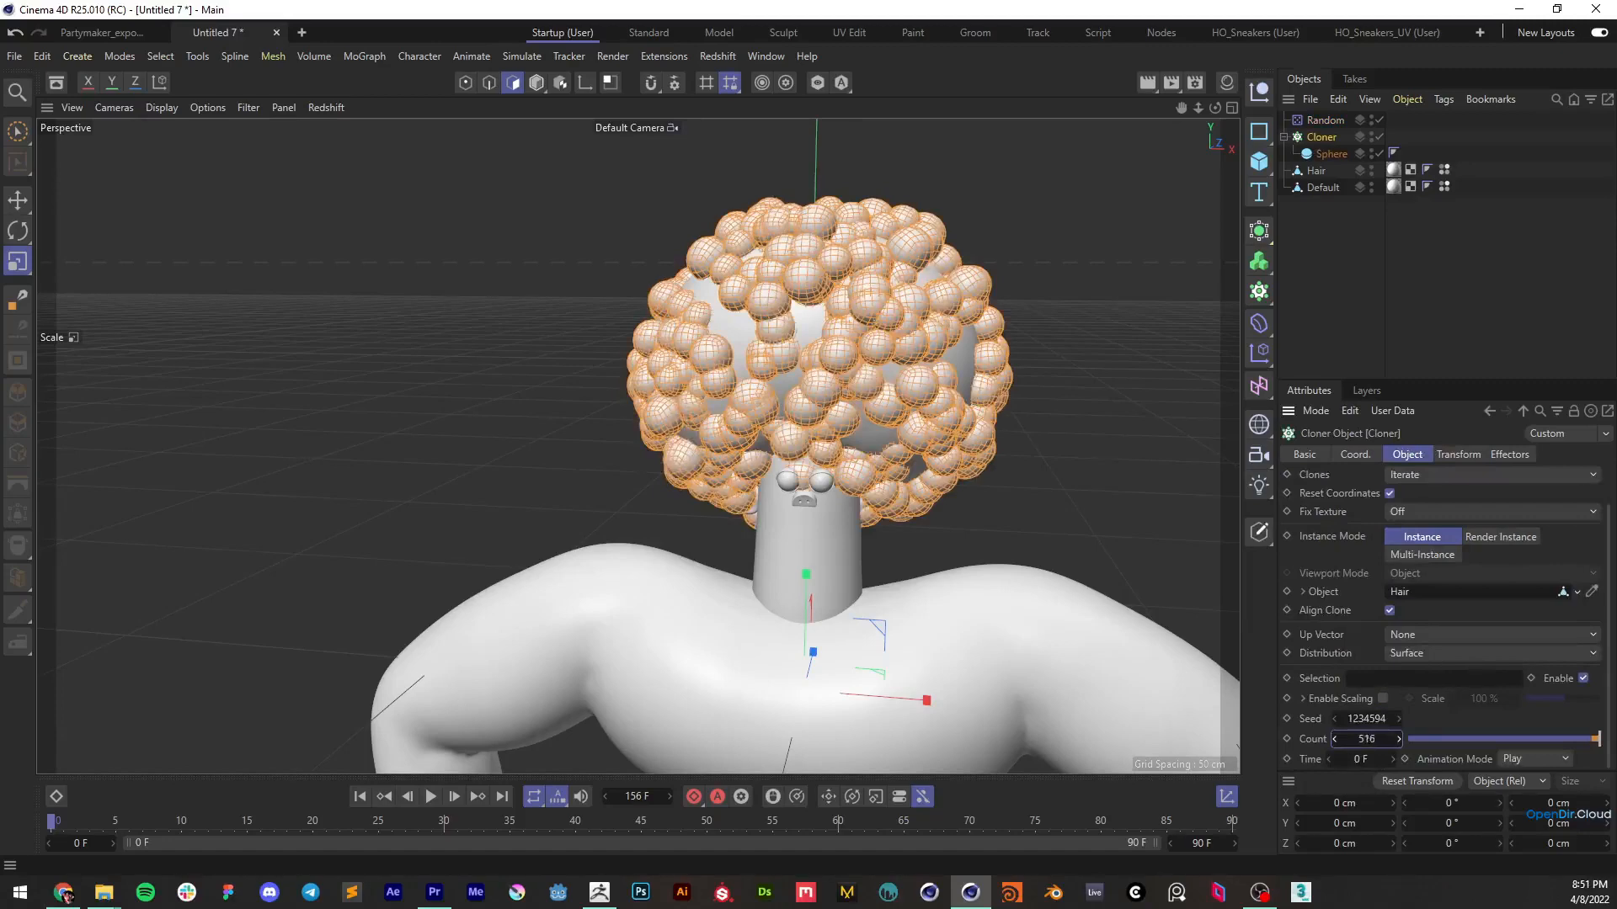
pyautogui.keyDown('alt'); pyautogui.moveTo(882, 379); pyautogui.dragTo(804, 301); pyautogui.keyUp('alt')
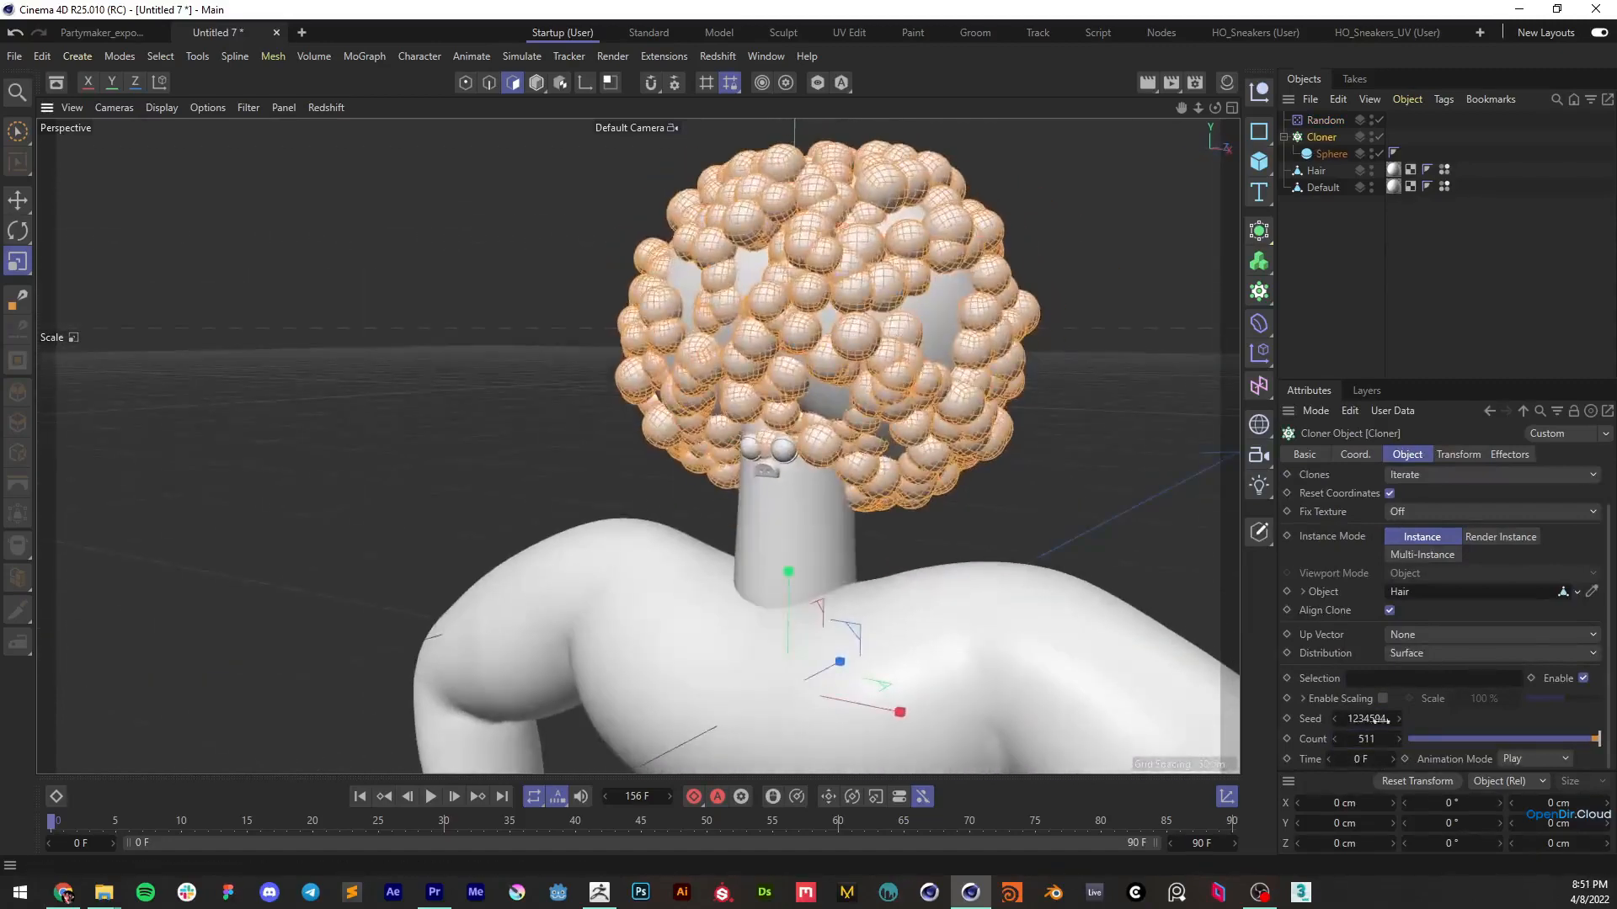
pyautogui.click(1399, 718)
pyautogui.click(1399, 718)
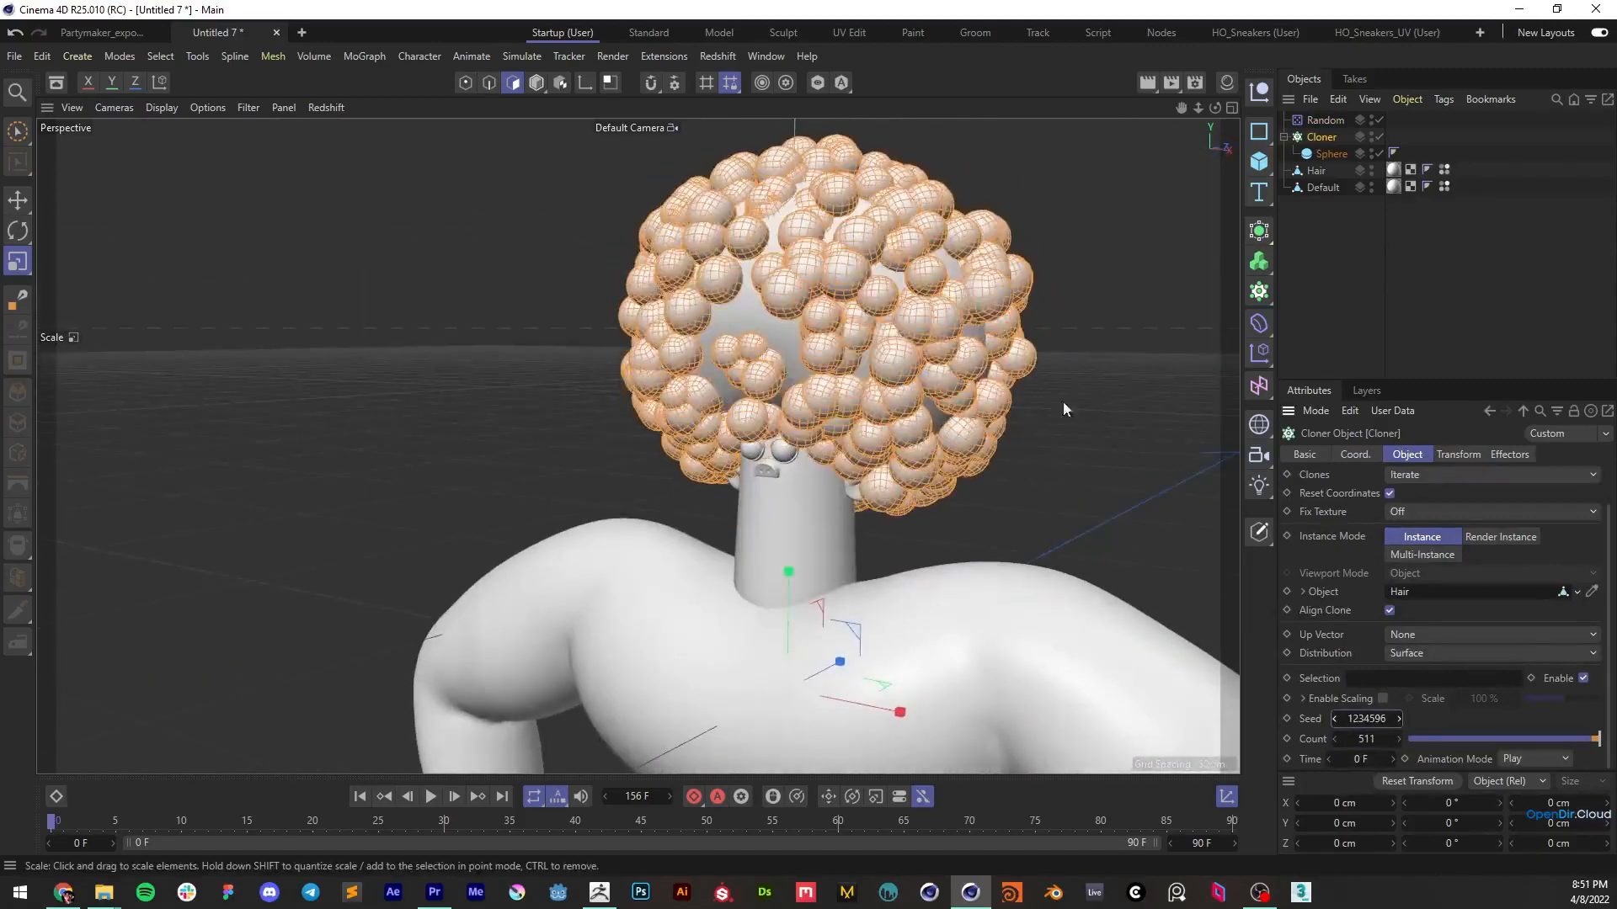
pyautogui.keyDown('alt'); pyautogui.moveTo(1062, 400); pyautogui.dragTo(913, 360); pyautogui.keyUp('alt')
pyautogui.click(1399, 718)
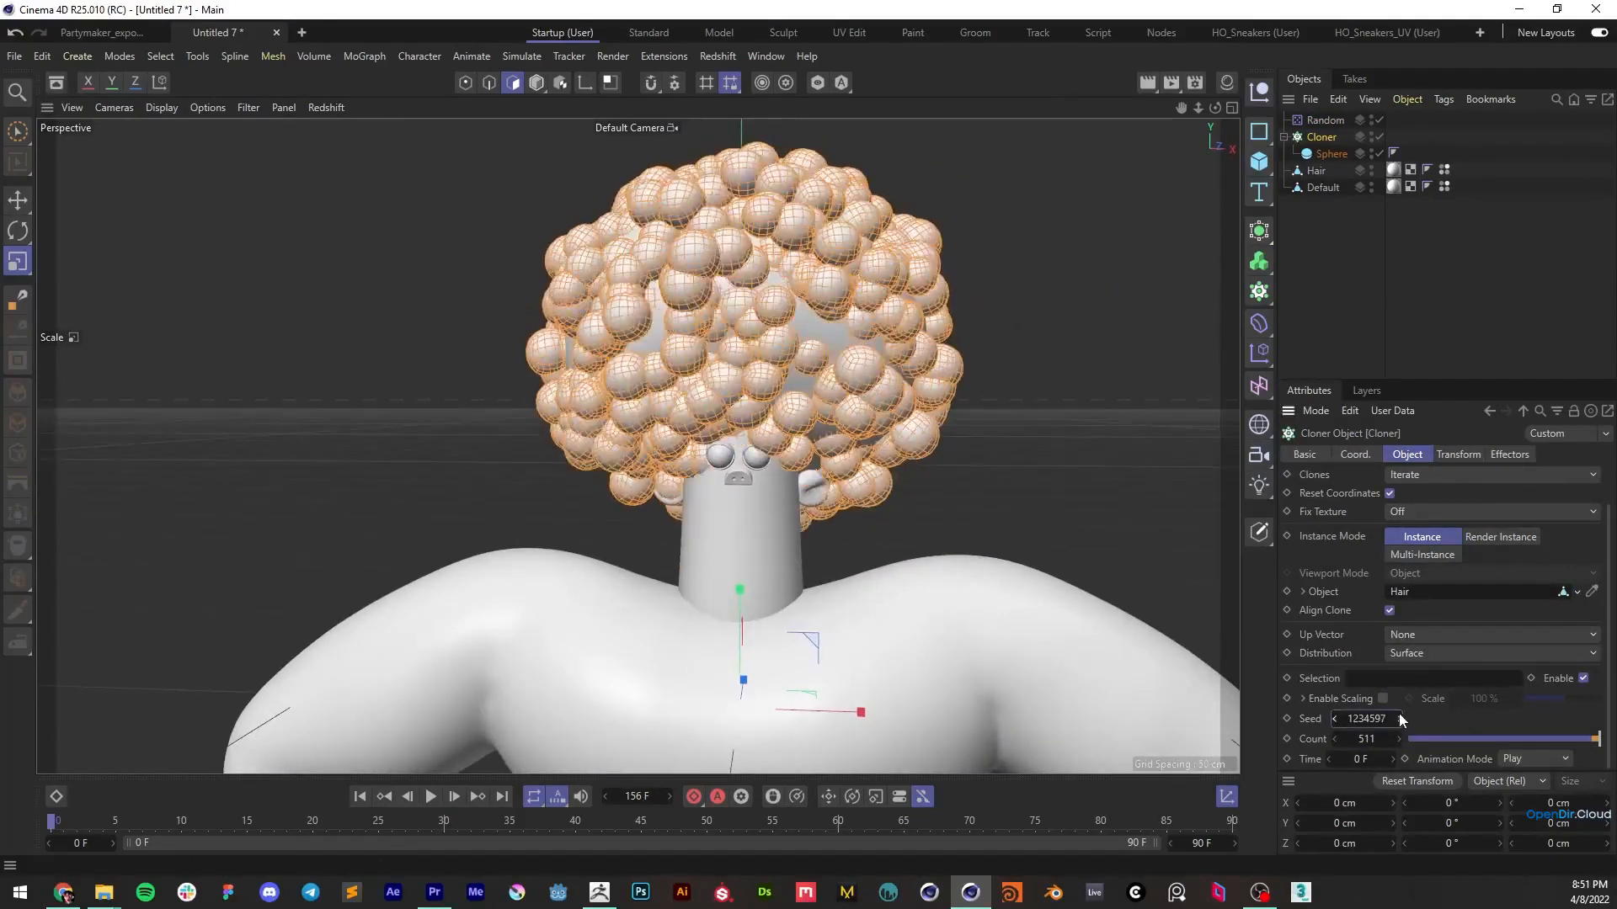
pyautogui.keyDown('alt'); pyautogui.moveTo(907, 343); pyautogui.dragTo(889, 373, button='right'); pyautogui.keyUp('alt')
pyautogui.keyDown('alt'); pyautogui.moveTo(890, 379); pyautogui.dragTo(830, 306); pyautogui.keyUp('alt')
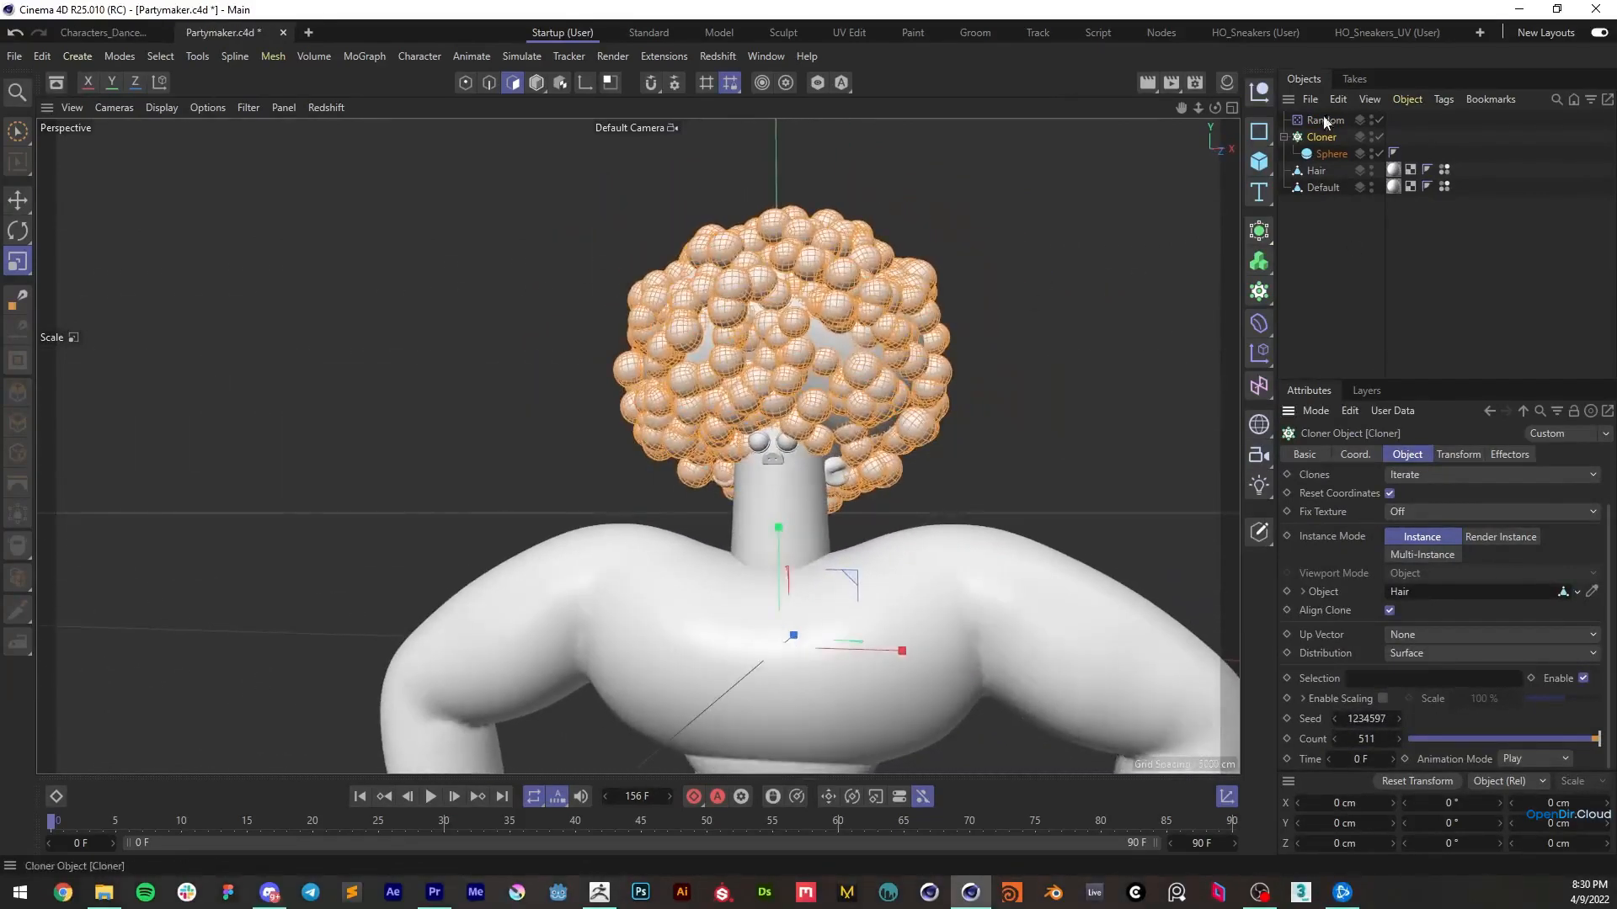
# Enlarge the cloned sphere slightly and set the Cloner's distribution to Volume
pyautogui.click(1330, 154)
pyautogui.moveTo(1419, 497)
pyautogui.mouseDown()
pyautogui.moveTo(1452, 499)
pyautogui.moveTo(1431, 499)
pyautogui.mouseUp()
pyautogui.click(1321, 138)
pyautogui.click(1411, 702)
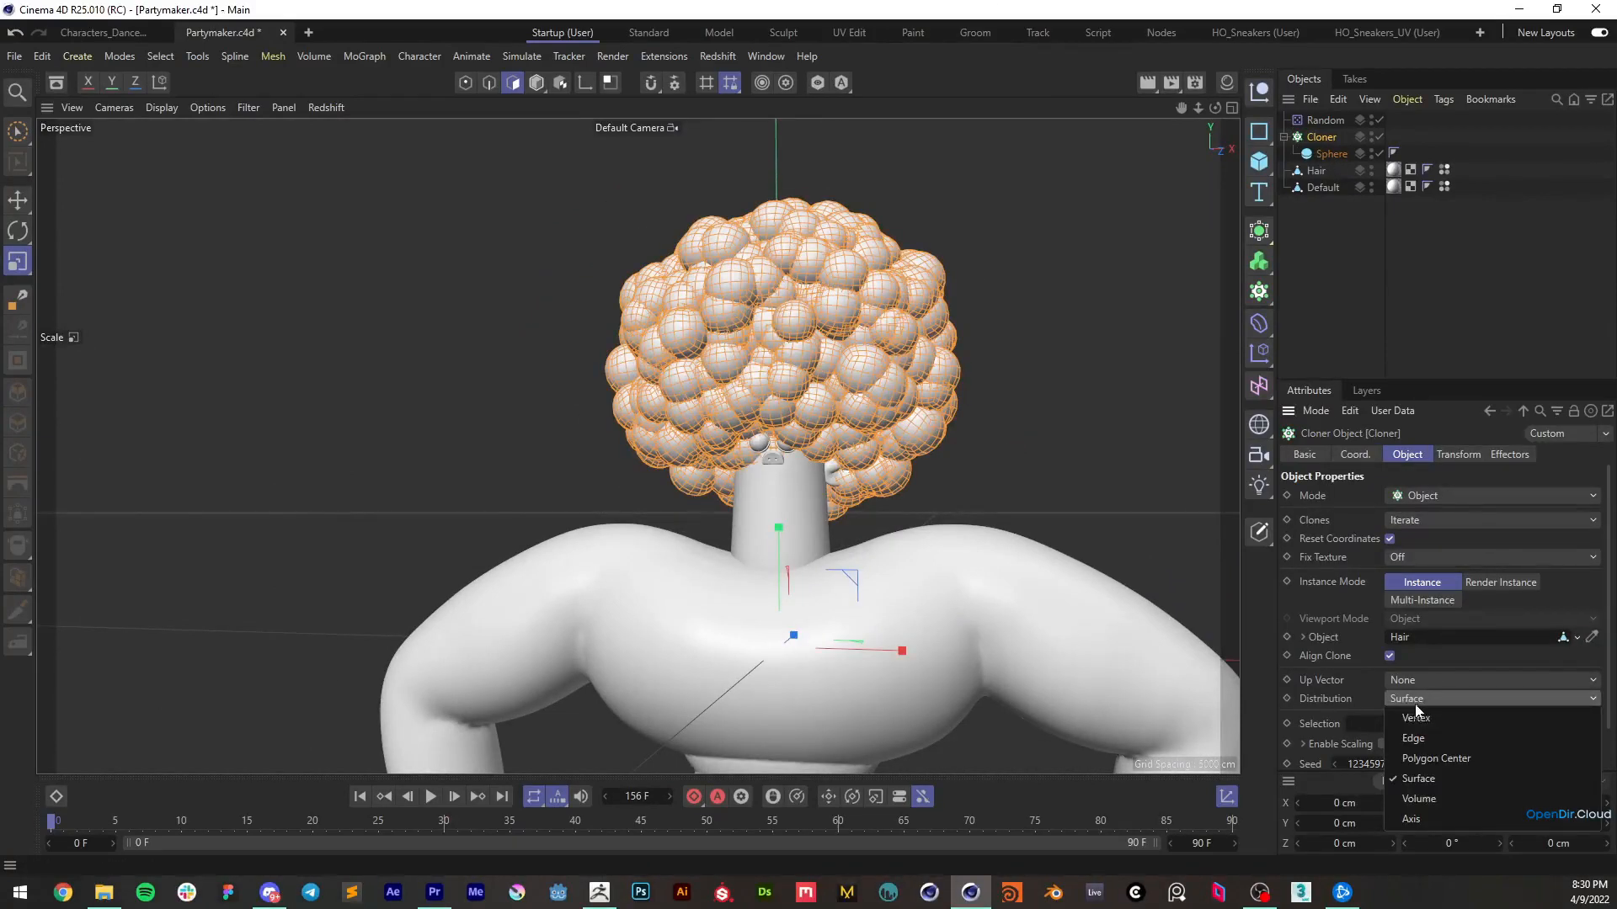
pyautogui.click(1426, 795)
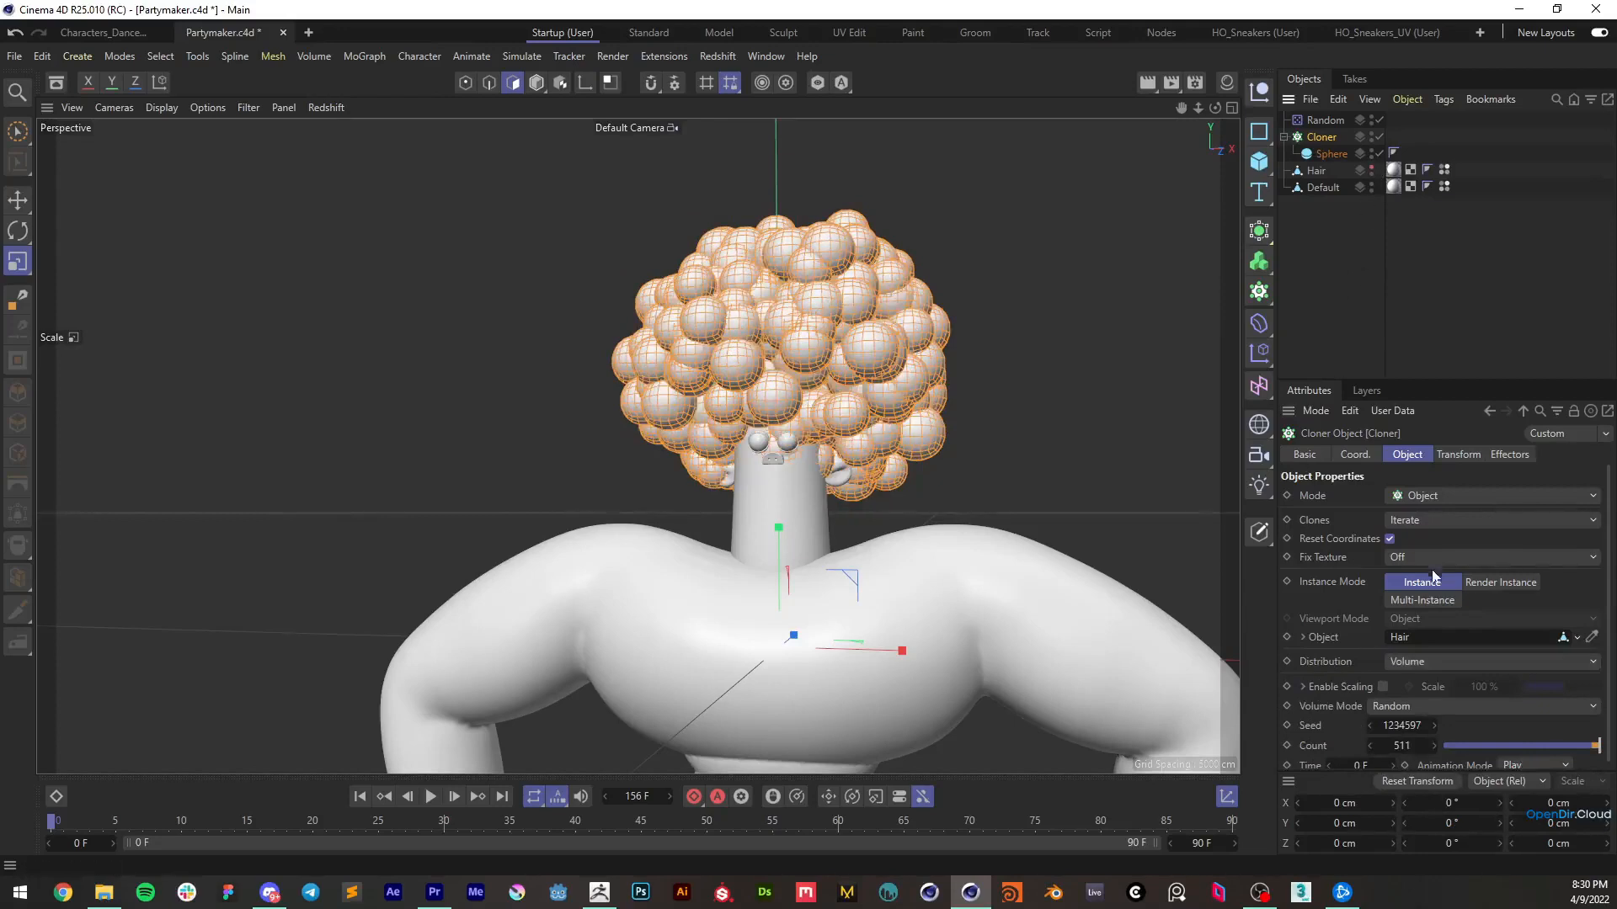
# Set the Cloner's count to 508 and change its seed to 1234601
pyautogui.moveTo(1402, 746); pyautogui.dragTo(1401, 746)
pyautogui.keyDown('alt'); pyautogui.moveTo(665, 320); pyautogui.dragTo(686, 362); pyautogui.keyUp('alt')
pyautogui.scroll(-1, 687, 362)
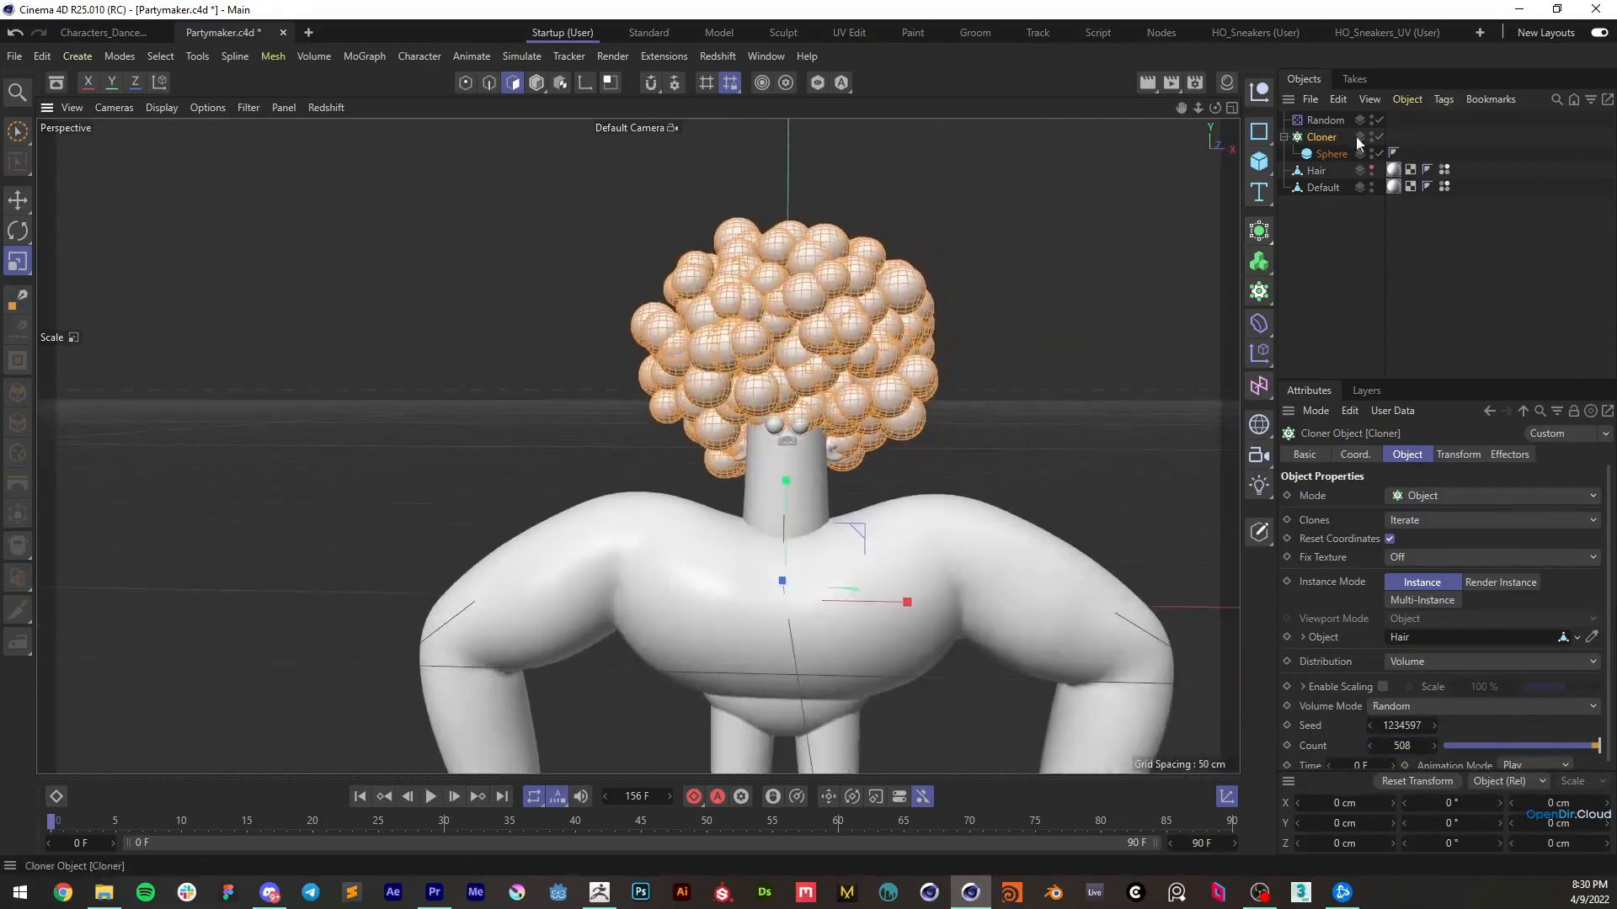
pyautogui.scroll(-1, 1314, 715)
pyautogui.moveTo(1368, 722); pyautogui.dragTo(1372, 722)
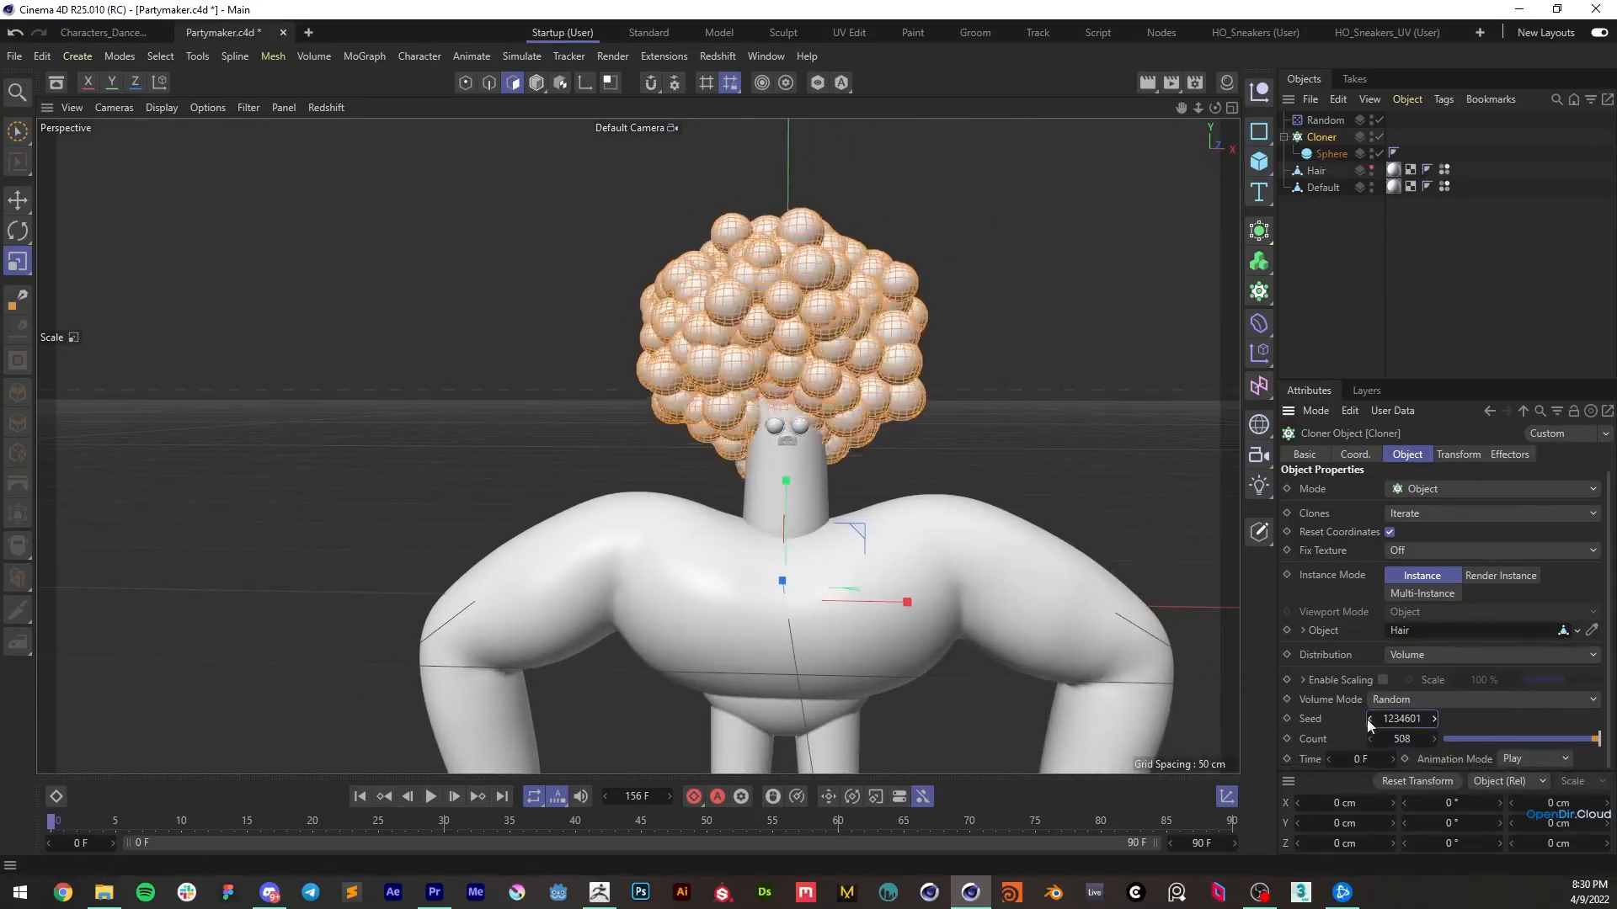
pyautogui.moveTo(994, 379)
pyautogui.keyDown('alt'); pyautogui.mouseDown()
pyautogui.moveTo(688, 359)
pyautogui.moveTo(965, 367)
pyautogui.mouseUp(); pyautogui.keyUp('alt')
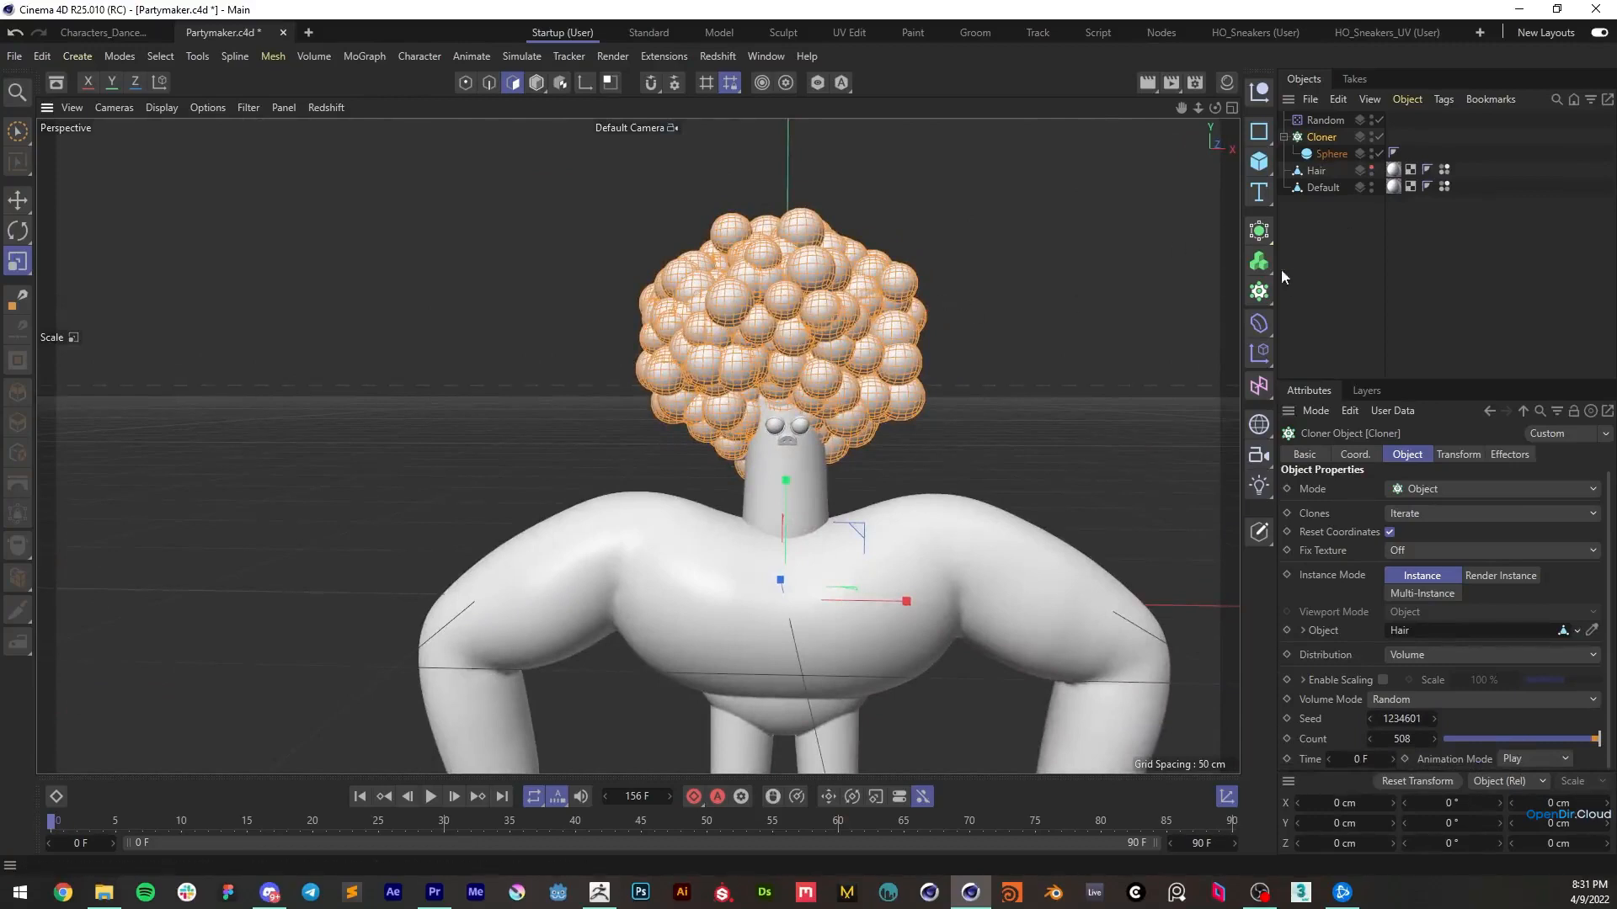
# Merge the Cloner's spheres into a separate polygon object with Connect Objects, keeping the original Cloner
pyautogui.click(1314, 244)
pyautogui.click(1323, 138)
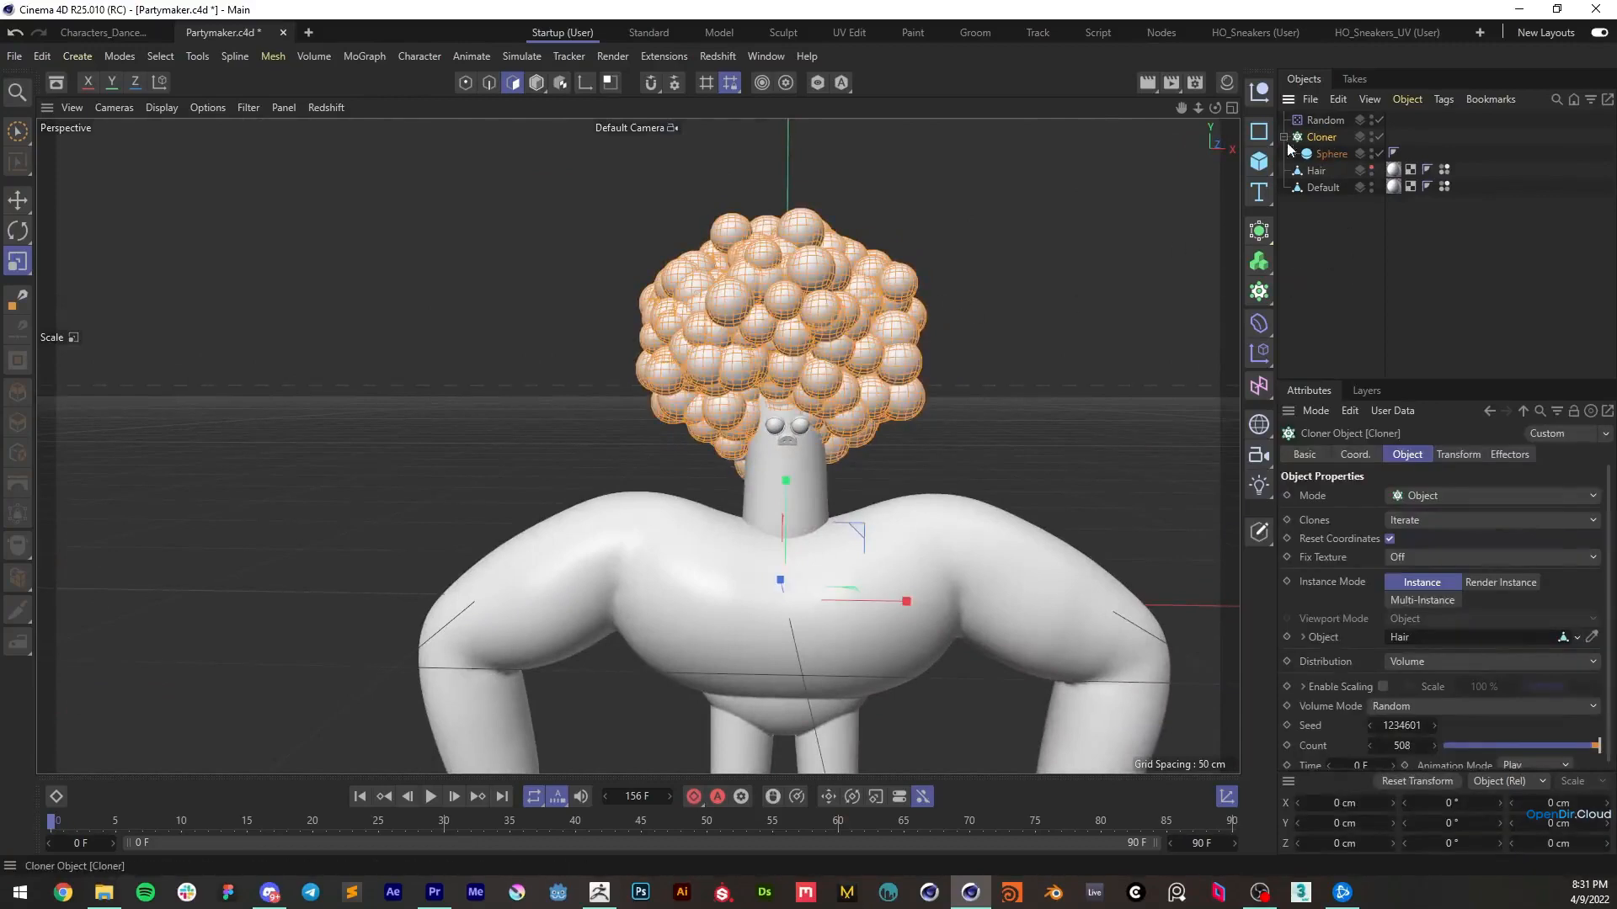
pyautogui.rightClick(1324, 138)
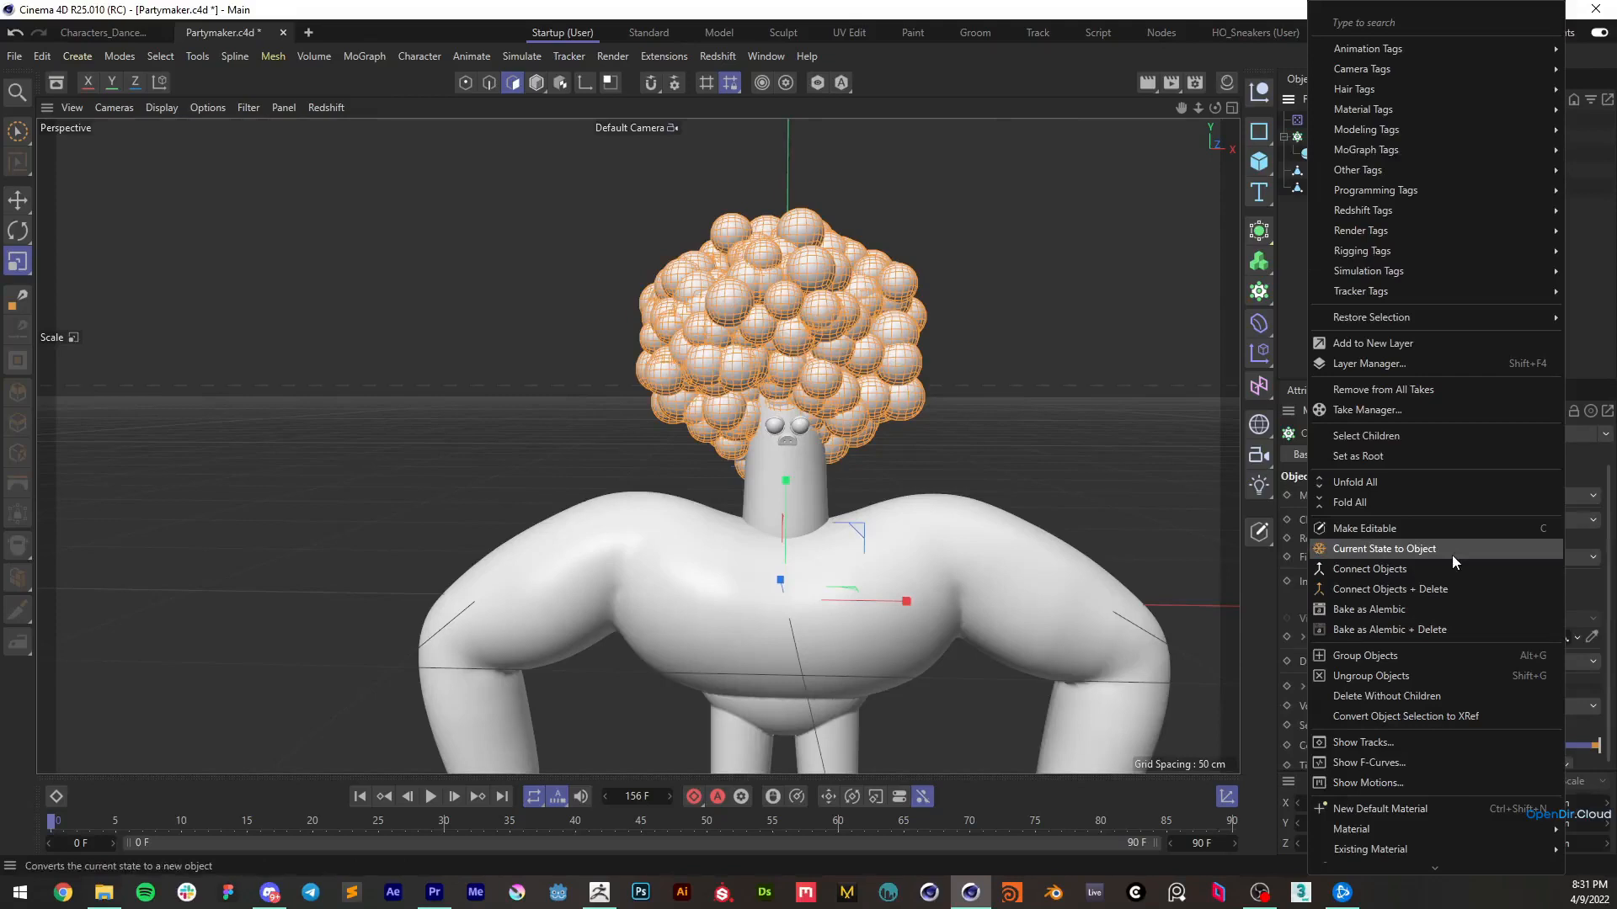
pyautogui.click(1369, 569)
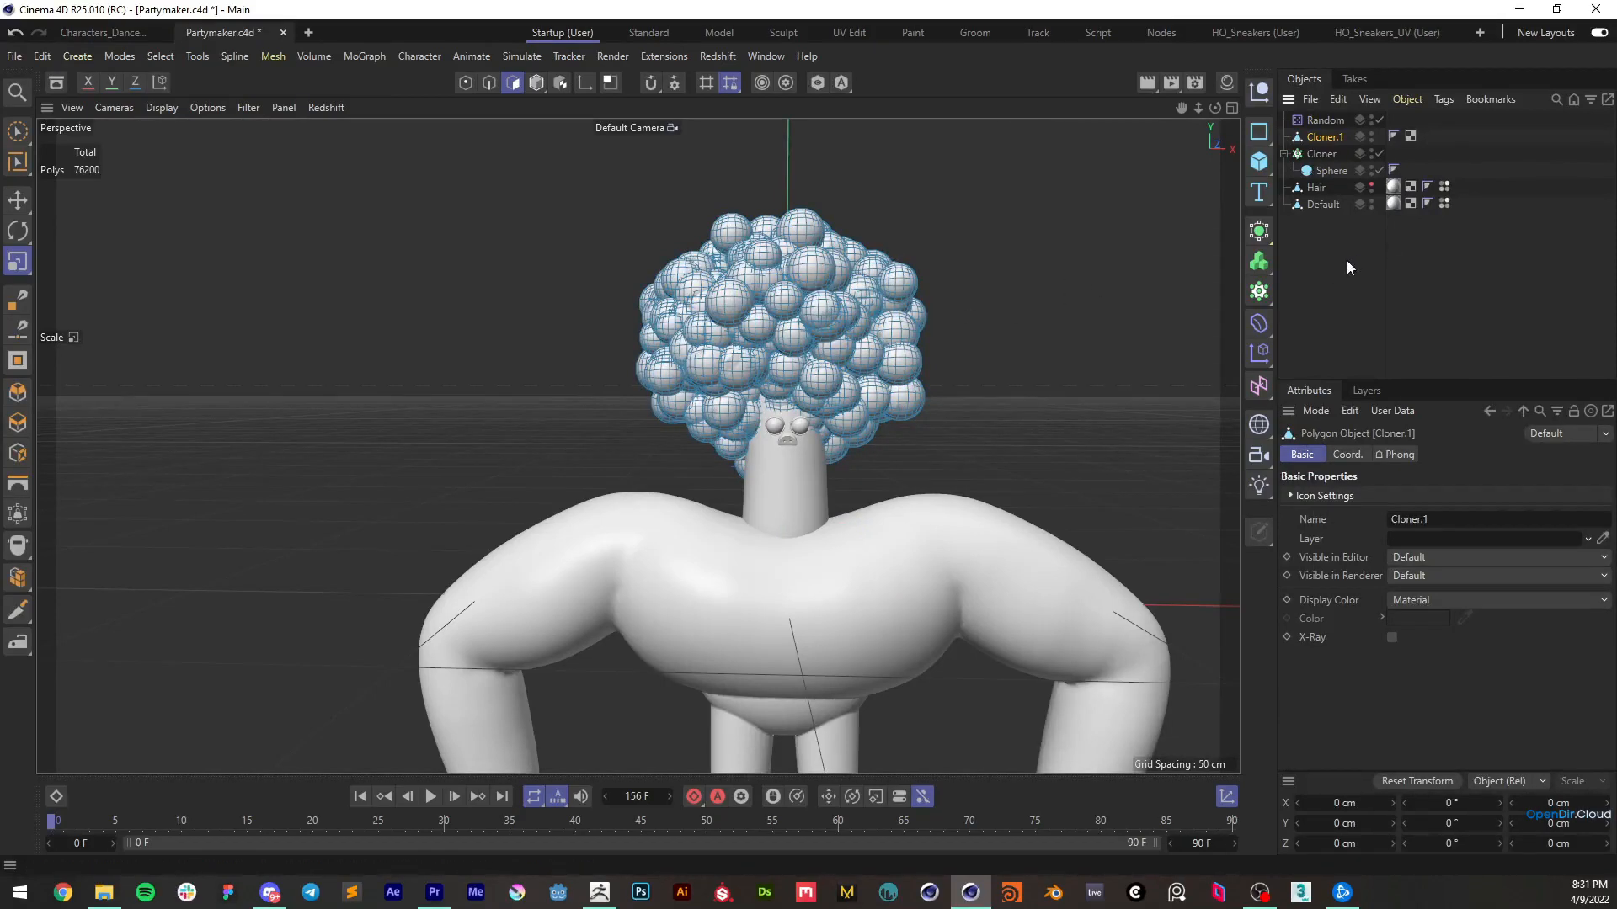
# Copy the merged sphere hair, Cloner.1, into a new project and inspect it there
pyautogui.click(1322, 155)
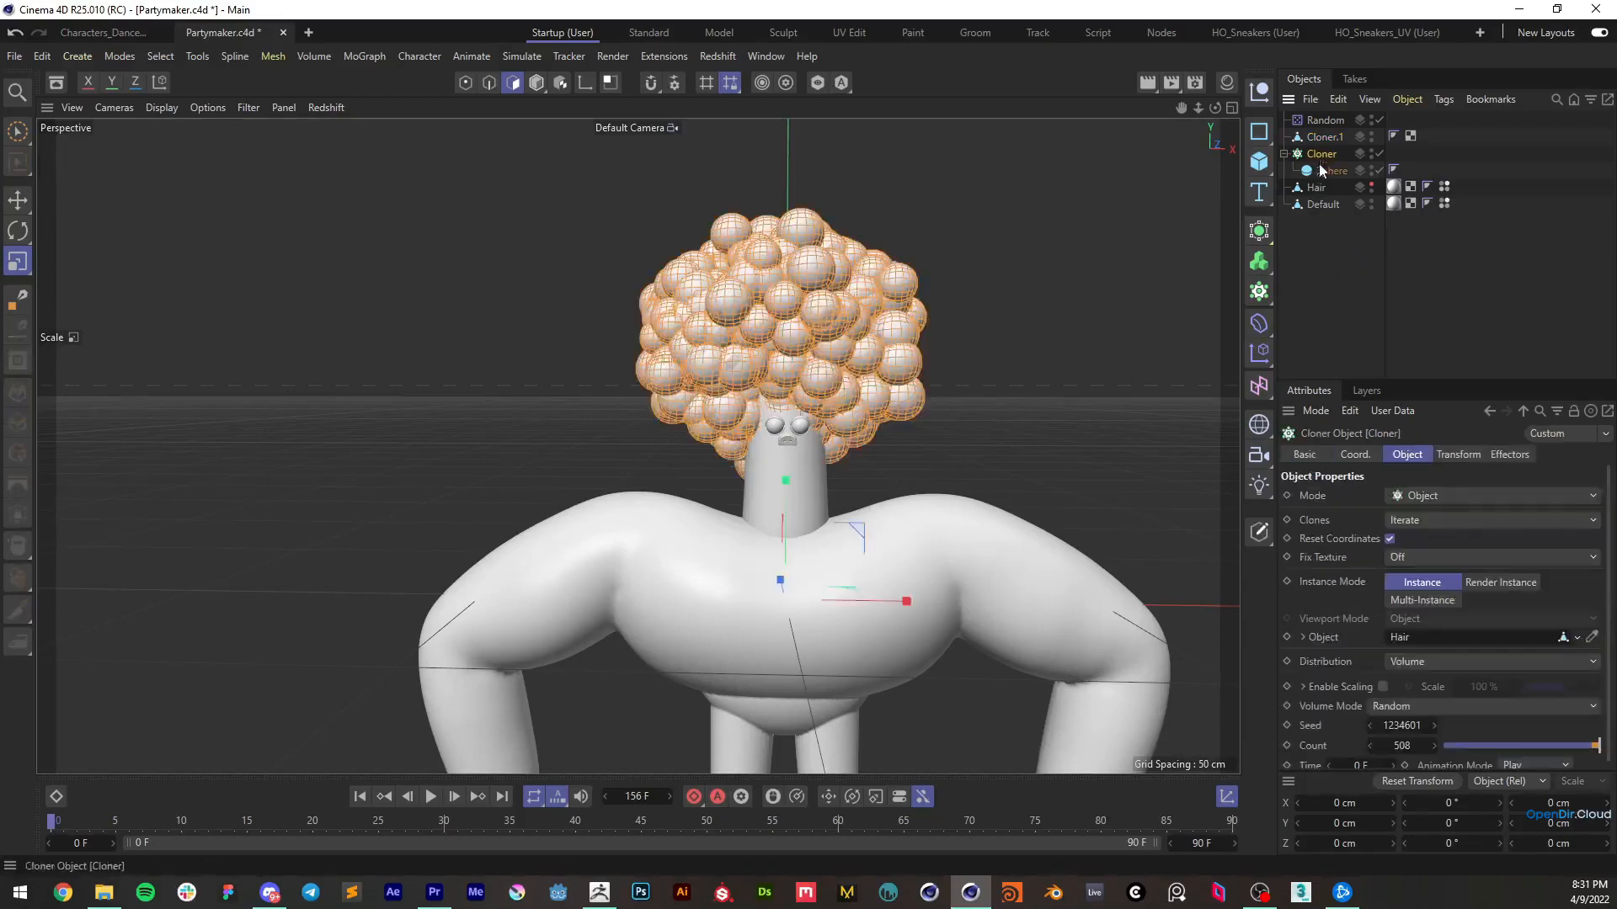
pyautogui.click(1322, 137)
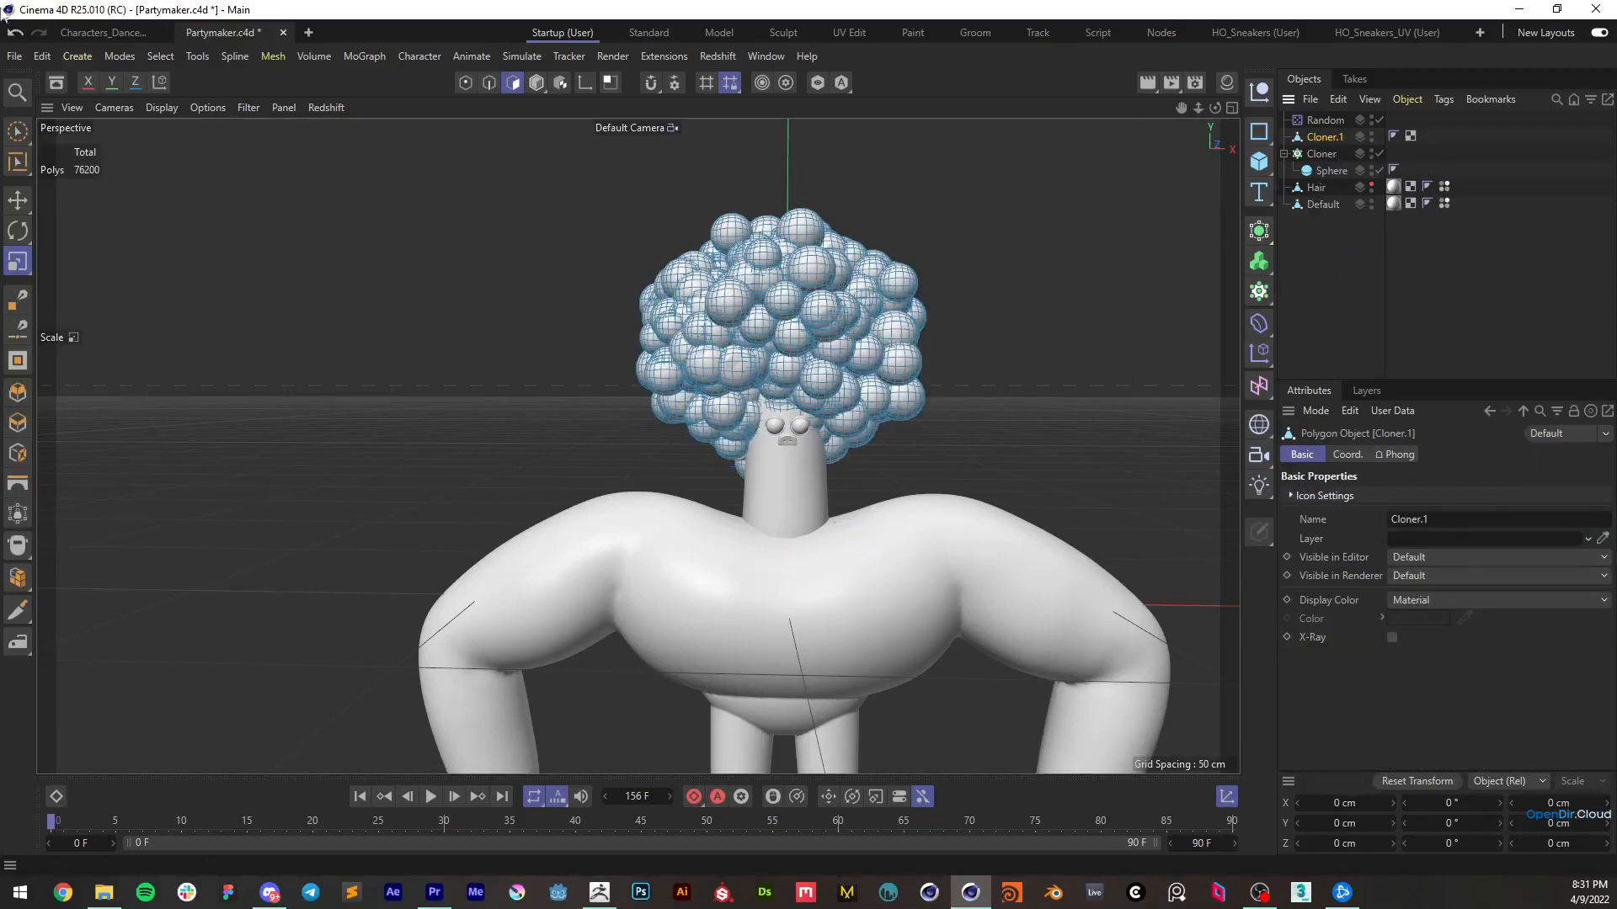
pyautogui.click(15, 56)
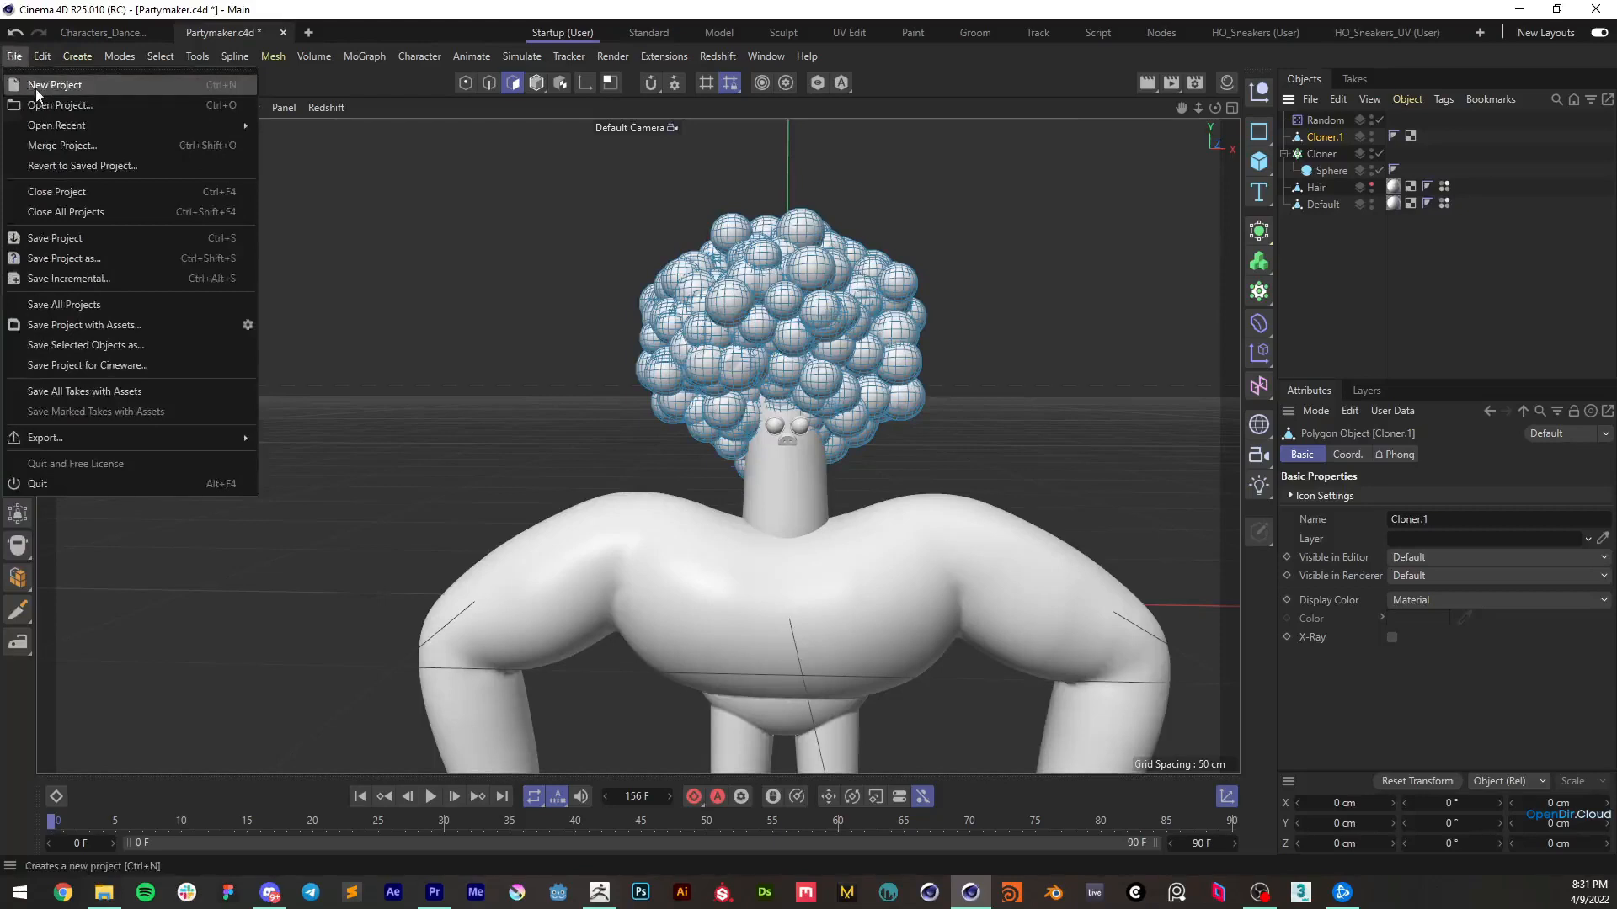
pyautogui.click(38, 80)
pyautogui.hotkey('ctrl', 'v')
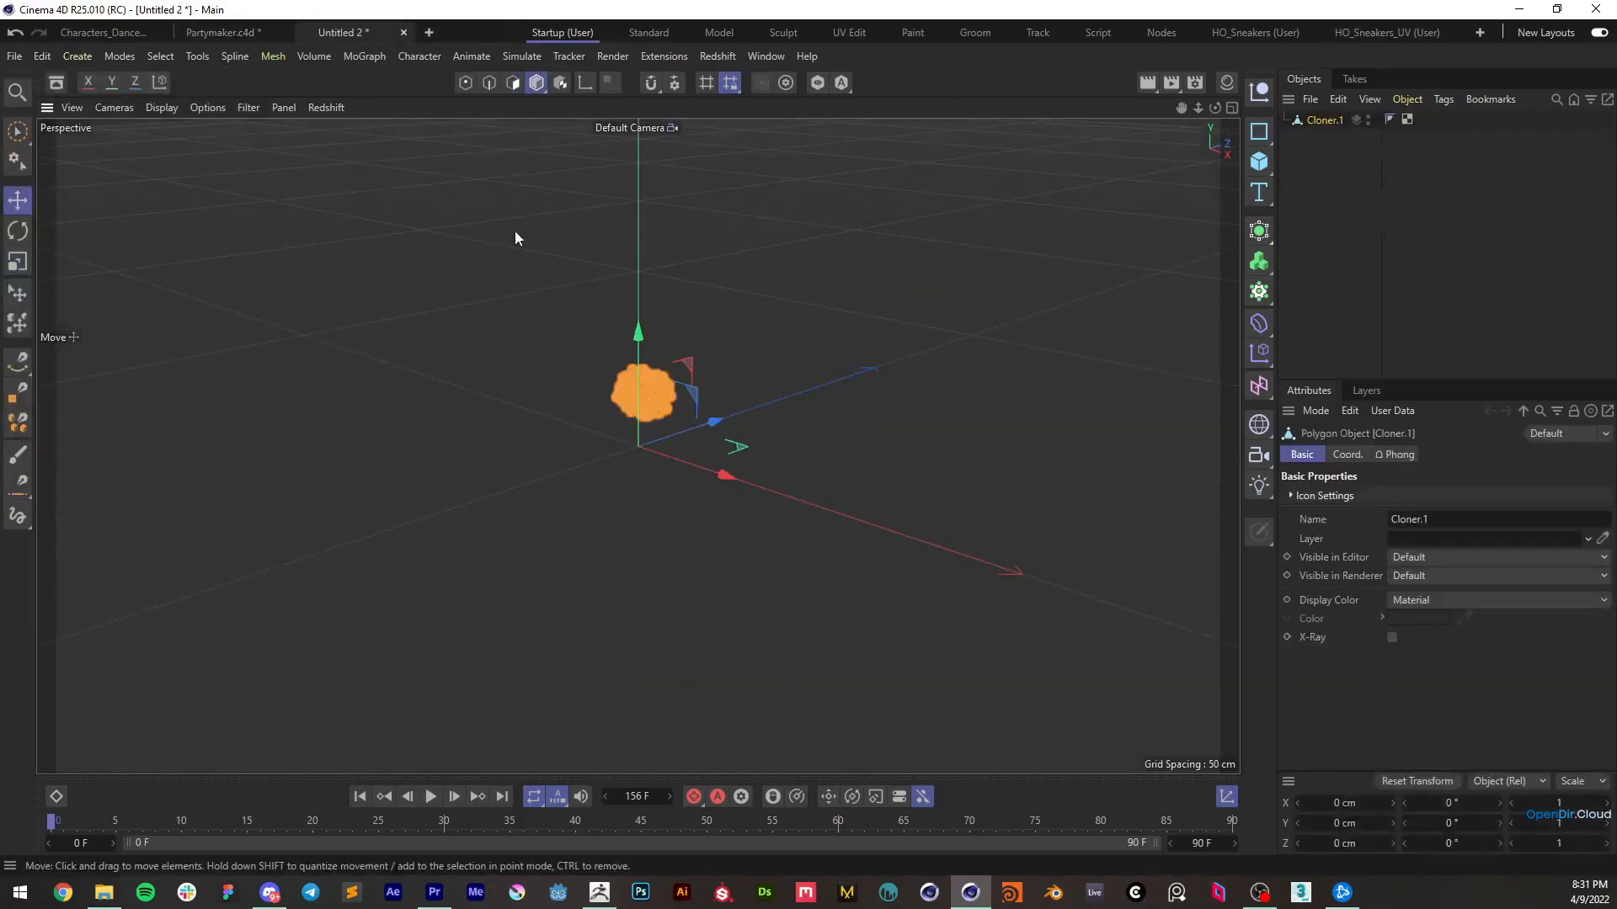
pyautogui.keyDown('alt'); pyautogui.moveTo(655, 398); pyautogui.dragTo(704, 310, button='right'); pyautogui.keyUp('alt')
pyautogui.keyDown('alt'); pyautogui.moveTo(704, 310); pyautogui.dragTo(776, 315); pyautogui.keyUp('alt')
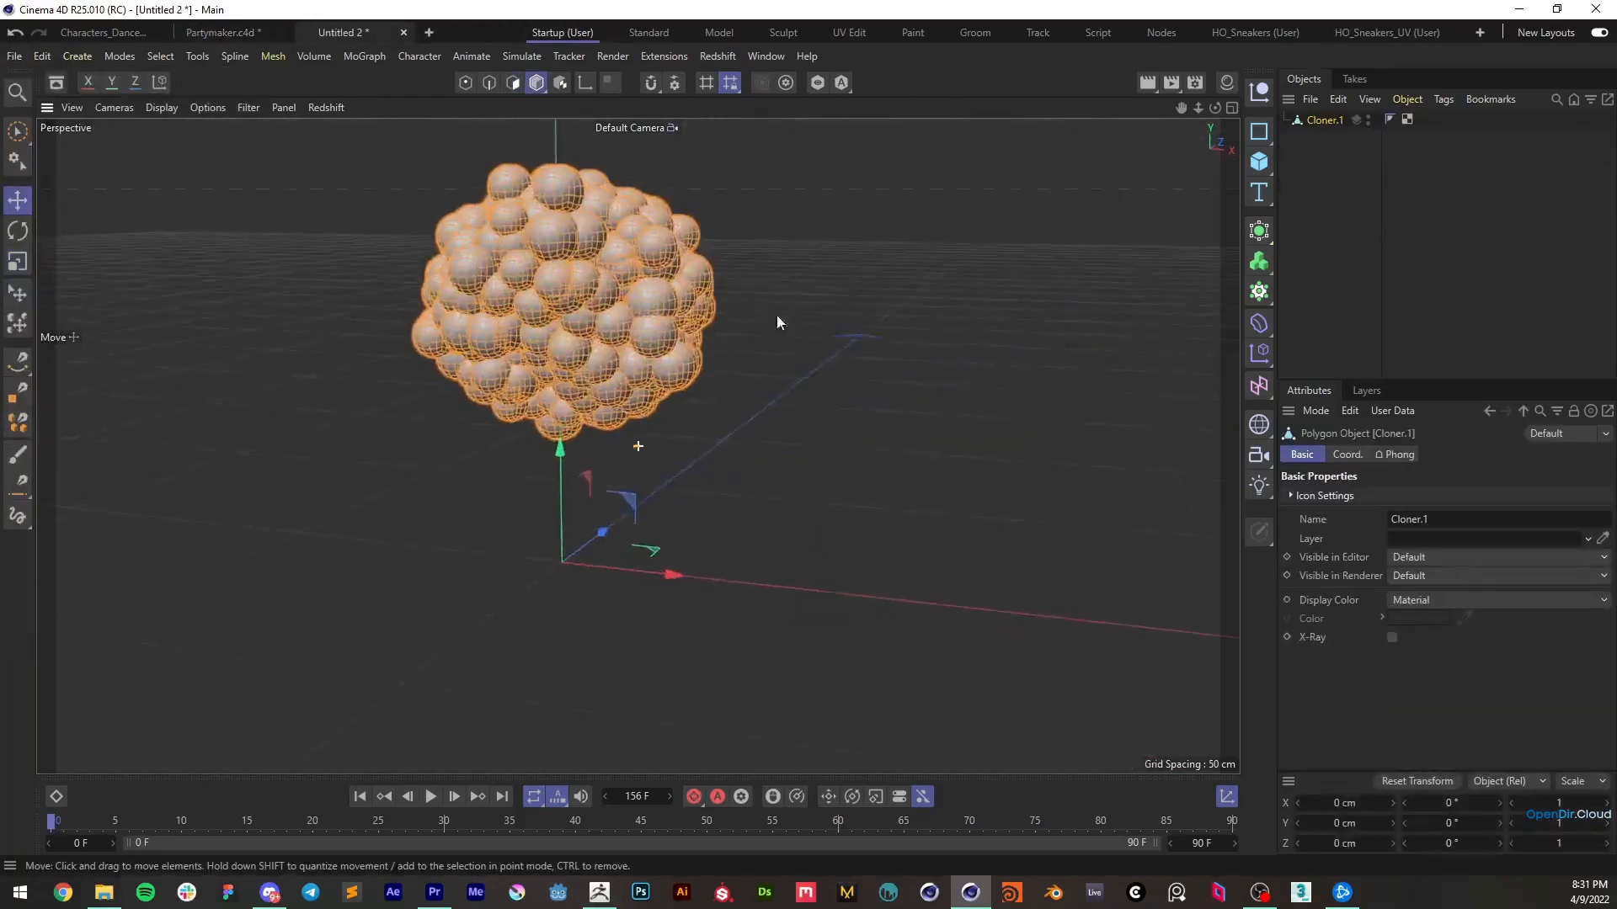
pyautogui.keyDown('alt'); pyautogui.moveTo(777, 315); pyautogui.dragTo(845, 366, button='middle'); pyautogui.keyUp('alt')
pyautogui.click(942, 366)
# Export the sphere hair as a Wavefront OBJ into the Obj folder, with a file name starting "Hai"
pyautogui.click(14, 57)
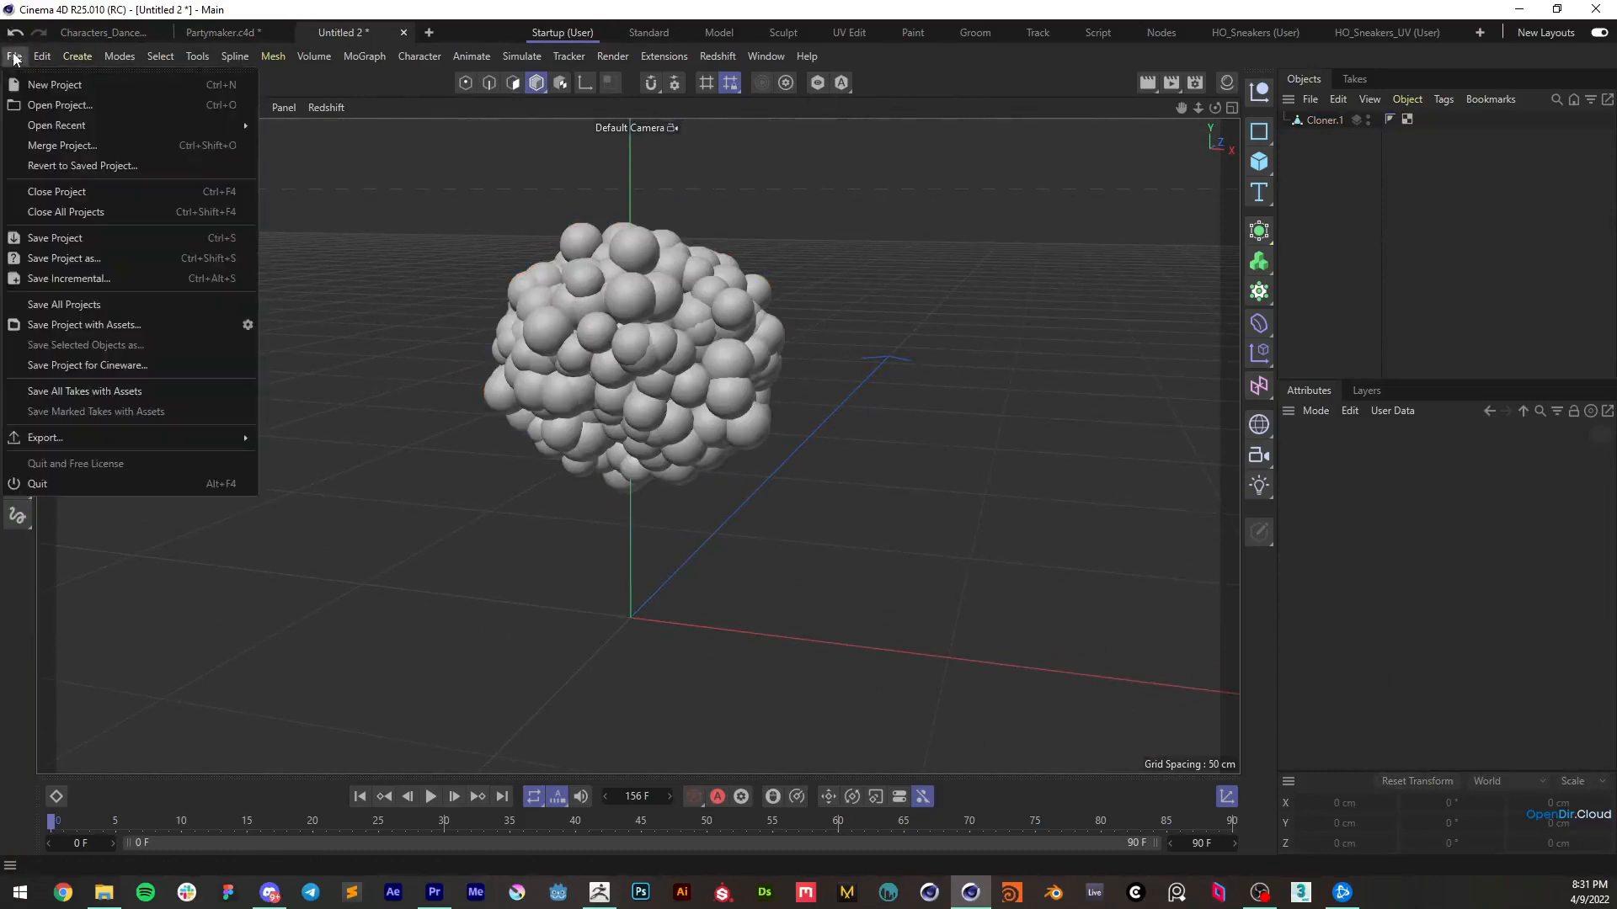
pyautogui.moveTo(126, 443)
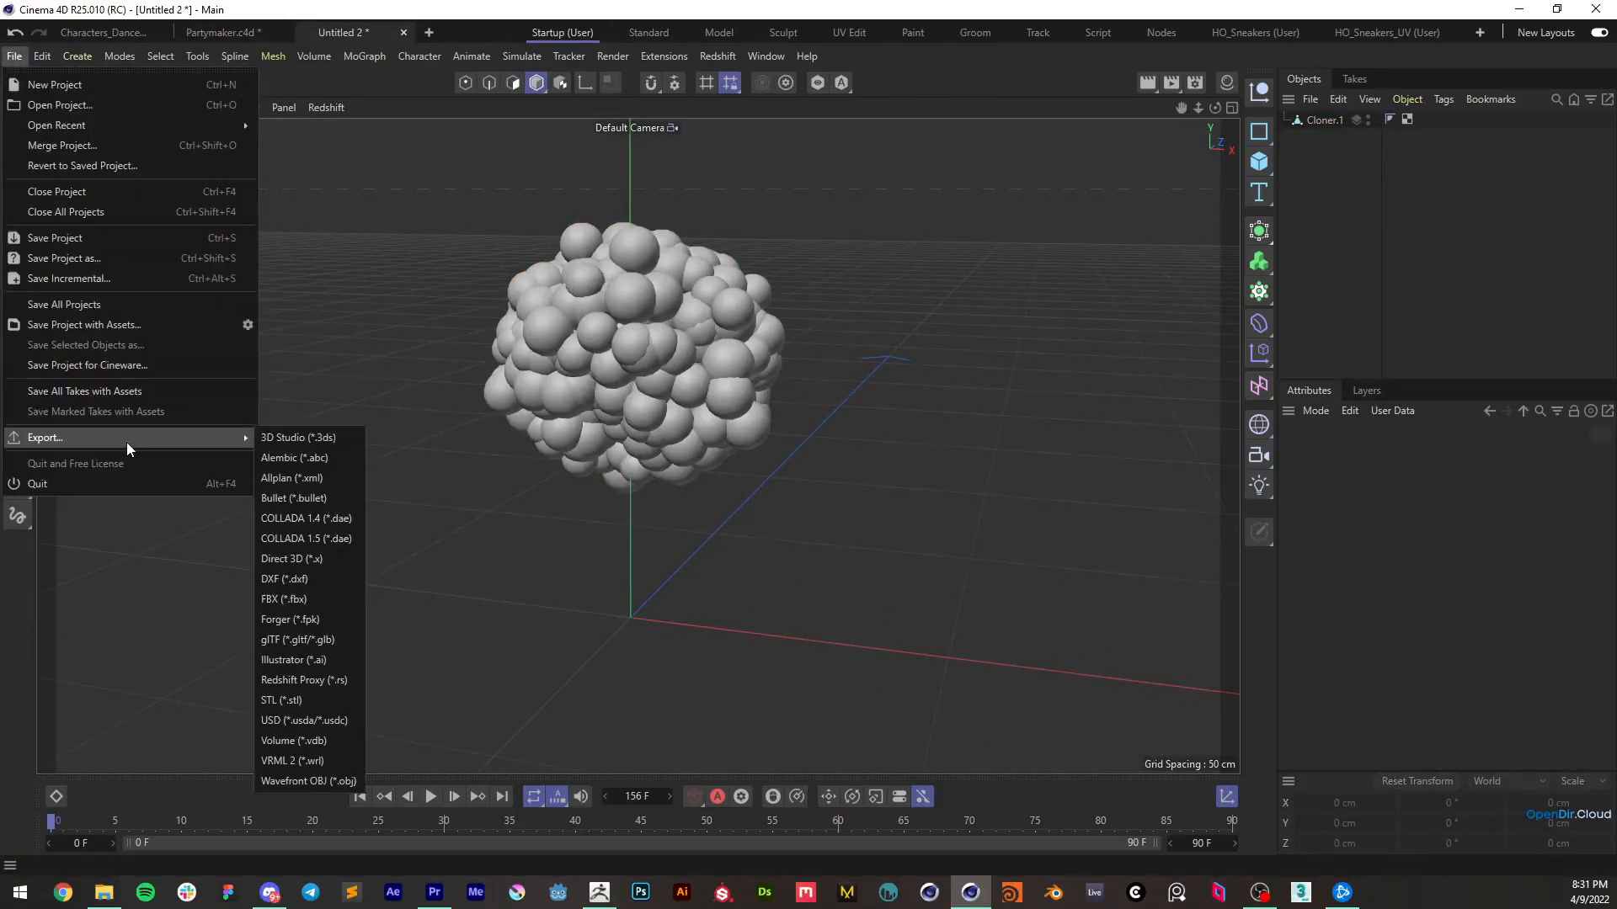
pyautogui.click(308, 782)
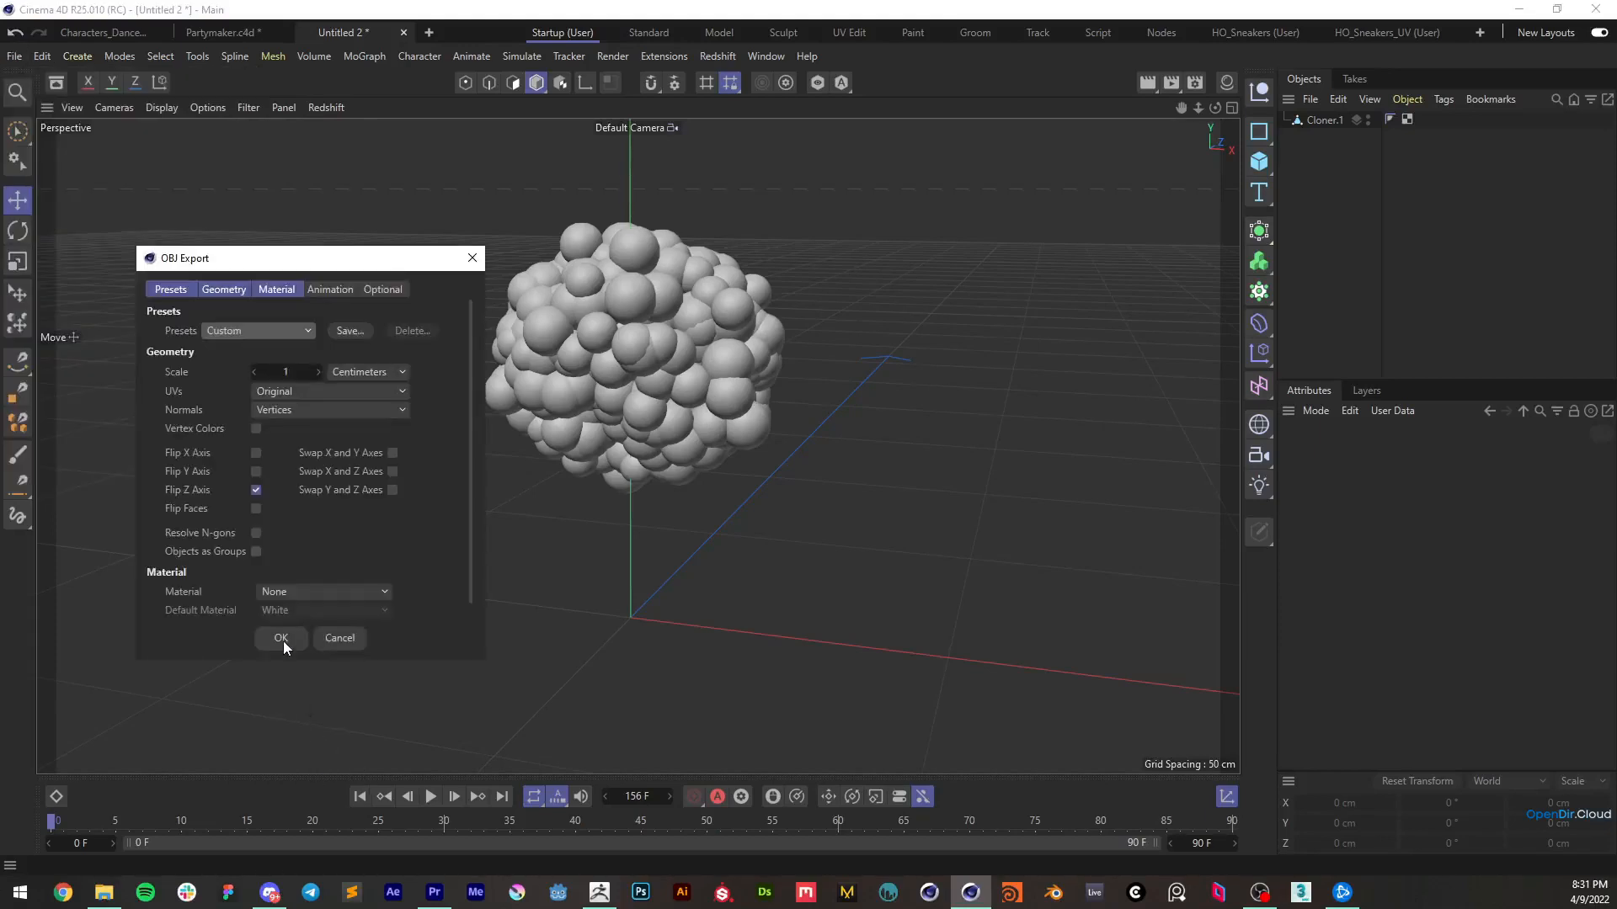
pyautogui.click(281, 638)
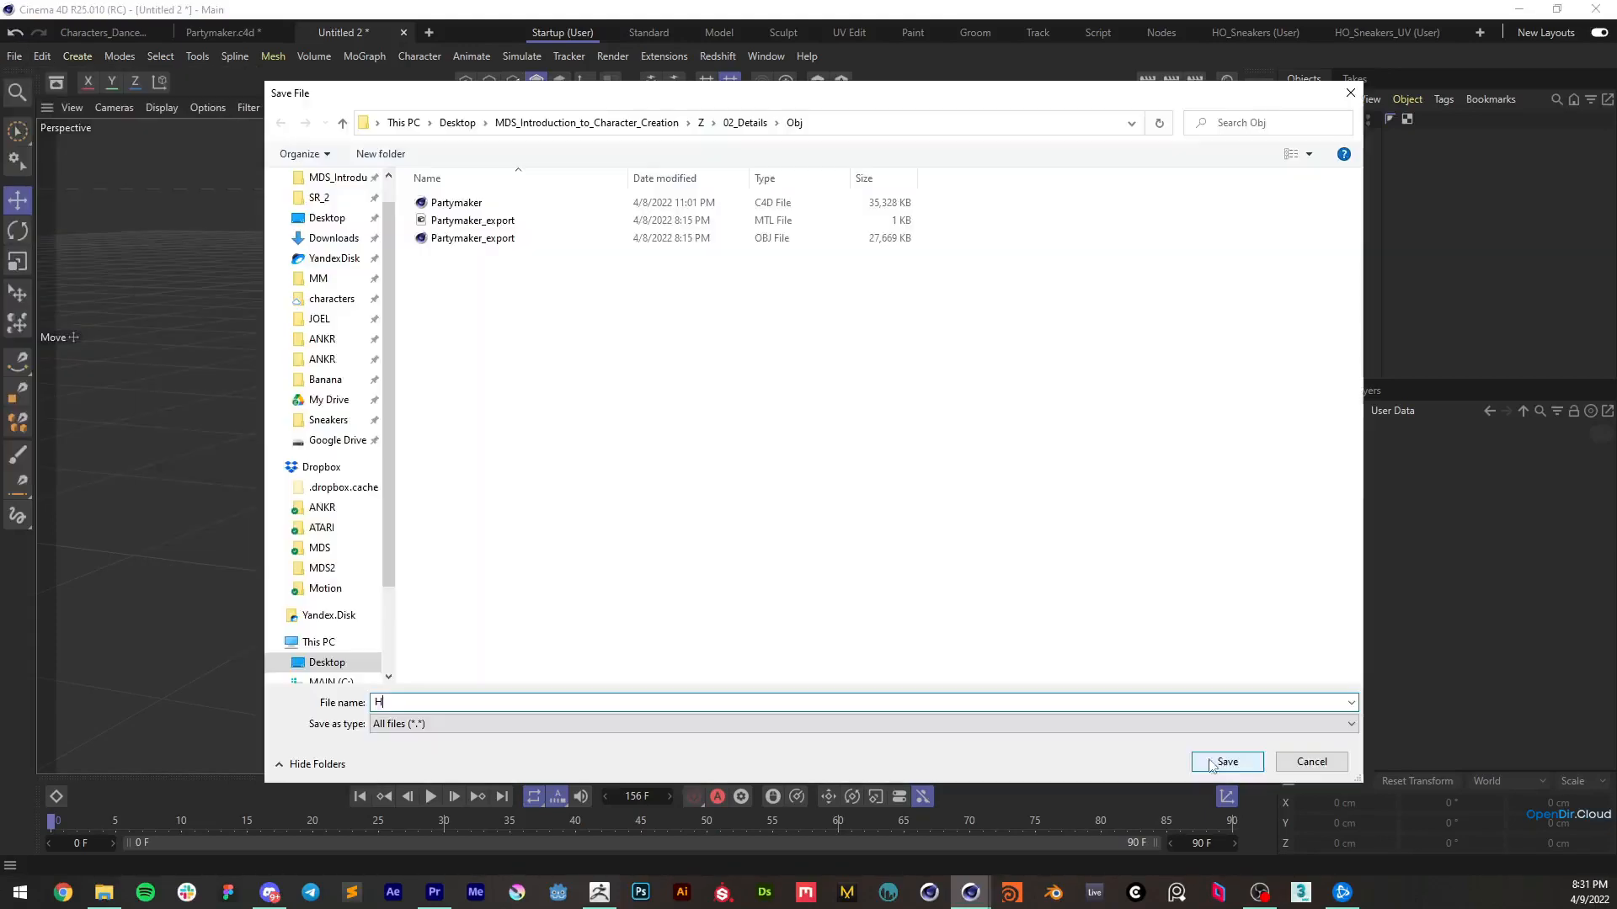
pyautogui.write('Hai')
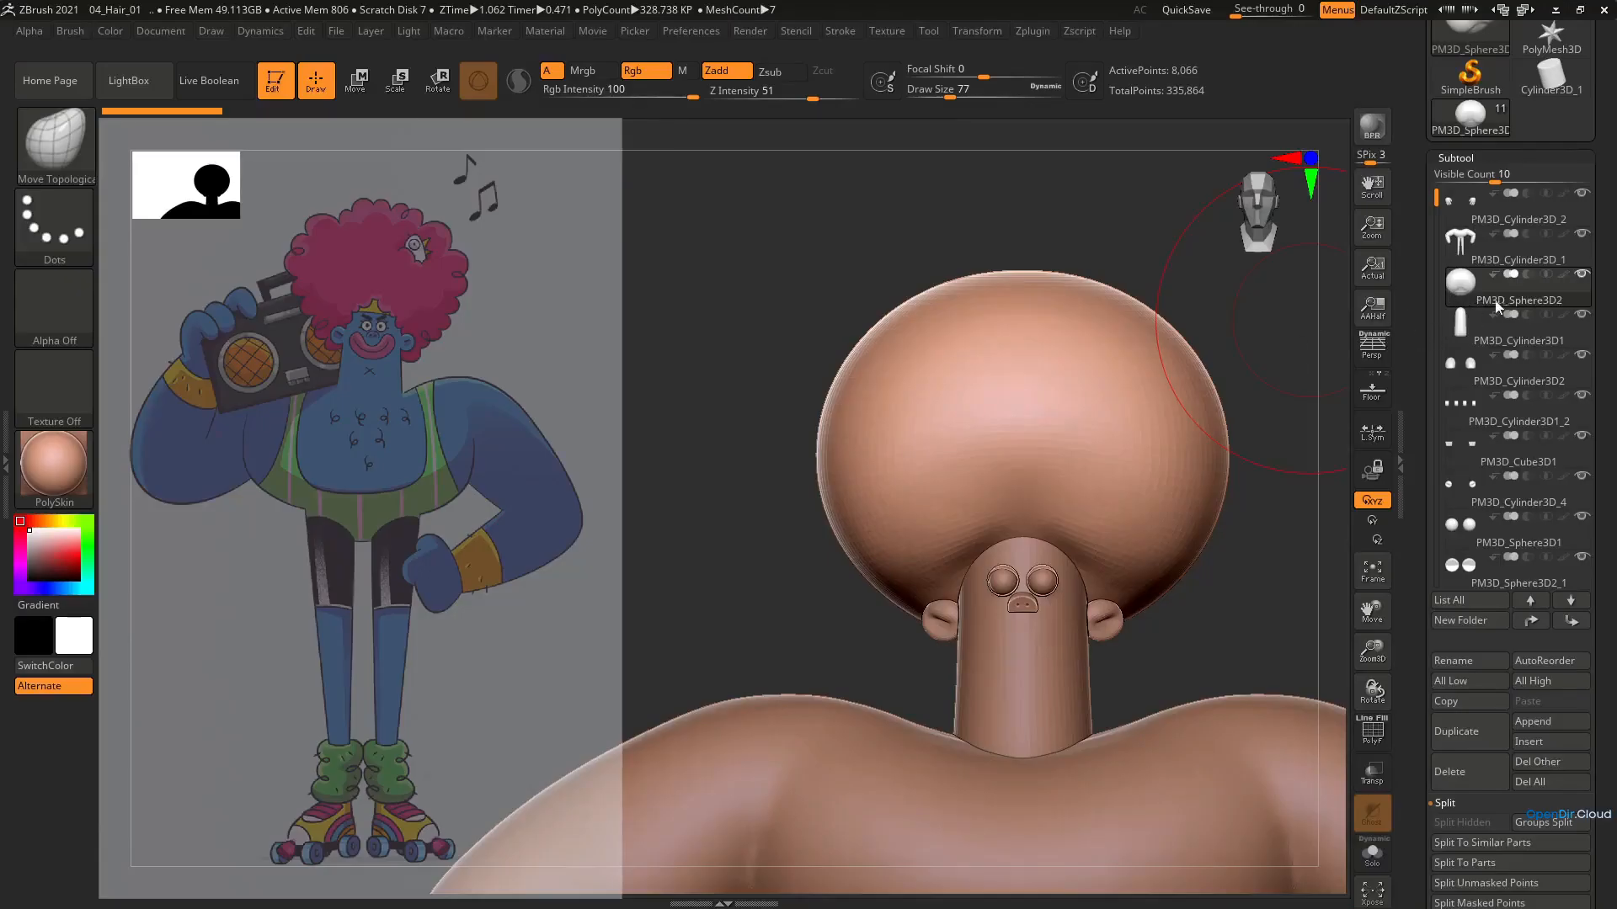
# Duplicate the PM3D_Sphere3D2 hair subtool
pyautogui.click(1534, 721)
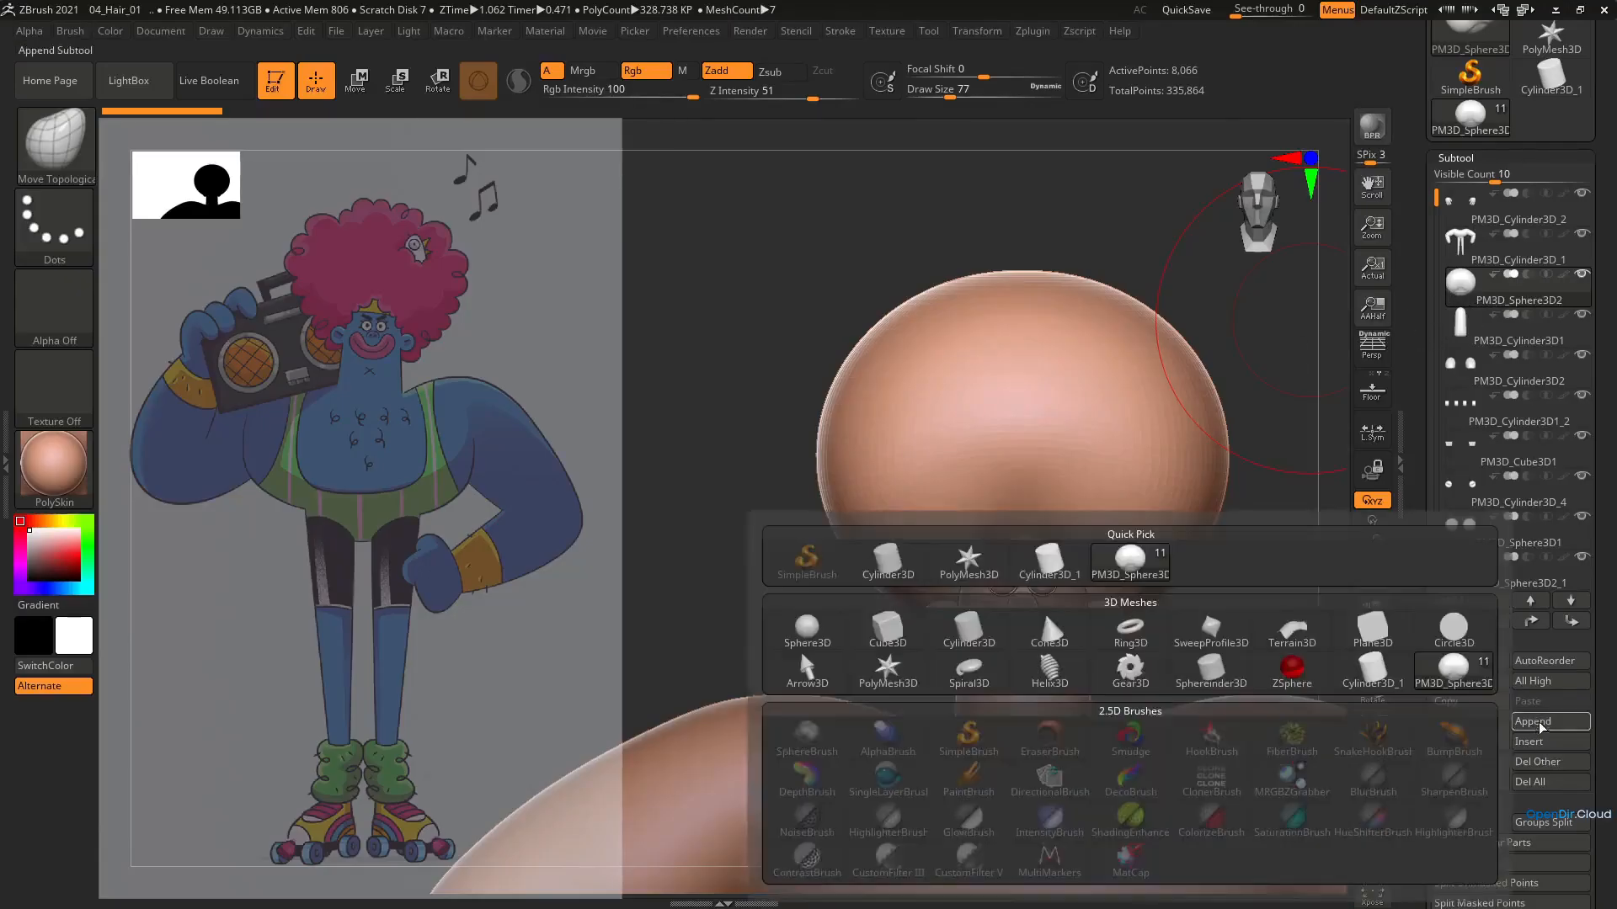
pyautogui.click(1373, 657)
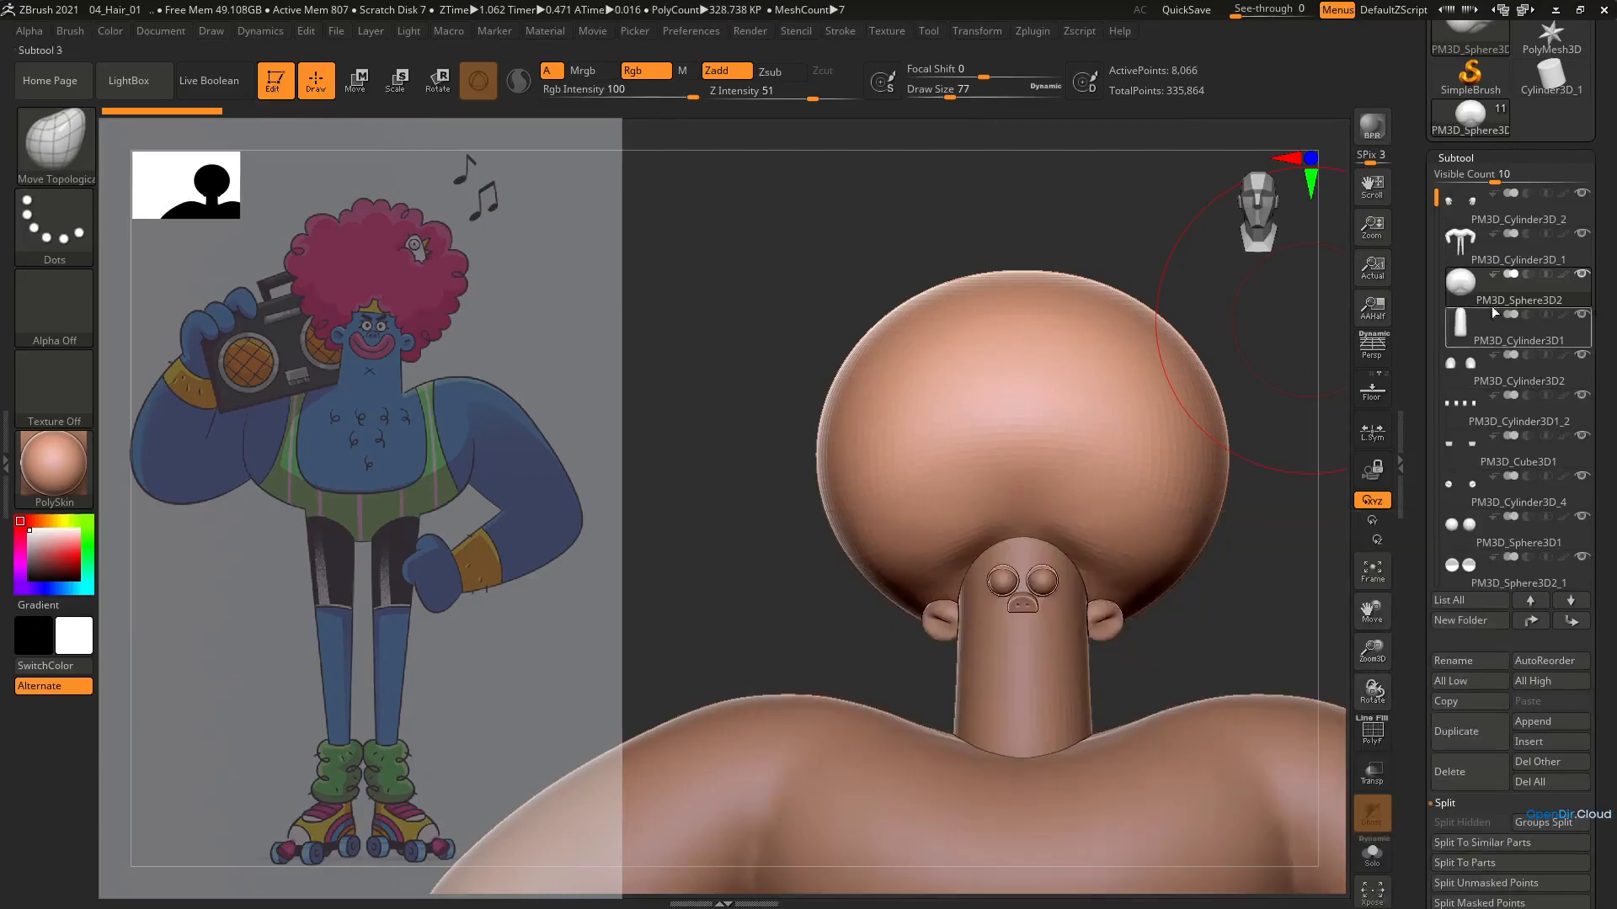
pyautogui.click(1455, 740)
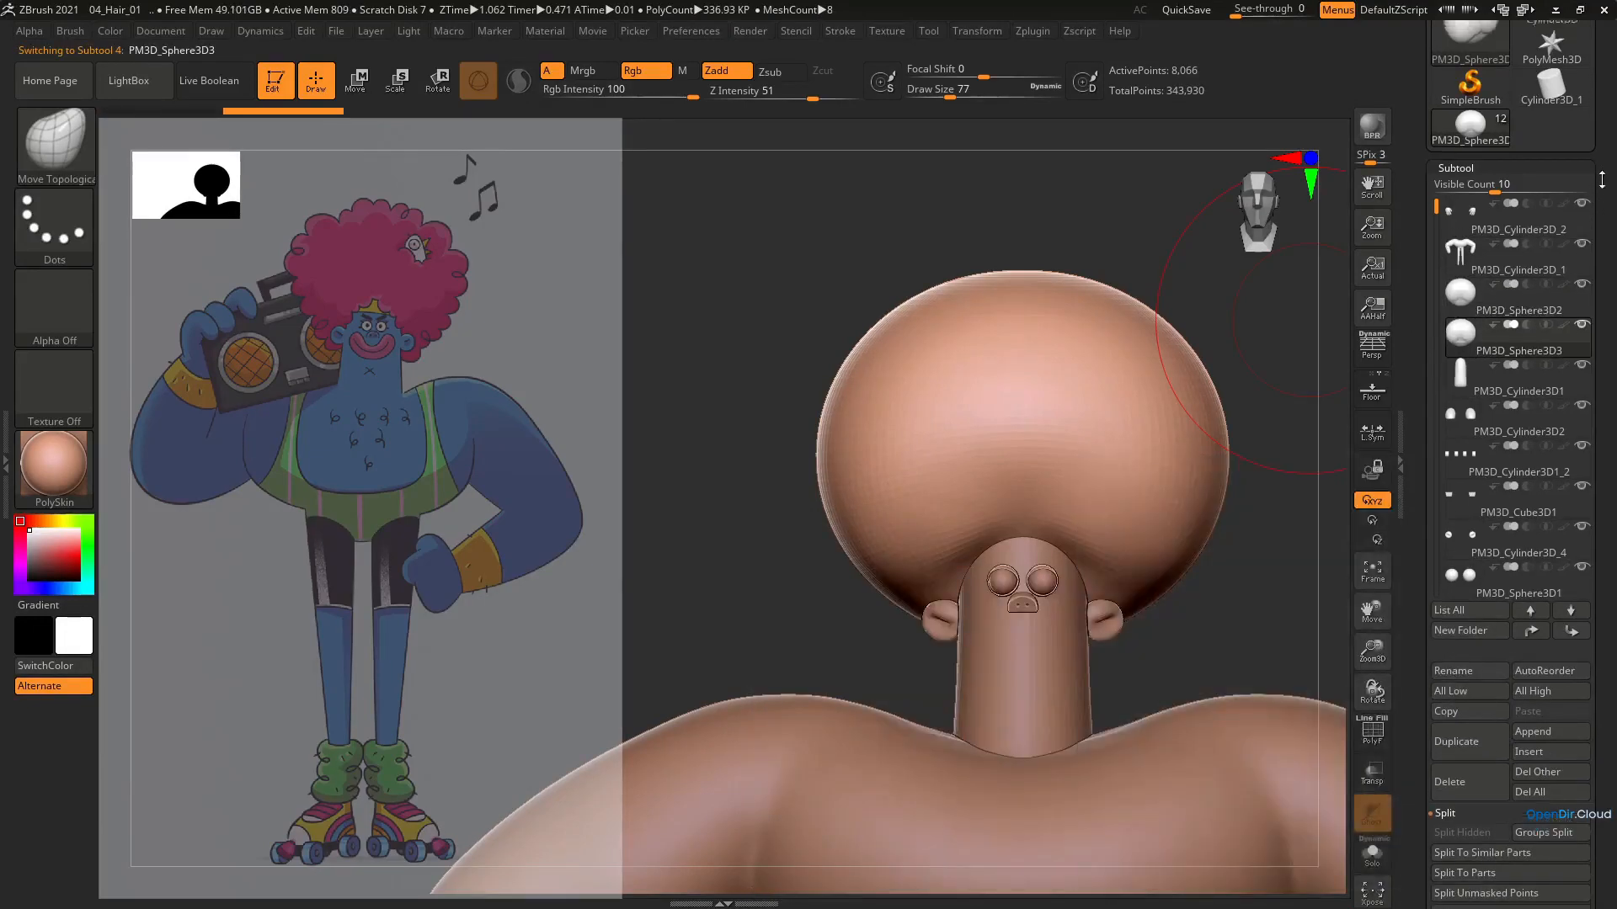
# Replace the duplicated sphere subtool with the Hair OBJ imported from the Obj folder
pyautogui.moveTo(1593, 146); pyautogui.dragTo(1593, 379)
pyautogui.click(1464, 120)
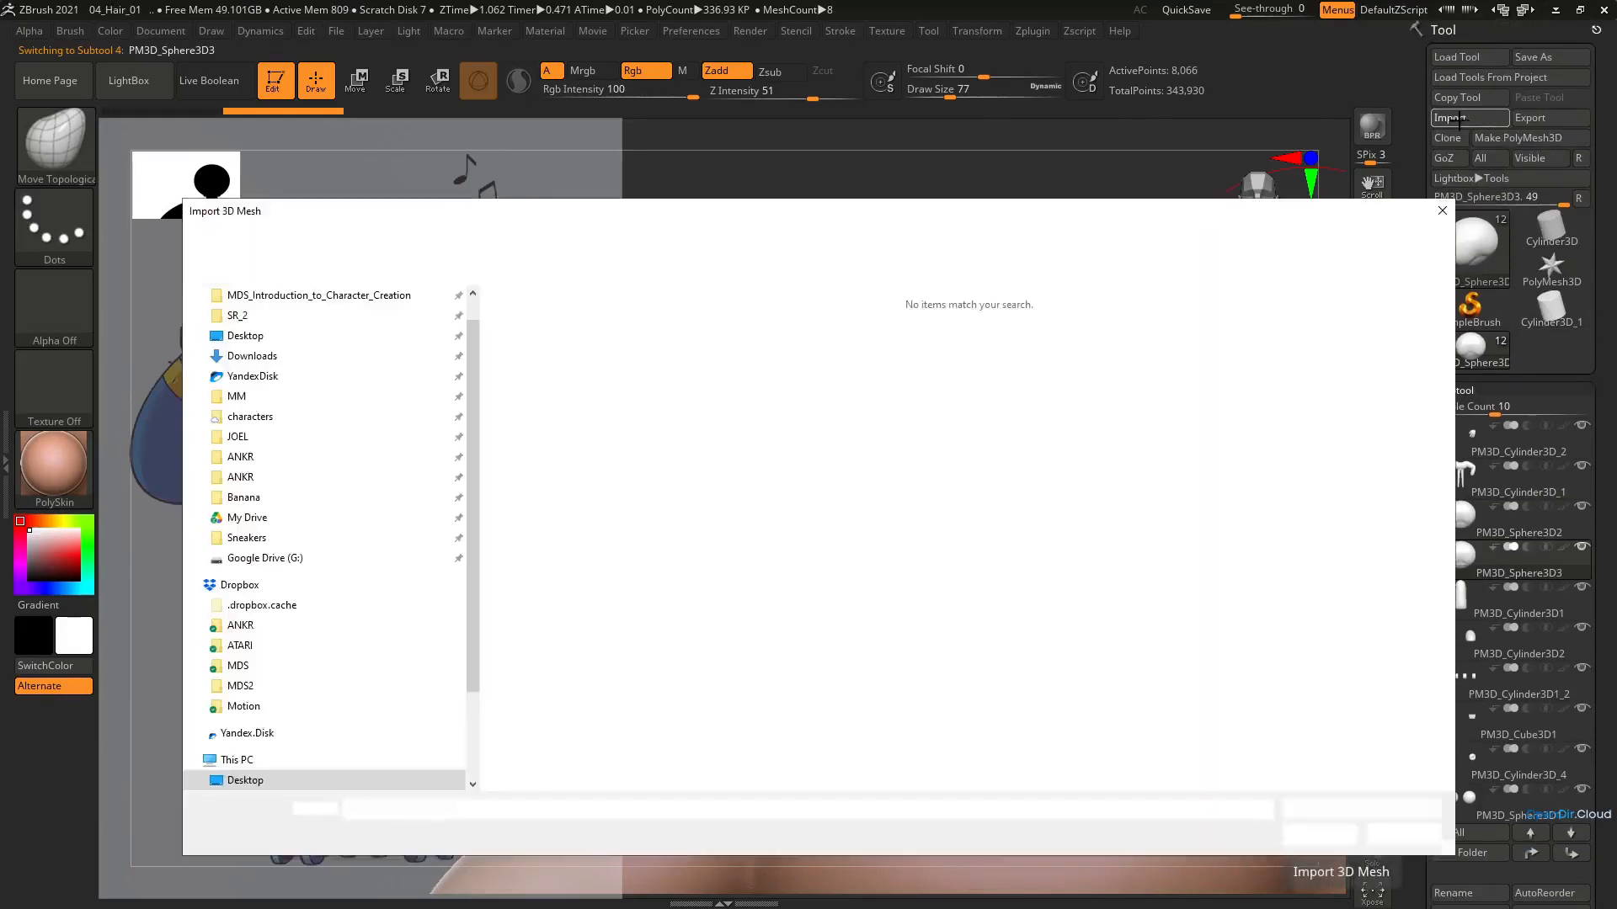
pyautogui.click(531, 327)
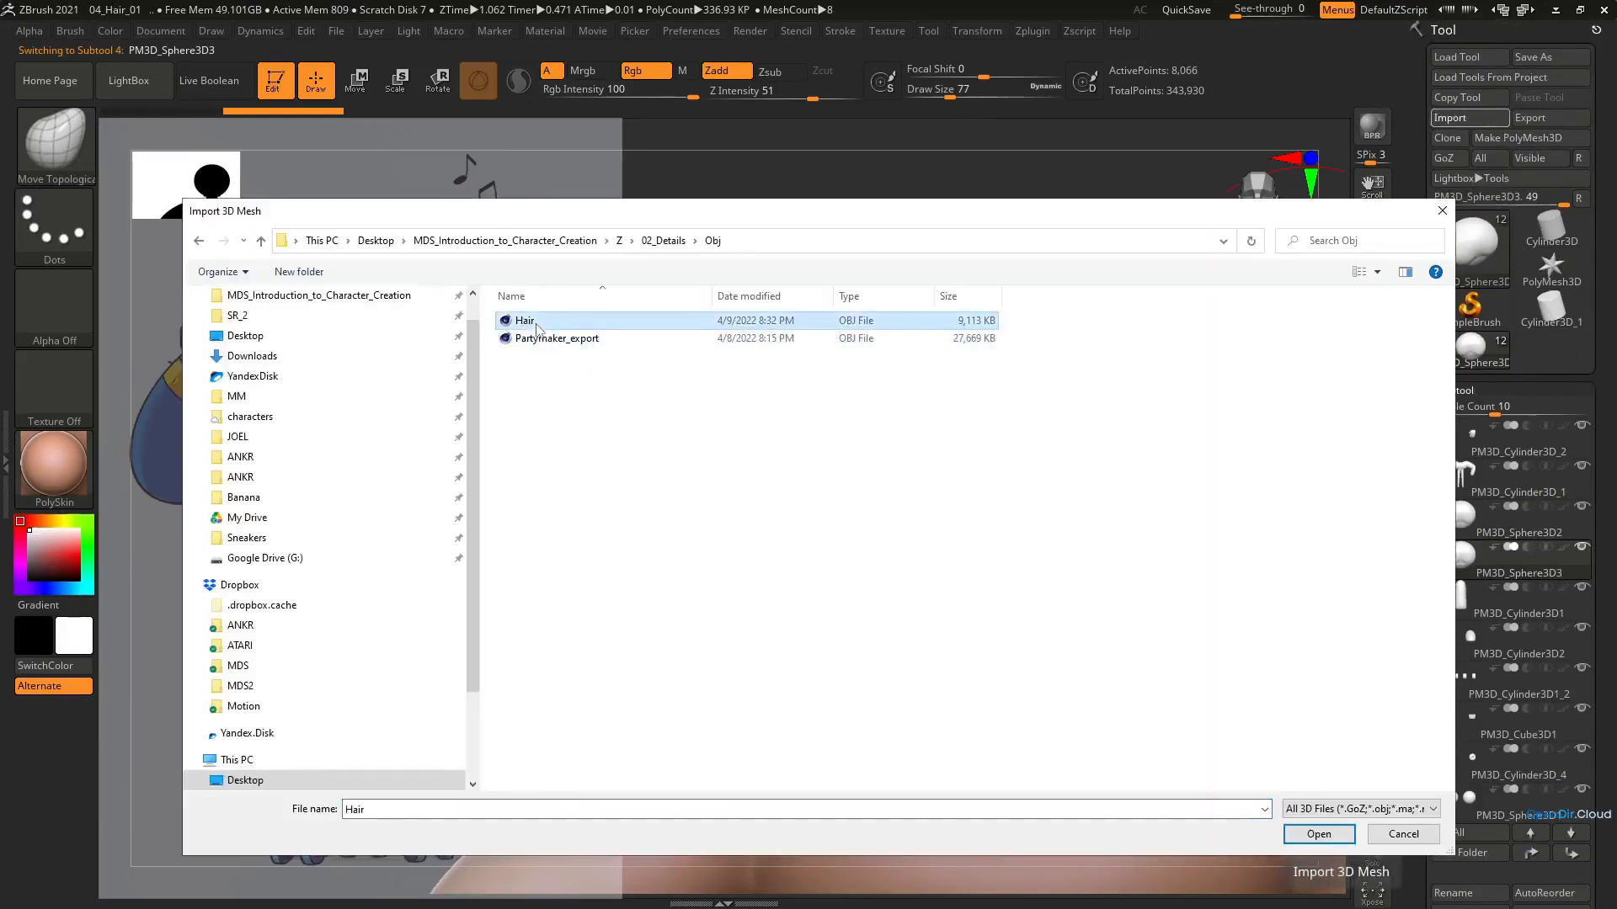
pyautogui.doubleClick(534, 328)
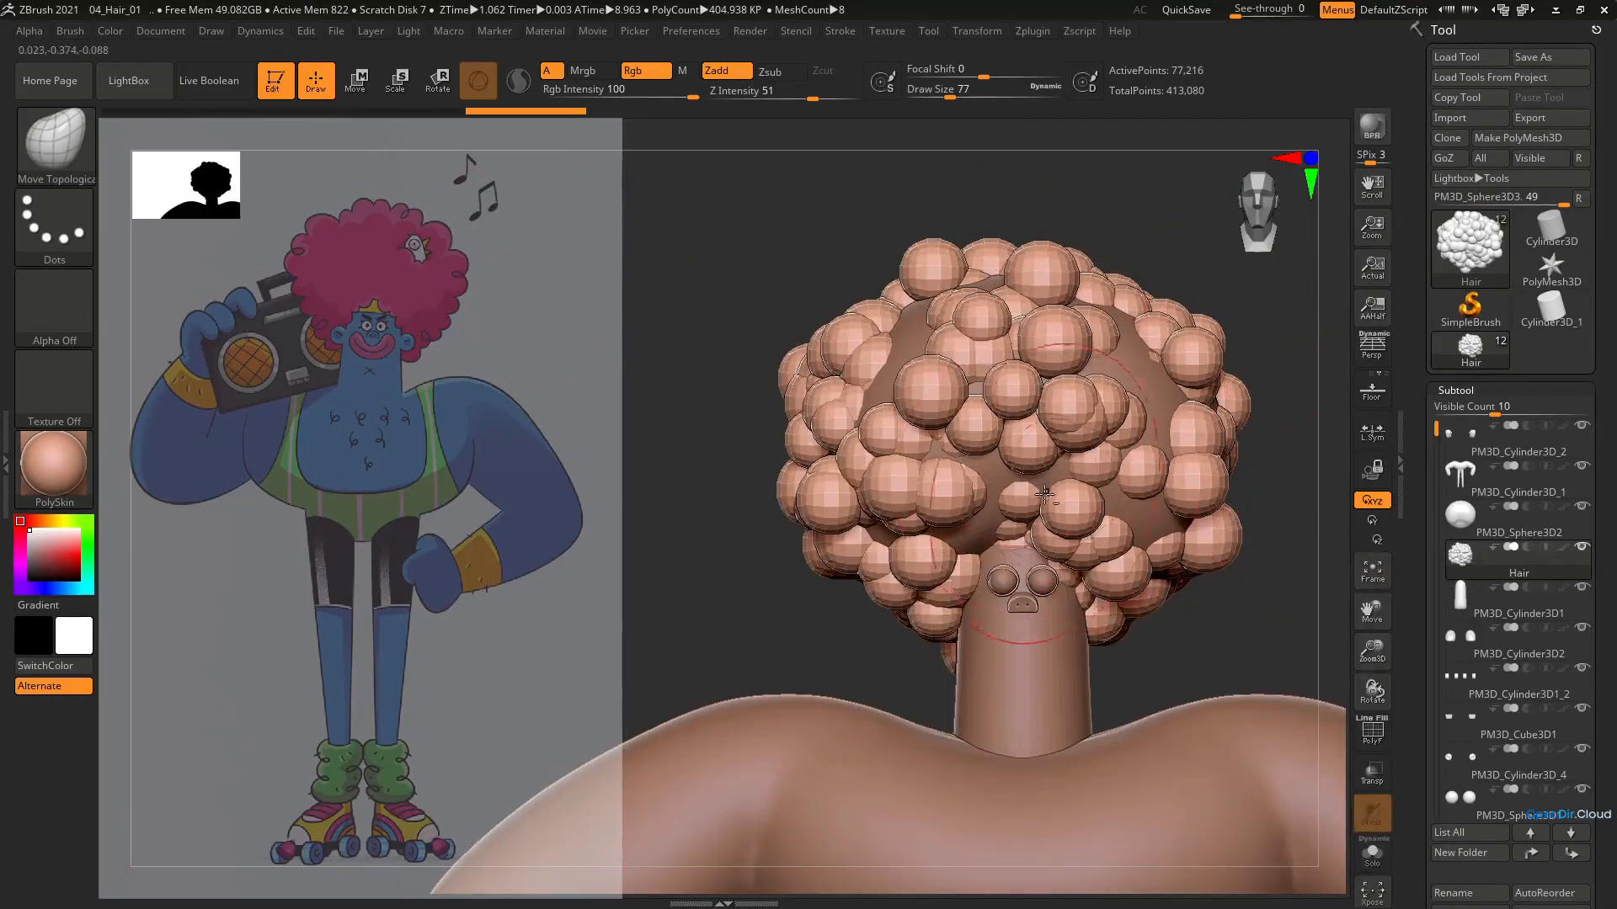
# Display the polyframe and hide the smooth base hair subtool PM3D_Sphere3D2
pyautogui.keyDown('ctrl'); pyautogui.moveTo(1045, 495); pyautogui.dragTo(927, 438, button='right'); pyautogui.keyUp('ctrl')
pyautogui.hotkey('shift', 'f')
pyautogui.click(1585, 512)
pyautogui.keyDown('alt'); pyautogui.moveTo(927, 438); pyautogui.dragTo(1045, 401, button='right'); pyautogui.keyUp('alt')
# Adjust the overall shape of the imported sphere hair using the Move brush at draw size 500
pyautogui.press('b')
pyautogui.press('m')
pyautogui.press('v')
pyautogui.press('s')
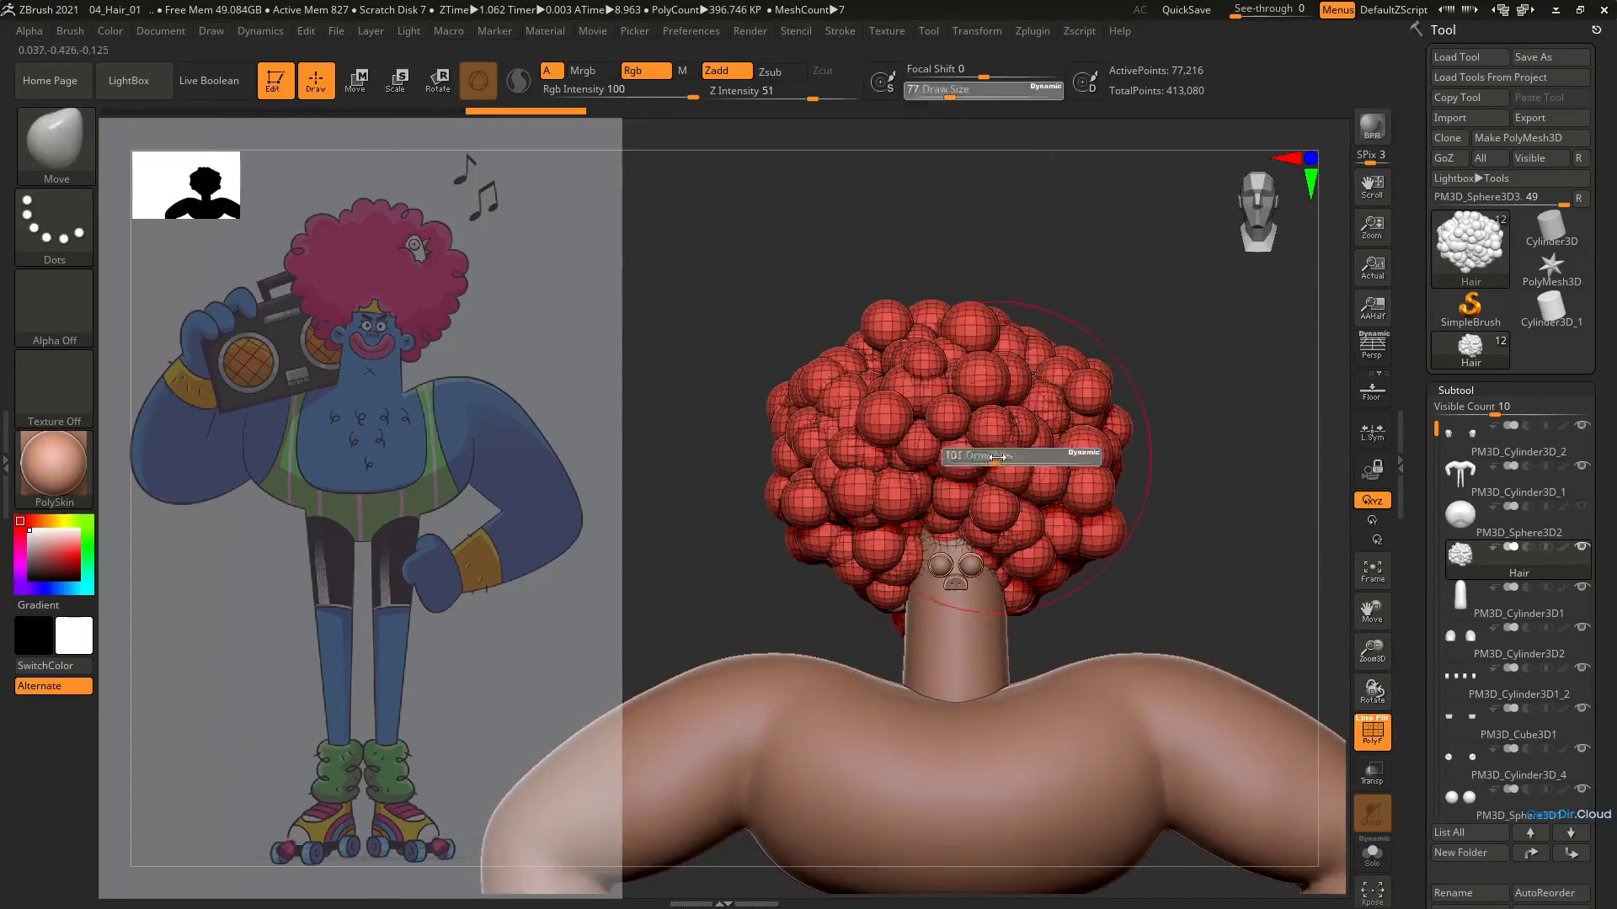
pyautogui.moveTo(994, 454); pyautogui.dragTo(1032, 440)
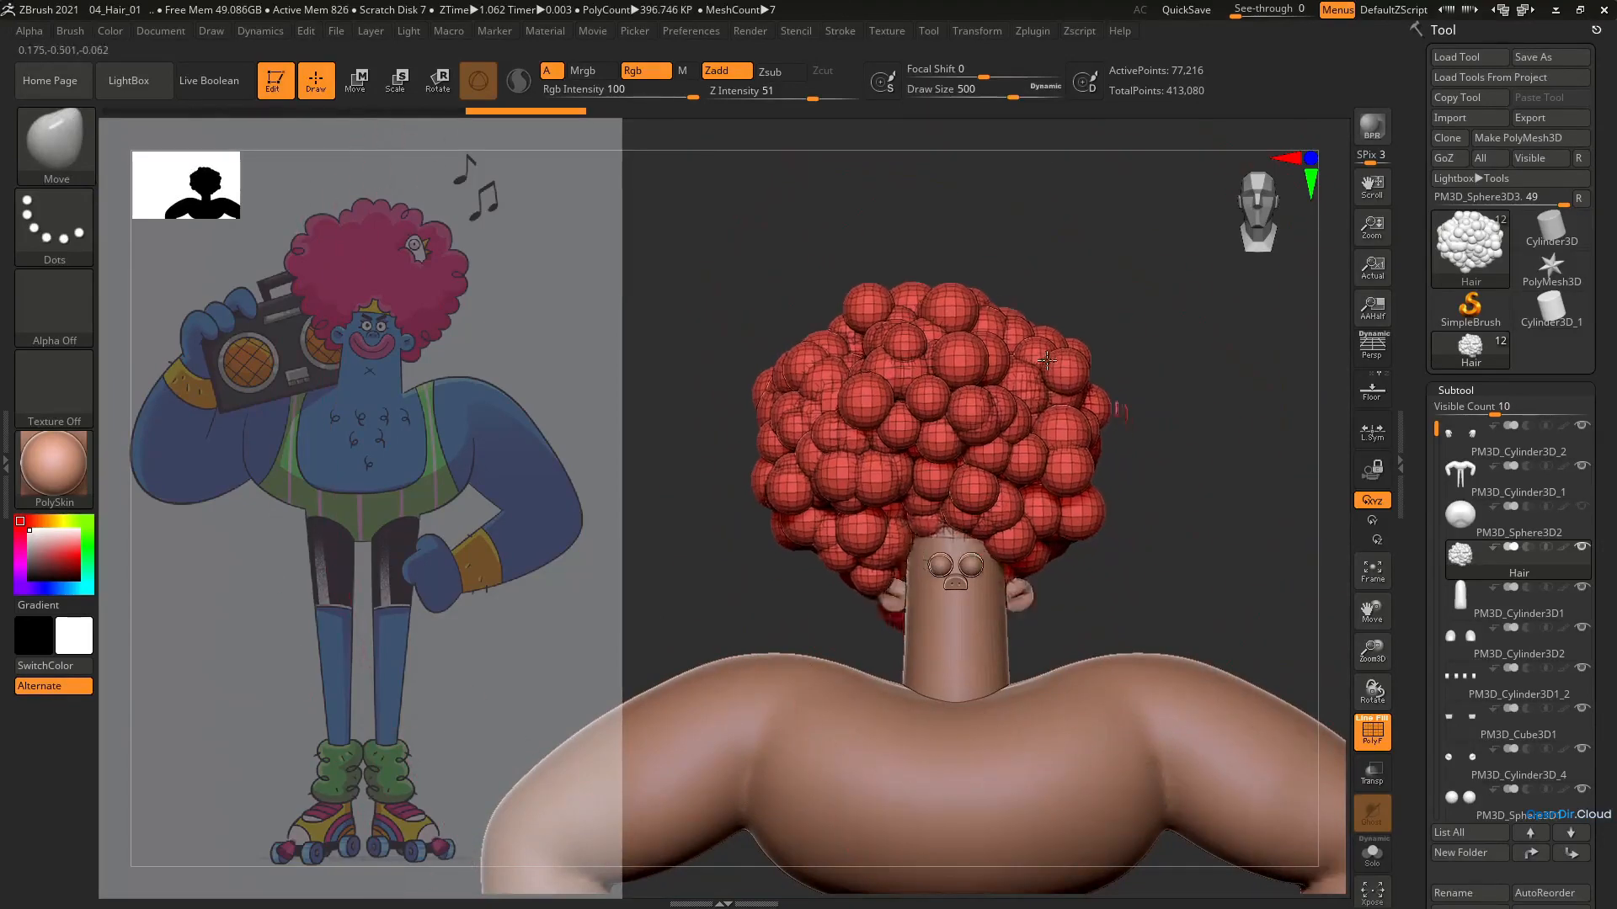
pyautogui.moveTo(1006, 428)
pyautogui.keyDown('ctrl'); pyautogui.mouseDown(button='right')
pyautogui.moveTo(984, 505)
pyautogui.moveTo(1011, 504)
pyautogui.moveTo(974, 480)
pyautogui.moveTo(1021, 465)
pyautogui.mouseUp(button='right'); pyautogui.keyUp('ctrl')
# Rearrange whole spheres of the afro from front and side using Move Topological at draw size 1000
pyautogui.press('b')
pyautogui.press('m')
pyautogui.press('t')
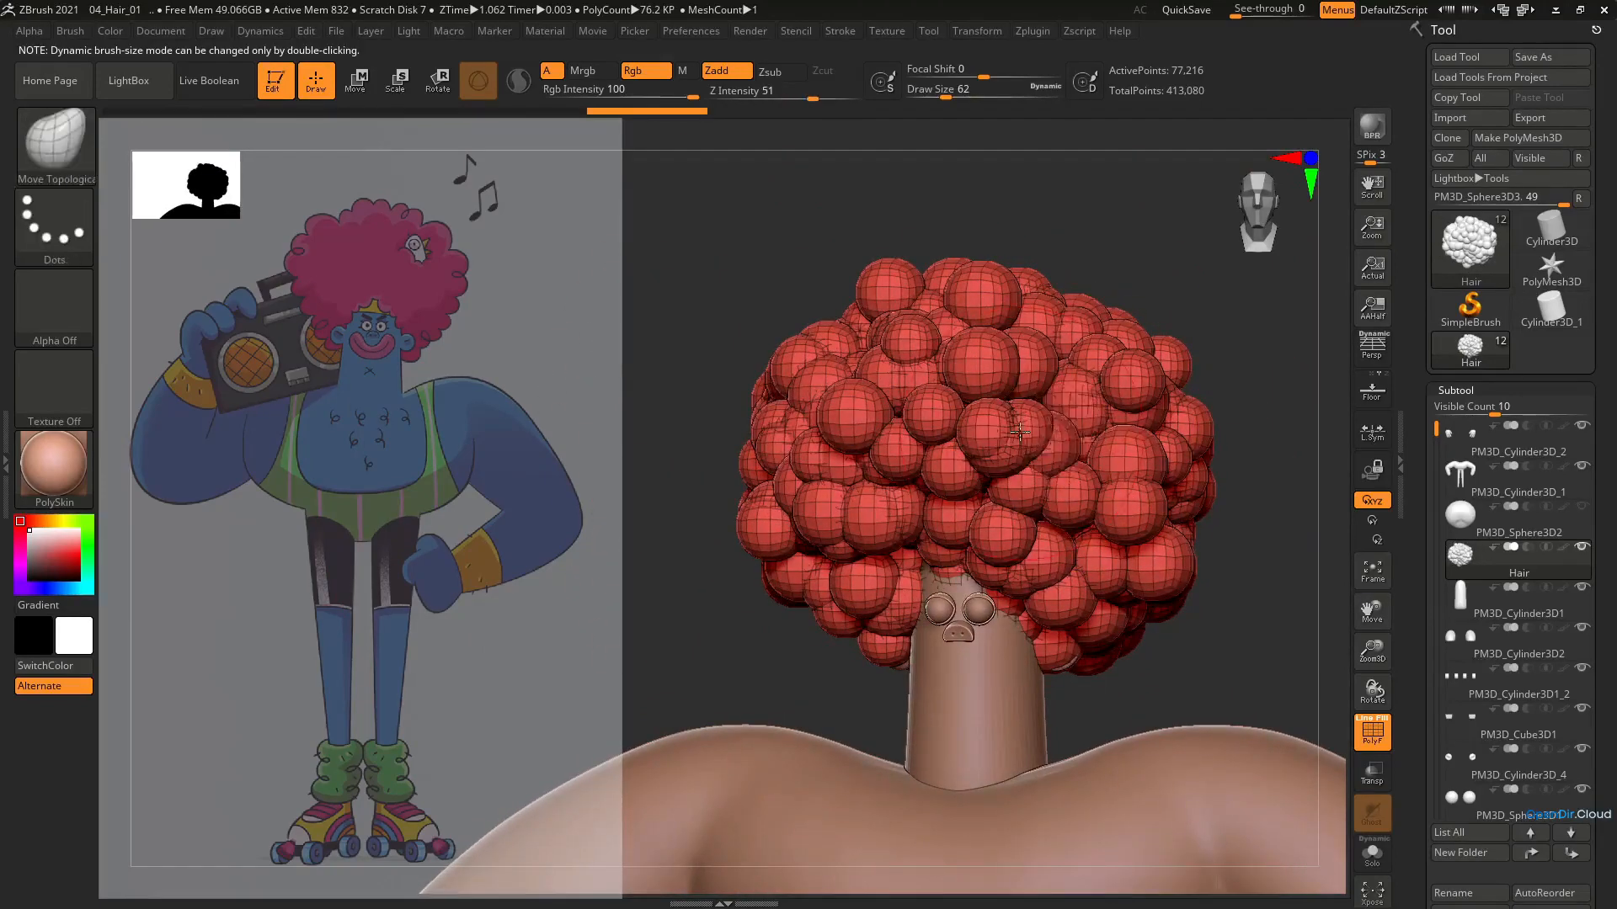
pyautogui.press('s')
pyautogui.hotkey('ctrl', 'z')
pyautogui.moveTo(1037, 421); pyautogui.dragTo(1149, 427)
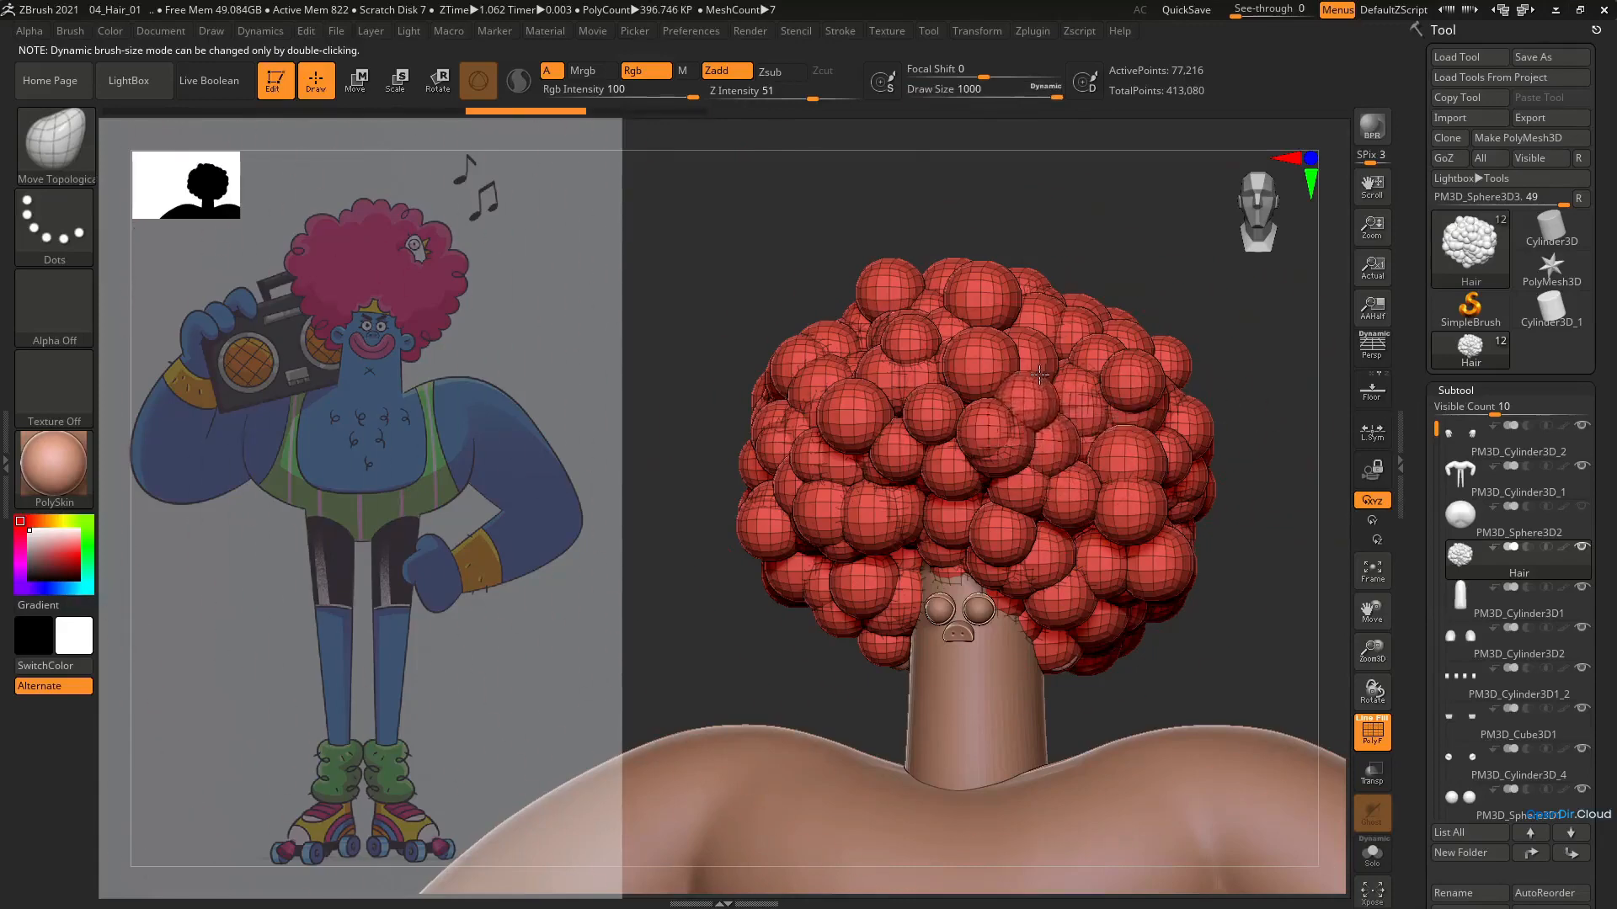
pyautogui.moveTo(1039, 375); pyautogui.dragTo(1049, 379)
pyautogui.moveTo(1049, 379); pyautogui.dragTo(935, 386, button='right')
pyautogui.moveTo(1119, 428); pyautogui.dragTo(1065, 454, button='right')
pyautogui.moveTo(1078, 524); pyautogui.dragTo(1166, 447, button='right')
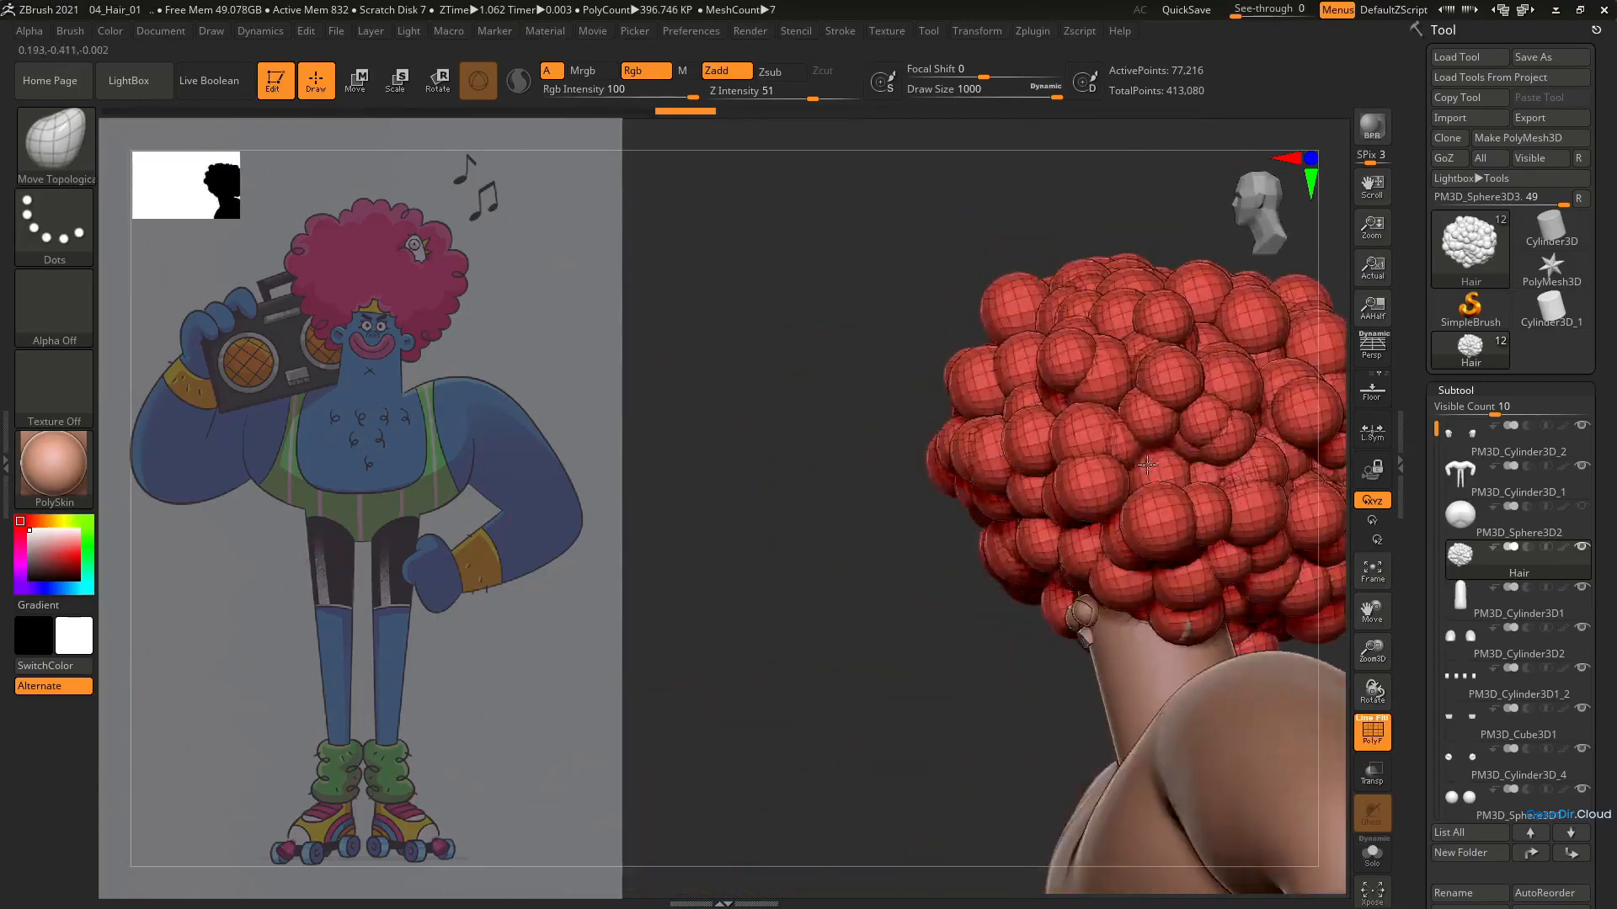
pyautogui.moveTo(1204, 500); pyautogui.dragTo(1140, 416, button='right')
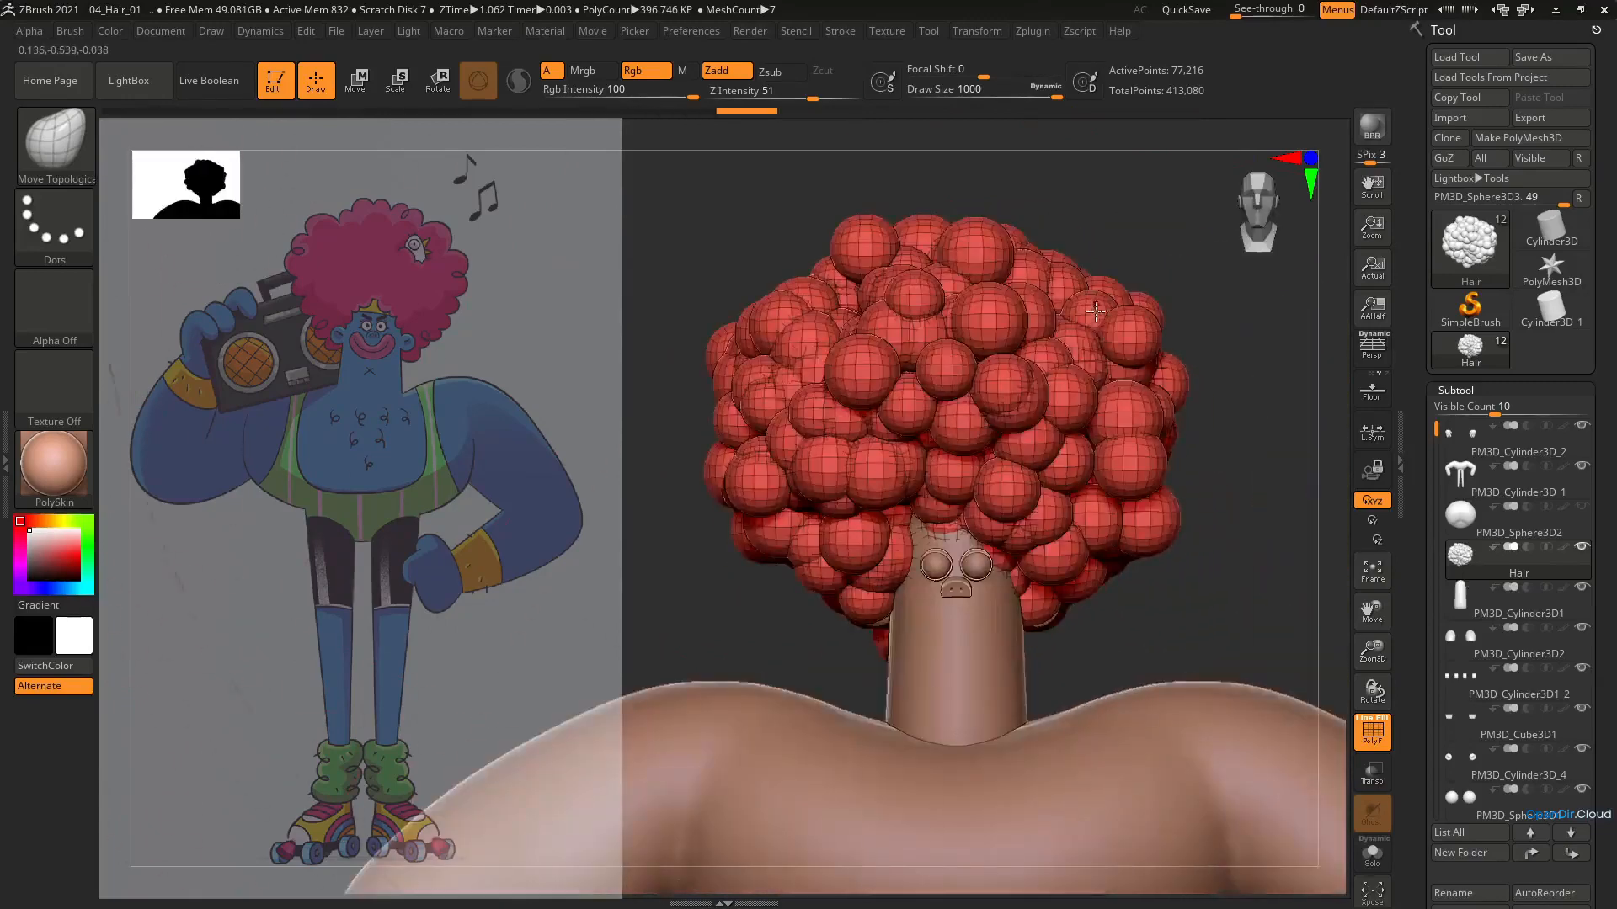
pyautogui.moveTo(1037, 396); pyautogui.dragTo(966, 367, button='right')
pyautogui.moveTo(903, 422); pyautogui.dragTo(1050, 481, button='right')
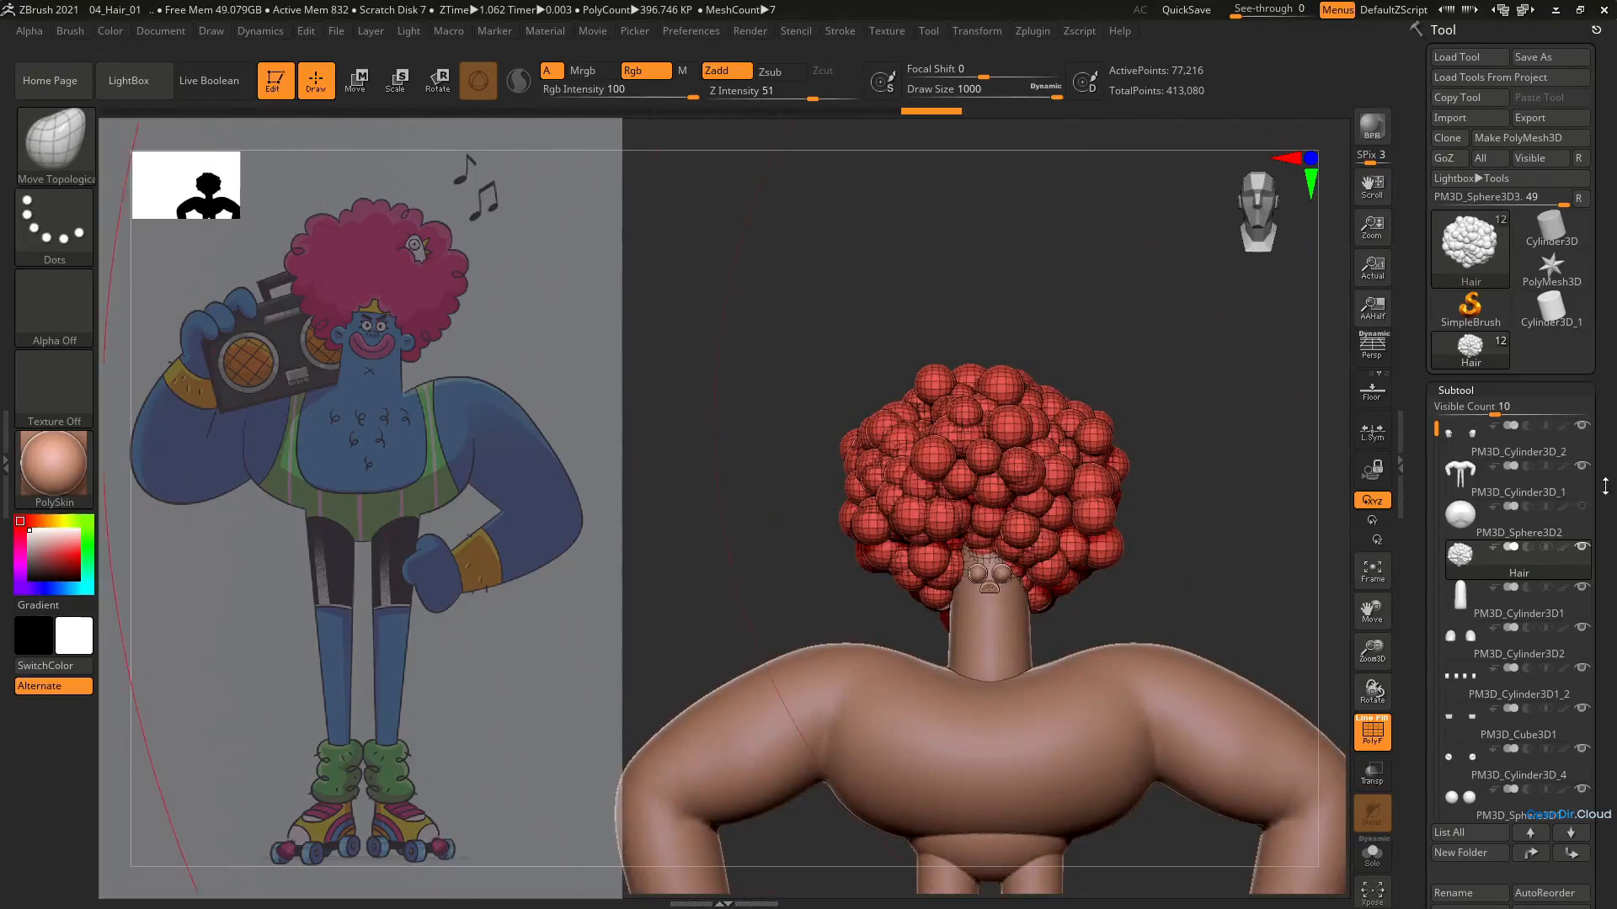
# Give every separate sphere of the Hair subtool its own polygroup with Auto Groups
pyautogui.scroll(-10, 1605, 487)
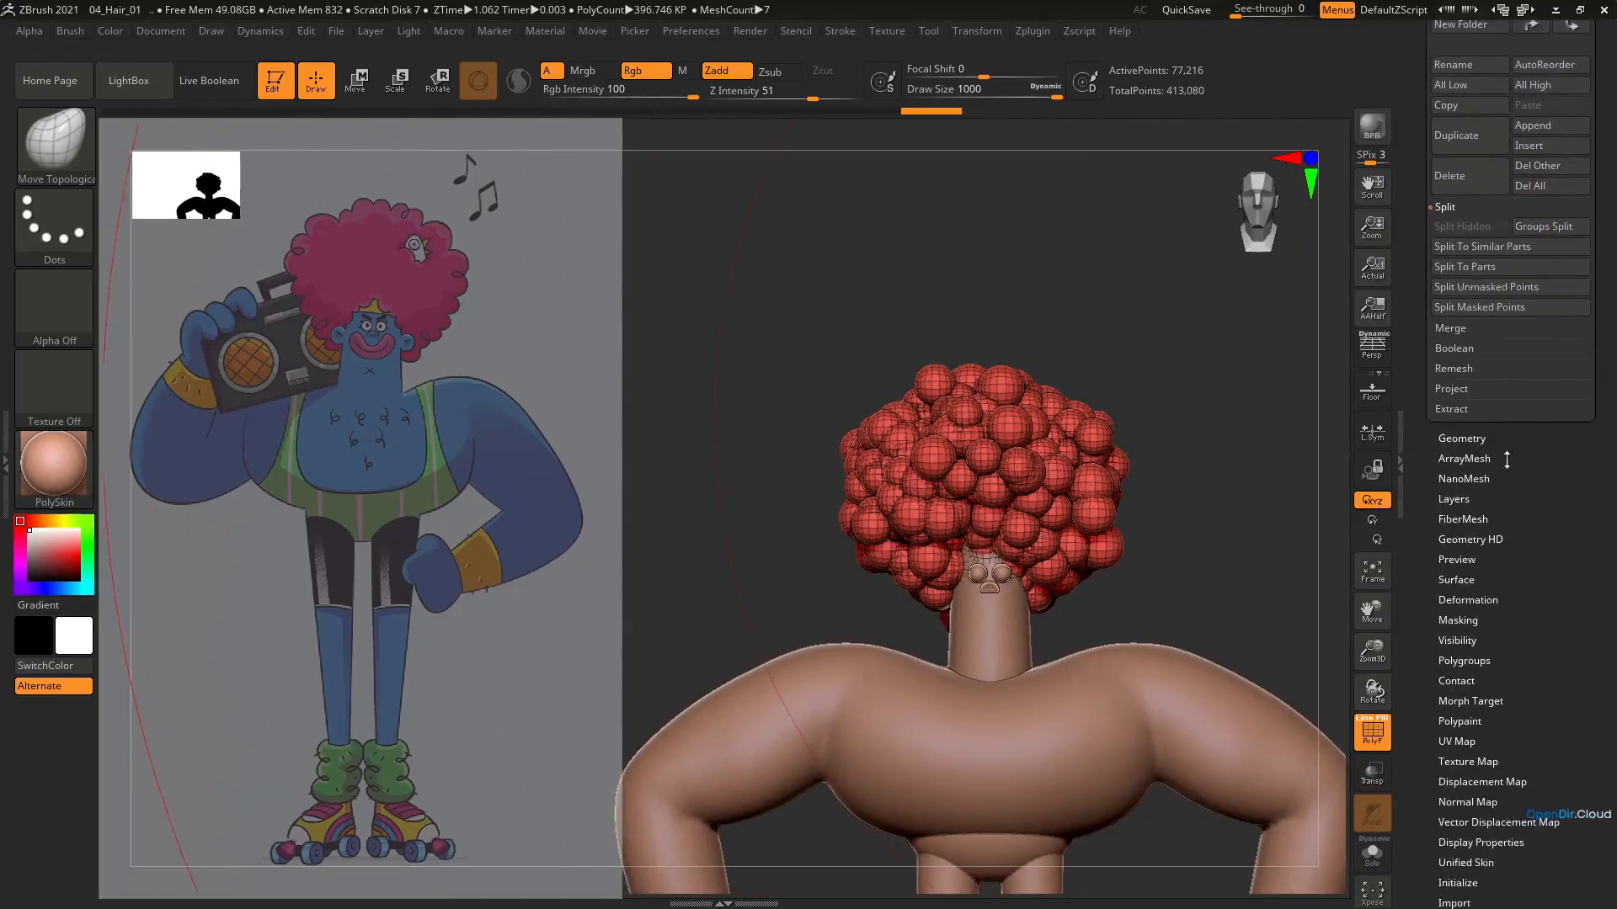
pyautogui.click(1467, 666)
pyautogui.moveTo(1509, 552); pyautogui.dragTo(1486, 718)
pyautogui.click(1468, 292)
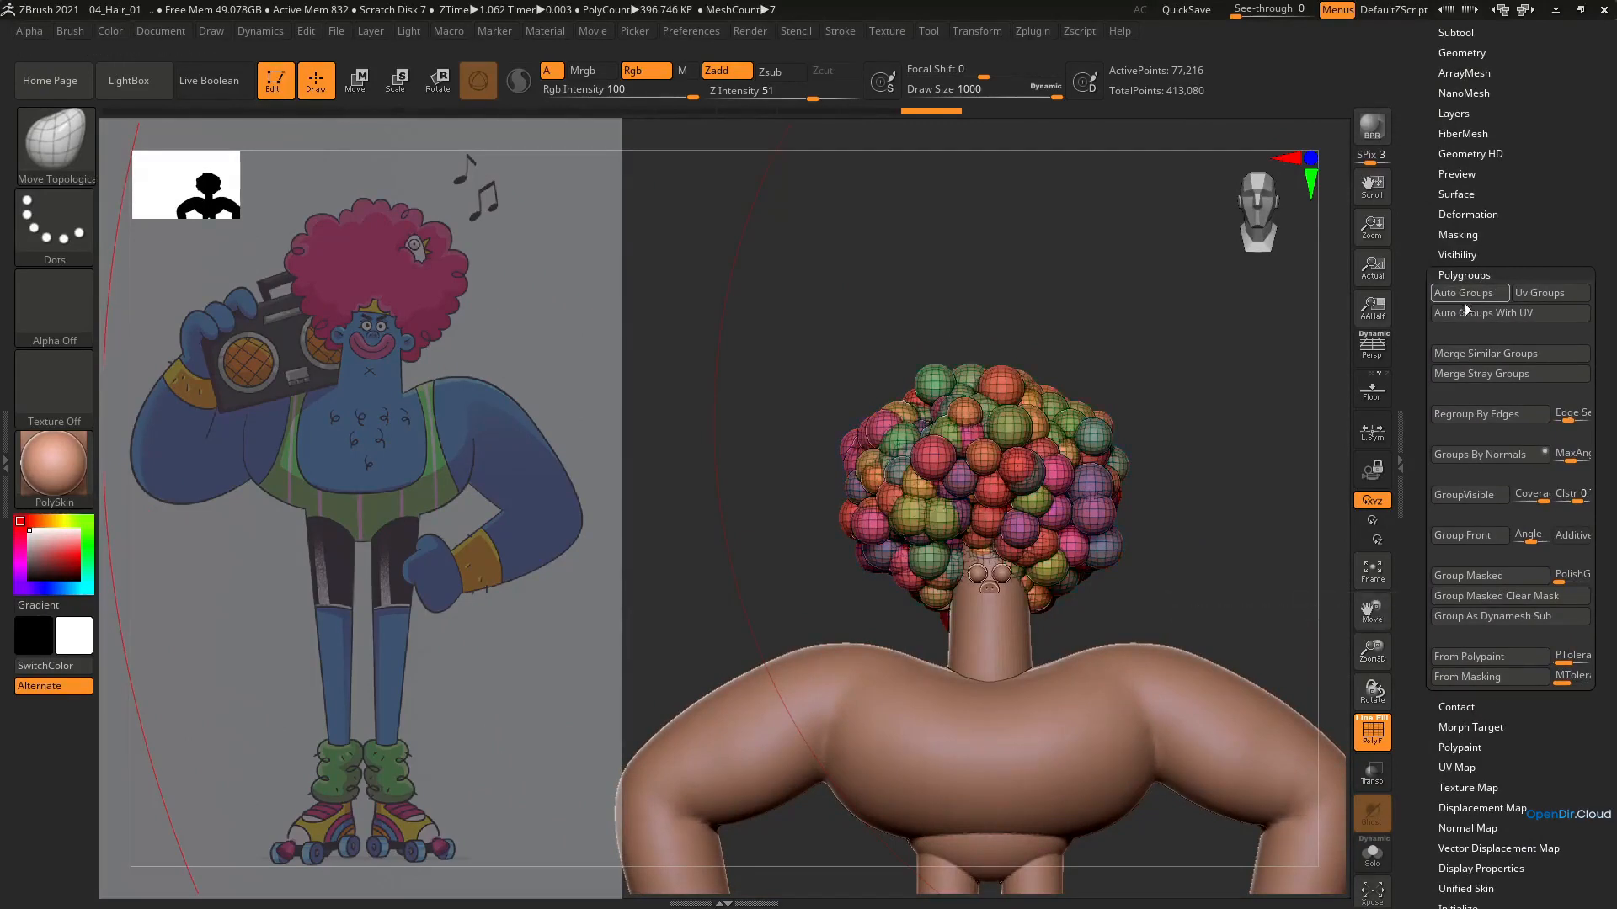
# Isolate single spheres on the front of the afro by polygroup and scale and reposition them with the gizmo
pyautogui.moveTo(1011, 459)
pyautogui.mouseDown(button='right')
pyautogui.moveTo(1020, 502)
pyautogui.moveTo(1041, 486)
pyautogui.mouseUp(button='right')
pyautogui.press('s')
pyautogui.moveTo(1045, 483); pyautogui.dragTo(949, 486)
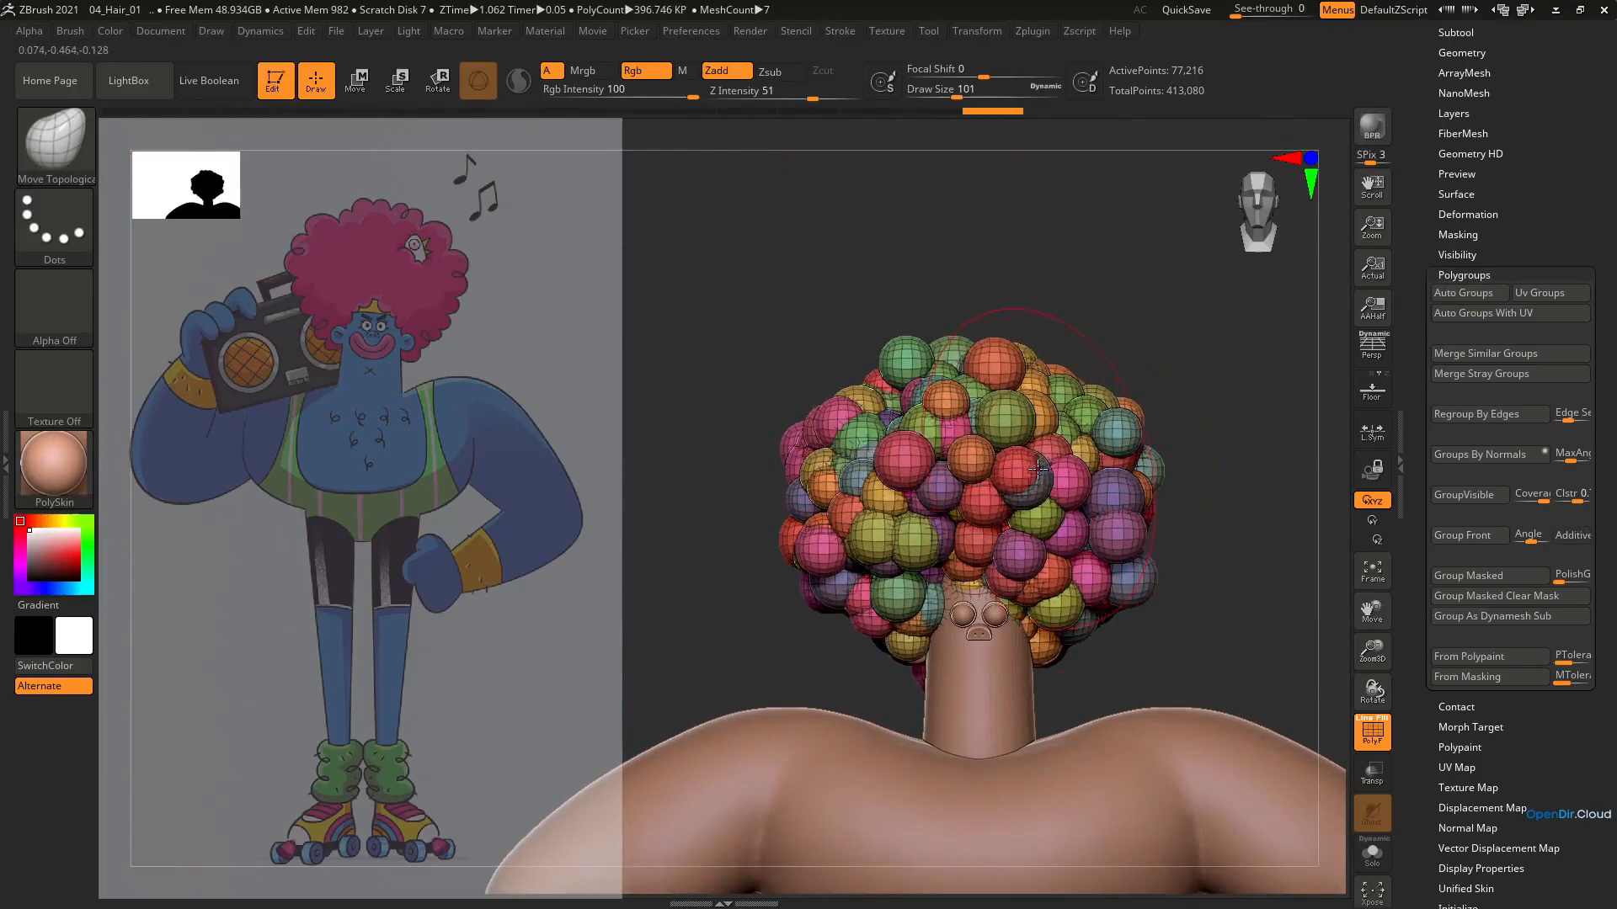
pyautogui.press('e')
pyautogui.click(1118, 430)
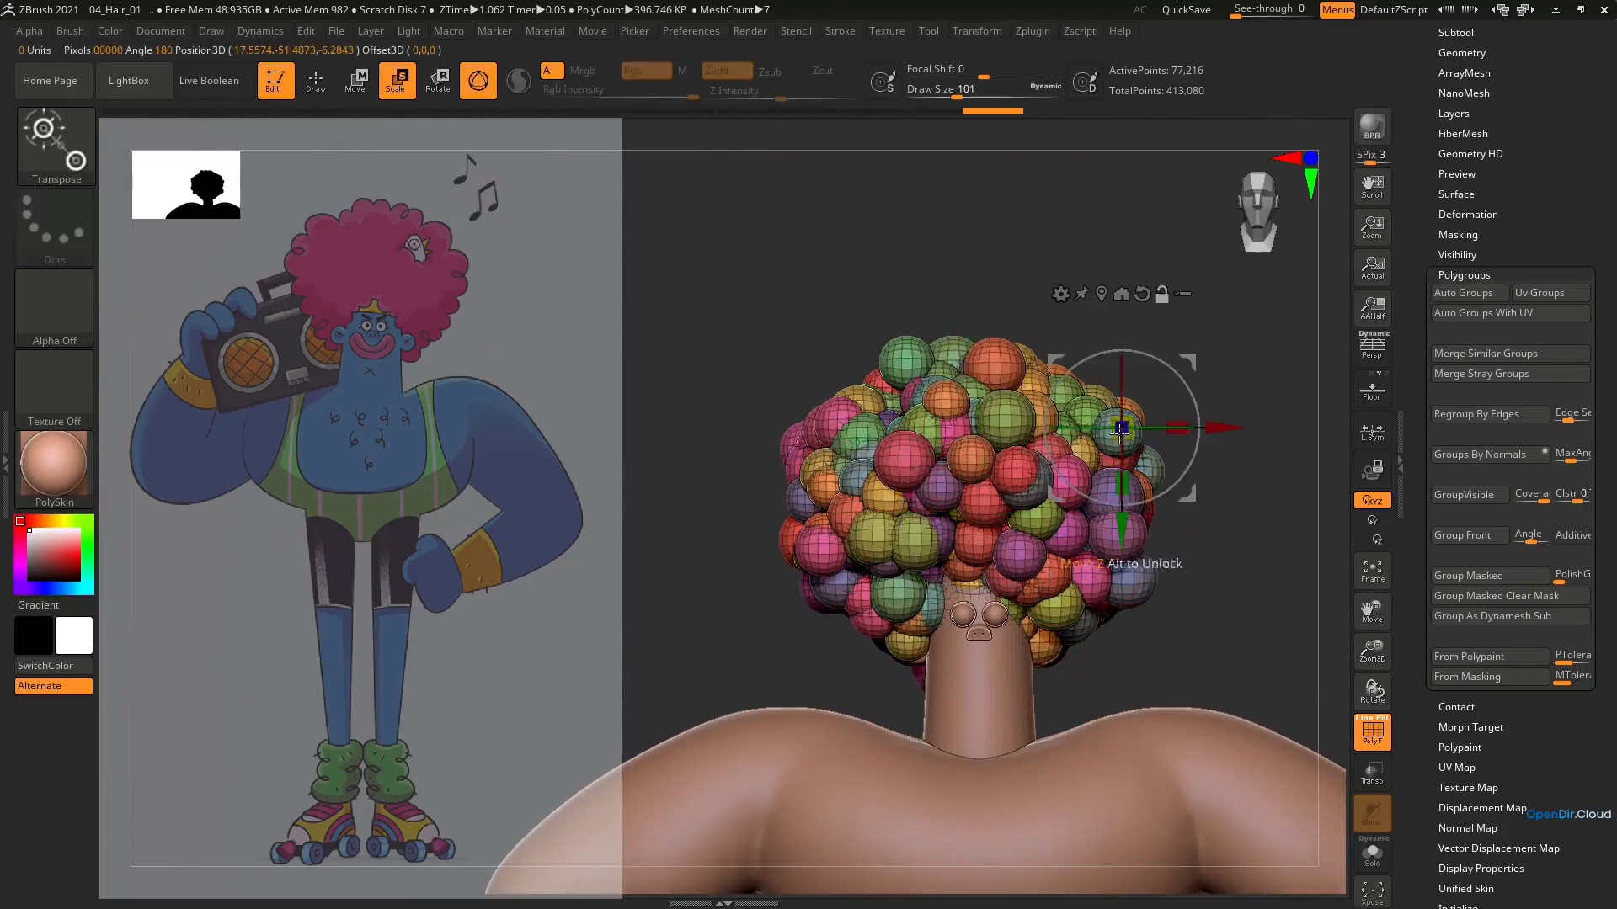
pyautogui.keyDown('ctrl'); pyautogui.click(1090, 454); pyautogui.keyUp('ctrl')
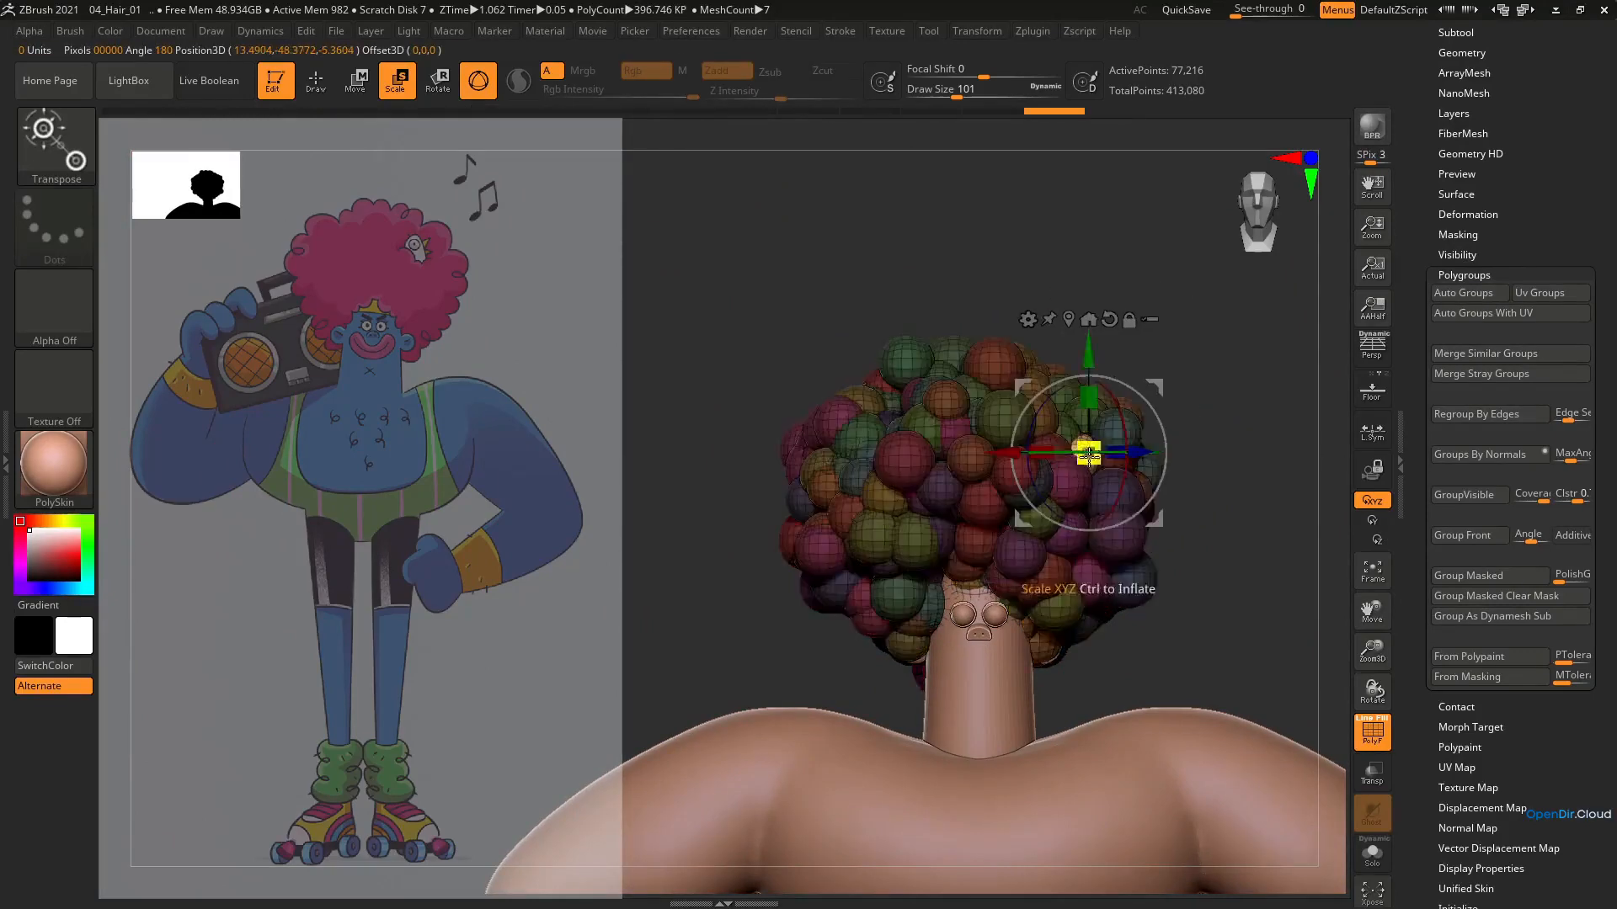
pyautogui.keyDown('ctrl'); pyautogui.moveTo(1115, 414); pyautogui.dragTo(1103, 467, button='right'); pyautogui.keyUp('ctrl')
pyautogui.keyDown('ctrl'); pyautogui.click(944, 417); pyautogui.keyUp('ctrl')
pyautogui.moveTo(949, 424)
pyautogui.mouseDown()
pyautogui.moveTo(977, 393)
pyautogui.moveTo(963, 409)
pyautogui.mouseUp()
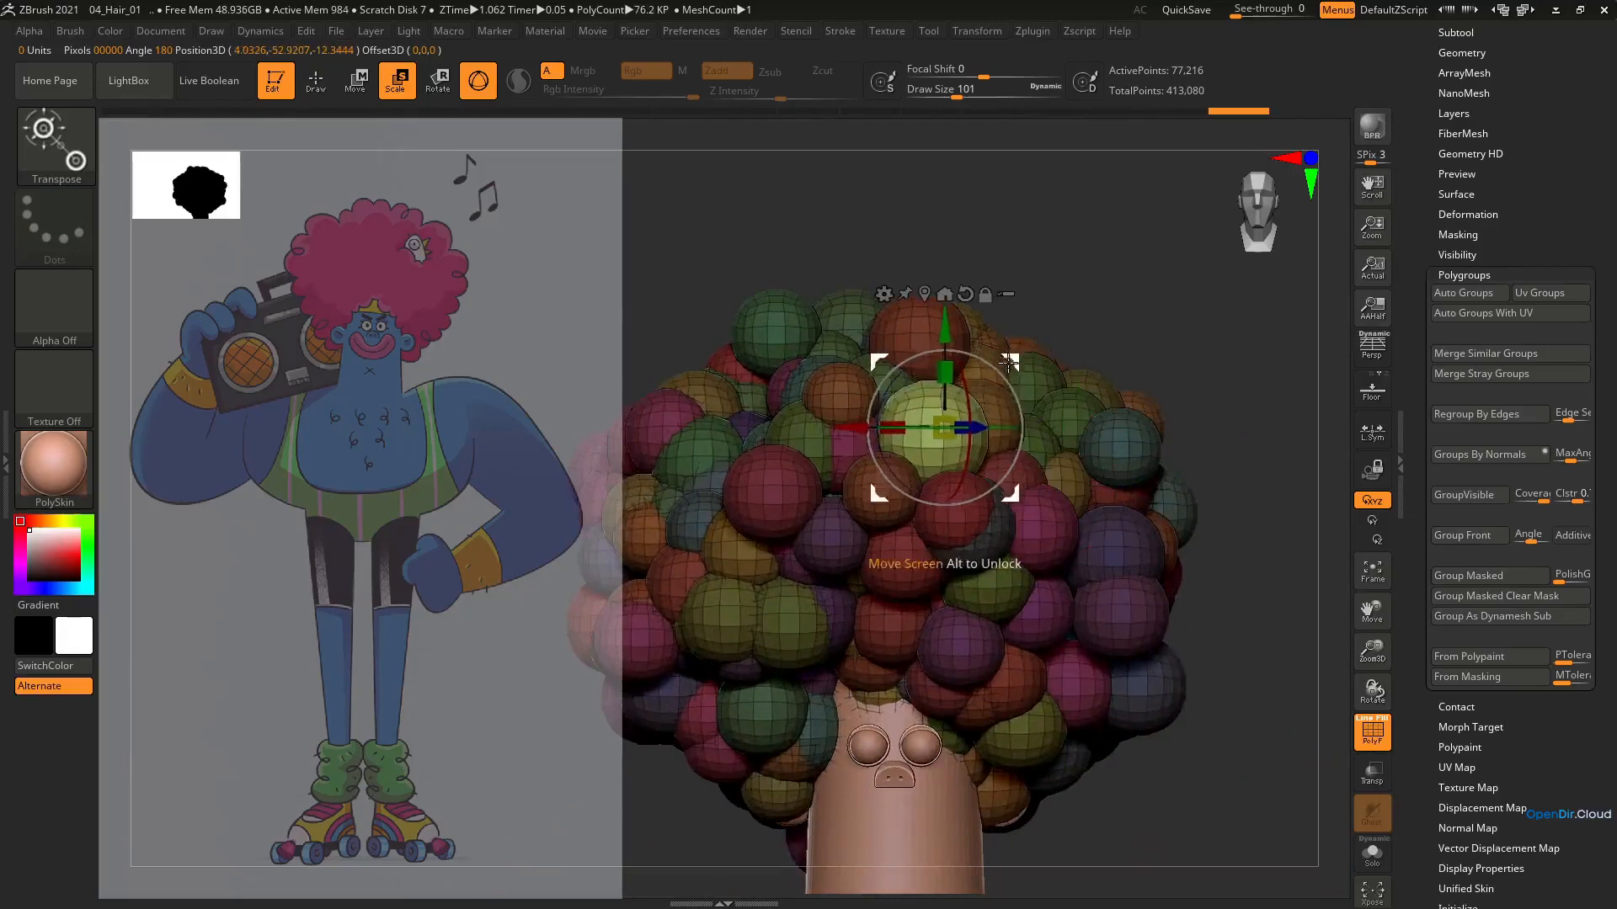
pyautogui.moveTo(1011, 411)
pyautogui.mouseDown(button='right')
pyautogui.moveTo(943, 415)
pyautogui.moveTo(1006, 414)
pyautogui.mouseUp(button='right')
# Isolate a sphere on the side of the afro, scale it up slightly and move it to fill out the shape
pyautogui.keyDown('ctrl'); pyautogui.click(1214, 422); pyautogui.keyUp('ctrl')
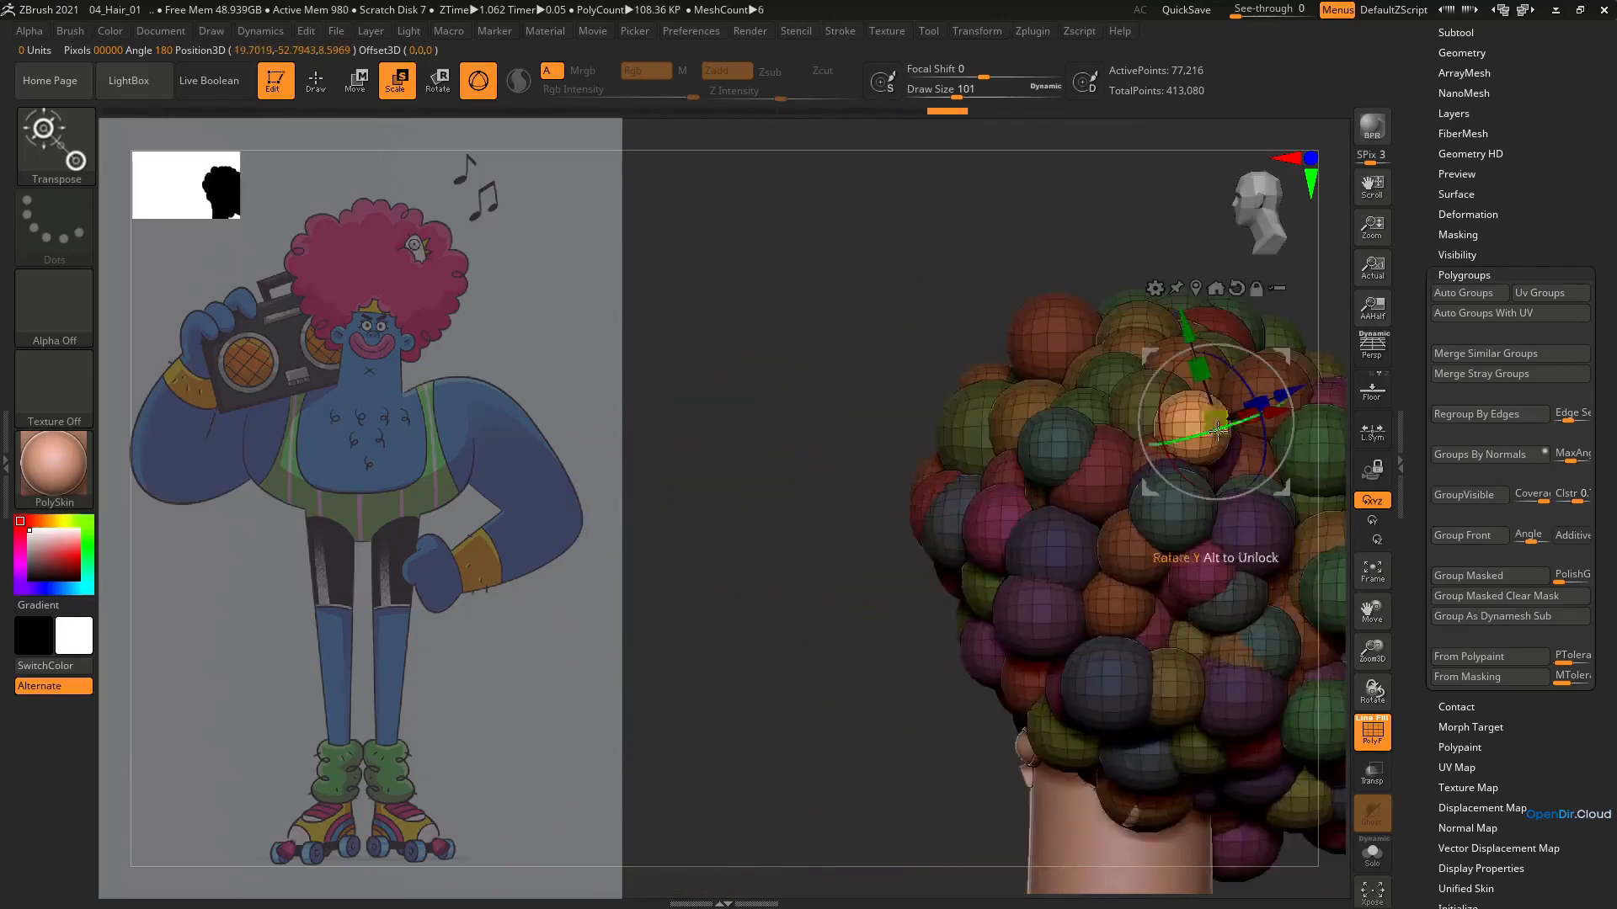
pyautogui.keyDown('alt'); pyautogui.moveTo(1214, 422); pyautogui.dragTo(1046, 395, button='right'); pyautogui.keyUp('alt')
pyautogui.keyDown('alt'); pyautogui.click(1067, 262); pyautogui.keyUp('alt')
pyautogui.keyDown('alt'); pyautogui.moveTo(1114, 329); pyautogui.dragTo(1094, 334); pyautogui.keyUp('alt')
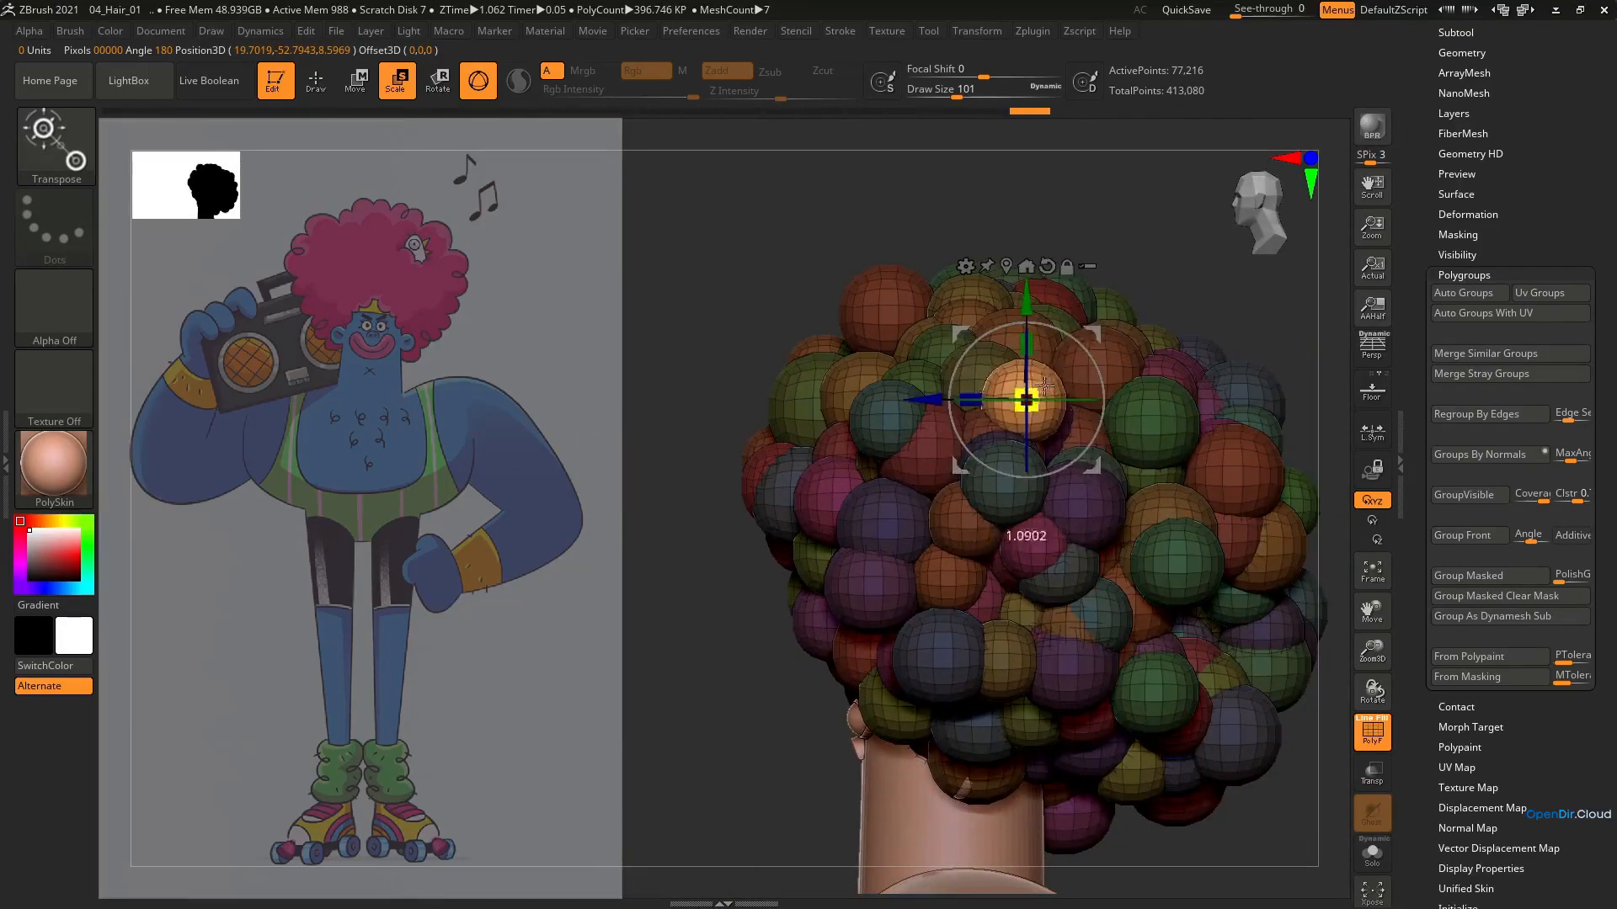
pyautogui.moveTo(1044, 386); pyautogui.dragTo(1045, 385)
pyautogui.moveTo(1092, 334); pyautogui.dragTo(1102, 335)
pyautogui.keyDown('ctrl'); pyautogui.moveTo(1111, 346); pyautogui.dragTo(1111, 294, button='right'); pyautogui.keyUp('ctrl')
pyautogui.keyDown('shift'); pyautogui.moveTo(1112, 320); pyautogui.dragTo(1179, 337, button='right'); pyautogui.keyUp('shift')
pyautogui.keyDown('ctrl'); pyautogui.moveTo(1179, 488); pyautogui.dragTo(1204, 522); pyautogui.keyUp('ctrl')
pyautogui.keyDown('ctrl'); pyautogui.moveTo(960, 454); pyautogui.dragTo(941, 515, button='right'); pyautogui.keyUp('ctrl')
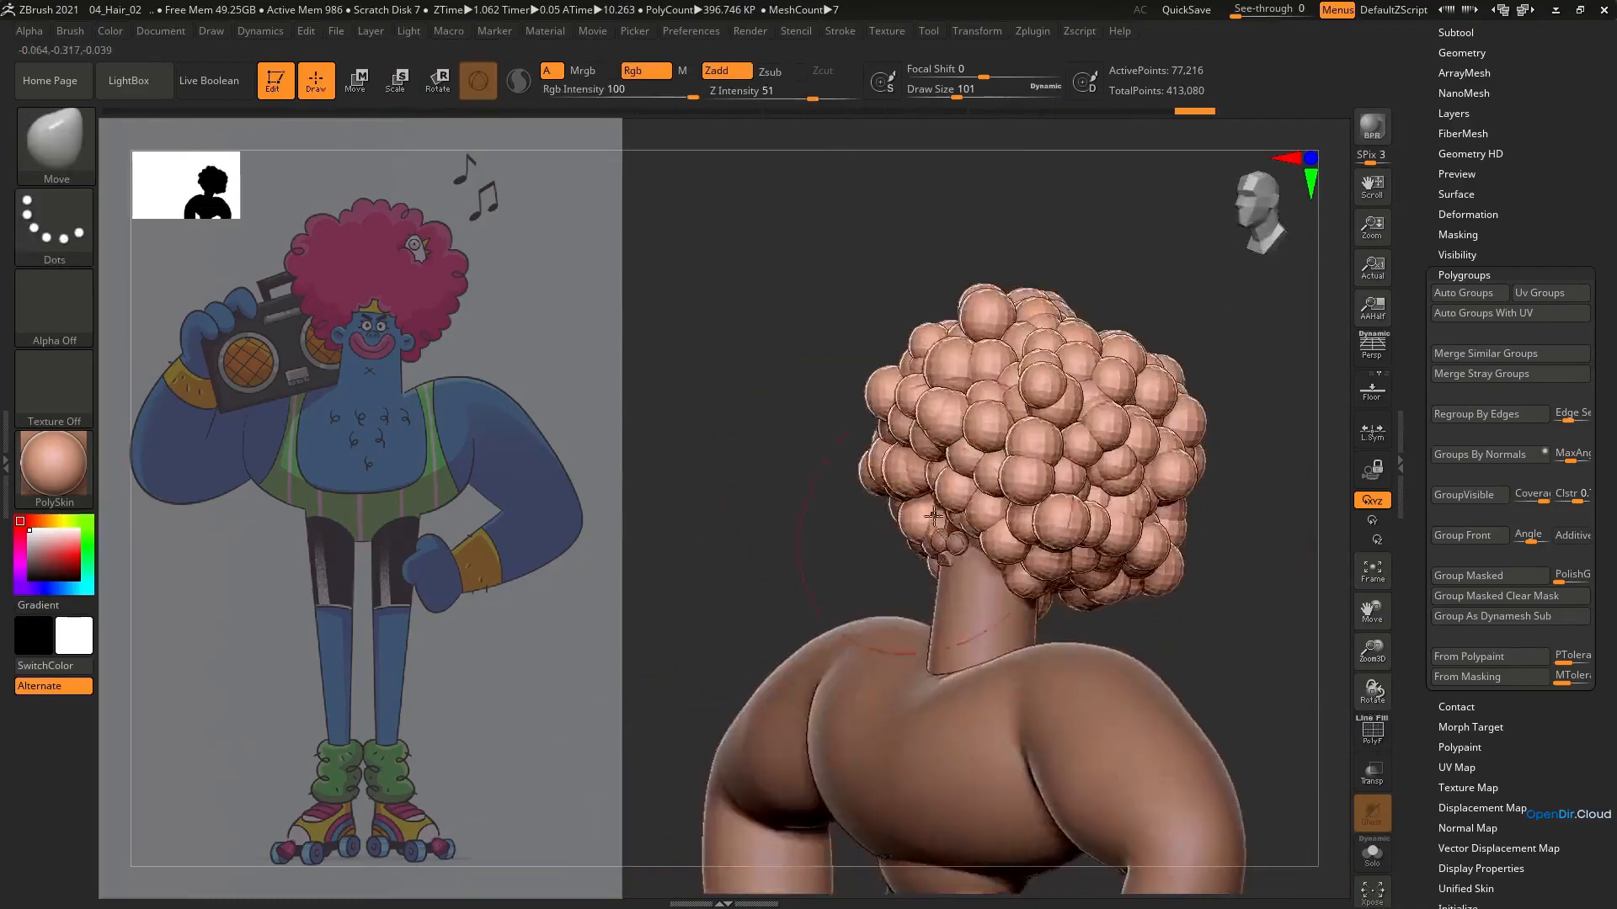
# Shift the spheres along the afro's lower edge around the face and neck using Move Topological at draw size 293
pyautogui.press('b')
pyautogui.press('m')
pyautogui.press('t')
pyautogui.moveTo(934, 516)
pyautogui.mouseDown(button='right')
pyautogui.moveTo(1002, 514)
pyautogui.moveTo(956, 602)
pyautogui.mouseUp(button='right')
pyautogui.press('s')
pyautogui.moveTo(956, 607); pyautogui.dragTo(990, 606)
pyautogui.moveTo(1103, 581)
pyautogui.mouseDown(button='right')
pyautogui.moveTo(1036, 590)
pyautogui.moveTo(1090, 634)
pyautogui.moveTo(1091, 610)
pyautogui.mouseUp(button='right')
pyautogui.moveTo(990, 591); pyautogui.dragTo(987, 574)
pyautogui.moveTo(994, 521); pyautogui.dragTo(894, 523, button='right')
pyautogui.moveTo(989, 592); pyautogui.dragTo(984, 573)
pyautogui.moveTo(969, 568); pyautogui.dragTo(1078, 569, button='right')
pyautogui.moveTo(861, 581); pyautogui.dragTo(861, 560)
pyautogui.moveTo(876, 552); pyautogui.dragTo(898, 549, button='right')
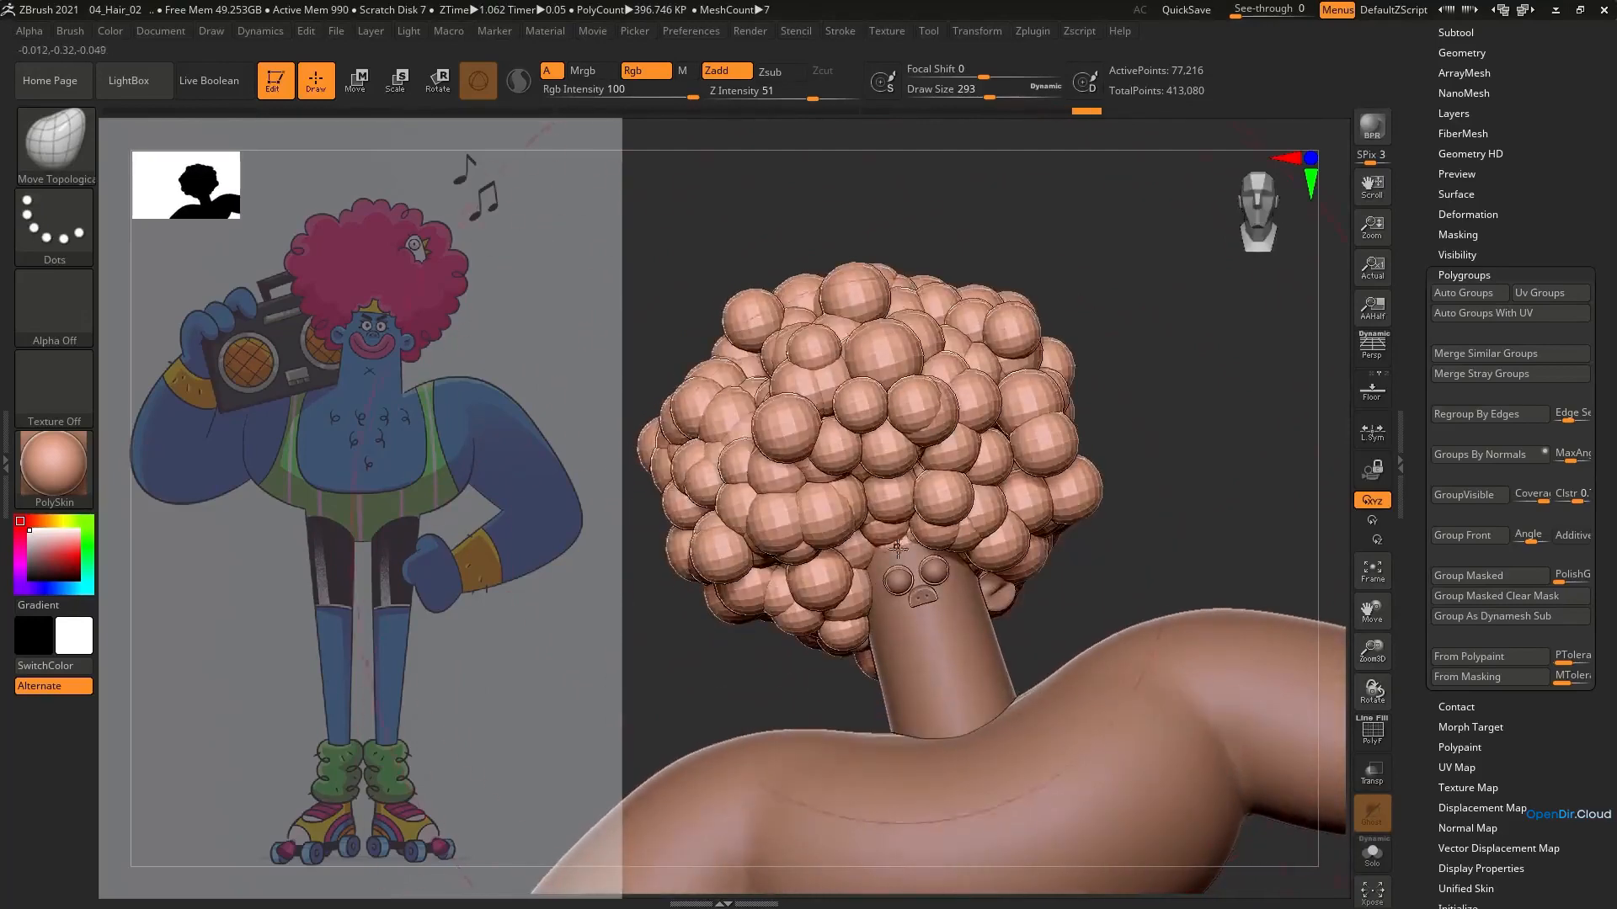
# Try to reposition the spheres above the forehead with Move Topological, then undo these strokes
pyautogui.moveTo(874, 557)
pyautogui.mouseDown()
pyautogui.moveTo(911, 531)
pyautogui.moveTo(886, 535)
pyautogui.moveTo(950, 539)
pyautogui.mouseUp()
pyautogui.moveTo(916, 541); pyautogui.dragTo(952, 546, button='right')
pyautogui.hotkey('ctrl', 'z')
pyautogui.hotkey('ctrl', 'z')
pyautogui.hotkey('ctrl', 'z')
pyautogui.hotkey('ctrl', 'z')
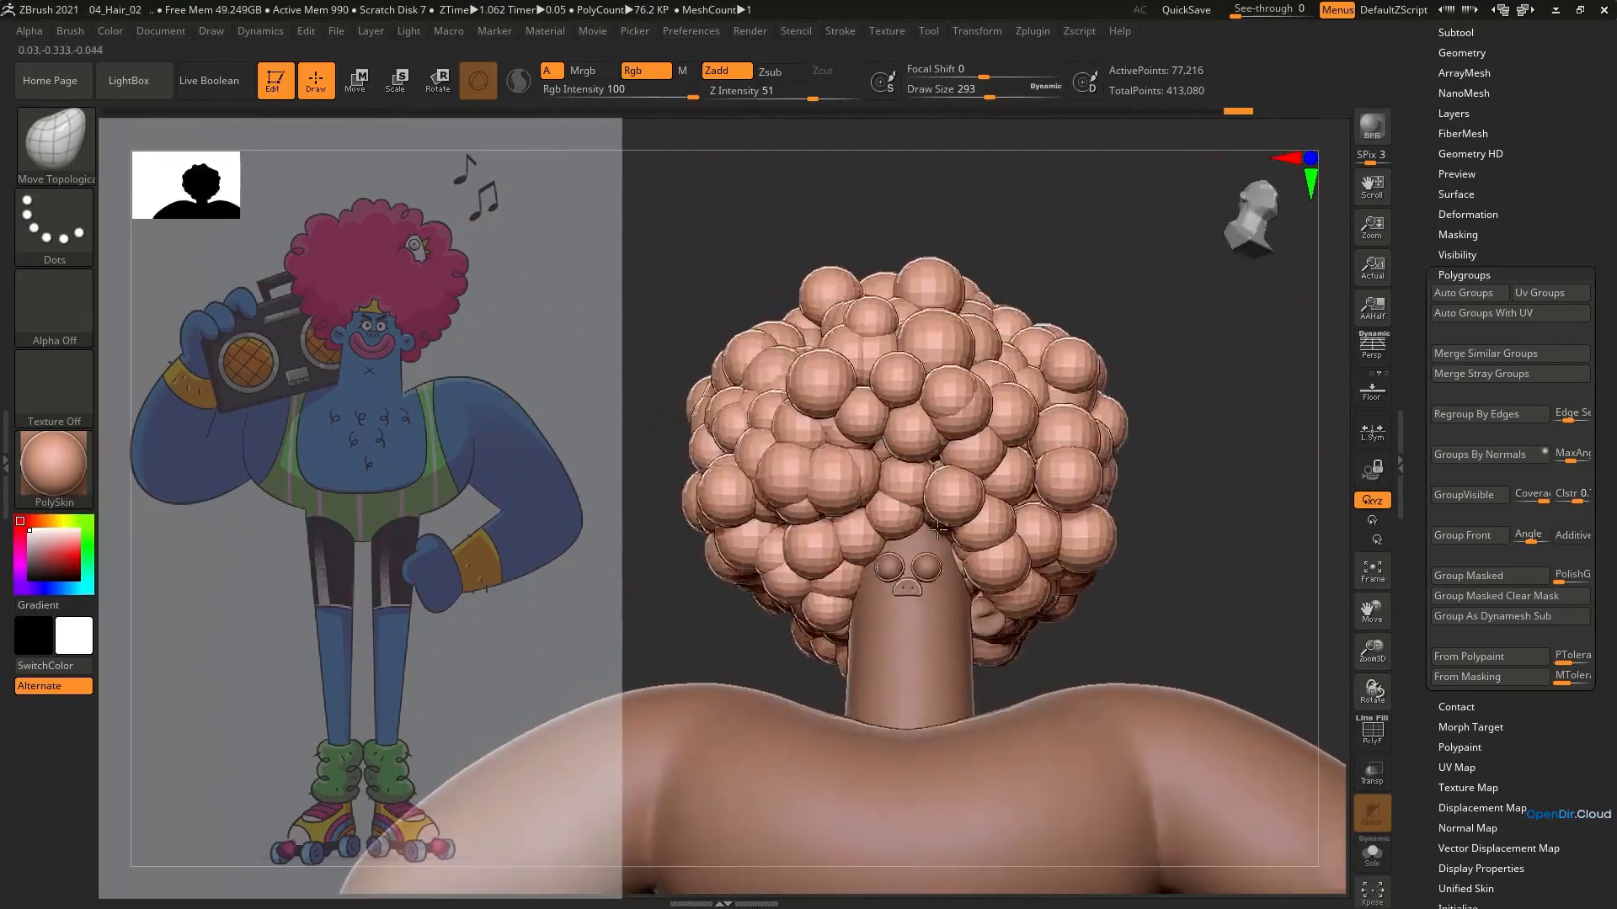
pyautogui.hotkey('ctrl', 'z')
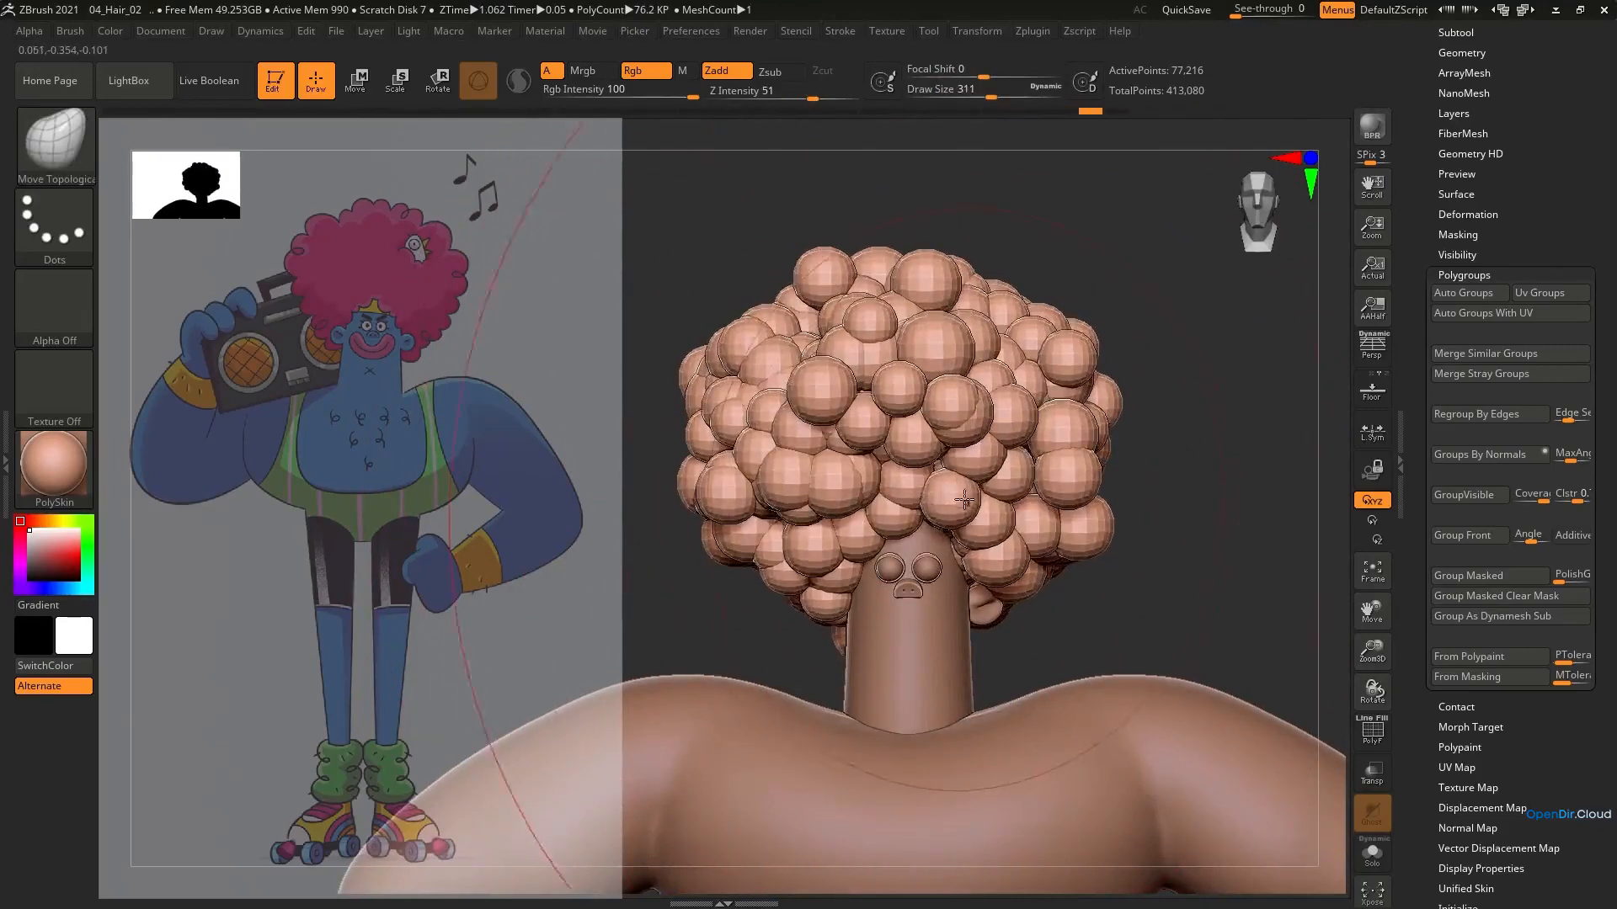
pyautogui.moveTo(950, 509); pyautogui.dragTo(965, 489)
pyautogui.hotkey('ctrl', 'z')
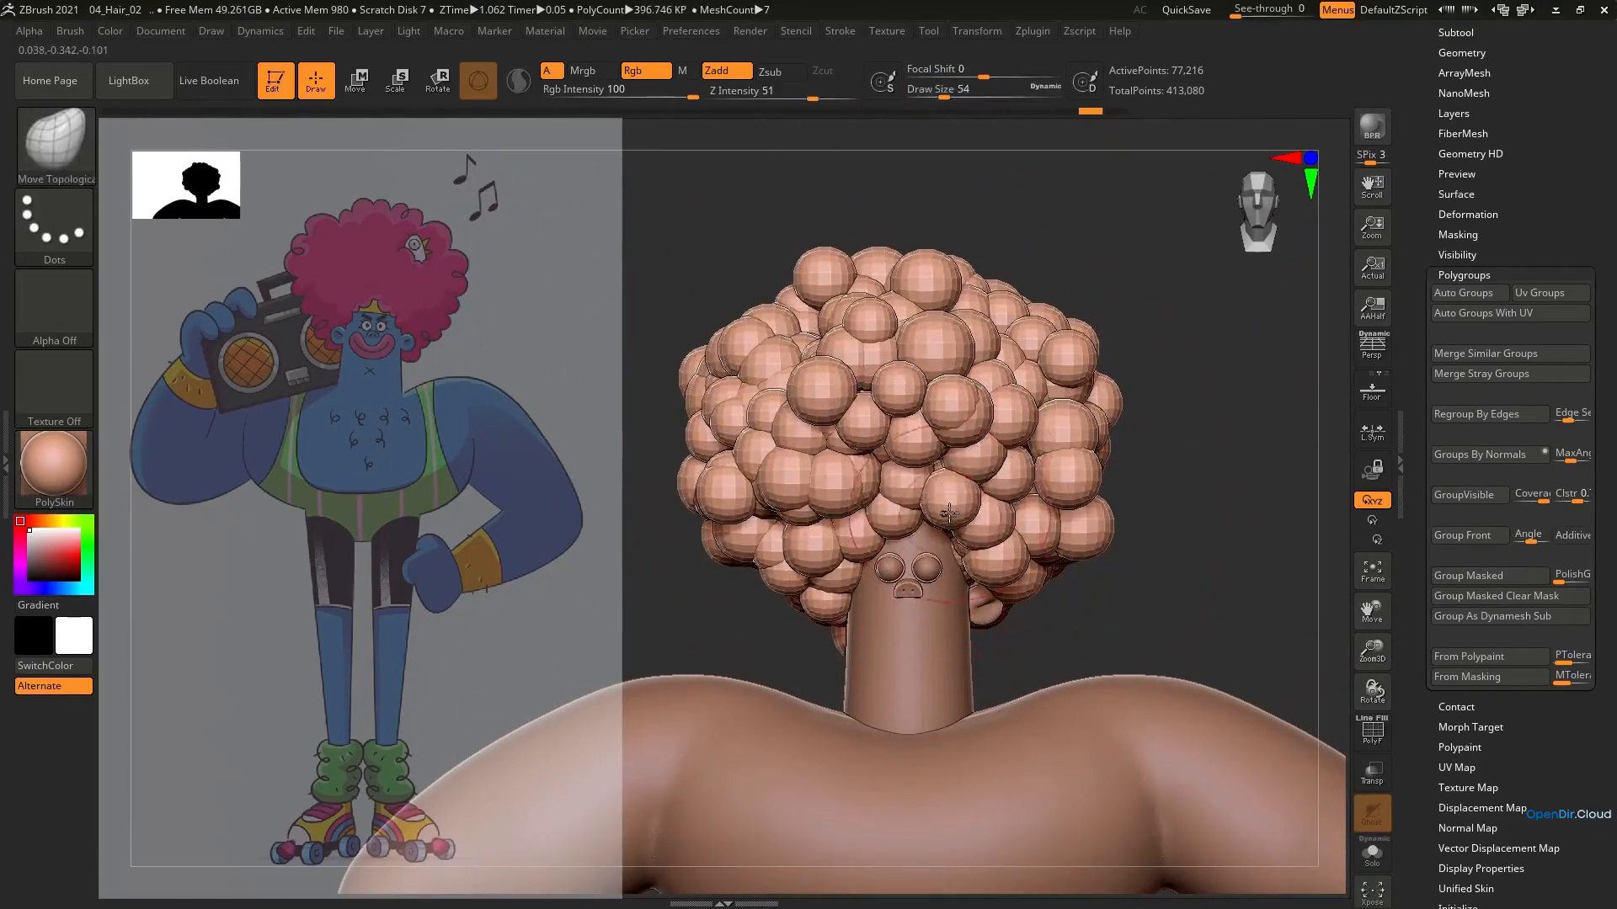
# Nudge individual spheres along the forehead and temple hairline using Move Topological with a smaller brush
pyautogui.moveTo(947, 491)
pyautogui.mouseDown(button='right')
pyautogui.moveTo(936, 458)
pyautogui.moveTo(1007, 472)
pyautogui.moveTo(962, 485)
pyautogui.mouseUp(button='right')
pyautogui.keyDown('ctrl'); pyautogui.moveTo(963, 484); pyautogui.dragTo(1002, 547, button='right'); pyautogui.keyUp('ctrl')
pyautogui.moveTo(1133, 600); pyautogui.dragTo(1137, 583)
pyautogui.moveTo(1137, 583); pyautogui.dragTo(1086, 594, button='right')
pyautogui.moveTo(1082, 591); pyautogui.dragTo(1086, 579)
# Pull the spheres around and behind the ear into place using Move Topological at draw size 136
pyautogui.moveTo(1103, 607); pyautogui.dragTo(1192, 640, button='right')
pyautogui.moveTo(1178, 630); pyautogui.dragTo(1183, 640)
pyautogui.moveTo(1192, 640); pyautogui.dragTo(1253, 618, button='right')
pyautogui.moveTo(1179, 632); pyautogui.dragTo(1184, 647)
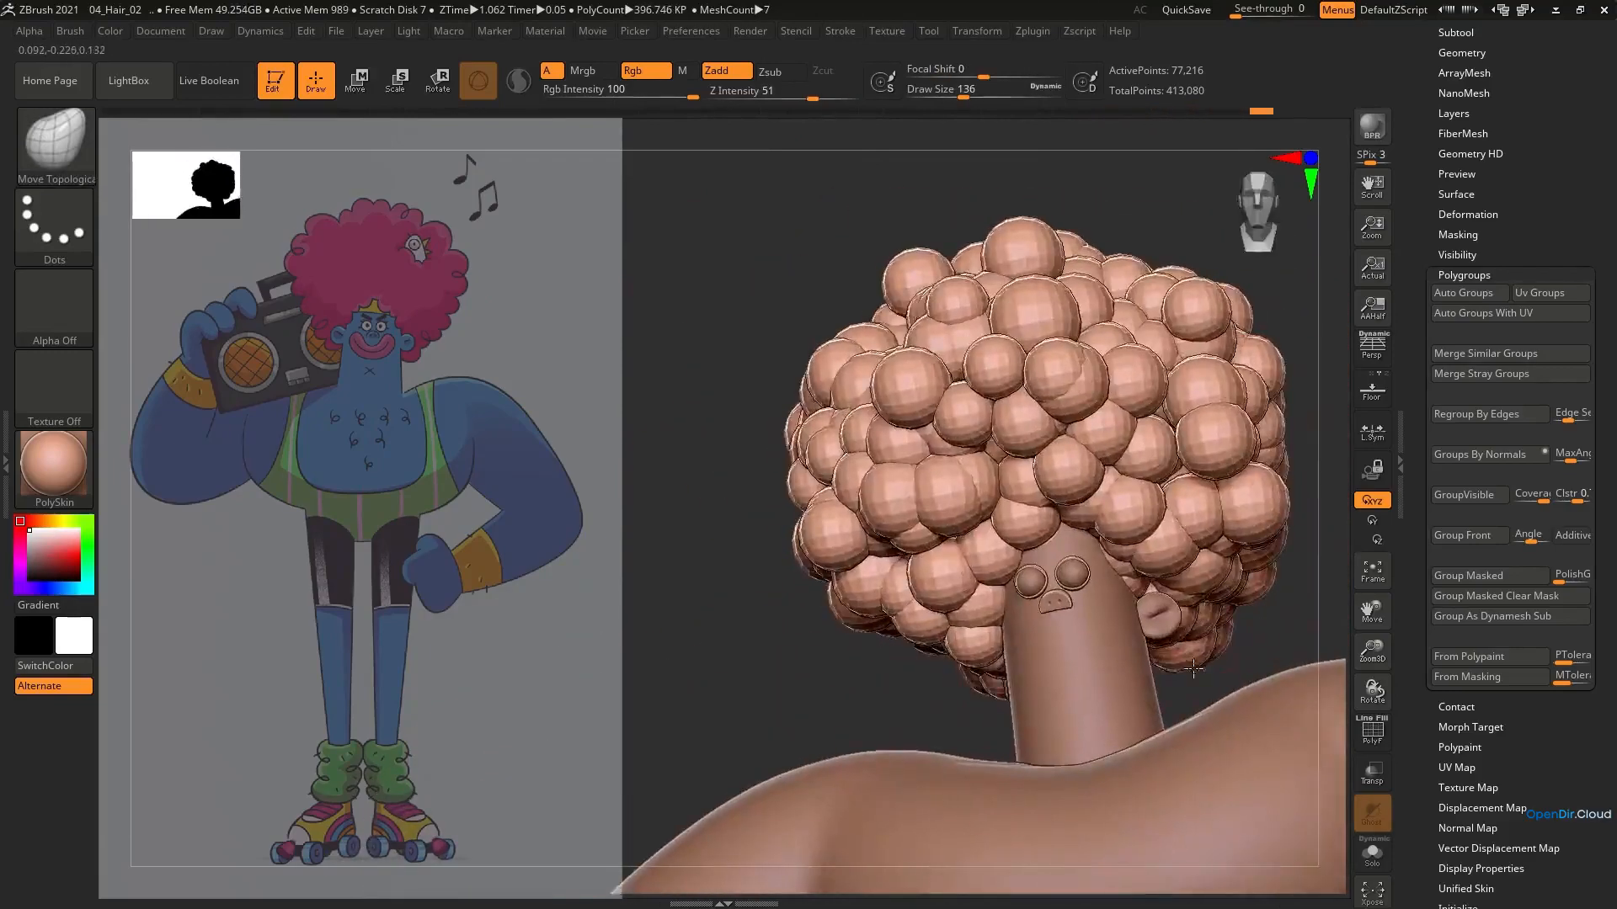
pyautogui.moveTo(1213, 645); pyautogui.dragTo(1147, 634, button='right')
pyautogui.moveTo(1178, 638)
pyautogui.mouseDown()
pyautogui.moveTo(1179, 652)
pyautogui.moveTo(1136, 634)
pyautogui.mouseUp()
pyautogui.moveTo(1221, 650); pyautogui.dragTo(1182, 598)
# Reshape the afro's overall silhouette from the side view using a large Move brush
pyautogui.press('s')
pyautogui.click(1213, 609)
pyautogui.keyDown('ctrl'); pyautogui.moveTo(1178, 573); pyautogui.dragTo(1163, 499, button='right'); pyautogui.keyUp('ctrl')
pyautogui.press('b')
pyautogui.press('m')
pyautogui.press('v')
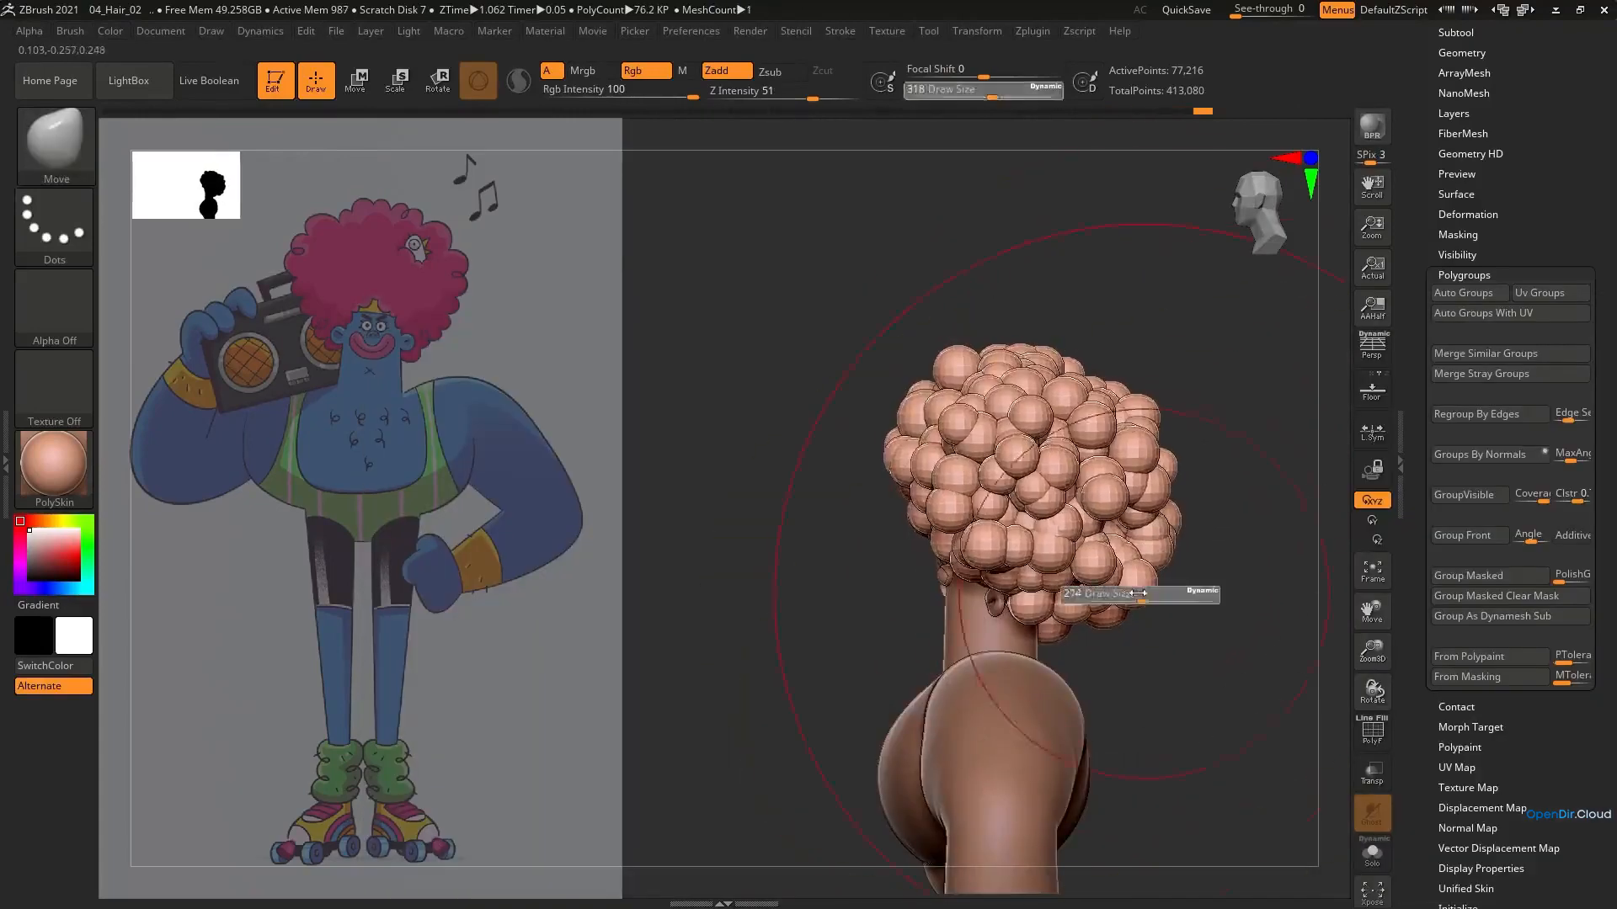
pyautogui.moveTo(993, 324); pyautogui.dragTo(1074, 387, button='right')
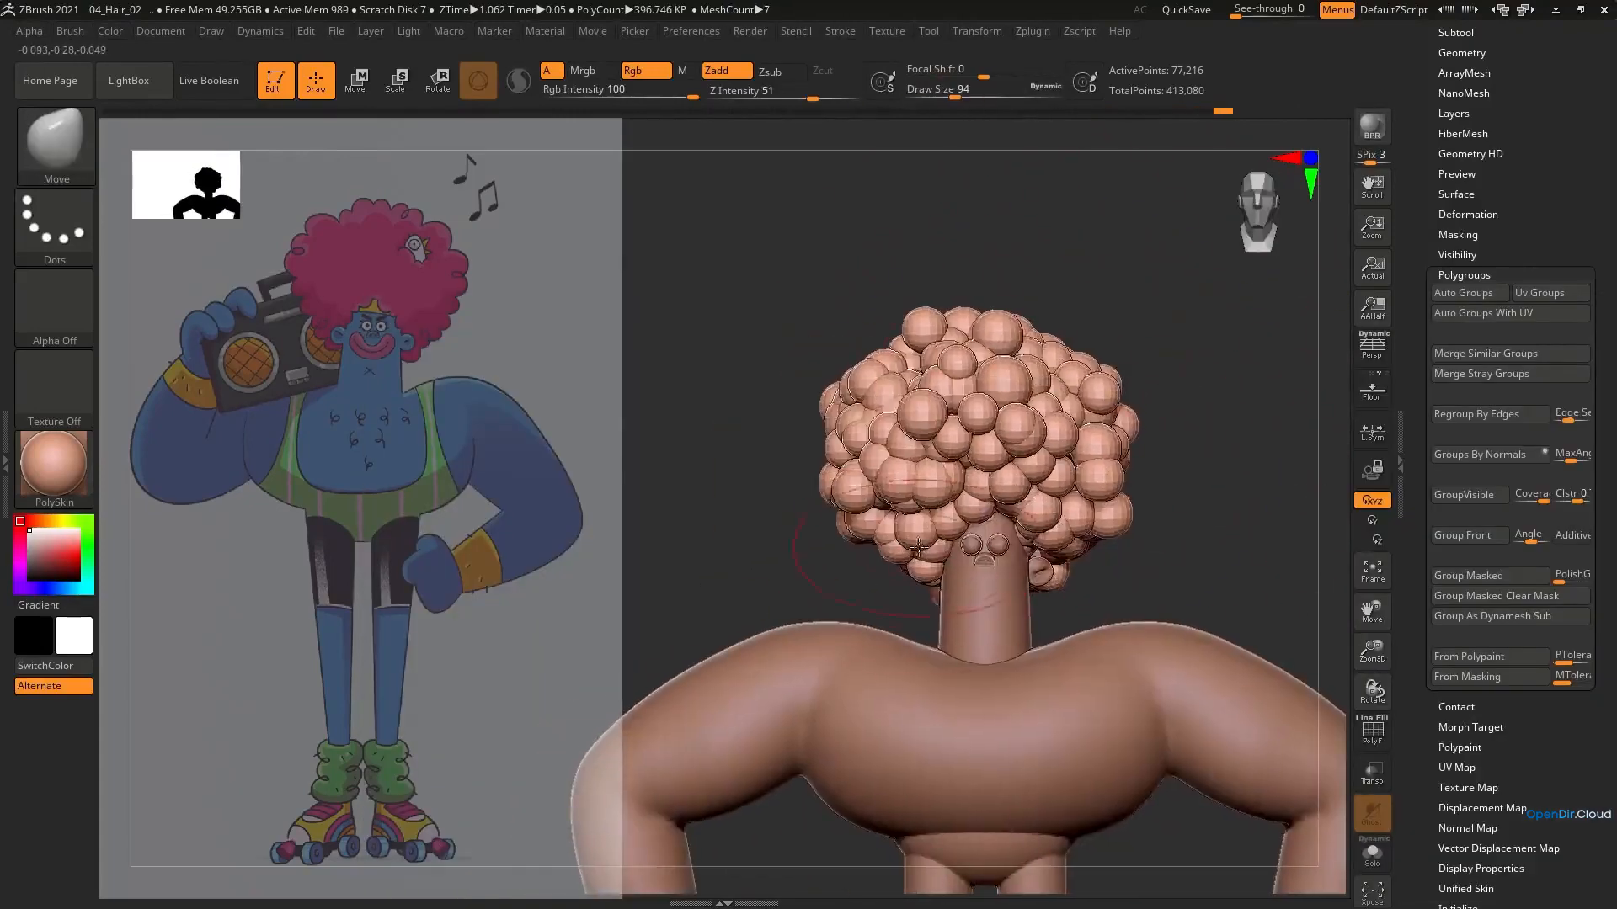
# Move the spheres near the ear and temple away from the face using Move Topological at draw size 177
pyautogui.press('b')
pyautogui.press('m')
pyautogui.press('t')
pyautogui.moveTo(918, 548); pyautogui.dragTo(1014, 557, button='right')
pyautogui.press('s')
pyautogui.click(794, 577)
pyautogui.moveTo(796, 576); pyautogui.dragTo(804, 569)
pyautogui.moveTo(815, 581)
pyautogui.keyDown('shift'); pyautogui.mouseDown(button='right')
pyautogui.moveTo(801, 588)
pyautogui.moveTo(963, 550)
pyautogui.moveTo(872, 580)
pyautogui.moveTo(901, 552)
pyautogui.mouseUp(button='right'); pyautogui.keyUp('shift')
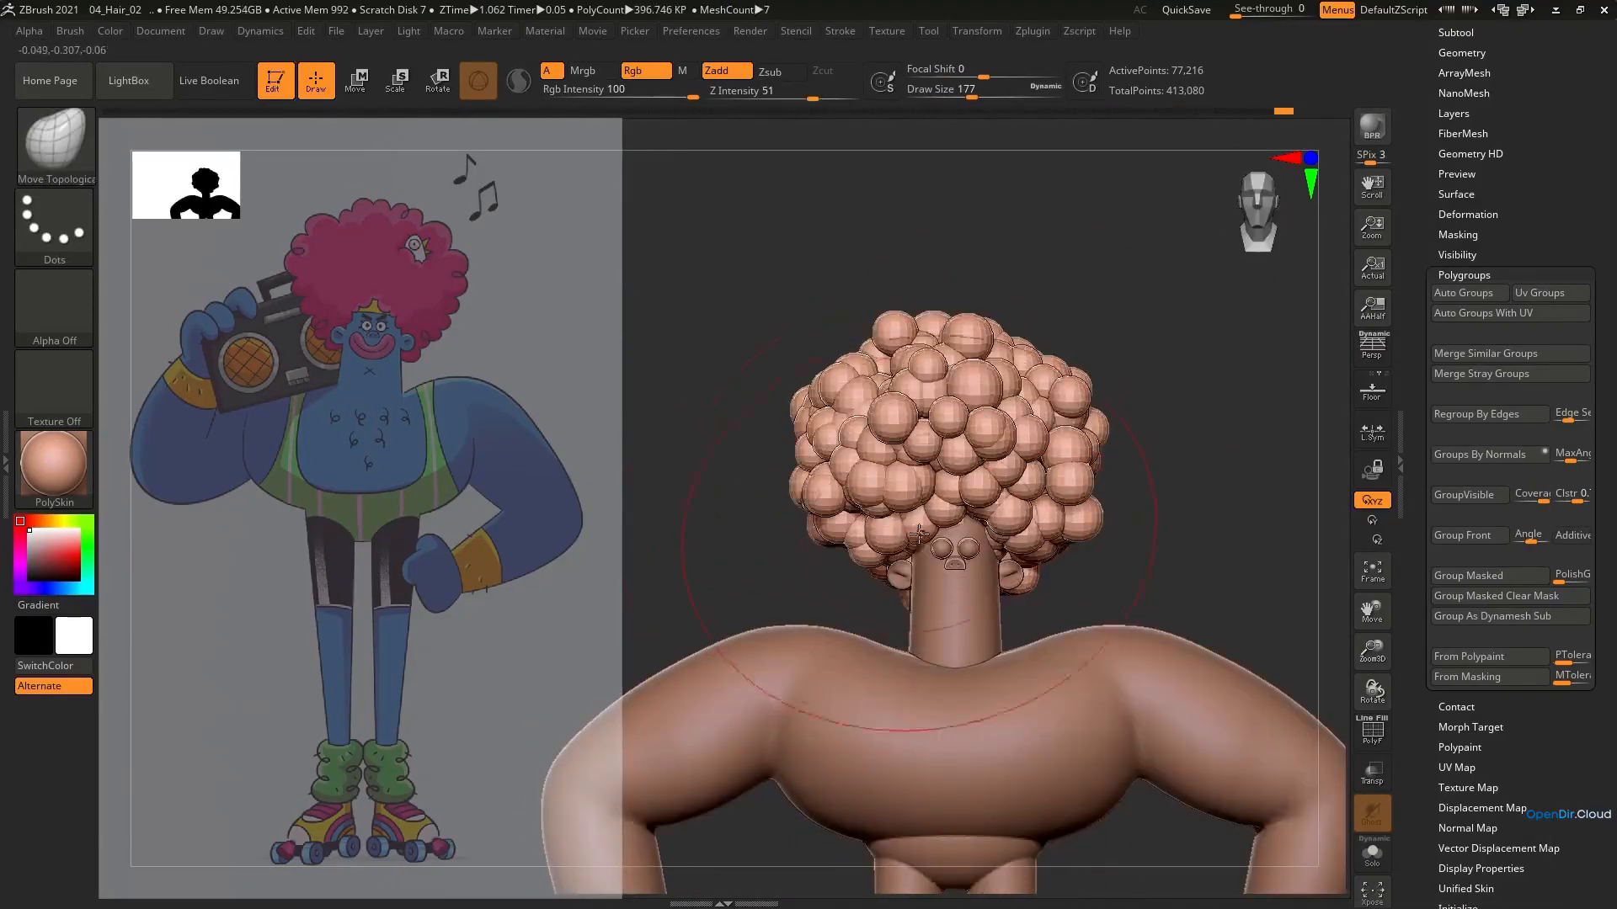
# Isolate a hairline sphere at the temple, duplicate it, and place and resize the copy above the eye
pyautogui.press('e')
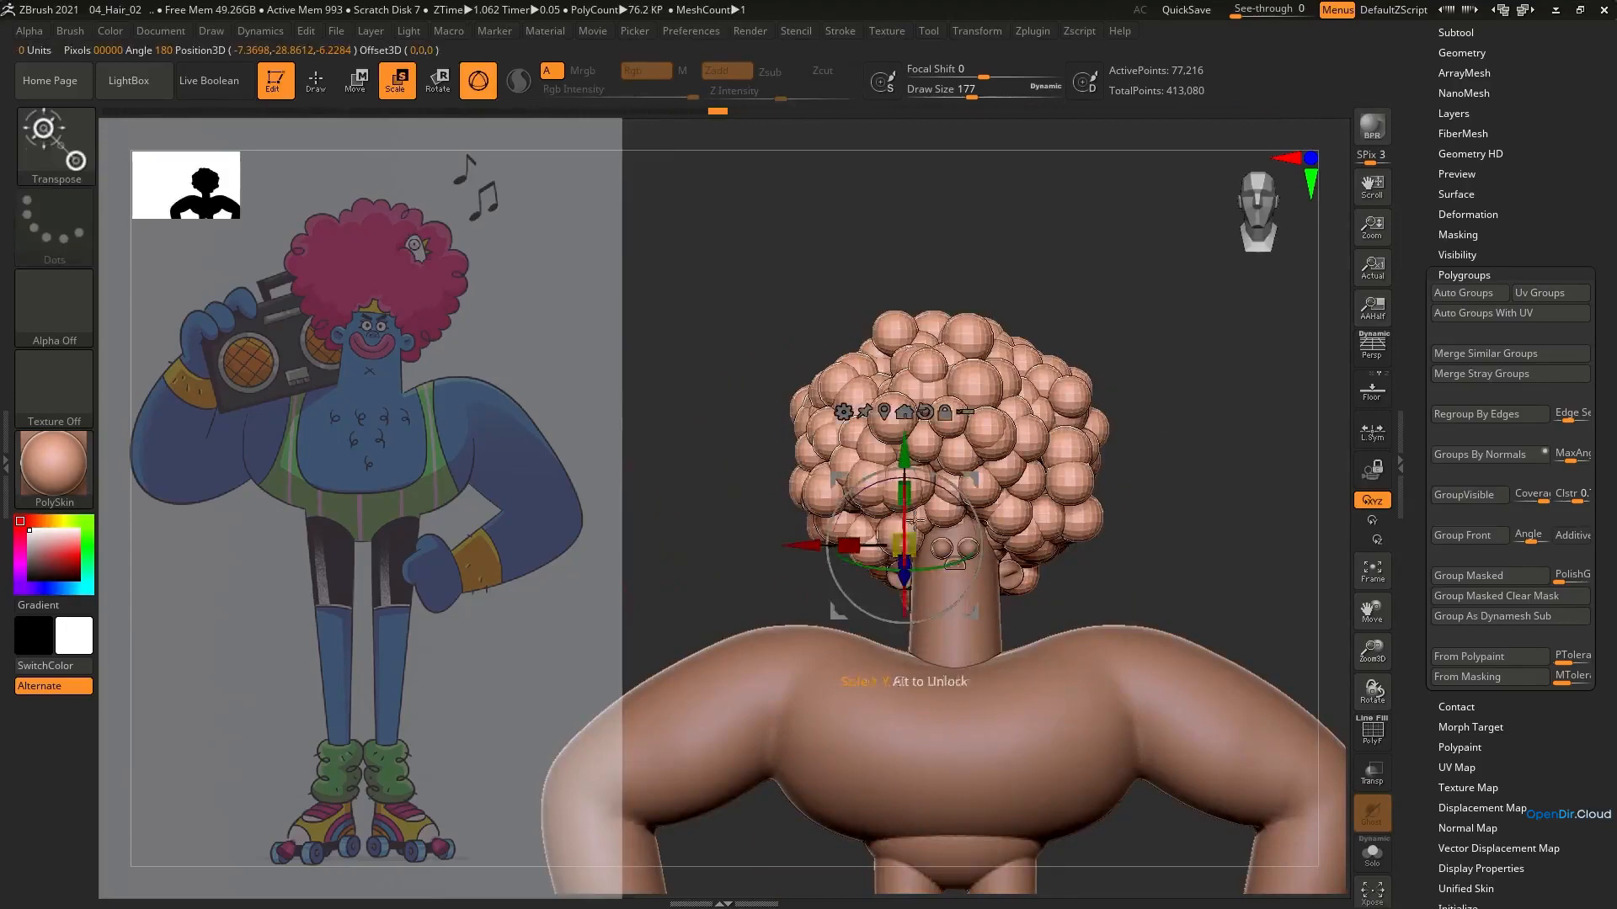
pyautogui.keyDown('ctrl'); pyautogui.click(913, 525); pyautogui.keyUp('ctrl')
pyautogui.keyDown('ctrl'); pyautogui.moveTo(911, 507); pyautogui.dragTo(893, 525, button='right'); pyautogui.keyUp('ctrl')
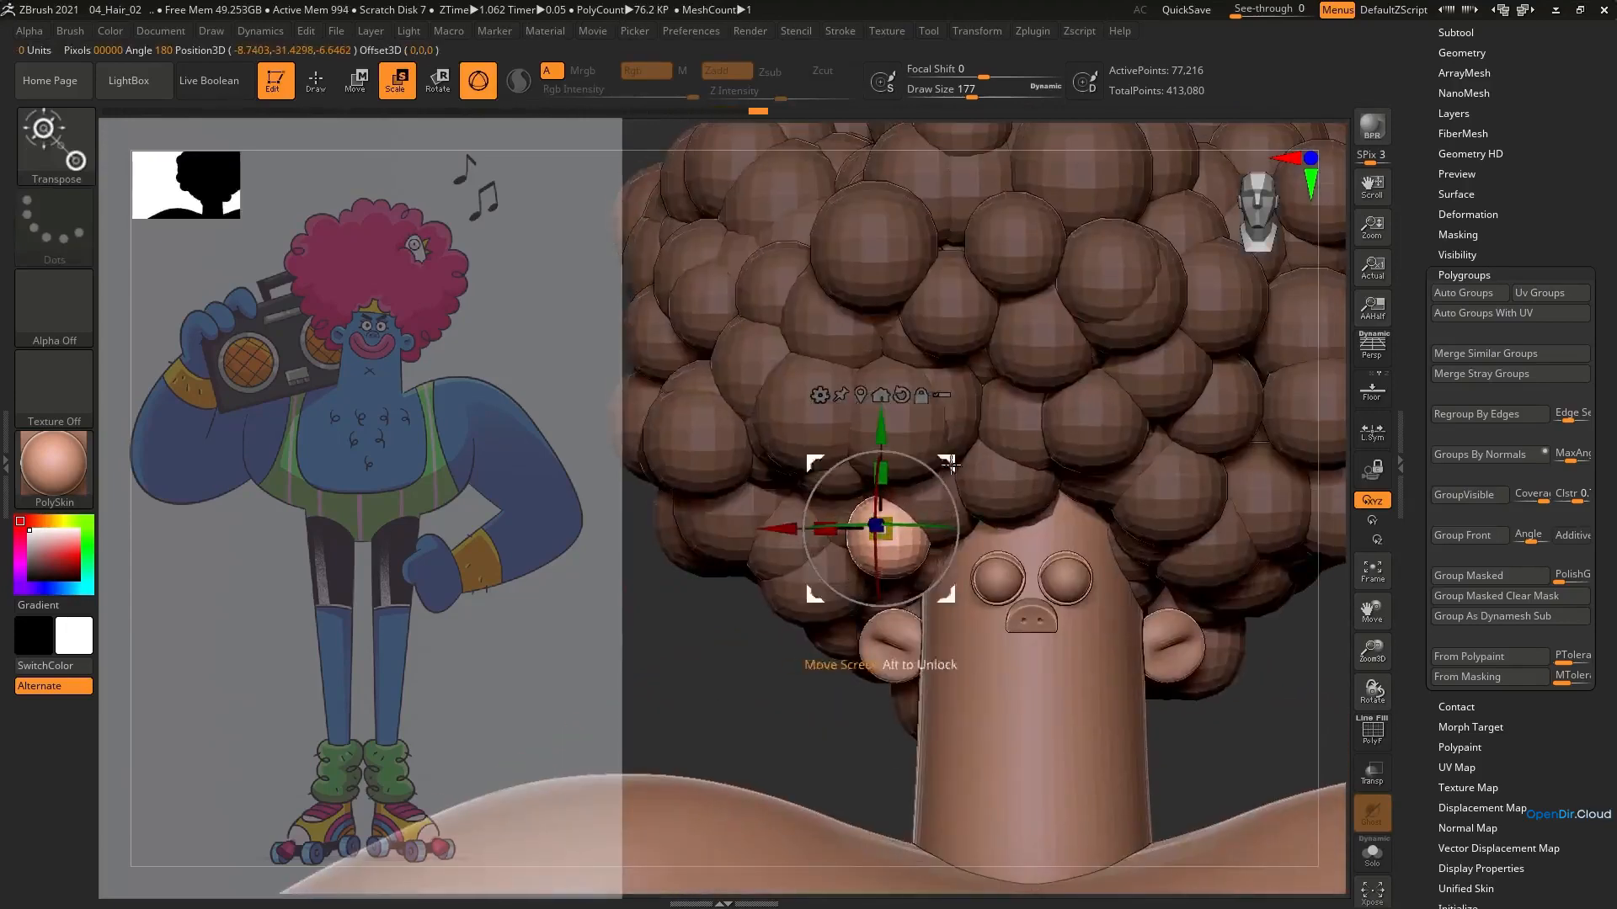
pyautogui.moveTo(921, 439); pyautogui.dragTo(916, 445)
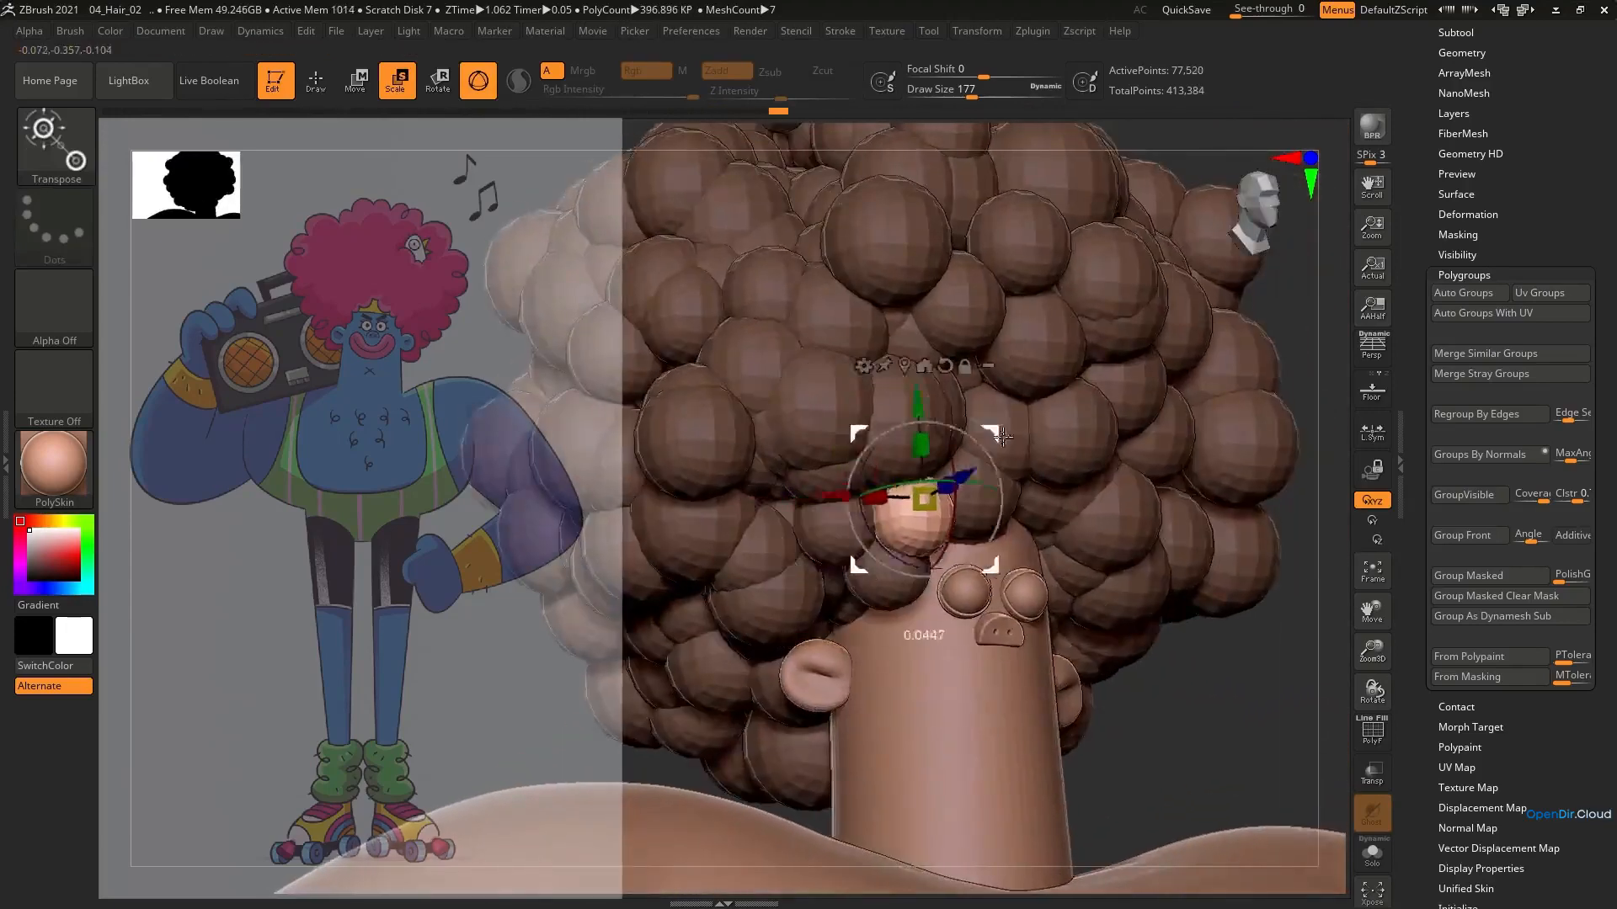
pyautogui.moveTo(1002, 436); pyautogui.dragTo(944, 552, button='right')
# Refine the sphere arrangement of the afro using Move Topological at draw size 158, judging it against the full figure
pyautogui.press('b')
pyautogui.press('m')
pyautogui.press('t')
pyautogui.keyDown('ctrl'); pyautogui.moveTo(1170, 438); pyautogui.dragTo(1200, 462); pyautogui.keyUp('ctrl')
pyautogui.moveTo(1179, 488)
pyautogui.keyDown('shift'); pyautogui.mouseDown(button='right')
pyautogui.moveTo(933, 548)
pyautogui.moveTo(897, 484)
pyautogui.moveTo(947, 456)
pyautogui.moveTo(915, 414)
pyautogui.moveTo(923, 467)
pyautogui.moveTo(878, 493)
pyautogui.moveTo(908, 504)
pyautogui.moveTo(876, 508)
pyautogui.moveTo(861, 480)
pyautogui.moveTo(1137, 258)
pyautogui.mouseUp(button='right'); pyautogui.keyUp('shift')
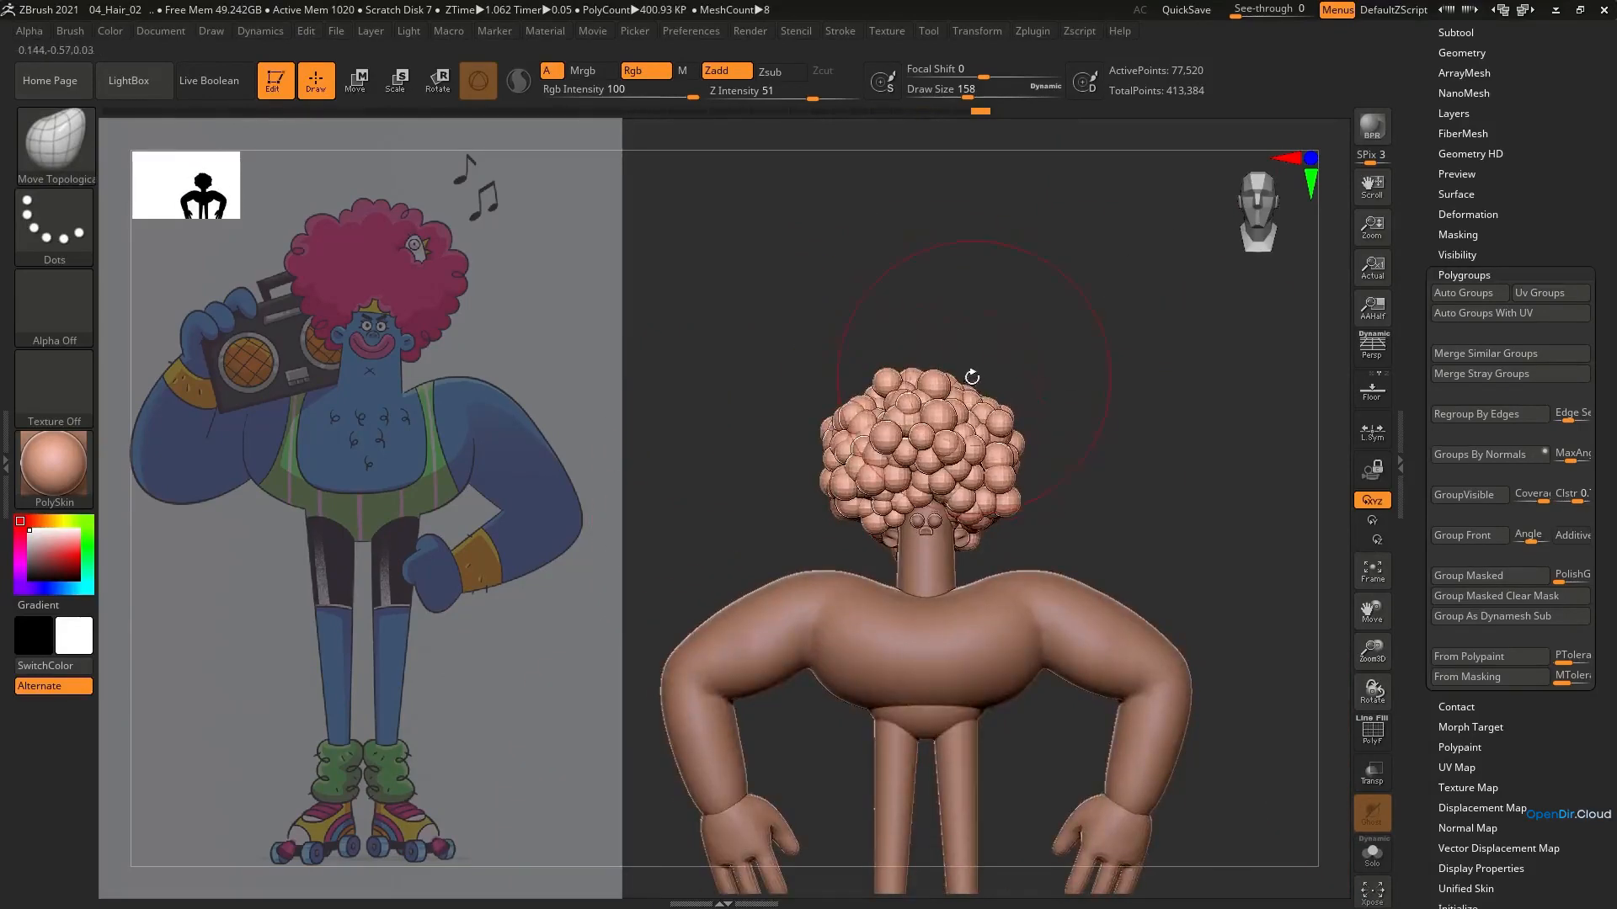
pyautogui.keyDown('ctrl'); pyautogui.moveTo(972, 377); pyautogui.dragTo(1061, 318, button='right'); pyautogui.keyUp('ctrl')
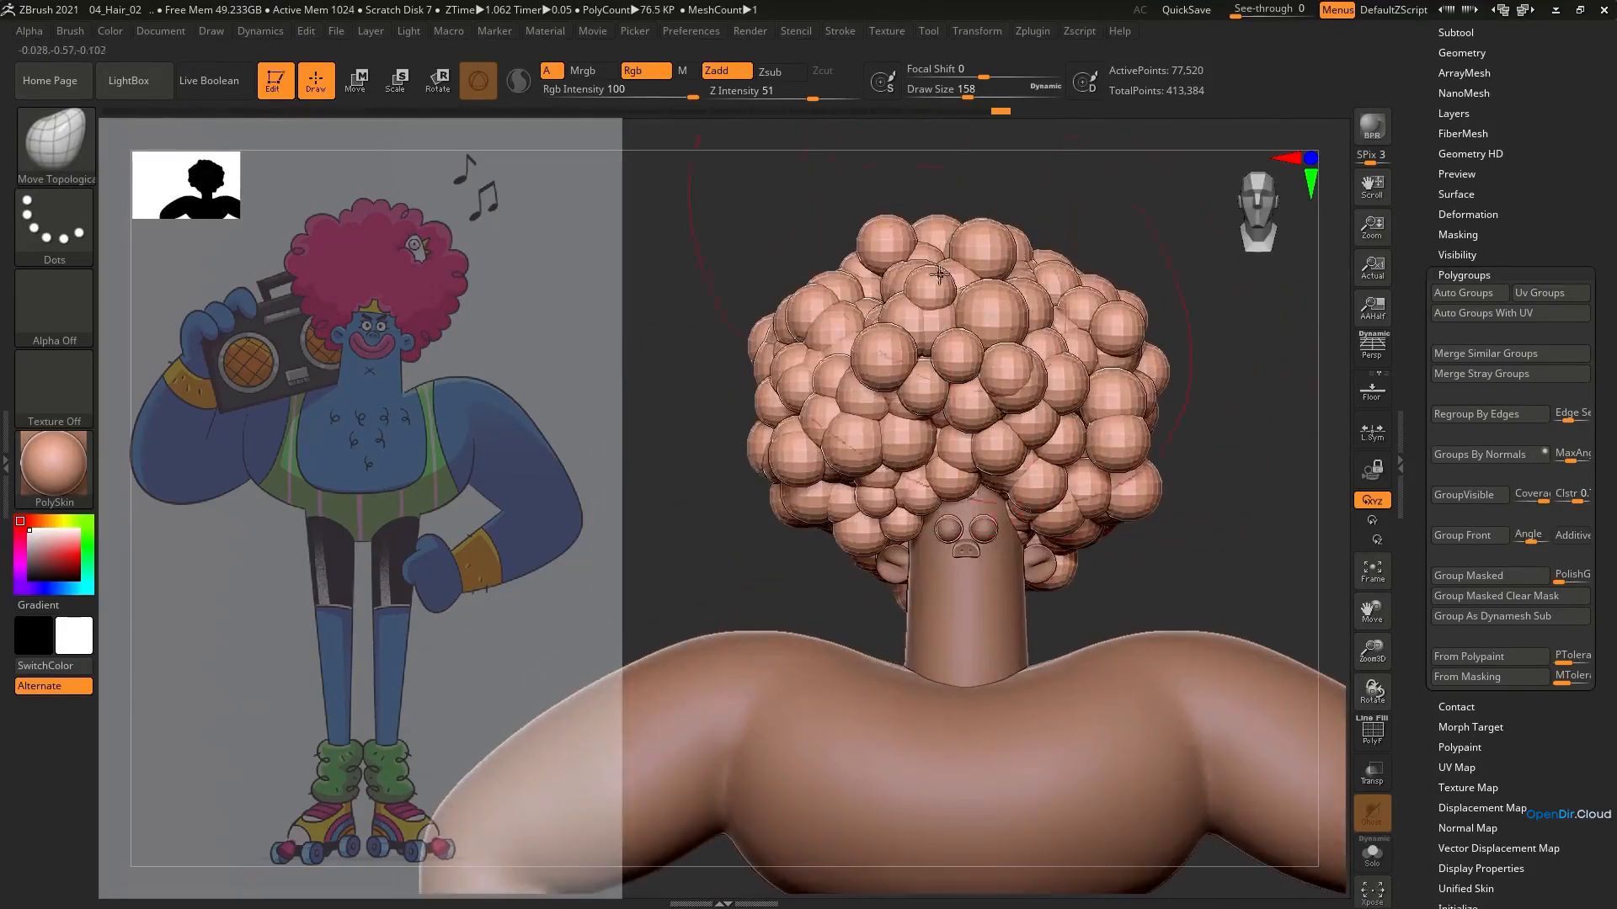
# Nudge the spheres at the upper front of the afro using Move Topological at draw size 158
pyautogui.moveTo(882, 333); pyautogui.dragTo(885, 330)
pyautogui.keyDown('ctrl'); pyautogui.moveTo(884, 330); pyautogui.dragTo(917, 367, button='right'); pyautogui.keyUp('ctrl')
pyautogui.moveTo(918, 367)
pyautogui.mouseDown(button='right')
pyautogui.moveTo(1025, 350)
pyautogui.moveTo(1053, 312)
pyautogui.moveTo(828, 364)
pyautogui.moveTo(947, 377)
pyautogui.moveTo(1133, 354)
pyautogui.moveTo(1171, 199)
pyautogui.mouseUp(button='right')
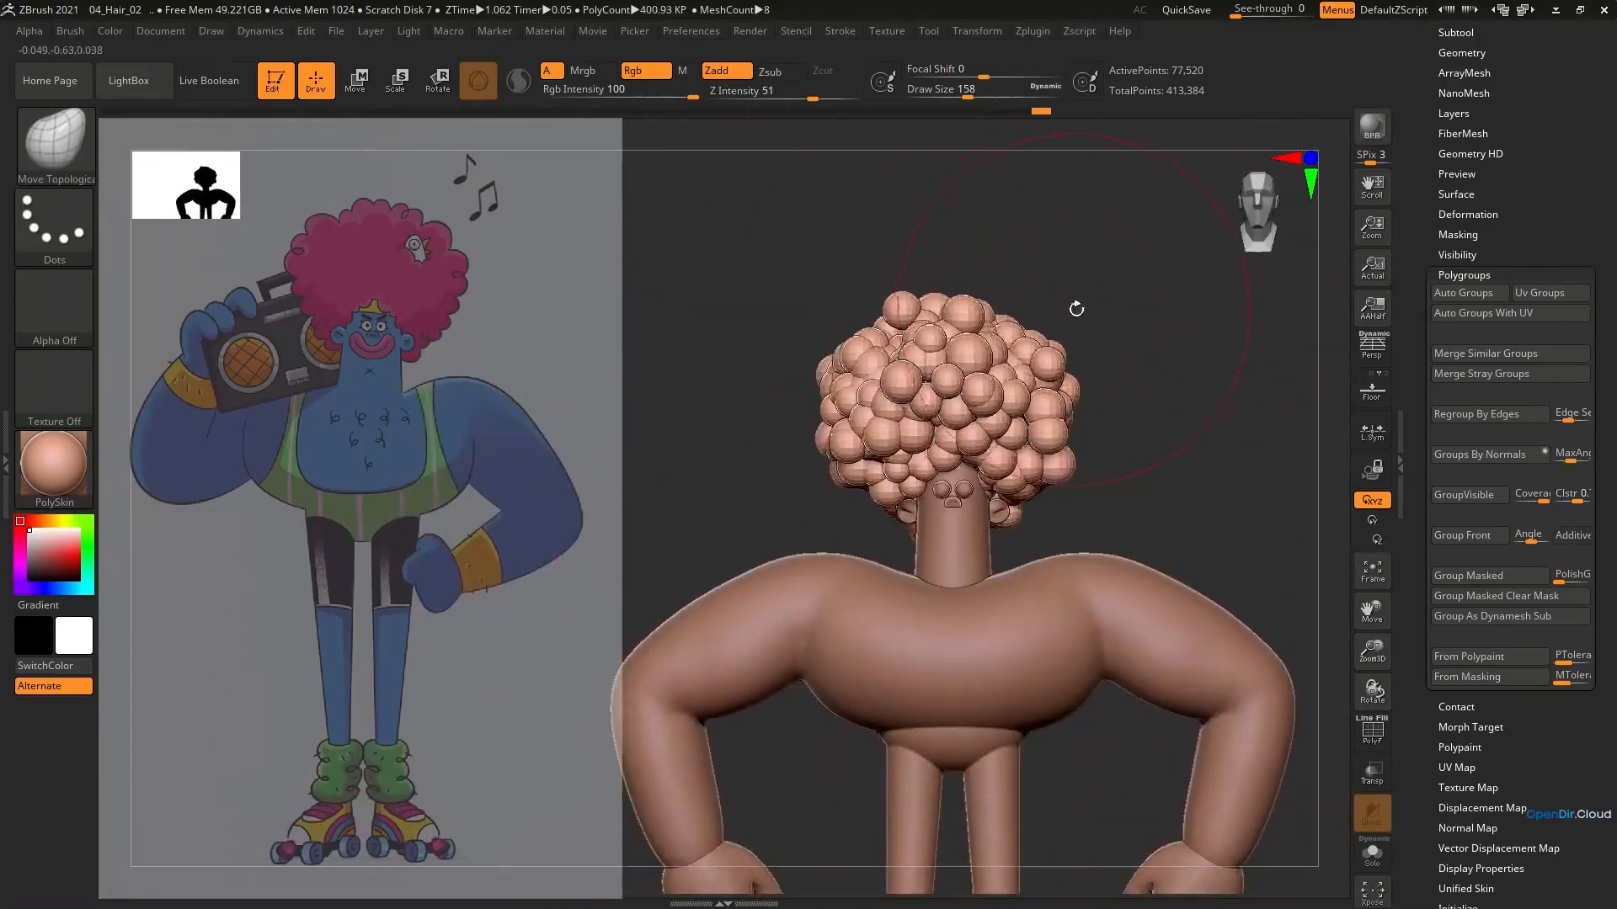
# Append a Sphere3D to the character as a new subtool
pyautogui.moveTo(1497, 42); pyautogui.dragTo(1513, 266)
pyautogui.click(1472, 409)
pyautogui.click(1470, 388)
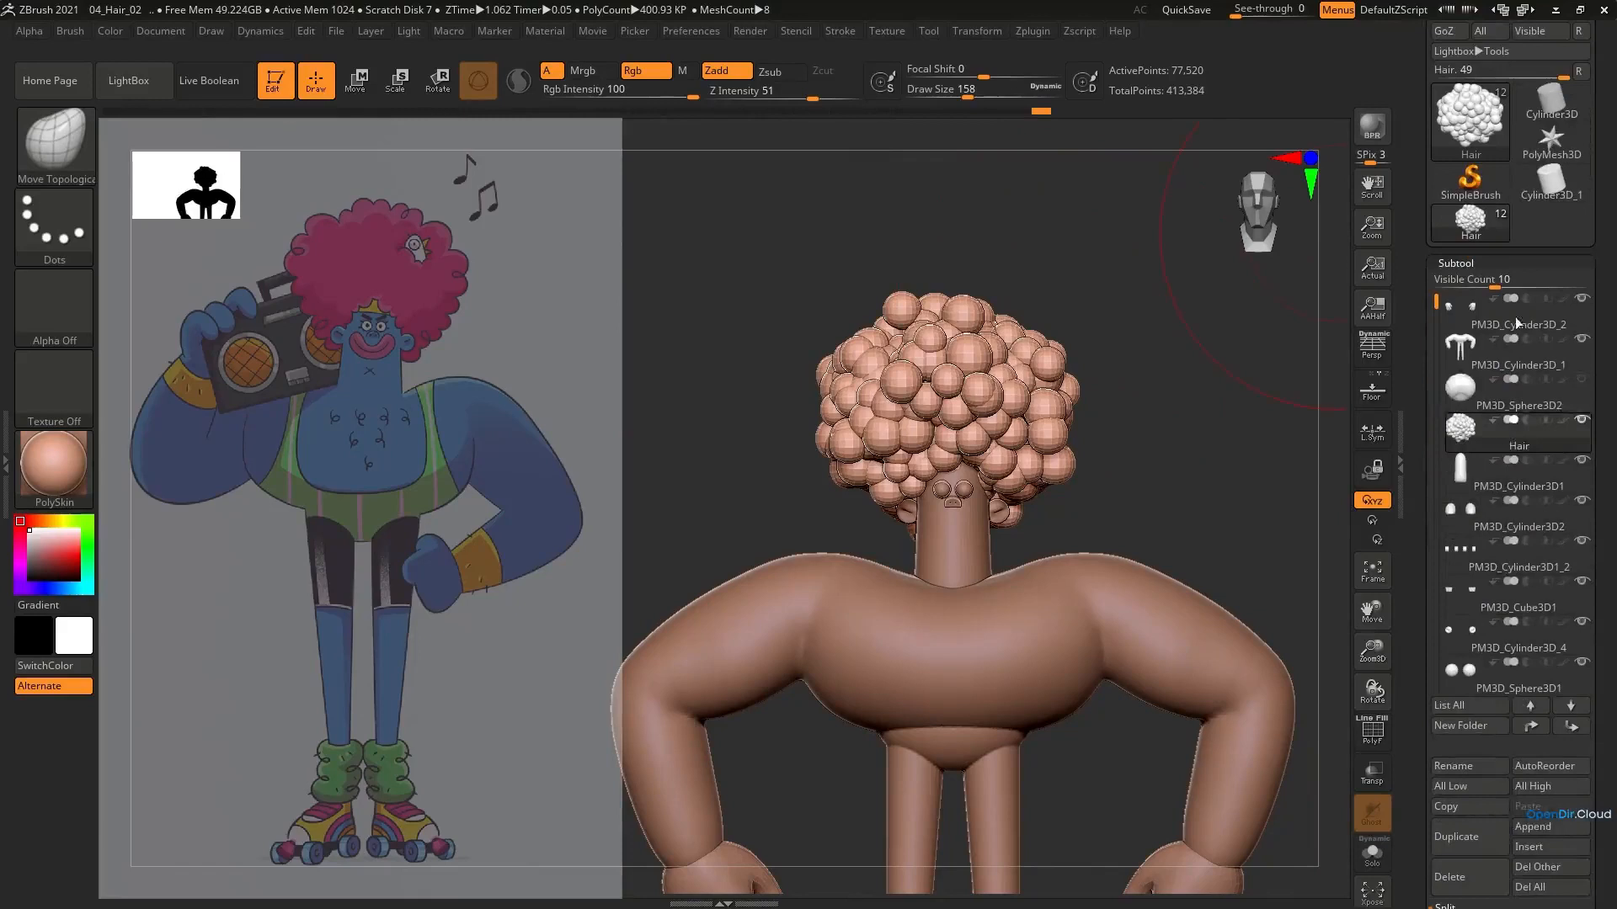
pyautogui.click(1546, 828)
pyautogui.click(1530, 829)
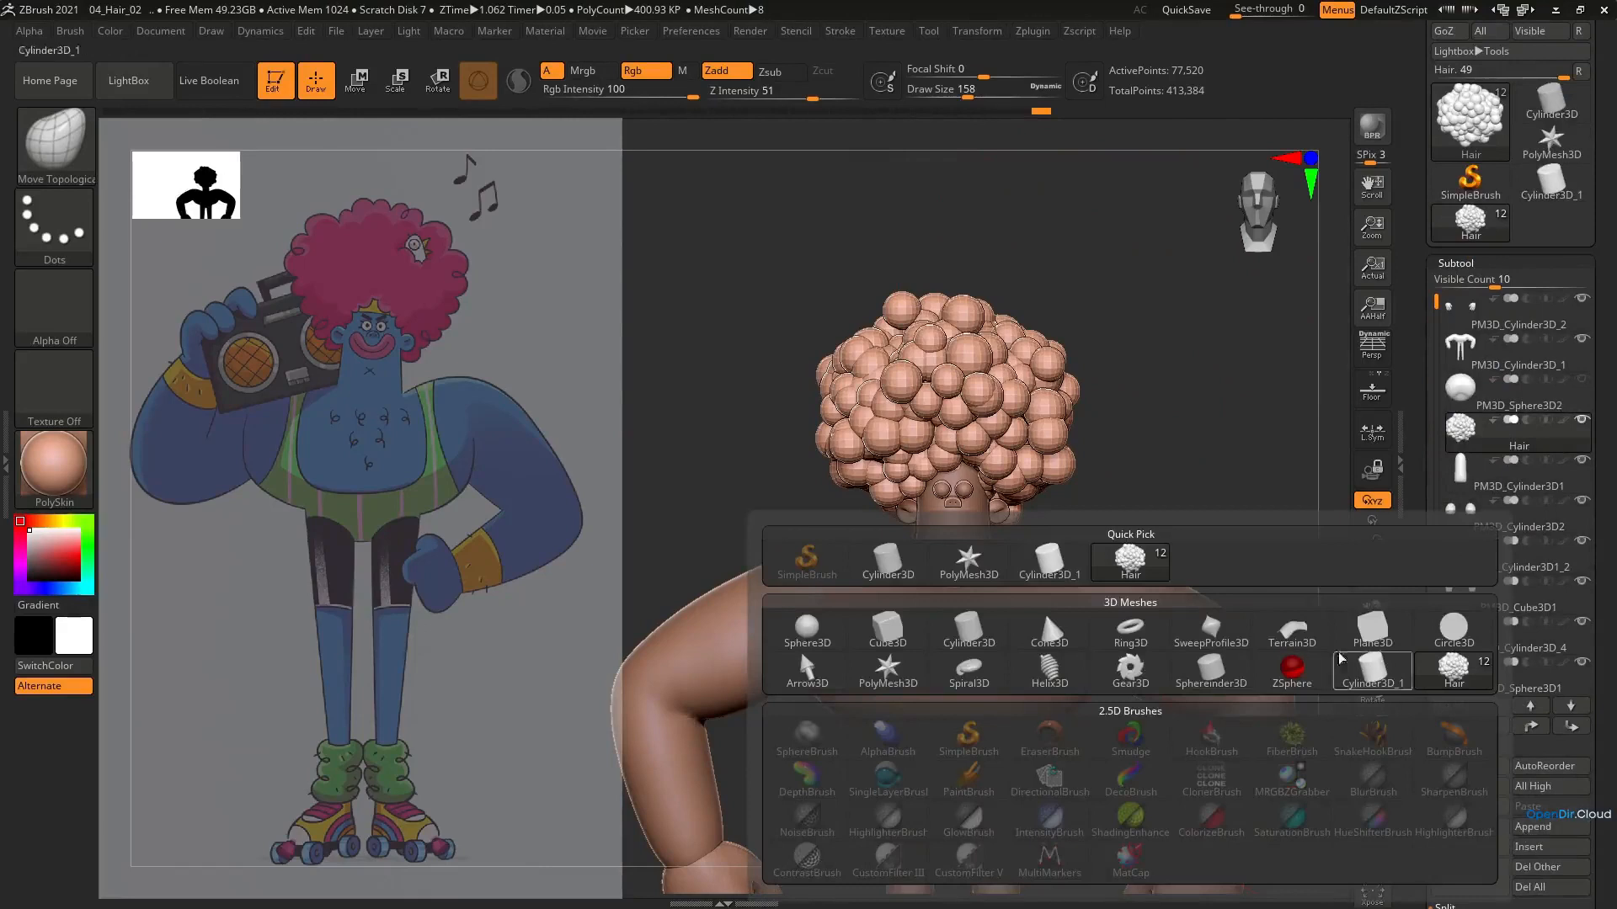
pyautogui.click(805, 633)
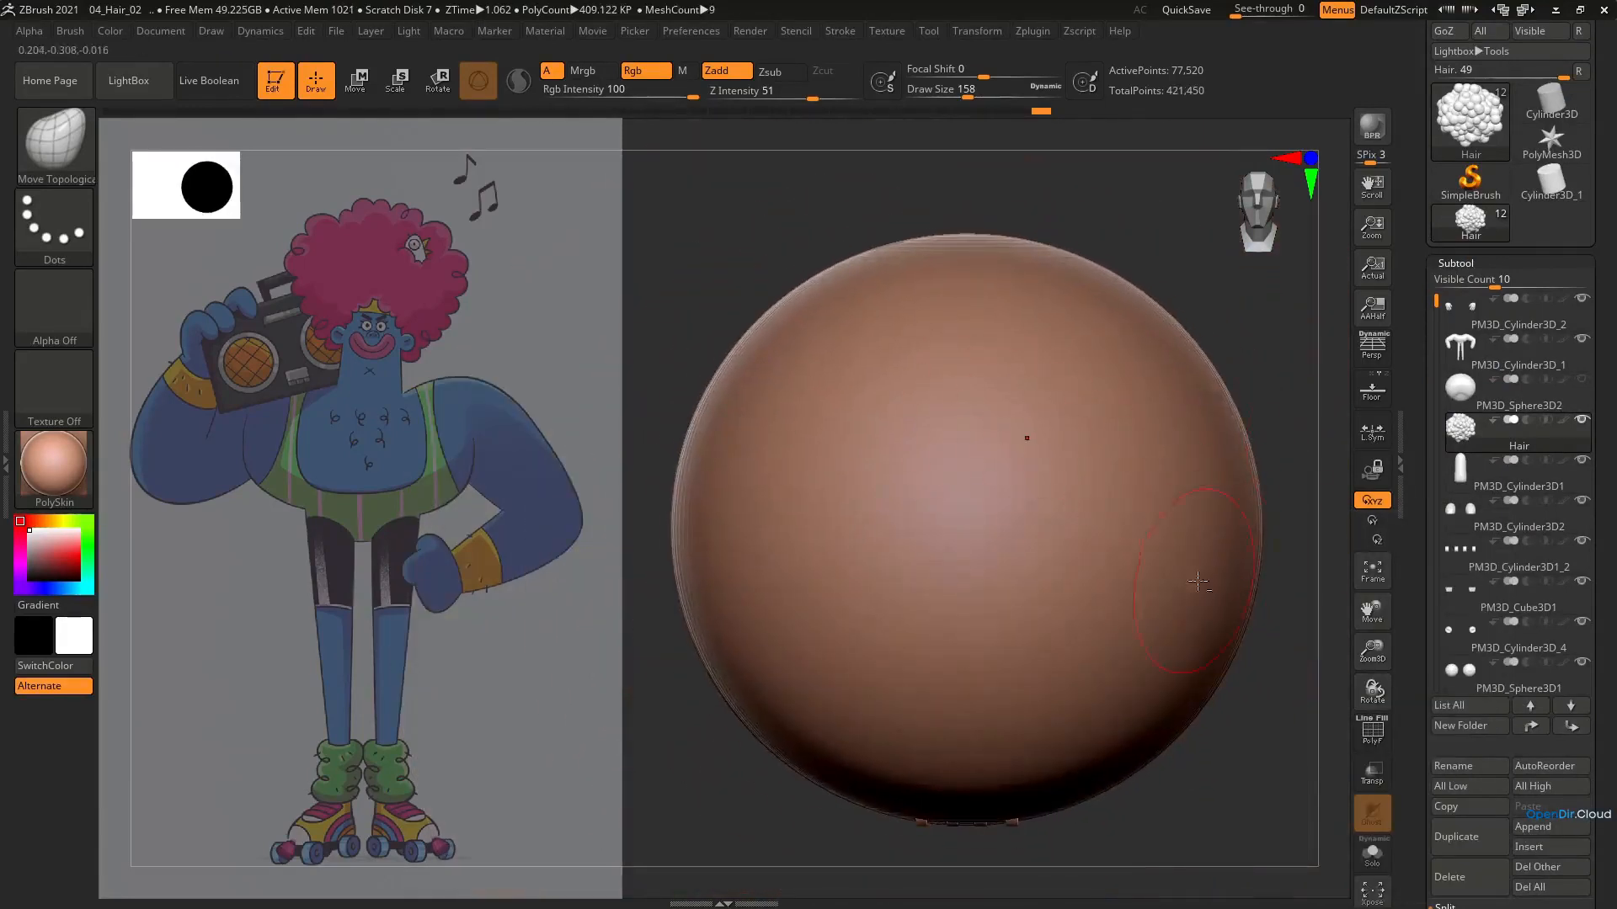
# Scale the appended sphere down to curl size and place it at the side of the upper afro
pyautogui.keyDown('alt'); pyautogui.click(1211, 589); pyautogui.keyUp('alt')
pyautogui.press('e')
pyautogui.moveTo(965, 531); pyautogui.dragTo(719, 654)
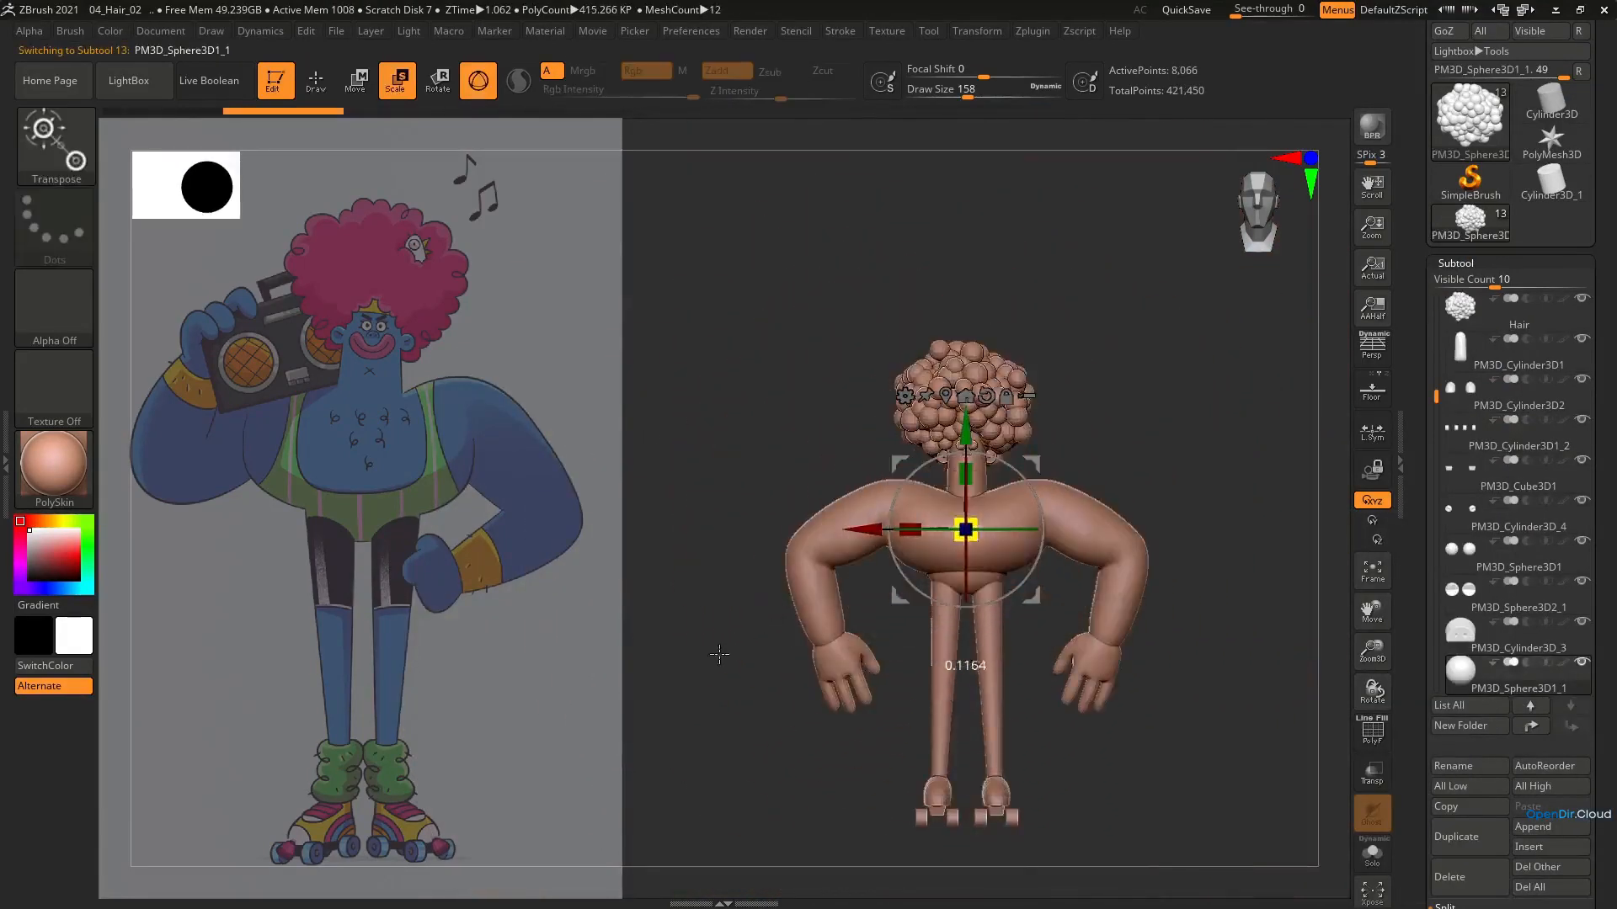
pyautogui.moveTo(900, 596); pyautogui.dragTo(937, 467)
pyautogui.keyDown('ctrl'); pyautogui.moveTo(1015, 370); pyautogui.dragTo(1012, 472, button='right'); pyautogui.keyUp('ctrl')
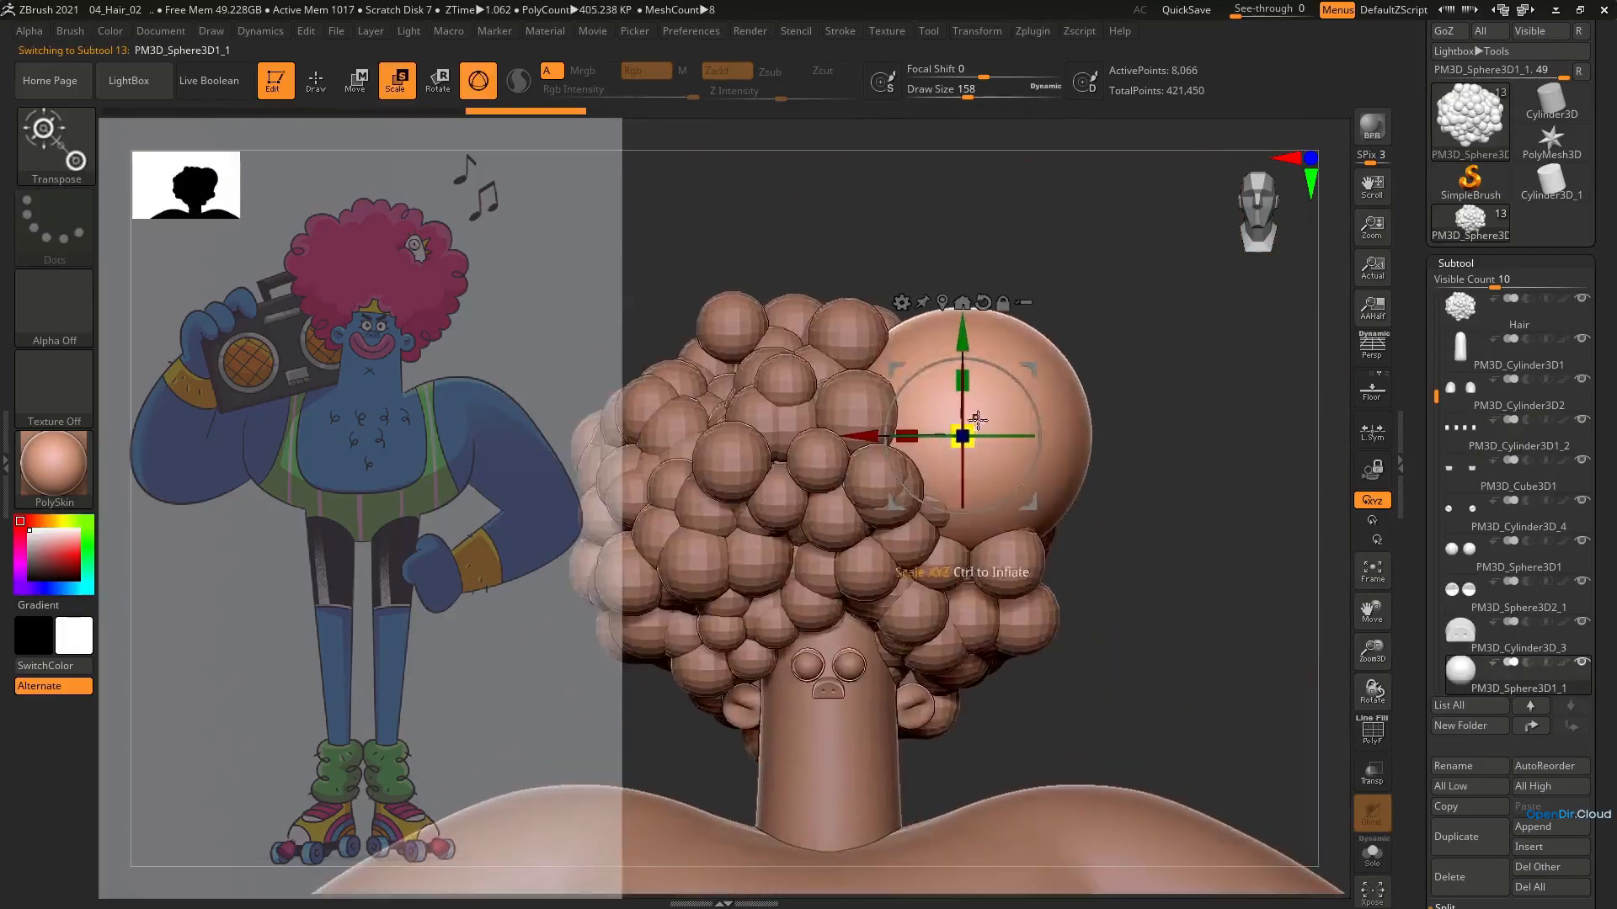
pyautogui.moveTo(966, 433); pyautogui.dragTo(924, 468)
pyautogui.moveTo(1036, 454); pyautogui.dragTo(922, 461, button='right')
pyautogui.moveTo(931, 505); pyautogui.dragTo(899, 510)
pyautogui.moveTo(908, 446); pyautogui.dragTo(1172, 357, button='right')
pyautogui.moveTo(1178, 341); pyautogui.dragTo(1172, 345)
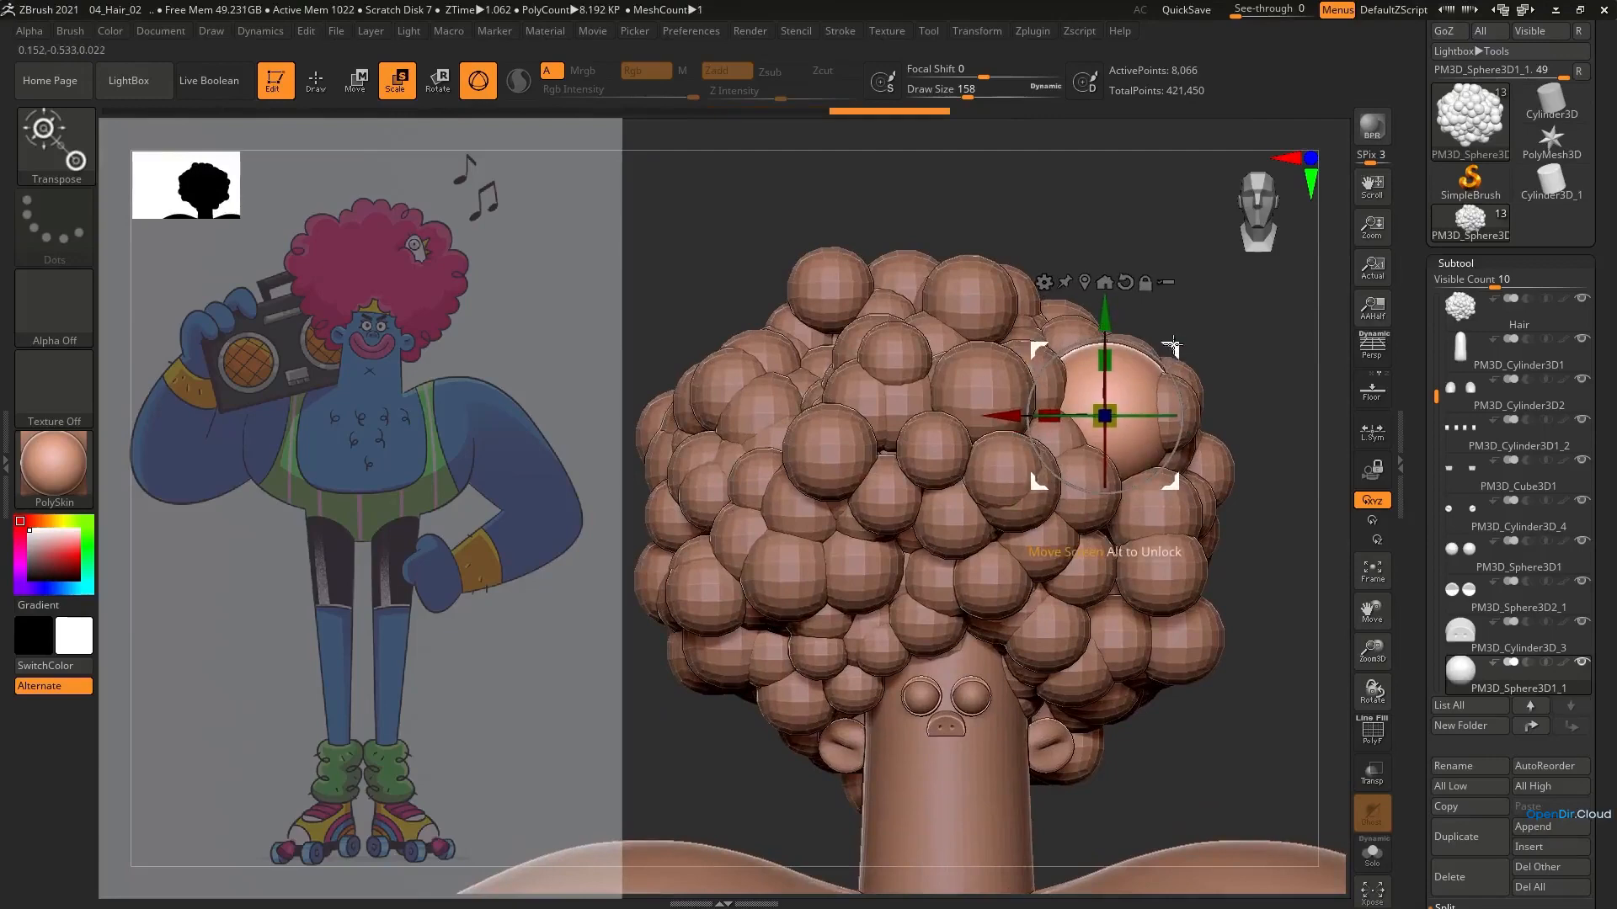
# Stretch the small sphere upward into an egg shape with the Move brush, reducing the draw size to 54
pyautogui.press('b')
pyautogui.press('m')
pyautogui.press('v')
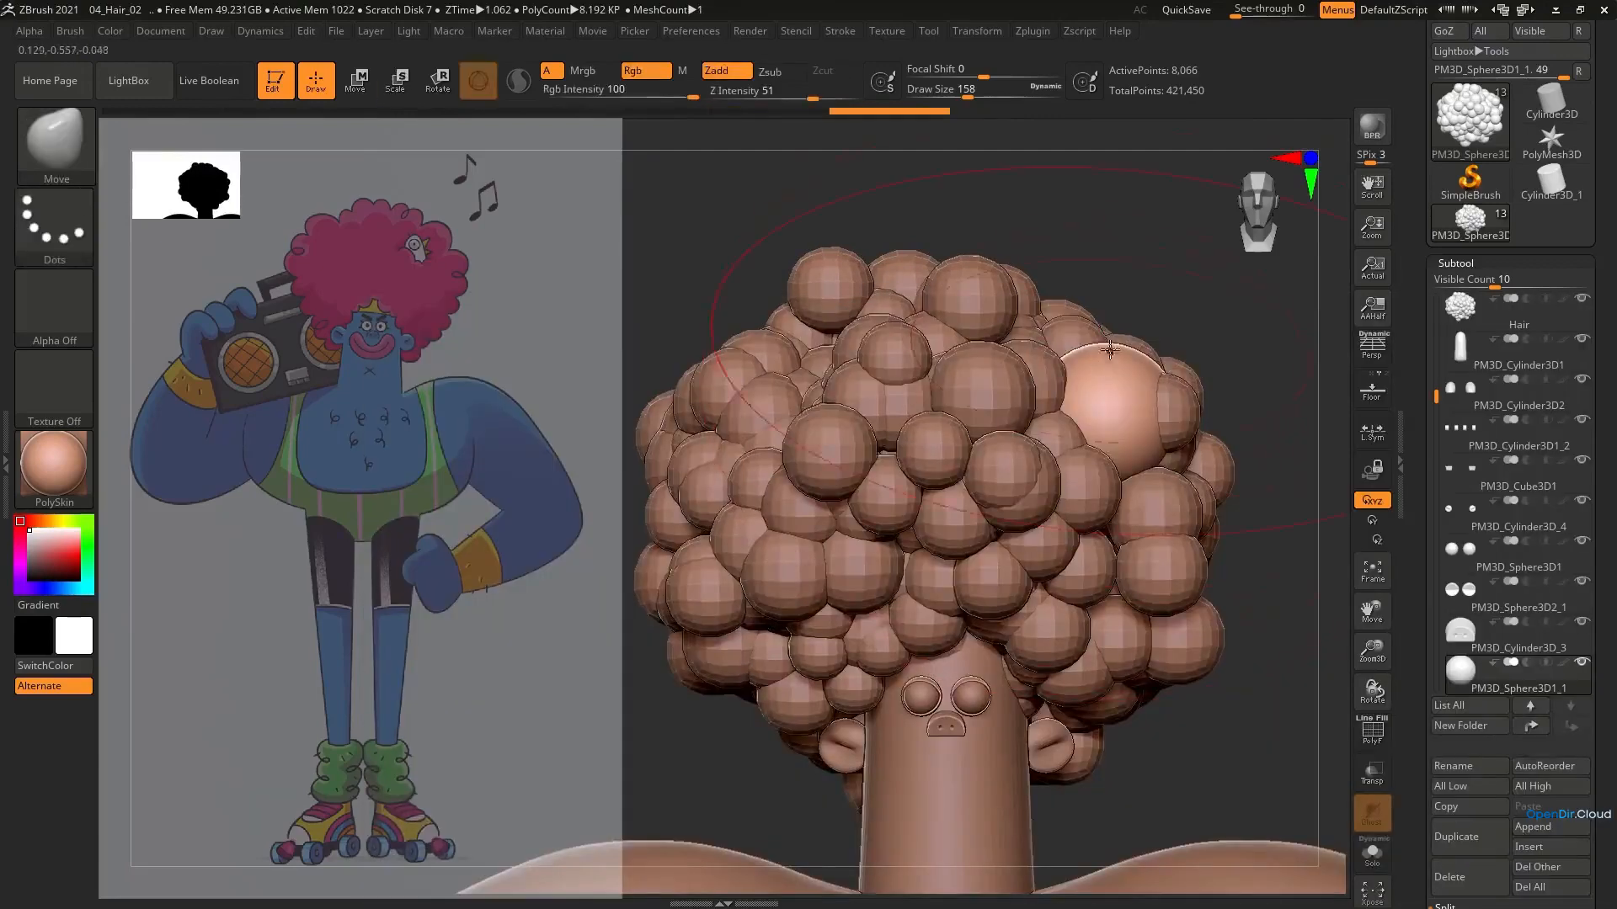
pyautogui.hotkey('ctrl', 'z')
pyautogui.hotkey('ctrl', 'z')
pyautogui.hotkey('ctrl', 'z')
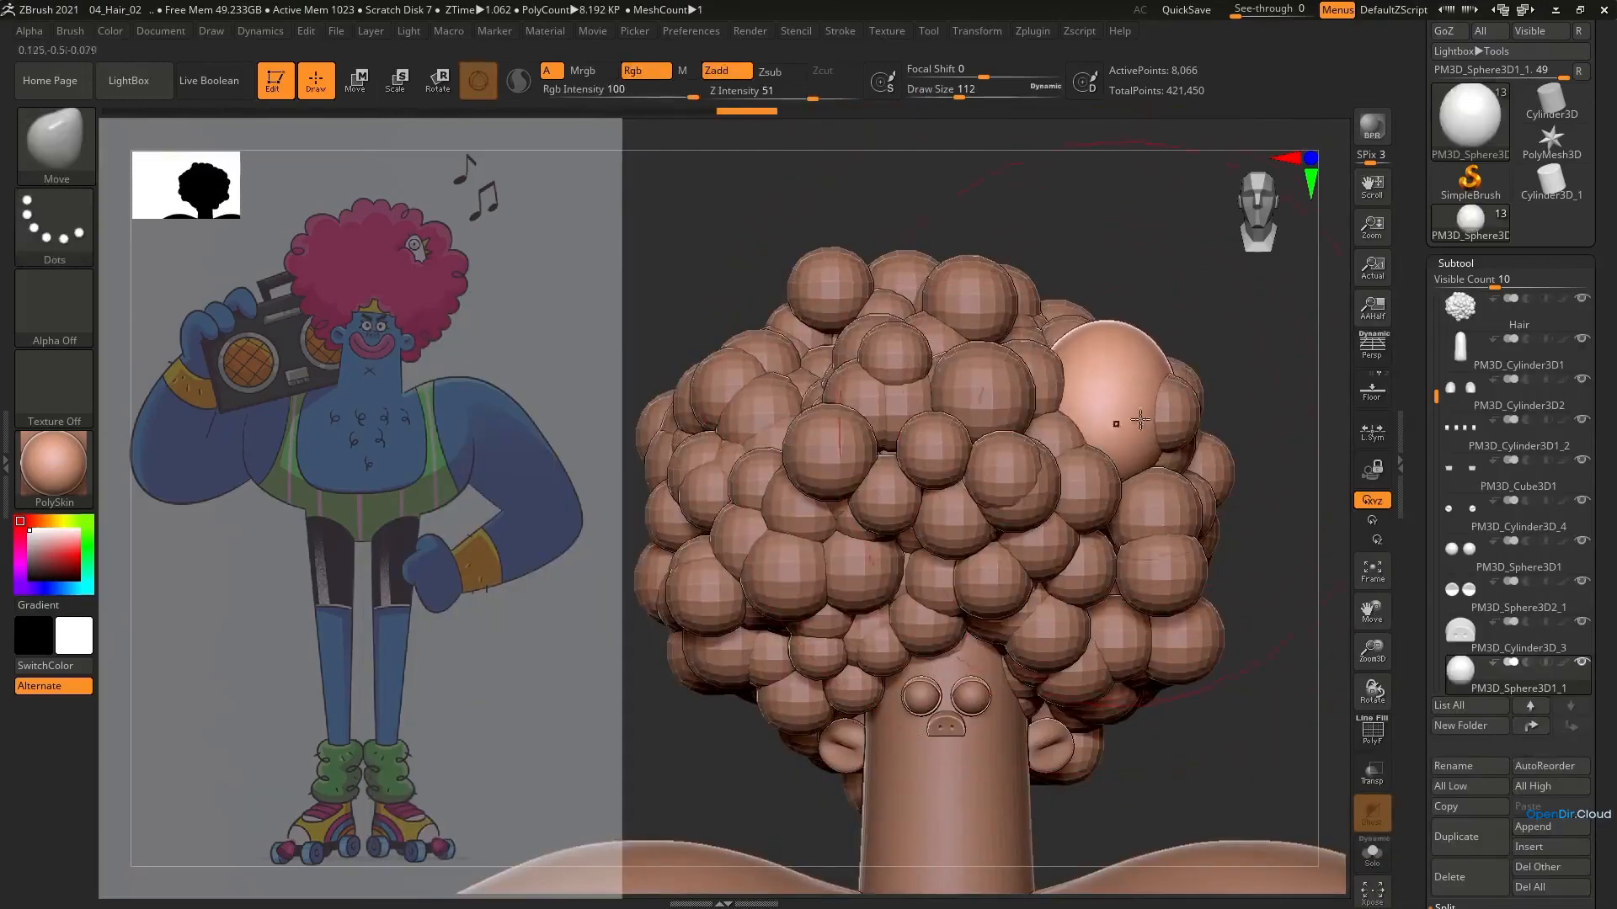
pyautogui.hotkey('ctrl', 'shift', 'z')
pyautogui.hotkey('ctrl', 'shift', 'z')
pyautogui.hotkey('ctrl', 'shift', 'z')
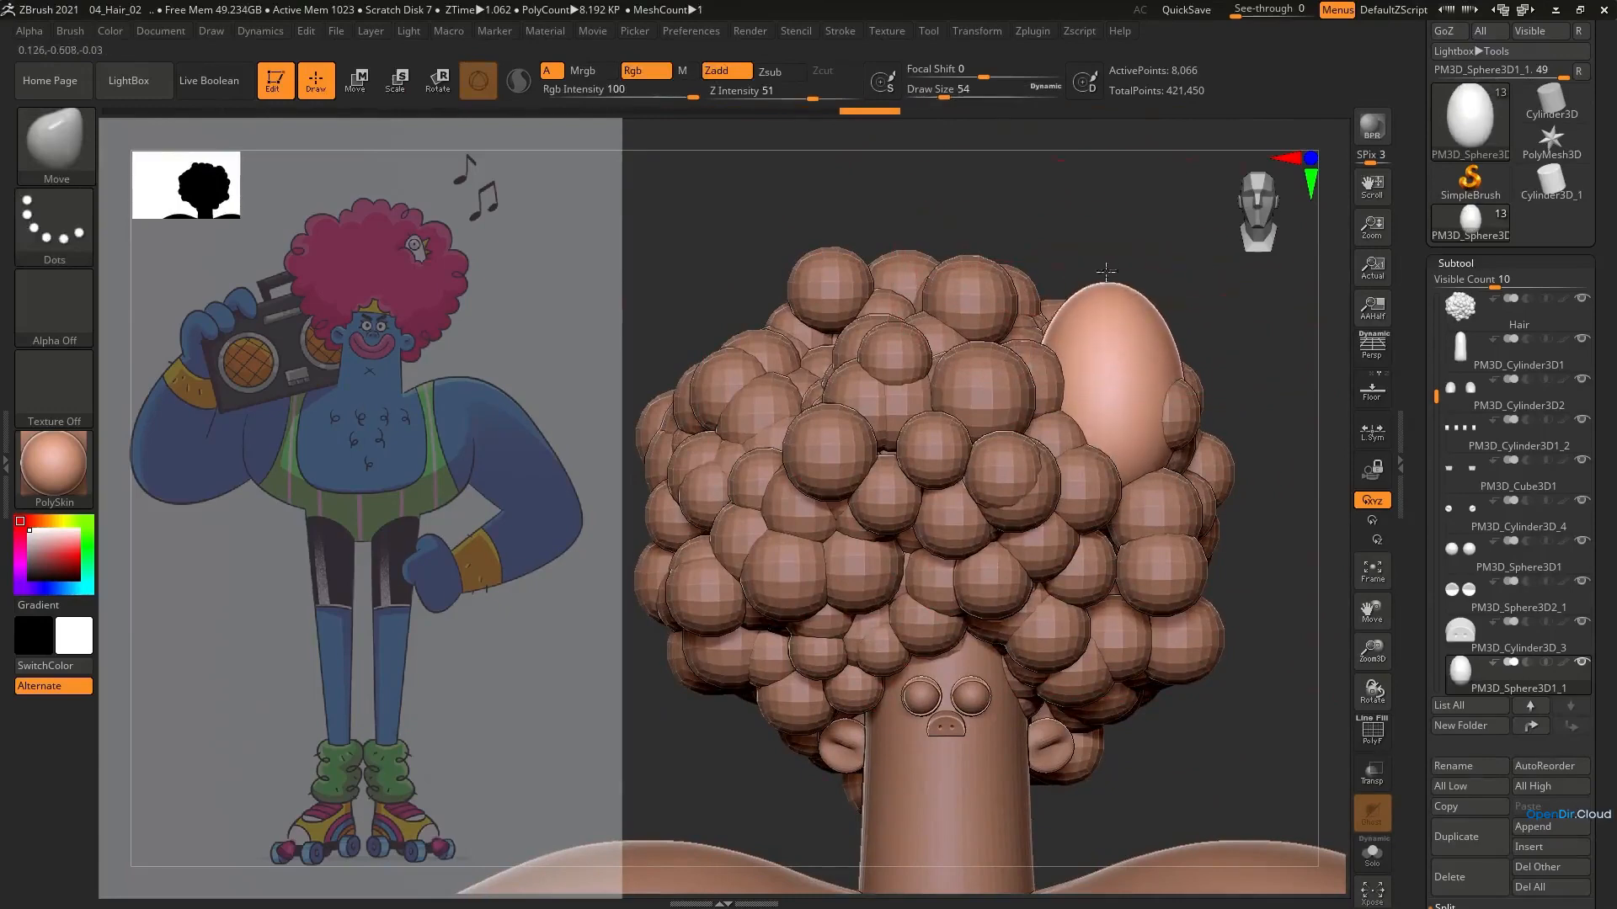
# ZRemesh the egg with a target polygon count of 1.41985
pyautogui.scroll(-5, 1614, 519)
pyautogui.click(1462, 685)
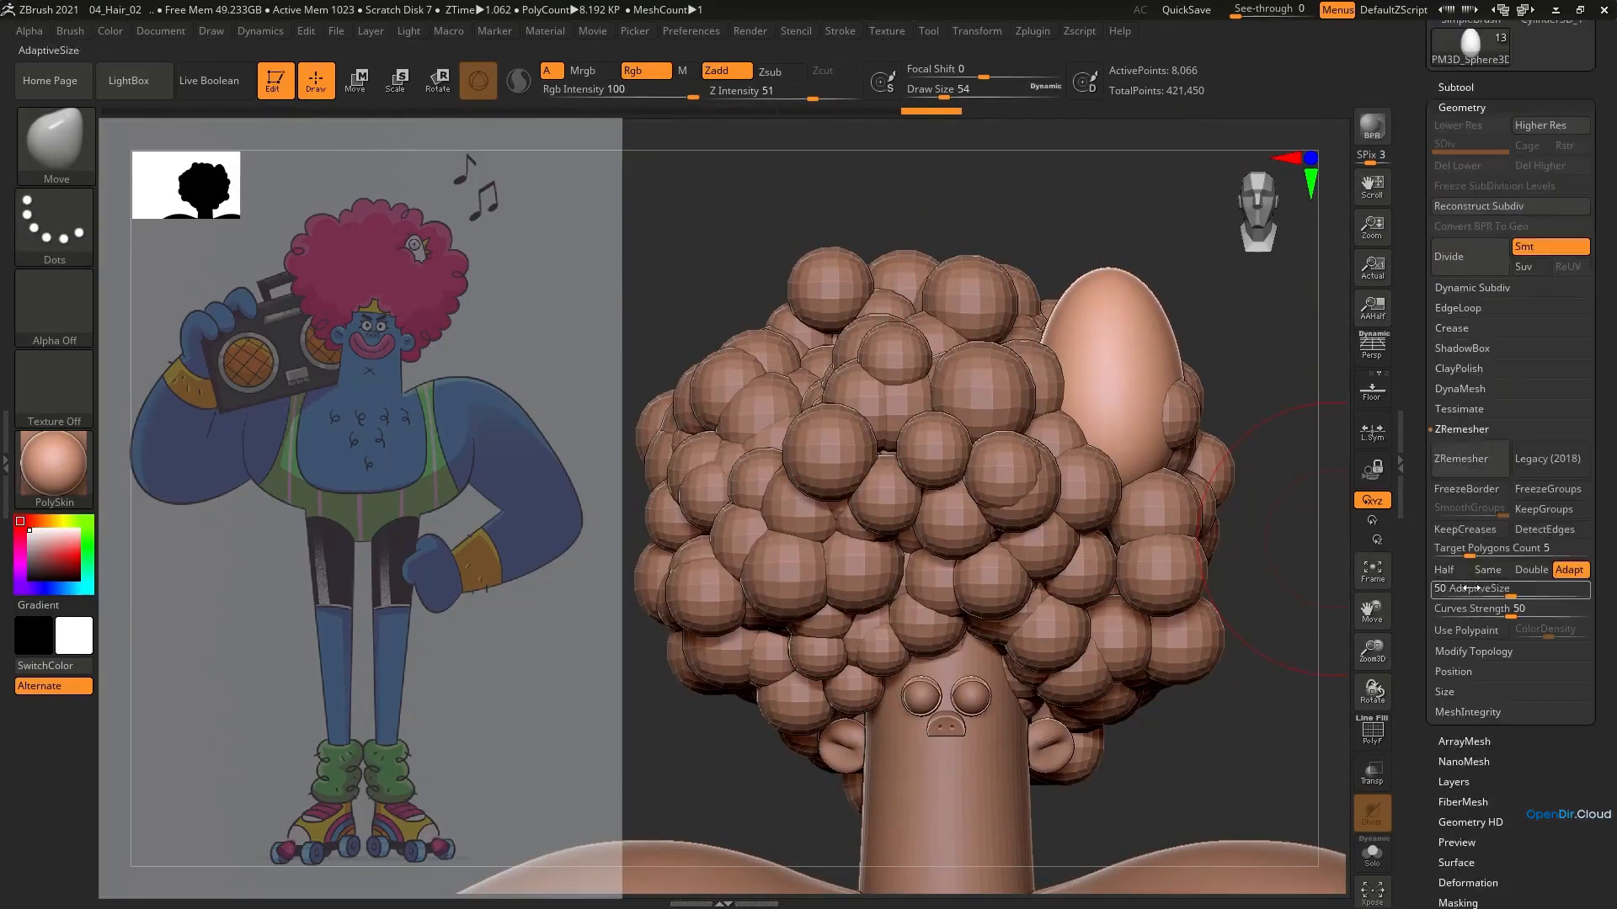
pyautogui.click(1467, 458)
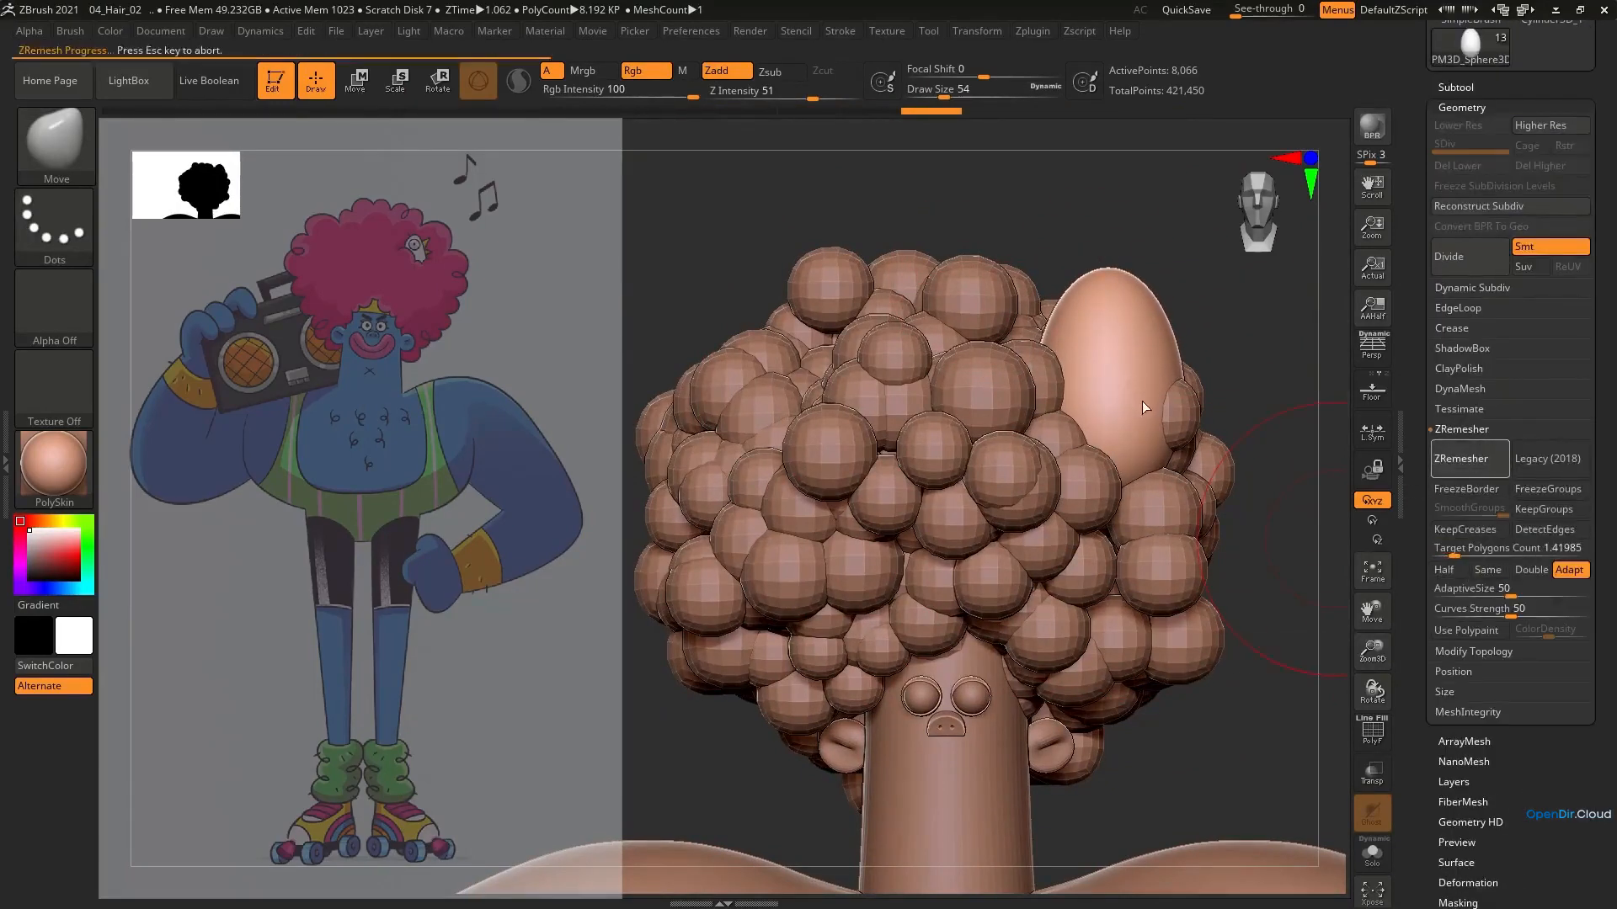
# Isolate the egg and taper its top and sides with the Move brush, going from draw size 68 to 44
pyautogui.moveTo(1111, 274)
pyautogui.keyDown('shift'); pyautogui.mouseDown()
pyautogui.moveTo(1102, 303)
pyautogui.moveTo(1135, 276)
pyautogui.mouseUp(); pyautogui.keyUp('shift')
pyautogui.moveTo(1119, 297)
pyautogui.mouseDown()
pyautogui.moveTo(1100, 315)
pyautogui.moveTo(1105, 345)
pyautogui.moveTo(1110, 324)
pyautogui.mouseUp()
pyautogui.hotkey('alt', 's')
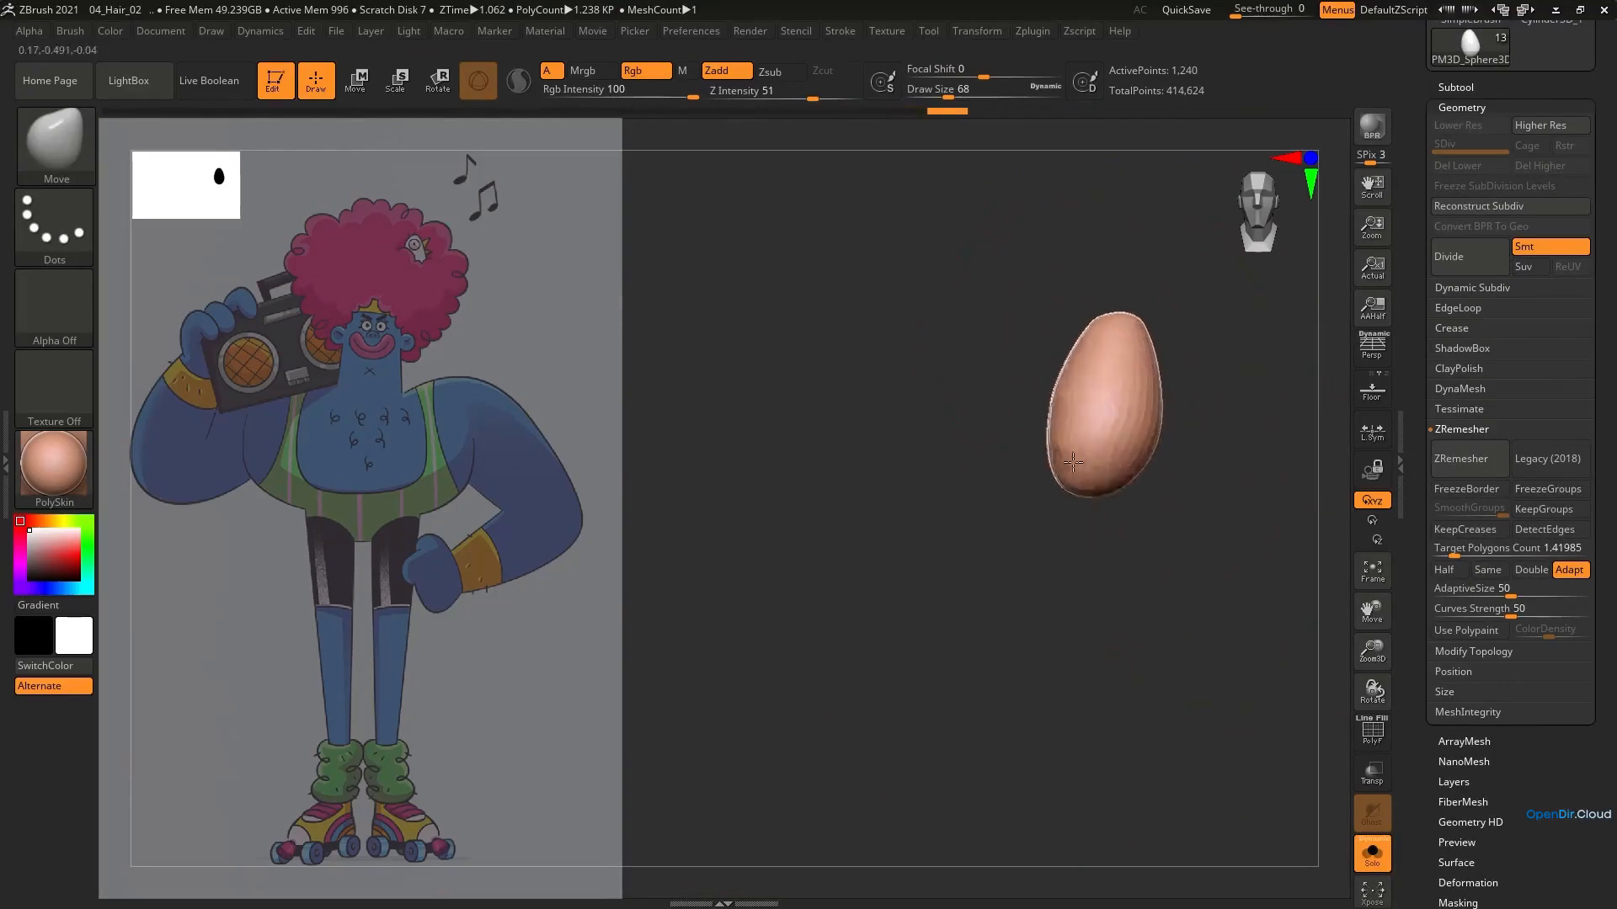
pyautogui.moveTo(1295, 560); pyautogui.dragTo(1205, 556)
pyautogui.moveTo(1173, 379); pyautogui.dragTo(1160, 379)
pyautogui.press('s')
pyautogui.moveTo(1122, 362); pyautogui.dragTo(1120, 402)
pyautogui.press('s')
pyautogui.moveTo(1132, 400); pyautogui.dragTo(1200, 391)
pyautogui.keyDown('shift'); pyautogui.moveTo(1086, 358); pyautogui.dragTo(1091, 381); pyautogui.keyUp('shift')
pyautogui.press('s')
pyautogui.moveTo(1056, 460); pyautogui.dragTo(1048, 461)
pyautogui.moveTo(1087, 439); pyautogui.dragTo(1103, 446)
pyautogui.moveTo(1043, 446); pyautogui.dragTo(1073, 460)
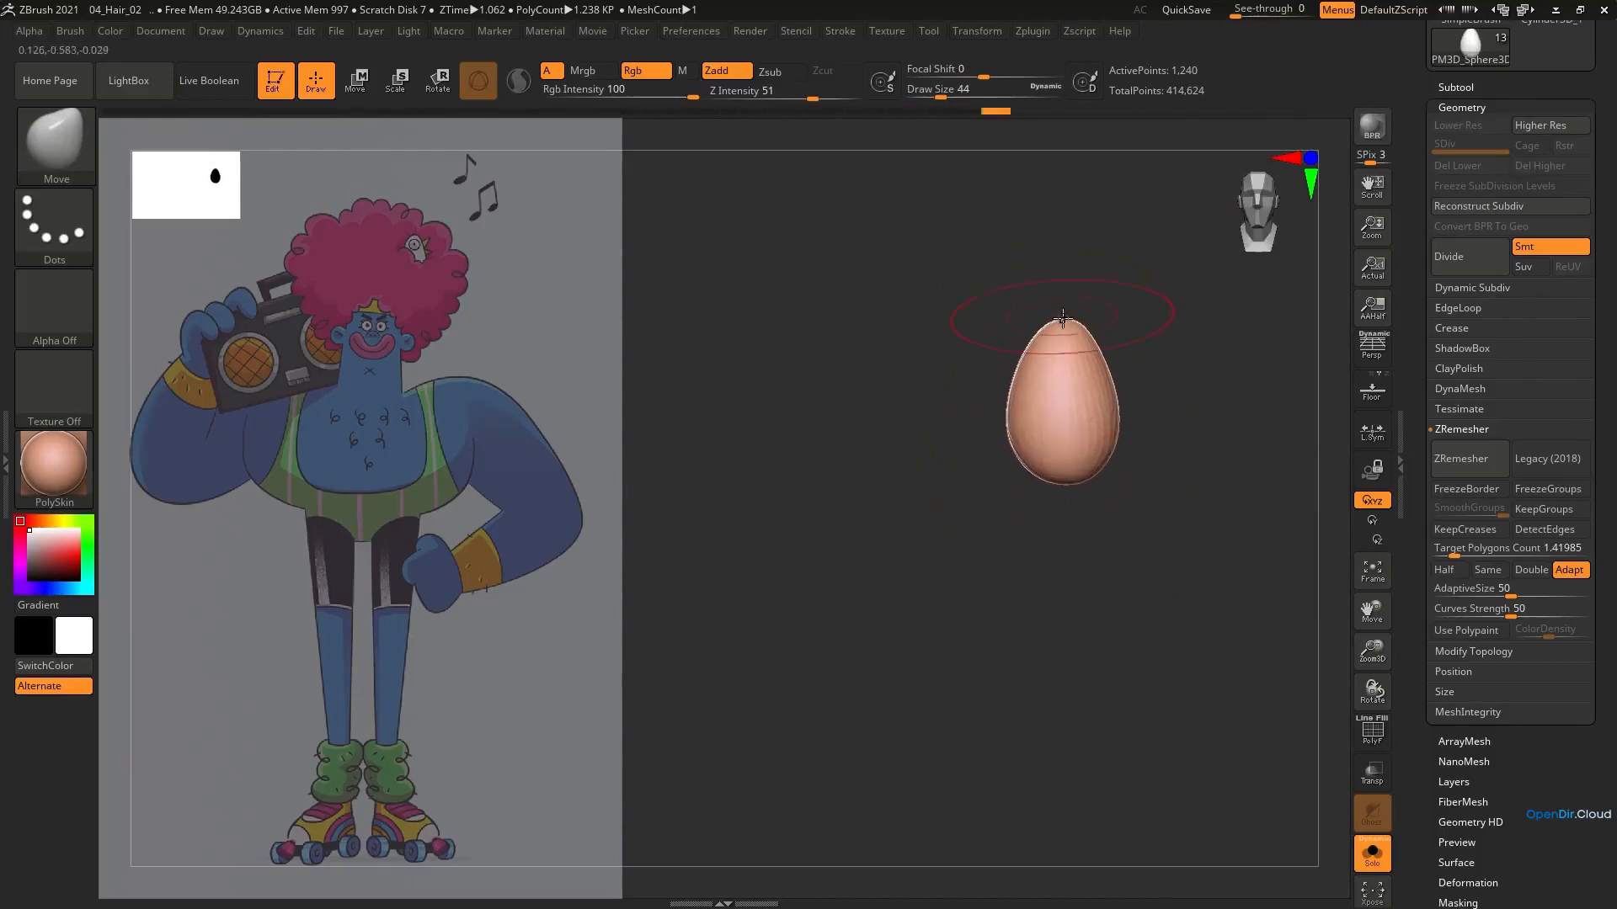
# Refine the egg's outline from the front and side with the Move brush at draw sizes 44 and 29
pyautogui.moveTo(1062, 320); pyautogui.dragTo(1063, 325)
pyautogui.keyDown('shift'); pyautogui.moveTo(1021, 368); pyautogui.dragTo(993, 375); pyautogui.keyUp('shift')
pyautogui.moveTo(1062, 438); pyautogui.dragTo(1053, 441)
pyautogui.moveTo(1096, 320); pyautogui.dragTo(1097, 326)
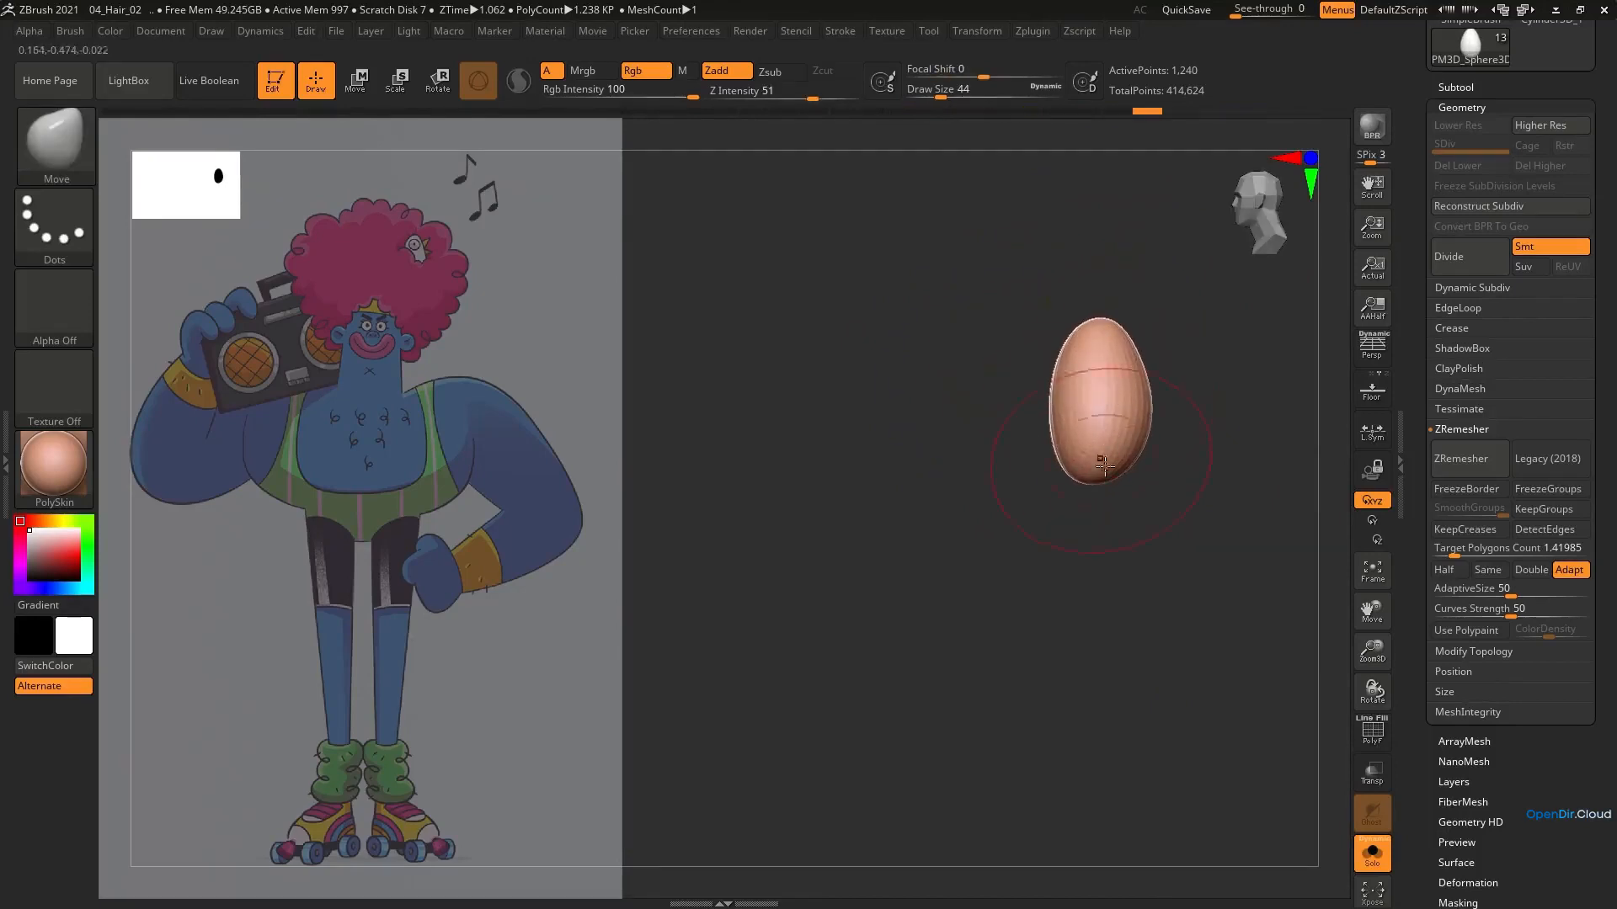
pyautogui.keyDown('shift'); pyautogui.moveTo(1109, 443); pyautogui.dragTo(1129, 407); pyautogui.keyUp('shift')
pyautogui.keyDown('shift'); pyautogui.moveTo(1129, 407); pyautogui.dragTo(1155, 406, button='right'); pyautogui.keyUp('shift')
pyautogui.keyDown('ctrl'); pyautogui.moveTo(1155, 406); pyautogui.dragTo(1104, 401, button='right'); pyautogui.keyUp('ctrl')
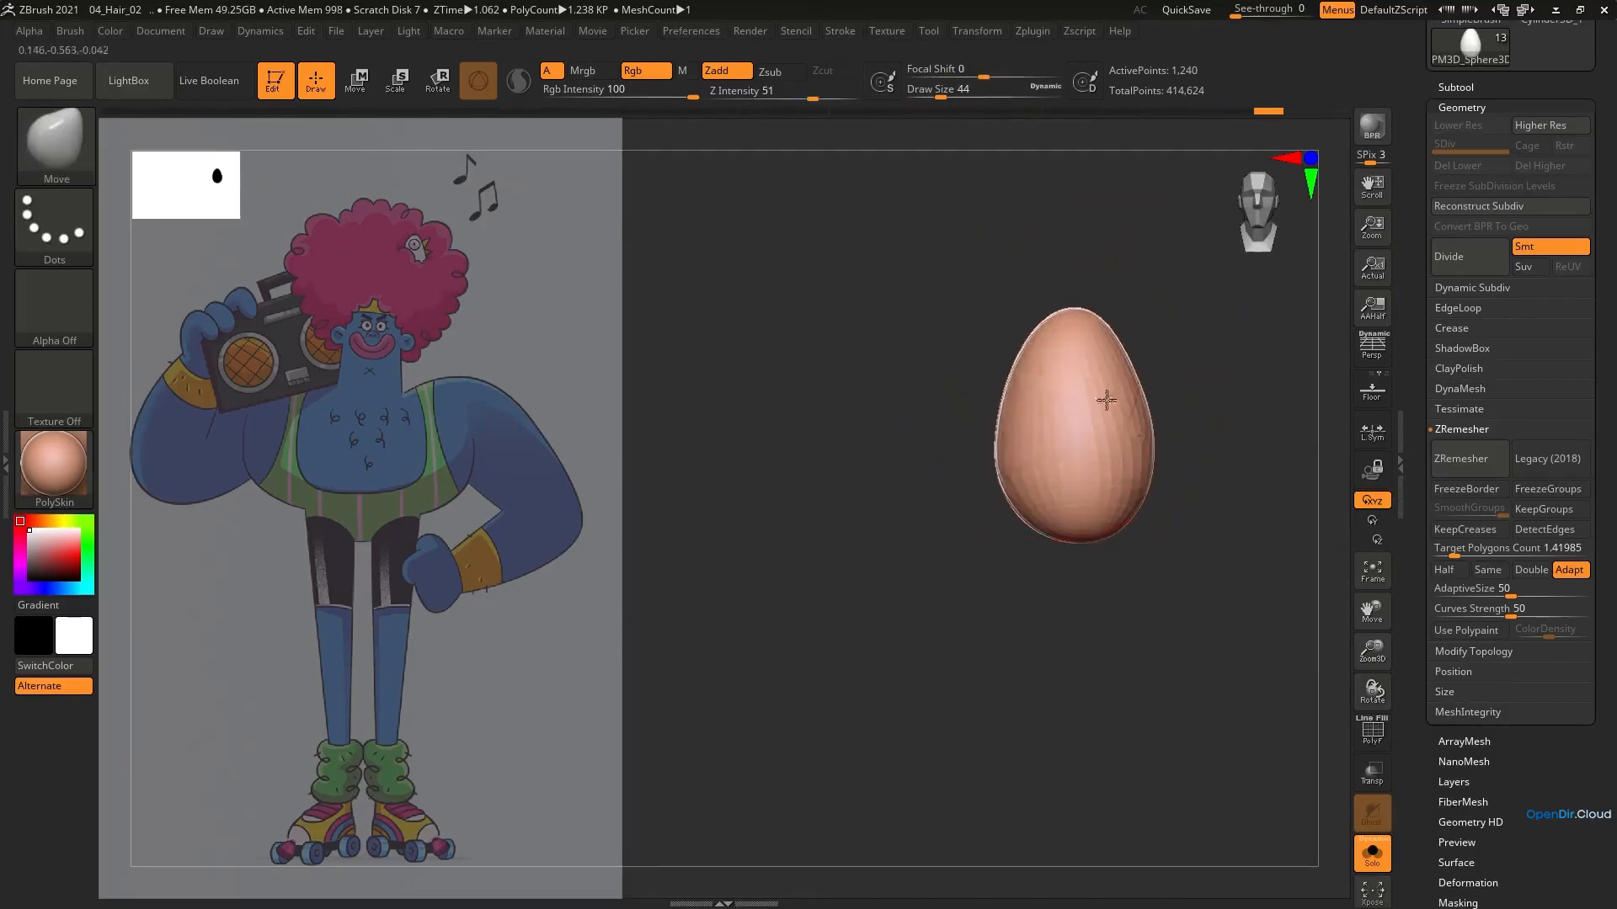
pyautogui.press('[')
pyautogui.press('[')
pyautogui.moveTo(1014, 382); pyautogui.dragTo(1007, 384)
# Append another Sphere3D as a subtool for the bird's eye
pyautogui.moveTo(1609, 218); pyautogui.dragTo(1604, 345)
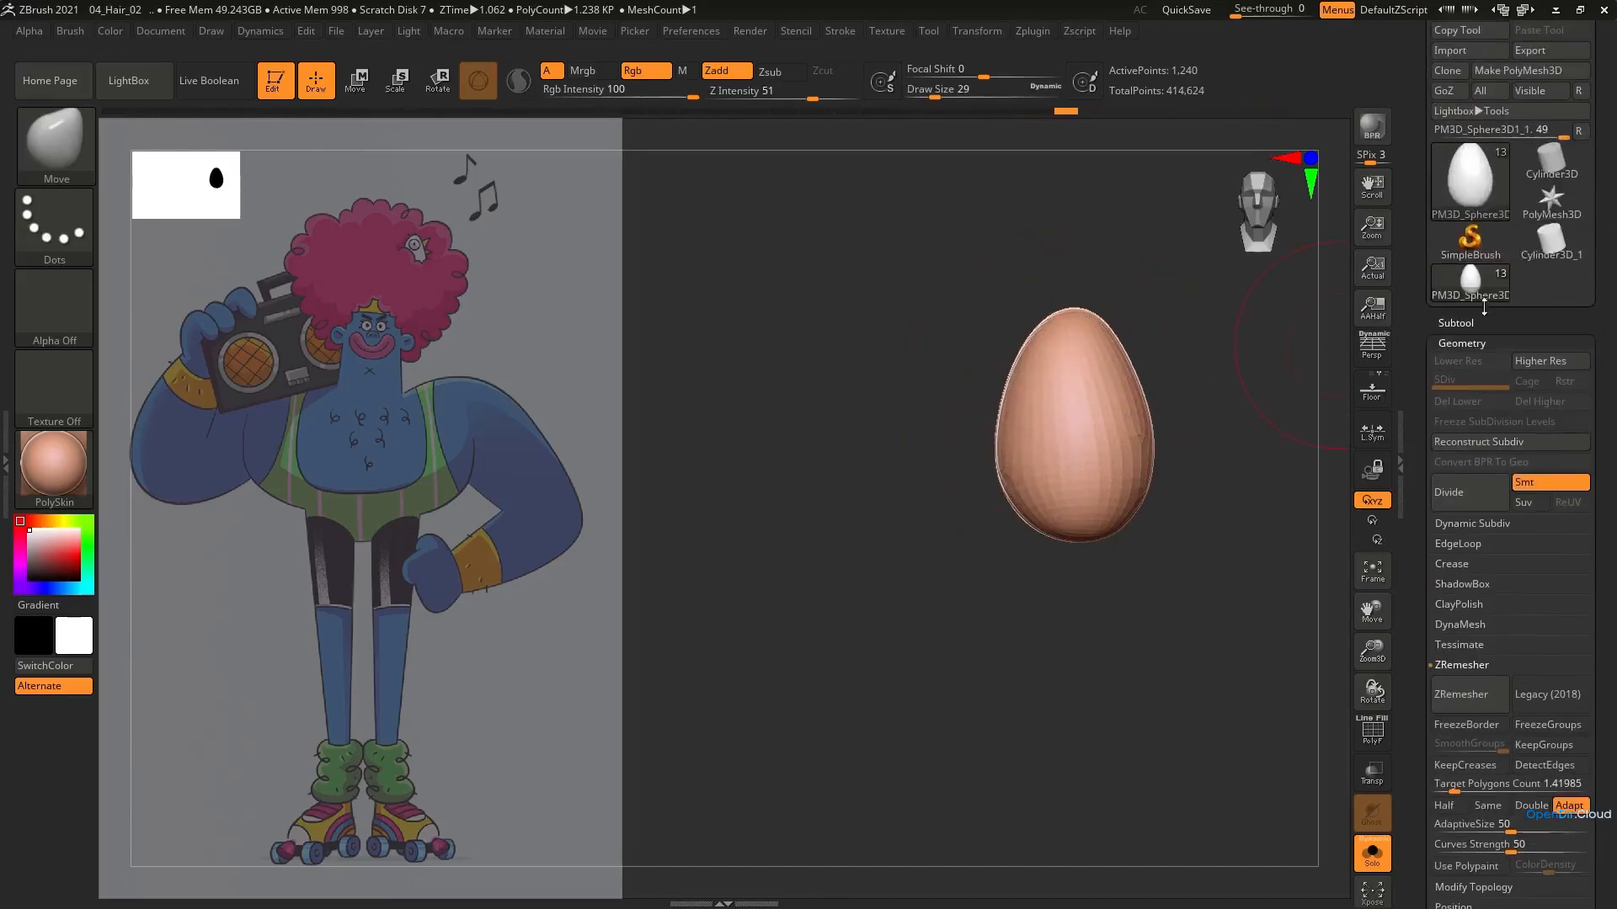
pyautogui.click(1474, 327)
pyautogui.press('e')
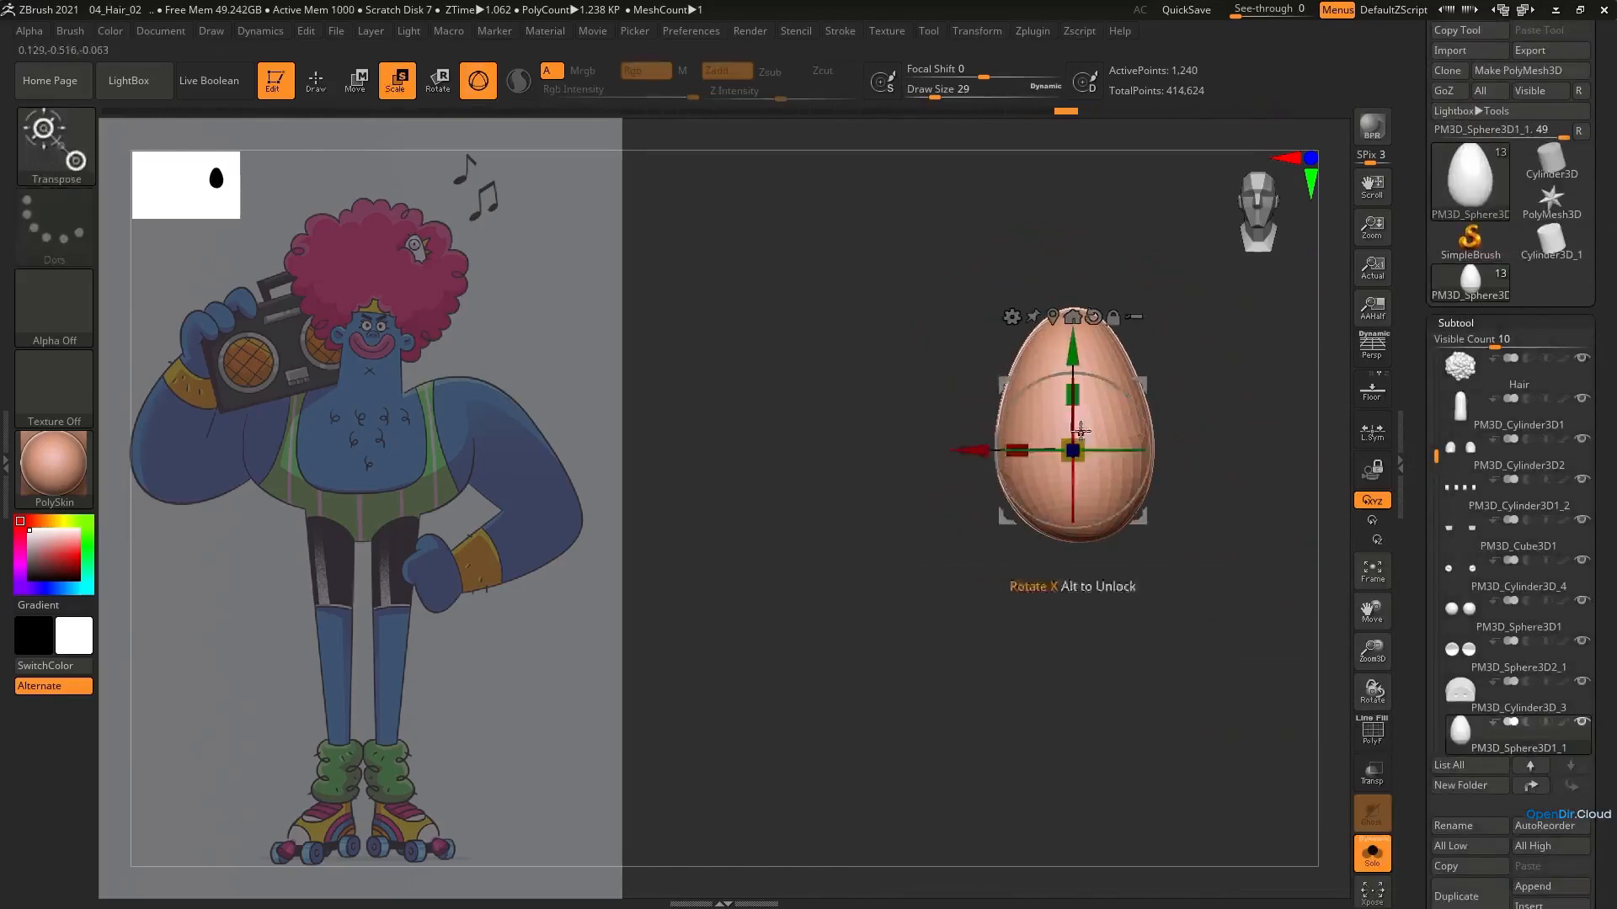
pyautogui.keyDown('shift'); pyautogui.moveTo(1088, 414); pyautogui.dragTo(1072, 398, button='right'); pyautogui.keyUp('shift')
pyautogui.click(1537, 893)
pyautogui.click(1043, 610)
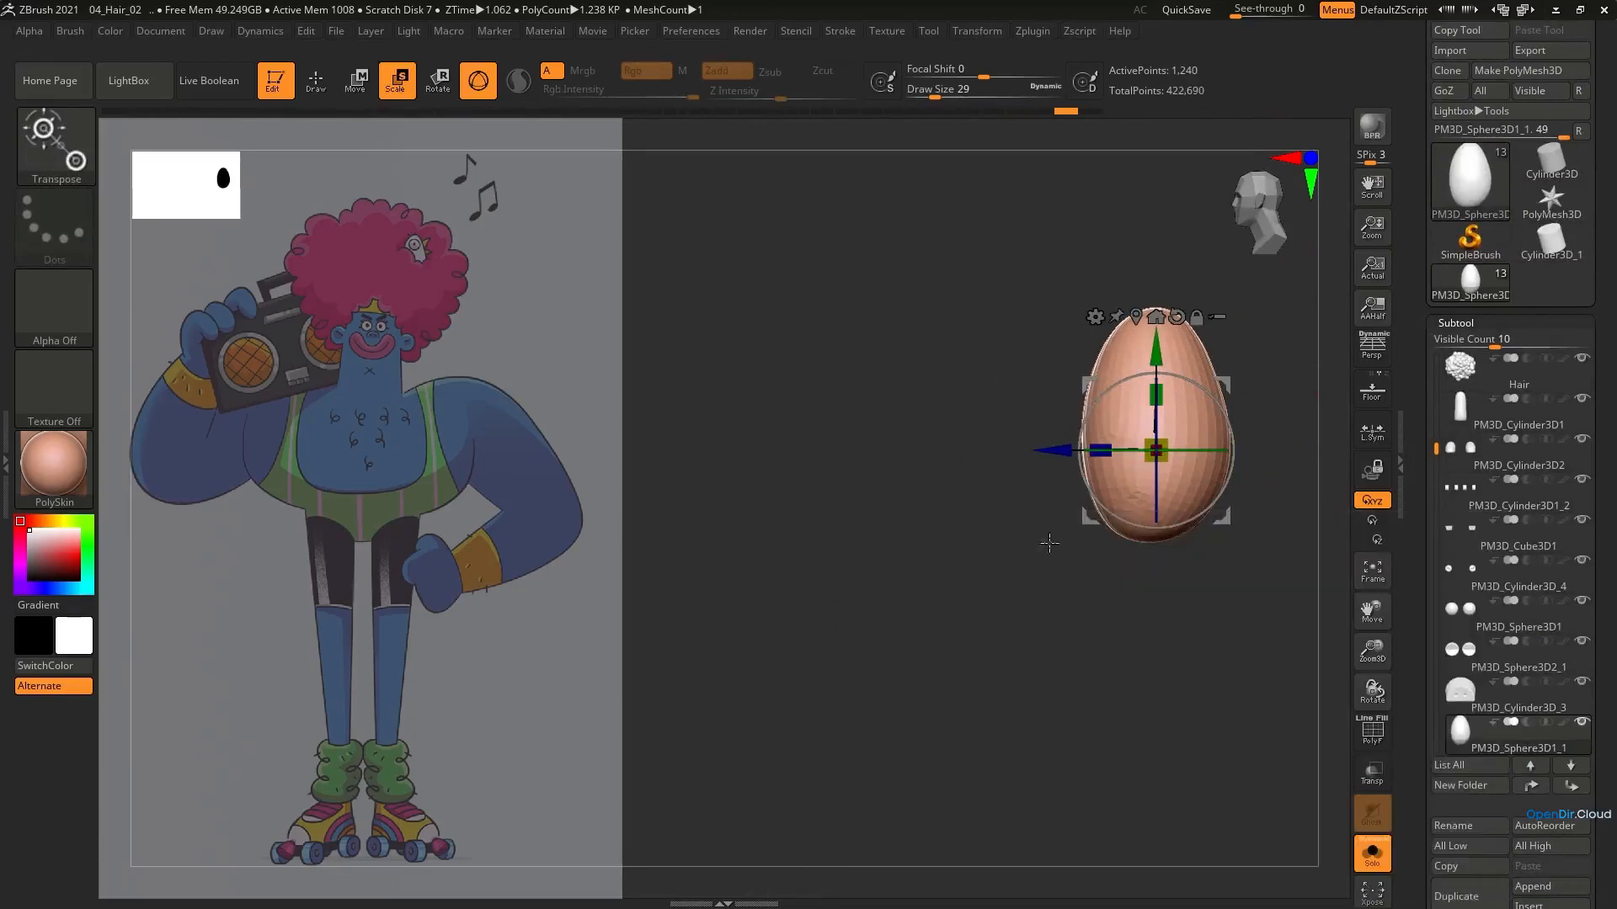
# Select the new sphere subtool, reset its gizmo orientation, scale it down and show the whole character again
pyautogui.moveTo(1437, 725); pyautogui.dragTo(1436, 627)
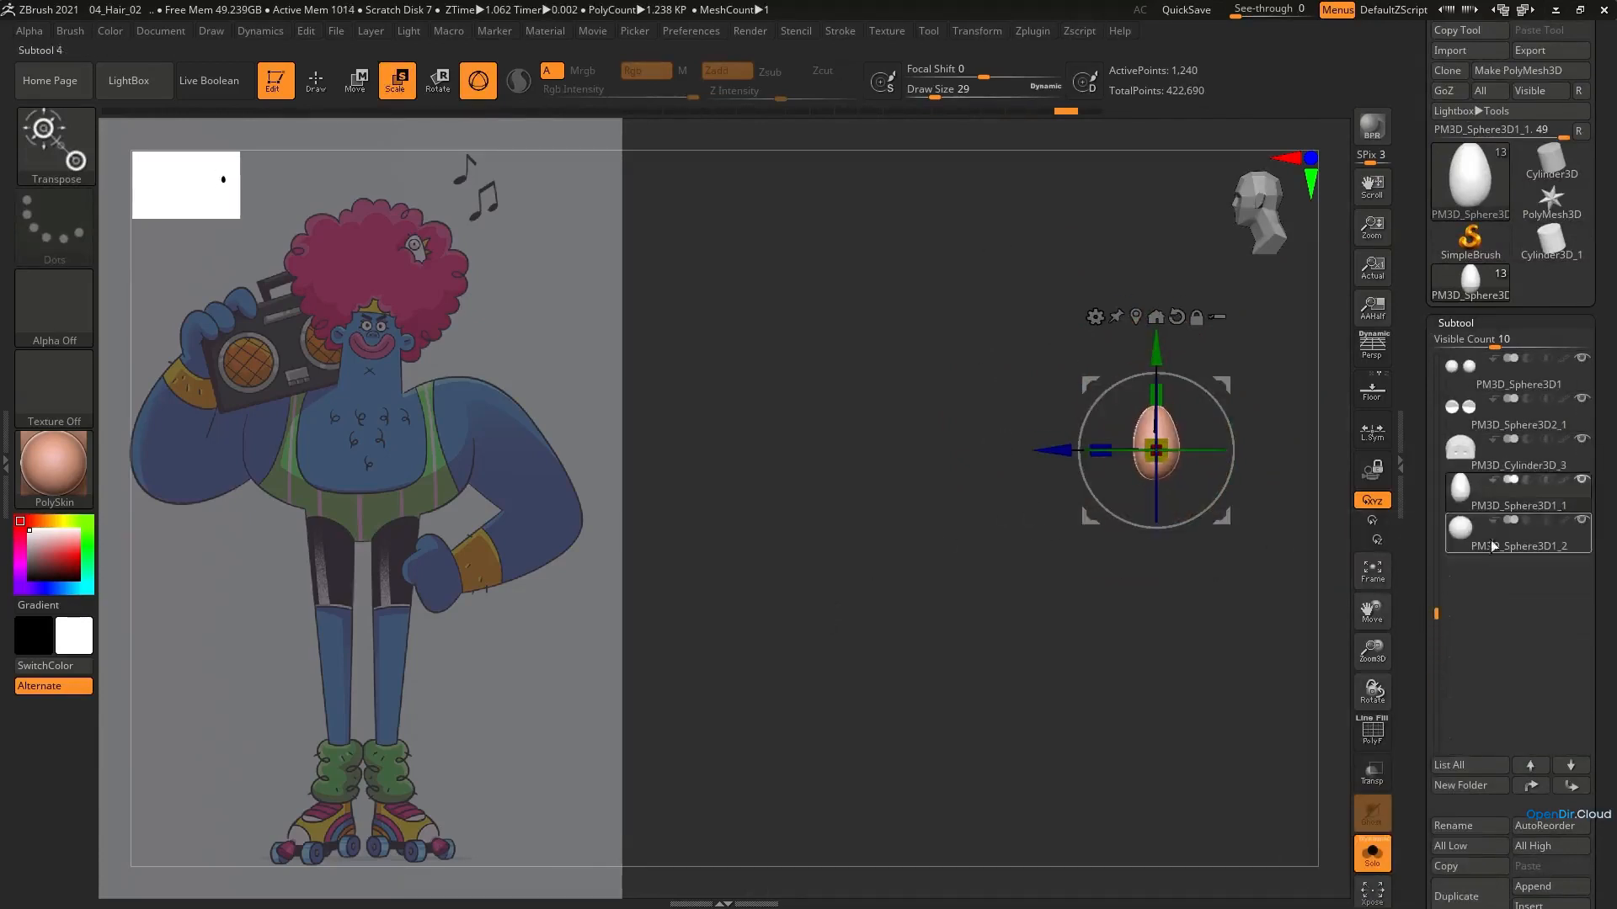
pyautogui.click(1486, 541)
pyautogui.click(1300, 626)
pyautogui.click(1286, 491)
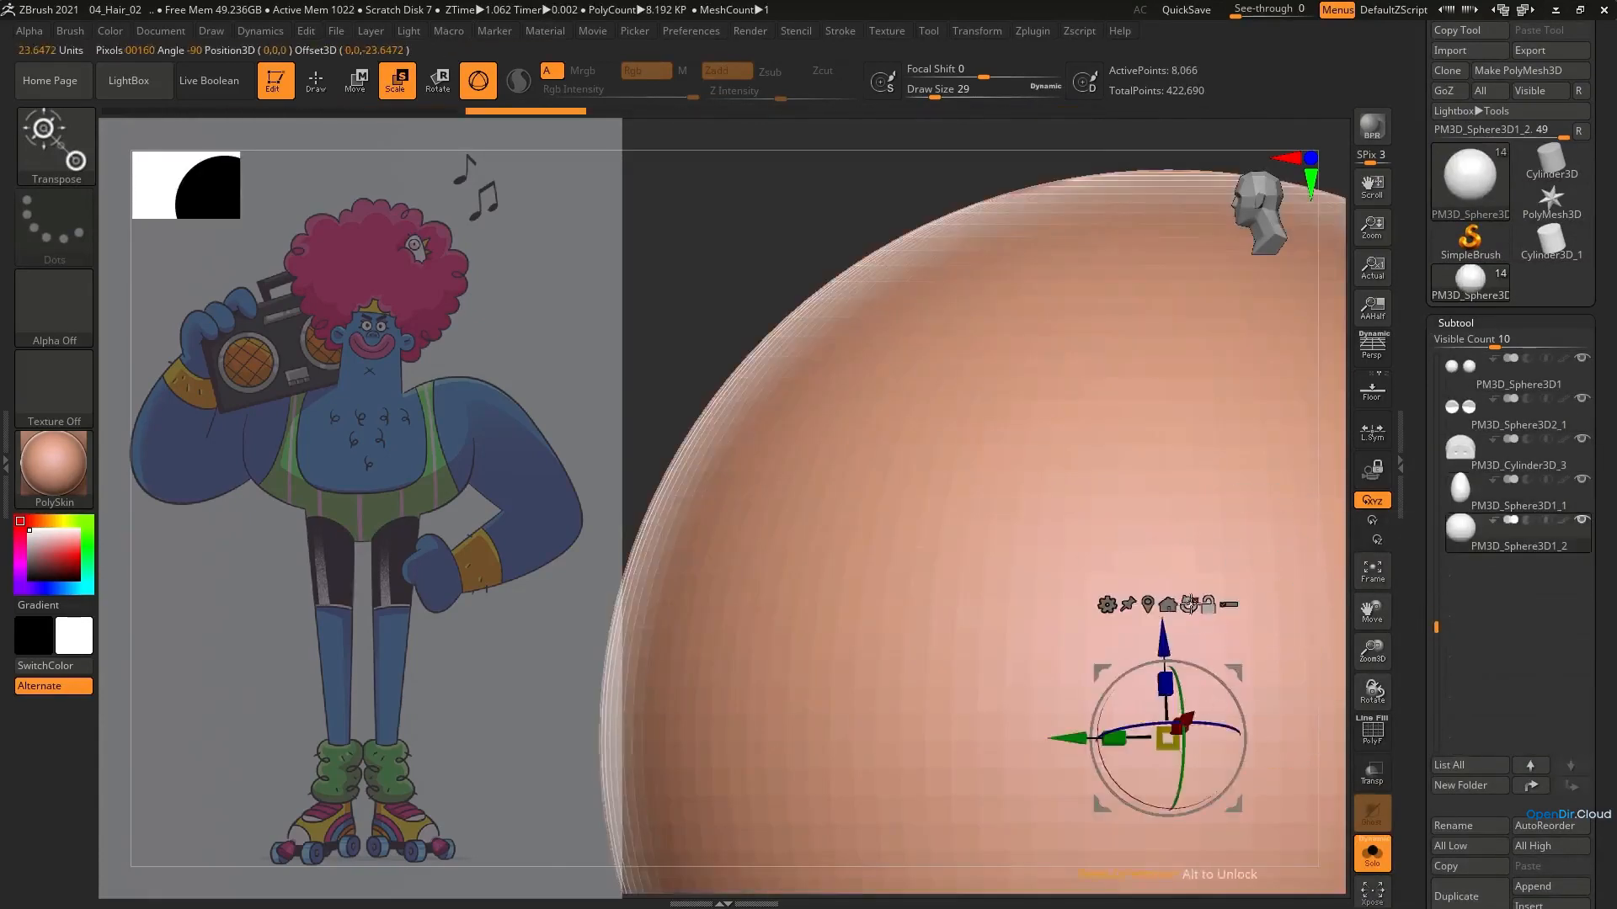
pyautogui.click(1188, 604)
pyautogui.moveTo(1168, 739); pyautogui.dragTo(589, 883)
pyautogui.click(1373, 852)
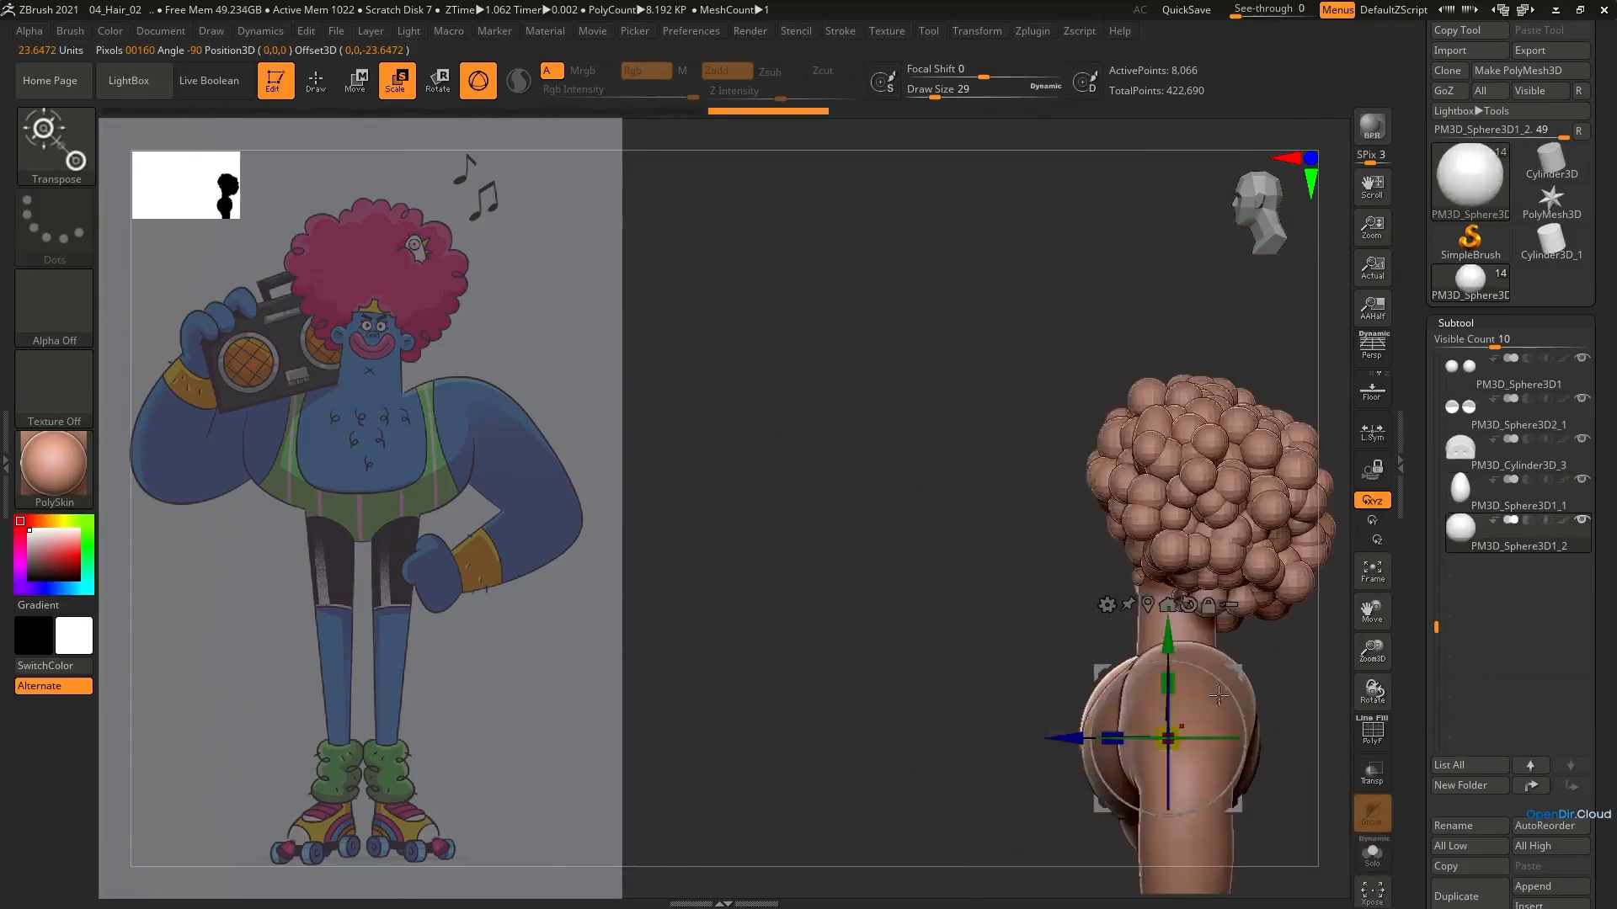
# Shrink the new sphere further and move it up from the torso to the afro, near the egg
pyautogui.moveTo(1233, 805); pyautogui.dragTo(1181, 513)
pyautogui.keyDown('ctrl'); pyautogui.moveTo(1179, 515); pyautogui.dragTo(1120, 589, button='right'); pyautogui.keyUp('ctrl')
pyautogui.moveTo(1037, 526); pyautogui.dragTo(914, 559)
pyautogui.keyDown('shift'); pyautogui.moveTo(851, 573); pyautogui.dragTo(1044, 581, button='right'); pyautogui.keyUp('shift')
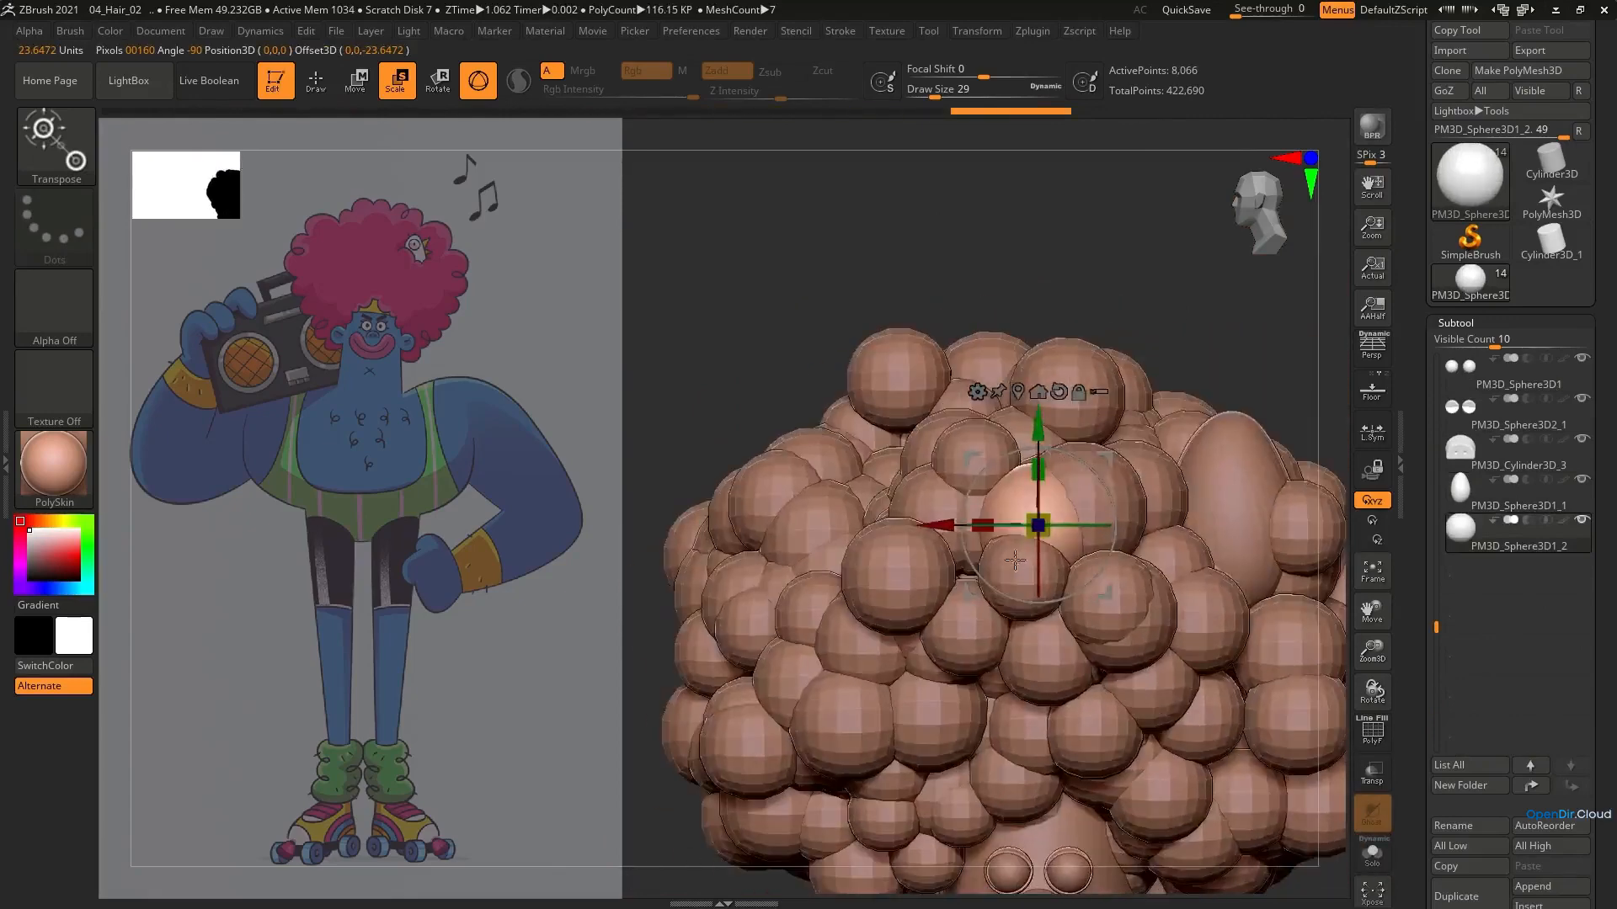
pyautogui.moveTo(1104, 459); pyautogui.dragTo(1301, 409)
pyautogui.moveTo(1235, 475); pyautogui.dragTo(1213, 476)
pyautogui.keyDown('alt'); pyautogui.moveTo(1212, 478); pyautogui.dragTo(1035, 487, button='right'); pyautogui.keyUp('alt')
# Raise the small sphere and the egg out of the curls so that both sit above the afro
pyautogui.moveTo(1123, 418); pyautogui.dragTo(1213, 285)
pyautogui.click(1508, 497)
pyautogui.moveTo(1122, 472); pyautogui.dragTo(1210, 265)
pyautogui.keyDown('alt'); pyautogui.click(1152, 352); pyautogui.keyUp('alt')
# Resize the small sphere and position it on the egg's upper front as the bird's eye
pyautogui.keyDown('shift'); pyautogui.moveTo(1246, 290); pyautogui.dragTo(1133, 303, button='right'); pyautogui.keyUp('shift')
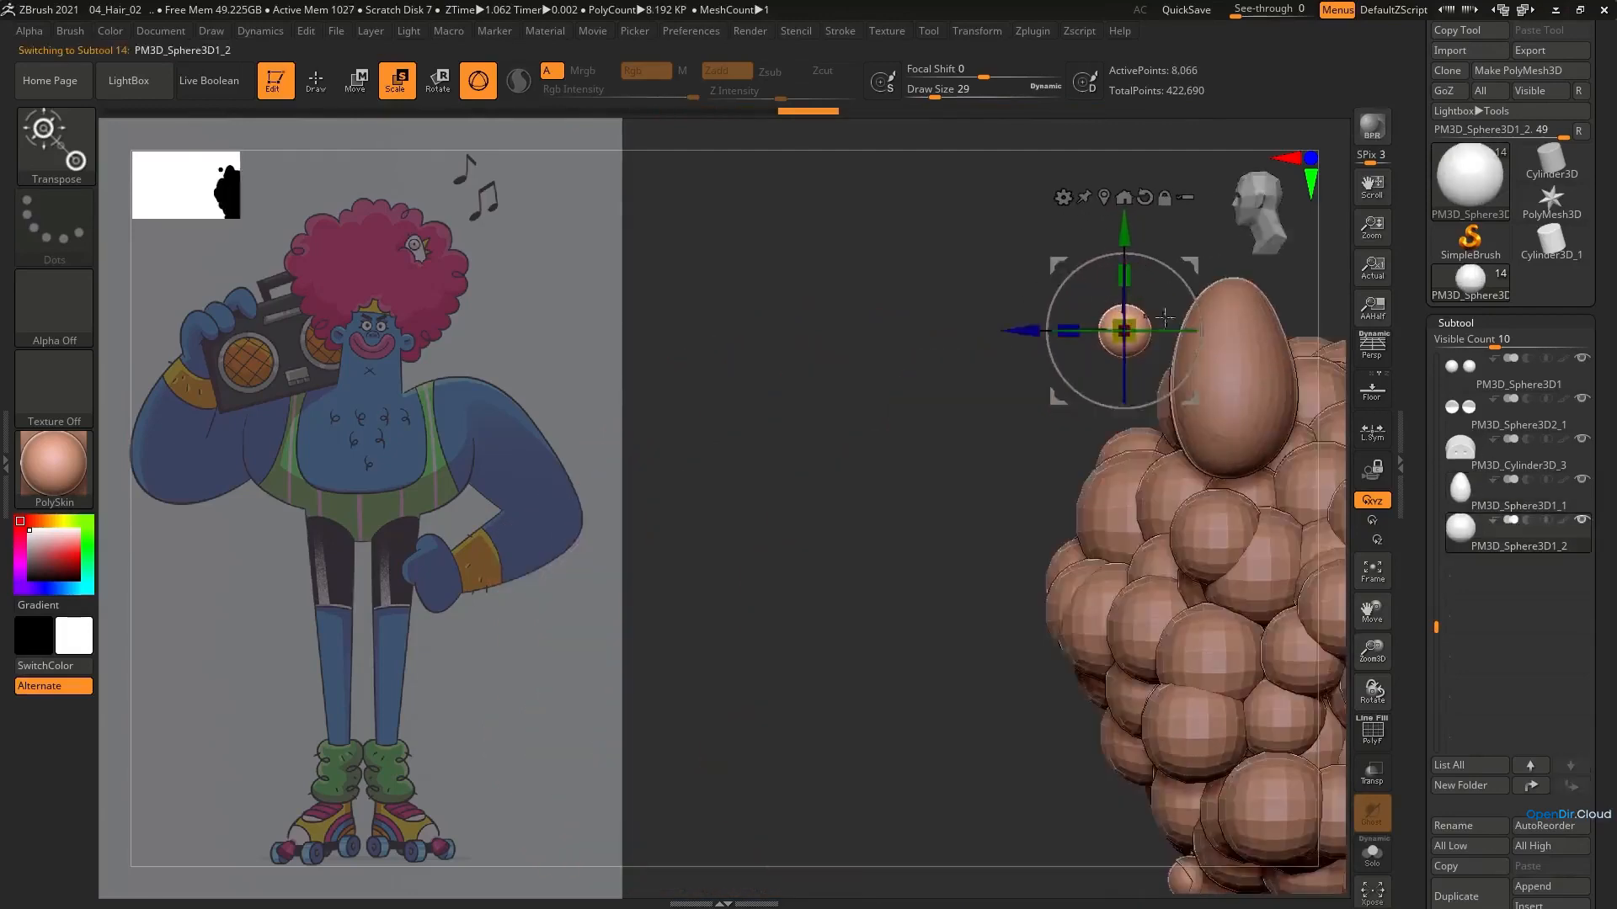
pyautogui.moveTo(1188, 262); pyautogui.dragTo(1265, 271)
pyautogui.keyDown('shift'); pyautogui.moveTo(1196, 298); pyautogui.dragTo(1289, 311, button='right'); pyautogui.keyUp('shift')
pyautogui.keyDown('ctrl'); pyautogui.moveTo(1213, 303); pyautogui.dragTo(1162, 412, button='right'); pyautogui.keyUp('ctrl')
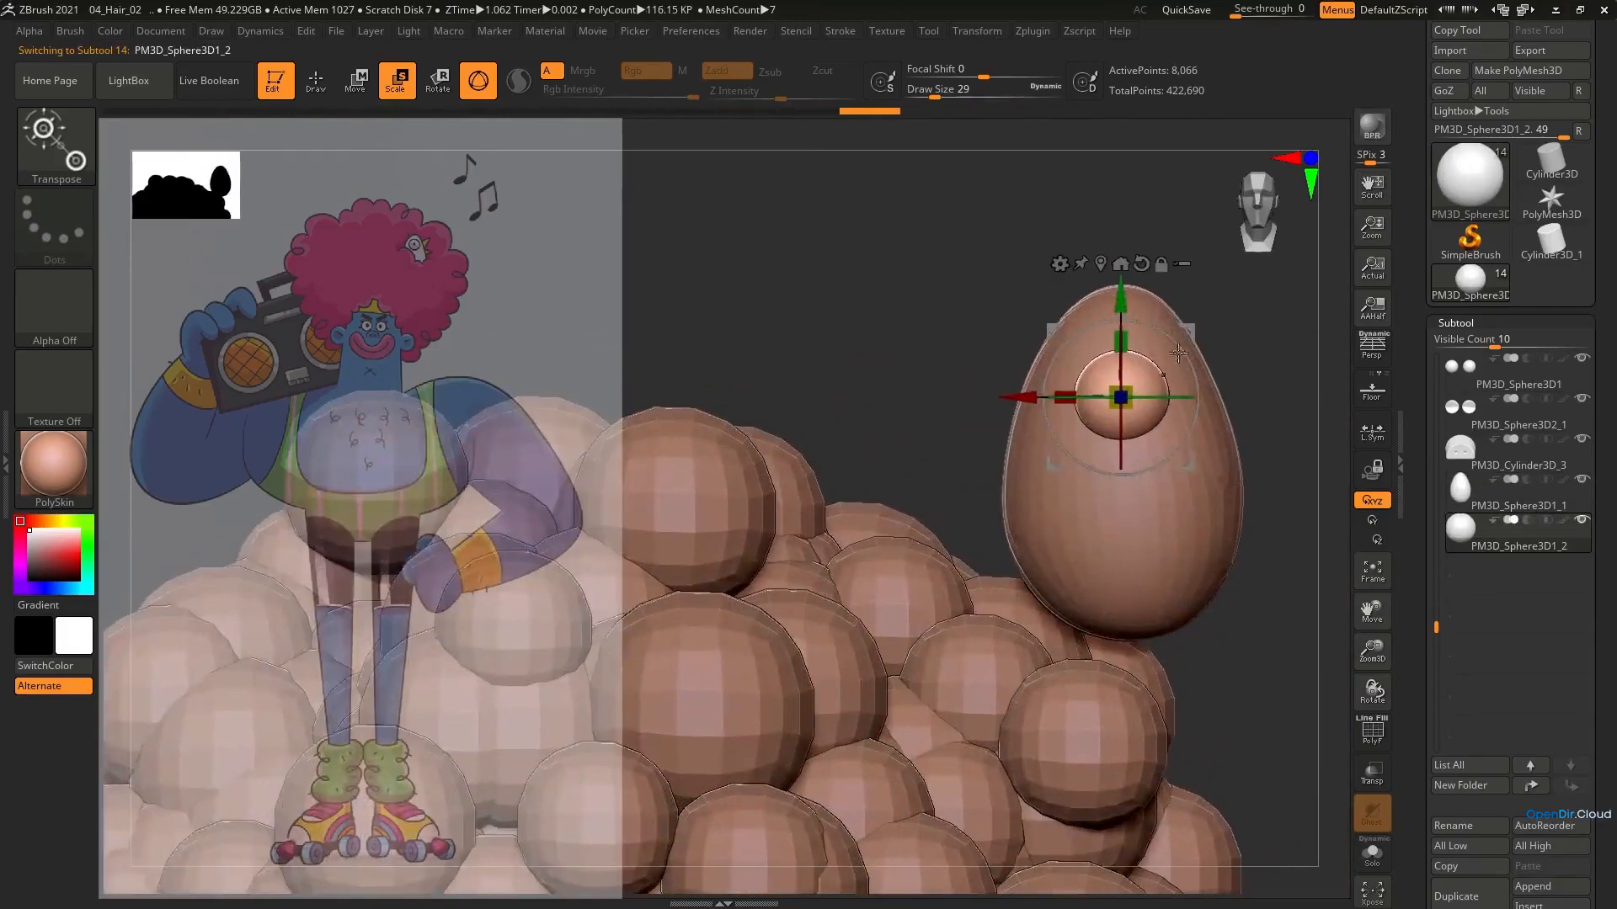
# Duplicate the eye sphere and flatten the copy into a wide ellipsoid beside the bird's head for the beak
pyautogui.keyDown('alt'); pyautogui.click(1188, 399); pyautogui.keyUp('alt')
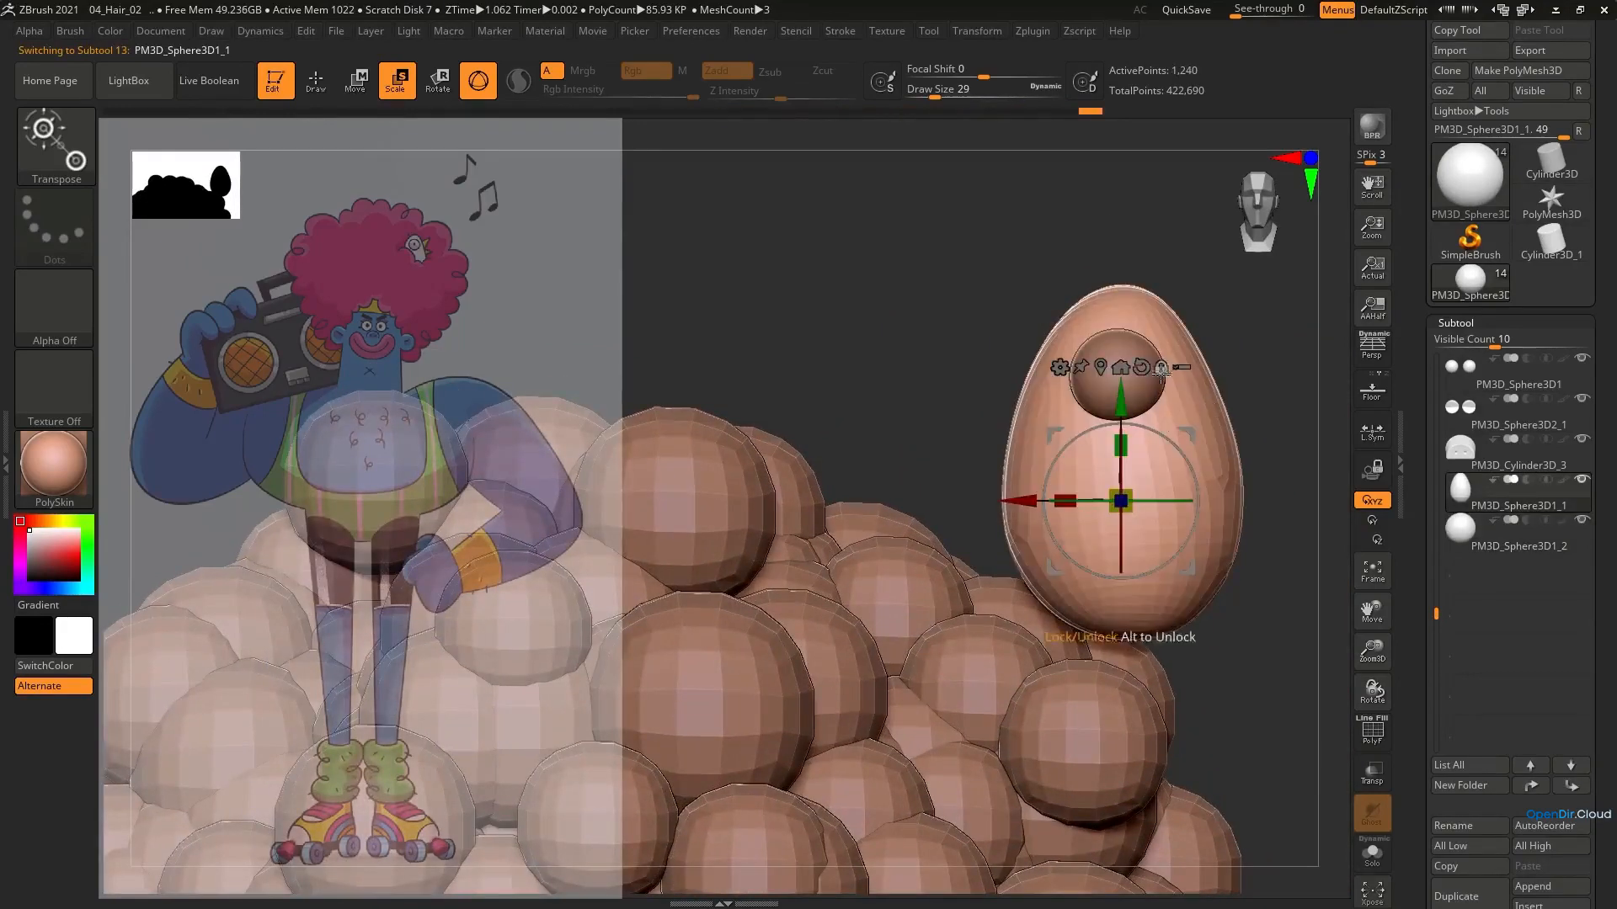
pyautogui.click(1482, 549)
pyautogui.click(1462, 891)
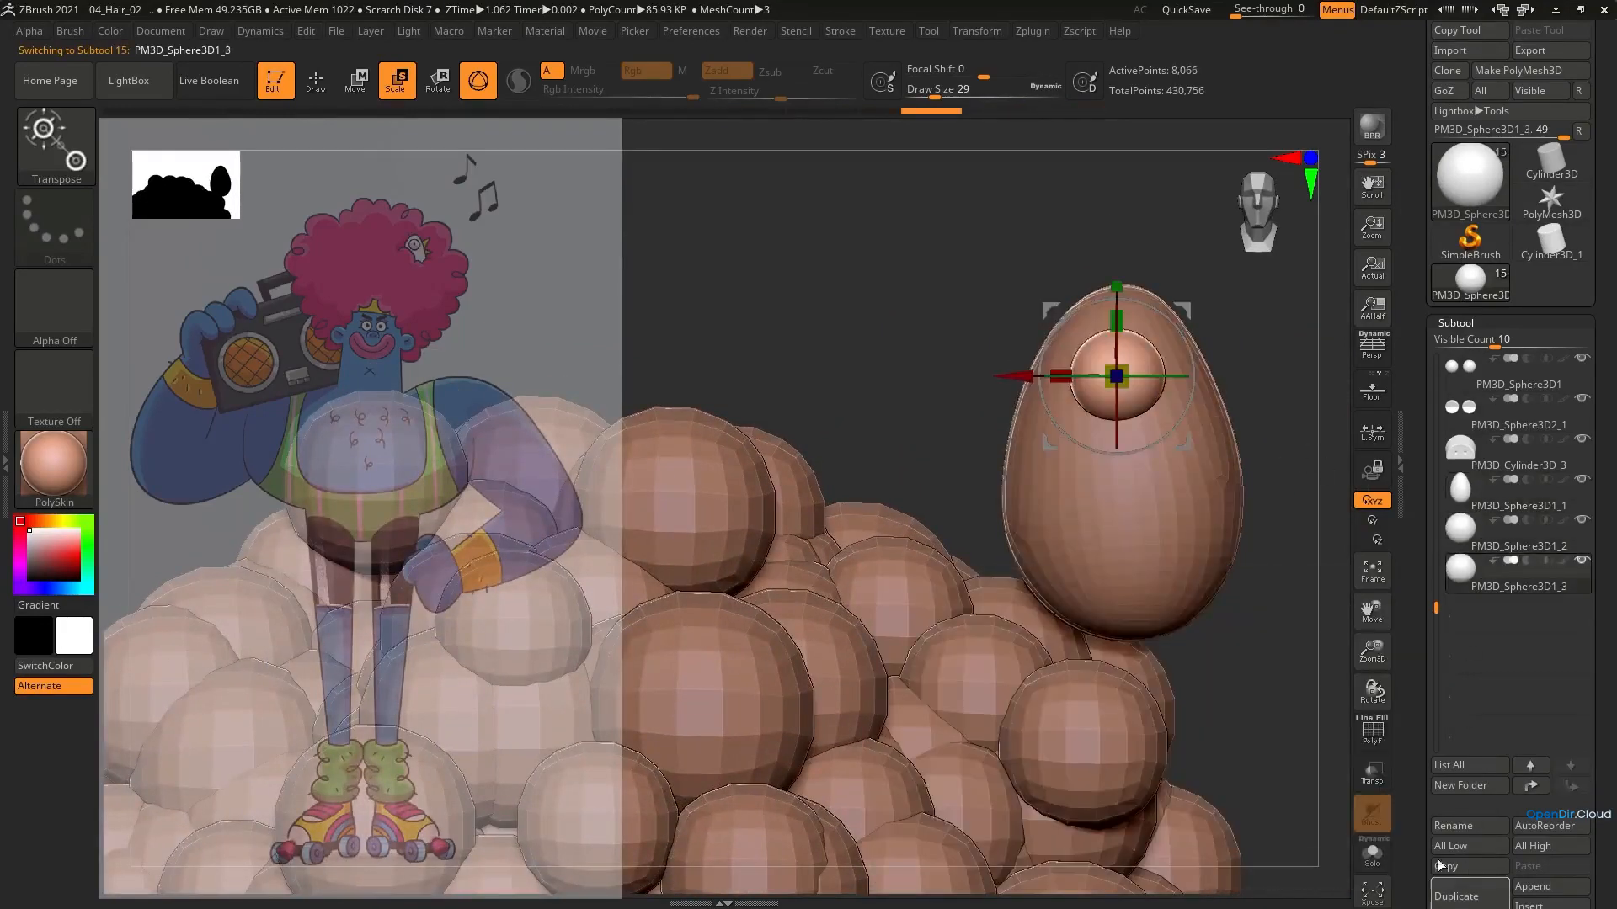
pyautogui.moveTo(1184, 310); pyautogui.dragTo(1302, 237)
pyautogui.keyDown('alt'); pyautogui.moveTo(1293, 253); pyautogui.dragTo(1146, 333, button='right'); pyautogui.keyUp('alt')
pyautogui.moveTo(1034, 381); pyautogui.dragTo(987, 376)
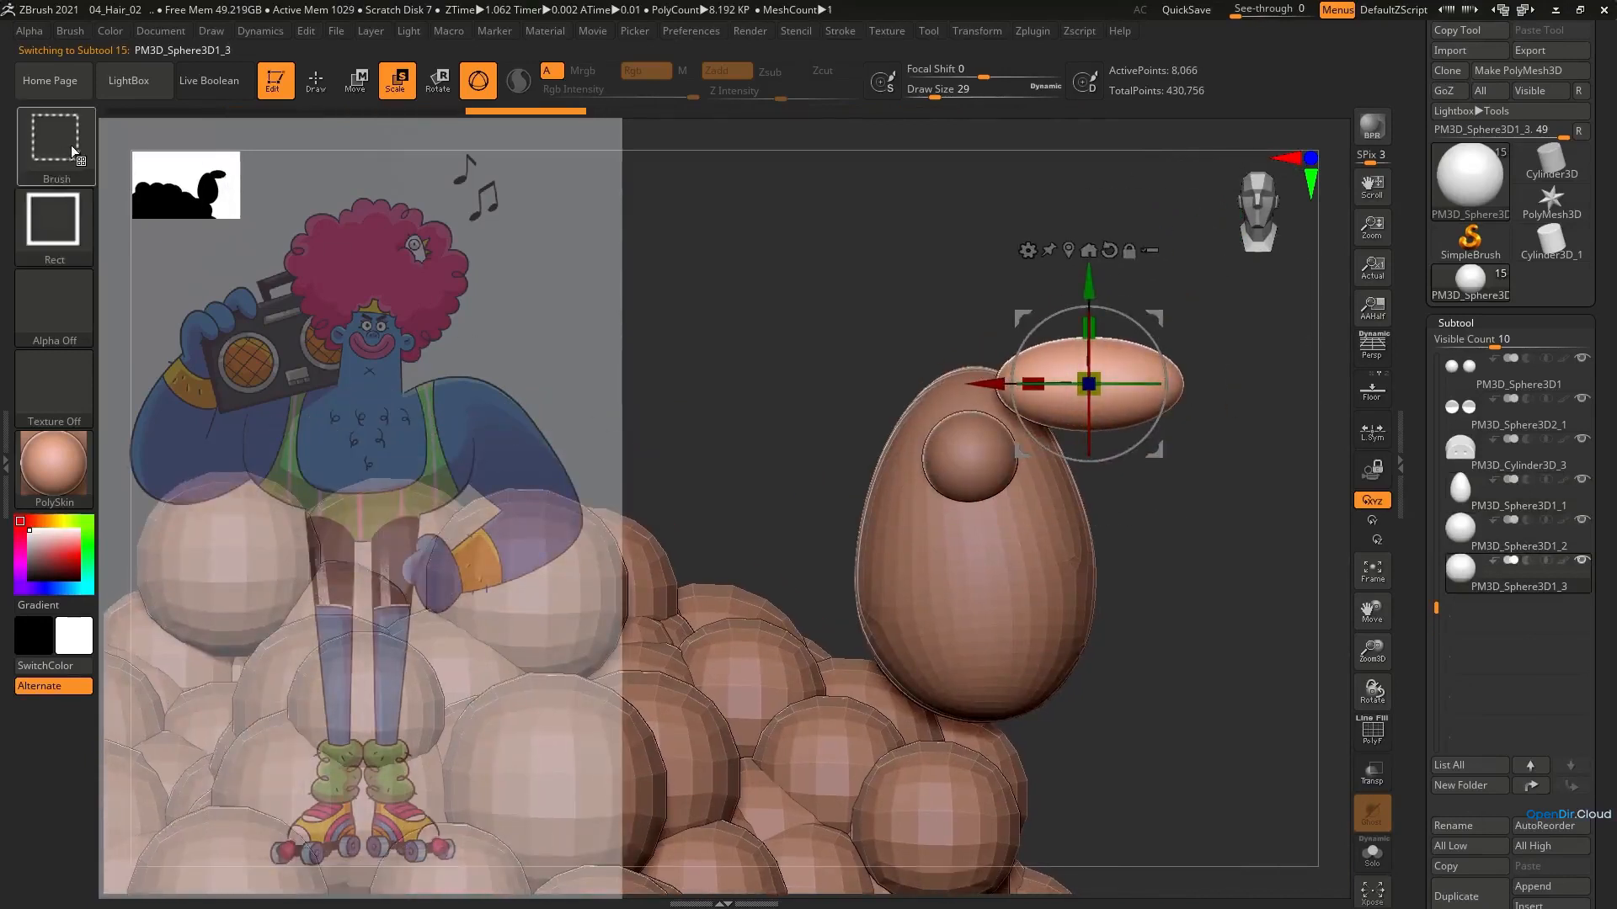
# Cut off the lower half of the beak ellipsoid with TrimRect and tilt the remaining half upward
pyautogui.keyDown('ctrl'); pyautogui.keyDown('shift'); pyautogui.click(74, 155); pyautogui.keyUp('shift'); pyautogui.keyUp('ctrl')
pyautogui.click(1208, 235)
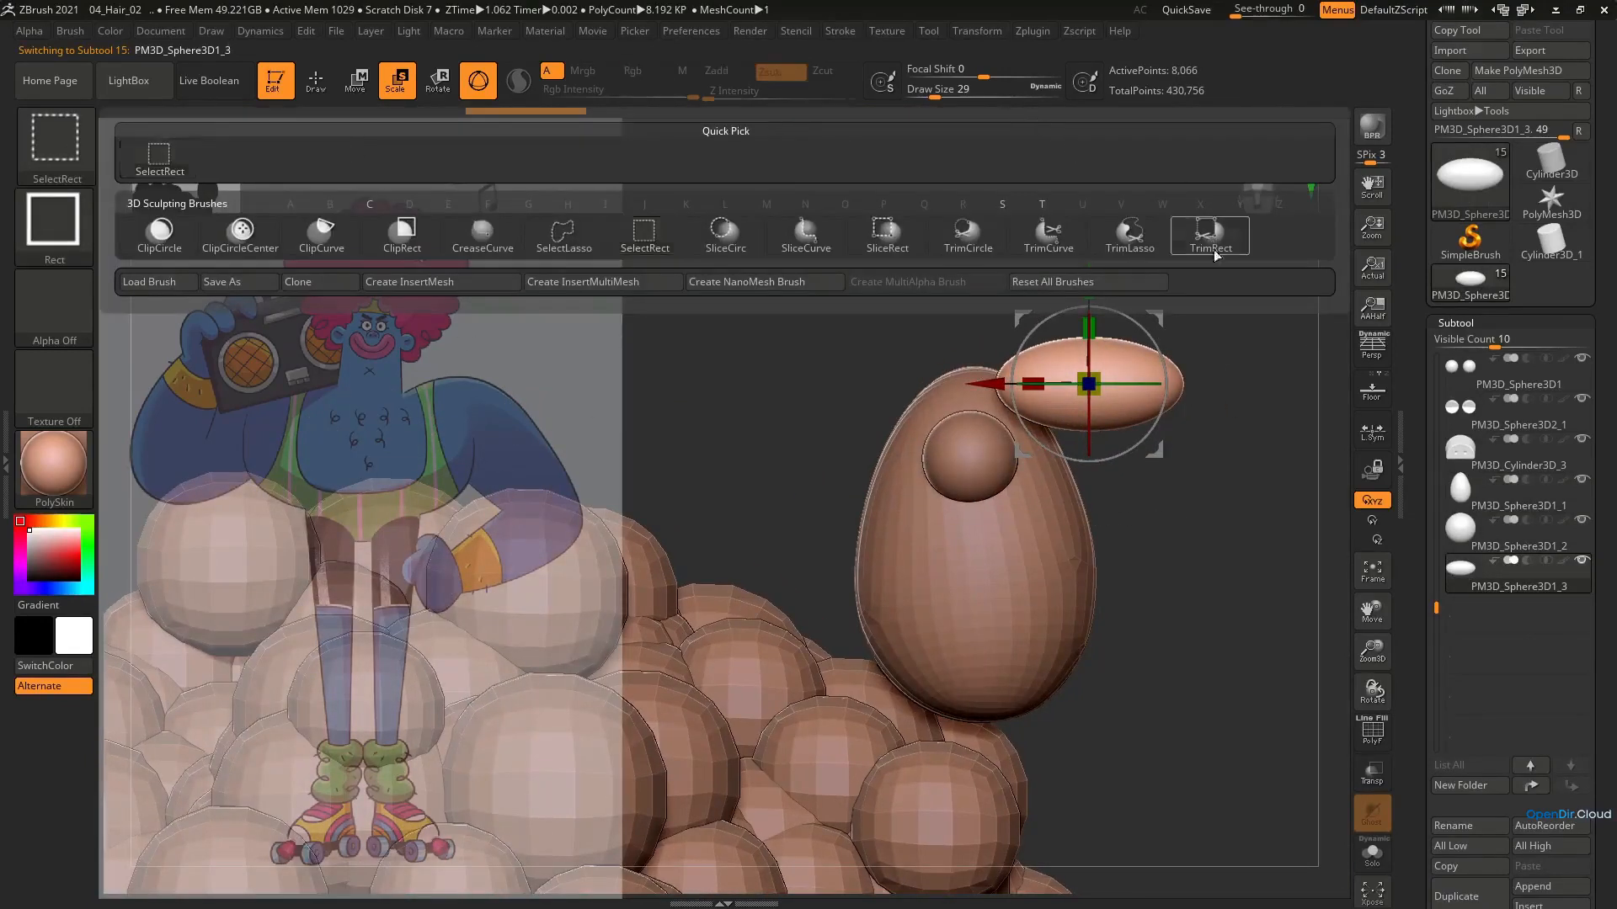
pyautogui.keyDown('ctrl'); pyautogui.keyDown('shift'); pyautogui.moveTo(1260, 565); pyautogui.dragTo(887, 377); pyautogui.keyUp('shift'); pyautogui.keyUp('ctrl')
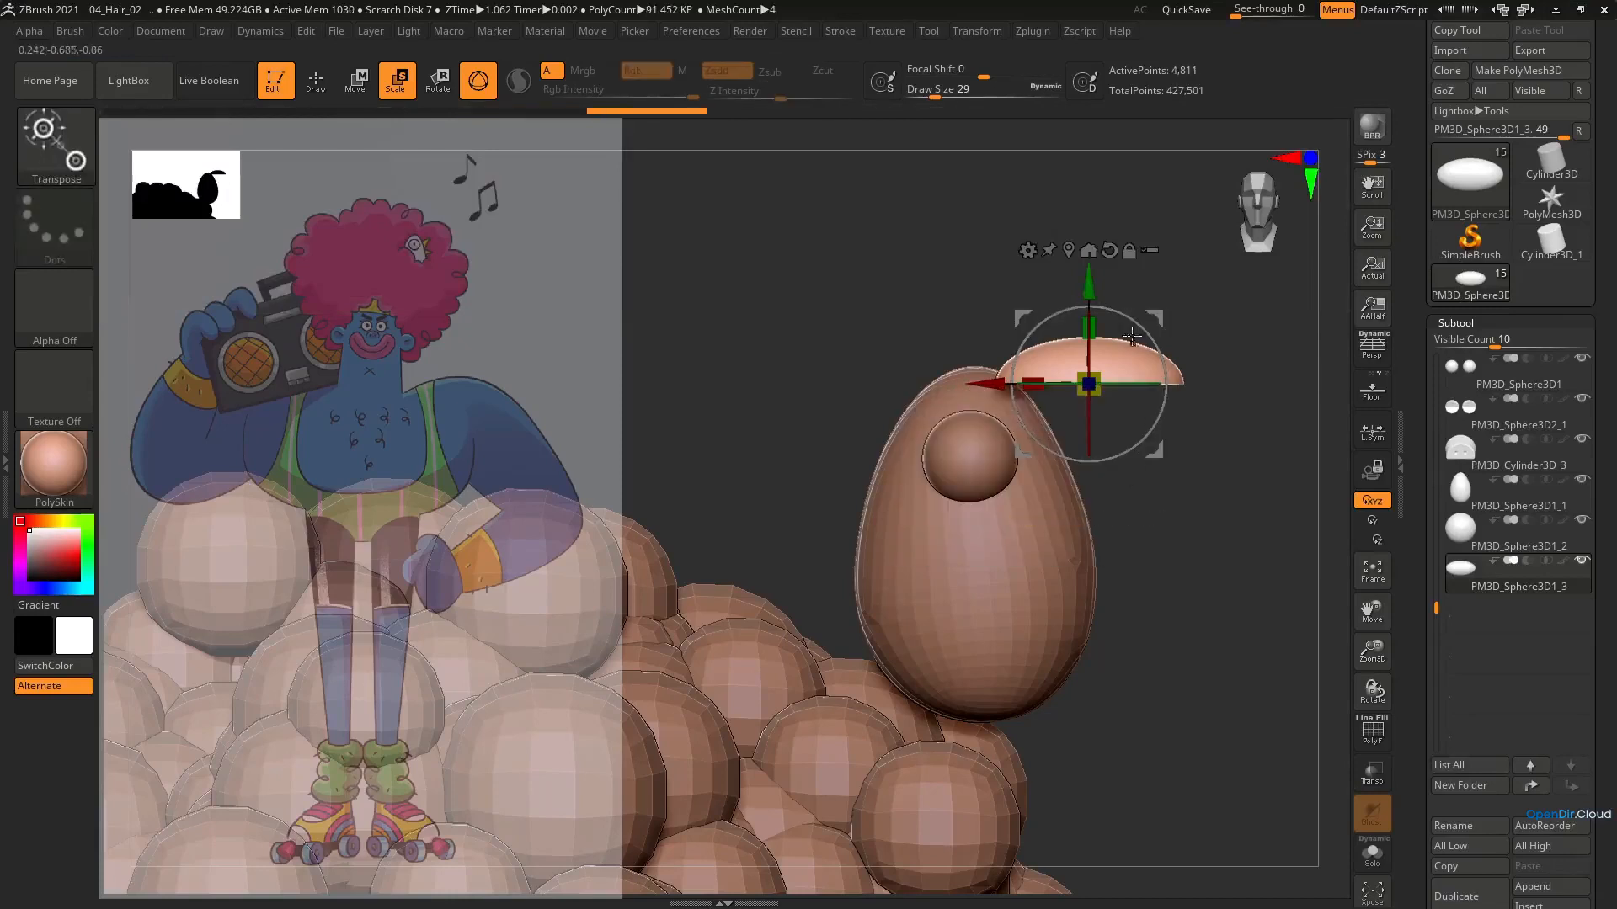
pyautogui.moveTo(1154, 317); pyautogui.dragTo(1126, 426)
# Adjust the beak's shape and move it partly into the side of the bird's head
pyautogui.press('q')
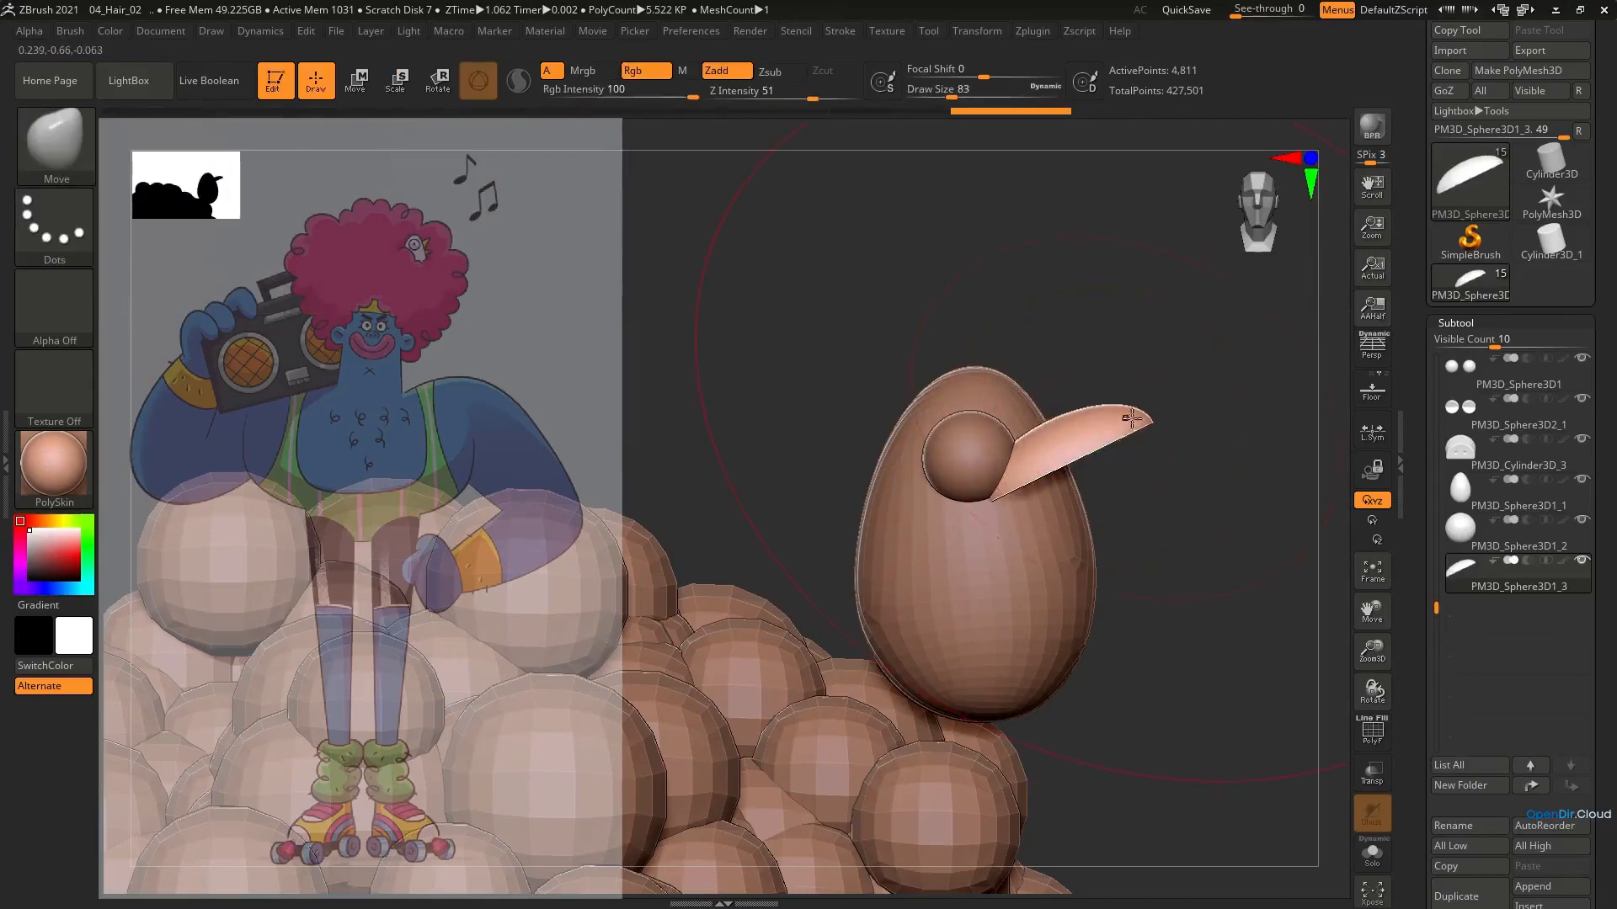
pyautogui.moveTo(1179, 471)
pyautogui.mouseDown()
pyautogui.moveTo(1205, 473)
pyautogui.moveTo(1179, 472)
pyautogui.mouseUp()
pyautogui.press('e')
pyautogui.moveTo(1179, 471); pyautogui.dragTo(918, 480)
pyautogui.moveTo(903, 464); pyautogui.dragTo(996, 465)
pyautogui.keyDown('shift'); pyautogui.moveTo(995, 465); pyautogui.dragTo(1146, 450, button='right'); pyautogui.keyUp('shift')
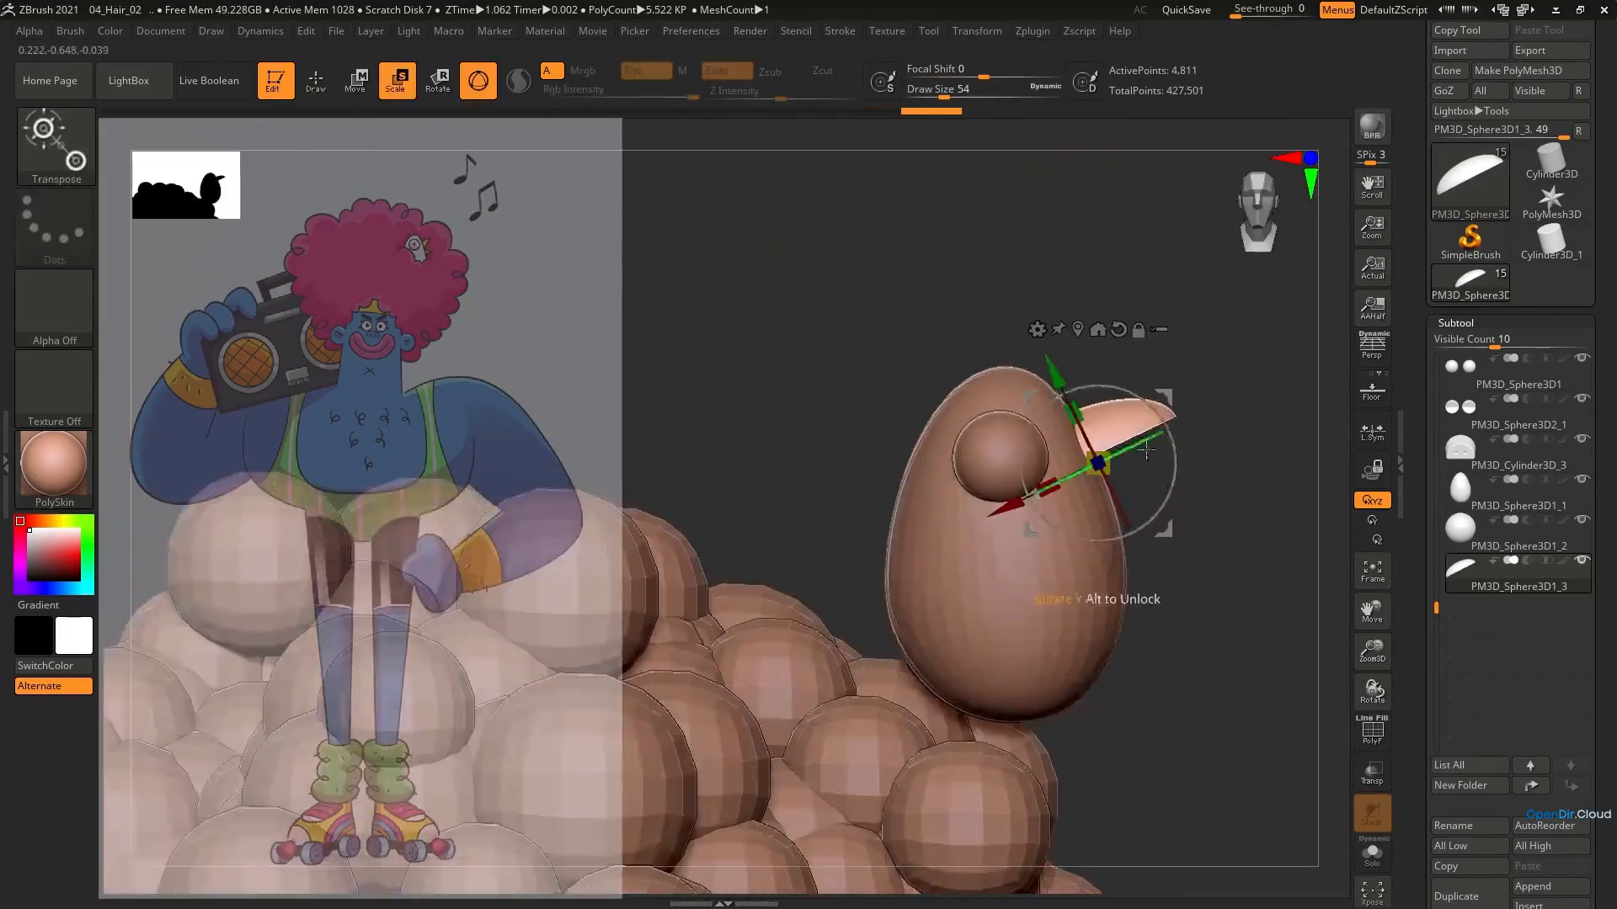
# Adjust the shape of the bird's egg-shaped body around the eye and beak with the Move brush
pyautogui.keyDown('alt'); pyautogui.click(1055, 618); pyautogui.keyUp('alt')
pyautogui.press('q')
pyautogui.press('s')
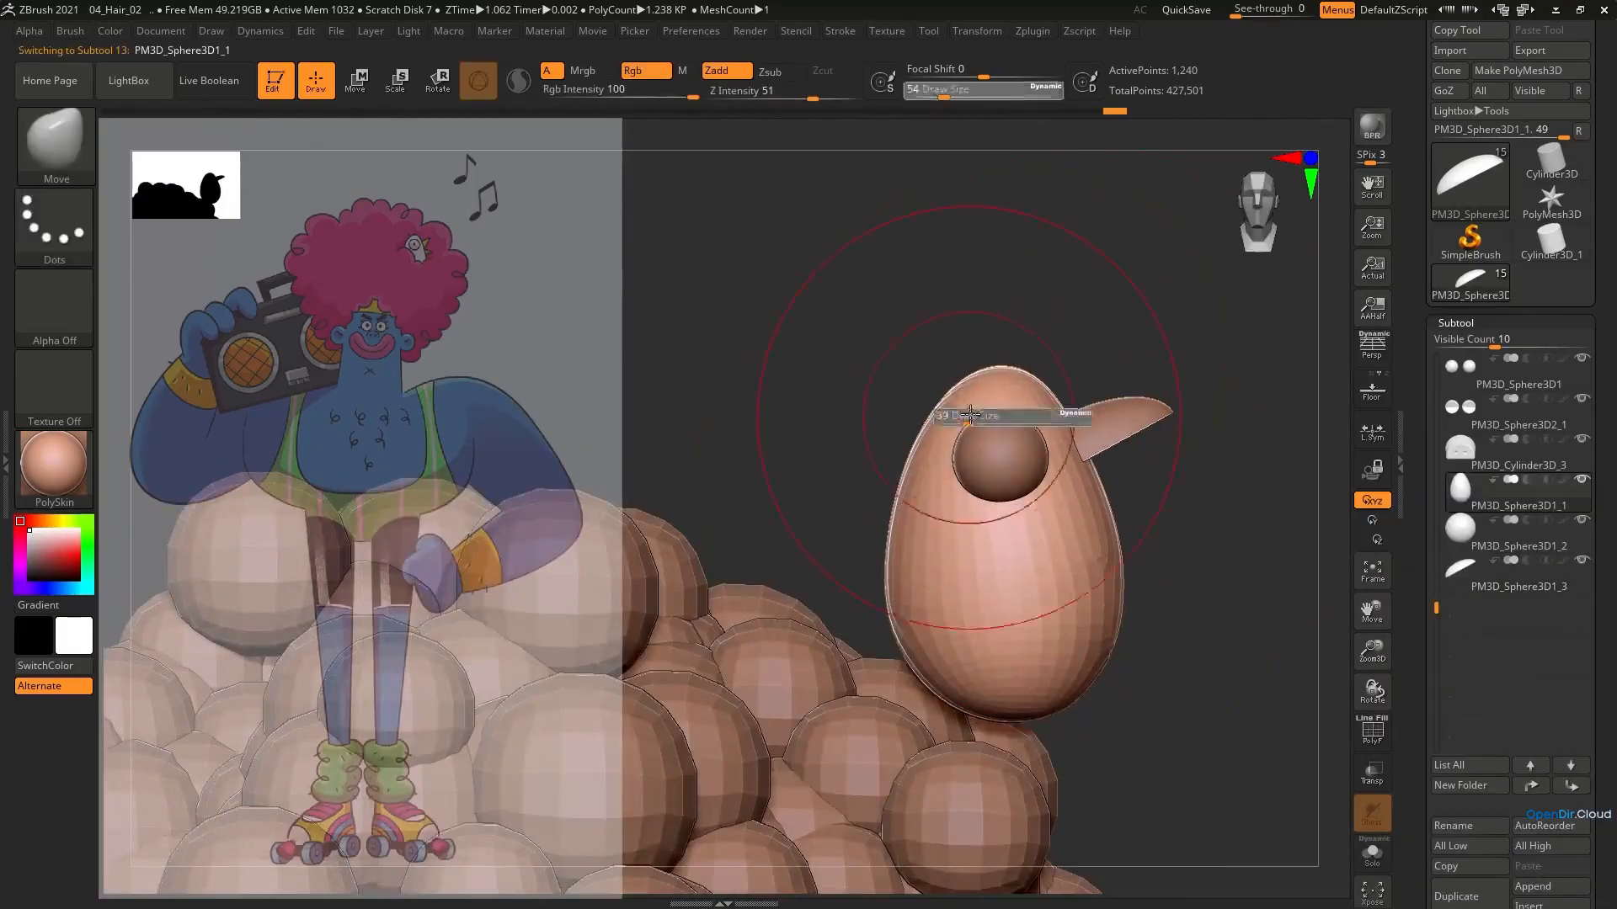
pyautogui.click(970, 415)
pyautogui.keyDown('alt'); pyautogui.click(995, 457); pyautogui.keyUp('alt')
pyautogui.moveTo(1158, 464); pyautogui.dragTo(1044, 464, button='right')
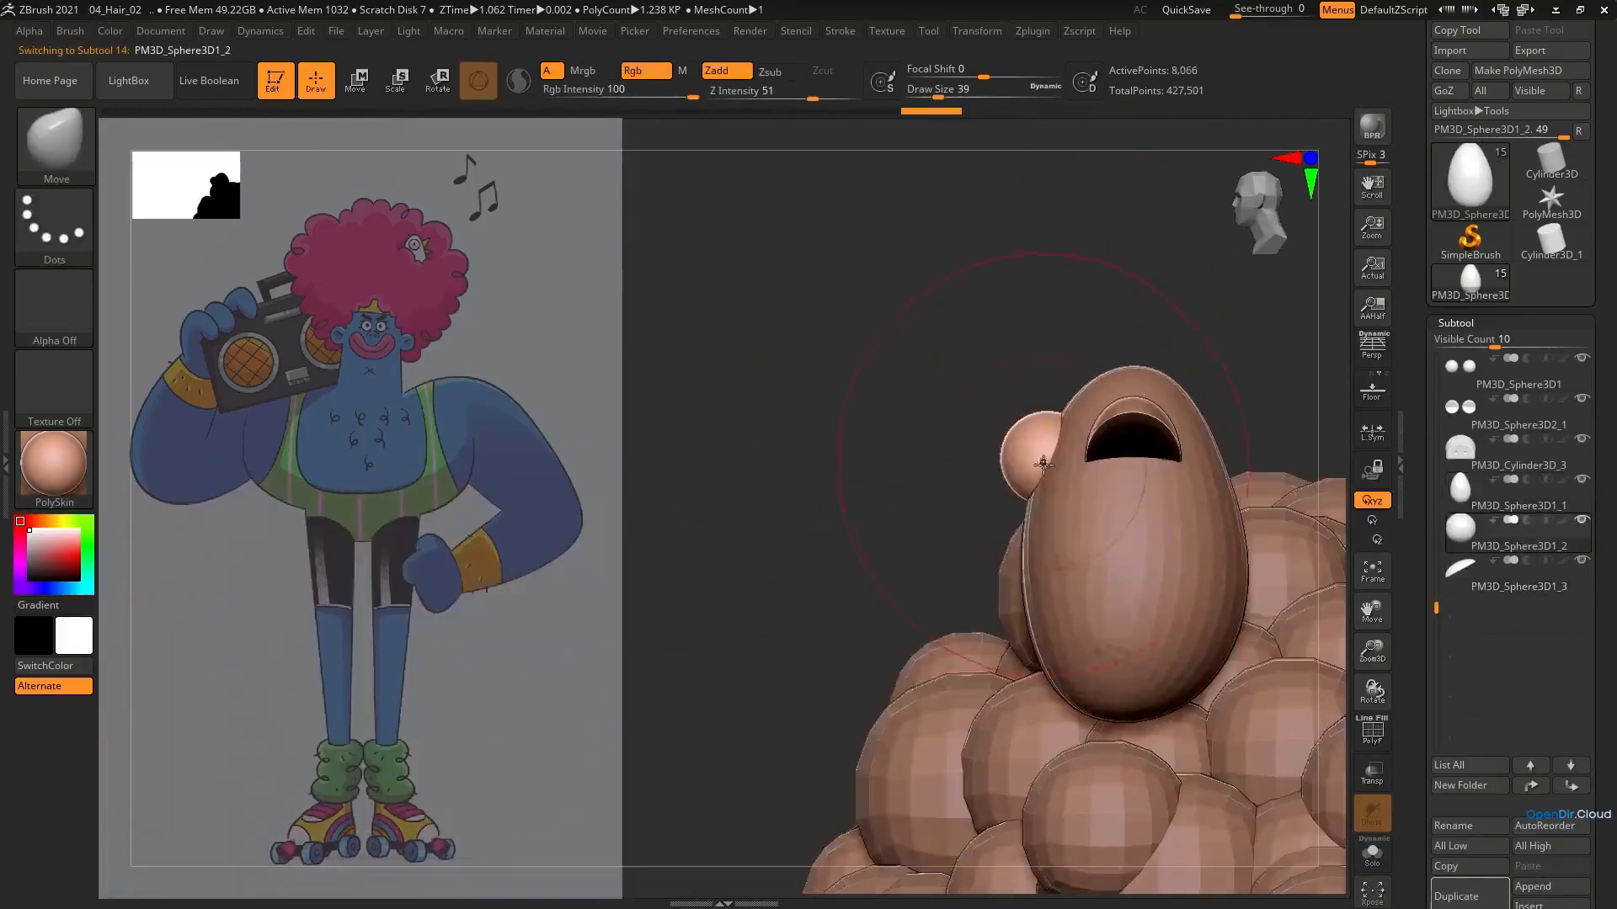
pyautogui.keyDown('alt'); pyautogui.click(1057, 522); pyautogui.keyUp('alt')
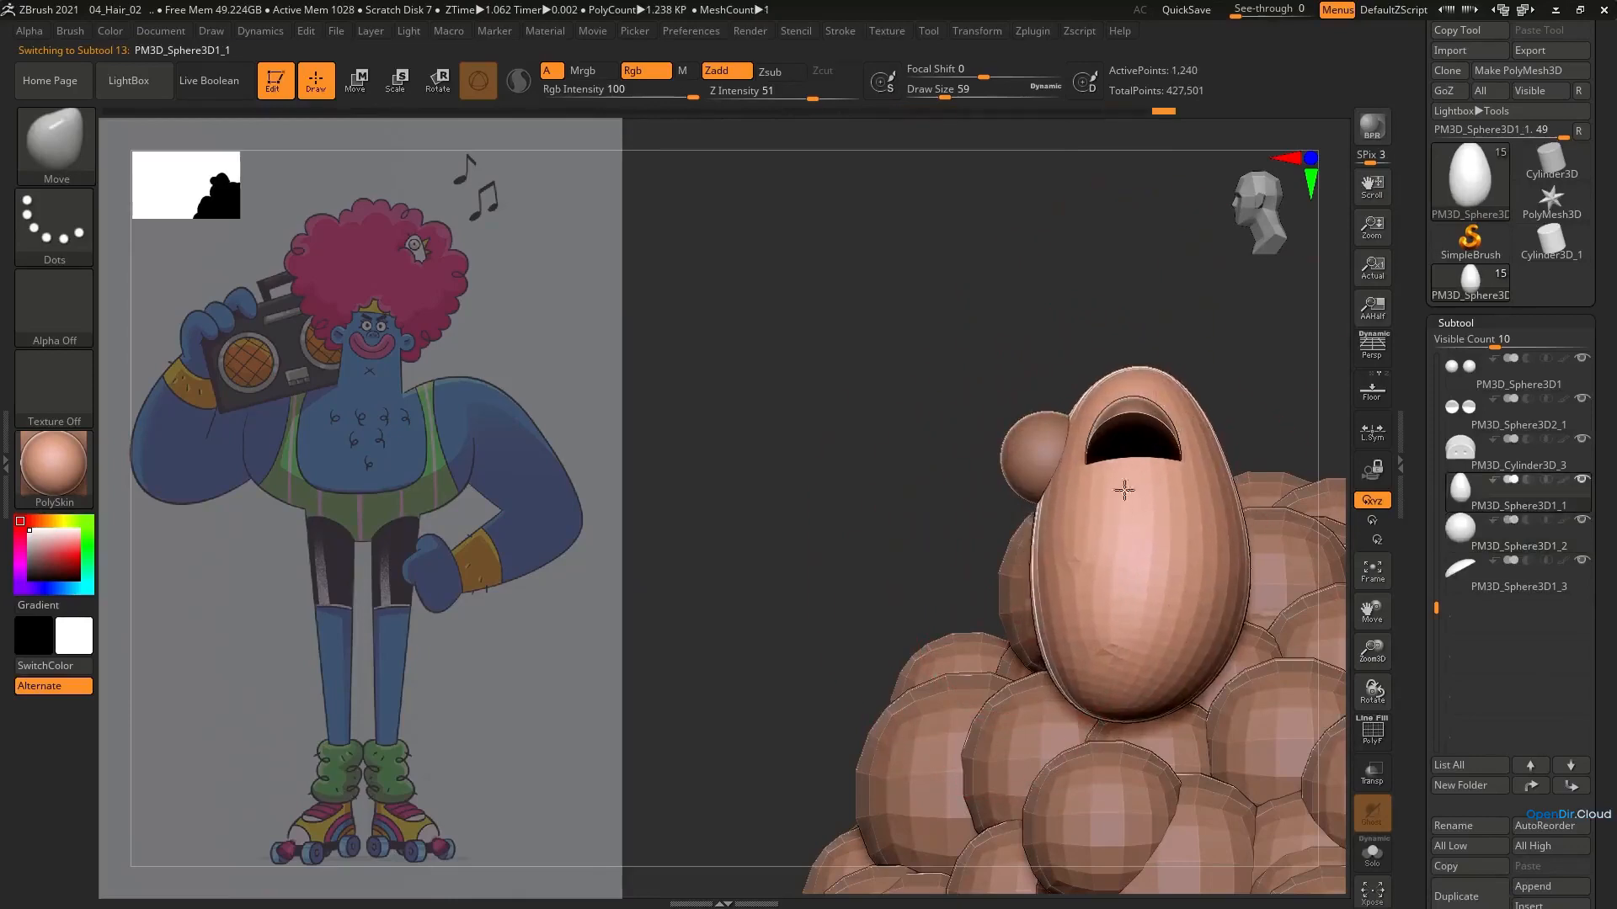
pyautogui.keyDown('shift'); pyautogui.moveTo(1124, 490); pyautogui.dragTo(1206, 486, button='right'); pyautogui.keyUp('shift')
# Reshape the bird's upper beak with the Move brush at draw size 37
pyautogui.keyDown('alt'); pyautogui.click(1134, 431); pyautogui.keyUp('alt')
pyautogui.press('e')
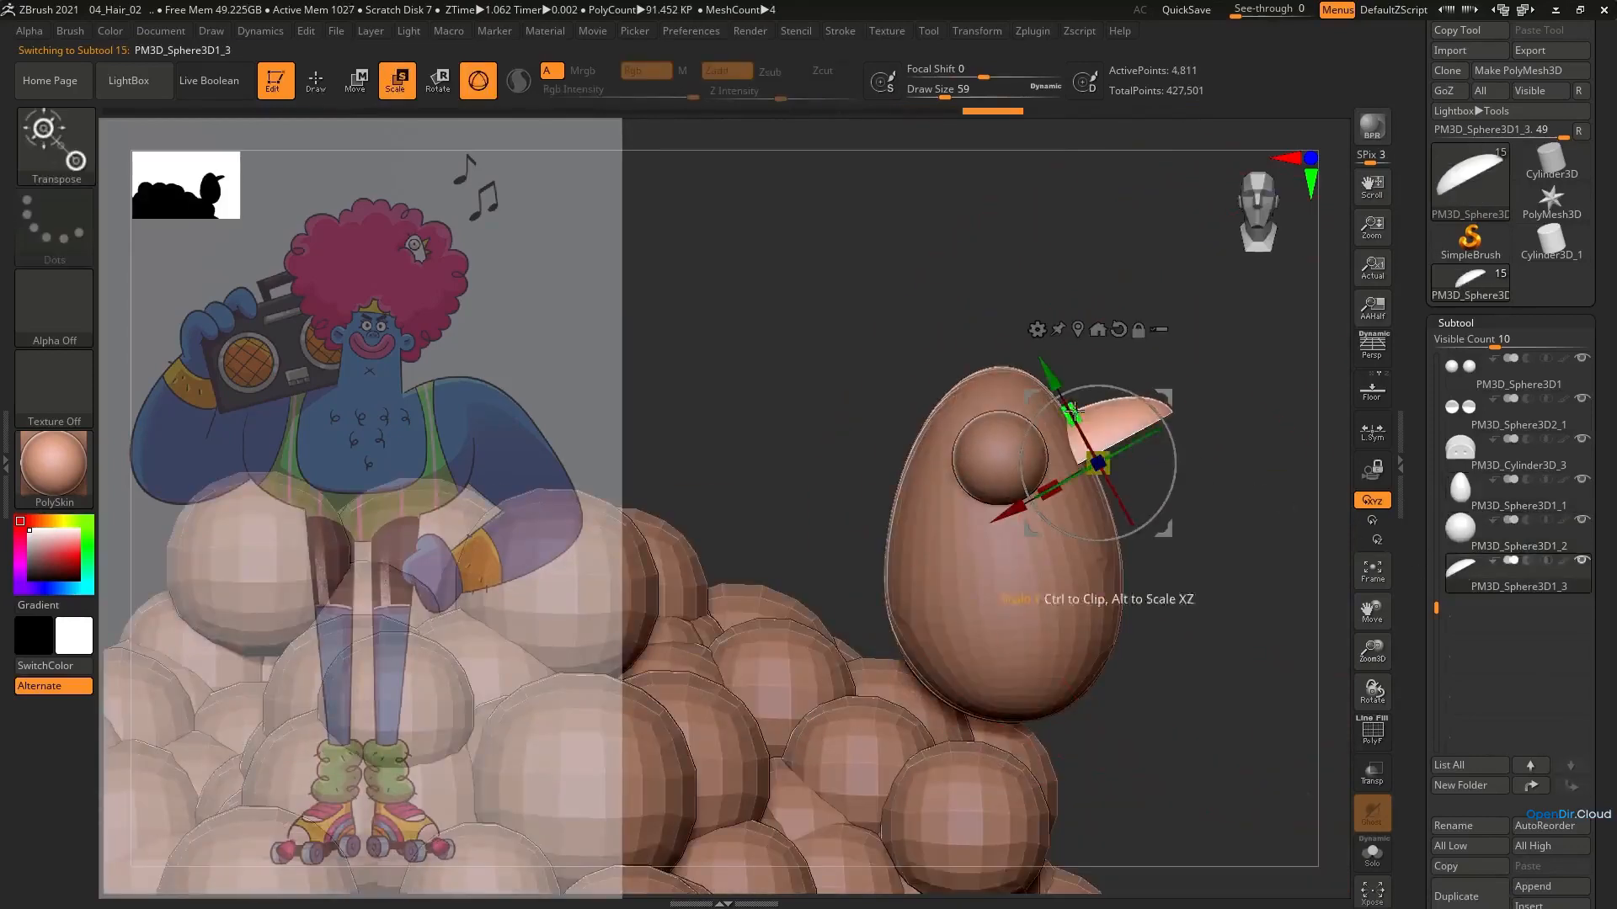
pyautogui.press('q')
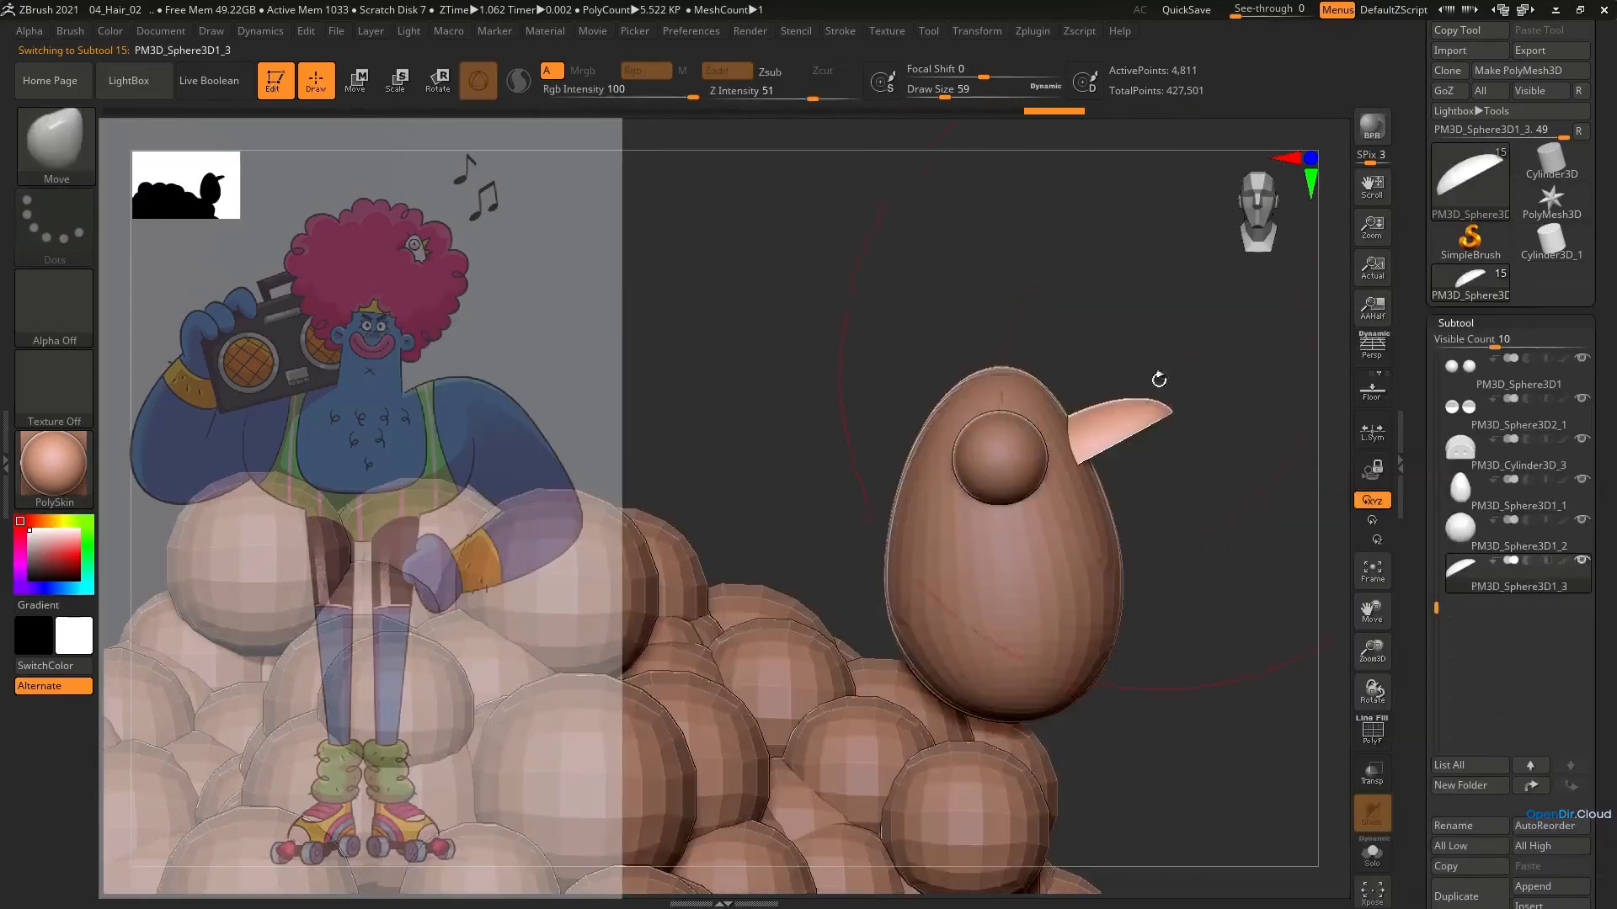
pyautogui.moveTo(1091, 438); pyautogui.dragTo(1097, 451)
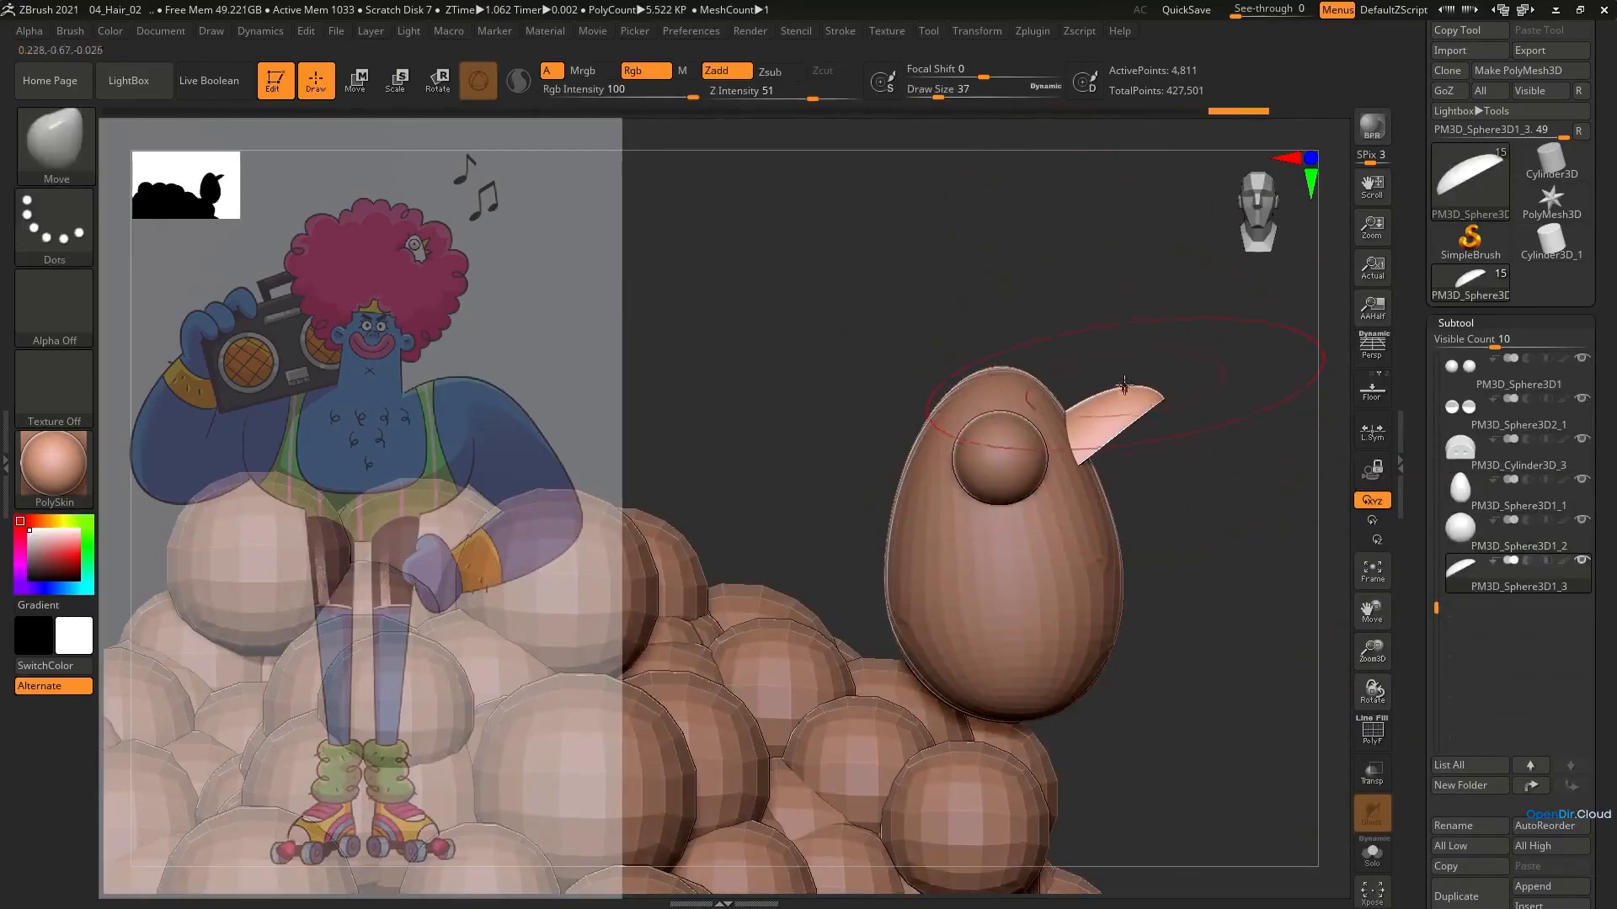
pyautogui.press('e')
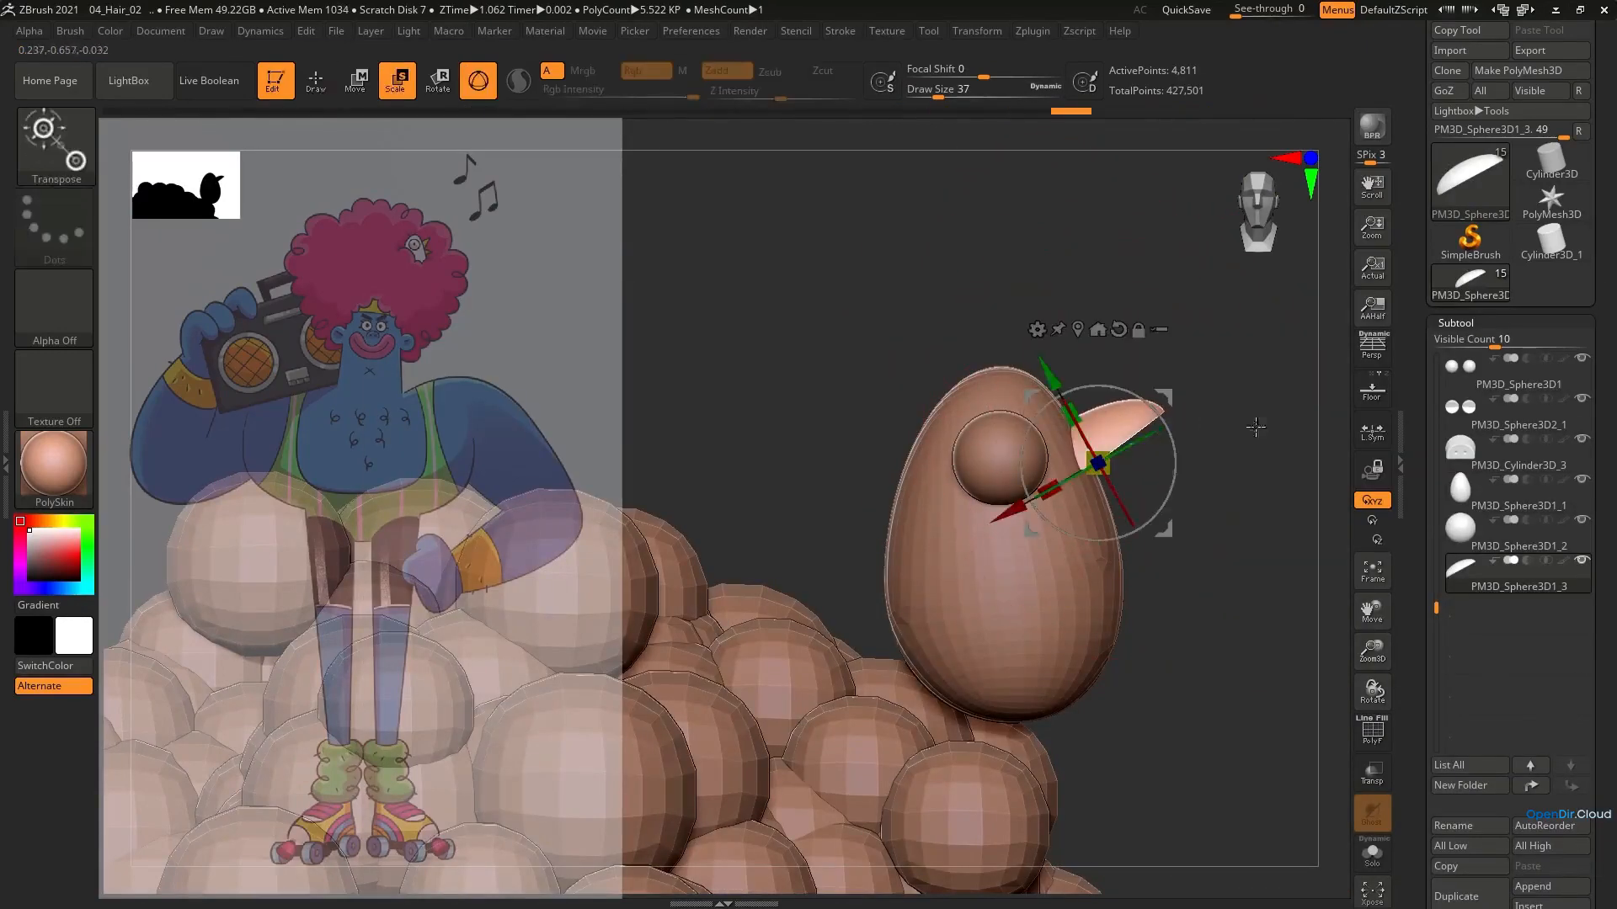
# Duplicate the upper beak and rotate the copy downward to form the lower half of an open beak
pyautogui.click(1459, 897)
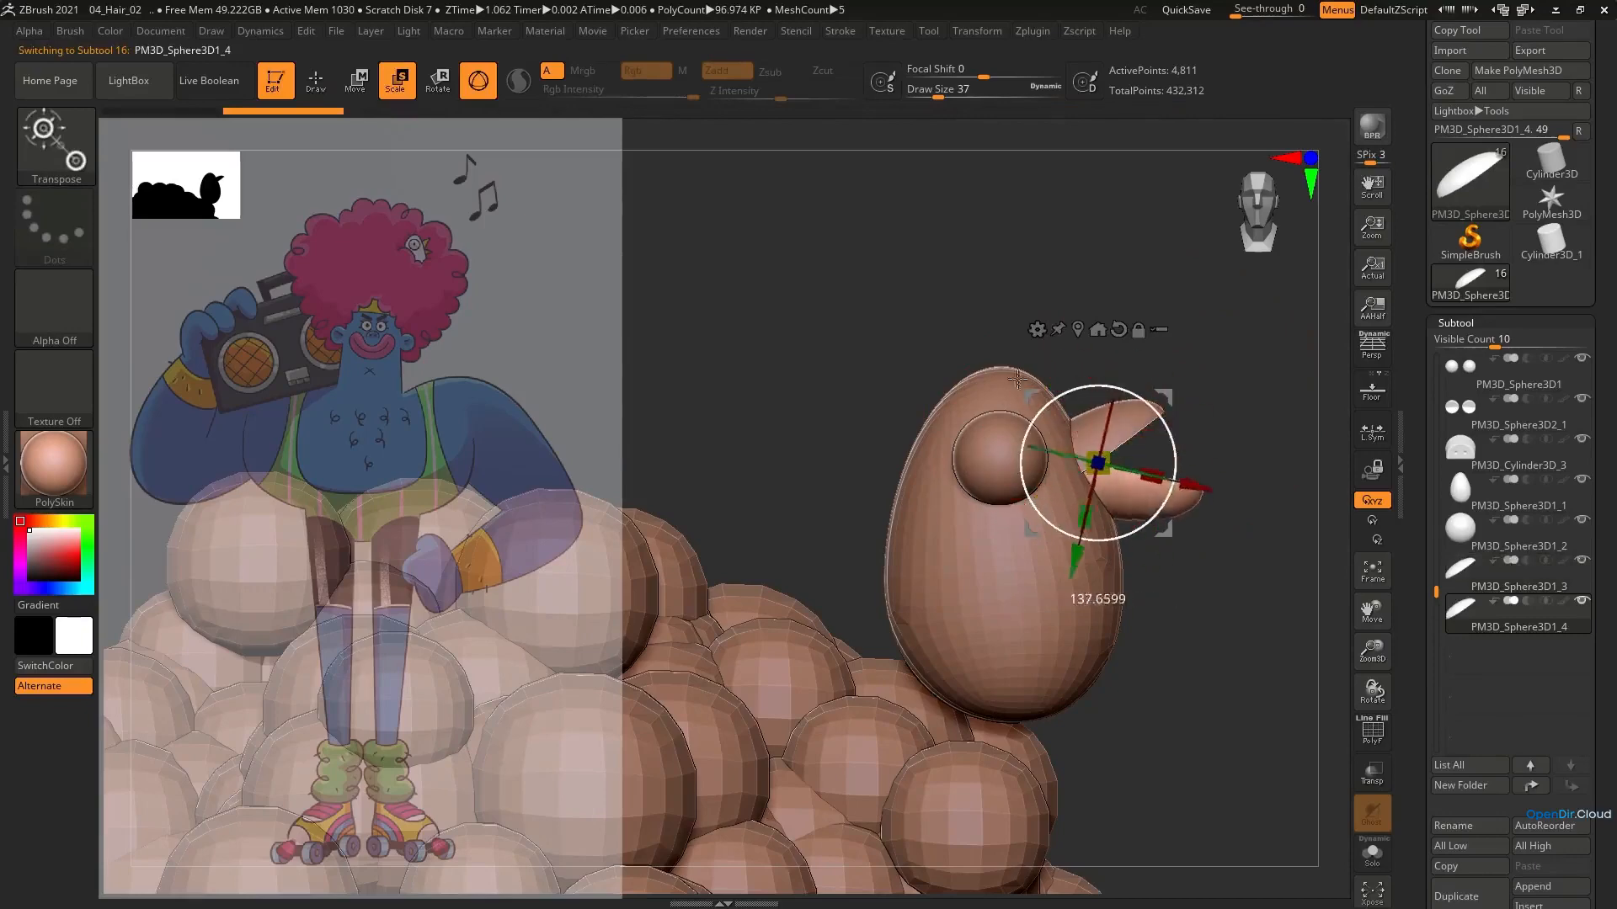
pyautogui.moveTo(1010, 386); pyautogui.dragTo(1010, 386)
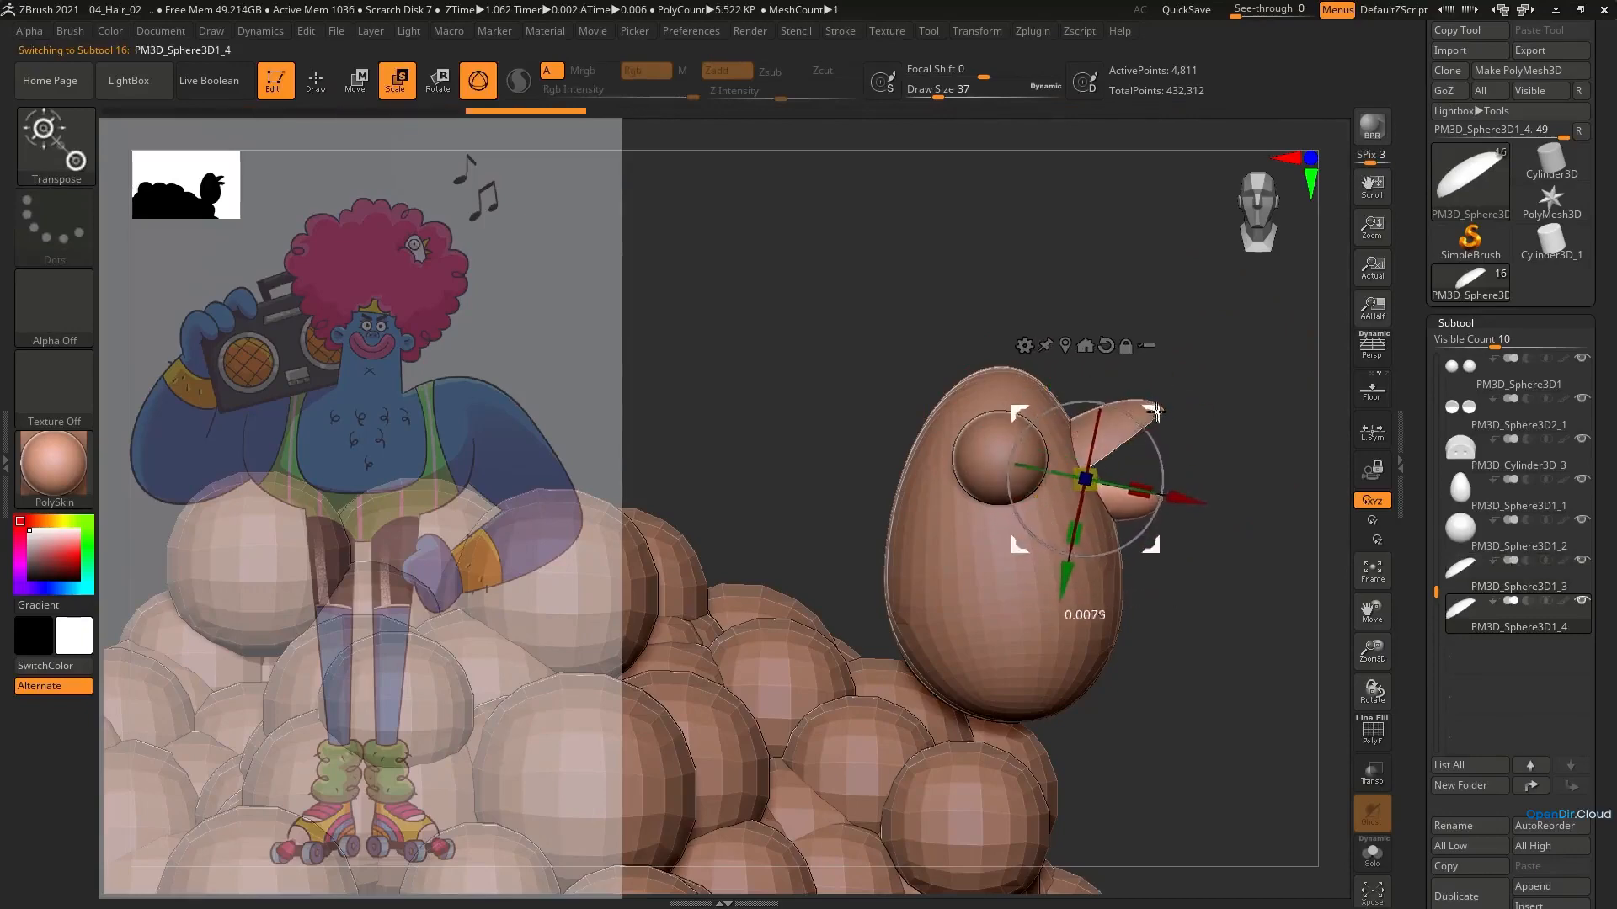
pyautogui.moveTo(1154, 411); pyautogui.dragTo(1154, 412)
pyautogui.keyDown('ctrl'); pyautogui.moveTo(1136, 440); pyautogui.dragTo(1133, 497, button='right'); pyautogui.keyUp('ctrl')
pyautogui.moveTo(1133, 497); pyautogui.dragTo(985, 472, button='right')
# Adjust the lower beak's position and angle so its base meets the upper beak at the bird's head
pyautogui.moveTo(1182, 421); pyautogui.dragTo(1177, 412)
pyautogui.moveTo(1192, 398); pyautogui.dragTo(1195, 427)
pyautogui.keyDown('alt'); pyautogui.click(1175, 379); pyautogui.keyUp('alt')
pyautogui.moveTo(1190, 391); pyautogui.dragTo(1189, 386)
pyautogui.moveTo(1189, 386); pyautogui.dragTo(1179, 421, button='right')
pyautogui.keyDown('alt'); pyautogui.click(1159, 502); pyautogui.keyUp('alt')
pyautogui.moveTo(1167, 492); pyautogui.dragTo(1257, 455, button='right')
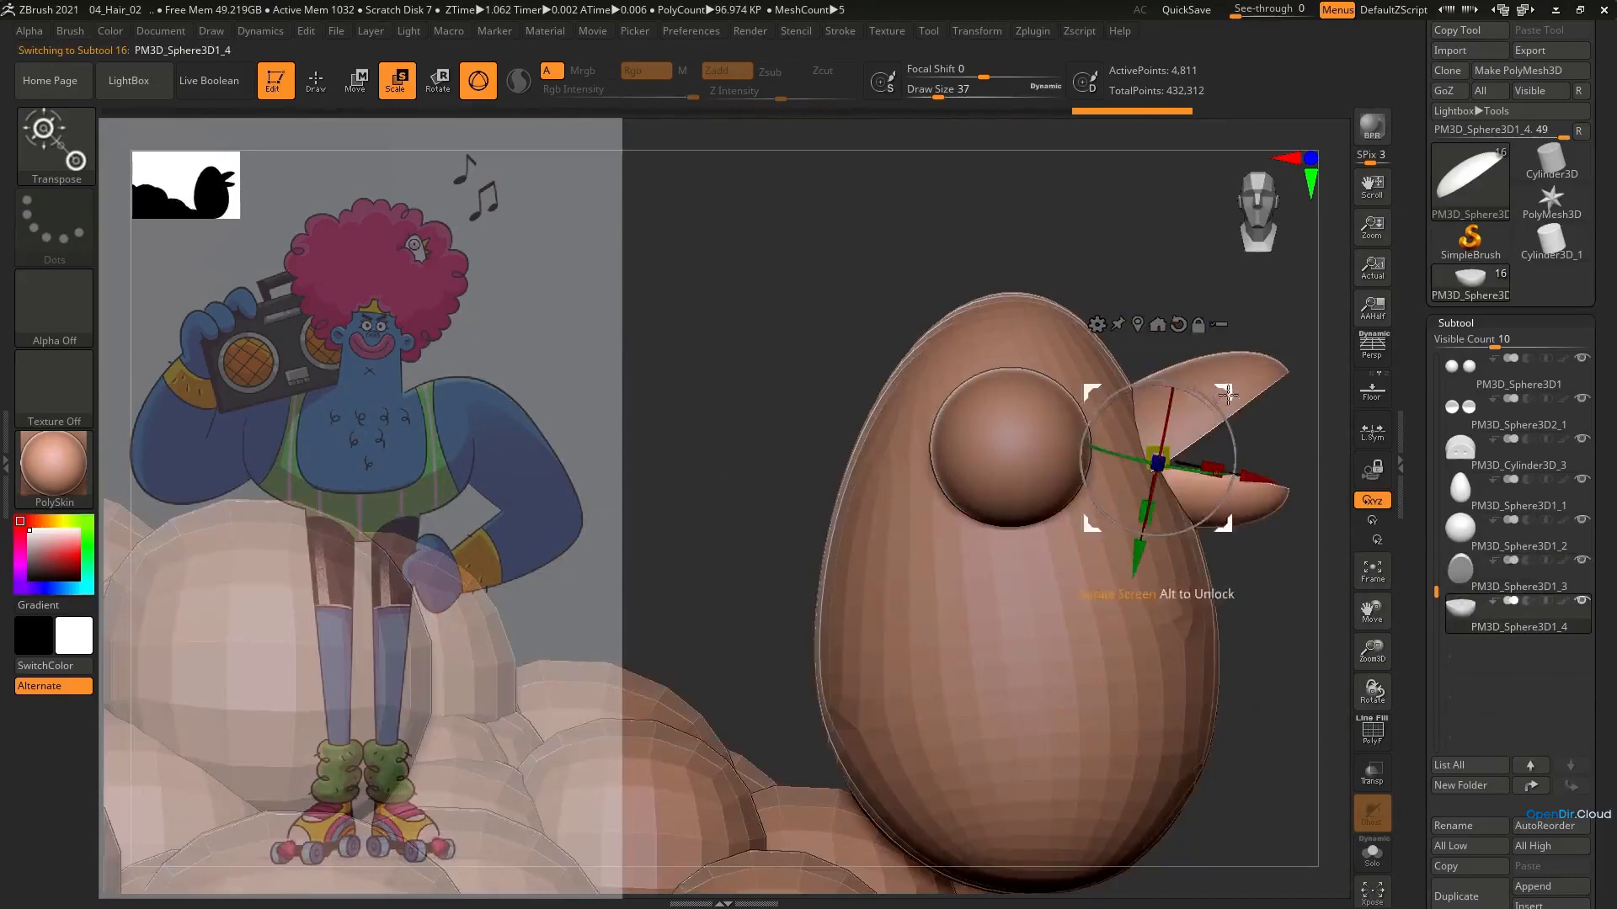
pyautogui.moveTo(1225, 393); pyautogui.dragTo(1225, 404)
# Reshape the lower beak with the Move brush, reducing the draw size to 25
pyautogui.press('b')
pyautogui.press('m')
pyautogui.press('v')
pyautogui.keyDown('ctrl'); pyautogui.moveTo(1188, 492); pyautogui.dragTo(1186, 455, button='right'); pyautogui.keyUp('ctrl')
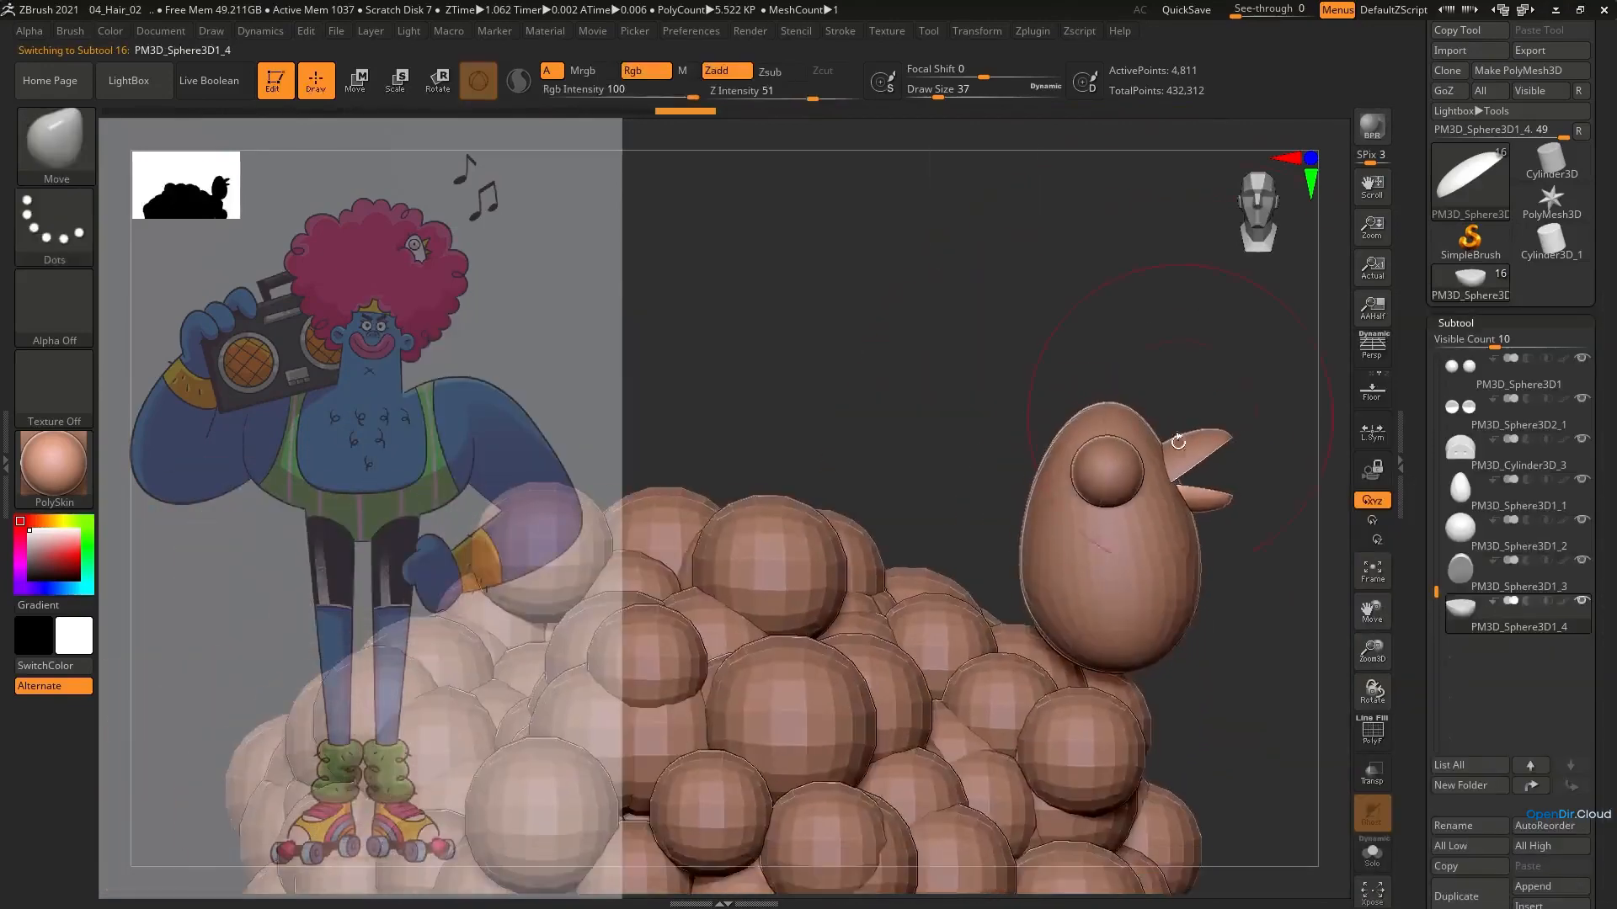
pyautogui.press('s')
pyautogui.moveTo(1198, 502); pyautogui.dragTo(1192, 502)
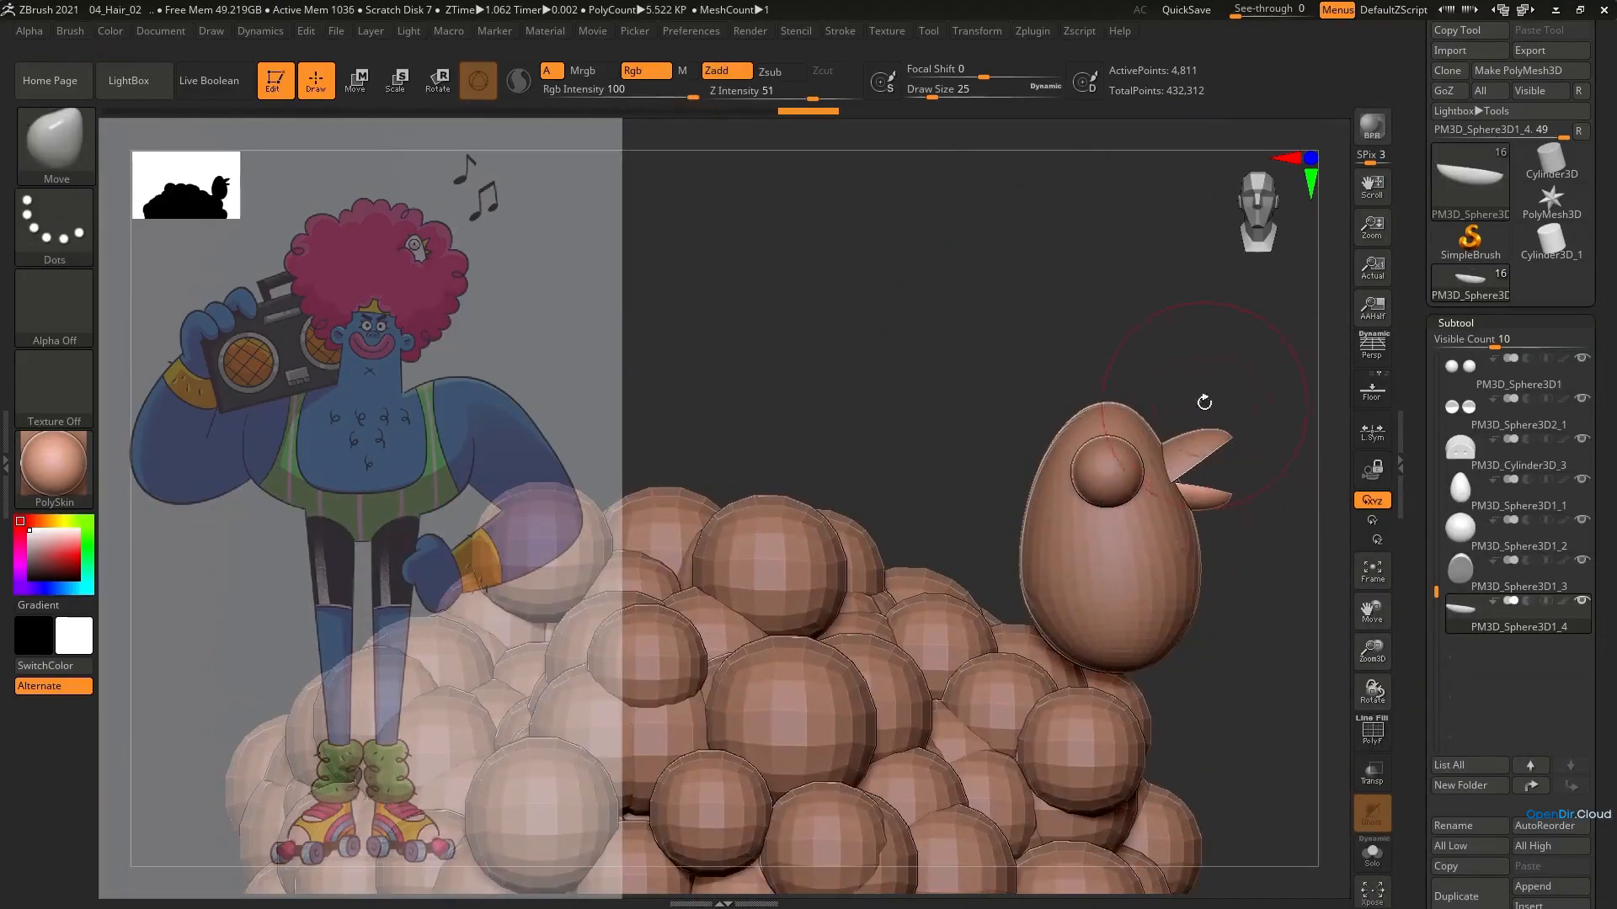
# Merge the upper and lower beak halves into one subtool
pyautogui.keyDown('alt'); pyautogui.click(1223, 445); pyautogui.keyUp('alt')
pyautogui.scroll(-5, 1499, 674)
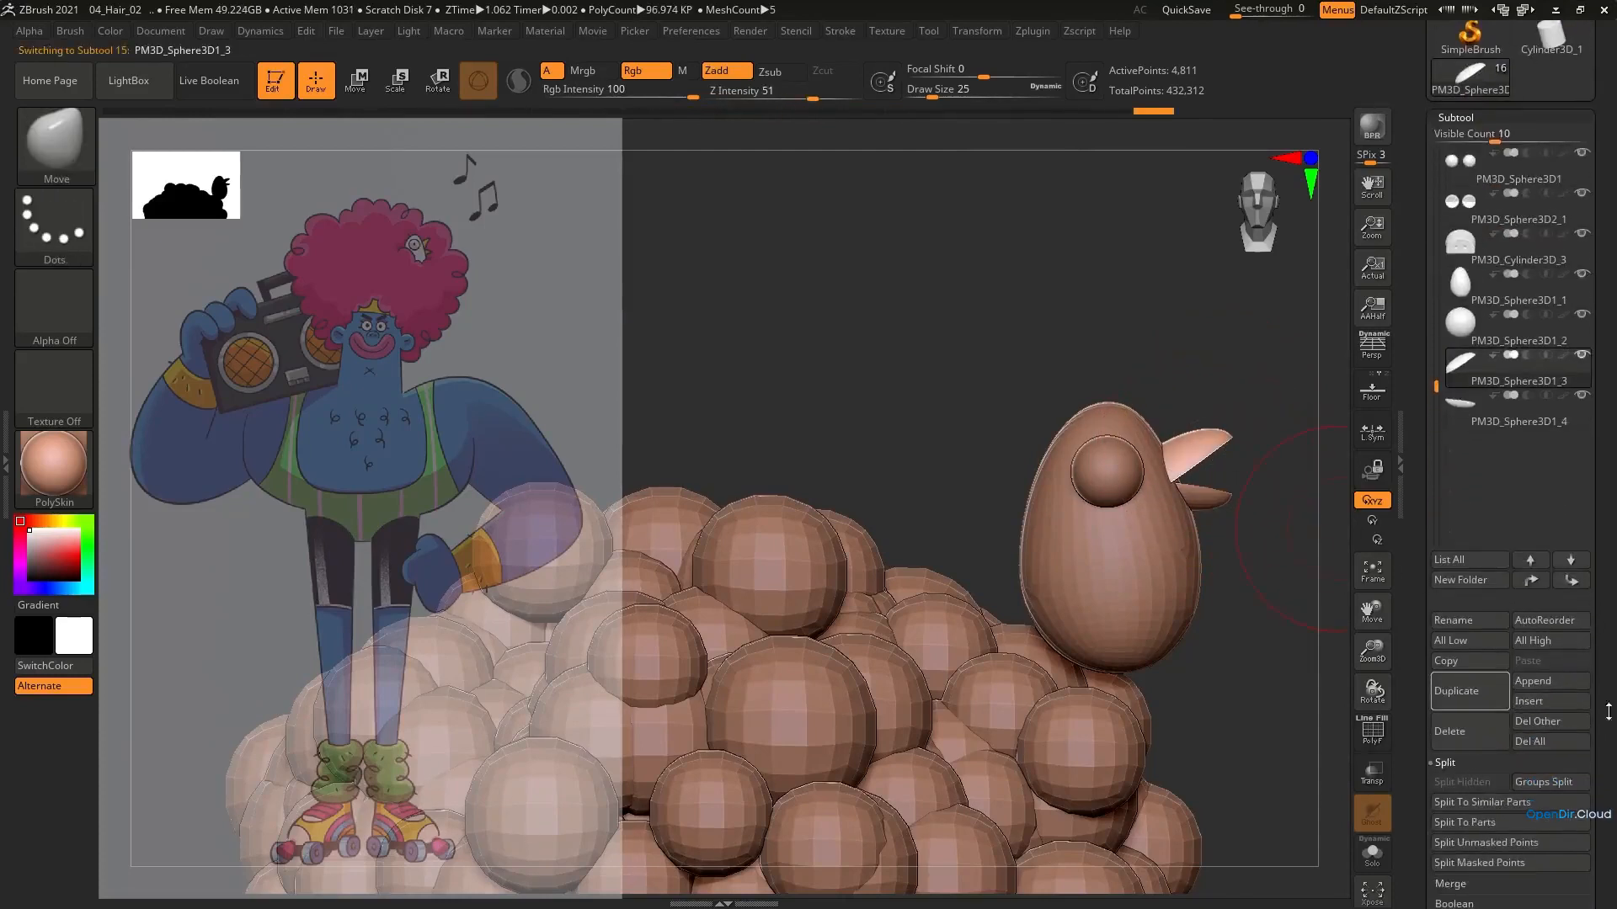
pyautogui.click(1450, 883)
pyautogui.click(1463, 695)
pyautogui.click(1316, 733)
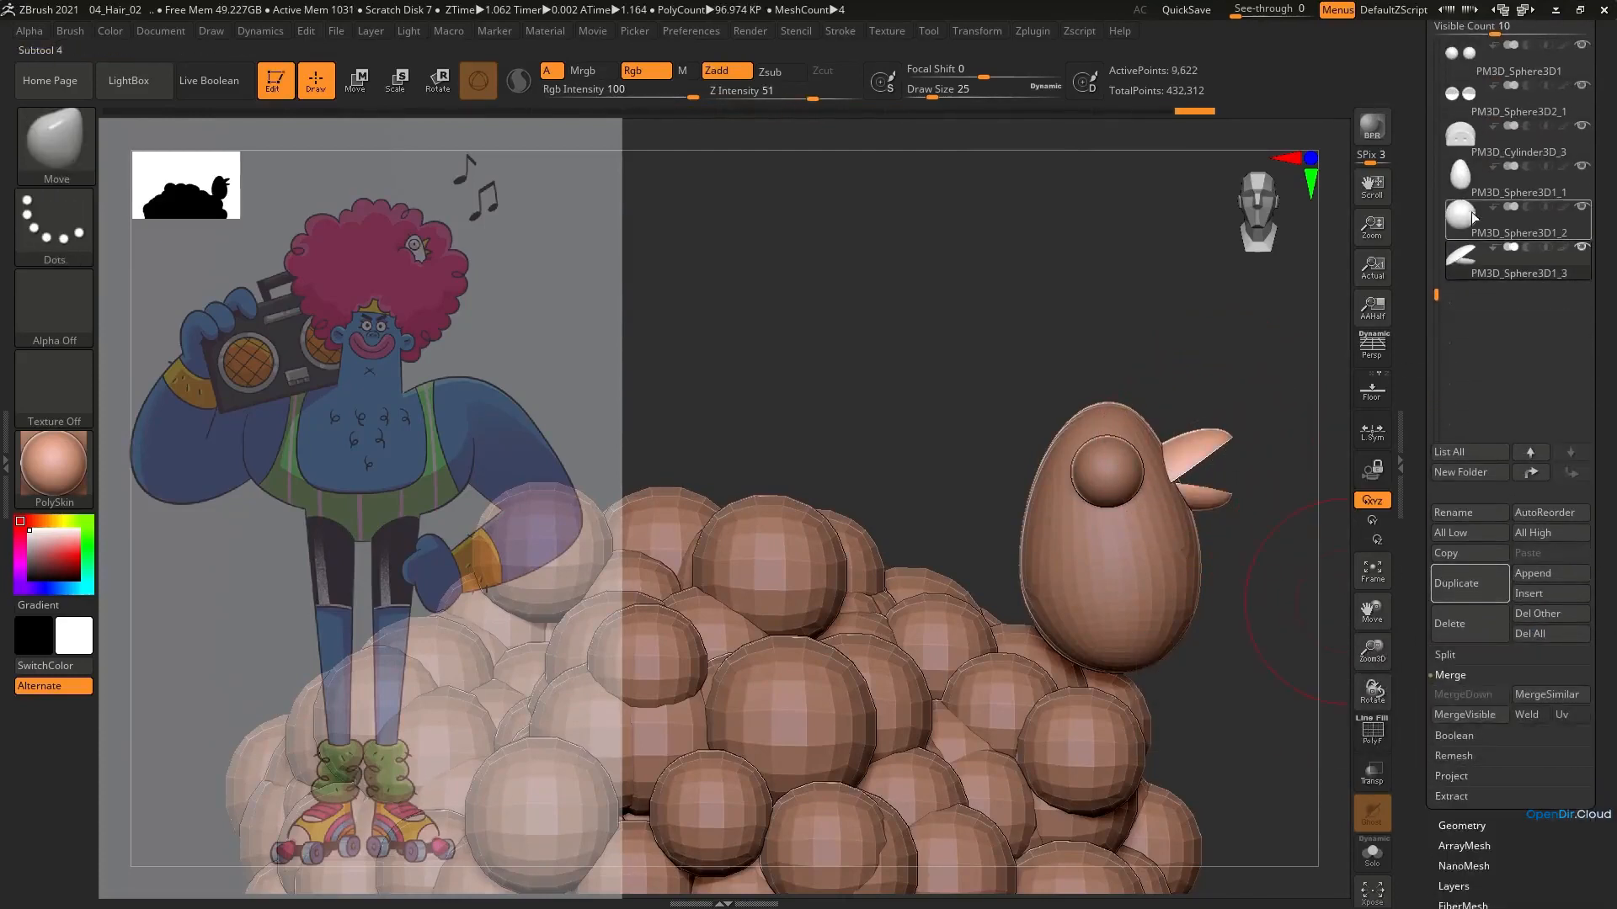
# Merge the bird's eye, beak and body into a single subtool
pyautogui.click(1474, 217)
pyautogui.click(1462, 694)
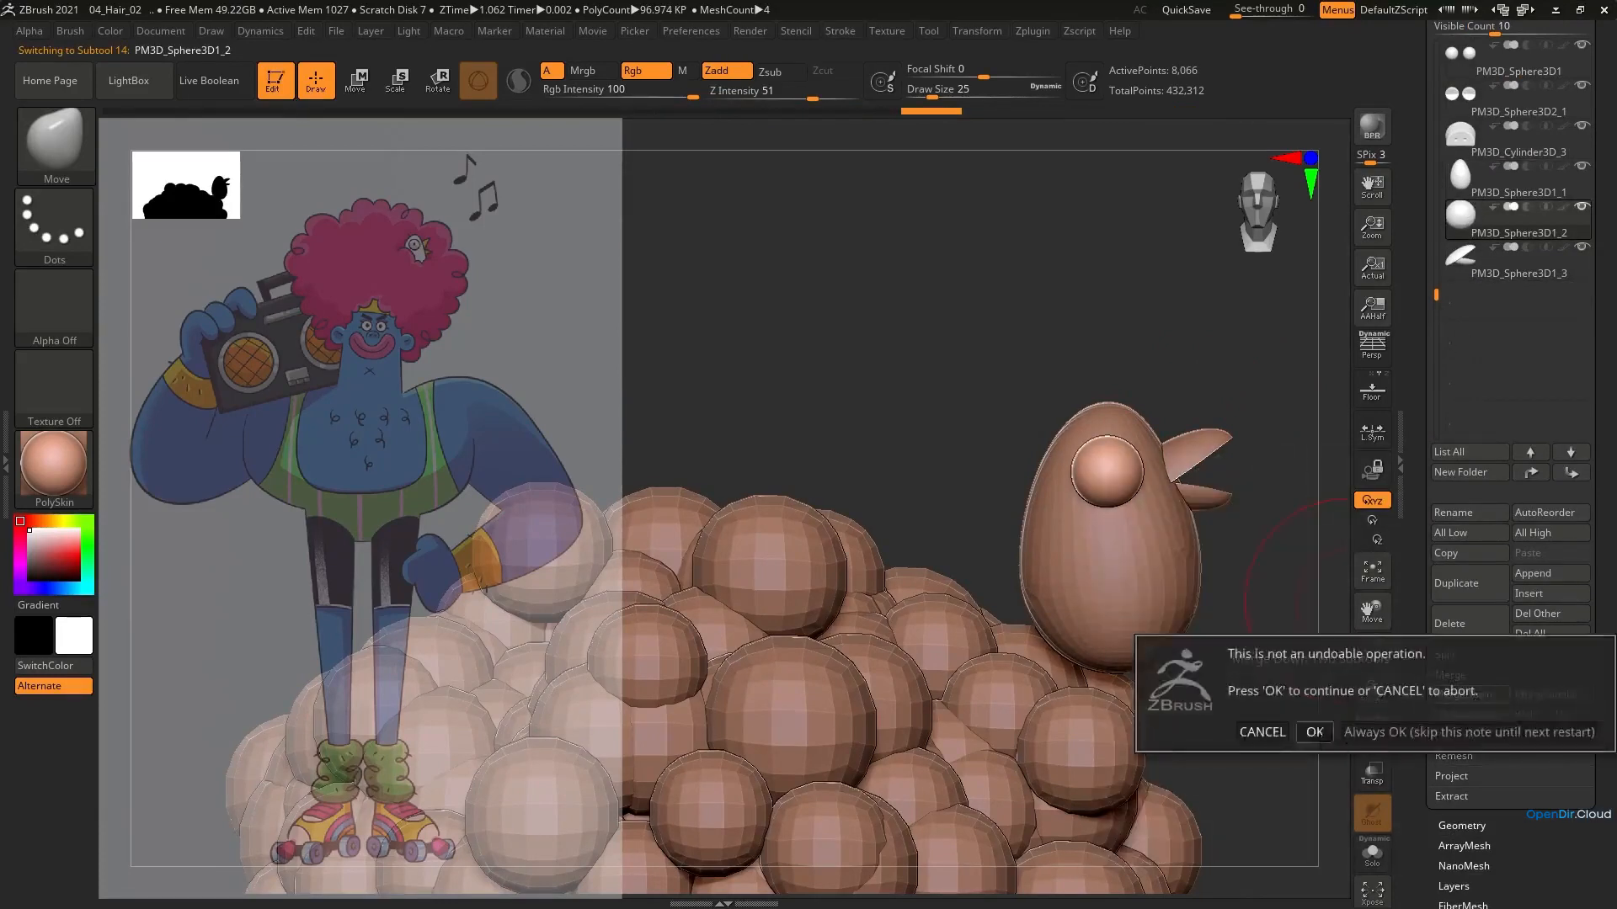
pyautogui.click(1314, 732)
pyautogui.click(1462, 695)
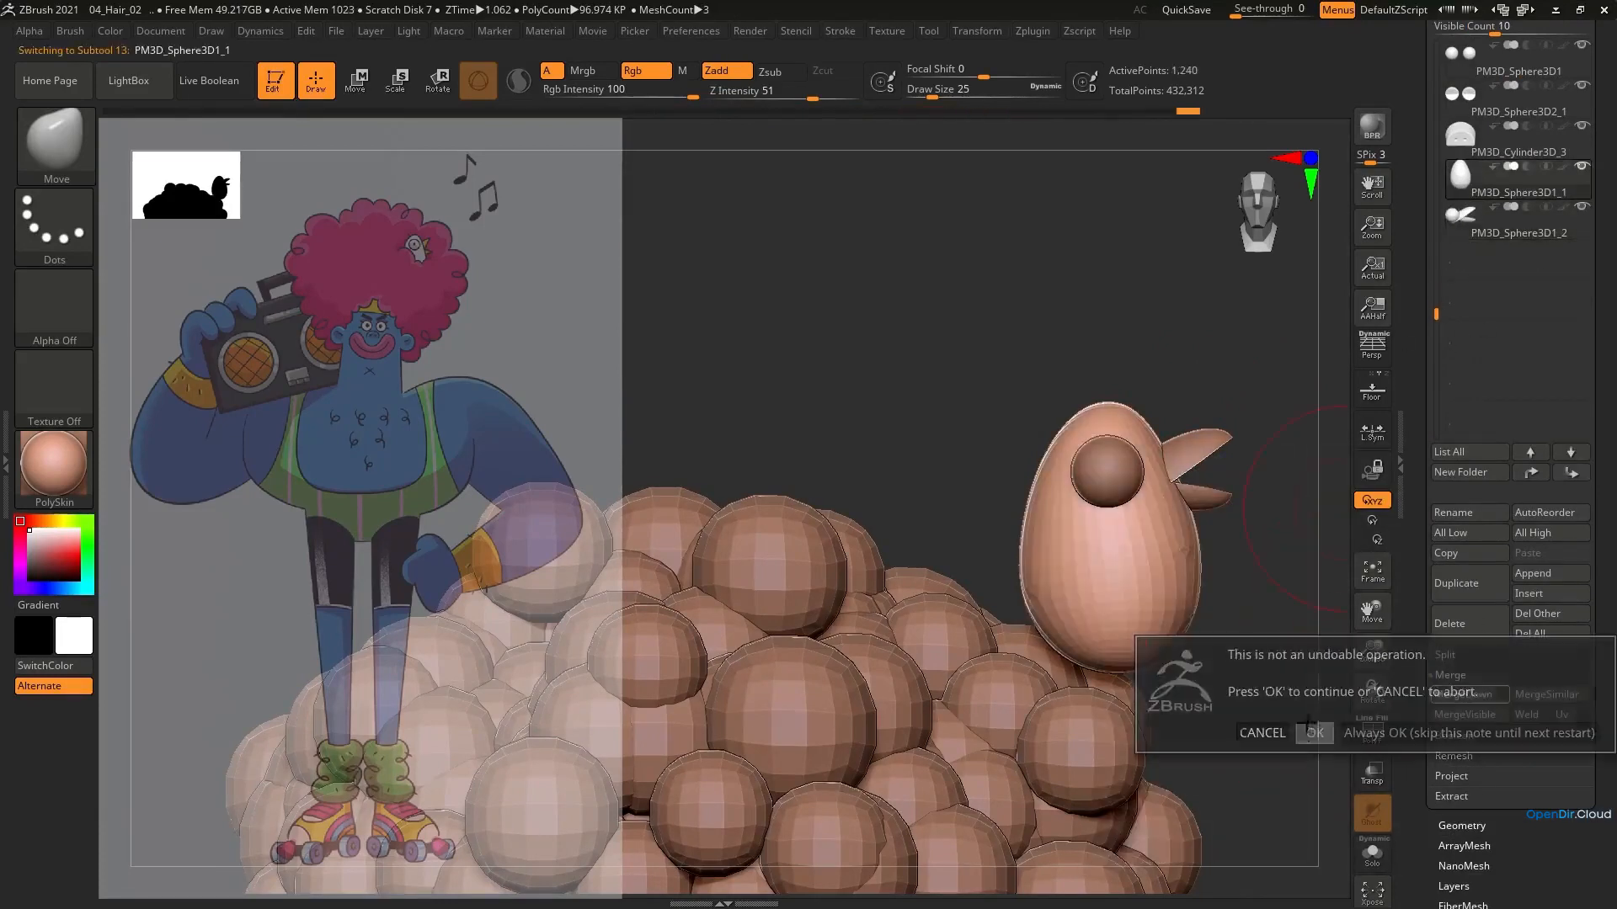
pyautogui.click(1313, 732)
# Select the Hair subtool and fill it with pink (R 215, G 101, B 168)
pyautogui.moveTo(1133, 361)
pyautogui.keyDown('ctrl'); pyautogui.mouseDown(button='right')
pyautogui.moveTo(1106, 406)
pyautogui.moveTo(1147, 379)
pyautogui.mouseUp(button='right'); pyautogui.keyUp('ctrl')
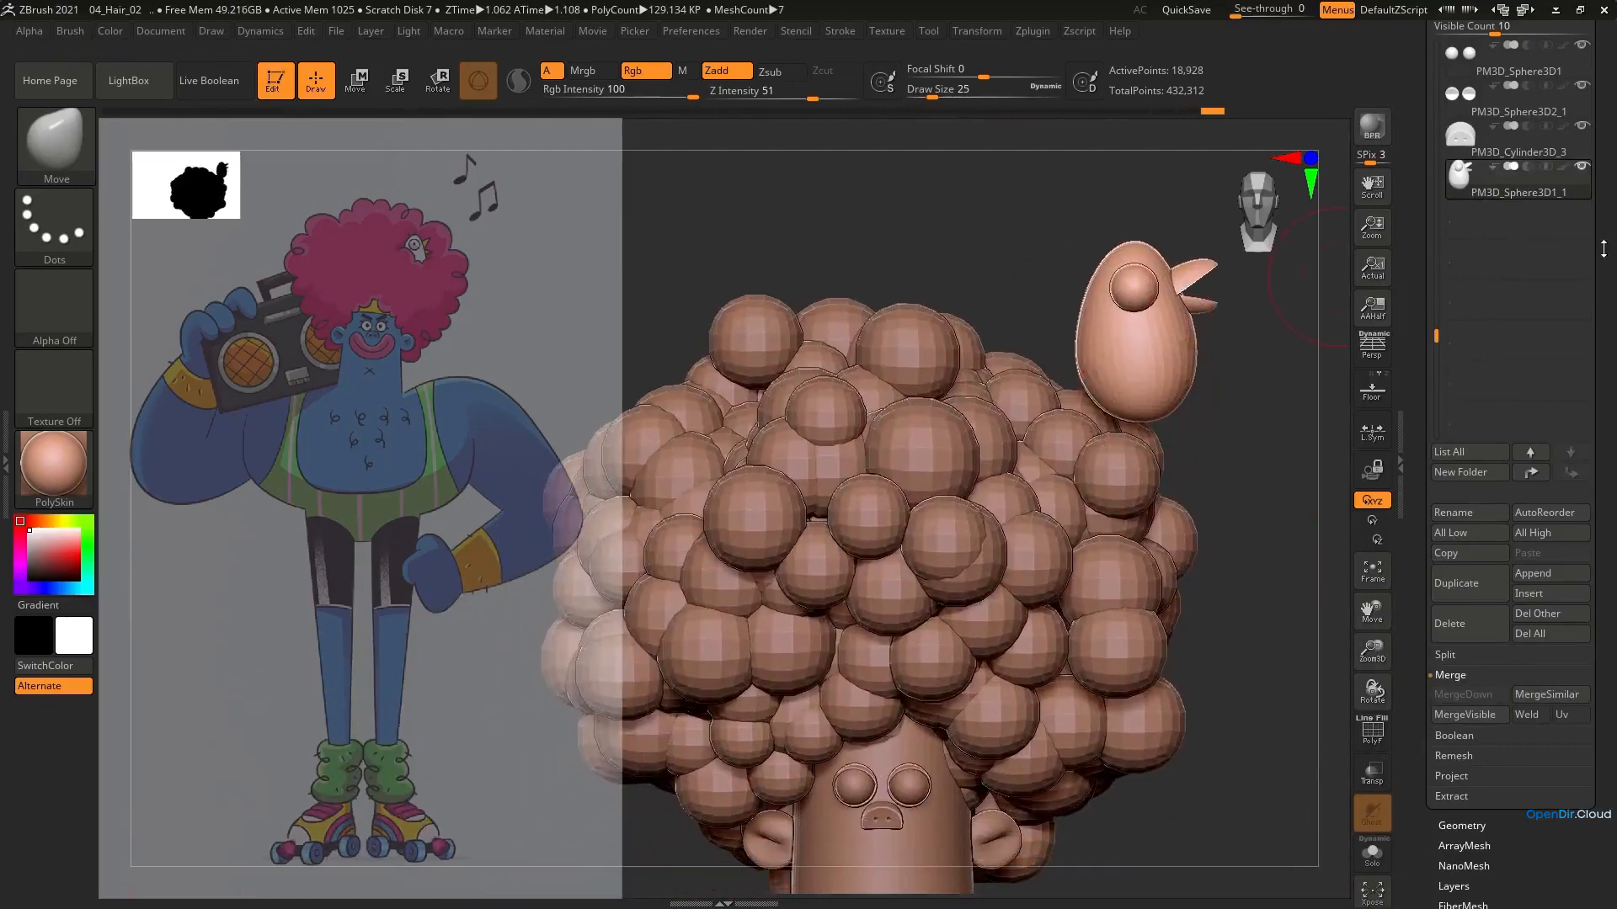
pyautogui.moveTo(1603, 250); pyautogui.dragTo(1603, 632)
pyautogui.moveTo(1436, 717); pyautogui.dragTo(1411, 454)
pyautogui.click(1502, 524)
pyautogui.keyDown('alt'); pyautogui.moveTo(983, 539); pyautogui.dragTo(1031, 414, button='right'); pyautogui.keyUp('alt')
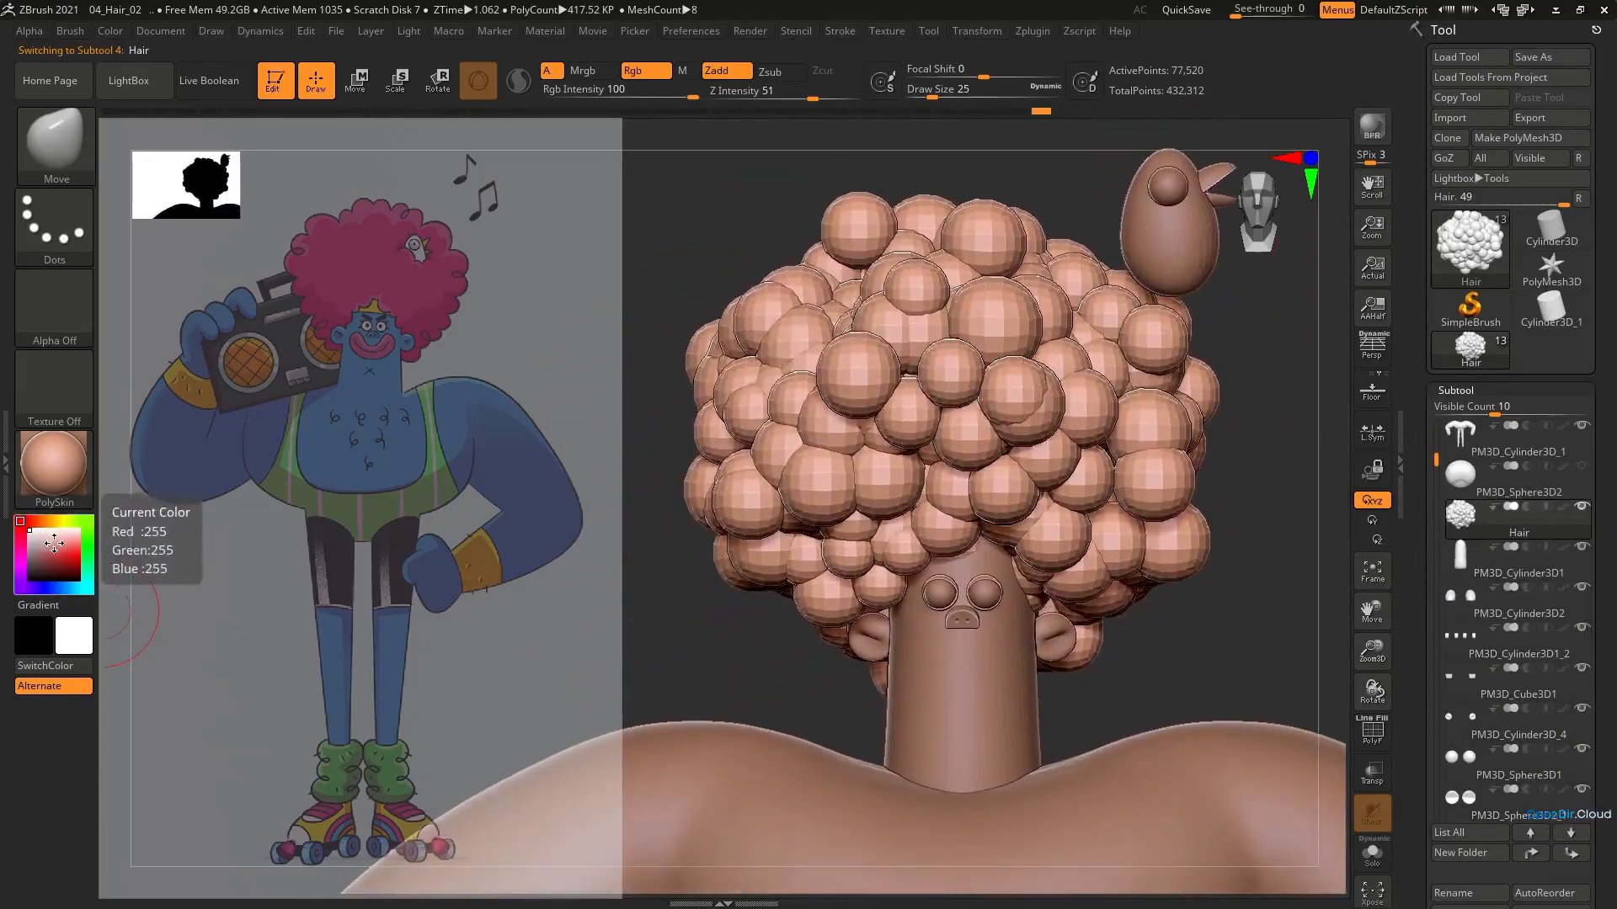
pyautogui.moveTo(54, 545); pyautogui.dragTo(26, 542)
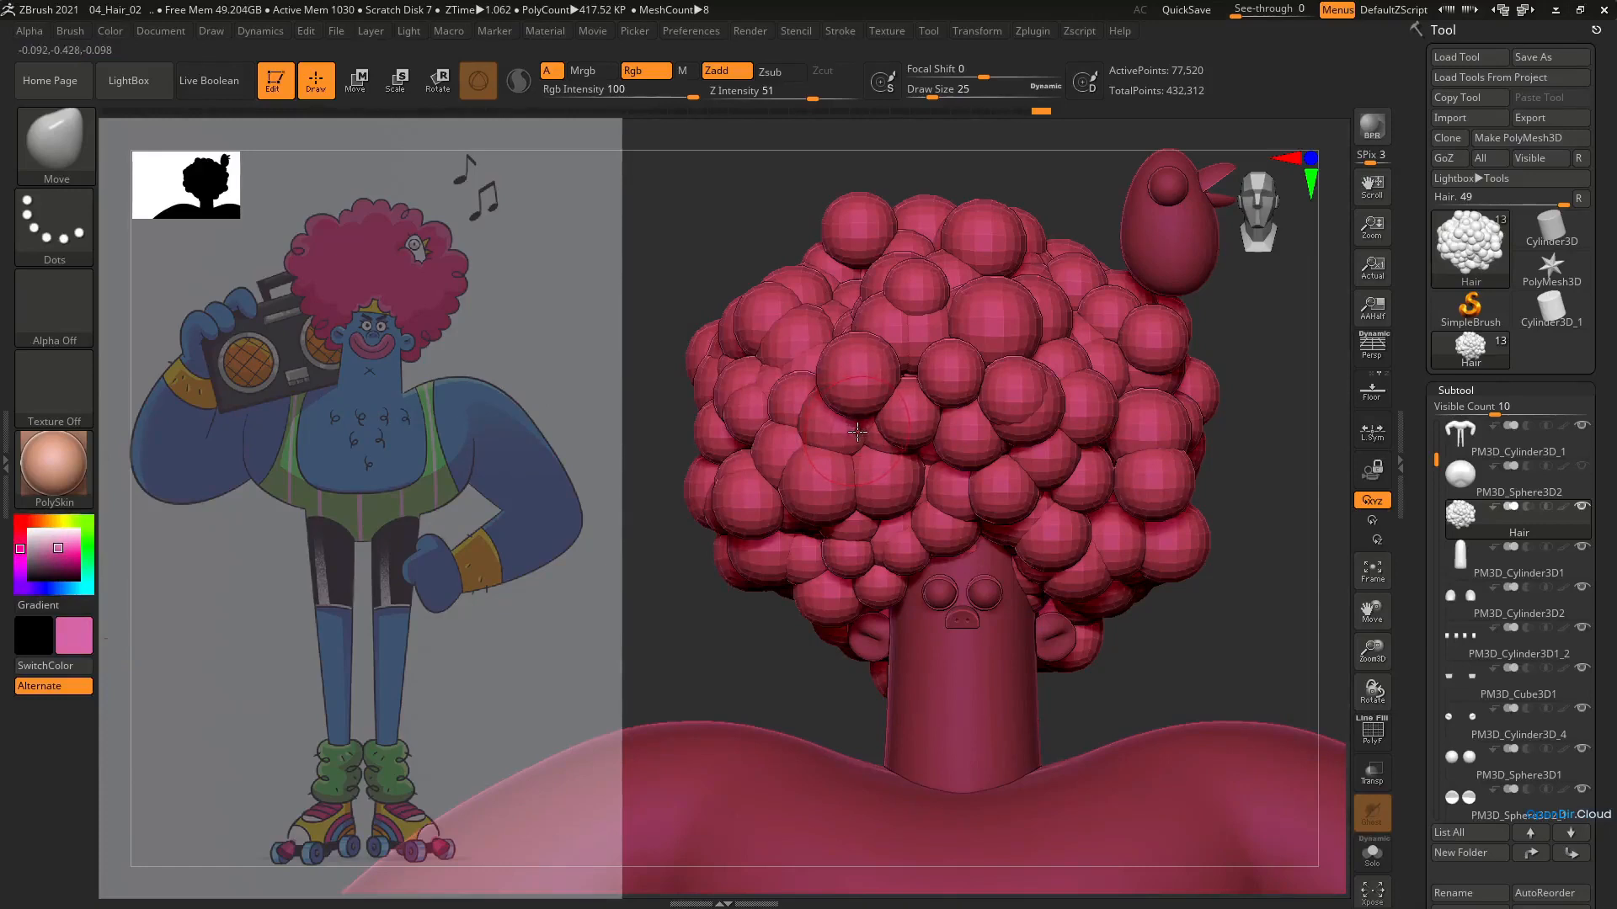
pyautogui.click(110, 32)
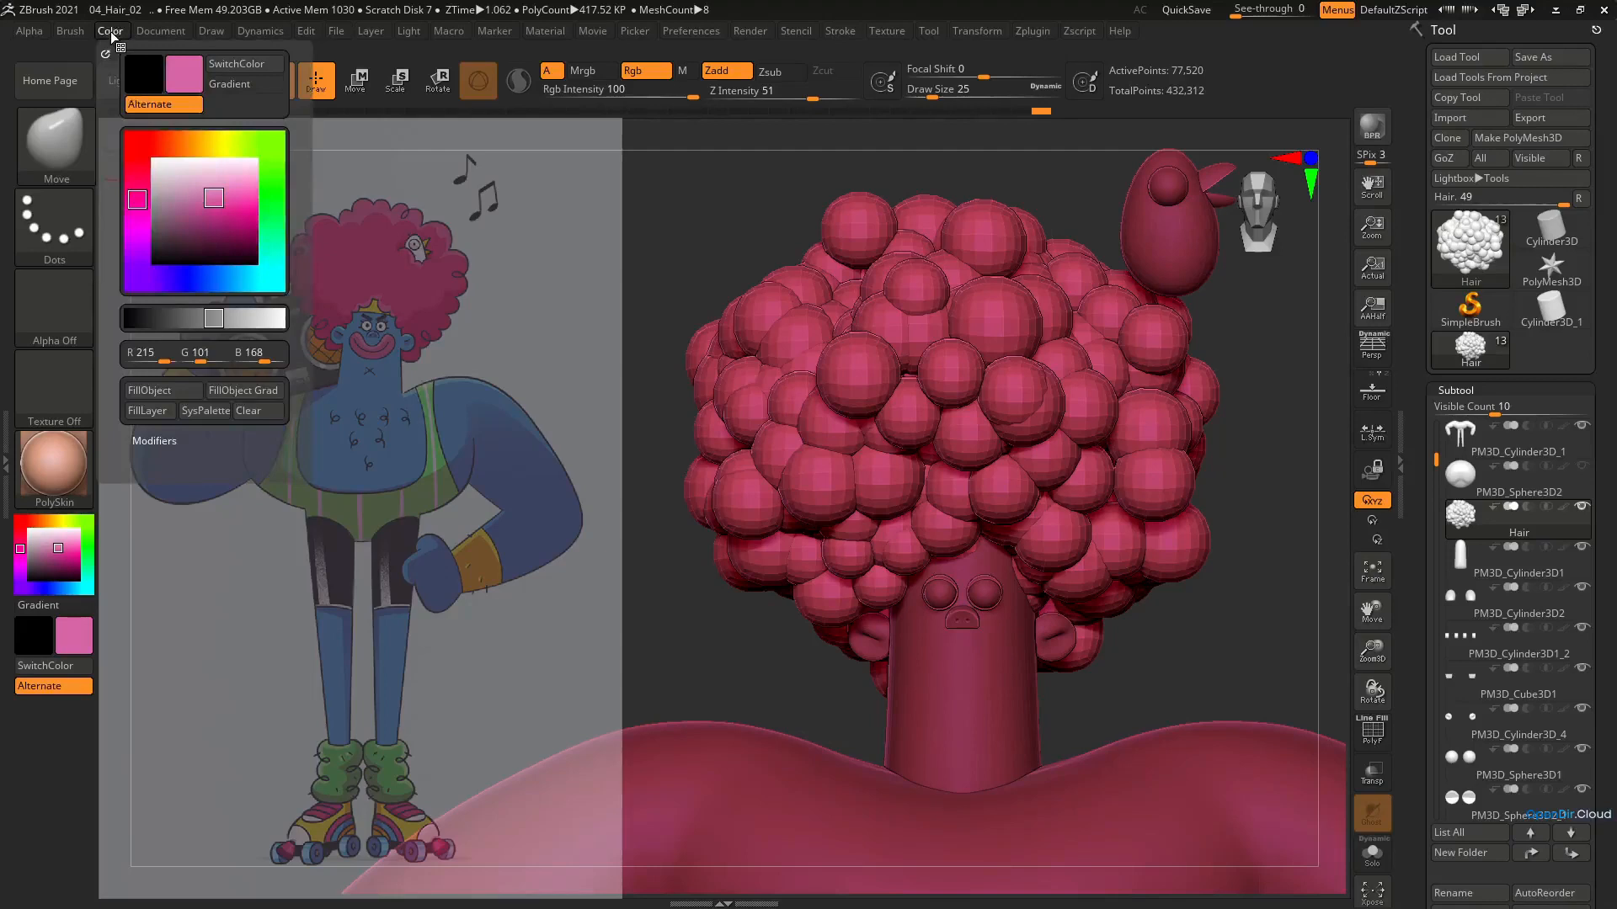
pyautogui.click(166, 392)
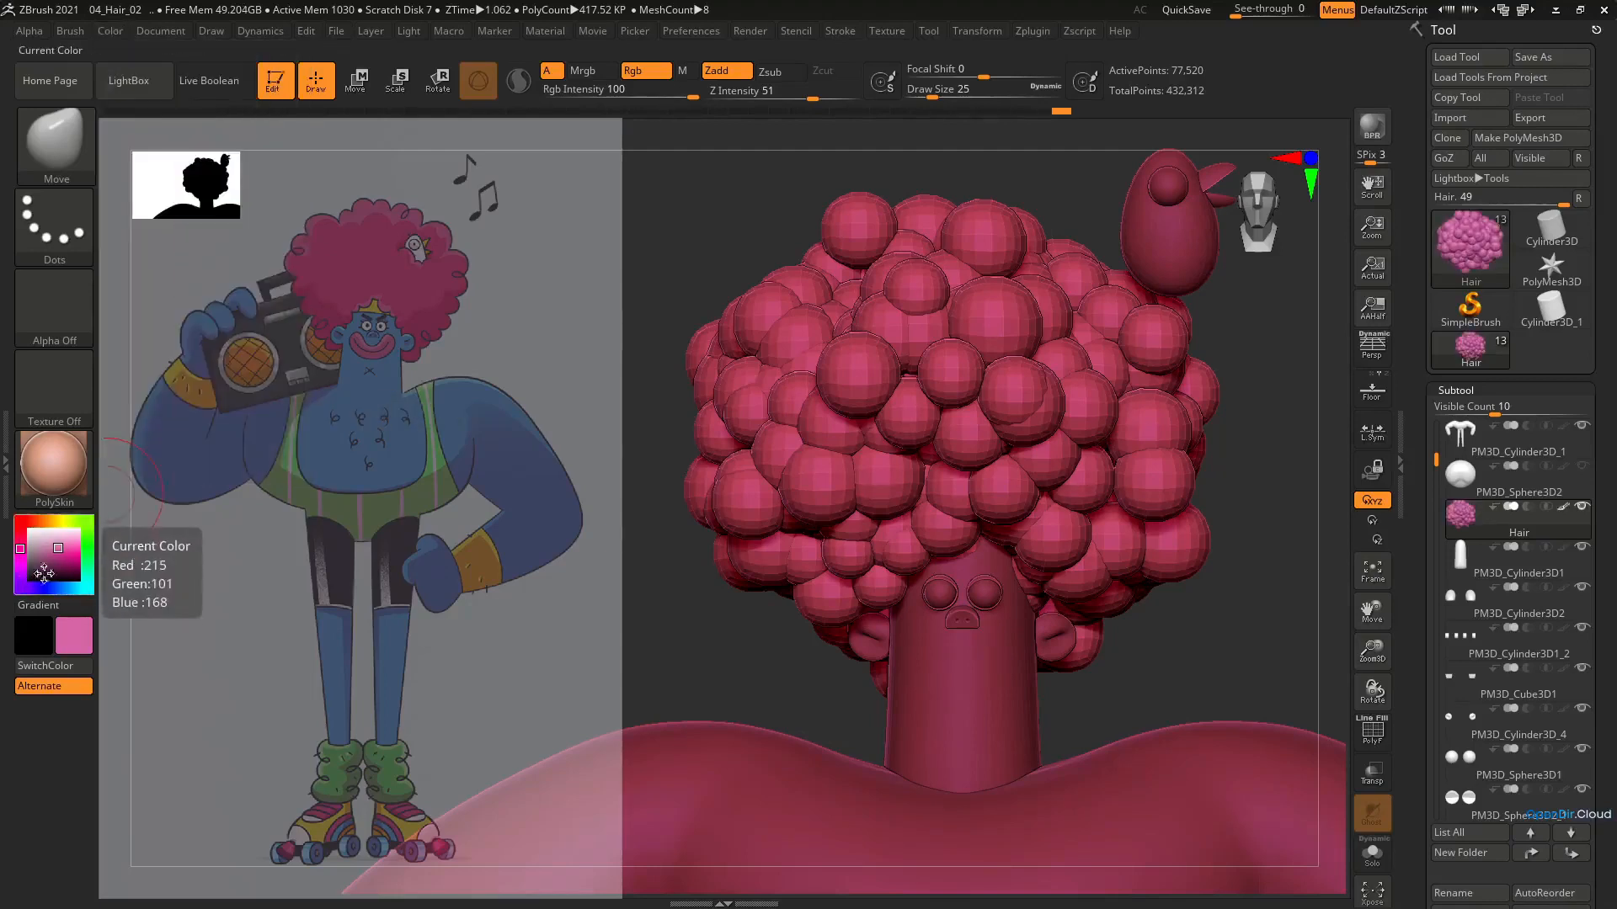
# Reset the active colour to white and fill the bird with it
pyautogui.click(33, 528)
pyautogui.click(64, 563)
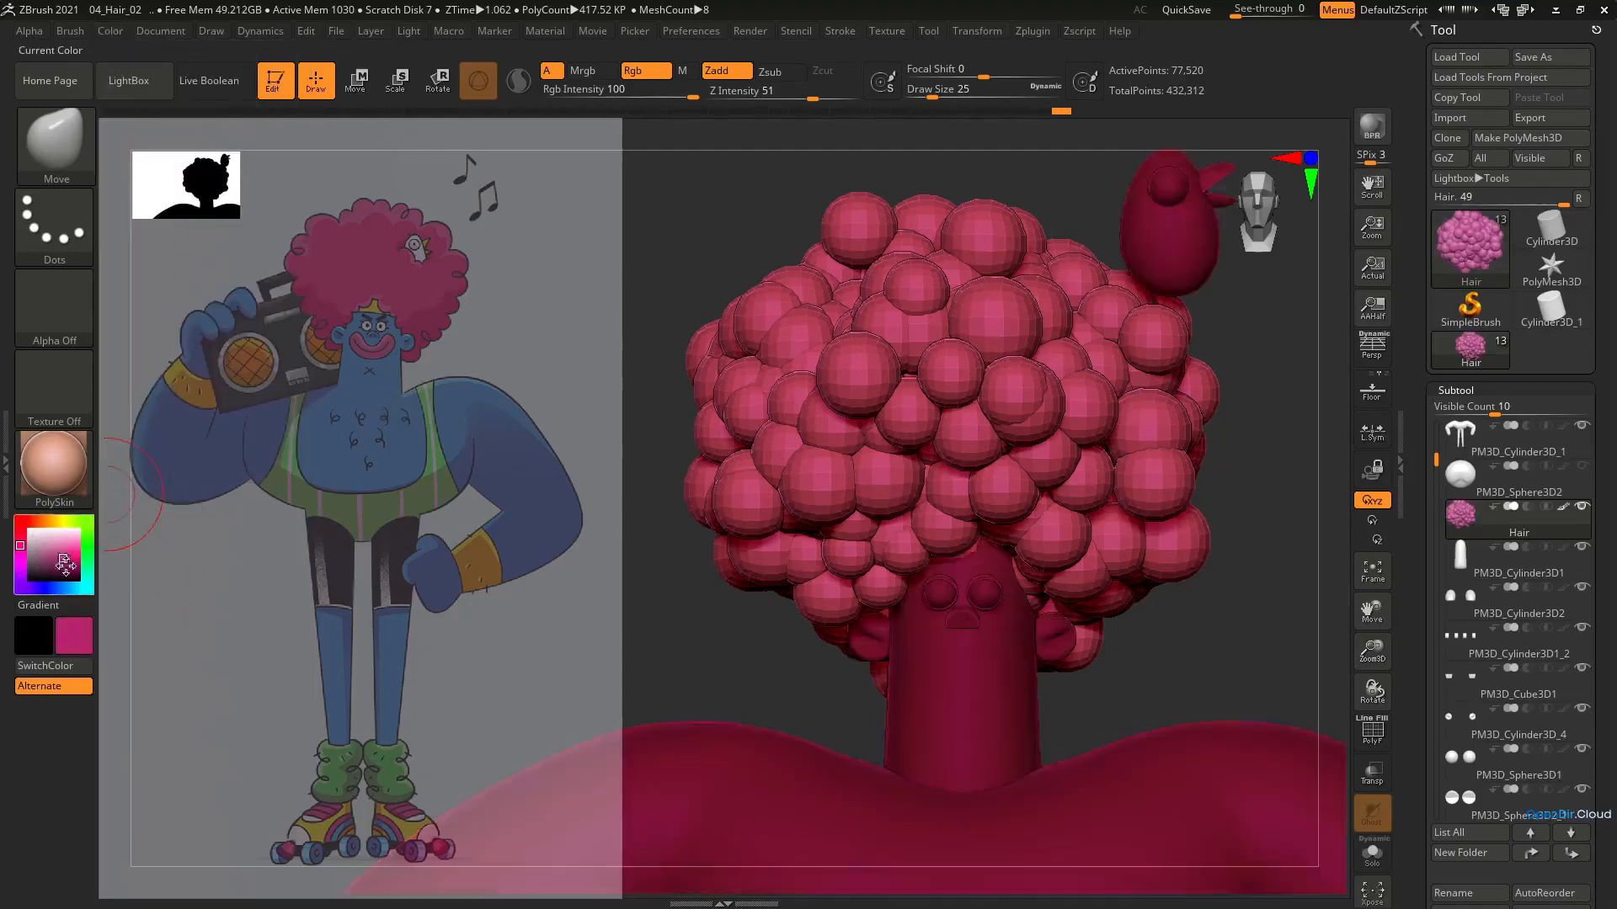
pyautogui.click(48, 551)
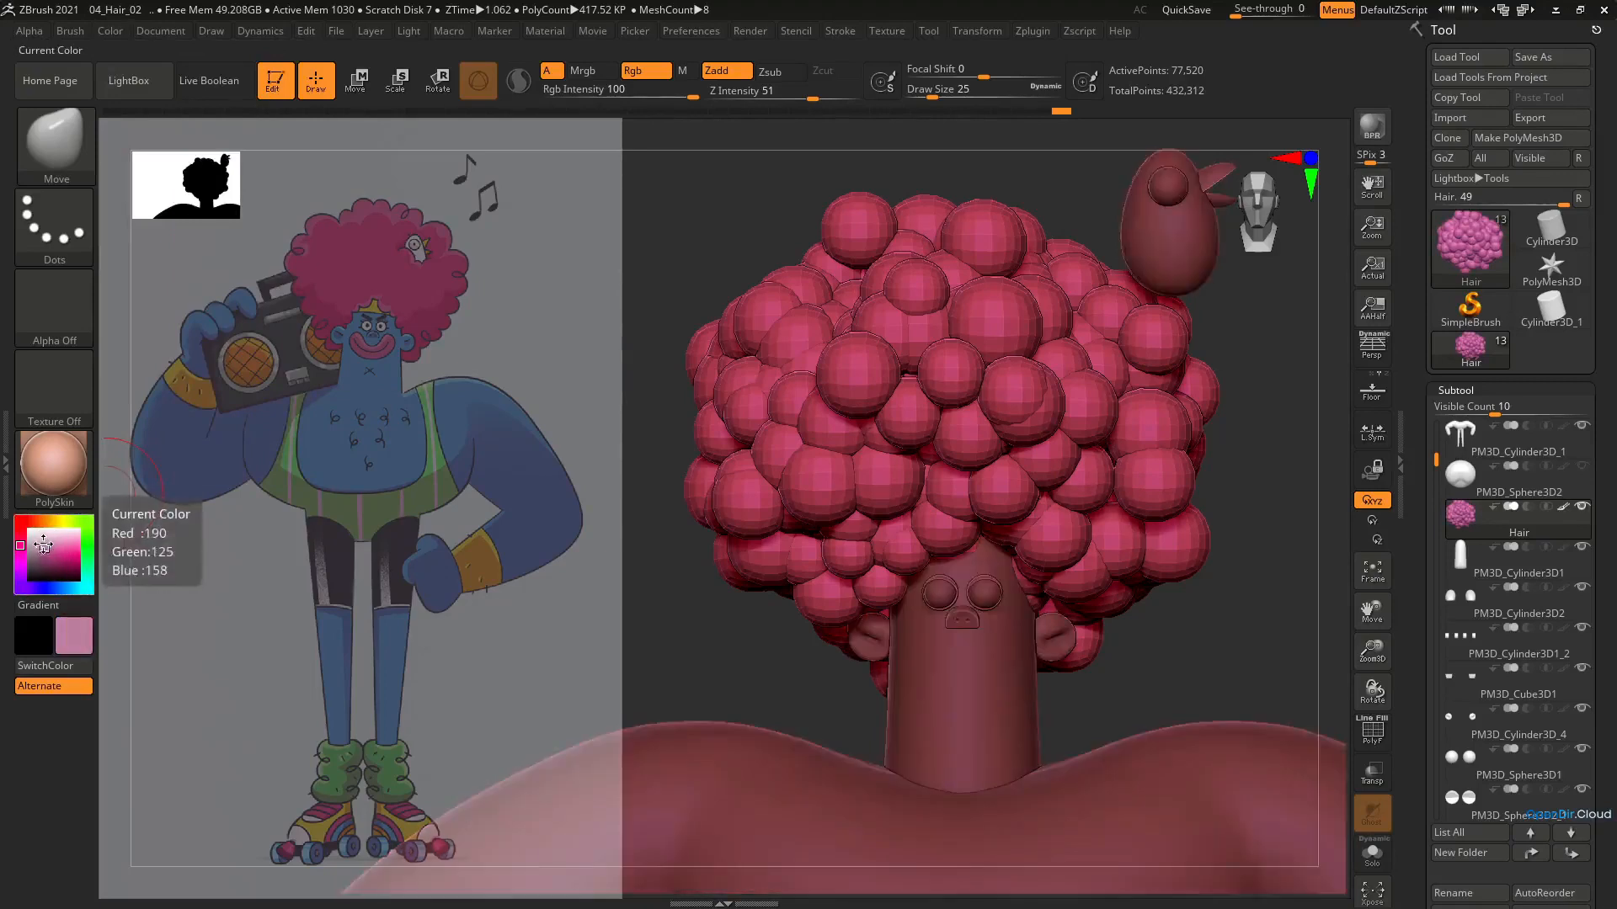
pyautogui.click(29, 531)
pyautogui.keyDown('alt'); pyautogui.click(1156, 295); pyautogui.keyUp('alt')
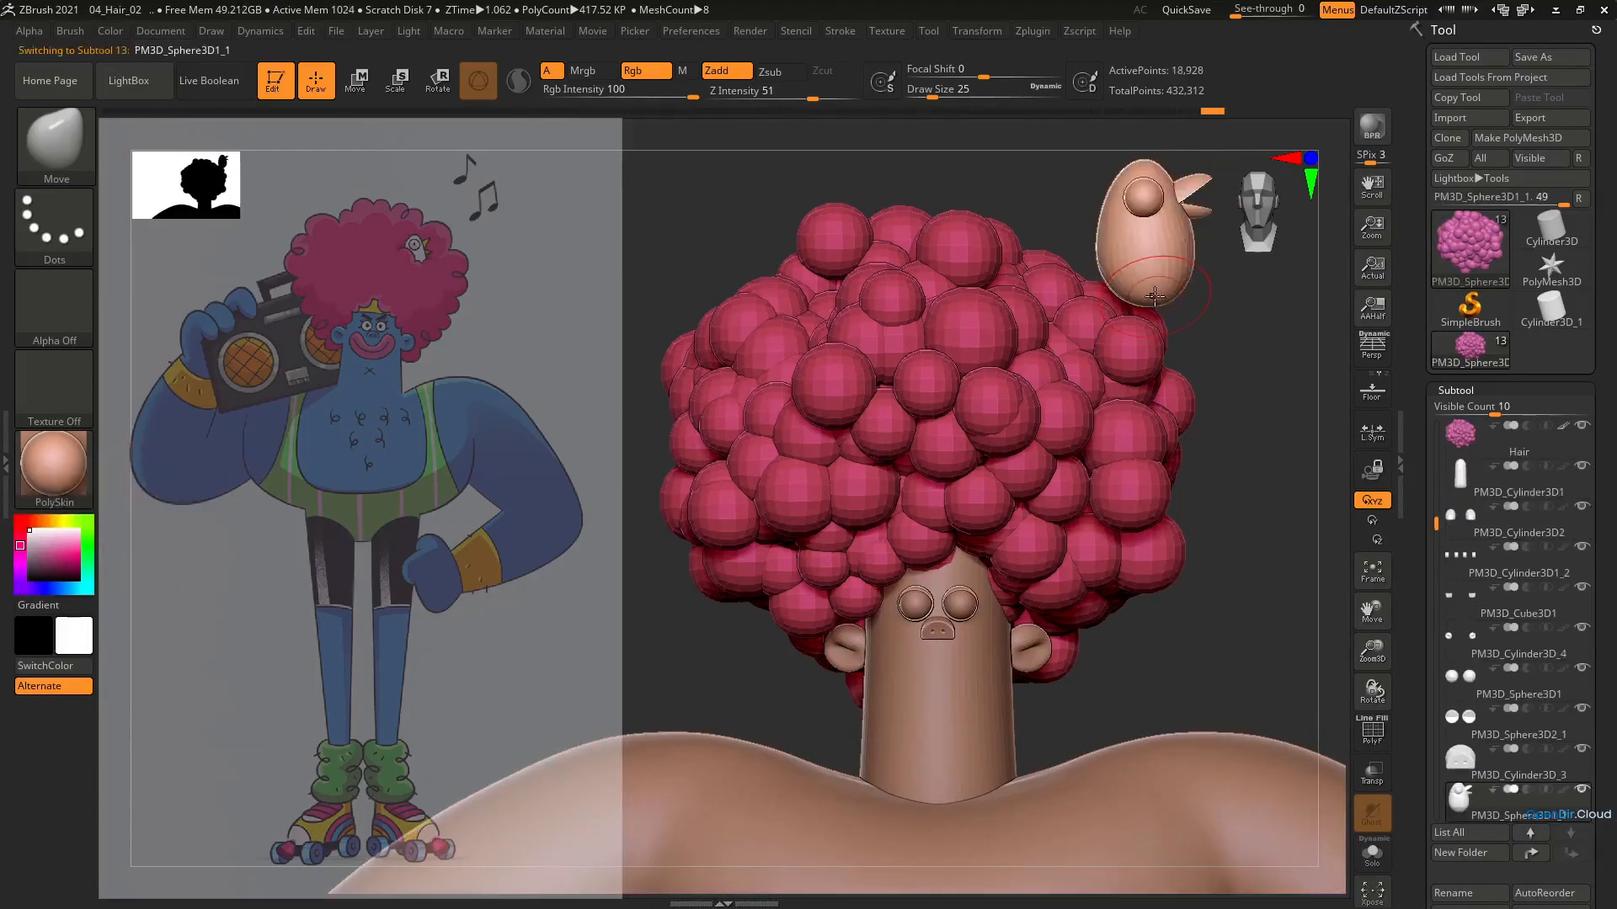
pyautogui.click(111, 31)
pyautogui.click(167, 392)
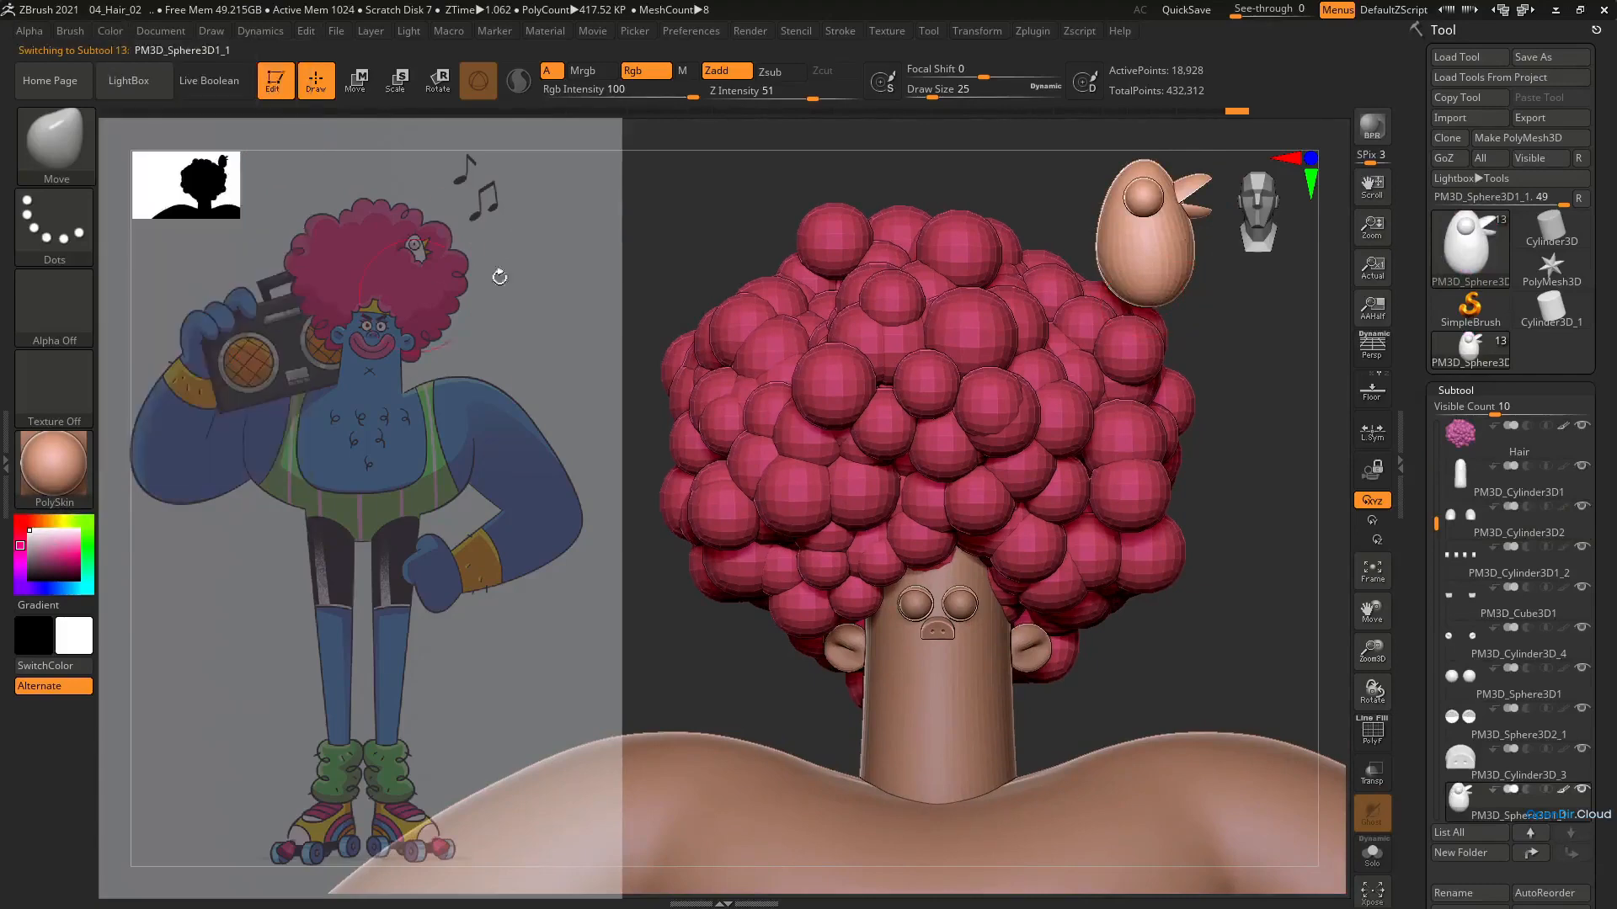
# Try the MatCap White01 material on the character
pyautogui.click(78, 460)
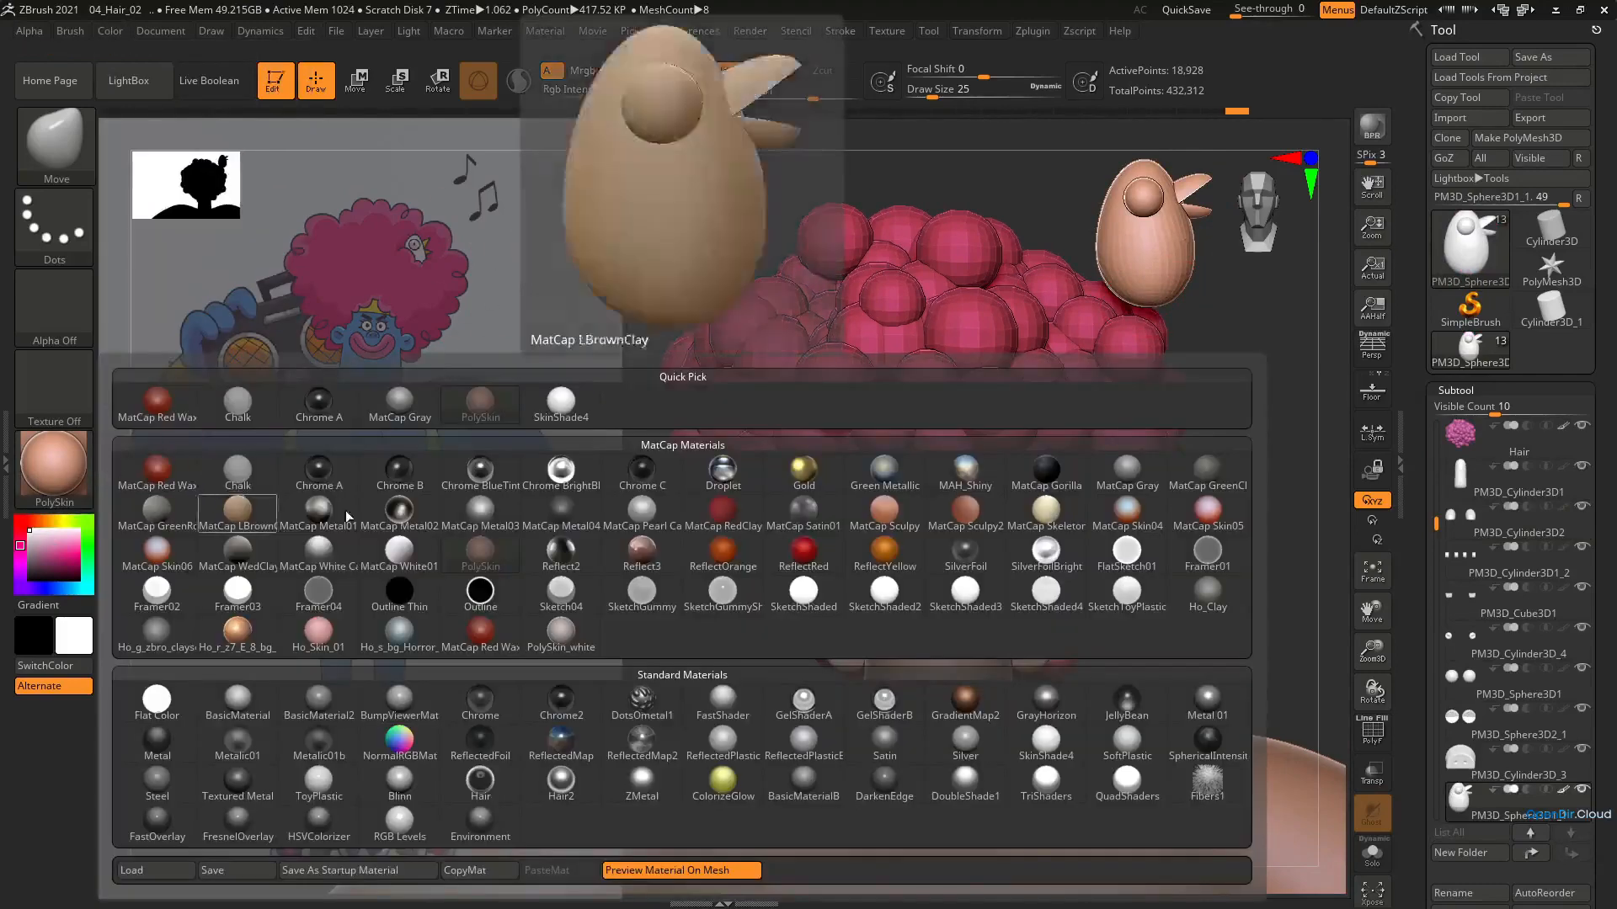
pyautogui.click(427, 545)
pyautogui.keyDown('ctrl'); pyautogui.moveTo(991, 513); pyautogui.dragTo(903, 492, button='right'); pyautogui.keyUp('ctrl')
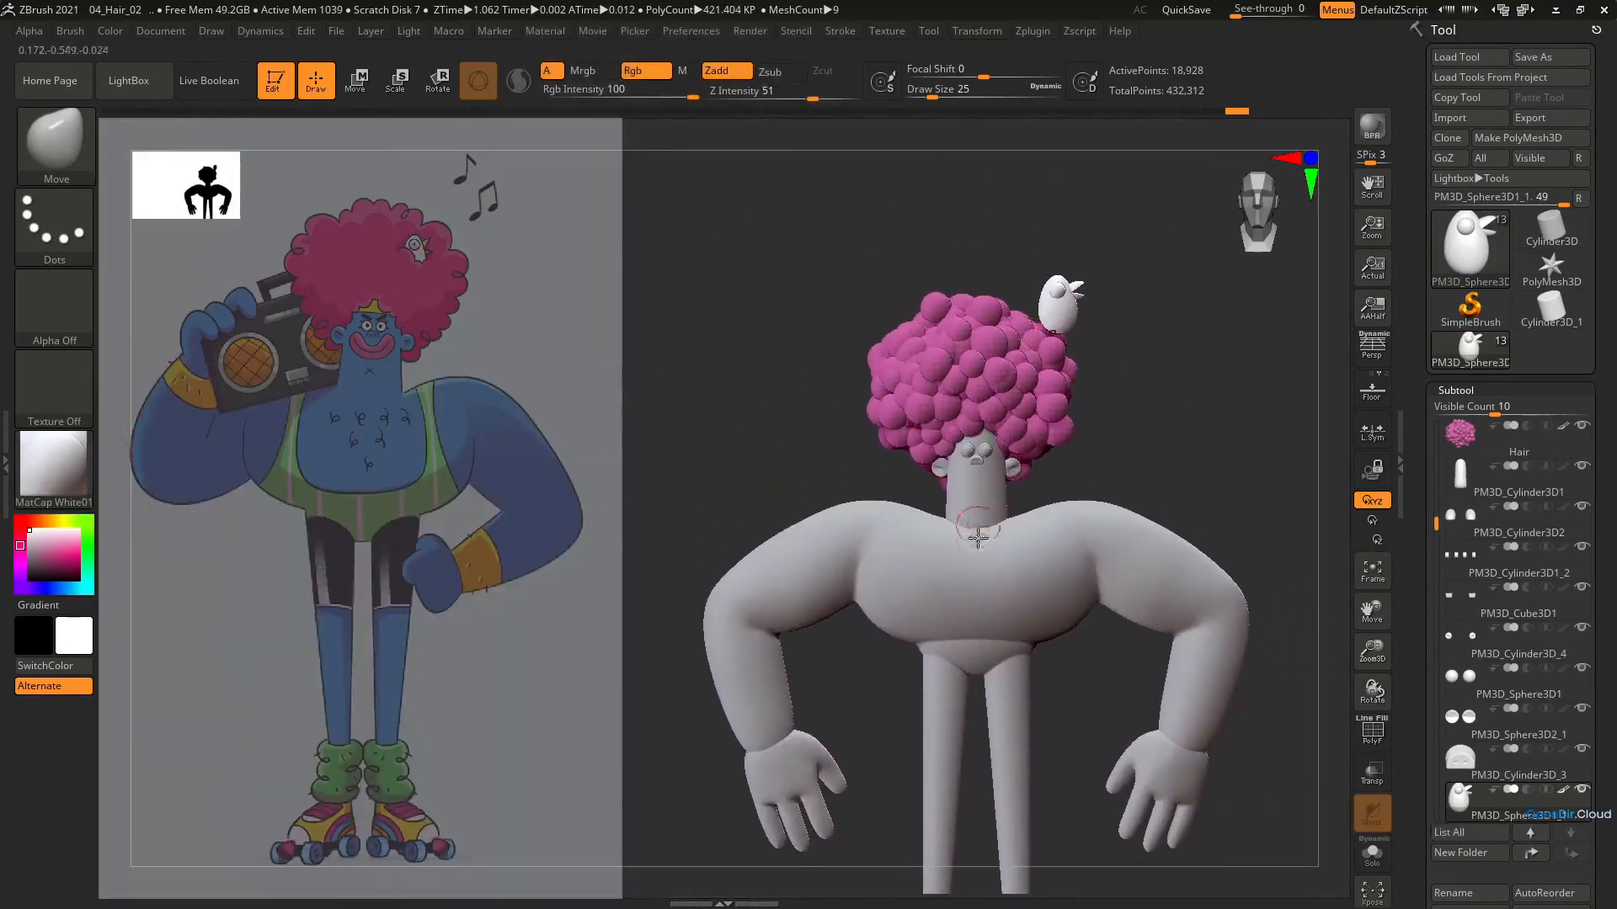
# Switch the material to PolySkin and fill the torso, arms and legs subtool with blue (R 97, G 142, B 227)
pyautogui.keyDown('alt'); pyautogui.click(982, 575); pyautogui.keyUp('alt')
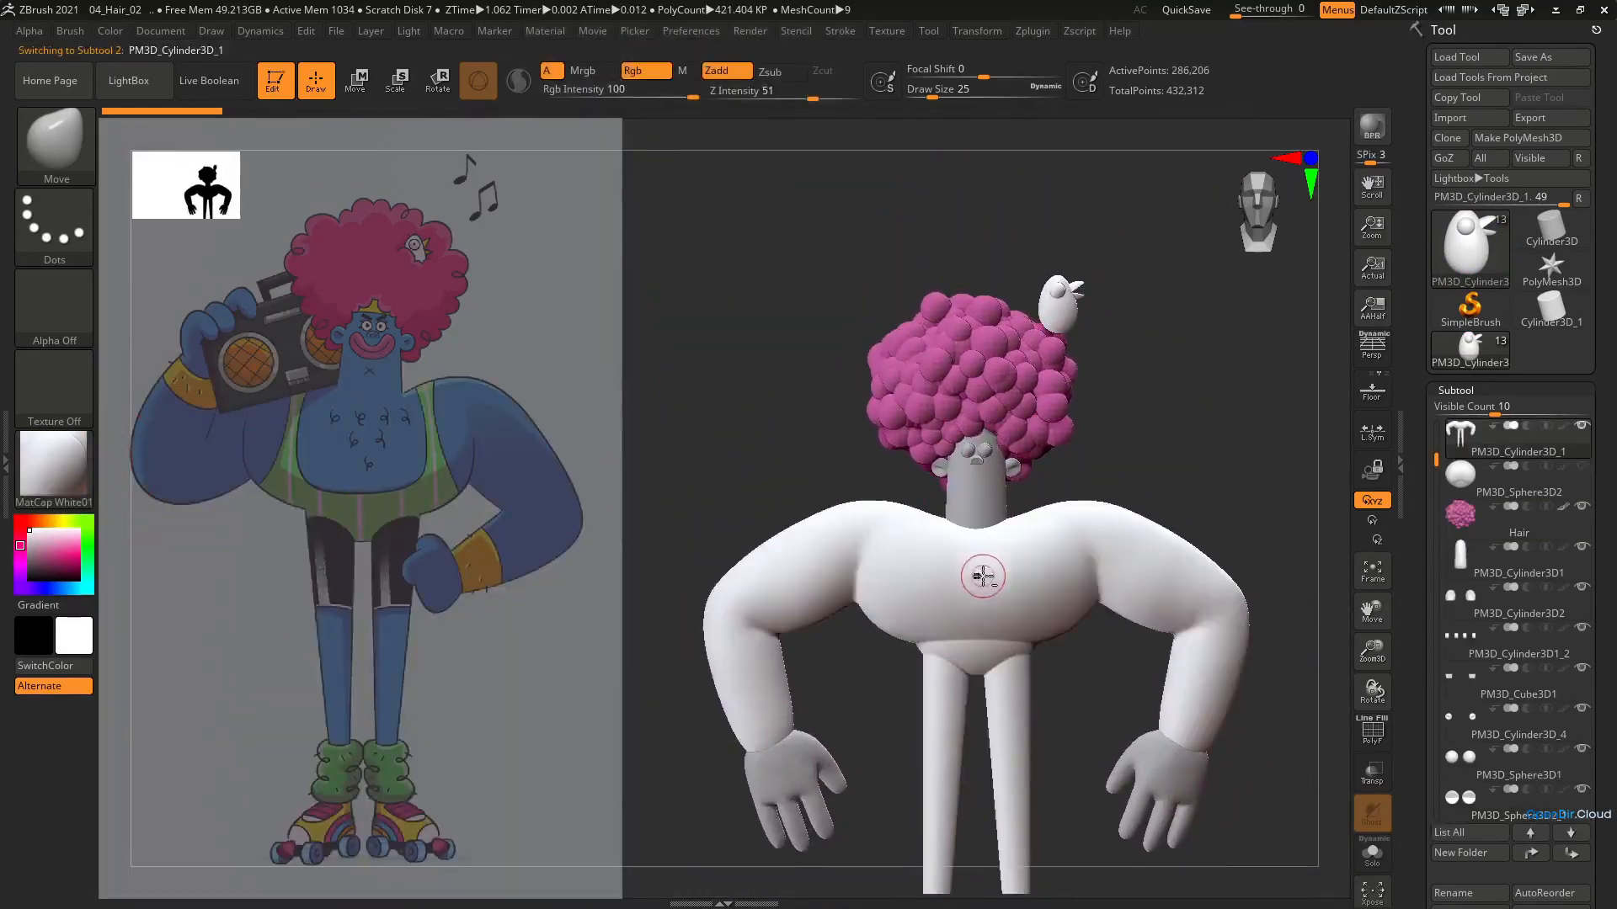
pyautogui.click(64, 589)
pyautogui.moveTo(58, 562); pyautogui.dragTo(64, 548)
pyautogui.click(54, 466)
pyautogui.click(473, 567)
pyautogui.click(57, 589)
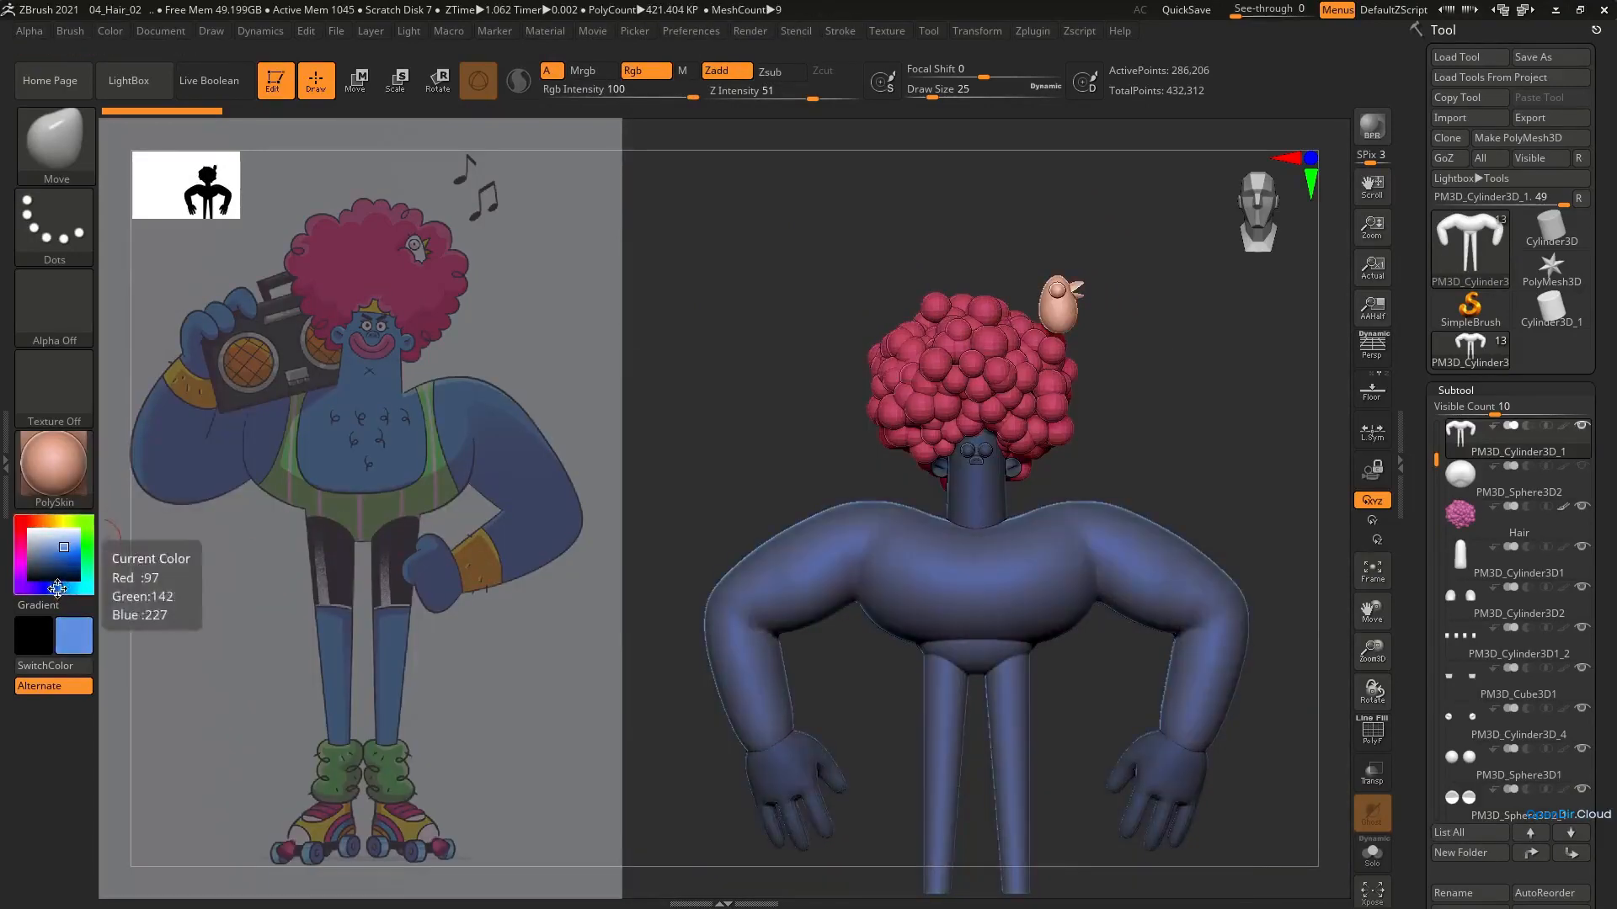
pyautogui.click(120, 32)
pyautogui.click(187, 390)
# Fill the head and neck cylinder and the ears with the same blue
pyautogui.keyDown('alt'); pyautogui.click(962, 508); pyautogui.keyUp('alt')
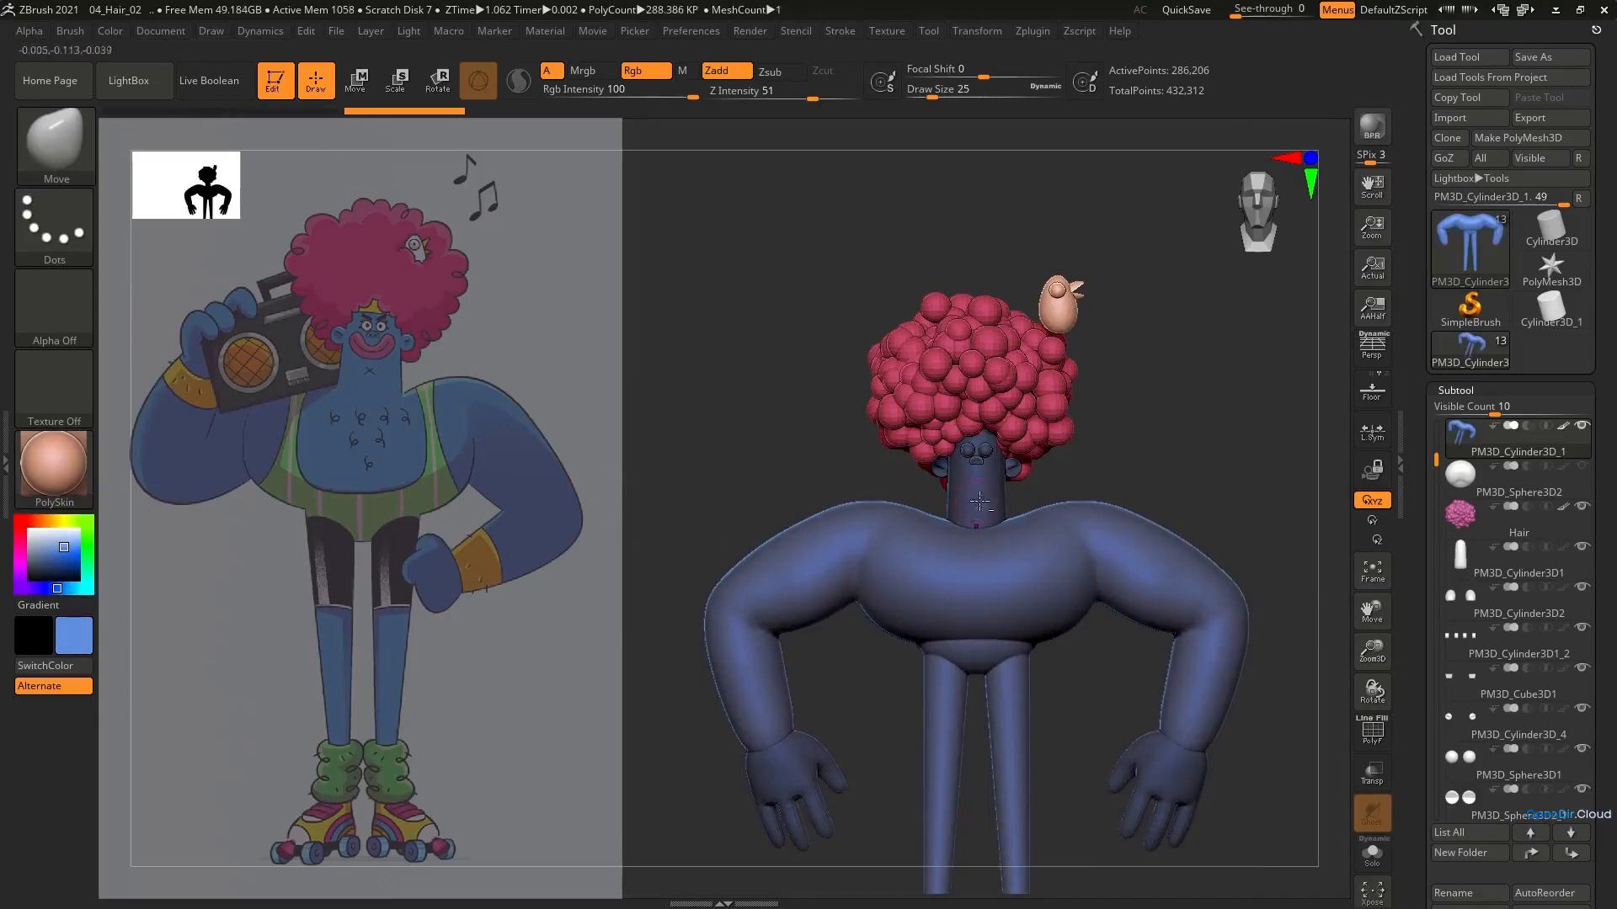
pyautogui.click(109, 32)
pyautogui.click(161, 390)
pyautogui.click(29, 530)
pyautogui.keyDown('ctrl'); pyautogui.moveTo(949, 463); pyautogui.dragTo(1015, 559, button='right'); pyautogui.keyUp('ctrl')
pyautogui.press('c')
pyautogui.keyDown('alt'); pyautogui.click(1081, 481); pyautogui.keyUp('alt')
pyautogui.click(111, 32)
pyautogui.click(163, 391)
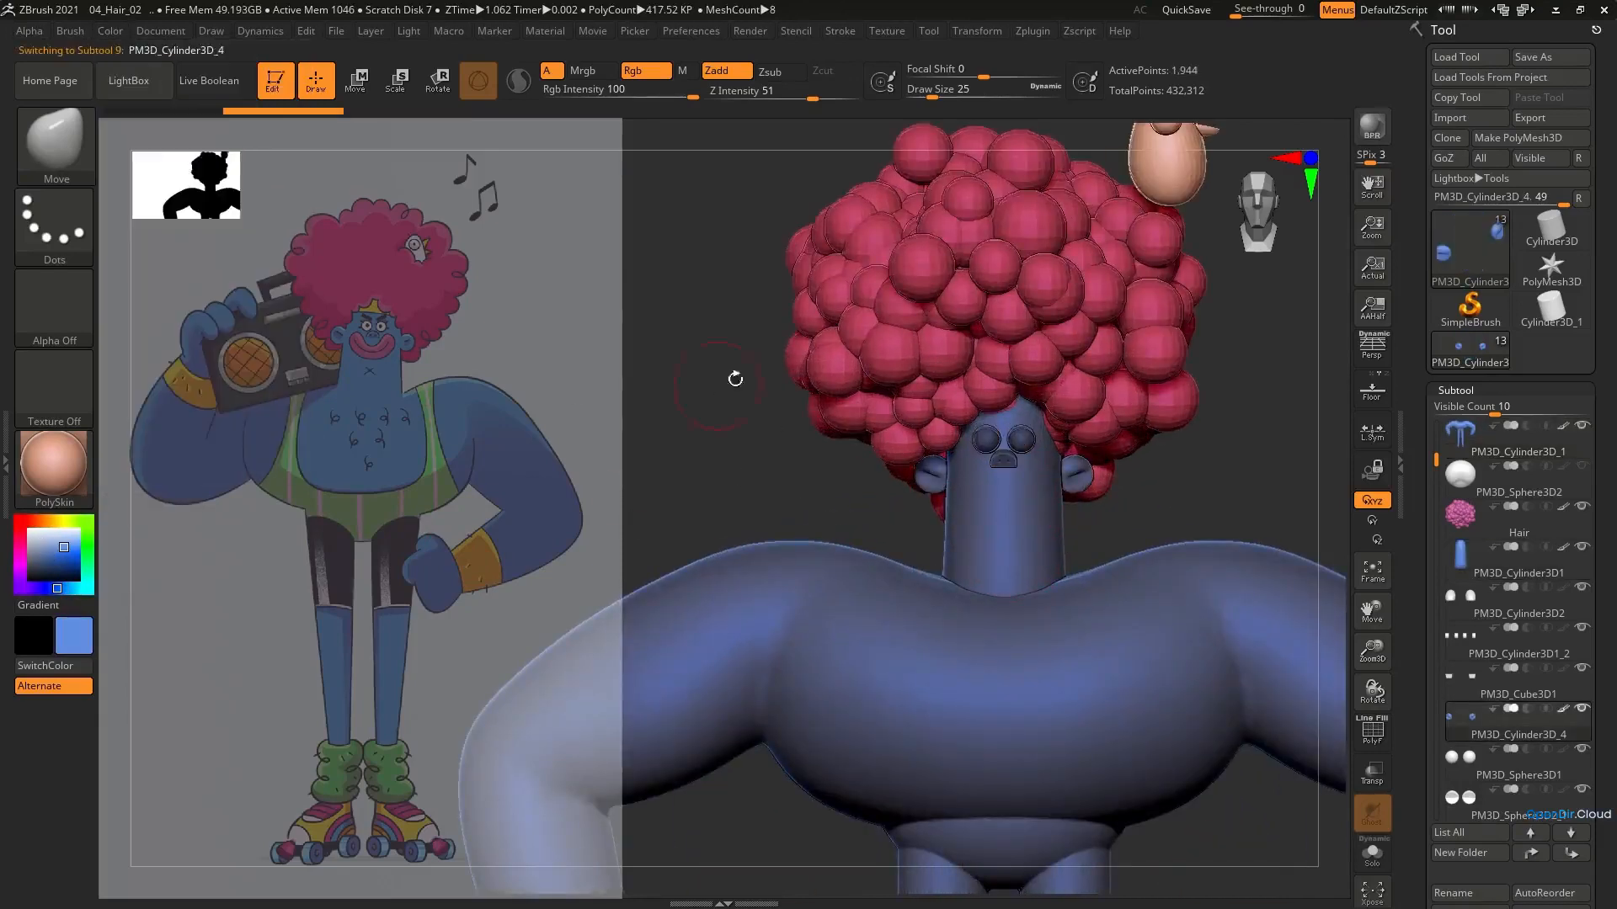
# Fill the nose below the eyes and both hands with the same blue
pyautogui.keyDown('alt'); pyautogui.click(1003, 461); pyautogui.keyUp('alt')
pyautogui.click(110, 32)
pyautogui.click(169, 391)
pyautogui.keyDown('ctrl'); pyautogui.moveTo(884, 522); pyautogui.dragTo(913, 440, button='right'); pyautogui.keyUp('ctrl')
pyautogui.keyDown('alt'); pyautogui.click(807, 661); pyautogui.keyUp('alt')
pyautogui.click(111, 32)
pyautogui.click(173, 390)
# Preview the still unpainted parts with black as the active colour
pyautogui.keyDown('alt'); pyautogui.moveTo(834, 244); pyautogui.dragTo(889, 398, button='right'); pyautogui.keyUp('alt')
pyautogui.click(29, 573)
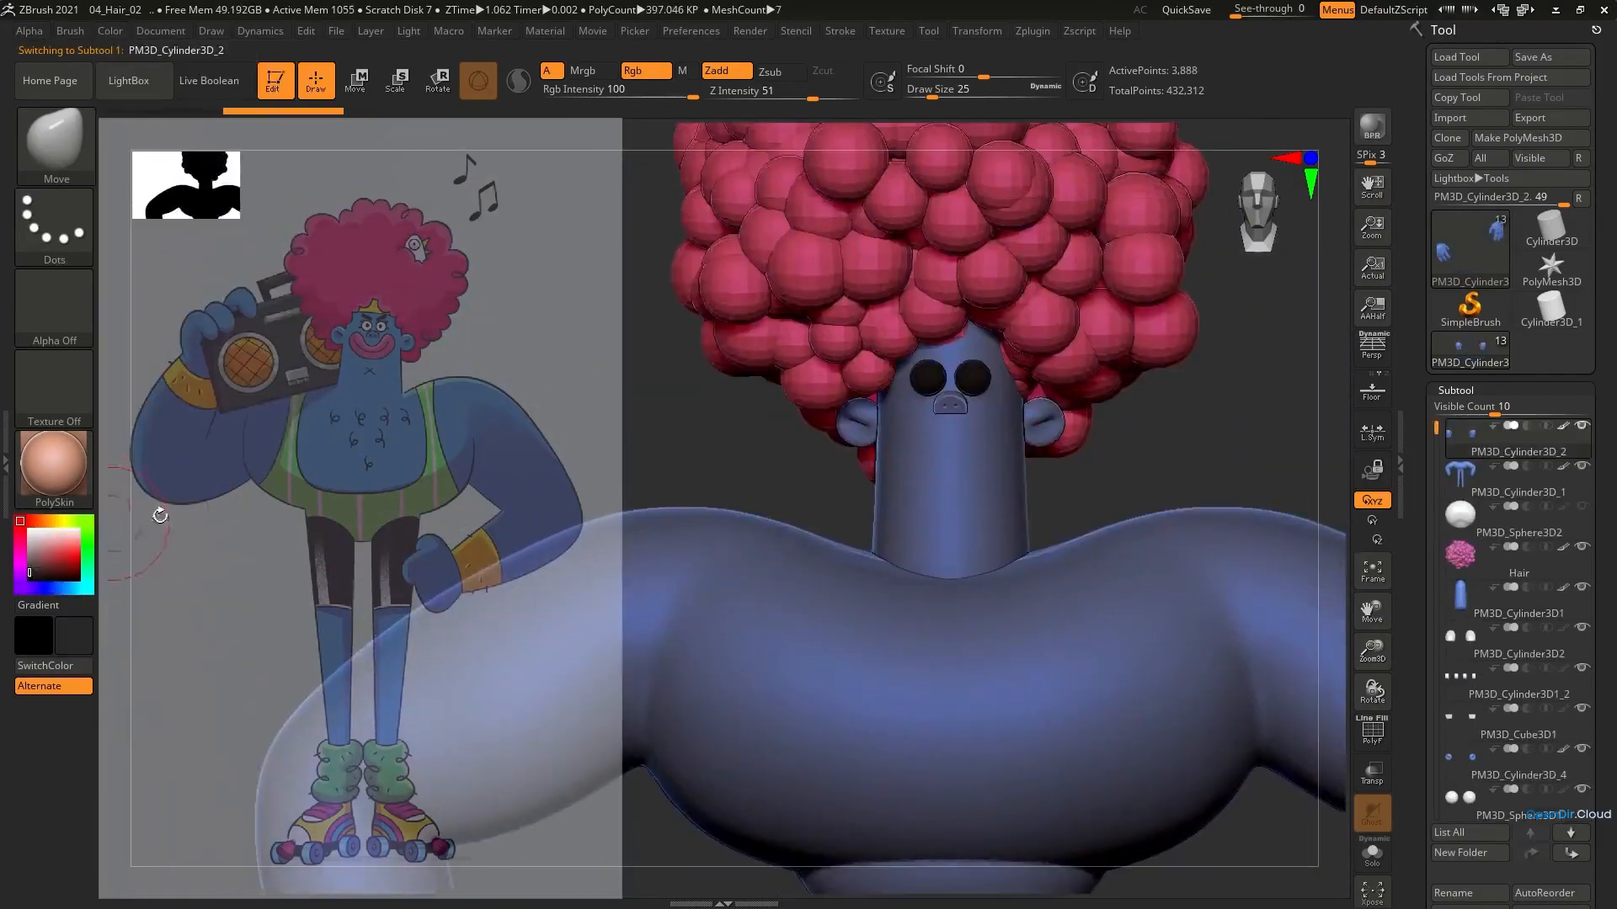
pyautogui.moveTo(10, 518); pyautogui.dragTo(9, 516)
pyautogui.keyDown('ctrl'); pyautogui.moveTo(871, 674); pyautogui.dragTo(1002, 335, button='right'); pyautogui.keyUp('ctrl')
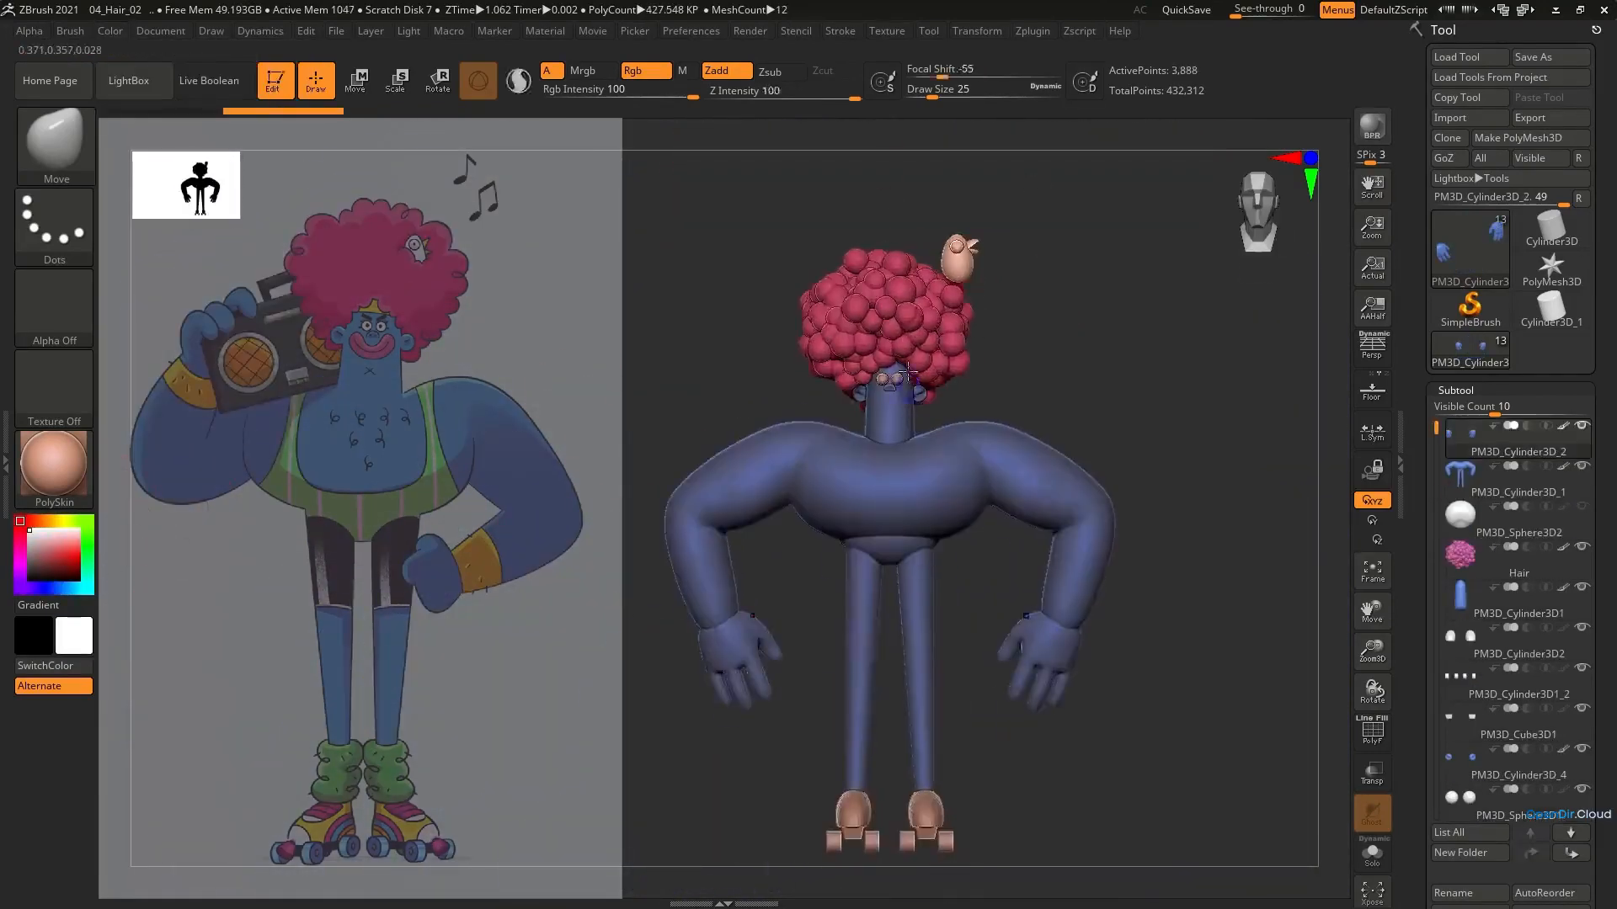
pyautogui.keyDown('ctrl'); pyautogui.moveTo(892, 160); pyautogui.dragTo(926, 219, button='right'); pyautogui.keyUp('ctrl')
pyautogui.keyDown('alt'); pyautogui.moveTo(927, 219); pyautogui.dragTo(1048, 430, button='right'); pyautogui.keyUp('alt')
pyautogui.press('v')
# Select the bird and move it down and into the upper side of the afro
pyautogui.keyDown('alt'); pyautogui.click(1146, 298); pyautogui.keyUp('alt')
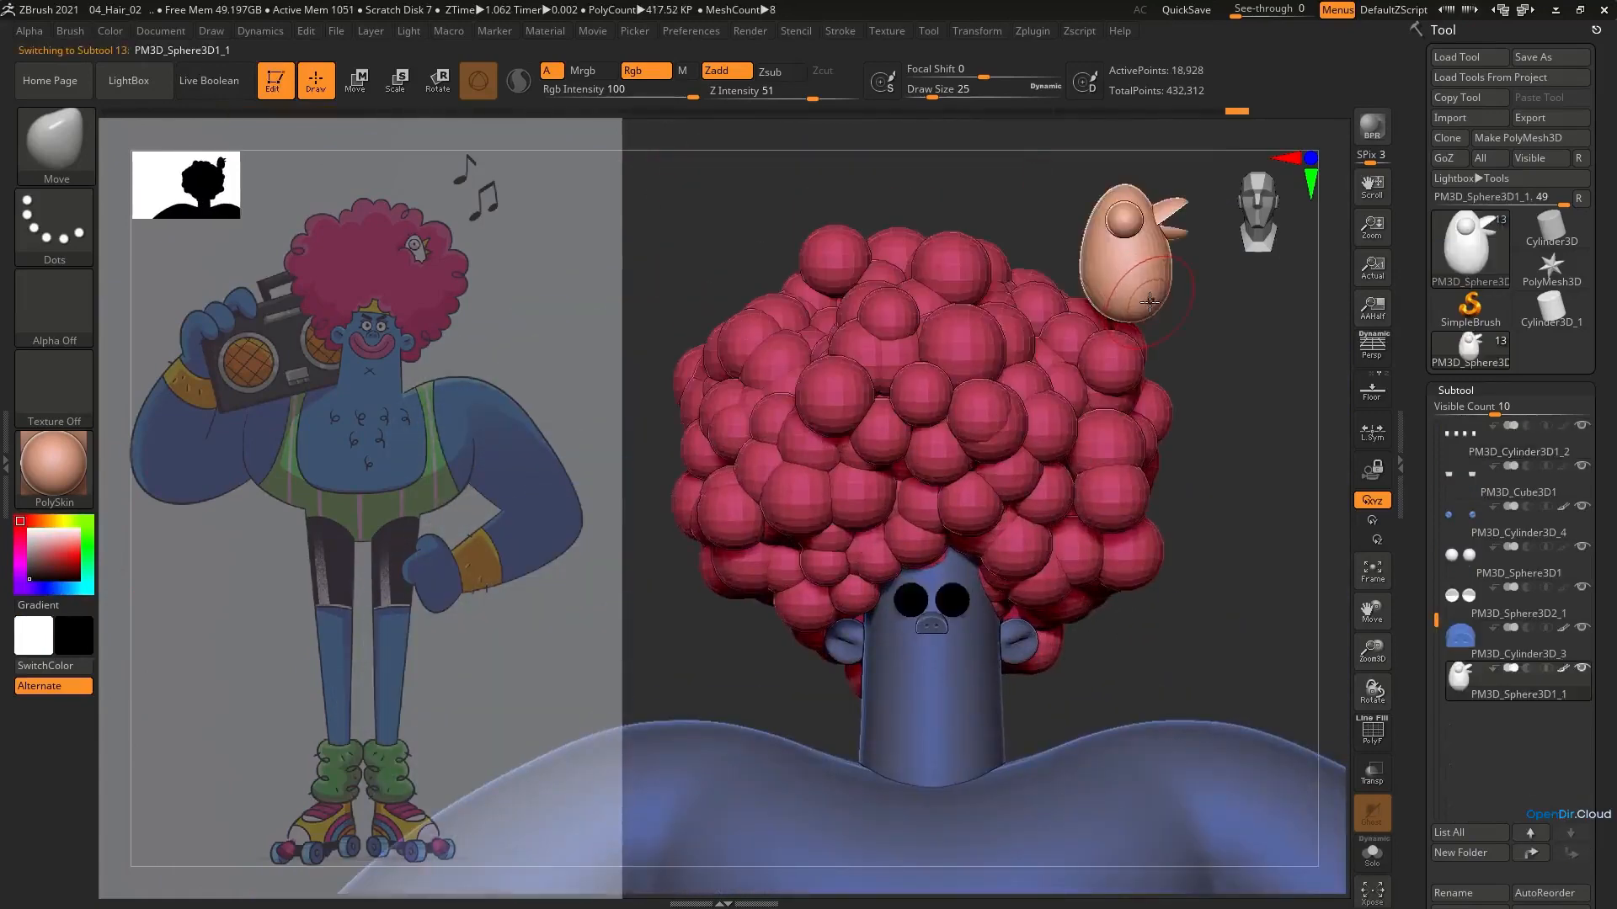
pyautogui.press('v')
pyautogui.press('e')
pyautogui.moveTo(1196, 196); pyautogui.dragTo(1115, 328)
pyautogui.moveTo(1115, 327); pyautogui.dragTo(1002, 327, button='right')
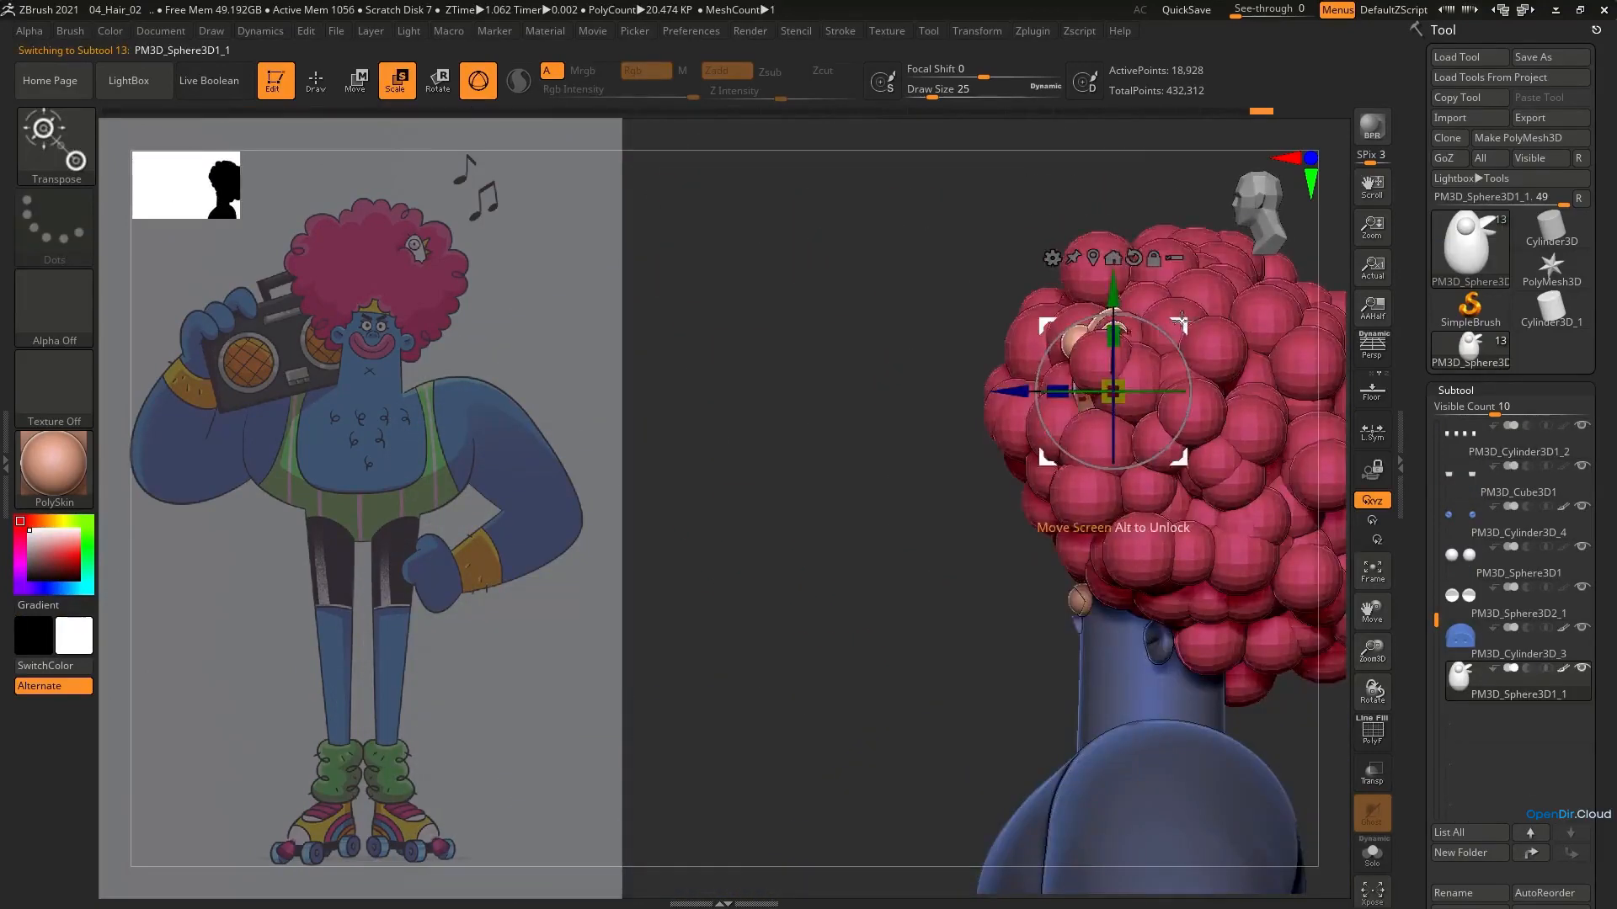
pyautogui.moveTo(1182, 320); pyautogui.dragTo(1192, 303)
pyautogui.moveTo(1191, 303); pyautogui.dragTo(1264, 316, button='right')
# Push the hair spheres around the bird aside with the Move Topological brush to uncover more of its body
pyautogui.keyDown('alt'); pyautogui.click(1157, 366); pyautogui.keyUp('alt')
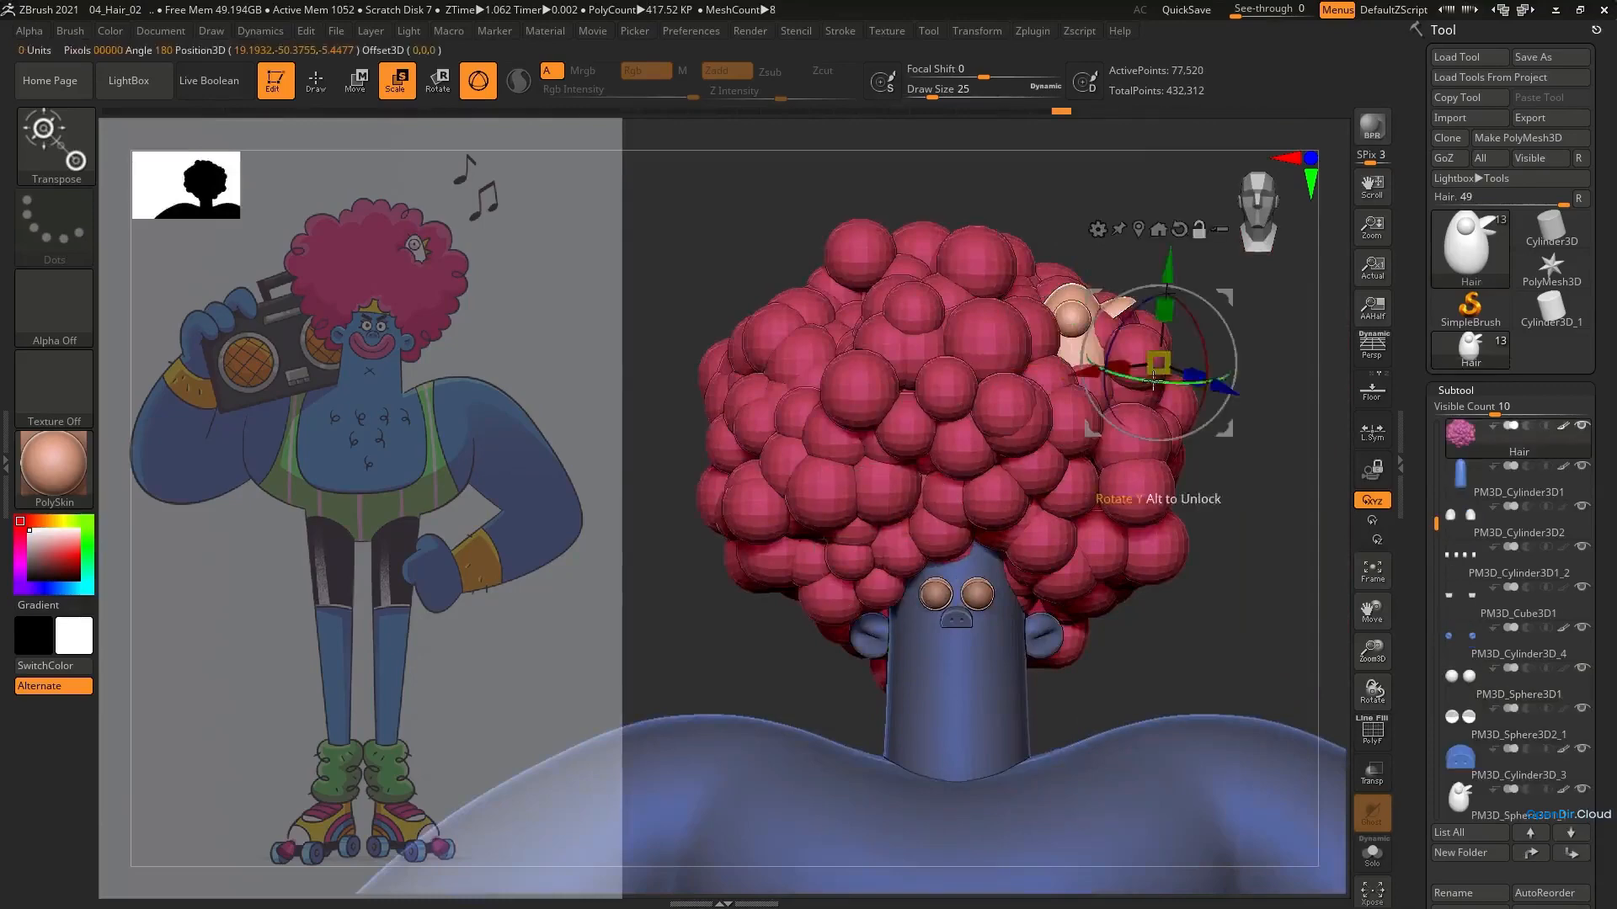
pyautogui.press('q')
pyautogui.press('b')
pyautogui.press('m')
pyautogui.press('t')
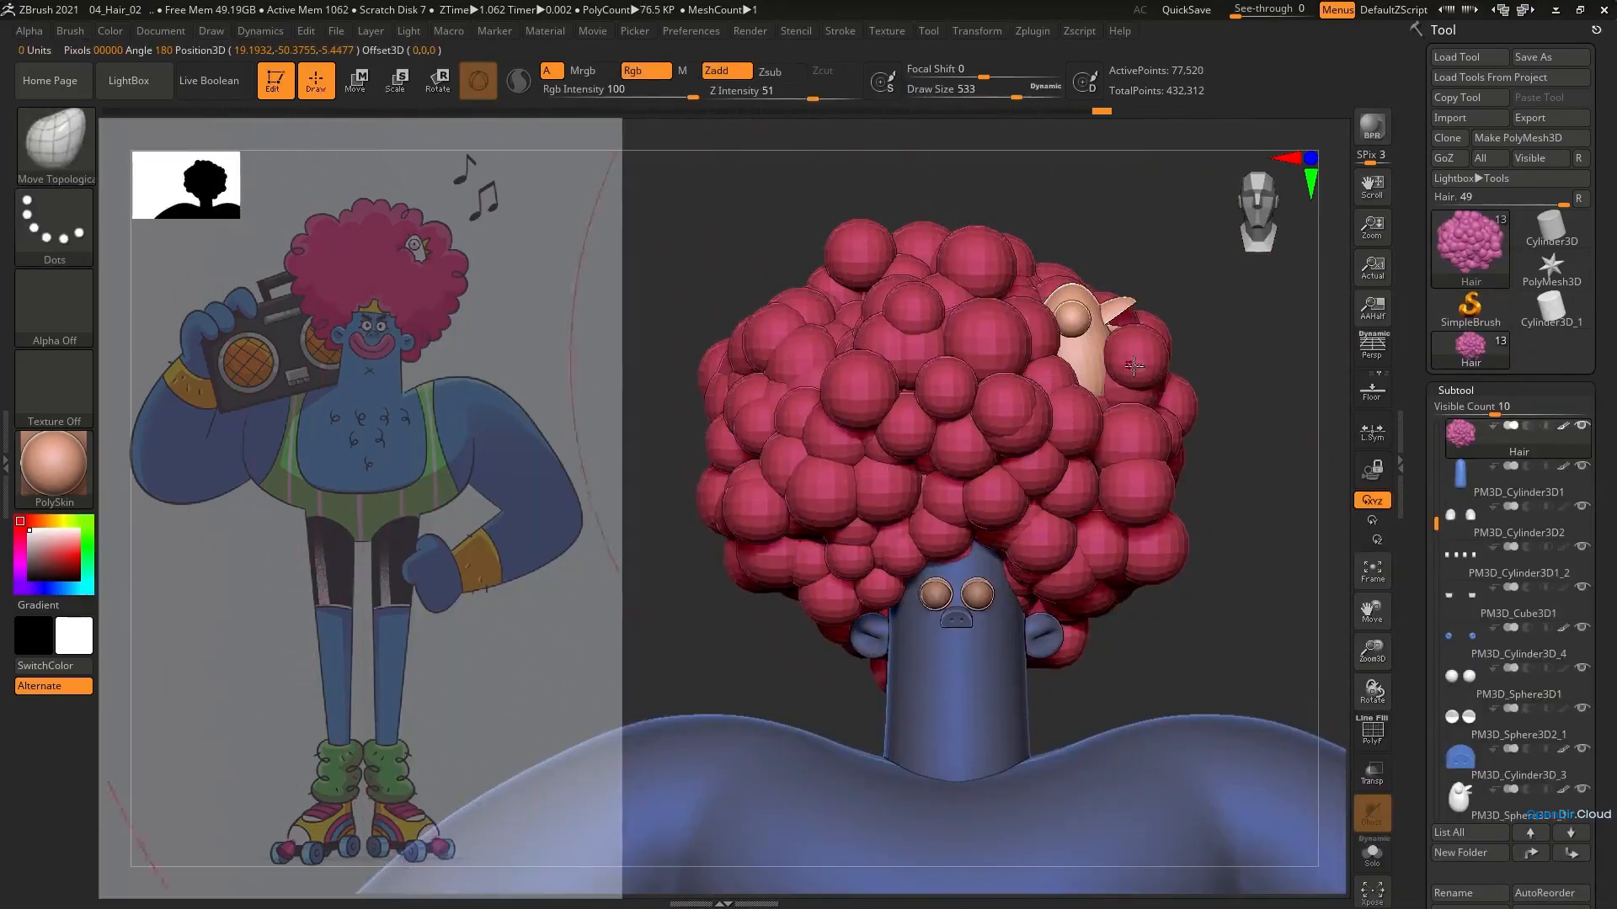
pyautogui.moveTo(1146, 355)
pyautogui.mouseDown(button='right')
pyautogui.moveTo(1166, 373)
pyautogui.moveTo(1132, 355)
pyautogui.mouseUp(button='right')
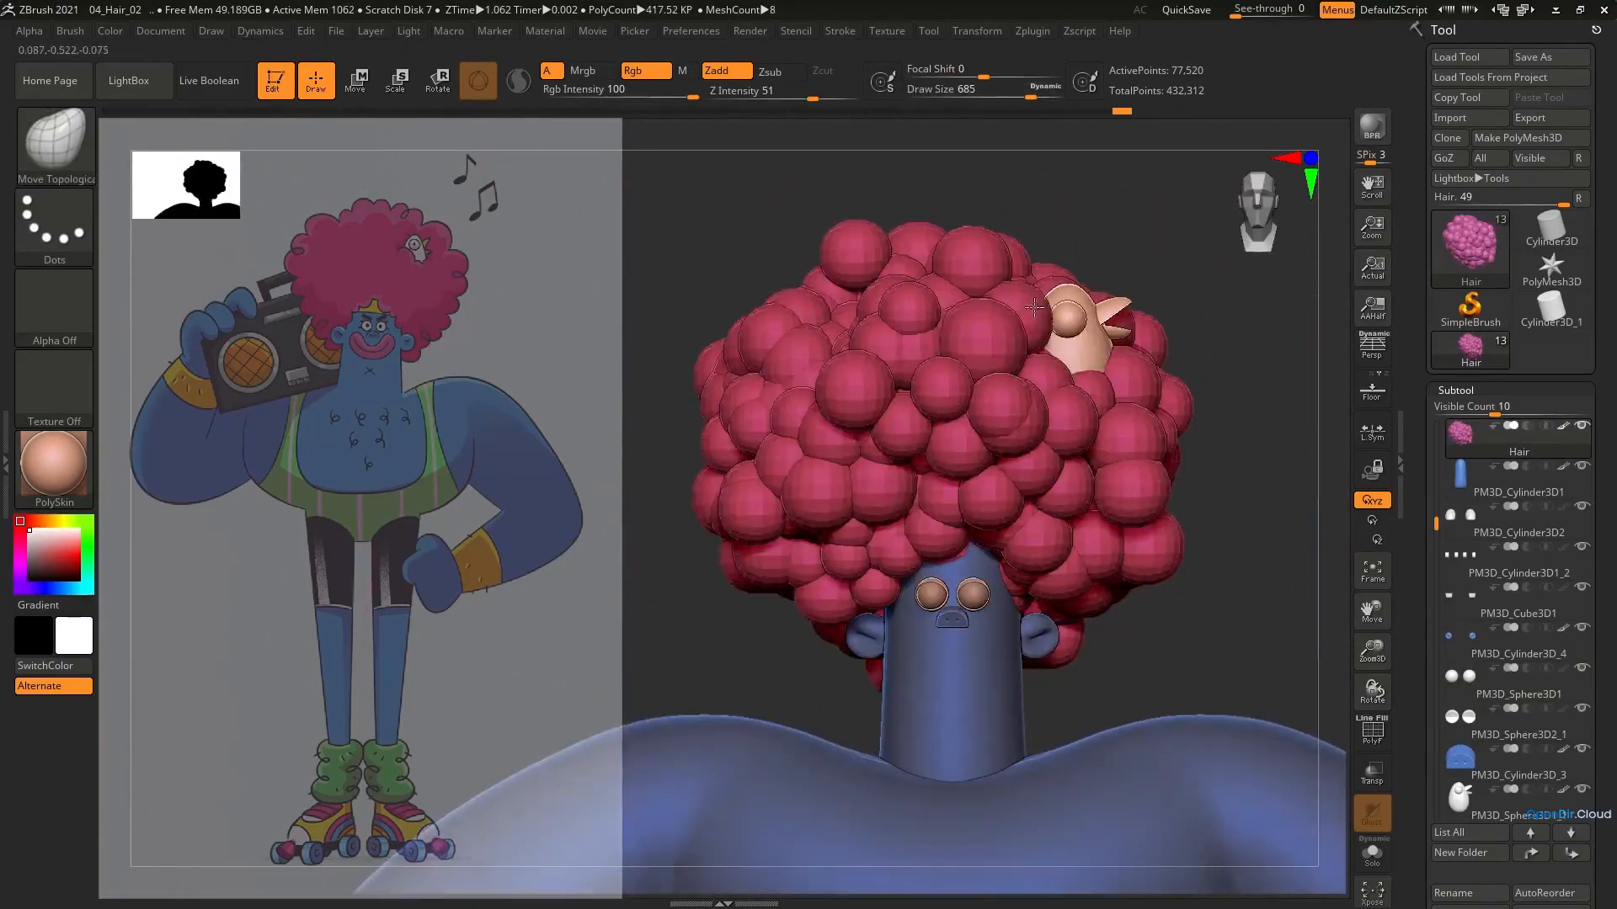
pyautogui.moveTo(1095, 419); pyautogui.dragTo(1096, 496, button='right')
# Pull the bird's body upward and outward from the hair with the Move brush
pyautogui.keyDown('alt'); pyautogui.click(1095, 366); pyautogui.keyUp('alt')
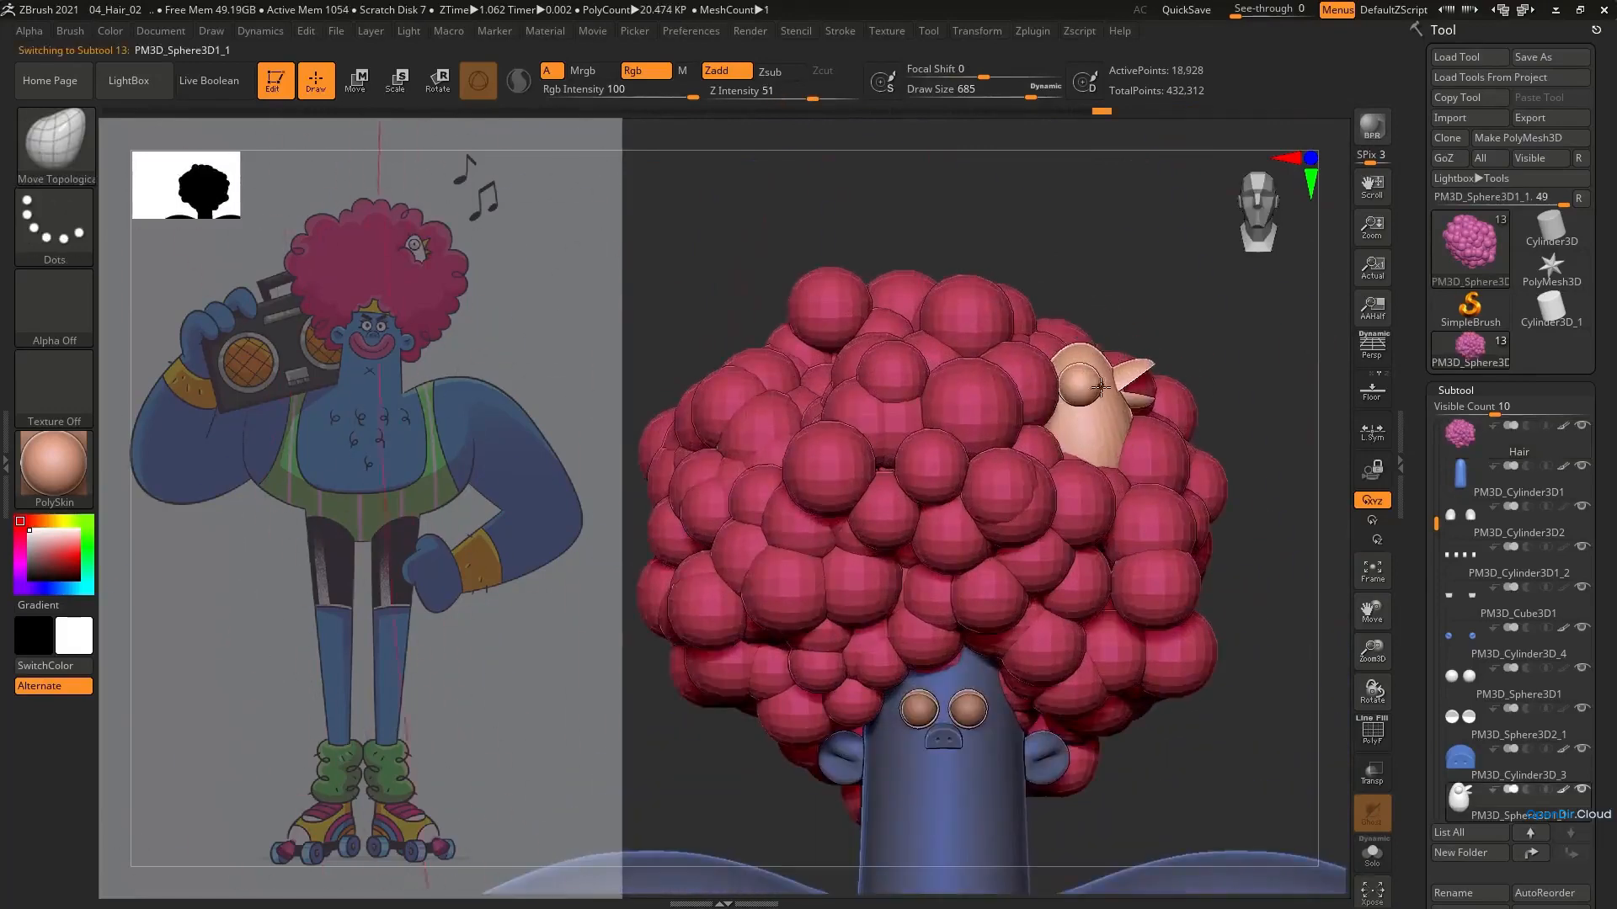
pyautogui.press('b')
pyautogui.press('m')
pyautogui.press('v')
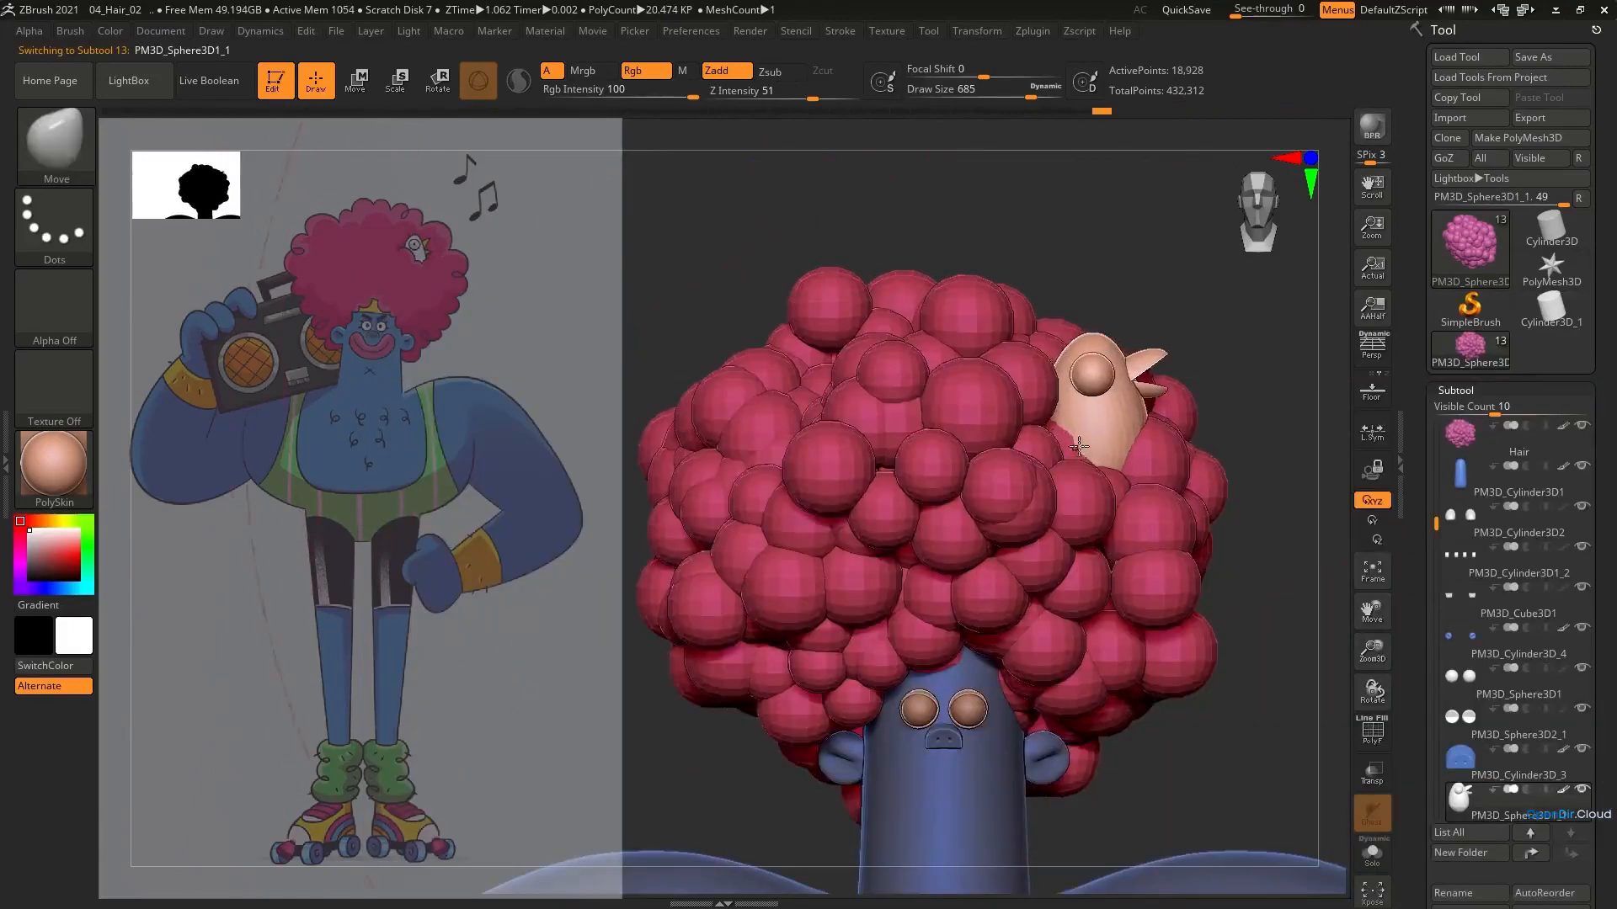
pyautogui.moveTo(1079, 446); pyautogui.dragTo(1121, 408, button='right')
# Reduce the draw size to 293 and nudge the hair spheres beside the bird with the Move Topological brush
pyautogui.keyDown('alt'); pyautogui.click(1057, 421); pyautogui.keyUp('alt')
pyautogui.press('s')
pyautogui.moveTo(1068, 471)
pyautogui.mouseDown()
pyautogui.moveTo(1071, 455)
pyautogui.moveTo(1036, 446)
pyautogui.mouseUp()
pyautogui.press('b')
pyautogui.press('m')
pyautogui.press('t')
pyautogui.keyDown('alt'); pyautogui.click(1100, 430); pyautogui.keyUp('alt')
pyautogui.moveTo(1099, 431); pyautogui.dragTo(981, 396, button='right')
# Refine the bird's shape and its seating in the hair with the Move brush
pyautogui.press('b')
pyautogui.press('m')
pyautogui.press('v')
pyautogui.moveTo(1177, 417); pyautogui.dragTo(1216, 408, button='right')
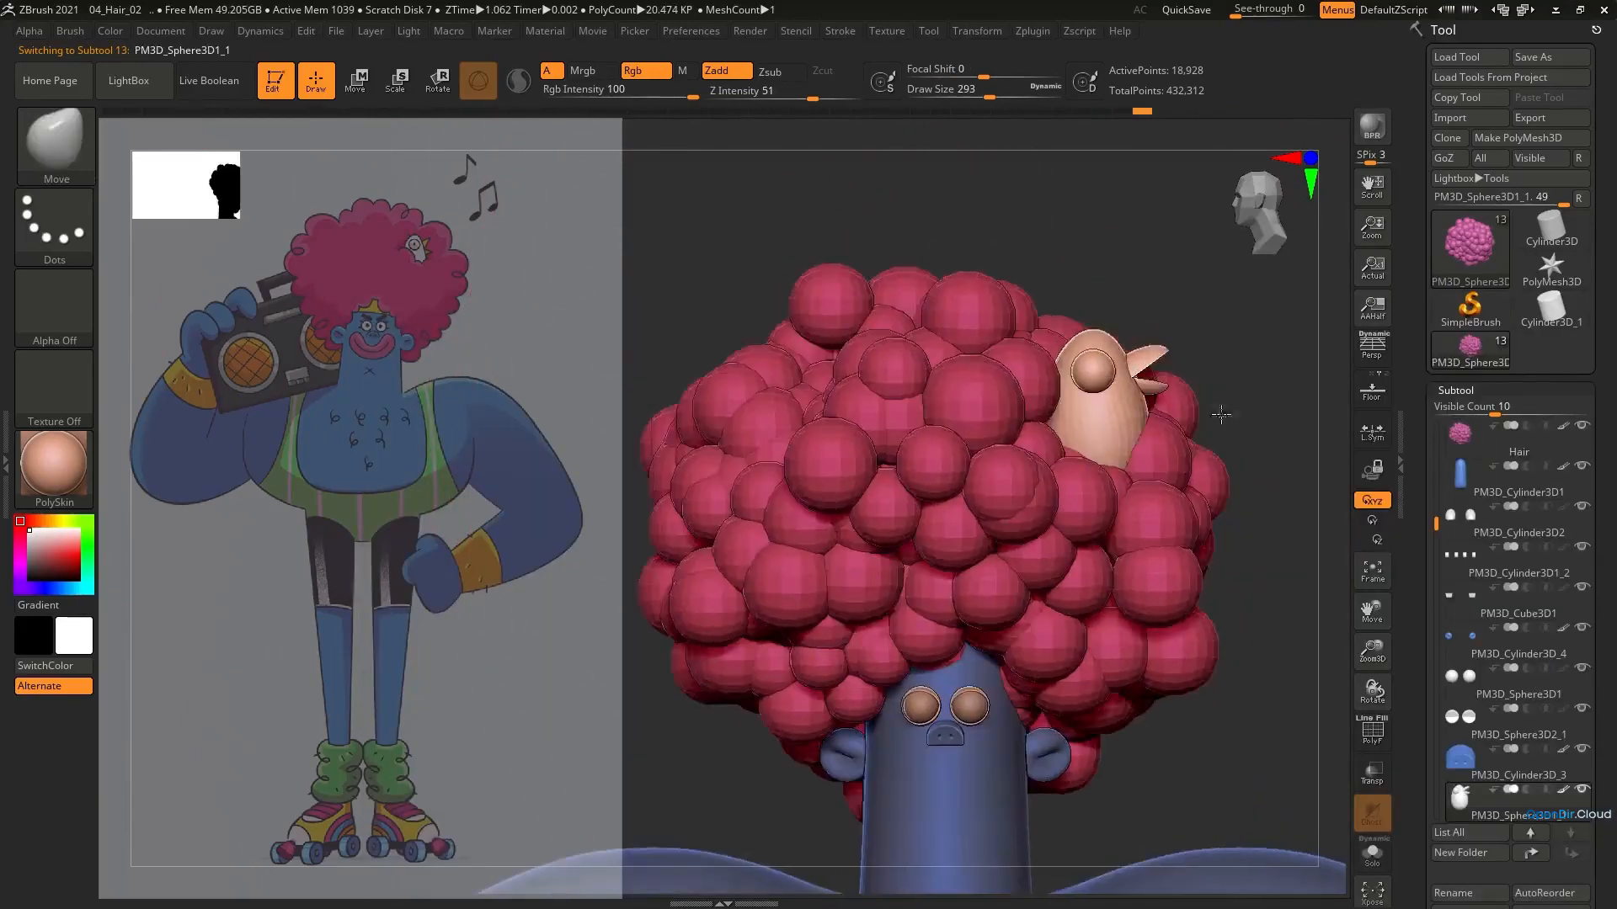
pyautogui.keyDown('ctrl'); pyautogui.moveTo(1102, 393); pyautogui.dragTo(1063, 387, button='right'); pyautogui.keyUp('ctrl')
# Scale and reposition the bird in the upper side of the afro to follow the reference
pyautogui.press('e')
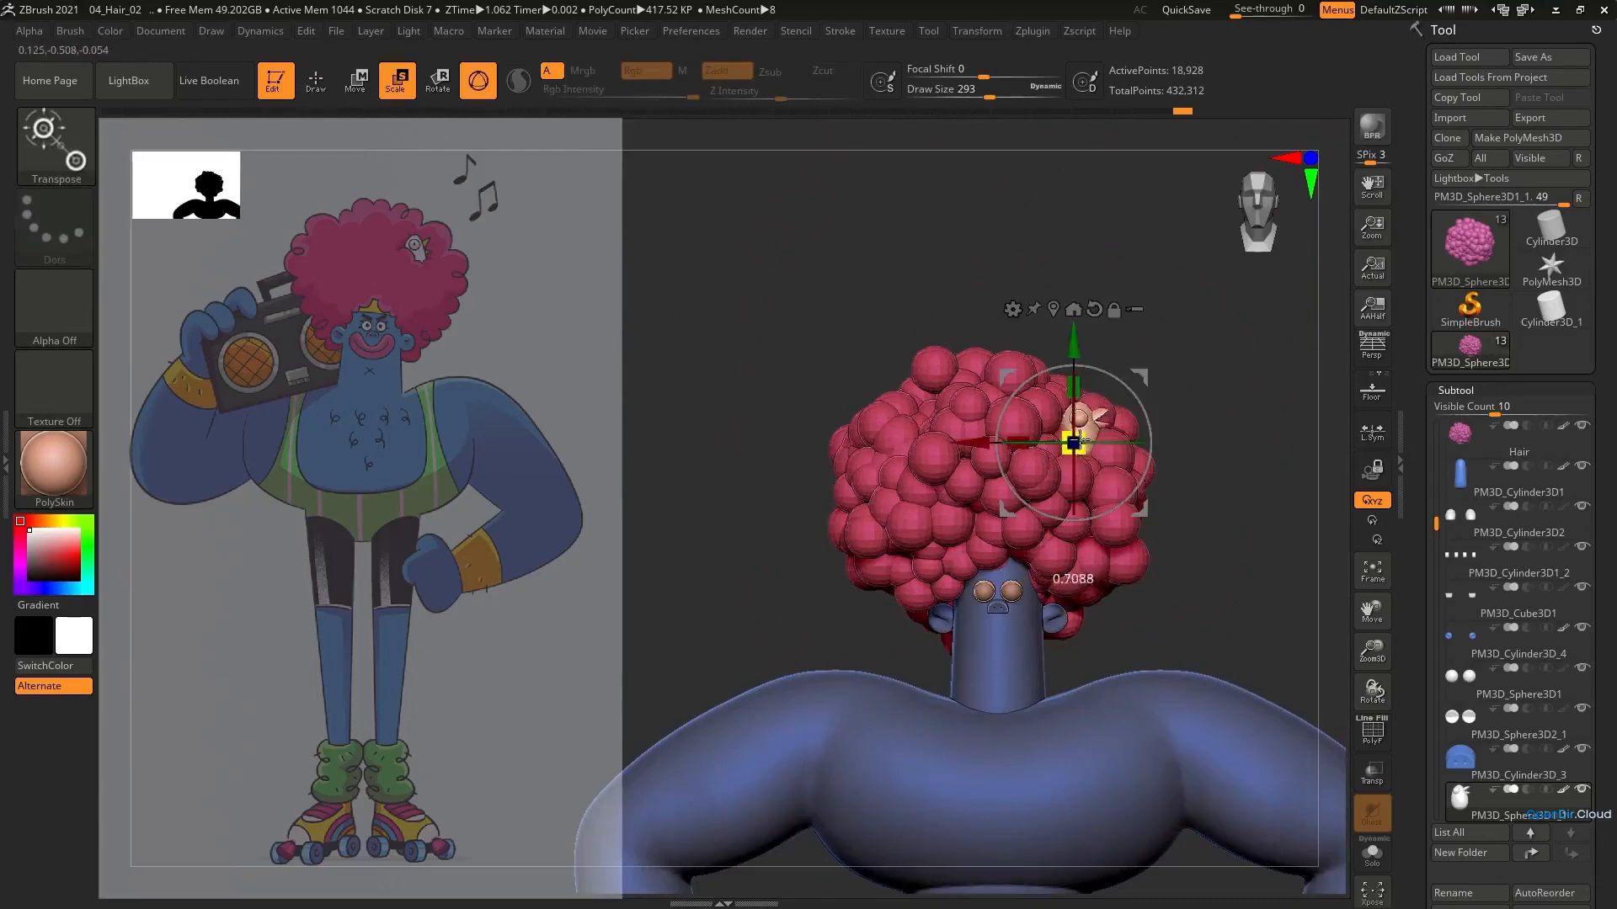
pyautogui.moveTo(1080, 441); pyautogui.dragTo(1090, 434)
pyautogui.keyDown('ctrl'); pyautogui.moveTo(1090, 434); pyautogui.dragTo(1053, 394, button='right'); pyautogui.keyUp('ctrl')
pyautogui.moveTo(1112, 405); pyautogui.dragTo(1104, 411)
pyautogui.moveTo(1255, 428)
pyautogui.mouseDown(button='right')
pyautogui.moveTo(1177, 436)
pyautogui.moveTo(1221, 418)
pyautogui.moveTo(1239, 455)
pyautogui.mouseUp(button='right')
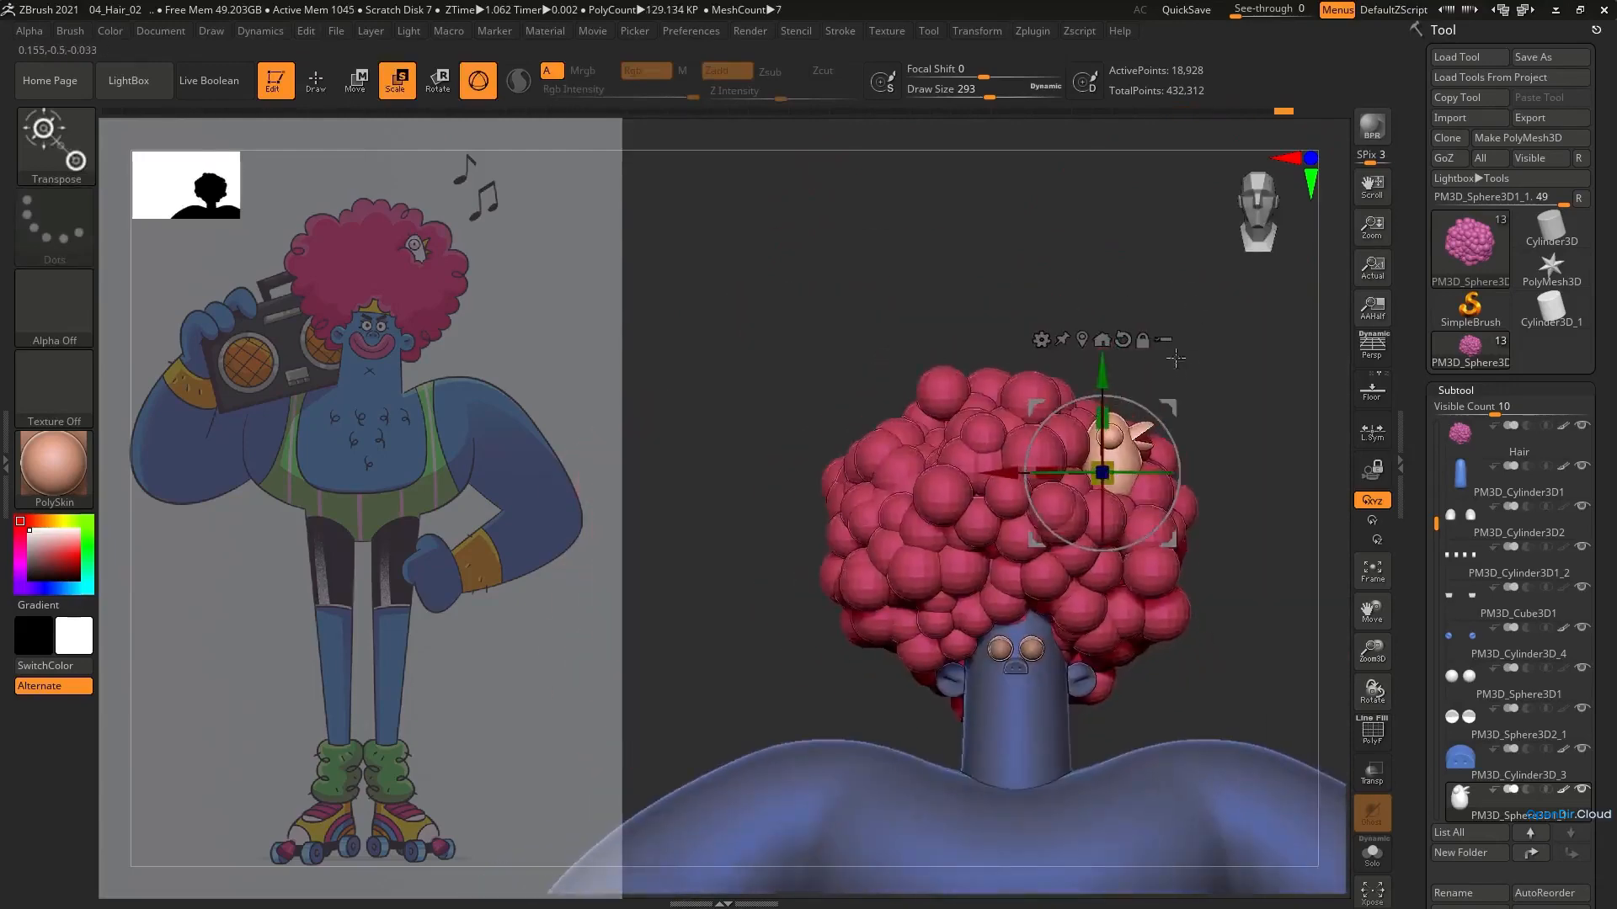
pyautogui.moveTo(1168, 408); pyautogui.dragTo(1157, 421)
pyautogui.keyDown('shift'); pyautogui.moveTo(1145, 461); pyautogui.dragTo(1196, 585, button='right'); pyautogui.keyUp('shift')
# Select the hair and rearrange its spheres around the bird with the Move Topological brush
pyautogui.keyDown('alt'); pyautogui.click(1190, 512); pyautogui.keyUp('alt')
pyautogui.press('q')
pyautogui.press('b')
pyautogui.press('m')
pyautogui.press('t')
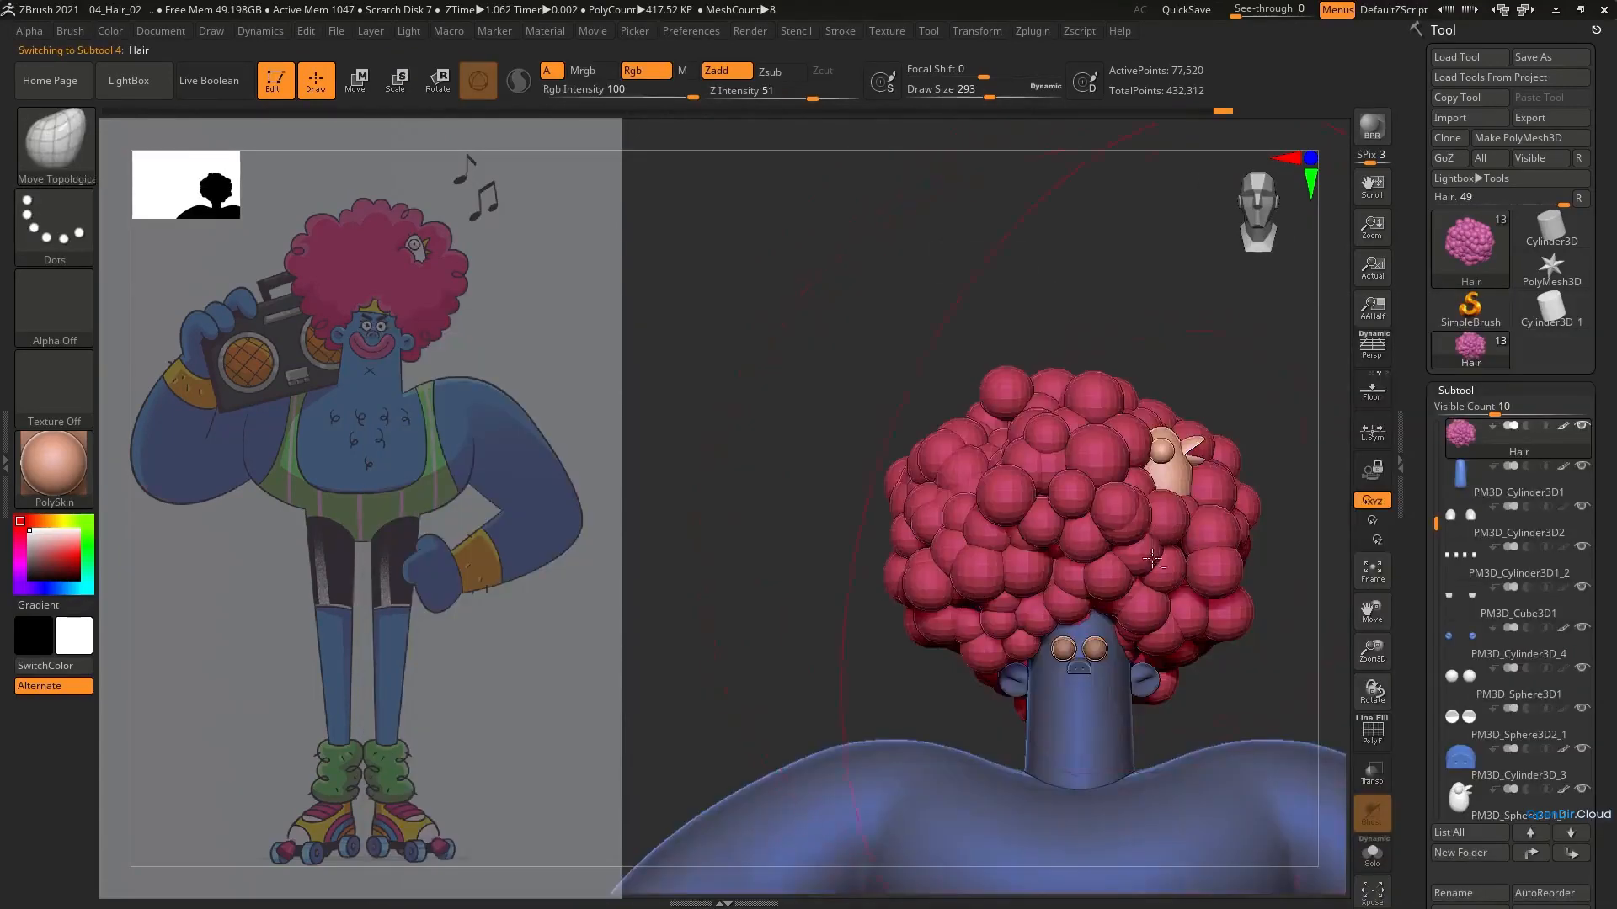
pyautogui.moveTo(1145, 489); pyautogui.dragTo(1151, 548, button='right')
pyautogui.moveTo(1130, 408); pyautogui.dragTo(1159, 320, button='right')
pyautogui.moveTo(1161, 434); pyautogui.dragTo(1190, 277, button='right')
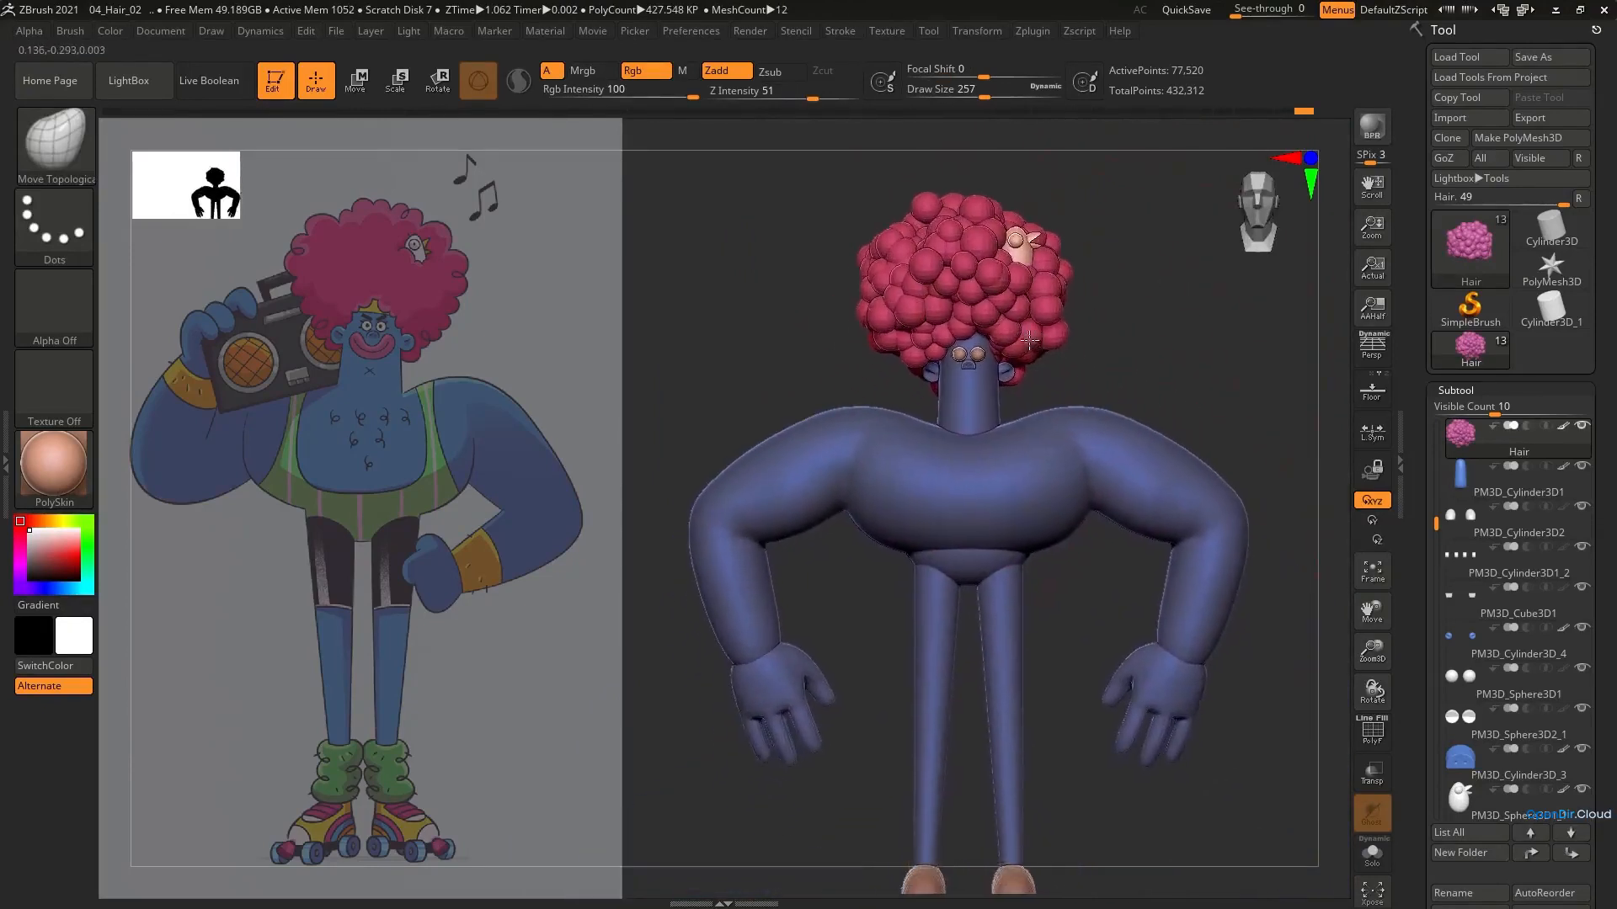
# Append a Ring3D subtool for the mouth and fill it with pink (R 215, G 101, B 168)
pyautogui.scroll(-3, 1476, 716)
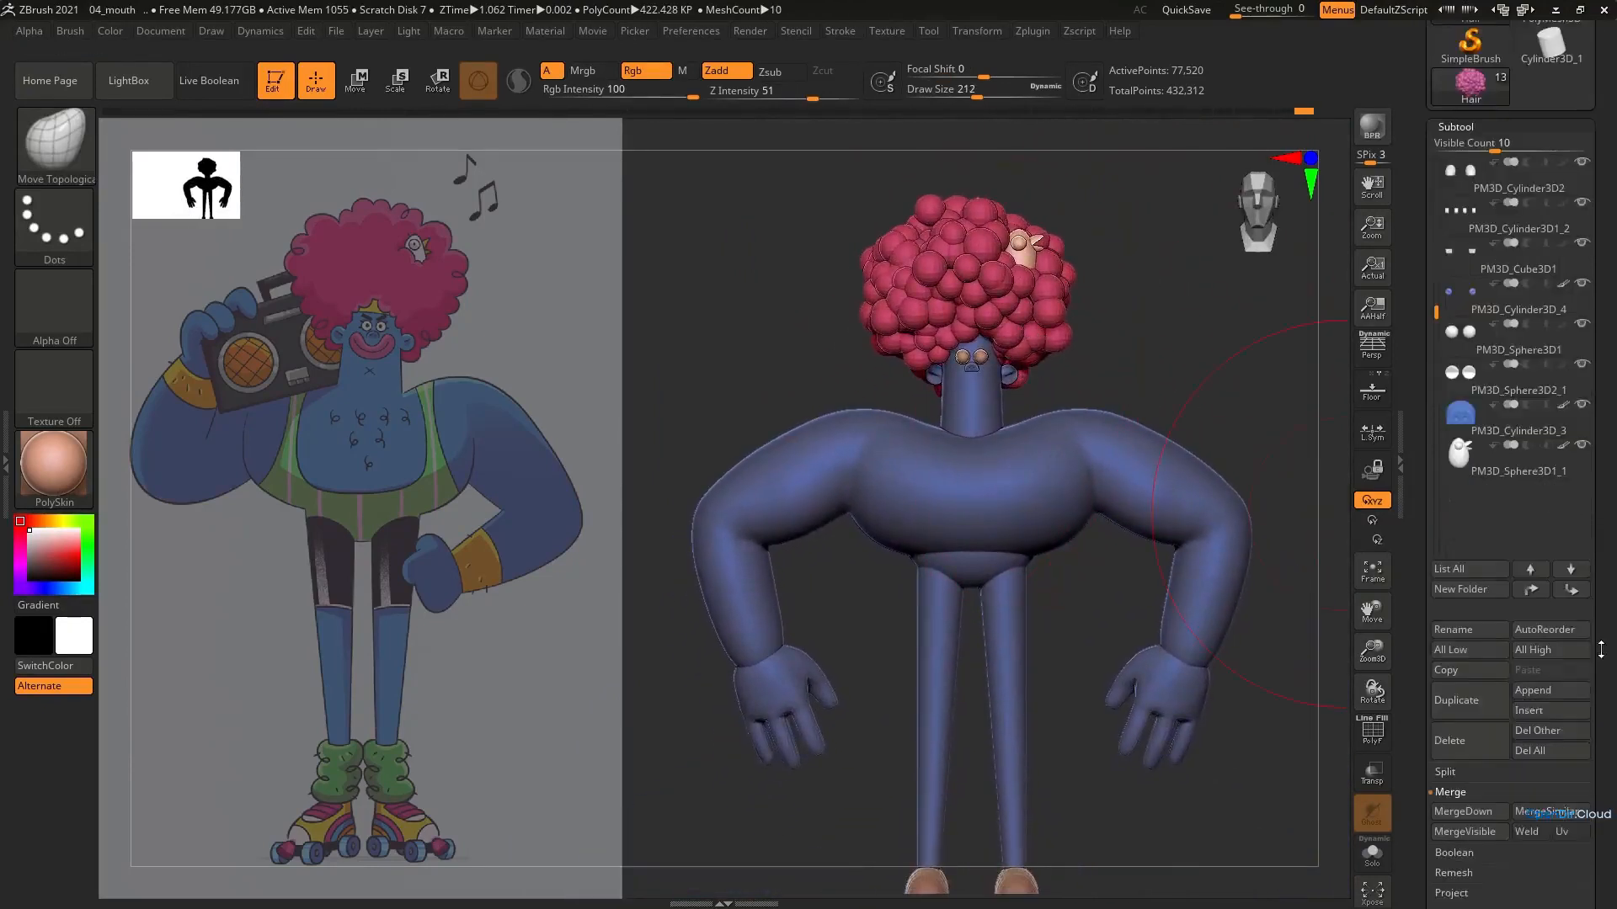
pyautogui.click(1540, 694)
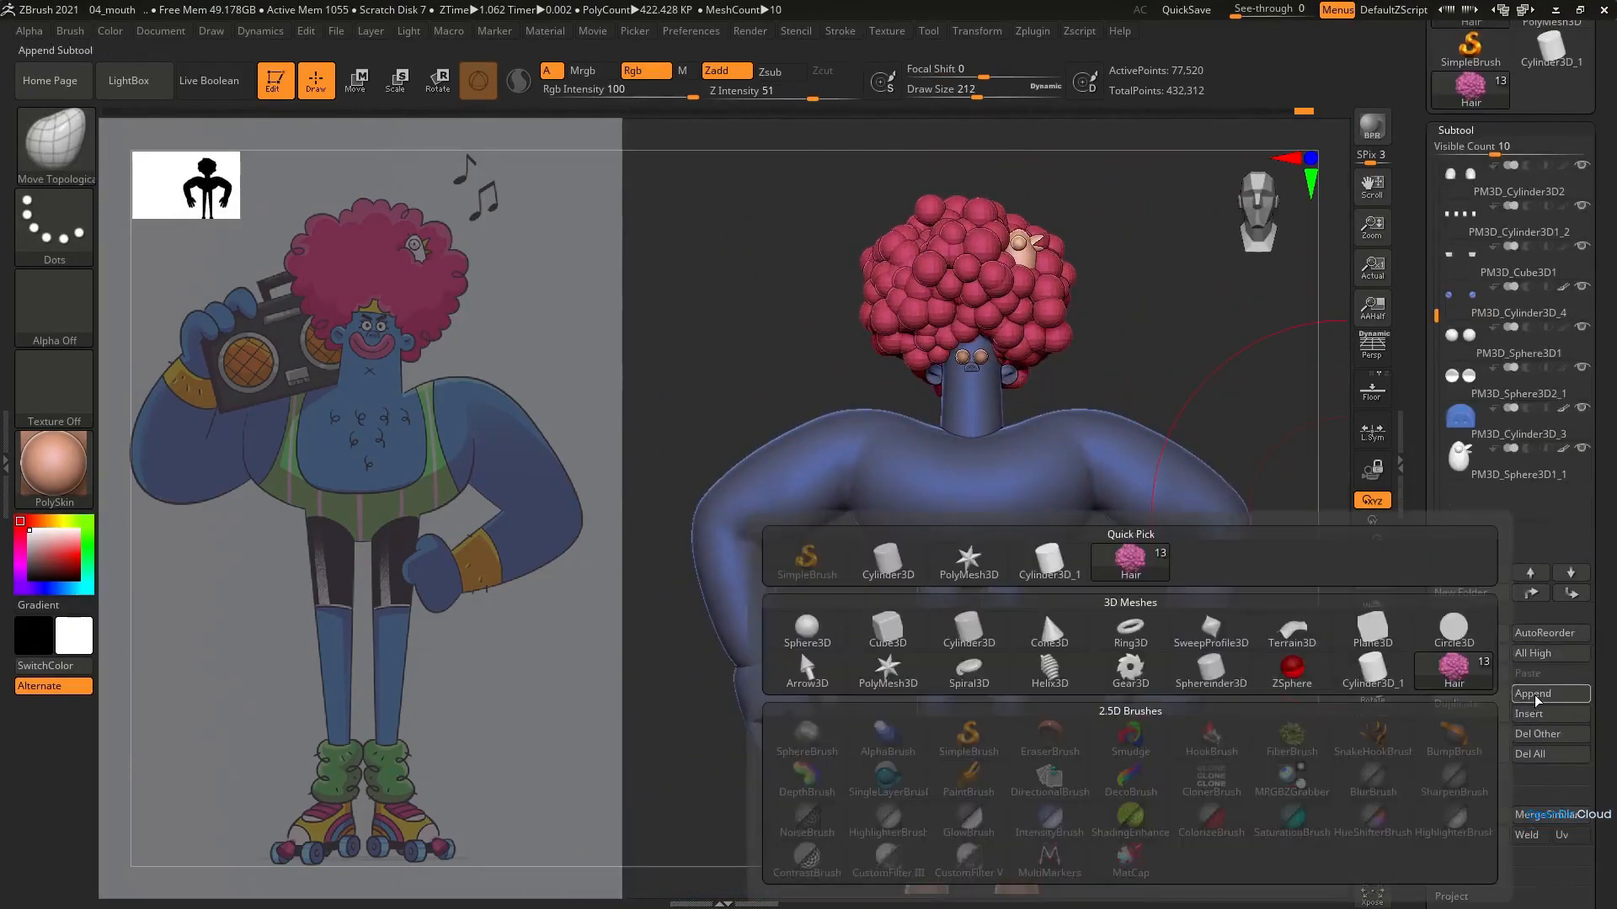
pyautogui.click(1130, 628)
pyautogui.press('e')
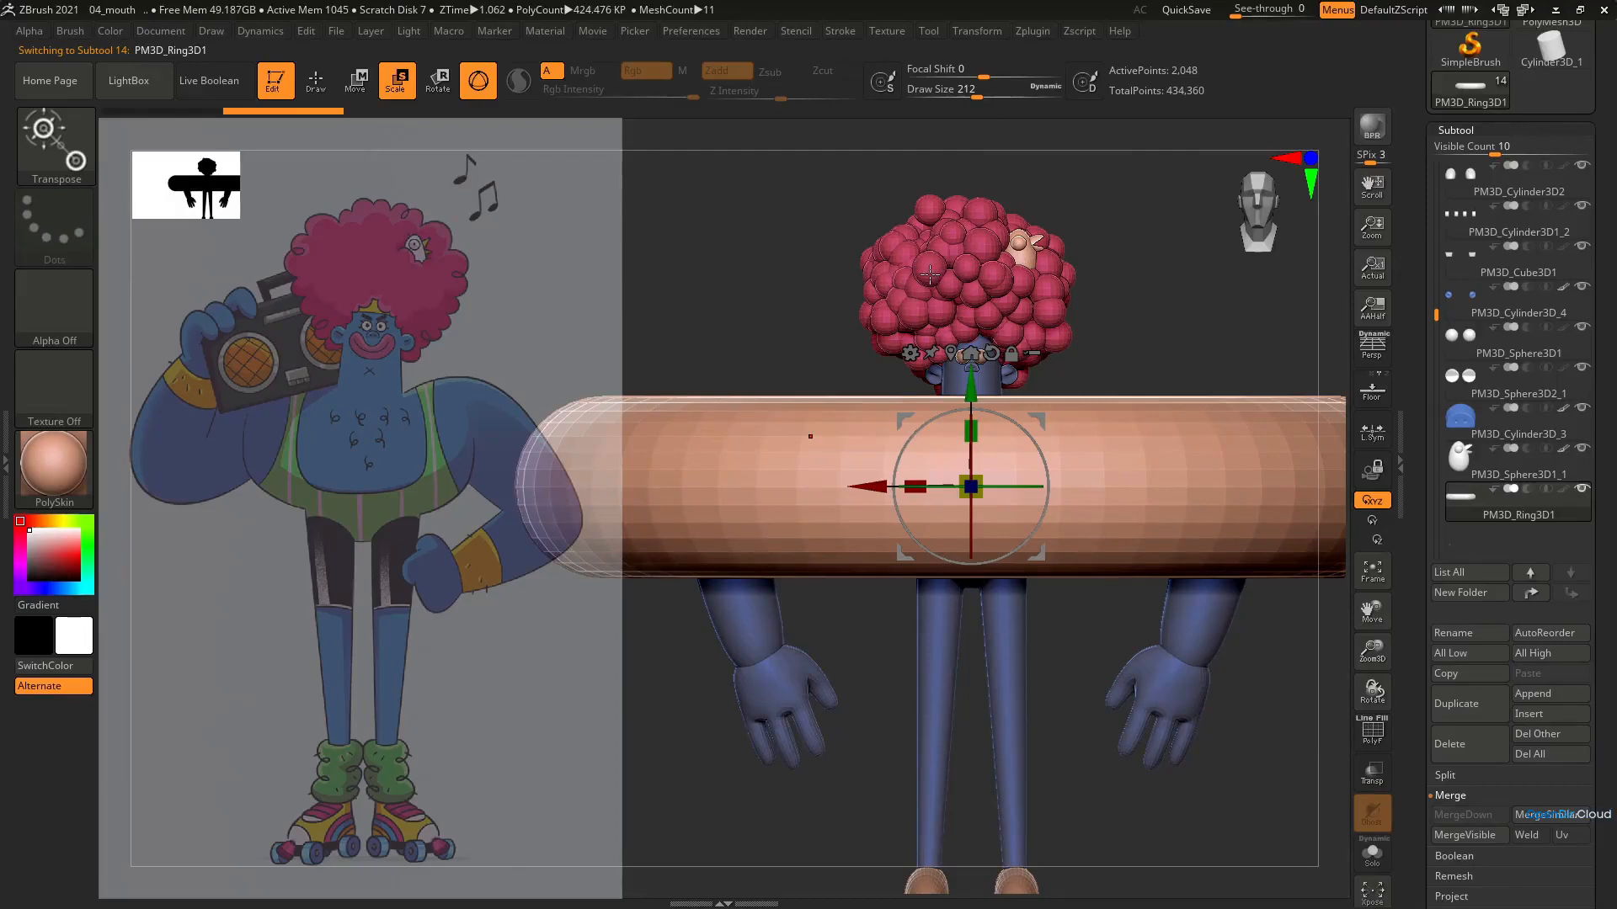
pyautogui.press('c')
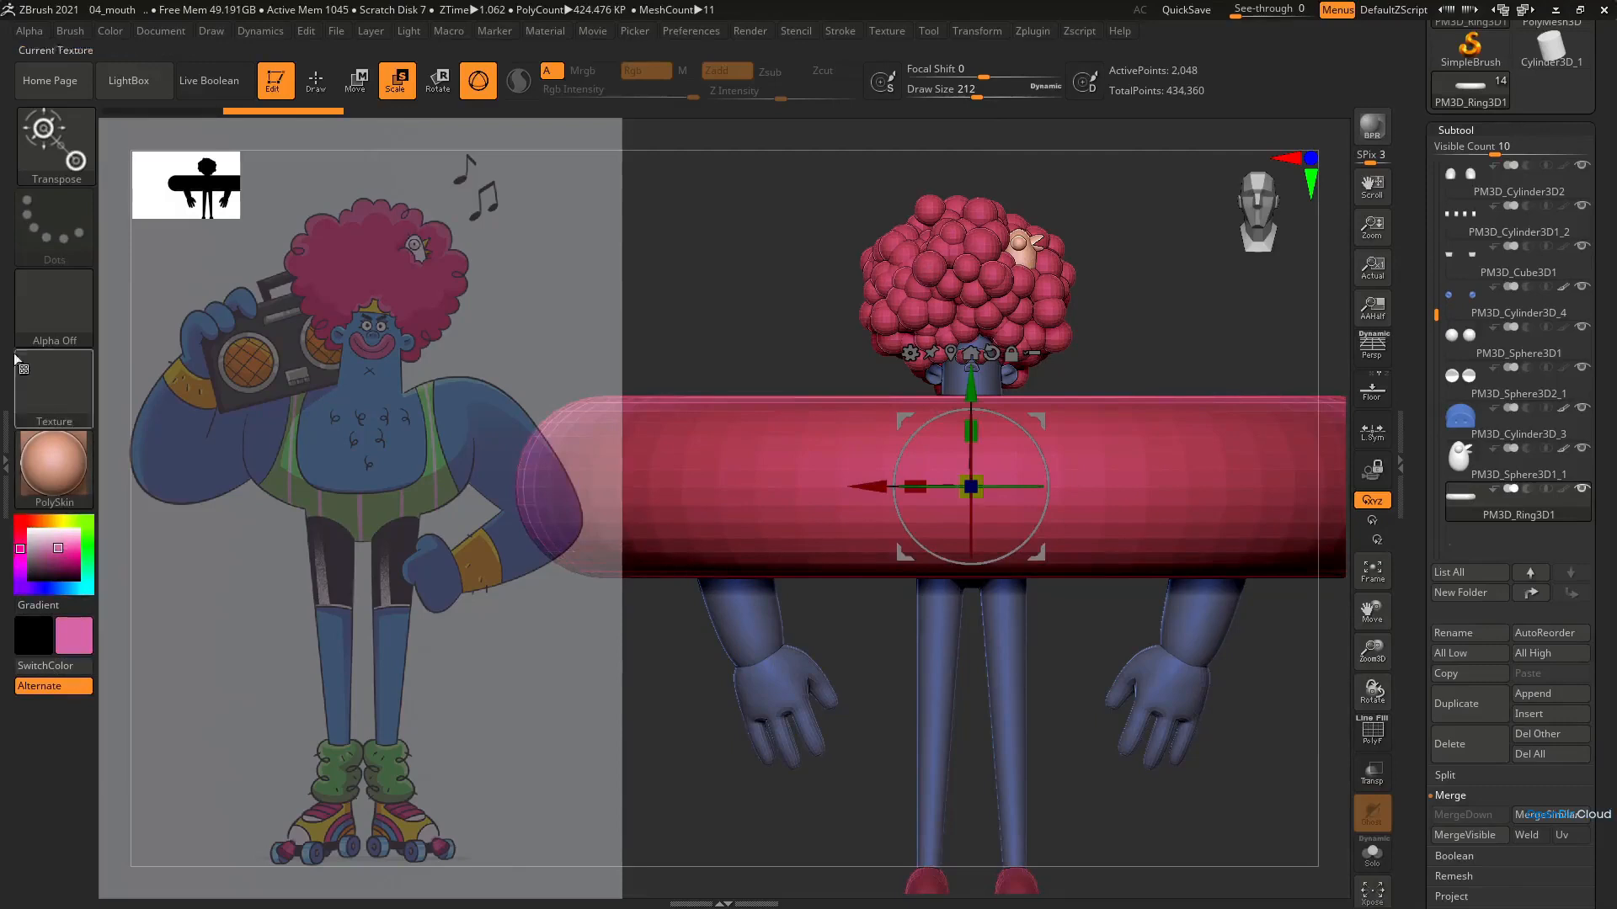
pyautogui.click(109, 32)
pyautogui.click(176, 399)
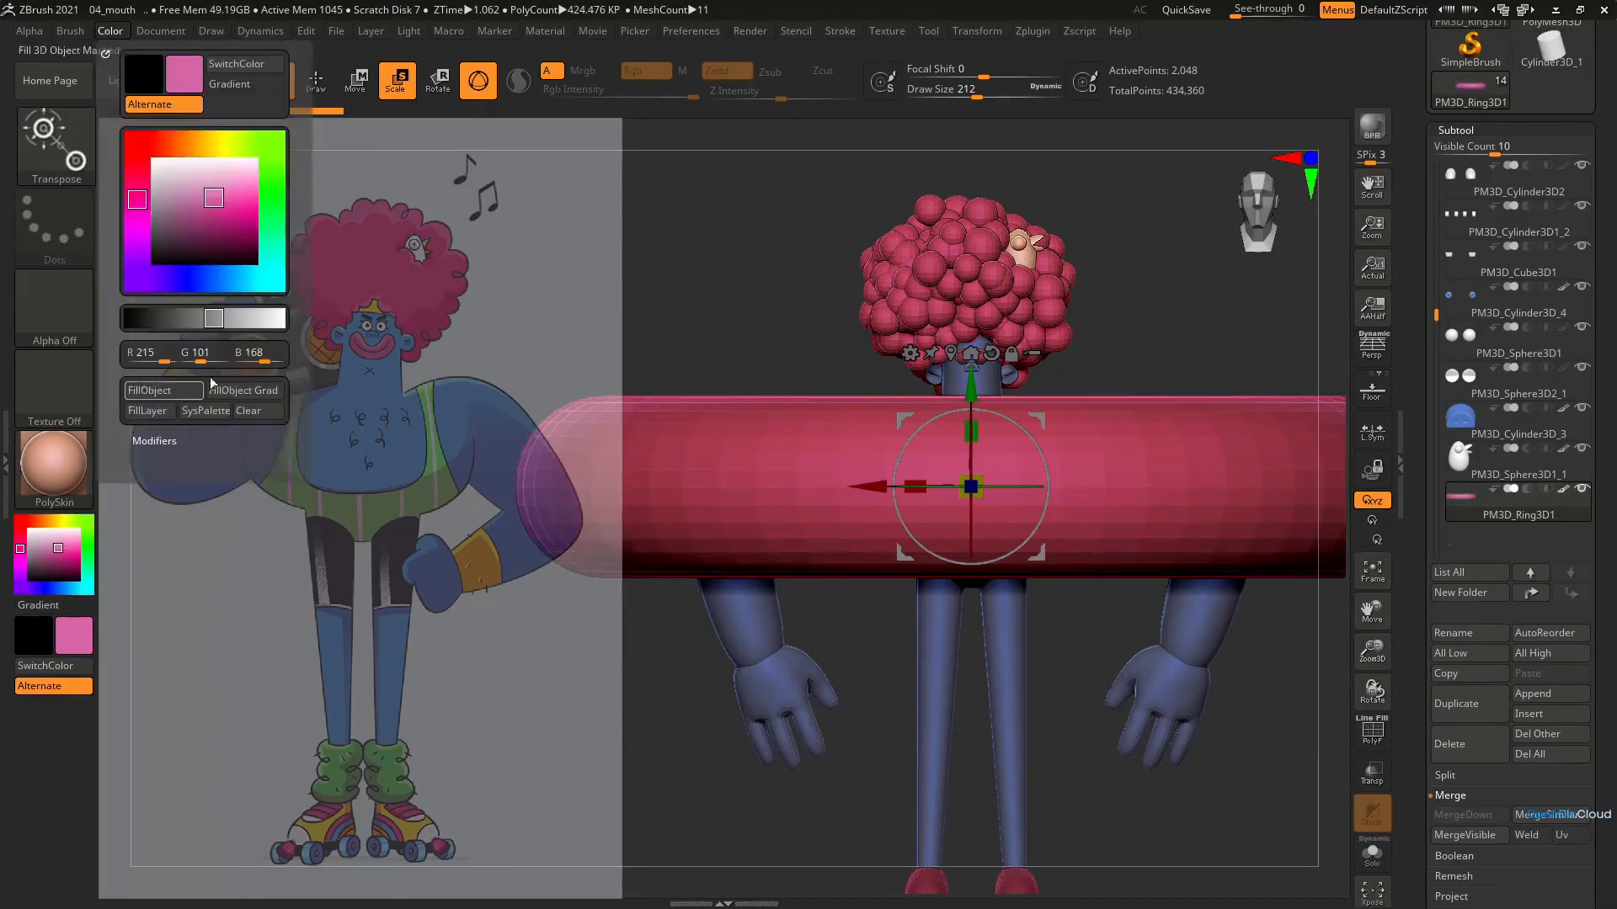
# Rotate the ring to face the front and scale it down to about the chest's width
pyautogui.moveTo(971, 525); pyautogui.dragTo(962, 653)
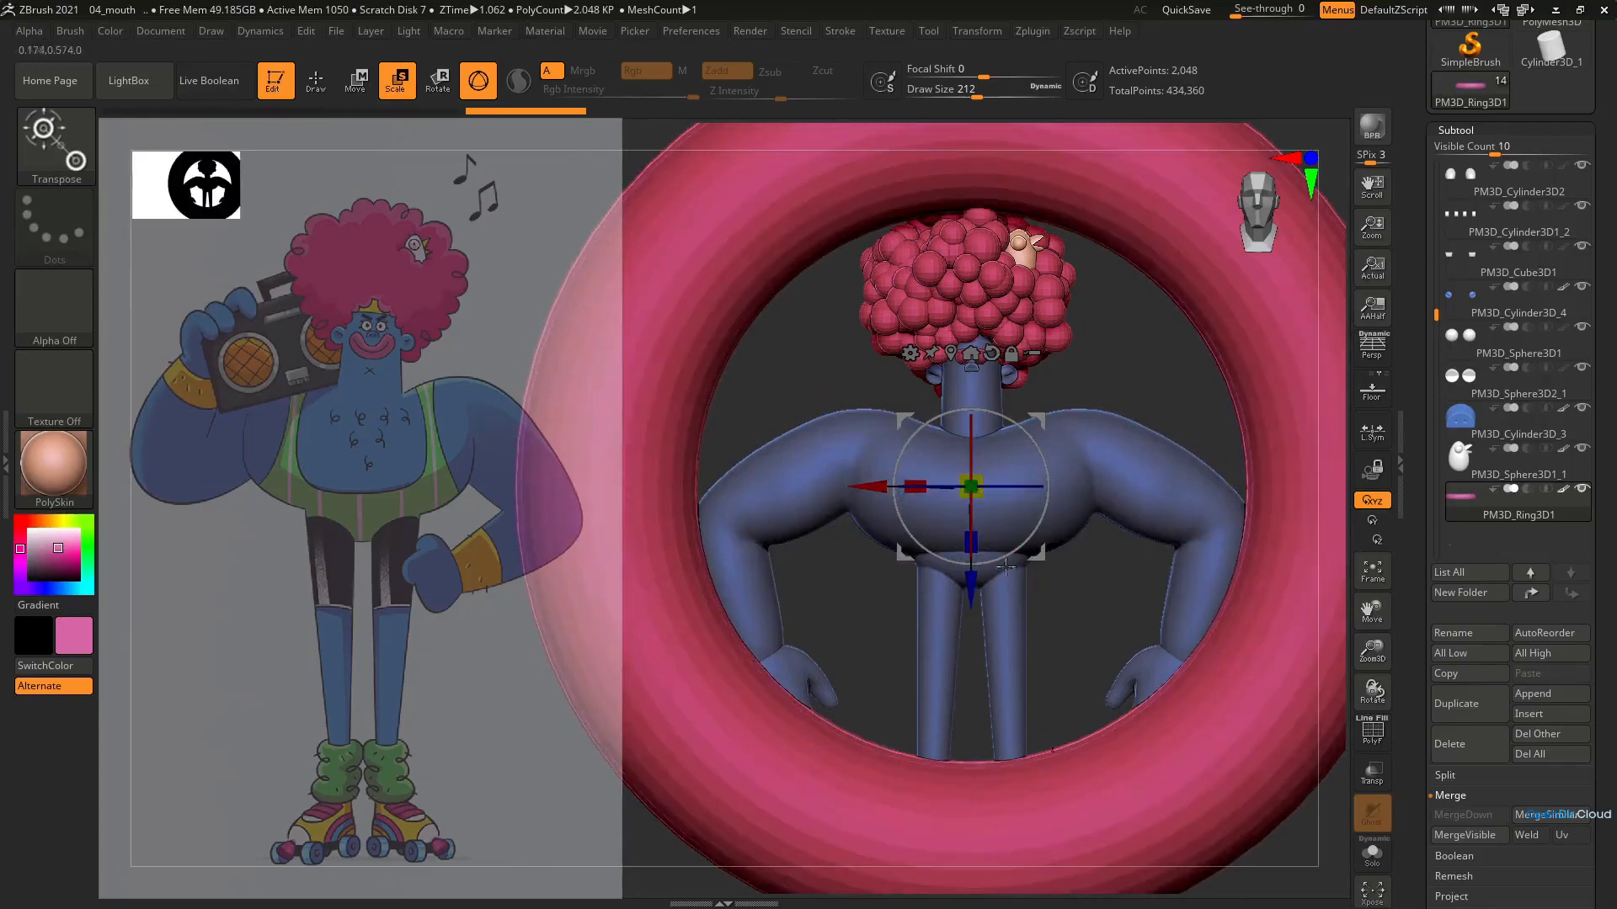
pyautogui.moveTo(985, 469); pyautogui.dragTo(716, 648)
pyautogui.moveTo(1078, 623); pyautogui.dragTo(1242, 589)
pyautogui.moveTo(1126, 485); pyautogui.dragTo(1179, 476)
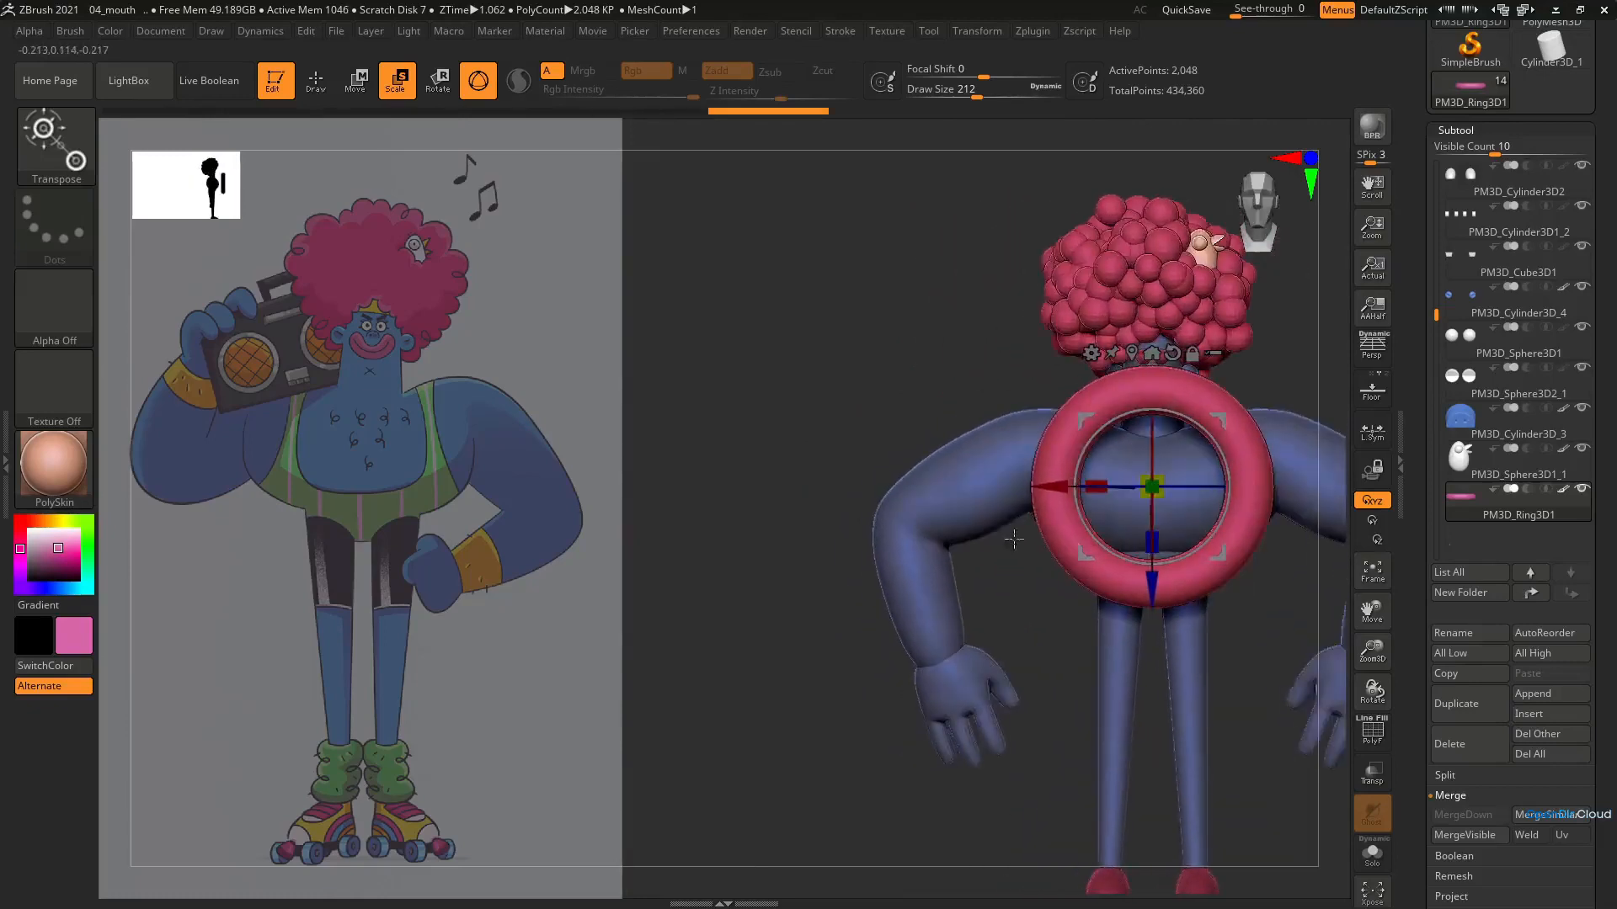
pyautogui.keyDown('alt'); pyautogui.moveTo(1260, 419); pyautogui.dragTo(1044, 440, button='right'); pyautogui.keyUp('alt')
# Show the polyframe, mask one half of the ring and pull the other half sideways to stretch it into an oblong
pyautogui.hotkey('shift', 'f')
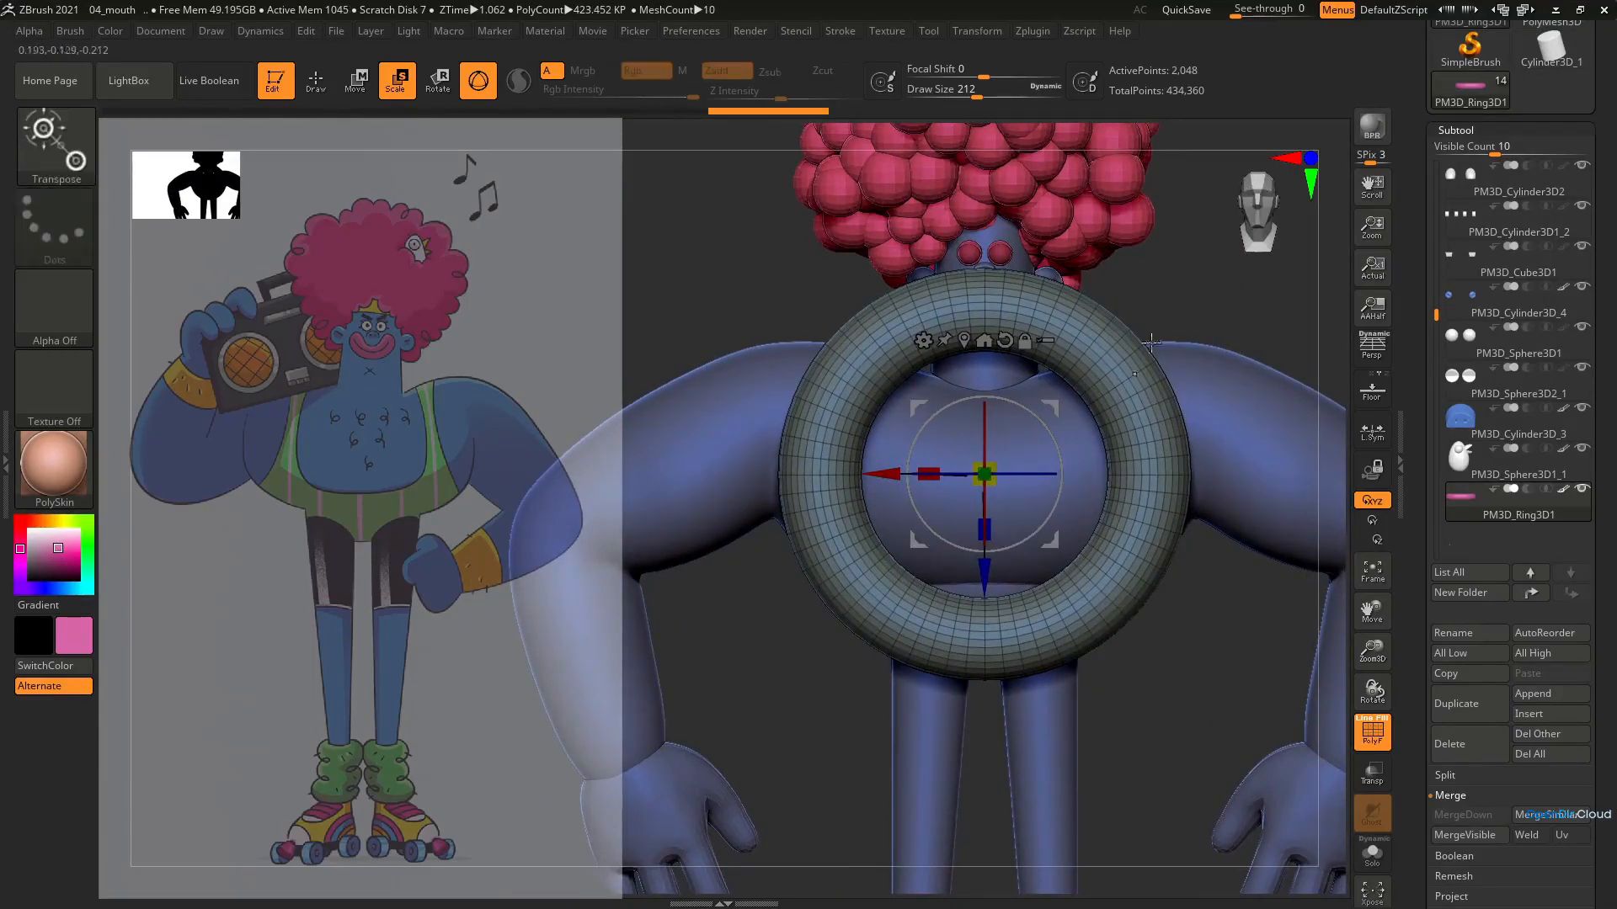
pyautogui.hotkey('ctrl', 'shift')
pyautogui.click(64, 137)
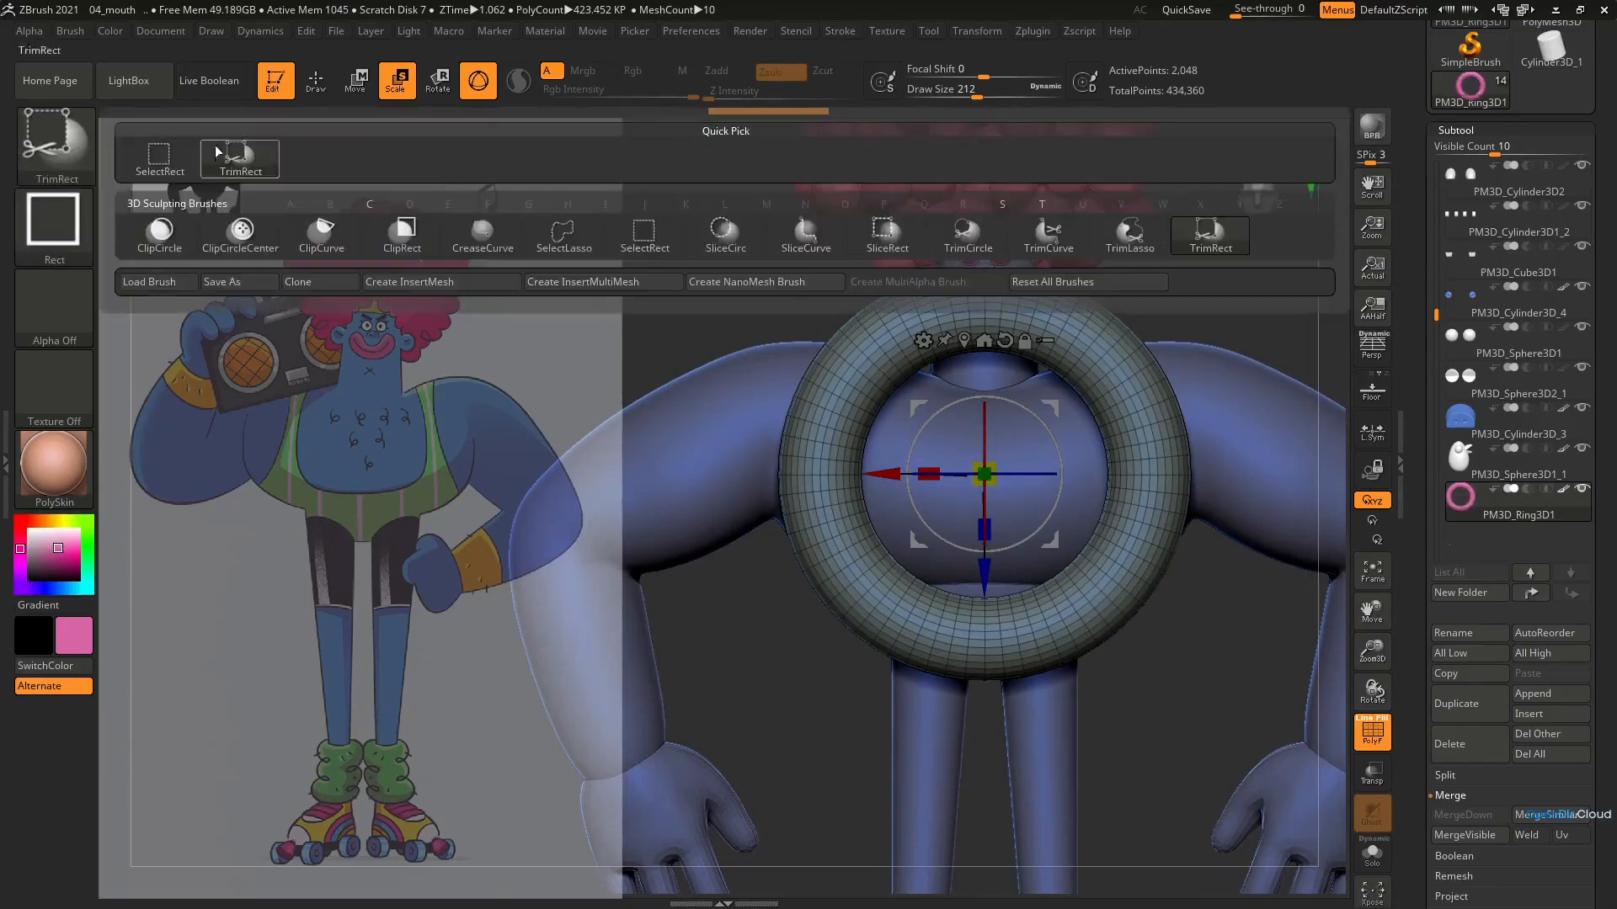
pyautogui.click(171, 162)
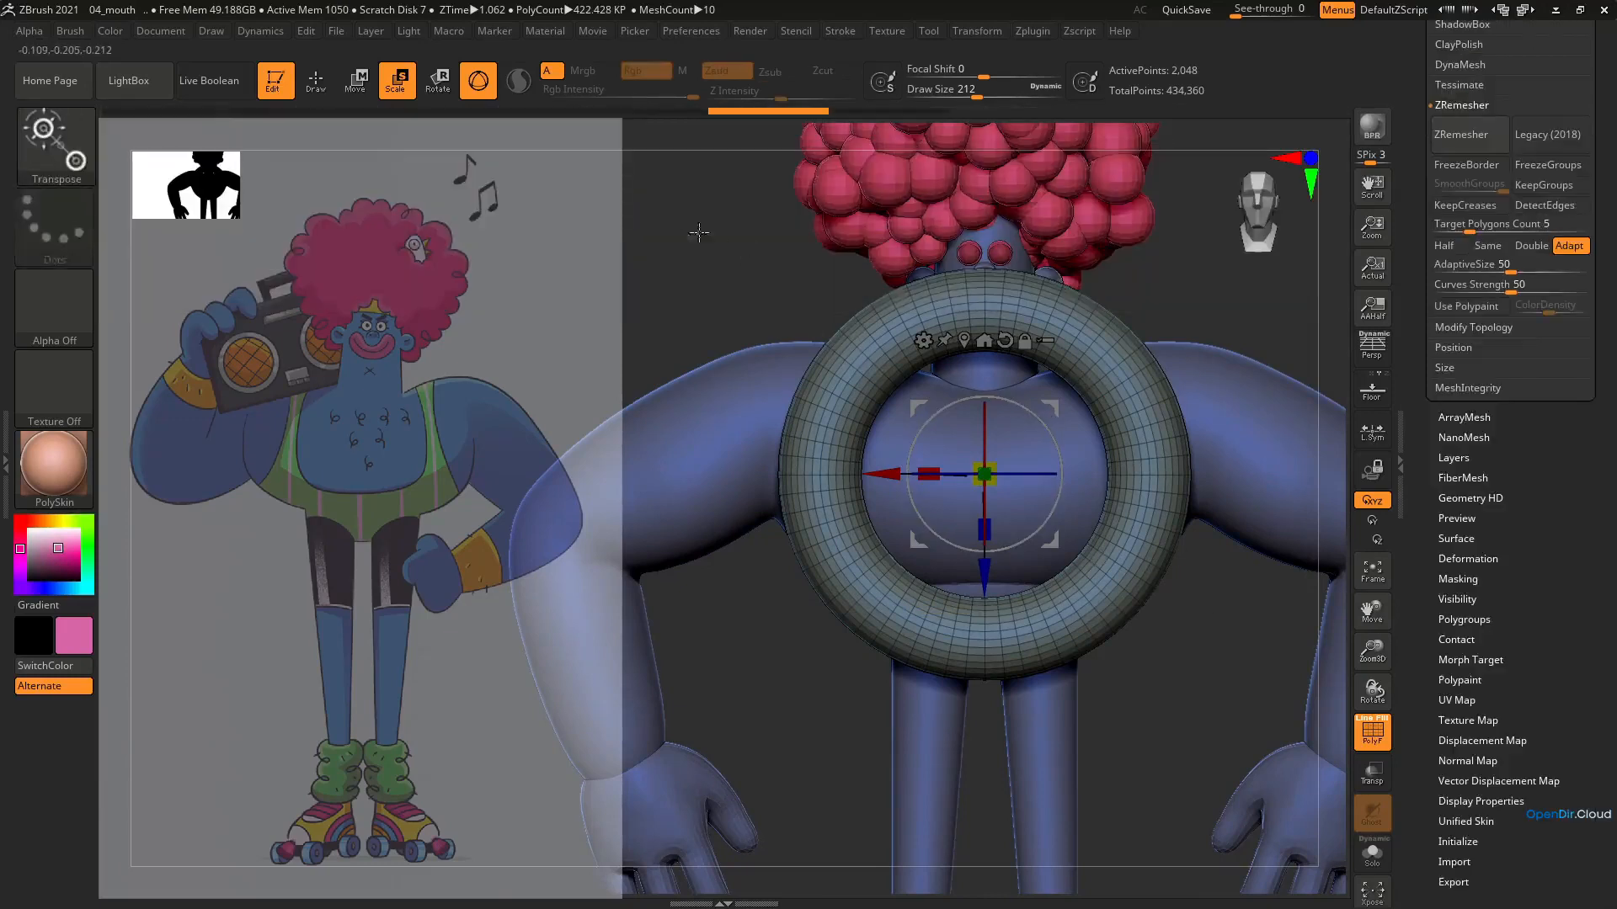
pyautogui.moveTo(694, 211)
pyautogui.keyDown('ctrl'); pyautogui.mouseDown()
pyautogui.moveTo(1002, 753)
pyautogui.moveTo(992, 743)
pyautogui.mouseUp(); pyautogui.keyUp('ctrl')
pyautogui.hotkey('ctrl', 'i')
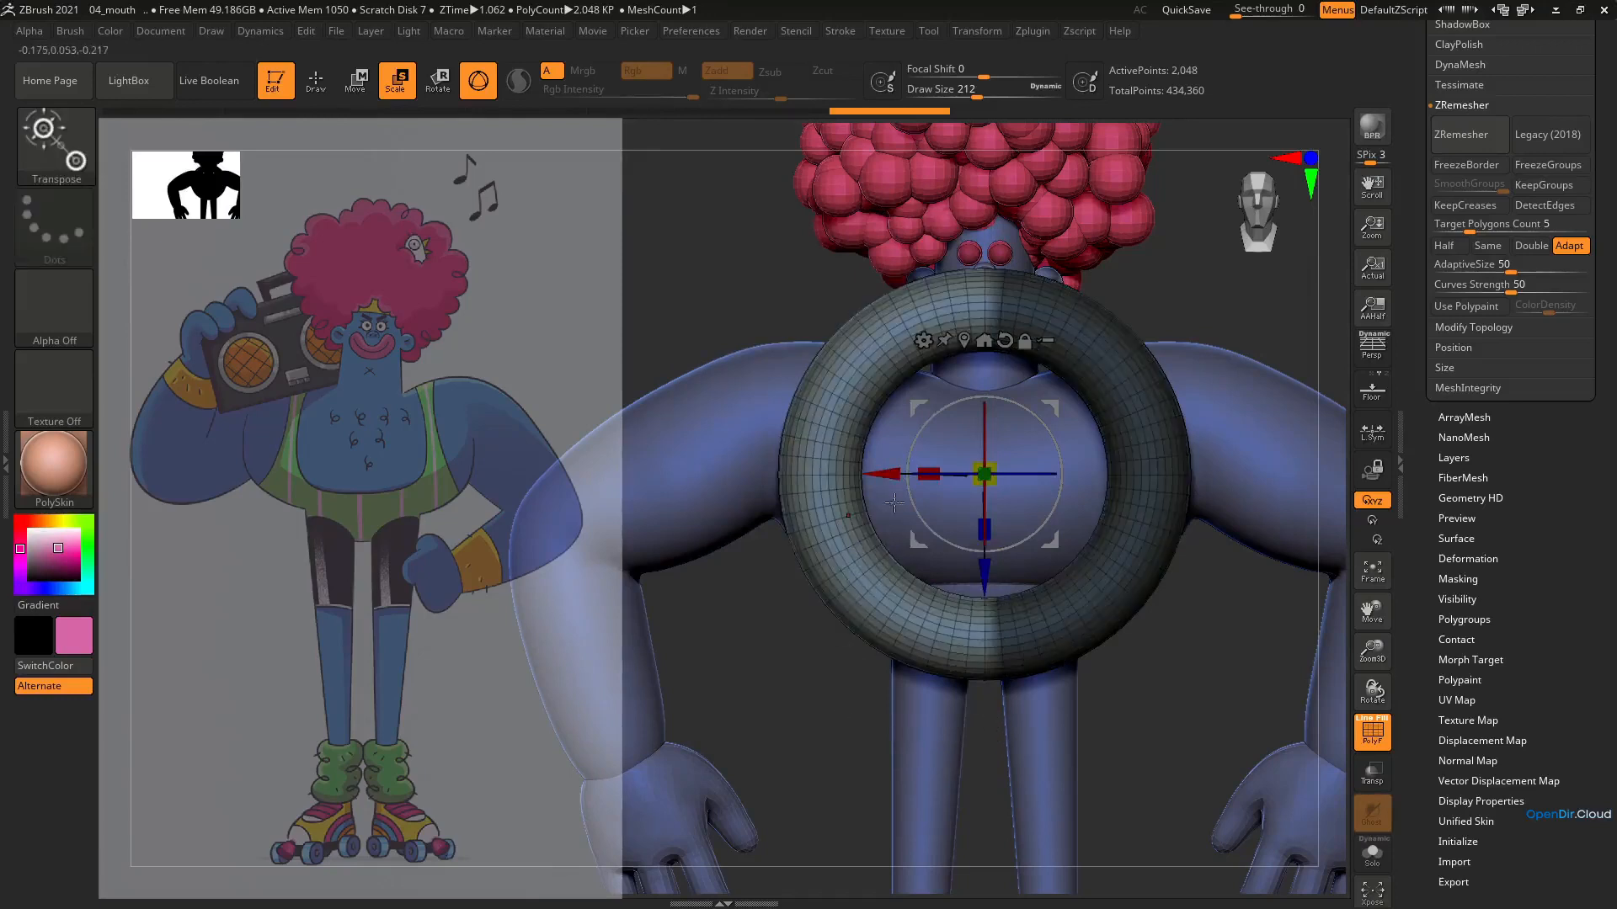
pyautogui.moveTo(892, 477); pyautogui.dragTo(644, 476)
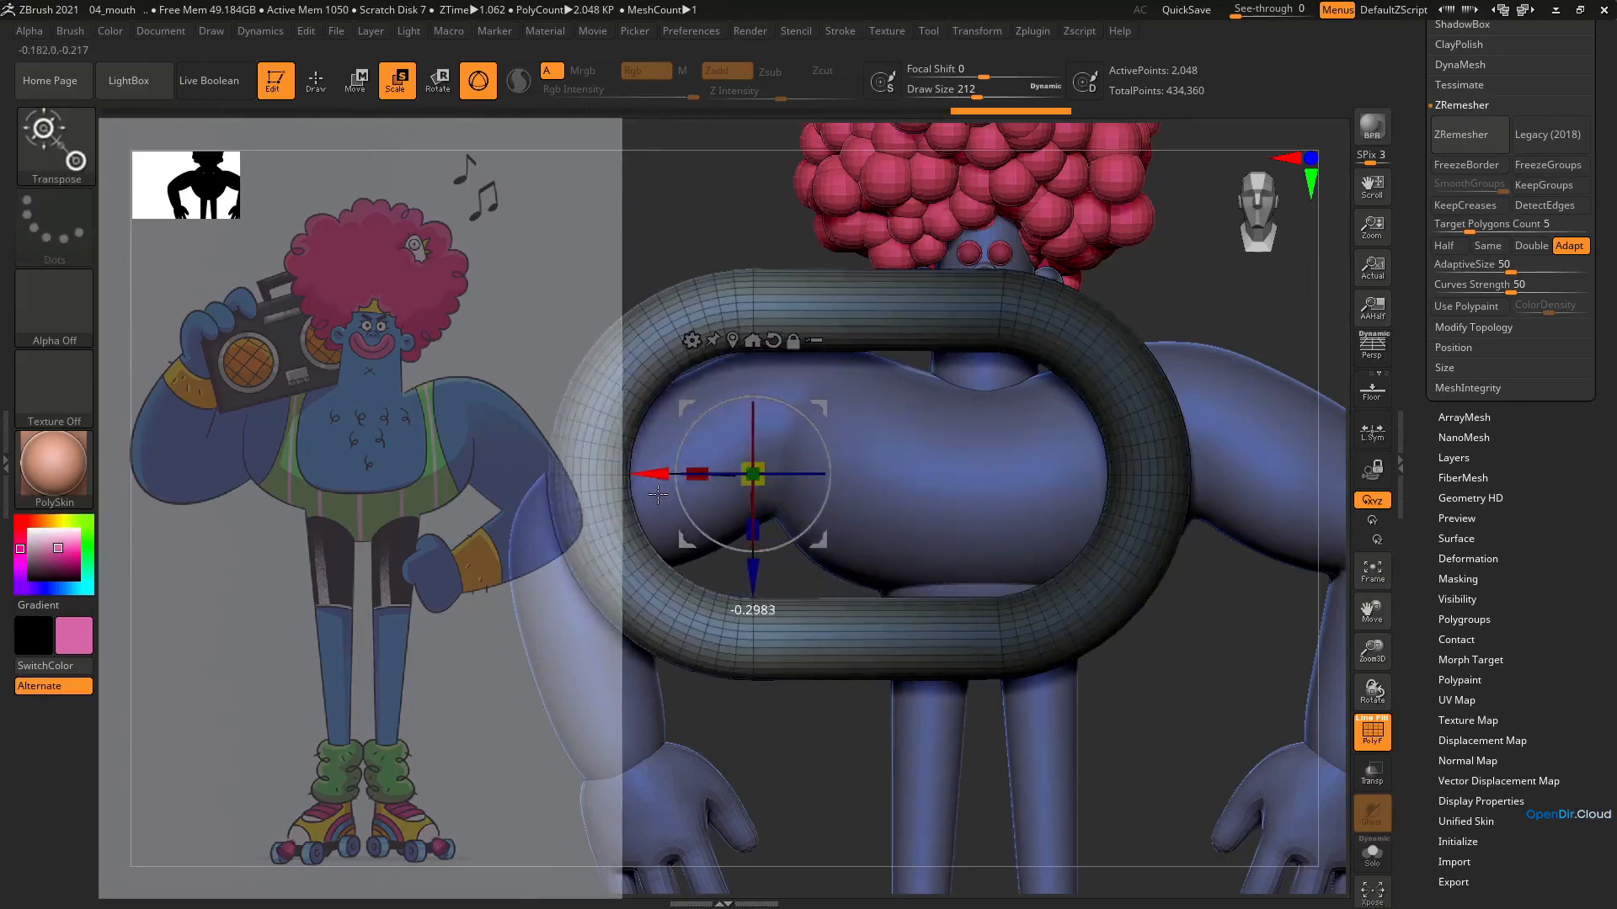
pyautogui.hotkey('ctrl', 'i')
pyautogui.keyDown('ctrl'); pyautogui.click(1187, 682); pyautogui.keyUp('ctrl')
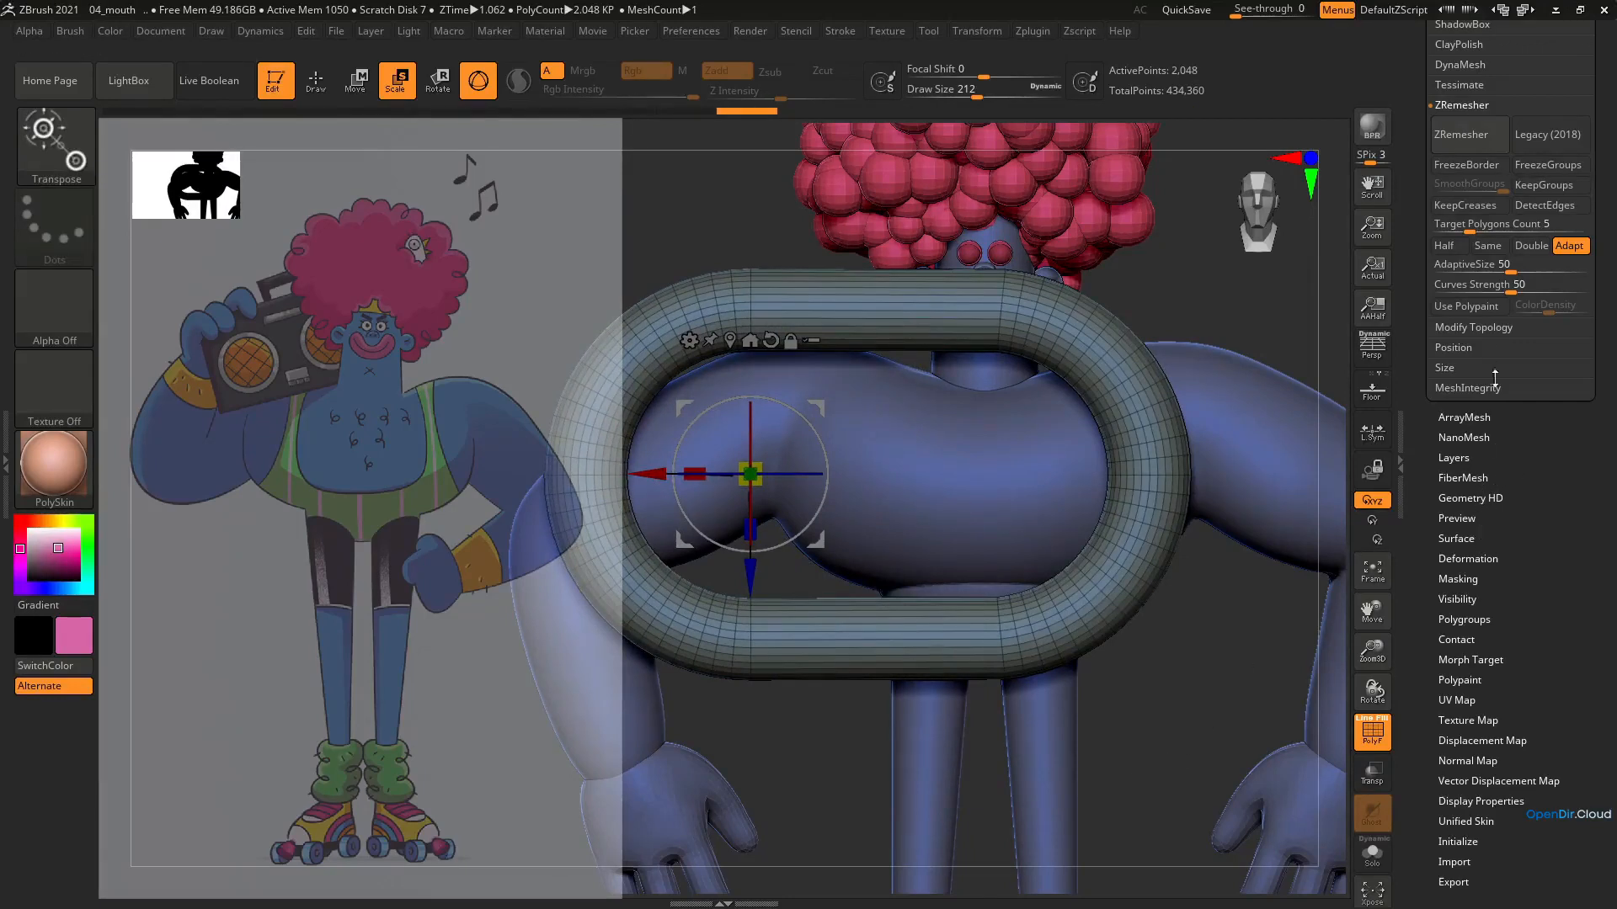
# Mirror and weld the stretched ring into a symmetrical oblong loop
pyautogui.click(1493, 327)
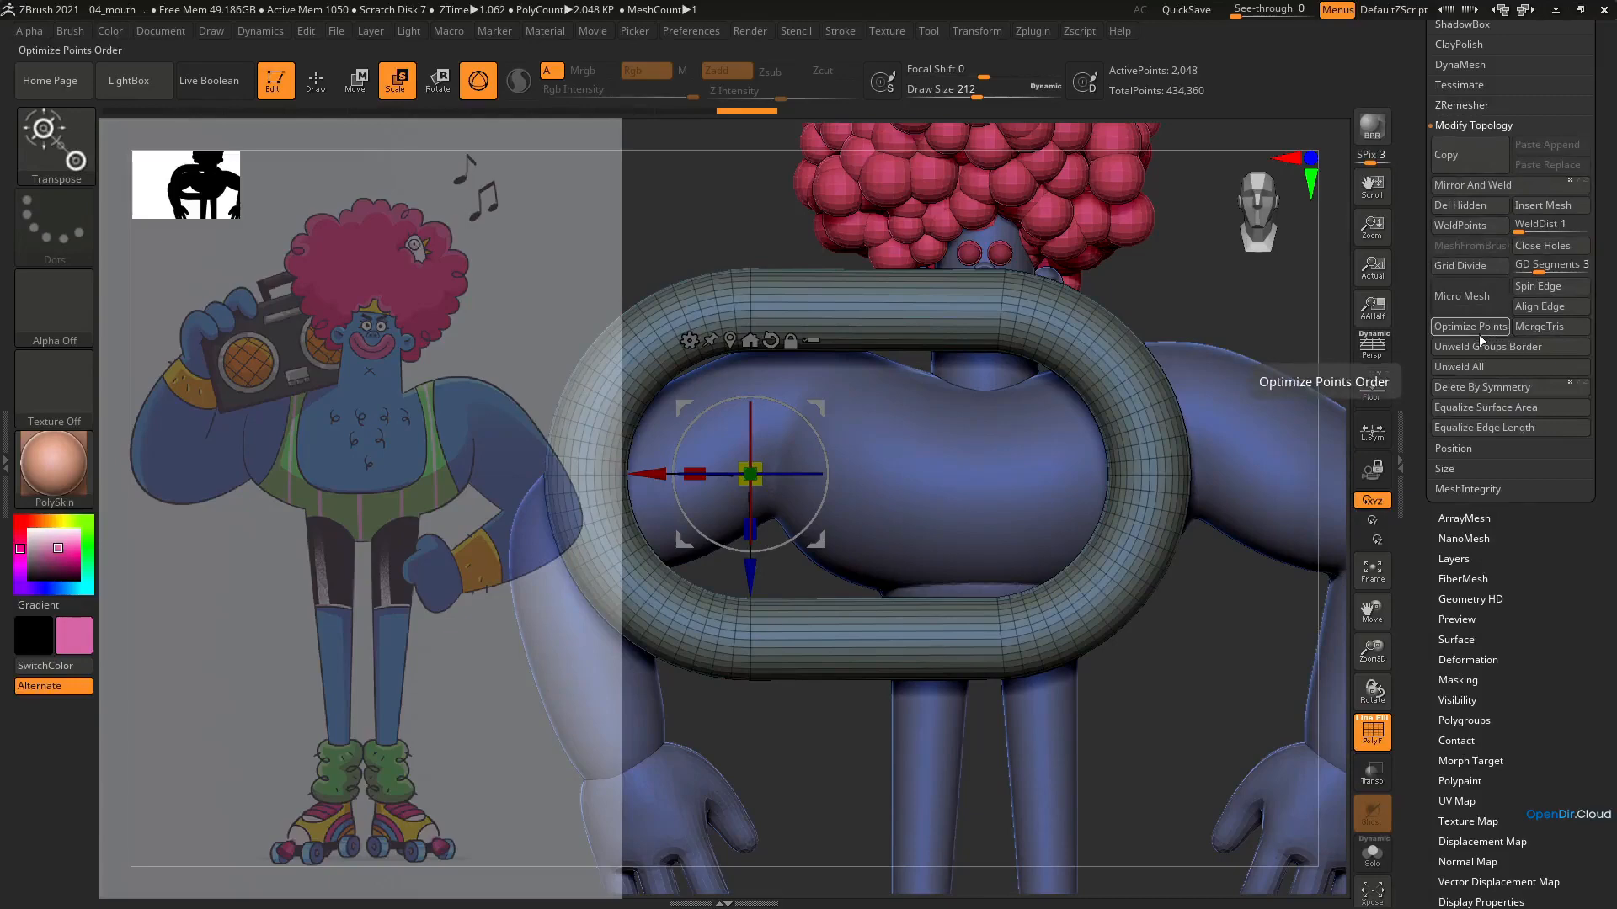
pyautogui.click(1472, 192)
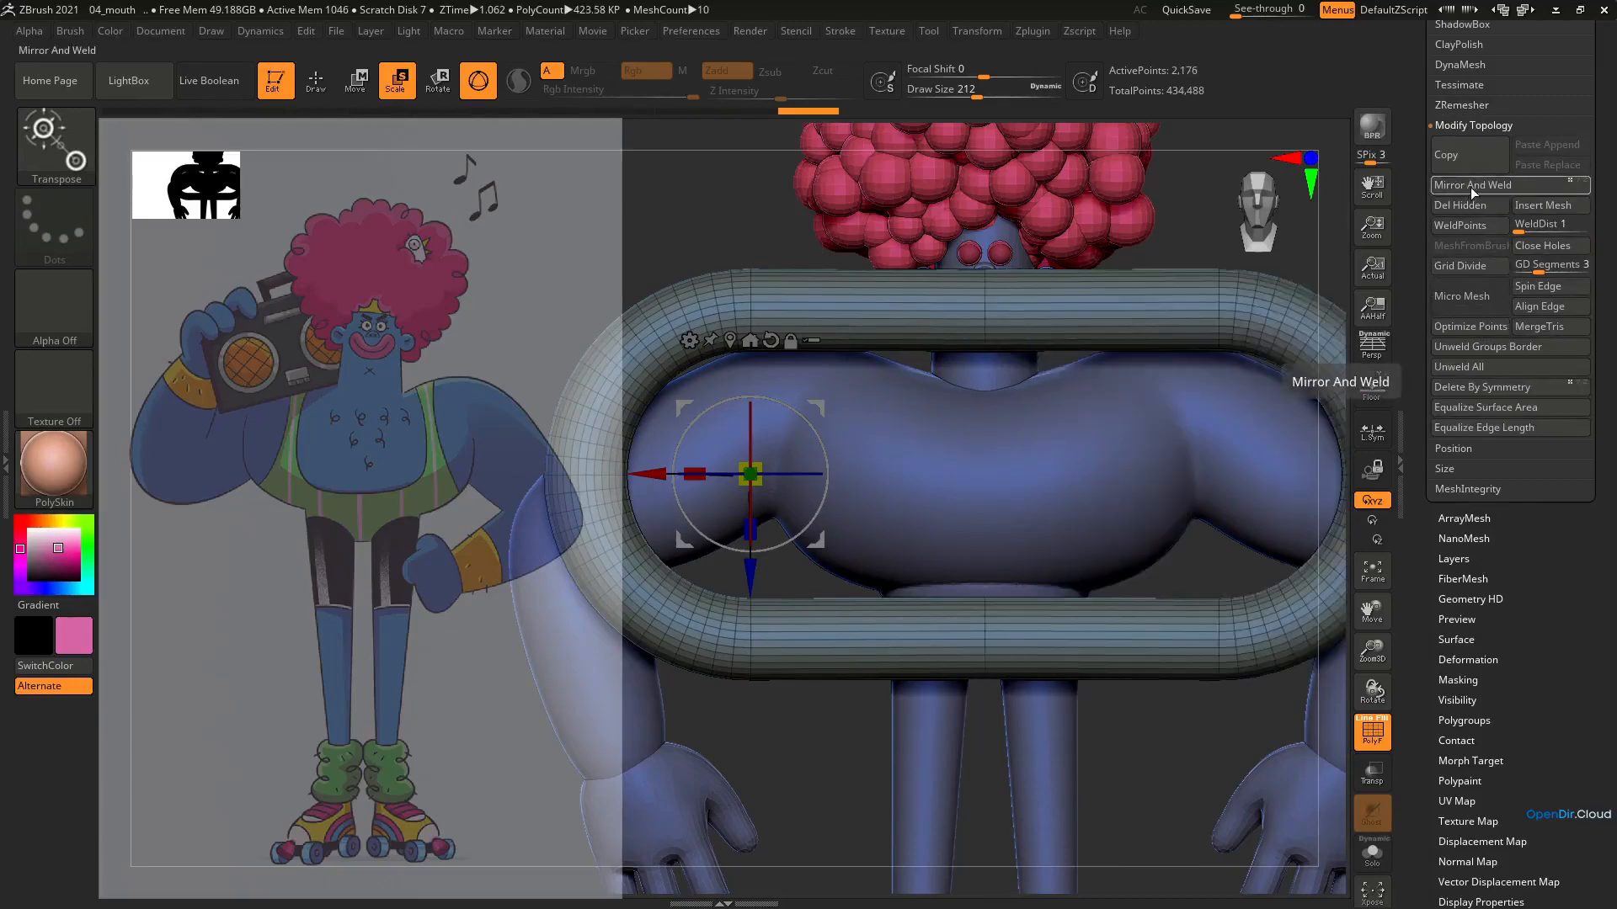
pyautogui.keyDown('ctrl'); pyautogui.moveTo(876, 539); pyautogui.dragTo(724, 476, button='right'); pyautogui.keyUp('ctrl')
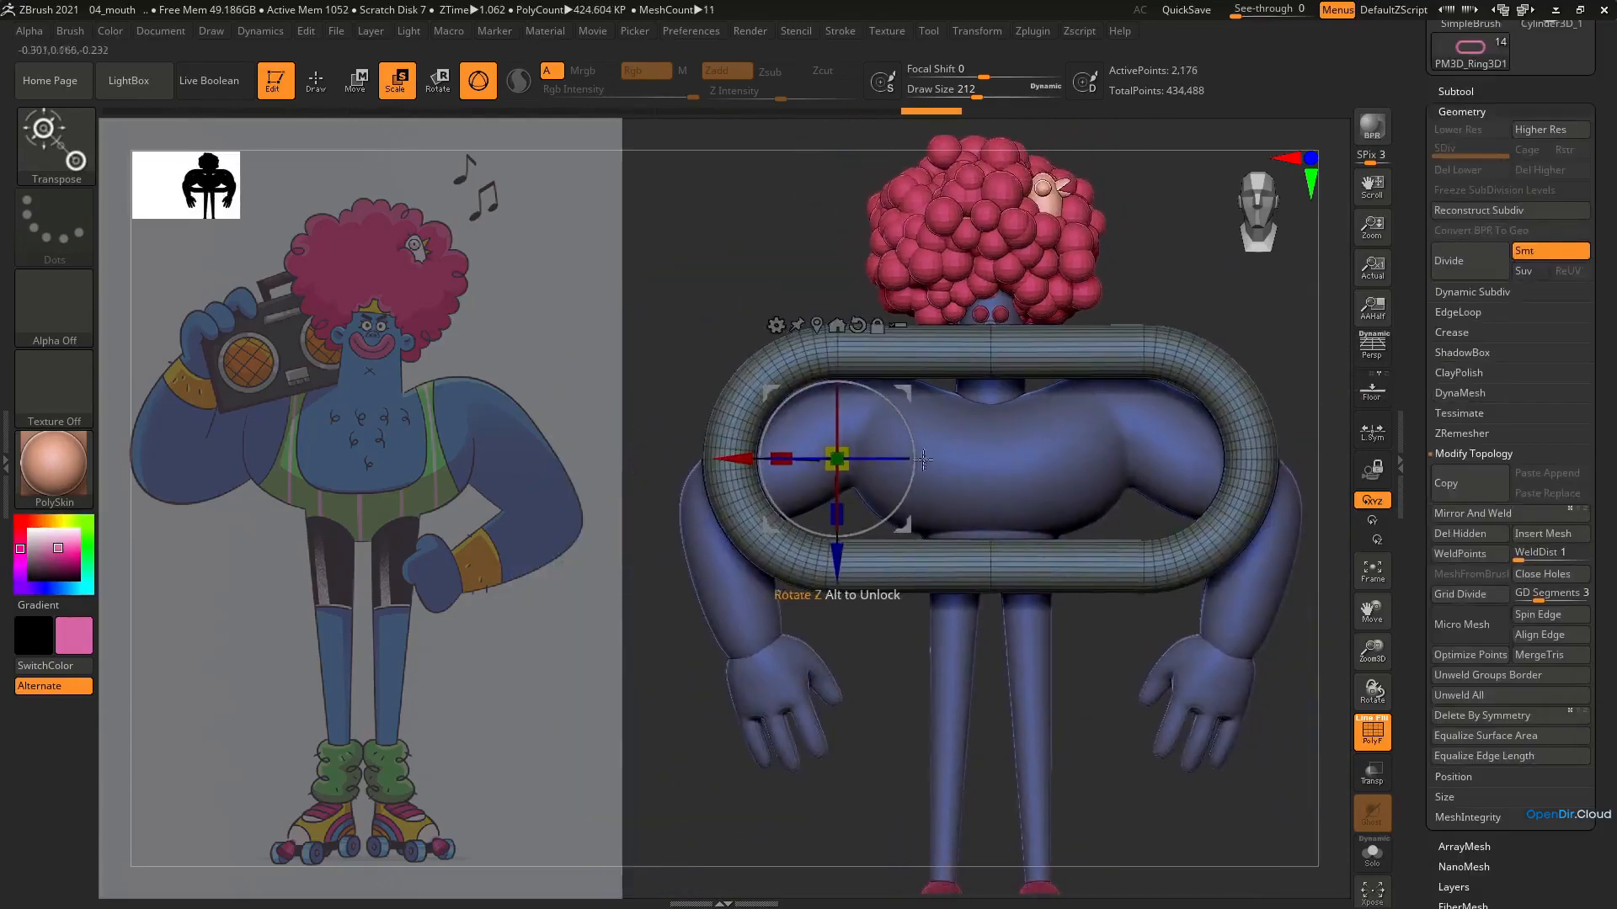
# Mask the middle section of the loop and pull both rounded ends outward to lengthen it
pyautogui.moveTo(741, 449); pyautogui.dragTo(709, 451)
pyautogui.hotkey('ctrl', 'z')
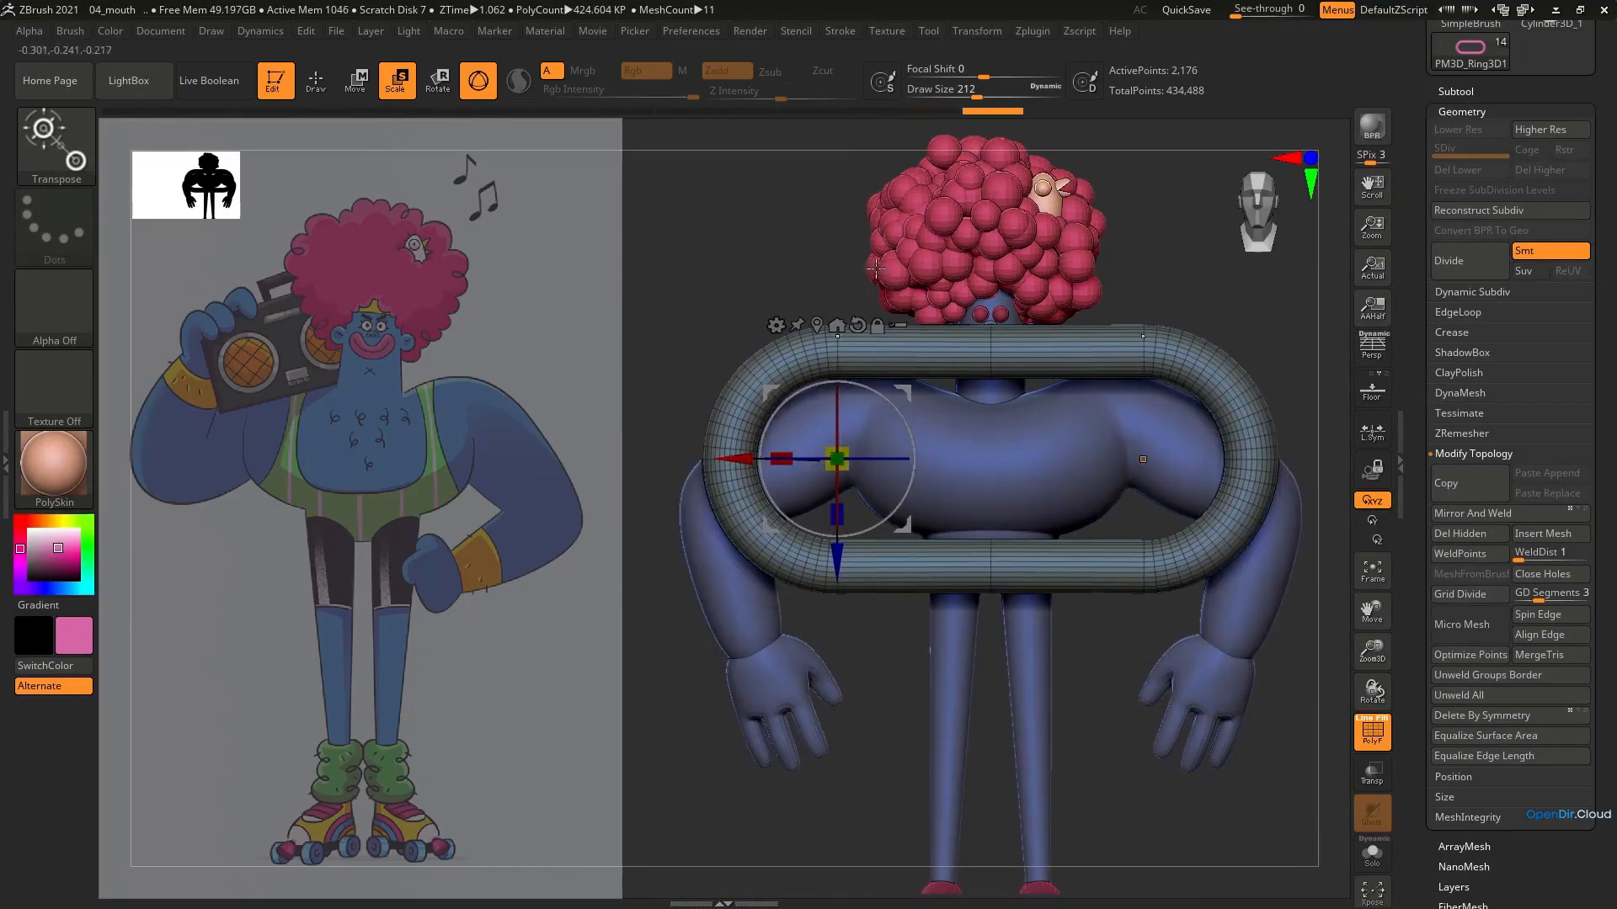
pyautogui.press('q')
pyautogui.moveTo(854, 261)
pyautogui.keyDown('ctrl'); pyautogui.mouseDown()
pyautogui.moveTo(1004, 451)
pyautogui.moveTo(1096, 678)
pyautogui.mouseUp(); pyautogui.keyUp('ctrl')
pyautogui.press('e')
pyautogui.moveTo(884, 459); pyautogui.dragTo(758, 468)
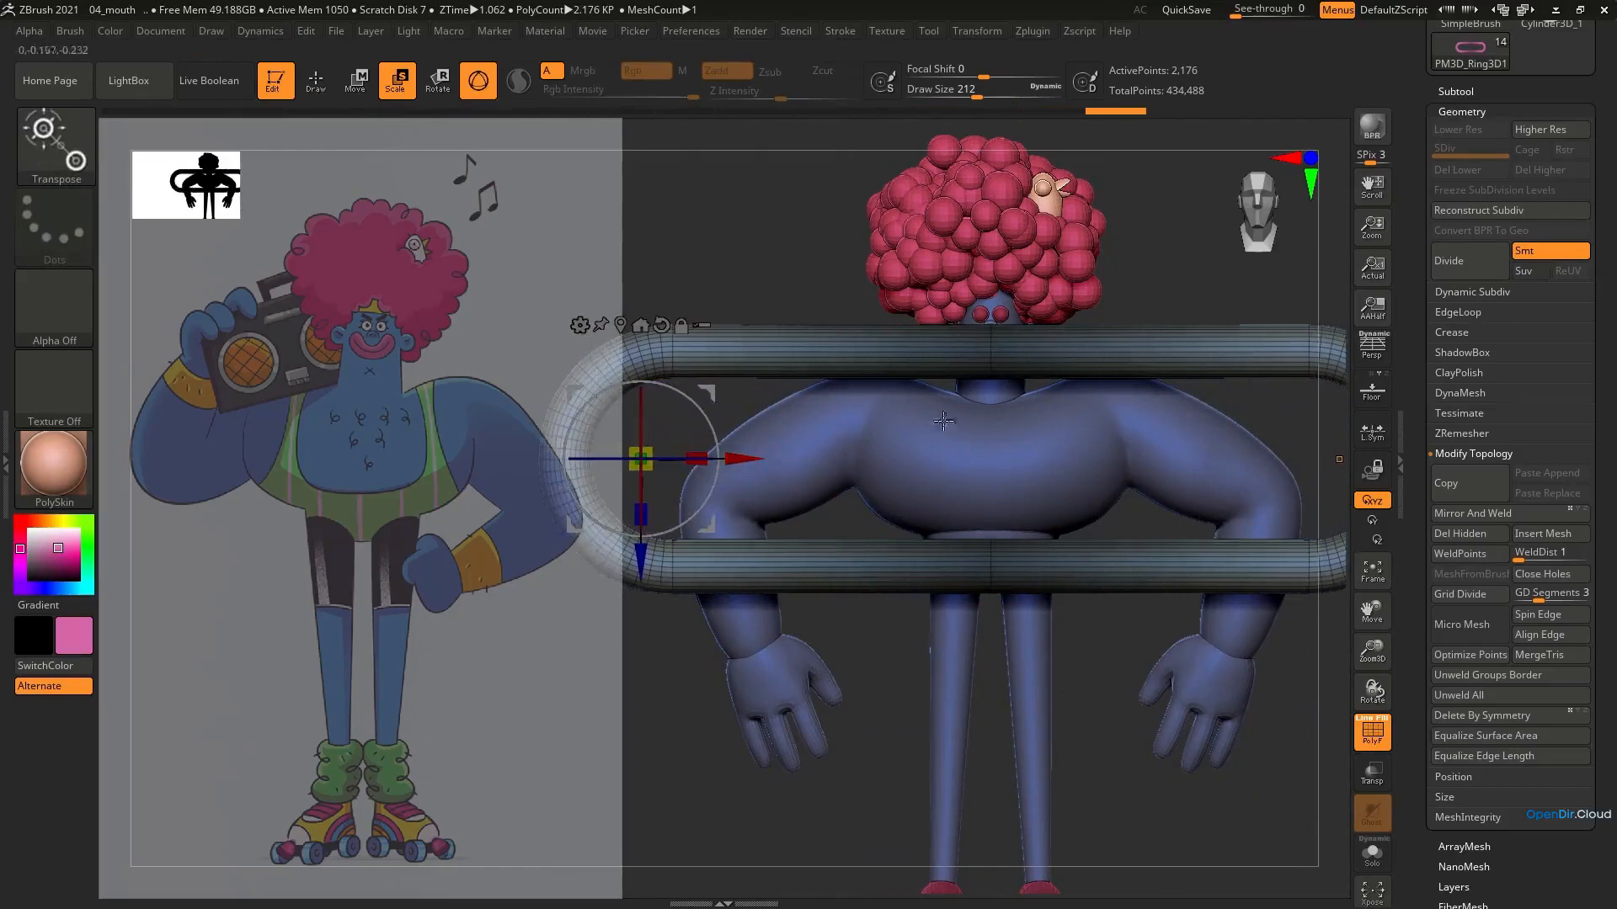
# Recentre the gizmo on the whole loop, scale it down and raise it in front of the lower face
pyautogui.click(659, 318)
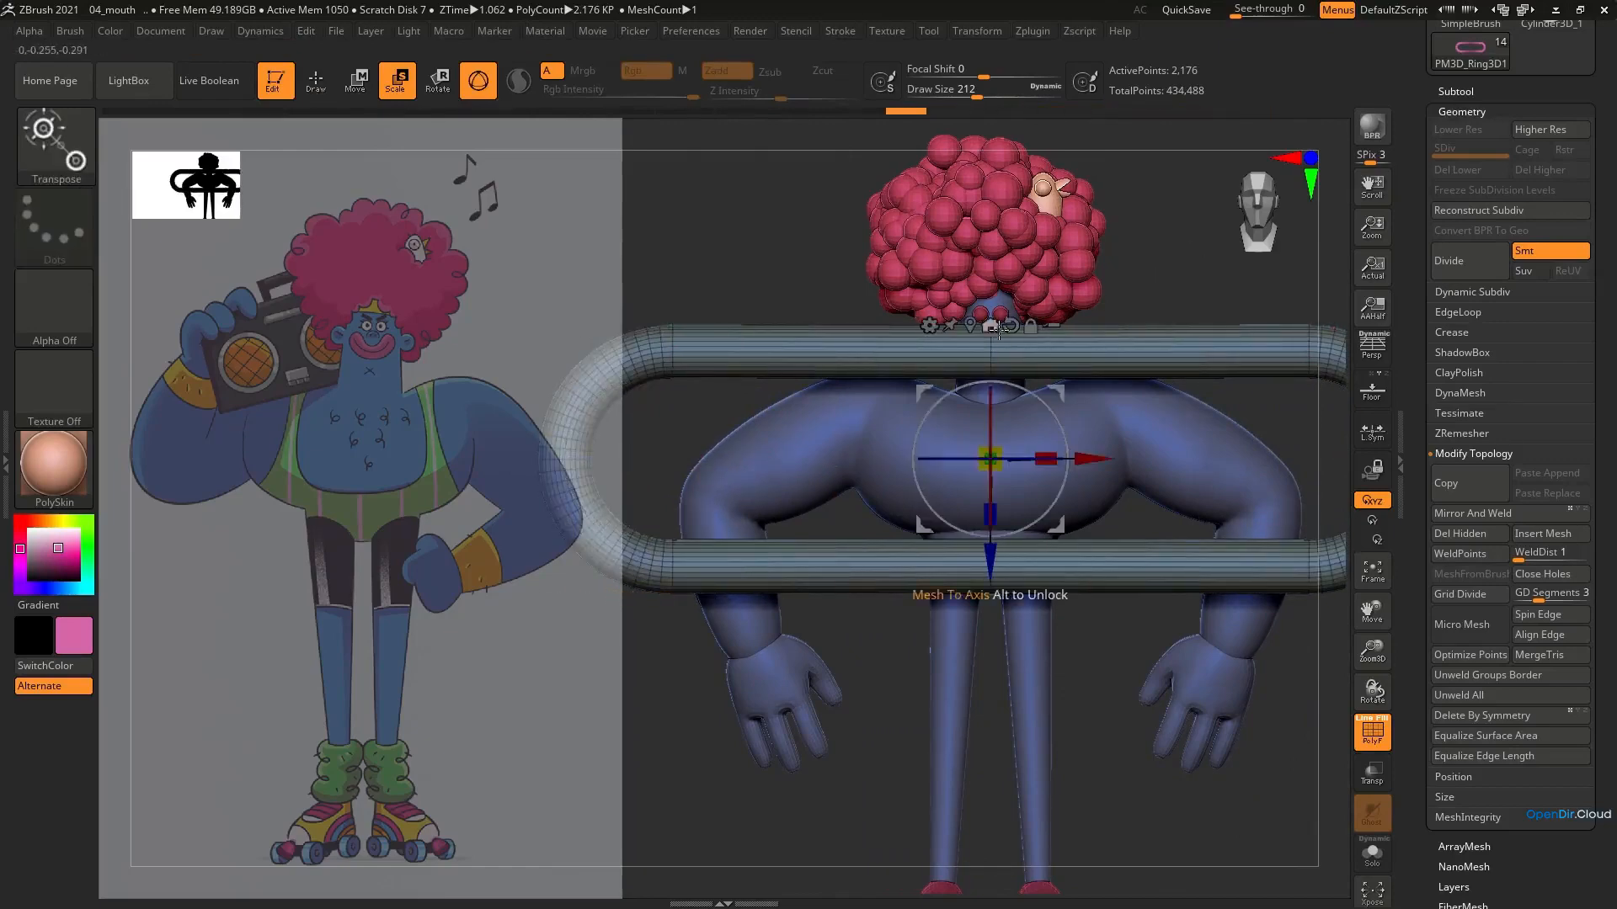
pyautogui.moveTo(990, 459); pyautogui.dragTo(806, 588)
pyautogui.moveTo(990, 559); pyautogui.dragTo(991, 438)
pyautogui.keyDown('ctrl'); pyautogui.moveTo(991, 455); pyautogui.dragTo(992, 360, button='right'); pyautogui.keyUp('ctrl')
pyautogui.moveTo(990, 282); pyautogui.dragTo(887, 354)
pyautogui.moveTo(990, 390); pyautogui.dragTo(990, 426)
pyautogui.keyDown('ctrl'); pyautogui.moveTo(991, 400); pyautogui.dragTo(991, 353, button='right'); pyautogui.keyUp('ctrl')
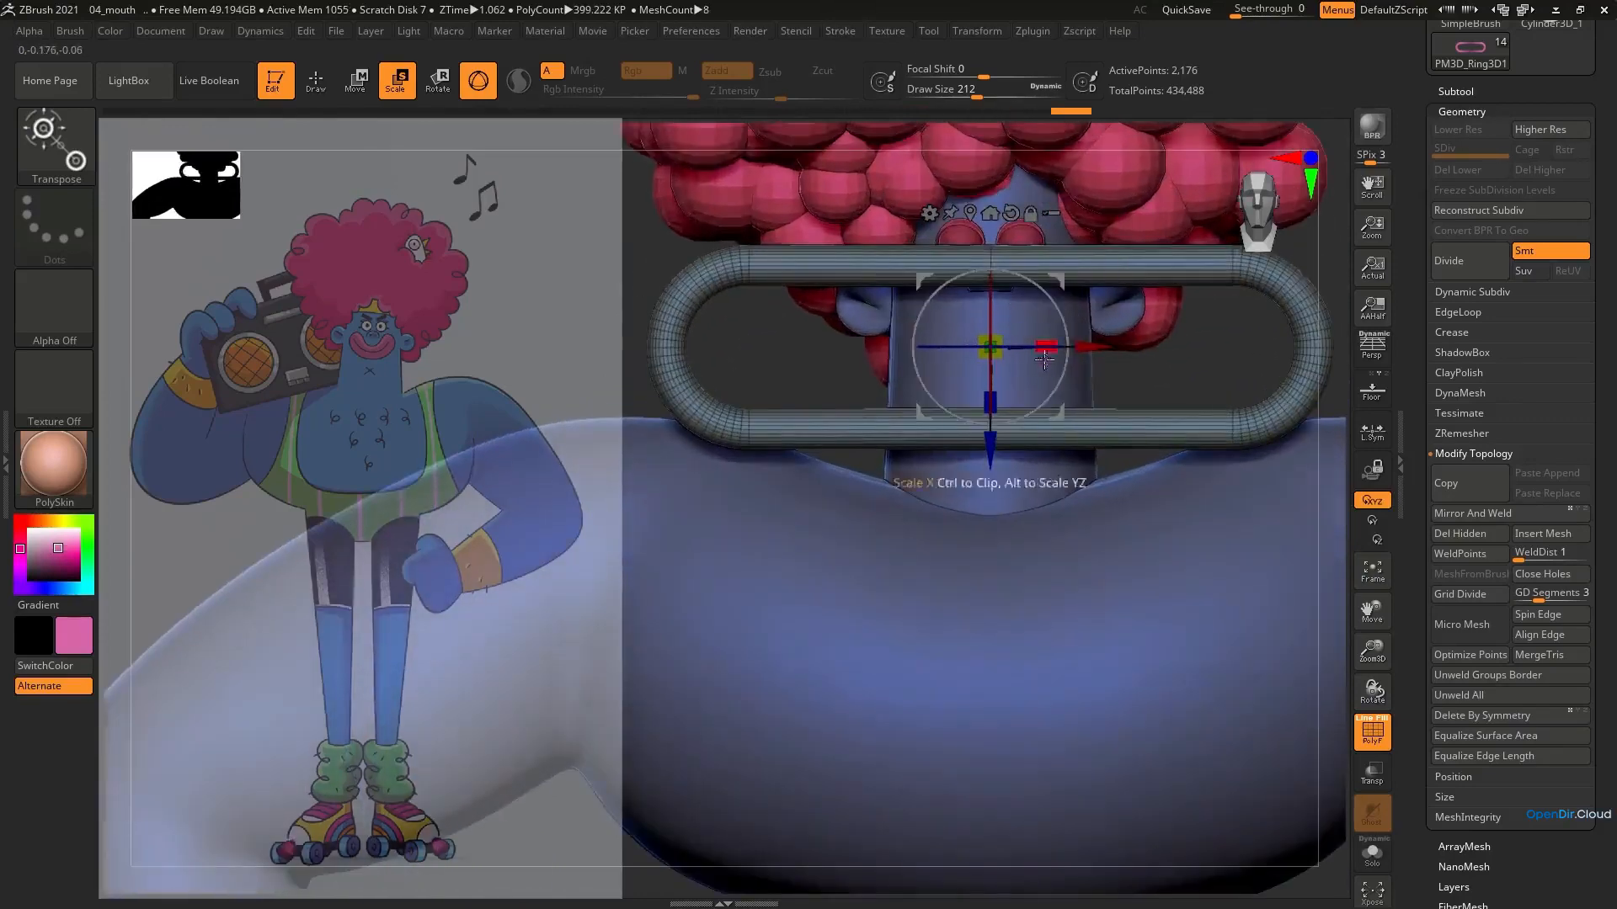
# Shrink the loop to slightly wider than the head and place it against the front of the face below the nose
pyautogui.scroll(-5, 1495, 559)
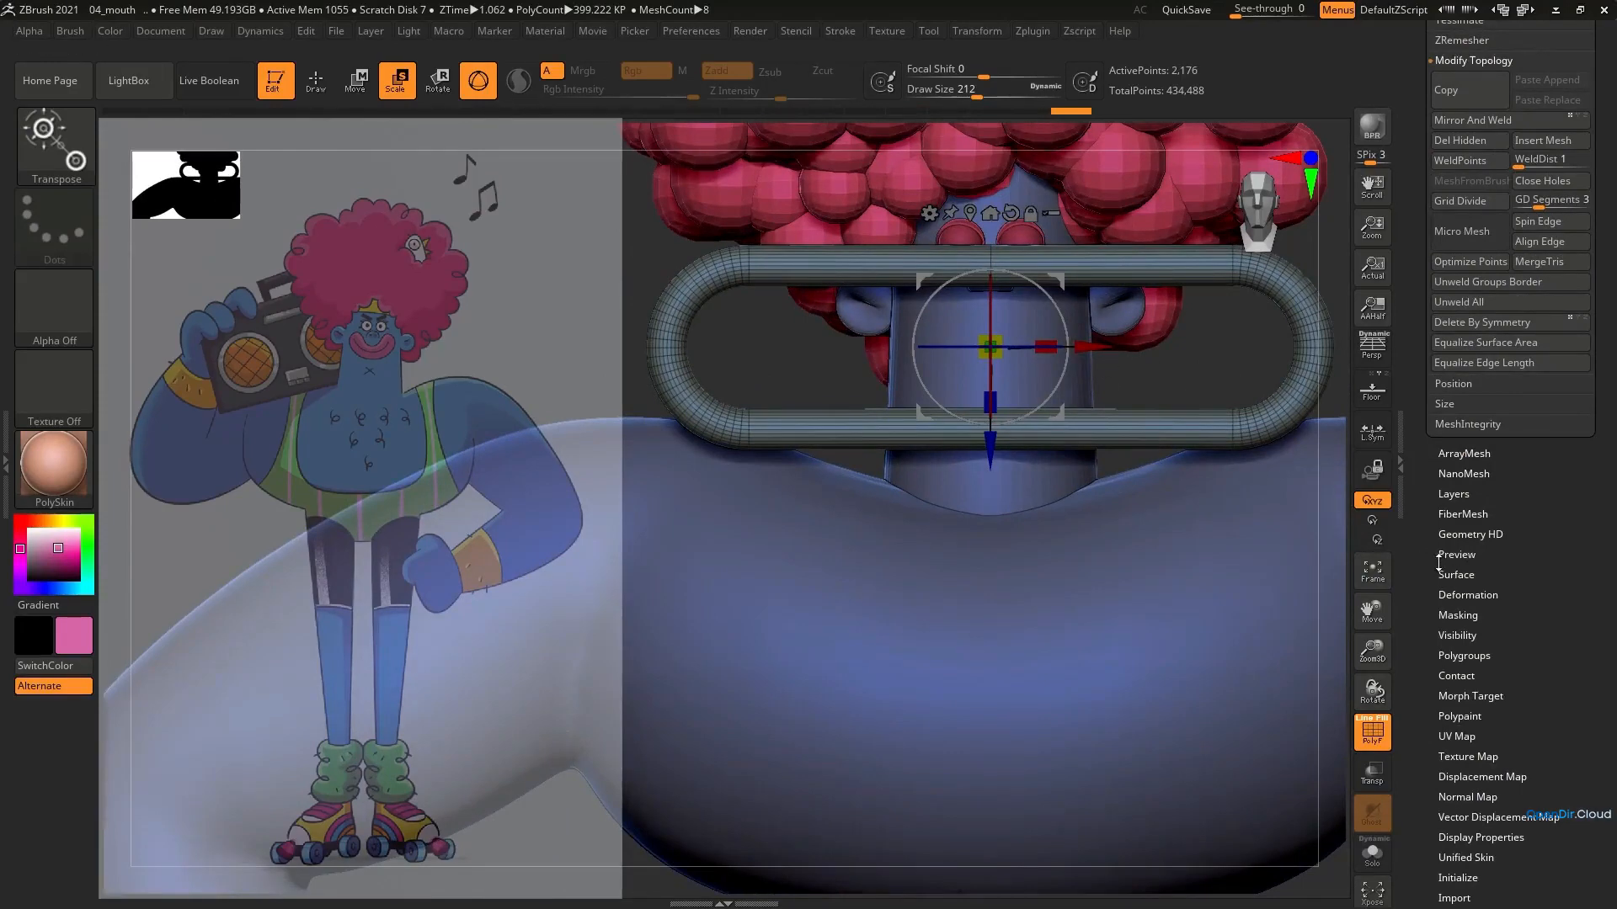
pyautogui.moveTo(997, 340); pyautogui.dragTo(838, 396)
pyautogui.keyDown('shift'); pyautogui.moveTo(838, 396); pyautogui.dragTo(741, 395, button='right'); pyautogui.keyUp('shift')
pyautogui.moveTo(1150, 346); pyautogui.dragTo(1095, 346)
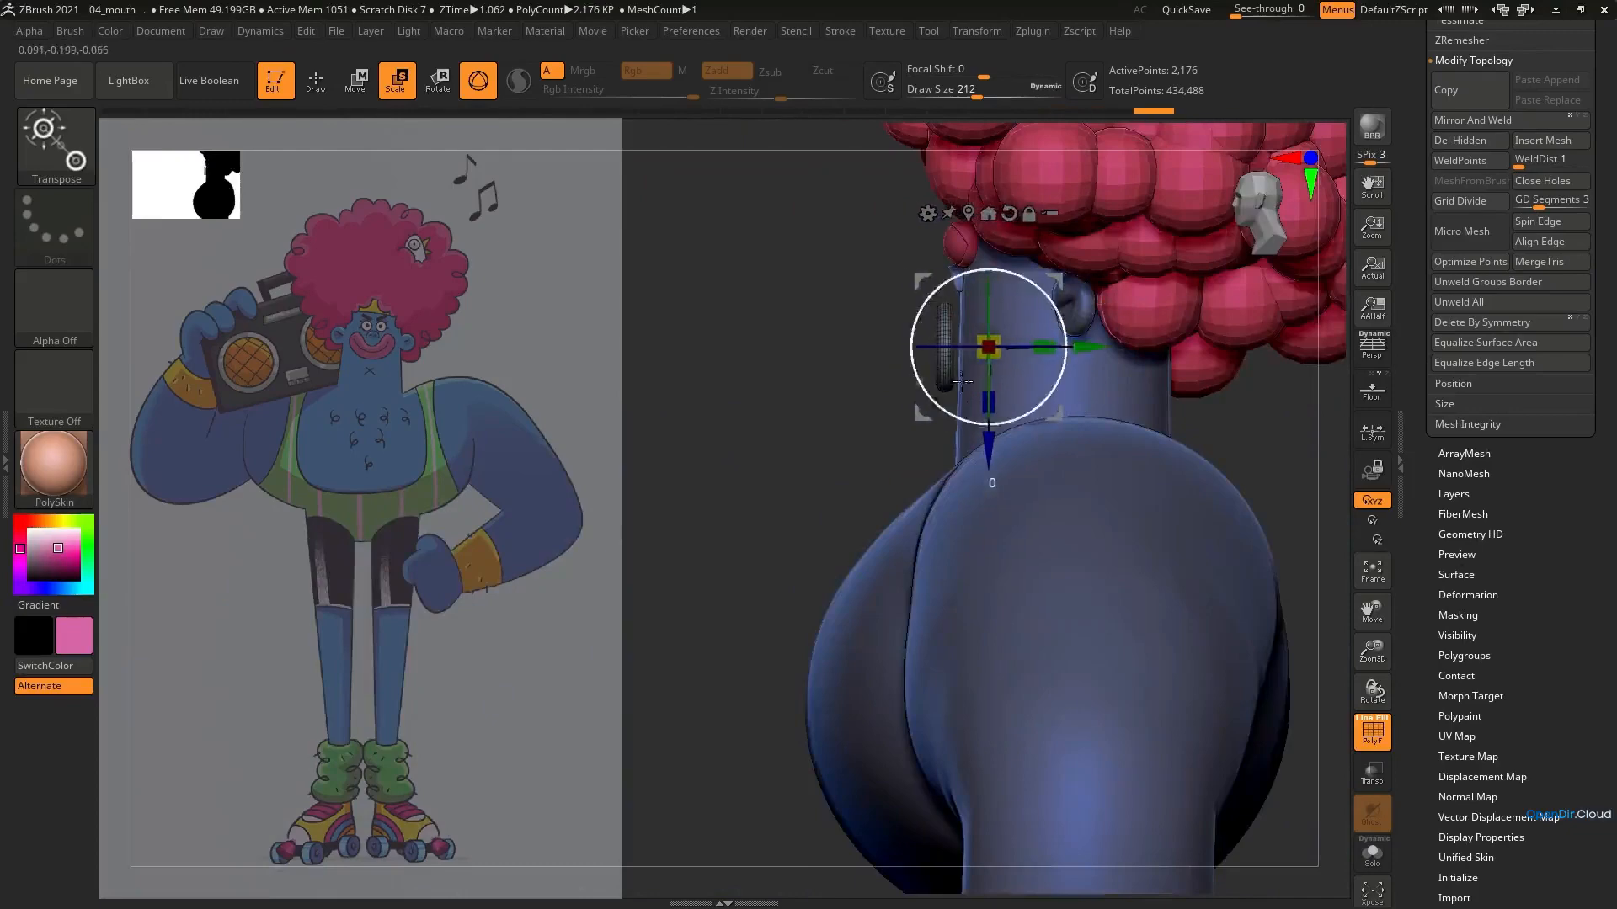
pyautogui.keyDown('shift'); pyautogui.moveTo(1065, 346); pyautogui.dragTo(976, 389, button='right'); pyautogui.keyUp('shift')
pyautogui.keyDown('alt'); pyautogui.moveTo(1065, 390); pyautogui.dragTo(1107, 393, button='right'); pyautogui.keyUp('alt')
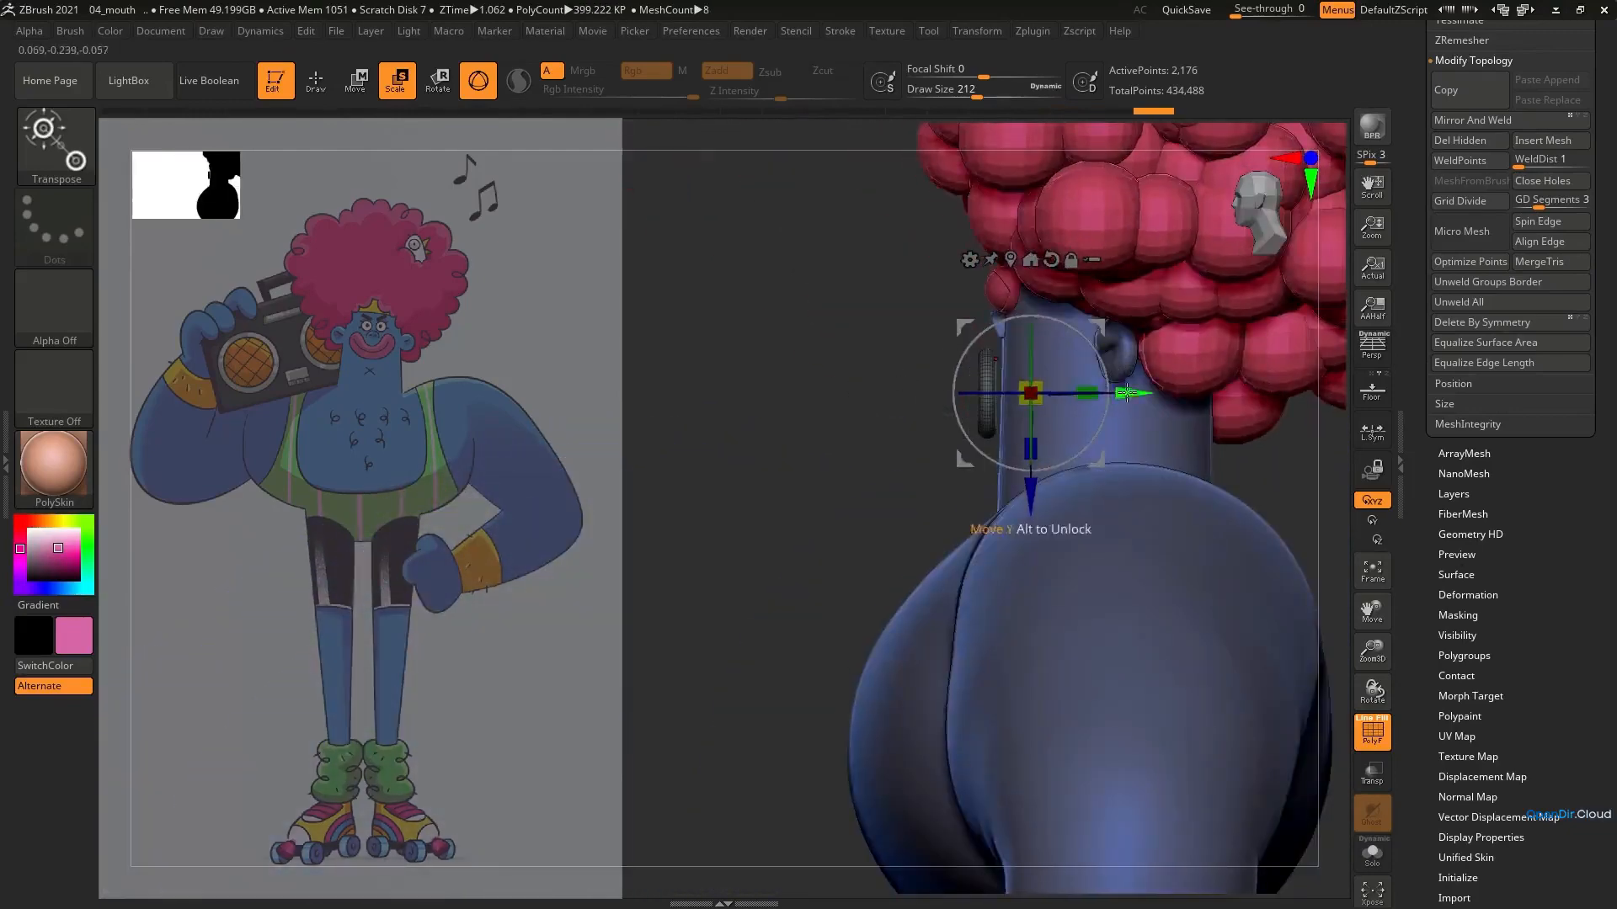
pyautogui.moveTo(1127, 393); pyautogui.dragTo(1118, 393)
pyautogui.keyDown('shift'); pyautogui.moveTo(1010, 383); pyautogui.dragTo(1086, 383, button='right'); pyautogui.keyUp('shift')
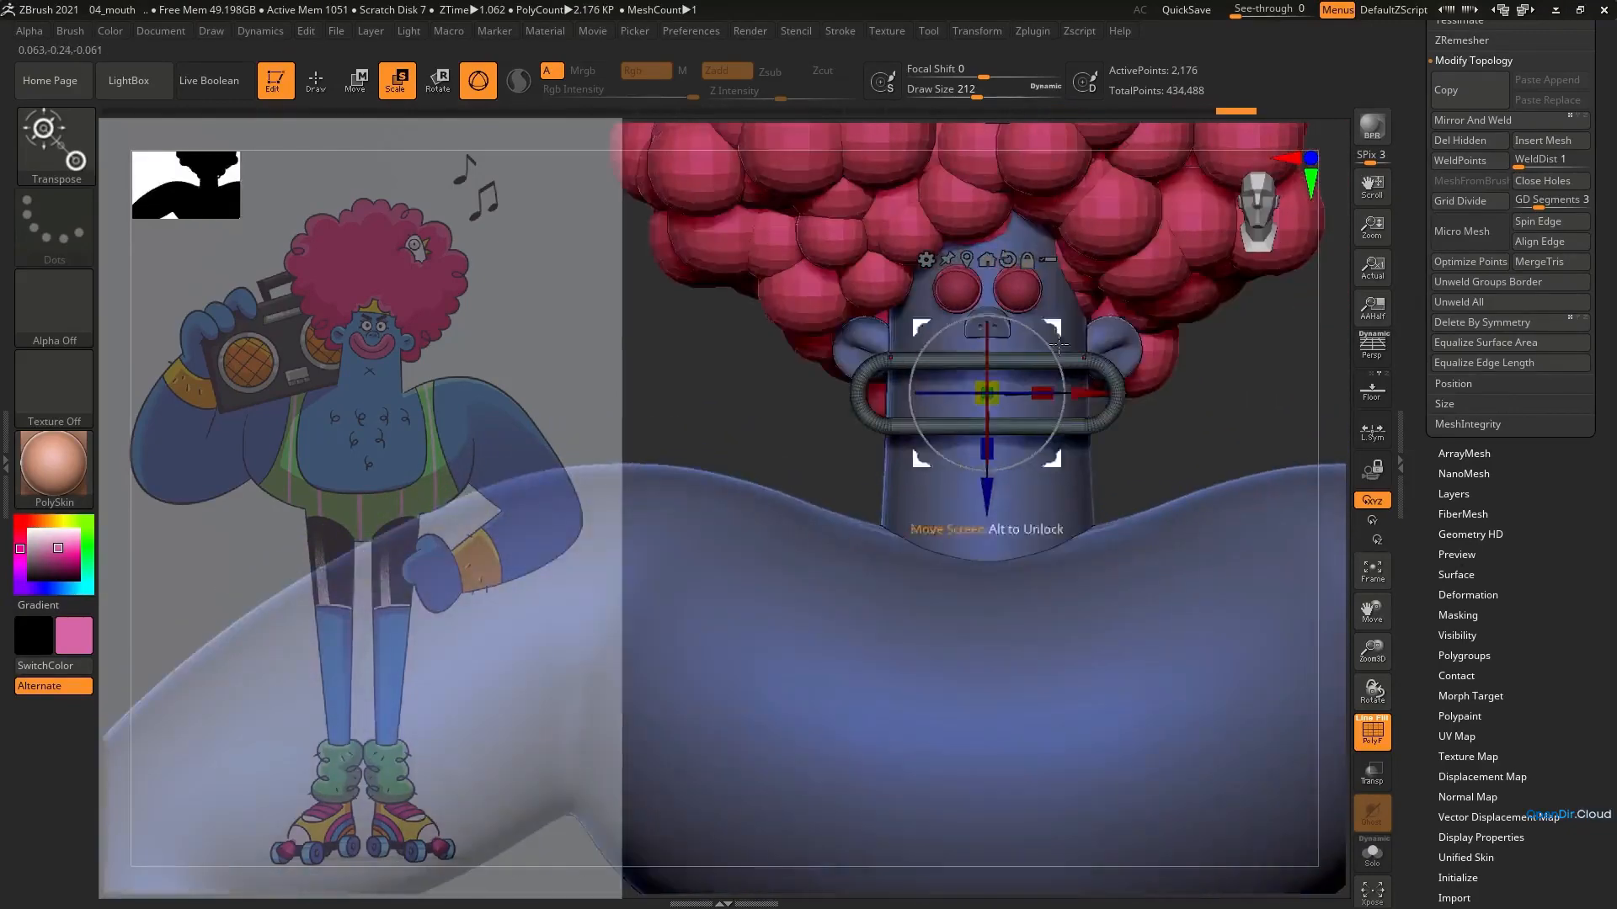
pyautogui.press('q')
pyautogui.moveTo(1038, 366); pyautogui.dragTo(1032, 363)
pyautogui.hotkey('ctrl', 'z')
pyautogui.click(1032, 363)
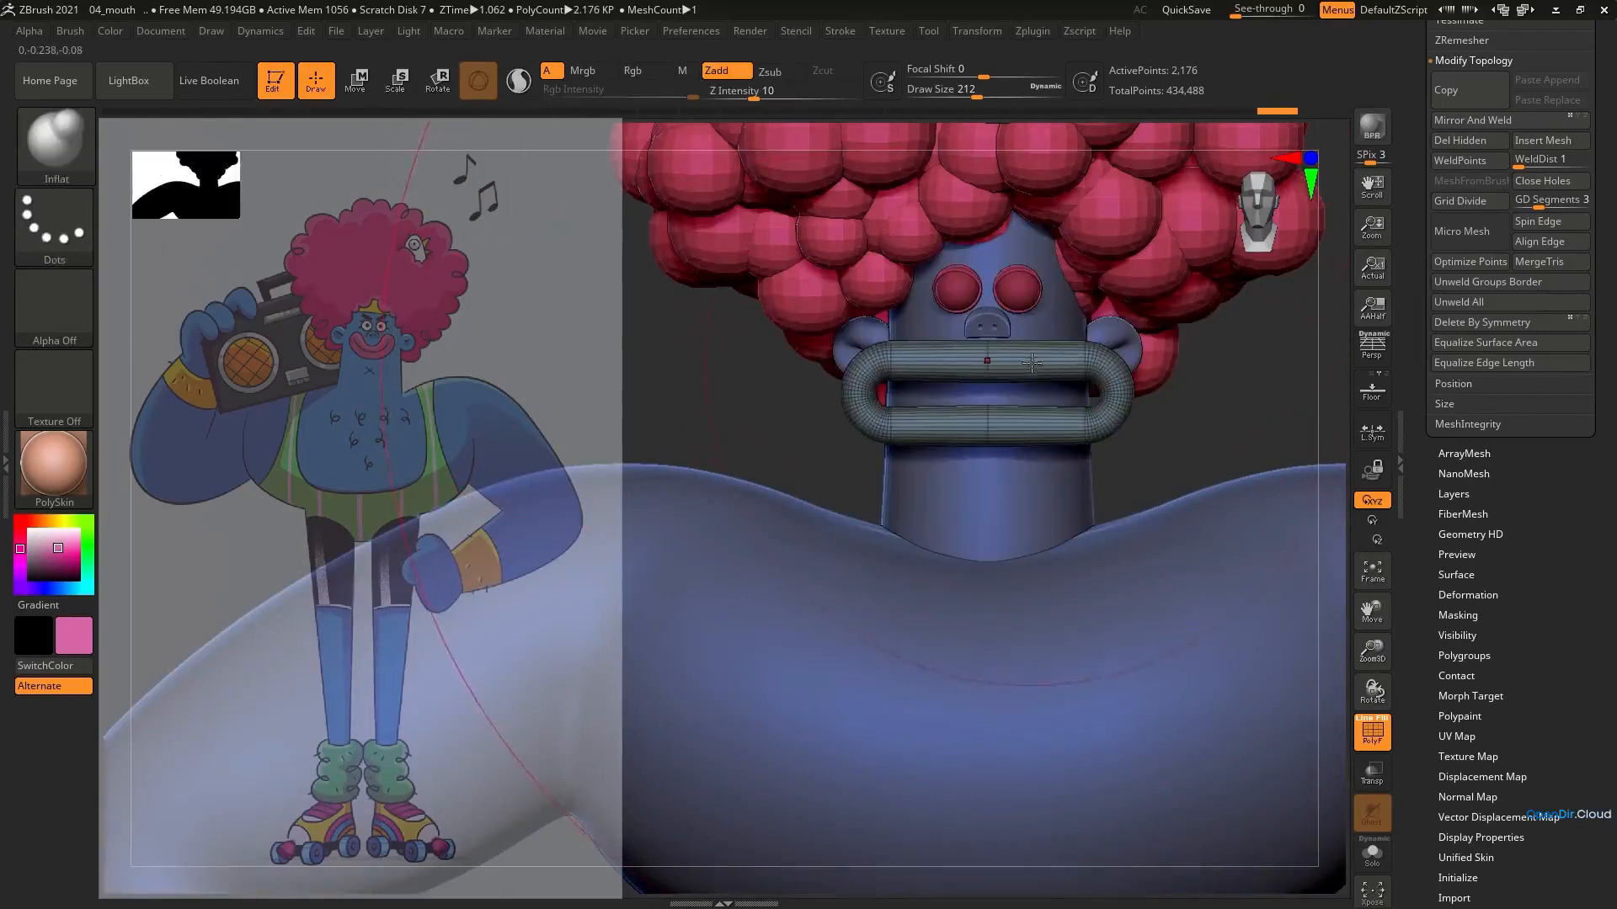
pyautogui.hotkey('ctrl', 'z')
# Rebuild the loop's mesh with ZRemesher at target polygons count 5 and thicken the loop with the Inflate brush
pyautogui.click(1462, 40)
pyautogui.click(1469, 345)
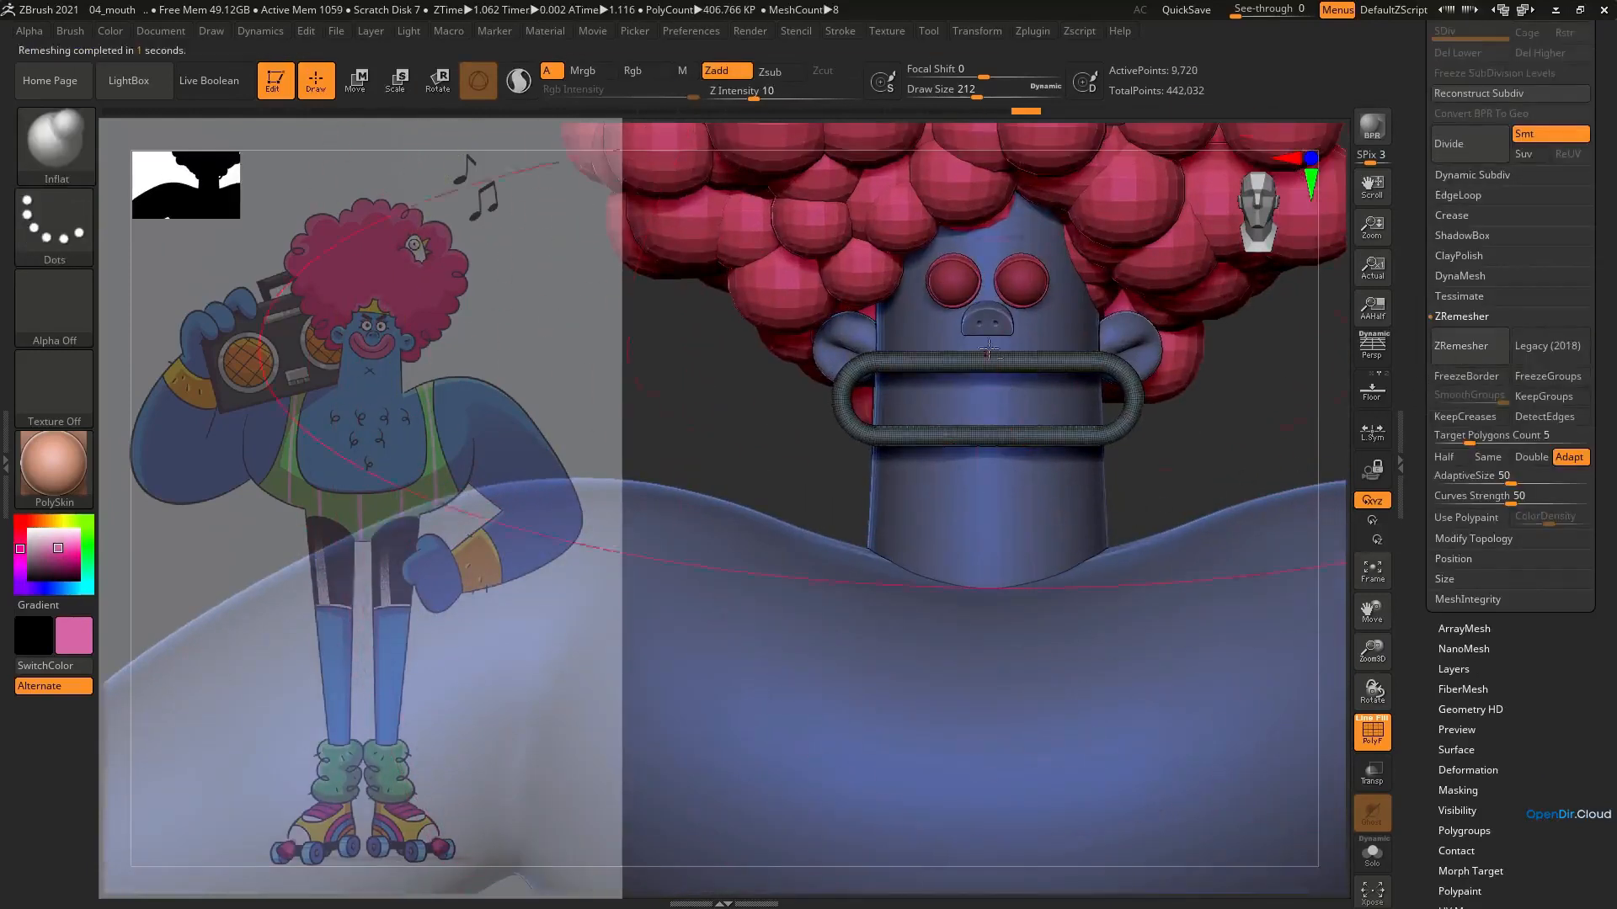
pyautogui.keyDown('ctrl'); pyautogui.moveTo(984, 352); pyautogui.dragTo(981, 416, button='right'); pyautogui.keyUp('ctrl')
pyautogui.moveTo(986, 366); pyautogui.dragTo(984, 468)
pyautogui.keyDown('ctrl'); pyautogui.moveTo(984, 468); pyautogui.dragTo(978, 448, button='right'); pyautogui.keyUp('ctrl')
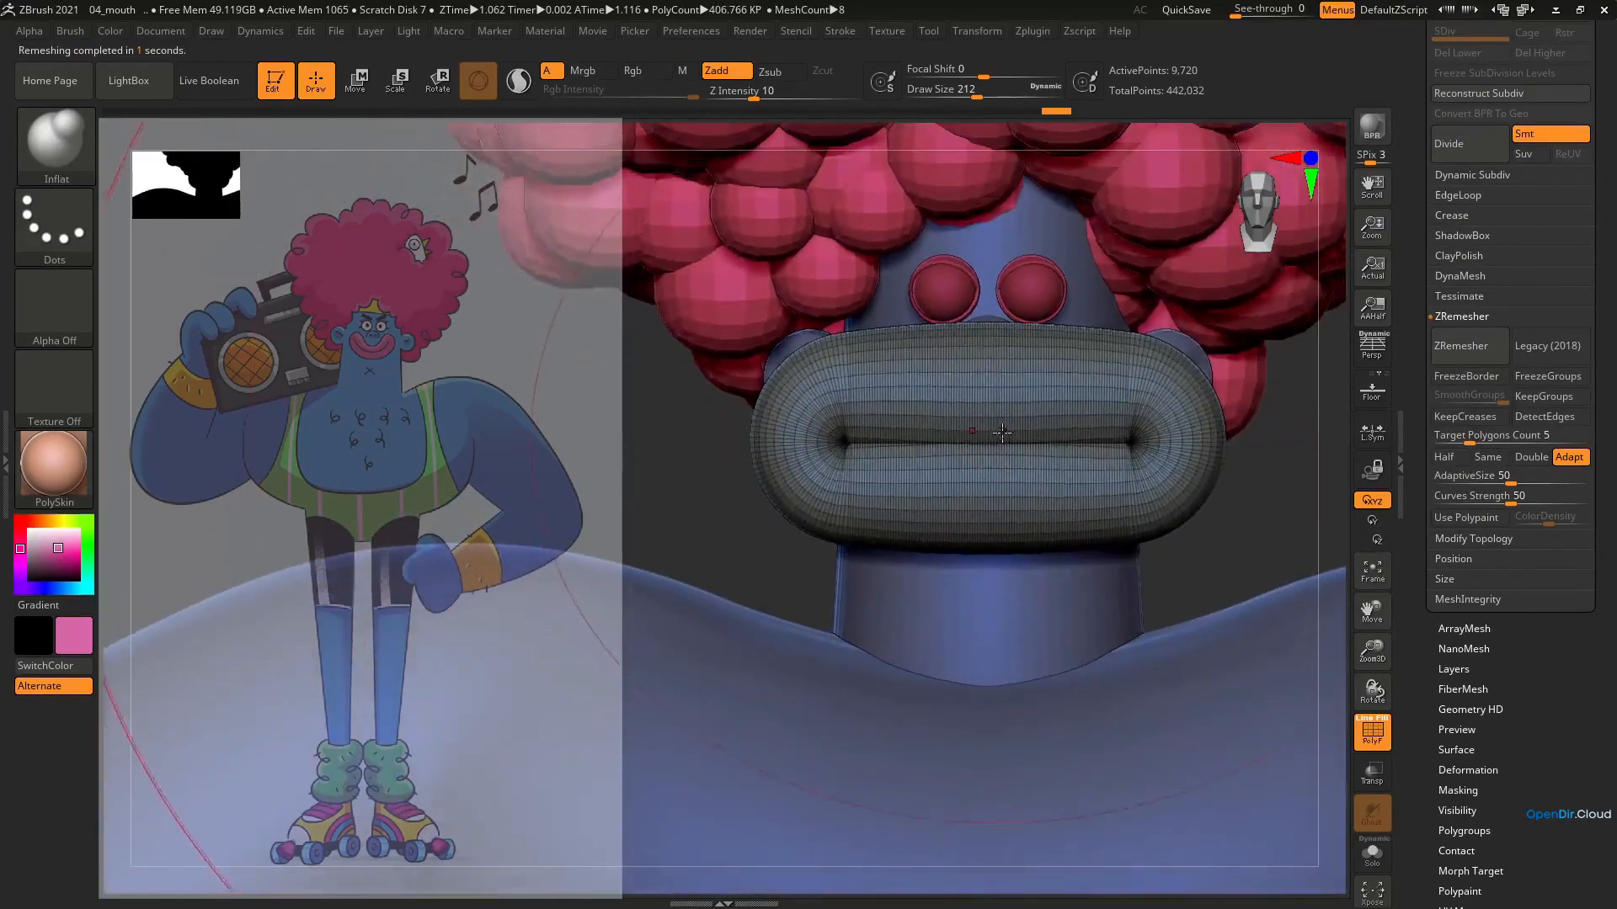
pyautogui.hotkey('ctrl', 'z')
# Inflate the loop's rounded ends with the brush at draw size 124 until the opening is a narrow slit
pyautogui.moveTo(1048, 406); pyautogui.dragTo(982, 414)
pyautogui.moveTo(829, 421)
pyautogui.mouseDown()
pyautogui.moveTo(809, 442)
pyautogui.moveTo(818, 455)
pyautogui.moveTo(808, 440)
pyautogui.mouseUp()
pyautogui.press('s')
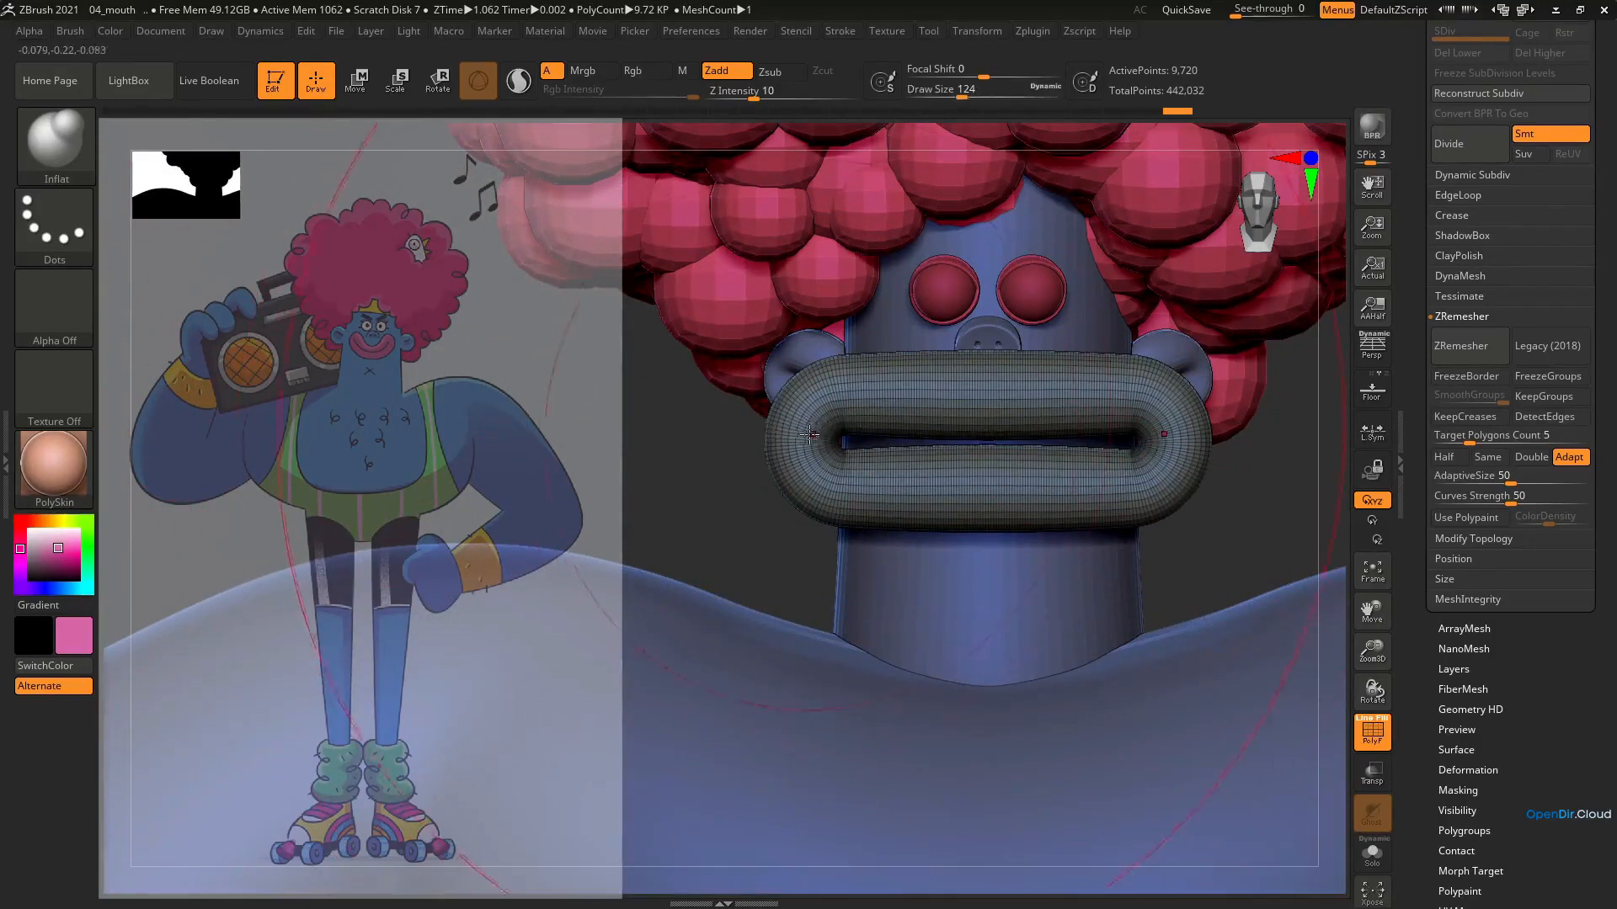
pyautogui.click(817, 443)
pyautogui.click(817, 434)
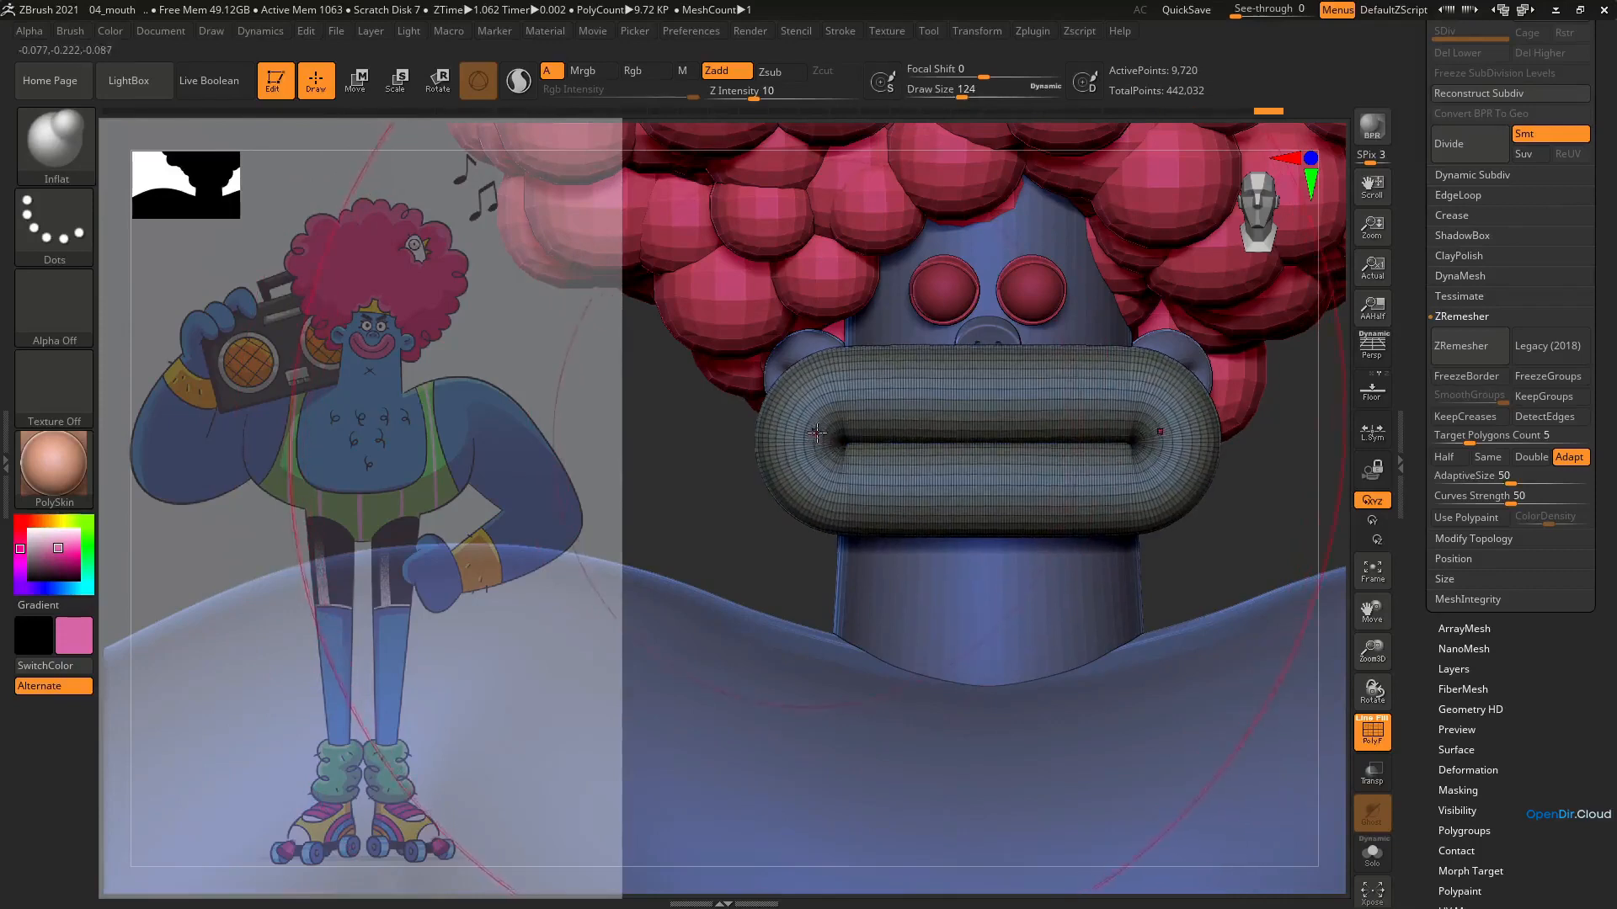
pyautogui.moveTo(817, 435)
pyautogui.keyDown('alt'); pyautogui.mouseDown(button='right')
pyautogui.moveTo(817, 411)
pyautogui.moveTo(874, 404)
pyautogui.mouseUp(button='right'); pyautogui.keyUp('alt')
# Bend the loop's ends upward into a smile with the Bend Arc deformer and return to the Gizmo 3D
pyautogui.press('e')
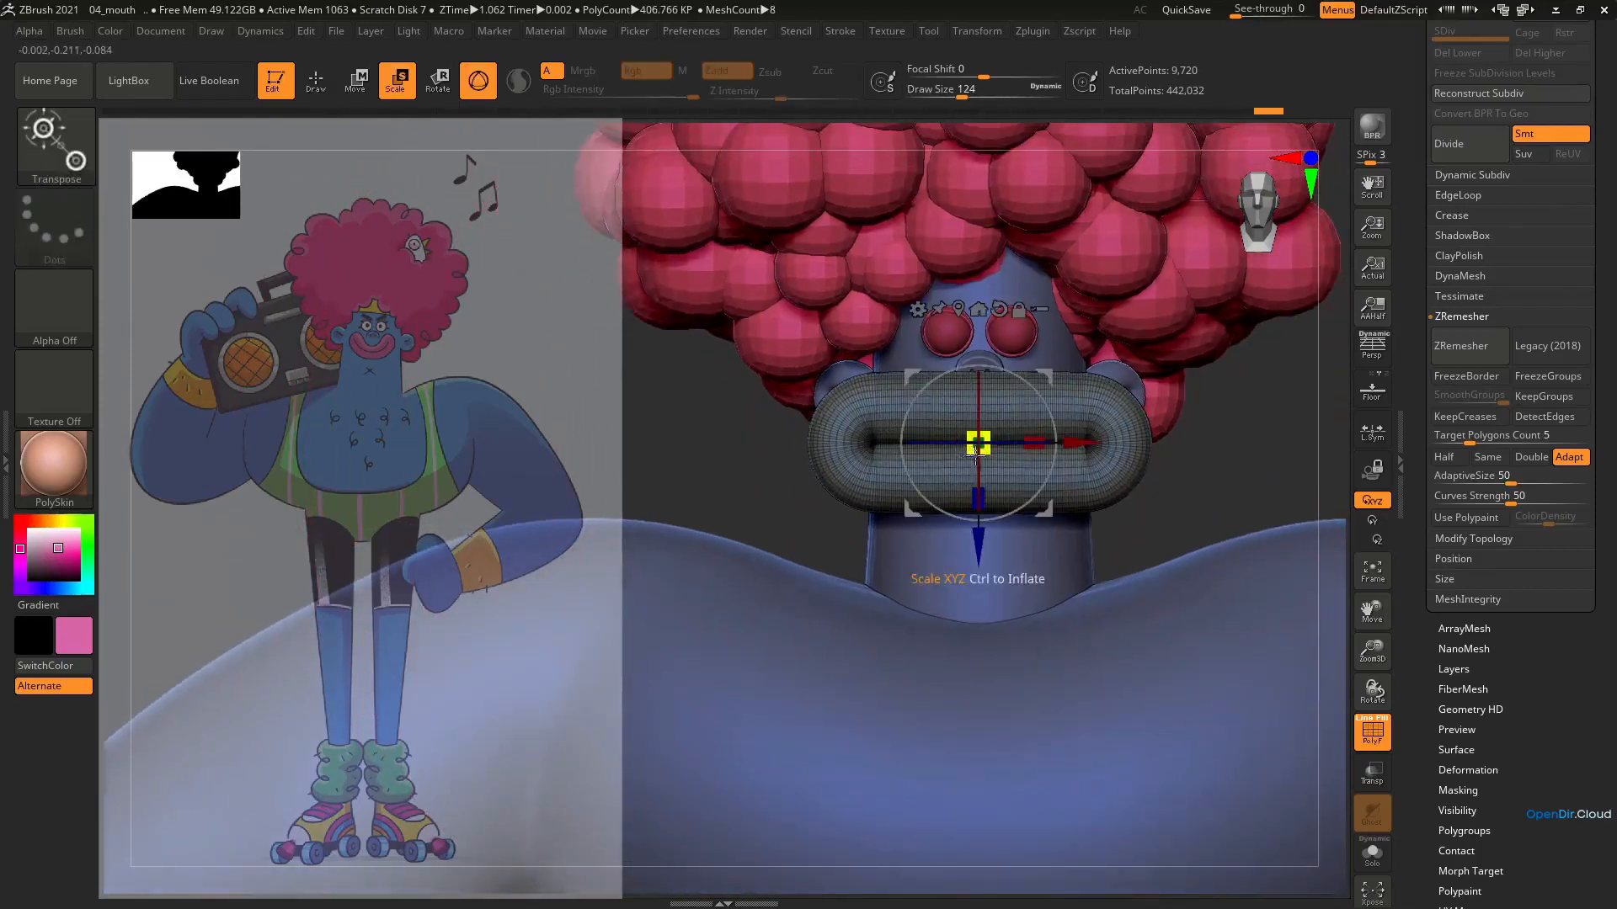
pyautogui.click(918, 310)
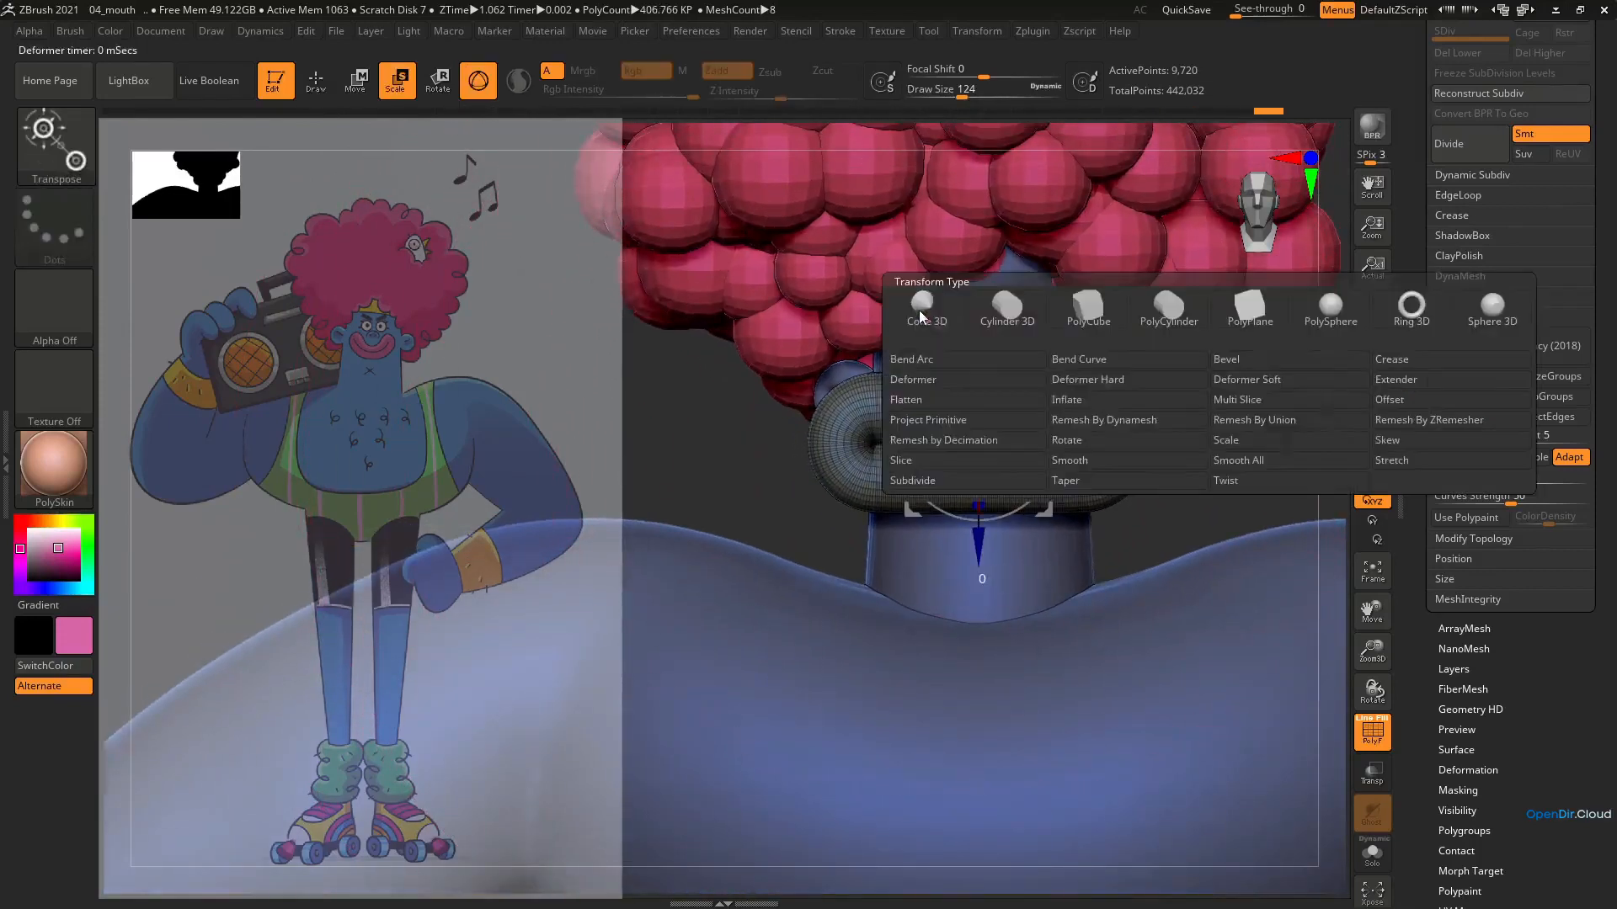
pyautogui.click(916, 361)
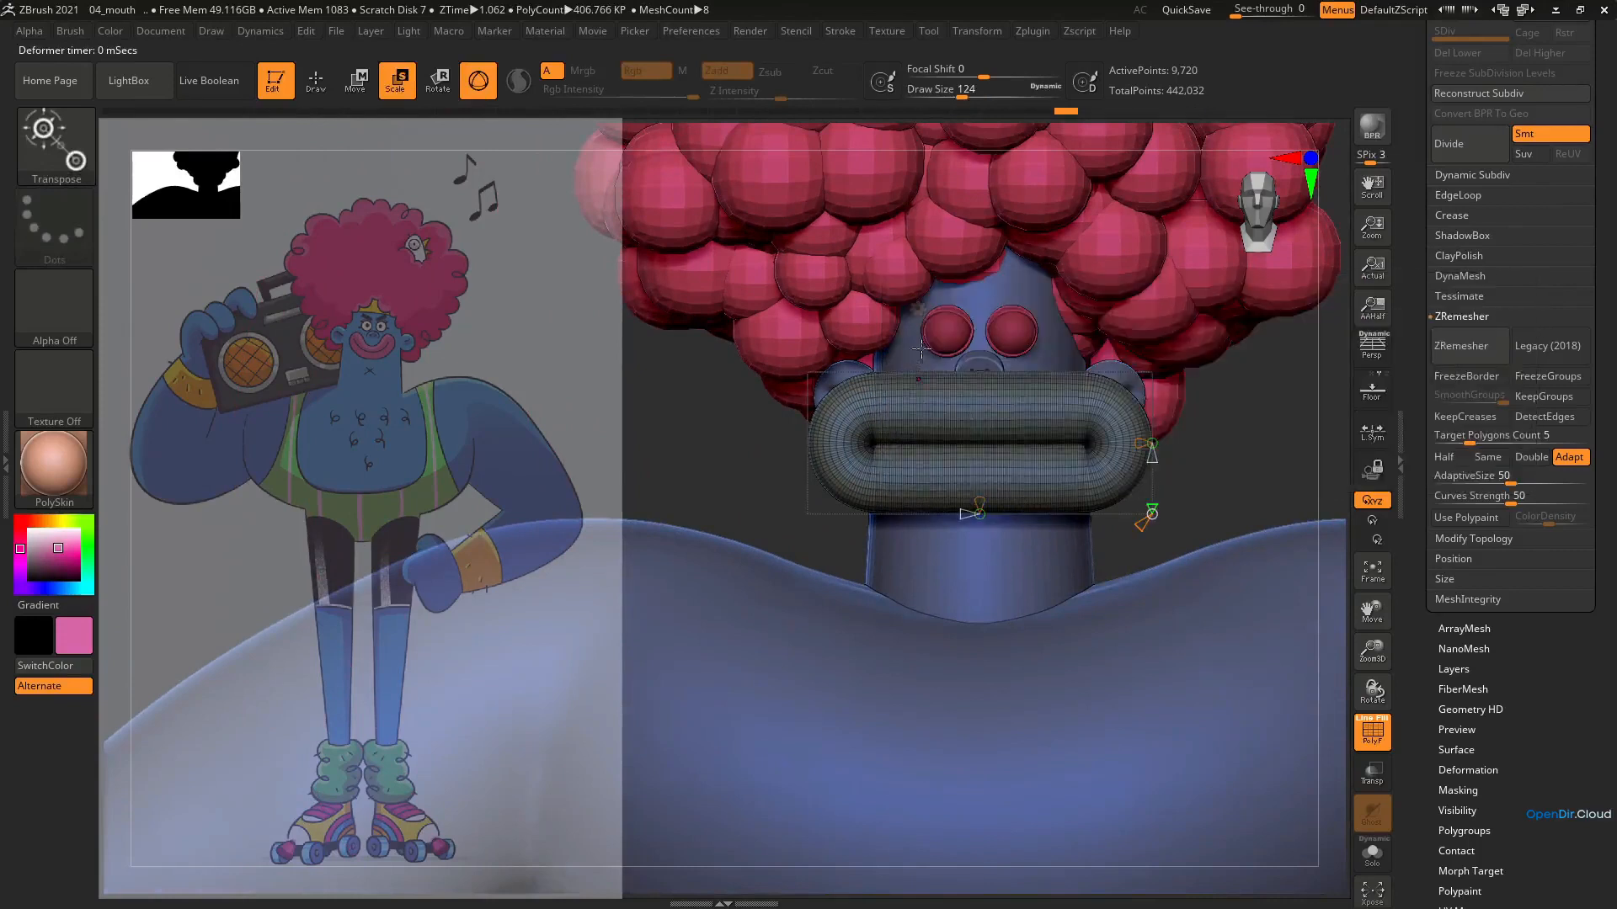
pyautogui.moveTo(979, 515); pyautogui.dragTo(1014, 415)
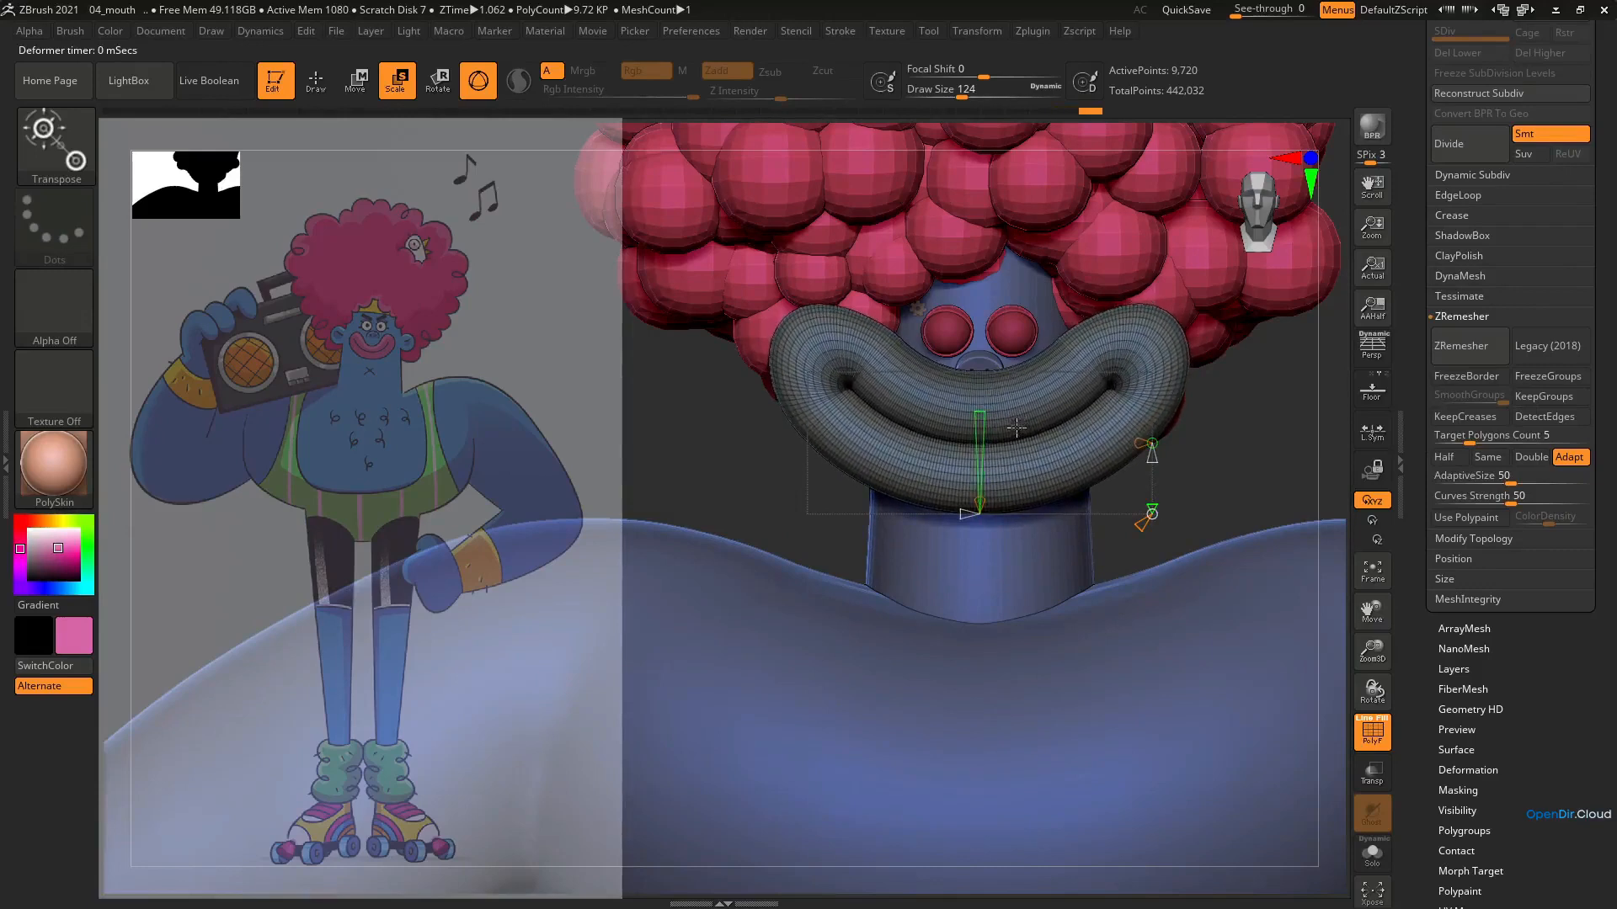
pyautogui.click(917, 310)
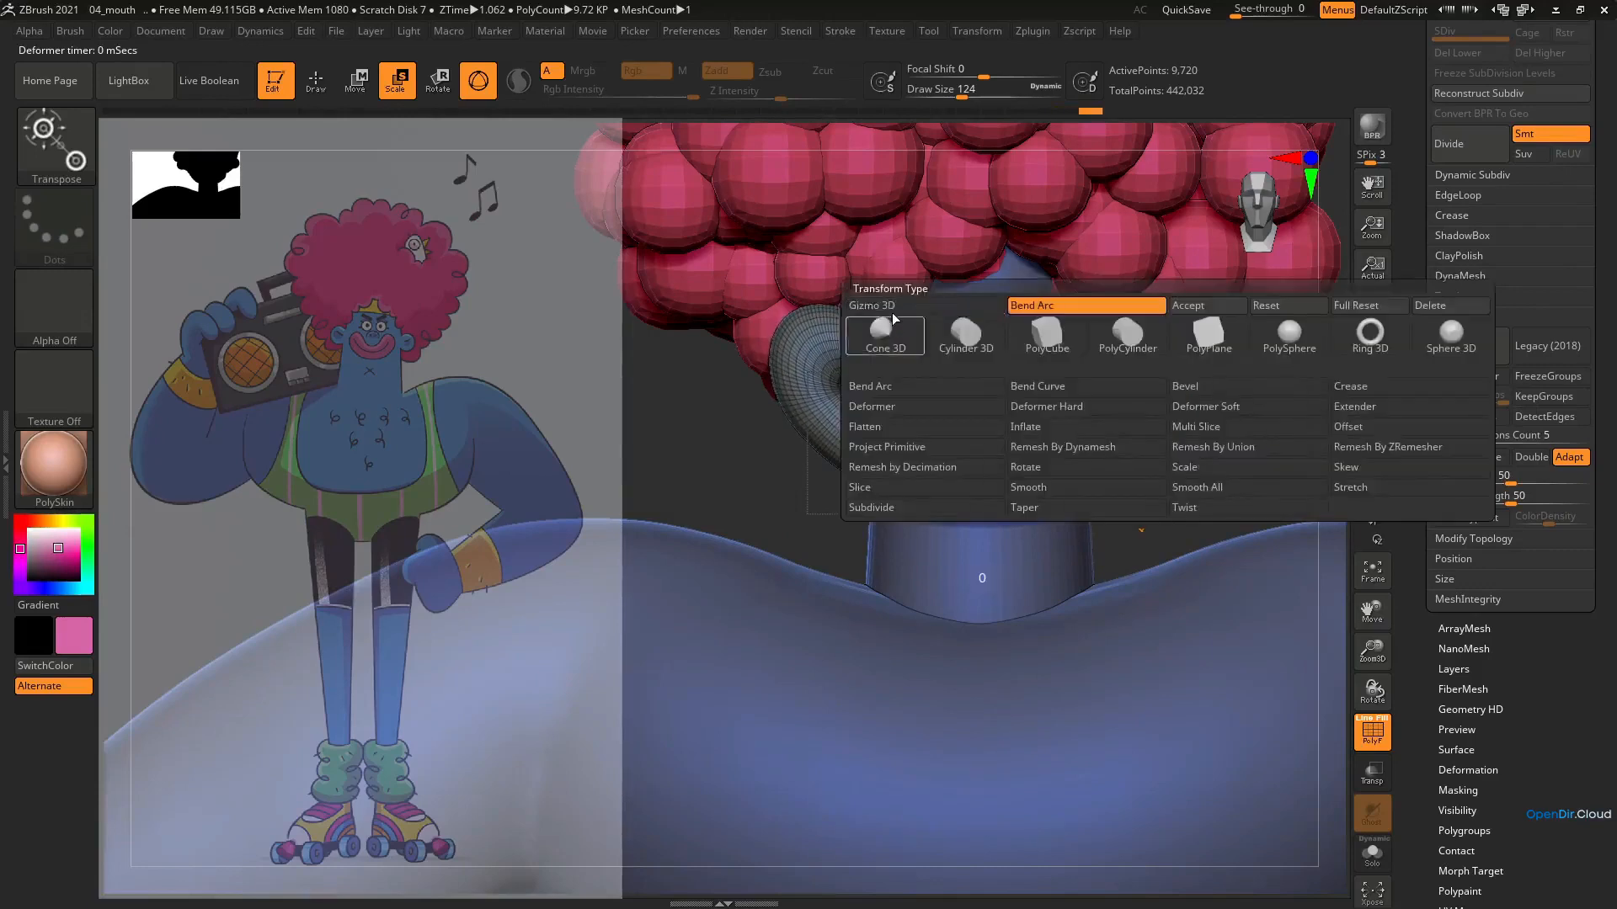
pyautogui.click(887, 305)
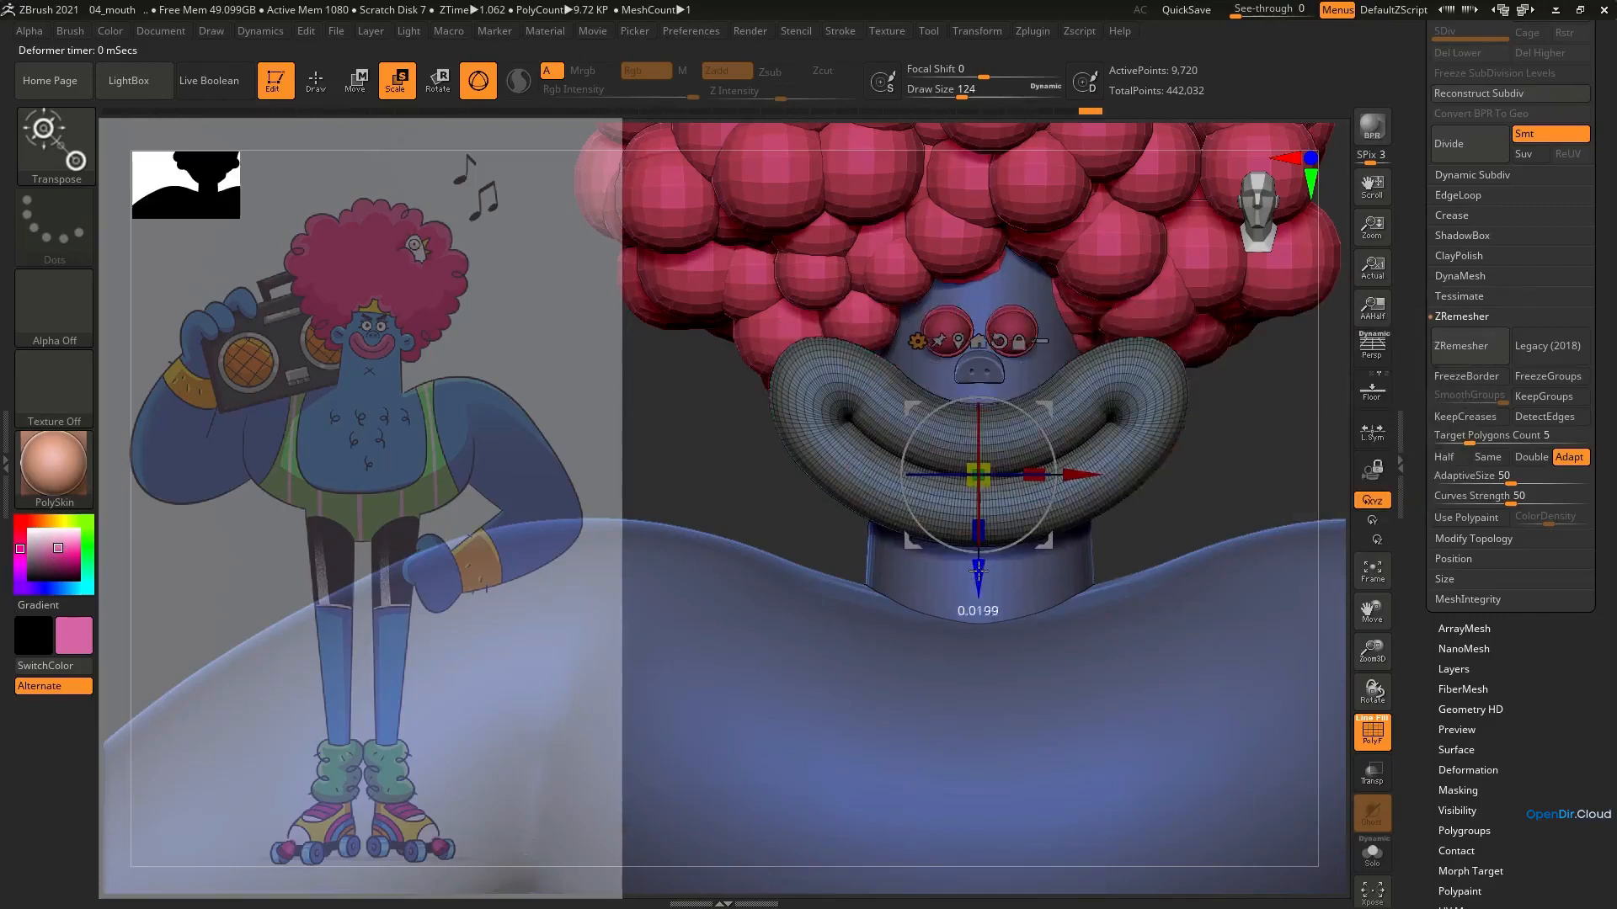
# Lower the smile and scale it down to fit across the lower face, with the wireframe display off
pyautogui.moveTo(977, 532); pyautogui.dragTo(977, 551)
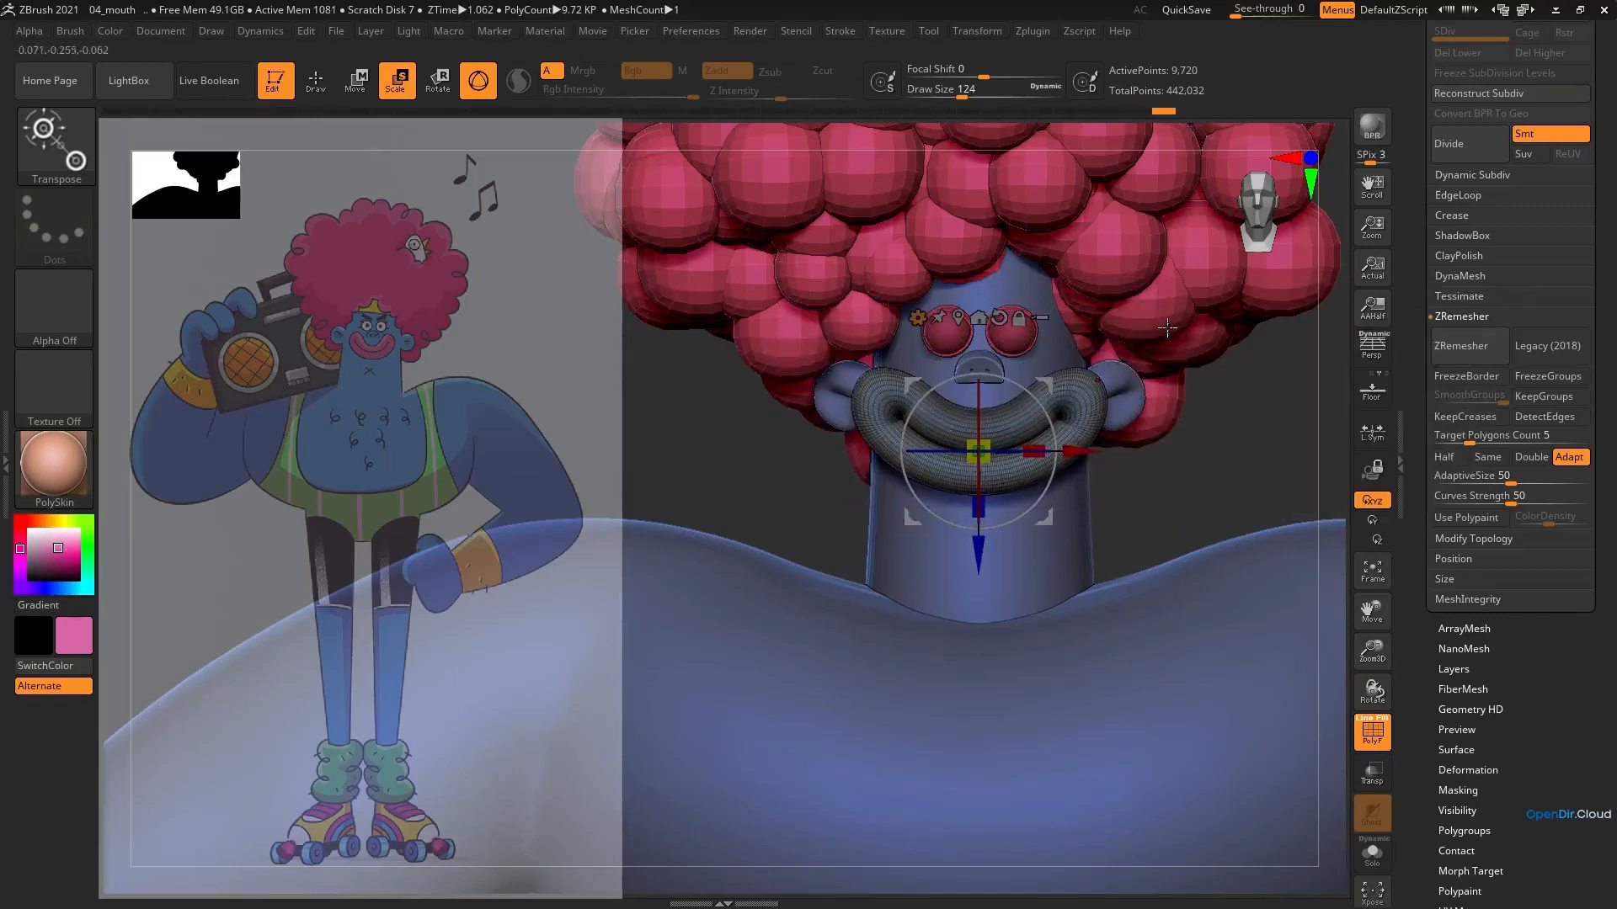
pyautogui.hotkey('shift', 'f')
pyautogui.keyDown('ctrl'); pyautogui.moveTo(835, 399); pyautogui.dragTo(951, 459, button='right'); pyautogui.keyUp('ctrl')
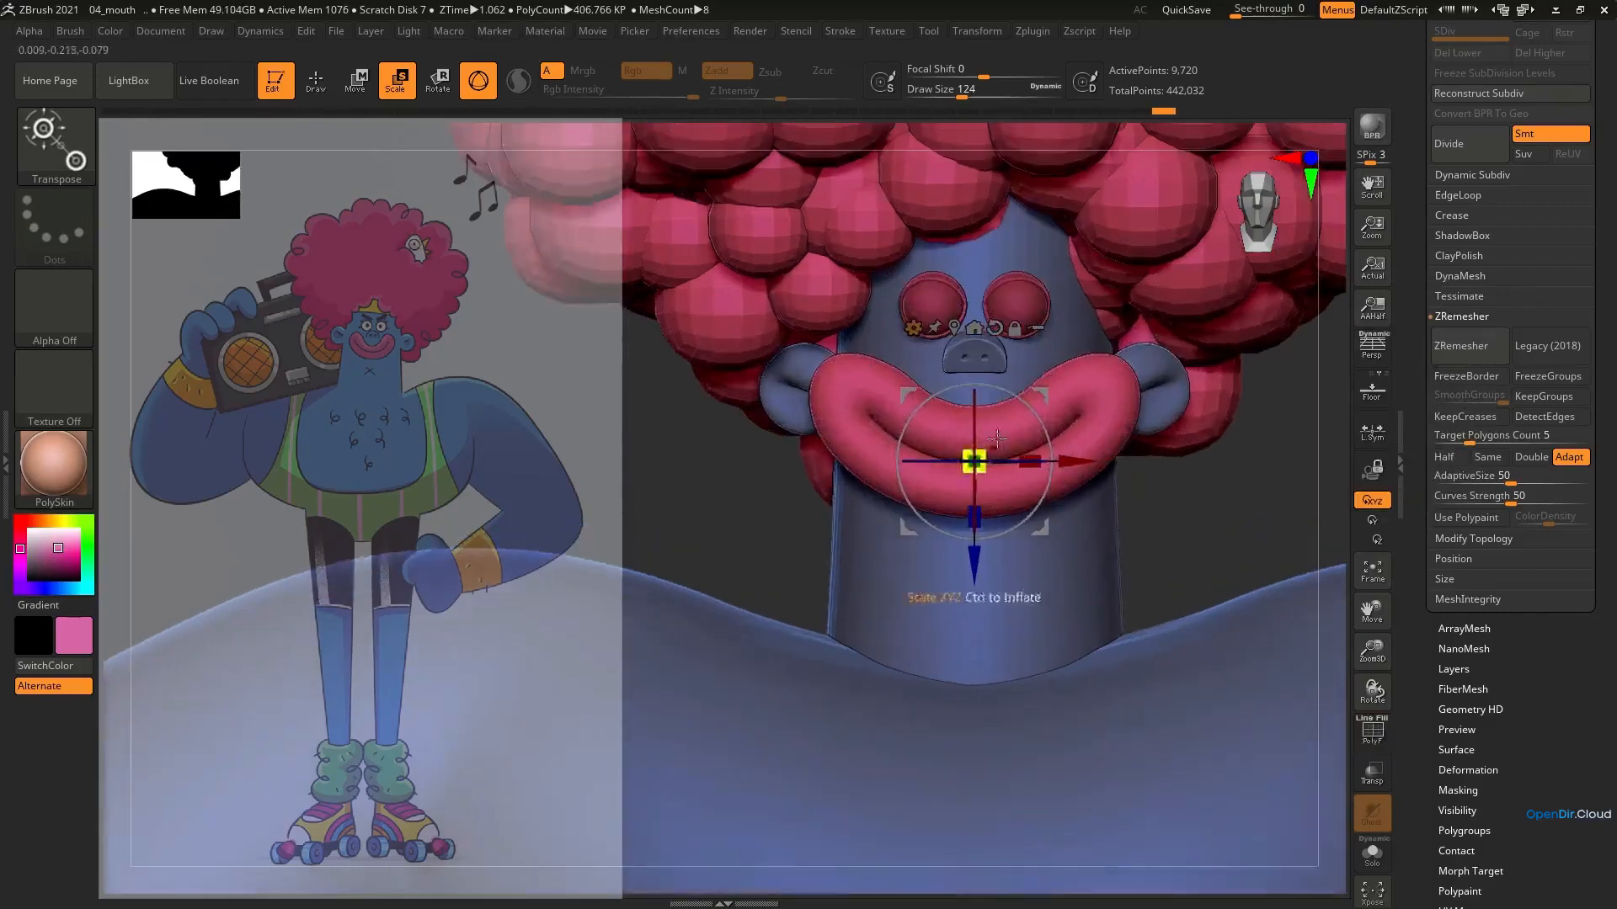
# Reshape the smile's outer corners with the Move brush at draw size 23 and show the wireframe
pyautogui.press('q')
pyautogui.press('s')
pyautogui.moveTo(1044, 428); pyautogui.dragTo(1022, 428)
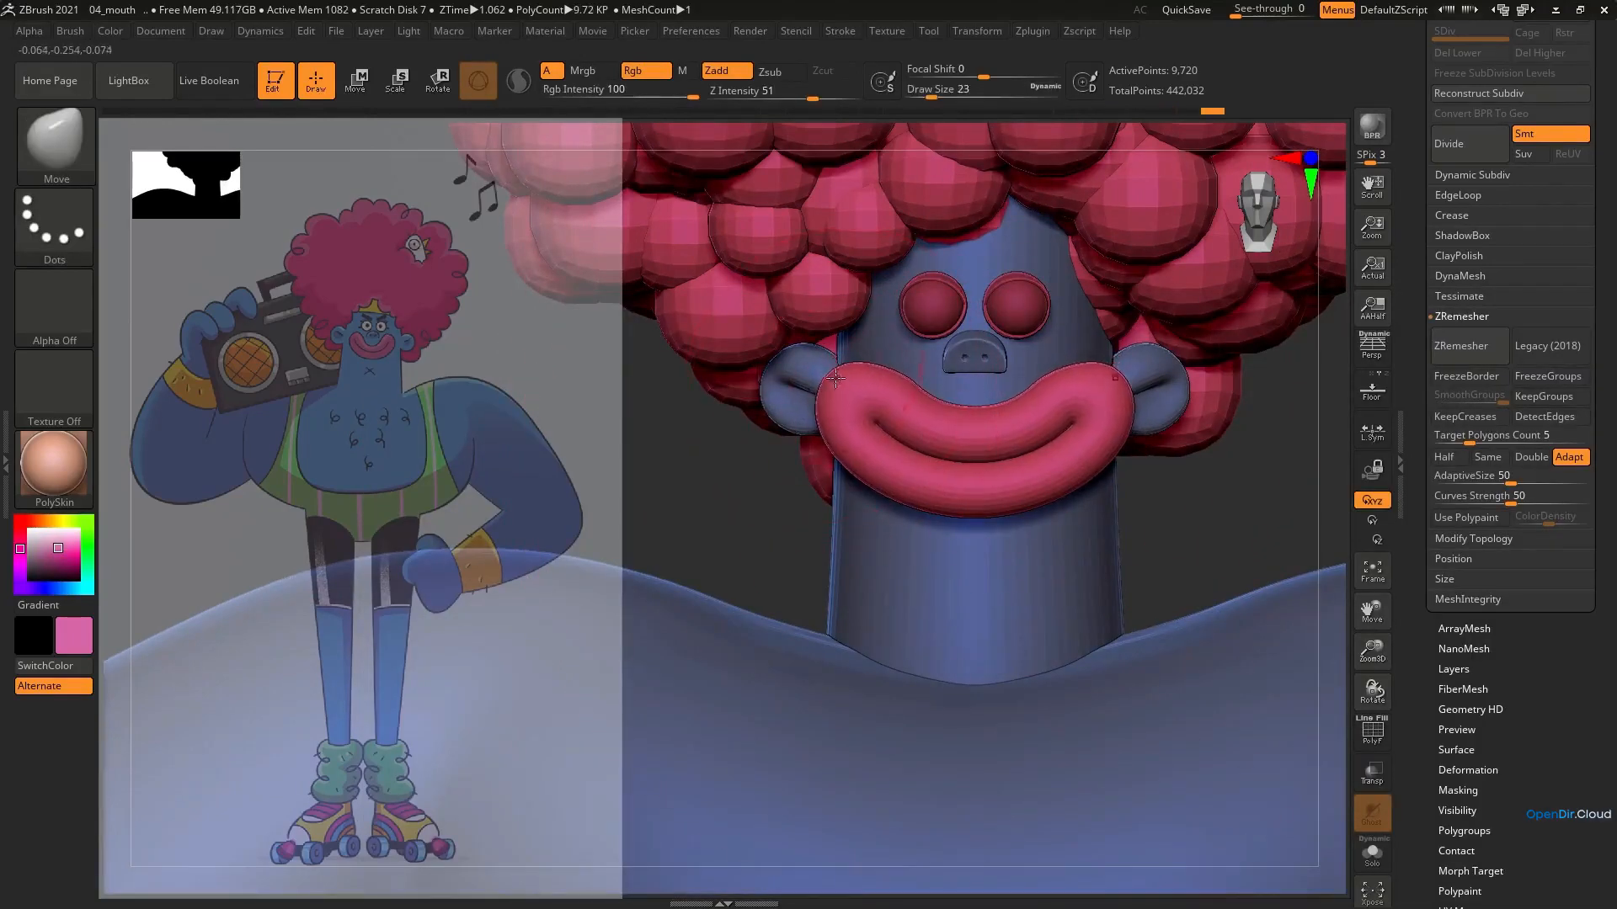
pyautogui.hotkey('shift', 'f')
pyautogui.keyDown('shift'); pyautogui.moveTo(842, 383); pyautogui.dragTo(950, 438); pyautogui.keyUp('shift')
pyautogui.keyDown('ctrl'); pyautogui.moveTo(950, 425); pyautogui.dragTo(950, 464, button='right'); pyautogui.keyUp('ctrl')
# Puff up the lips with the Inflate brush and smooth their surface
pyautogui.press('s')
pyautogui.moveTo(938, 425)
pyautogui.mouseDown()
pyautogui.moveTo(952, 423)
pyautogui.moveTo(890, 412)
pyautogui.mouseUp()
pyautogui.press('b')
pyautogui.press('i')
pyautogui.press('n')
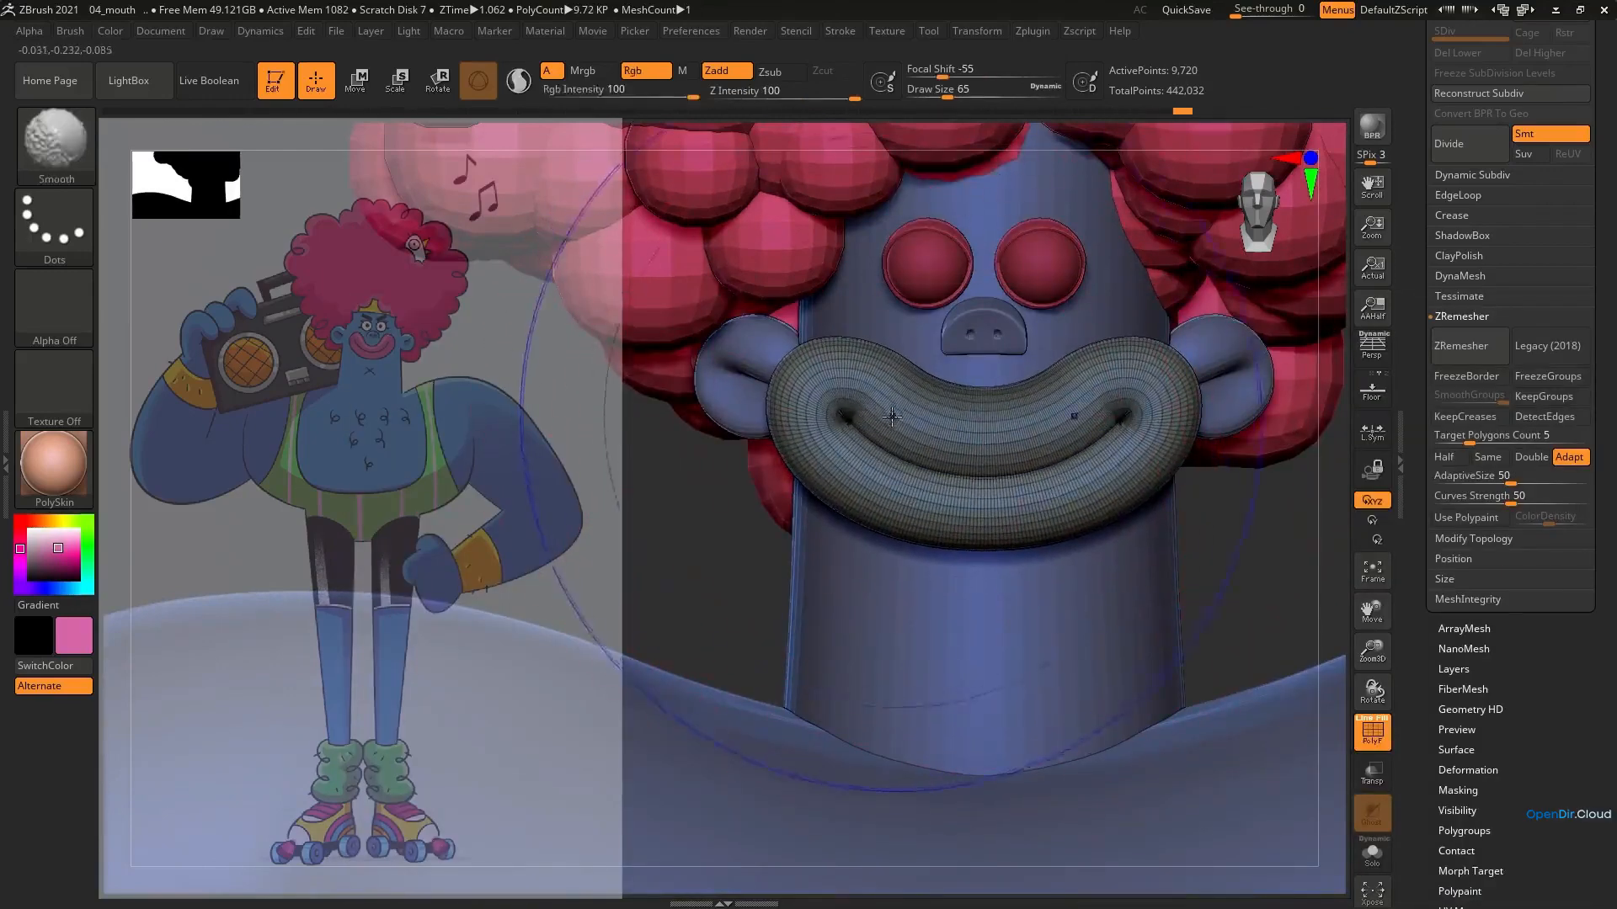
# Scale the whole mouth down and raise it slightly so it sits between the ears below the nose
pyautogui.press('b')
pyautogui.press('m')
pyautogui.press('v')
pyautogui.press('e')
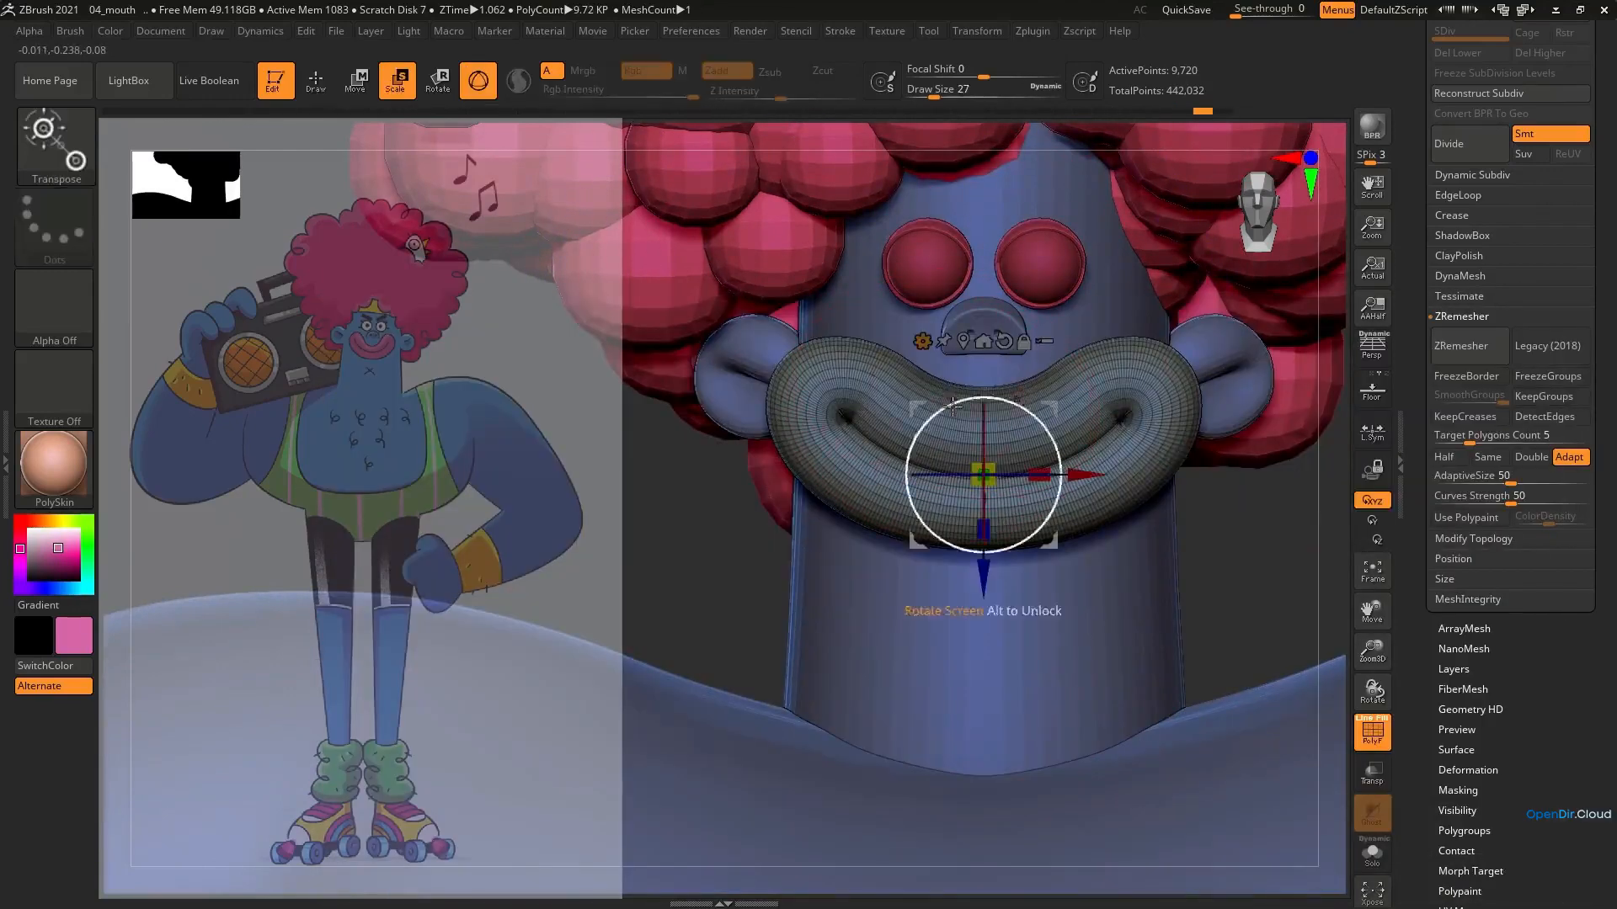
pyautogui.moveTo(983, 474); pyautogui.dragTo(965, 473)
pyautogui.moveTo(984, 577); pyautogui.dragTo(984, 564)
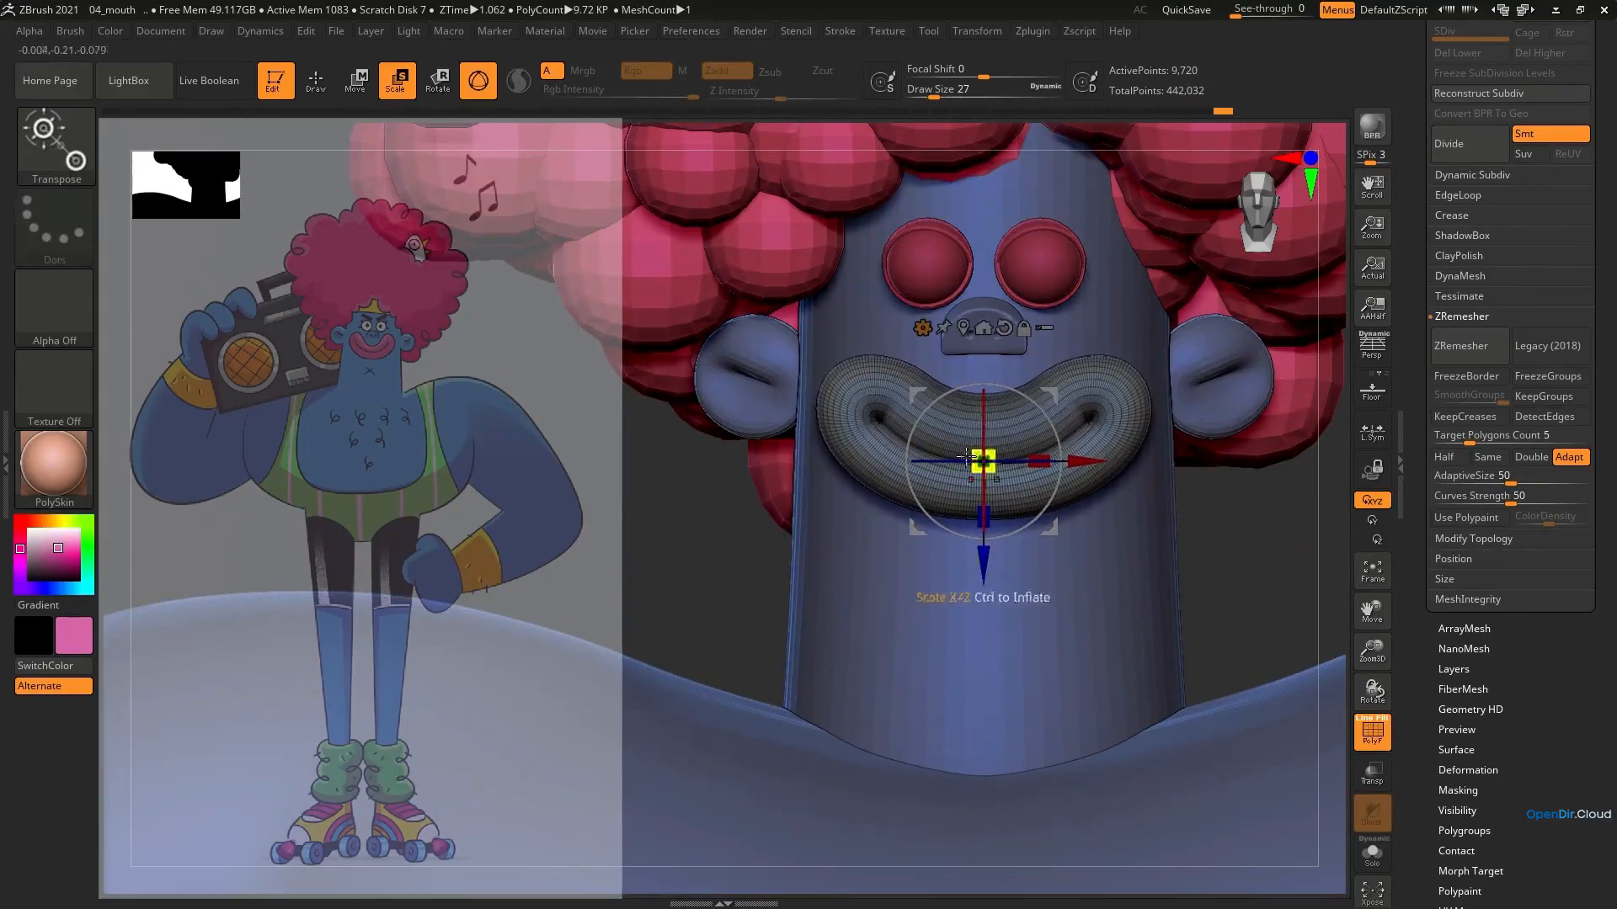
# Hide the wireframe, refine the smile's corners and upper lip curve with a small Move brush, and smooth them
pyautogui.press('q')
pyautogui.moveTo(1080, 382)
pyautogui.mouseDown()
pyautogui.moveTo(1091, 344)
pyautogui.moveTo(1123, 381)
pyautogui.mouseUp()
pyautogui.hotkey('shift', 'f')
pyautogui.keyDown('ctrl'); pyautogui.moveTo(1047, 413); pyautogui.dragTo(1081, 417, button='right'); pyautogui.keyUp('ctrl')
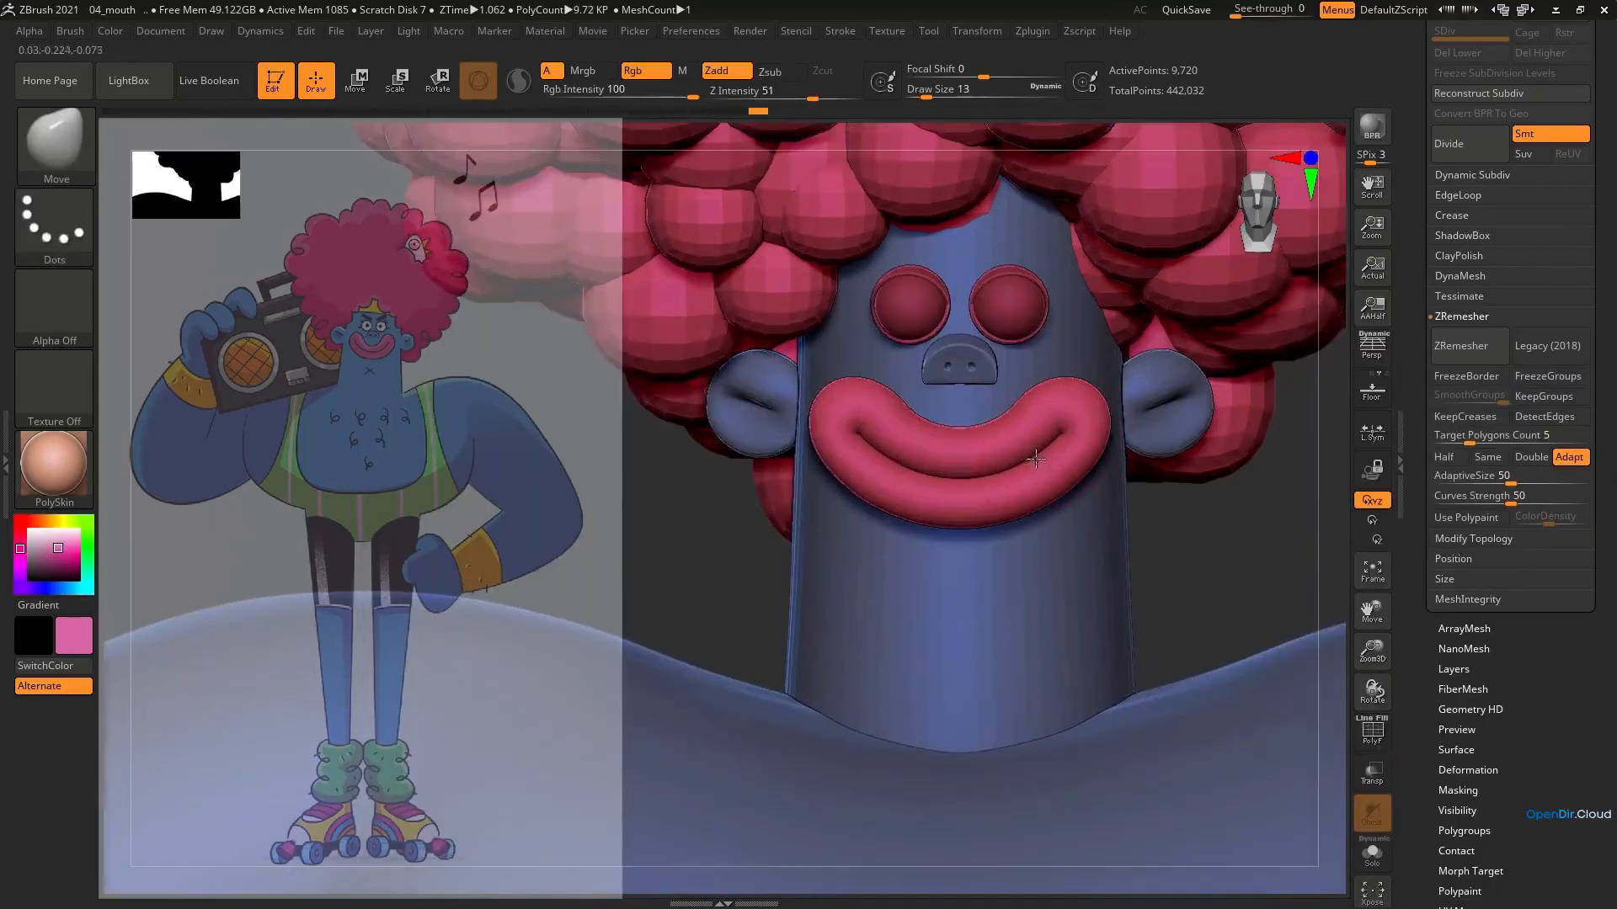
pyautogui.press('[')
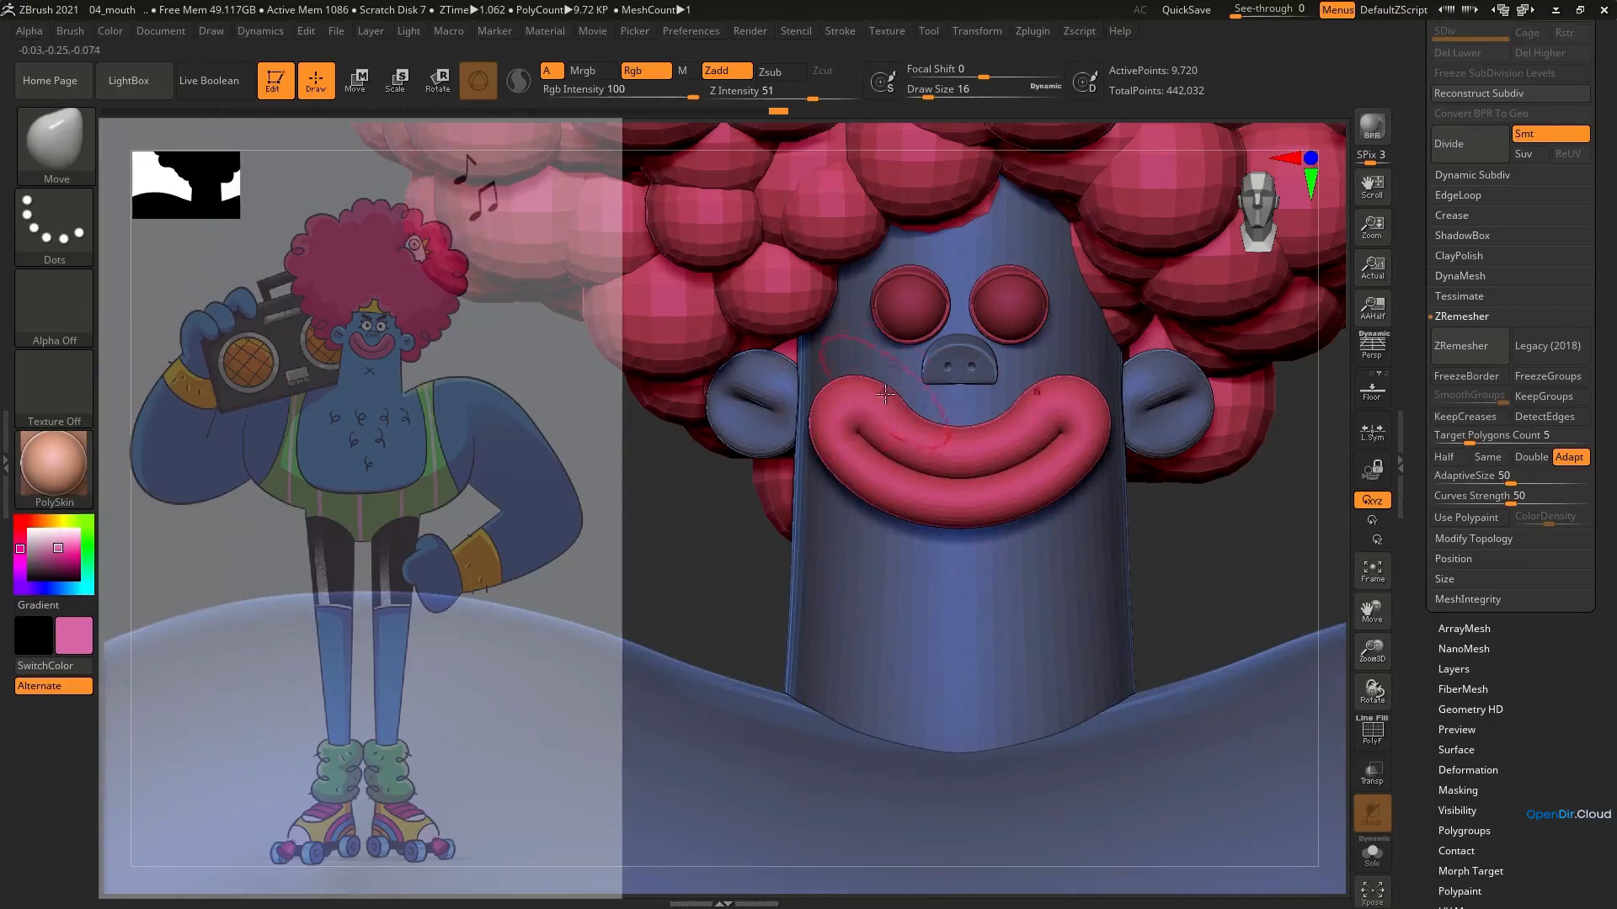
pyautogui.moveTo(886, 403)
pyautogui.keyDown('shift'); pyautogui.mouseDown()
pyautogui.moveTo(897, 410)
pyautogui.moveTo(886, 402)
pyautogui.mouseUp(); pyautogui.keyUp('shift')
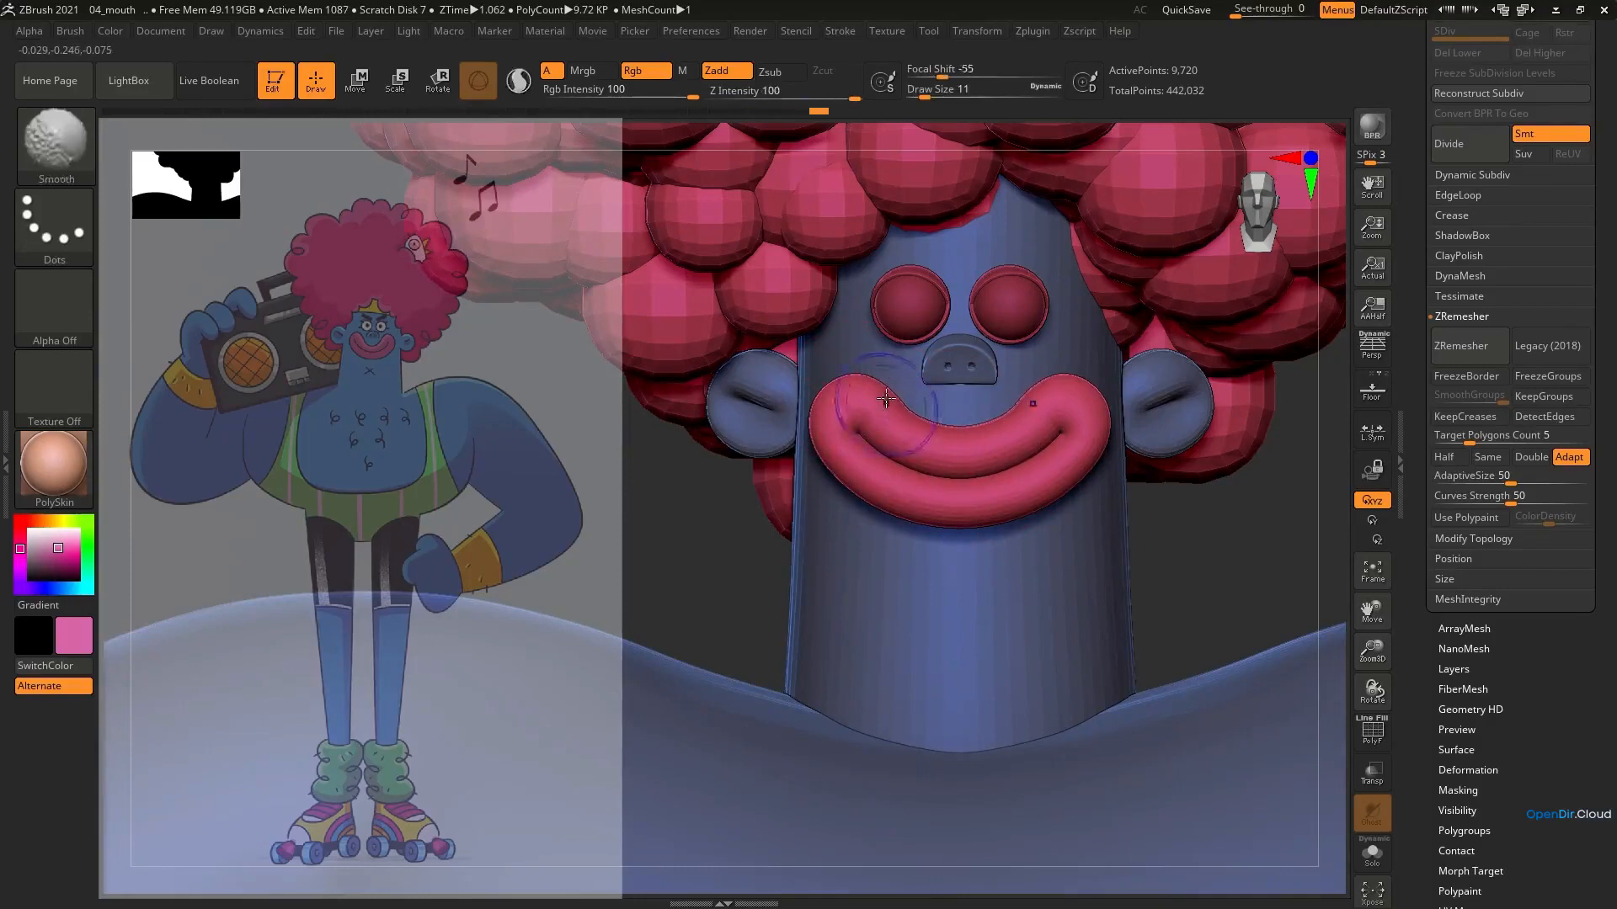
pyautogui.keyDown('ctrl'); pyautogui.moveTo(897, 421); pyautogui.dragTo(914, 354, button='right'); pyautogui.keyUp('ctrl')
# Switch from Bend Arc back to the Gizmo 3D, shrink the mouth and position it just below the nose
pyautogui.press('e')
pyautogui.click(872, 352)
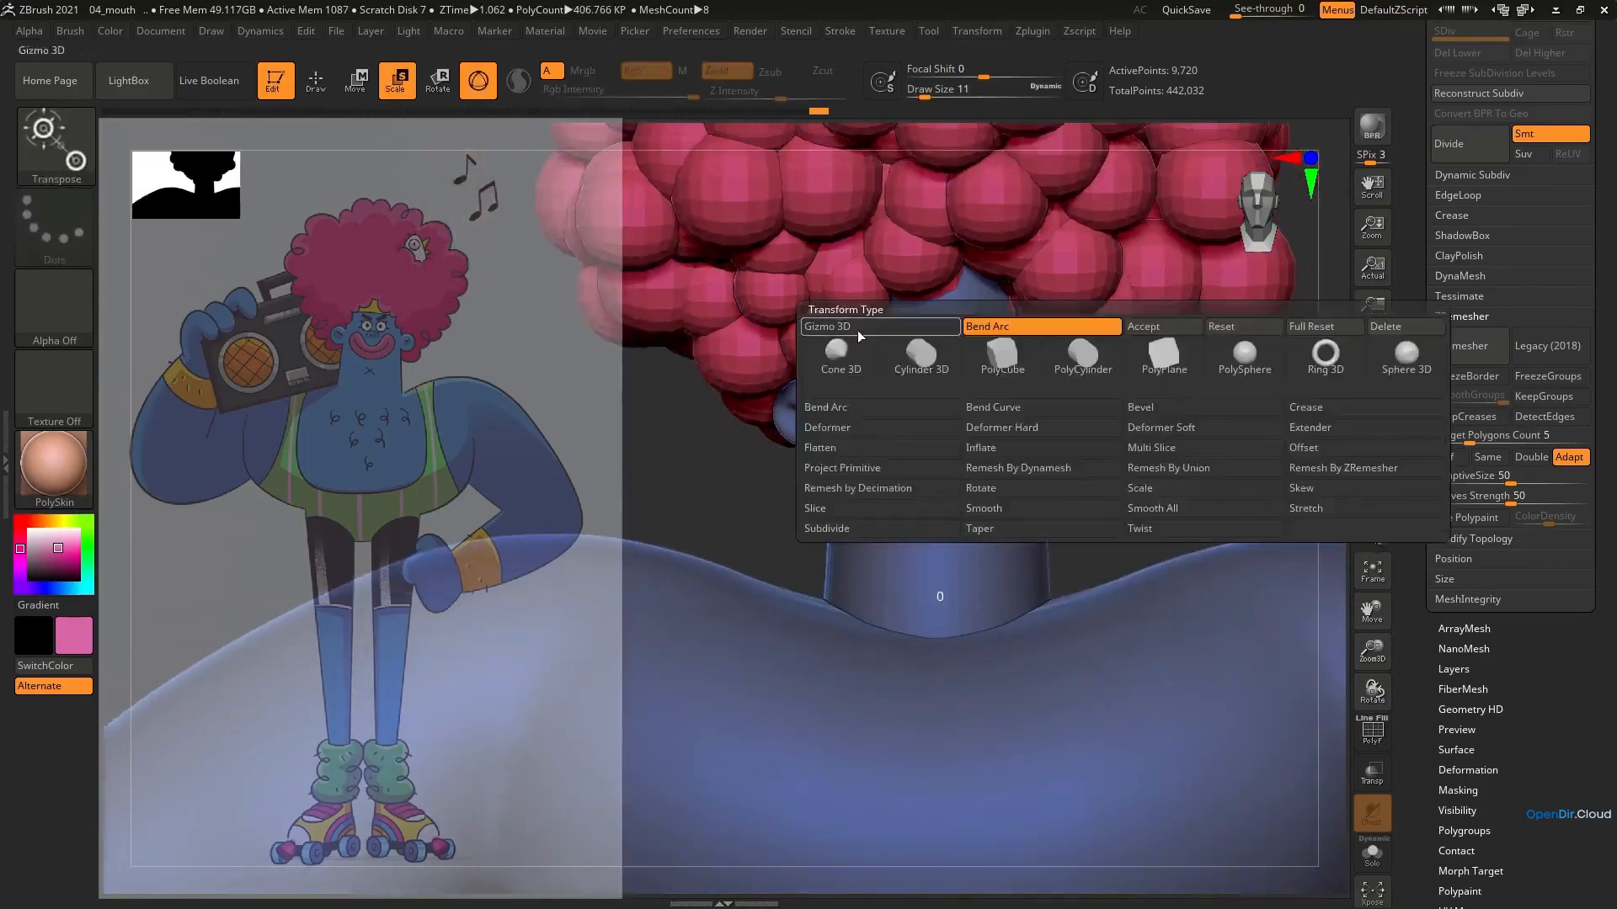
pyautogui.click(858, 334)
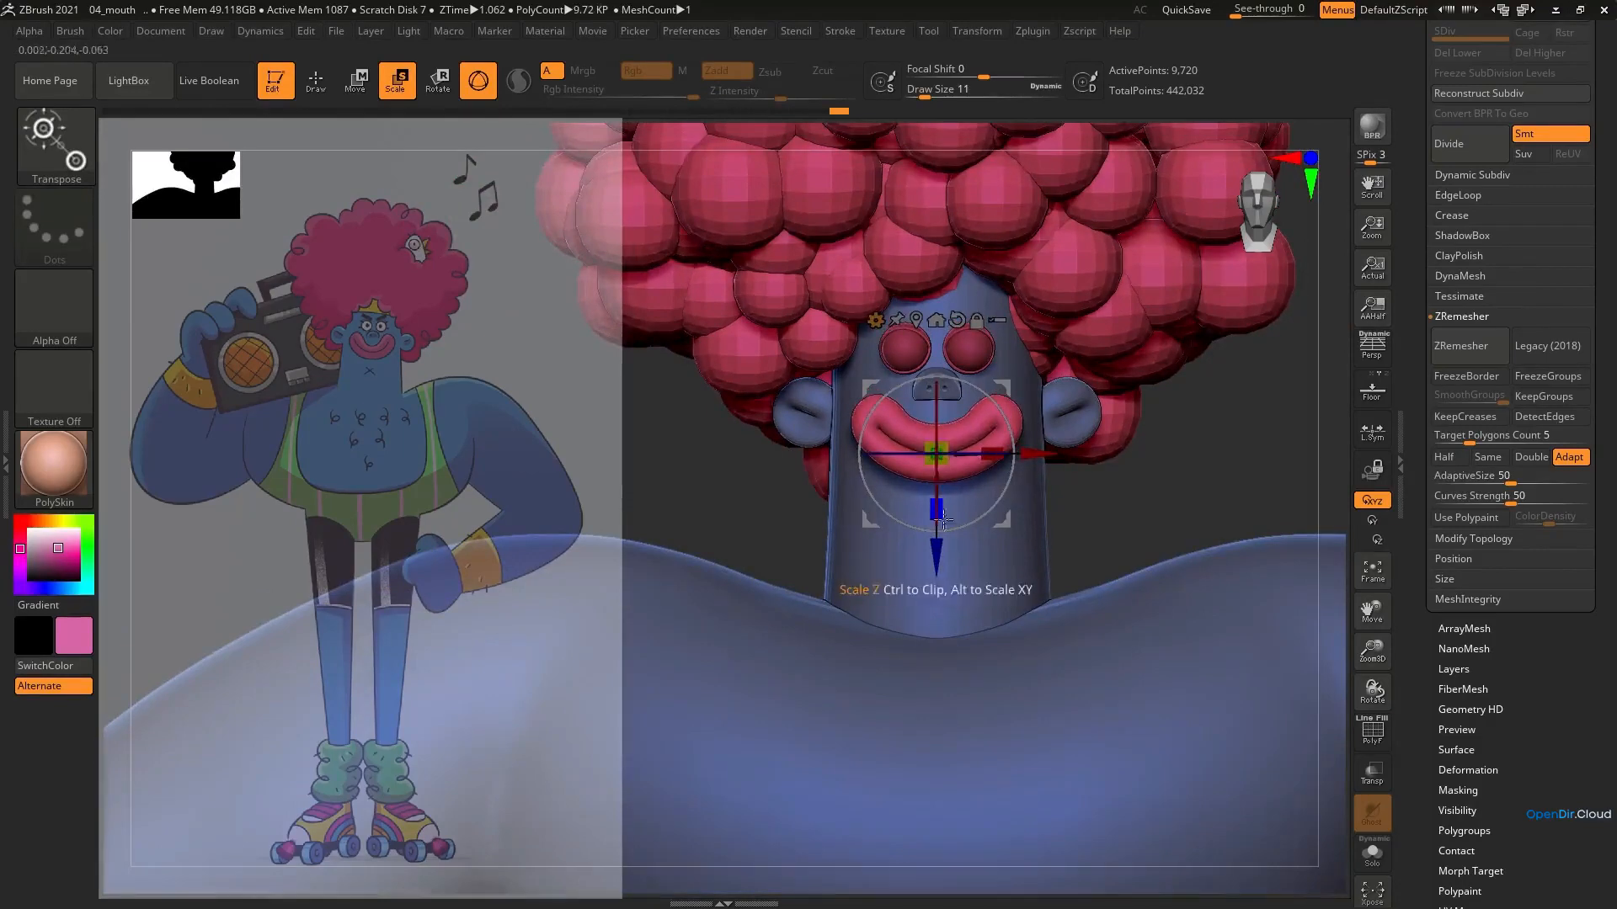
pyautogui.keyDown('ctrl'); pyautogui.moveTo(942, 539); pyautogui.dragTo(919, 555, button='right'); pyautogui.keyUp('ctrl')
pyautogui.moveTo(917, 584); pyautogui.dragTo(917, 586)
# Pull the mouth's corners slightly up and outward with a larger Move brush
pyautogui.press('q')
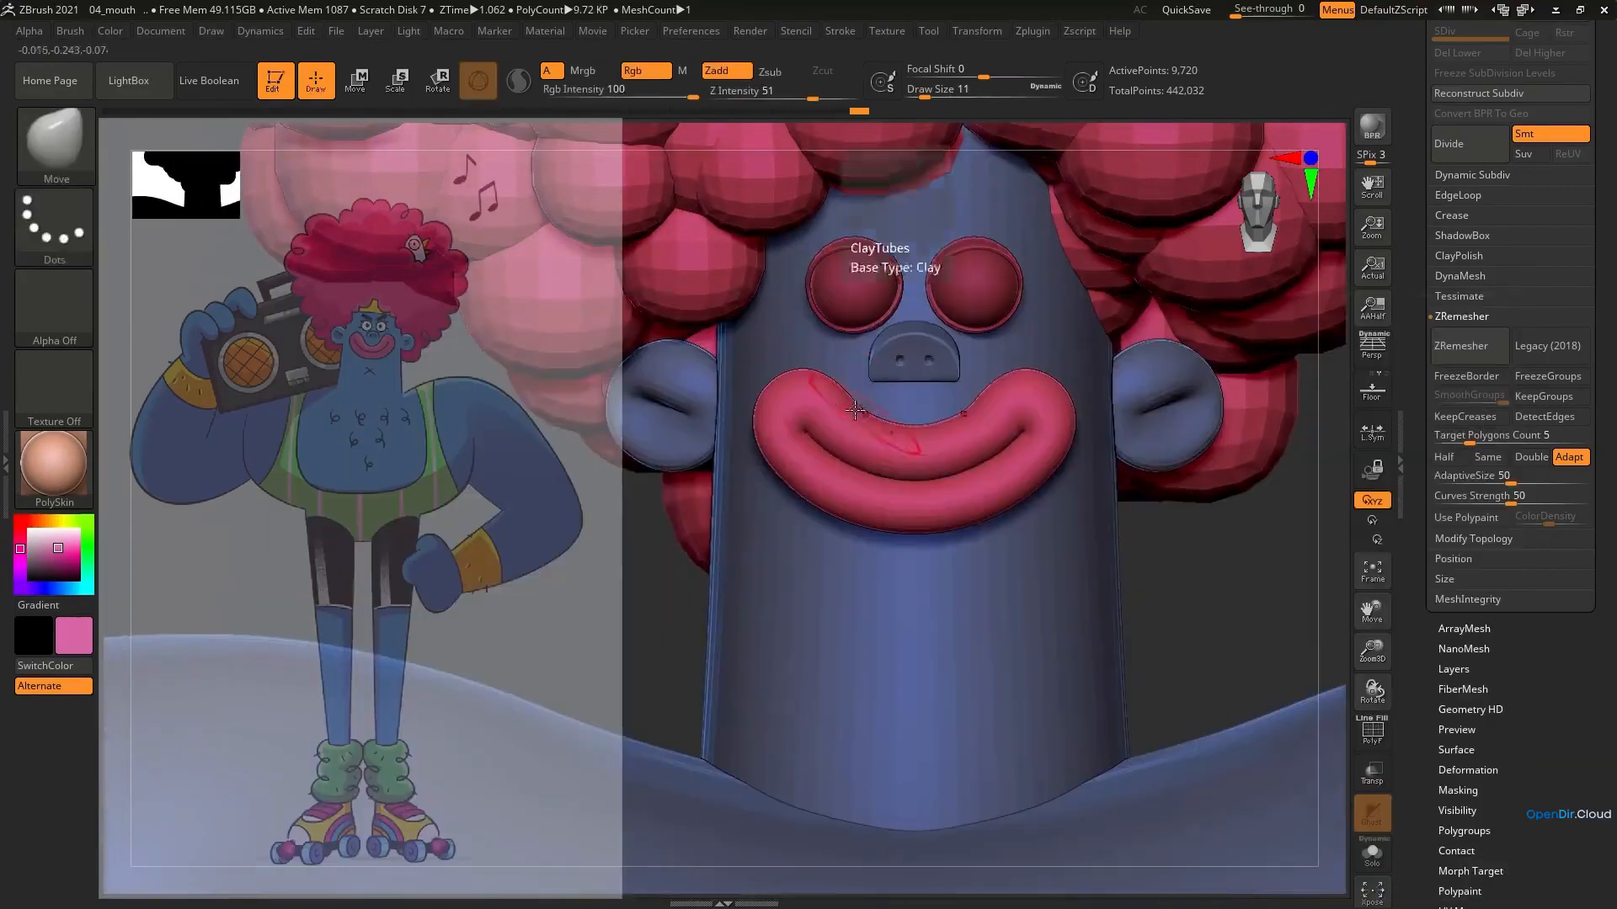
pyautogui.press('s')
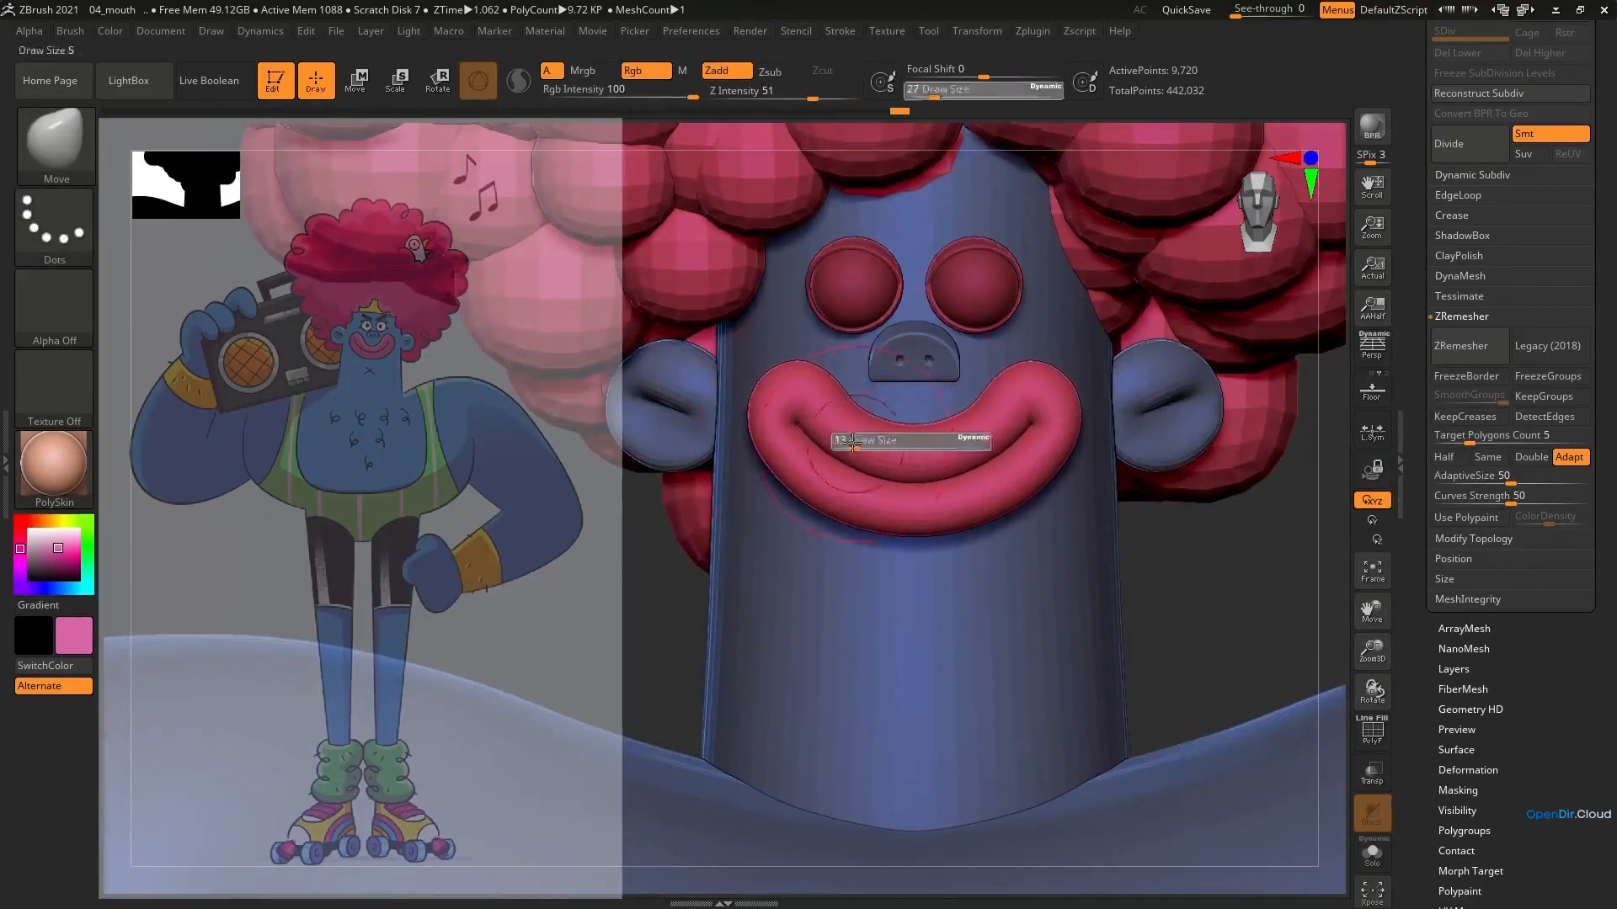
pyautogui.click(791, 437)
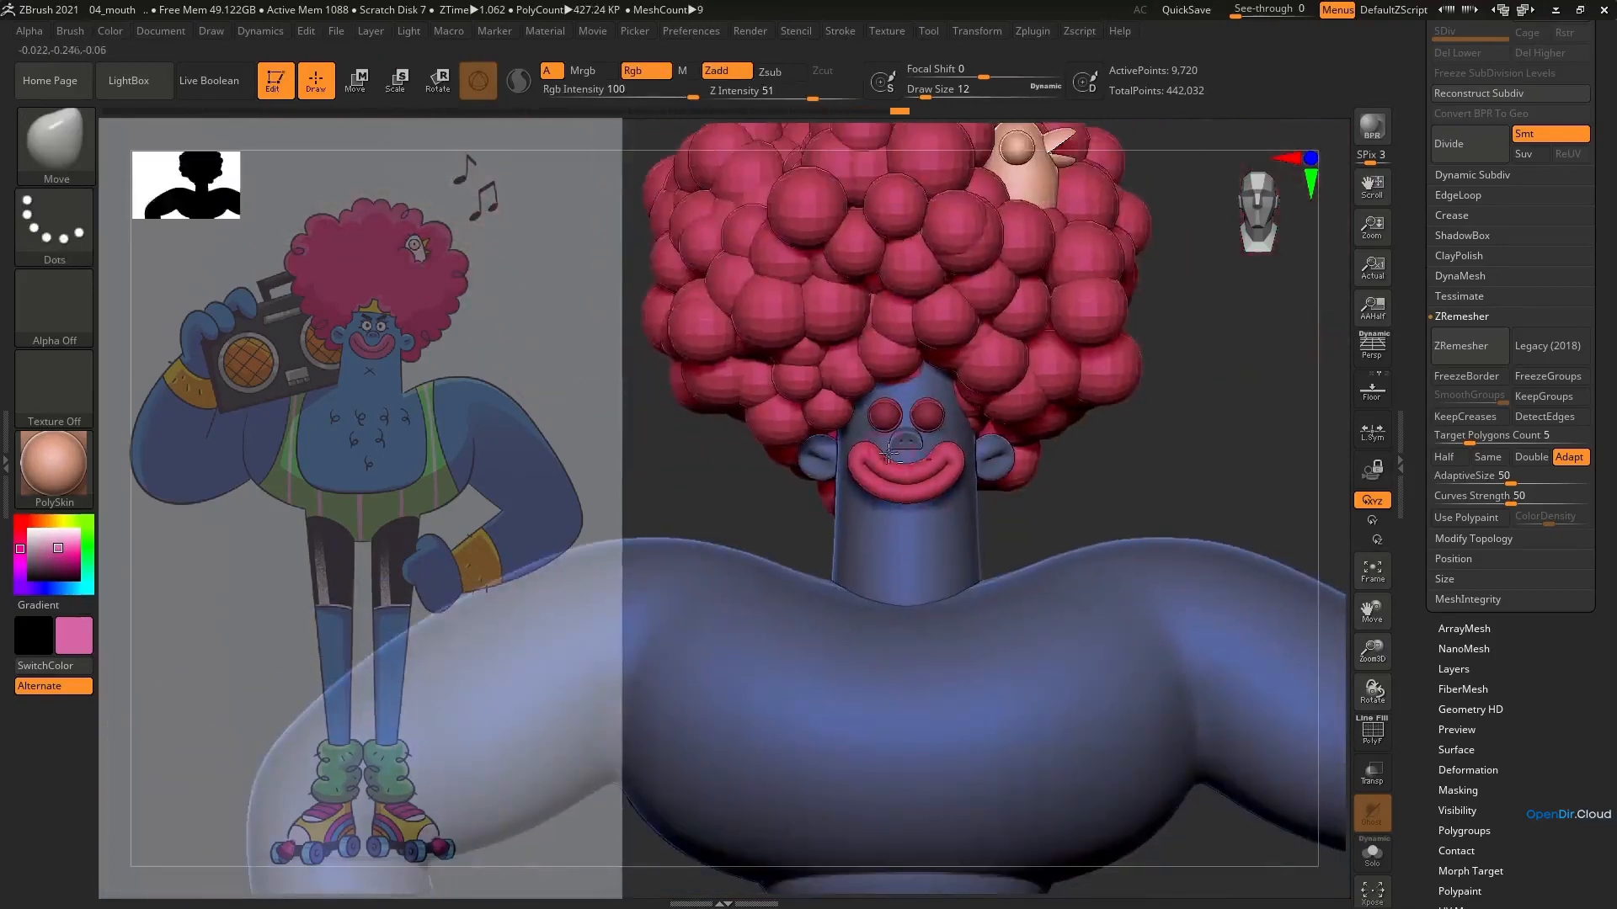
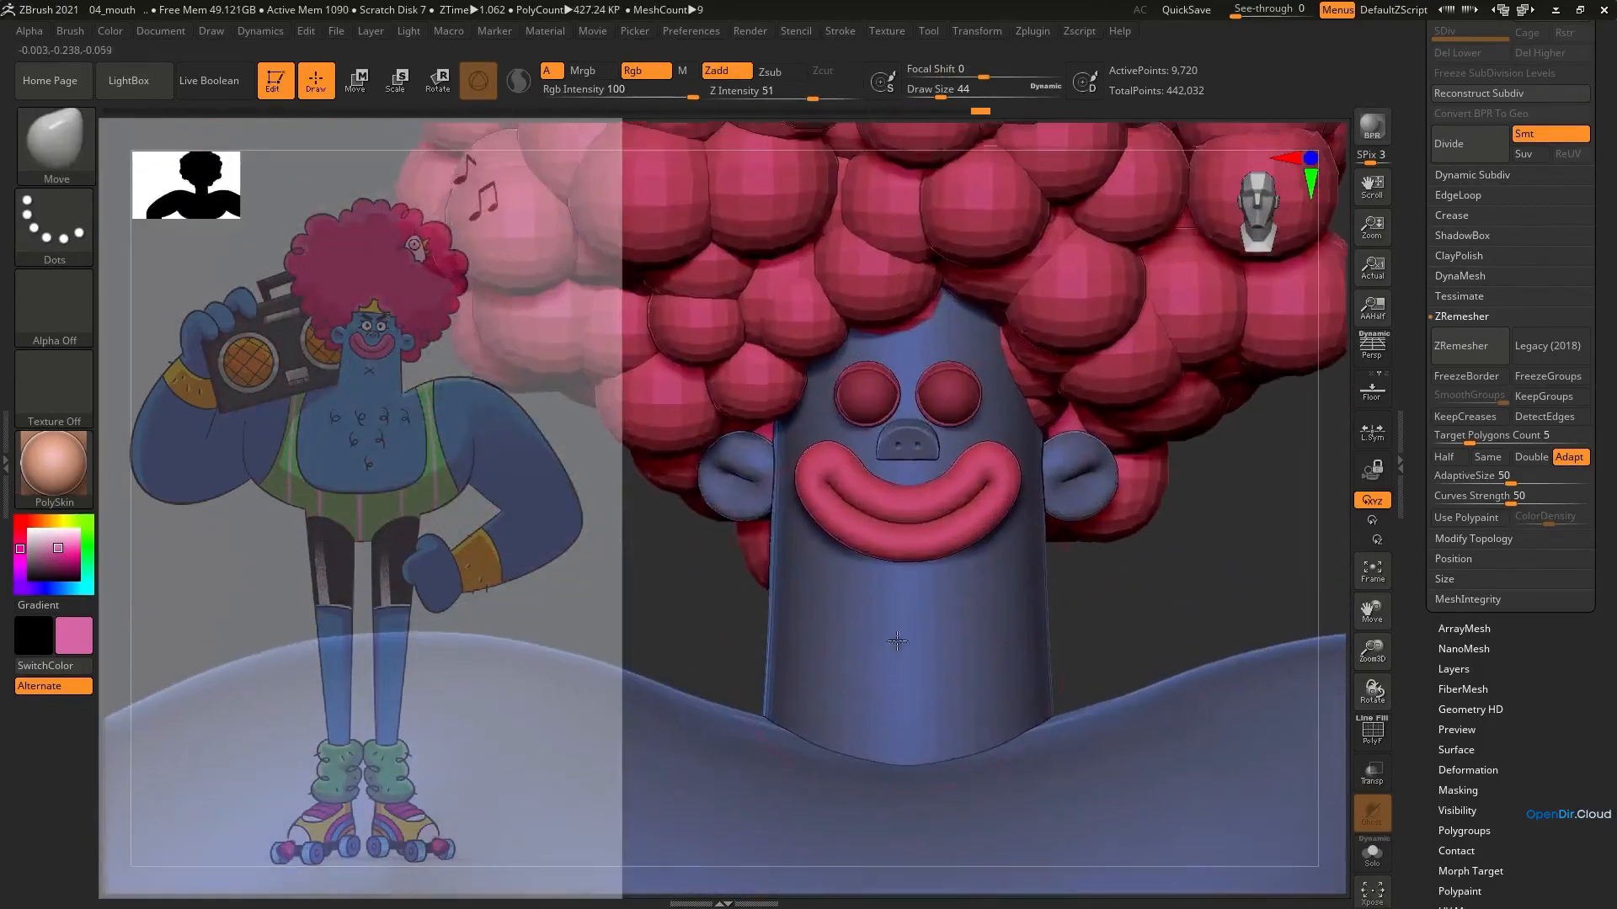
# Refine the smile's corners and lip curves with small Move brush strokes at several draw sizes
pyautogui.press('s')
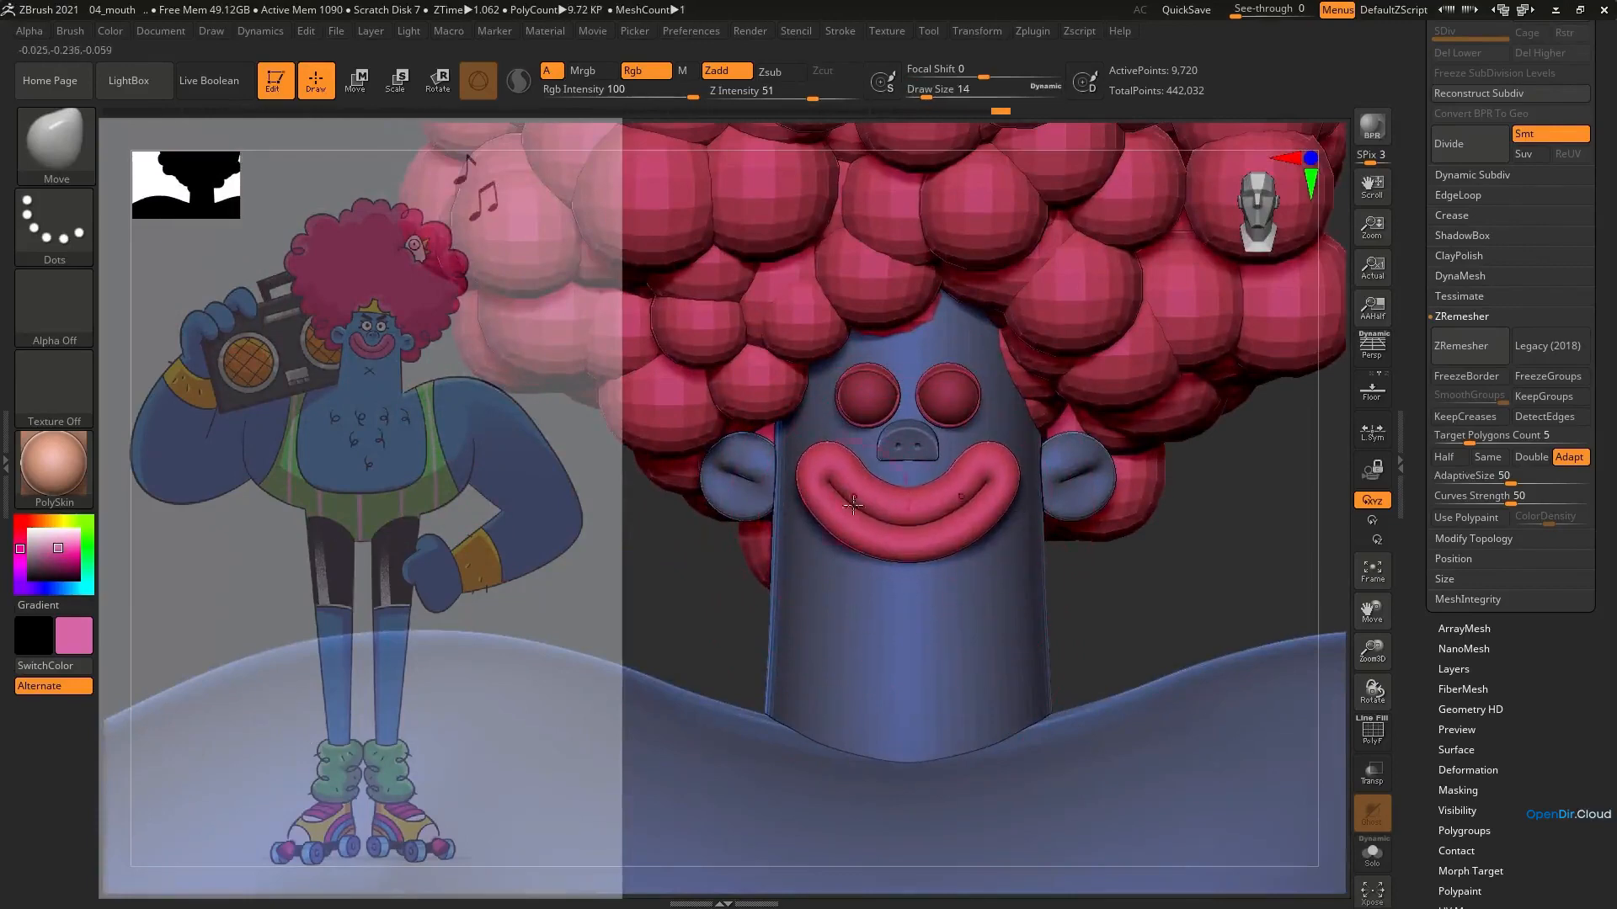
pyautogui.write('s')
pyautogui.write('14')
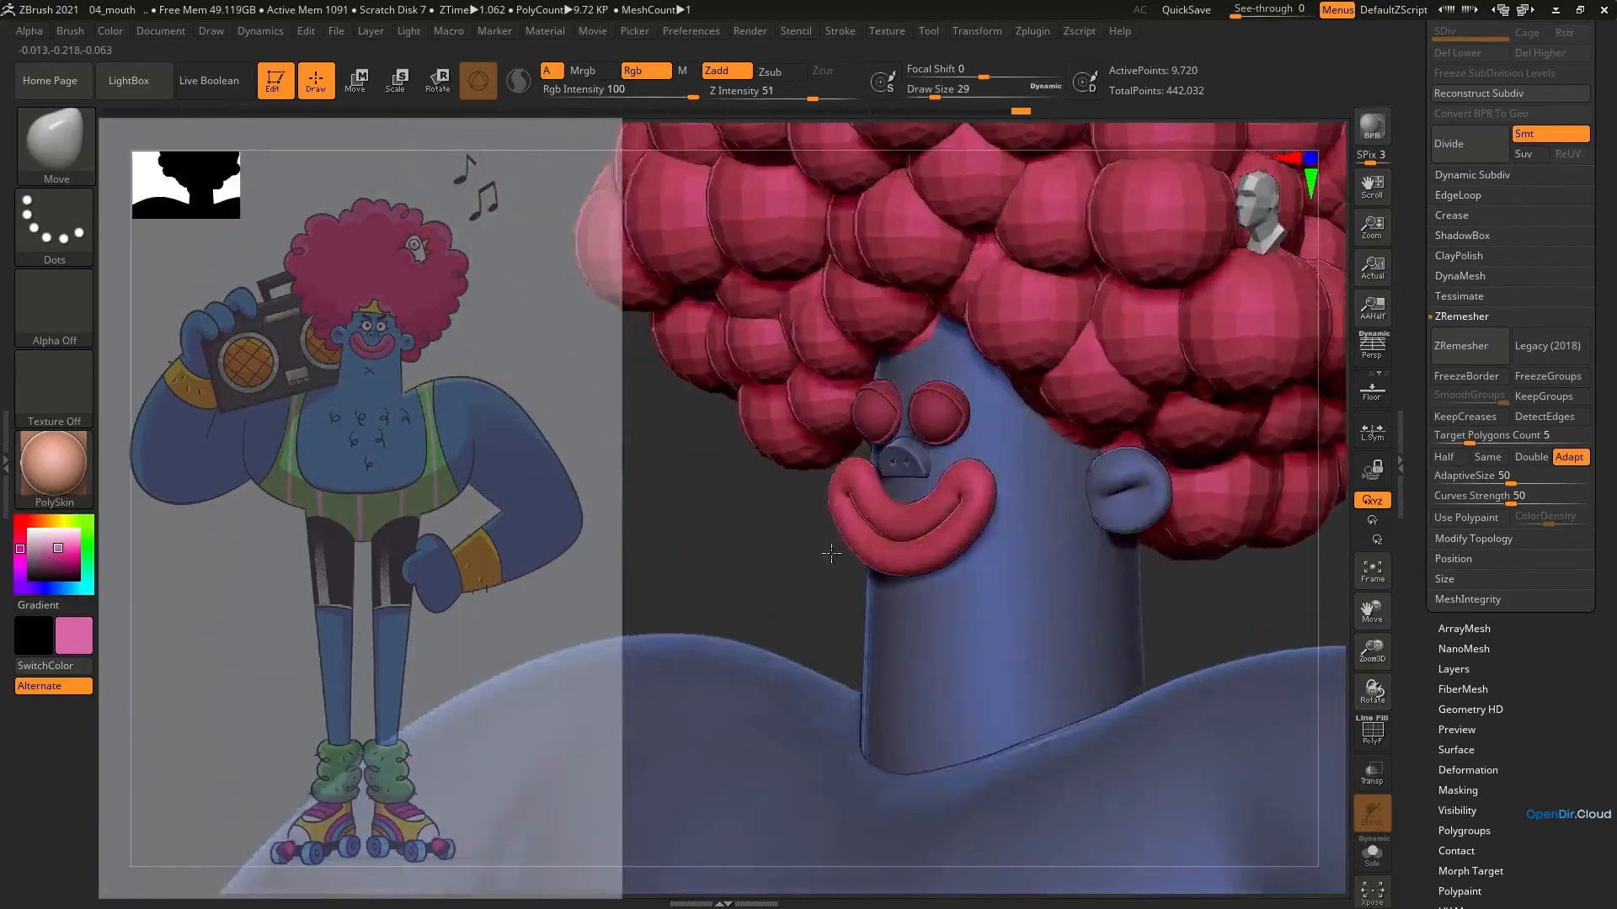
pyautogui.press('s')
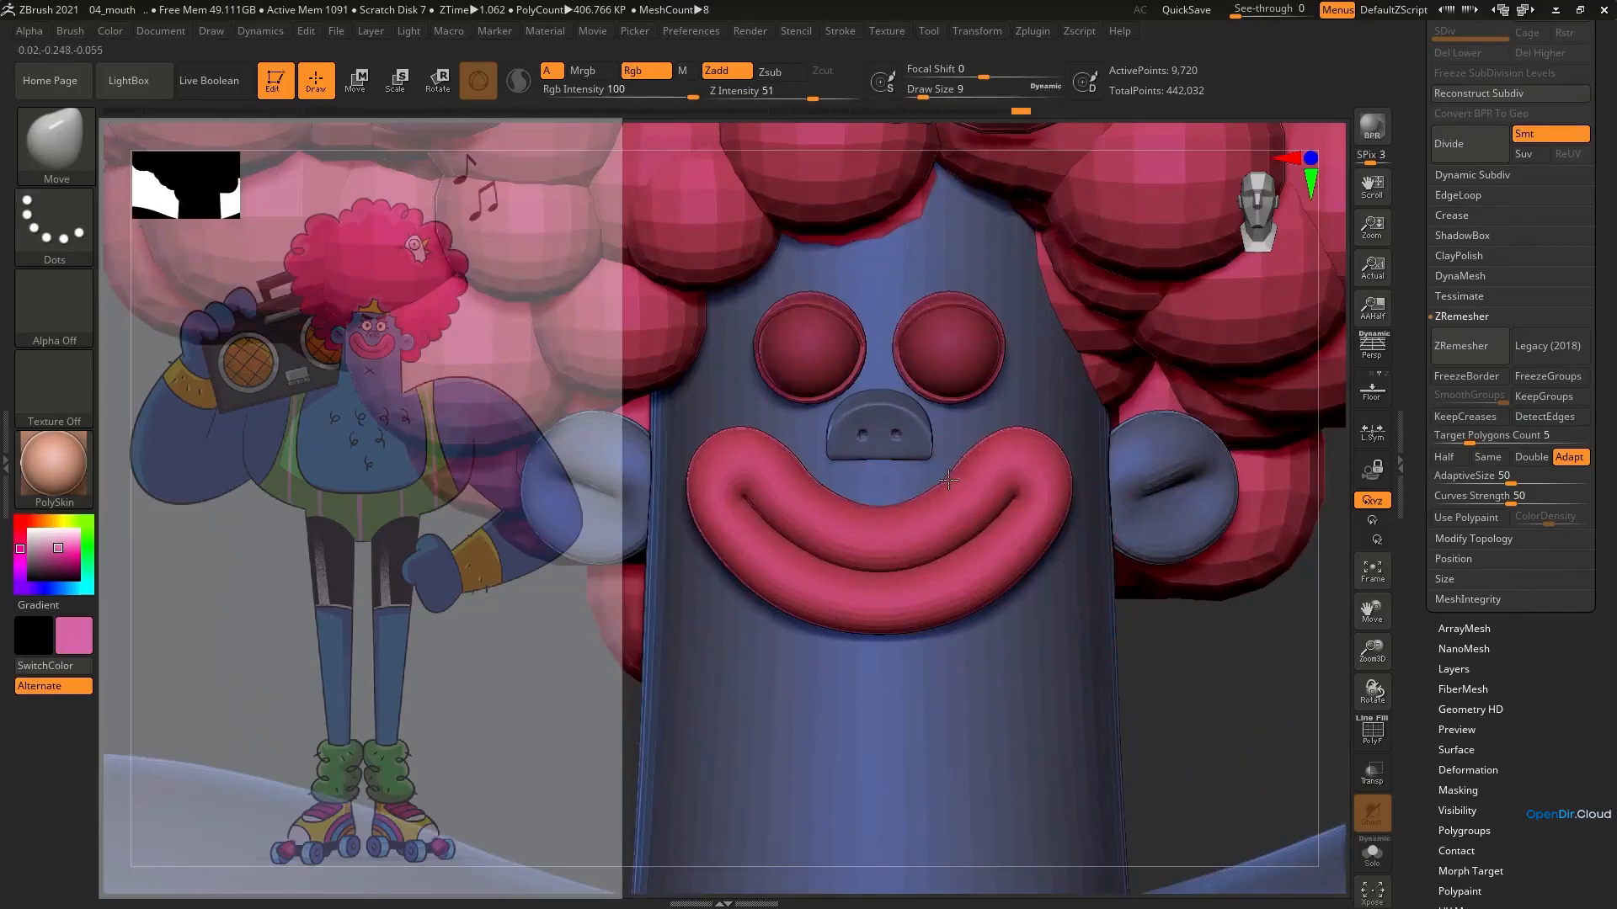
pyautogui.keyDown('ctrl'); pyautogui.moveTo(955, 543); pyautogui.dragTo(809, 649, button='right'); pyautogui.keyUp('ctrl')
pyautogui.moveTo(968, 619); pyautogui.dragTo(1015, 470, button='right')
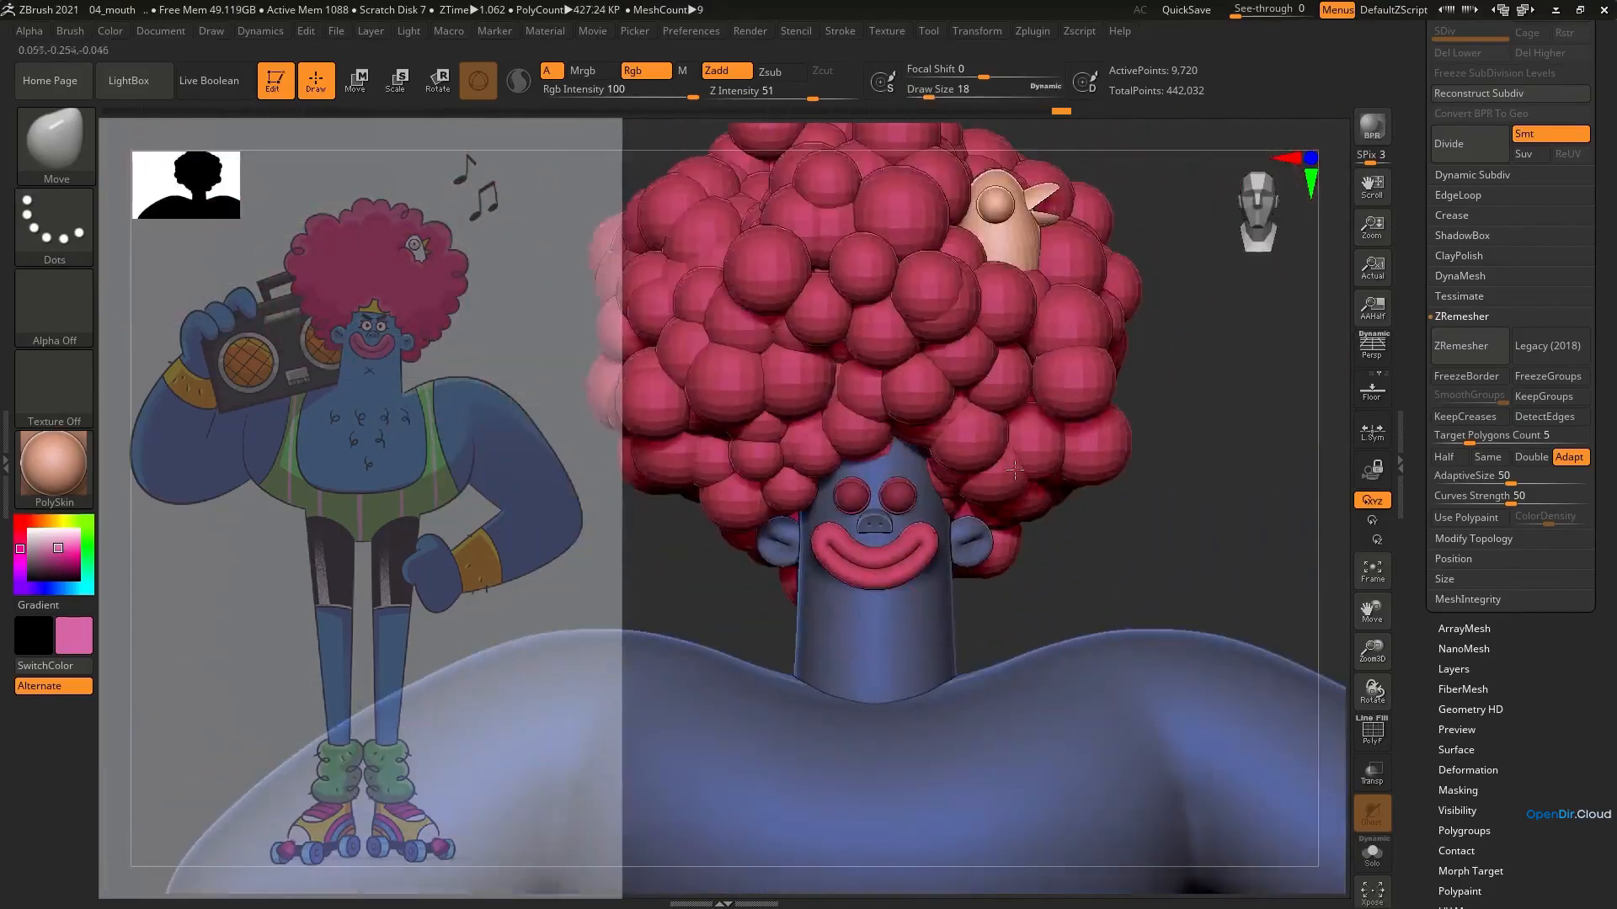
pyautogui.keyDown('ctrl'); pyautogui.moveTo(830, 584); pyautogui.dragTo(1110, 440, button='right'); pyautogui.keyUp('ctrl')
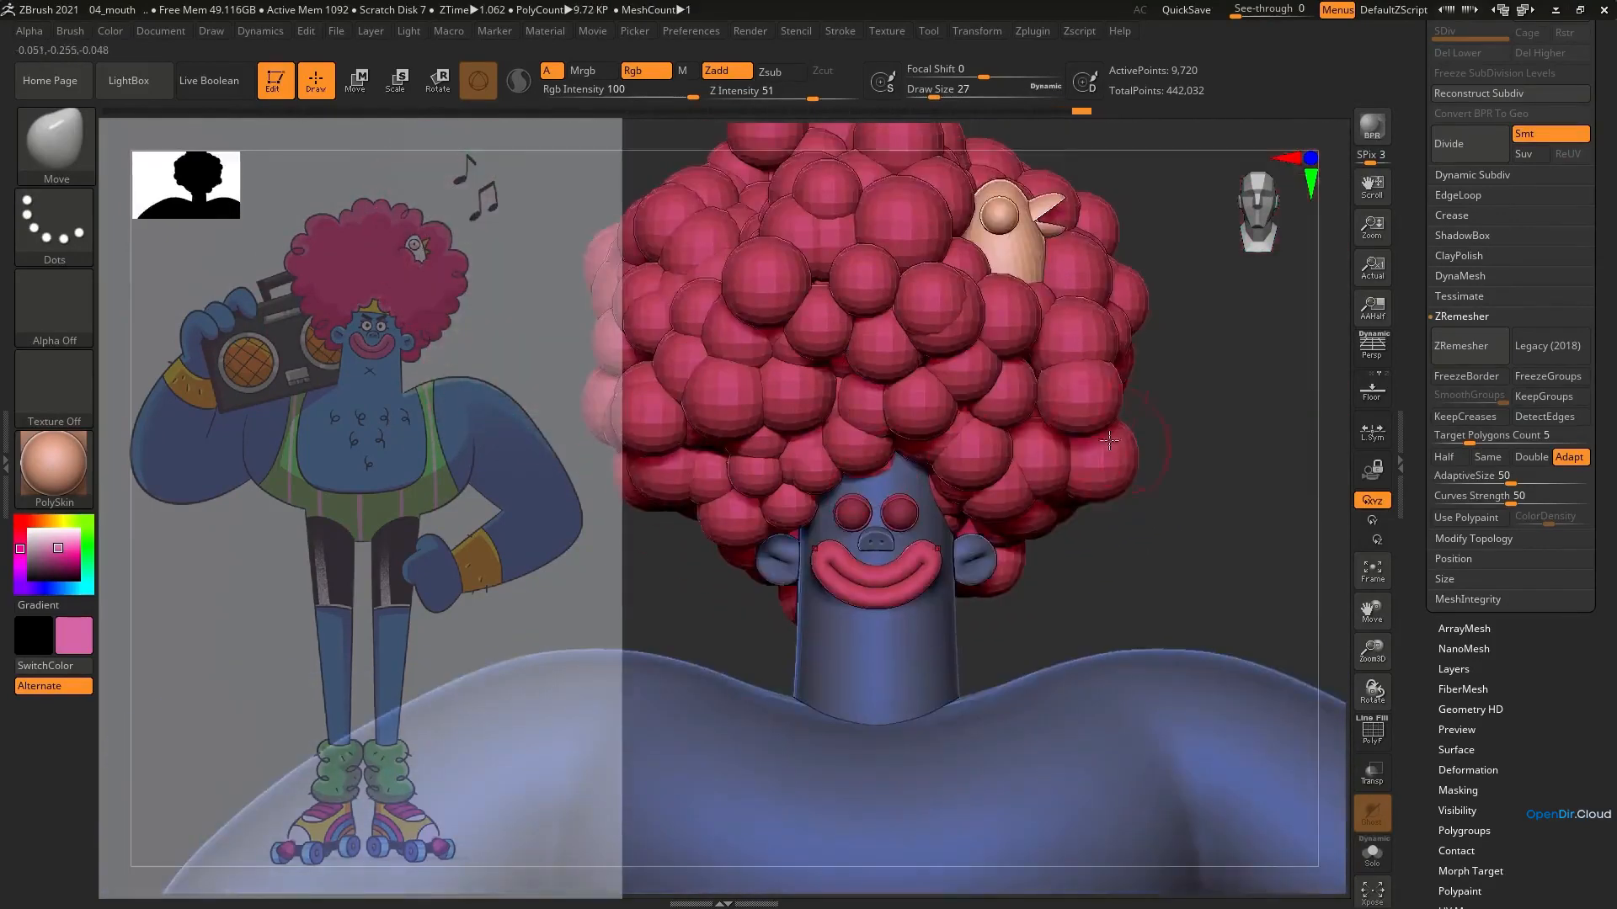
pyautogui.keyDown('ctrl'); pyautogui.moveTo(1044, 501); pyautogui.dragTo(932, 430, button='right'); pyautogui.keyUp('ctrl')
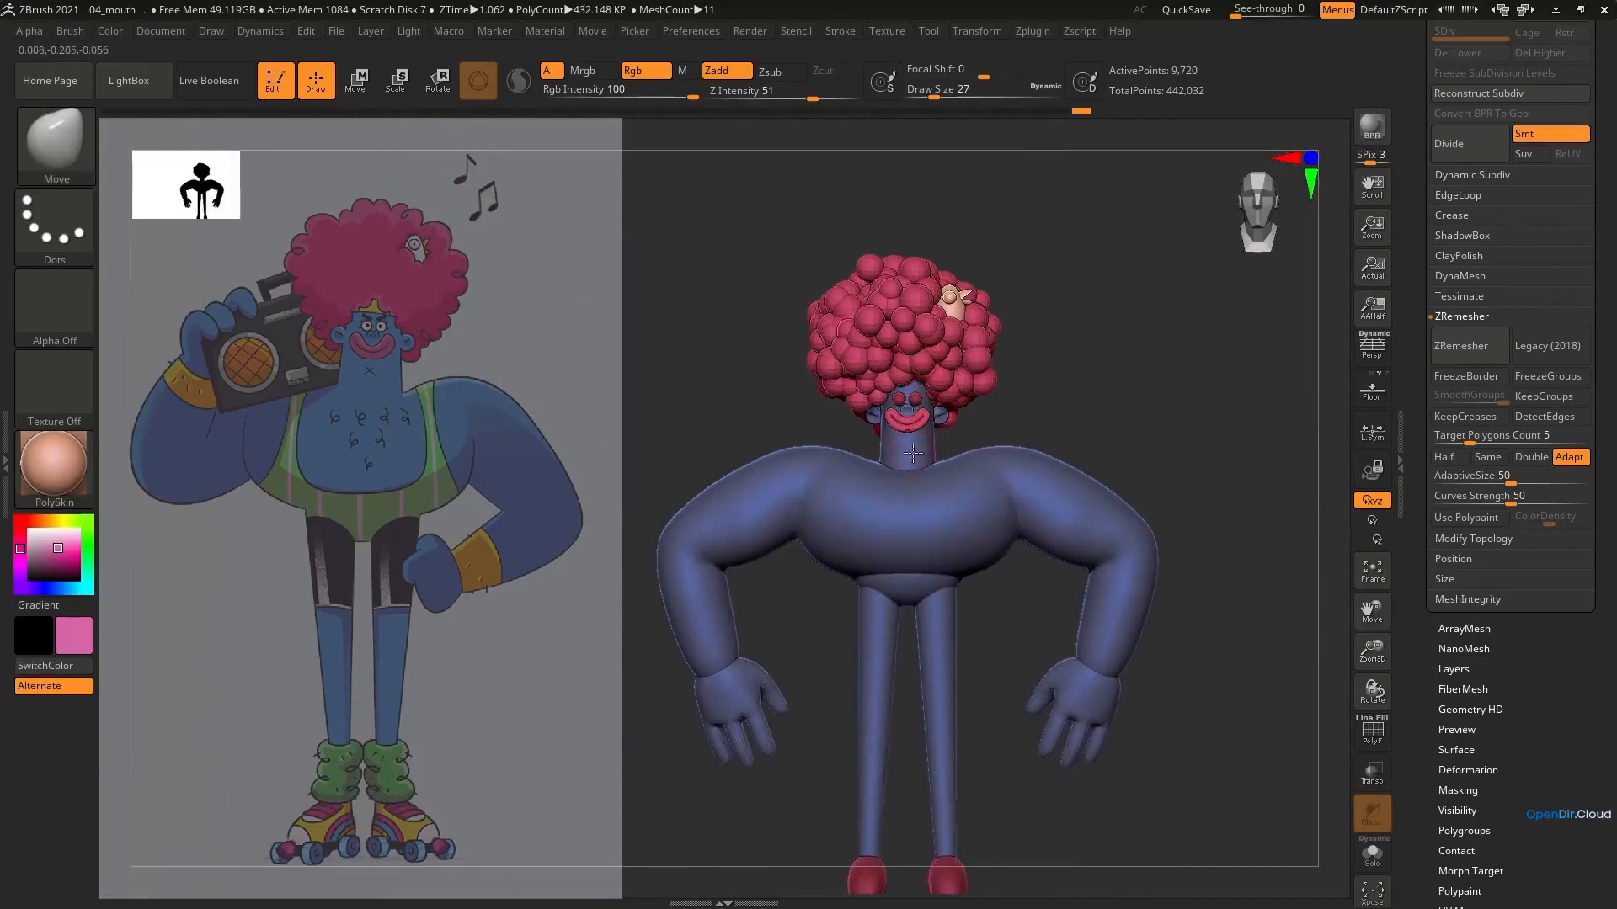
# Select the eyeballs and fill them with white
pyautogui.press('e')
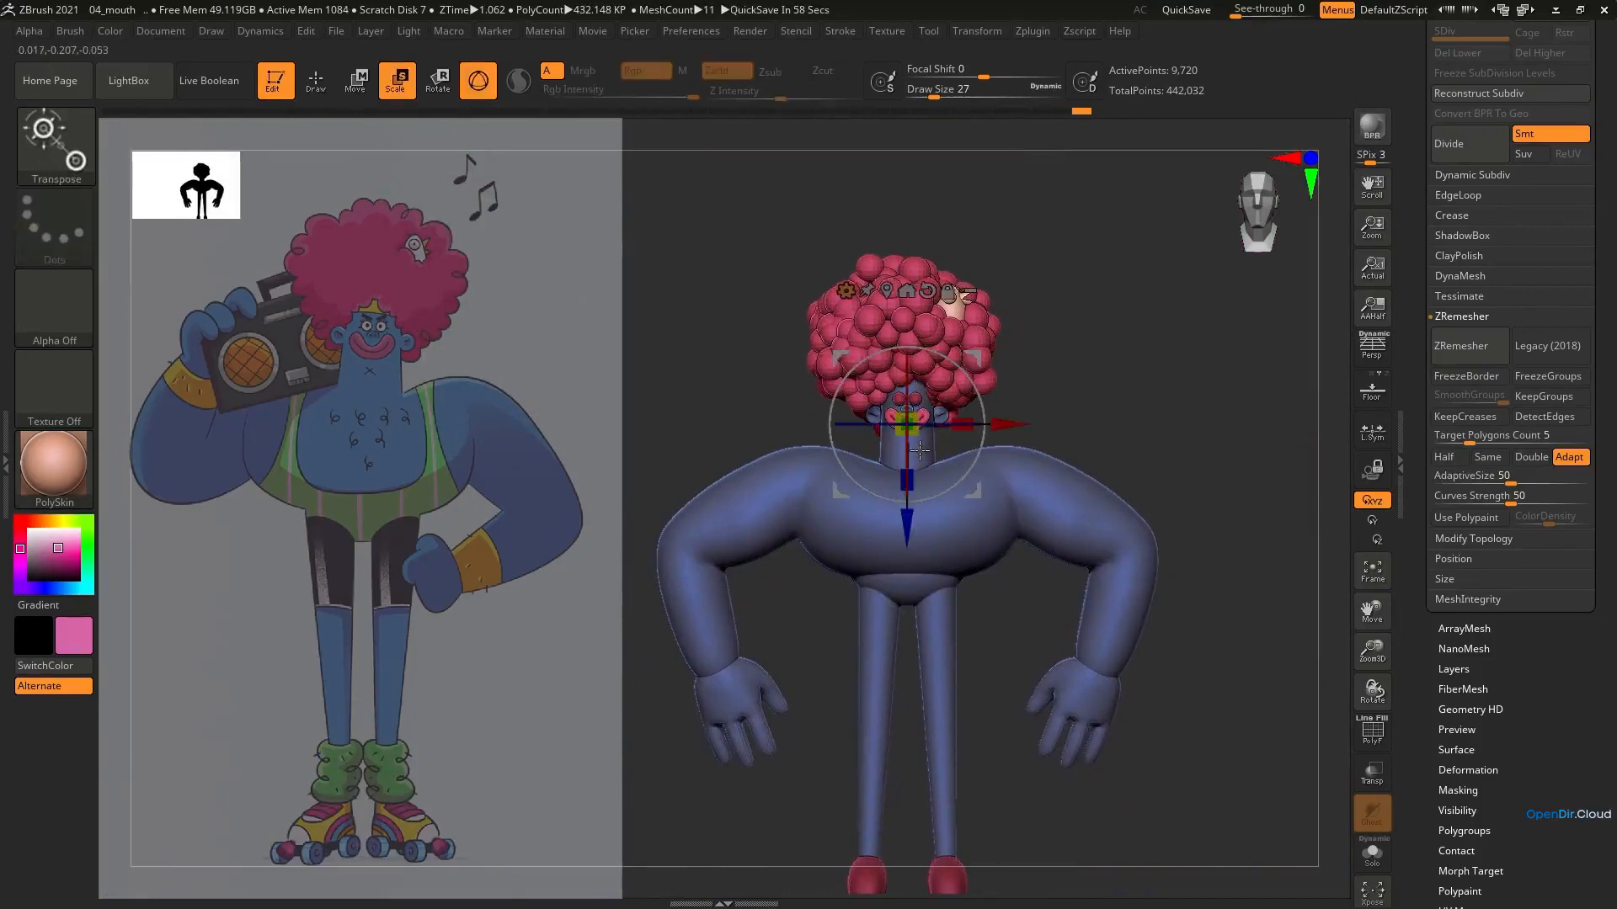
pyautogui.keyDown('ctrl'); pyautogui.moveTo(783, 335); pyautogui.dragTo(875, 471, button='right'); pyautogui.keyUp('ctrl')
pyautogui.keyDown('alt'); pyautogui.click(992, 366); pyautogui.keyUp('alt')
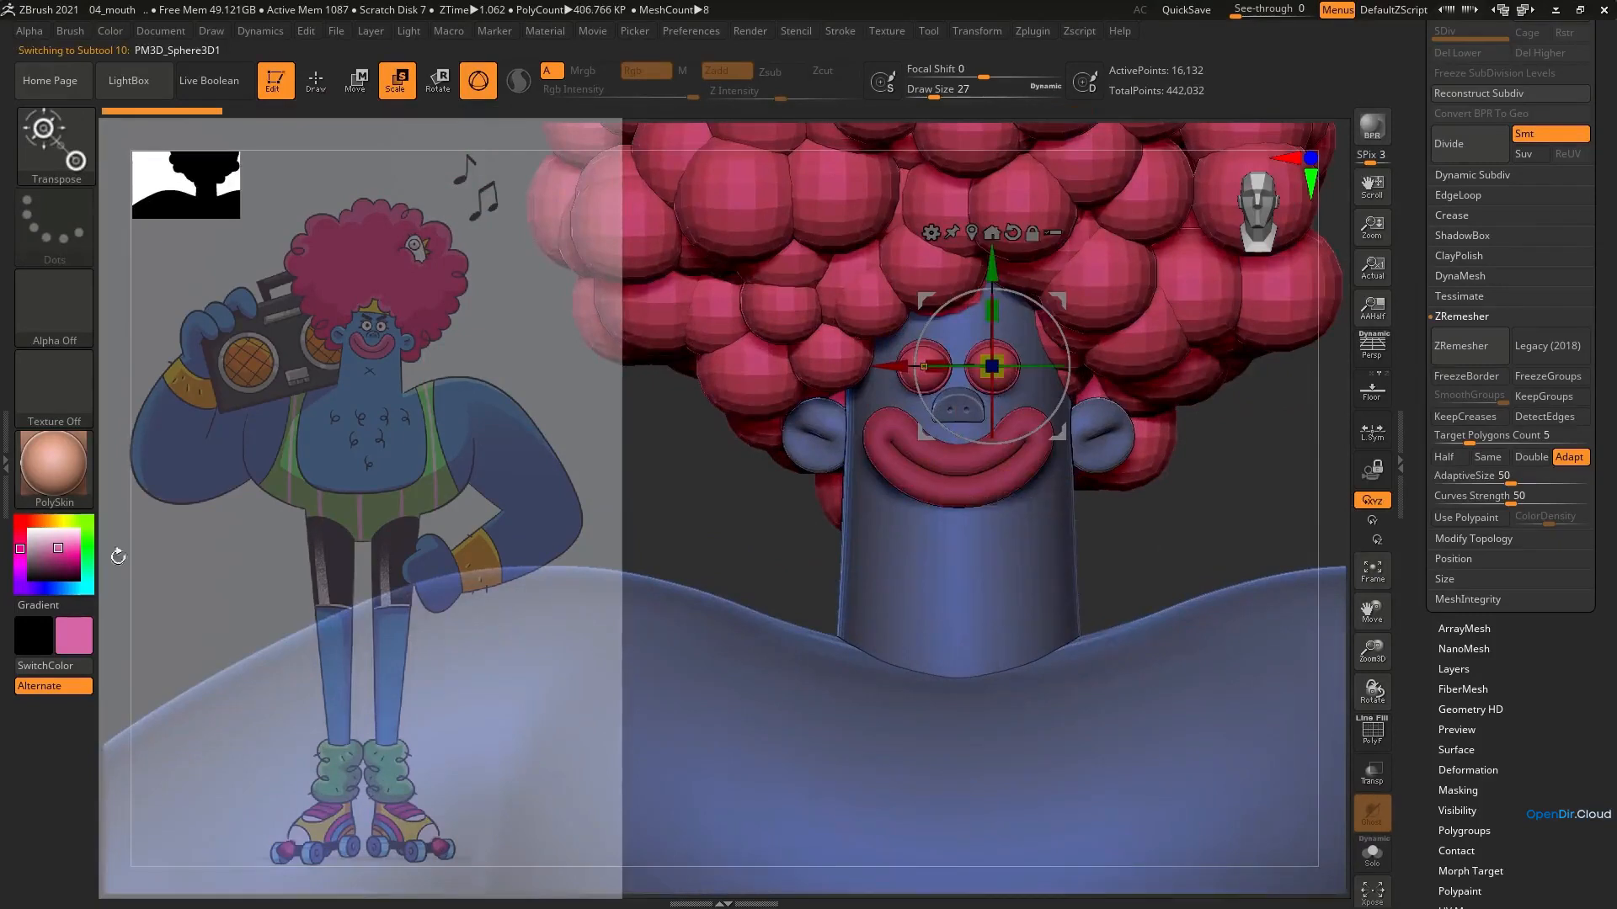
pyautogui.click(30, 531)
pyautogui.click(110, 30)
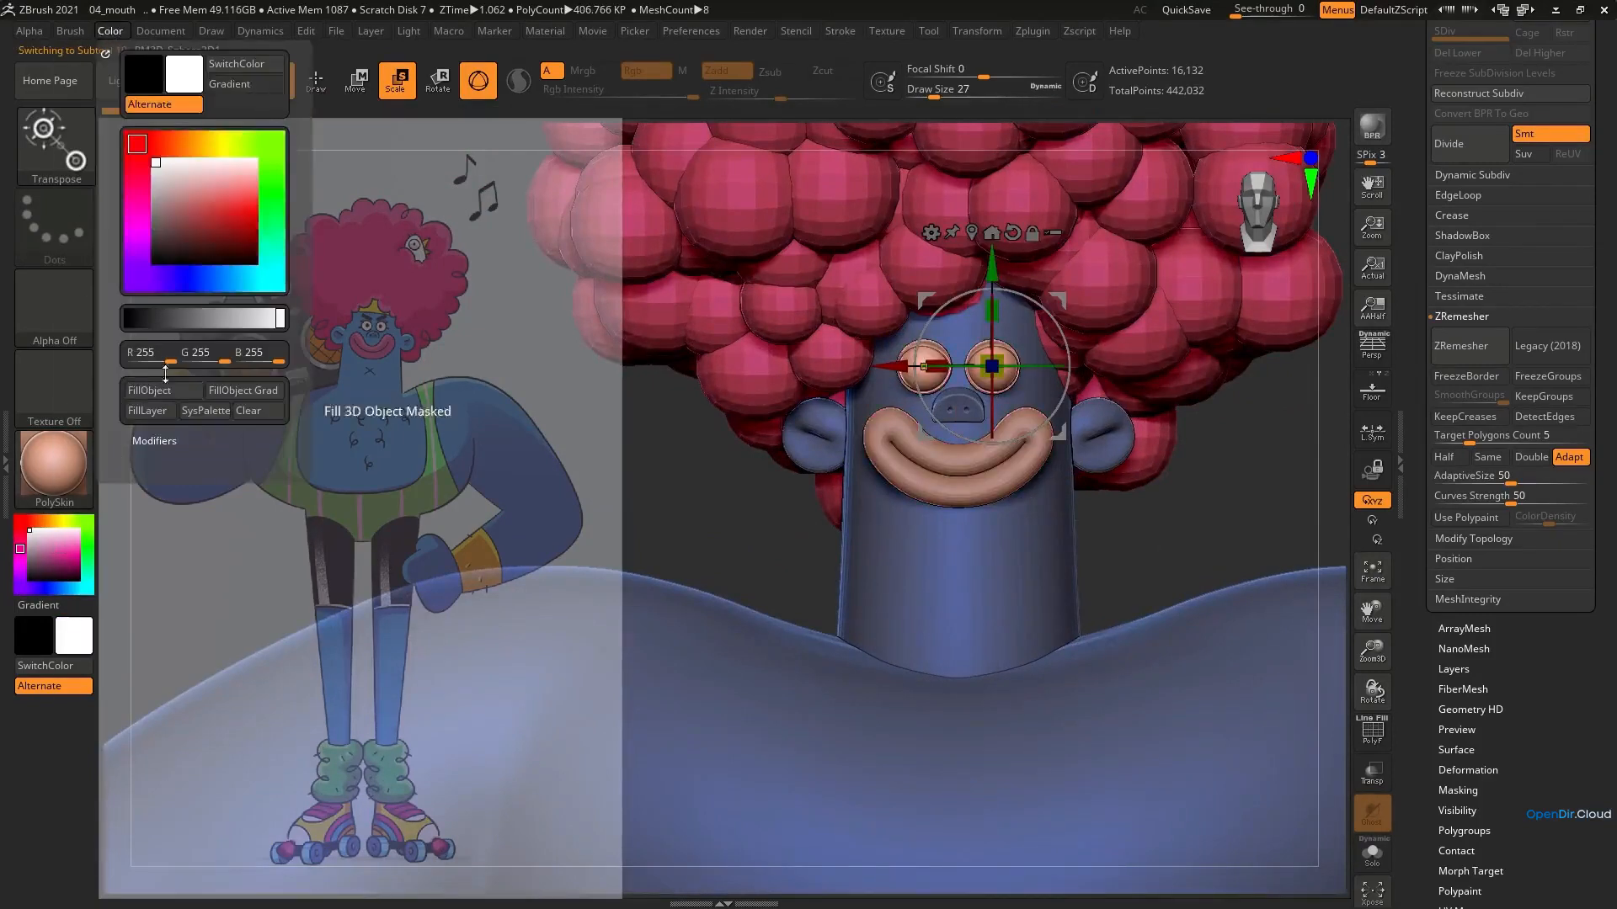
# Select the mouth ring and fill it with pink
pyautogui.keyDown('alt'); pyautogui.click(958, 490); pyautogui.keyUp('alt')
pyautogui.click(58, 548)
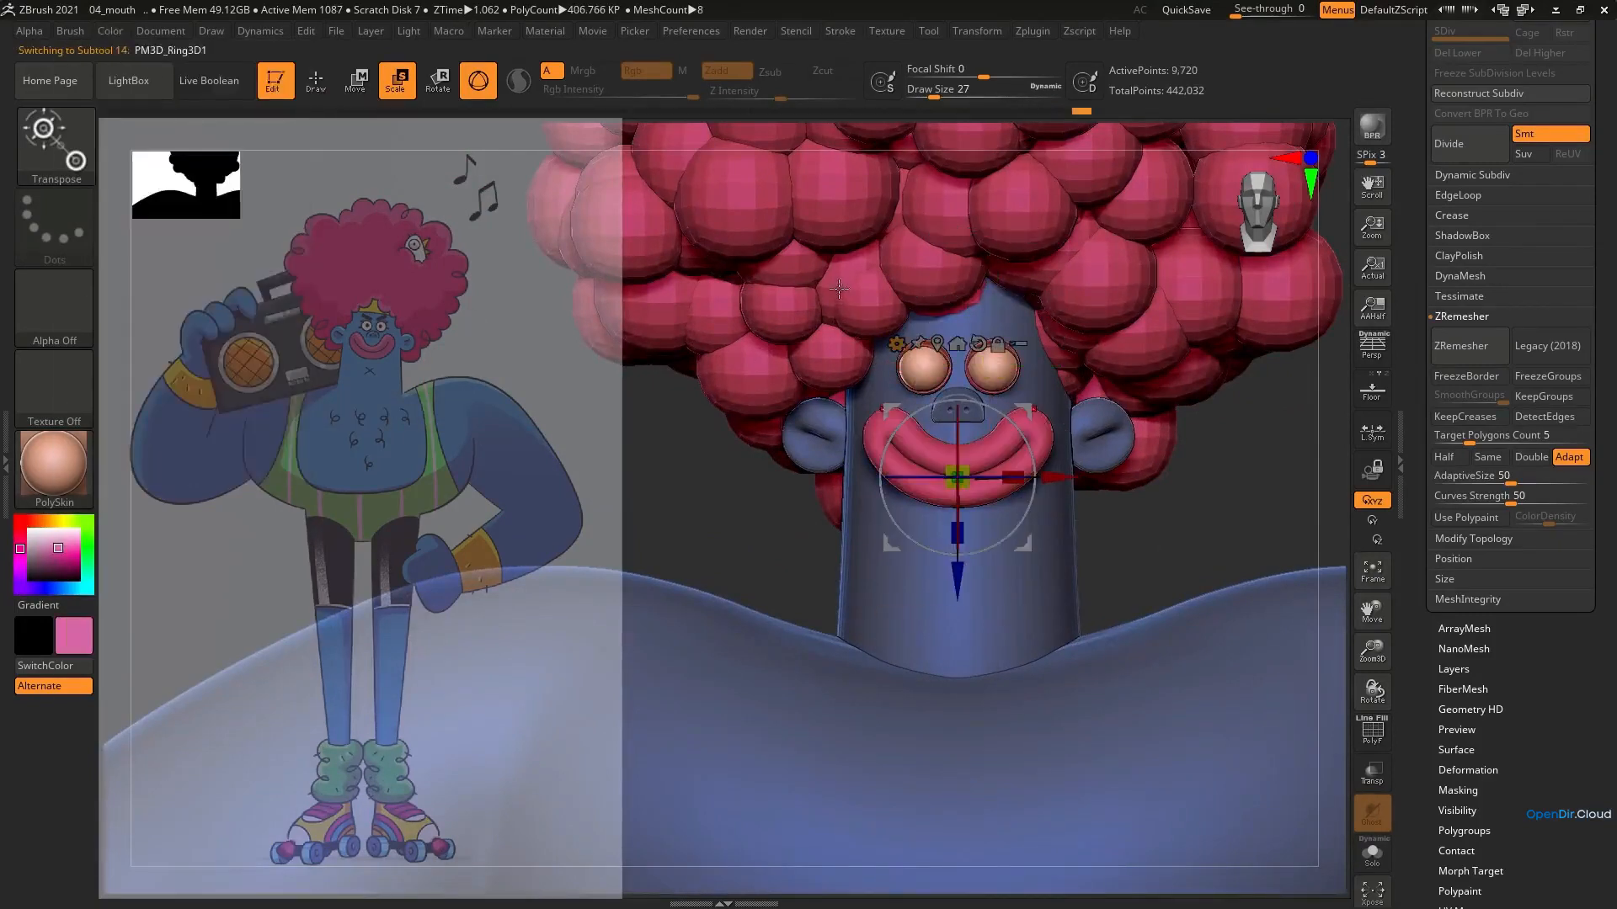
pyautogui.click(106, 34)
pyautogui.click(167, 392)
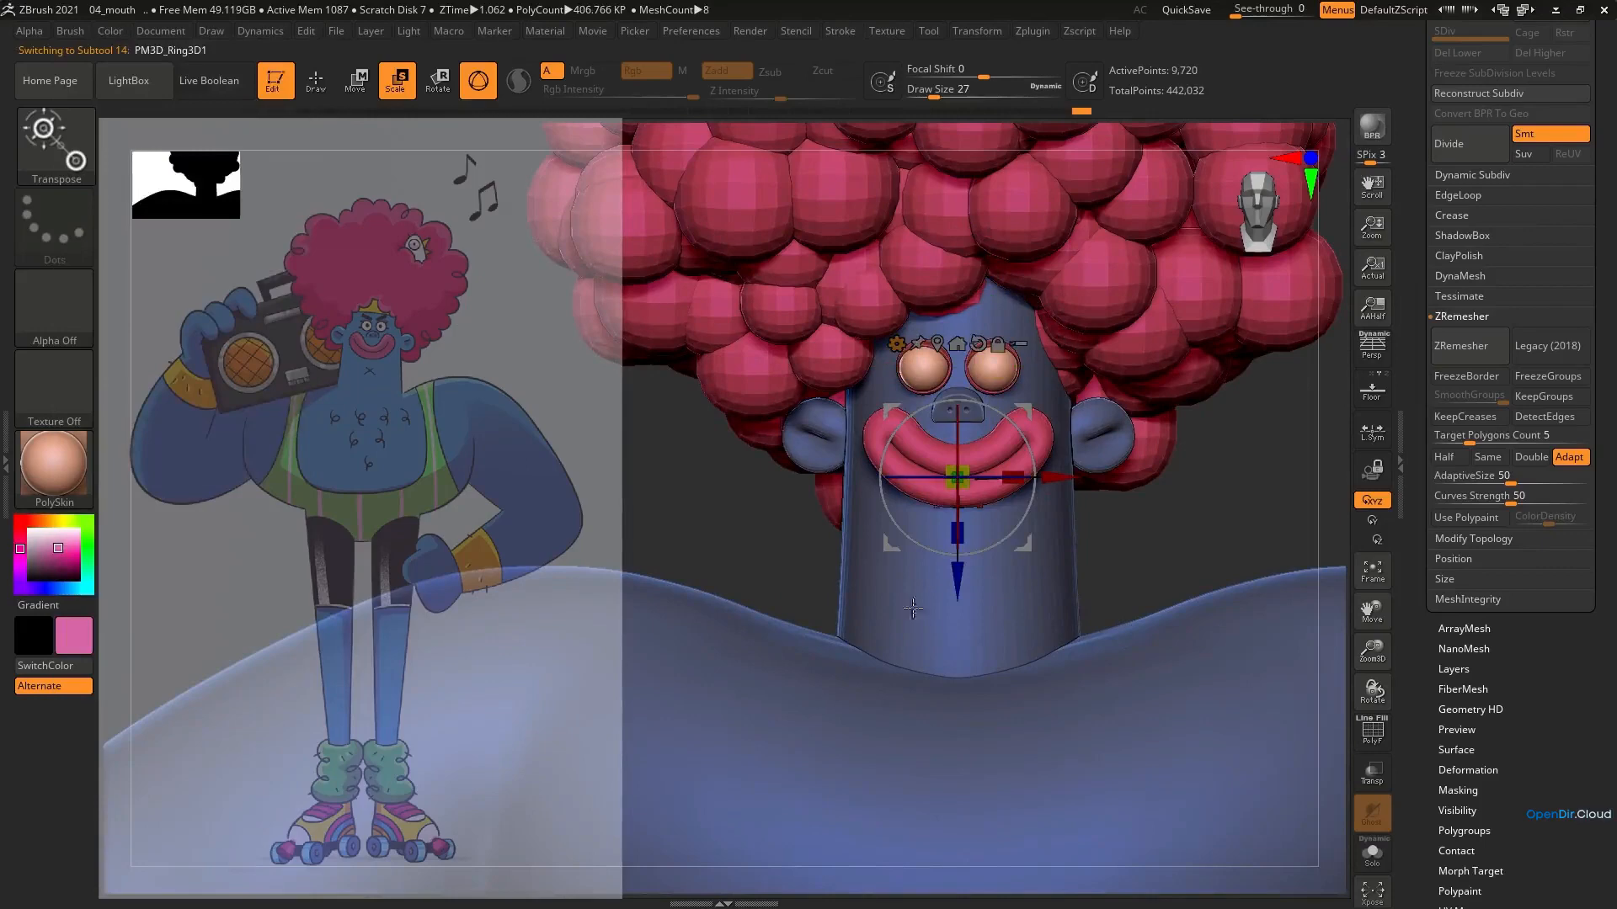
# Select the eyelids around the eyeballs and fill them with the skin's blue
pyautogui.keyDown('alt'); pyautogui.click(945, 377); pyautogui.keyUp('alt')
pyautogui.click(108, 32)
pyautogui.click(165, 392)
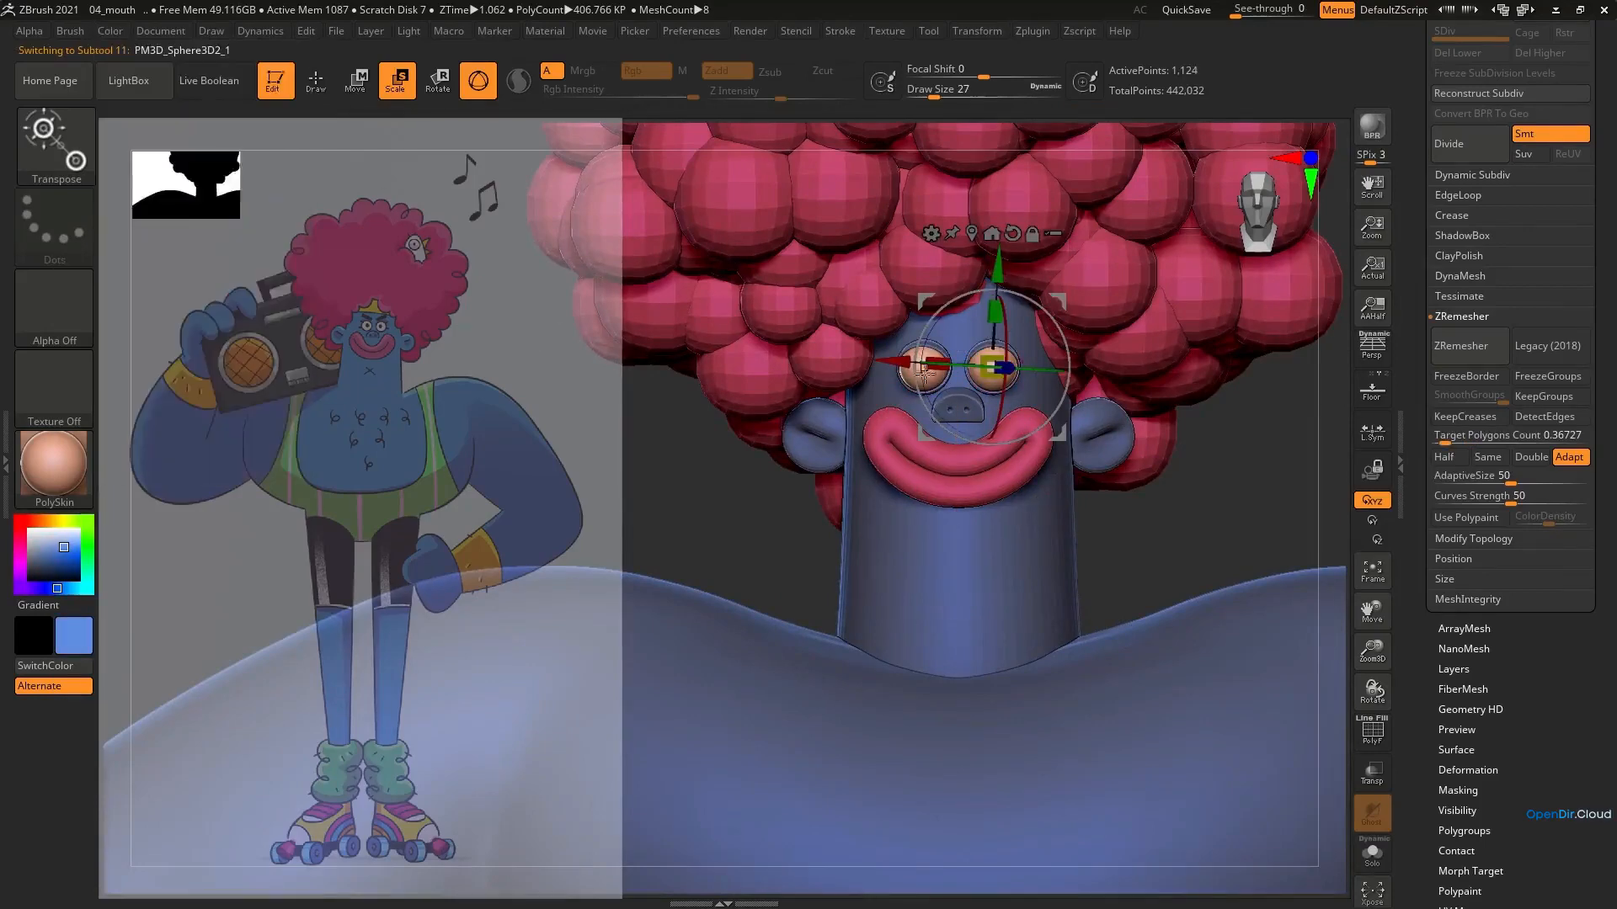
# Merge the PM3D_Sphere3D1 eyeballs down with the PM3D_Sphere3D2_1 eyelids into one subtool
pyautogui.keyDown('ctrl'); pyautogui.moveTo(1003, 572); pyautogui.dragTo(965, 539, button='right'); pyautogui.keyUp('ctrl')
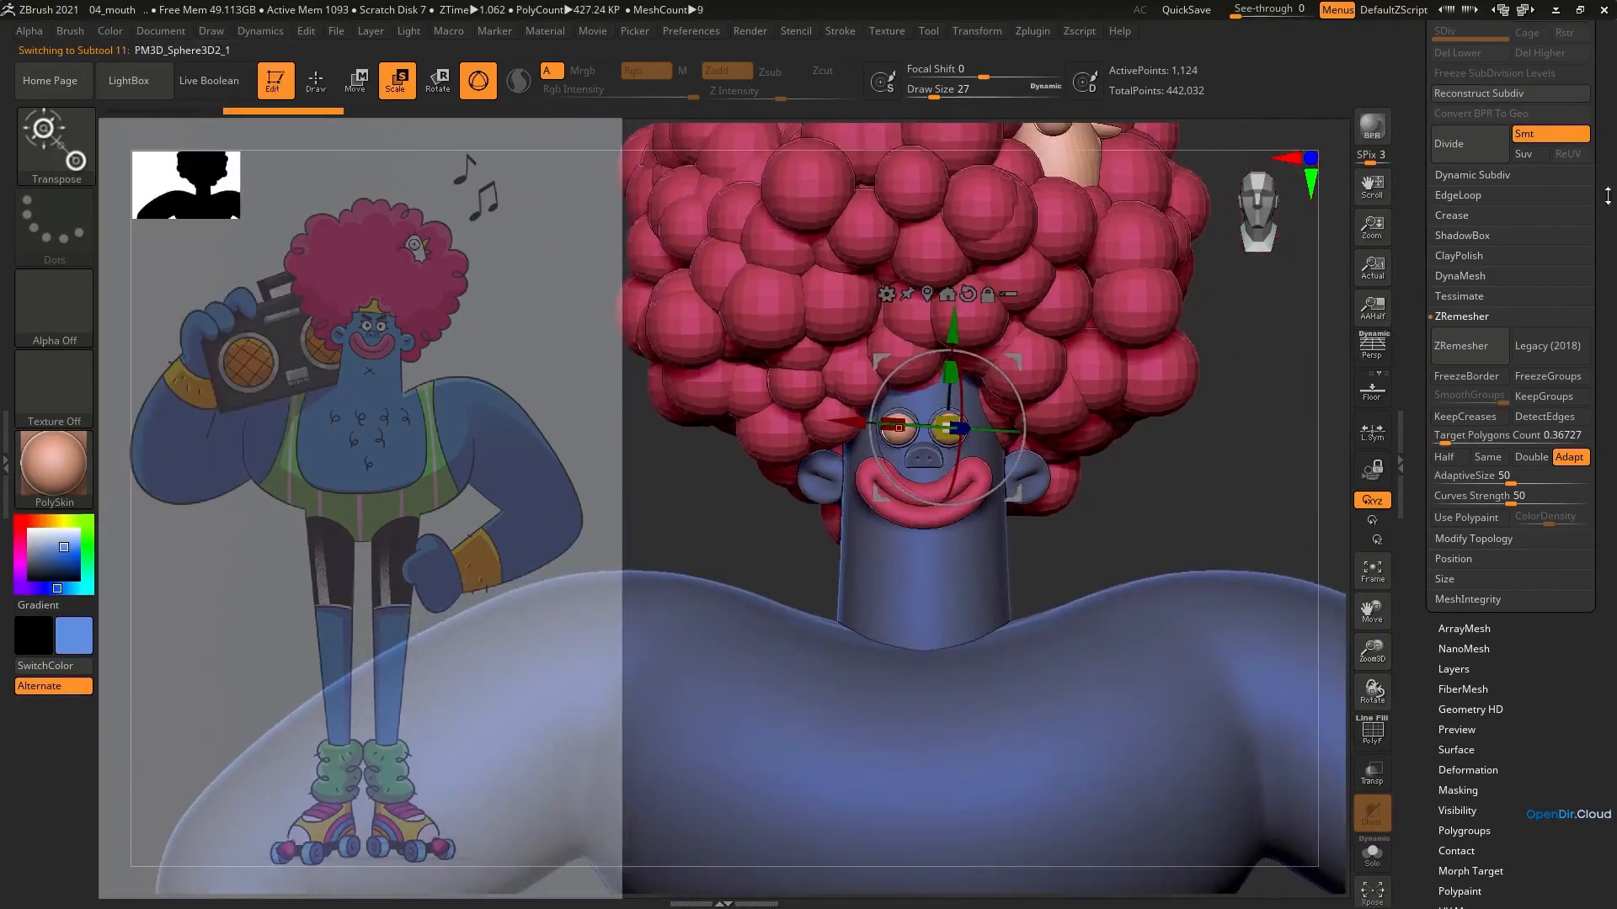
pyautogui.moveTo(1607, 195); pyautogui.dragTo(1565, 368)
pyautogui.click(1455, 390)
pyautogui.click(1491, 598)
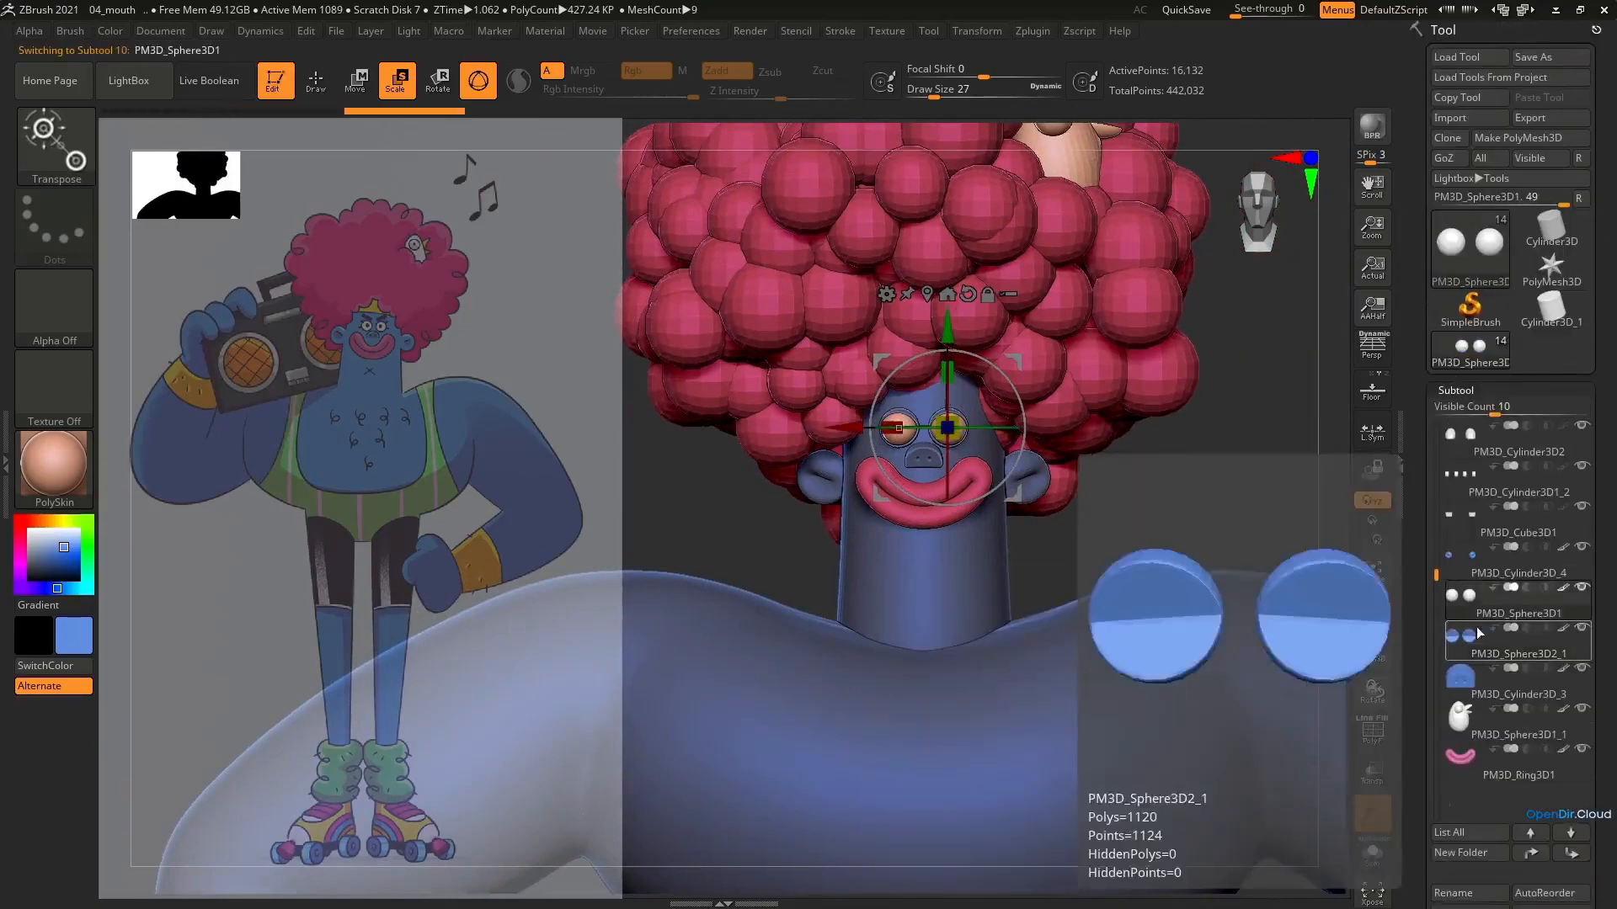
pyautogui.scroll(-3, 1593, 827)
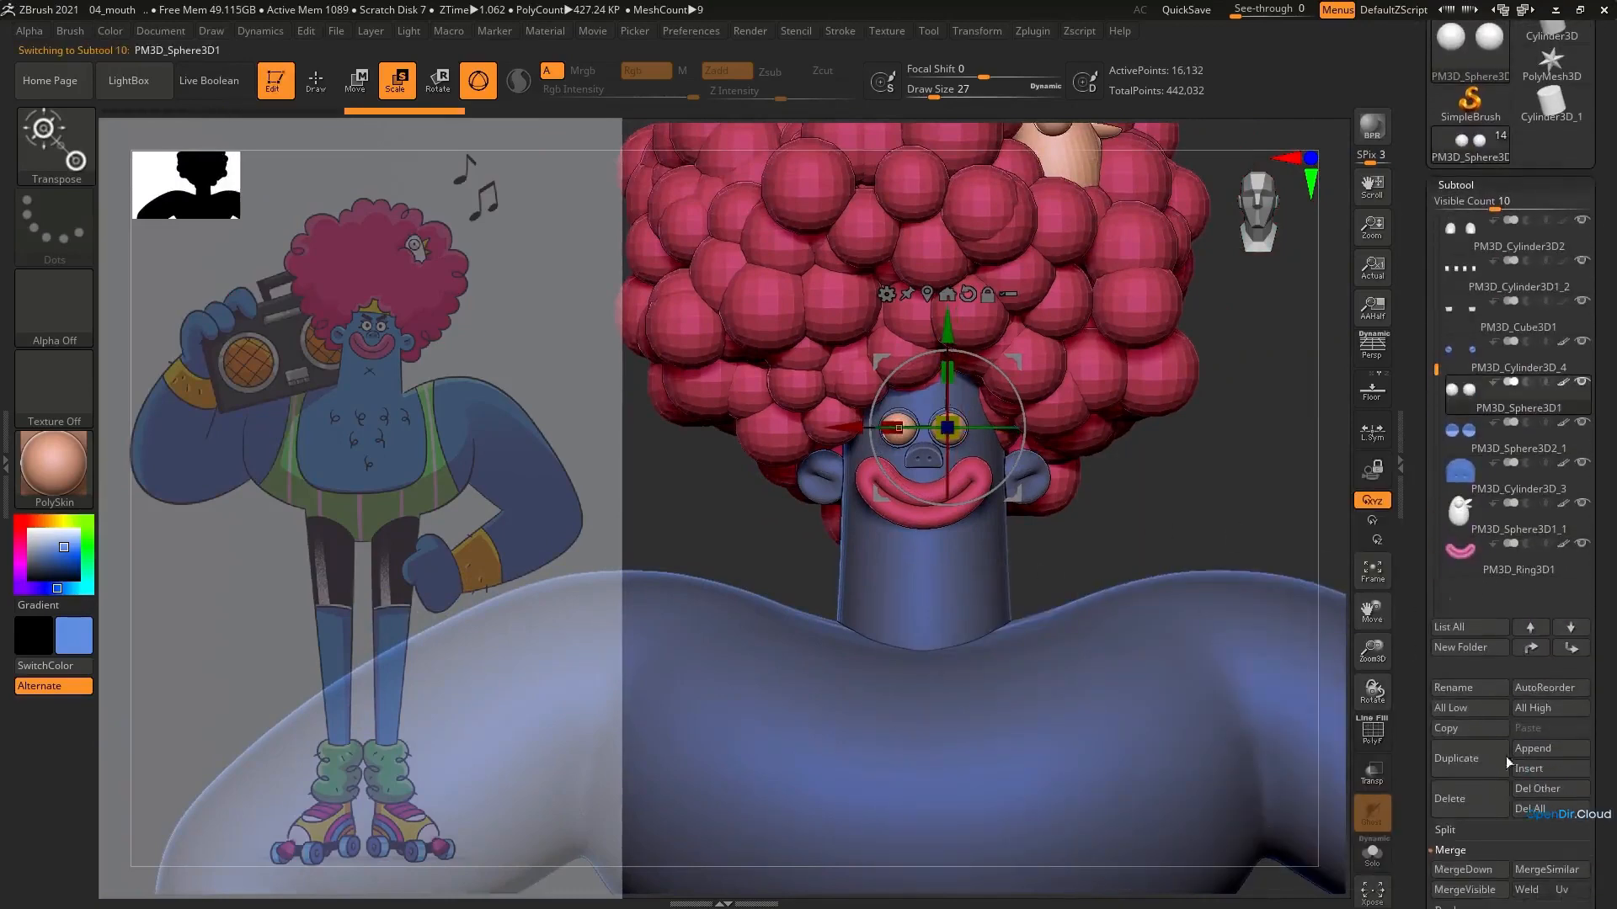
pyautogui.click(1463, 869)
pyautogui.click(1335, 880)
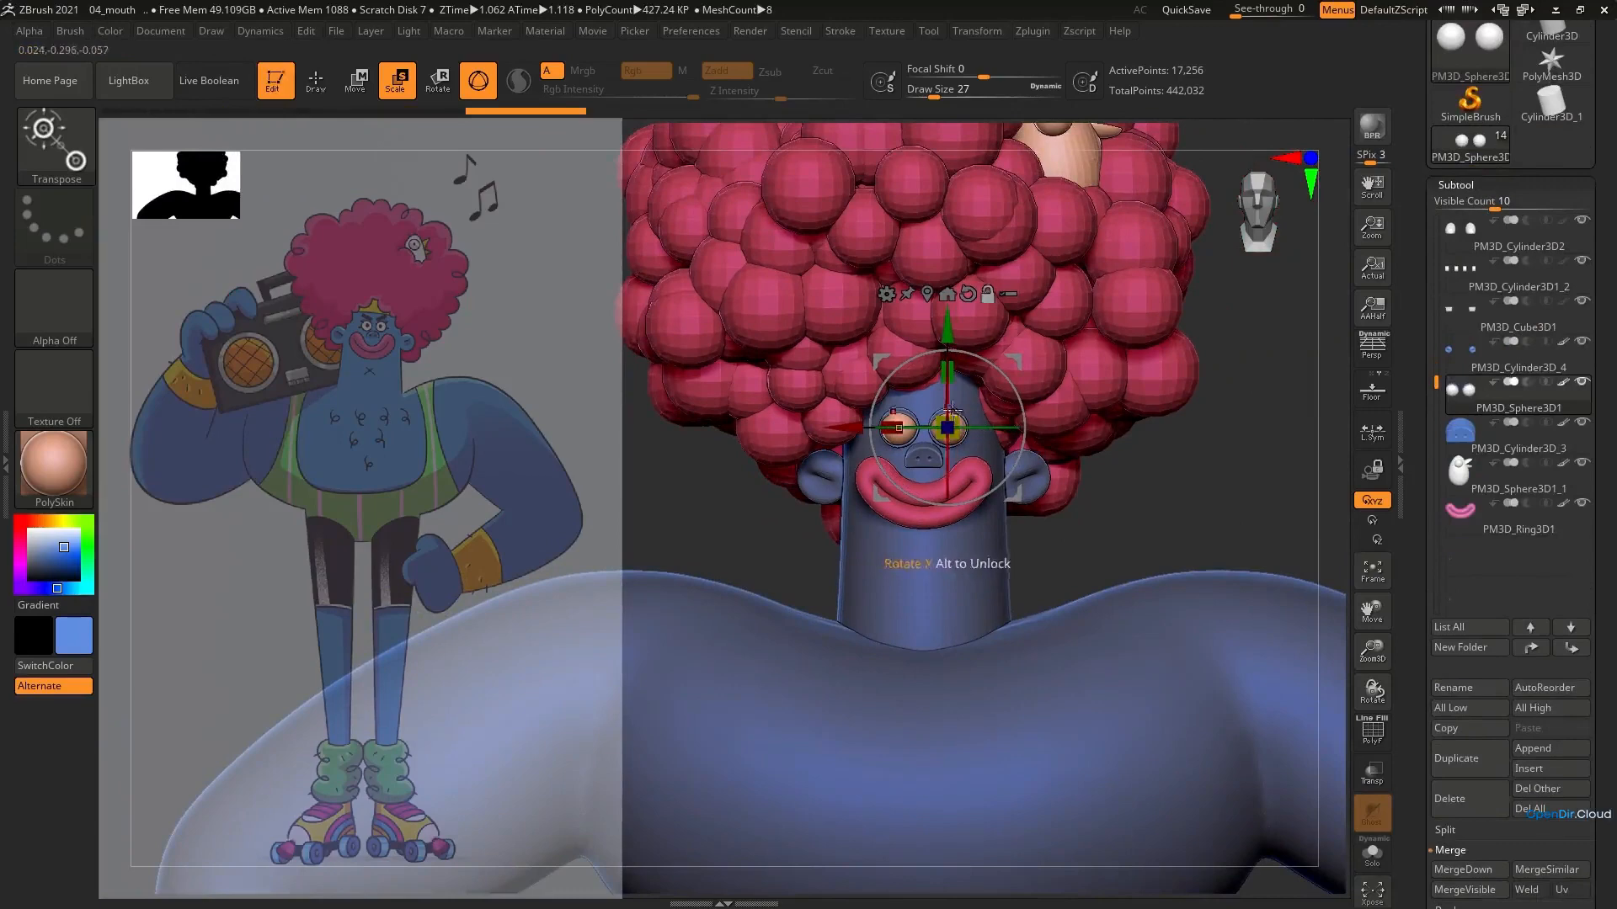
# Nudge the merged eyes slightly upward on the face
pyautogui.press('f')
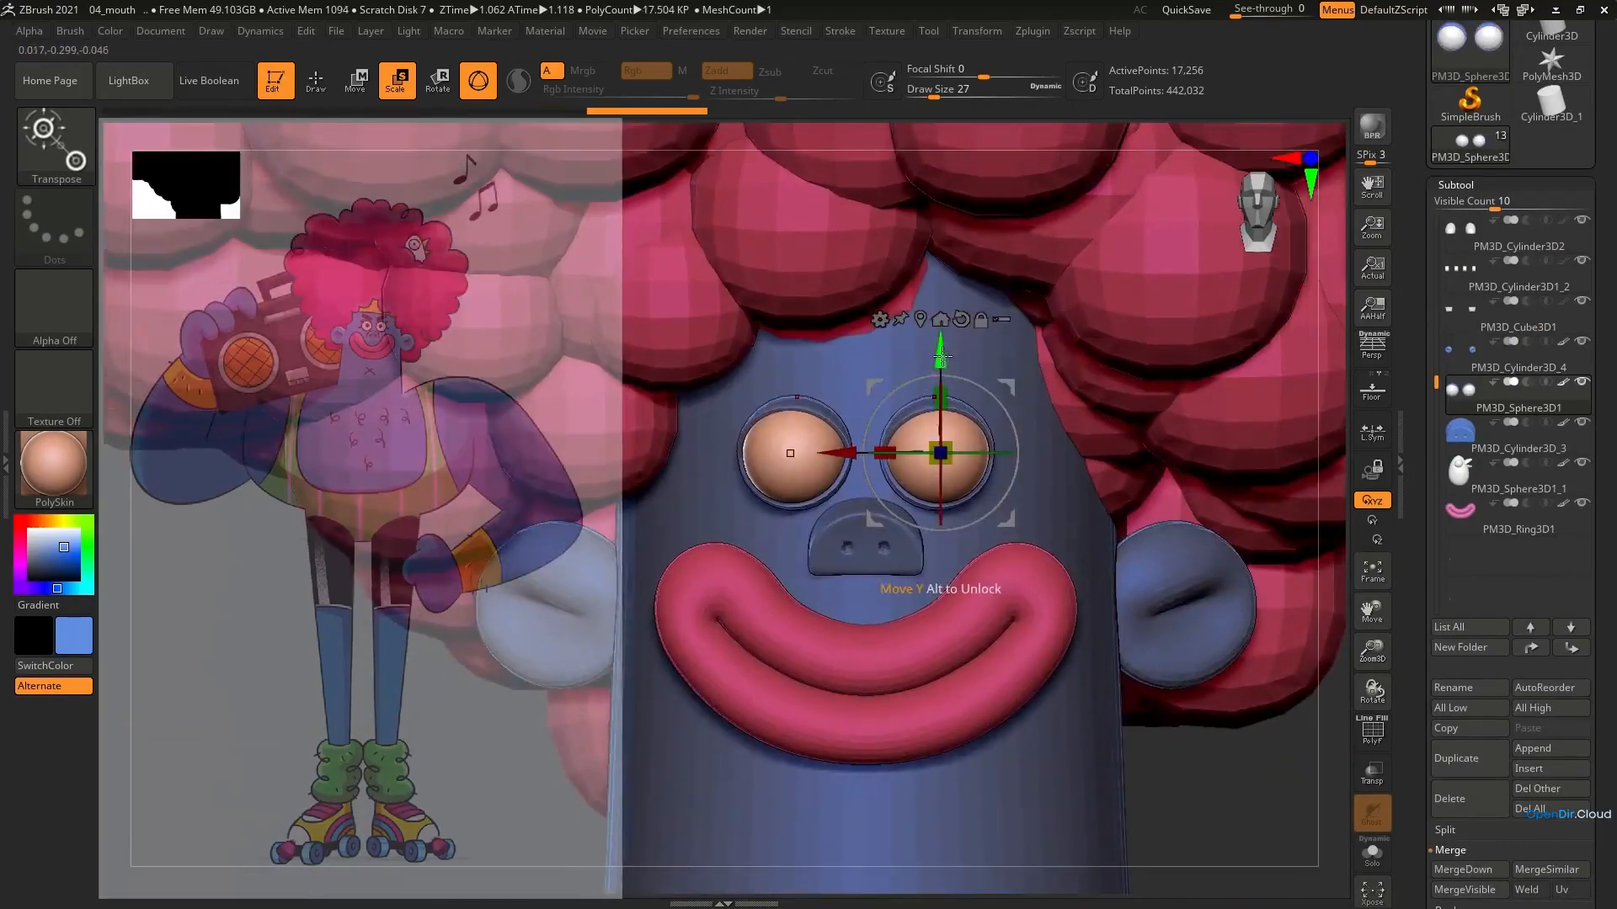
pyautogui.moveTo(942, 356); pyautogui.dragTo(941, 352)
pyautogui.keyDown('ctrl'); pyautogui.moveTo(827, 495); pyautogui.dragTo(825, 291, button='right'); pyautogui.keyUp('ctrl')
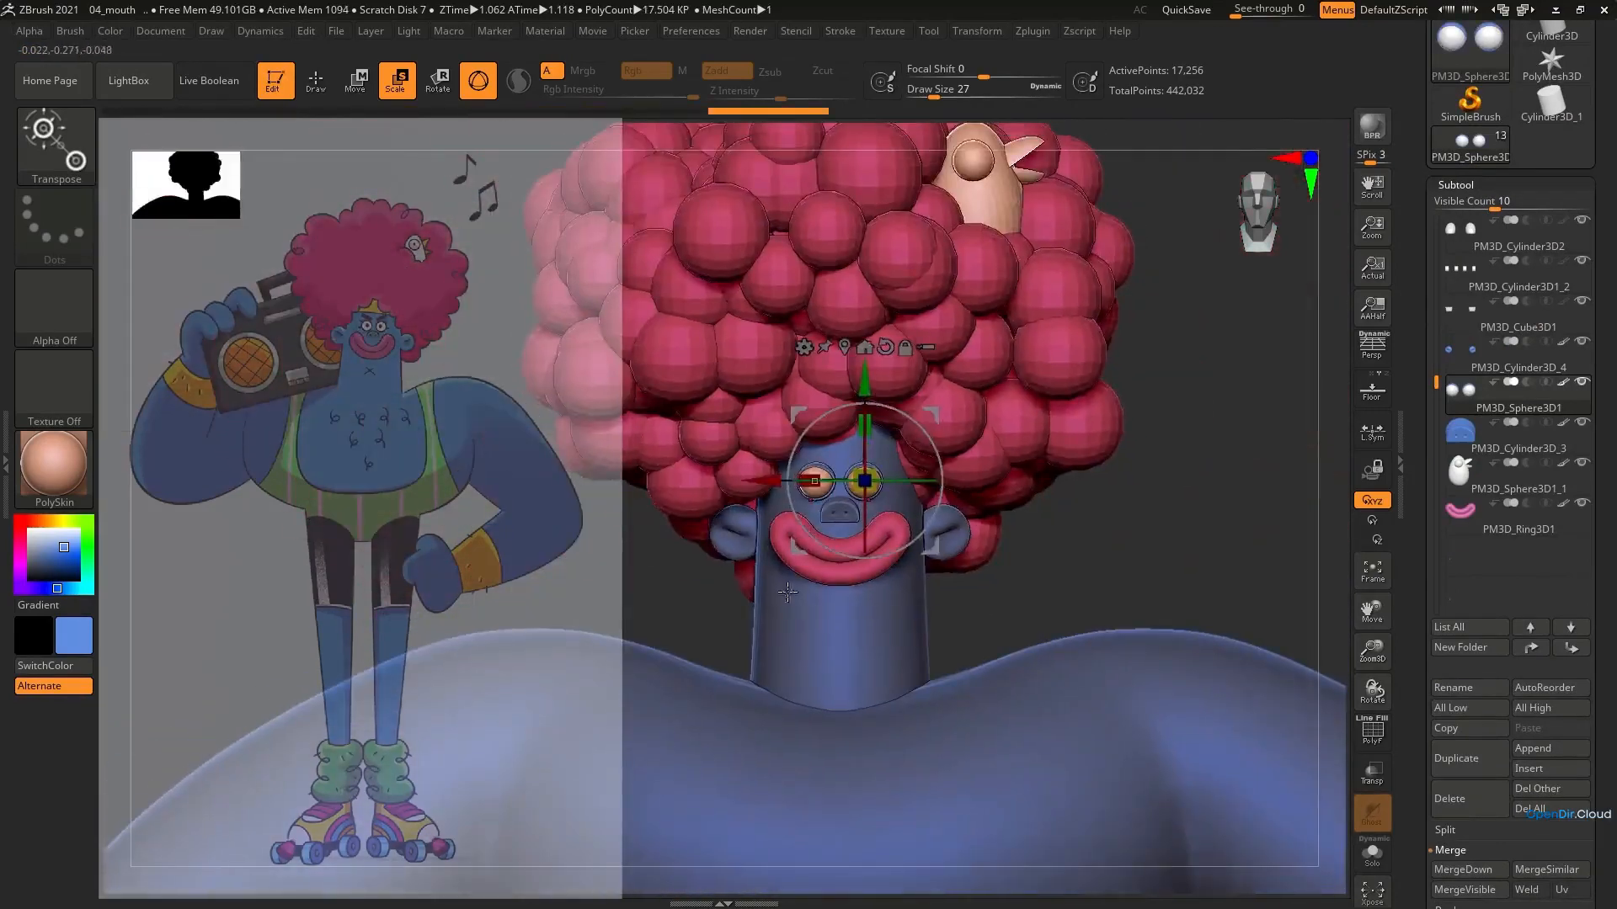
# Select the ears and raise them slightly along the sides of the head
pyautogui.keyDown('alt'); pyautogui.click(959, 534); pyautogui.keyUp('alt')
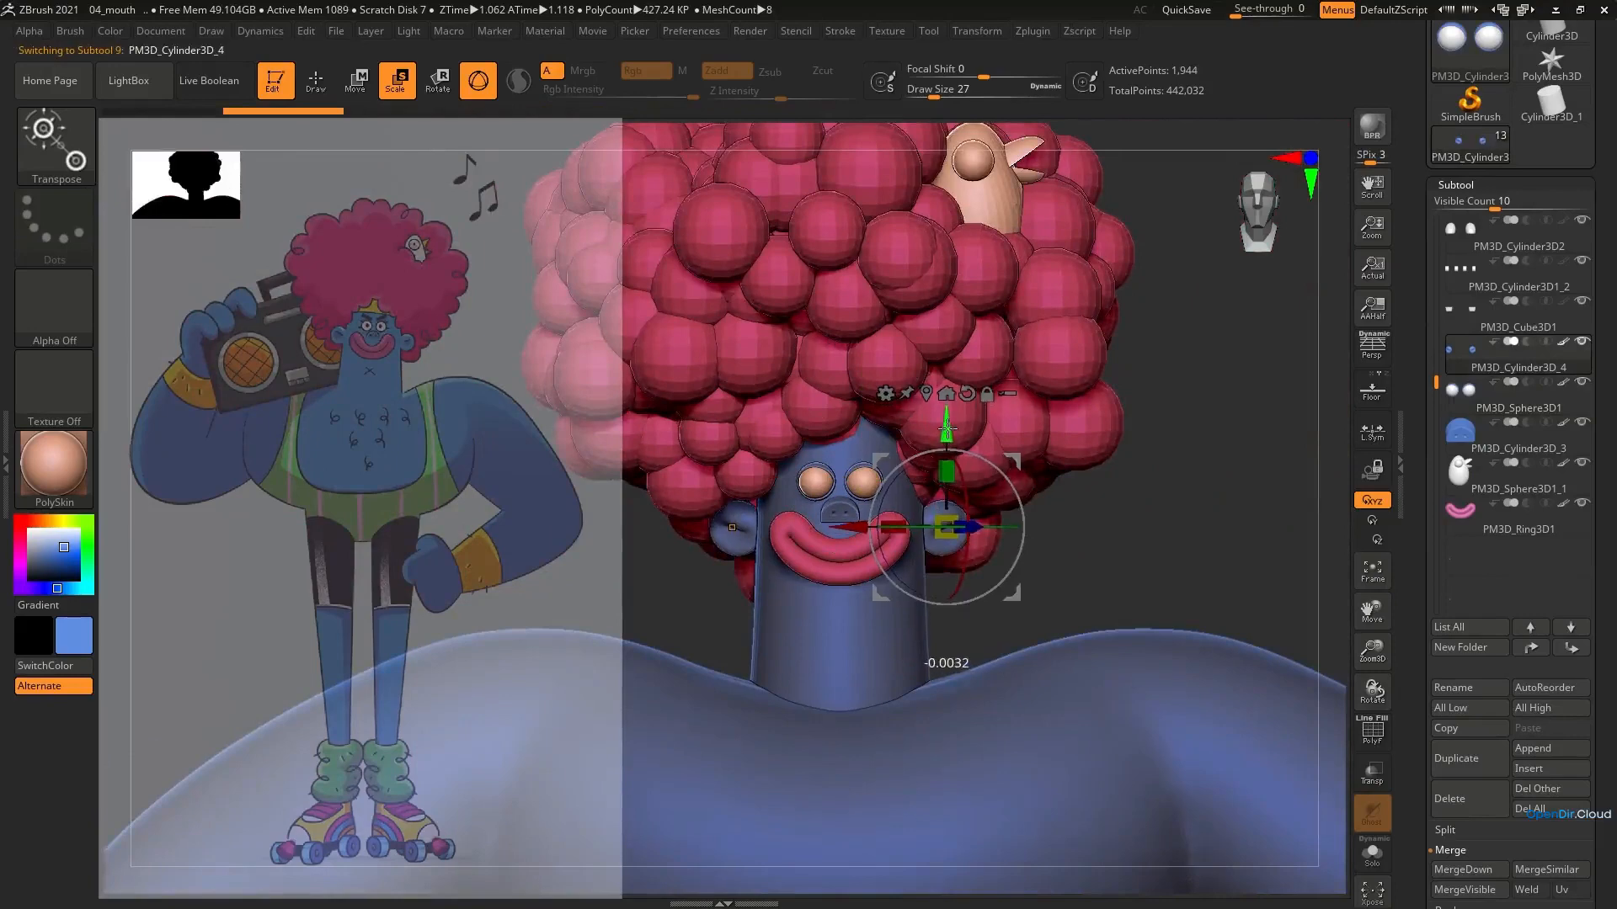
pyautogui.moveTo(945, 455)
pyautogui.keyDown('ctrl'); pyautogui.mouseDown(button='right')
pyautogui.moveTo(952, 362)
pyautogui.moveTo(999, 311)
pyautogui.mouseUp(button='right'); pyautogui.keyUp('ctrl')
pyautogui.press('q')
pyautogui.keyDown('ctrl'); pyautogui.moveTo(1023, 379); pyautogui.dragTo(1027, 303, button='right'); pyautogui.keyUp('ctrl')
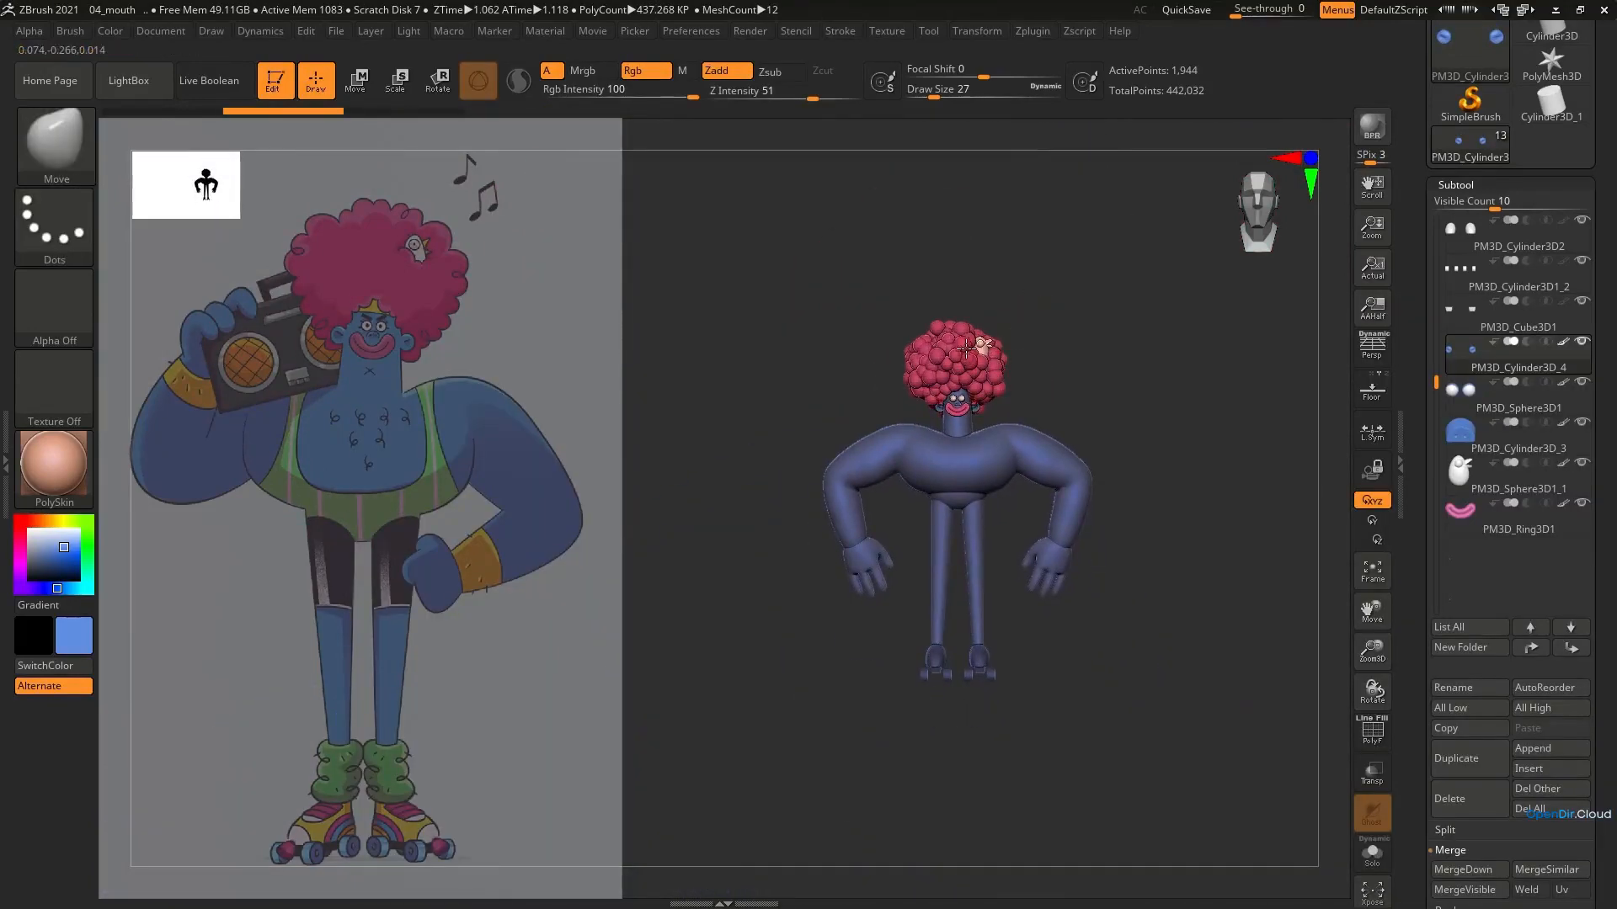
pyautogui.keyDown('ctrl'); pyautogui.moveTo(966, 346); pyautogui.dragTo(938, 665, button='right'); pyautogui.keyUp('ctrl')
# Select the head and neck cylinder and adjust the base of the neck with a large Move brush
pyautogui.keyDown('alt'); pyautogui.click(937, 667); pyautogui.keyUp('alt')
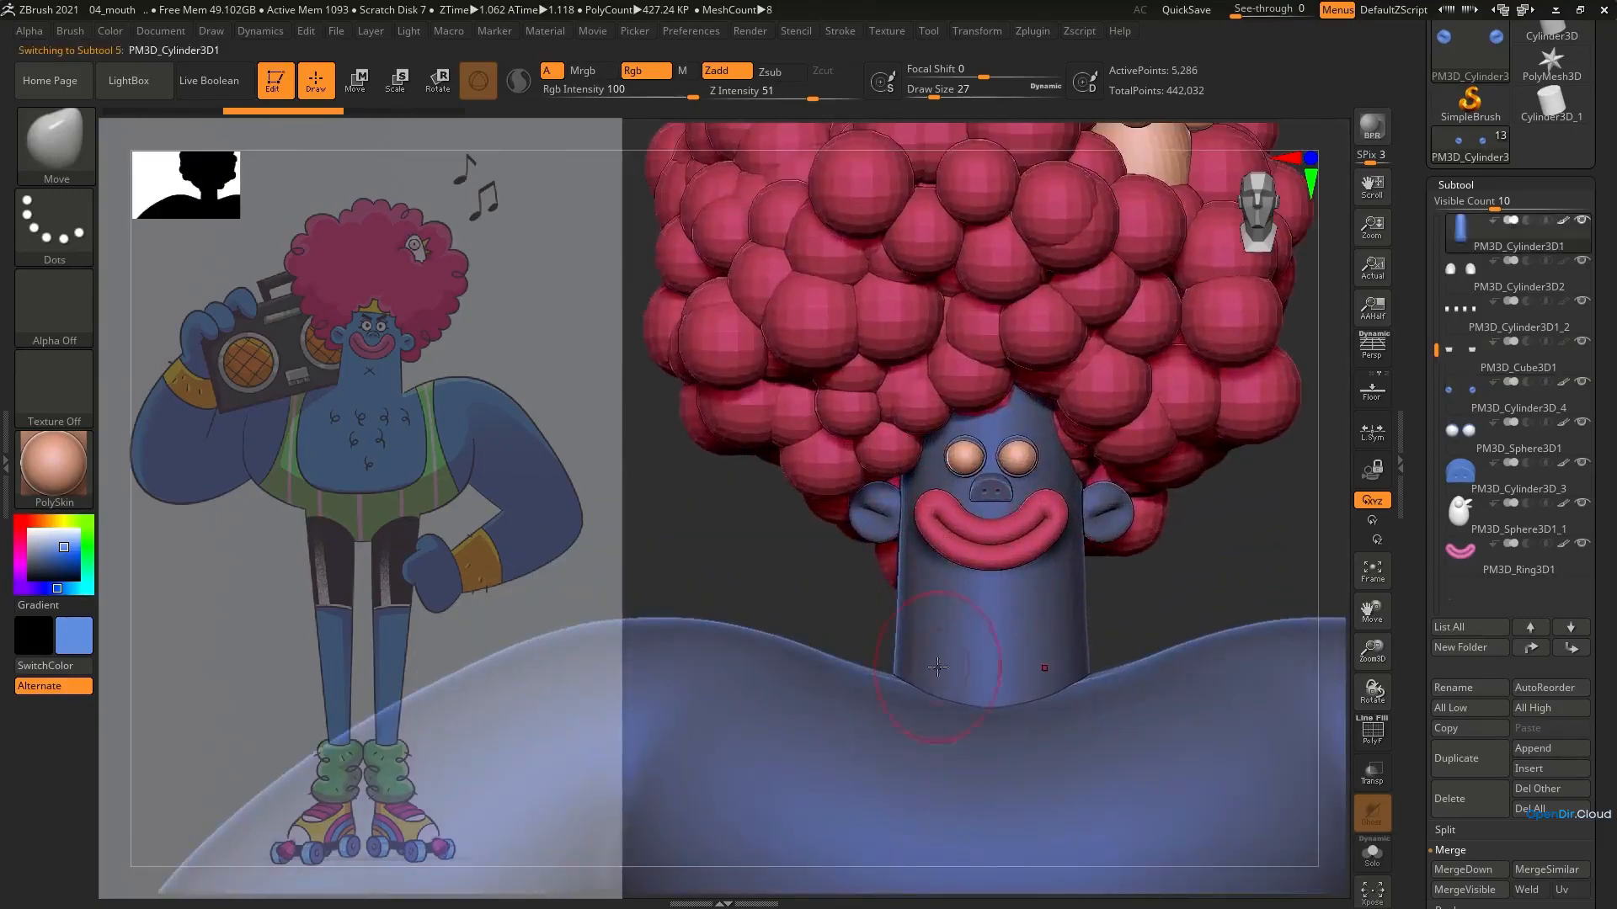
pyautogui.press('s')
pyautogui.click(903, 673)
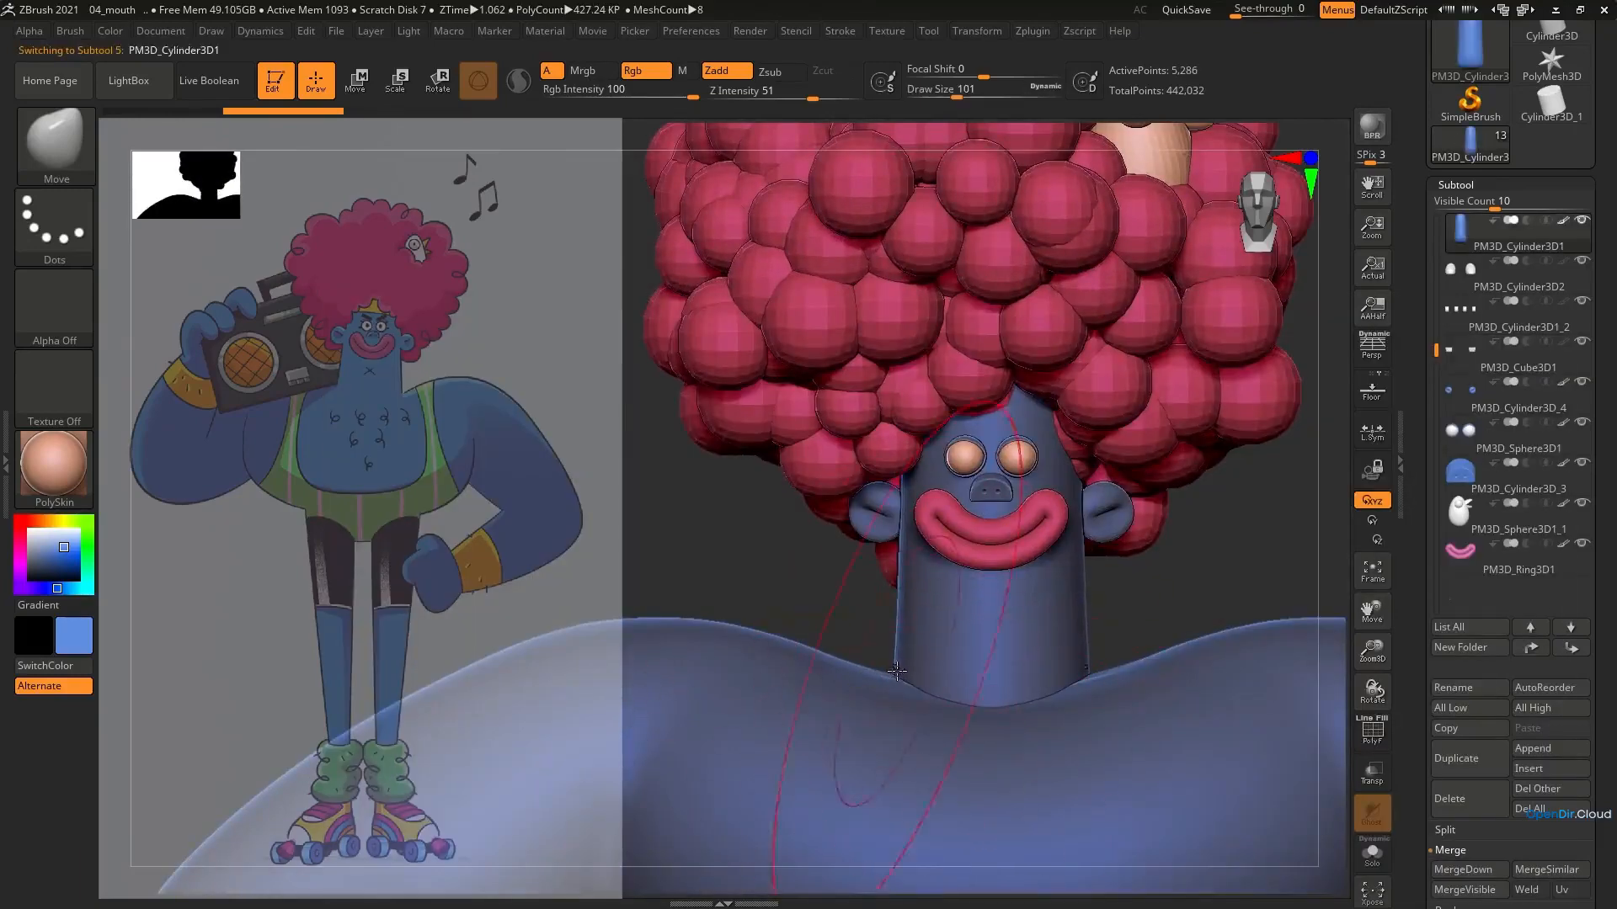
pyautogui.press('s')
pyautogui.click(897, 676)
pyautogui.moveTo(960, 673)
pyautogui.mouseDown(button='right')
pyautogui.moveTo(971, 728)
pyautogui.moveTo(997, 752)
pyautogui.moveTo(979, 640)
pyautogui.mouseUp(button='right')
pyautogui.moveTo(956, 766); pyautogui.dragTo(960, 581, button='right')
pyautogui.keyDown('alt'); pyautogui.moveTo(960, 581); pyautogui.dragTo(999, 539, button='right'); pyautogui.keyUp('alt')
pyautogui.keyDown('ctrl'); pyautogui.moveTo(999, 539); pyautogui.dragTo(998, 464, button='right'); pyautogui.keyUp('ctrl')
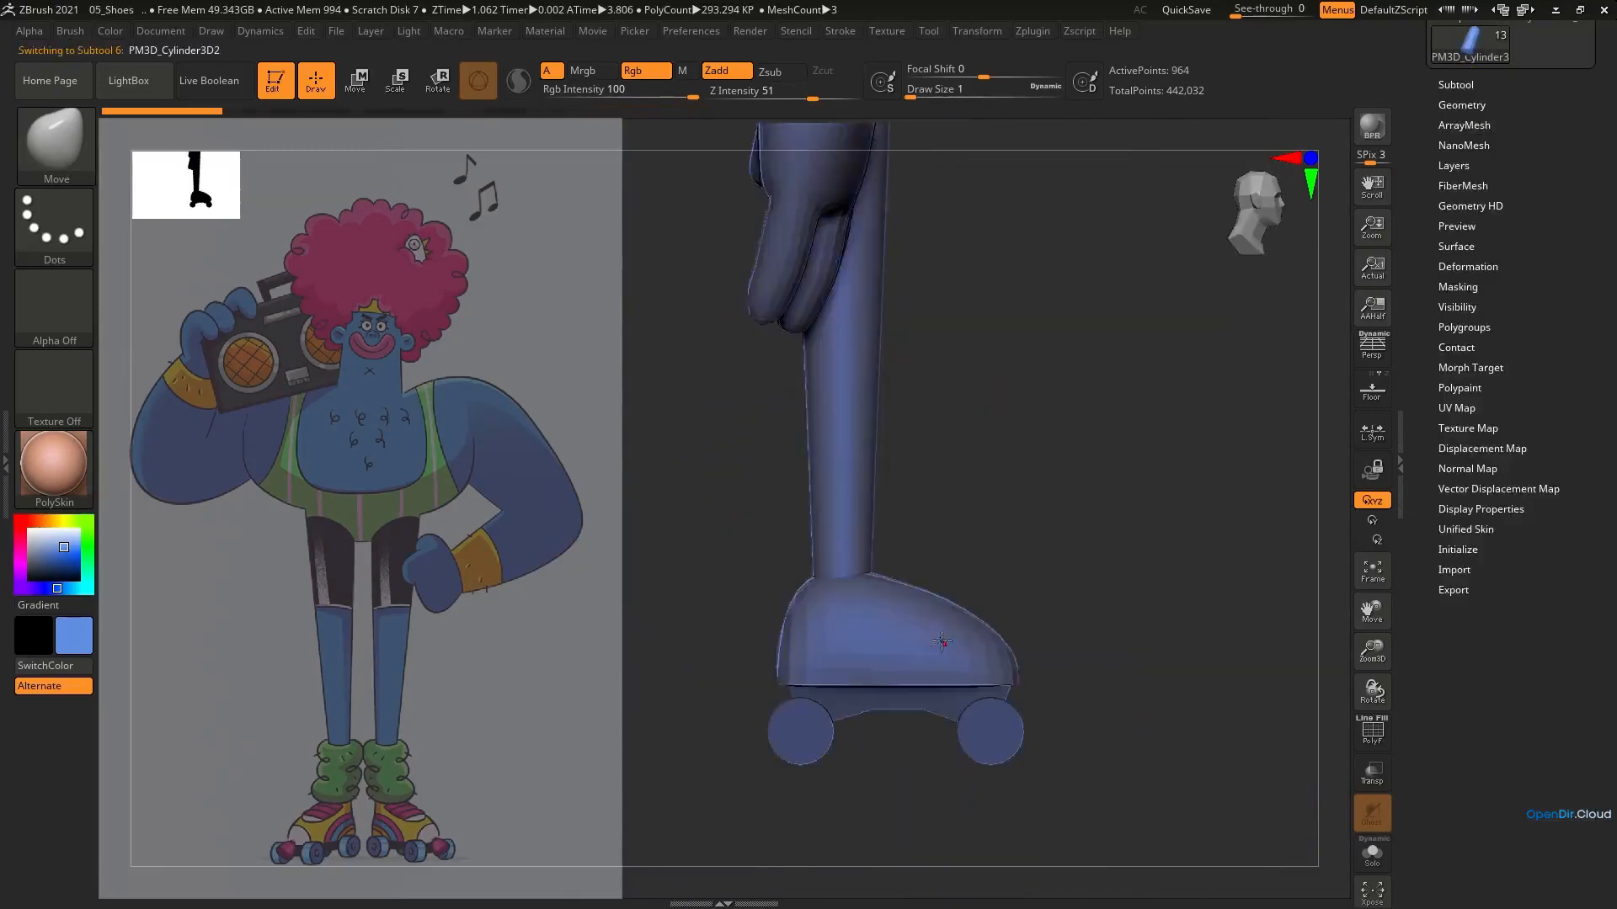
# Select the shoes and convert them with DynaMesh at resolution 1256
pyautogui.moveTo(1179, 362); pyautogui.dragTo(1247, 359, button='right')
pyautogui.click(1469, 105)
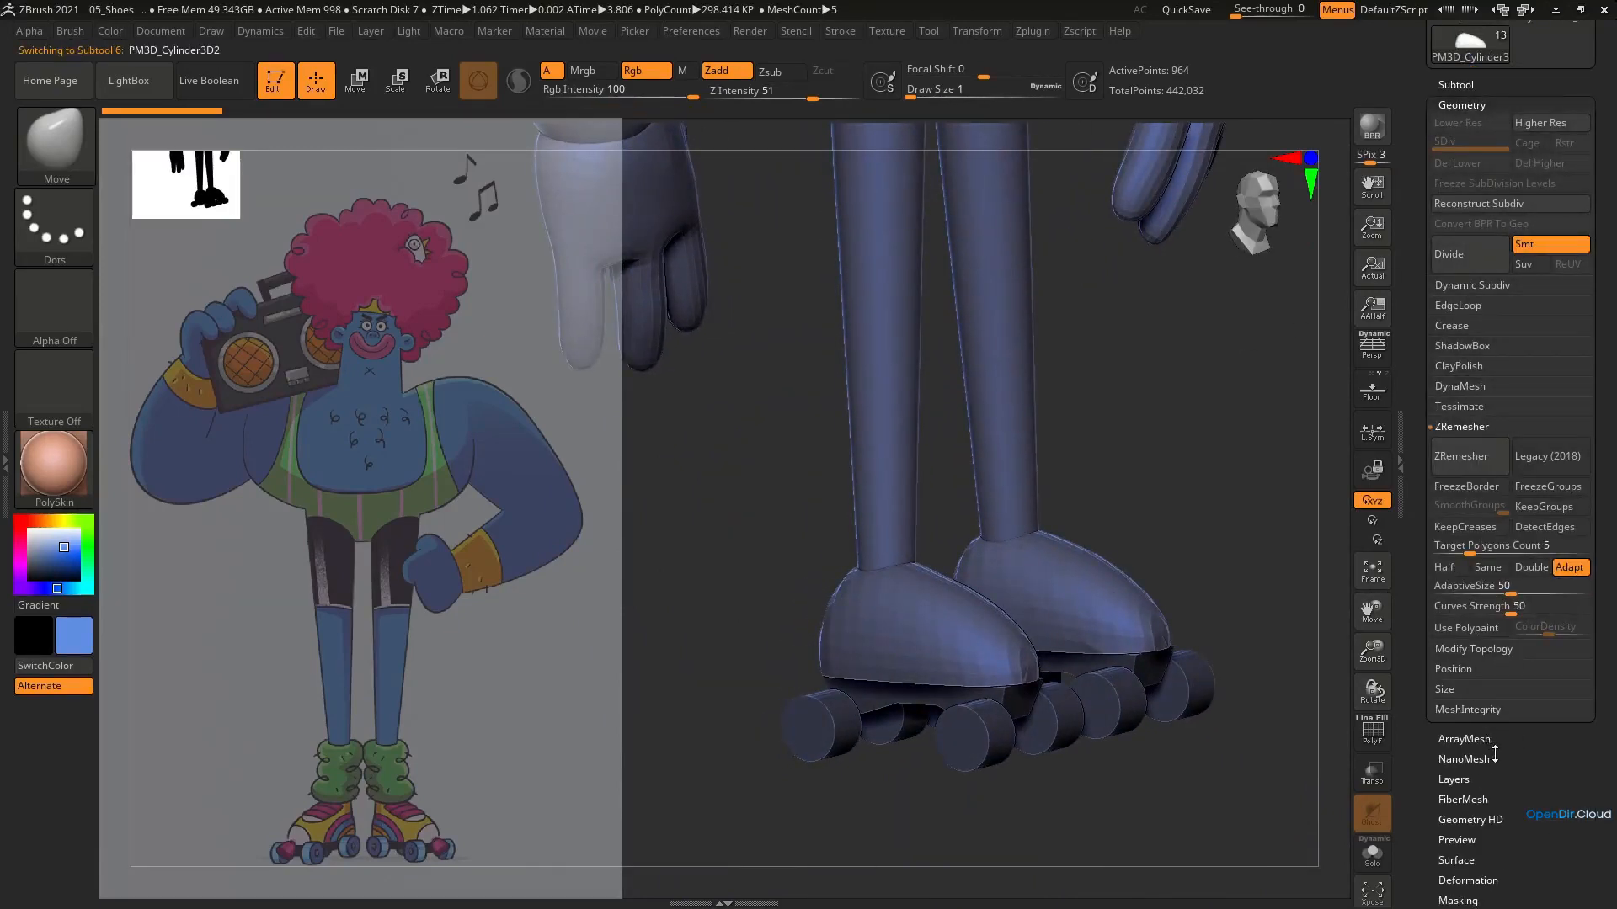
pyautogui.moveTo(1497, 749); pyautogui.dragTo(1498, 713)
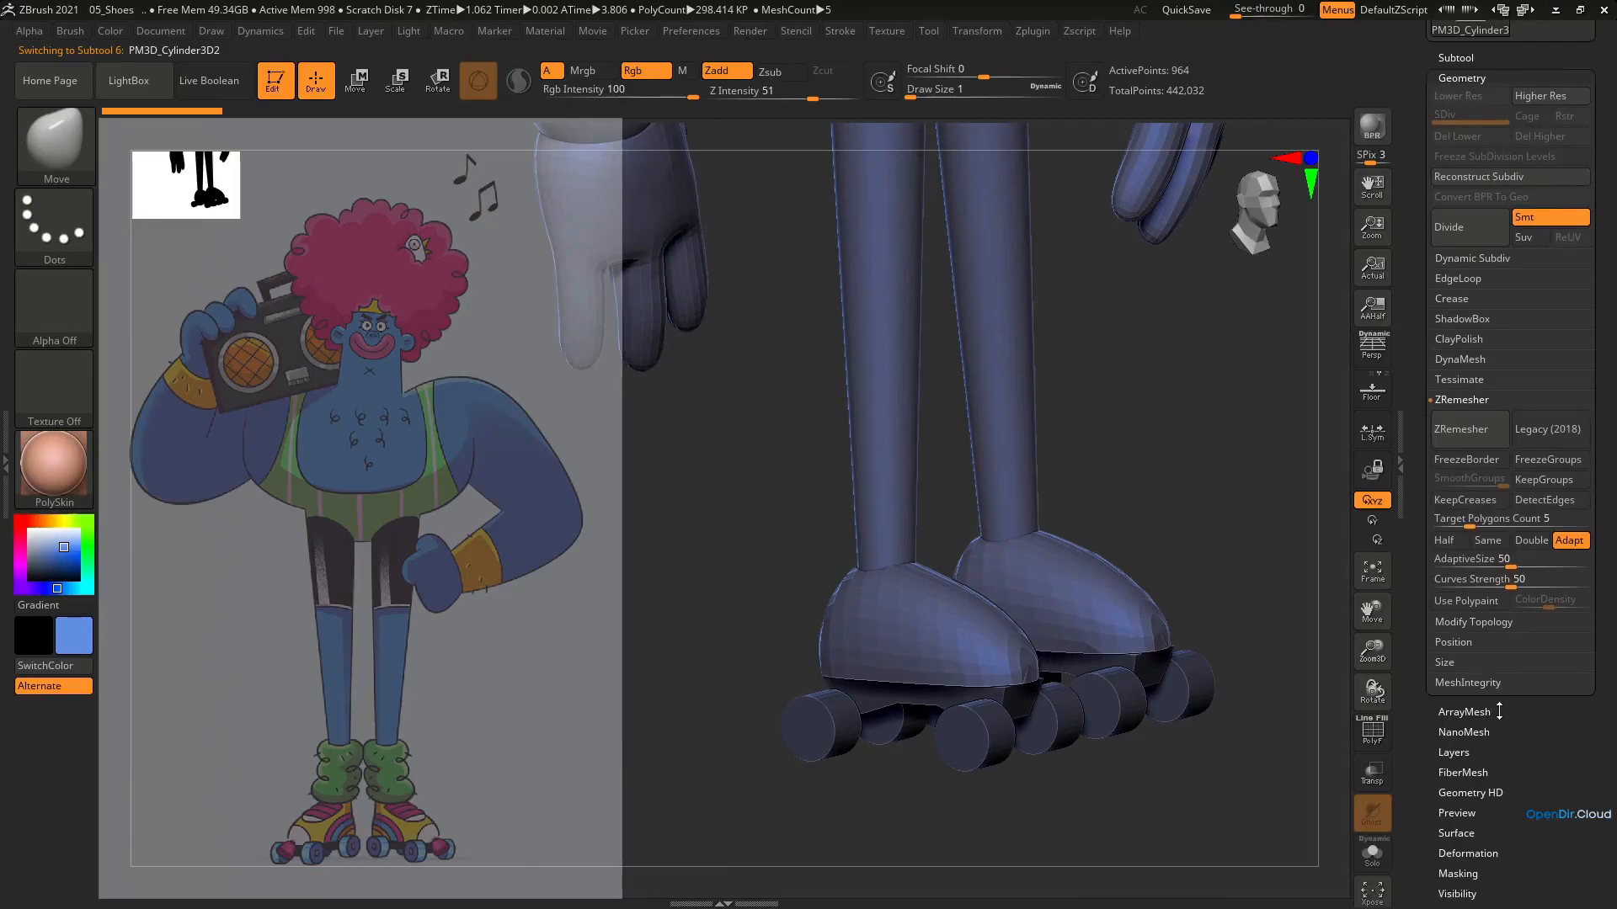
pyautogui.click(1455, 360)
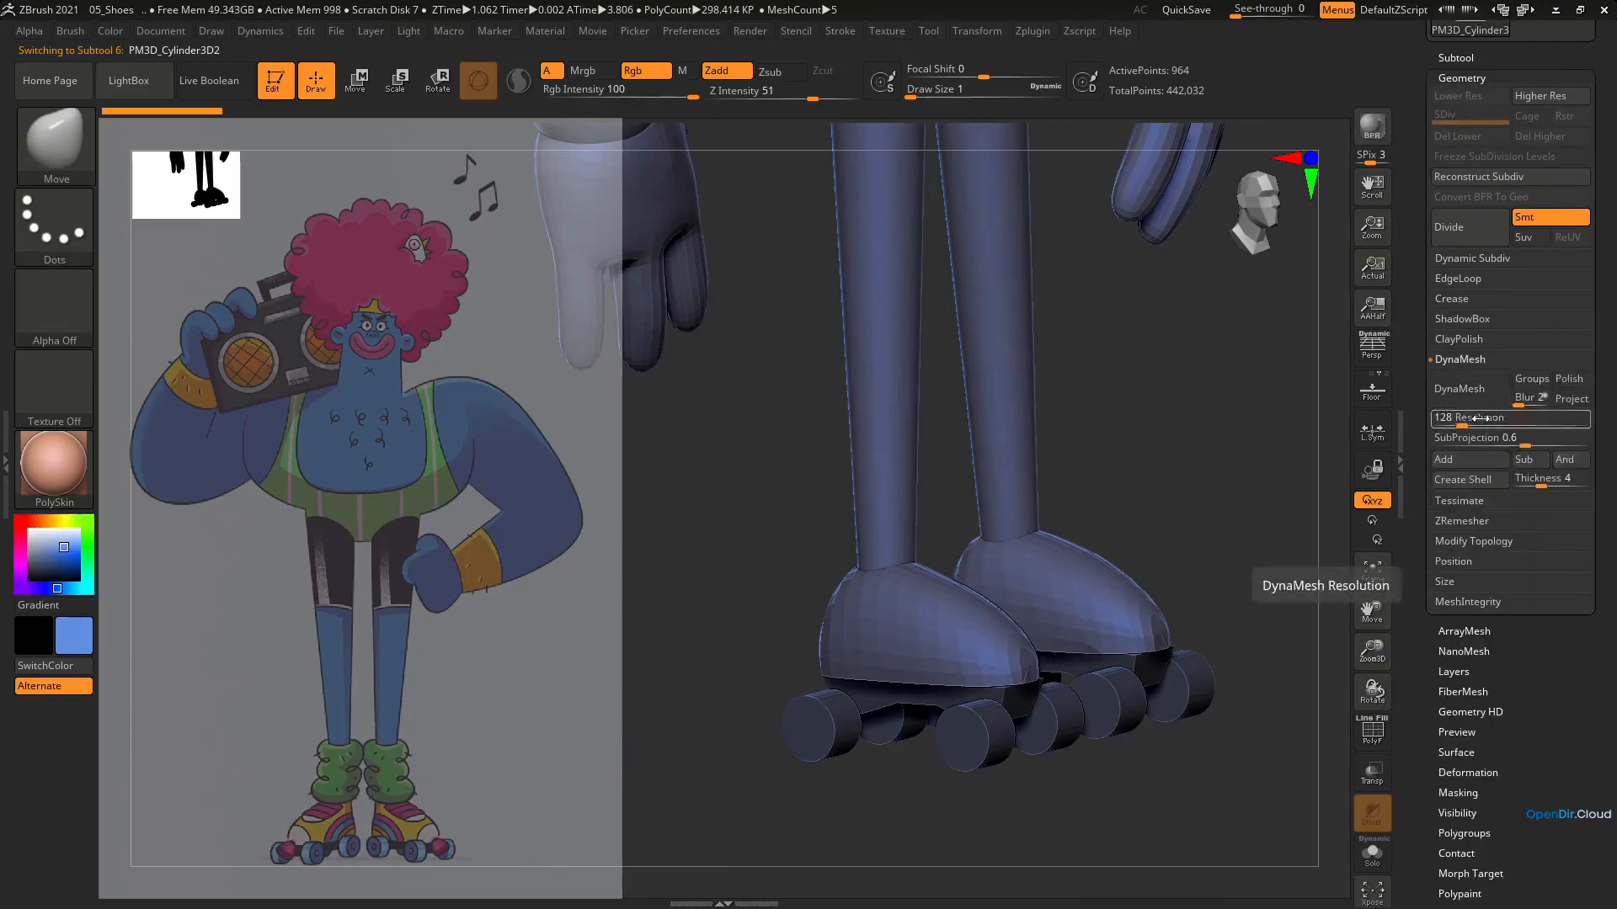
pyautogui.moveTo(1464, 423); pyautogui.dragTo(1493, 423)
pyautogui.click(1485, 401)
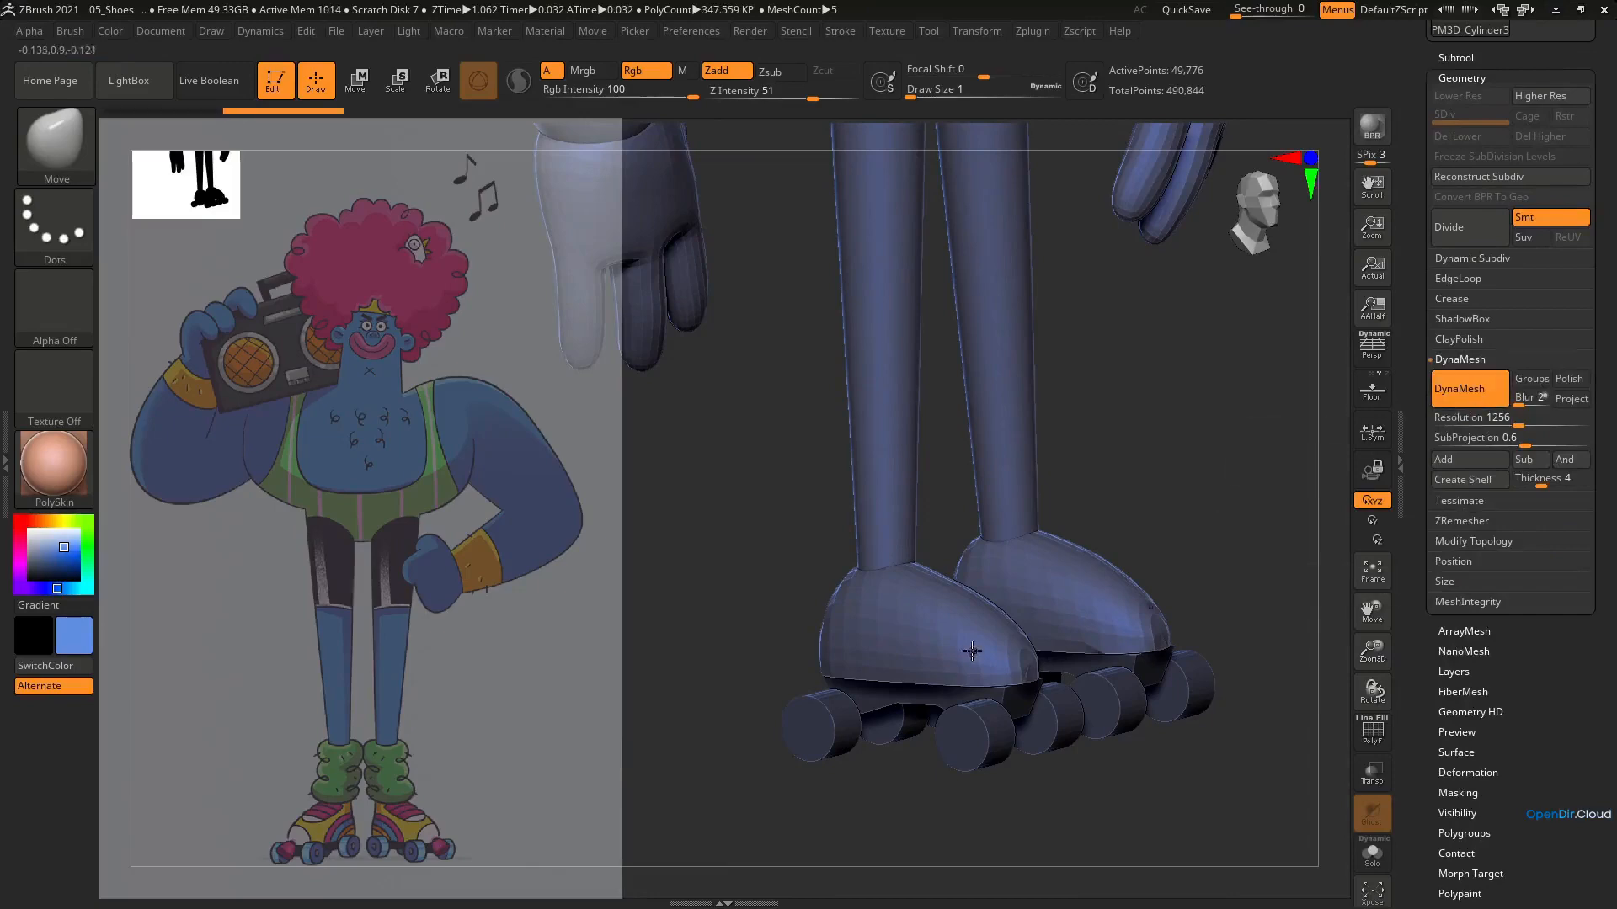
# Check the shoes' new mesh density, smooth their faceted surface and isolate them with Solo
pyautogui.hotkey('shift', 'f')
pyautogui.scroll(3, 968, 665)
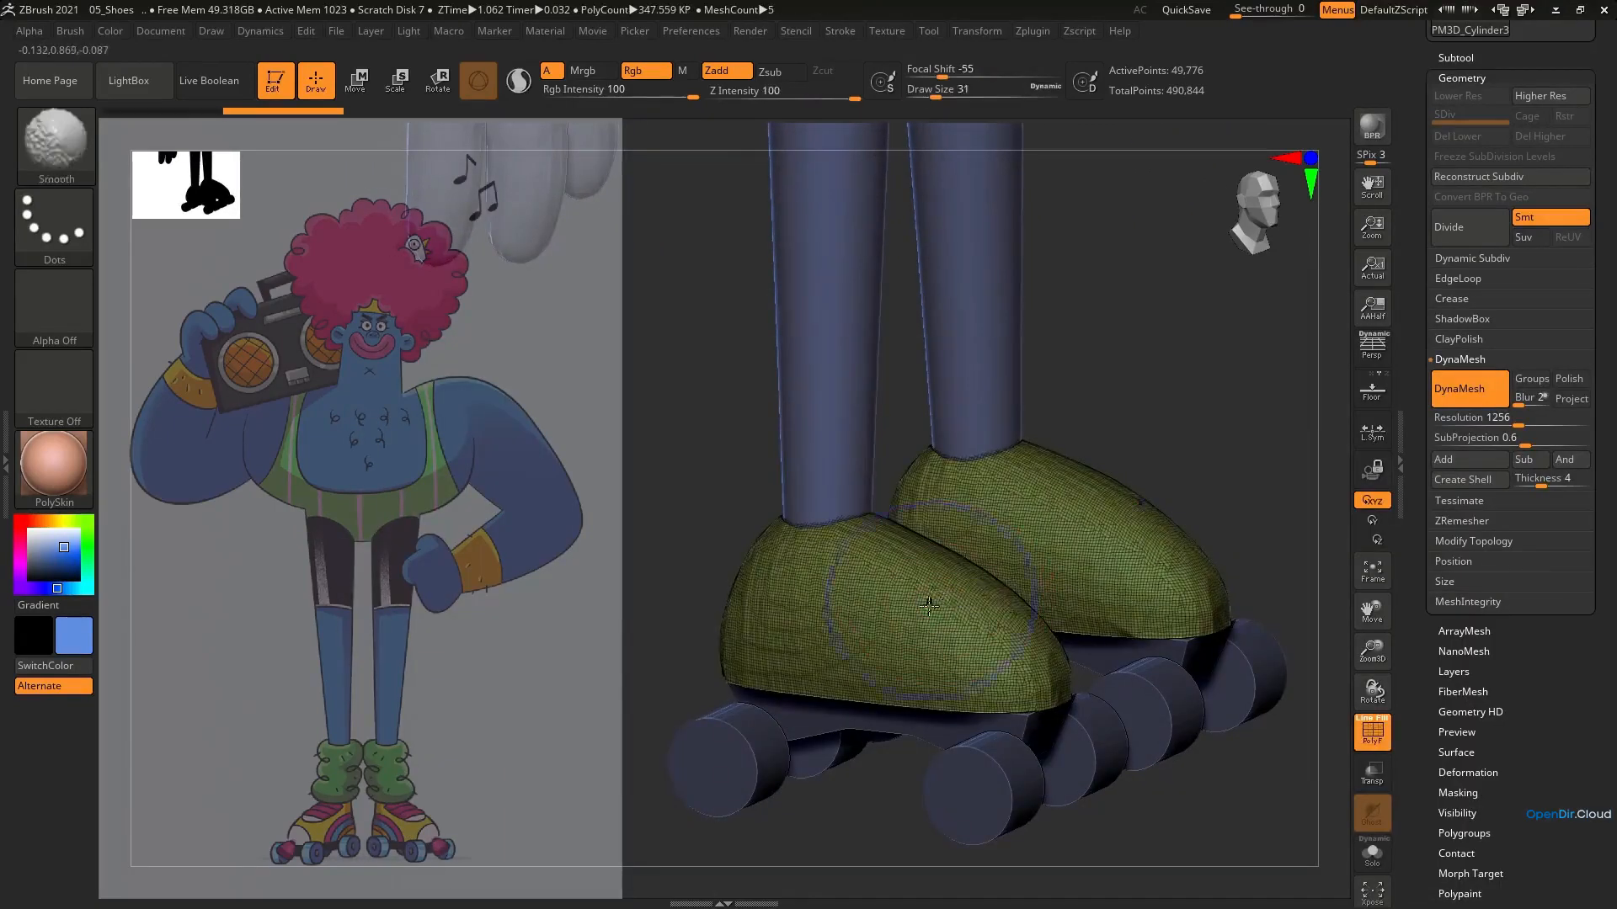
pyautogui.hotkey('shift', 'f')
pyautogui.moveTo(1055, 529)
pyautogui.mouseDown(button='right')
pyautogui.moveTo(1047, 462)
pyautogui.moveTo(1128, 497)
pyautogui.mouseUp(button='right')
pyautogui.click(1372, 856)
pyautogui.moveTo(1179, 556)
pyautogui.mouseDown(button='right')
pyautogui.moveTo(1078, 567)
pyautogui.moveTo(1032, 531)
pyautogui.mouseUp(button='right')
pyautogui.moveTo(1009, 516); pyautogui.dragTo(998, 460)
pyautogui.keyDown('shift'); pyautogui.moveTo(1043, 508); pyautogui.dragTo(1023, 421, button='right'); pyautogui.keyUp('shift')
# Reshape the isolated shoes' outline with the Move brush at varied sizes
pyautogui.press('b')
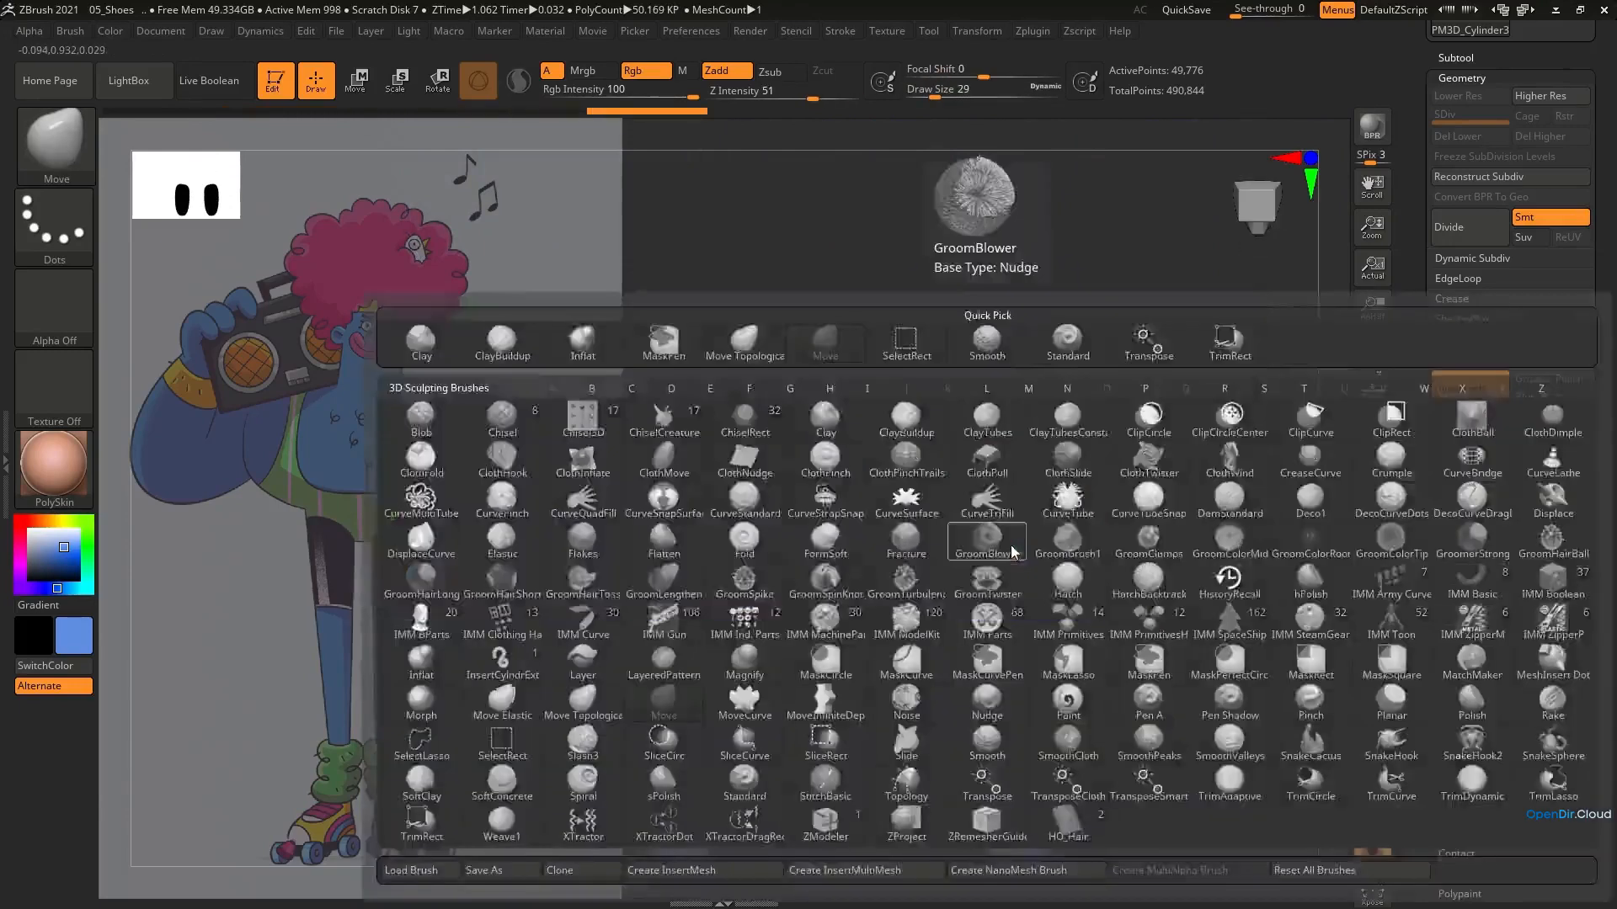
pyautogui.press('m')
pyautogui.press('v')
pyautogui.moveTo(1013, 530); pyautogui.dragTo(1012, 503)
pyautogui.press('[')
pyautogui.keyDown('shift'); pyautogui.moveTo(999, 532); pyautogui.dragTo(1001, 608, button='right'); pyautogui.keyUp('shift')
pyautogui.moveTo(1002, 611); pyautogui.dragTo(1002, 599)
pyautogui.moveTo(960, 608); pyautogui.dragTo(961, 598)
pyautogui.press(']')
pyautogui.moveTo(842, 529)
pyautogui.mouseDown(button='right')
pyautogui.moveTo(949, 532)
pyautogui.moveTo(958, 667)
pyautogui.mouseUp(button='right')
# Mask the ankle area on top of the shoes and invert the mask so only that area is editable
pyautogui.press('s')
pyautogui.moveTo(981, 542); pyautogui.dragTo(971, 542)
pyautogui.keyDown('ctrl'); pyautogui.moveTo(969, 499); pyautogui.dragTo(975, 490); pyautogui.keyUp('ctrl')
pyautogui.keyDown('shift'); pyautogui.moveTo(973, 523); pyautogui.dragTo(982, 488, button='right'); pyautogui.keyUp('shift')
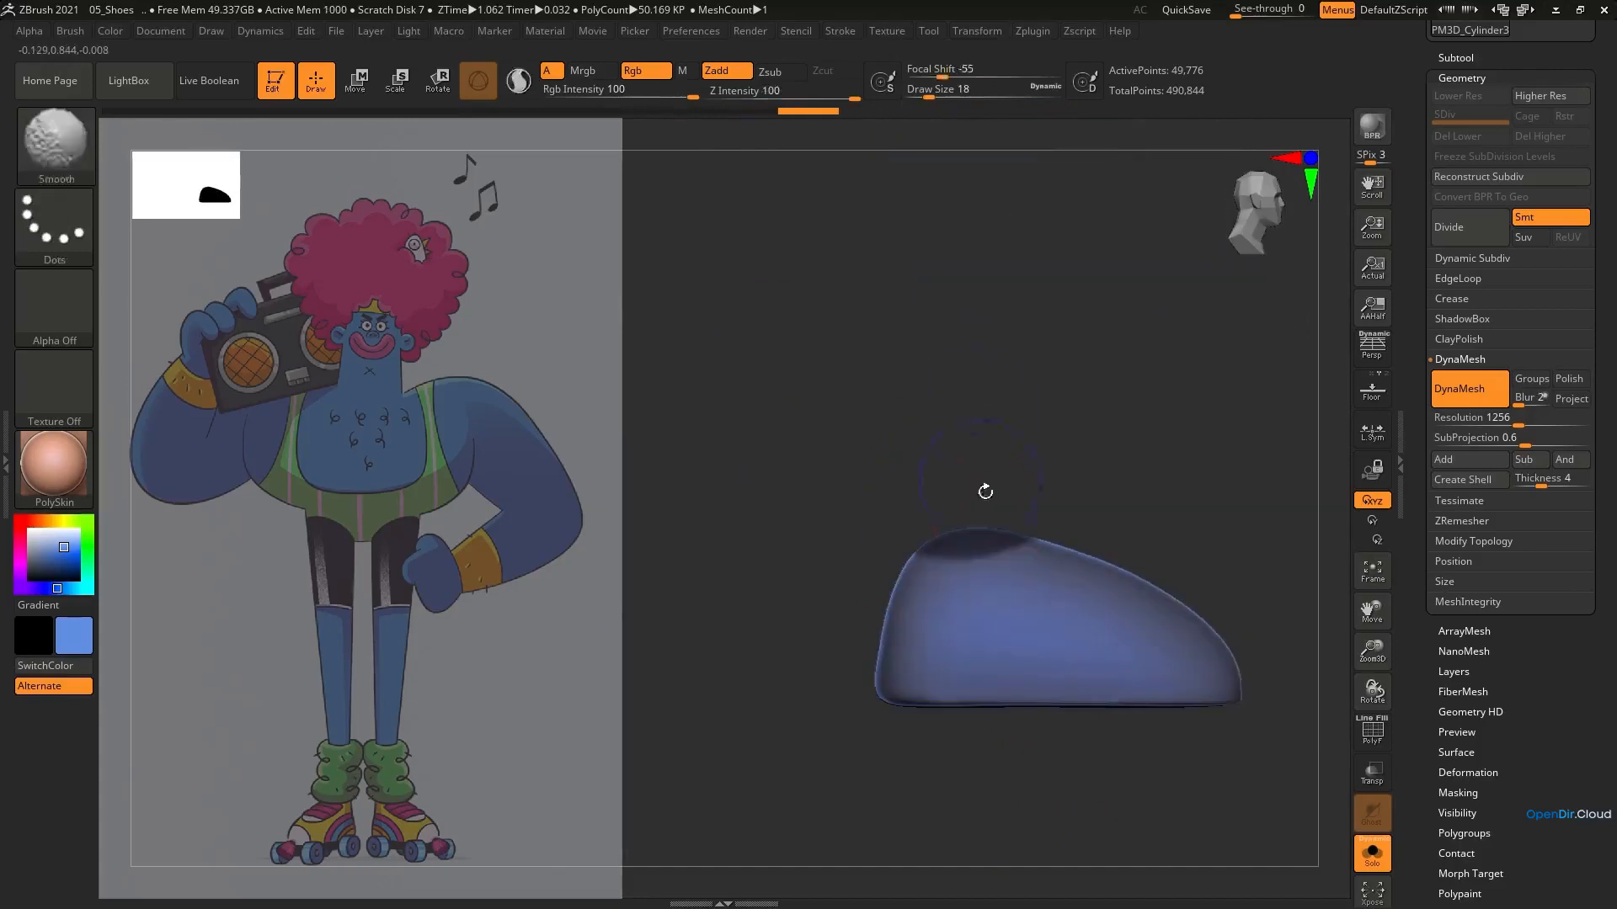
pyautogui.click(1474, 793)
pyautogui.keyDown('ctrl'); pyautogui.click(1055, 463); pyautogui.keyUp('ctrl')
# Pull the unmasked shoe tops up into ankle collars, scale and shift them toward the heel, and hide the mask display
pyautogui.press('e')
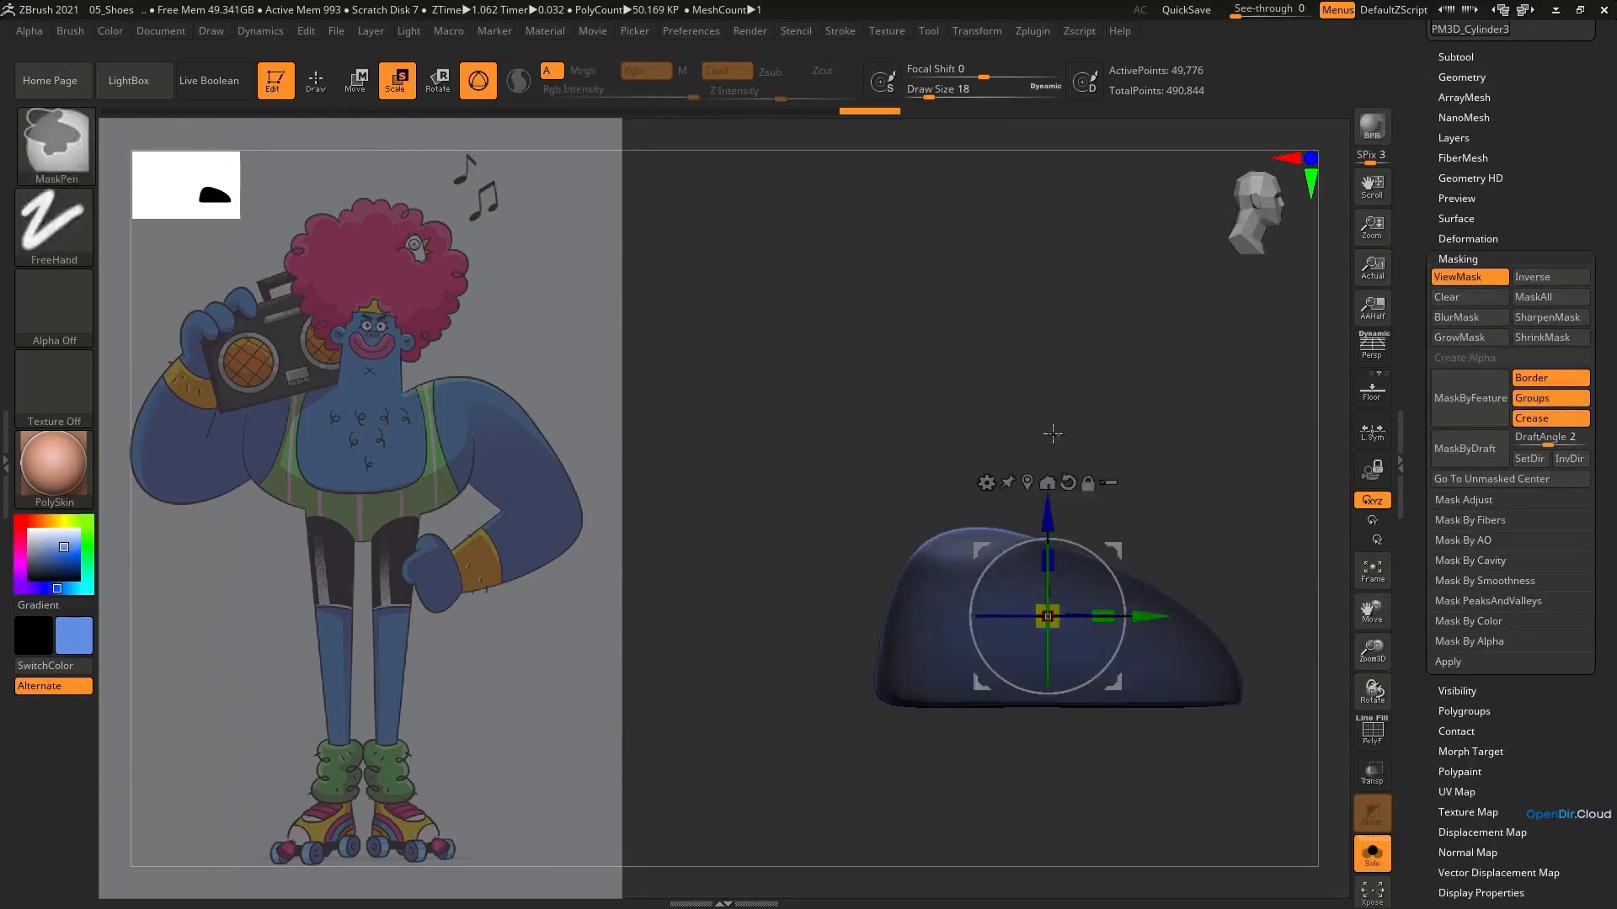
pyautogui.moveTo(1047, 516); pyautogui.dragTo(1047, 480)
pyautogui.moveTo(1047, 580); pyautogui.dragTo(1054, 576)
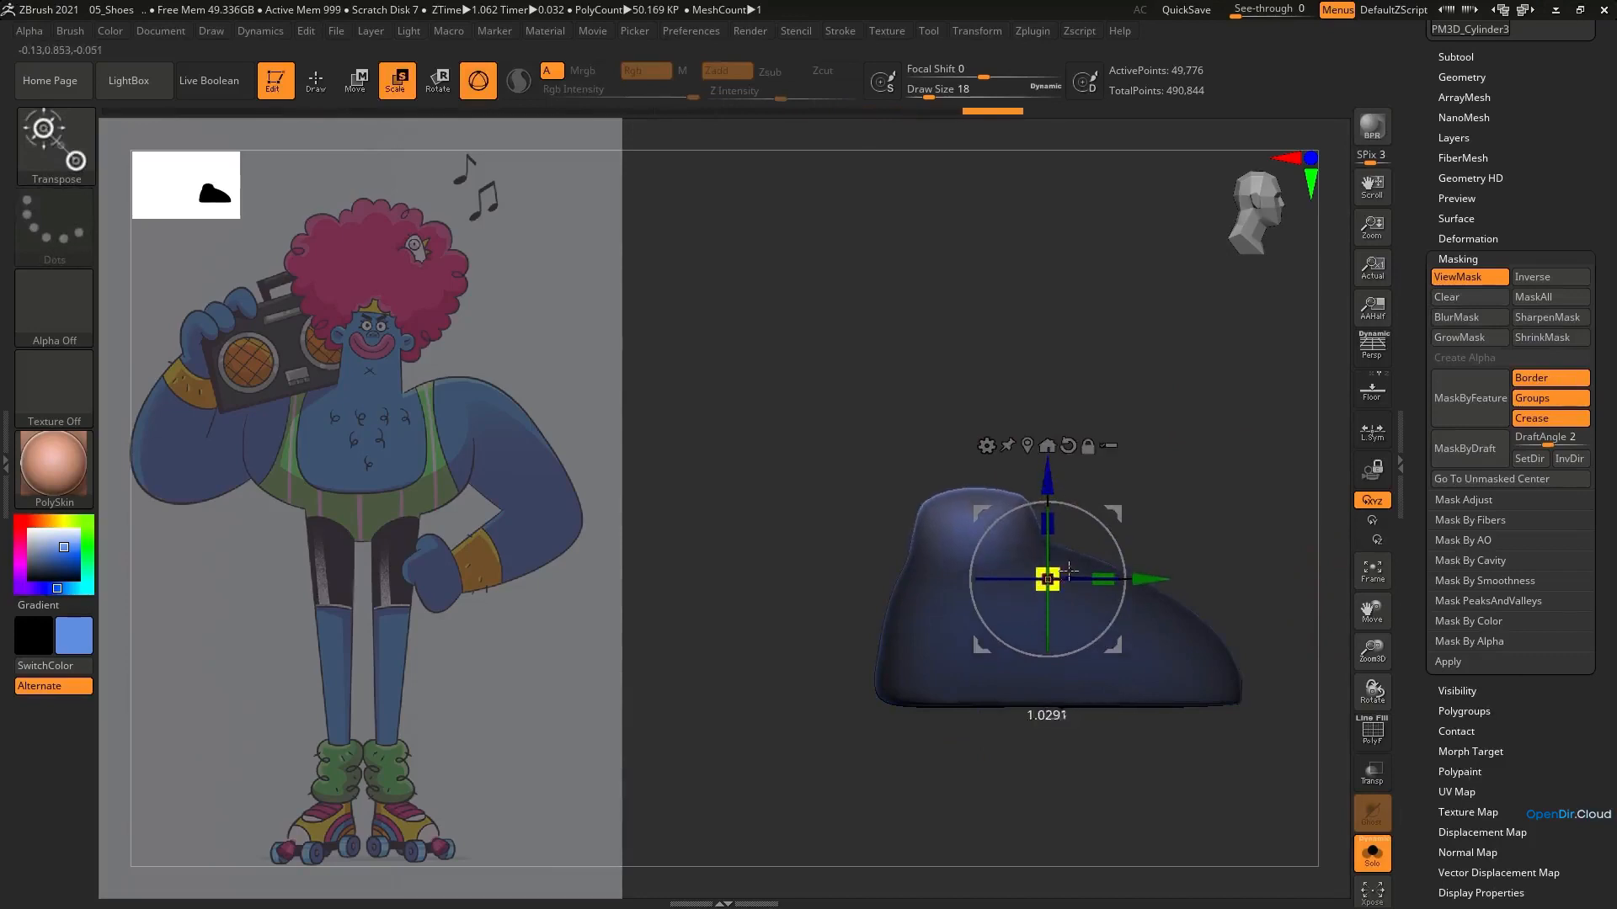
pyautogui.keyDown('alt'); pyautogui.moveTo(1113, 514); pyautogui.dragTo(1041, 440); pyautogui.keyUp('alt')
pyautogui.keyDown('shift'); pyautogui.moveTo(1078, 442); pyautogui.dragTo(1042, 441, button='right'); pyautogui.keyUp('shift')
pyautogui.keyDown('alt'); pyautogui.moveTo(1046, 438); pyautogui.dragTo(1003, 476); pyautogui.keyUp('alt')
pyautogui.moveTo(1028, 436); pyautogui.dragTo(1029, 437)
pyautogui.keyDown('shift'); pyautogui.moveTo(1036, 476); pyautogui.dragTo(1072, 479, button='right'); pyautogui.keyUp('shift')
pyautogui.moveTo(1060, 504); pyautogui.dragTo(1057, 504)
pyautogui.hotkey('ctrl', 'h')
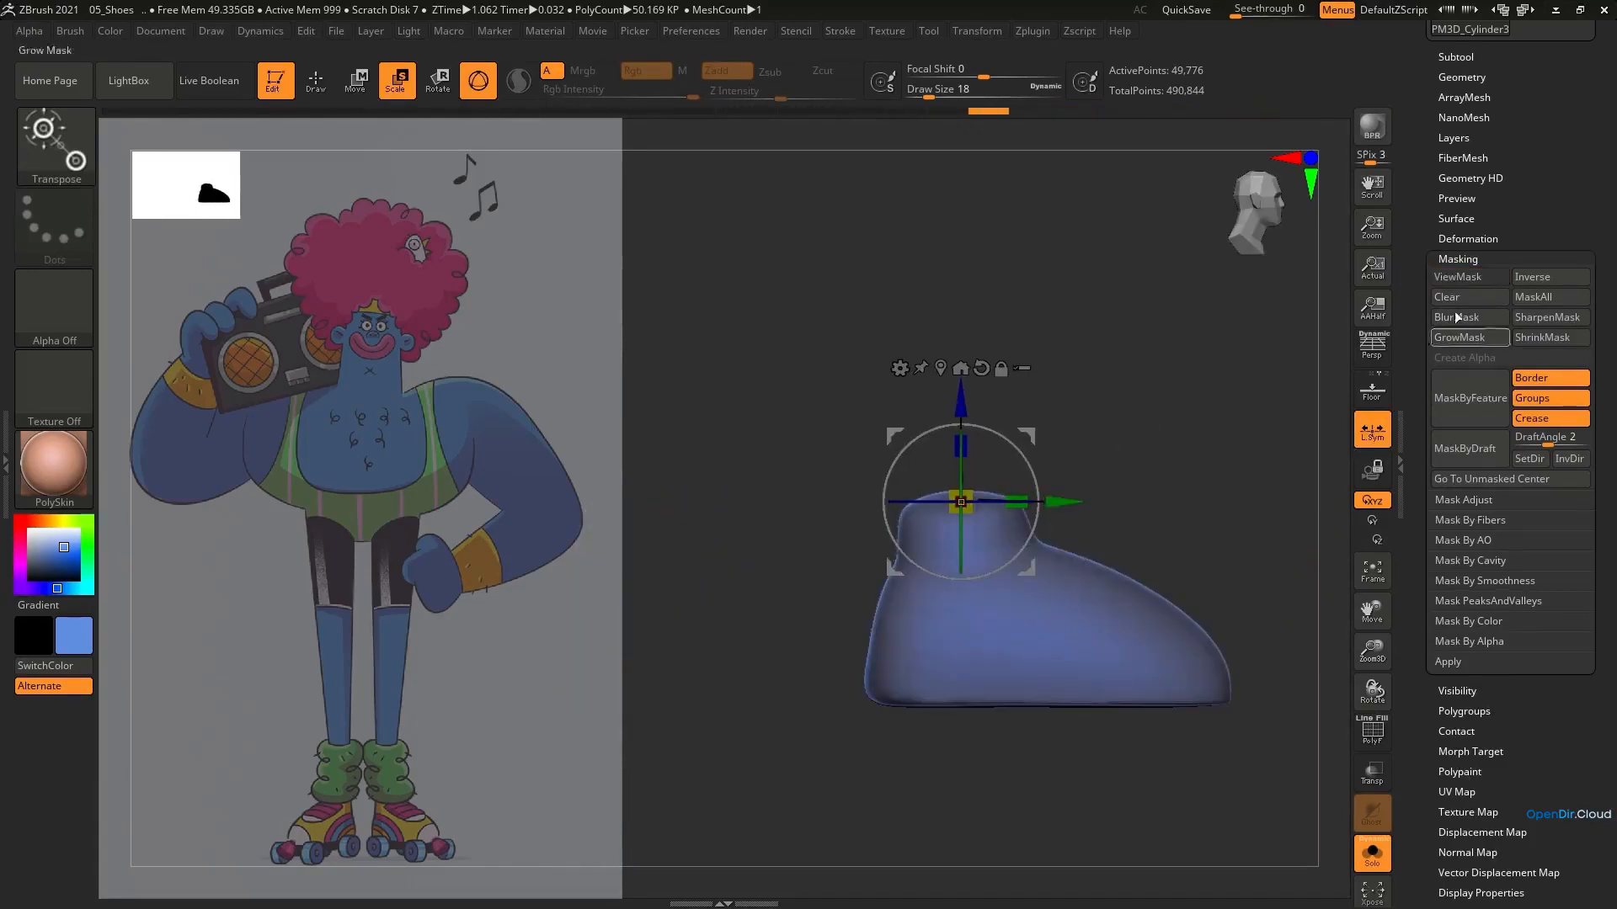
# Show the wireframe and rebuild the shoes with DynaMesh at resolution 1256 to even out the stretched collar mesh
pyautogui.hotkey('shift', 'f')
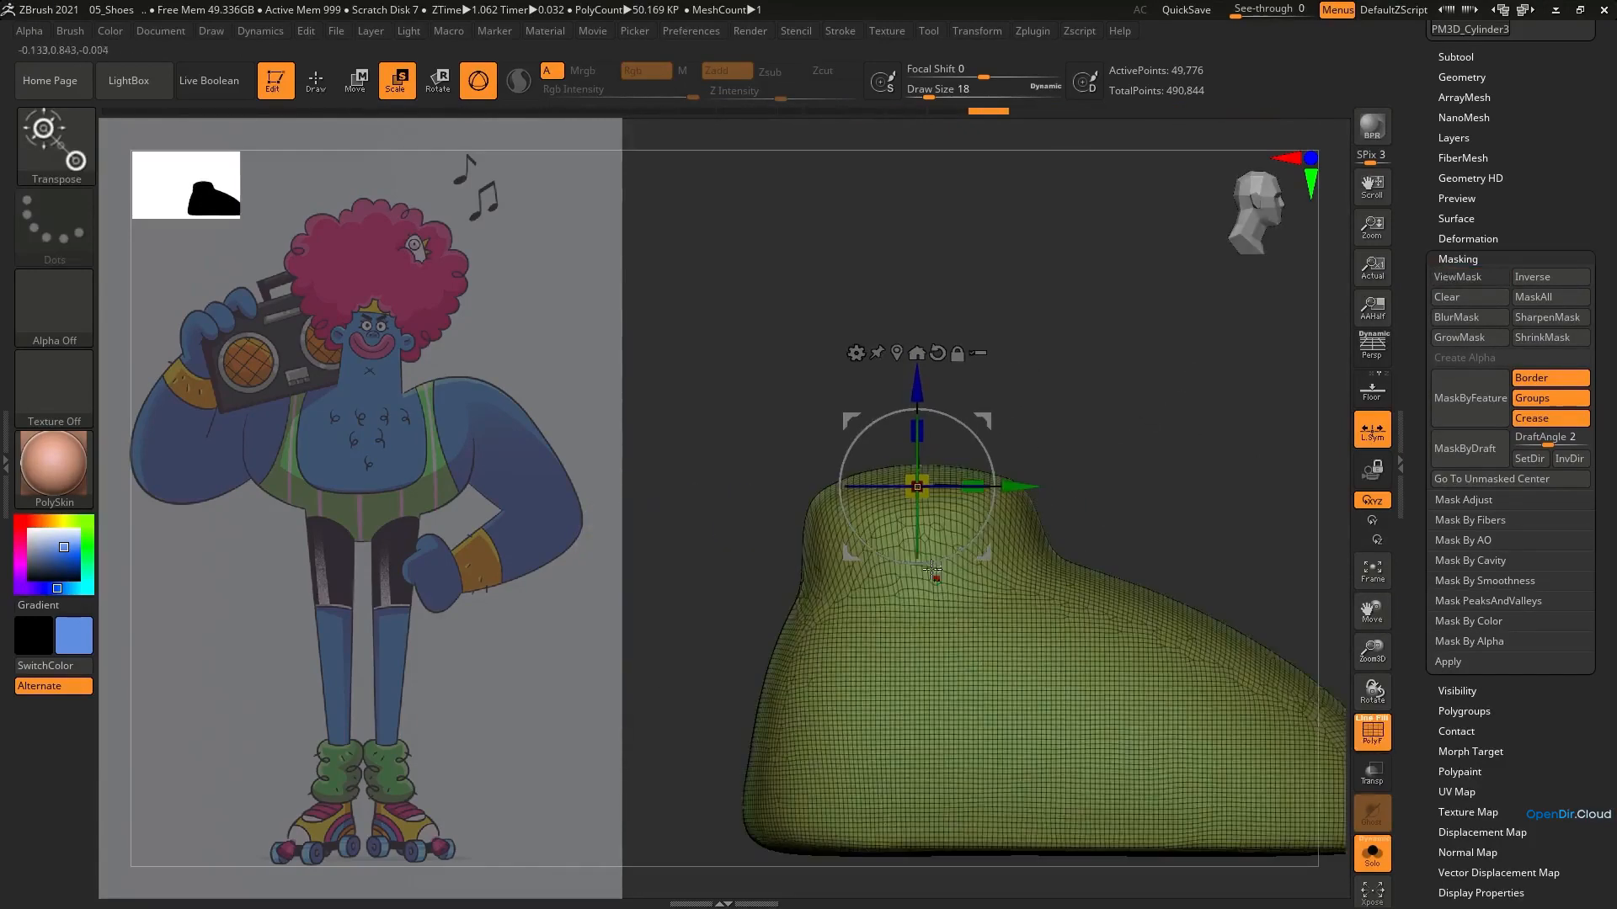
pyautogui.click(1485, 255)
pyautogui.click(1463, 410)
pyautogui.click(1460, 691)
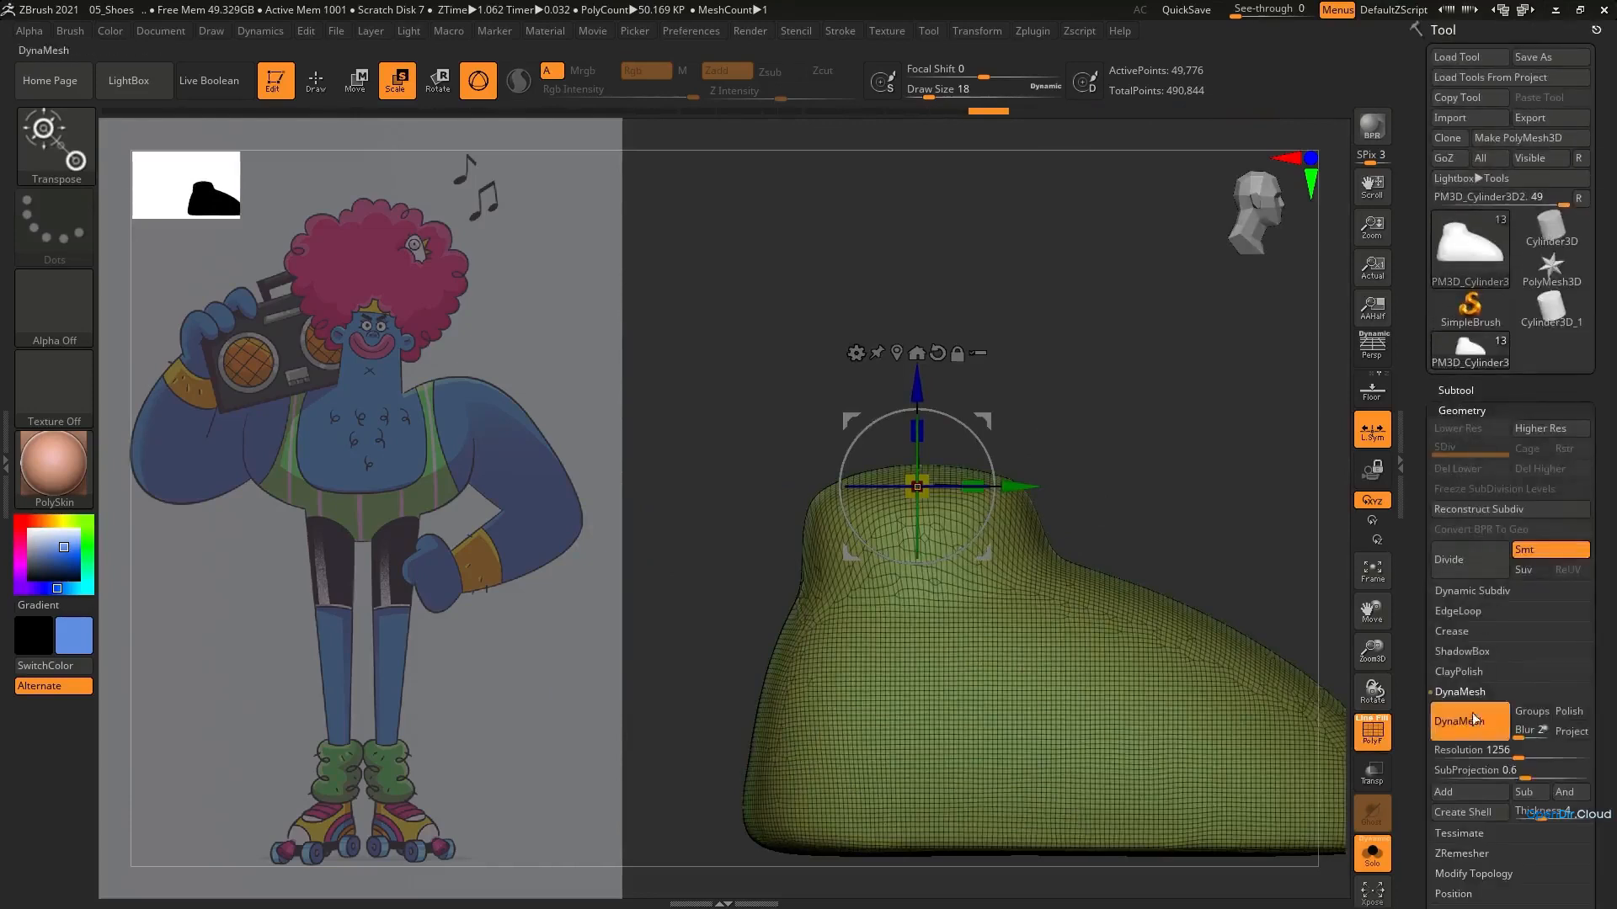
pyautogui.click(1464, 732)
pyautogui.click(1463, 733)
pyautogui.keyDown('alt'); pyautogui.moveTo(941, 527); pyautogui.dragTo(878, 378, button='right'); pyautogui.keyUp('alt')
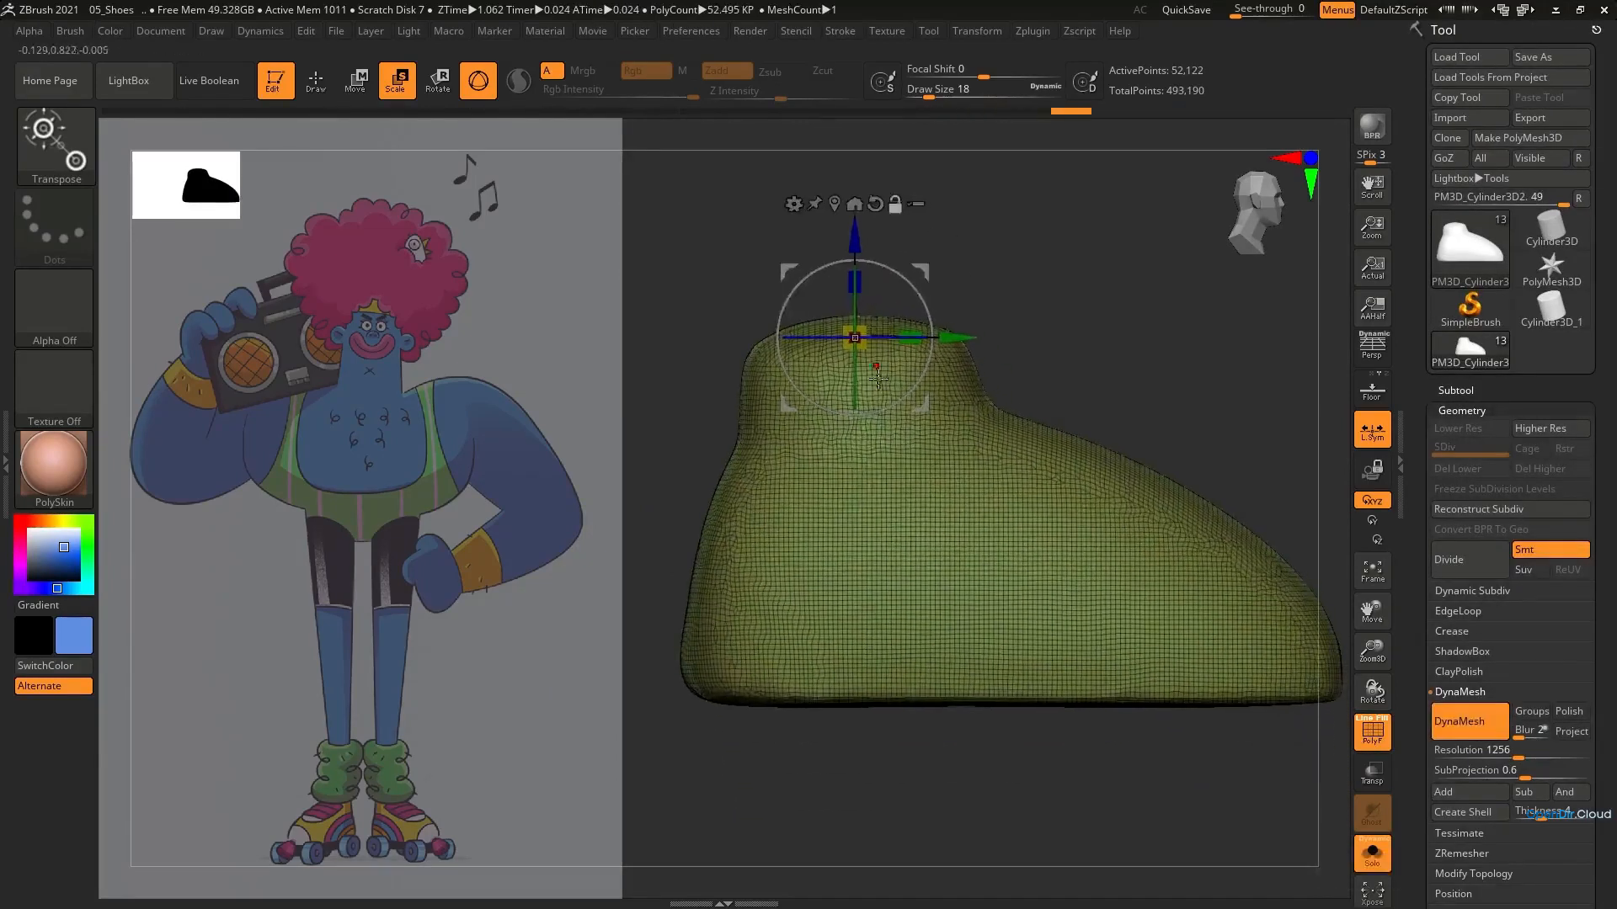
# Hide the wireframe and flatten the unmasked tops of the ankle collars by scaling them along the vertical axis
pyautogui.press('q')
pyautogui.hotkey('shift', 'f')
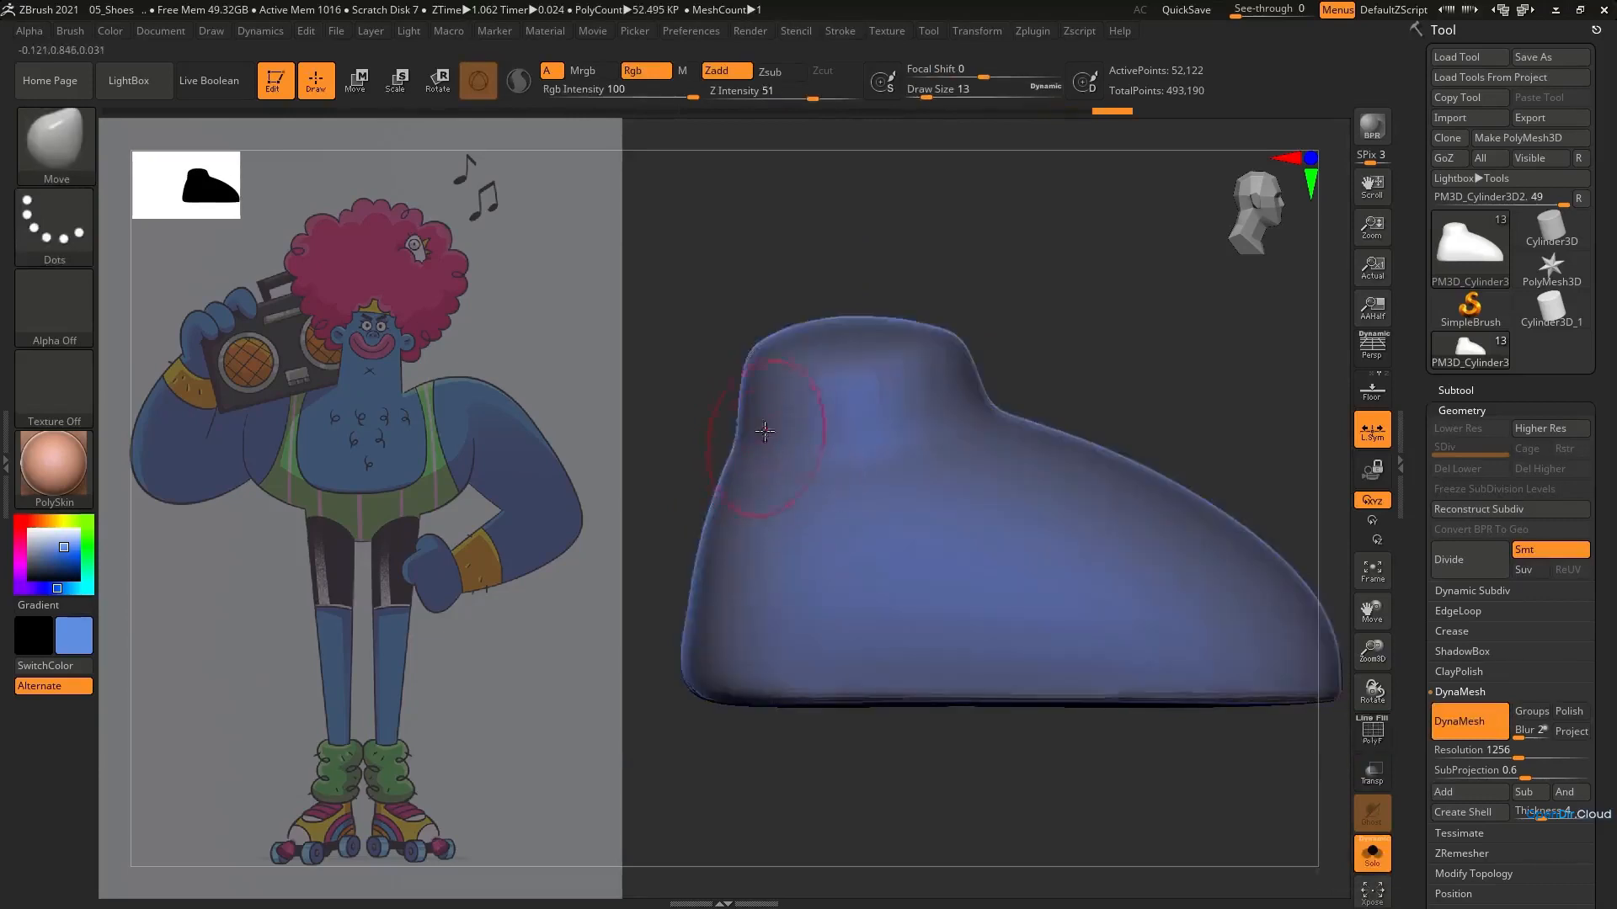
pyautogui.press('e')
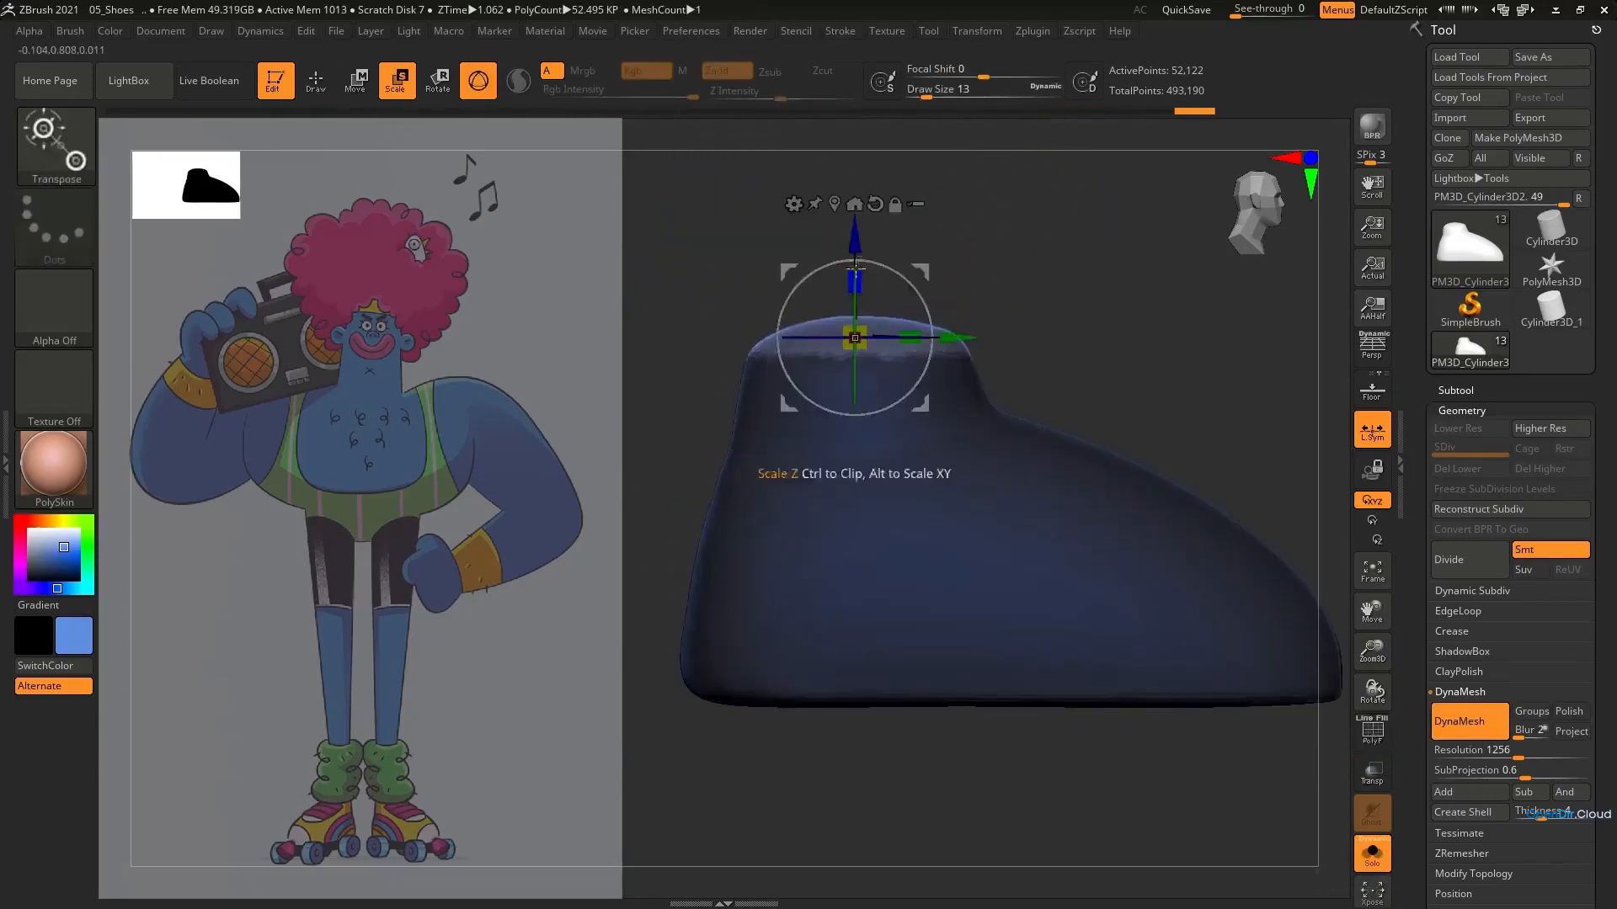
pyautogui.moveTo(855, 266); pyautogui.dragTo(864, 303)
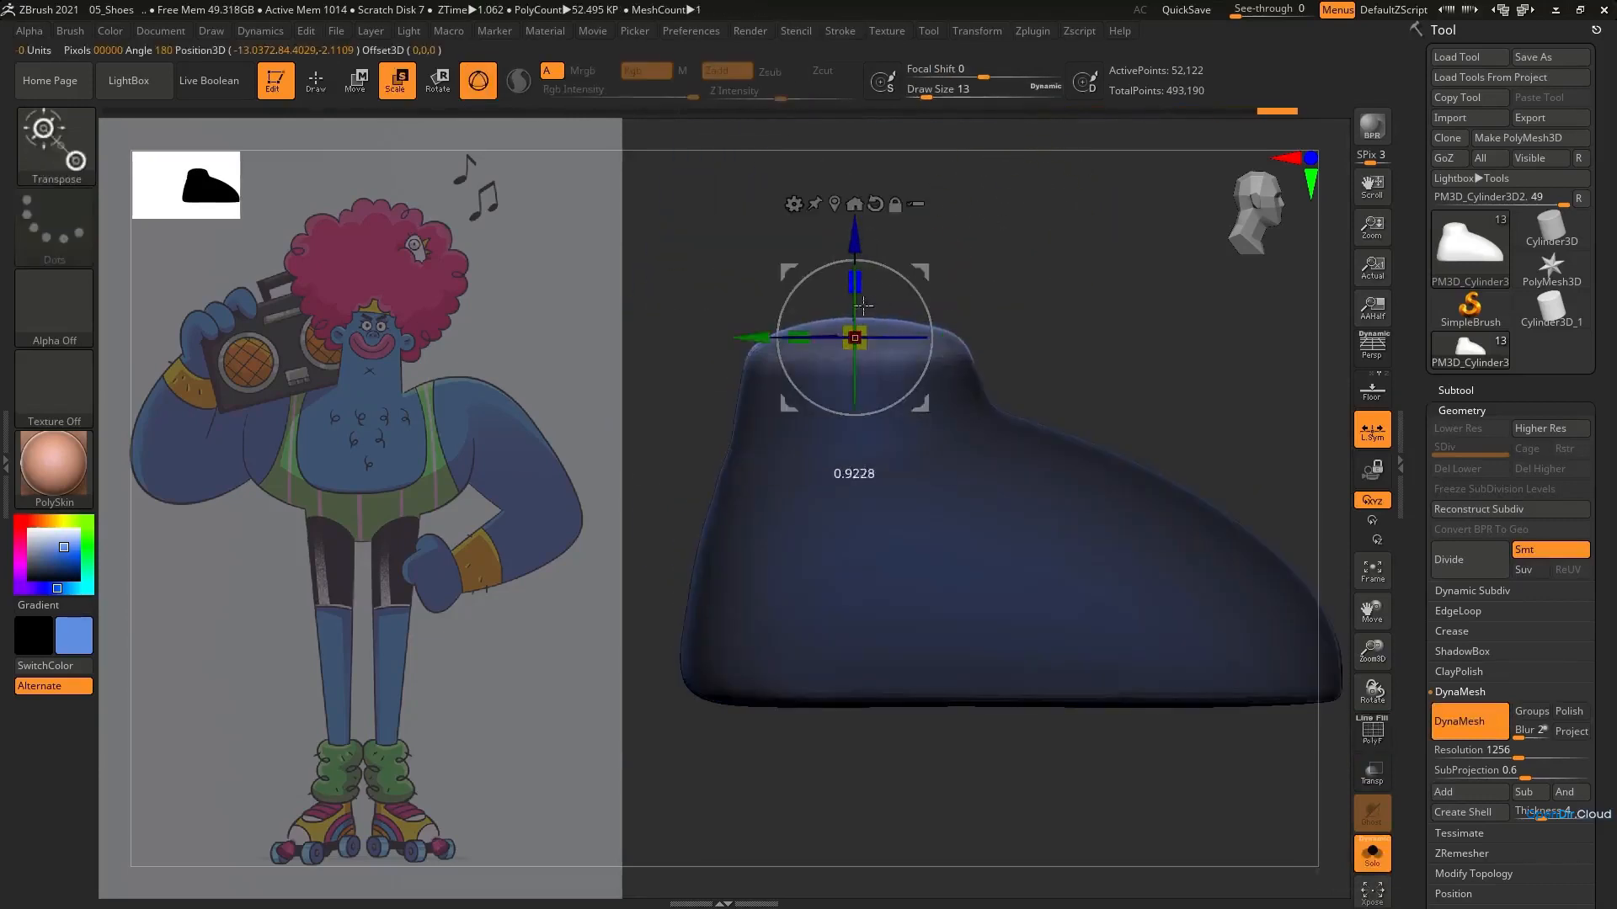
pyautogui.keyDown('ctrl'); pyautogui.click(999, 312); pyautogui.keyUp('ctrl')
pyautogui.keyDown('ctrl'); pyautogui.moveTo(999, 311); pyautogui.dragTo(1021, 338); pyautogui.keyUp('ctrl')
# Isolate the bottom of the shoes with an inverted mask, flatten the soles with the transform gizmo, and clear the mask
pyautogui.press('q')
pyautogui.press('f')
pyautogui.moveTo(922, 513)
pyautogui.mouseDown(button='right')
pyautogui.moveTo(905, 544)
pyautogui.moveTo(968, 573)
pyautogui.mouseUp(button='right')
pyautogui.keyDown('ctrl'); pyautogui.moveTo(1116, 636); pyautogui.dragTo(729, 559); pyautogui.keyUp('ctrl')
pyautogui.keyDown('ctrl'); pyautogui.click(799, 623); pyautogui.keyUp('ctrl')
pyautogui.press('e')
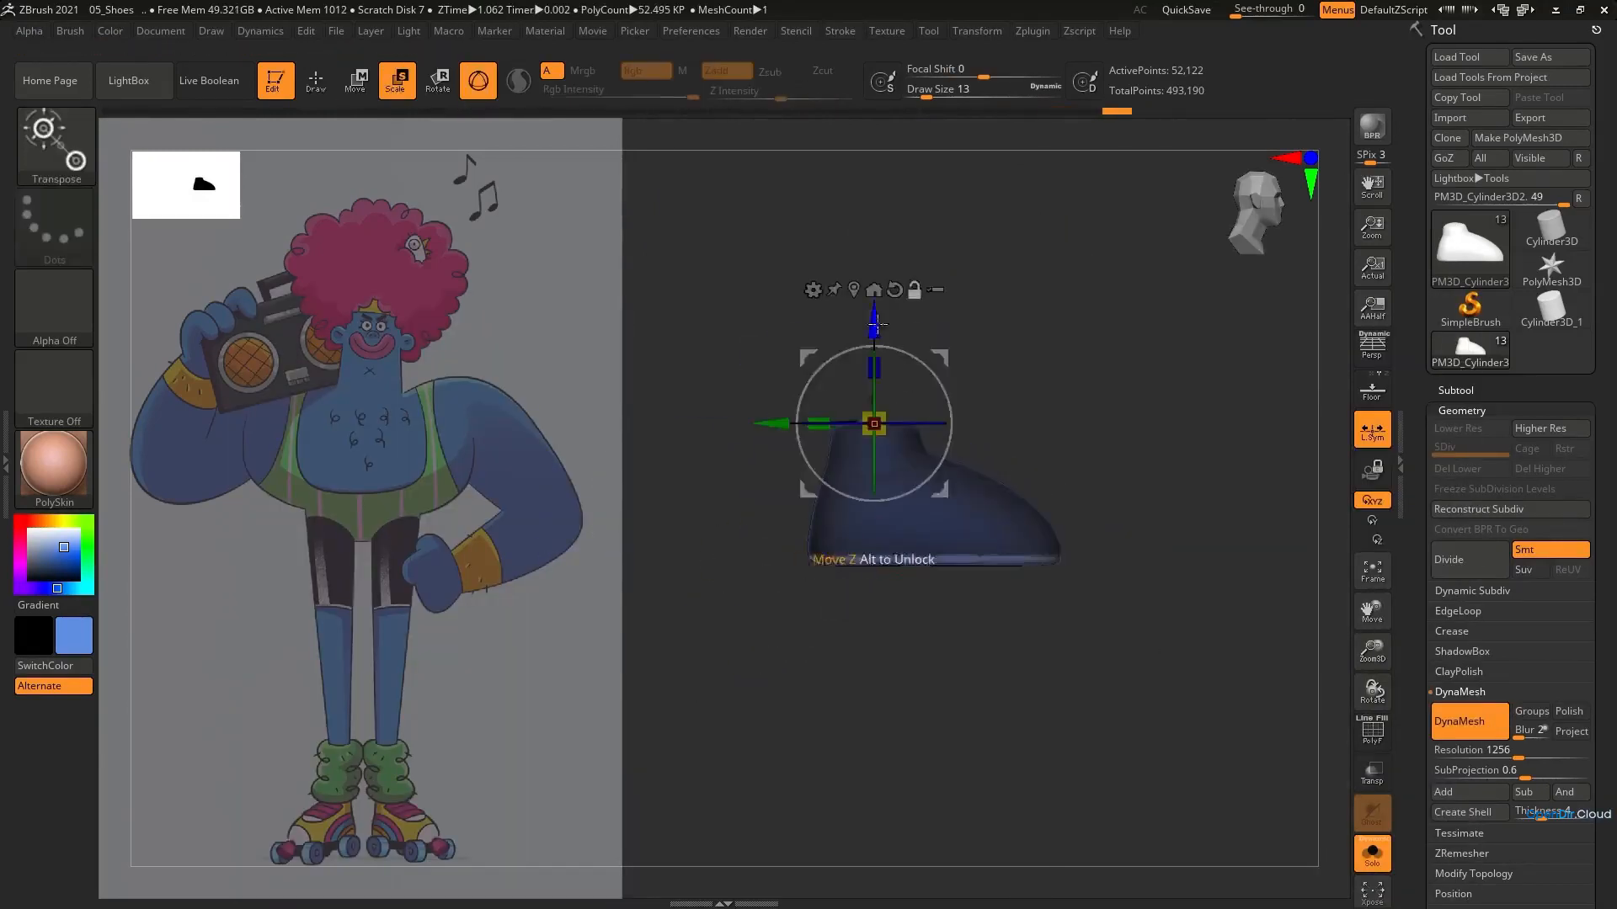
pyautogui.keyDown('alt'); pyautogui.moveTo(878, 322); pyautogui.dragTo(930, 427); pyautogui.keyUp('alt')
pyautogui.keyDown('ctrl'); pyautogui.moveTo(952, 615); pyautogui.dragTo(956, 654); pyautogui.keyUp('ctrl')
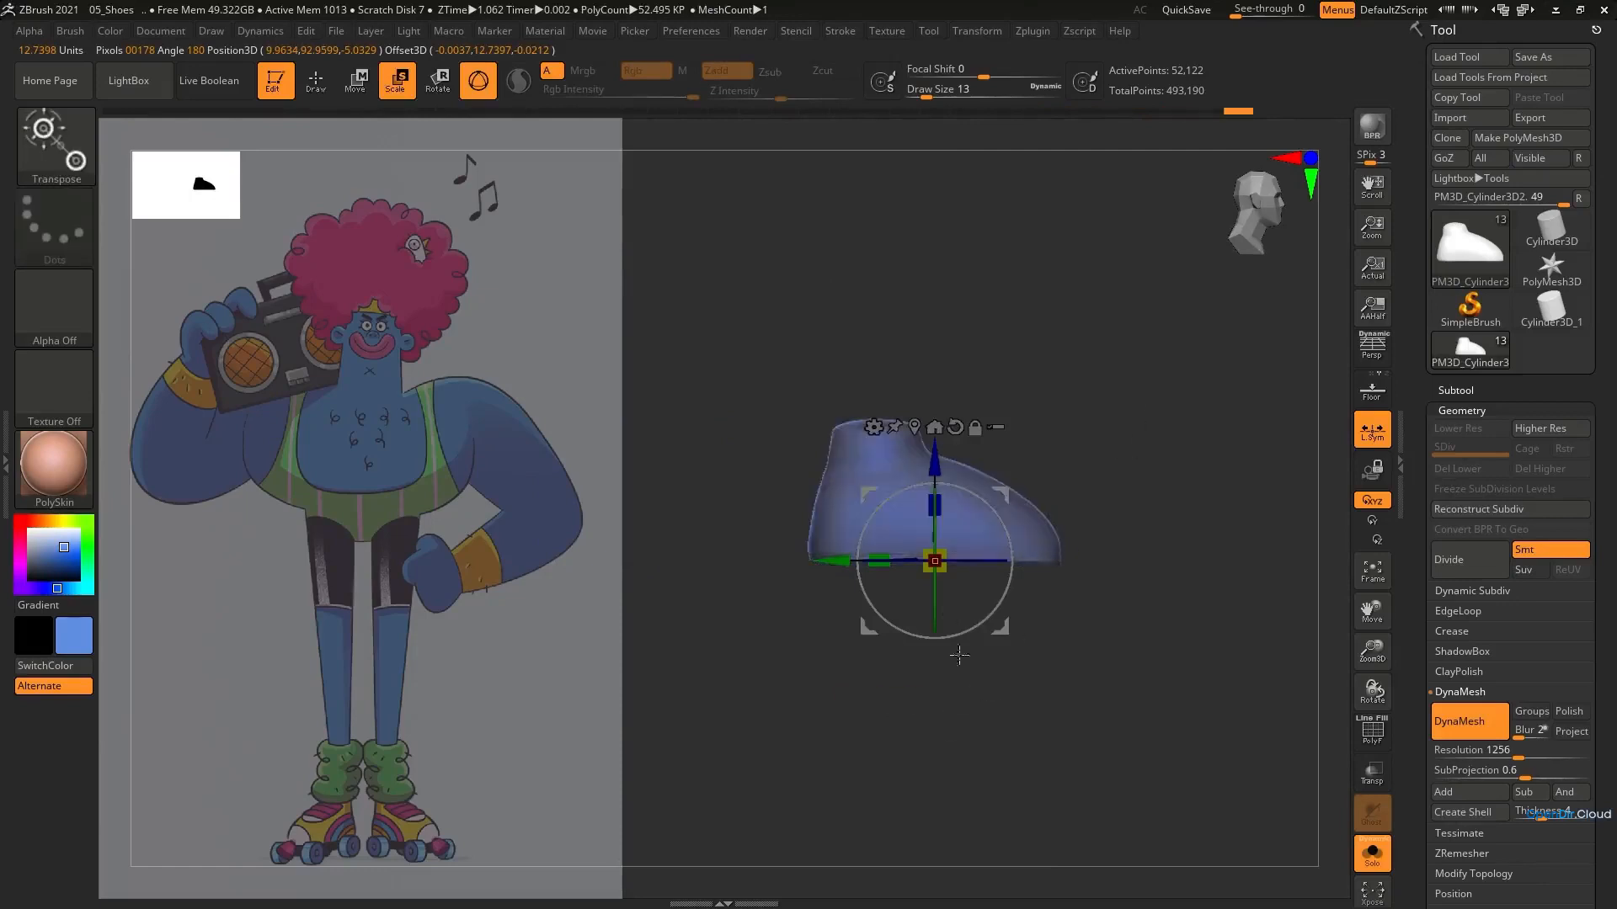
pyautogui.moveTo(957, 654); pyautogui.dragTo(968, 731, button='right')
pyautogui.keyDown('ctrl'); pyautogui.moveTo(969, 731); pyautogui.dragTo(1055, 541, button='right'); pyautogui.keyUp('ctrl')
# Refine the toe and side contours of the shoes with the Move brush, using a softer Focal Shift of -69
pyautogui.press('q')
pyautogui.moveTo(1040, 482)
pyautogui.keyDown('alt'); pyautogui.mouseDown(button='right')
pyautogui.moveTo(1063, 476)
pyautogui.moveTo(1047, 451)
pyautogui.moveTo(1062, 431)
pyautogui.mouseUp(button='right'); pyautogui.keyUp('alt')
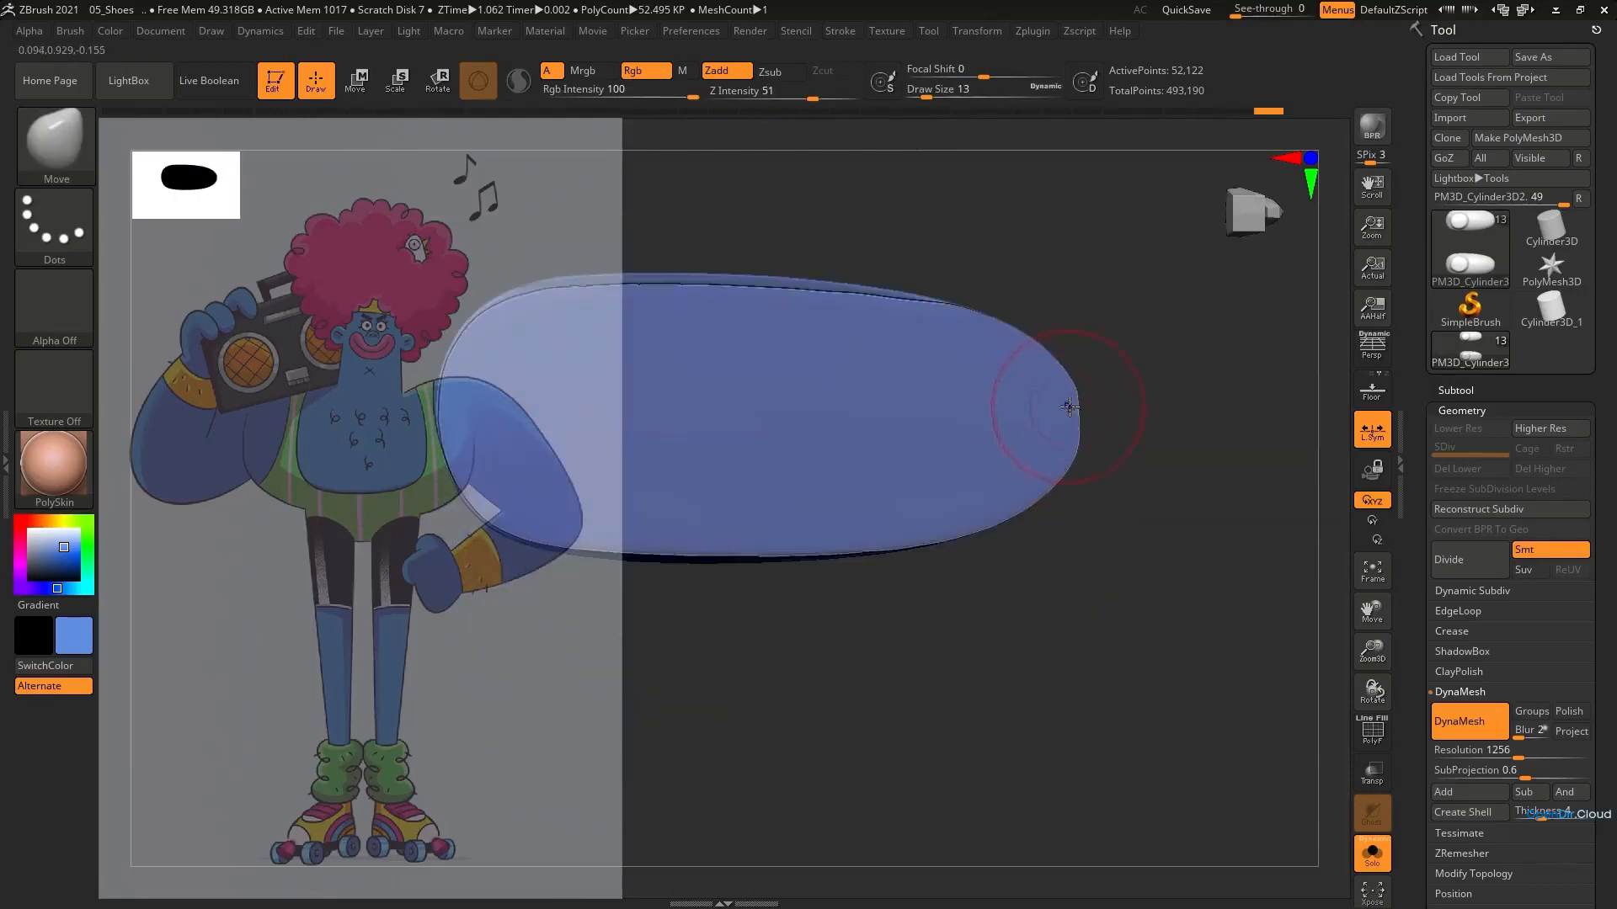
pyautogui.keyDown('shift'); pyautogui.moveTo(1070, 407); pyautogui.dragTo(1063, 401); pyautogui.keyUp('shift')
pyautogui.moveTo(789, 359)
pyautogui.keyDown('ctrl'); pyautogui.mouseDown(button='right')
pyautogui.moveTo(889, 434)
pyautogui.moveTo(927, 360)
pyautogui.moveTo(905, 539)
pyautogui.mouseUp(button='right'); pyautogui.keyUp('ctrl')
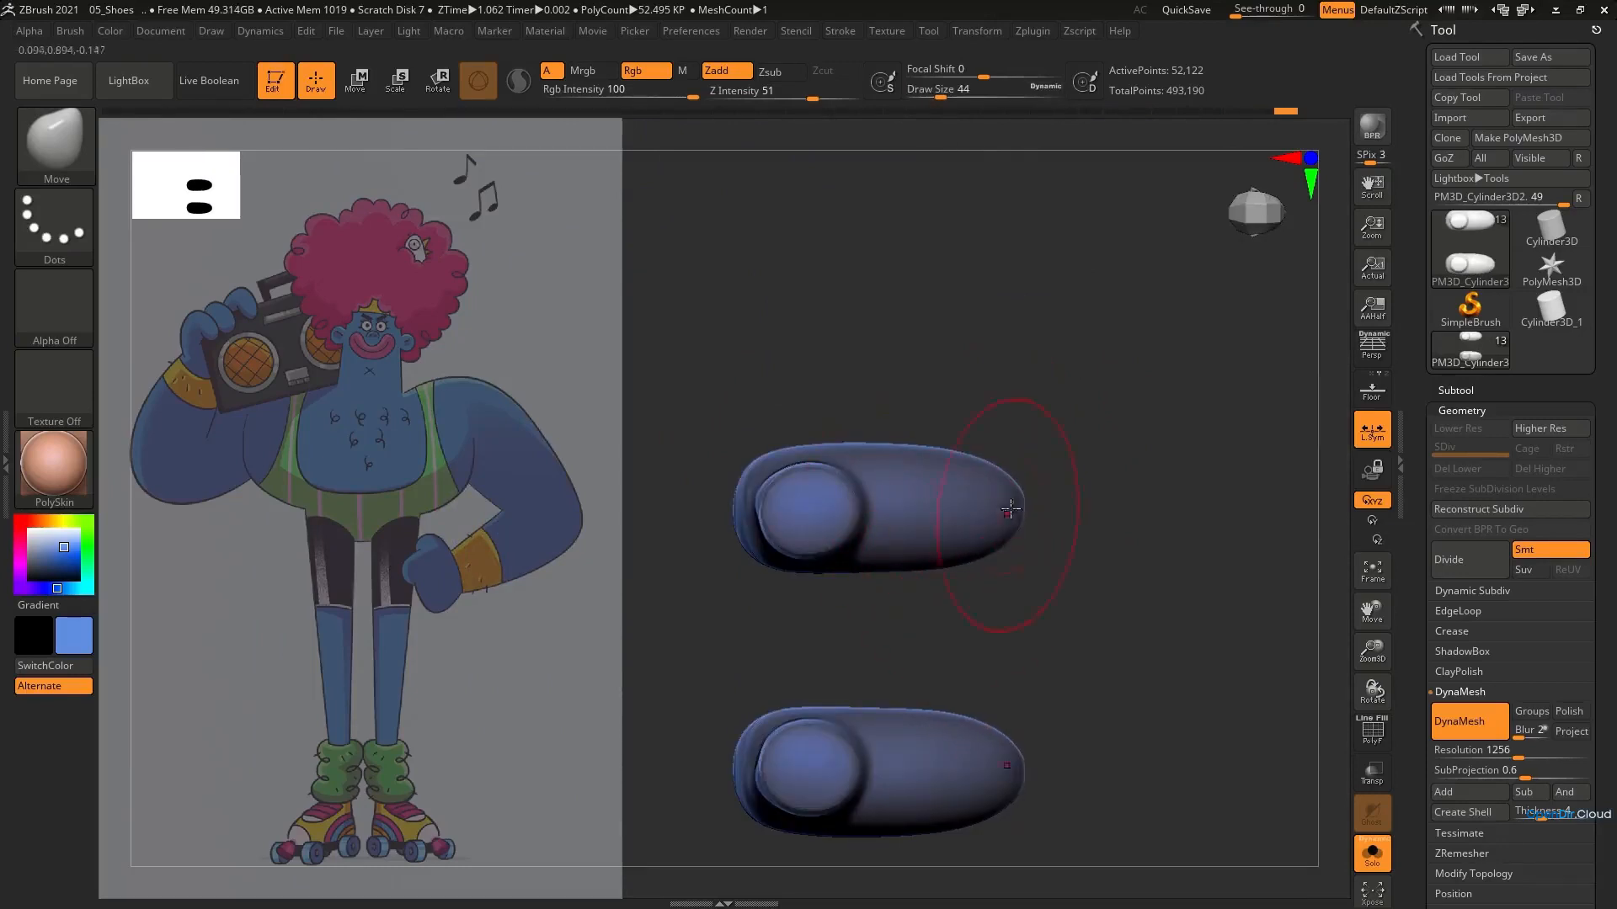
pyautogui.moveTo(930, 624); pyautogui.dragTo(902, 473, button='right')
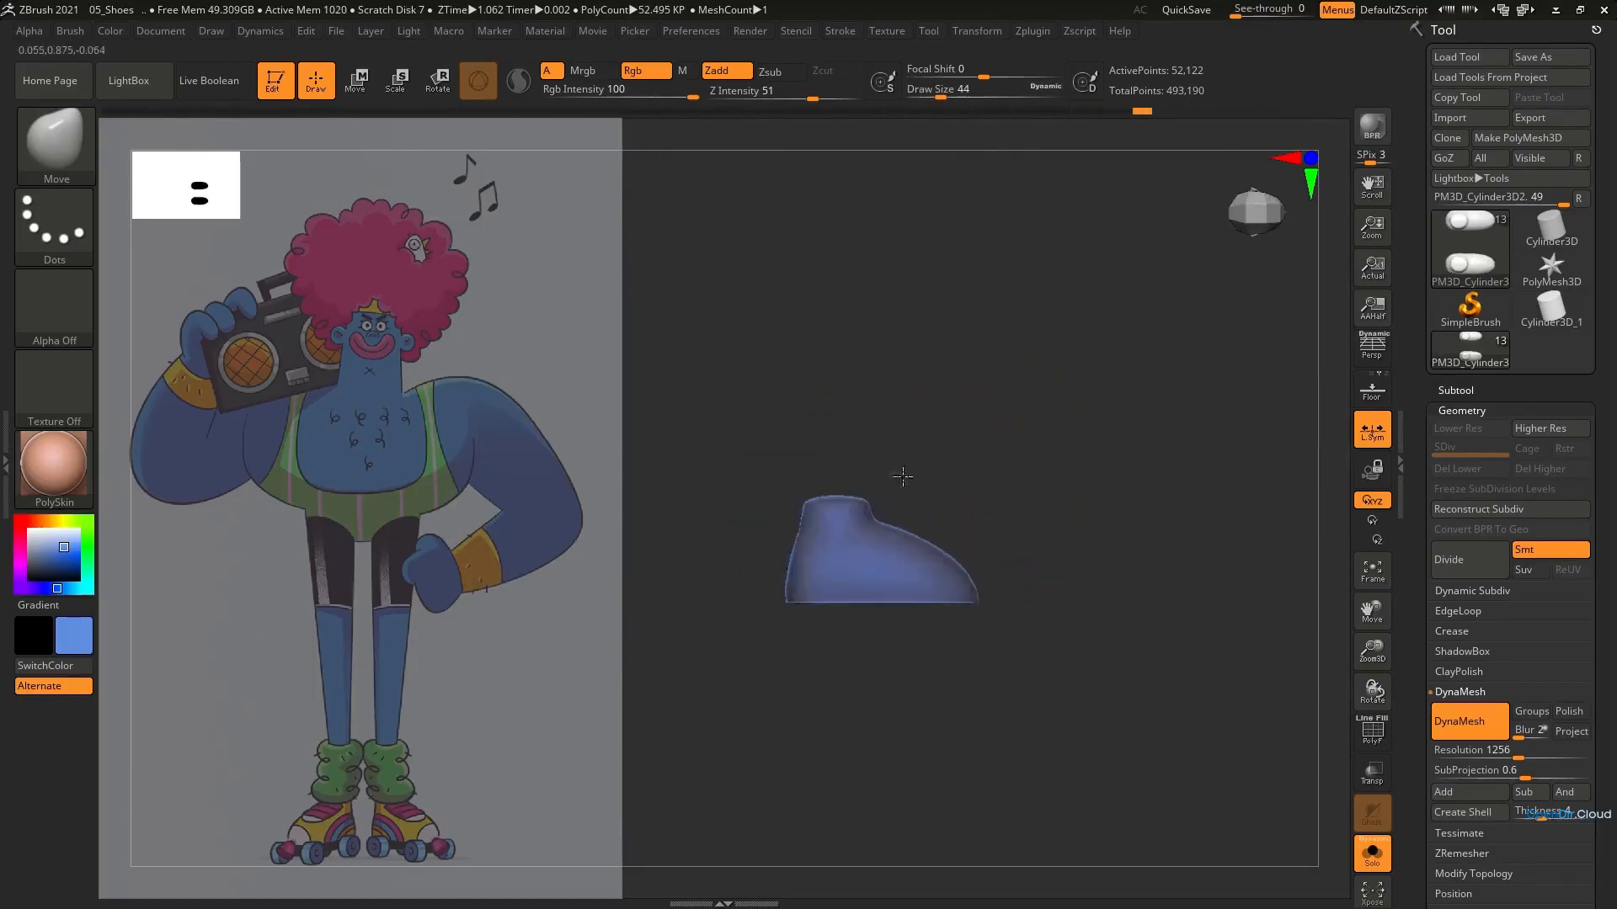
pyautogui.press('space')
pyautogui.click(901, 529)
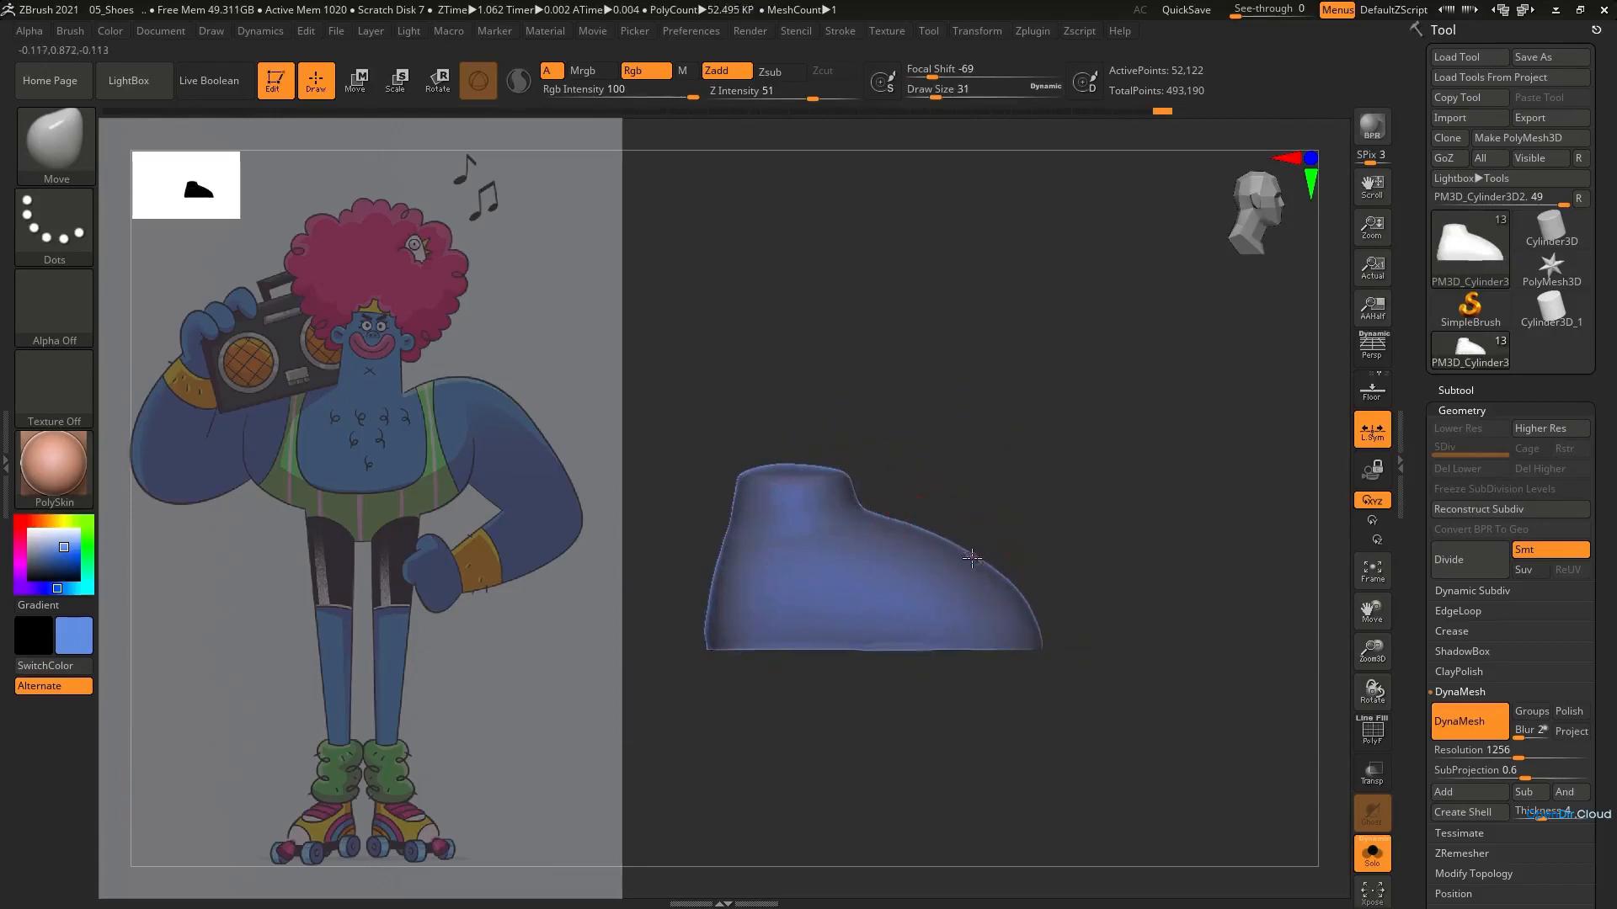
# Try to ZRemesh the shoes with target polygon counts of 1 and 0.31117
pyautogui.click(1462, 854)
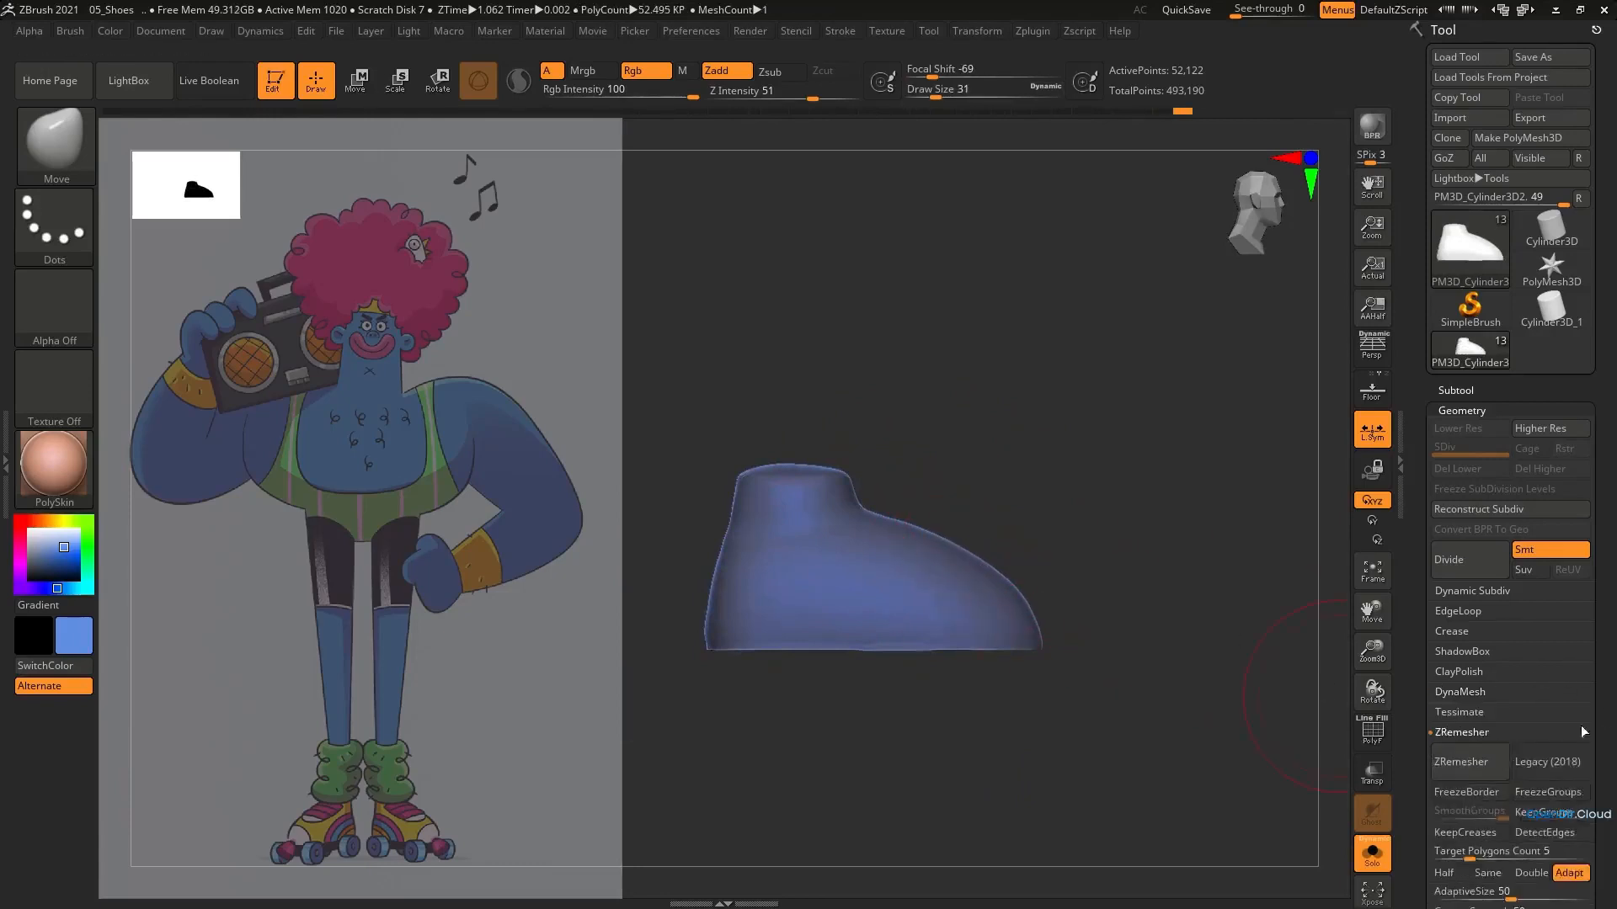
pyautogui.write('1')
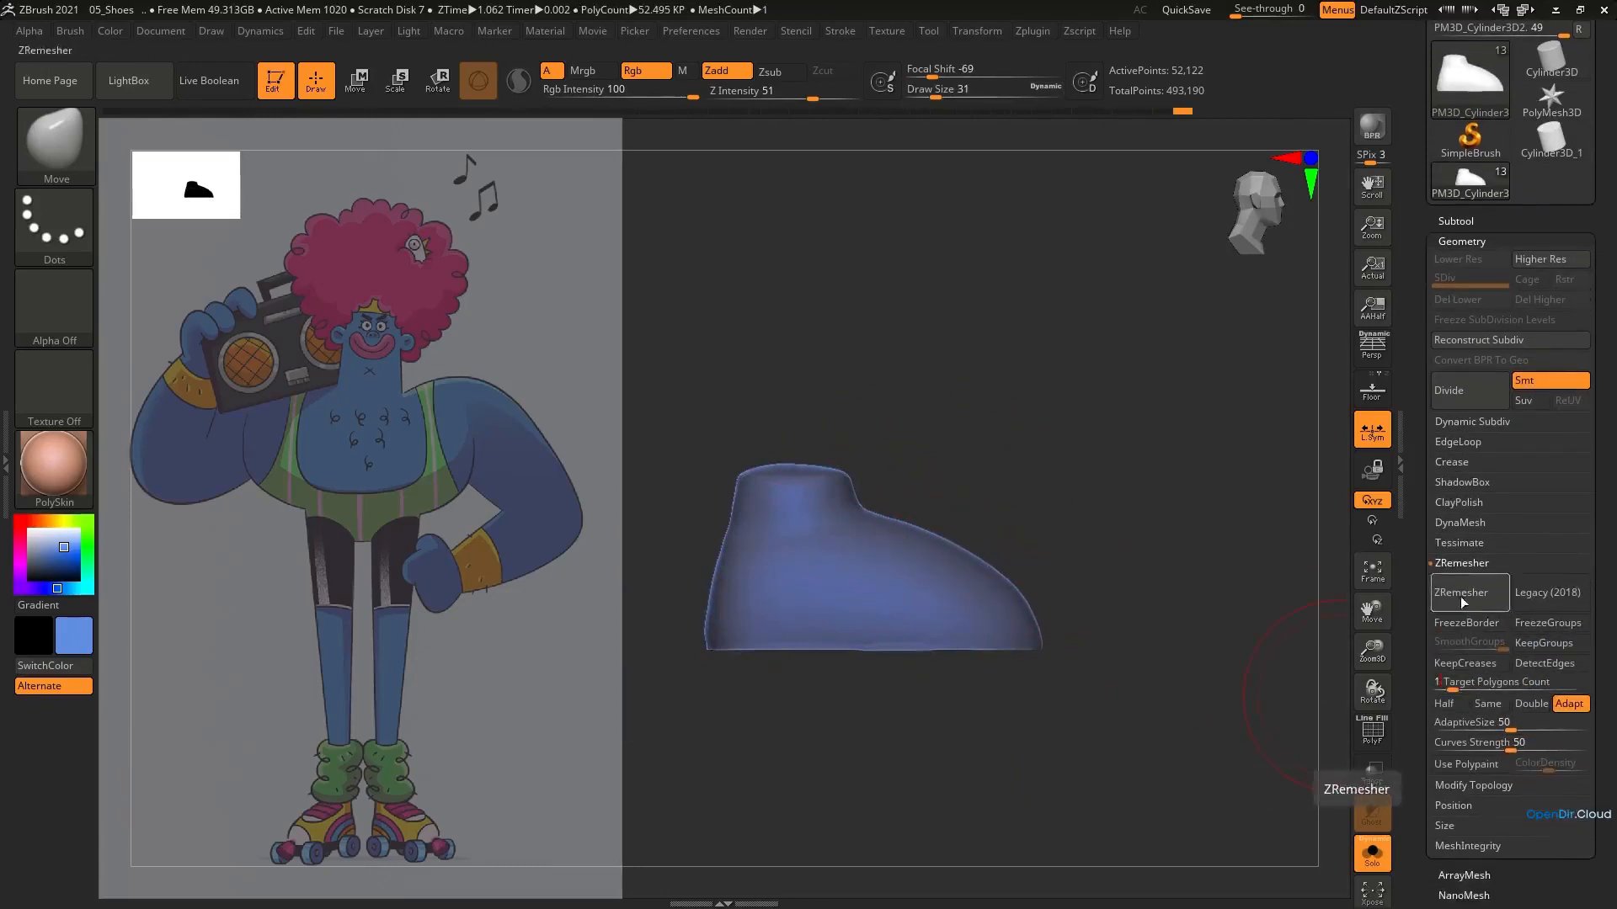
pyautogui.press('Return')
pyautogui.click(1465, 598)
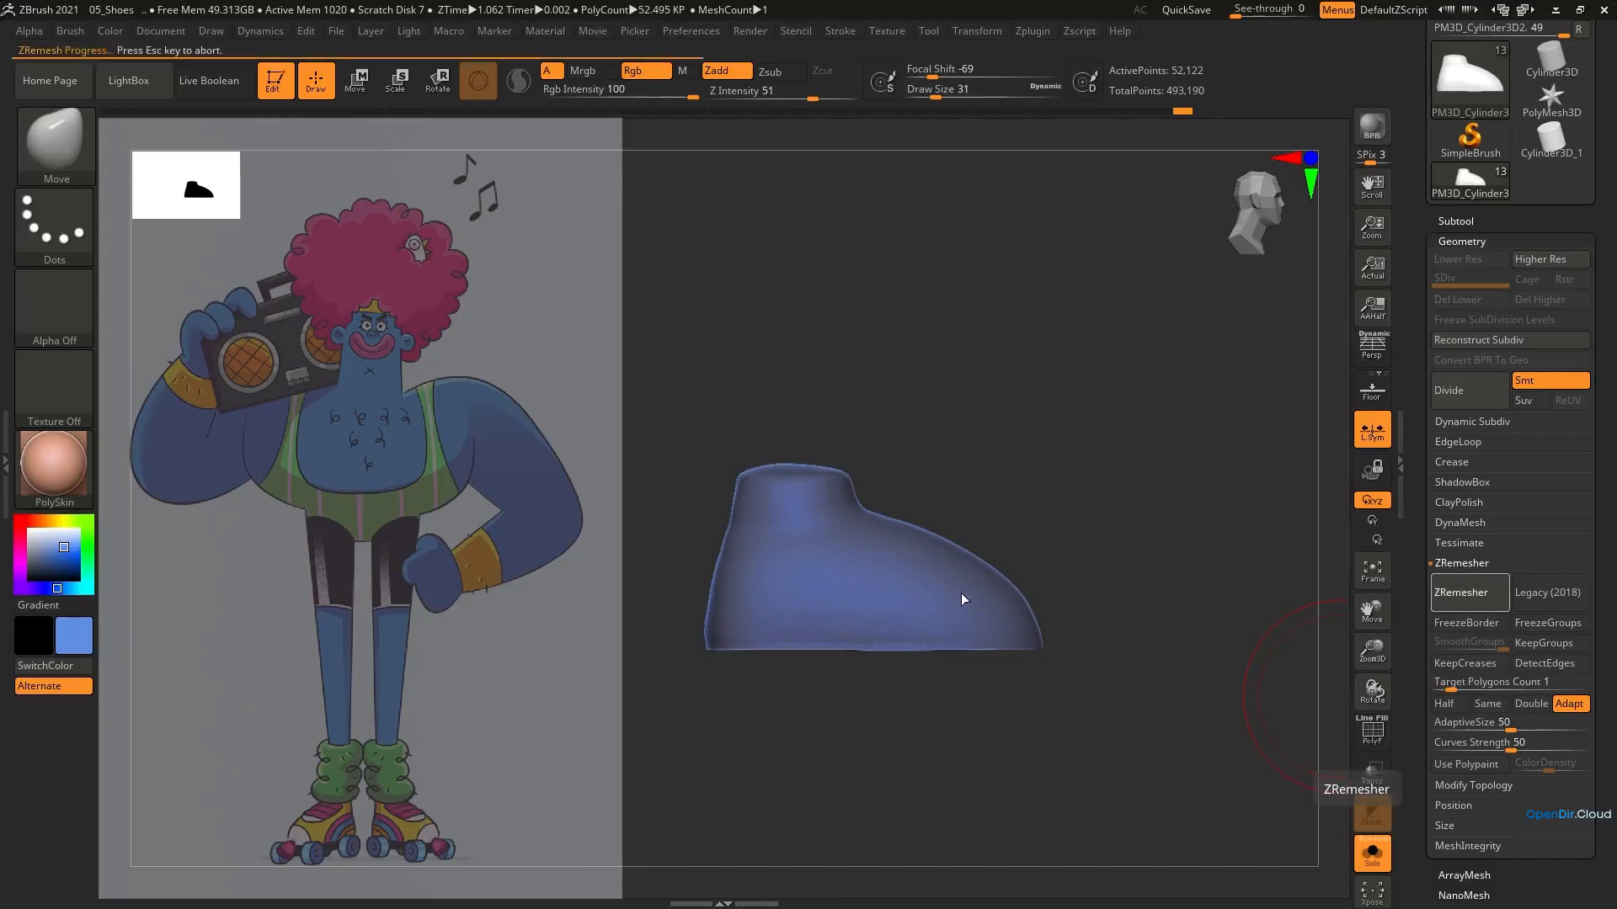
pyautogui.hotkey('shift', 'f')
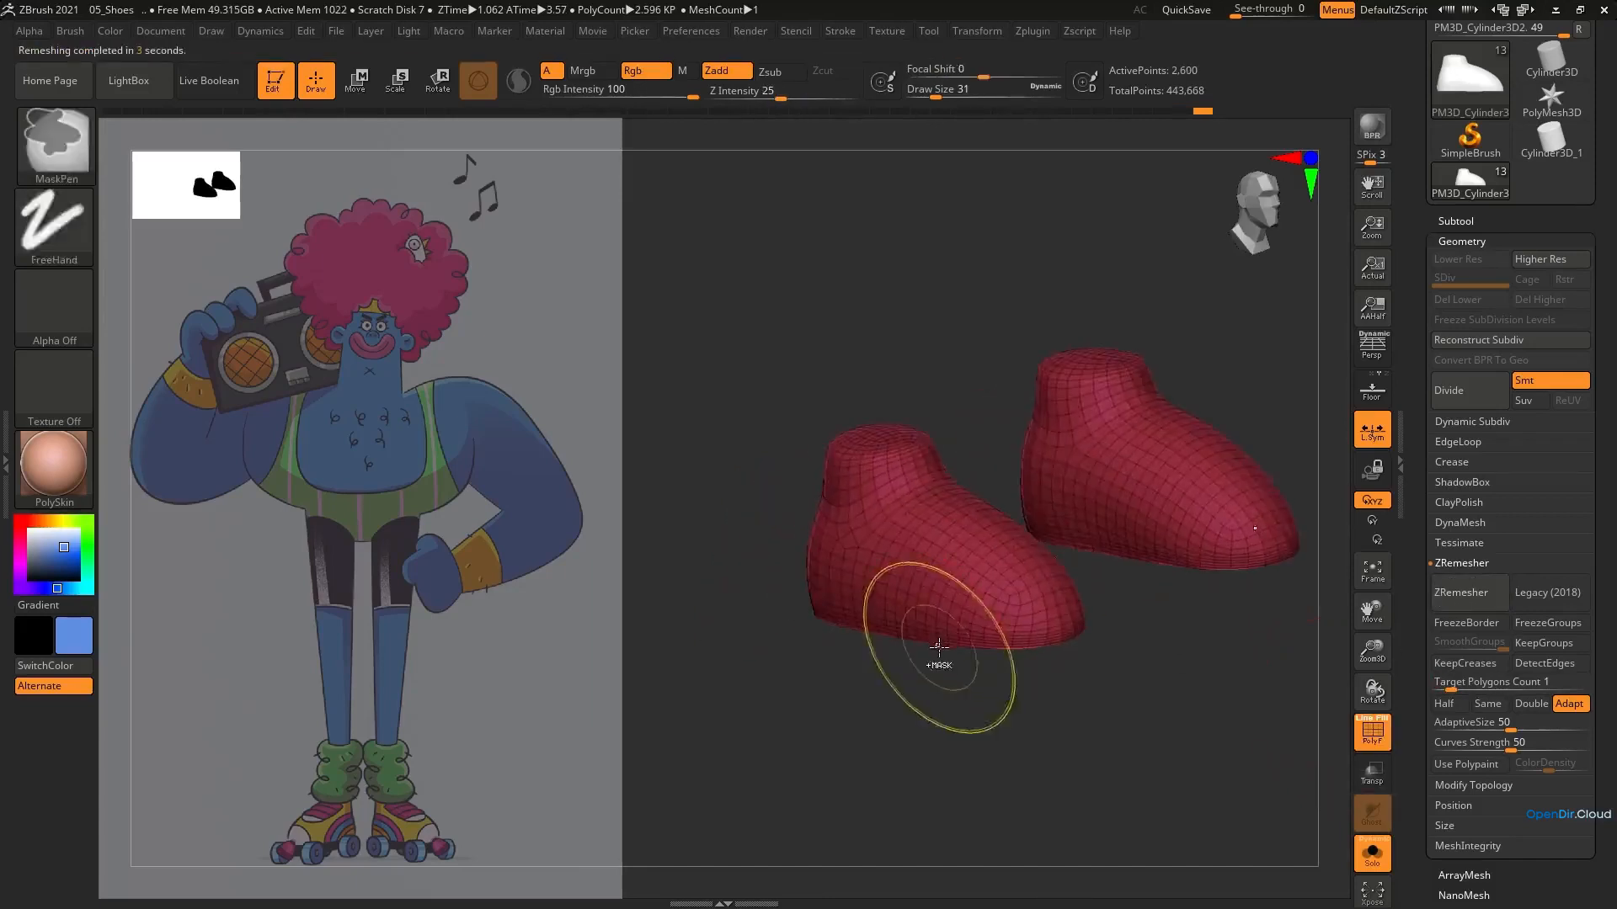
pyautogui.click(1443, 686)
pyautogui.click(1455, 597)
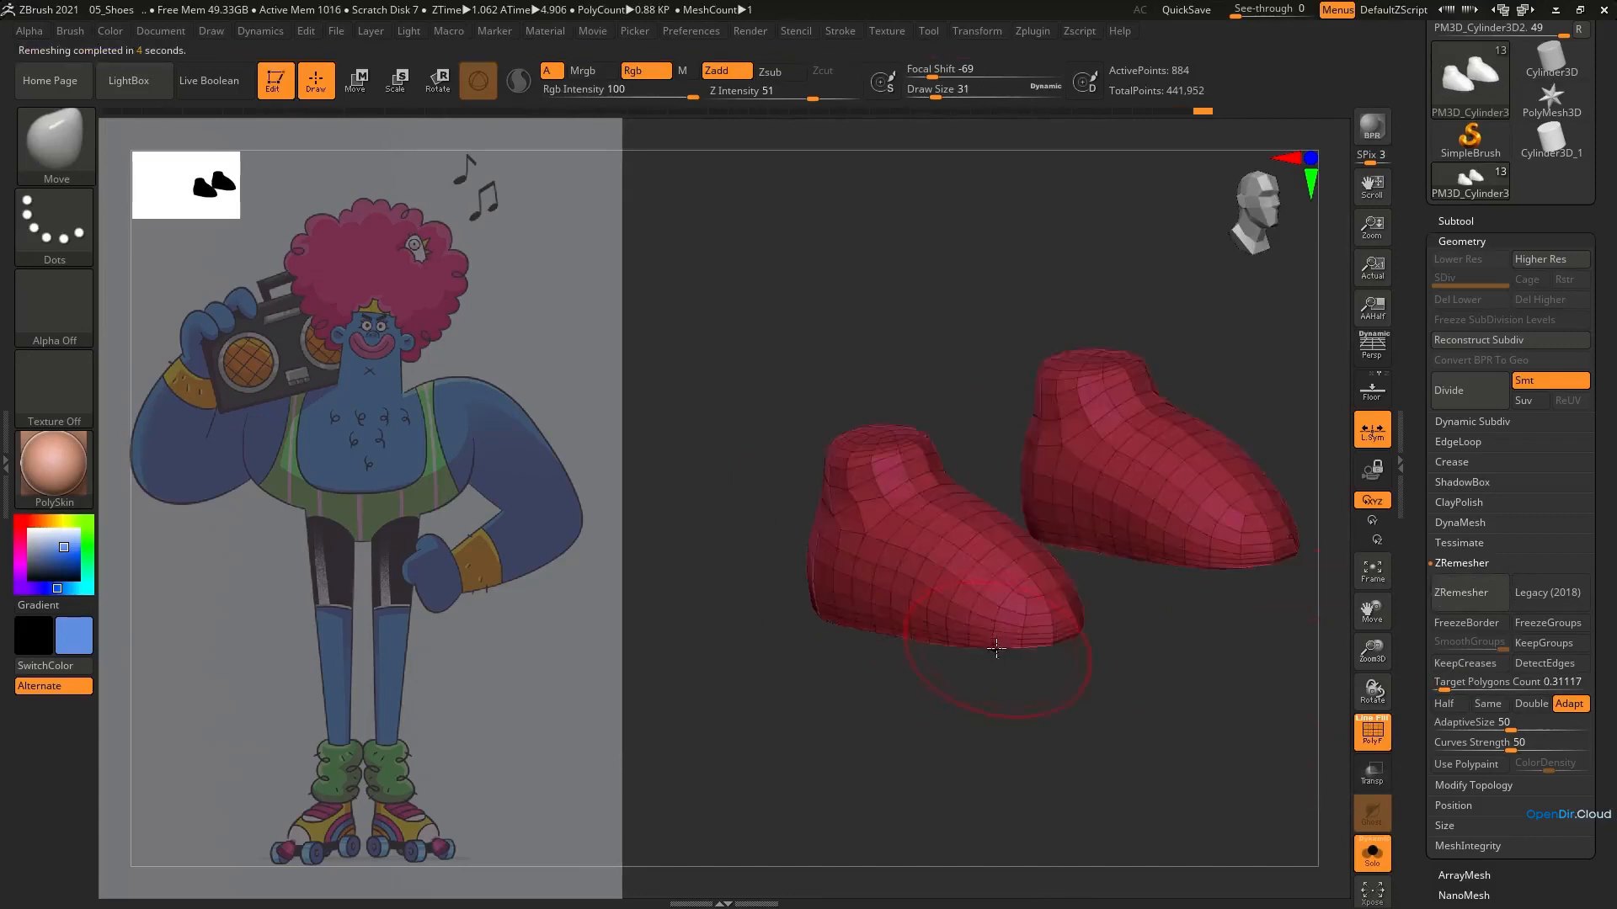
# Rebuild the shoes with DynaMesh and ZRemesh them at a target polygon count of 0.65764
pyautogui.click(1464, 525)
pyautogui.click(1466, 547)
pyautogui.click(1461, 527)
pyautogui.click(1460, 565)
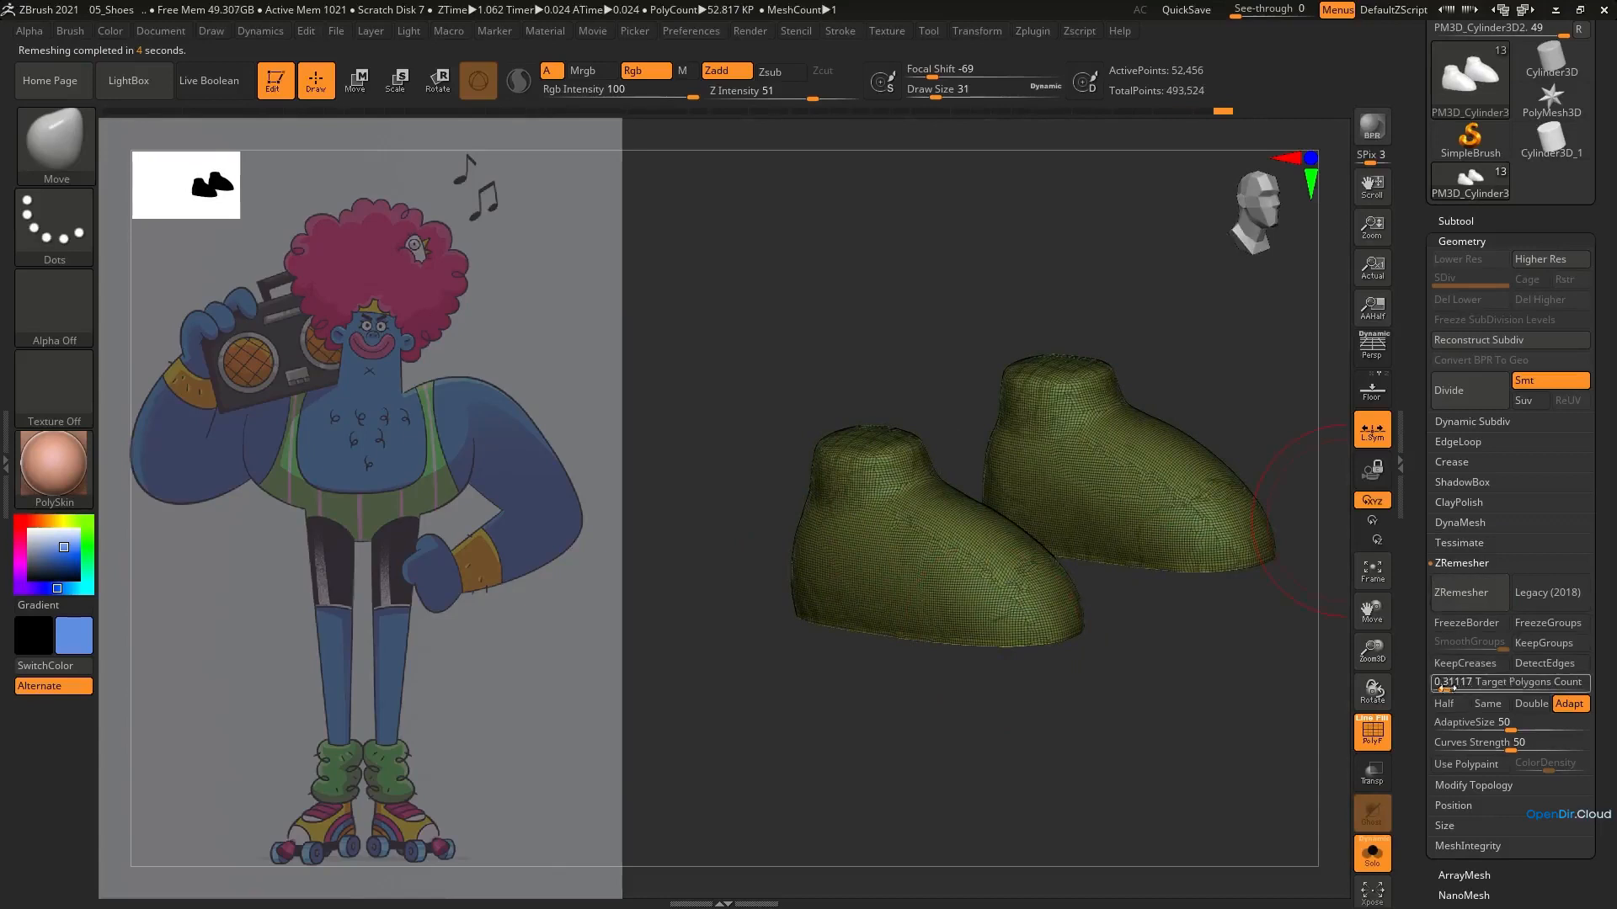
pyautogui.click(1461, 594)
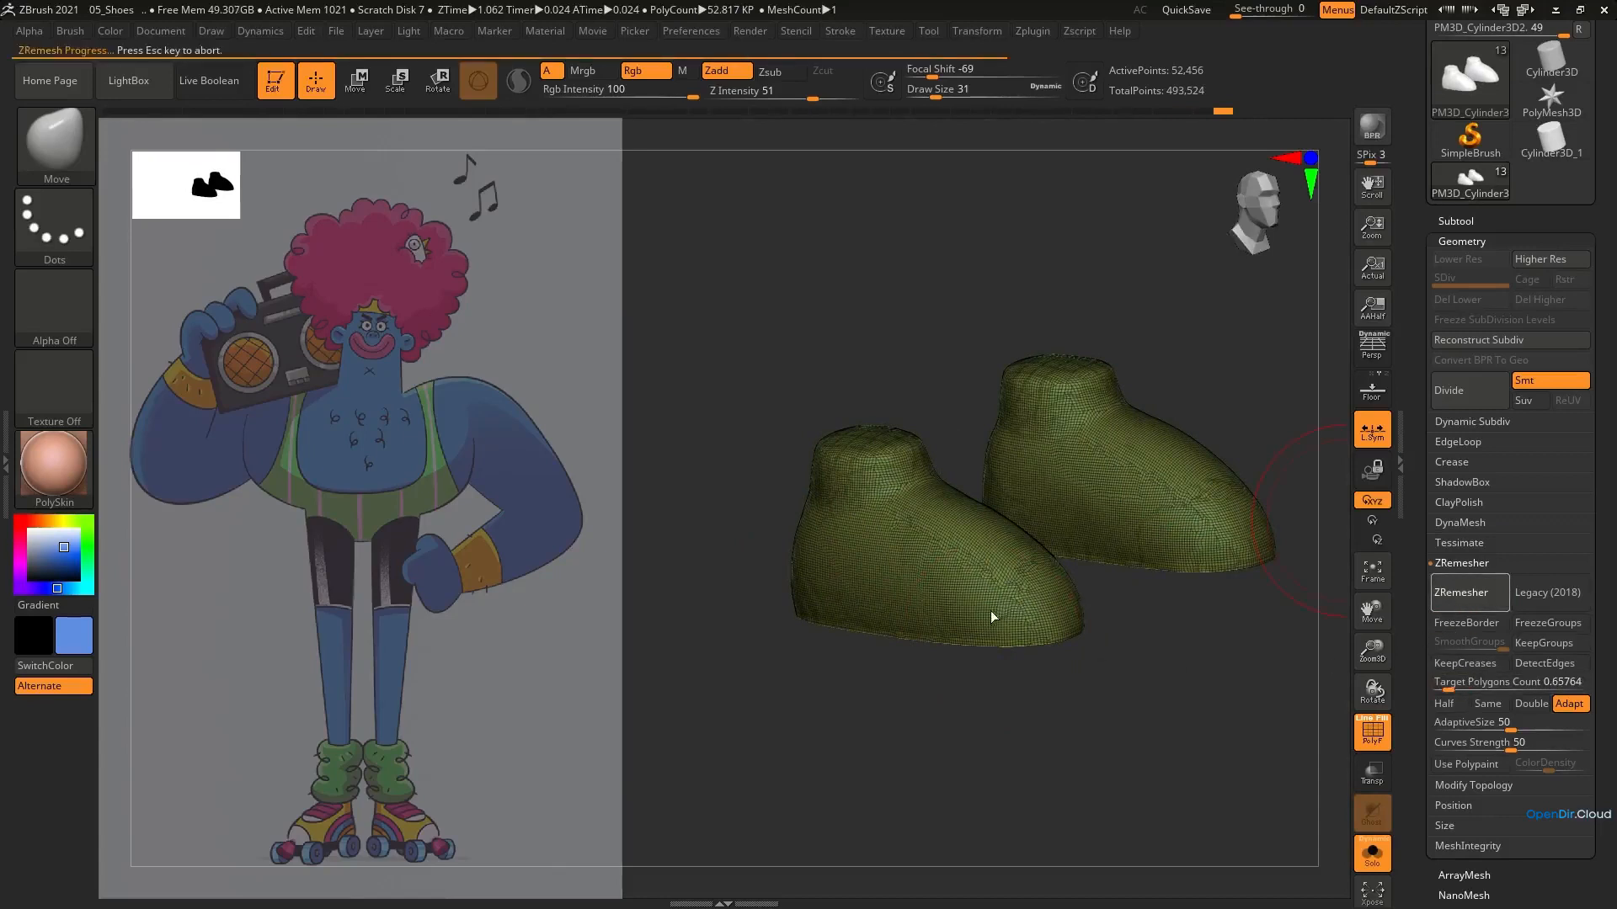
pyautogui.moveTo(966, 598); pyautogui.dragTo(960, 507, button='right')
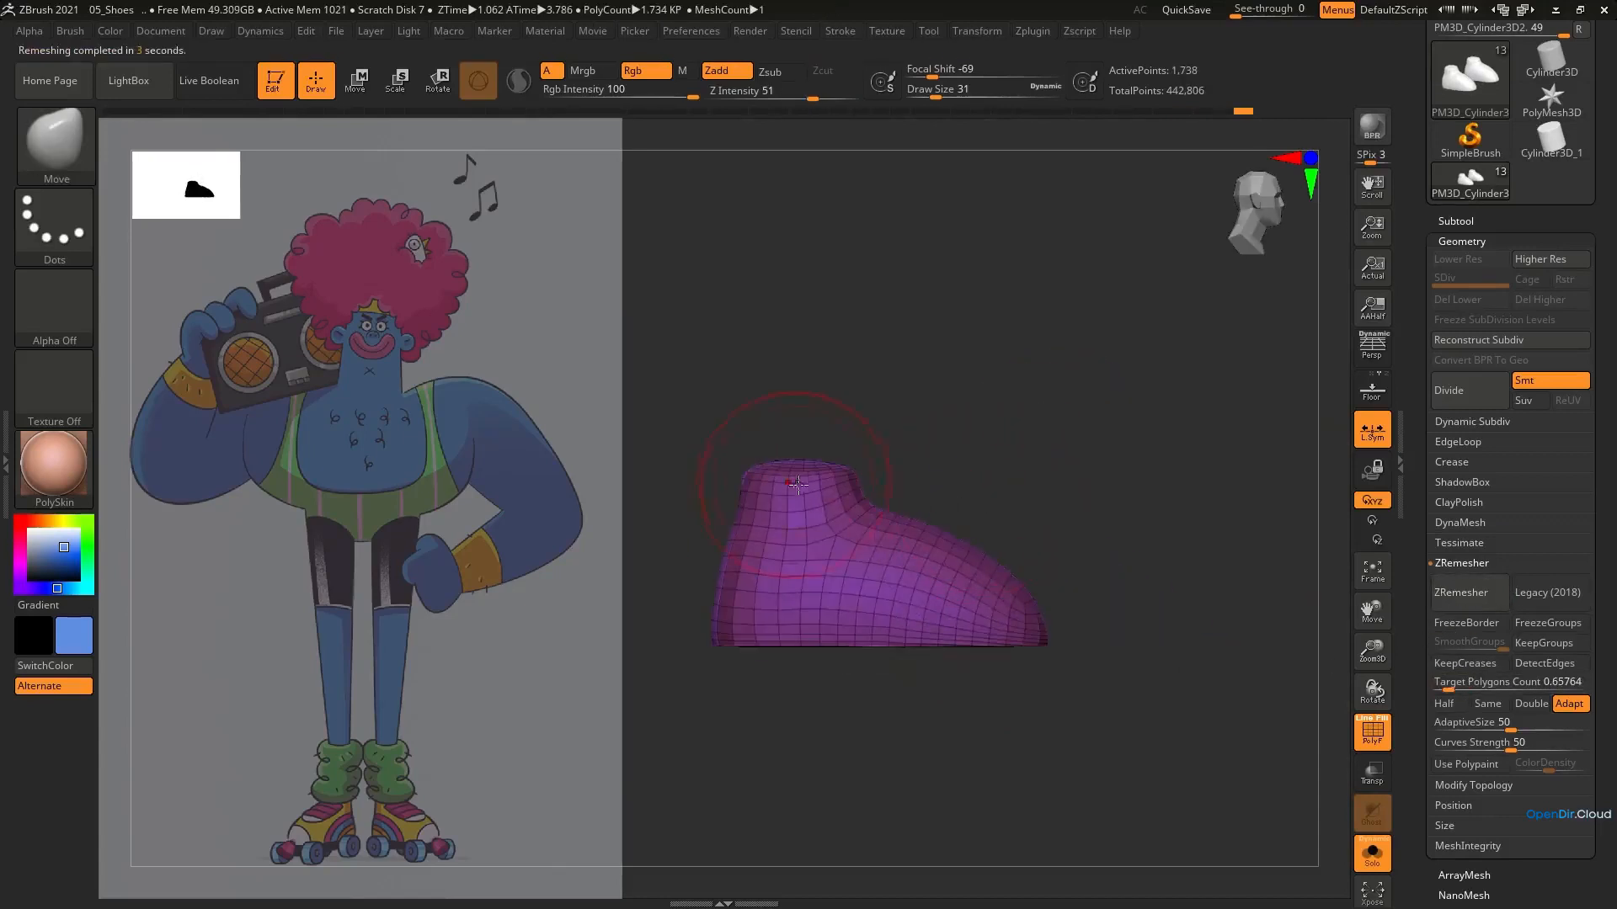
# Turn off Solo to show the legs and skates, and adjust the ankle collars around the legs with the Move brush
pyautogui.click(1373, 853)
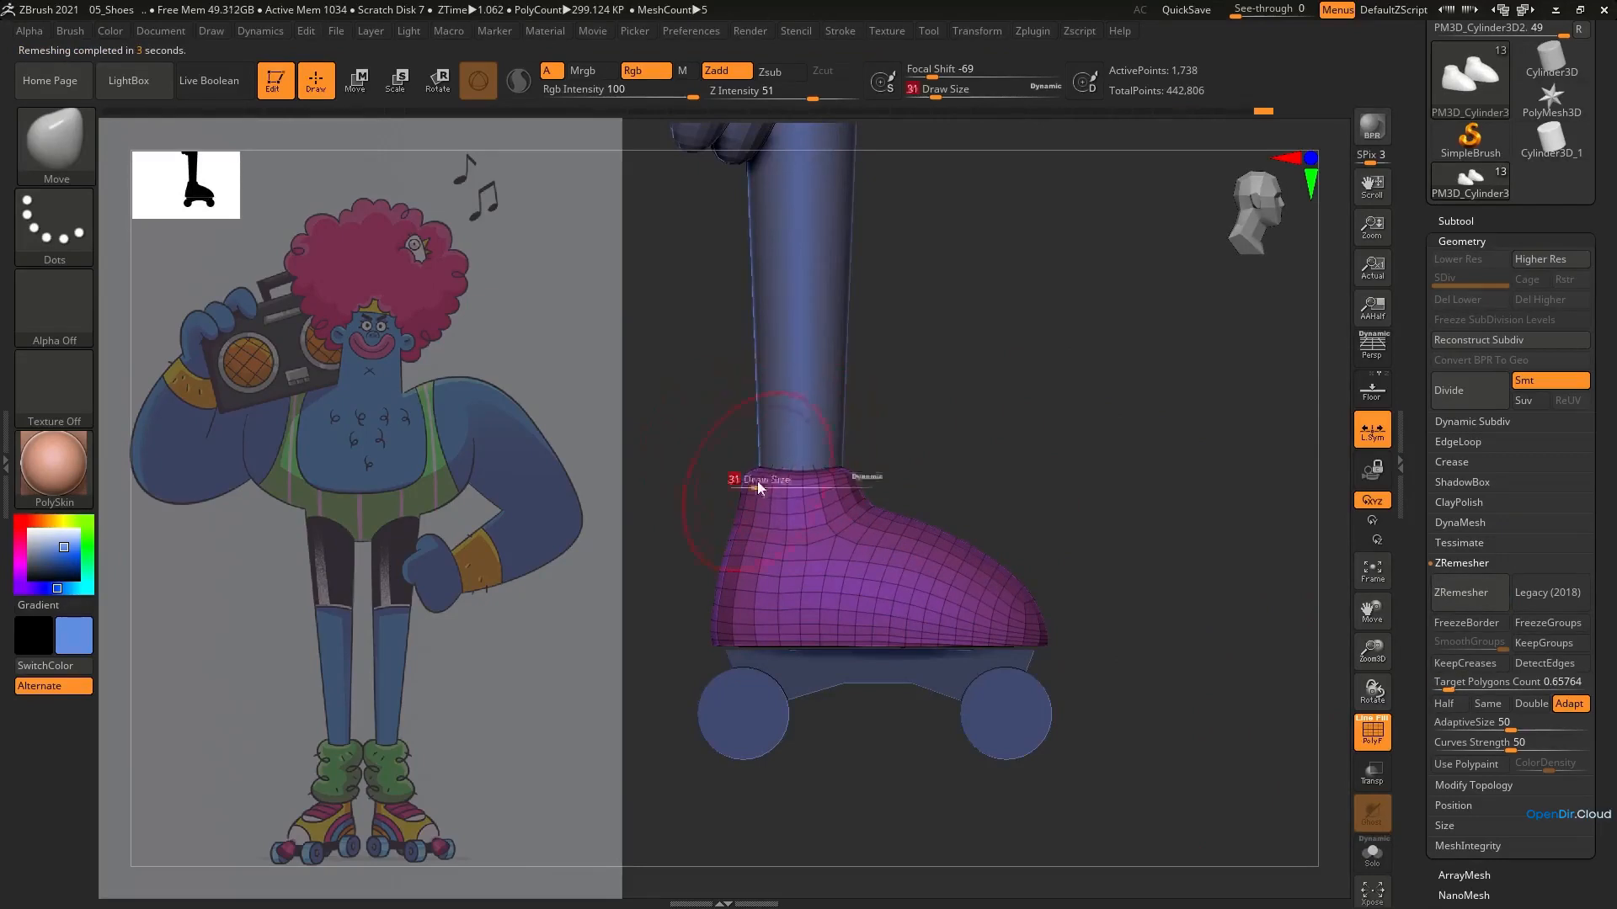
pyautogui.click(759, 487)
pyautogui.moveTo(747, 477); pyautogui.dragTo(743, 478)
pyautogui.moveTo(744, 477); pyautogui.dragTo(1050, 503, button='right')
pyautogui.press('s')
pyautogui.click(909, 486)
pyautogui.moveTo(910, 483); pyautogui.dragTo(899, 484)
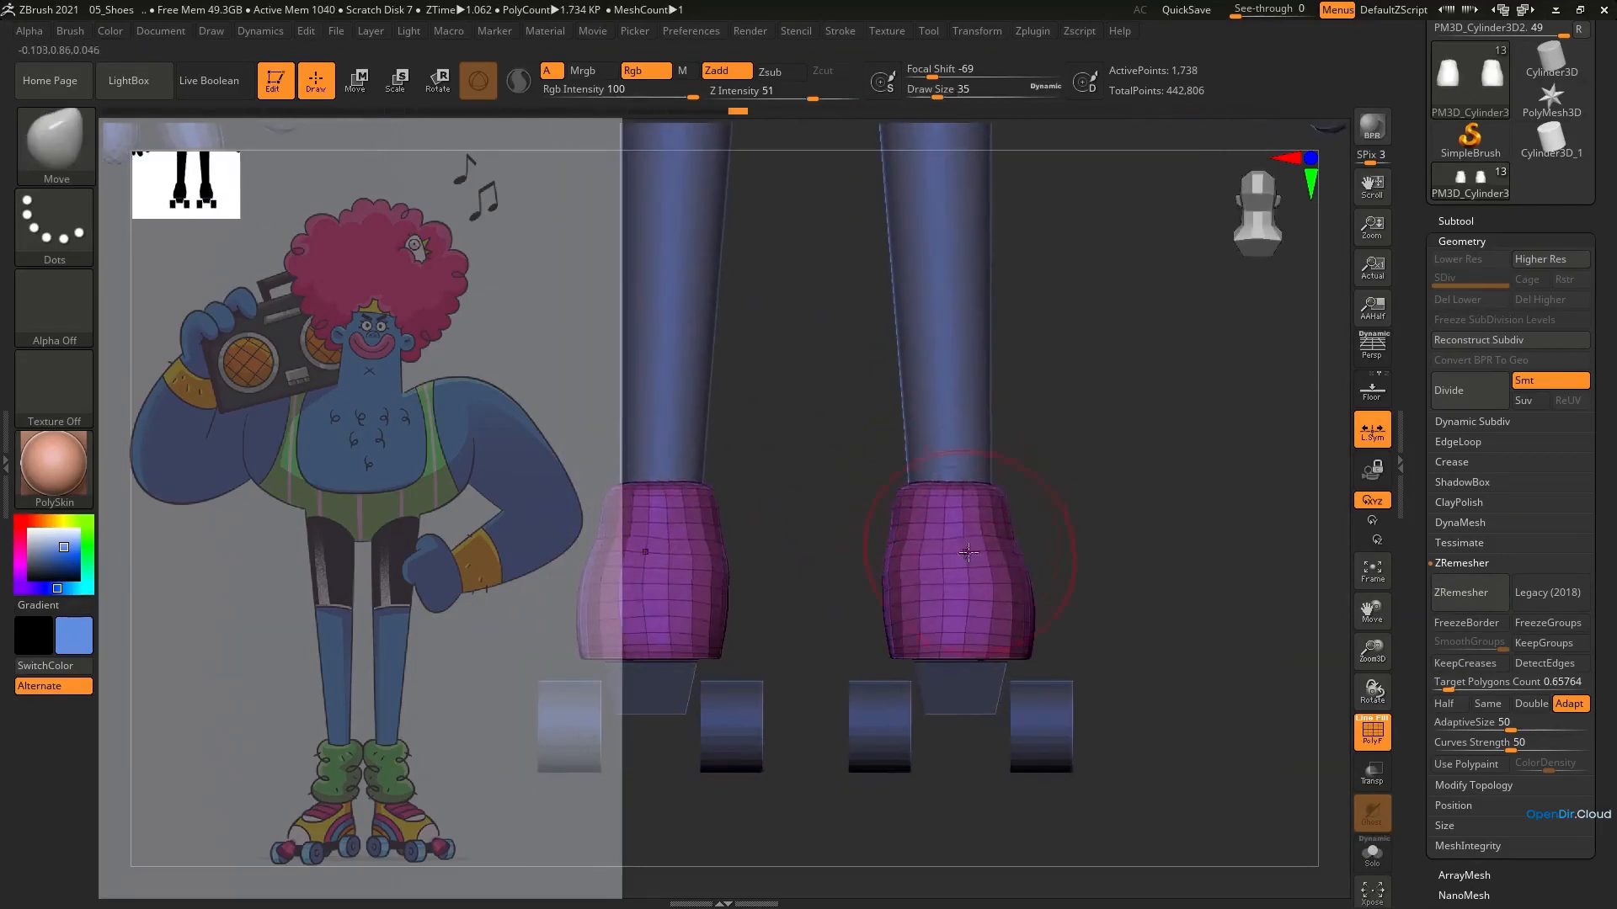
# Hide the wireframe and adjust the shoes' width and sides with the Move brush at size 80
pyautogui.hotkey('shift', 'f')
pyautogui.moveTo(930, 557)
pyautogui.keyDown('ctrl'); pyautogui.mouseDown(button='right')
pyautogui.moveTo(934, 533)
pyautogui.moveTo(930, 621)
pyautogui.moveTo(890, 421)
pyautogui.moveTo(926, 589)
pyautogui.moveTo(922, 562)
pyautogui.mouseUp(button='right'); pyautogui.keyUp('ctrl')
pyautogui.press('s')
pyautogui.click(939, 562)
pyautogui.moveTo(942, 543); pyautogui.dragTo(941, 532)
pyautogui.keyDown('shift'); pyautogui.moveTo(935, 572); pyautogui.dragTo(912, 655, button='right'); pyautogui.keyUp('shift')
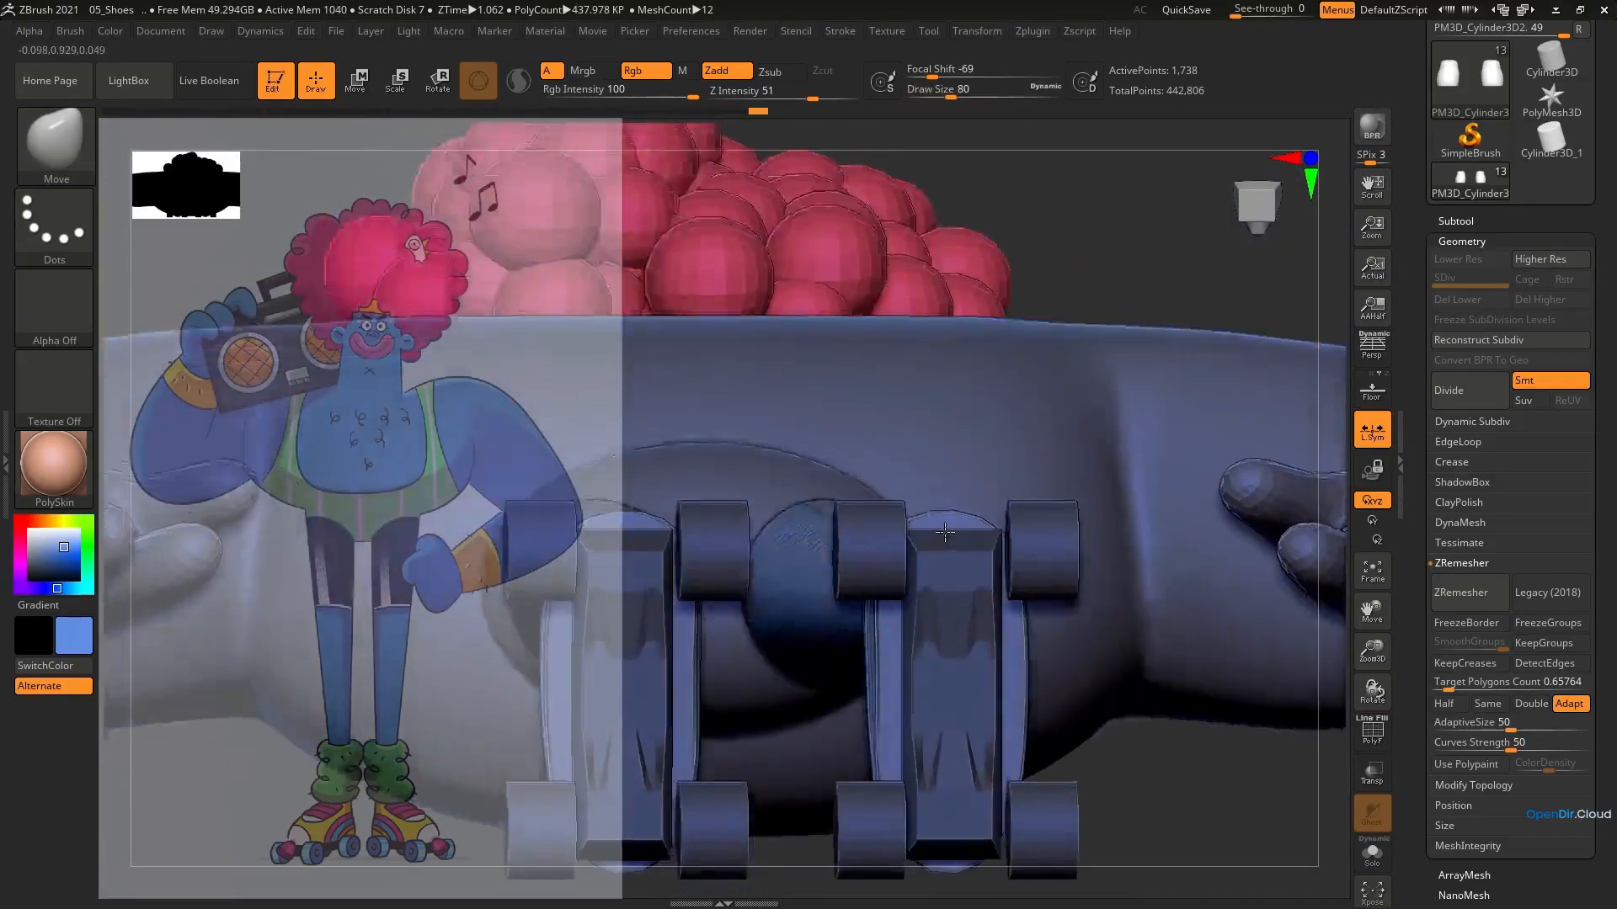
# Refine the shoe outline around the skate plates from underneath with the Move and Smooth brushes
pyautogui.press('s')
pyautogui.moveTo(912, 656); pyautogui.dragTo(883, 653)
pyautogui.moveTo(882, 657)
pyautogui.mouseDown(button='right')
pyautogui.moveTo(792, 665)
pyautogui.moveTo(909, 722)
pyautogui.mouseUp(button='right')
pyautogui.keyDown('alt'); pyautogui.moveTo(909, 723); pyautogui.dragTo(892, 583, button='right'); pyautogui.keyUp('alt')
pyautogui.keyDown('shift'); pyautogui.moveTo(867, 594); pyautogui.dragTo(874, 644); pyautogui.keyUp('shift')
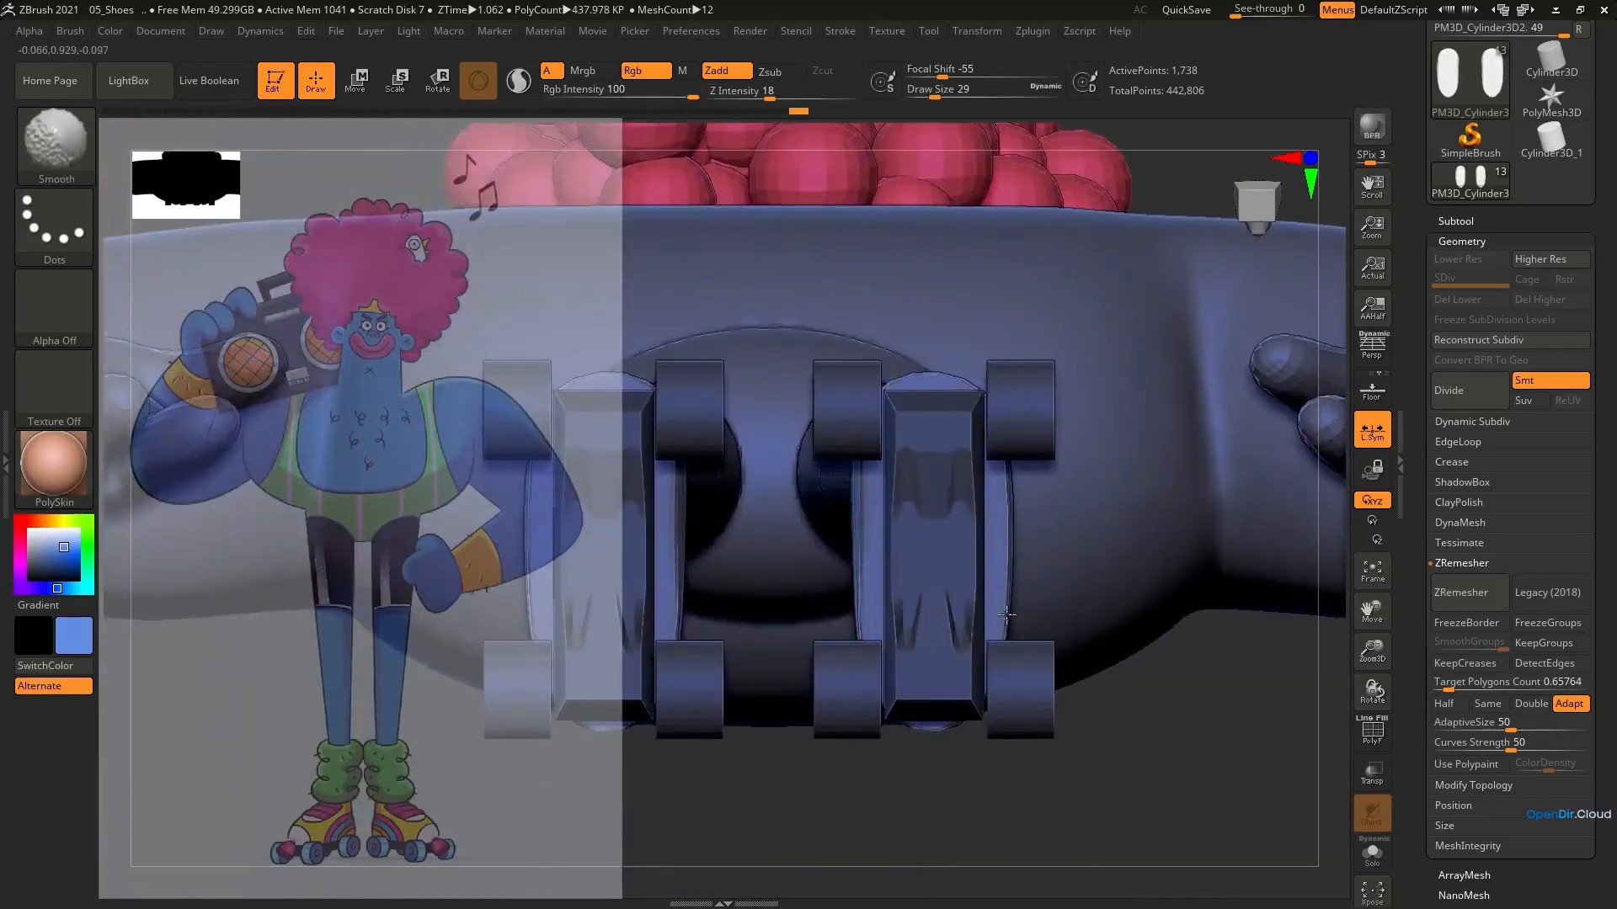
pyautogui.keyDown('shift'); pyautogui.moveTo(1006, 615); pyautogui.dragTo(1007, 505); pyautogui.keyUp('shift')
pyautogui.moveTo(963, 427)
pyautogui.keyDown('shift'); pyautogui.mouseDown(button='right')
pyautogui.moveTo(872, 401)
pyautogui.moveTo(838, 354)
pyautogui.moveTo(943, 379)
pyautogui.moveTo(867, 415)
pyautogui.moveTo(824, 401)
pyautogui.moveTo(903, 450)
pyautogui.moveTo(871, 442)
pyautogui.moveTo(834, 495)
pyautogui.moveTo(898, 665)
pyautogui.mouseUp(button='right'); pyautogui.keyUp('shift')
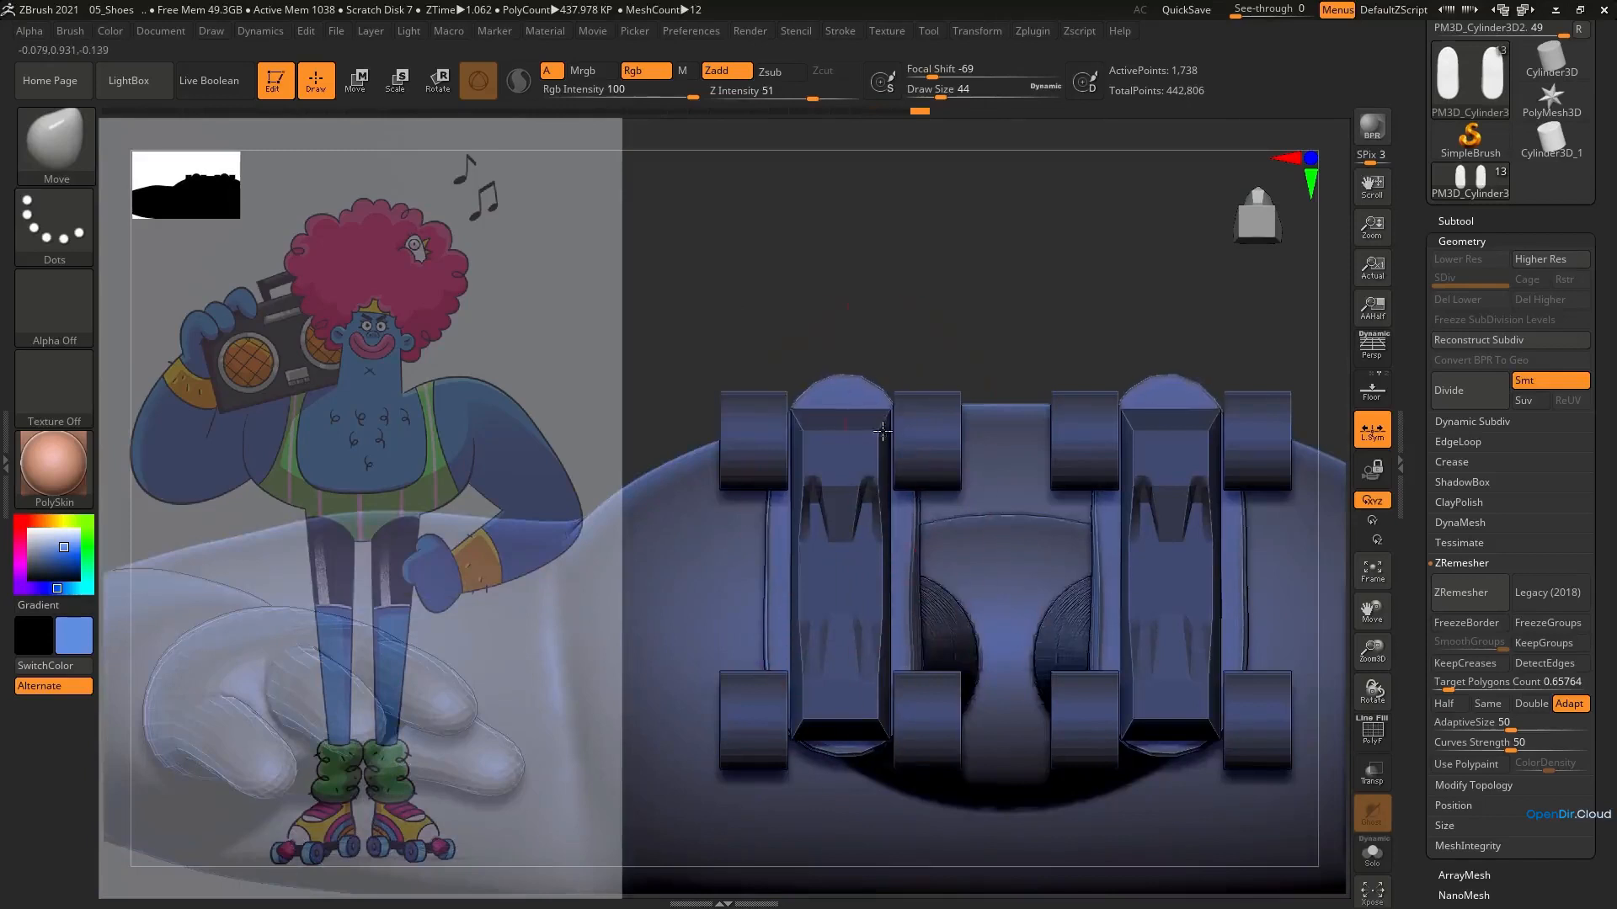
pyautogui.moveTo(882, 431); pyautogui.dragTo(1042, 539, button='right')
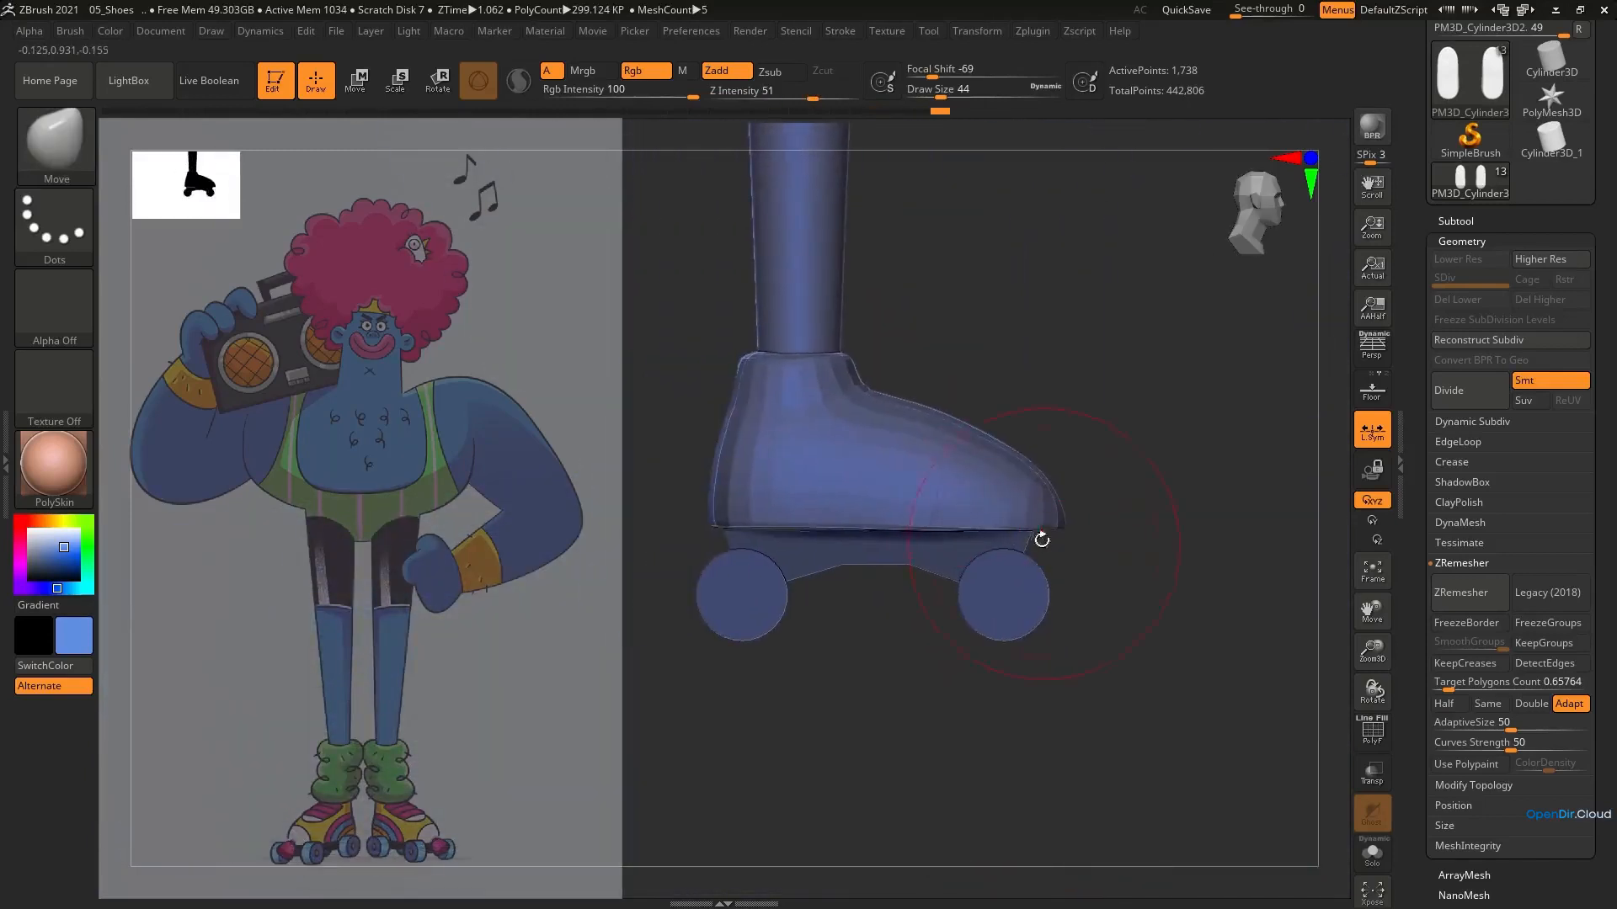
# Adjust the ankle collar rims with the Move brush at size 25, then the shoes' sides at size 35
pyautogui.press('[')
pyautogui.press('[')
pyautogui.press('[')
pyautogui.moveTo(845, 363); pyautogui.dragTo(846, 358)
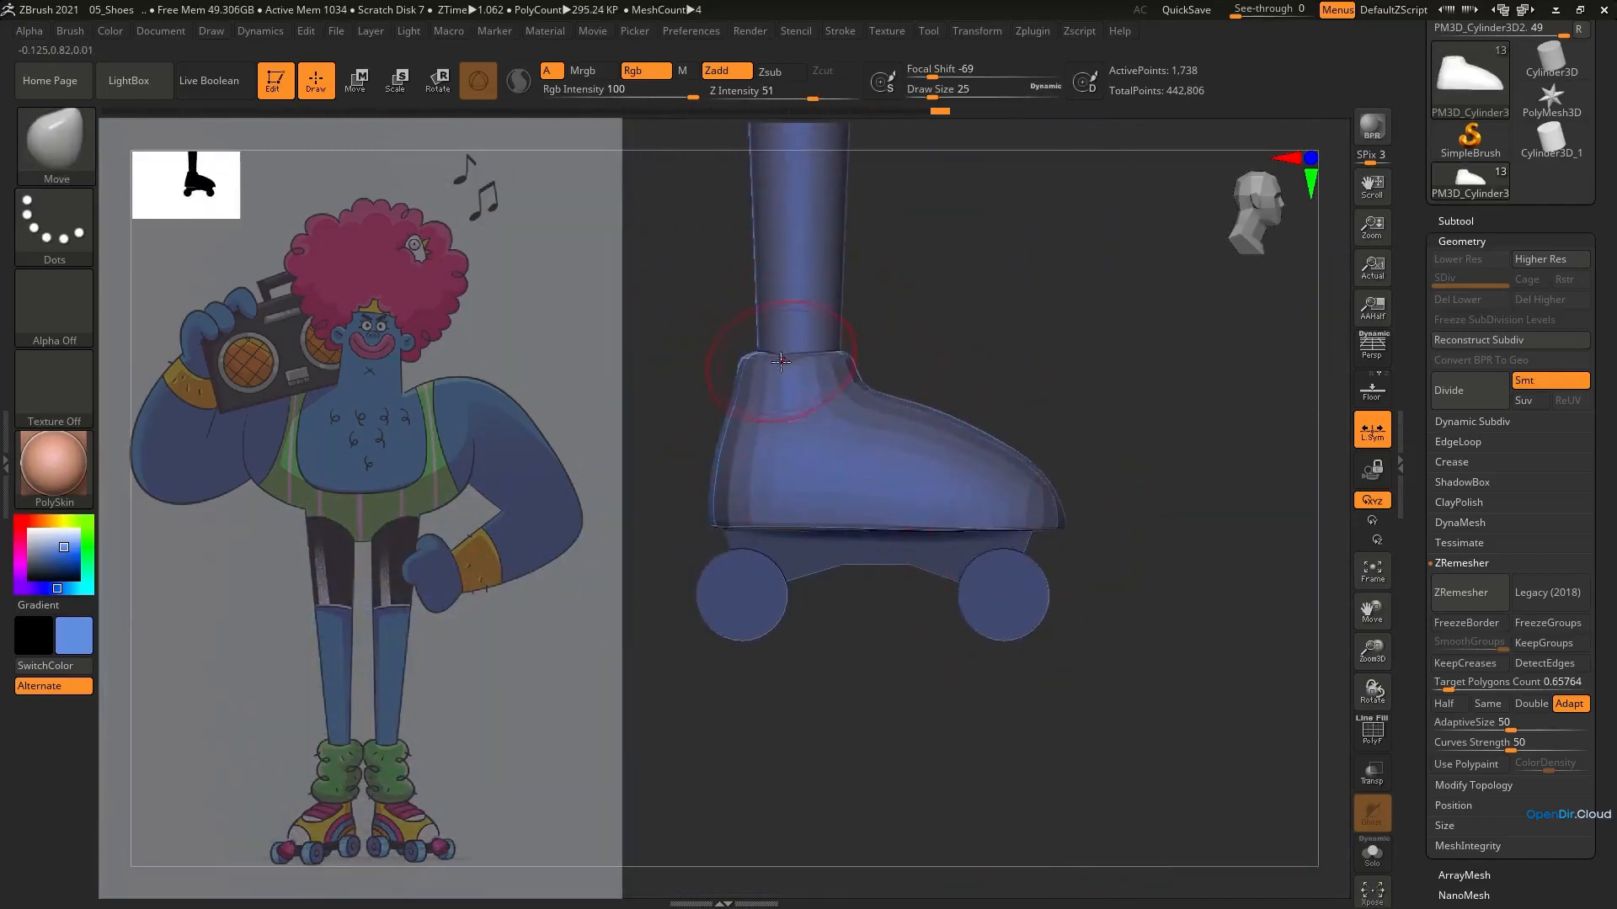
pyautogui.moveTo(762, 357)
pyautogui.mouseDown(button='right')
pyautogui.moveTo(776, 379)
pyautogui.moveTo(968, 404)
pyautogui.moveTo(859, 548)
pyautogui.moveTo(902, 632)
pyautogui.moveTo(895, 653)
pyautogui.mouseUp(button='right')
pyautogui.press(']')
pyautogui.press(']')
pyautogui.press(']')
pyautogui.moveTo(839, 608); pyautogui.dragTo(828, 596)
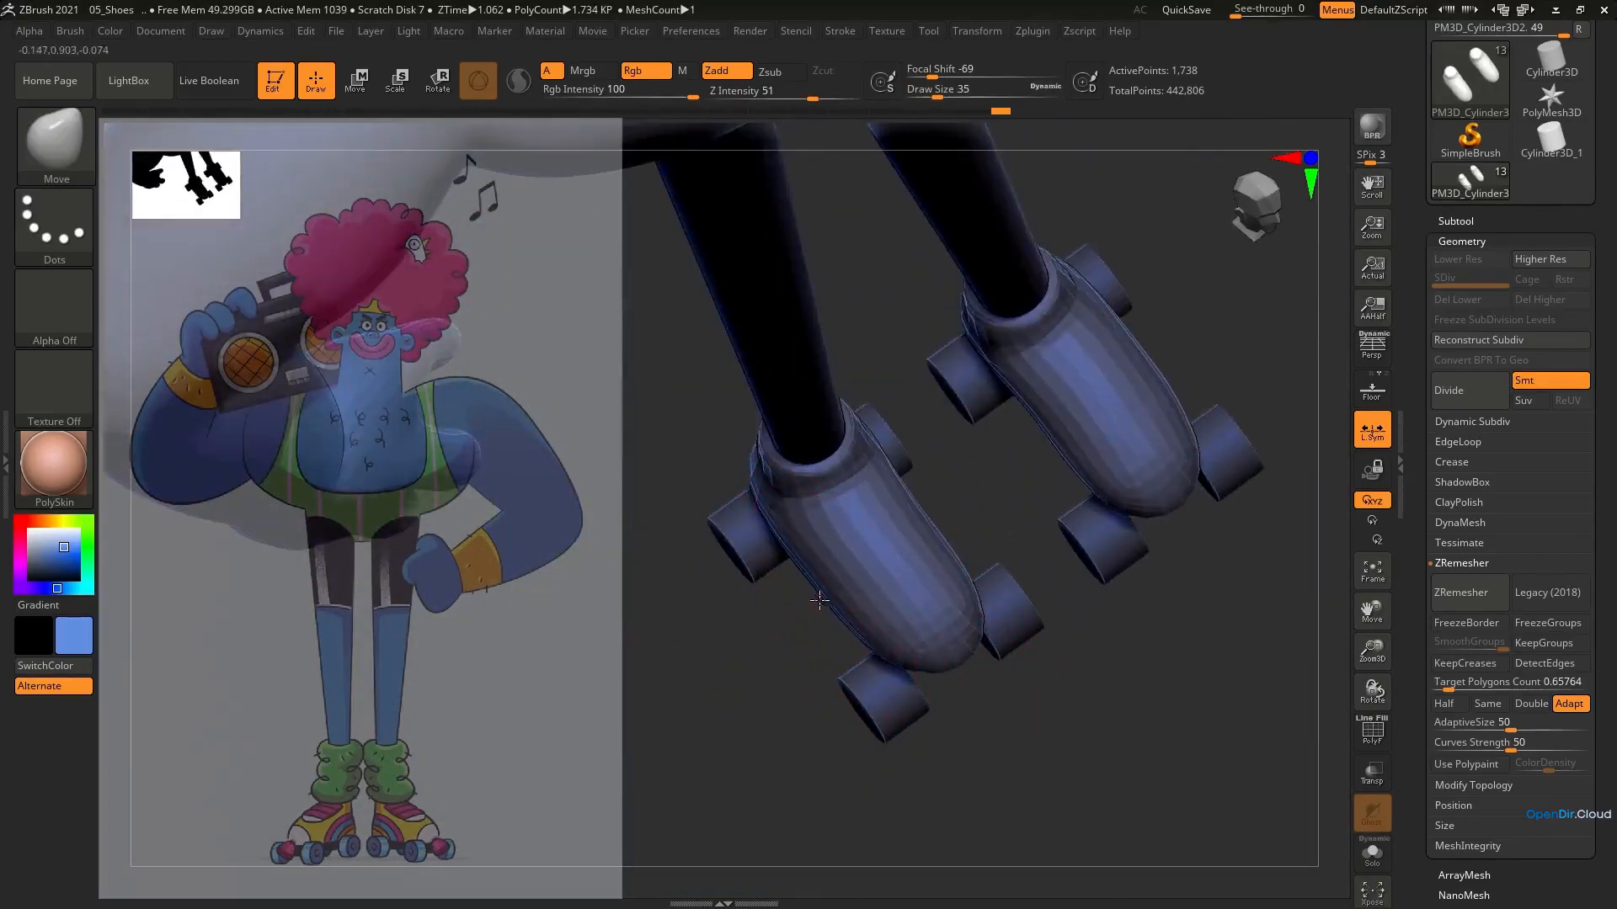
pyautogui.moveTo(918, 527); pyautogui.dragTo(1047, 463, button='right')
# Append a Cube3D as a new subtool to the character
pyautogui.click(1456, 221)
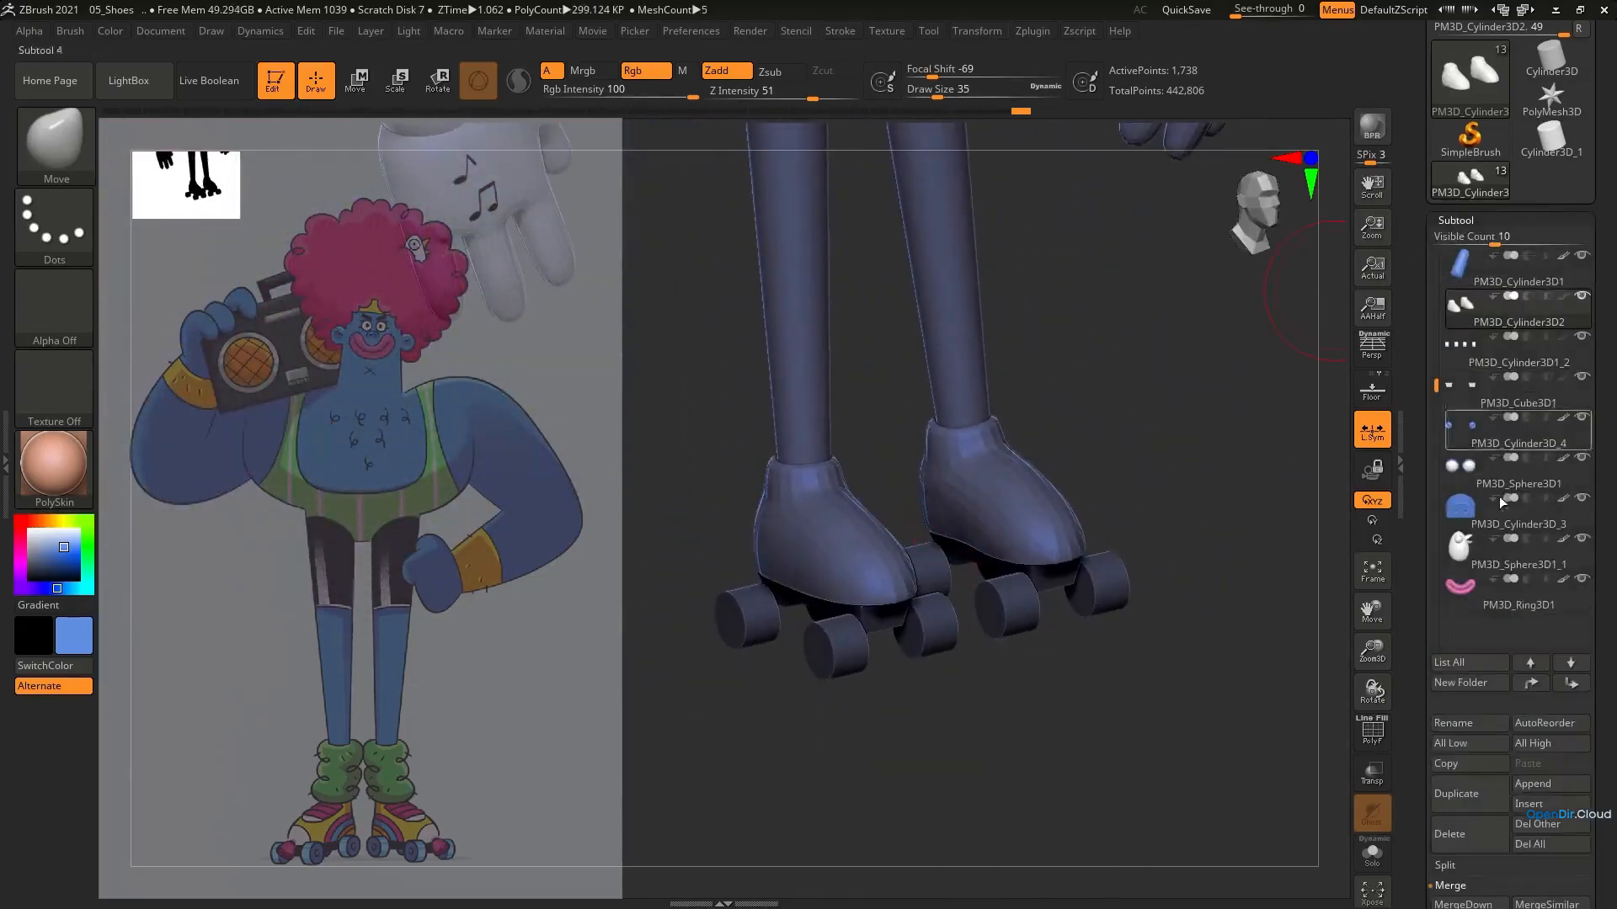
pyautogui.click(1534, 783)
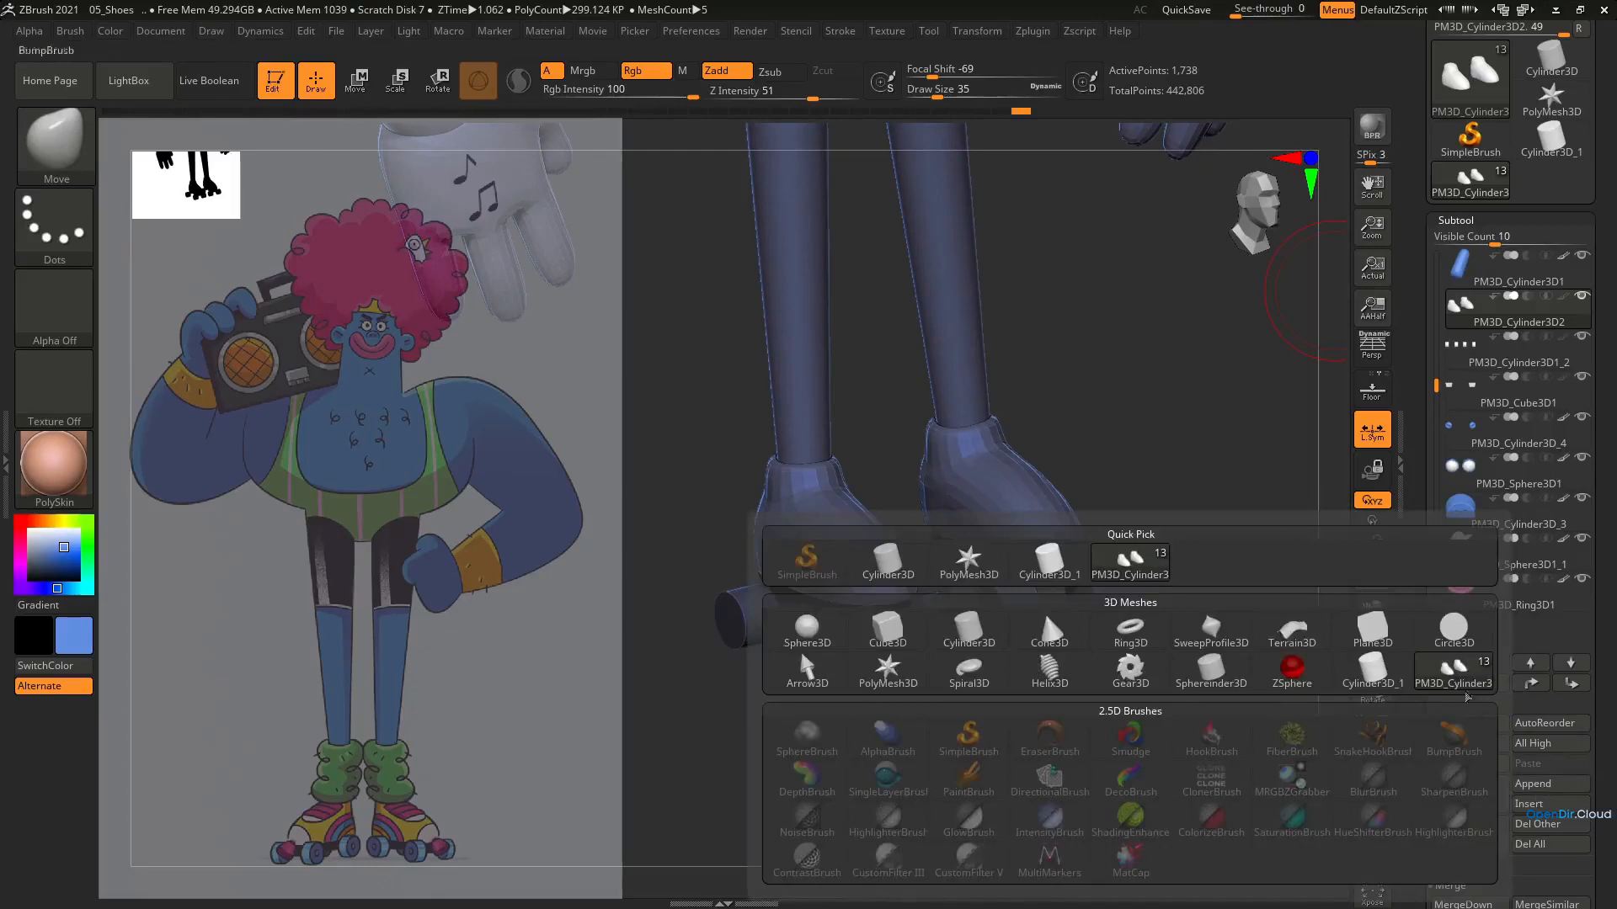
pyautogui.click(888, 628)
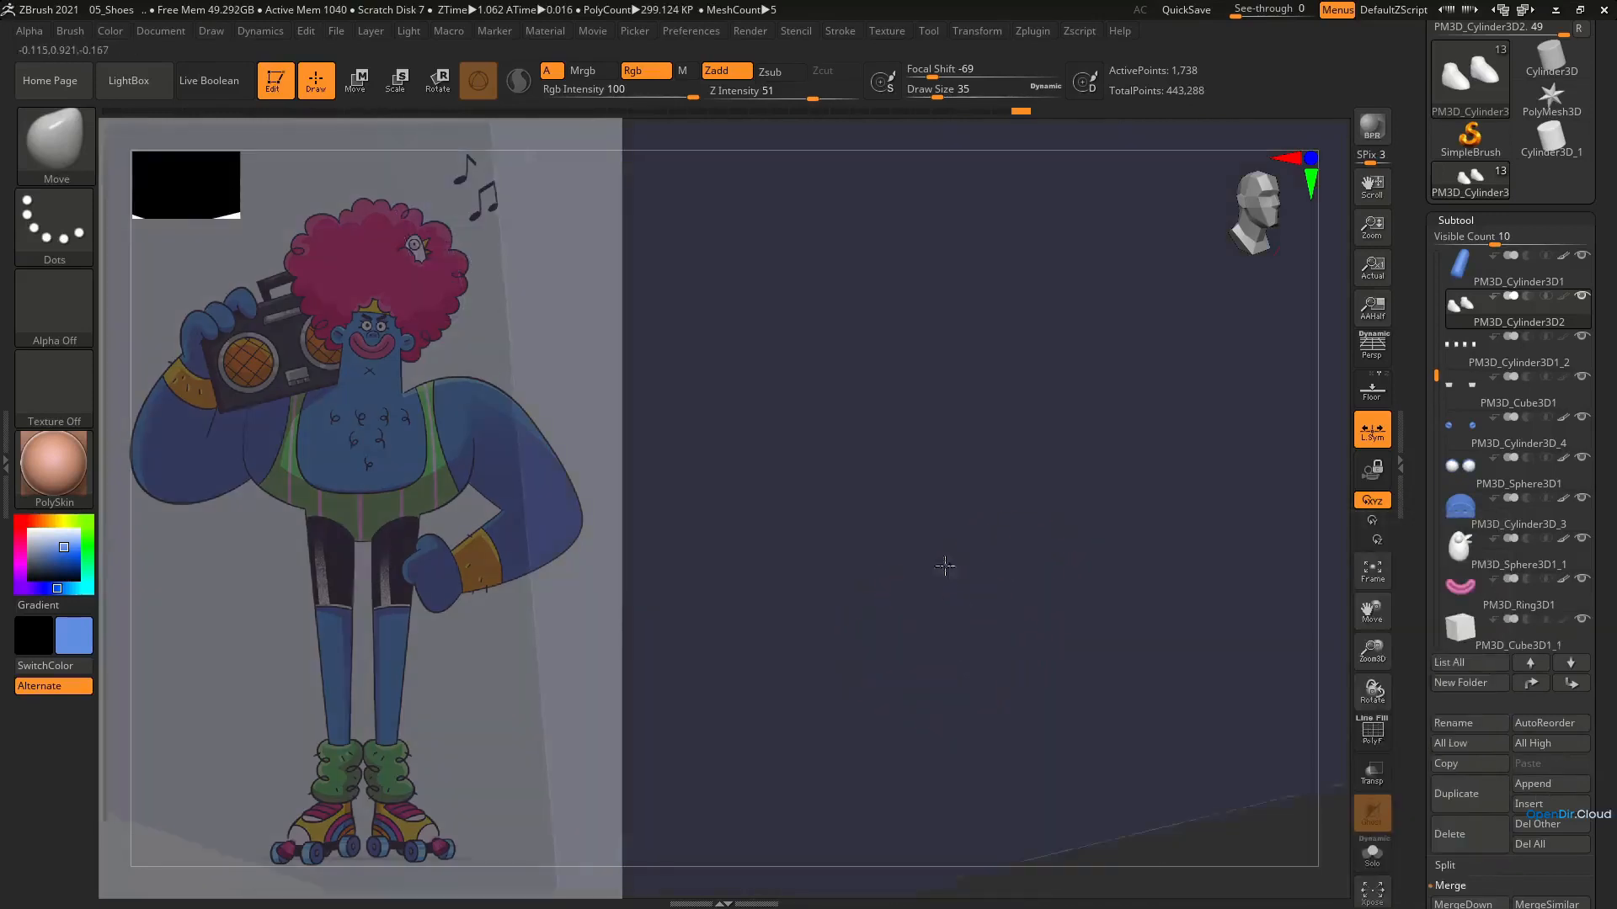
pyautogui.moveTo(964, 407); pyautogui.dragTo(1162, 649, button='right')
pyautogui.scroll(3, 1472, 390)
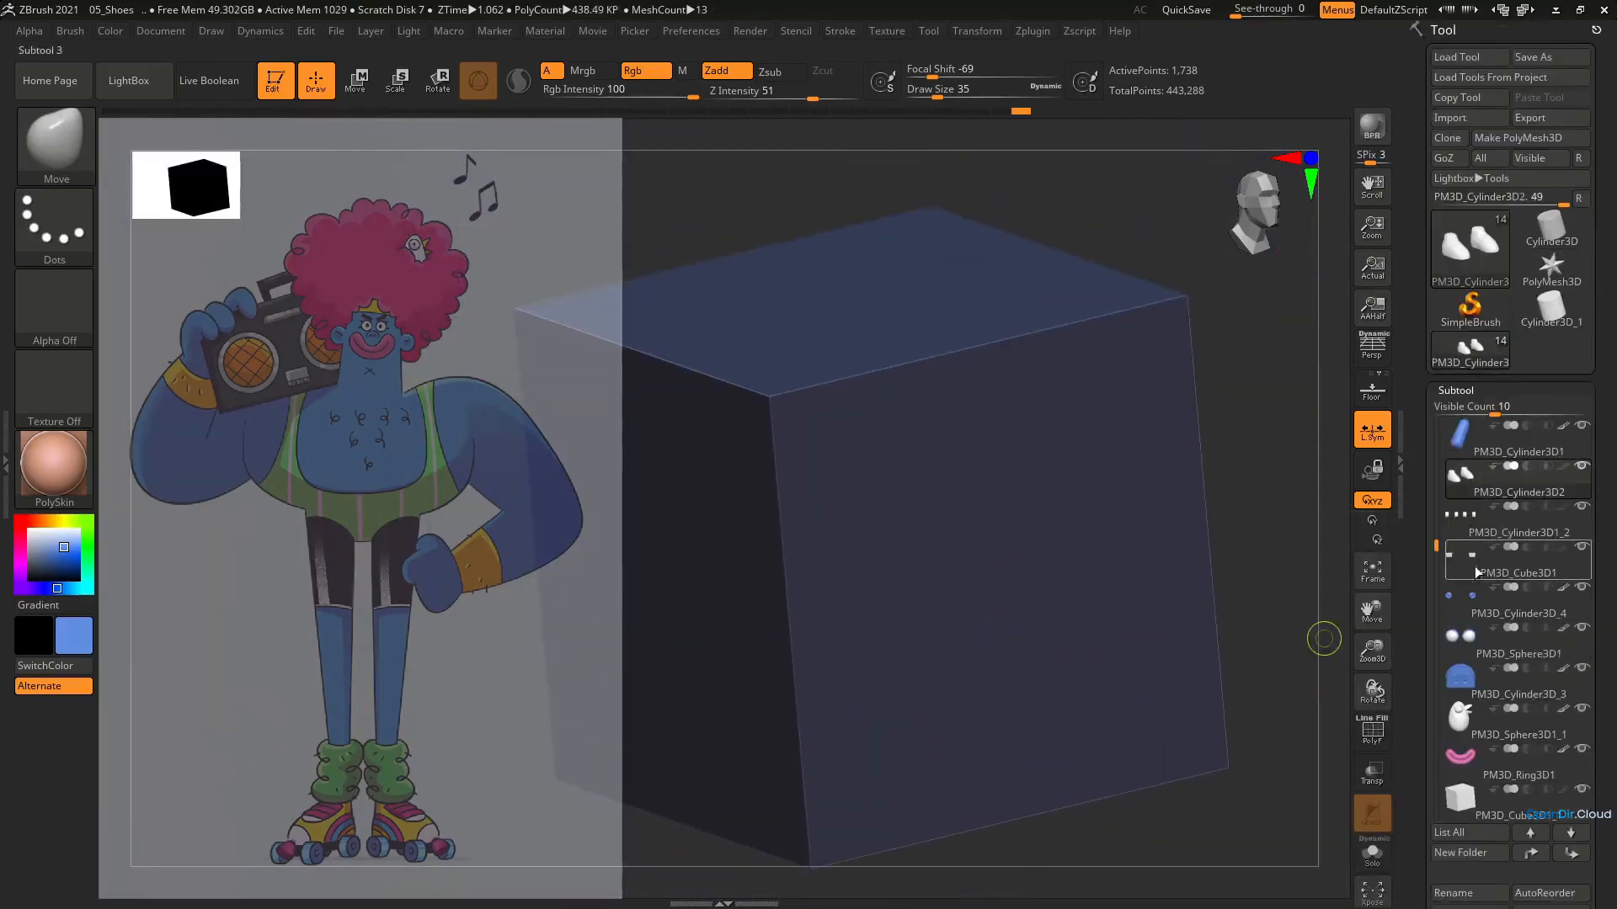
# Select the new cube subtool, initialize it as a QCube with a resolution of 2 per axis, and show its wireframe
pyautogui.click(1500, 805)
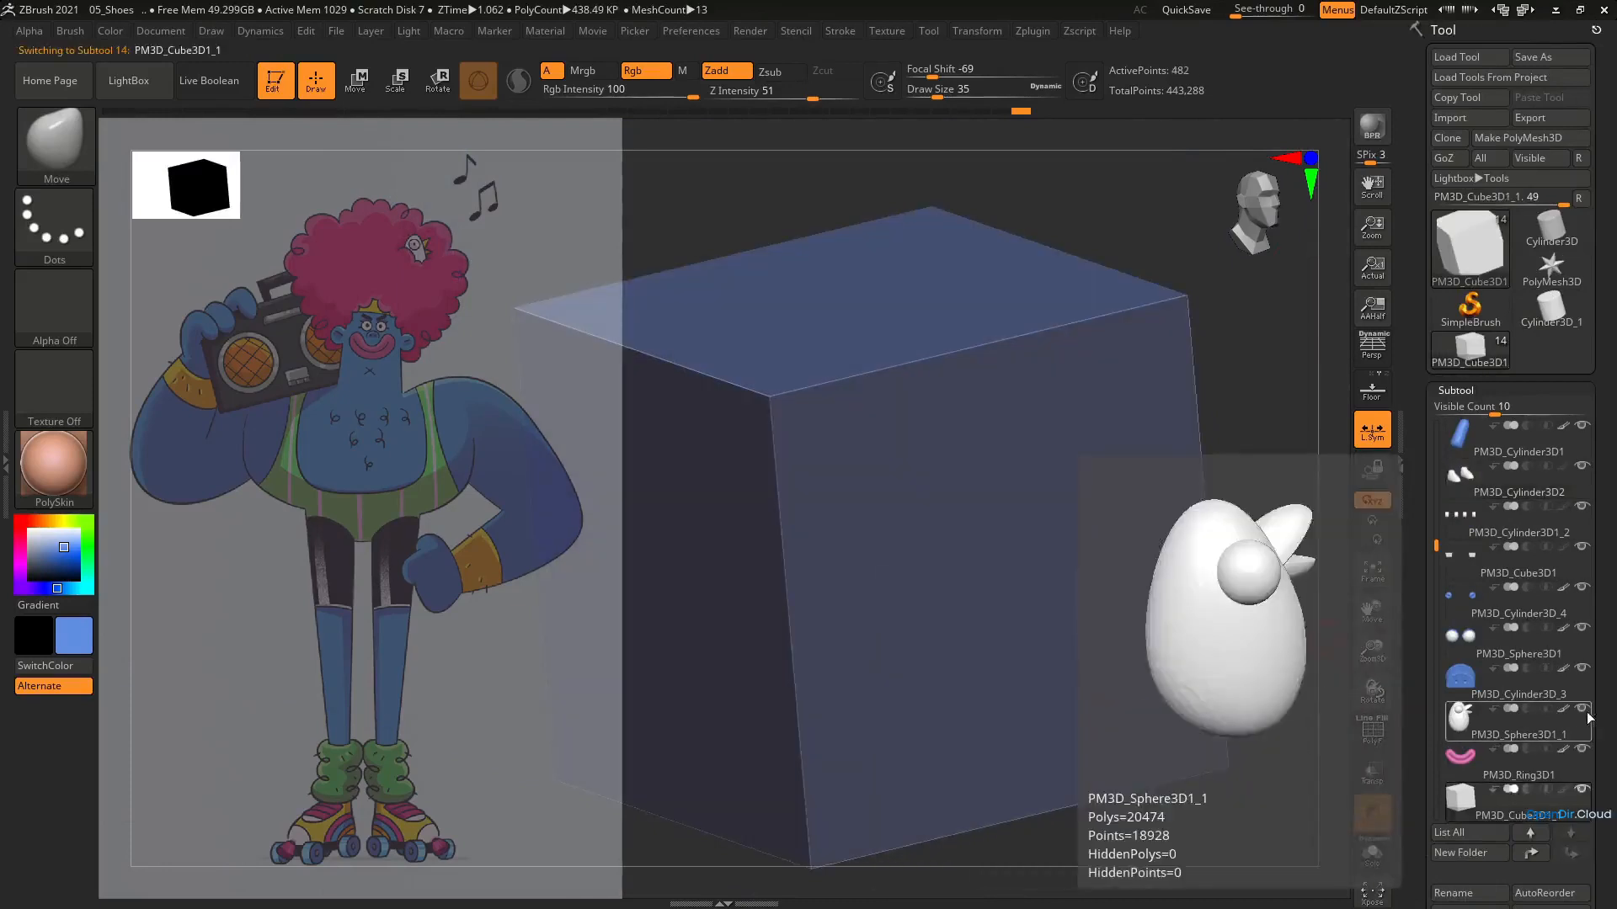
pyautogui.moveTo(1602, 674); pyautogui.dragTo(1592, 485)
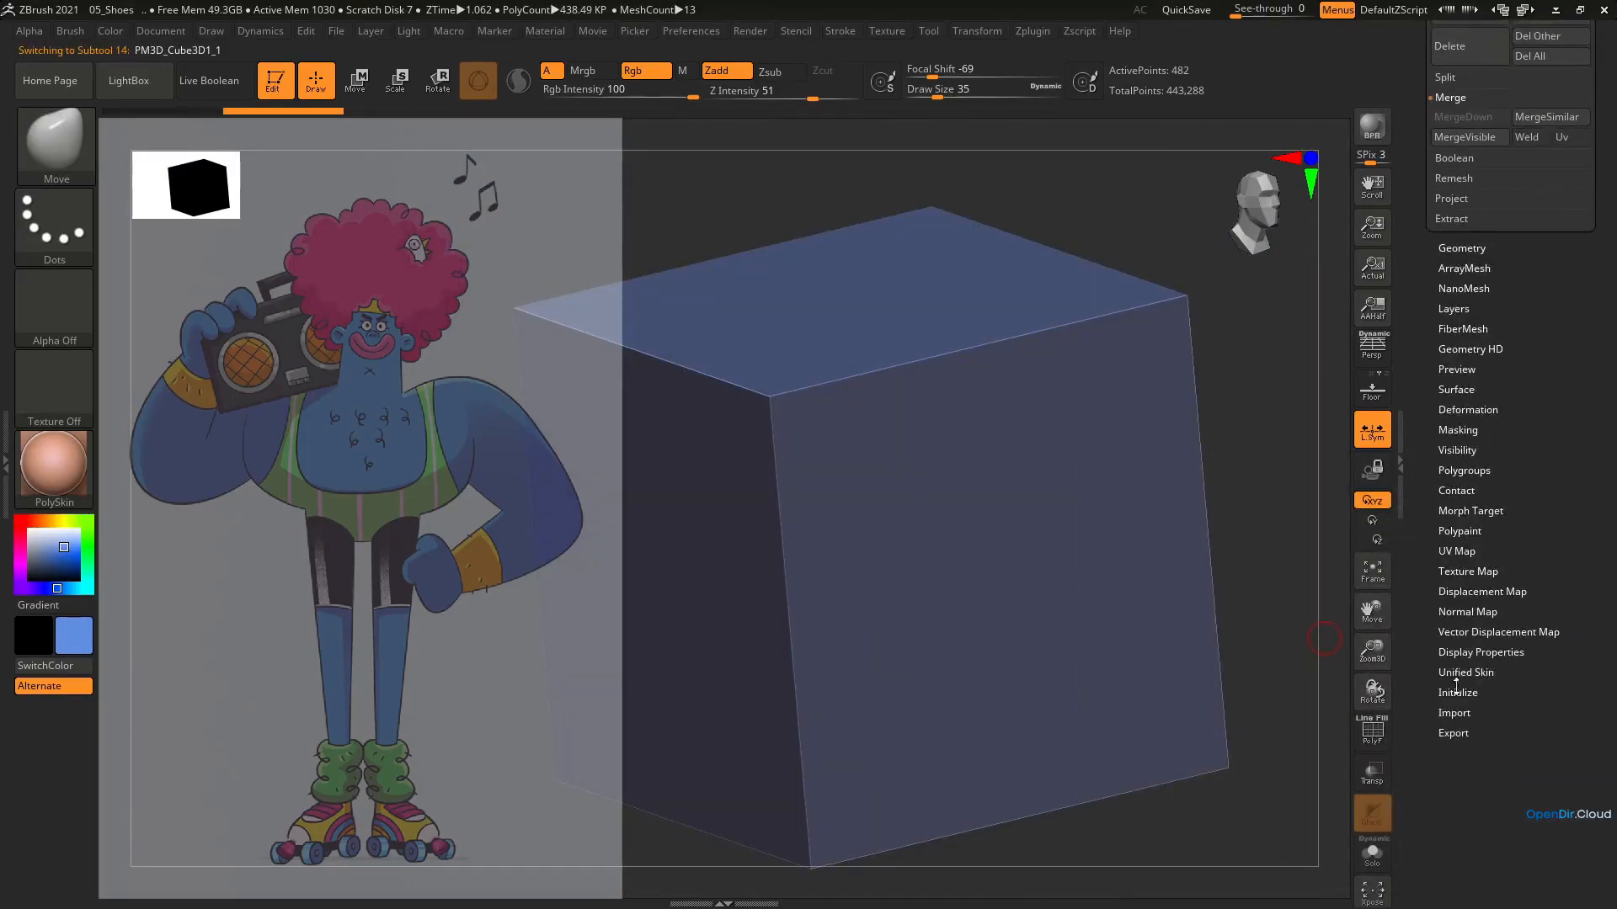
pyautogui.click(1456, 692)
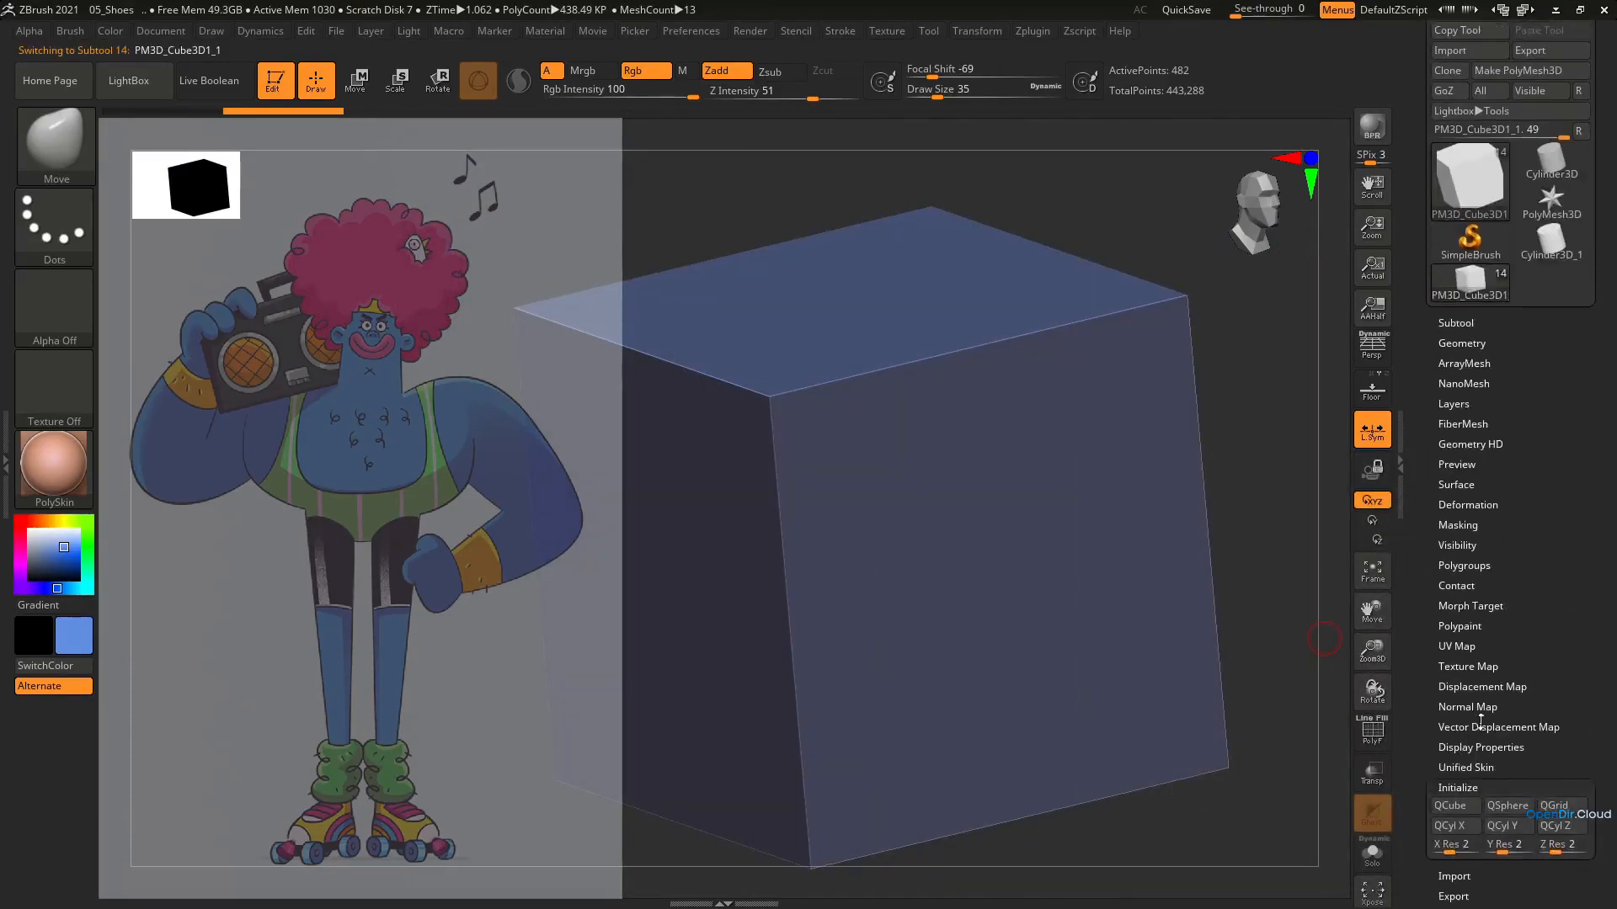
pyautogui.click(1448, 767)
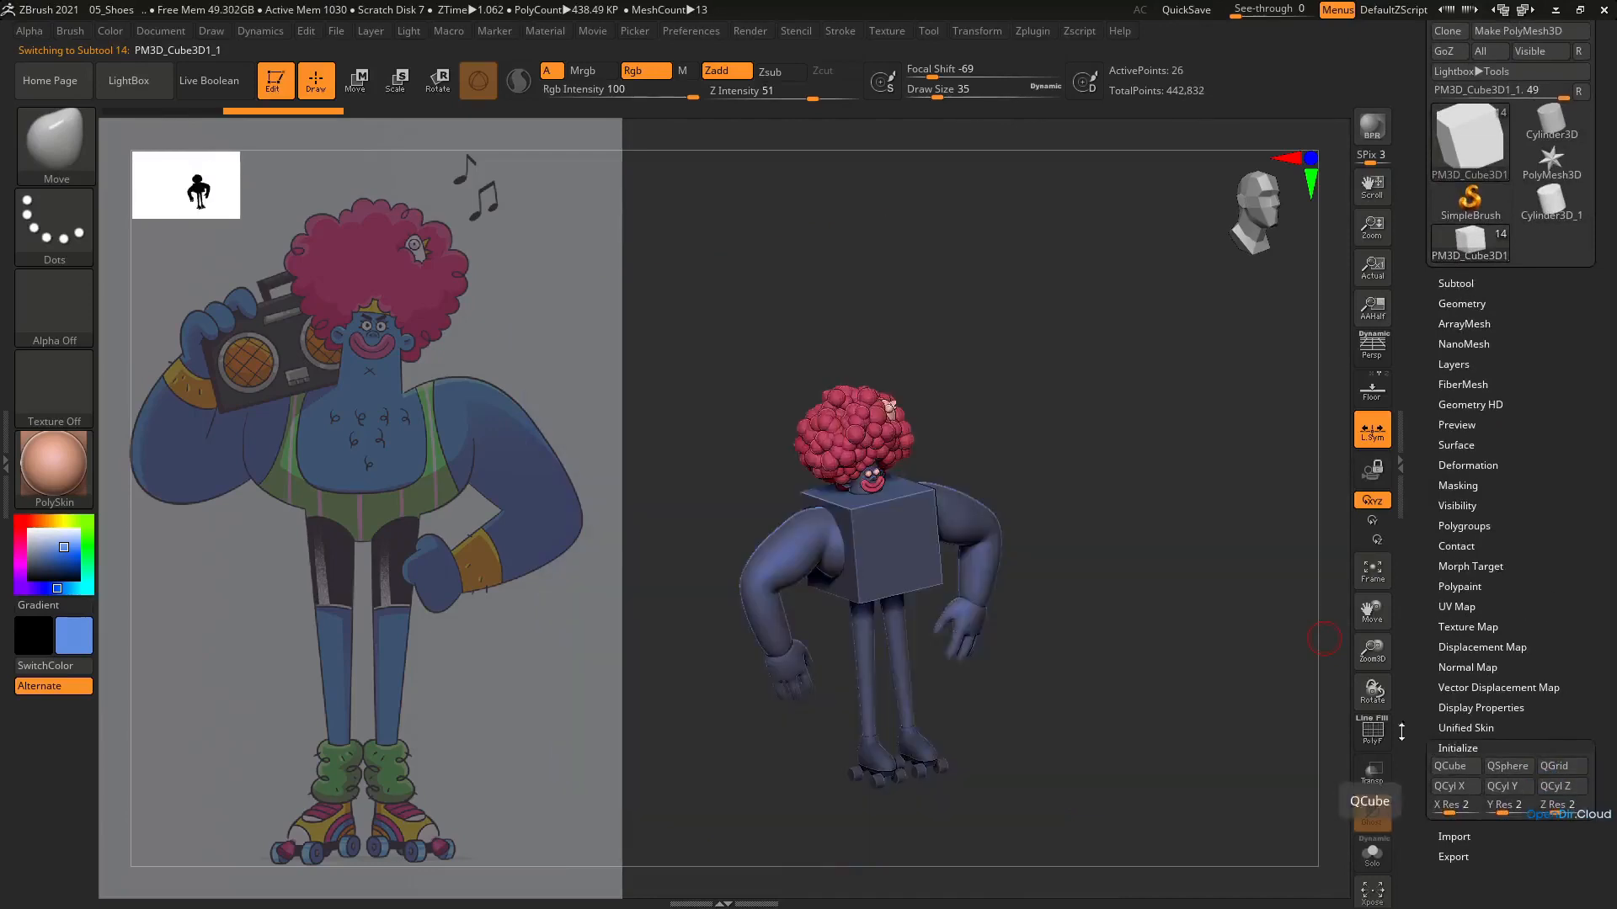
pyautogui.press('f')
pyautogui.hotkey('shift', 'f')
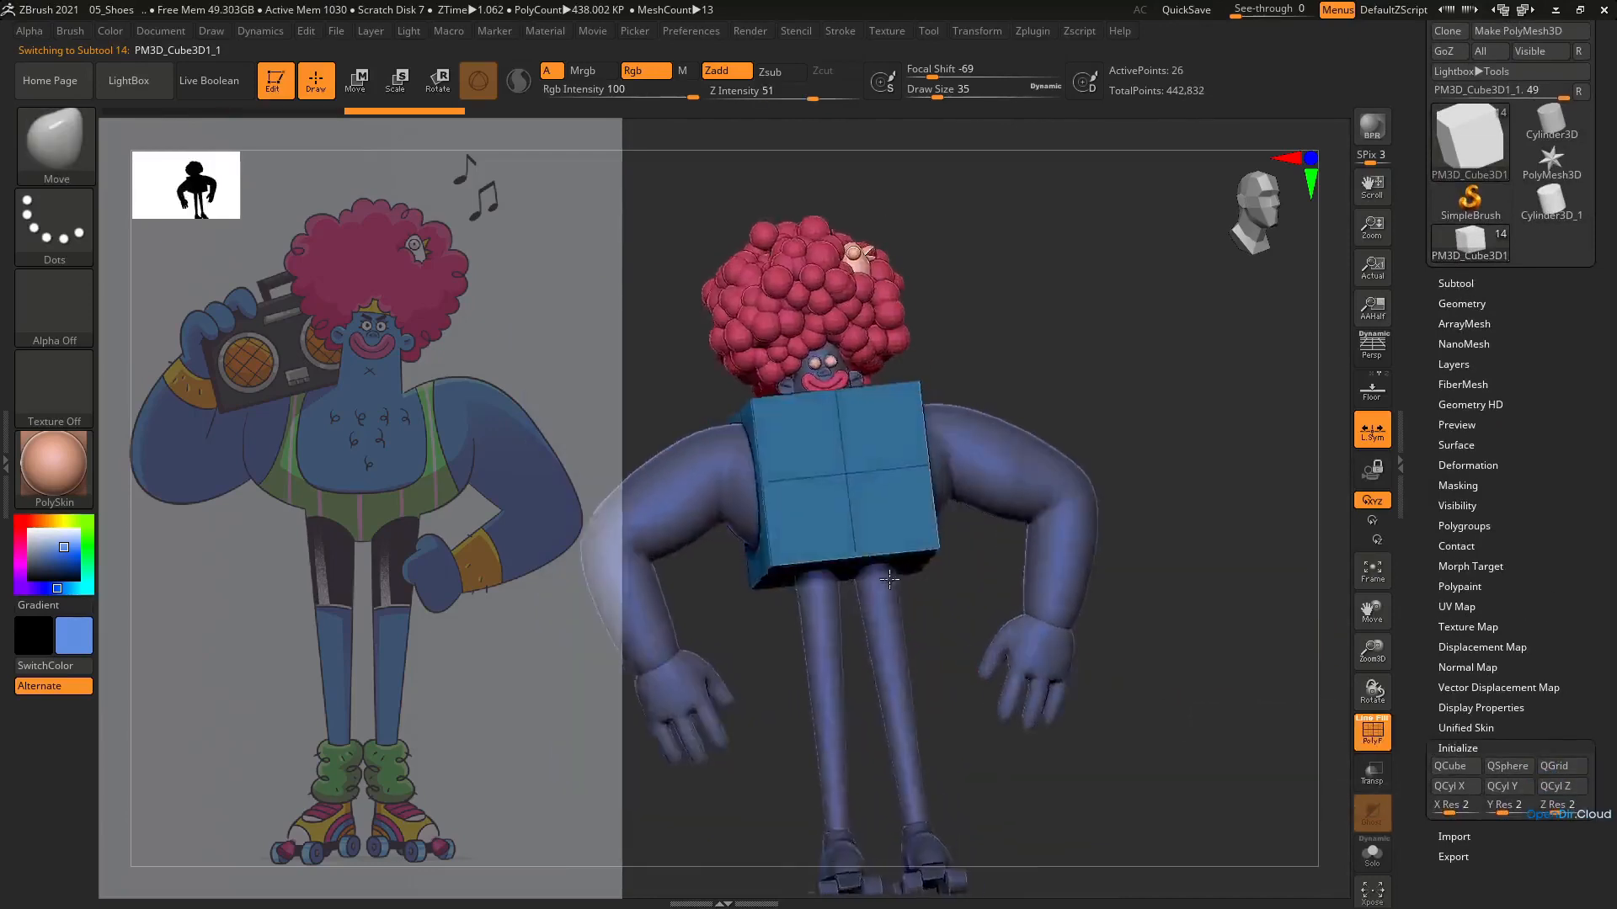
pyautogui.keyDown('shift'); pyautogui.moveTo(889, 579); pyautogui.dragTo(1202, 581, button='right'); pyautogui.keyUp('shift')
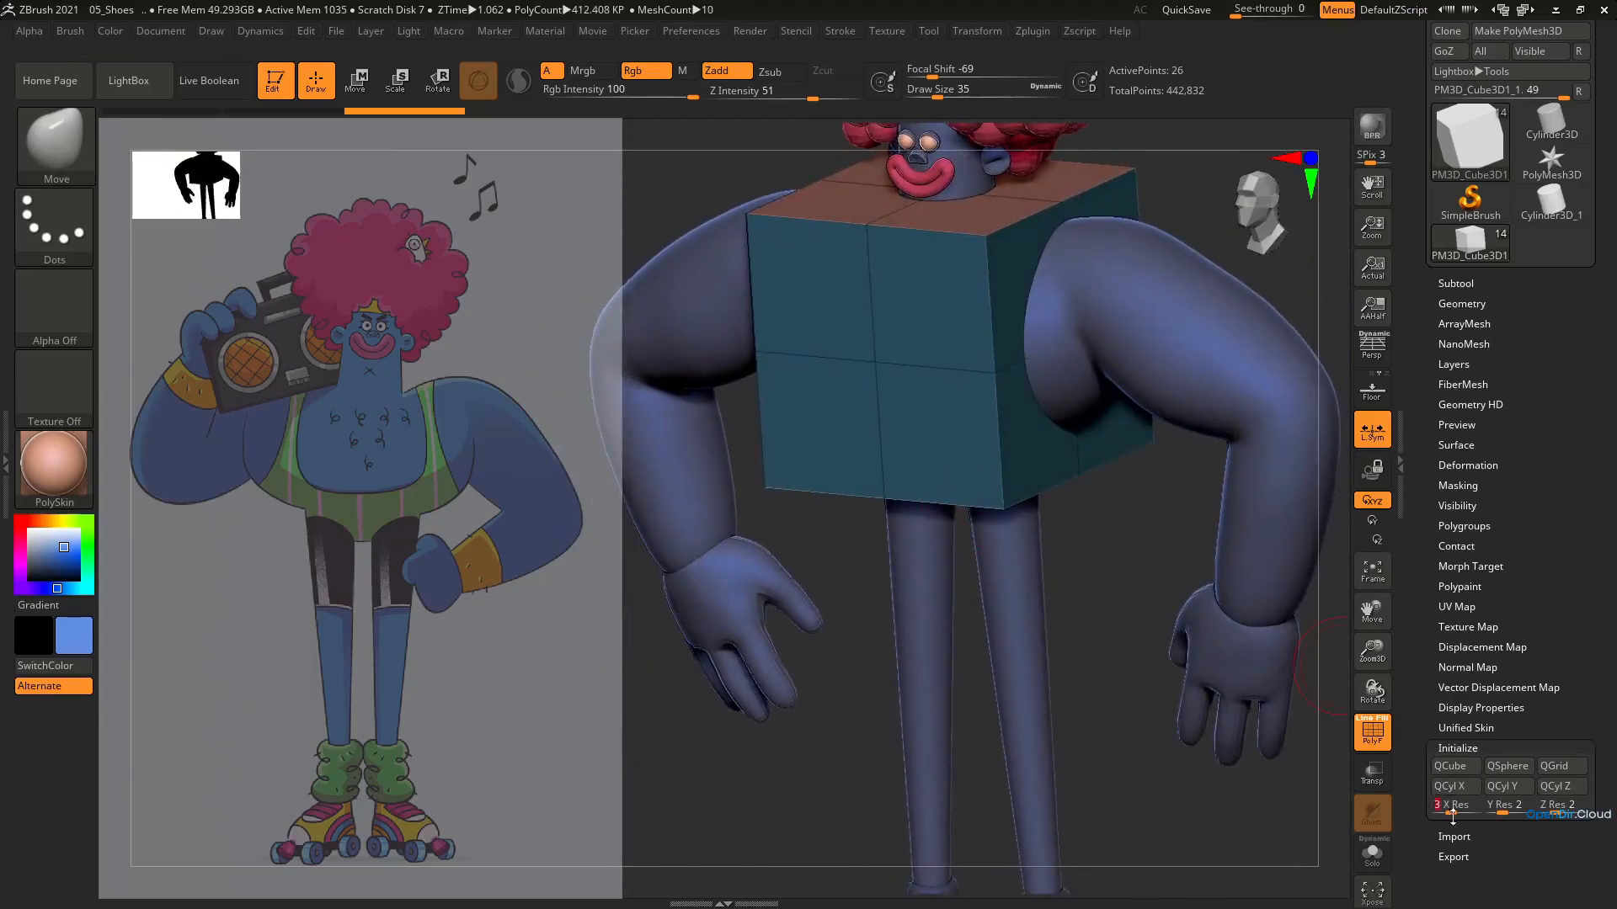
# Reinitialize the cube as a QCube with an X resolution of 8 and check its topology in Solo mode
pyautogui.moveTo(1450, 813); pyautogui.dragTo(1454, 813)
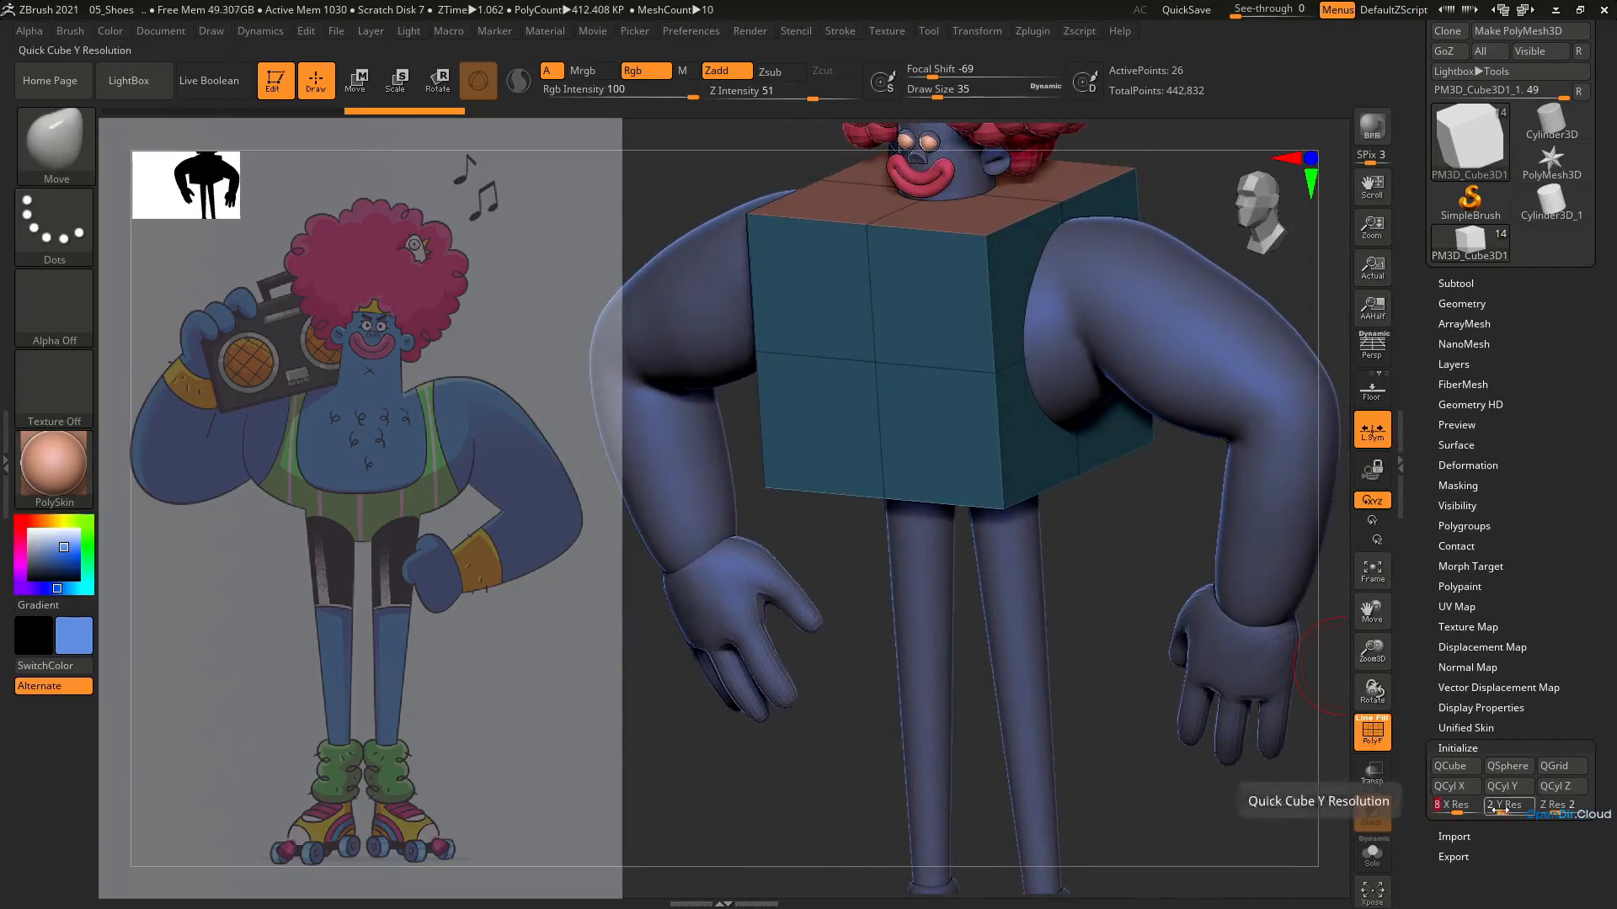
pyautogui.click(1443, 768)
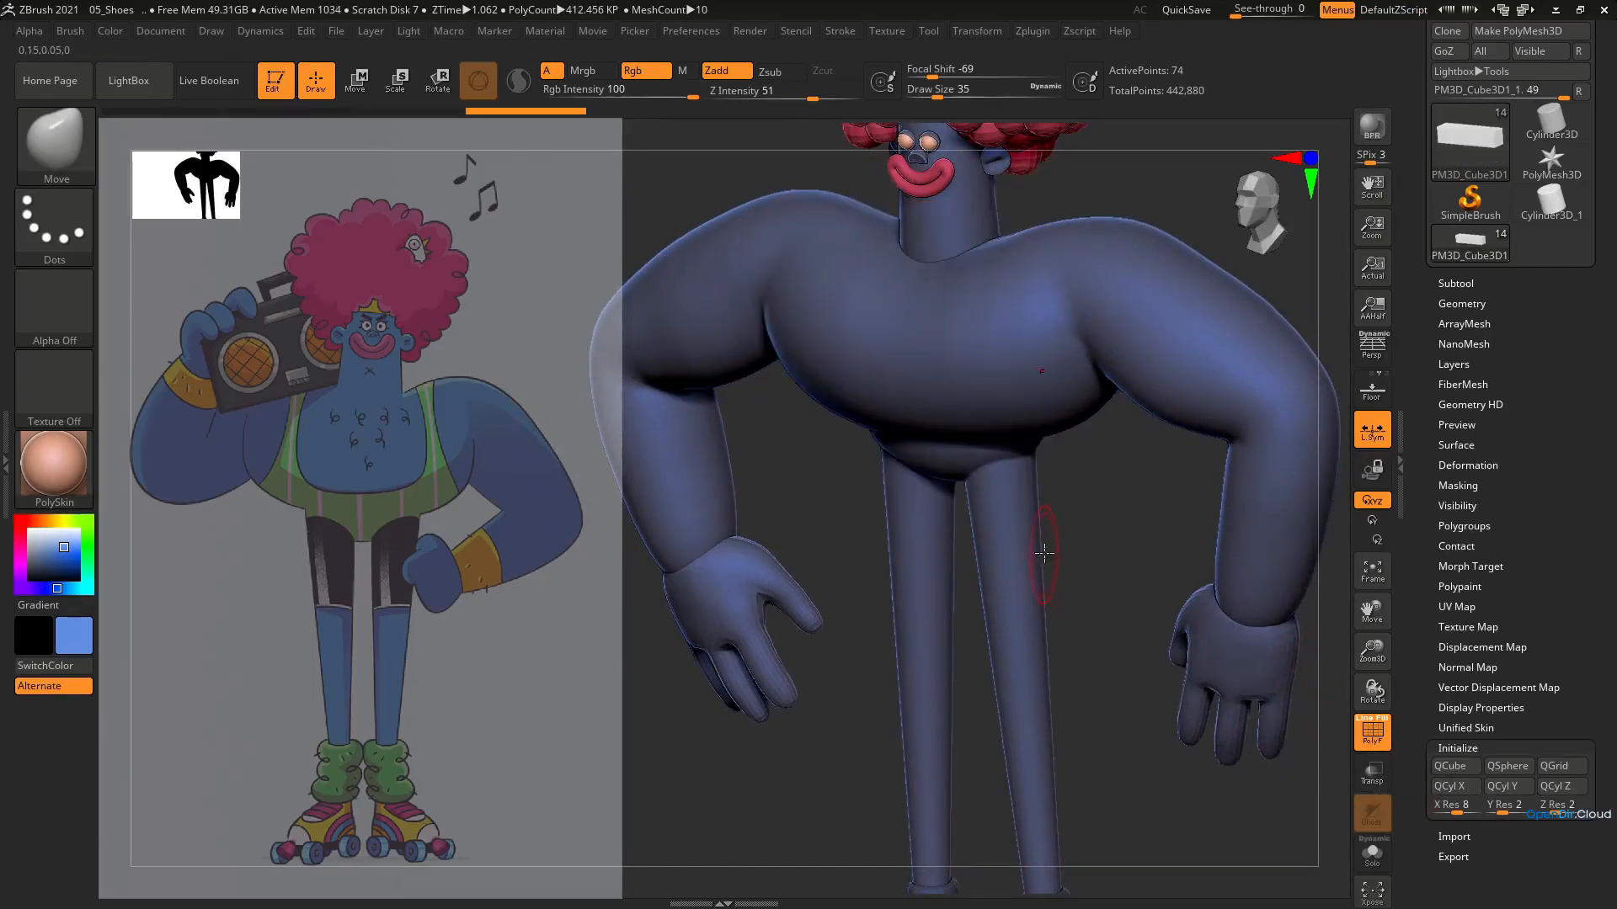
pyautogui.press('e')
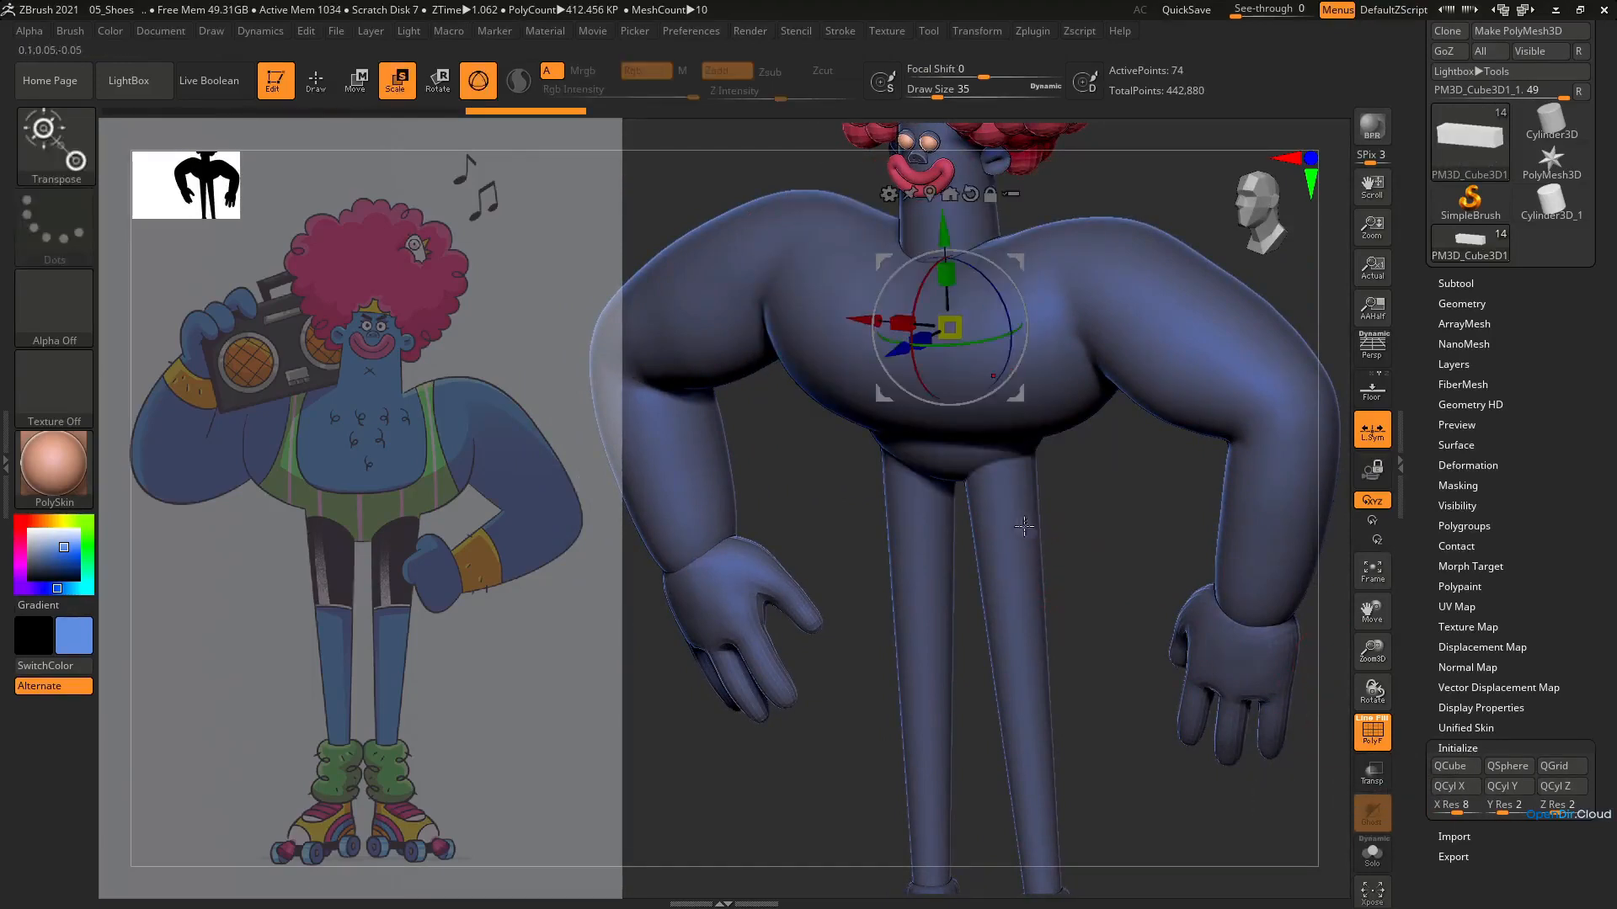
pyautogui.click(1374, 852)
pyautogui.moveTo(967, 377); pyautogui.dragTo(962, 421, button='right')
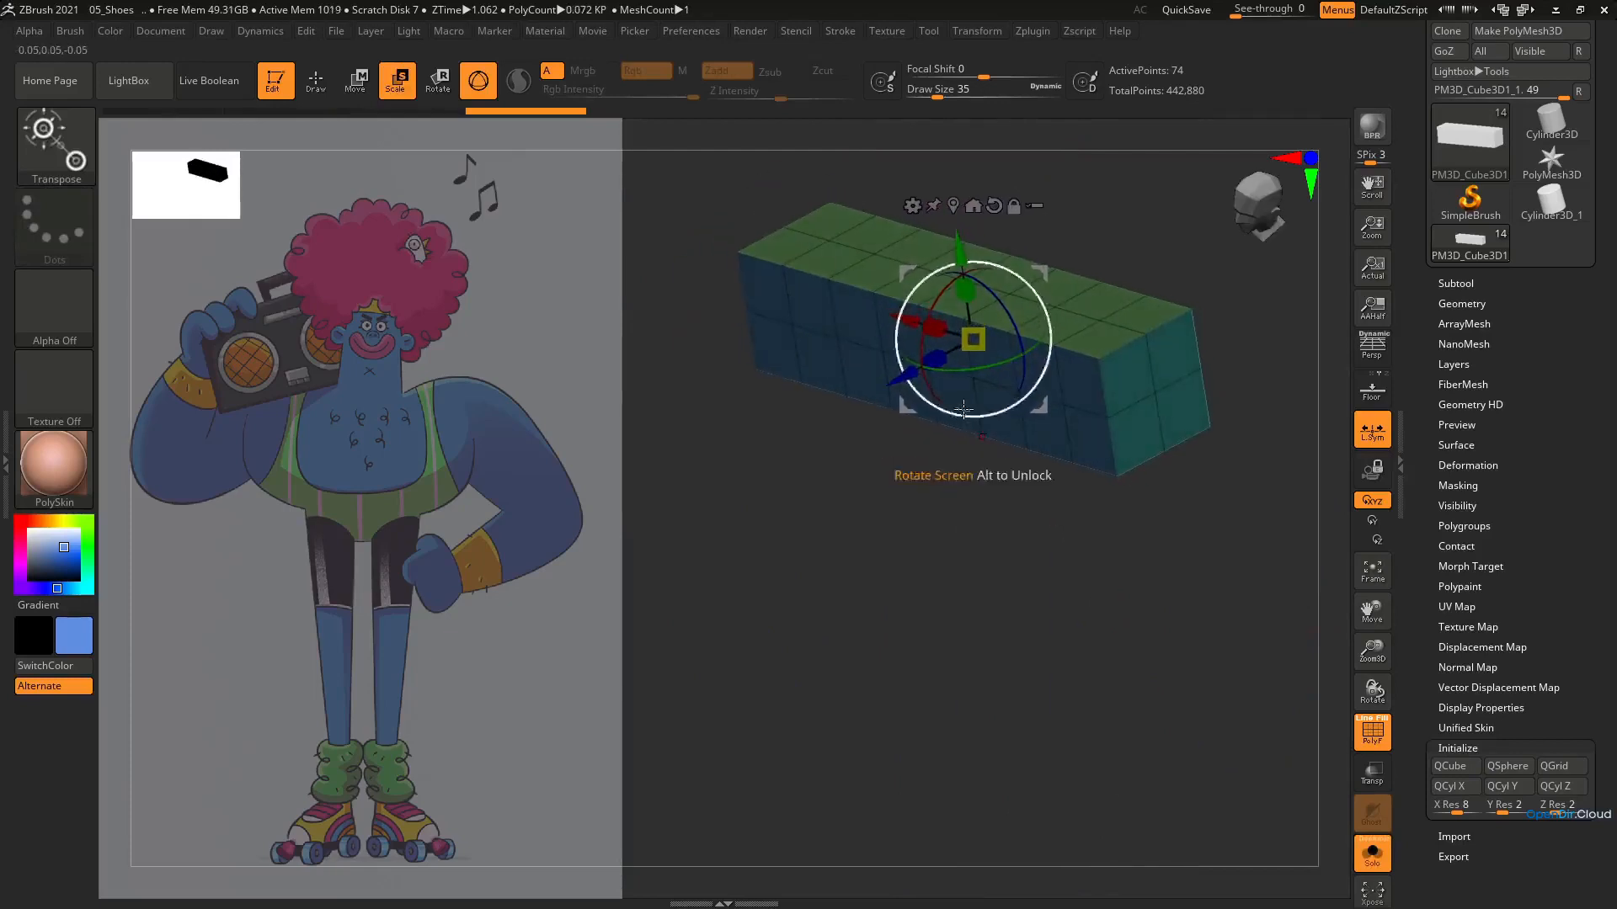
pyautogui.click(1373, 853)
# Move the long block down to just above the skate shoe from the side and scale it down
pyautogui.keyDown('ctrl'); pyautogui.moveTo(985, 585); pyautogui.dragTo(924, 463, button='right'); pyautogui.keyUp('ctrl')
pyautogui.moveTo(923, 463); pyautogui.dragTo(821, 497, button='right')
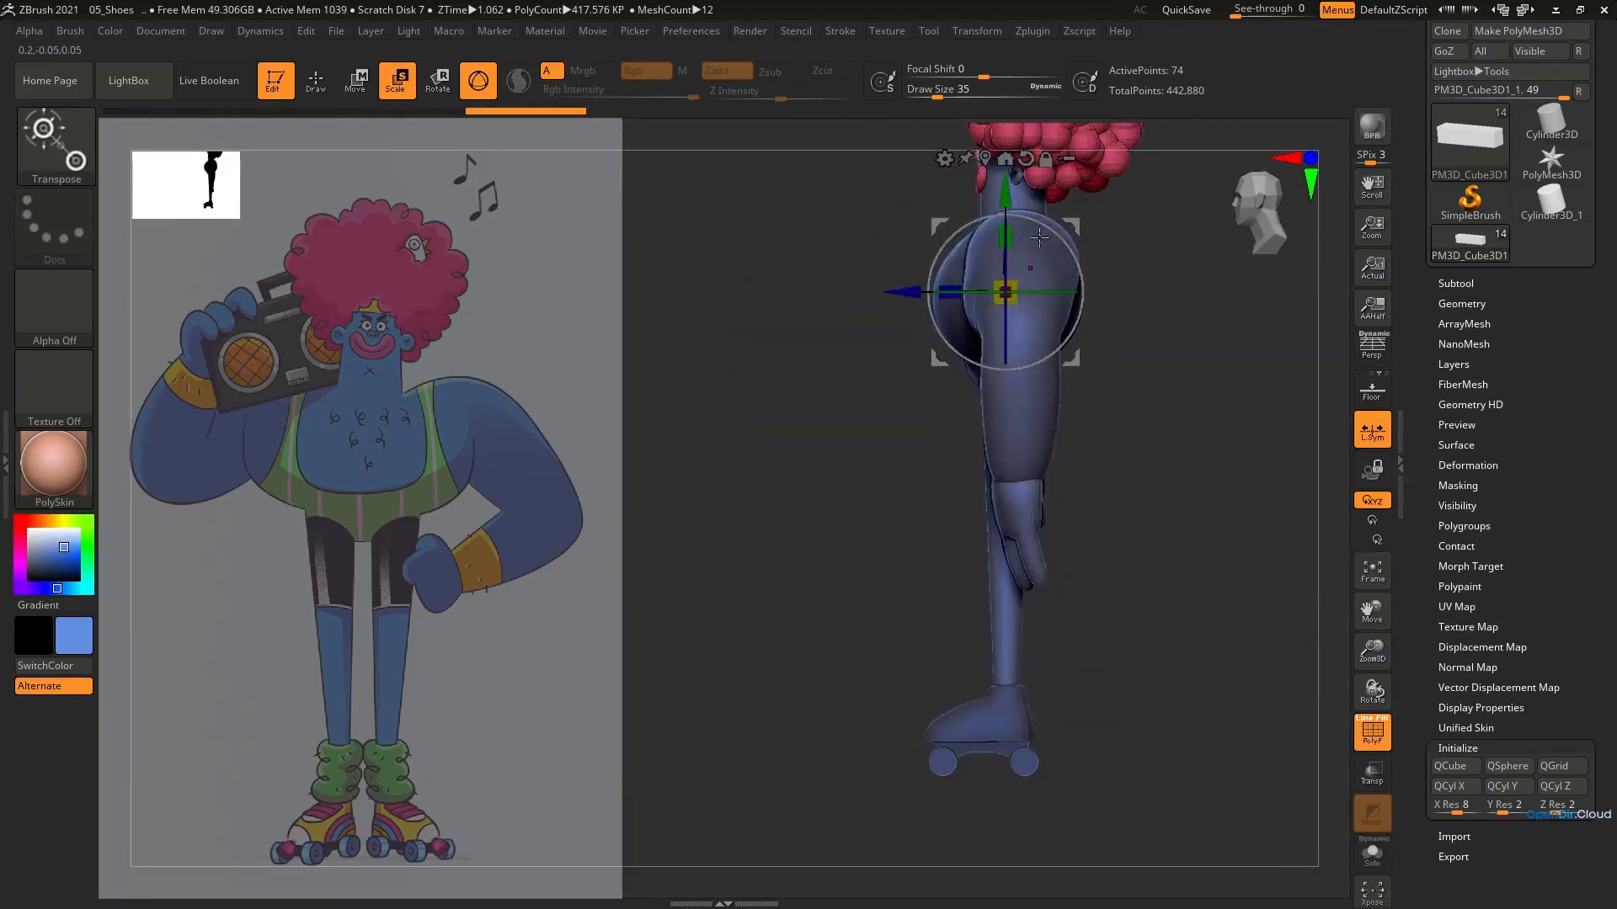
pyautogui.moveTo(1071, 358); pyautogui.dragTo(1040, 741)
pyautogui.keyDown('ctrl'); pyautogui.moveTo(1039, 750); pyautogui.dragTo(1096, 734, button='right'); pyautogui.keyUp('ctrl')
pyautogui.moveTo(964, 465); pyautogui.dragTo(967, 511)
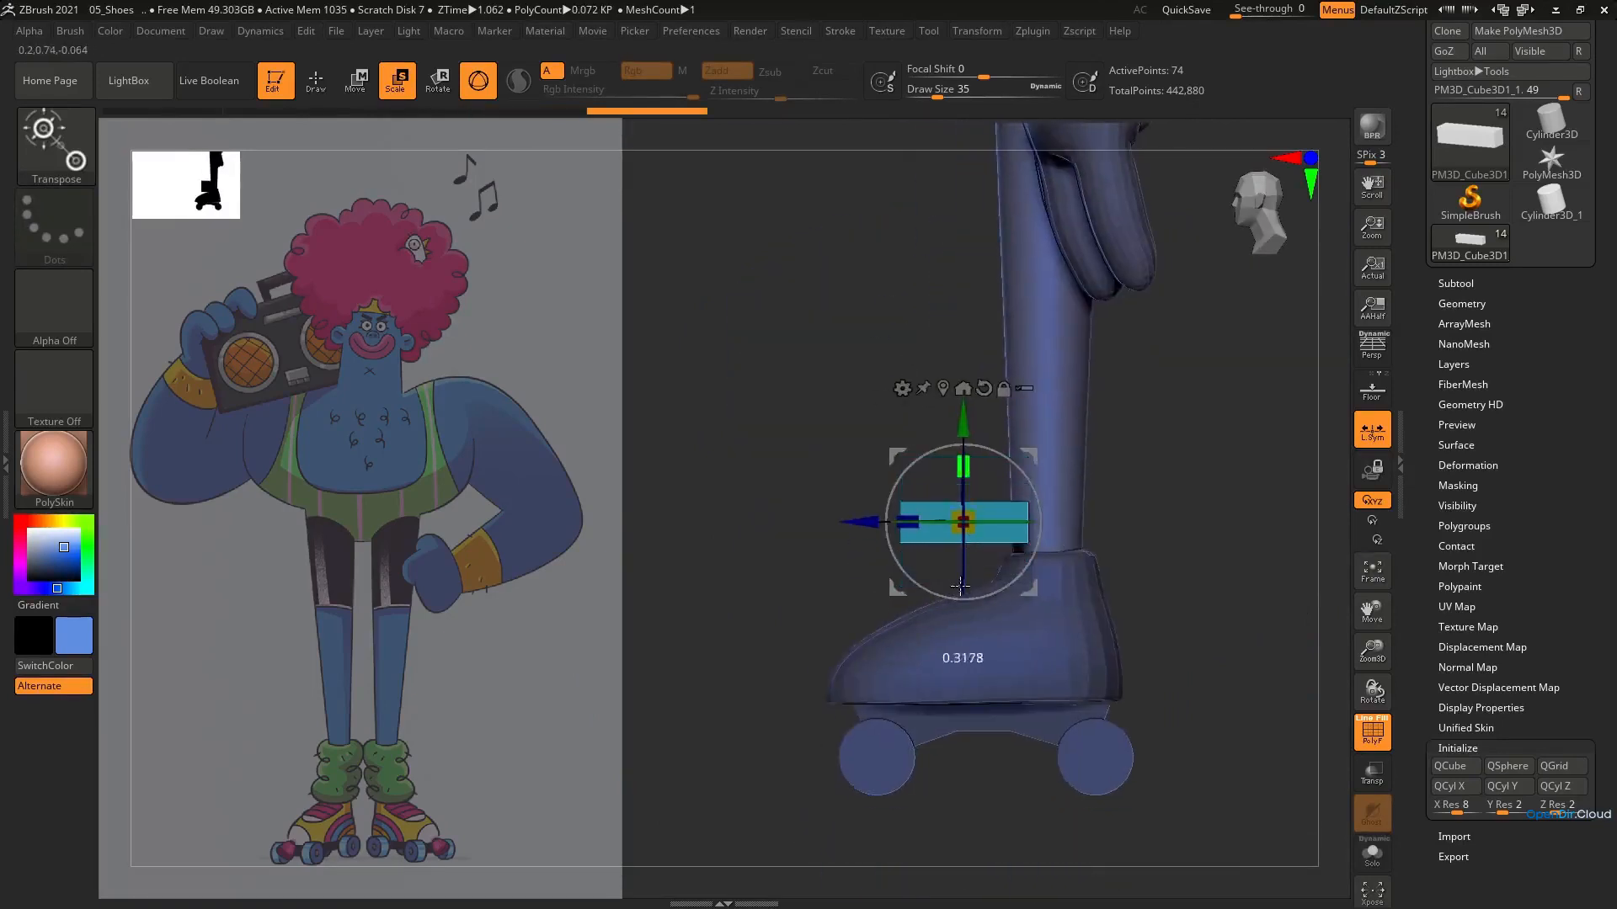
pyautogui.keyDown('shift'); pyautogui.moveTo(1019, 562); pyautogui.dragTo(1235, 558, button='right'); pyautogui.keyUp('shift')
pyautogui.moveTo(941, 501); pyautogui.dragTo(909, 512)
# Reposition the small block in front of the shoe's ankle collar from the opposite side view
pyautogui.moveTo(1001, 437); pyautogui.dragTo(878, 466)
pyautogui.keyDown('shift'); pyautogui.moveTo(878, 465); pyautogui.dragTo(830, 463, button='right'); pyautogui.keyUp('shift')
pyautogui.moveTo(830, 463); pyautogui.dragTo(771, 482)
pyautogui.keyDown('shift'); pyautogui.moveTo(779, 506); pyautogui.dragTo(984, 497, button='right'); pyautogui.keyUp('shift')
pyautogui.keyDown('ctrl'); pyautogui.moveTo(984, 496); pyautogui.dragTo(960, 628, button='right'); pyautogui.keyUp('ctrl')
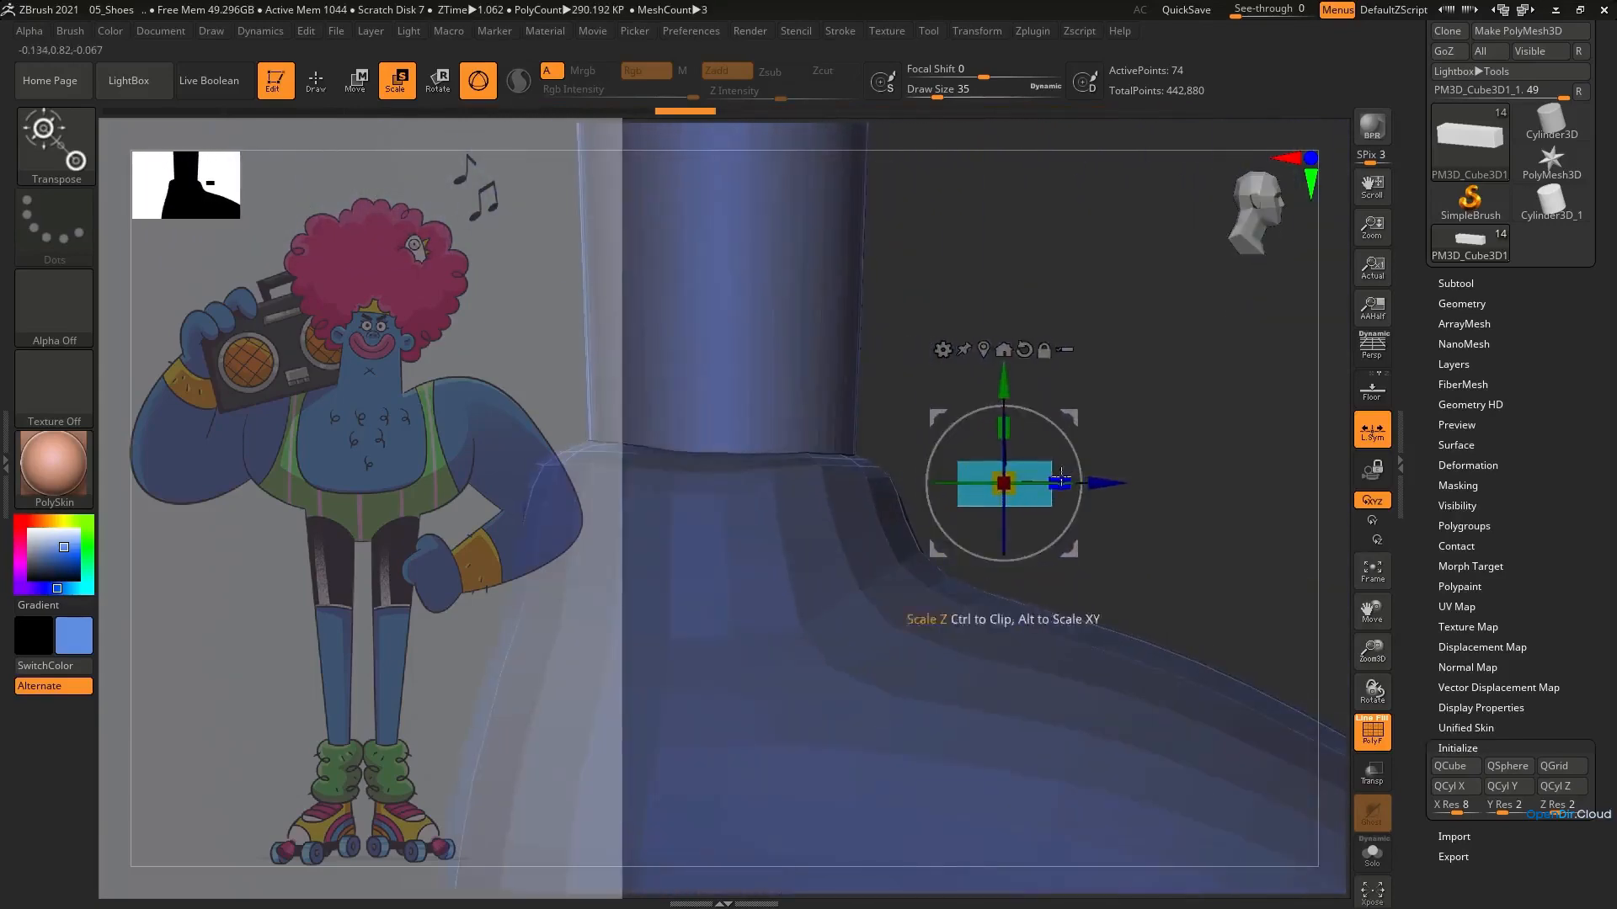
# Scale and position the block into a thin flat strap lying across the shoe's instep
pyautogui.moveTo(1058, 483)
pyautogui.mouseDown()
pyautogui.moveTo(1095, 483)
pyautogui.moveTo(1086, 494)
pyautogui.mouseUp()
pyautogui.keyDown('ctrl'); pyautogui.moveTo(1087, 539); pyautogui.dragTo(1084, 472, button='right'); pyautogui.keyUp('ctrl')
pyautogui.moveTo(1084, 471); pyautogui.dragTo(1078, 505, button='right')
pyautogui.moveTo(1109, 540); pyautogui.dragTo(1116, 540)
pyautogui.moveTo(1116, 540); pyautogui.dragTo(1023, 564, button='right')
pyautogui.keyDown('ctrl'); pyautogui.moveTo(1023, 564); pyautogui.dragTo(1040, 611, button='right'); pyautogui.keyUp('ctrl')
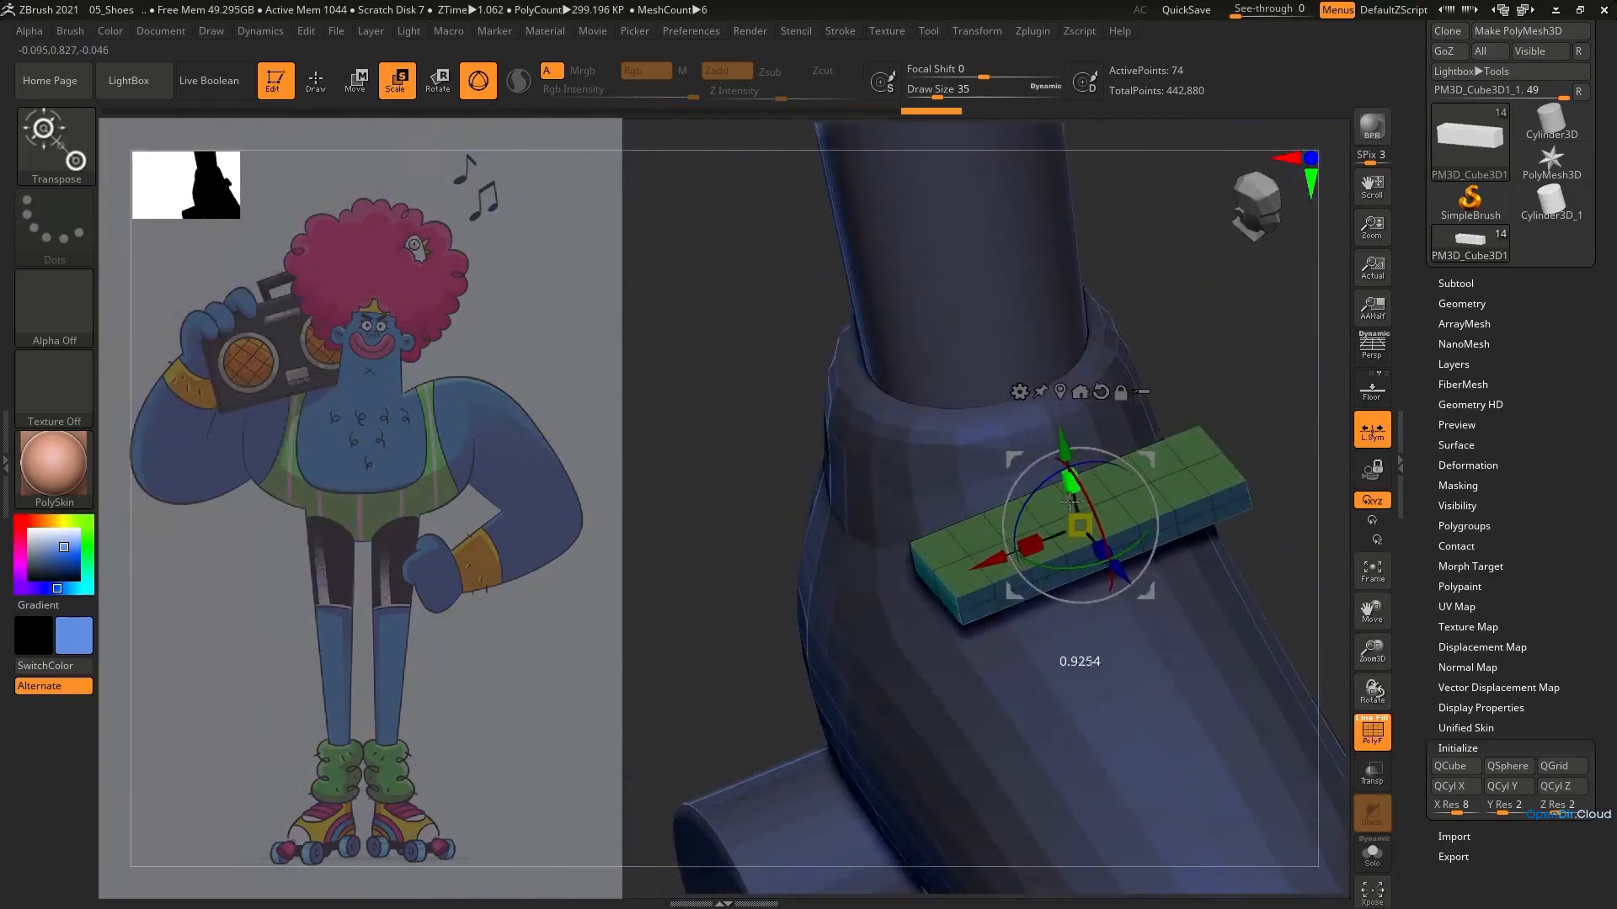
pyautogui.keyDown('ctrl'); pyautogui.moveTo(1044, 459); pyautogui.dragTo(1023, 337, button='right'); pyautogui.keyUp('ctrl')
# Turn on Dynamic Subdivision for the strap, check its smoothed surface without the wireframe, and return to Draw mode
pyautogui.press('d')
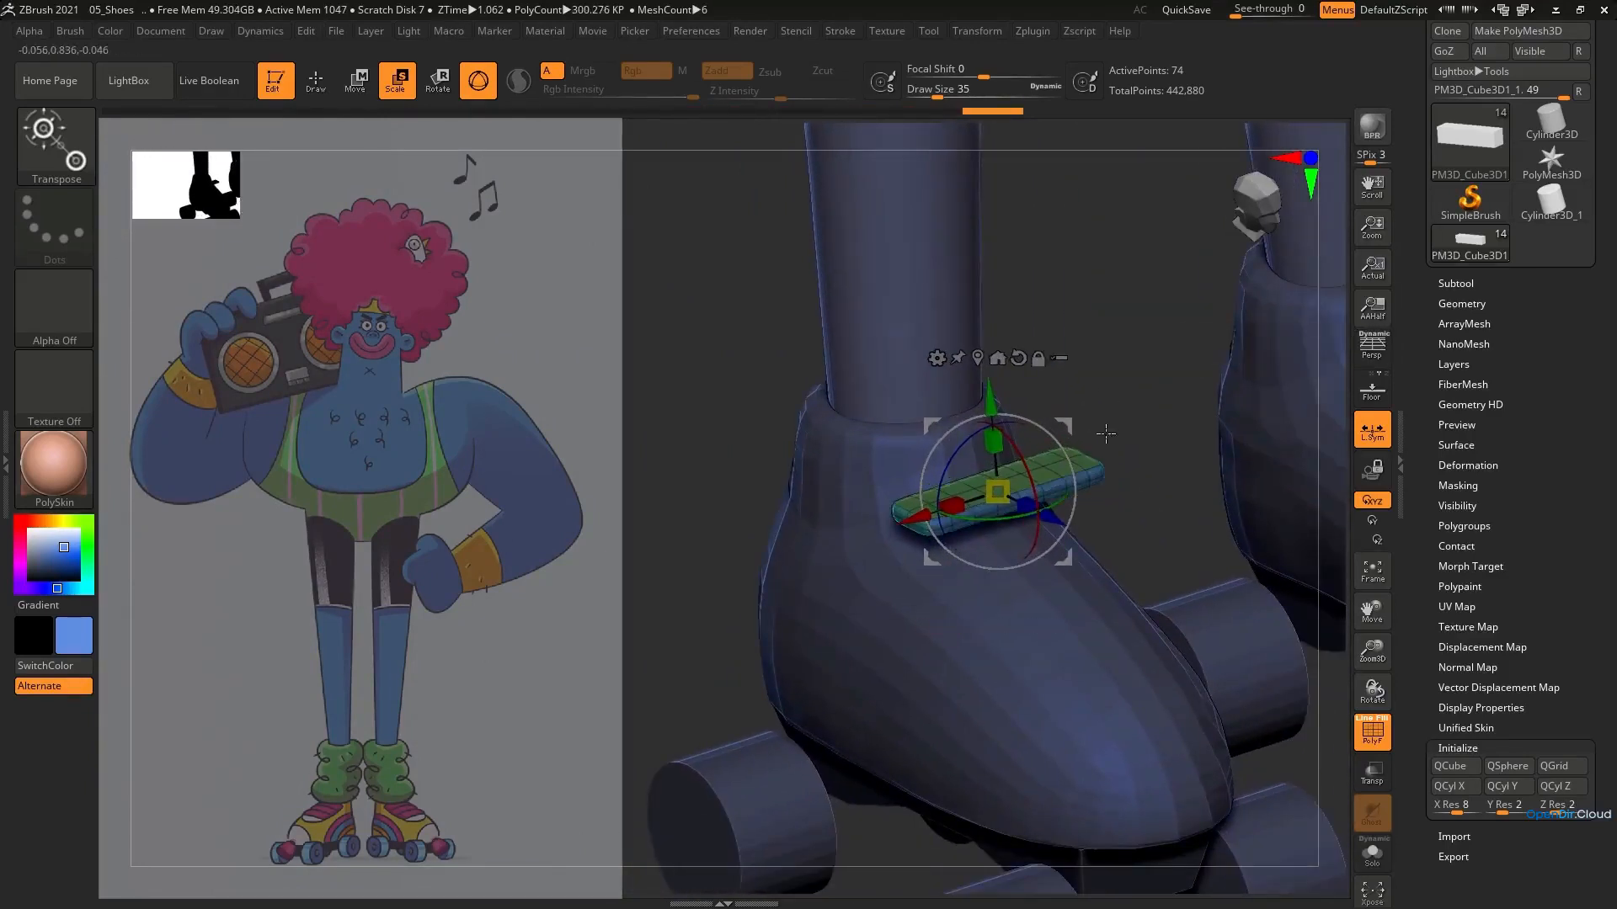
pyautogui.moveTo(999, 492); pyautogui.dragTo(1045, 611, button='right')
pyautogui.hotkey('shift', 'f')
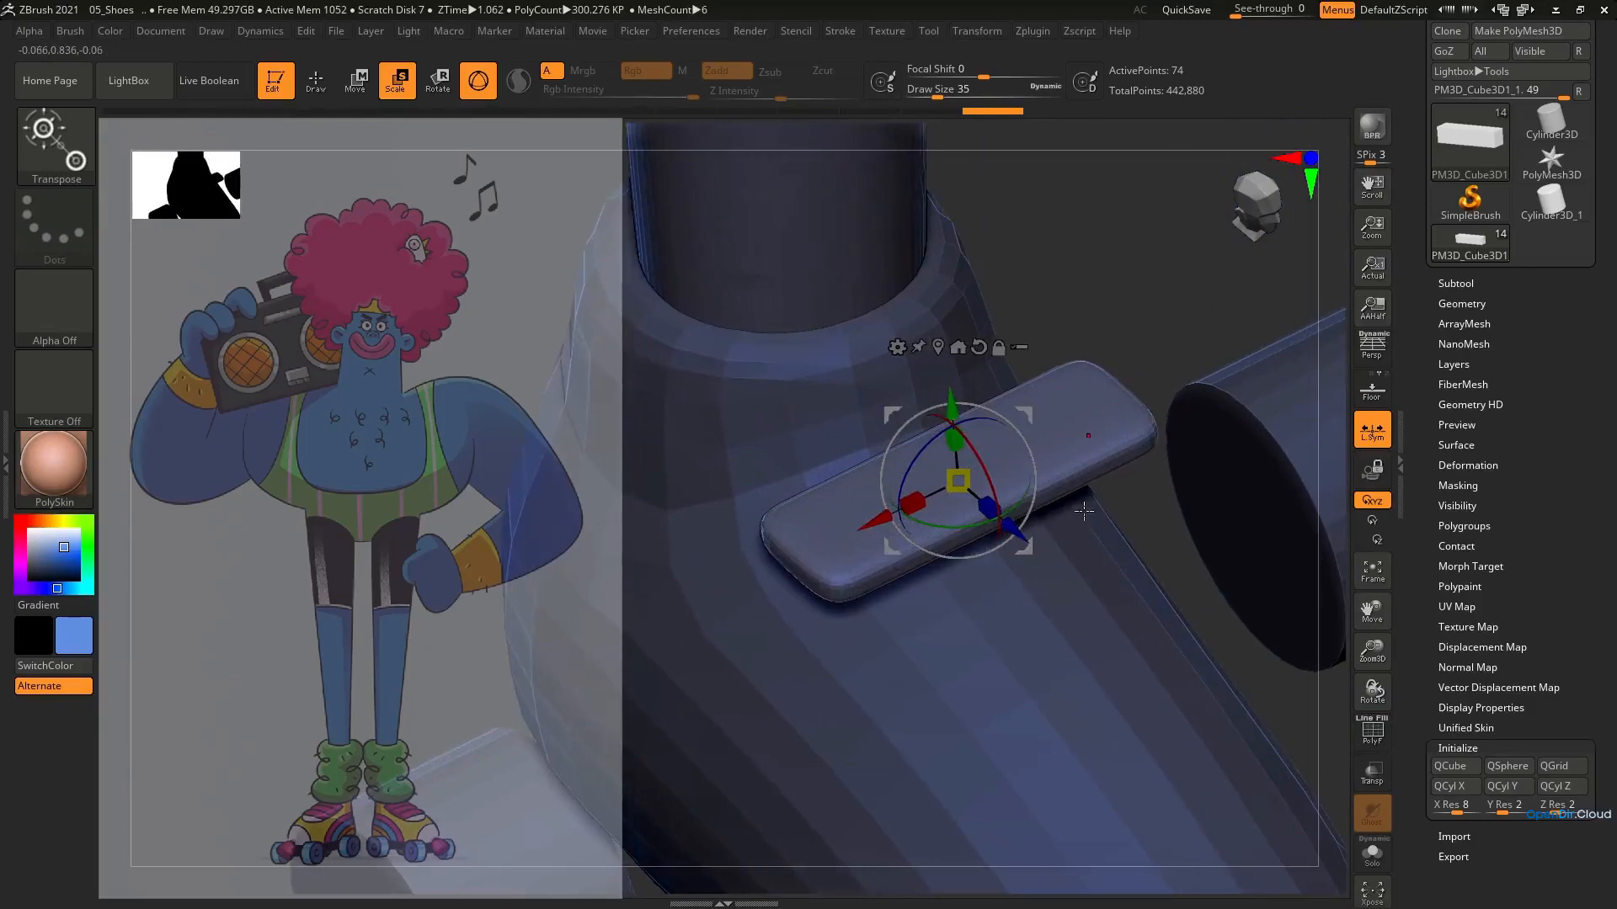
pyautogui.press('q')
pyautogui.hotkey('shift', 'f')
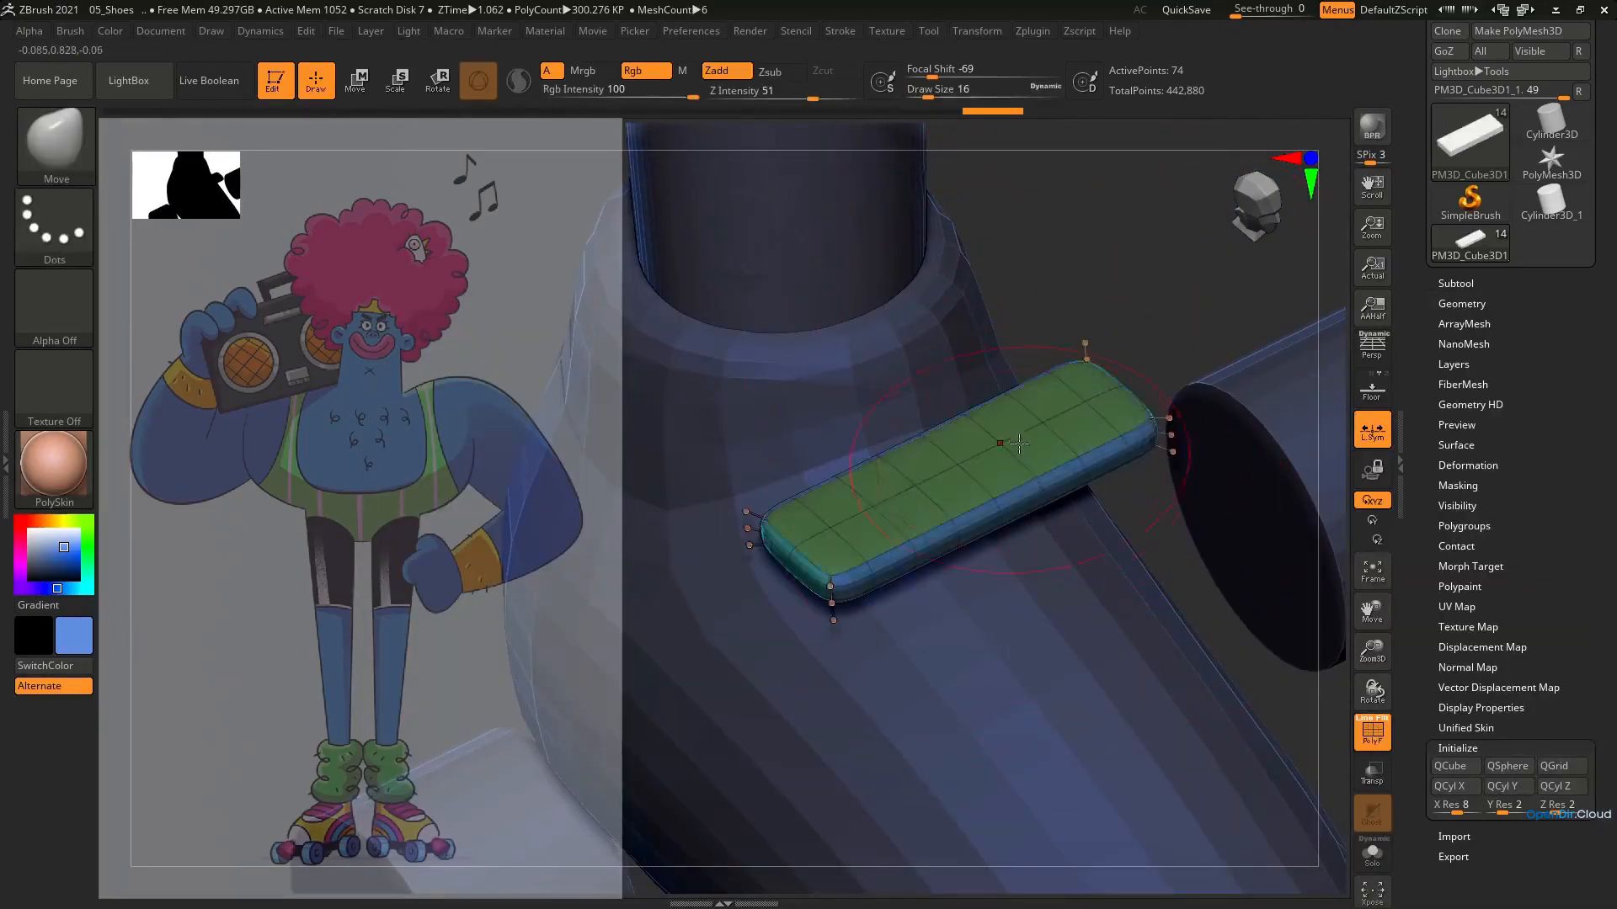
# Try to reshape the strap's end corner with the Move brush at size 2 and the Smooth brush
pyautogui.keyDown('ctrl'); pyautogui.moveTo(1019, 444); pyautogui.dragTo(1028, 498, button='right'); pyautogui.keyUp('ctrl')
pyautogui.press('s')
pyautogui.moveTo(1141, 414); pyautogui.dragTo(1127, 414)
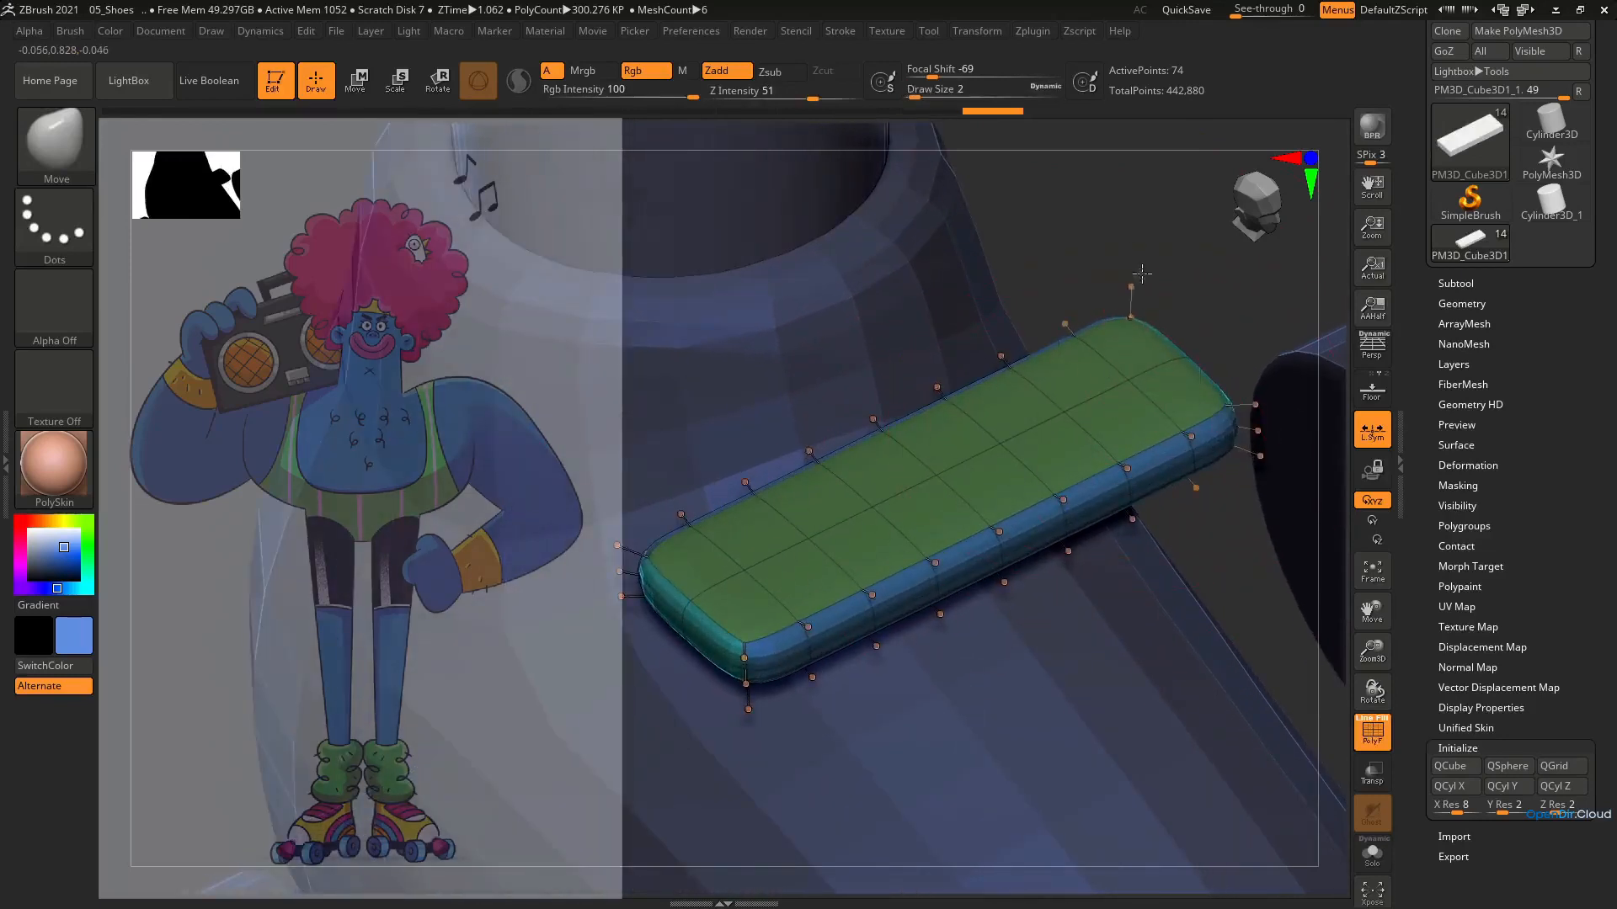
pyautogui.moveTo(1144, 275); pyautogui.dragTo(1160, 237)
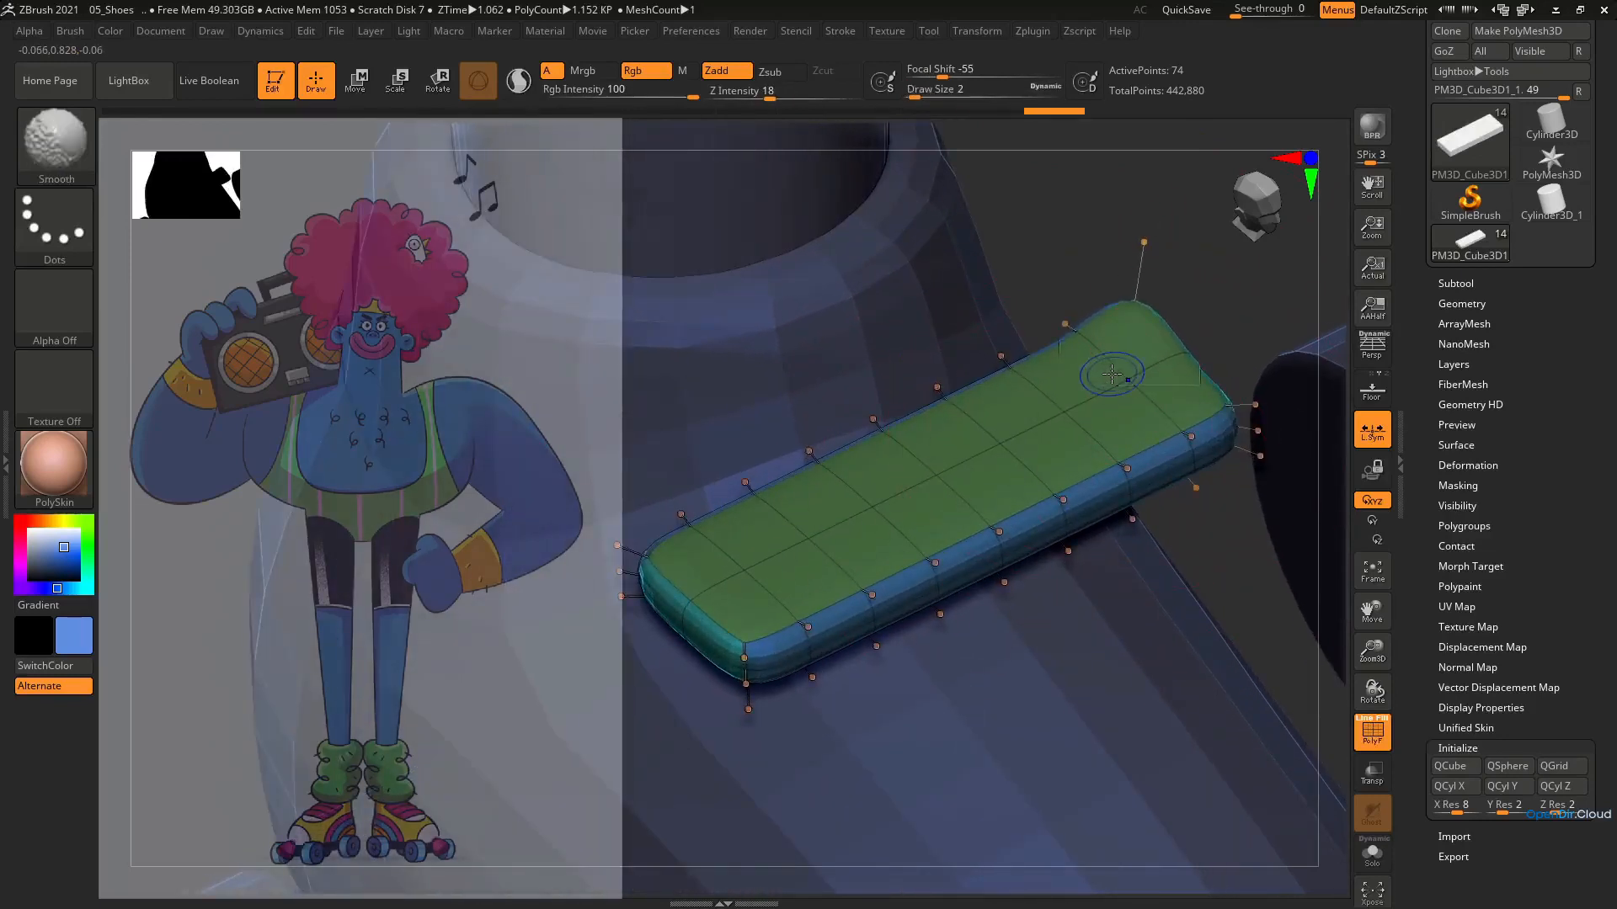
pyautogui.hotkey('shift', 'd')
pyautogui.moveTo(1117, 379)
pyautogui.mouseDown(button='right')
pyautogui.moveTo(1063, 412)
pyautogui.moveTo(1092, 387)
pyautogui.mouseUp(button='right')
pyautogui.hotkey('ctrl', 'z')
pyautogui.press('d')
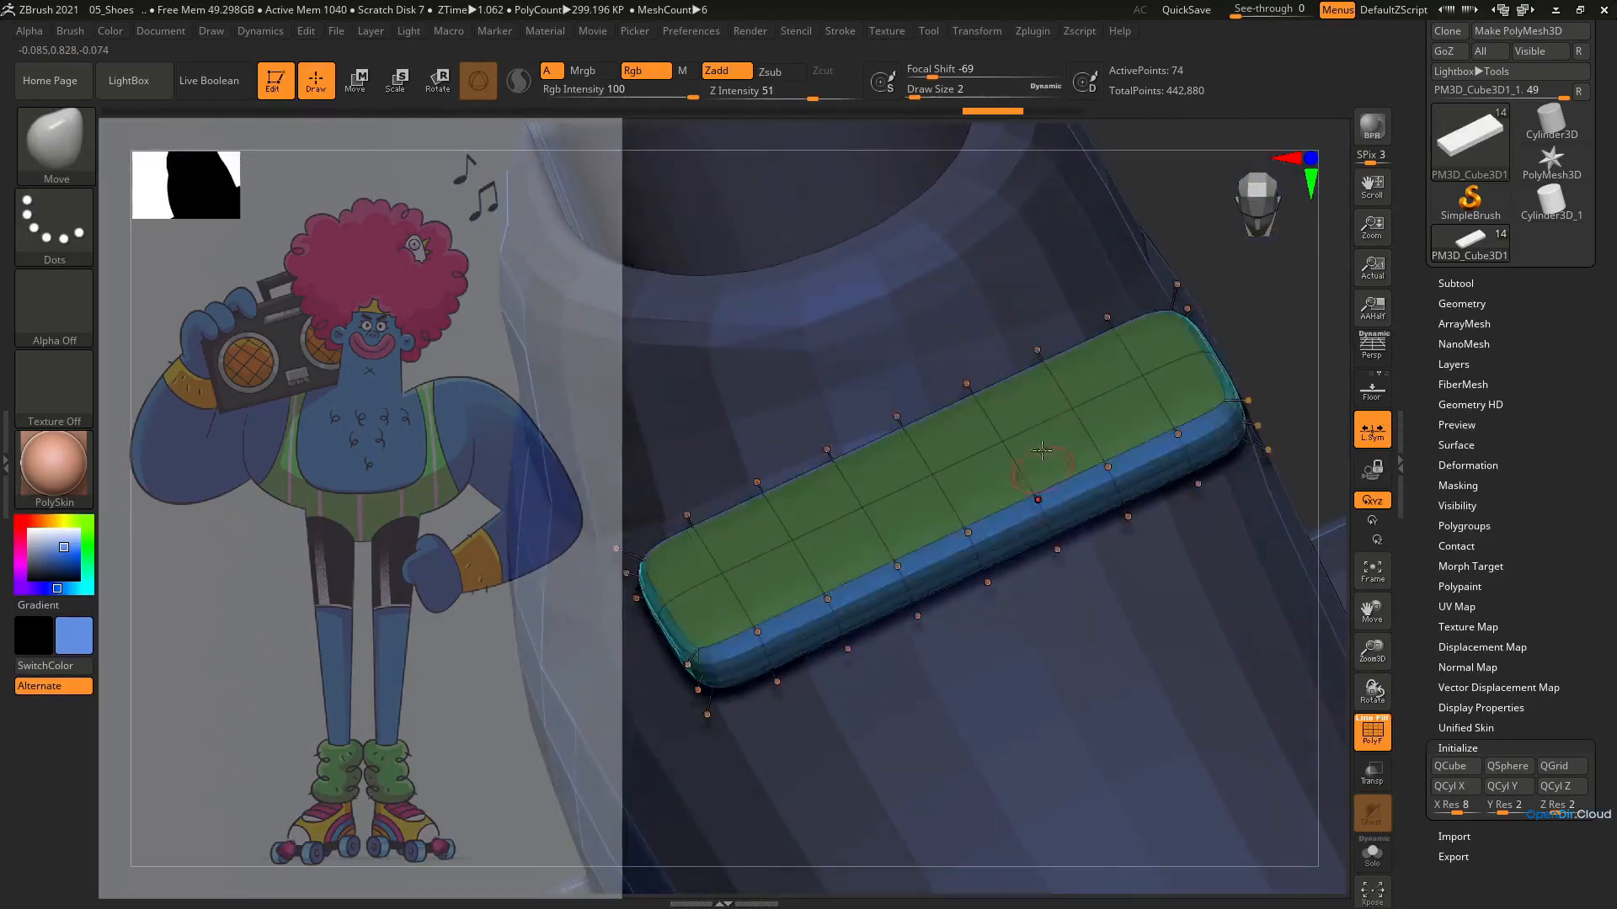
# Bend the strap downward over both sides of the shoe with the Bend Arc deformer from the front view
pyautogui.keyDown('ctrl'); pyautogui.moveTo(1049, 487); pyautogui.dragTo(1043, 413, button='right'); pyautogui.keyUp('ctrl')
pyautogui.moveTo(1043, 413)
pyautogui.mouseDown(button='right')
pyautogui.moveTo(1035, 367)
pyautogui.moveTo(1029, 414)
pyautogui.mouseUp(button='right')
pyautogui.press('e')
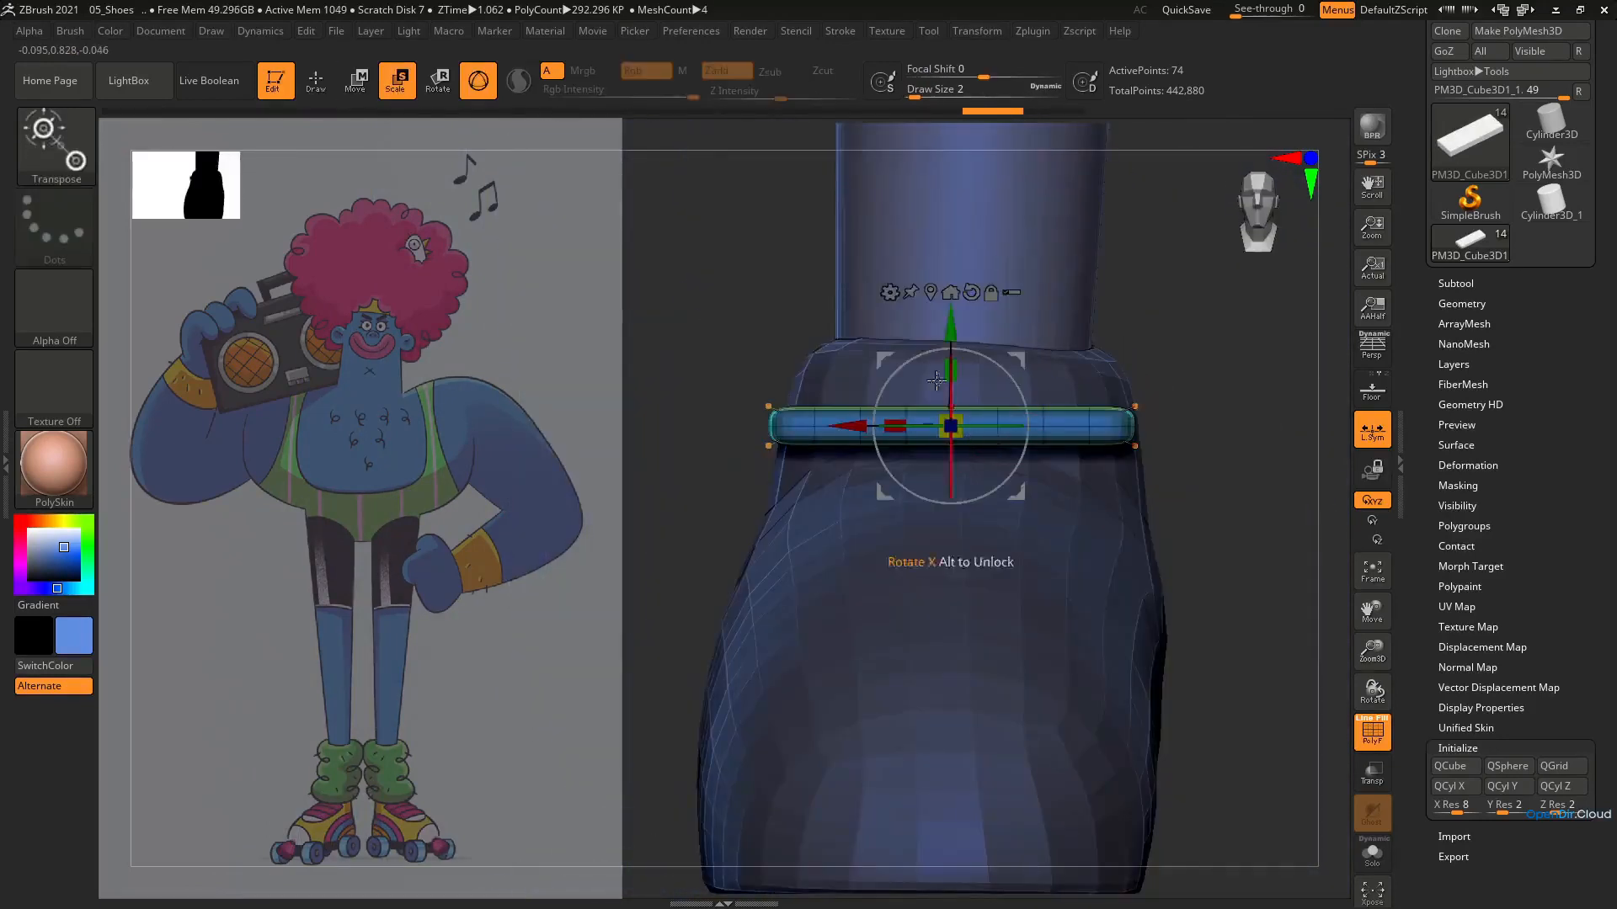
pyautogui.click(890, 291)
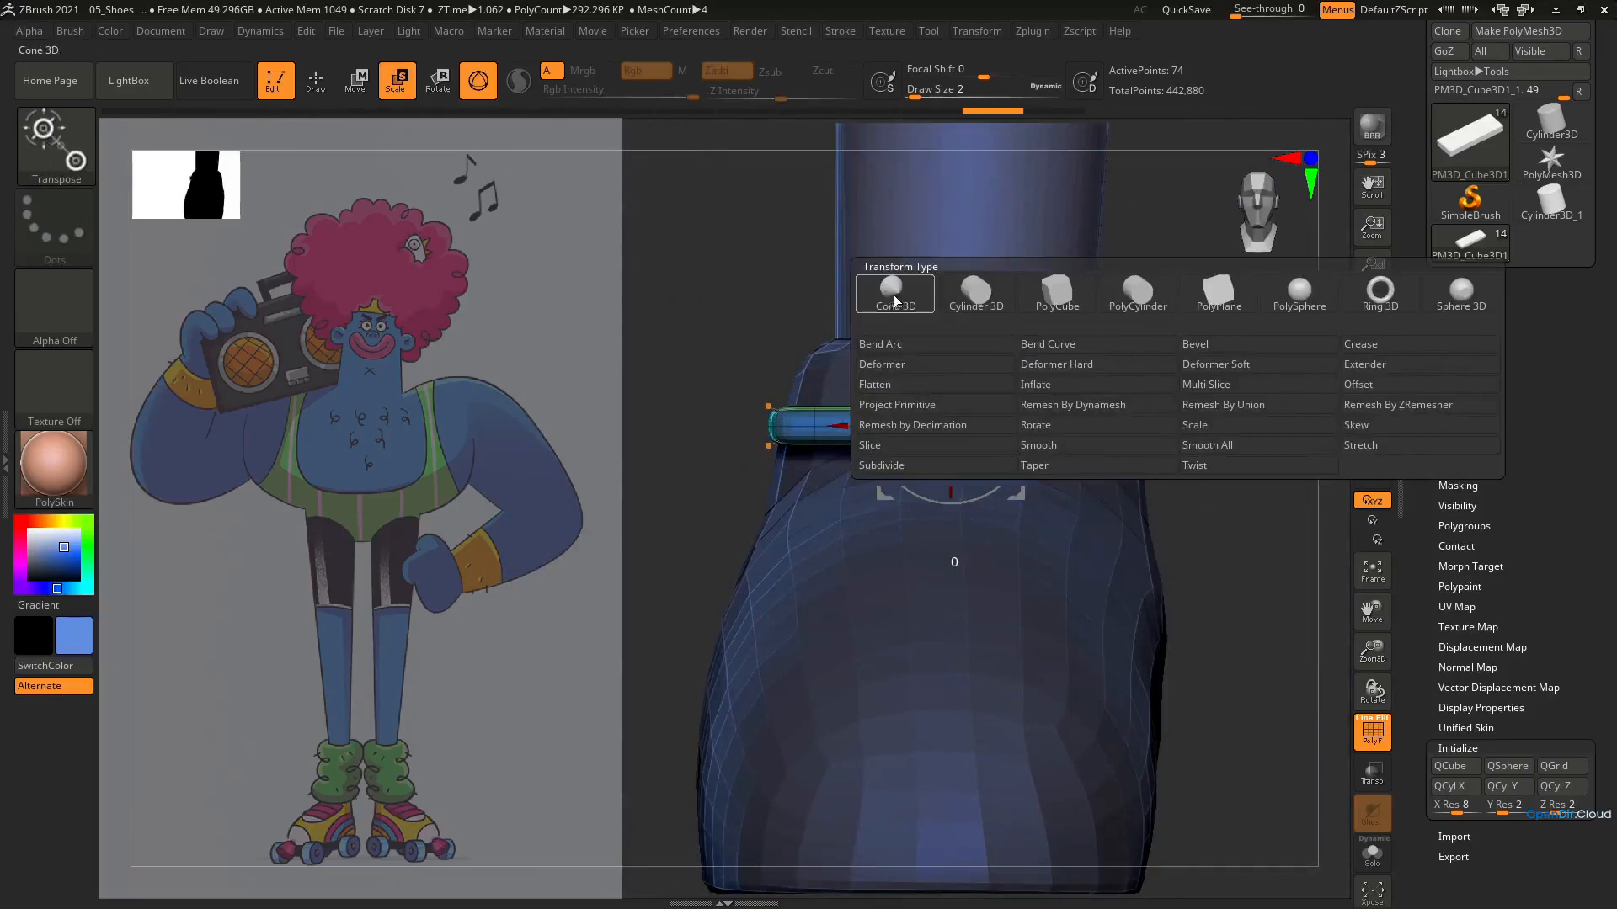
pyautogui.click(889, 346)
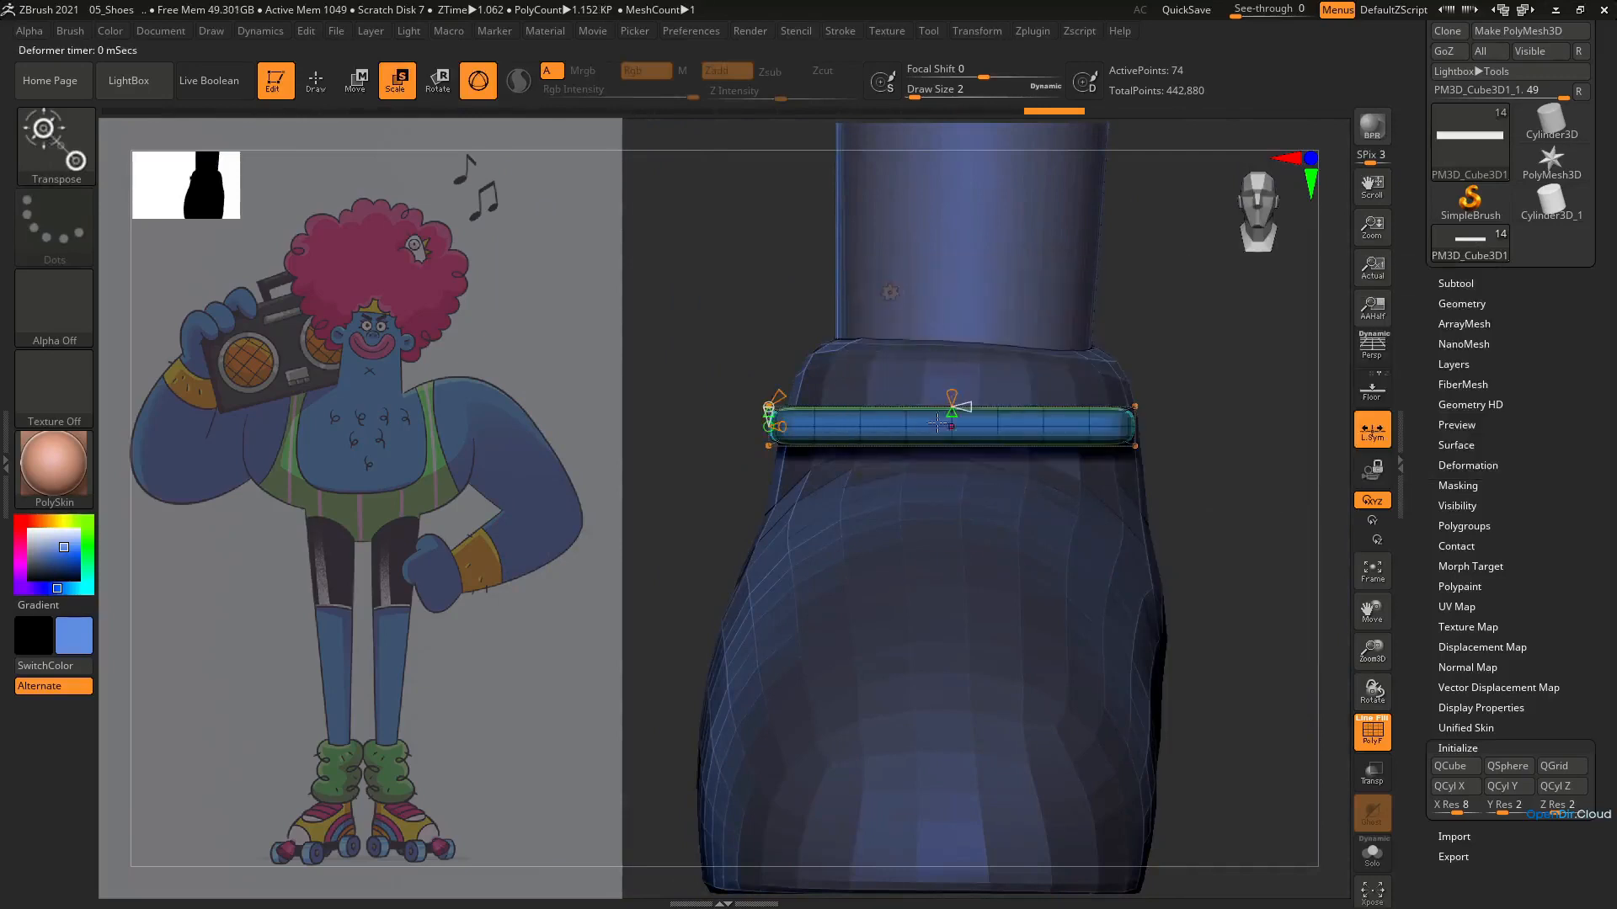
pyautogui.moveTo(937, 424); pyautogui.dragTo(965, 460, button='right')
pyautogui.moveTo(955, 419); pyautogui.dragTo(945, 495)
pyautogui.moveTo(944, 495)
pyautogui.mouseDown(button='right')
pyautogui.moveTo(990, 477)
pyautogui.moveTo(962, 486)
pyautogui.mouseUp(button='right')
pyautogui.moveTo(950, 486); pyautogui.dragTo(950, 495)
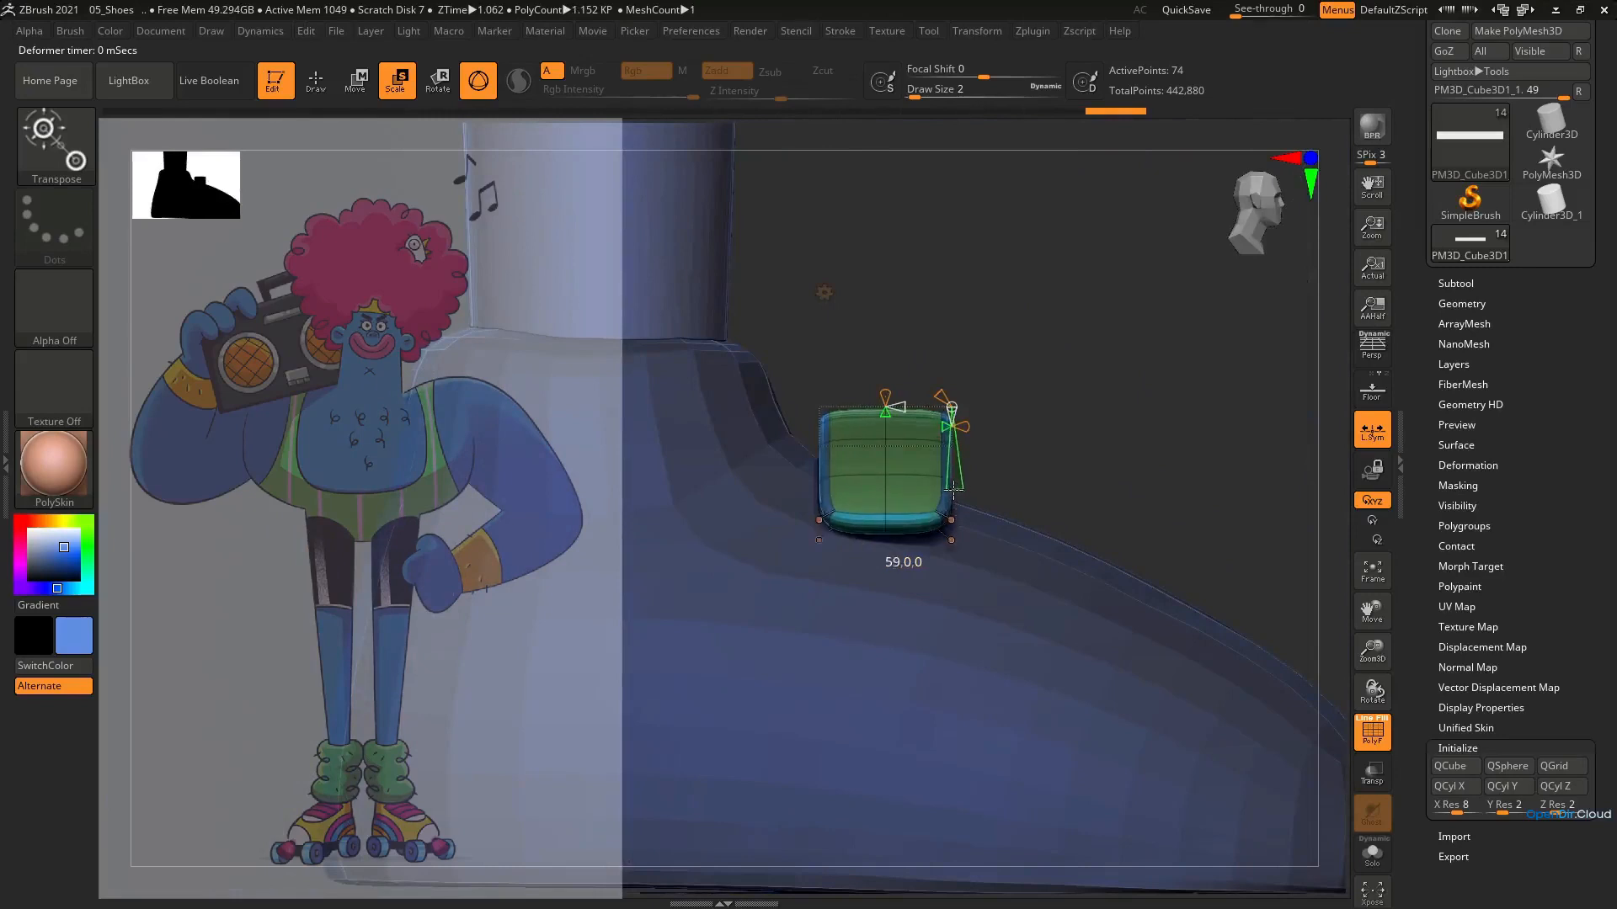
# Tilt the bent strap to match the slope of the instep and seat it against the base of the ankle
pyautogui.press('e')
pyautogui.moveTo(954, 392); pyautogui.dragTo(918, 389)
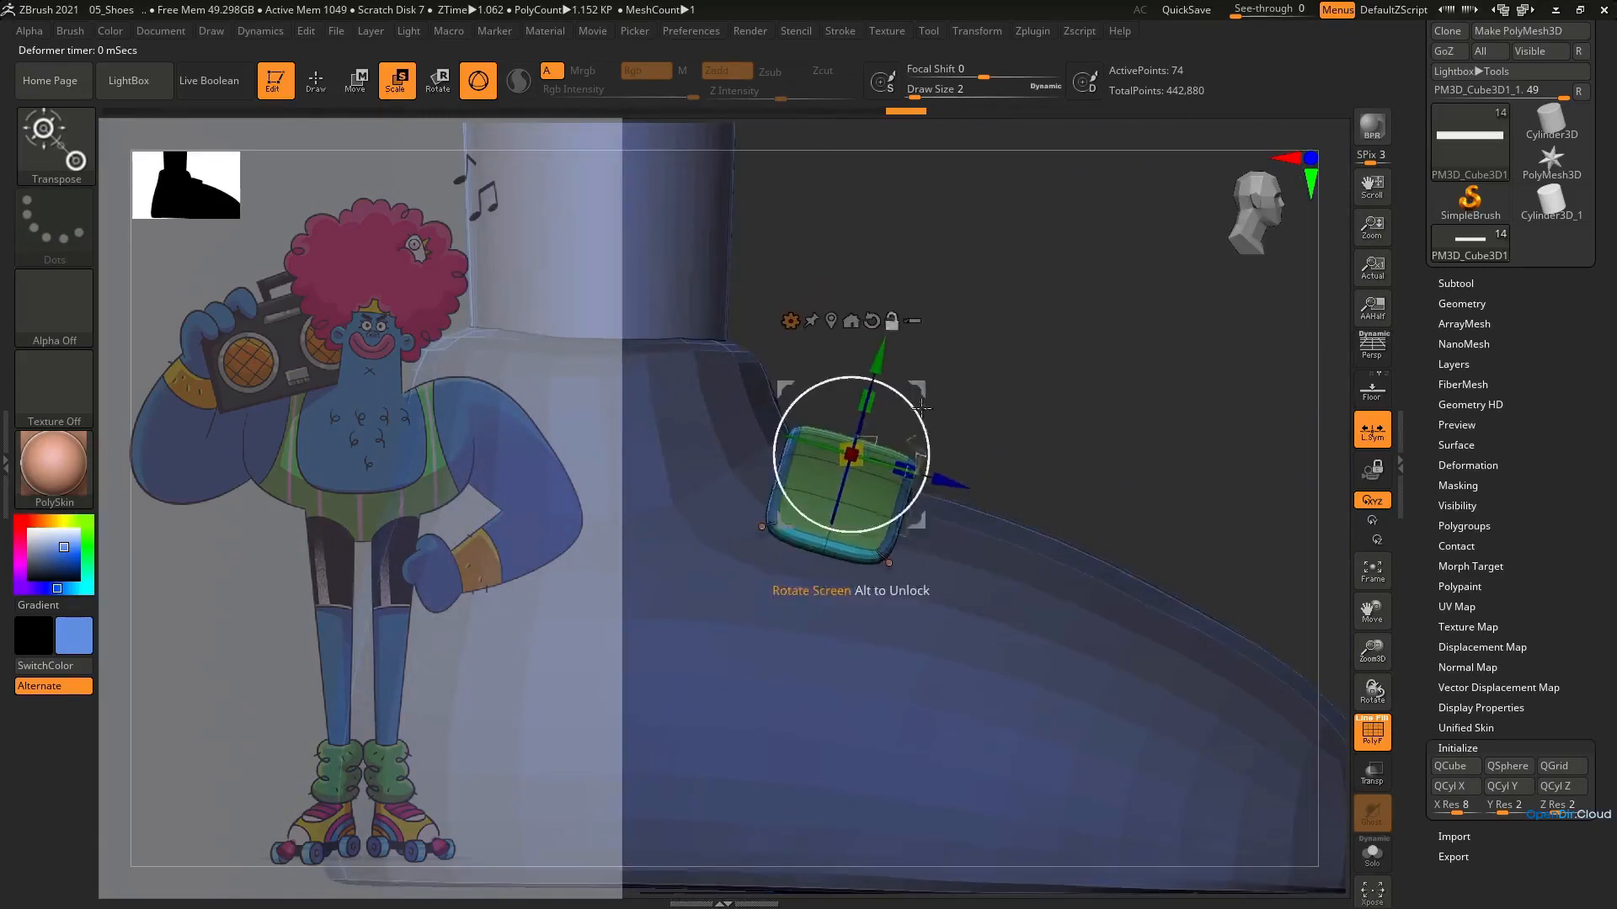
pyautogui.keyDown('shift'); pyautogui.moveTo(921, 403); pyautogui.dragTo(873, 433, button='right'); pyautogui.keyUp('shift')
pyautogui.moveTo(925, 389); pyautogui.dragTo(916, 398)
pyautogui.keyDown('shift'); pyautogui.moveTo(917, 400); pyautogui.dragTo(980, 404, button='right'); pyautogui.keyUp('shift')
pyautogui.moveTo(997, 396); pyautogui.dragTo(988, 390)
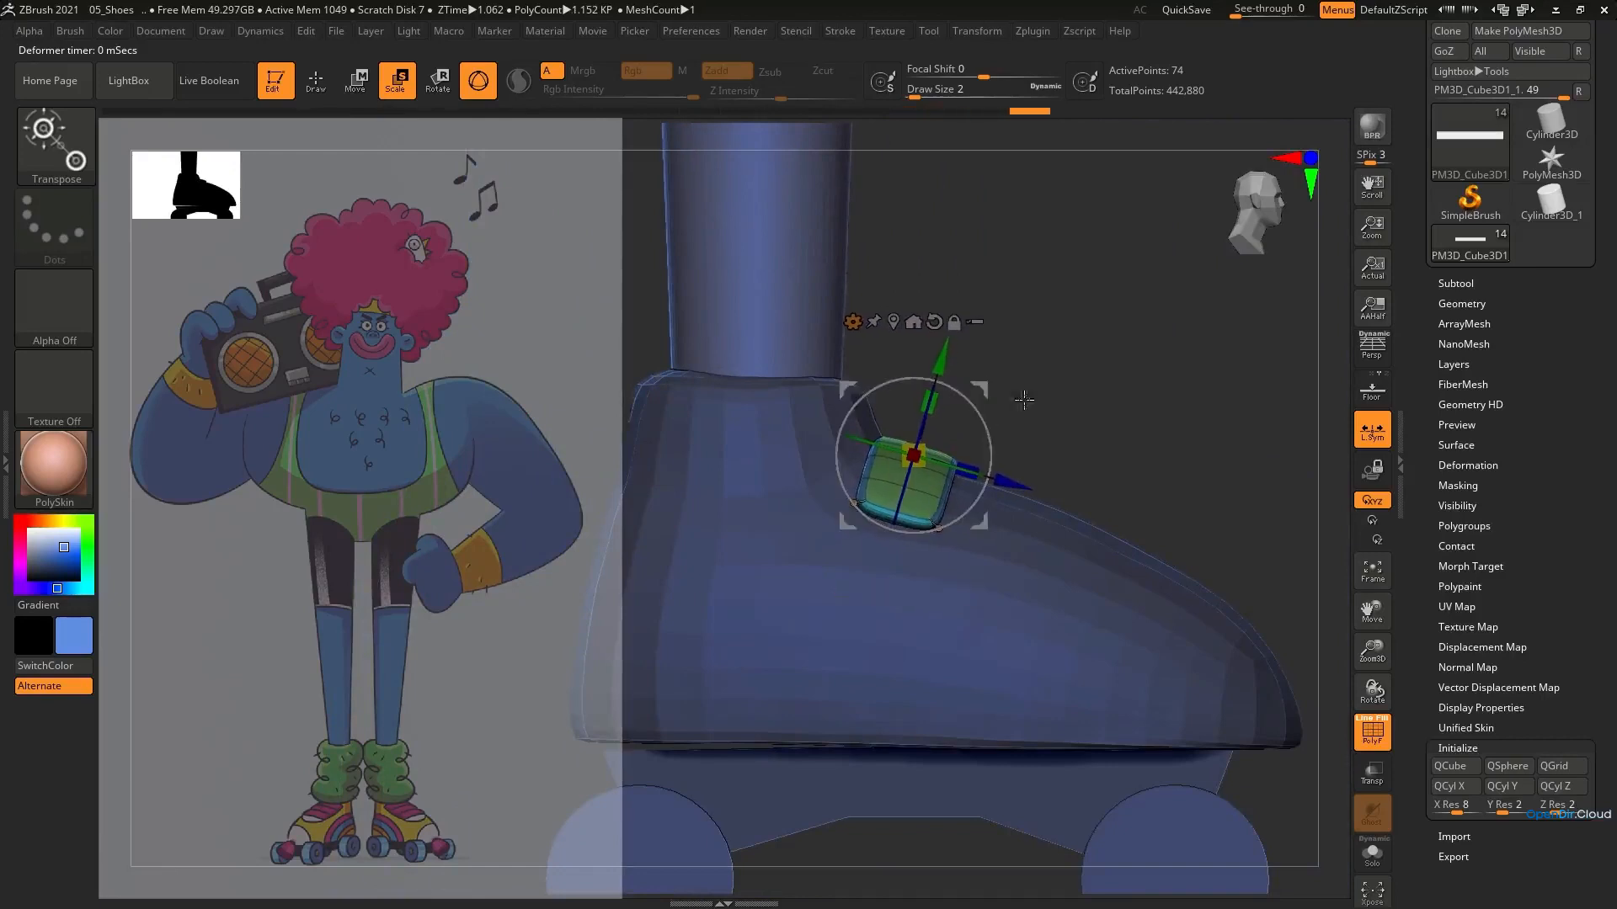
pyautogui.moveTo(1029, 413); pyautogui.dragTo(964, 416, button='right')
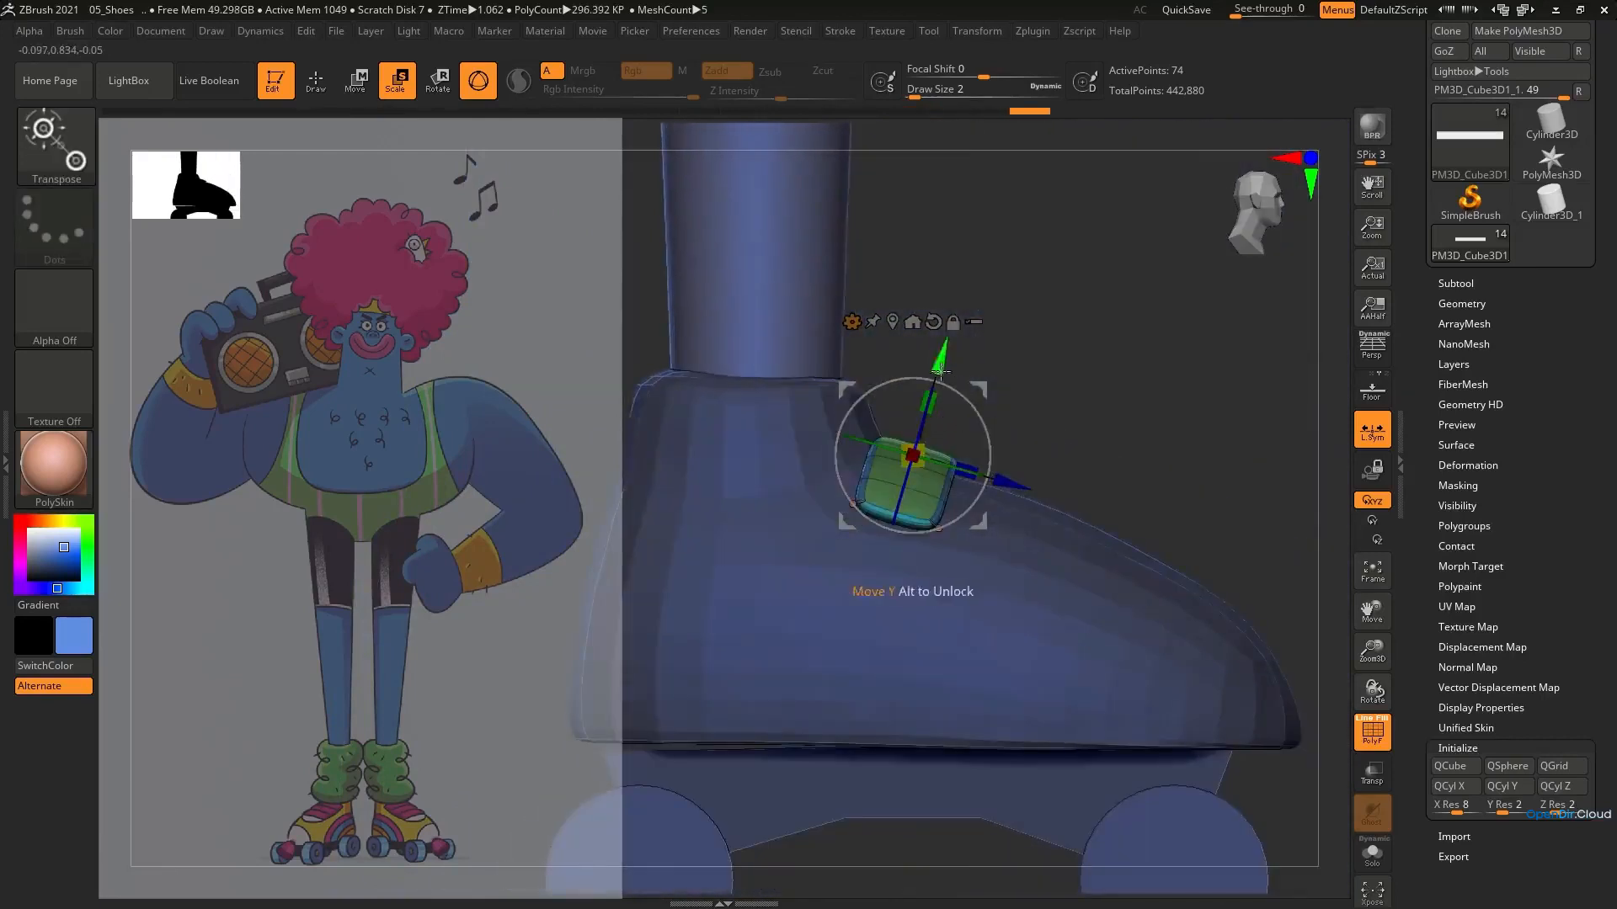
# Duplicate the strap twice along the instep toward the toe to form a row of three
pyautogui.press('ctrl')
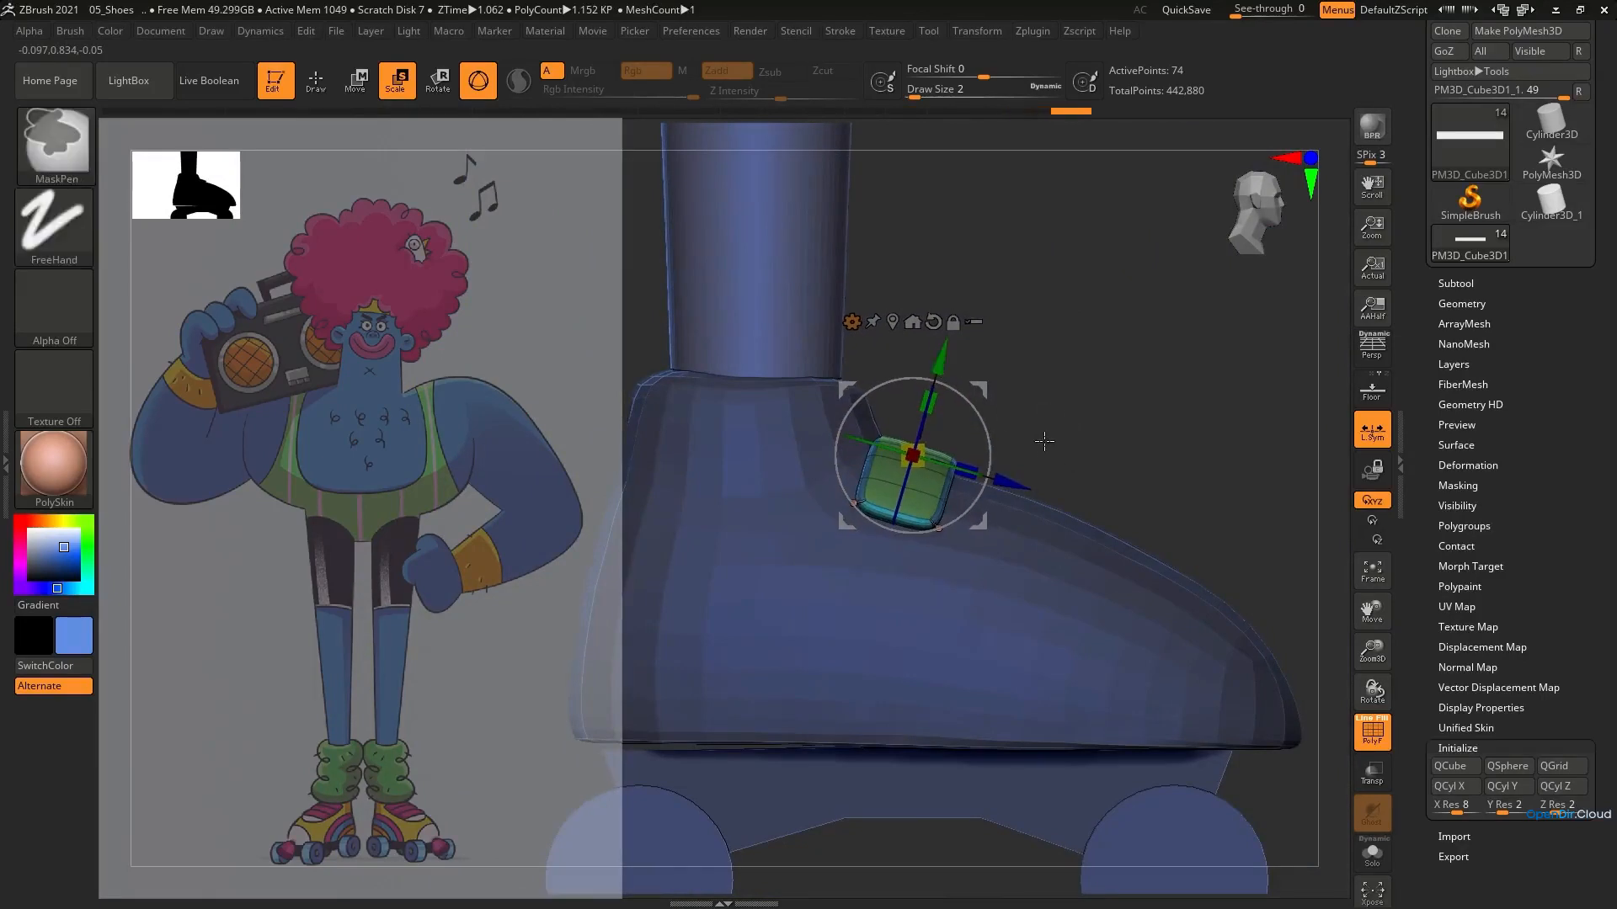
pyautogui.keyDown('ctrl'); pyautogui.moveTo(977, 392); pyautogui.dragTo(1149, 453); pyautogui.keyUp('ctrl')
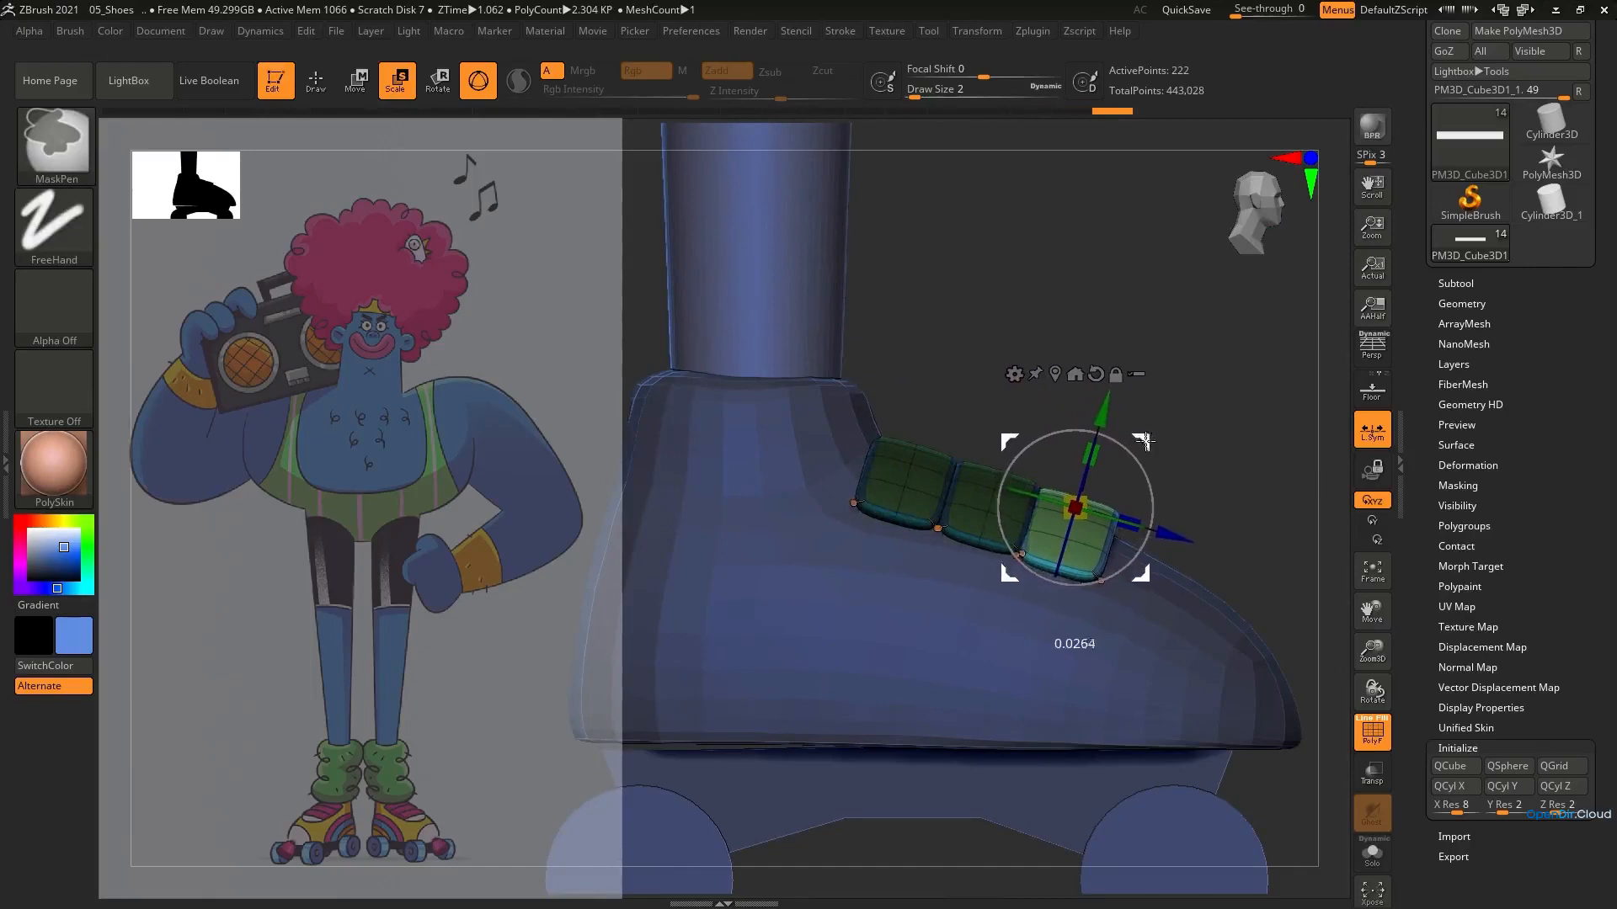
pyautogui.keyDown('ctrl'); pyautogui.click(1039, 389); pyautogui.keyUp('ctrl')
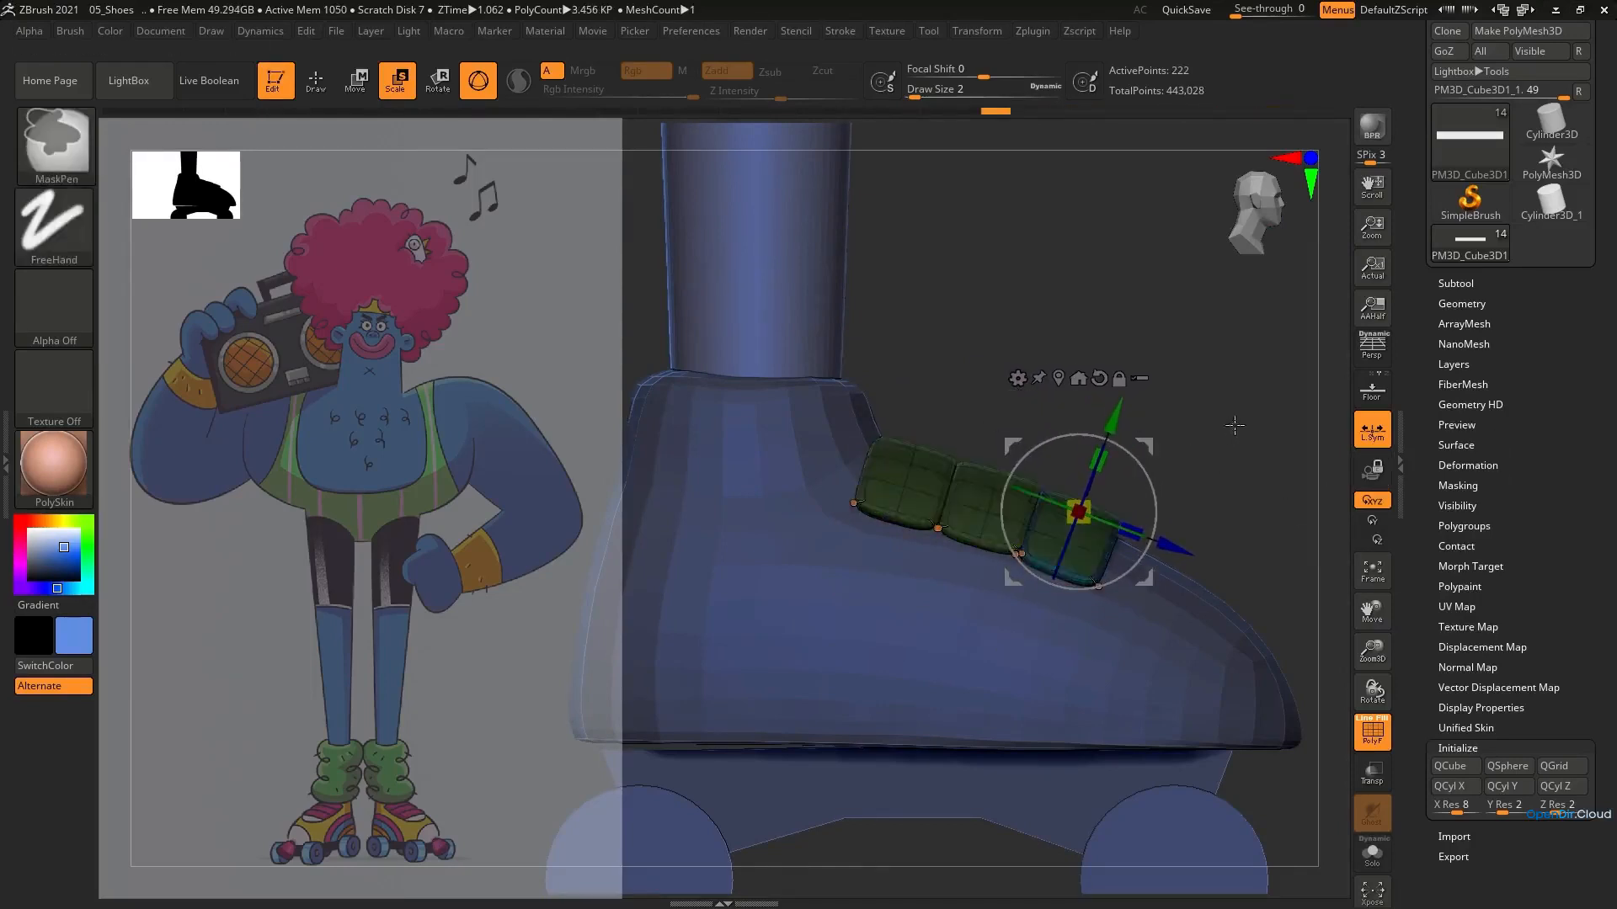
# Merge the straps into one polygroup, and assign each strap its own polygroup with Auto Groups
pyautogui.hotkey('ctrl', 'w')
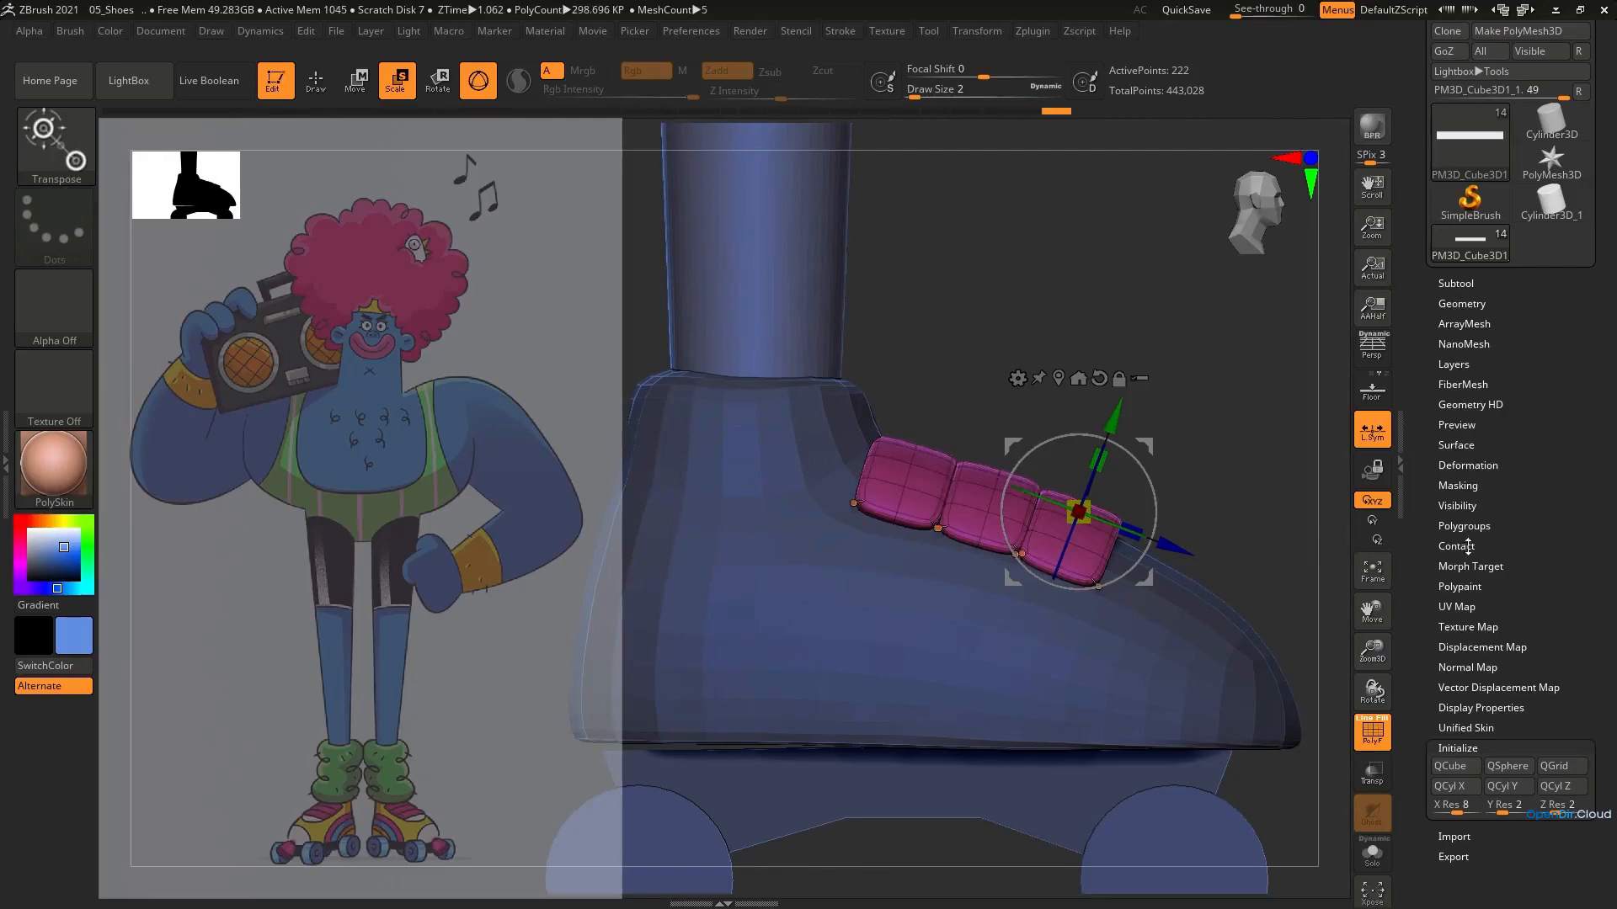
pyautogui.click(1463, 526)
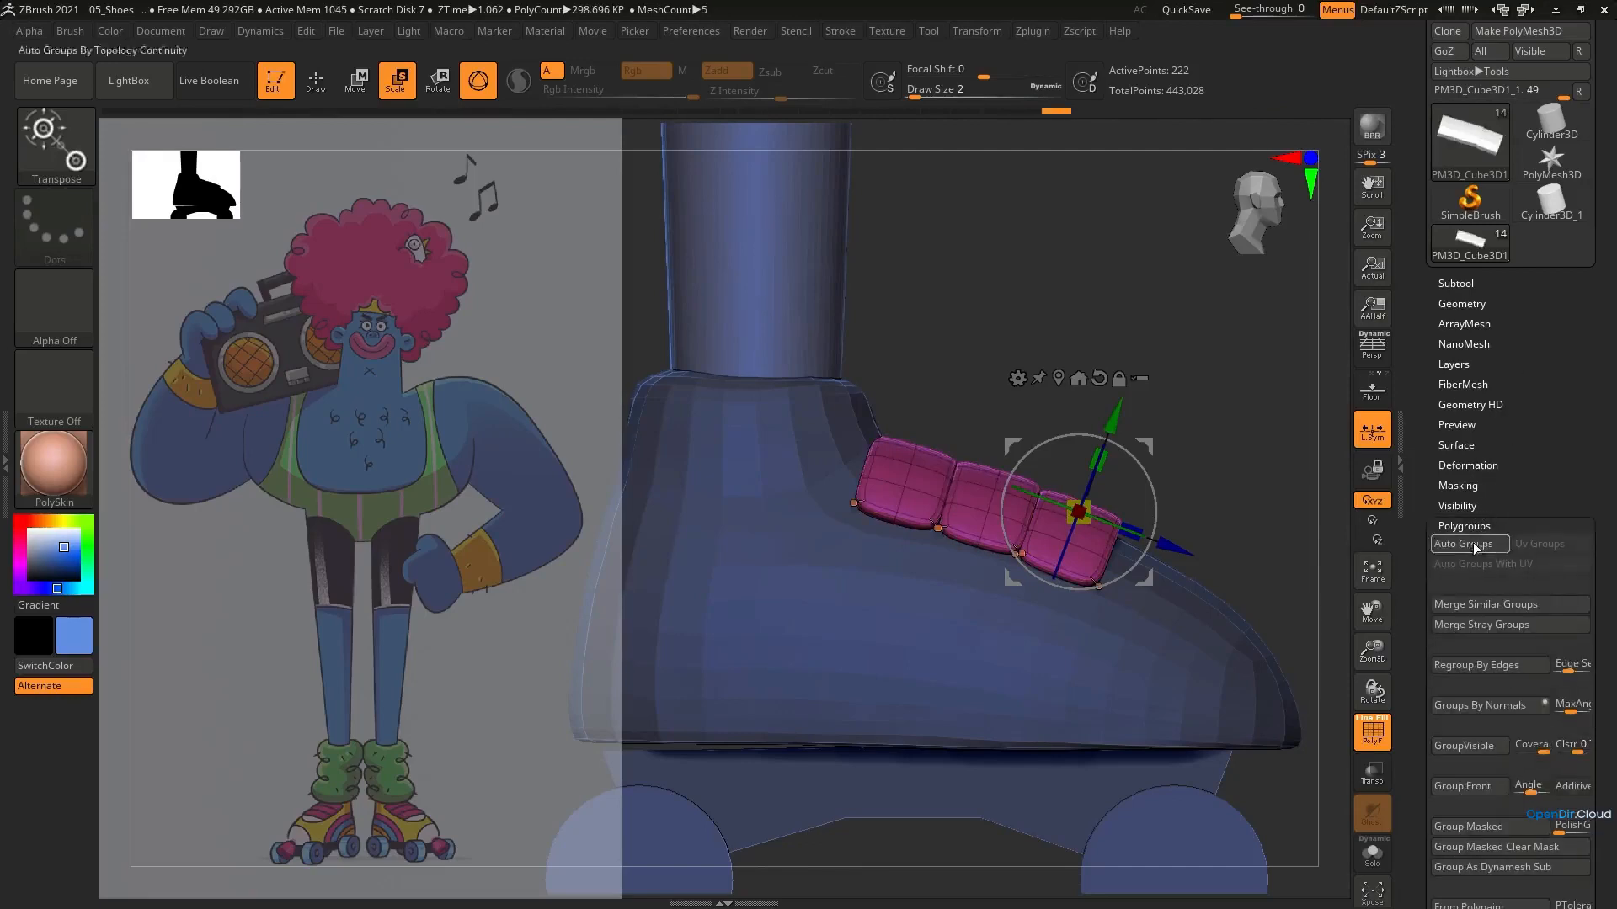
pyautogui.click(1463, 543)
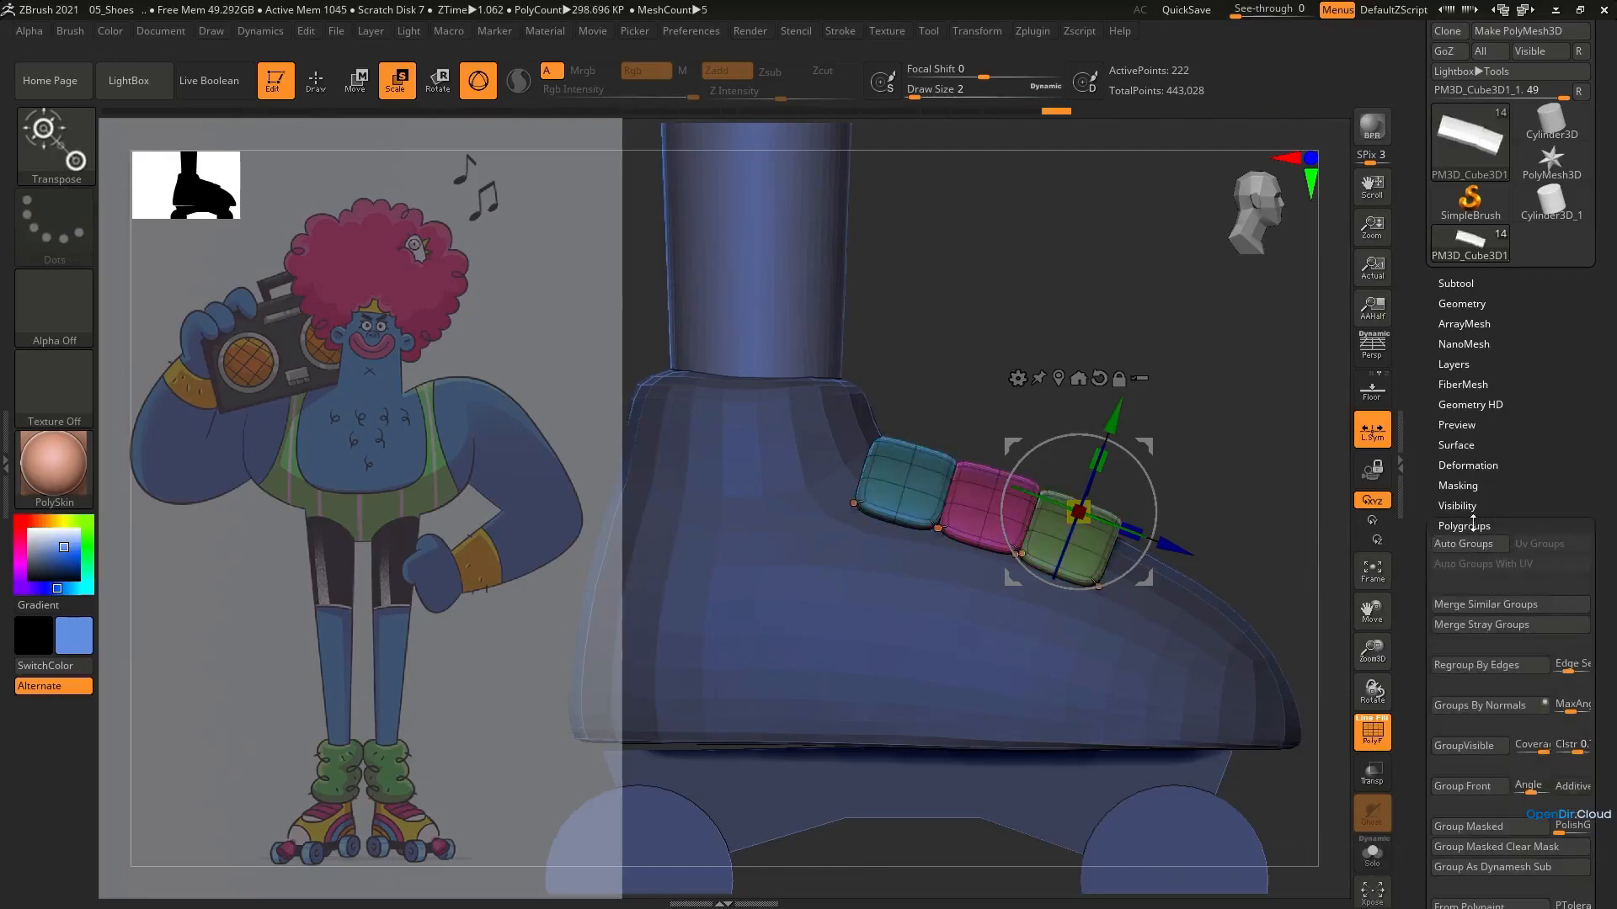
# Isolate individual straps by polygroup and adjust their rotation and position to follow the curve of the instep
pyautogui.moveTo(1134, 531); pyautogui.dragTo(1129, 528)
pyautogui.moveTo(1150, 438); pyautogui.dragTo(1162, 483)
pyautogui.keyDown('ctrl'); pyautogui.click(959, 494); pyautogui.keyUp('ctrl')
pyautogui.keyDown('ctrl'); pyautogui.click(1088, 542); pyautogui.keyUp('ctrl')
pyautogui.keyDown('ctrl'); pyautogui.click(995, 484); pyautogui.keyUp('ctrl')
pyautogui.moveTo(1049, 429); pyautogui.dragTo(1053, 434)
pyautogui.moveTo(1067, 416); pyautogui.dragTo(1070, 419)
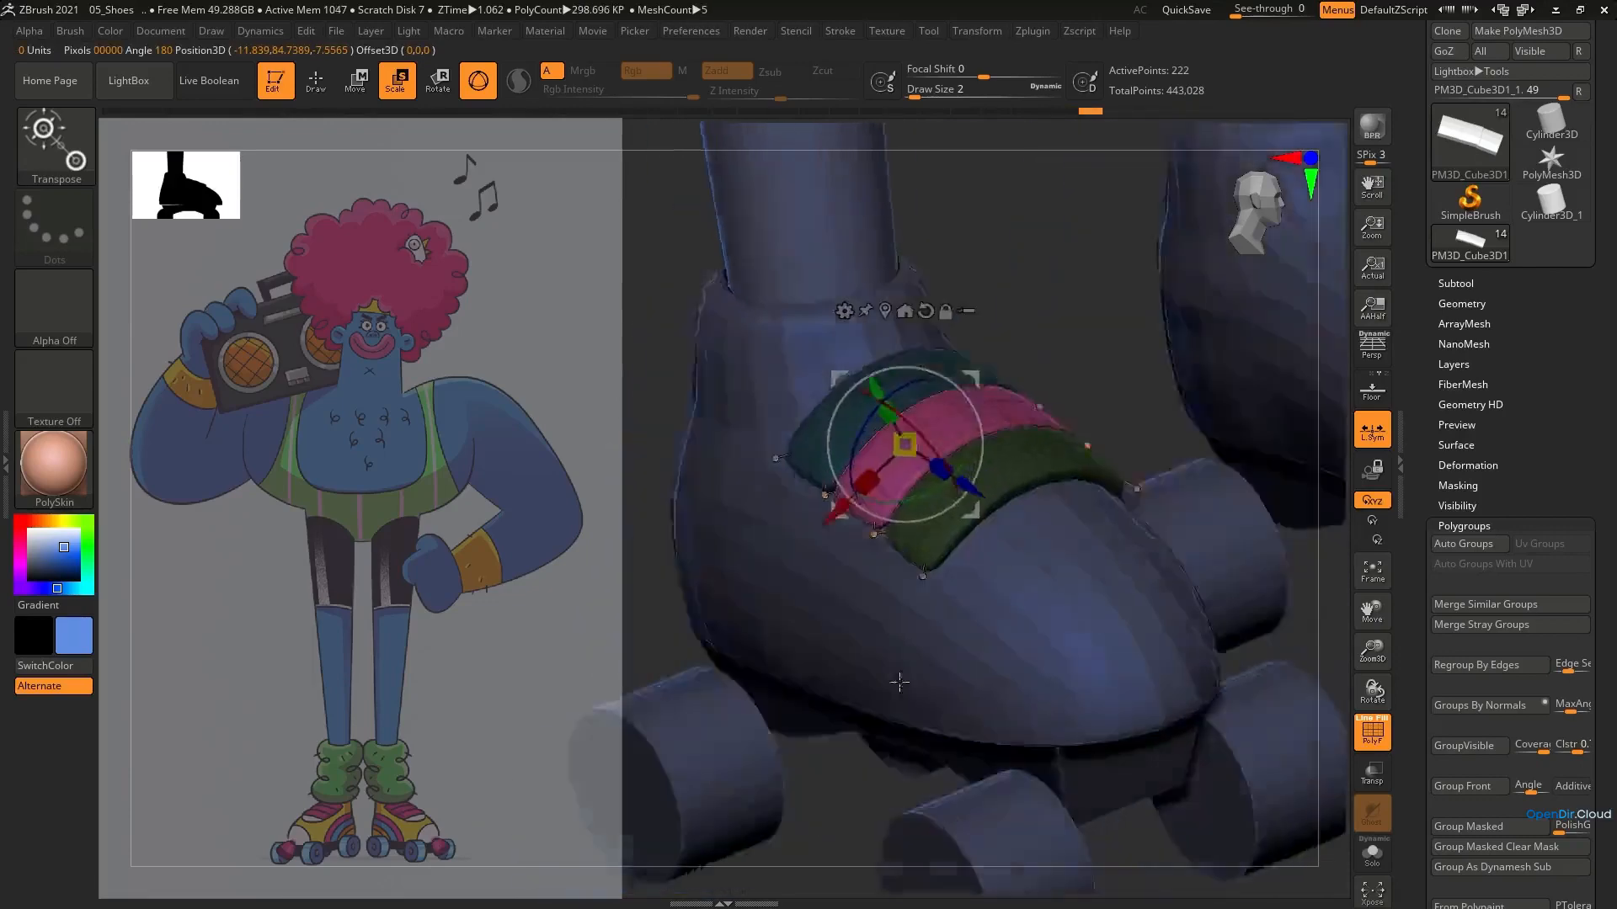
pyautogui.moveTo(892, 678)
pyautogui.mouseDown()
pyautogui.moveTo(1043, 506)
pyautogui.moveTo(1038, 541)
pyautogui.mouseUp()
# Shape the ends of the three straps around the shoe with the Move brush at sizes 41 and 29, with the wireframe hidden
pyautogui.press('b')
pyautogui.press('m')
pyautogui.press('v')
pyautogui.press('s')
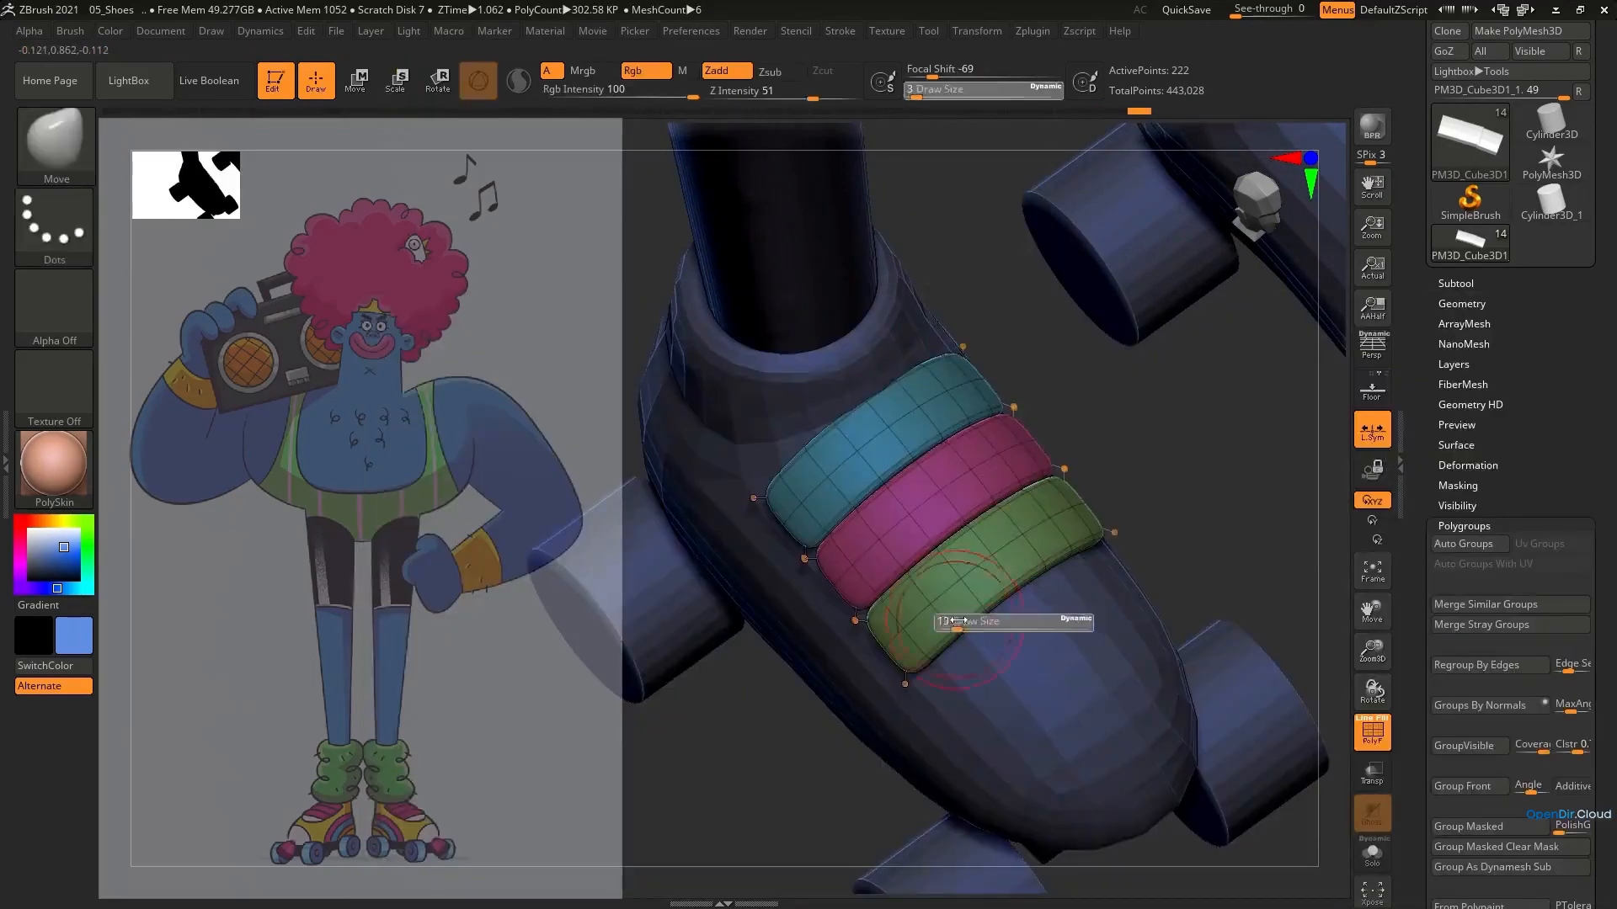
pyautogui.moveTo(952, 627)
pyautogui.mouseDown()
pyautogui.moveTo(969, 628)
pyautogui.moveTo(922, 658)
pyautogui.mouseUp()
pyautogui.hotkey('shift', 'f')
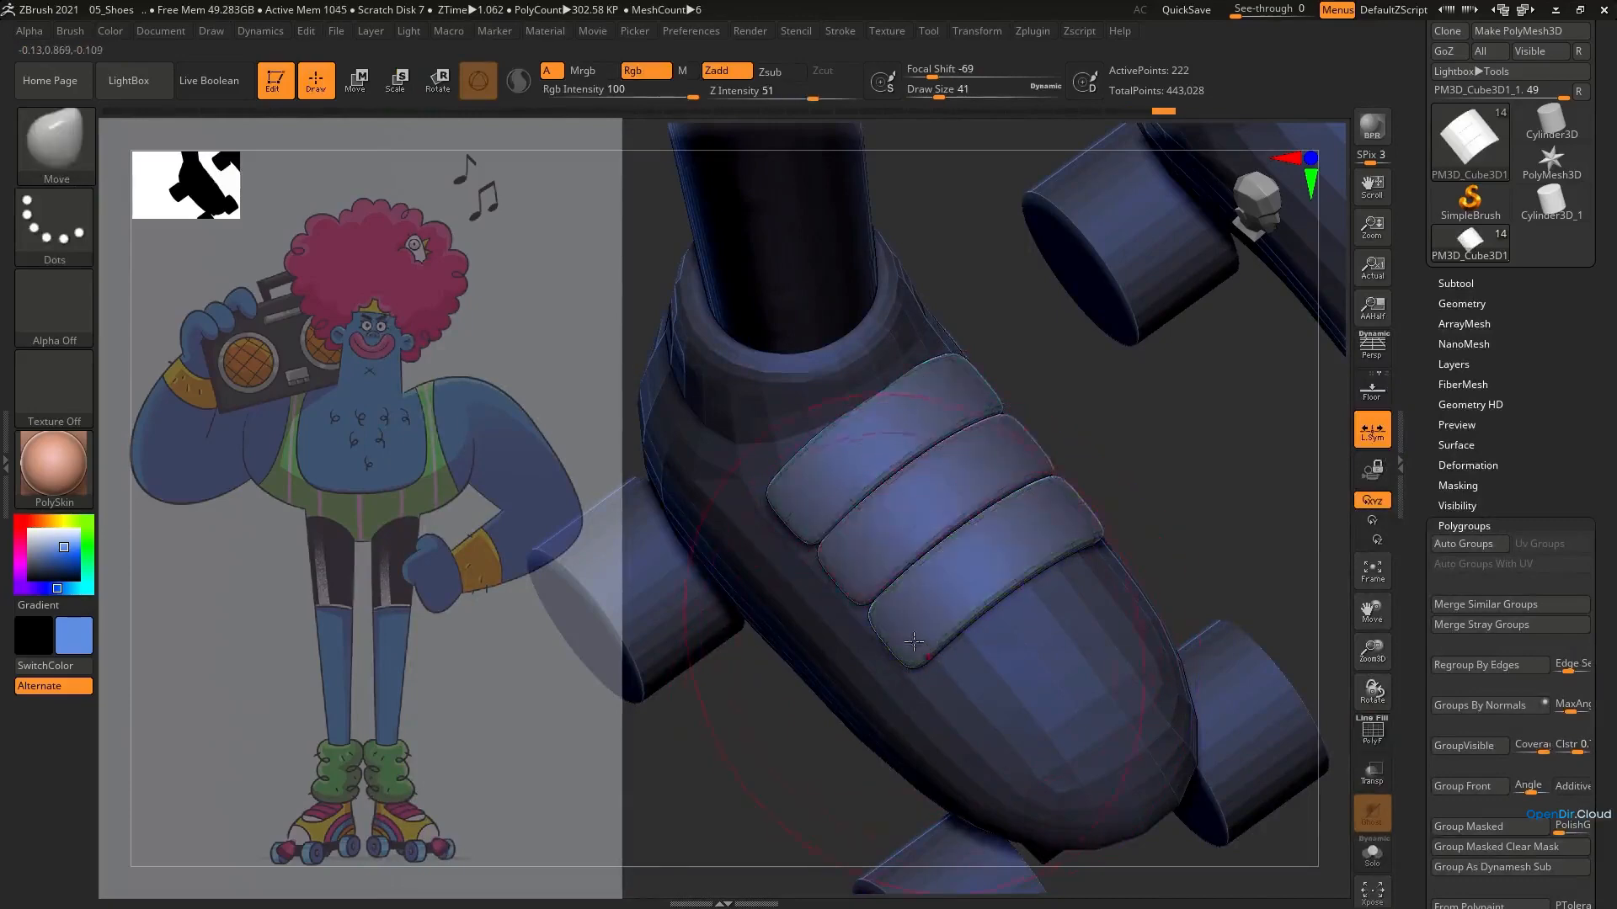
pyautogui.moveTo(948, 654); pyautogui.dragTo(916, 649, button='right')
pyautogui.press('s')
pyautogui.moveTo(916, 650); pyautogui.dragTo(911, 649)
# Sample the pink colour from the hair and fill the three straps with it
pyautogui.moveTo(911, 649)
pyautogui.mouseDown(button='right')
pyautogui.moveTo(949, 698)
pyautogui.moveTo(920, 387)
pyautogui.mouseUp(button='right')
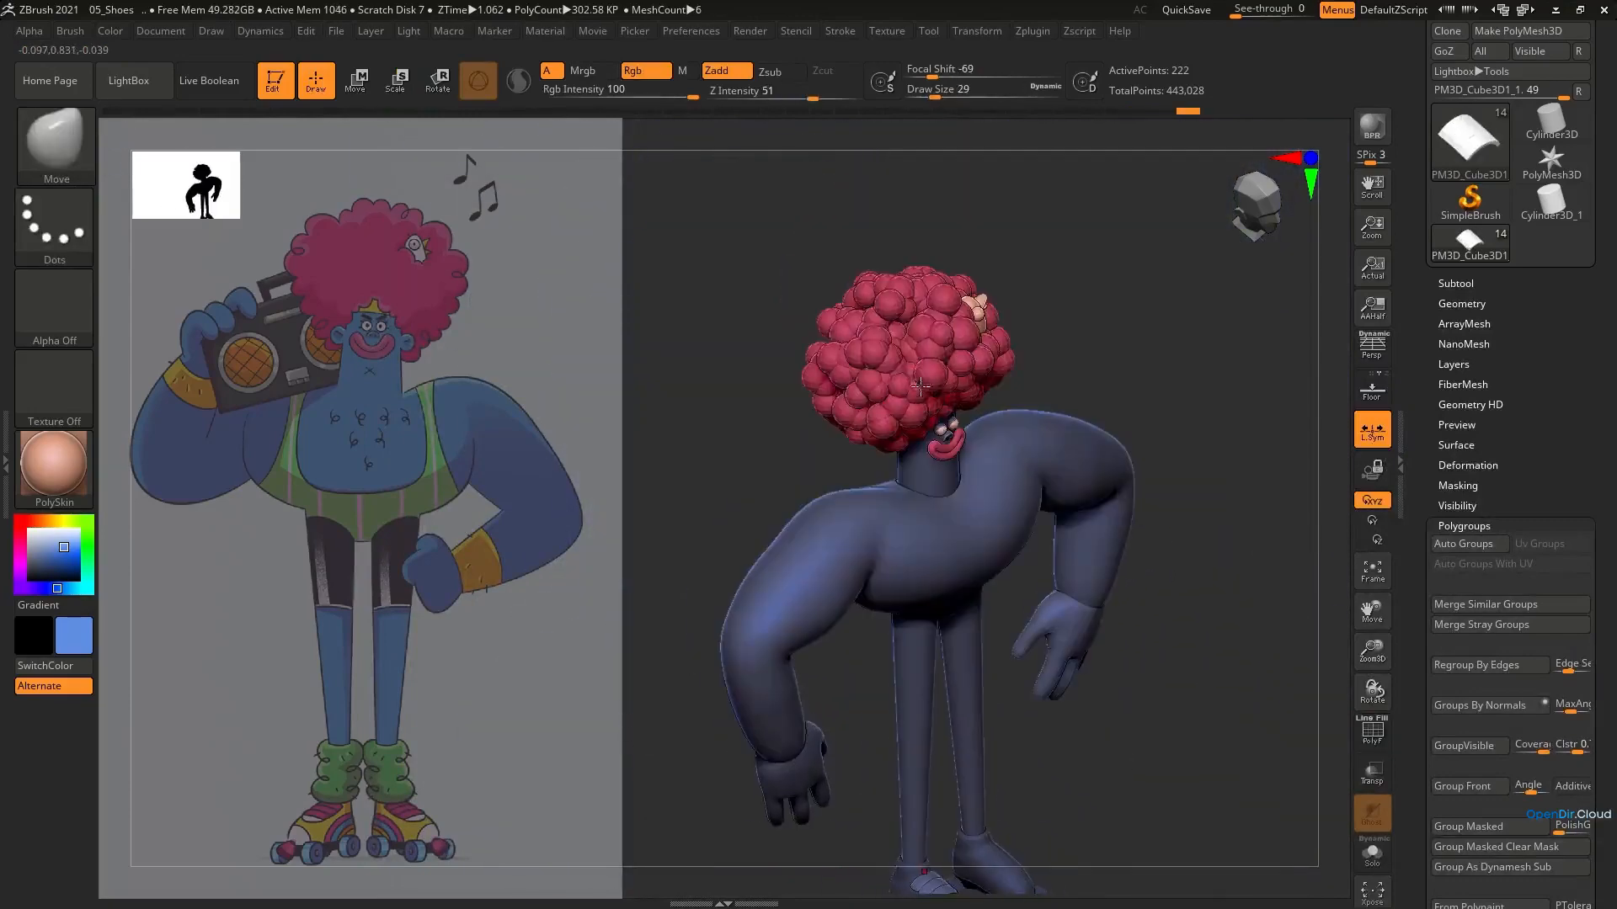
pyautogui.press('c')
pyautogui.keyDown('alt'); pyautogui.moveTo(926, 880); pyautogui.dragTo(866, 722, button='right'); pyautogui.keyUp('alt')
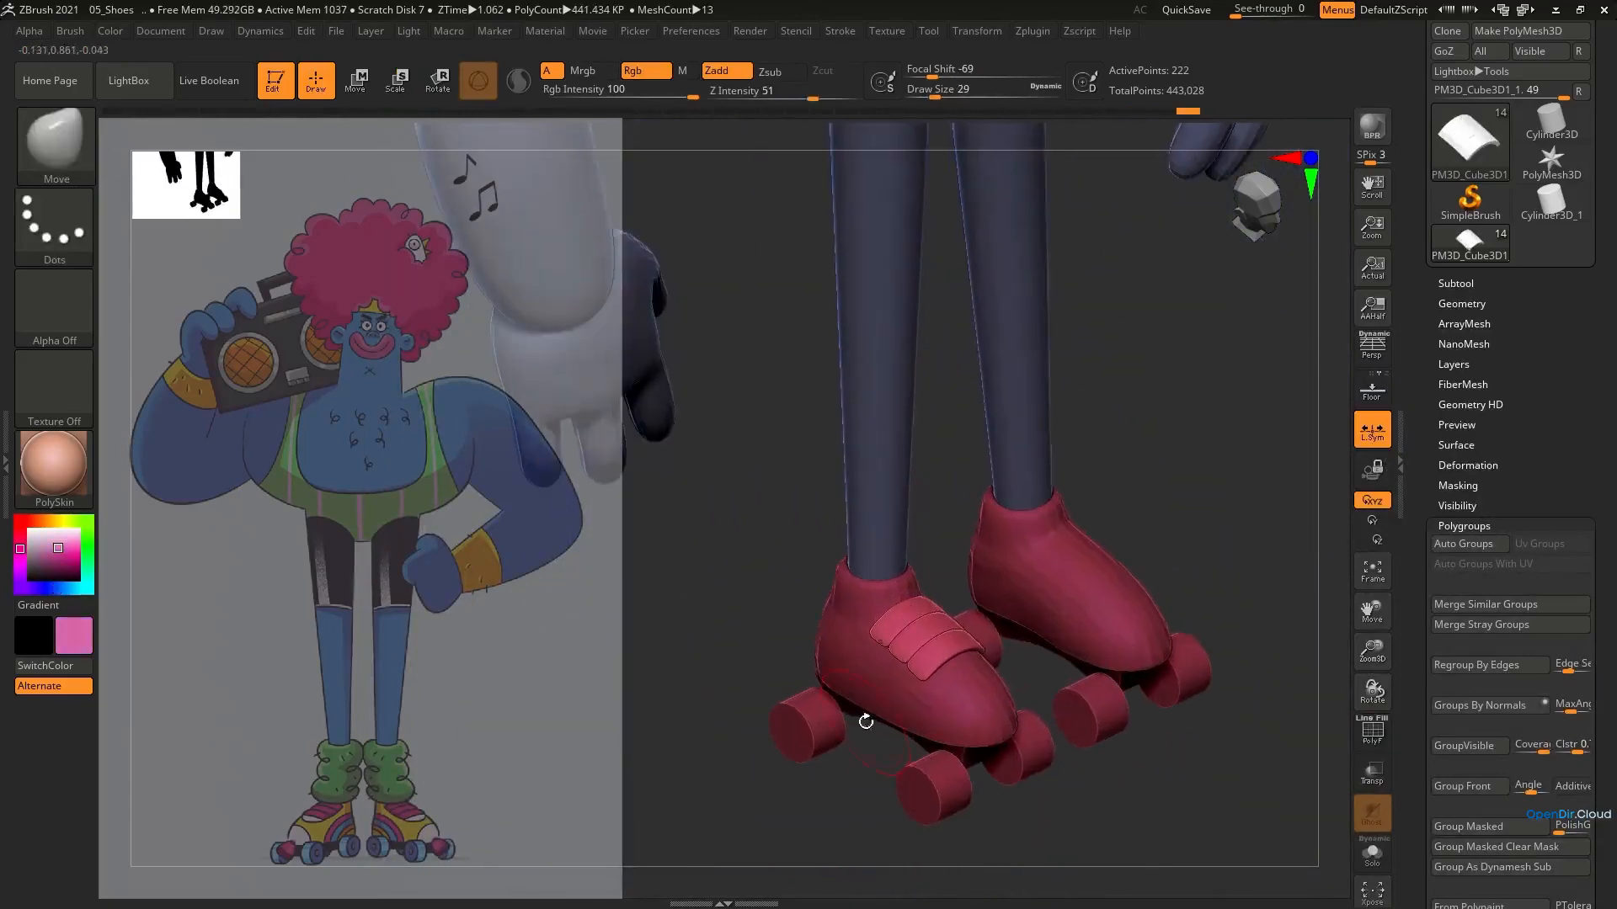
pyautogui.click(119, 34)
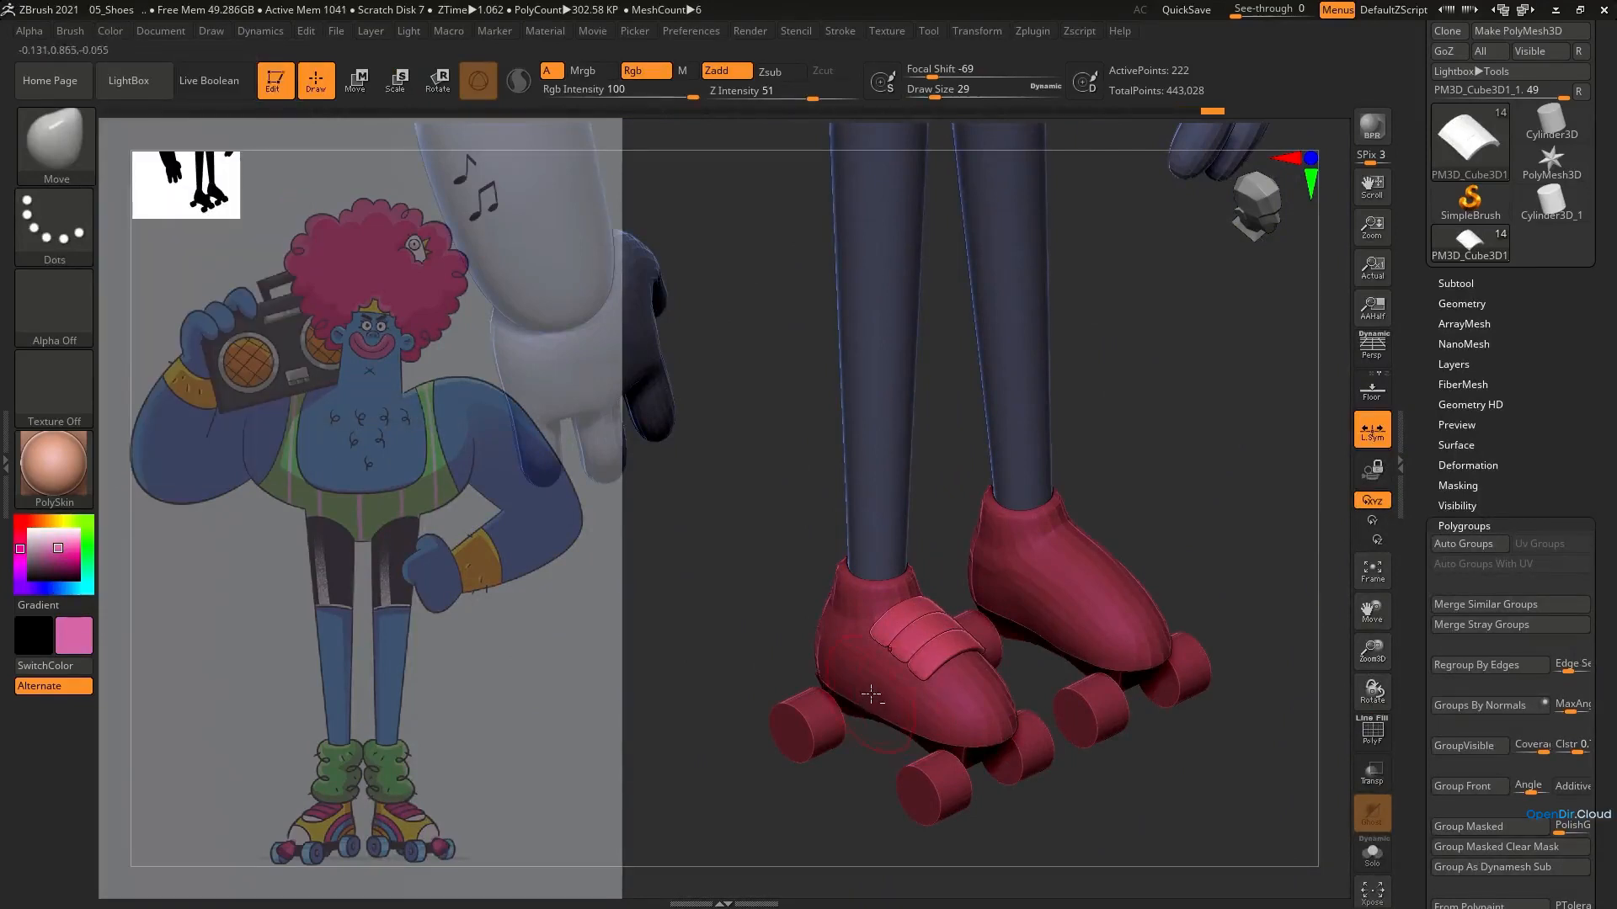
# Select the shoes subtool, pick a muted yellow, and fill the shoes with it
pyautogui.keyDown('alt'); pyautogui.click(872, 694); pyautogui.keyUp('alt')
pyautogui.click(59, 521)
pyautogui.click(56, 548)
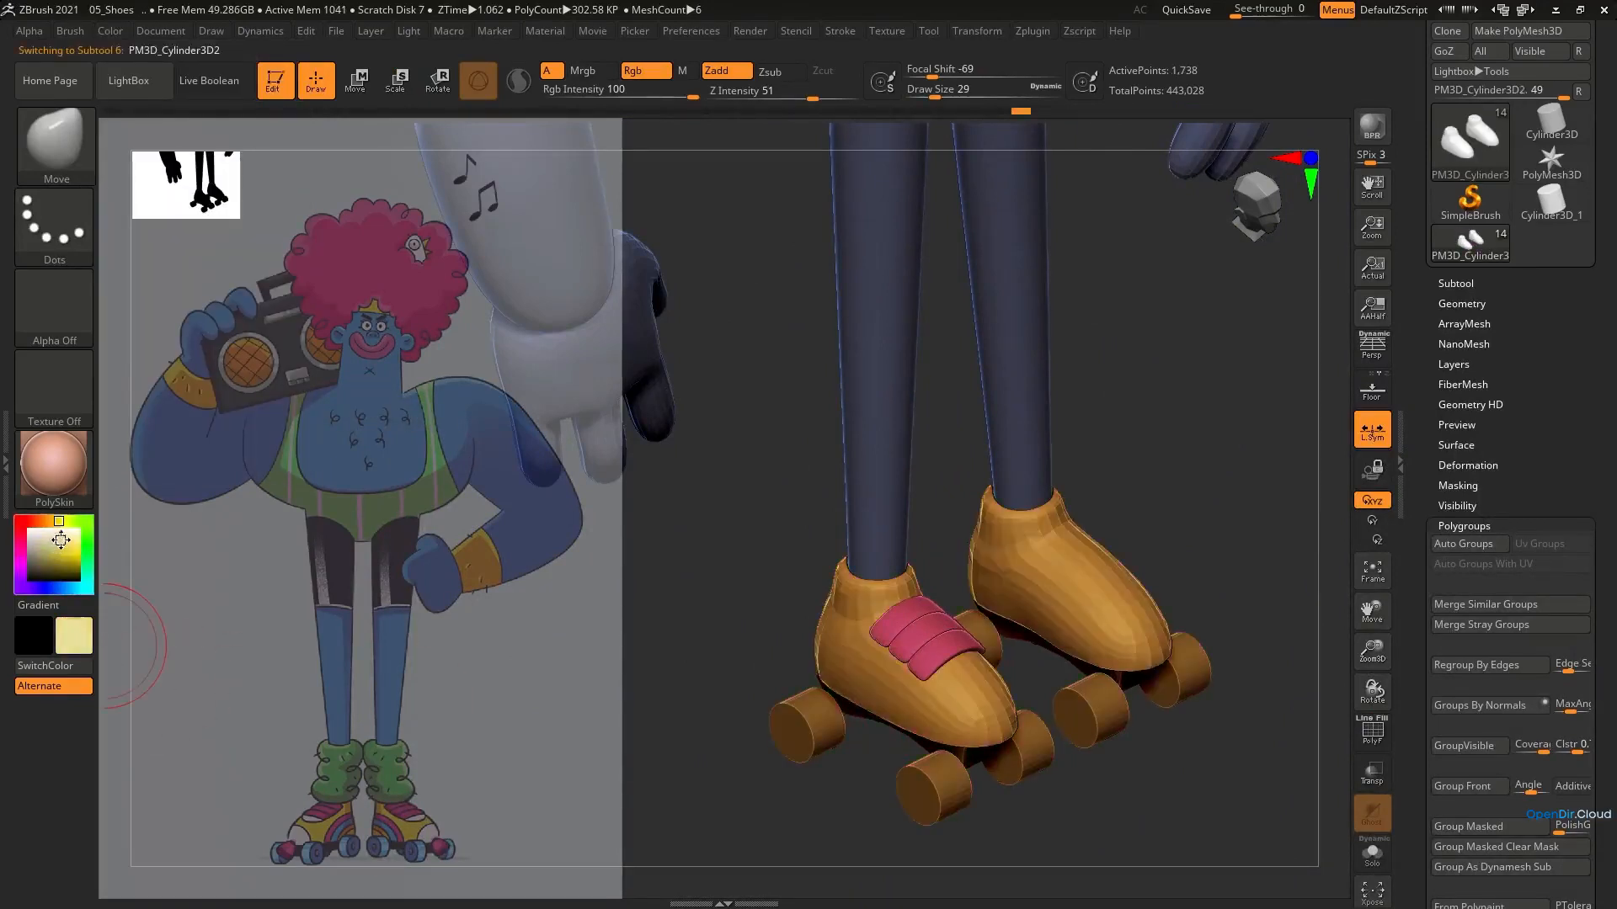
pyautogui.moveTo(61, 537); pyautogui.dragTo(59, 536)
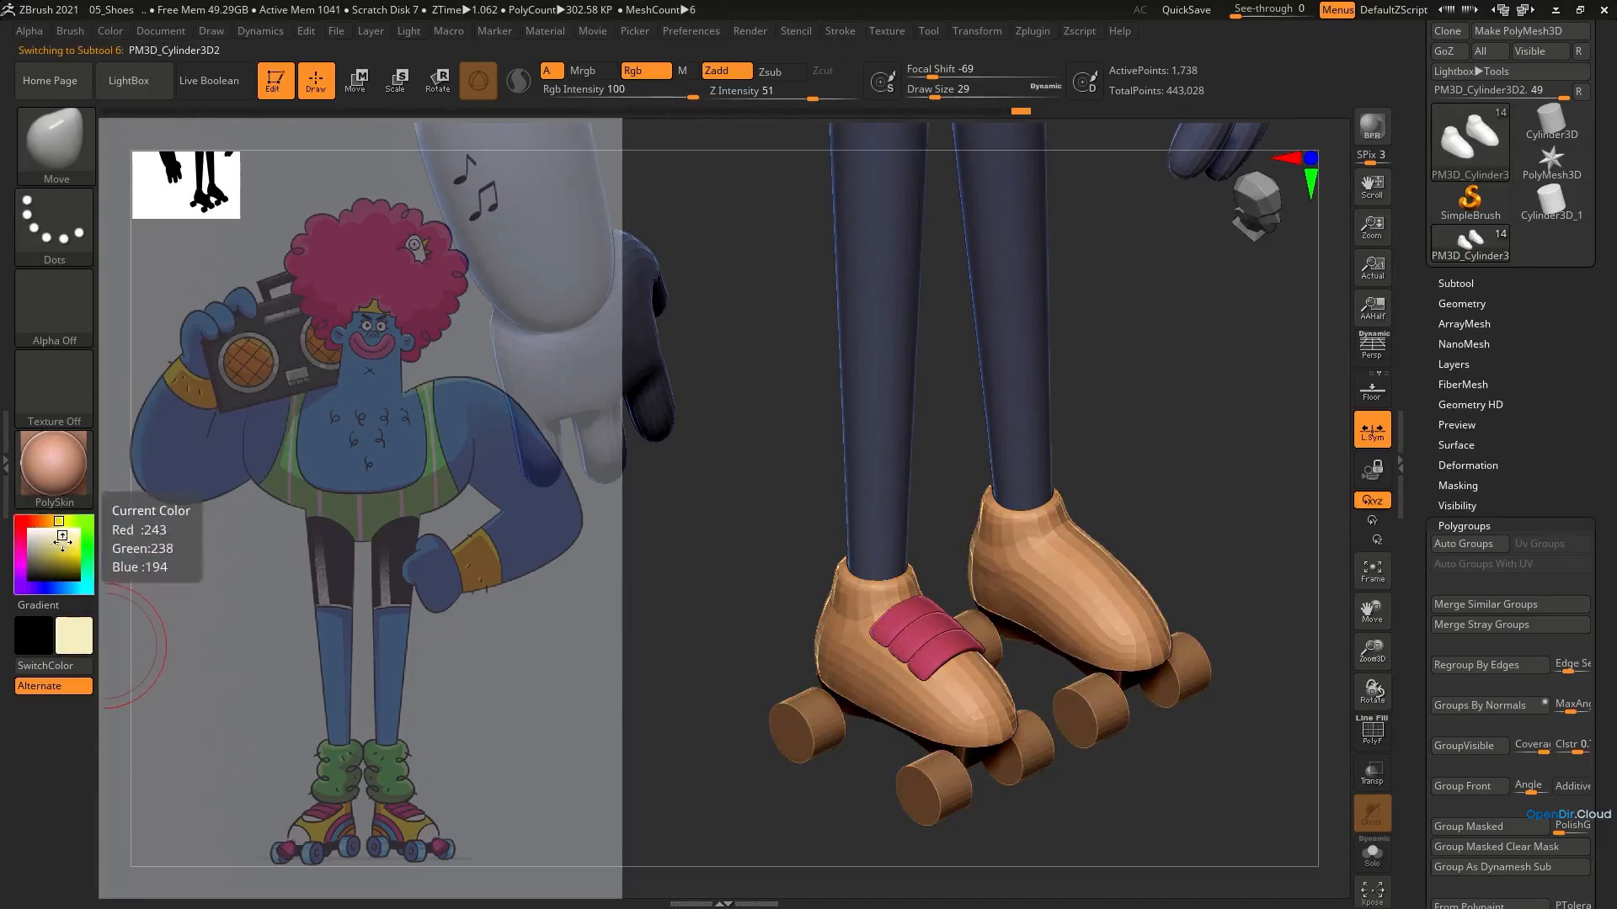
pyautogui.click(60, 547)
pyautogui.keyDown('alt'); pyautogui.click(939, 643); pyautogui.keyUp('alt')
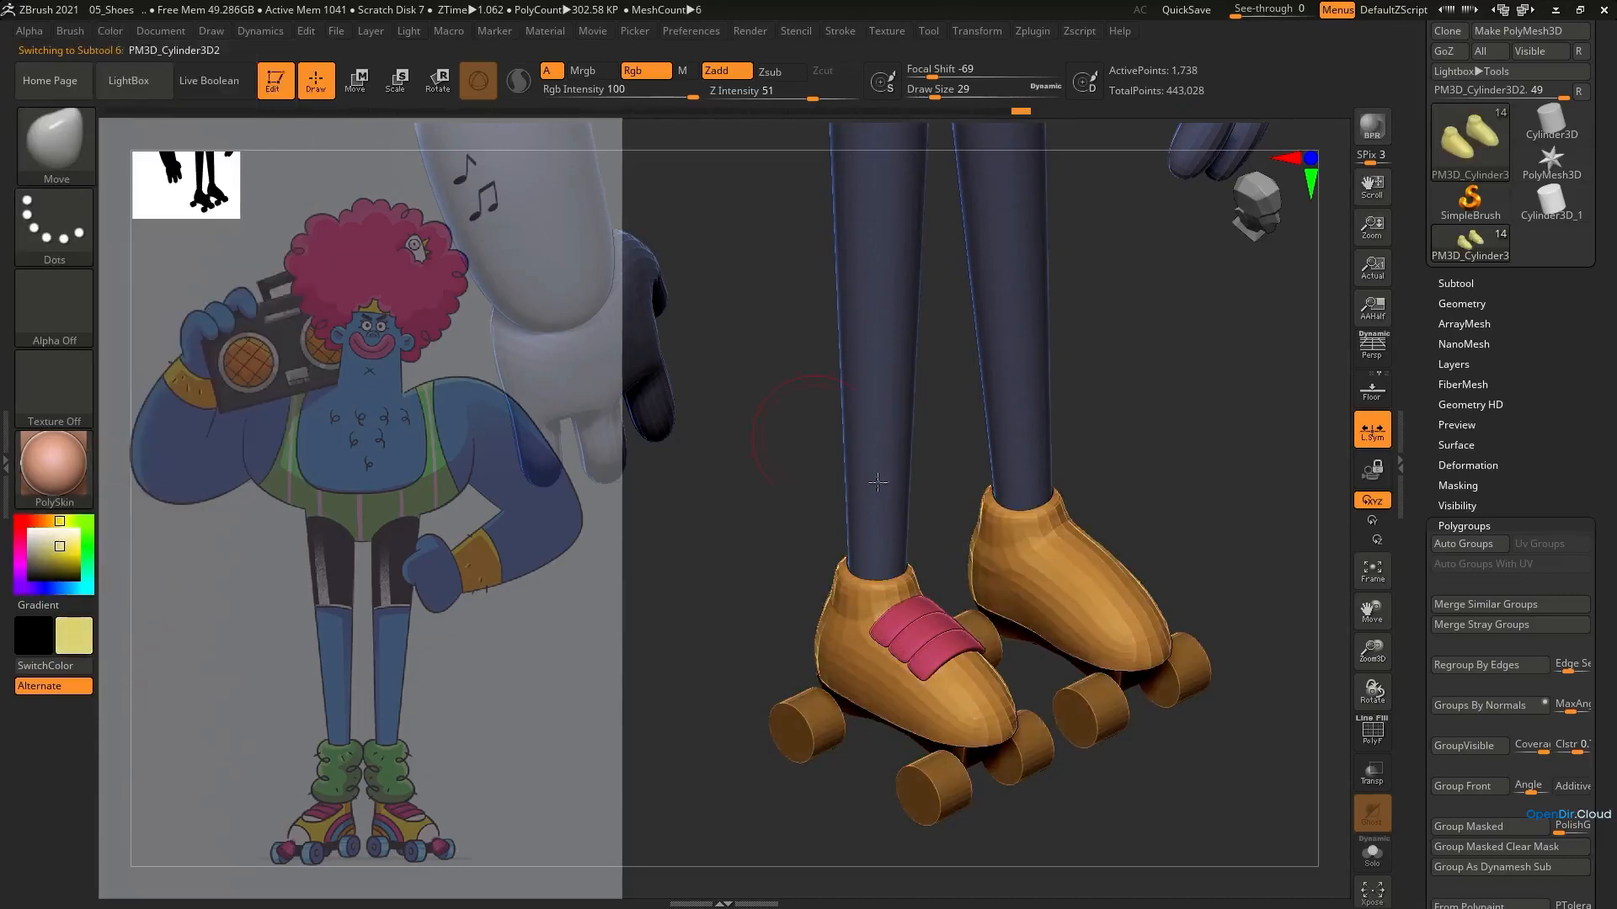
# Lower the straps' subdivision level, turn off local symmetry, and mirror and weld them onto the other shoe
pyautogui.moveTo(1200, 501); pyautogui.dragTo(1161, 457)
pyautogui.click(1469, 304)
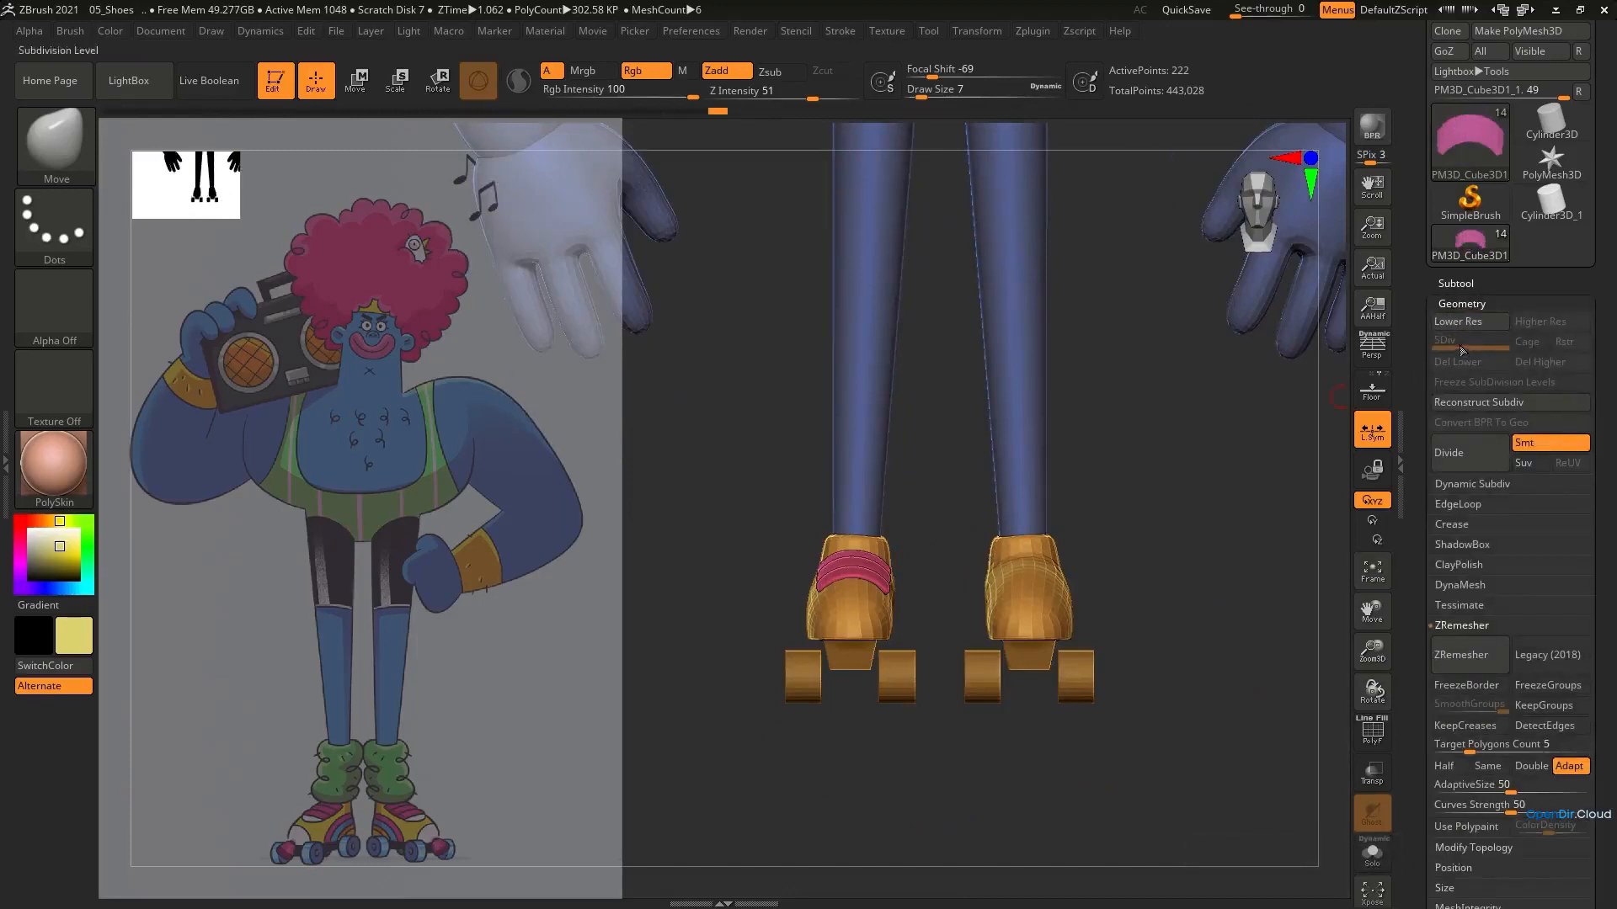
pyautogui.click(1467, 847)
pyautogui.moveTo(932, 595); pyautogui.dragTo(934, 677)
pyautogui.hotkey('shift', 'd')
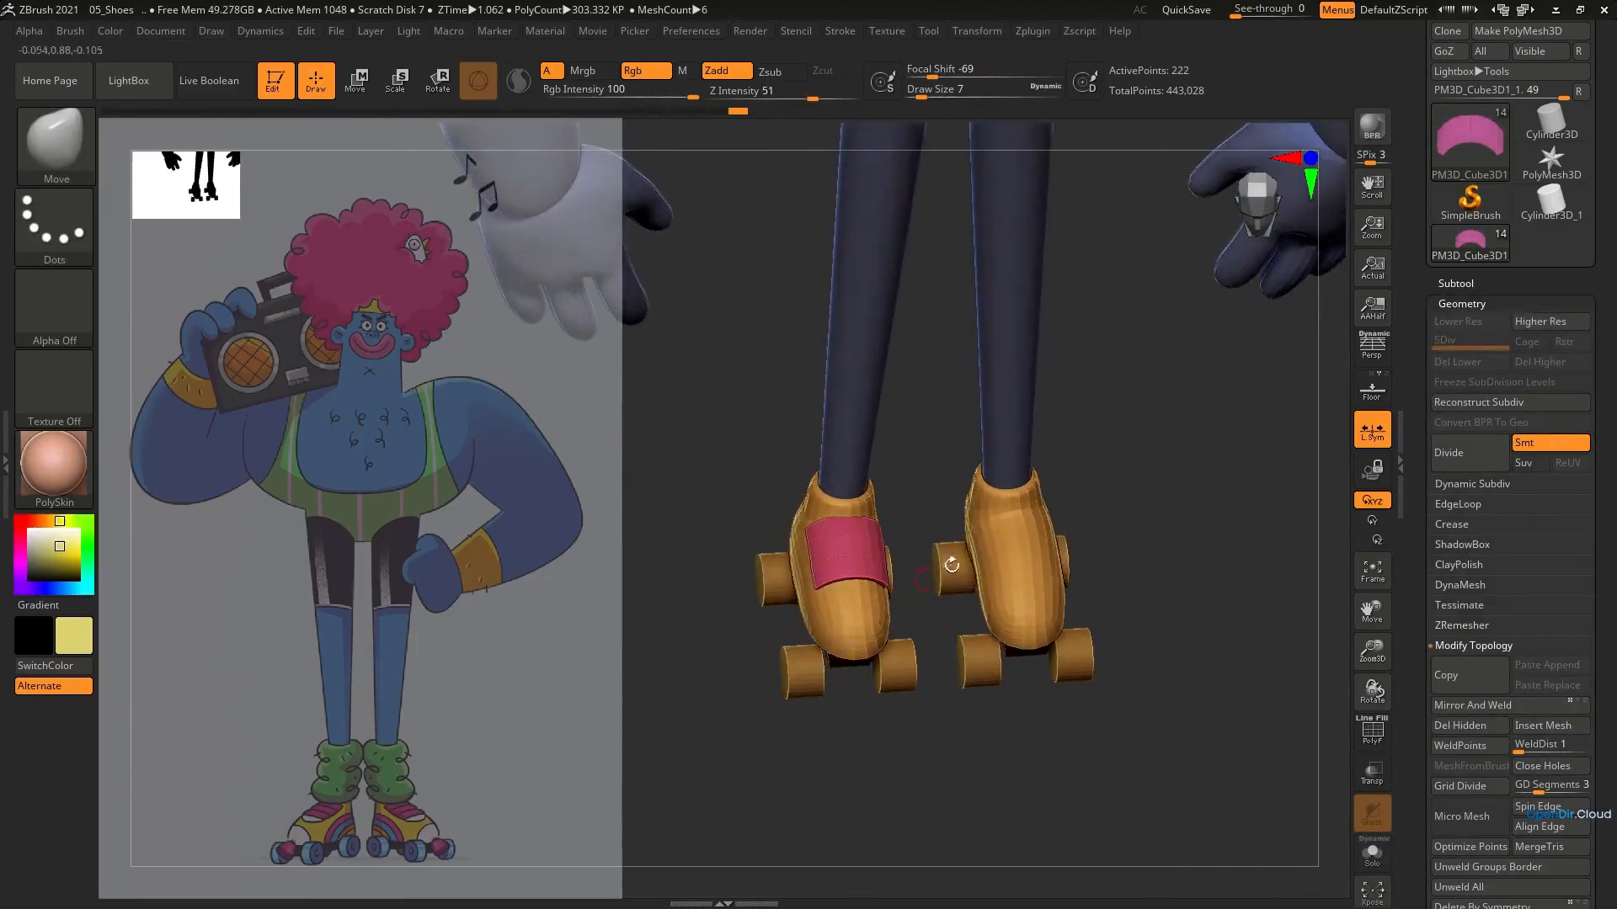
pyautogui.click(1376, 445)
pyautogui.click(1472, 705)
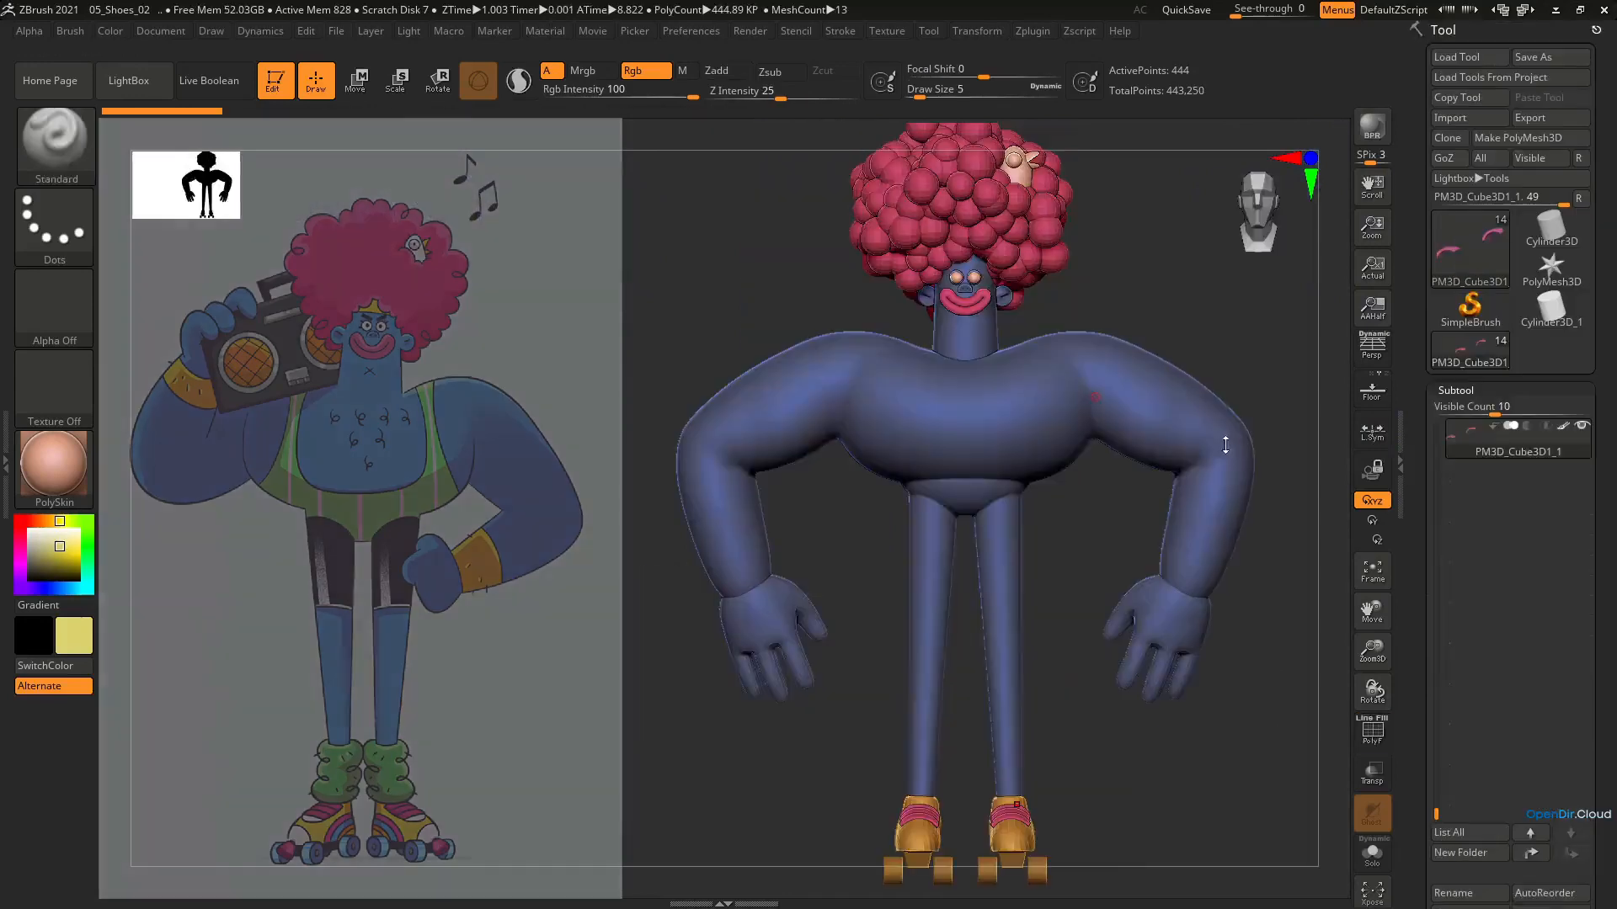
pyautogui.moveTo(1433, 434); pyautogui.dragTo(1422, 600)
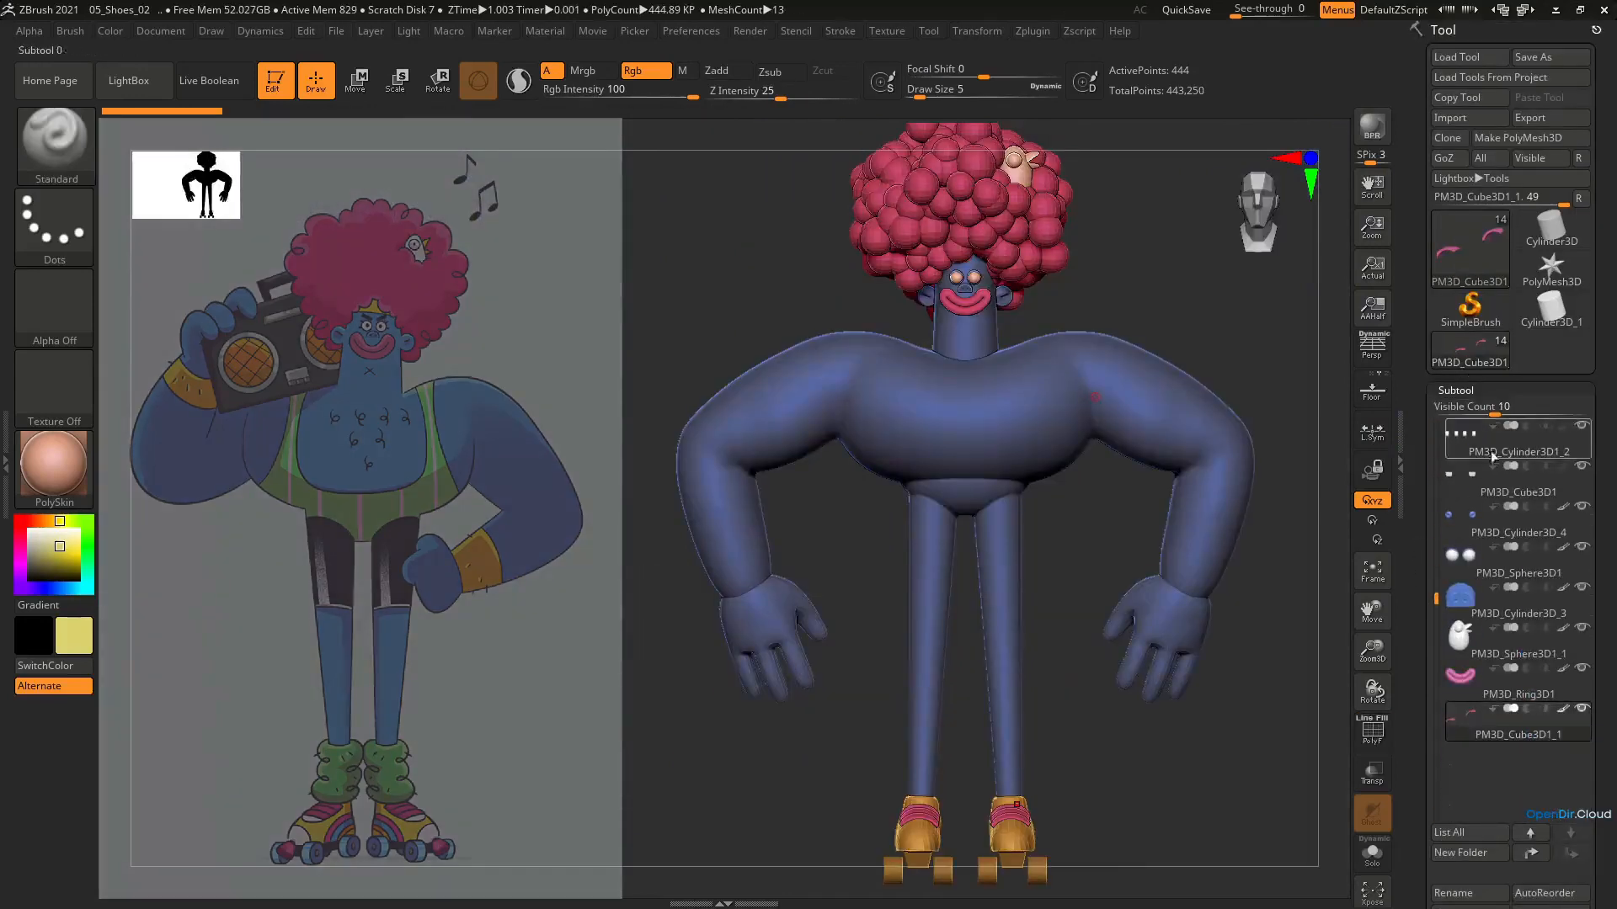
pyautogui.scroll(-5, 1584, 749)
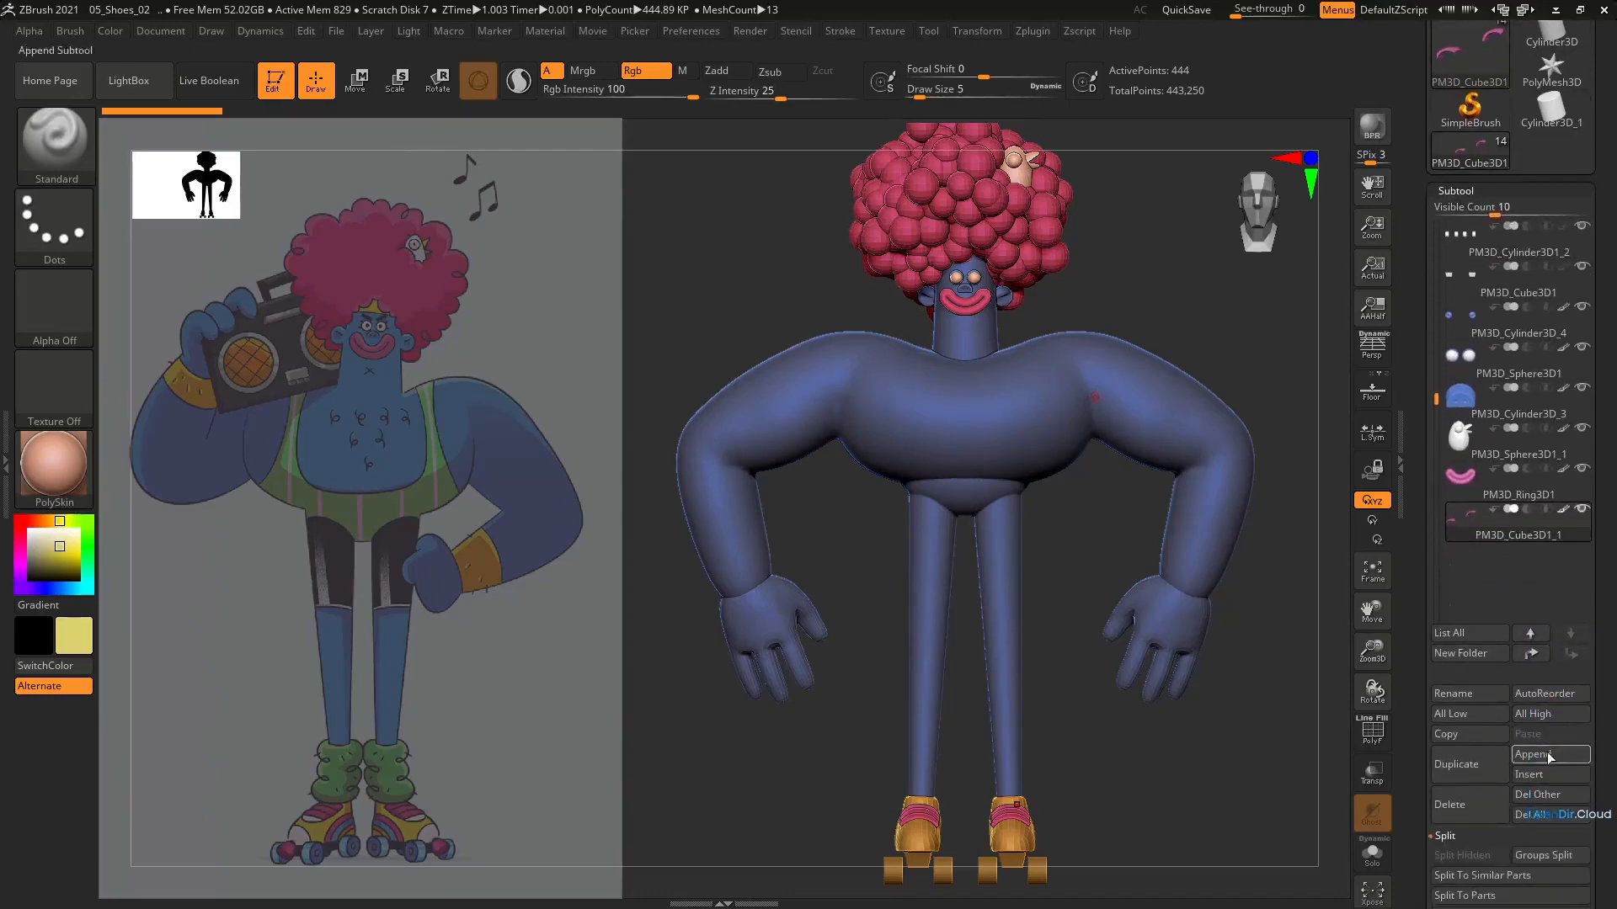
pyautogui.click(1550, 755)
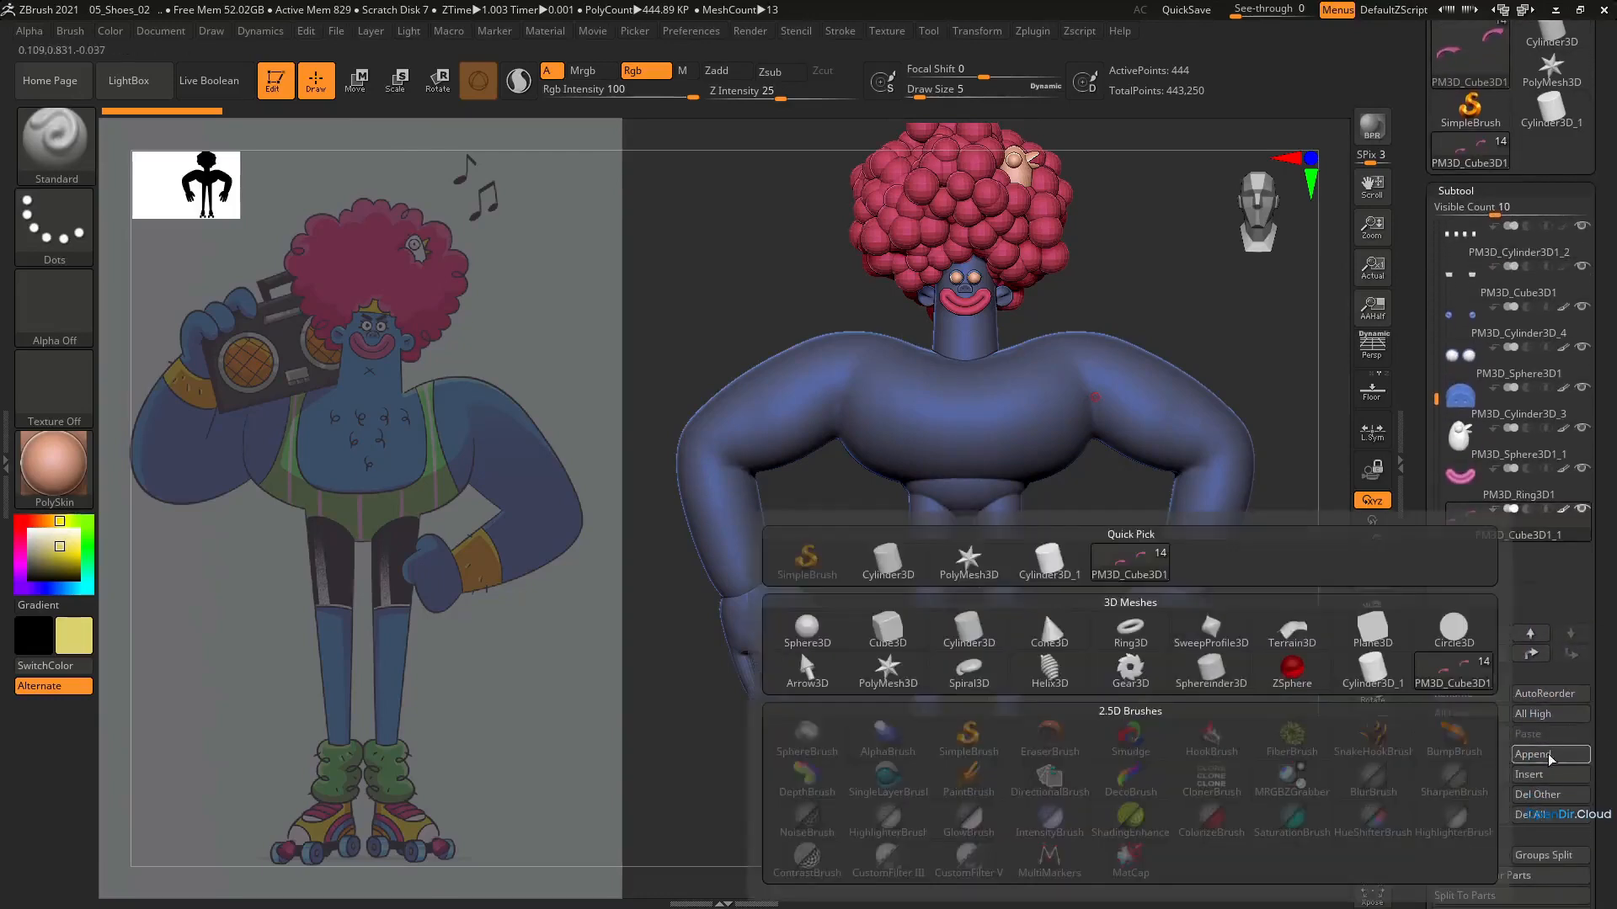
pyautogui.click(1139, 647)
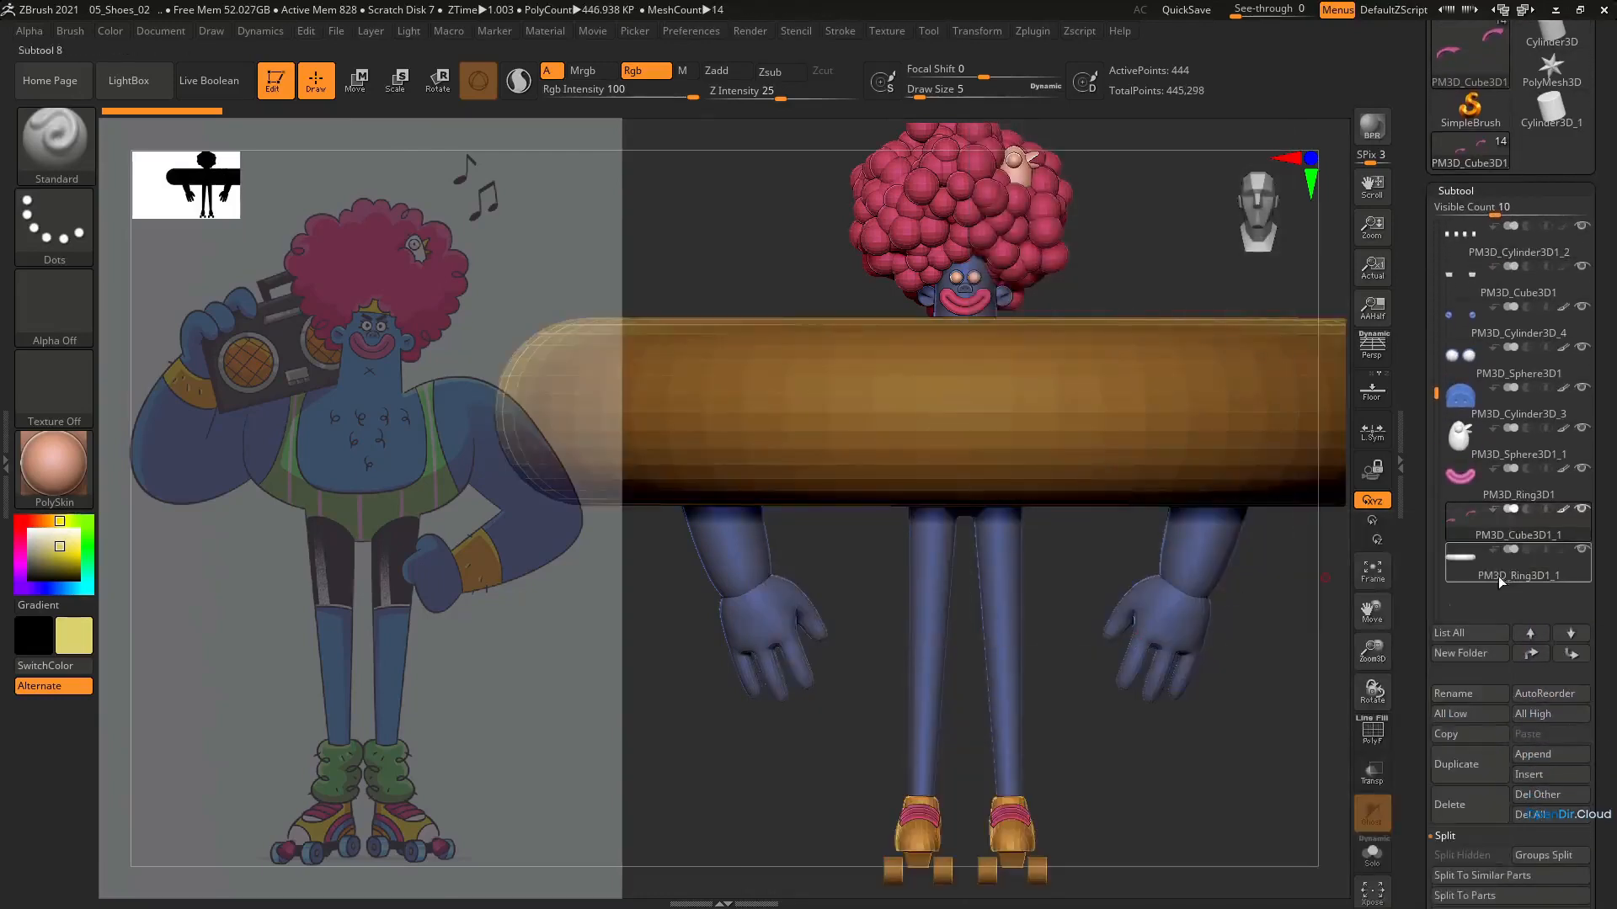
pyautogui.moveTo(956, 371); pyautogui.dragTo(956, 398, button='right')
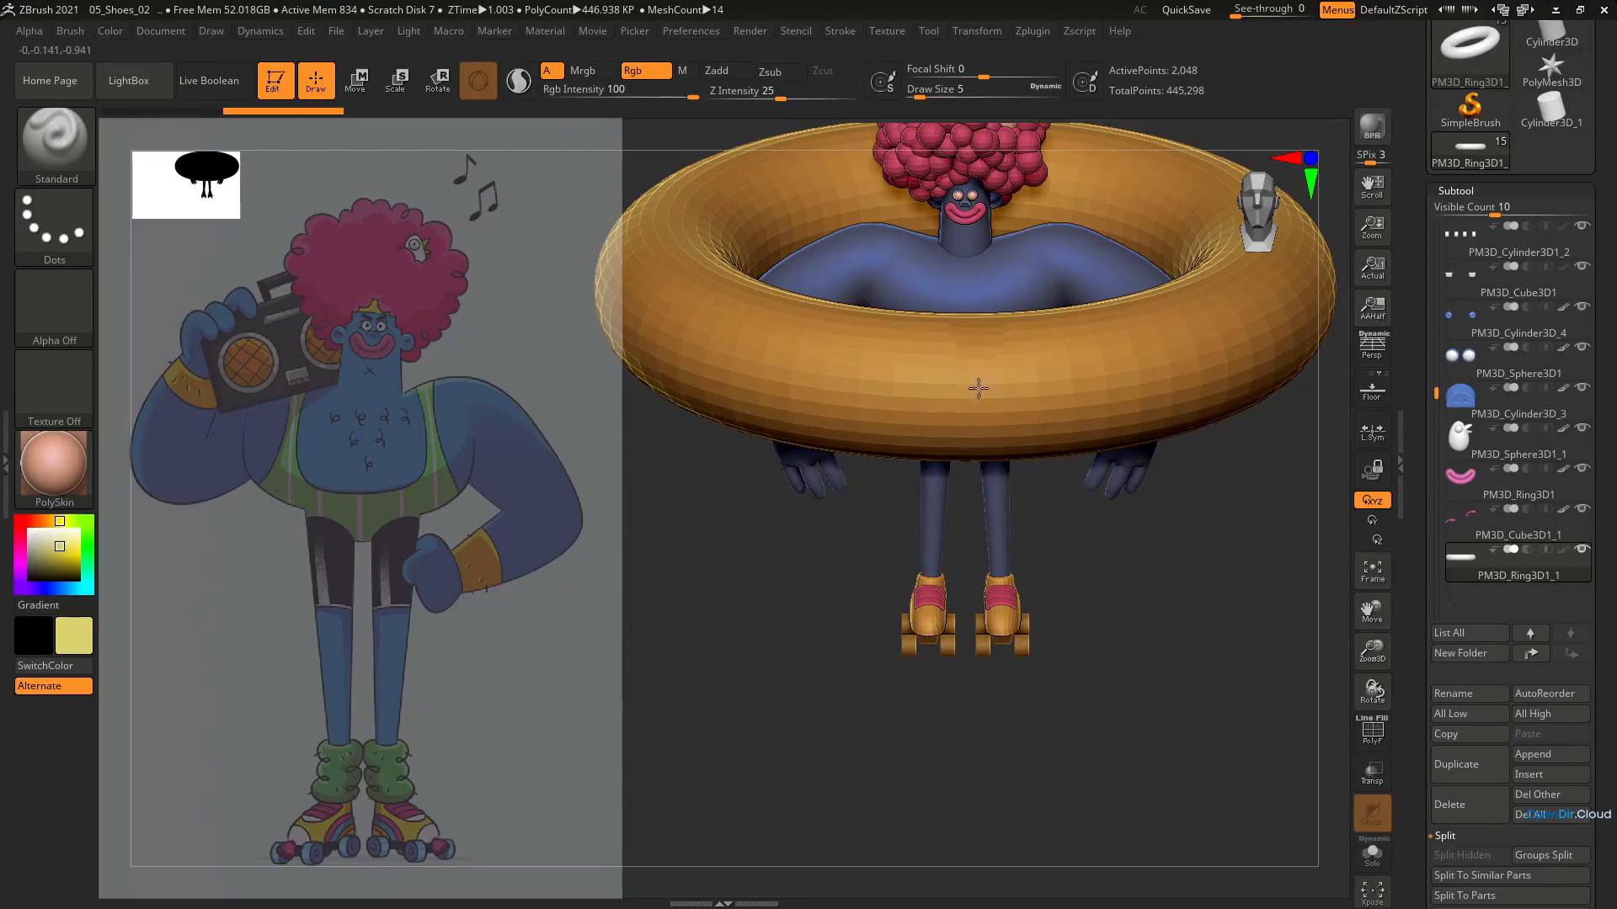
pyautogui.moveTo(978, 387); pyautogui.dragTo(975, 446, button='right')
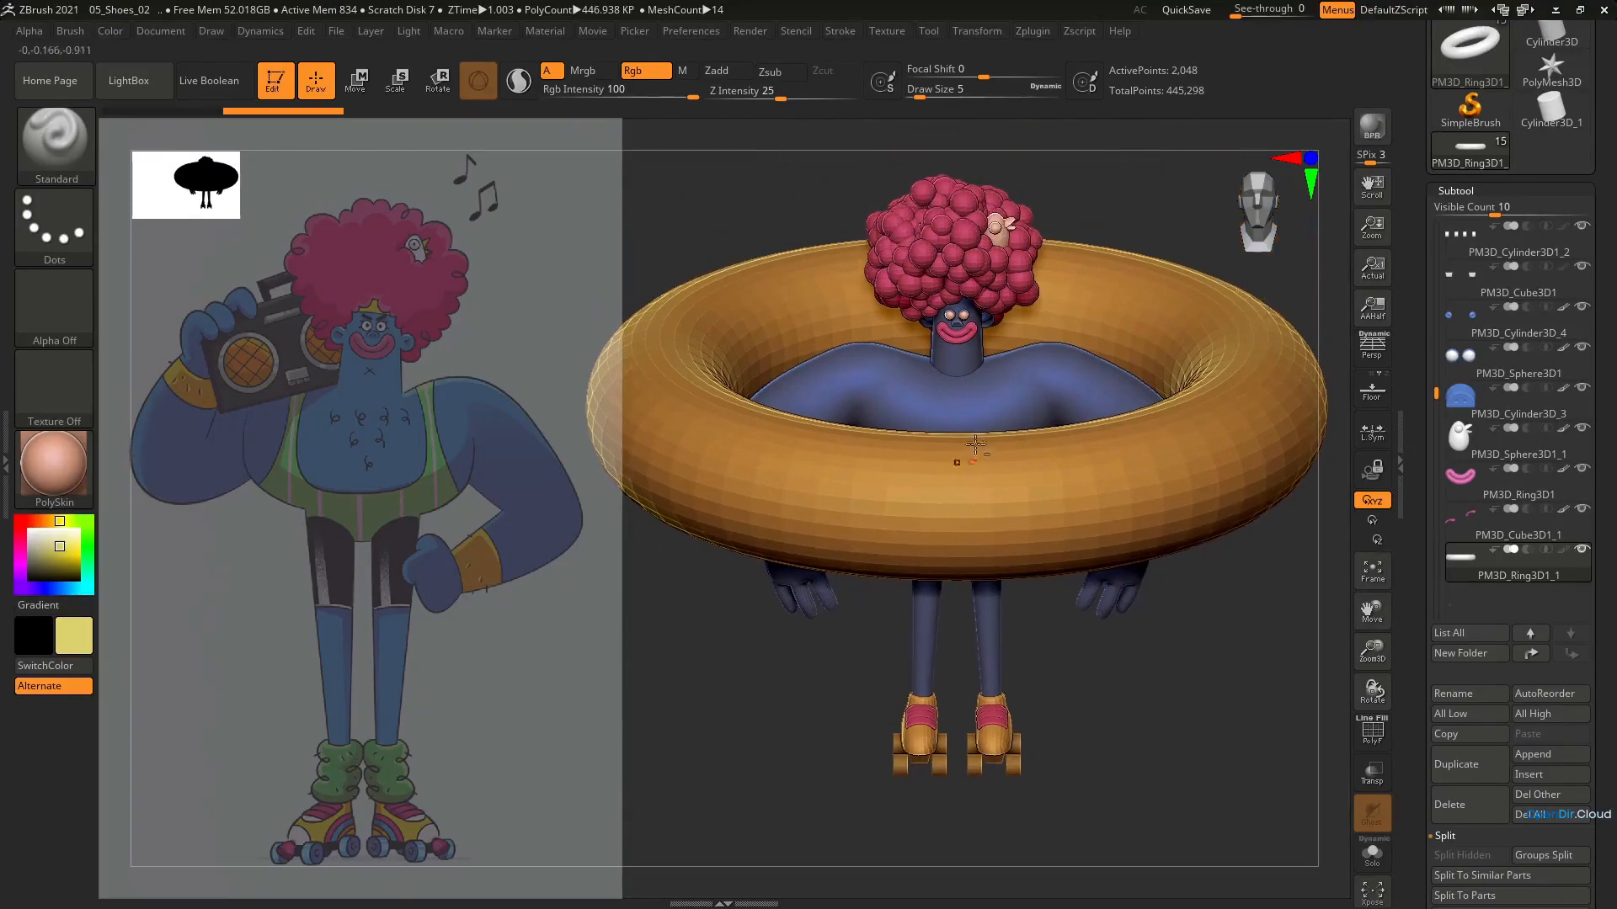
pyautogui.click(1450, 804)
pyautogui.click(1315, 860)
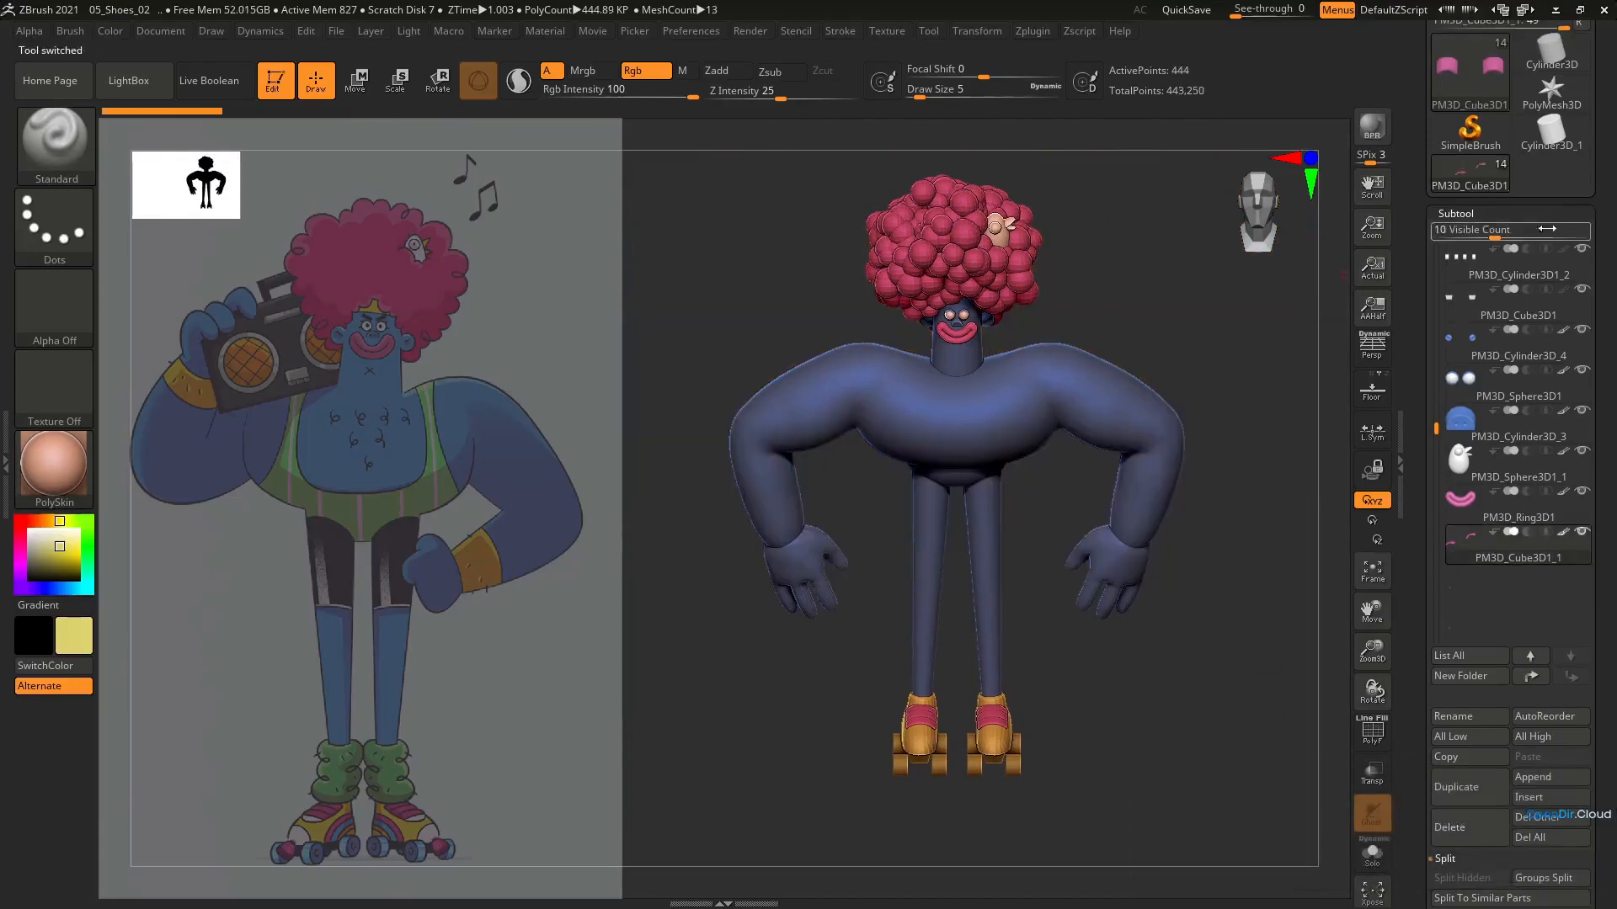
# Load the Ring3D primitive as a separate tool and choose the Move brush at draw size 245
pyautogui.scroll(4, 1543, 282)
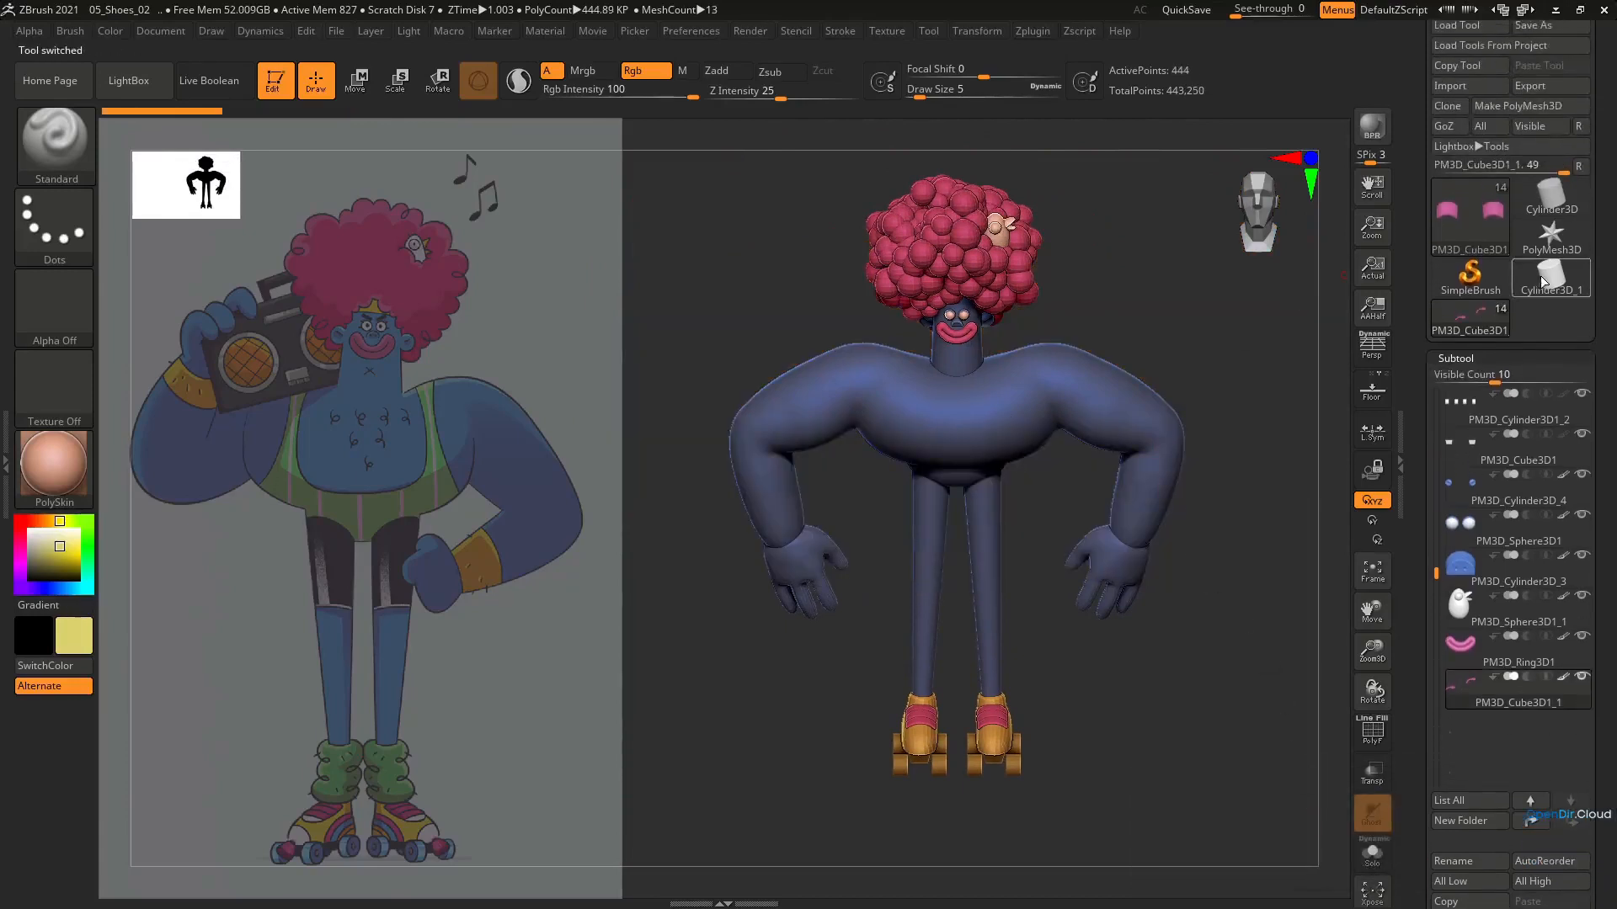
pyautogui.click(1465, 221)
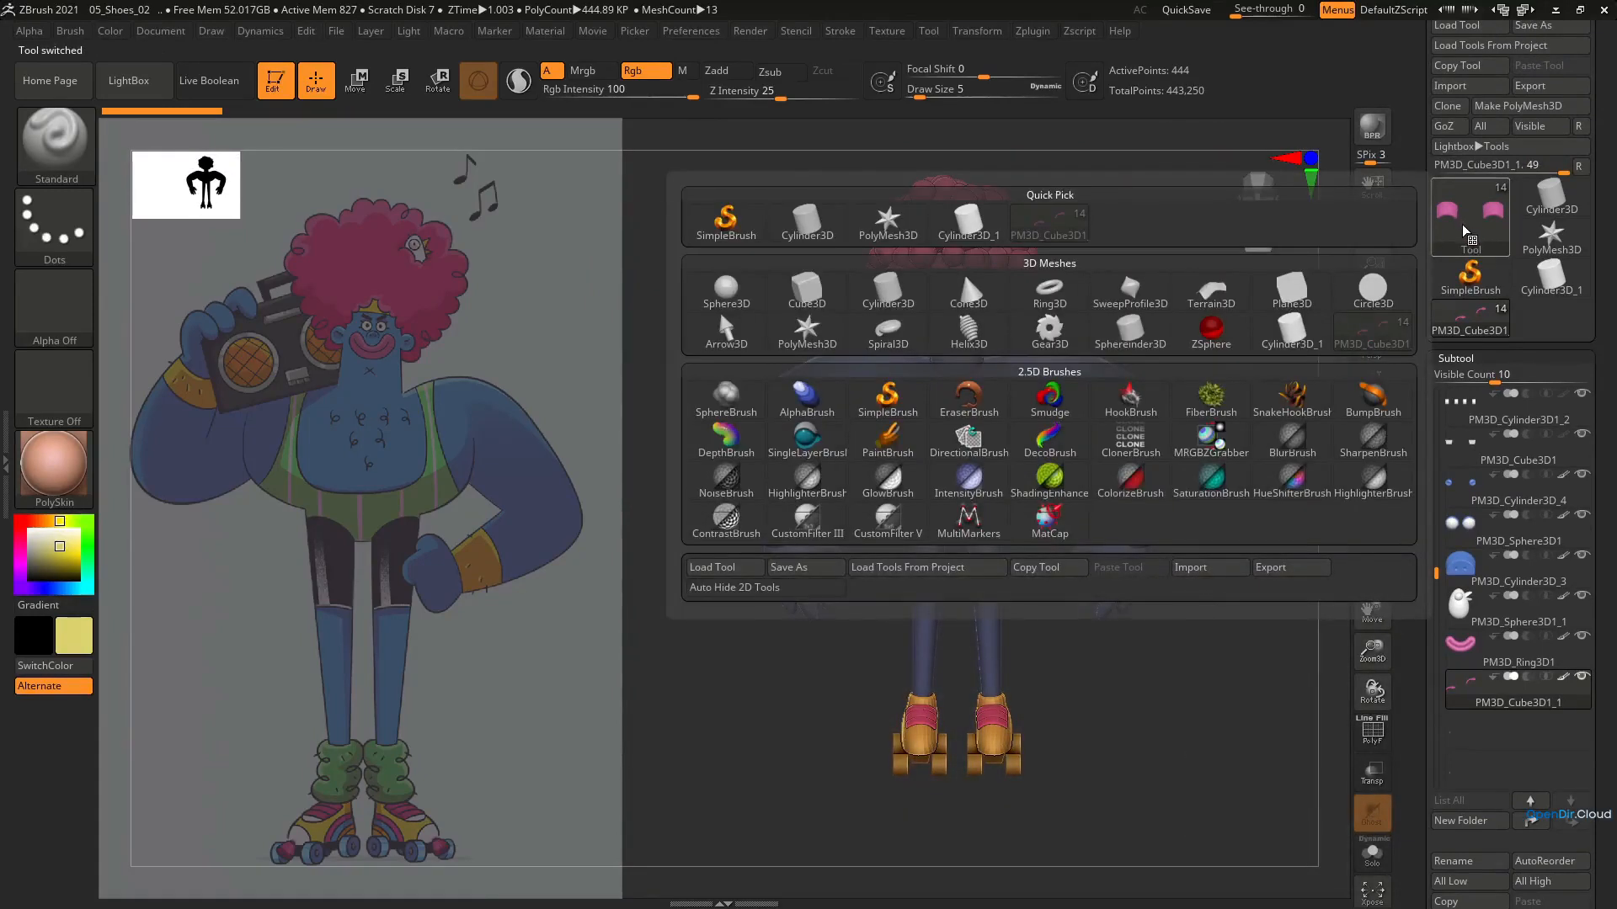
pyautogui.click(1049, 291)
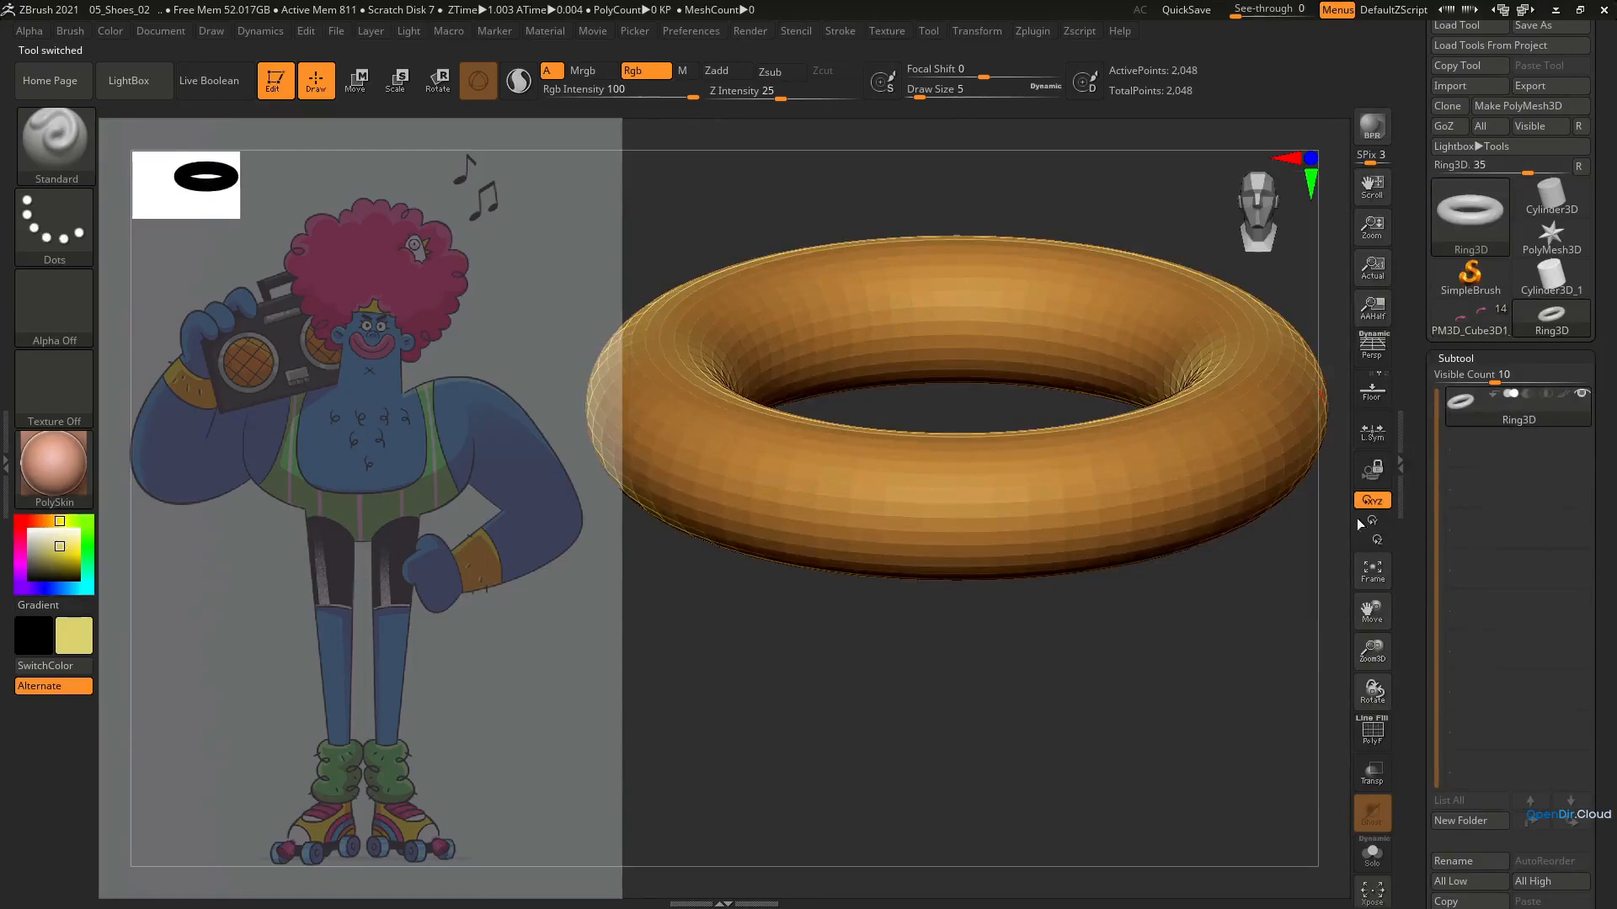
pyautogui.press('b')
pyautogui.press('m')
pyautogui.press('v')
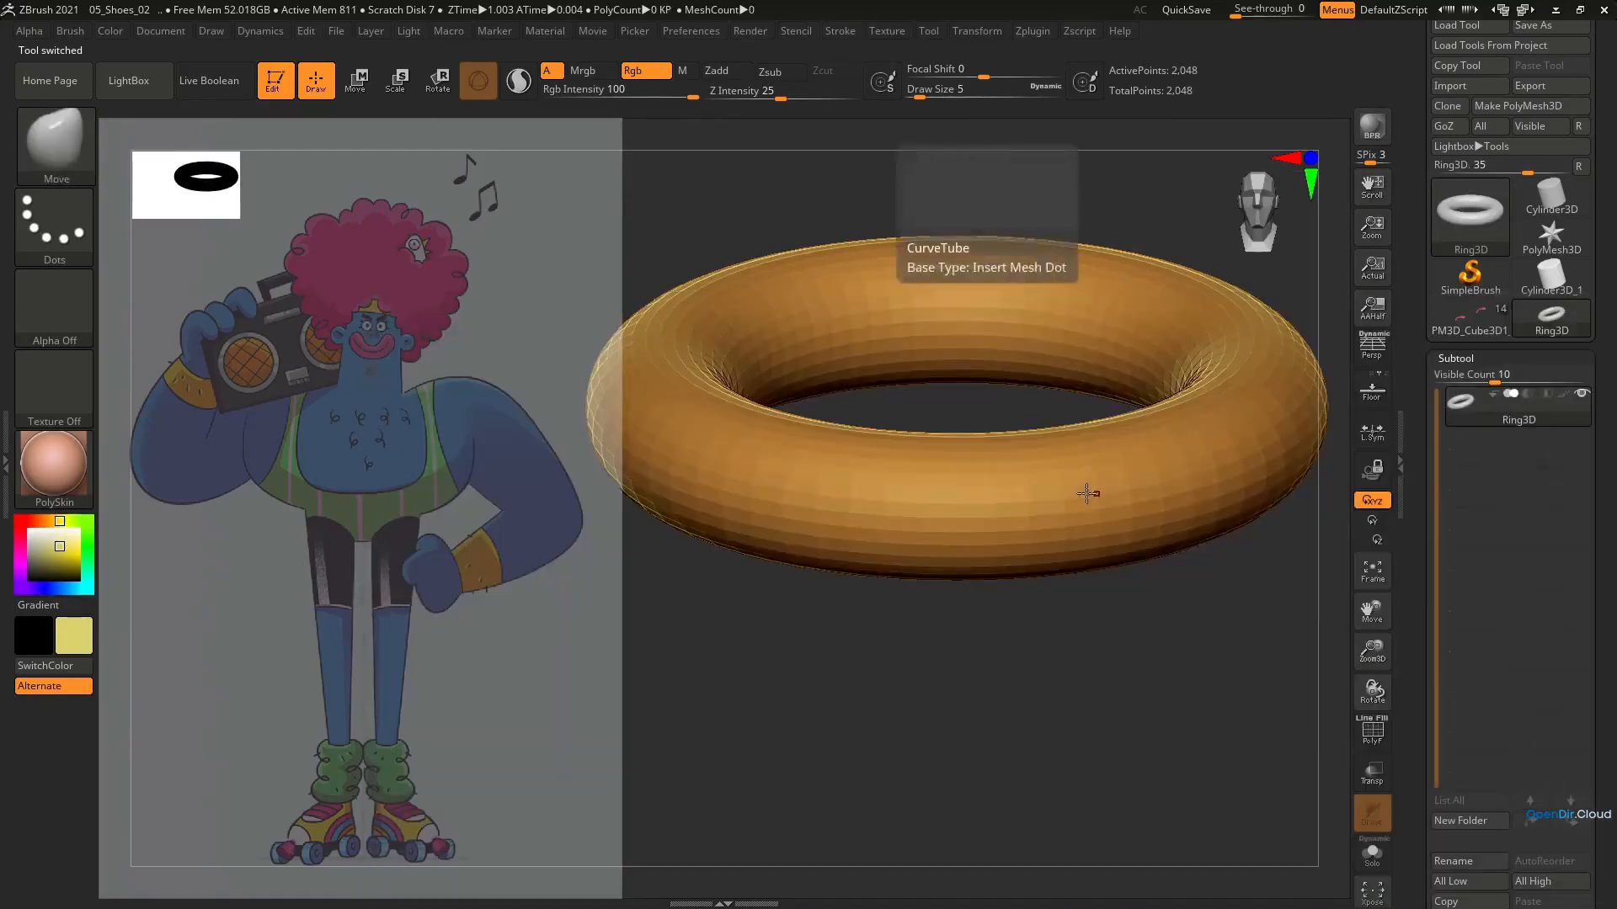
pyautogui.press('s')
pyautogui.moveTo(1040, 507); pyautogui.dragTo(1102, 502)
pyautogui.click(1060, 483)
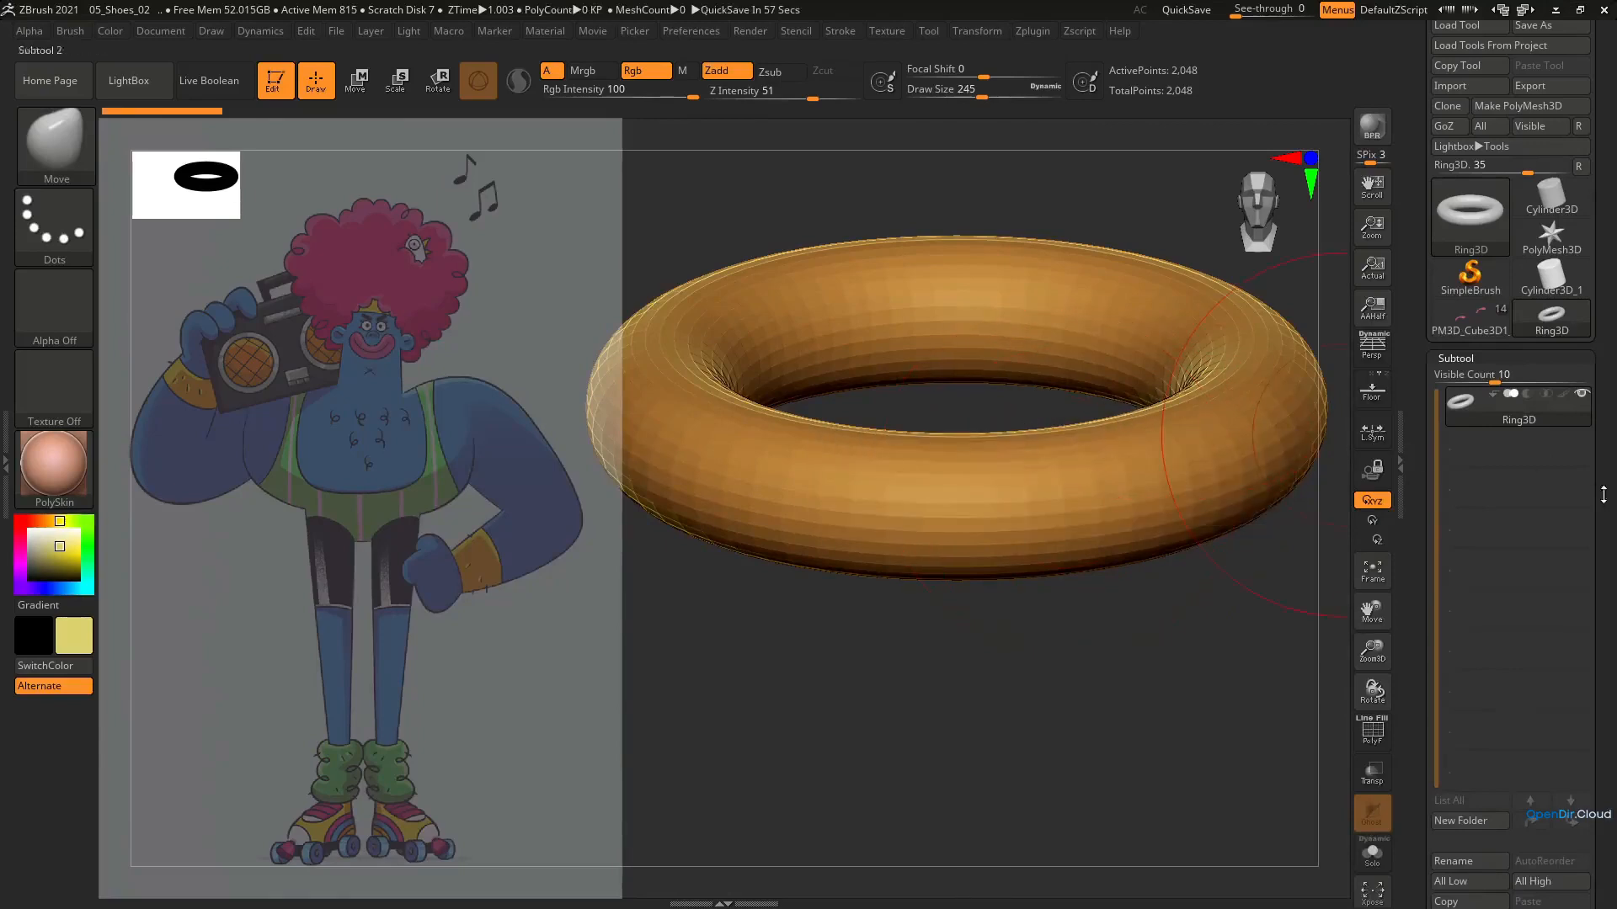
# Show the ring's wireframe and try an LDivide of 71 in its initialize settings
pyautogui.scroll(-10, 1564, 421)
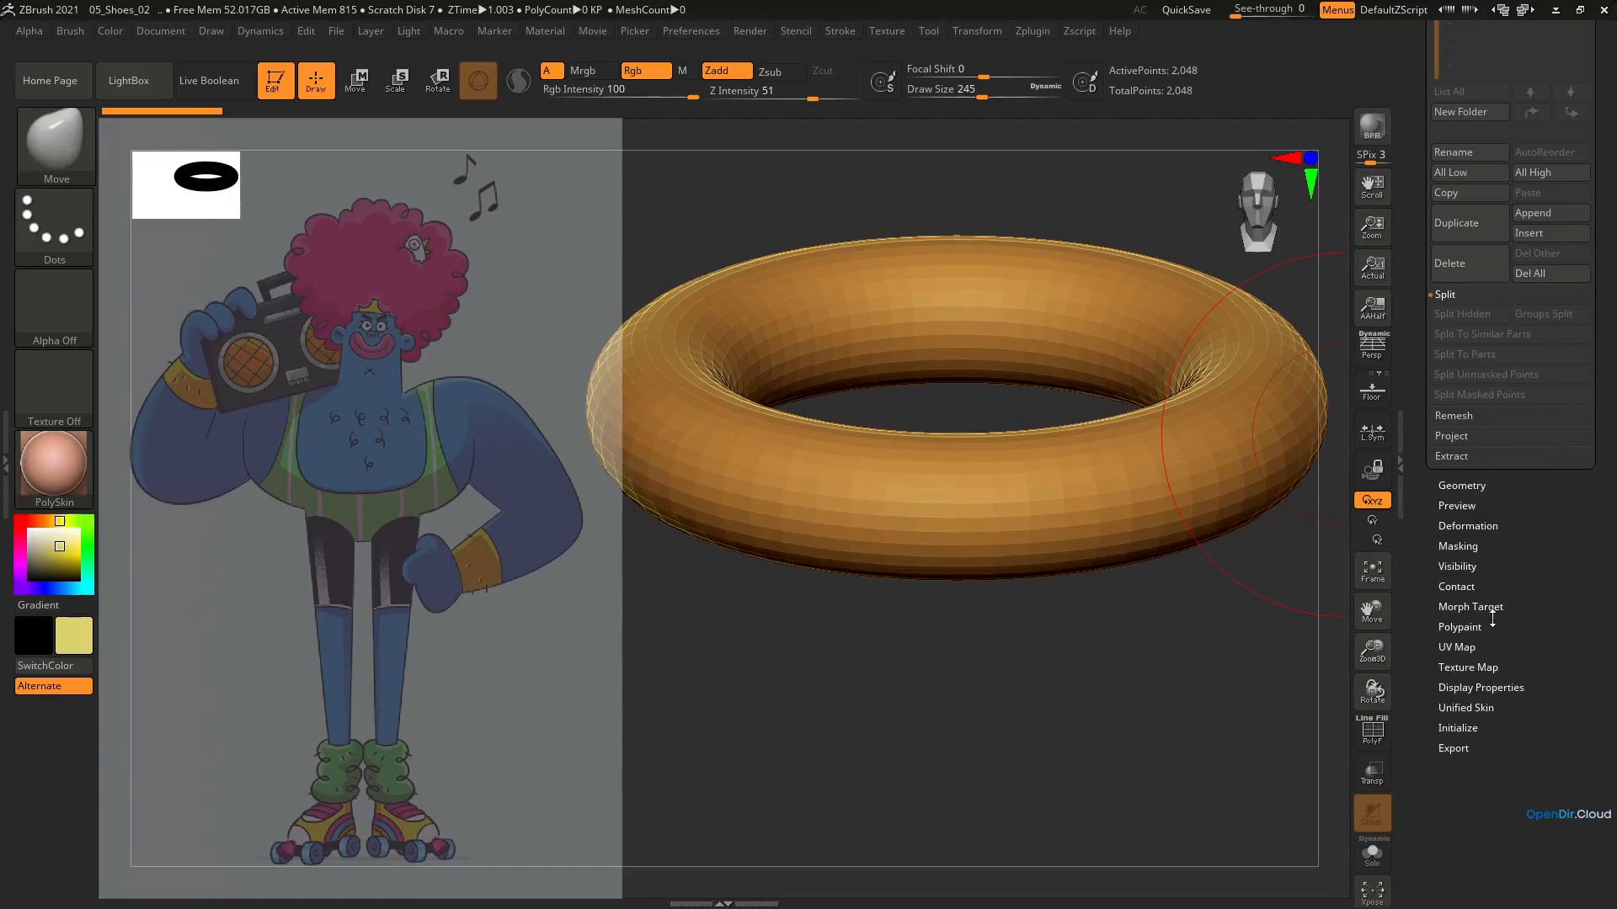
pyautogui.moveTo(1545, 675)
pyautogui.mouseDown()
pyautogui.moveTo(1597, 678)
pyautogui.moveTo(1533, 693)
pyautogui.mouseUp()
pyautogui.hotkey('ctrl', 'z')
pyautogui.hotkey('shift', 'f')
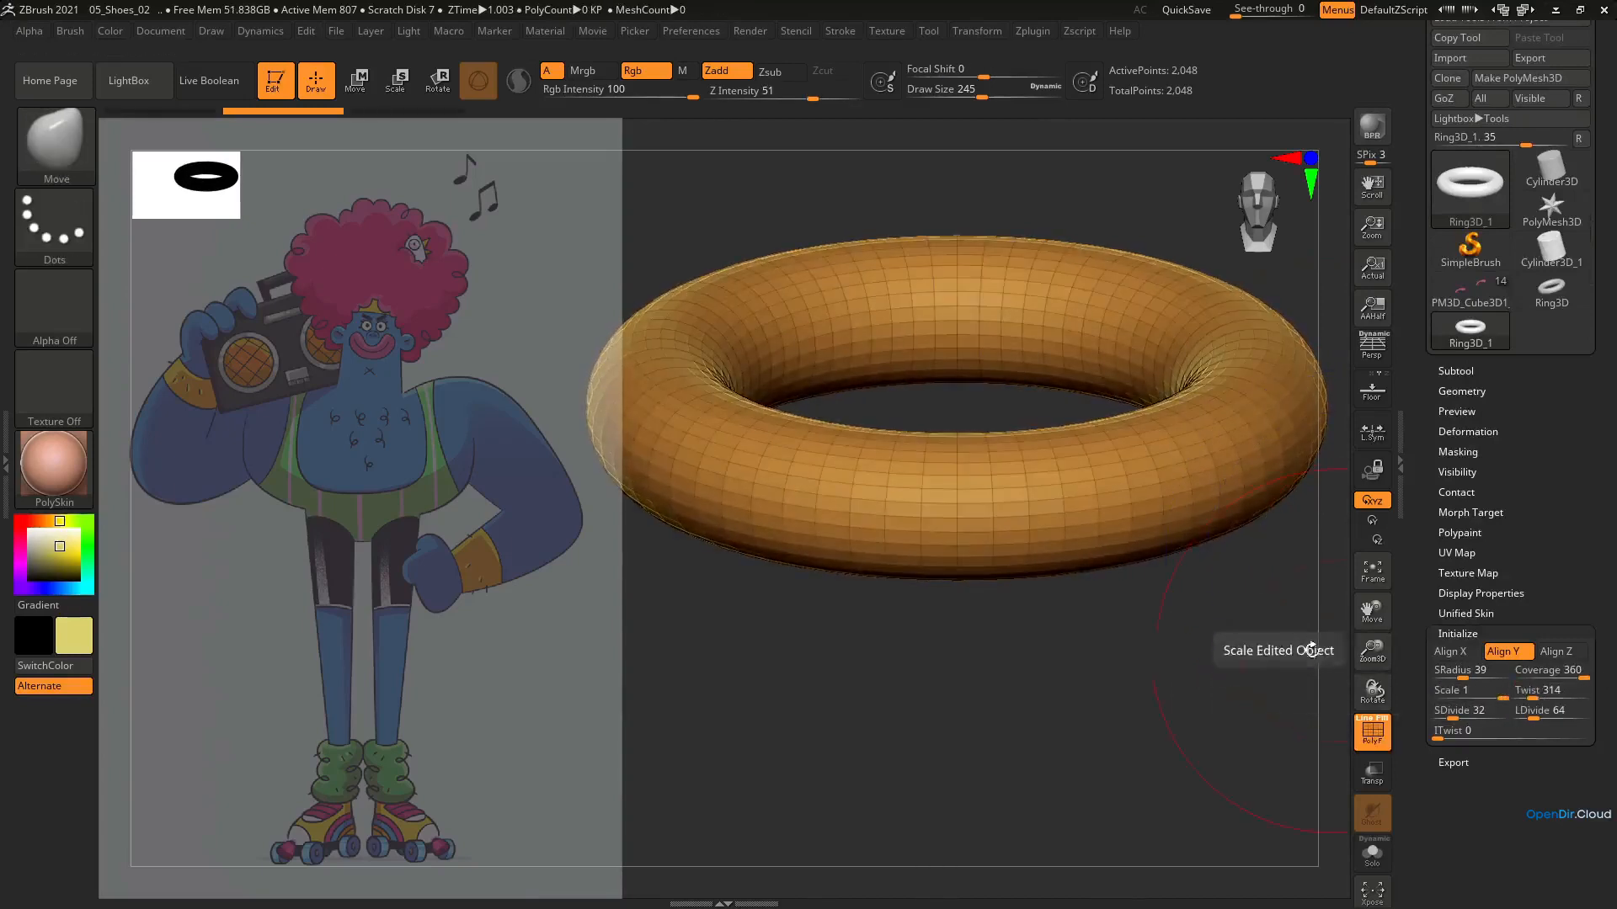
pyautogui.moveTo(1536, 714); pyautogui.dragTo(1548, 714)
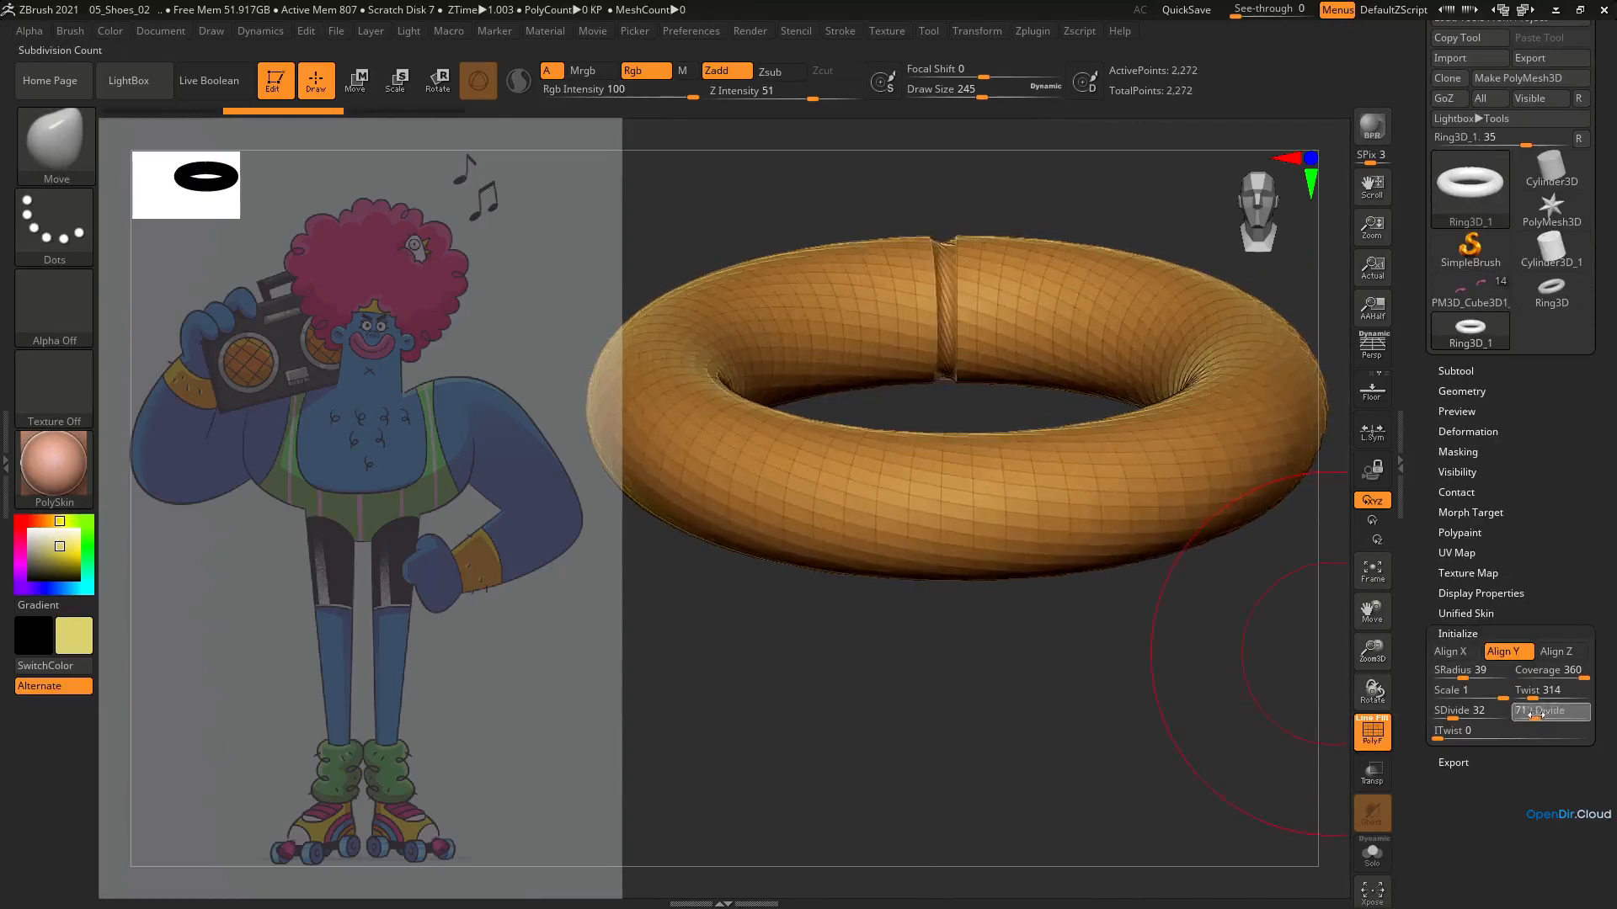
pyautogui.hotkey('ctrl', 'z')
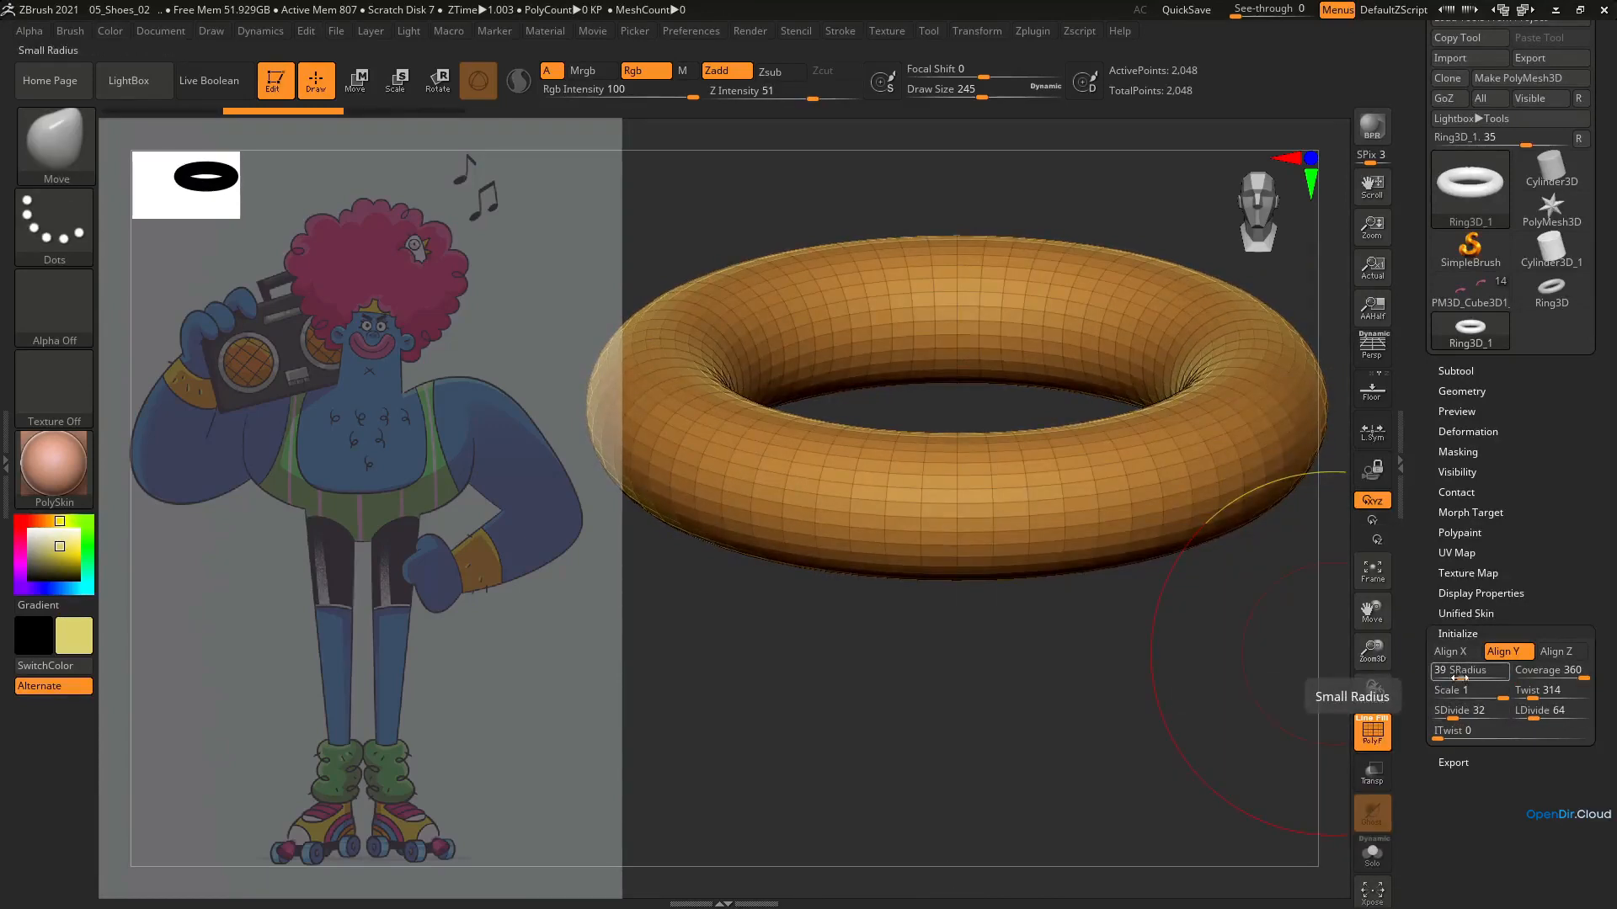
# Set the ring's SRadius to 68 and Twist to 0, reduce its divisions, and convert it to a PolyMesh3D
pyautogui.moveTo(1459, 678)
pyautogui.mouseDown()
pyautogui.moveTo(1424, 700)
pyautogui.moveTo(1474, 677)
pyautogui.mouseUp()
pyautogui.moveTo(1083, 534); pyautogui.dragTo(1324, 563)
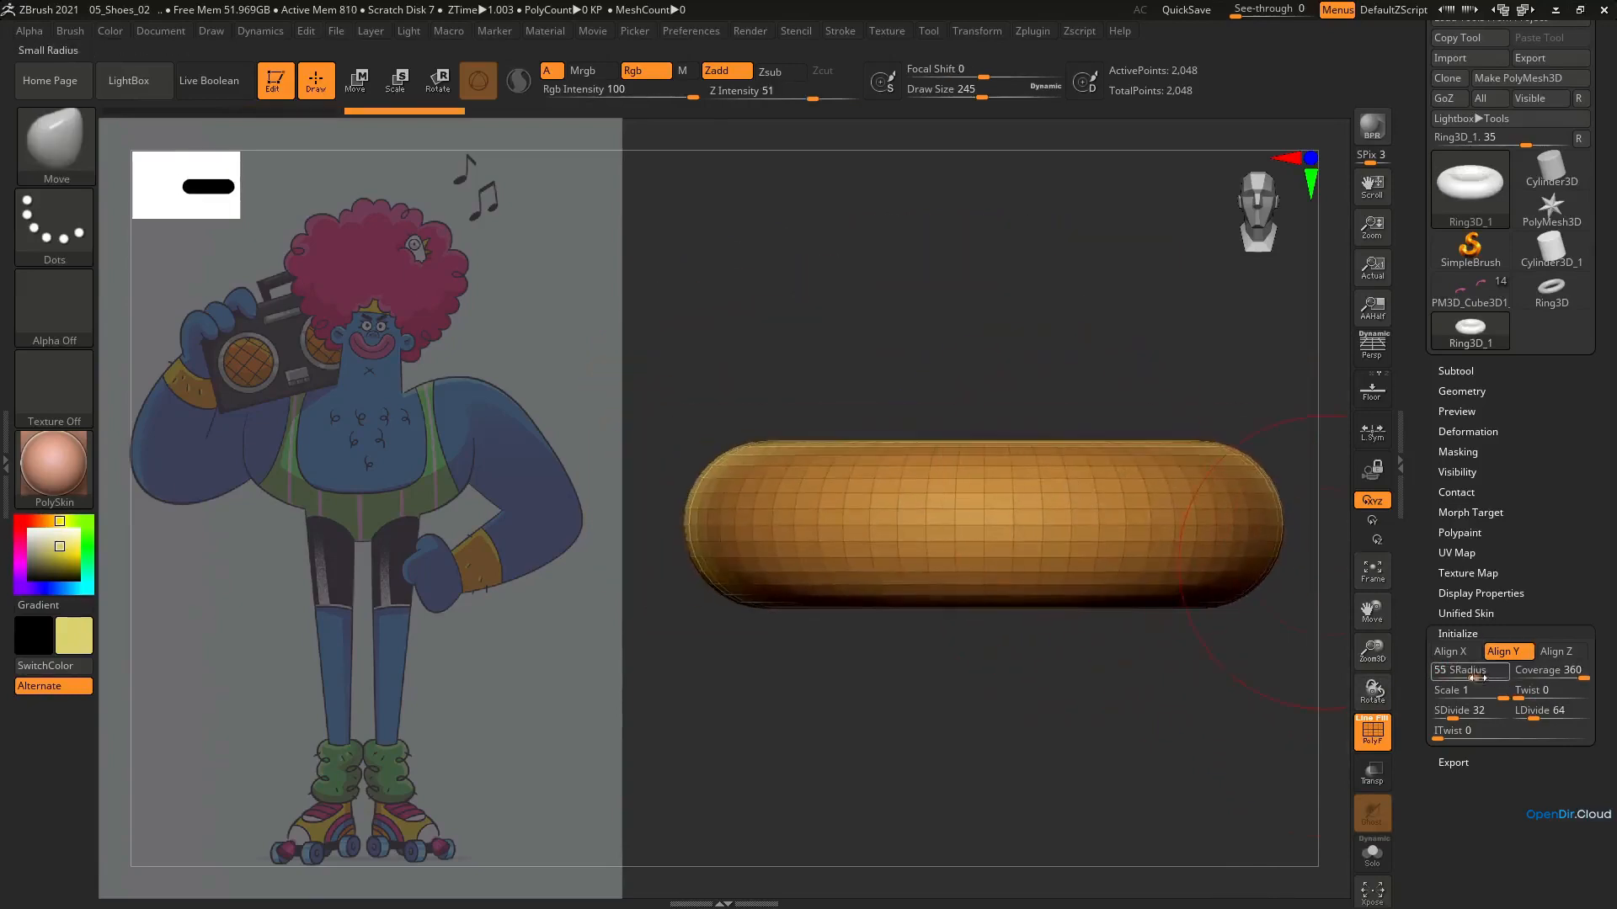
pyautogui.moveTo(1478, 678); pyautogui.dragTo(1482, 678)
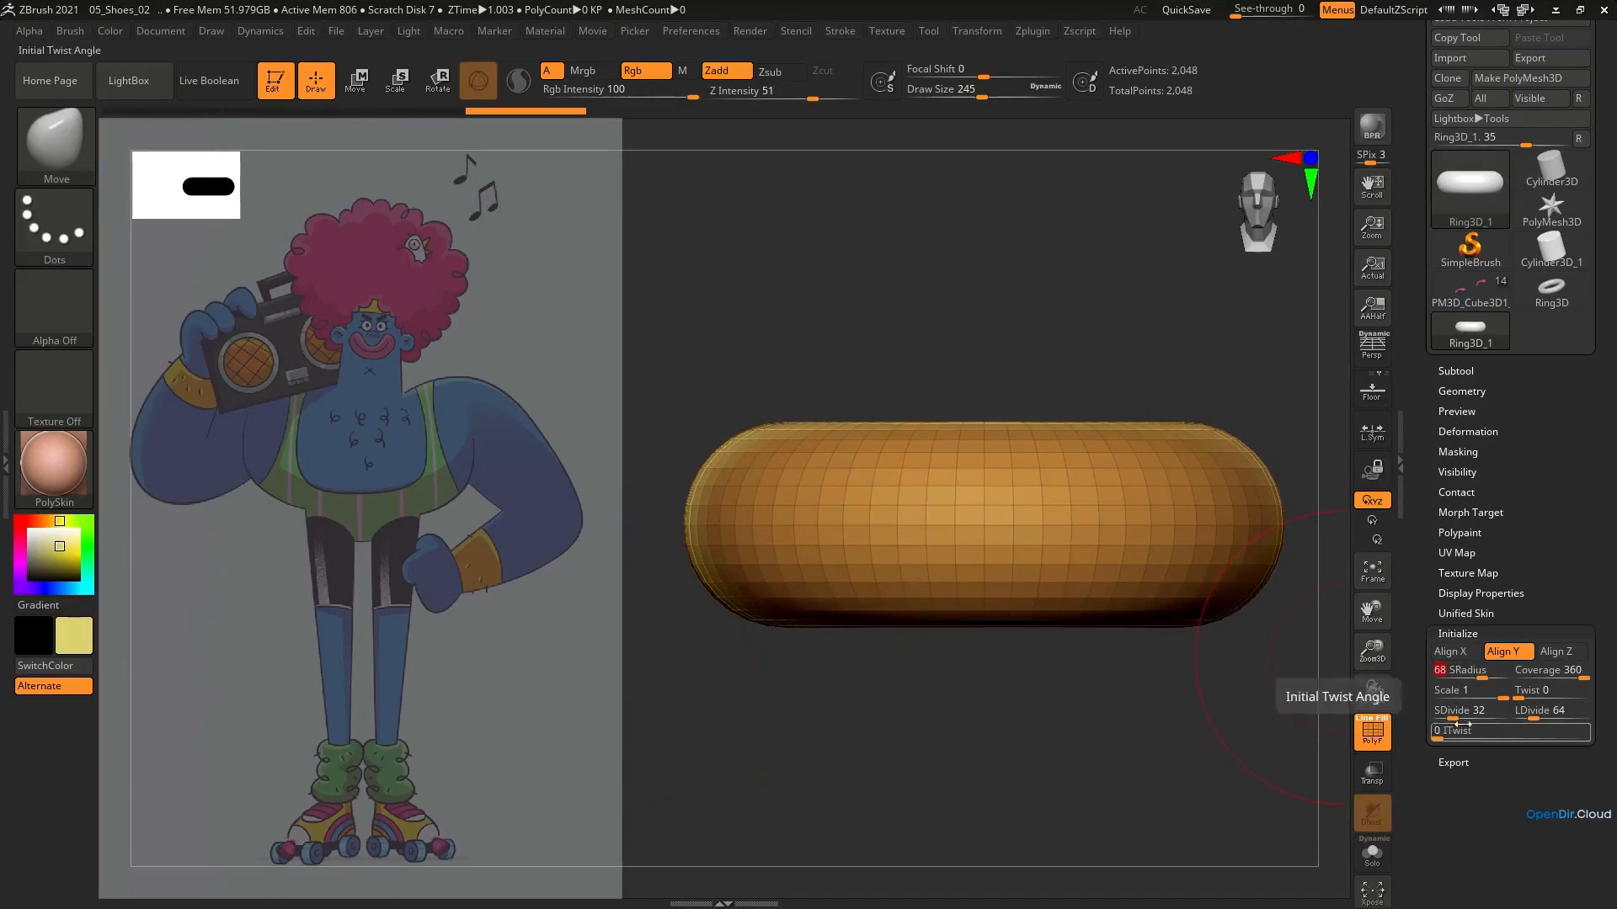
pyautogui.moveTo(1451, 717); pyautogui.dragTo(1526, 719)
pyautogui.moveTo(941, 425); pyautogui.dragTo(997, 508, button='right')
pyautogui.click(1523, 79)
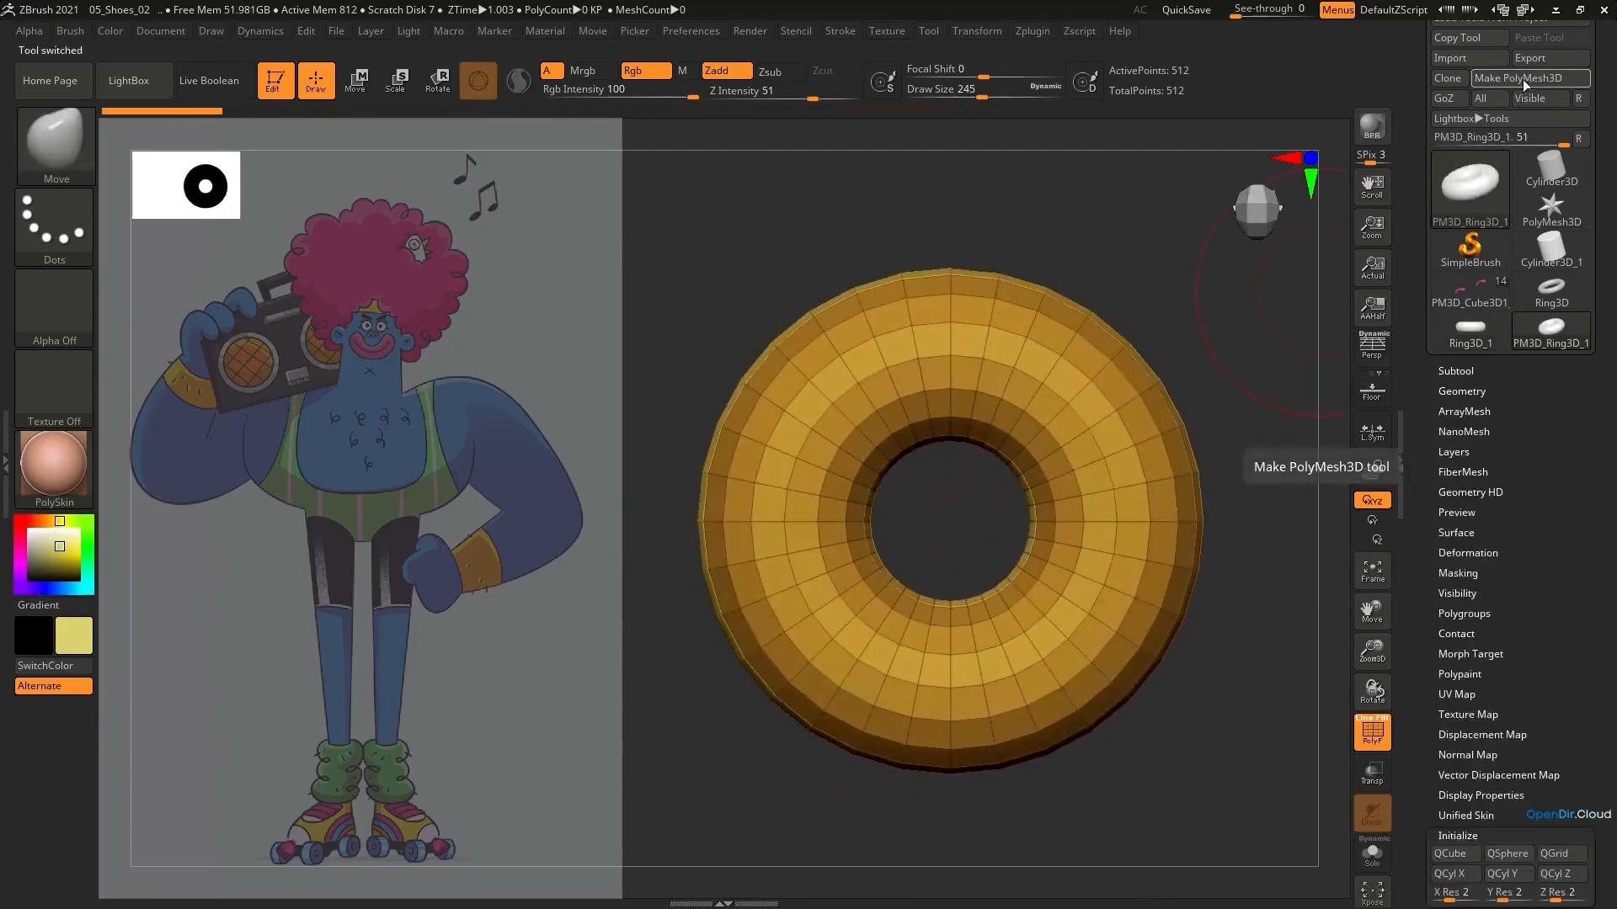
# Mask the faces around the ring's inner hole with the MaskPerfectCircle brush and turn them into their own polygroup
pyautogui.click(52, 127)
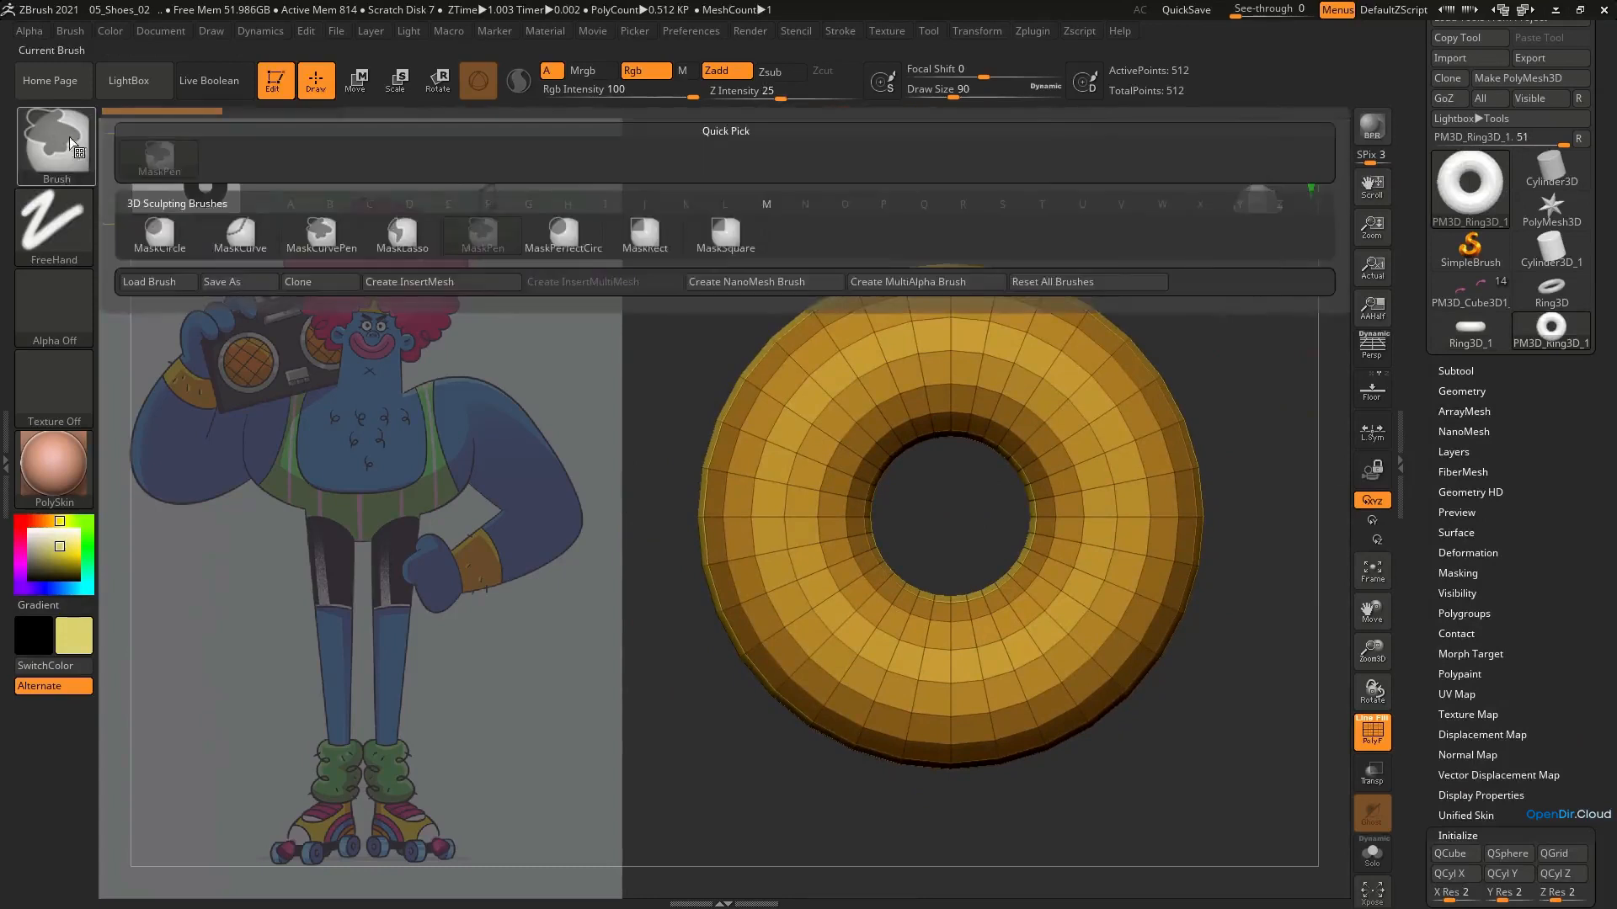
pyautogui.click(563, 233)
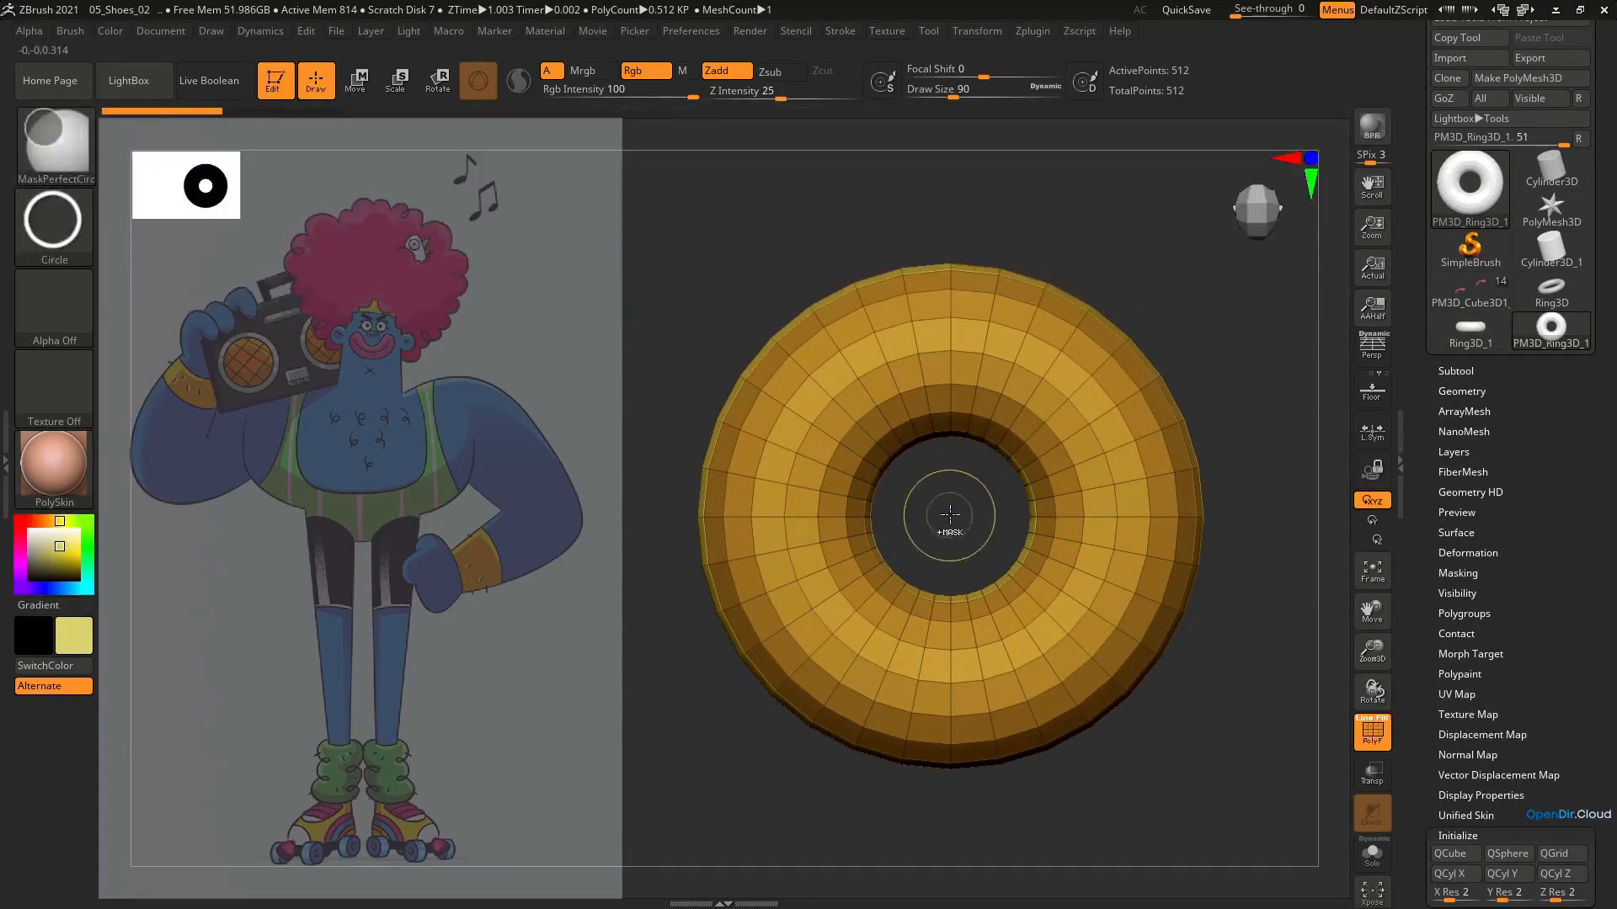
pyautogui.moveTo(950, 515); pyautogui.dragTo(1024, 676)
pyautogui.moveTo(992, 552)
pyautogui.mouseDown()
pyautogui.moveTo(976, 523)
pyautogui.moveTo(990, 447)
pyautogui.moveTo(981, 518)
pyautogui.moveTo(970, 415)
pyautogui.moveTo(992, 442)
pyautogui.mouseUp()
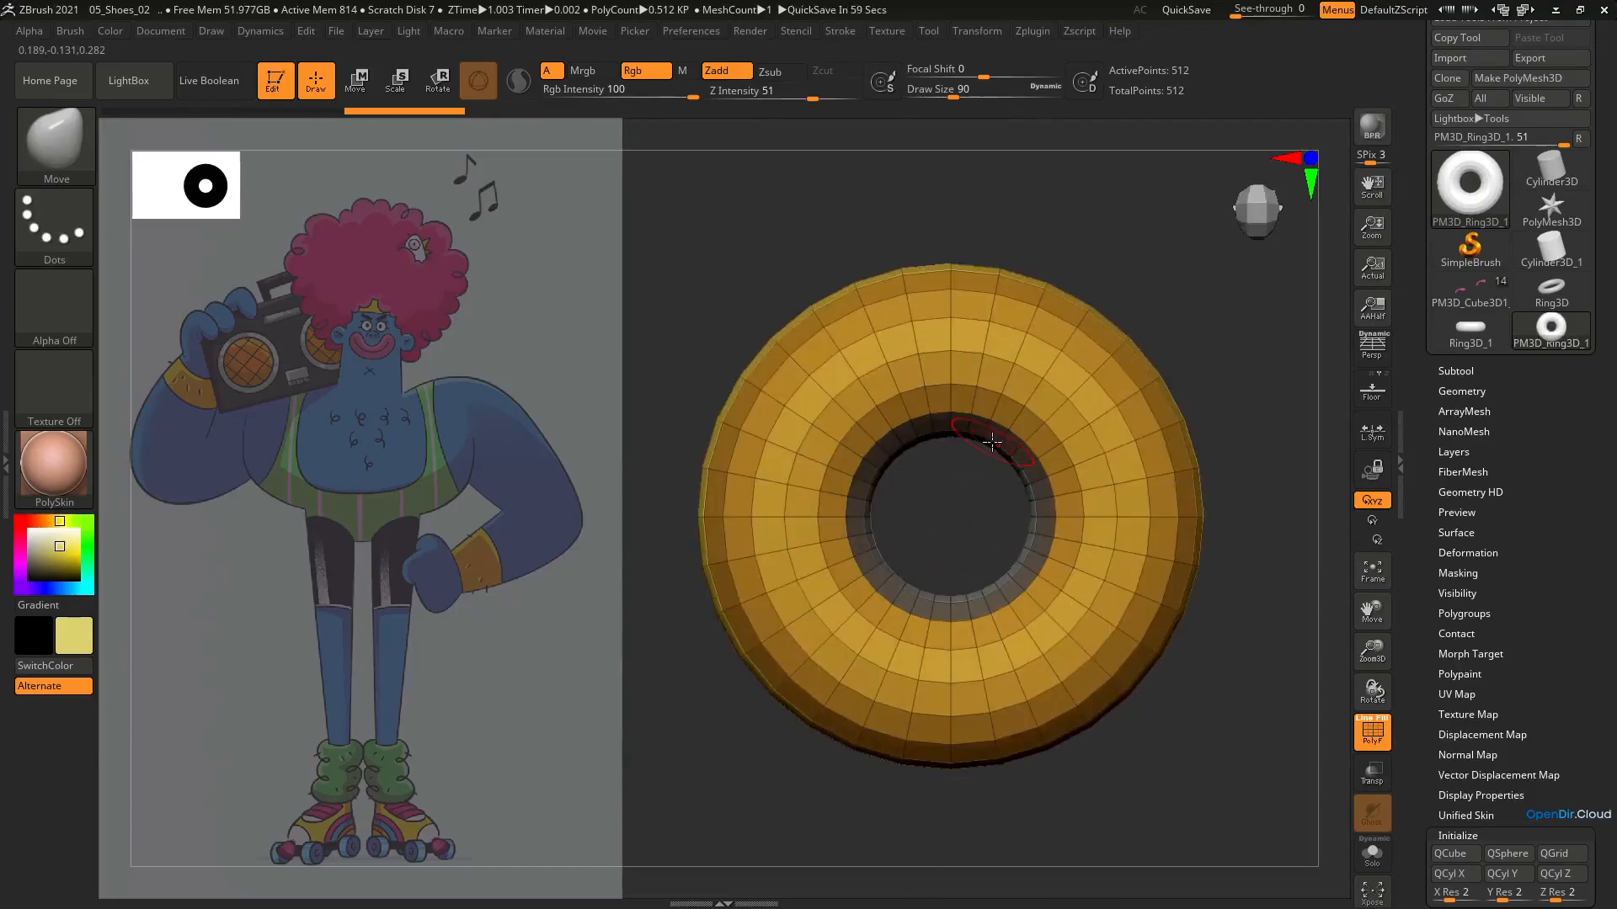
# Hide the ring's inner polygroup and turn on double-sided display
pyautogui.keyDown('ctrl'); pyautogui.keyDown('shift'); pyautogui.click(993, 441); pyautogui.keyUp('shift'); pyautogui.keyUp('ctrl')
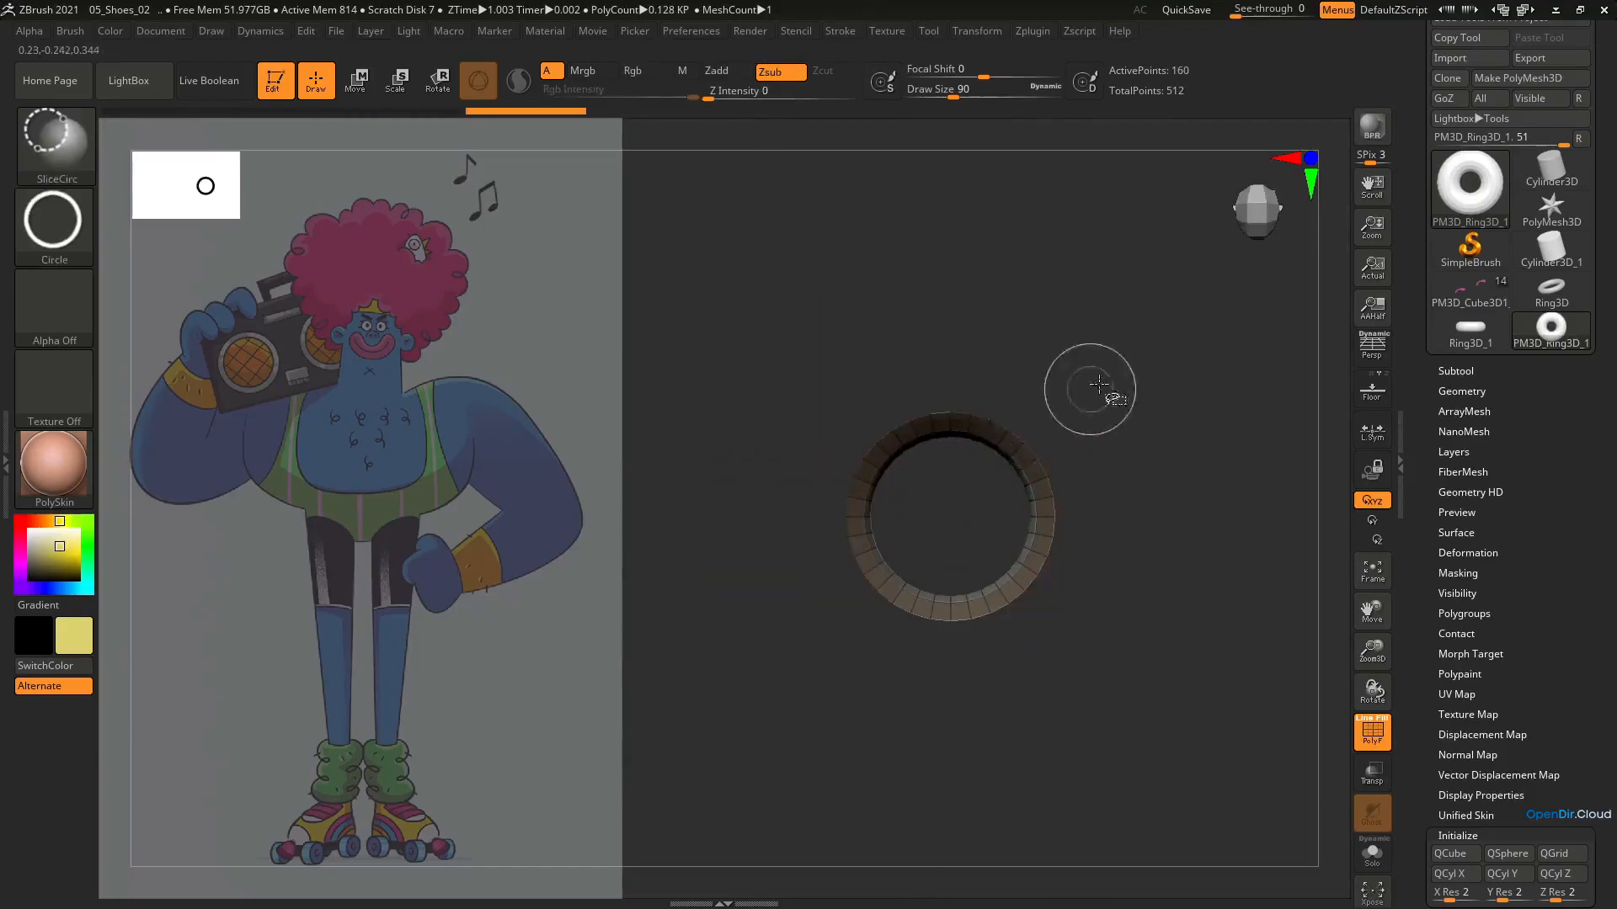
pyautogui.keyDown('ctrl'); pyautogui.keyDown('shift'); pyautogui.click(1173, 314); pyautogui.keyUp('shift'); pyautogui.keyUp('ctrl')
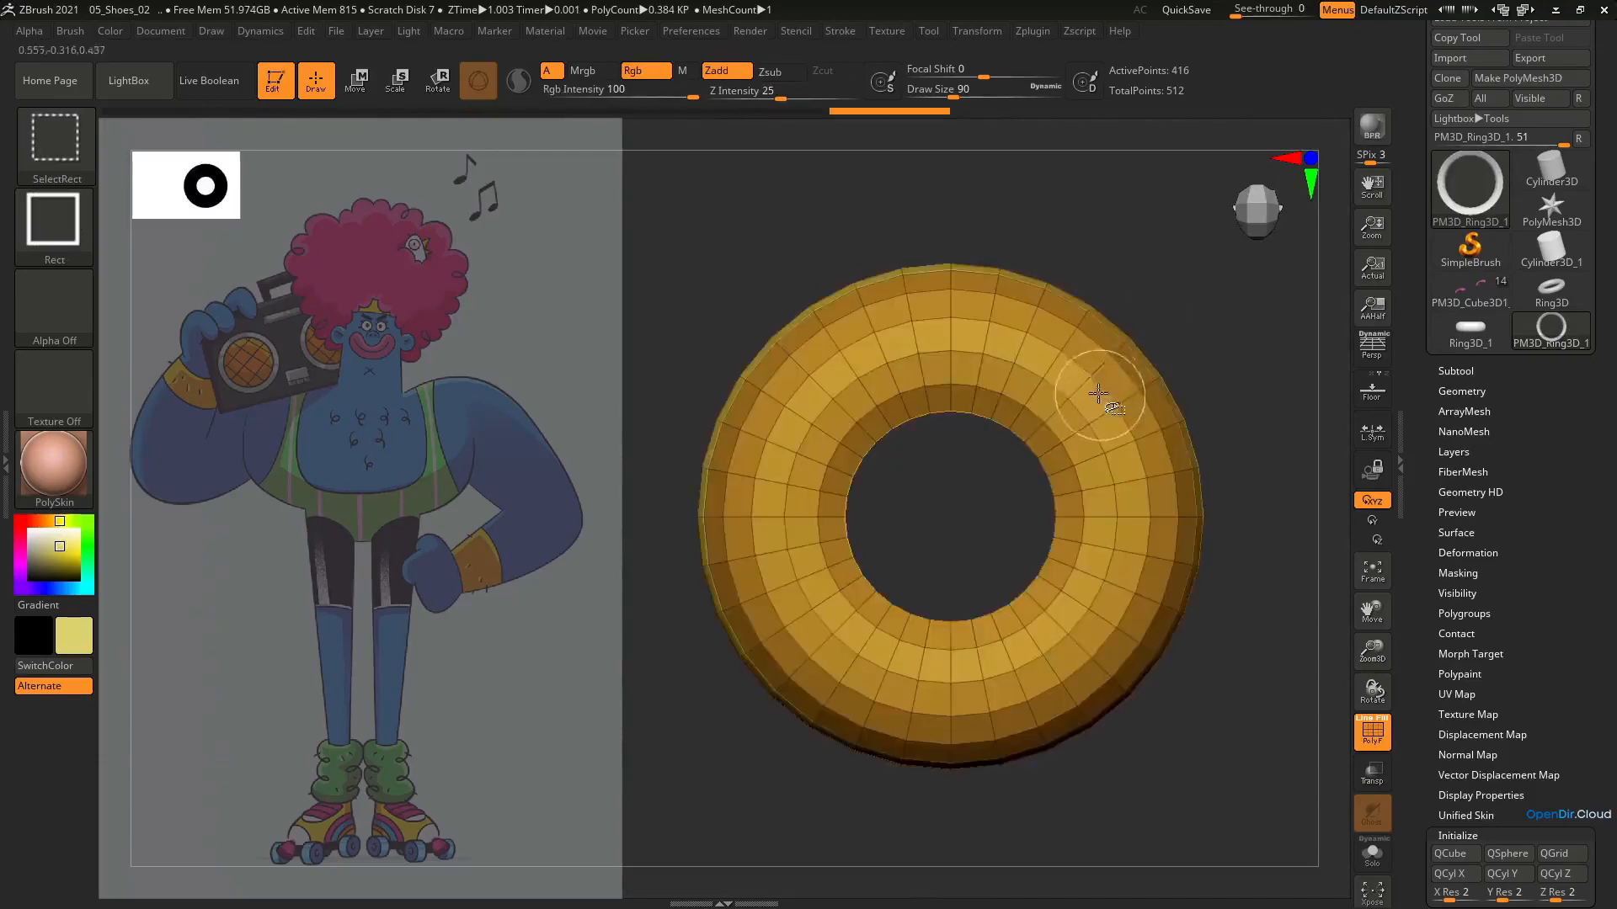
pyautogui.moveTo(913, 534)
pyautogui.mouseDown()
pyautogui.moveTo(899, 365)
pyautogui.moveTo(913, 494)
pyautogui.moveTo(854, 556)
pyautogui.moveTo(886, 544)
pyautogui.moveTo(916, 472)
pyautogui.moveTo(902, 445)
pyautogui.moveTo(1287, 421)
pyautogui.mouseUp()
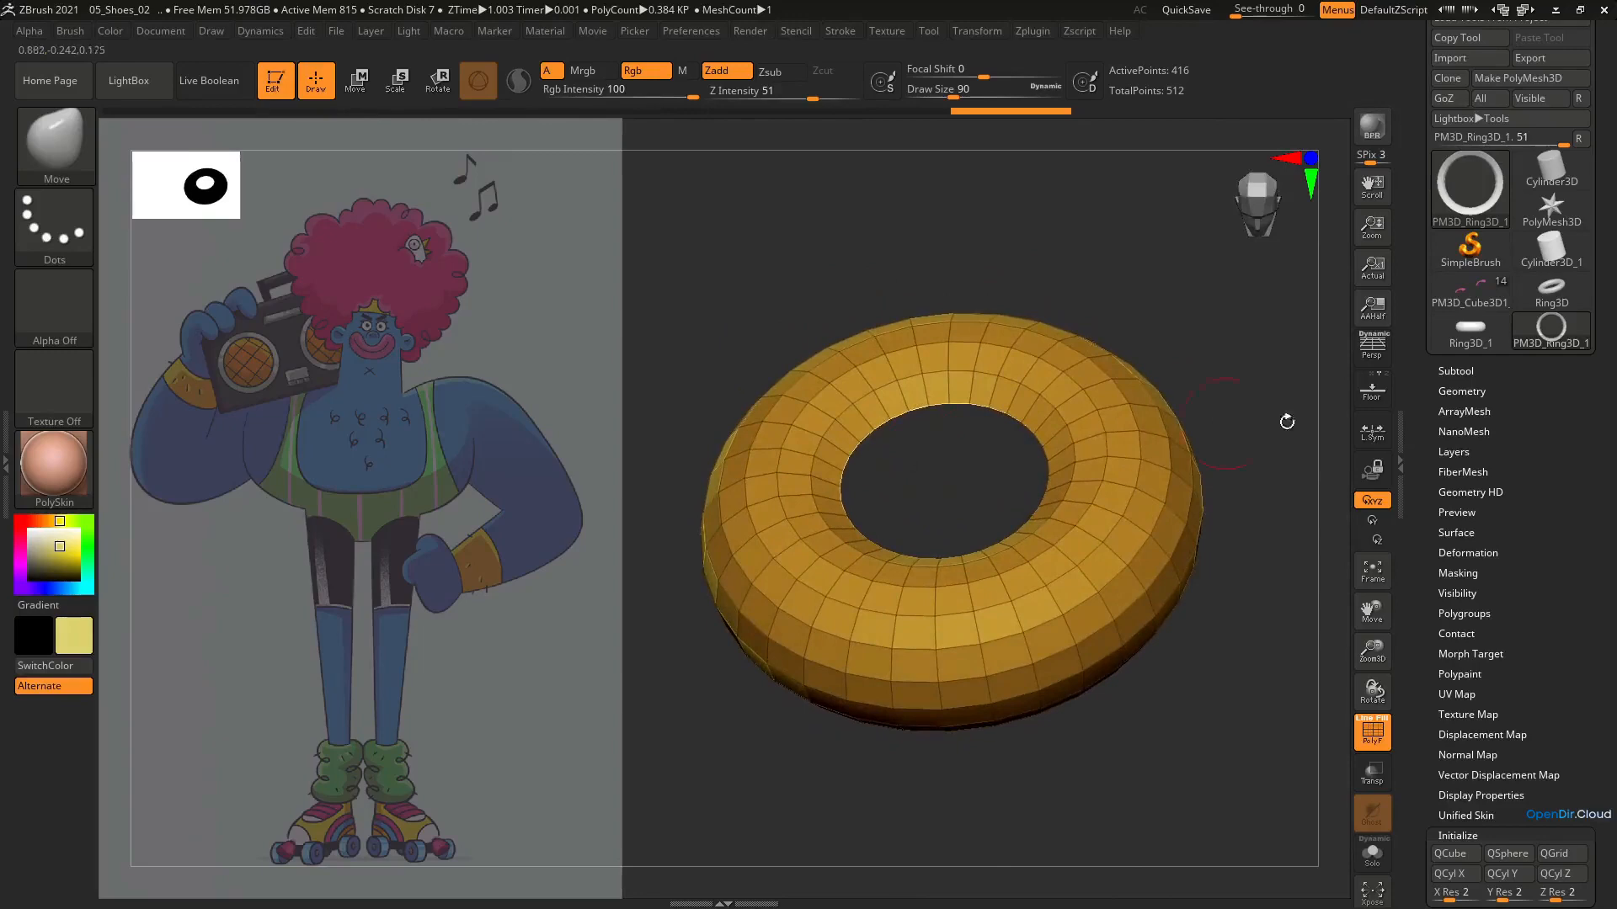
pyautogui.click(1502, 797)
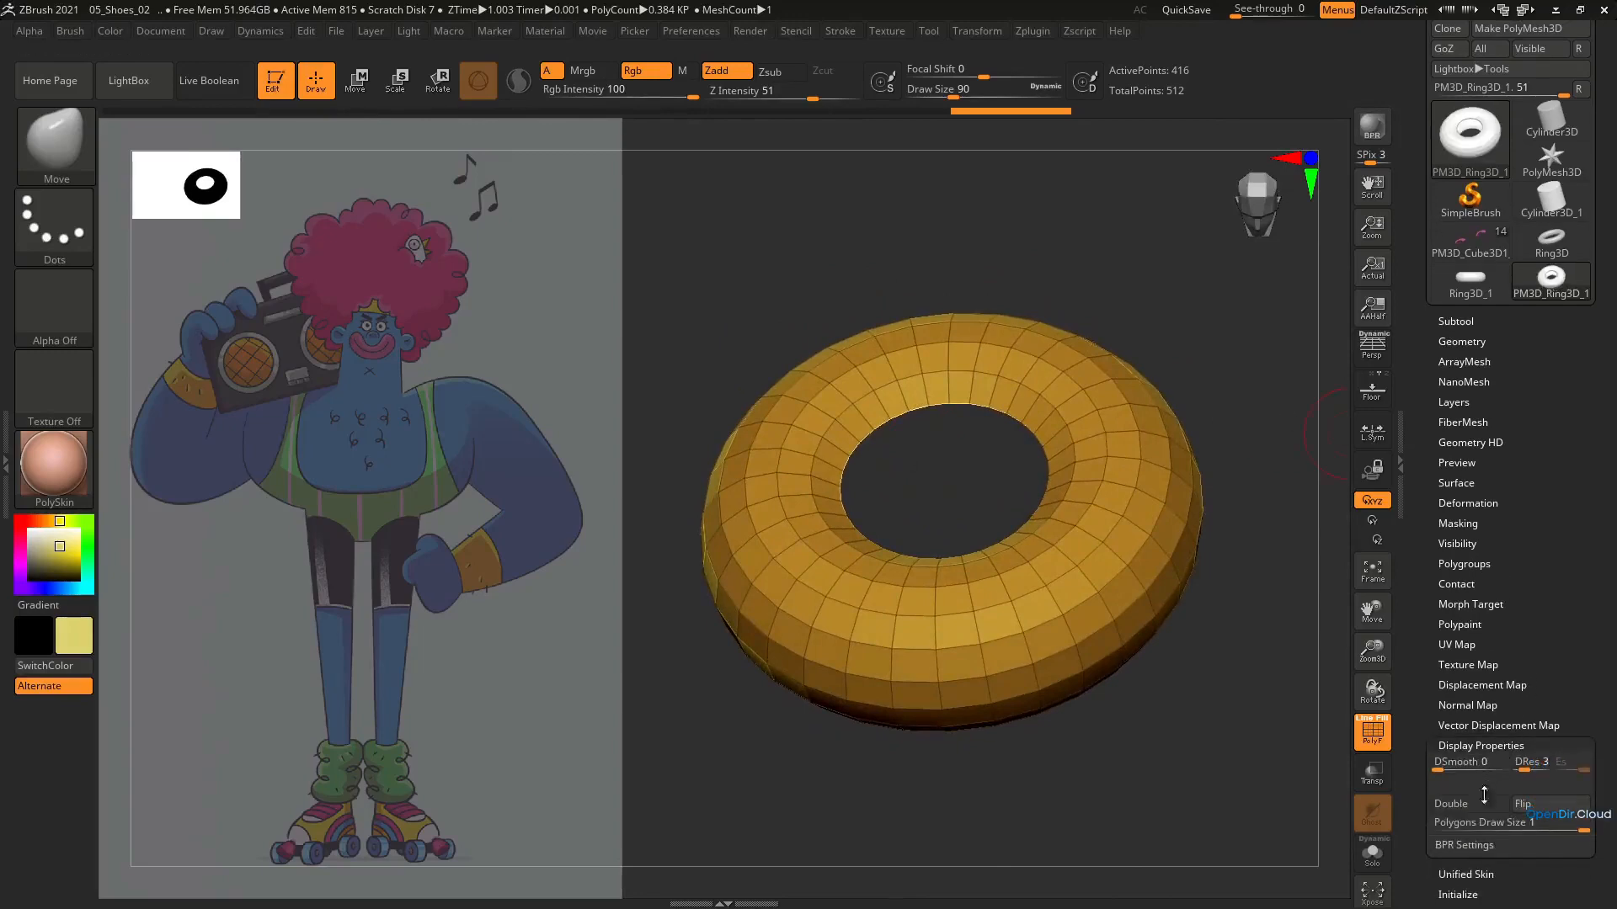
pyautogui.click(1477, 806)
pyautogui.moveTo(924, 438); pyautogui.dragTo(966, 468, button='right')
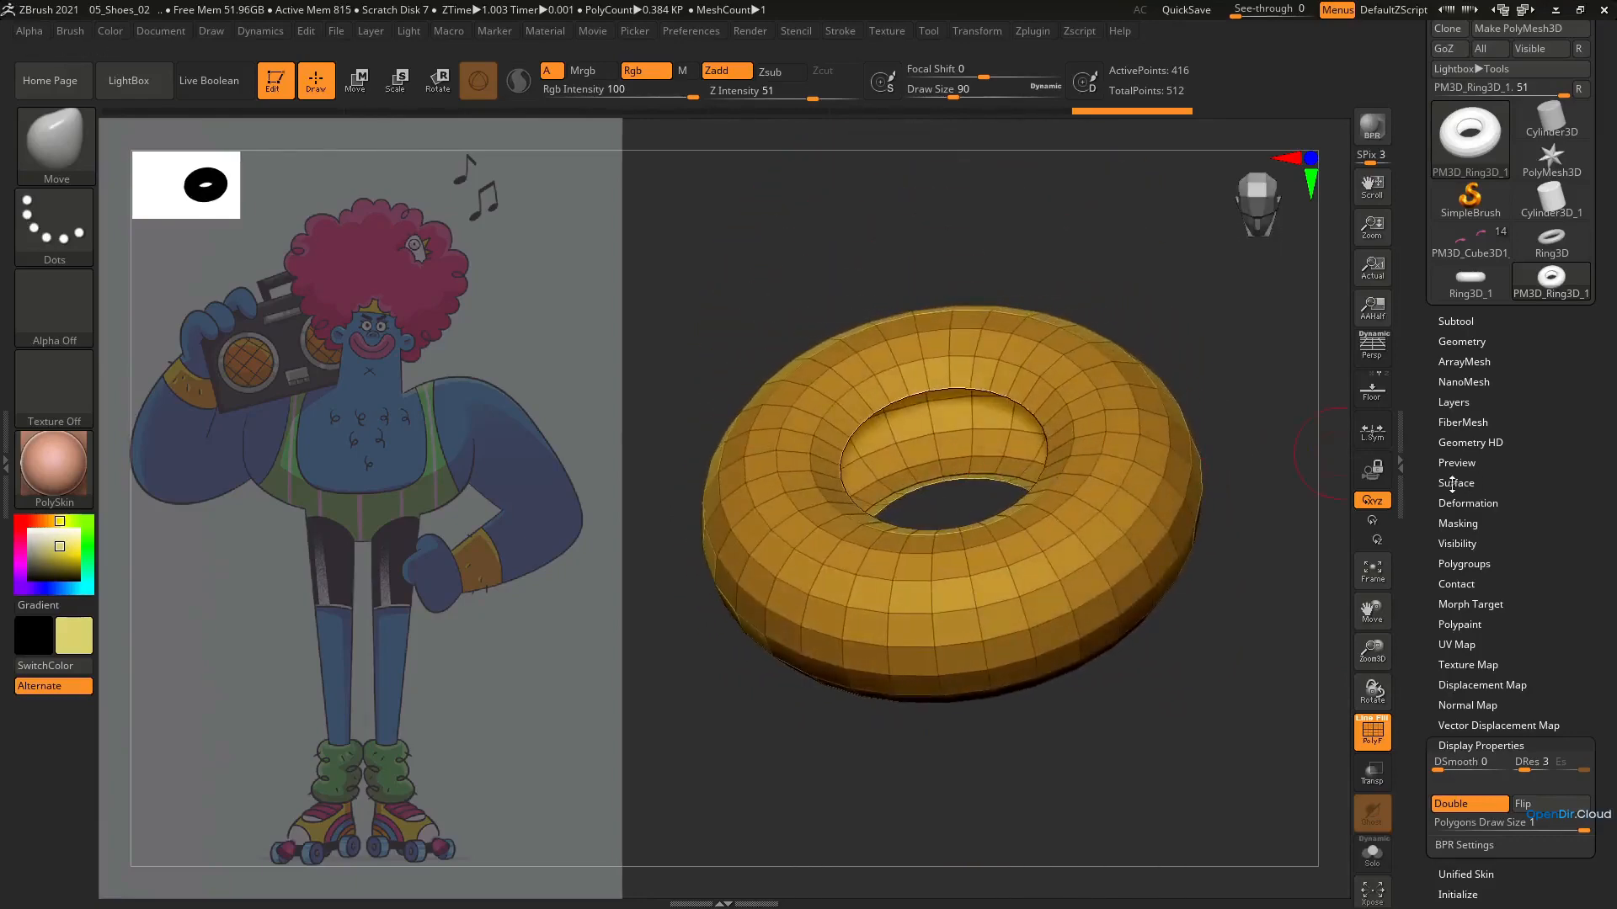
# Delete the hidden inner faces from the ring's geometry
pyautogui.keyDown('ctrl'); pyautogui.keyDown('shift'); pyautogui.moveTo(1211, 315); pyautogui.dragTo(1207, 336); pyautogui.keyUp('shift'); pyautogui.keyUp('ctrl')
pyautogui.keyDown('ctrl'); pyautogui.keyDown('shift'); pyautogui.click(1209, 341); pyautogui.keyUp('shift'); pyautogui.keyUp('ctrl')
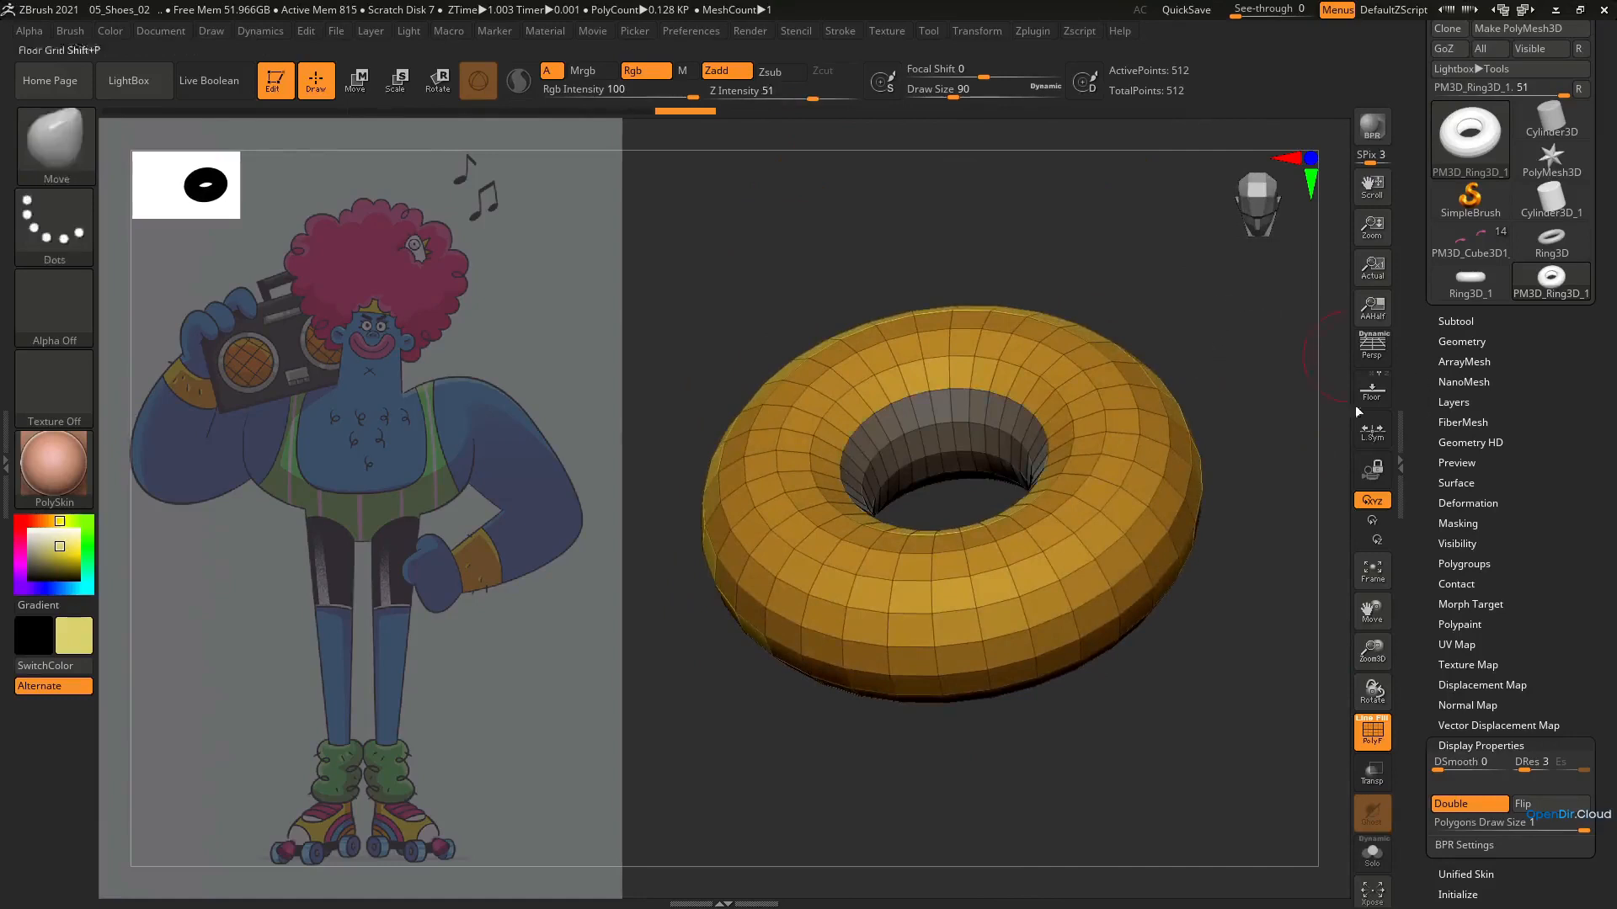
pyautogui.keyDown('ctrl'); pyautogui.keyDown('shift'); pyautogui.click(1030, 424); pyautogui.keyUp('shift'); pyautogui.keyUp('ctrl')
pyautogui.keyDown('ctrl'); pyautogui.keyDown('shift'); pyautogui.moveTo(1122, 399); pyautogui.dragTo(1135, 404); pyautogui.keyUp('shift'); pyautogui.keyUp('ctrl')
pyautogui.click(1462, 344)
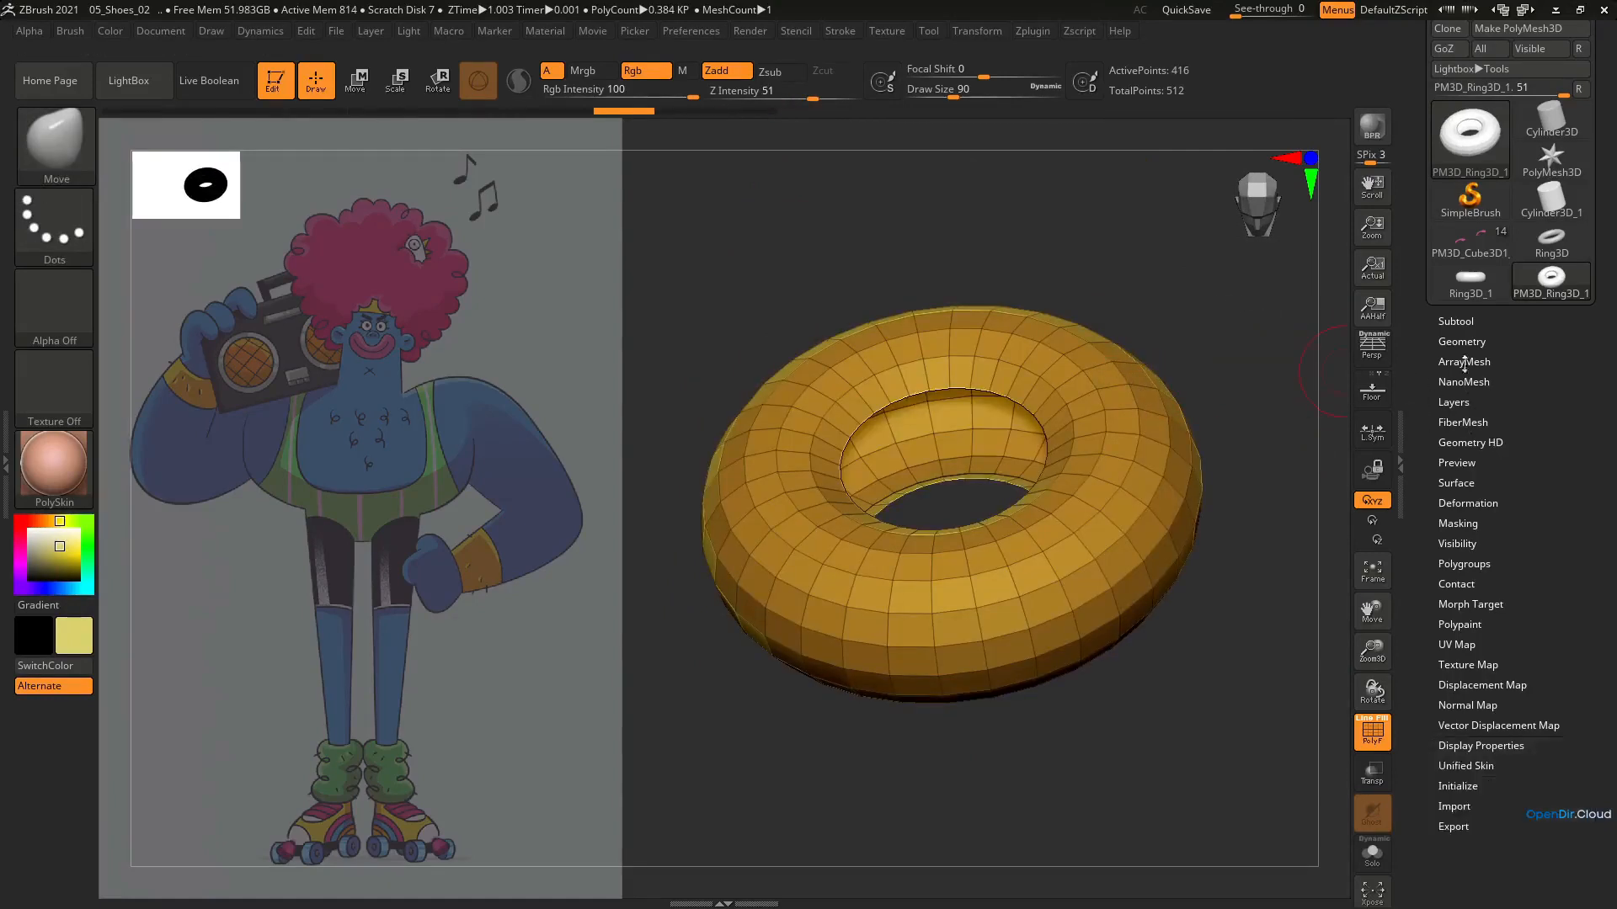
pyautogui.click(1464, 342)
pyautogui.moveTo(1610, 675); pyautogui.dragTo(1592, 576)
pyautogui.click(1492, 871)
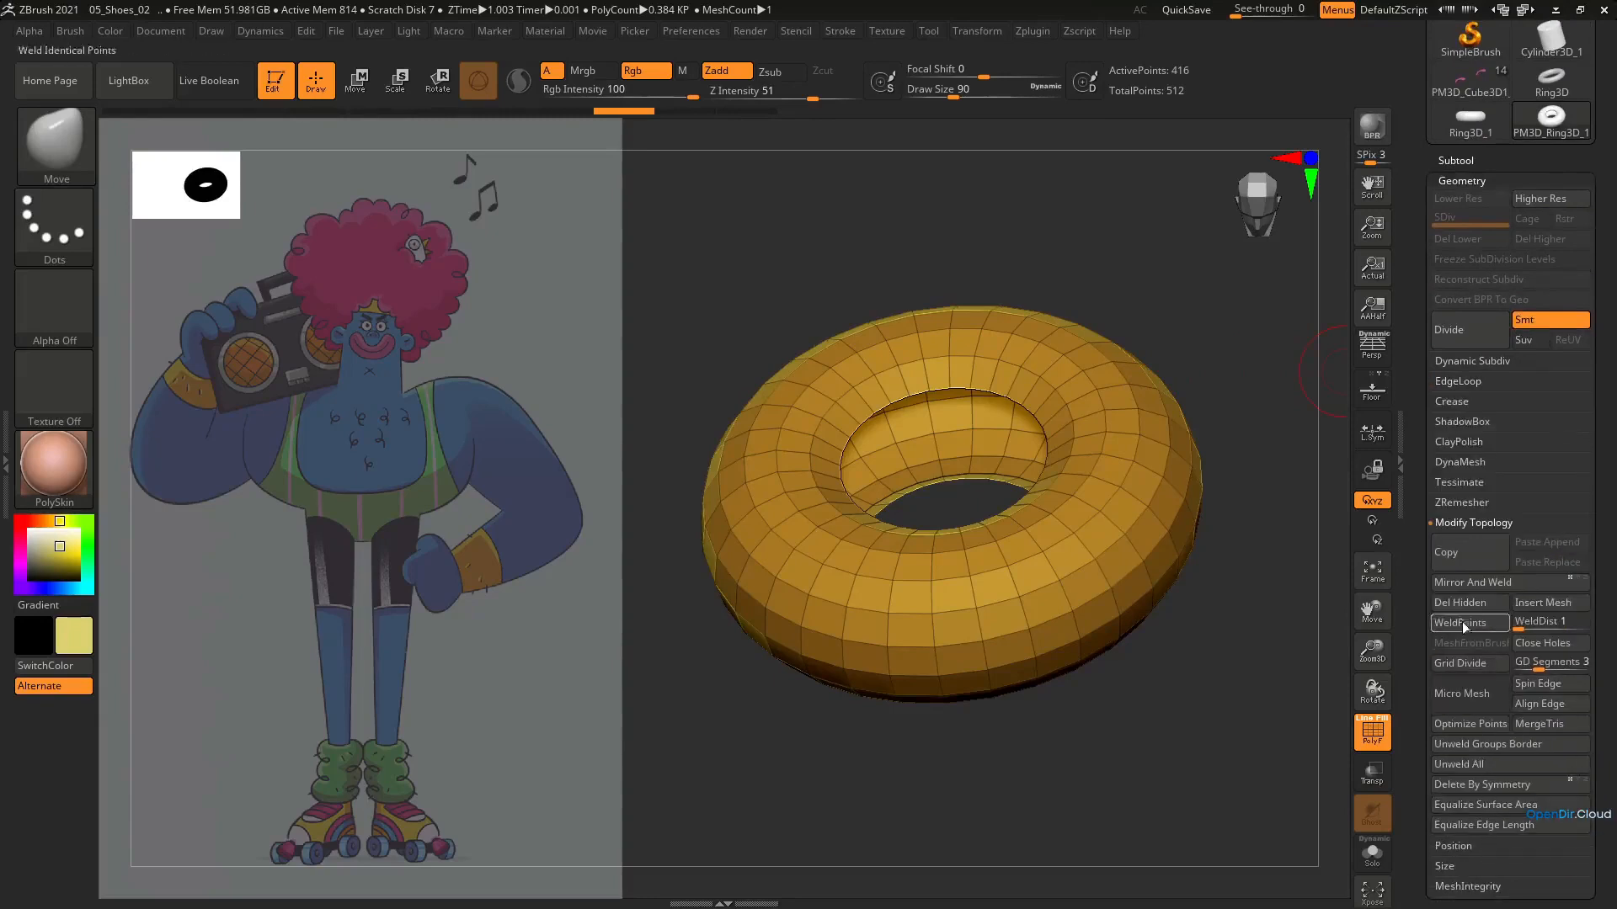
pyautogui.moveTo(984, 479); pyautogui.dragTo(1032, 514)
# Rename the ring subtool to Socks_detail
pyautogui.click(1458, 178)
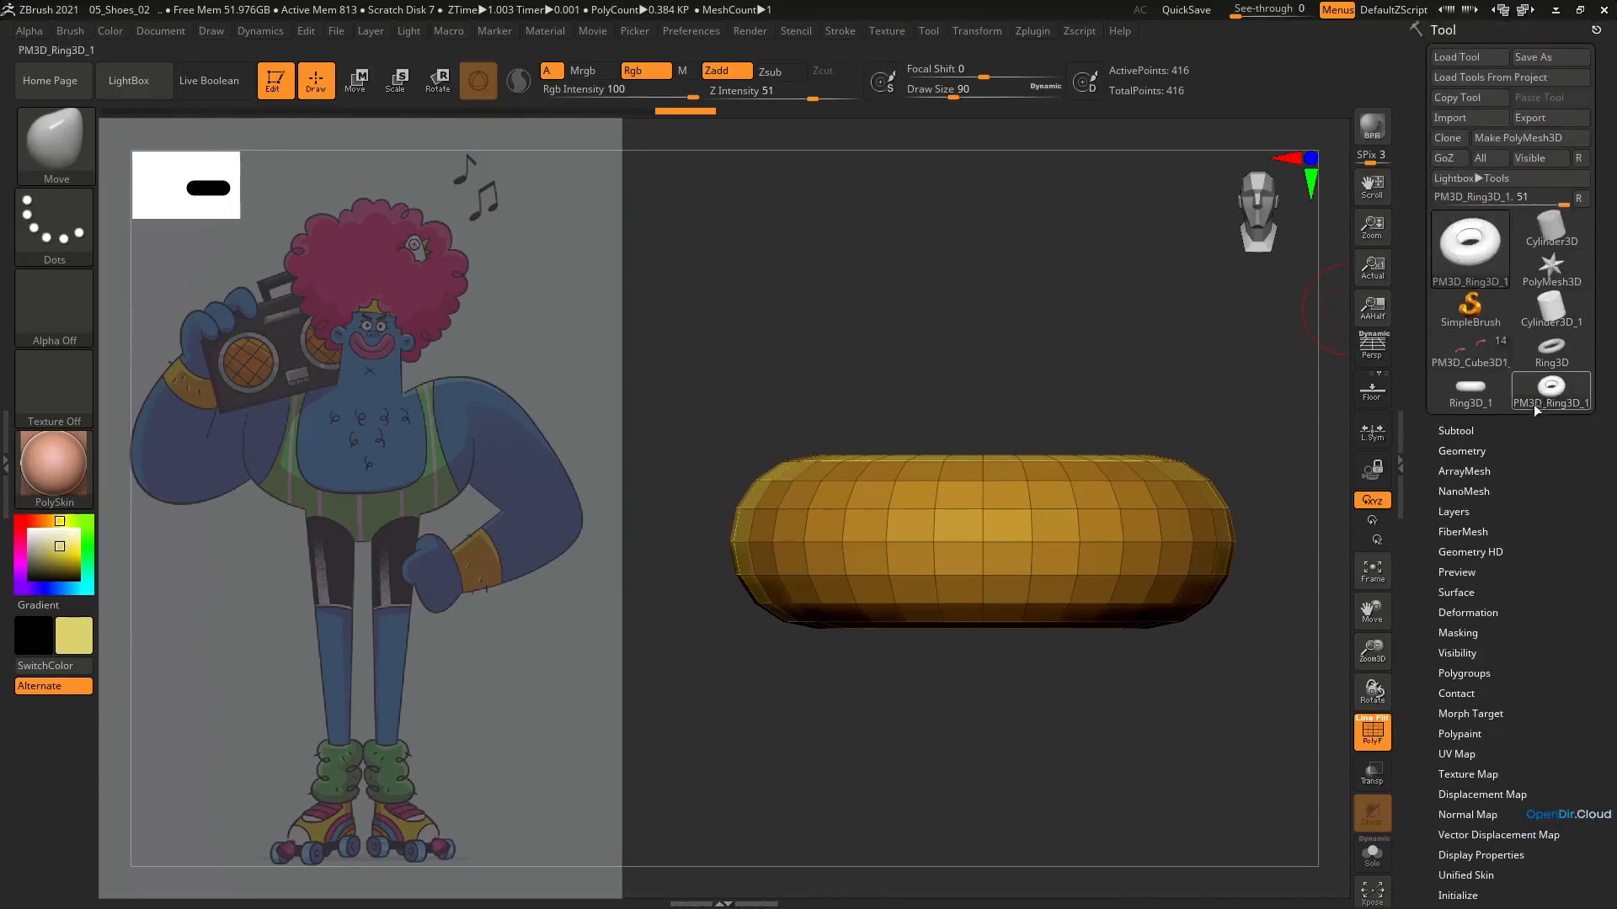
pyautogui.click(1456, 431)
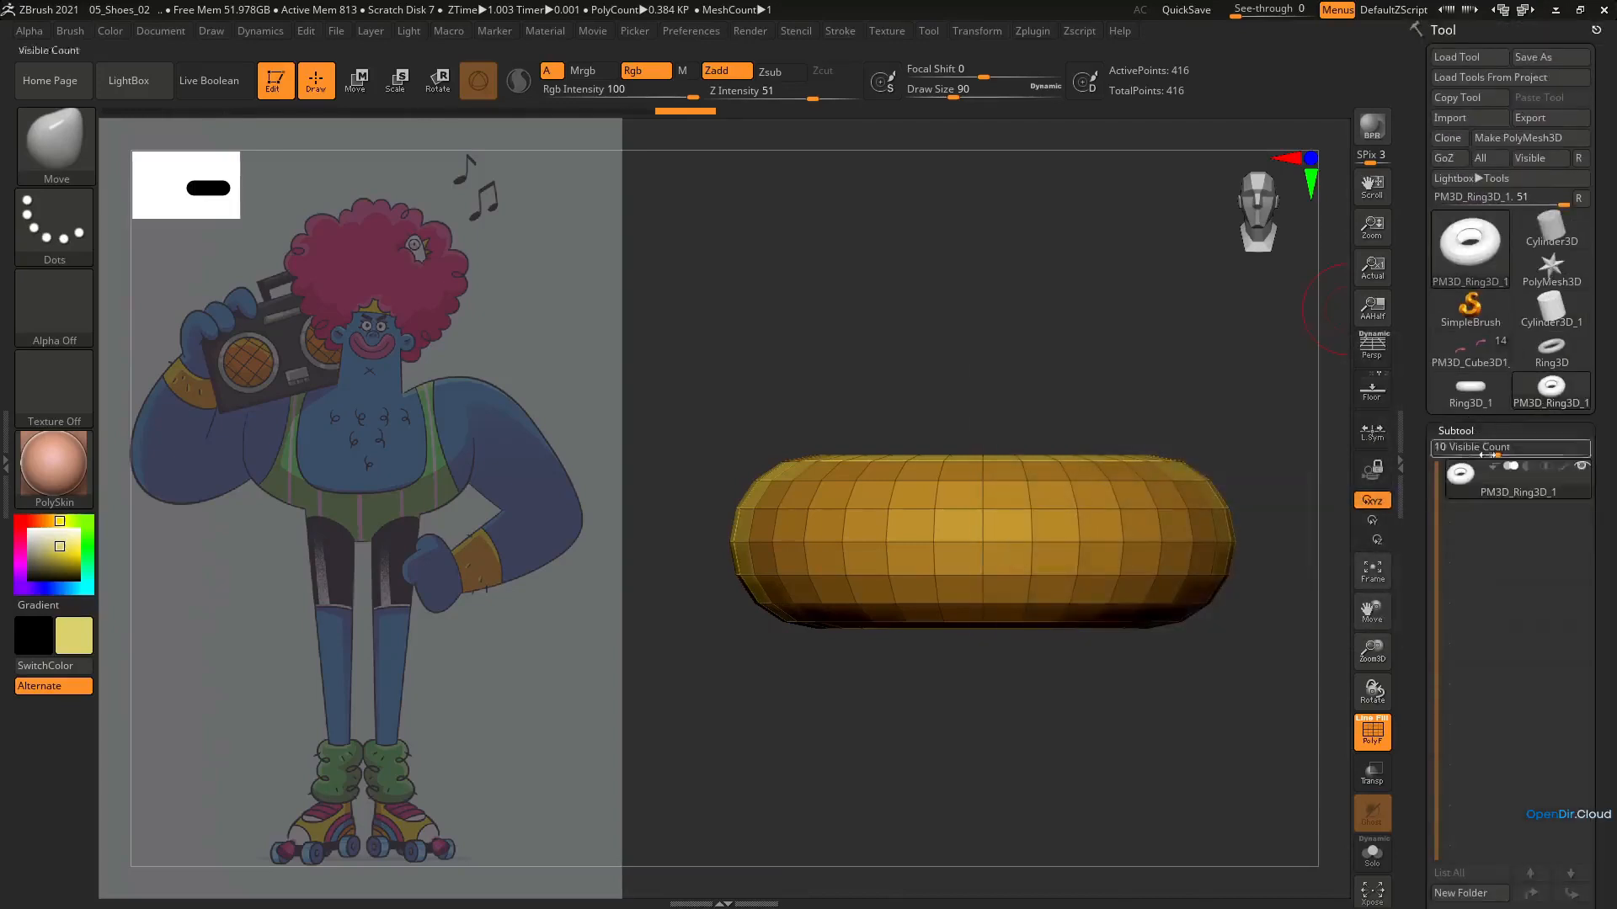
pyautogui.moveTo(1593, 582); pyautogui.dragTo(1591, 493)
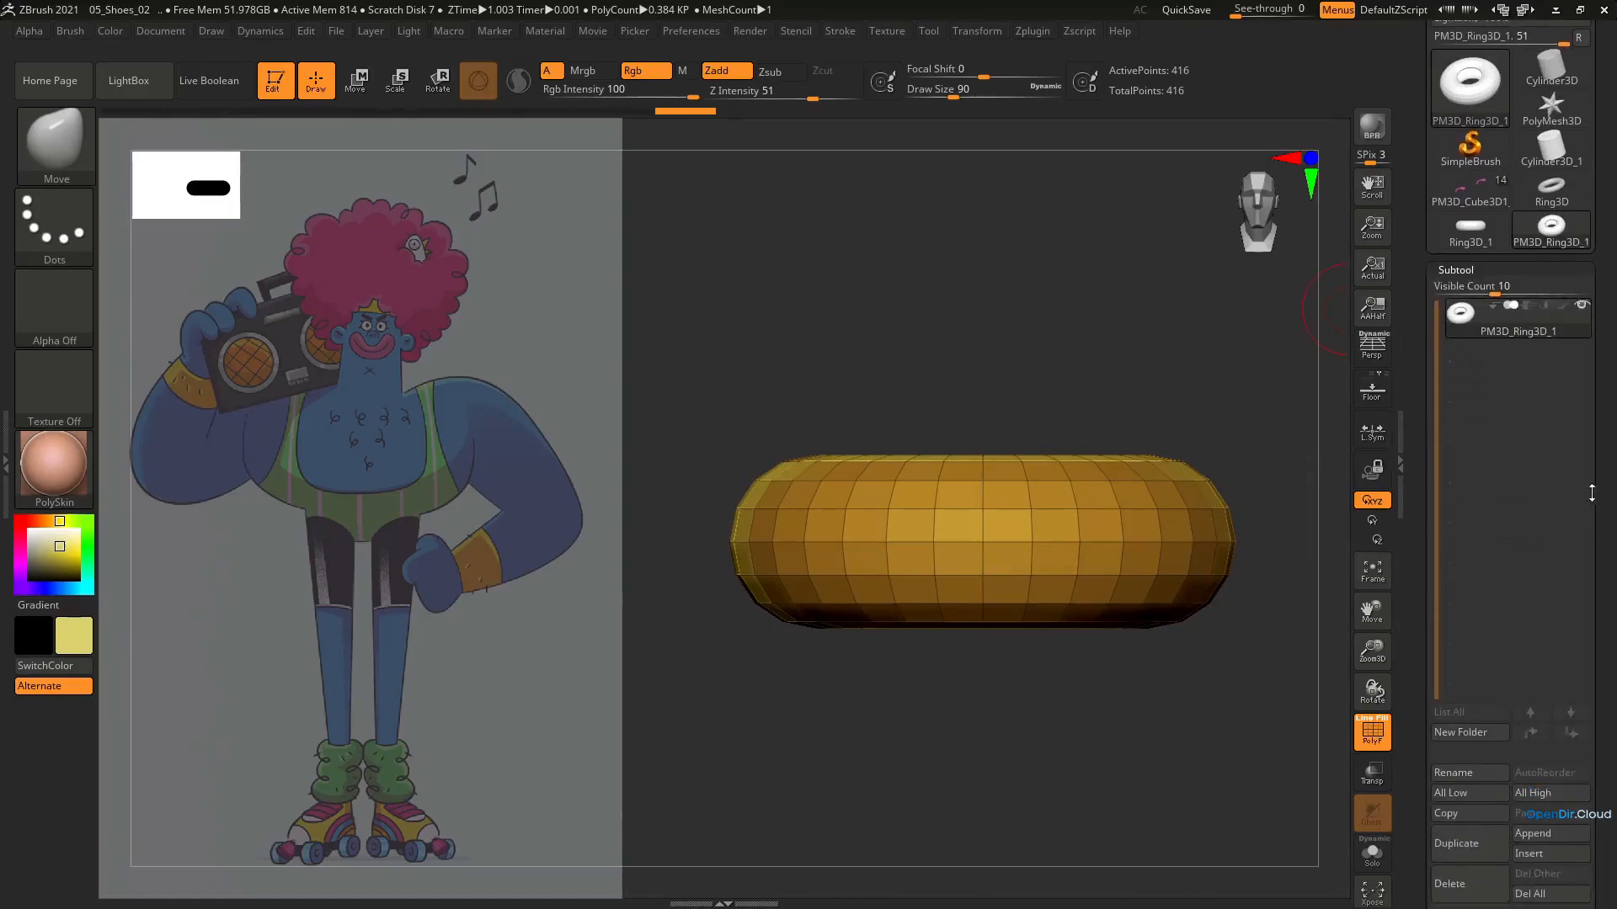
pyautogui.click(1448, 775)
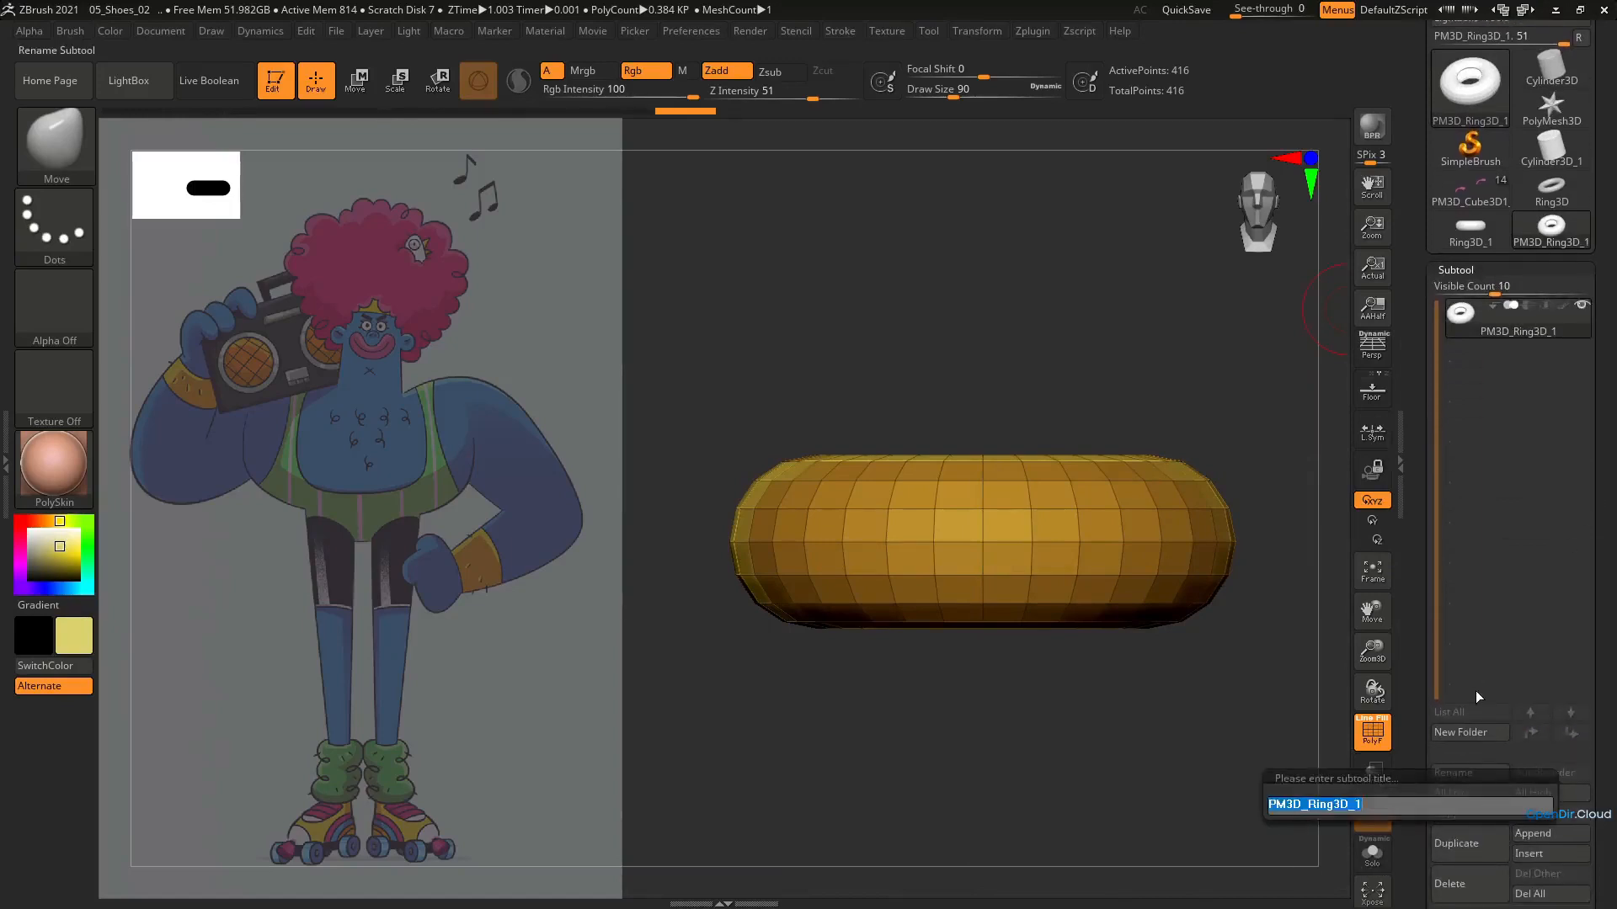
pyautogui.write('Socks_detail')
pyautogui.press('Return')
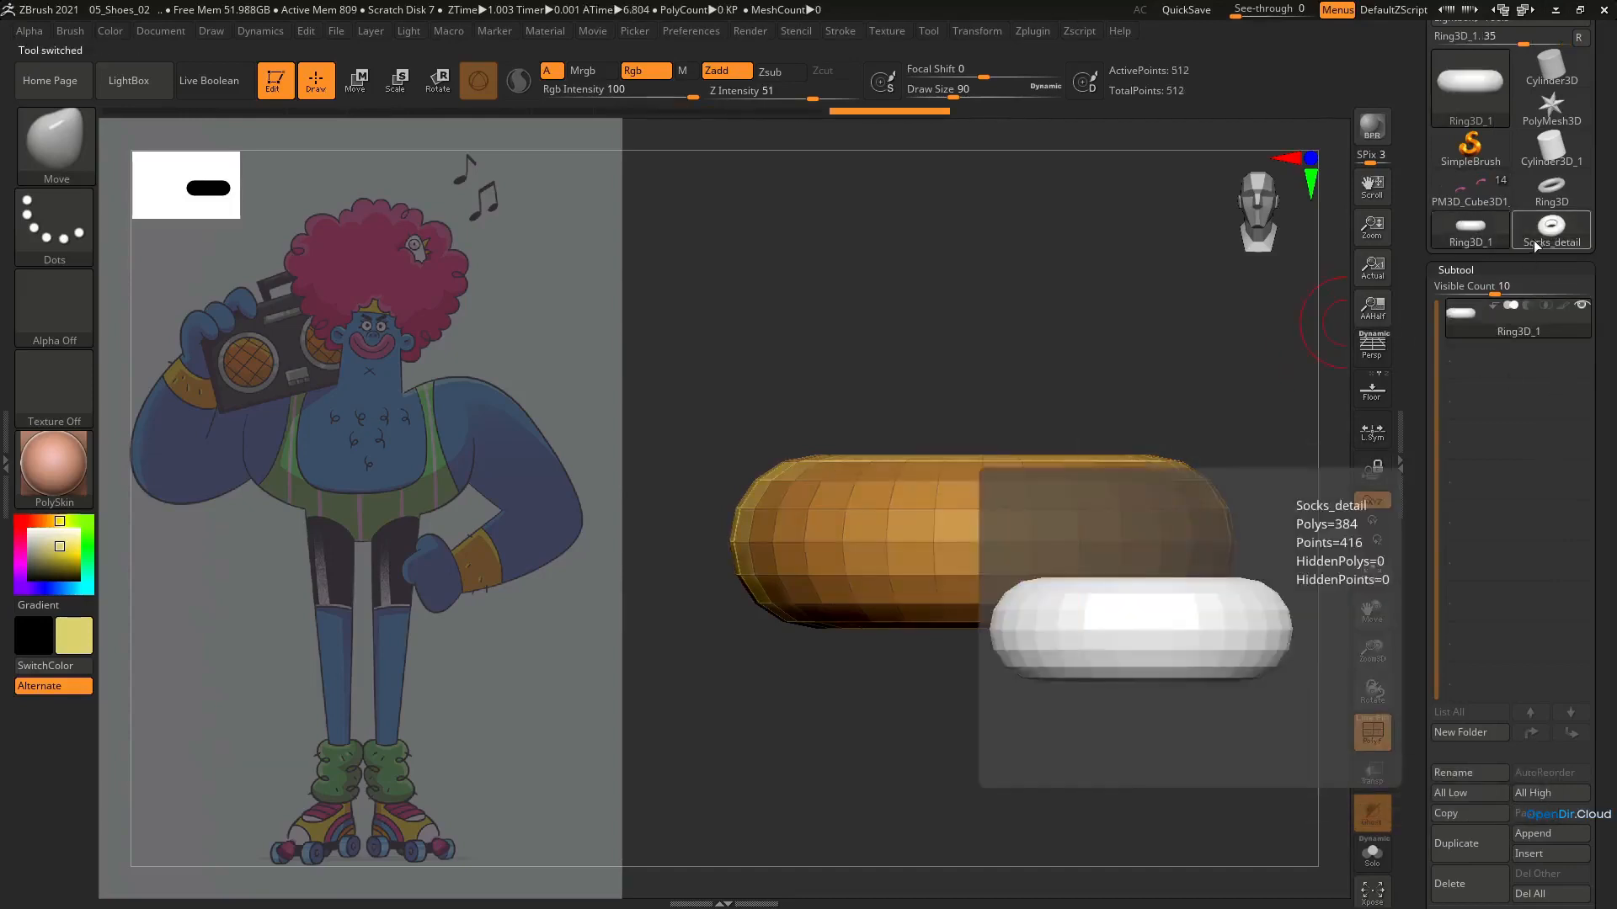
# Switch back to the character tool and append the Socks_detail ring to it as a subtool
pyautogui.click(1485, 196)
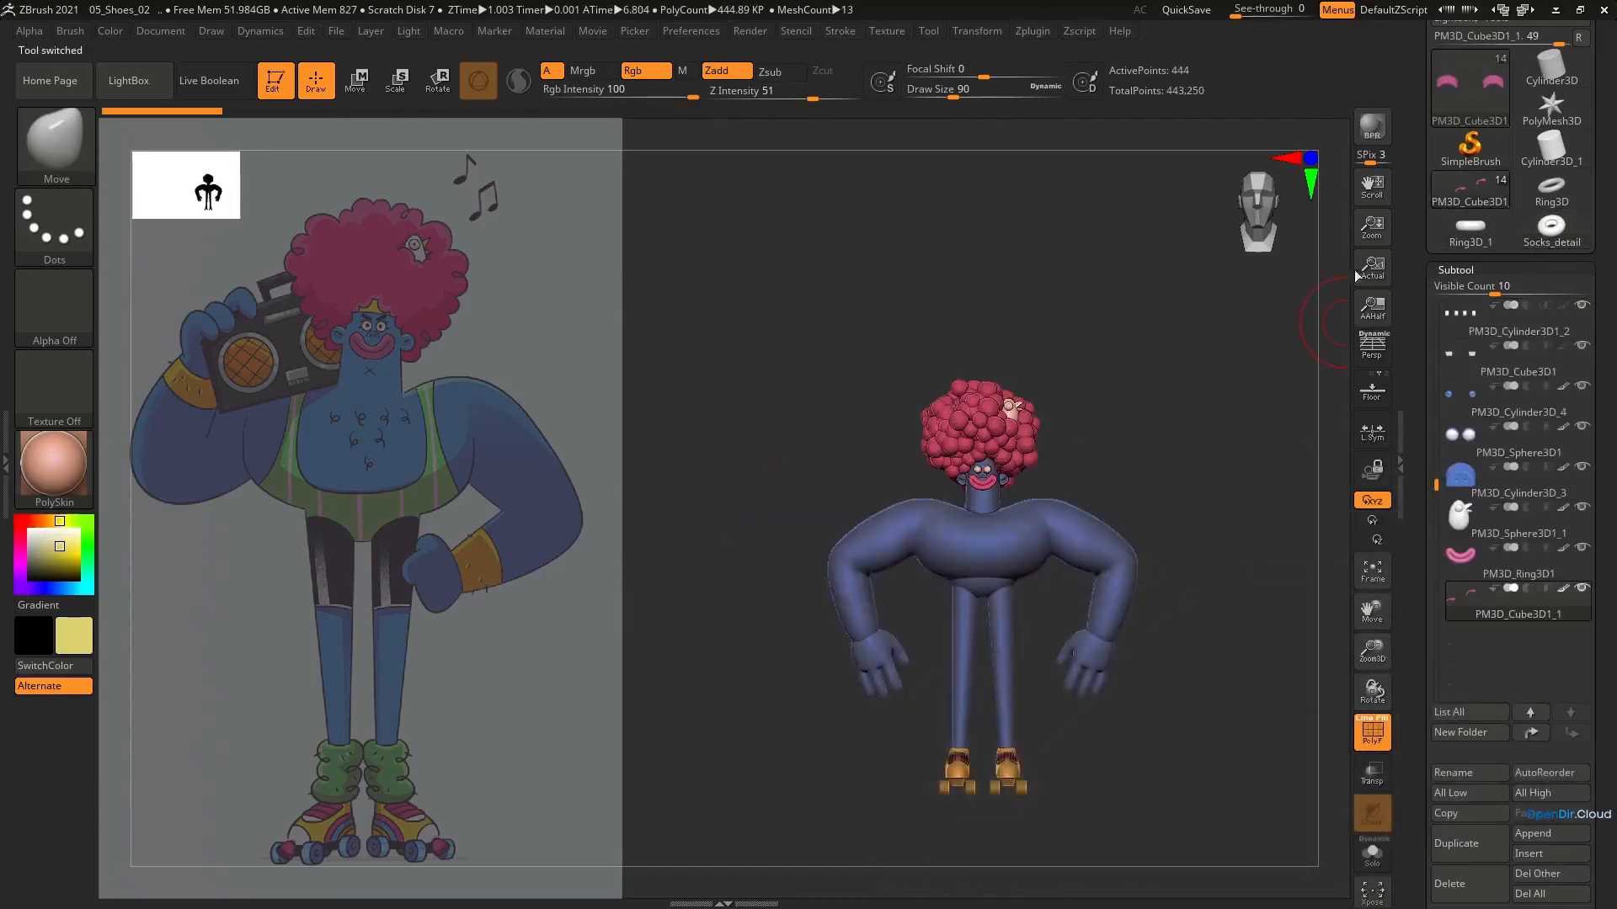
pyautogui.keyDown('ctrl'); pyautogui.moveTo(1065, 514); pyautogui.dragTo(1058, 576, button='right'); pyautogui.keyUp('ctrl')
pyautogui.keyDown('alt'); pyautogui.moveTo(1058, 576); pyautogui.dragTo(1038, 507, button='right'); pyautogui.keyUp('alt')
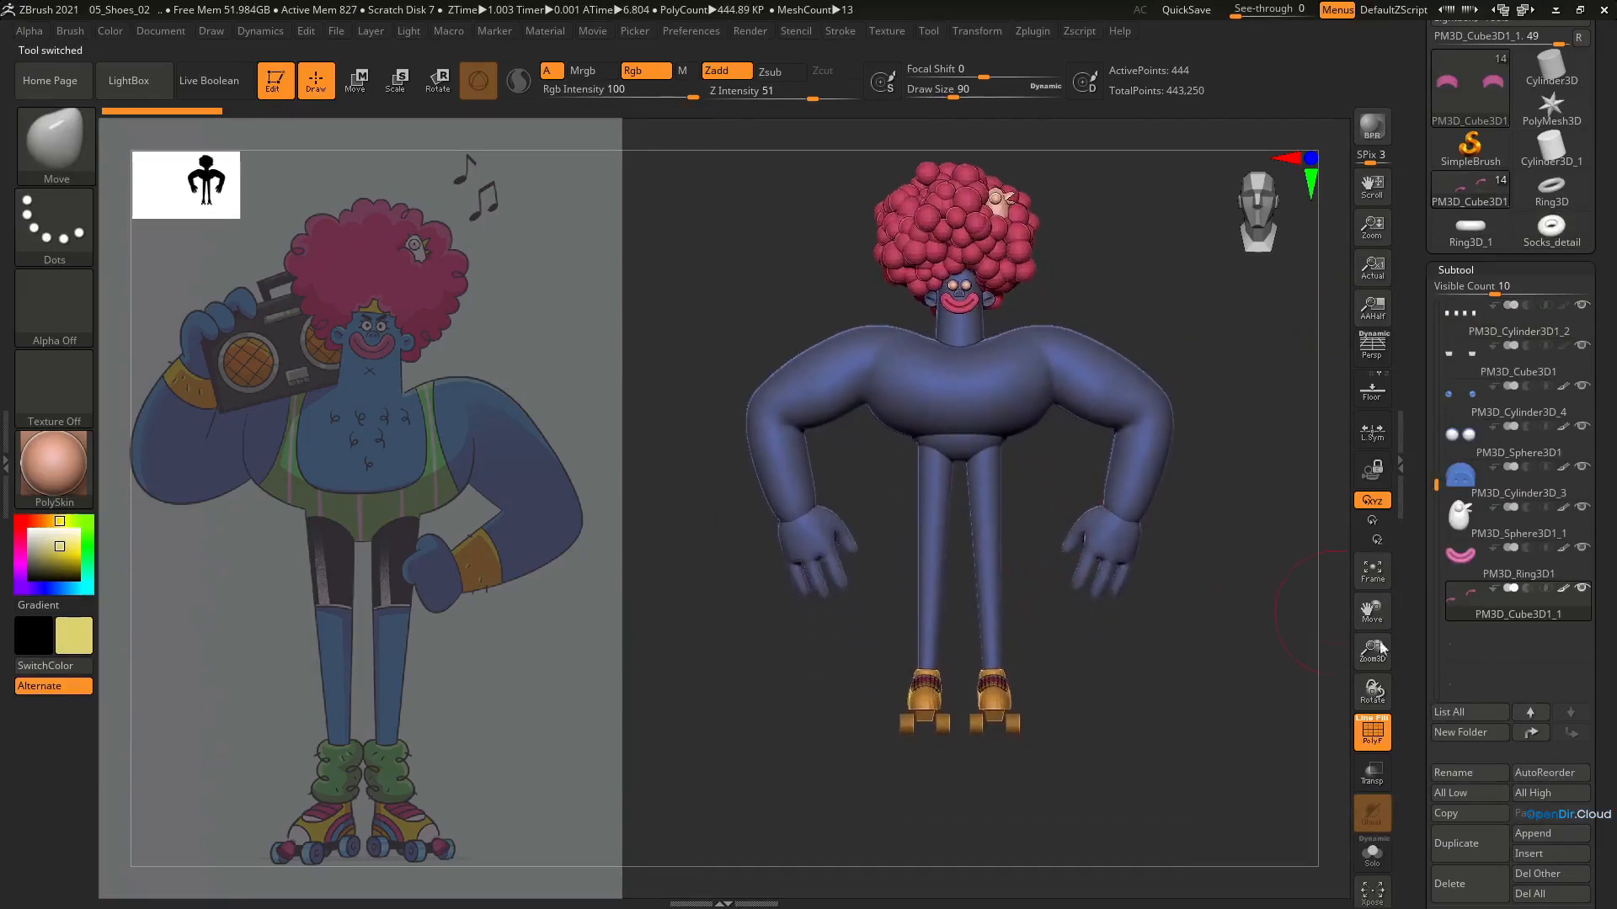
pyautogui.click(1533, 835)
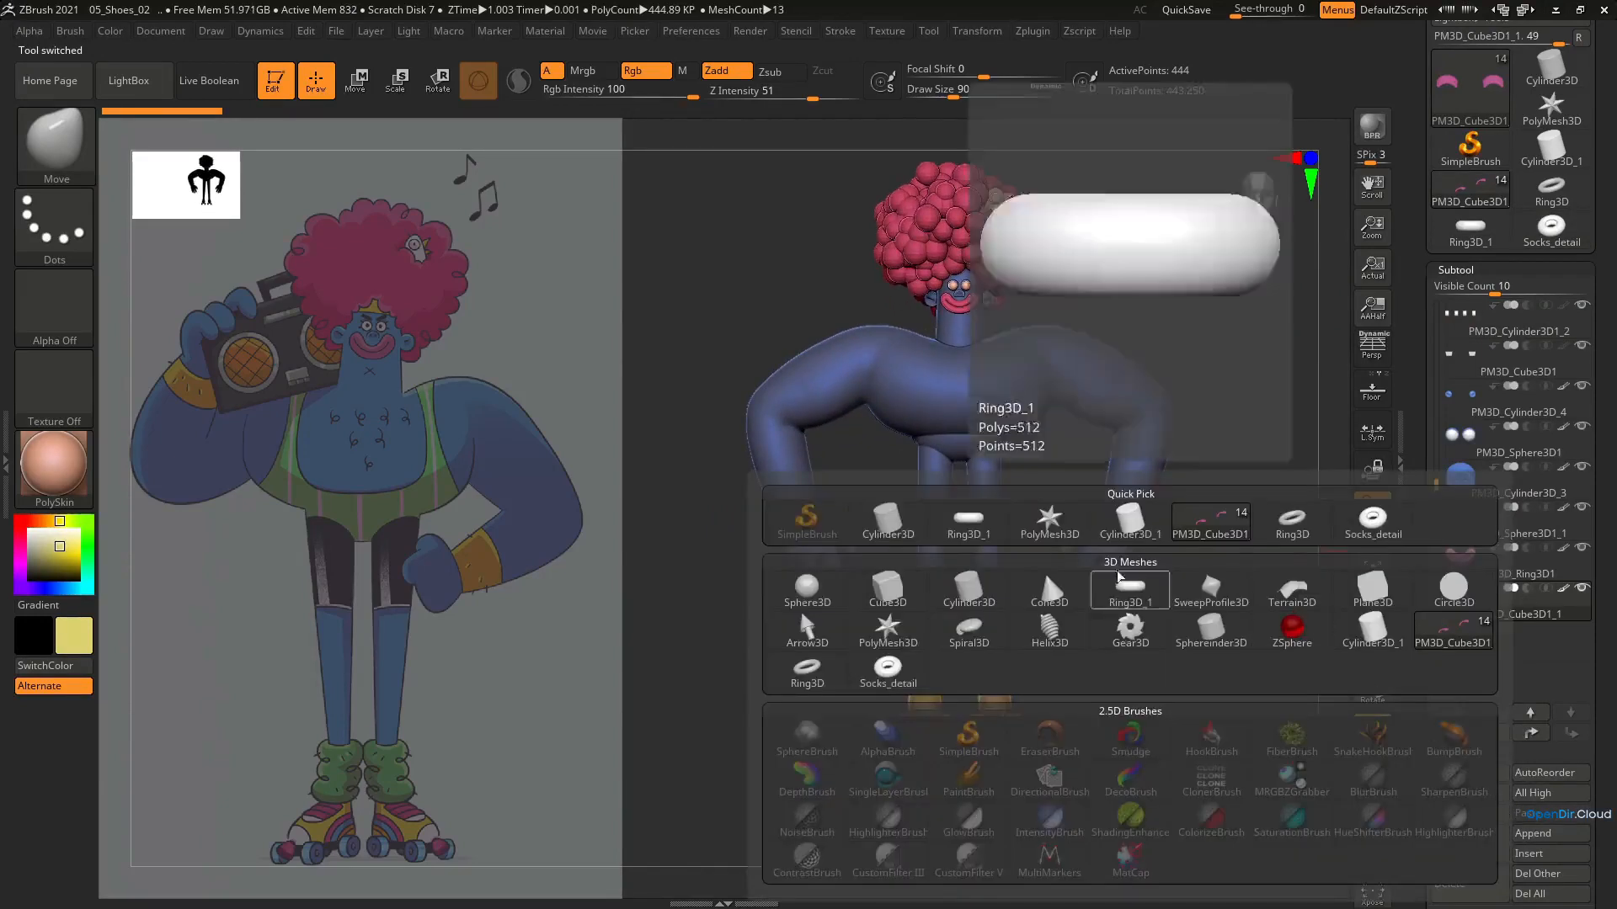
pyautogui.click(1119, 576)
# Select the appended ring, scale it down and position it around one ankle just above the shoe
pyautogui.press('e')
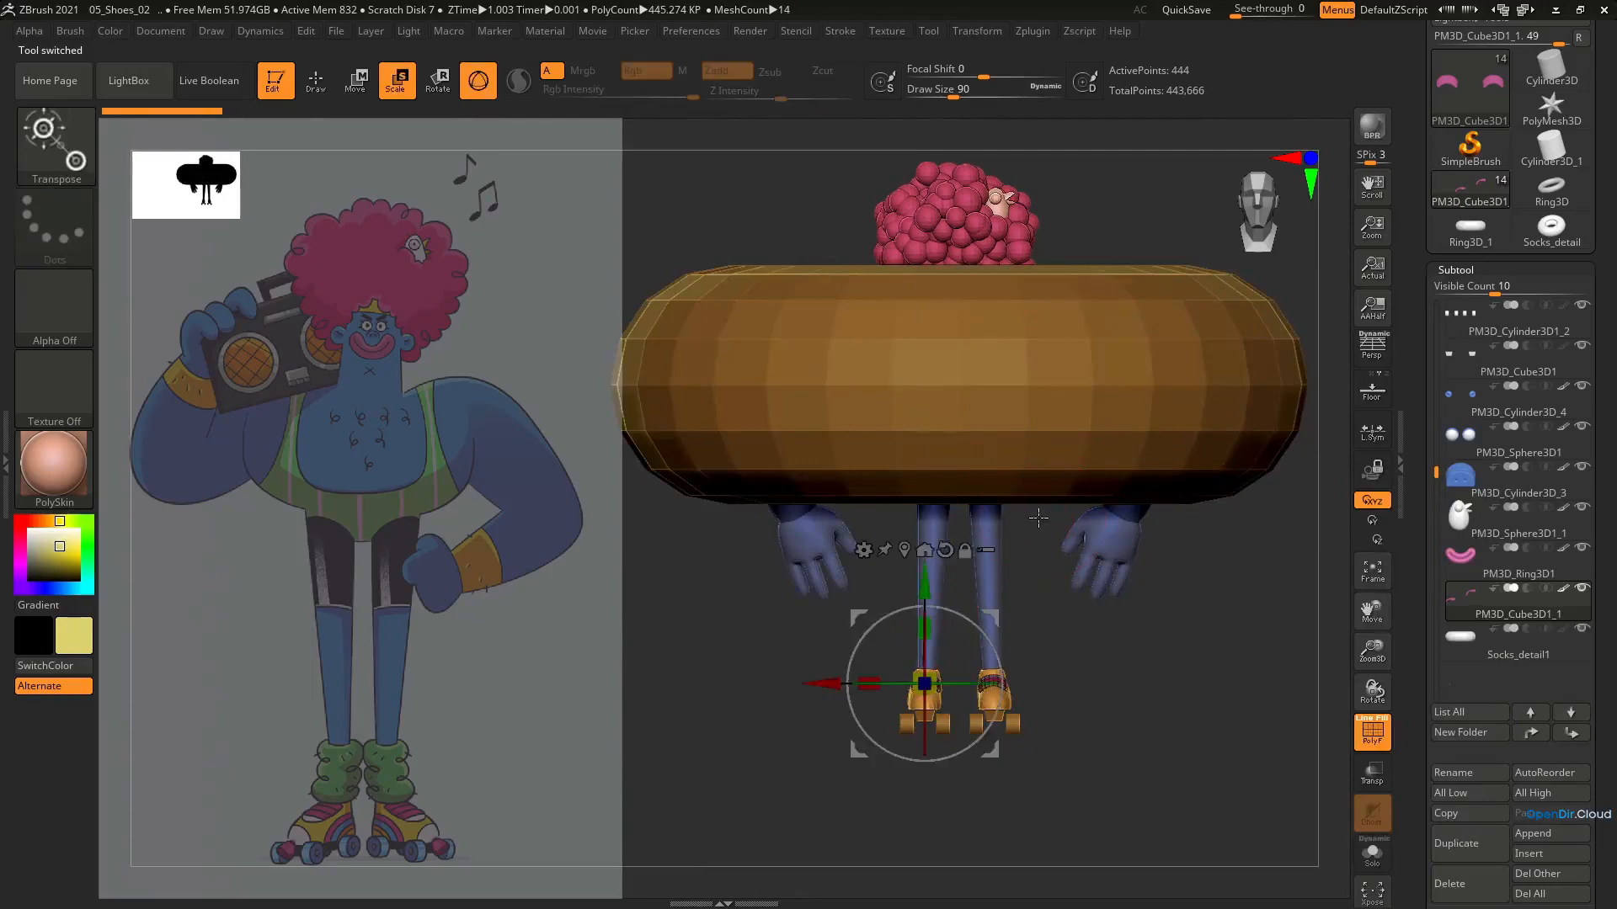
pyautogui.keyDown('alt'); pyautogui.click(1101, 383); pyautogui.keyUp('alt')
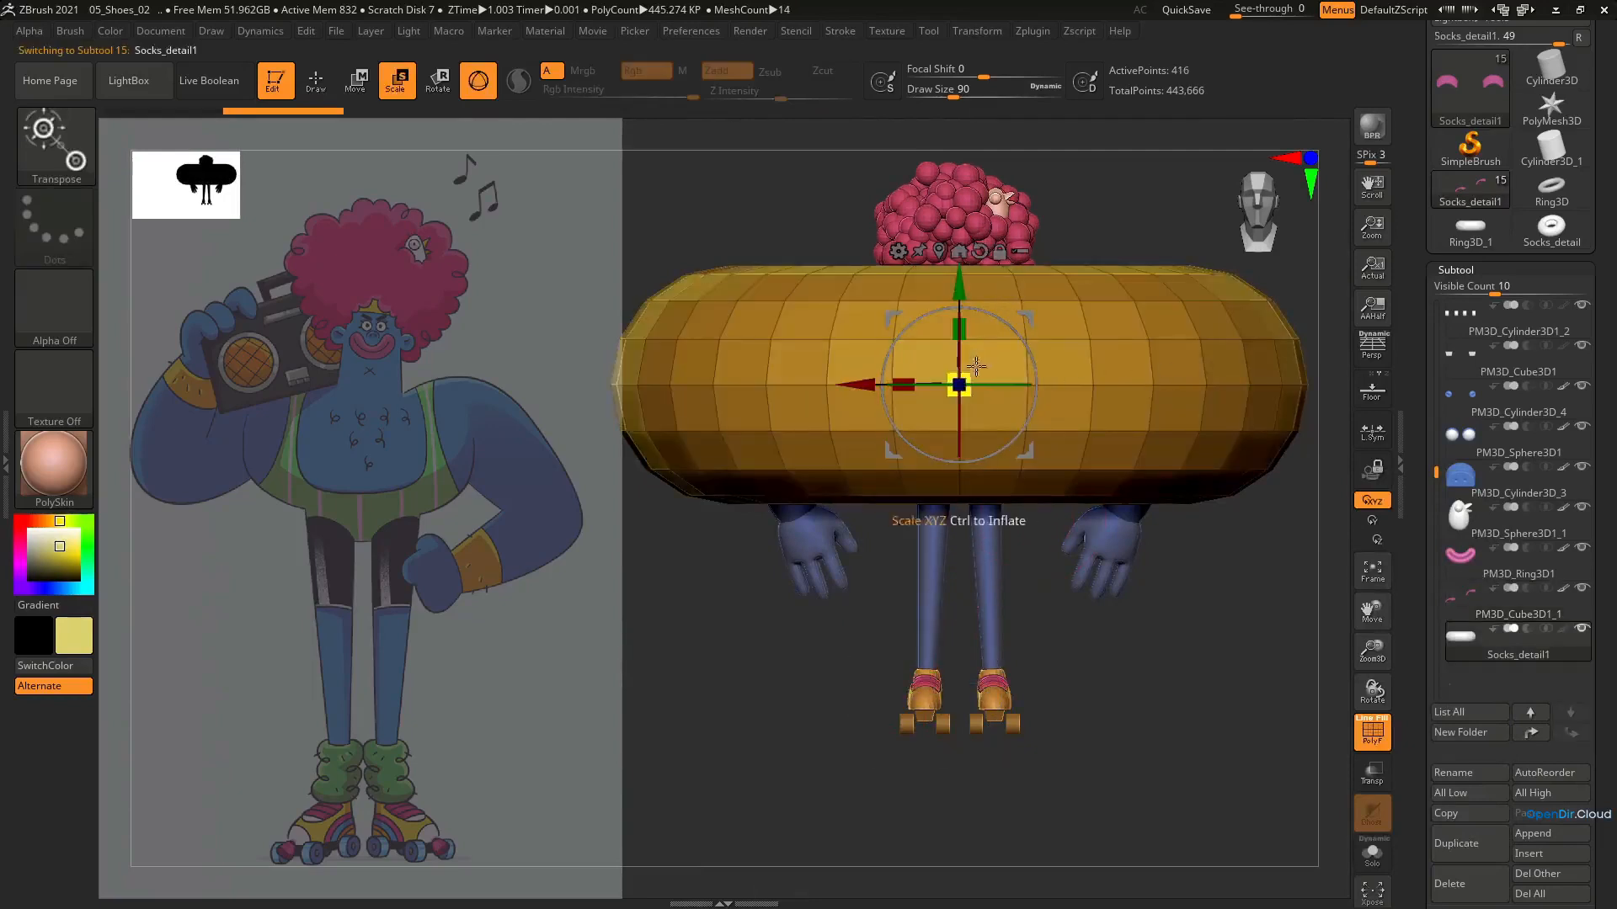
pyautogui.moveTo(964, 379); pyautogui.dragTo(776, 495)
pyautogui.moveTo(894, 450); pyautogui.dragTo(875, 623)
pyautogui.moveTo(906, 493); pyautogui.dragTo(846, 549)
pyautogui.moveTo(840, 559); pyautogui.dragTo(843, 656)
pyautogui.moveTo(908, 590); pyautogui.dragTo(882, 614)
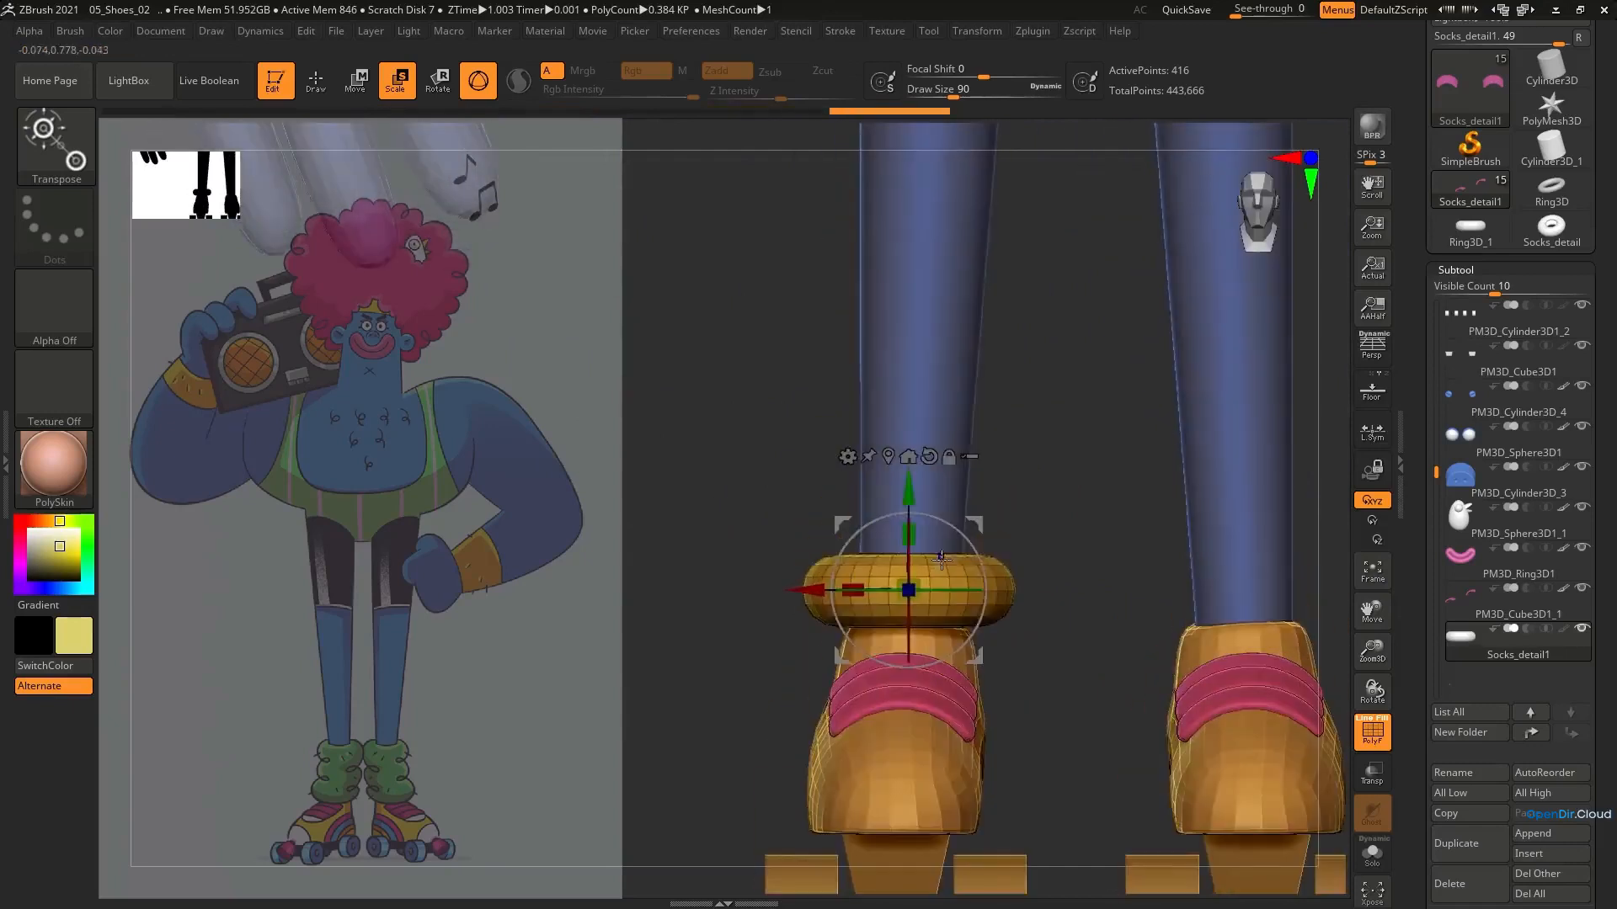
# Duplicate the ring upward along the leg to make a stack of three folds, and hide the wireframe
pyautogui.keyDown('alt'); pyautogui.moveTo(947, 536); pyautogui.dragTo(926, 442); pyautogui.keyUp('alt')
pyautogui.moveTo(897, 515); pyautogui.dragTo(908, 505)
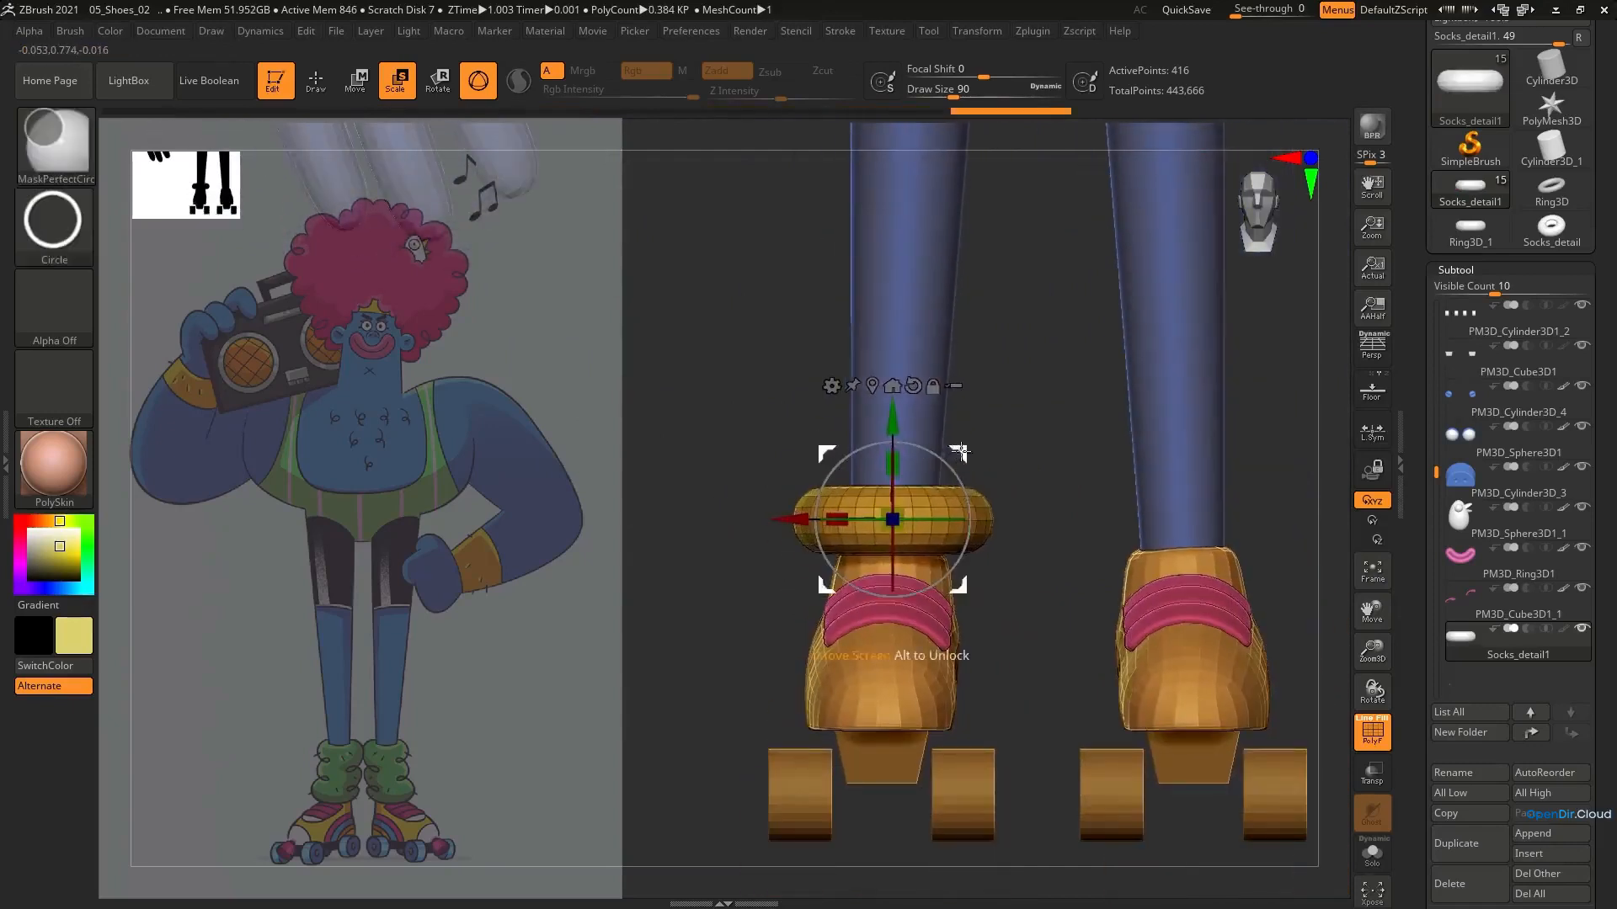
pyautogui.keyDown('ctrl'); pyautogui.moveTo(961, 451); pyautogui.dragTo(964, 489); pyautogui.keyUp('ctrl')
pyautogui.hotkey('shift', 'f')
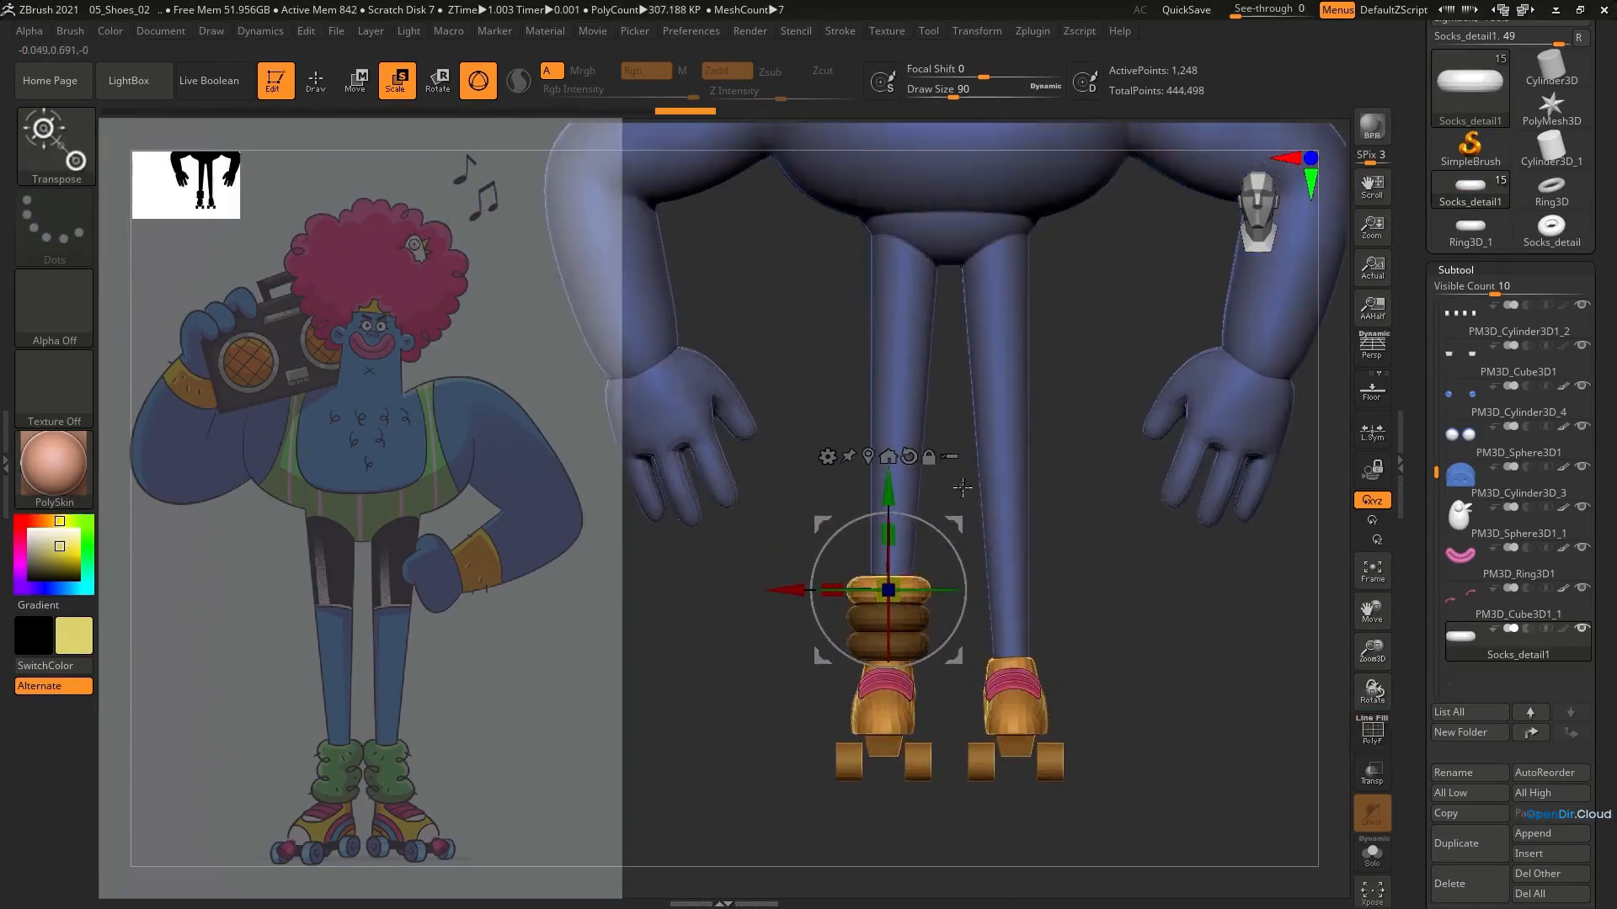
# Split the three stacked rings into separate polygroups with Auto Groups and check them in Solo mode
pyautogui.keyDown('ctrl'); pyautogui.click(1092, 419); pyautogui.keyUp('ctrl')
pyautogui.scroll(-10, 1500, 734)
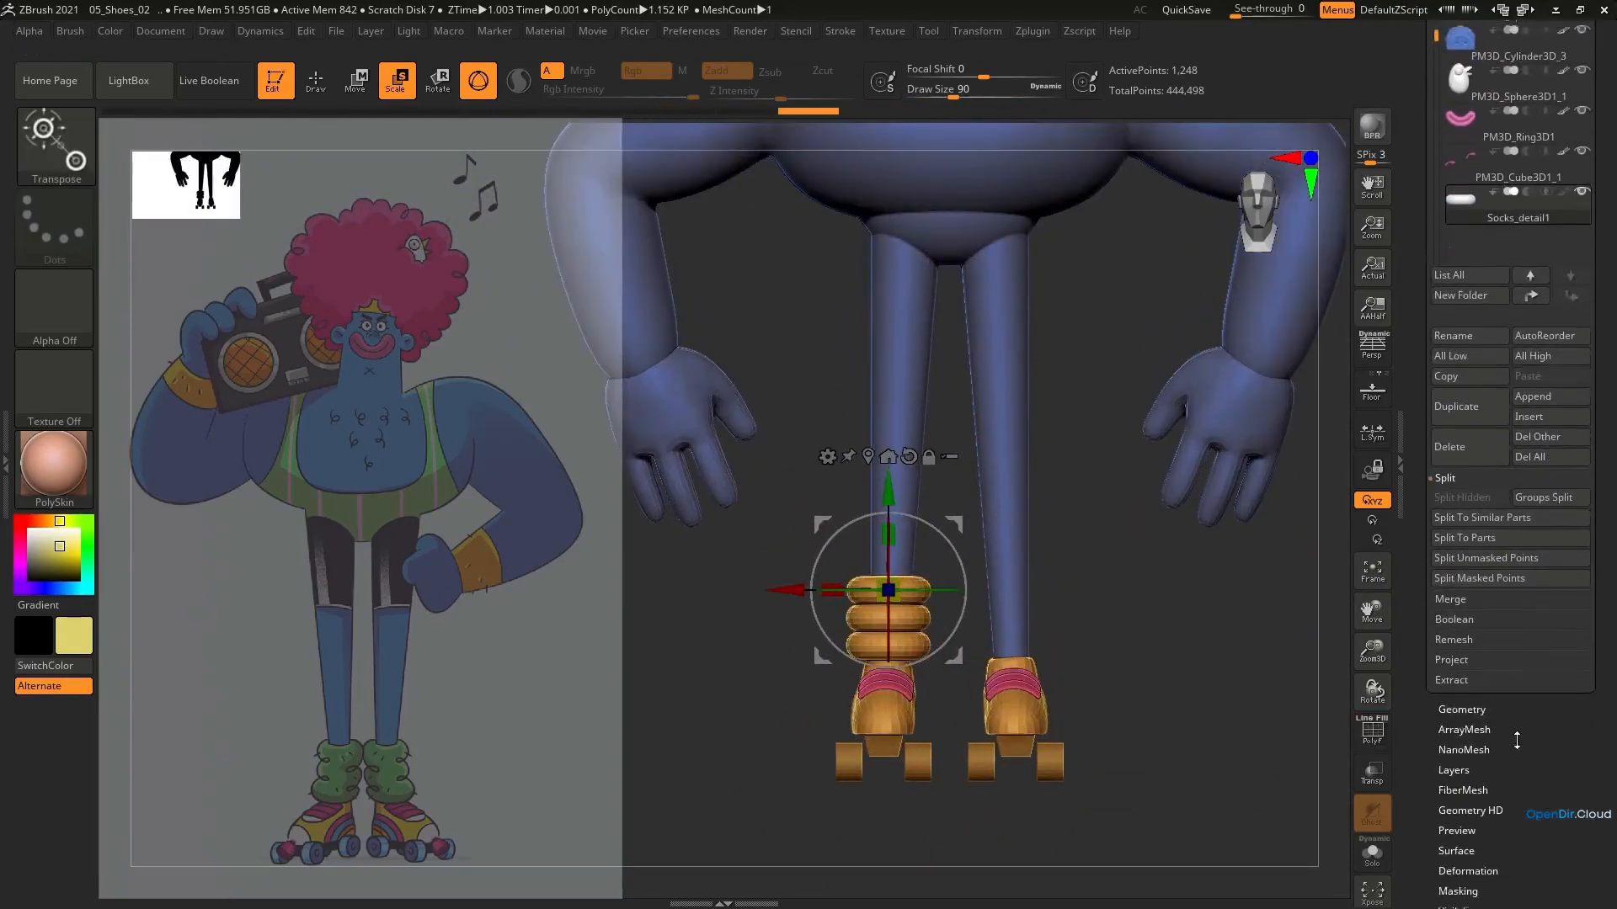
pyautogui.click(1465, 823)
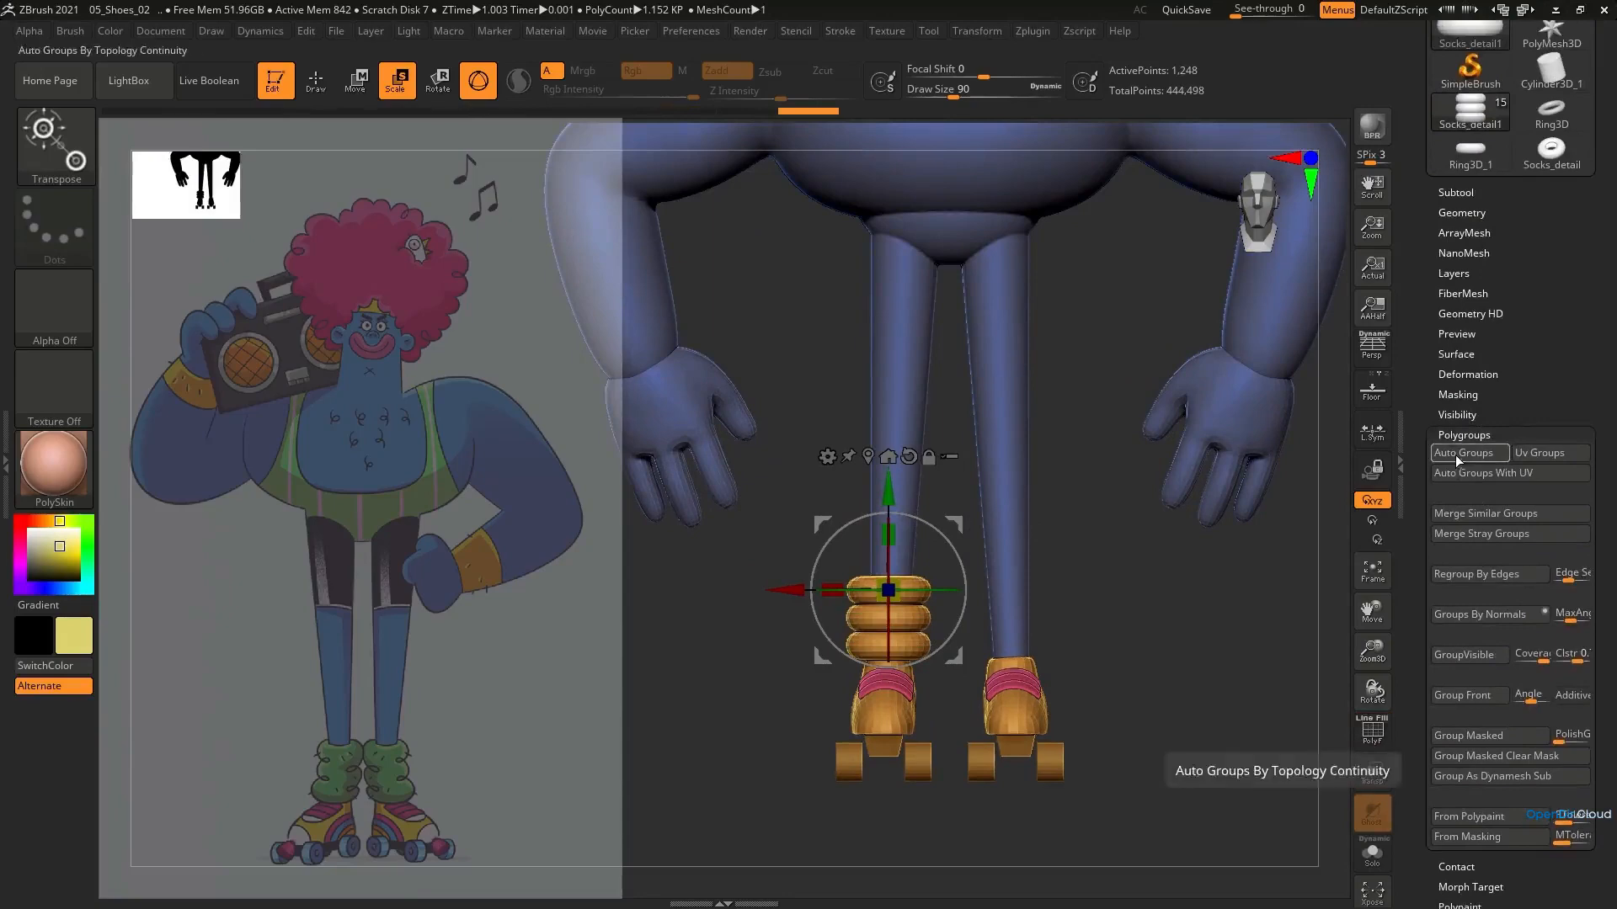
pyautogui.keyDown('ctrl'); pyautogui.moveTo(920, 615); pyautogui.dragTo(911, 653, button='right'); pyautogui.keyUp('ctrl')
pyautogui.moveTo(911, 652); pyautogui.dragTo(883, 614, button='right')
pyautogui.click(1372, 852)
pyautogui.moveTo(1095, 589); pyautogui.dragTo(1078, 438)
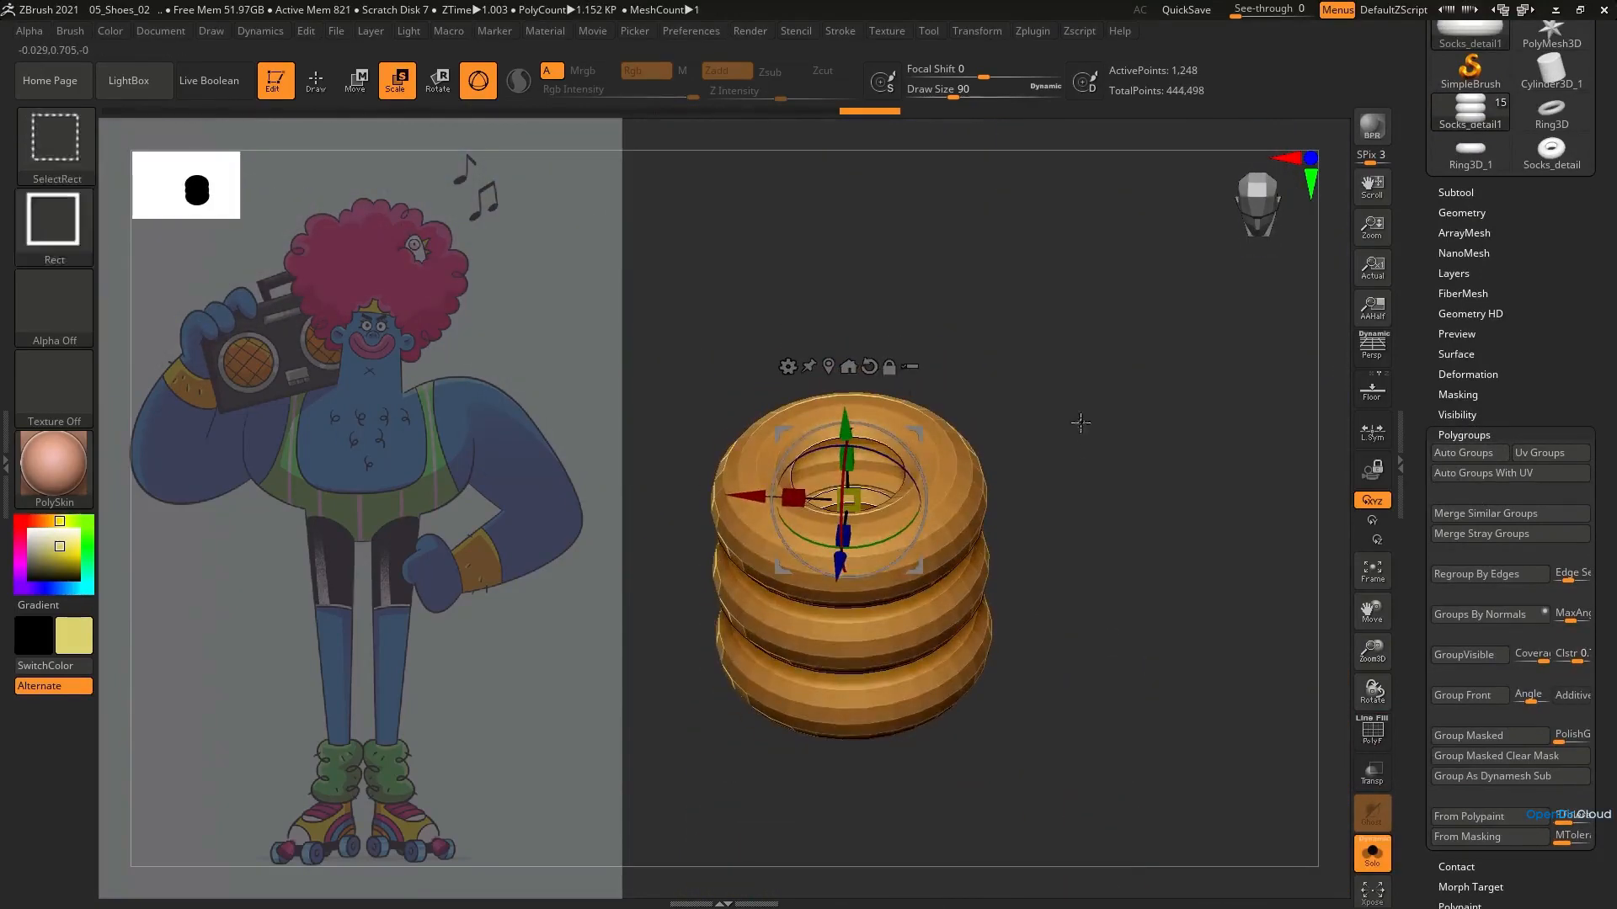
pyautogui.hotkey('shift', 'f')
pyautogui.hotkey('shift', 'f')
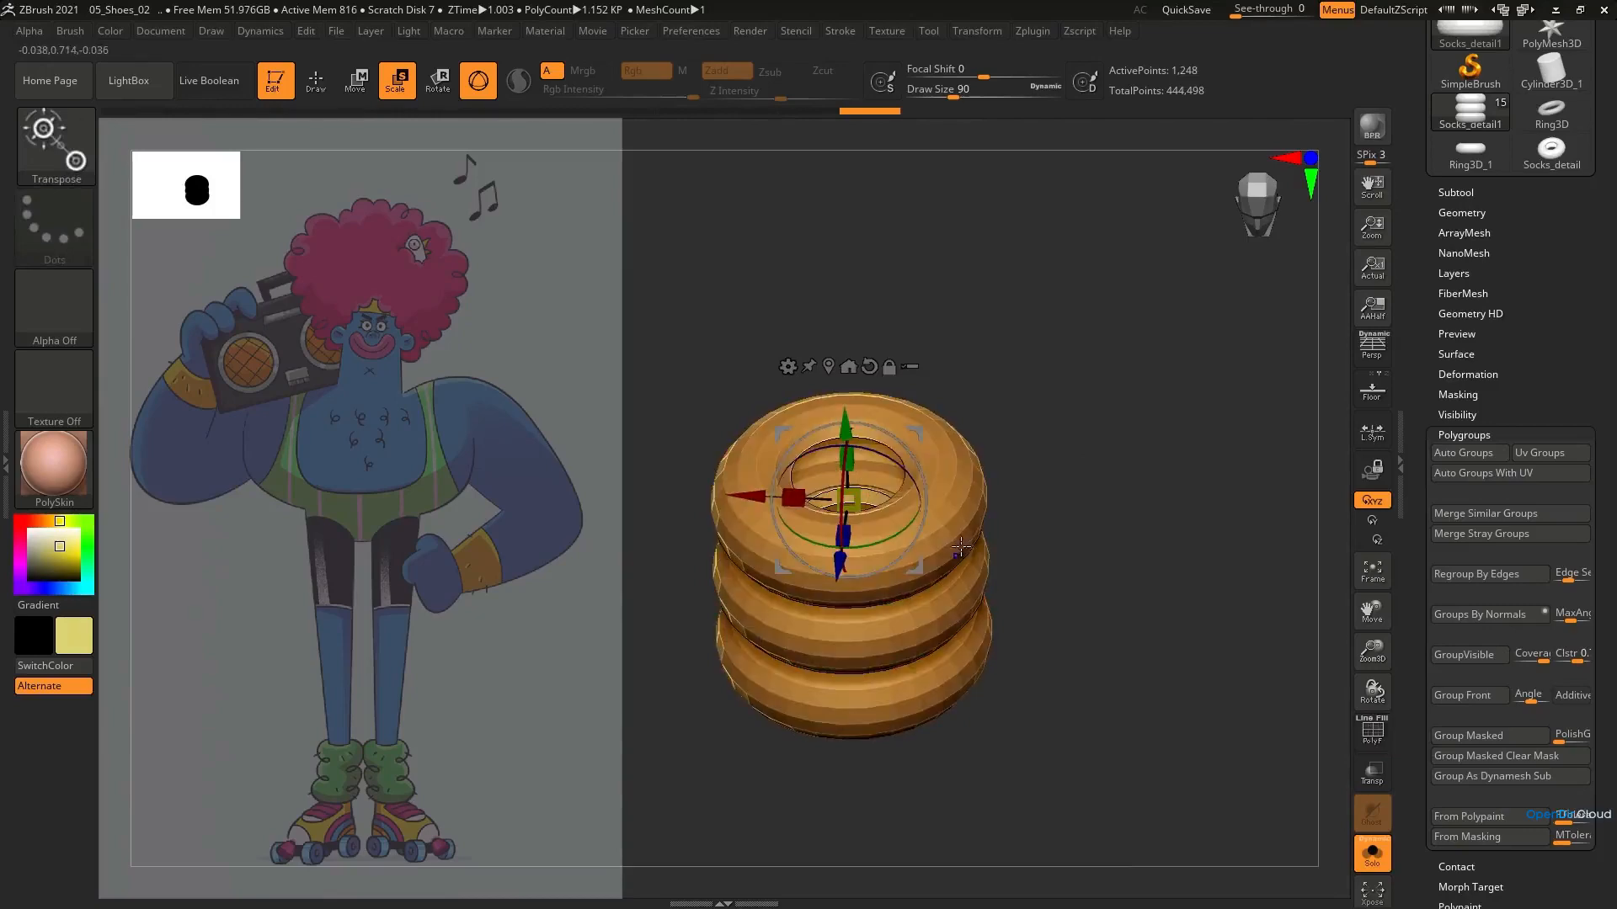
pyautogui.click(1370, 855)
pyautogui.hotkey('shift', 'f')
# Nudge the stacked rings individually from the front with the Move Topological brush to loosen their even spacing
pyautogui.press('b')
pyautogui.press('m')
pyautogui.press('v')
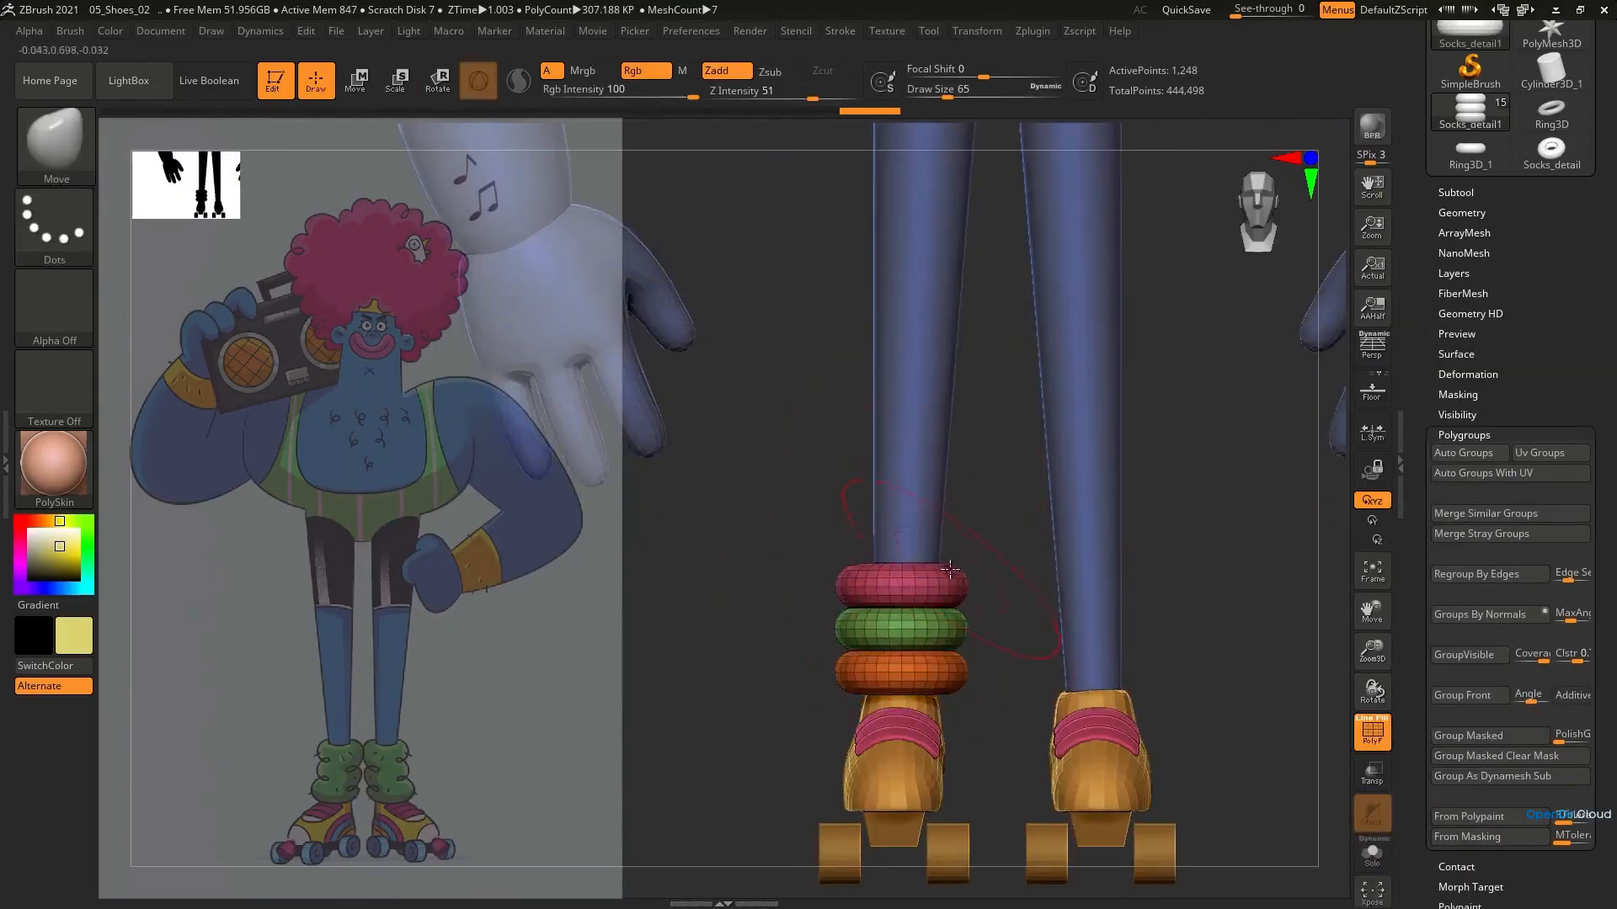
pyautogui.press('b')
pyautogui.press('m')
pyautogui.press('t')
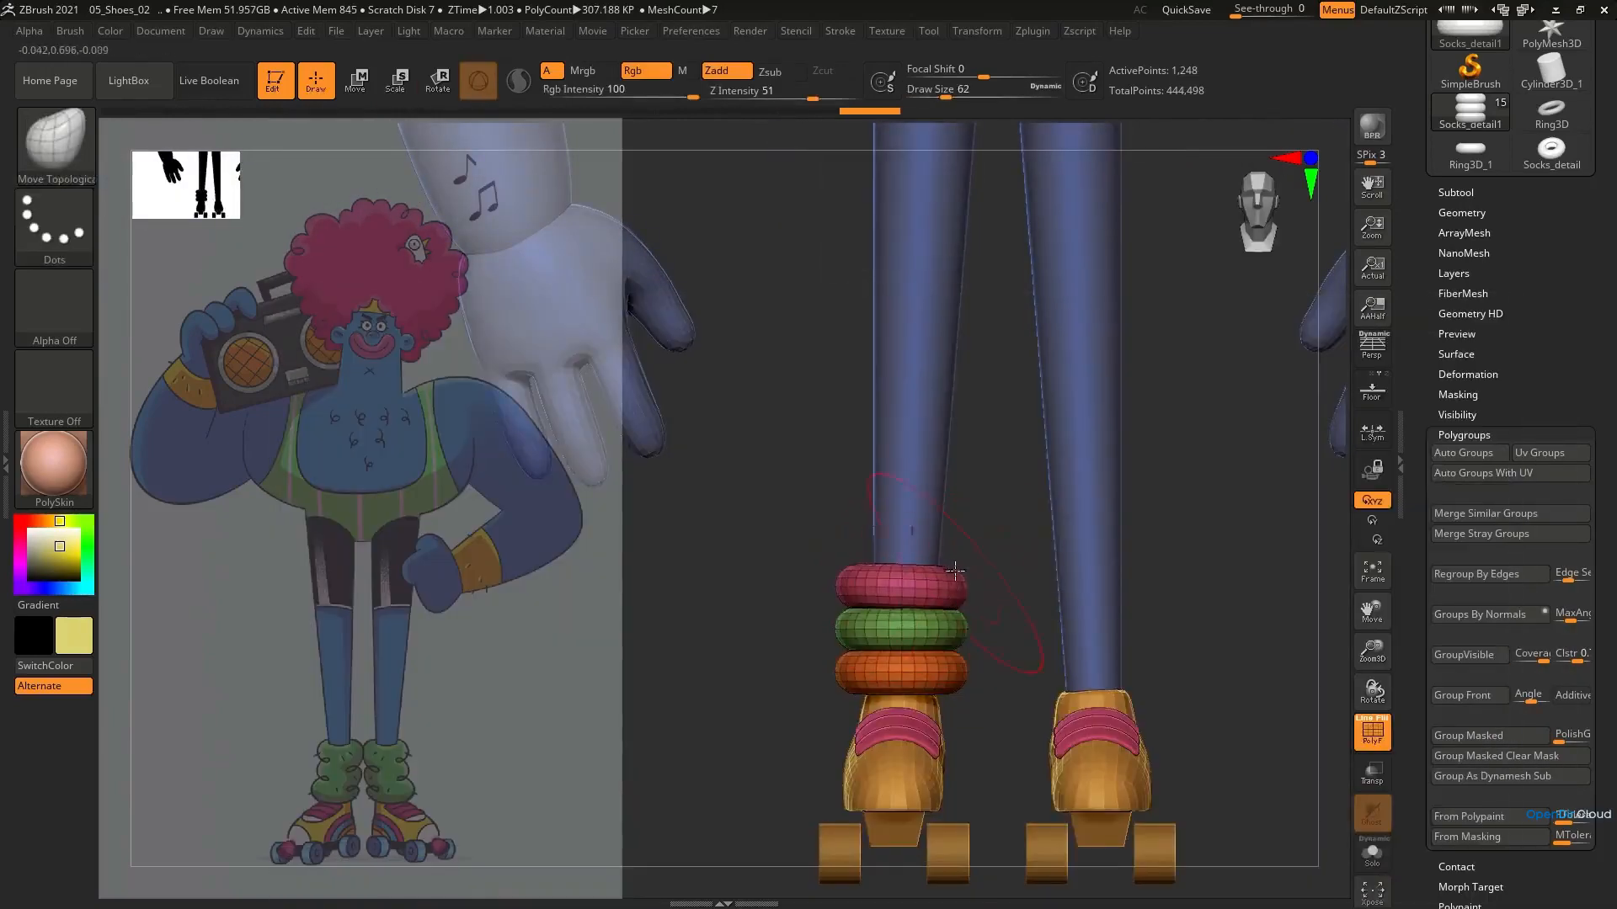
pyautogui.moveTo(956, 594); pyautogui.dragTo(954, 635)
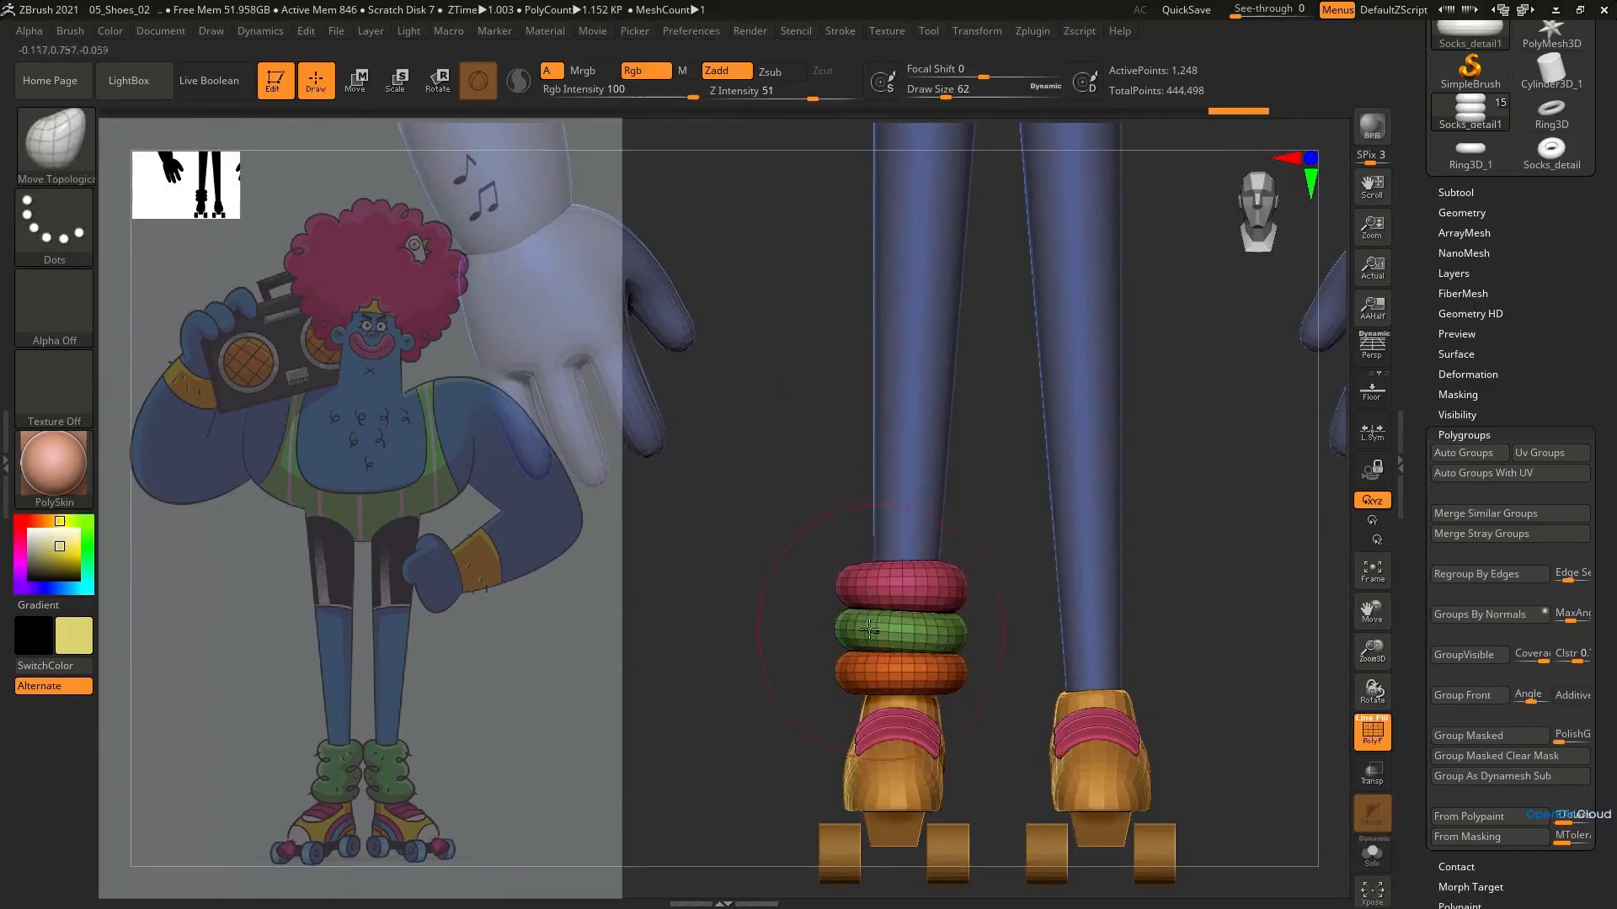
pyautogui.moveTo(850, 594); pyautogui.dragTo(851, 587)
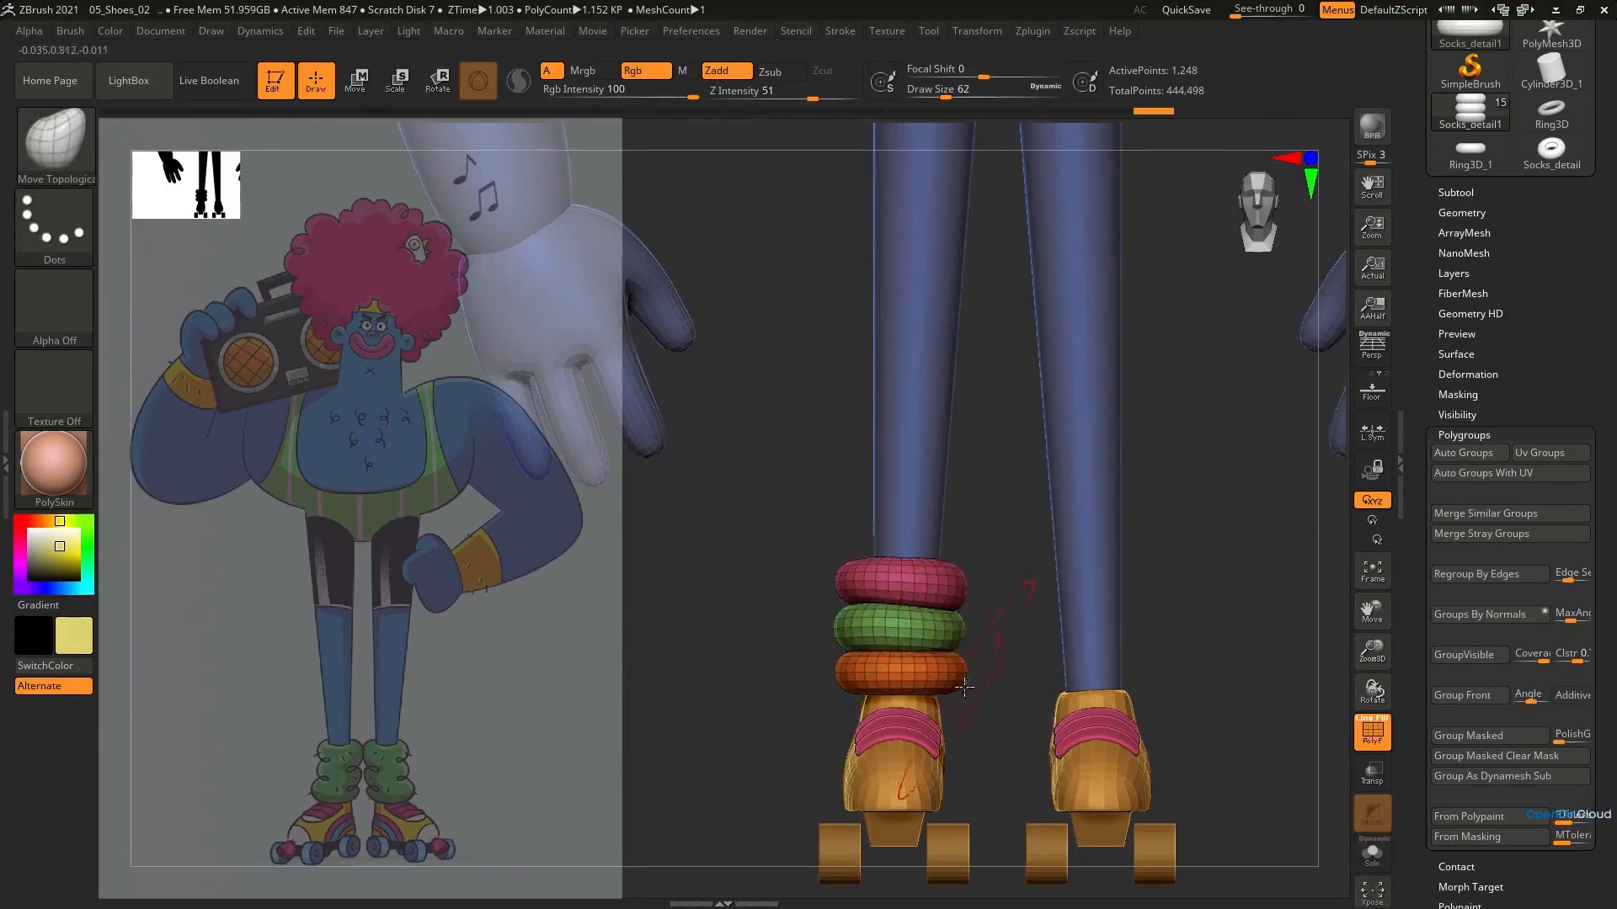
pyautogui.moveTo(948, 604); pyautogui.dragTo(949, 607)
# Adjust the rings in side view, lowering the stack toward the shoe and bending the folds with the Move brush
pyautogui.hotkey('shift', 'f')
pyautogui.moveTo(968, 590)
pyautogui.keyDown('ctrl'); pyautogui.mouseDown(button='right')
pyautogui.moveTo(943, 472)
pyautogui.moveTo(1094, 476)
pyautogui.moveTo(993, 598)
pyautogui.mouseUp(button='right'); pyautogui.keyUp('ctrl')
pyautogui.moveTo(893, 598); pyautogui.dragTo(893, 604)
pyautogui.moveTo(881, 697); pyautogui.dragTo(881, 706)
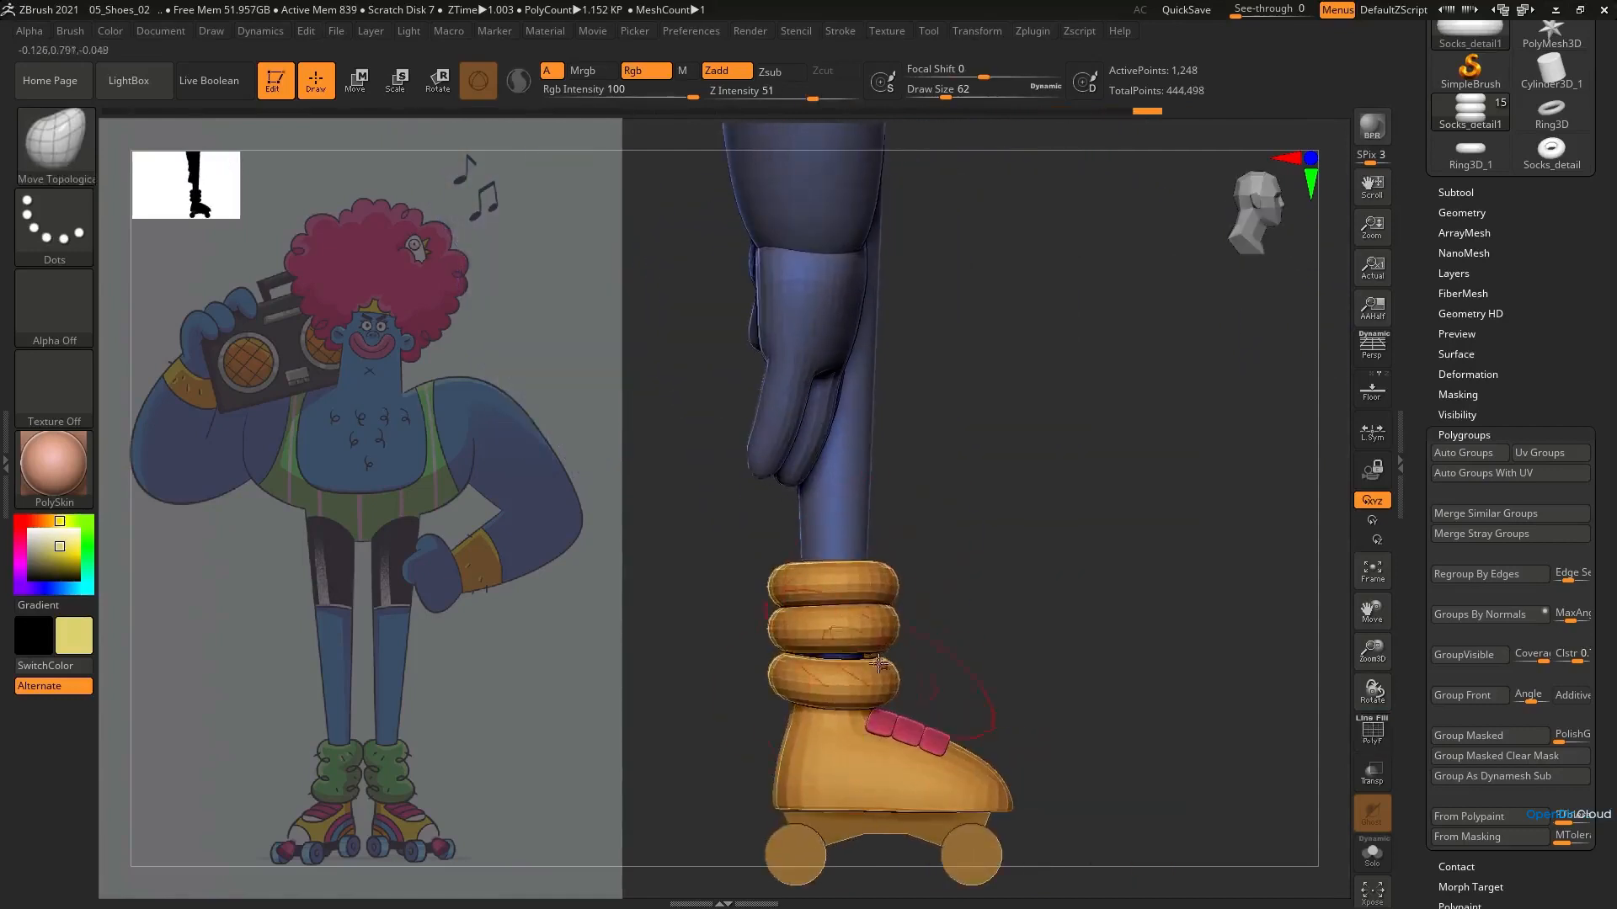
pyautogui.press('e')
pyautogui.press('q')
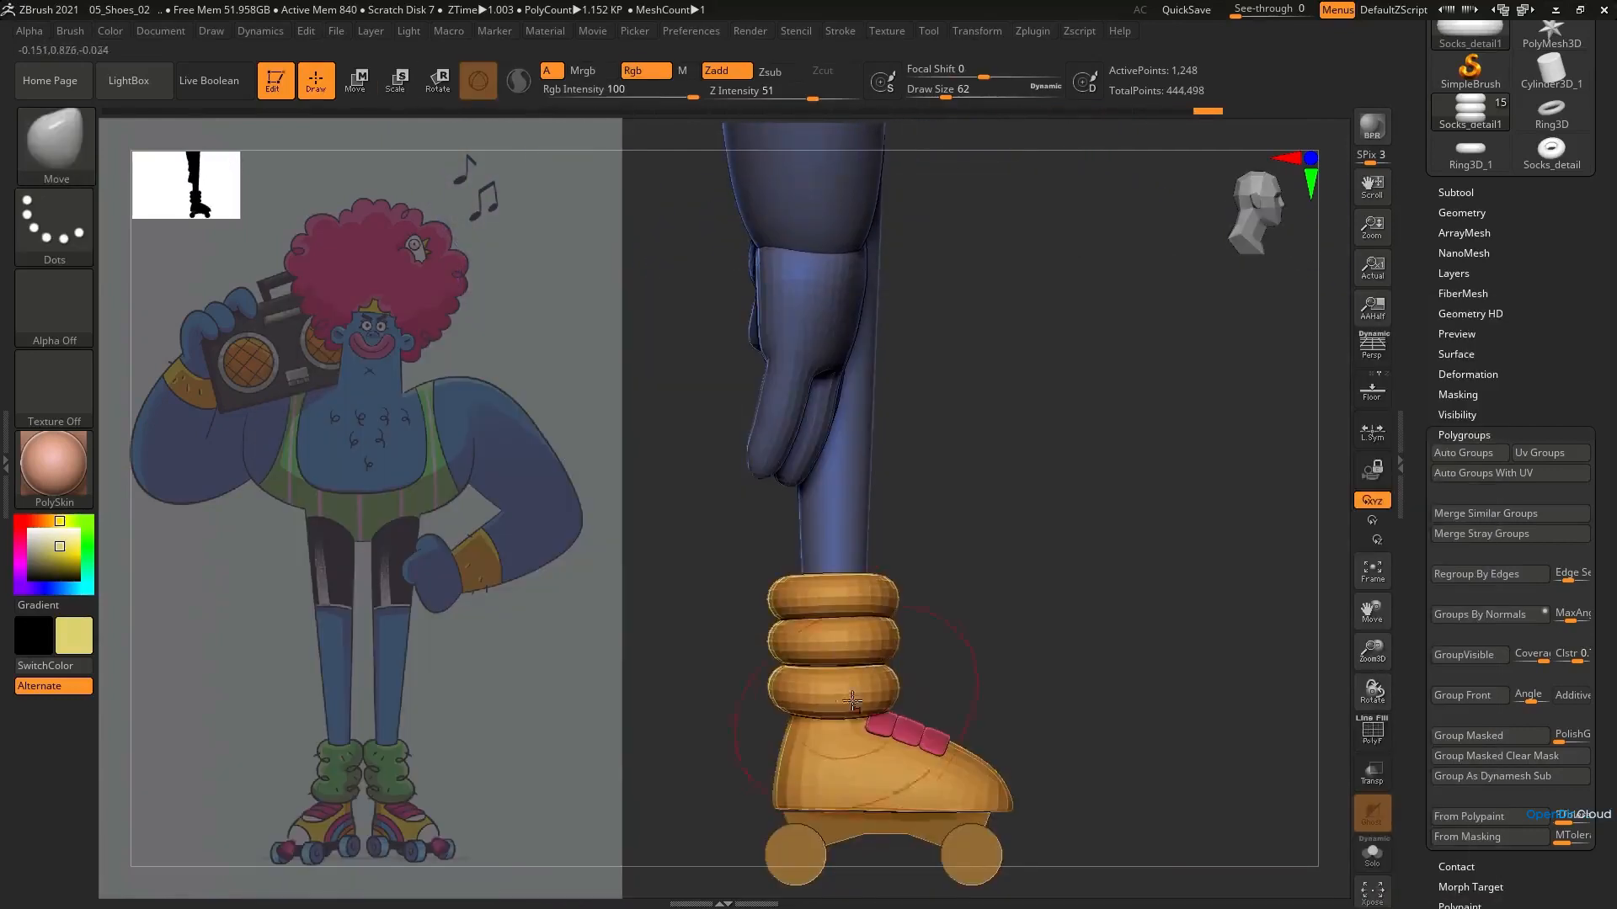
pyautogui.moveTo(847, 671); pyautogui.dragTo(842, 619)
pyautogui.keyDown('shift'); pyautogui.moveTo(939, 585); pyautogui.dragTo(860, 577, button='right'); pyautogui.keyUp('shift')
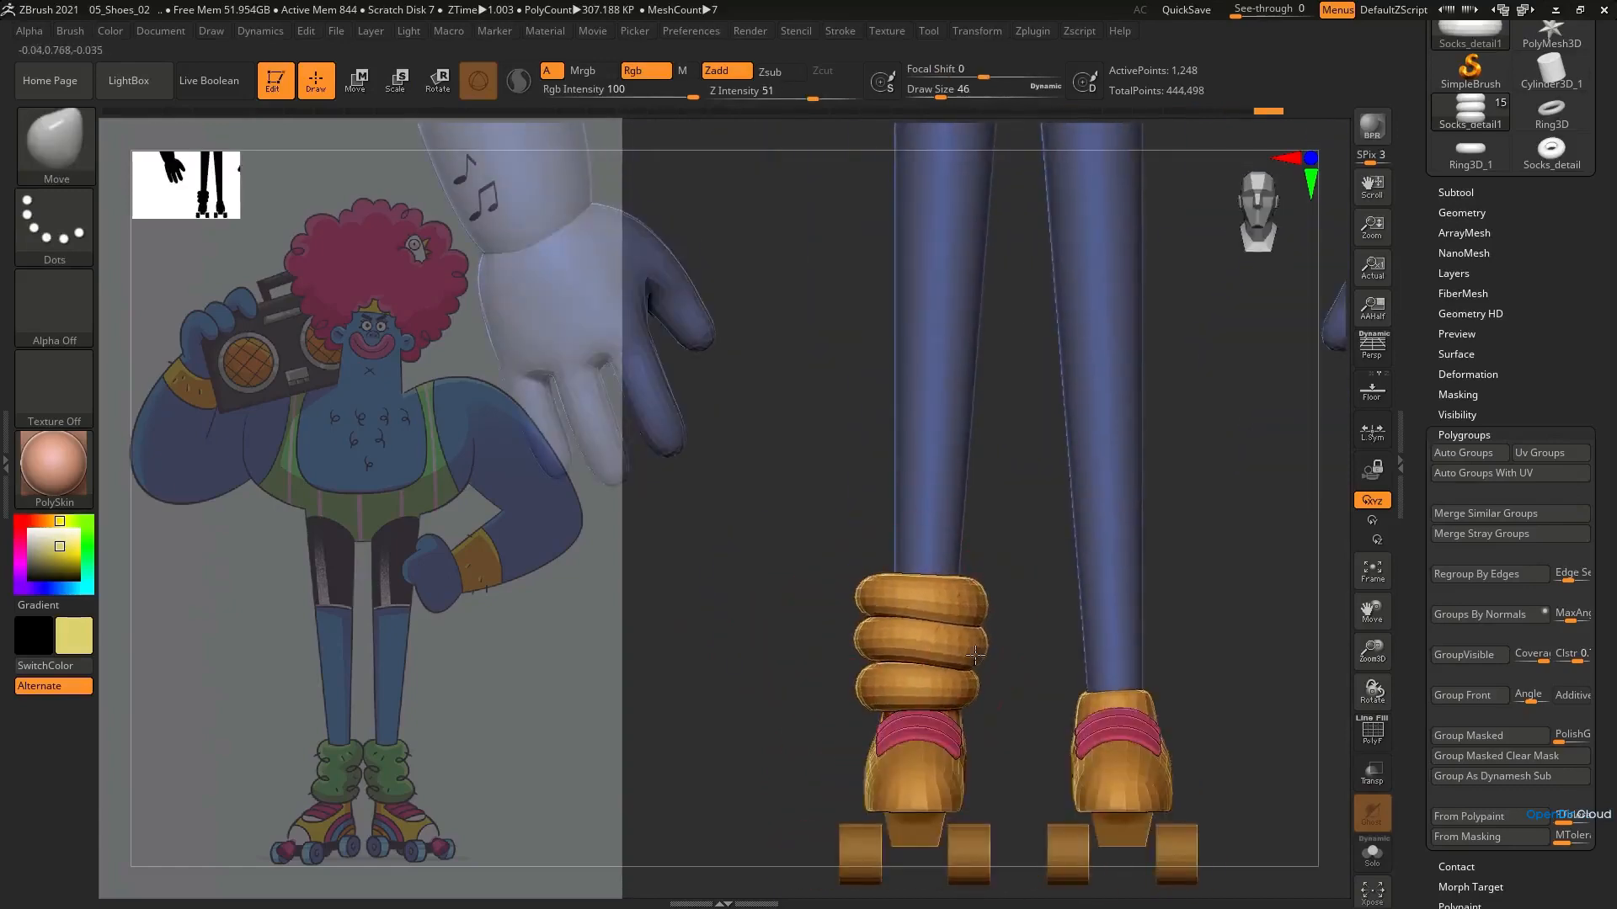
# Tilt and offset the individual folds from the front with the Move Topological brush at a smaller size
pyautogui.press('b')
pyautogui.press('m')
pyautogui.press('t')
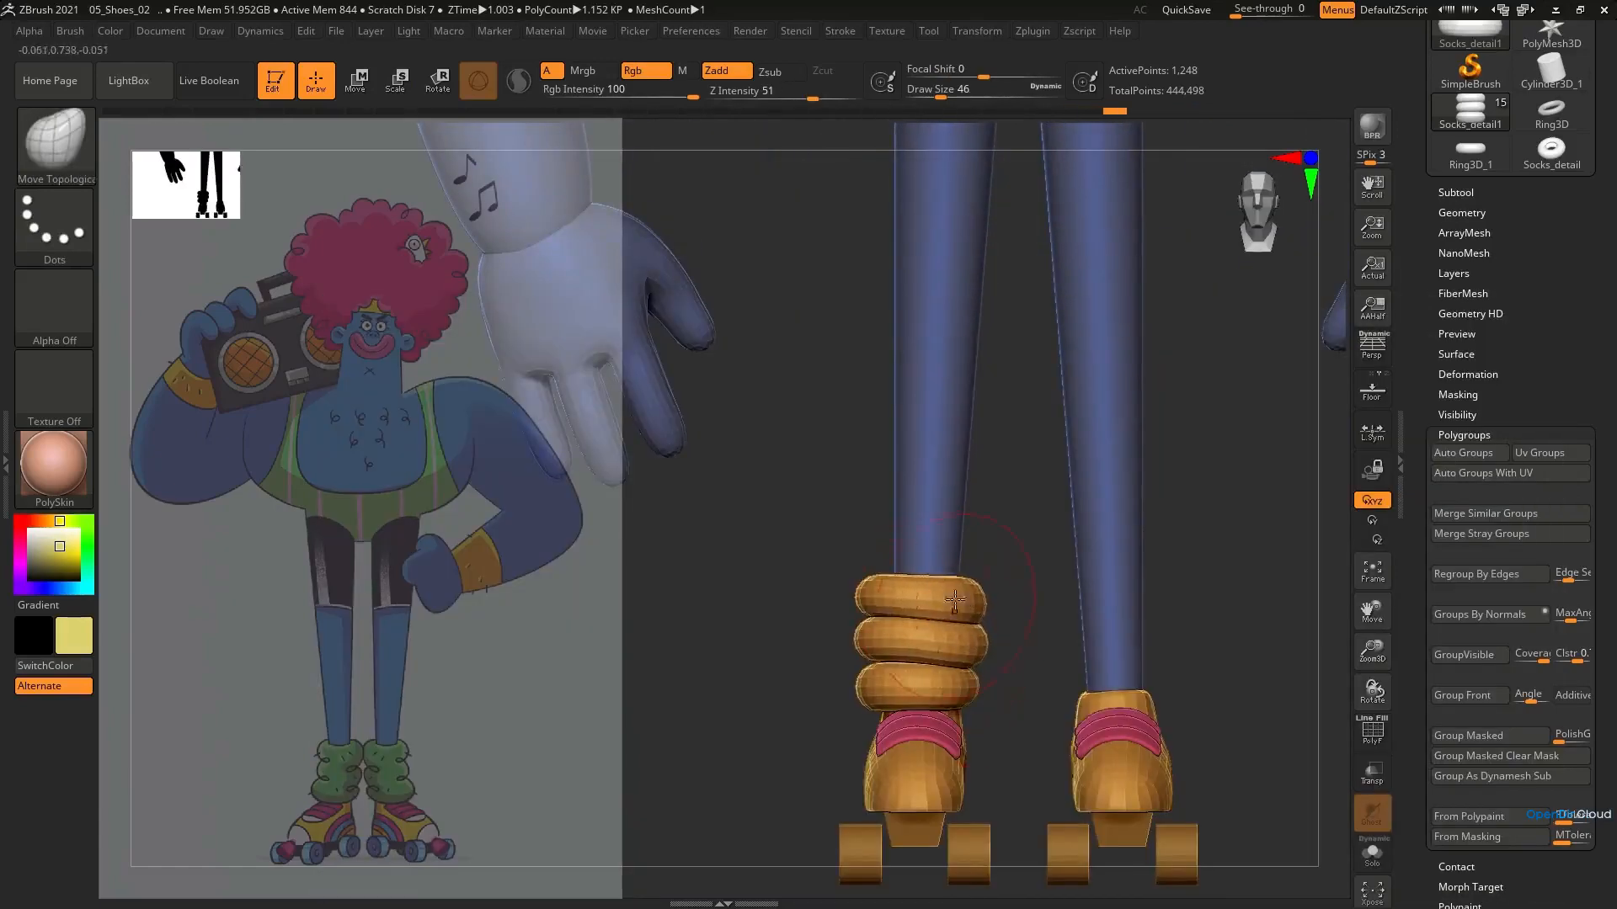
pyautogui.moveTo(955, 598); pyautogui.dragTo(950, 600)
pyautogui.moveTo(951, 600); pyautogui.dragTo(917, 699, button='right')
pyautogui.keyDown('ctrl'); pyautogui.moveTo(918, 699); pyautogui.dragTo(893, 623, button='right'); pyautogui.keyUp('ctrl')
pyautogui.moveTo(855, 559); pyautogui.dragTo(865, 561)
pyautogui.moveTo(866, 561); pyautogui.dragTo(864, 505, button='right')
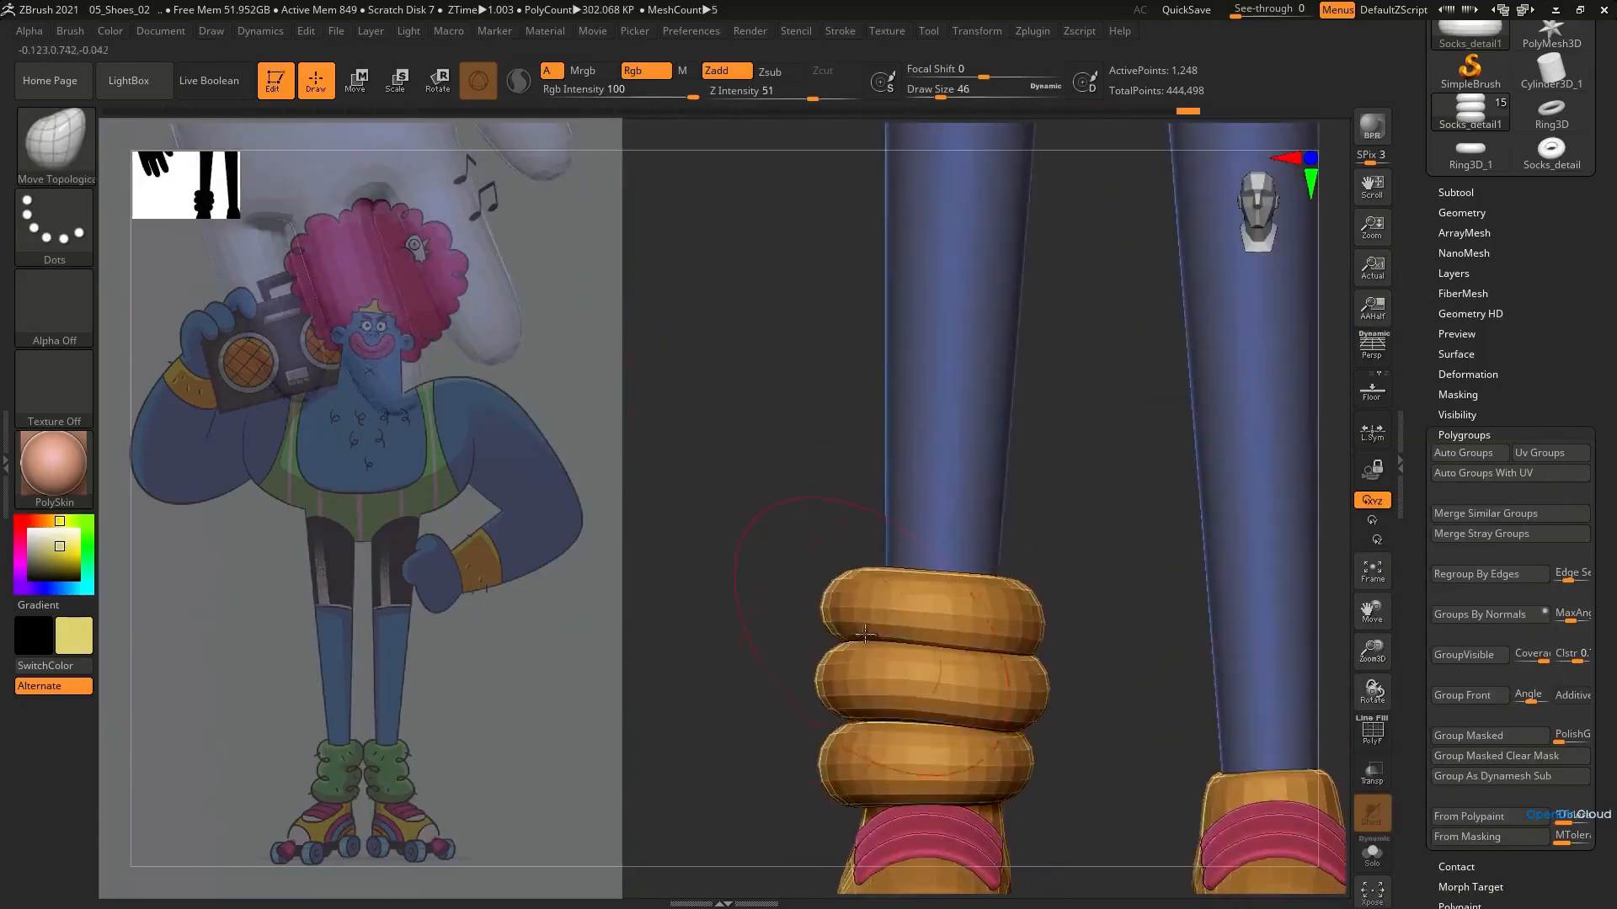
# Refine the folds' uneven shape from the side and front so they sit closely around the ankle
pyautogui.moveTo(847, 755); pyautogui.dragTo(854, 755)
pyautogui.keyDown('ctrl'); pyautogui.moveTo(854, 741); pyautogui.dragTo(901, 387, button='right'); pyautogui.keyUp('ctrl')
pyautogui.moveTo(901, 505)
pyautogui.mouseDown(button='right')
pyautogui.moveTo(1007, 567)
pyautogui.moveTo(977, 569)
pyautogui.mouseUp(button='right')
pyautogui.keyDown('ctrl'); pyautogui.moveTo(960, 581); pyautogui.dragTo(941, 770, button='right'); pyautogui.keyUp('ctrl')
pyautogui.moveTo(928, 626)
pyautogui.mouseDown()
pyautogui.moveTo(992, 627)
pyautogui.moveTo(943, 592)
pyautogui.moveTo(960, 595)
pyautogui.mouseUp()
pyautogui.press('b')
pyautogui.press('n')
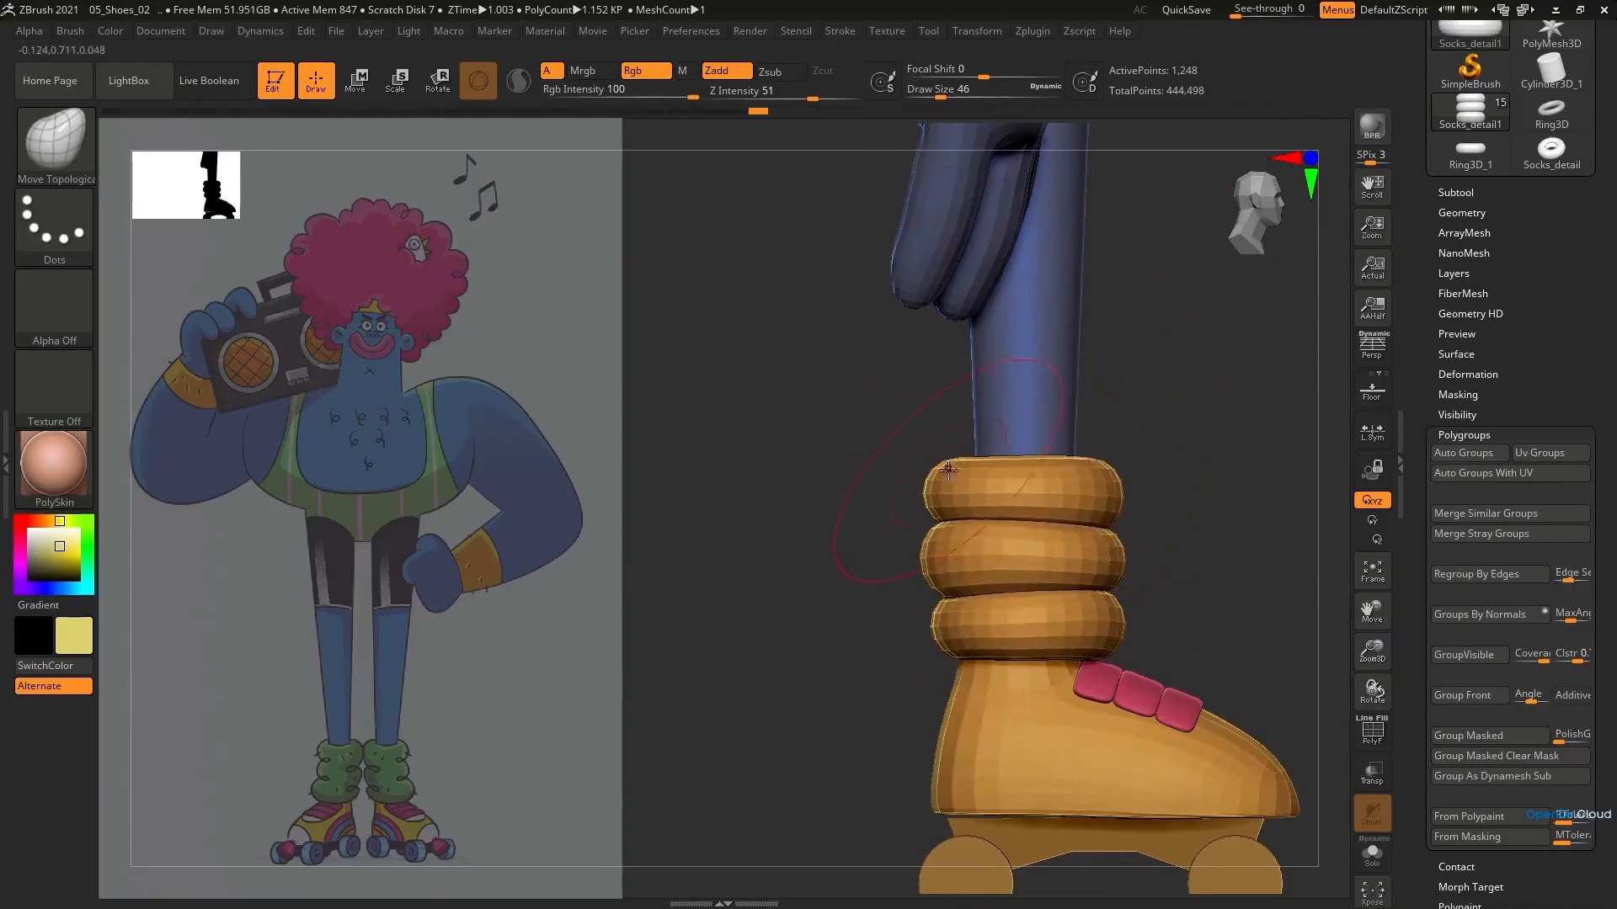
pyautogui.moveTo(1001, 512); pyautogui.dragTo(998, 544)
pyautogui.moveTo(998, 581)
pyautogui.keyDown('ctrl'); pyautogui.mouseDown(button='right')
pyautogui.moveTo(994, 514)
pyautogui.moveTo(862, 573)
pyautogui.moveTo(792, 579)
pyautogui.mouseUp(button='right'); pyautogui.keyUp('ctrl')
pyautogui.keyDown('ctrl'); pyautogui.moveTo(1047, 581); pyautogui.dragTo(1060, 615, button='right'); pyautogui.keyUp('ctrl')
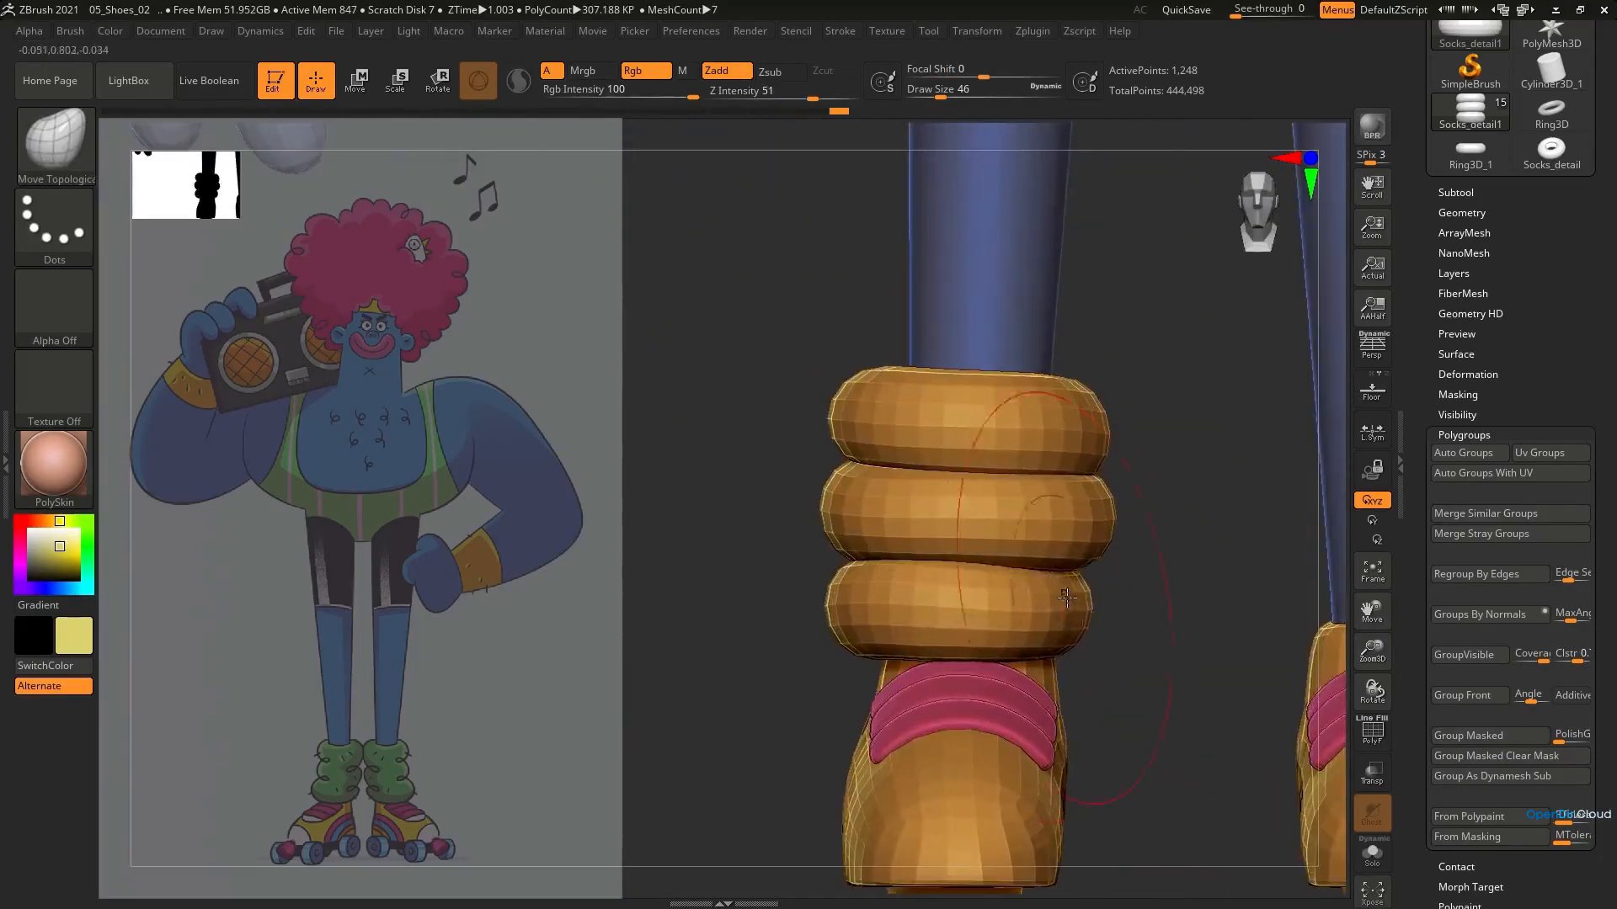
# Mirror the three finished folds onto the other leg with Mirror And Weld
pyautogui.keyDown('ctrl'); pyautogui.moveTo(1086, 476); pyautogui.dragTo(1111, 455, button='right'); pyautogui.keyUp('ctrl')
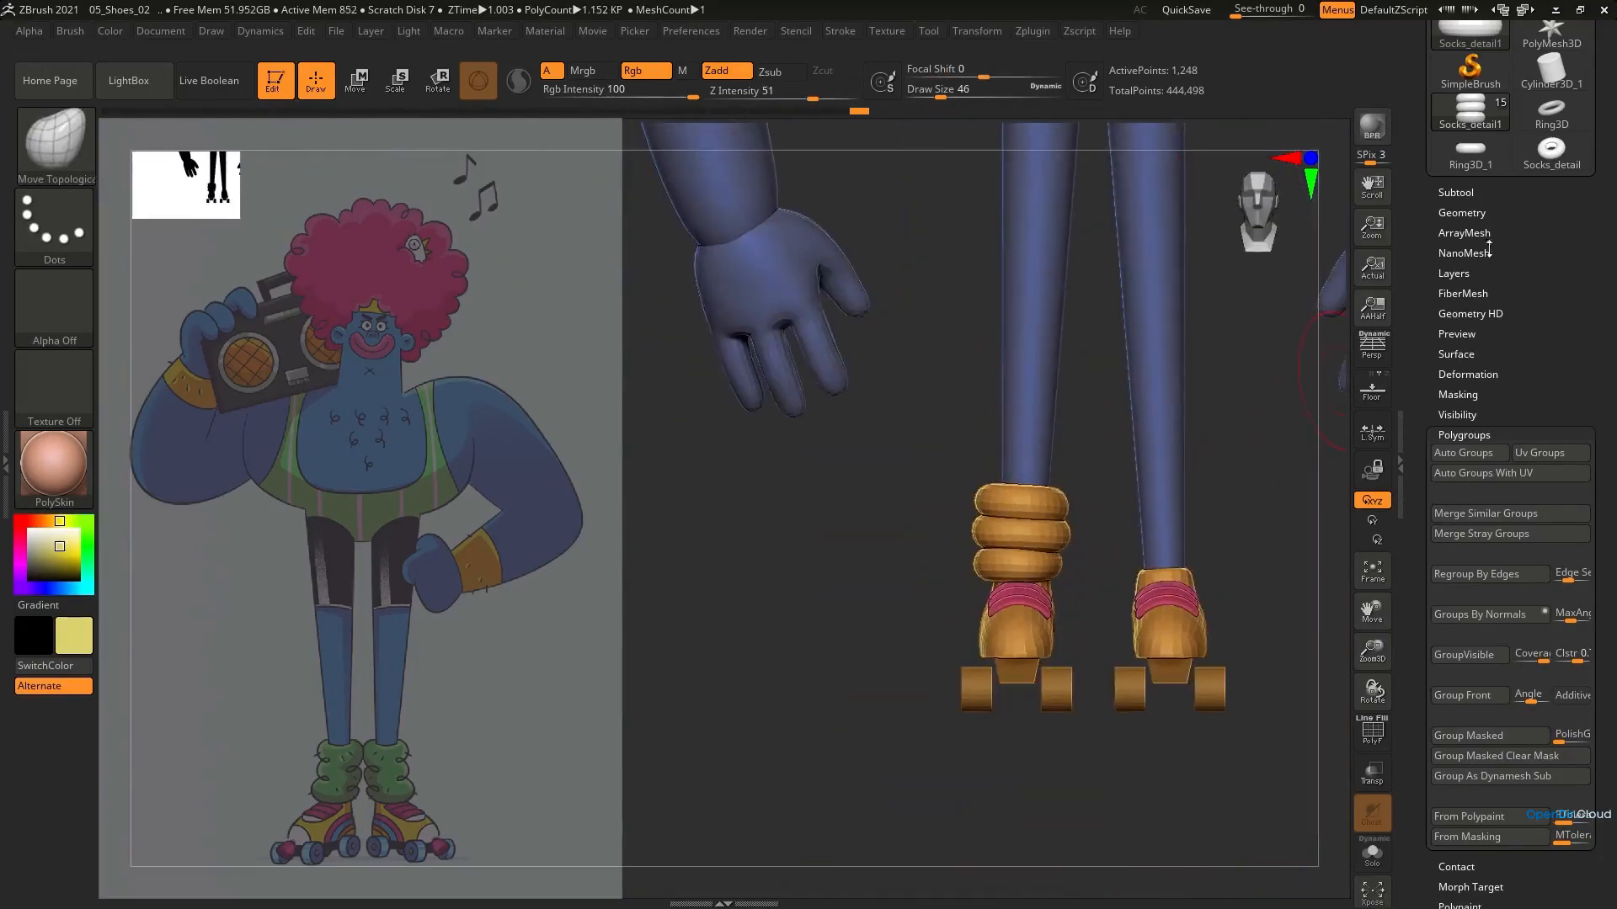
pyautogui.keyDown('ctrl'); pyautogui.moveTo(1049, 565); pyautogui.dragTo(1047, 645, button='right'); pyautogui.keyUp('ctrl')
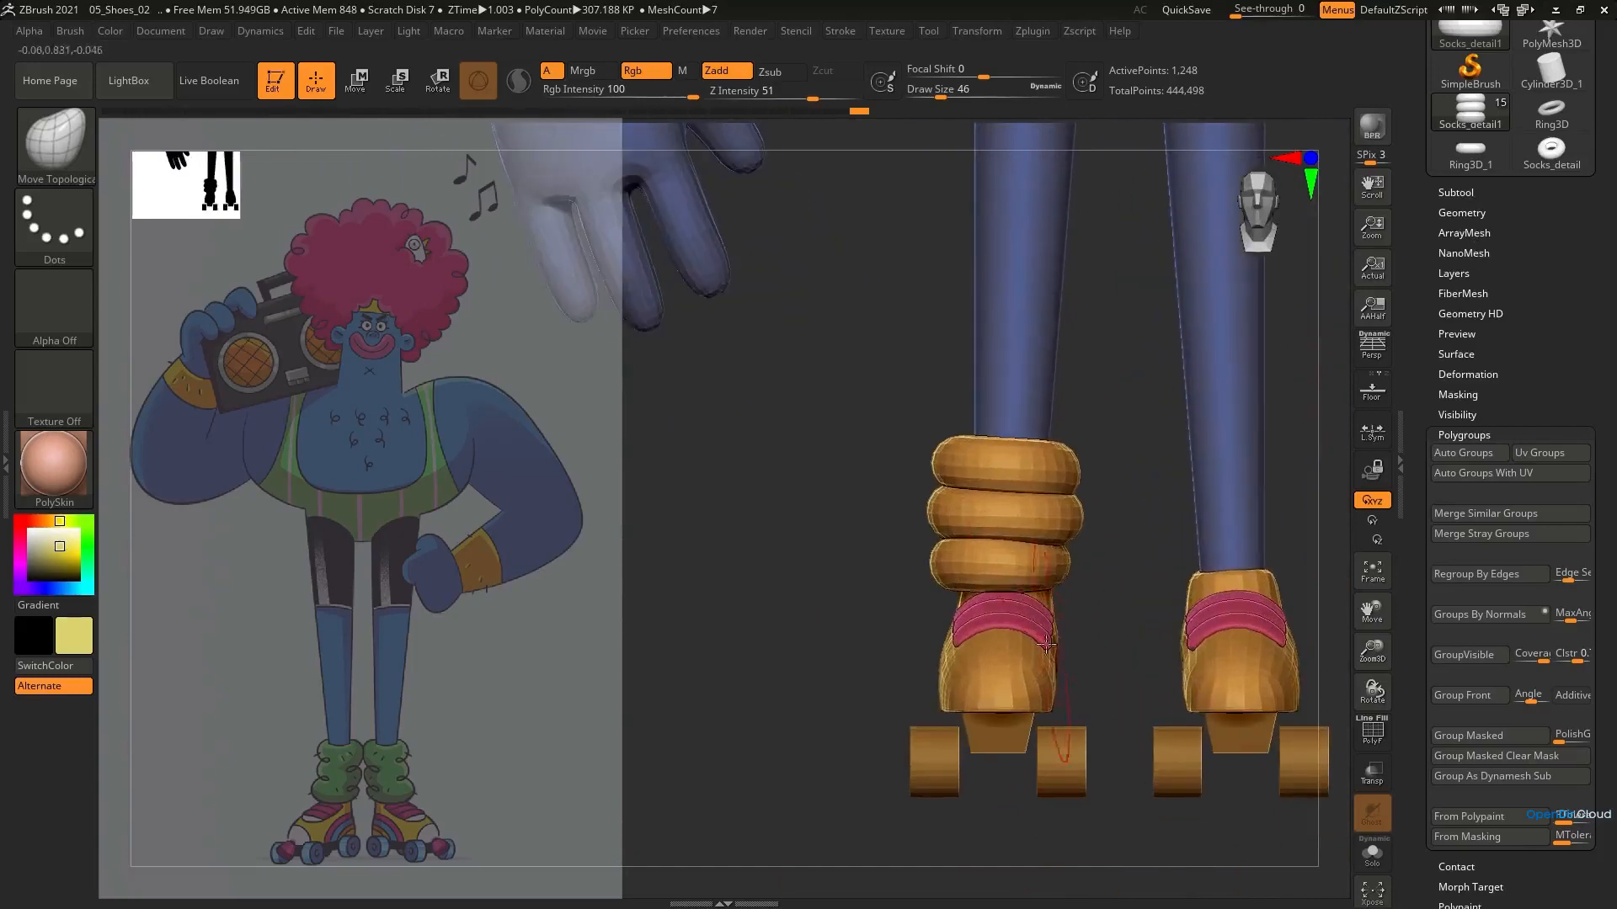
pyautogui.click(1476, 433)
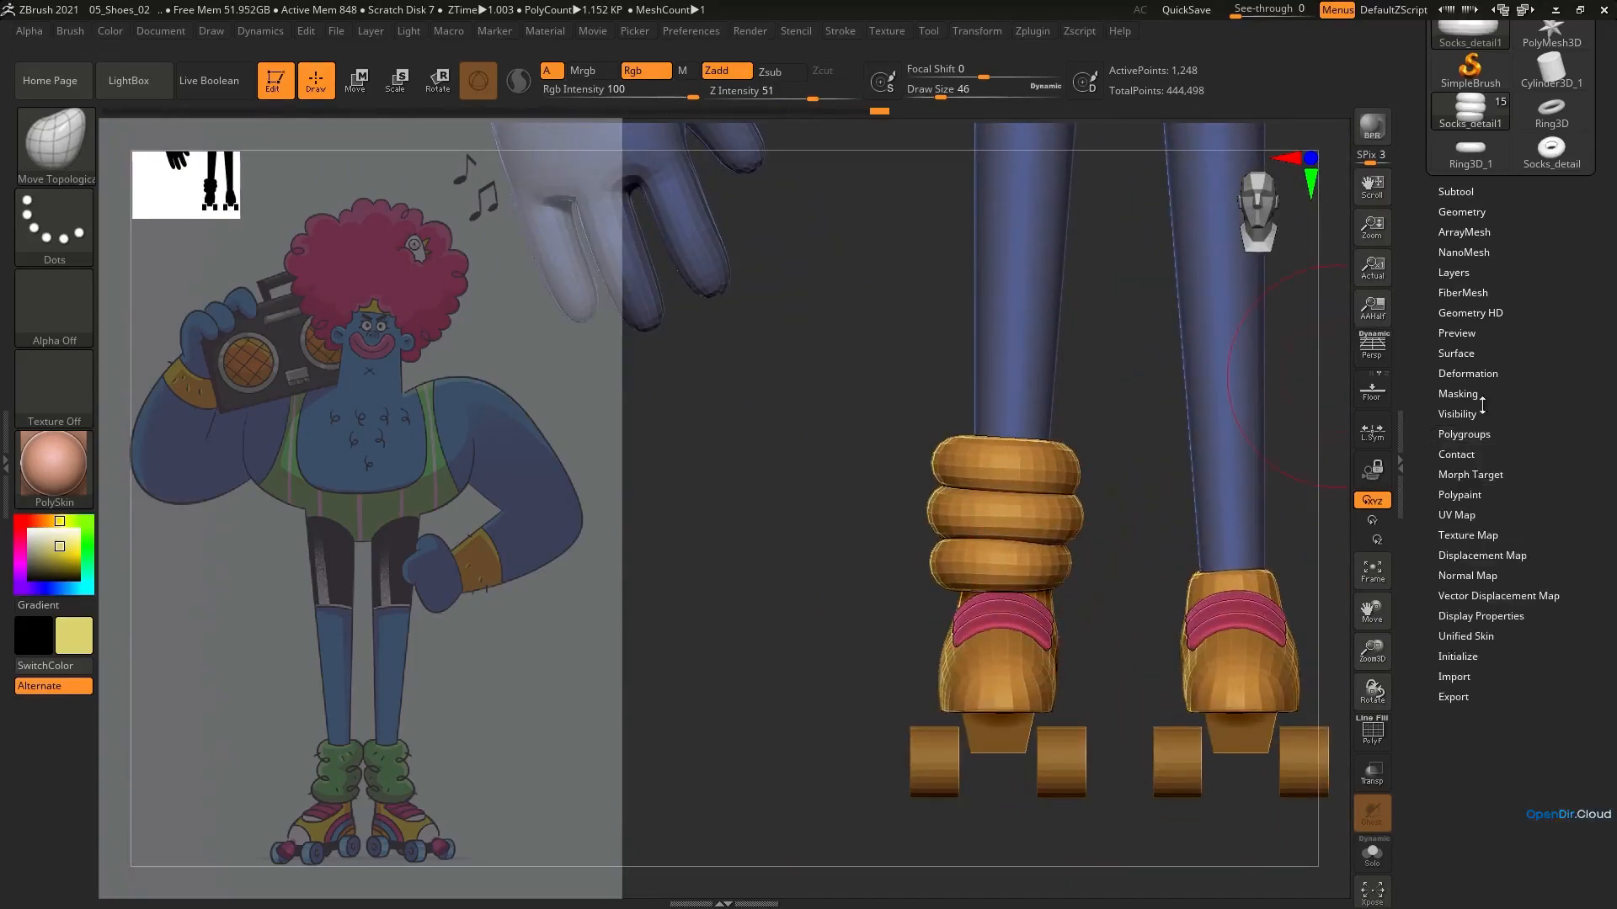
pyautogui.click(1467, 212)
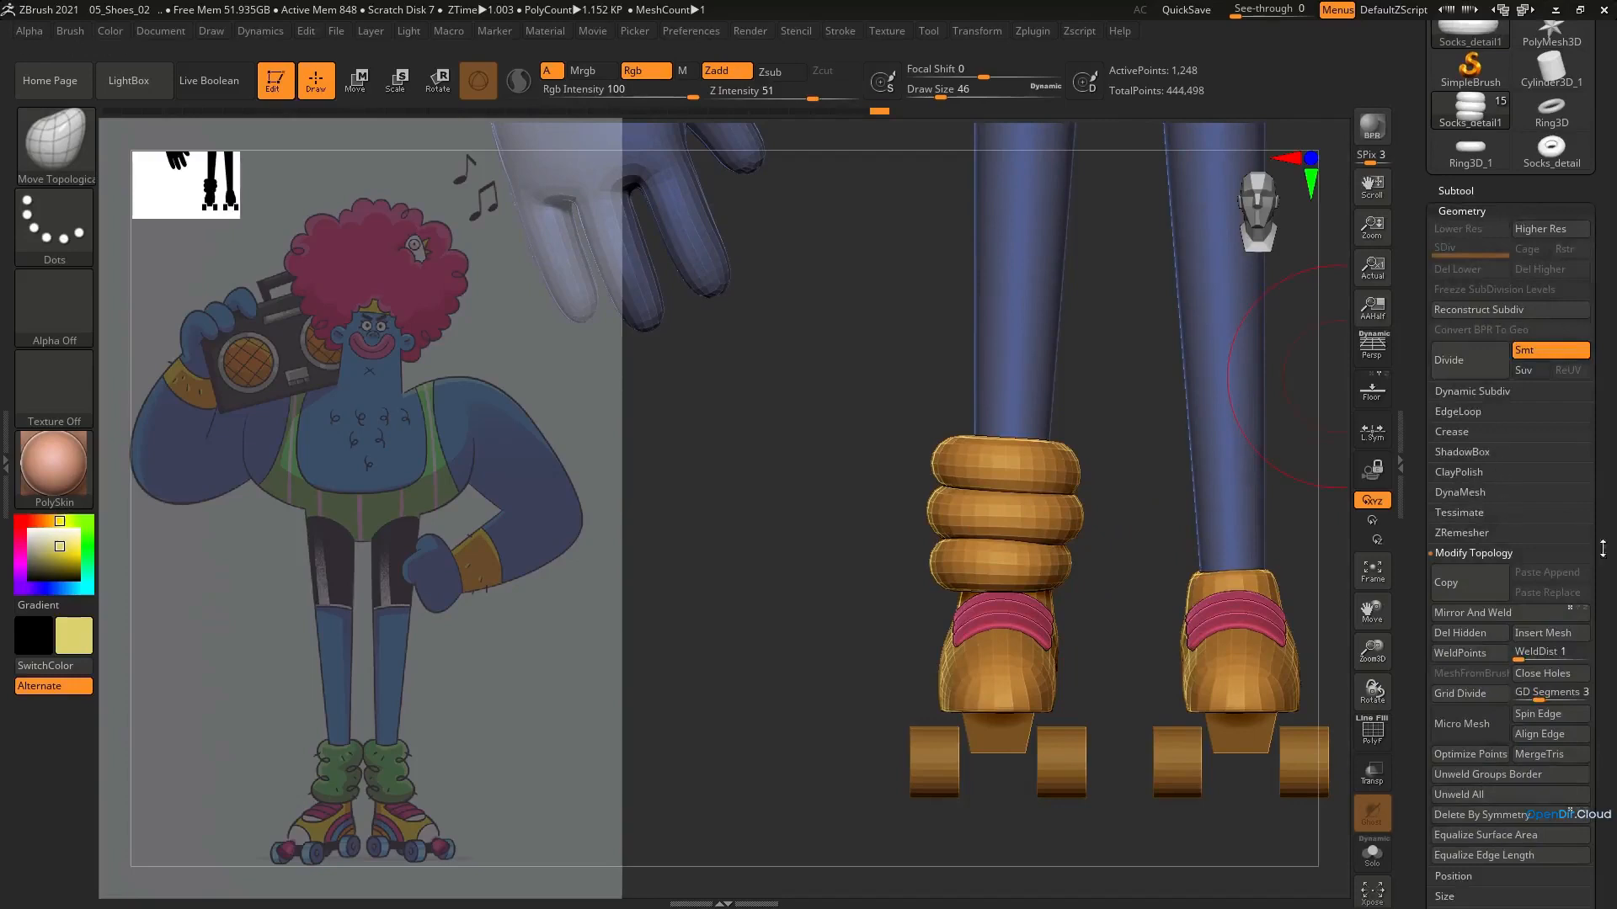
pyautogui.moveTo(1596, 573); pyautogui.dragTo(1587, 499)
pyautogui.click(1474, 496)
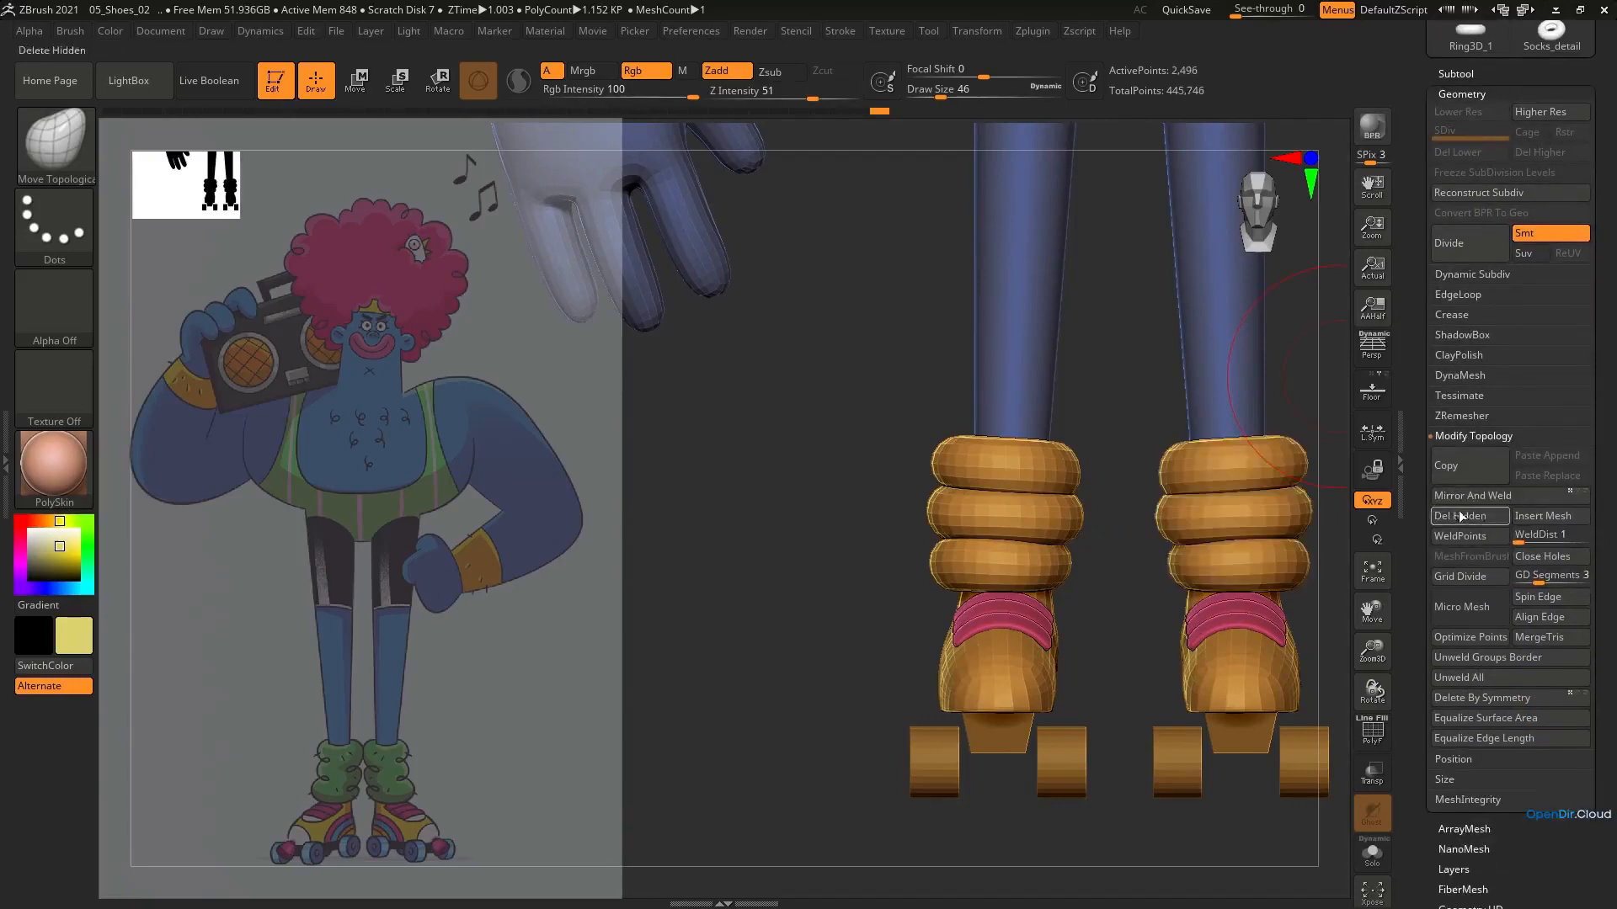
# Push the right leg warmer's folds into more uneven shapes from the front with the Move Topological brush
pyautogui.moveTo(1135, 535); pyautogui.dragTo(1047, 514)
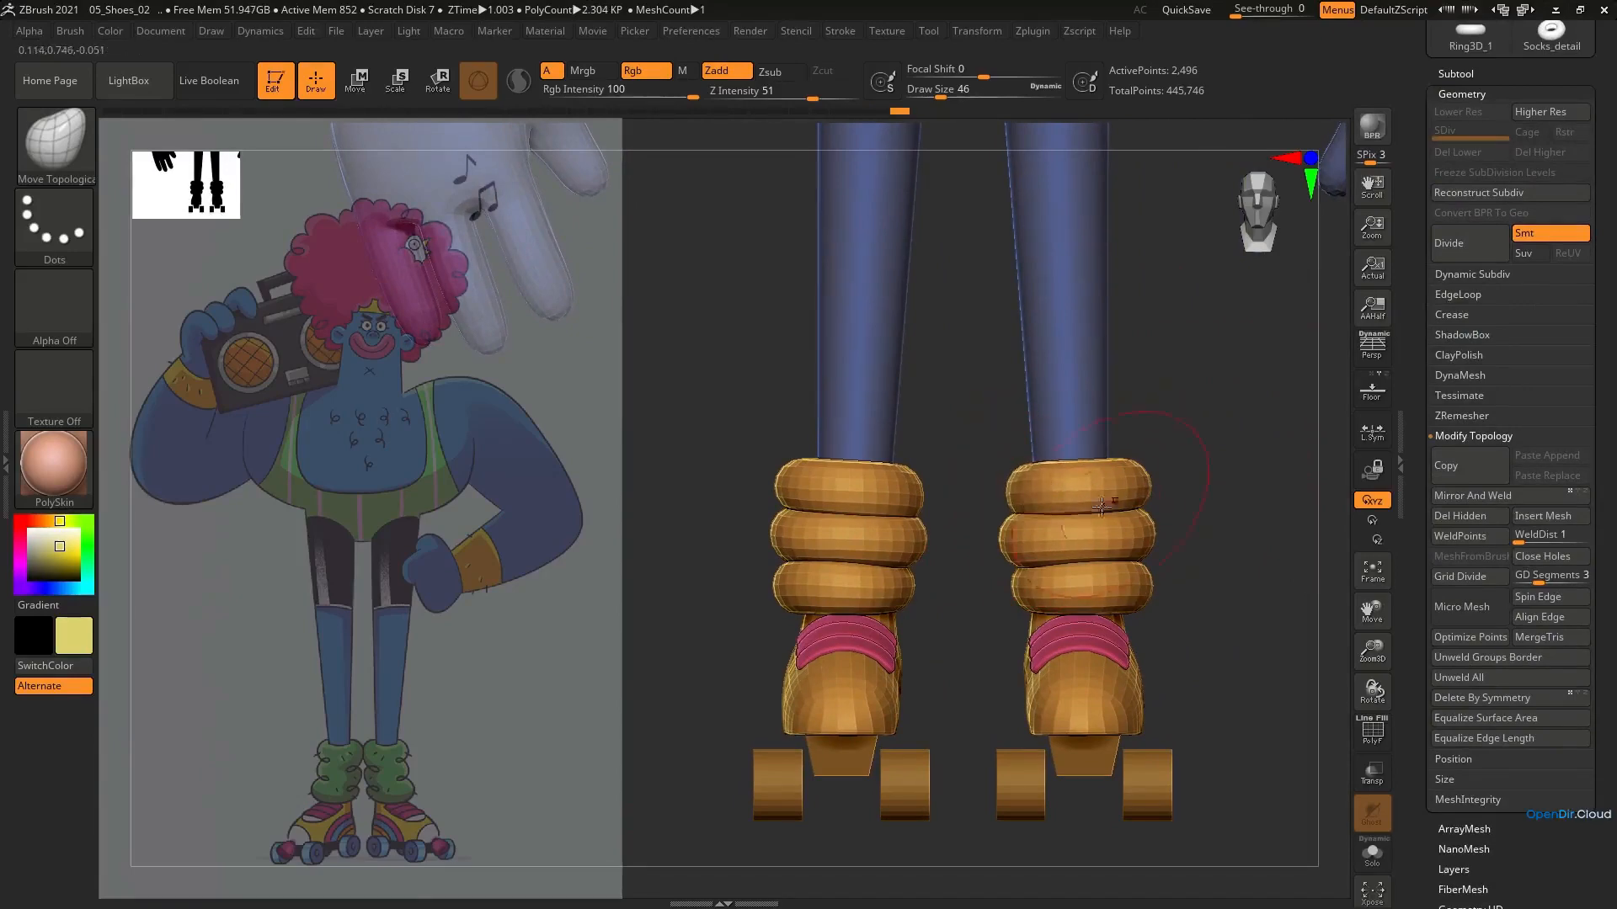
pyautogui.moveTo(1104, 489); pyautogui.dragTo(1038, 506, button='right')
pyautogui.keyDown('shift'); pyautogui.moveTo(1120, 451); pyautogui.dragTo(1128, 544, button='right'); pyautogui.keyUp('shift')
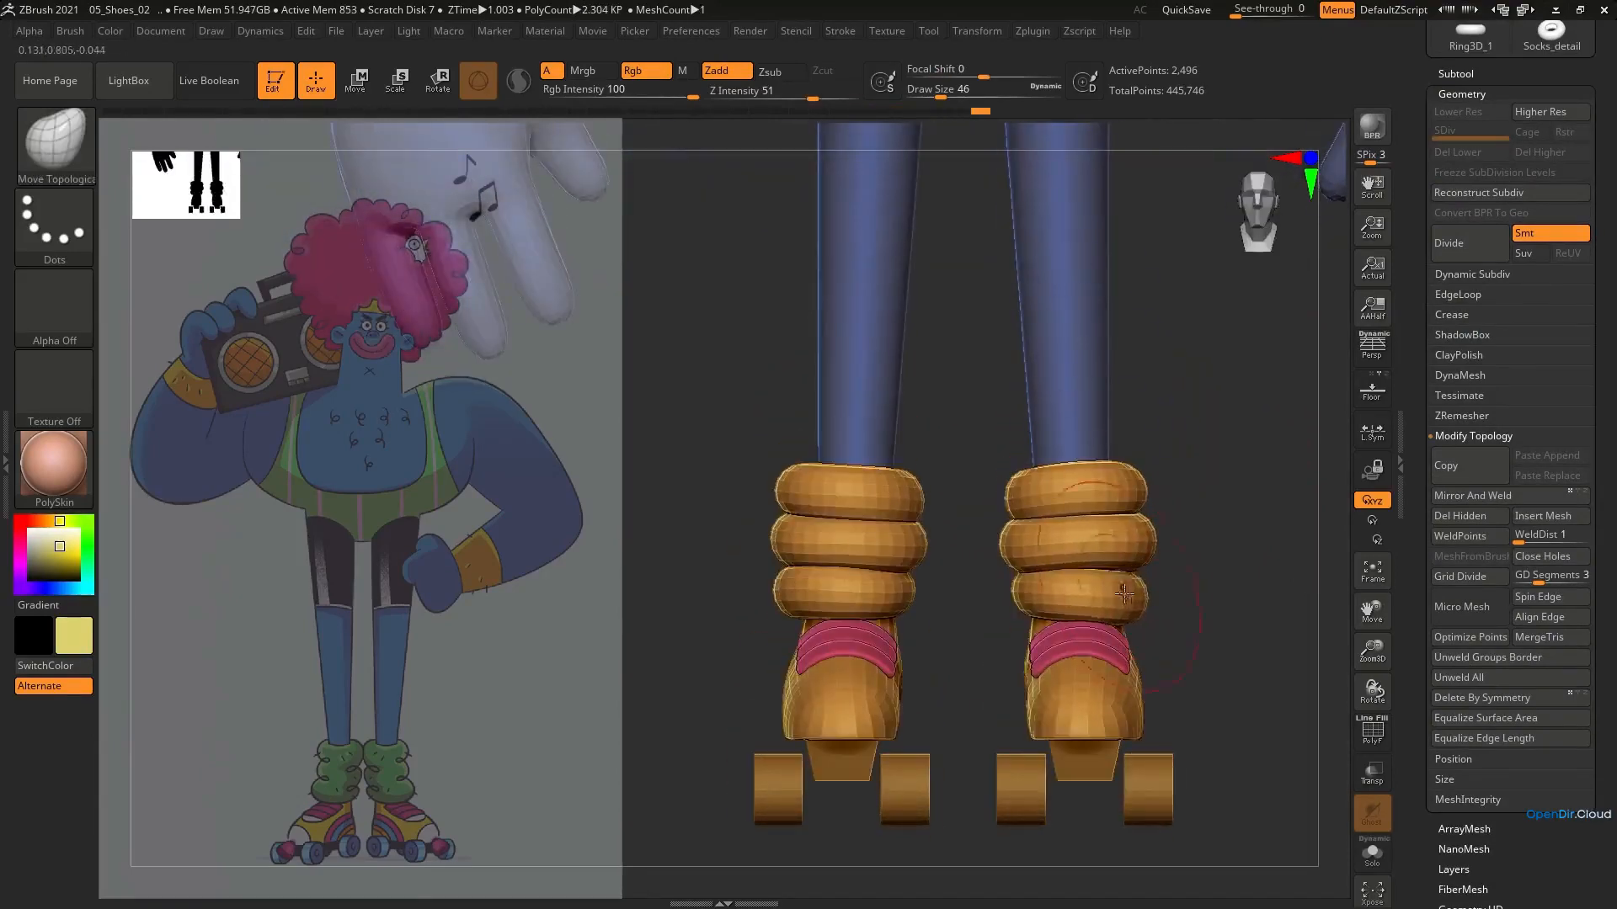
pyautogui.moveTo(1124, 535)
pyautogui.mouseDown(button='right')
pyautogui.moveTo(1057, 552)
pyautogui.moveTo(1151, 581)
pyautogui.moveTo(1155, 620)
pyautogui.moveTo(1238, 521)
pyautogui.moveTo(1095, 548)
pyautogui.mouseUp(button='right')
pyautogui.moveTo(1095, 547)
pyautogui.keyDown('ctrl'); pyautogui.mouseDown(button='right')
pyautogui.moveTo(1103, 606)
pyautogui.moveTo(1124, 594)
pyautogui.moveTo(1058, 598)
pyautogui.mouseUp(button='right'); pyautogui.keyUp('ctrl')
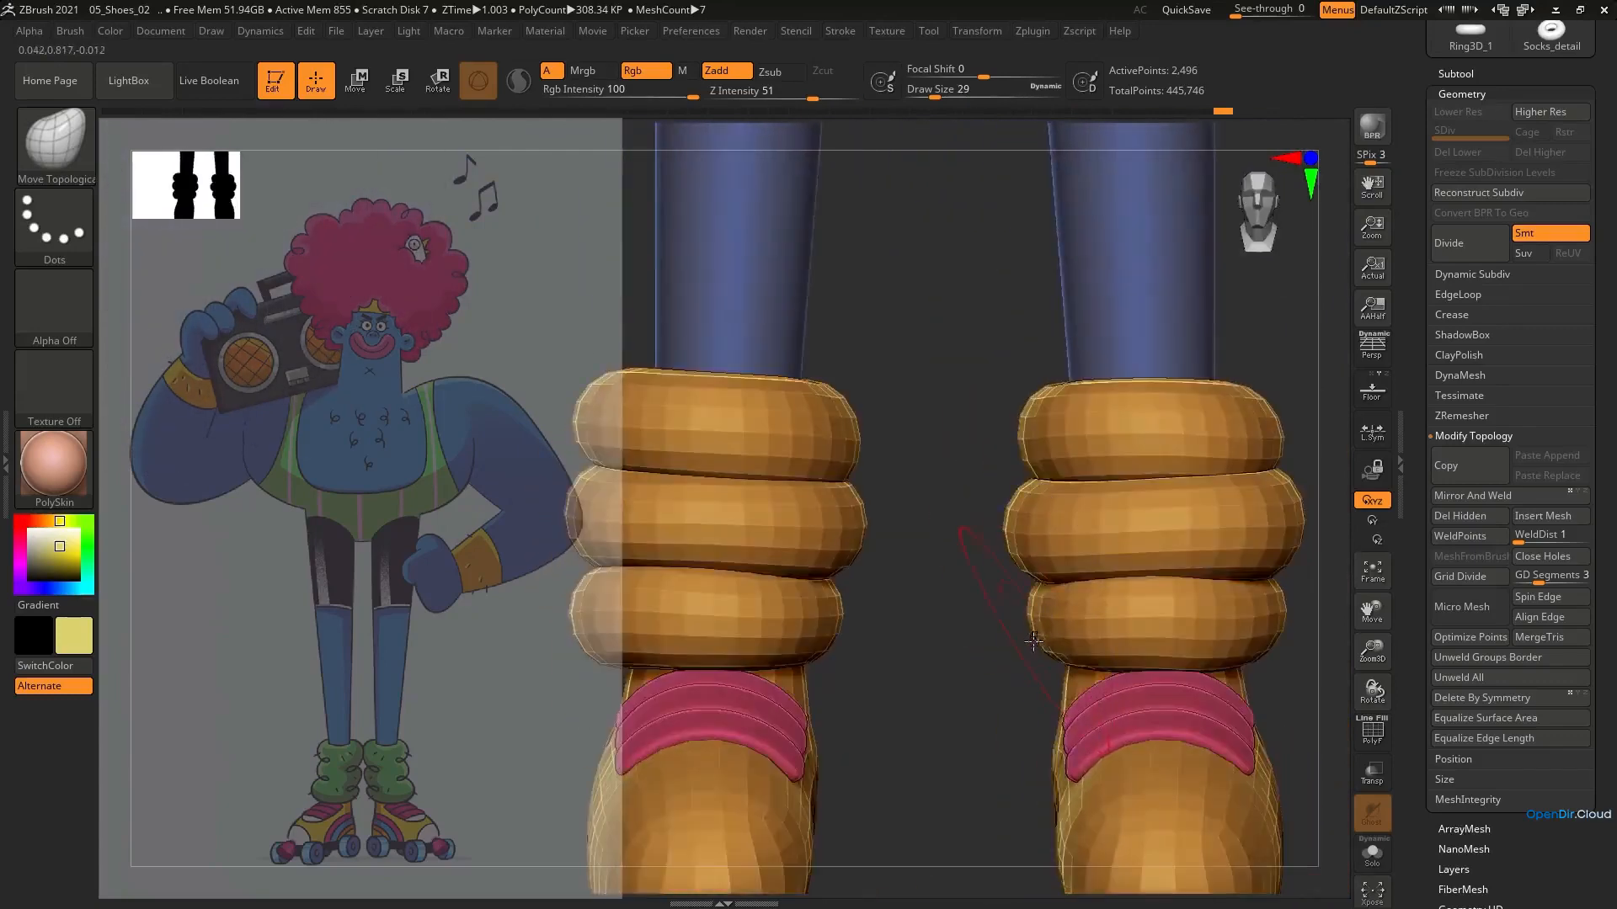
# Refine the inner edges of the individual folds up close and even out their profile in side view
pyautogui.moveTo(1062, 627); pyautogui.dragTo(1070, 654)
pyautogui.moveTo(1021, 506); pyautogui.dragTo(1029, 508)
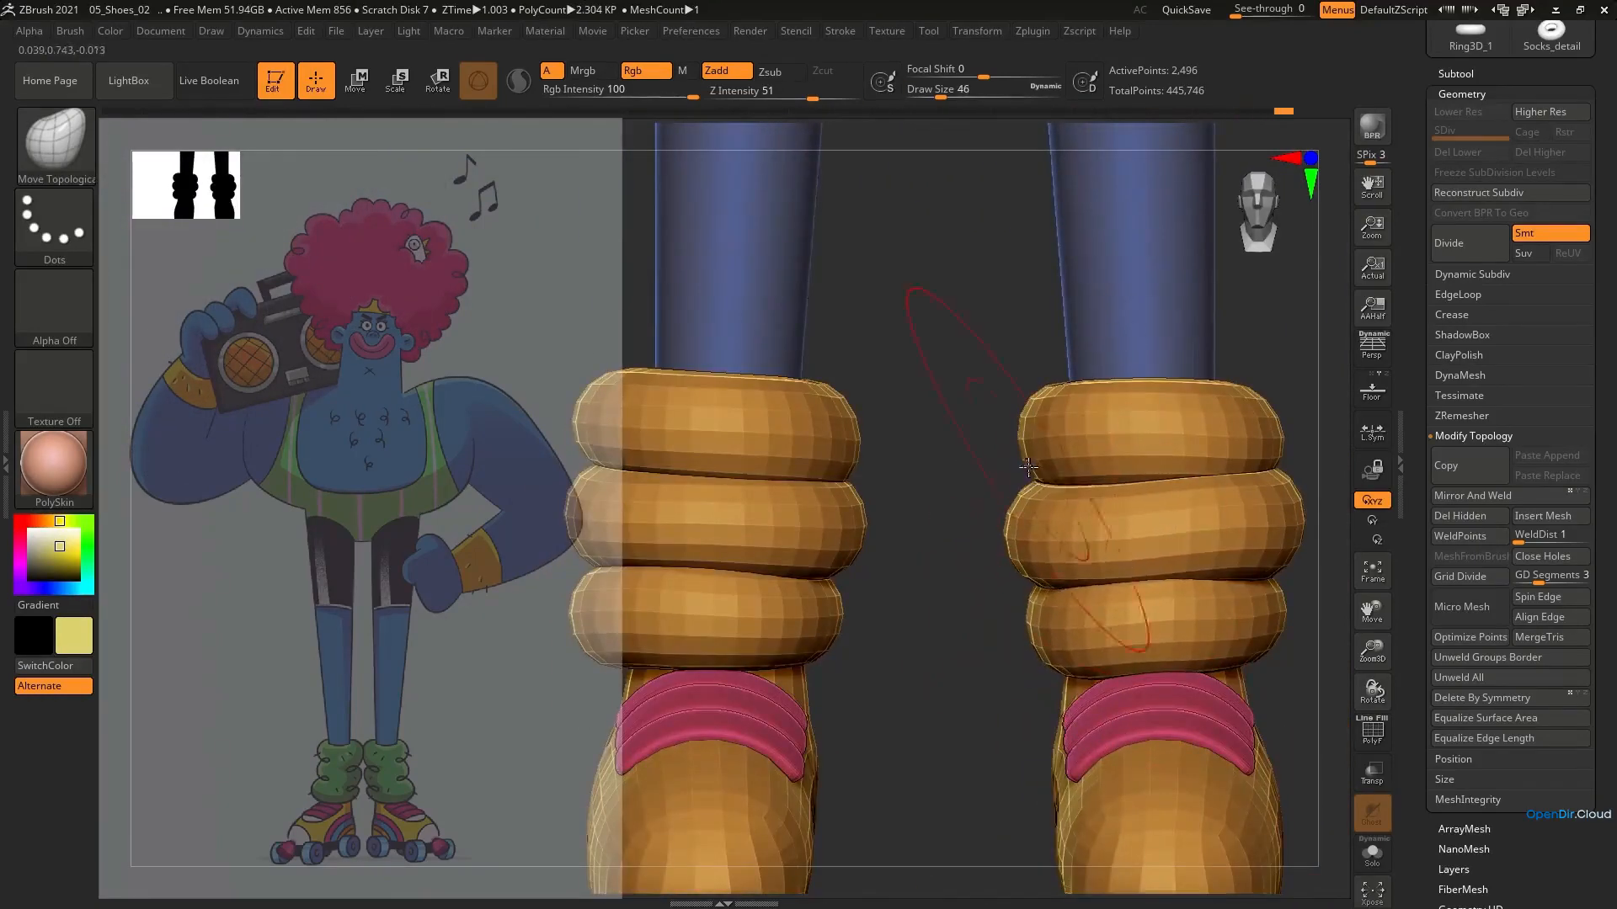
pyautogui.moveTo(1029, 425); pyautogui.dragTo(1039, 427)
pyautogui.moveTo(1047, 590)
pyautogui.keyDown('ctrl'); pyautogui.mouseDown(button='right')
pyautogui.moveTo(1044, 512)
pyautogui.moveTo(1129, 452)
pyautogui.moveTo(1133, 530)
pyautogui.mouseUp(button='right'); pyautogui.keyUp('ctrl')
pyautogui.keyDown('shift'); pyautogui.moveTo(1133, 530); pyautogui.dragTo(1036, 522, button='right'); pyautogui.keyUp('shift')
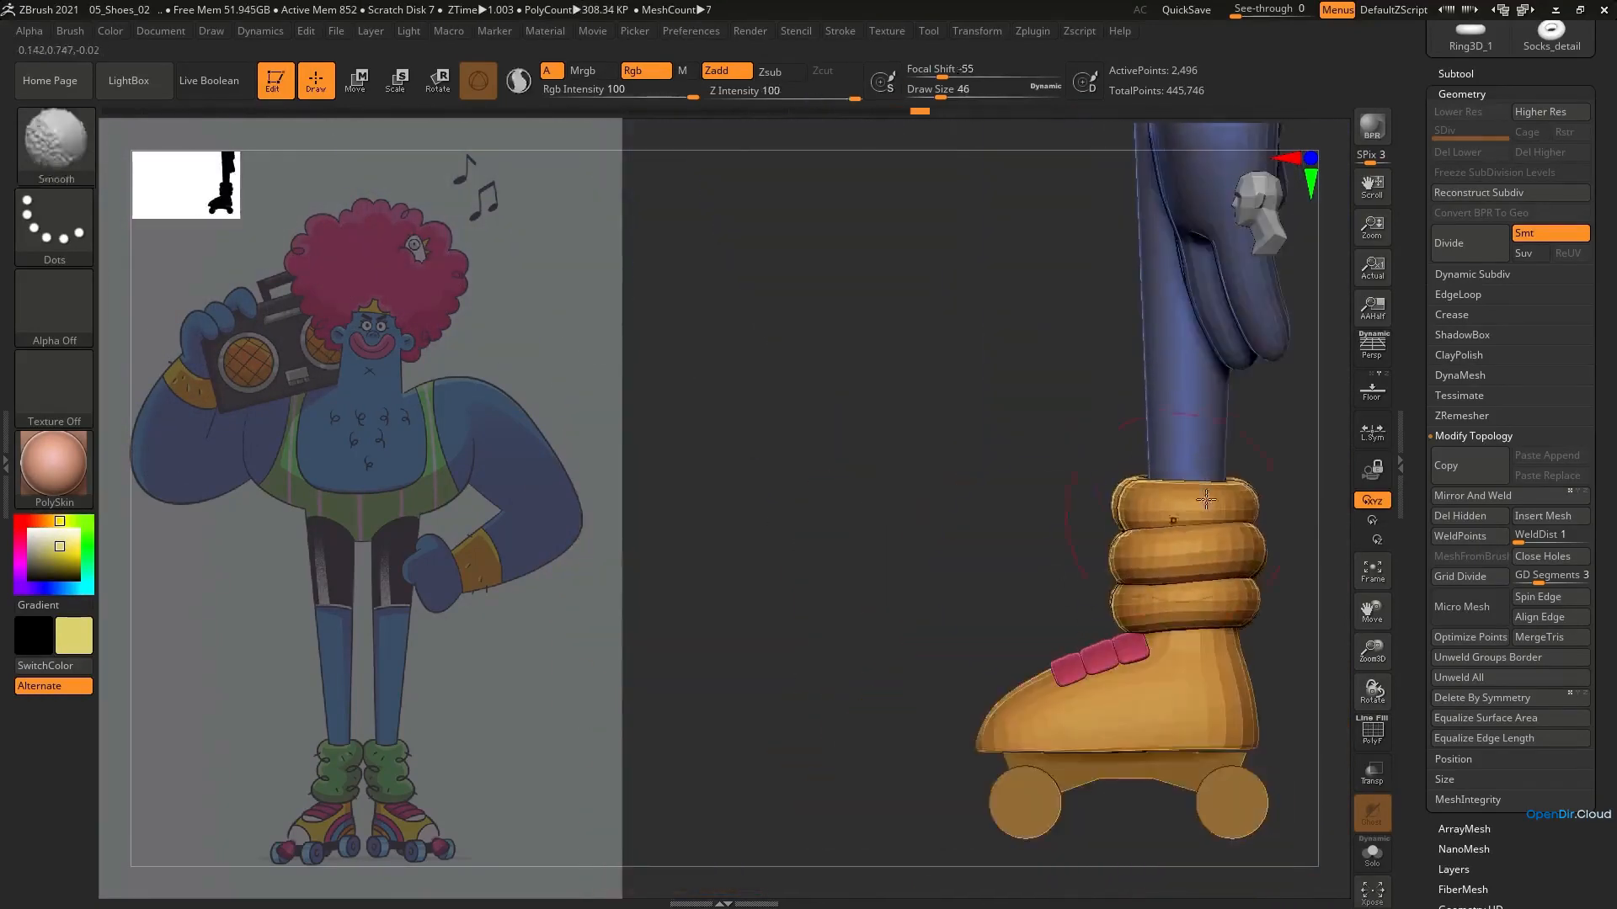
pyautogui.moveTo(1135, 468); pyautogui.dragTo(1144, 462)
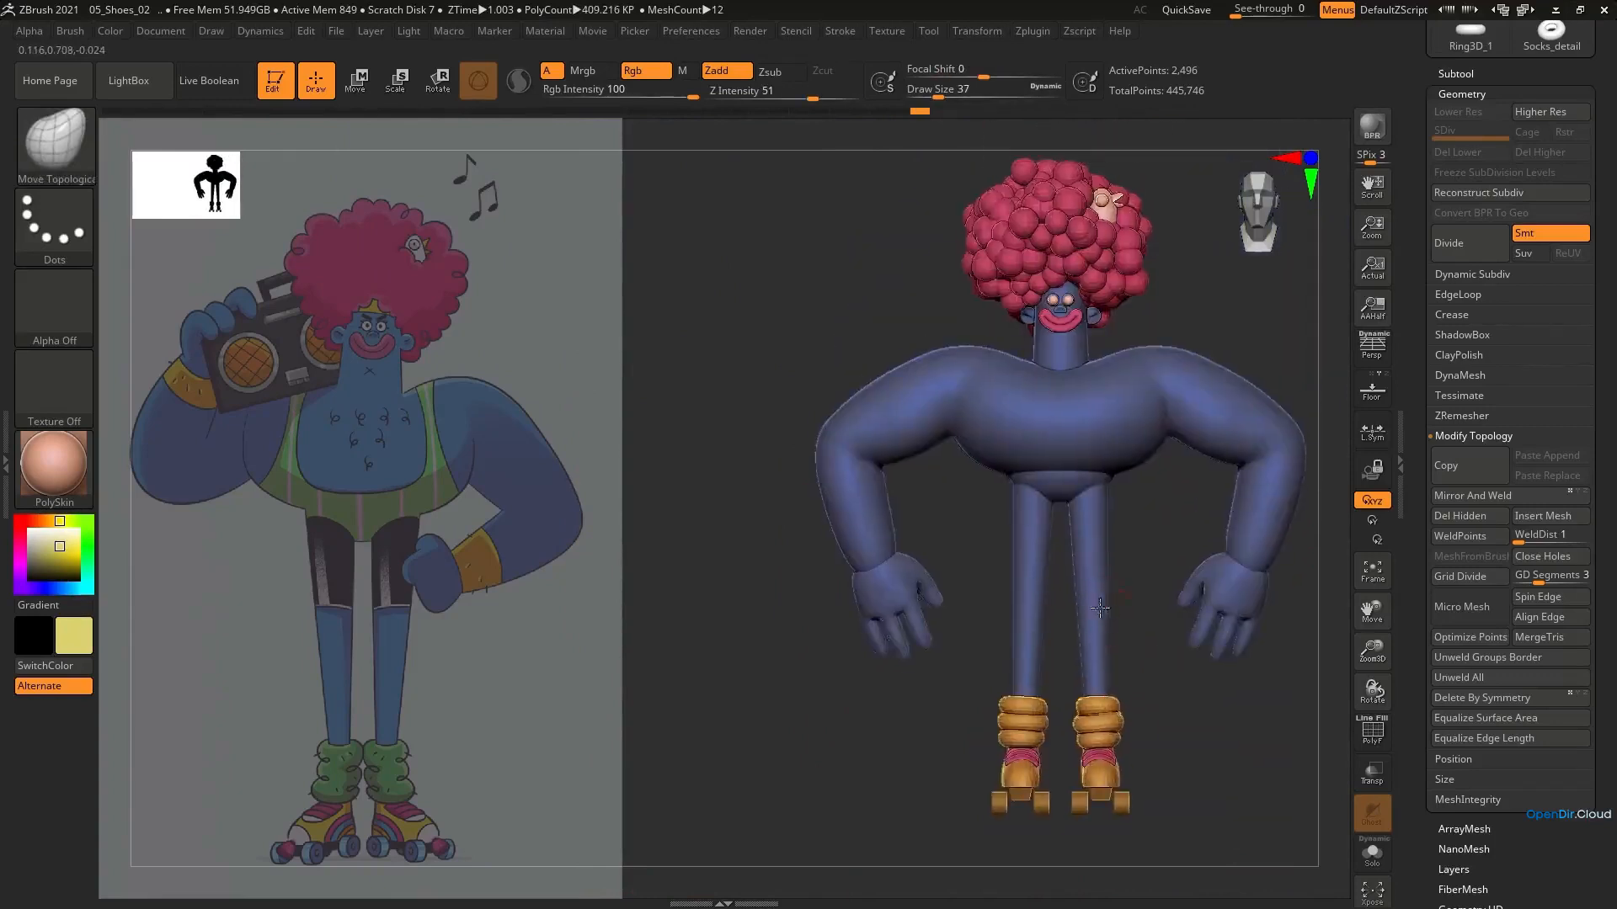
# Pick a light green (140, 220, 112) and fill the leg warmers with it
pyautogui.moveTo(74, 535); pyautogui.dragTo(64, 551)
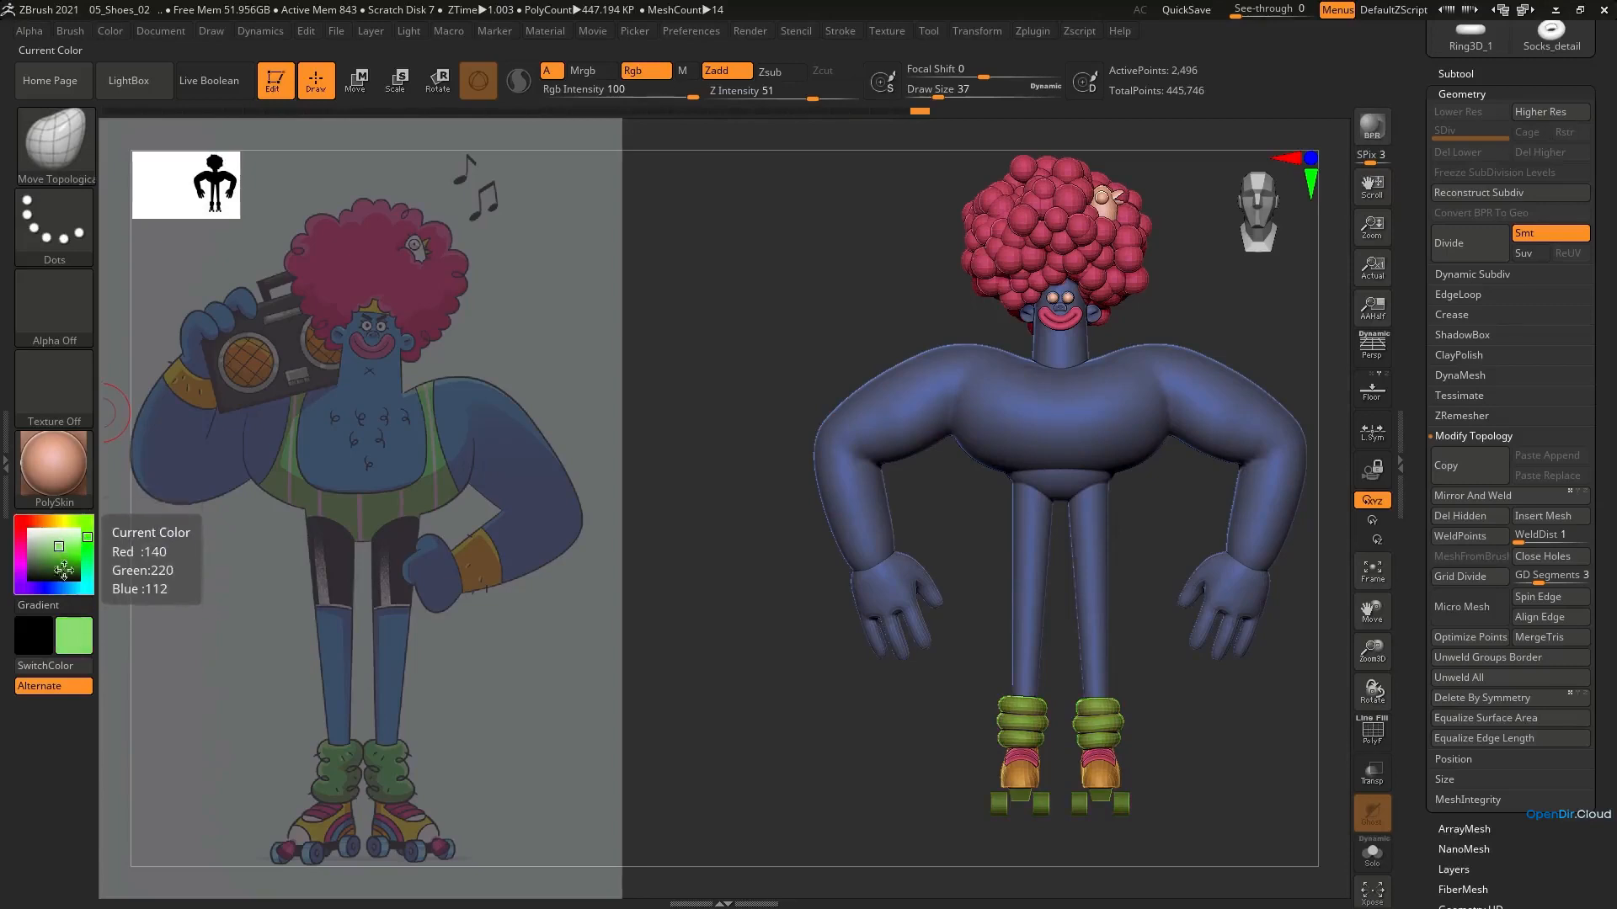
pyautogui.click(110, 31)
pyautogui.click(164, 392)
pyautogui.keyDown('alt'); pyautogui.moveTo(1146, 628); pyautogui.dragTo(455, 667); pyautogui.keyUp('alt')
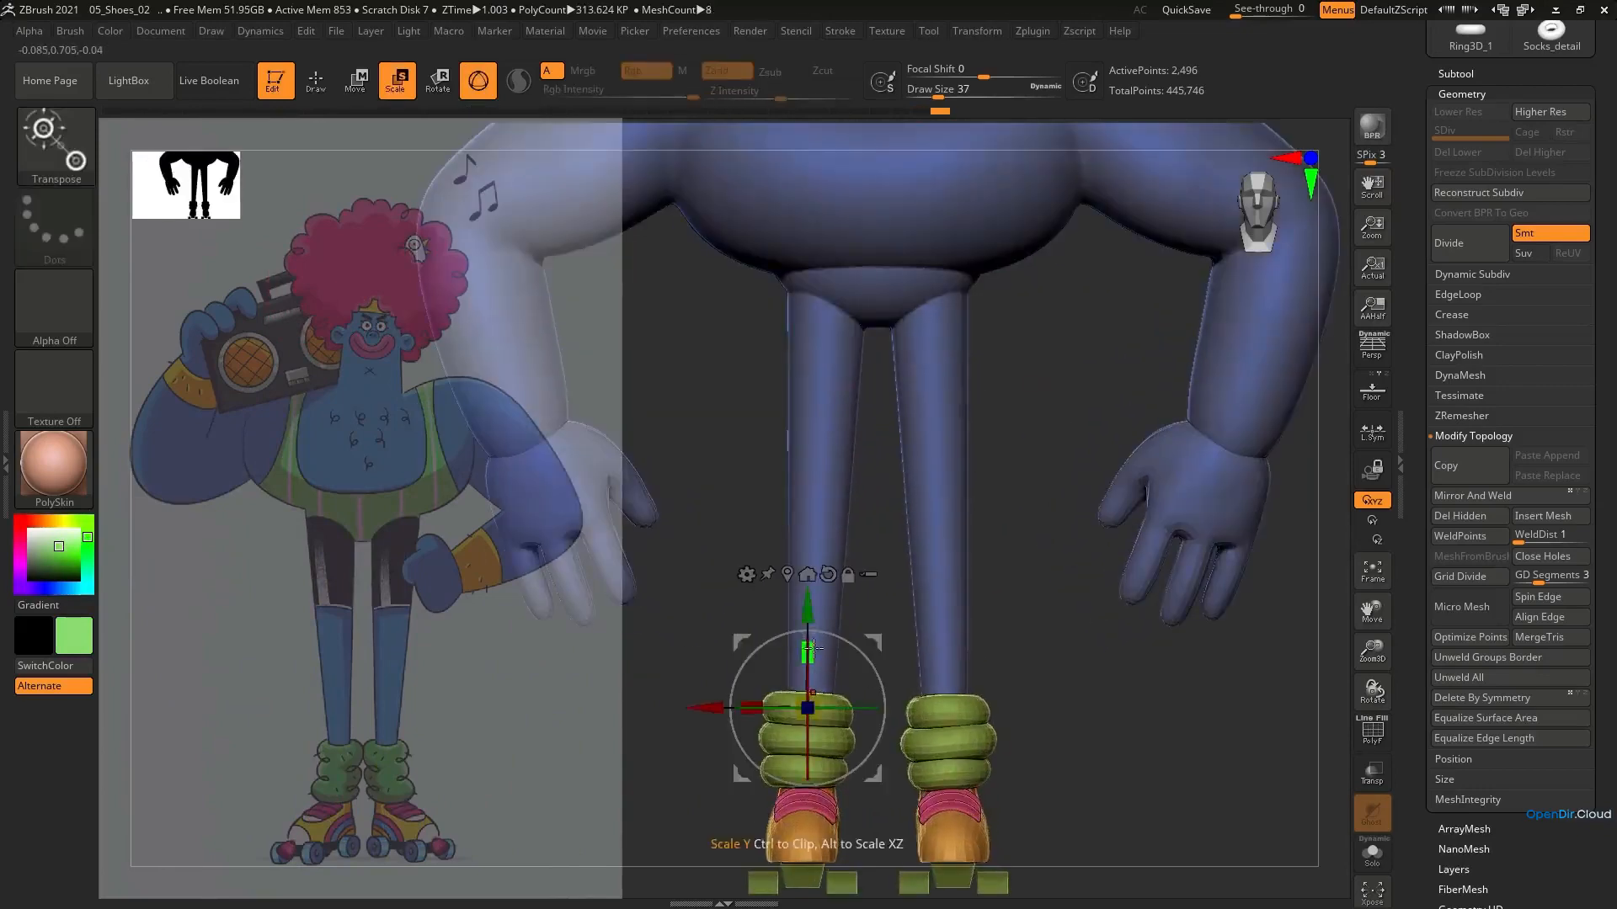
# Stretch the leg warmers slightly in height along the Y axis and return to draw mode
pyautogui.moveTo(813, 647); pyautogui.dragTo(806, 608)
pyautogui.keyDown('shift'); pyautogui.moveTo(1014, 537); pyautogui.dragTo(997, 506); pyautogui.keyUp('shift')
pyautogui.press('q')
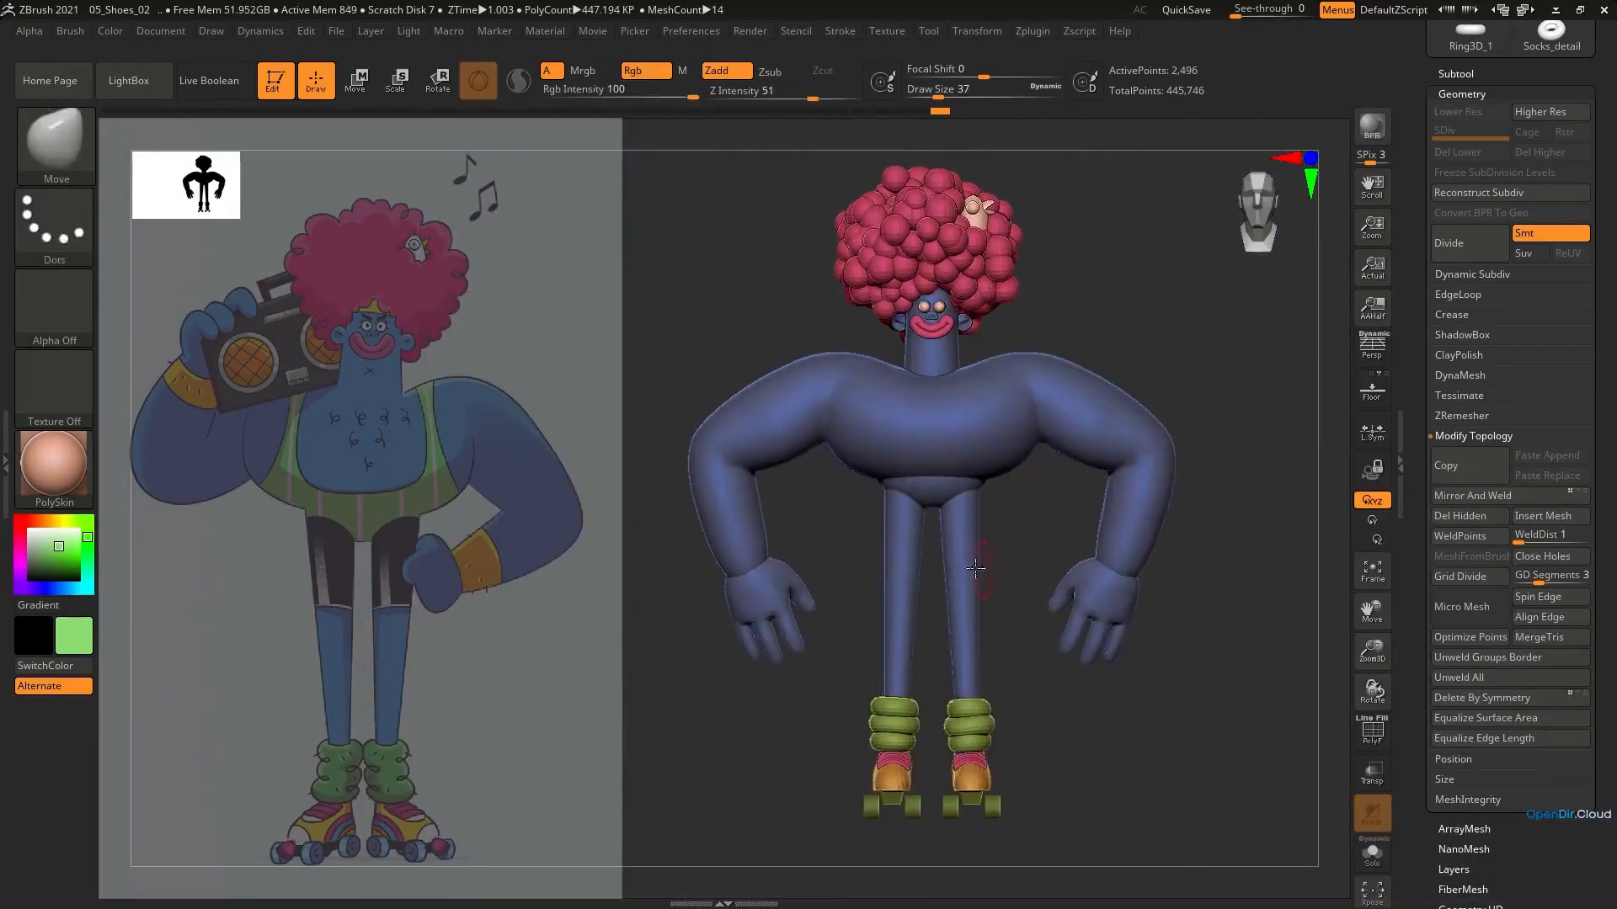
pyautogui.keyDown('alt'); pyautogui.moveTo(1000, 566); pyautogui.dragTo(1015, 581); pyautogui.keyUp('alt')
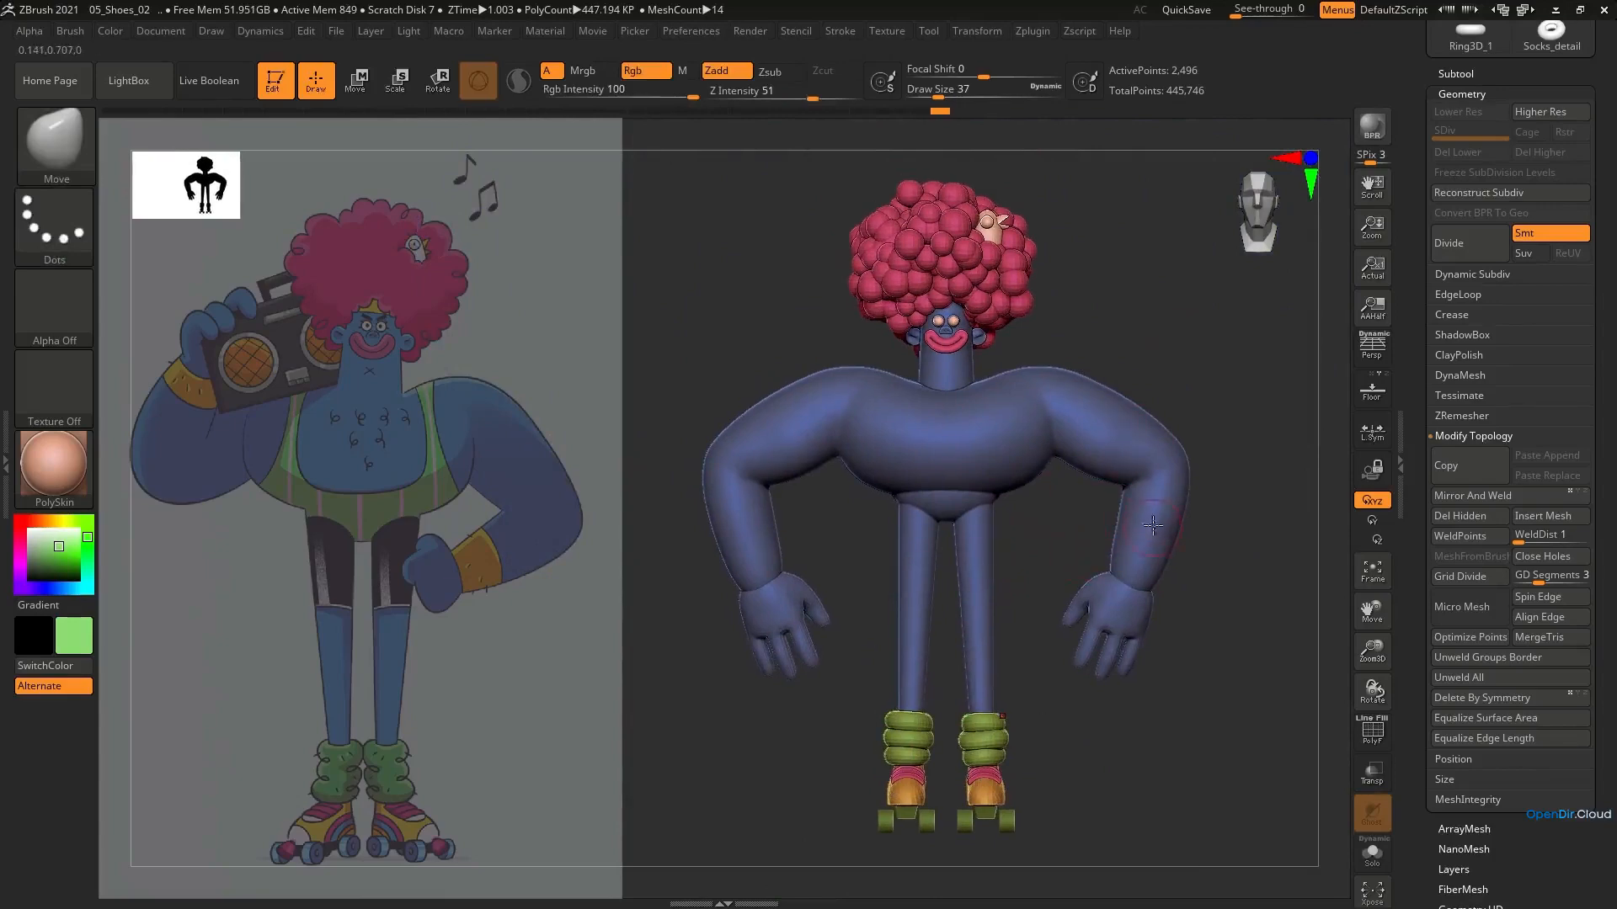
# Reshape the lower forearm around the wrist in side view with the Move brush and smooth it where it meets the hand
pyautogui.keyDown('alt'); pyautogui.moveTo(1177, 537); pyautogui.dragTo(1178, 461); pyautogui.keyUp('alt')
pyautogui.hotkey('shift', 'f')
pyautogui.hotkey('shift', 'f')
pyautogui.moveTo(1184, 448)
pyautogui.mouseDown(button='right')
pyautogui.moveTo(1129, 434)
pyautogui.moveTo(1103, 481)
pyautogui.moveTo(1159, 435)
pyautogui.mouseUp(button='right')
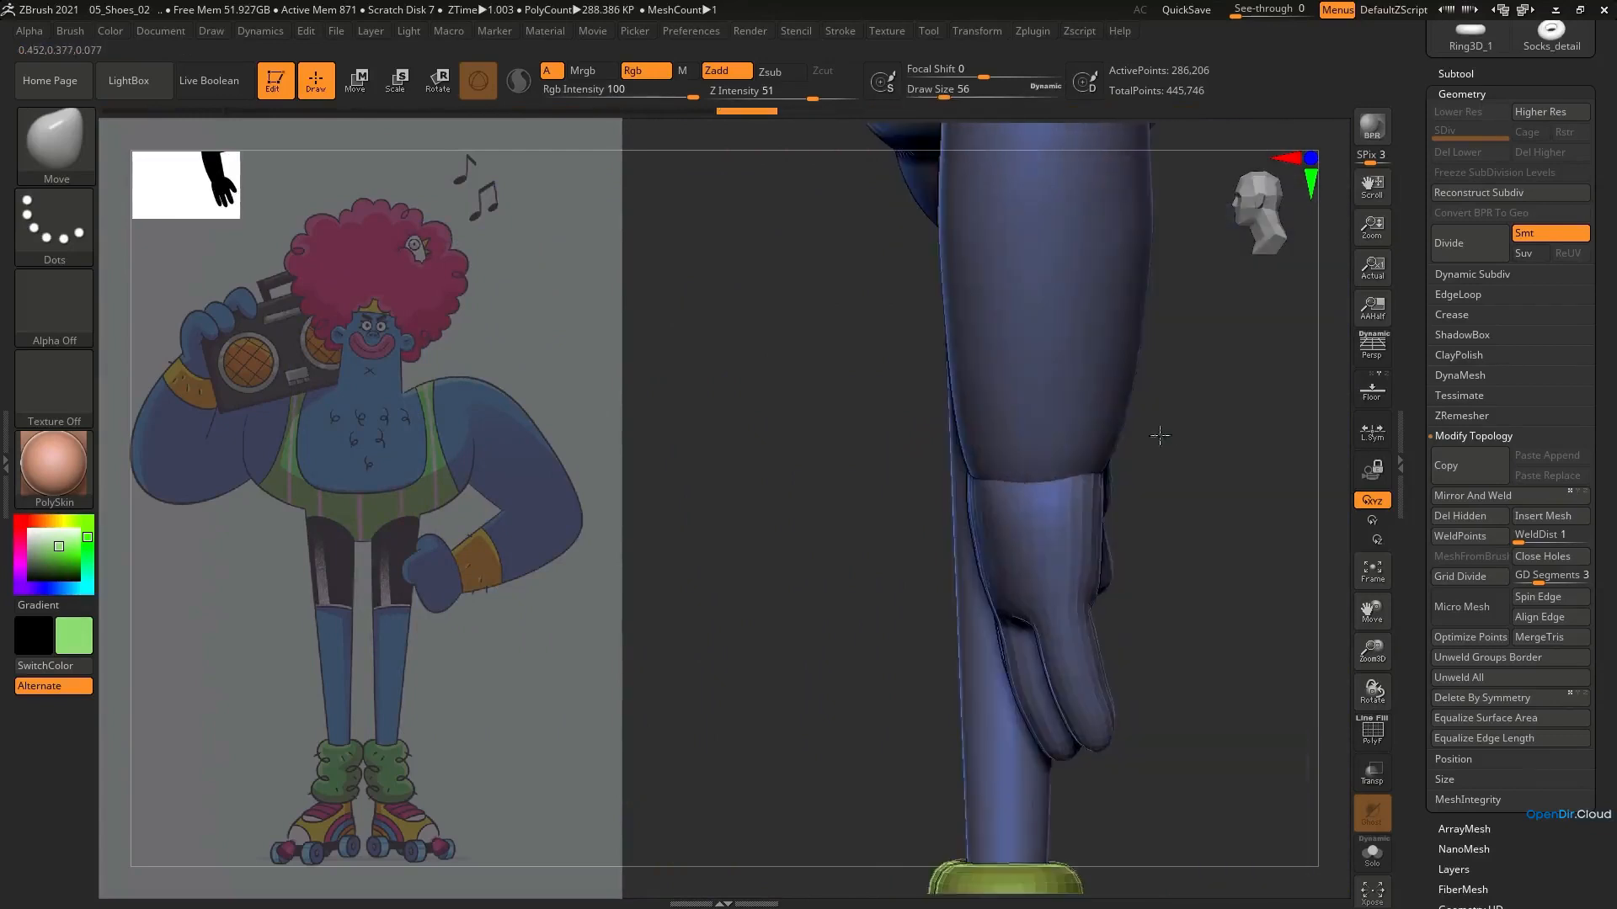
pyautogui.moveTo(1116, 408); pyautogui.dragTo(1108, 410)
pyautogui.moveTo(1110, 471)
pyautogui.keyDown('ctrl'); pyautogui.mouseDown(button='right')
pyautogui.moveTo(1086, 404)
pyautogui.moveTo(1065, 438)
pyautogui.mouseUp(button='right'); pyautogui.keyUp('ctrl')
pyautogui.moveTo(1065, 438)
pyautogui.keyDown('ctrl'); pyautogui.mouseDown(button='right')
pyautogui.moveTo(1102, 524)
pyautogui.moveTo(952, 532)
pyautogui.mouseUp(button='right'); pyautogui.keyUp('ctrl')
pyautogui.press('[')
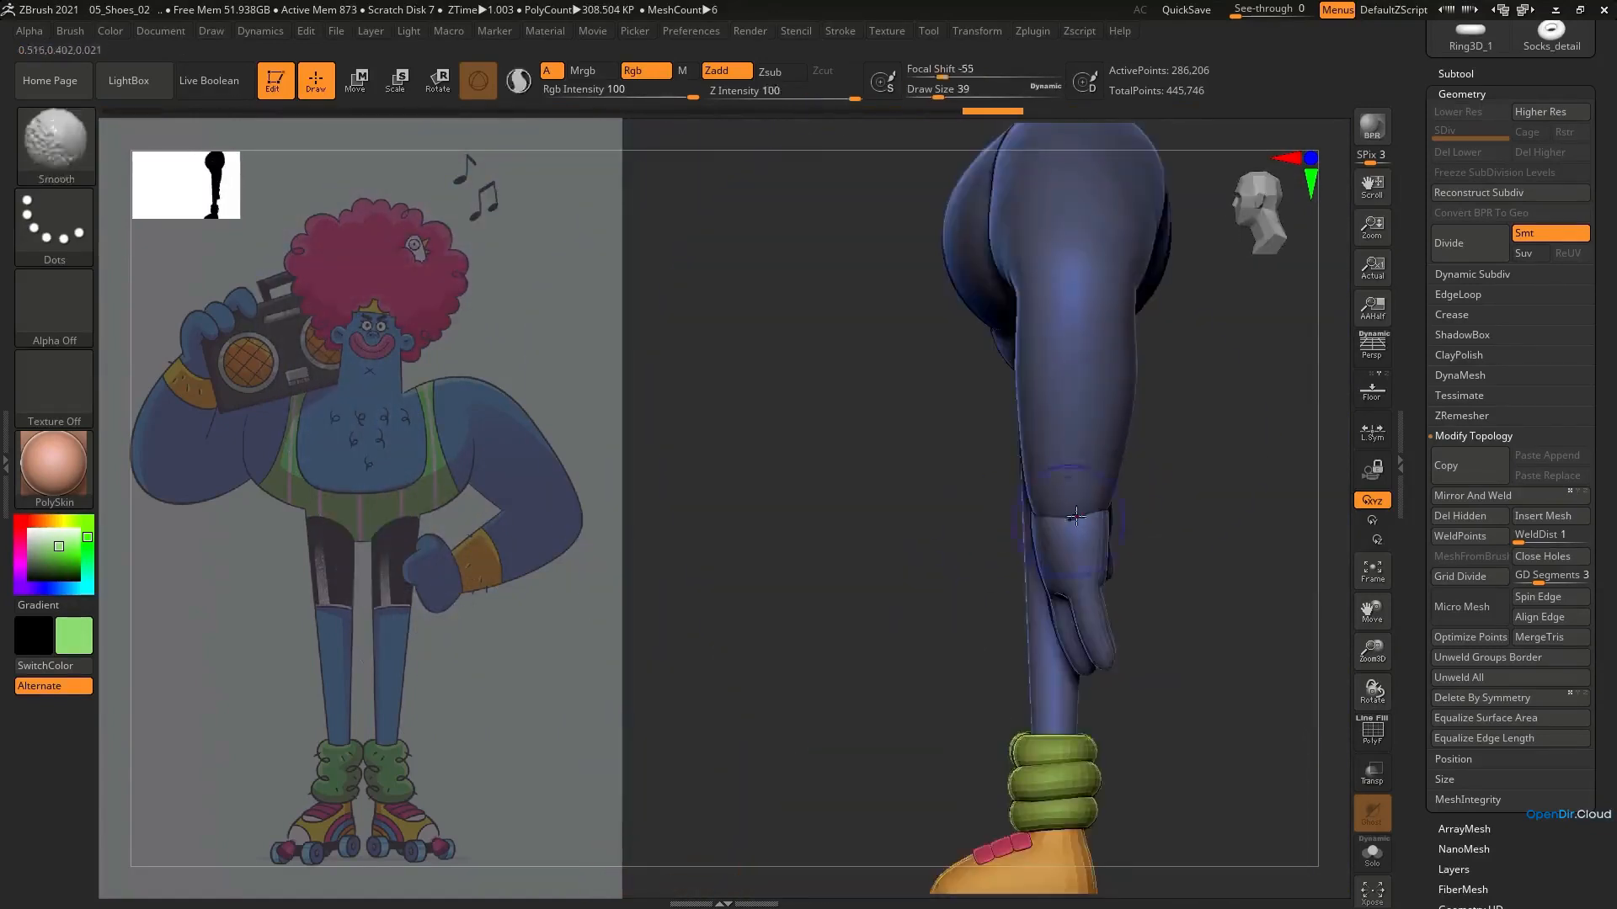
pyautogui.keyDown('ctrl'); pyautogui.moveTo(1053, 539); pyautogui.dragTo(994, 434, button='right'); pyautogui.keyUp('ctrl')
pyautogui.moveTo(994, 434); pyautogui.dragTo(1204, 459, button='right')
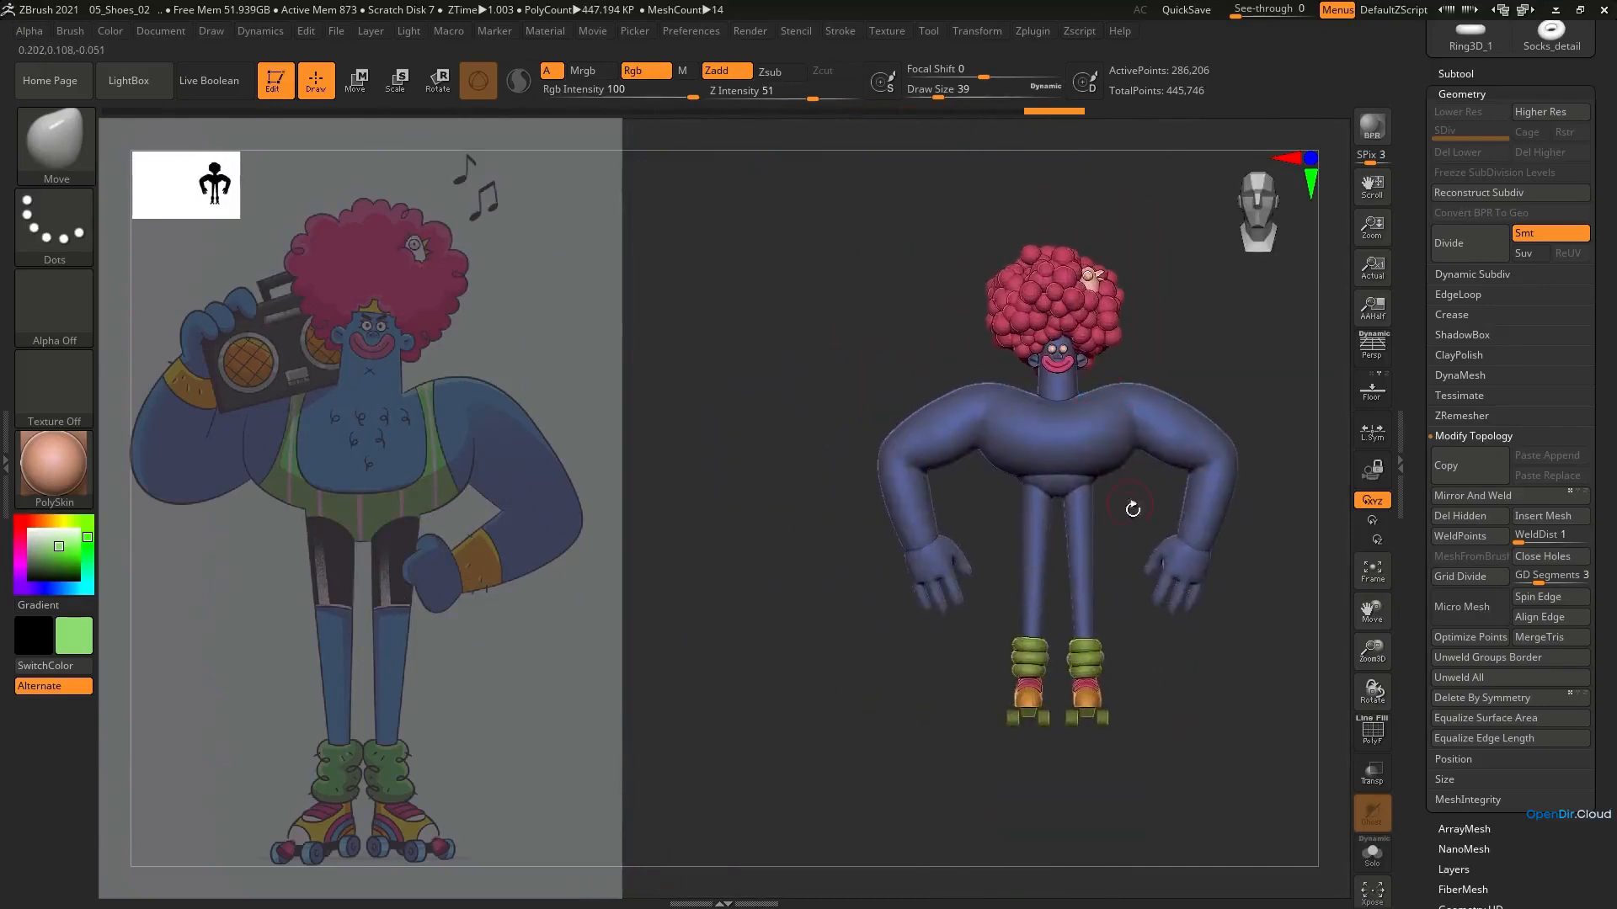
# Shift the hands along the forearm axis to adjust the wrist joint, and return to the Move brush
pyautogui.keyDown('ctrl'); pyautogui.moveTo(1202, 554); pyautogui.dragTo(1187, 573, button='right'); pyautogui.keyUp('ctrl')
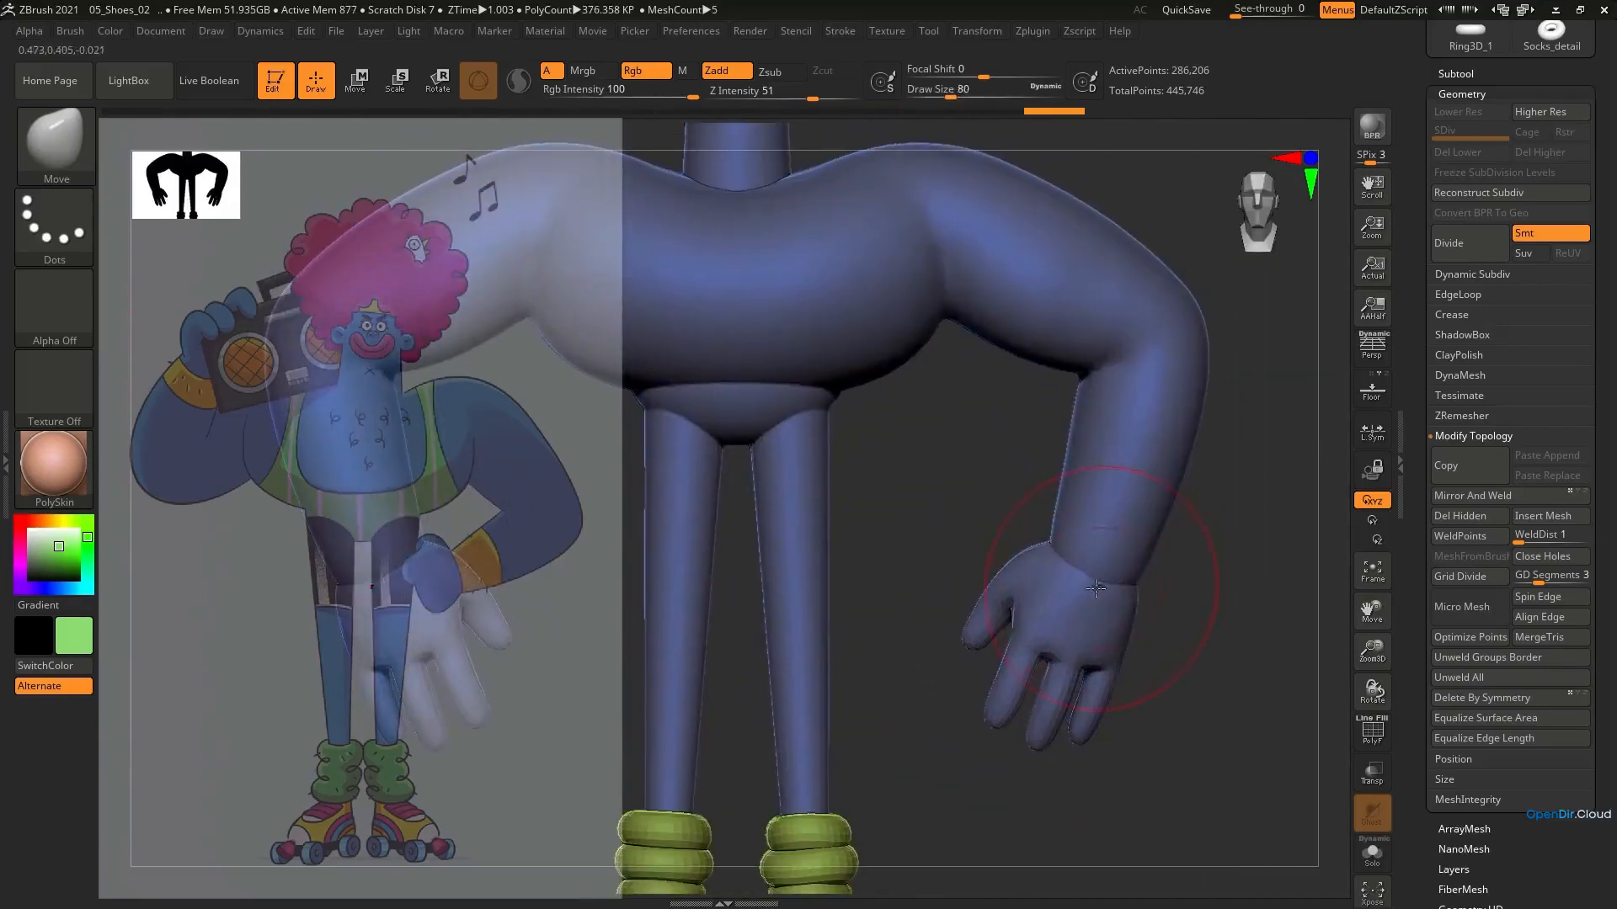
pyautogui.press('e')
pyautogui.keyDown('alt'); pyautogui.click(1102, 564); pyautogui.keyUp('alt')
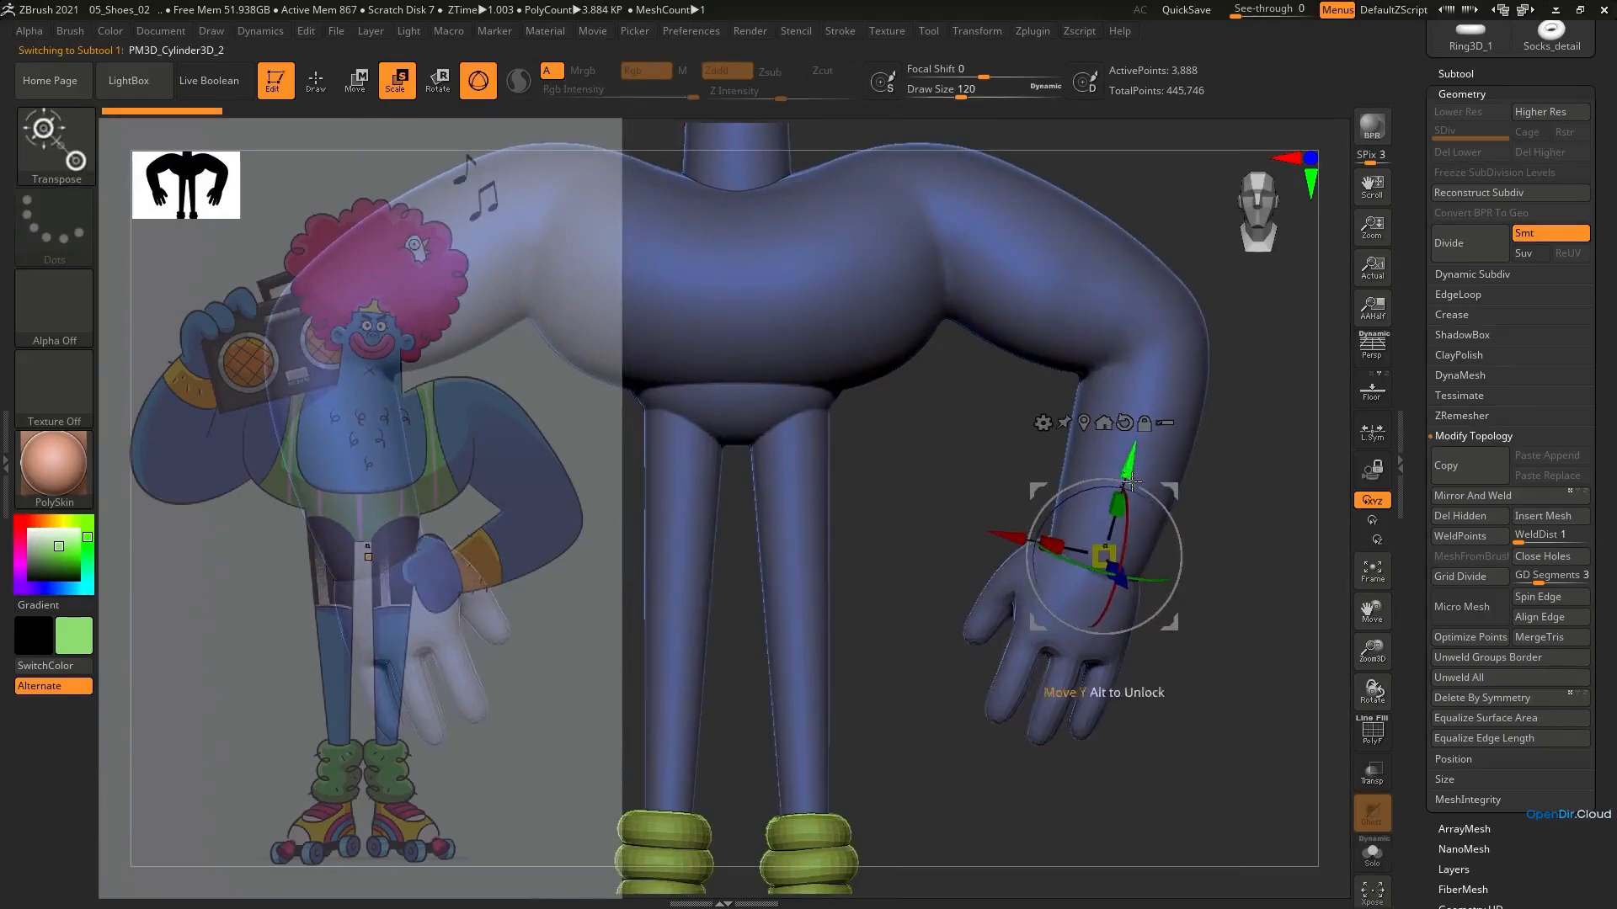
pyautogui.moveTo(1131, 481)
pyautogui.mouseDown(button='right')
pyautogui.moveTo(1049, 497)
pyautogui.moveTo(1036, 438)
pyautogui.mouseUp(button='right')
pyautogui.moveTo(1035, 438); pyautogui.dragTo(1120, 497, button='right')
pyautogui.press('b')
pyautogui.press('m')
pyautogui.press('v')
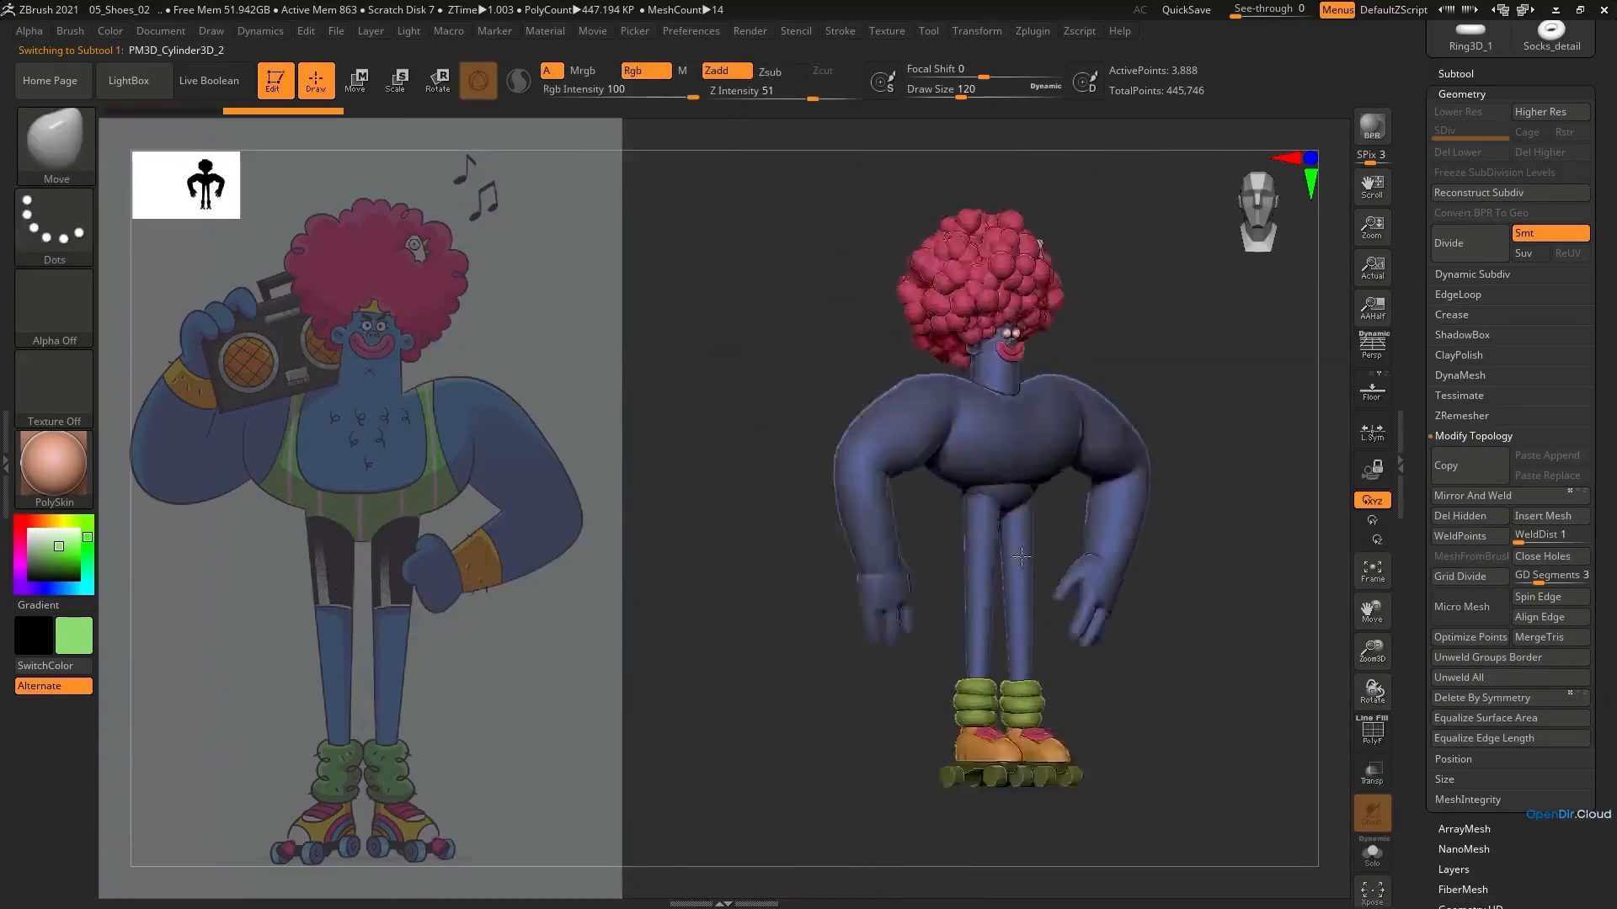